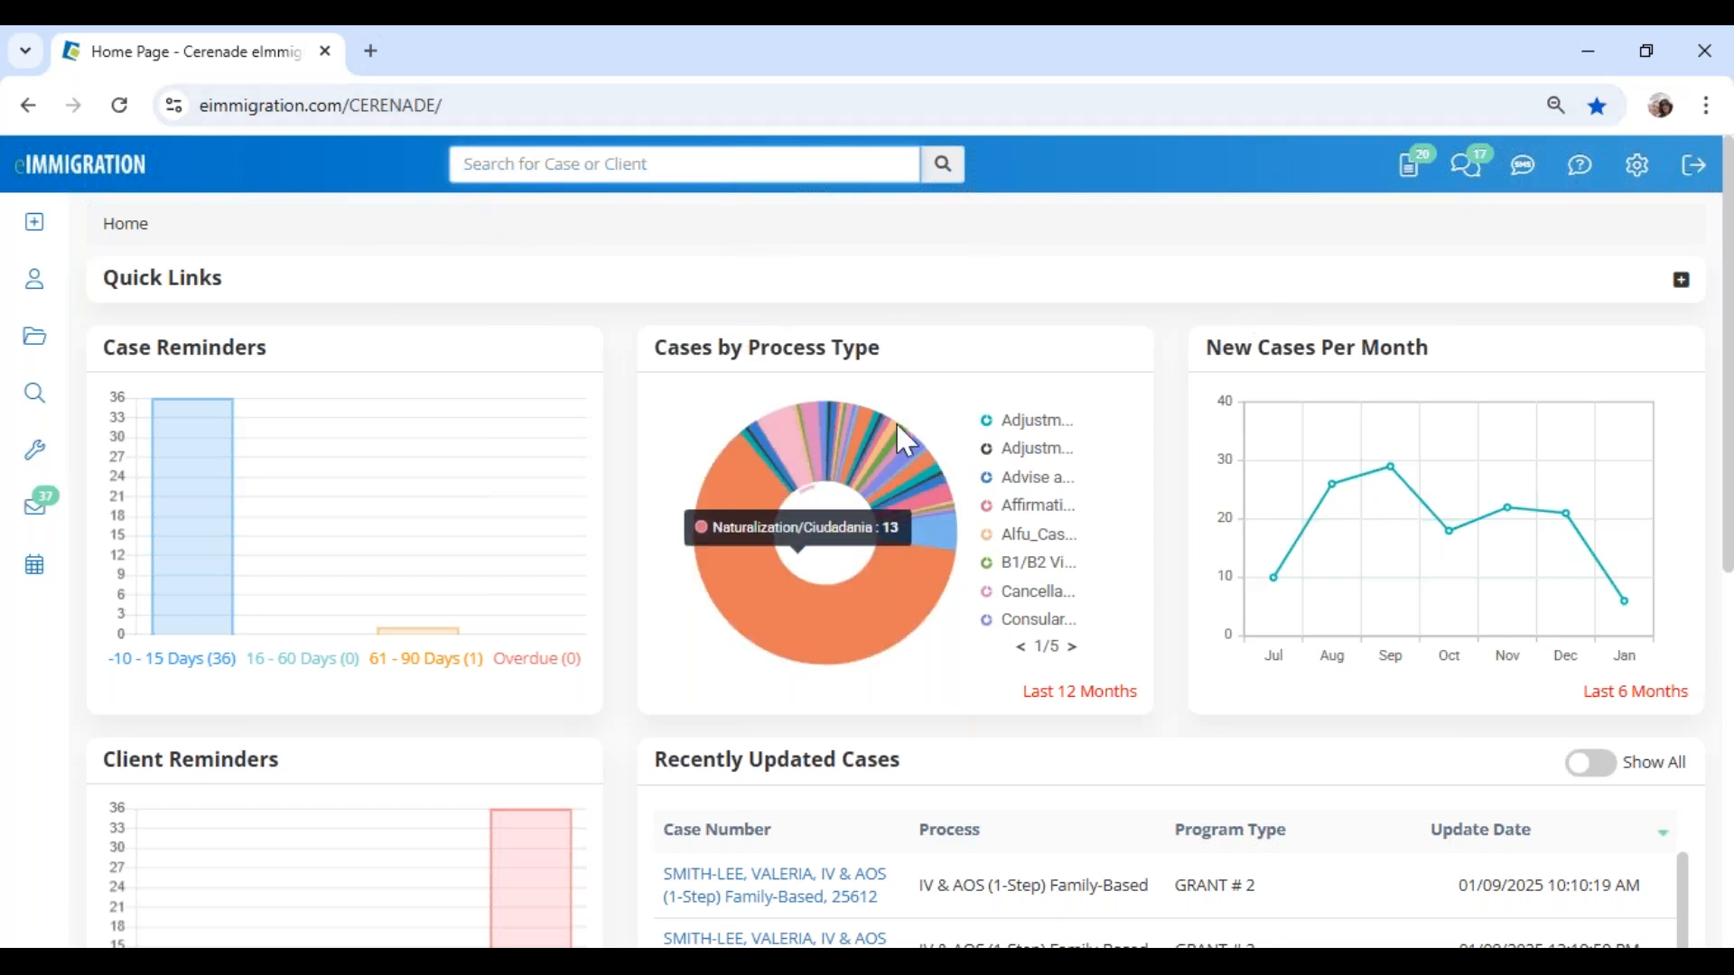
# Step: Open the administrative tools home page from the caseworker home page
pyautogui.click(1634, 182)
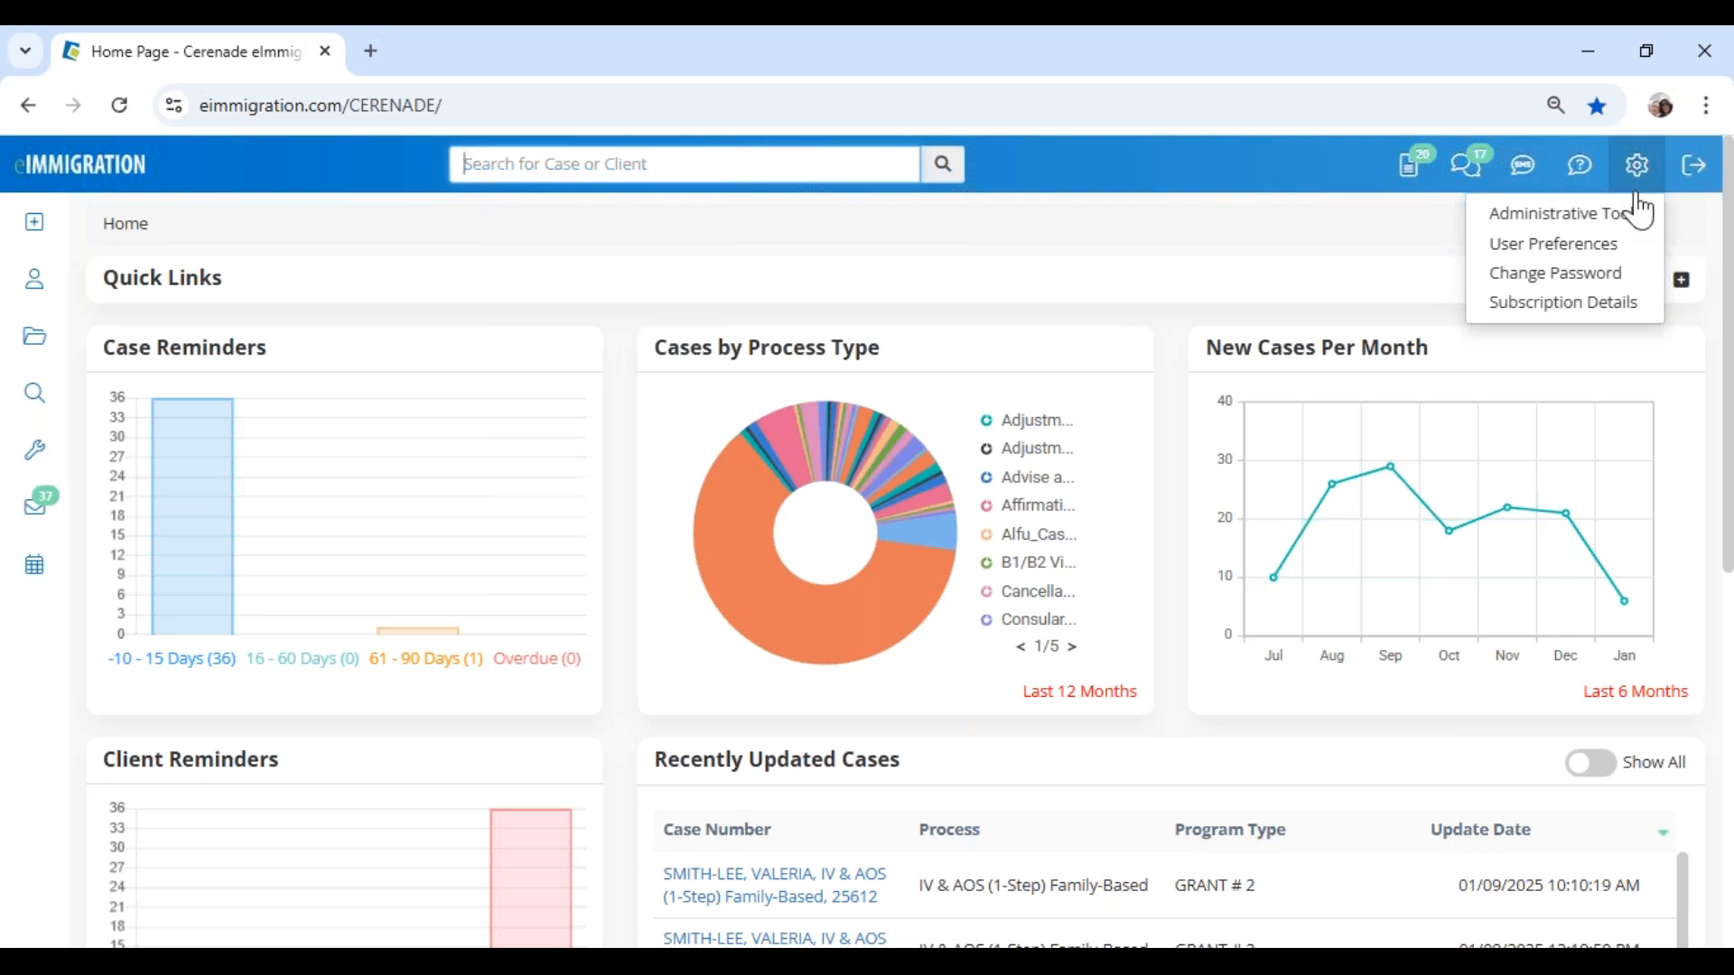
pyautogui.click(1597, 217)
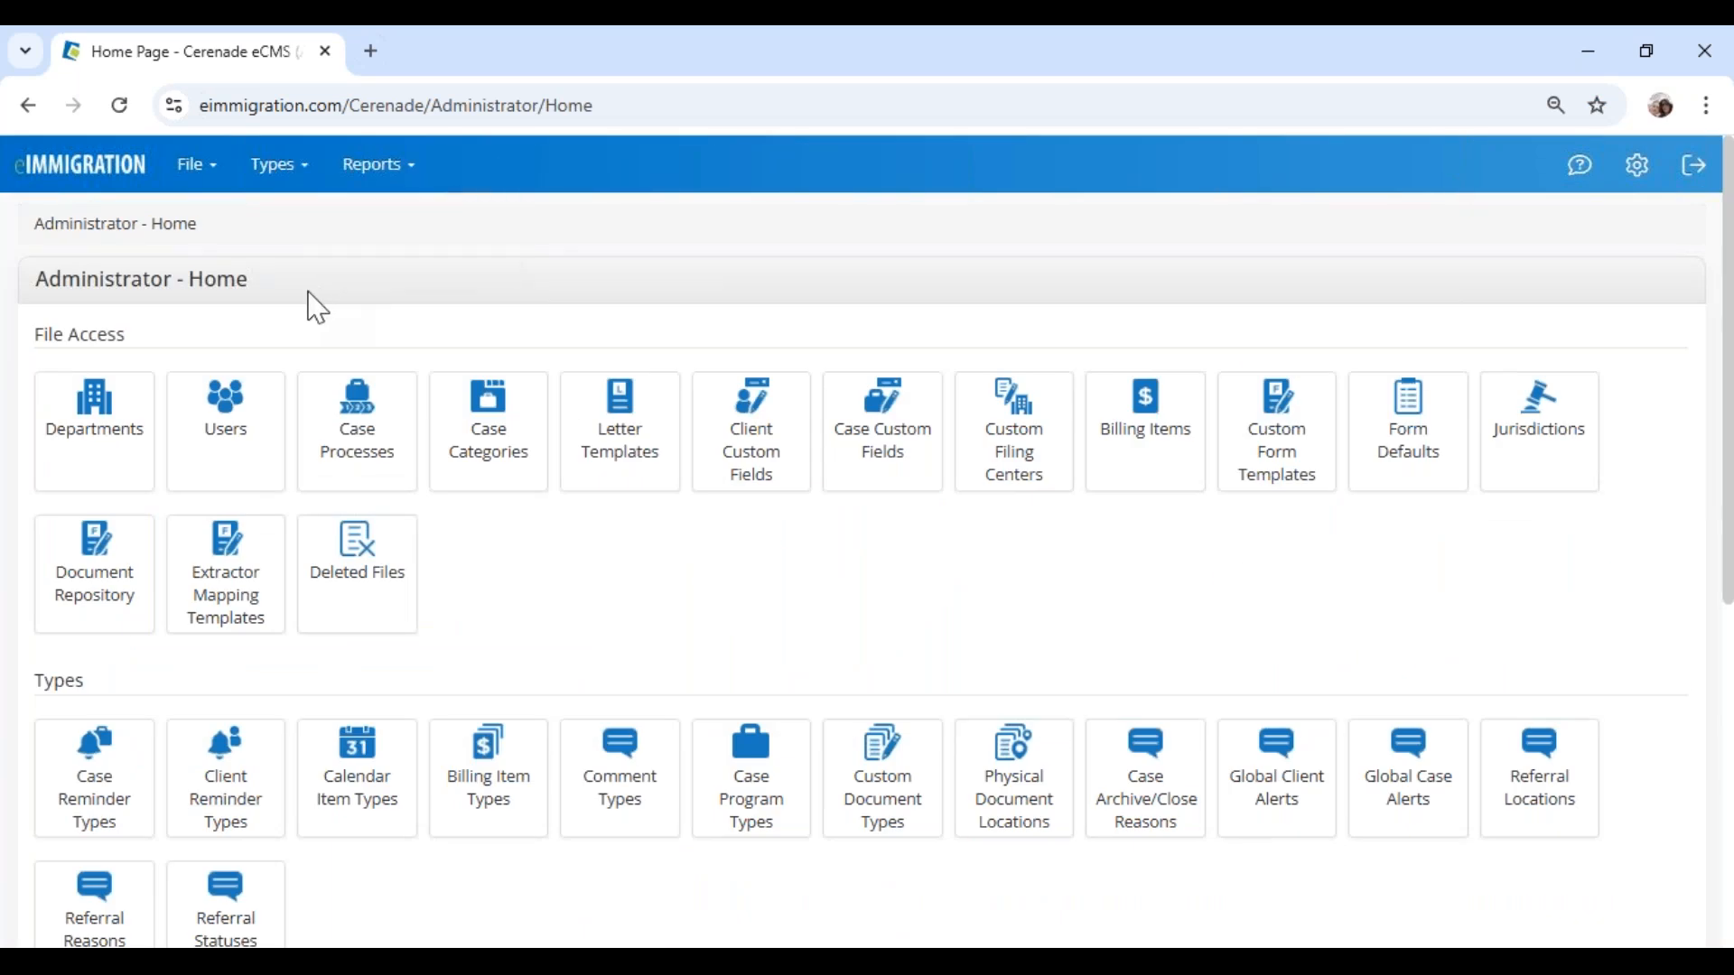
pyautogui.moveTo(49, 281); pyautogui.dragTo(334, 309)
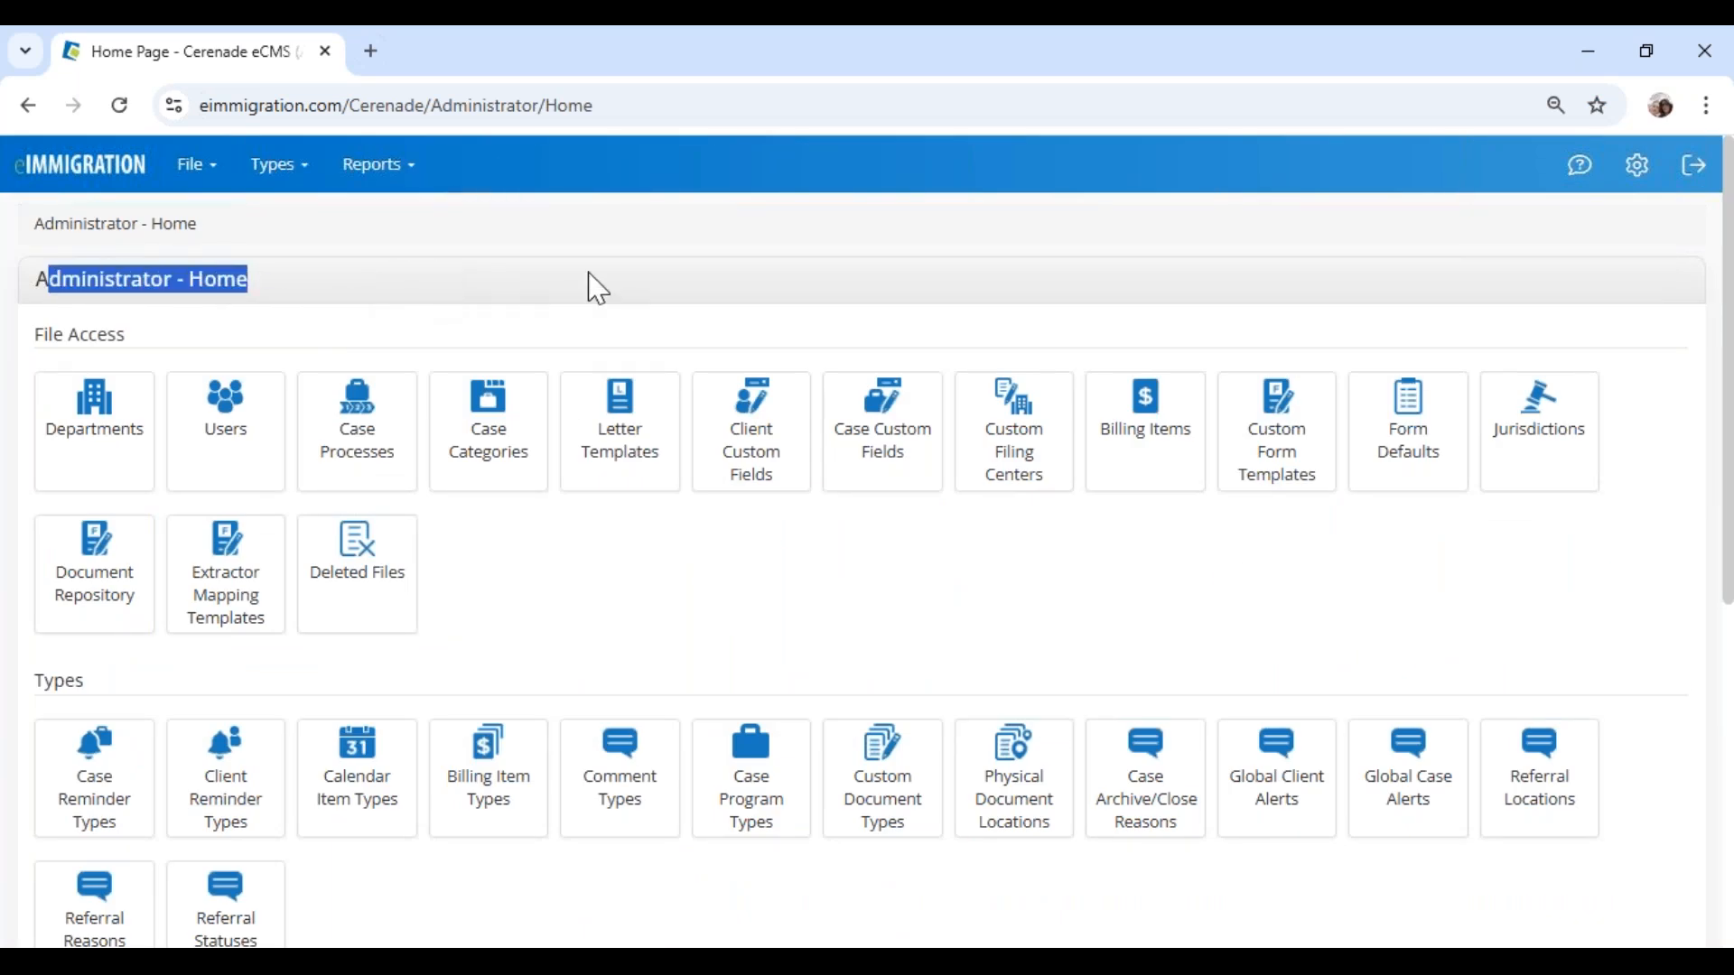
pyautogui.click(1018, 300)
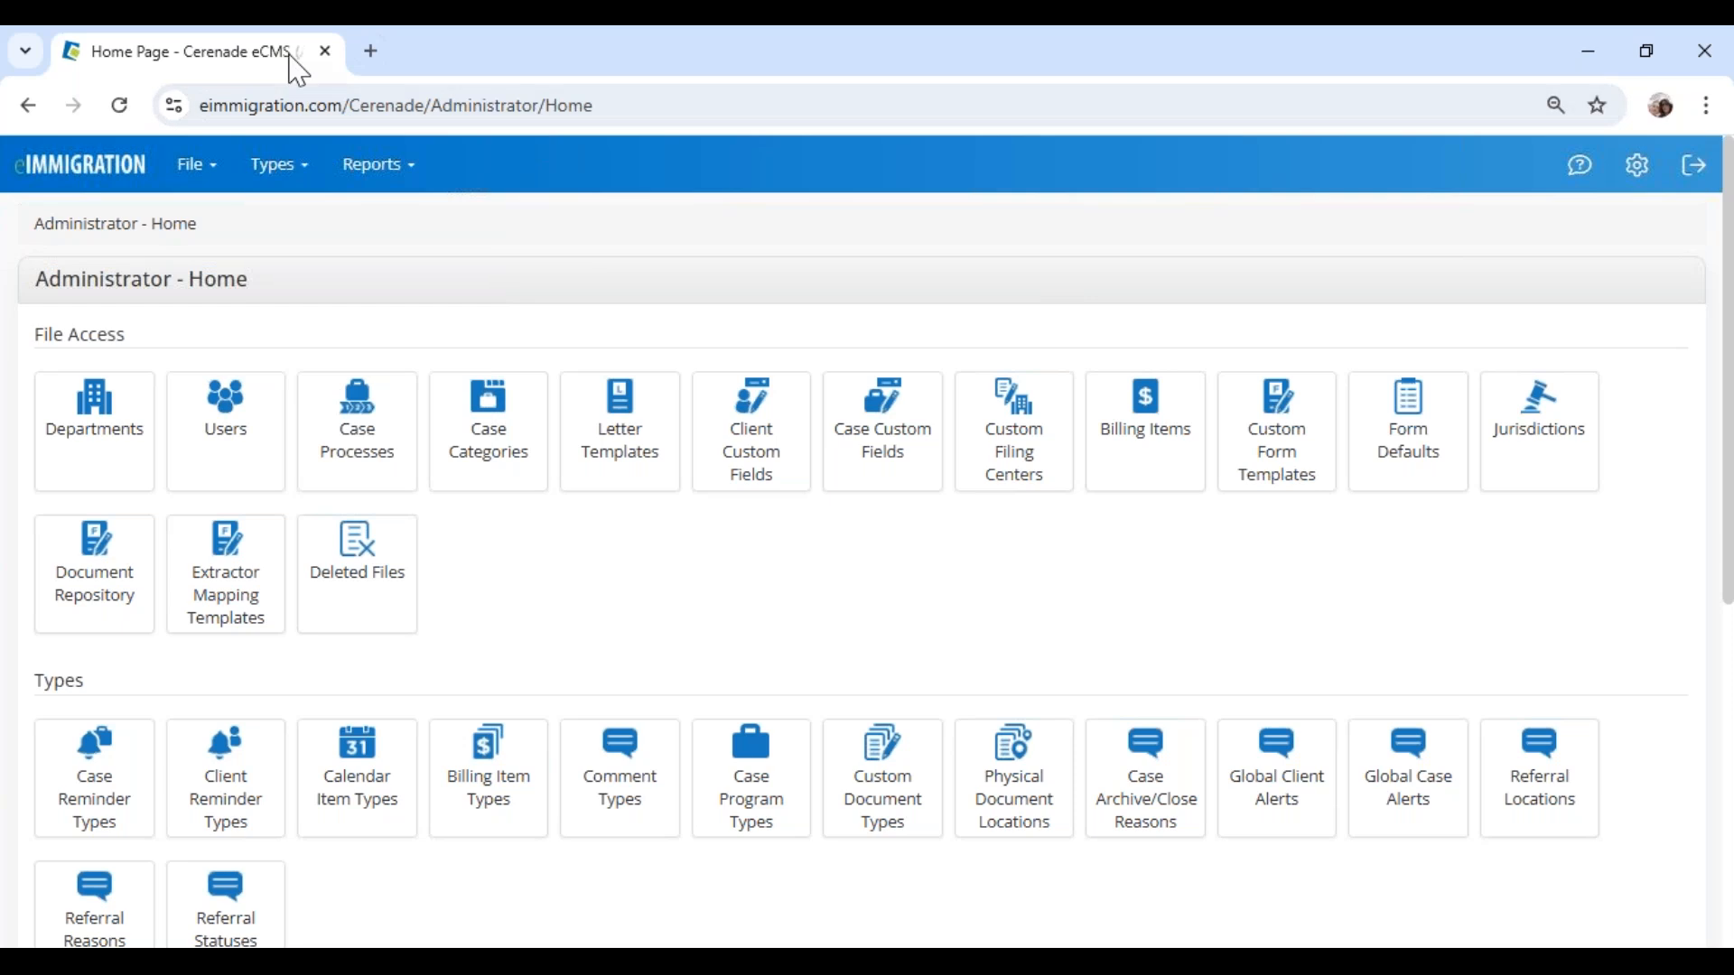
pyautogui.moveTo(31, 278); pyautogui.dragTo(414, 298)
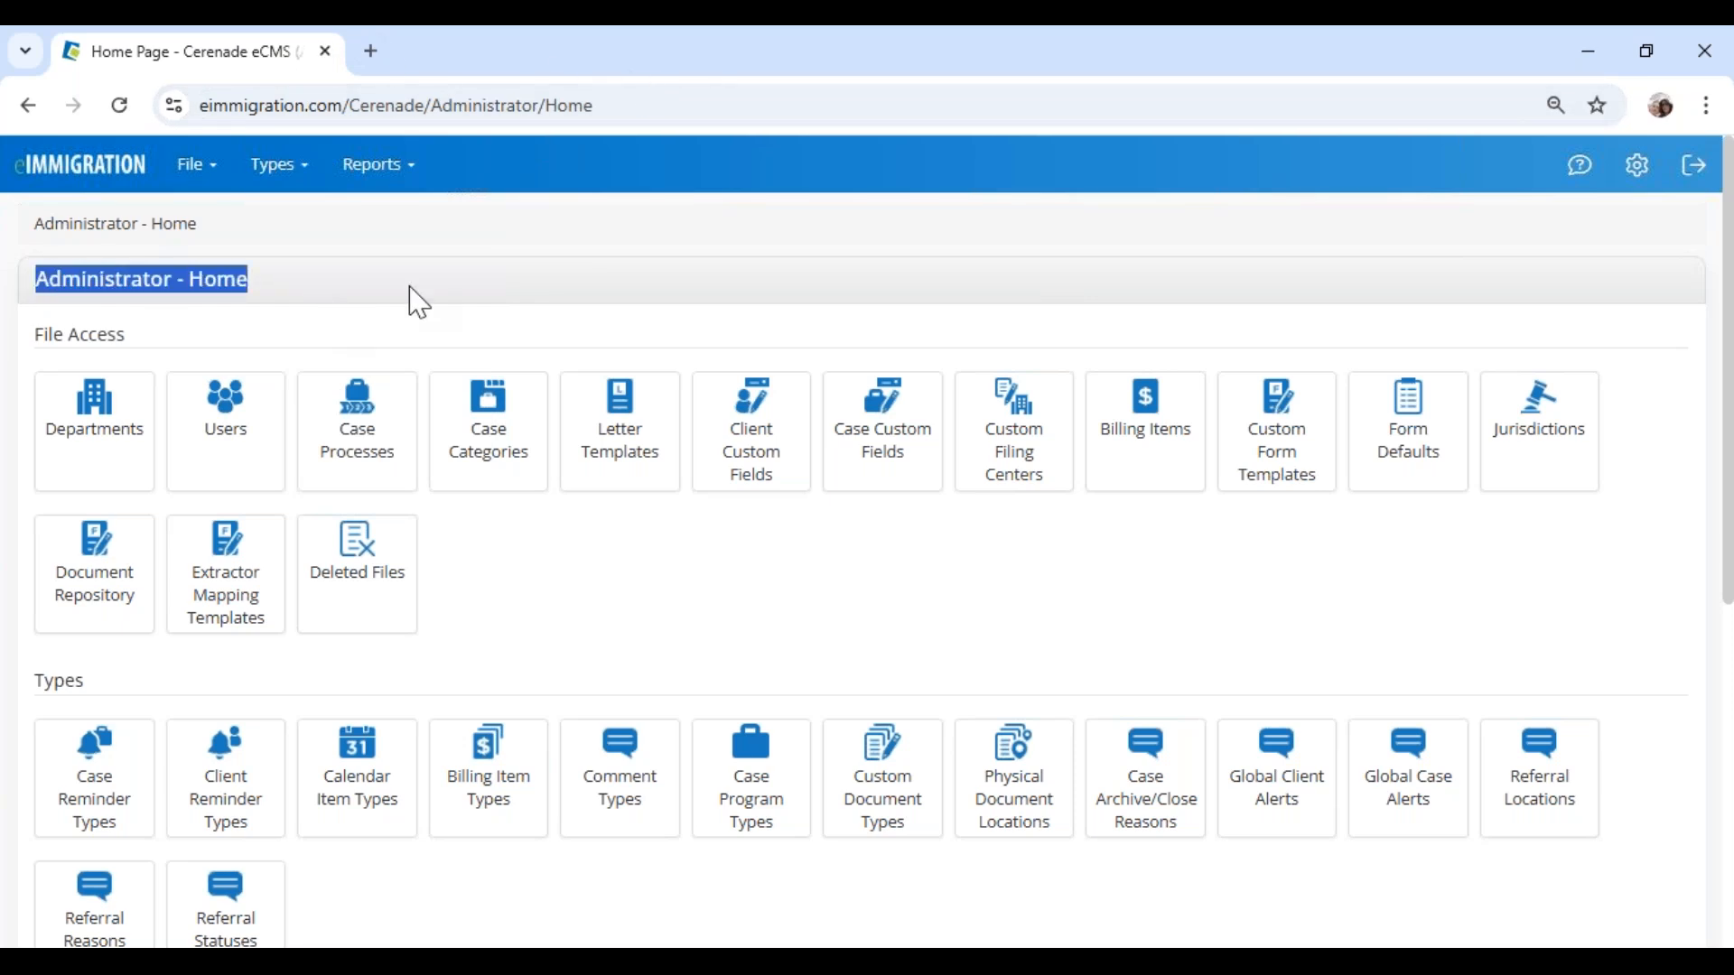
pyautogui.click(1147, 327)
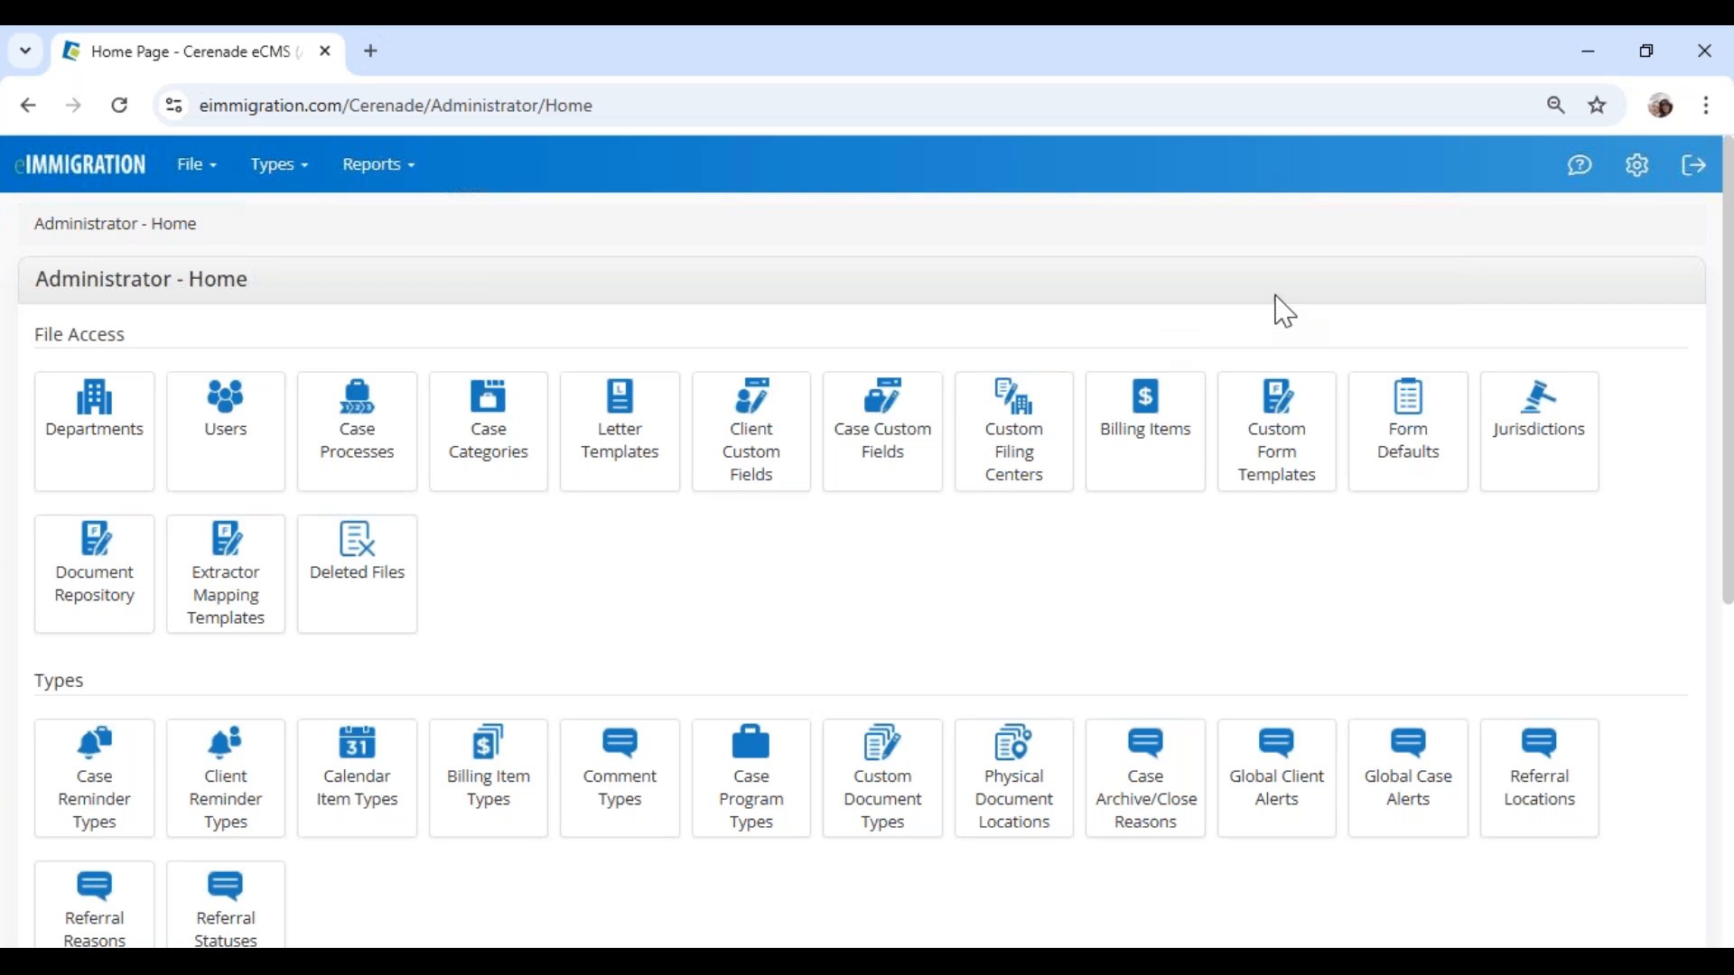
# Step: Open the Caseworker Module alongside in a new browser tab, view it and return to the administrator home page
pyautogui.click(1653, 187)
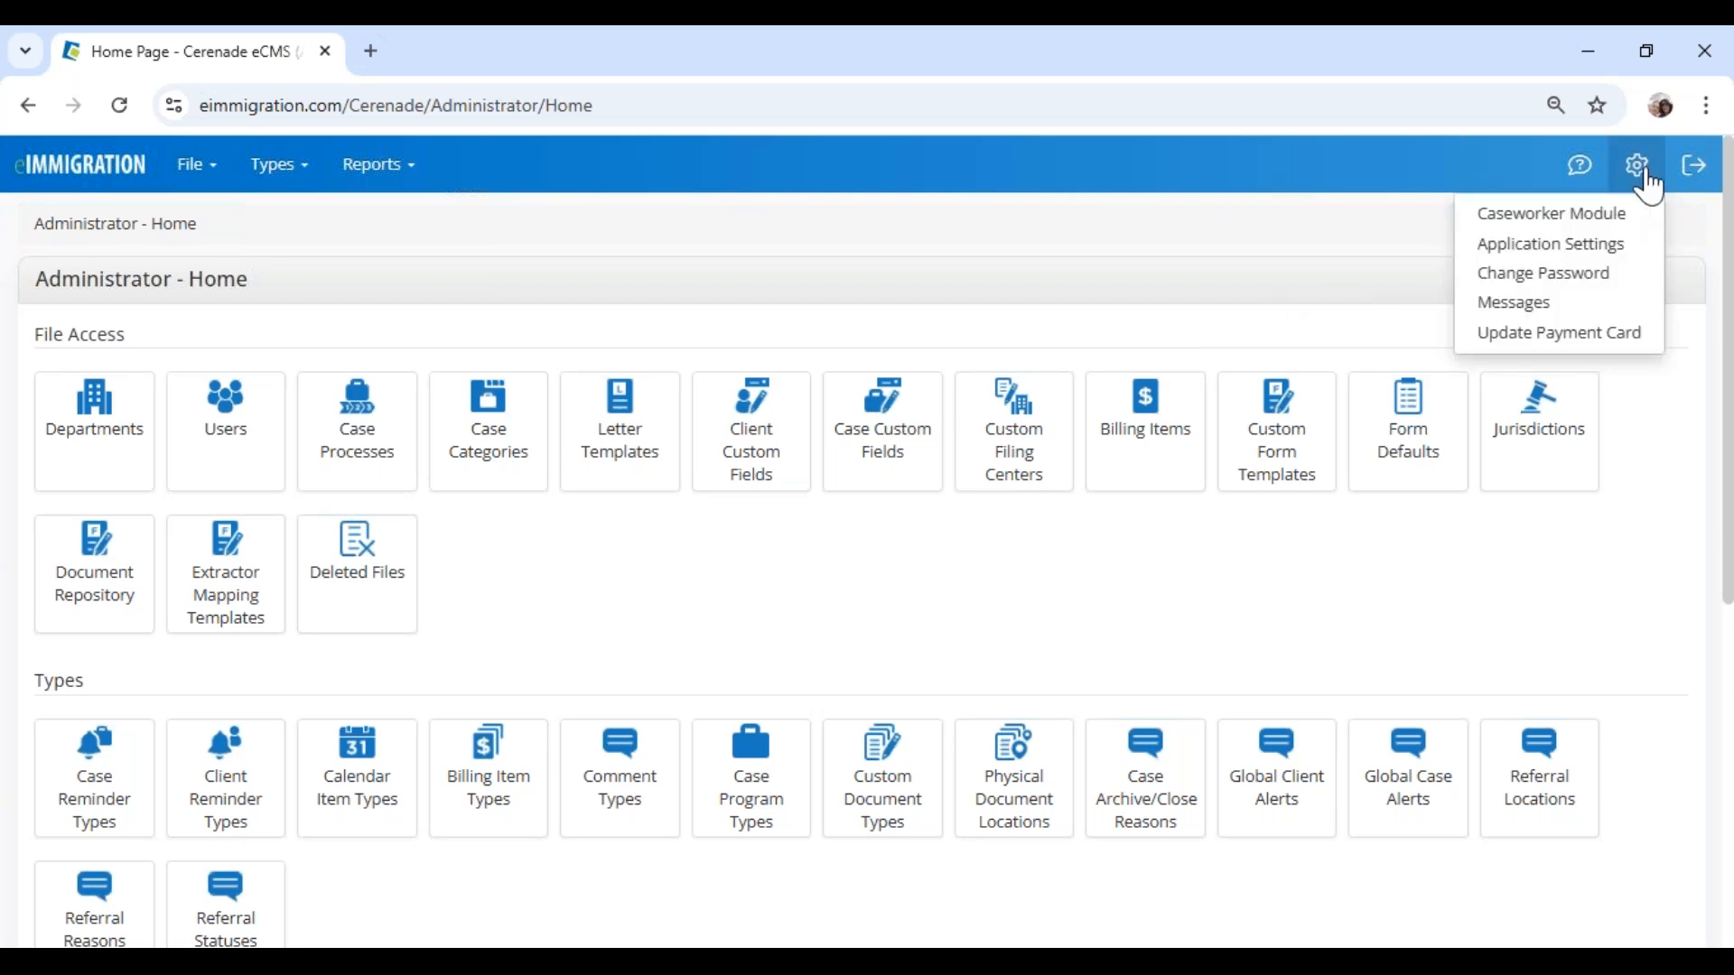
pyautogui.rightClick(1568, 222)
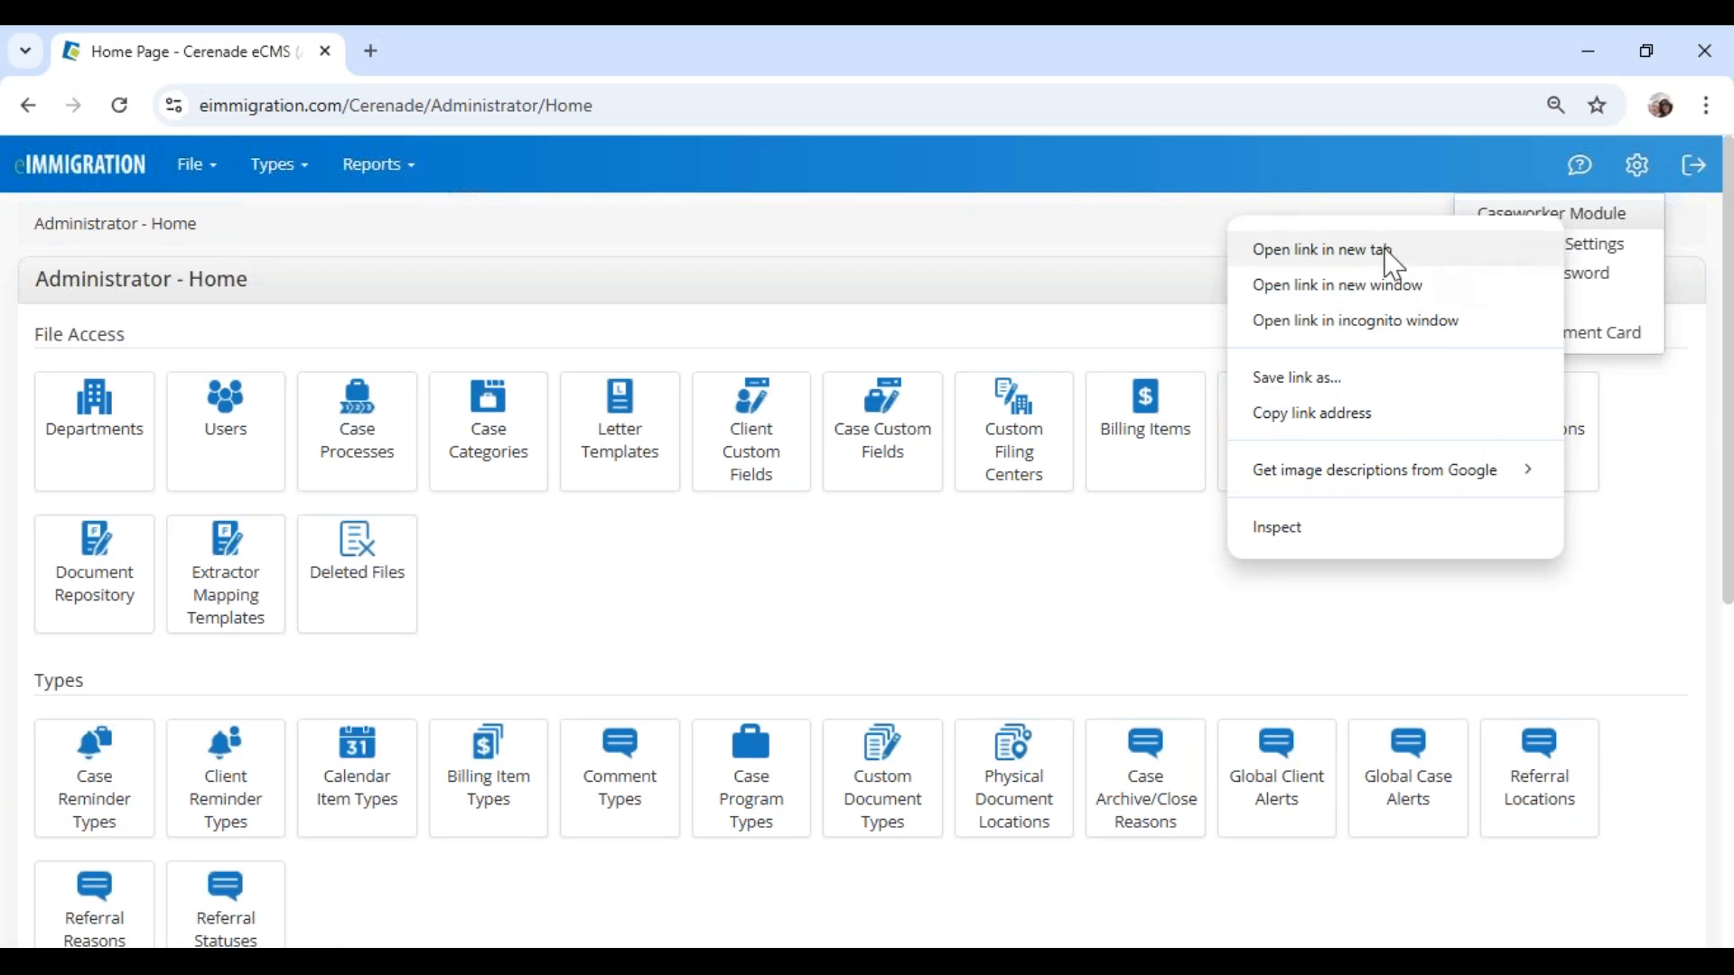
pyautogui.click(1356, 256)
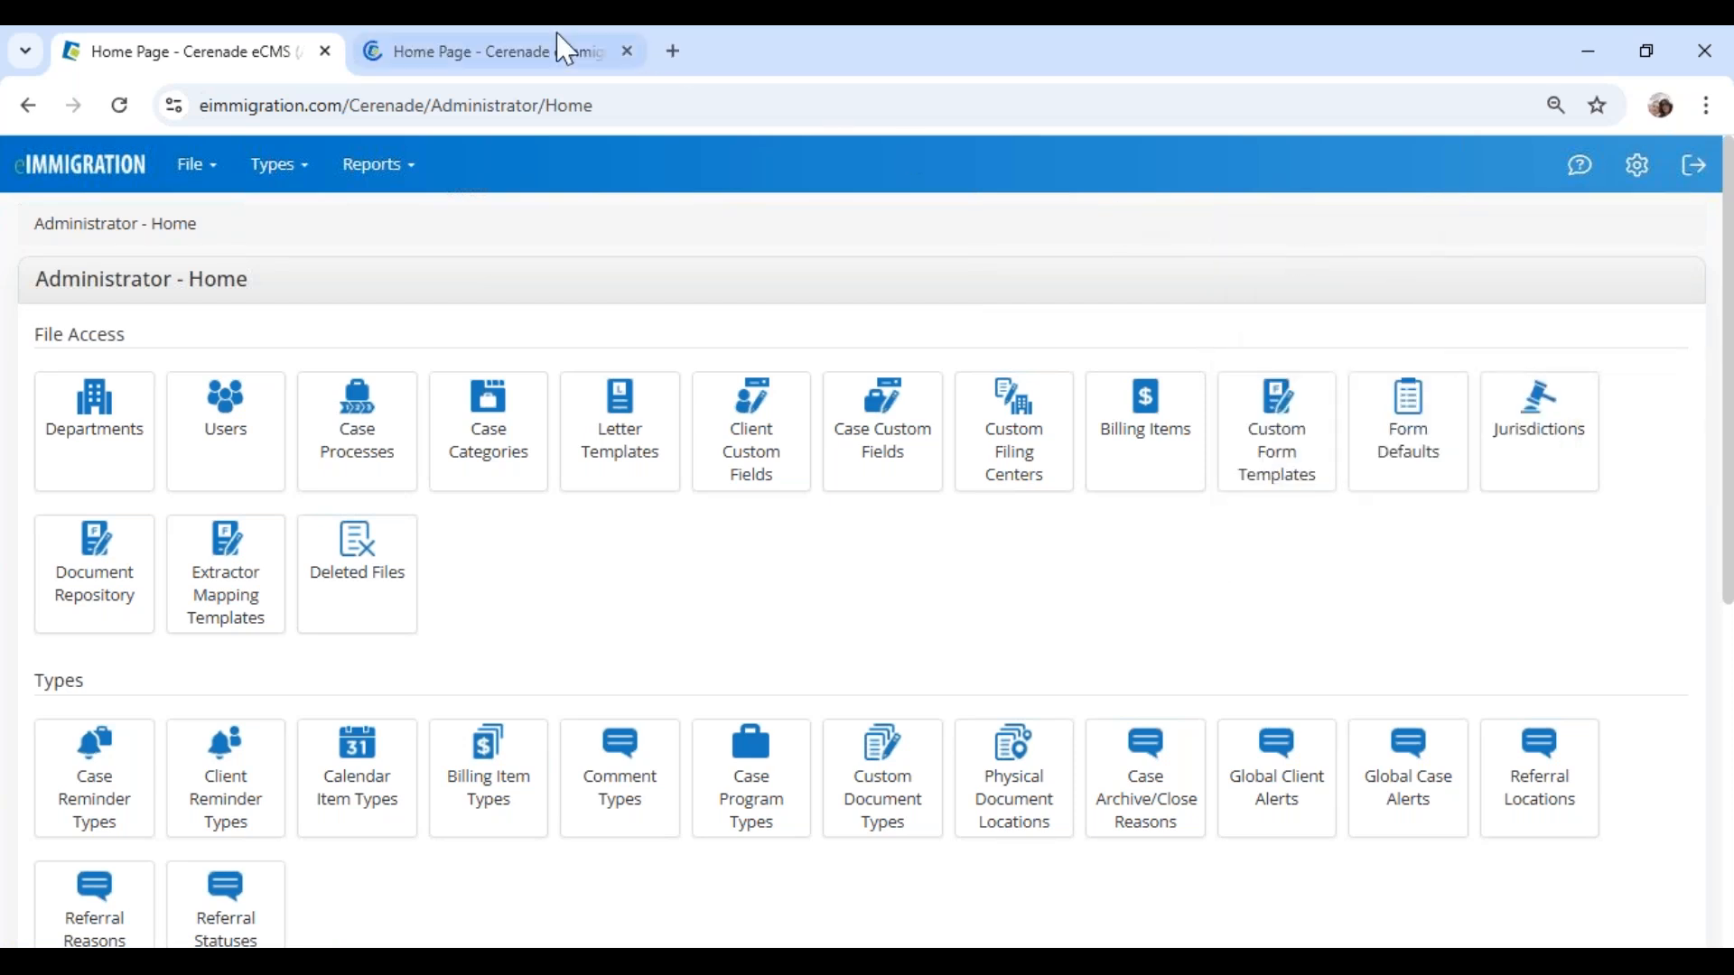
pyautogui.click(488, 52)
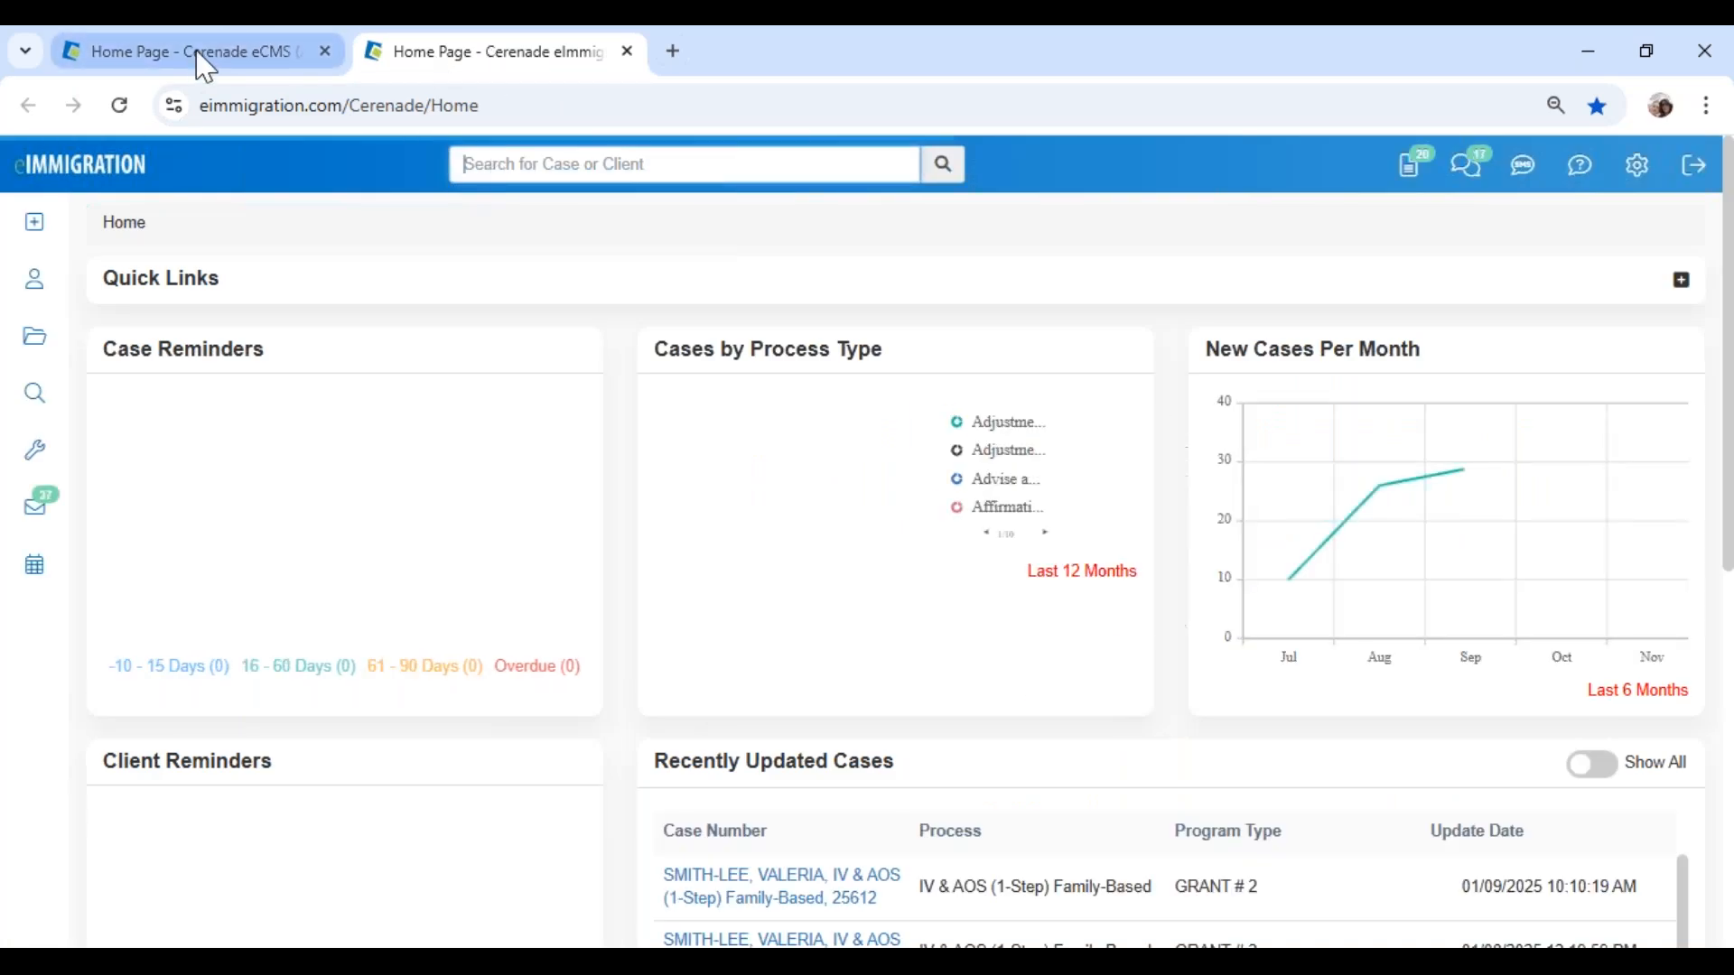
pyautogui.click(200, 56)
pyautogui.click(535, 70)
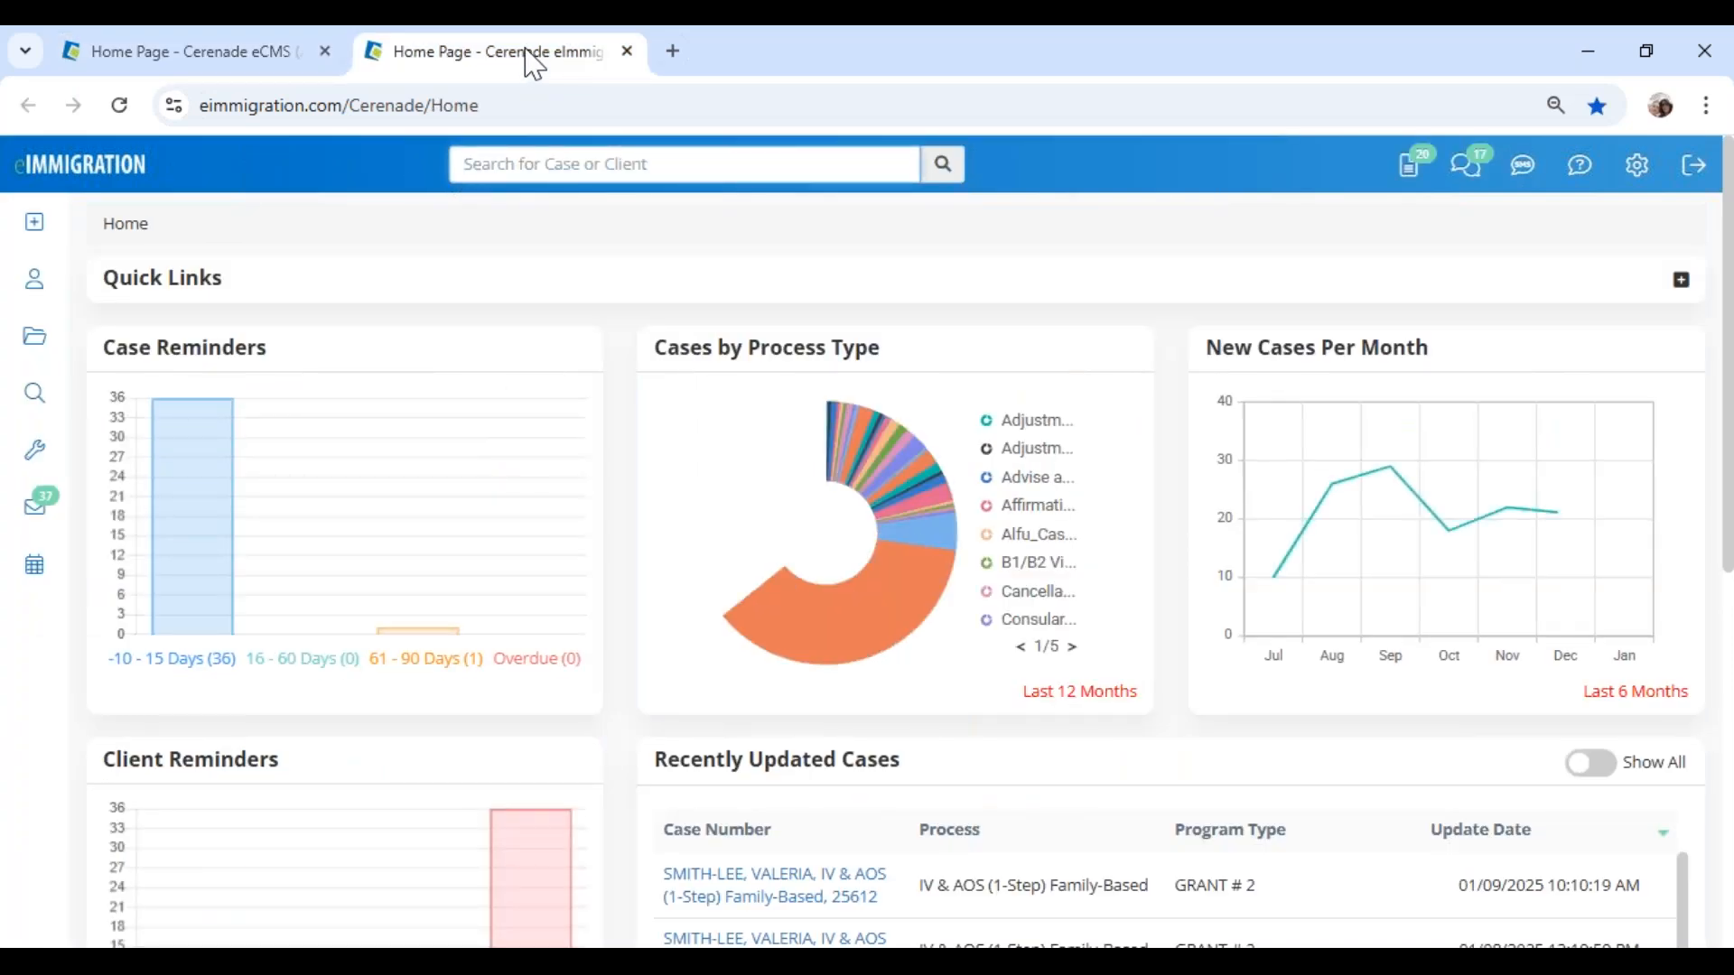
pyautogui.click(282, 70)
pyautogui.moveTo(50, 281); pyautogui.dragTo(336, 305)
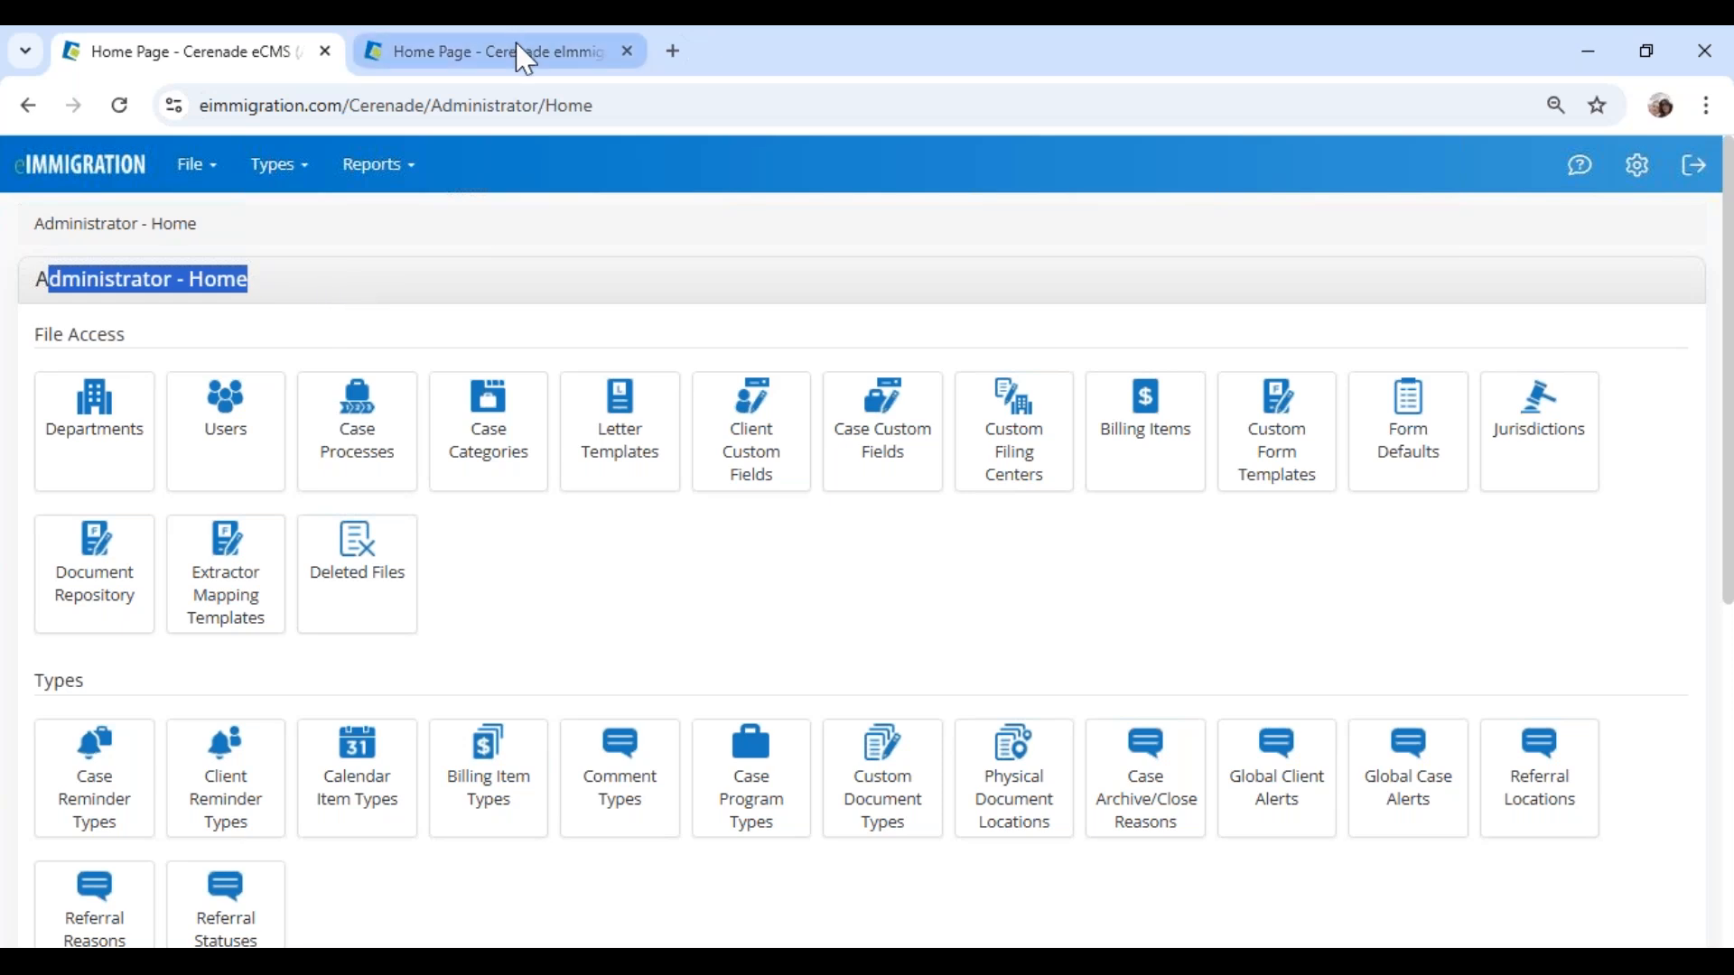
pyautogui.click(492, 280)
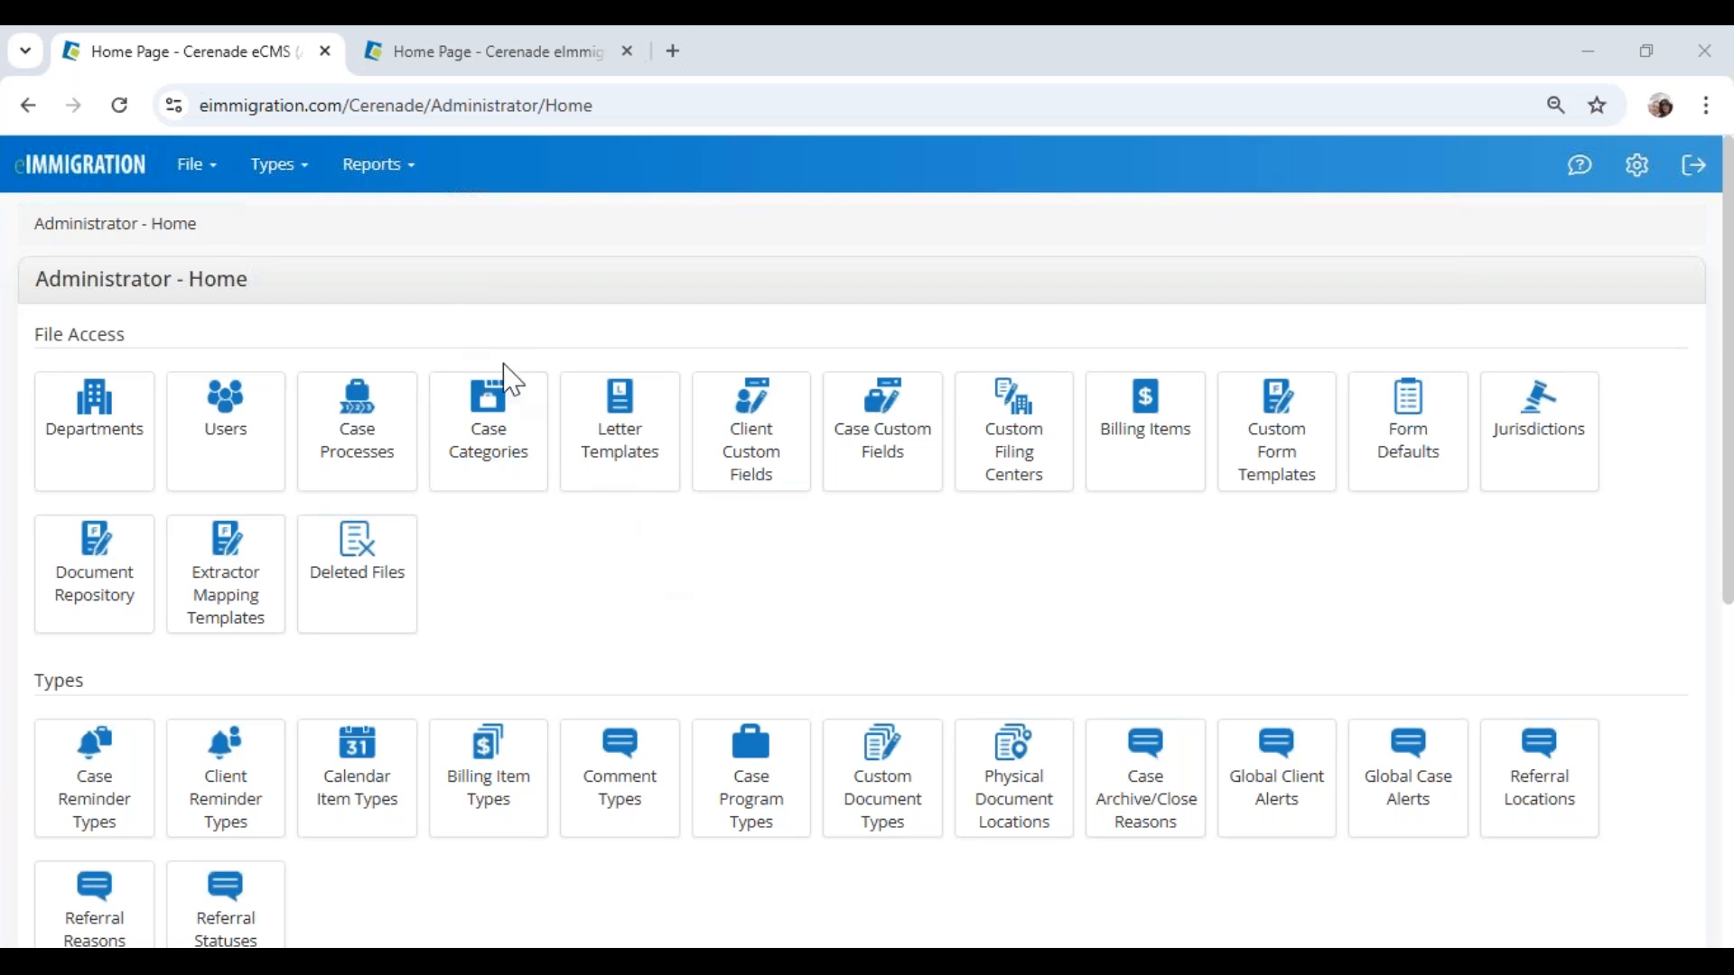
# Step: Look through the File Access, Types and Reports sections of the administrator home page
pyautogui.scroll(-5, 607, 565)
pyautogui.scroll(5, 618, 570)
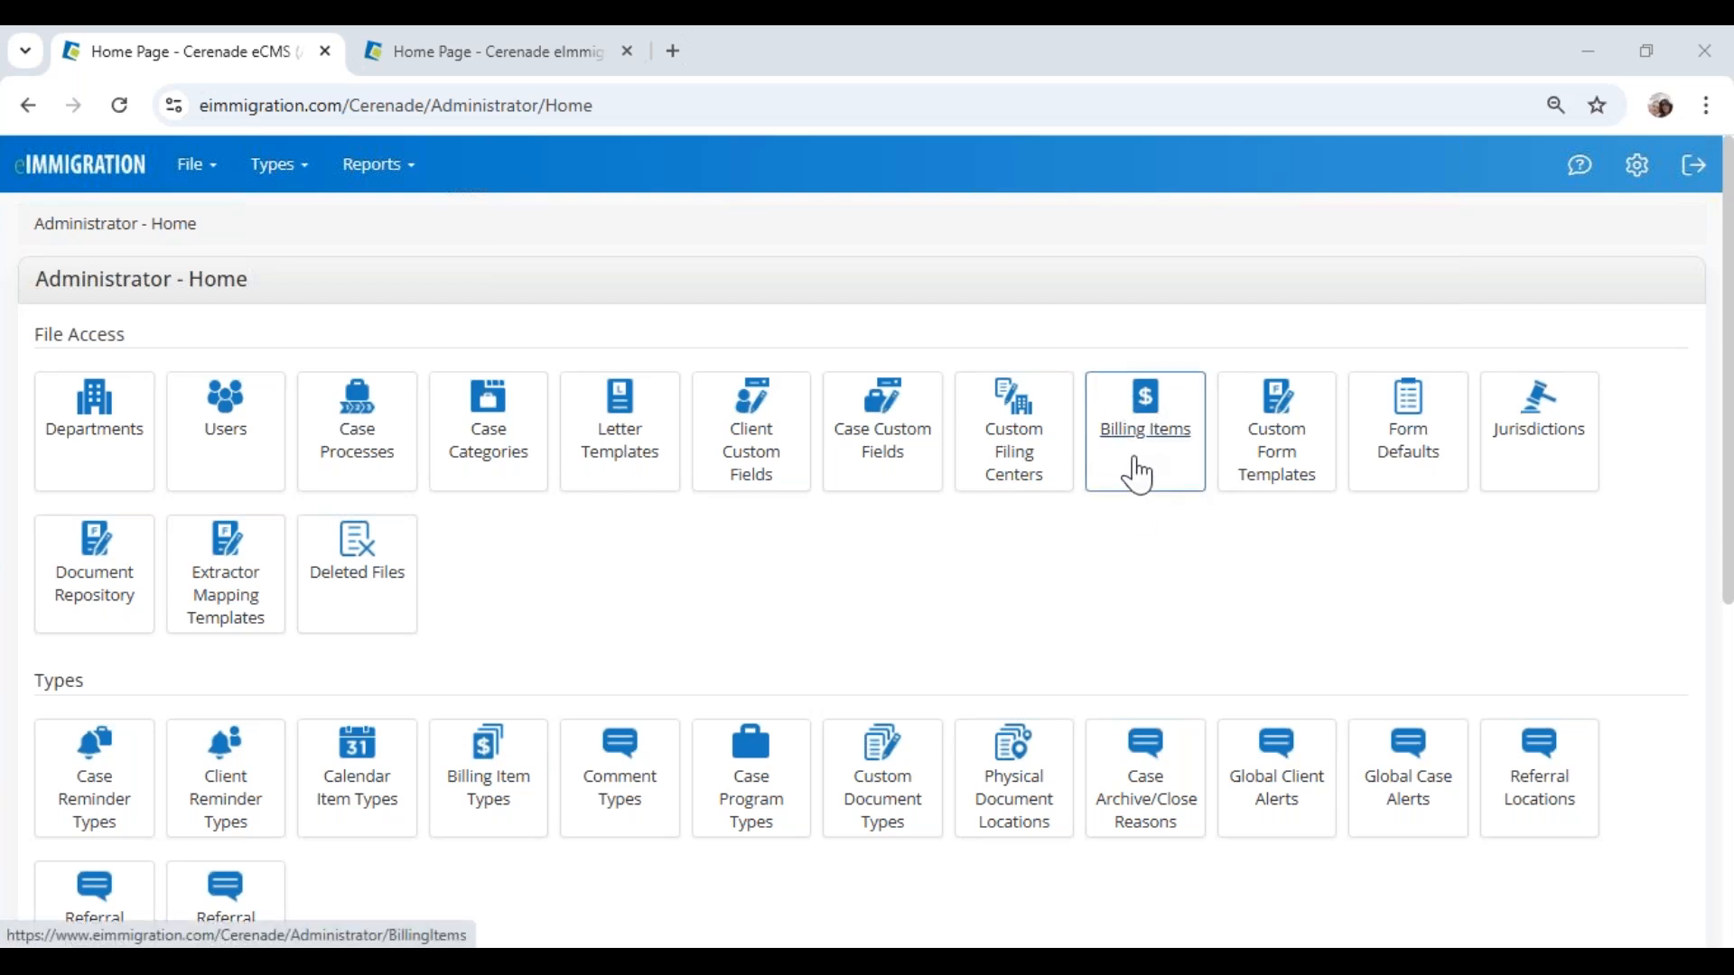
pyautogui.scroll(-1, 293, 745)
pyautogui.scroll(-4, 293, 745)
pyautogui.moveTo(31, 655); pyautogui.dragTo(147, 662)
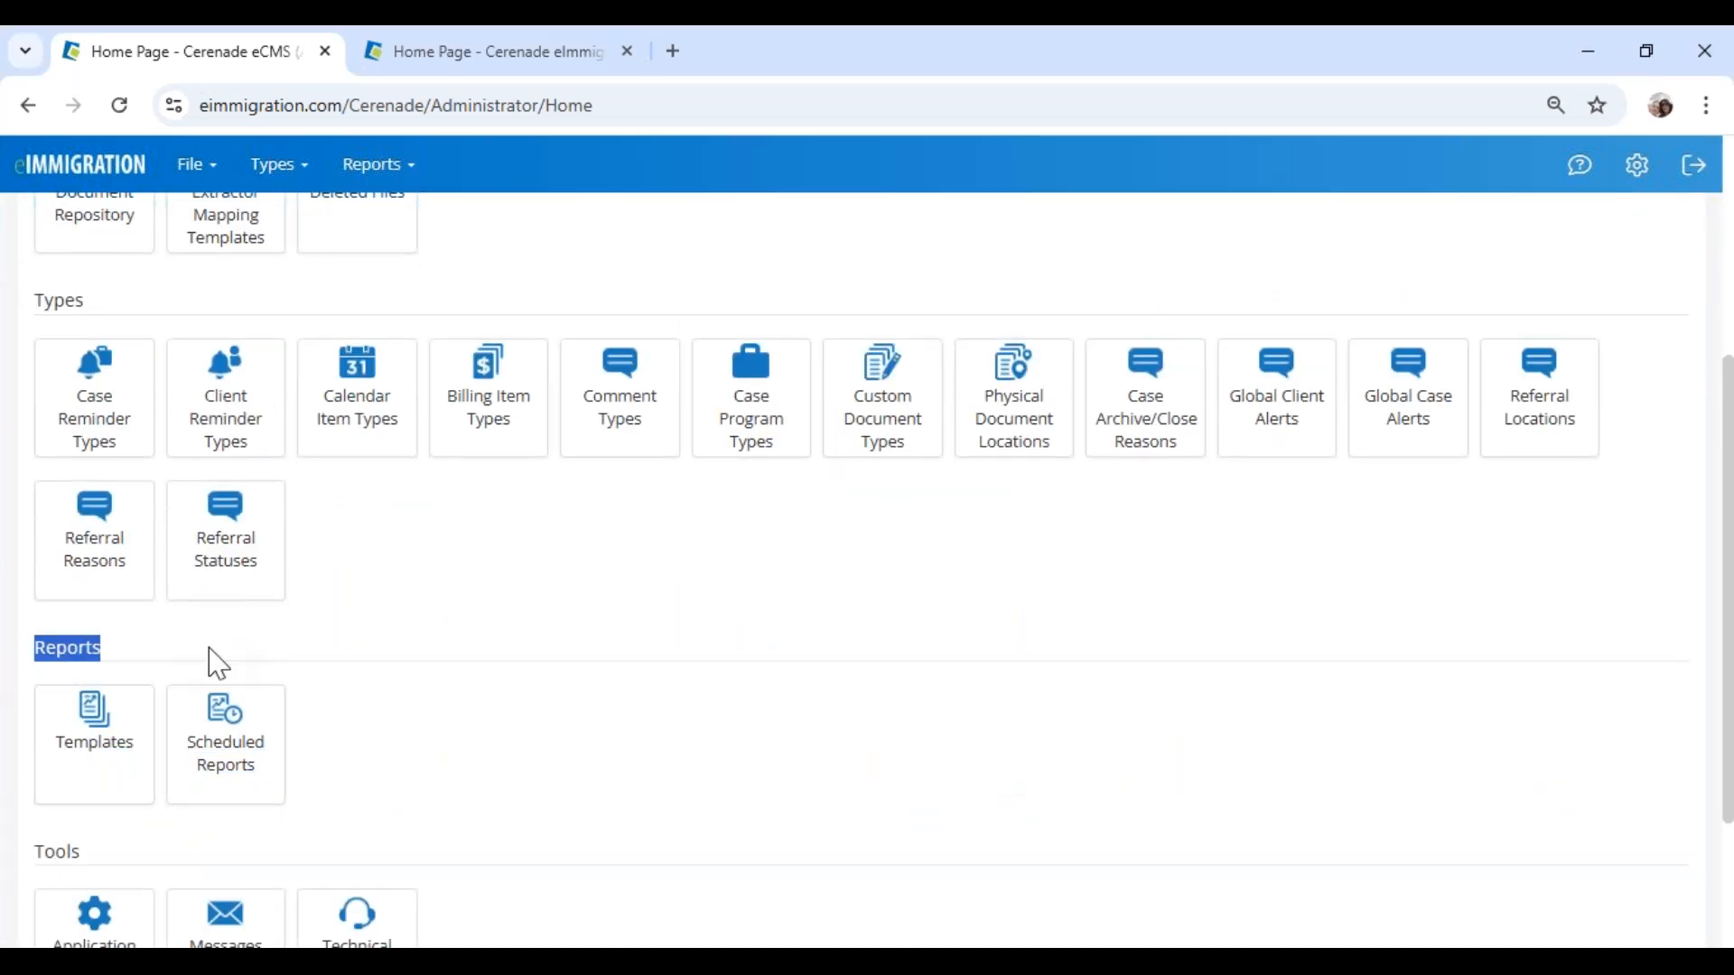
pyautogui.click(412, 695)
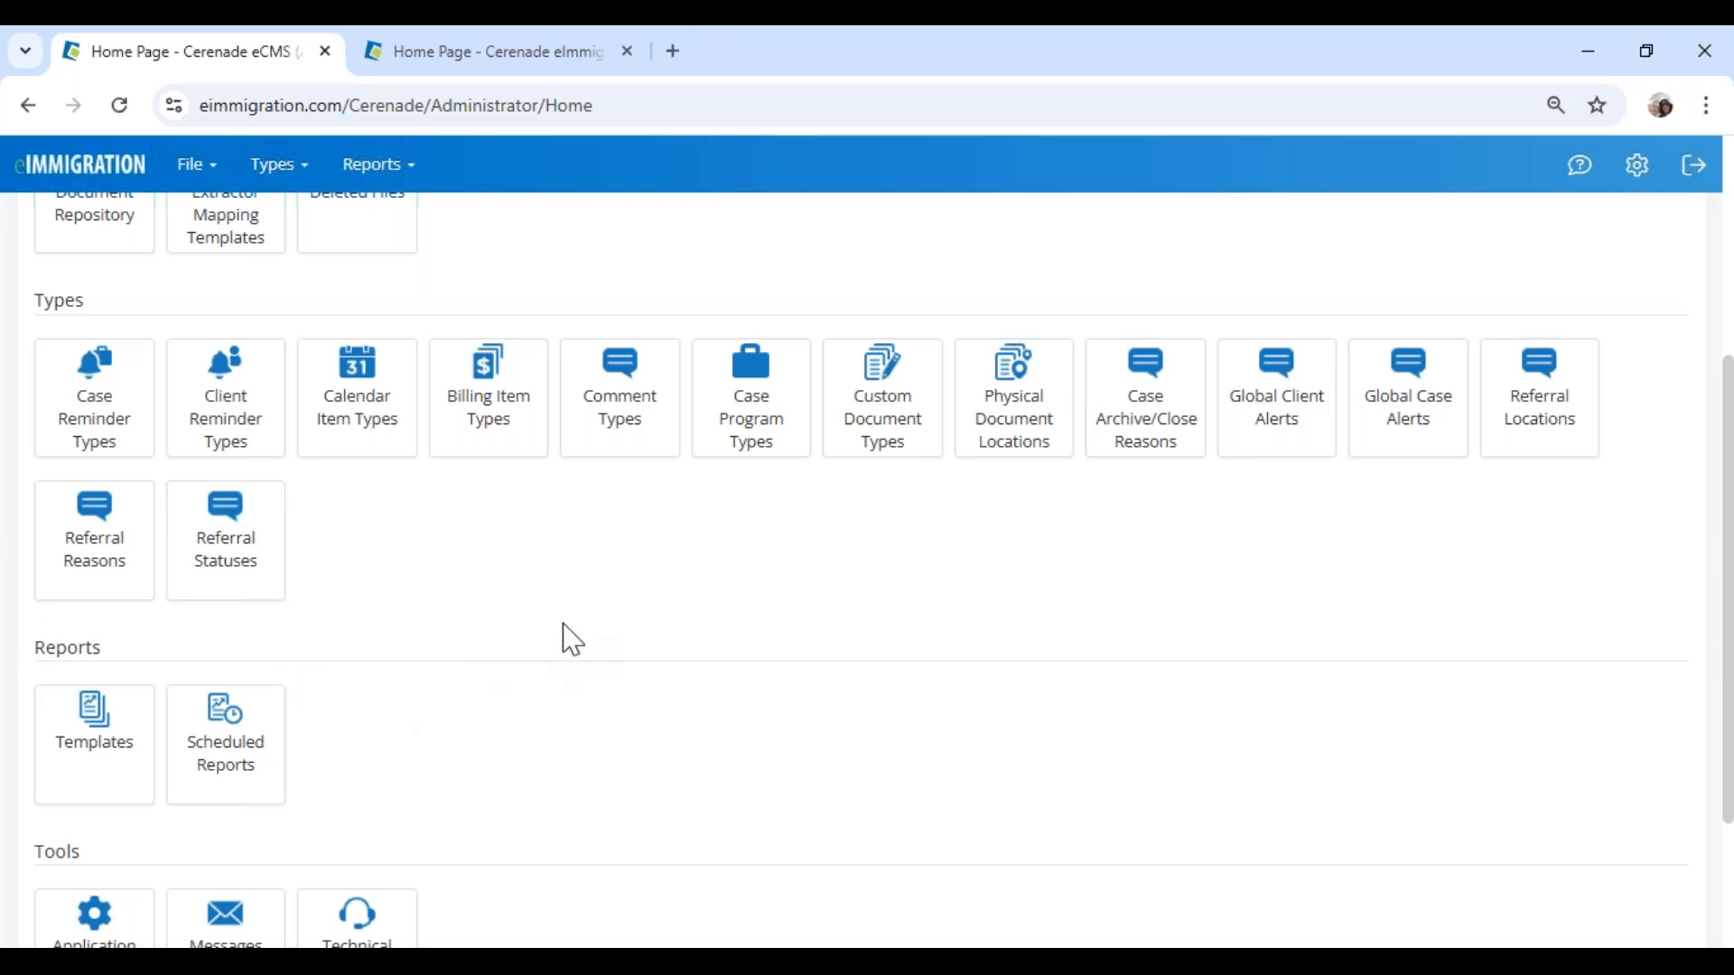
pyautogui.scroll(4, 560, 639)
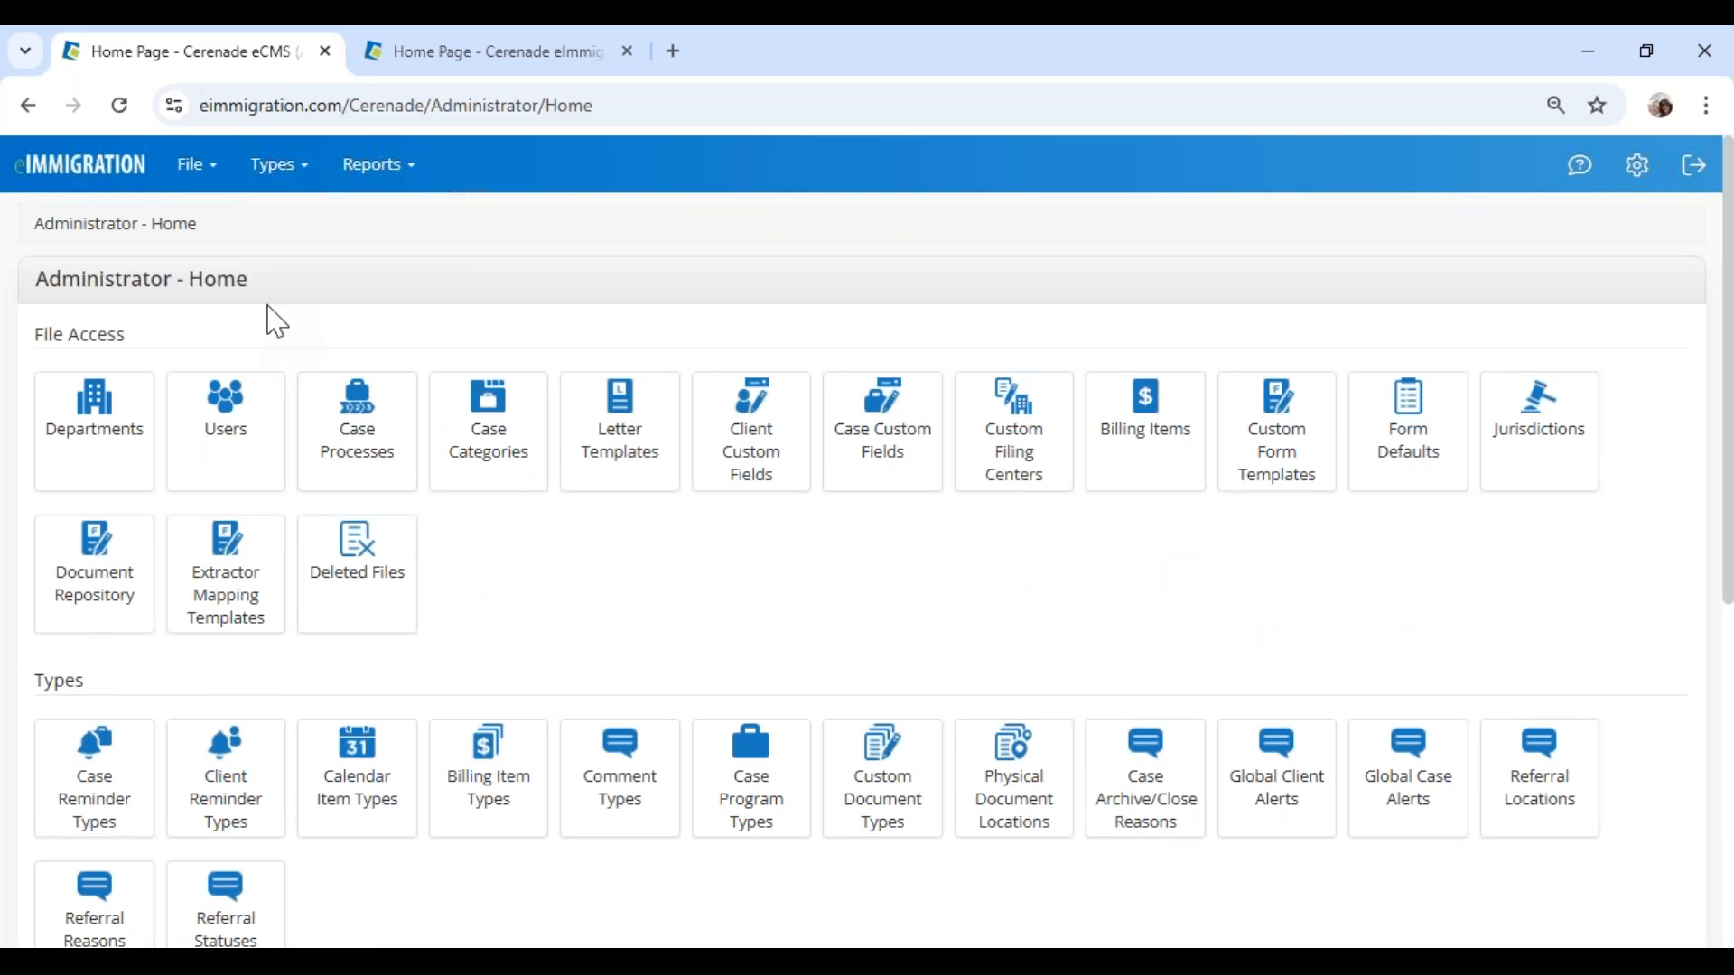
# Step: Open the Departments list, look through its entries and go back to the administrator home page
pyautogui.click(111, 448)
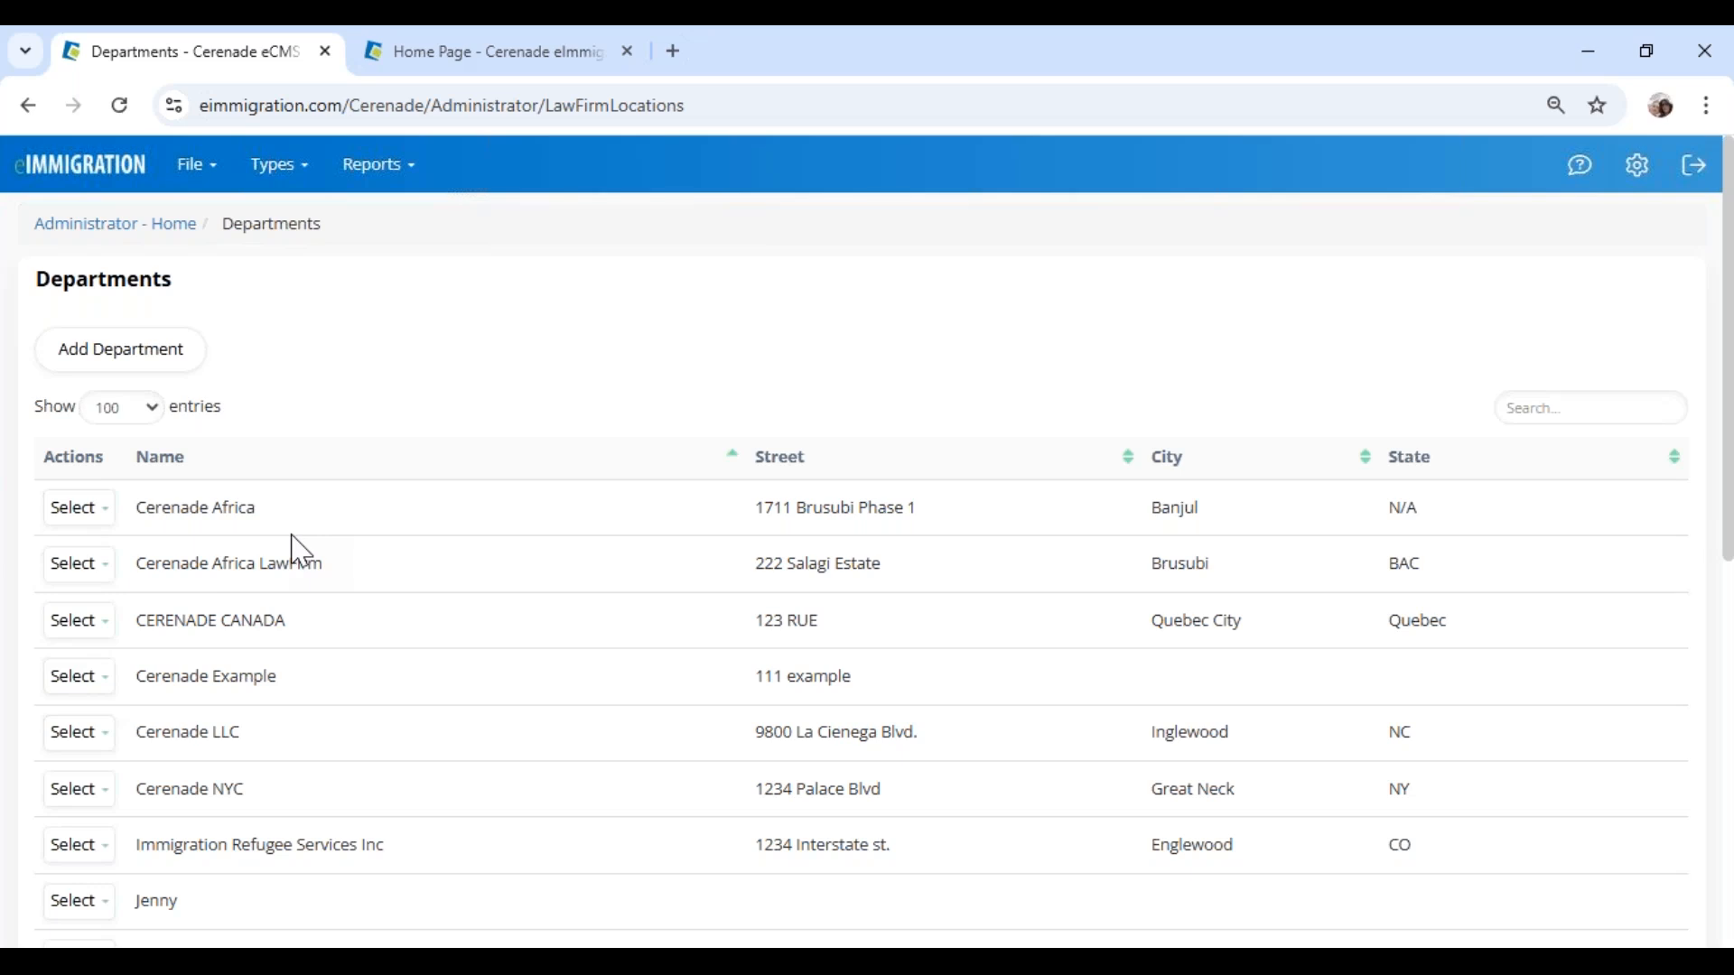
pyautogui.scroll(-3, 307, 561)
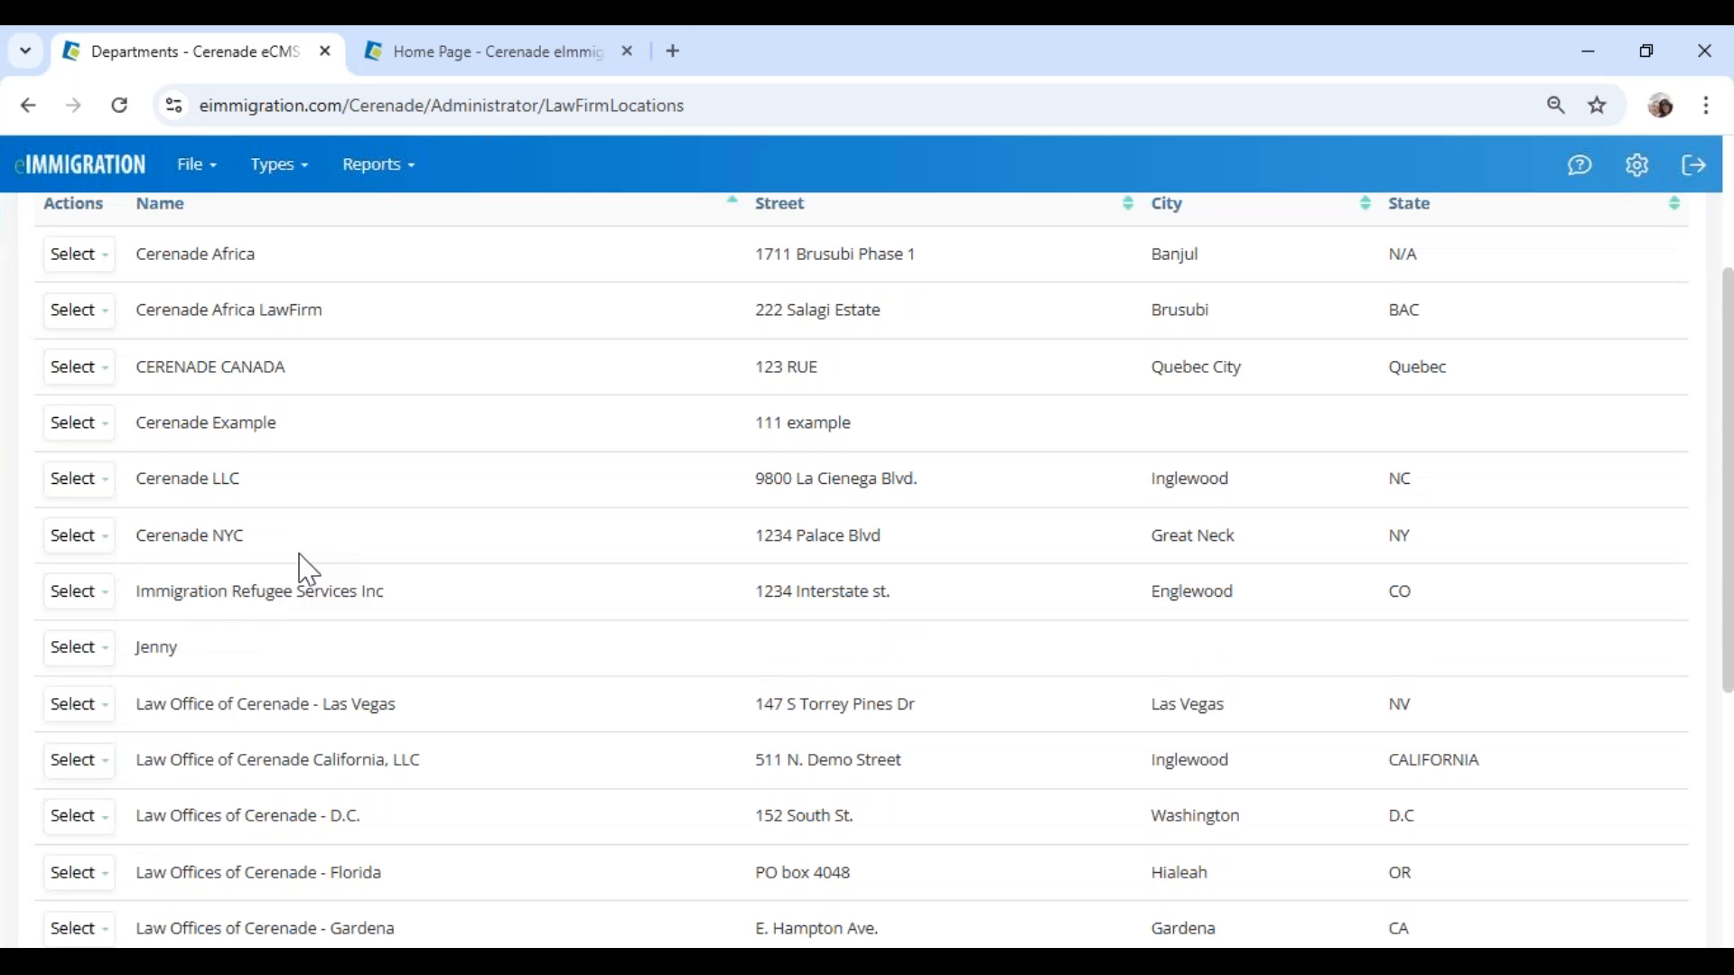
pyautogui.scroll(3, 430, 615)
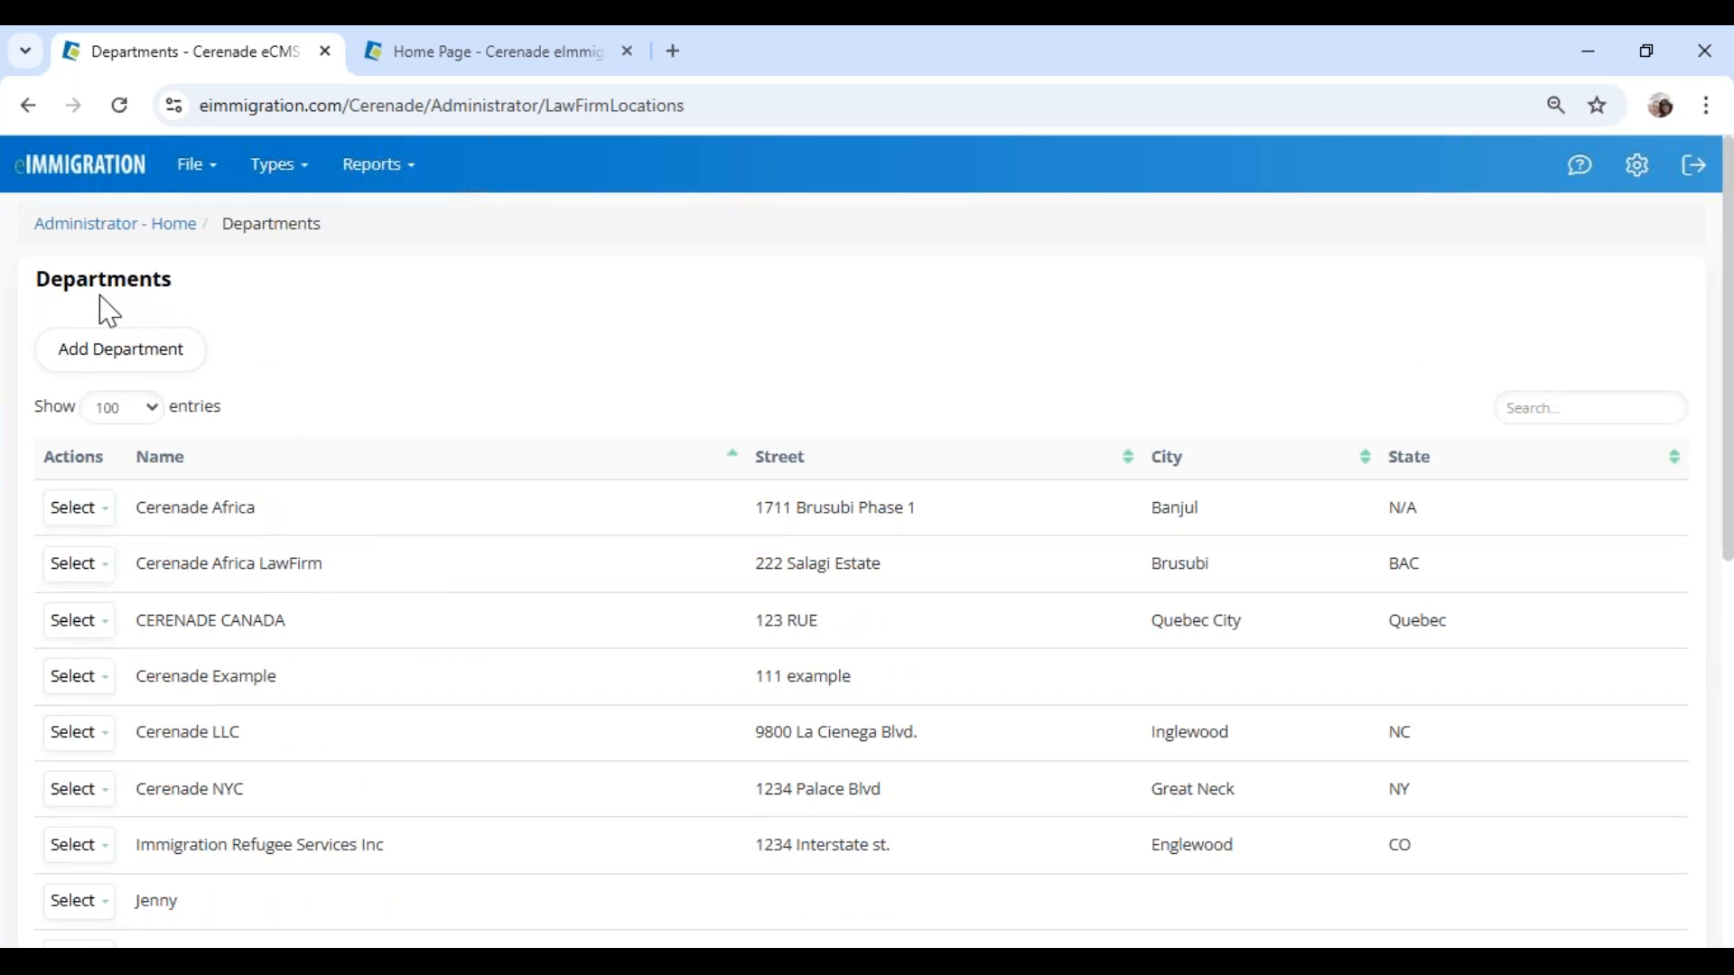
pyautogui.moveTo(36, 298); pyautogui.dragTo(247, 310)
pyautogui.click(332, 326)
pyautogui.click(116, 225)
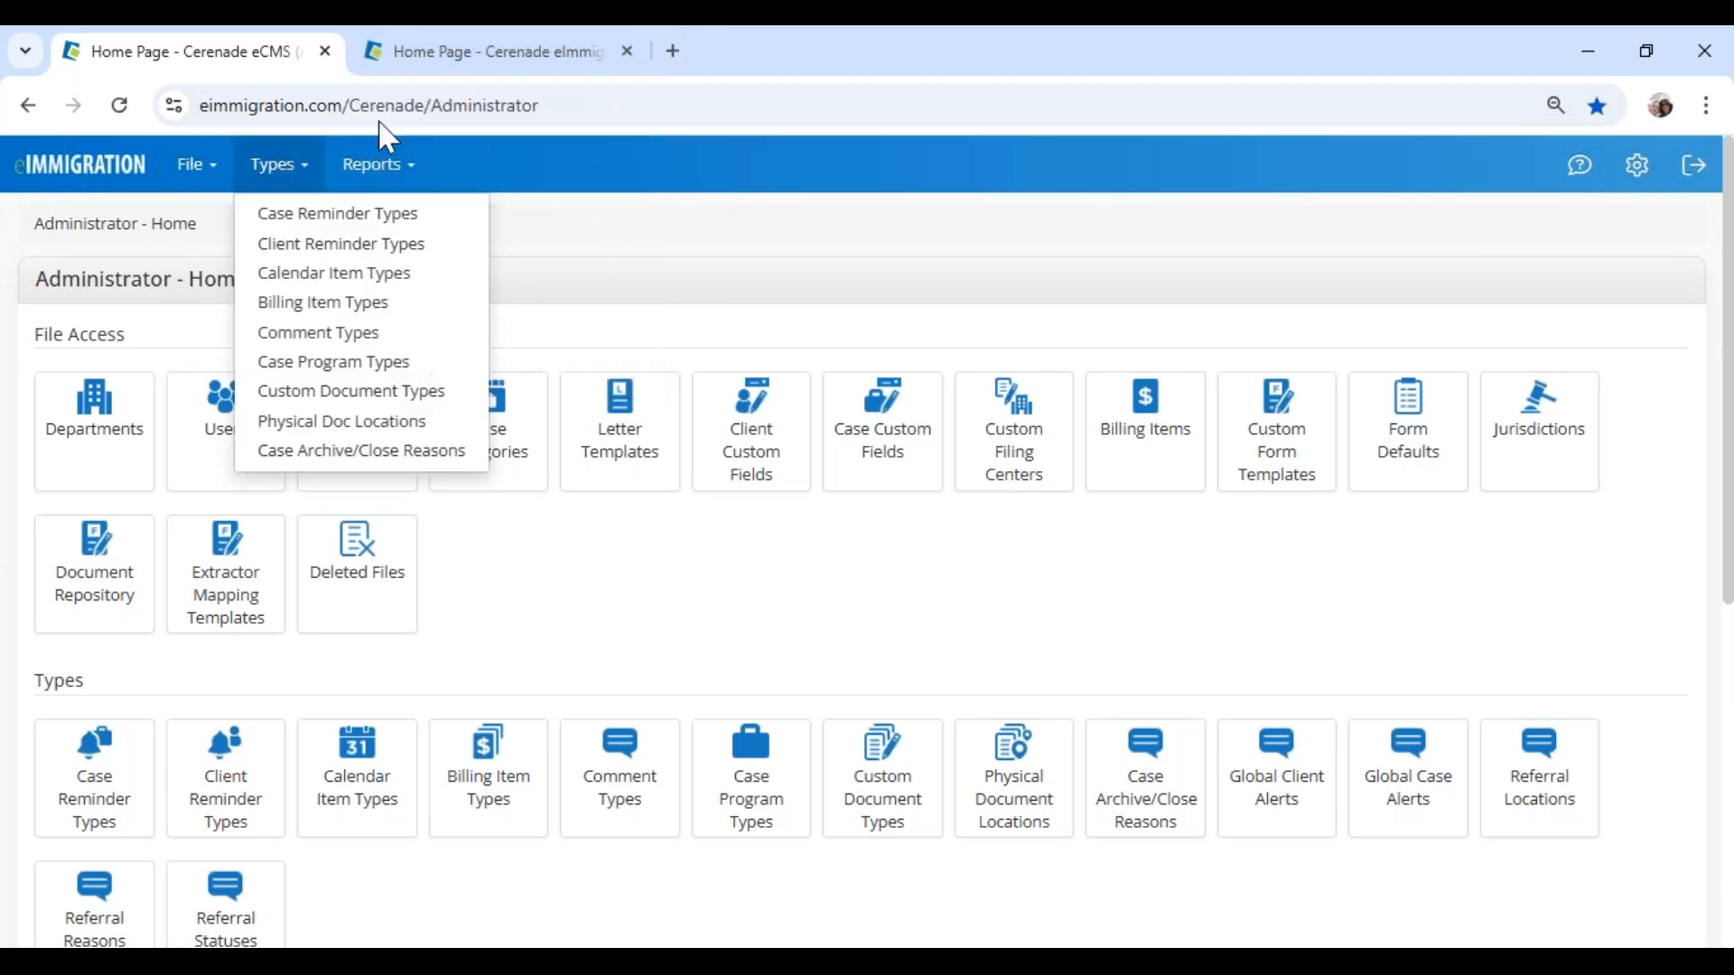
# Step: Switch to the caseworker home page and start the Create Case Wizard
pyautogui.click(503, 59)
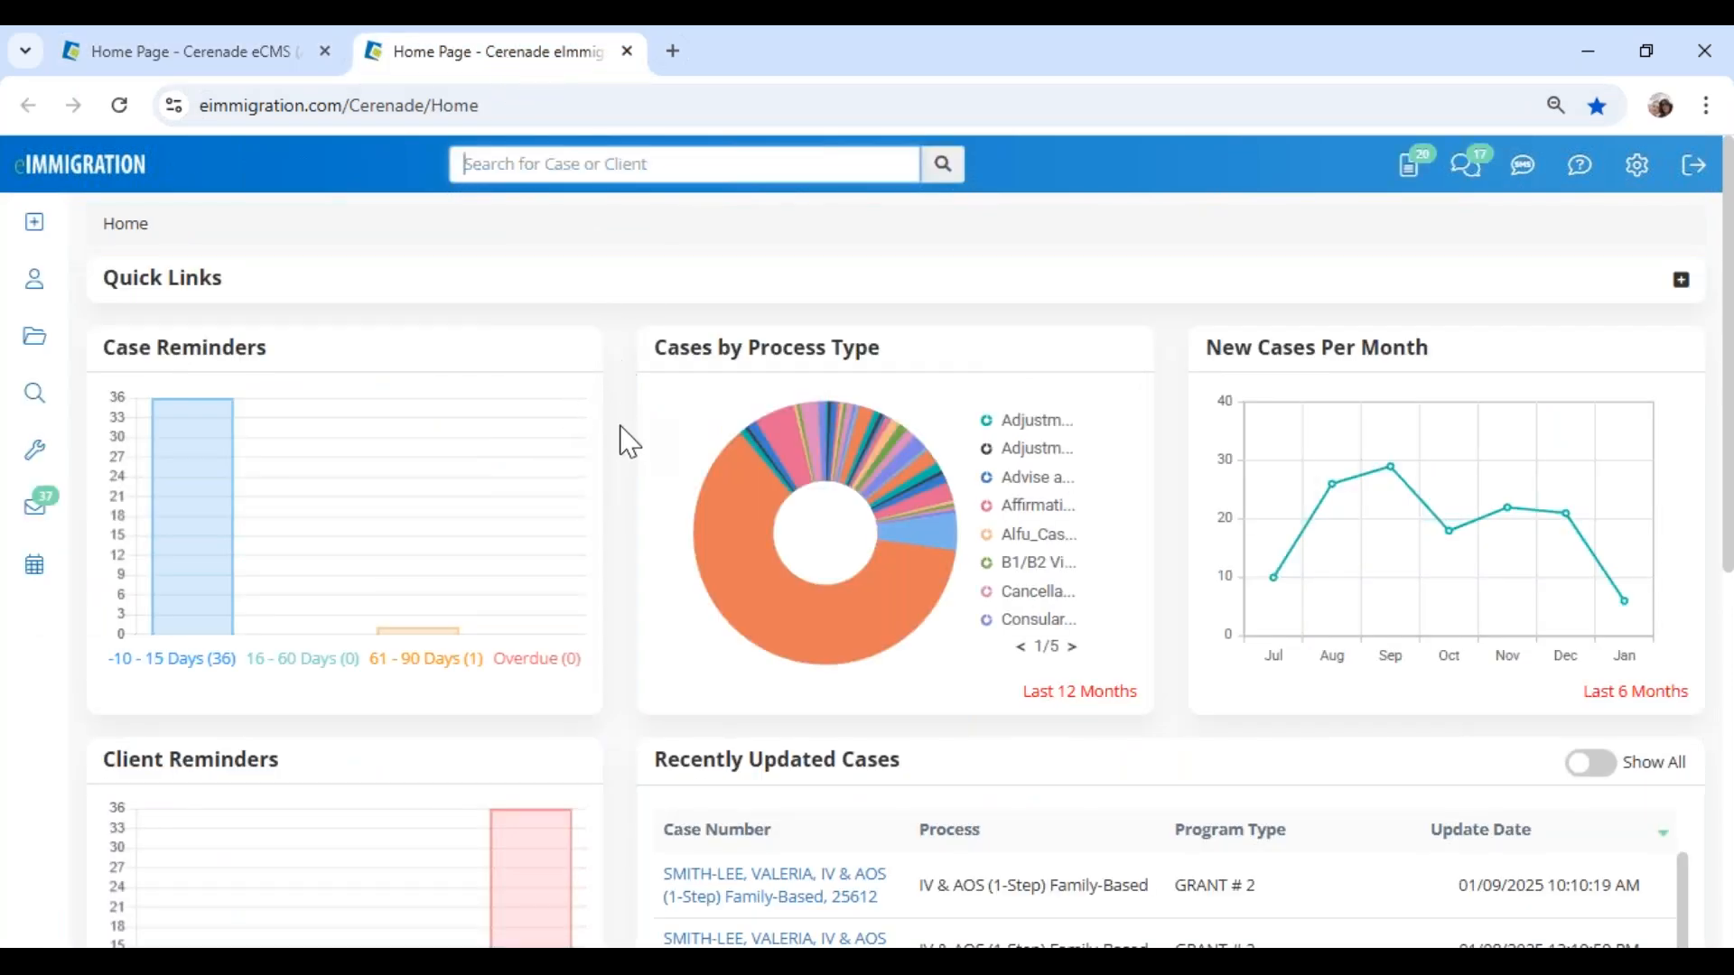
pyautogui.click(34, 221)
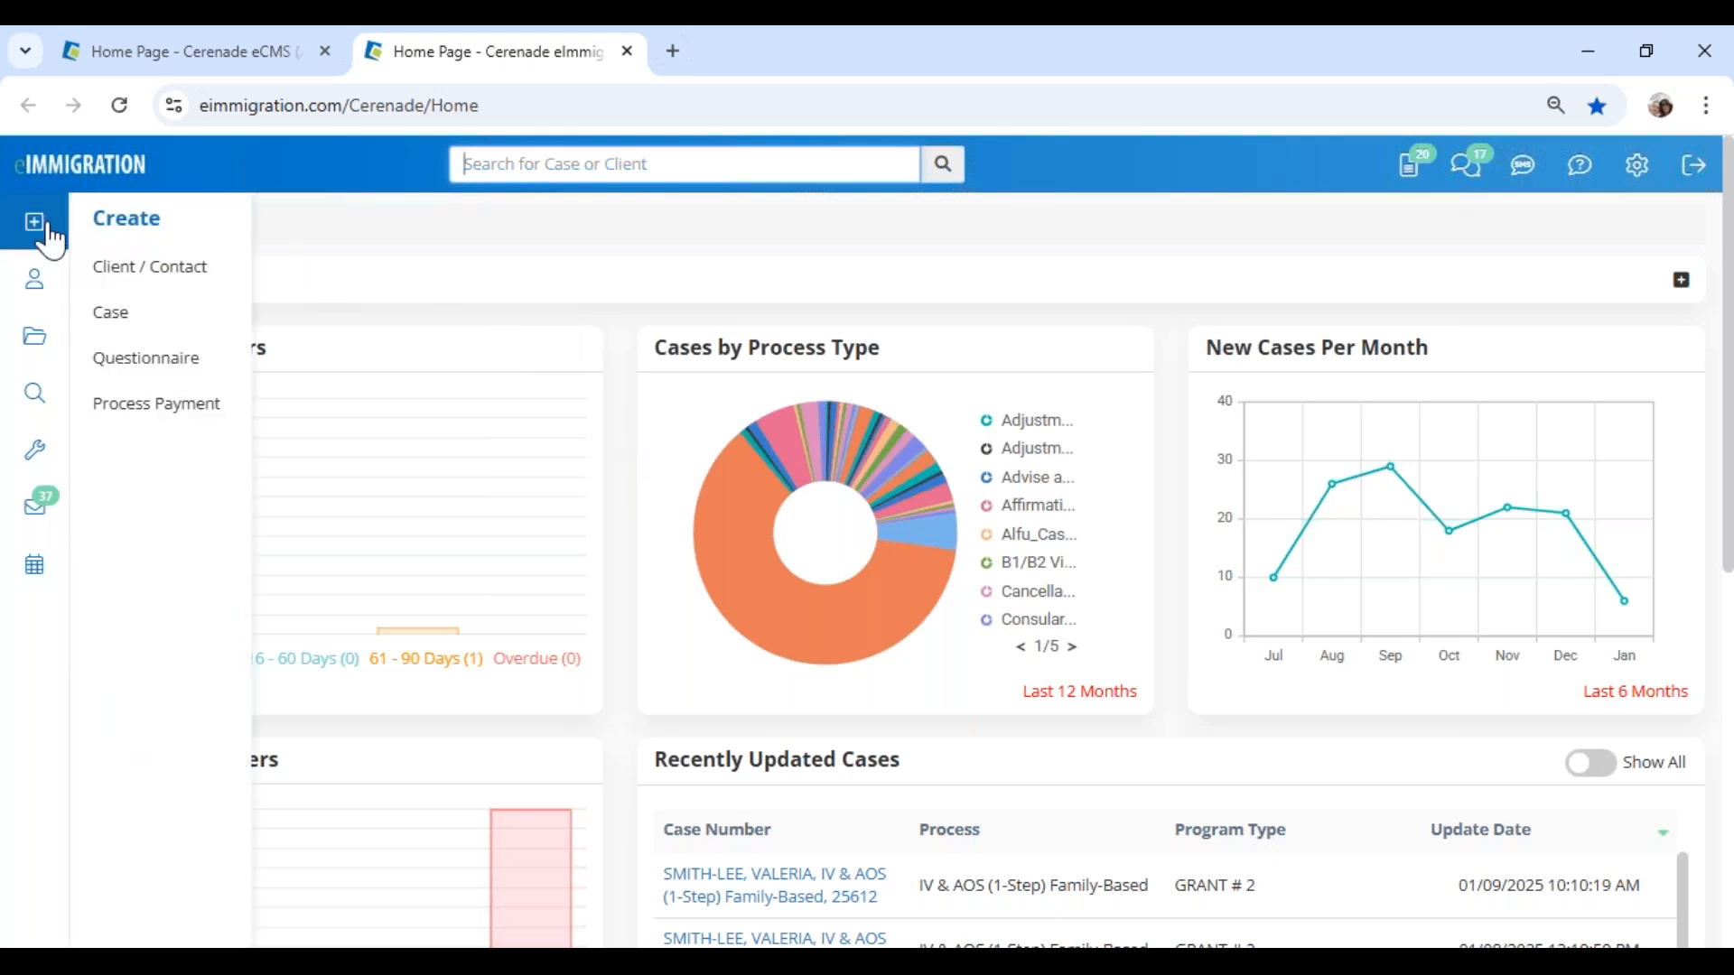
pyautogui.click(130, 314)
# Step: Examine the available Process, Category, Program Type and Department options in the wizard's general information without choosing any
pyautogui.click(768, 486)
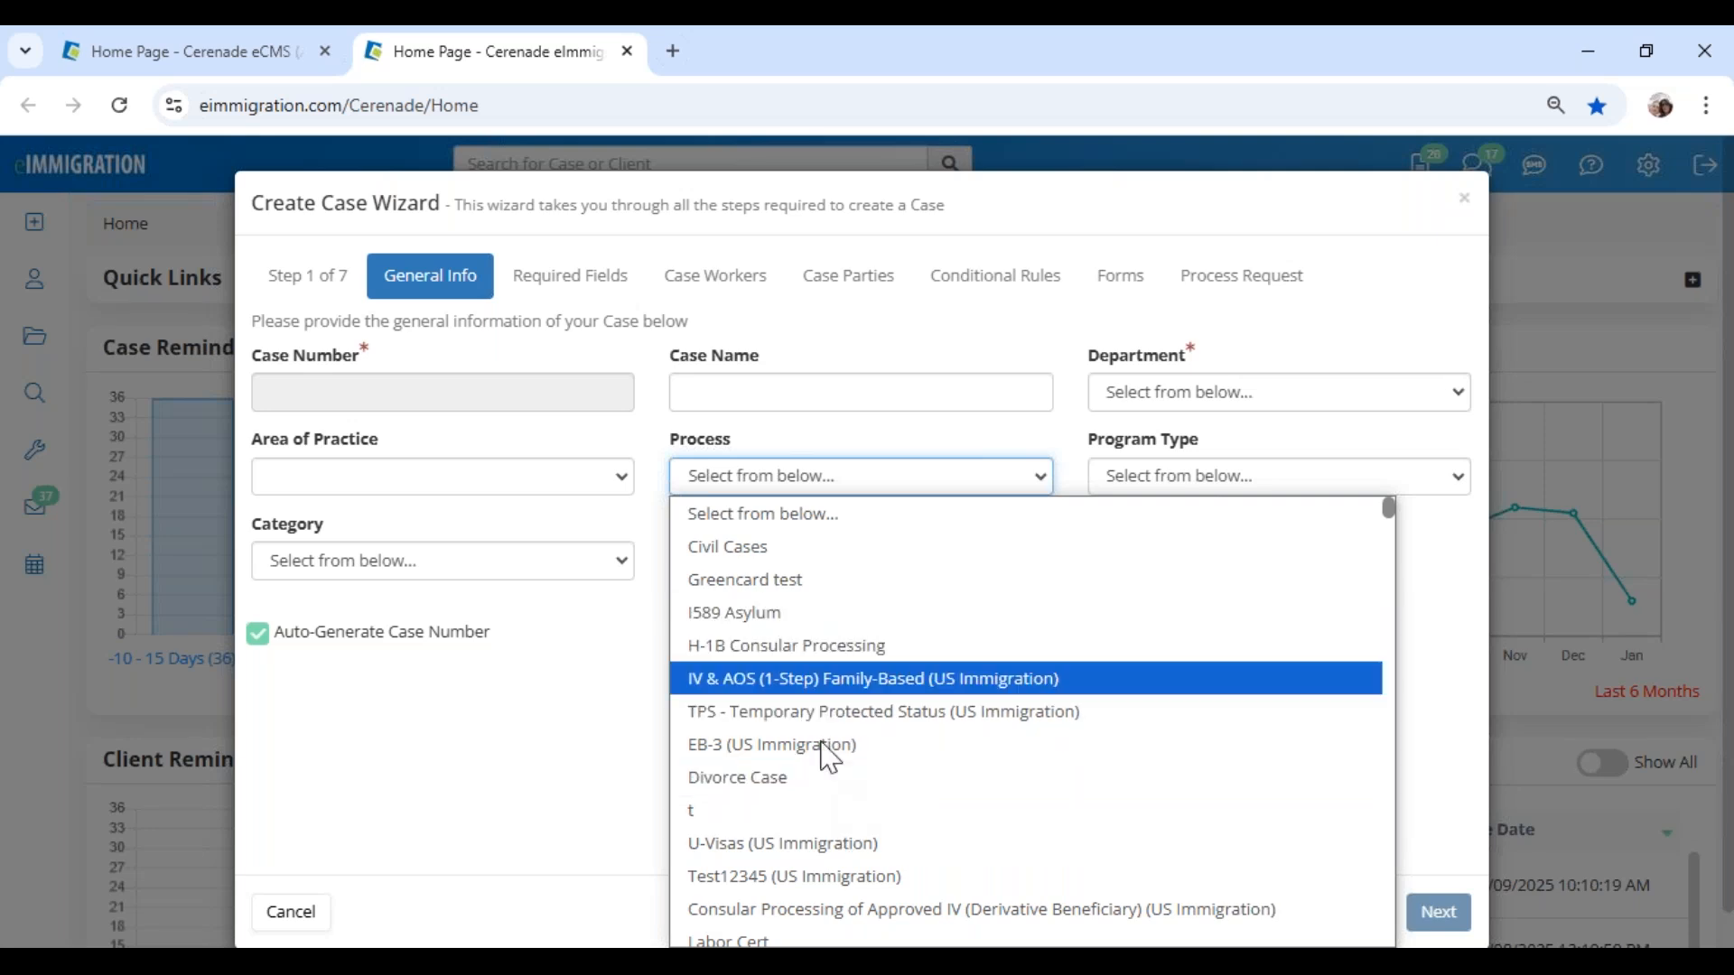
pyautogui.click(411, 578)
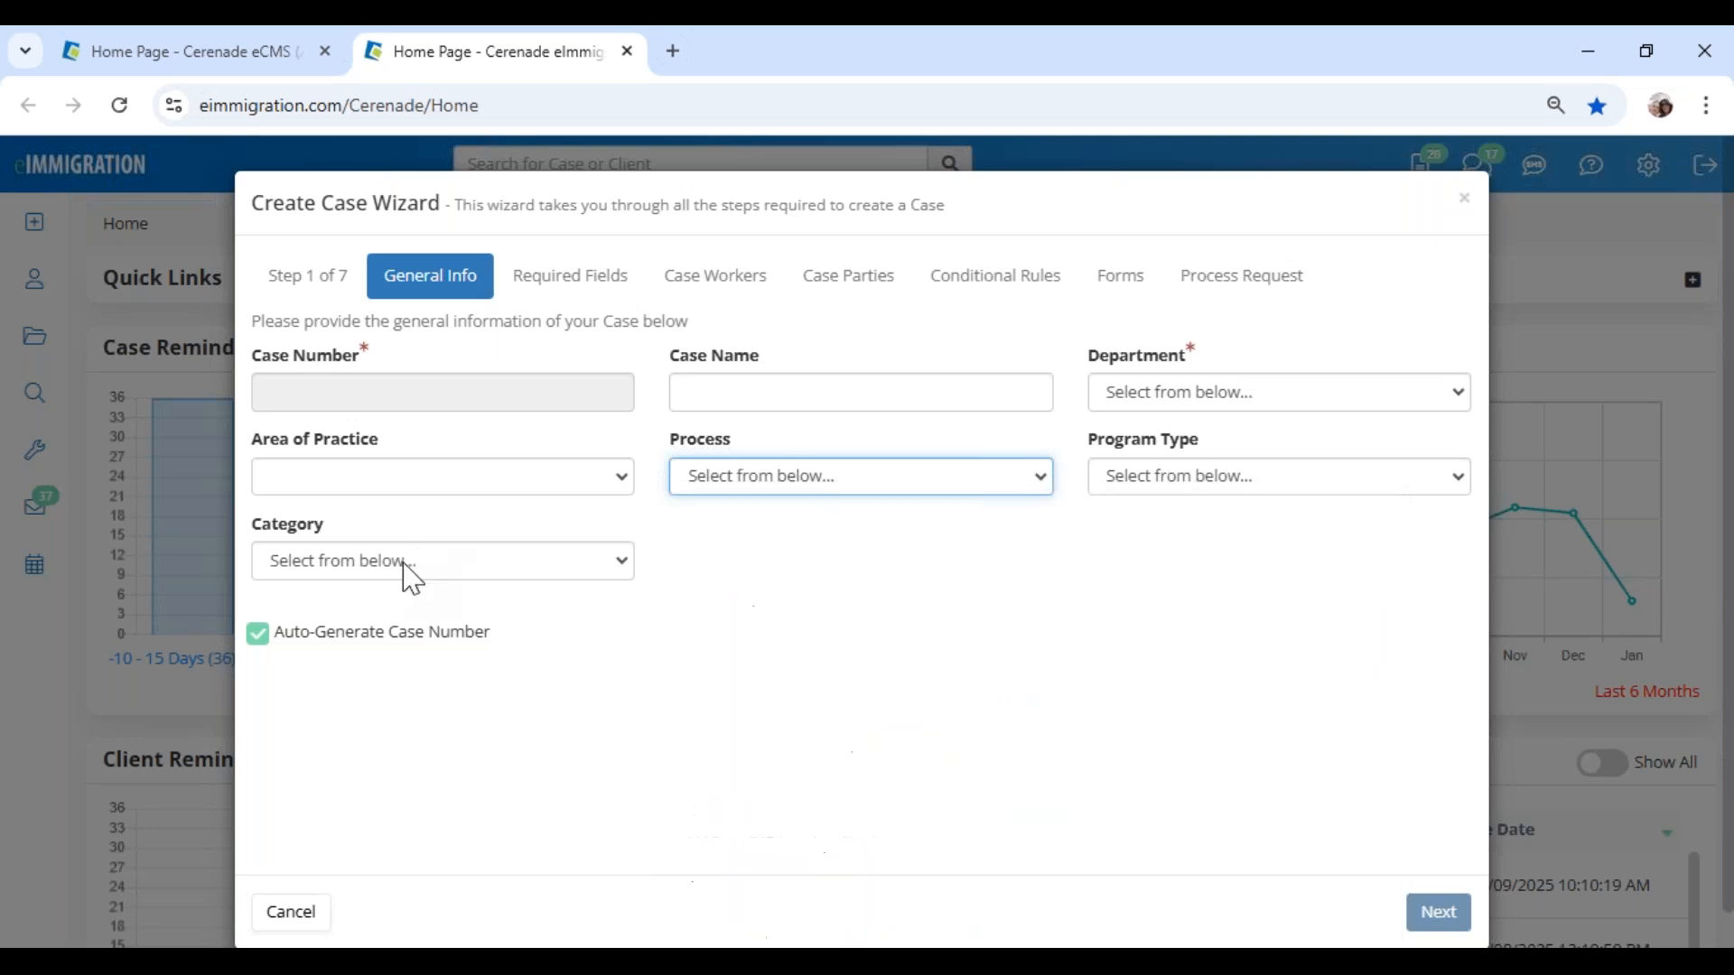
pyautogui.click(410, 578)
pyautogui.click(408, 579)
pyautogui.click(408, 579)
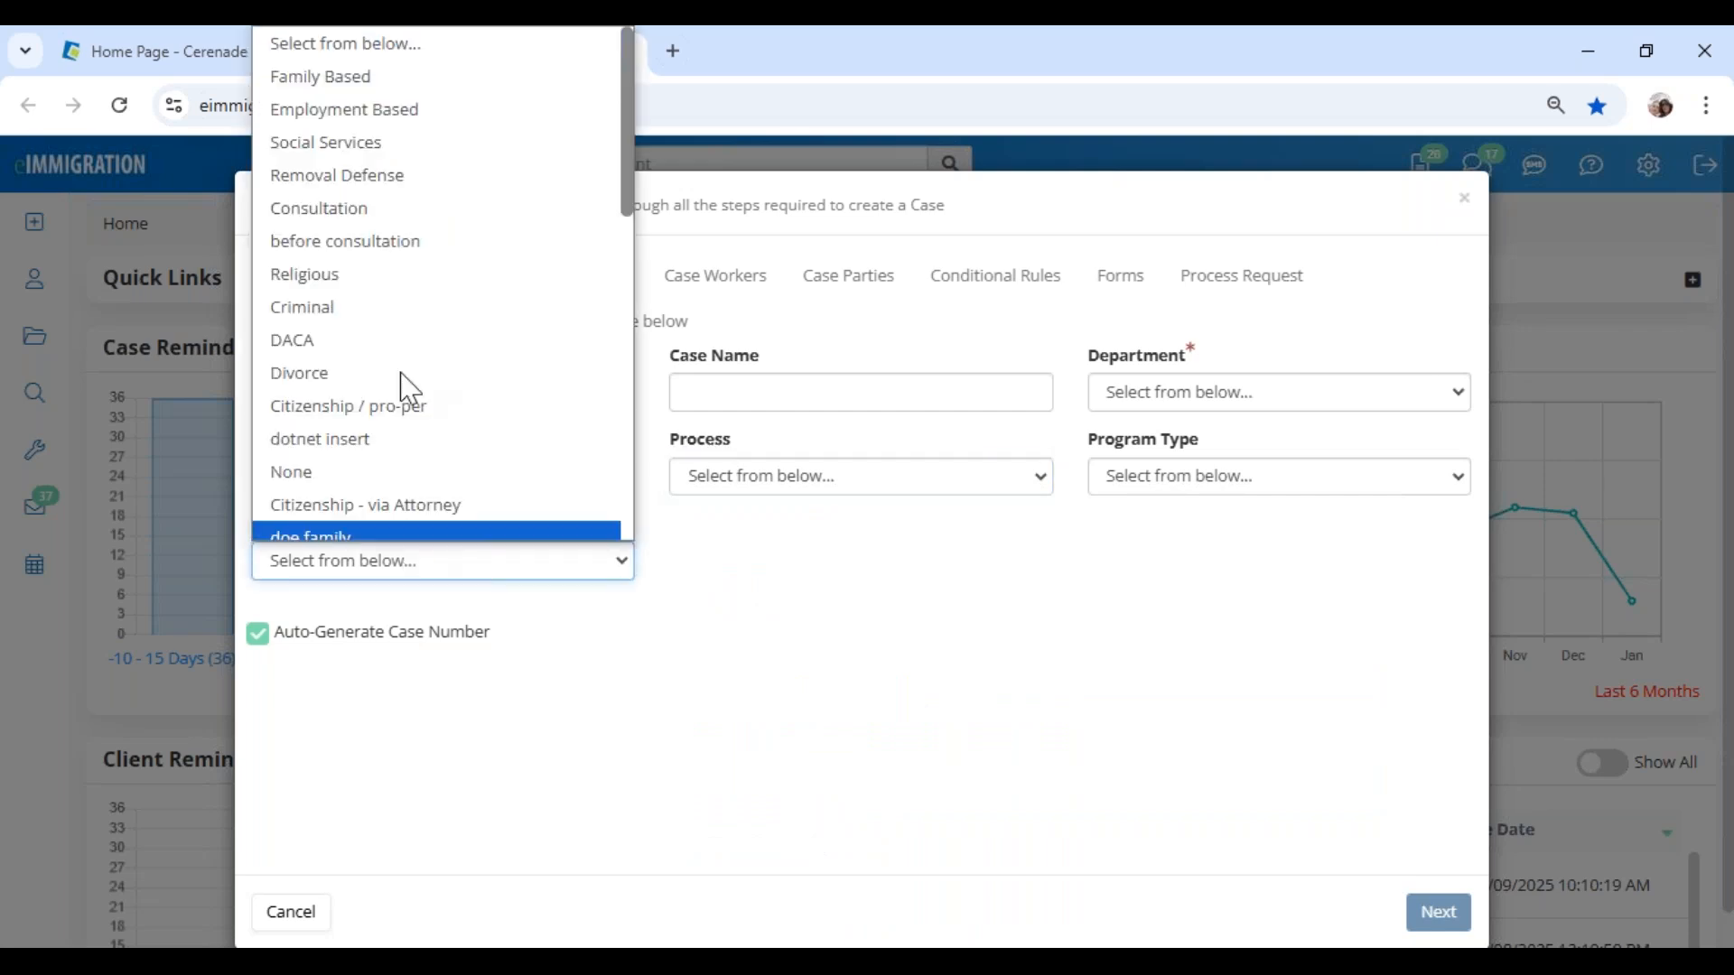
pyautogui.scroll(-8, 414, 434)
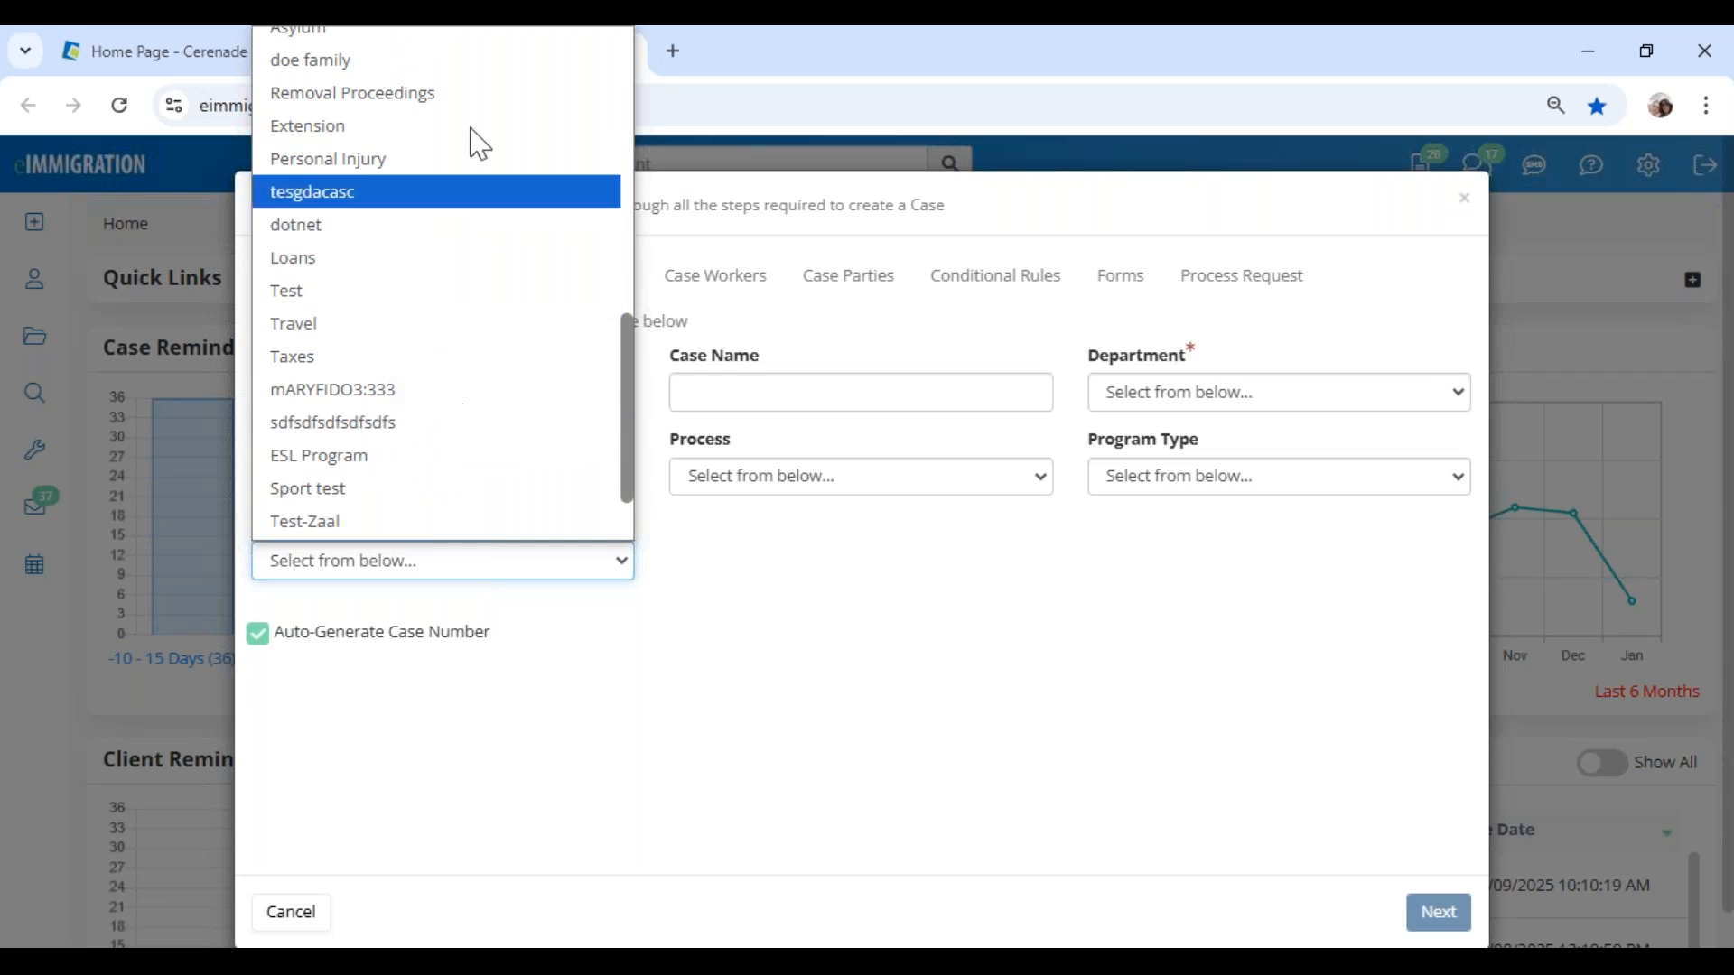
pyautogui.click(1143, 493)
pyautogui.click(1143, 493)
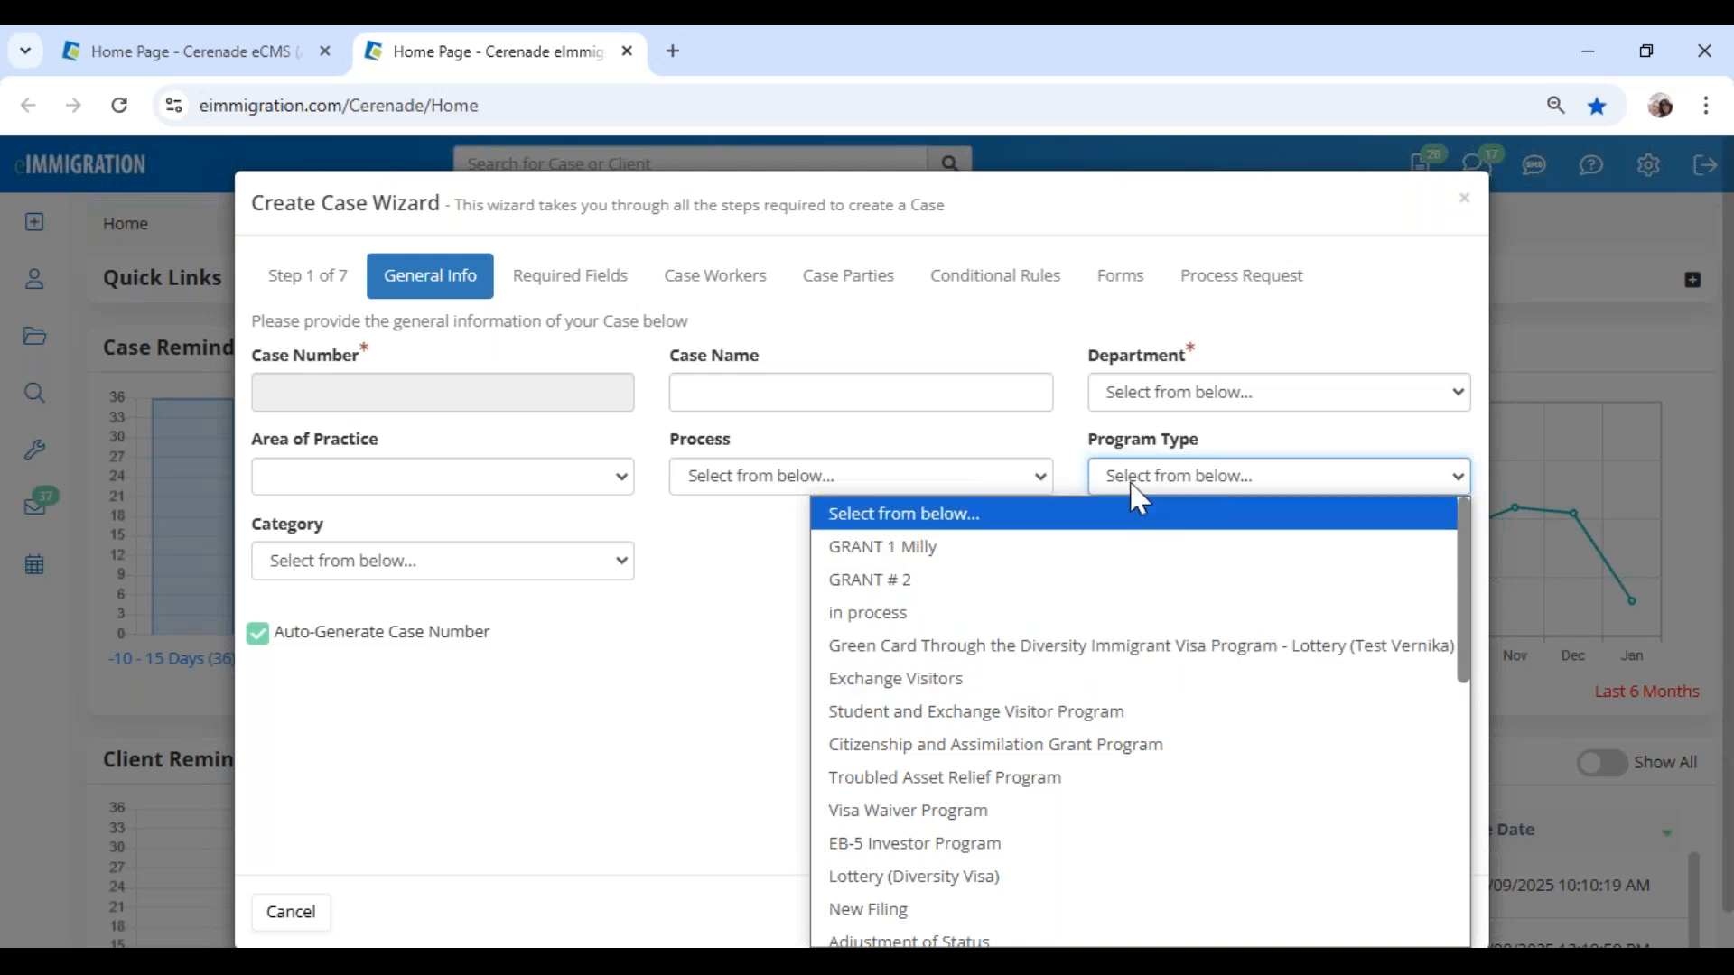
pyautogui.click(1202, 401)
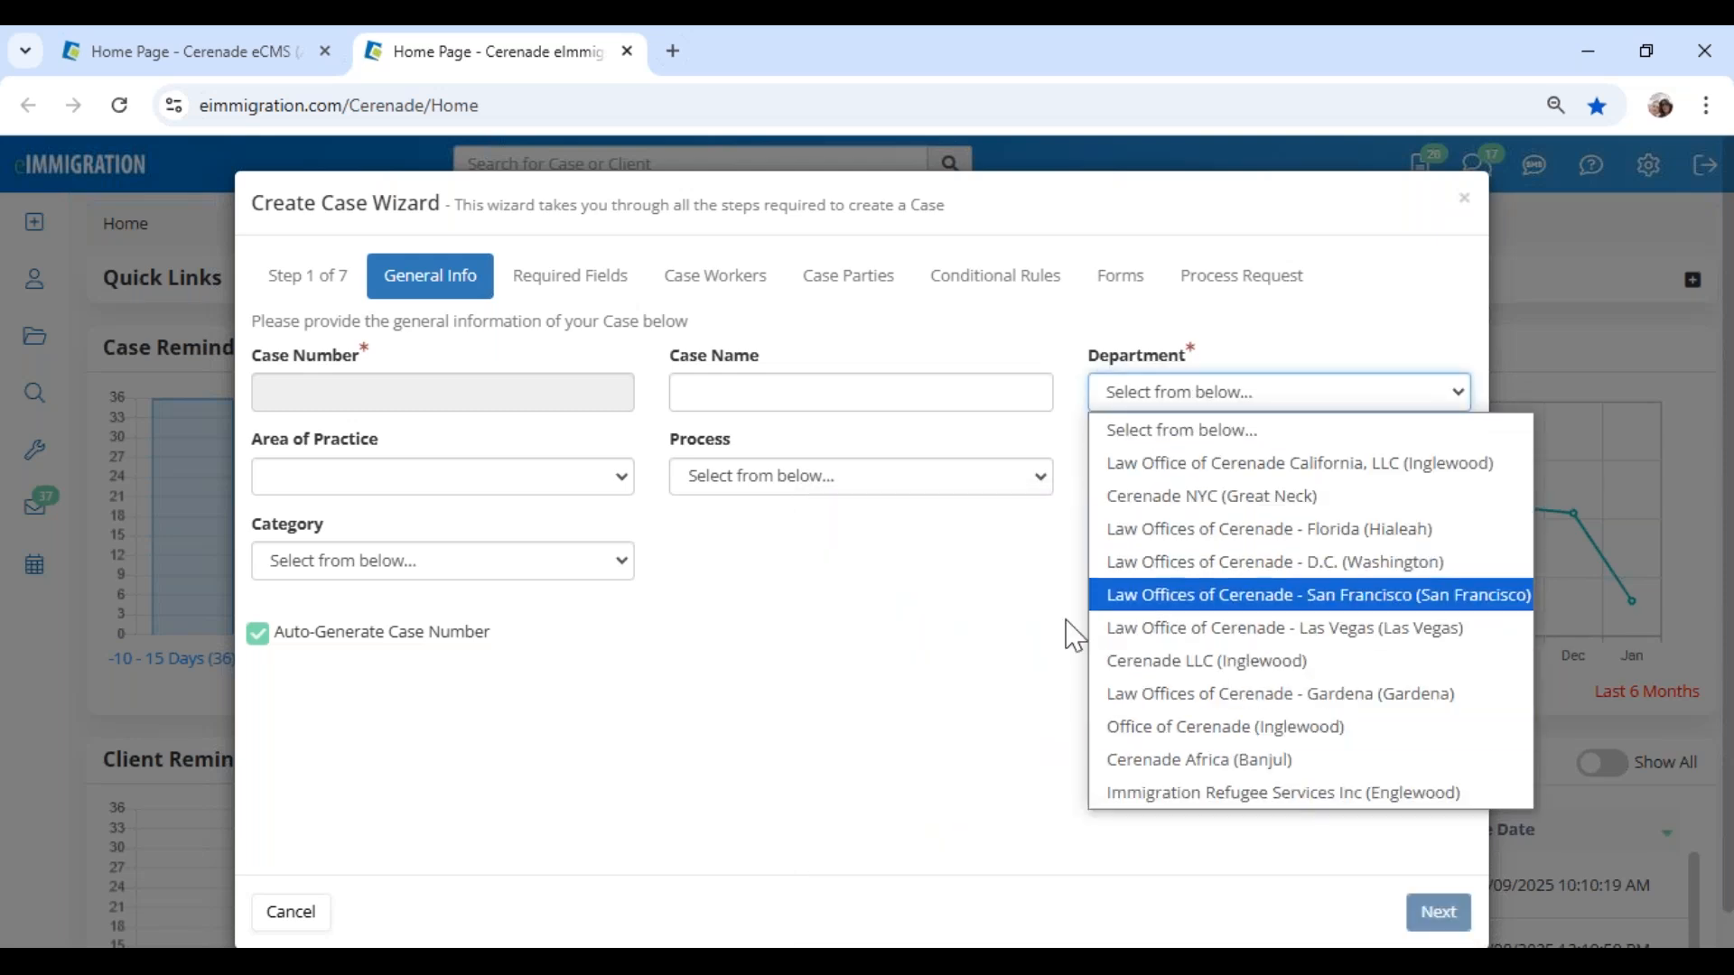
pyautogui.click(935, 668)
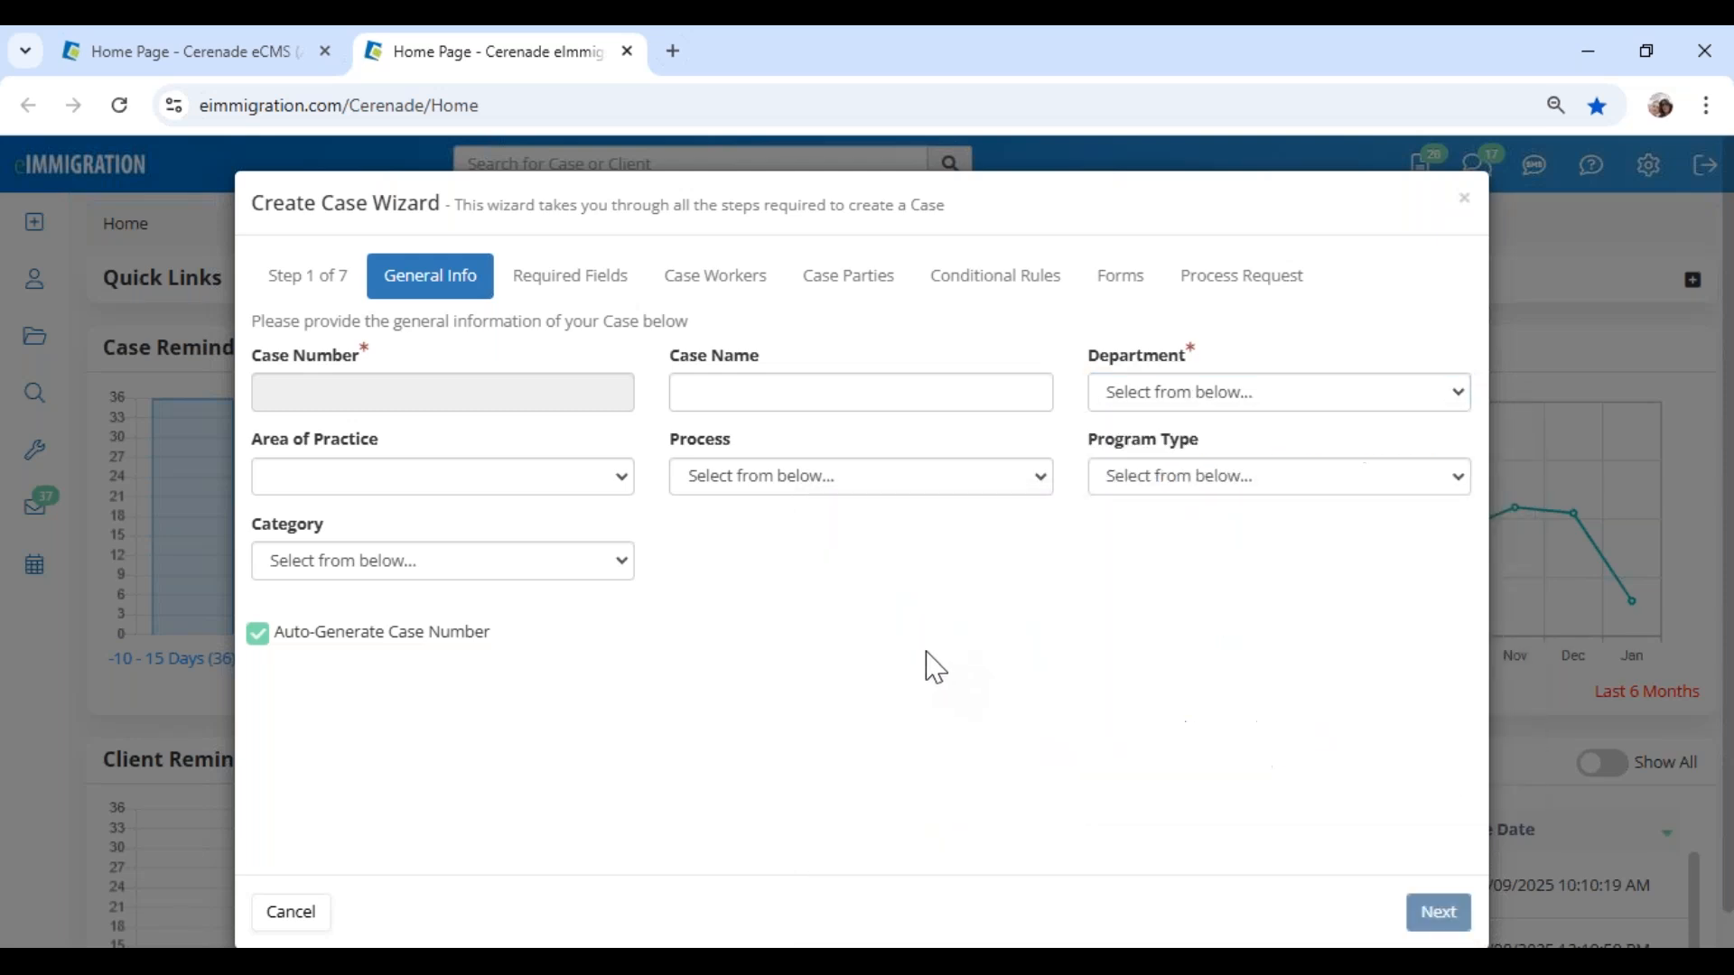
# Step: Return to the administrator home page and open the Departments list
pyautogui.click(240, 50)
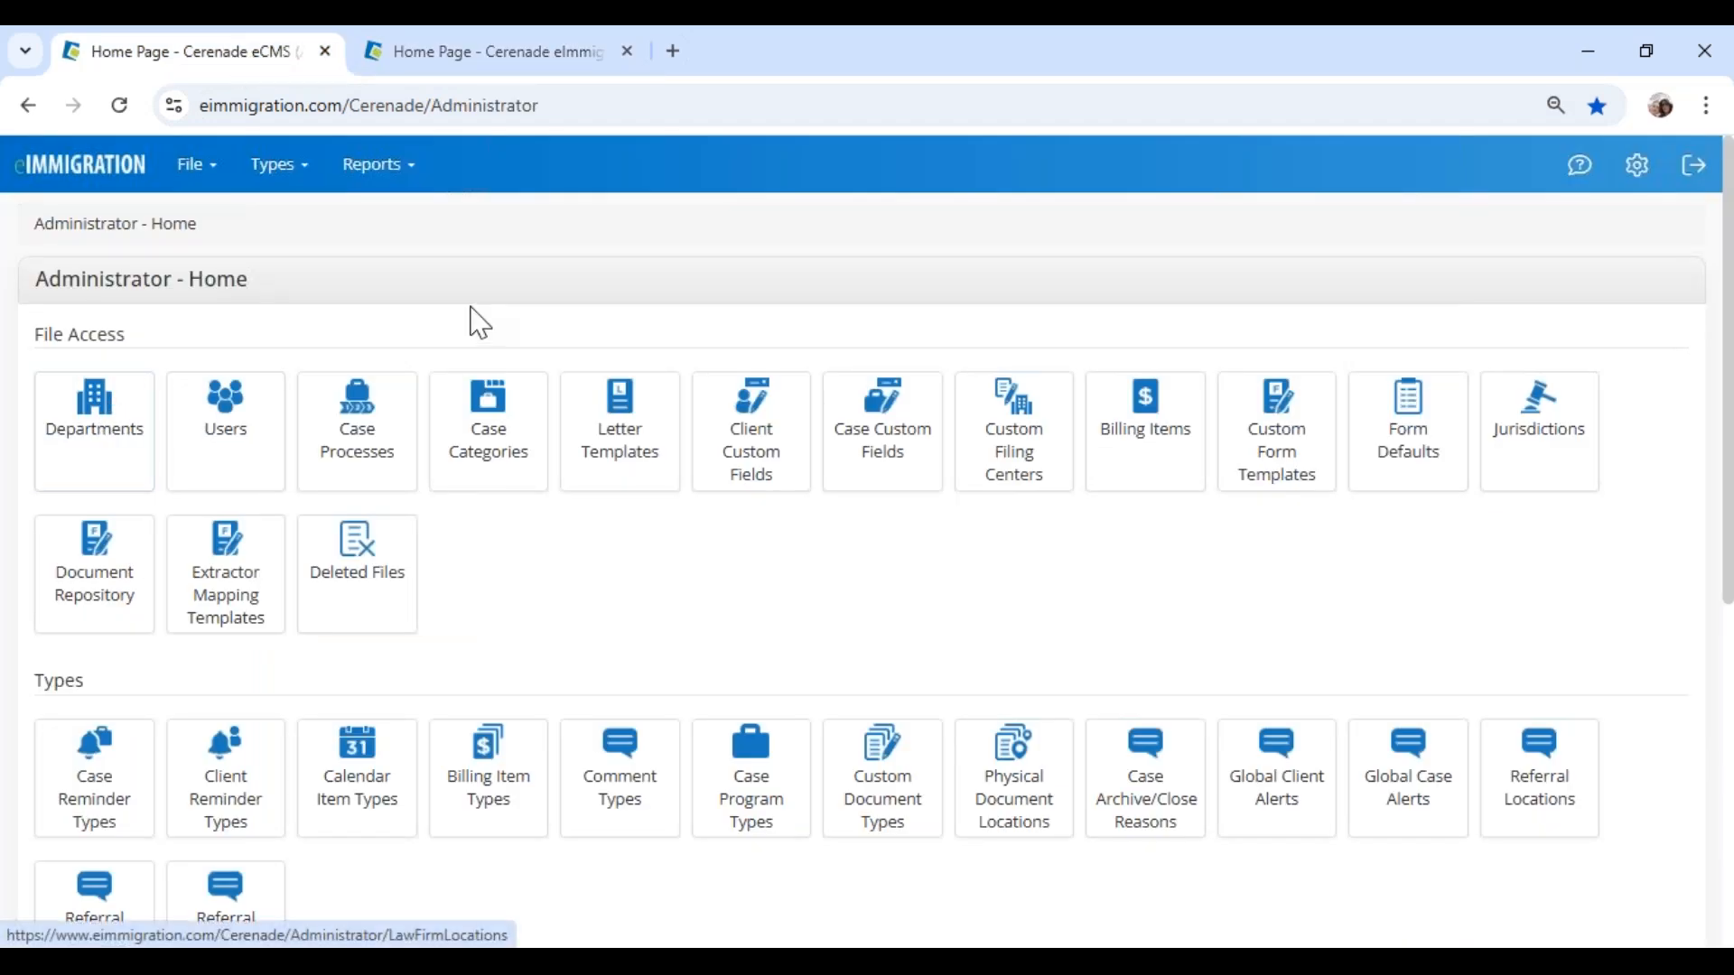
pyautogui.moveTo(48, 277); pyautogui.dragTo(217, 317)
pyautogui.click(172, 342)
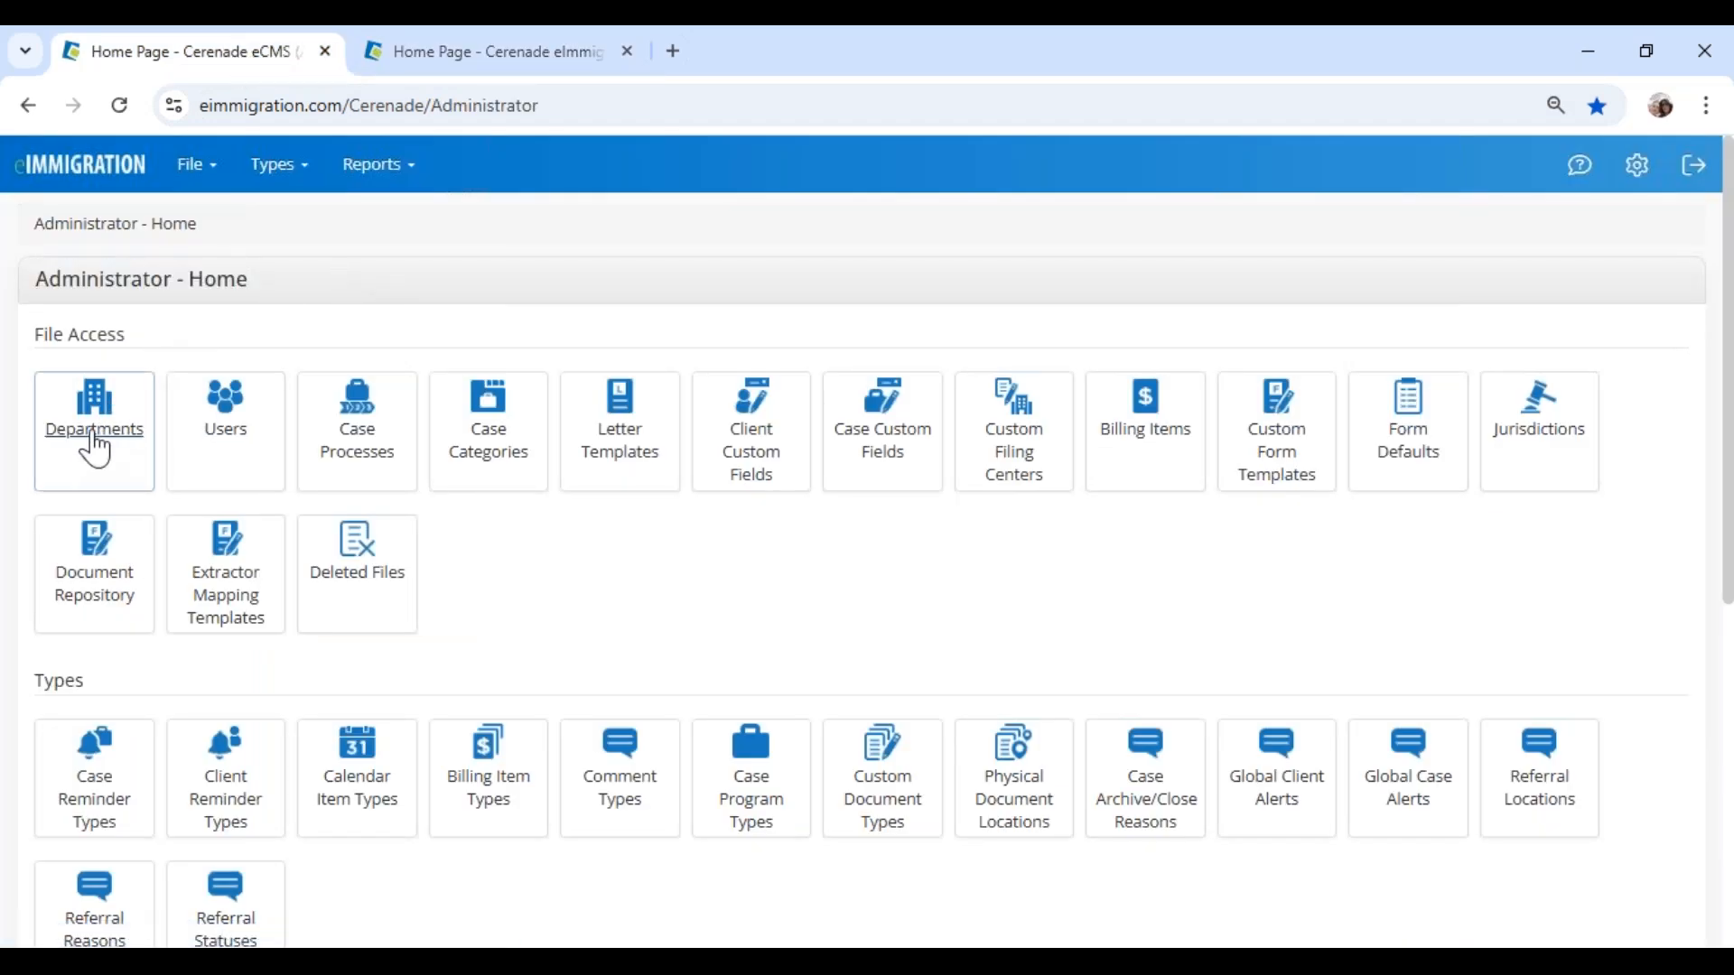
pyautogui.click(93, 443)
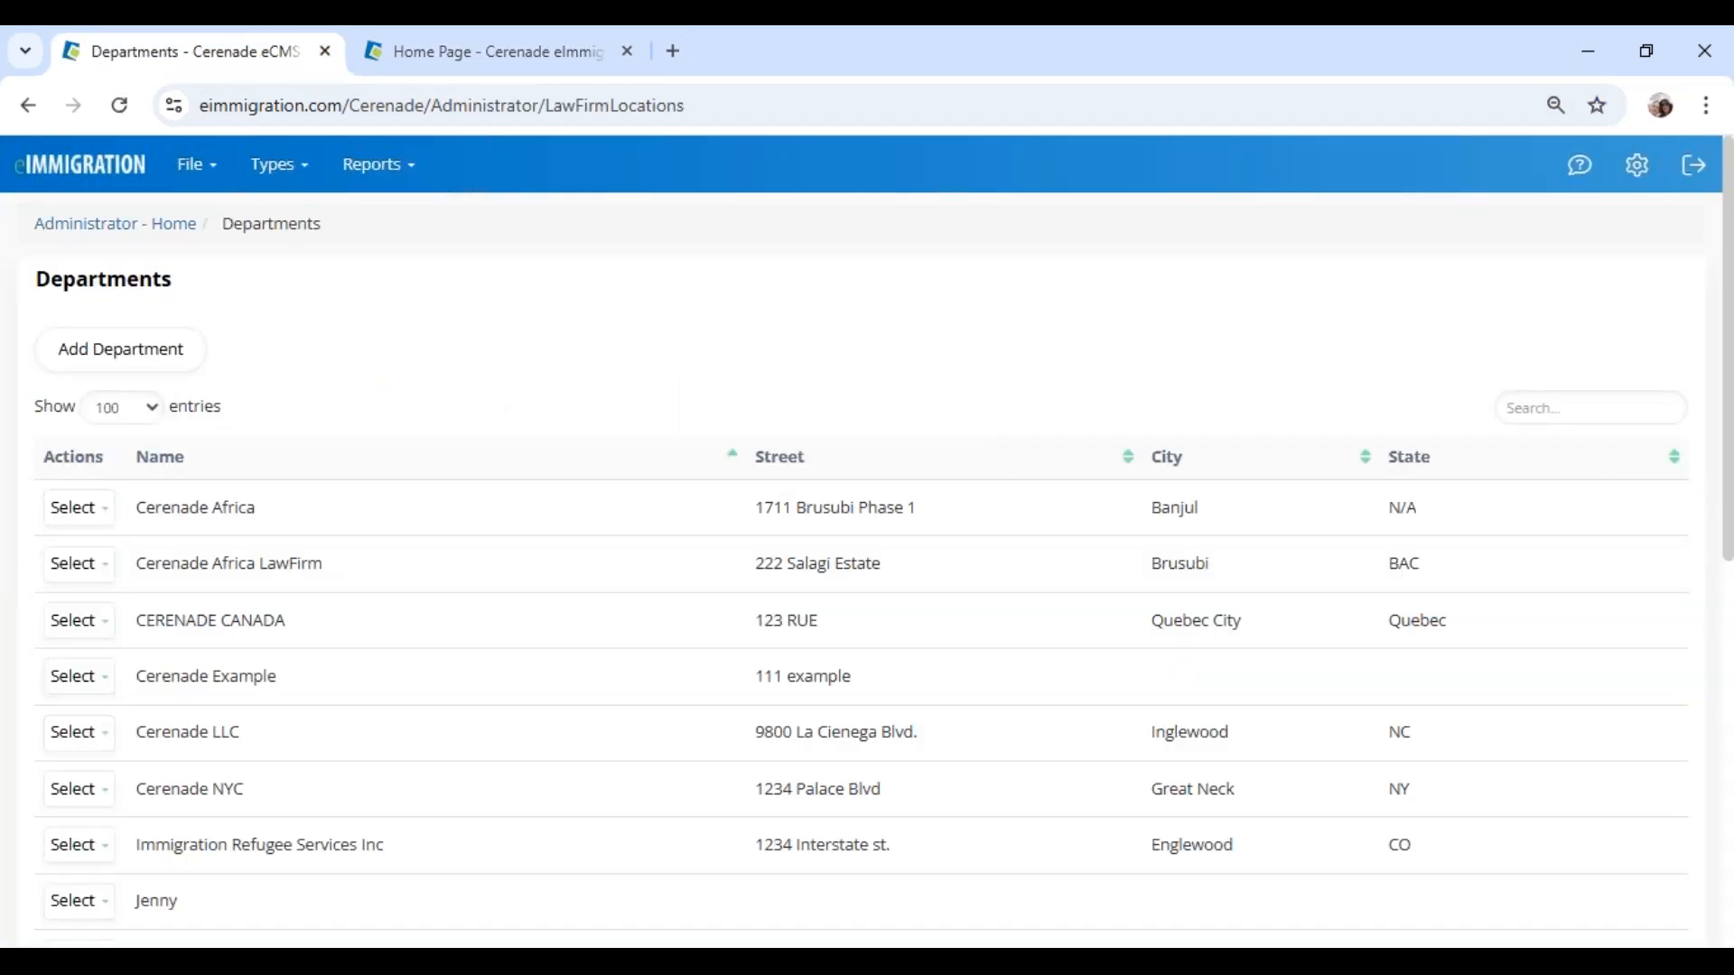
# Step: Open the Cerenade Africa department for editing and view its name, address and contact fields
pyautogui.moveTo(146, 511); pyautogui.dragTo(244, 542)
pyautogui.click(80, 508)
pyautogui.click(95, 547)
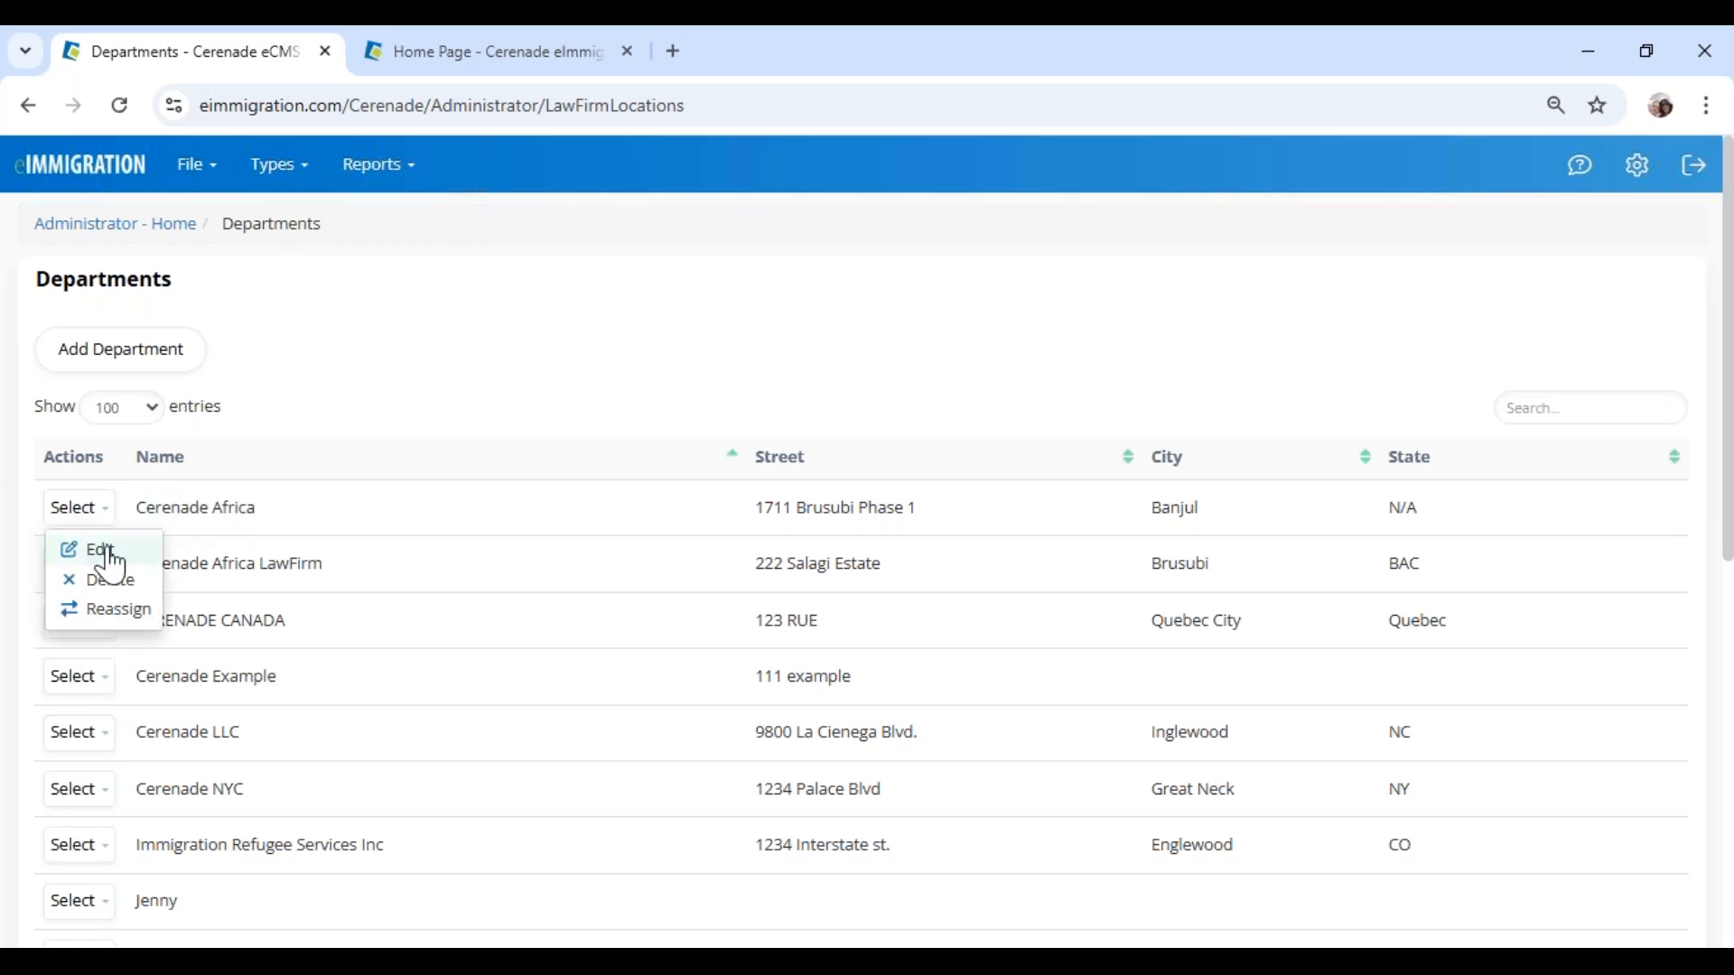
pyautogui.scroll(-1, 1263, 753)
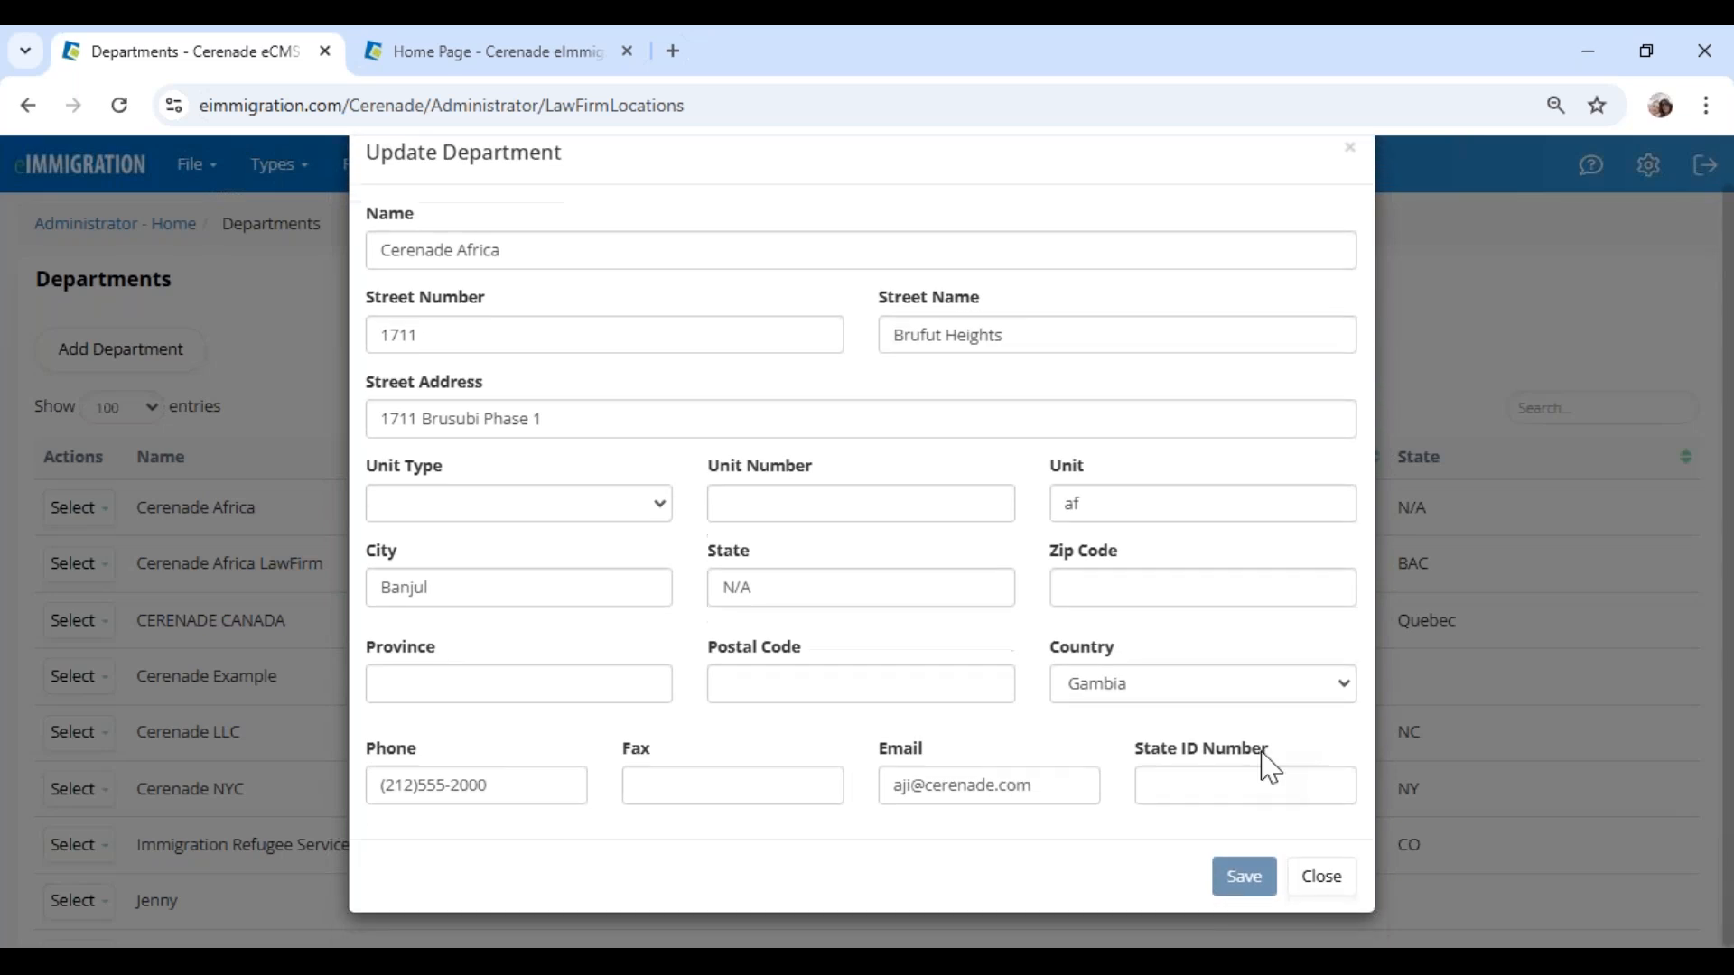
# Step: Close the Cerenade Africa department, look through the departments list, and view the blank Add Department form without saving
pyautogui.click(1325, 890)
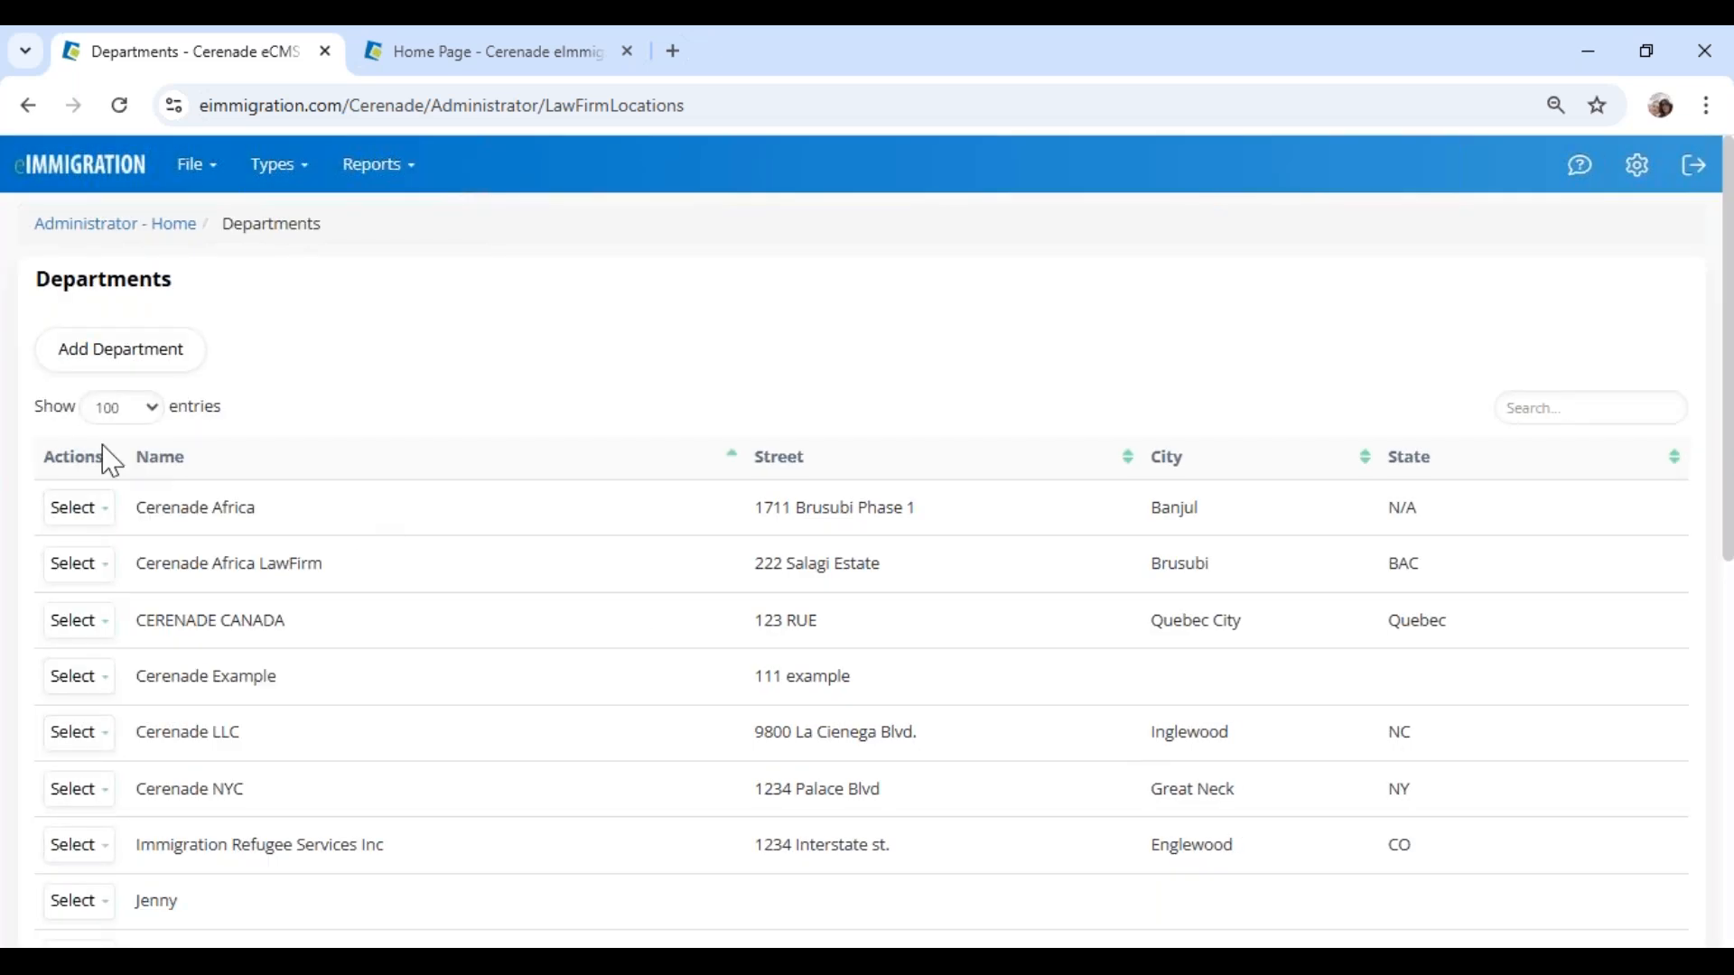
pyautogui.scroll(-4, 154, 510)
pyautogui.scroll(4, 135, 391)
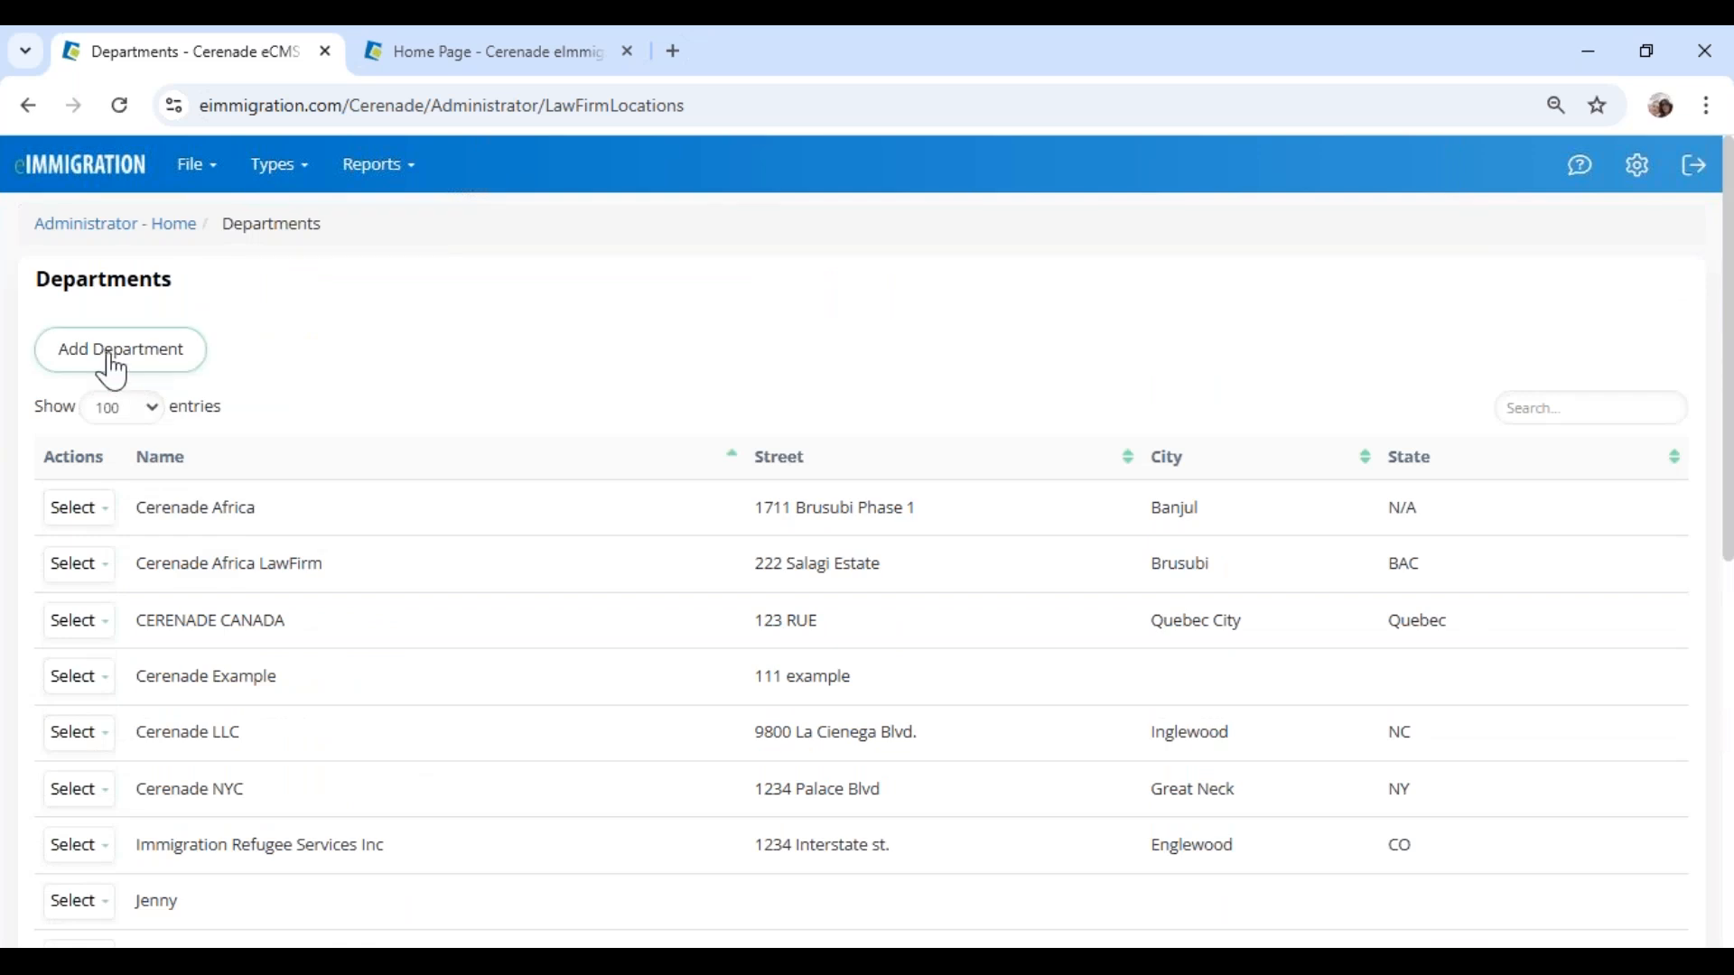
pyautogui.click(112, 361)
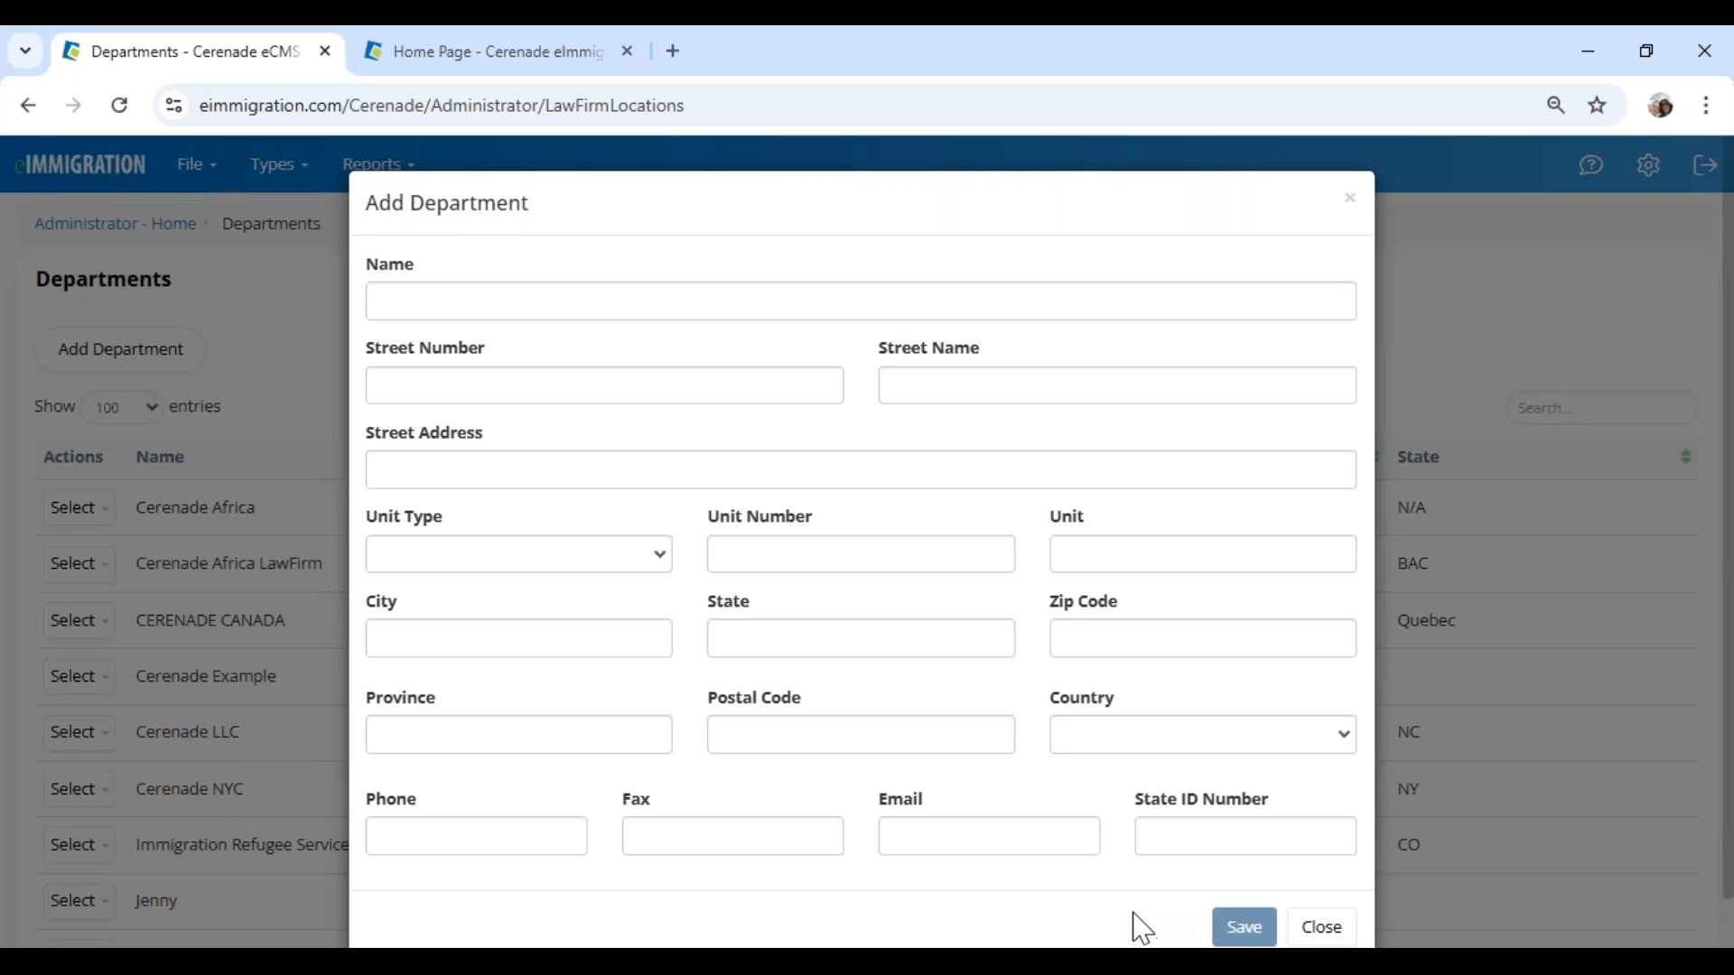
pyautogui.click(1322, 927)
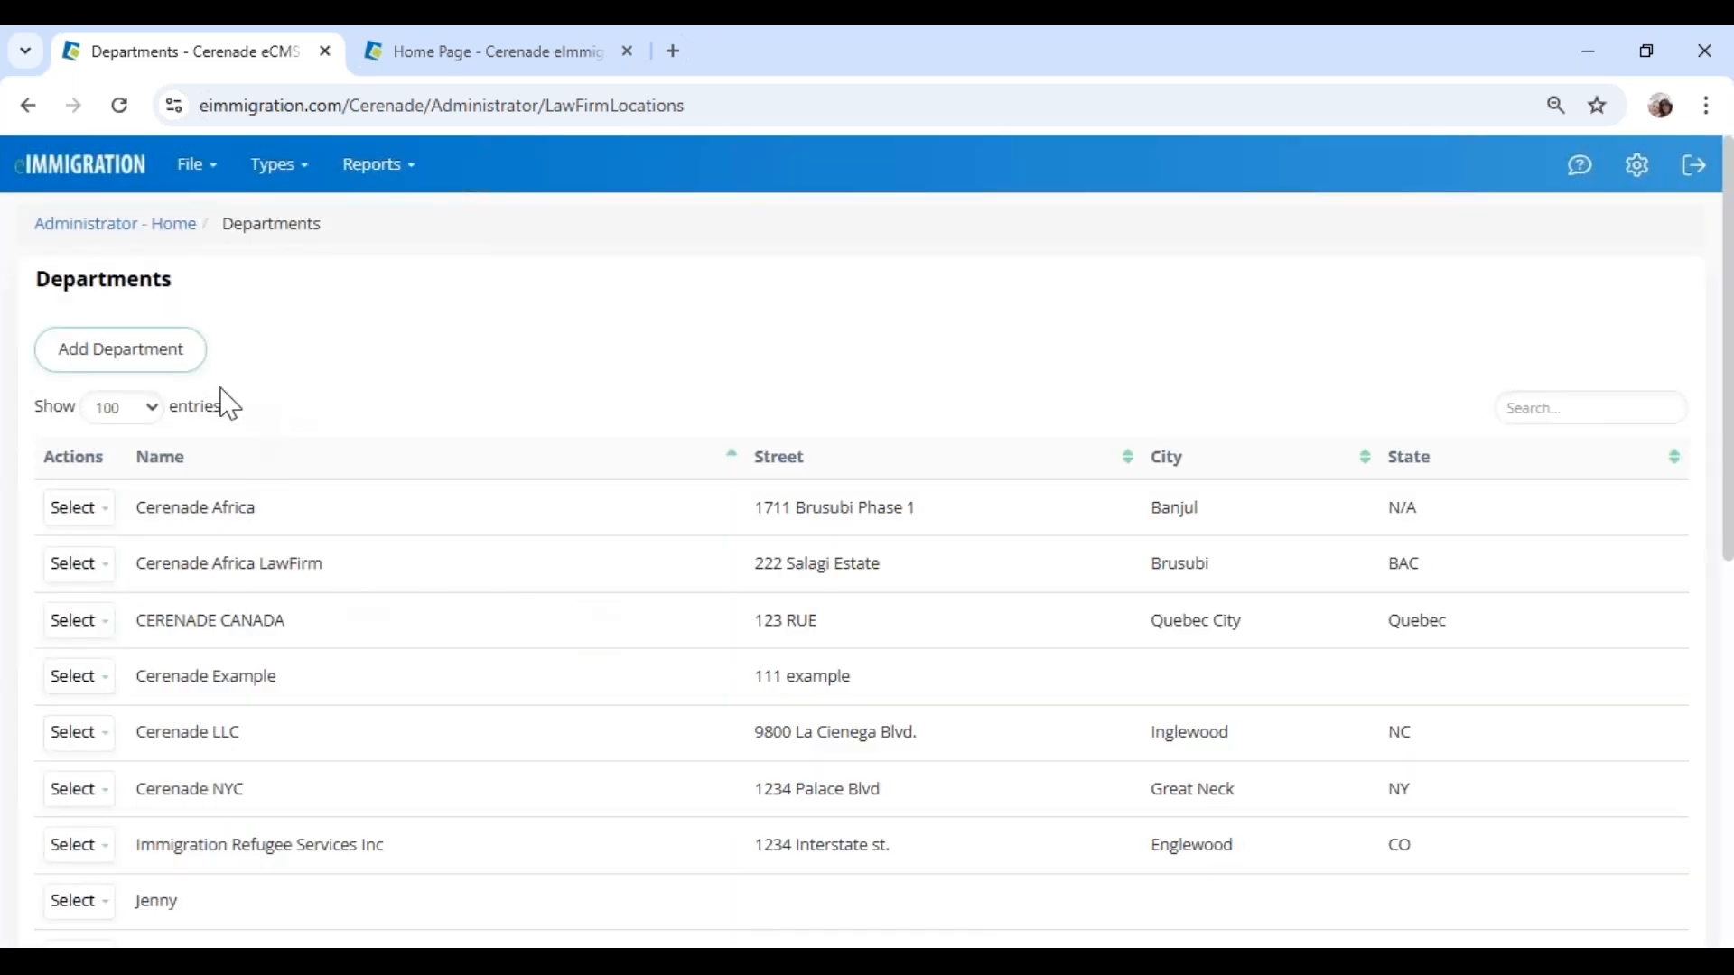
# Step: Return to the administrator home page, open the Users list and start adding a case worker
pyautogui.click(164, 229)
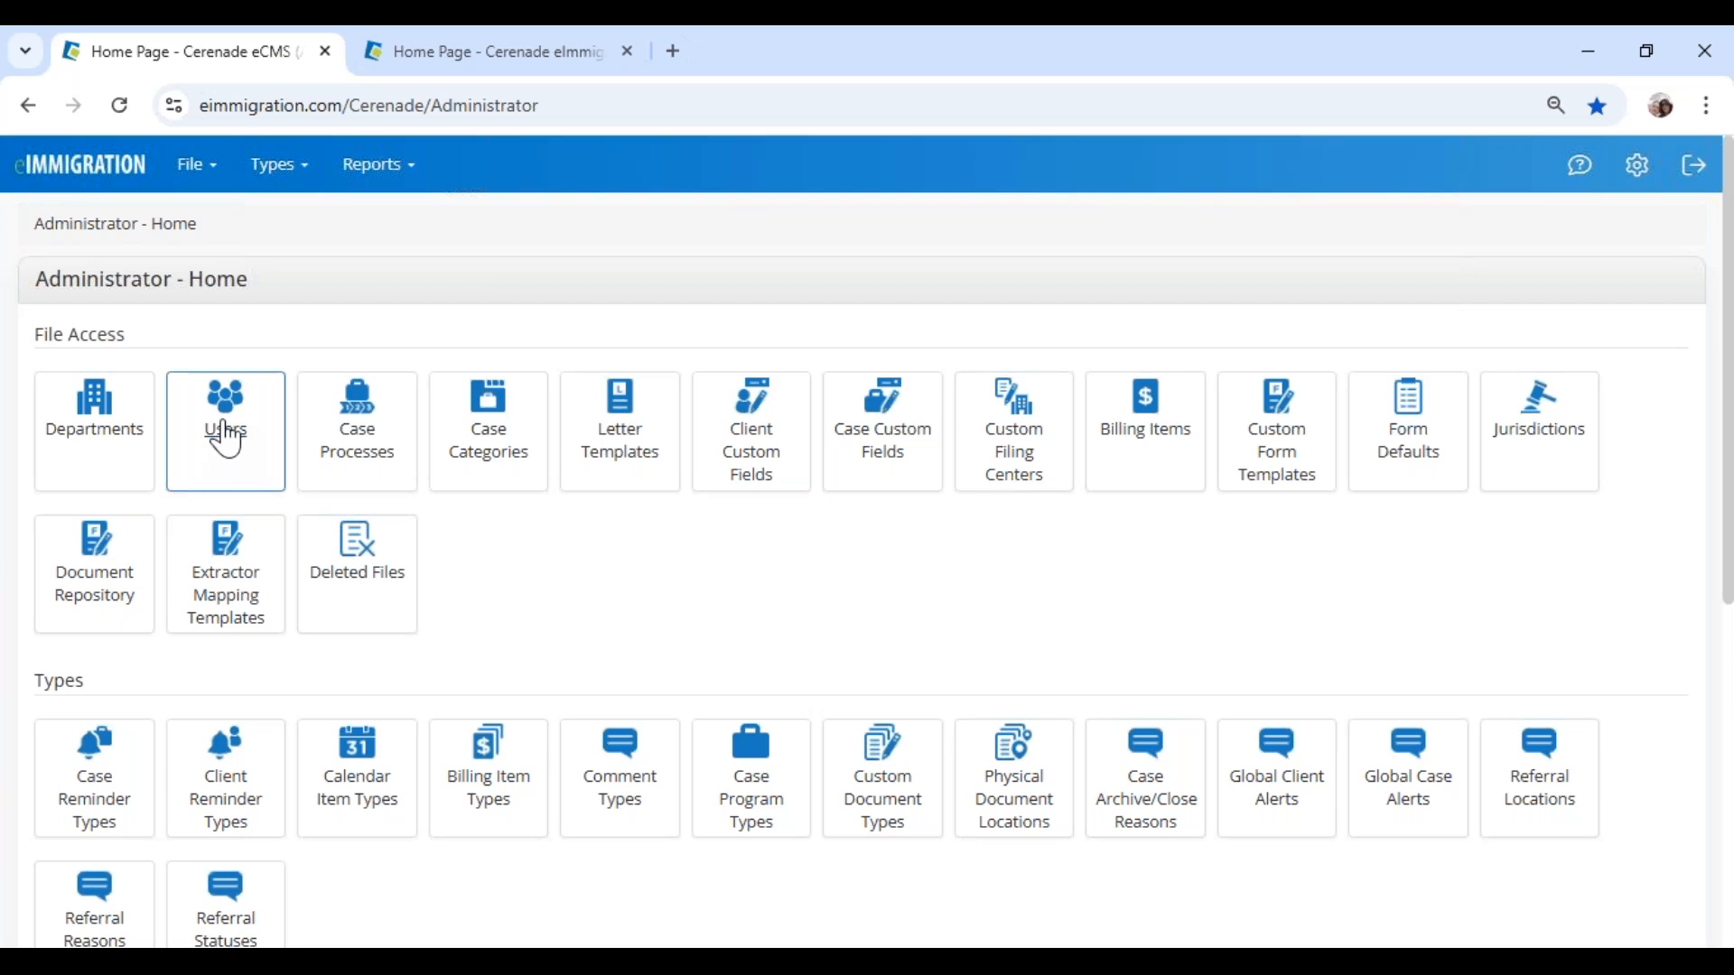
pyautogui.click(225, 438)
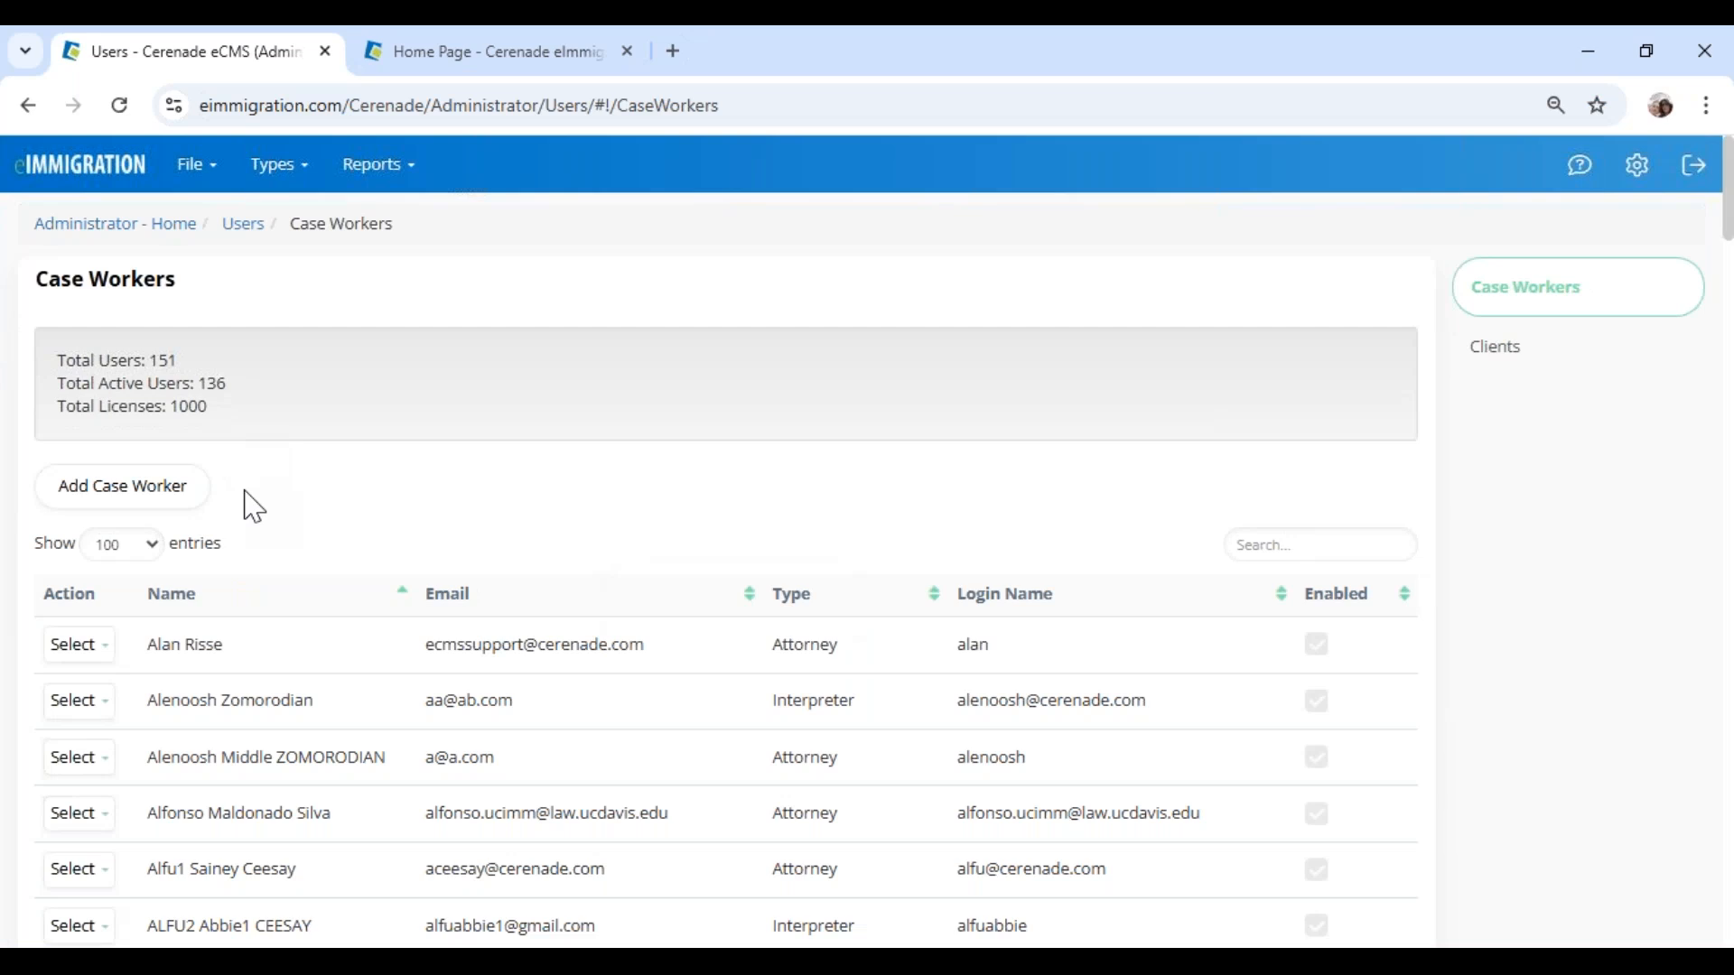
pyautogui.click(145, 499)
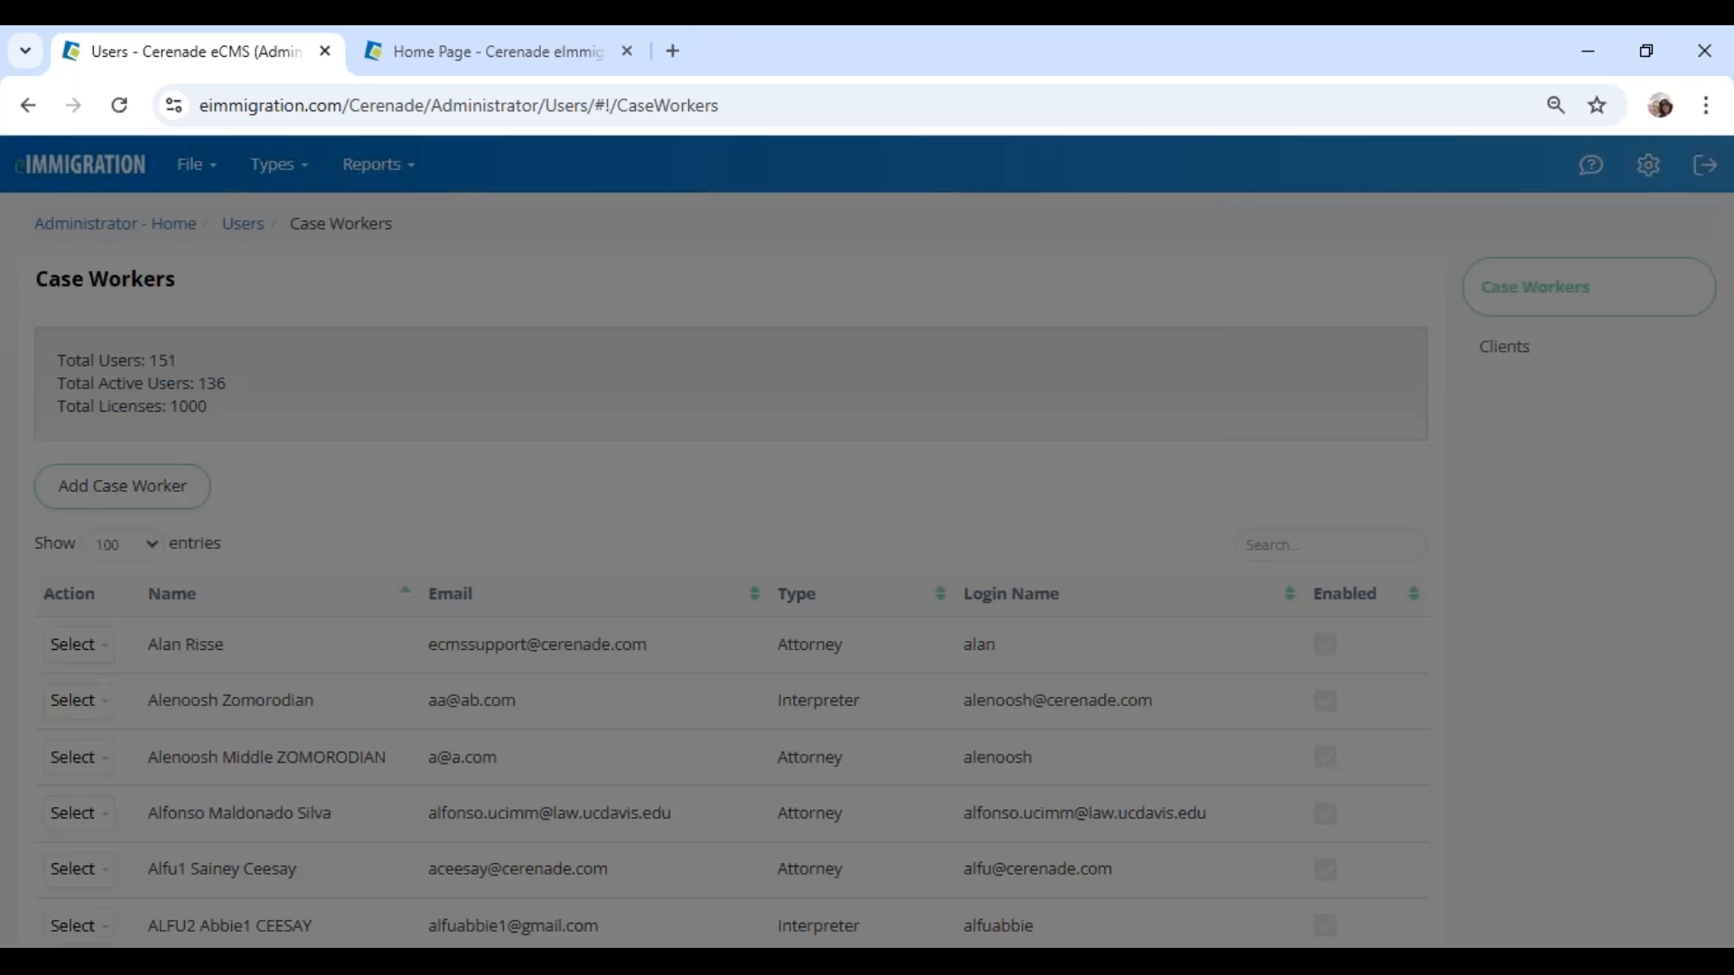
# Step: Set the new case worker's type to Paralegal and assign the Law Office of Cerenade California, LLC (Inglewood) department
pyautogui.click(786, 407)
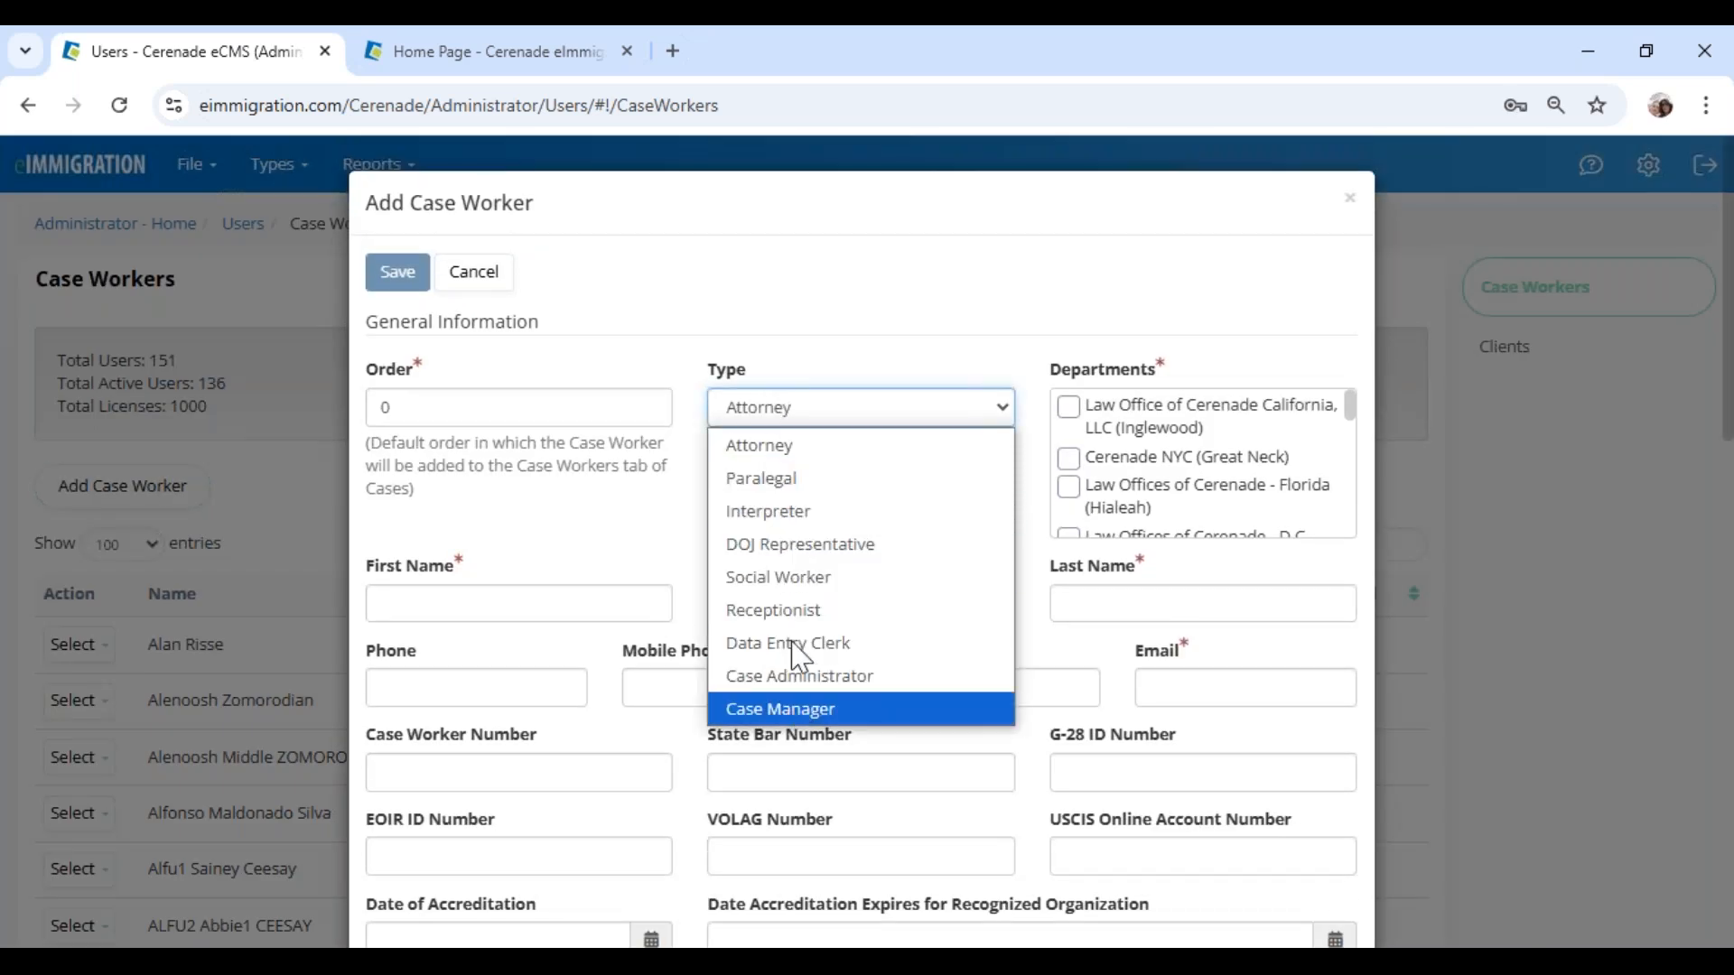
pyautogui.click(776, 492)
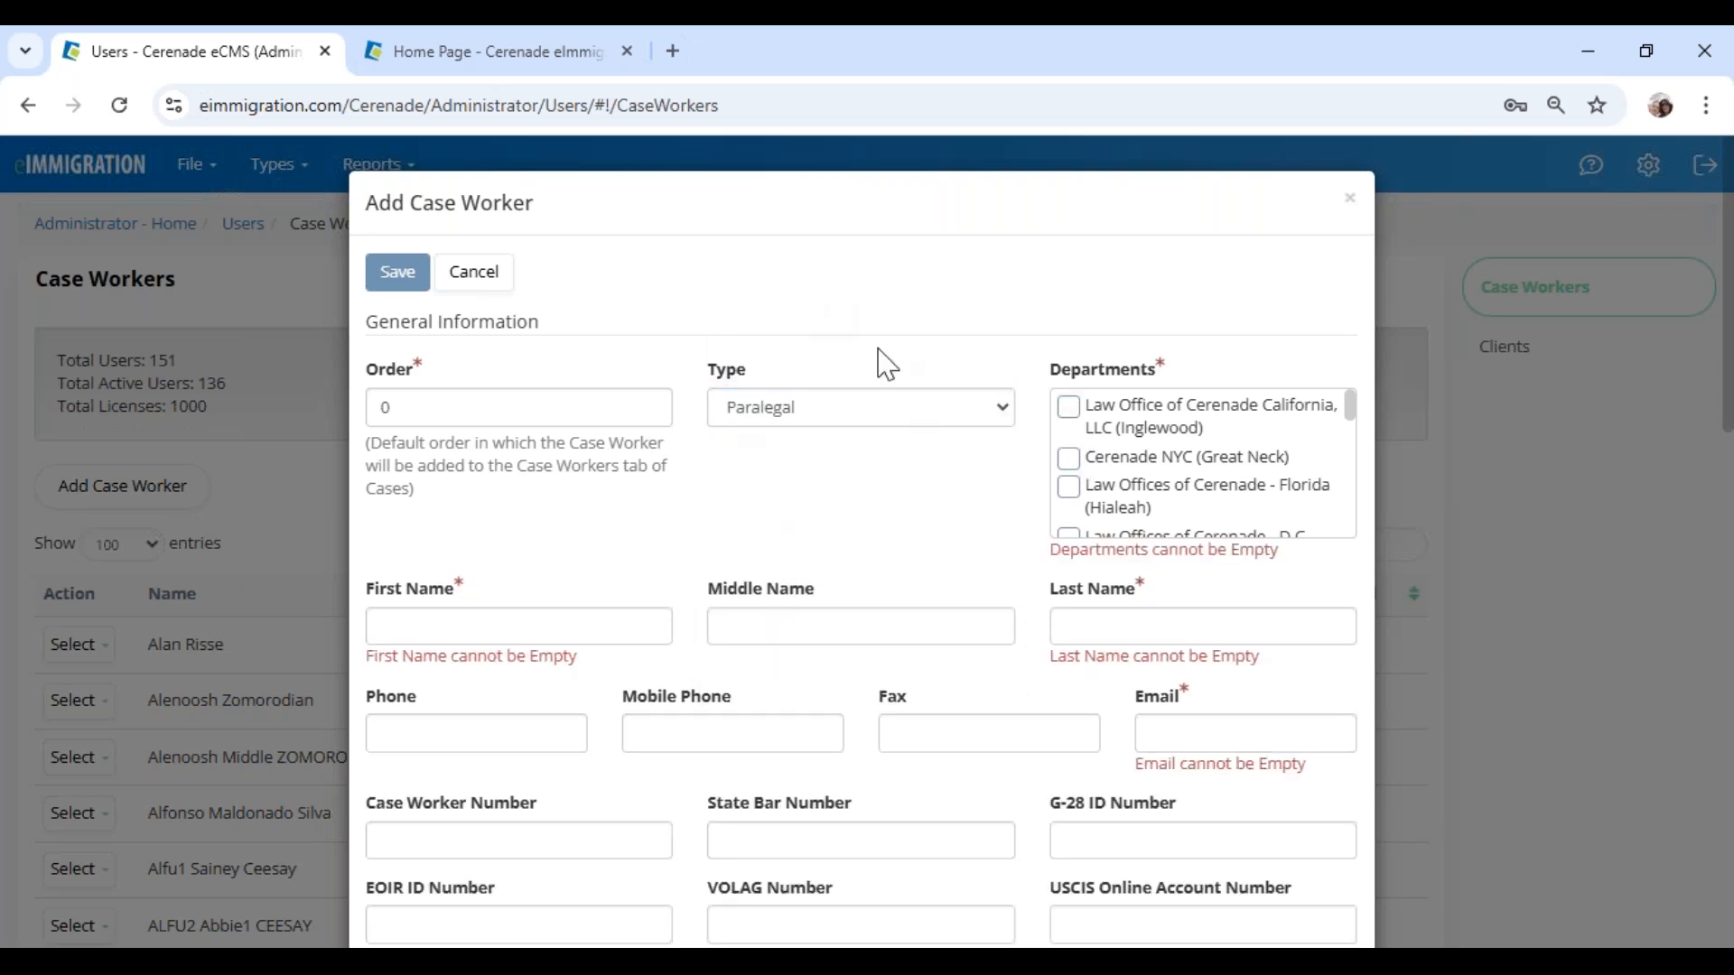
pyautogui.click(1068, 411)
pyautogui.moveTo(1165, 407); pyautogui.dragTo(1335, 451)
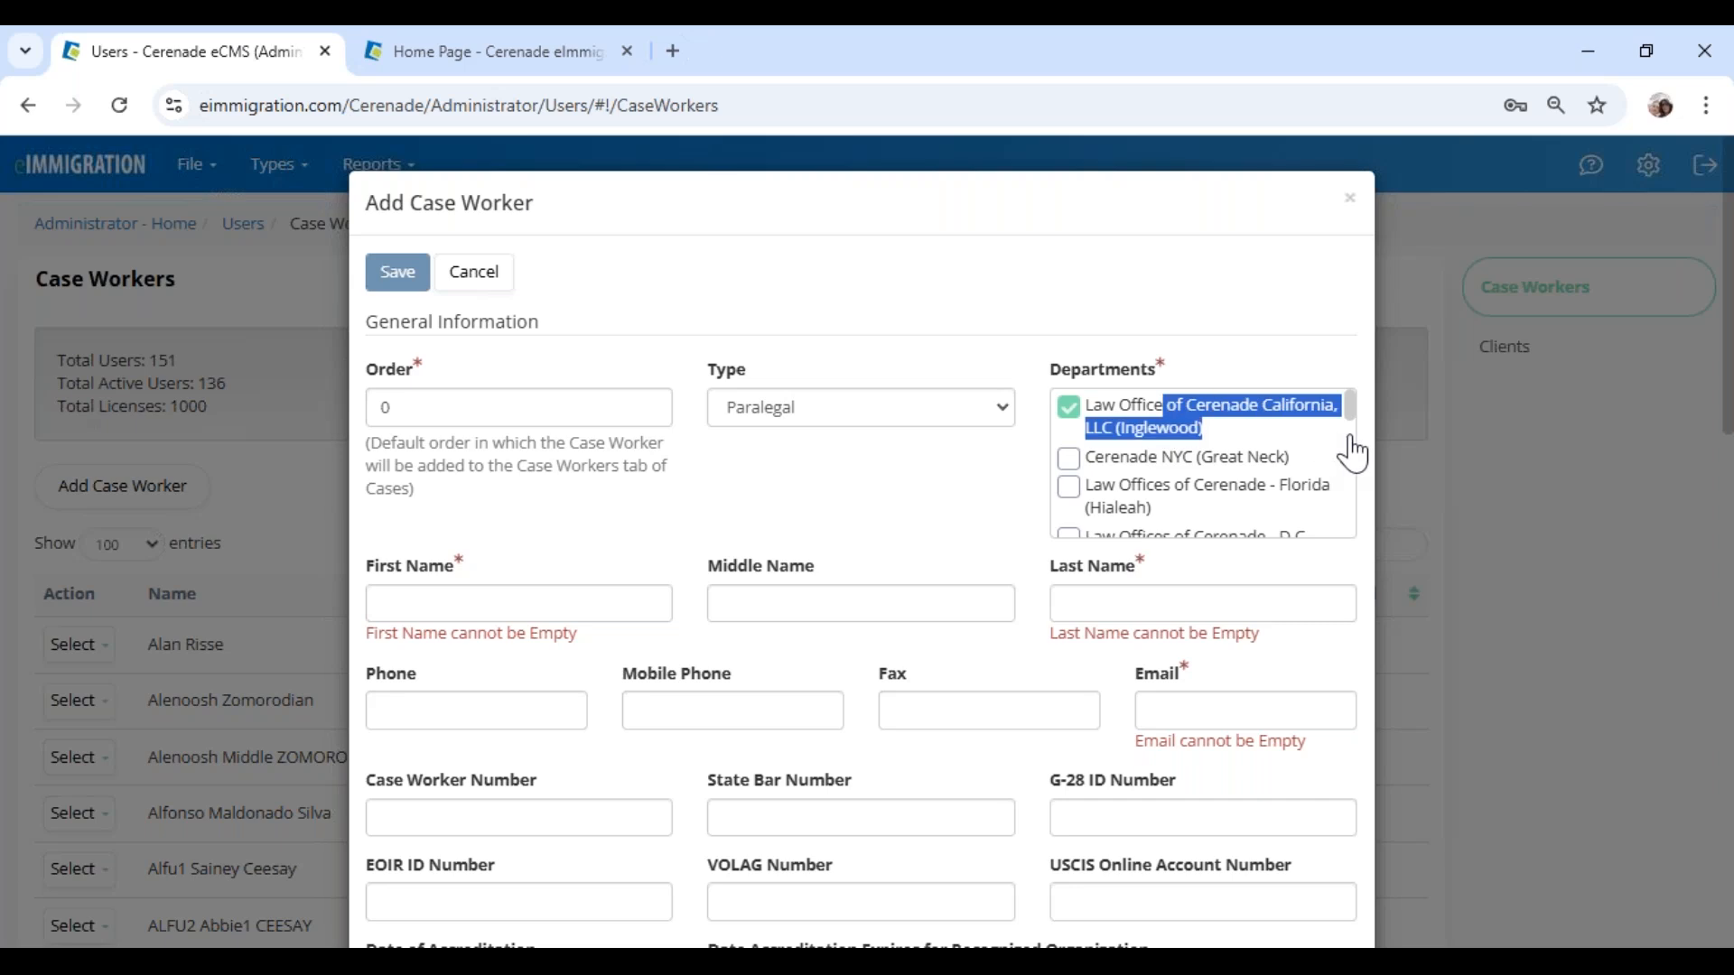
pyautogui.moveTo(1173, 461); pyautogui.dragTo(1261, 477)
pyautogui.click(1235, 503)
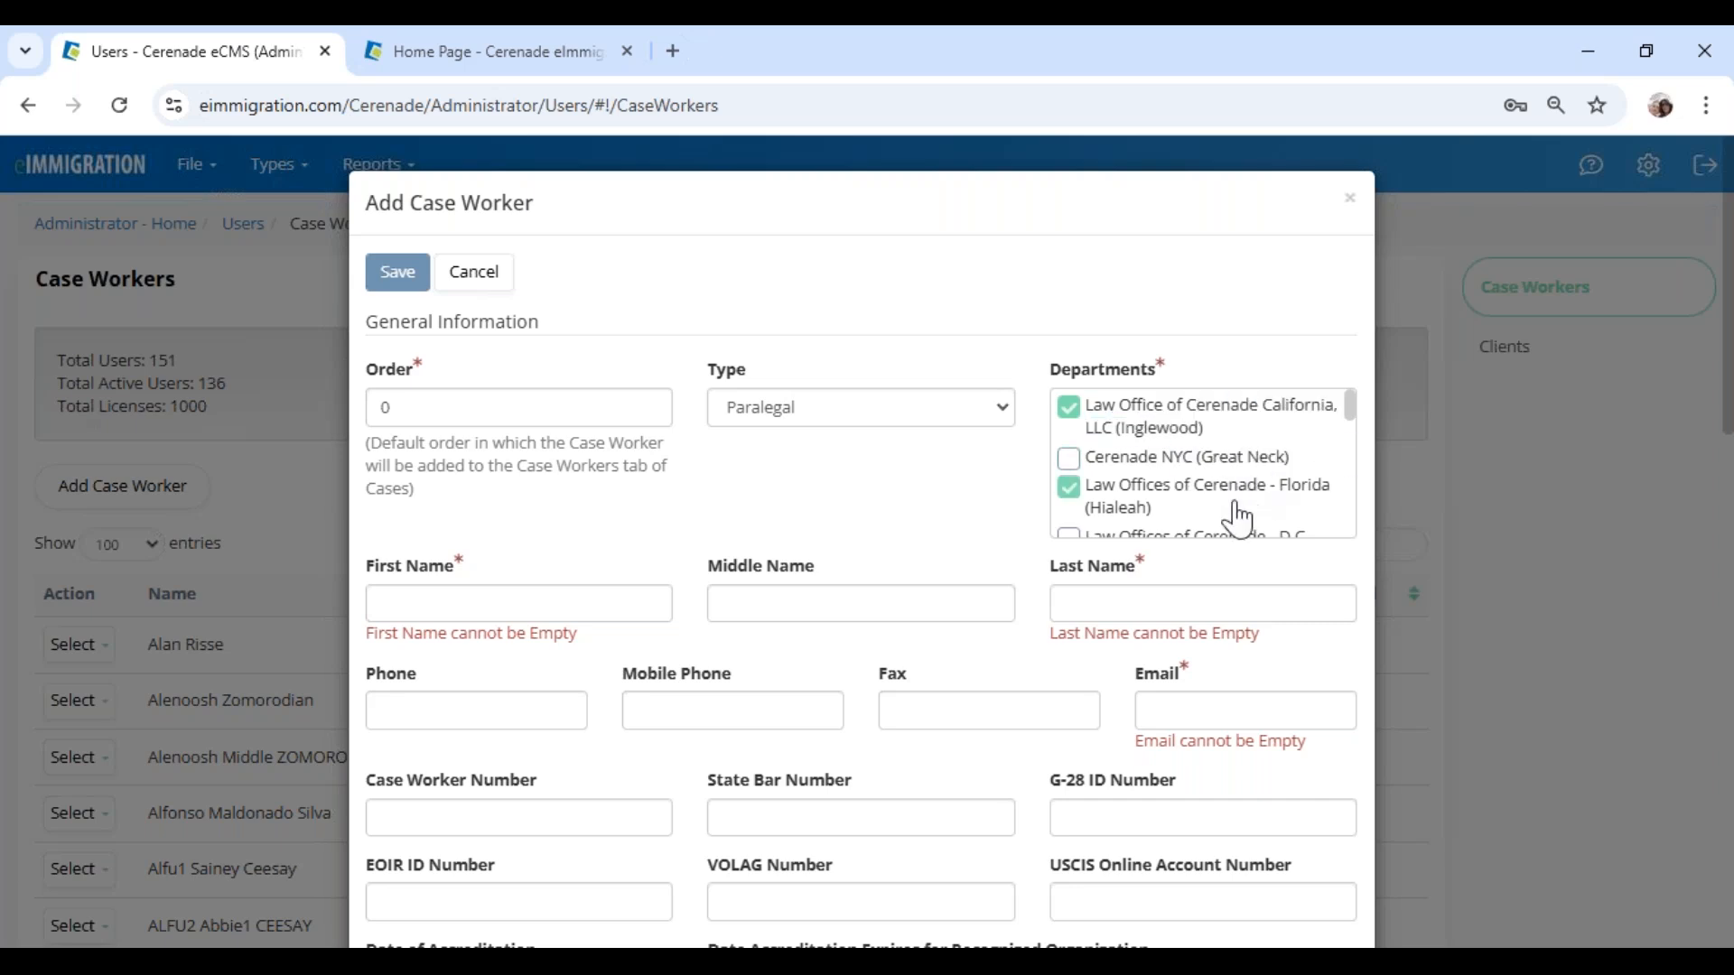
pyautogui.click(1158, 490)
# Step: Set the type to Receptionist and also assign the Cerenade NYC (Great Neck) and Law Offices of Cerenade - Florida (Hialeah) departments
pyautogui.click(774, 408)
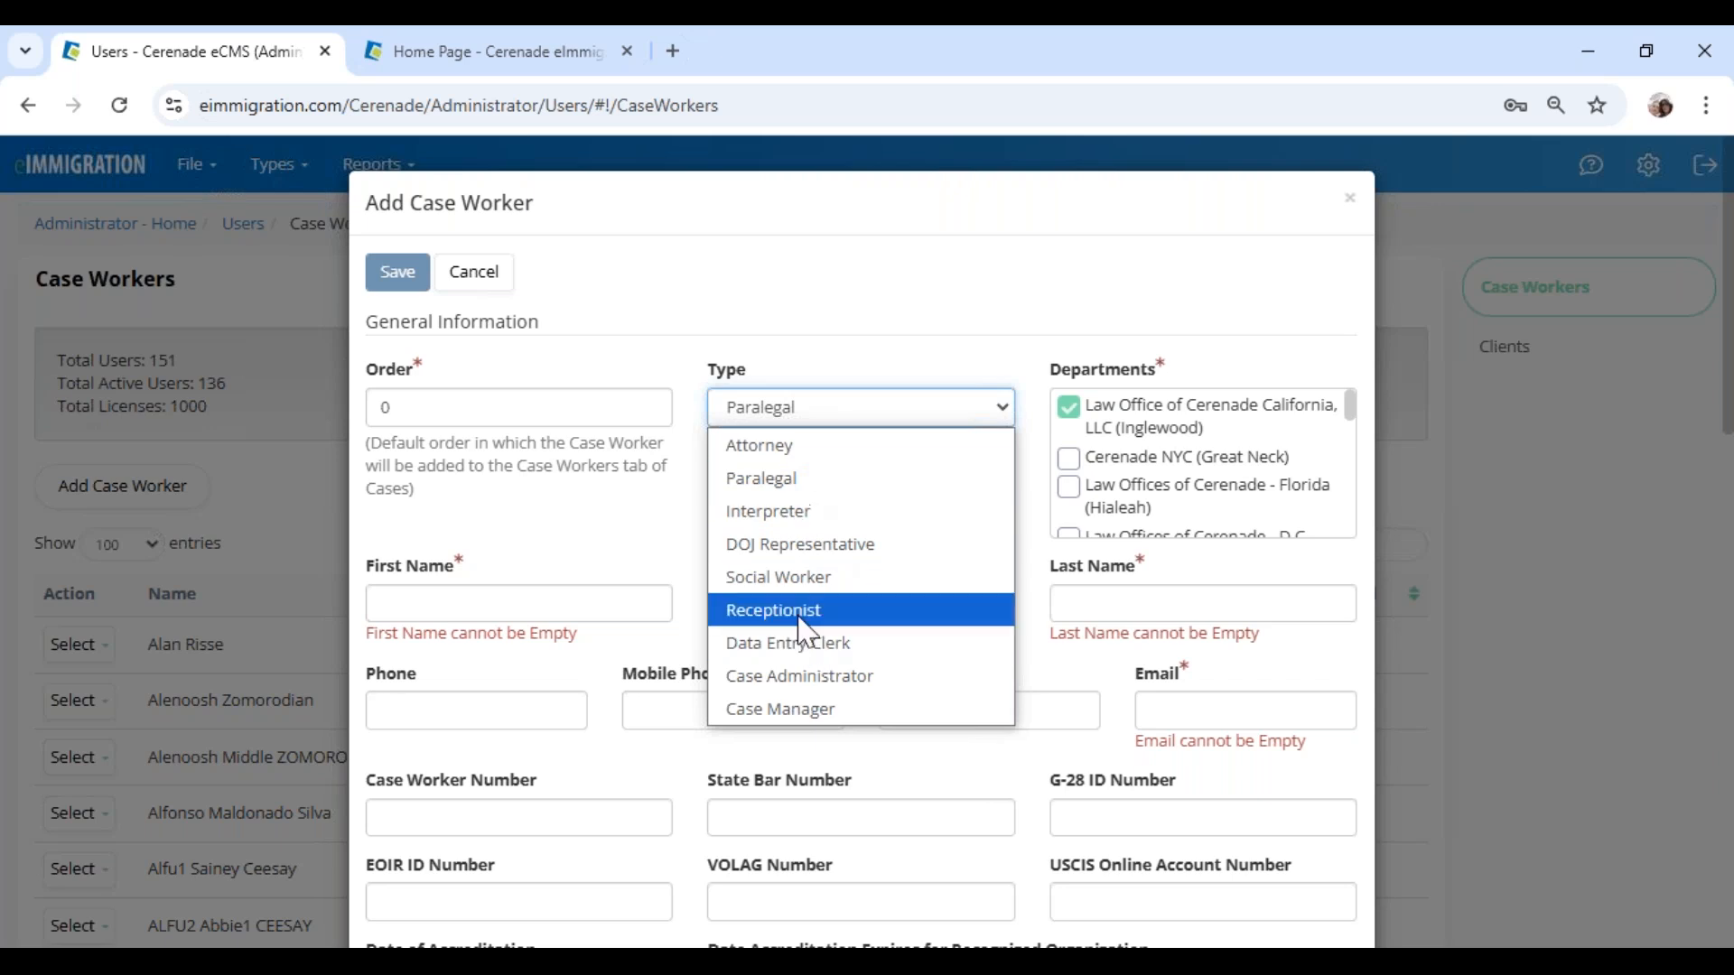
pyautogui.click(773, 610)
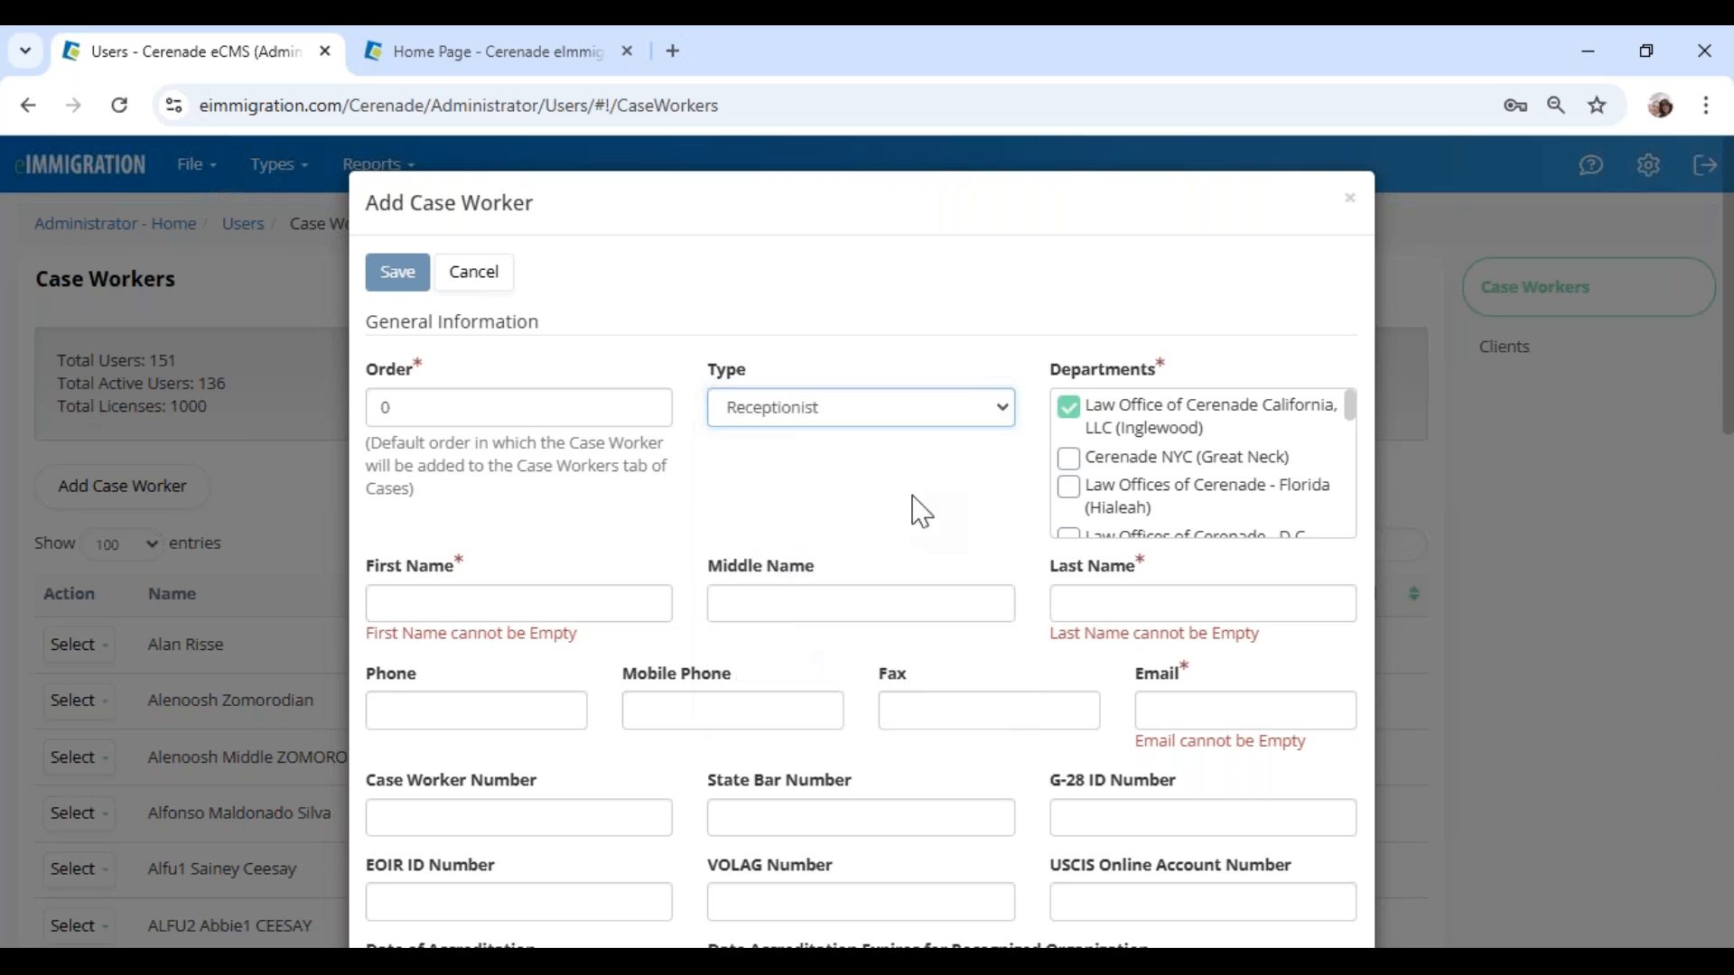
pyautogui.click(1117, 469)
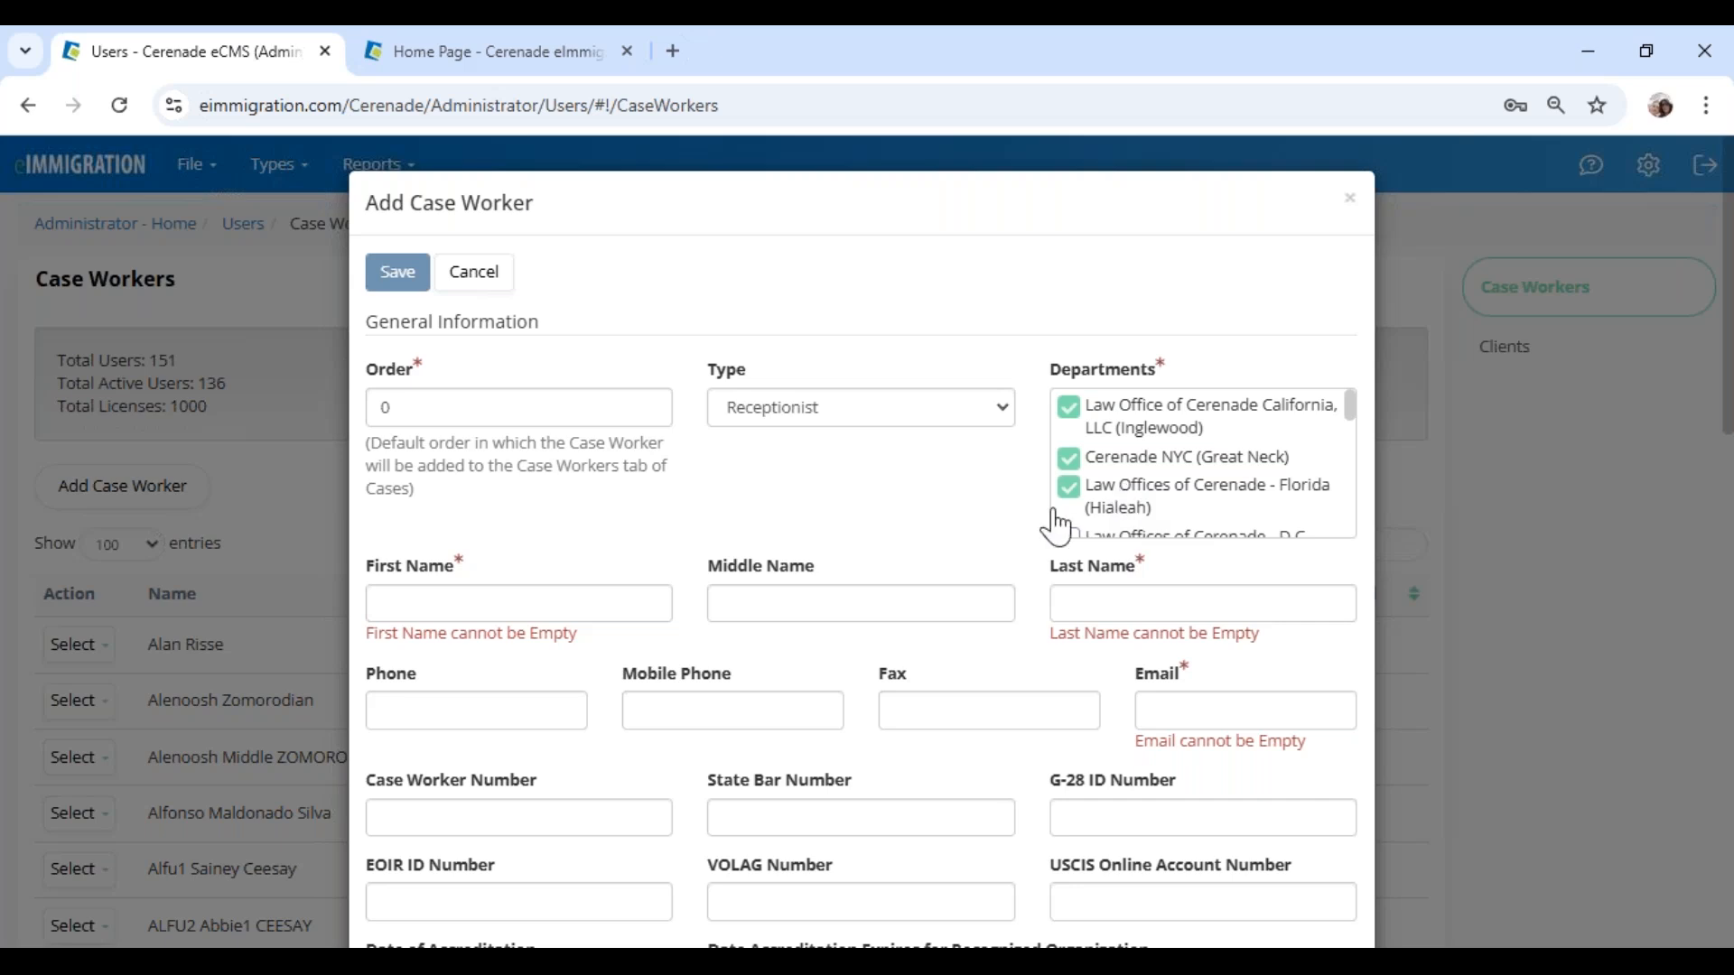
pyautogui.scroll(-8, 821, 638)
pyautogui.scroll(8, 826, 641)
# Step: Set the case worker's type to Paralegal and look over the rest of the form down to the Login Account section
pyautogui.click(816, 422)
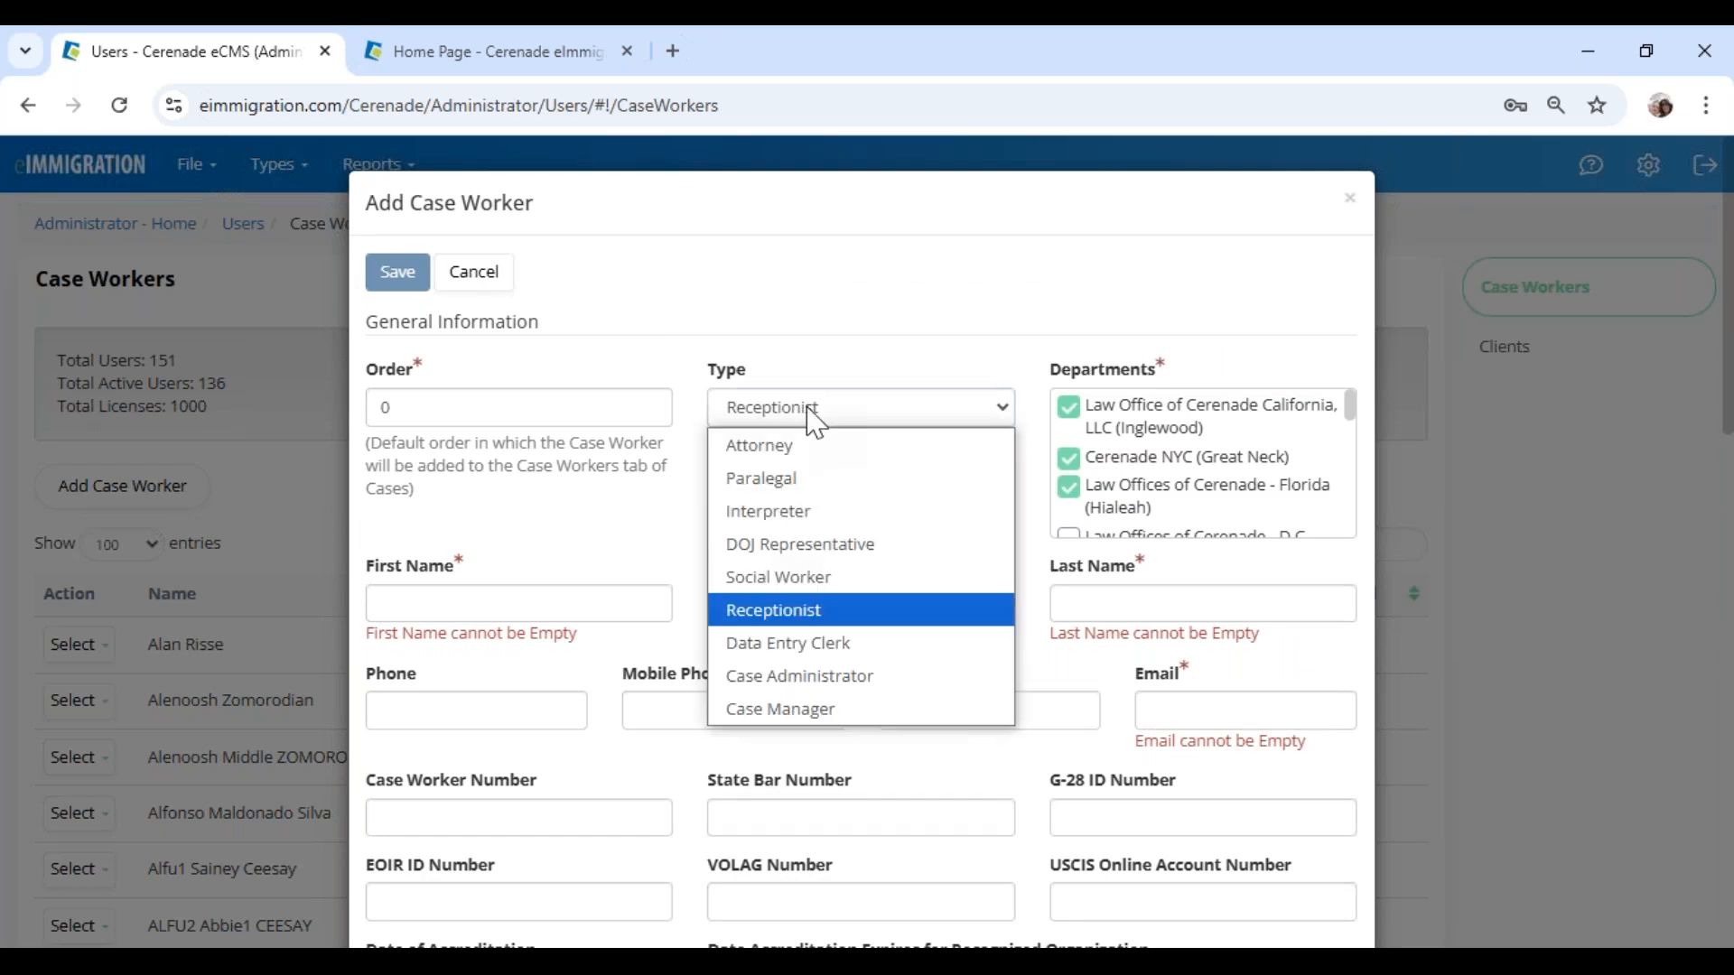
pyautogui.click(794, 479)
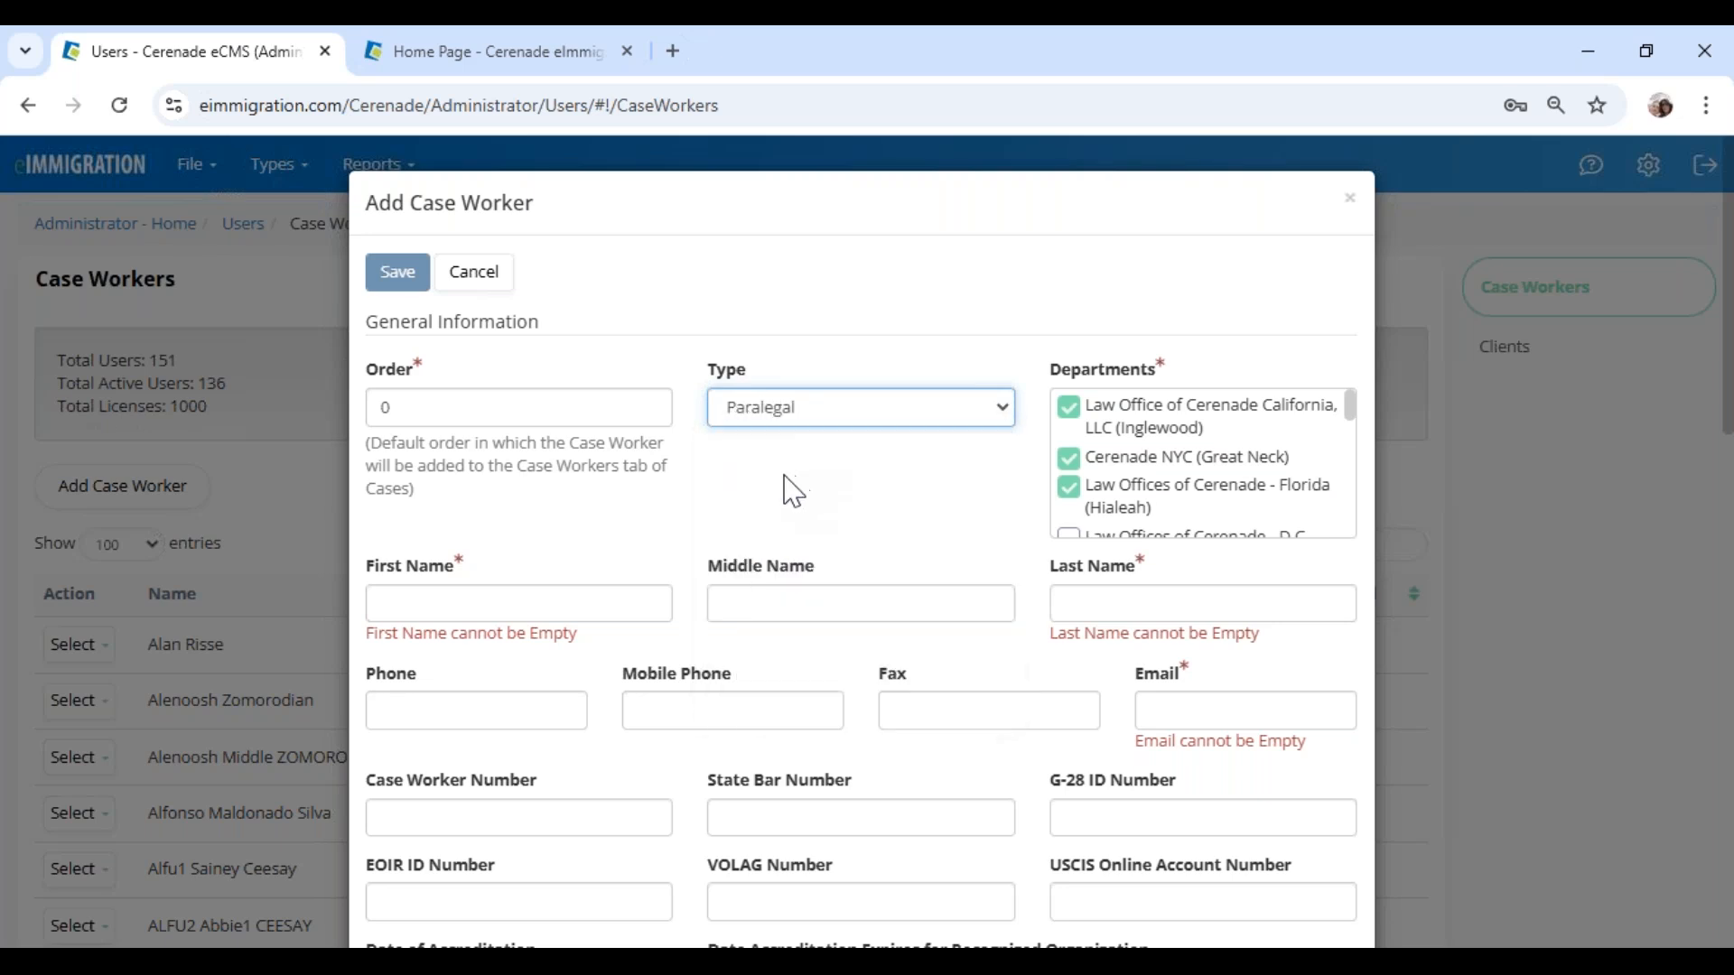
pyautogui.moveTo(419, 195); pyautogui.dragTo(677, 236)
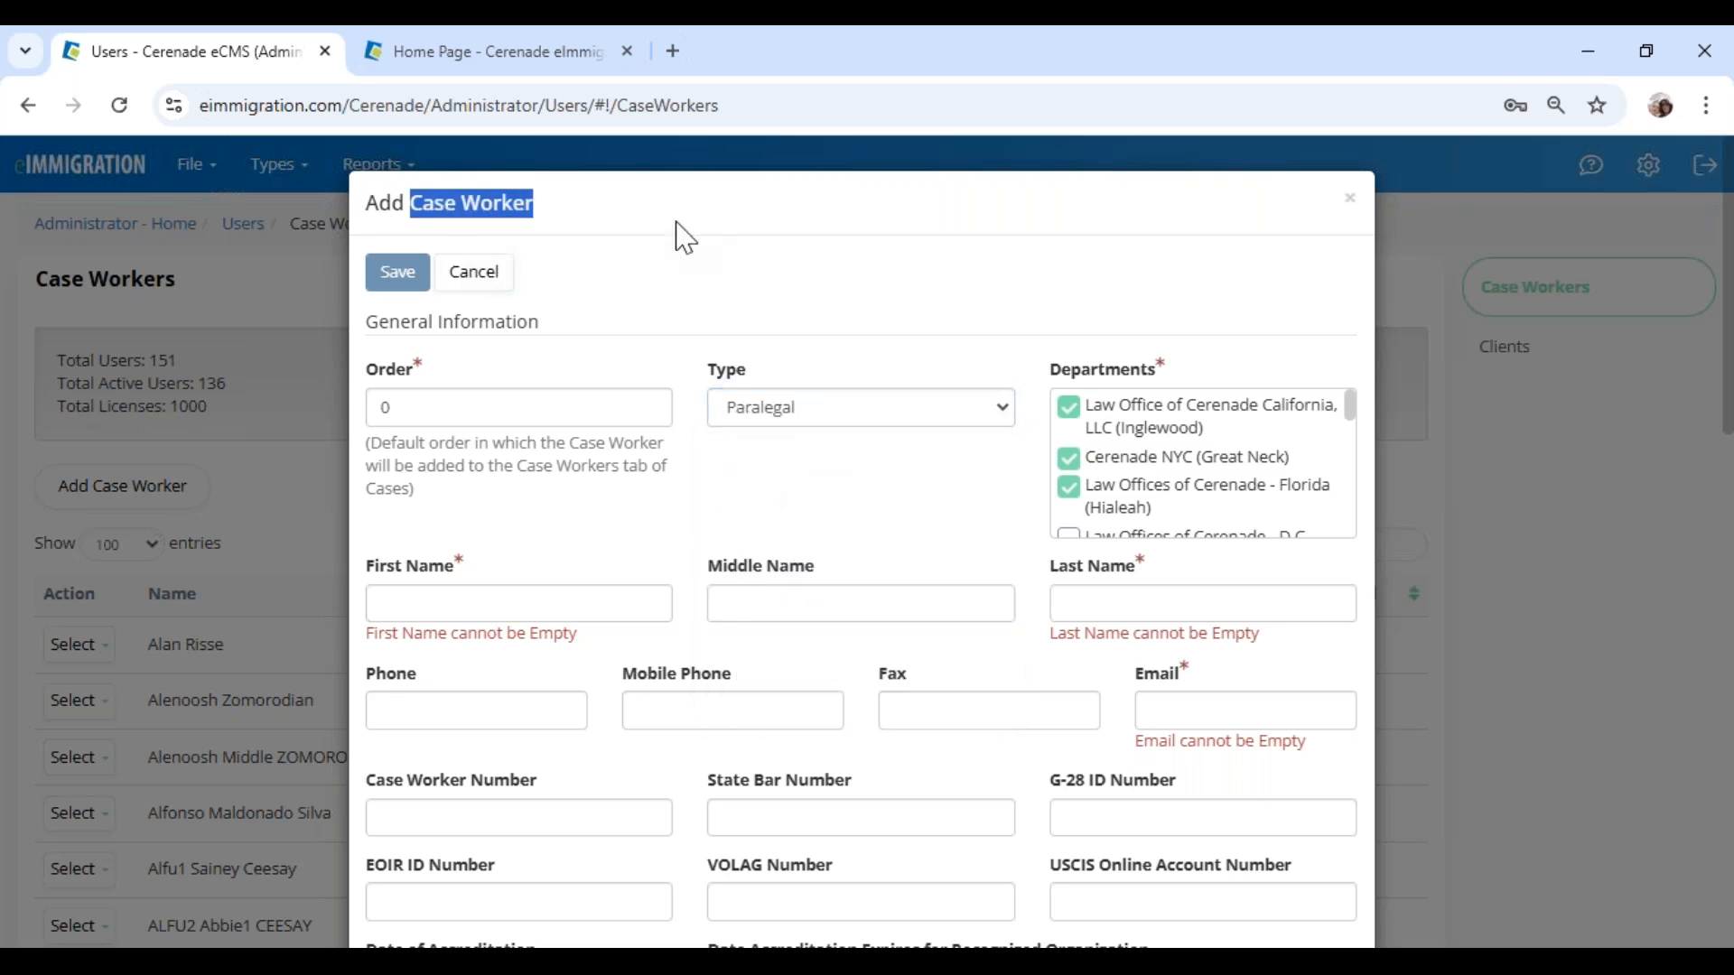
pyautogui.click(697, 322)
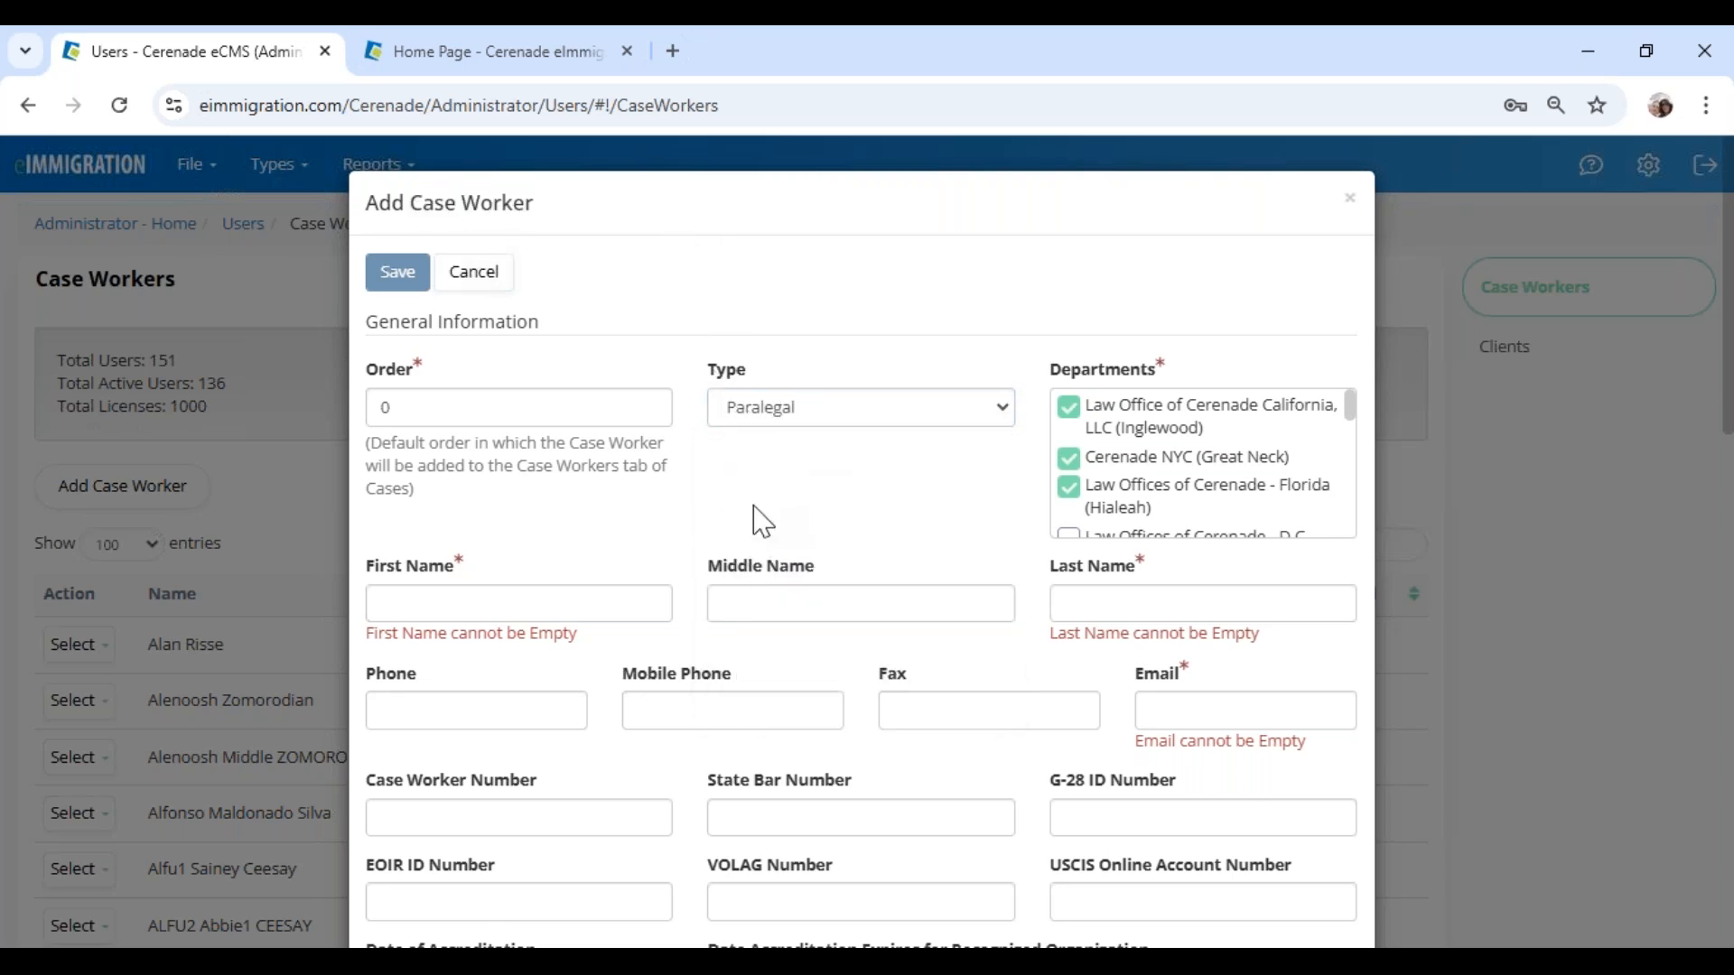
pyautogui.scroll(-15, 761, 521)
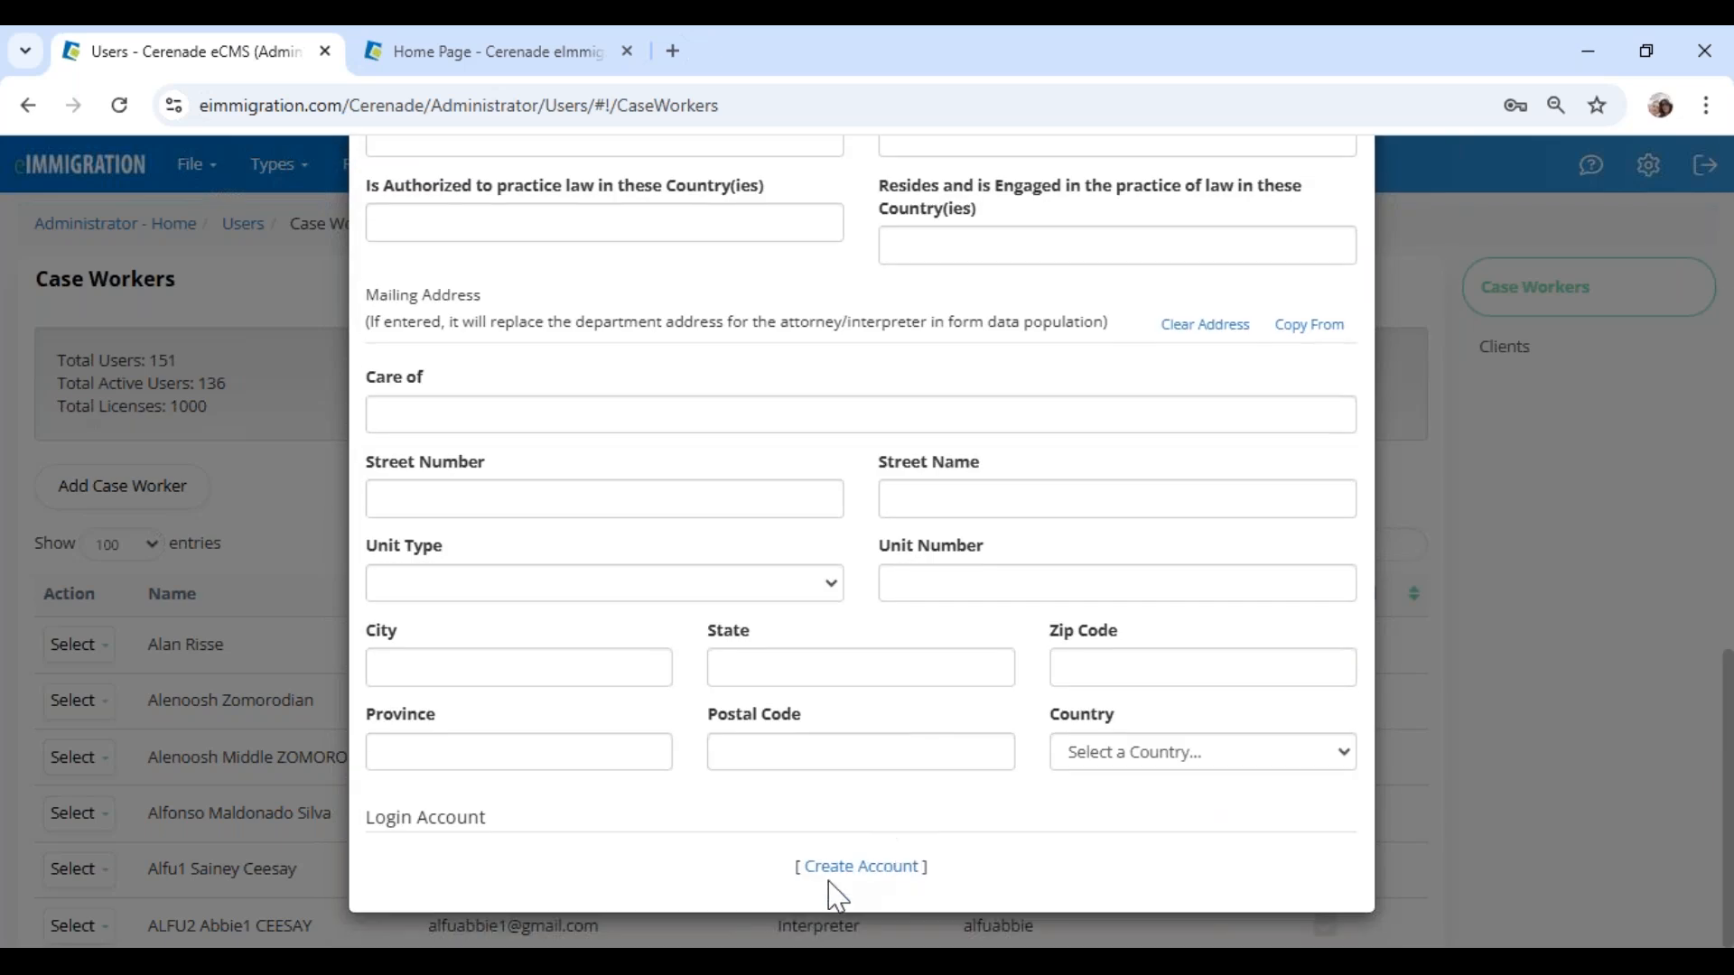
pyautogui.scroll(15, 871, 840)
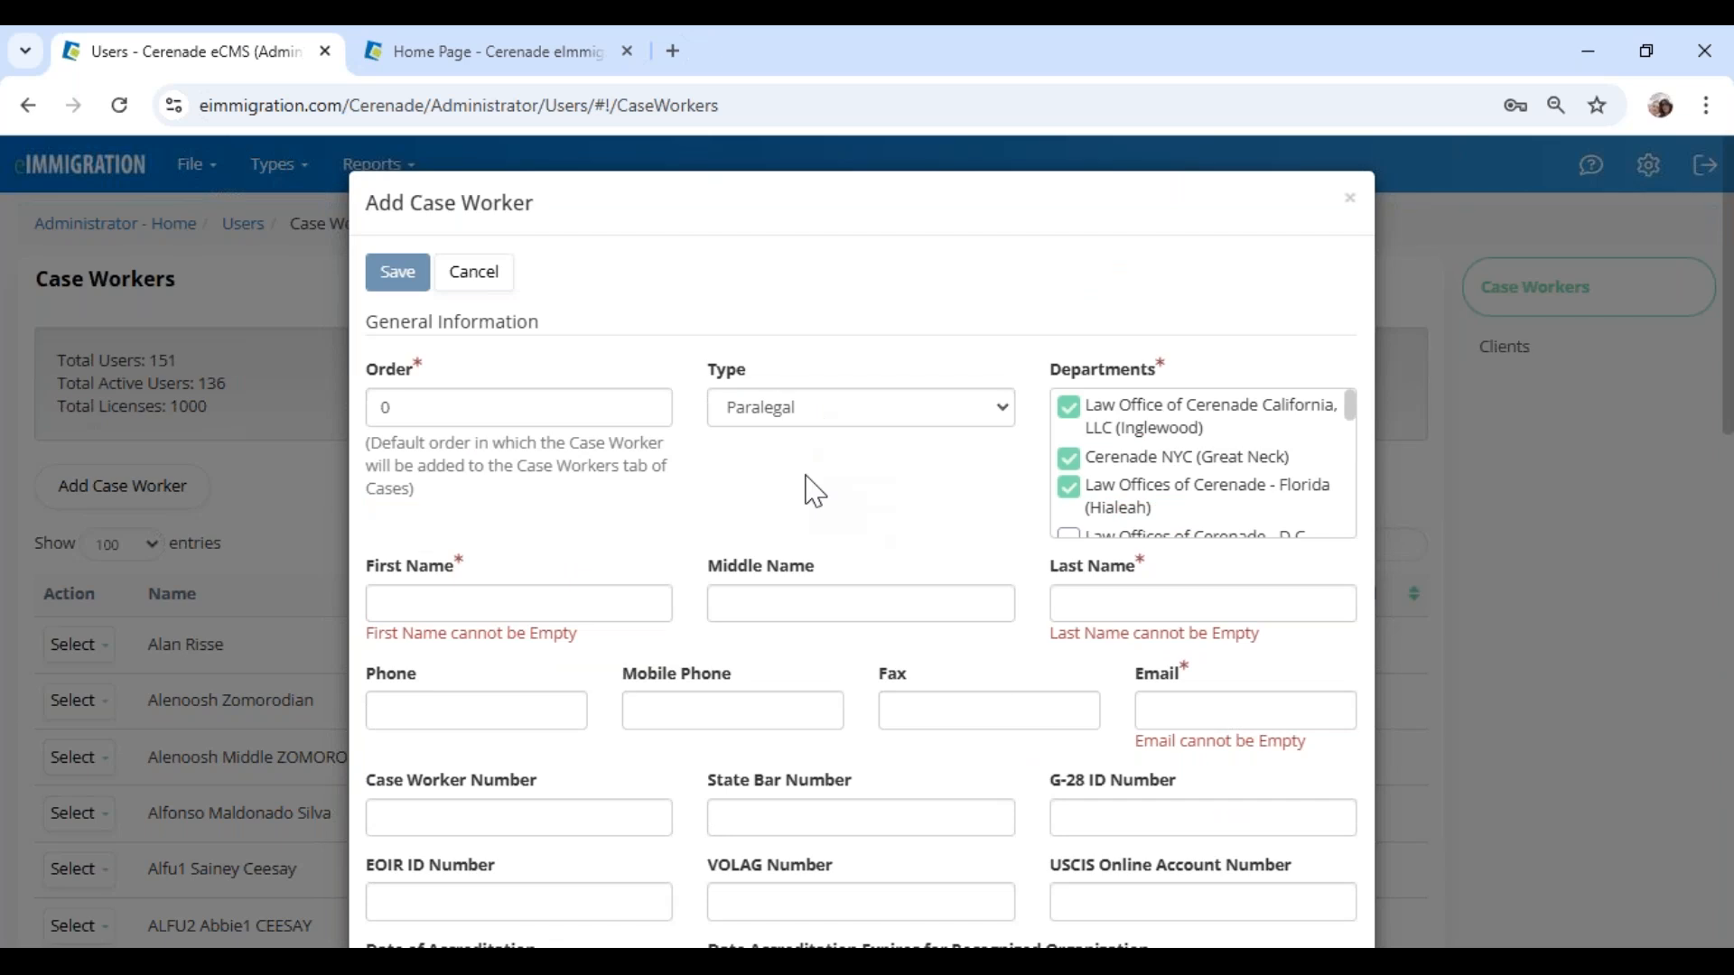
# Step: Set the case worker's type to Attorney
pyautogui.click(810, 425)
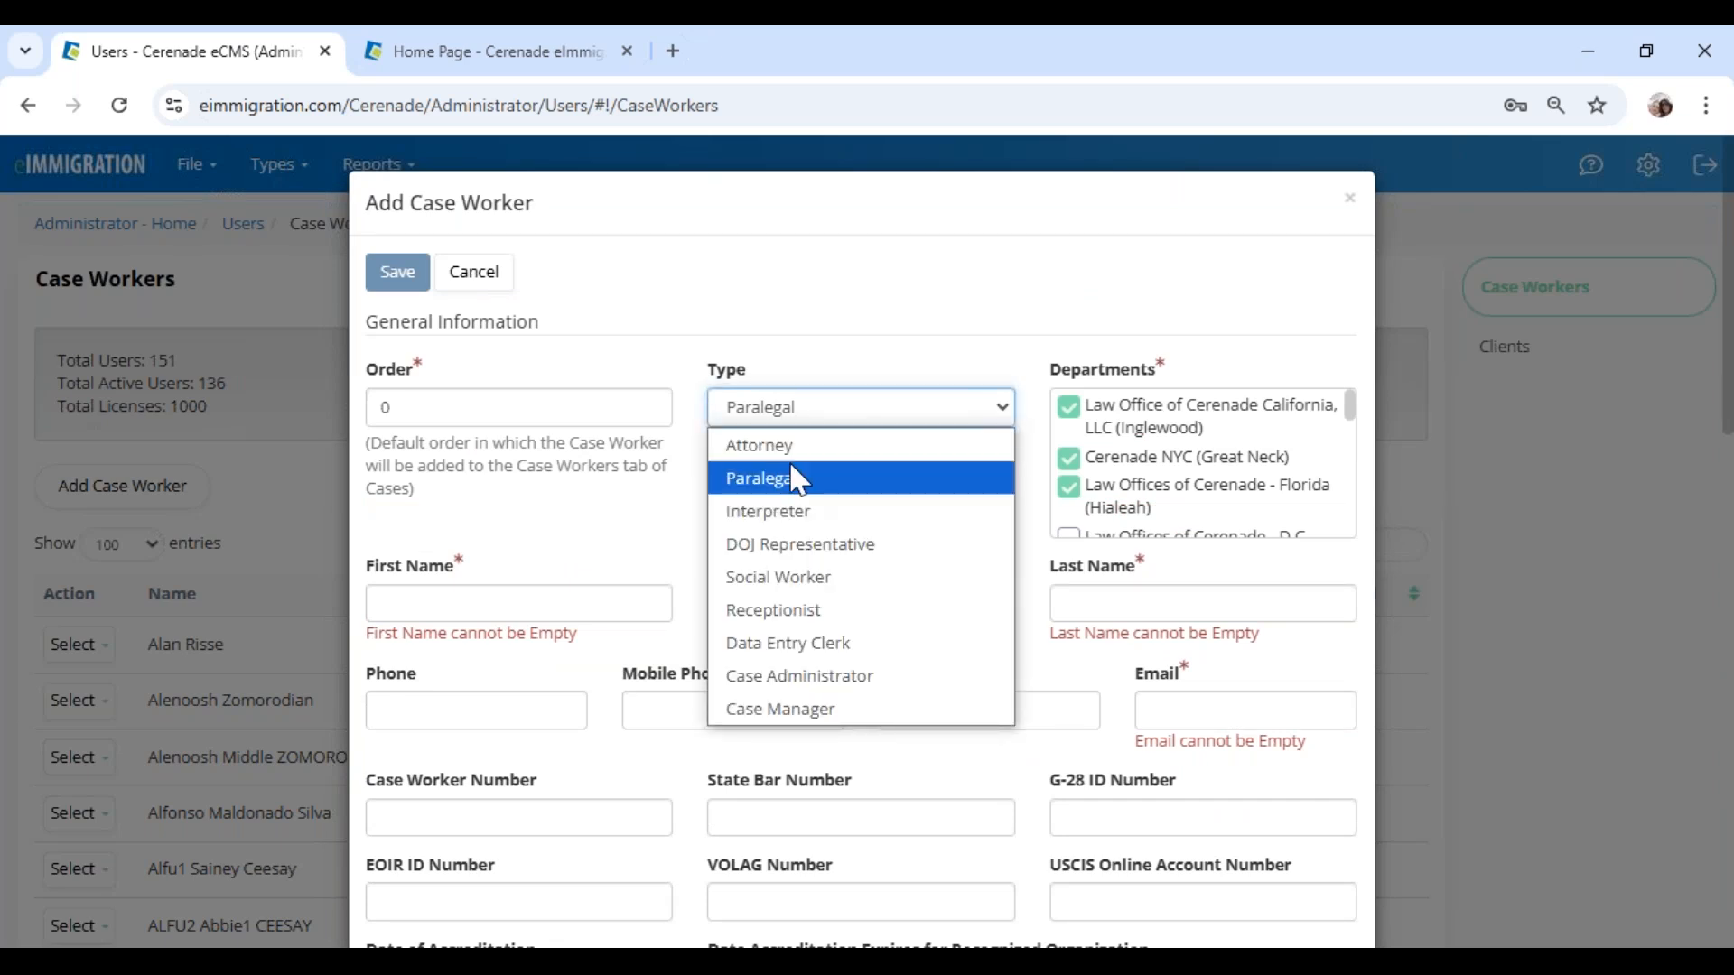
pyautogui.press('Up')
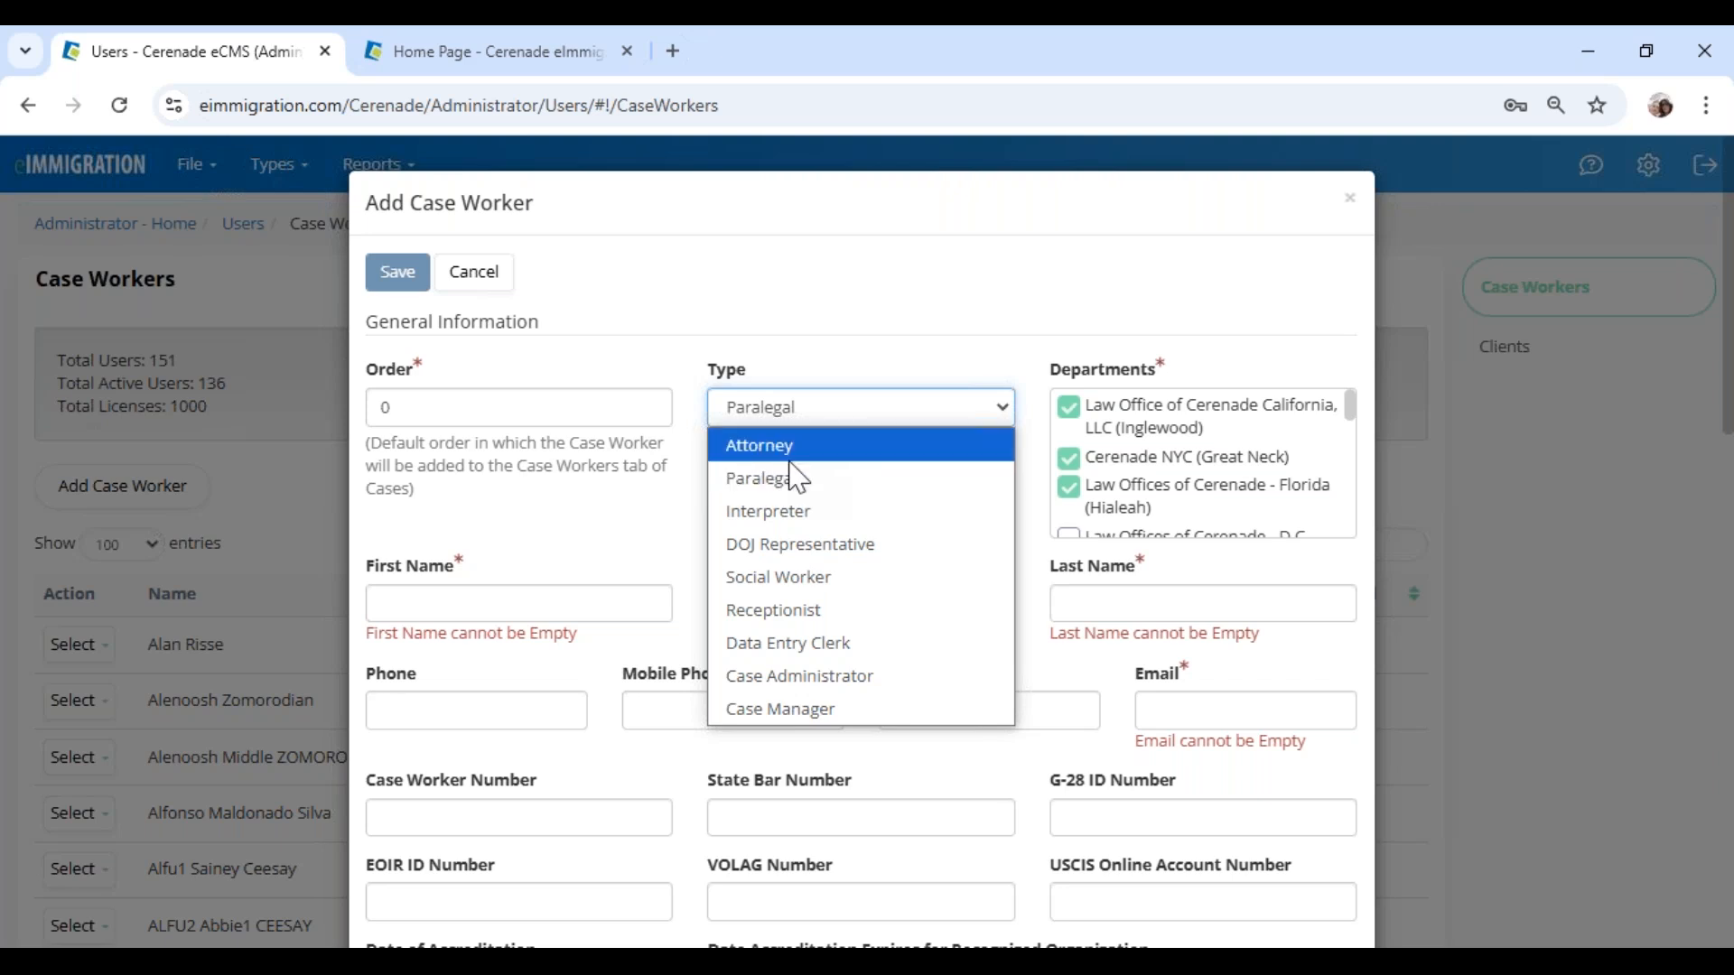
pyautogui.click(791, 456)
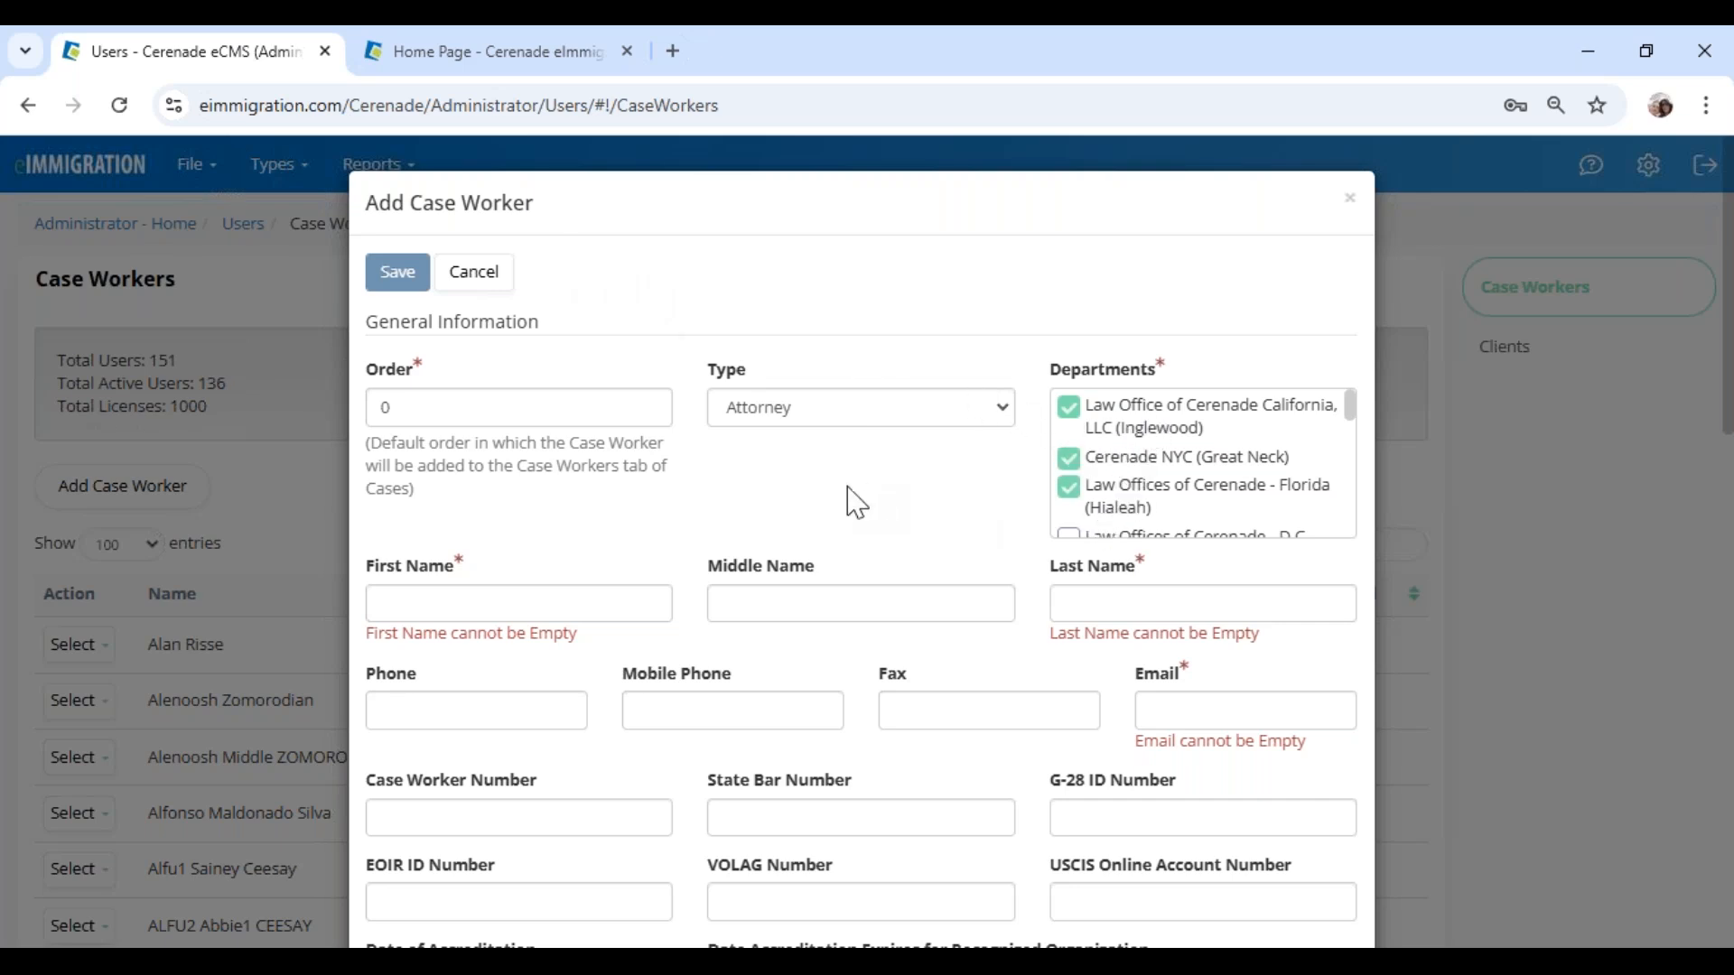
# Step: Examine the form's State Bar Number, jurisdiction details, mailing address and login account fields for an attorney
pyautogui.scroll(-3, 801, 573)
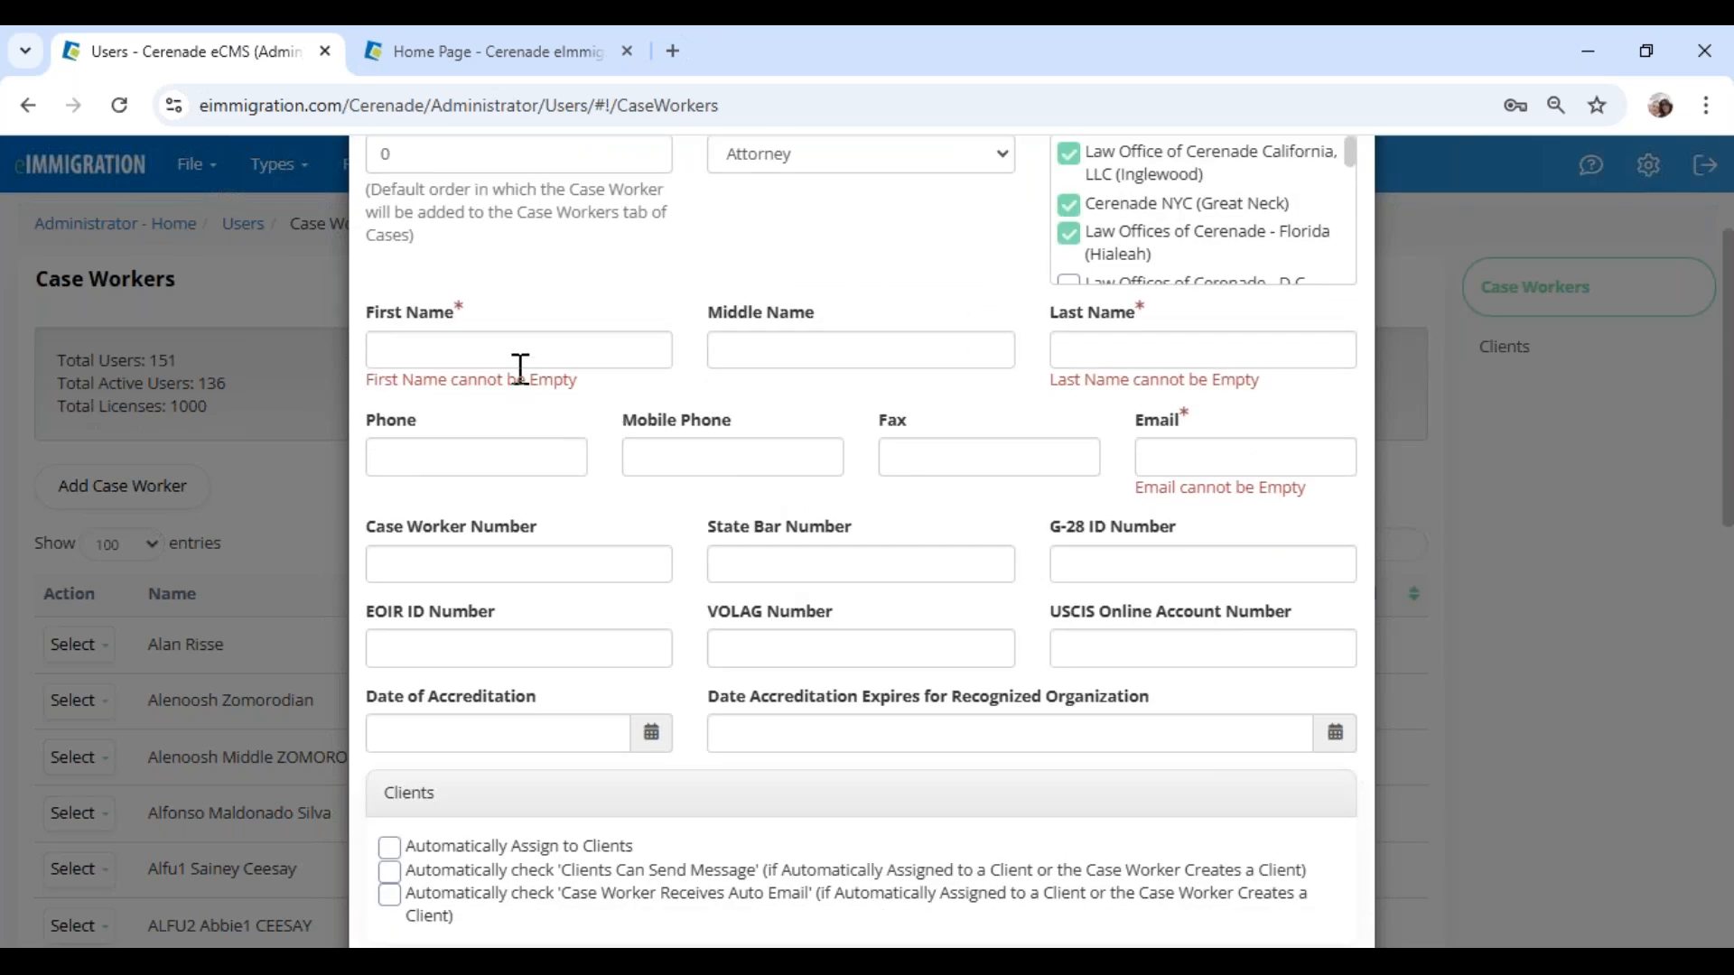
pyautogui.tripleClick(754, 524)
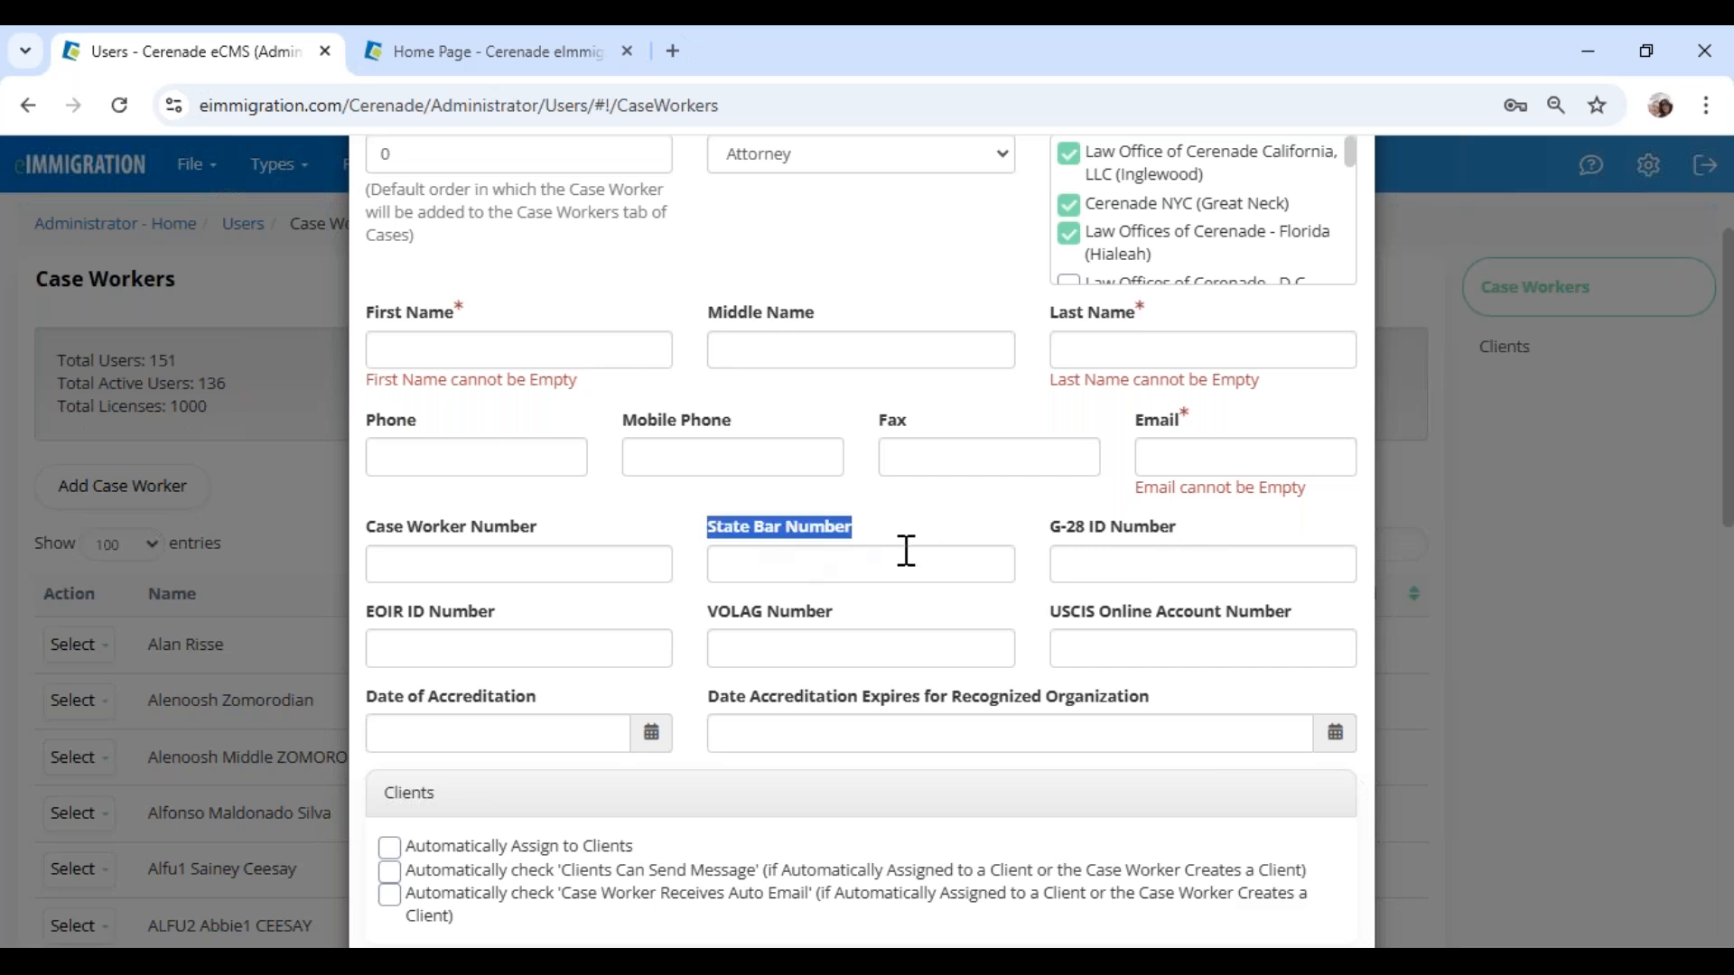
pyautogui.scroll(-1, 878, 624)
pyautogui.scroll(-7, 878, 625)
pyautogui.moveTo(387, 534); pyautogui.dragTo(594, 555)
pyautogui.scroll(-4, 593, 567)
pyautogui.moveTo(398, 418); pyautogui.dragTo(614, 431)
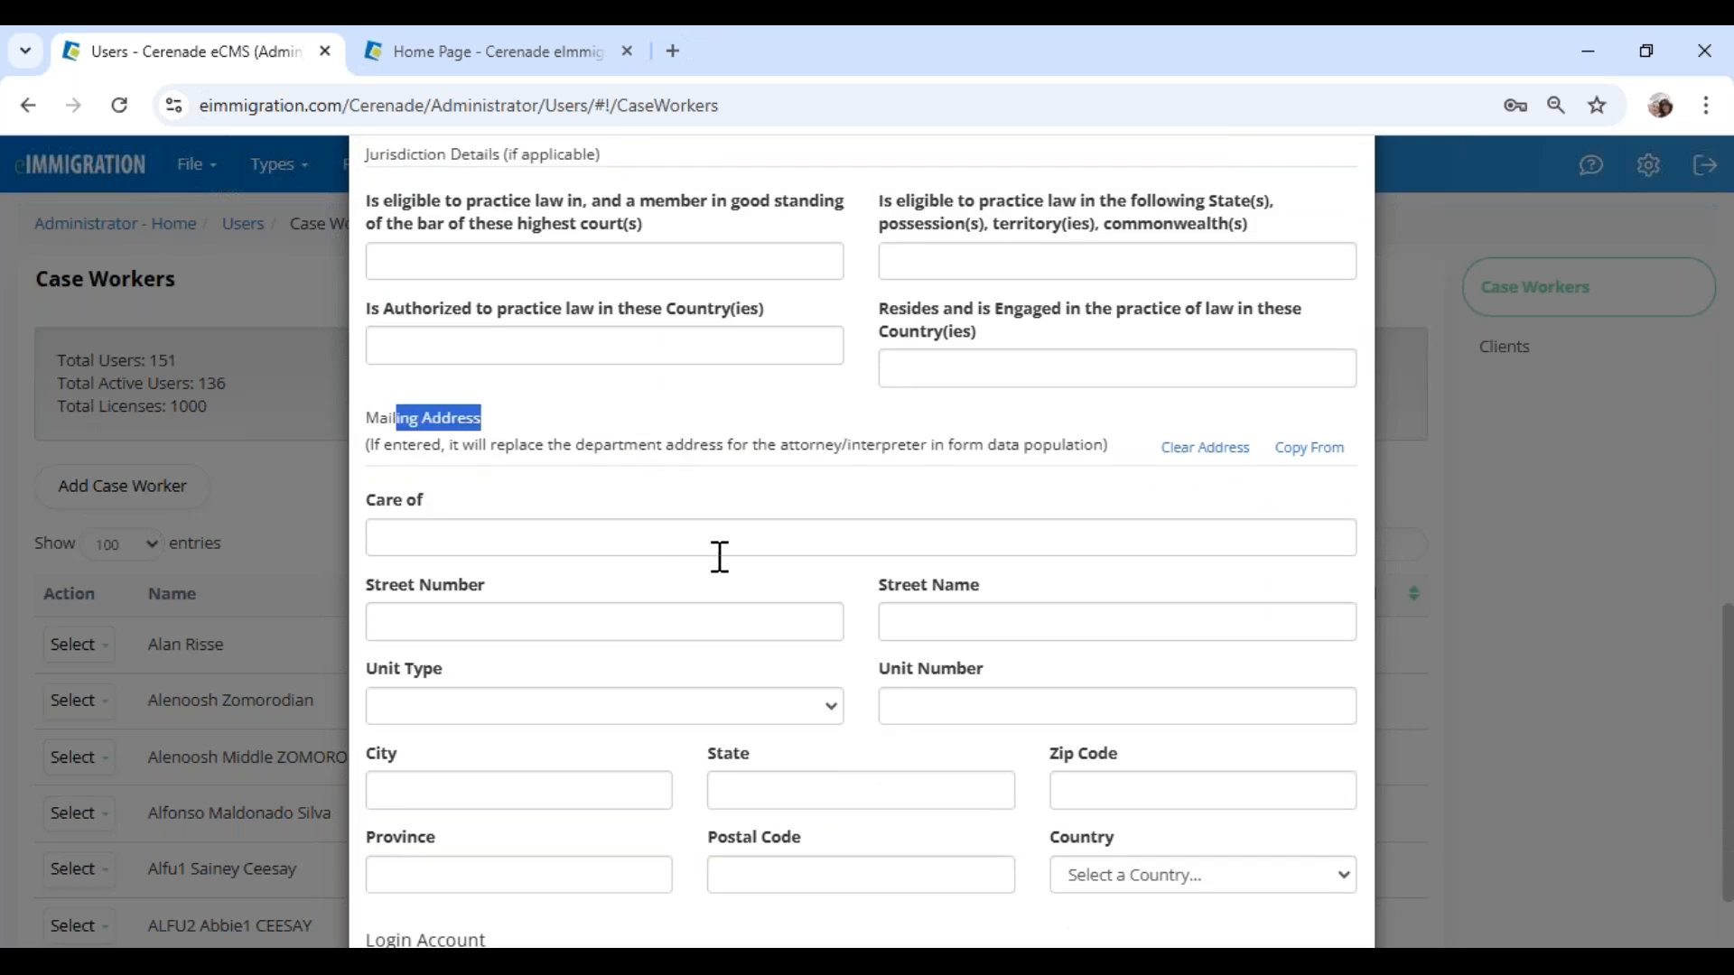
pyautogui.scroll(-1, 720, 553)
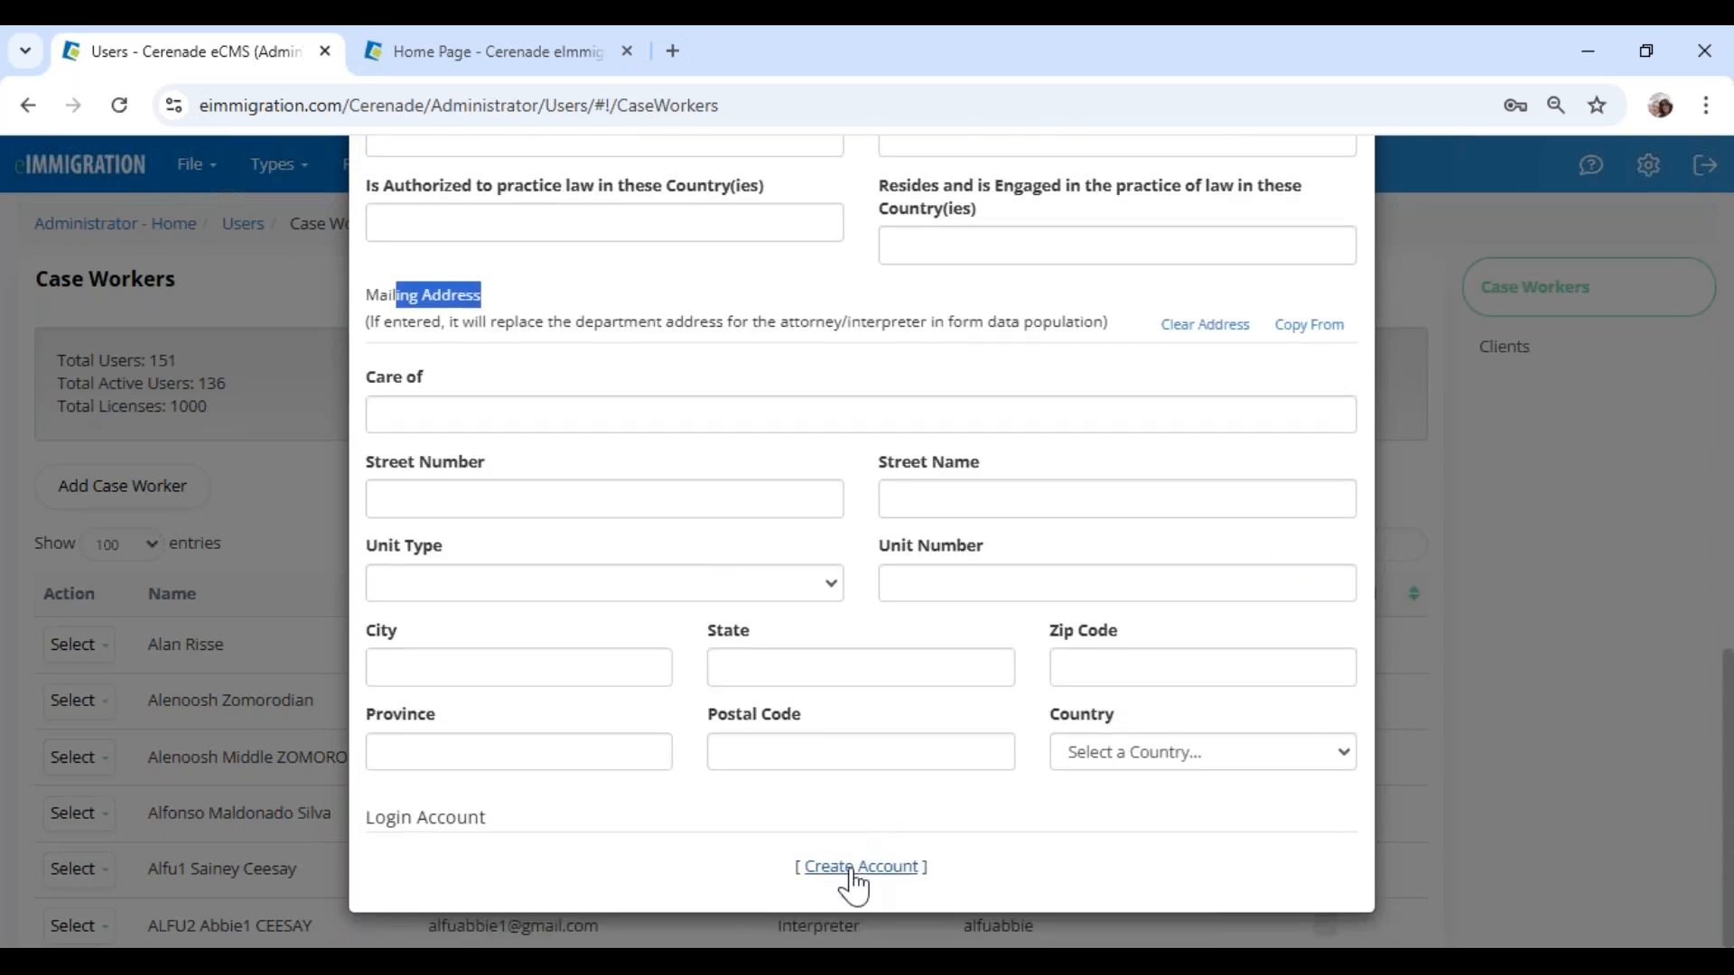
pyautogui.scroll(15, 718, 686)
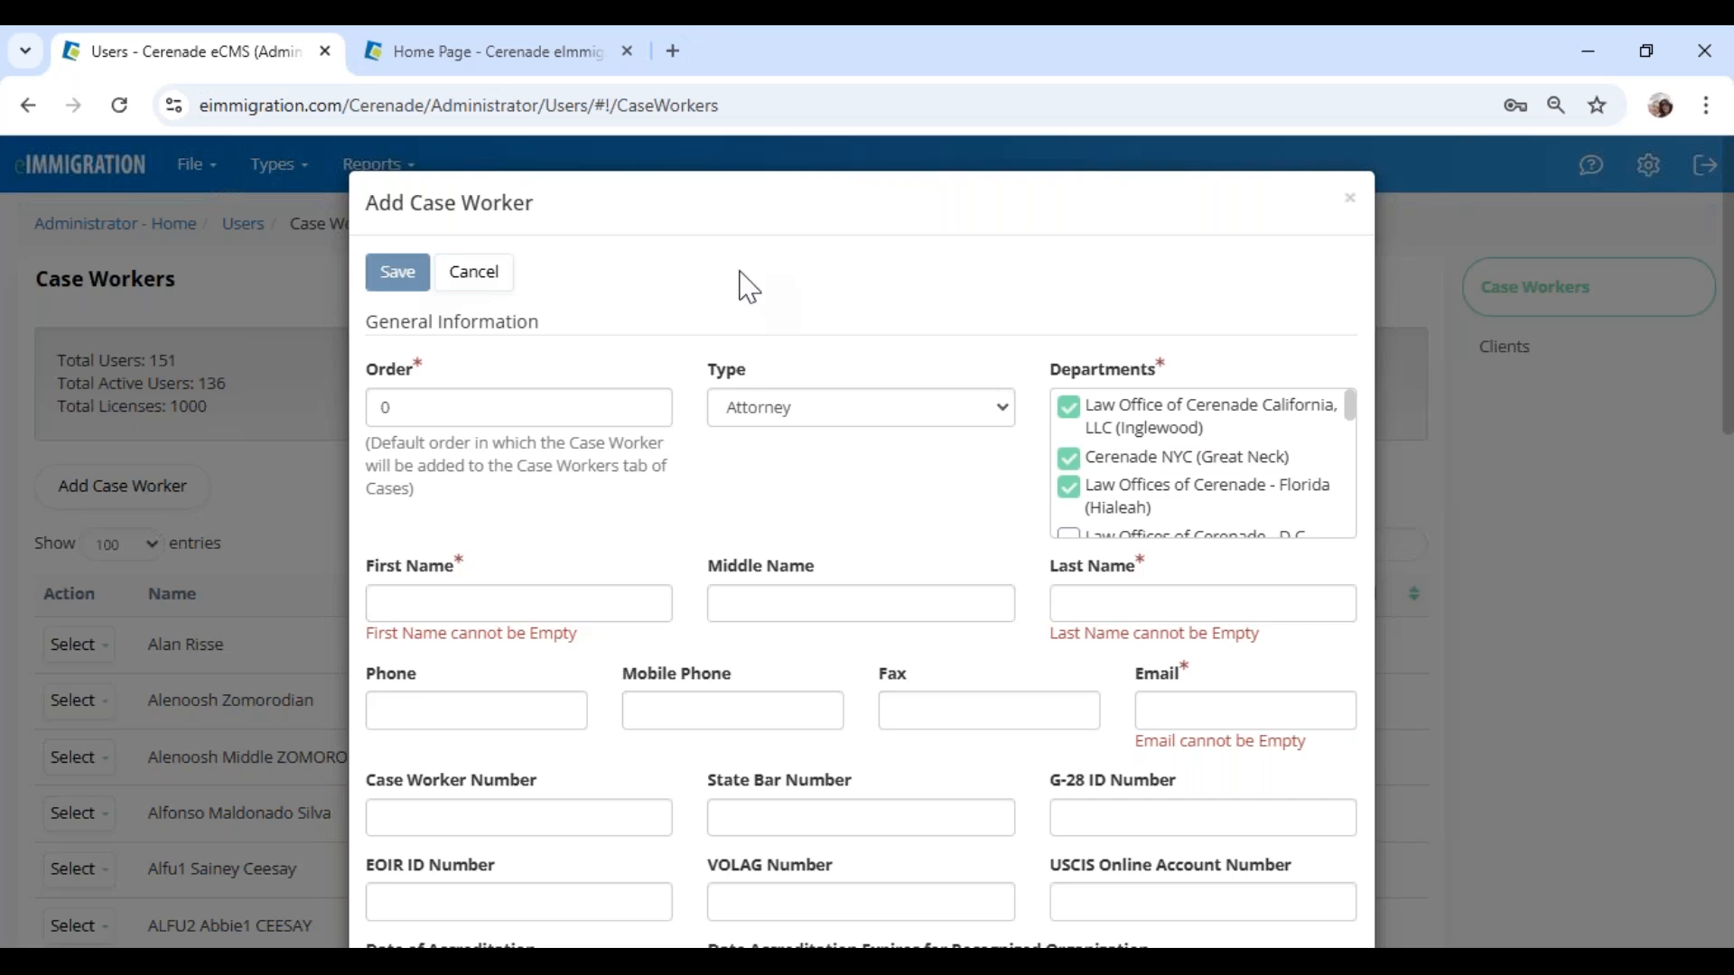
# Step: Change the case worker's type to Paralegal and start creating a login account for them
pyautogui.click(832, 417)
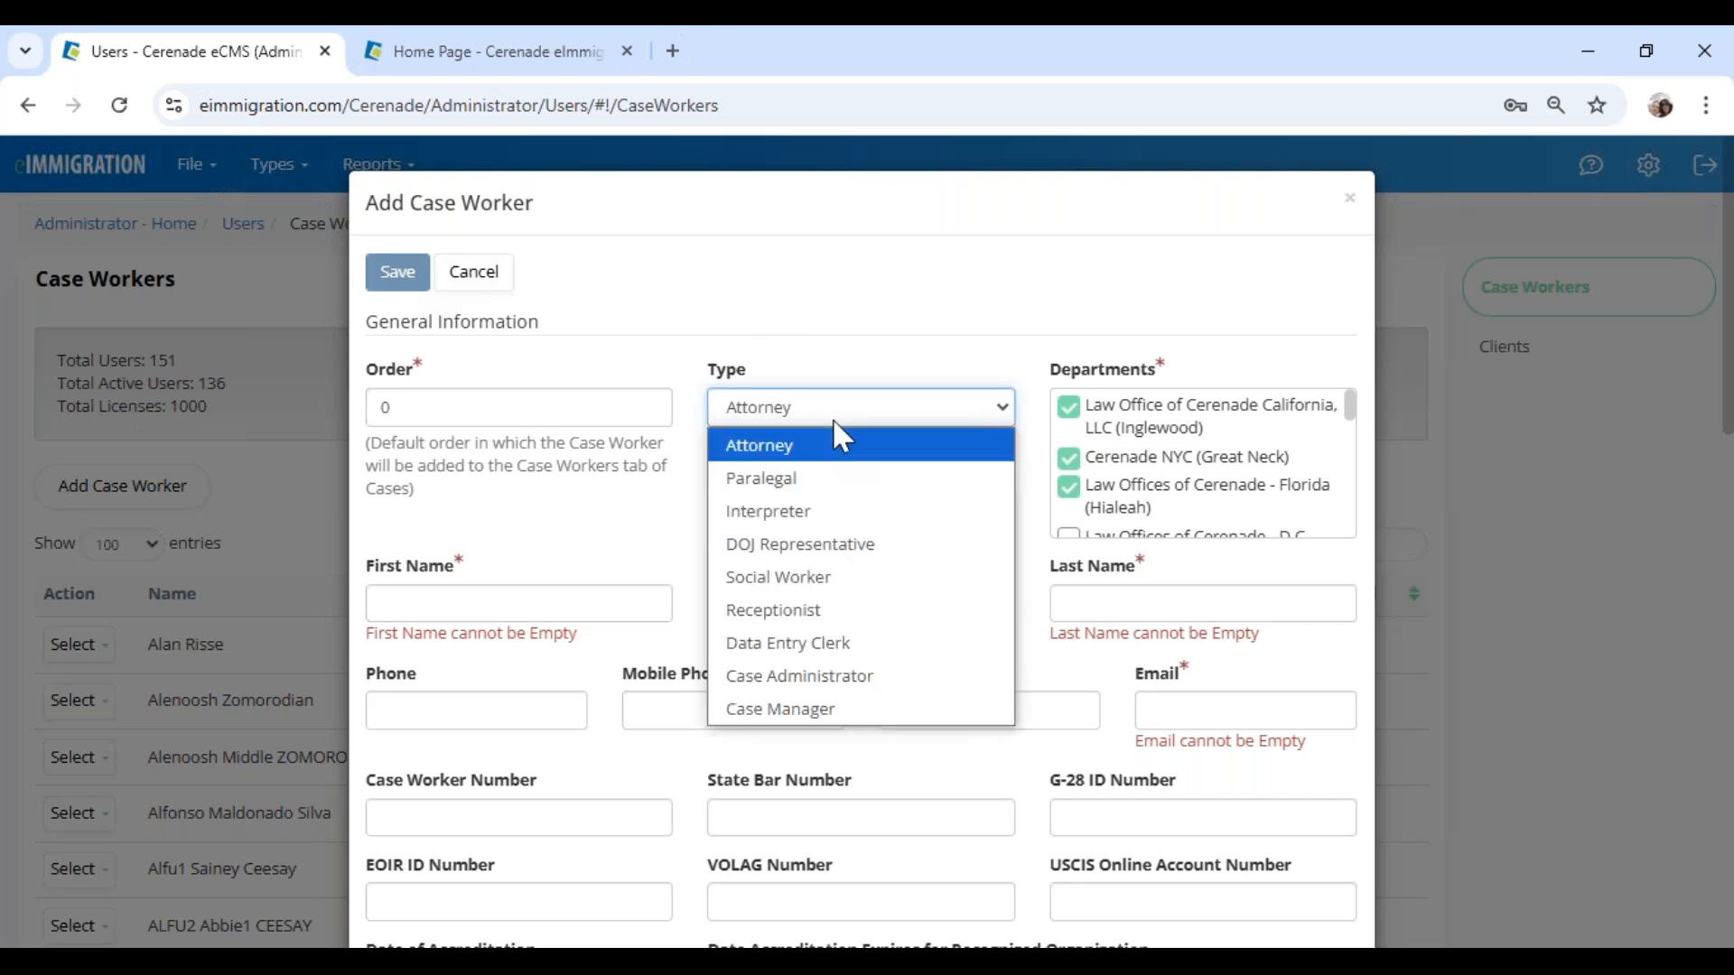
pyautogui.click(830, 488)
pyautogui.scroll(-12, 830, 502)
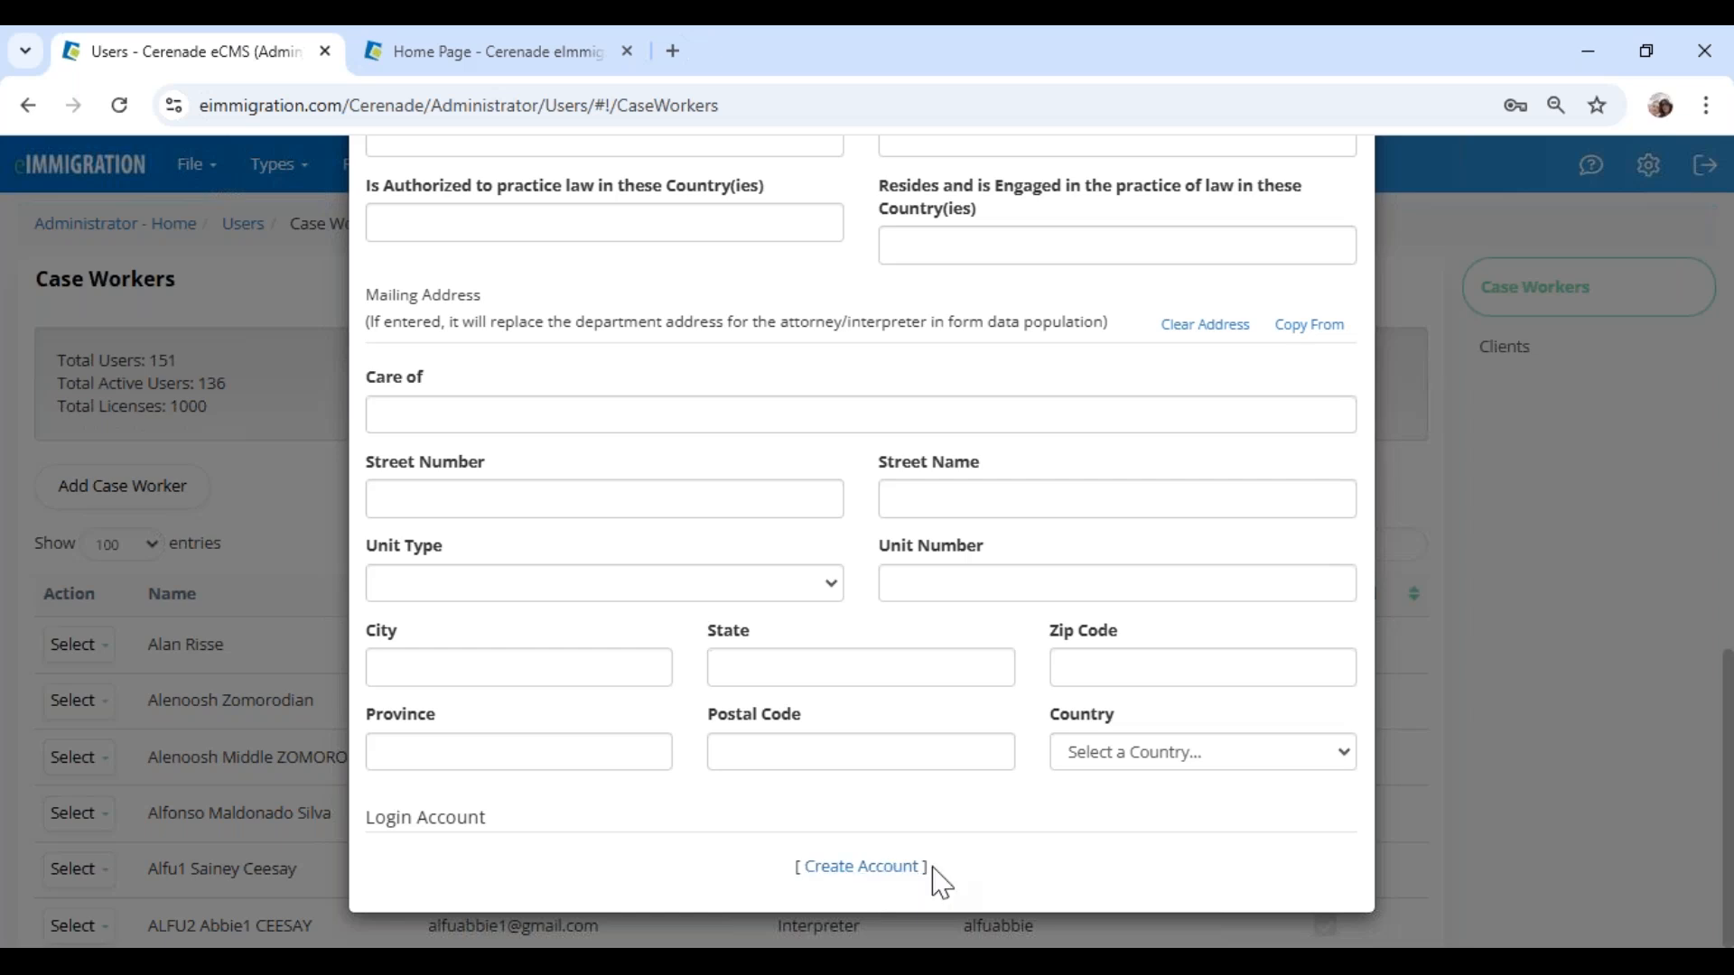
pyautogui.scroll(15, 824, 859)
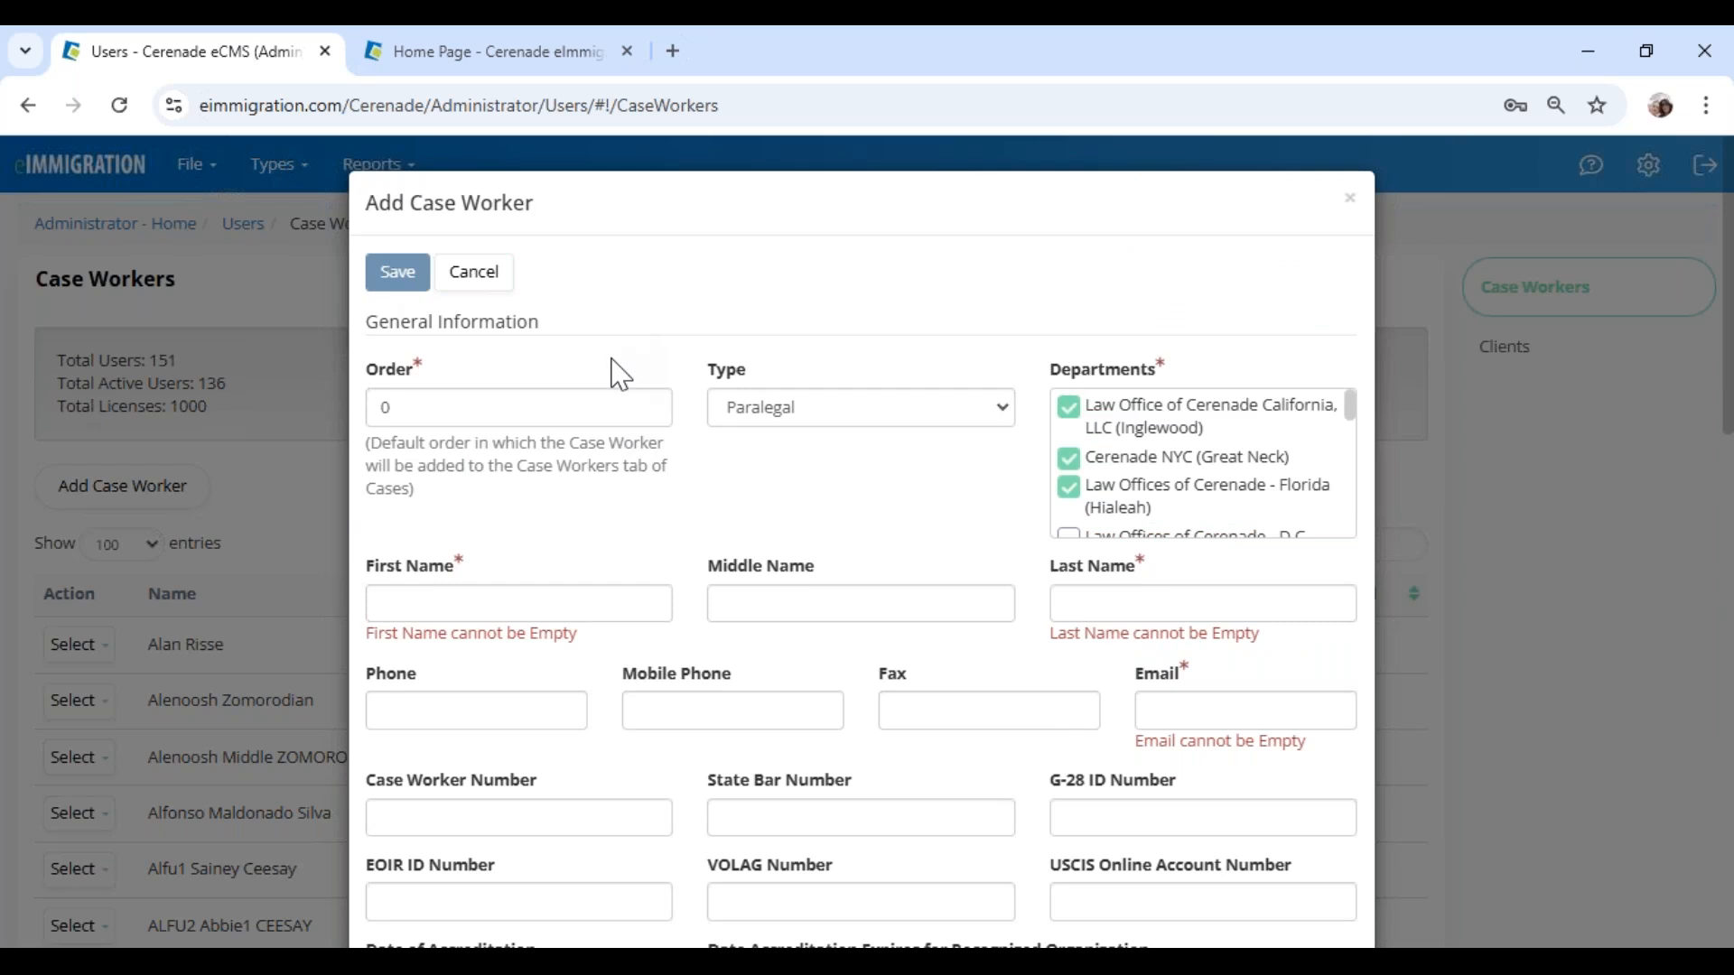
pyautogui.scroll(-15, 810, 843)
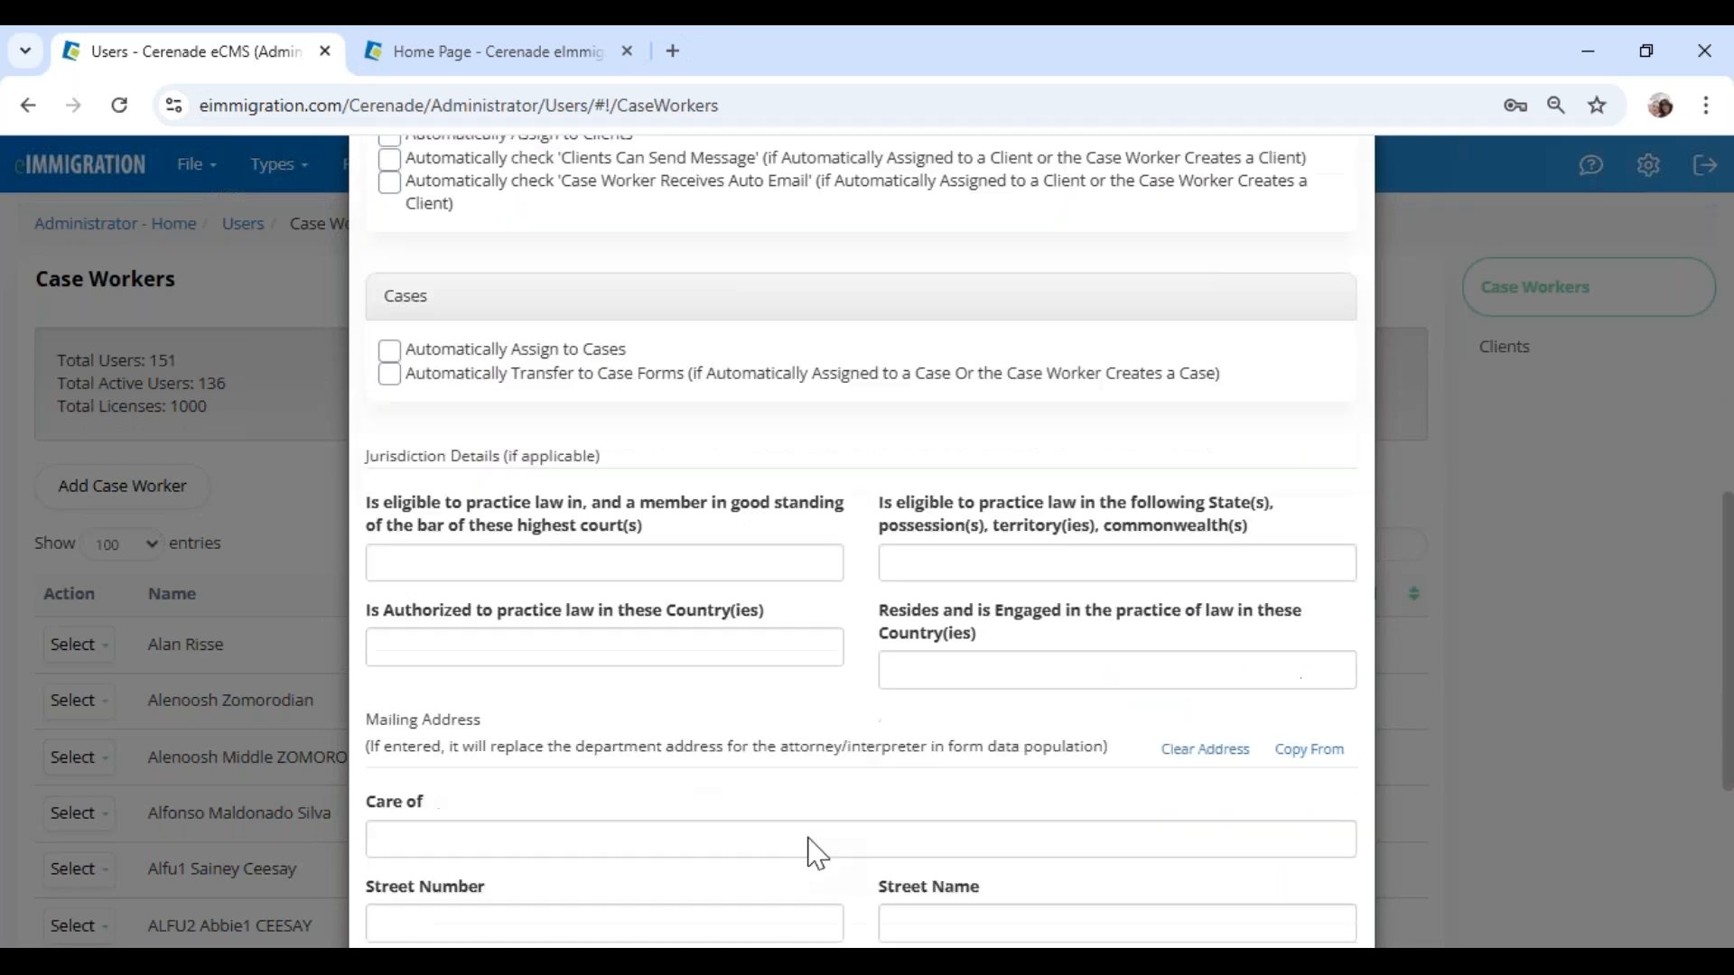
pyautogui.click(867, 867)
pyautogui.scroll(-5, 867, 881)
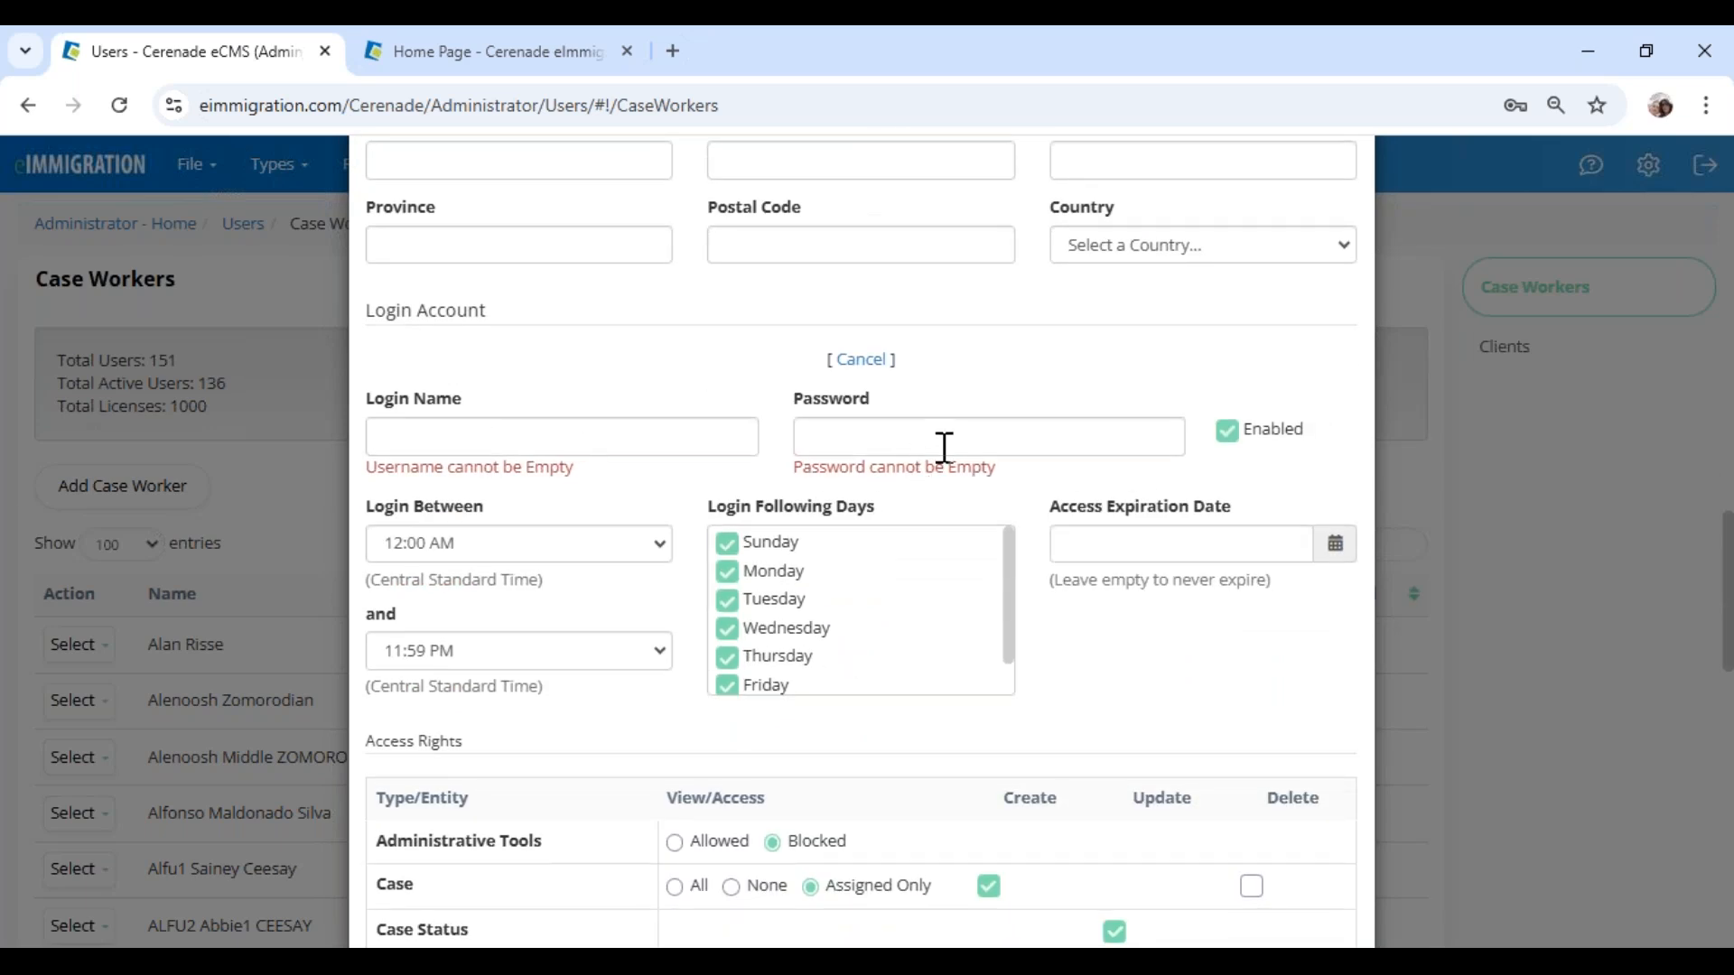
# Step: Restrict the paralegal's login days to Monday through Friday and the login hours to between 07:00 AM and 07:00 PM
pyautogui.click(729, 546)
pyautogui.scroll(-1, 728, 666)
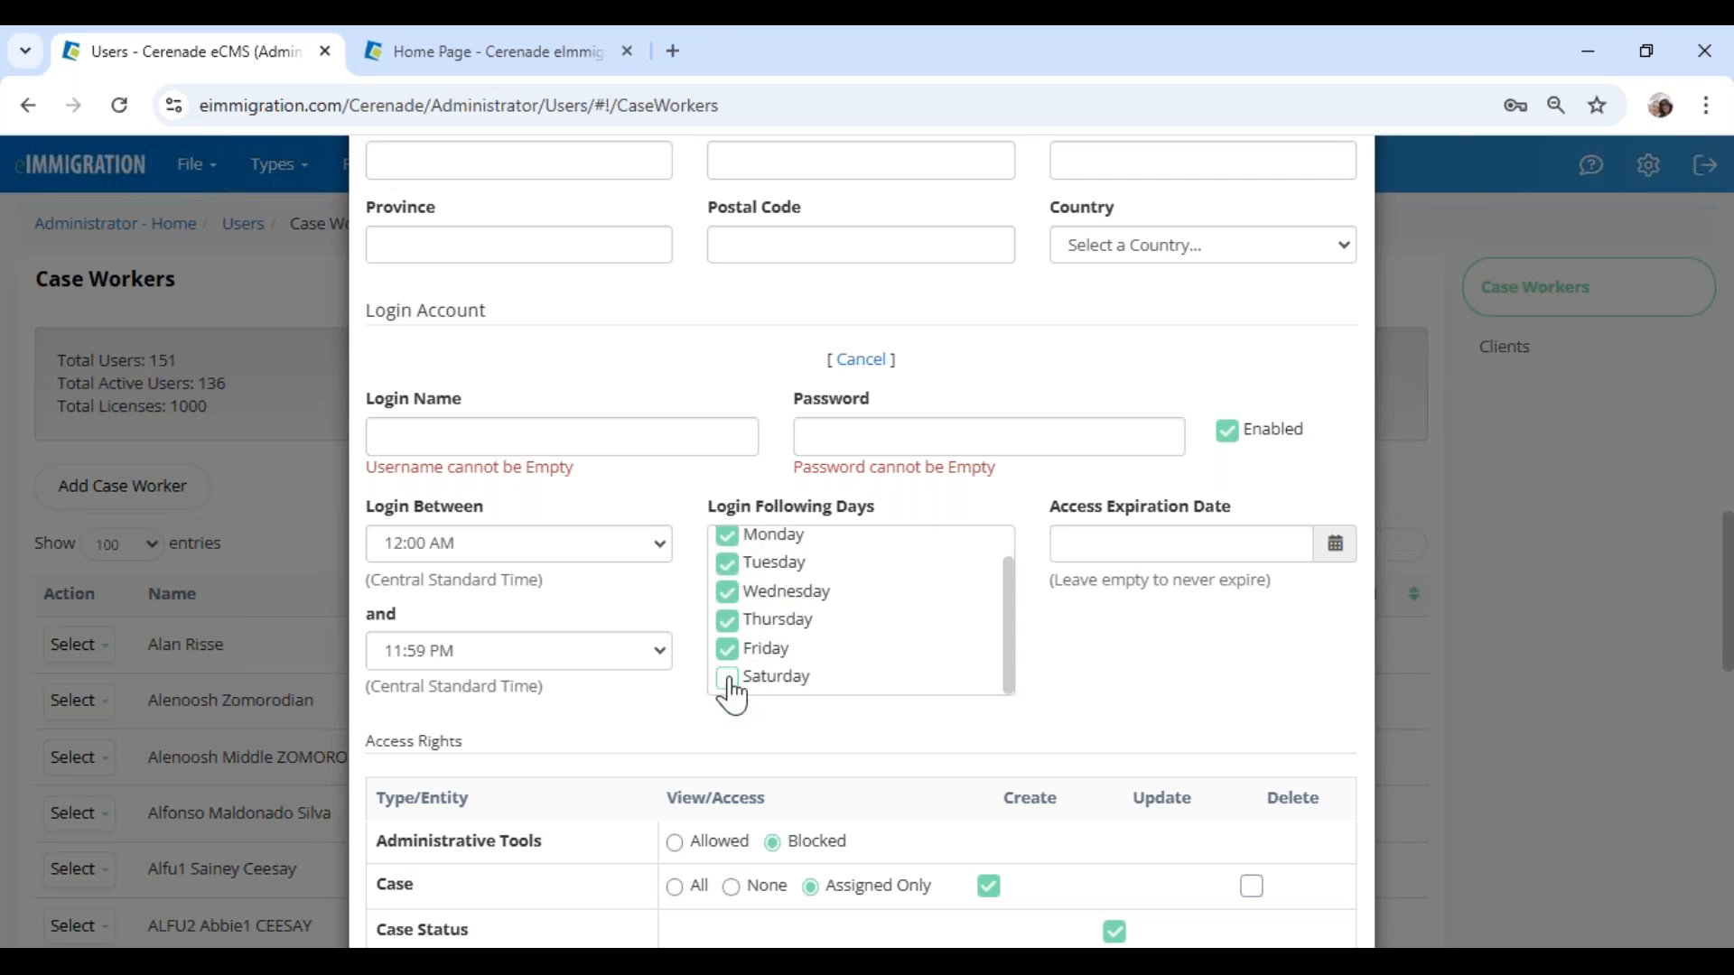
pyautogui.click(488, 543)
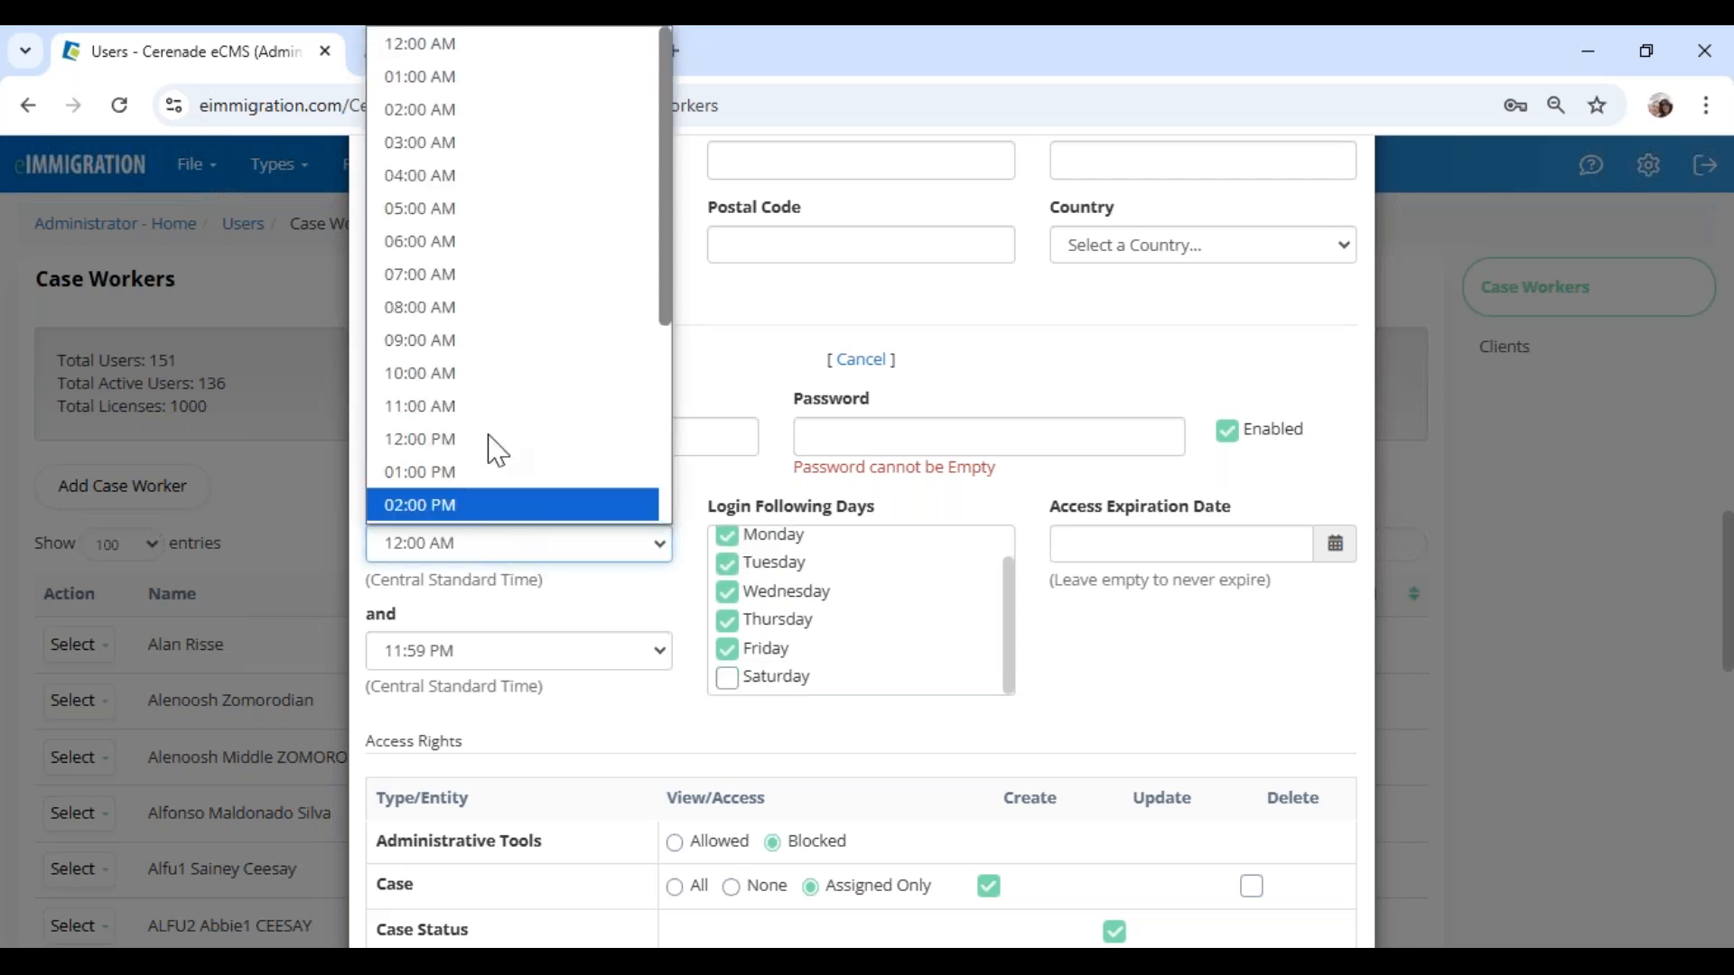
pyautogui.click(496, 279)
pyautogui.click(472, 650)
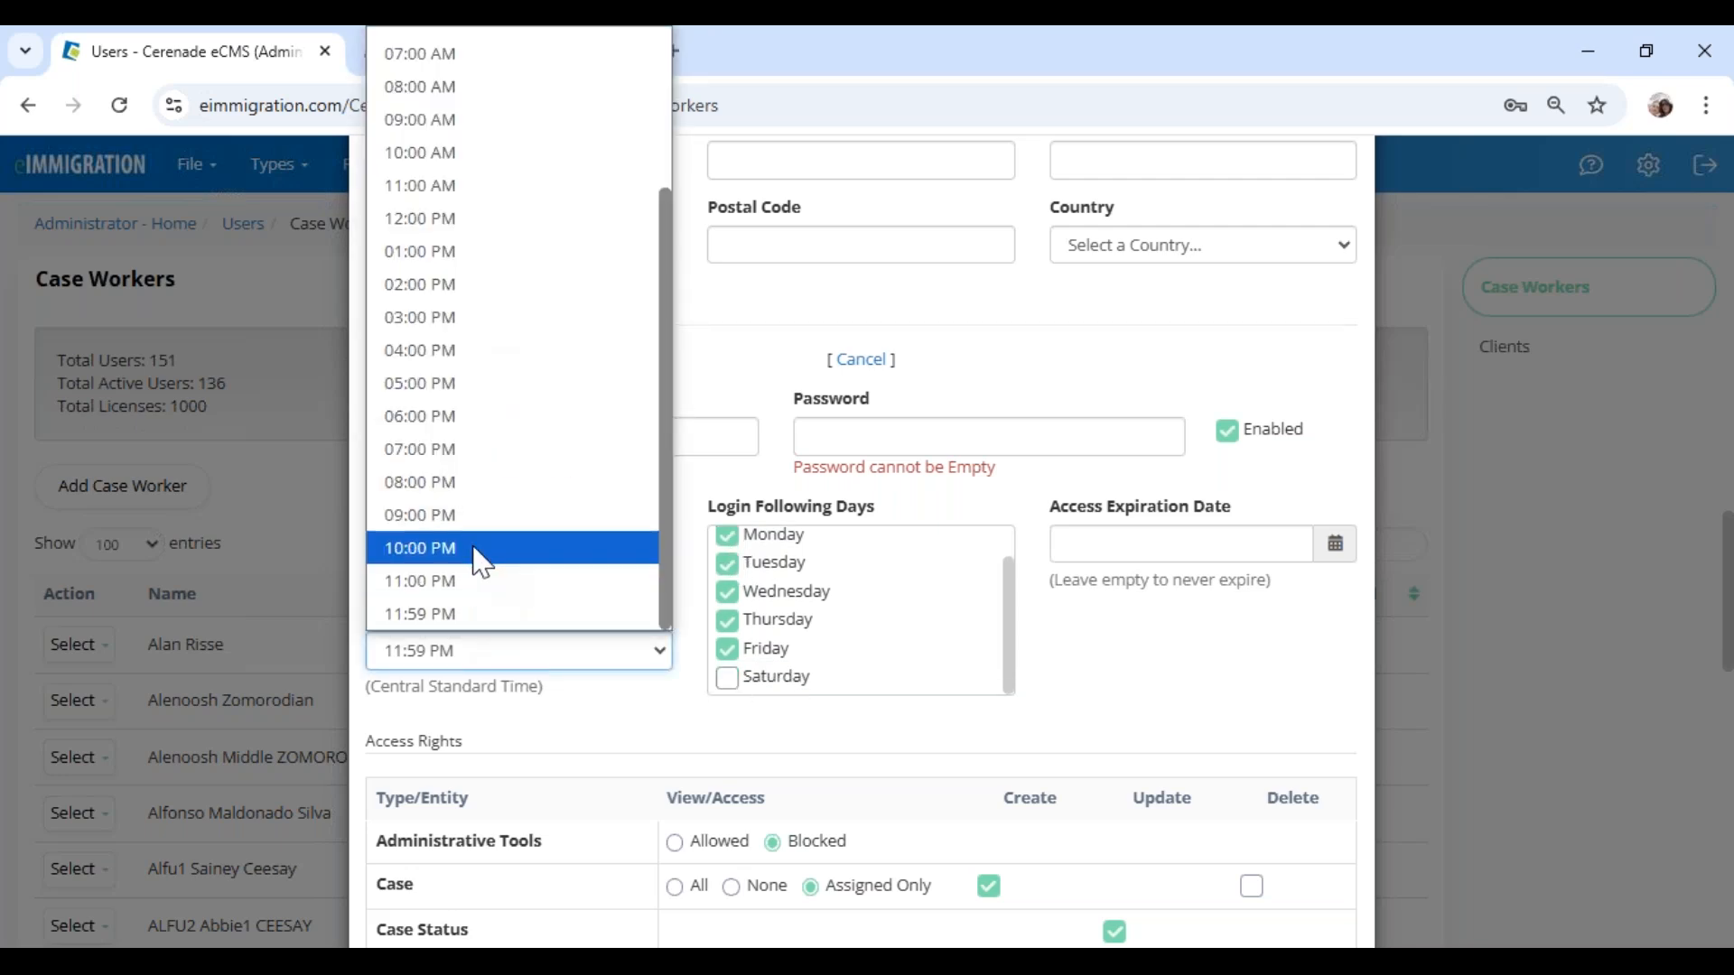
pyautogui.click(487, 446)
pyautogui.click(1142, 662)
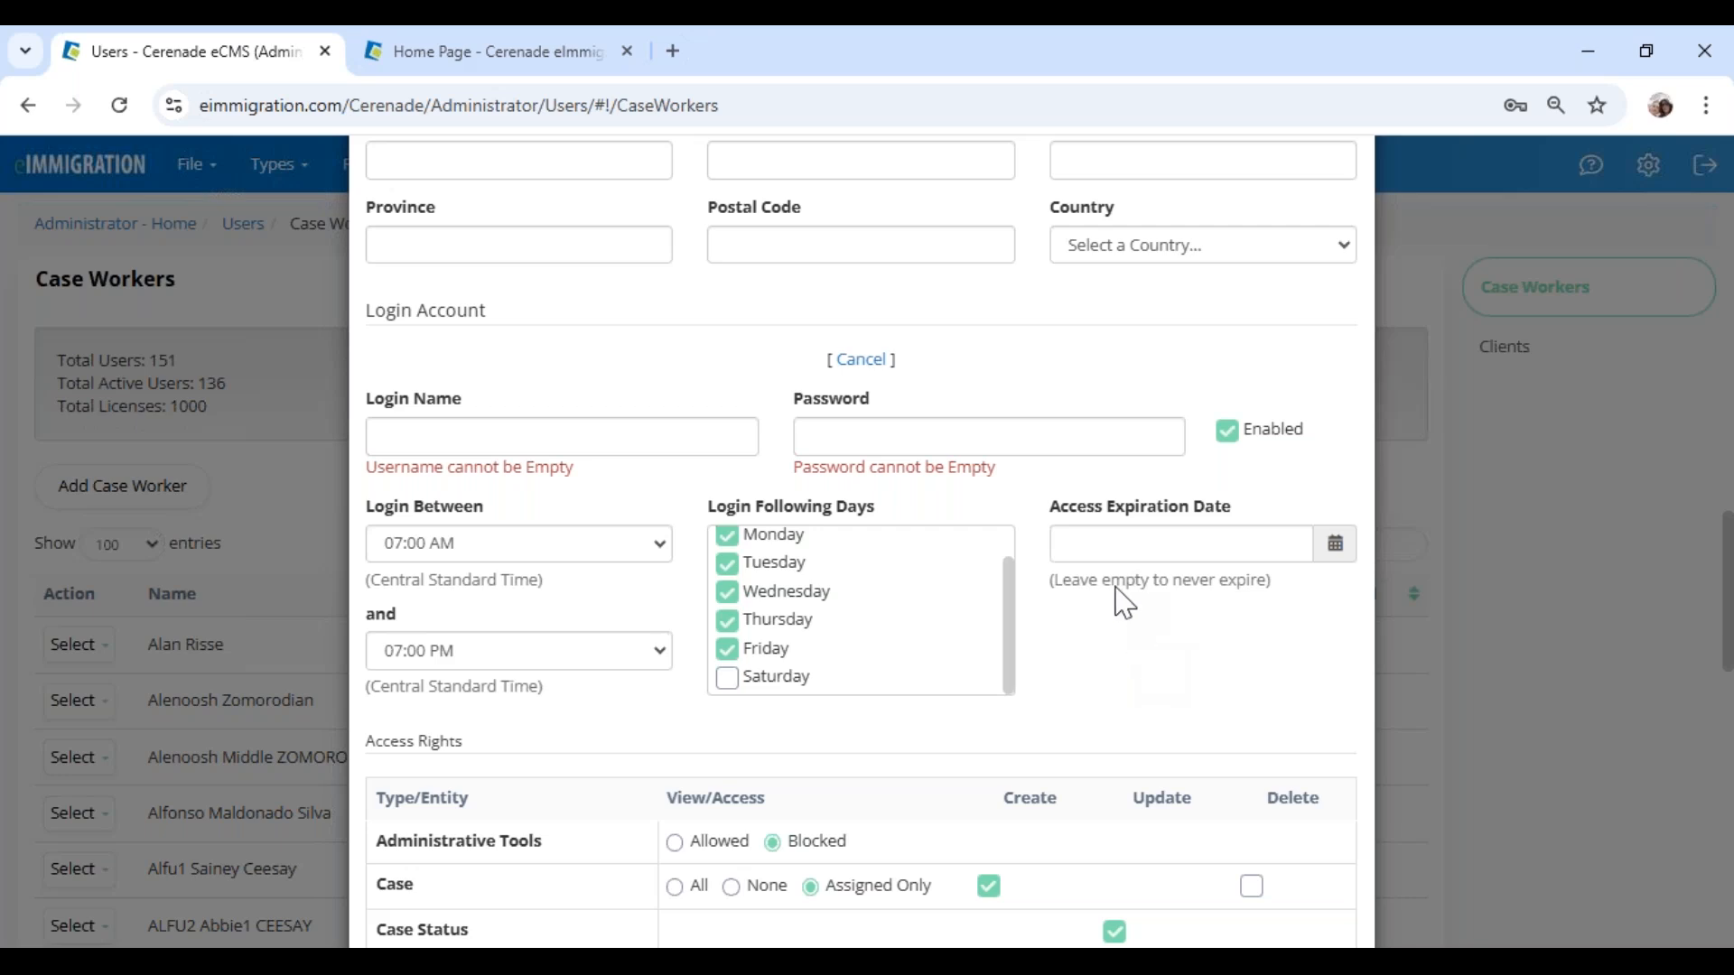
# Step: Set the login account's Access Expiration Date to 05/30/2025
pyautogui.moveTo(1096, 507); pyautogui.dragTo(1300, 528)
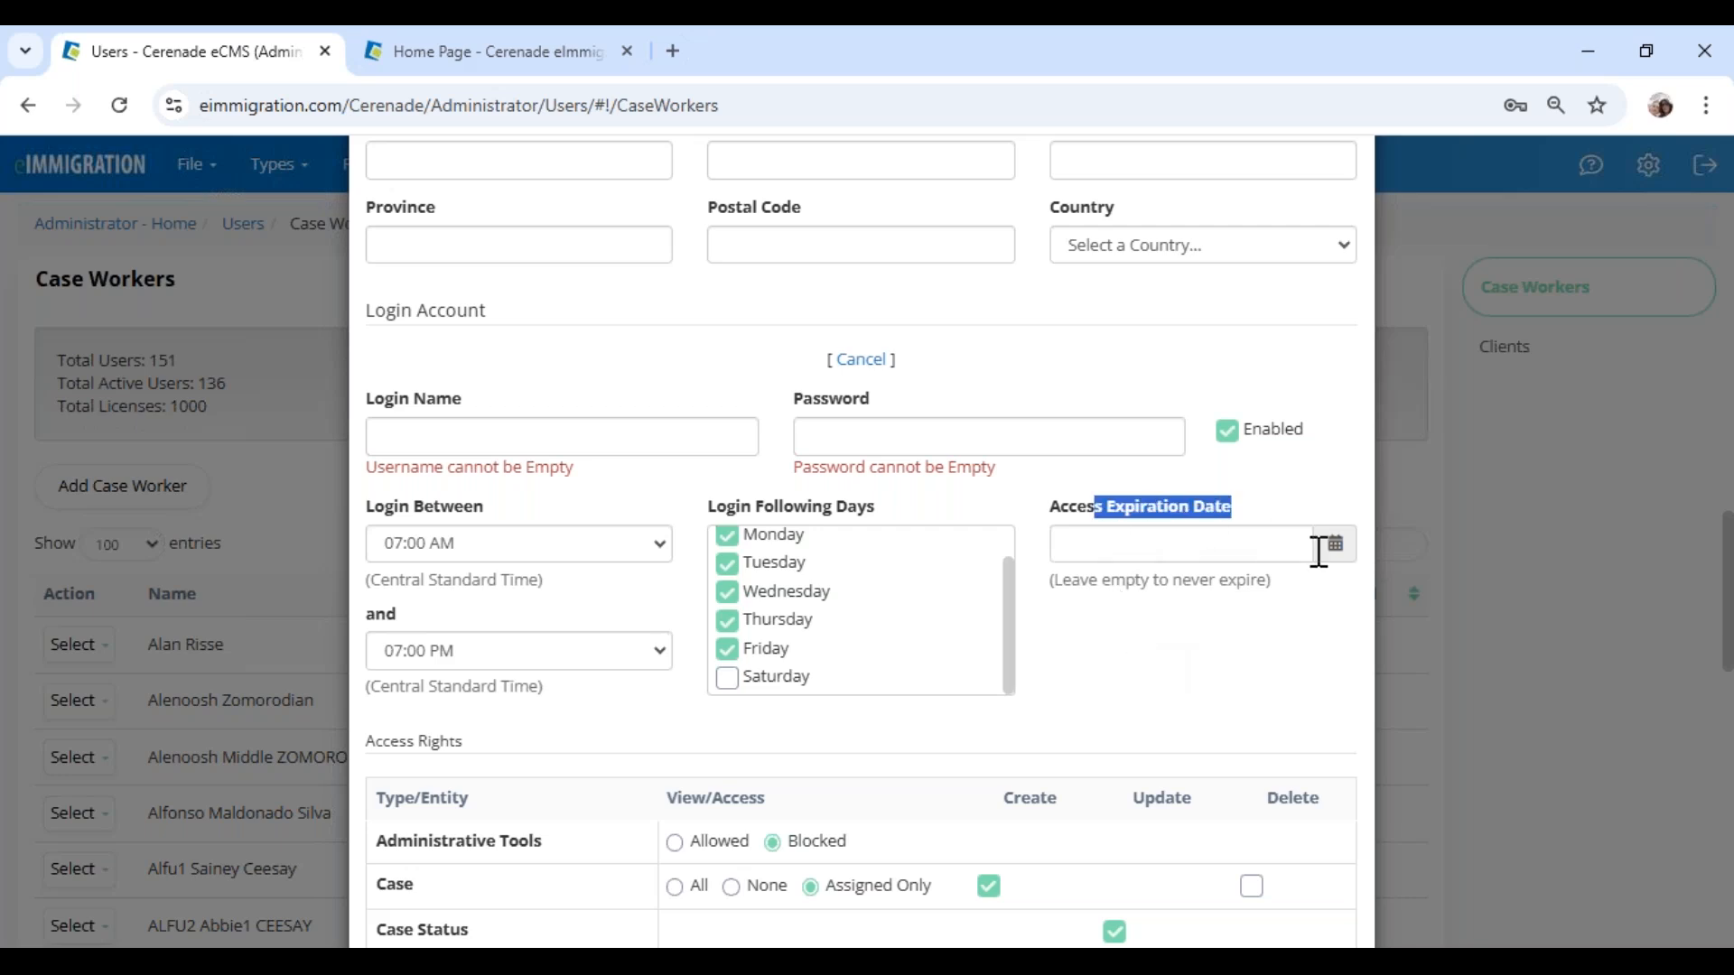
pyautogui.click(1335, 543)
pyautogui.click(1282, 190)
pyautogui.click(1283, 190)
pyautogui.click(1283, 191)
pyautogui.click(1282, 190)
pyautogui.click(1248, 398)
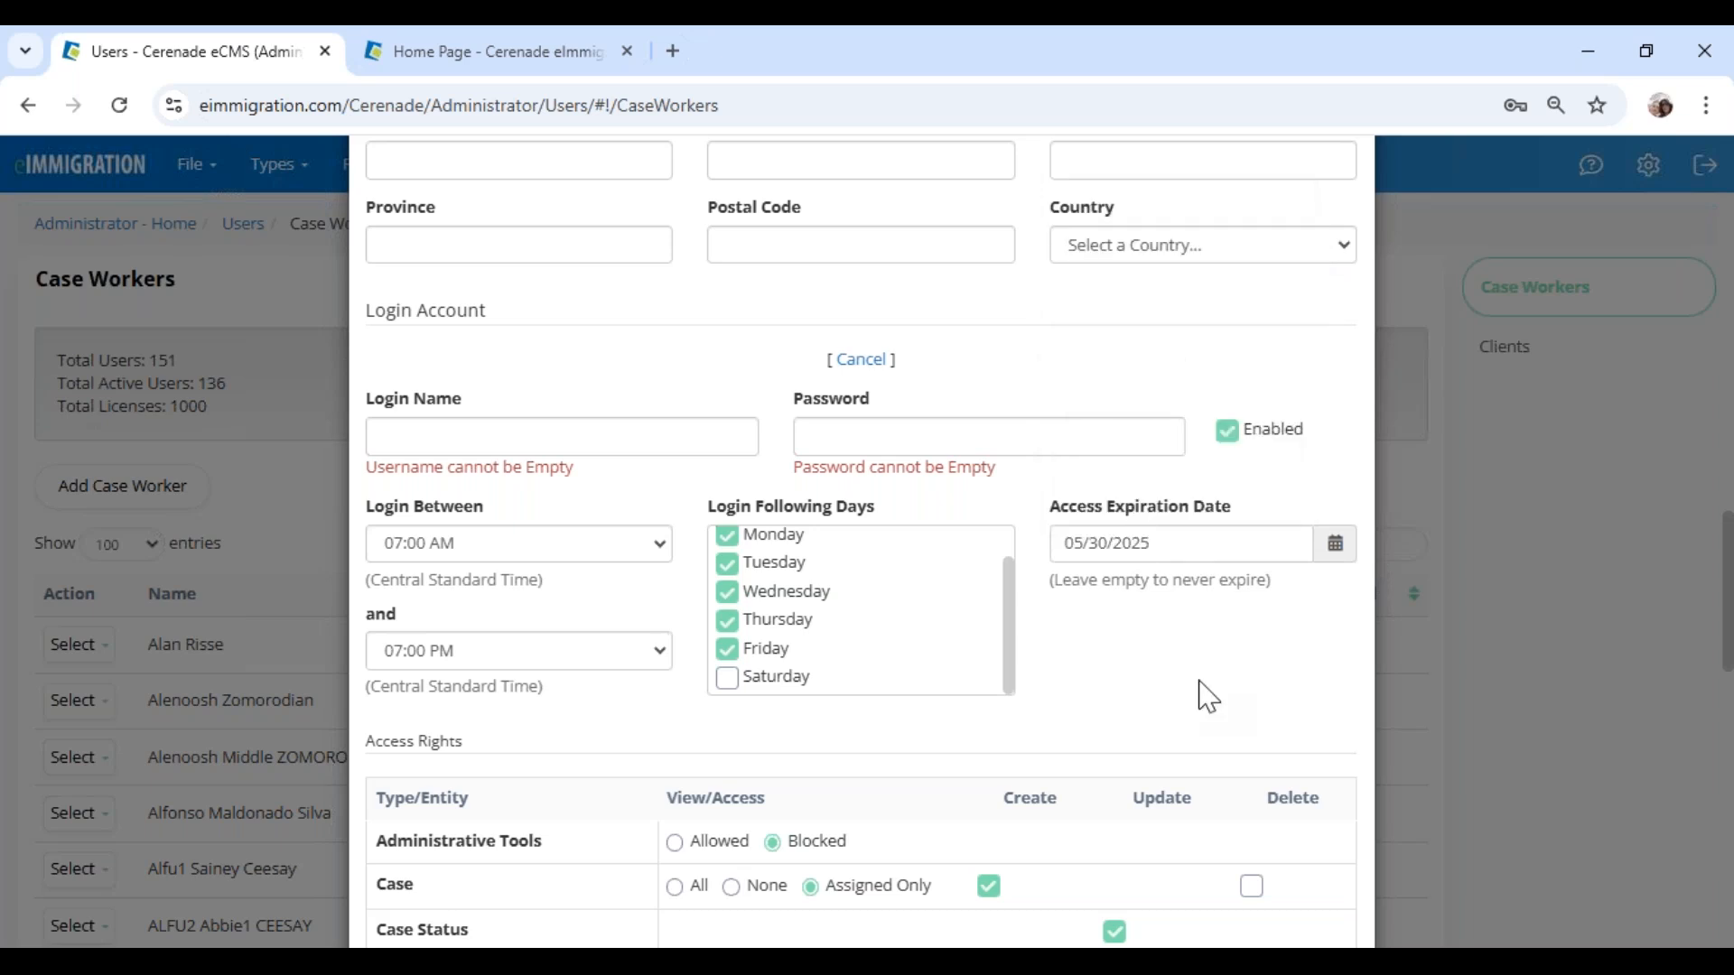
# Step: Examine the Access Rights section and its Allowed or Blocked setting for Administrative Tools
pyautogui.scroll(-4, 801, 669)
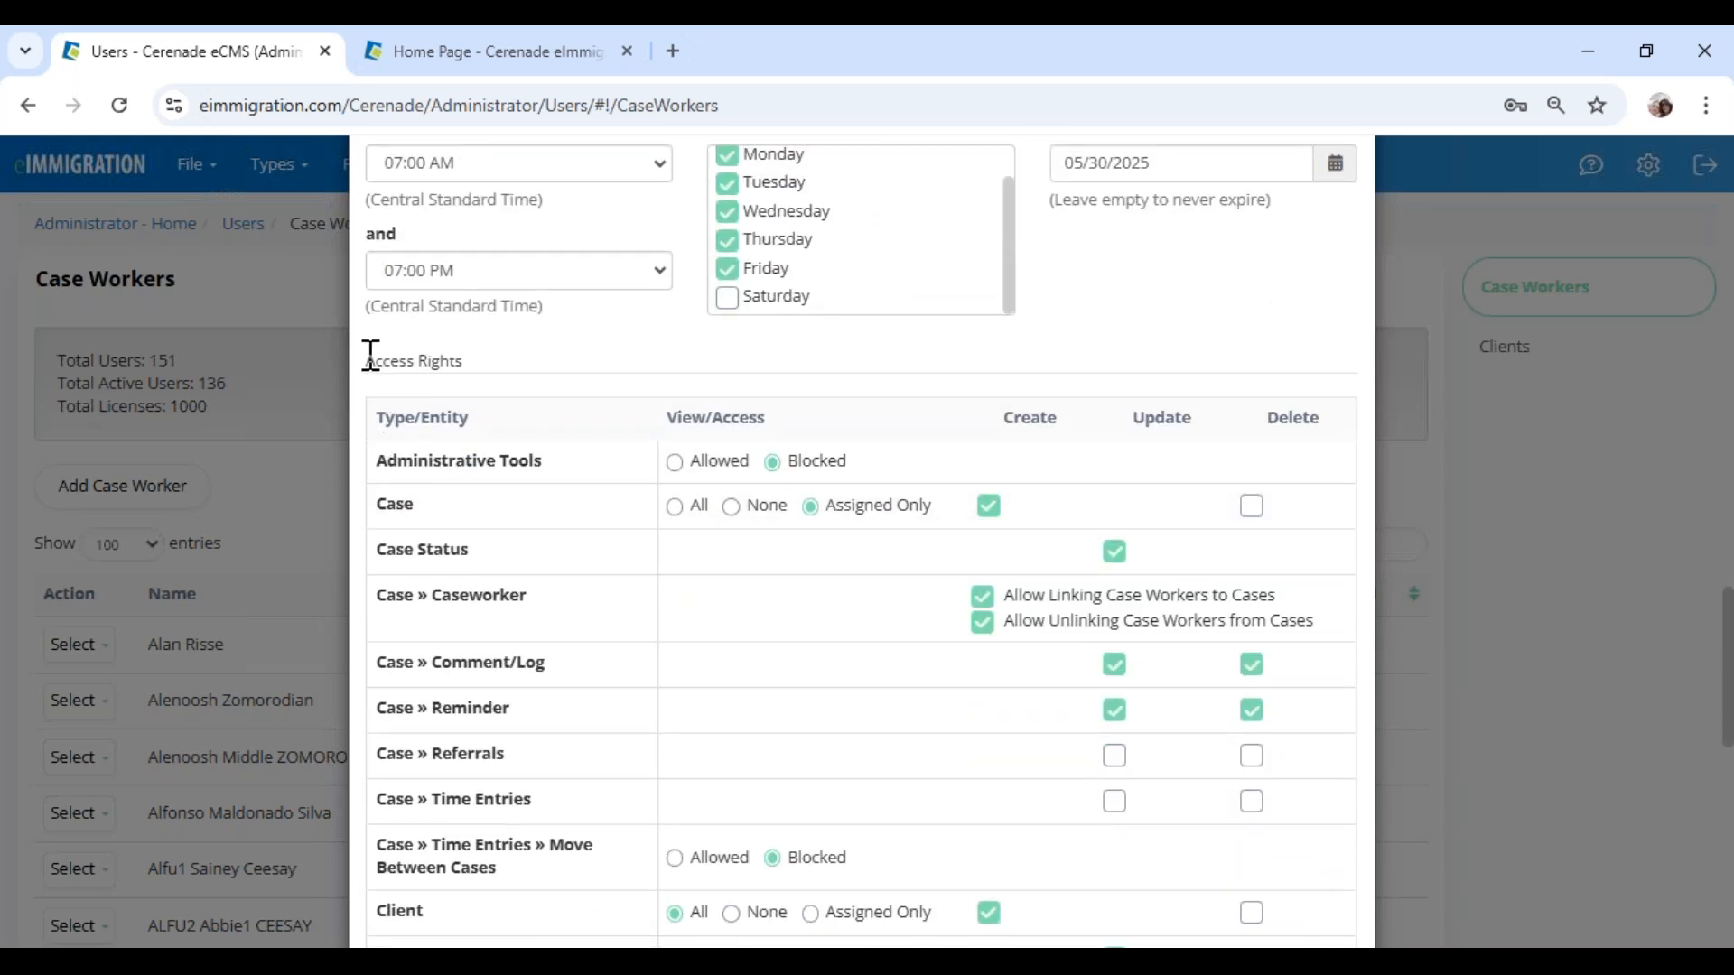
pyautogui.moveTo(370, 355); pyautogui.dragTo(530, 391)
pyautogui.click(564, 368)
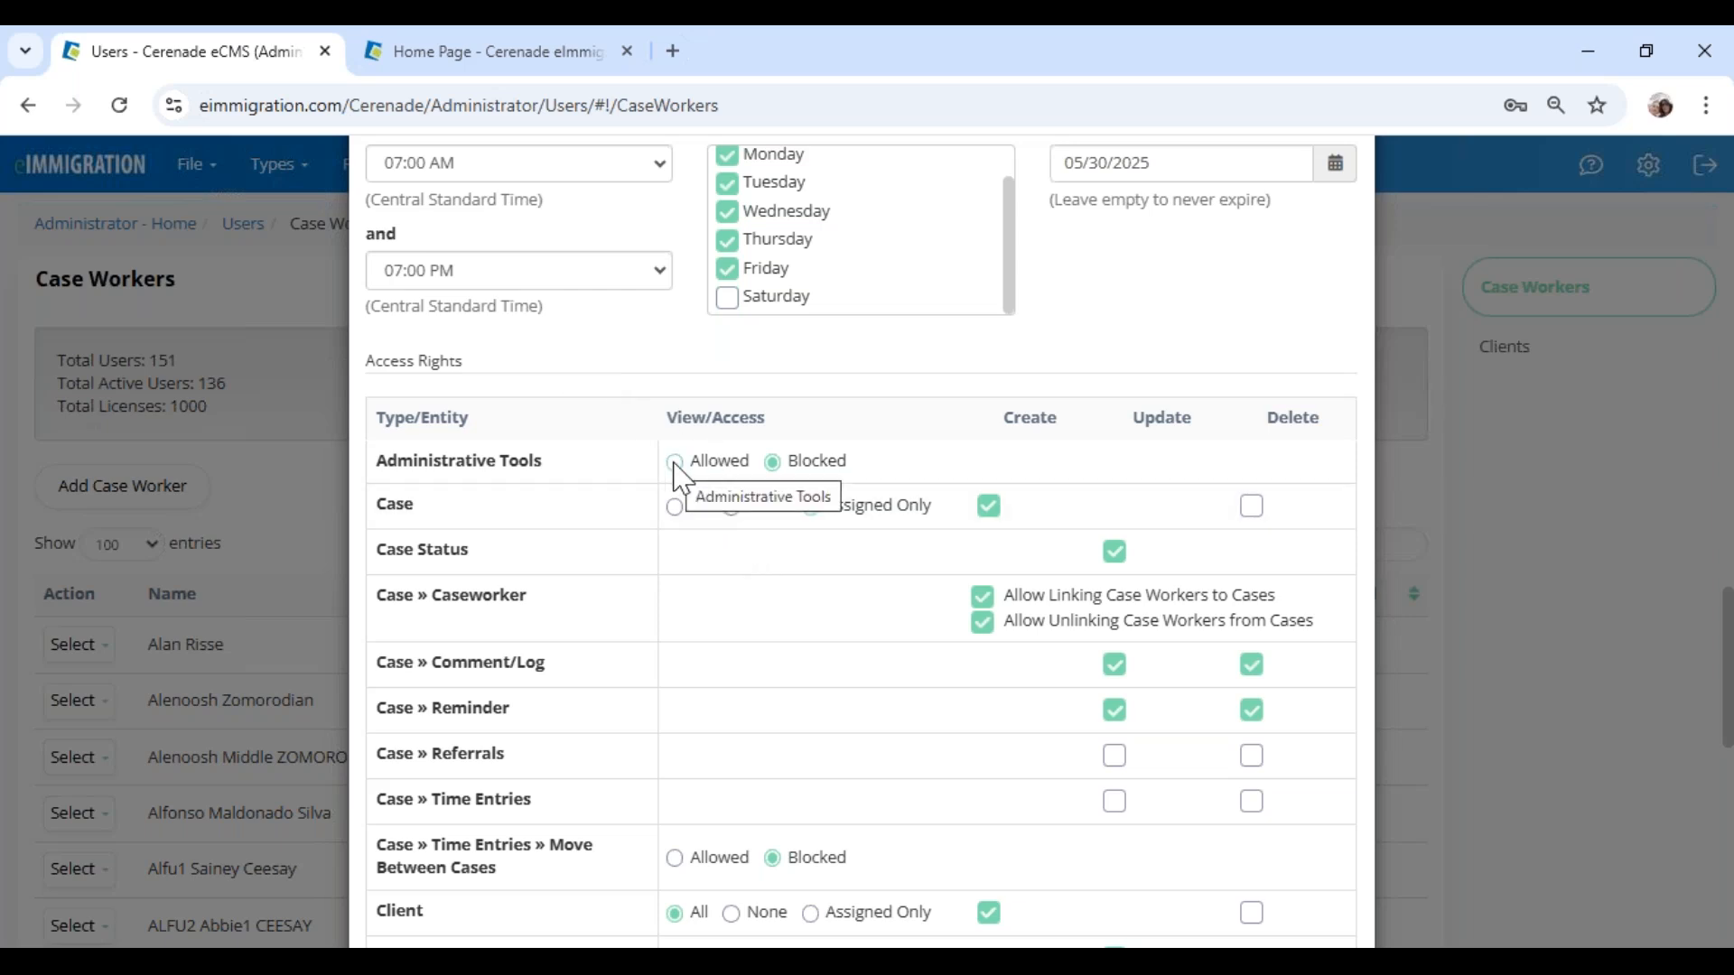
pyautogui.doubleClick(808, 475)
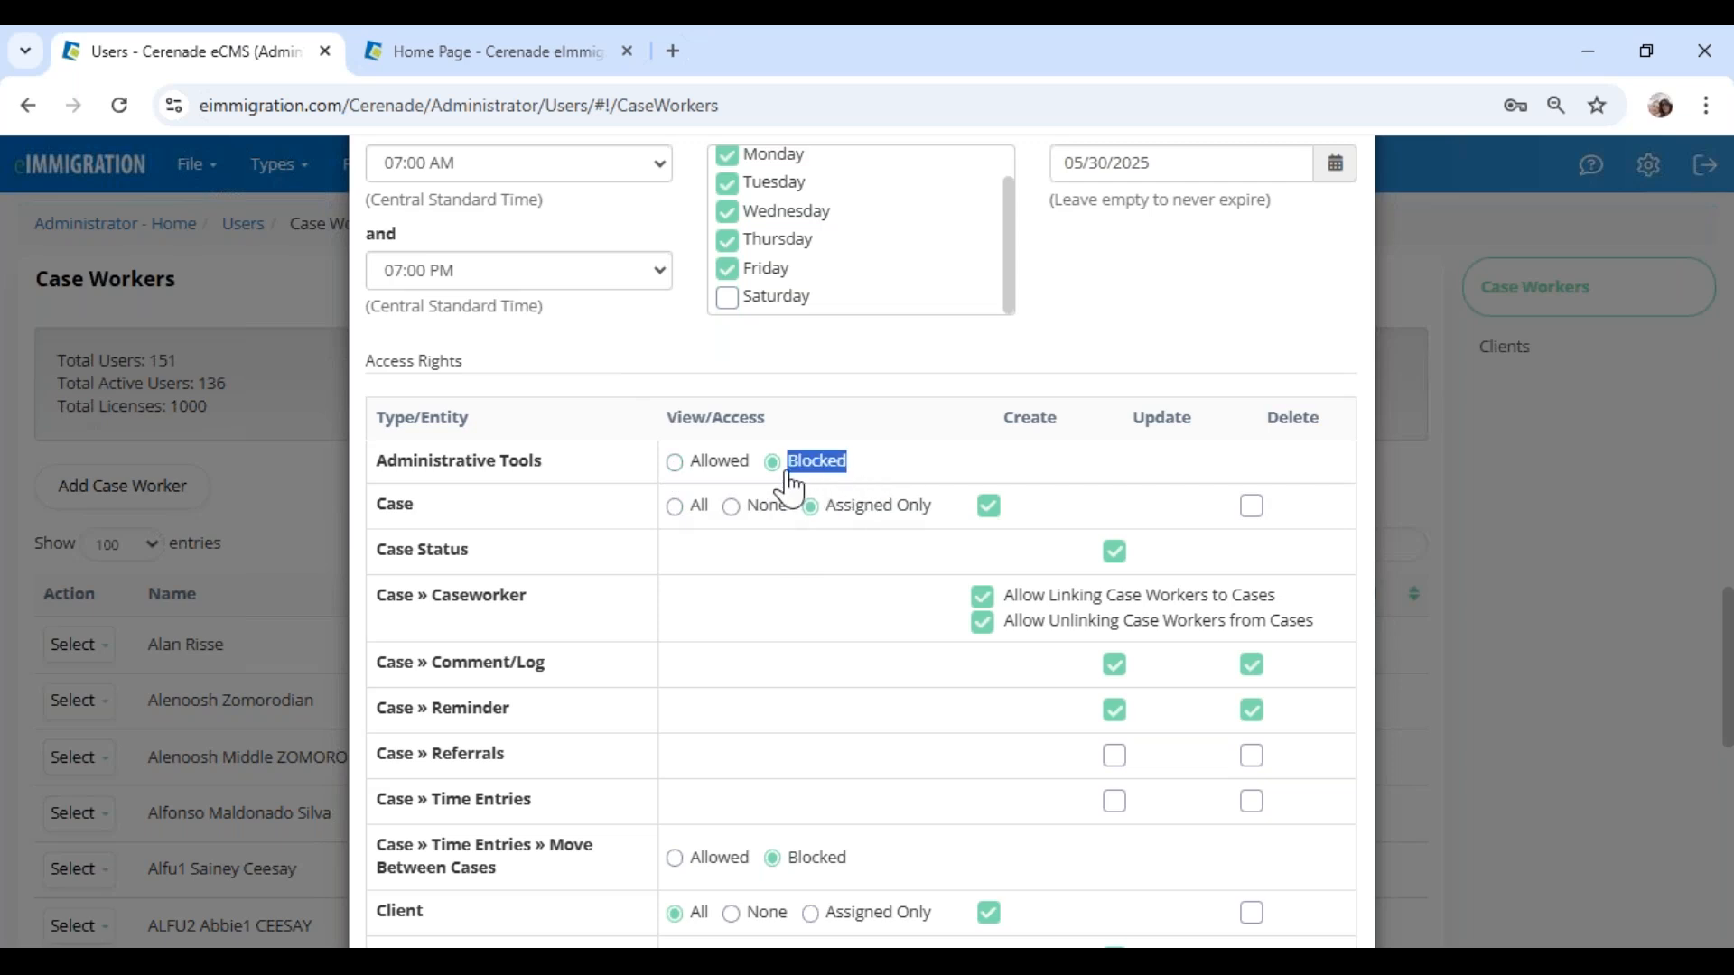
# Step: Set the paralegal's Billing access right to Allowed
pyautogui.scroll(-4, 669, 627)
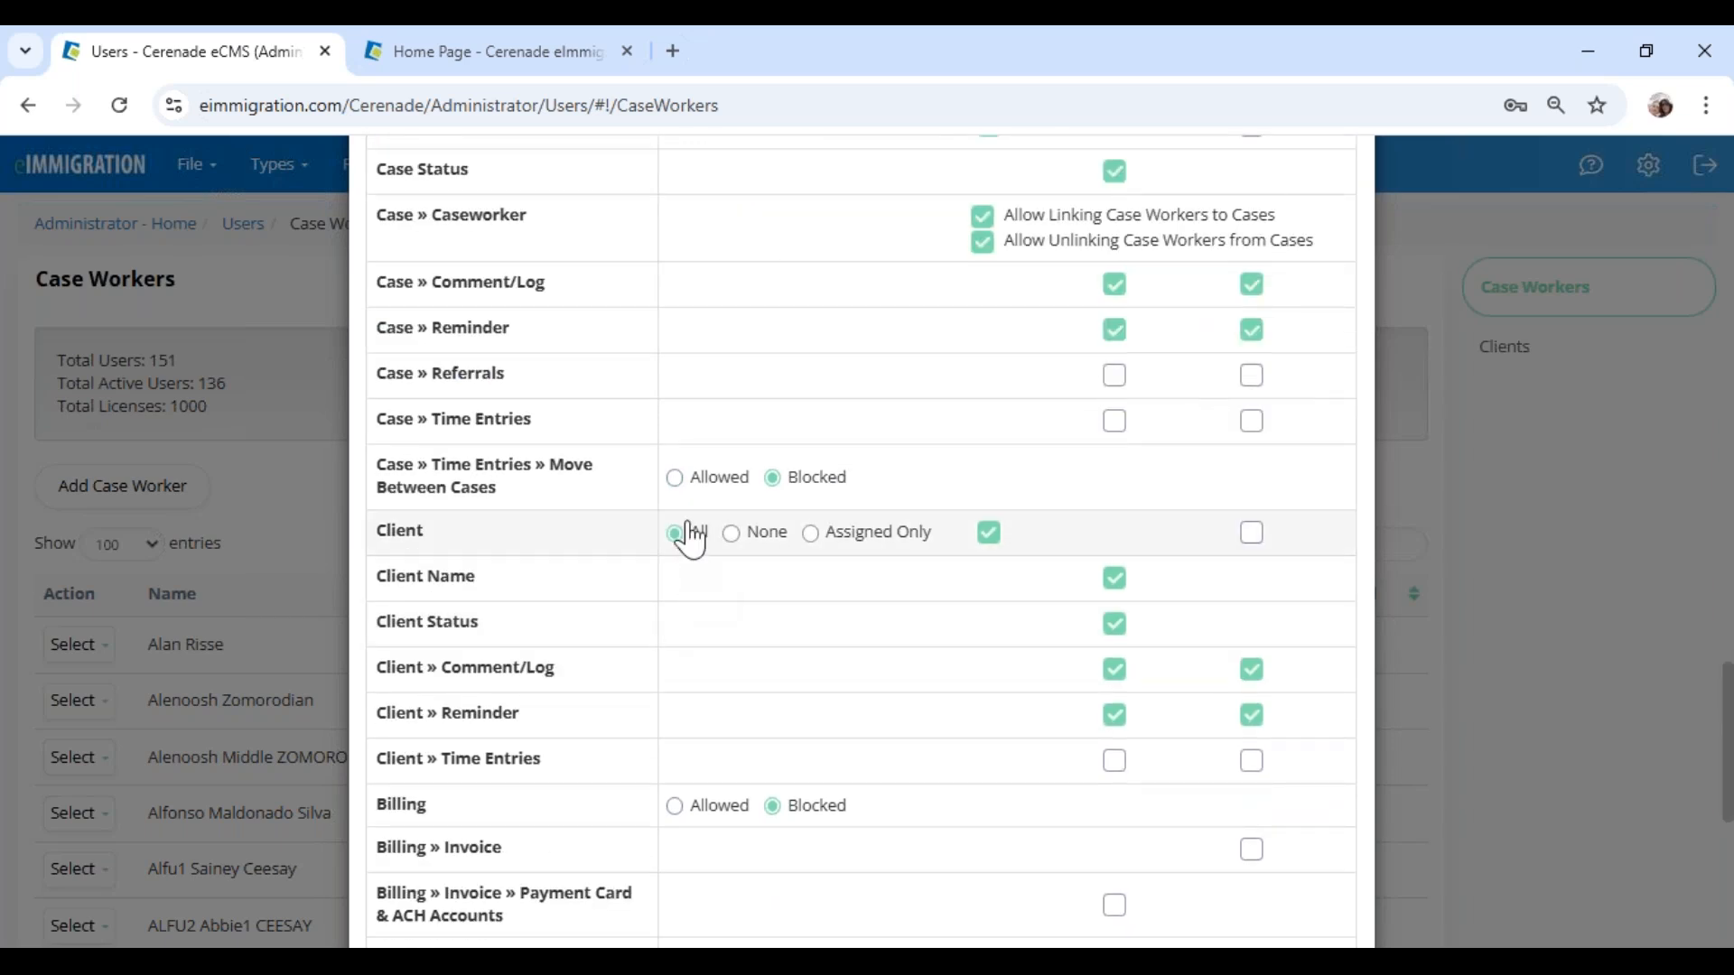
pyautogui.scroll(-4, 705, 532)
pyautogui.doubleClick(397, 426)
pyautogui.click(741, 436)
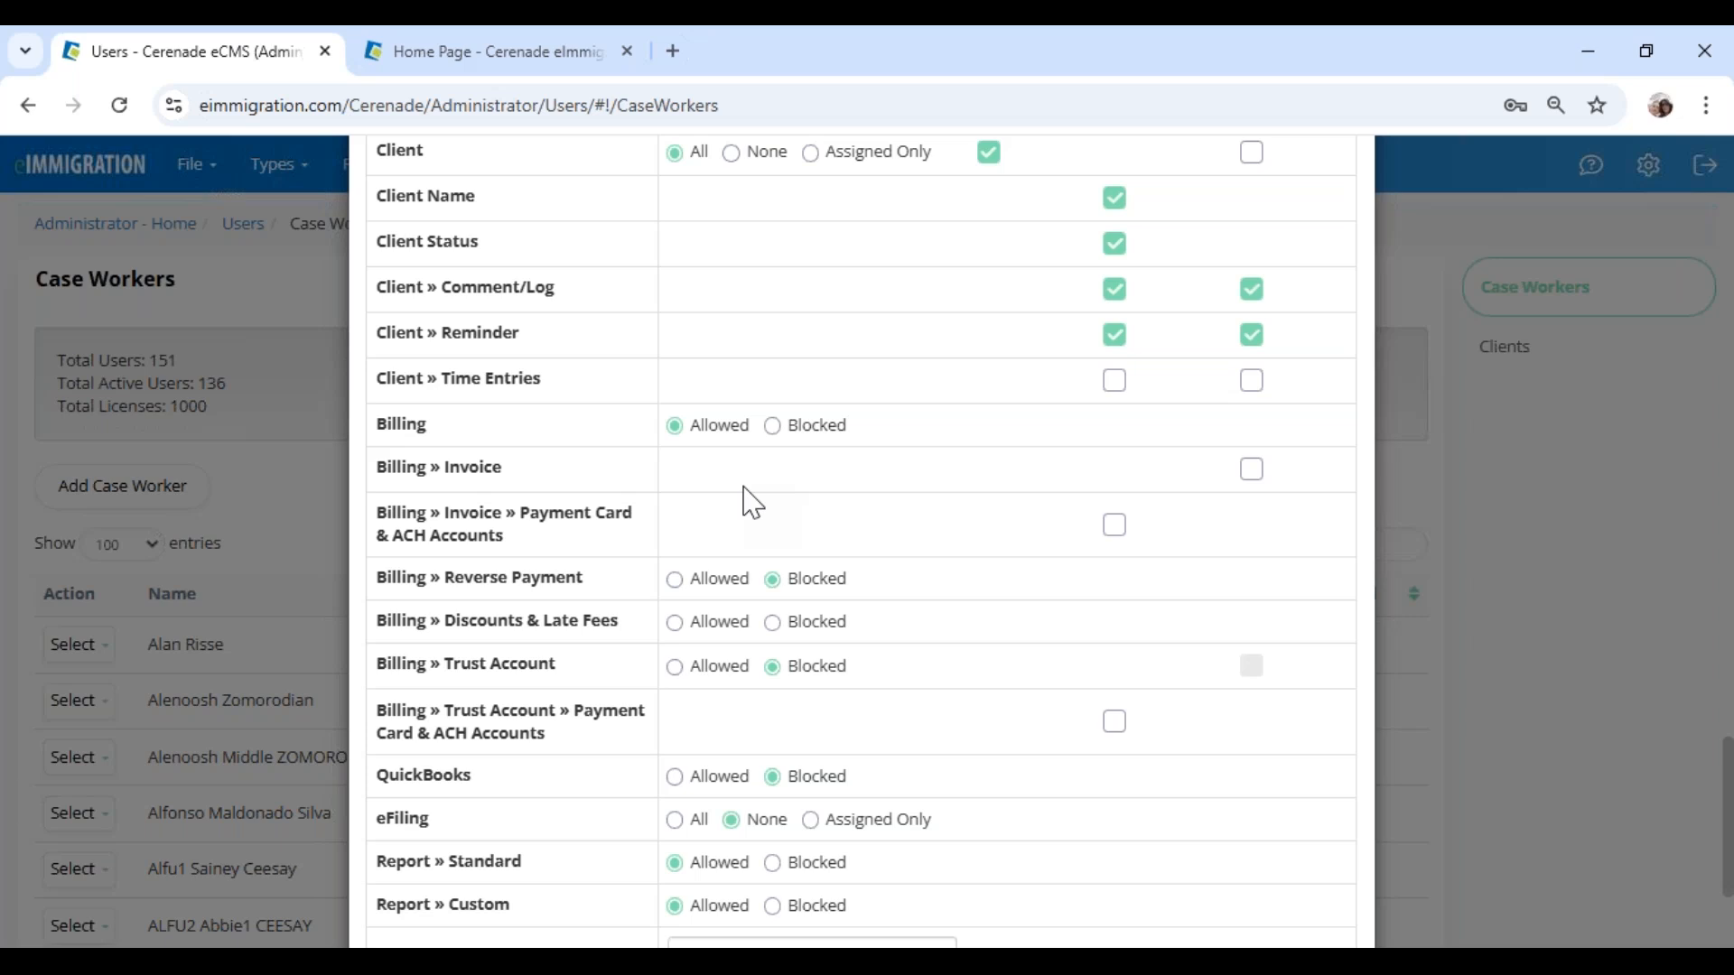
# Step: Examine the eFiling access options and the report, time entry and calendar rights at the end of the access table
pyautogui.scroll(-3, 753, 503)
pyautogui.doubleClick(379, 568)
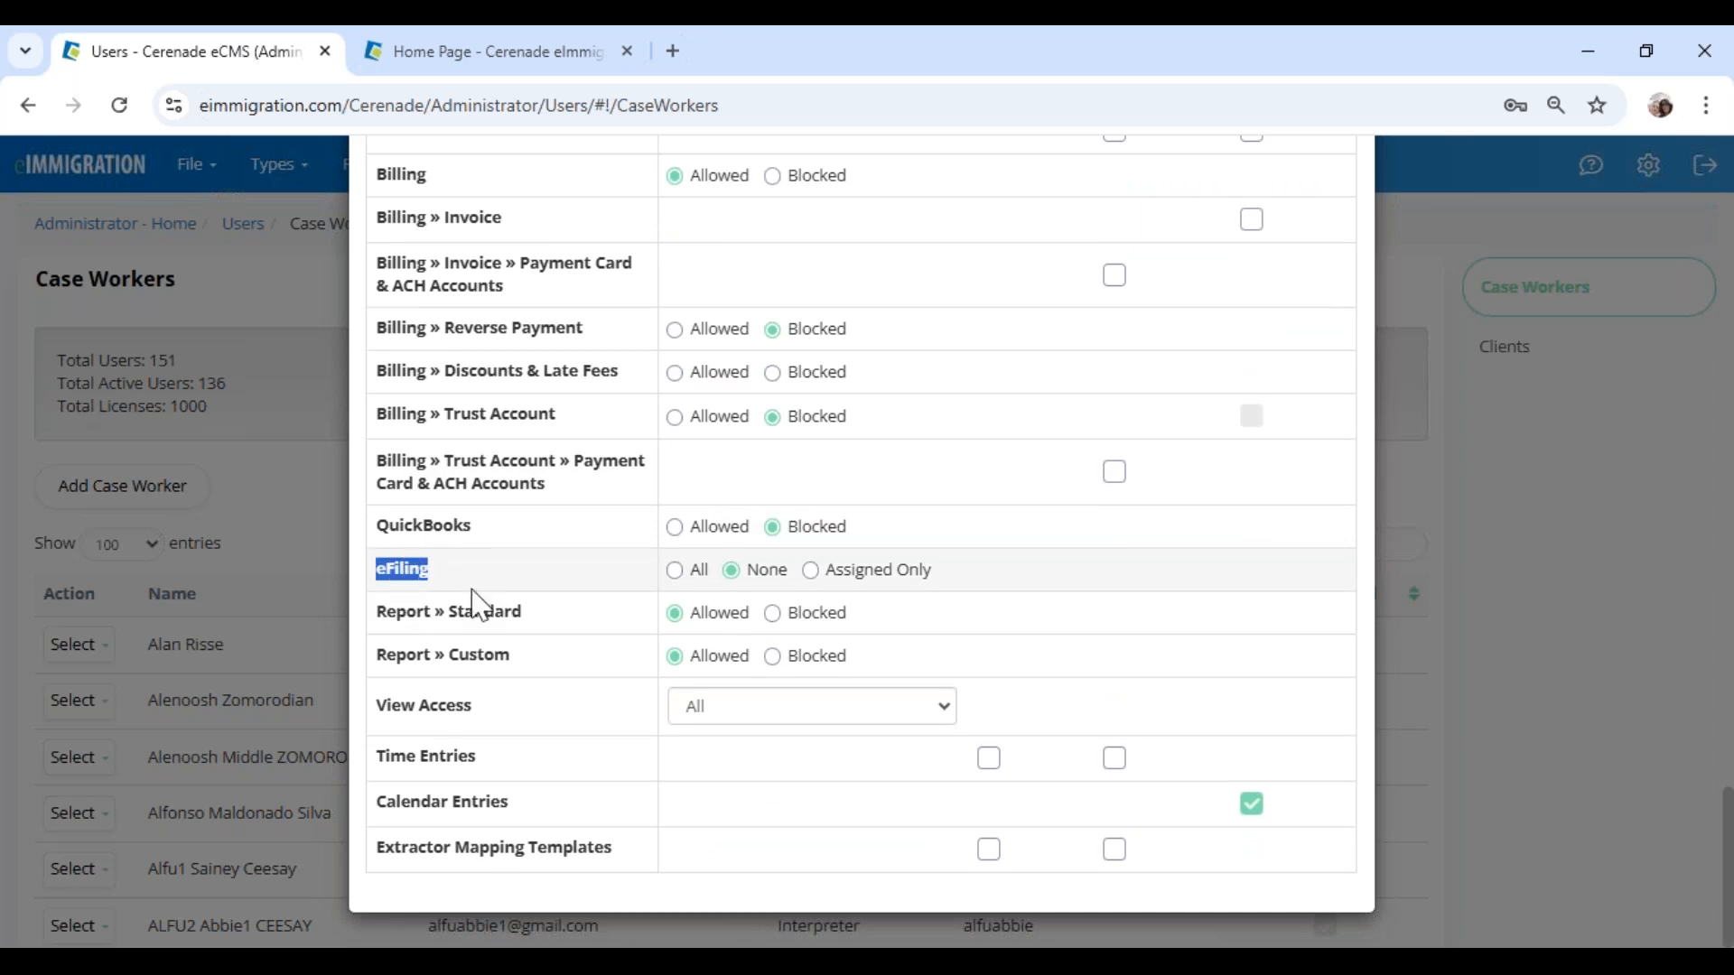
pyautogui.click(676, 572)
pyautogui.click(641, 579)
pyautogui.moveTo(376, 569); pyautogui.dragTo(495, 593)
pyautogui.scroll(4, 585, 595)
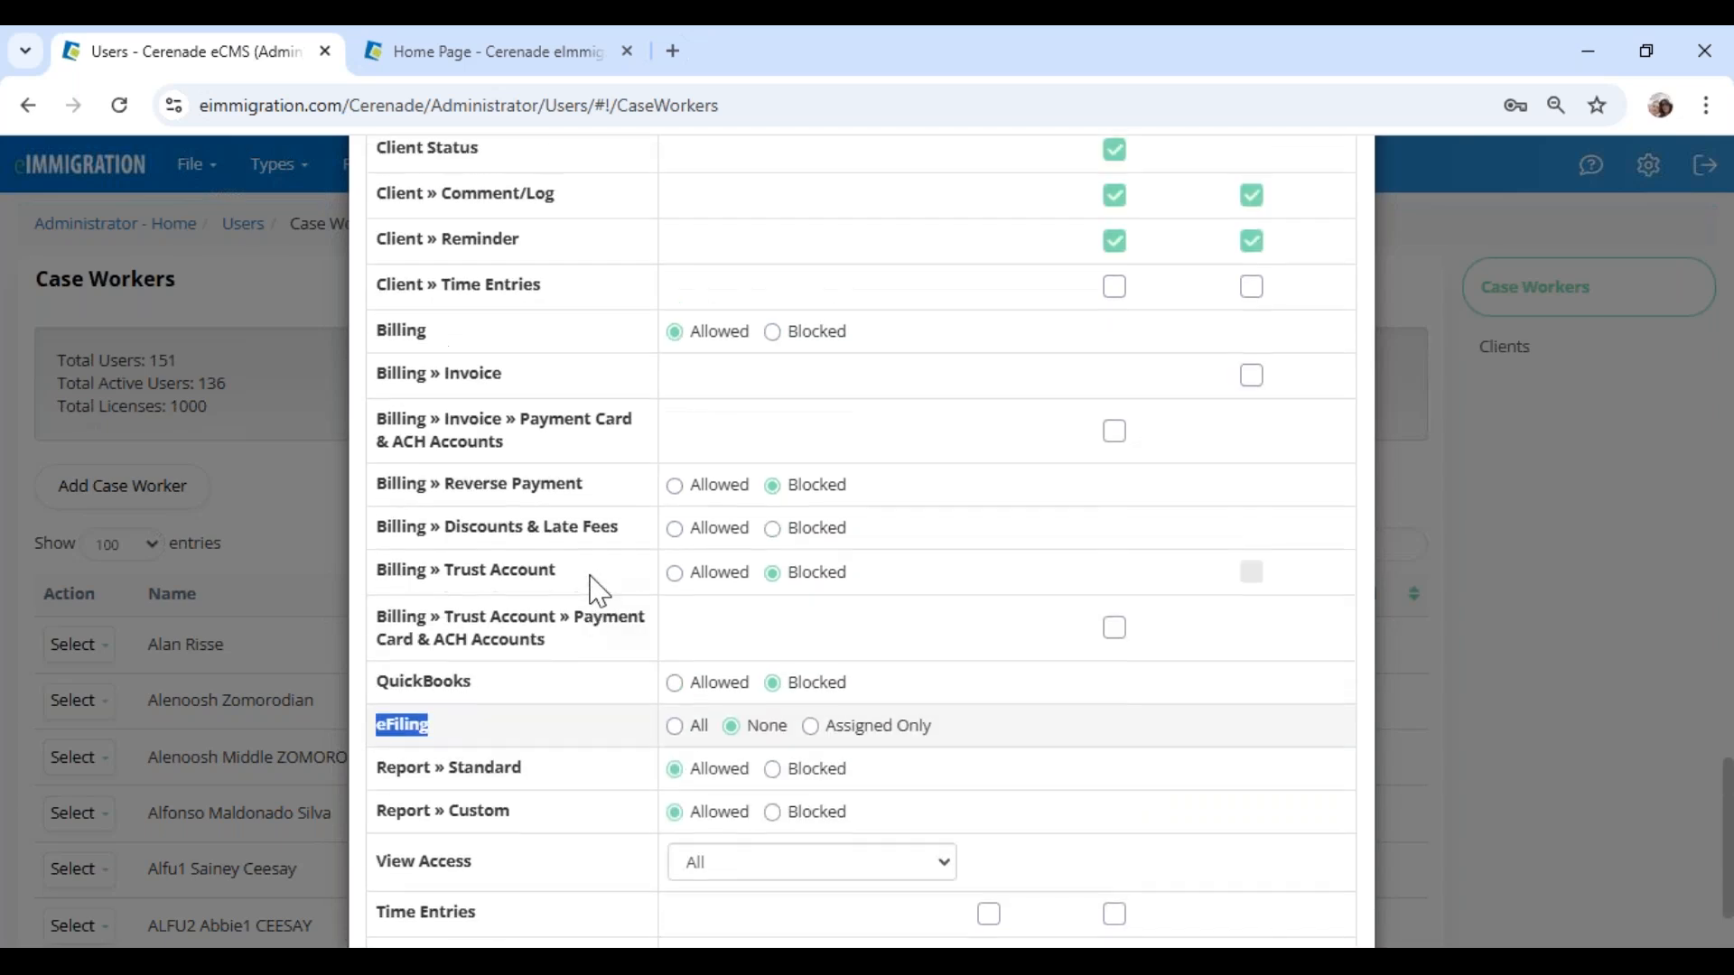
pyautogui.scroll(-2, 591, 595)
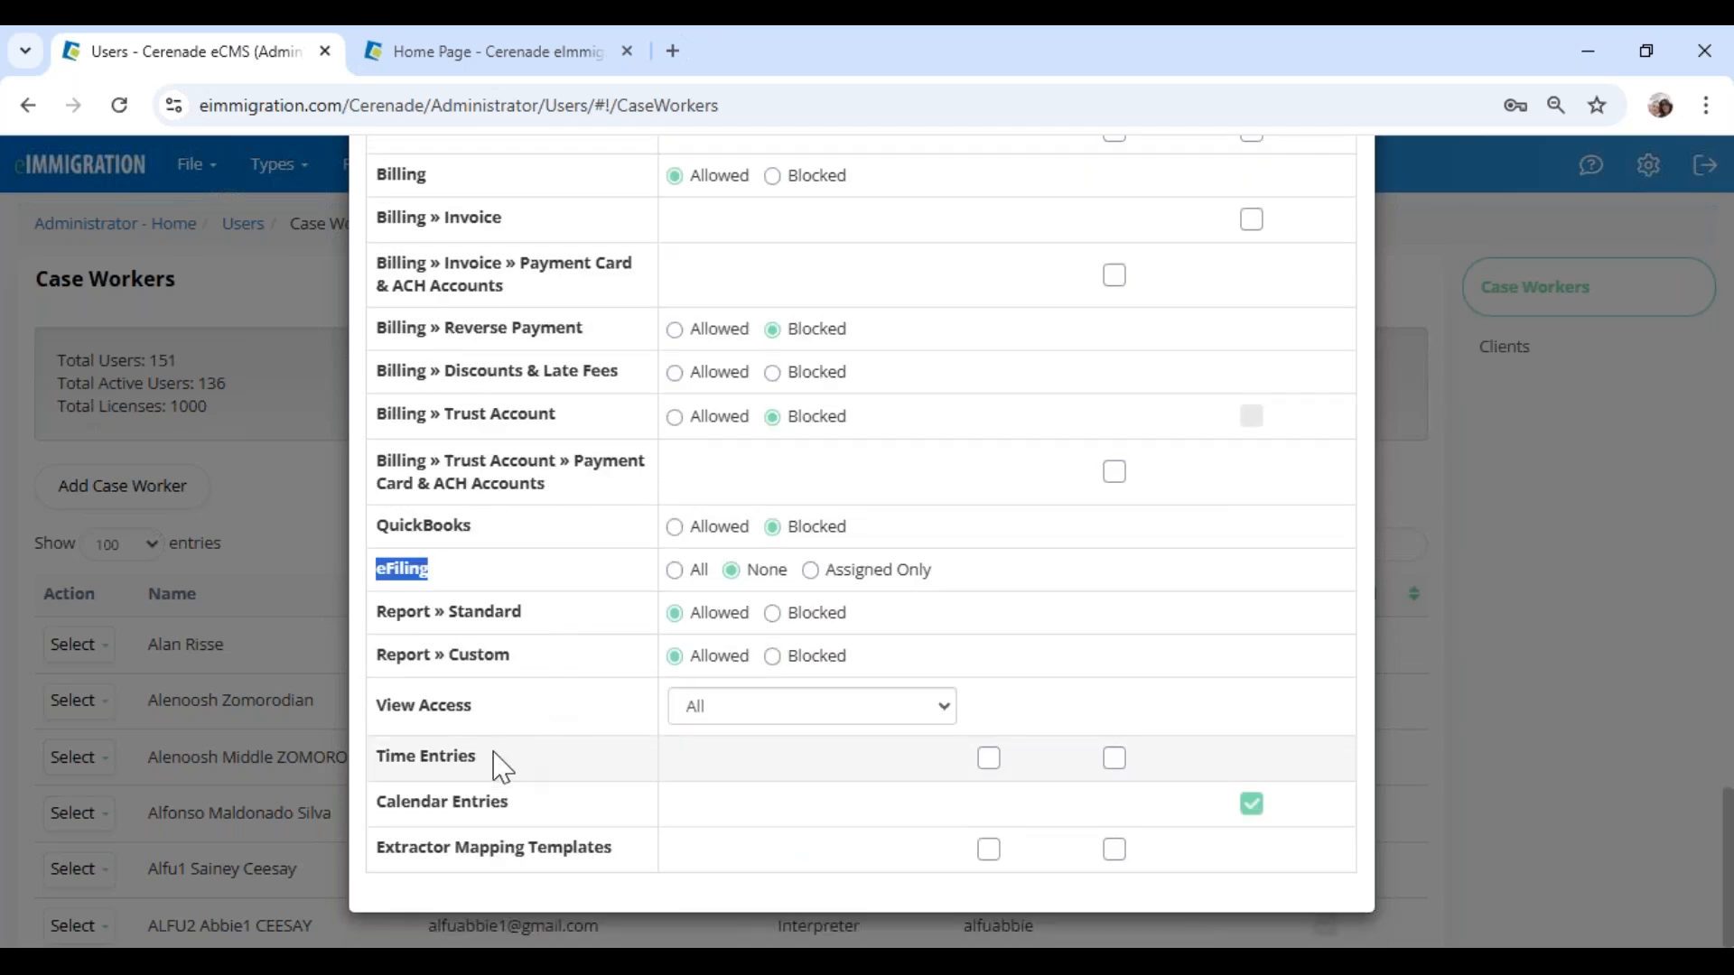
pyautogui.scroll(2, 506, 740)
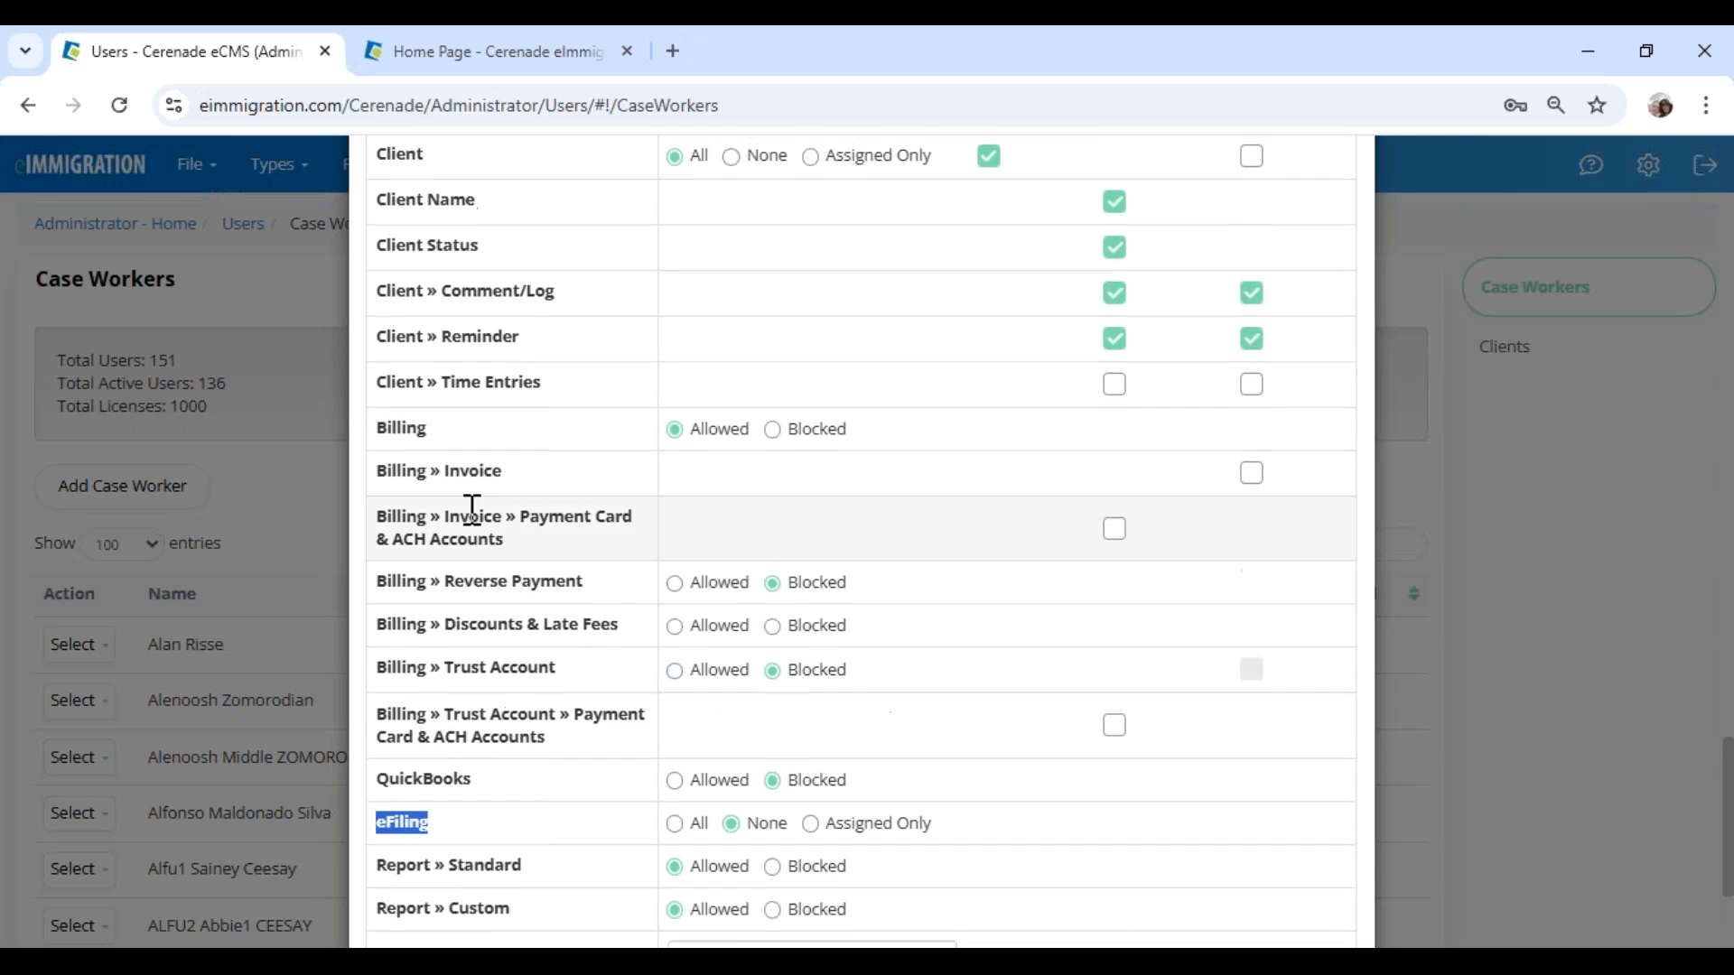
# Step: Examine the Billing access right, the Billing » Invoice delete permission and the column headings of the access table
pyautogui.moveTo(391, 429); pyautogui.dragTo(487, 452)
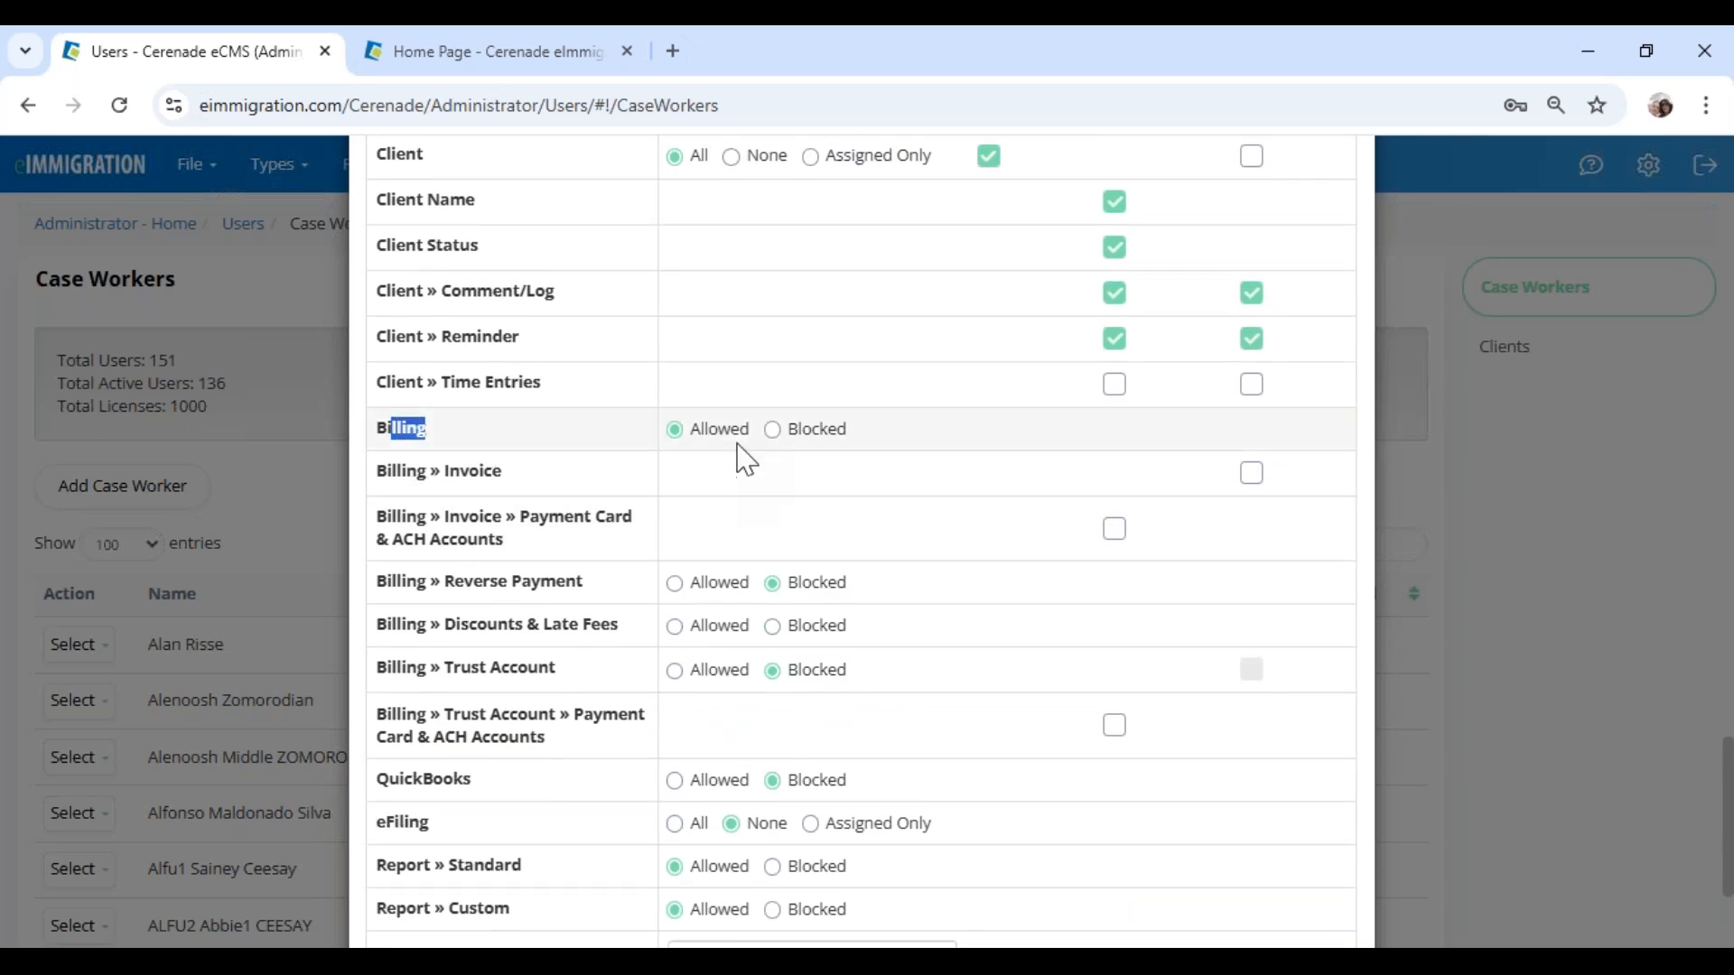
pyautogui.moveTo(750, 431); pyautogui.dragTo(699, 439)
pyautogui.click(703, 463)
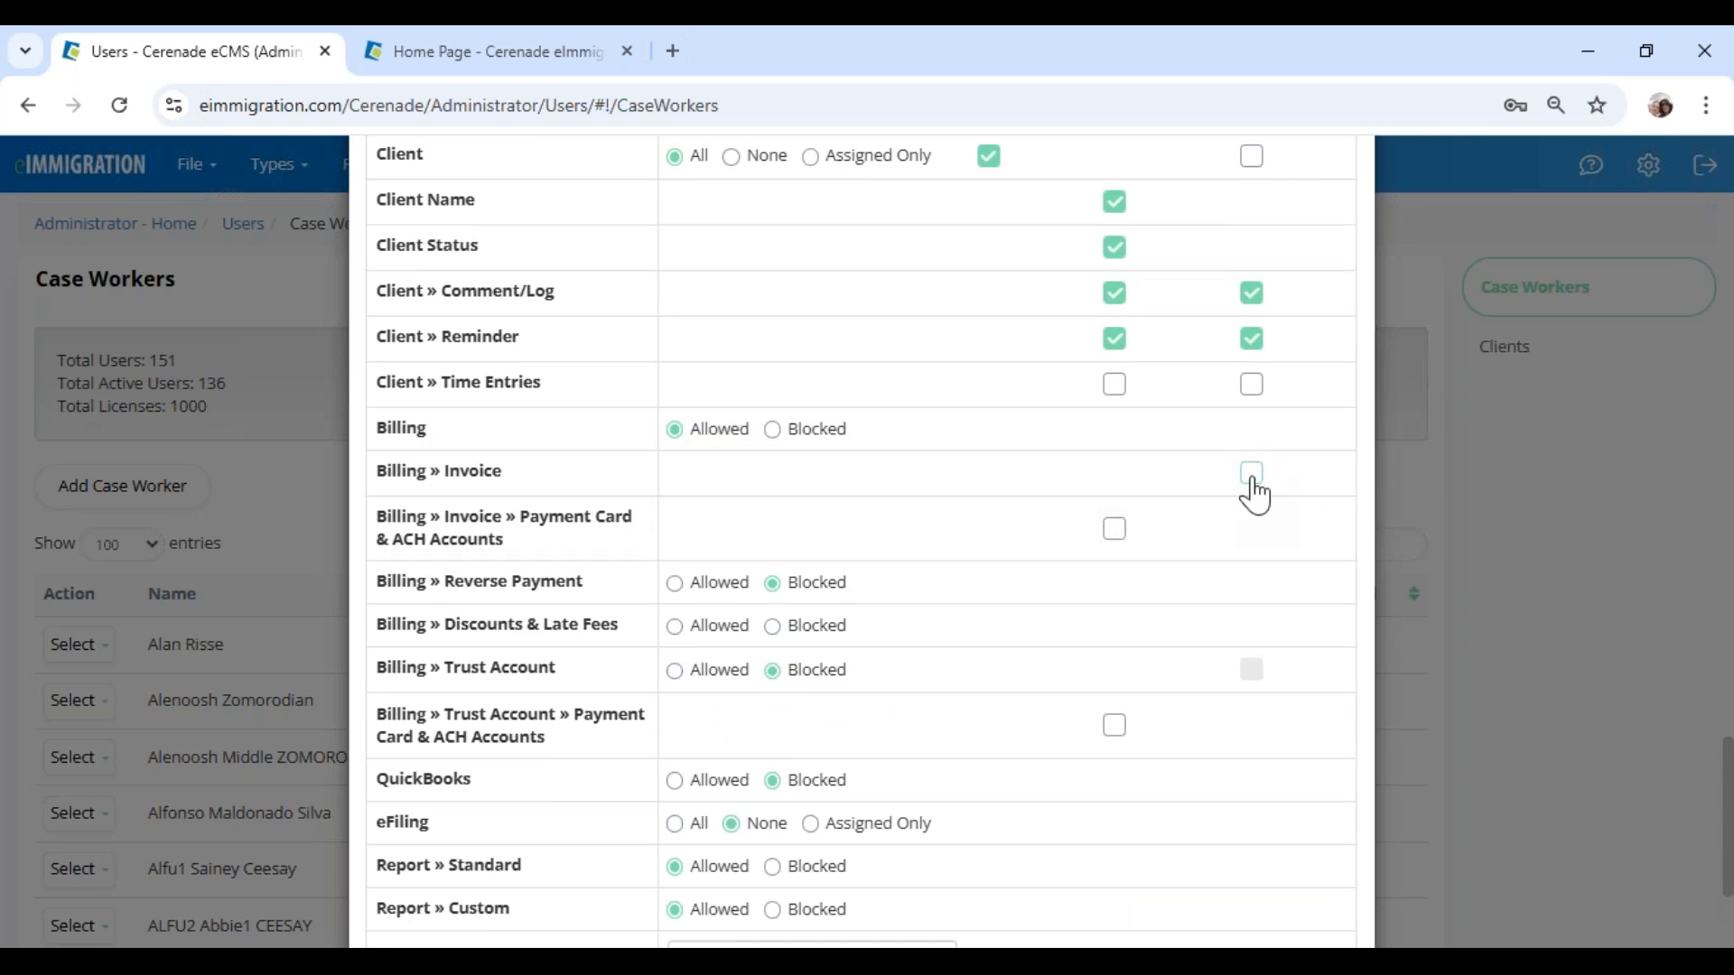
pyautogui.scroll(1, 1254, 492)
pyautogui.scroll(10, 1254, 492)
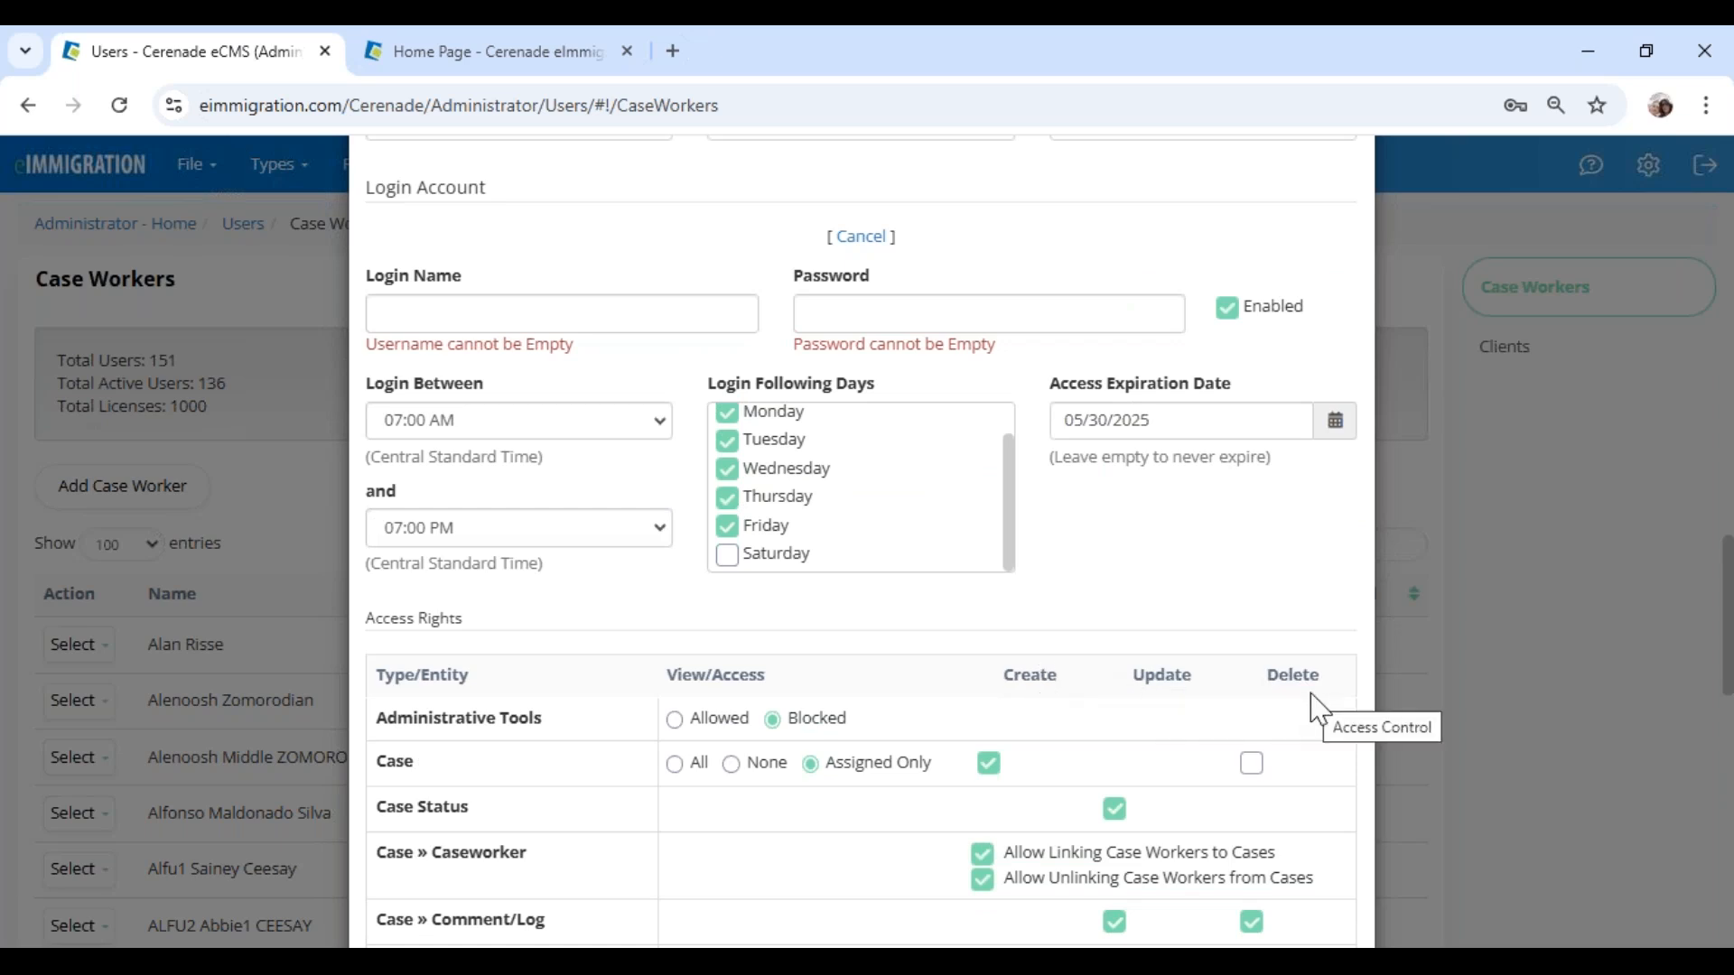
# Step: Set the Case view access right to All and try out the create and delete permissions for cases
pyautogui.scroll(-1, 1265, 700)
pyautogui.doubleClick(380, 628)
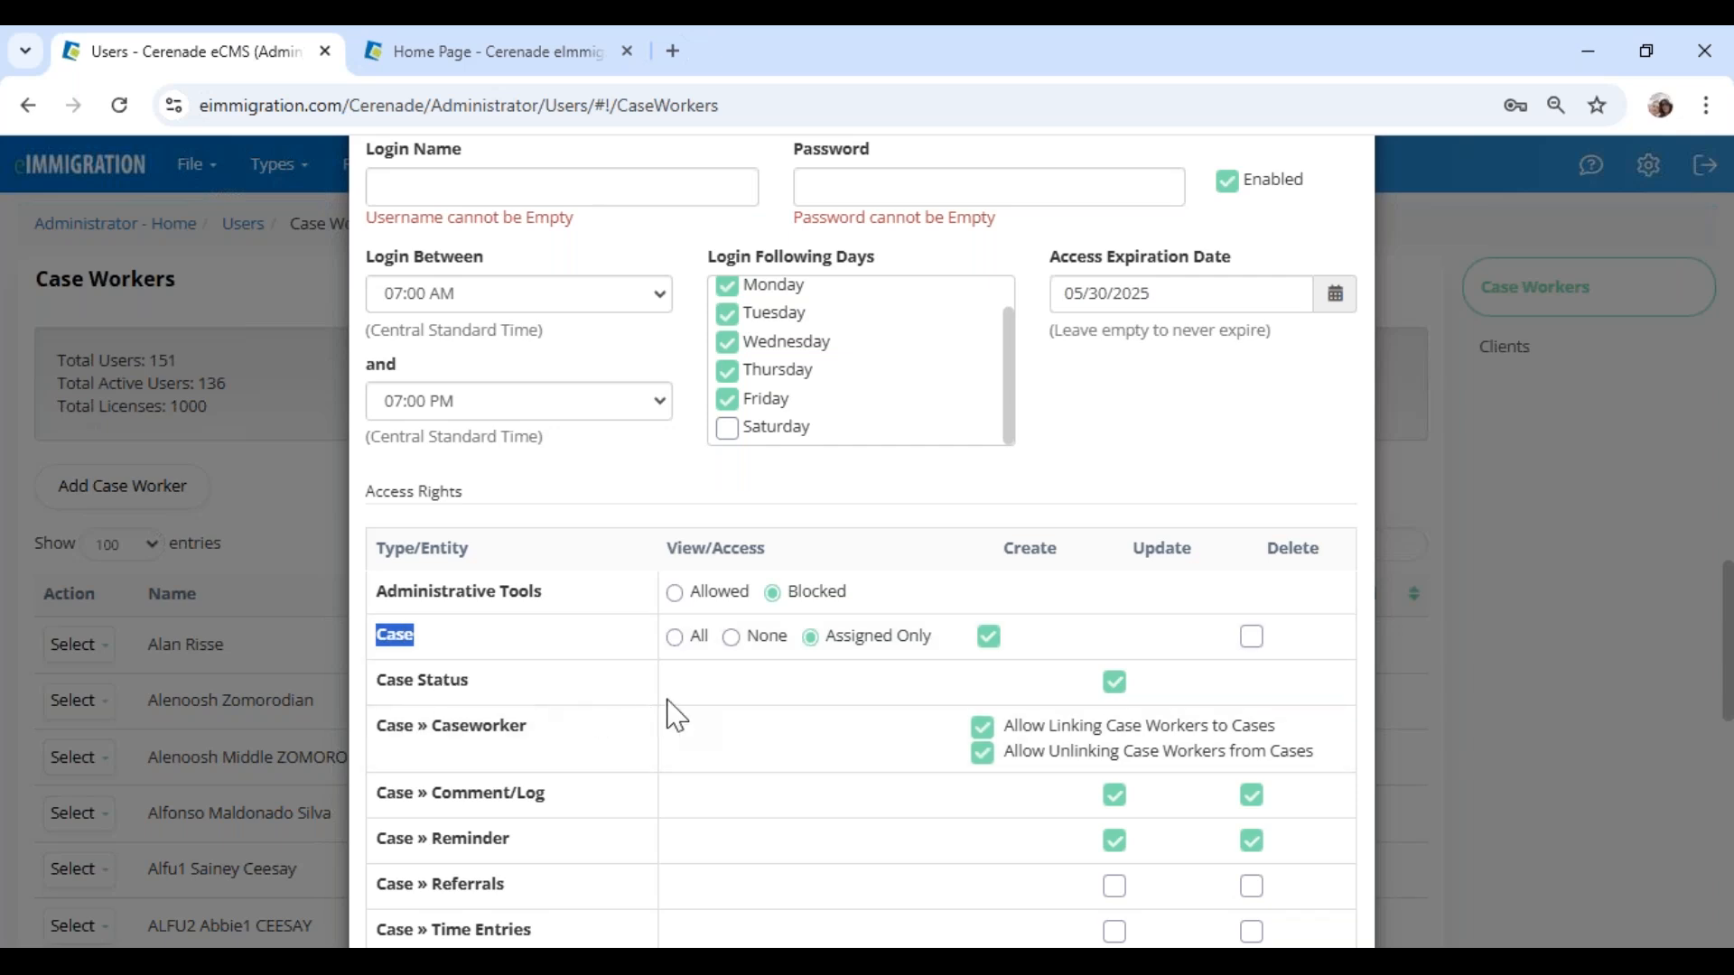
pyautogui.click(637, 658)
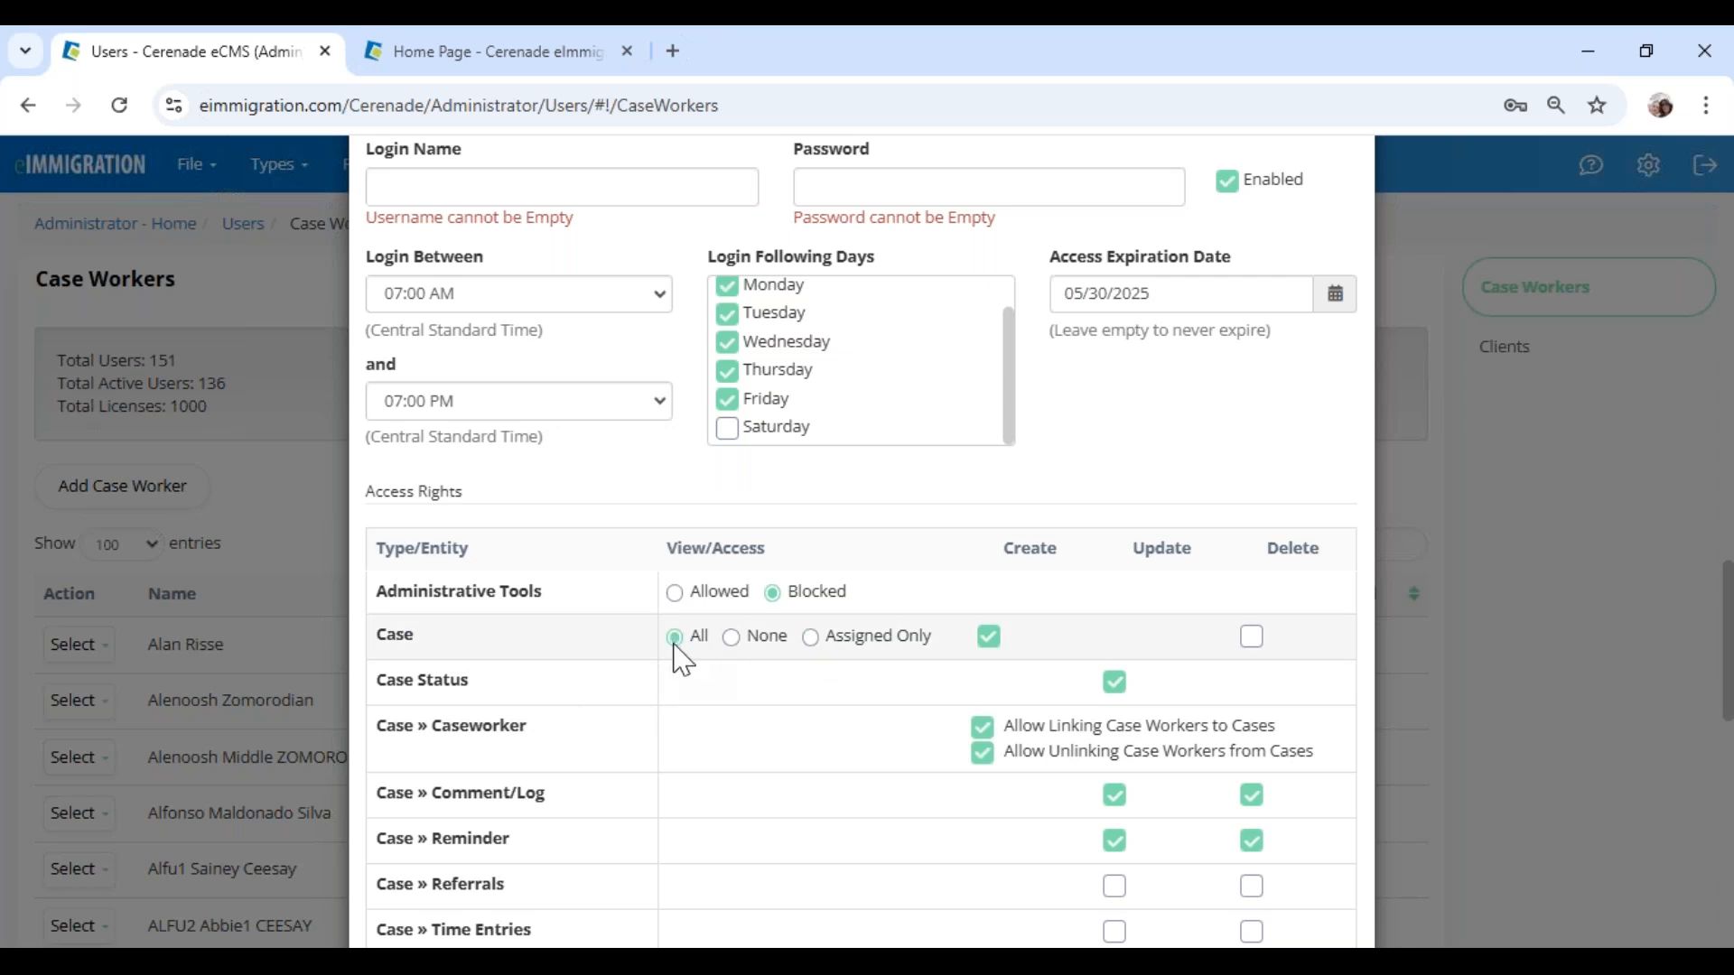
pyautogui.click(988, 636)
pyautogui.click(1252, 636)
pyautogui.click(1252, 643)
# Step: Discard the new case worker form and return to the Administrator home page
pyautogui.scroll(-10, 832, 677)
pyautogui.scroll(-3, 833, 677)
pyautogui.scroll(20, 776, 623)
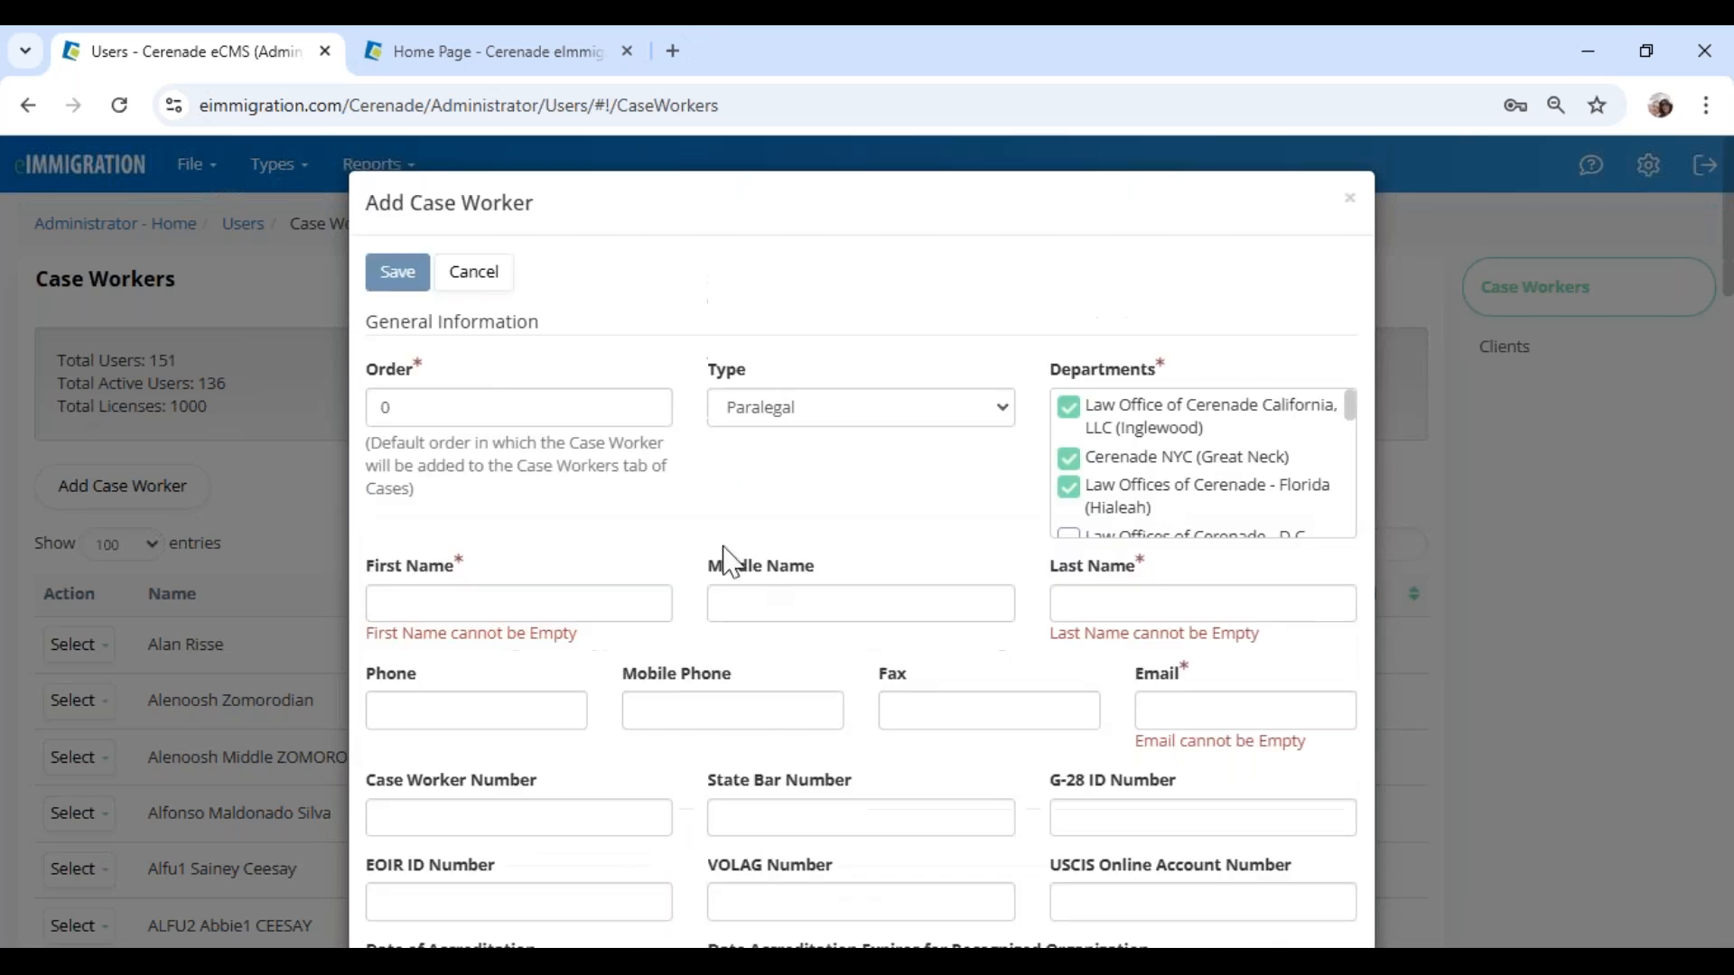
pyautogui.click(477, 271)
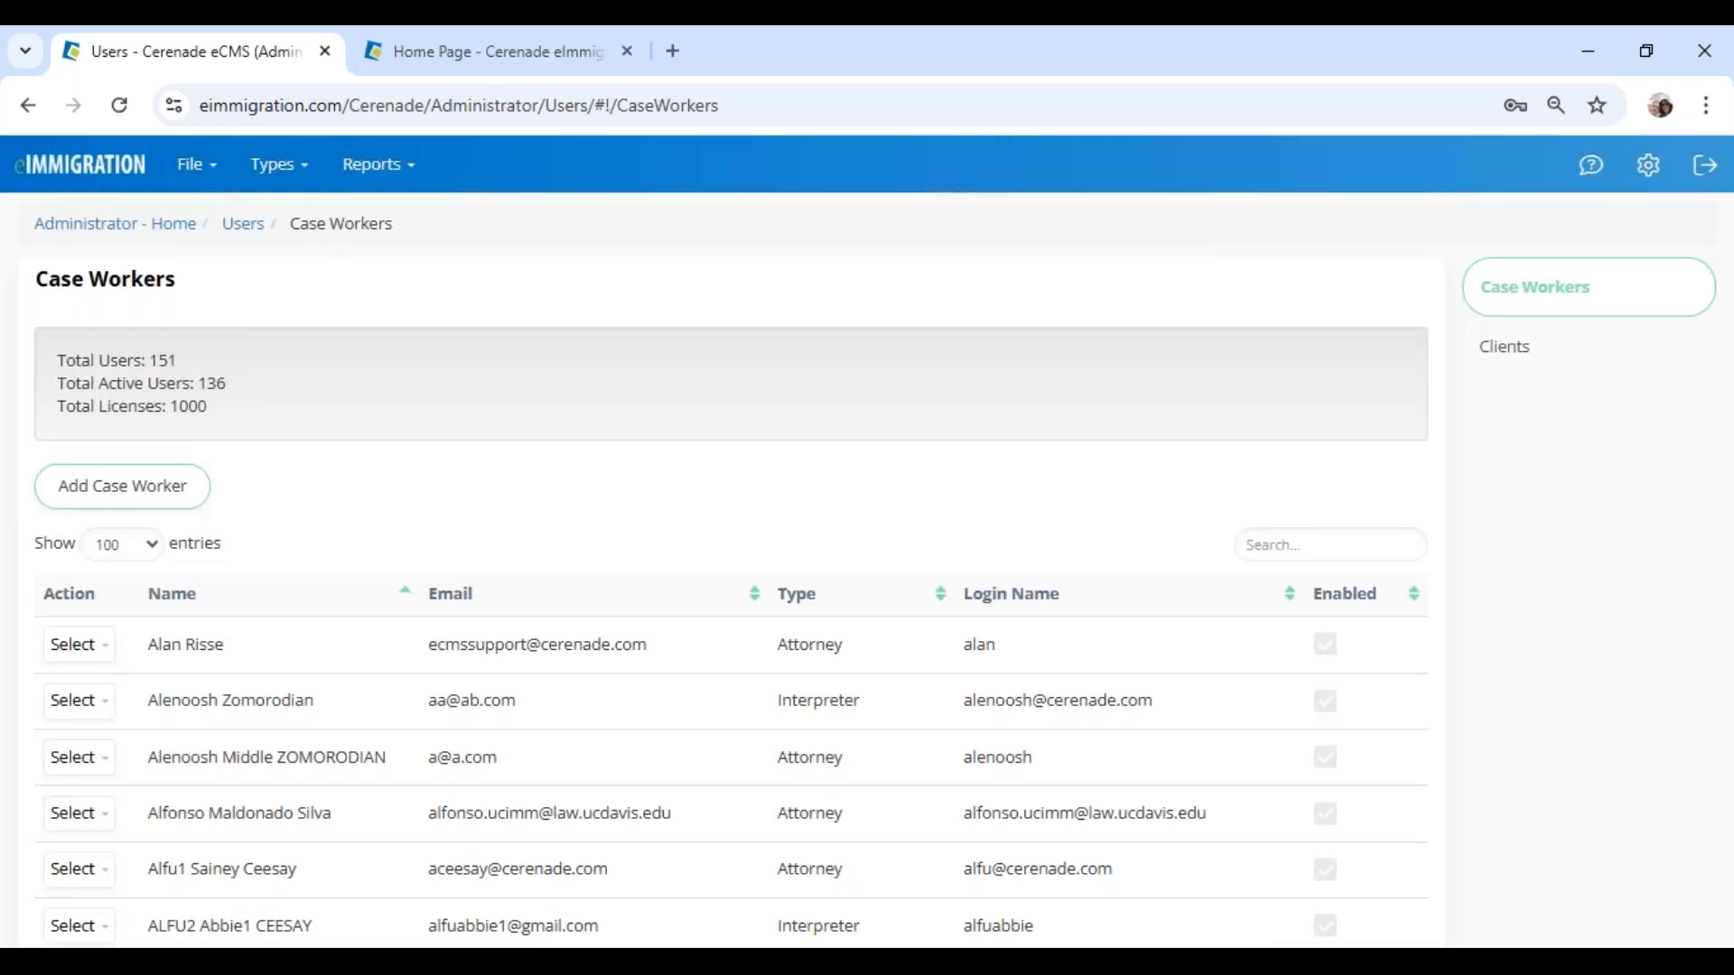
pyautogui.click(95, 224)
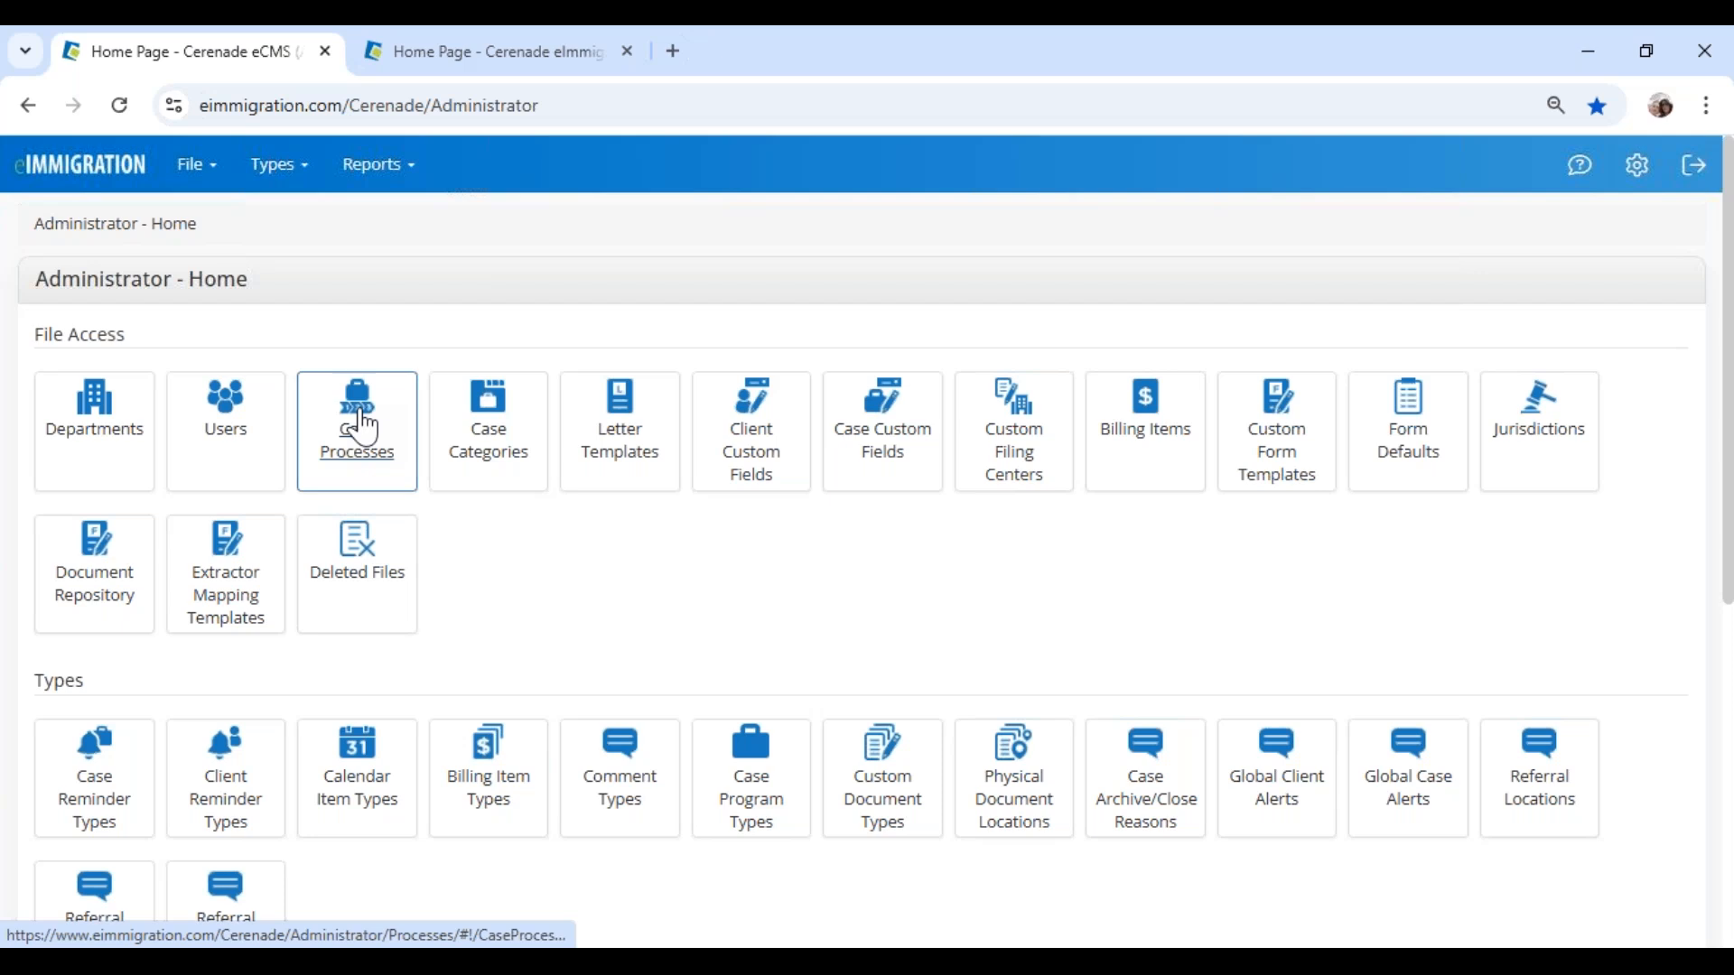
# Step: Switch to the PowerPoint slide show, go back to the agenda slide covering Departments, Case Processes and Users, and return to the browser
pyautogui.click(840, 961)
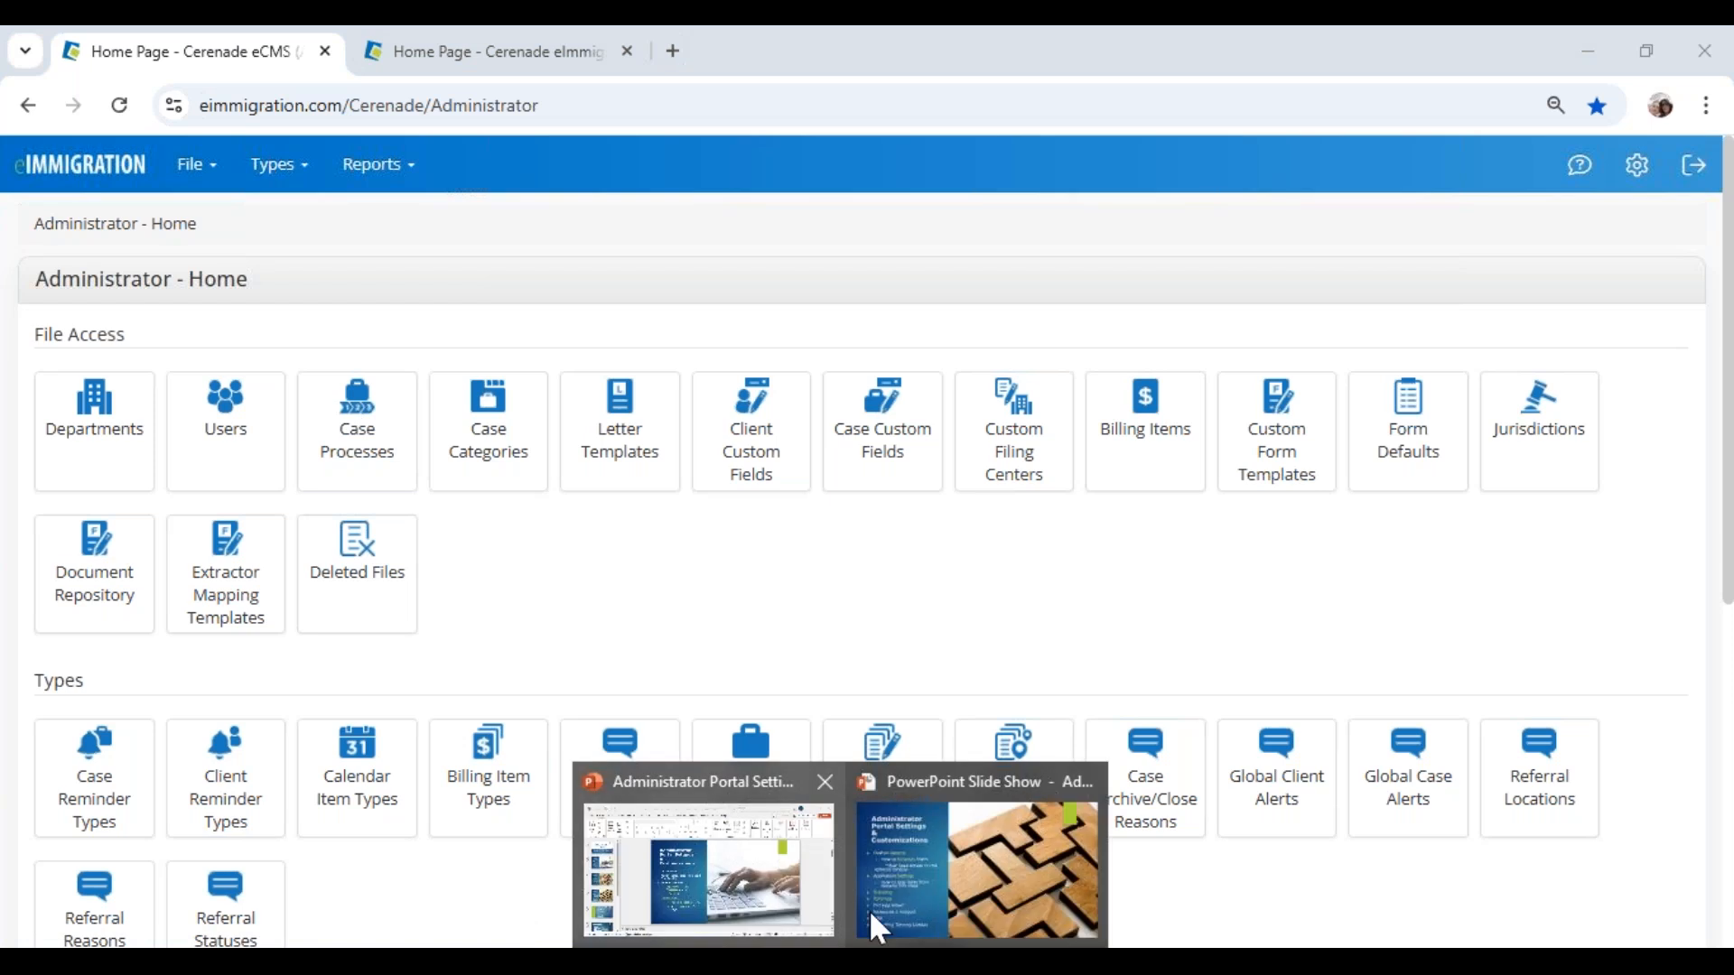
pyautogui.click(902, 887)
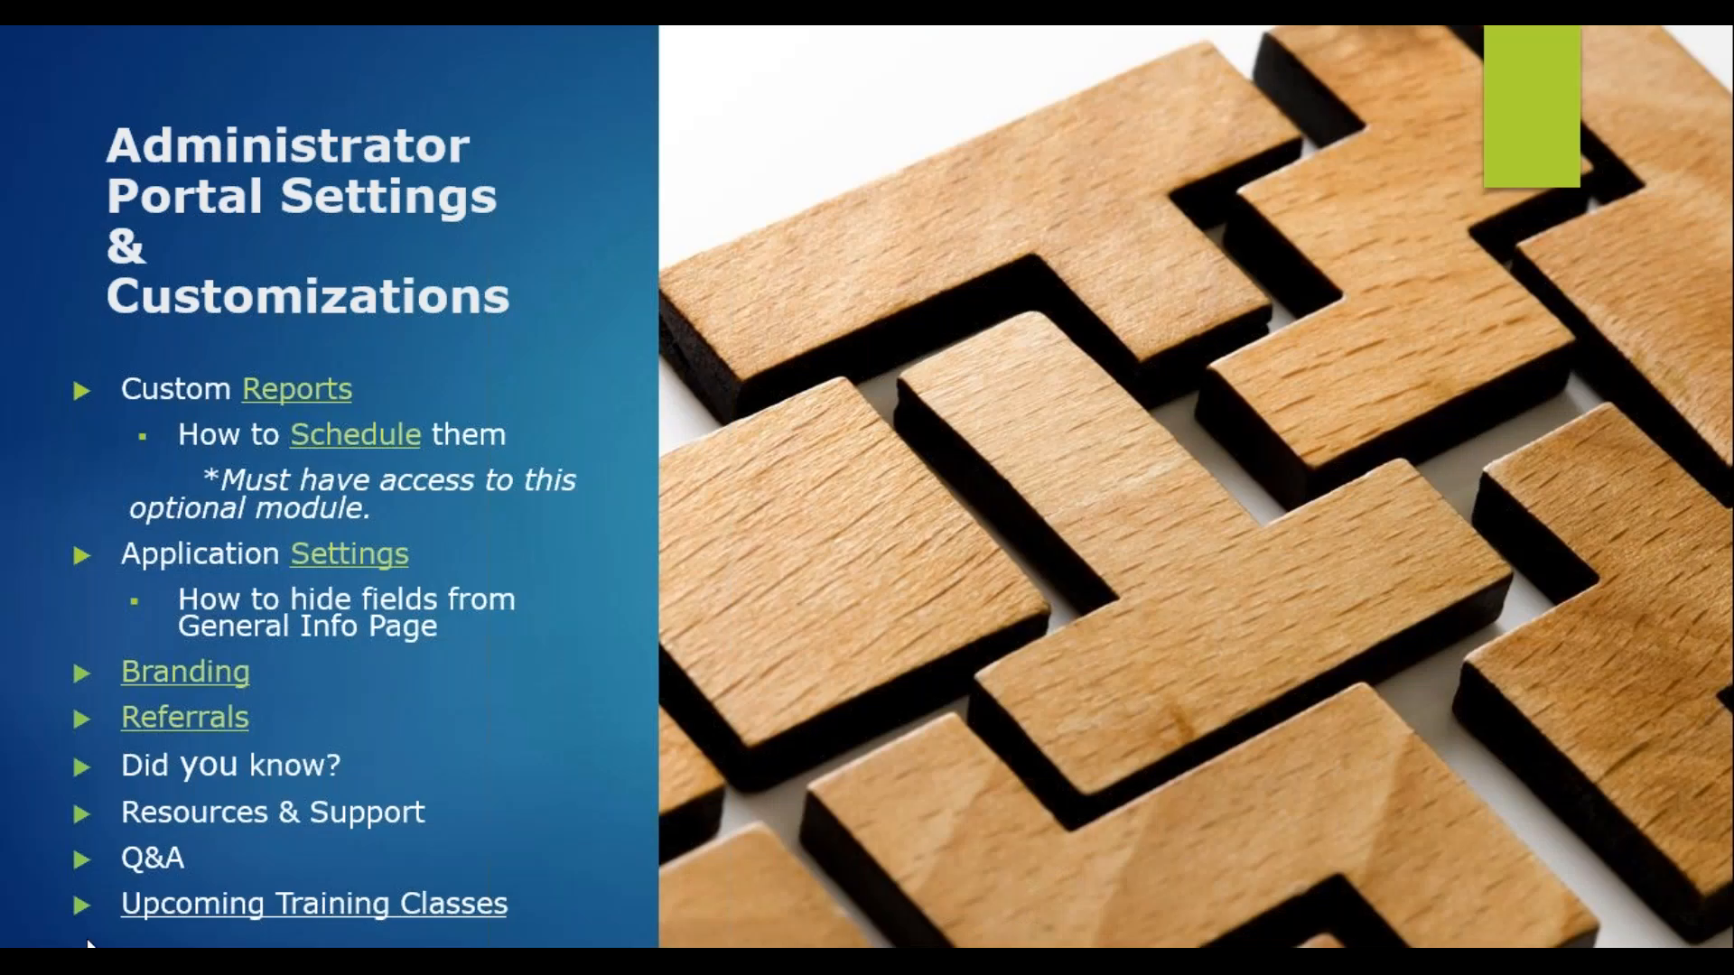
pyautogui.click(88, 943)
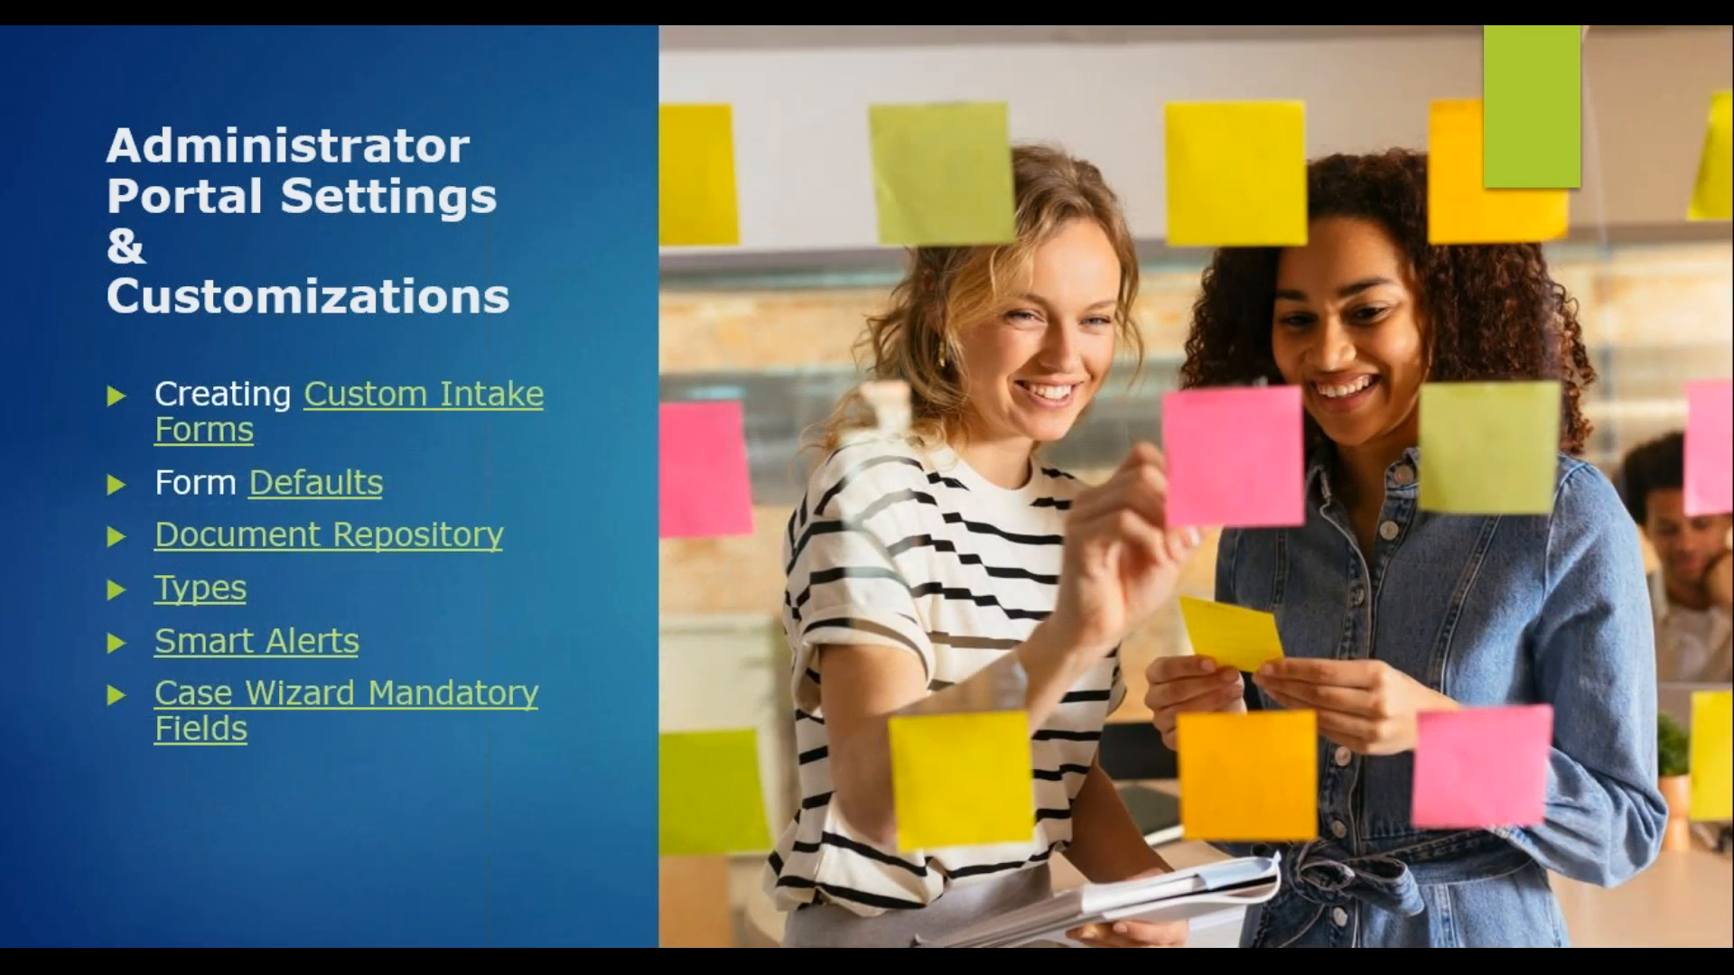
pyautogui.click(194, 758)
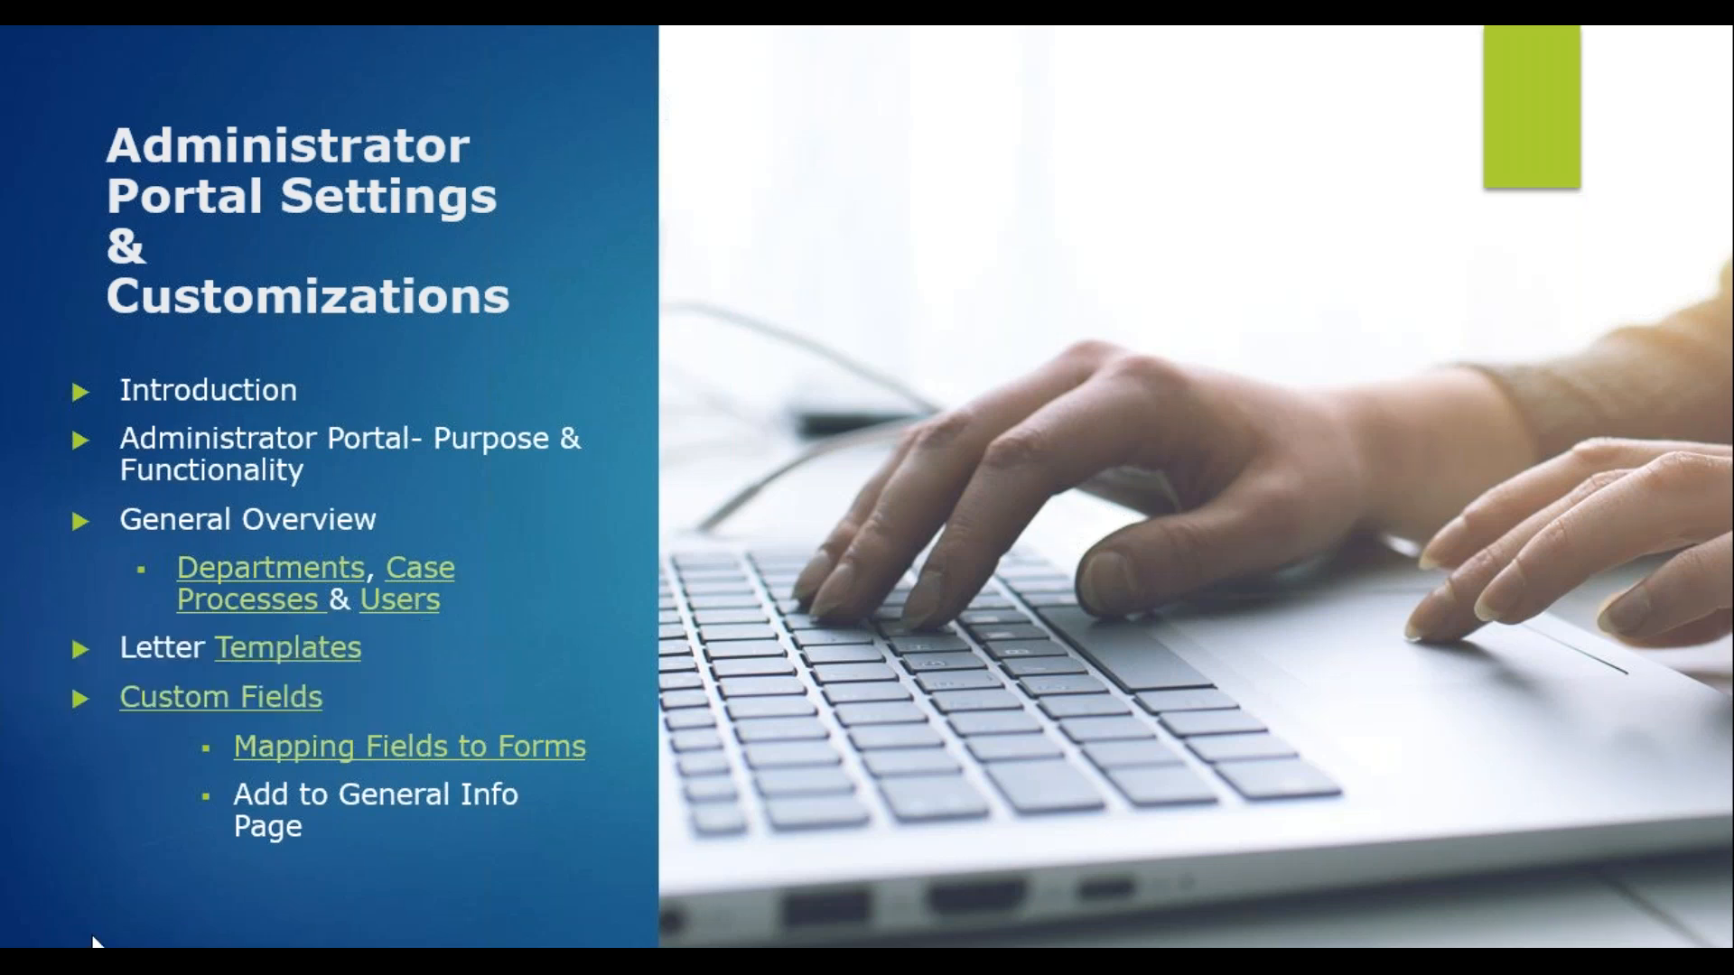
pyautogui.hotkey('alt', 'Tab')
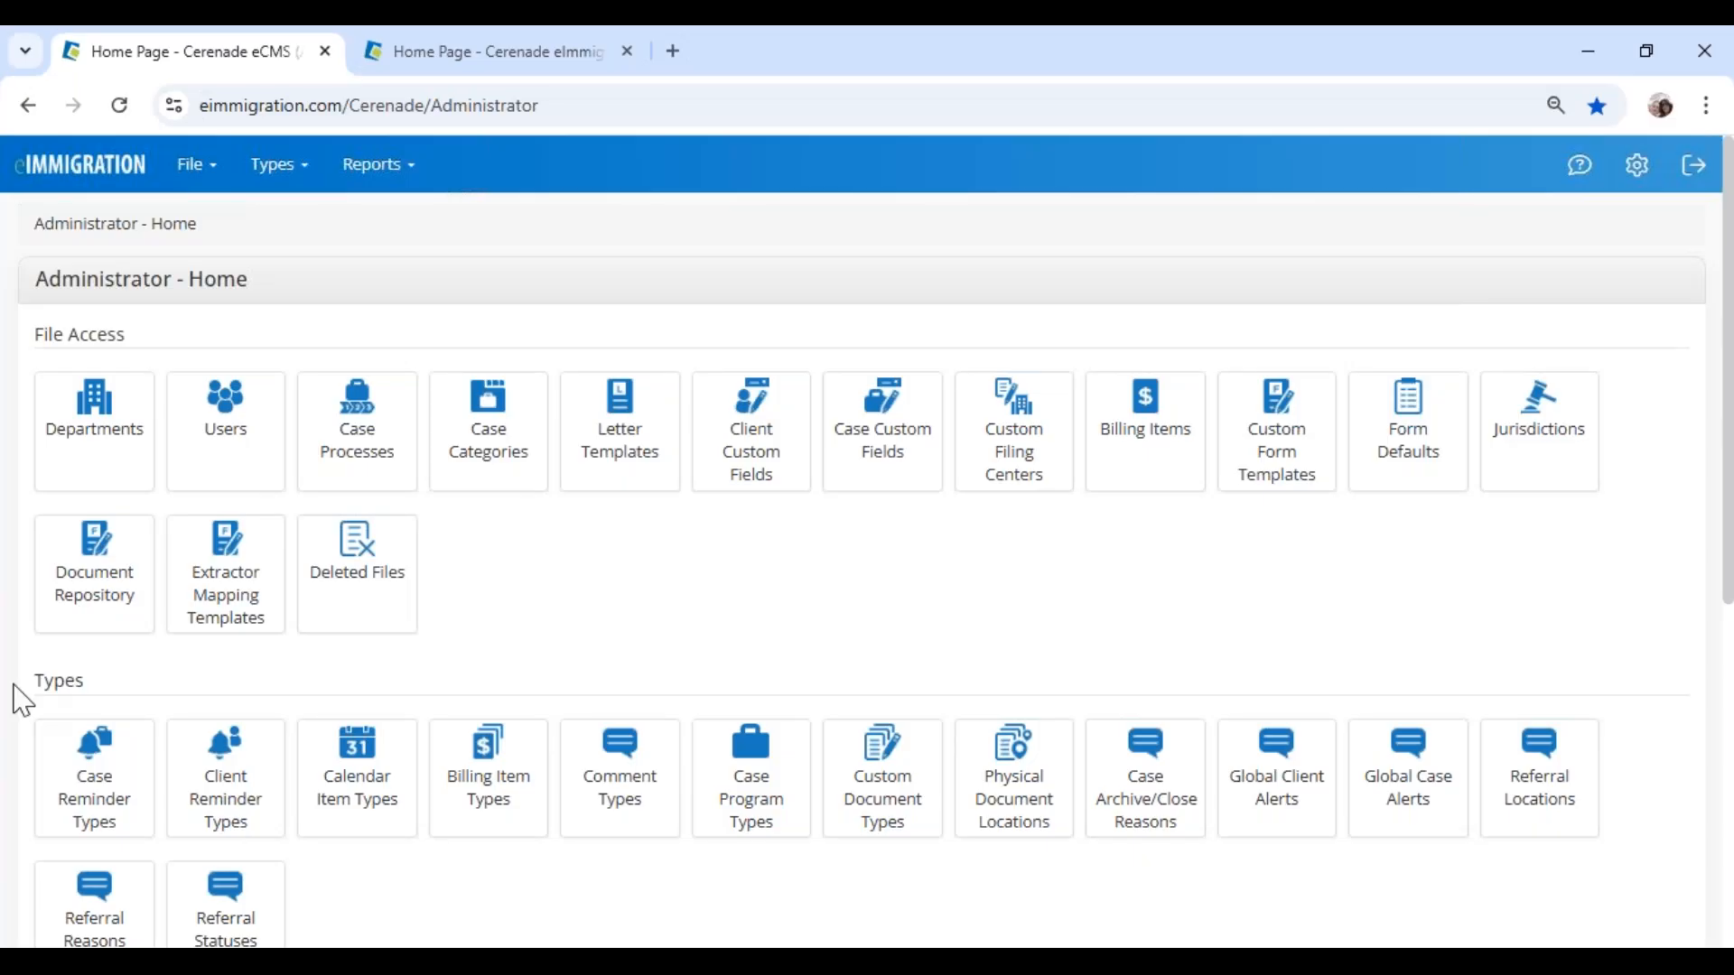
# Step: Open the Case Processes list and move the IV & AOS (1-Step) Family-Based process to the first row
pyautogui.click(362, 451)
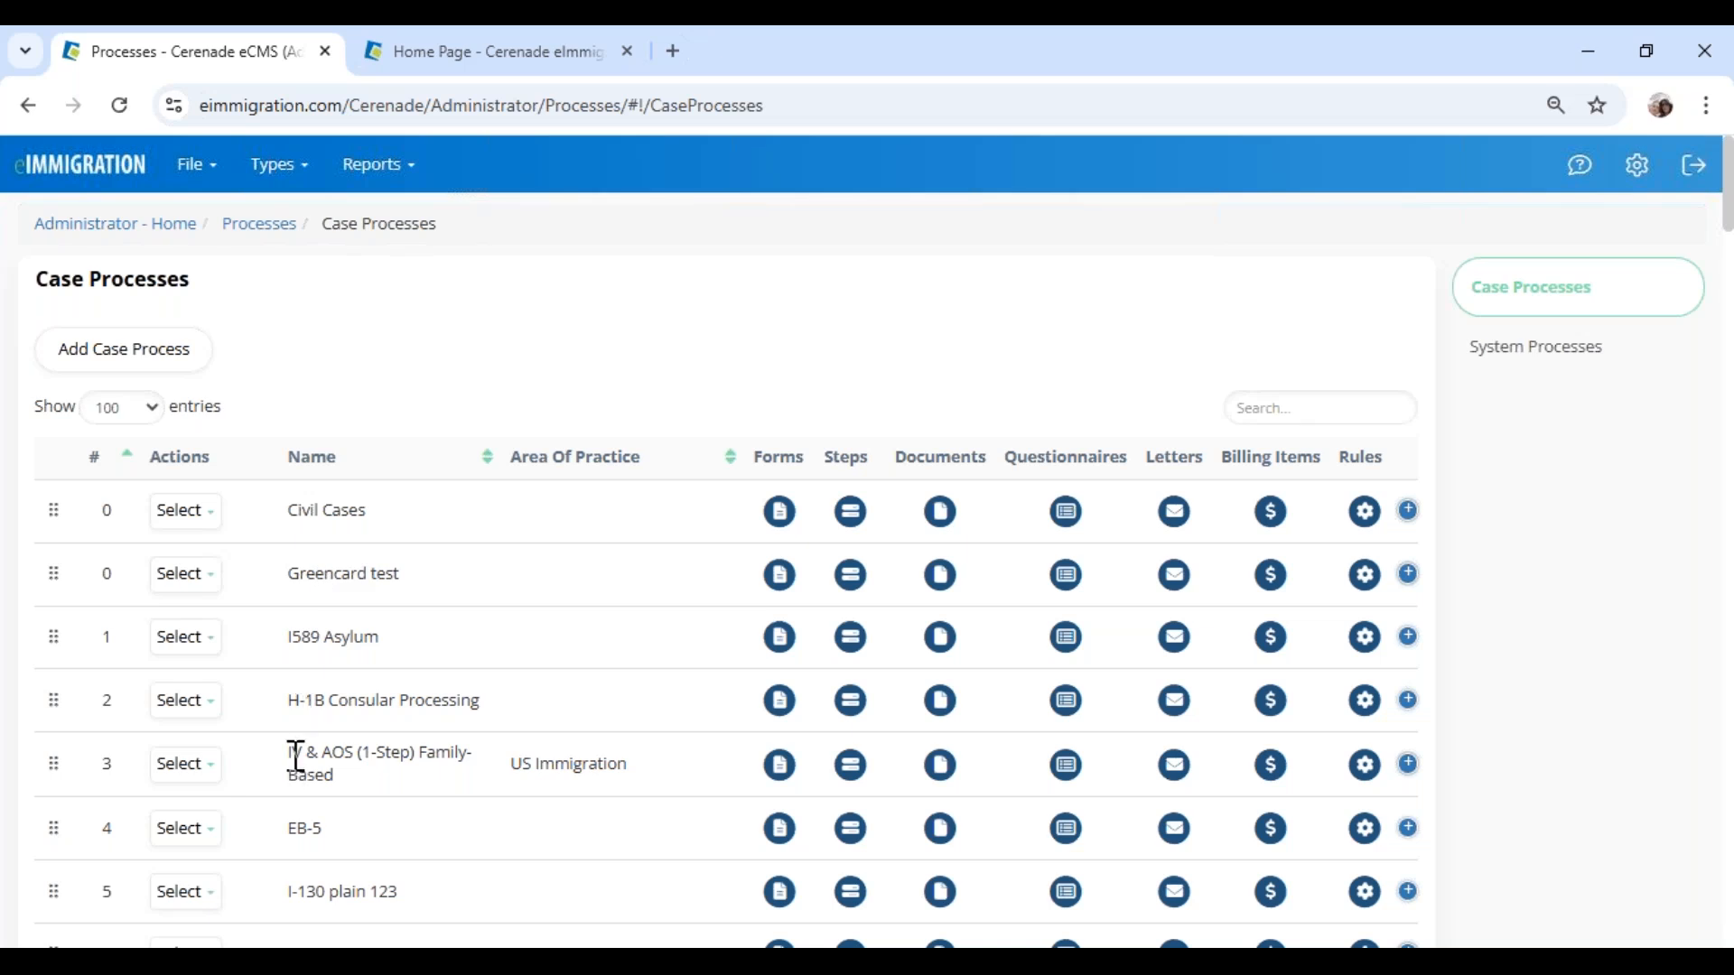
pyautogui.moveTo(291, 757); pyautogui.dragTo(404, 794)
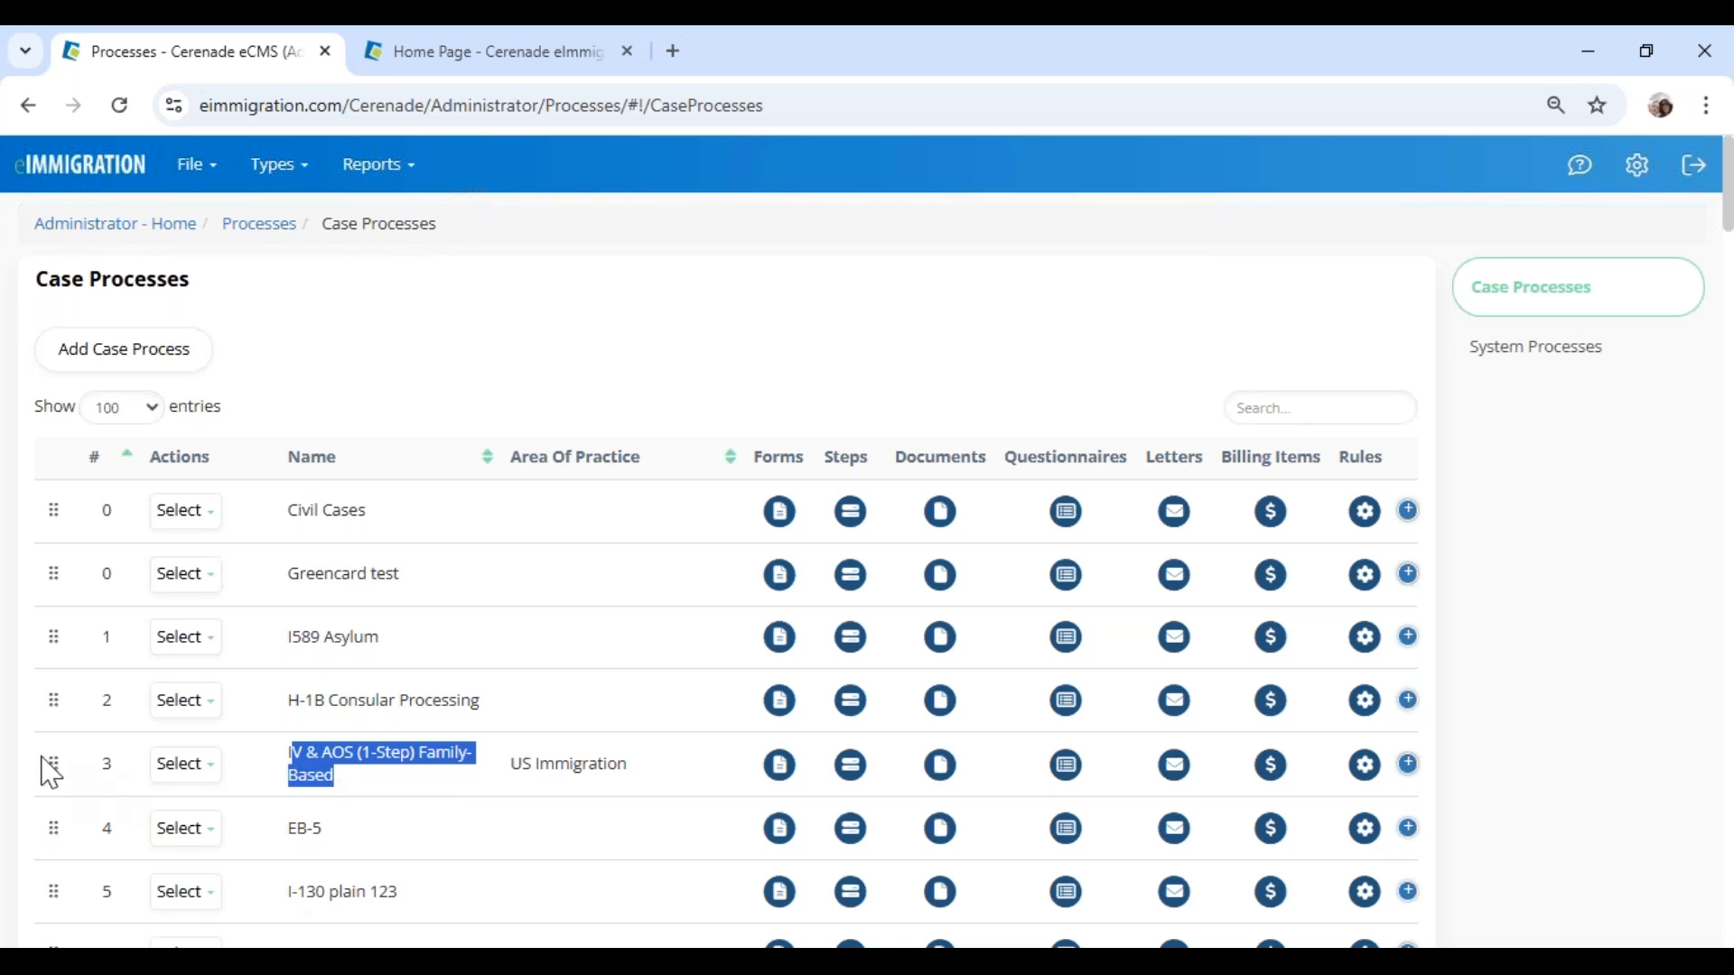
pyautogui.moveTo(53, 767); pyautogui.dragTo(79, 531)
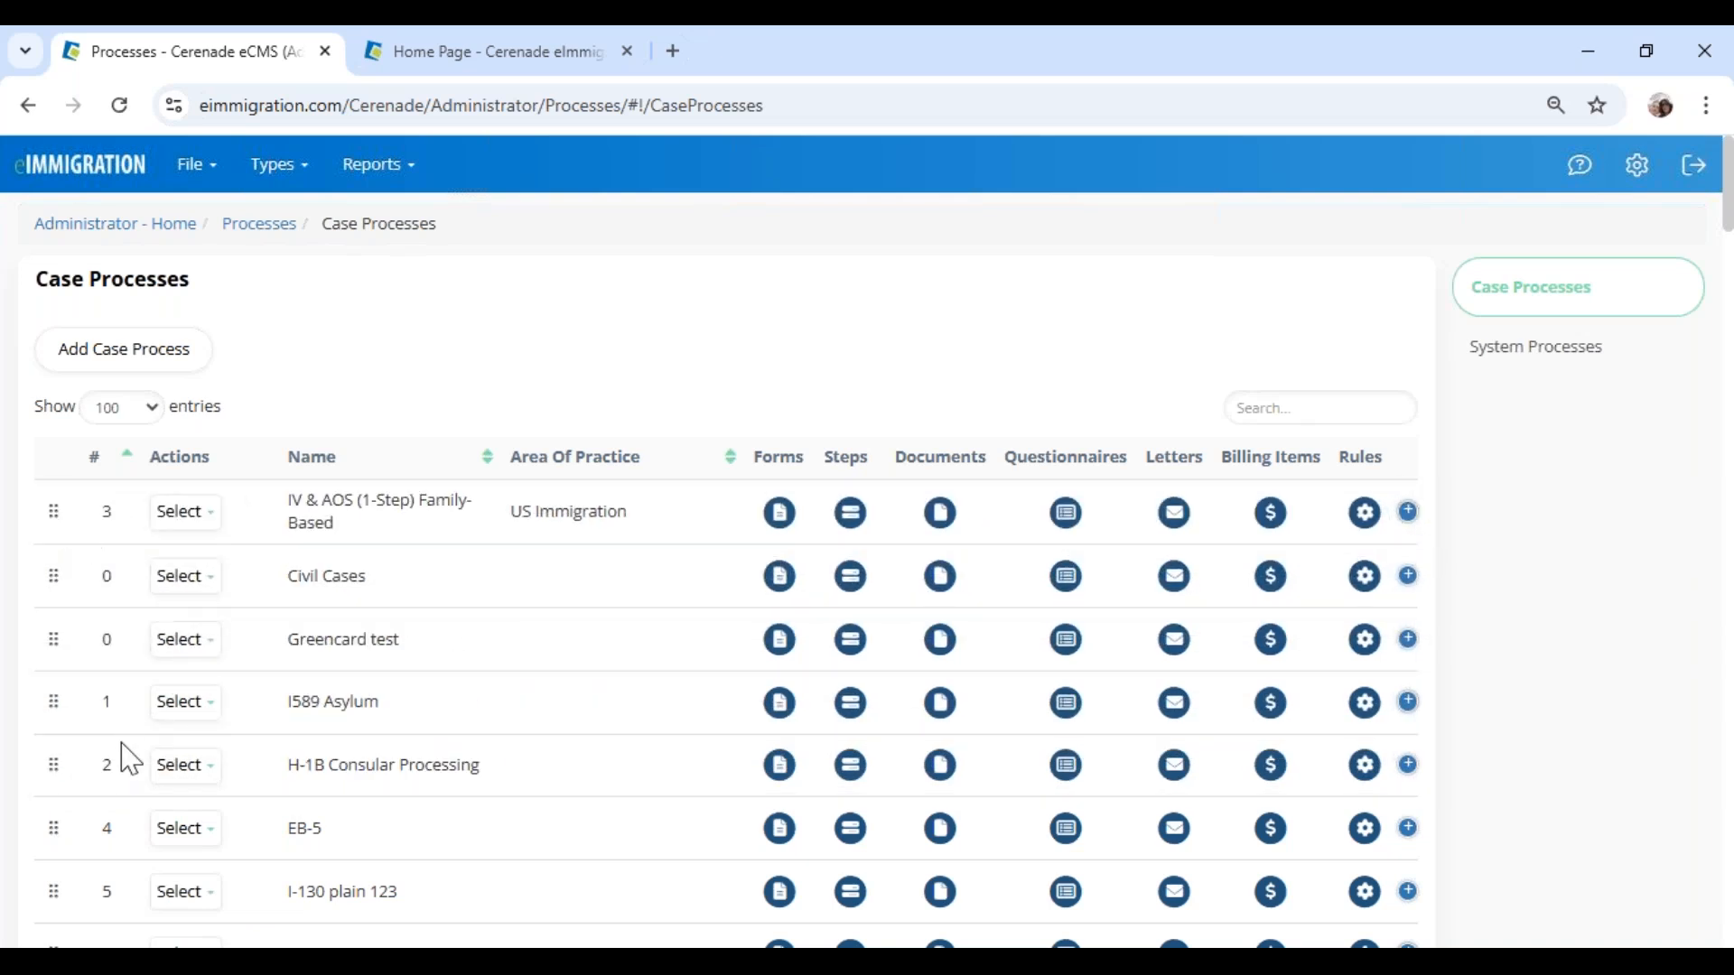
# Step: Try moving the Greencard test process up one position and look over the processes further down the list
pyautogui.scroll(-1, 127, 813)
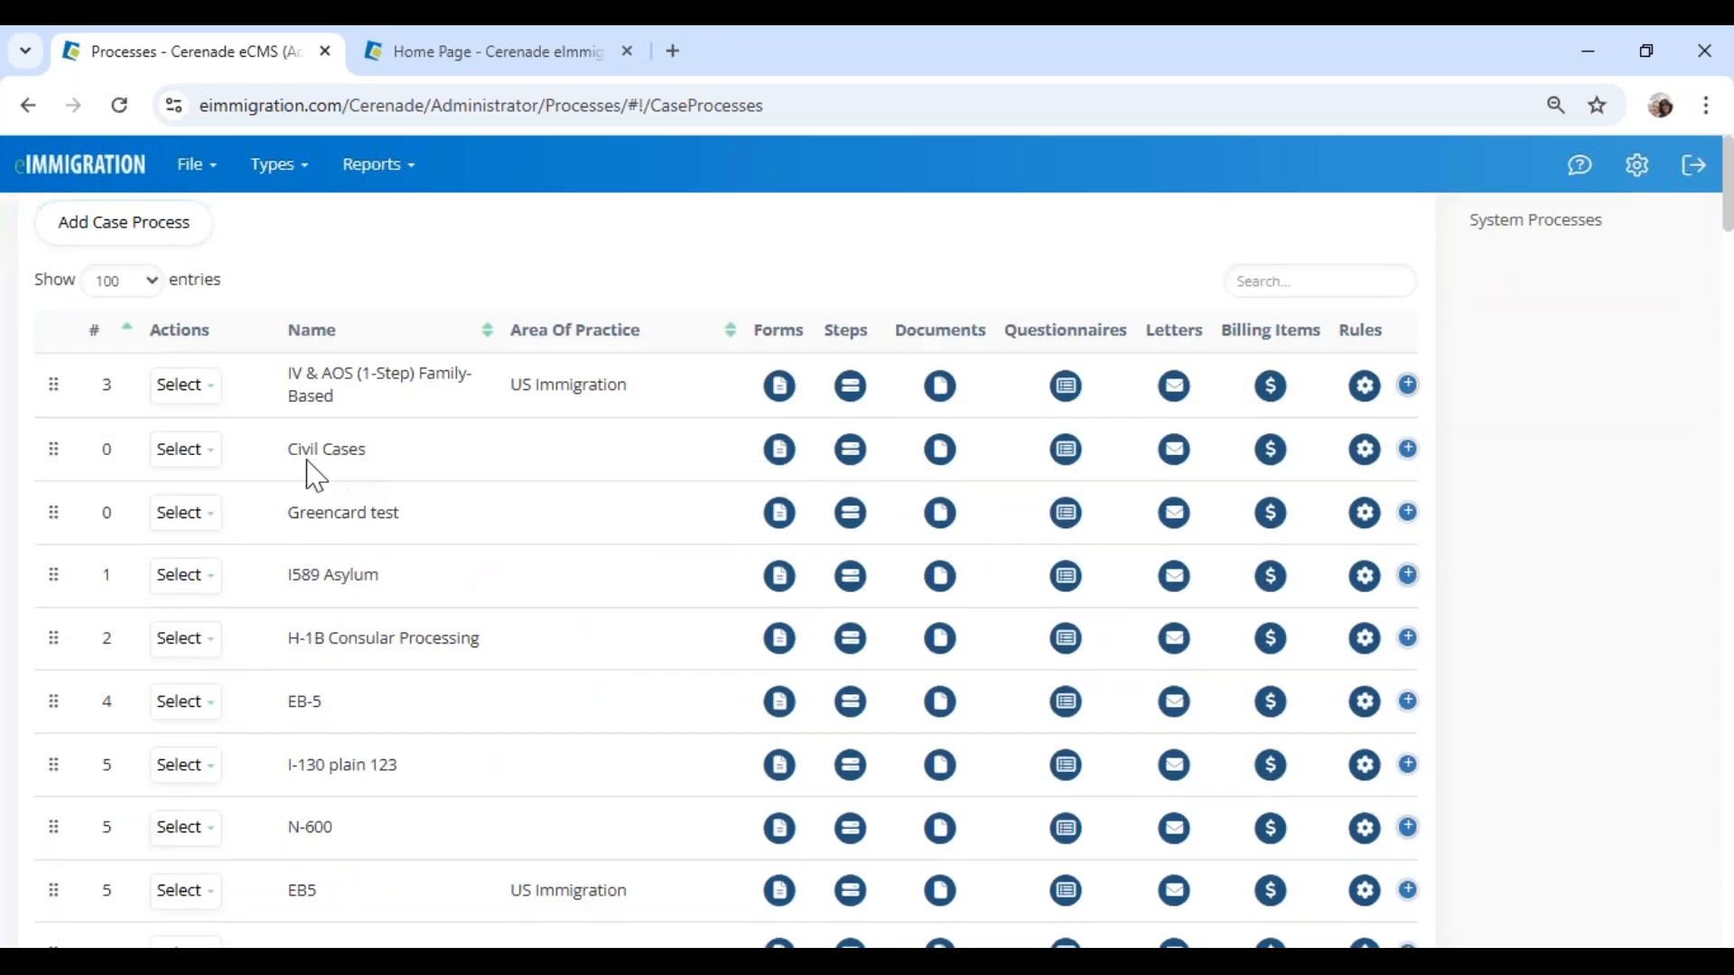
pyautogui.click(191, 451)
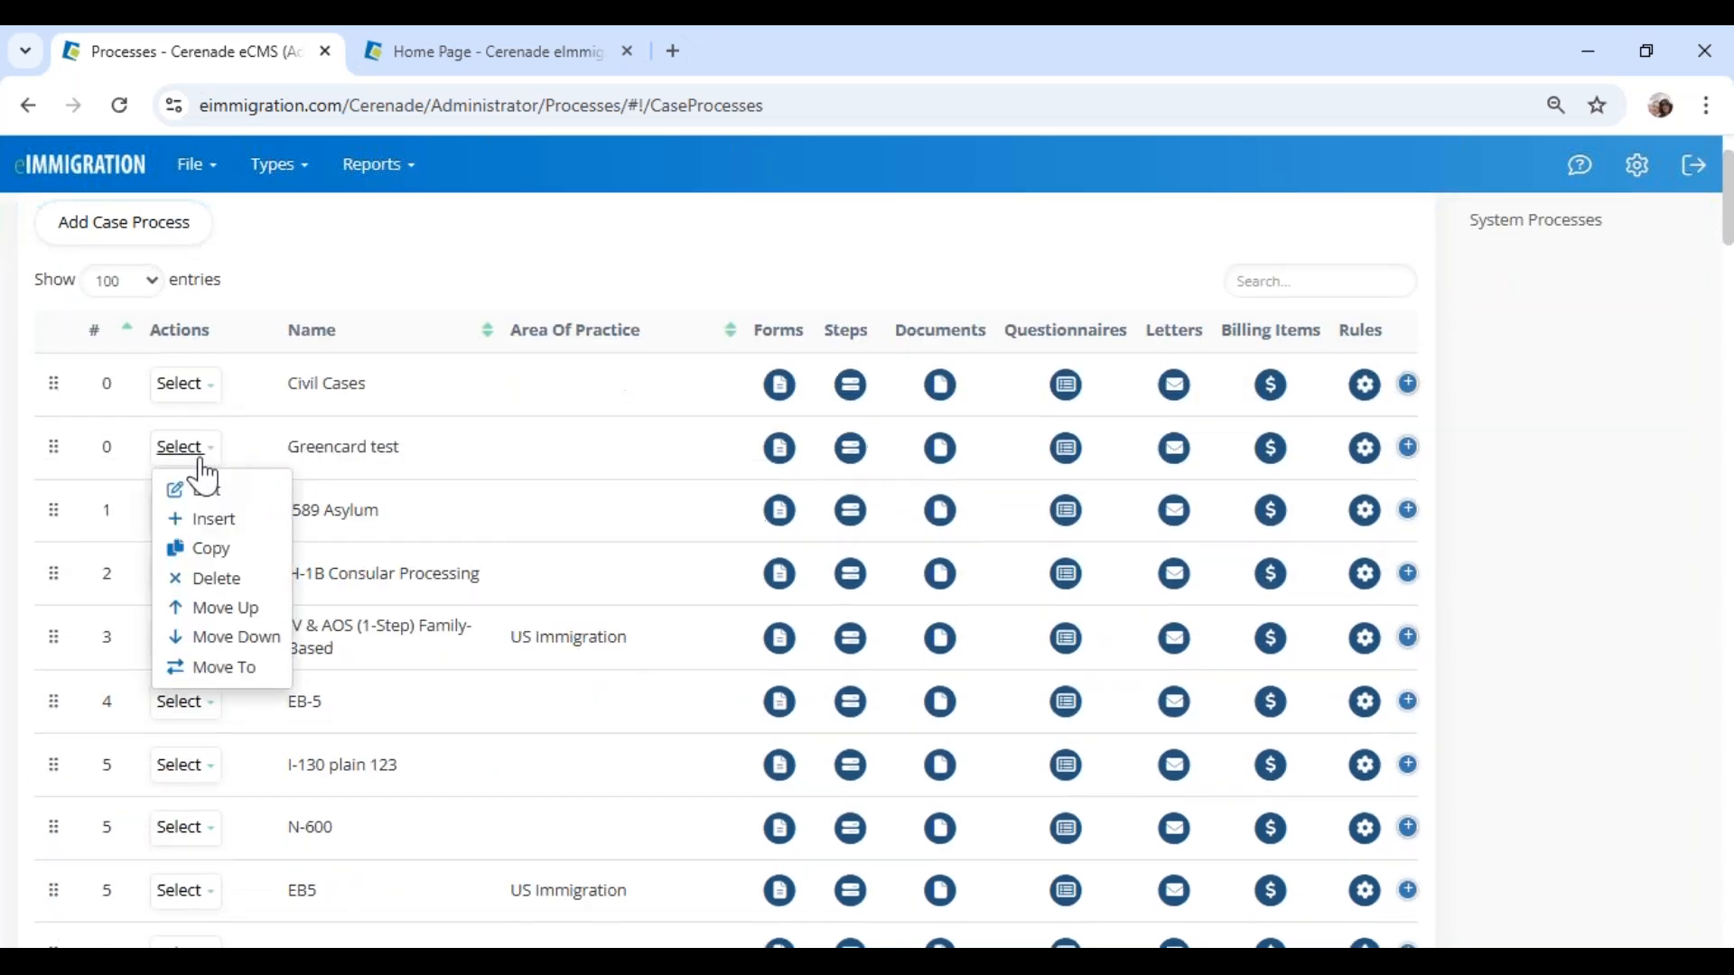
pyautogui.click(229, 605)
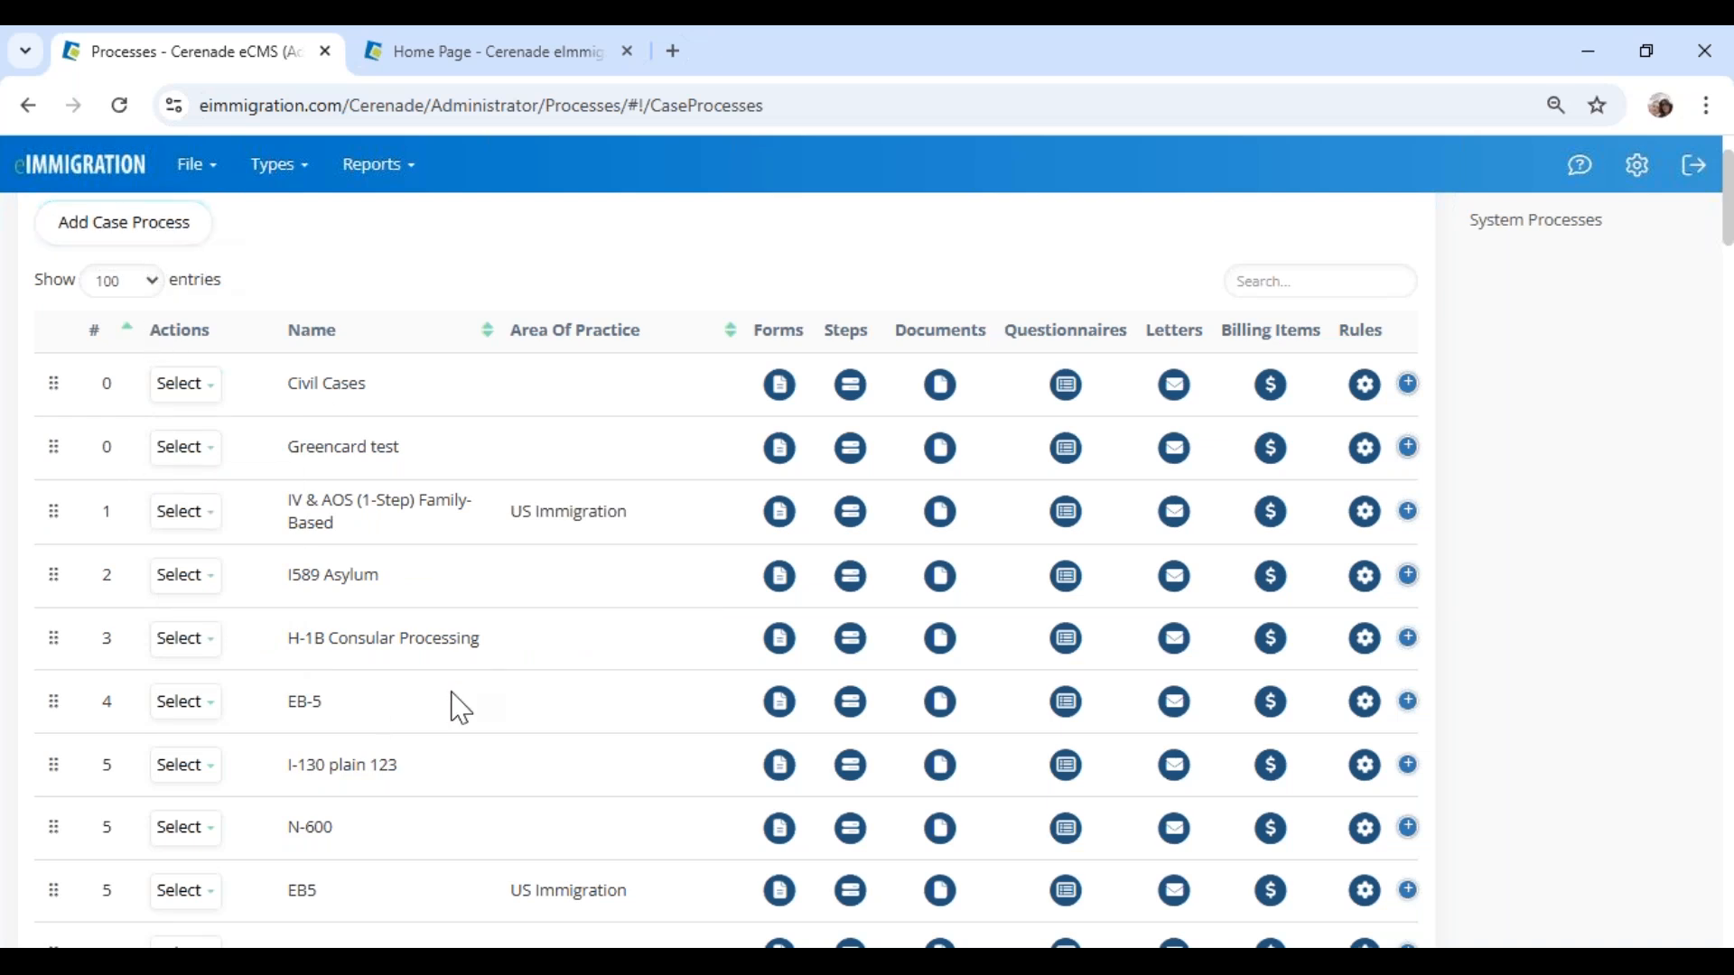
pyautogui.scroll(-6, 461, 708)
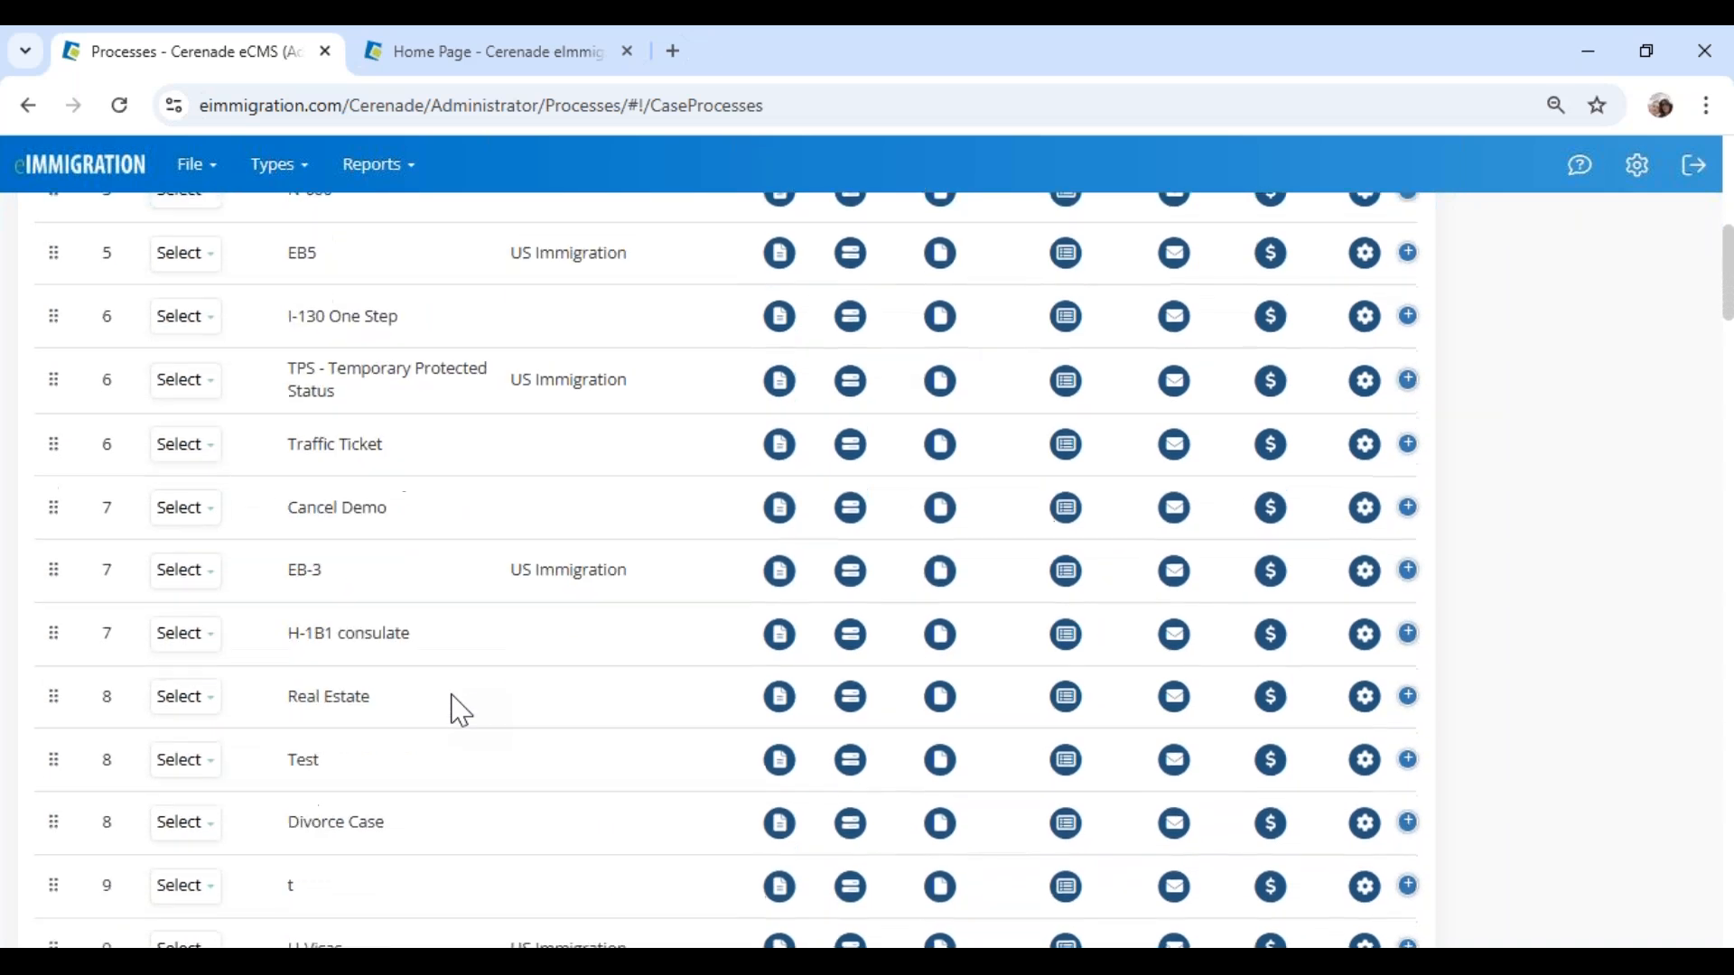
# Step: Look over the non-immigration processes in the list, such as Real Estate and Divorce Case
pyautogui.scroll(-3, 406, 614)
pyautogui.moveTo(324, 475); pyautogui.dragTo(398, 457)
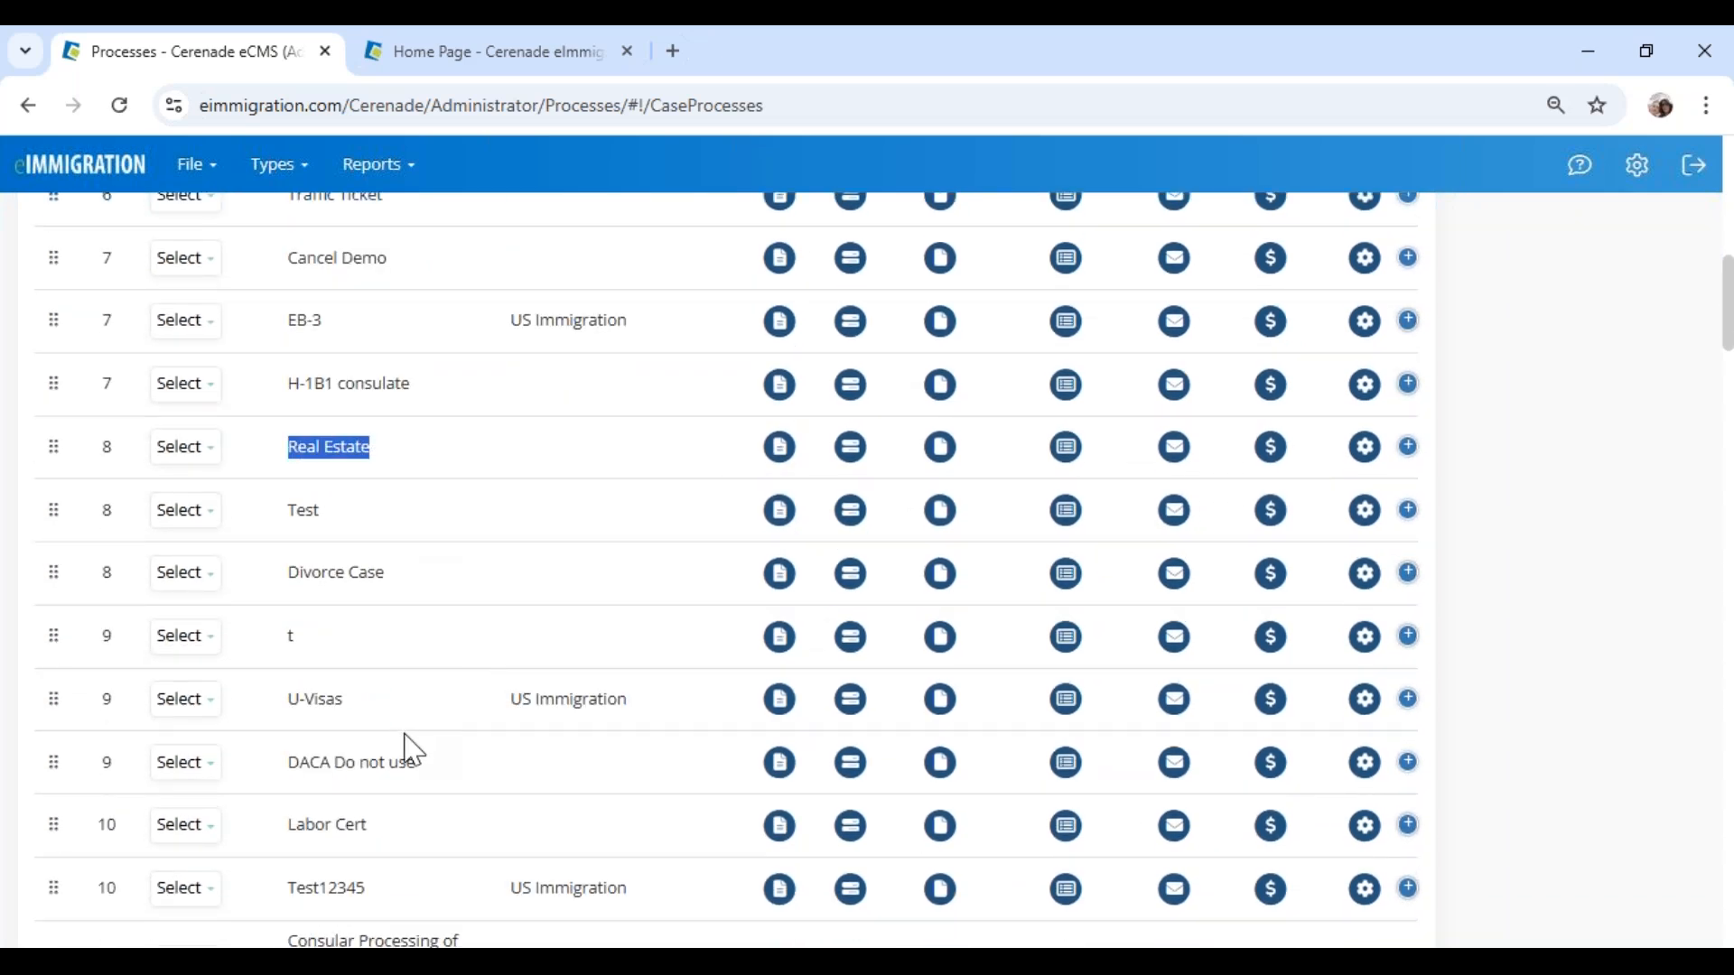
pyautogui.moveTo(267, 564); pyautogui.dragTo(435, 588)
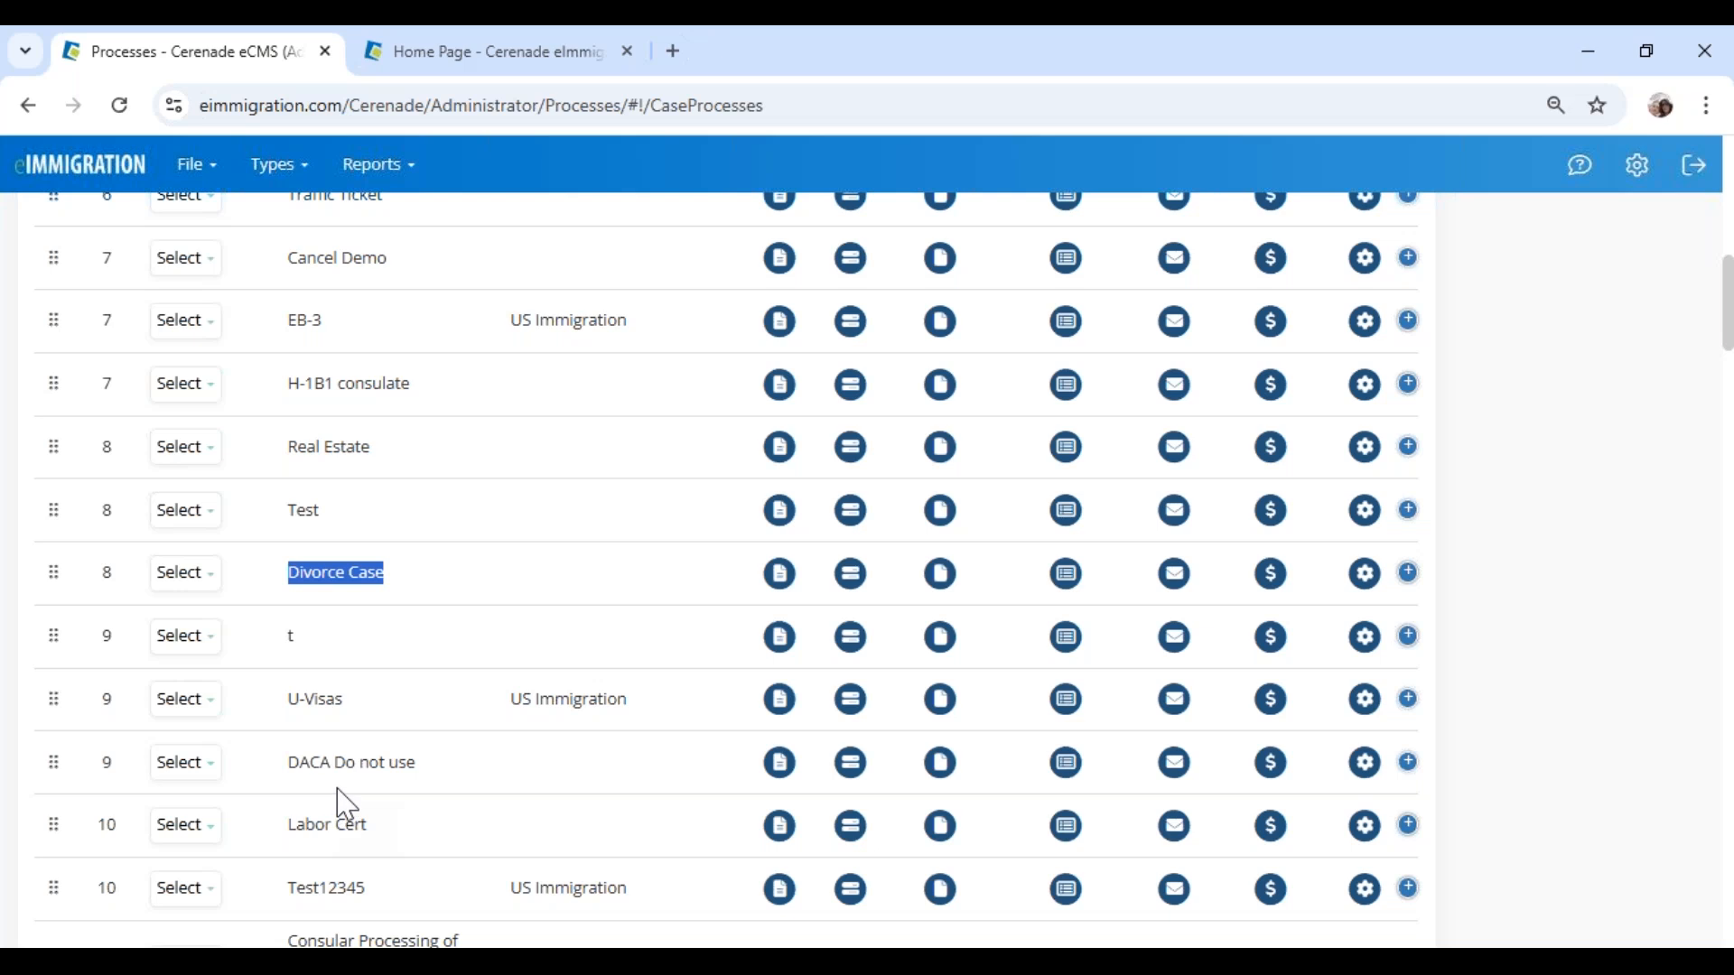
pyautogui.scroll(11, 433, 763)
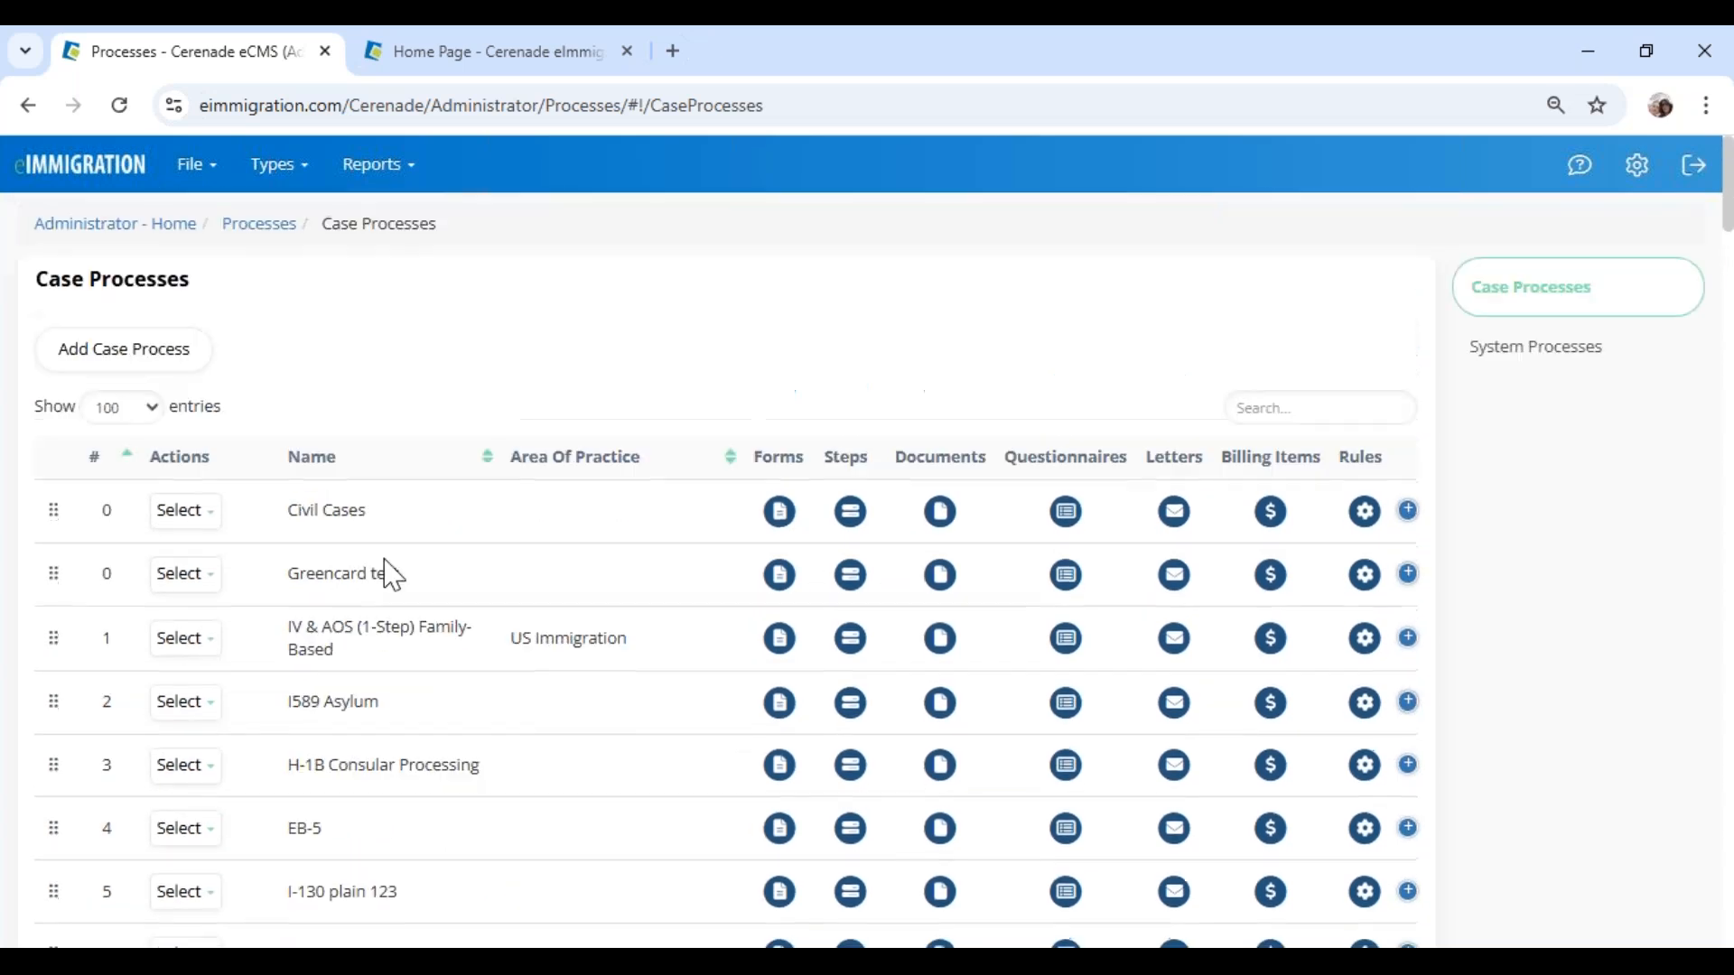
# Step: Open the forms of the IV & AOS (1-Step) Family-Based process and view the actions available for the G-28 form
pyautogui.moveTo(289, 627); pyautogui.dragTo(418, 655)
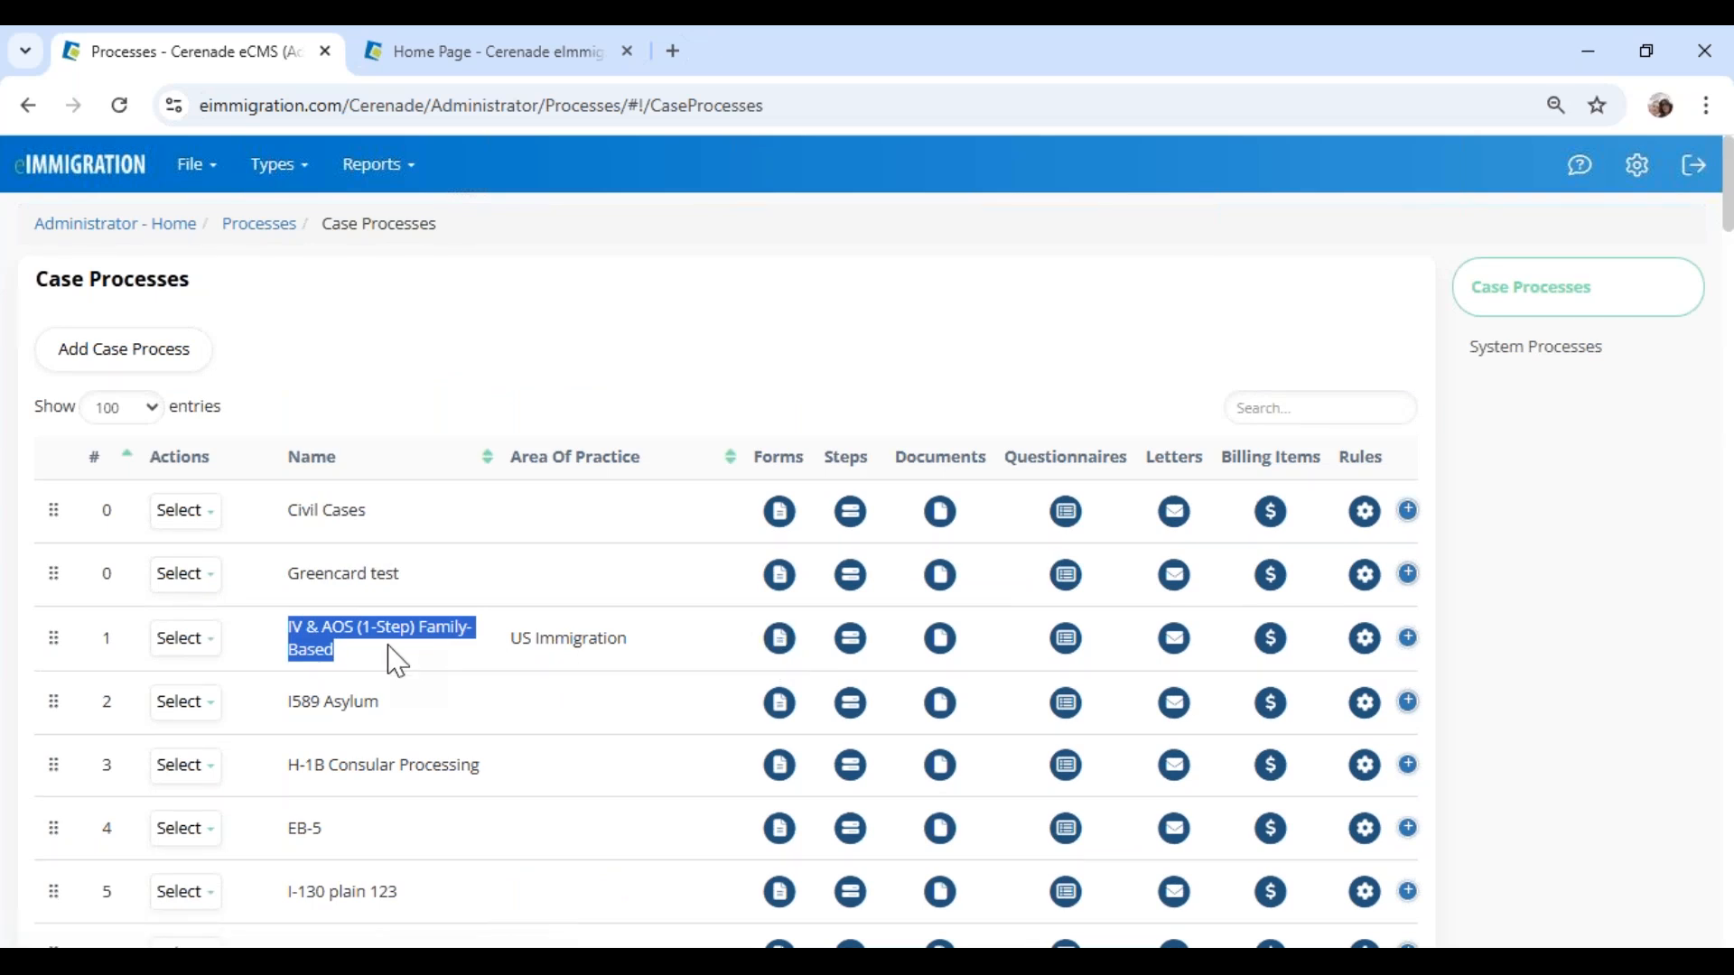
pyautogui.click(778, 641)
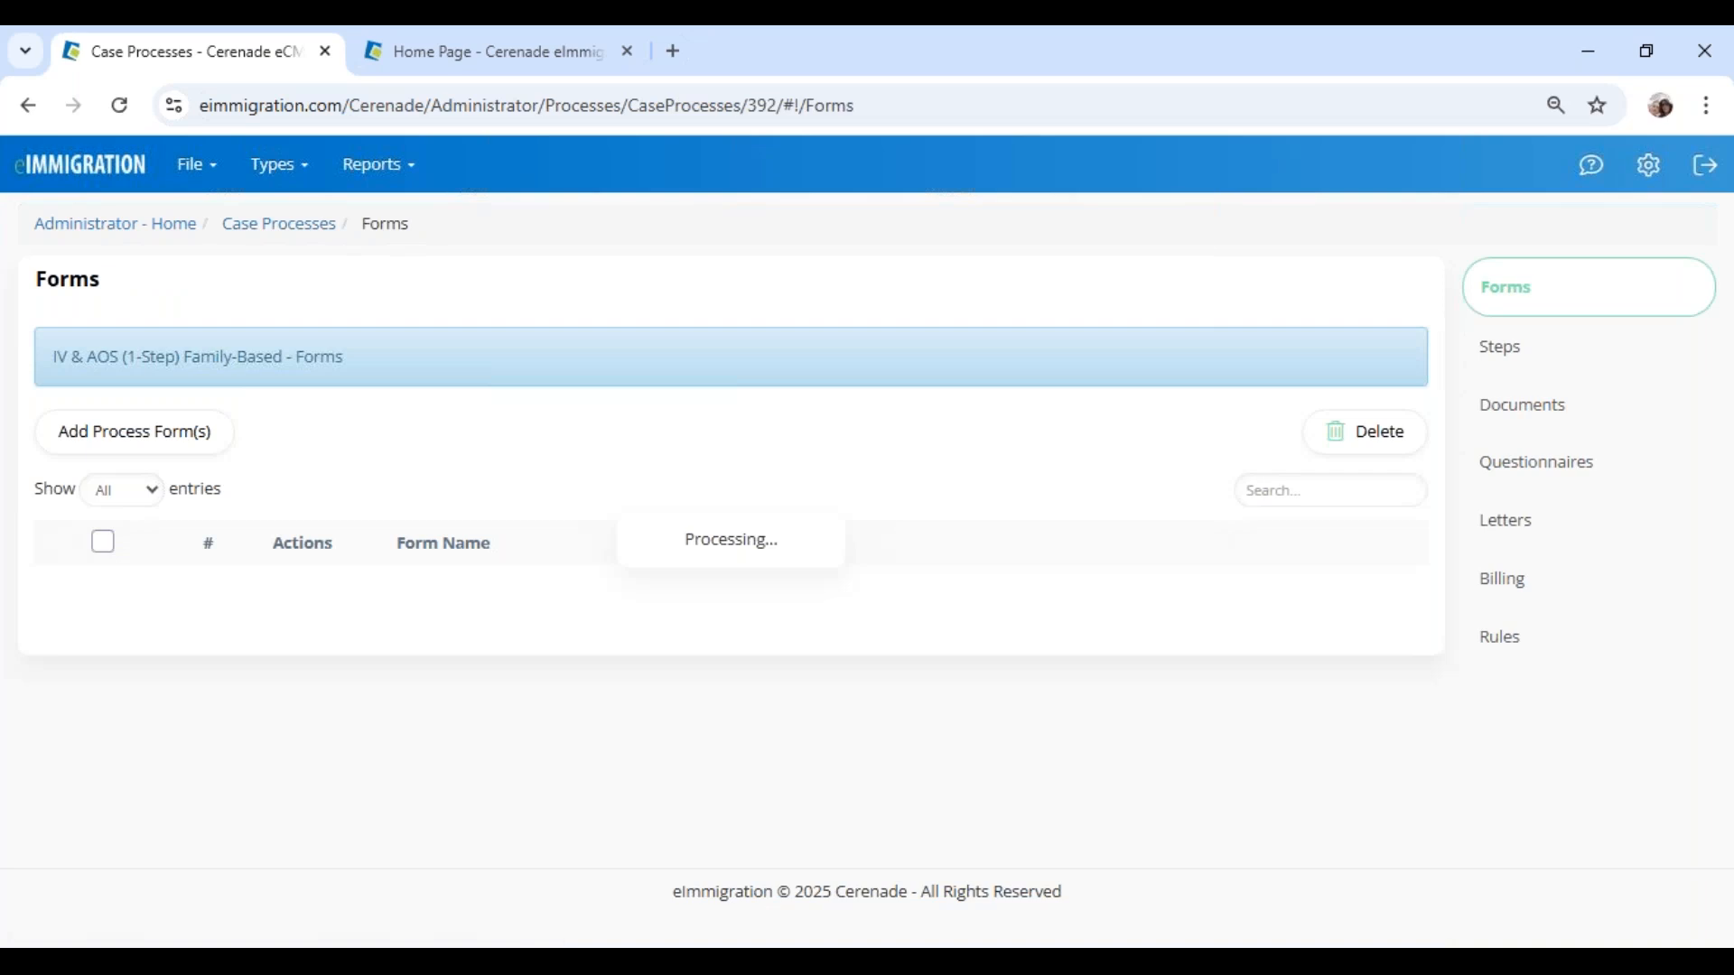
pyautogui.scroll(-3, 503, 723)
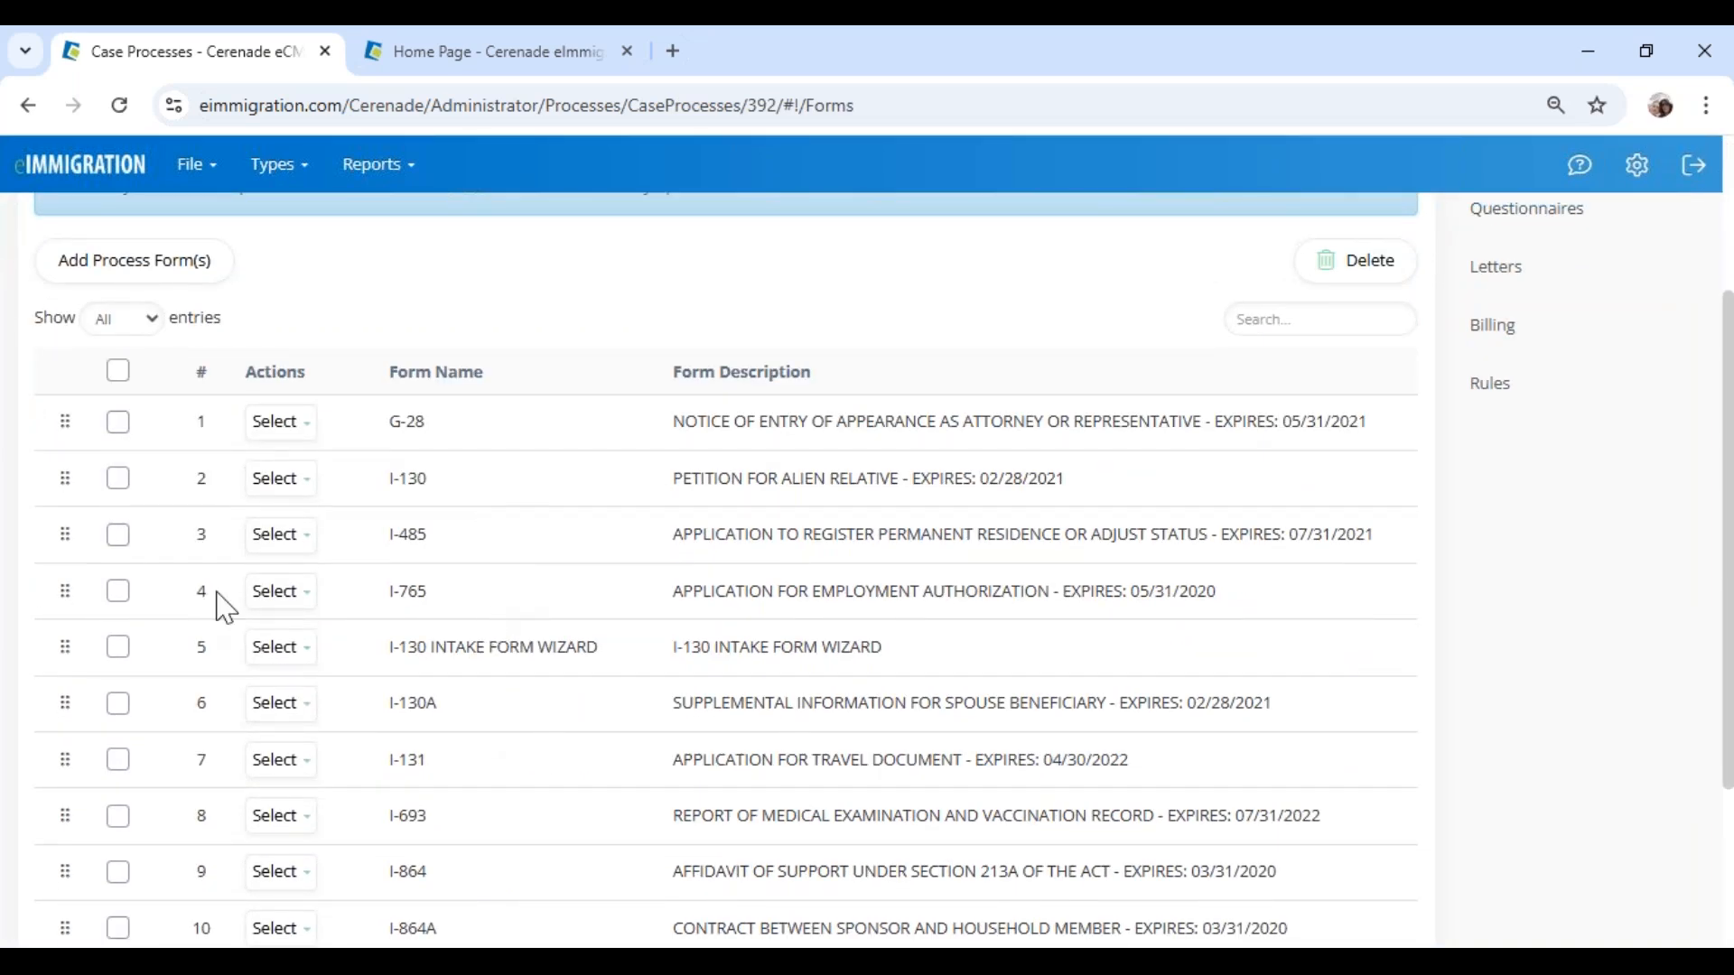
pyautogui.click(278, 478)
pyautogui.moveTo(403, 421); pyautogui.dragTo(455, 433)
pyautogui.click(307, 427)
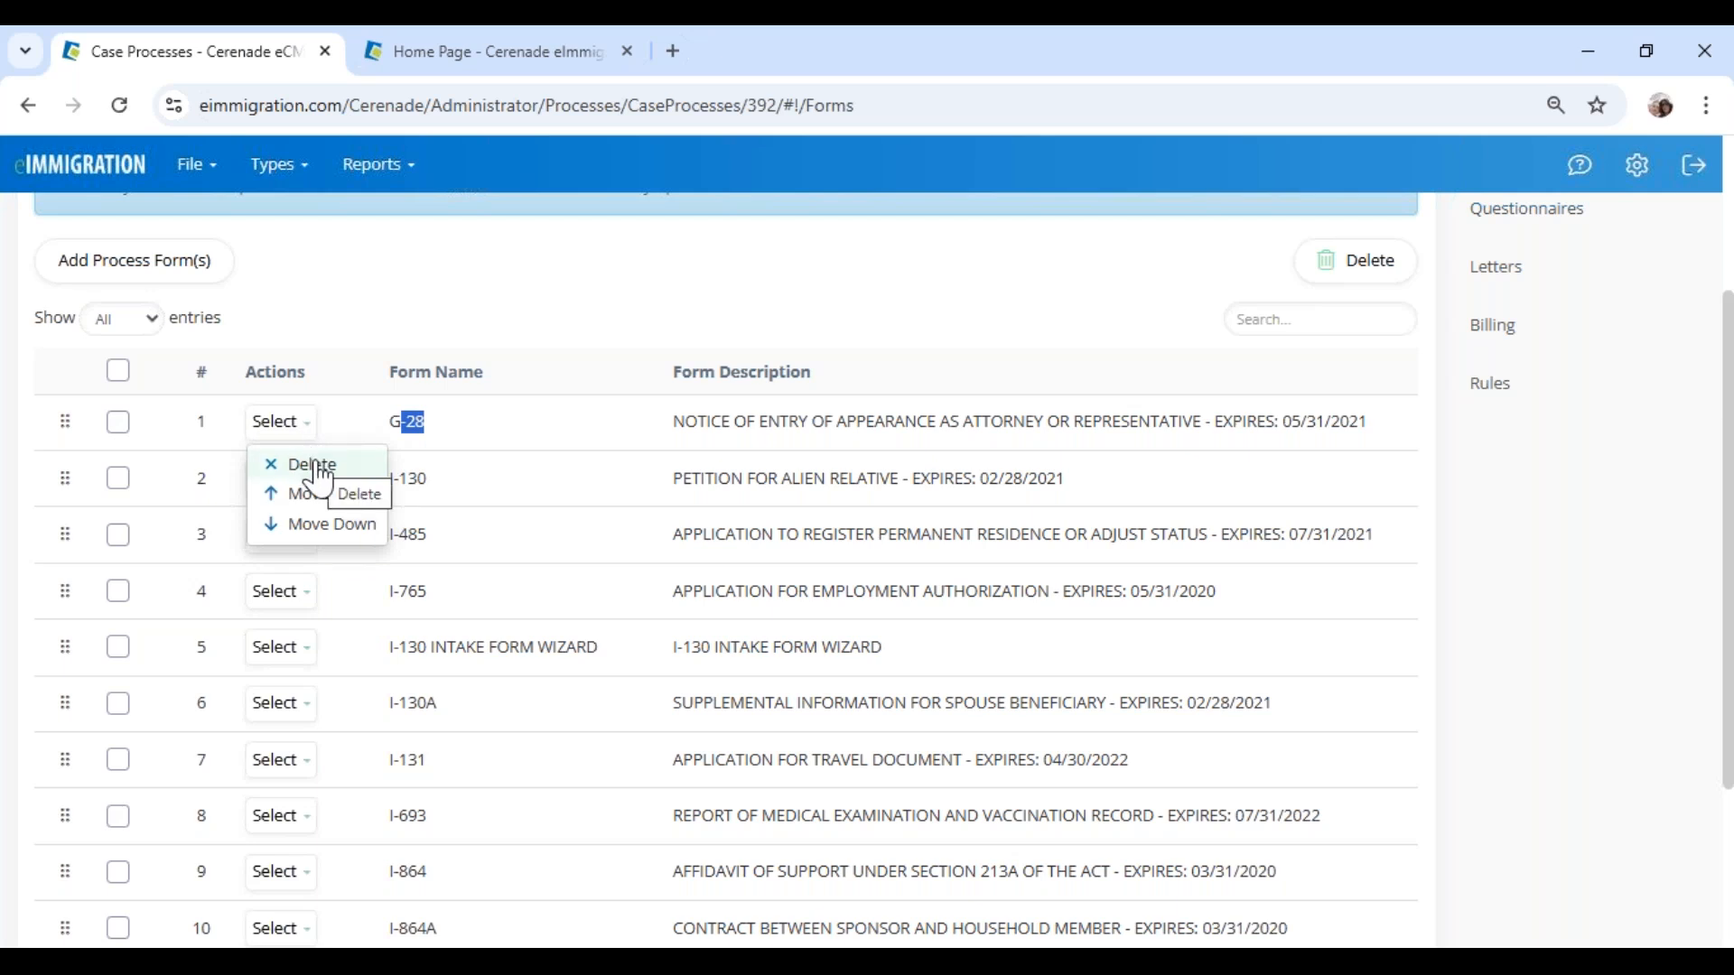
pyautogui.click(477, 424)
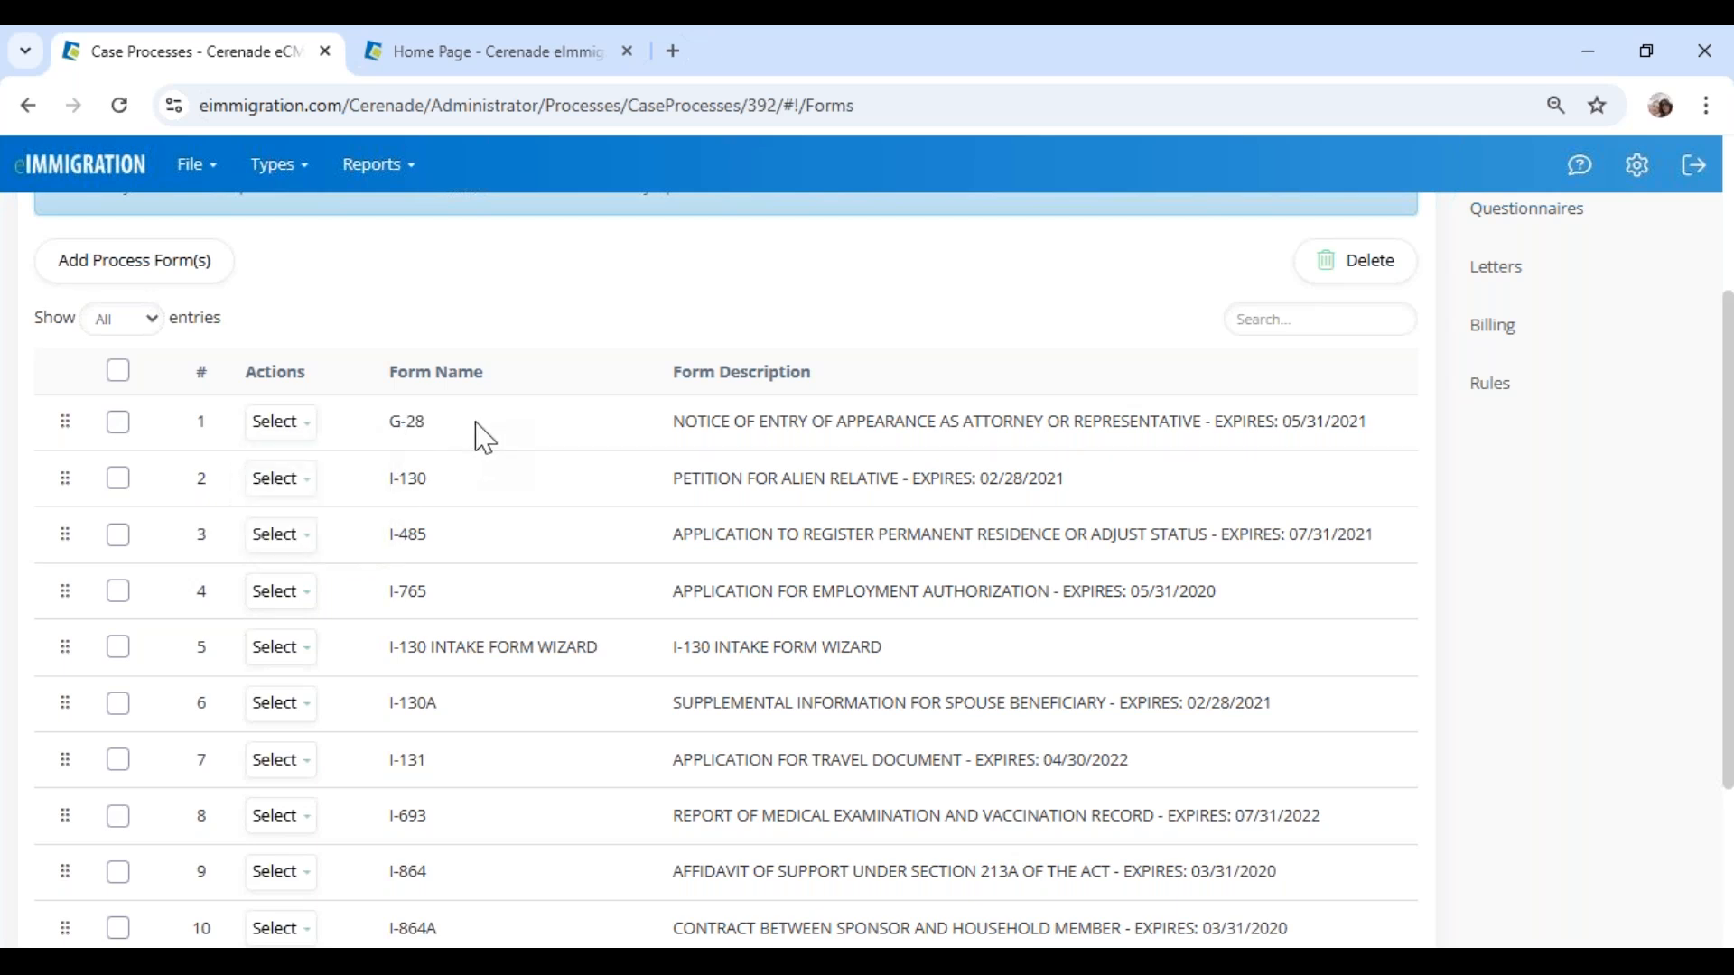
pyautogui.scroll(3, 325, 384)
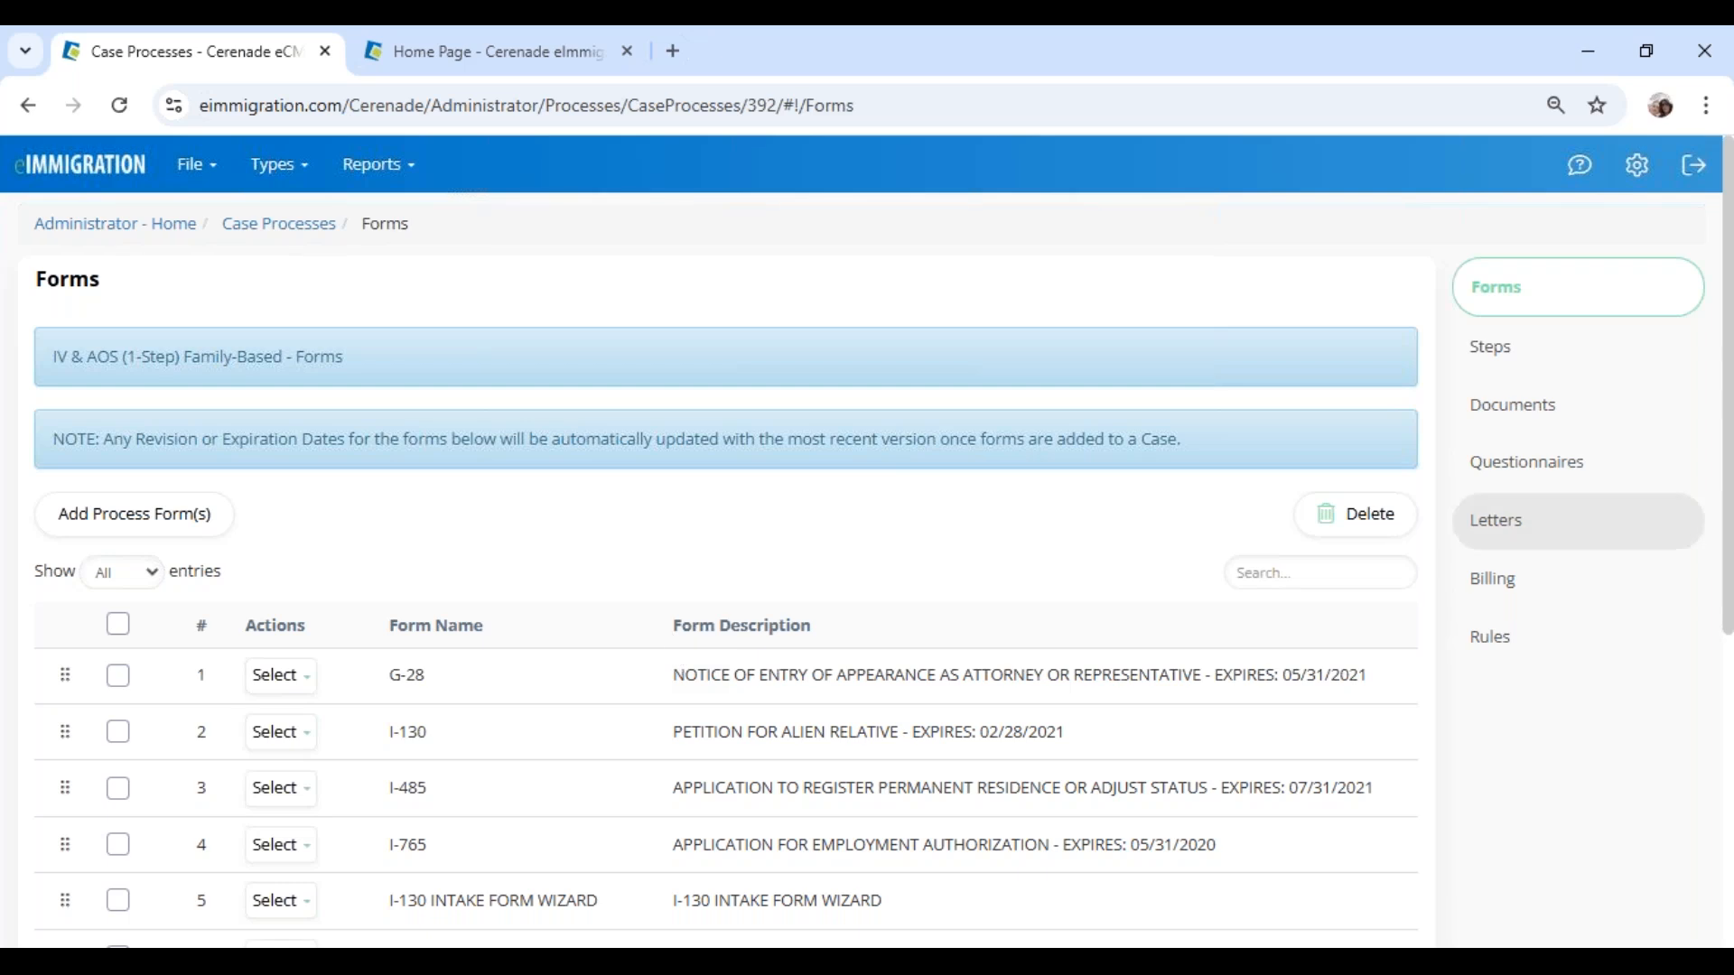
# Step: Browse the Steps, Documents and Questionnaires set up for the IV & AOS (1-Step) Family-Based process
pyautogui.click(1539, 375)
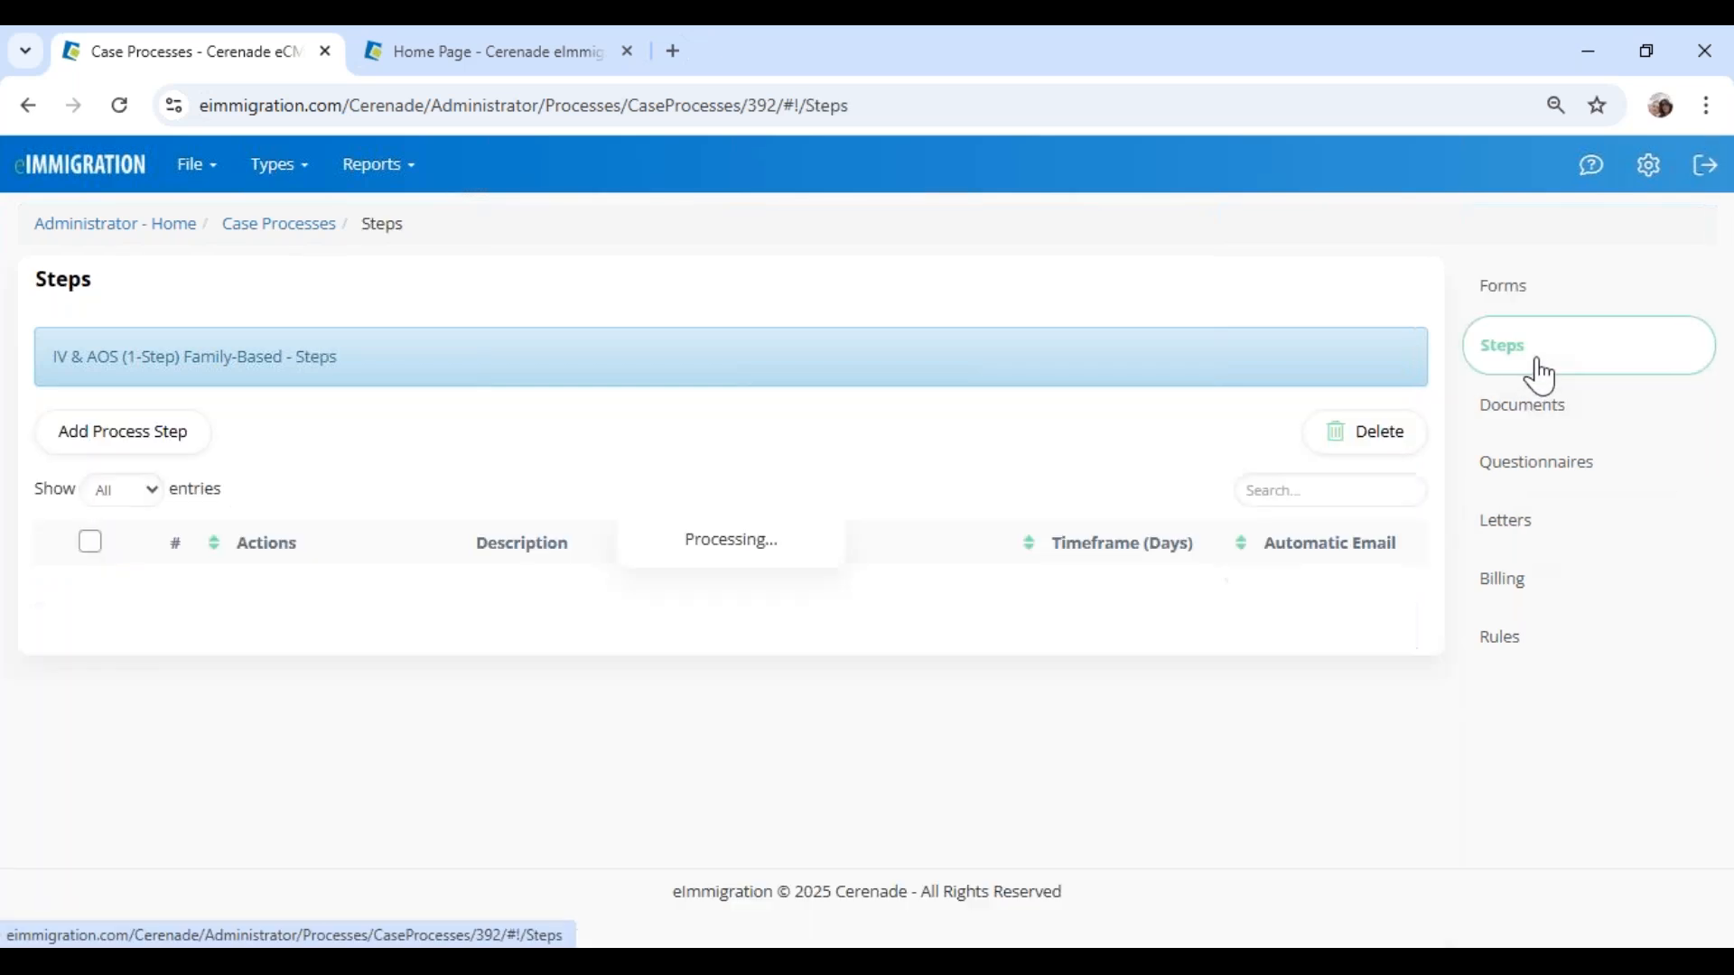
pyautogui.click(1537, 422)
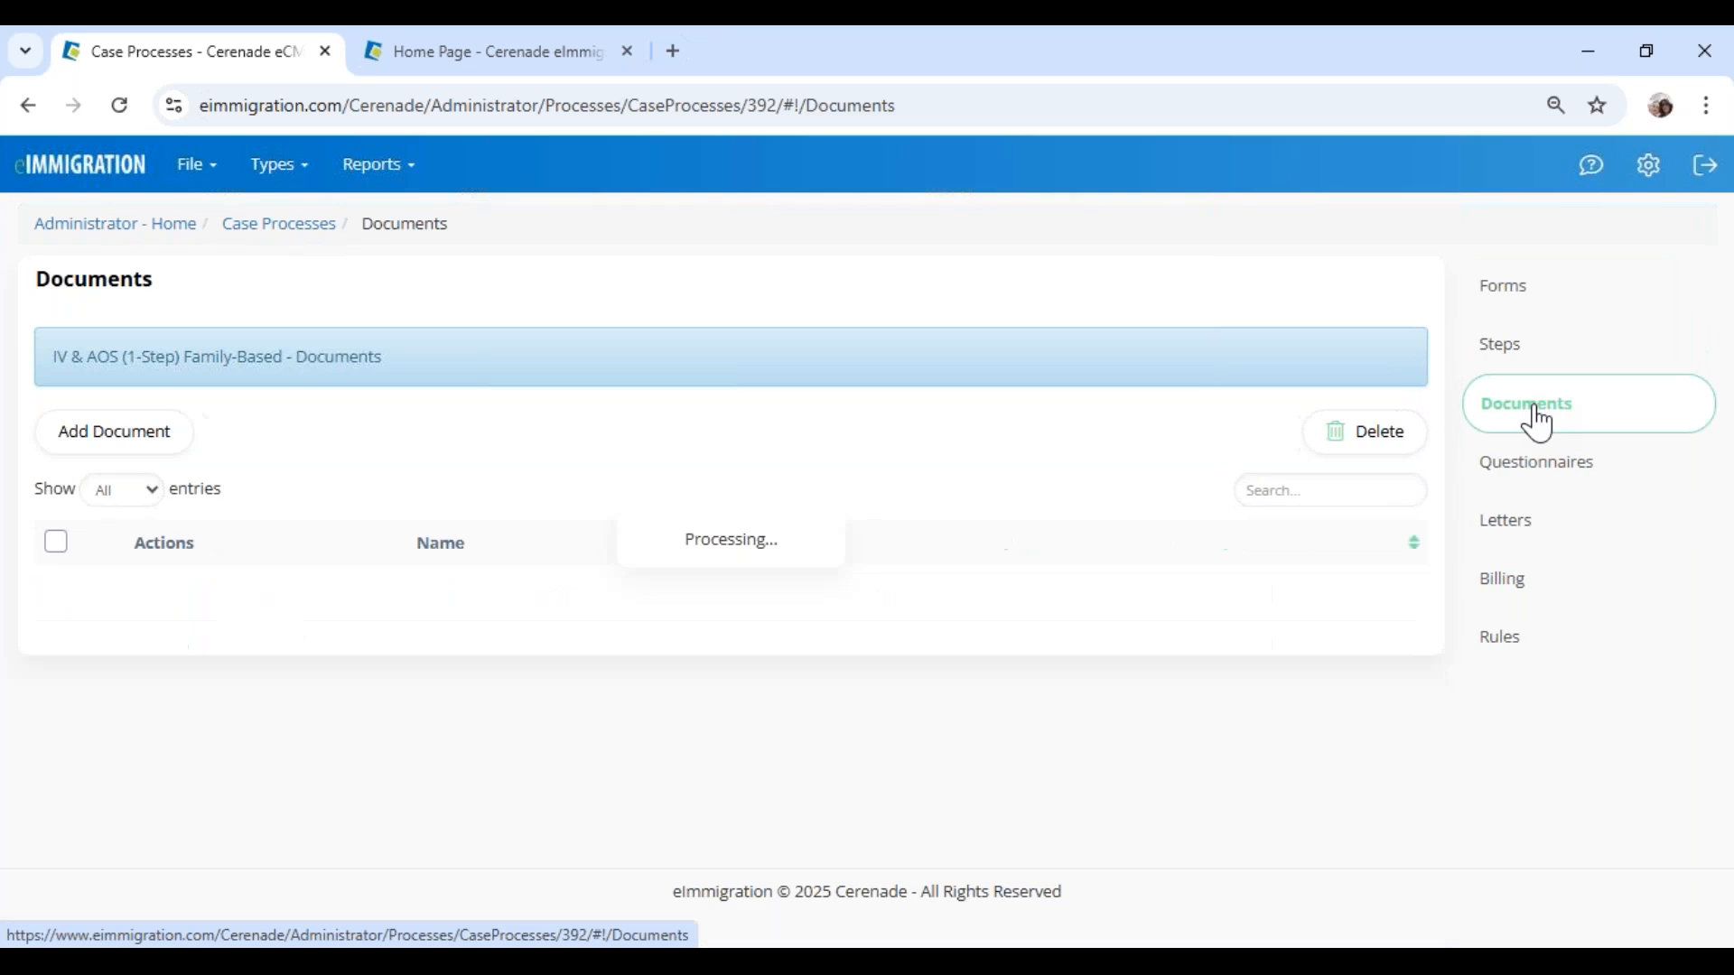
pyautogui.moveTo(52, 357); pyautogui.dragTo(456, 374)
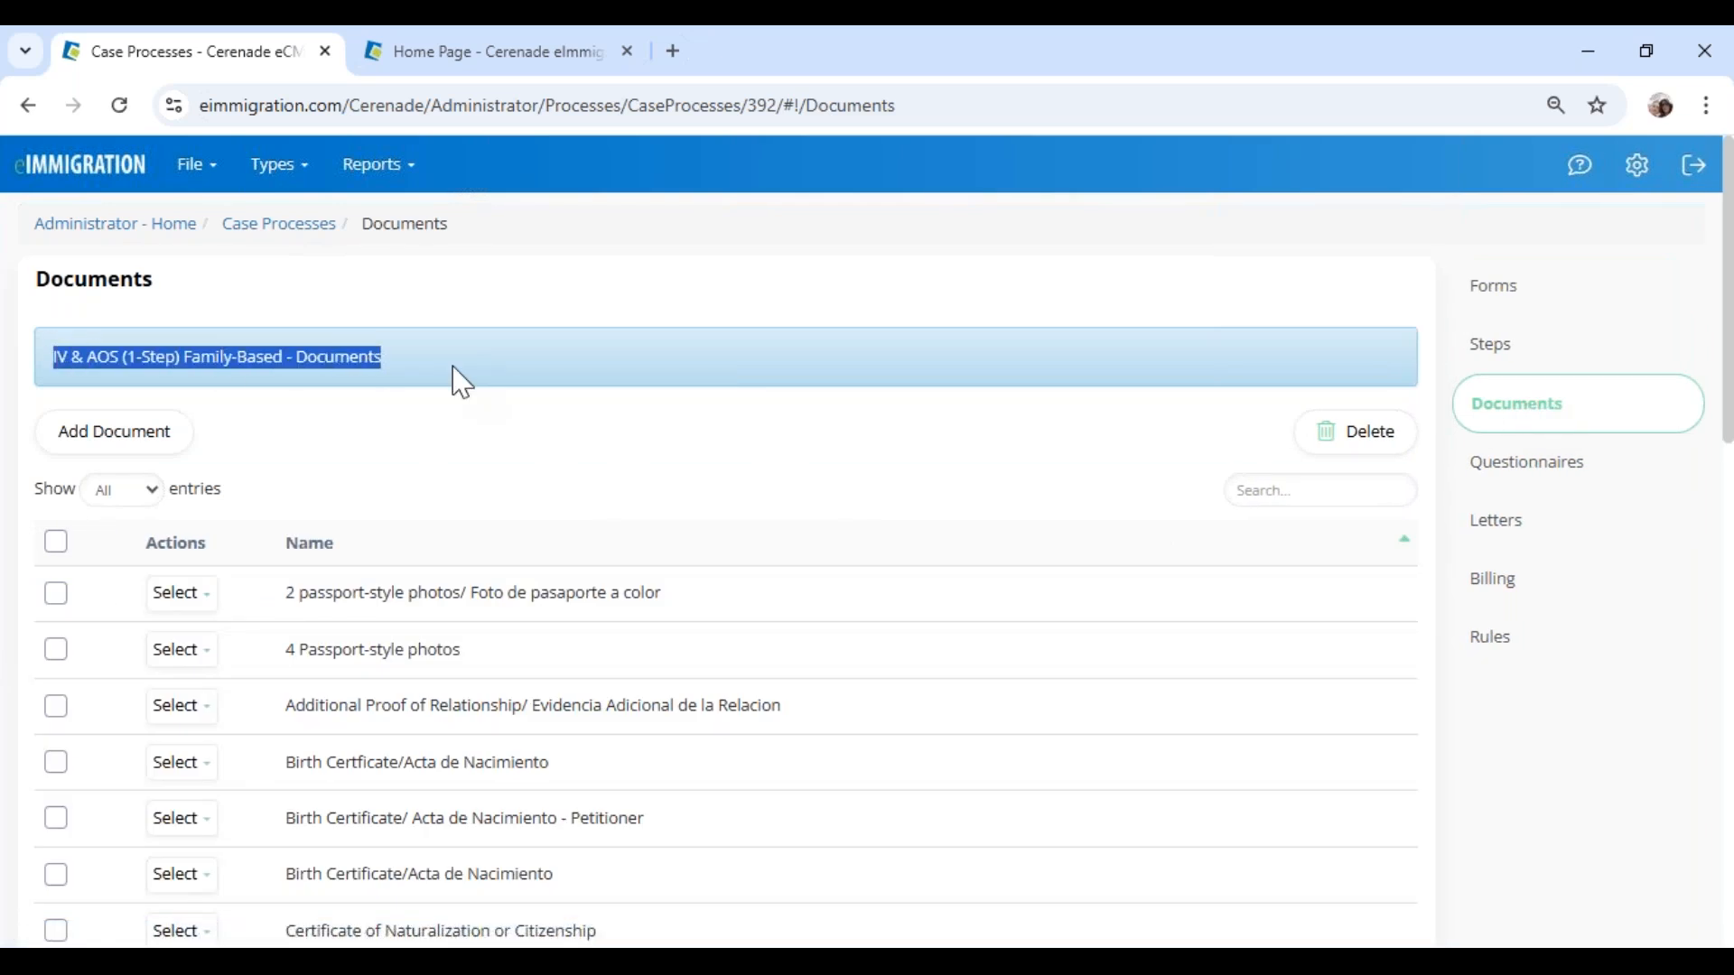
pyautogui.click(1510, 474)
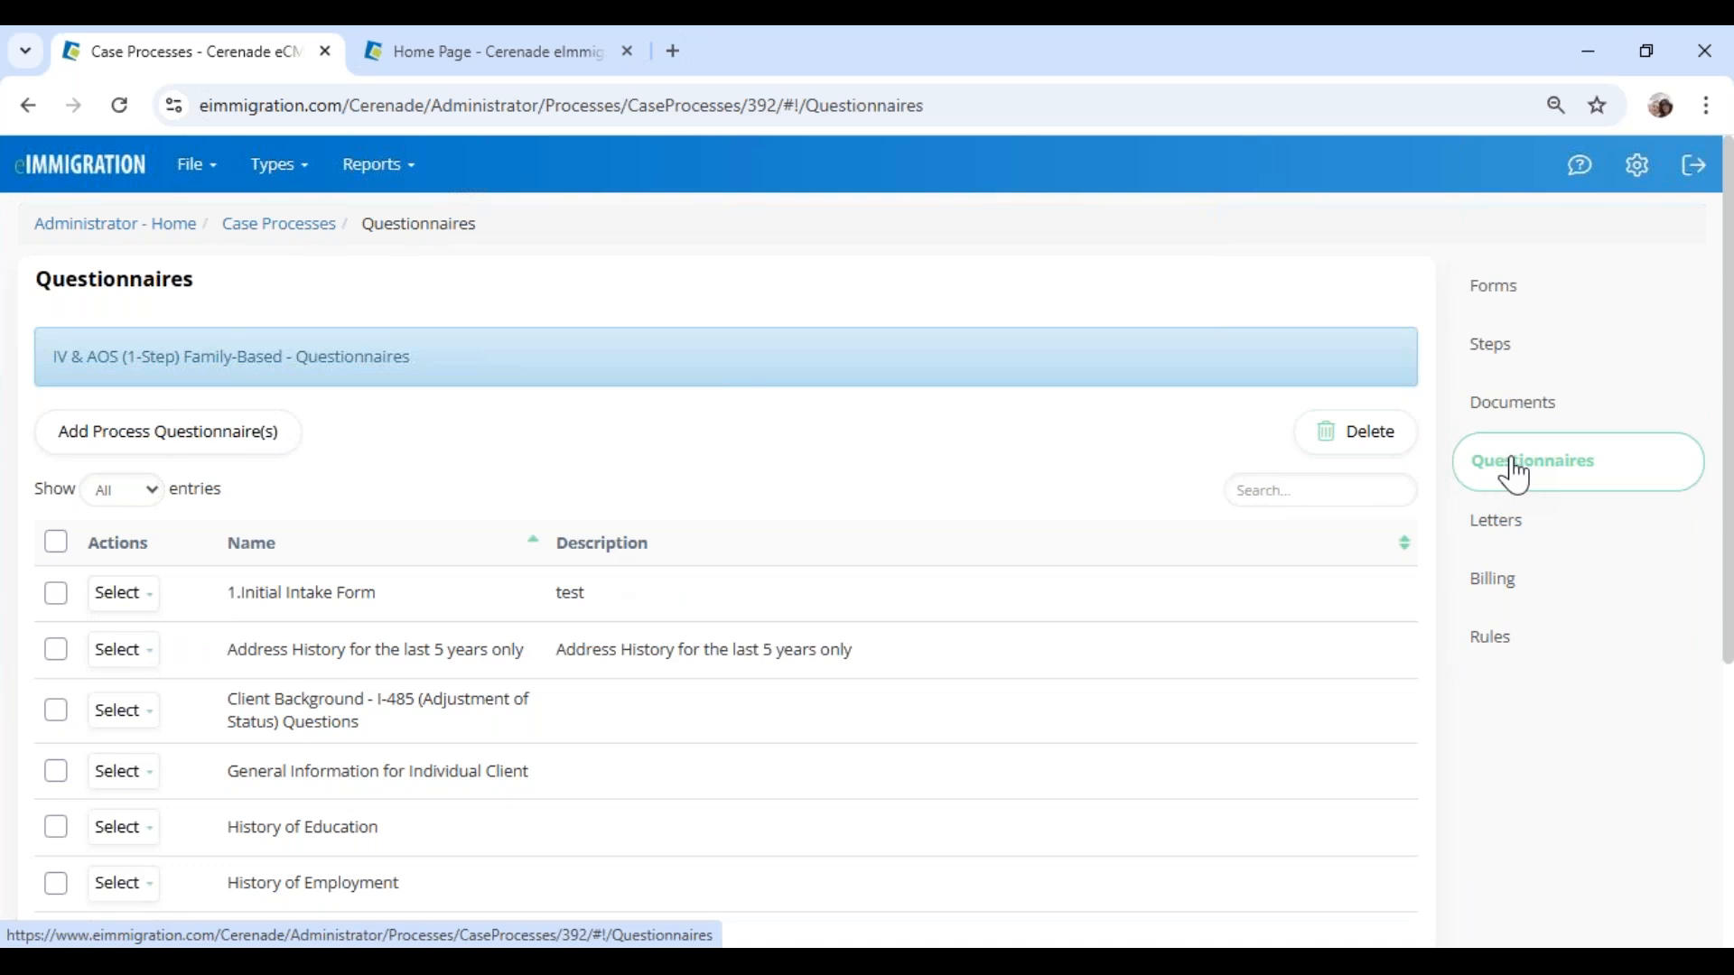
pyautogui.moveTo(83, 359); pyautogui.dragTo(460, 393)
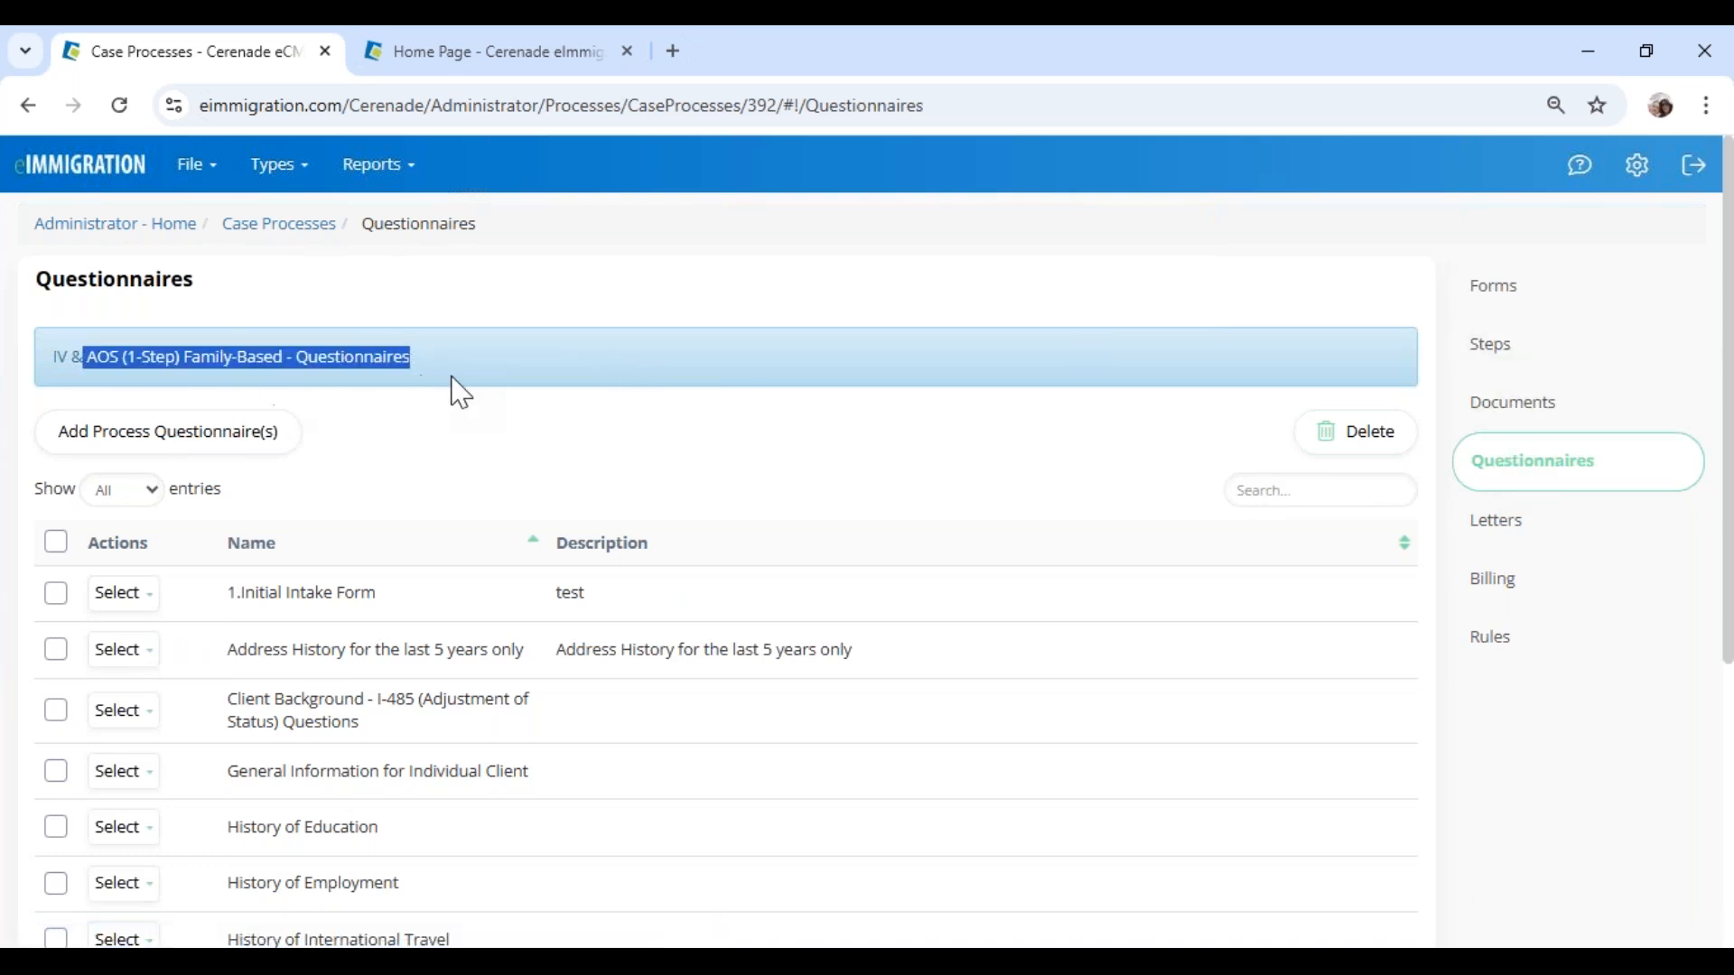
# Step: Return to the process's Forms list and look through the included forms
pyautogui.click(1499, 285)
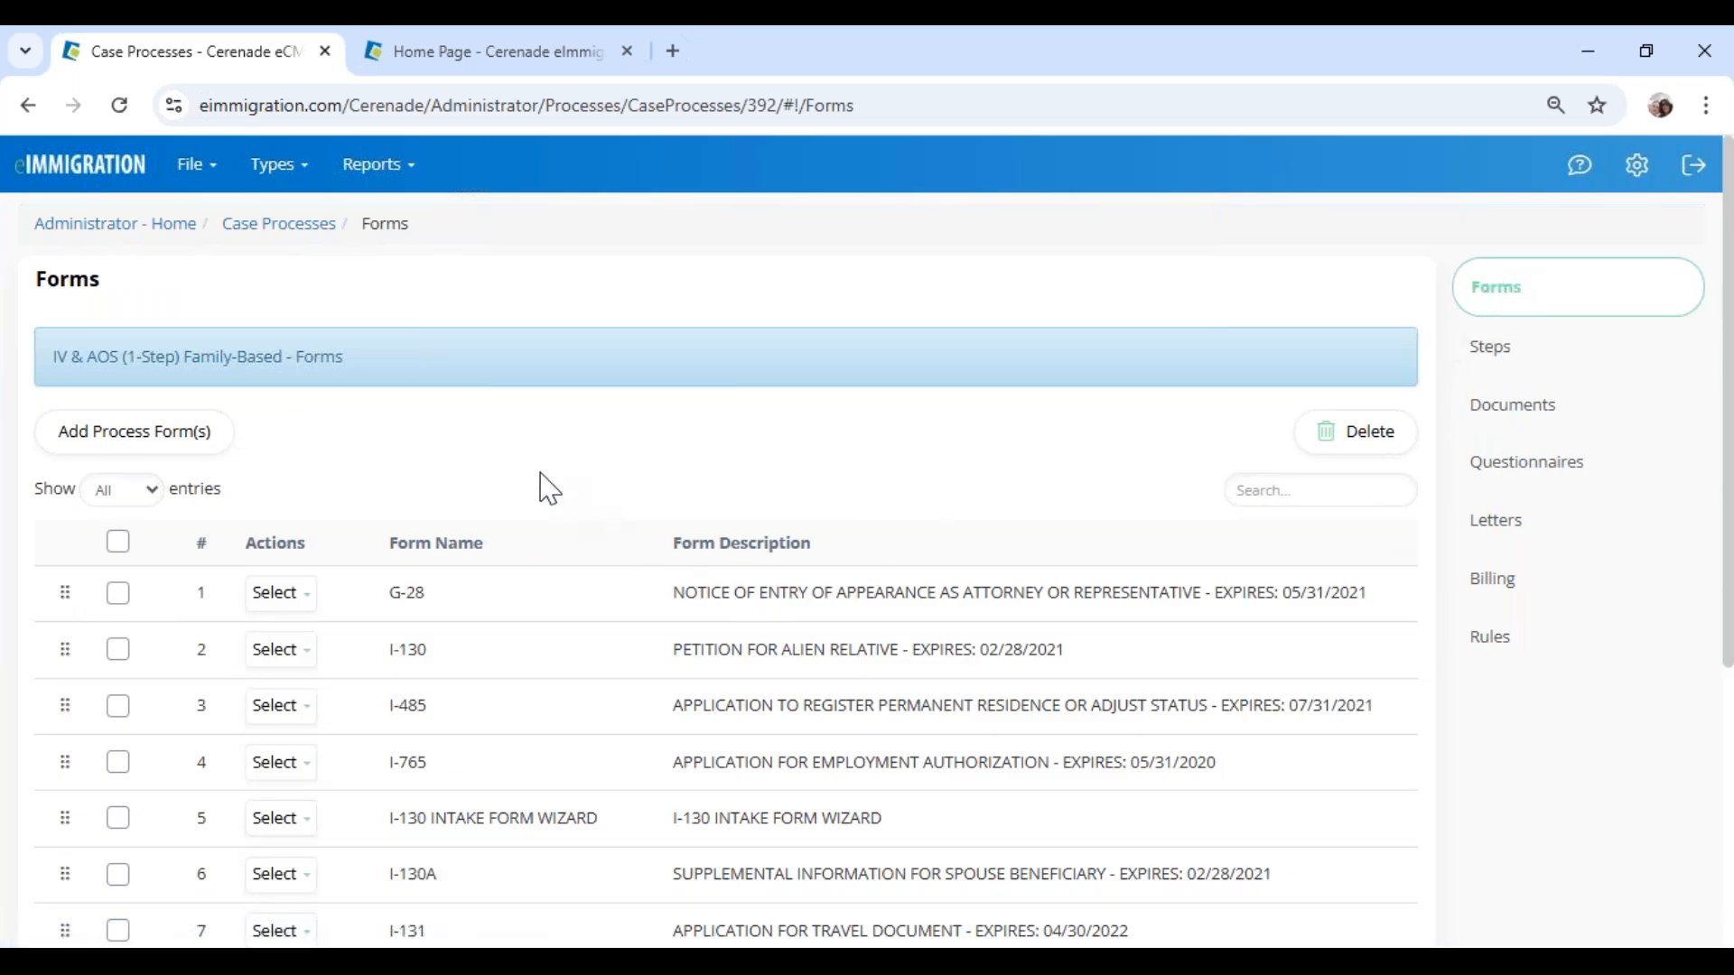
pyautogui.scroll(-5, 552, 562)
pyautogui.scroll(5, 553, 567)
# Step: Open the process's Steps list and examine the "Process 50% down payment" step's description and its timeframe in days
pyautogui.click(1592, 380)
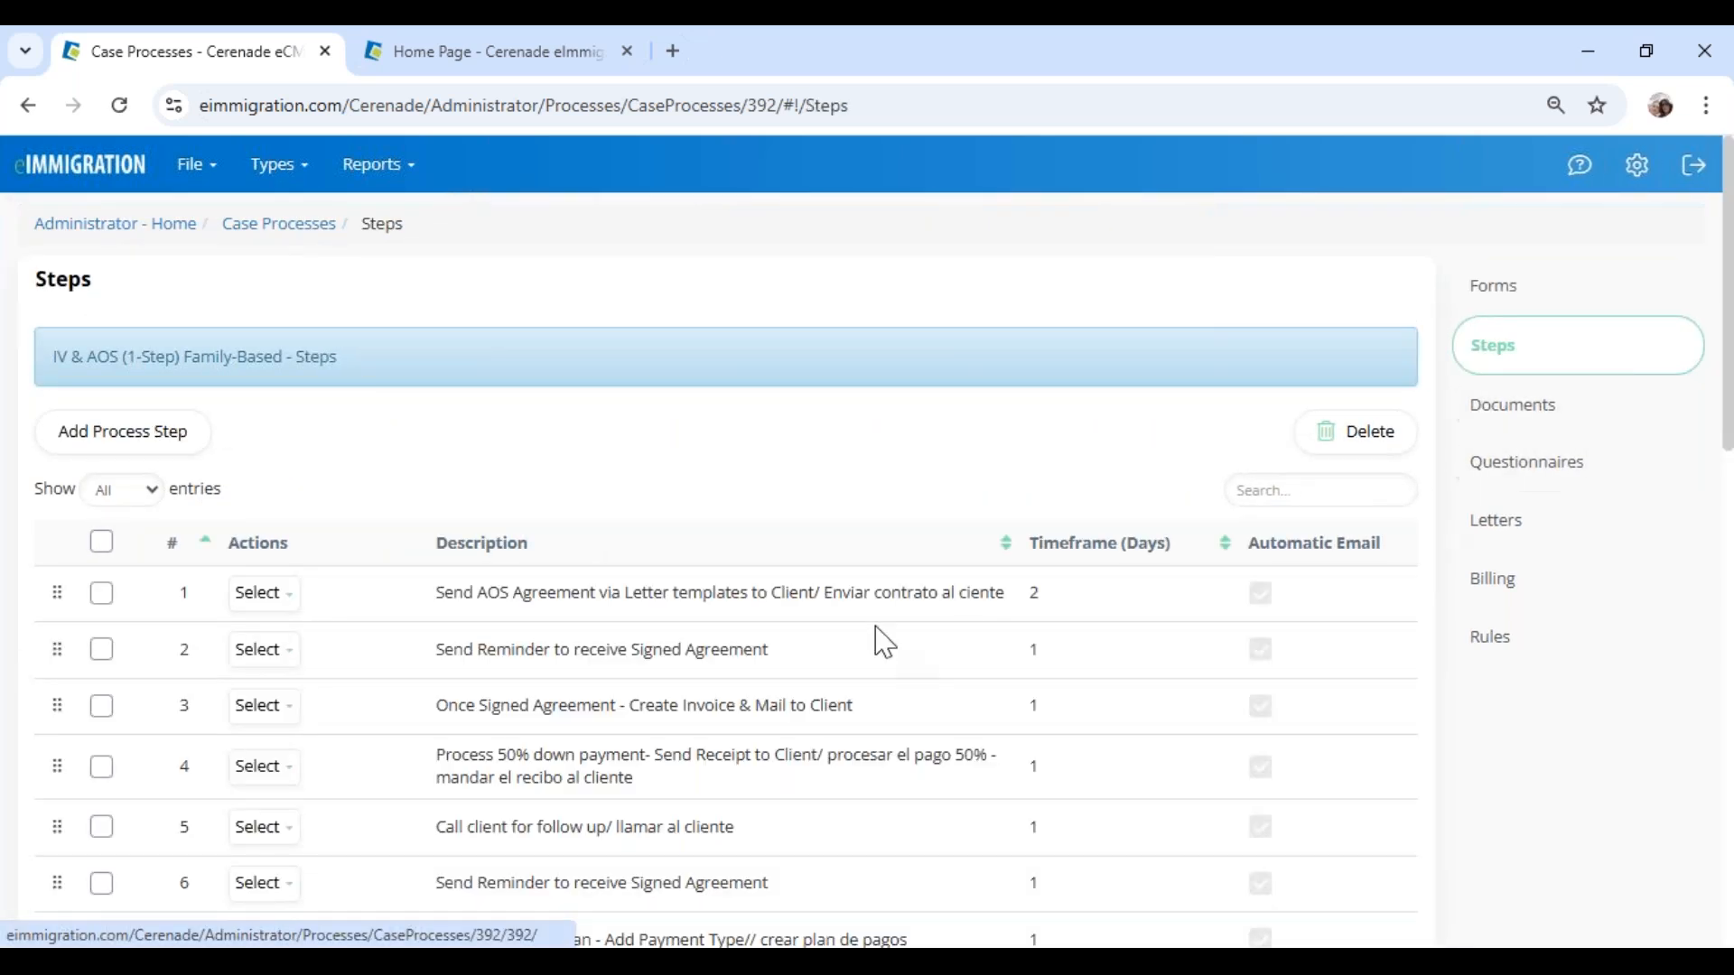
pyautogui.scroll(-2, 766, 643)
pyautogui.moveTo(451, 523); pyautogui.dragTo(766, 519)
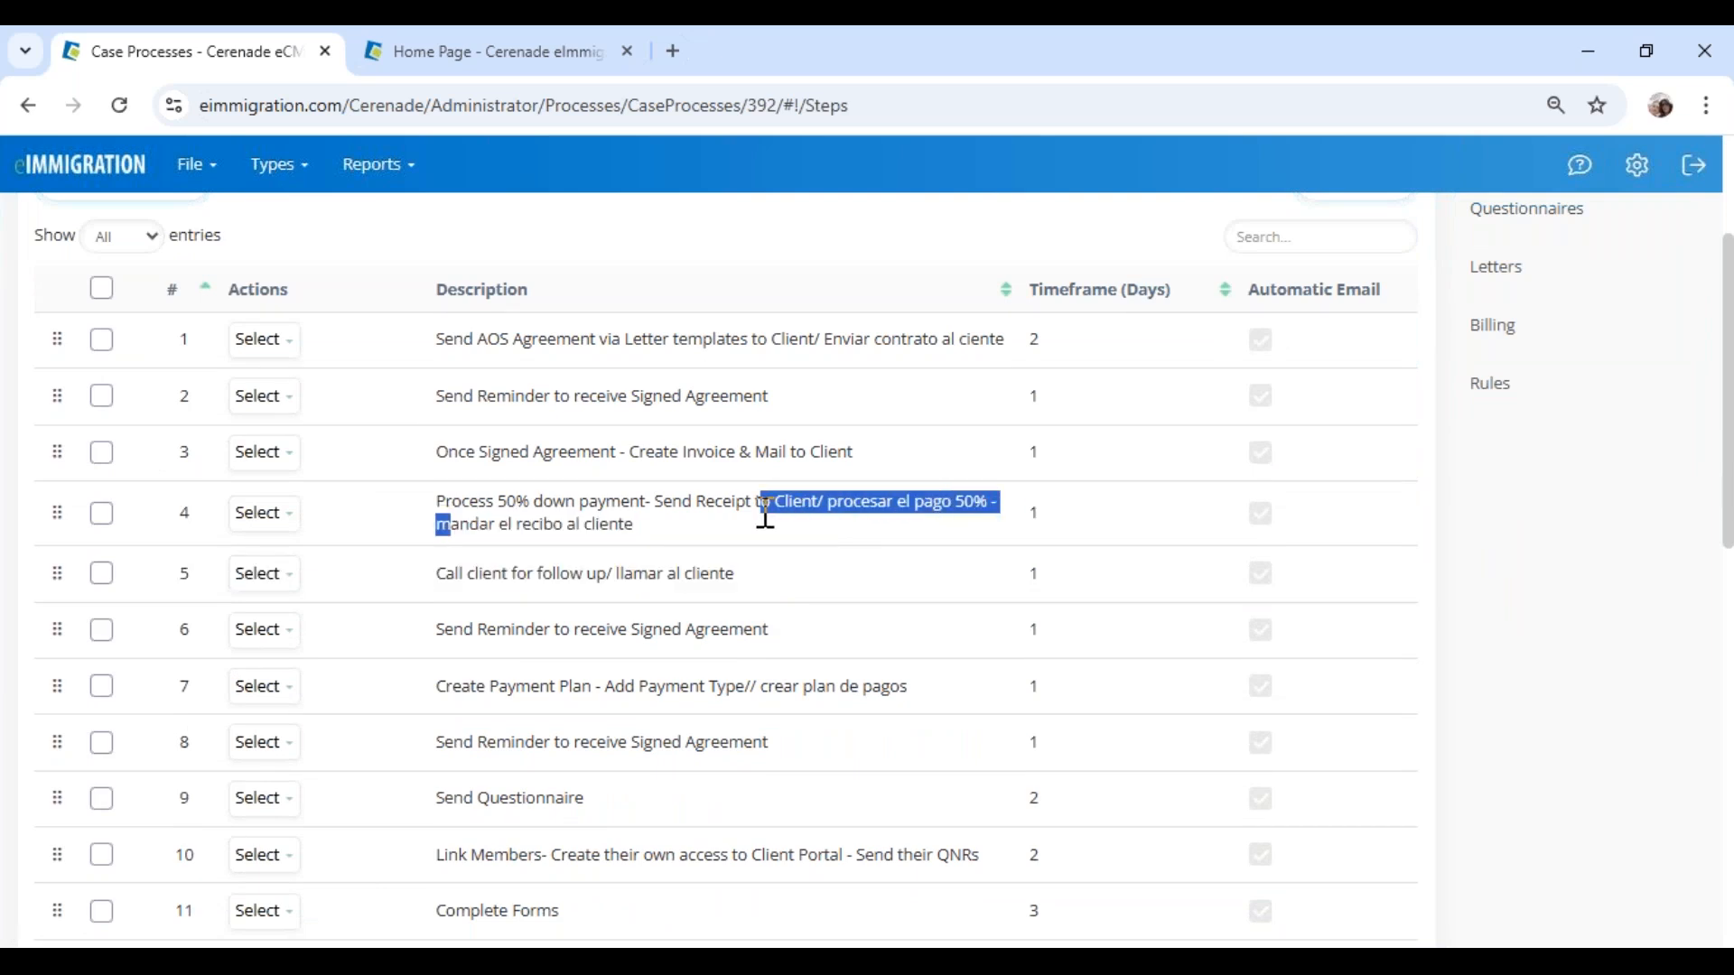
pyautogui.click(504, 513)
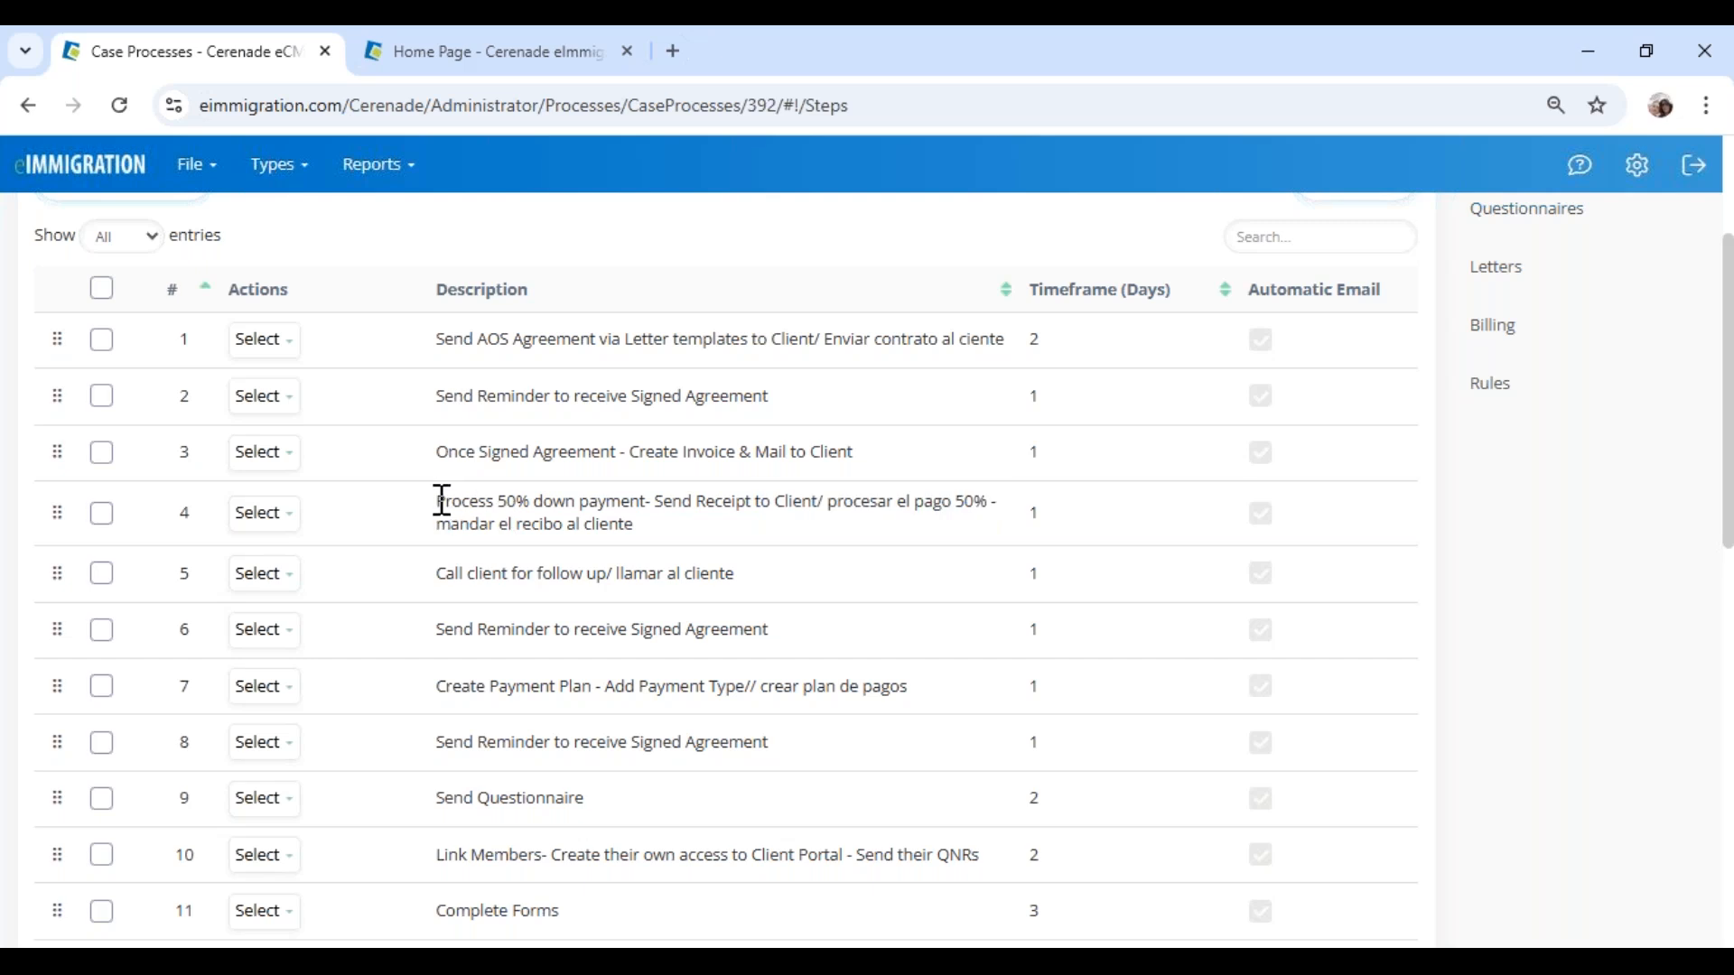
pyautogui.moveTo(449, 502); pyautogui.dragTo(700, 551)
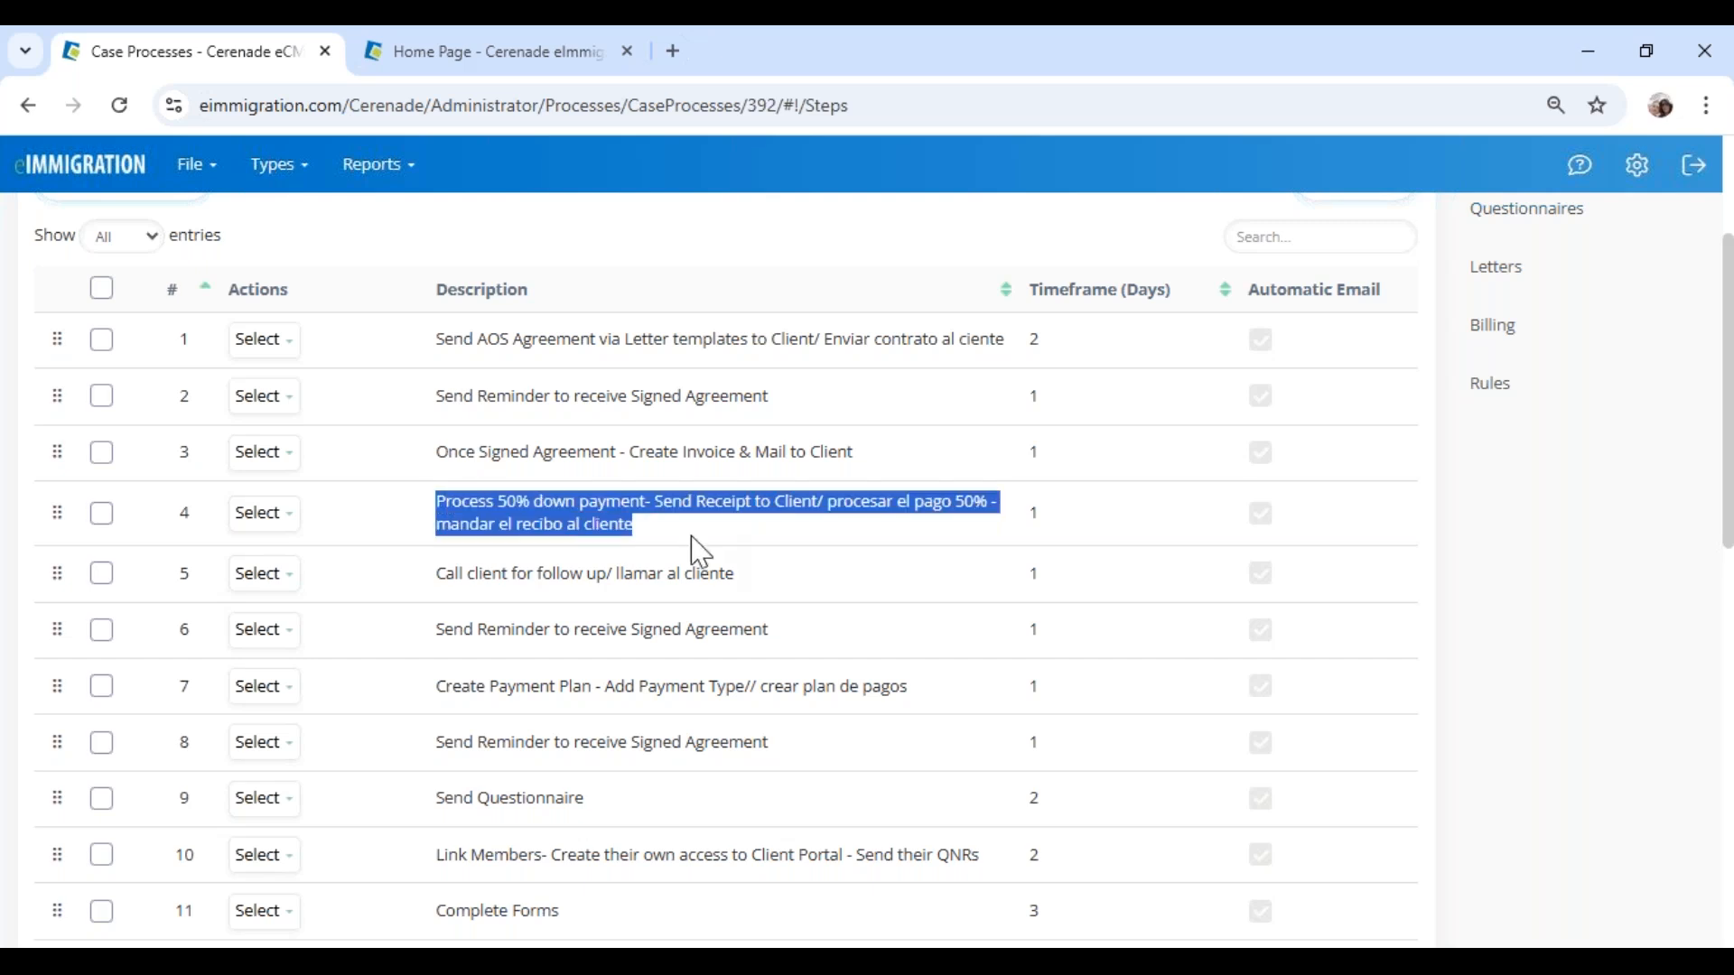
pyautogui.doubleClick(1033, 515)
pyautogui.moveTo(479, 504); pyautogui.dragTo(1035, 507)
pyautogui.doubleClick(1034, 511)
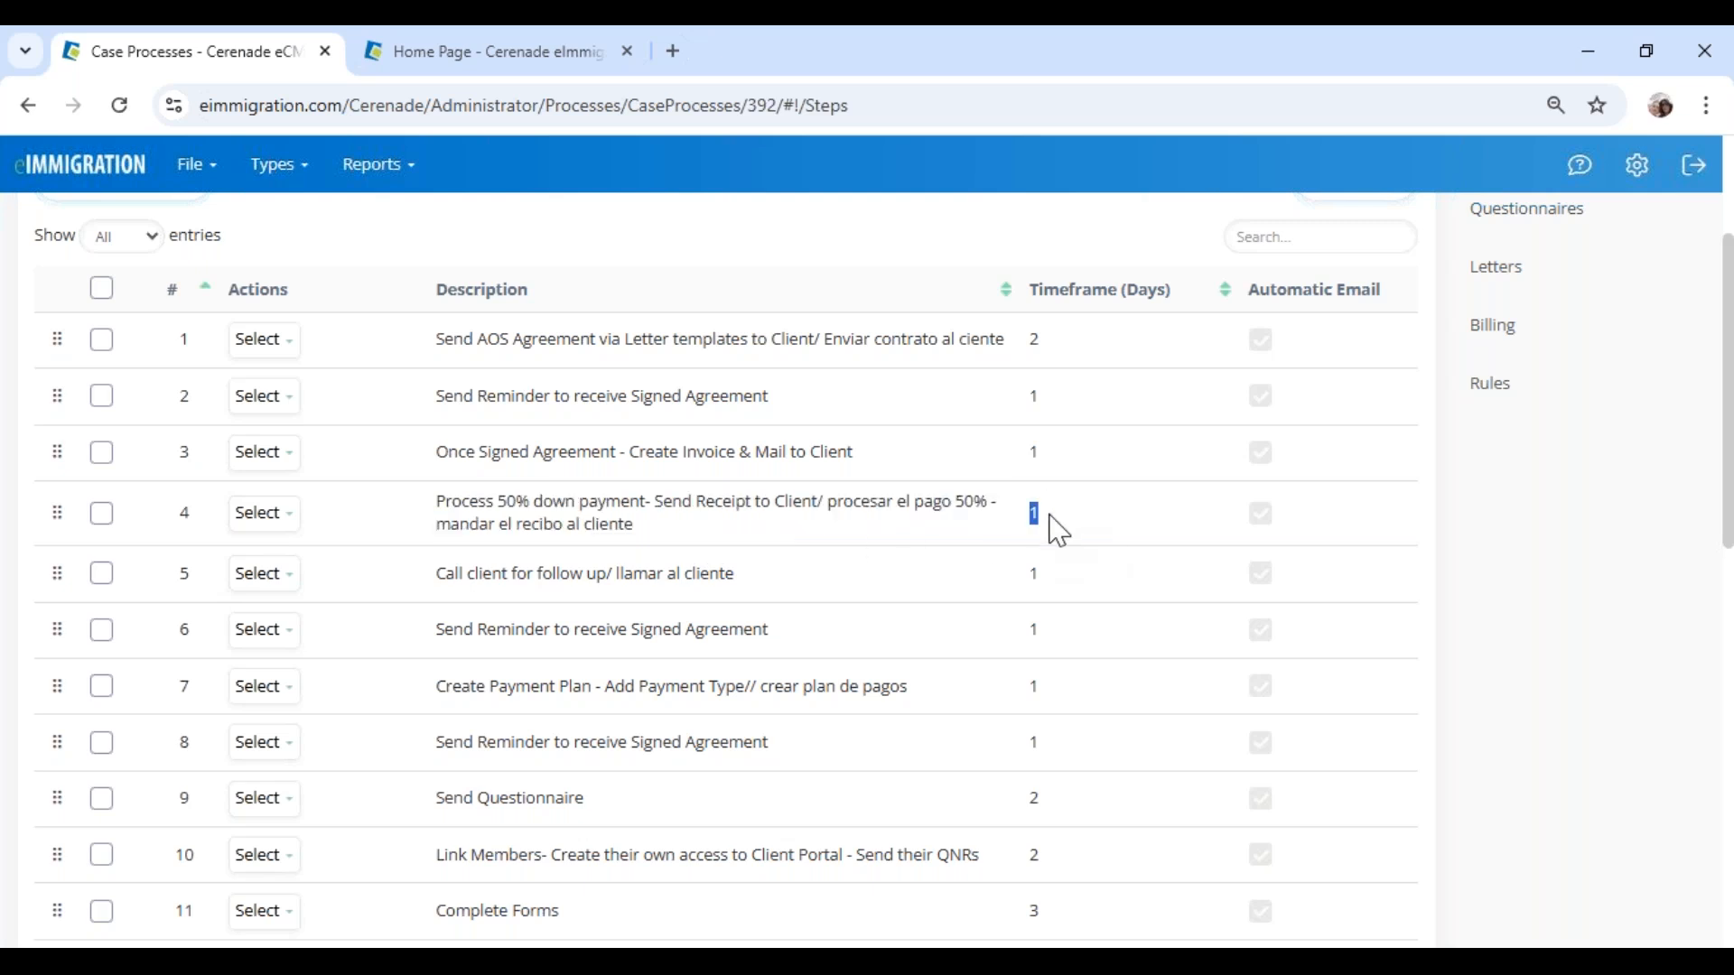
pyautogui.click(1075, 537)
# Step: Open the process's Documents list and examine the color passport-style photos and Birth Certificate entries
pyautogui.scroll(3, 1508, 479)
pyautogui.click(1521, 414)
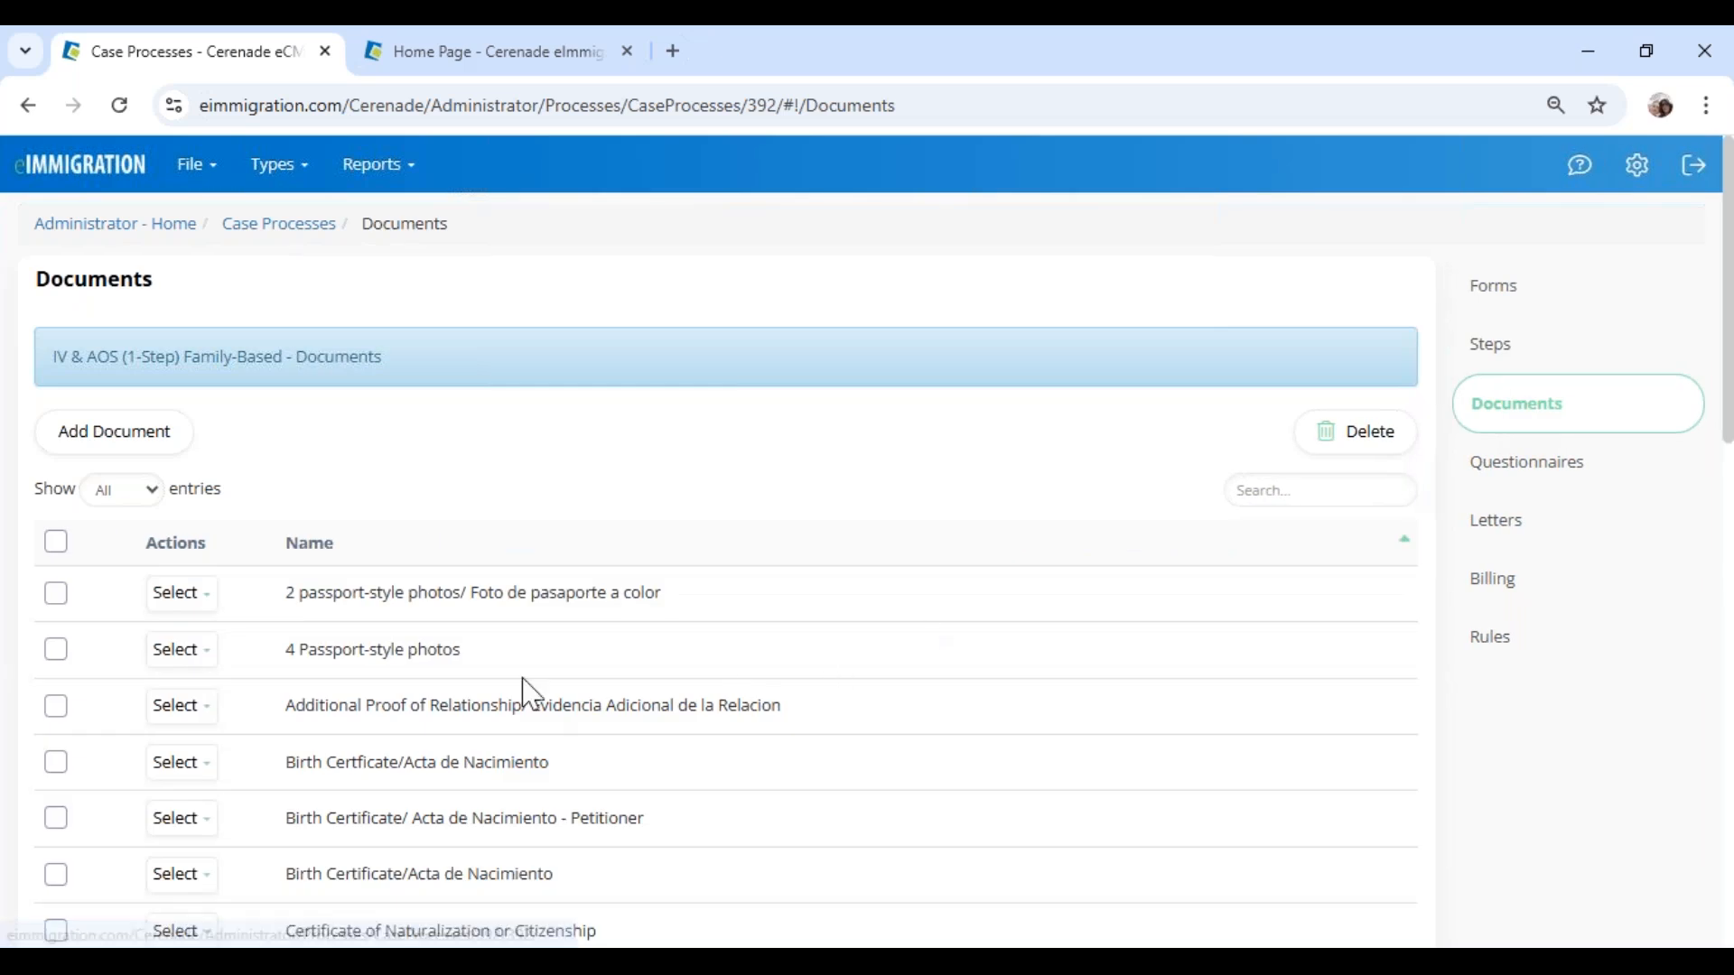
pyautogui.moveTo(300, 587); pyautogui.dragTo(725, 625)
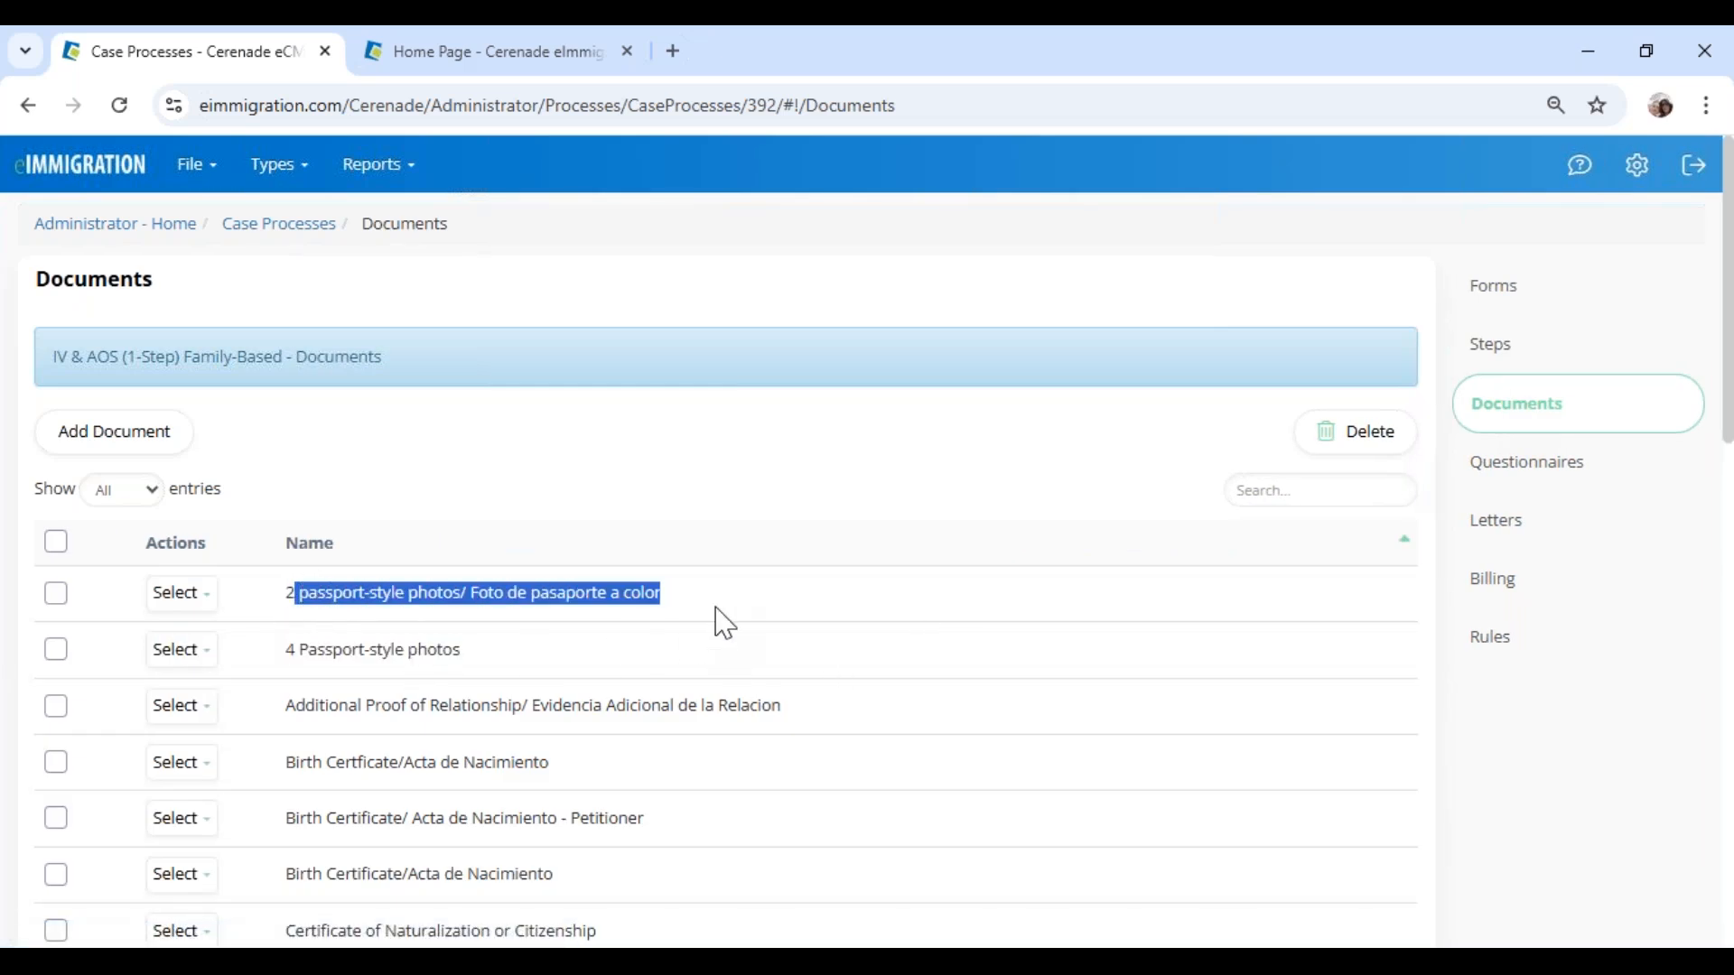
pyautogui.click(725, 621)
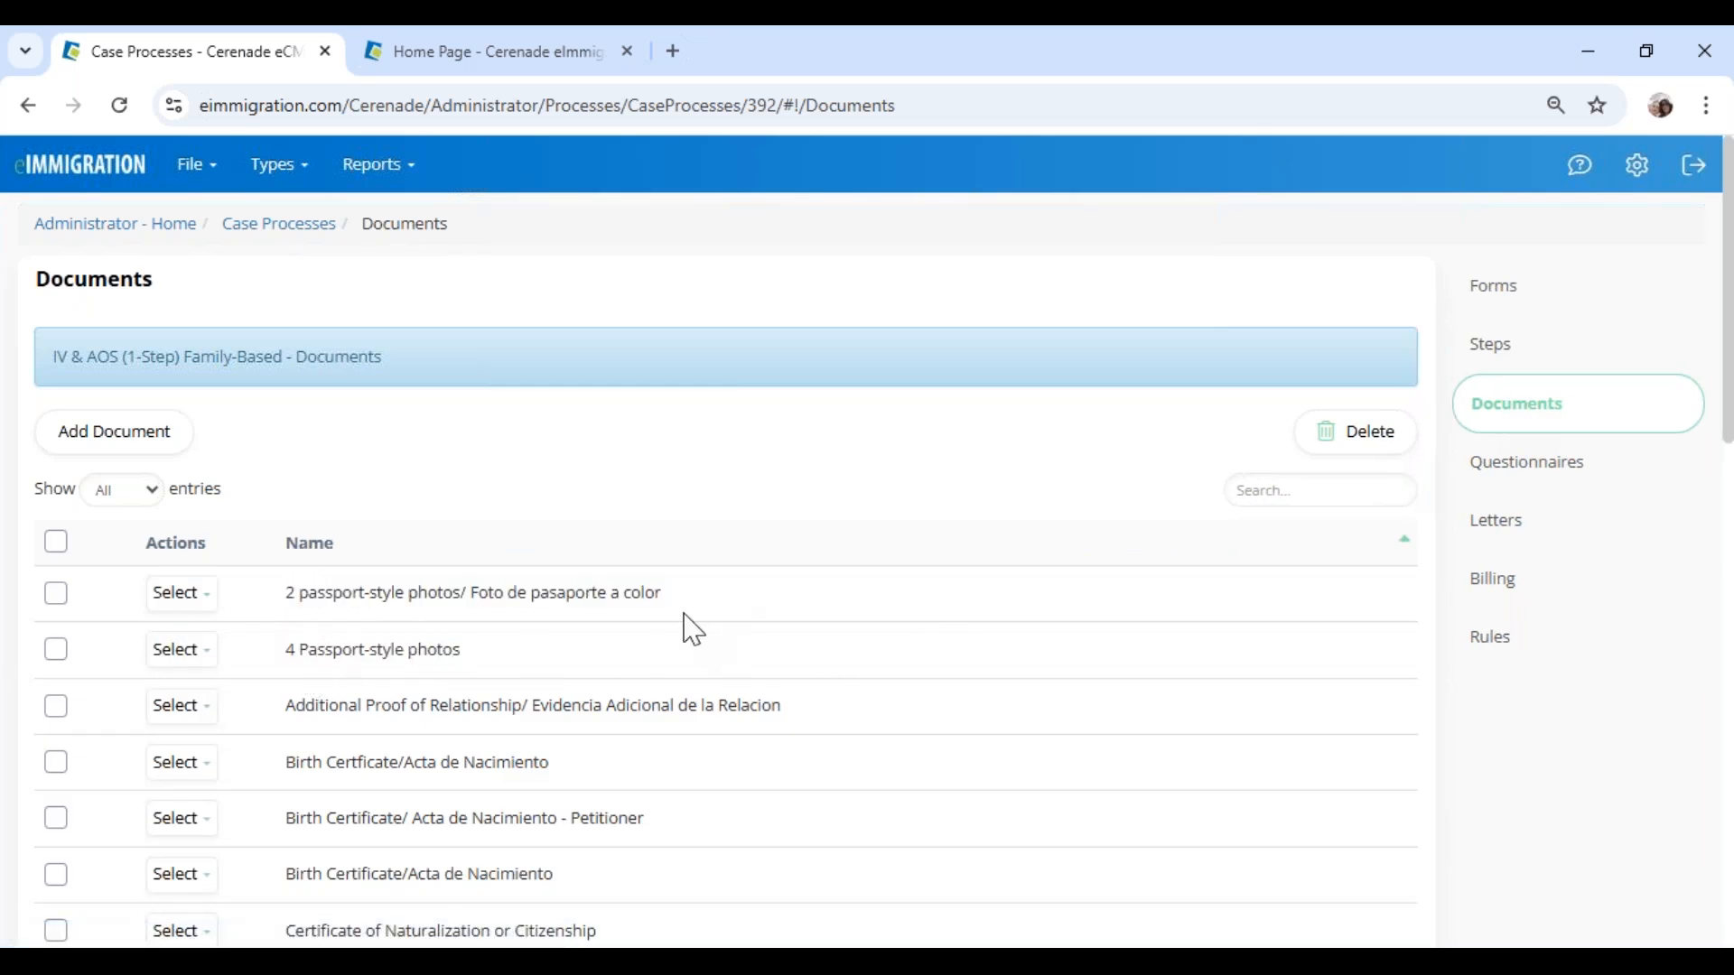
pyautogui.moveTo(286, 762); pyautogui.dragTo(623, 789)
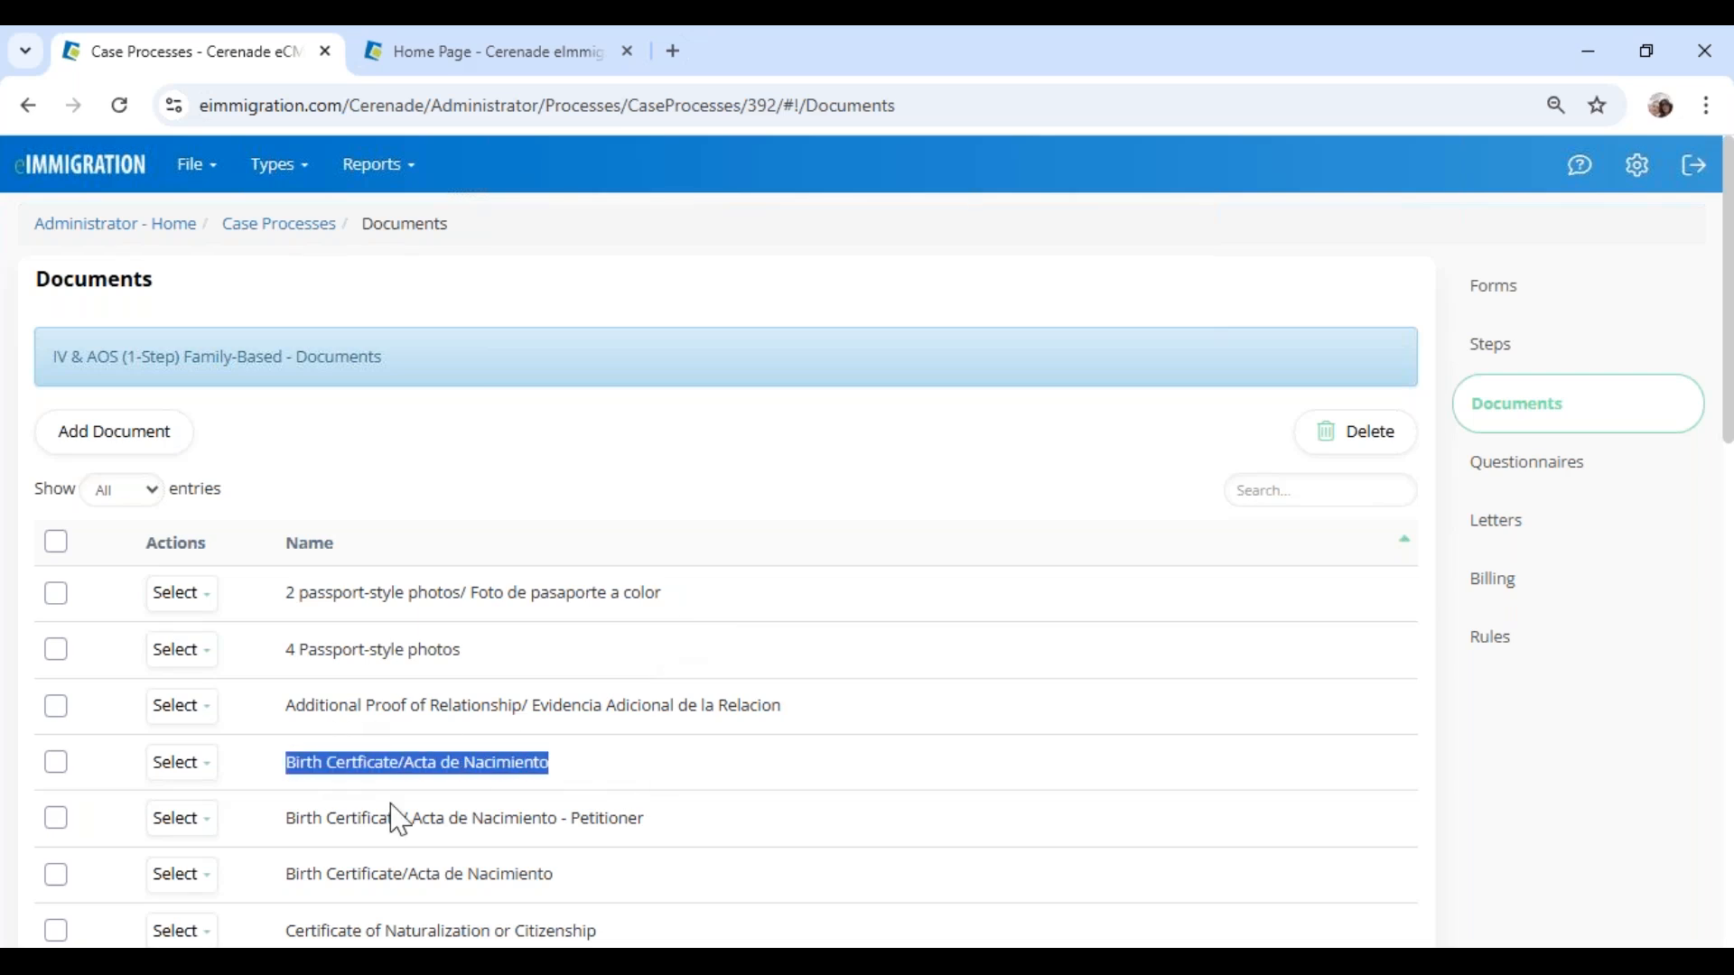
# Step: Open a new case worker form from the Users area and review its general information, jurisdiction, mailing address and login account sections
pyautogui.hotkey('alt', 'Tab')
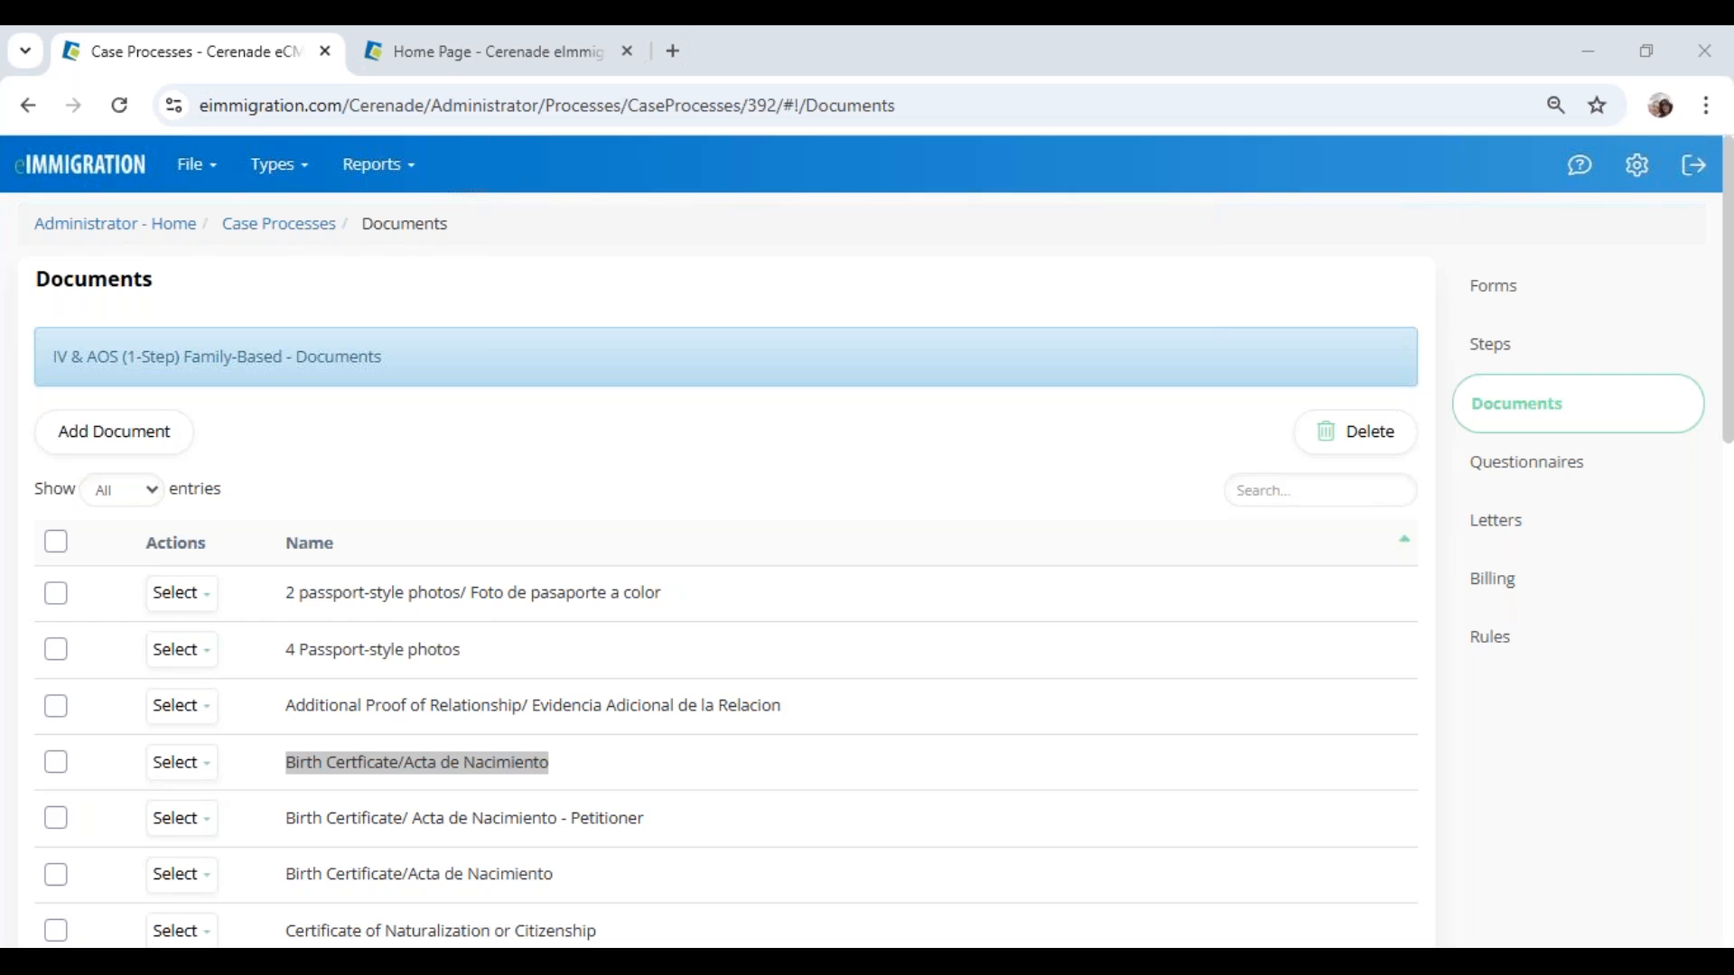
pyautogui.click(85, 225)
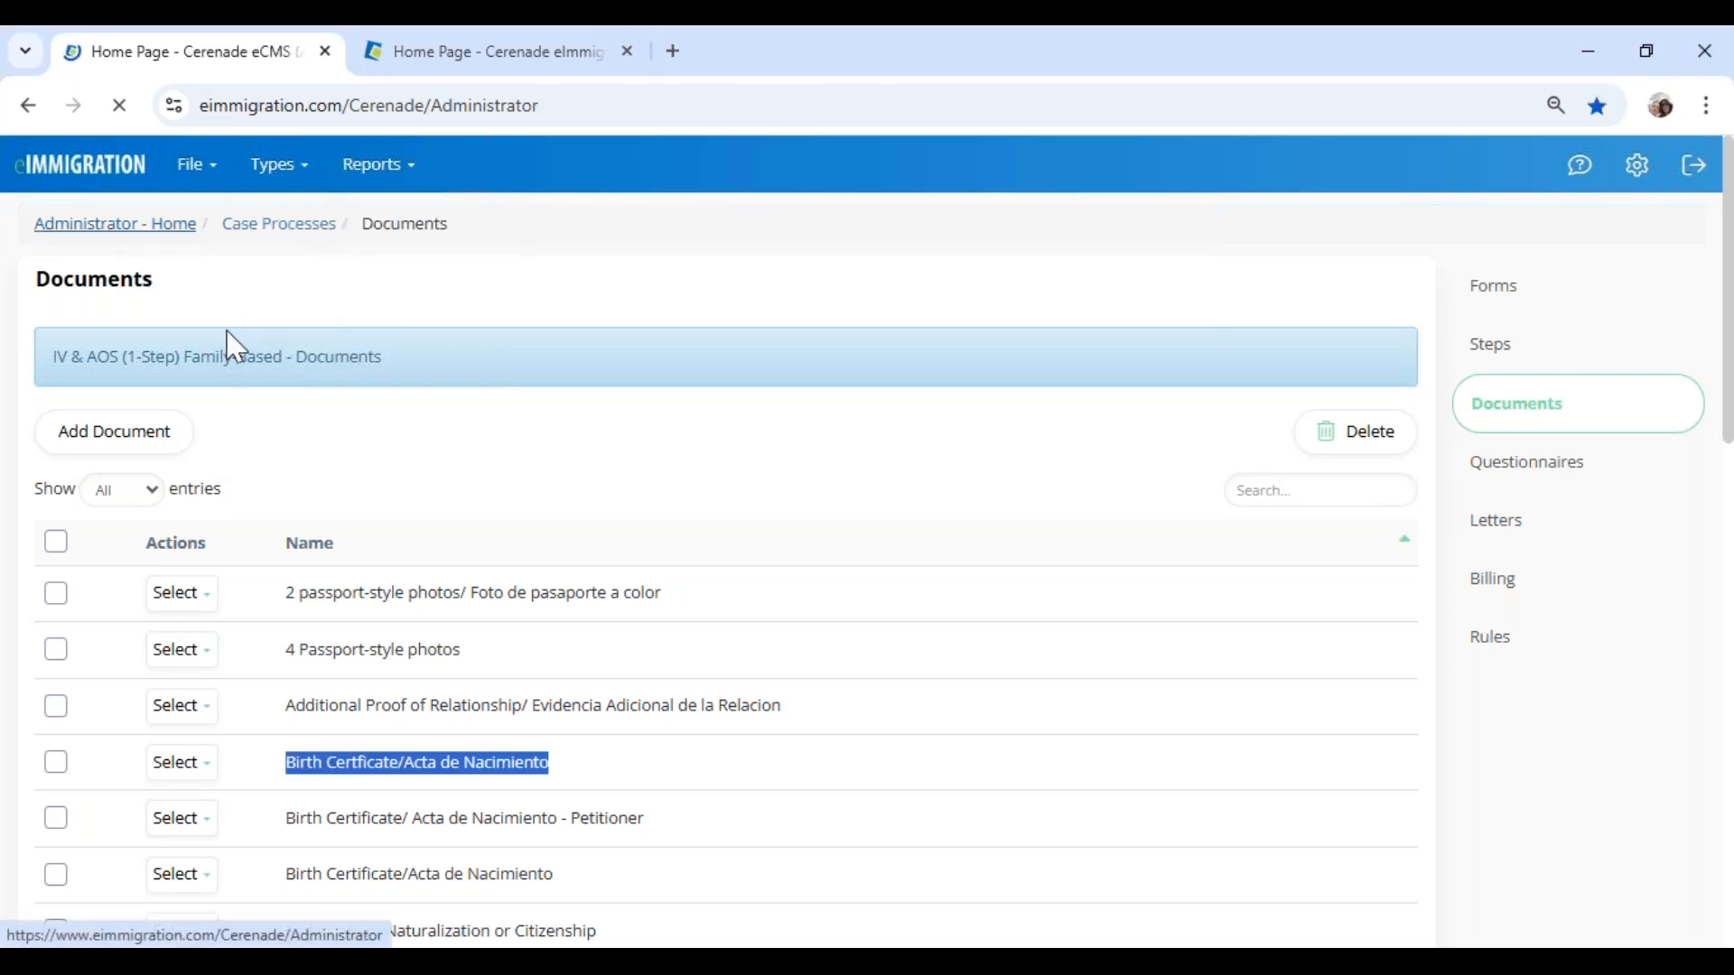
pyautogui.click(225, 397)
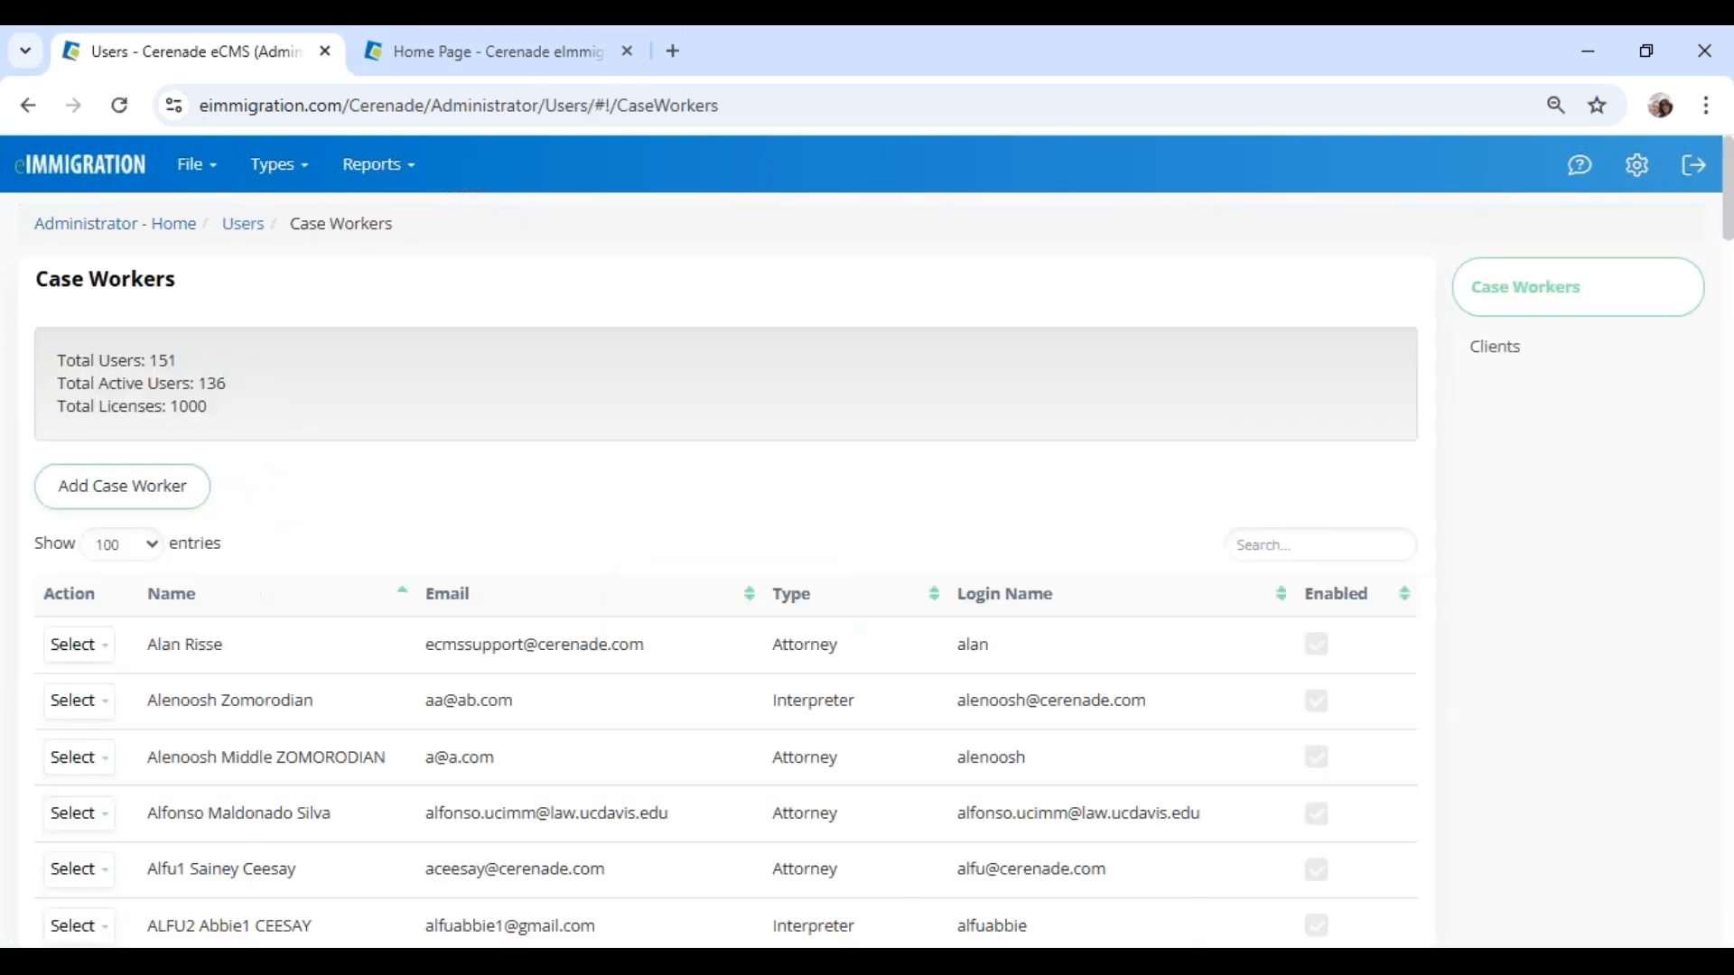
pyautogui.click(264, 494)
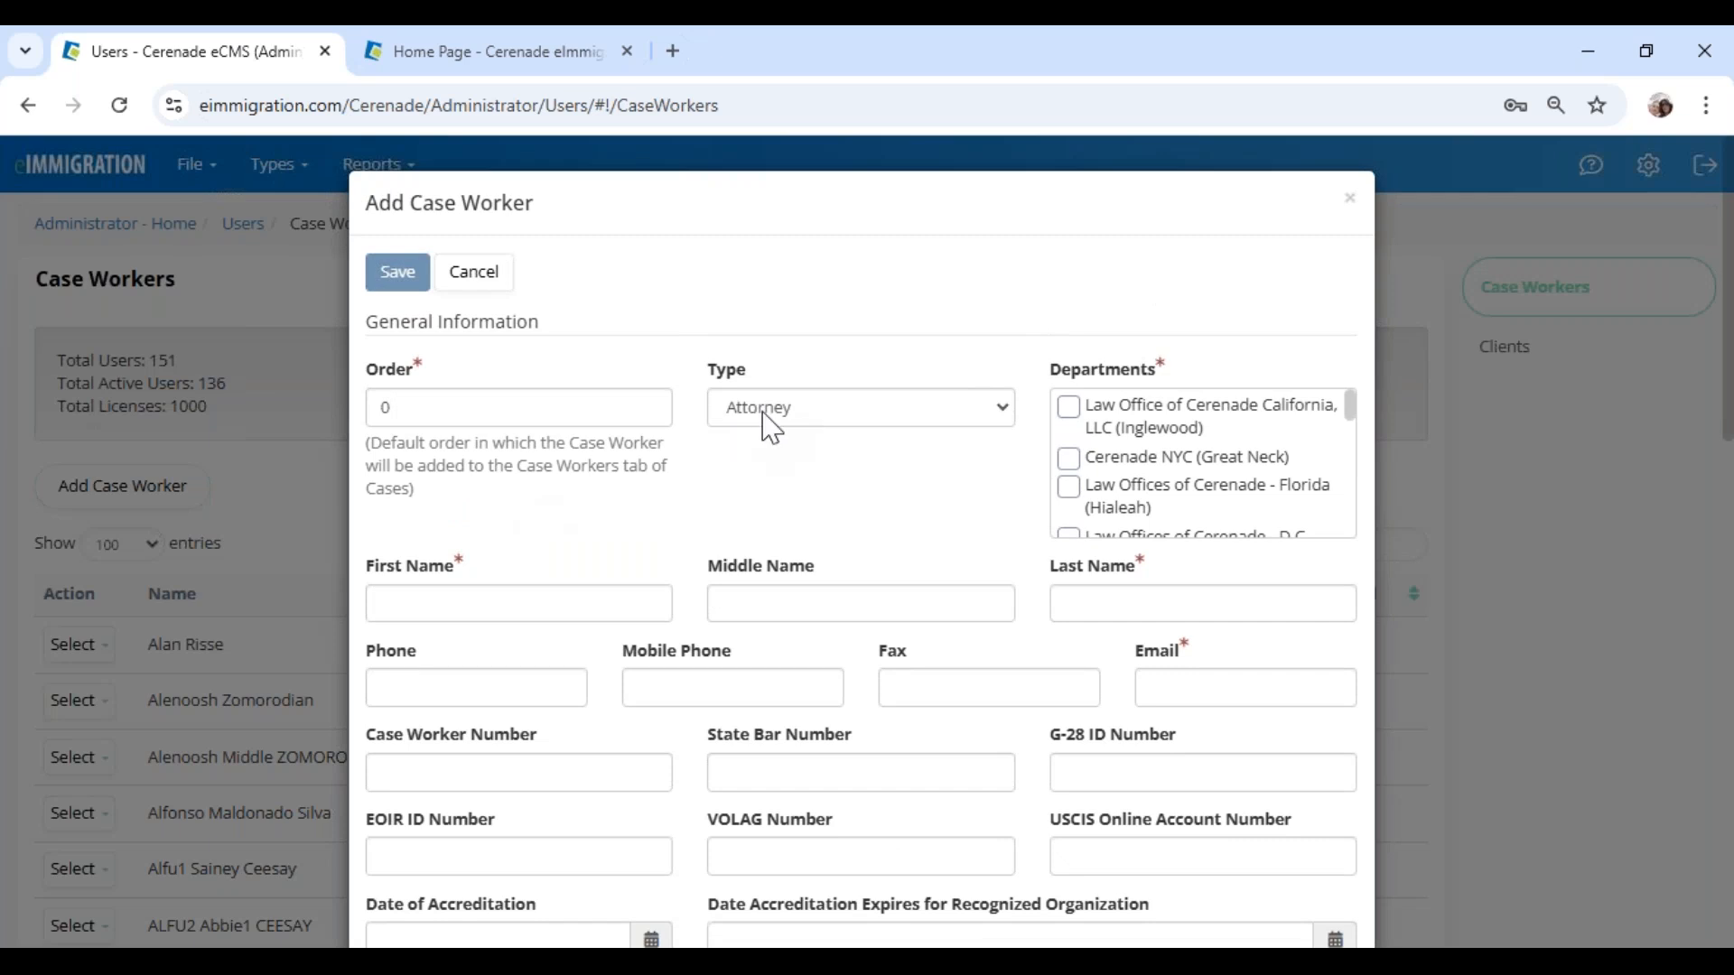
pyautogui.scroll(-12, 835, 513)
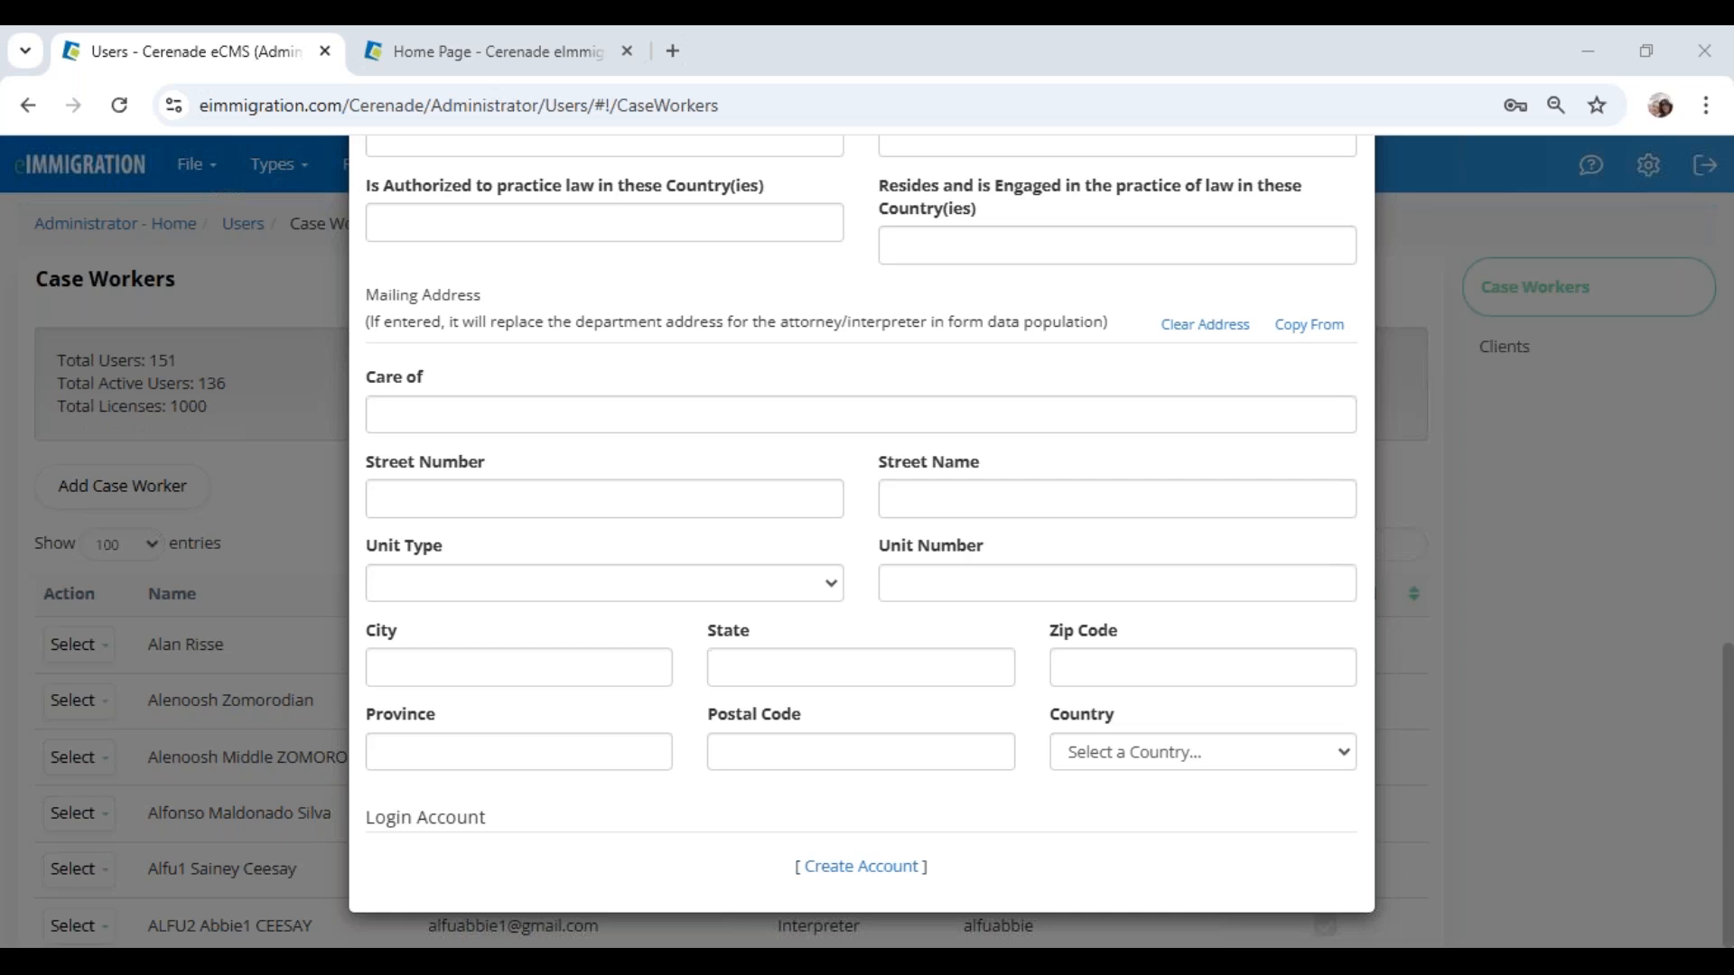
pyautogui.scroll(4, 842, 379)
pyautogui.scroll(-4, 840, 388)
pyautogui.scroll(10, 874, 867)
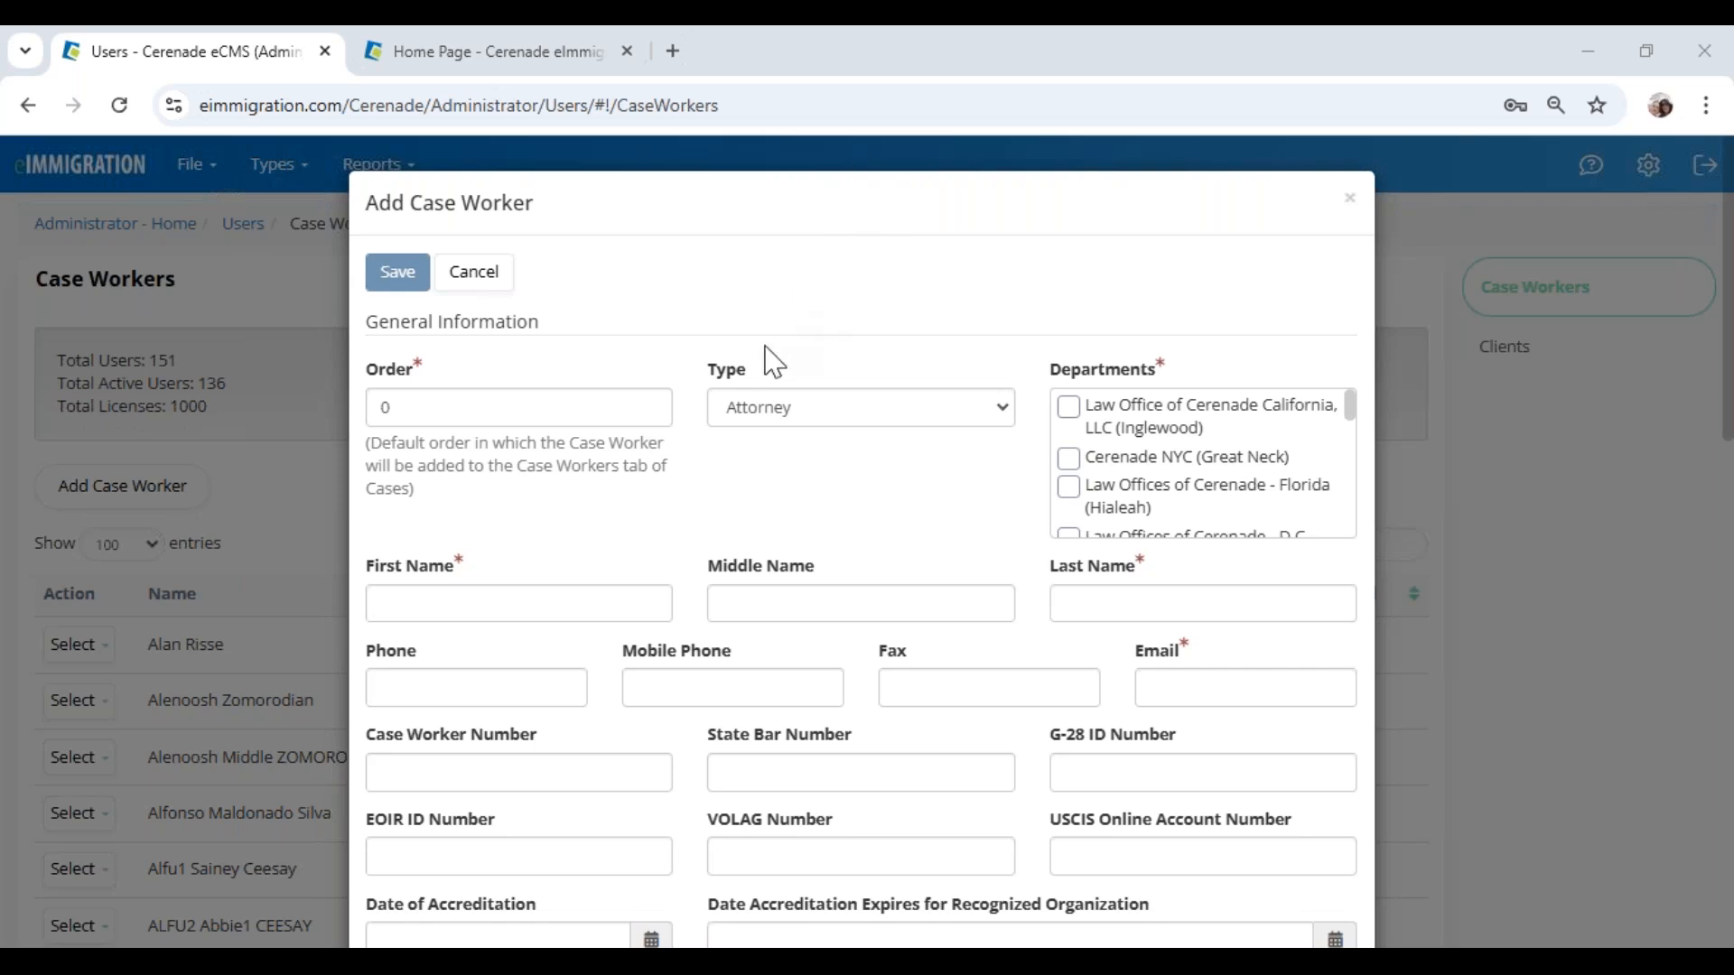
pyautogui.scroll(-12, 774, 484)
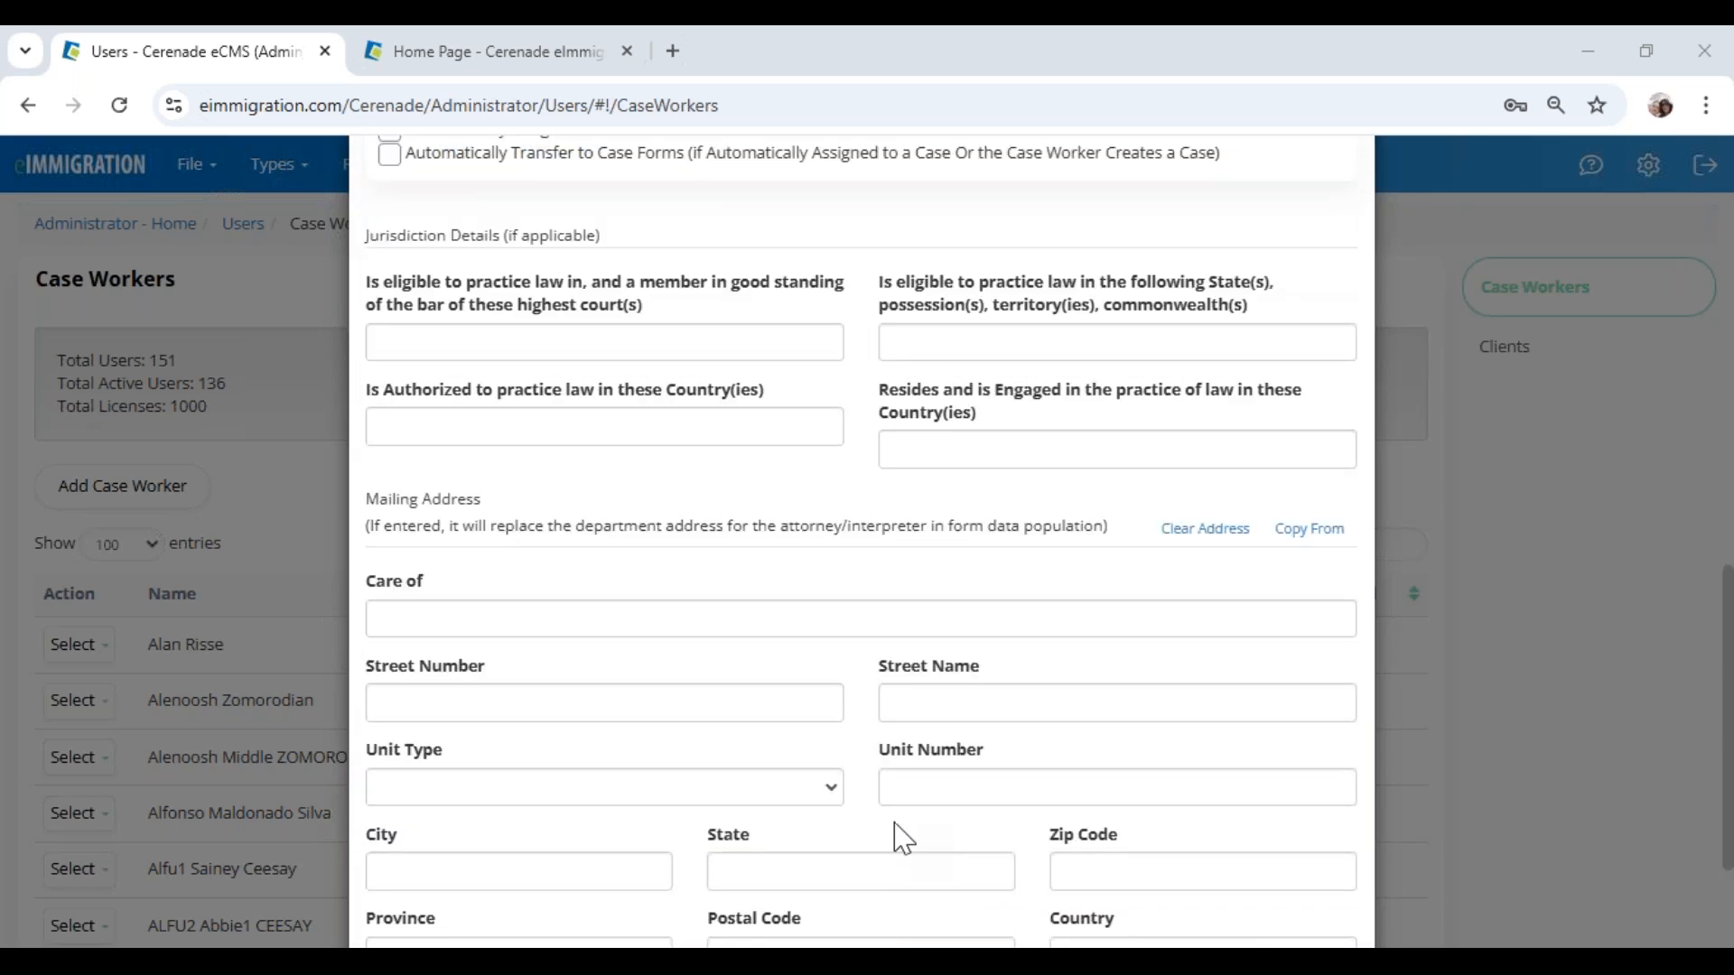
pyautogui.scroll(15, 894, 821)
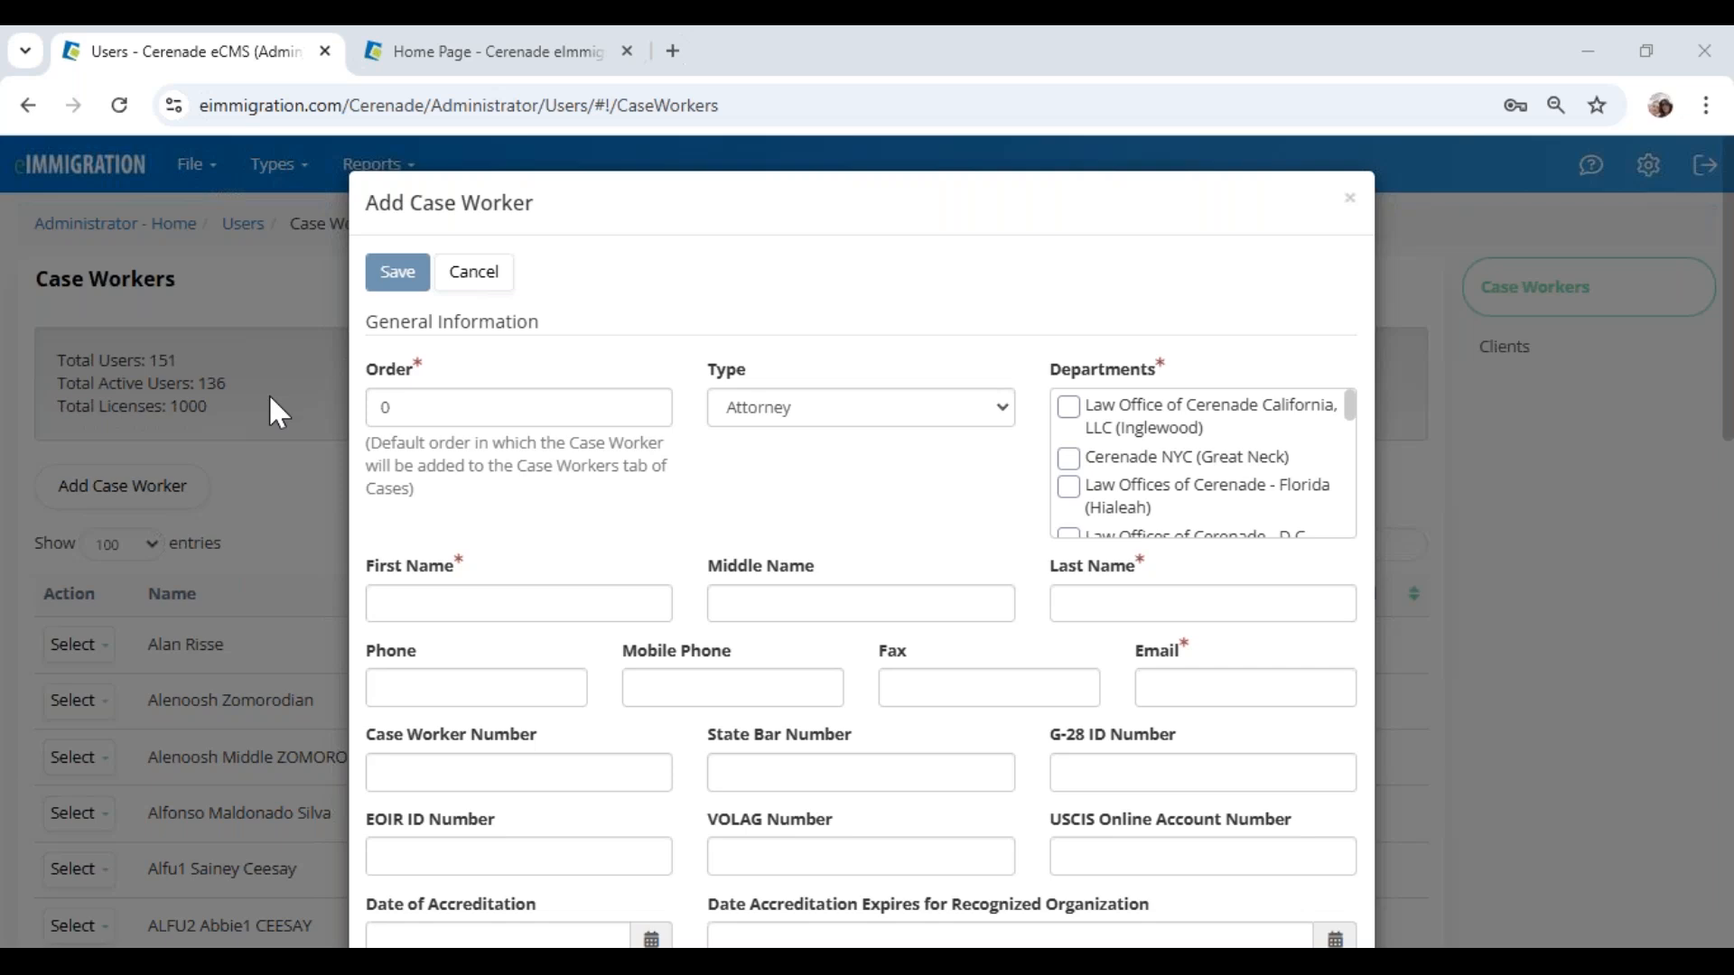
pyautogui.scroll(-10, 990, 515)
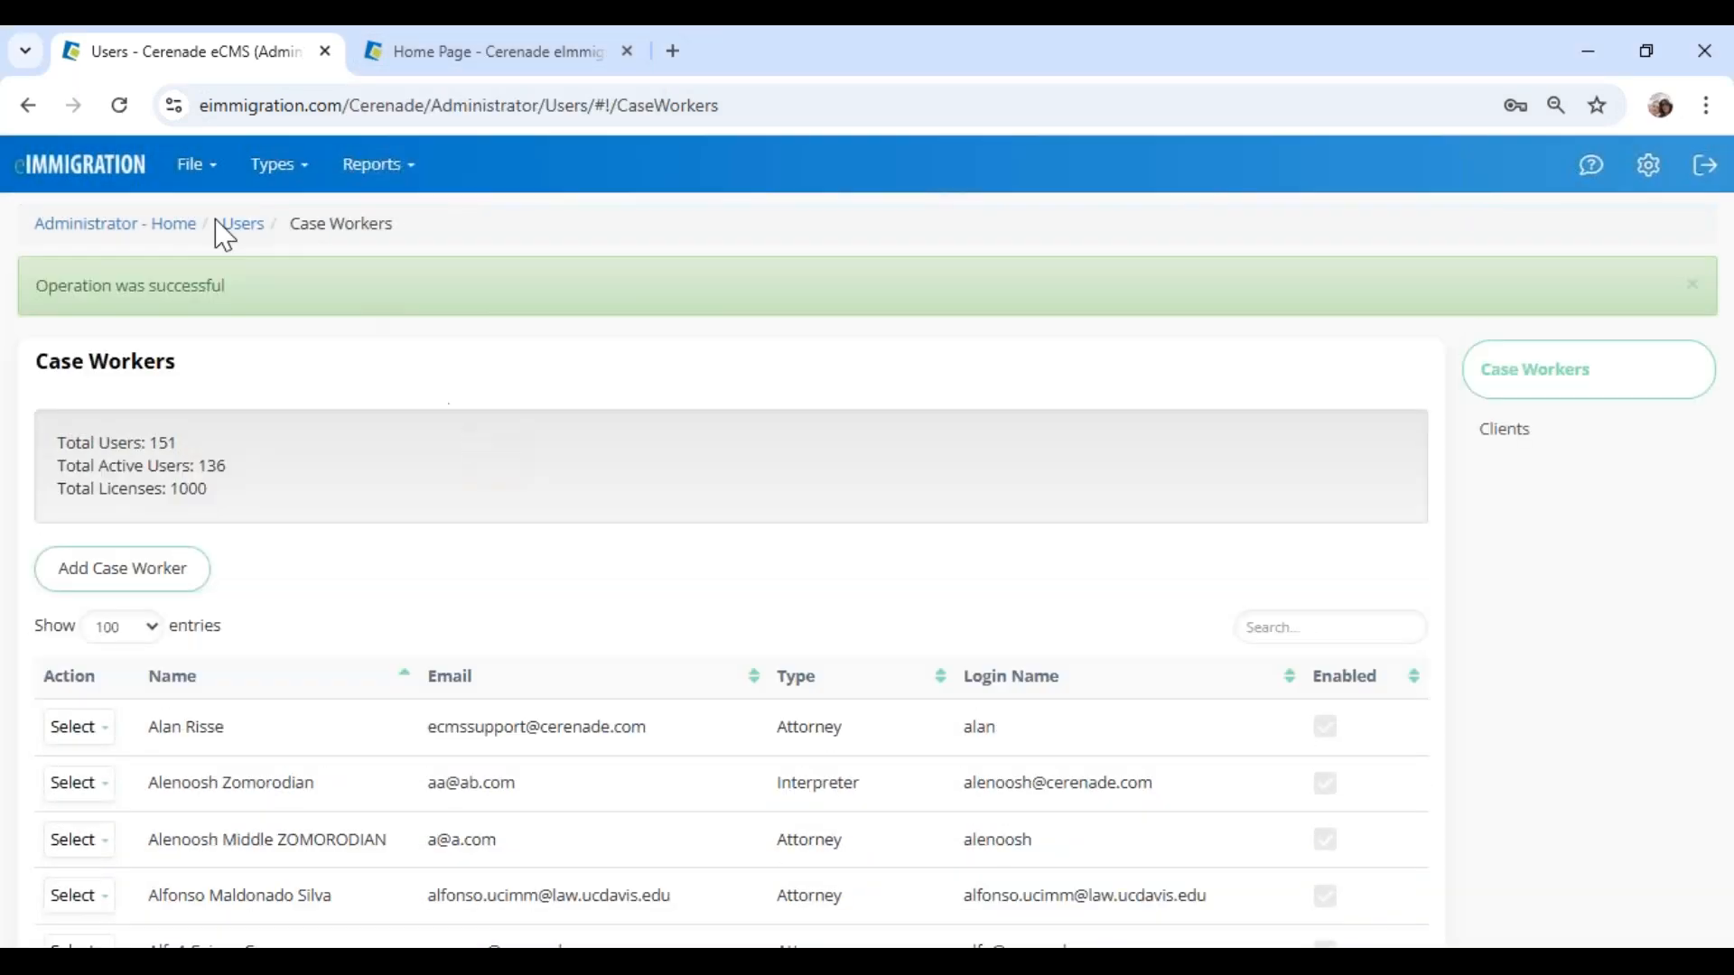
# Step: Return to the Administrator home page and open the Case Categories list
pyautogui.click(143, 226)
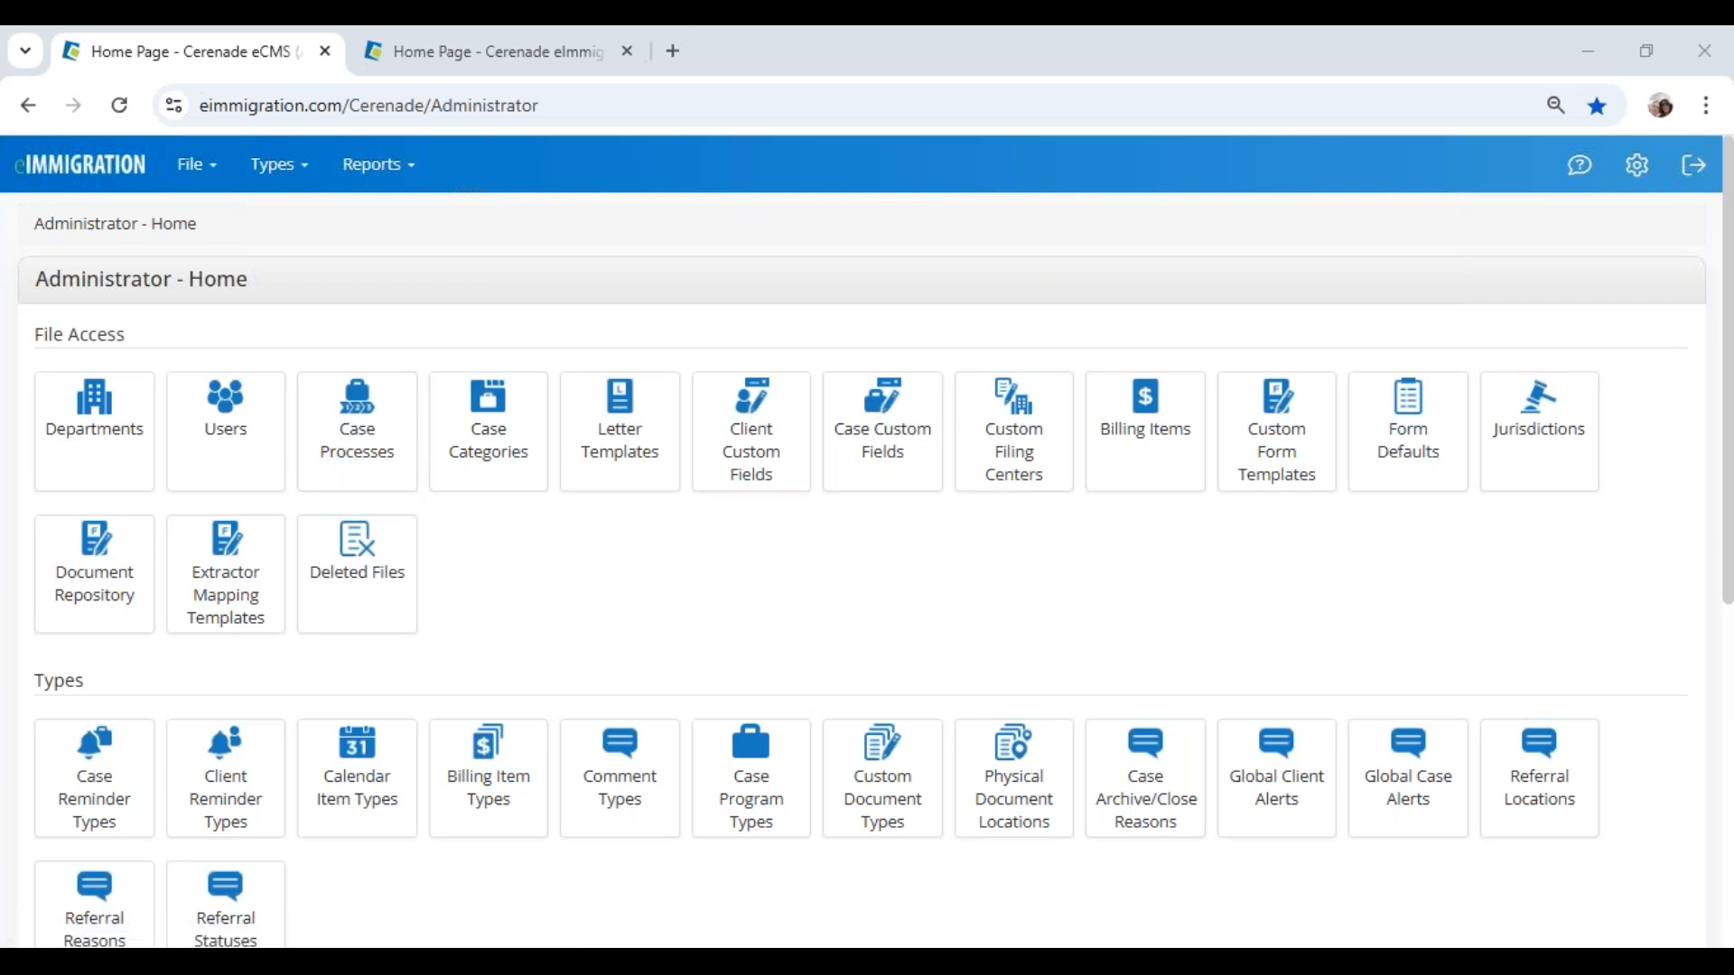
pyautogui.click(483, 453)
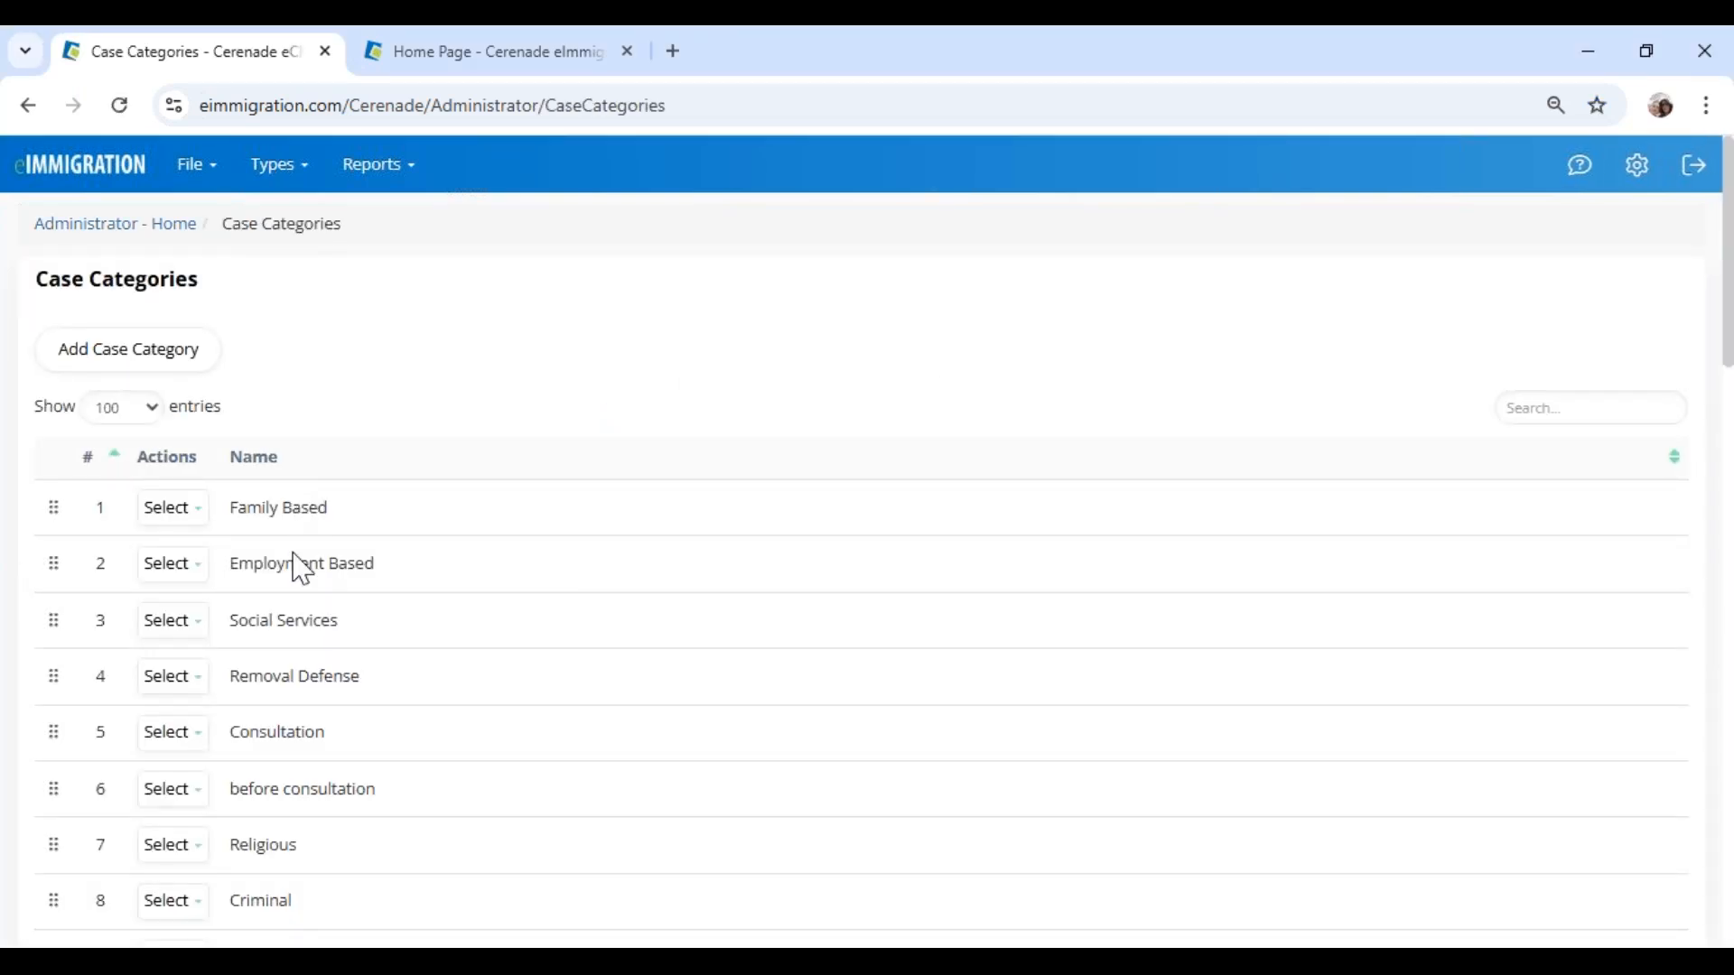
# Step: Switch to the case management home page, look through the Category options in the Create Case Wizard, and cancel the wizard
pyautogui.click(540, 62)
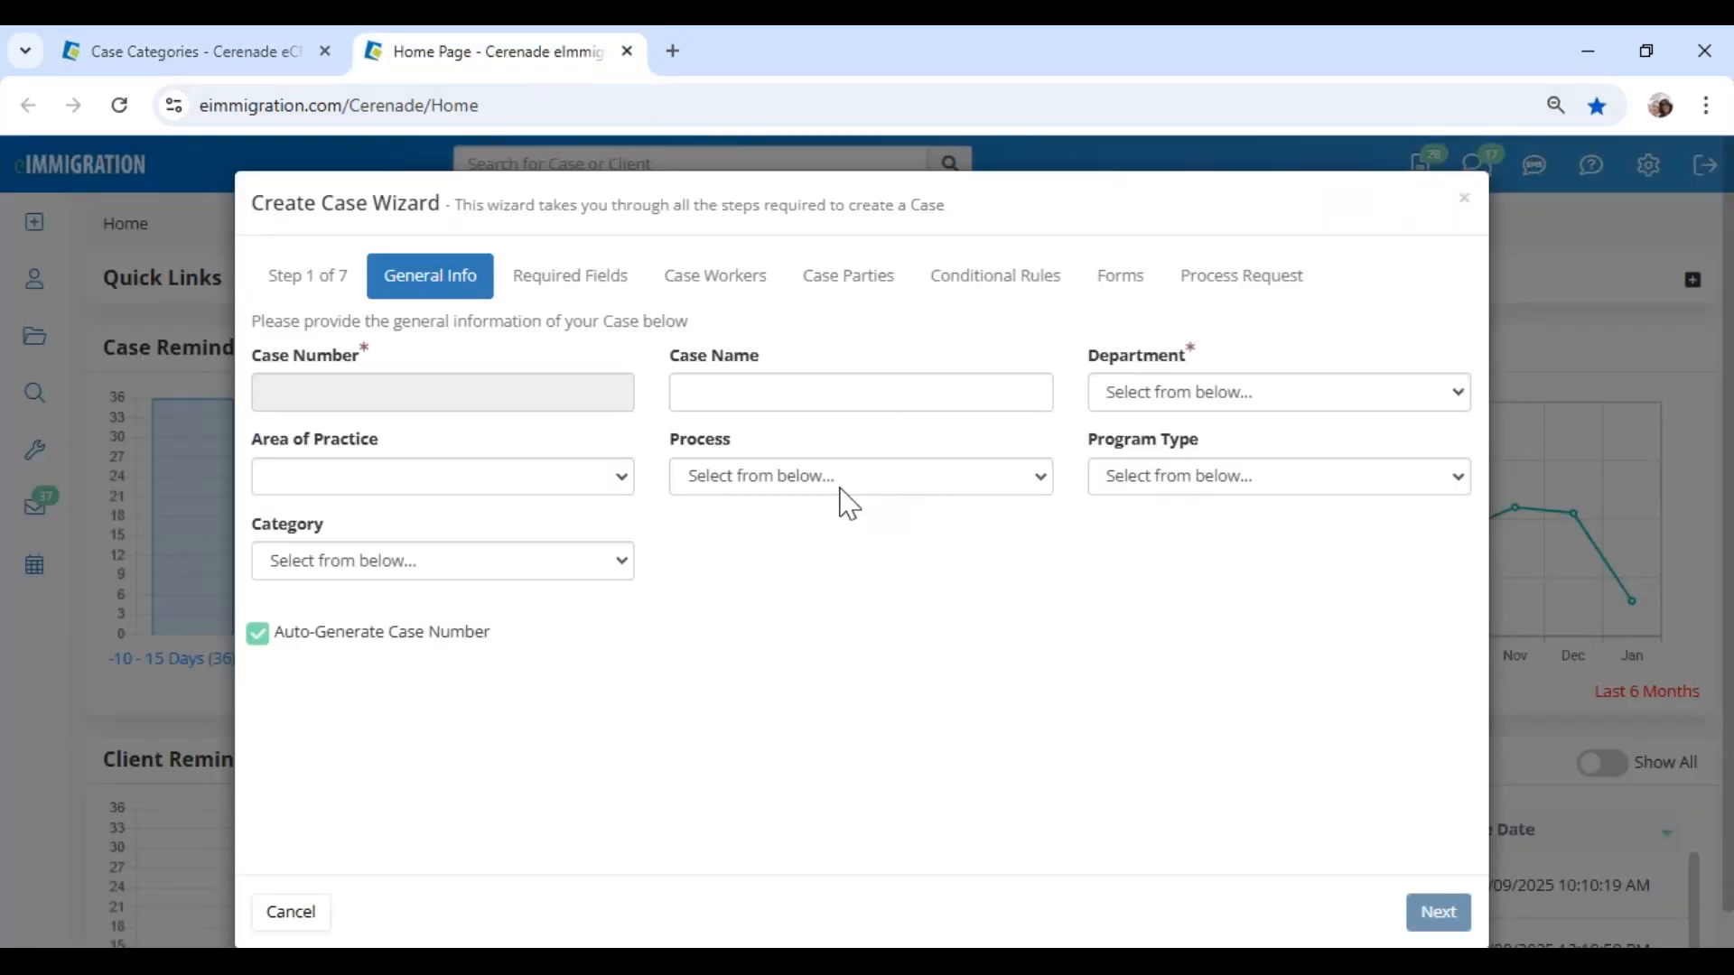
pyautogui.click(485, 581)
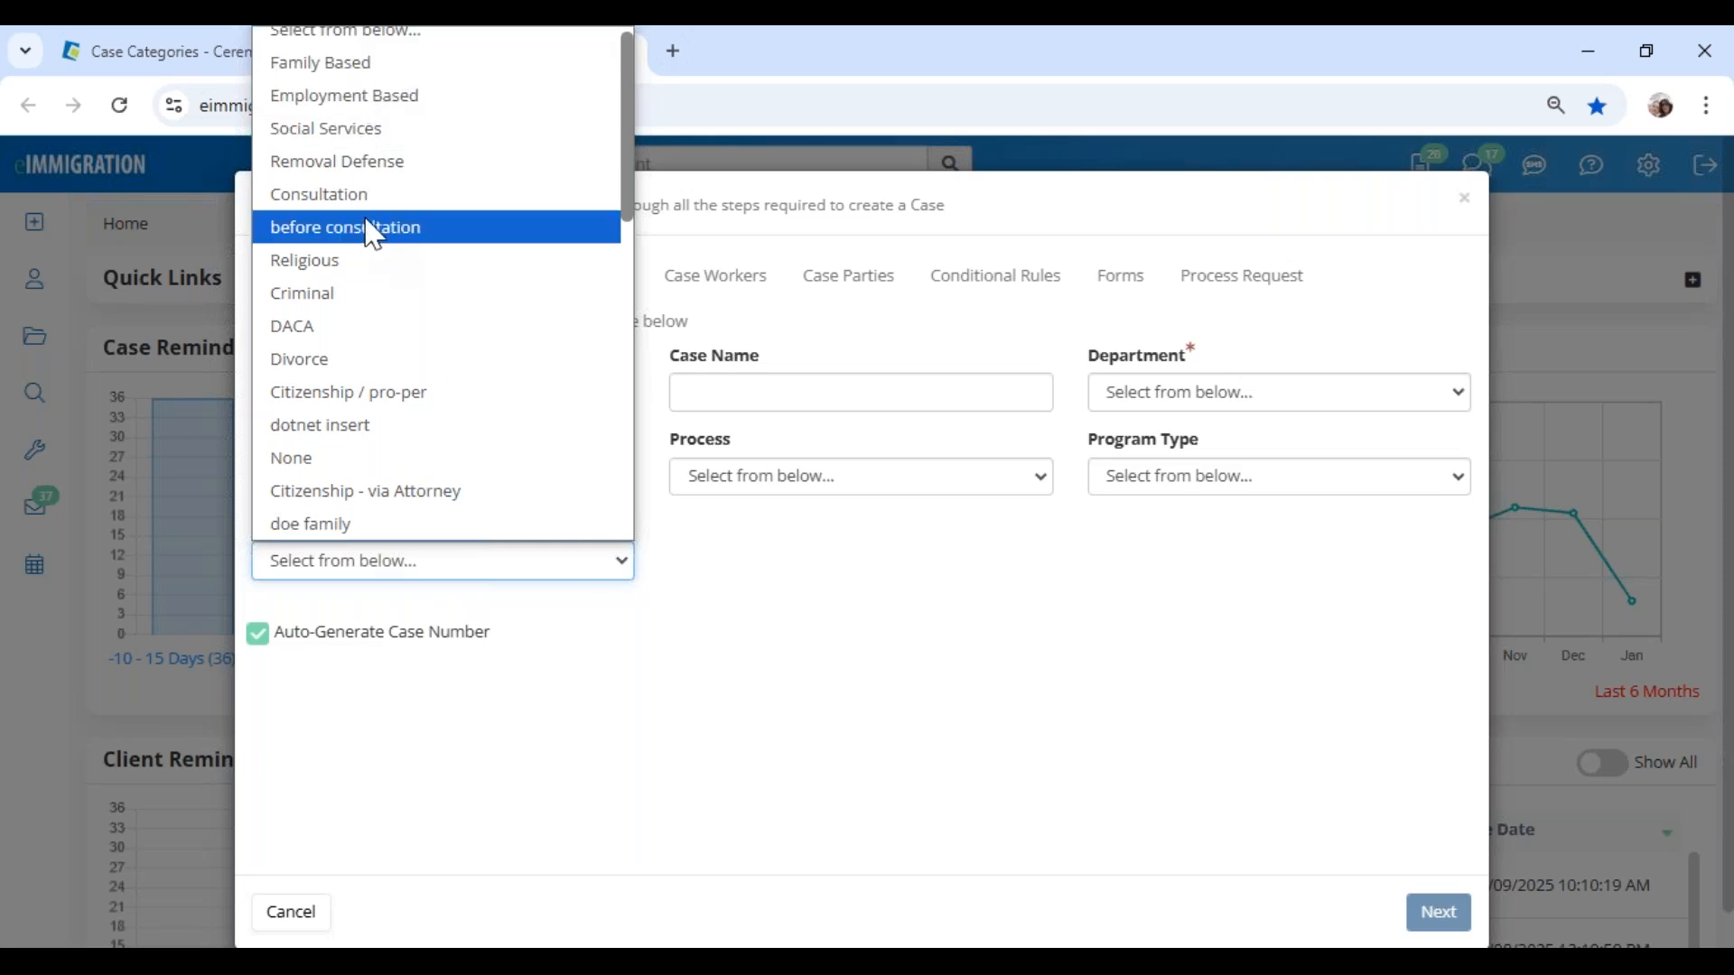
pyautogui.scroll(-5, 375, 411)
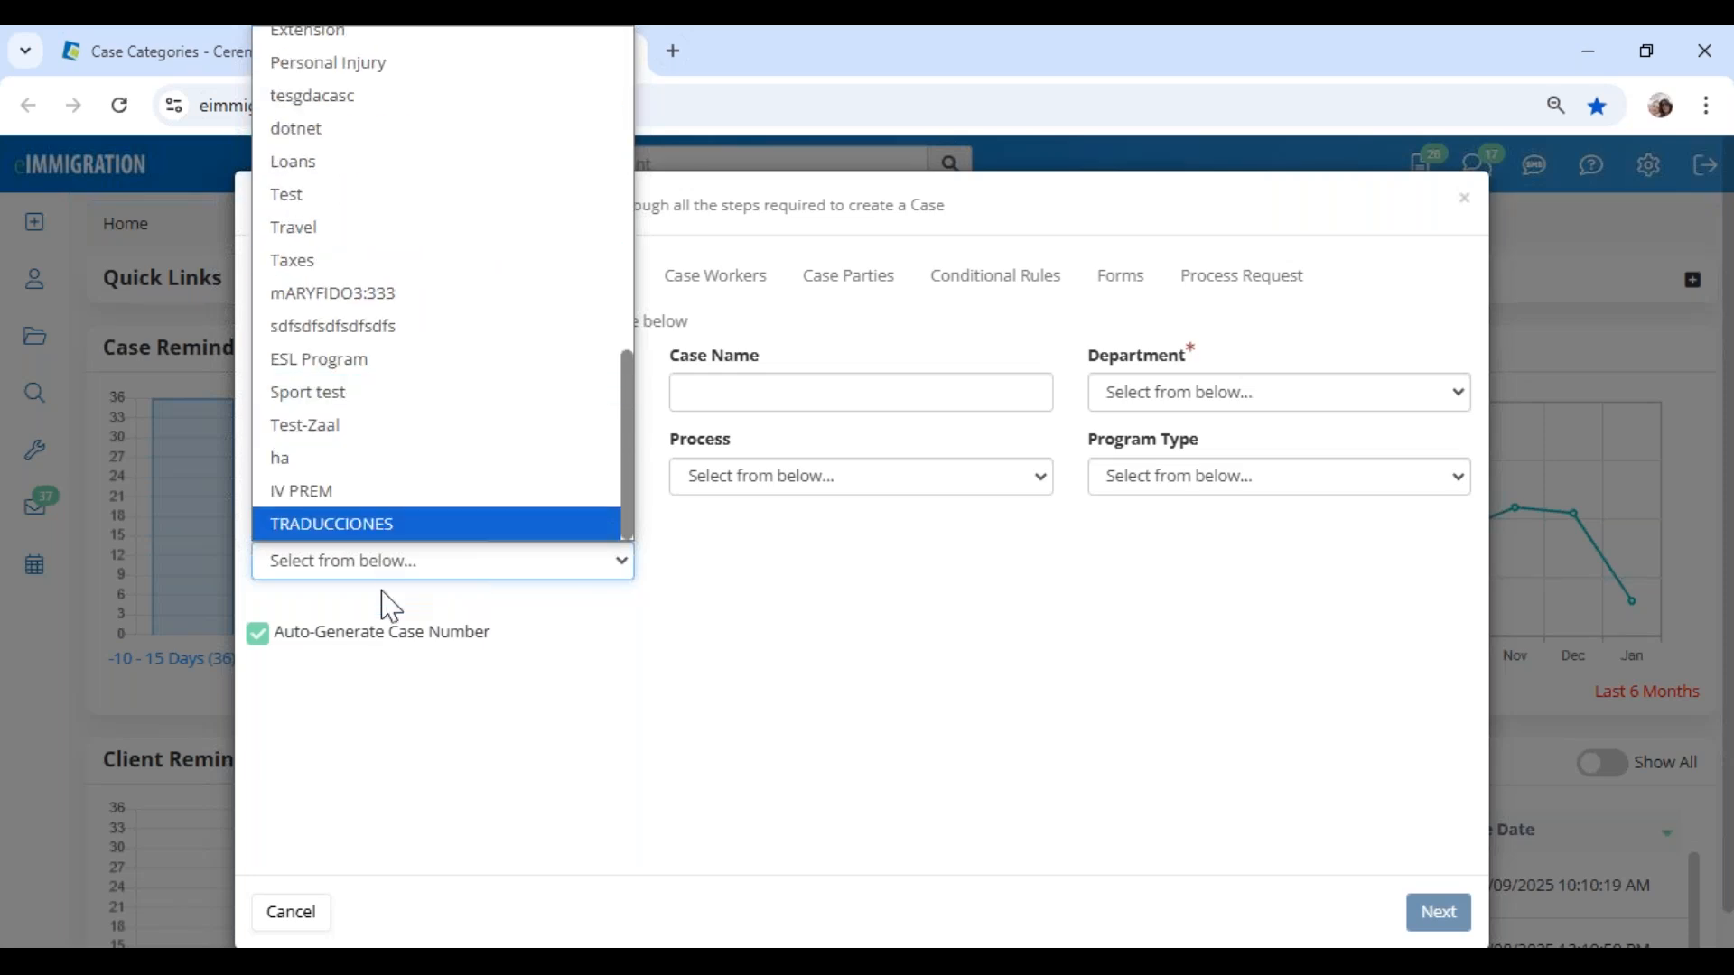
pyautogui.click(785, 694)
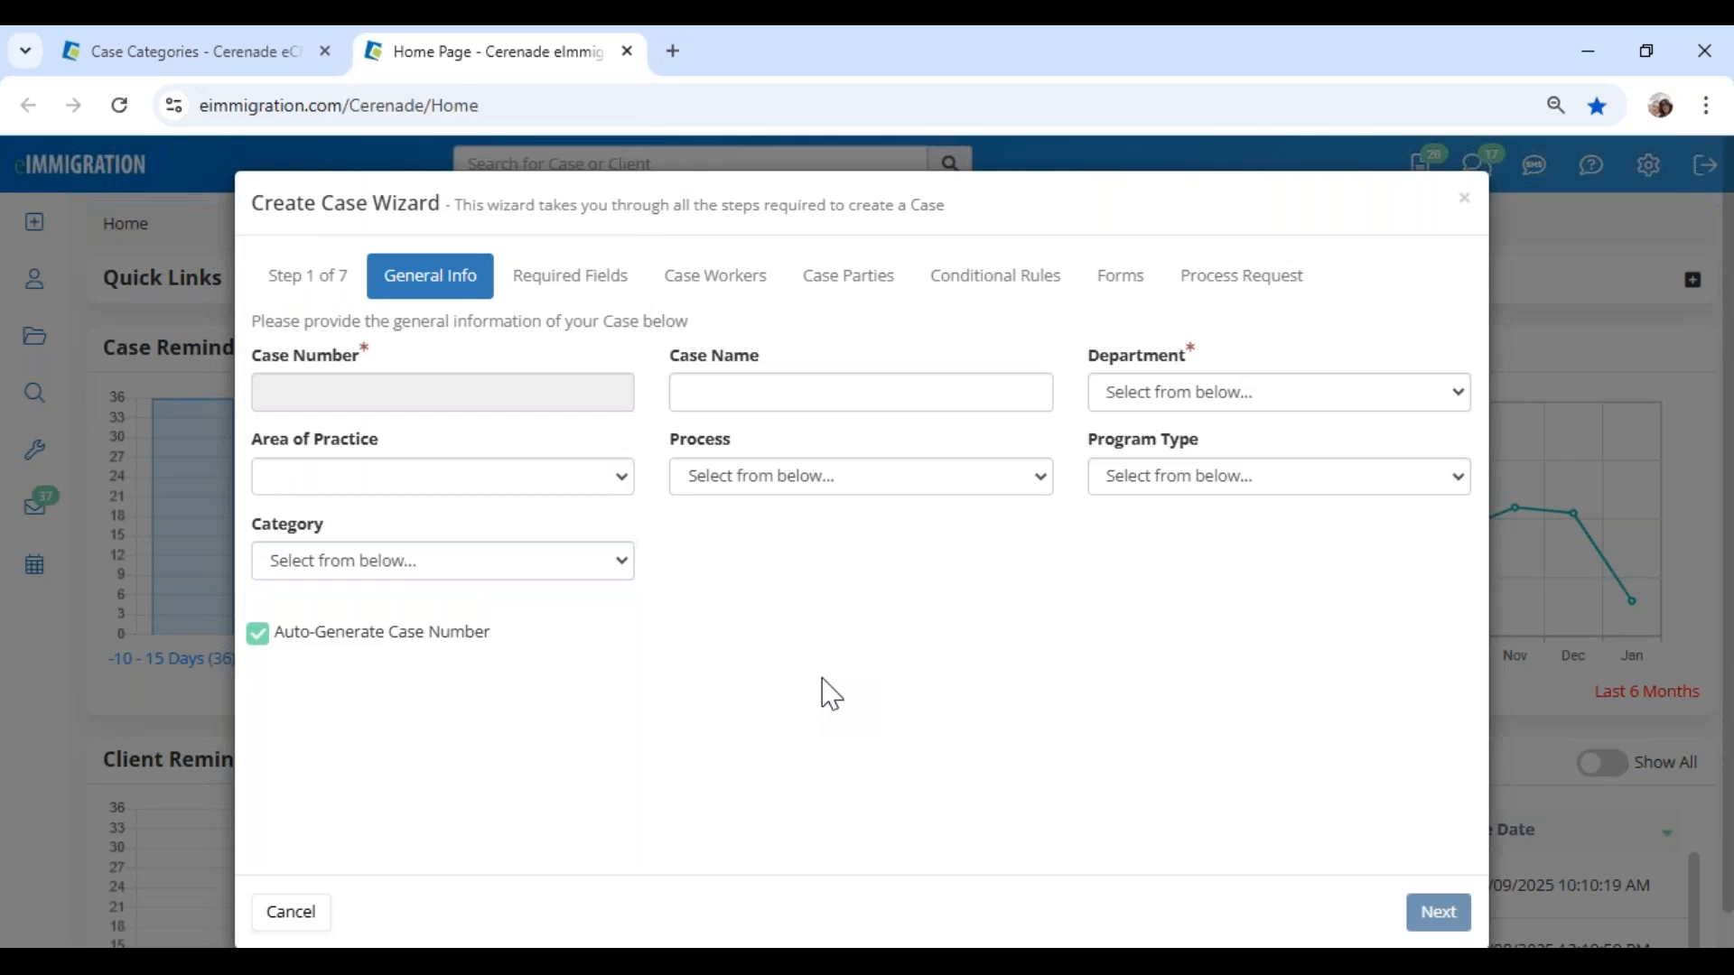
pyautogui.click(305, 914)
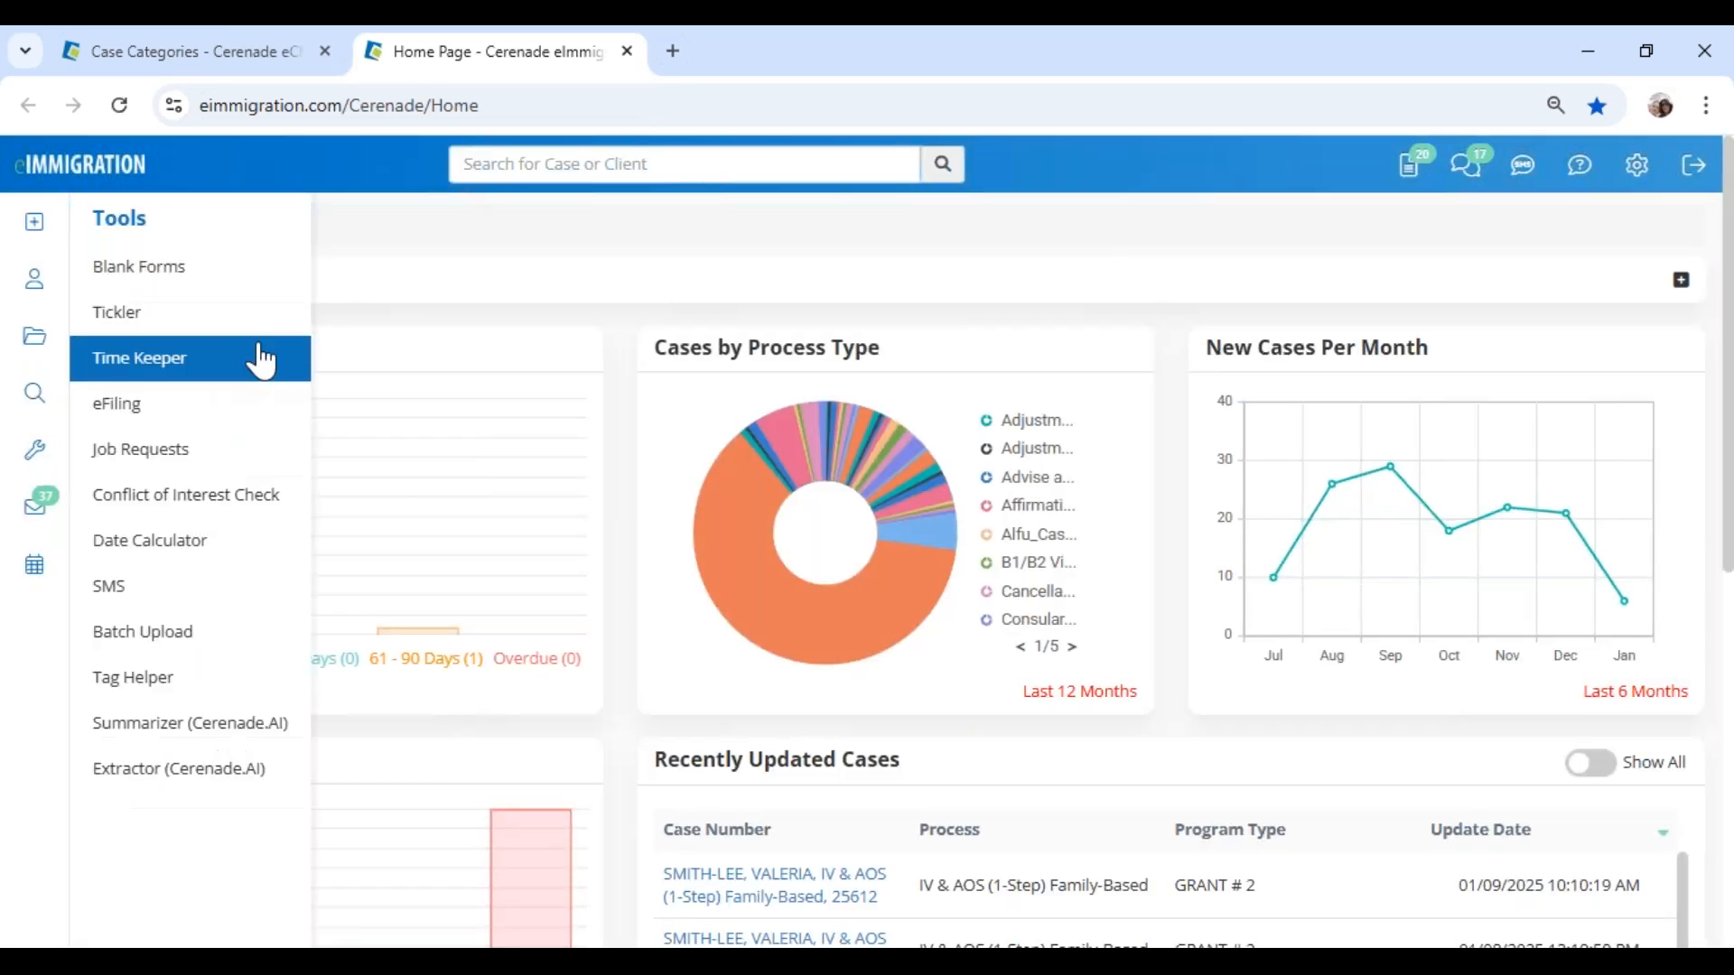
# Step: Go back to the Case Categories list, examine the row actions and reorder handles, and return to the Administrator home page
pyautogui.click(215, 50)
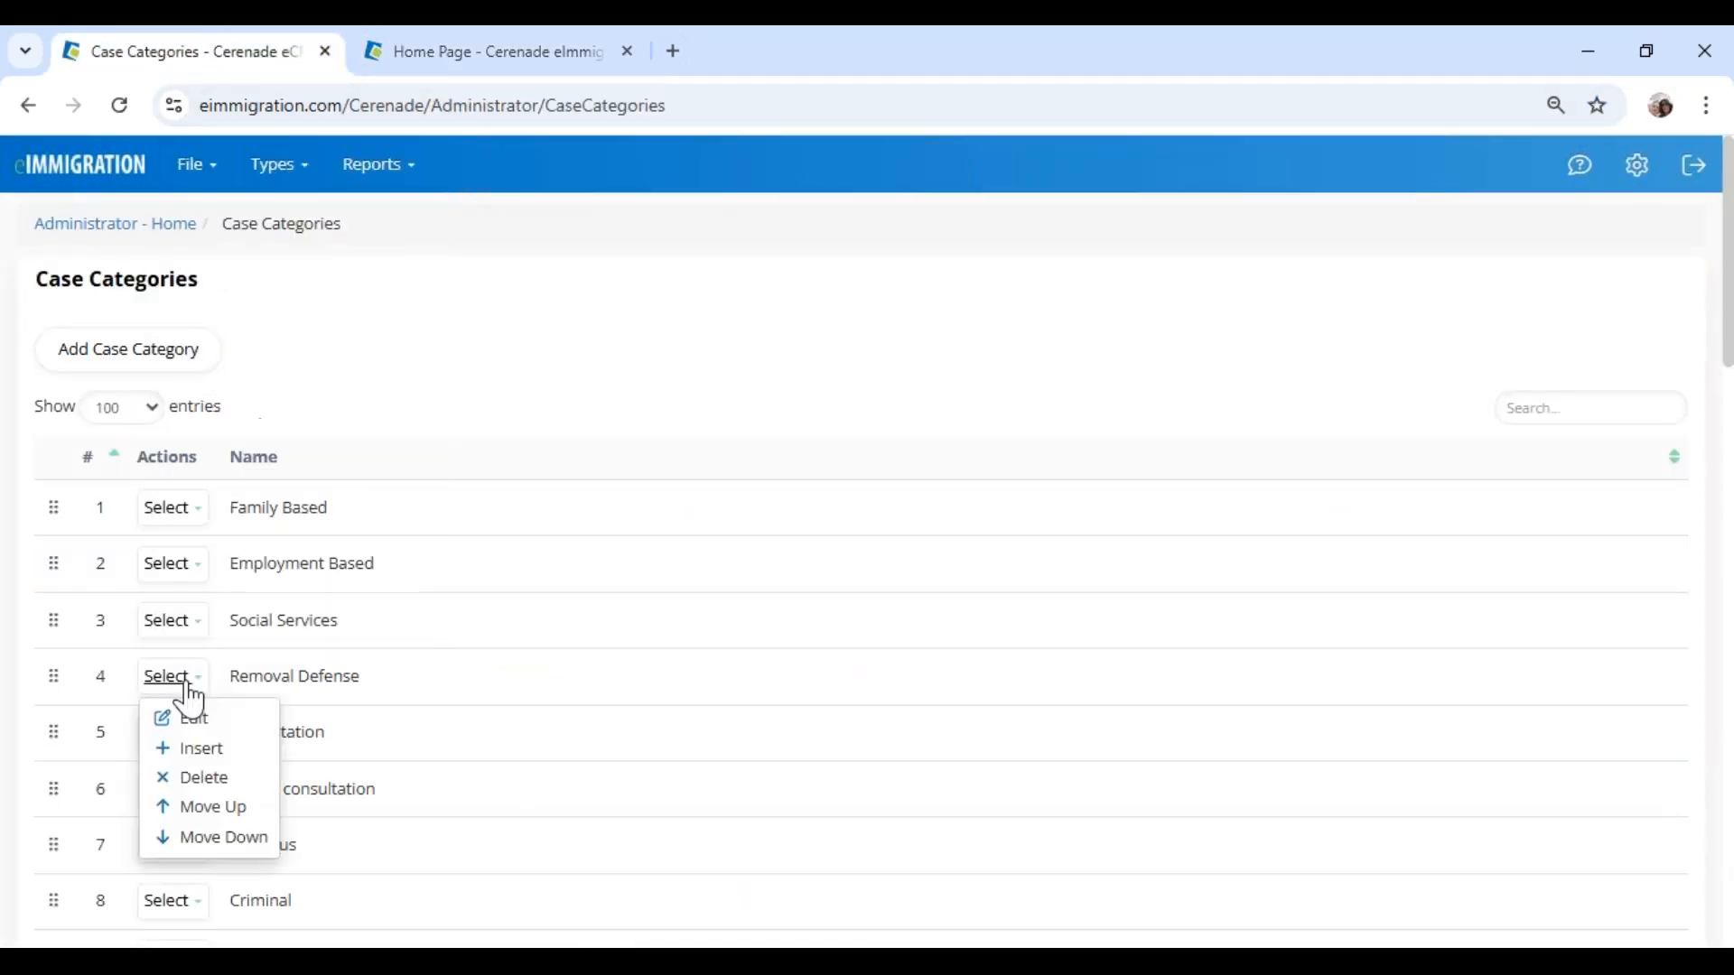
pyautogui.moveTo(56, 624)
pyautogui.mouseDown()
pyautogui.moveTo(56, 573)
pyautogui.moveTo(56, 640)
pyautogui.mouseUp()
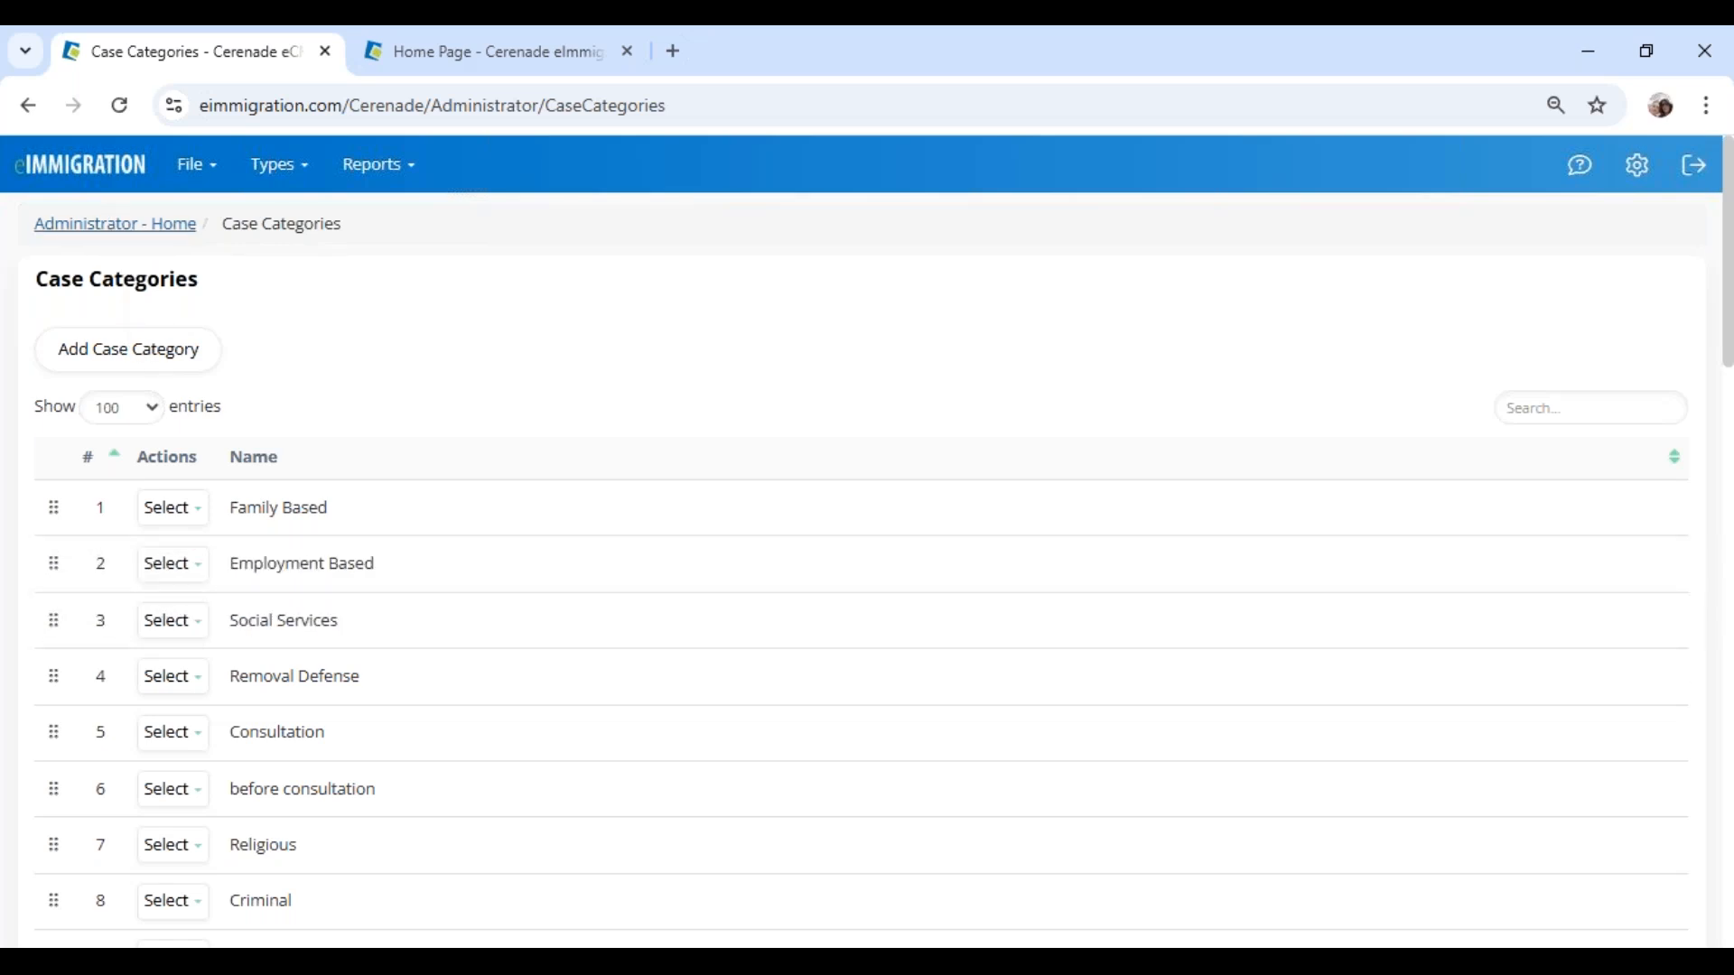
pyautogui.click(113, 224)
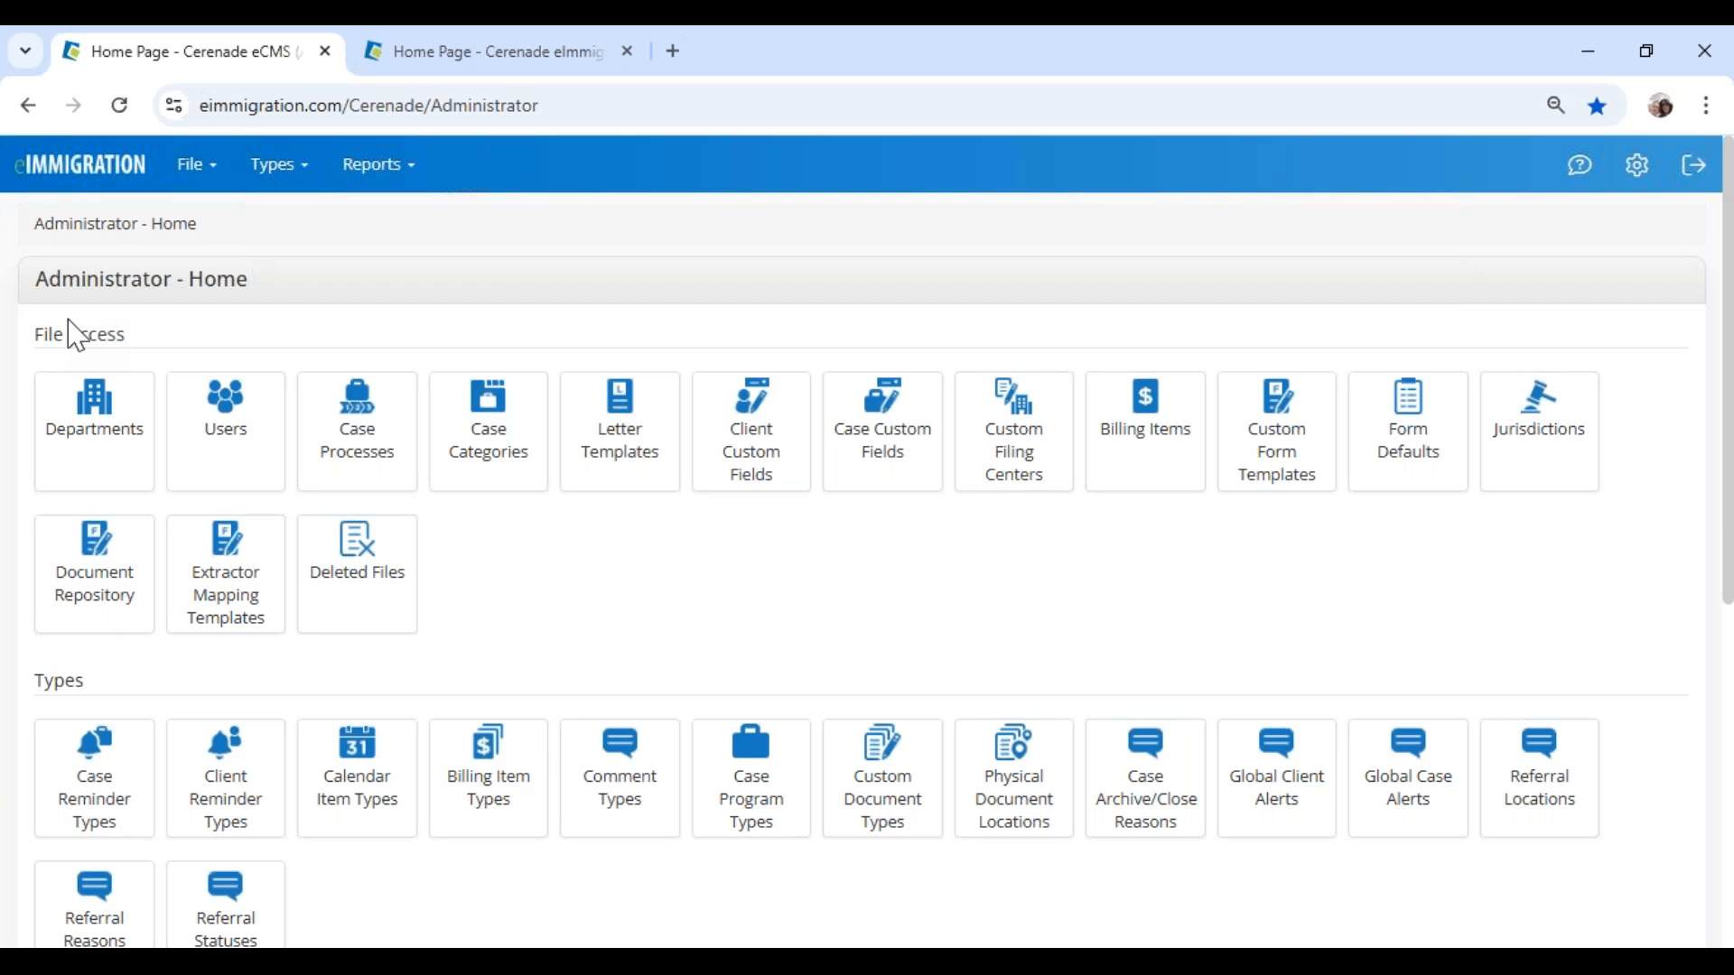
# Step: Open the Letter Templates list and look over the available templates
pyautogui.click(605, 451)
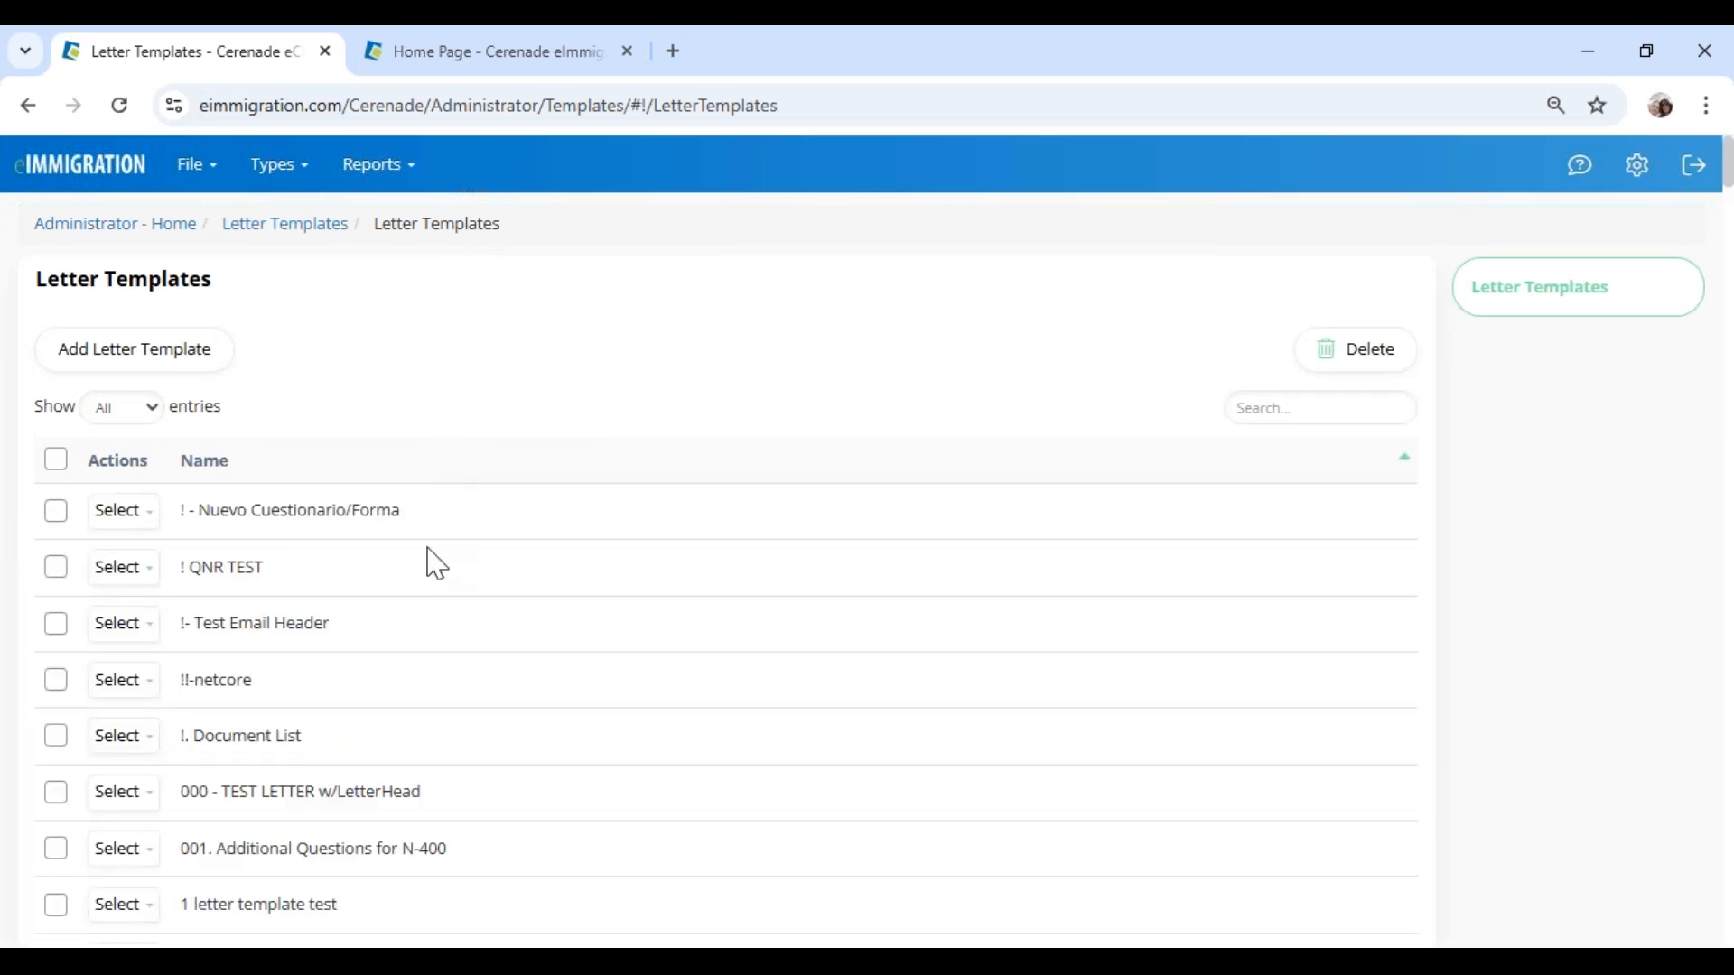
pyautogui.scroll(-1, 437, 565)
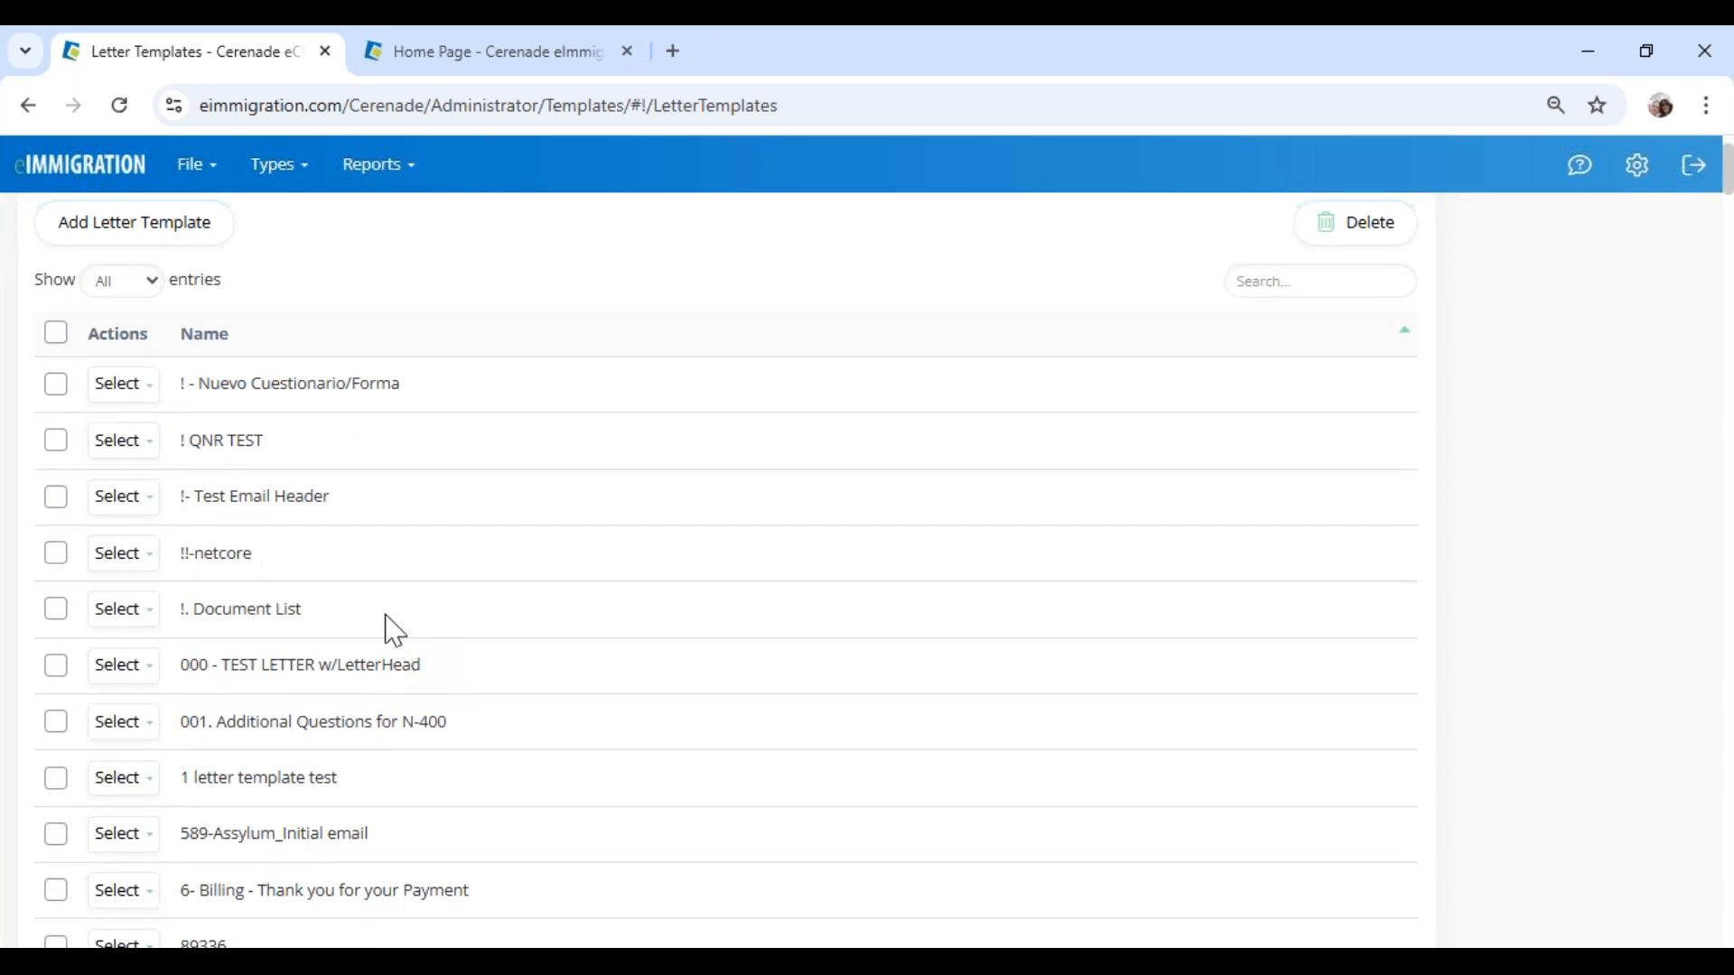
pyautogui.scroll(1, 325, 361)
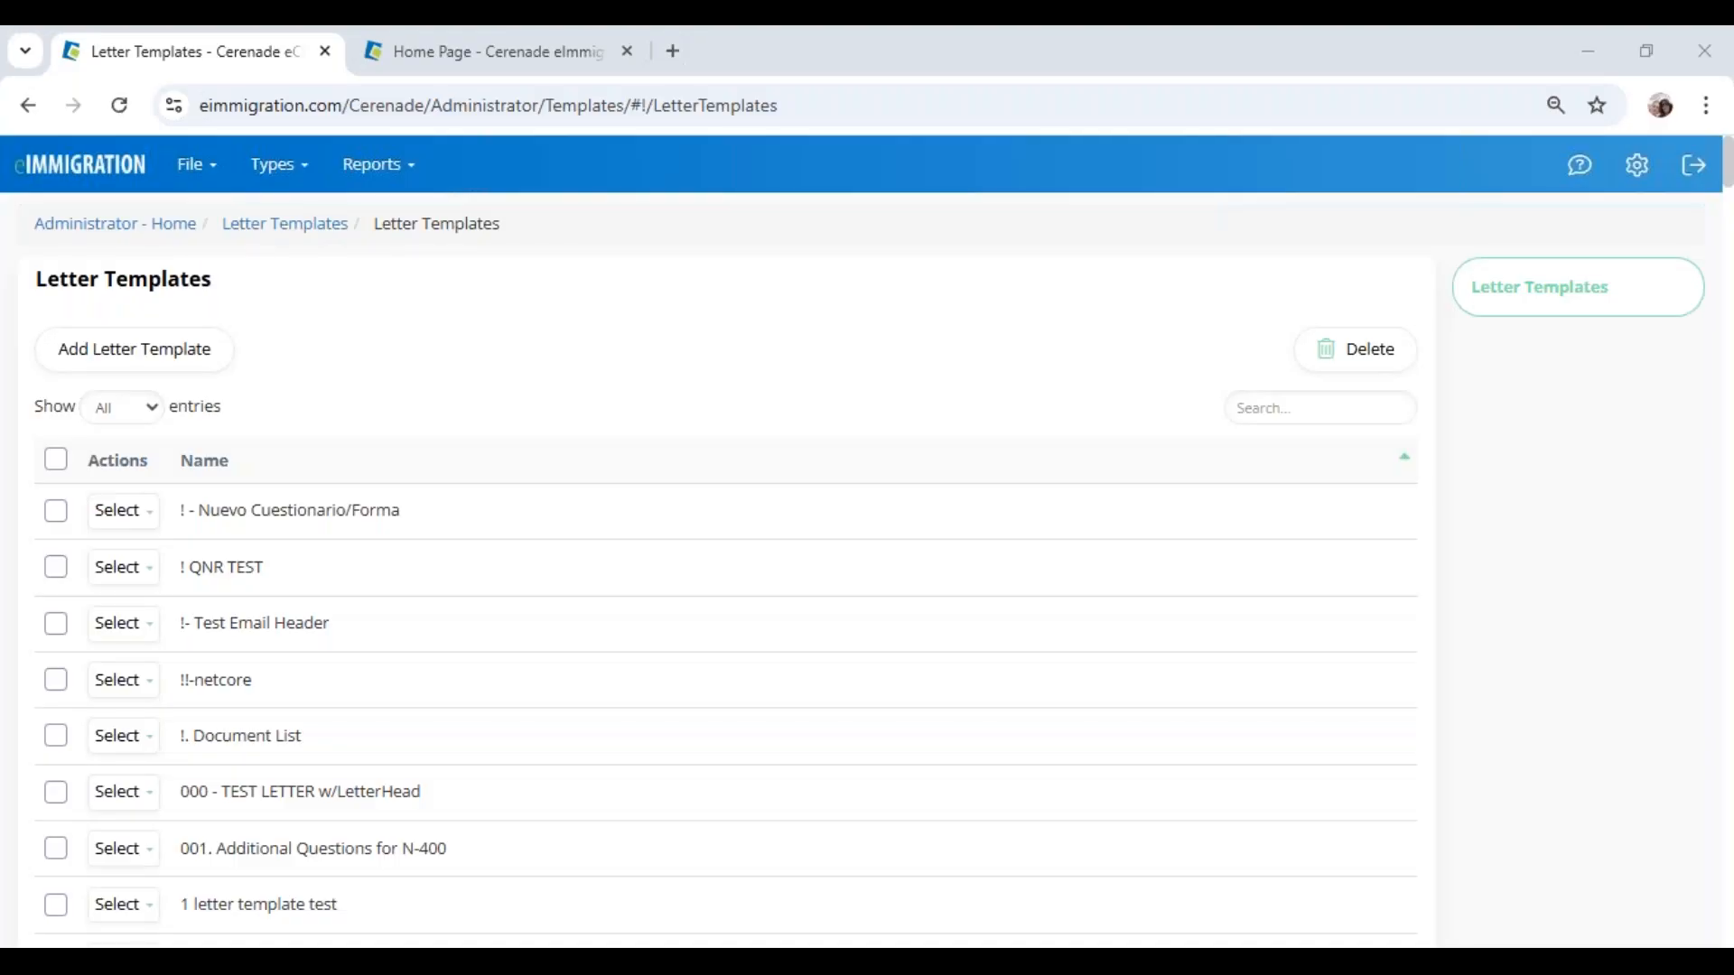
# Step: Start creating a new case from the case management home page and look through the wizard's Process options
pyautogui.click(516, 63)
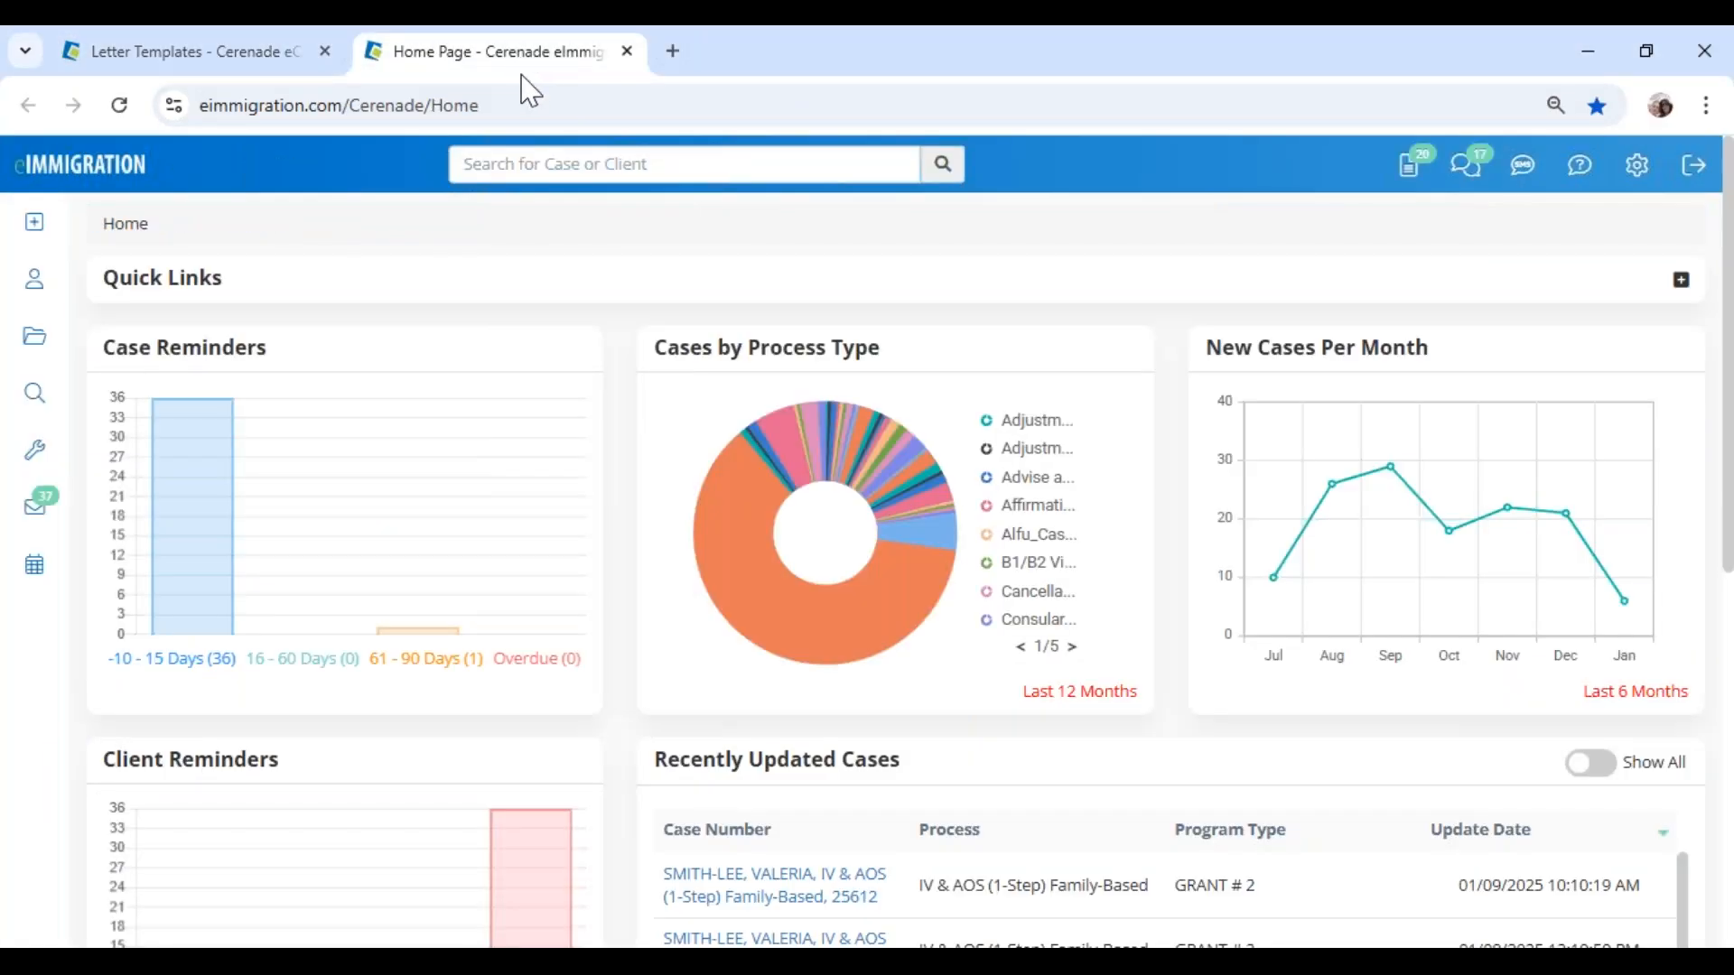
pyautogui.moveTo(49, 233)
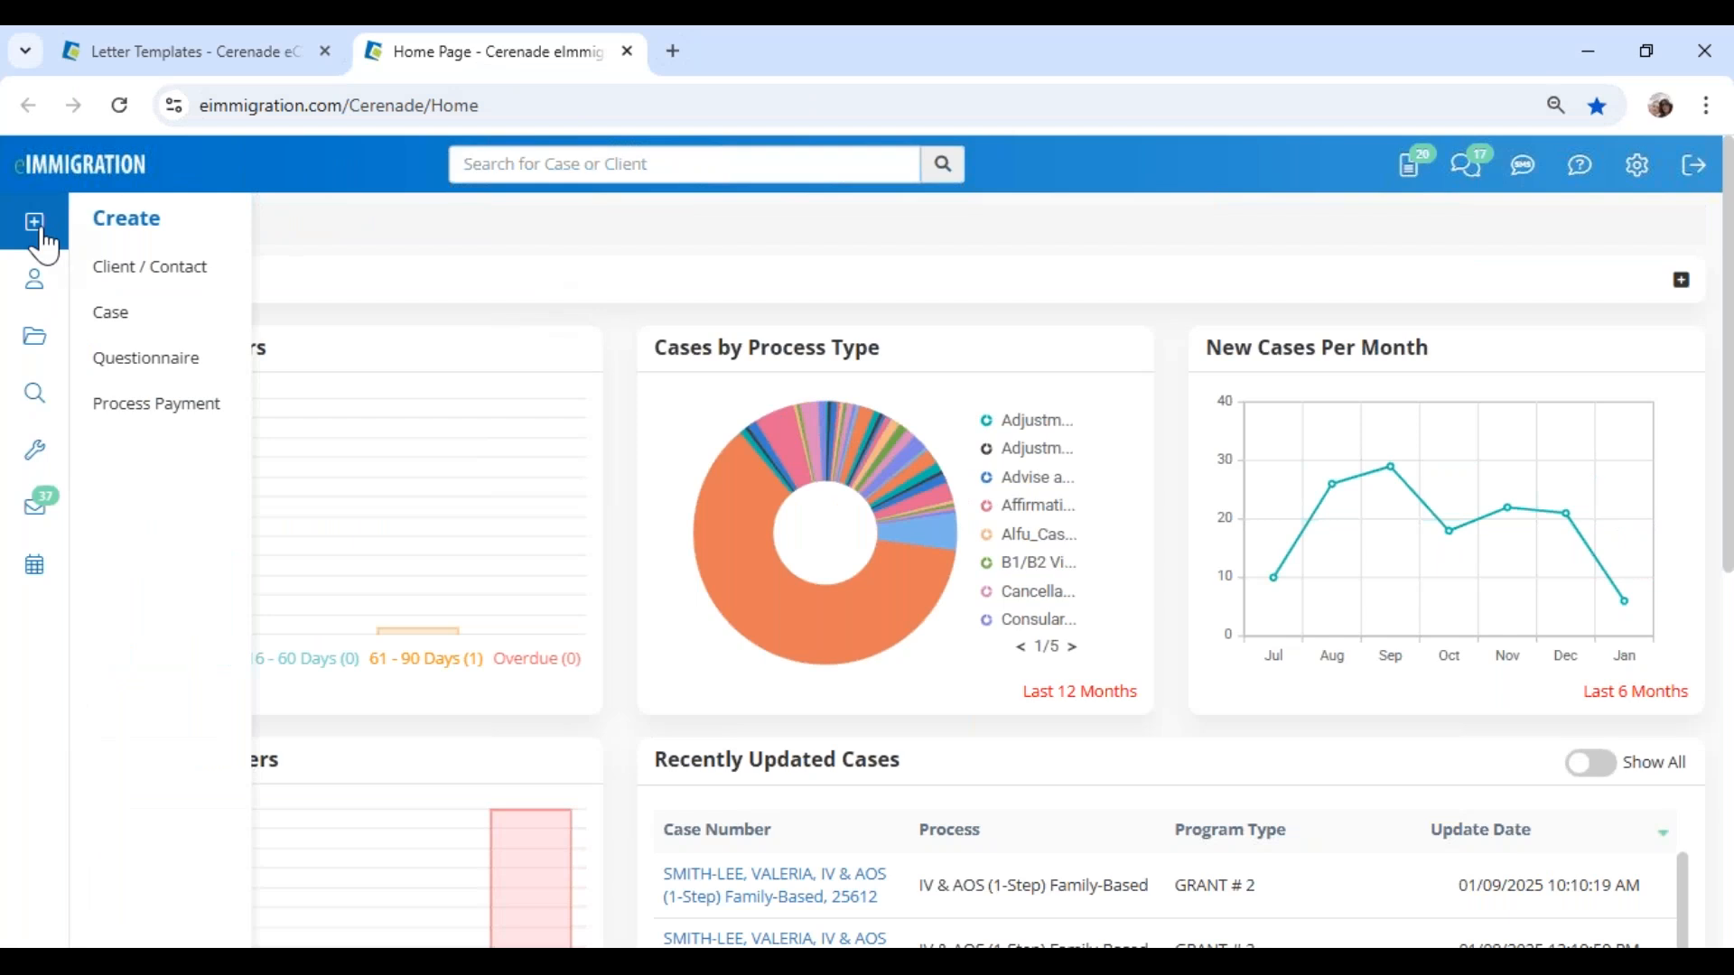
pyautogui.click(111, 312)
pyautogui.click(727, 487)
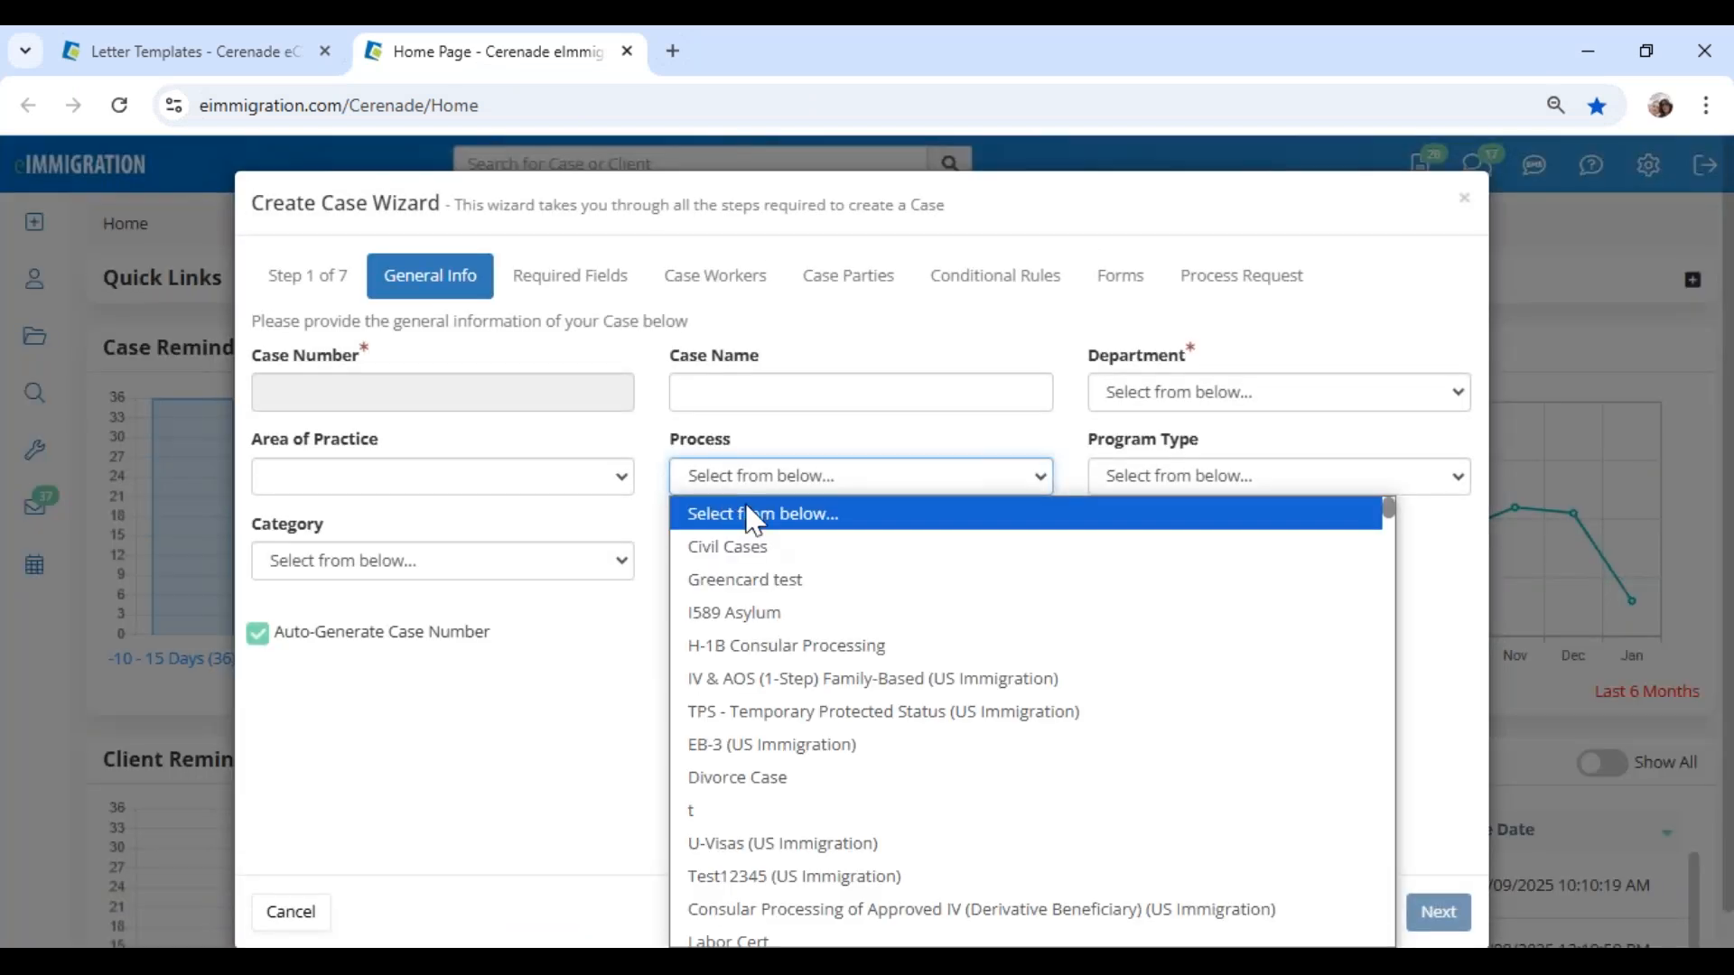
pyautogui.scroll(-15, 786, 614)
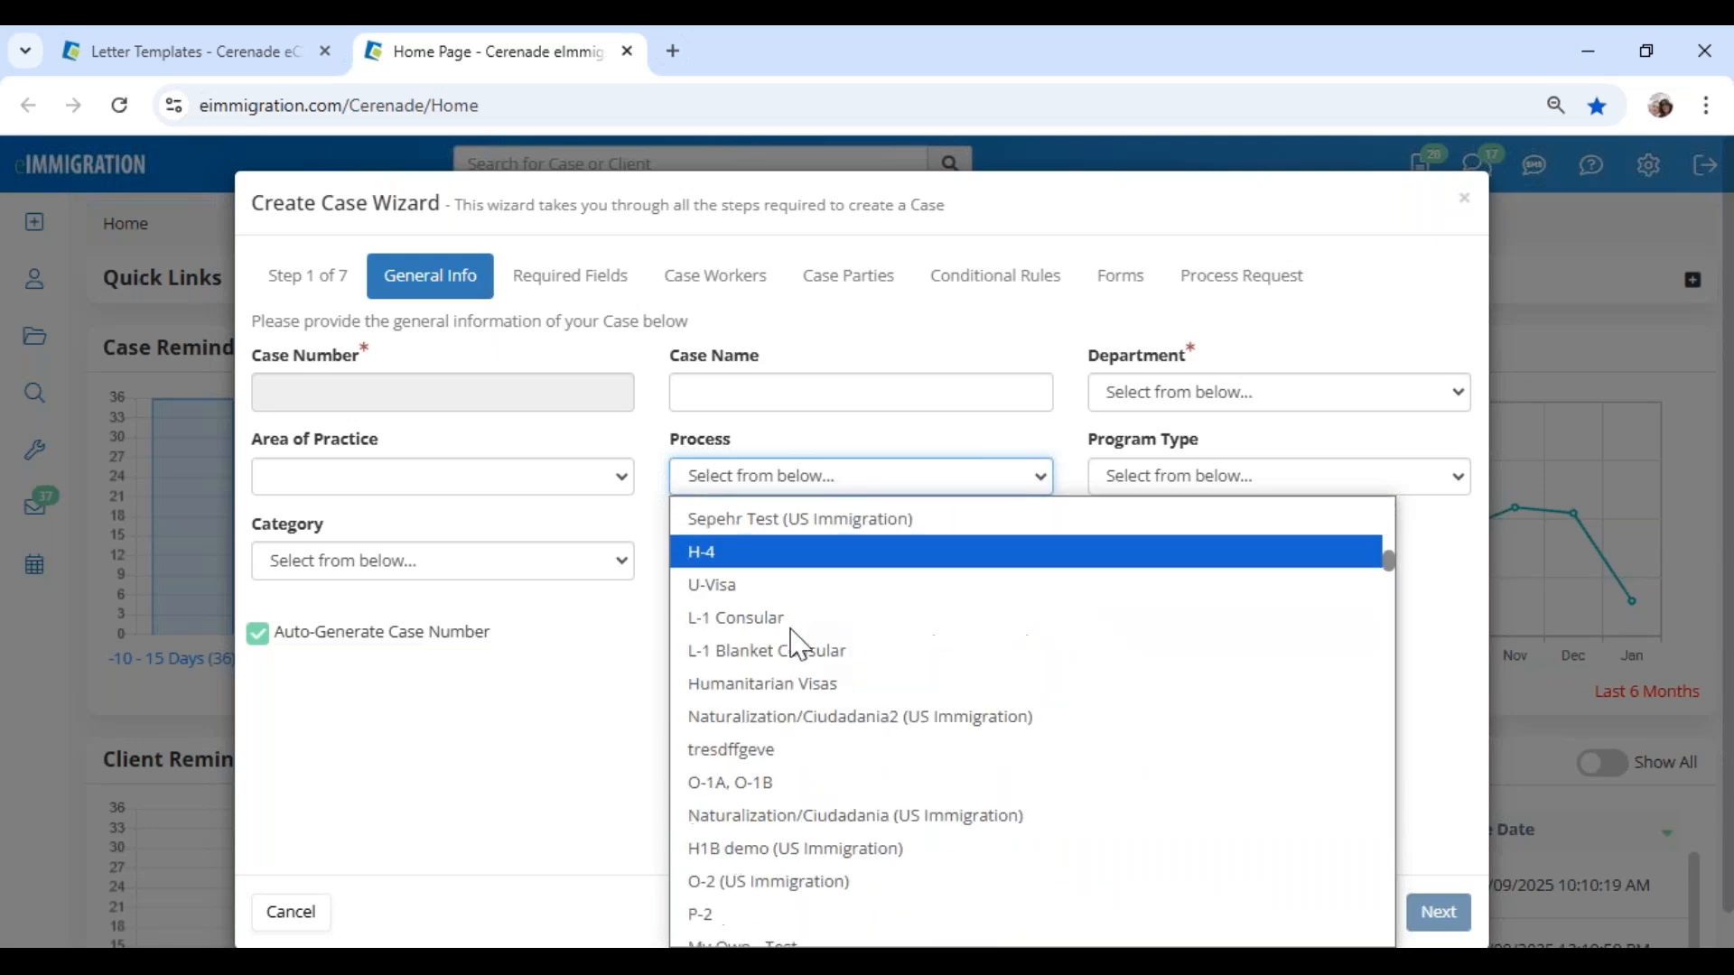
pyautogui.scroll(-12, 799, 645)
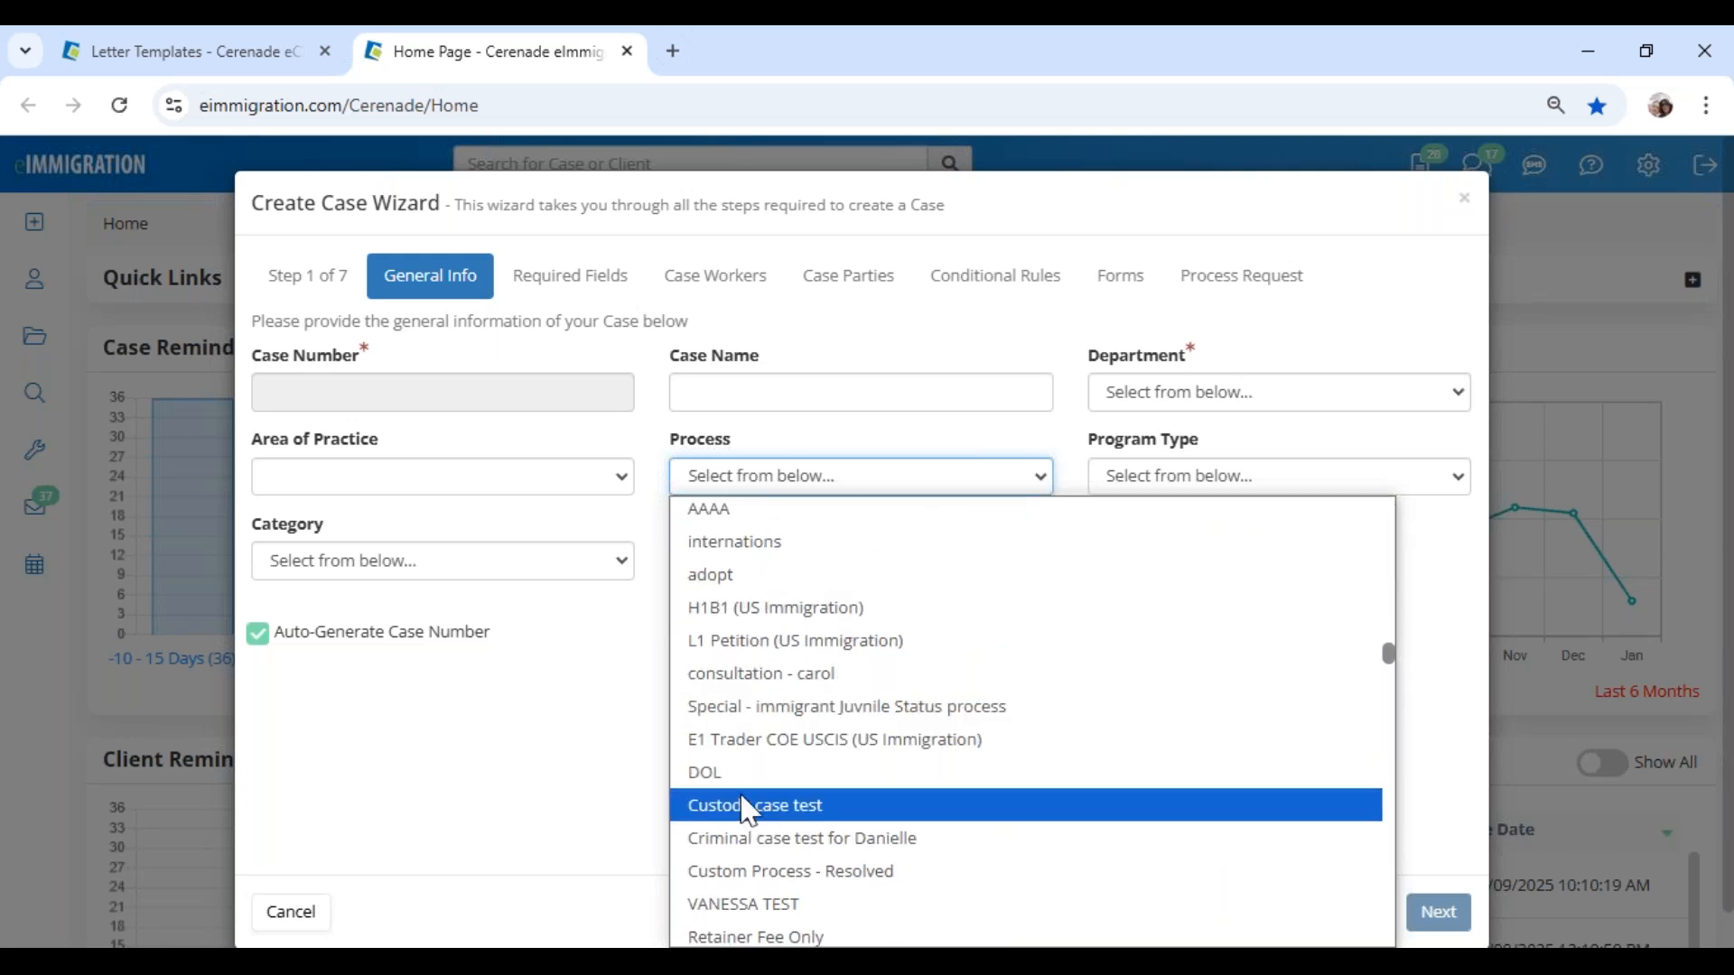
pyautogui.scroll(20, 779, 659)
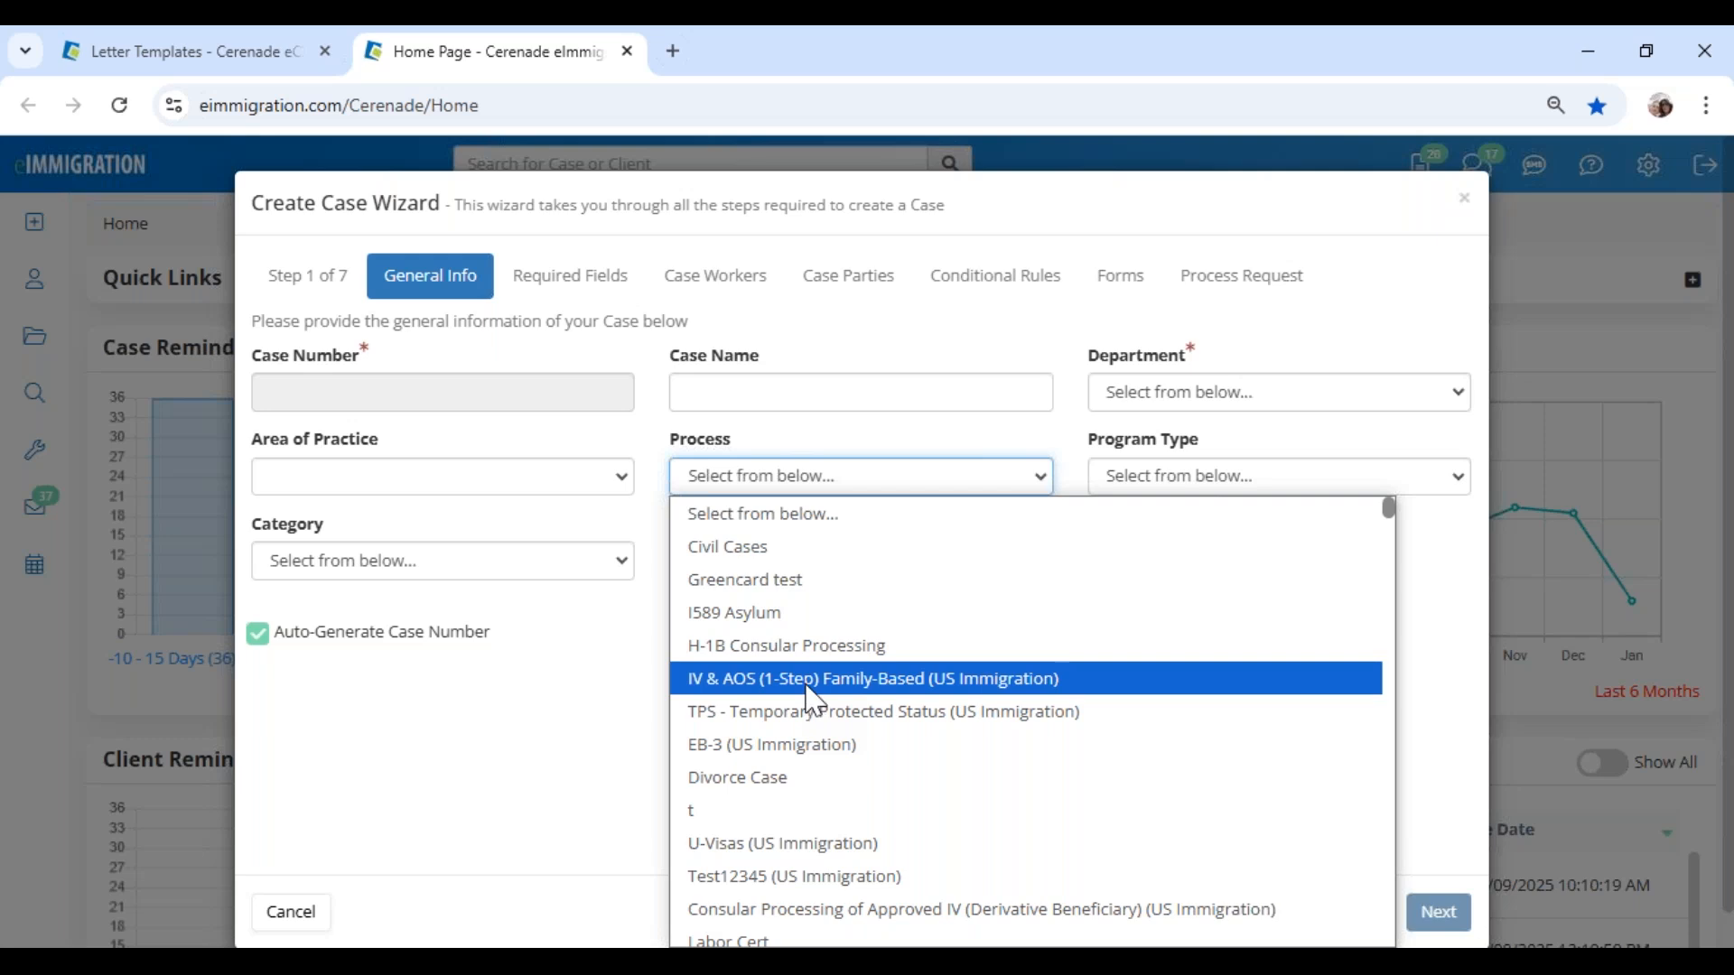
# Step: Return to the Administrator home page and open the Case Processes list
pyautogui.click(194, 51)
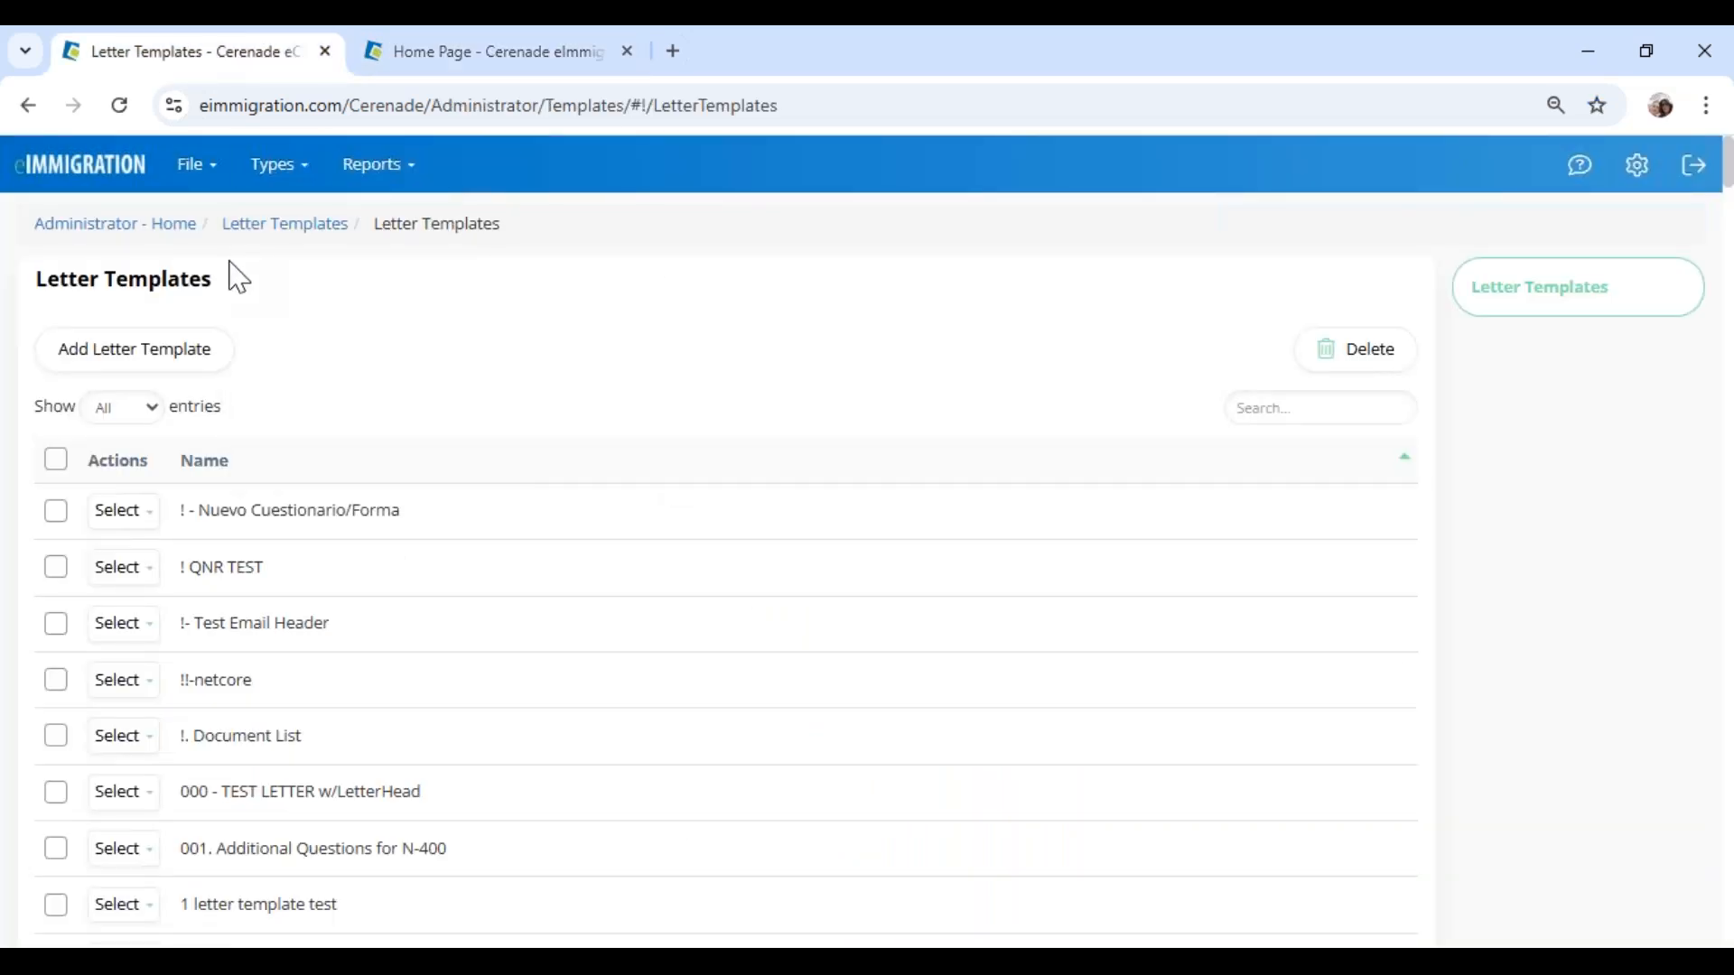
pyautogui.click(127, 226)
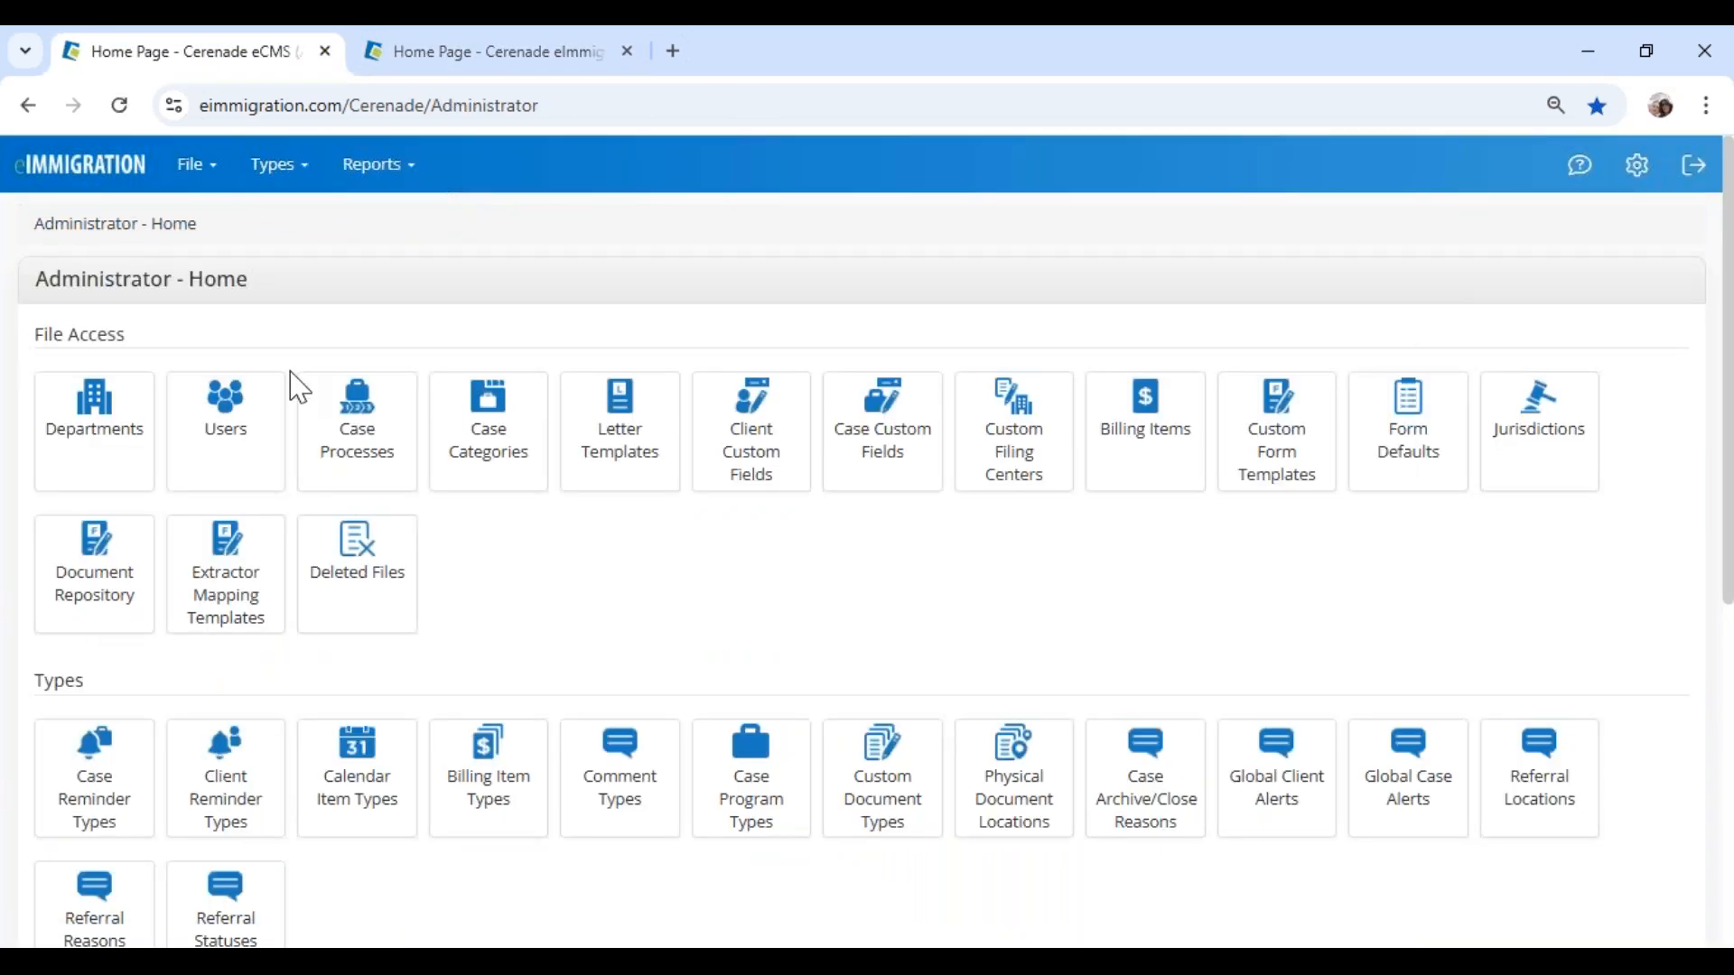
pyautogui.click(355, 458)
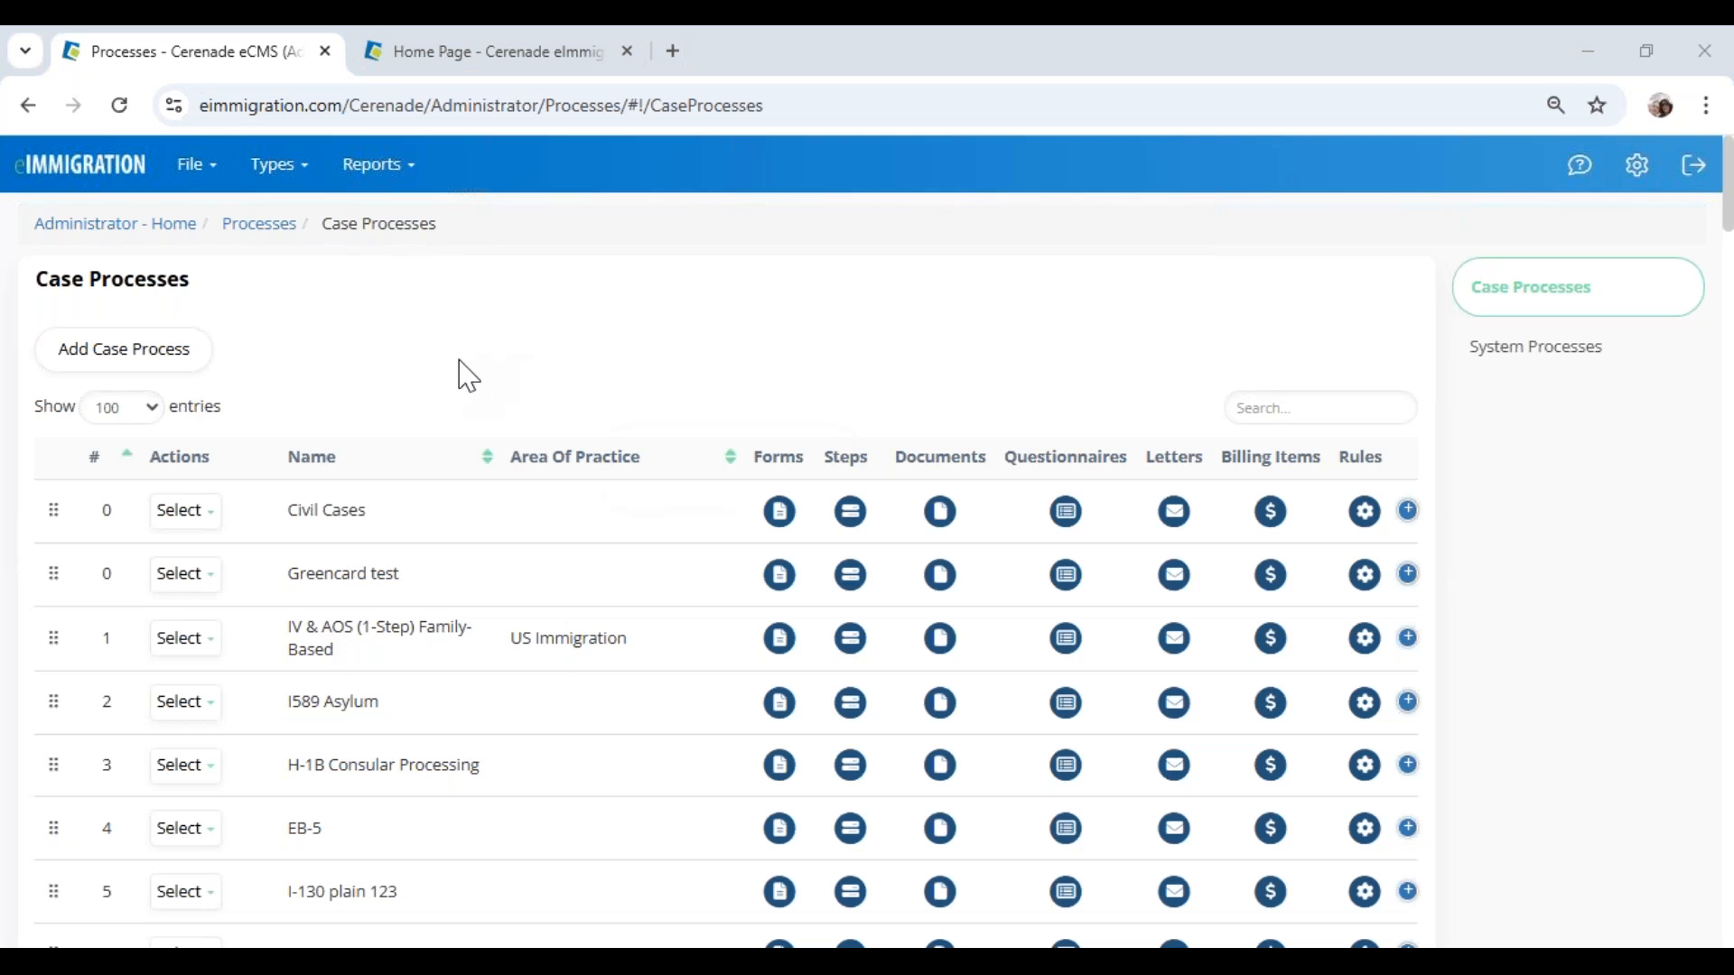
# Step: Filter the case processes by "natural" and move the Naturalization7 process to position 1
pyautogui.click(1258, 411)
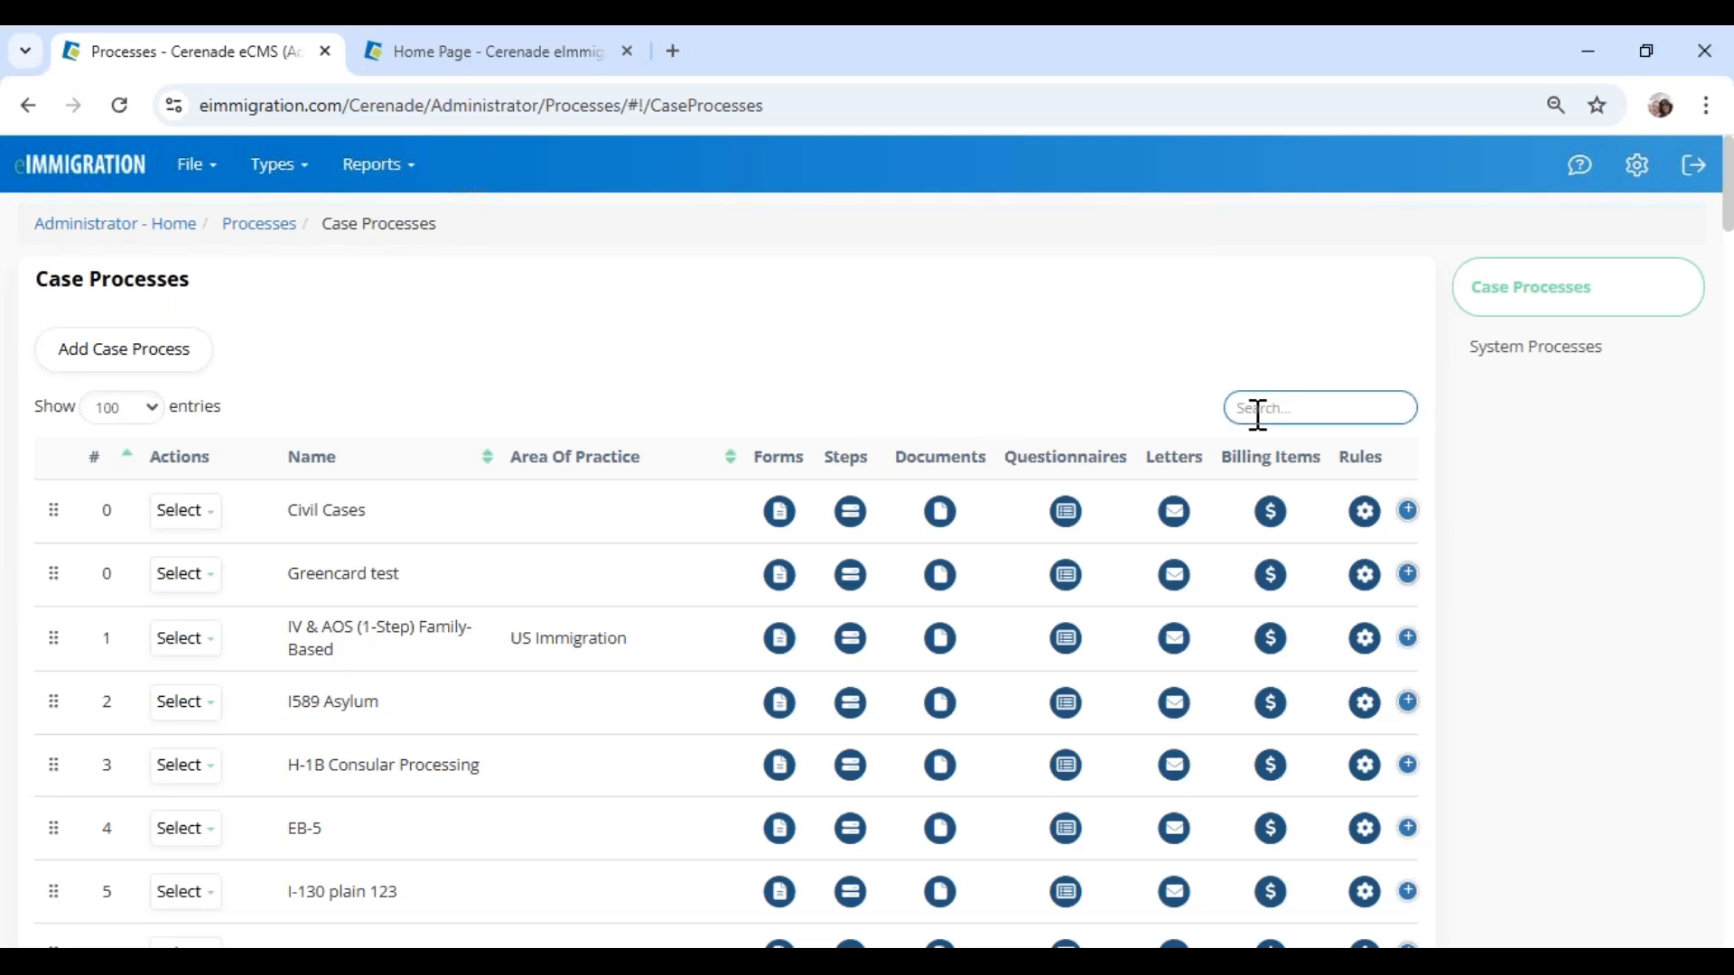
pyautogui.write('na')
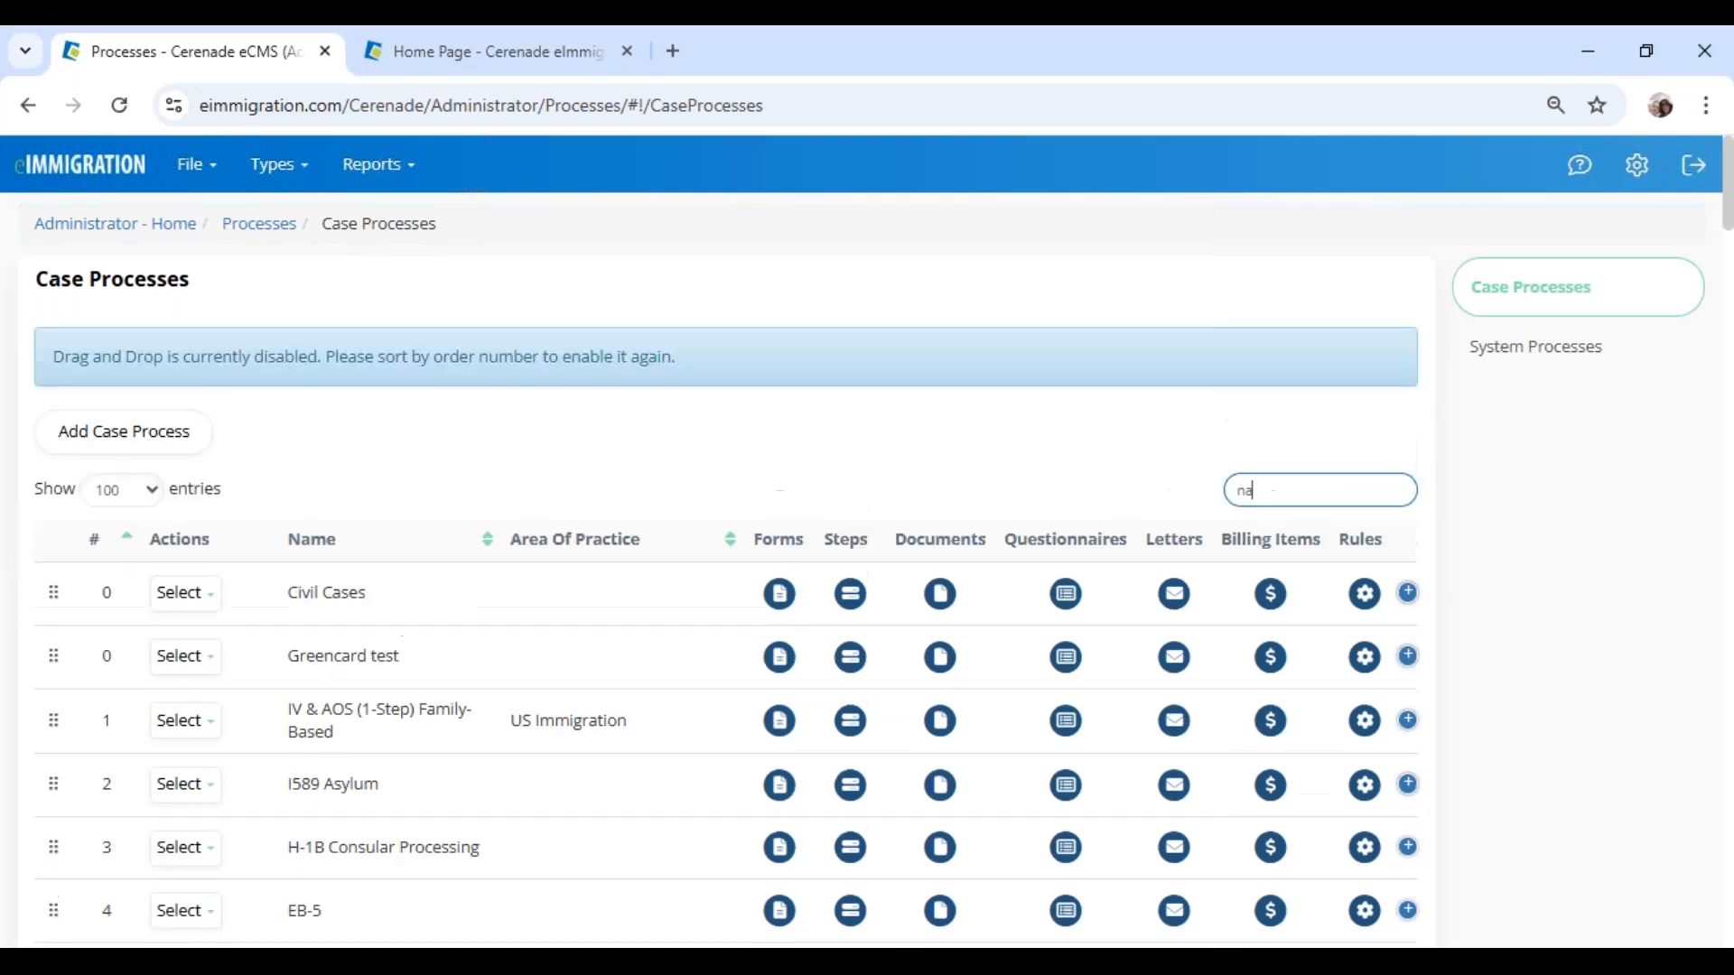
pyautogui.write('tural')
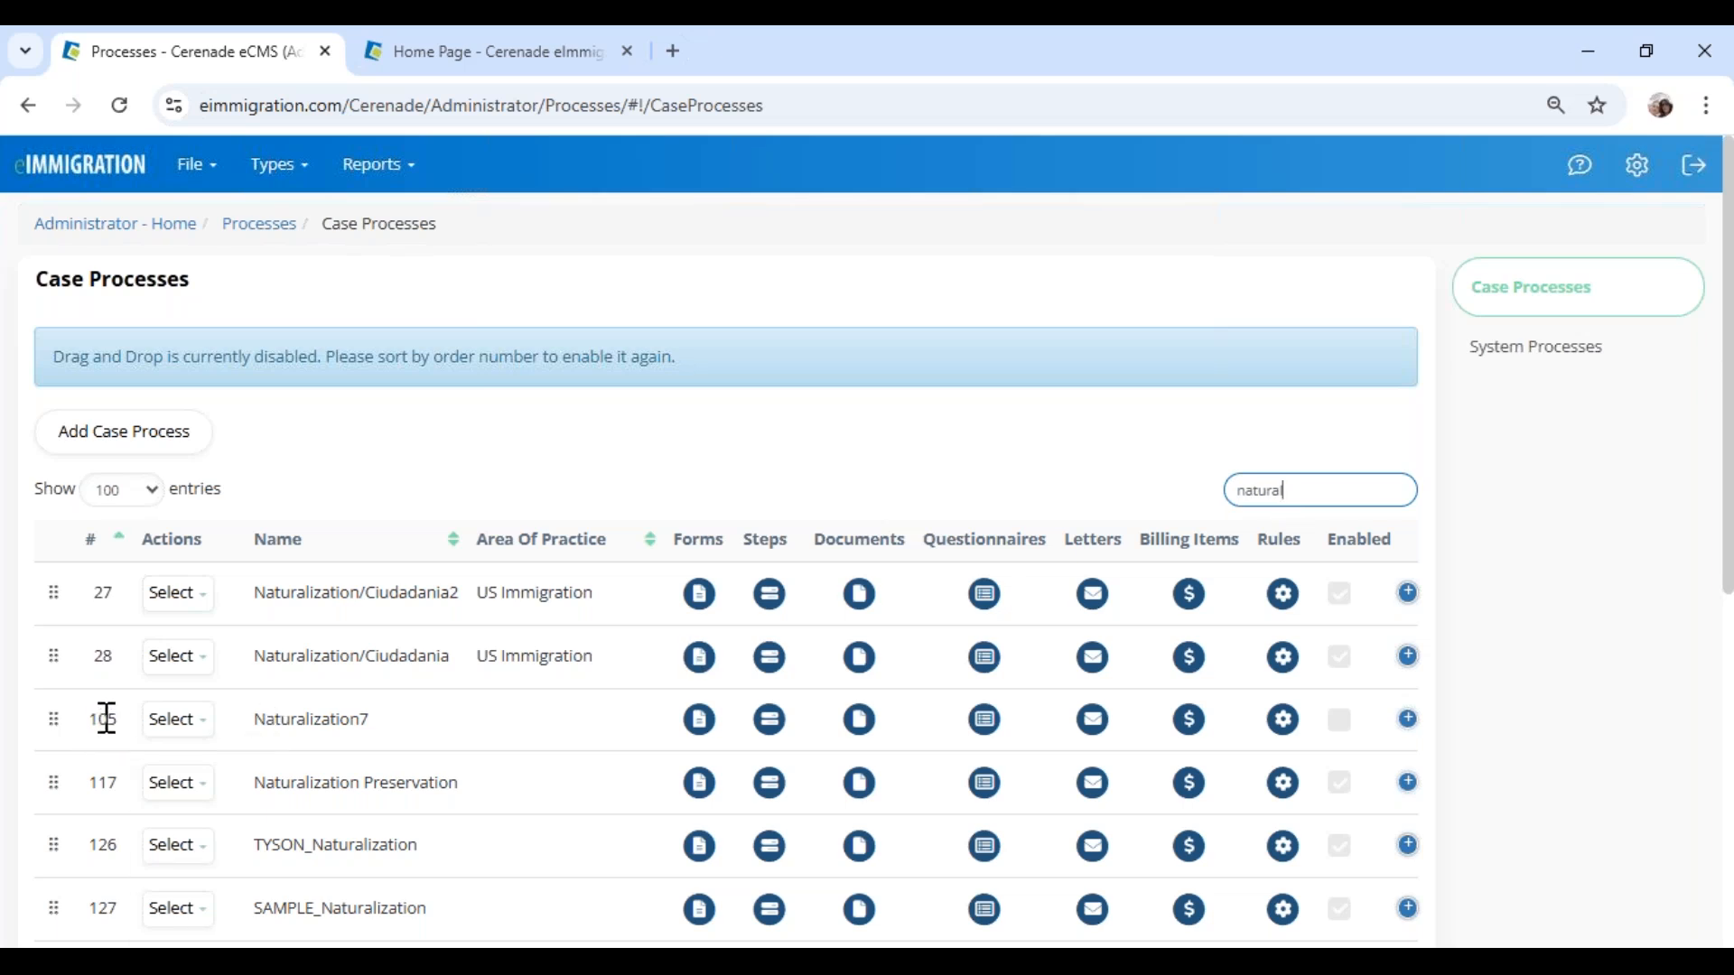
pyautogui.moveTo(85, 720); pyautogui.dragTo(119, 723)
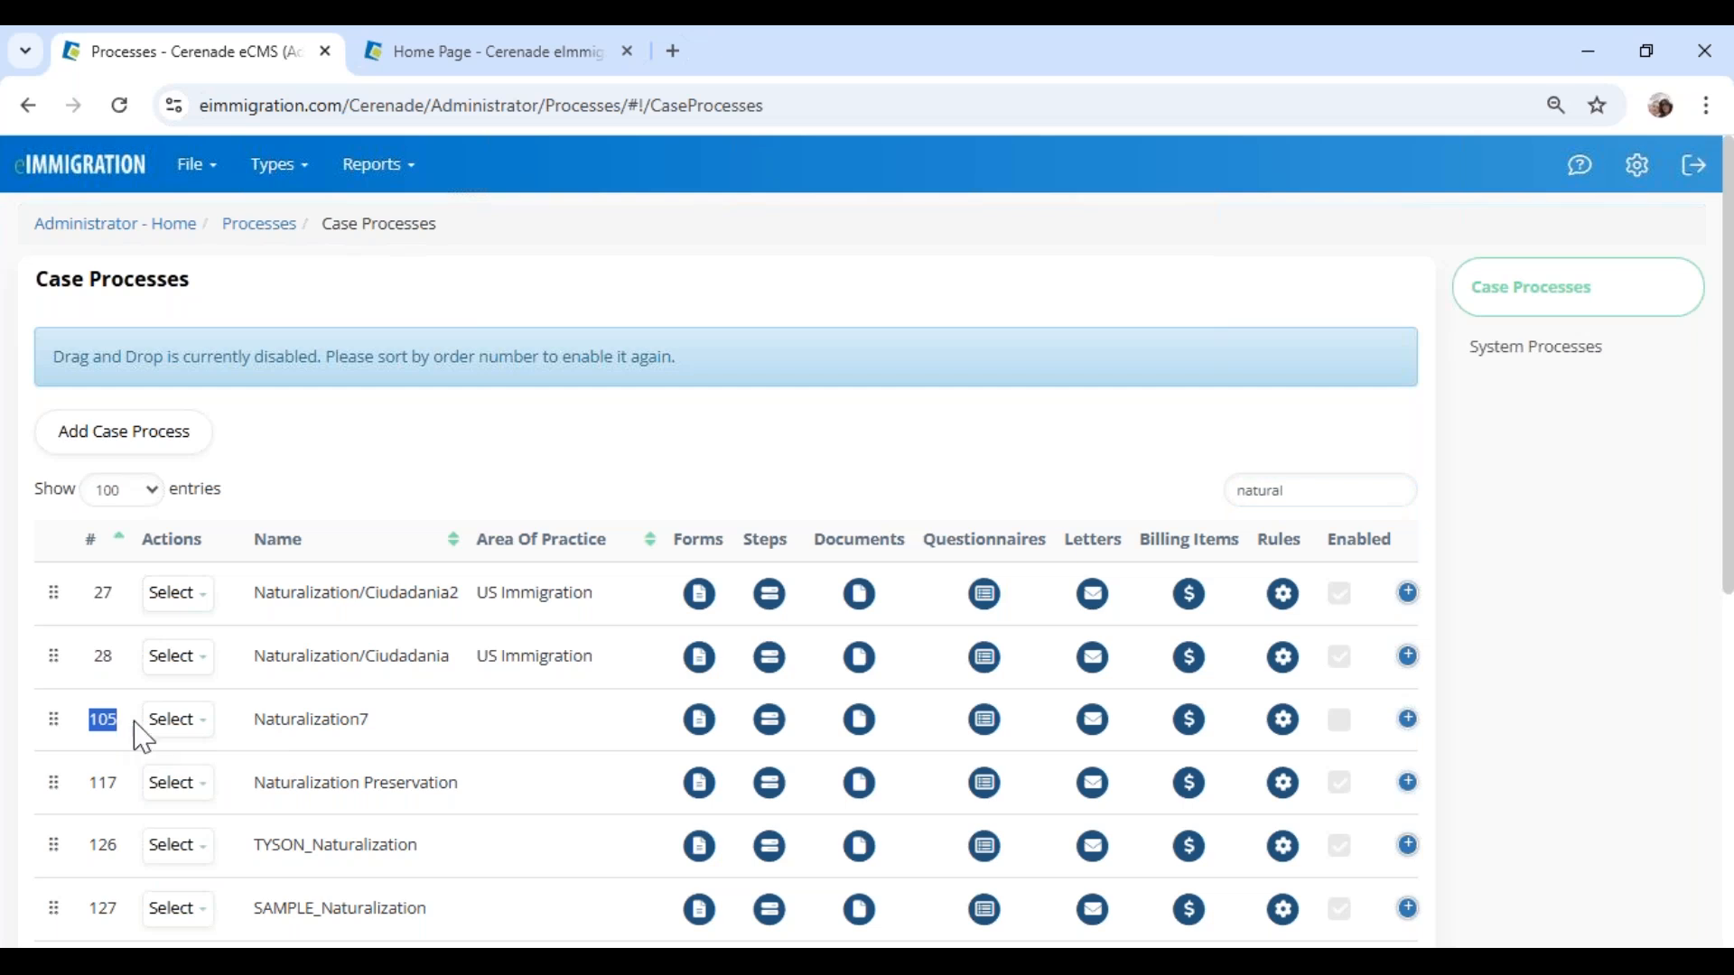
pyautogui.click(157, 727)
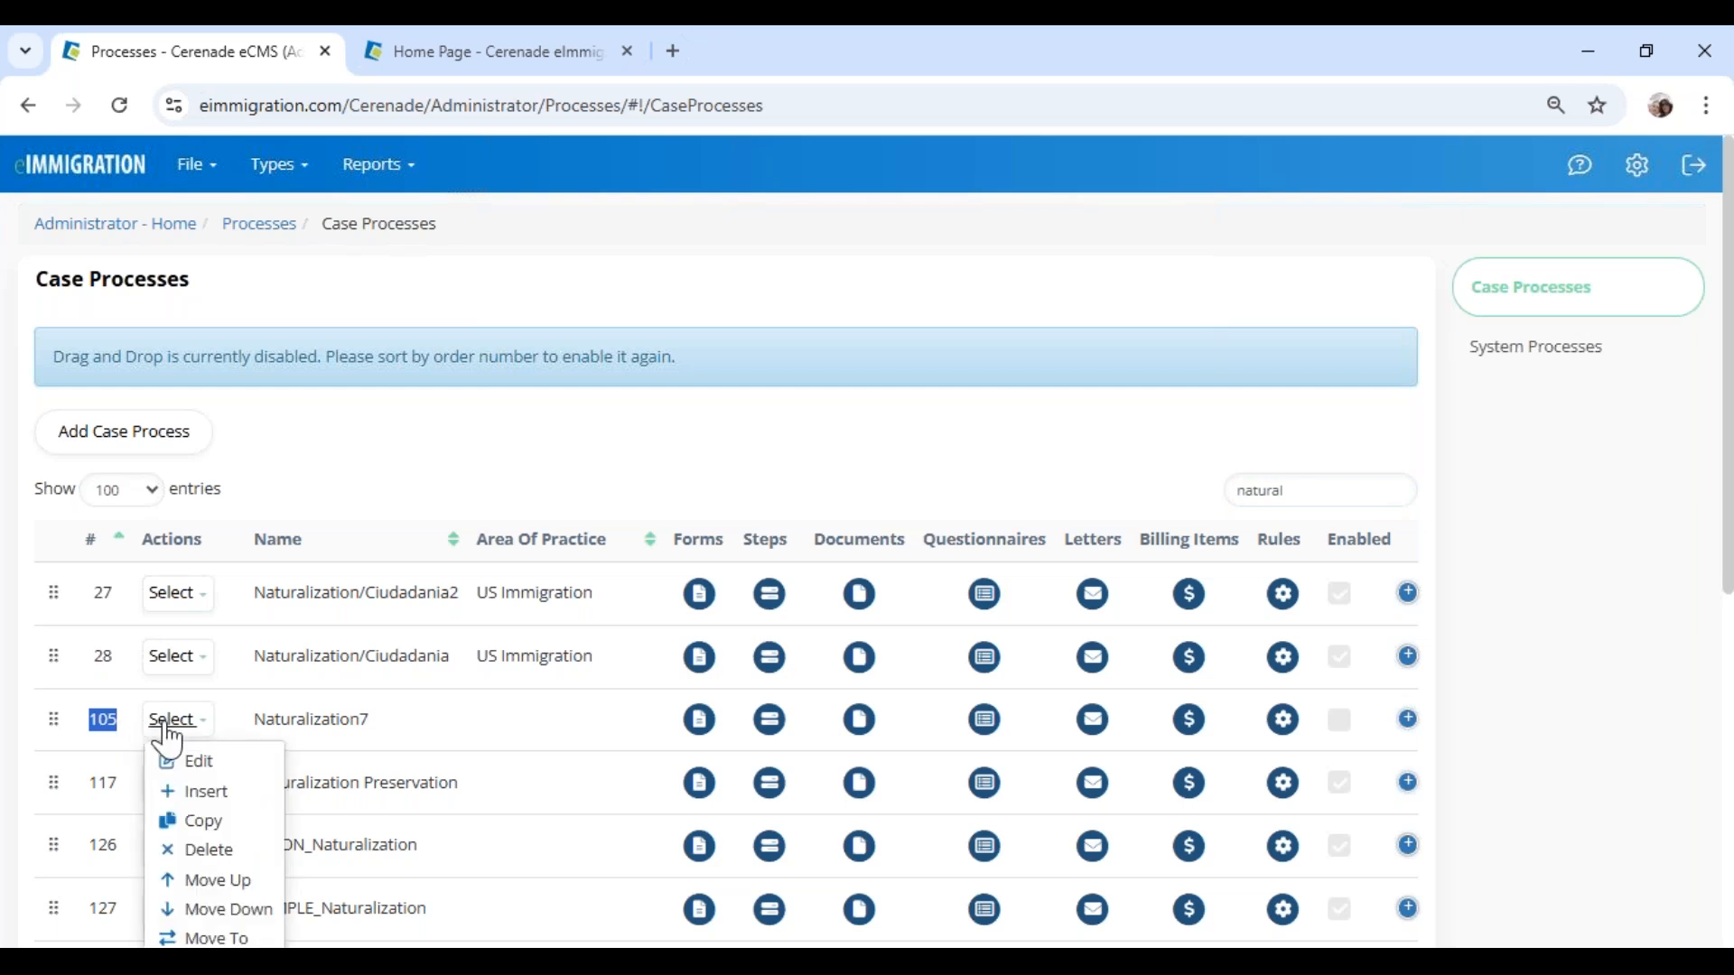
pyautogui.click(202, 939)
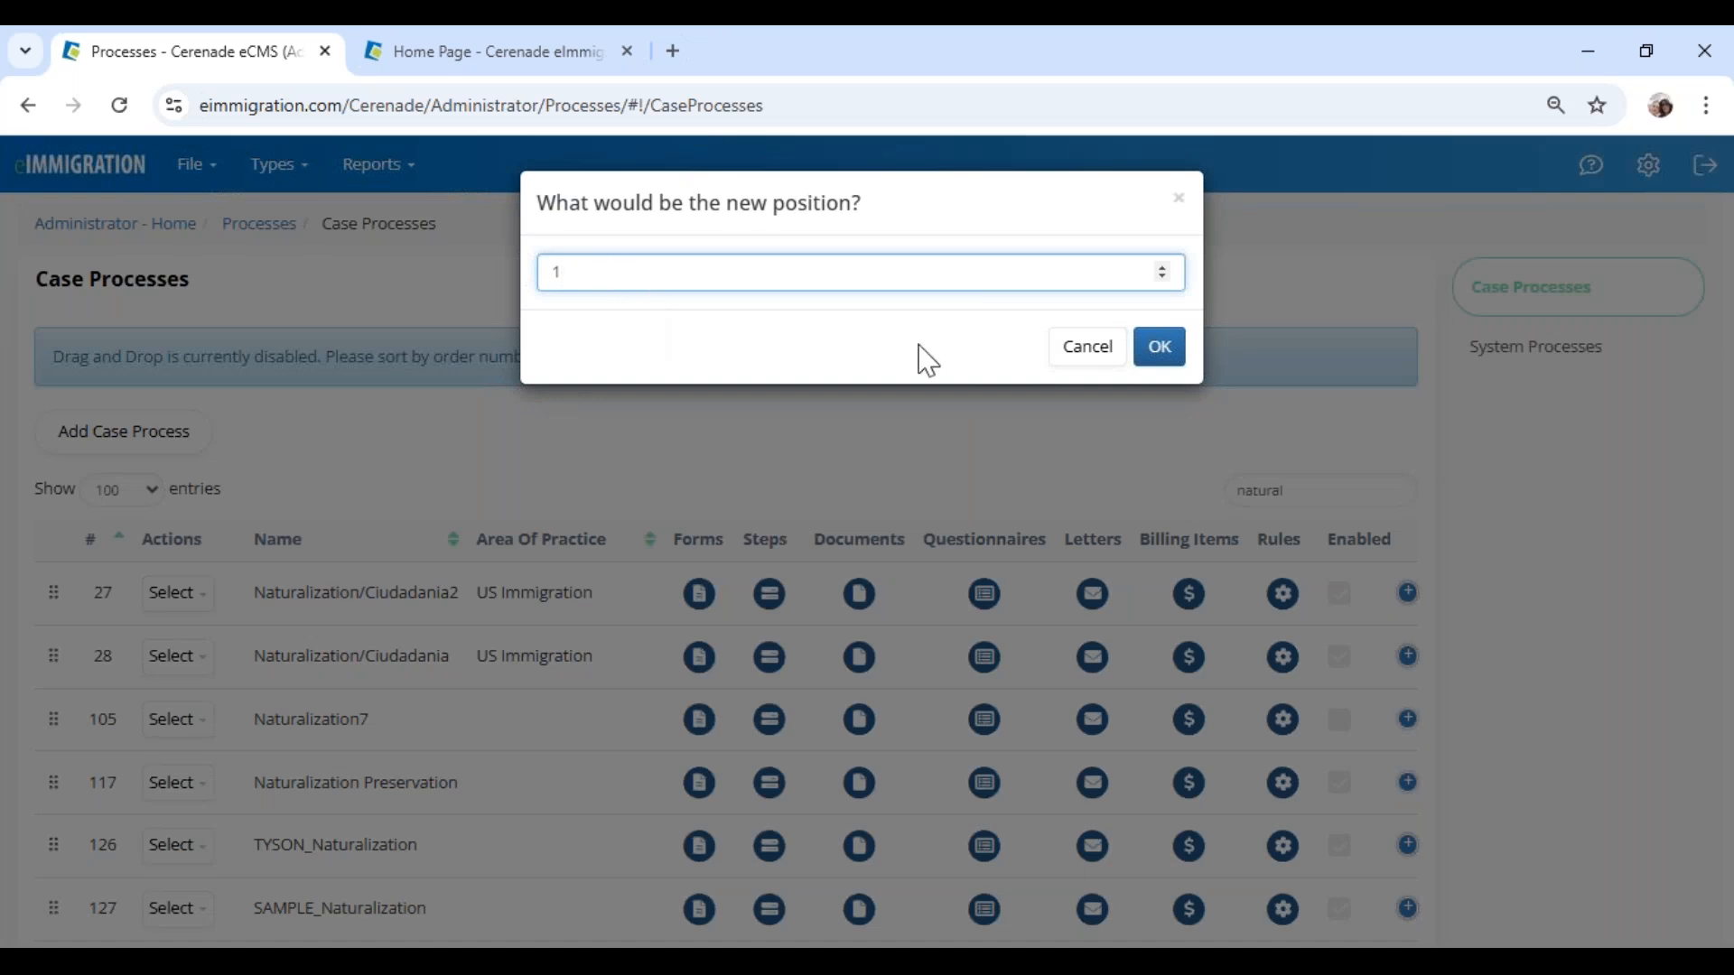
pyautogui.click(1160, 347)
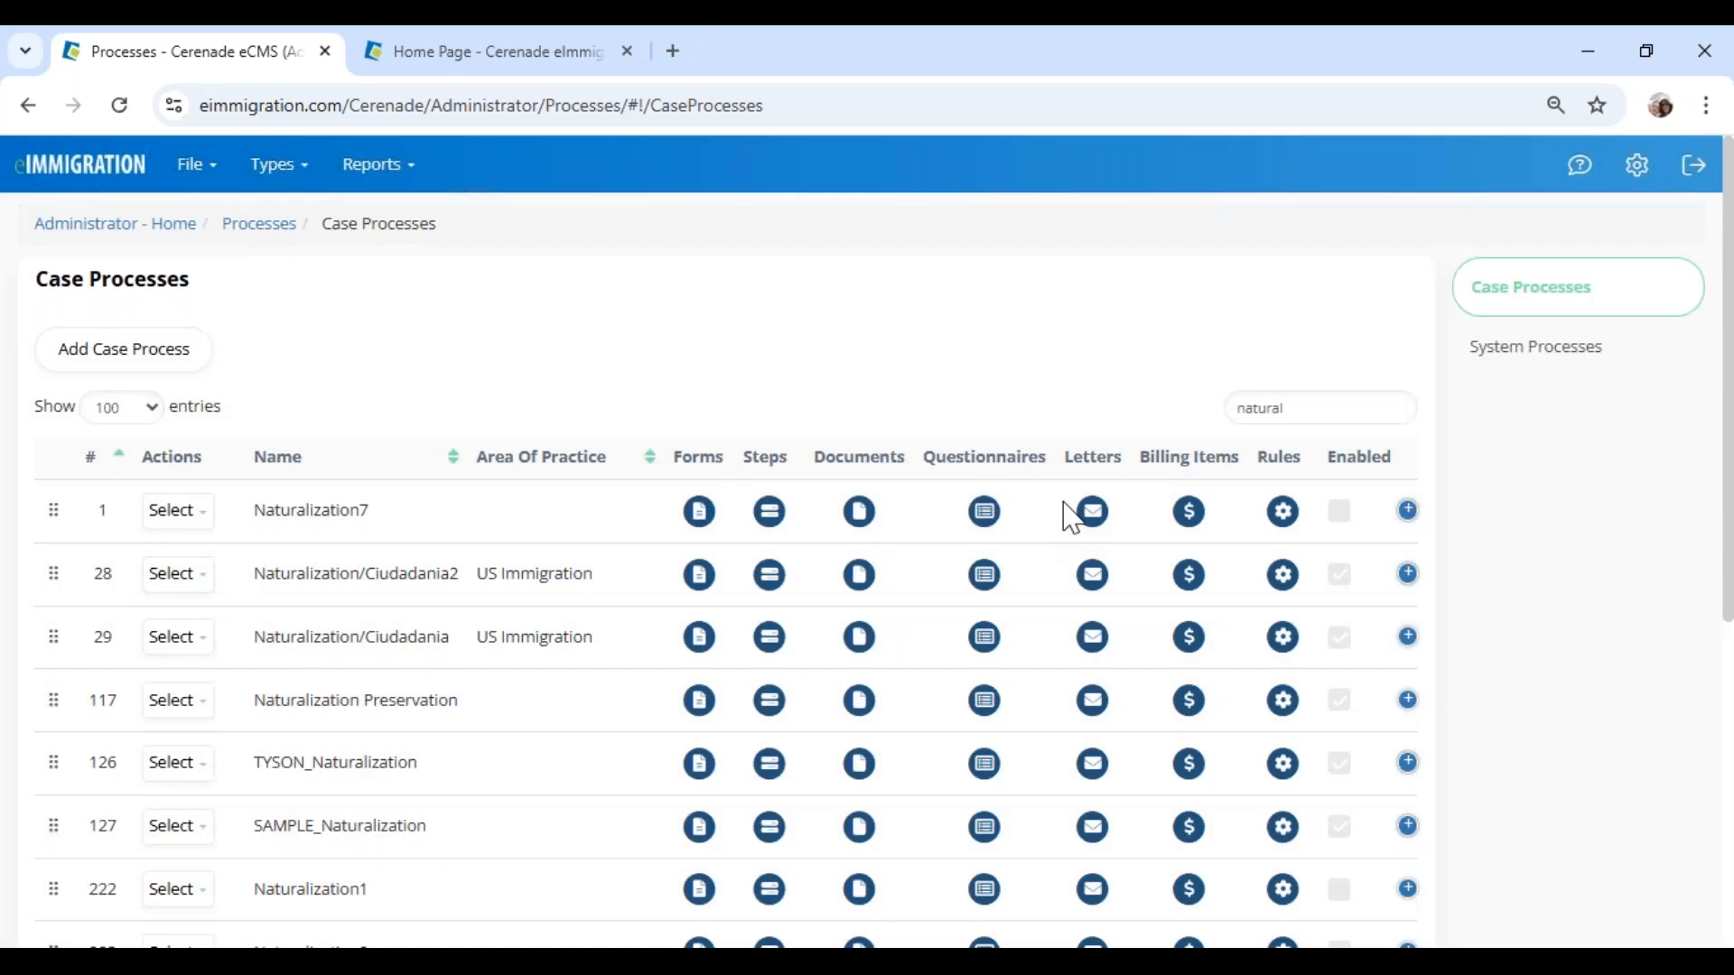
# Step: Clear the search filter and check where Naturalization7 sits in the full Case Processes list
pyautogui.doubleClick(1307, 409)
pyautogui.press('BackSpace')
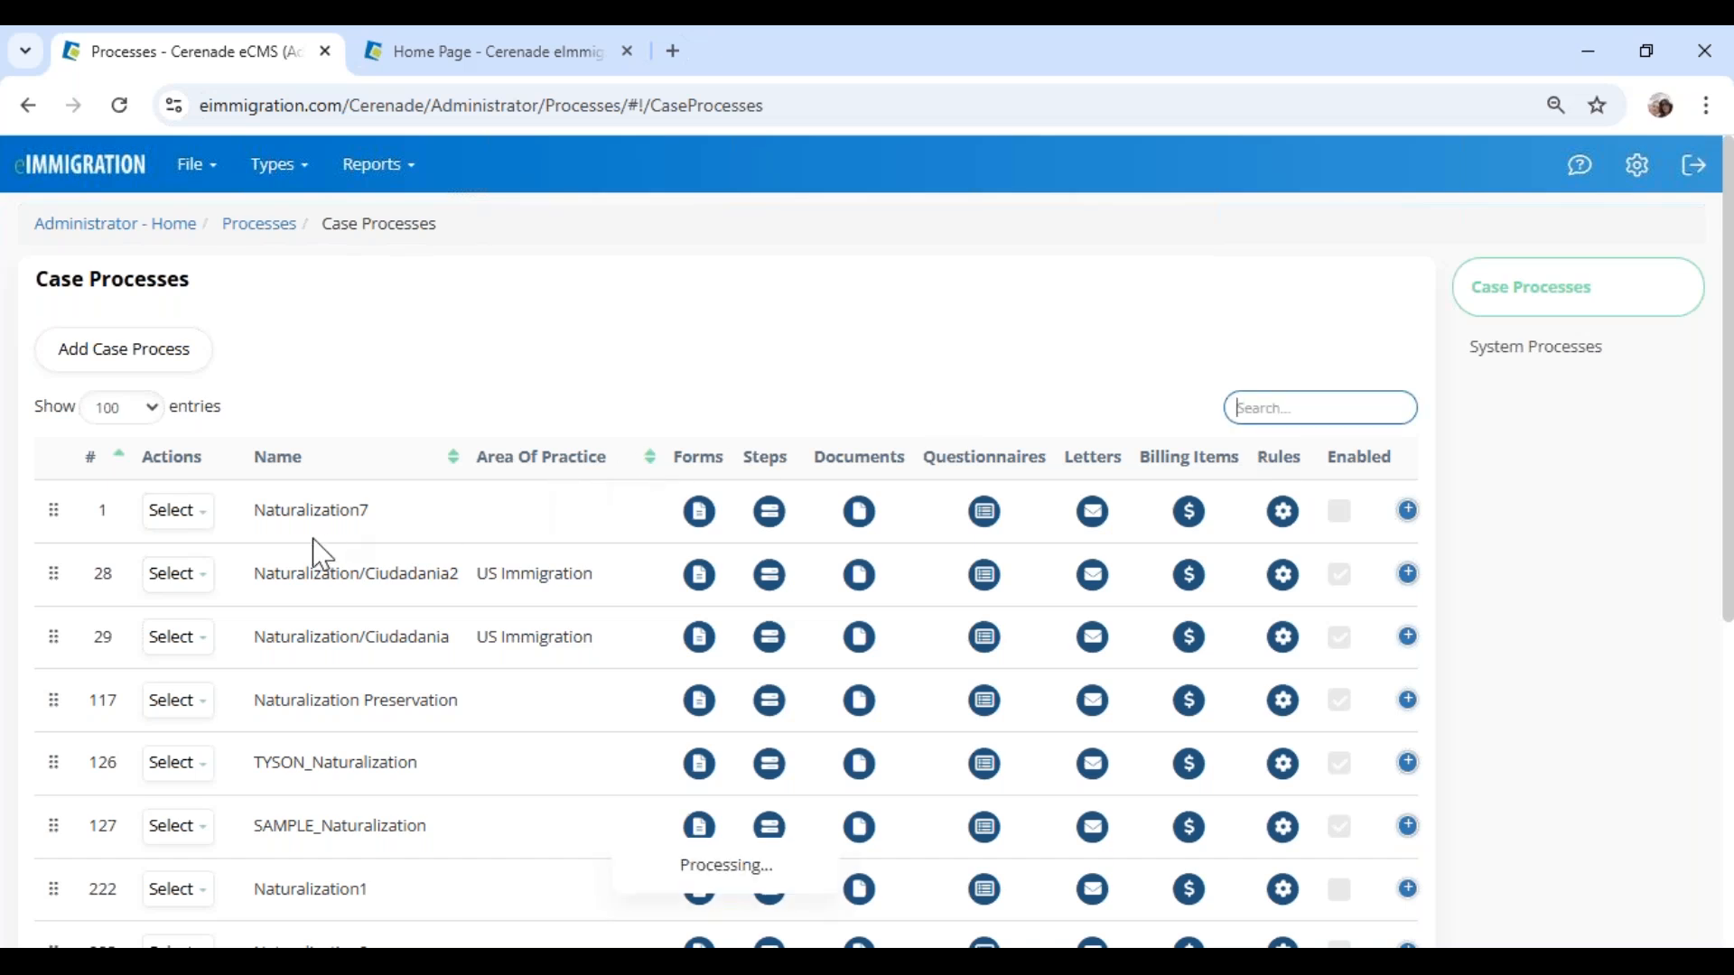
pyautogui.tripleClick(430, 530)
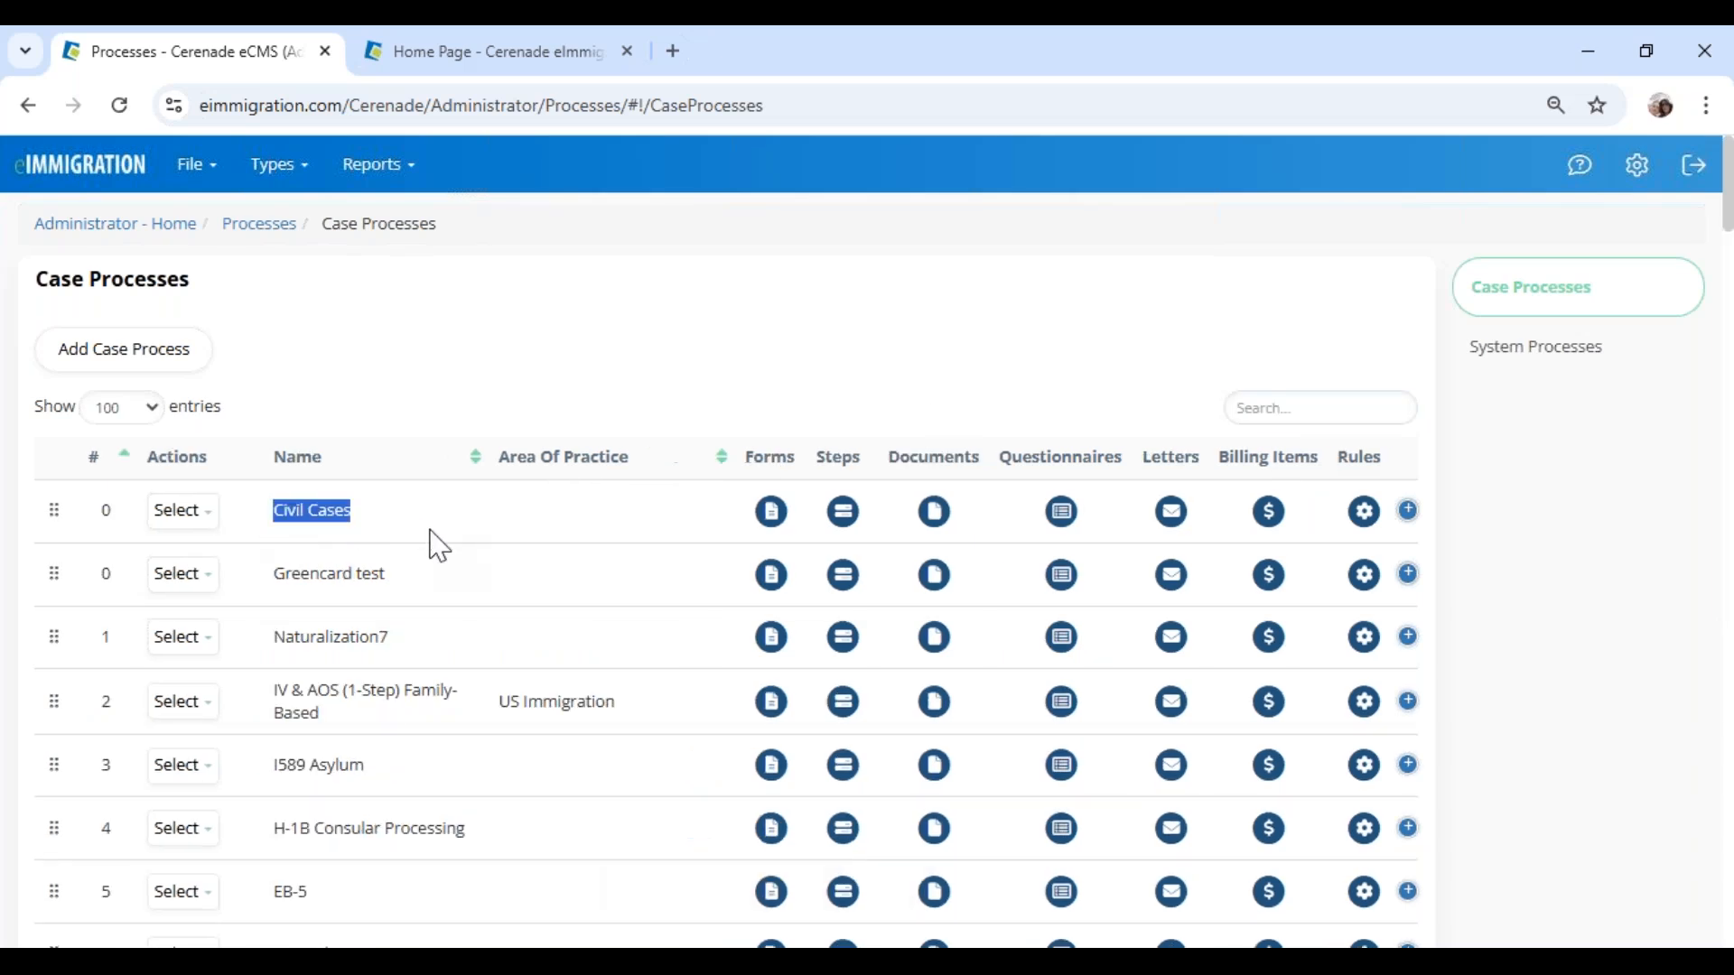
pyautogui.click(429, 536)
pyautogui.moveTo(284, 629); pyautogui.dragTo(427, 638)
pyautogui.click(486, 637)
# Step: Edit the Naturalization7 process to enable it, set its Area of Practice to US Immigration, and save
pyautogui.click(215, 638)
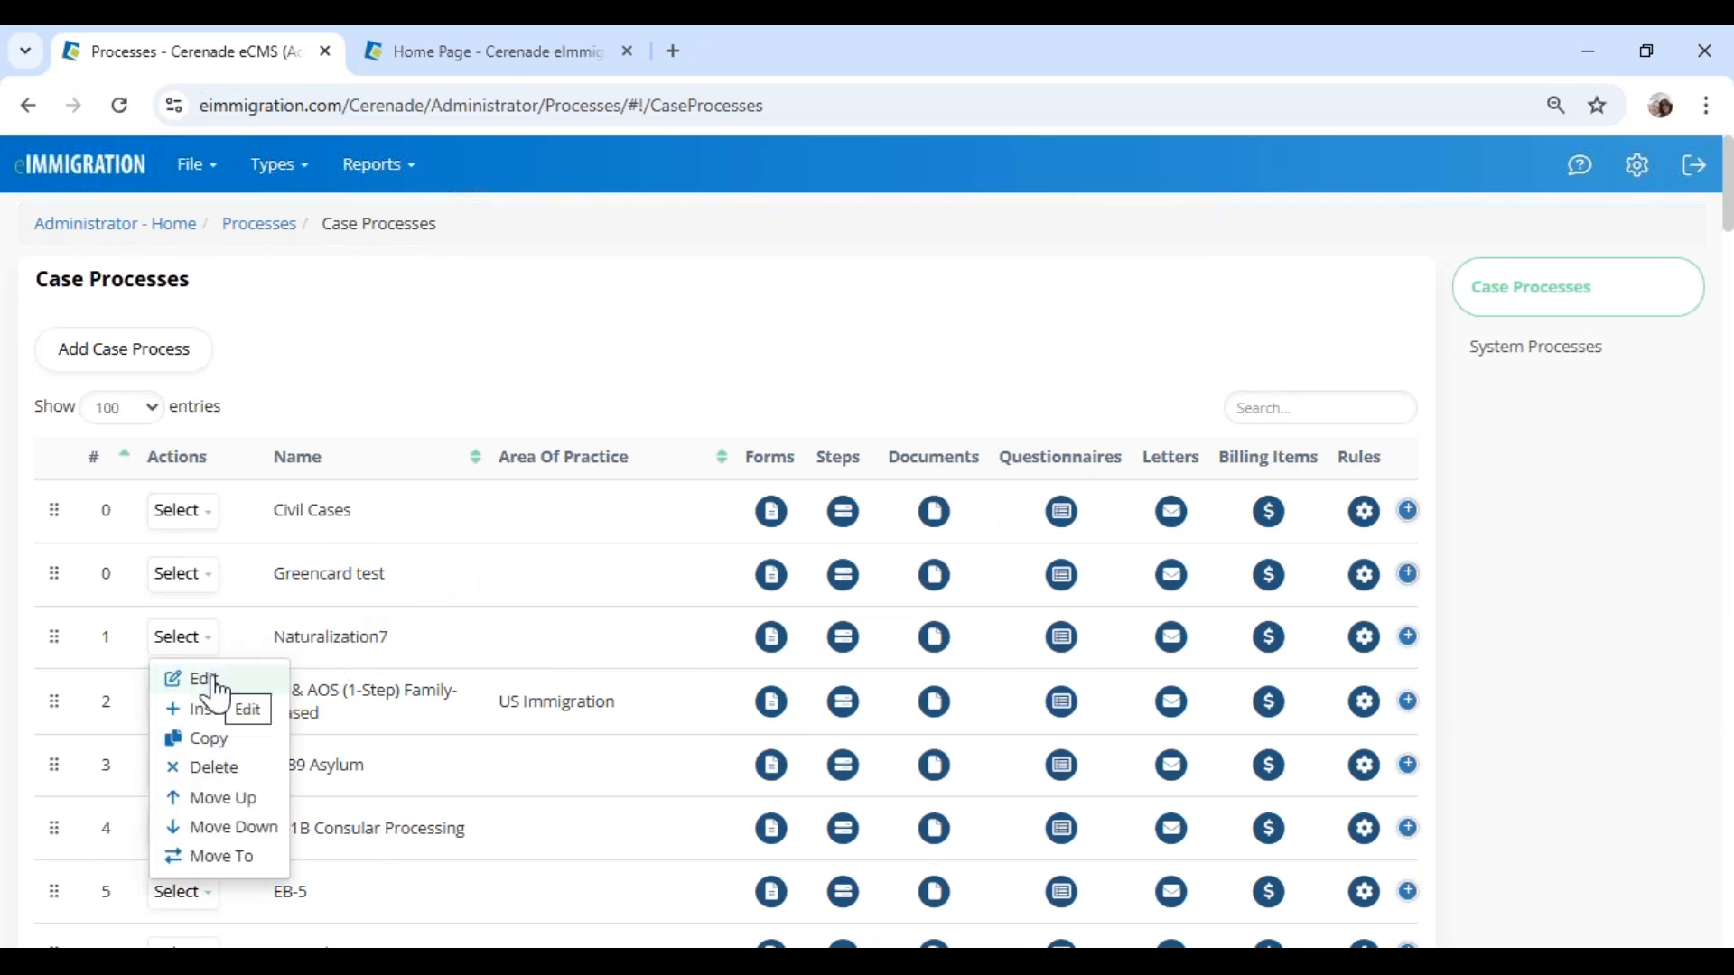
pyautogui.moveTo(207, 643)
pyautogui.click(200, 681)
pyautogui.click(598, 361)
pyautogui.click(613, 438)
pyautogui.click(737, 459)
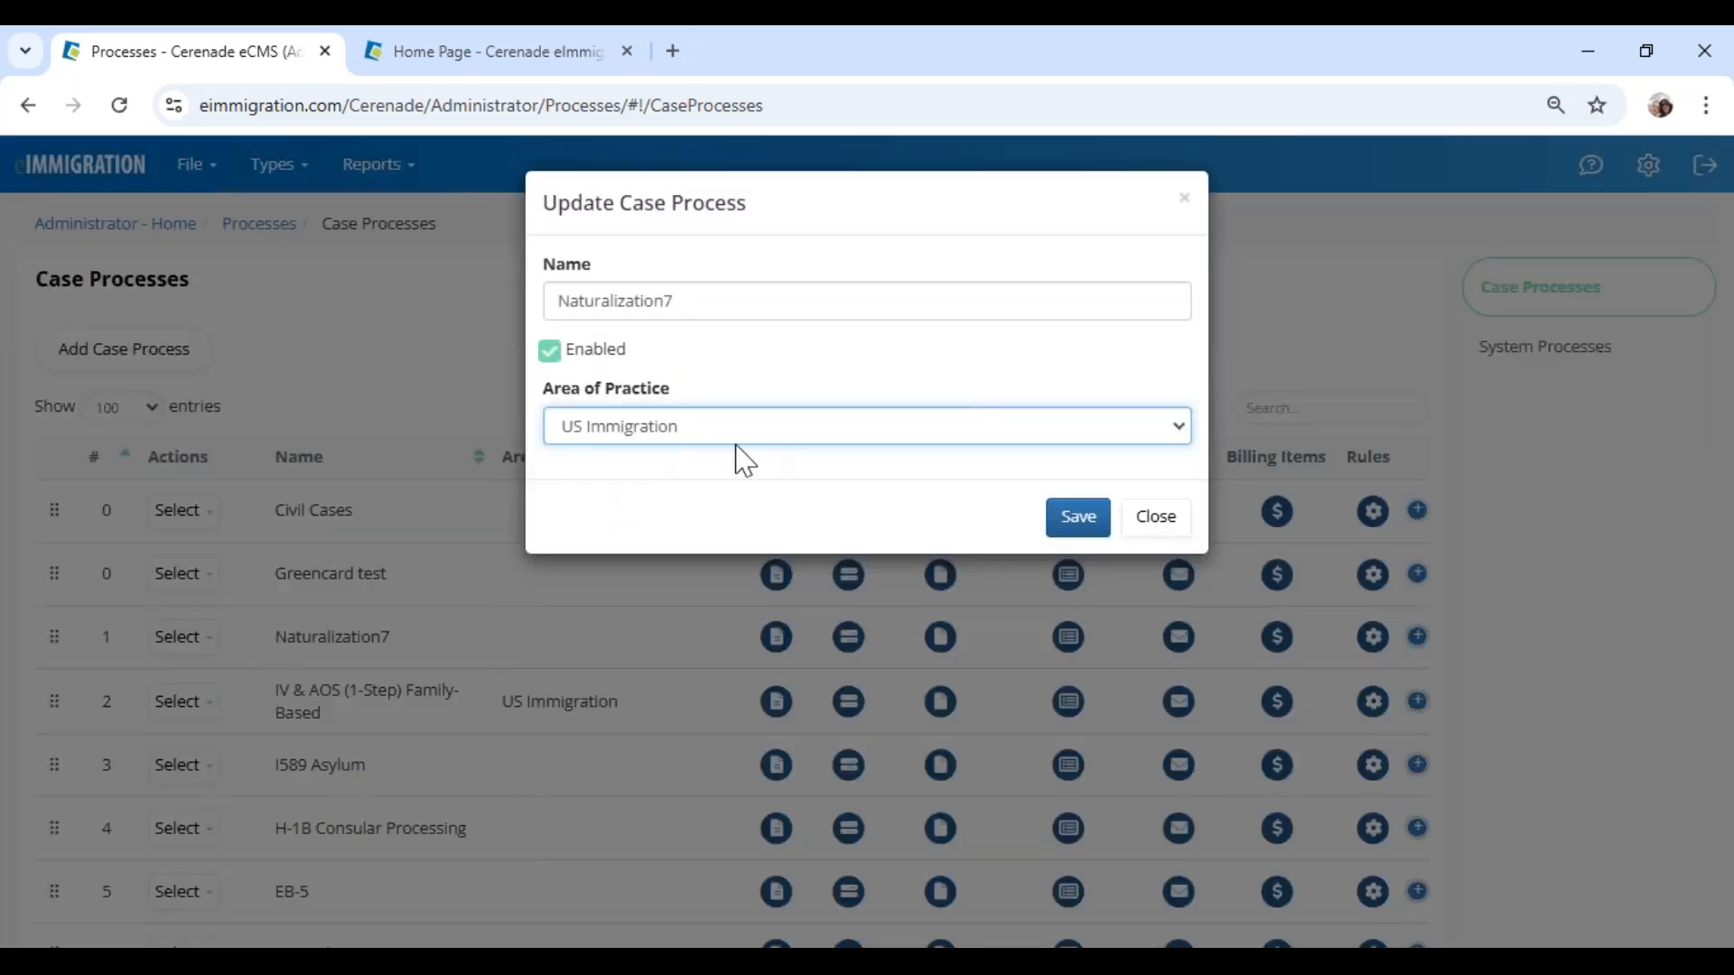
pyautogui.click(1075, 523)
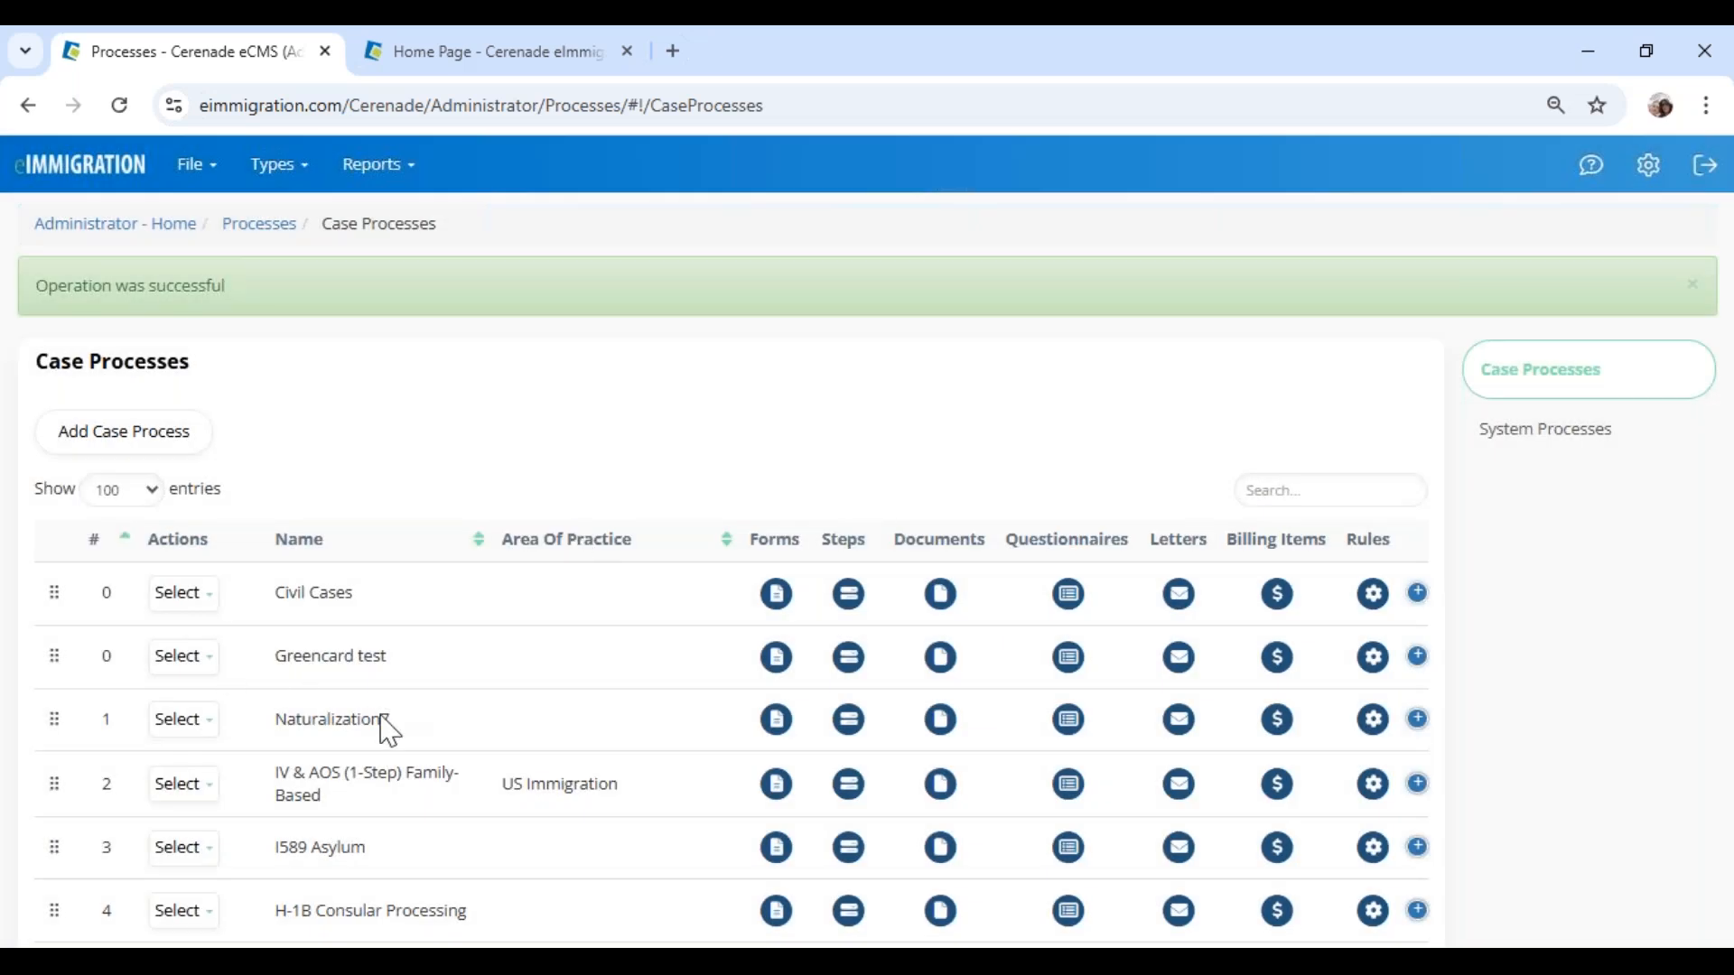
# Step: Review the Naturalization7 process's Forms and Documents lists, and return to the Administrator home page
pyautogui.click(782, 722)
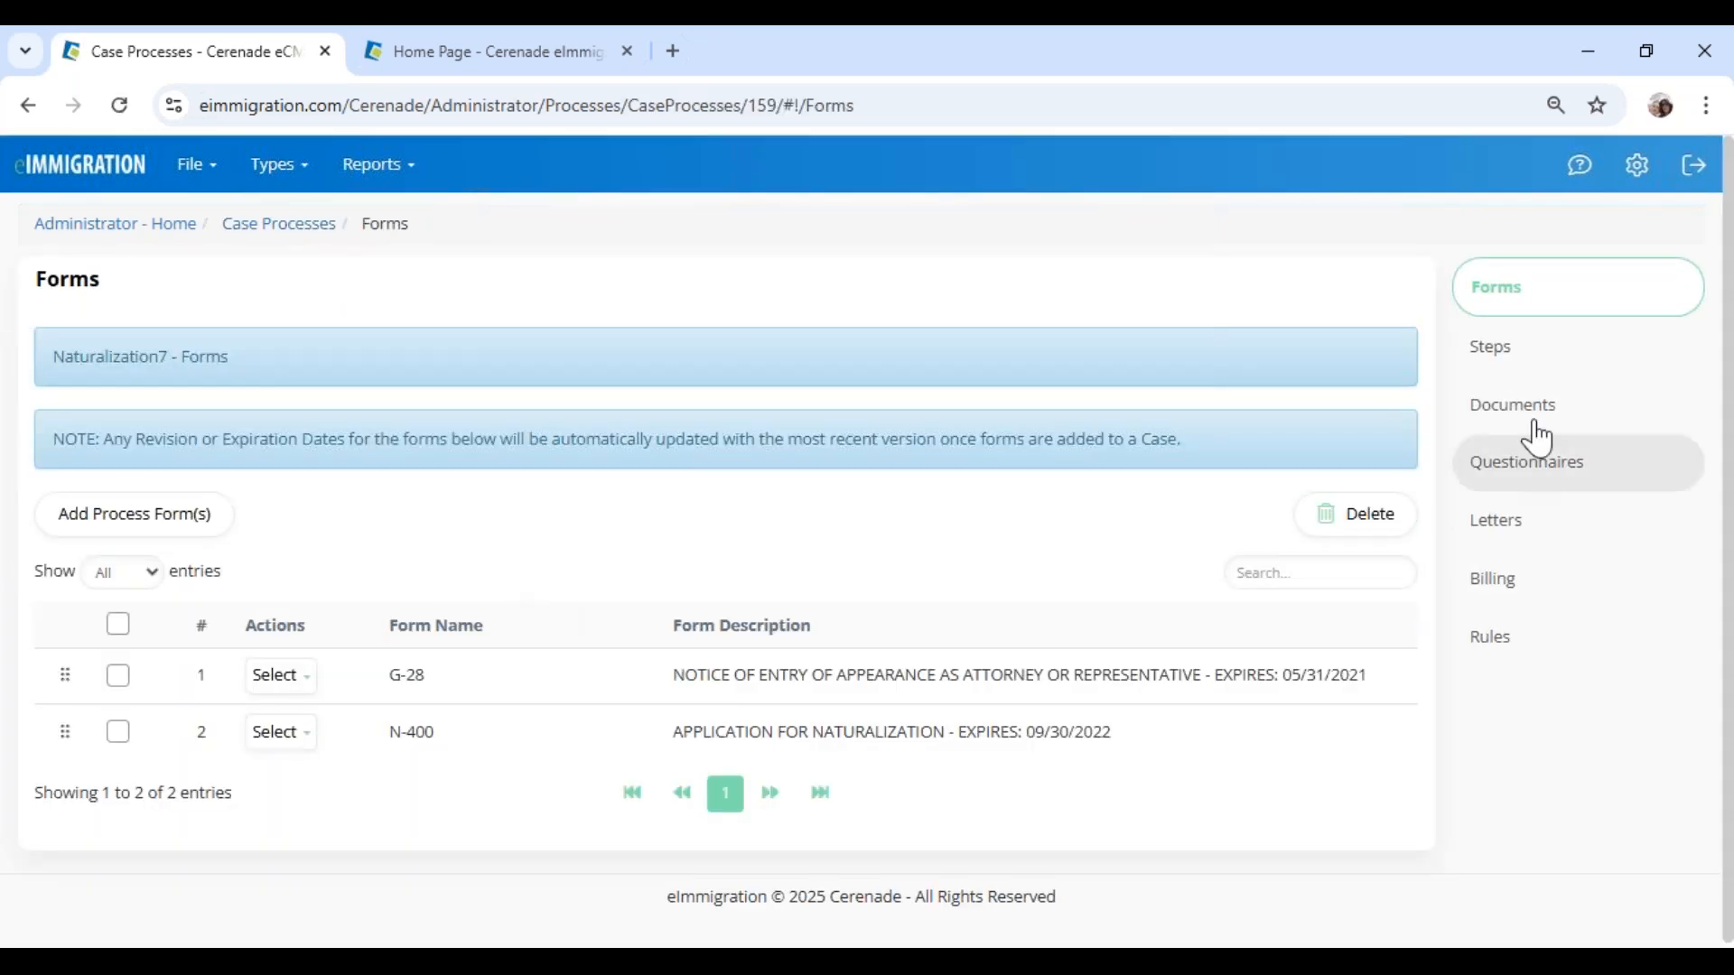
pyautogui.click(1525, 372)
pyautogui.click(1526, 403)
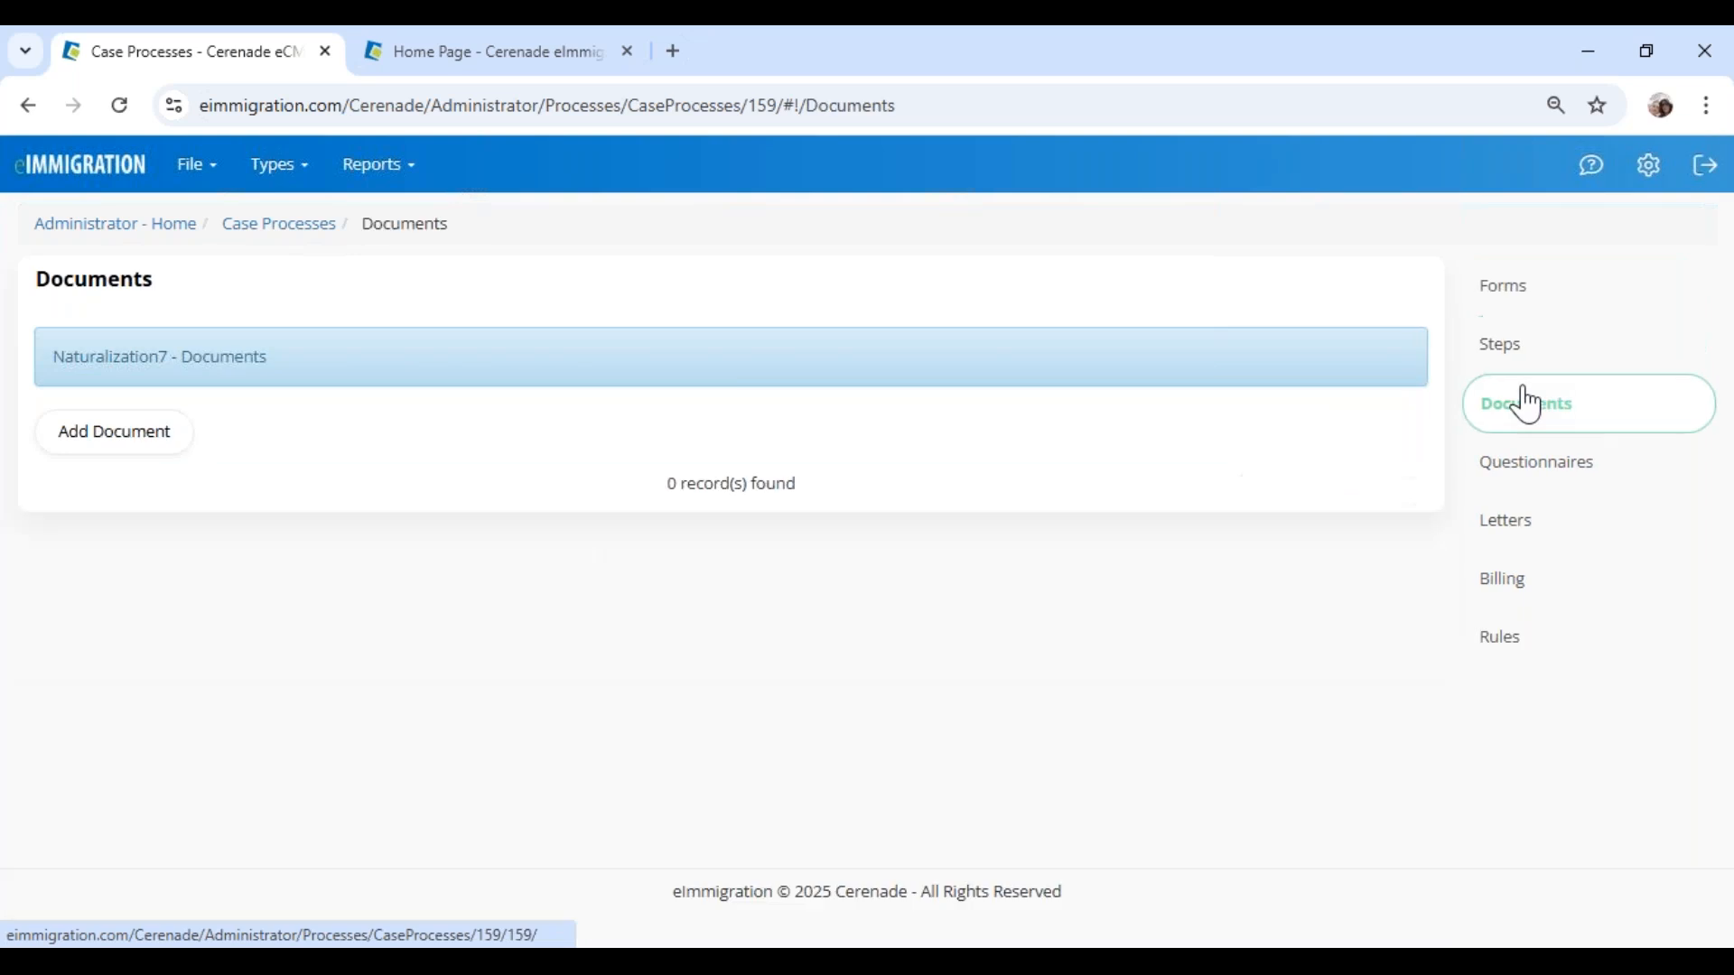
pyautogui.click(70, 227)
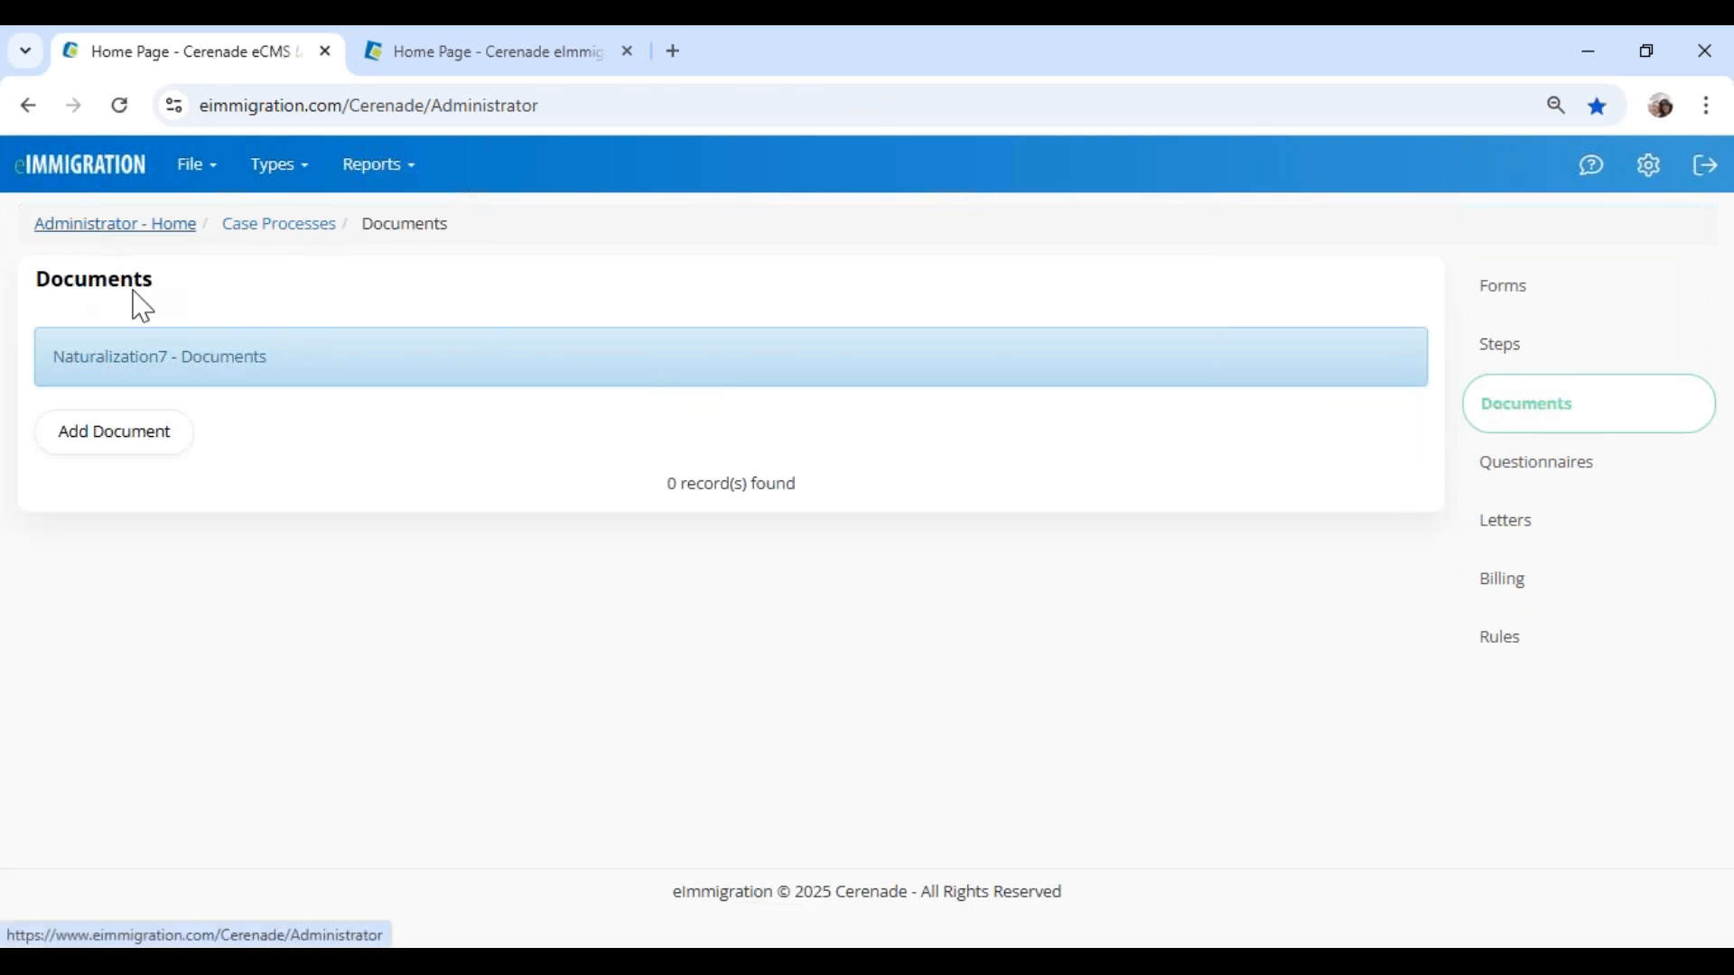
# Step: Switch to the staff home page, cancel the open Create Case Wizard, and reload the page
pyautogui.click(506, 54)
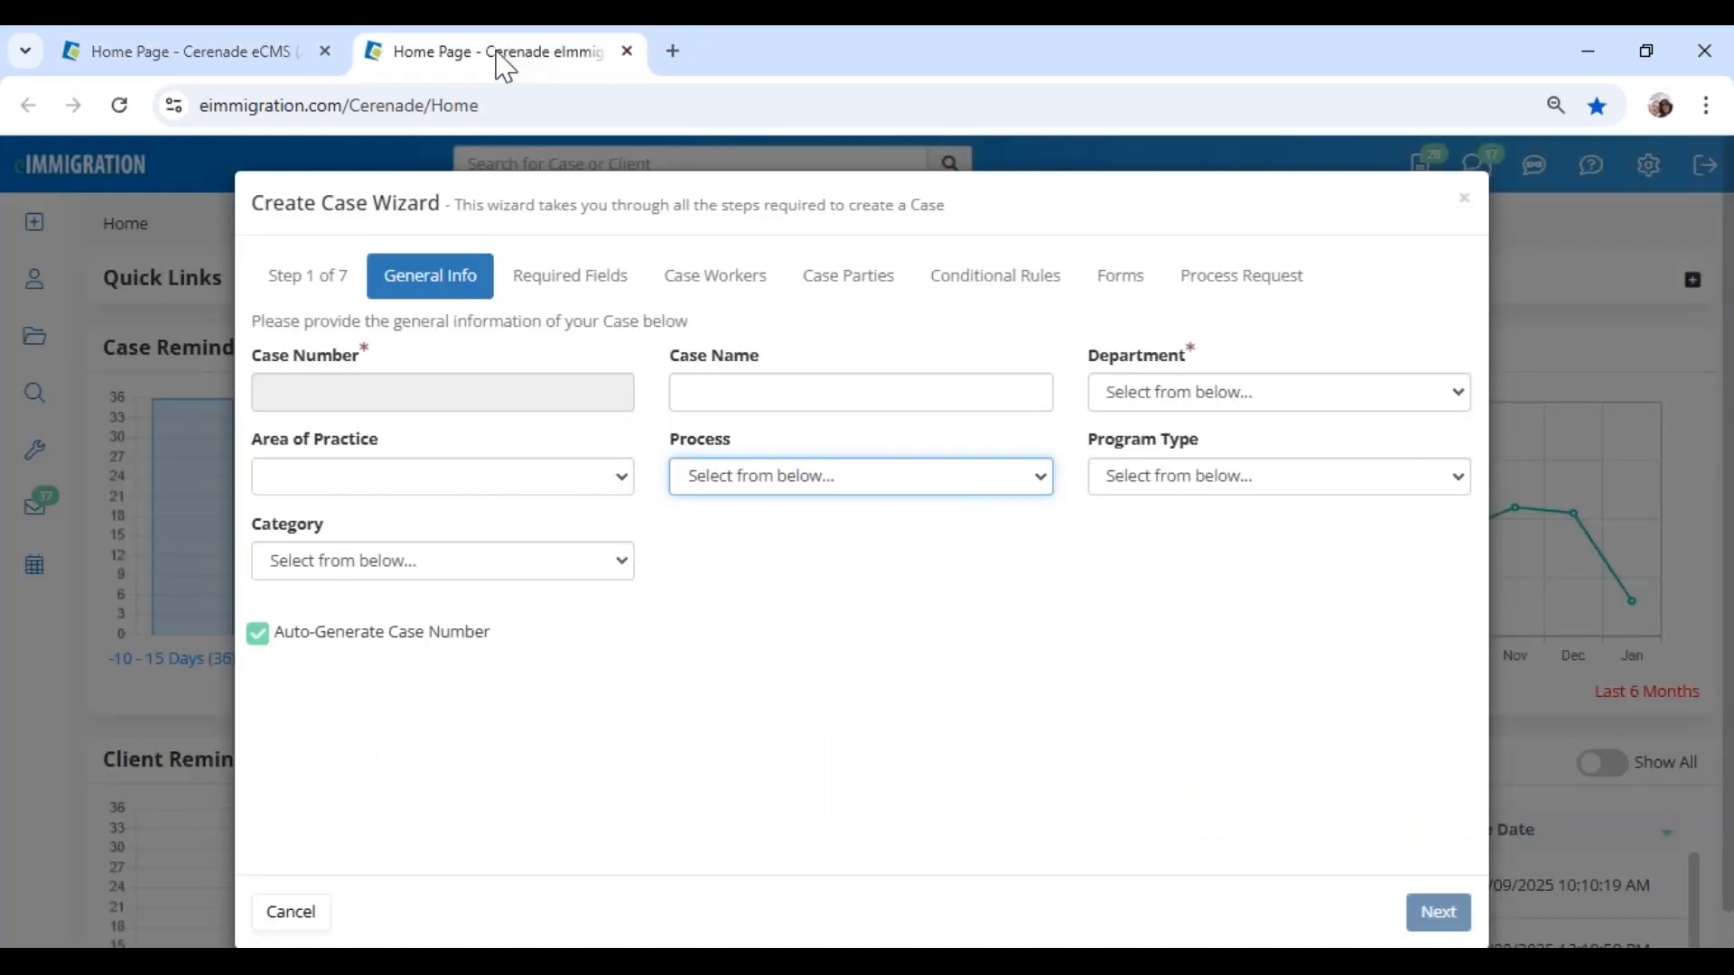
pyautogui.click(284, 914)
pyautogui.click(118, 105)
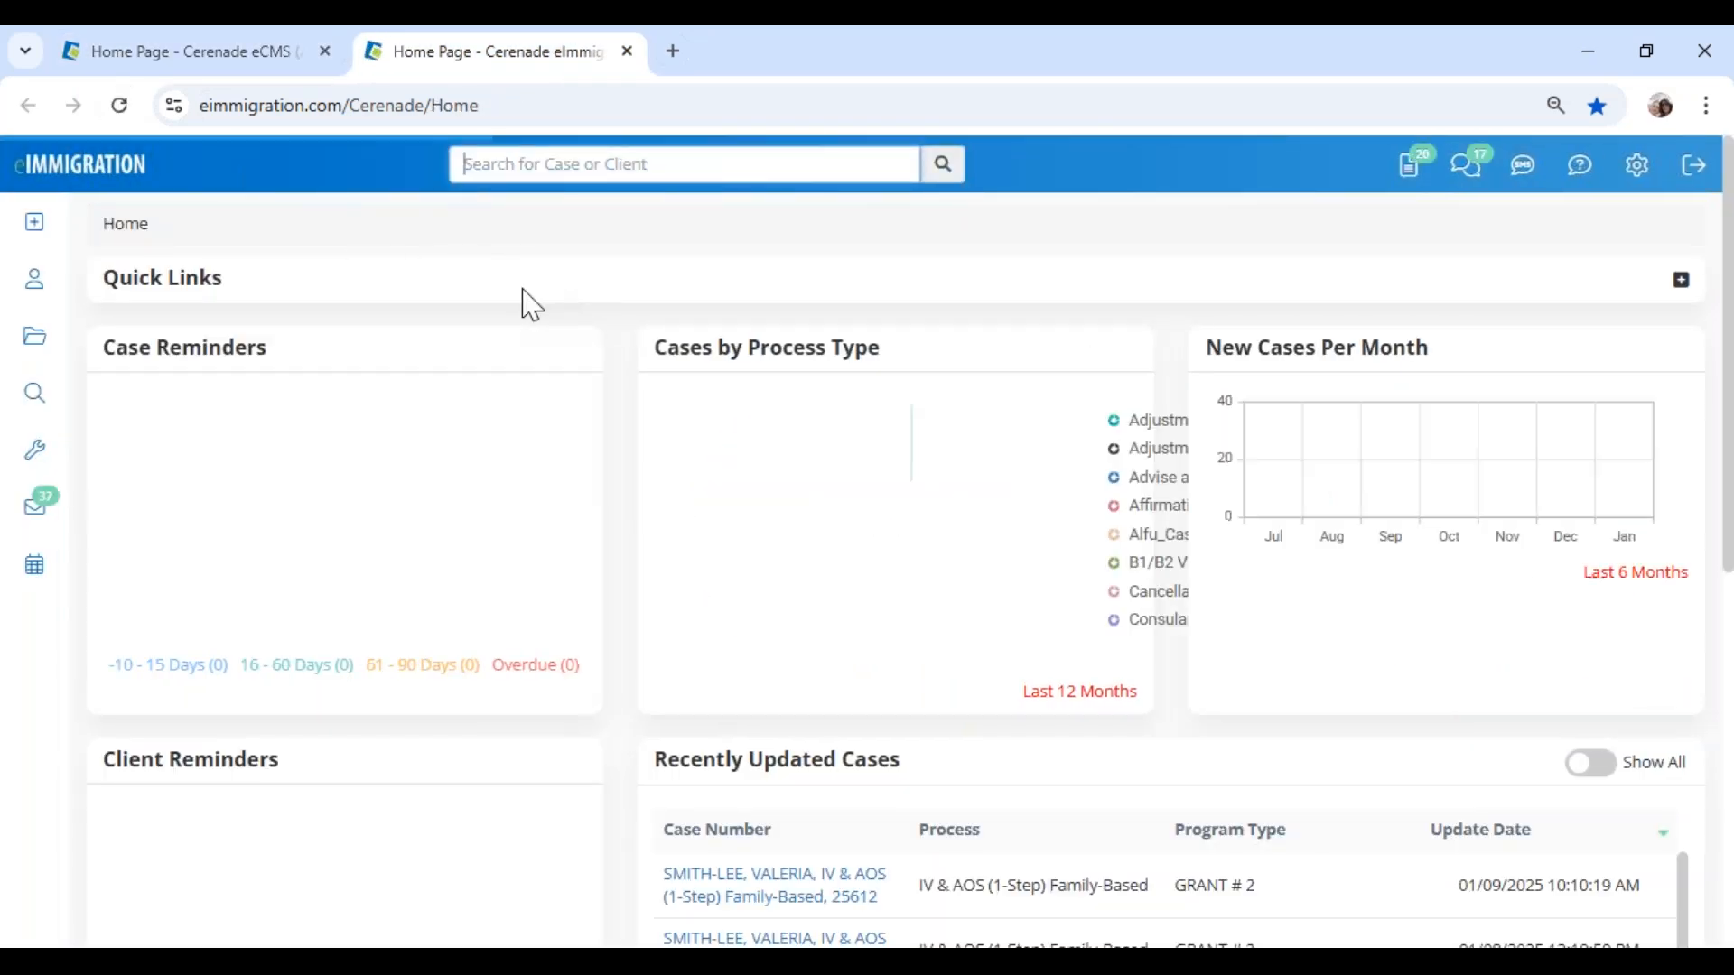
# Step: Start a new case, choose Naturalization7 (US Immigration) as its process, and close the wizard without creating the case
pyautogui.moveTo(38, 237)
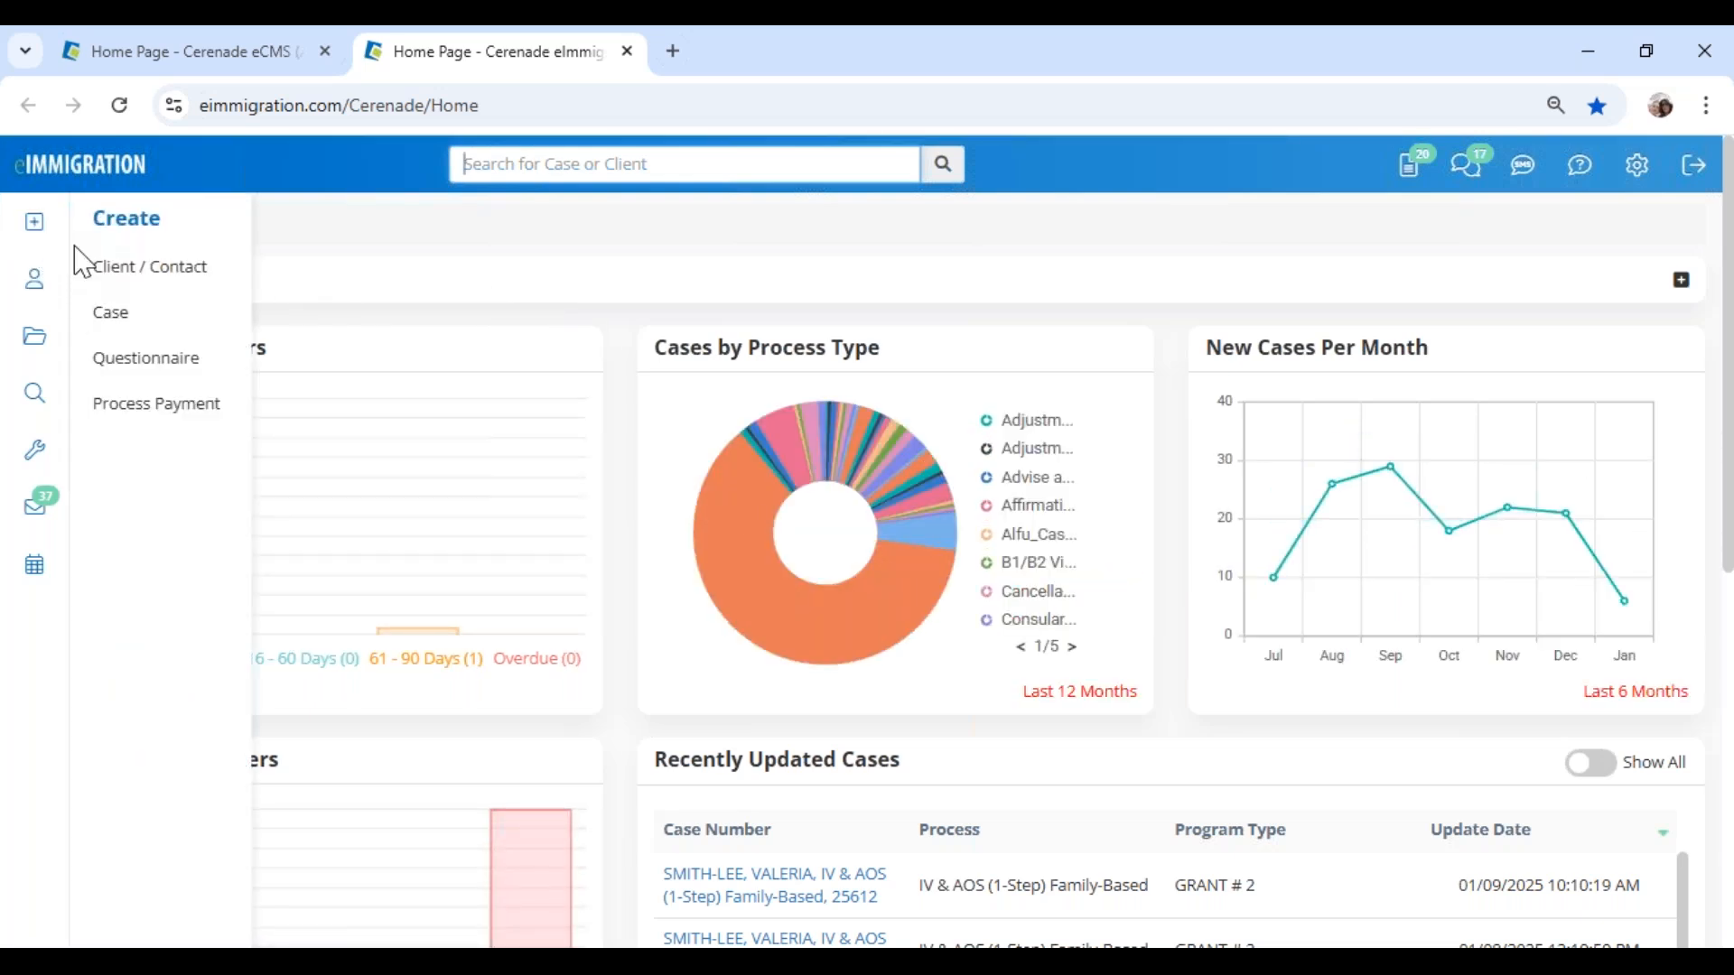
pyautogui.click(113, 312)
pyautogui.click(726, 486)
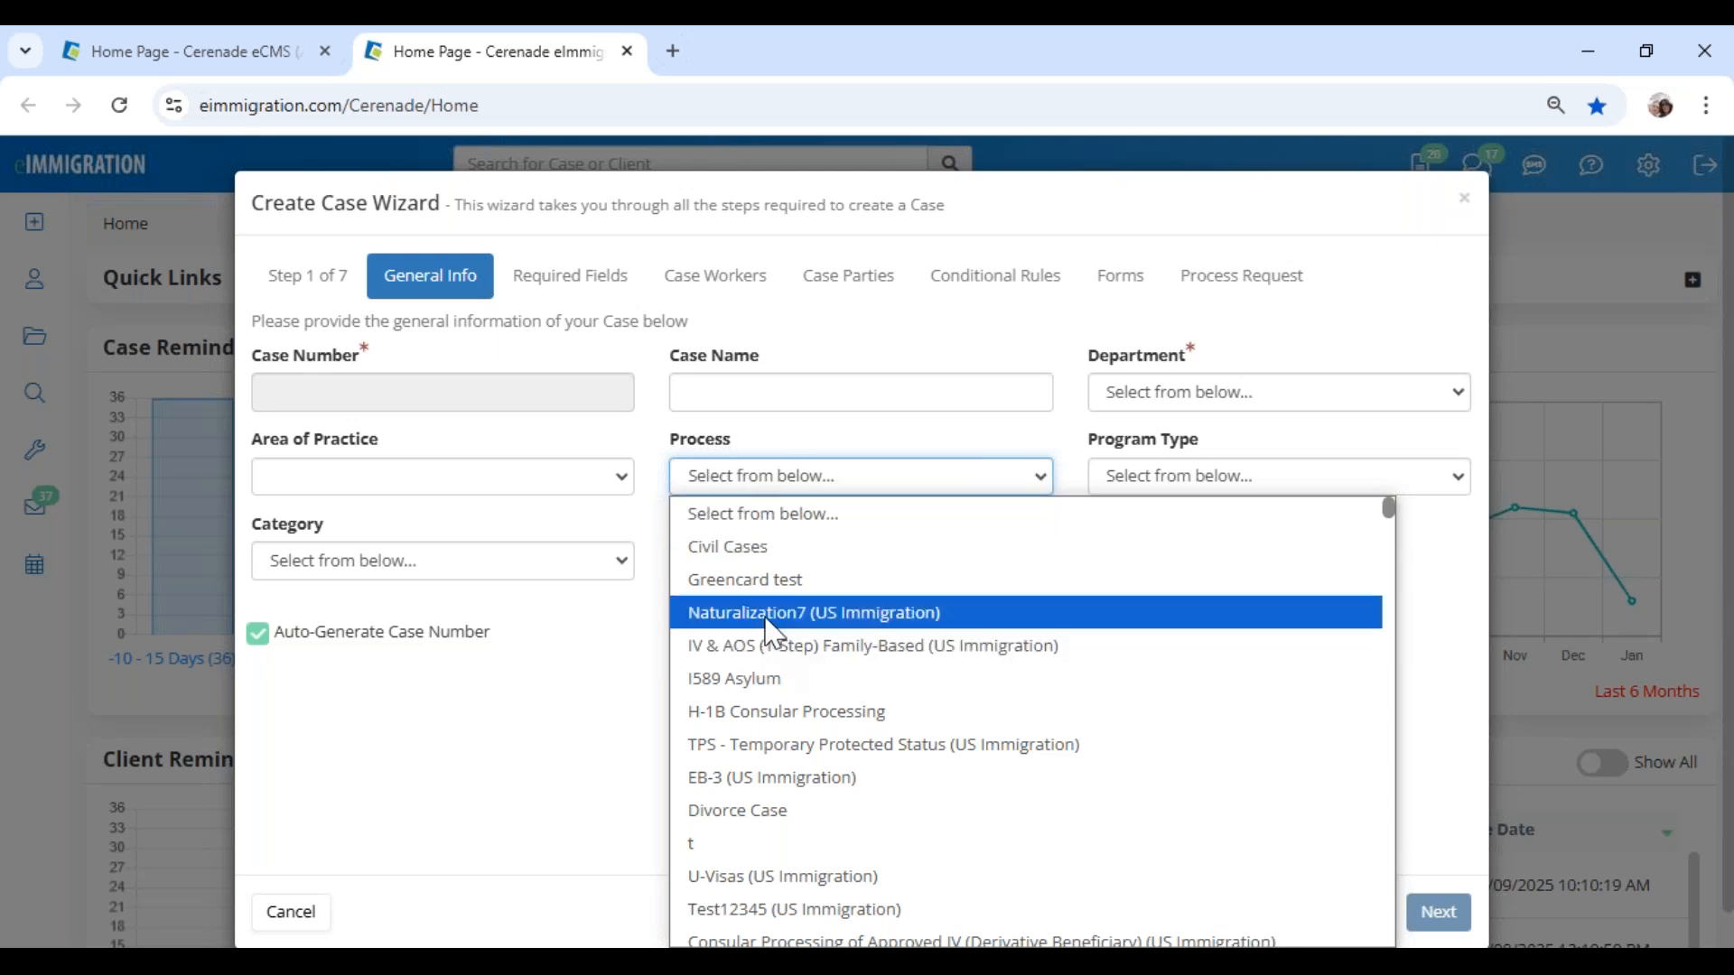
pyautogui.click(817, 623)
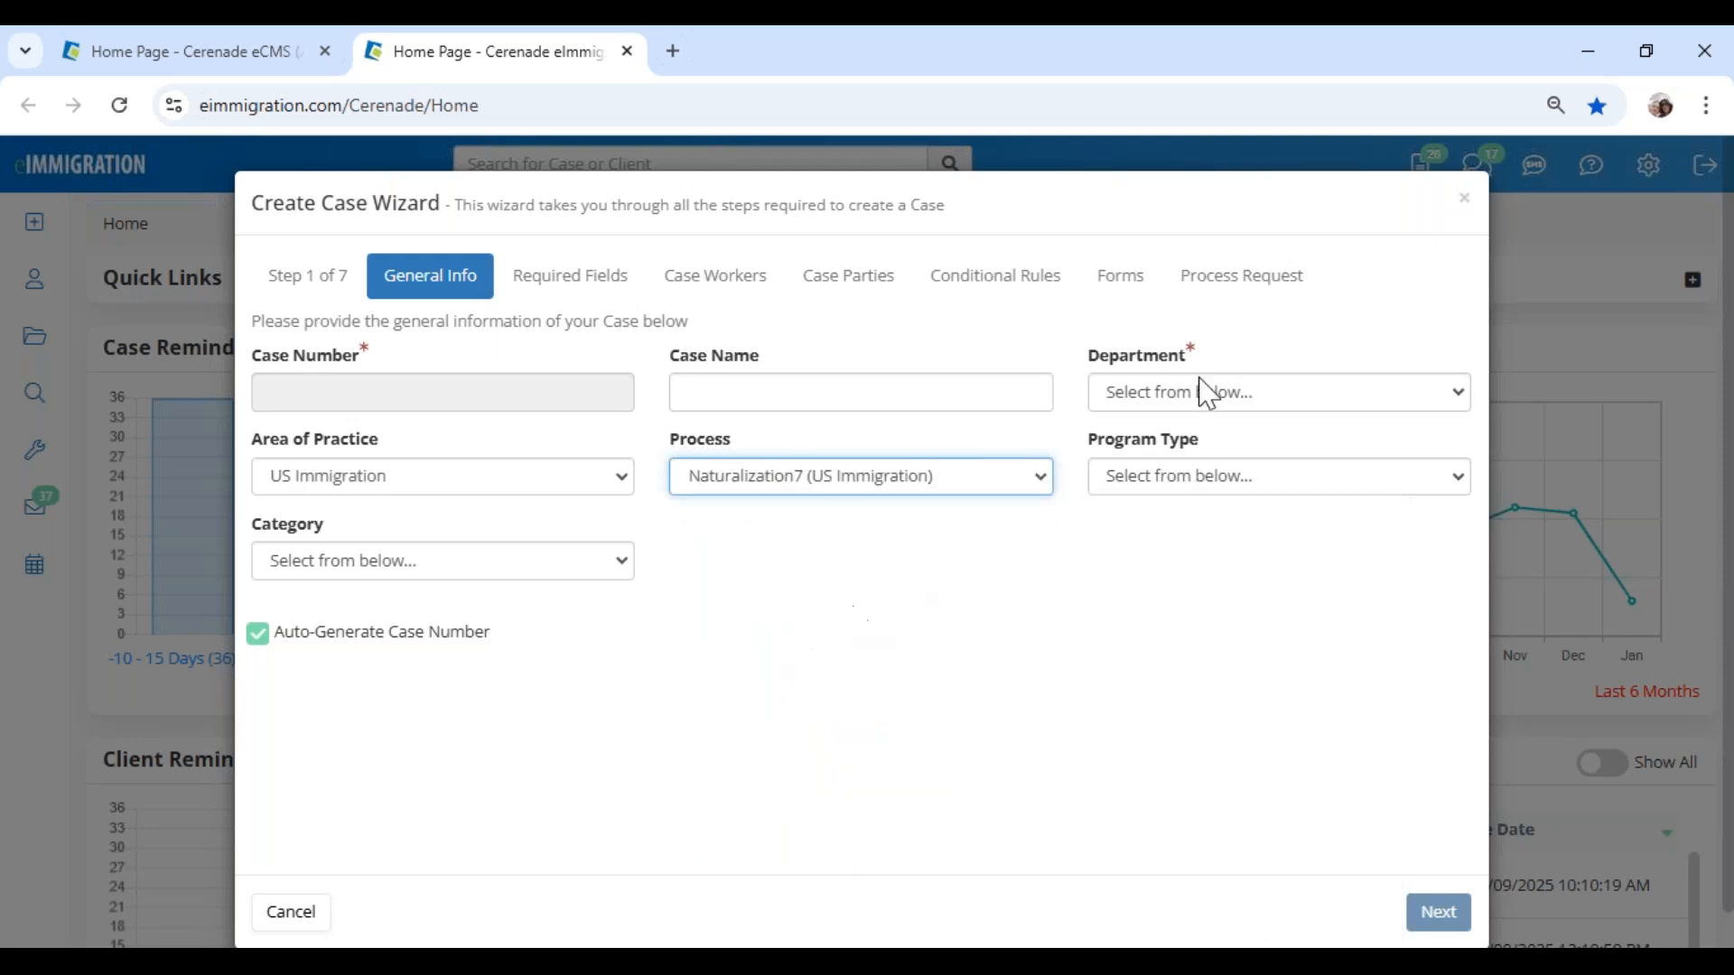
pyautogui.click(1463, 200)
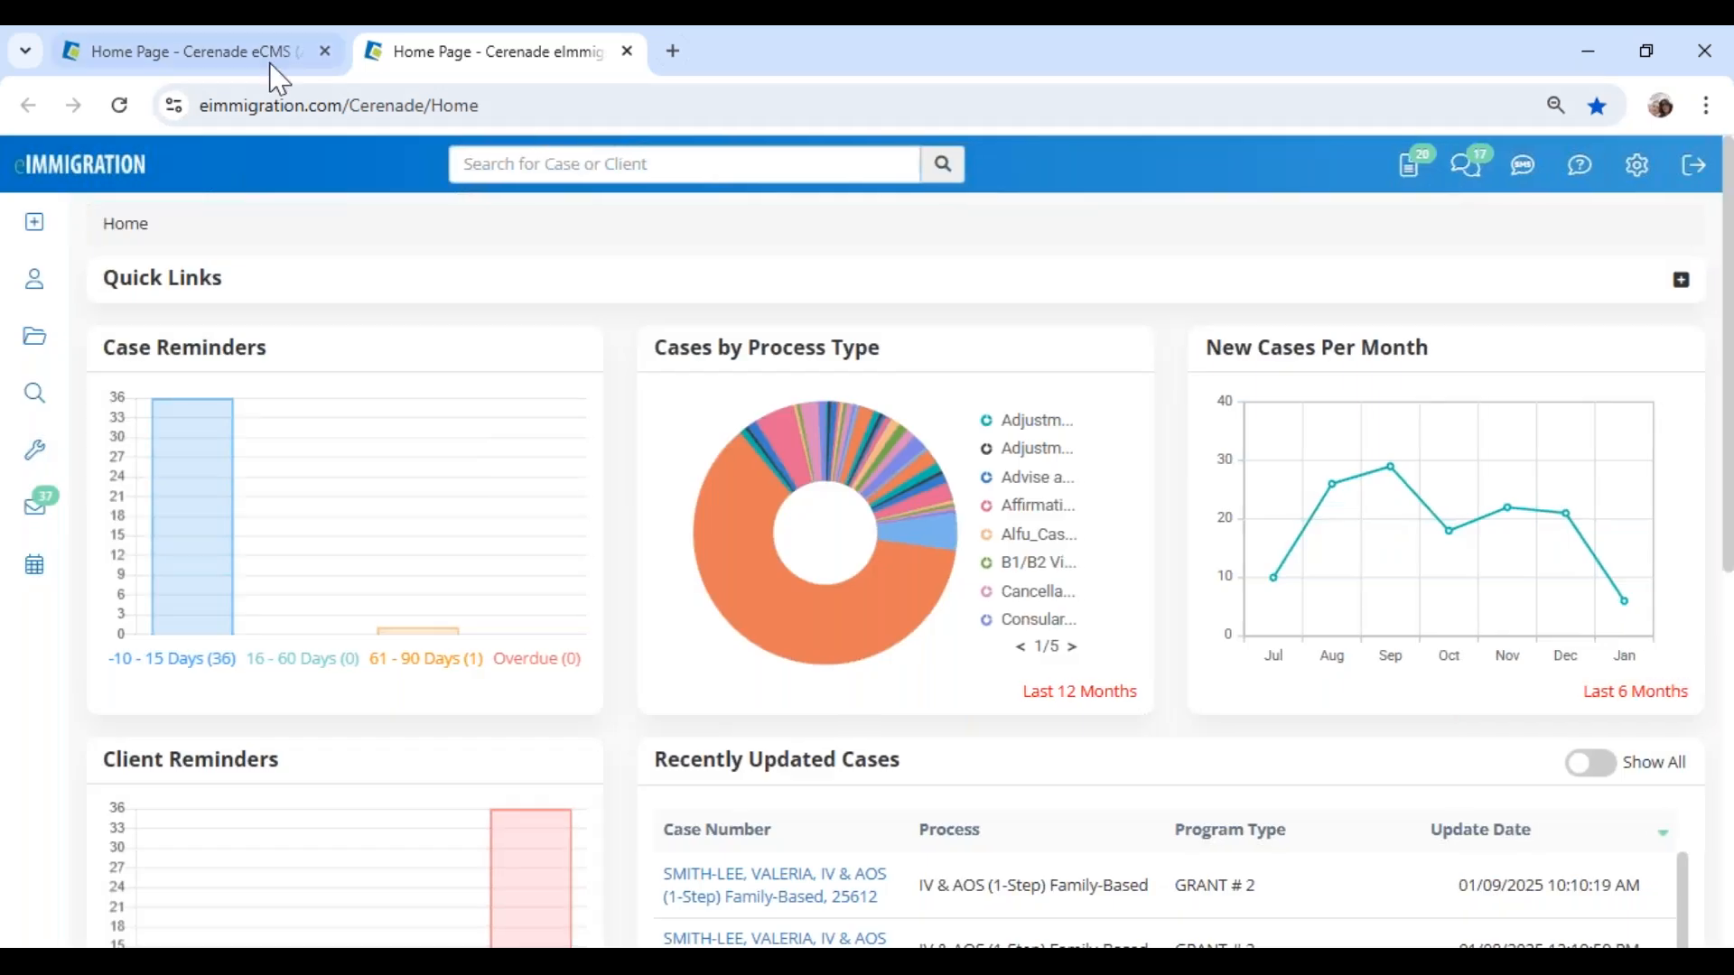
# Step: Return to the administrator's Letter Templates list, view the blank form for adding a letter template, and cancel it
pyautogui.click(271, 70)
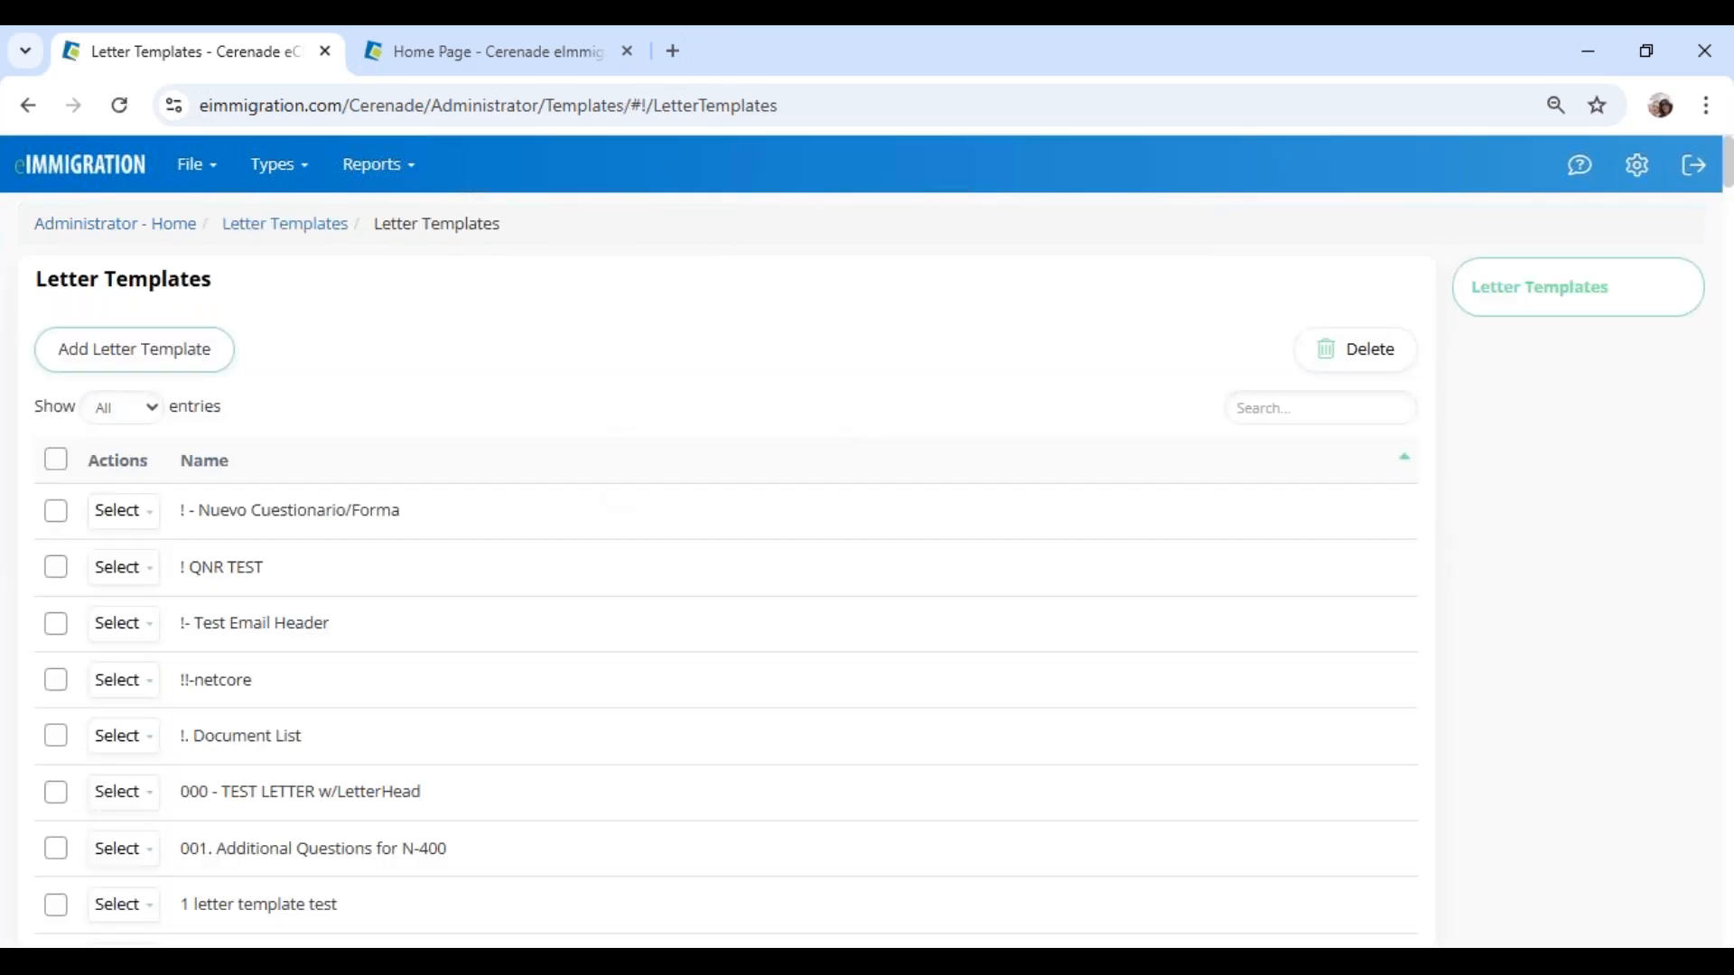
pyautogui.click(134, 349)
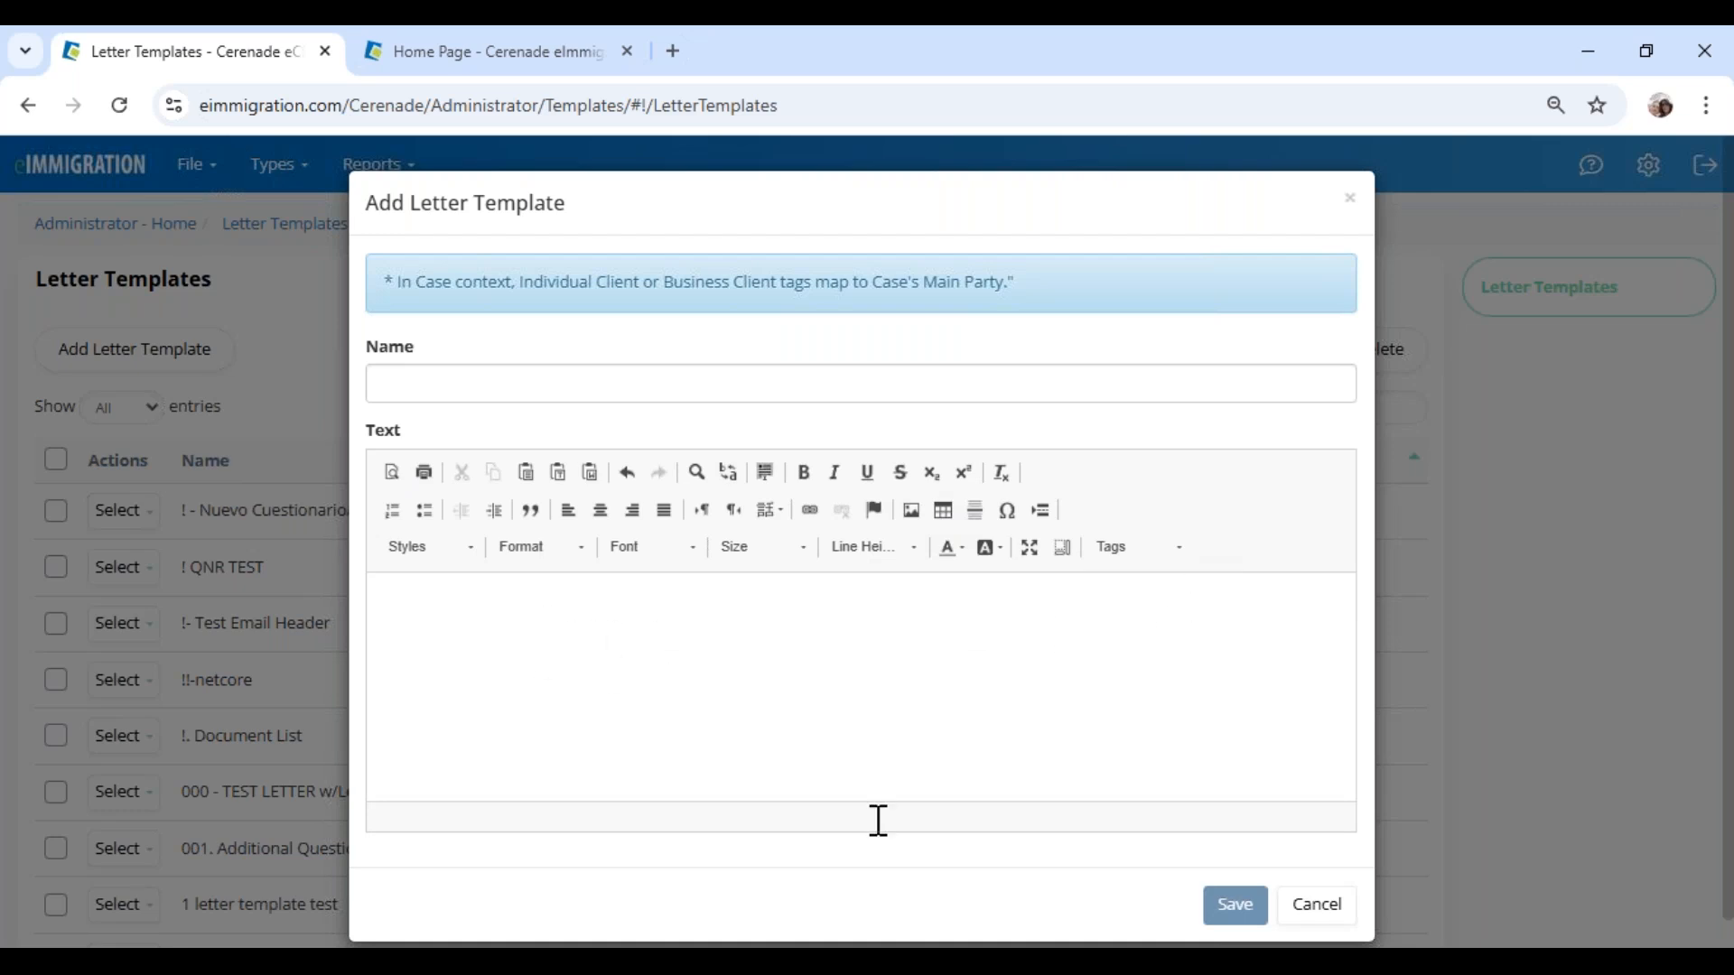
pyautogui.click(1314, 910)
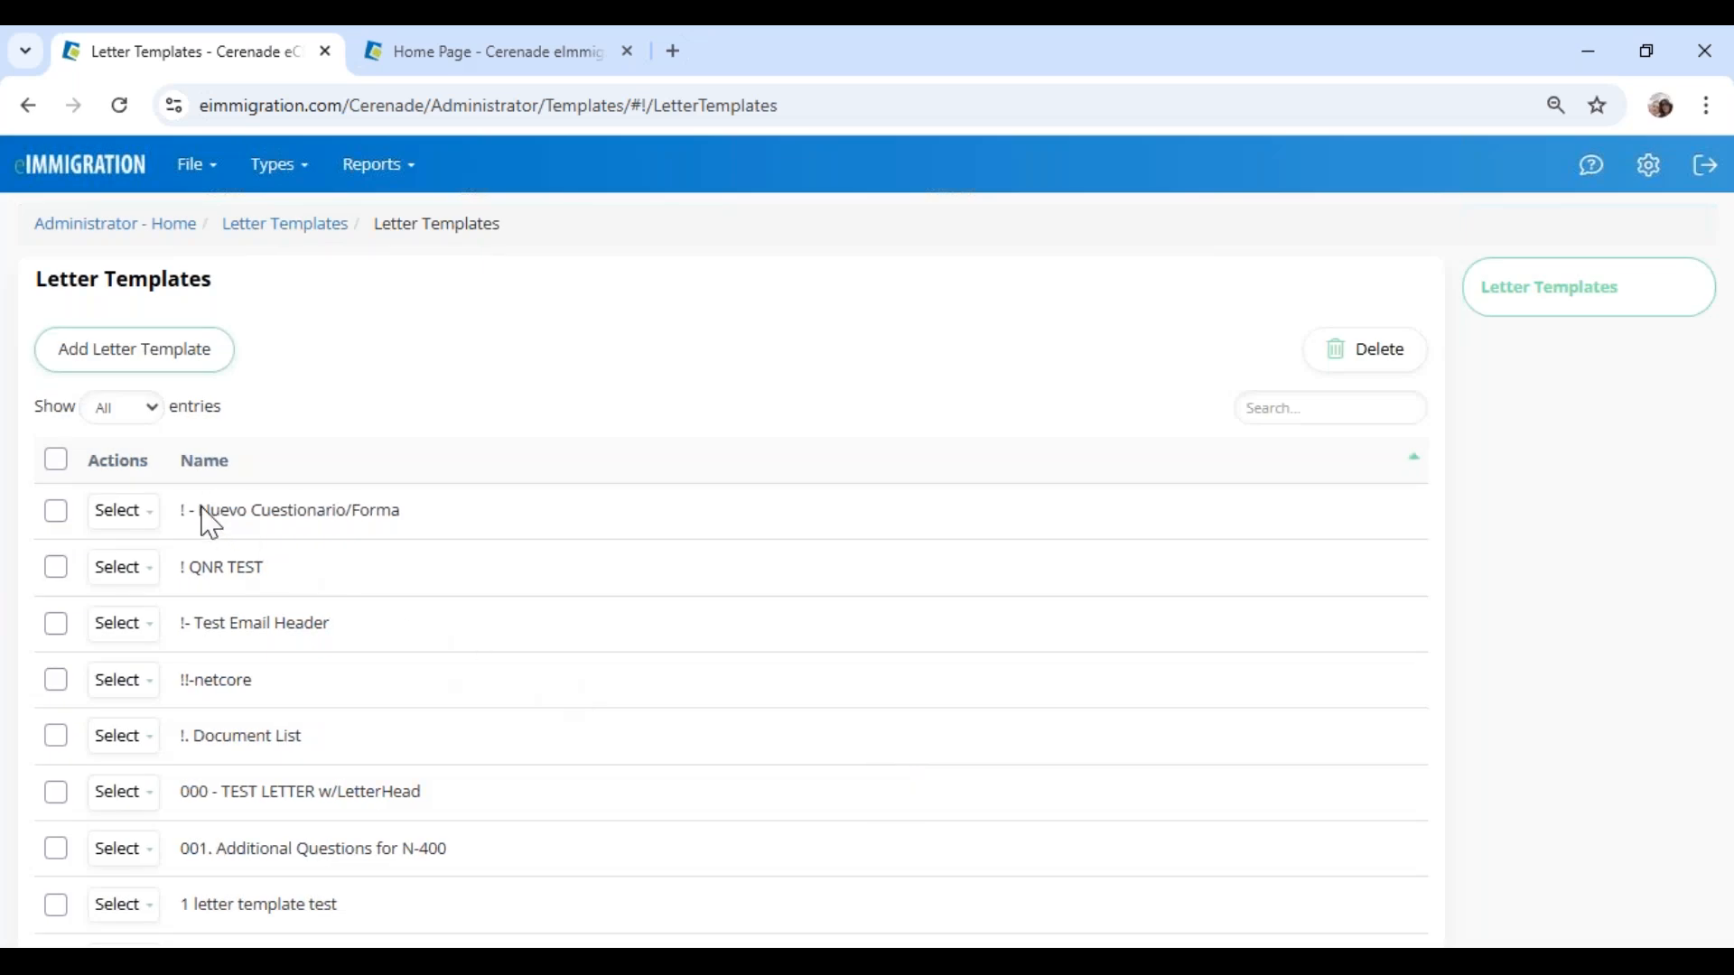
# Step: Open the "! - Nuevo Cuestionario/Forma" letter template for editing and review the date, first name, DOB and cell phone tags in its text
pyautogui.click(123, 511)
pyautogui.click(142, 553)
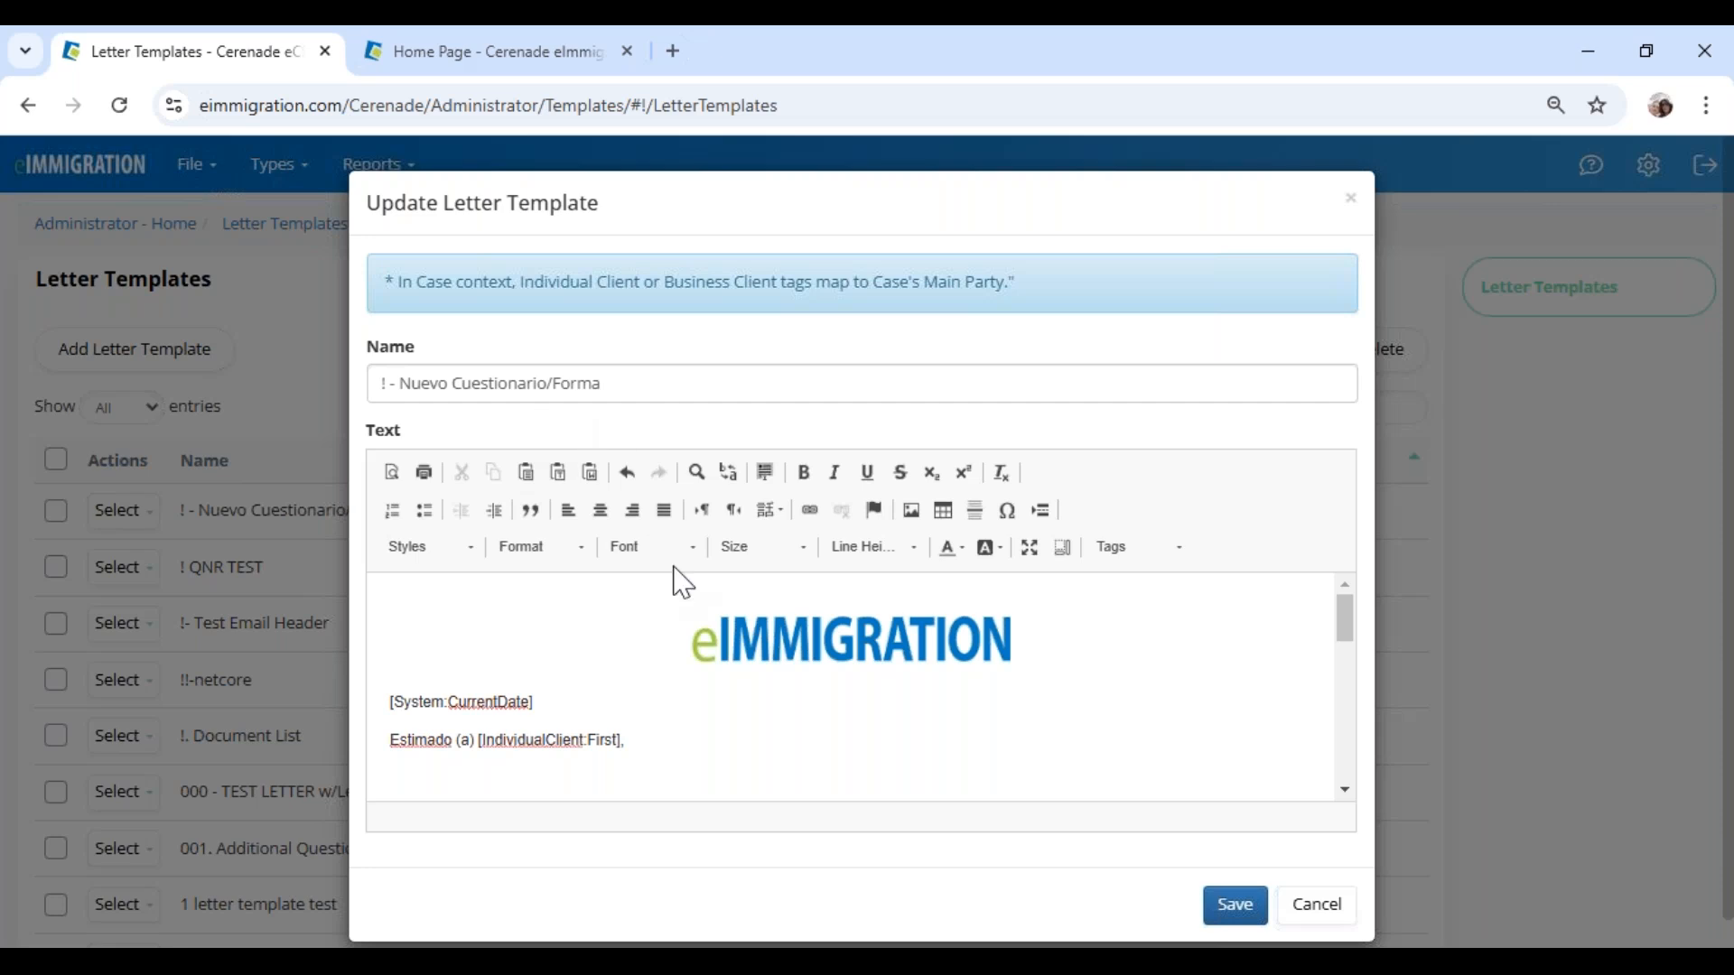
pyautogui.scroll(-2, 517, 629)
pyautogui.scroll(2, 518, 629)
pyautogui.moveTo(414, 704); pyautogui.dragTo(471, 756)
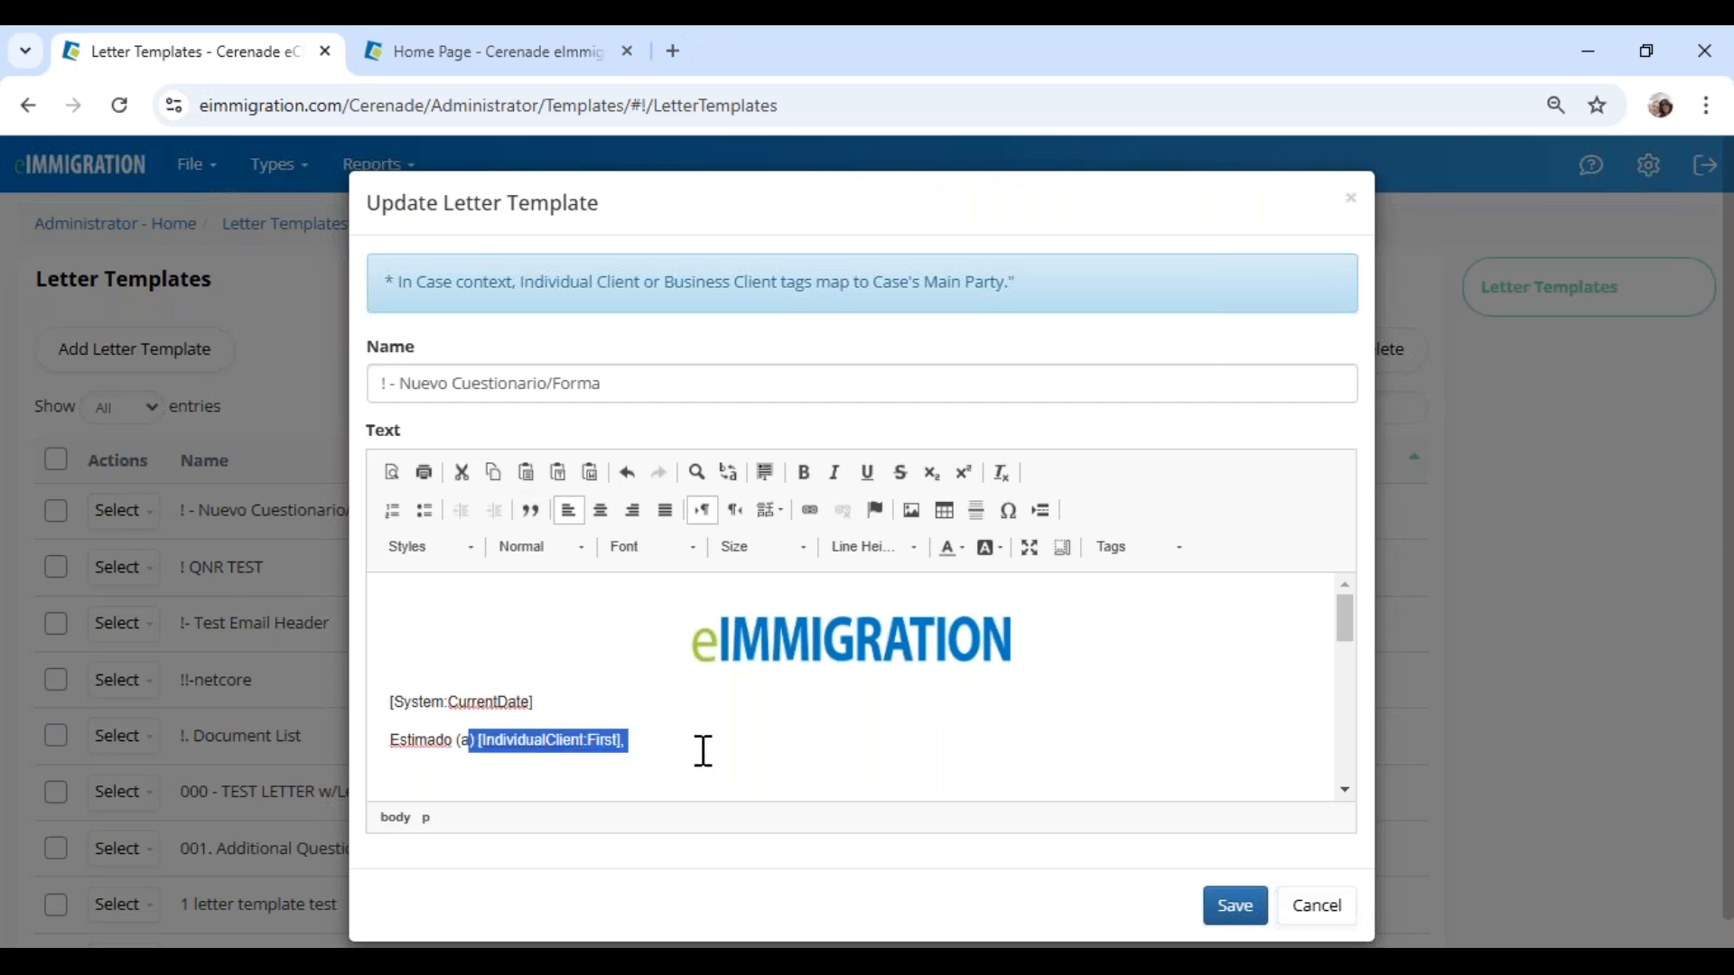
pyautogui.scroll(-3, 702, 751)
pyautogui.moveTo(666, 696); pyautogui.dragTo(1073, 696)
pyautogui.click(635, 660)
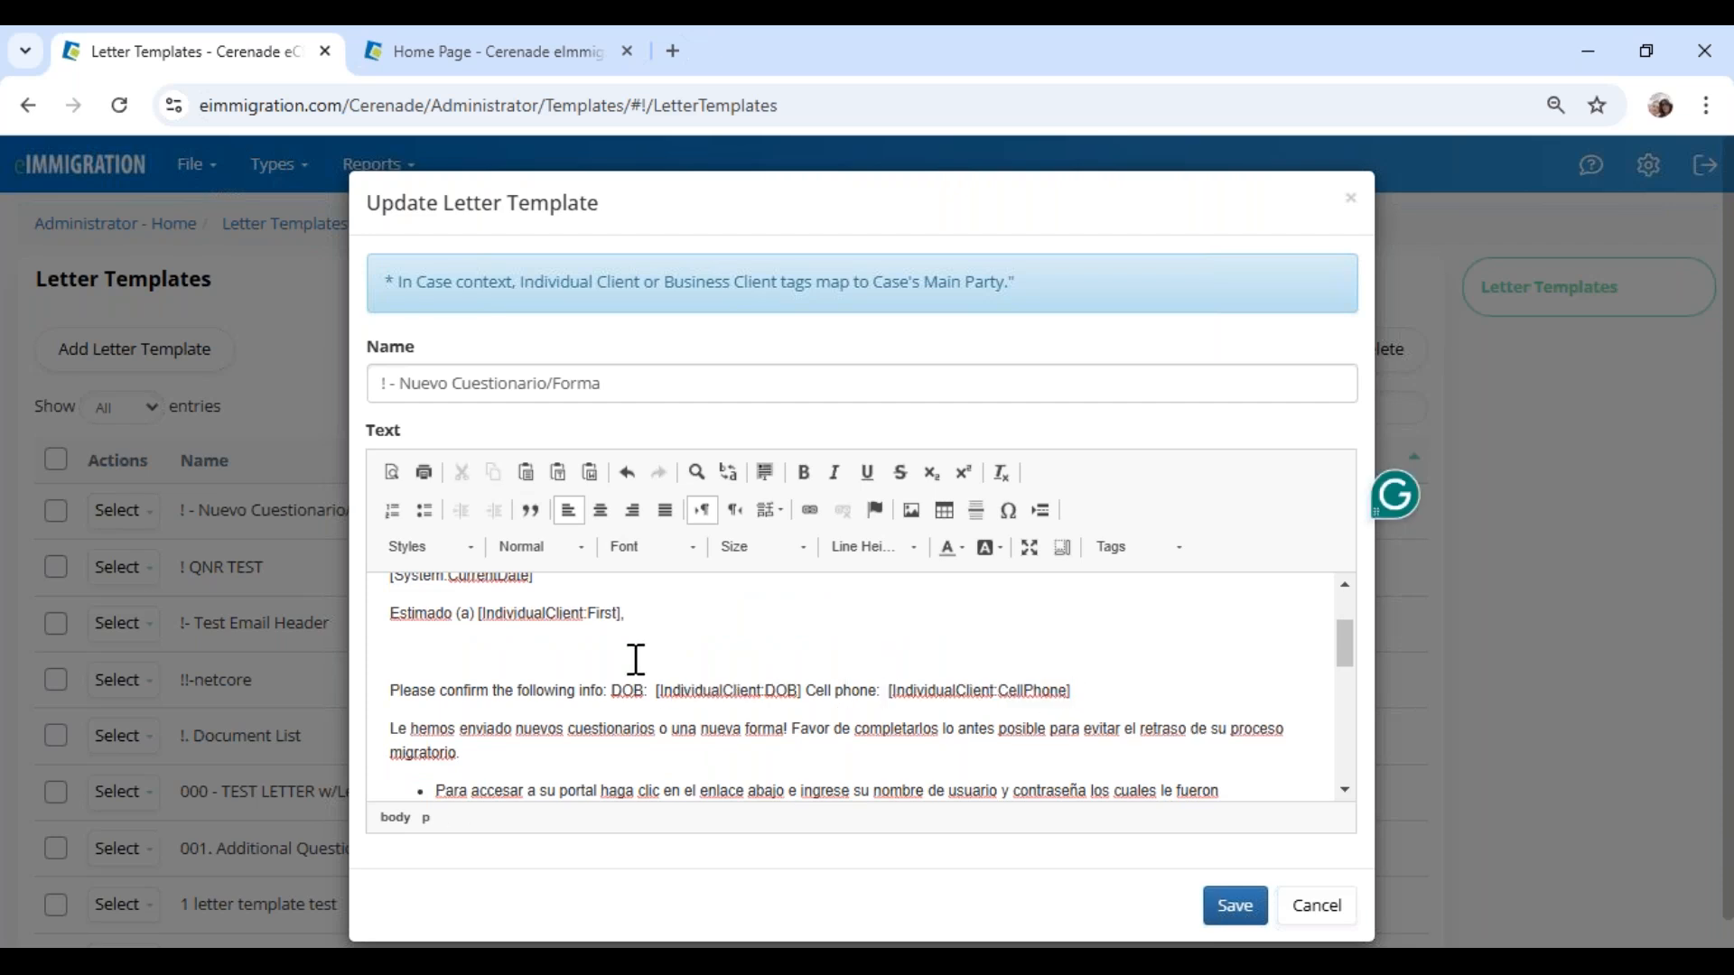
# Step: View the Letter Tags list and the Image Properties dialog in the template editor without inserting anything
pyautogui.click(638, 613)
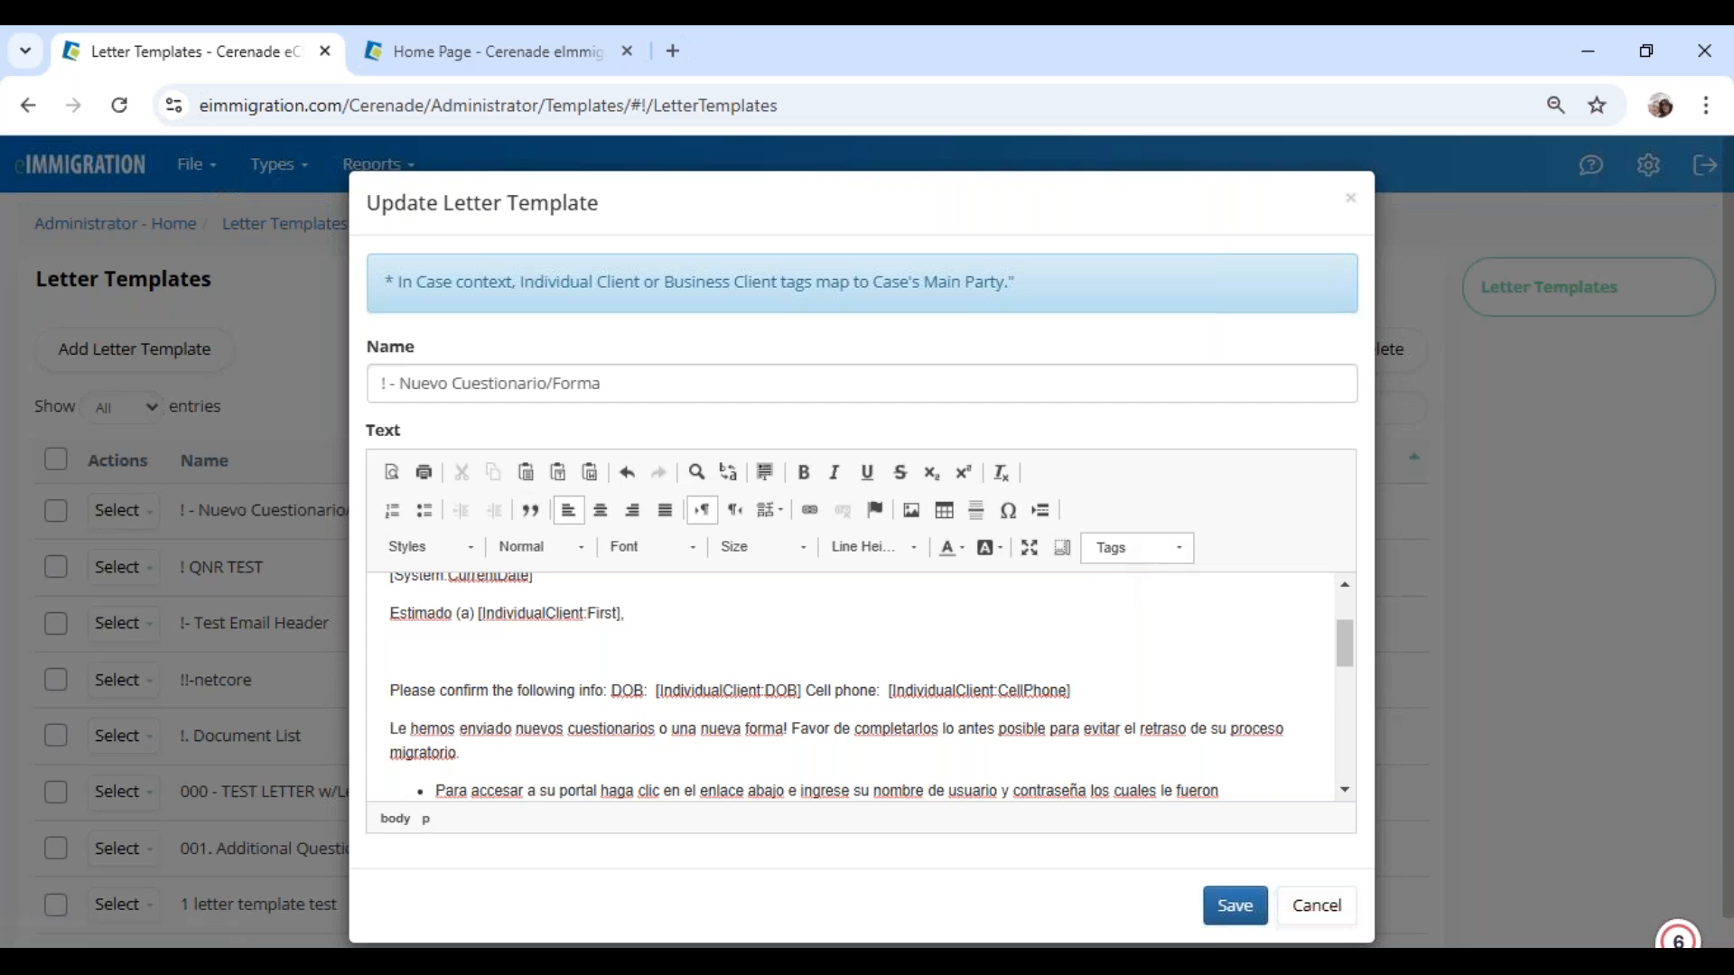
pyautogui.click(1135, 548)
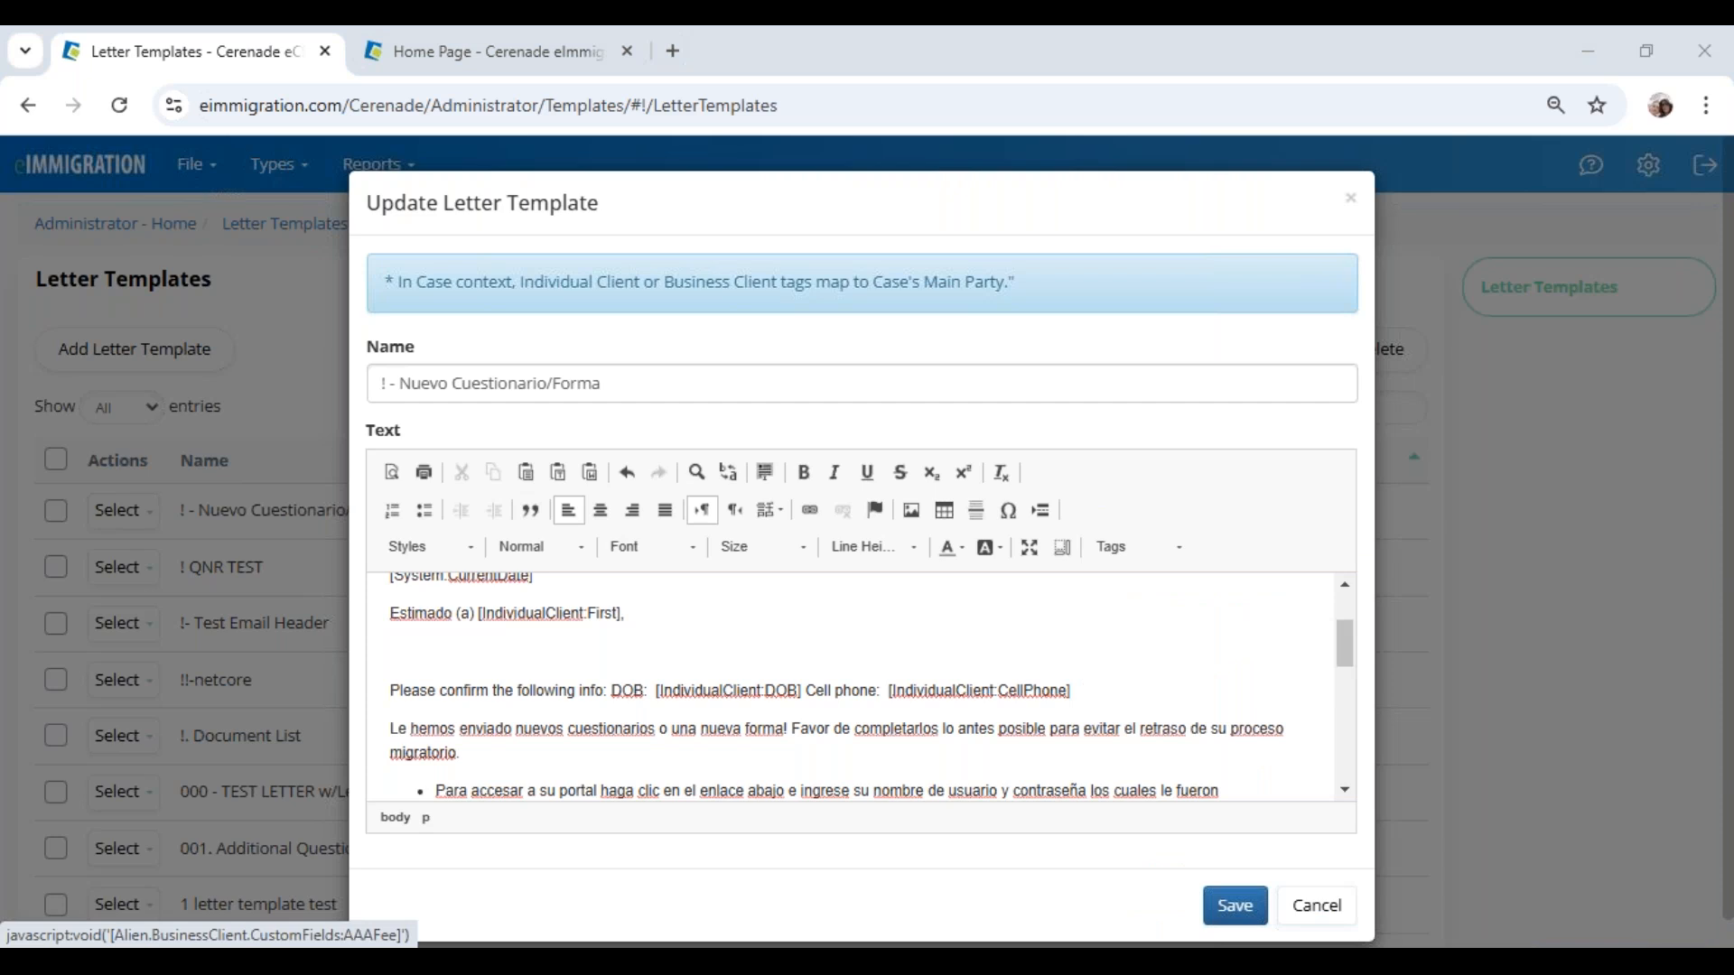
pyautogui.scroll(3, 642, 664)
pyautogui.click(642, 664)
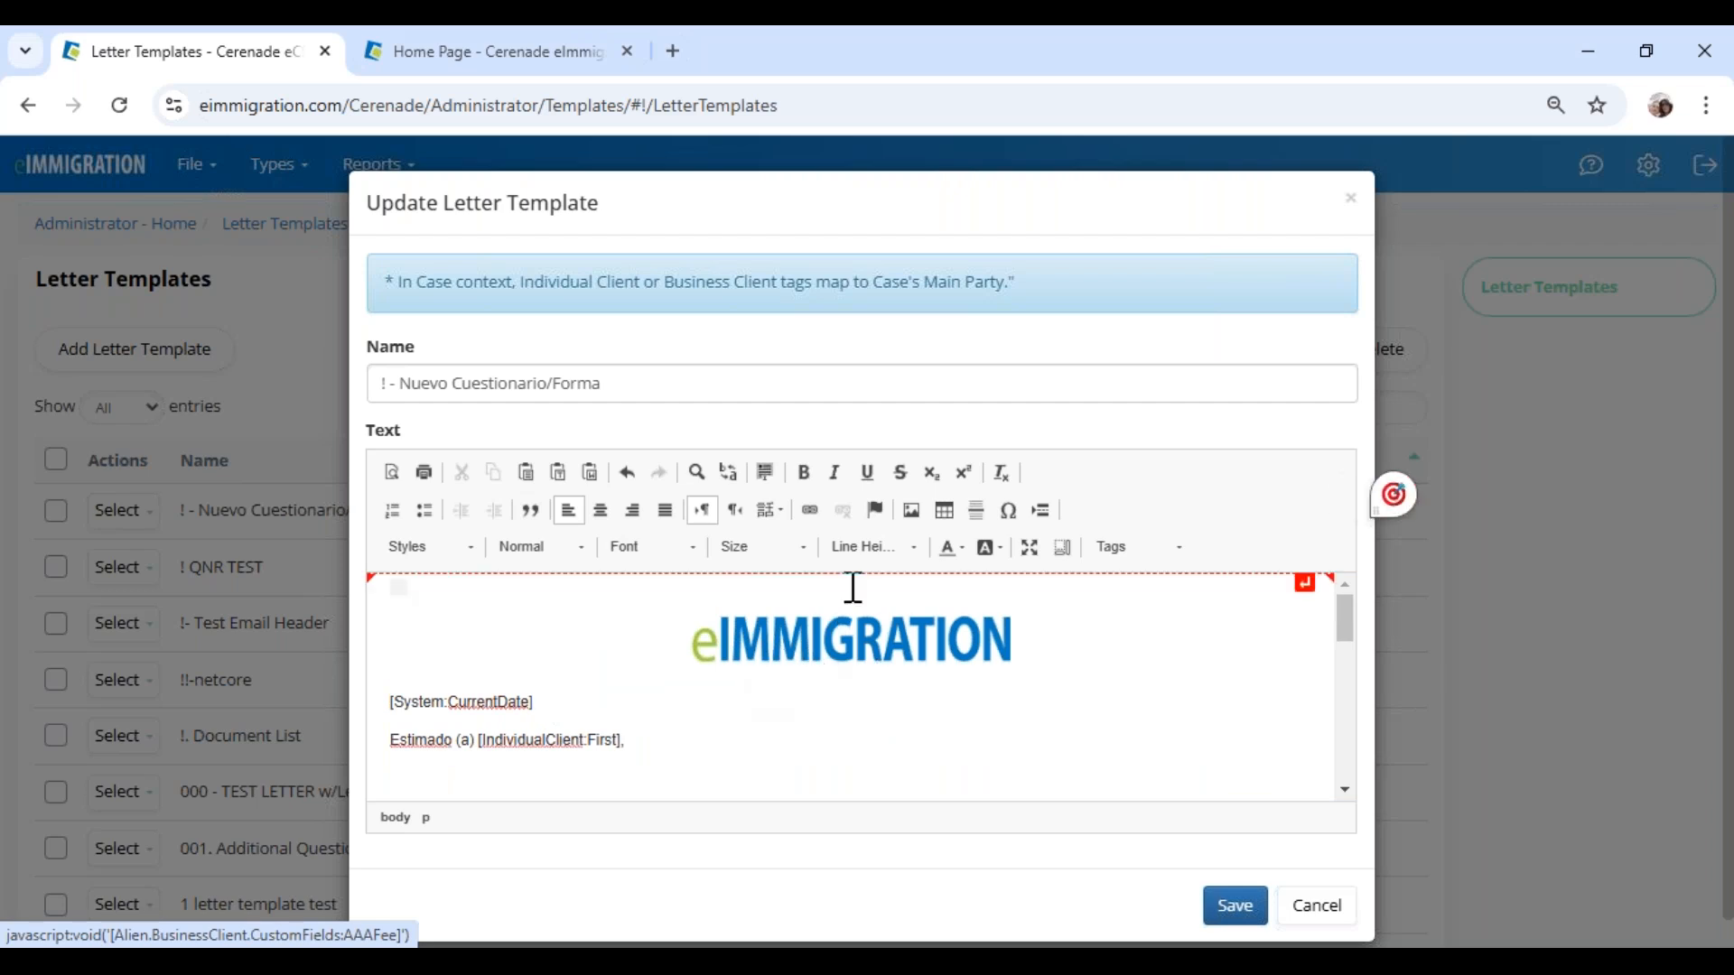
pyautogui.click(912, 514)
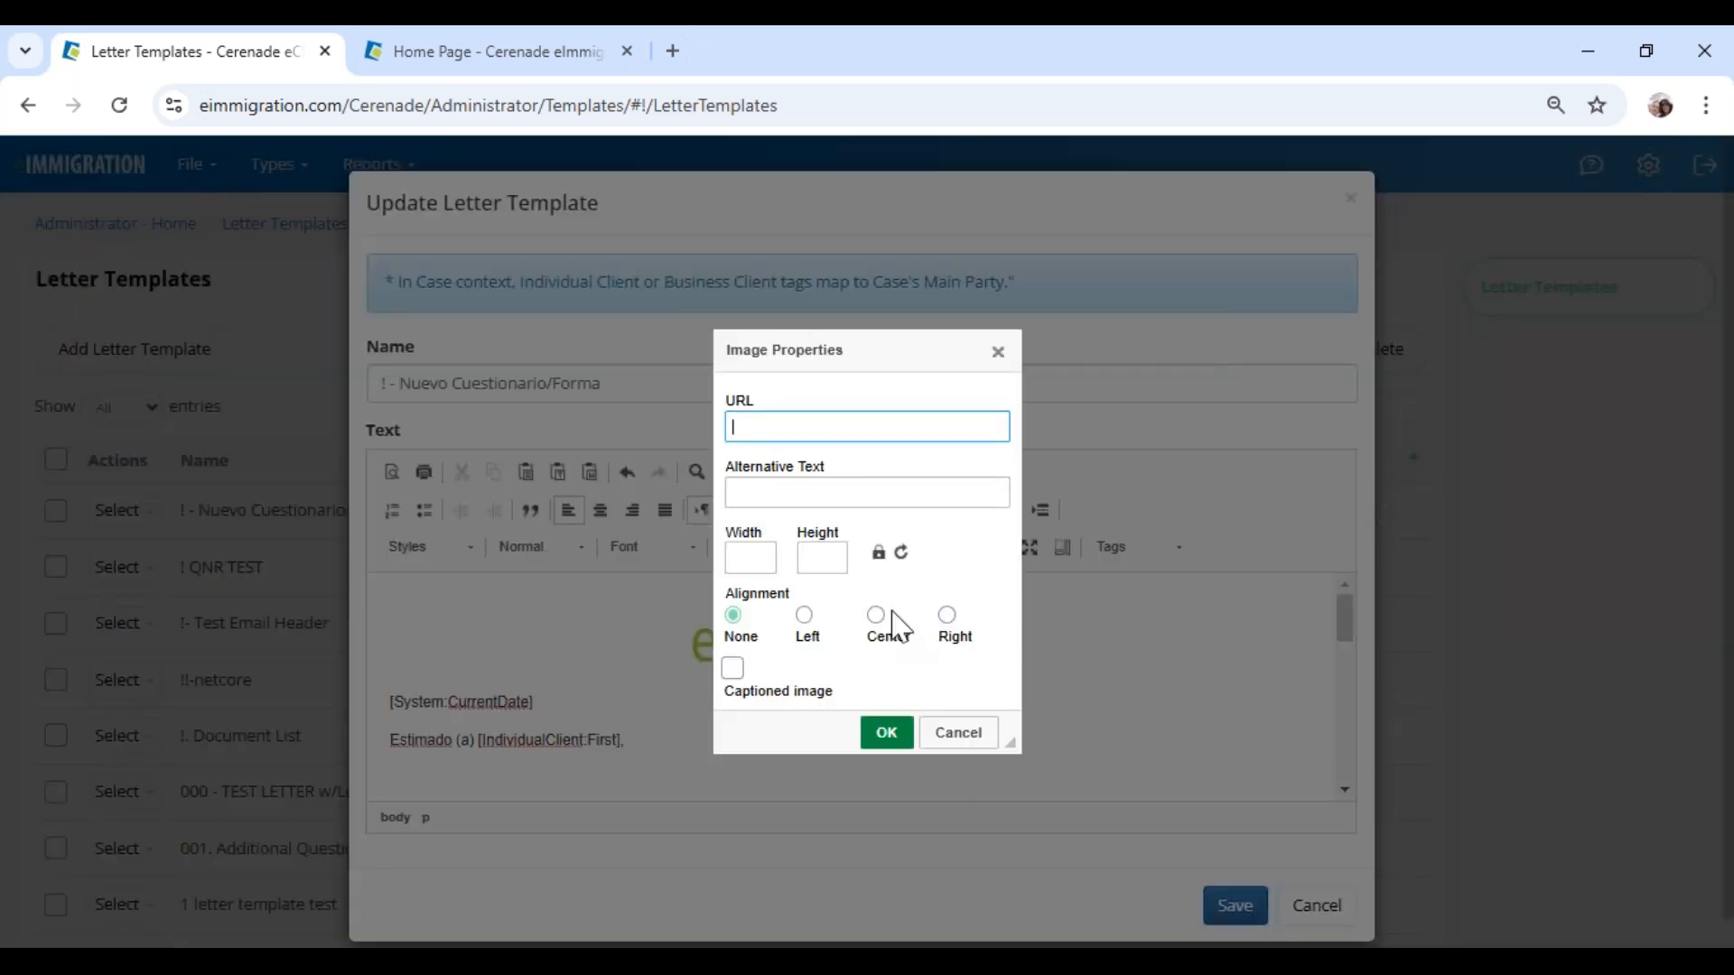
pyautogui.click(944, 736)
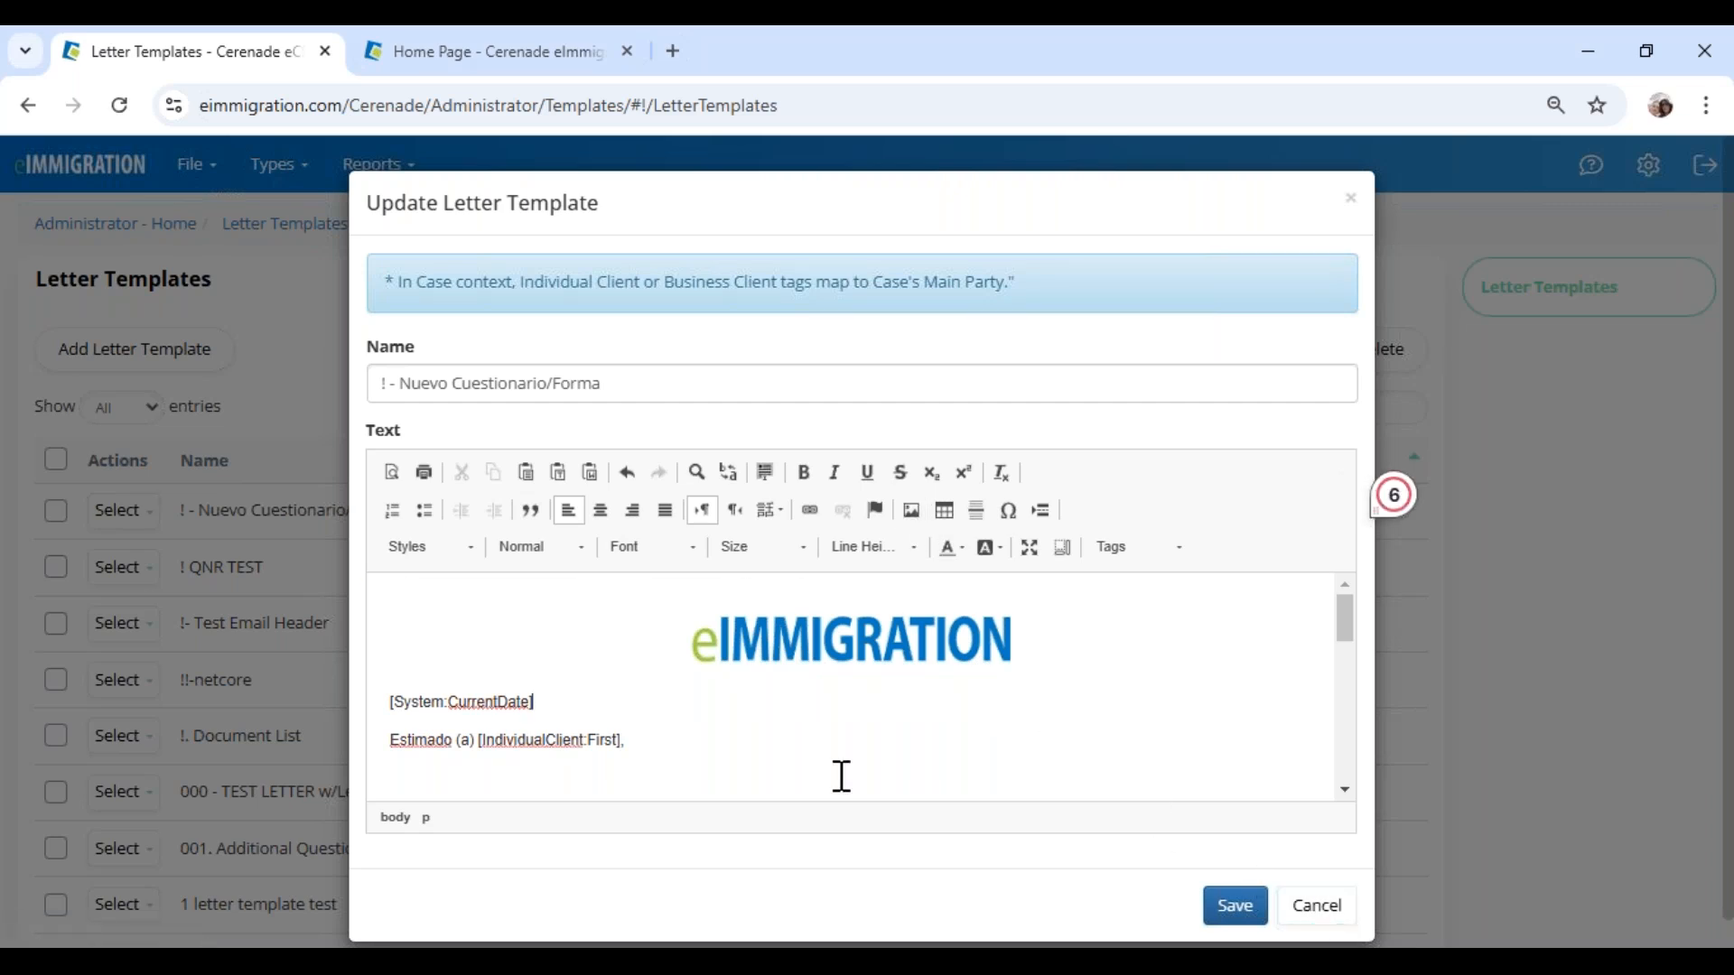
# Step: Highlight the [IndividualClient:First] tag in the greeting and browse the Letter Tags list down to the Individual Client entries
pyautogui.moveTo(675, 742); pyautogui.dragTo(465, 741)
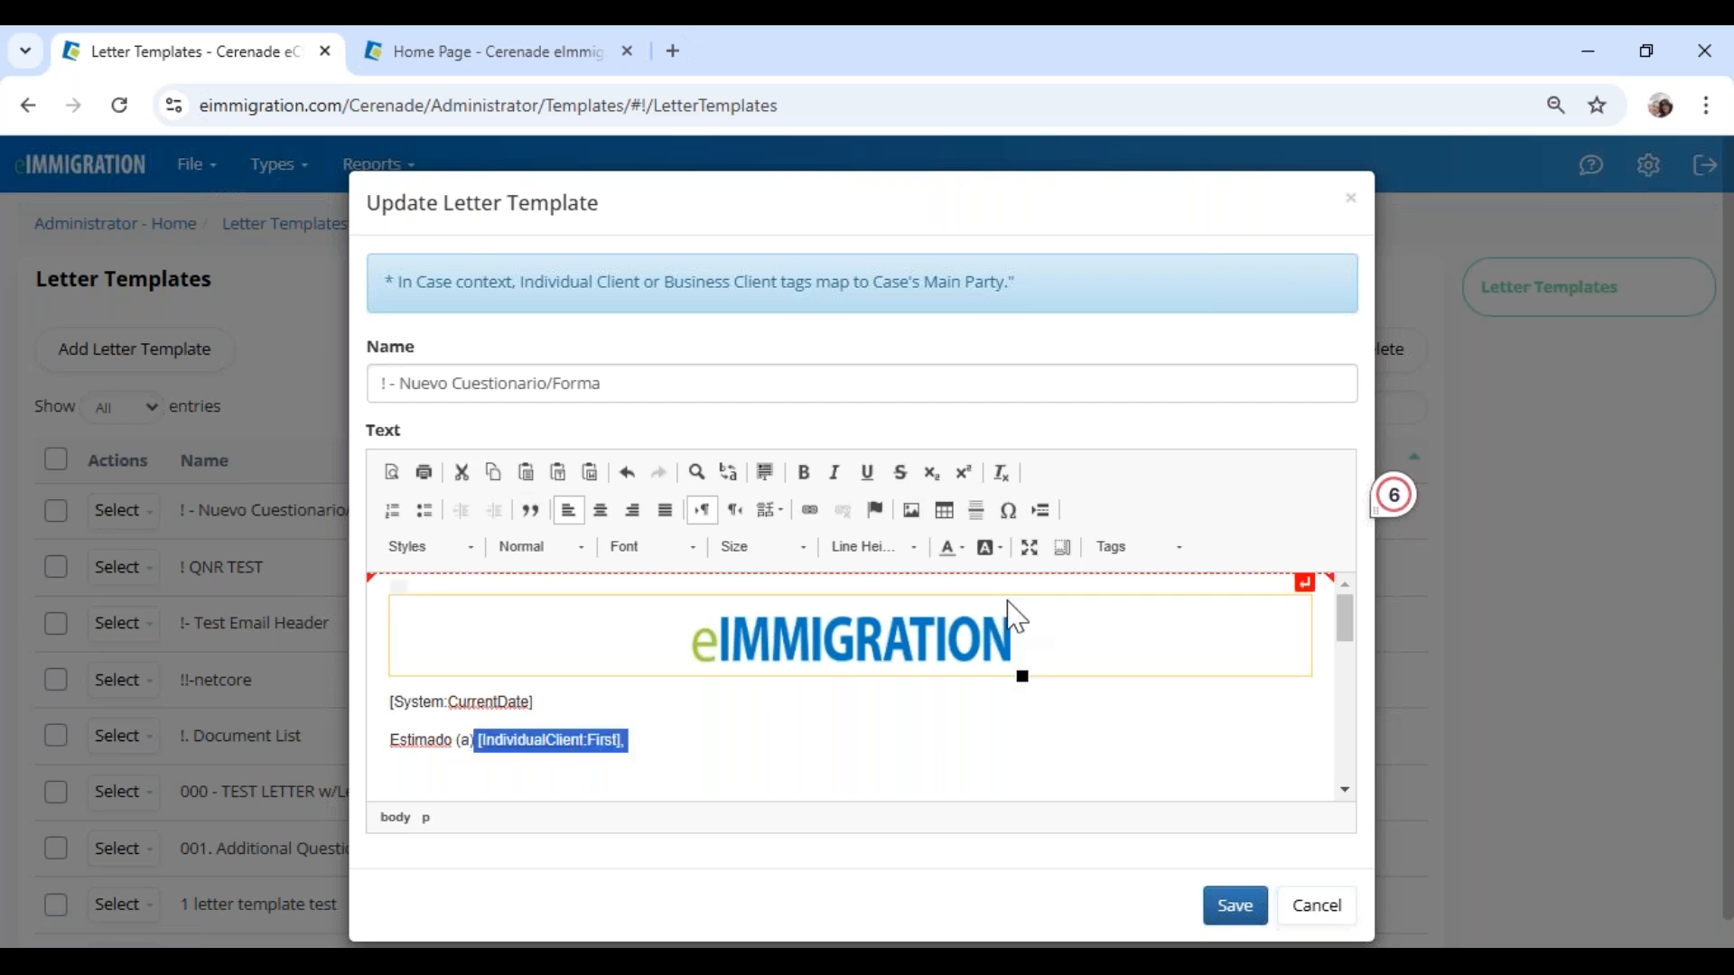
pyautogui.click(1117, 558)
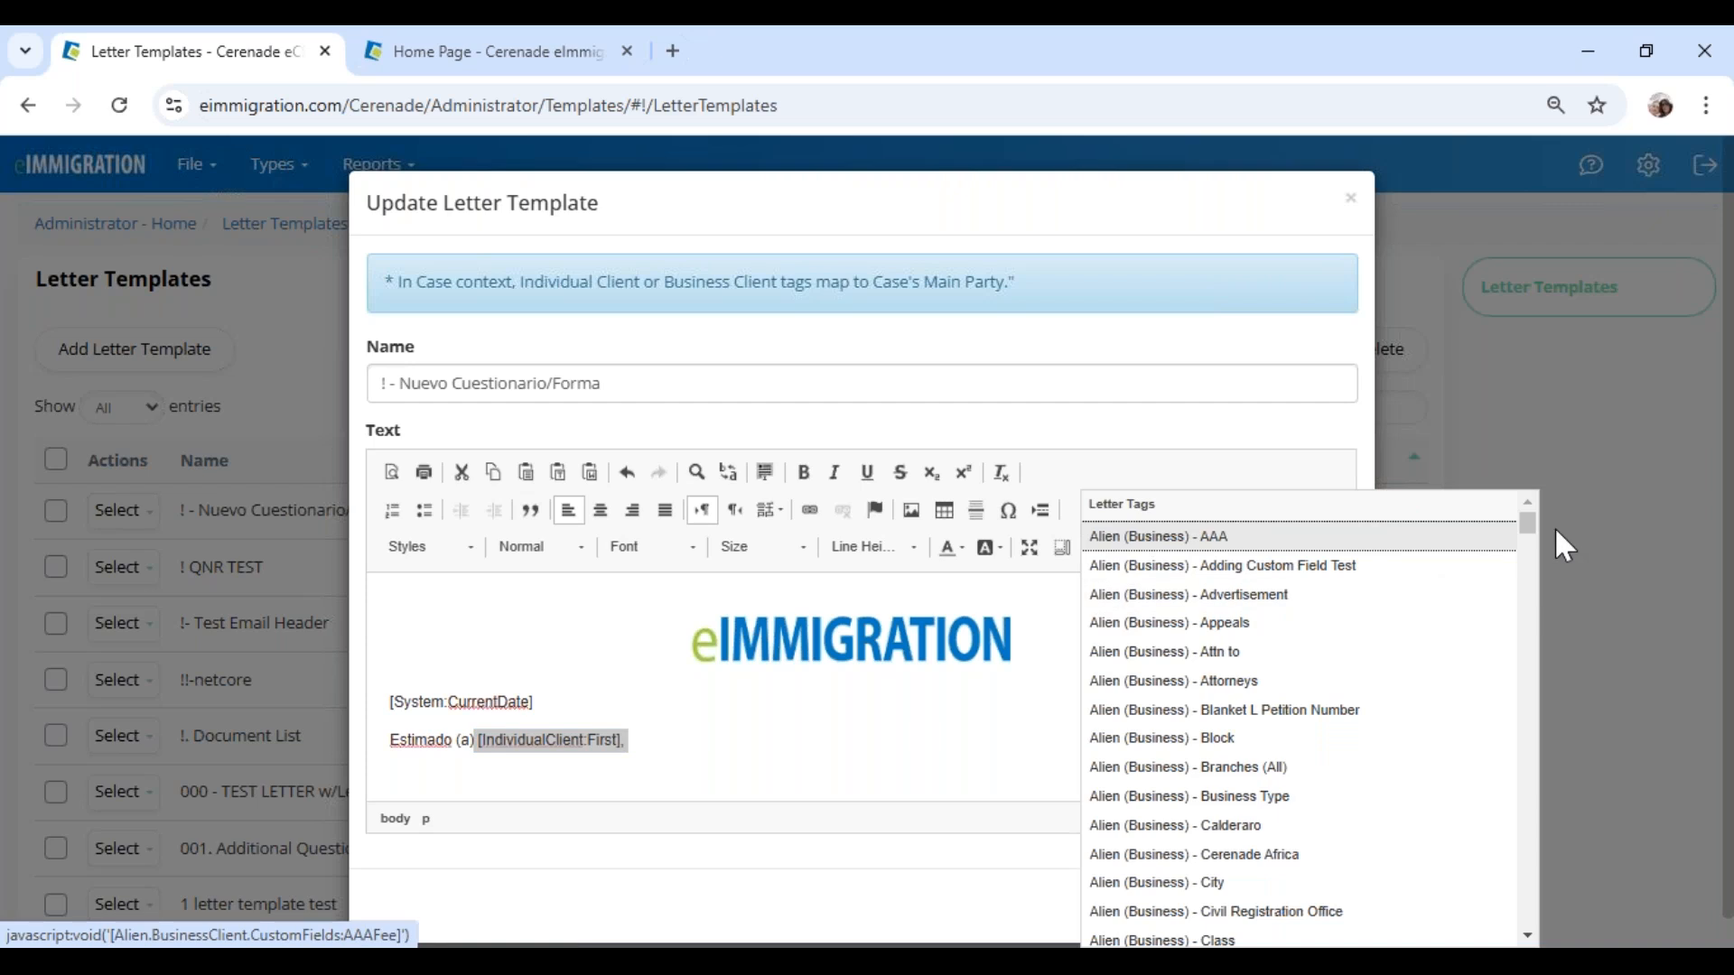
pyautogui.moveTo(1531, 520); pyautogui.dragTo(1521, 723)
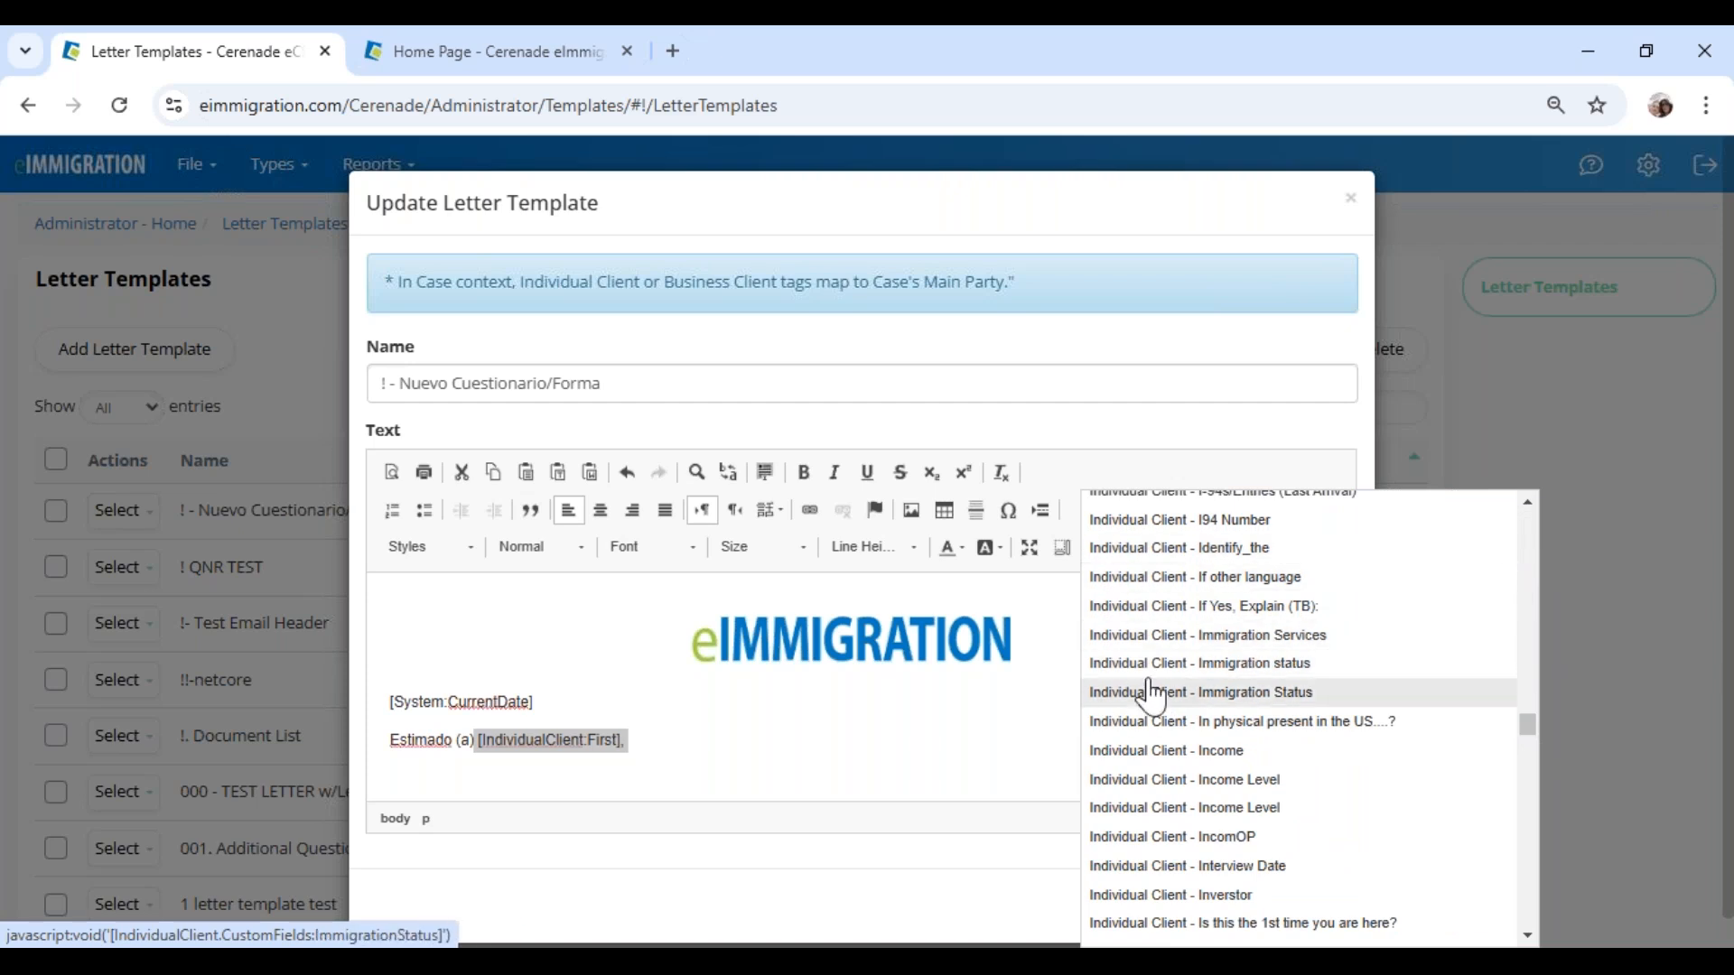
pyautogui.scroll(5, 1151, 695)
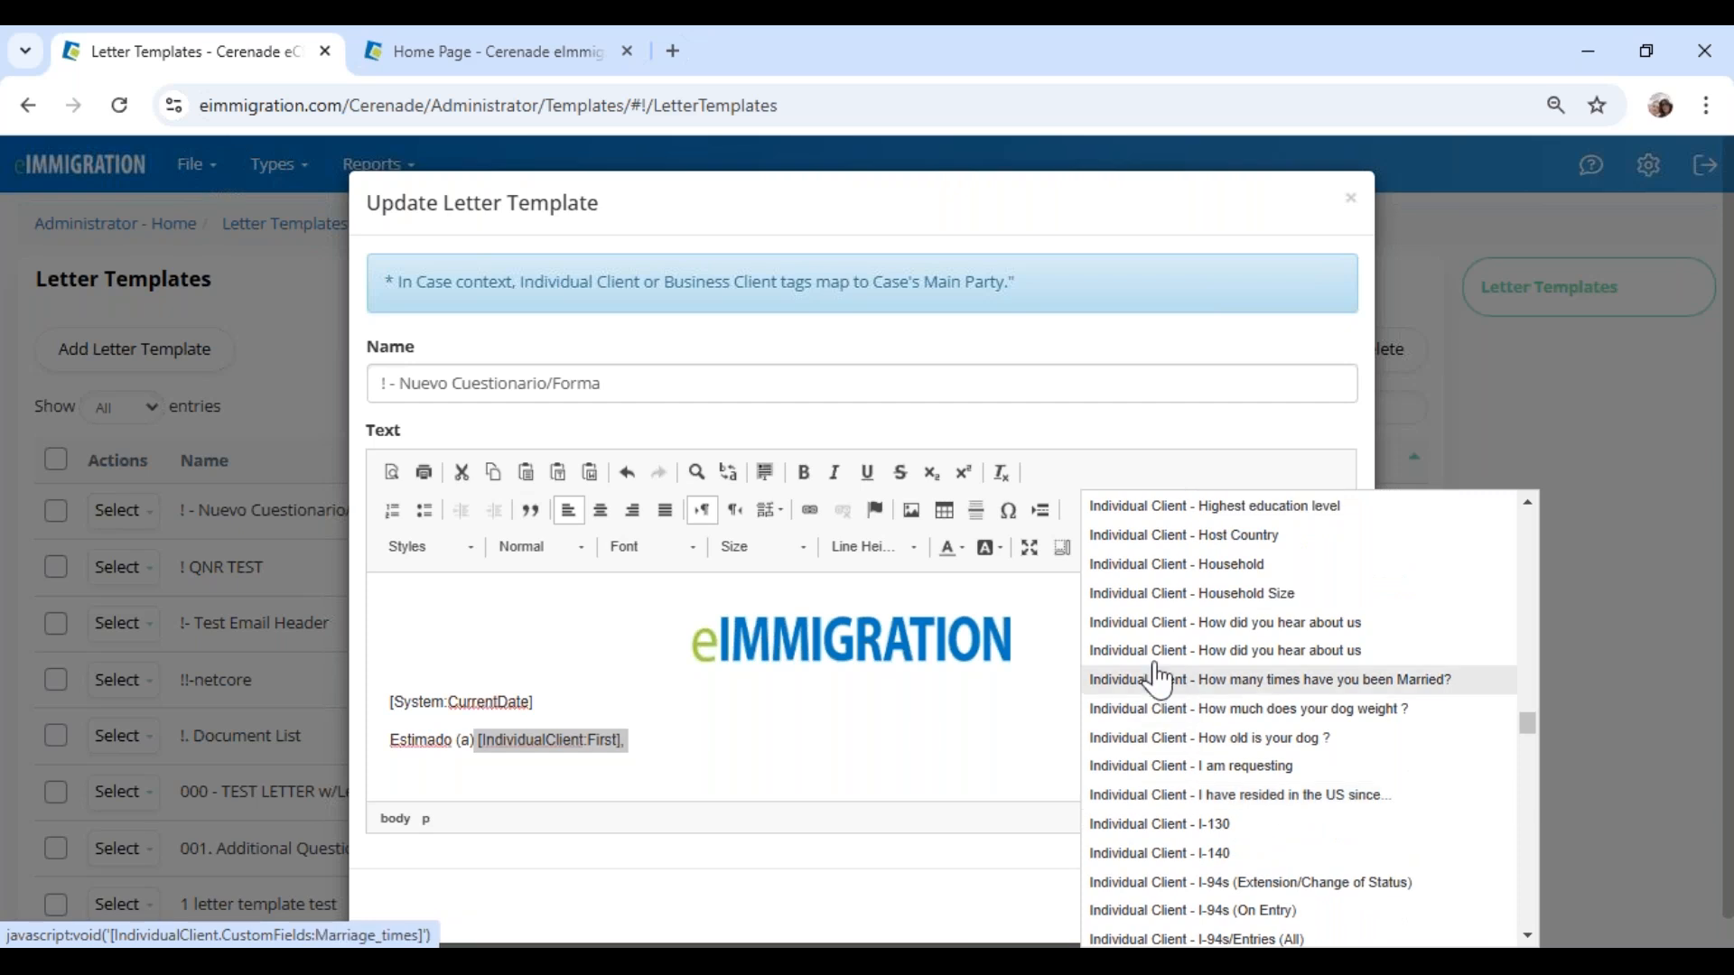
# Step: Open the first recently updated IV & AOS (1-Step) Family-Based case and examine the Main Role//Represented setting in its Case Parties
pyautogui.click(487, 52)
pyautogui.click(735, 883)
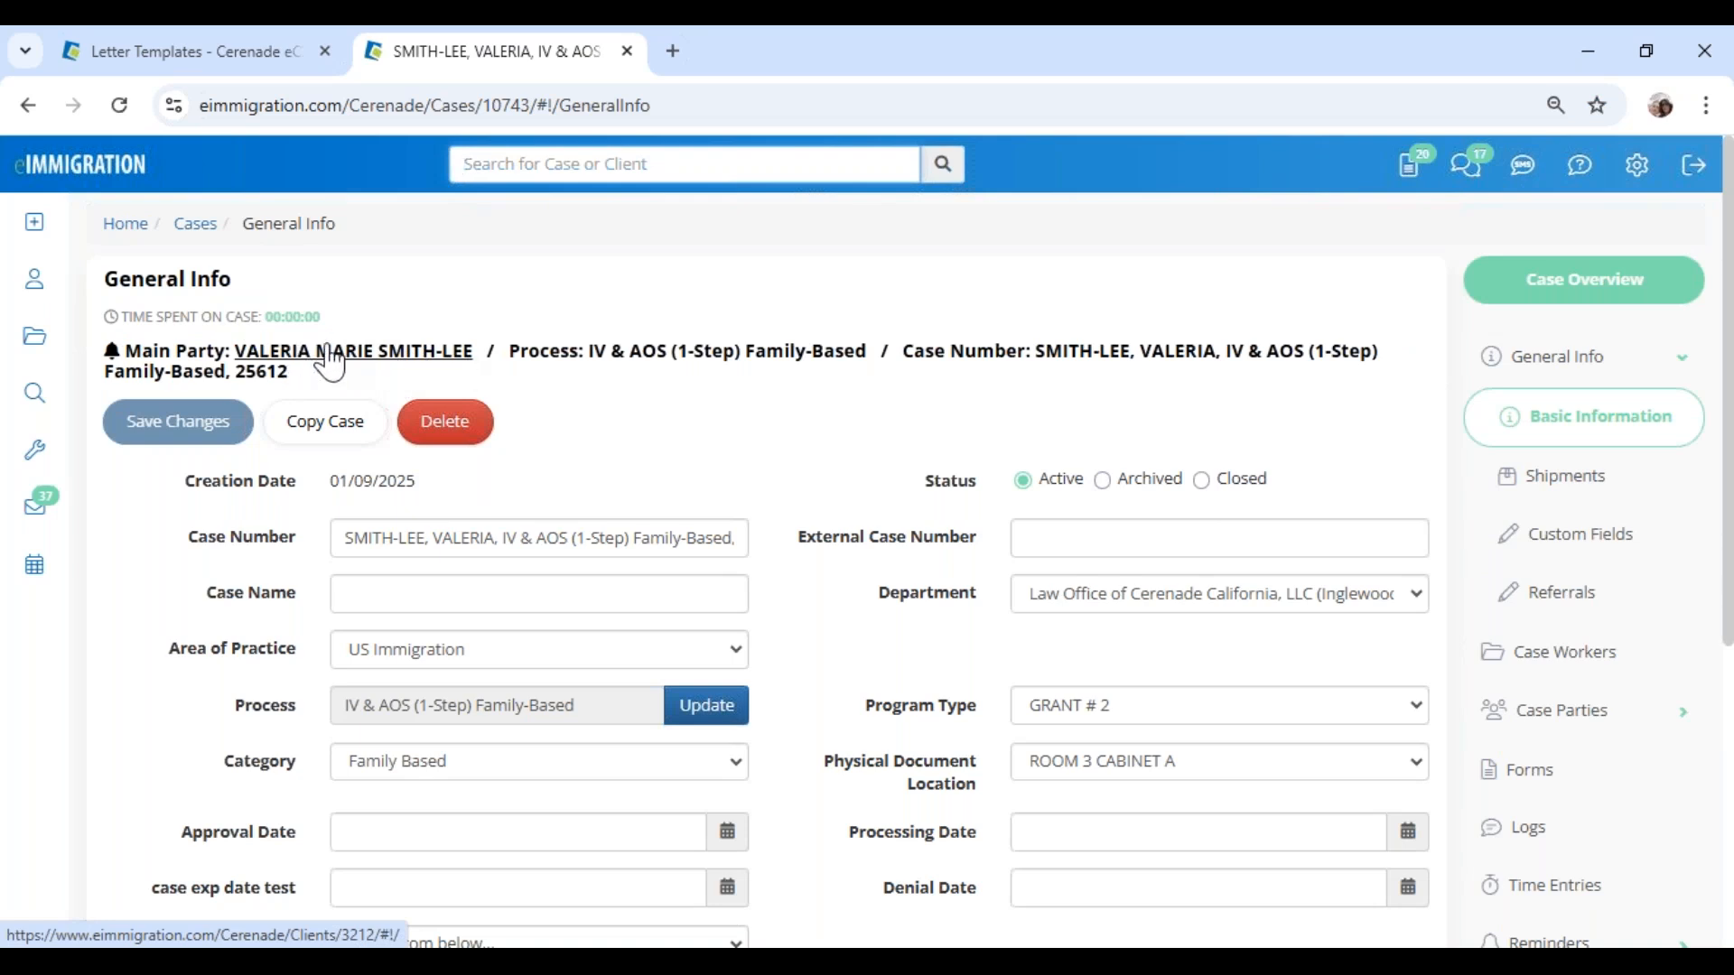
pyautogui.click(1607, 718)
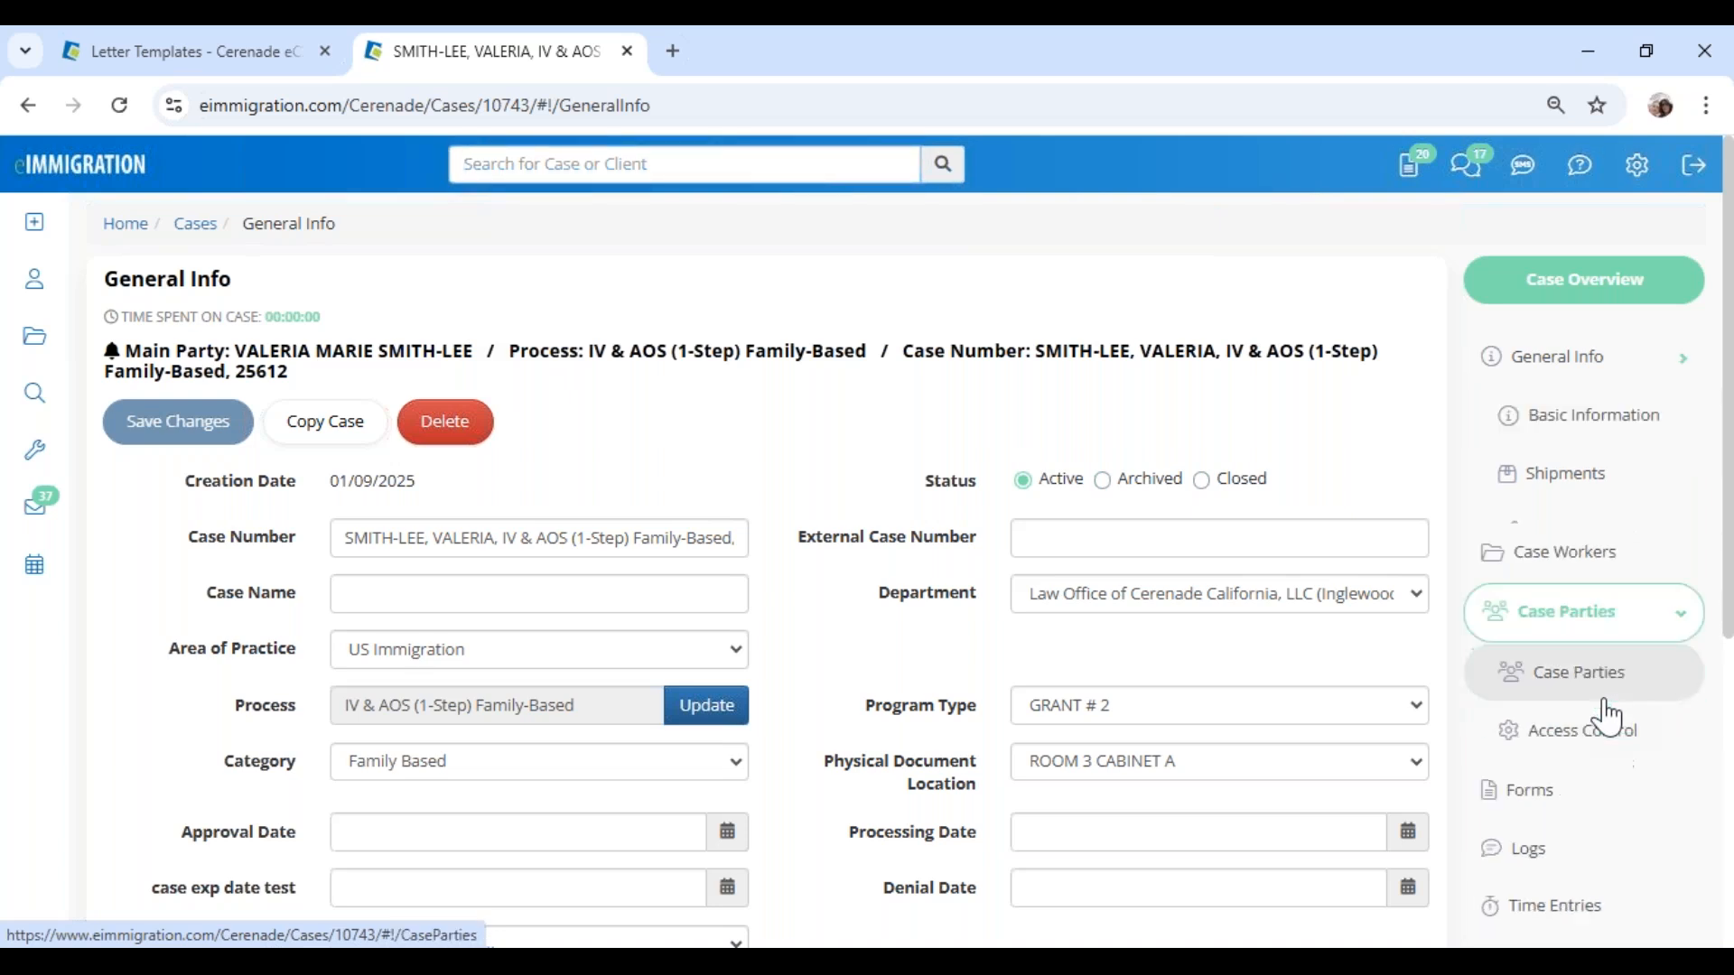
pyautogui.click(1586, 537)
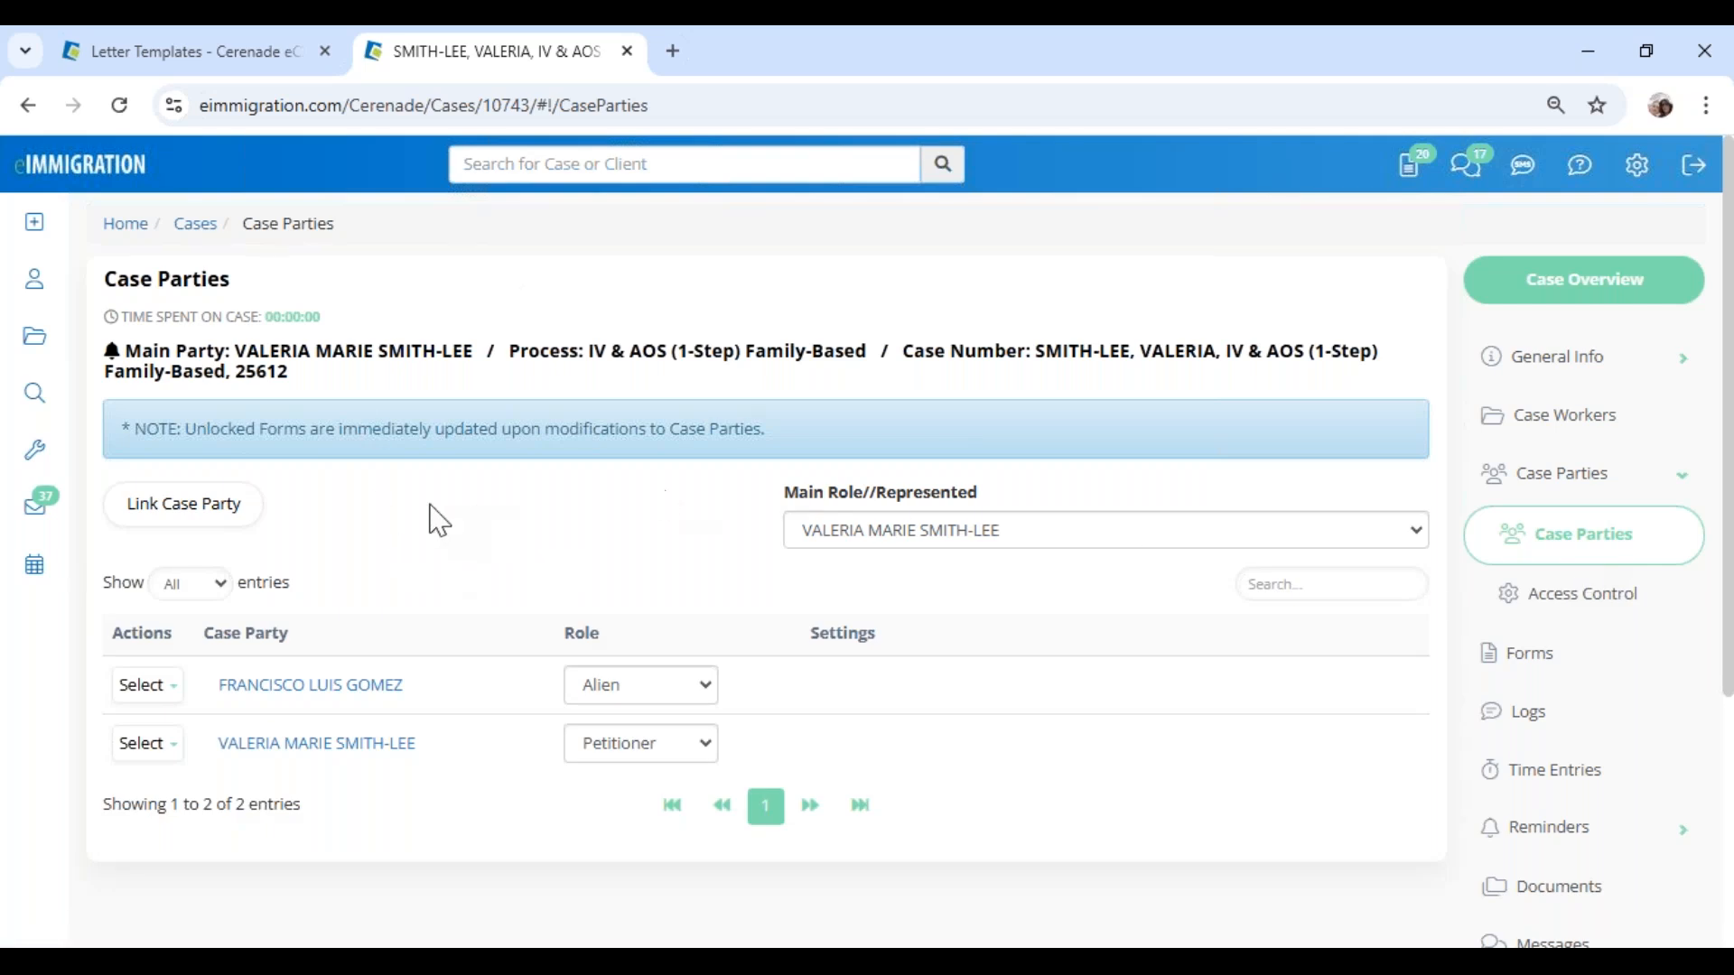
pyautogui.moveTo(784, 492); pyautogui.dragTo(1017, 516)
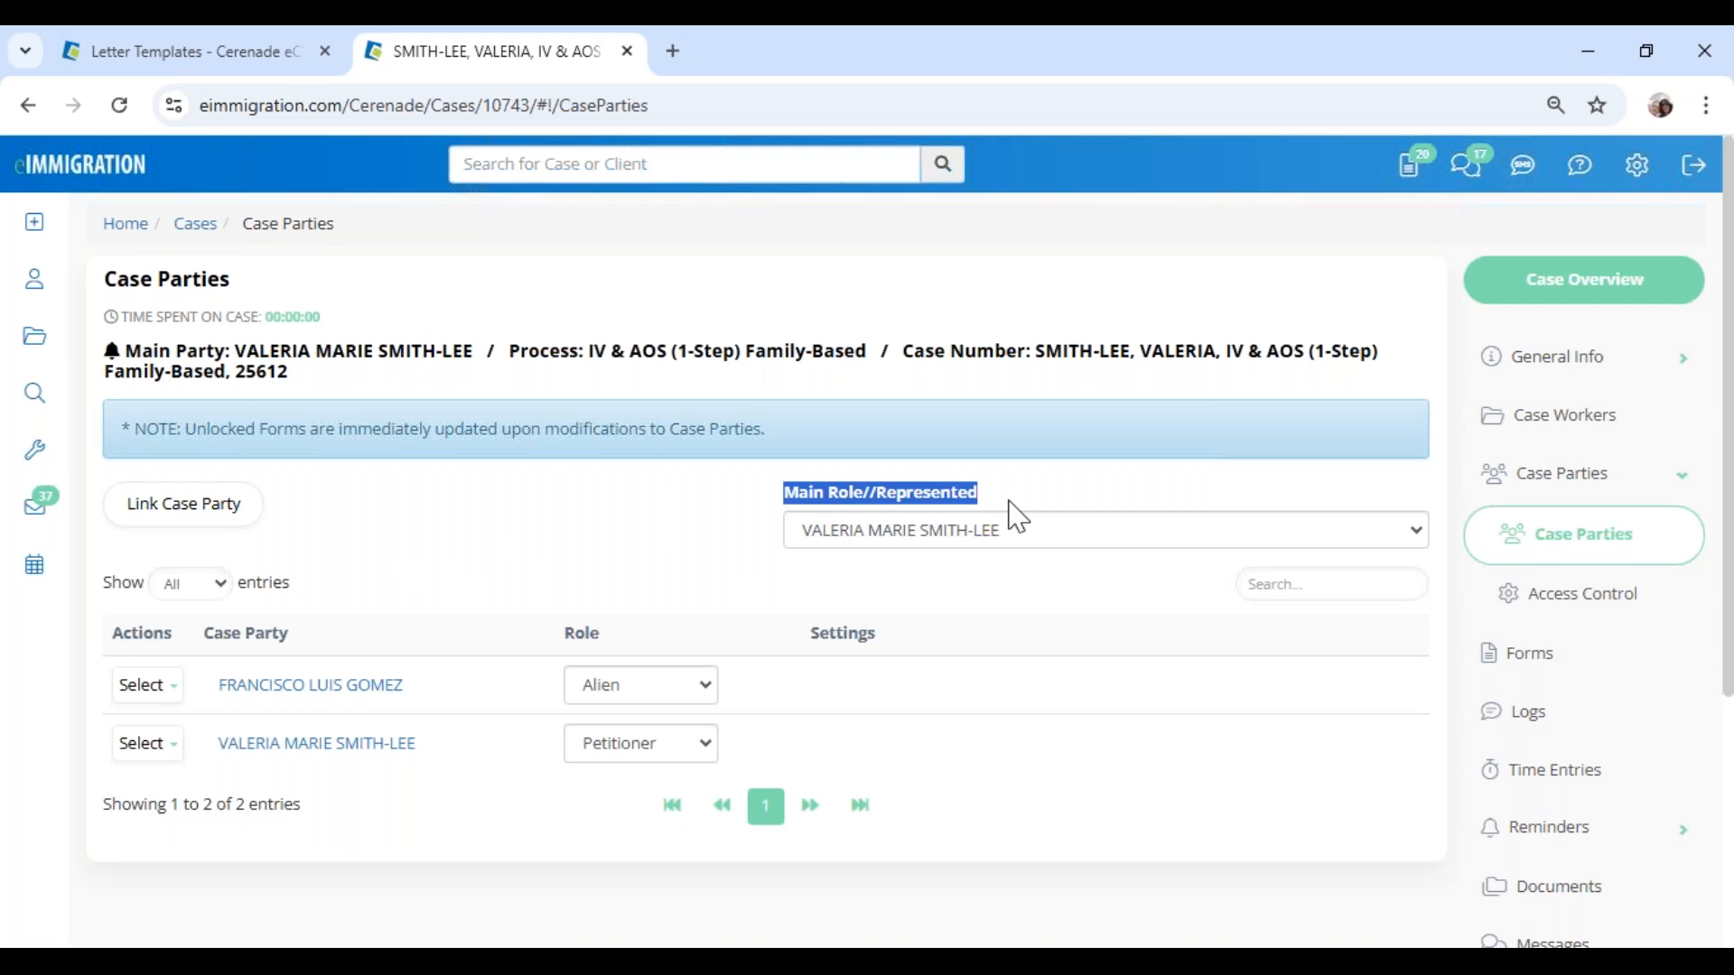
pyautogui.click(819, 575)
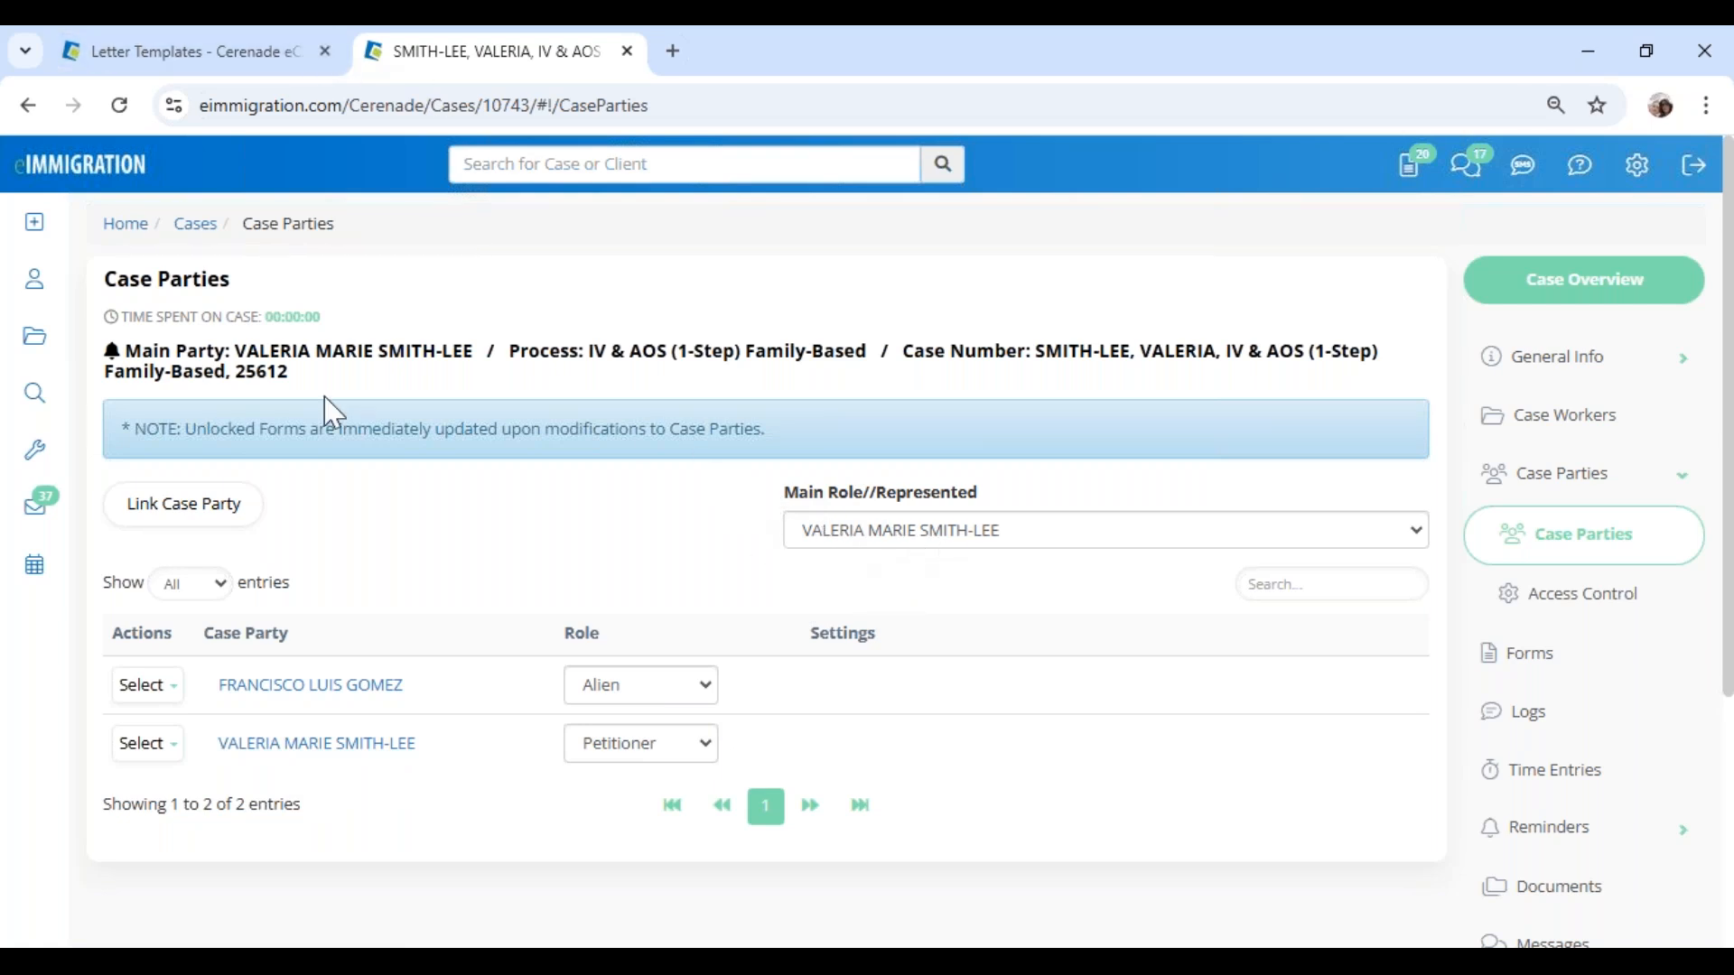
# Step: Return to the open letter template, re-examine its Individual Client tags, and display the Letter Tags list
pyautogui.click(256, 65)
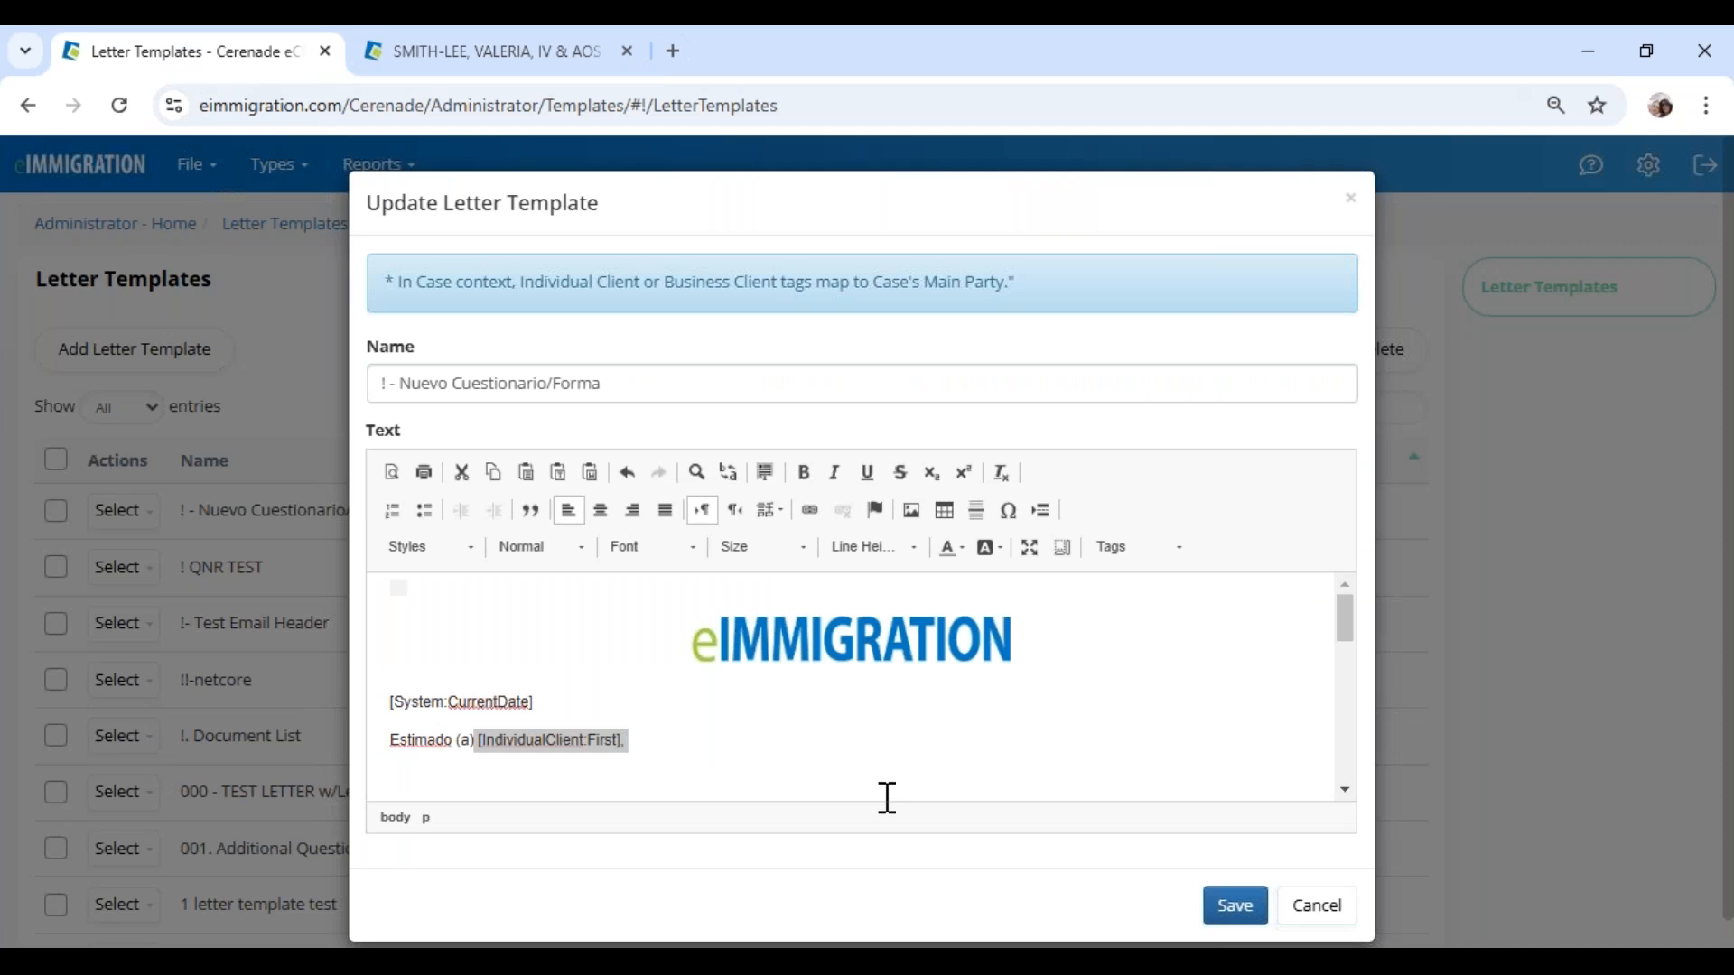
pyautogui.click(688, 764)
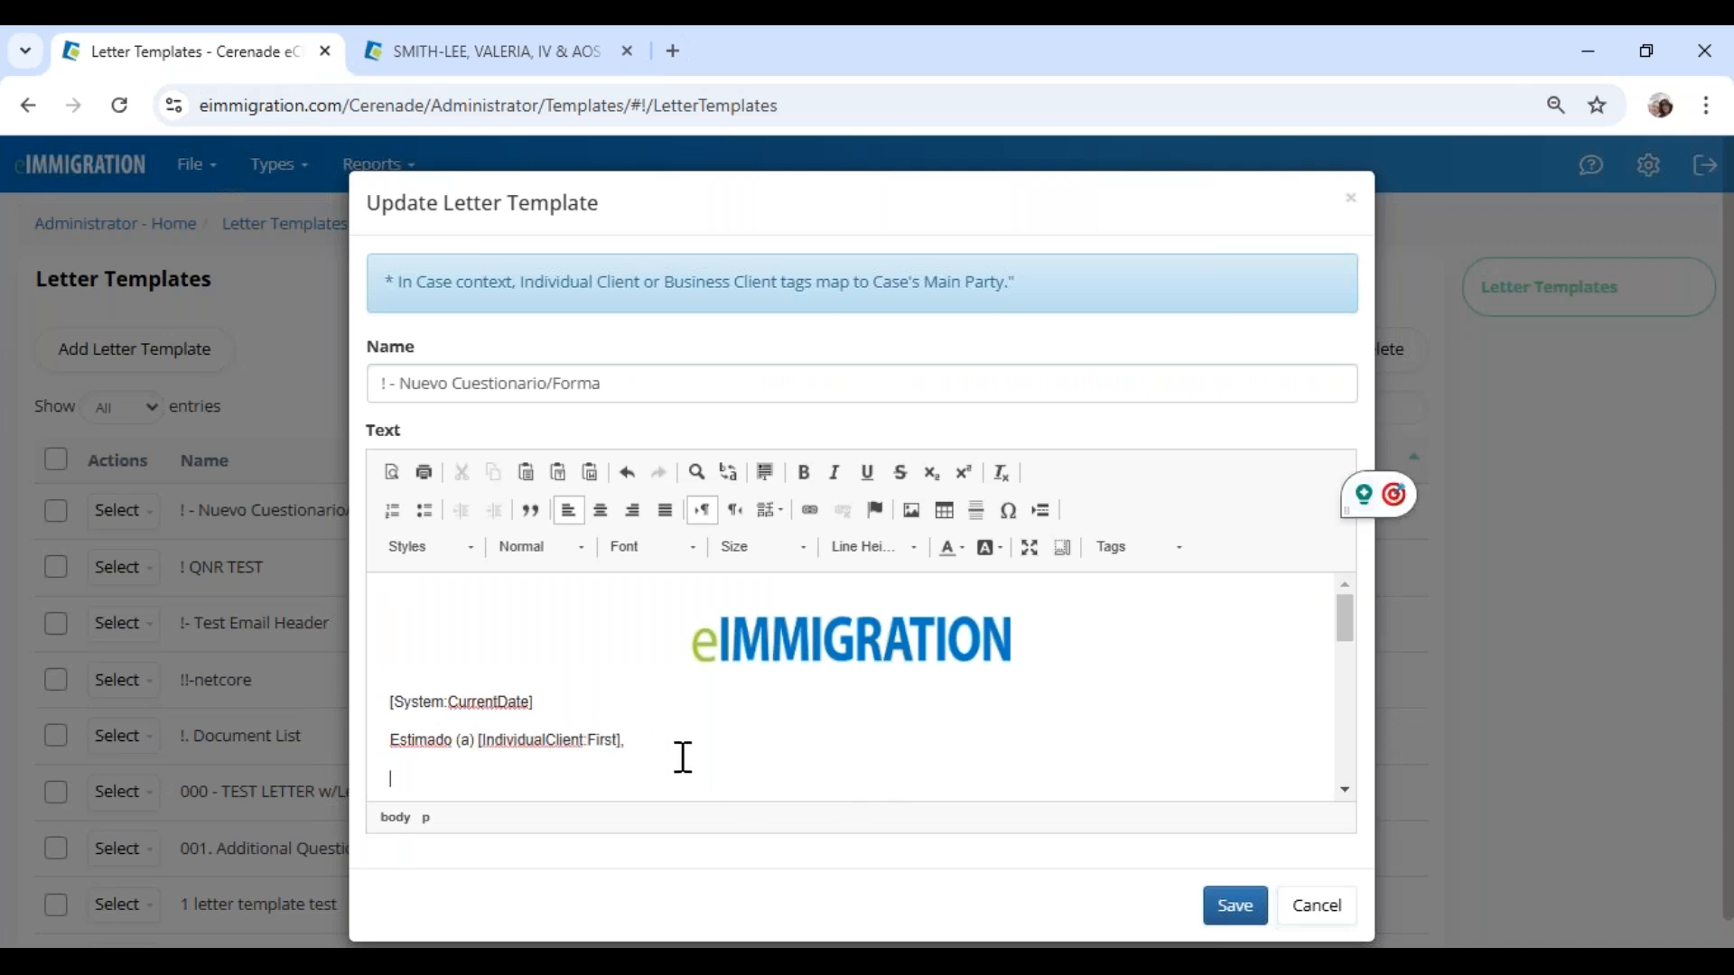
pyautogui.moveTo(654, 744); pyautogui.dragTo(472, 738)
pyautogui.scroll(-1, 696, 711)
pyautogui.moveTo(748, 711); pyautogui.dragTo(885, 717)
pyautogui.click(1152, 690)
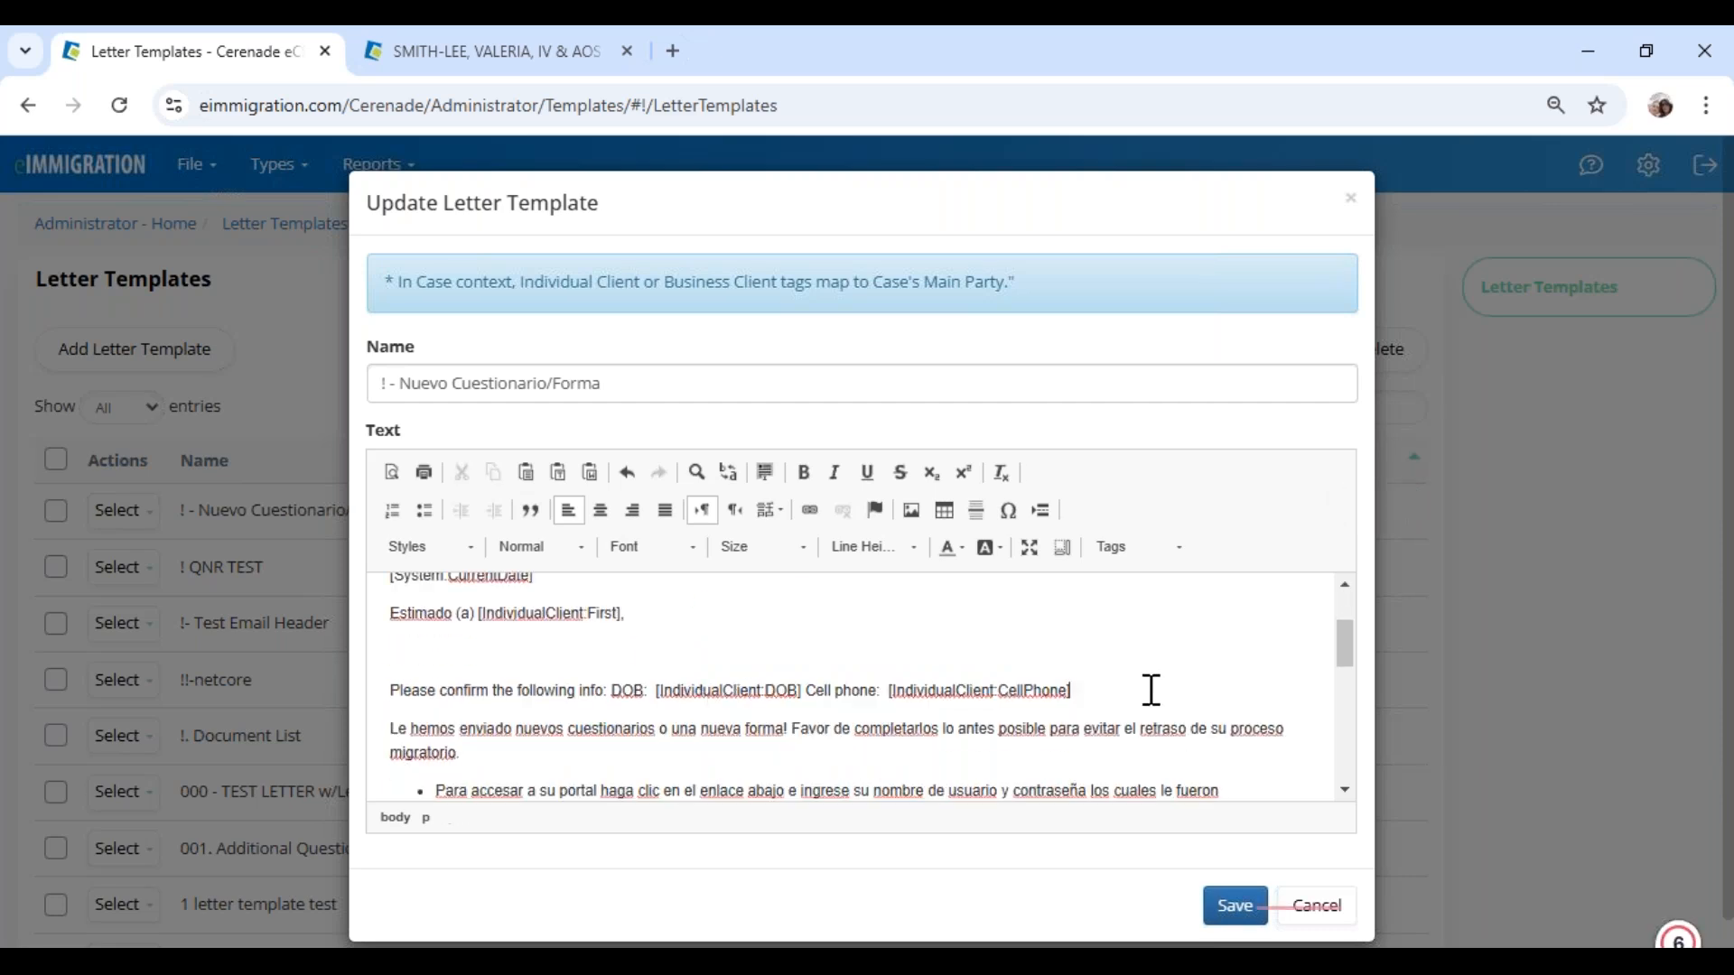
pyautogui.scroll(2, 1129, 695)
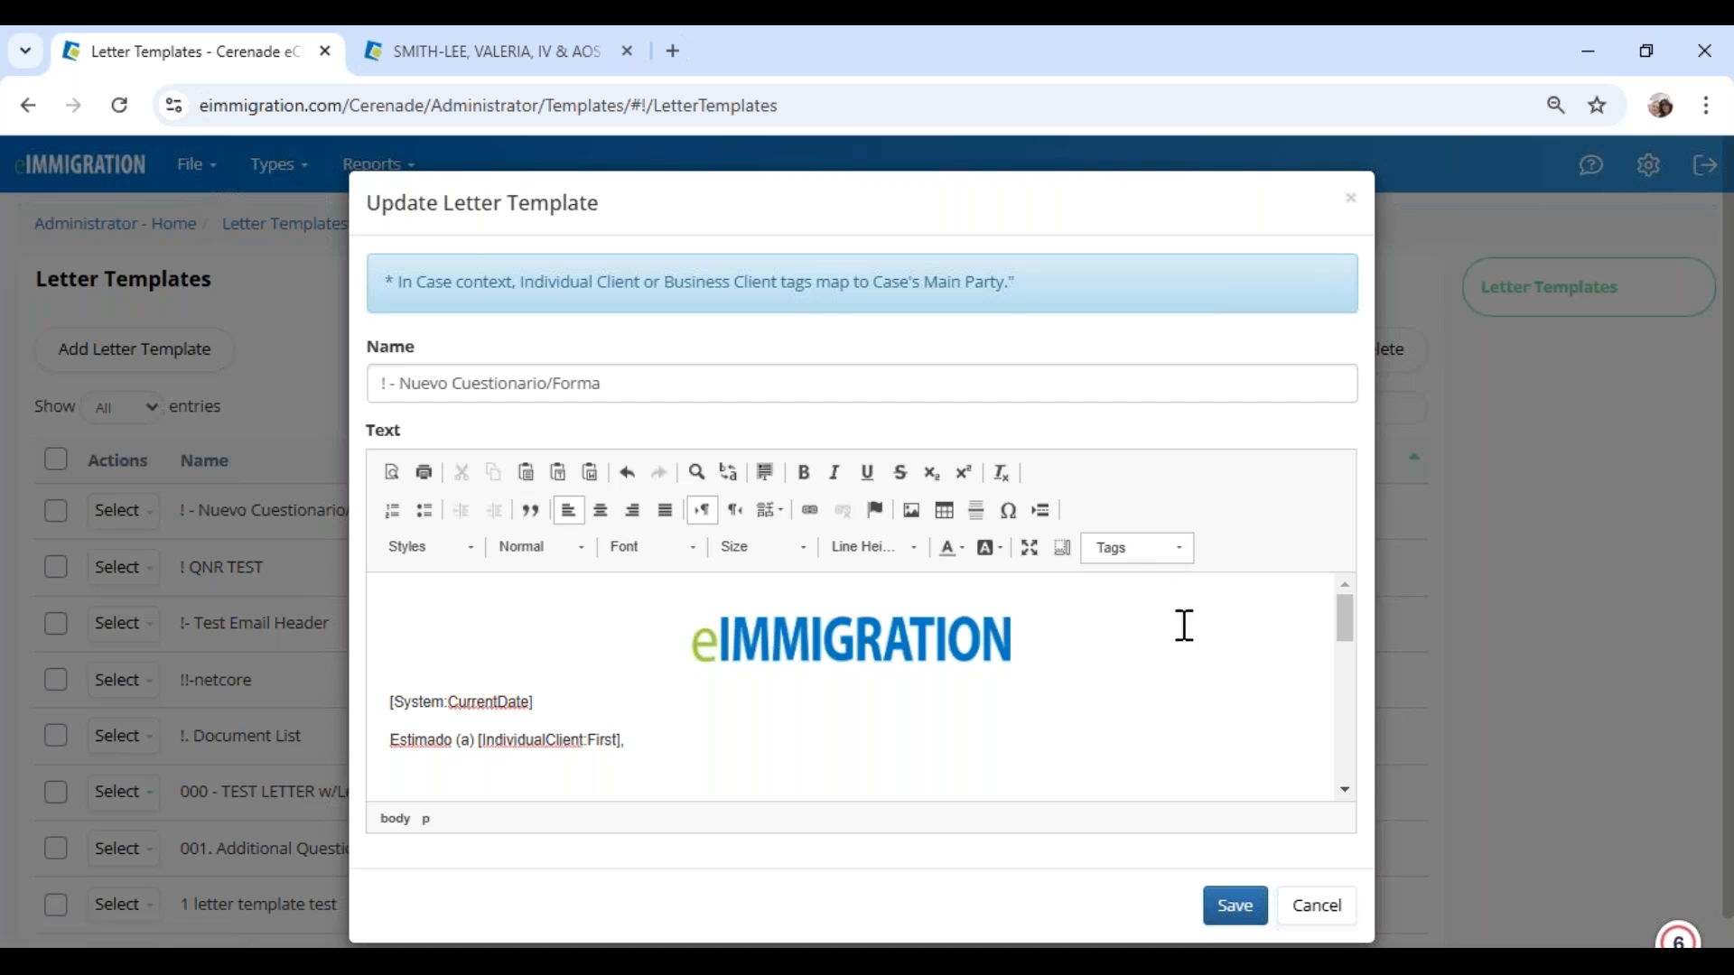
pyautogui.click(1138, 548)
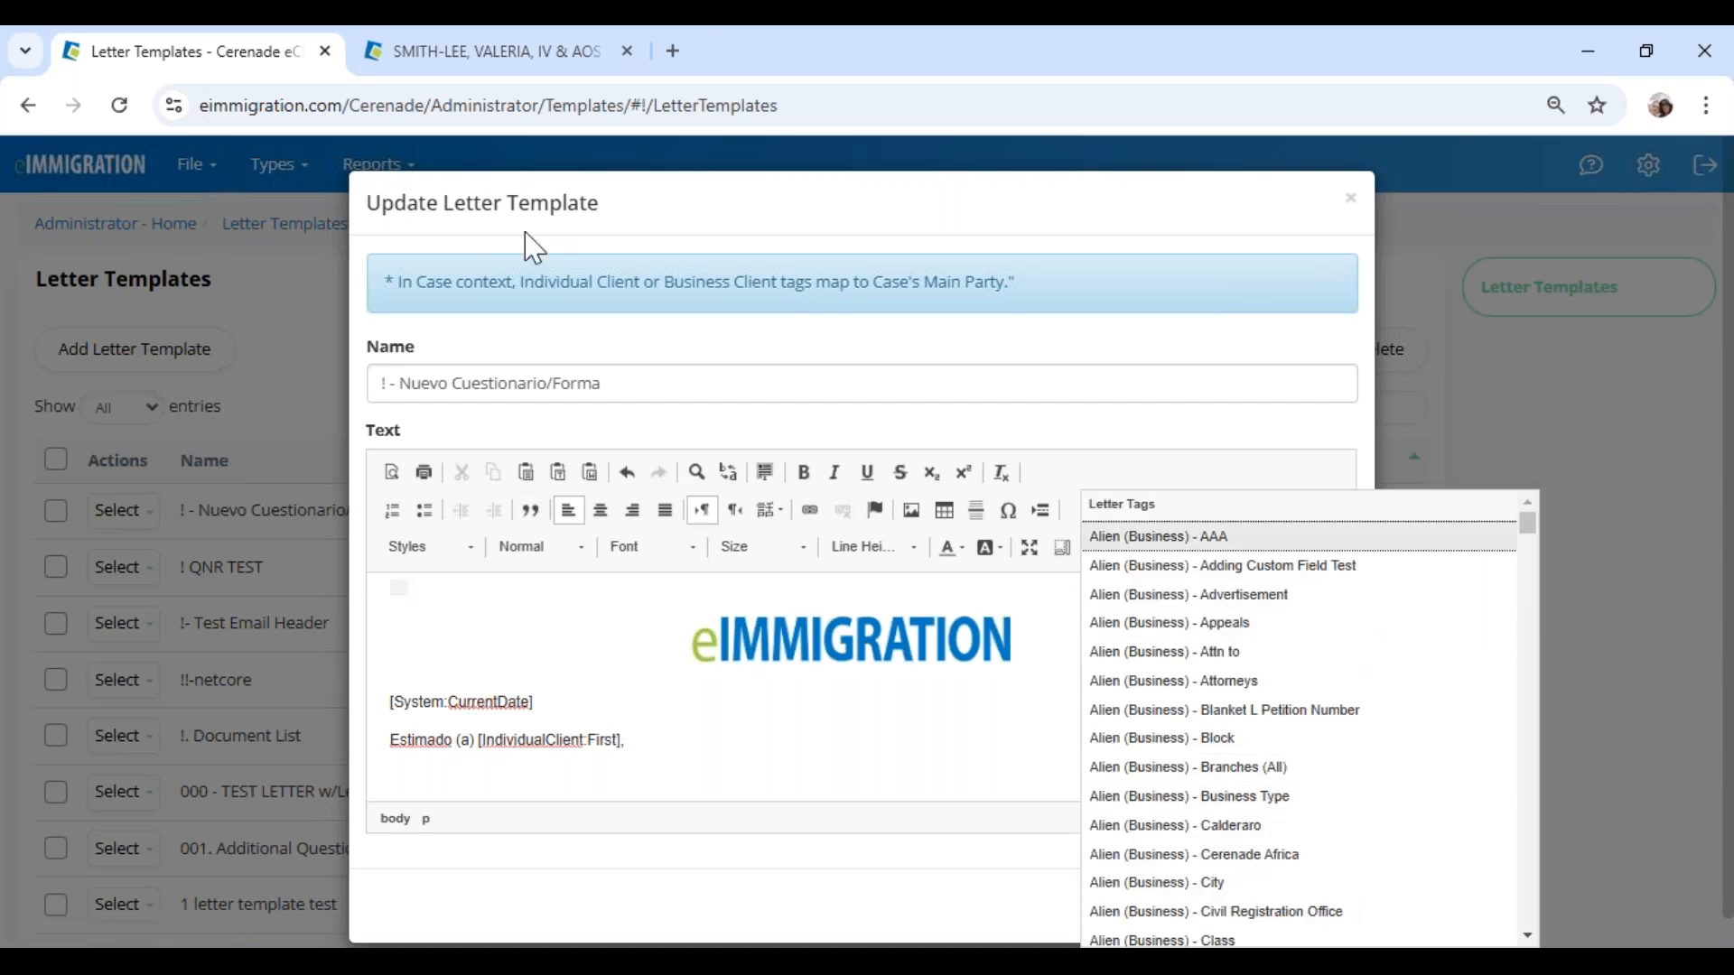
# Step: Open the Tag Helper from the case's page and search the client tags for "first name"
pyautogui.click(483, 51)
pyautogui.click(51, 472)
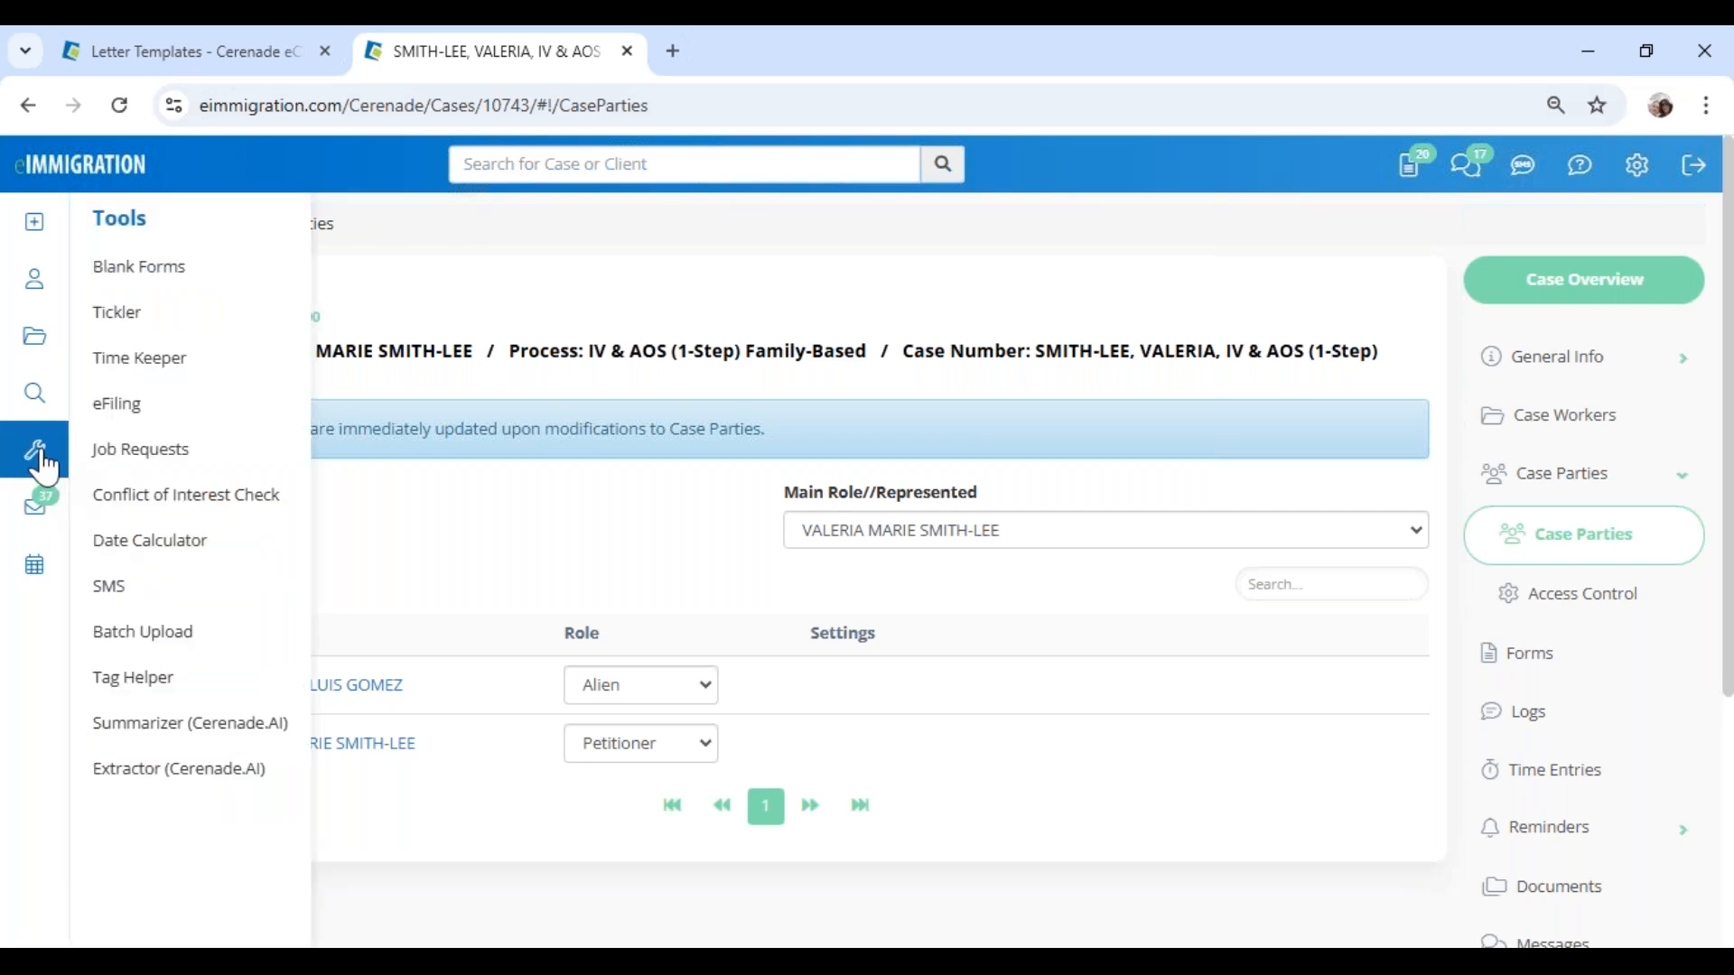
pyautogui.click(145, 683)
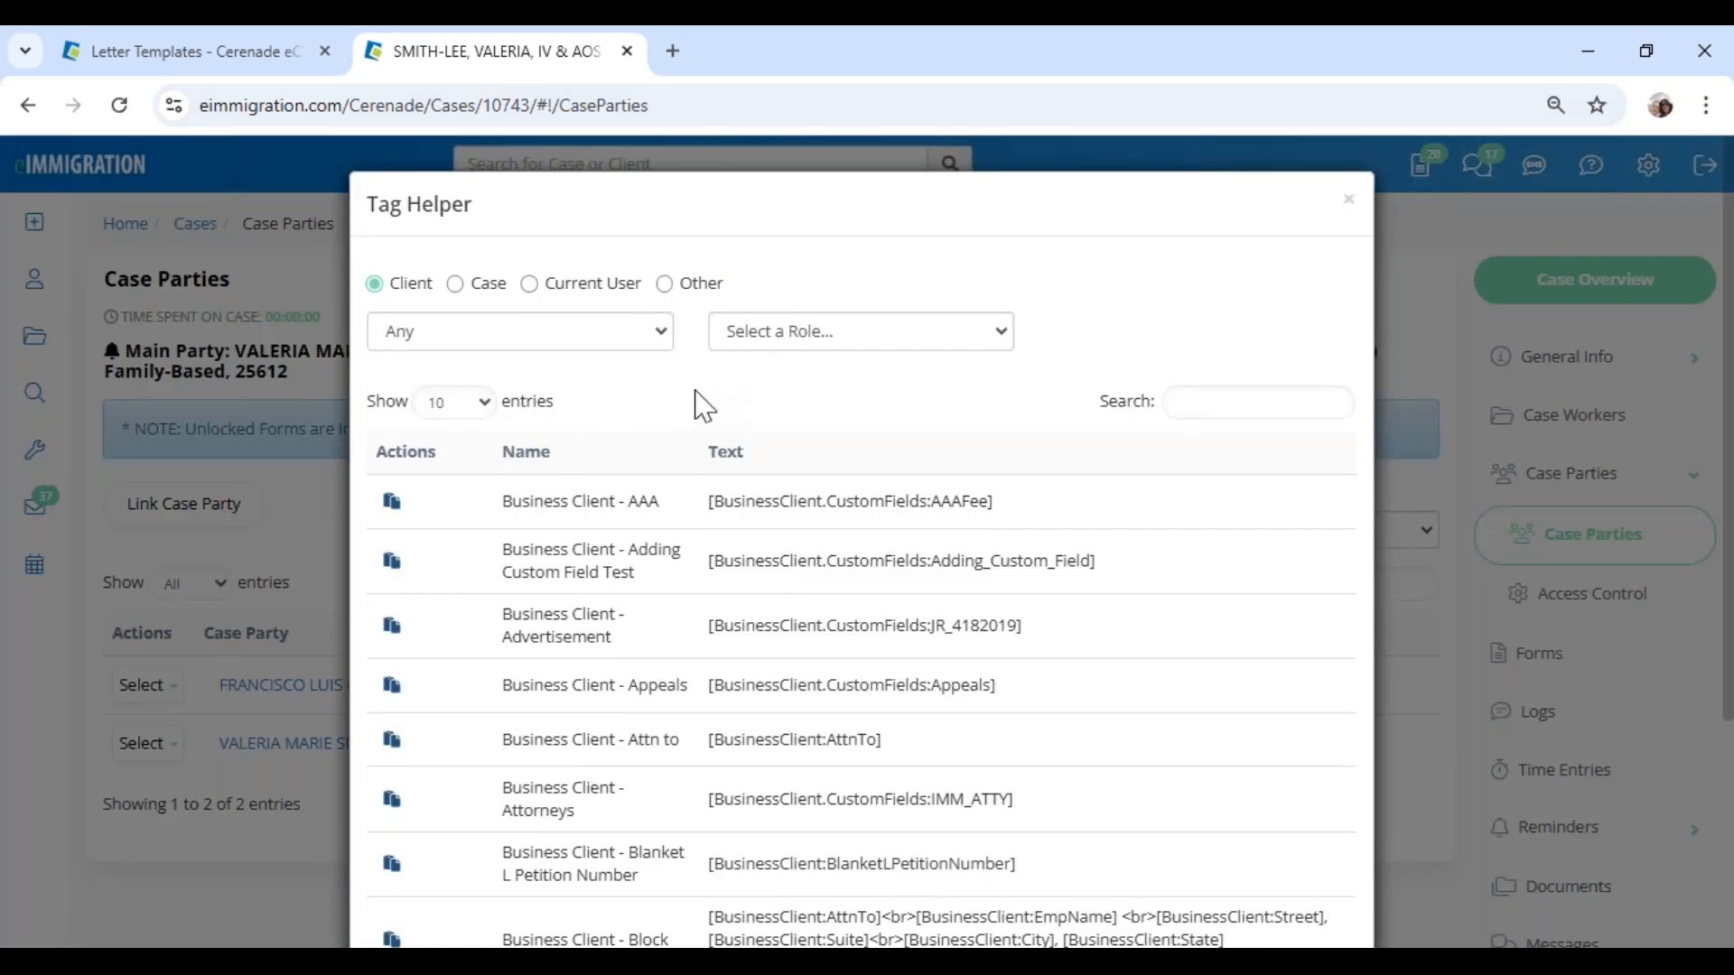
pyautogui.scroll(-5, 727, 691)
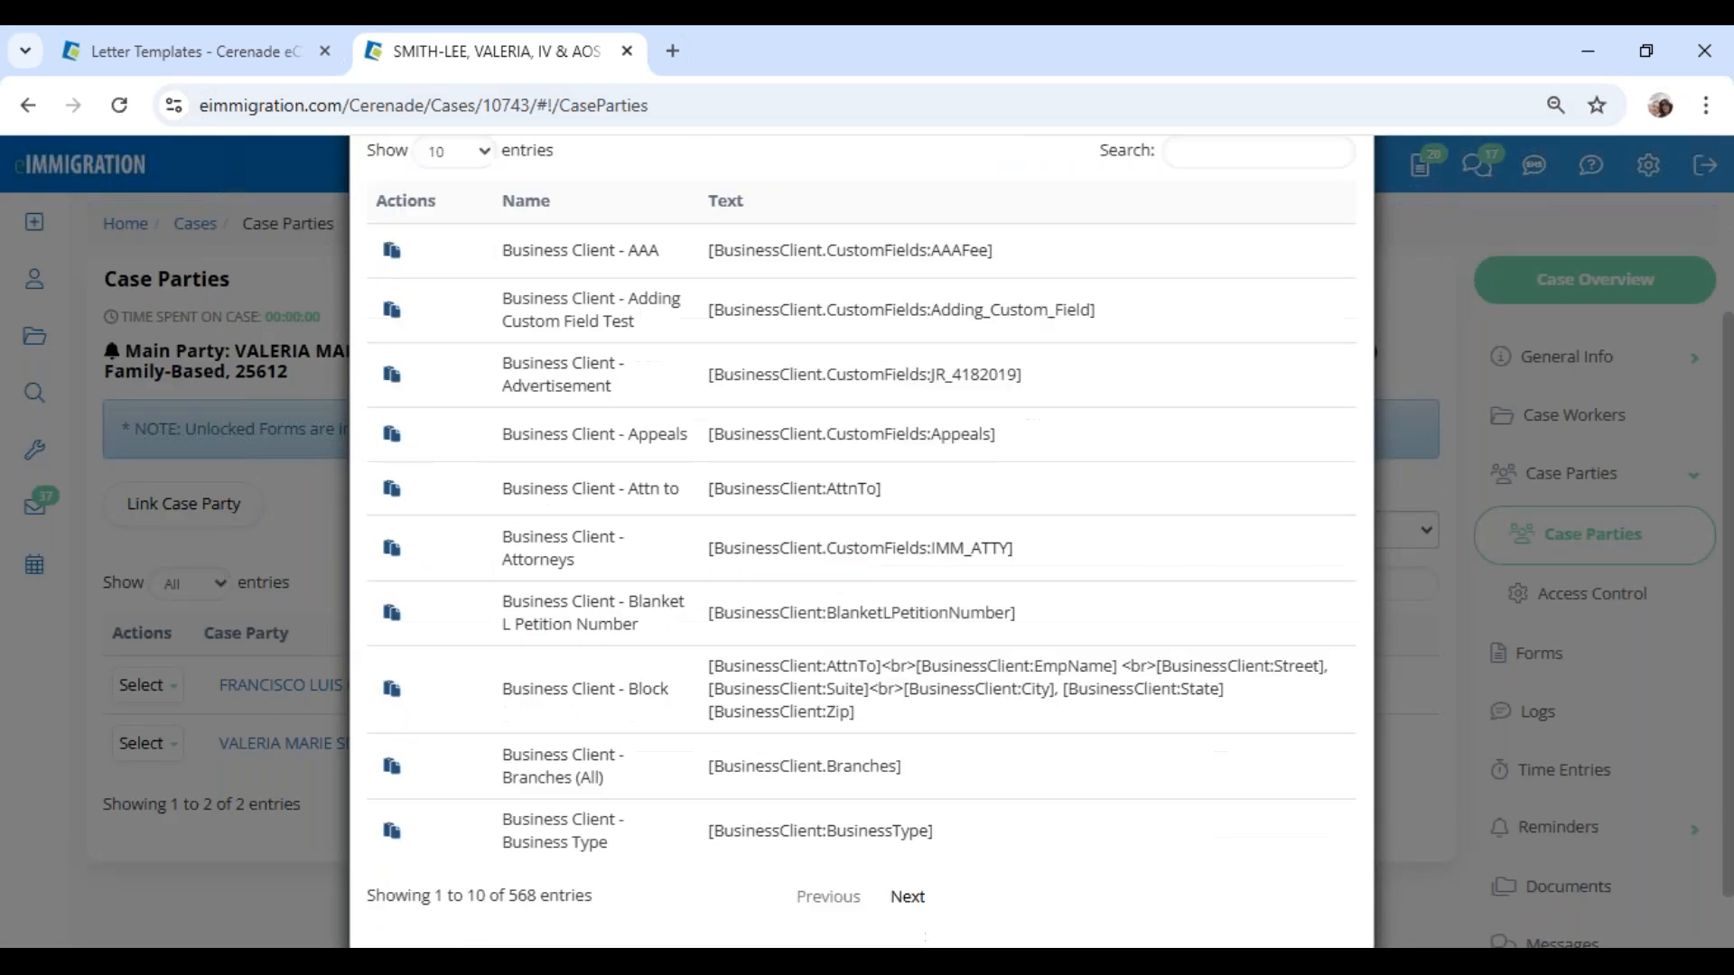
pyautogui.scroll(5, 1153, 395)
pyautogui.click(1245, 400)
pyautogui.write('first name')
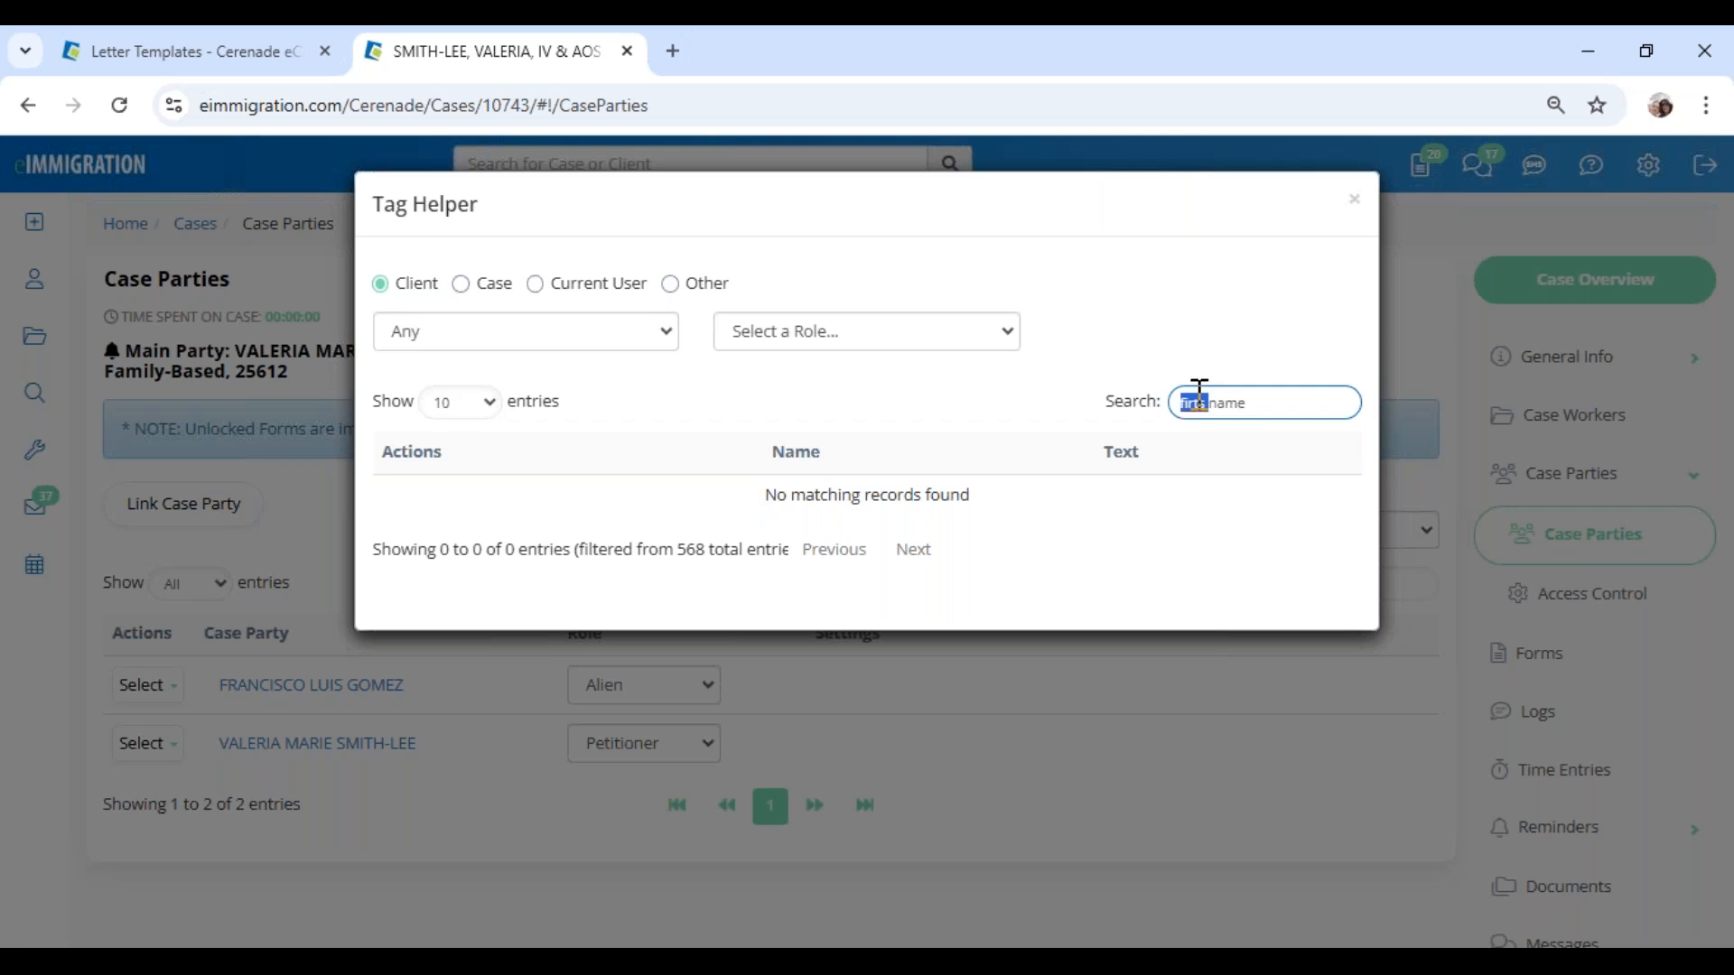
# Step: Search the Tag Helper for "first name", limit it to Individual Client tags, and copy the Individual Client - First Name tag
pyautogui.press('BackSpace')
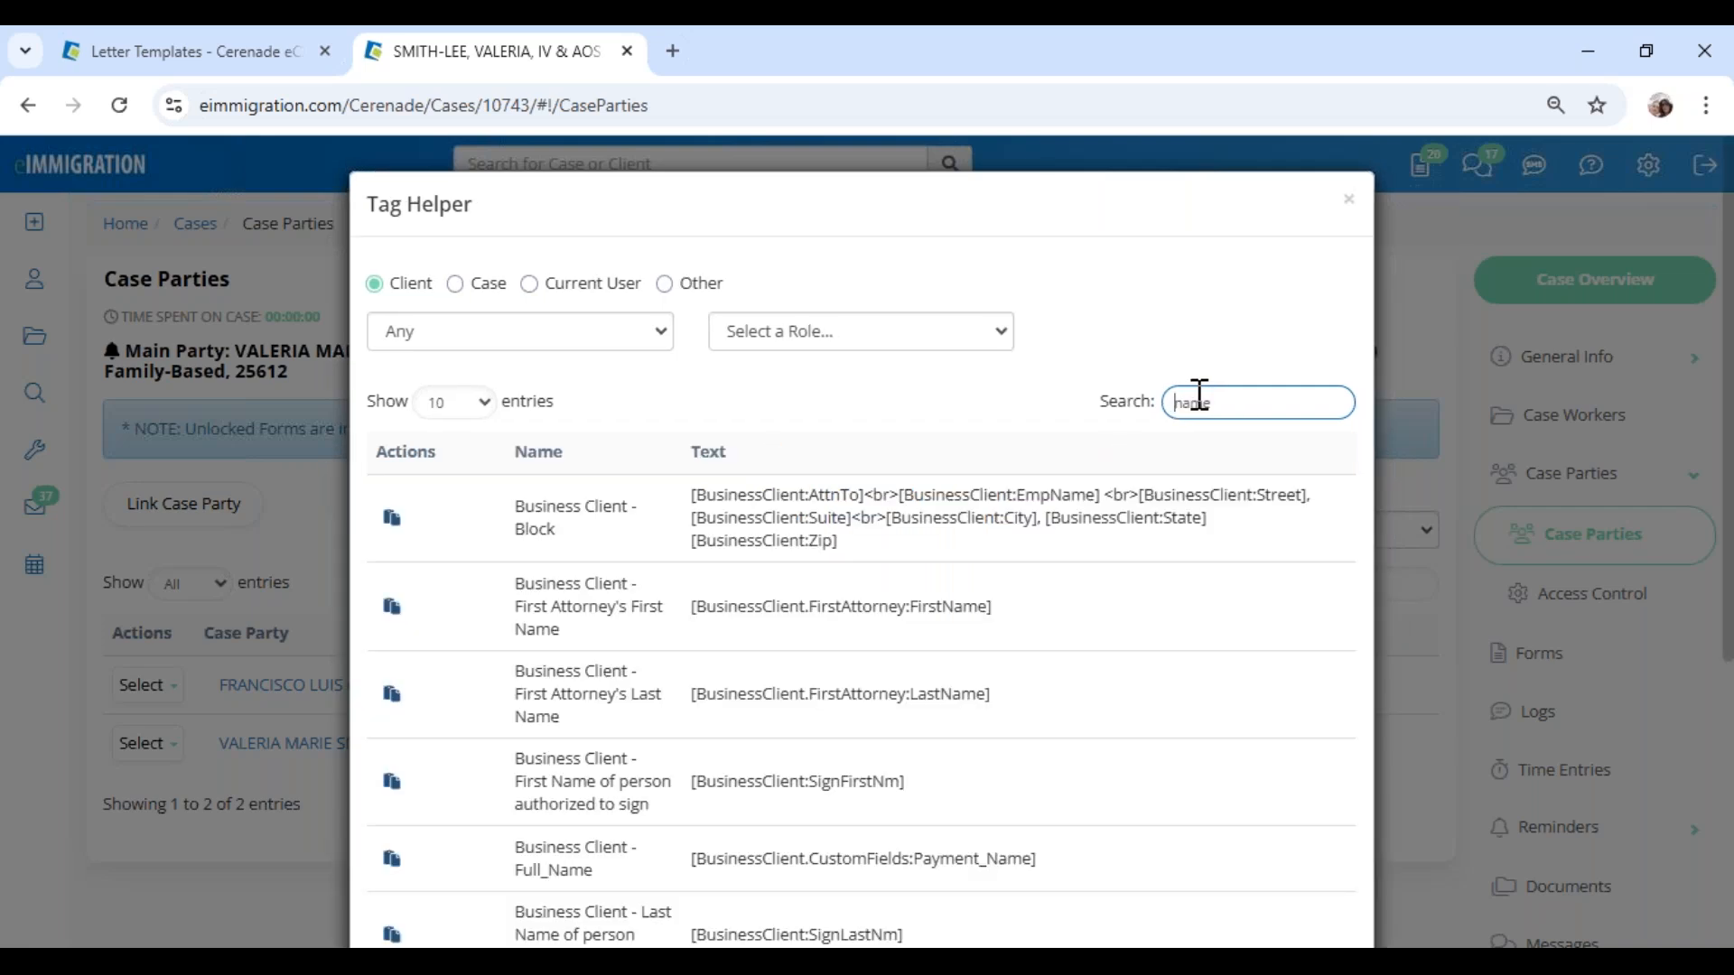
pyautogui.write('first')
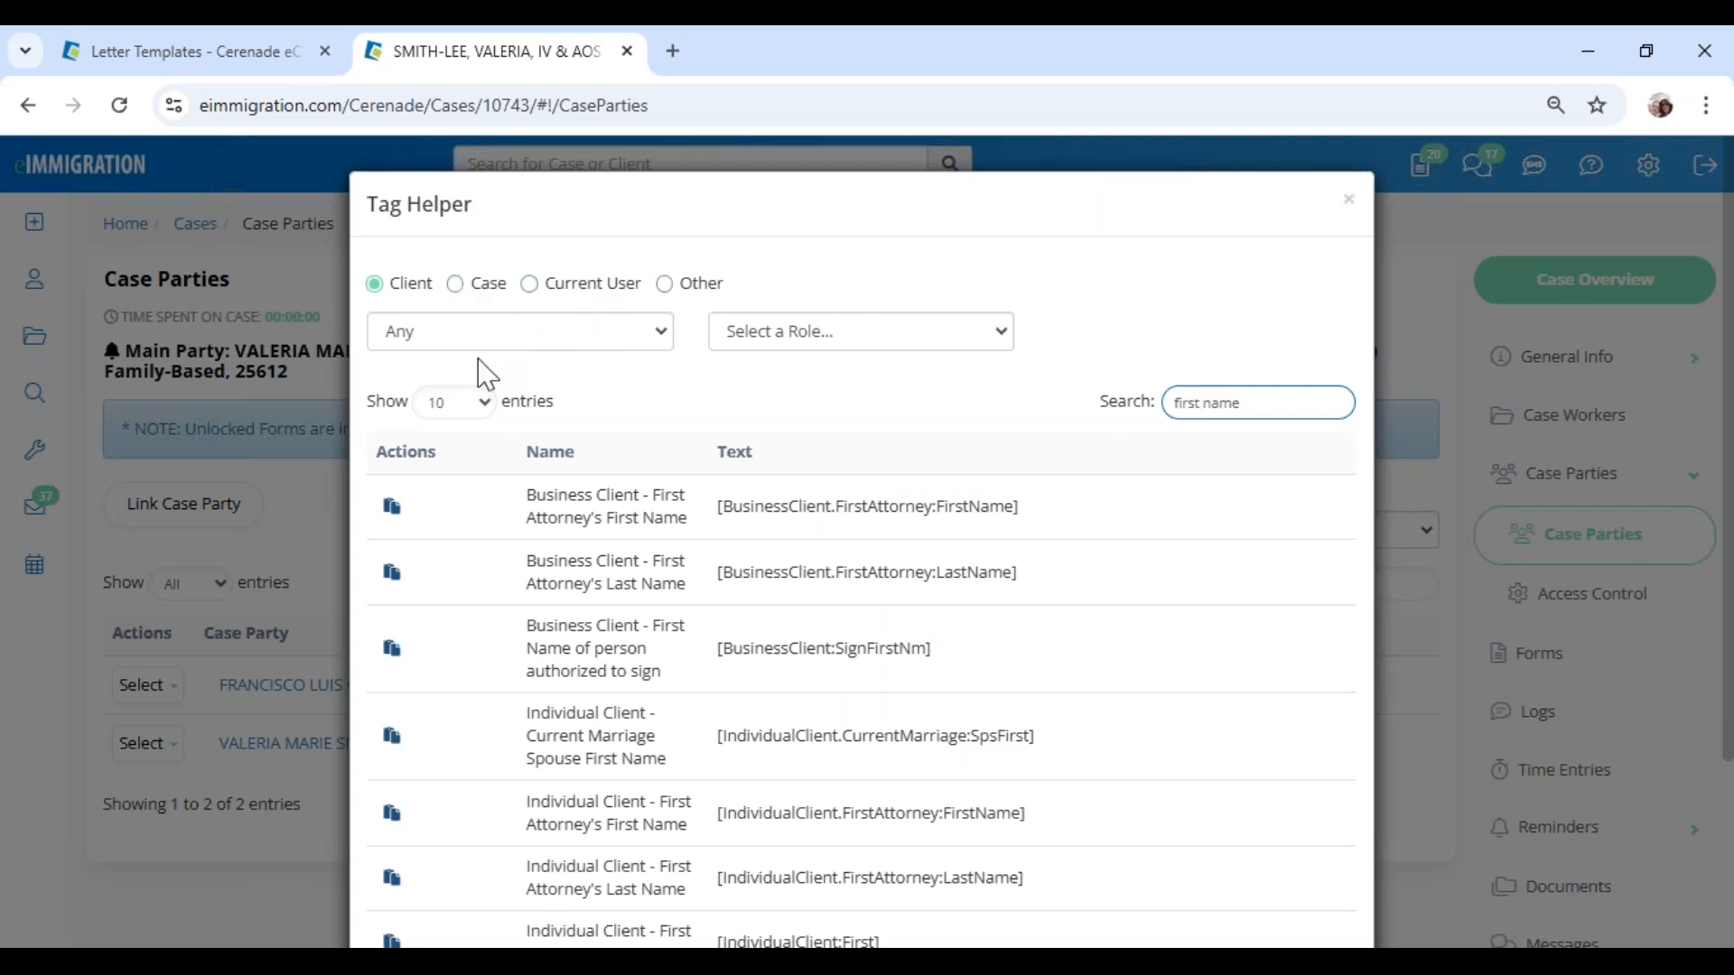
pyautogui.click(538, 341)
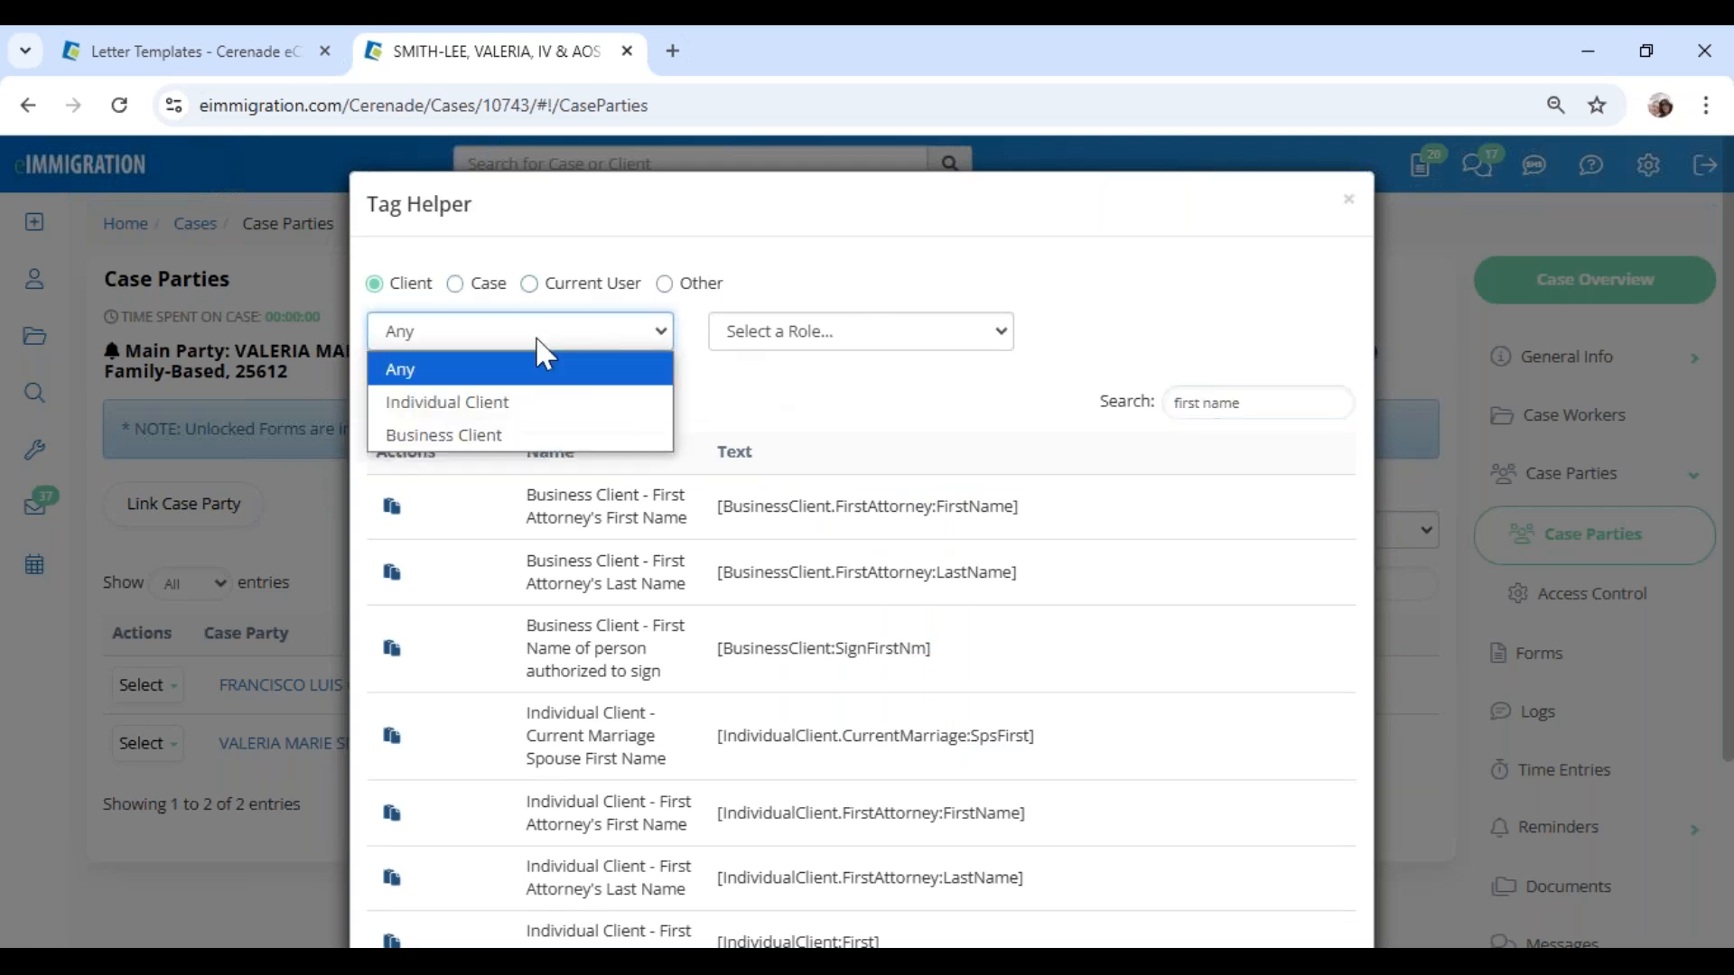
pyautogui.click(516, 408)
pyautogui.moveTo(766, 674); pyautogui.dragTo(520, 683)
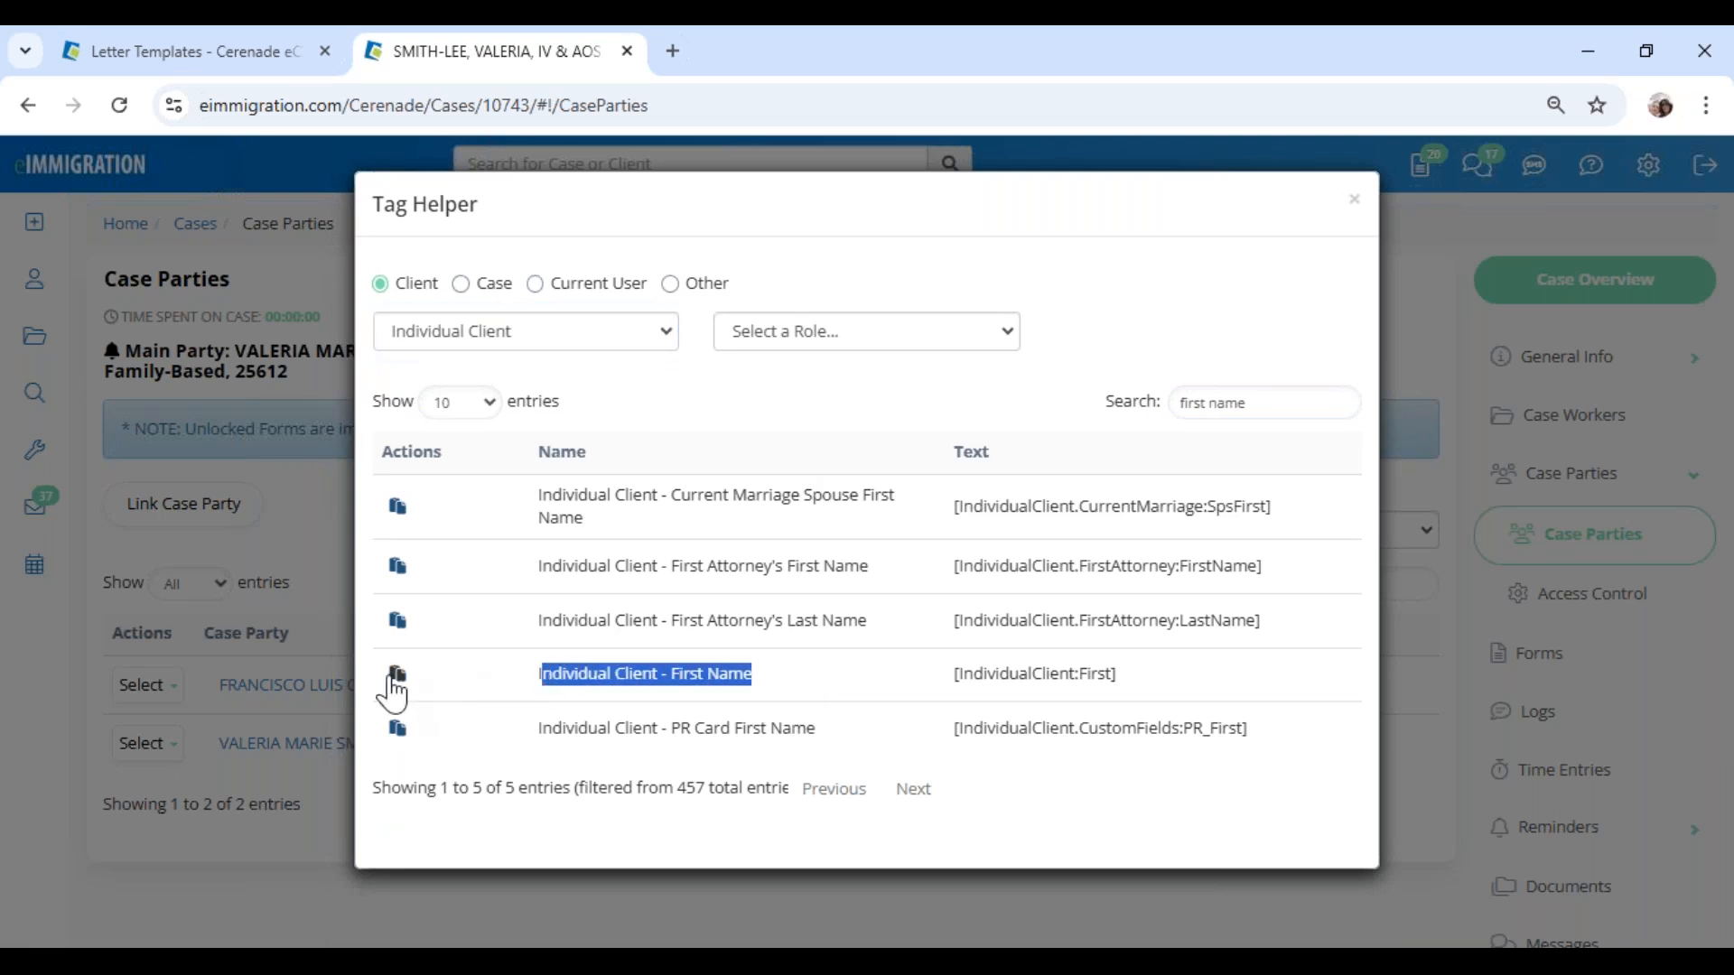
pyautogui.click(397, 677)
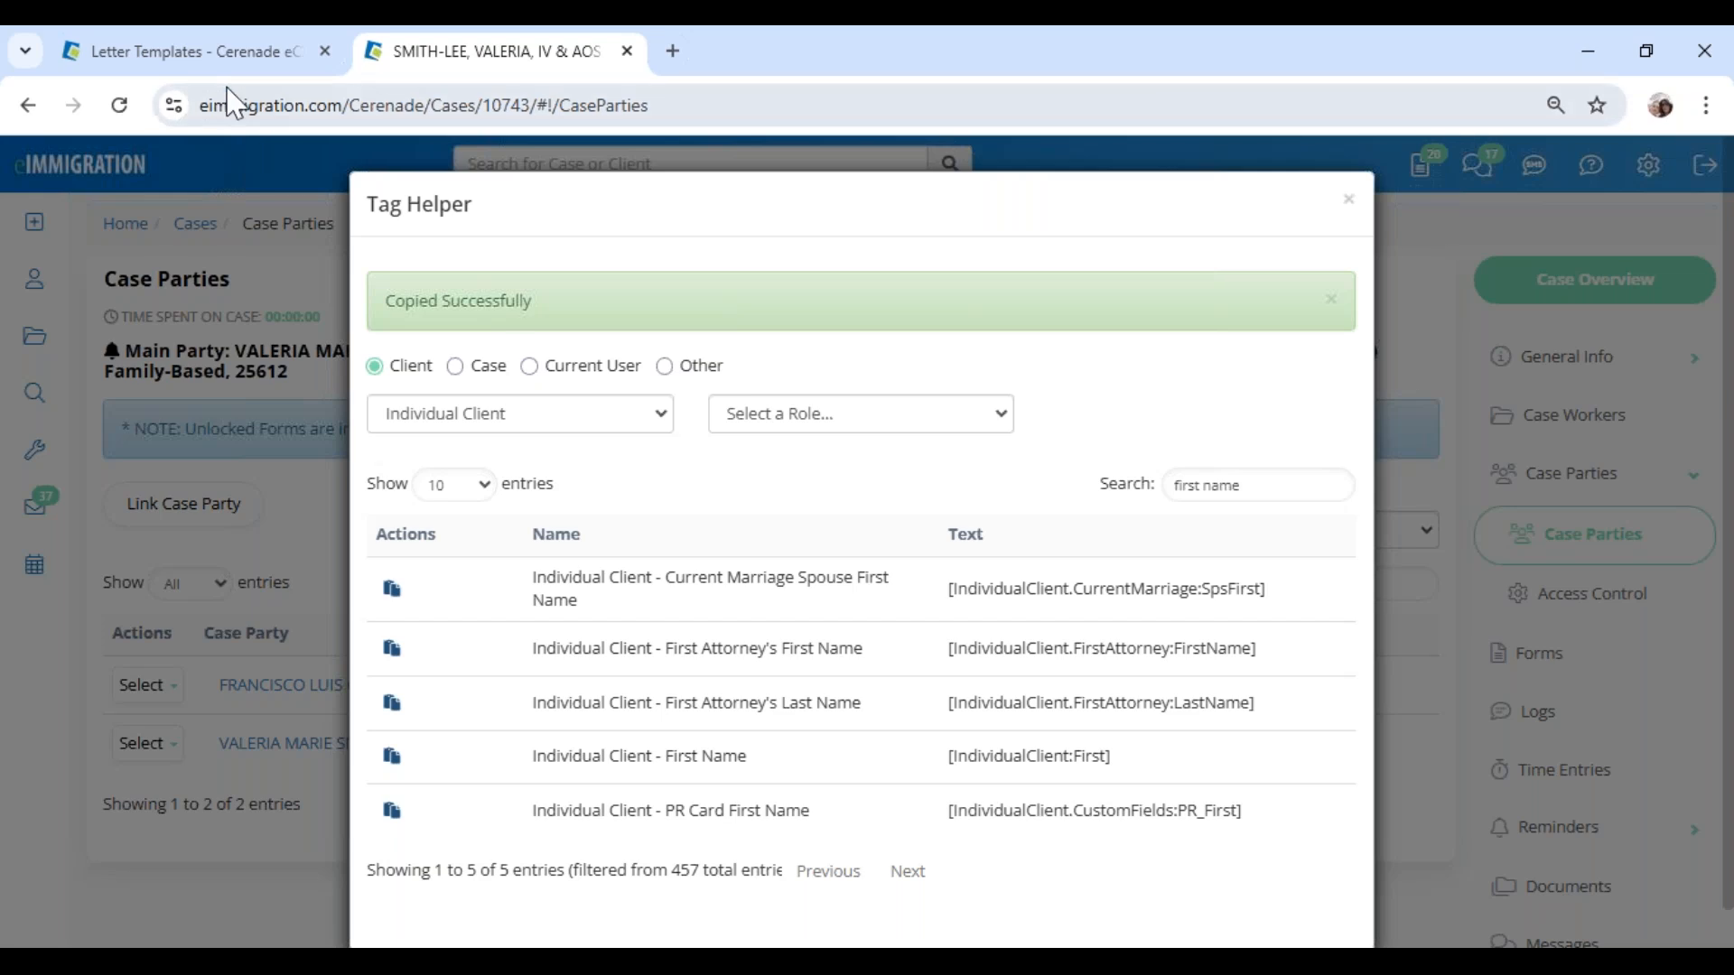
# Step: Paste the copied [IndividualClient:First] tag after the greeting in the open letter template and discard the edit
pyautogui.click(212, 56)
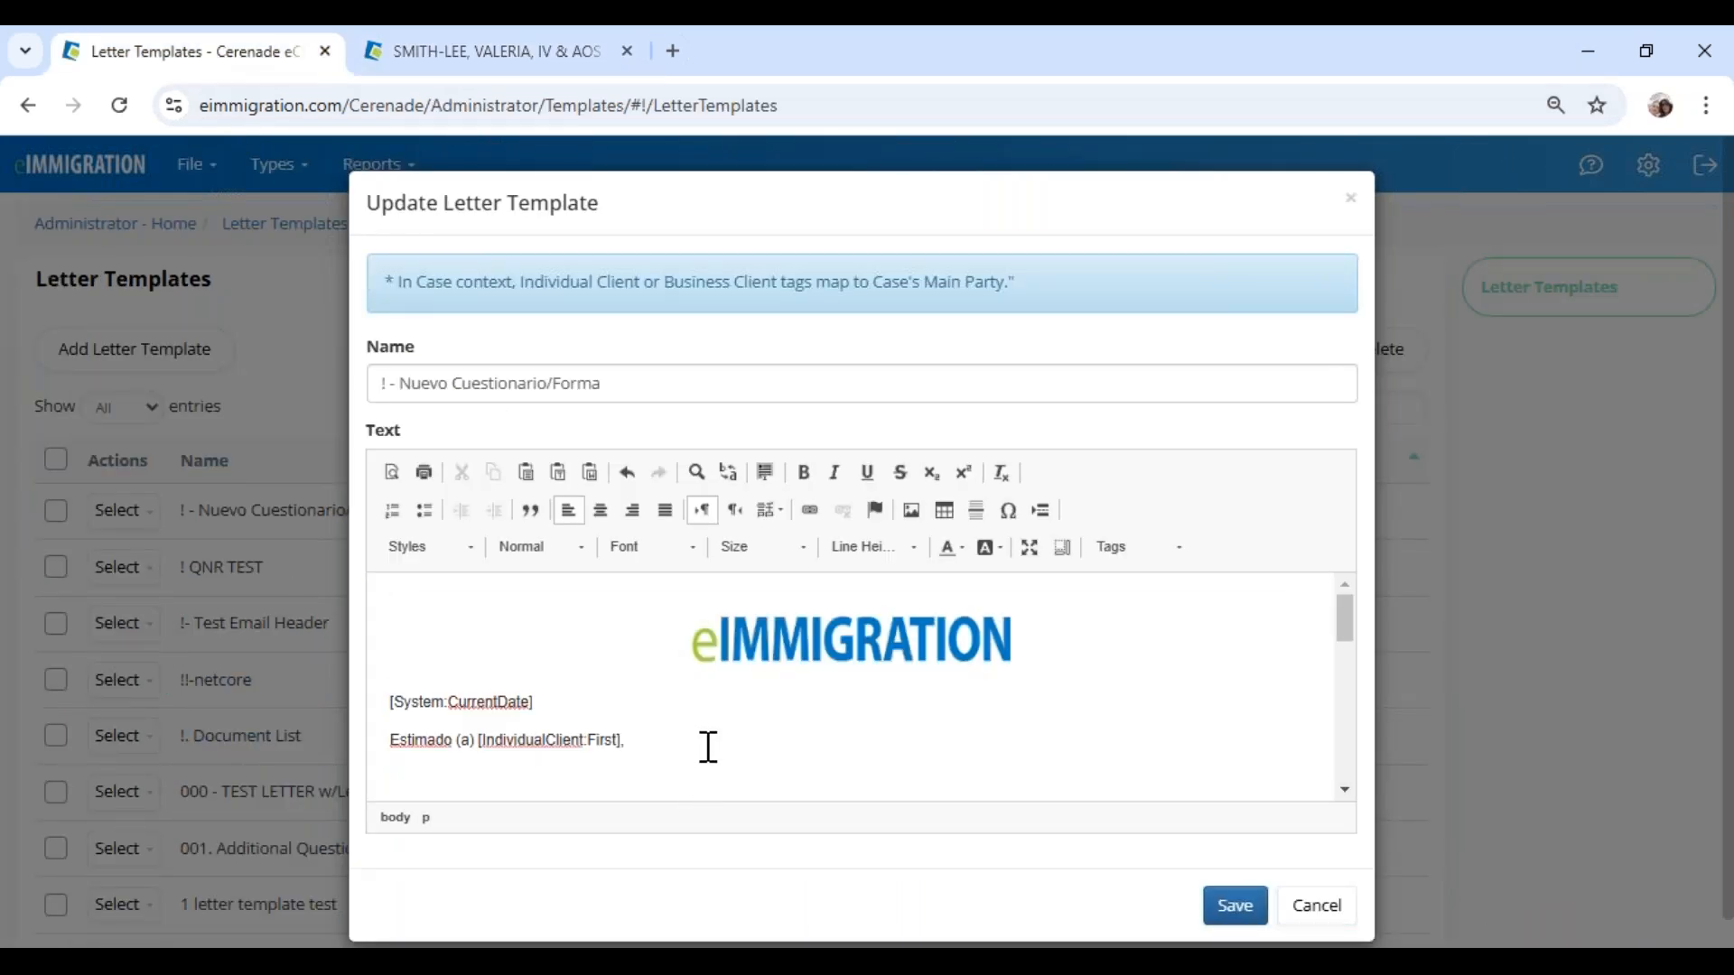
pyautogui.hotkey('ctrl', 'v')
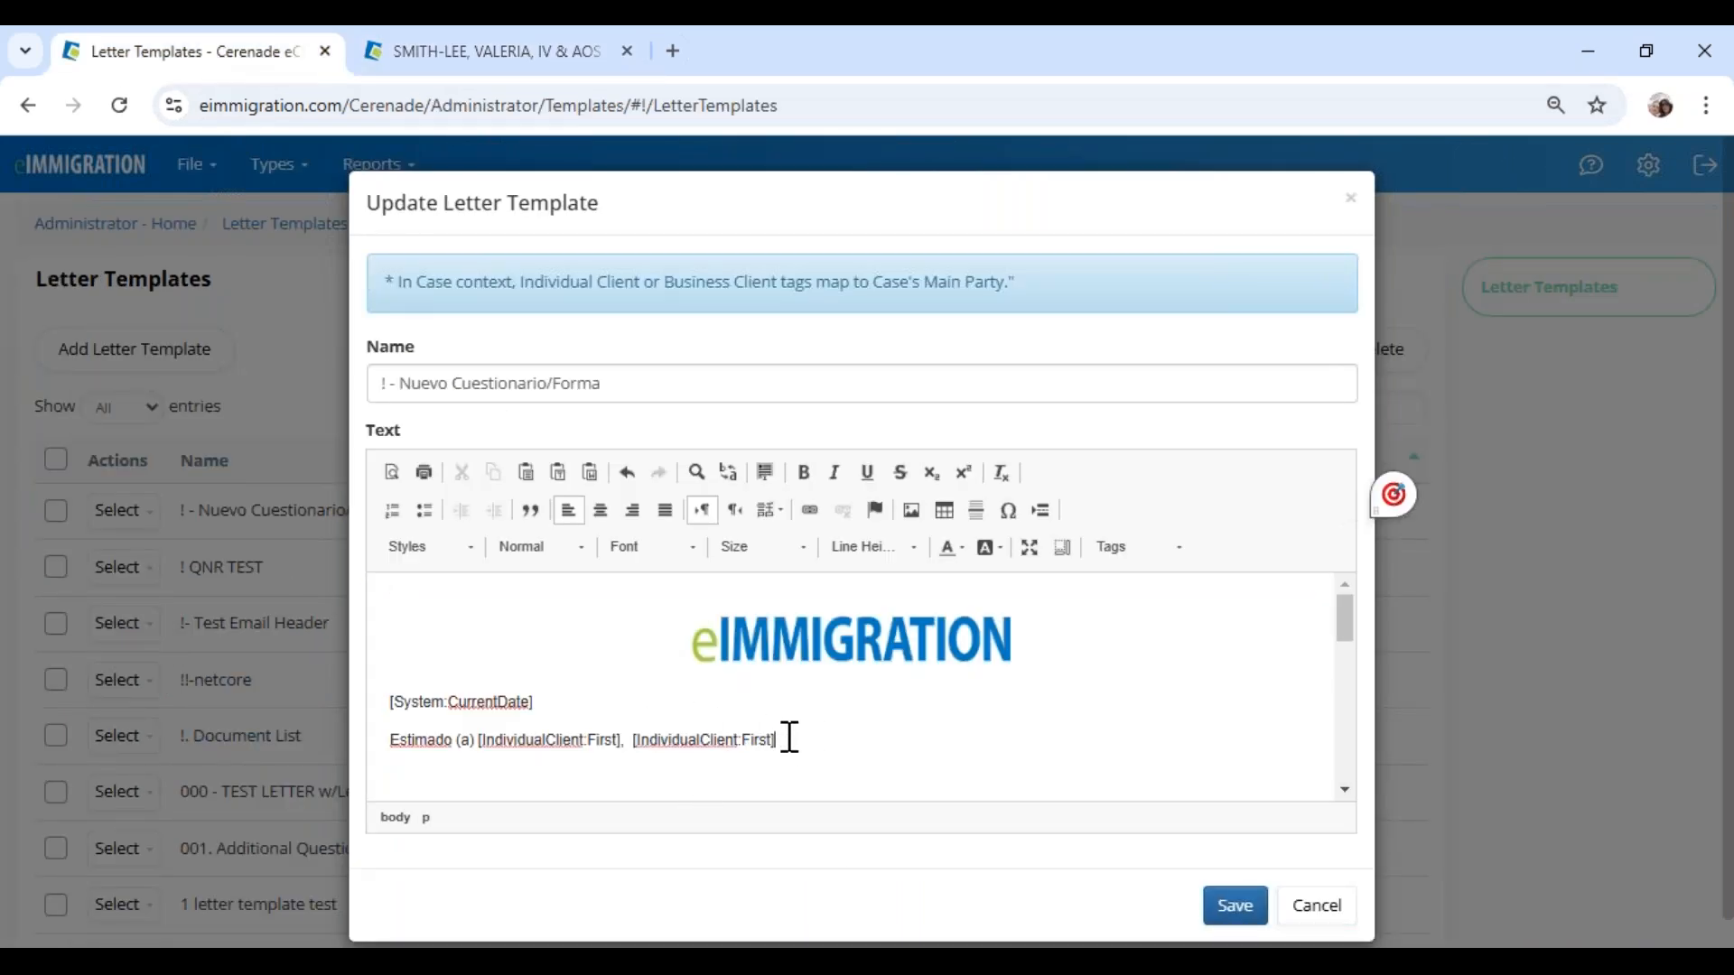
pyautogui.click(1293, 894)
# Step: Return to the case, close the Tag Helper, and open the Letters folder in the case's documents
pyautogui.click(484, 51)
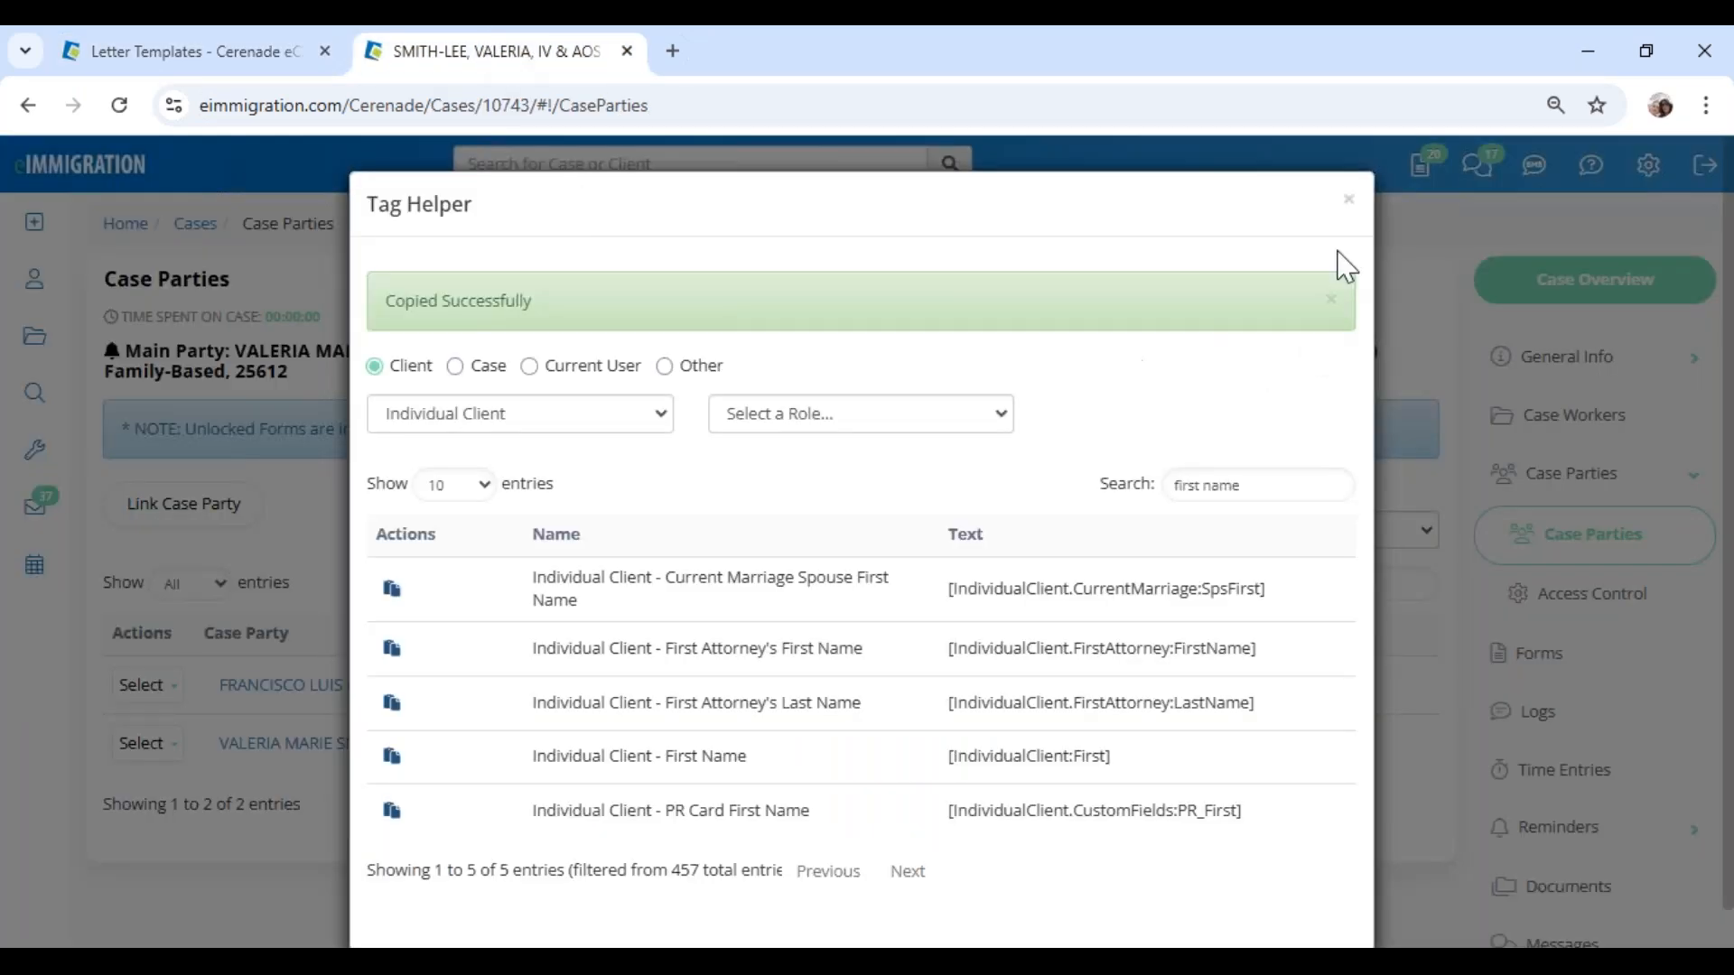
pyautogui.click(1349, 200)
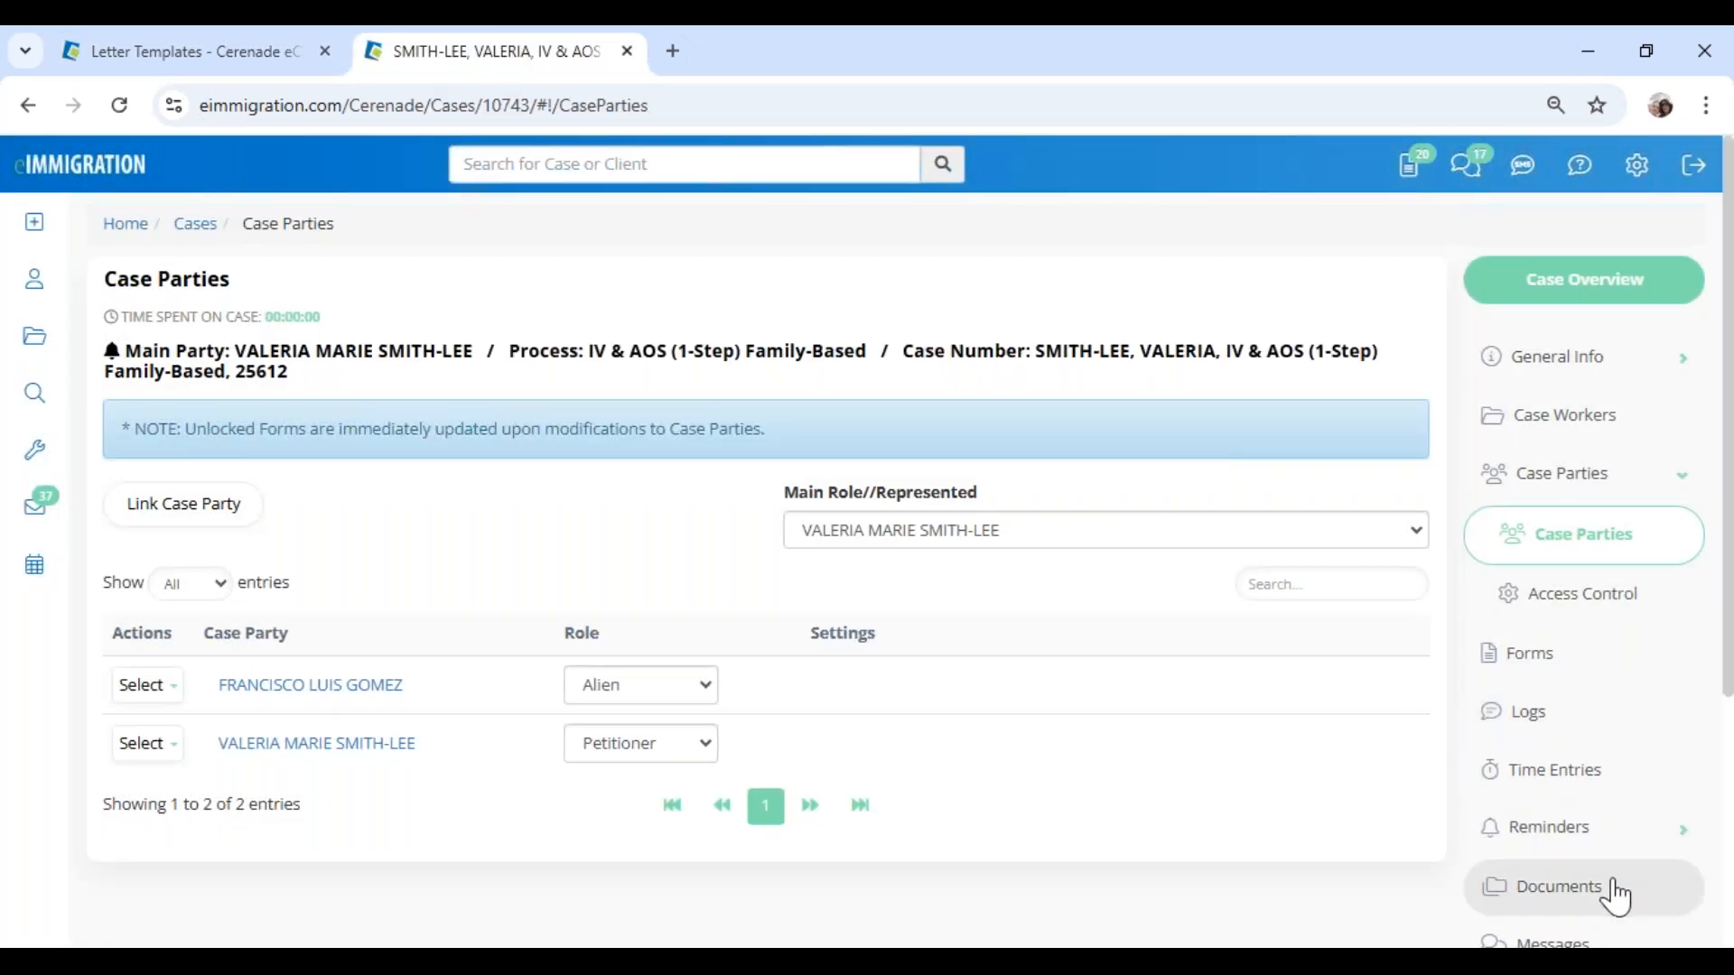
pyautogui.click(1615, 894)
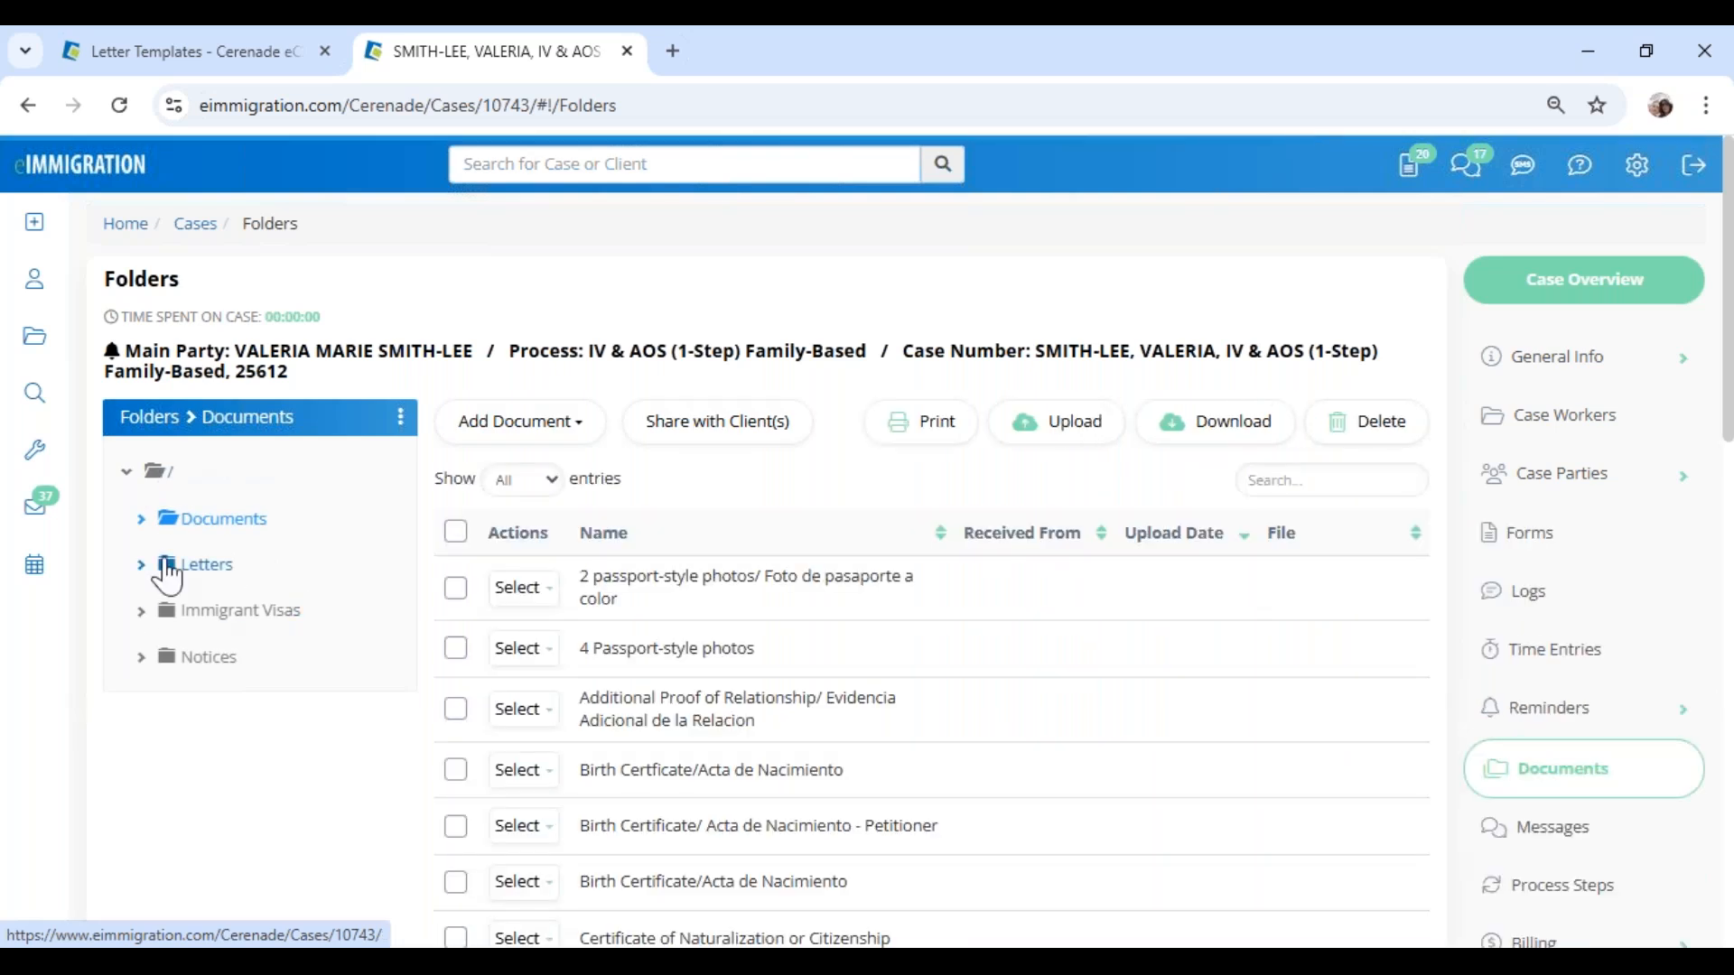
pyautogui.click(167, 574)
# Step: Preview the "! - Nuevo Cuestionario/Forma" case letter and examine how its greeting tag is filled in
pyautogui.moveTo(656, 583); pyautogui.dragTo(960, 600)
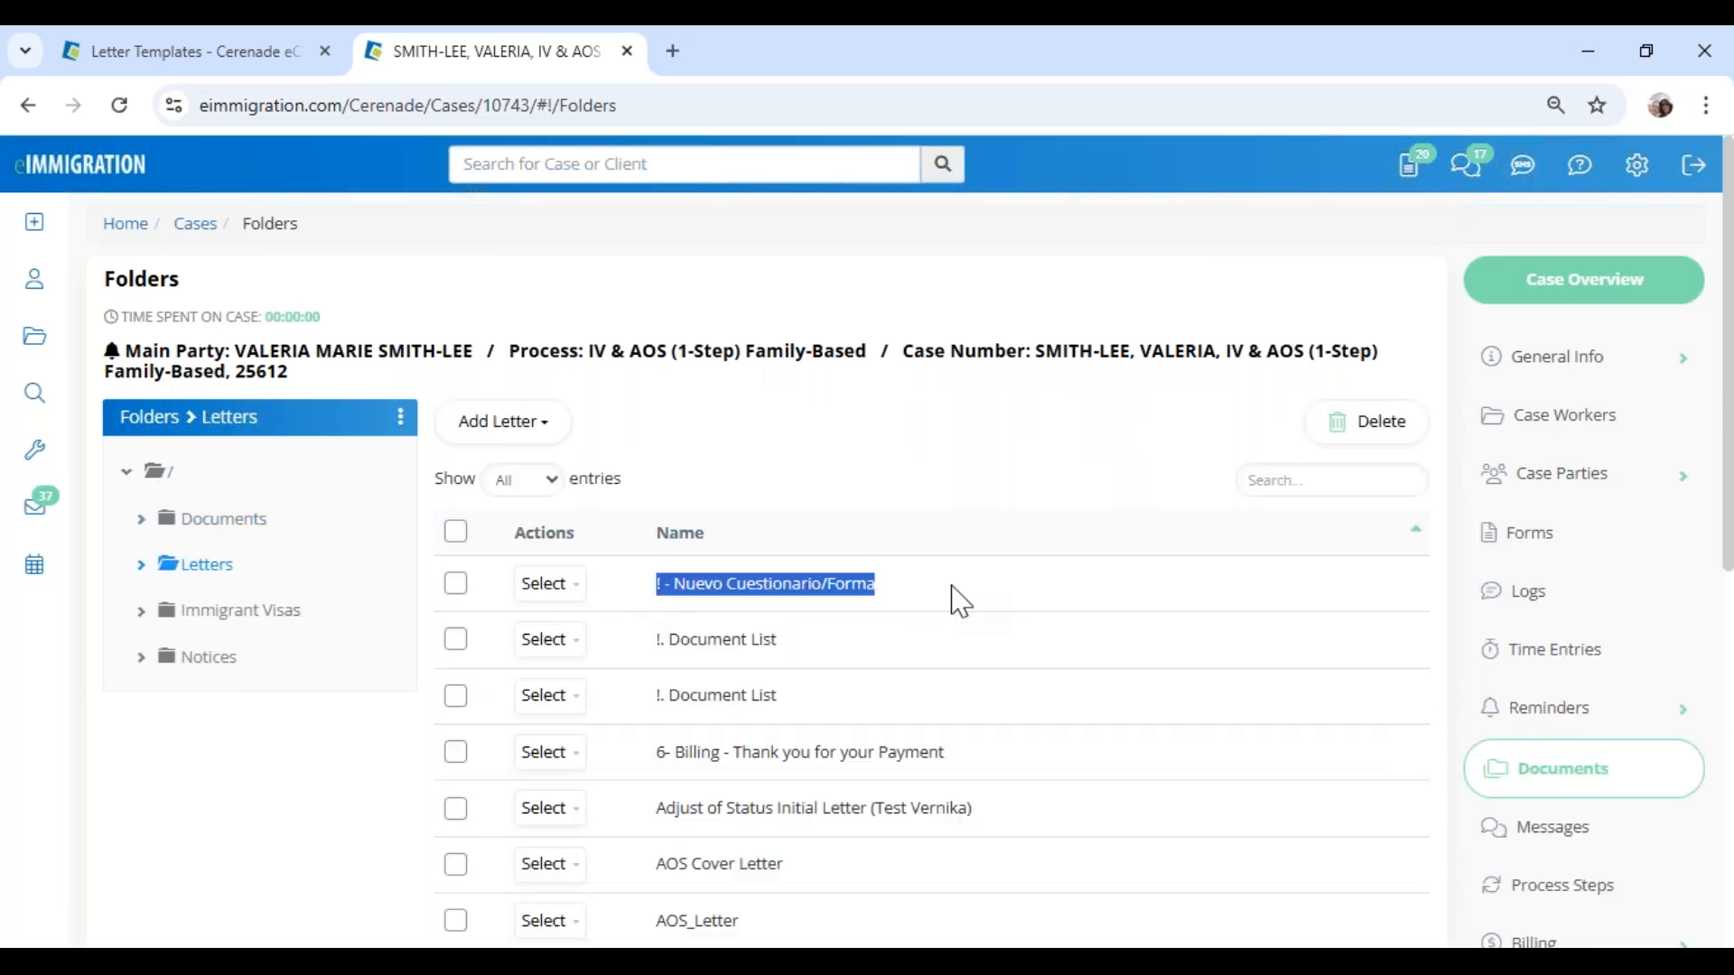
pyautogui.click(578, 587)
pyautogui.click(575, 685)
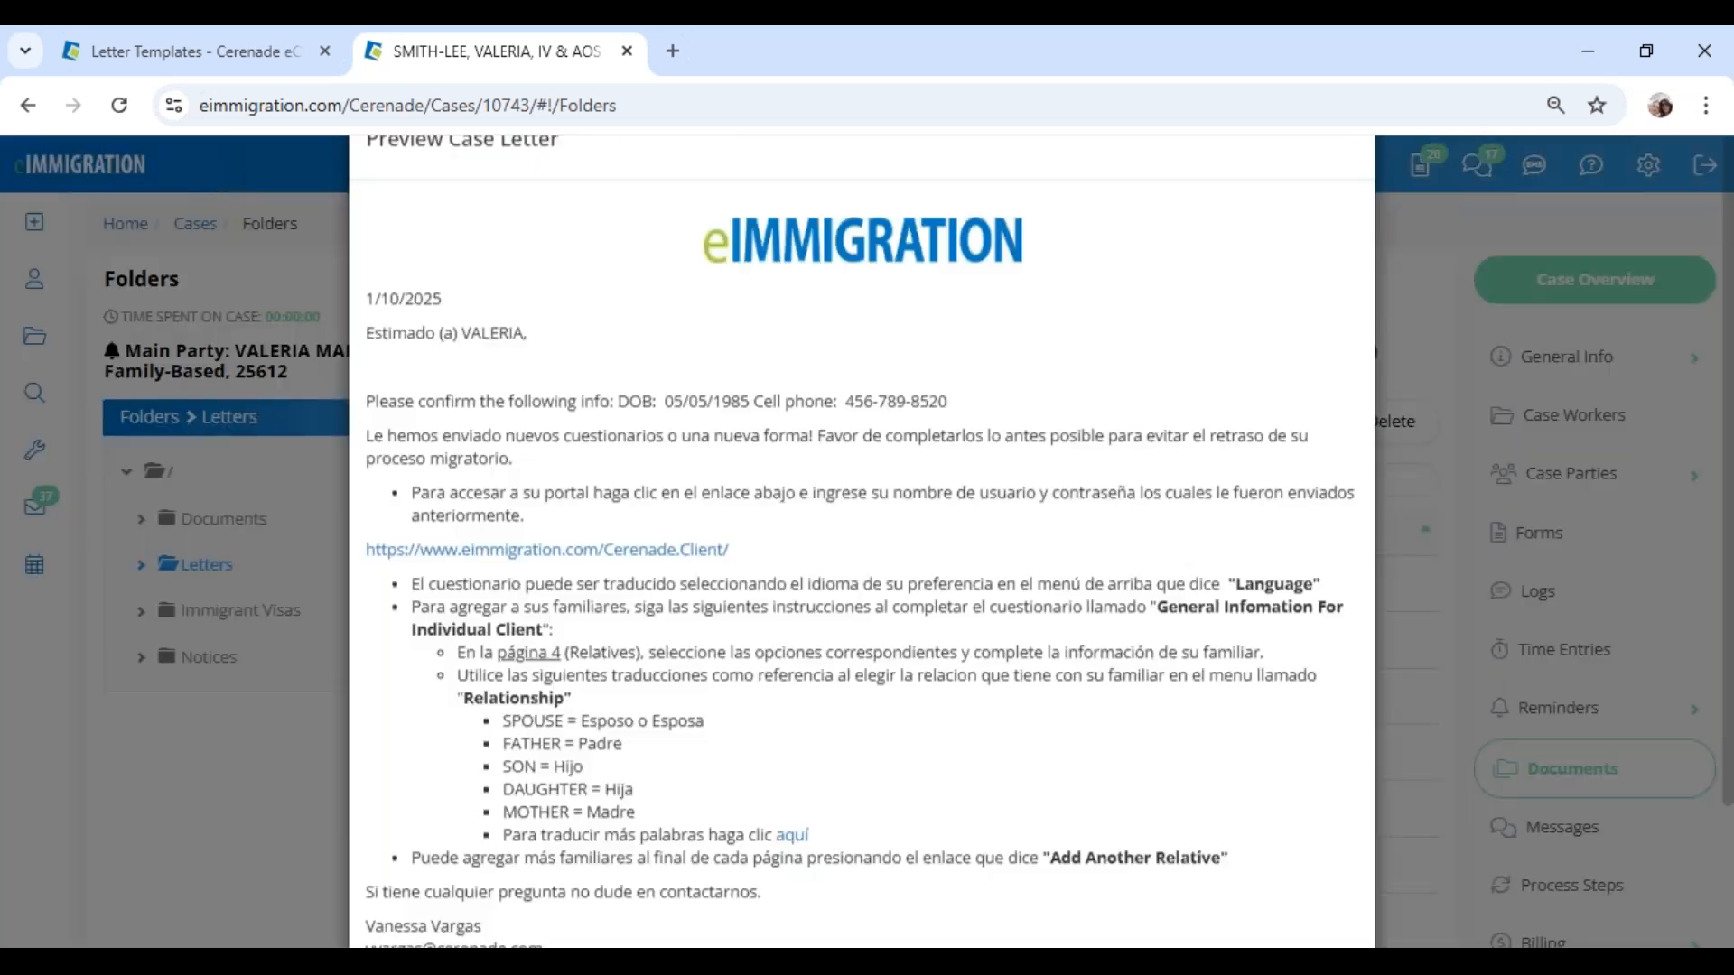
pyautogui.moveTo(393, 371); pyautogui.dragTo(578, 407)
pyautogui.click(645, 458)
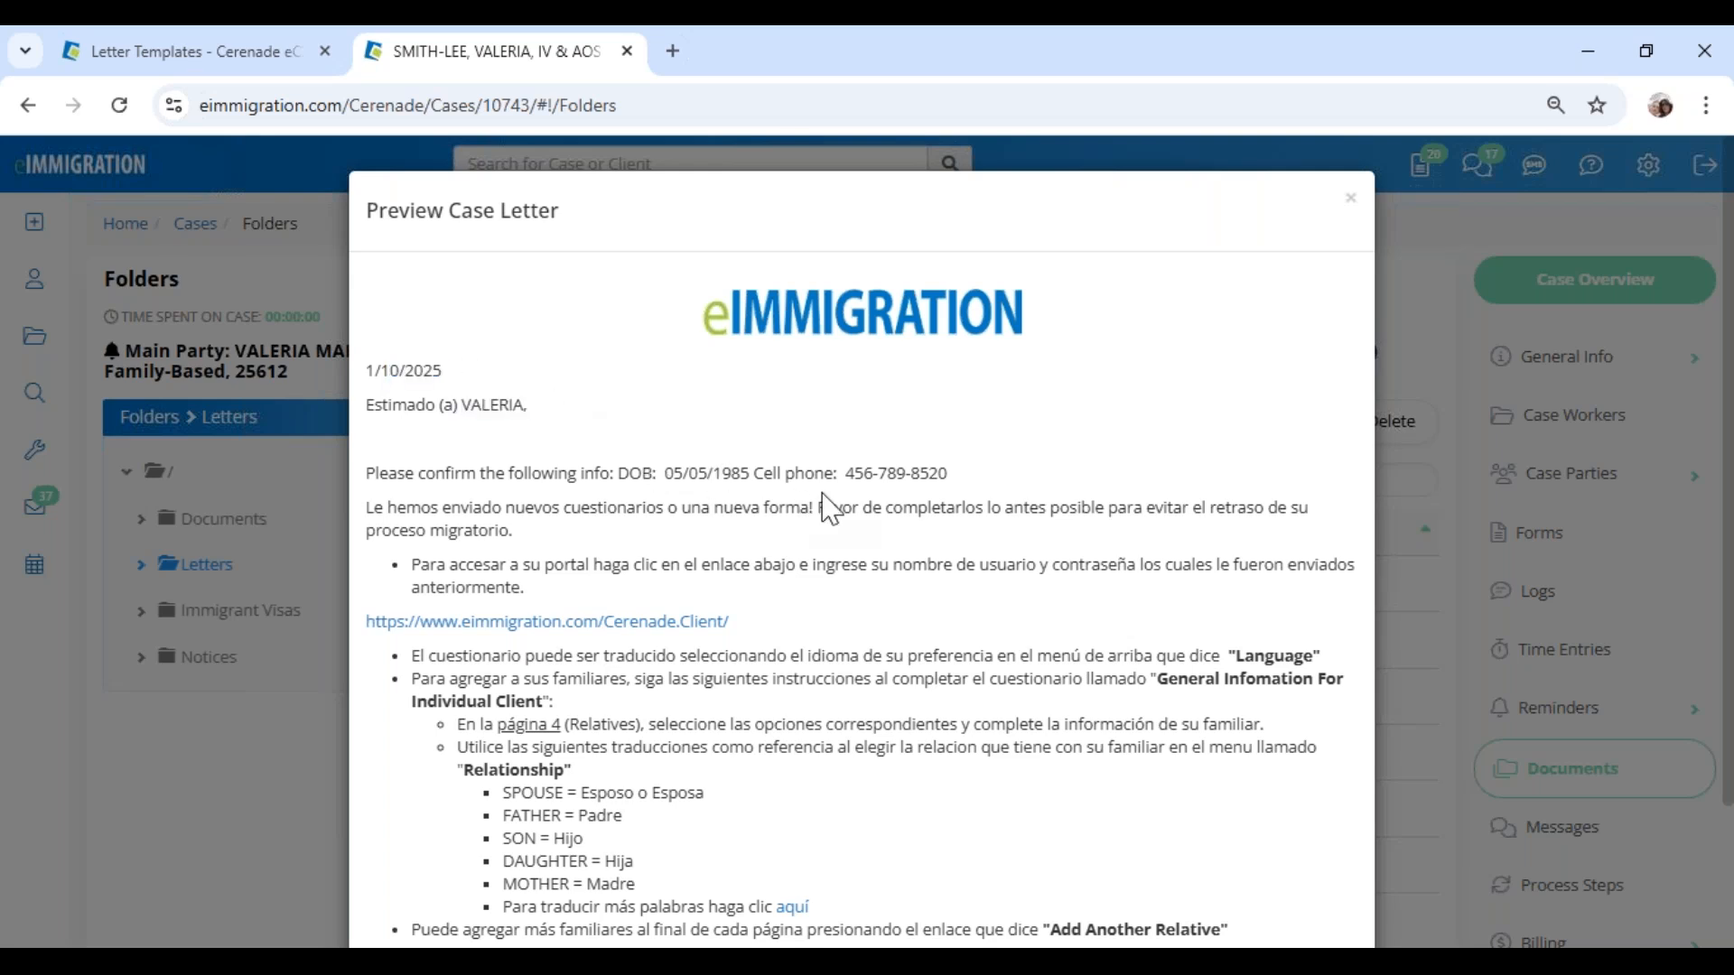
pyautogui.click(1351, 200)
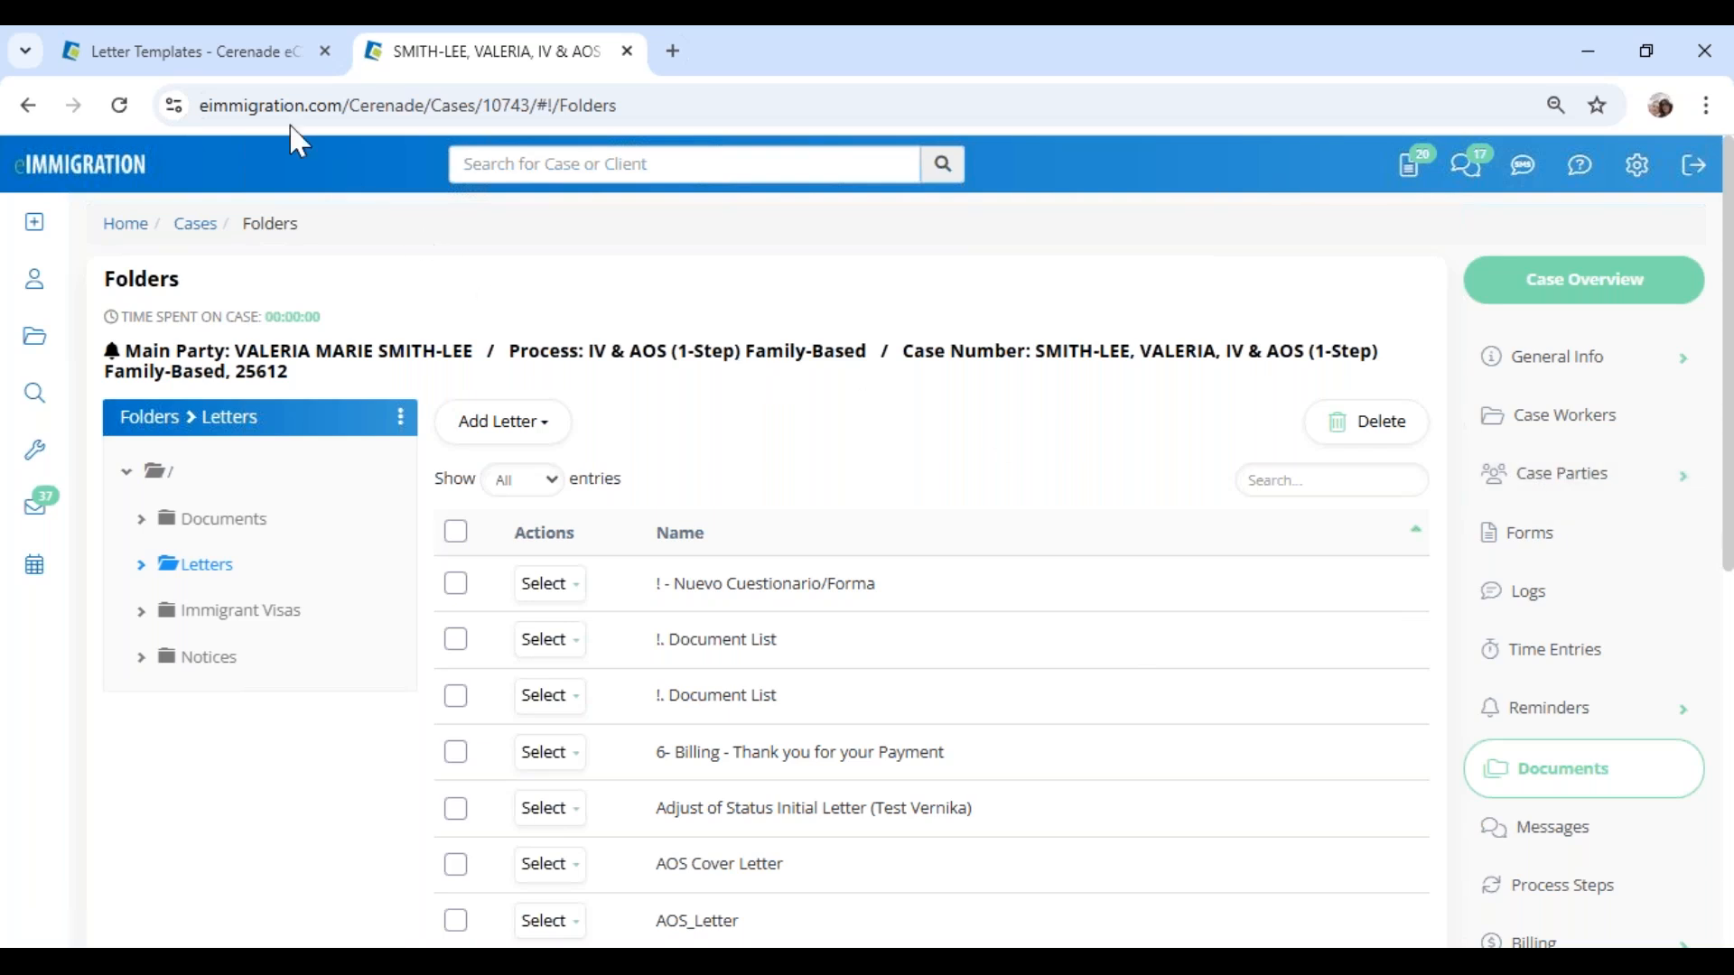
# Step: Examine the sender and message body in the email form for the "! - Nuevo Cuestionario/Forma" letter, and close it without sending
pyautogui.click(245, 54)
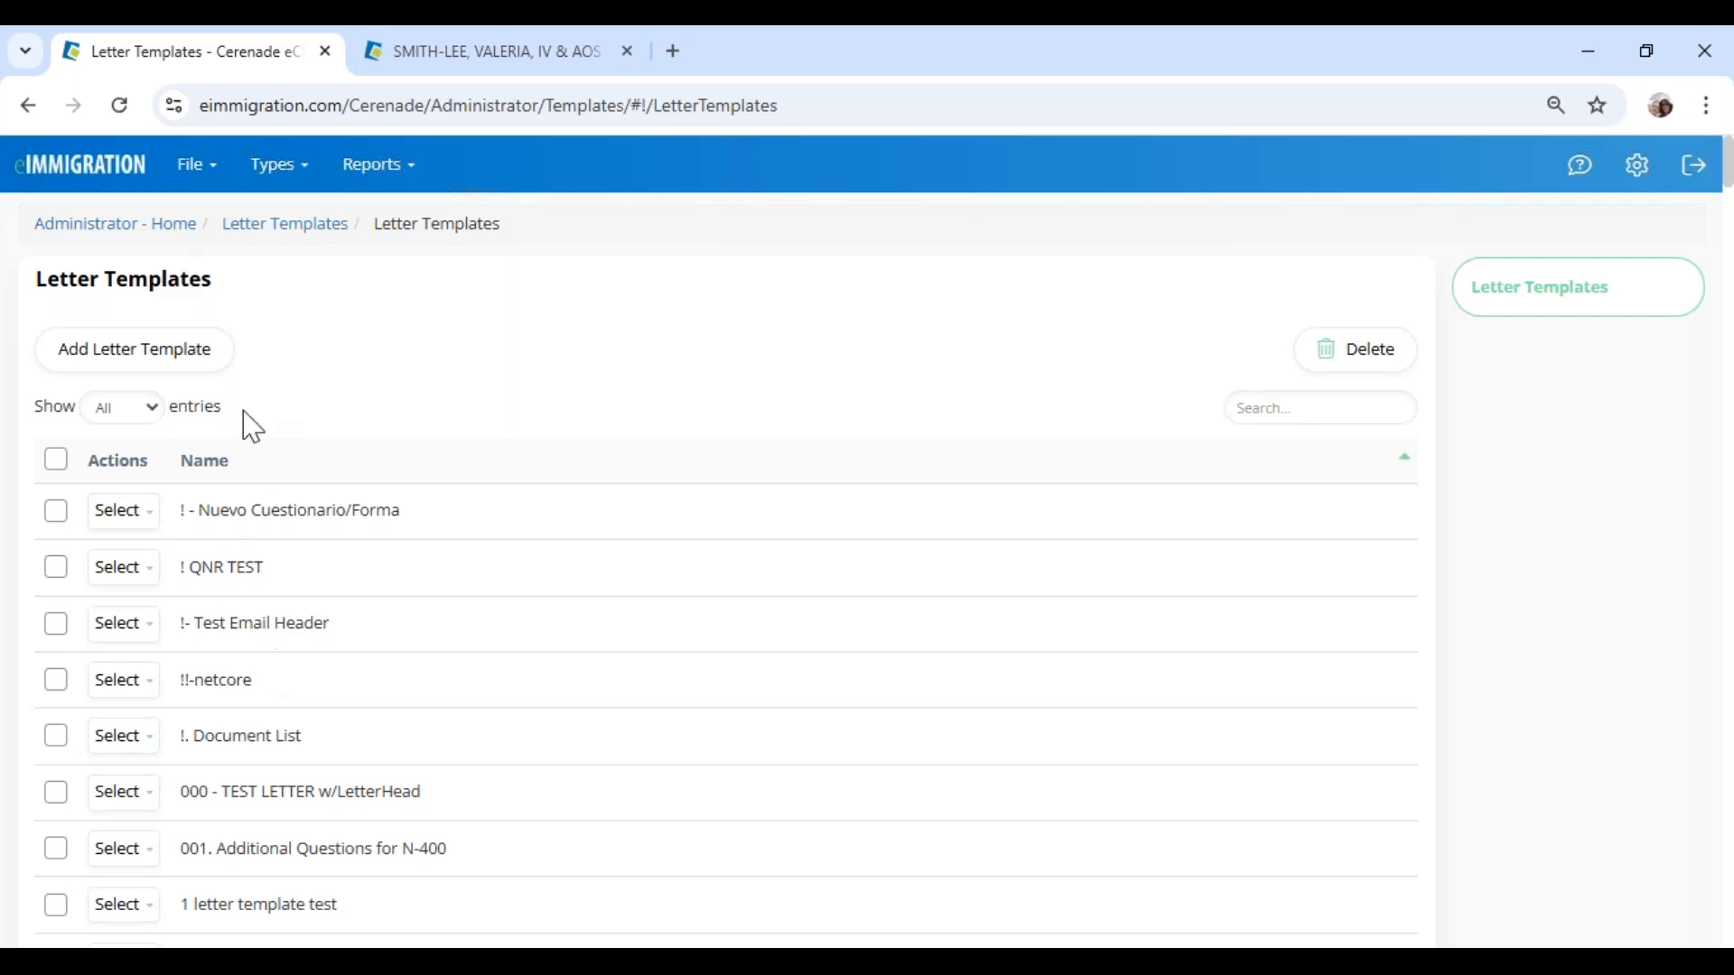
pyautogui.click(464, 54)
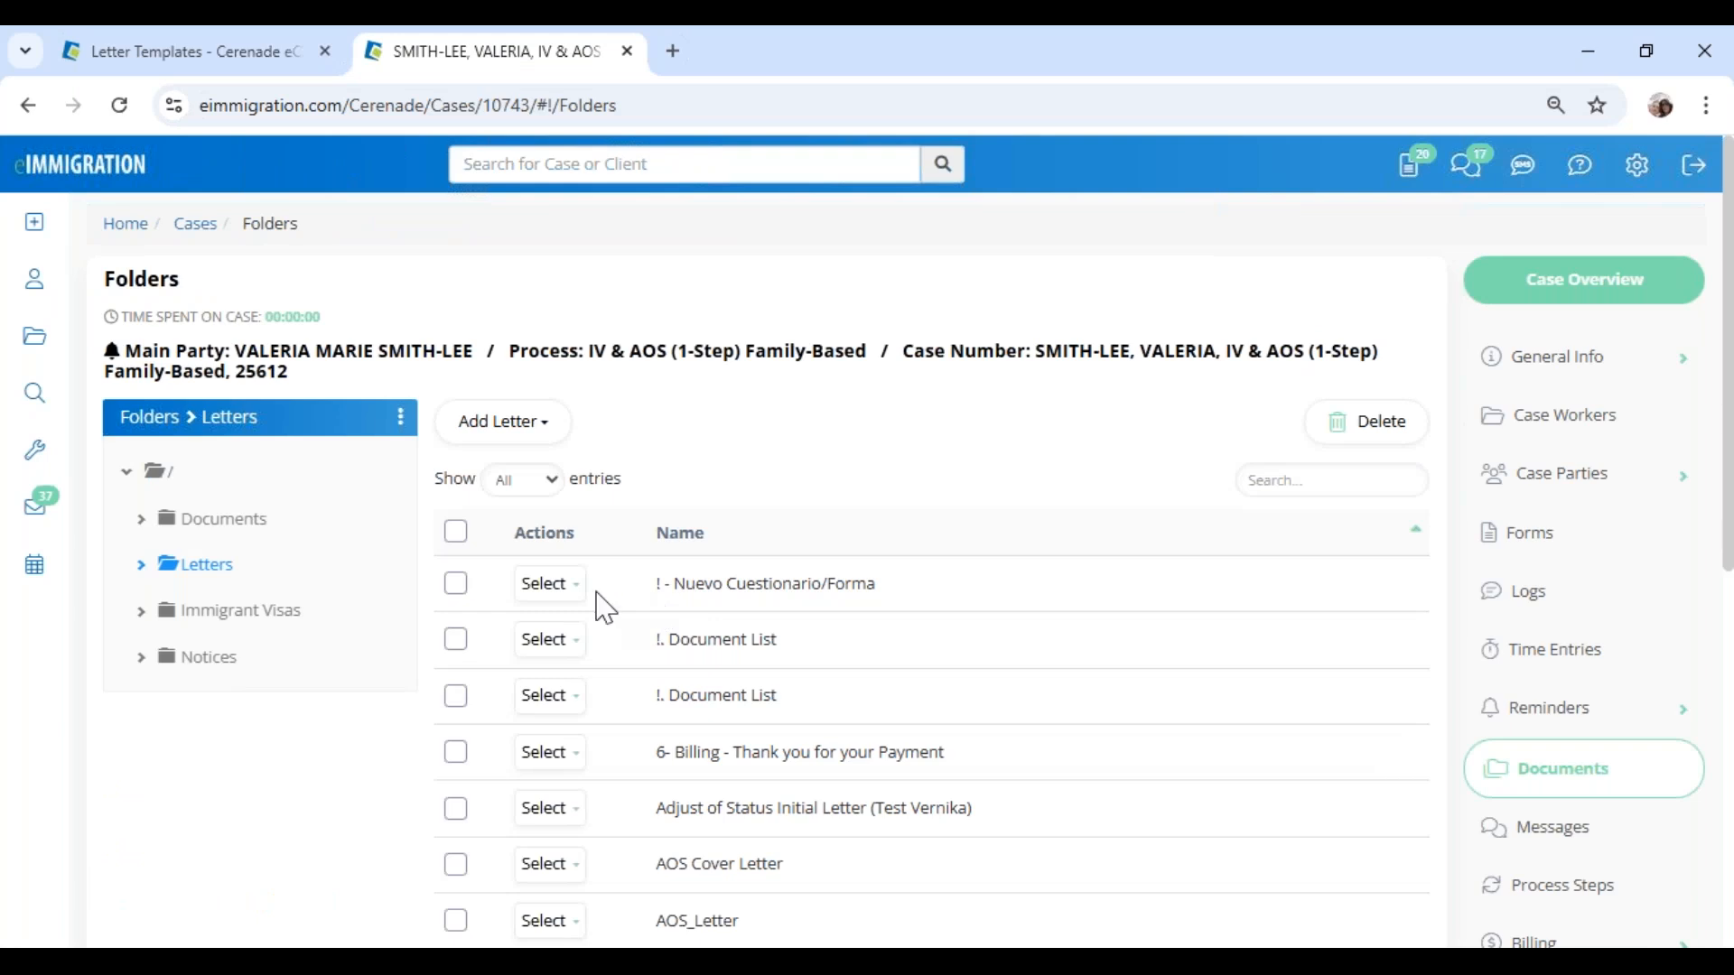
pyautogui.click(549, 587)
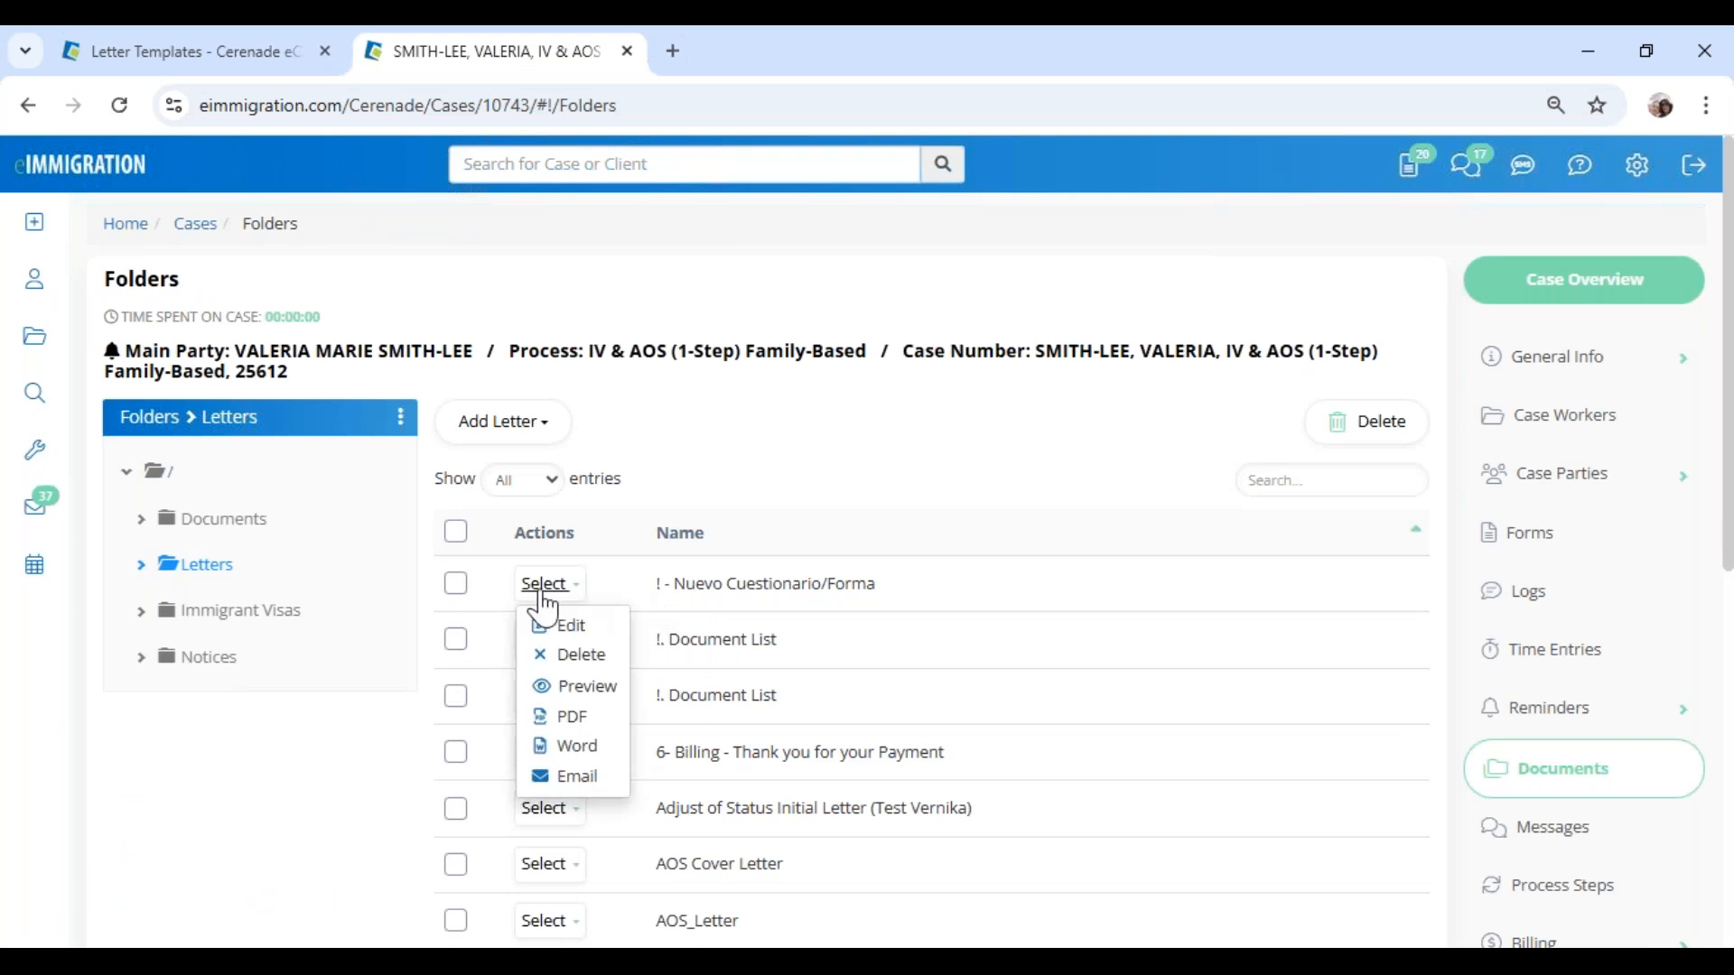
pyautogui.click(588, 778)
pyautogui.moveTo(505, 327); pyautogui.dragTo(666, 348)
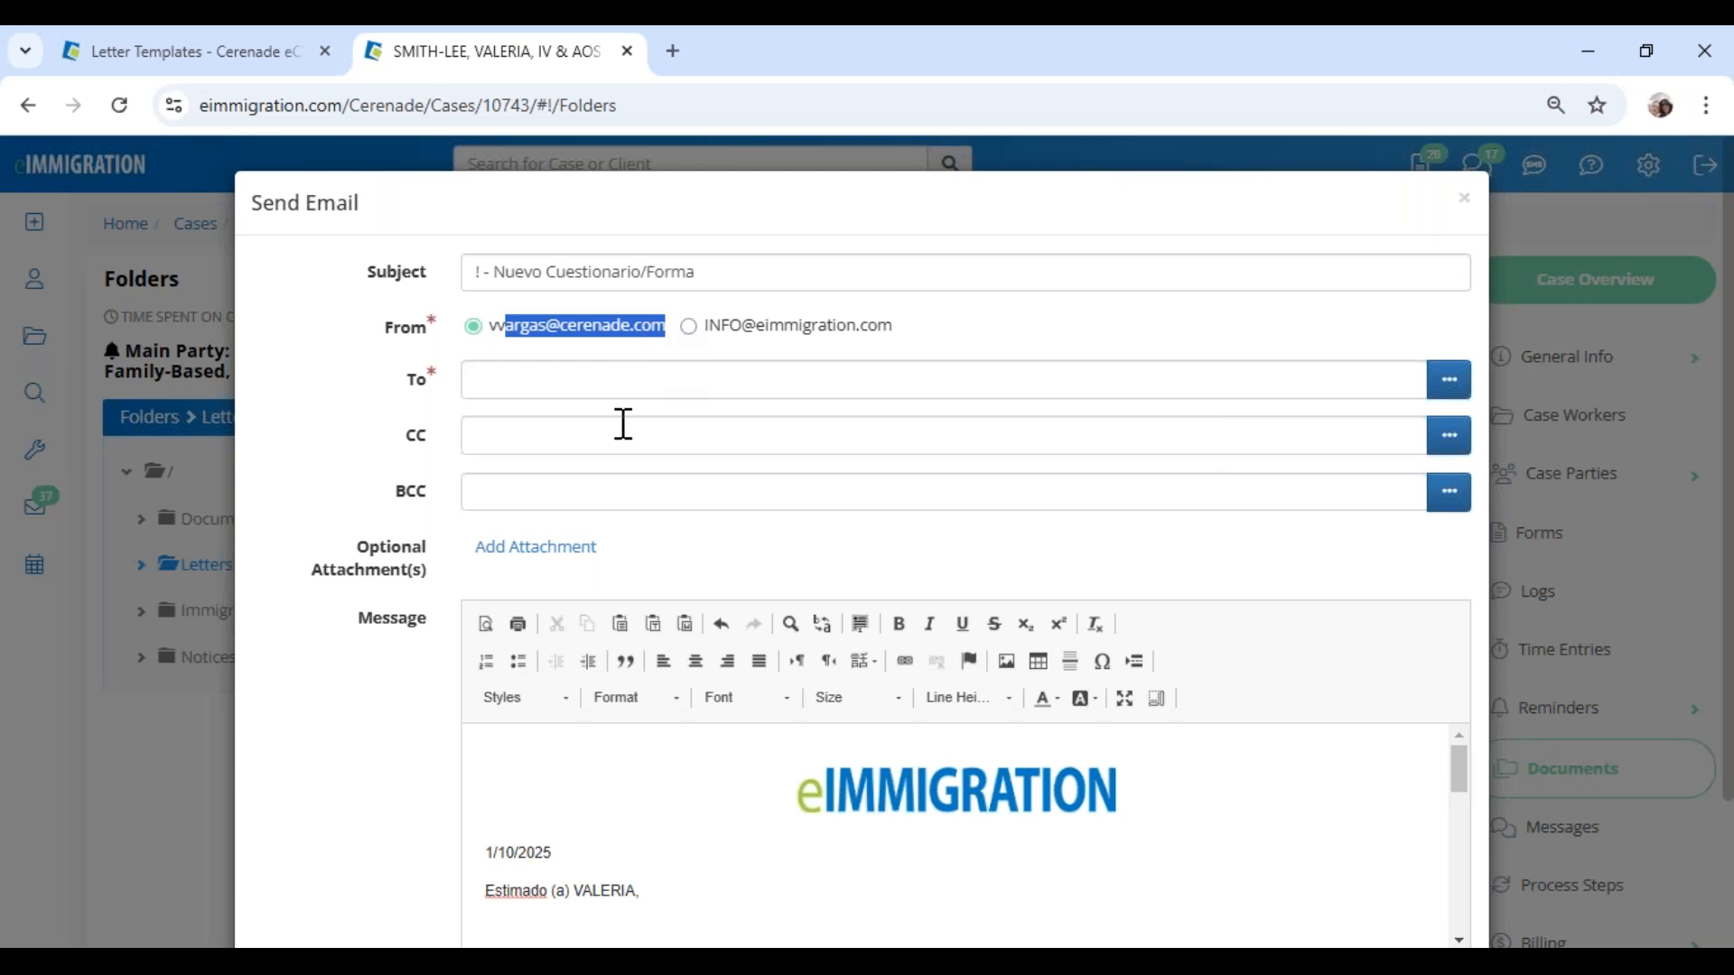
pyautogui.scroll(-10, 957, 835)
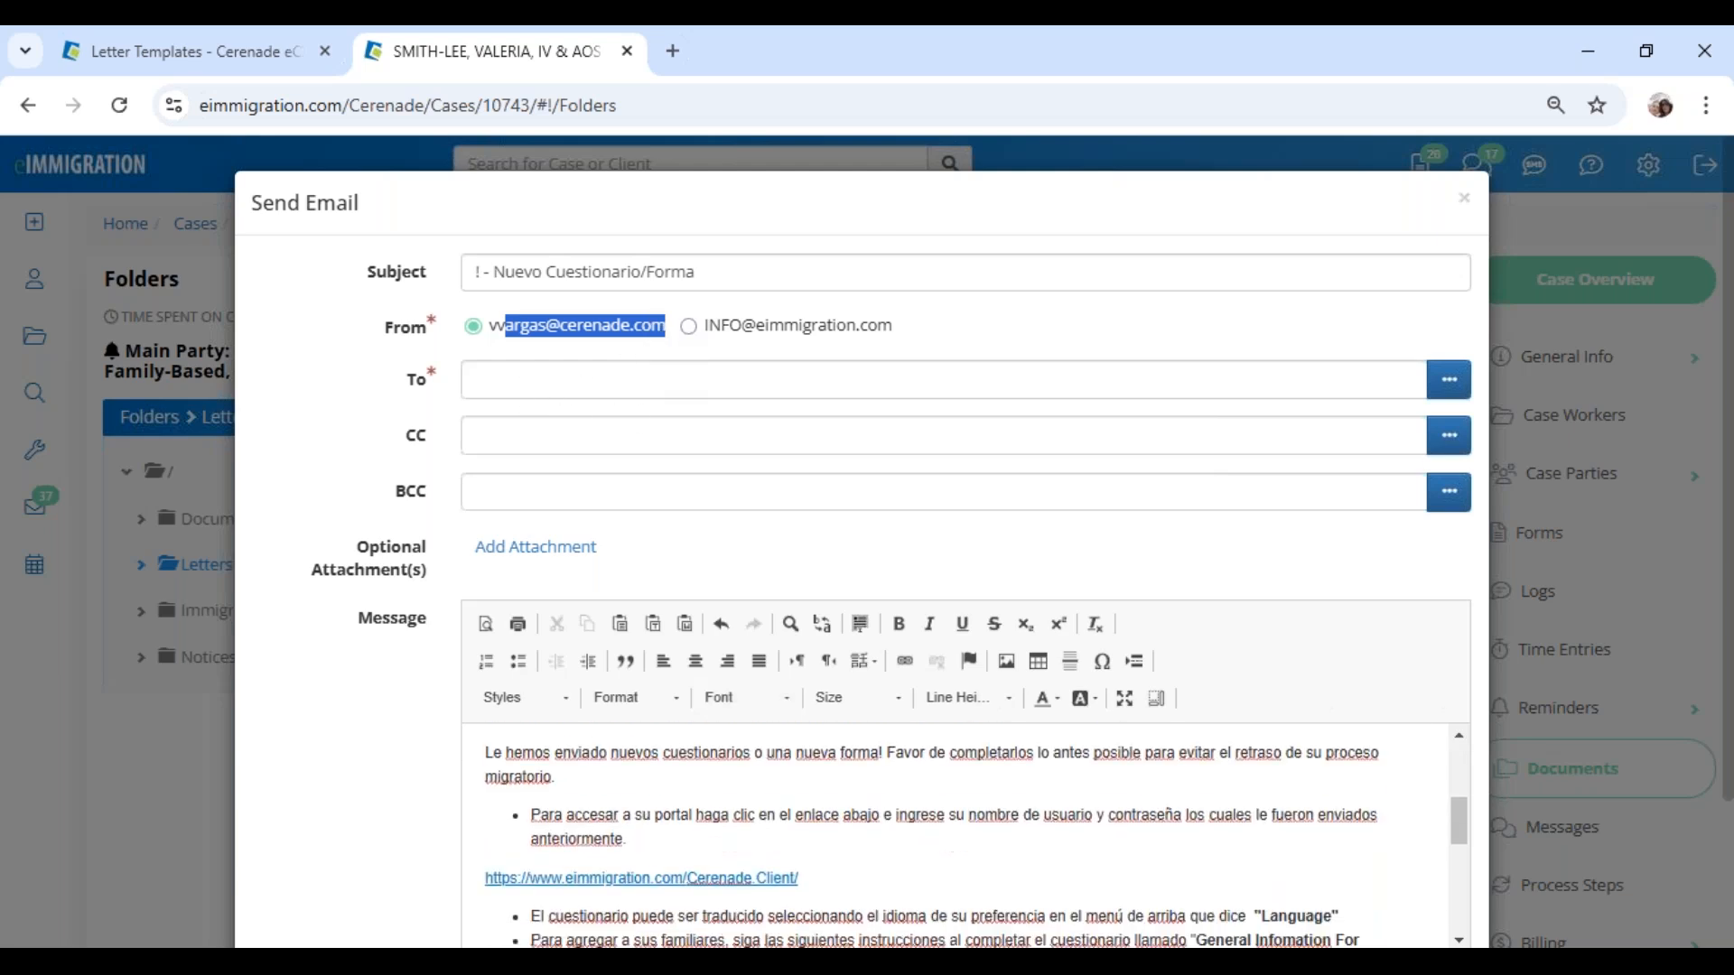
pyautogui.click(1465, 200)
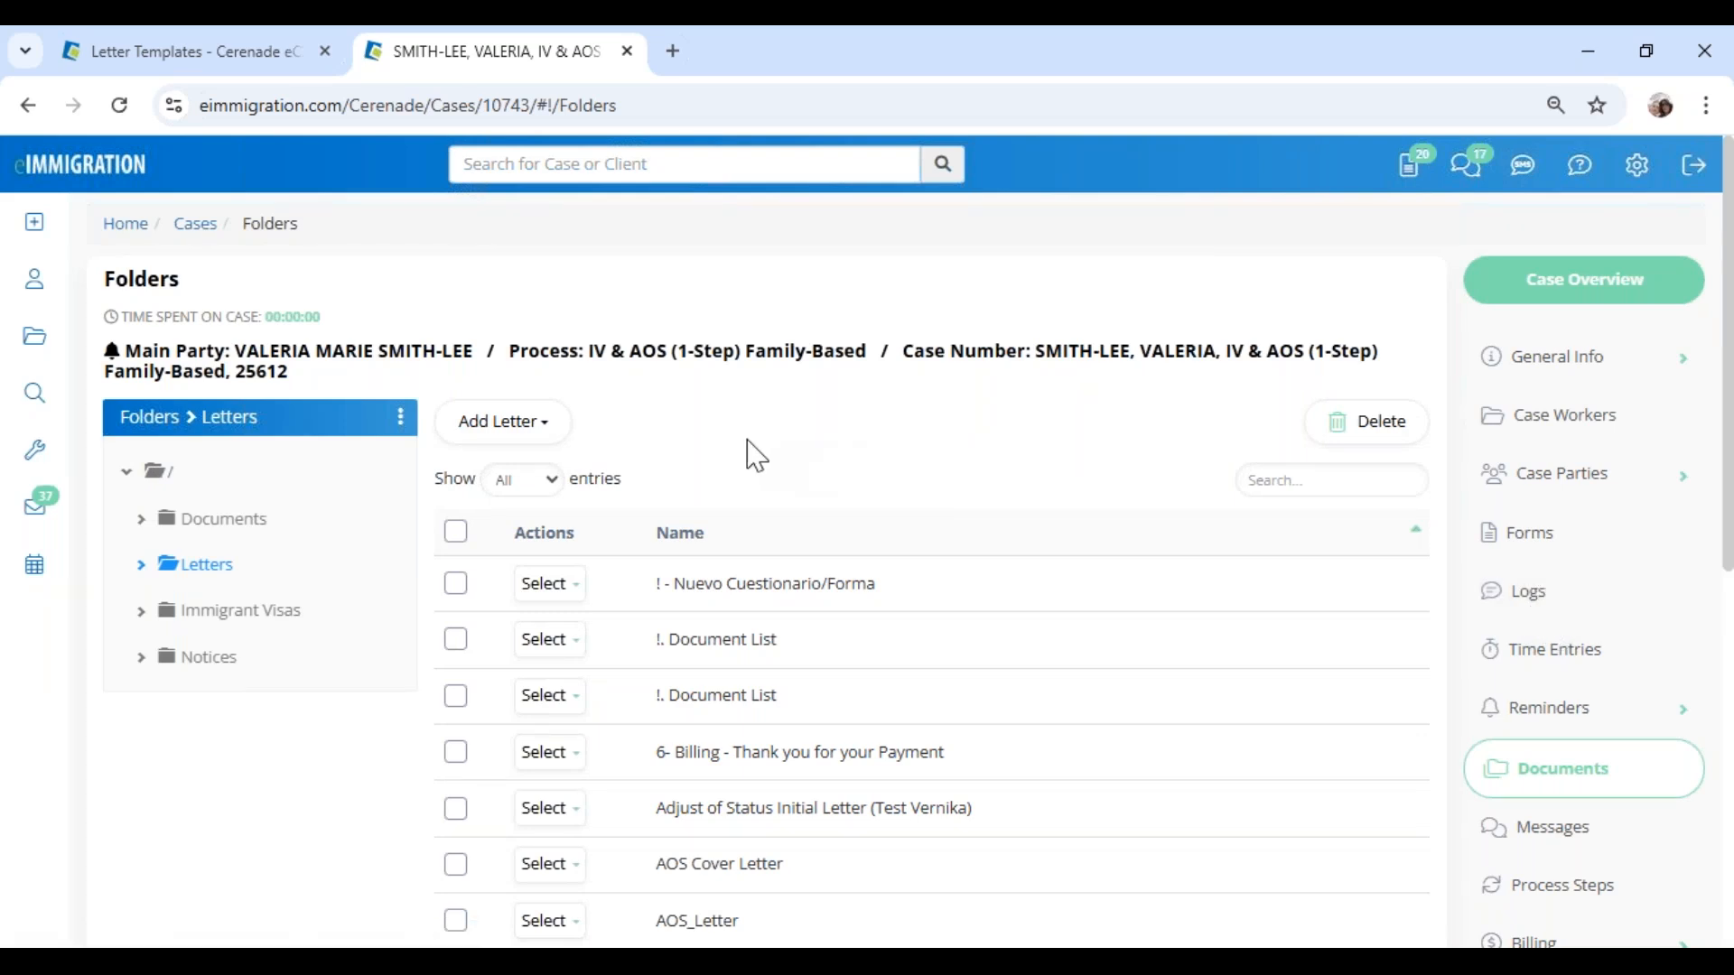
# Step: Email the "! - Nuevo Cuestionario/Forma" letter to the second listed caseworker and the clients who are the case's petitioner and alien
pyautogui.click(578, 584)
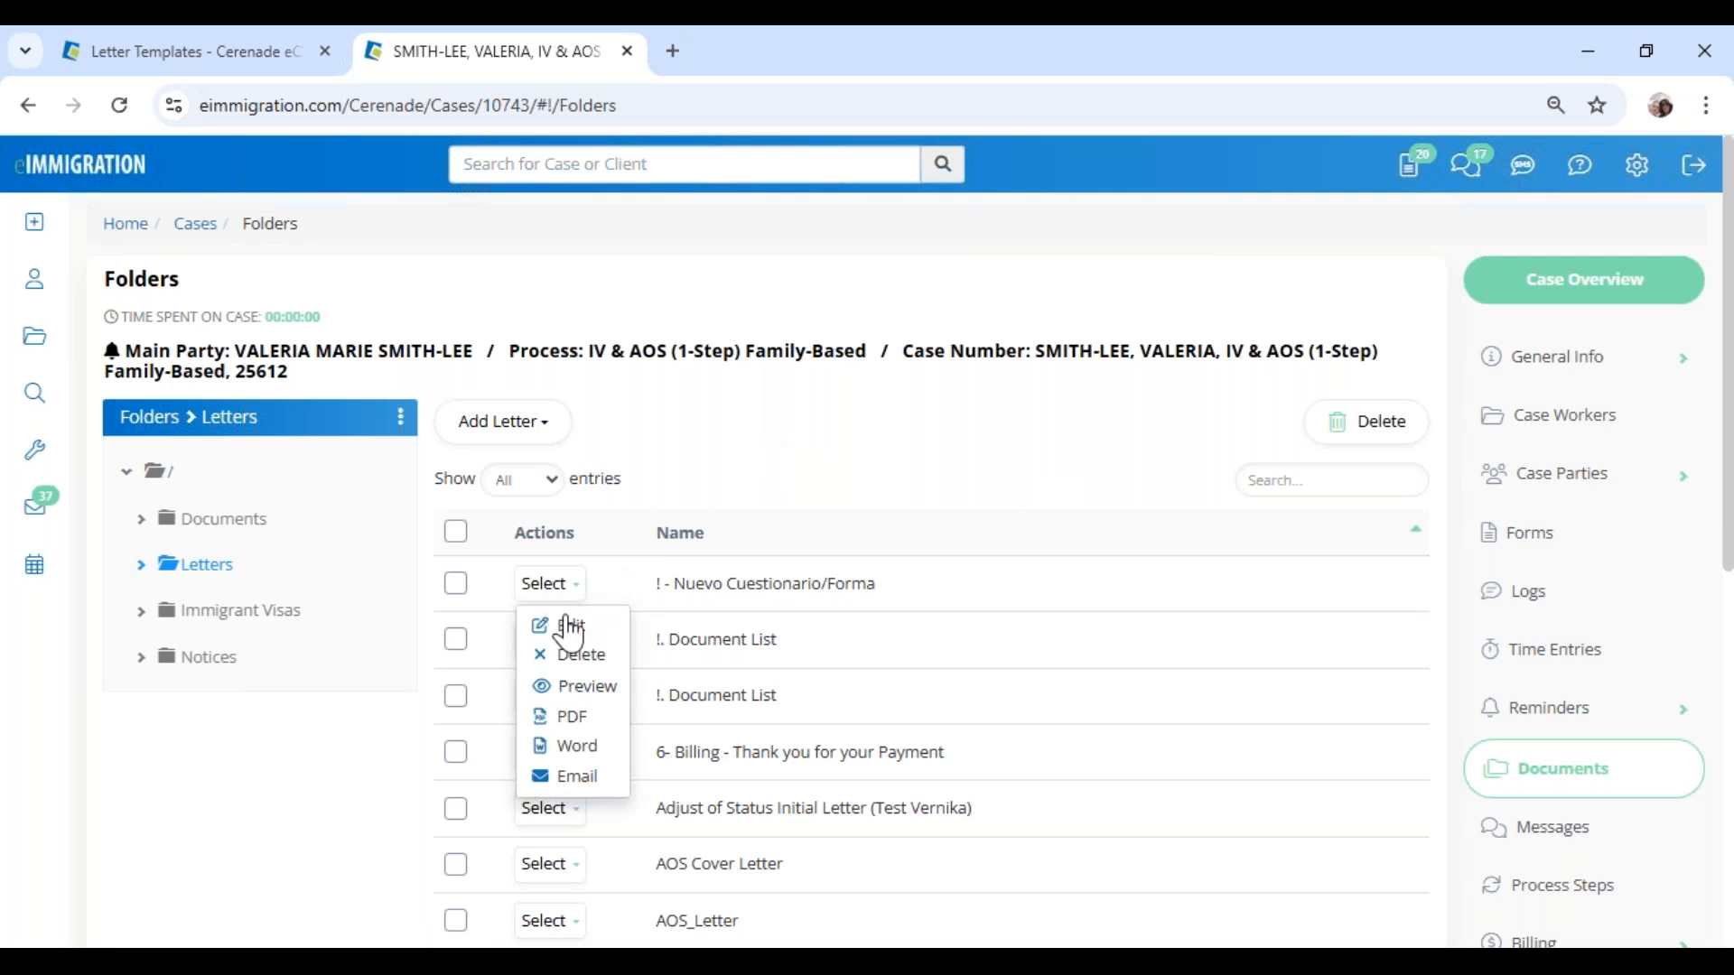
pyautogui.click(586, 778)
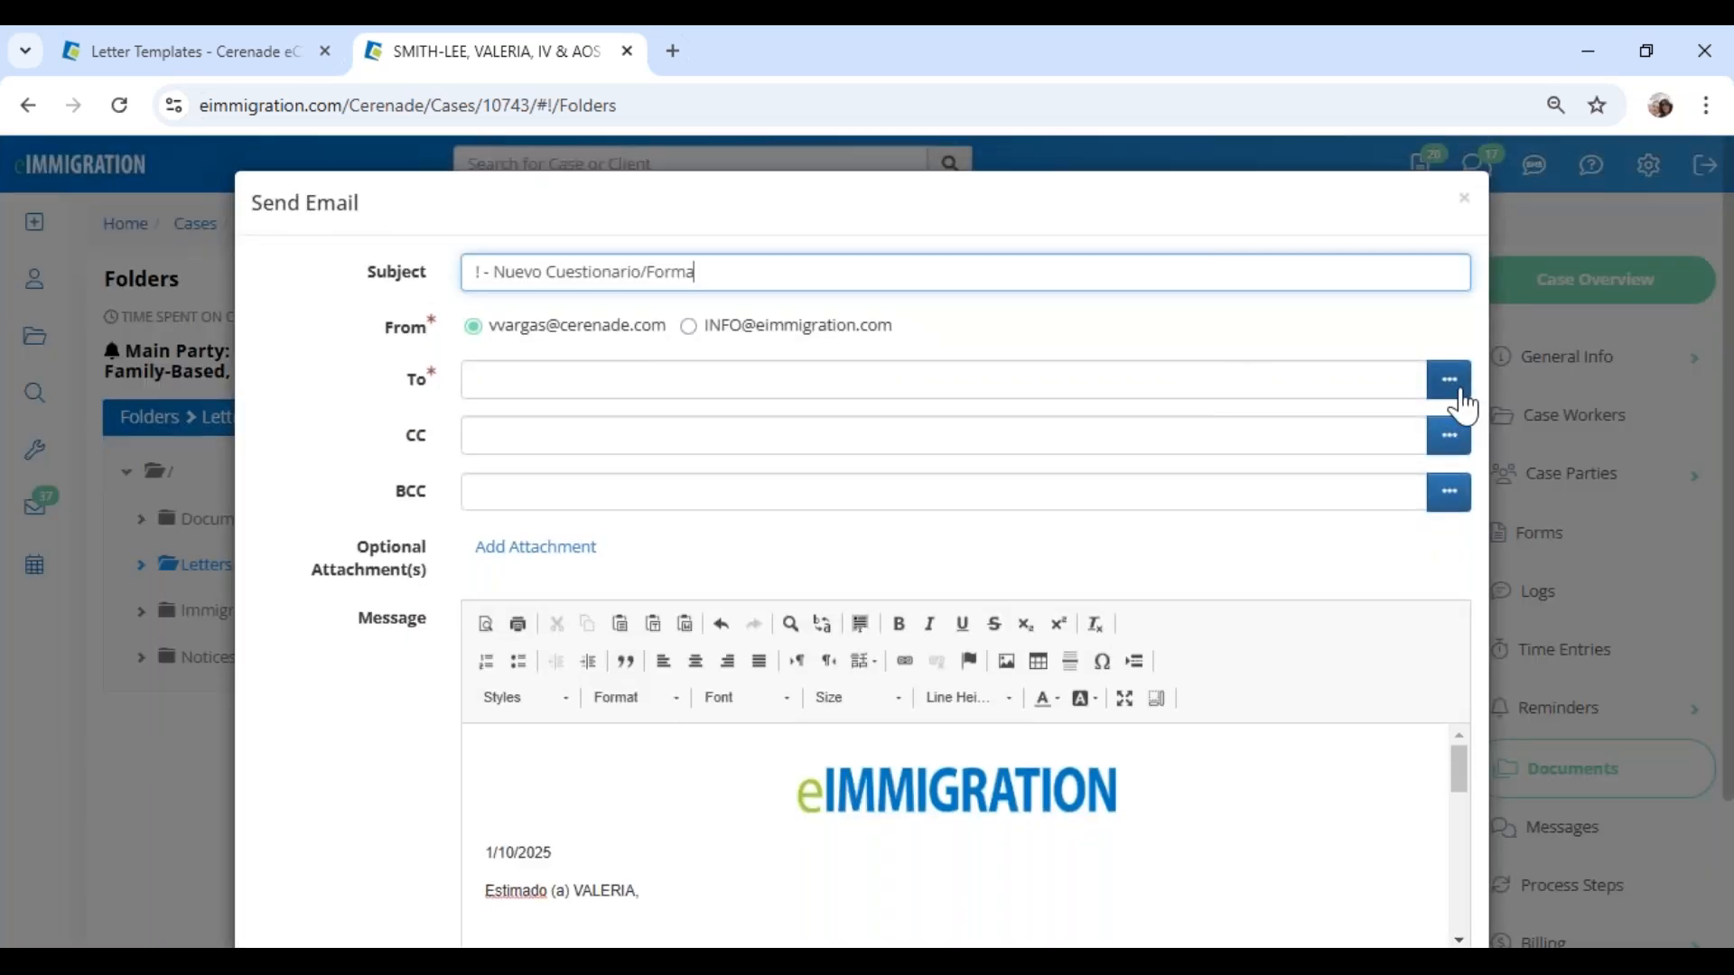
pyautogui.click(1449, 380)
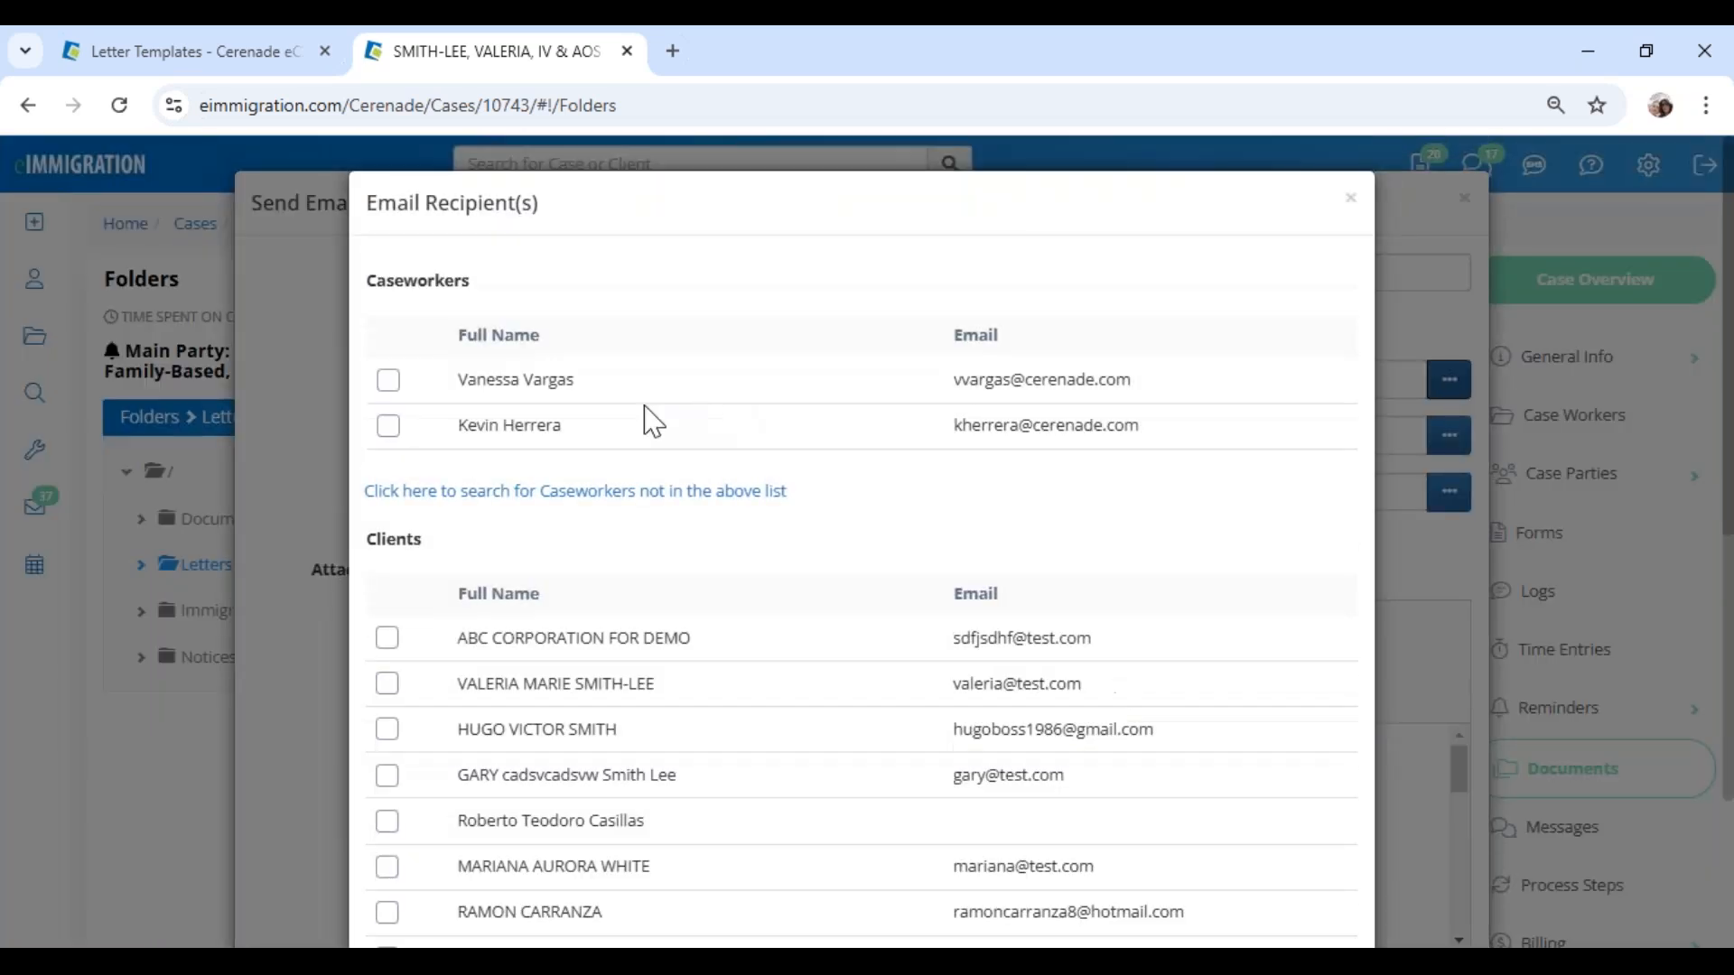
pyautogui.click(387, 427)
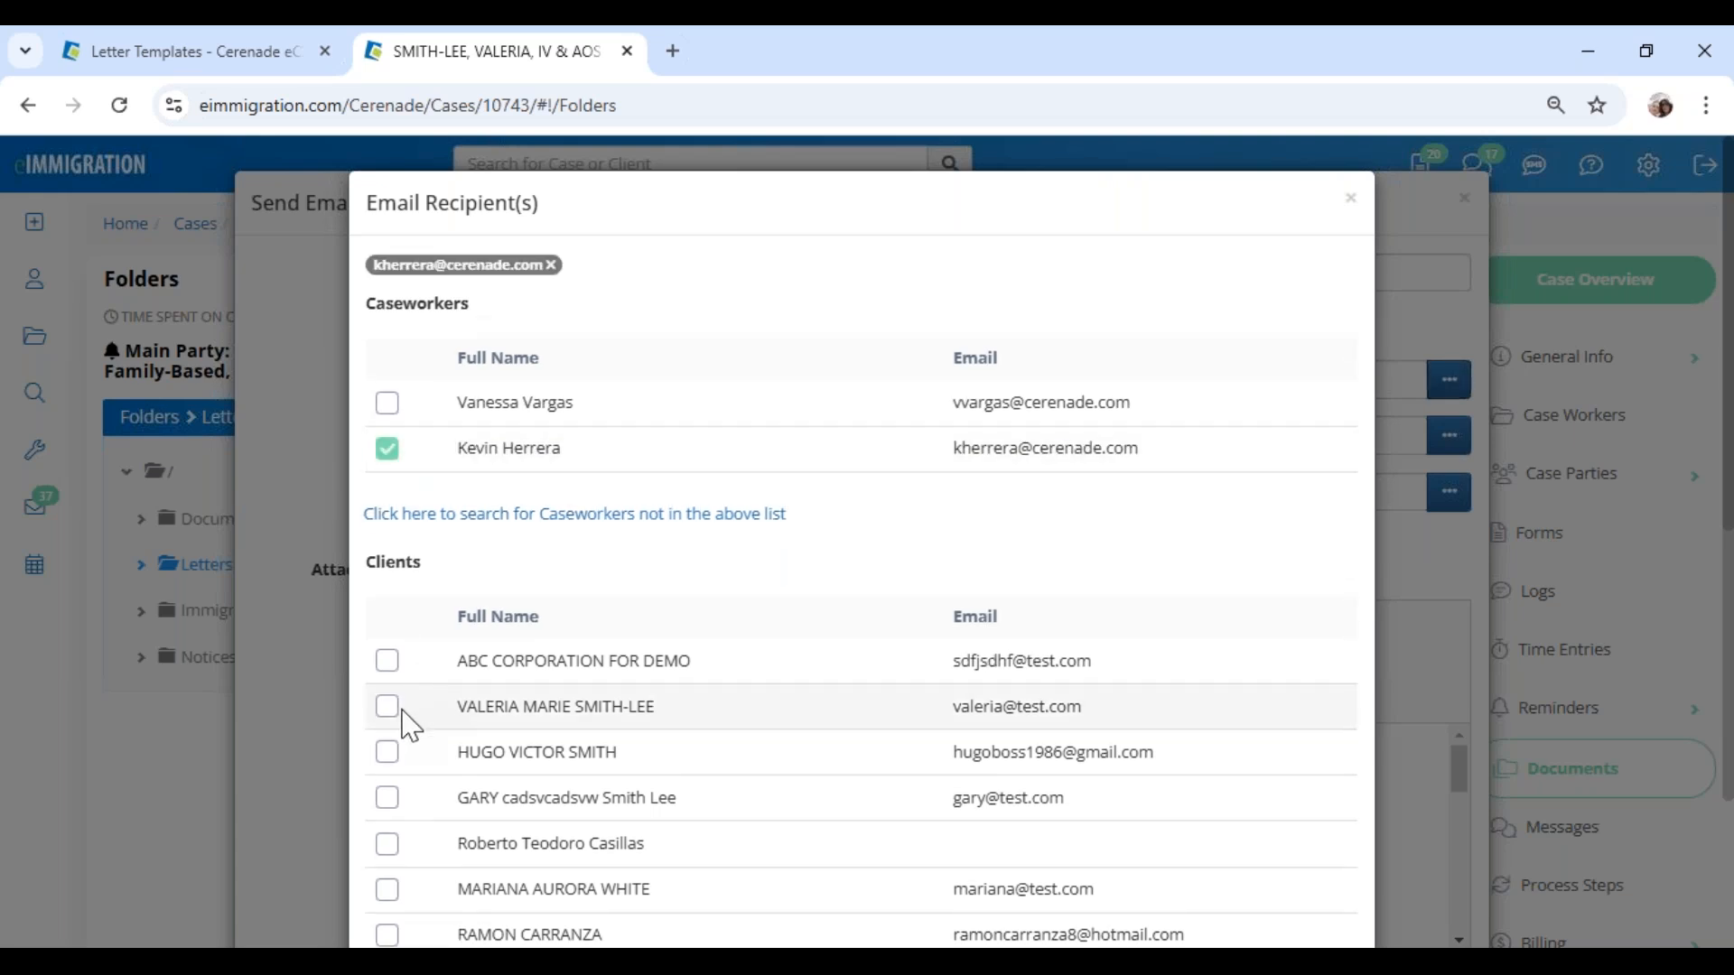
pyautogui.click(387, 707)
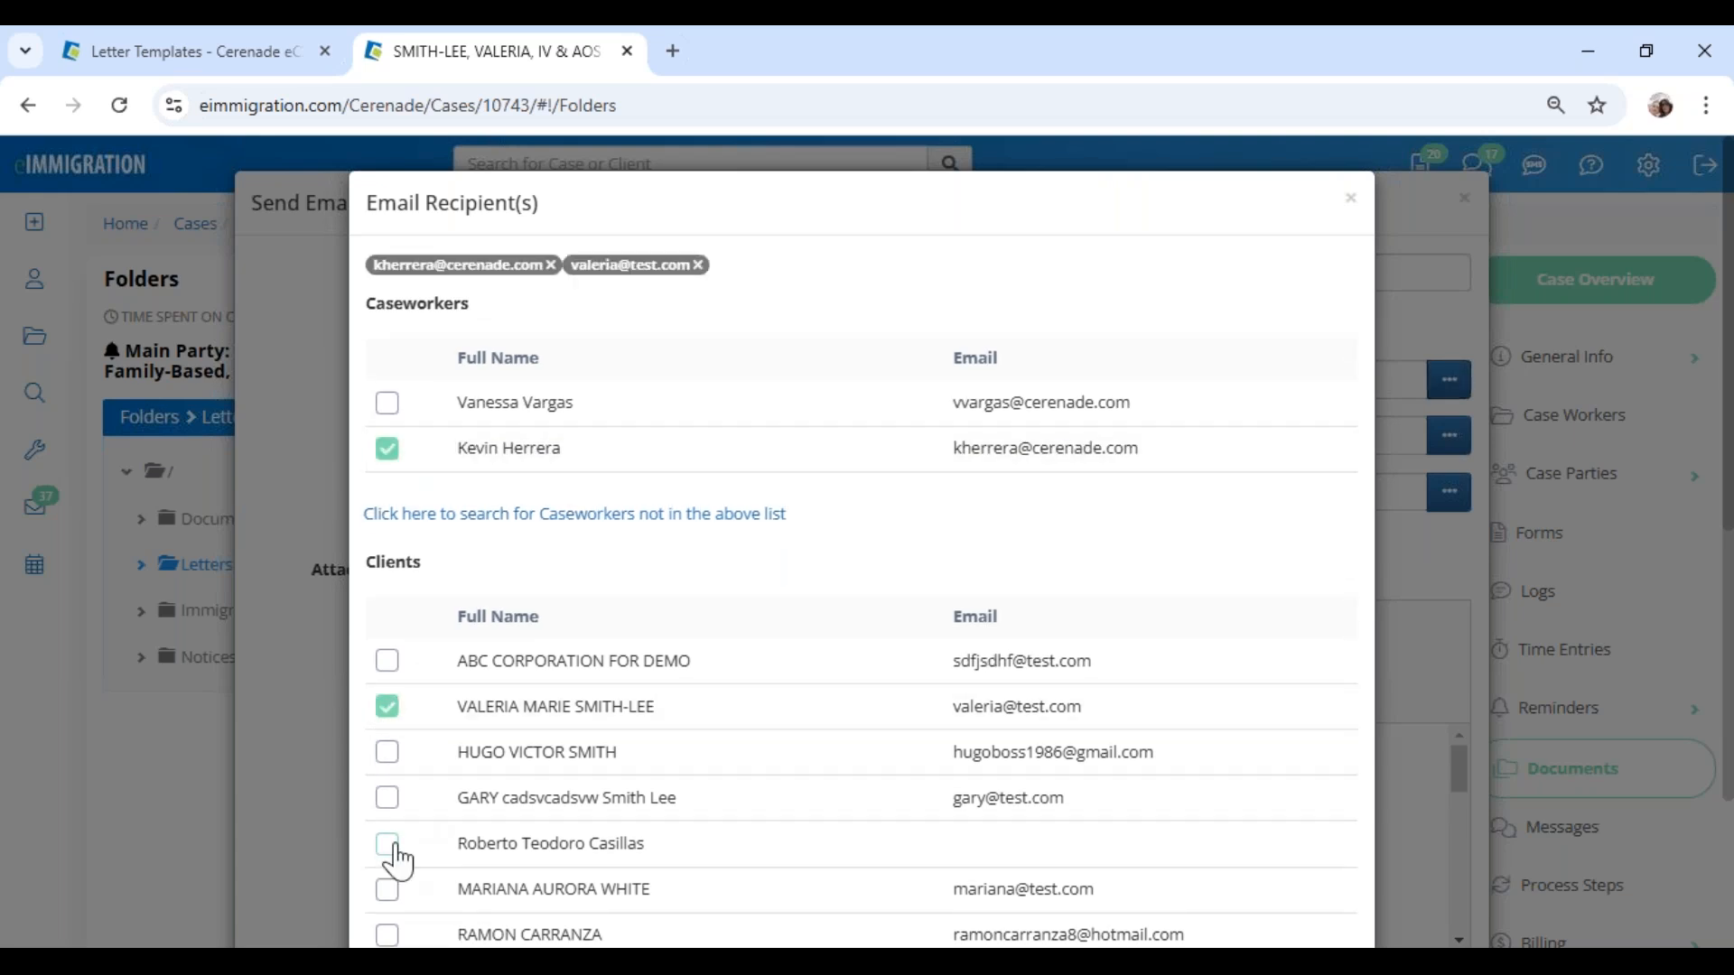
pyautogui.scroll(-1, 397, 857)
pyautogui.scroll(-5, 397, 880)
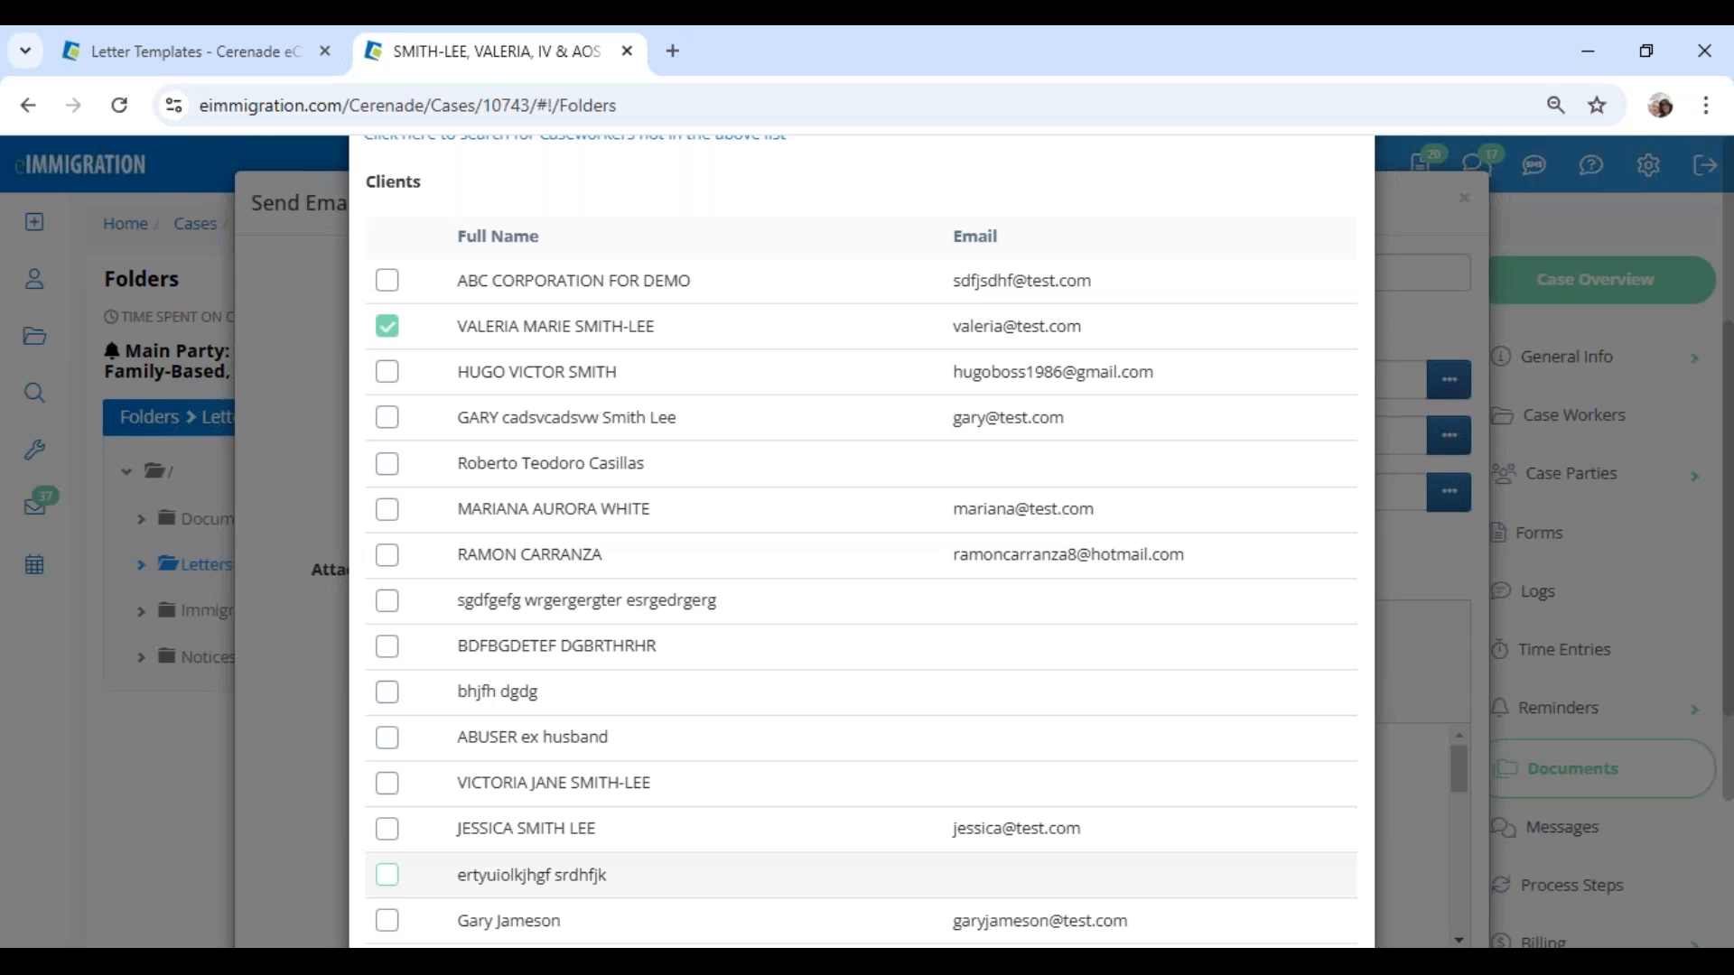
pyautogui.scroll(-3, 393, 750)
pyautogui.click(388, 673)
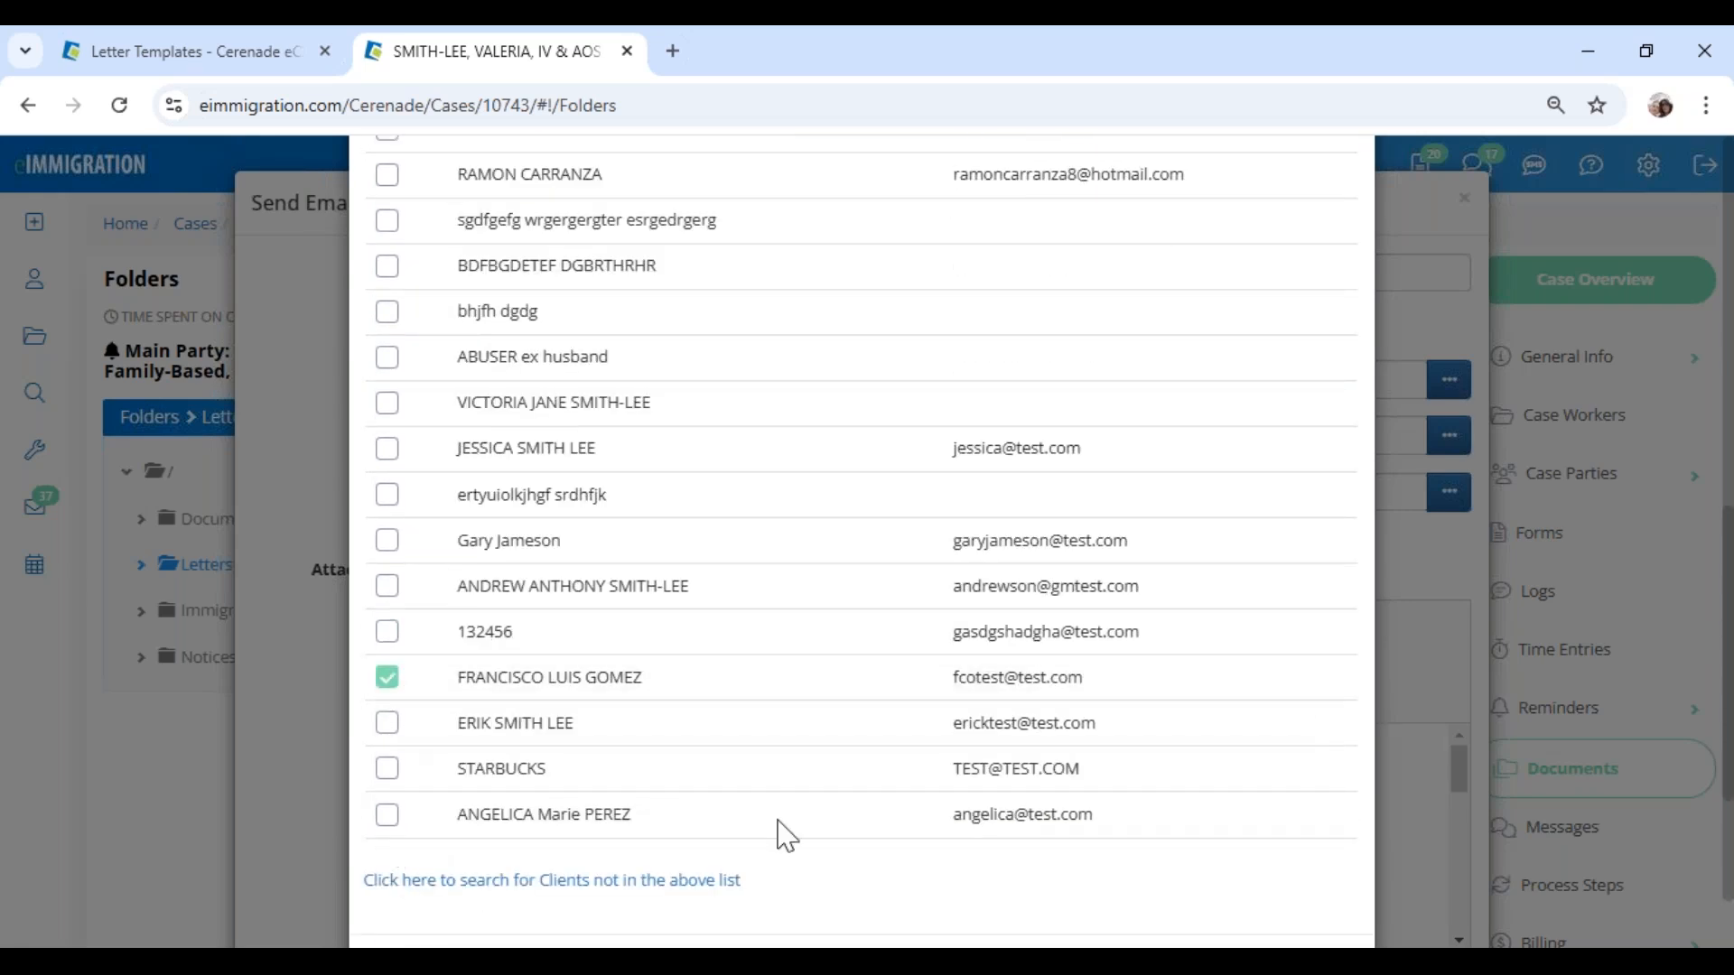
pyautogui.scroll(-1, 786, 832)
pyautogui.click(1319, 878)
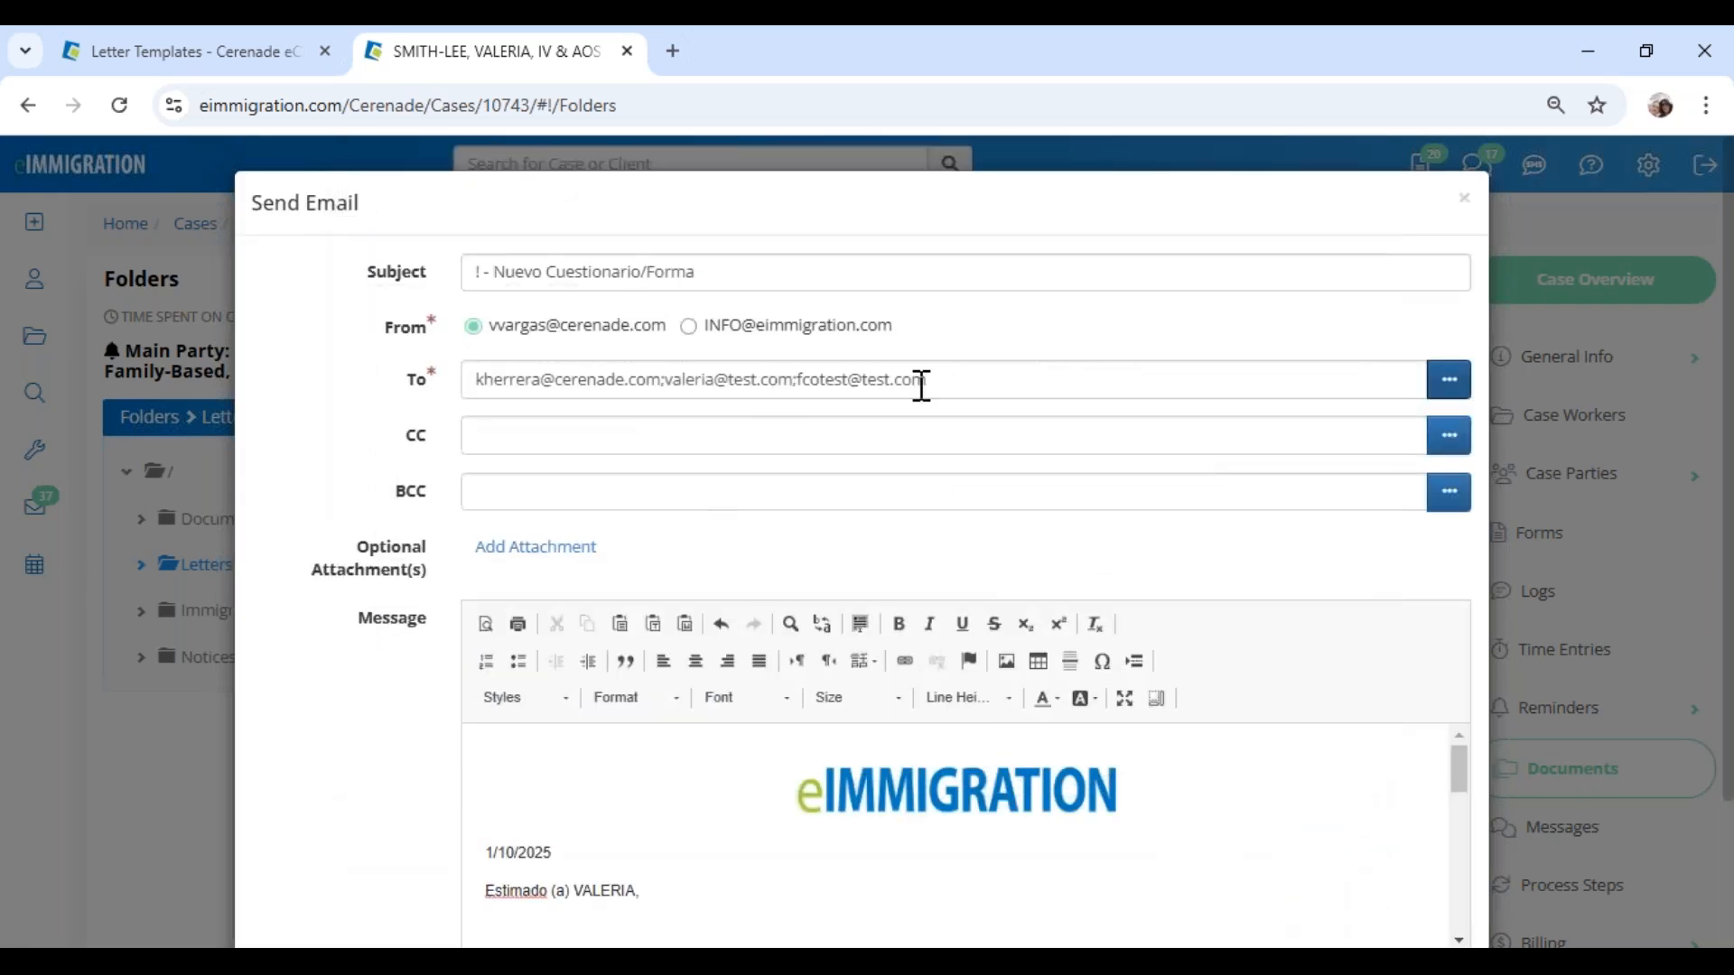
pyautogui.scroll(-2, 722, 598)
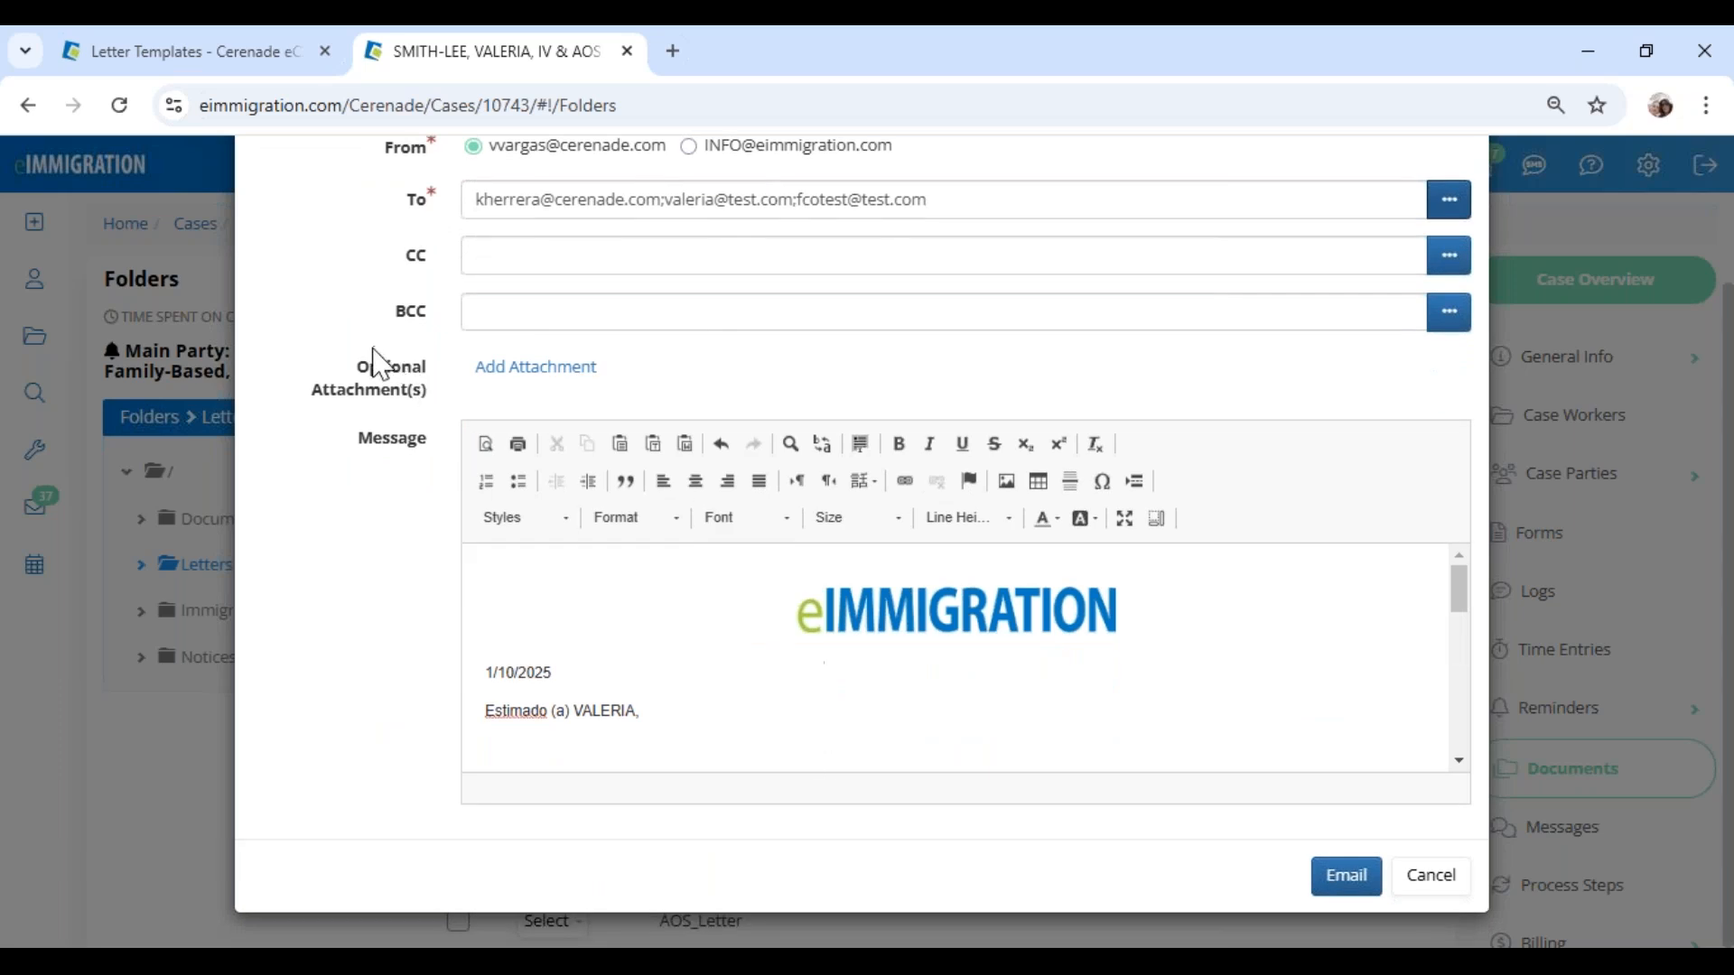
pyautogui.click(1333, 880)
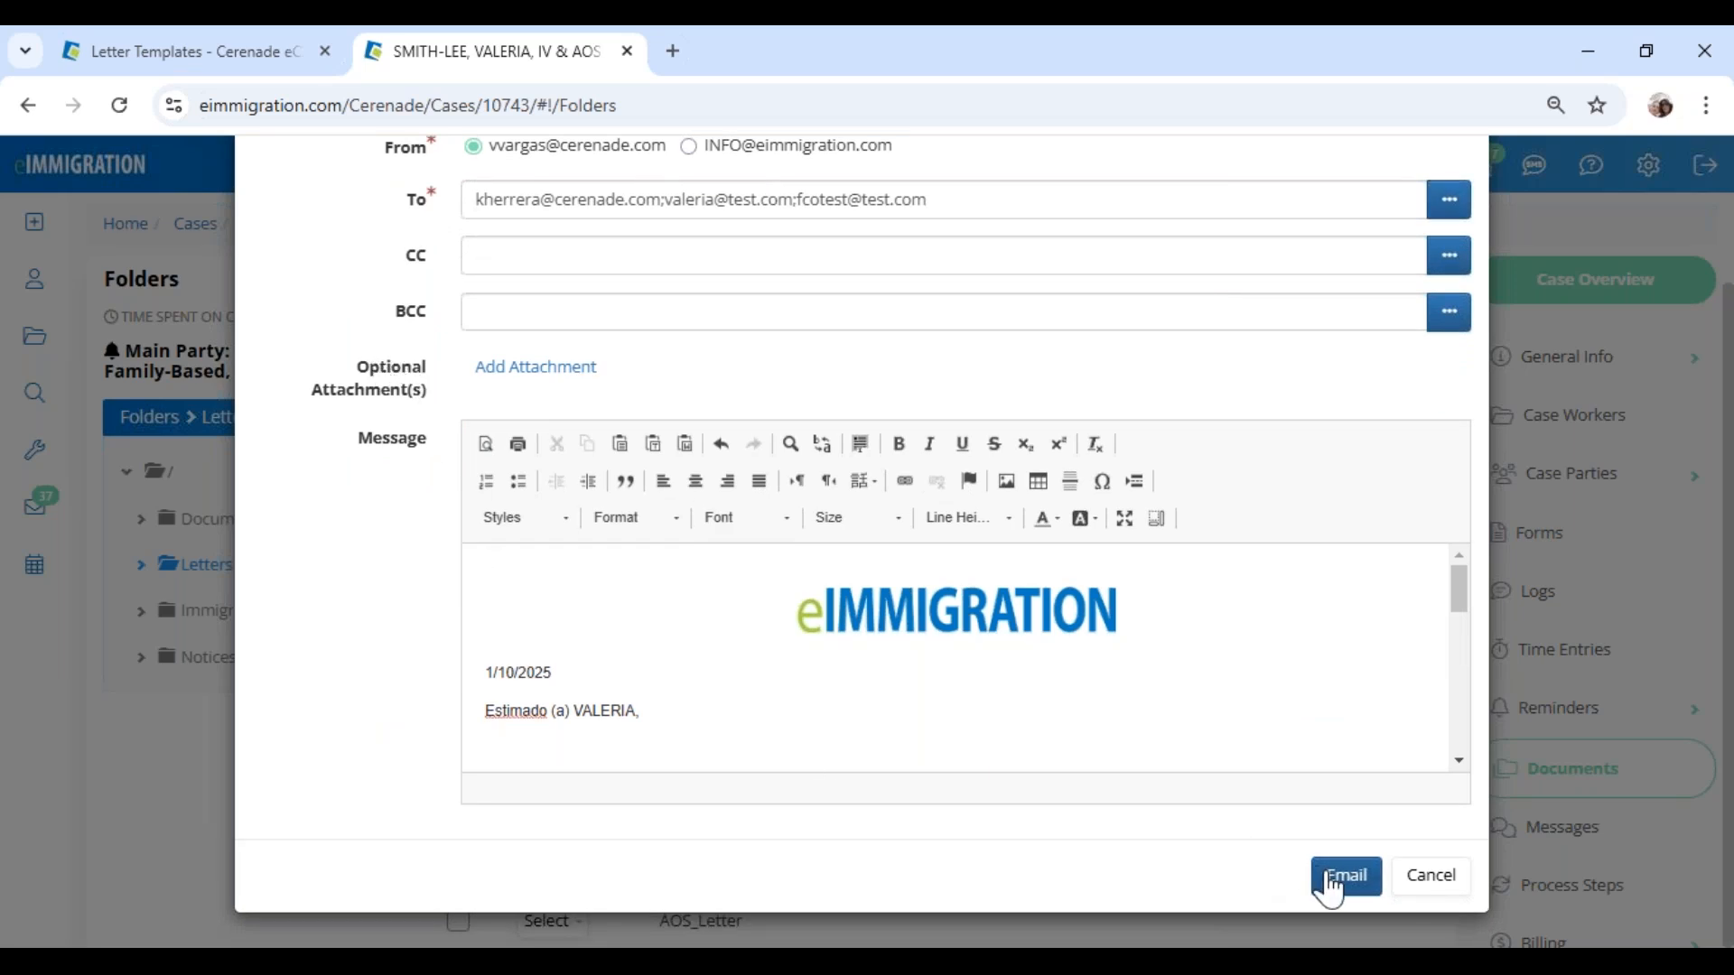
# Step: Open the case's Logs and examine the emailed letter's entry, including its update date and log type
pyautogui.click(1535, 684)
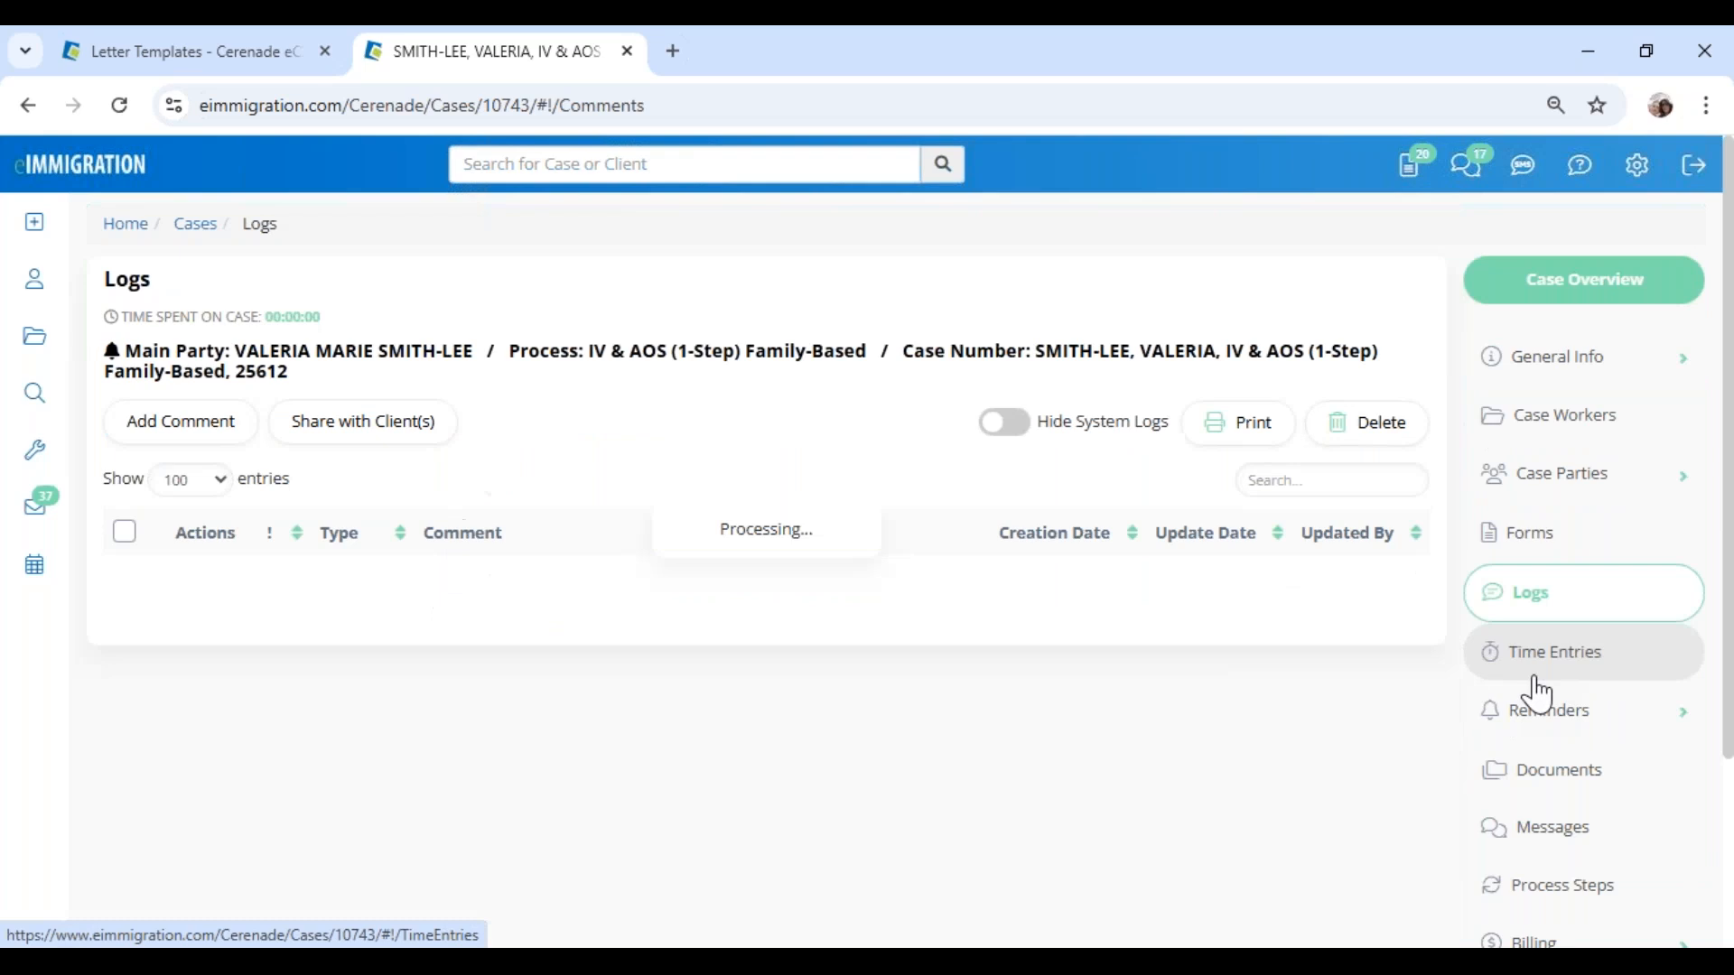
pyautogui.scroll(-5, 581, 475)
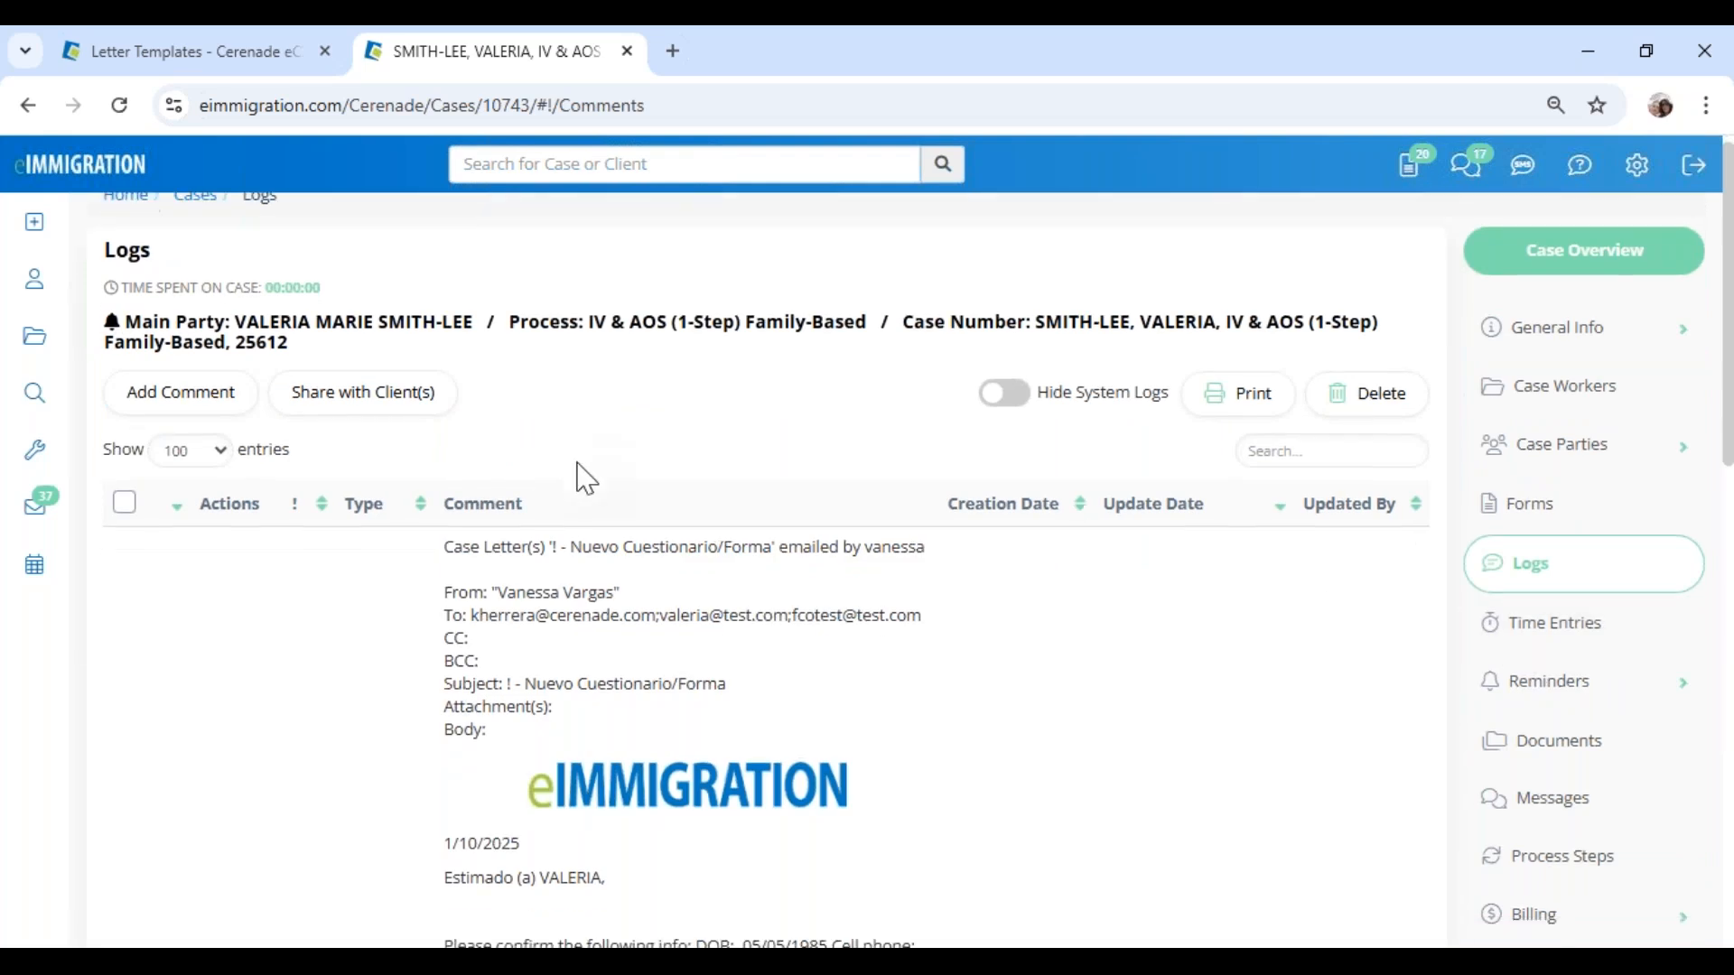
pyautogui.scroll(-3, 457, 658)
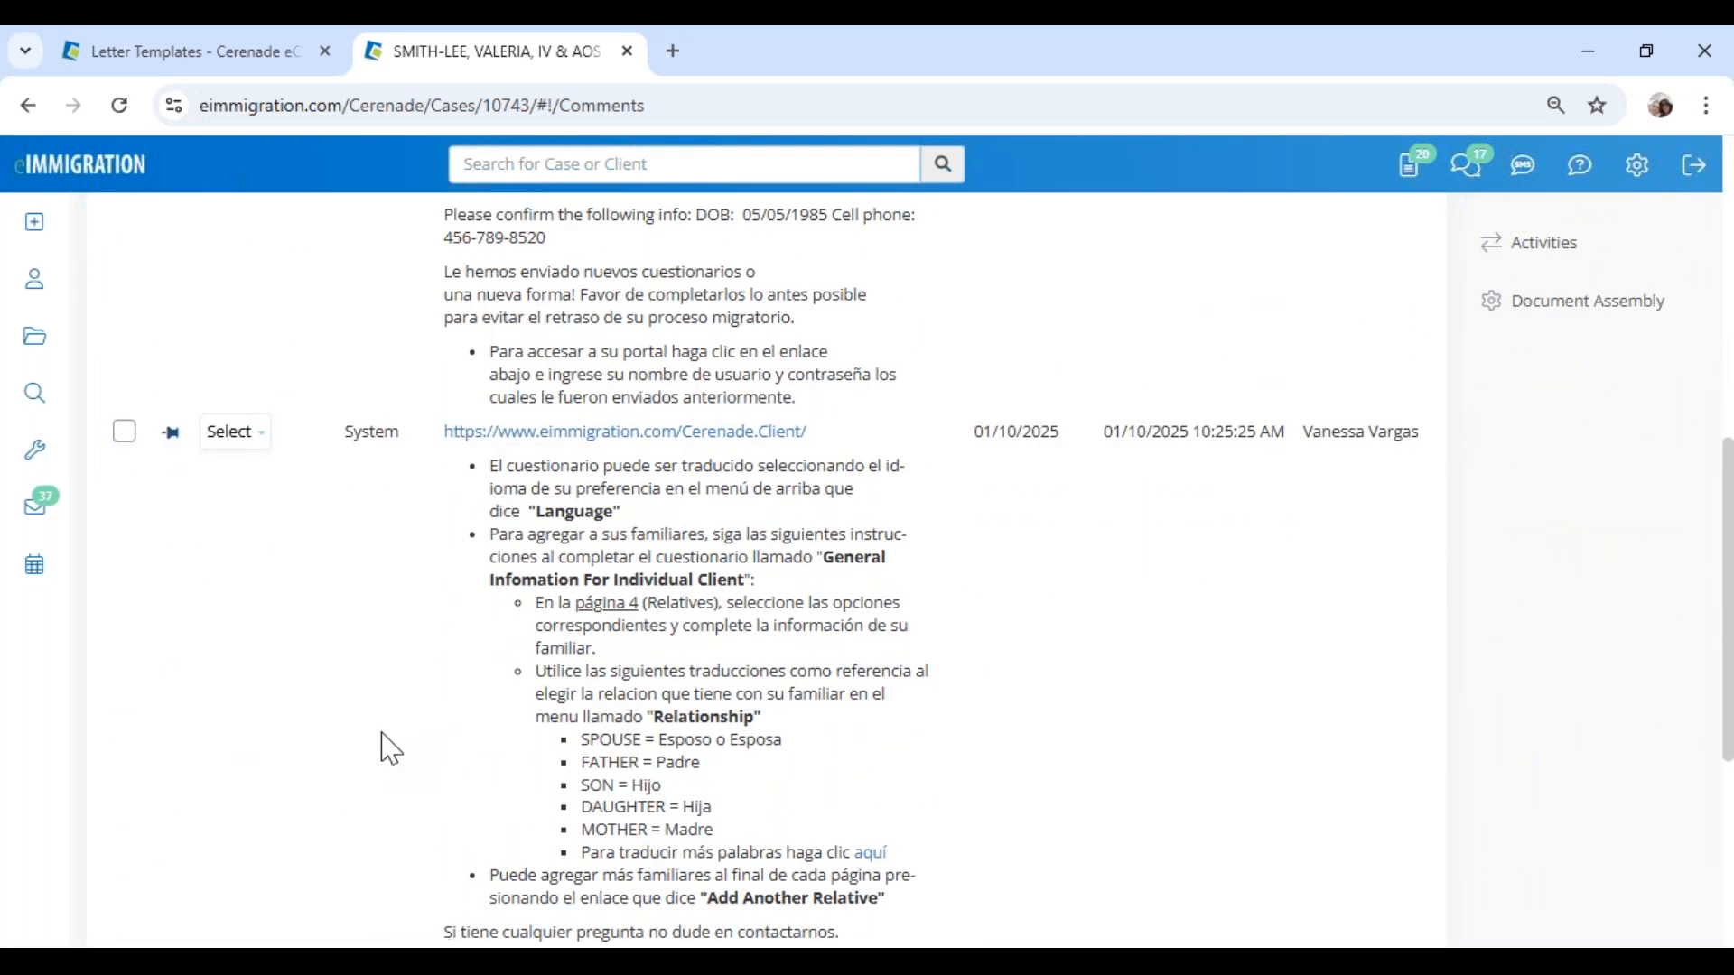
pyautogui.moveTo(1129, 431); pyautogui.dragTo(1307, 459)
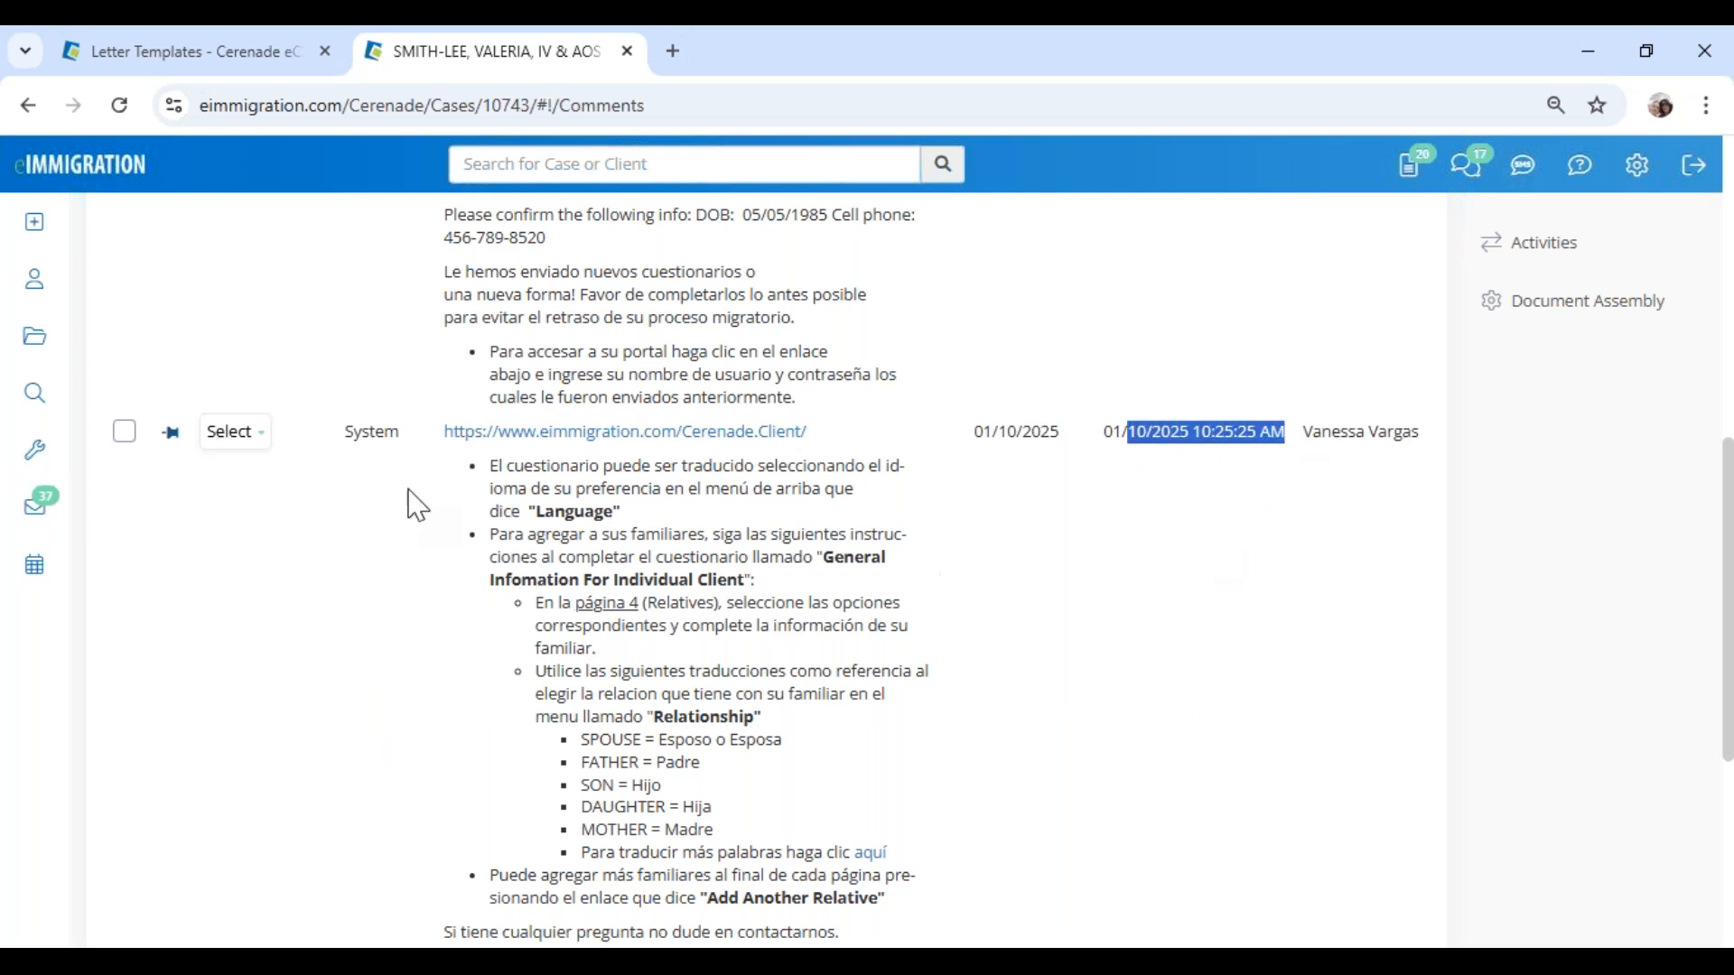
pyautogui.moveTo(342, 429); pyautogui.dragTo(416, 431)
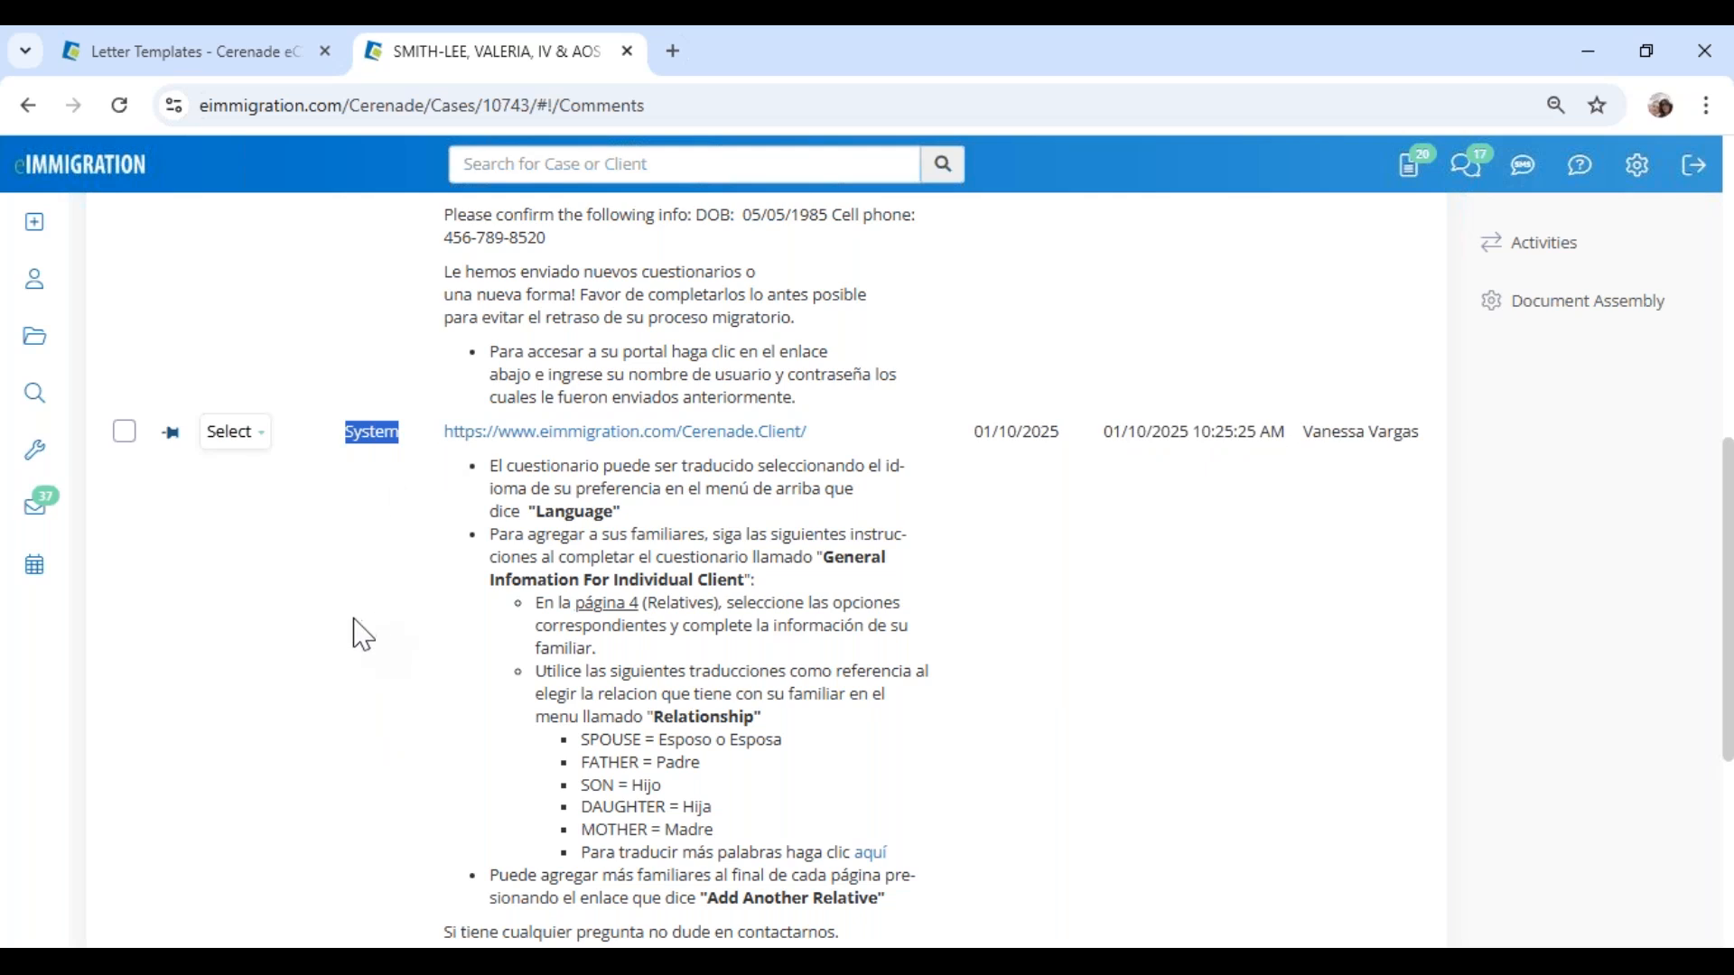
# Step: Examine the sender, recipients and message body in the log entry for the emailed "! - Nuevo Cuestionario/Forma" letter
pyautogui.scroll(4, 361, 664)
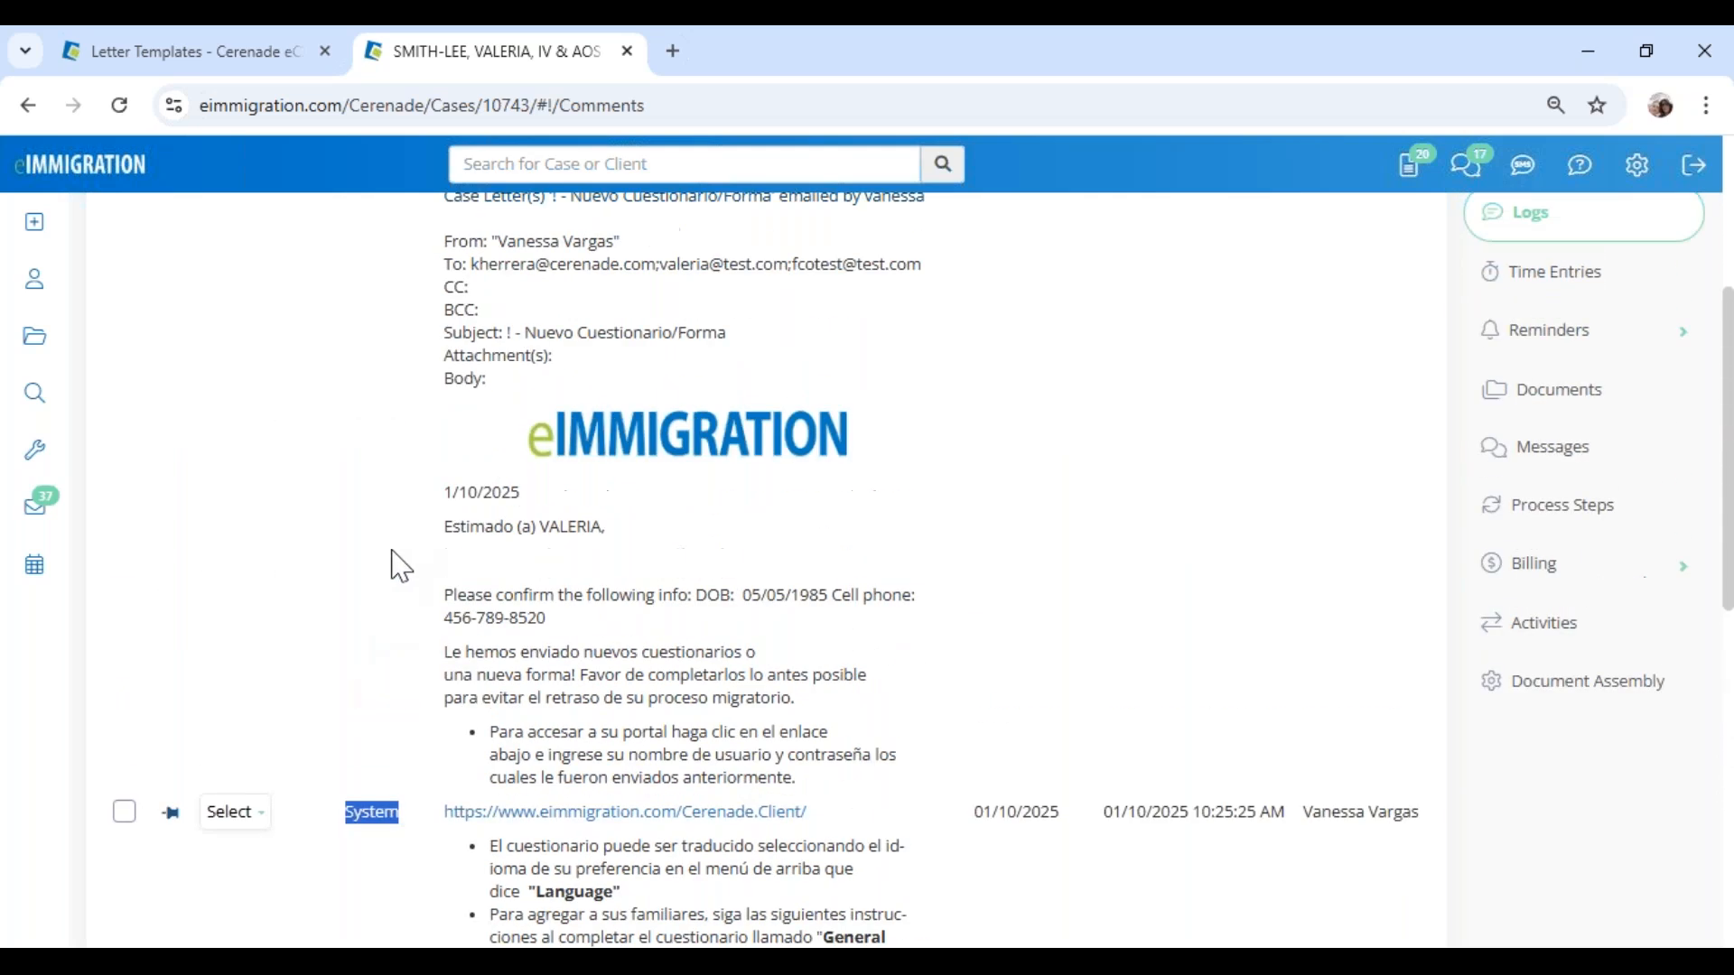
pyautogui.moveTo(711, 531); pyautogui.dragTo(875, 750)
pyautogui.scroll(3, 662, 461)
pyautogui.moveTo(514, 511); pyautogui.dragTo(921, 539)
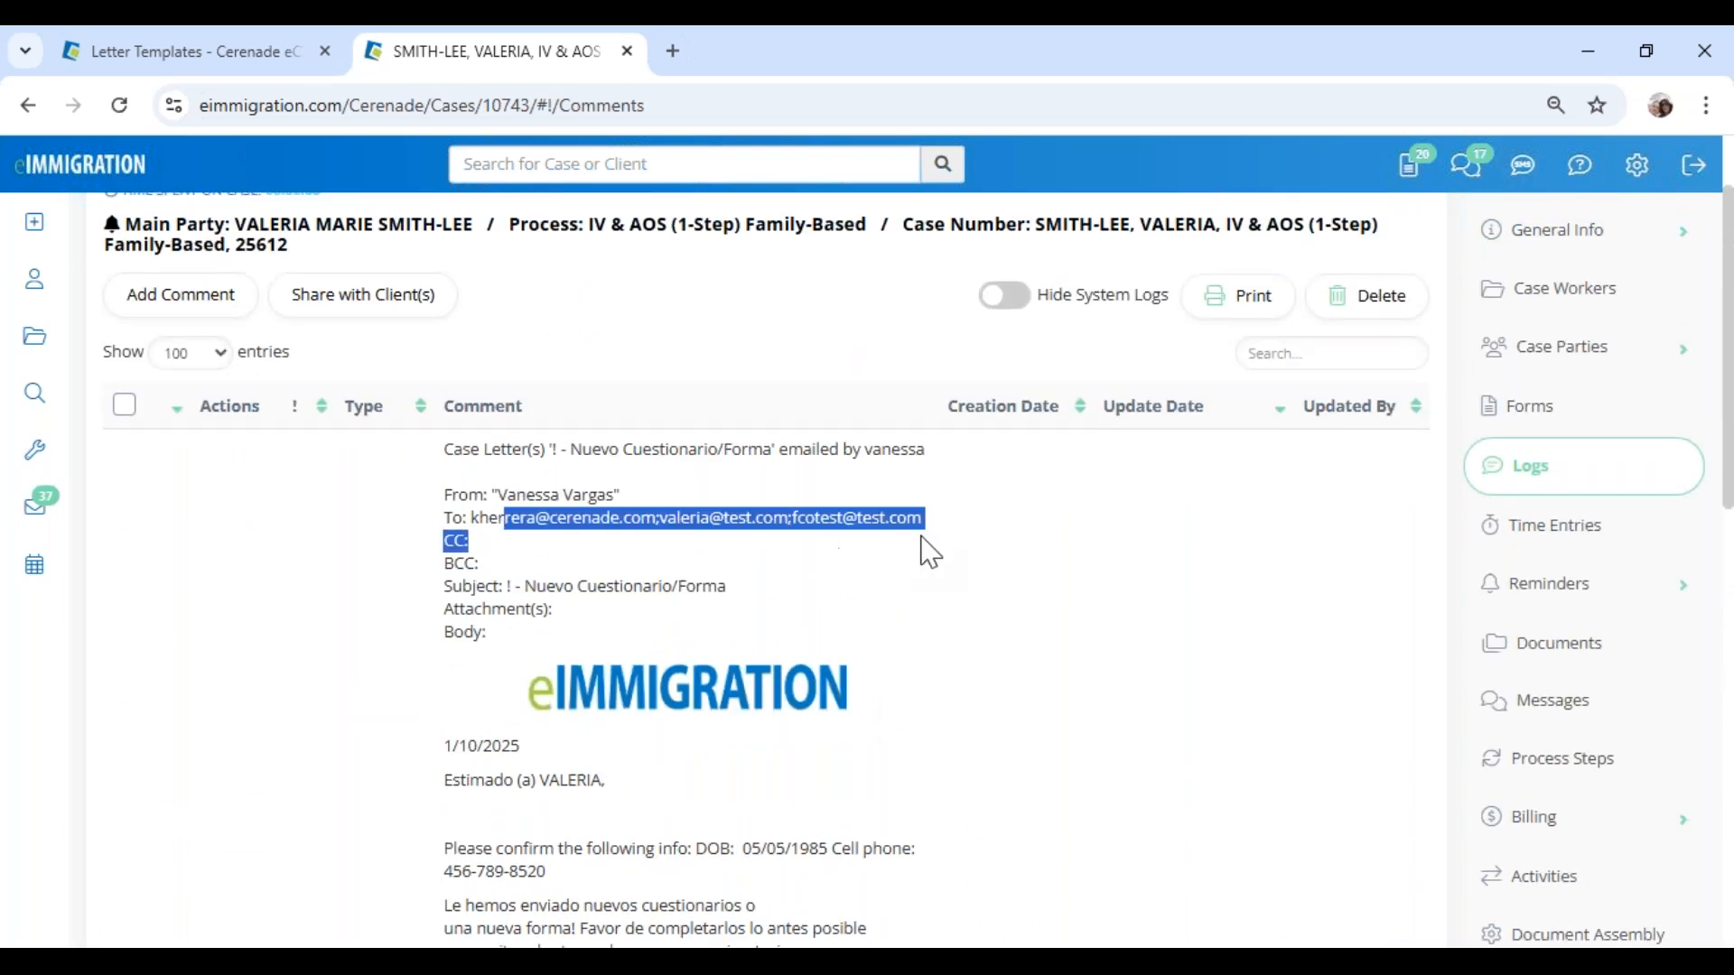
pyautogui.moveTo(499, 496); pyautogui.dragTo(642, 521)
pyautogui.click(914, 587)
# Step: Hide the system logs in the case's log list, and show them again
pyautogui.scroll(2, 571, 352)
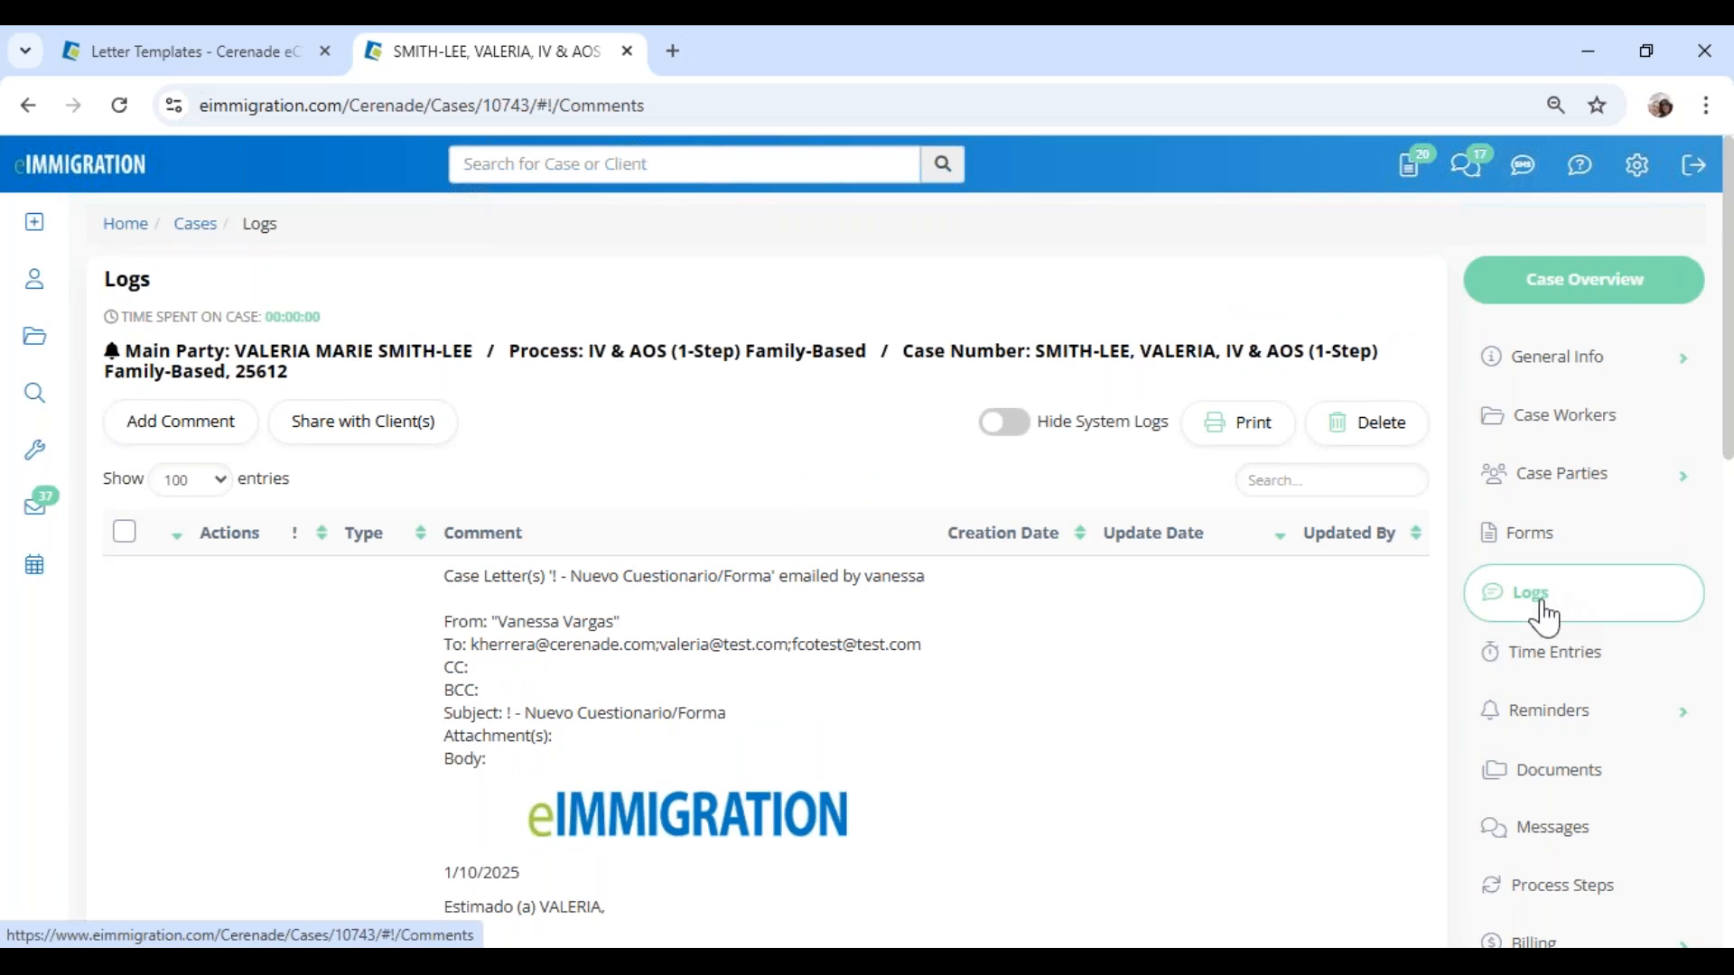
pyautogui.click(1023, 439)
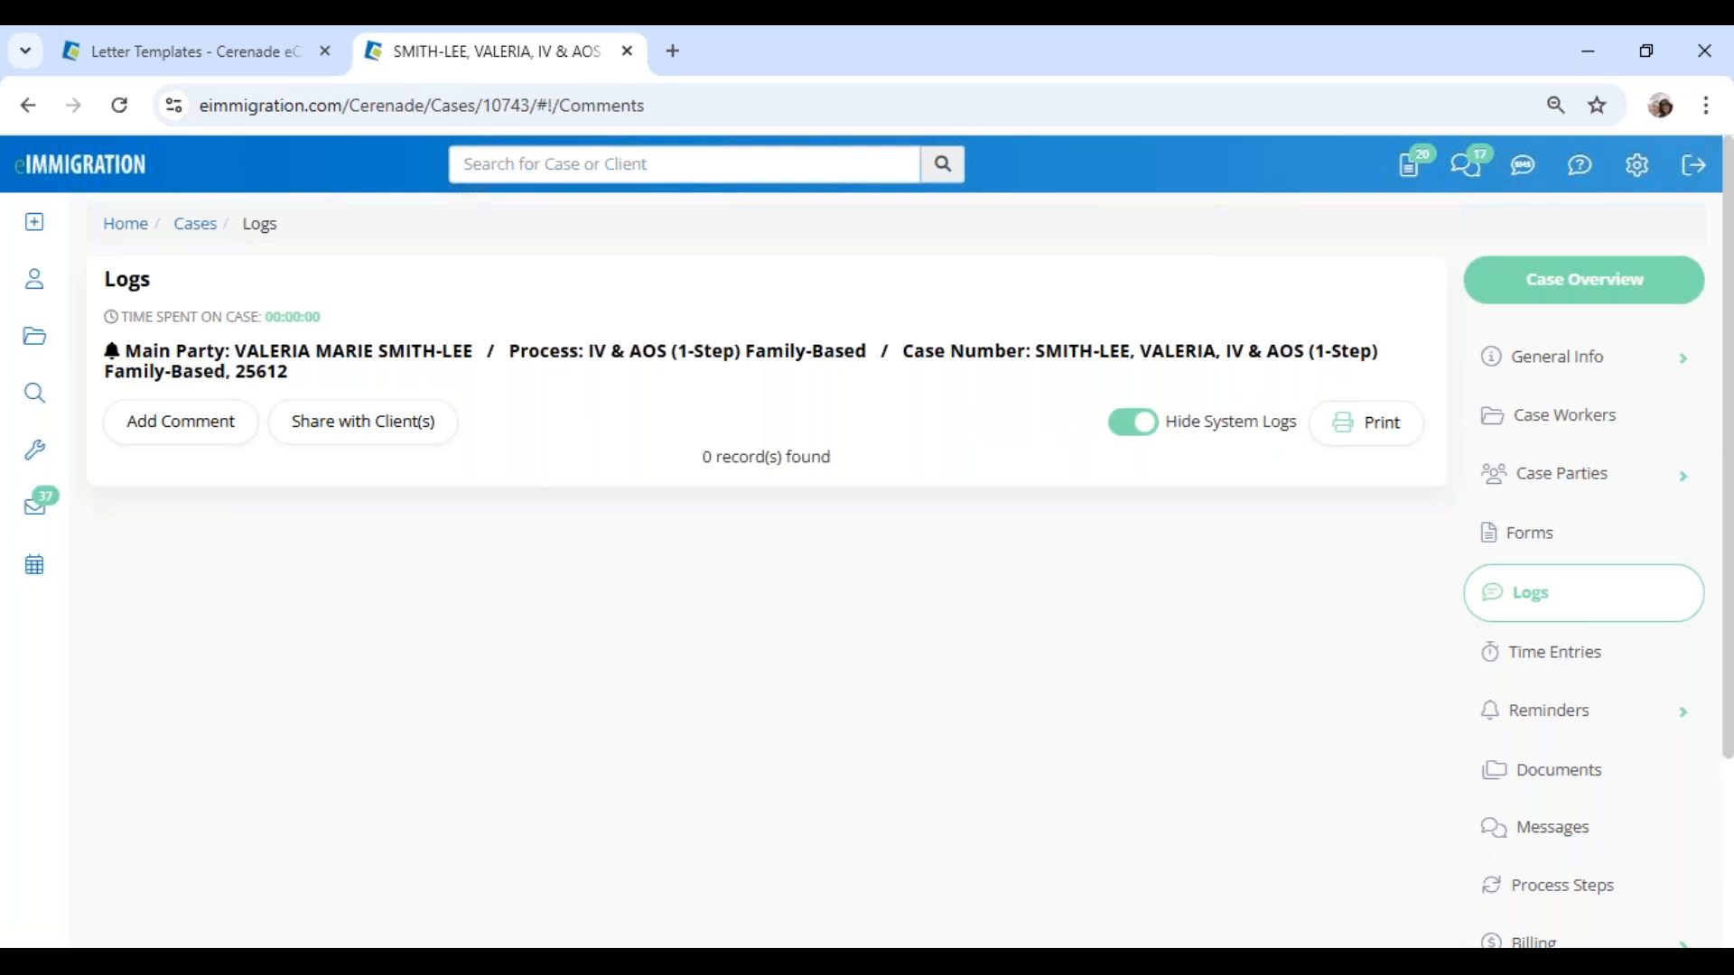
pyautogui.click(1128, 425)
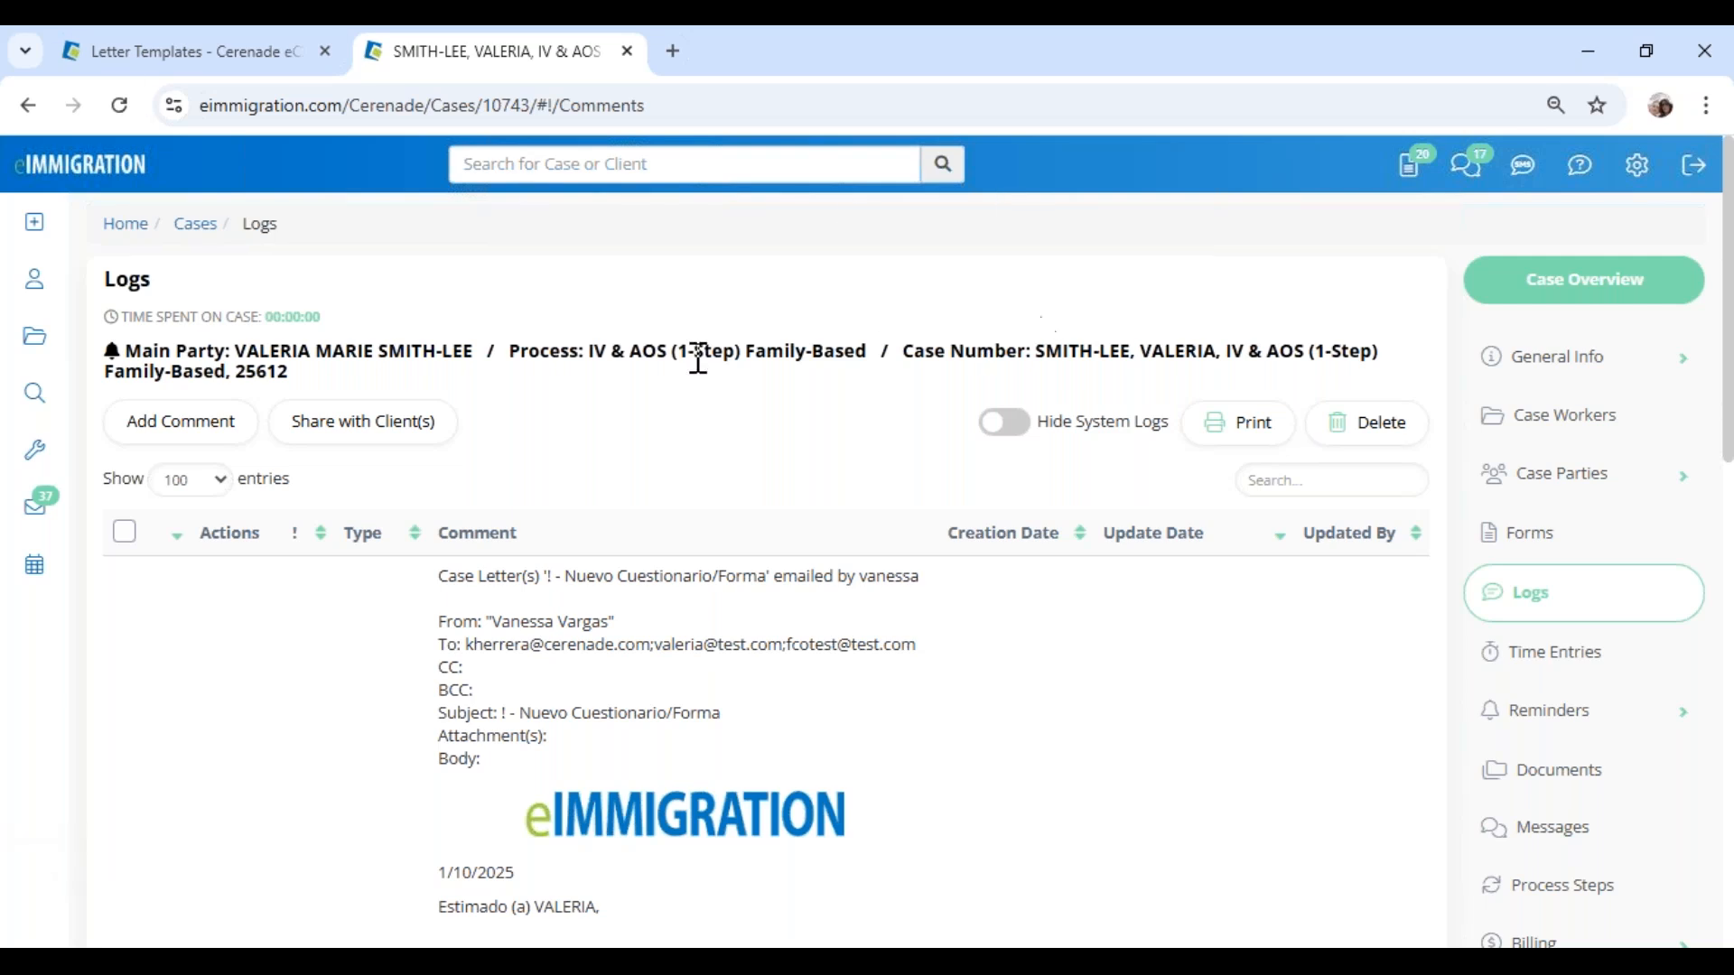
# Step: Open the client record of the case's main party and dismiss the client alerts
pyautogui.click(353, 351)
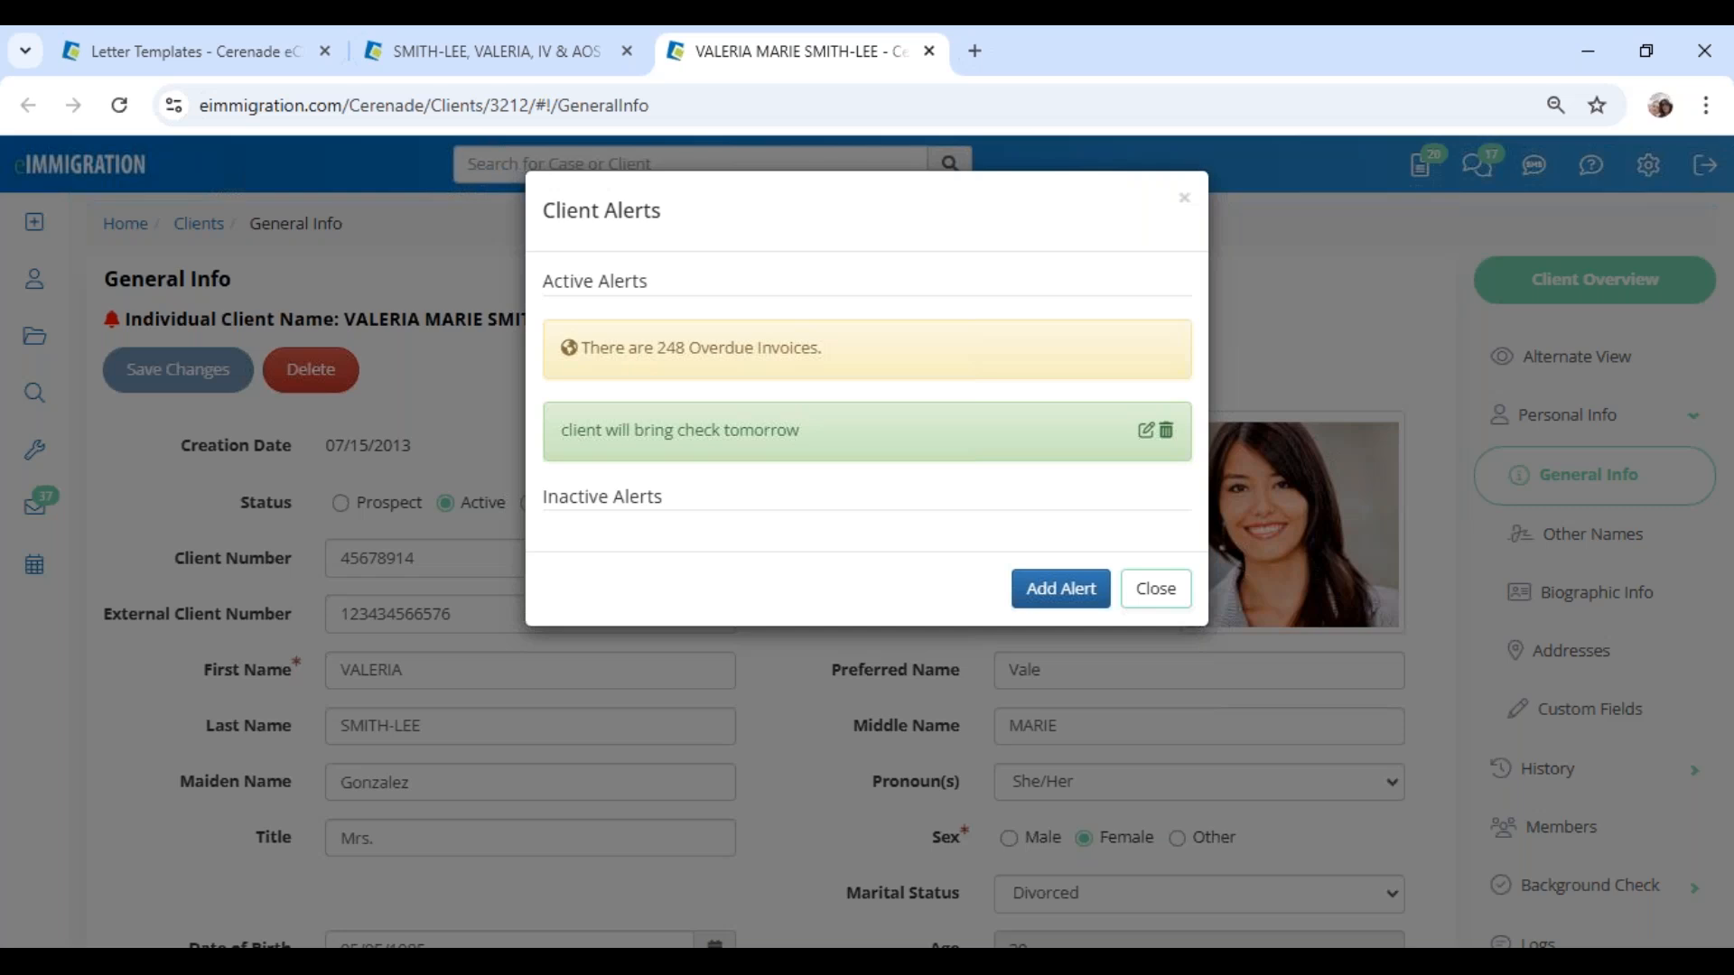
pyautogui.click(1156, 589)
pyautogui.moveTo(349, 318); pyautogui.dragTo(641, 349)
pyautogui.click(677, 388)
# Step: Examine the client's General Info fields, including the first name, date of birth, phone numbers and Custom Fields section
pyautogui.scroll(-4, 804, 573)
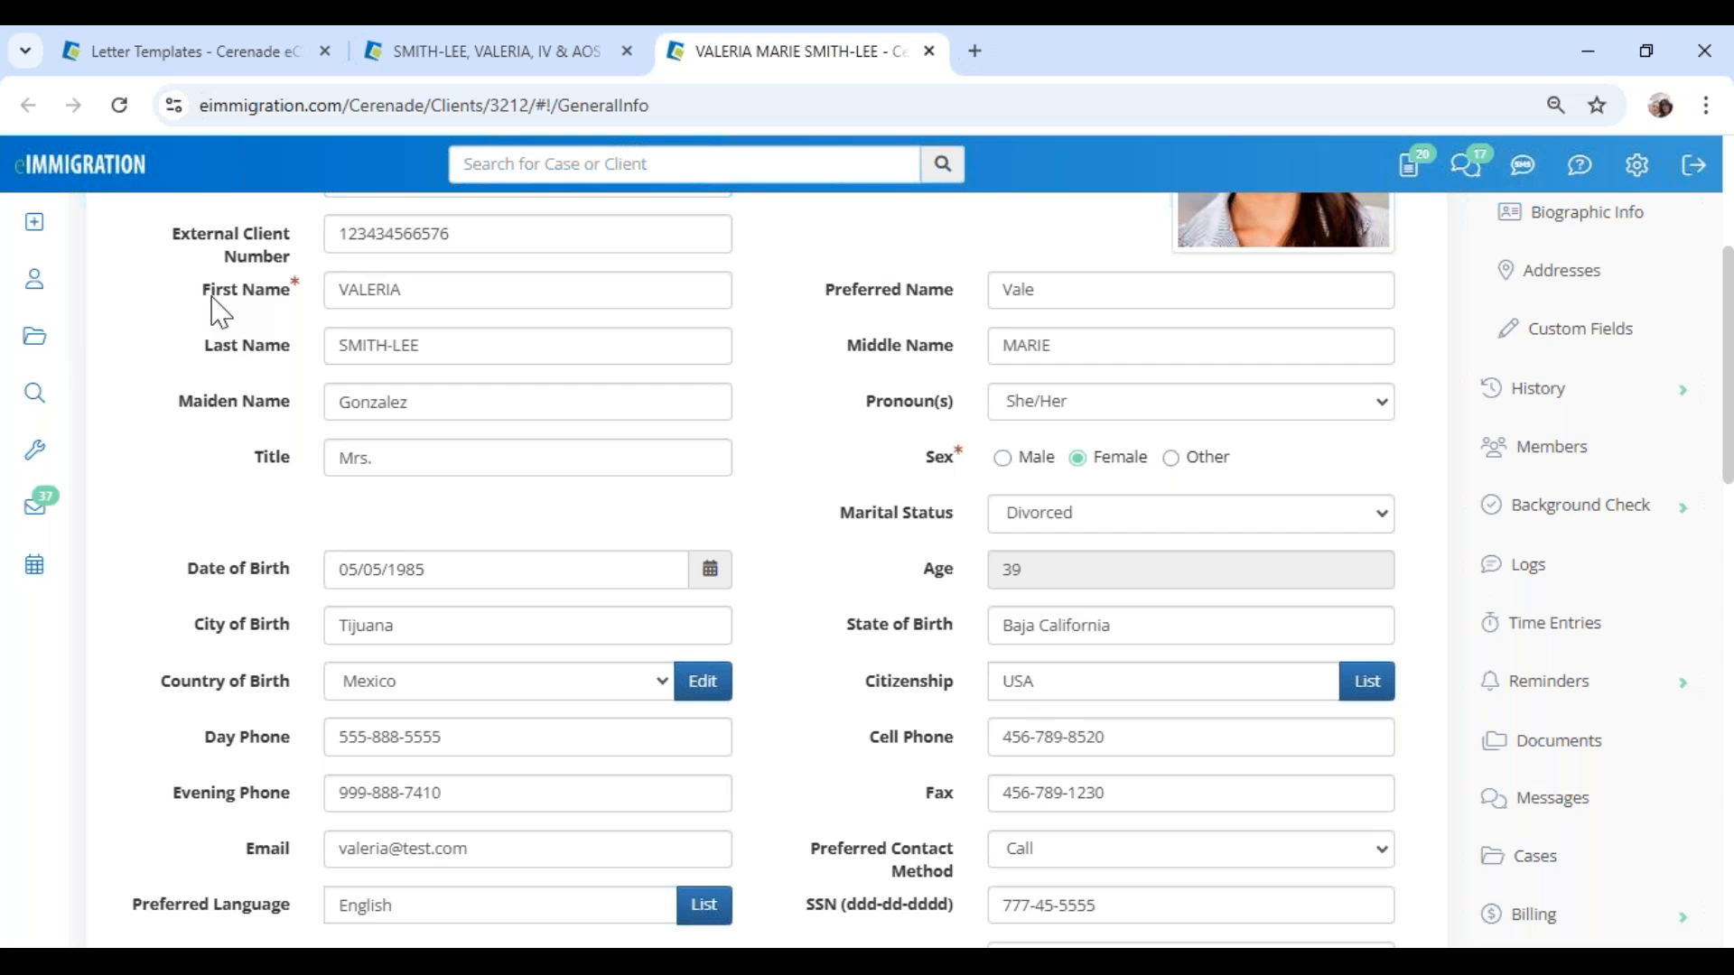
pyautogui.moveTo(211, 289); pyautogui.dragTo(322, 302)
pyautogui.moveTo(217, 574); pyautogui.dragTo(287, 582)
pyautogui.moveTo(208, 749); pyautogui.dragTo(291, 755)
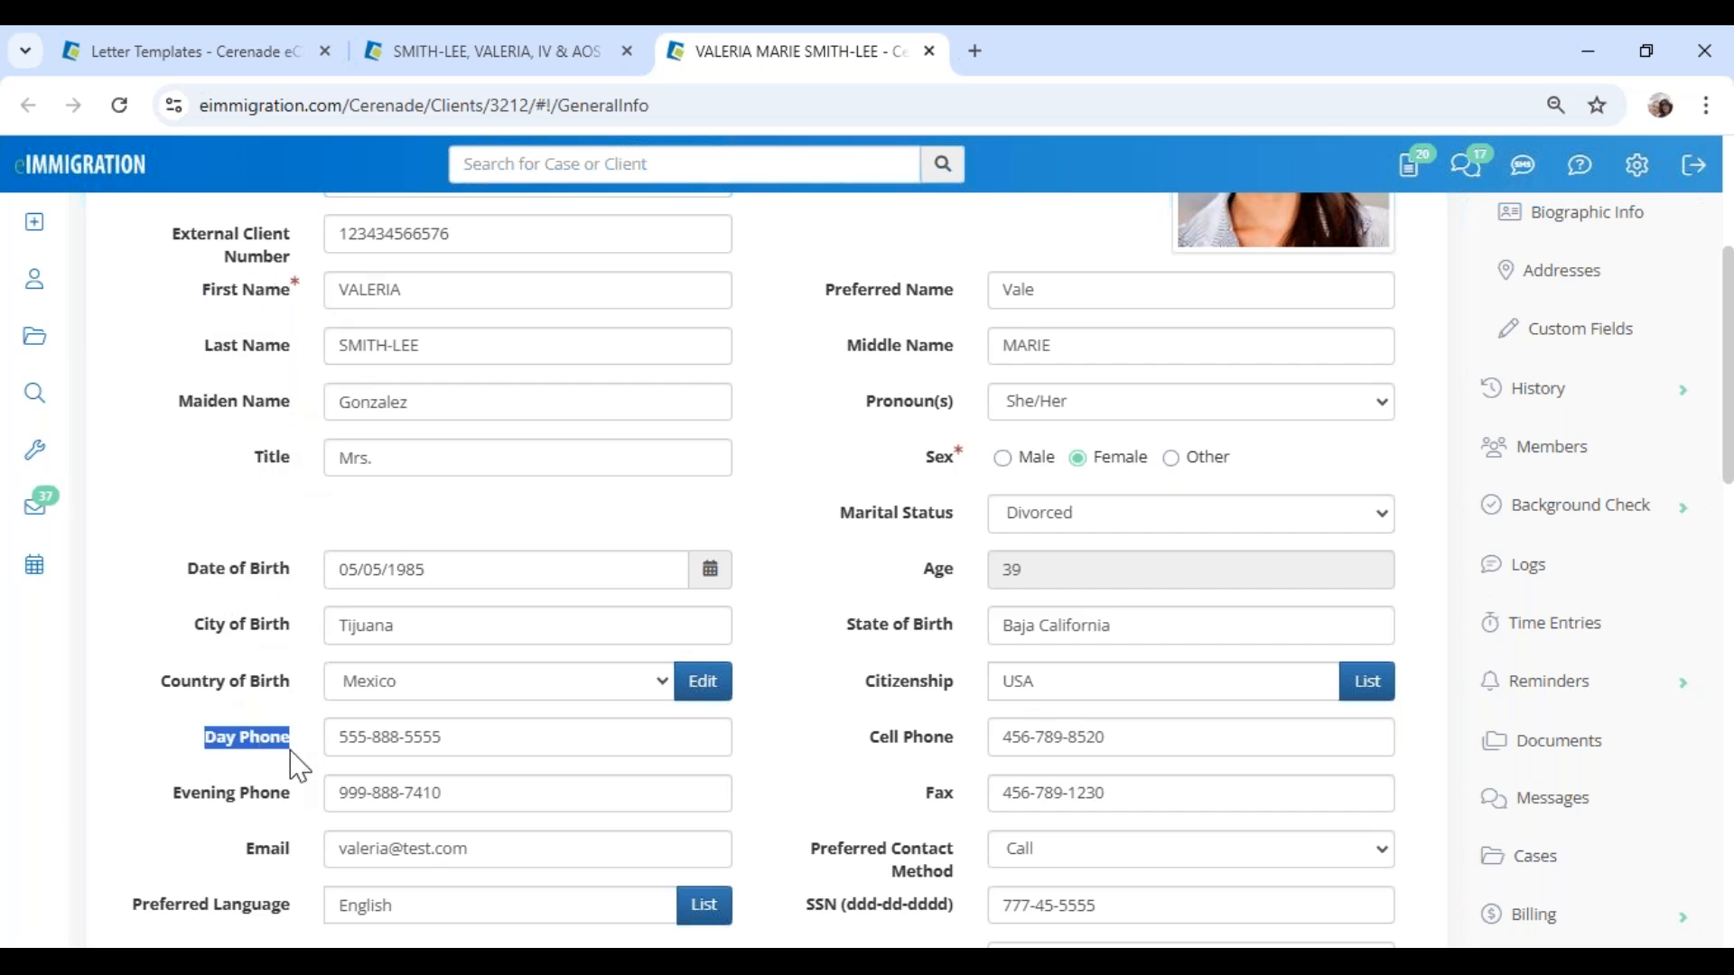
pyautogui.click(804, 746)
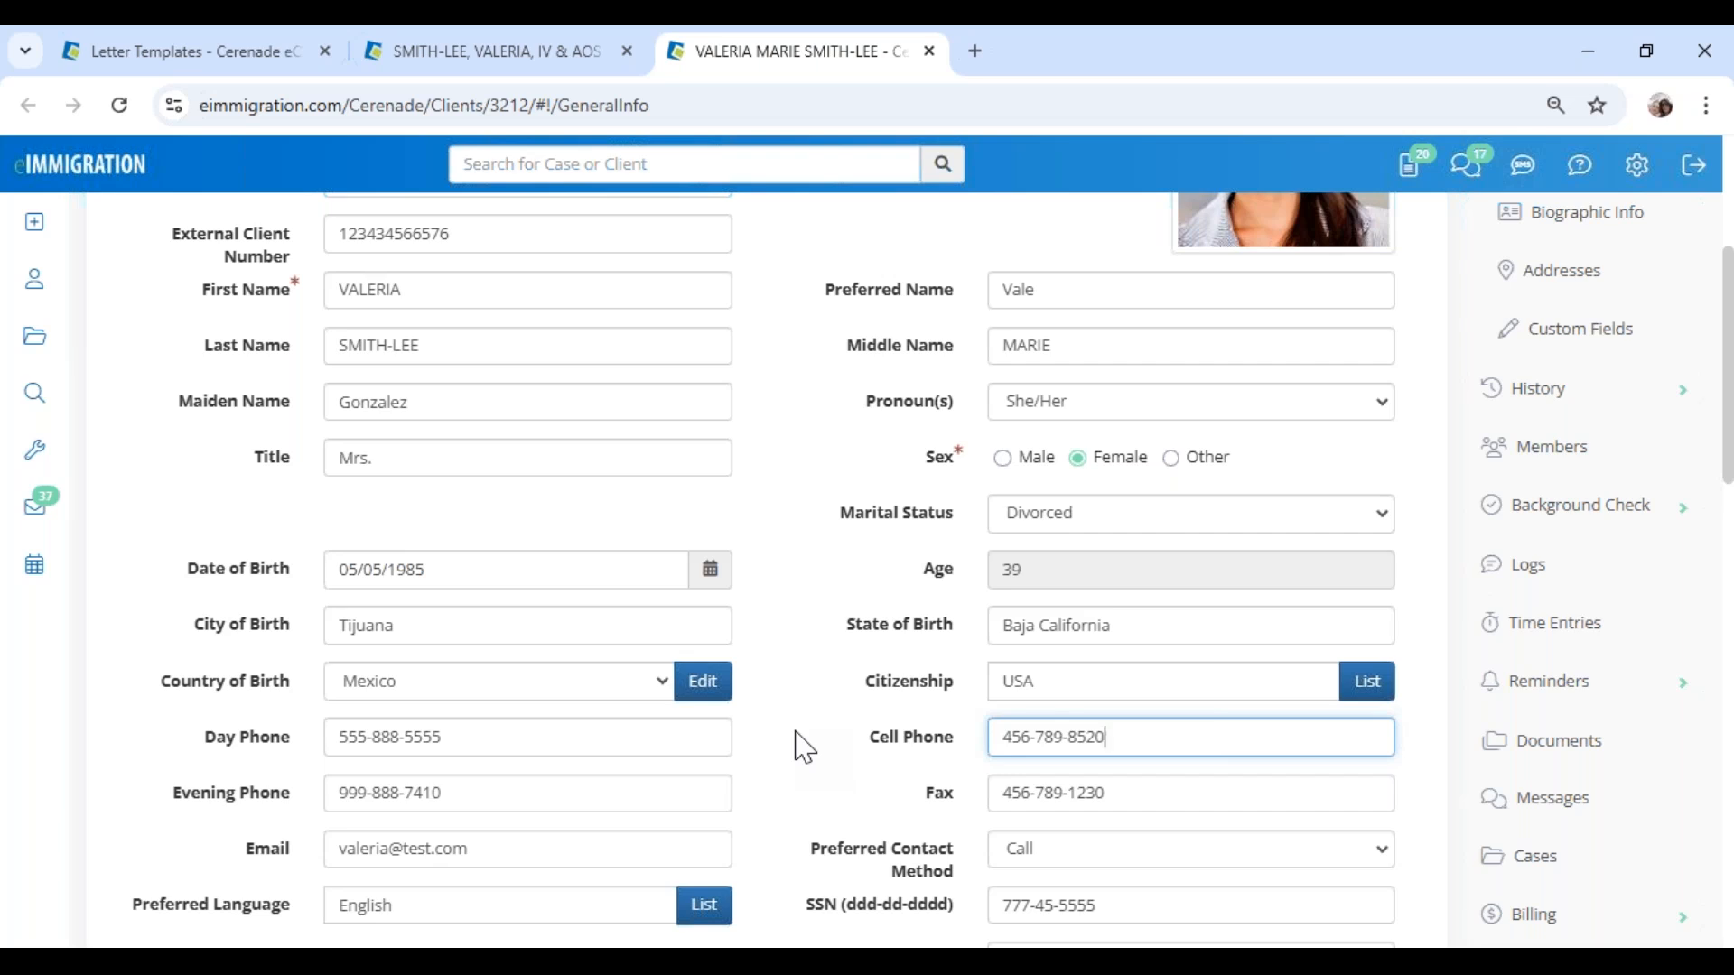
pyautogui.scroll(-7, 804, 746)
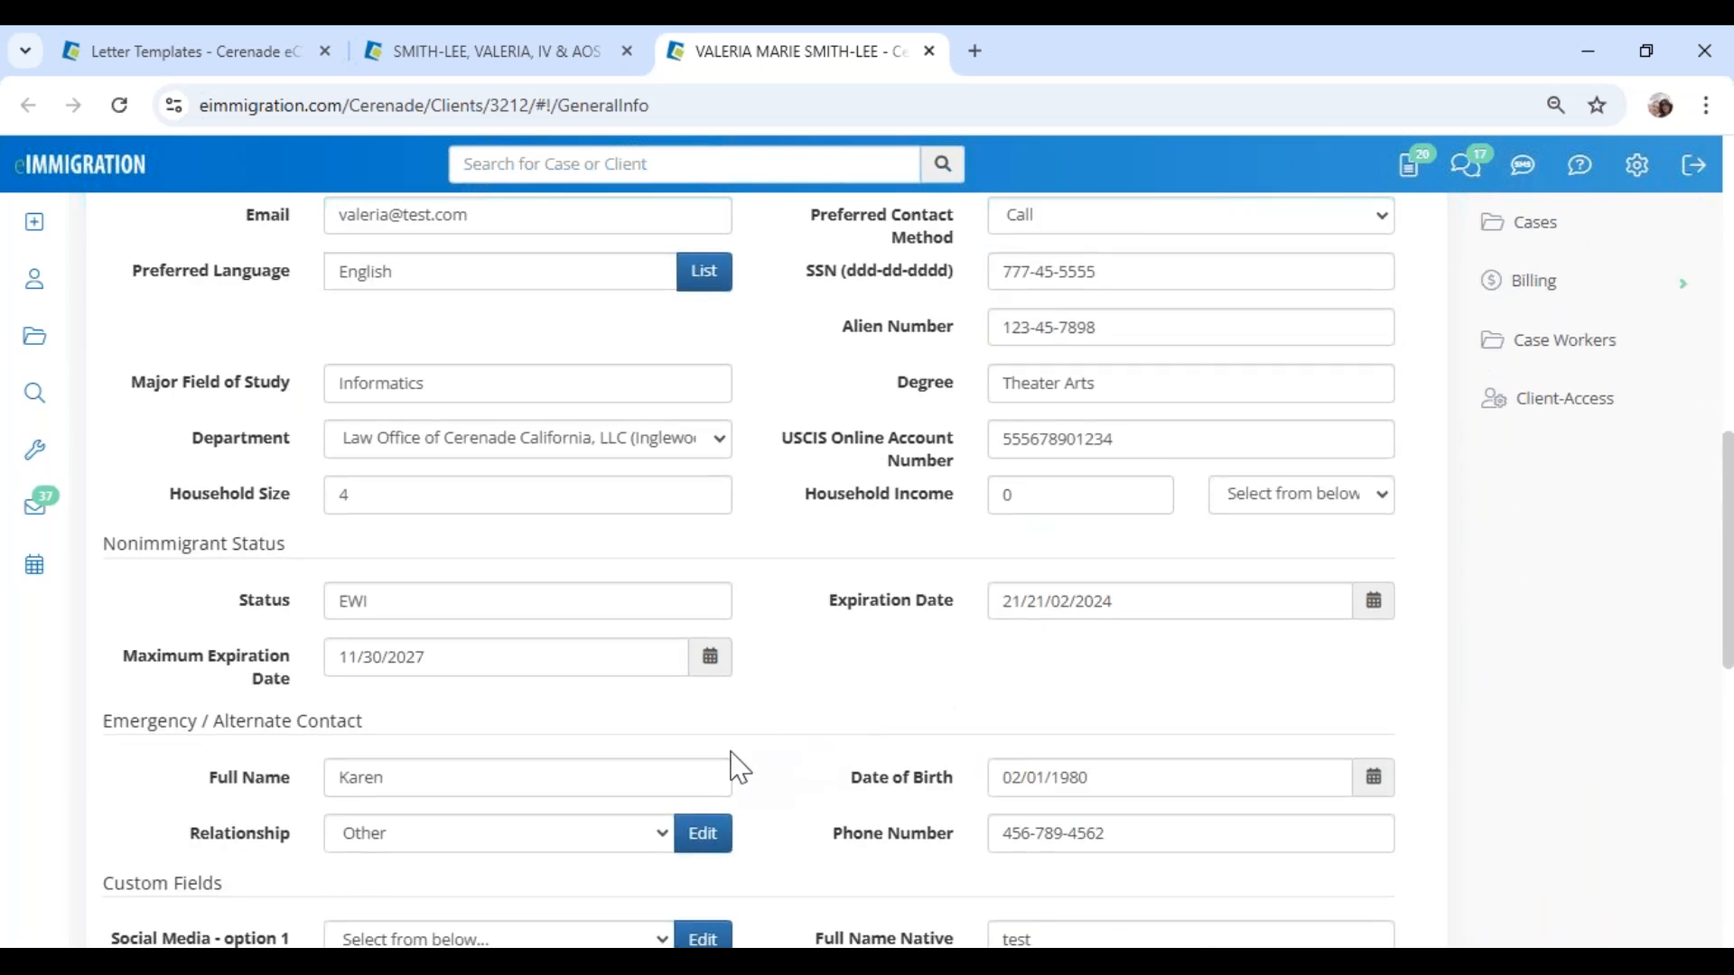
pyautogui.scroll(-1, 738, 768)
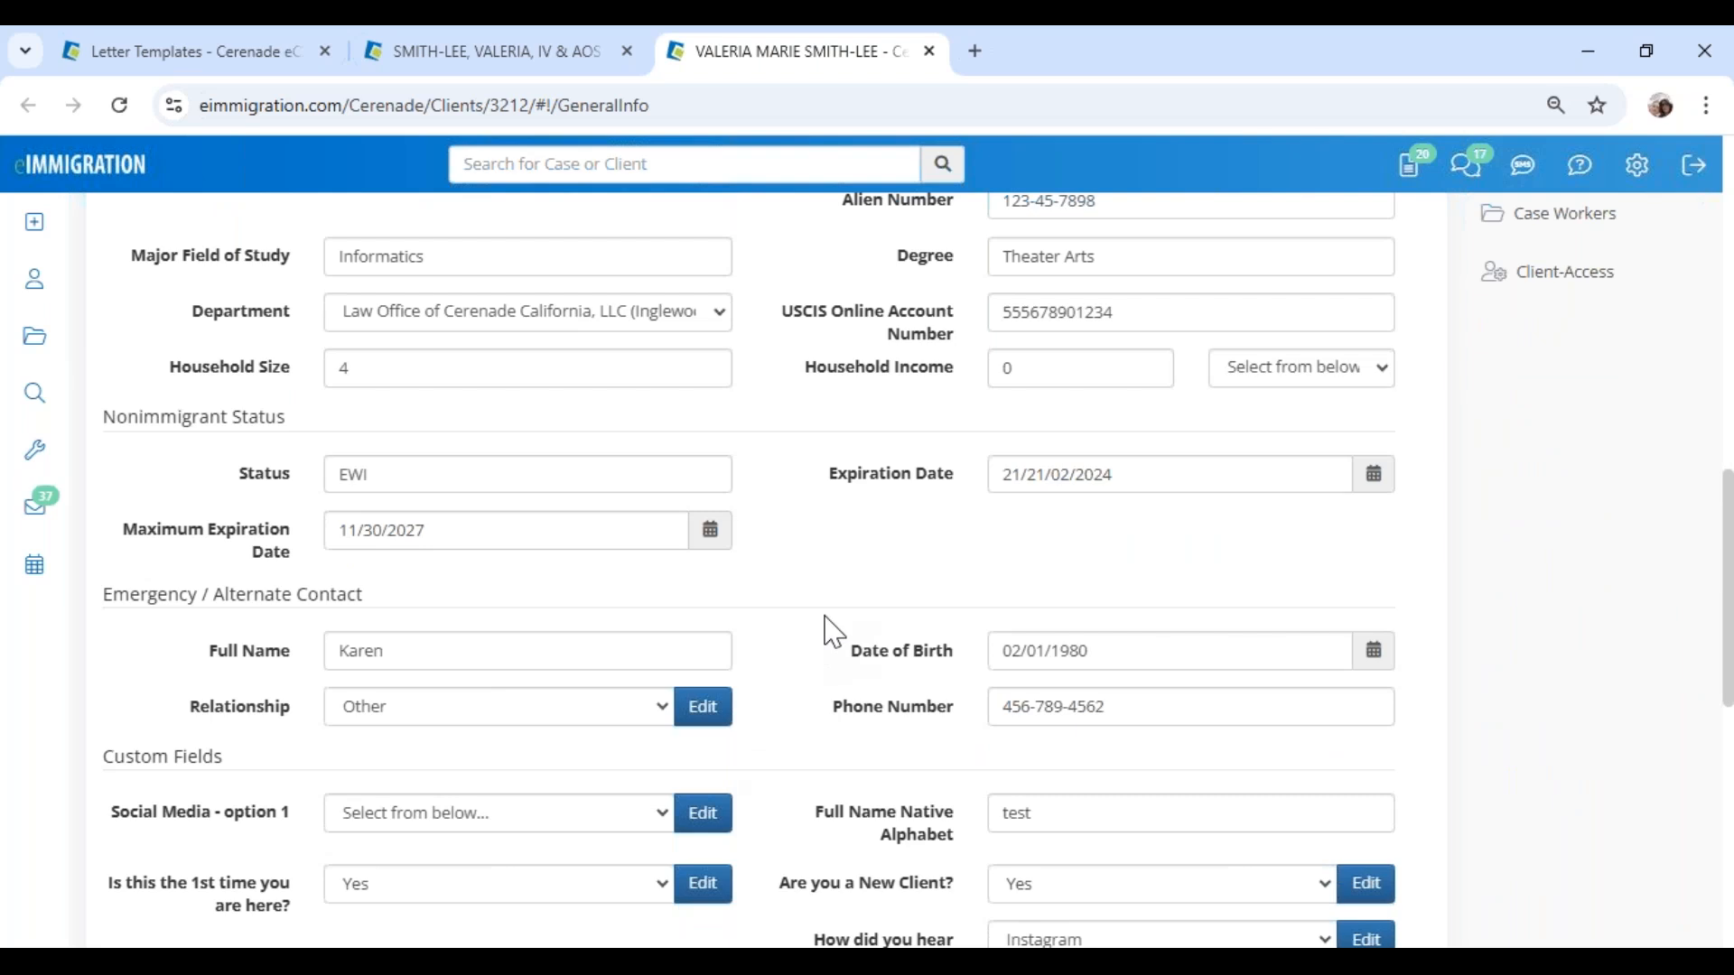
pyautogui.moveTo(102, 752); pyautogui.dragTo(230, 768)
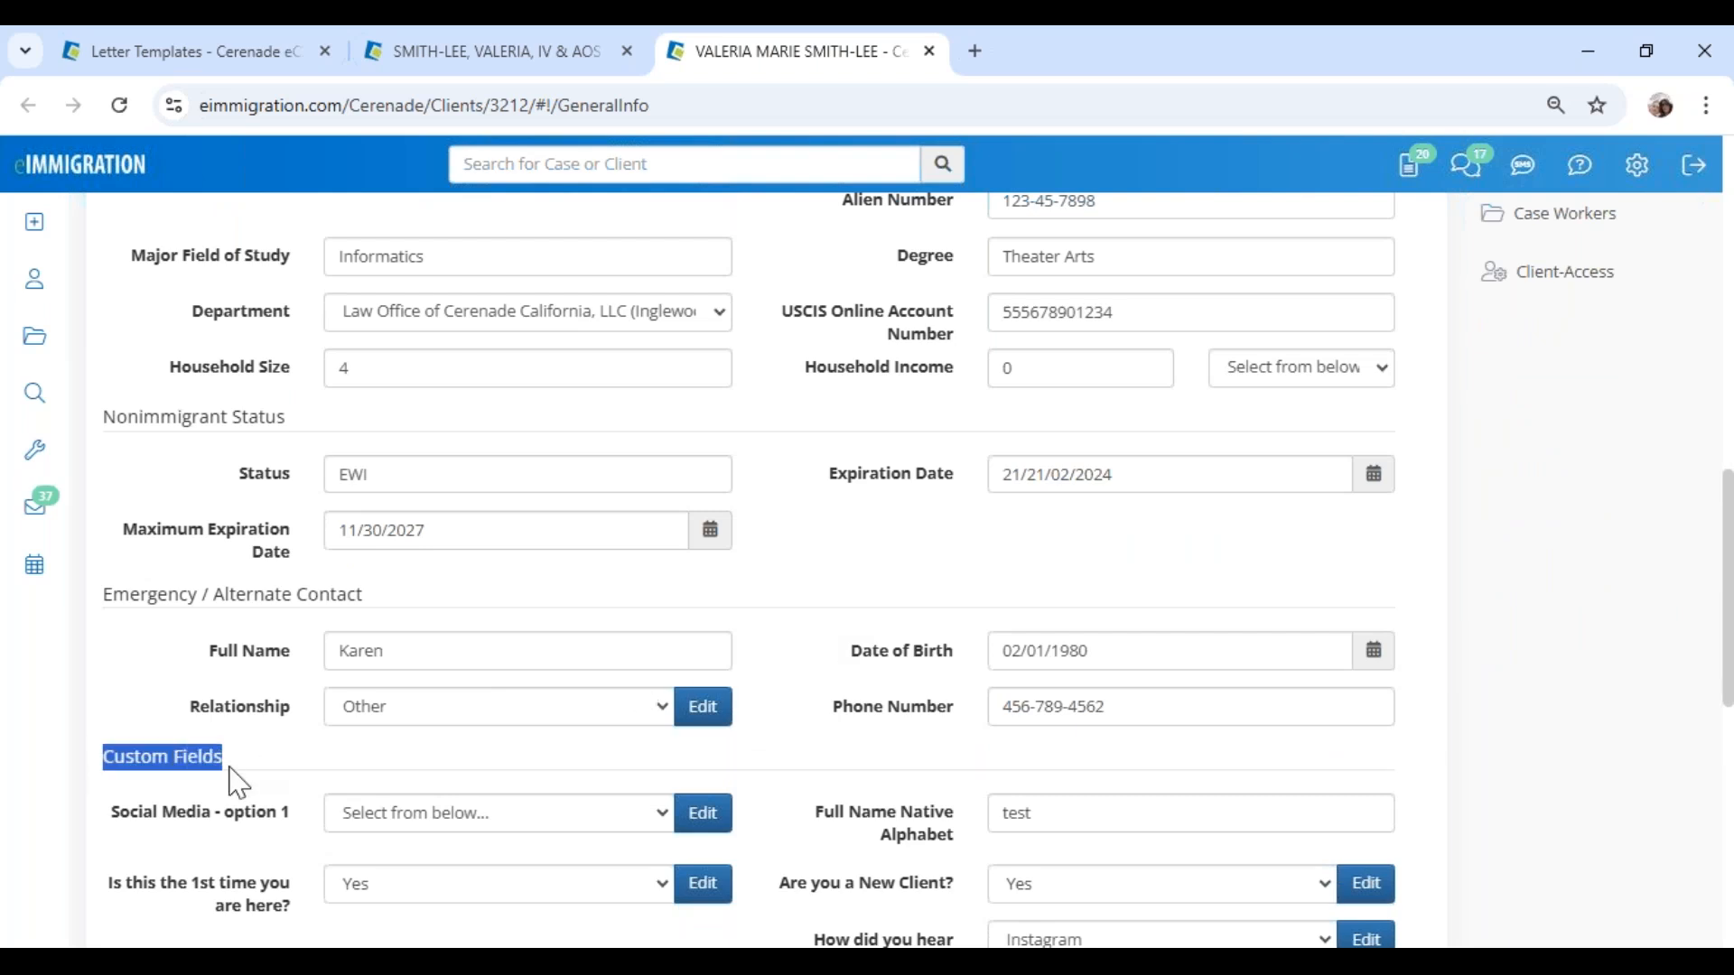
# Step: Return from the letter templates to the Administrator home page and examine its heading
pyautogui.click(217, 55)
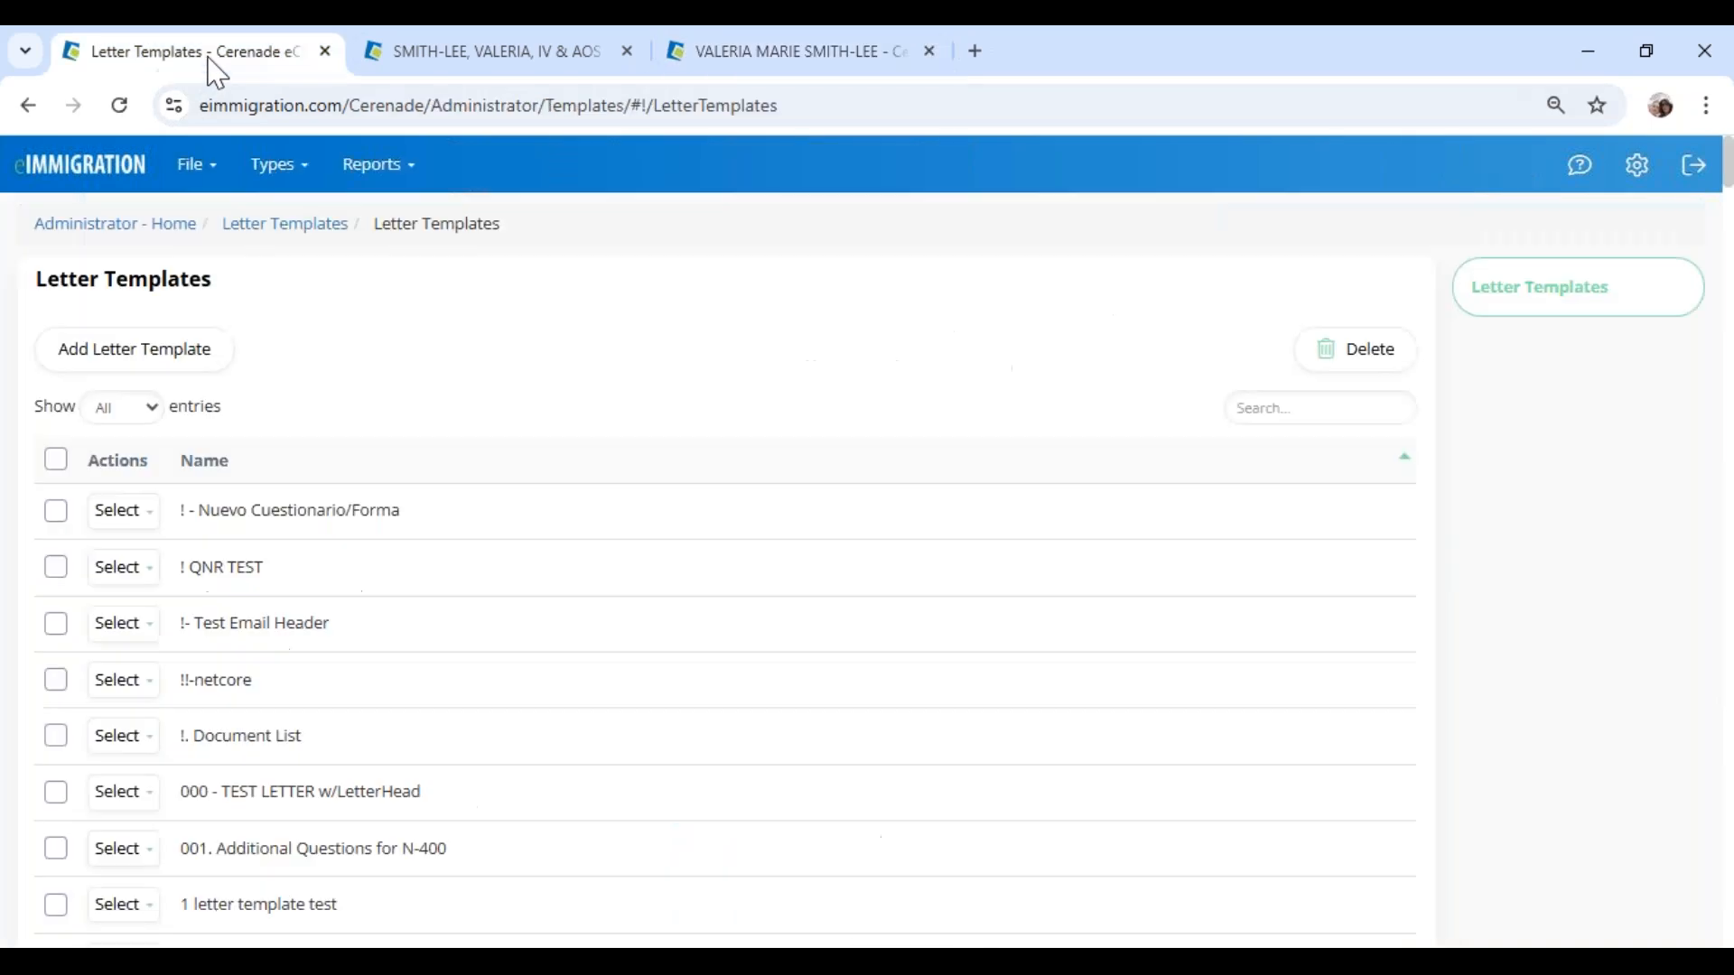
pyautogui.click(127, 166)
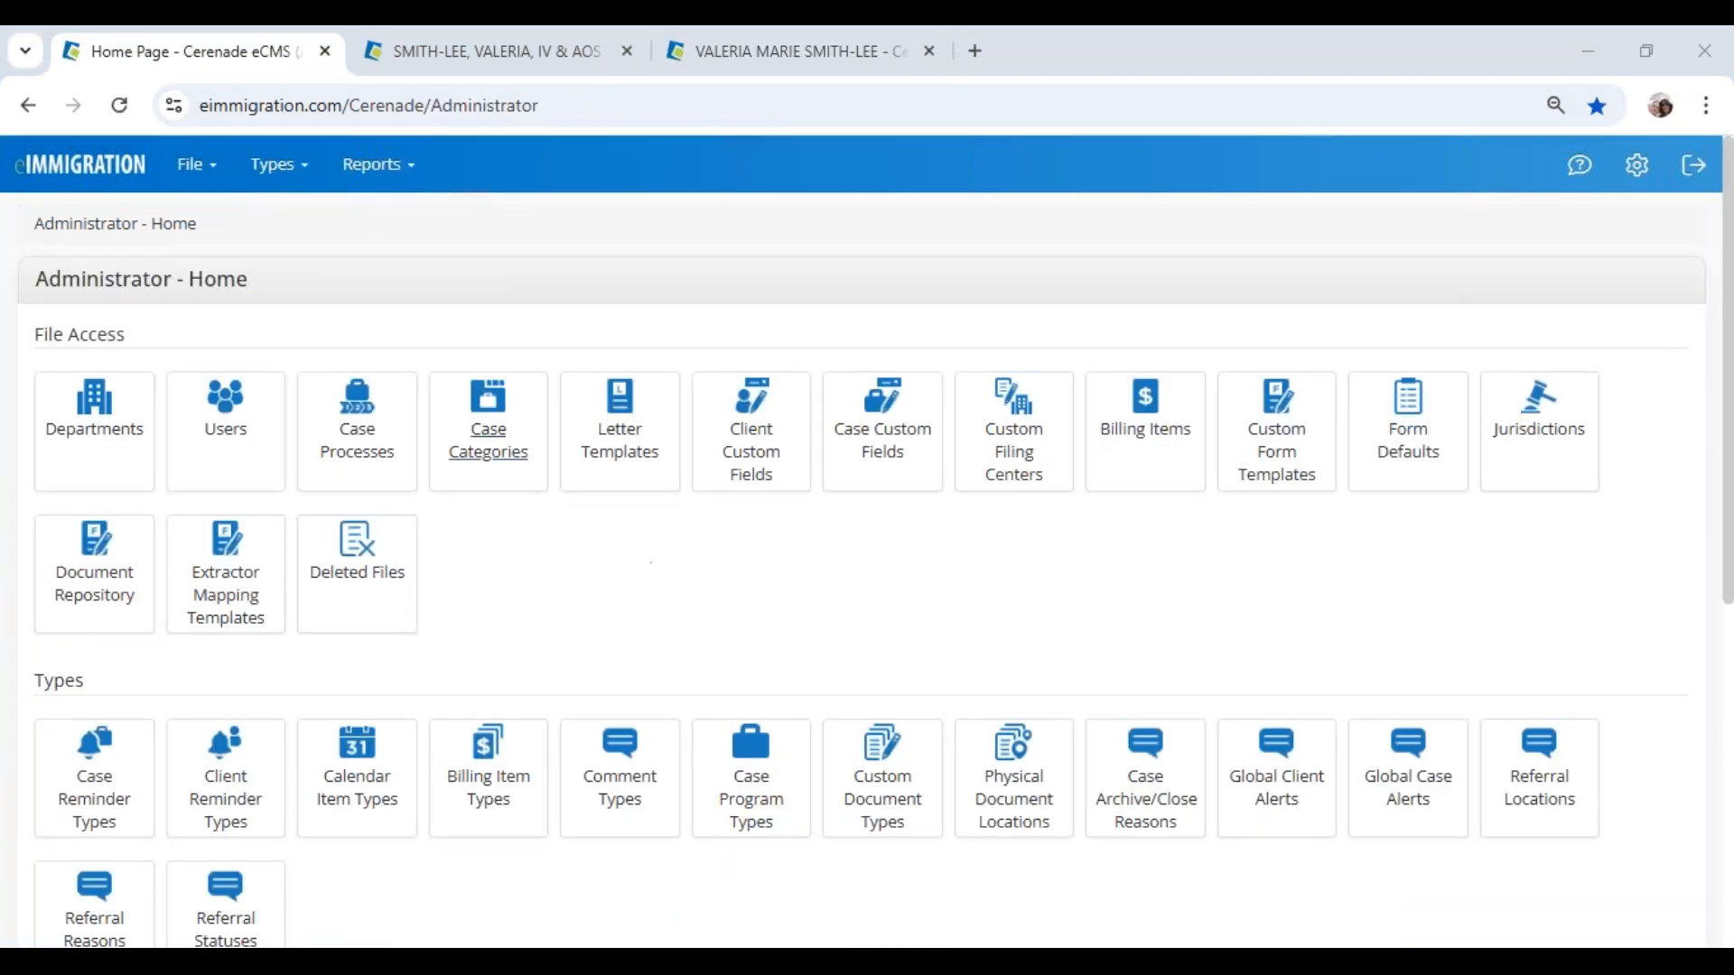
pyautogui.moveTo(38, 282); pyautogui.dragTo(311, 303)
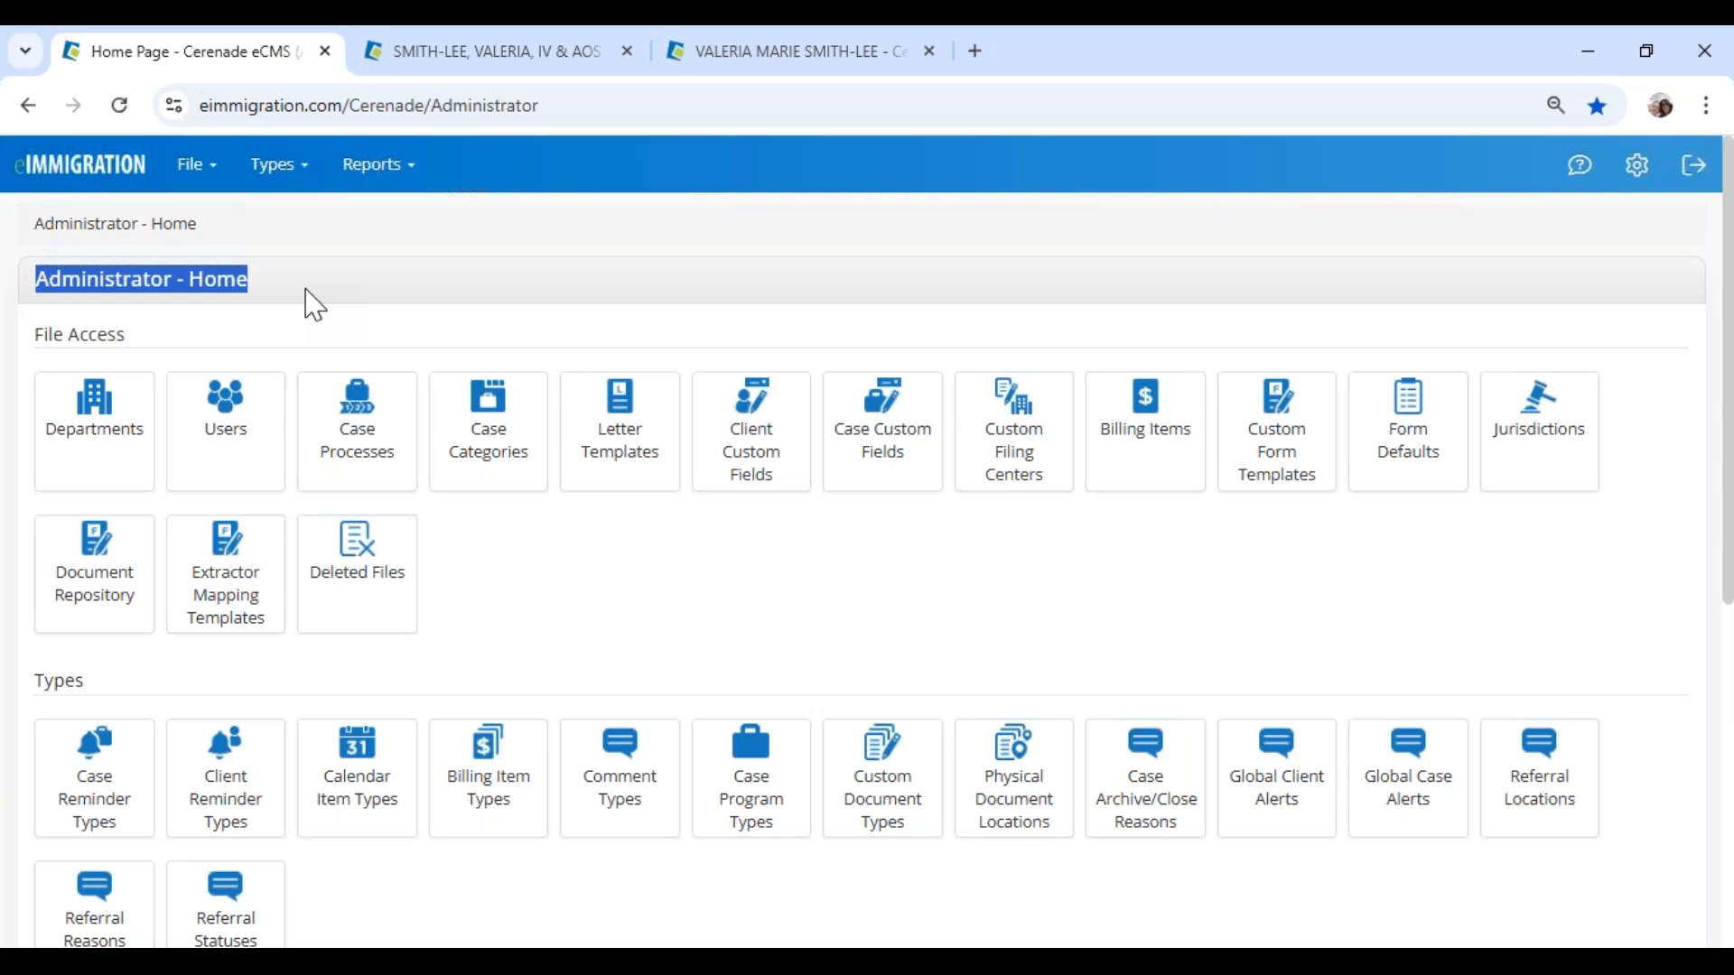
pyautogui.click(315, 305)
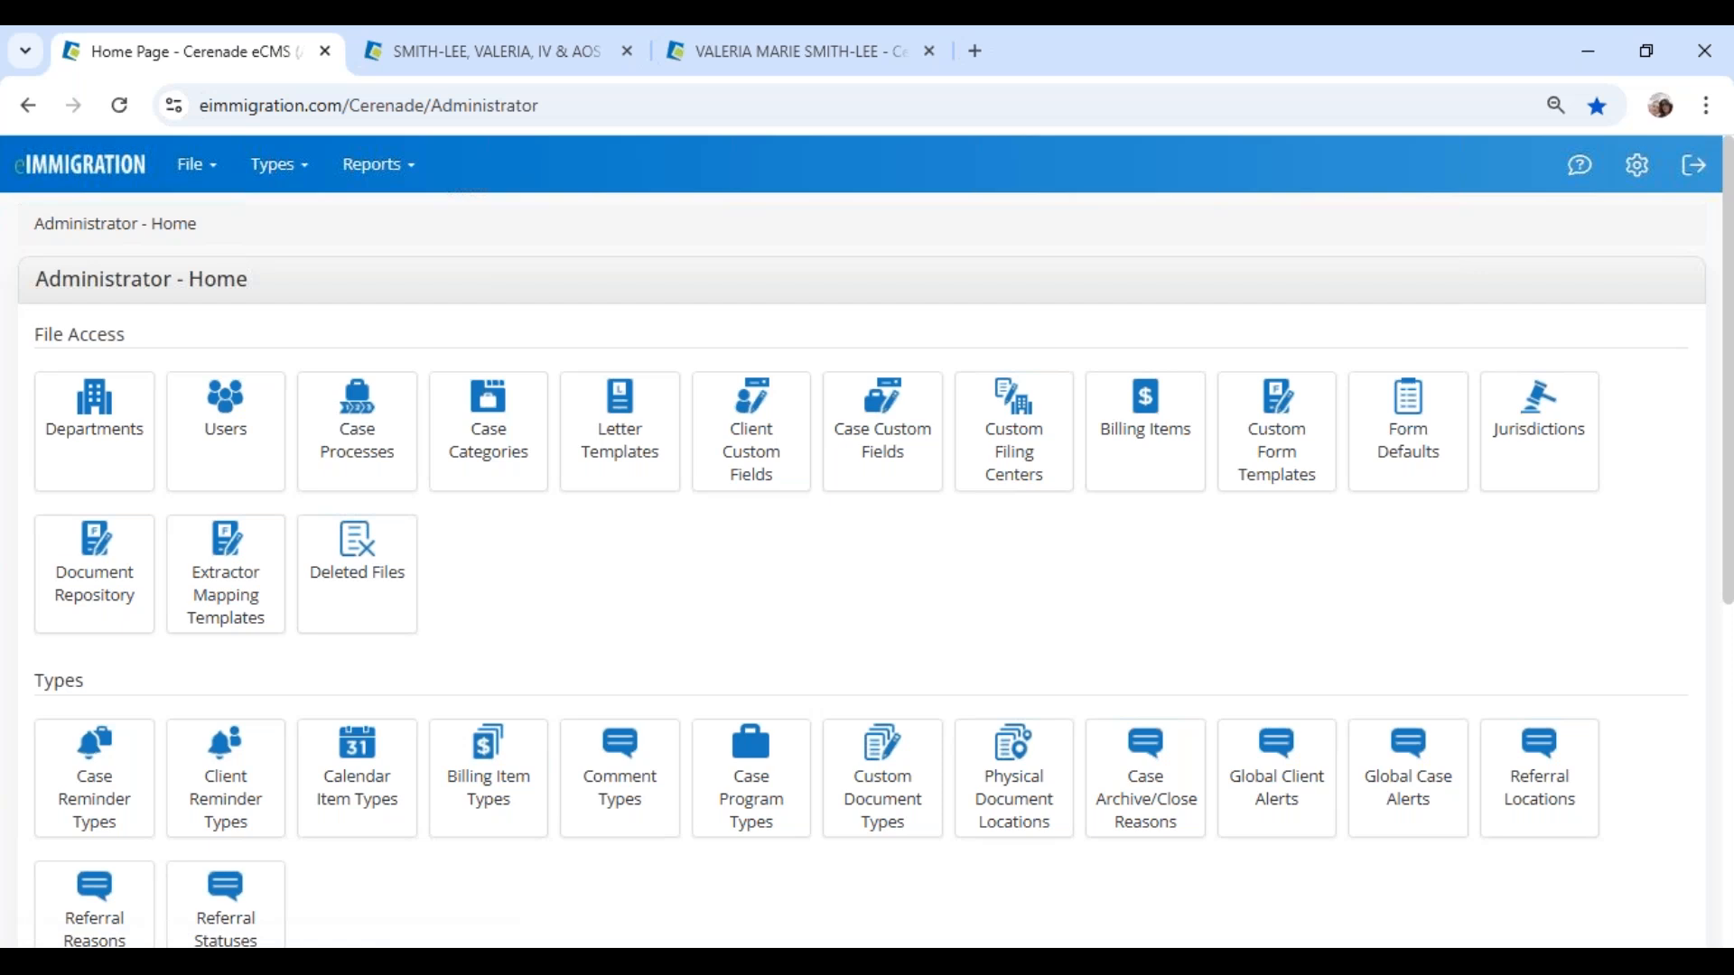
# Step: Return to the case's Letters folder and open the email form for the "! - Nuevo Cuestionario/Forma" letter
pyautogui.click(484, 51)
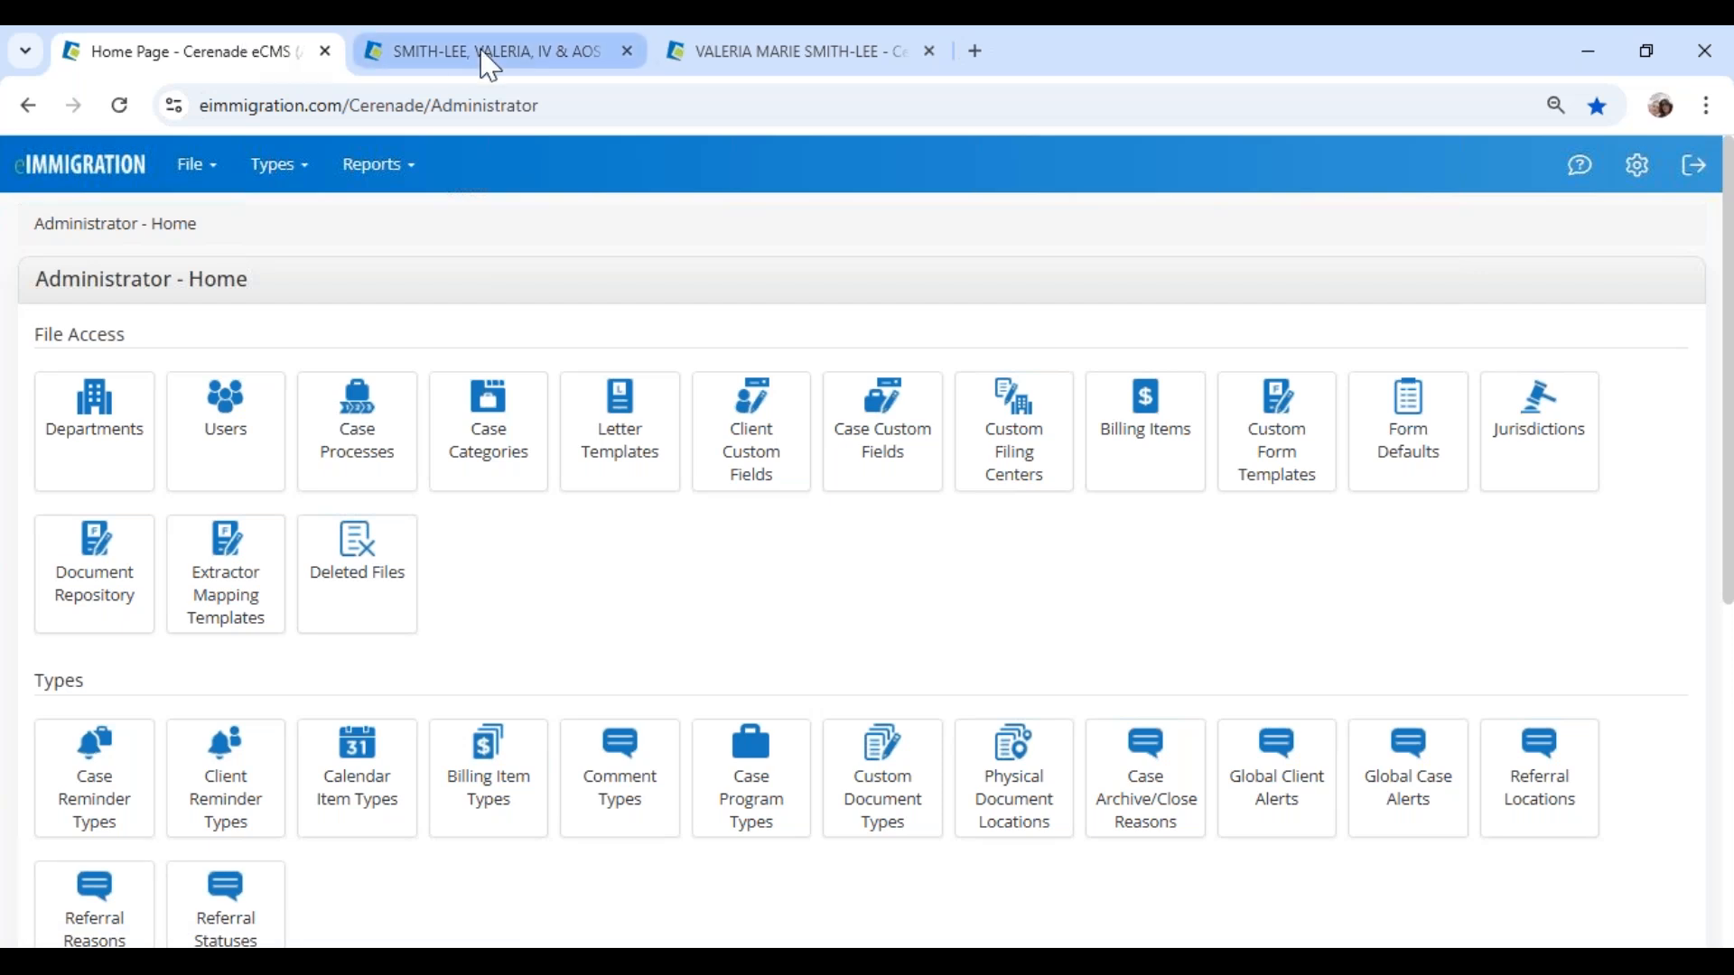
pyautogui.scroll(-3, 1666, 742)
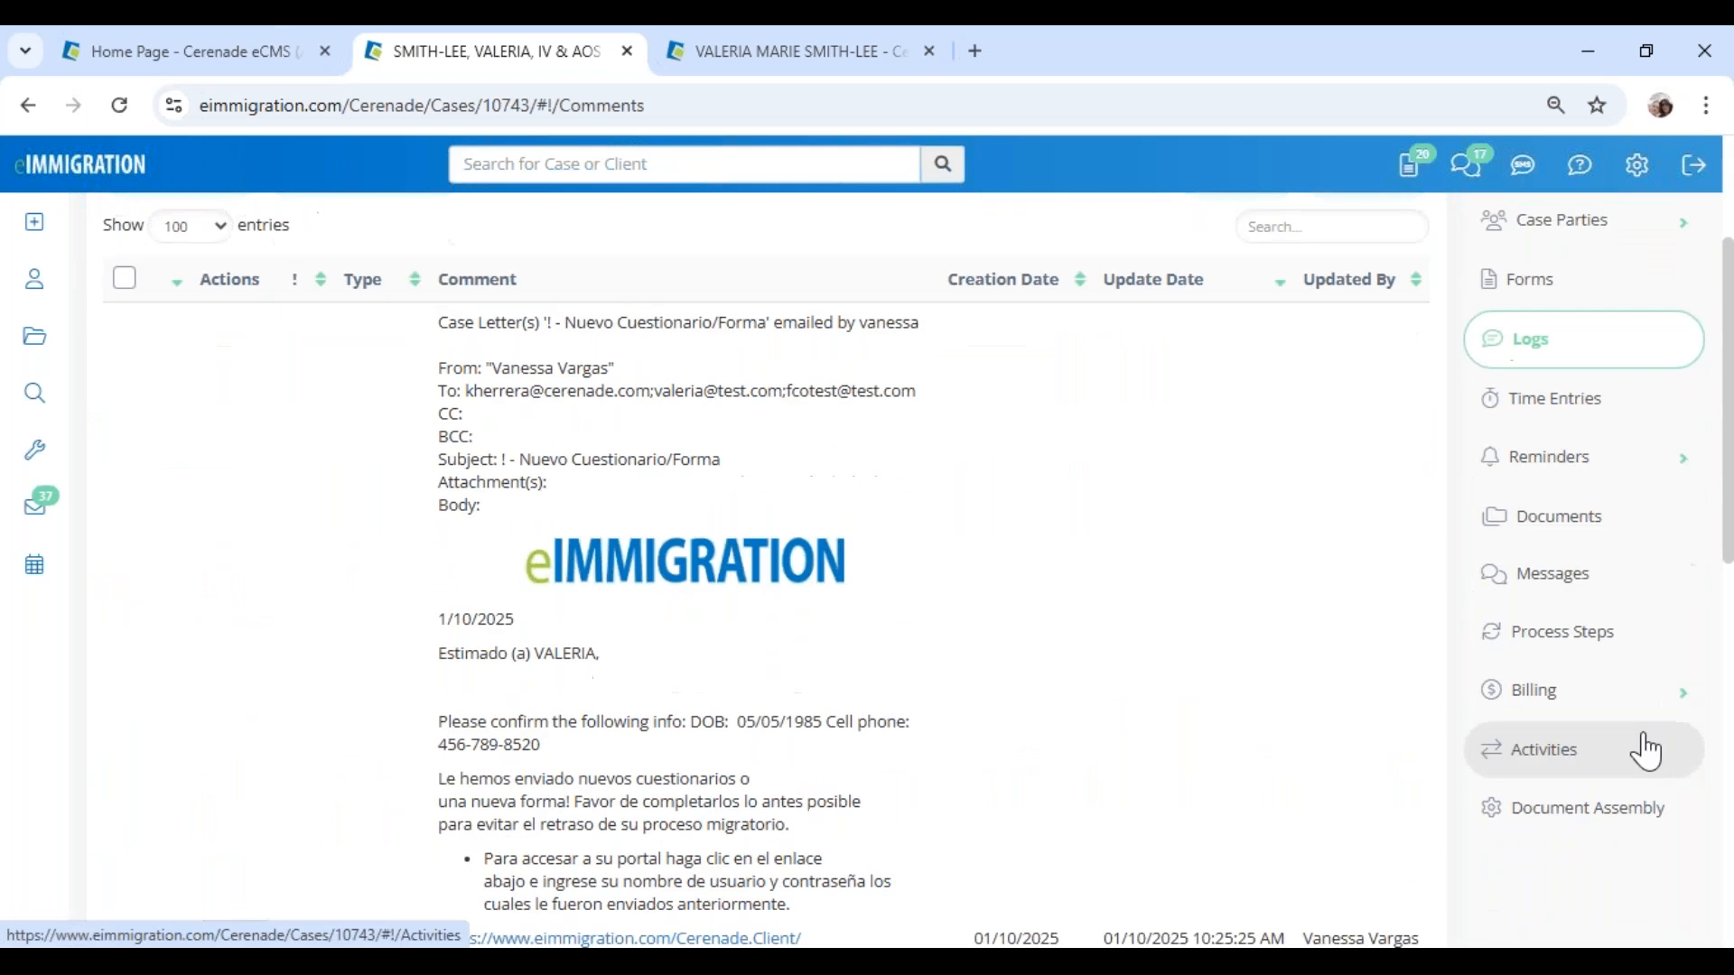
pyautogui.click(1586, 511)
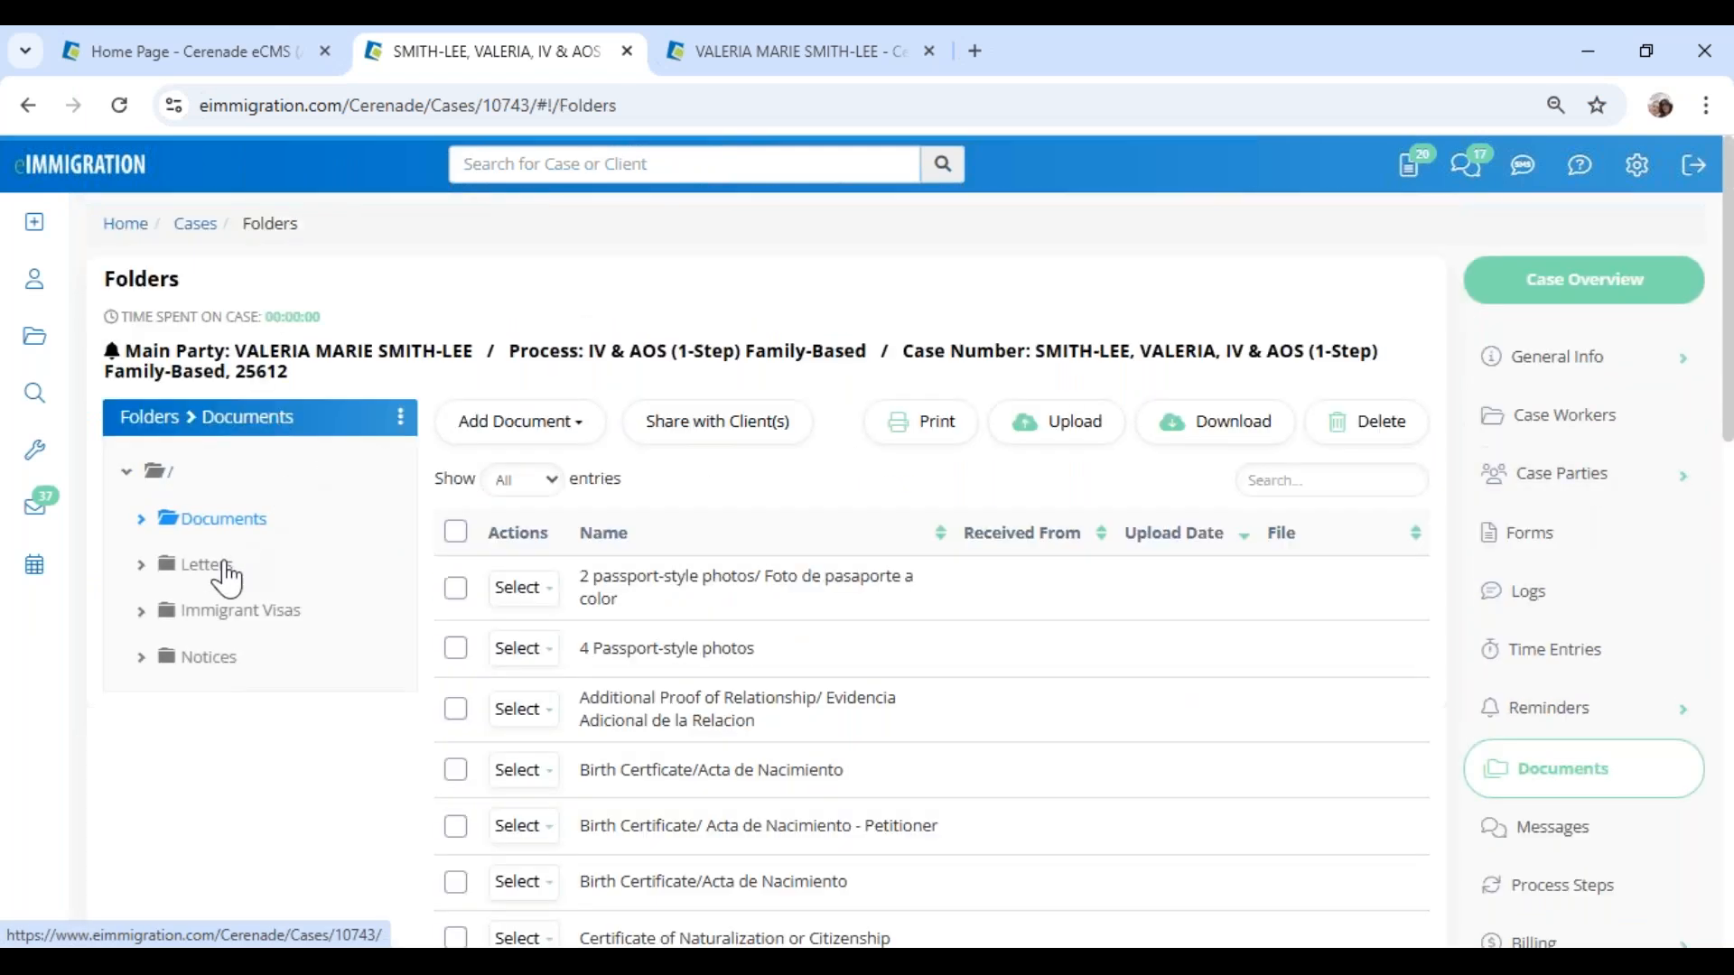
pyautogui.click(215, 566)
pyautogui.click(548, 584)
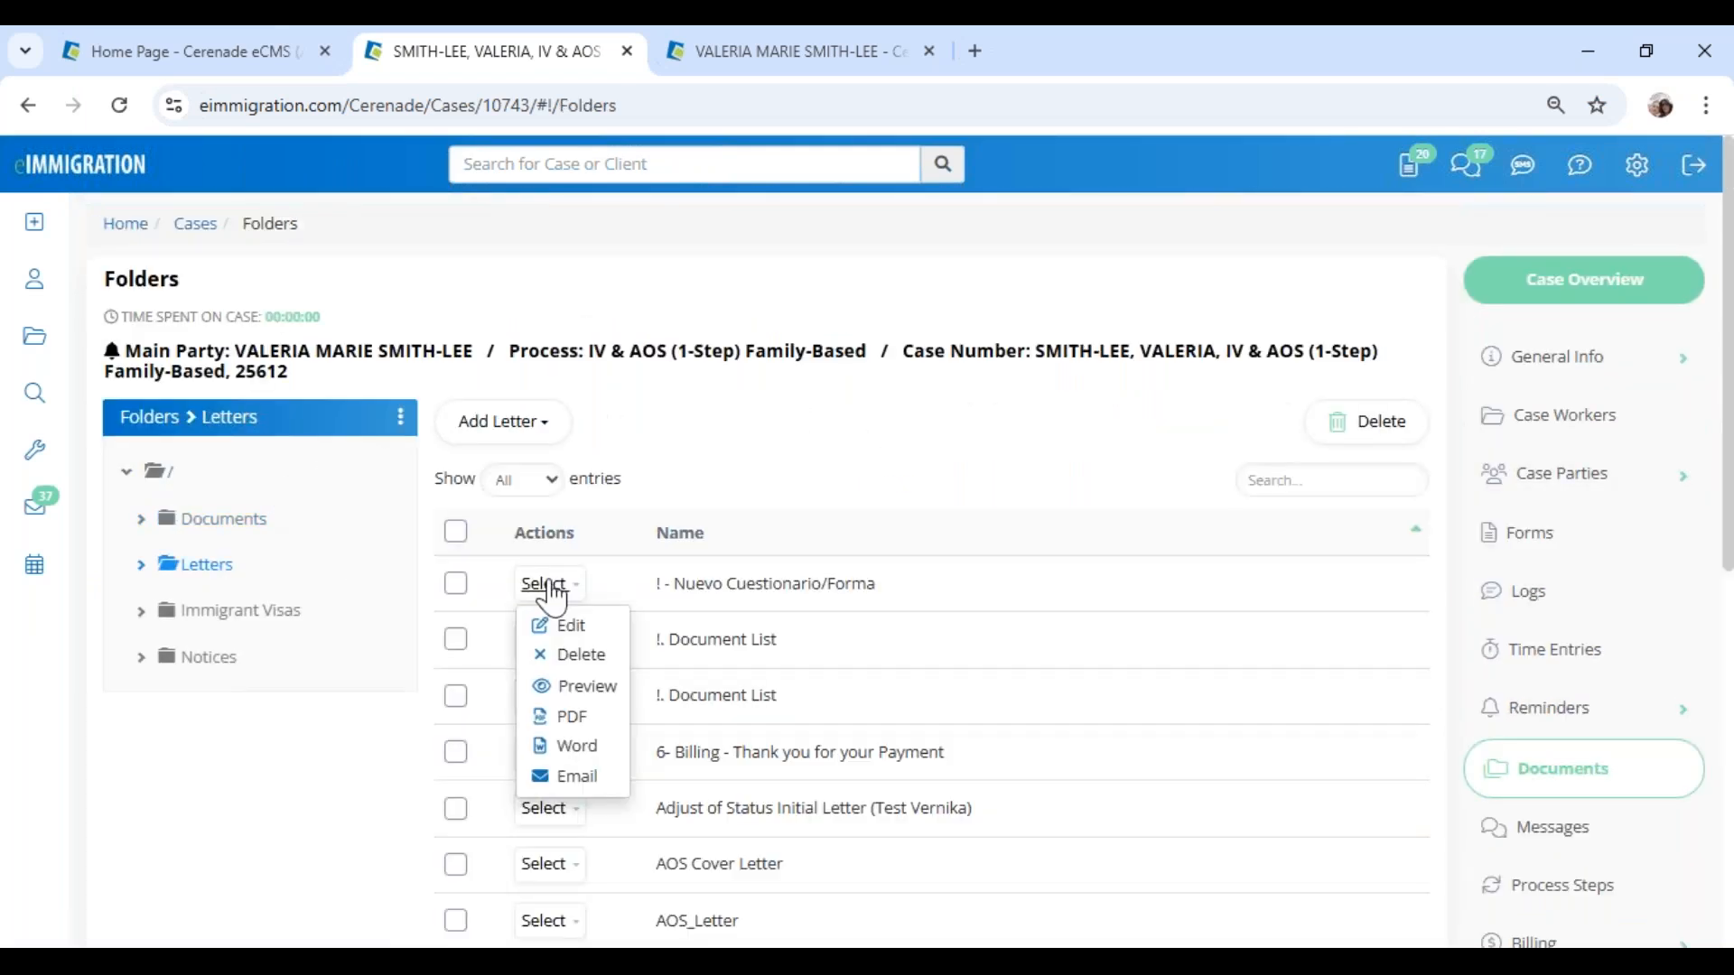
pyautogui.click(569, 776)
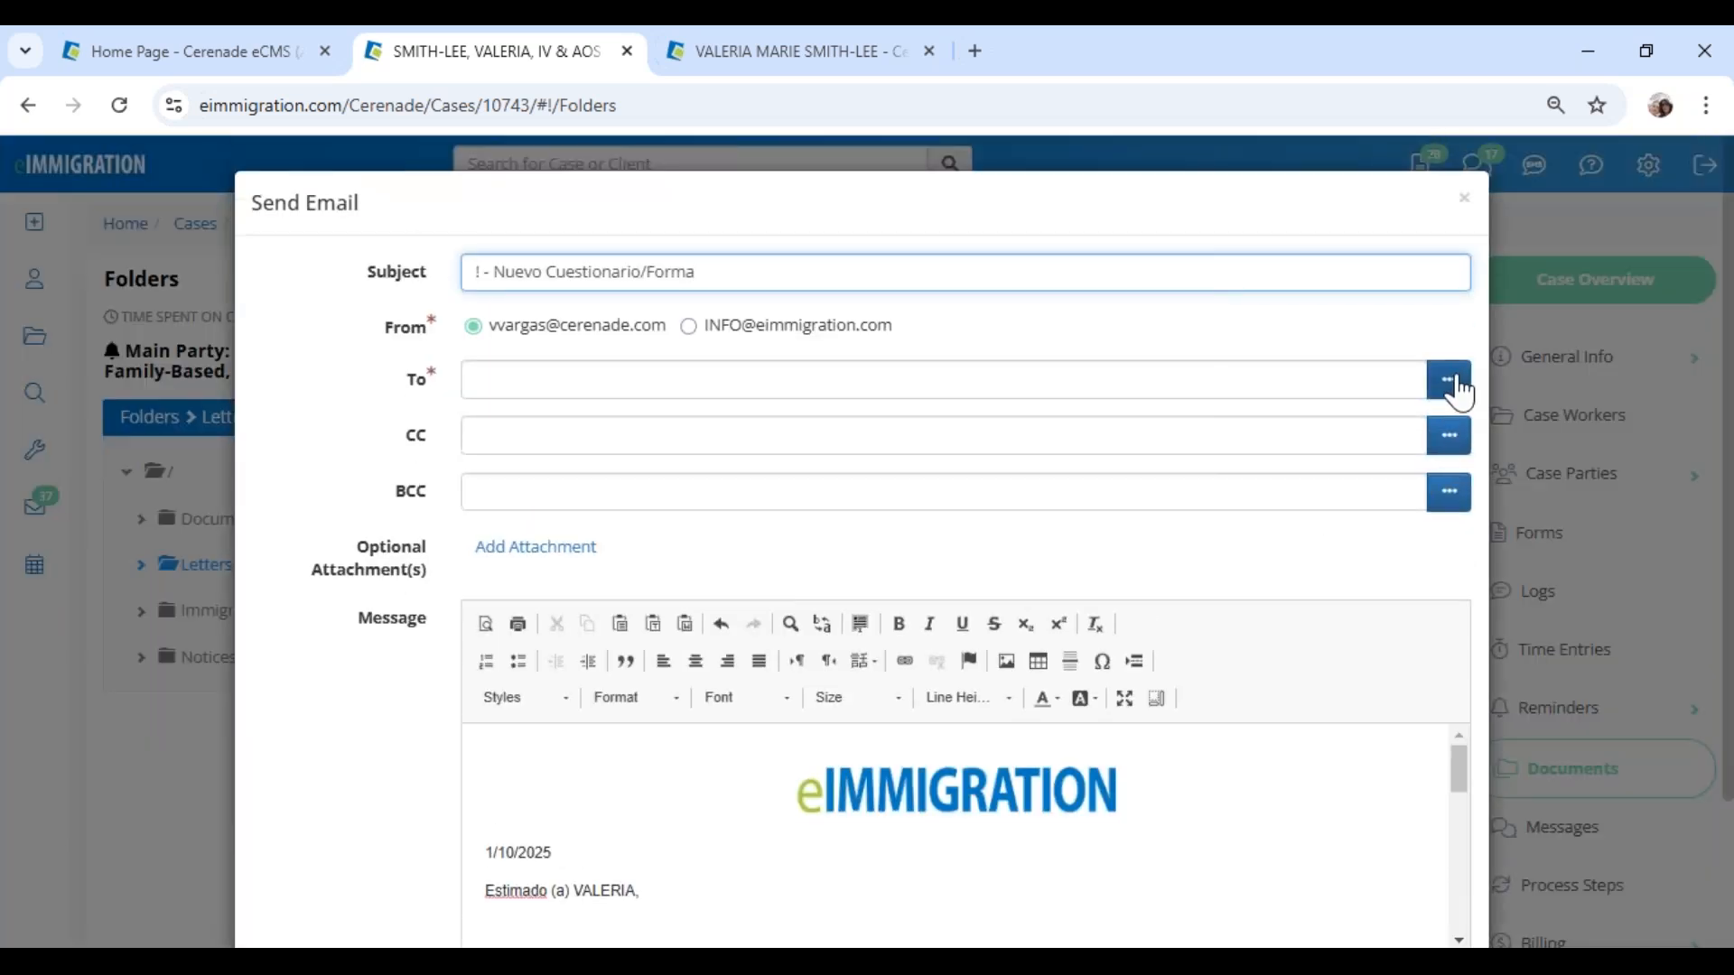
# Step: Select the second listed caseworker and the client ABC CORPORATION FOR DEMO as email recipients, and close the form without sending
pyautogui.click(1456, 384)
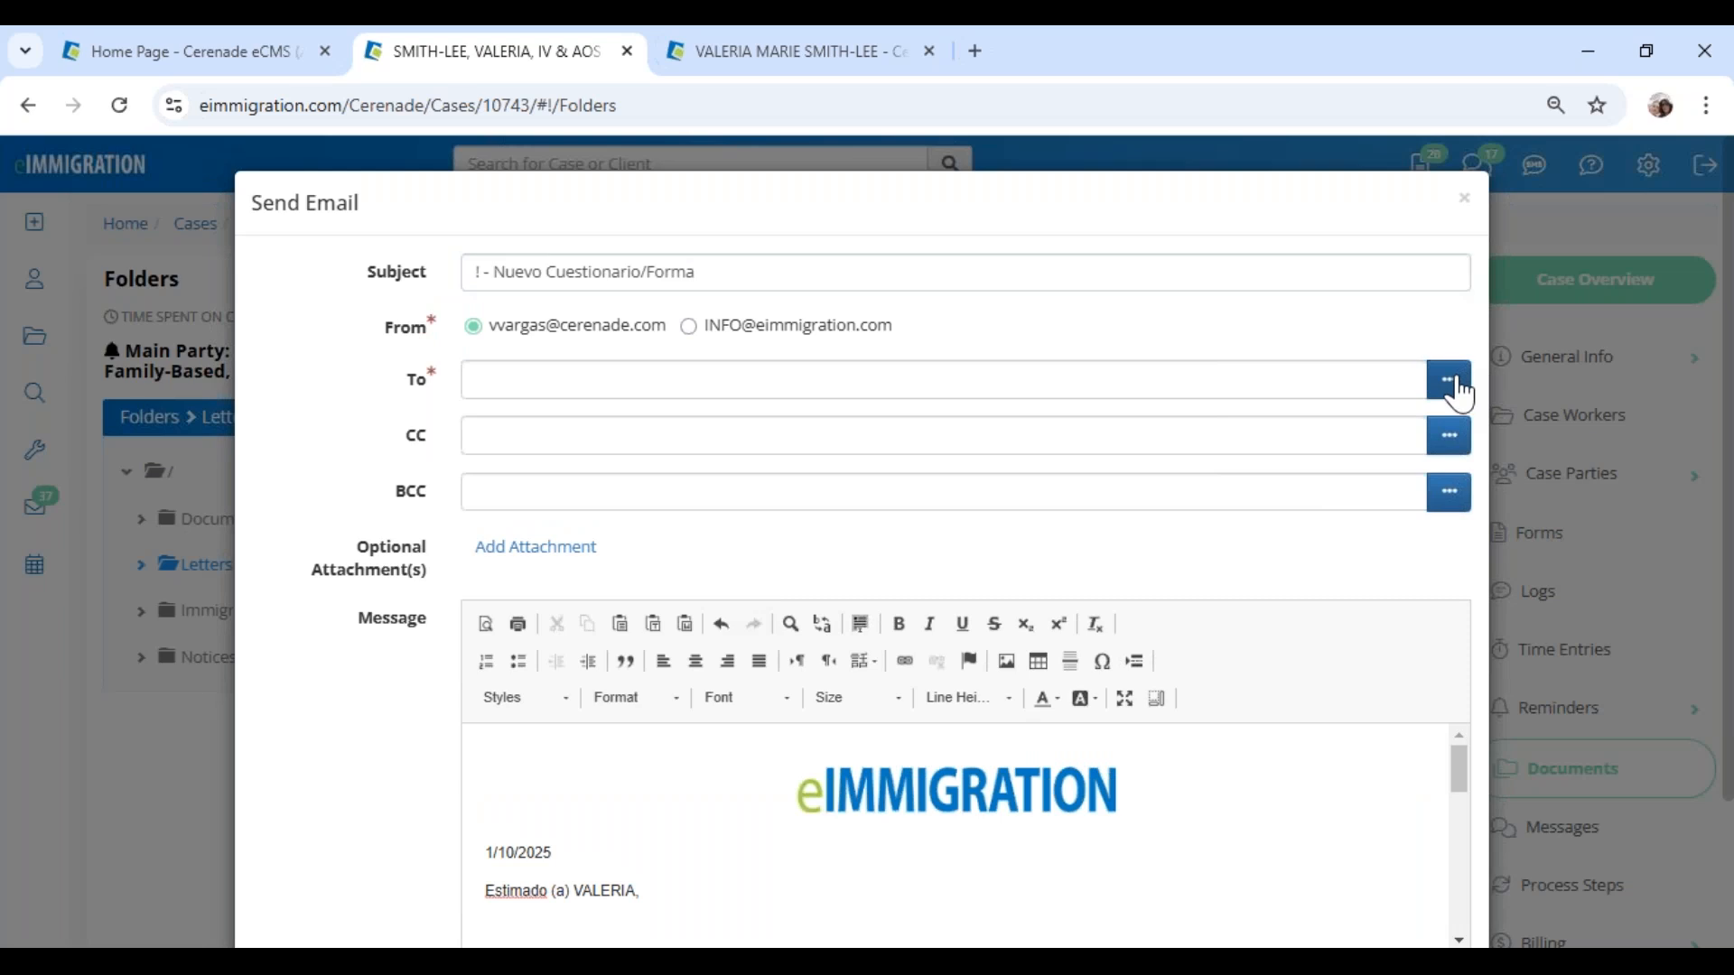
pyautogui.moveTo(367, 201); pyautogui.dragTo(606, 224)
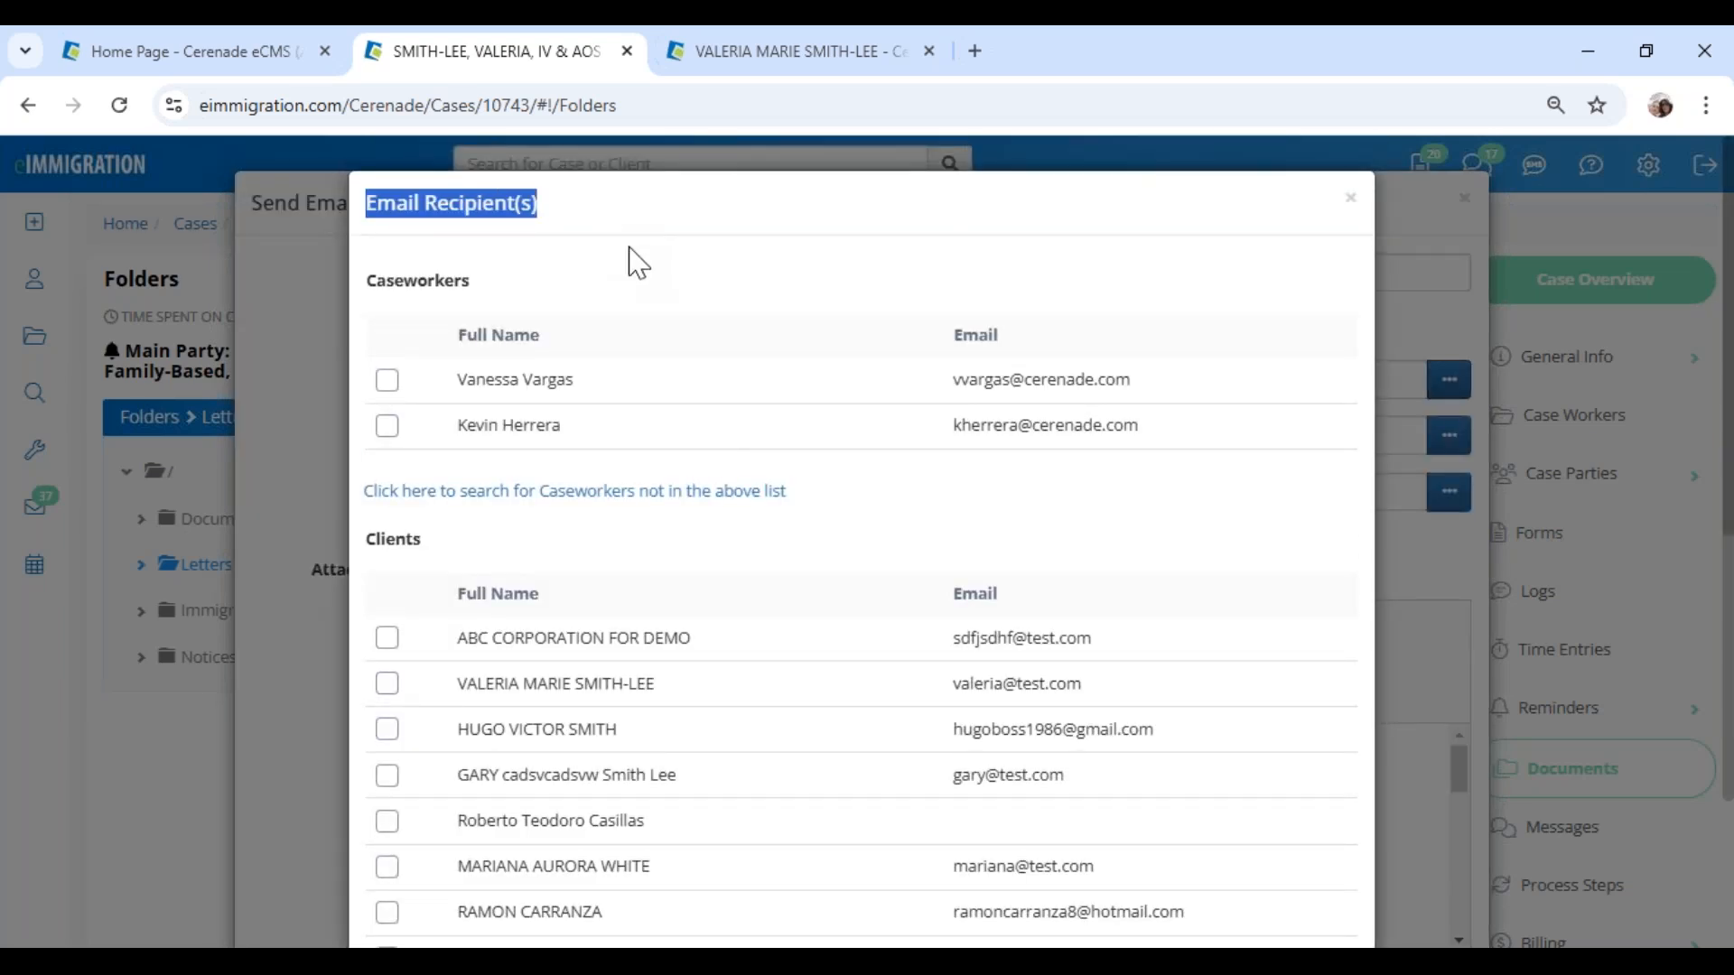
pyautogui.click(387, 429)
pyautogui.click(386, 666)
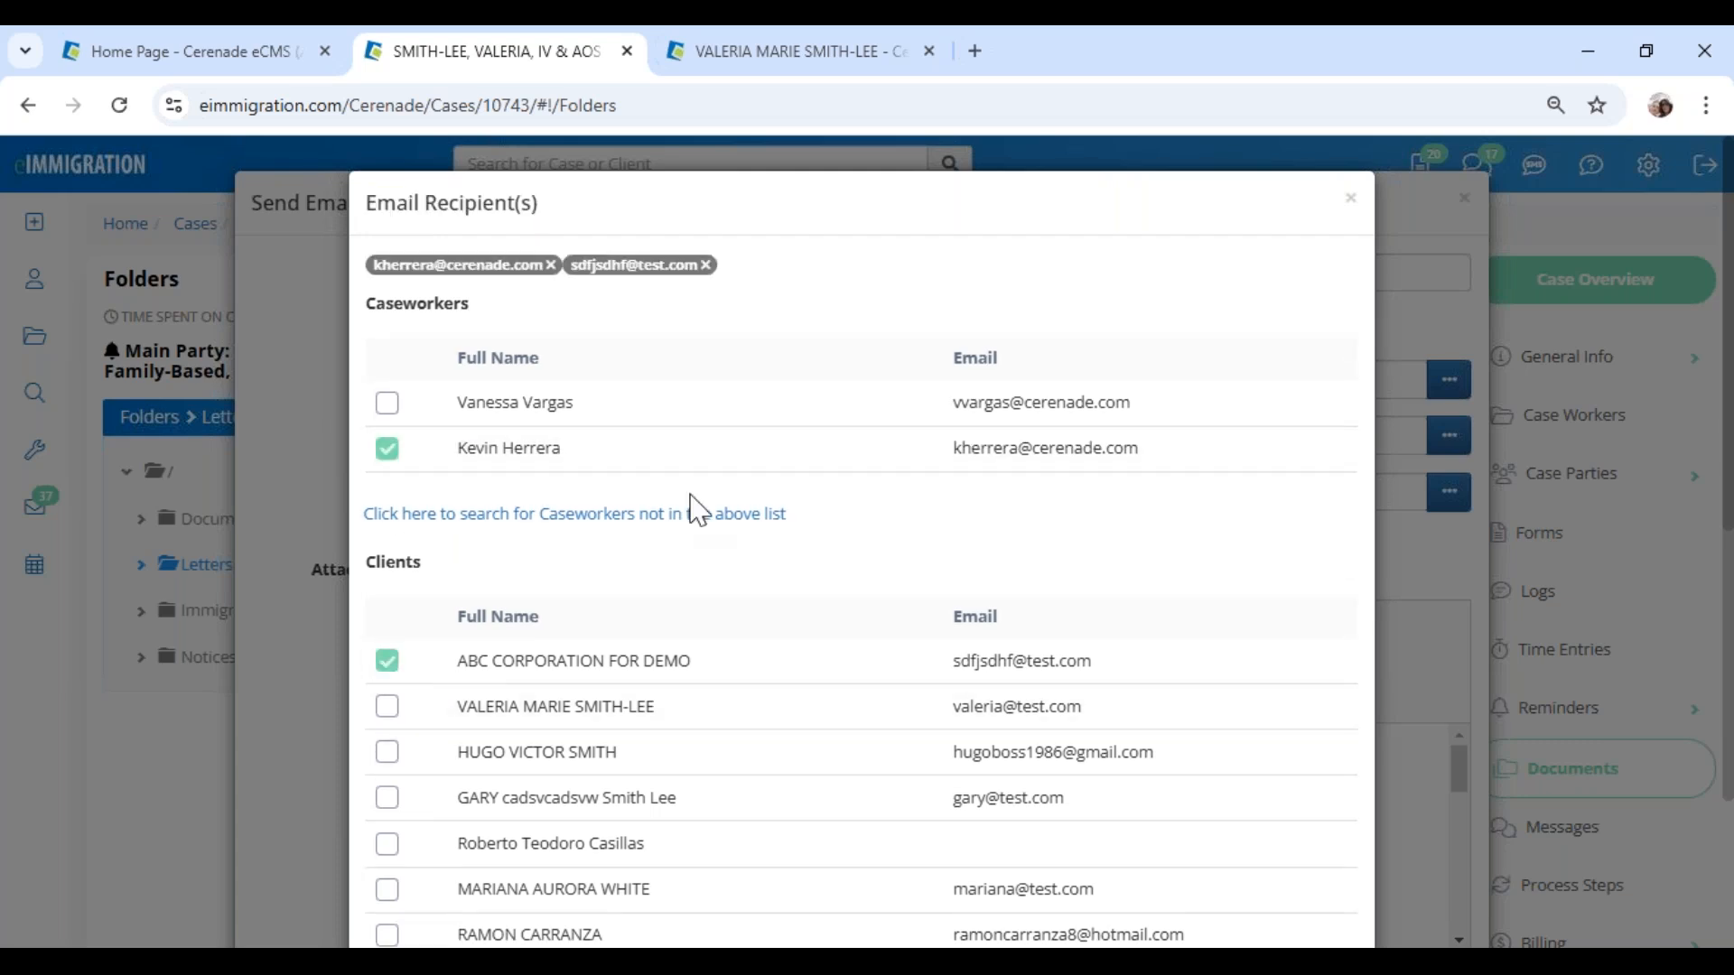
pyautogui.click(1352, 202)
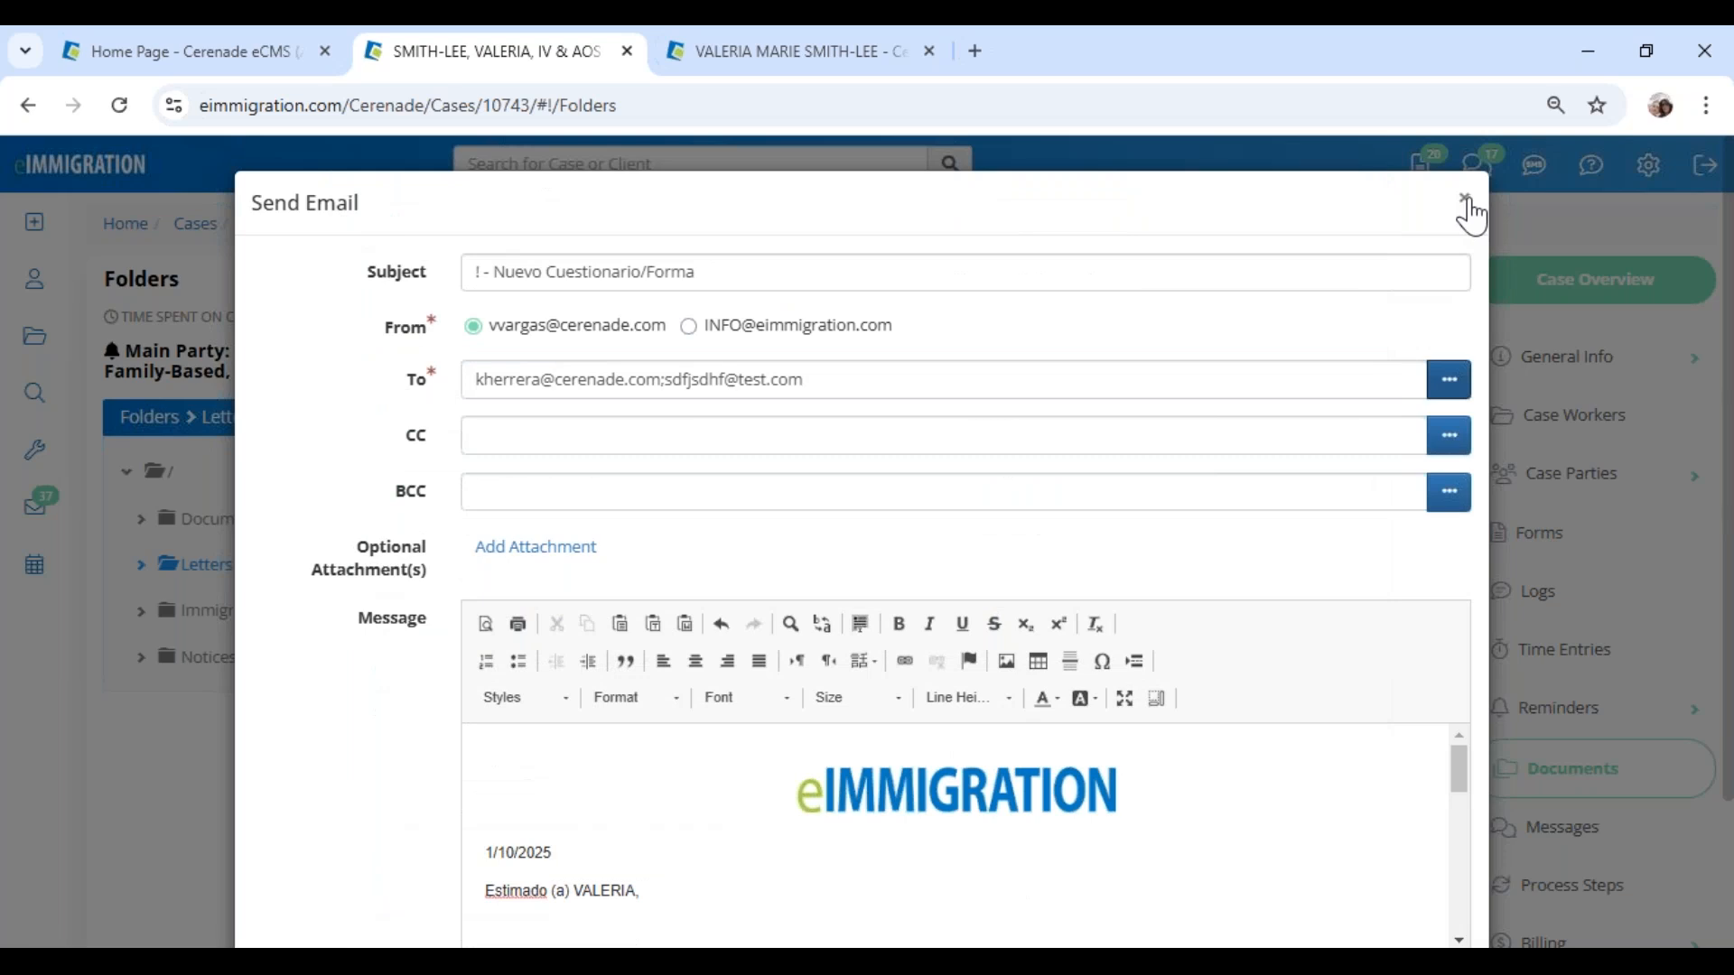
pyautogui.click(1467, 202)
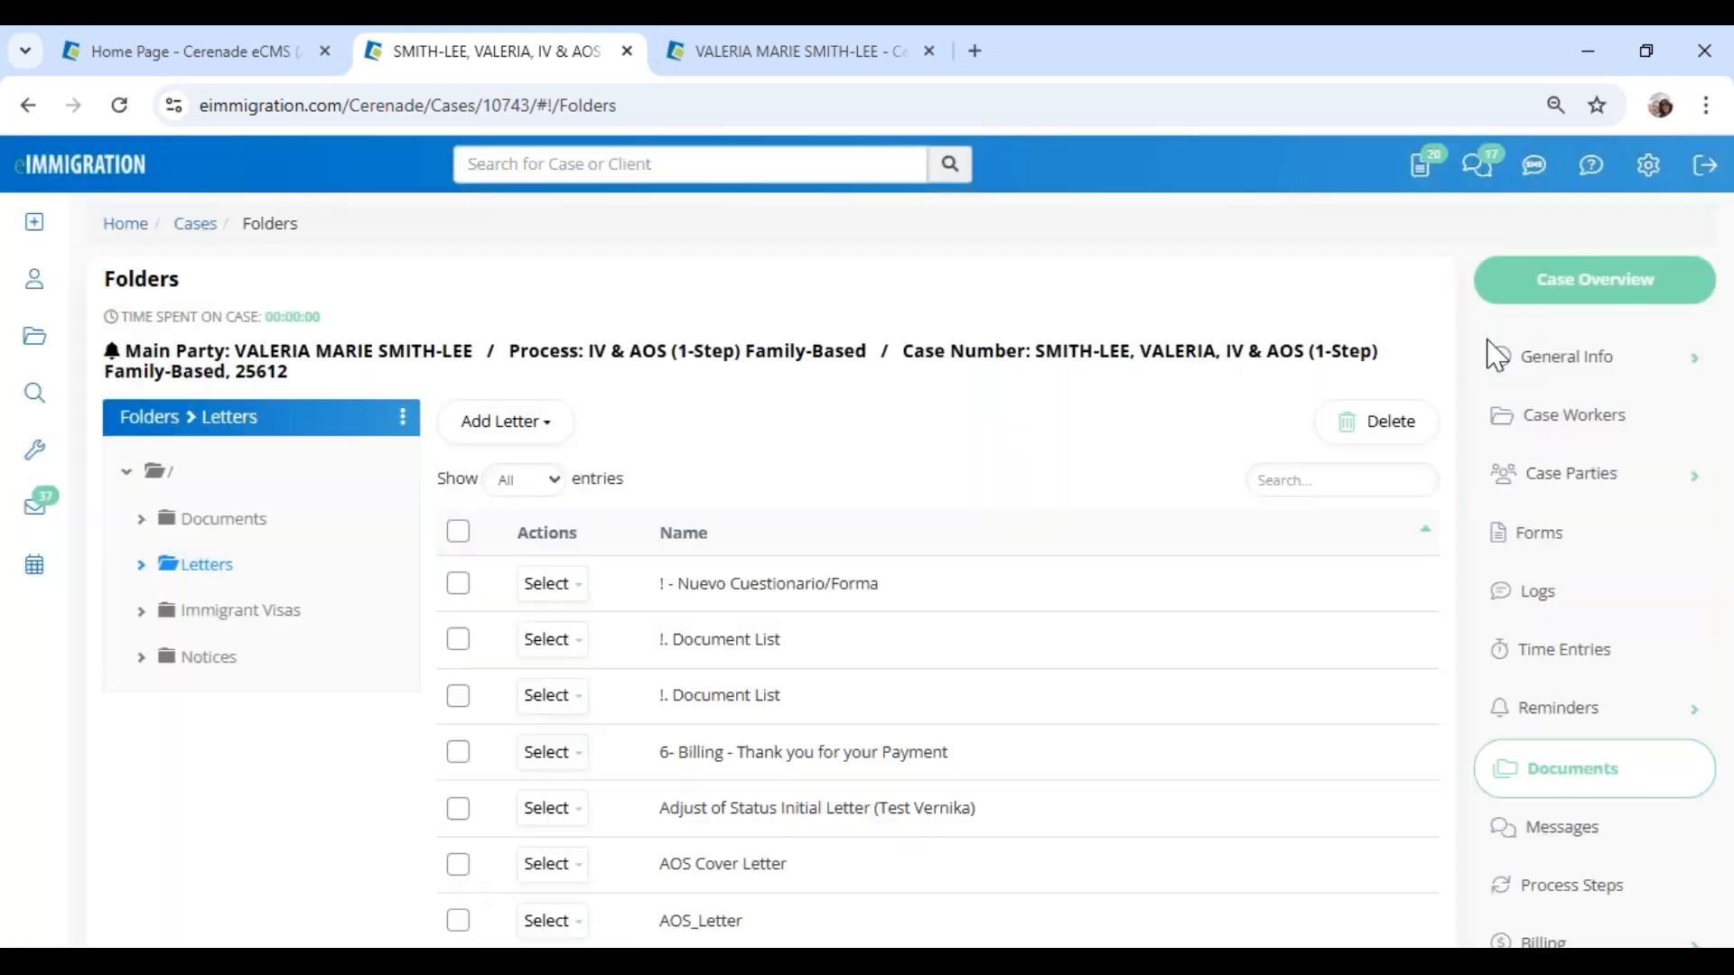
# Step: Open the case's Case Workers page and review the linked caseworkers
pyautogui.click(1541, 474)
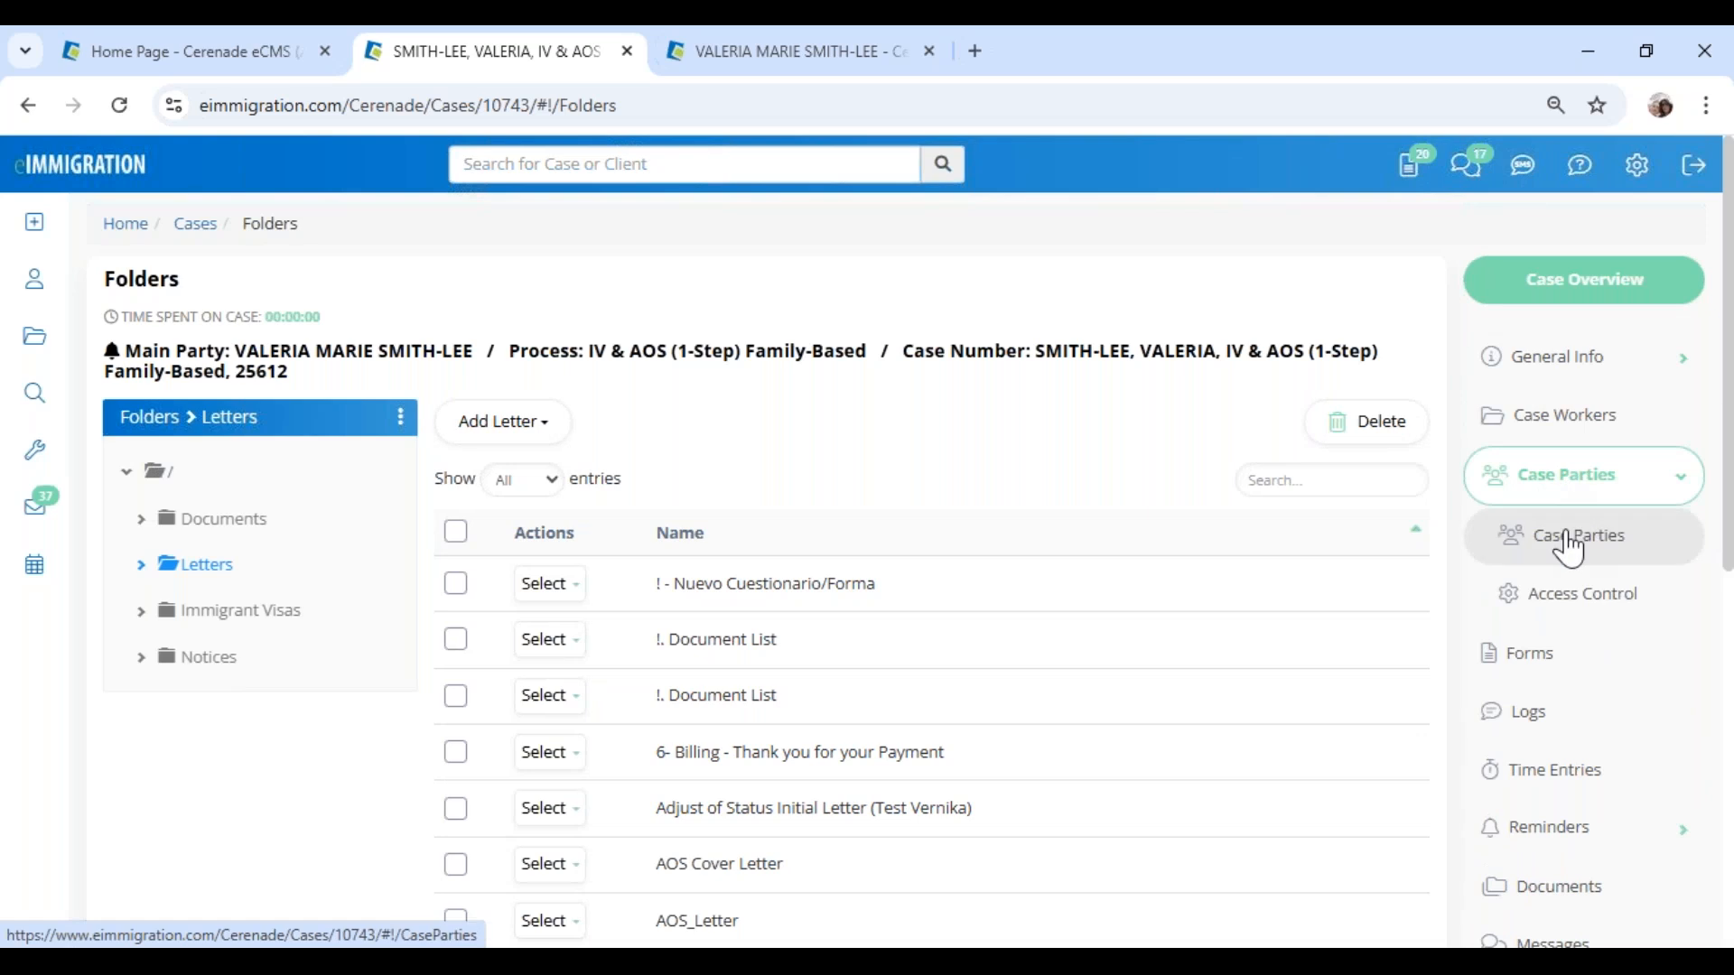
pyautogui.click(1581, 431)
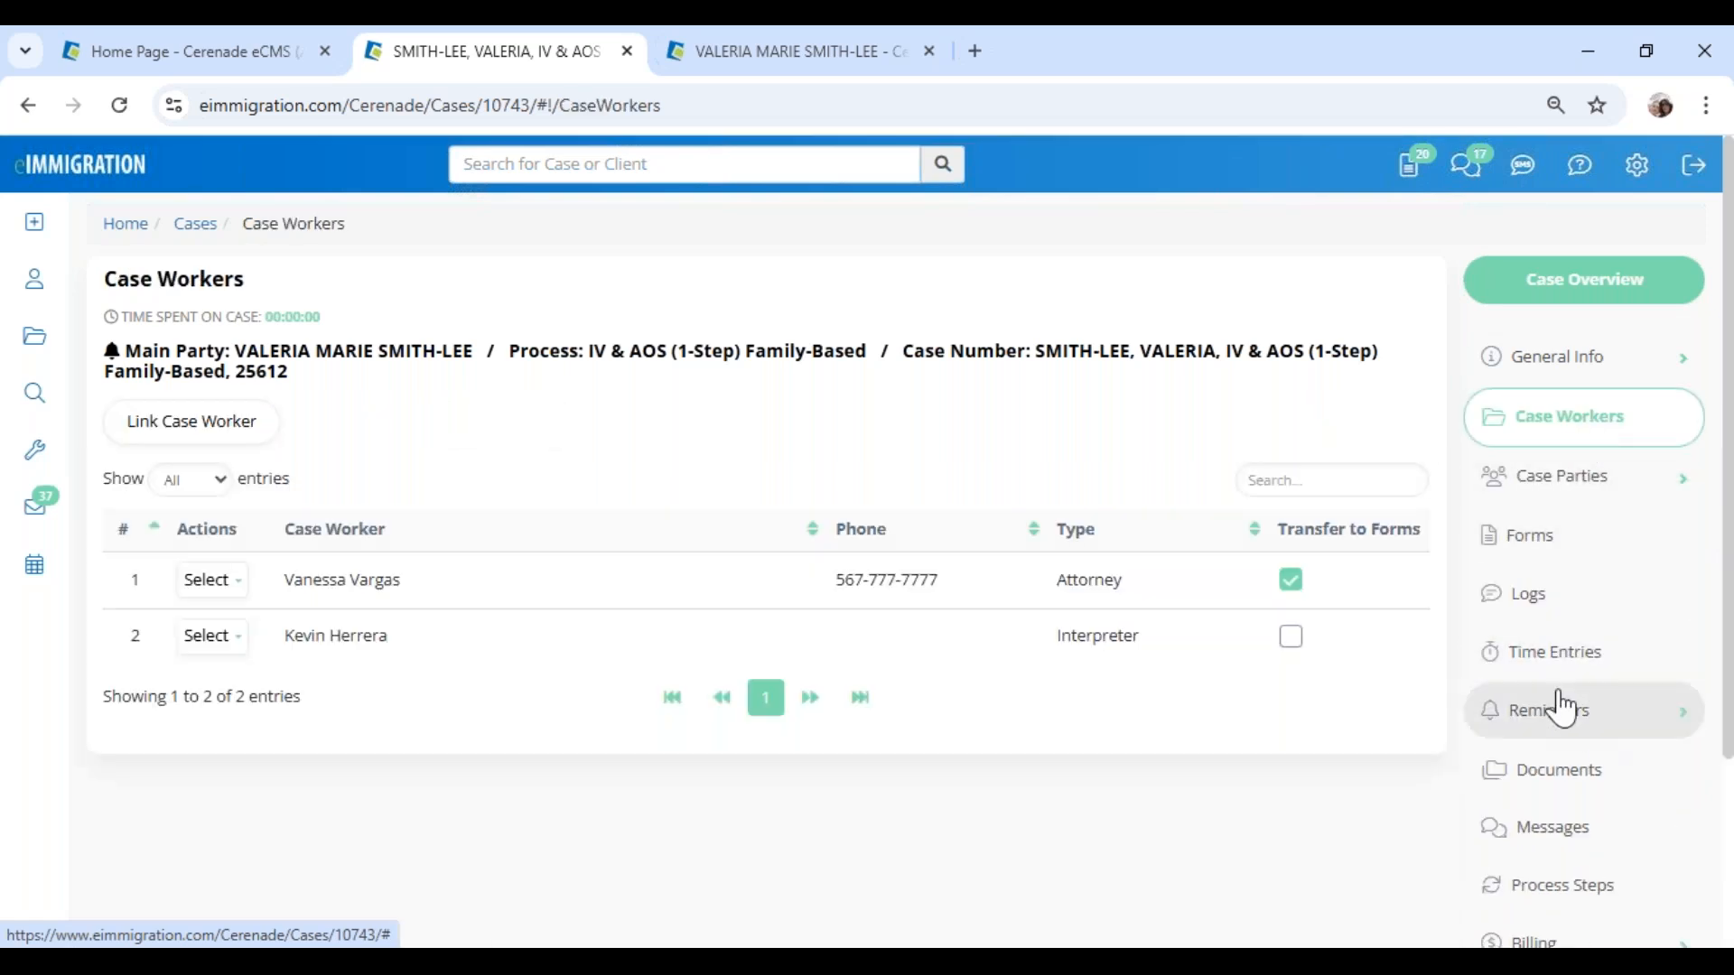
# Step: Reopen the email form for the "! - Nuevo Cuestionario/Forma" letter and open the recipient list for its To field
pyautogui.click(1551, 774)
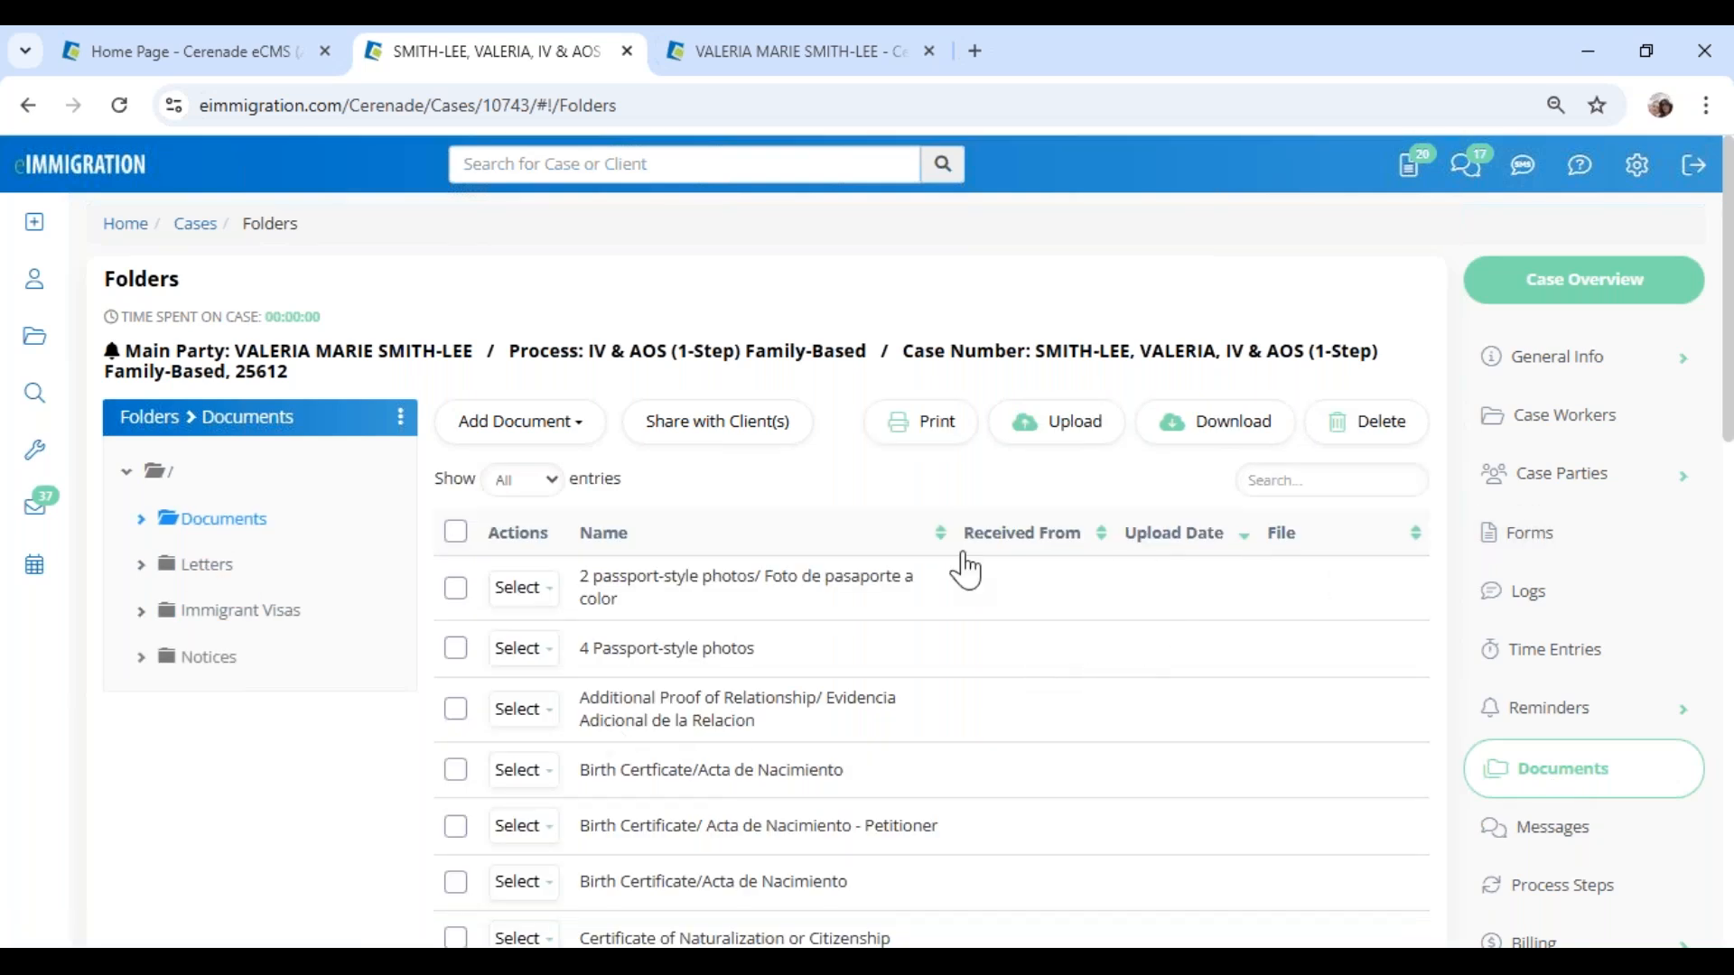
pyautogui.click(229, 576)
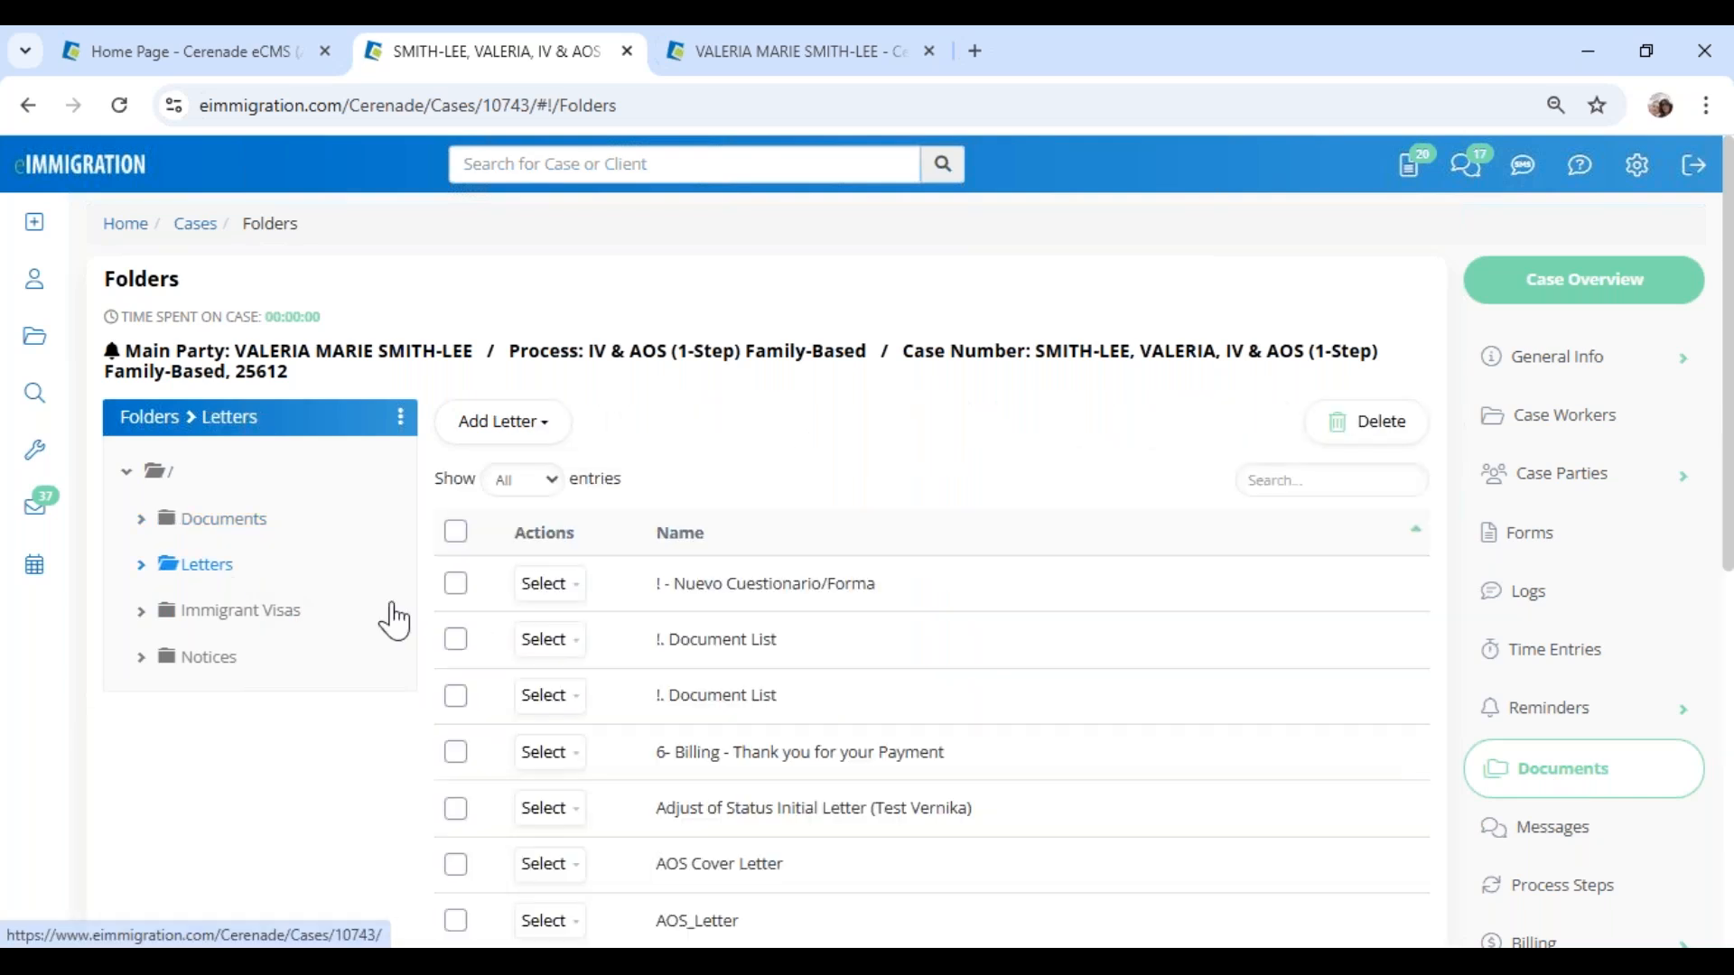
pyautogui.click(541, 585)
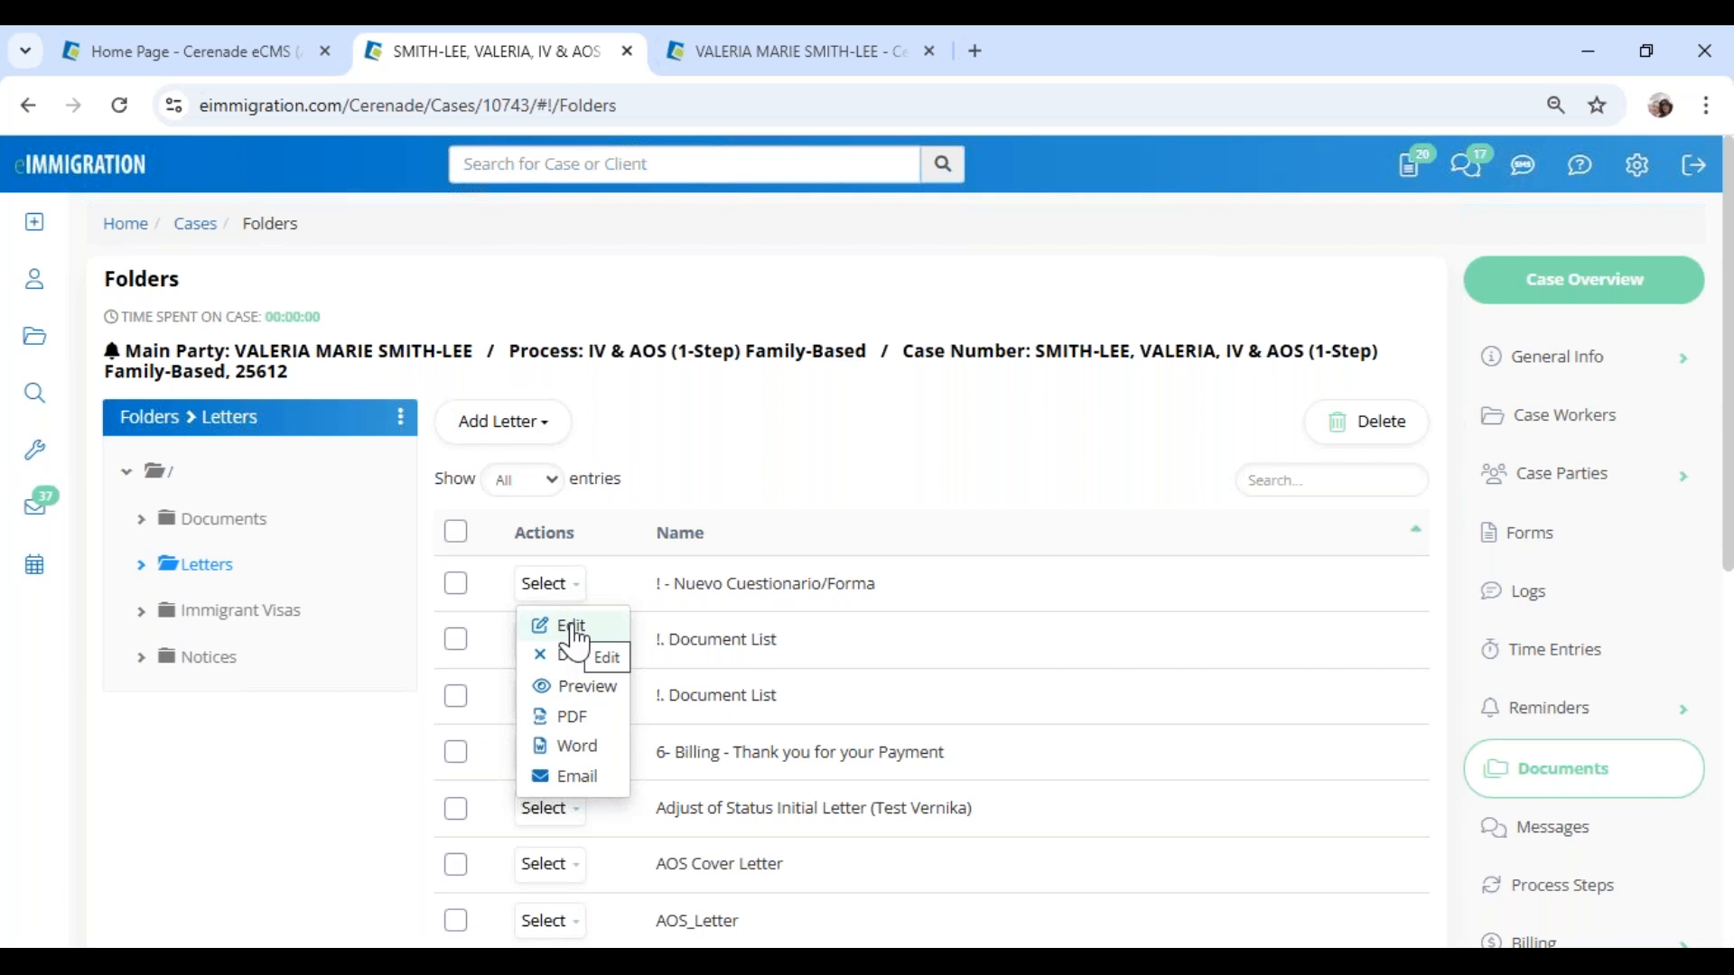
pyautogui.click(569, 777)
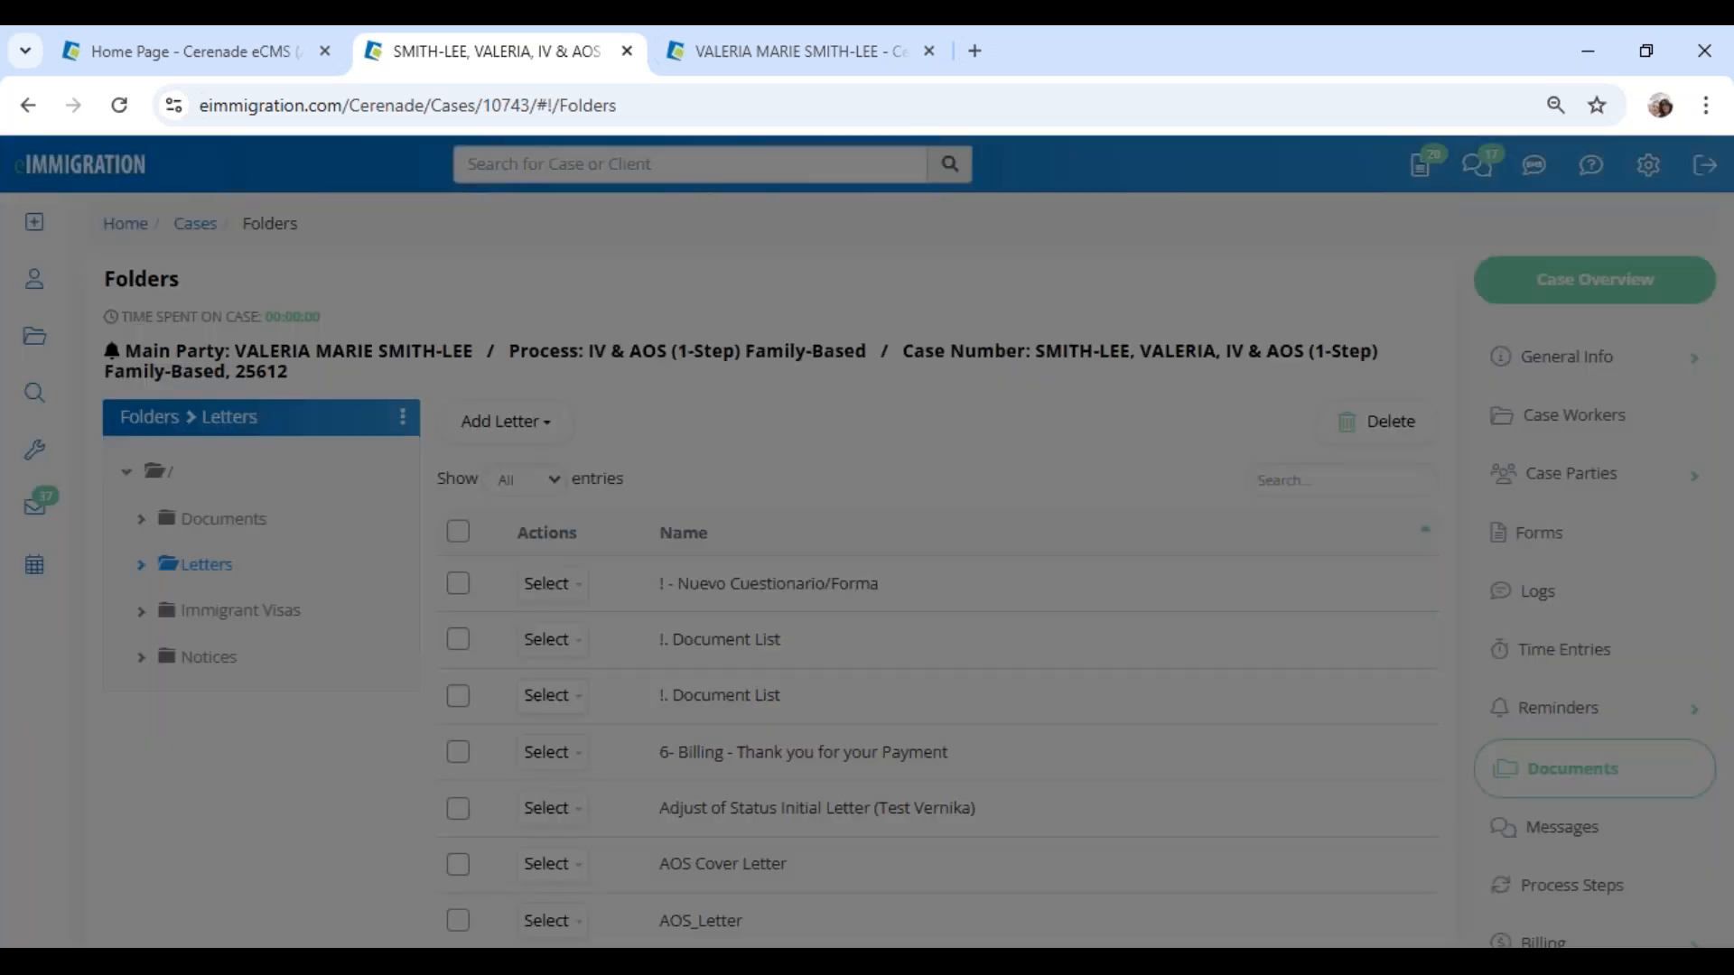
pyautogui.doubleClick(416, 384)
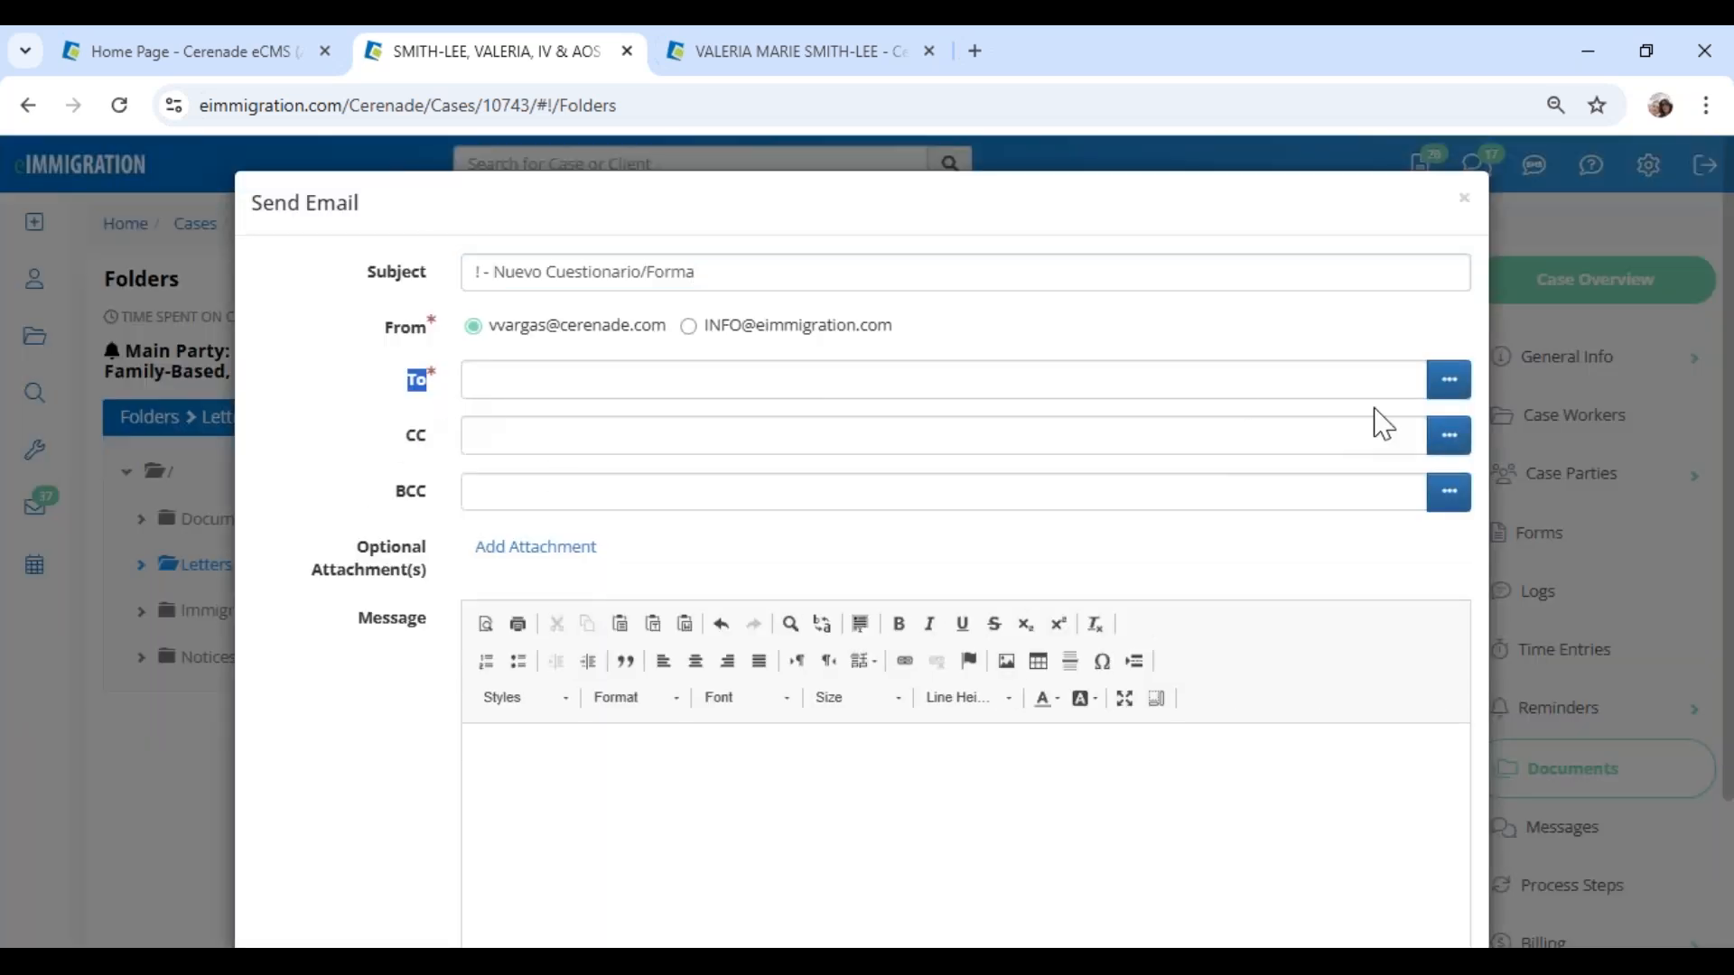
pyautogui.click(1464, 390)
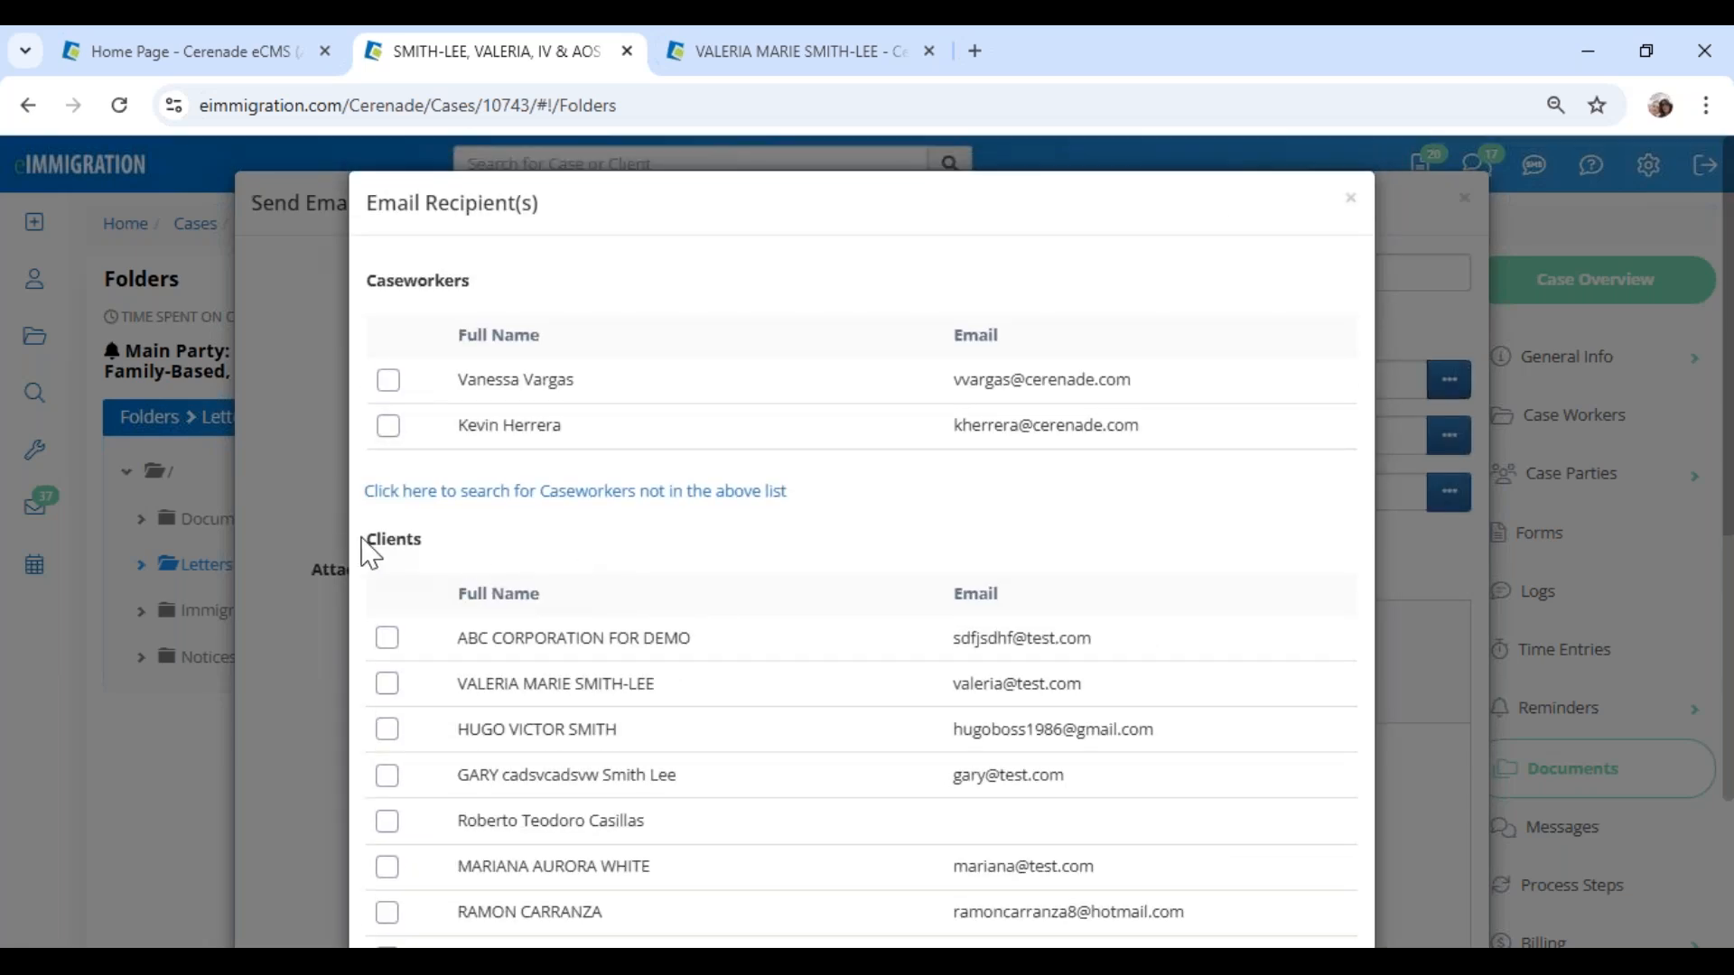
# Step: Examine the Clients section of the email recipient list through to its end, including the option to search for unlisted clients
pyautogui.moveTo(367, 550); pyautogui.dragTo(476, 553)
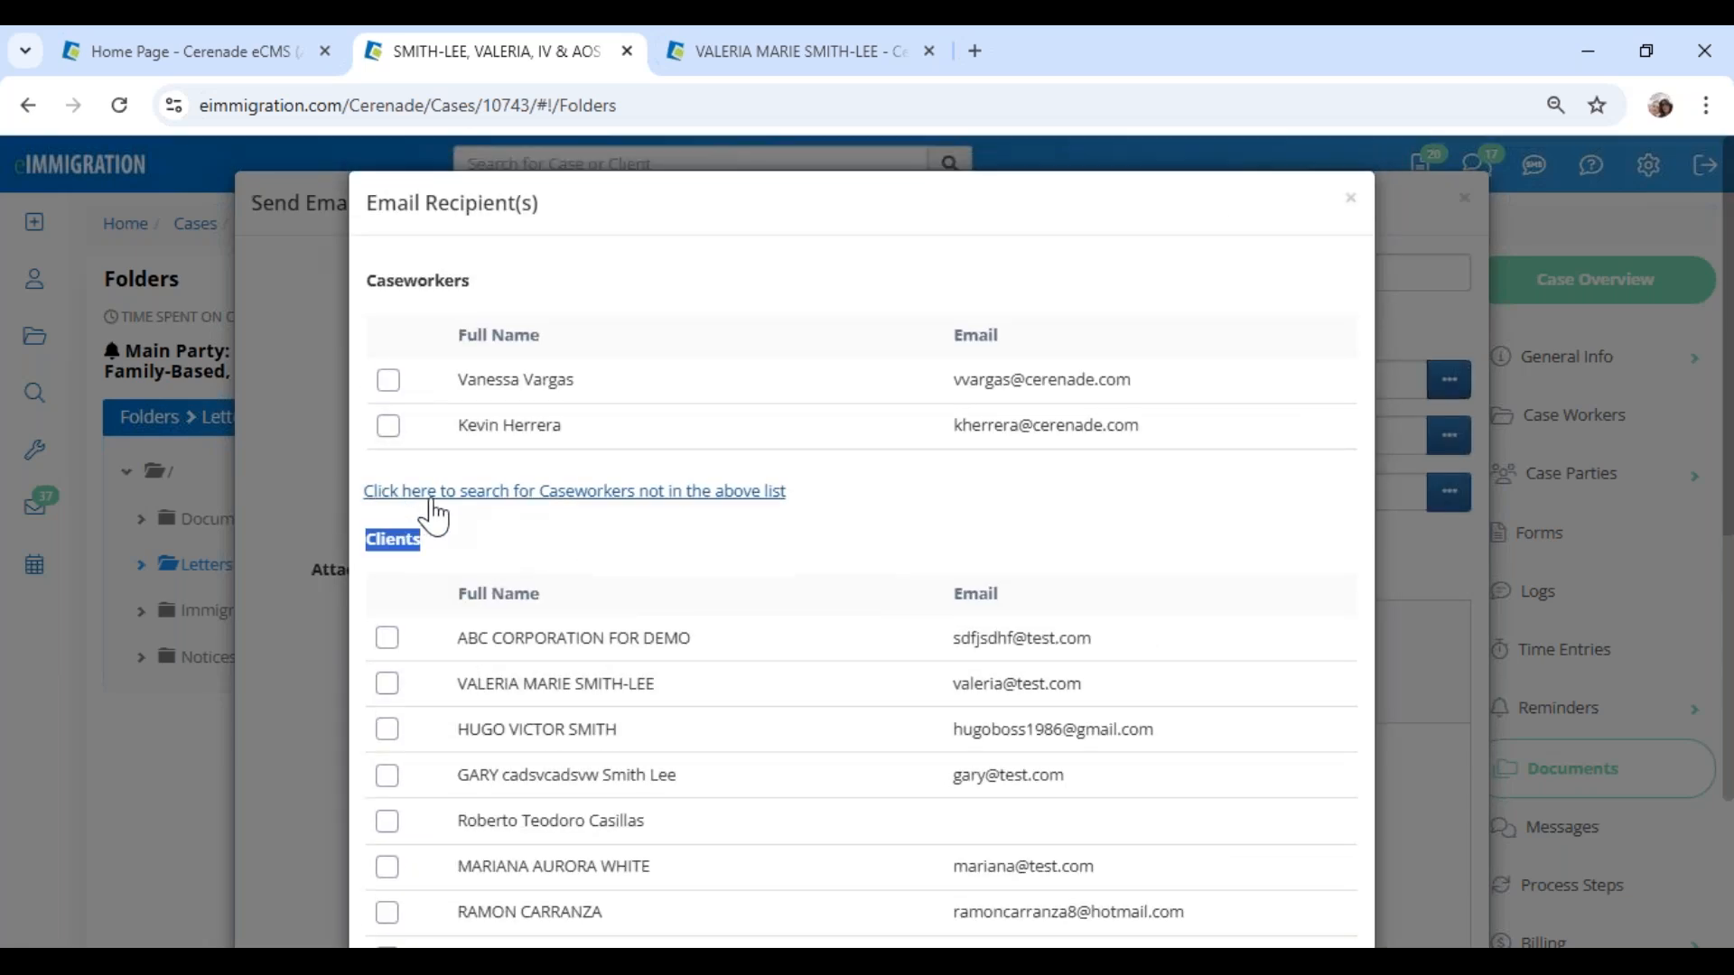
pyautogui.scroll(-9, 600, 658)
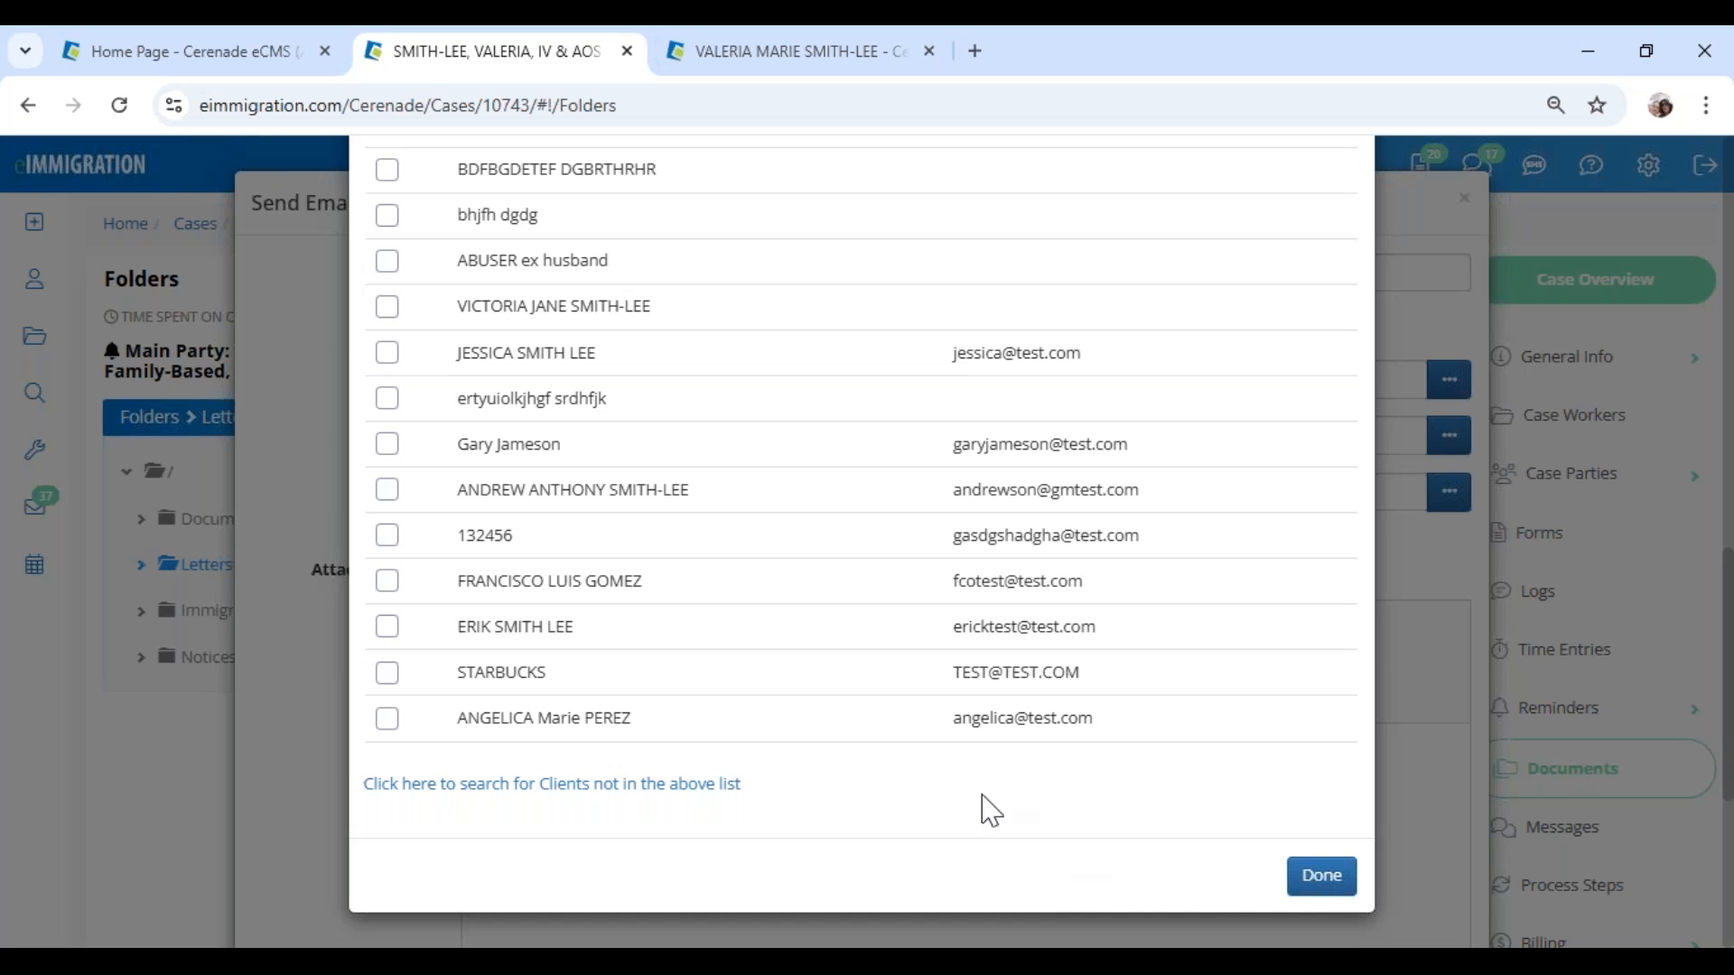
pyautogui.scroll(2, 862, 533)
pyautogui.scroll(7, 510, 533)
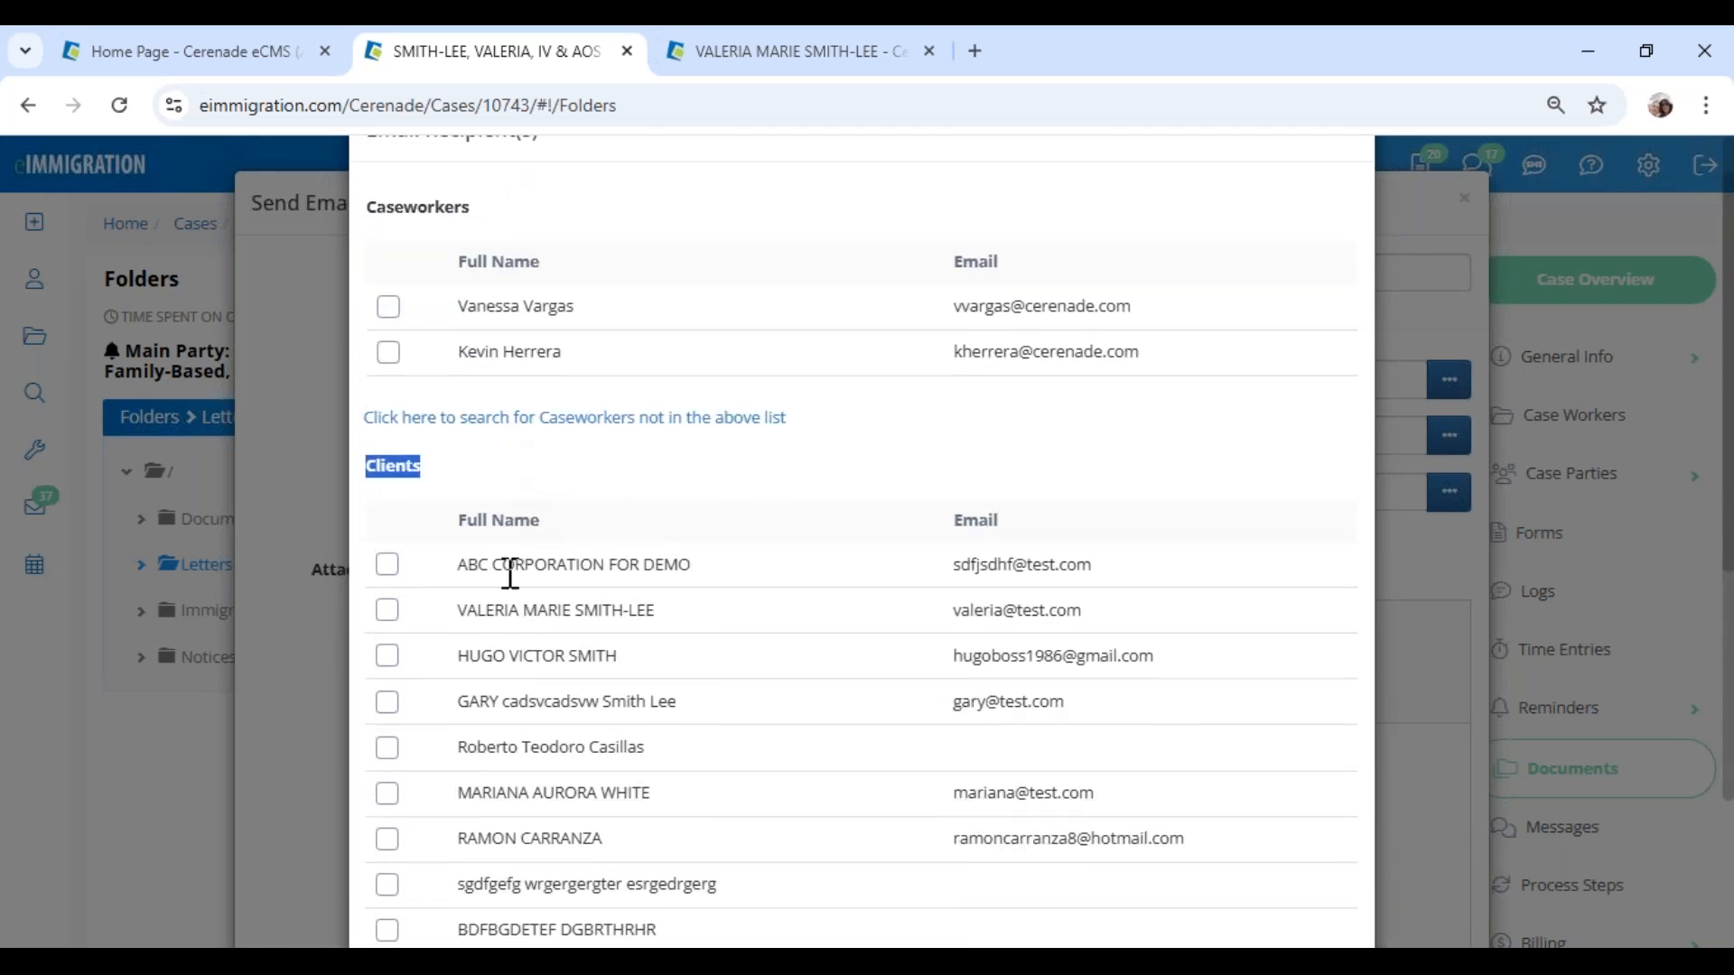
pyautogui.scroll(-1, 510, 574)
pyautogui.scroll(2, 514, 569)
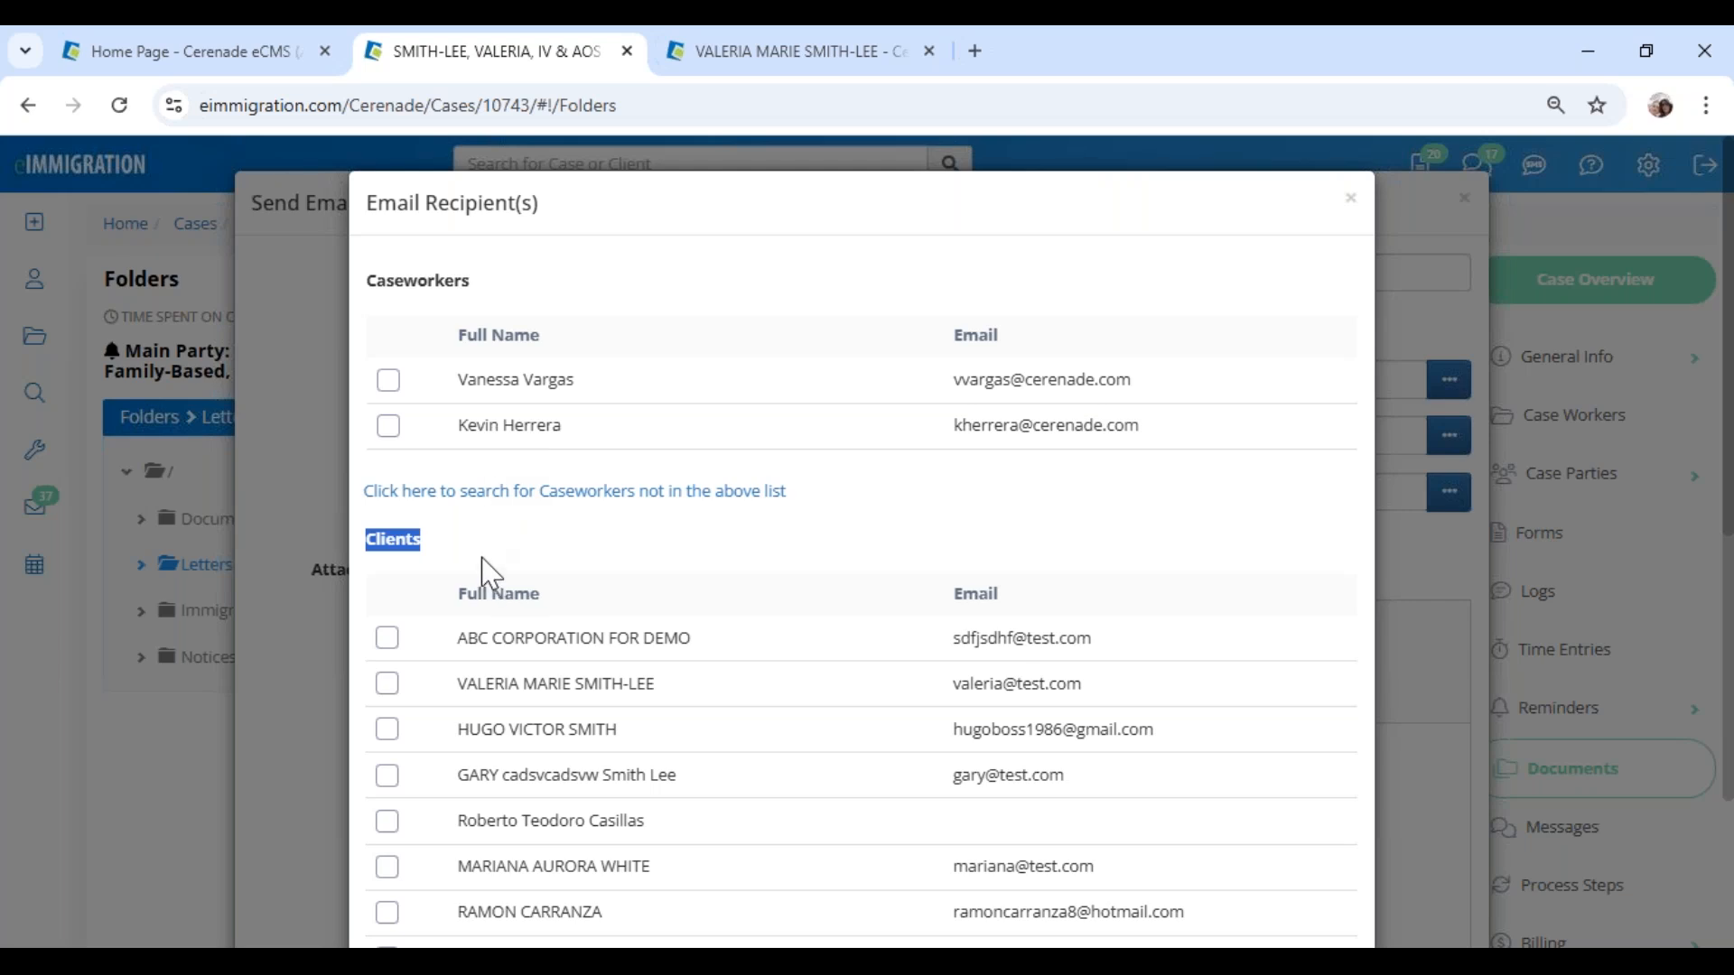
# Step: Review the caseworkers among the email recipients, close the recipient and email dialogs, and open the case's caseworkers page
pyautogui.moveTo(467, 379); pyautogui.dragTo(588, 444)
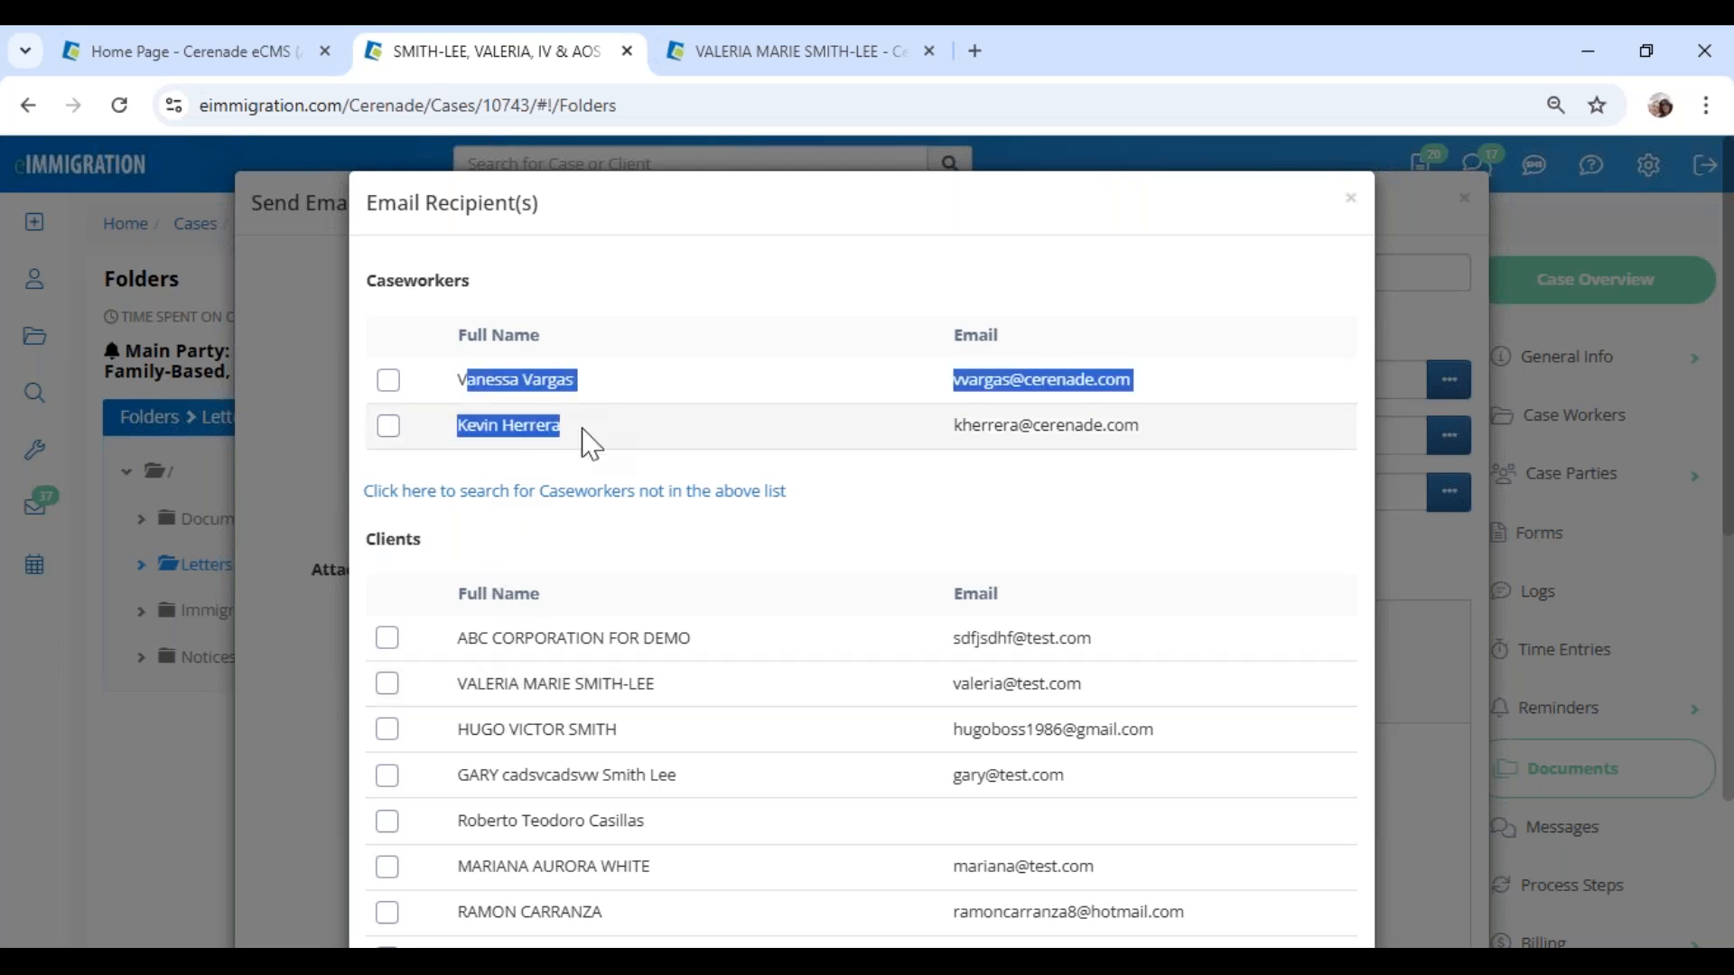
pyautogui.click(1352, 200)
pyautogui.click(1465, 208)
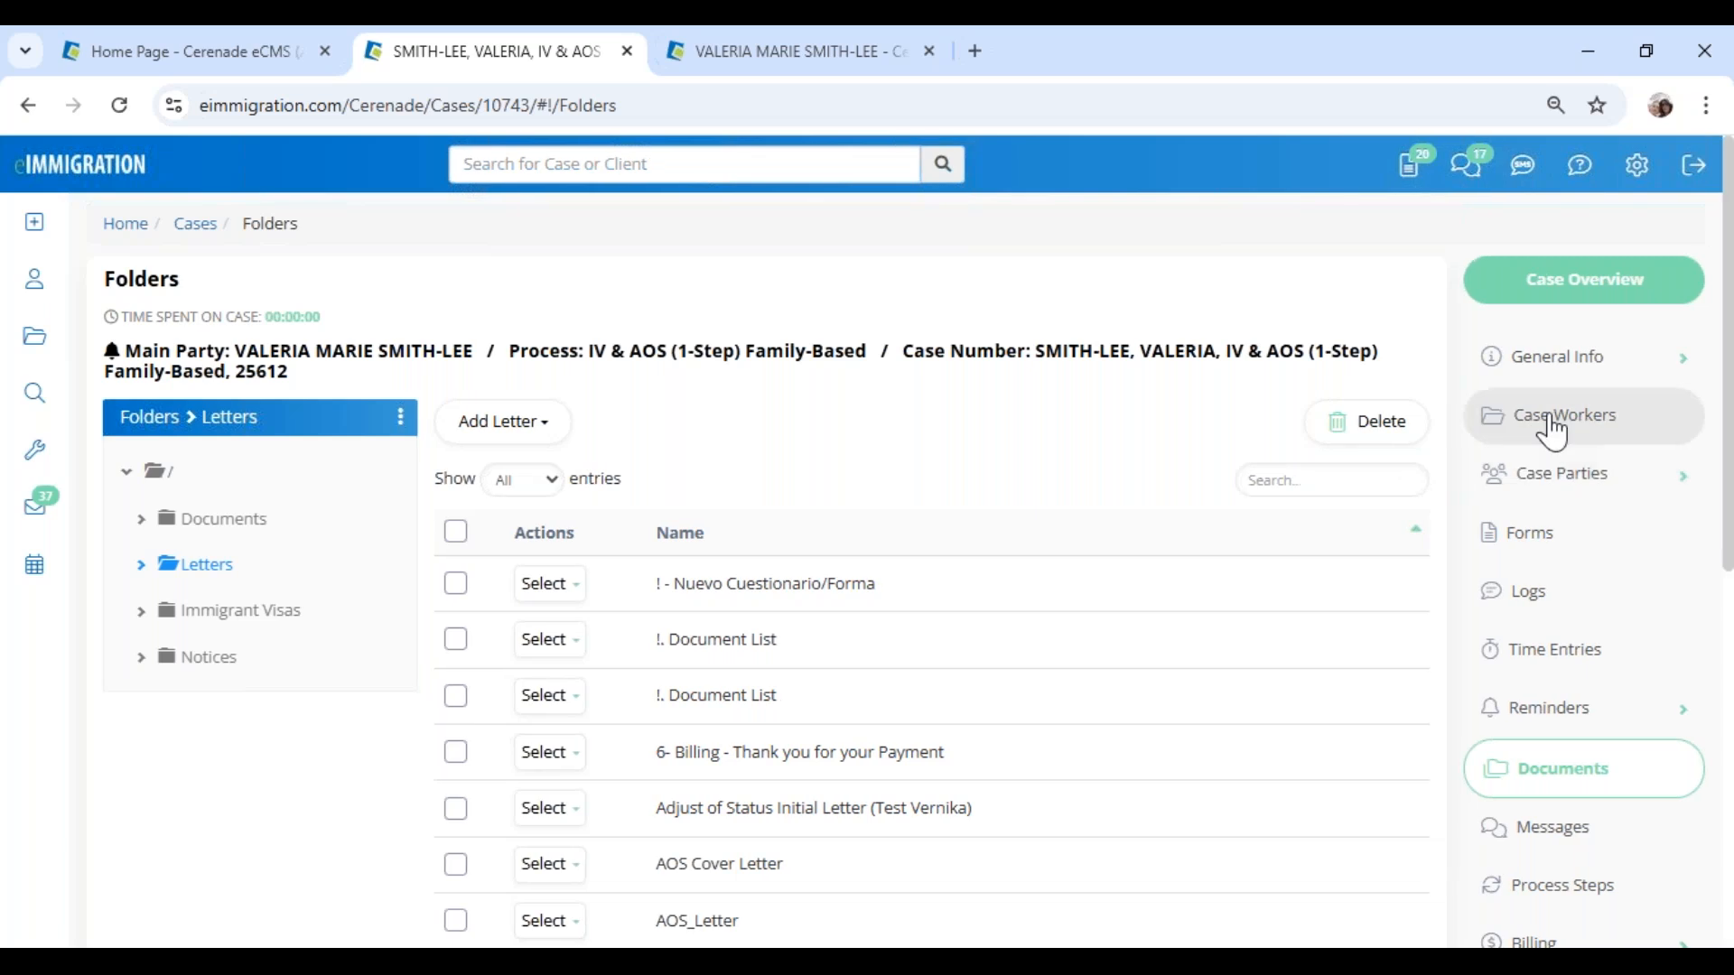
pyautogui.click(1549, 421)
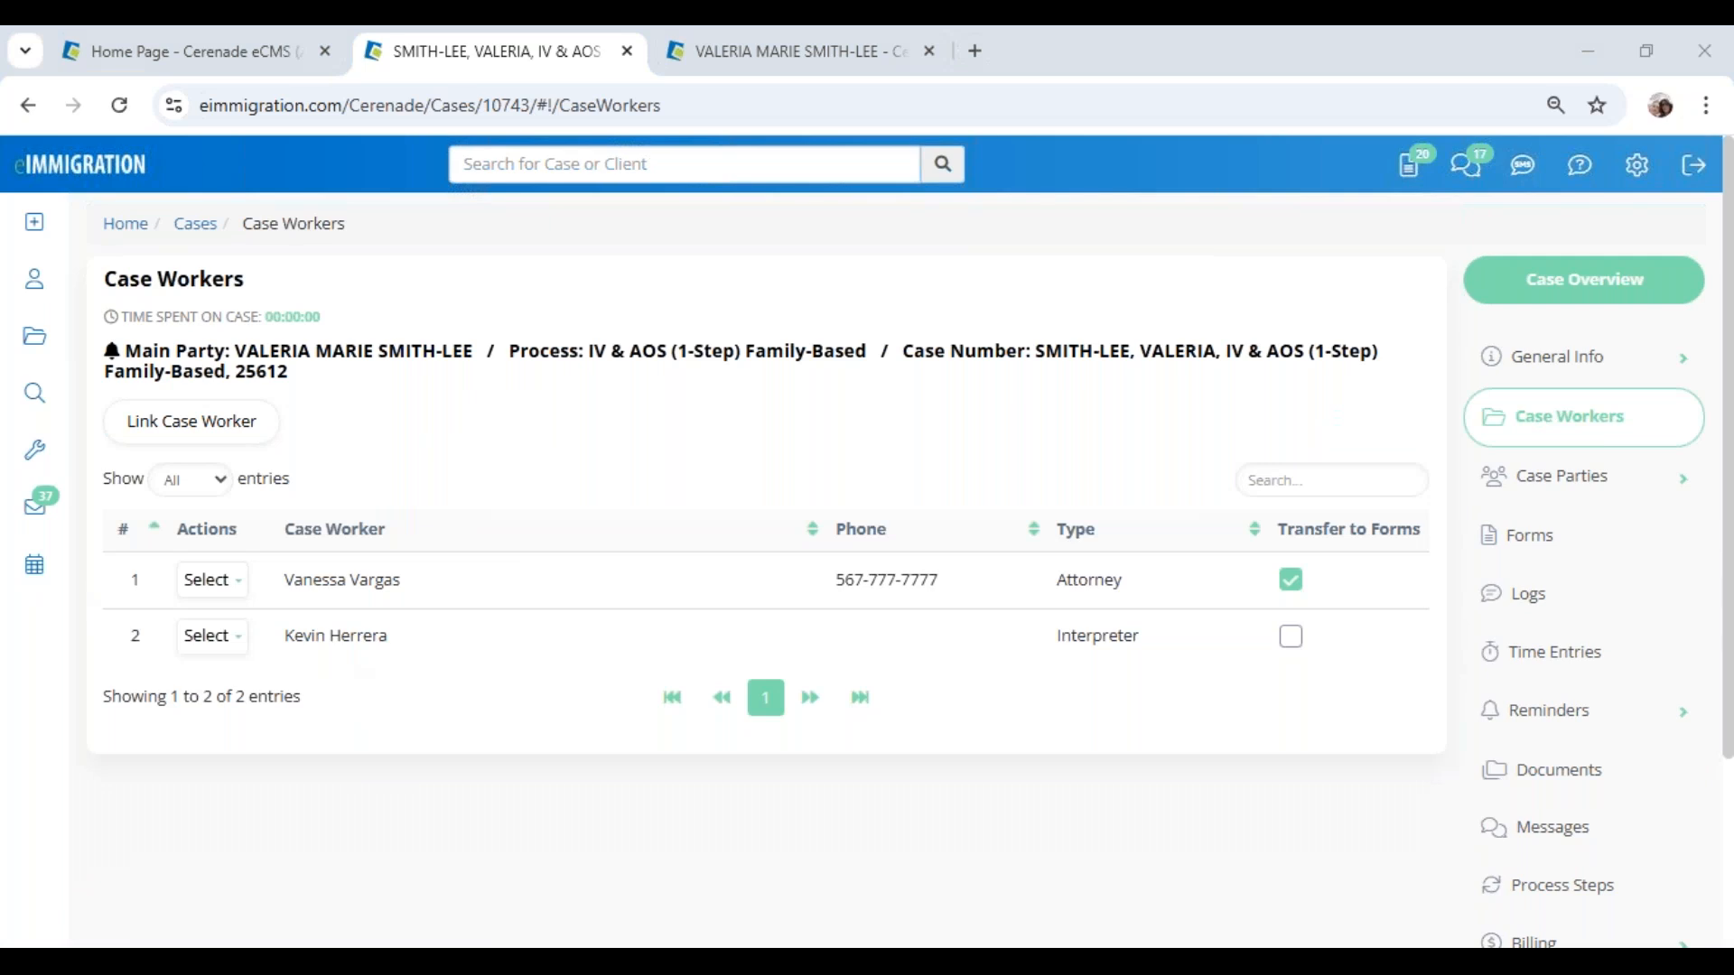
# Step: Open the client custom fields list in the administrator area and examine the titles of the existing fields
pyautogui.click(271, 49)
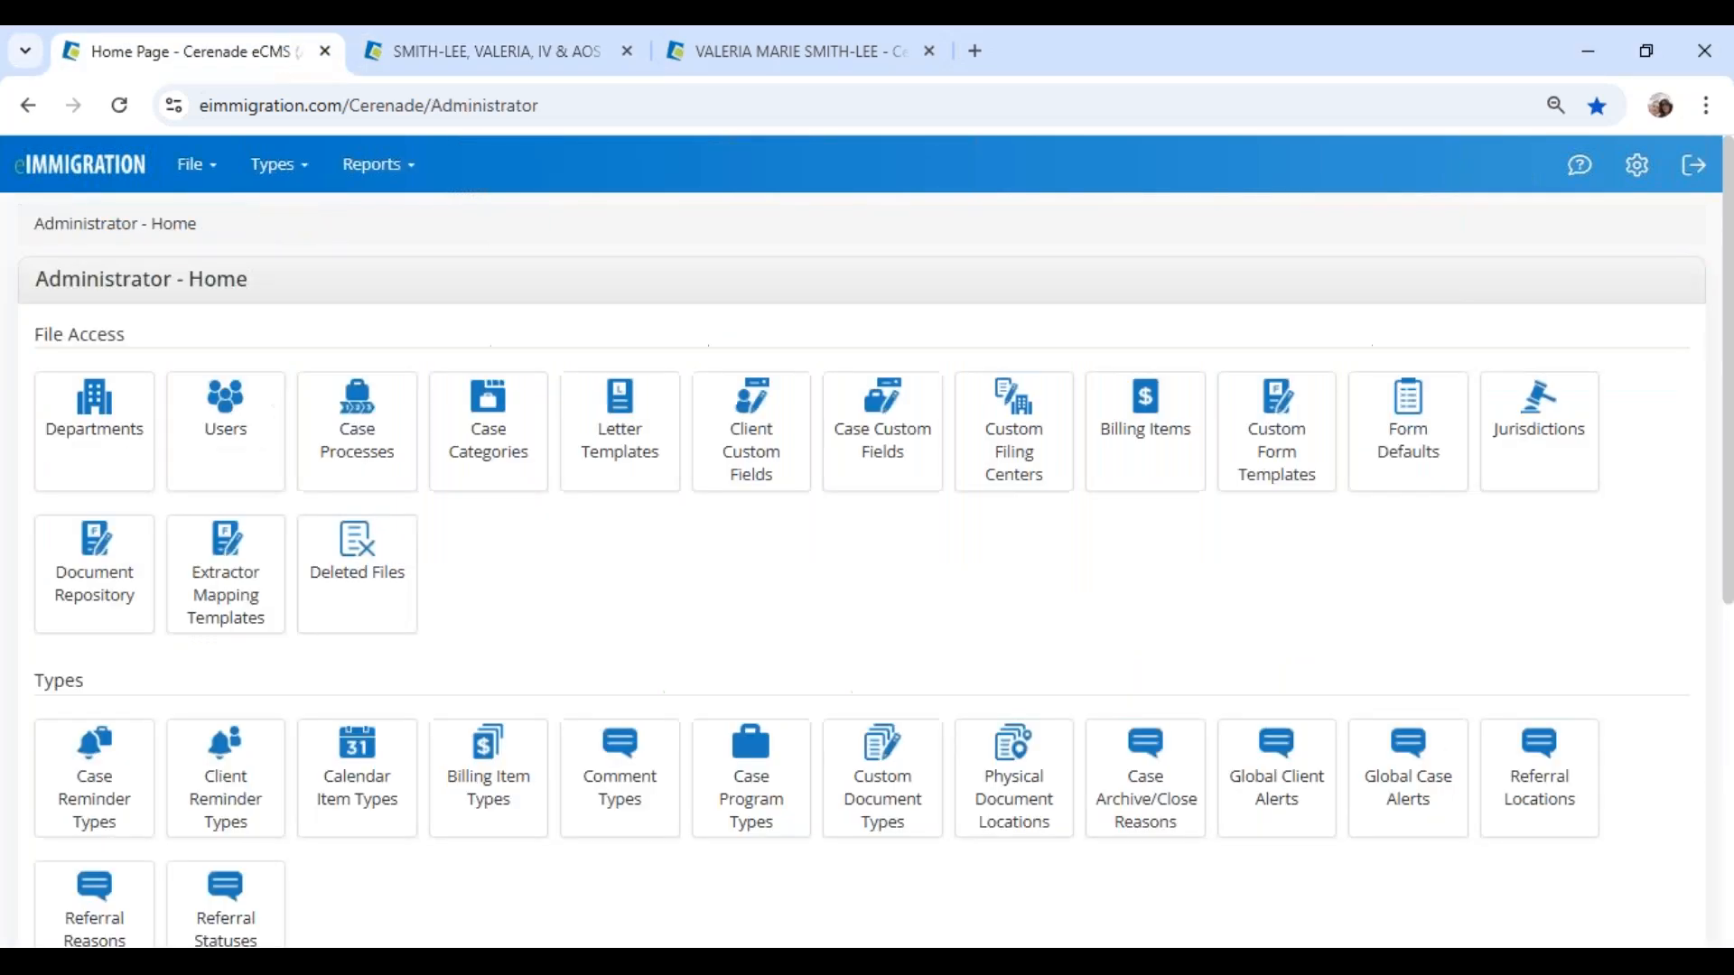
pyautogui.click(760, 465)
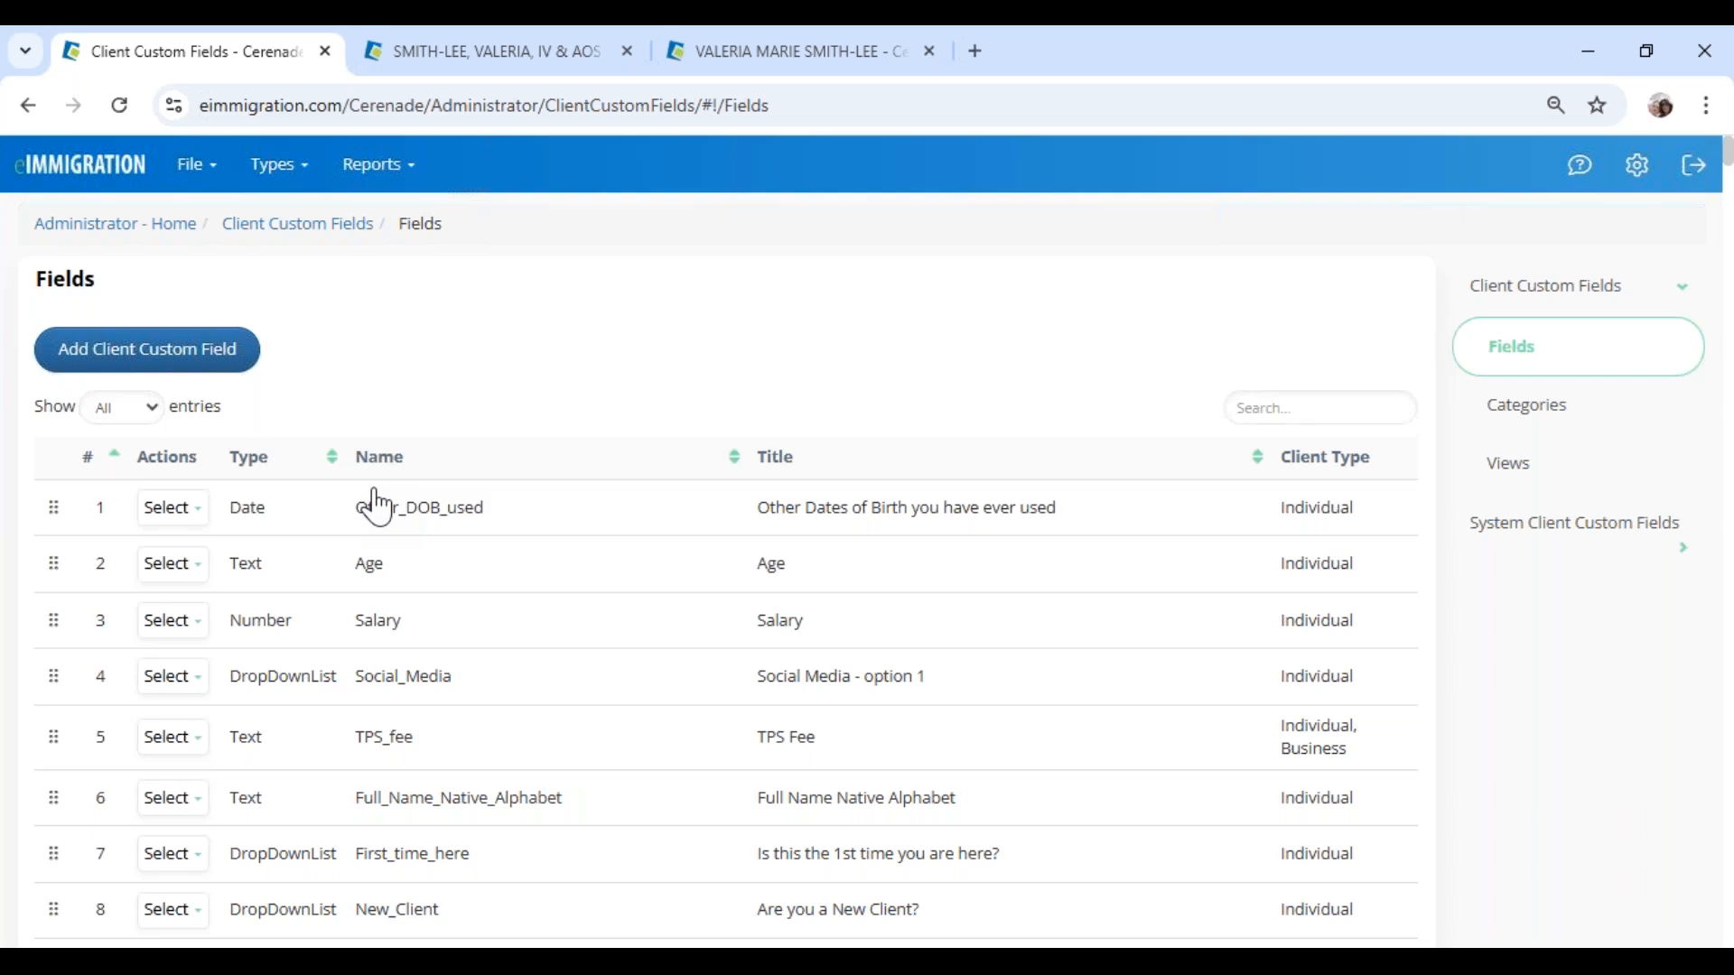
pyautogui.moveTo(757, 621); pyautogui.dragTo(808, 624)
pyautogui.moveTo(758, 677); pyautogui.dragTo(850, 677)
pyautogui.moveTo(758, 799); pyautogui.dragTo(1009, 815)
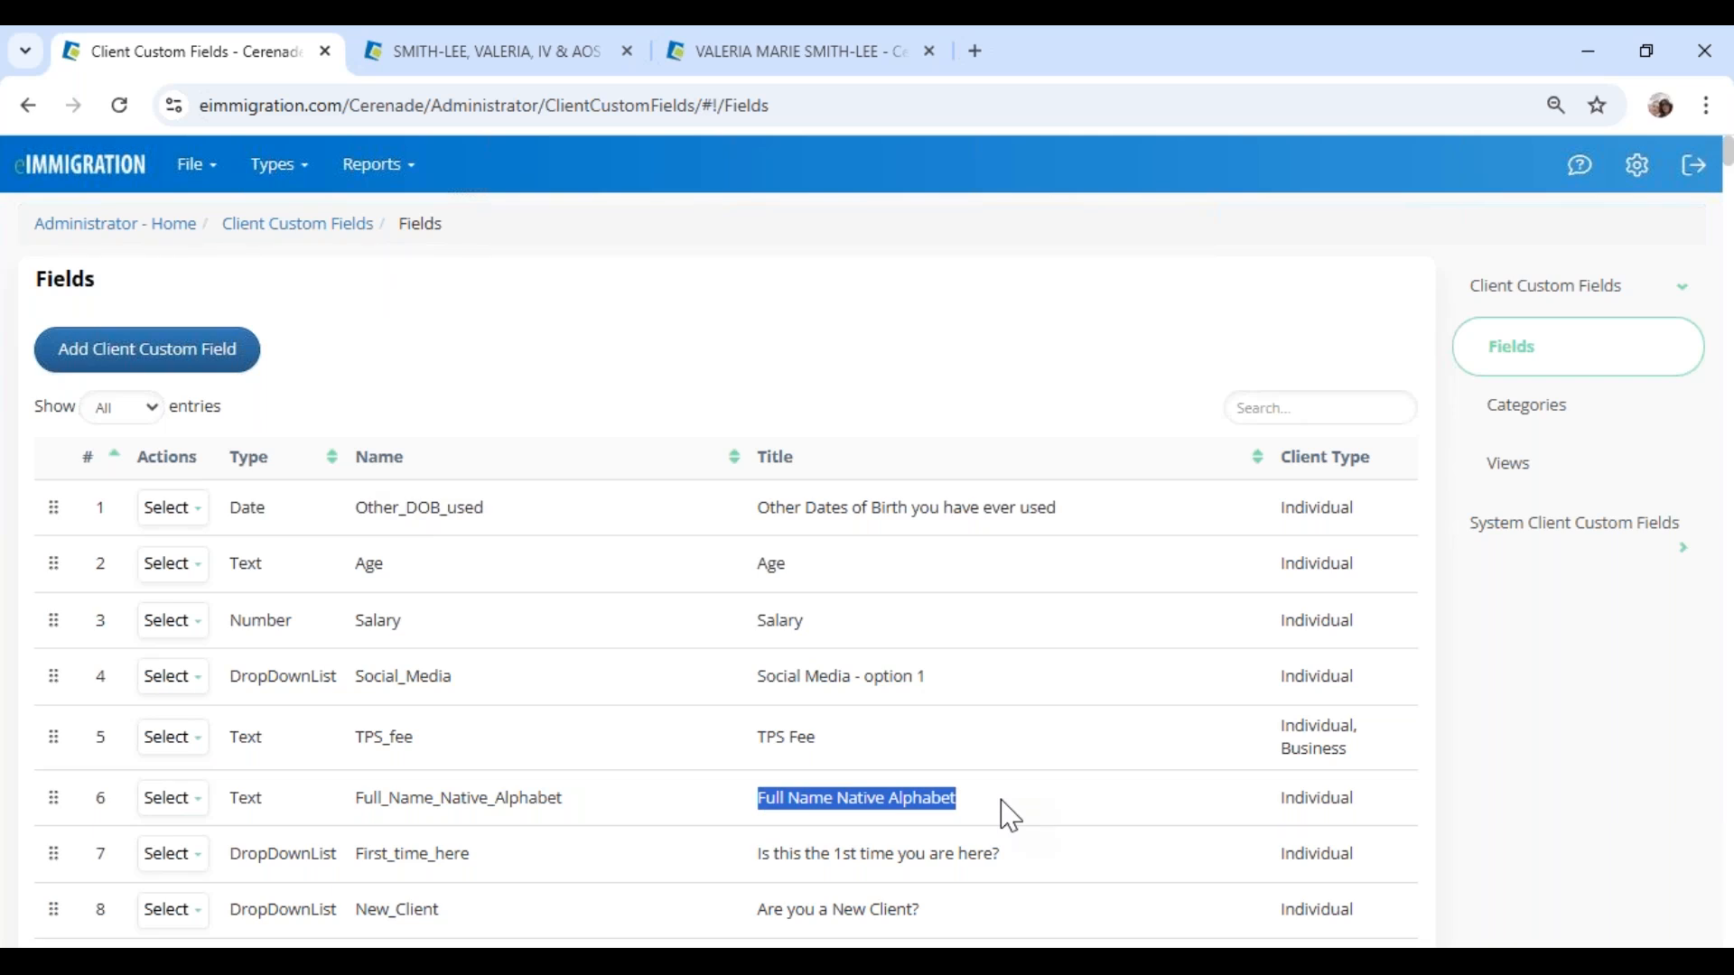
pyautogui.click(1009, 815)
pyautogui.moveTo(39, 278); pyautogui.dragTo(166, 294)
pyautogui.click(181, 298)
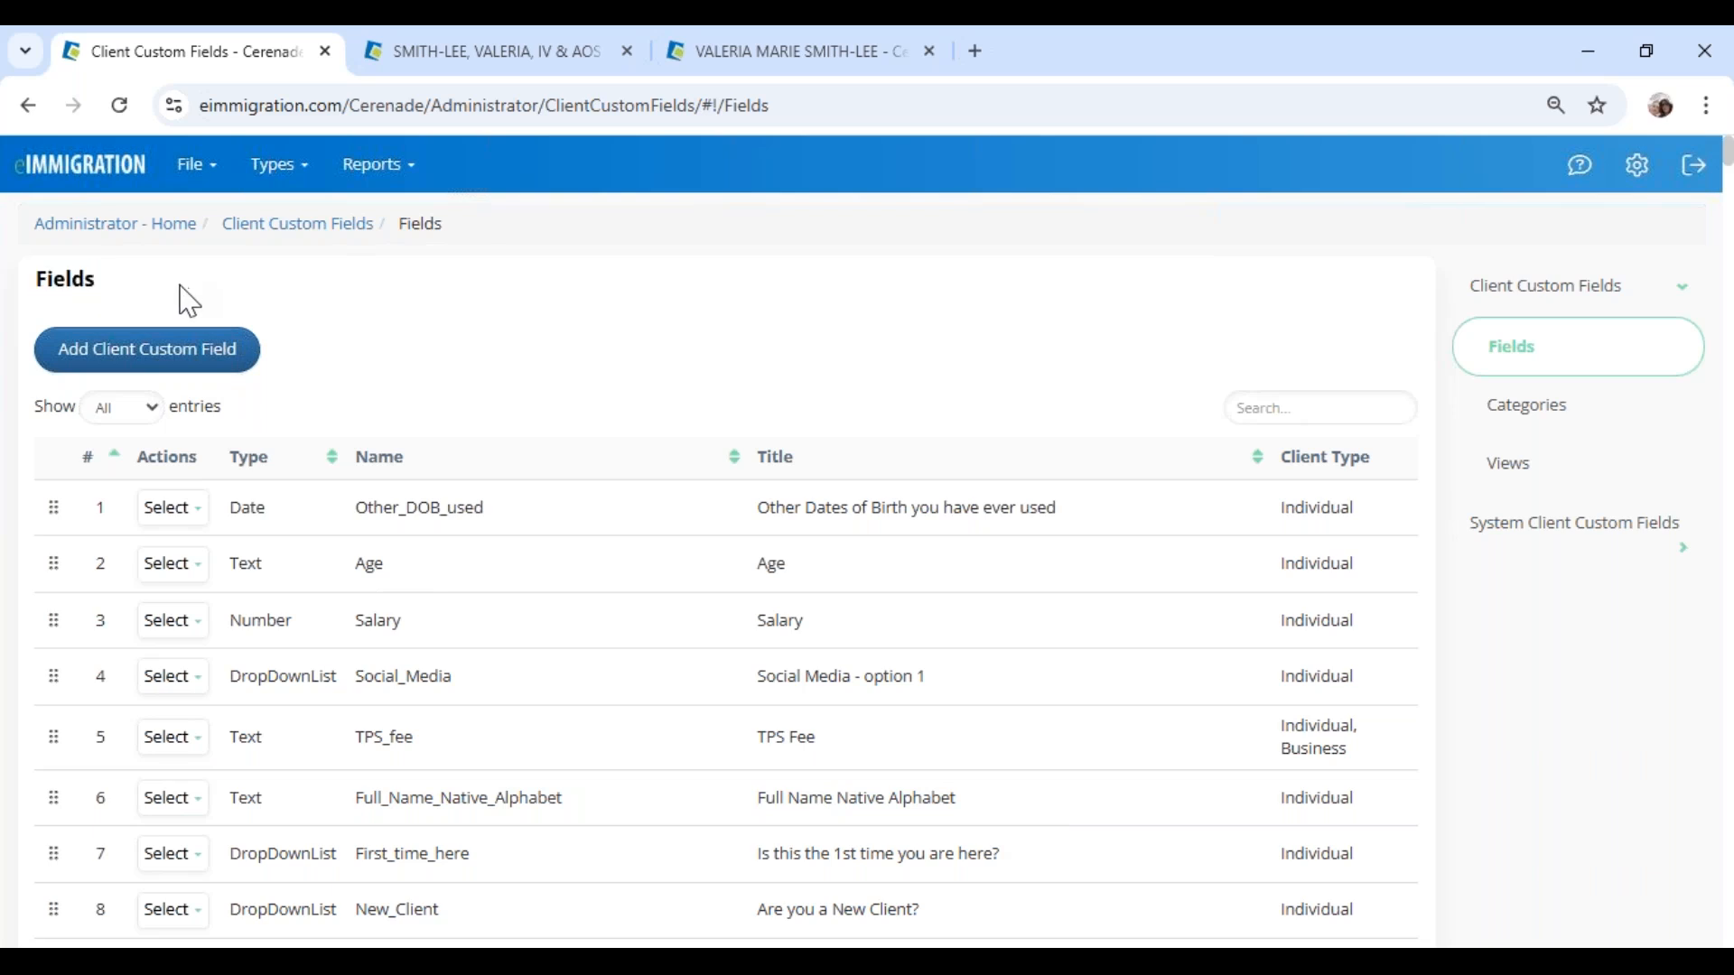
# Step: Start a new client custom field named Last_arrival_Date with the title "When did you last arrive in the US?"
pyautogui.click(125, 357)
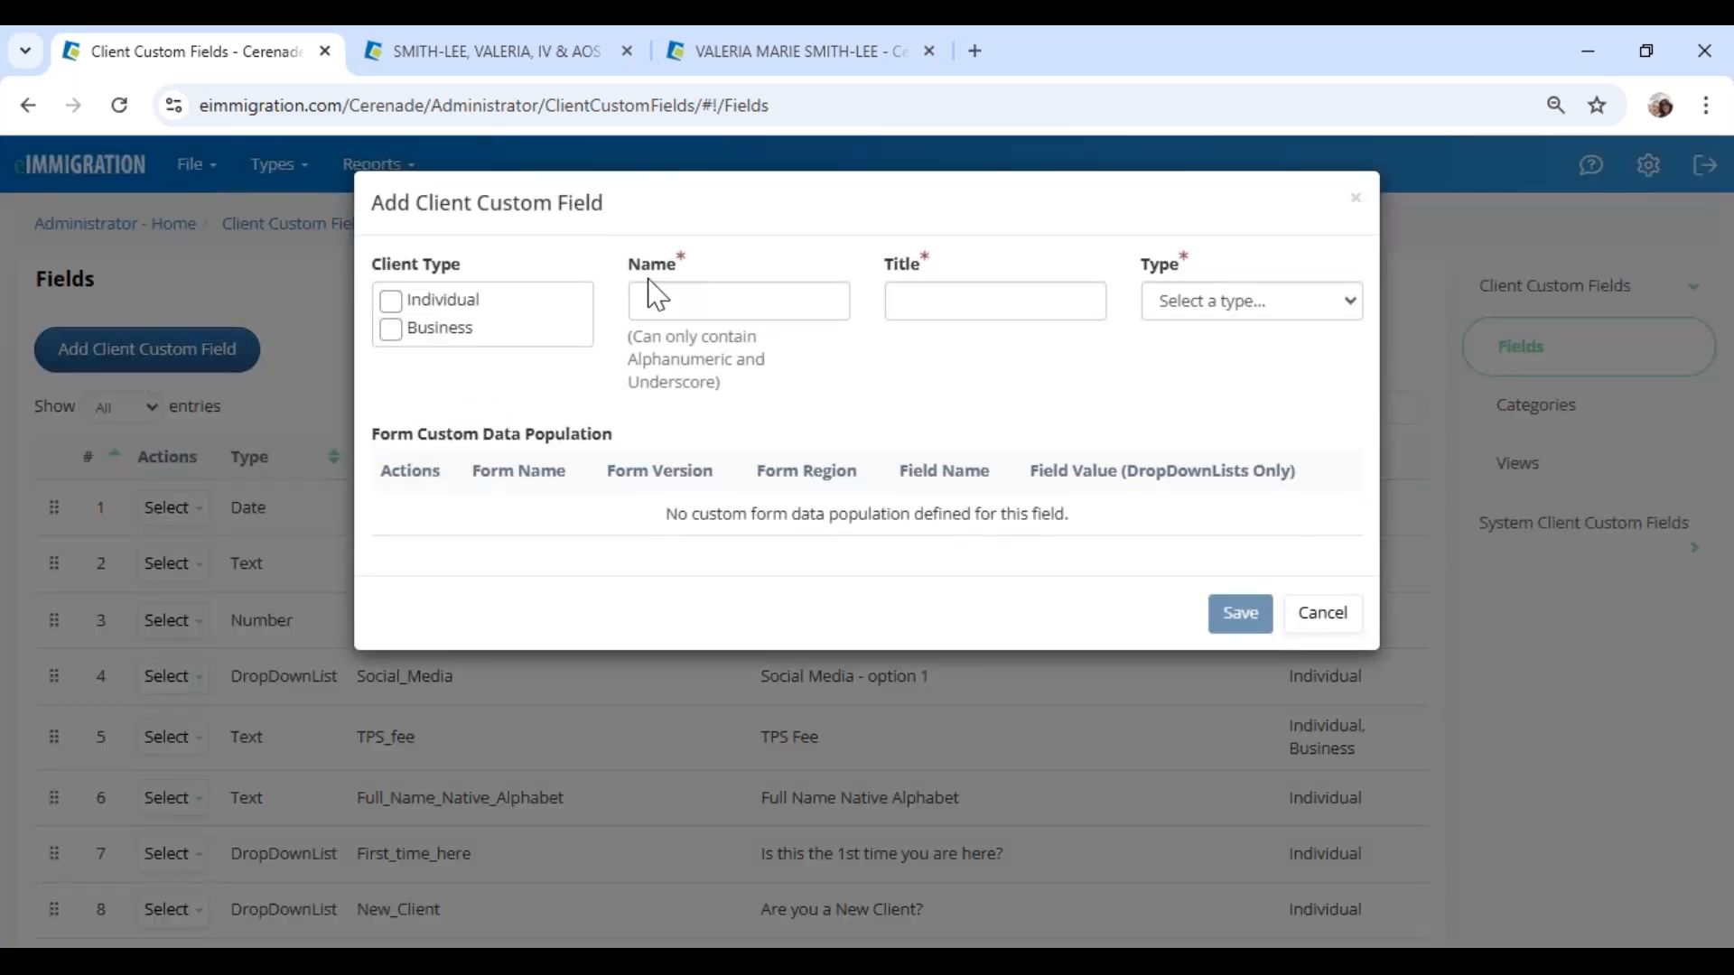
pyautogui.doubleClick(648, 269)
pyautogui.click(693, 299)
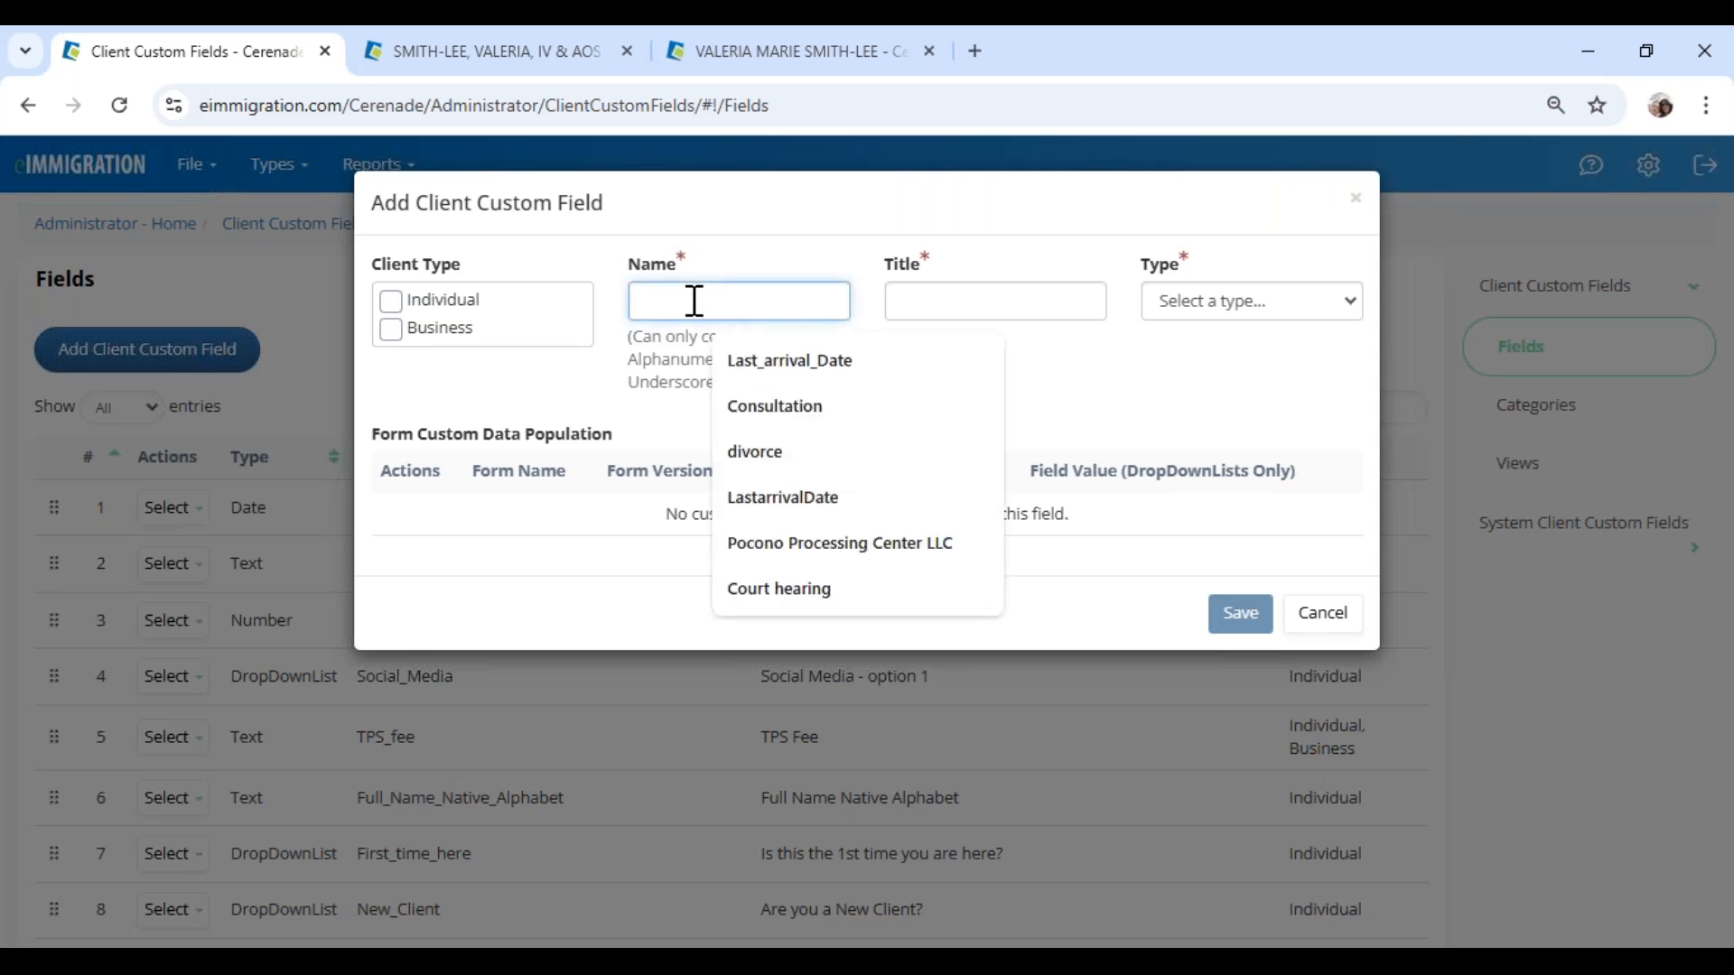
pyautogui.click(777, 360)
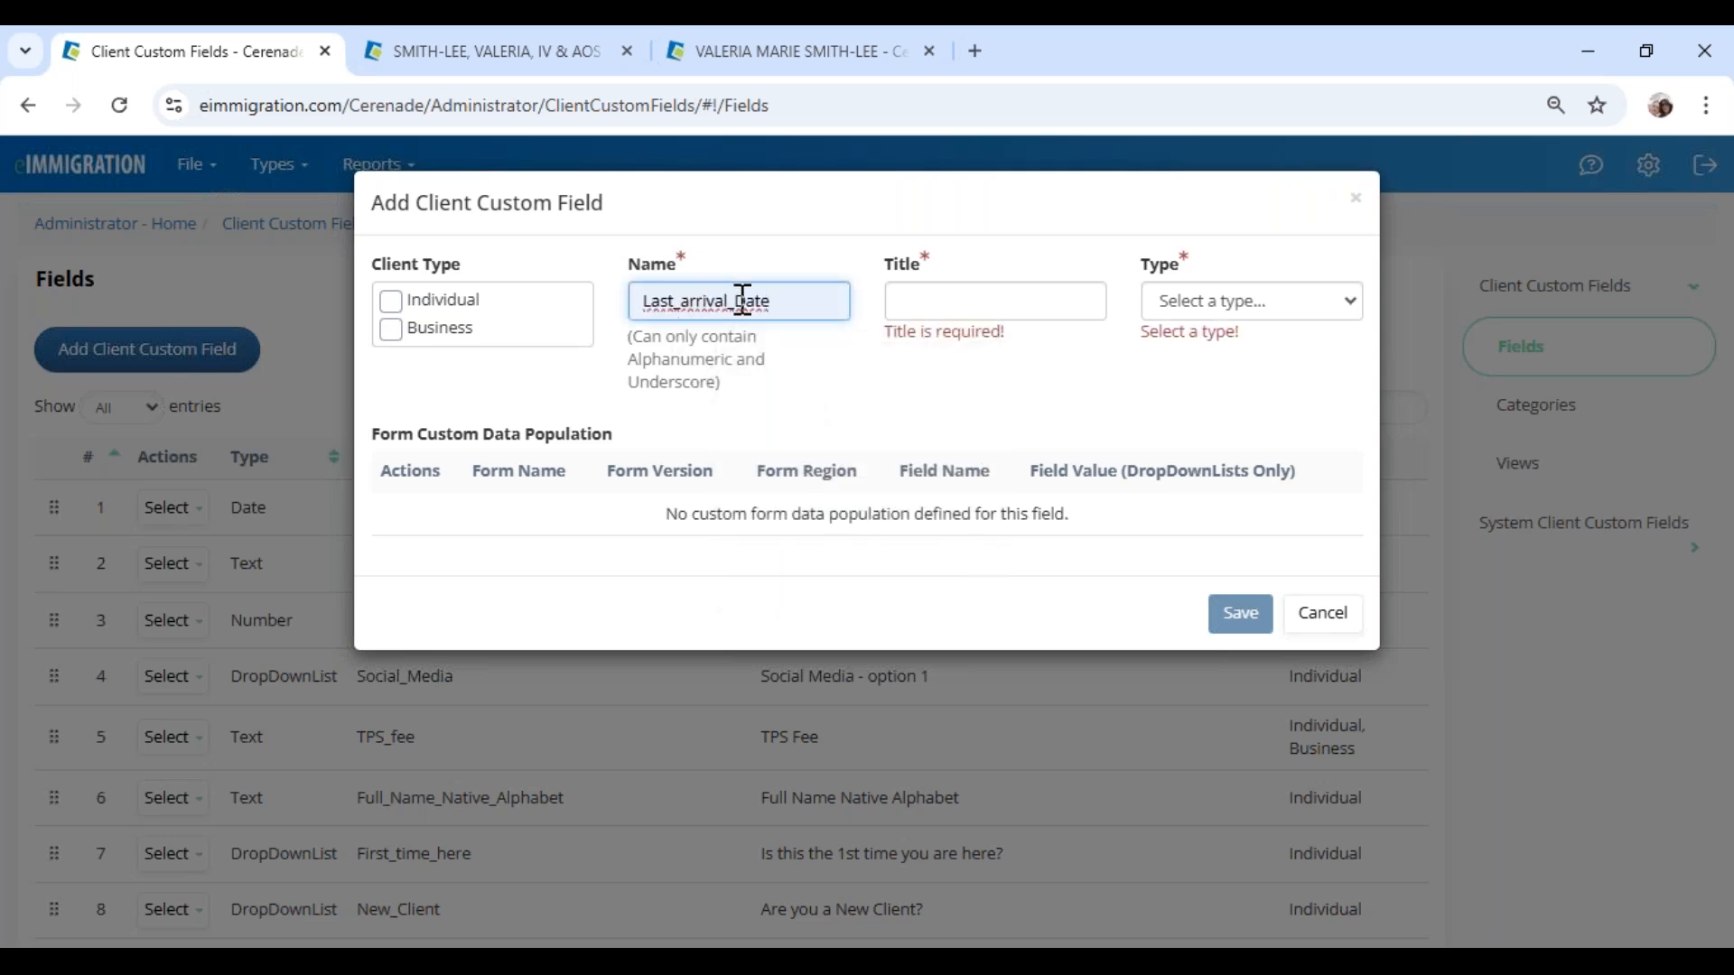
pyautogui.click(911, 289)
pyautogui.write('When did you last a')
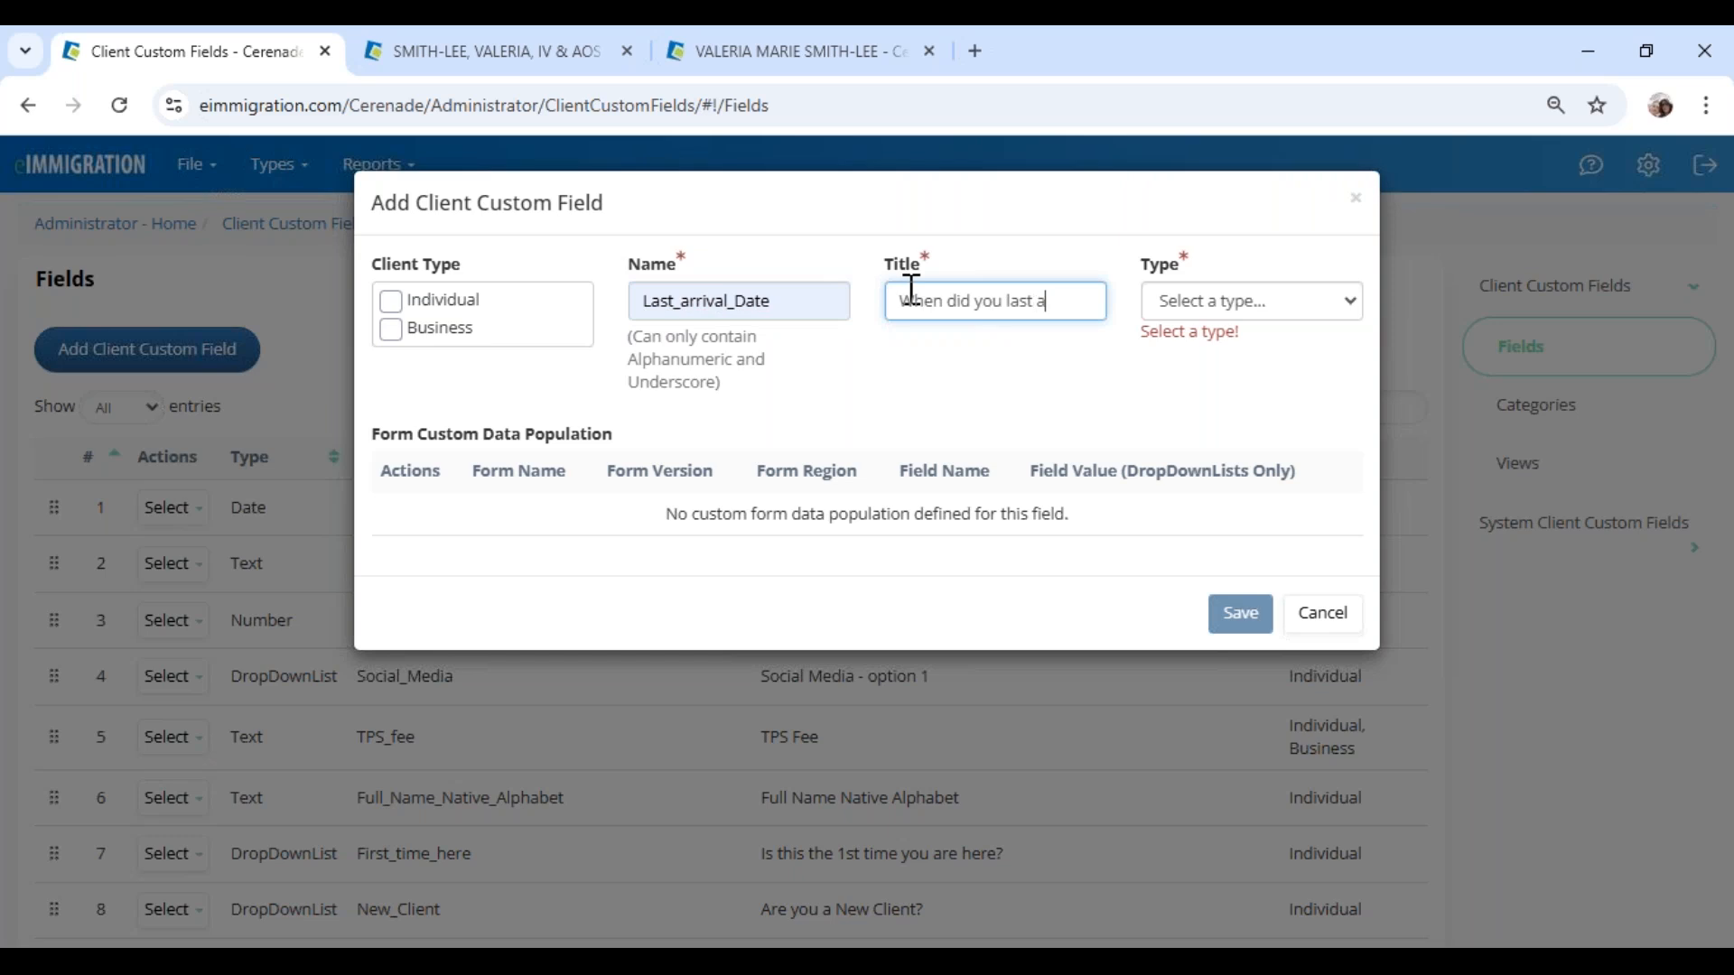
pyautogui.write('rrive in the')
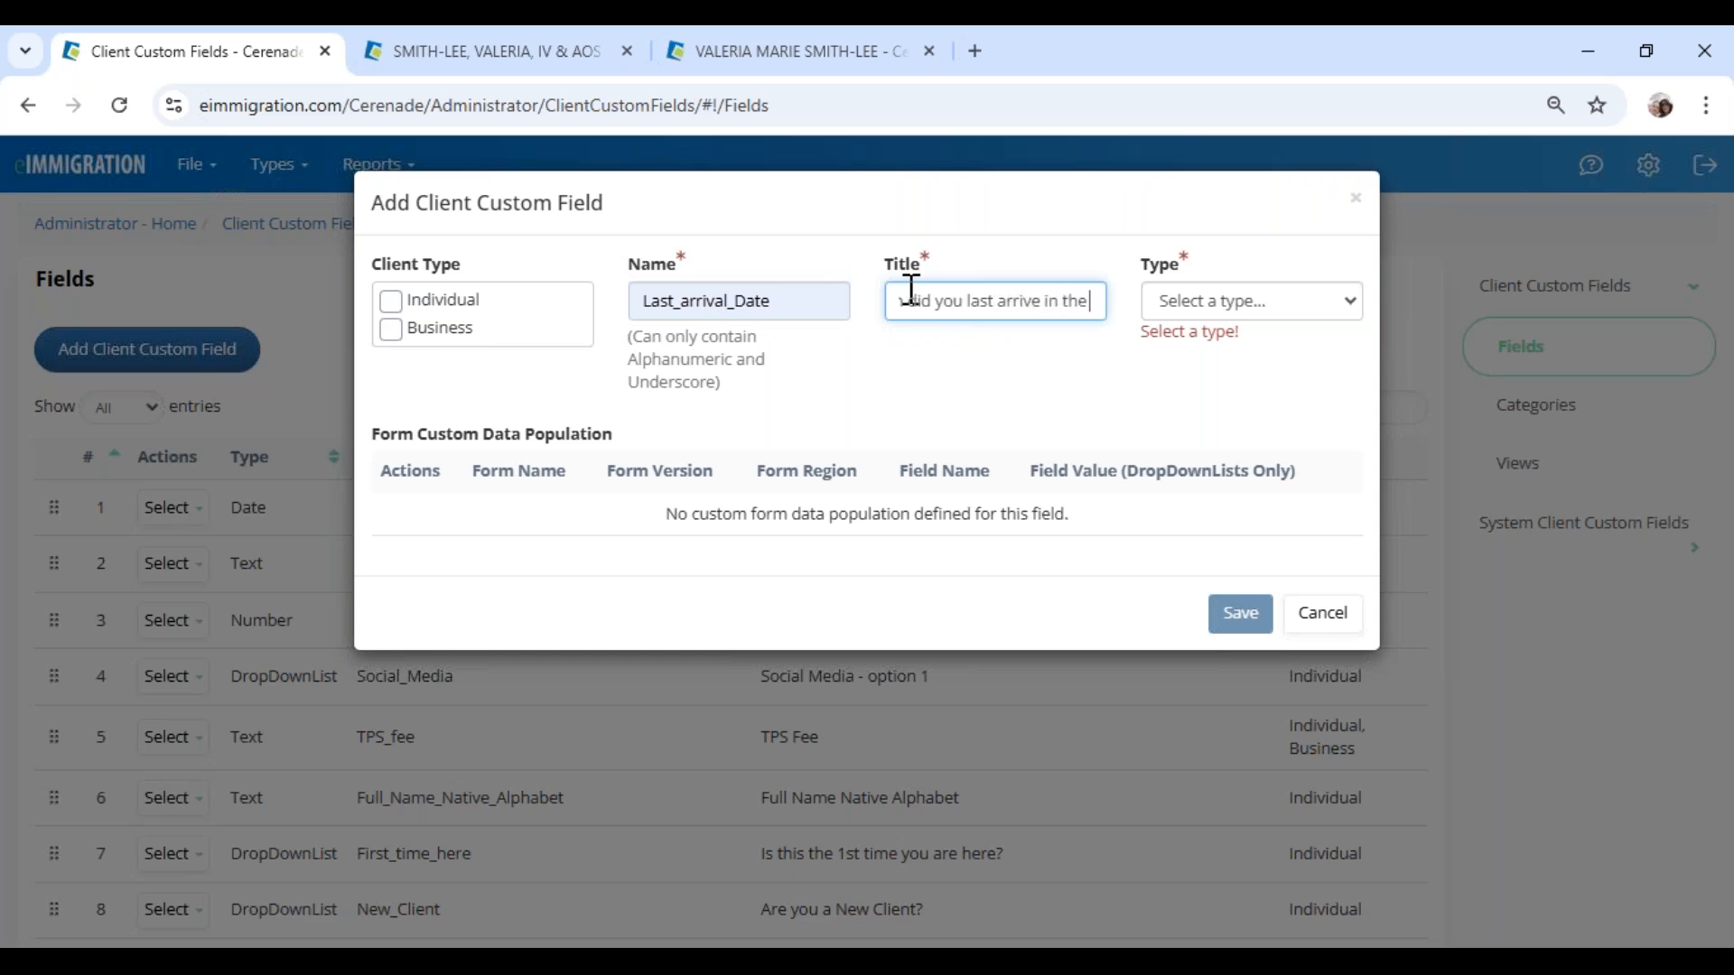
pyautogui.write(' US?')
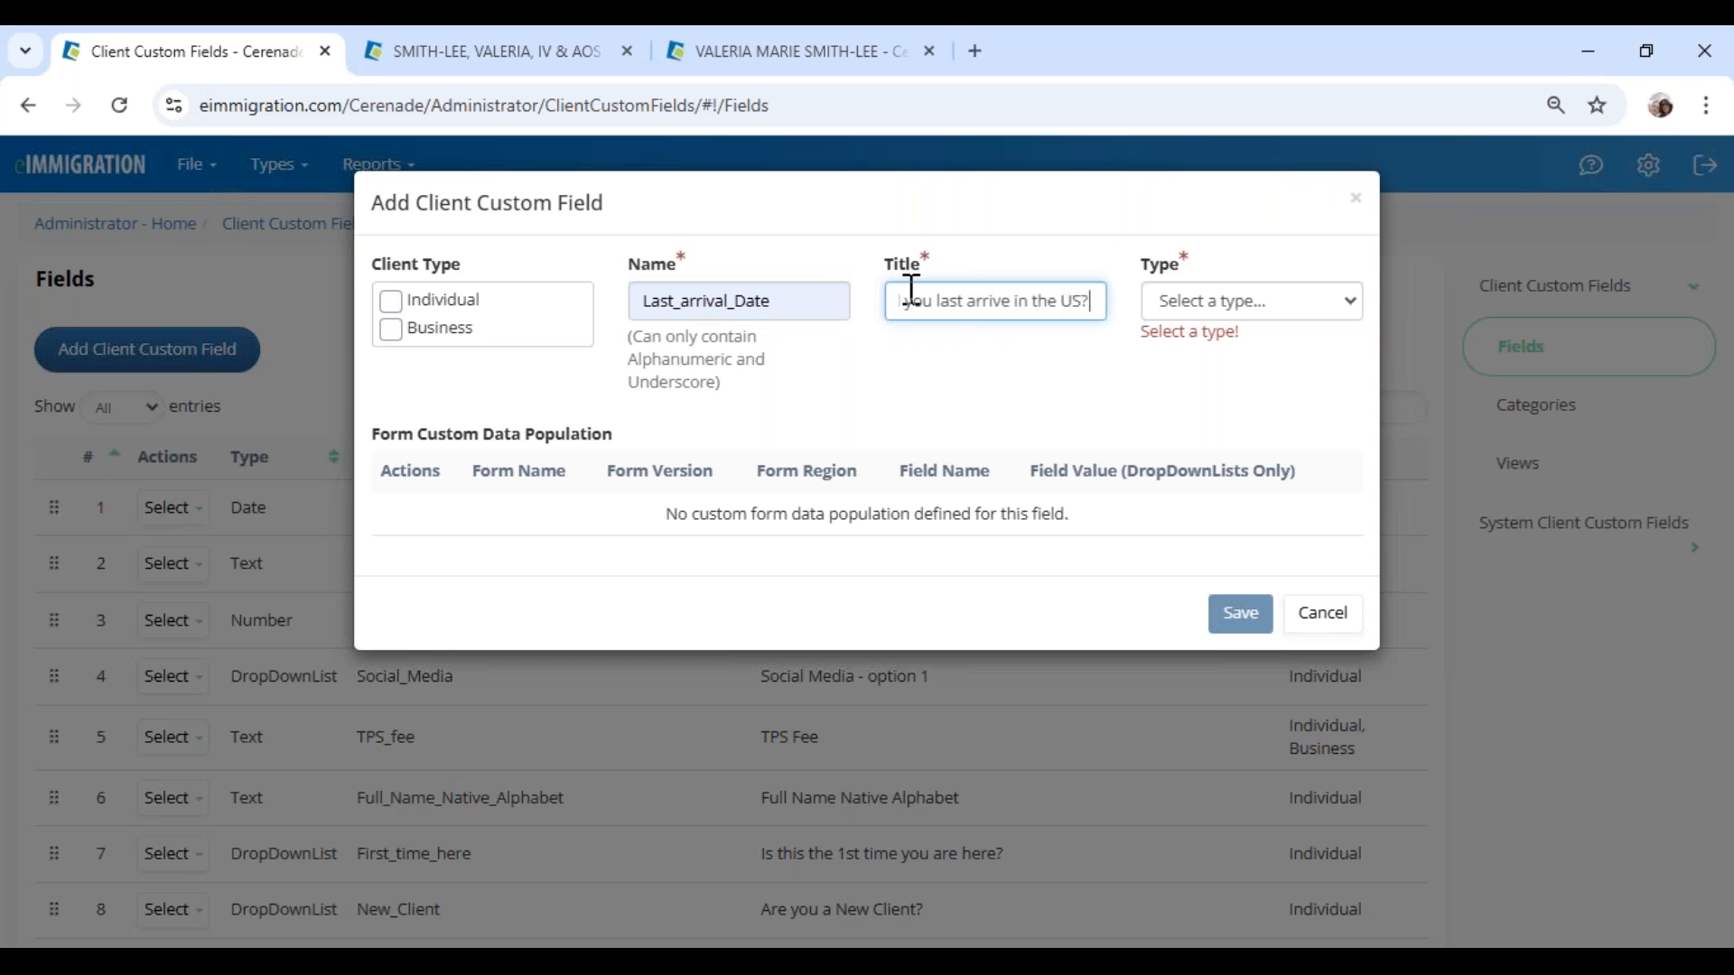
# Step: Set the new field's client type to Individual and its type to Date, and cancel the new custom field
pyautogui.click(1186, 307)
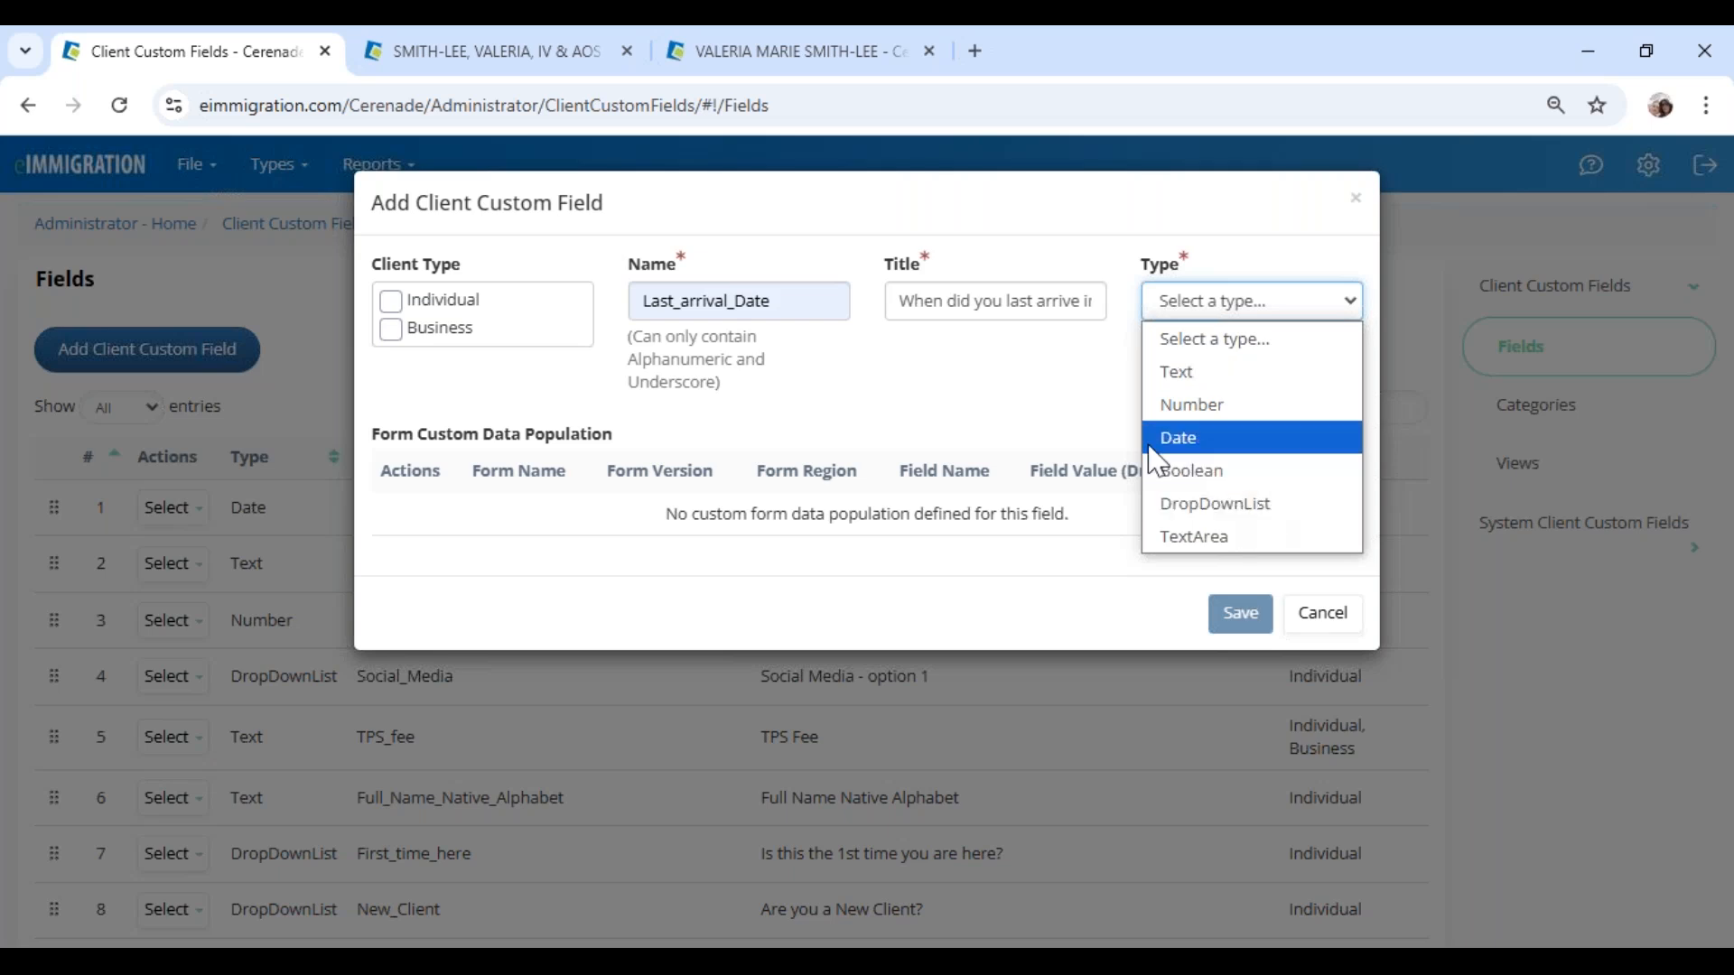
pyautogui.click(388, 312)
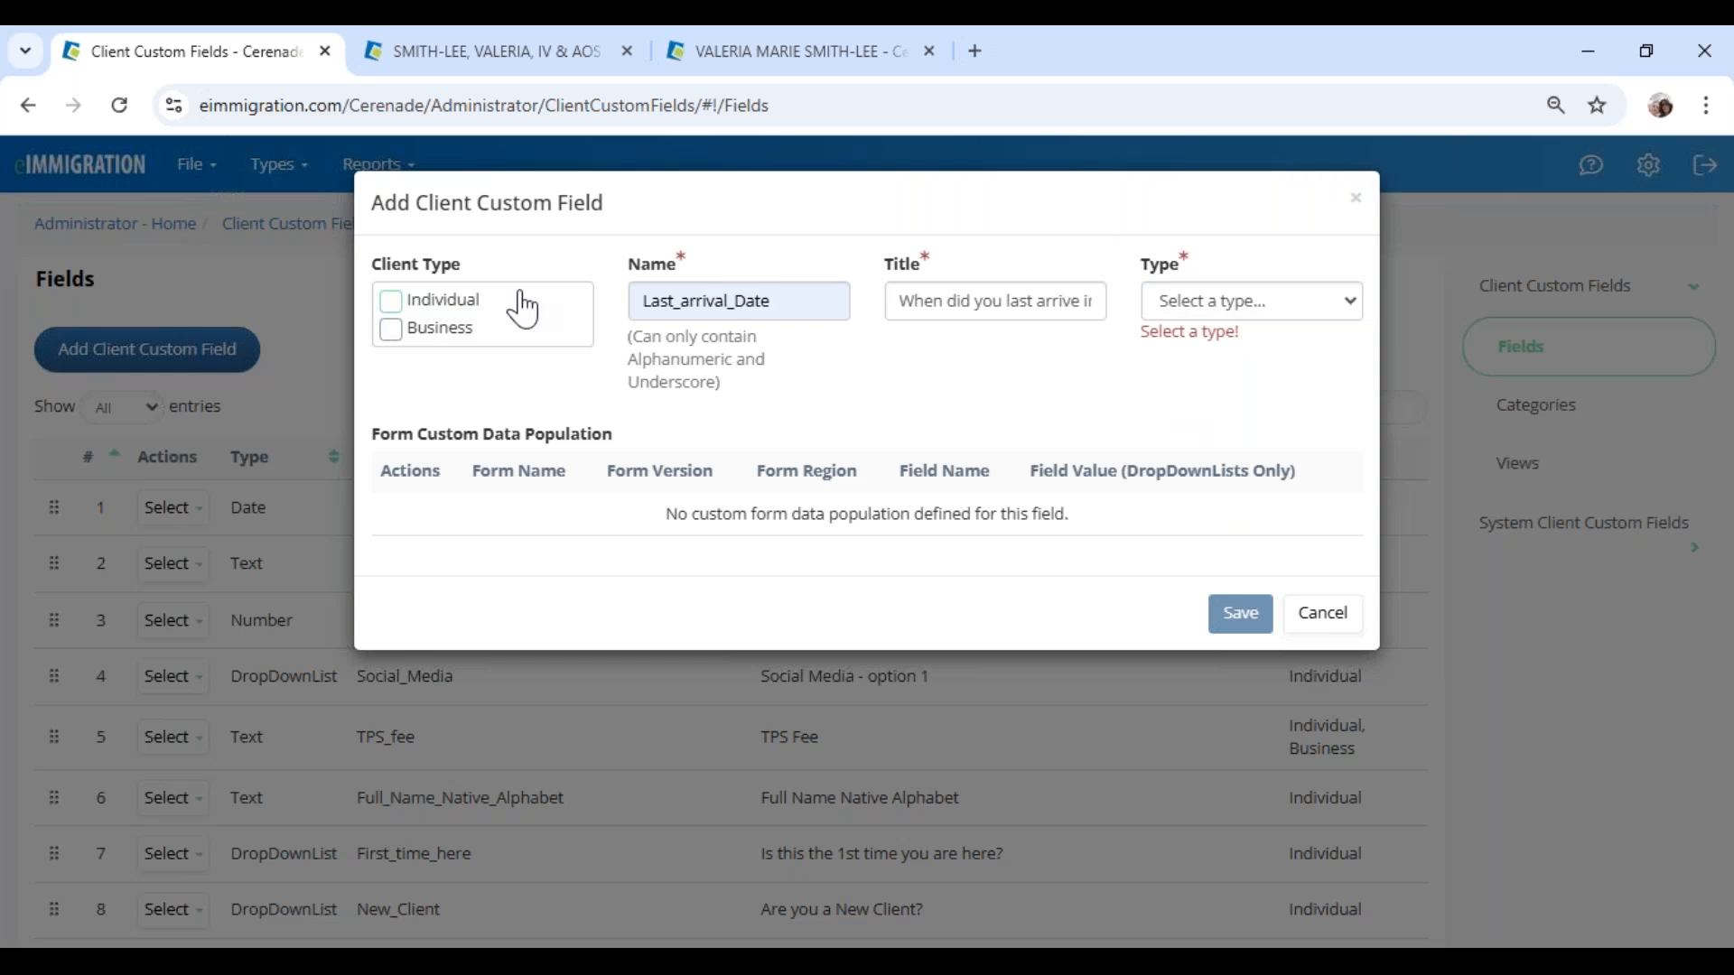
pyautogui.click(1219, 303)
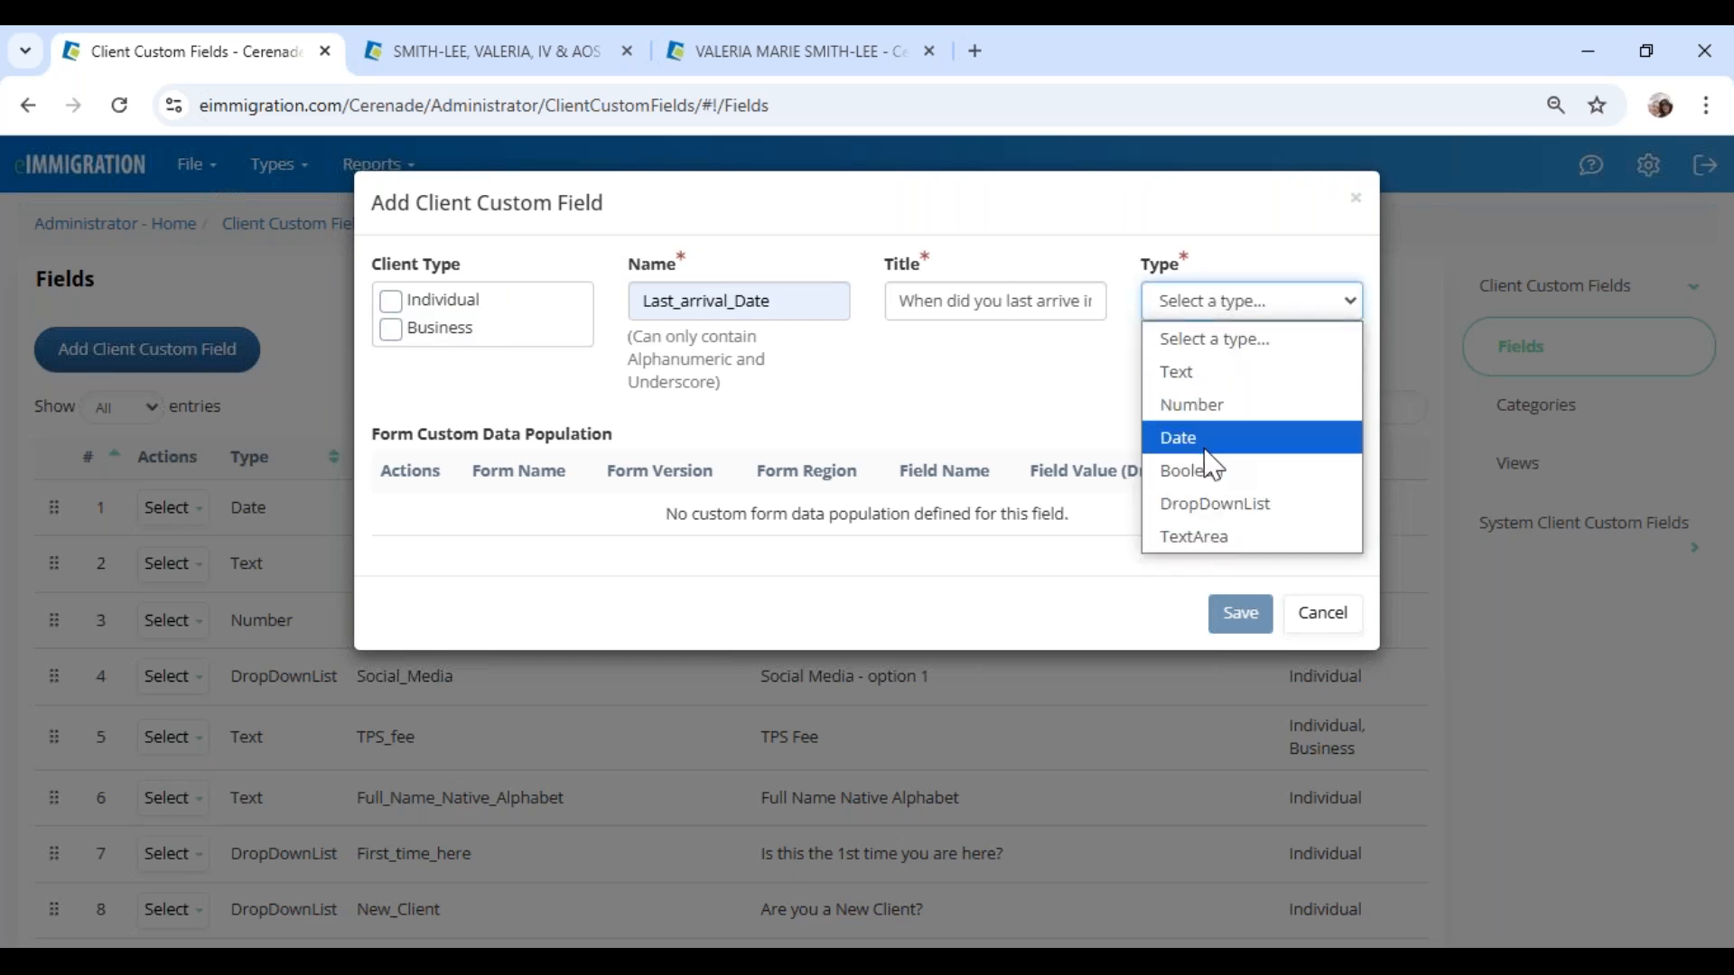
pyautogui.click(426, 307)
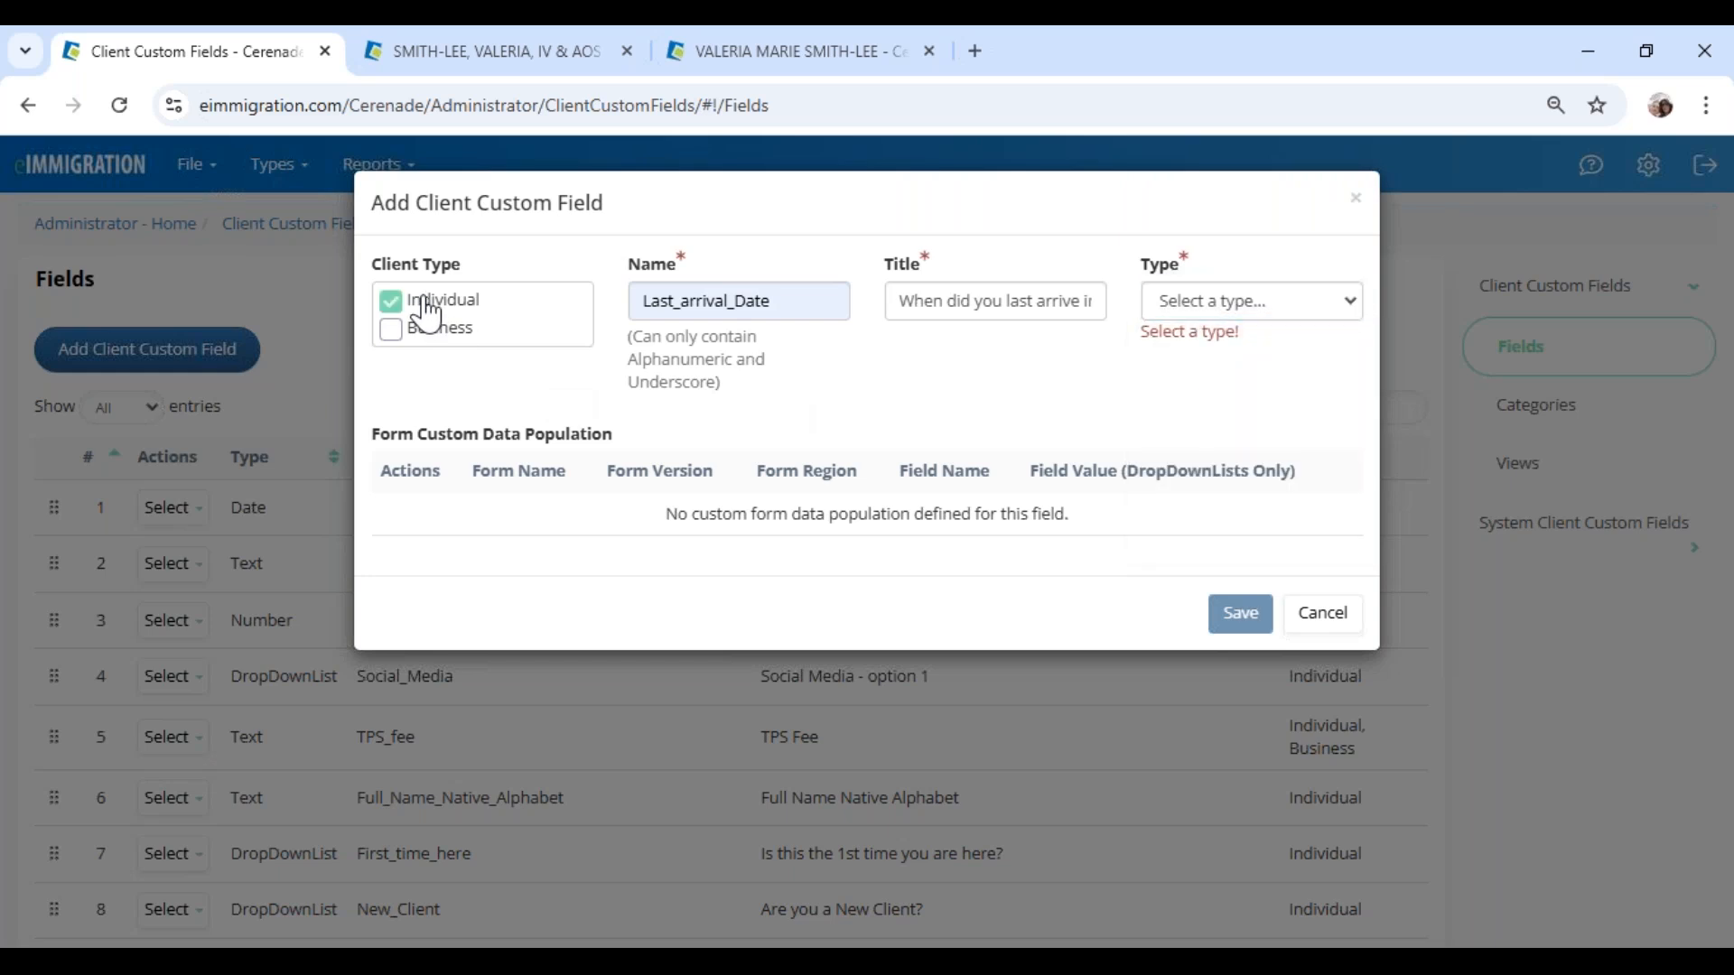
pyautogui.click(442, 330)
pyautogui.click(442, 332)
pyautogui.click(1248, 312)
pyautogui.click(1207, 437)
pyautogui.click(1234, 621)
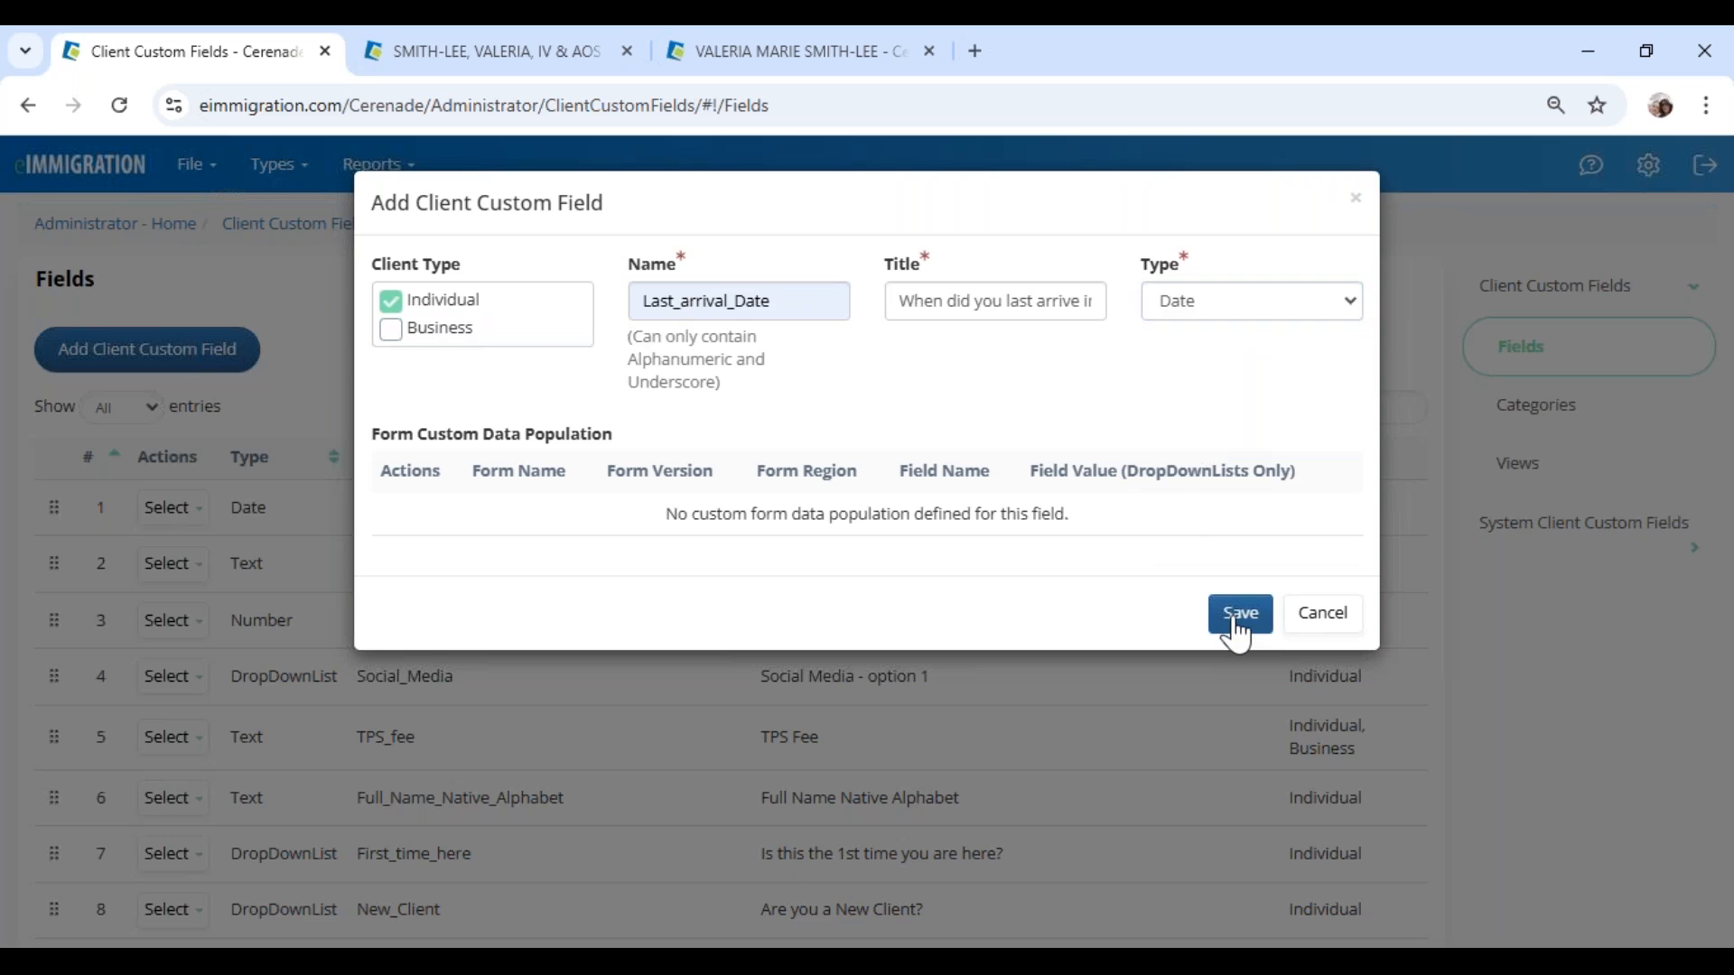
pyautogui.click(1324, 614)
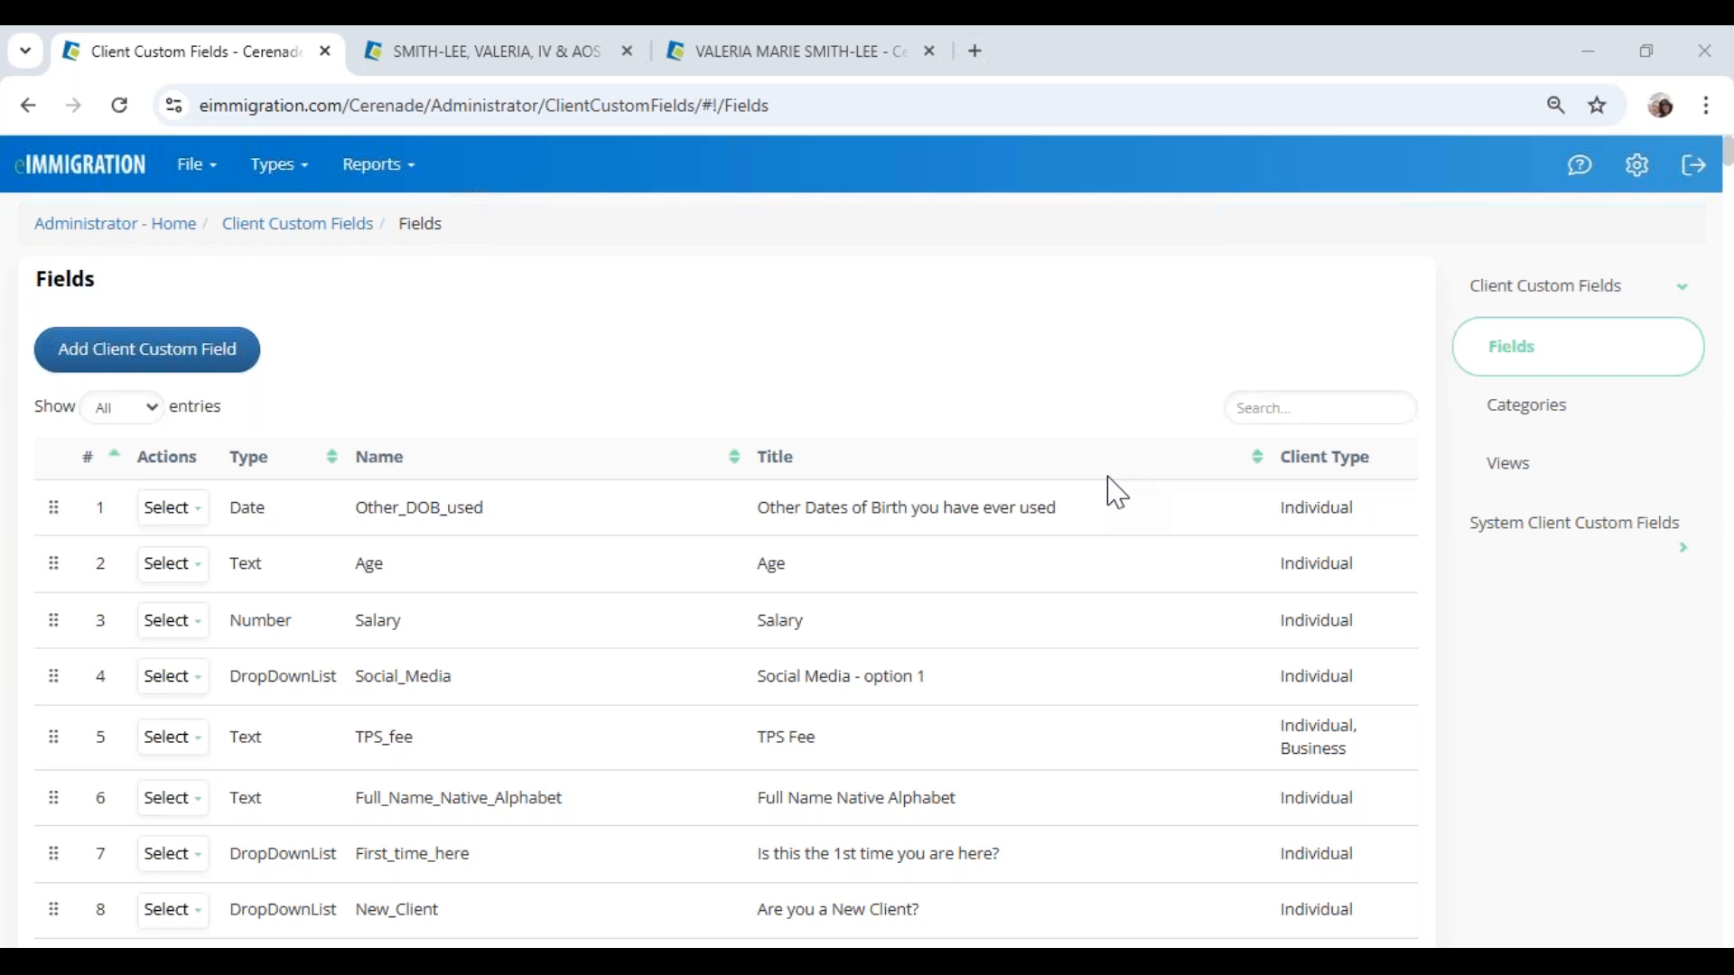
# Step: View the client custom field categories and examine the Emergency / Alternate Contact and Nonimmigrant Status section headings in the client's General Info
pyautogui.click(1546, 420)
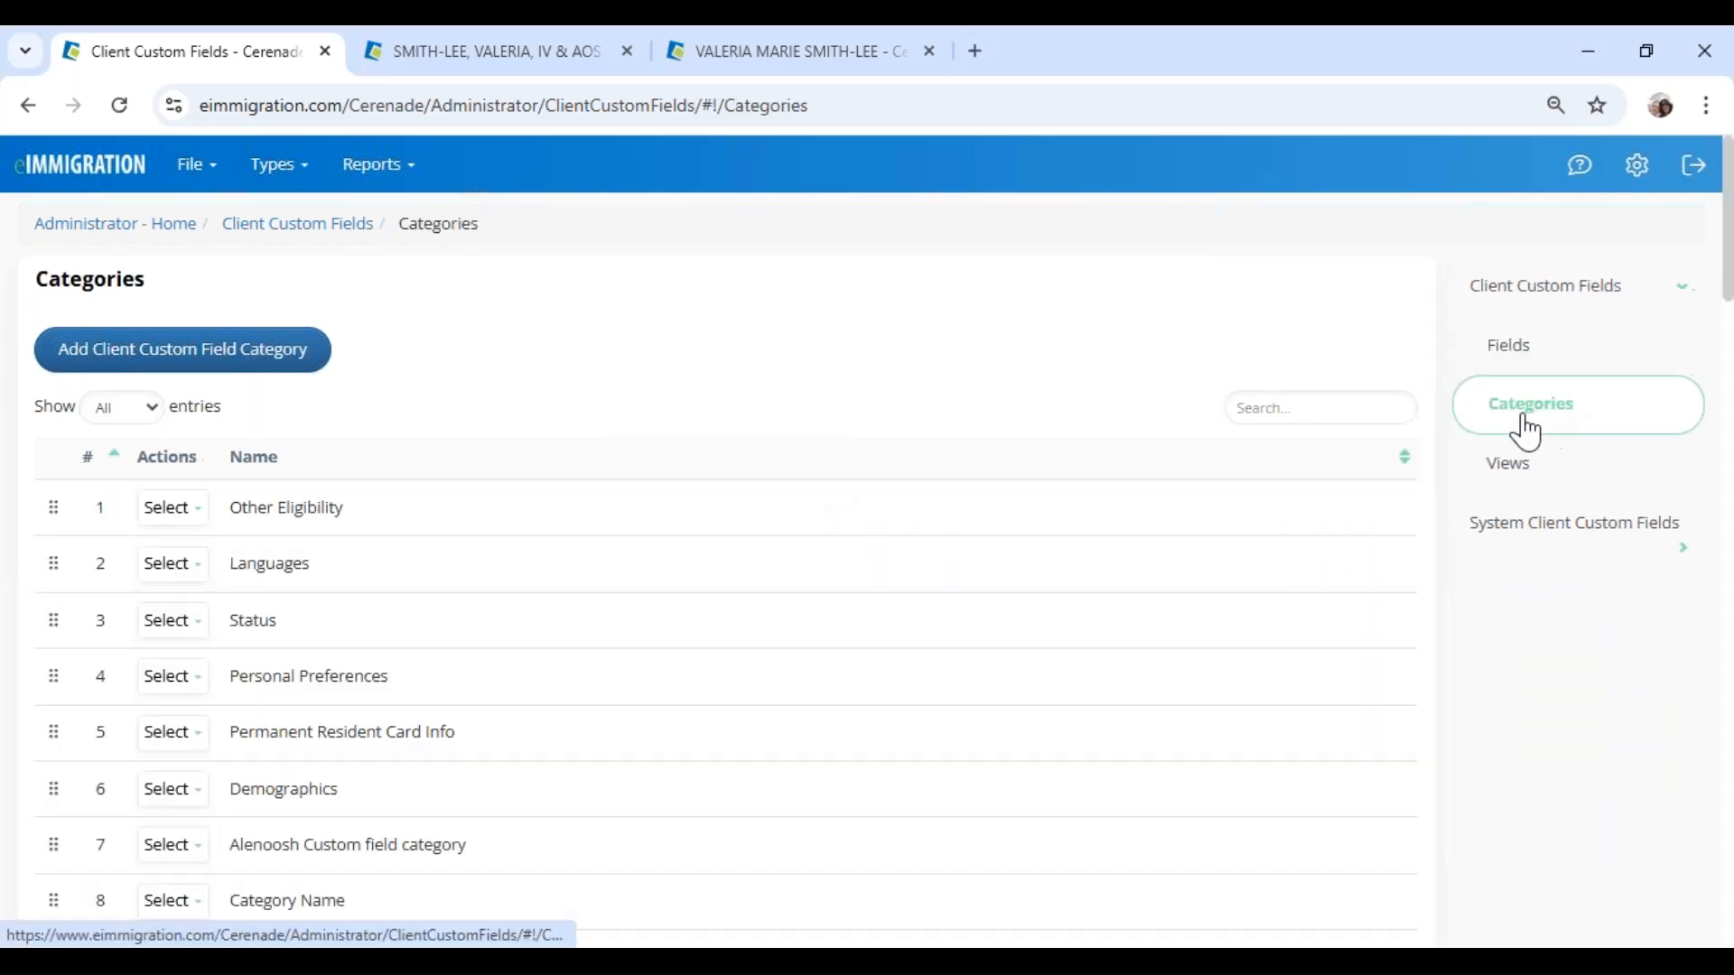
pyautogui.click(818, 54)
pyautogui.moveTo(158, 592); pyautogui.dragTo(329, 592)
pyautogui.moveTo(143, 416); pyautogui.dragTo(287, 418)
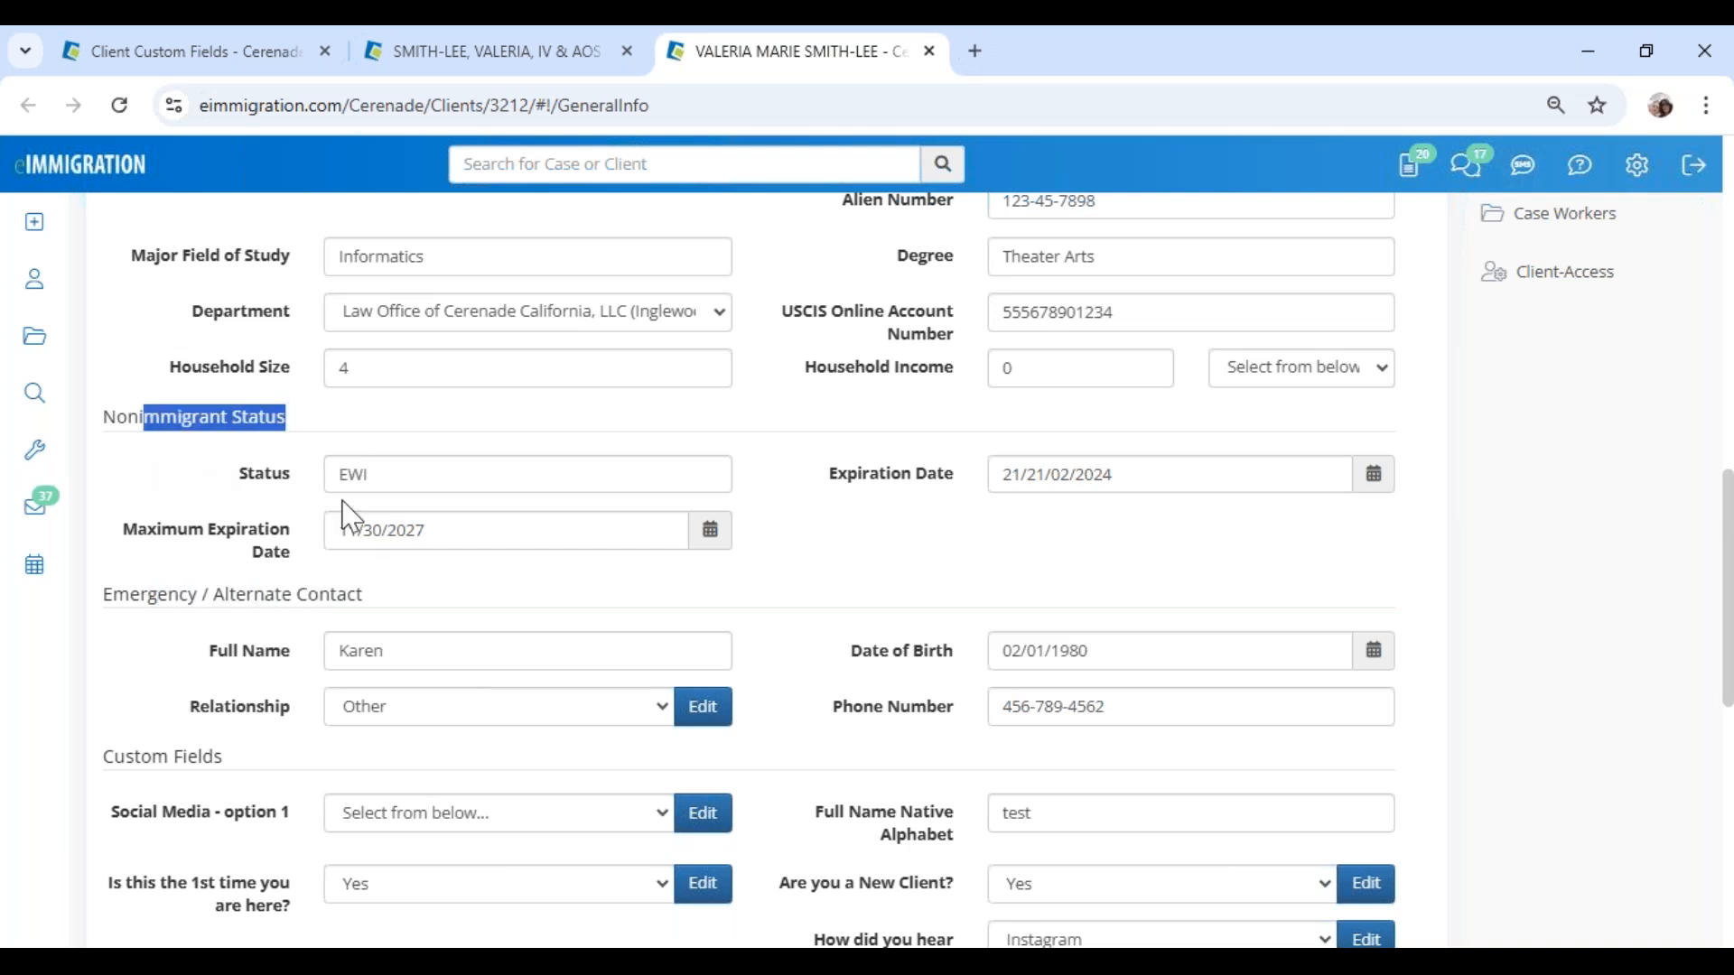
pyautogui.scroll(12, 271, 514)
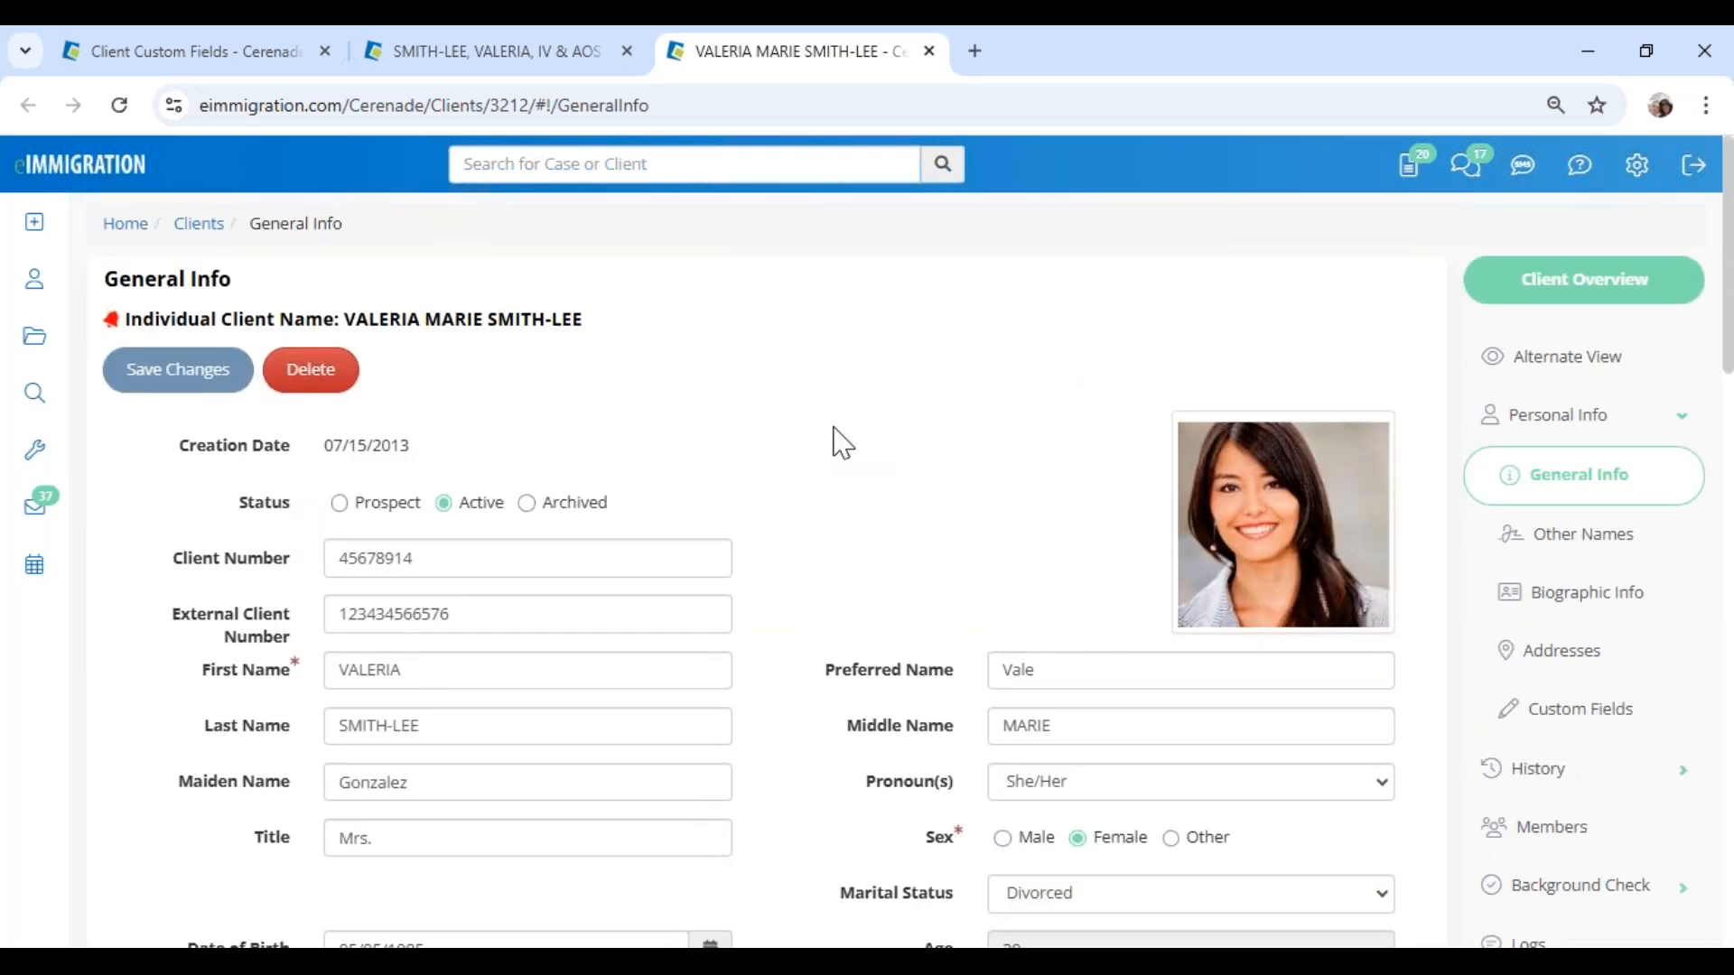
# Step: View the Feedback / Technical Support request form and close it without submitting
pyautogui.click(1580, 166)
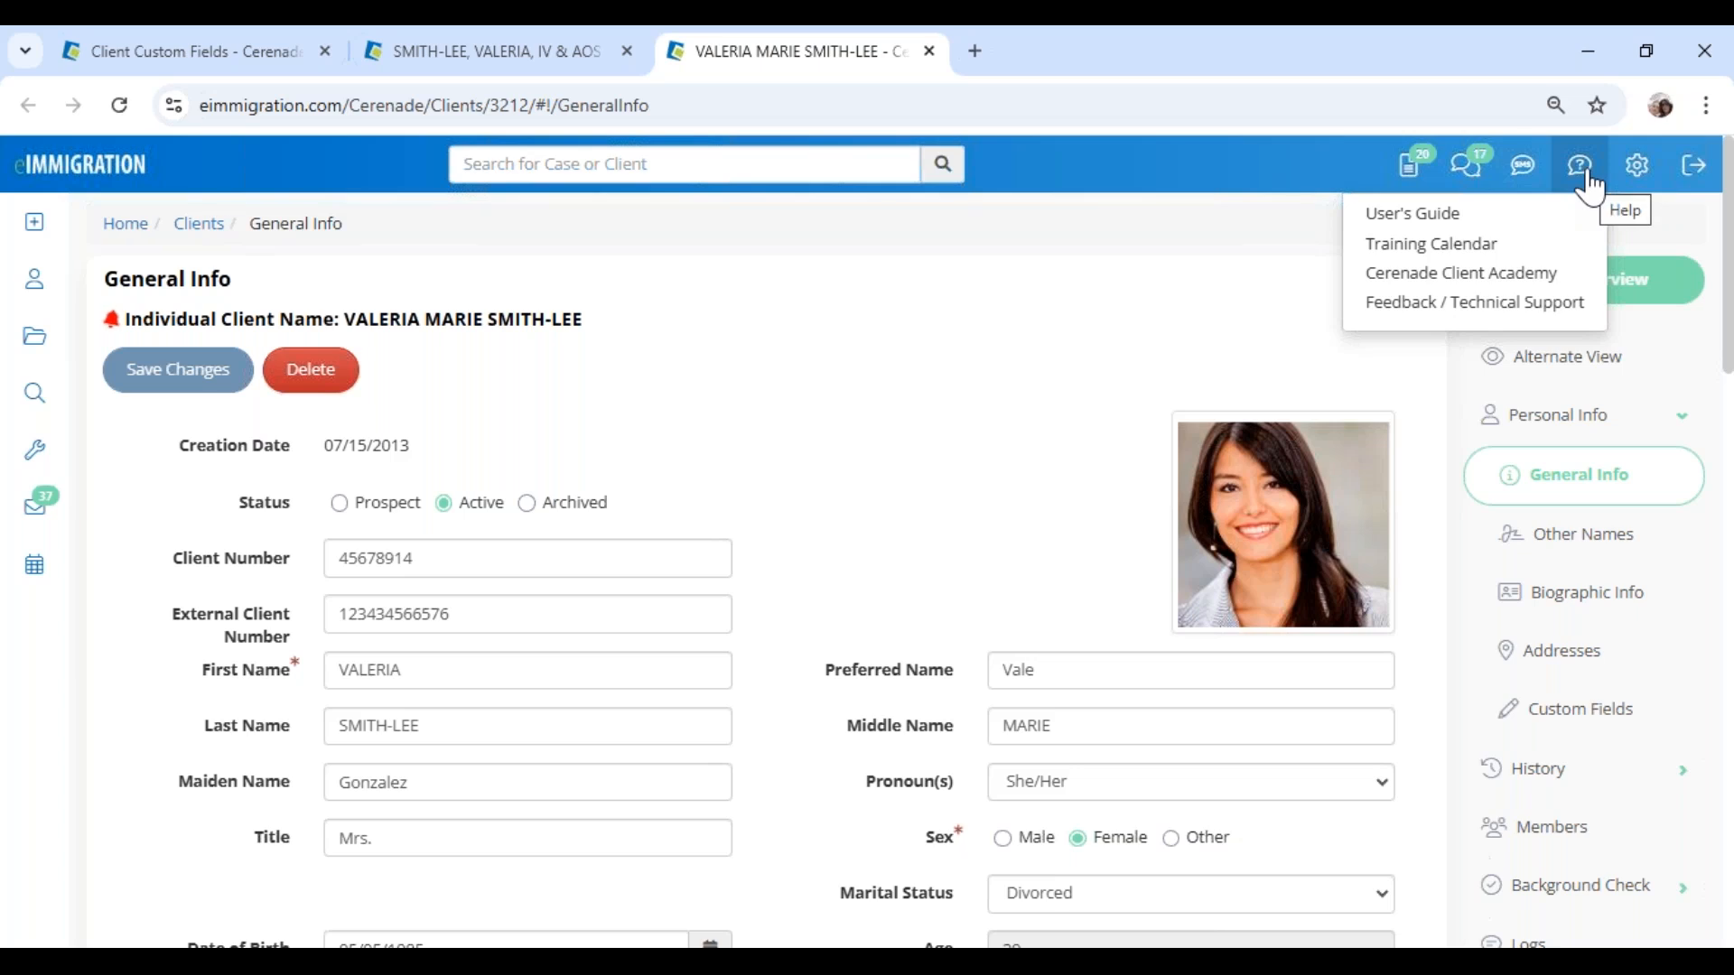
pyautogui.click(1537, 303)
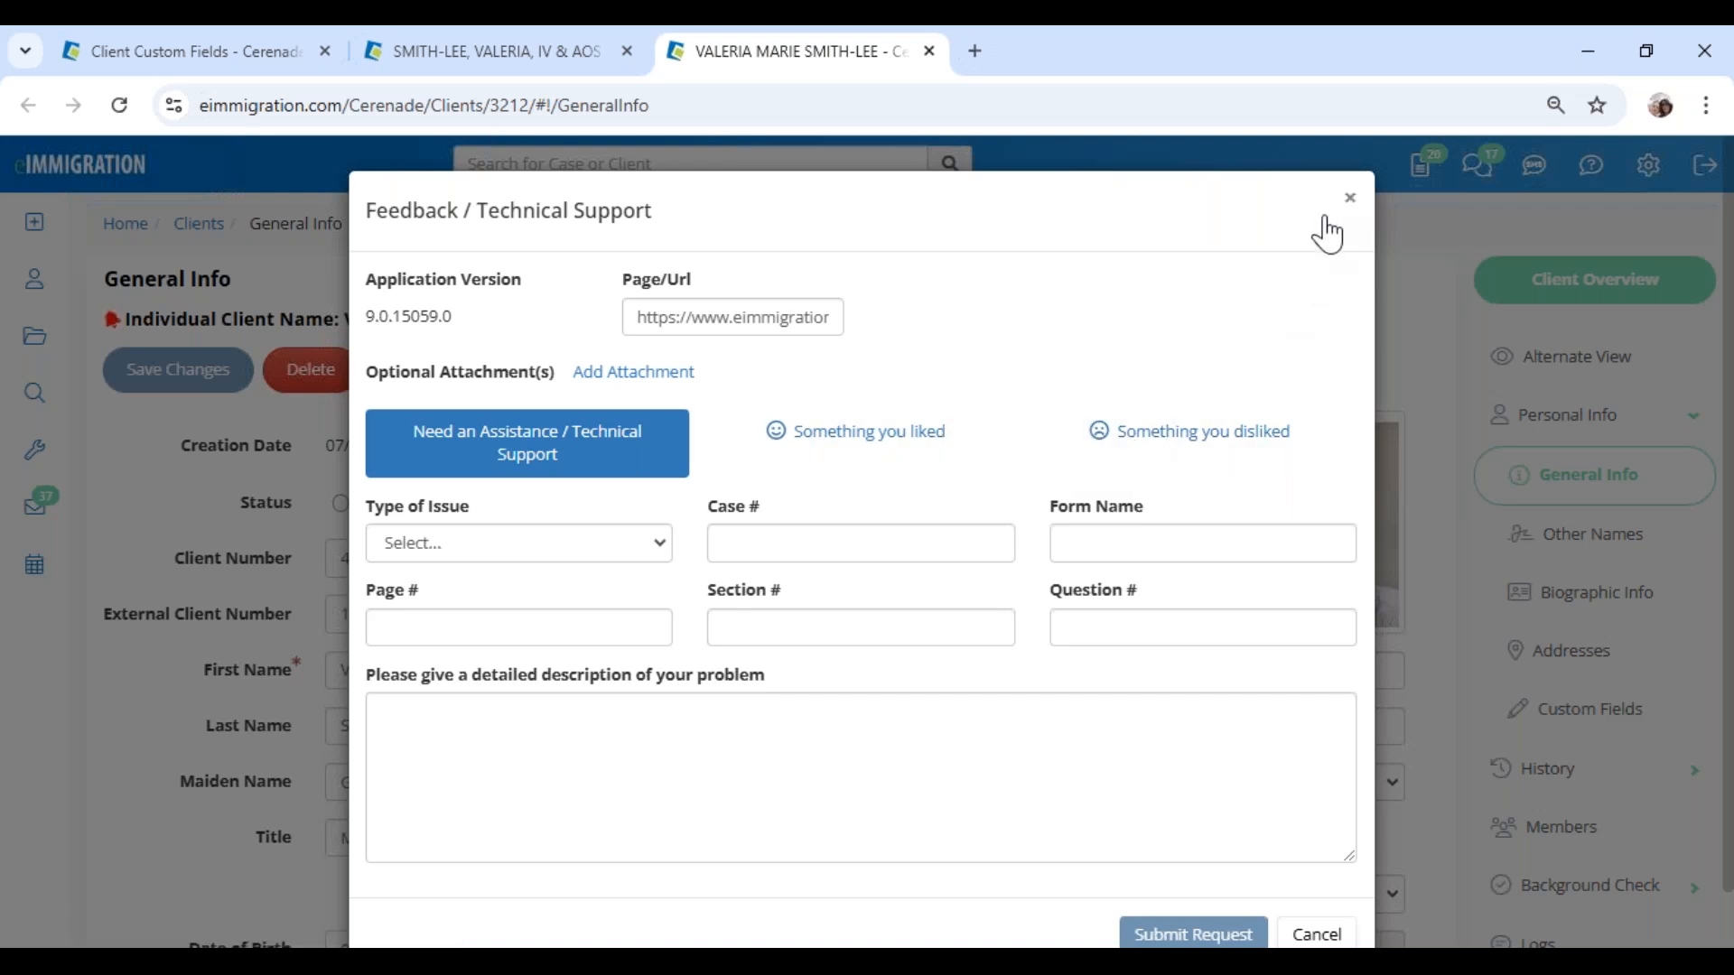
pyautogui.click(1350, 199)
pyautogui.scroll(-2, 348, 574)
pyautogui.scroll(2, 348, 575)
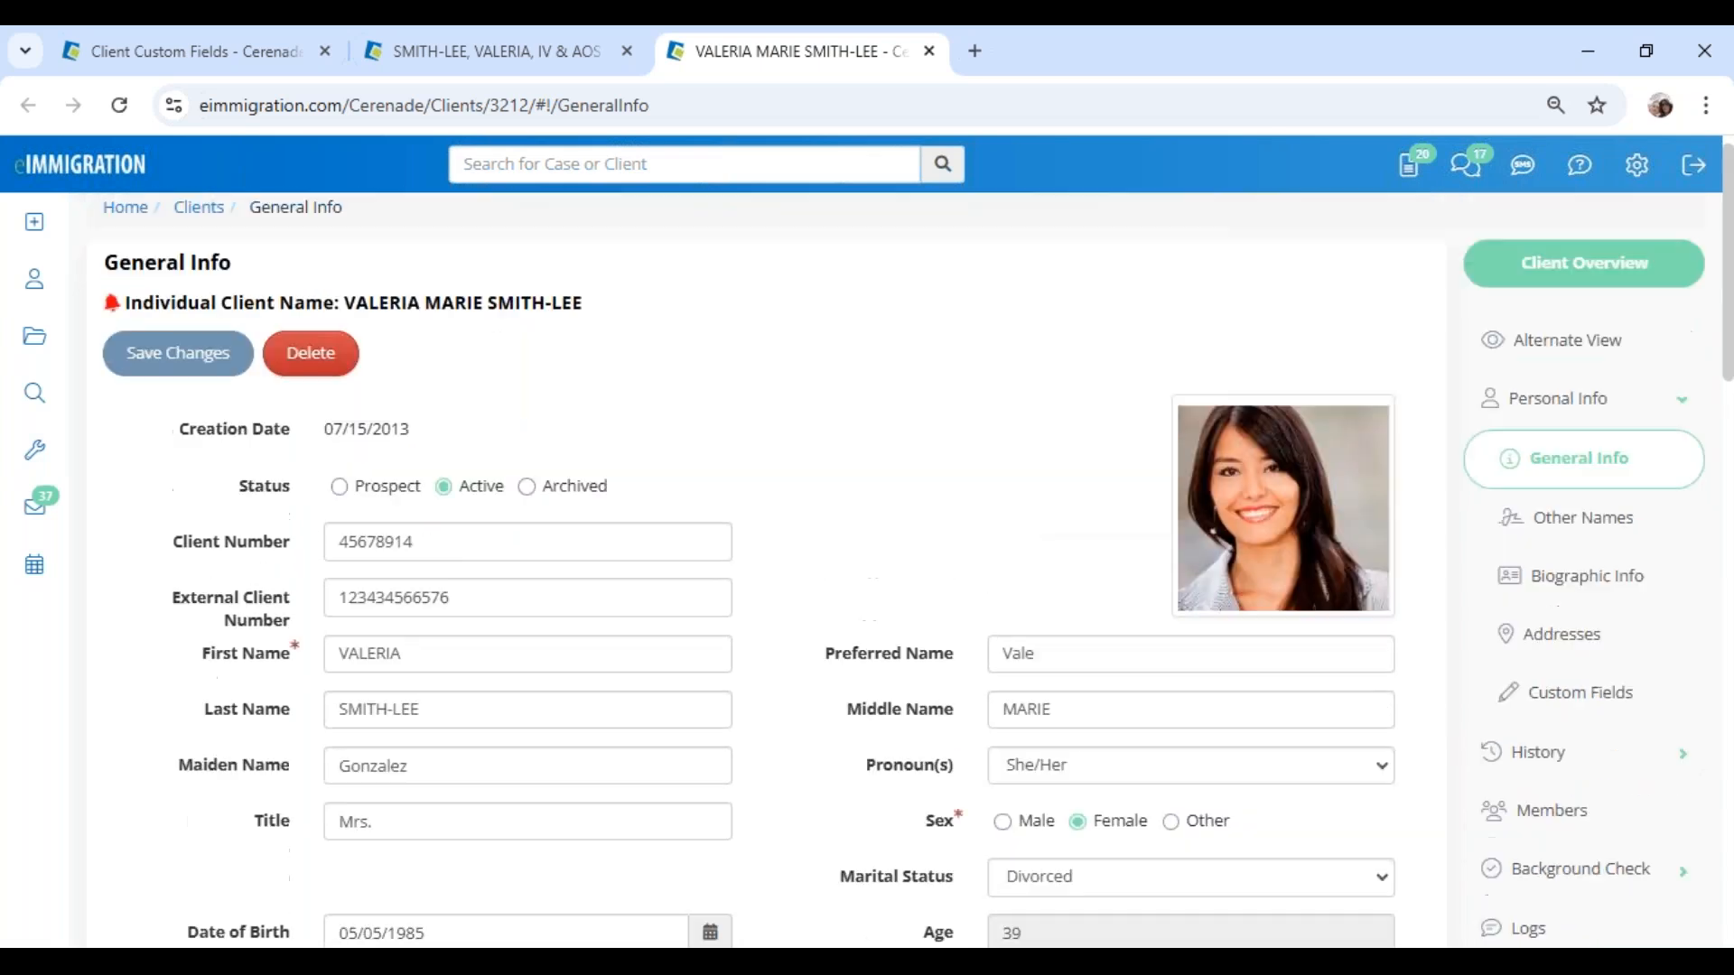
# Step: Open the client's Custom Fields page and switch the displayed view to View All (Default)
pyautogui.click(1579, 707)
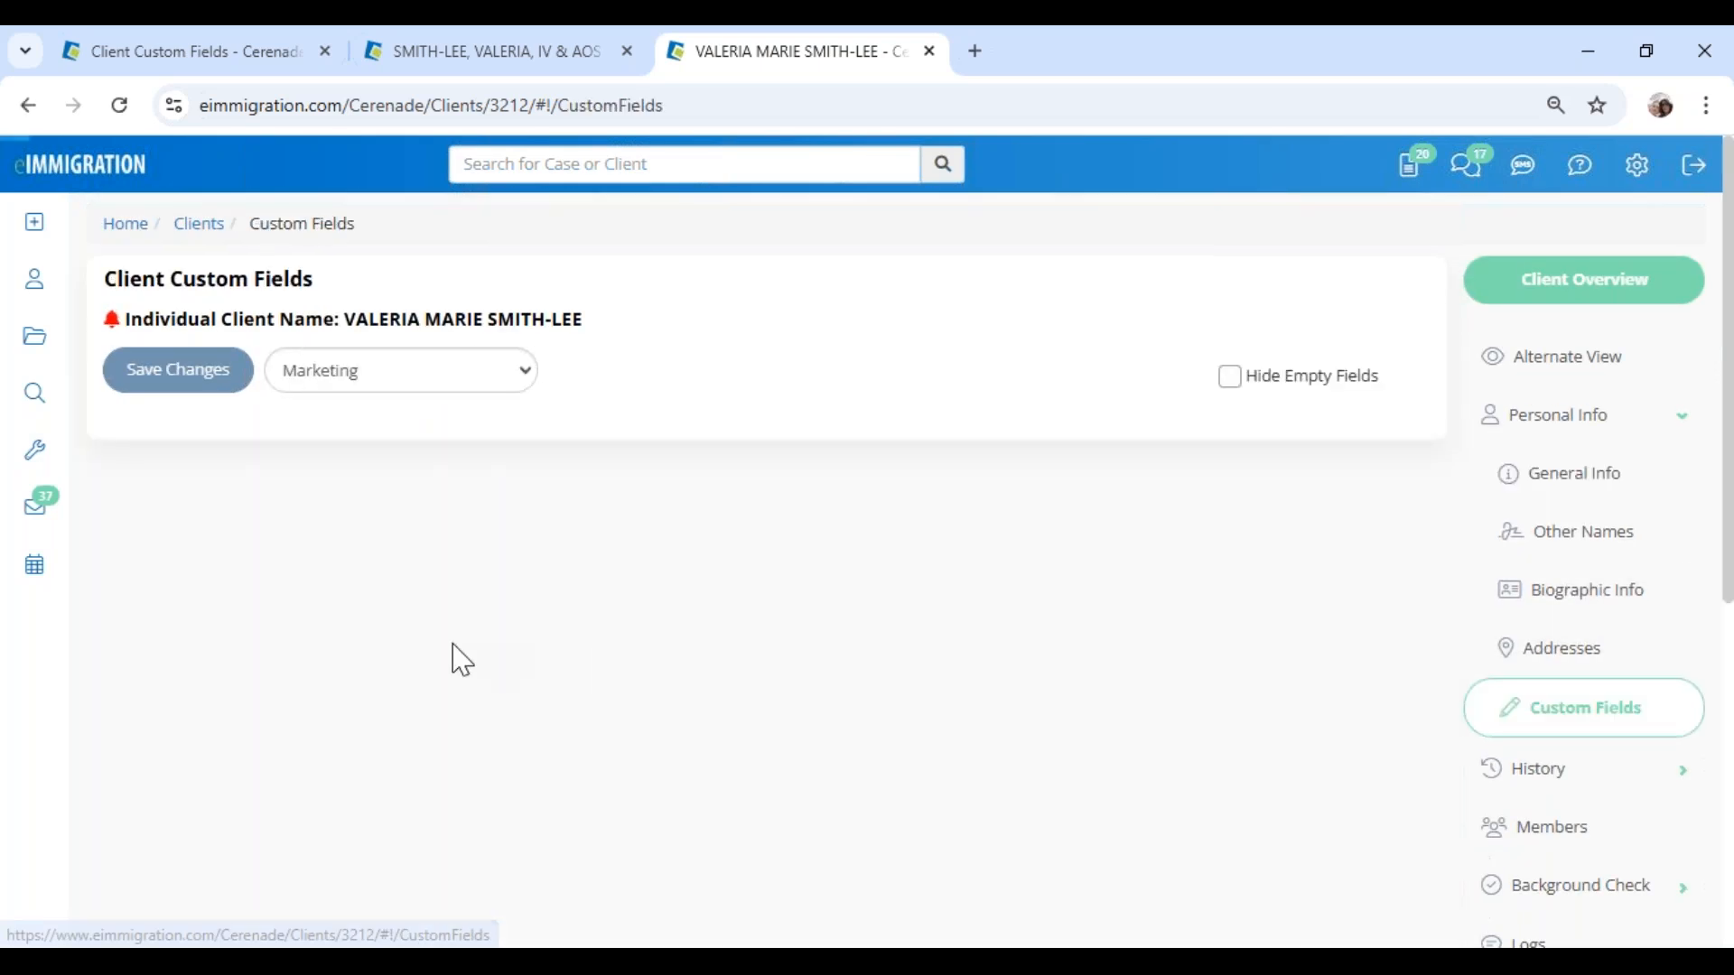
pyautogui.click(395, 370)
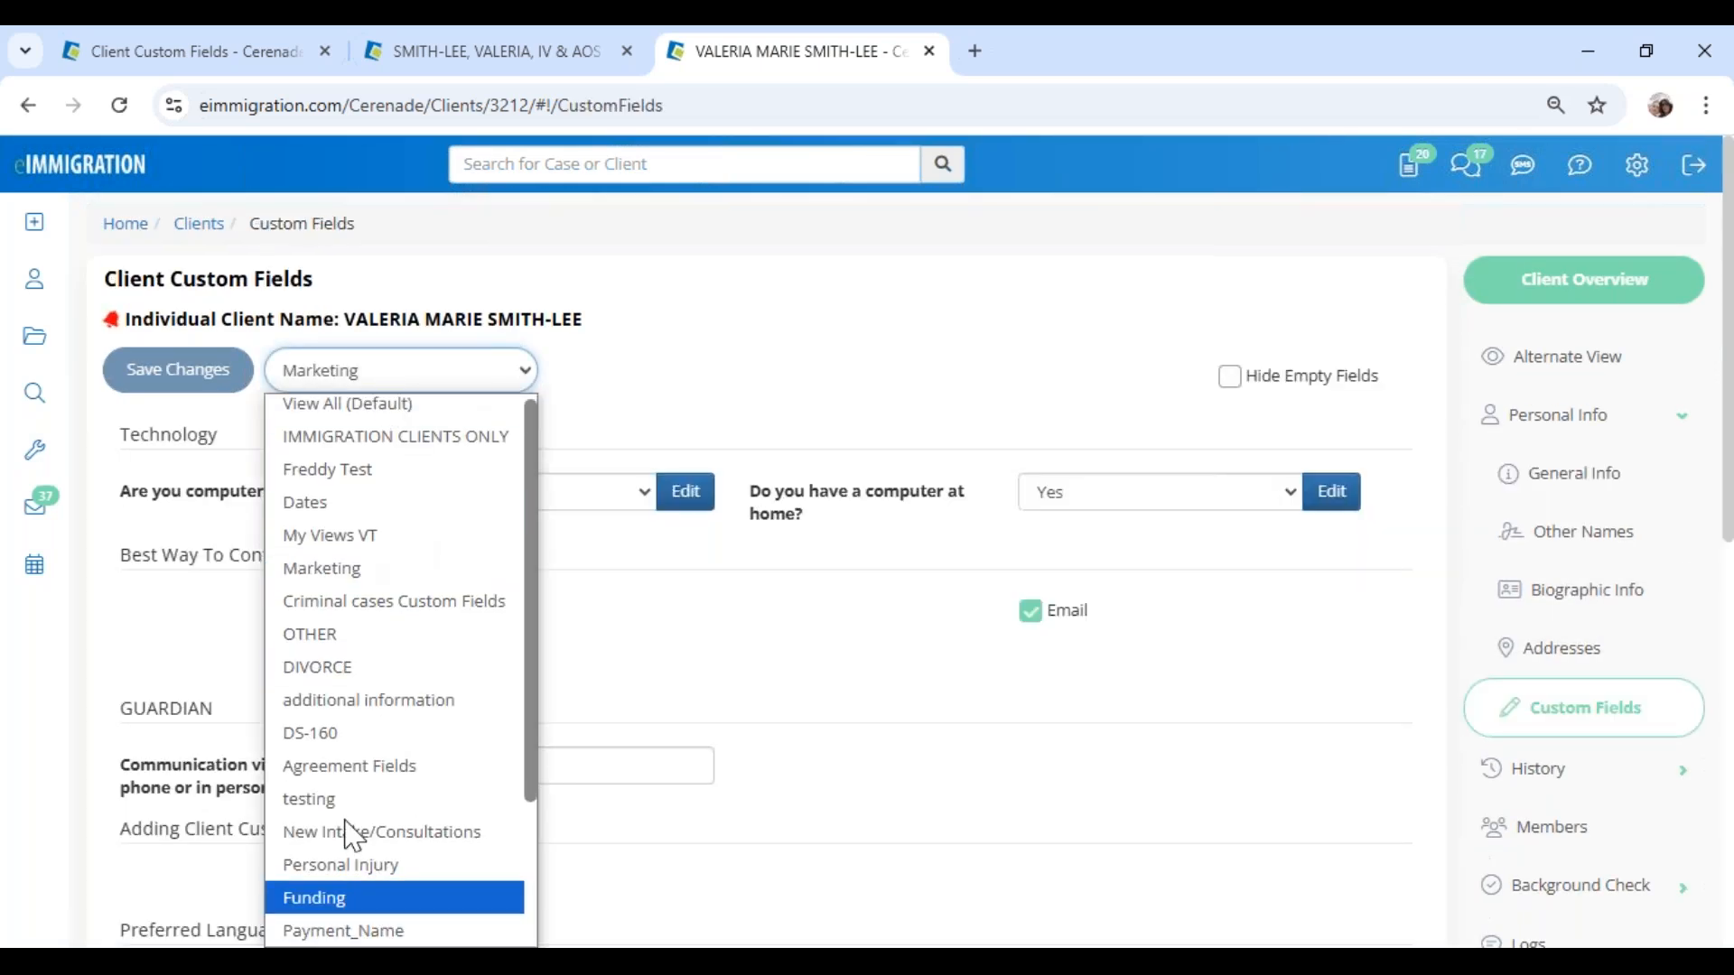
pyautogui.scroll(-2, 365, 813)
pyautogui.scroll(2, 361, 578)
pyautogui.scroll(-2, 361, 903)
pyautogui.scroll(1, 402, 673)
pyautogui.scroll(1, 397, 542)
pyautogui.click(391, 408)
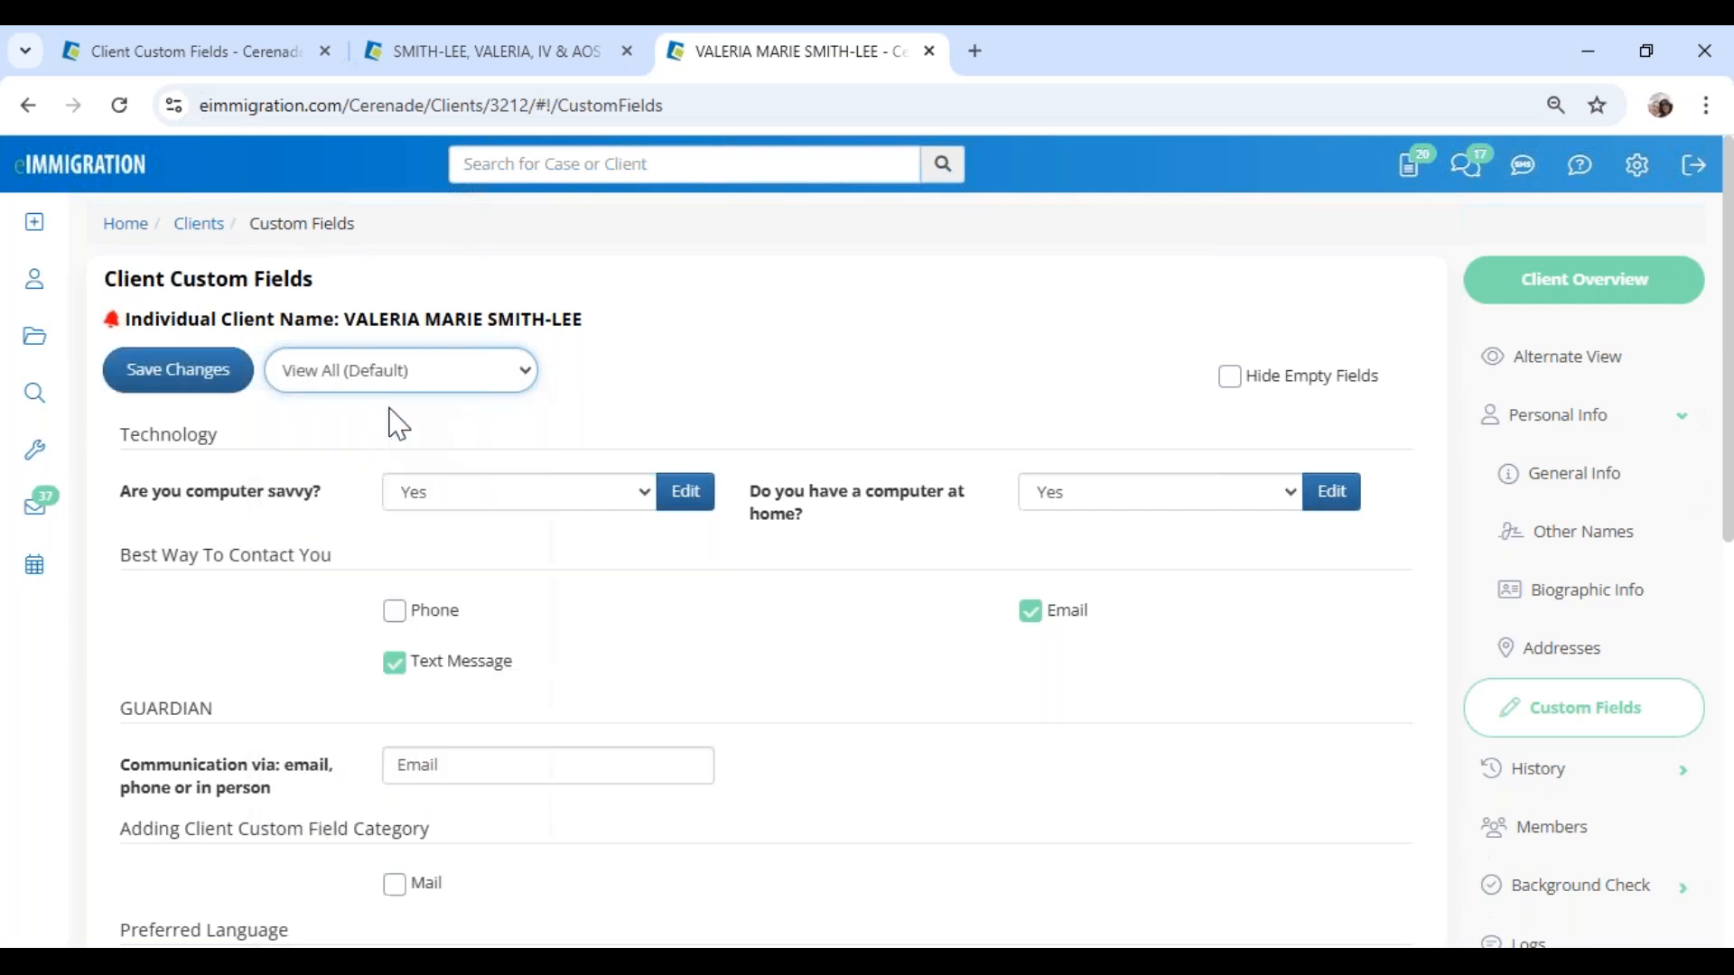
# Step: Examine how the client's custom fields are grouped by category, including the Other/Uncategorized and Funding Types sections
pyautogui.scroll(-5, 321, 745)
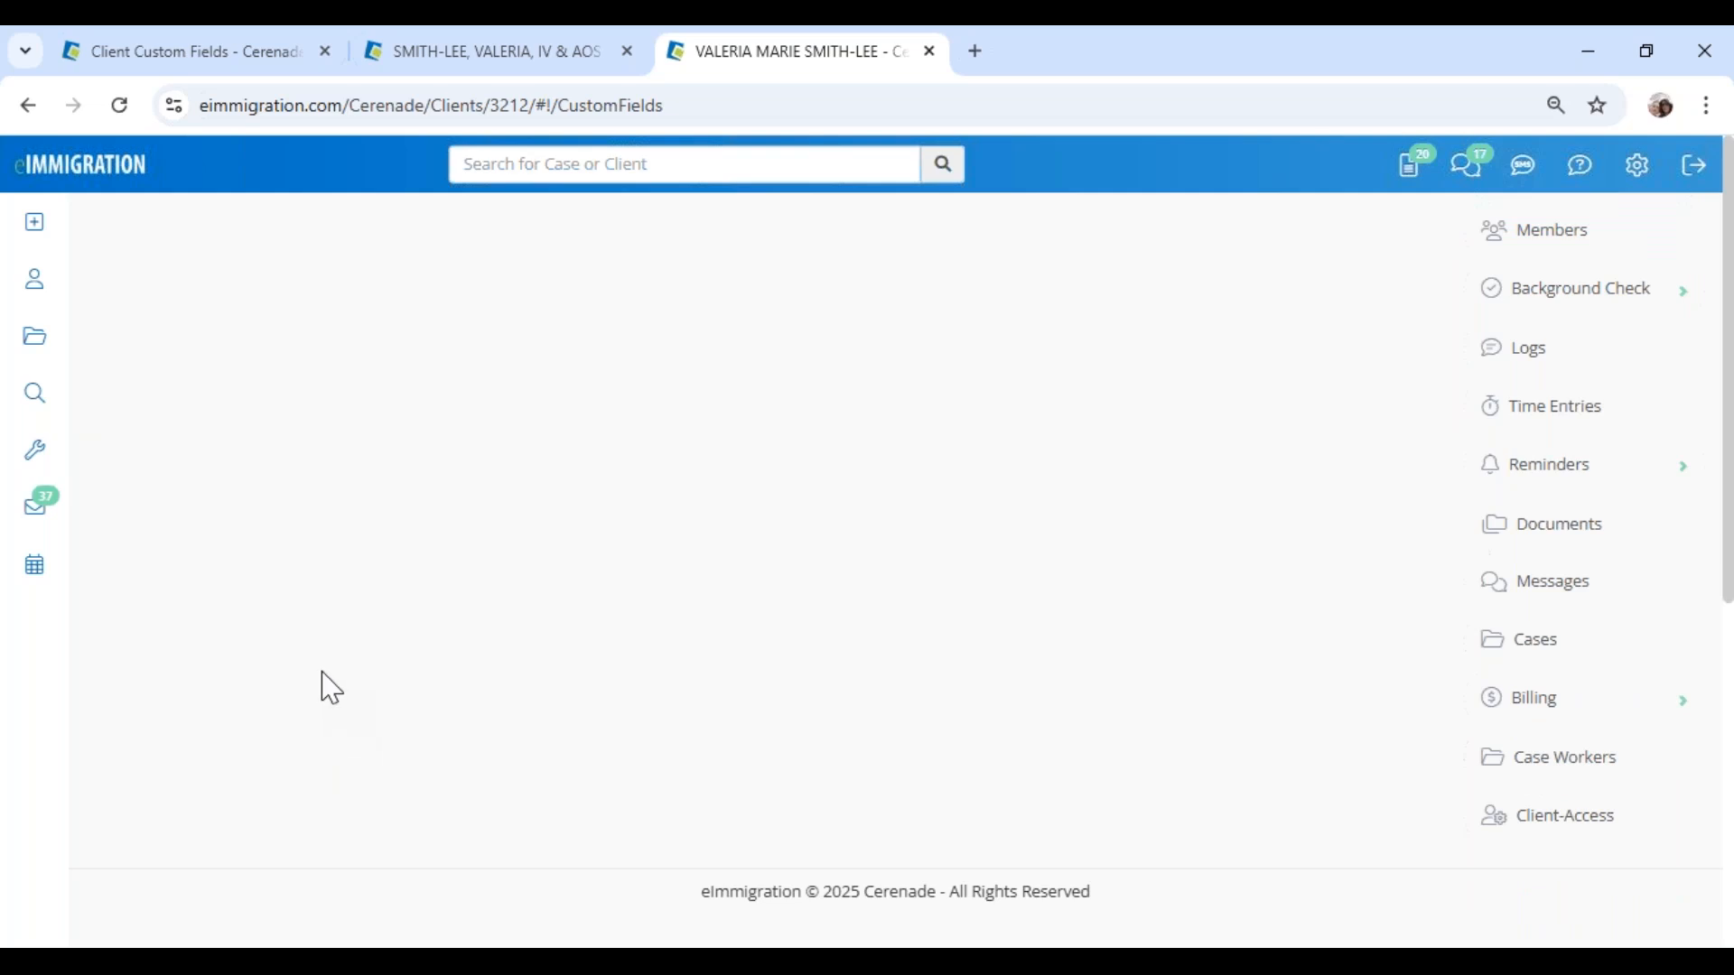
pyautogui.scroll(-10, 325, 690)
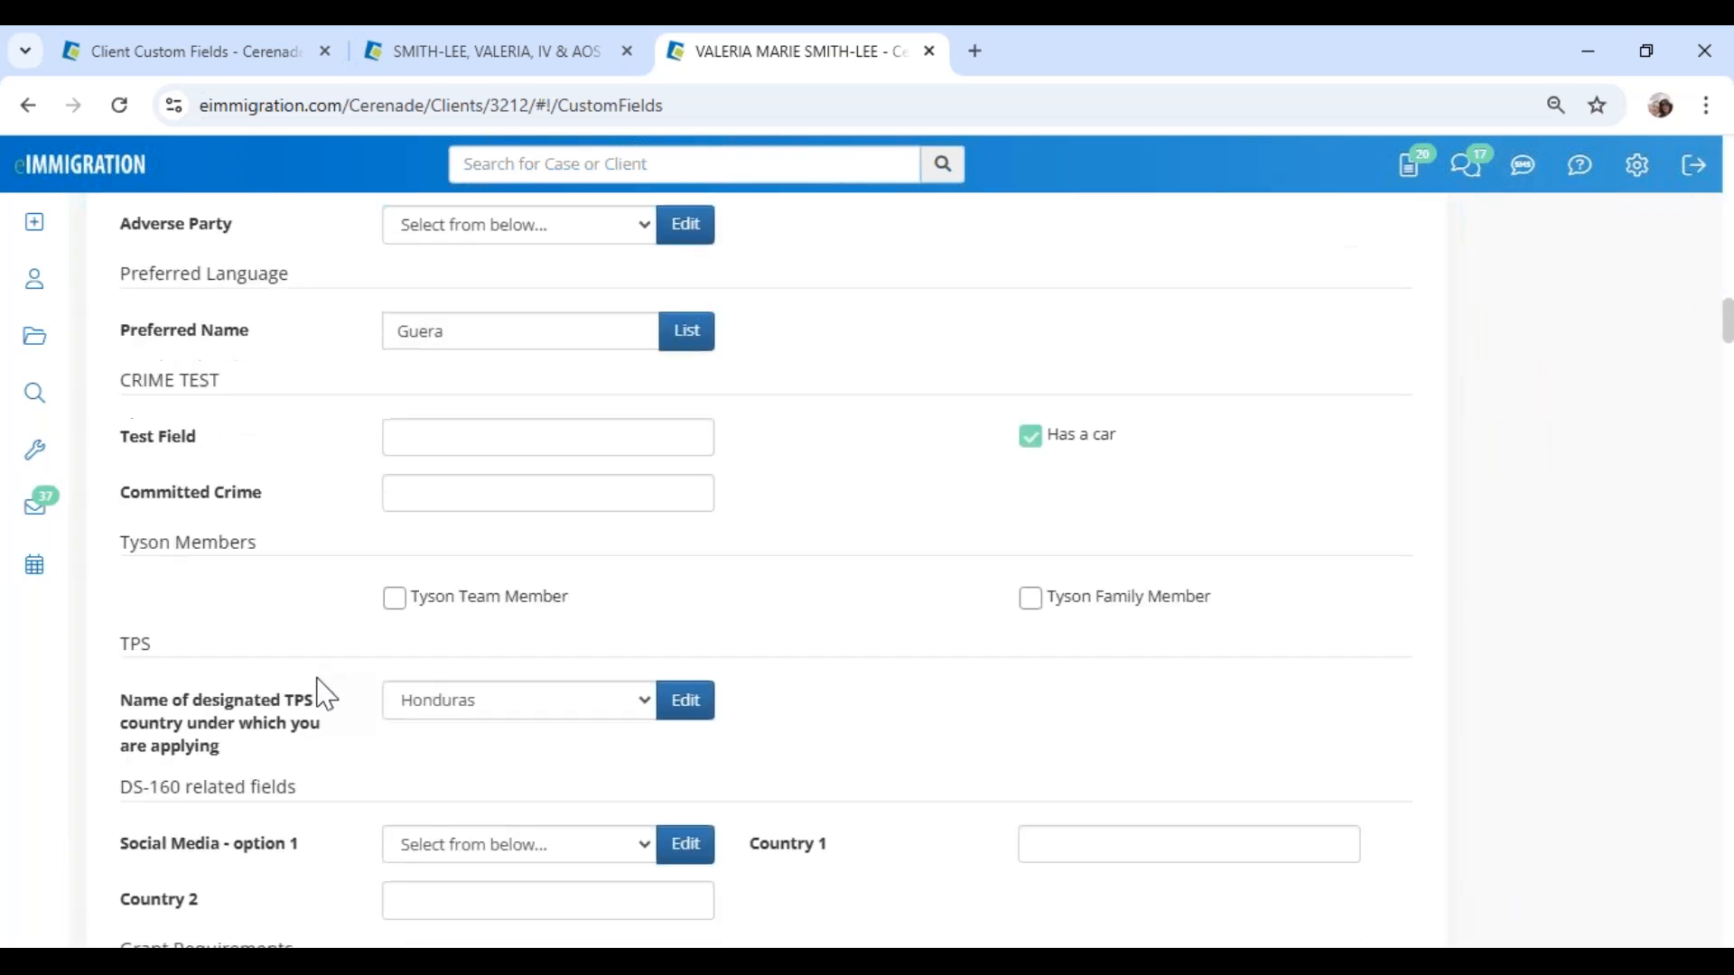
pyautogui.scroll(-15, 326, 695)
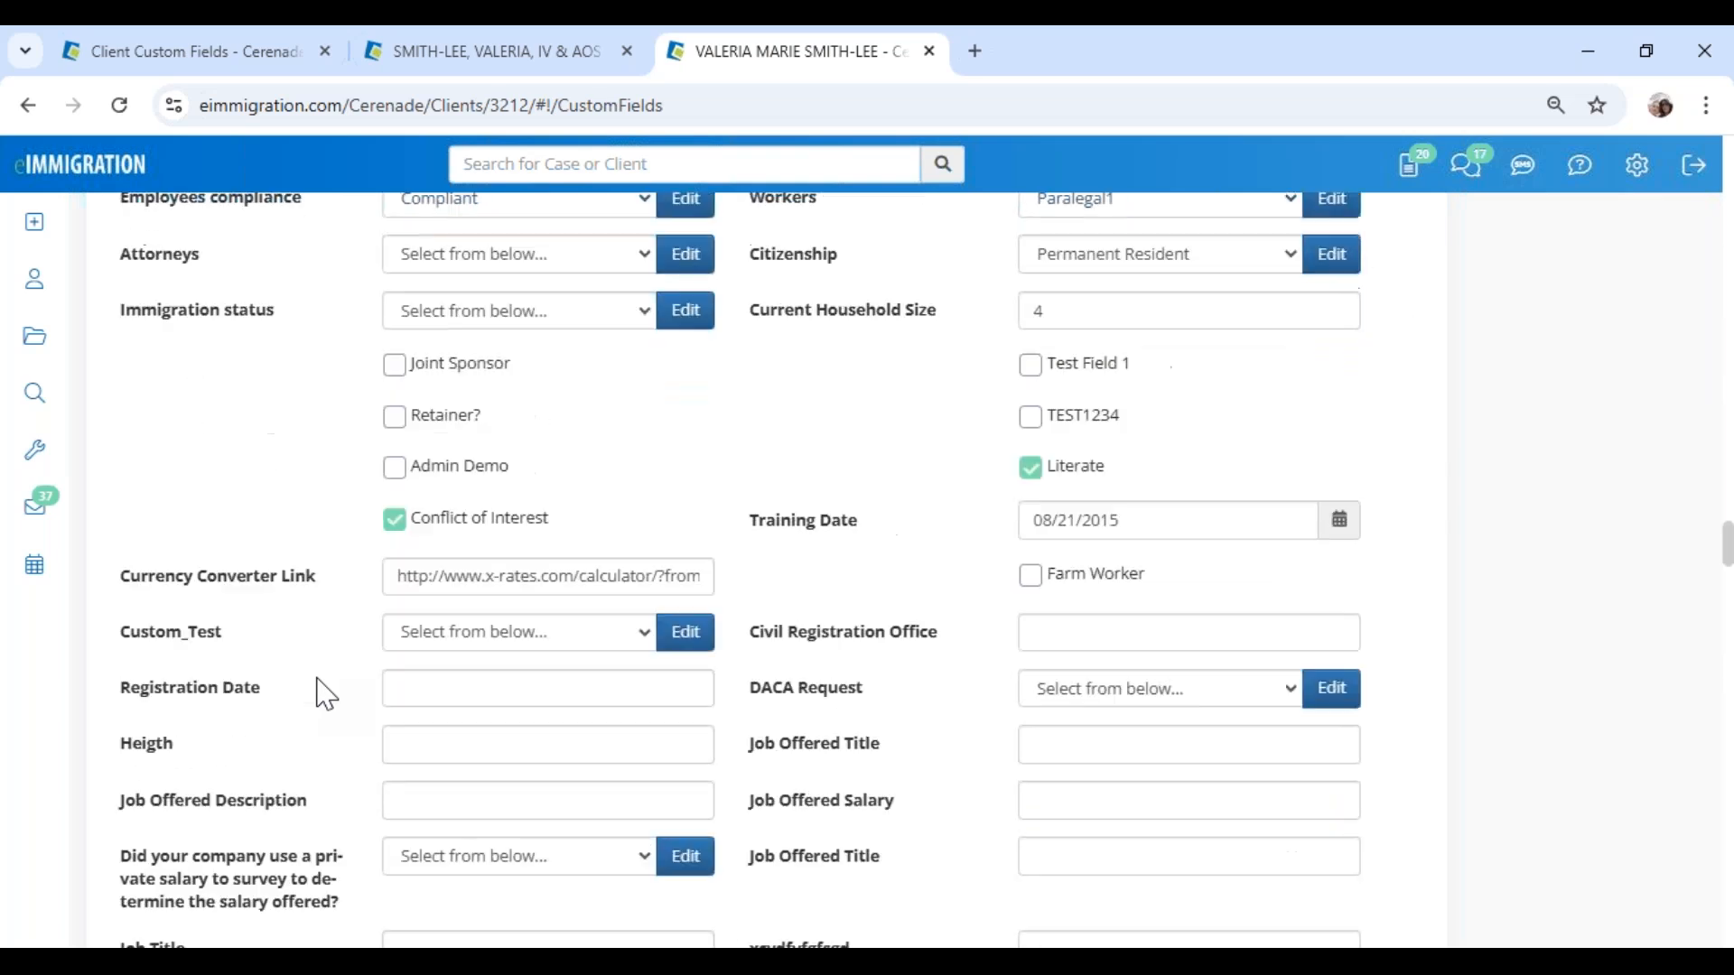
pyautogui.scroll(15, 325, 695)
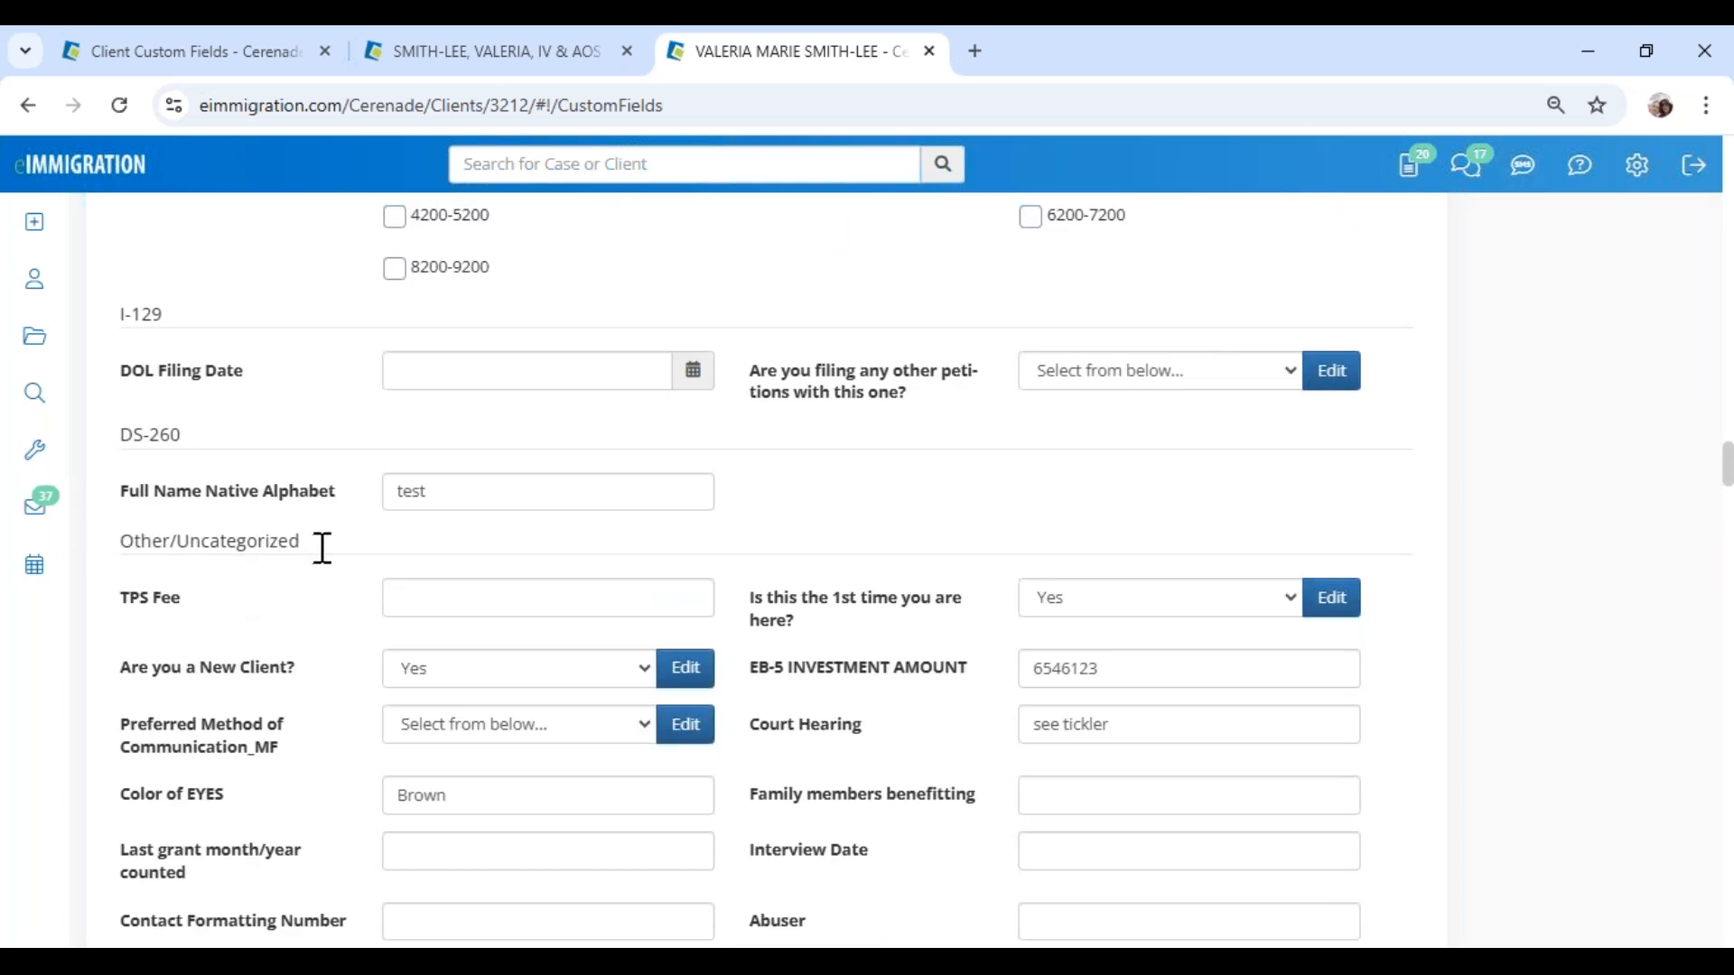
pyautogui.moveTo(321, 542); pyautogui.dragTo(298, 540)
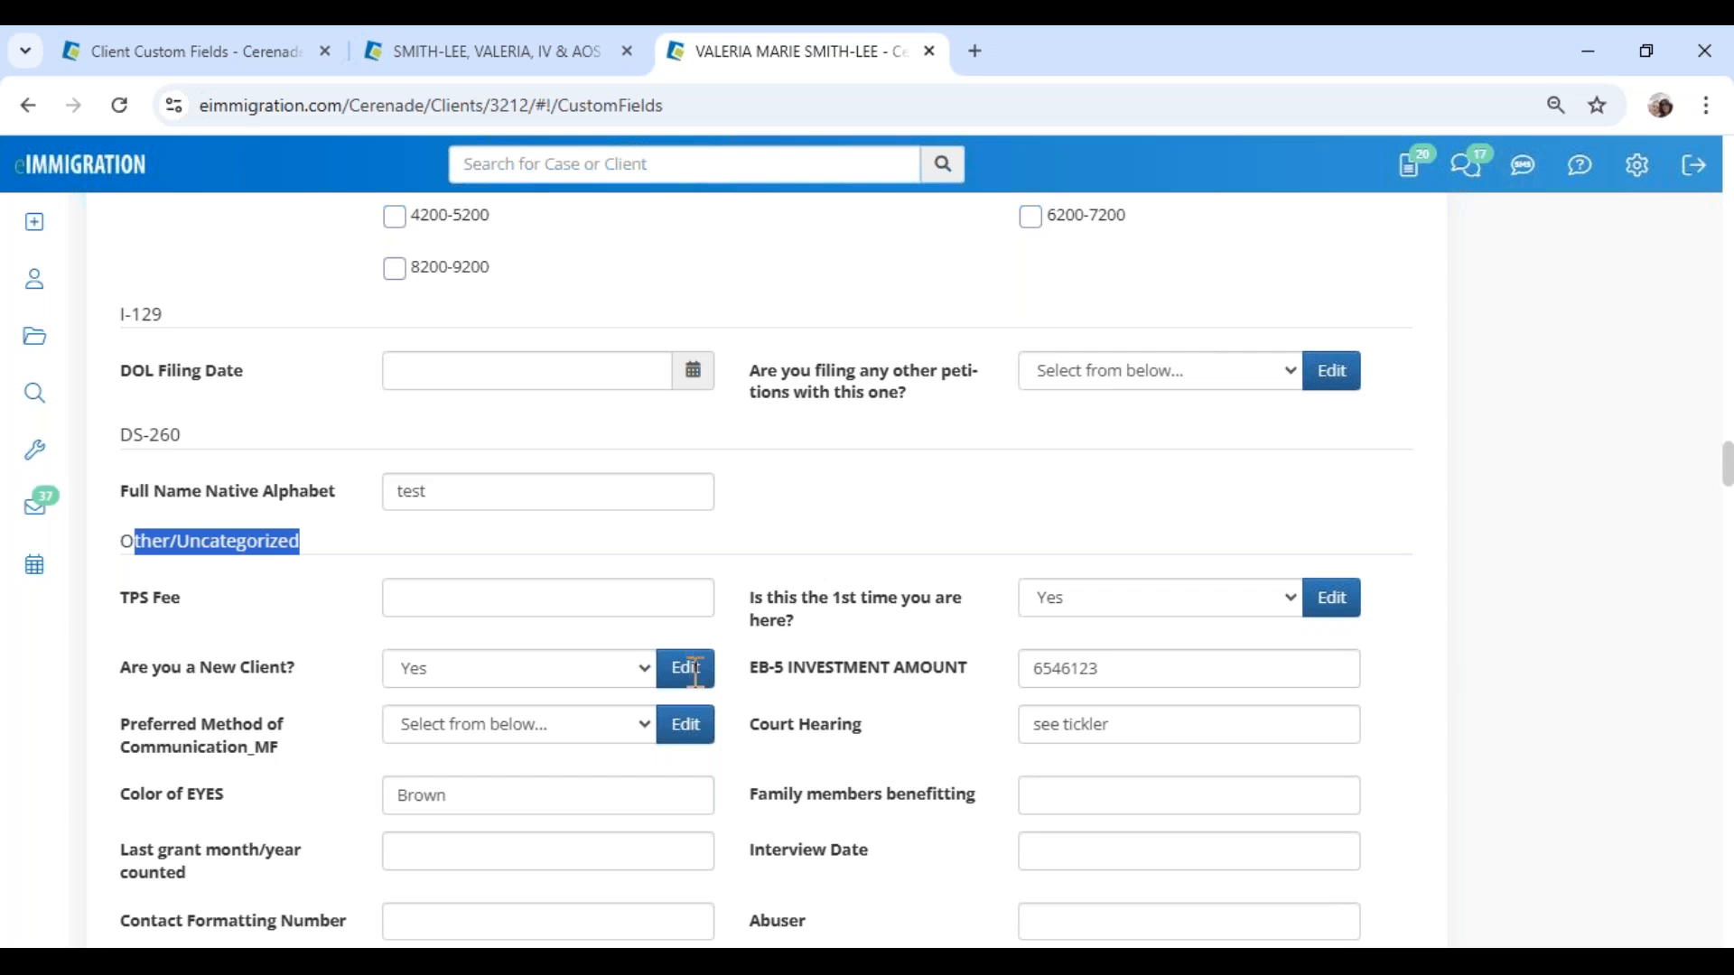
pyautogui.scroll(-20, 862, 676)
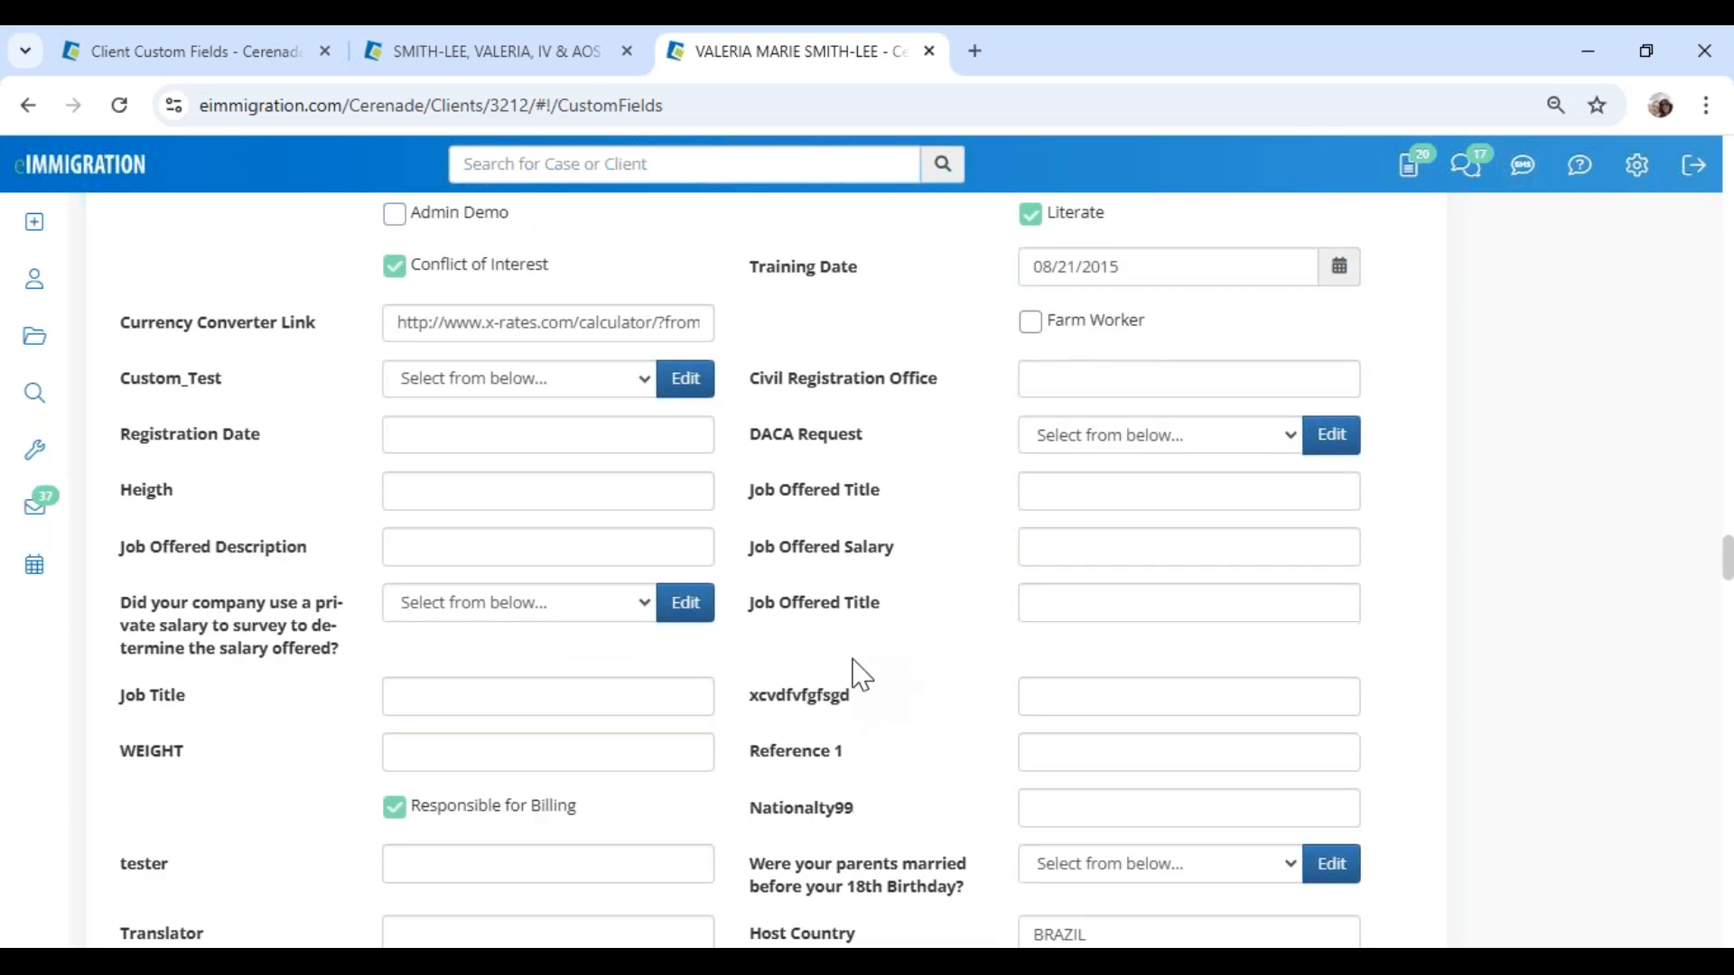
pyautogui.scroll(20, 464, 650)
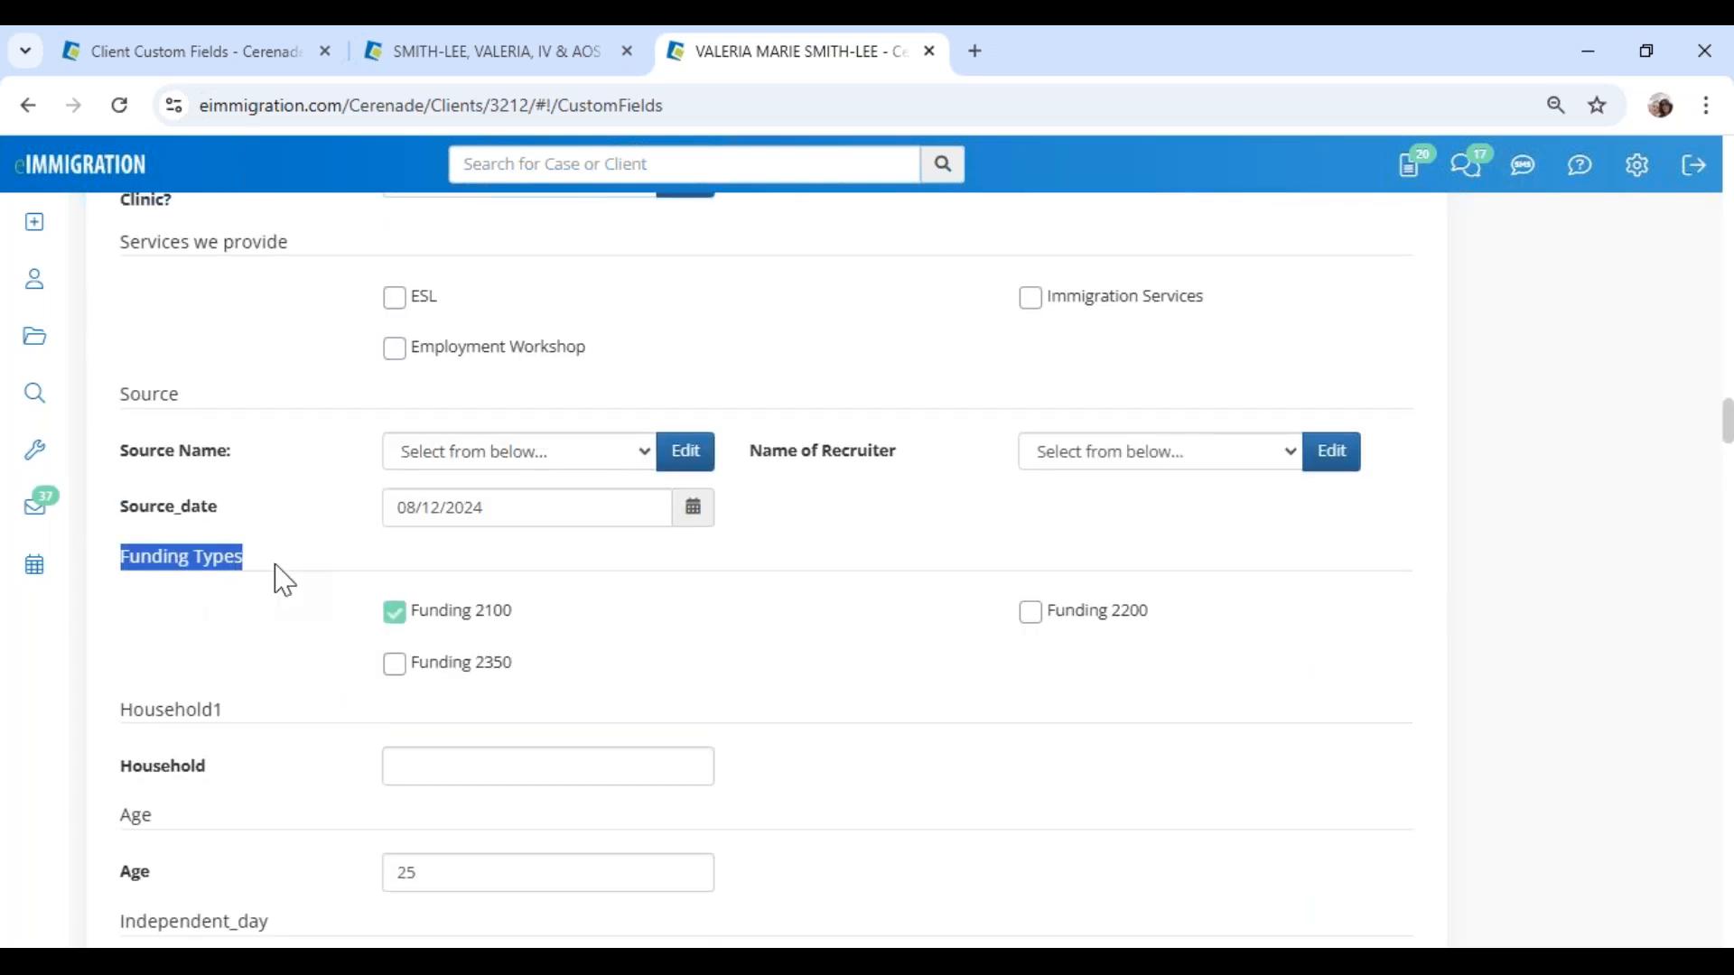
# Step: Examine the Funding Types options and the custom field categories above them, up to Best Way To Contact You
pyautogui.moveTo(464, 667); pyautogui.dragTo(562, 675)
pyautogui.click(558, 675)
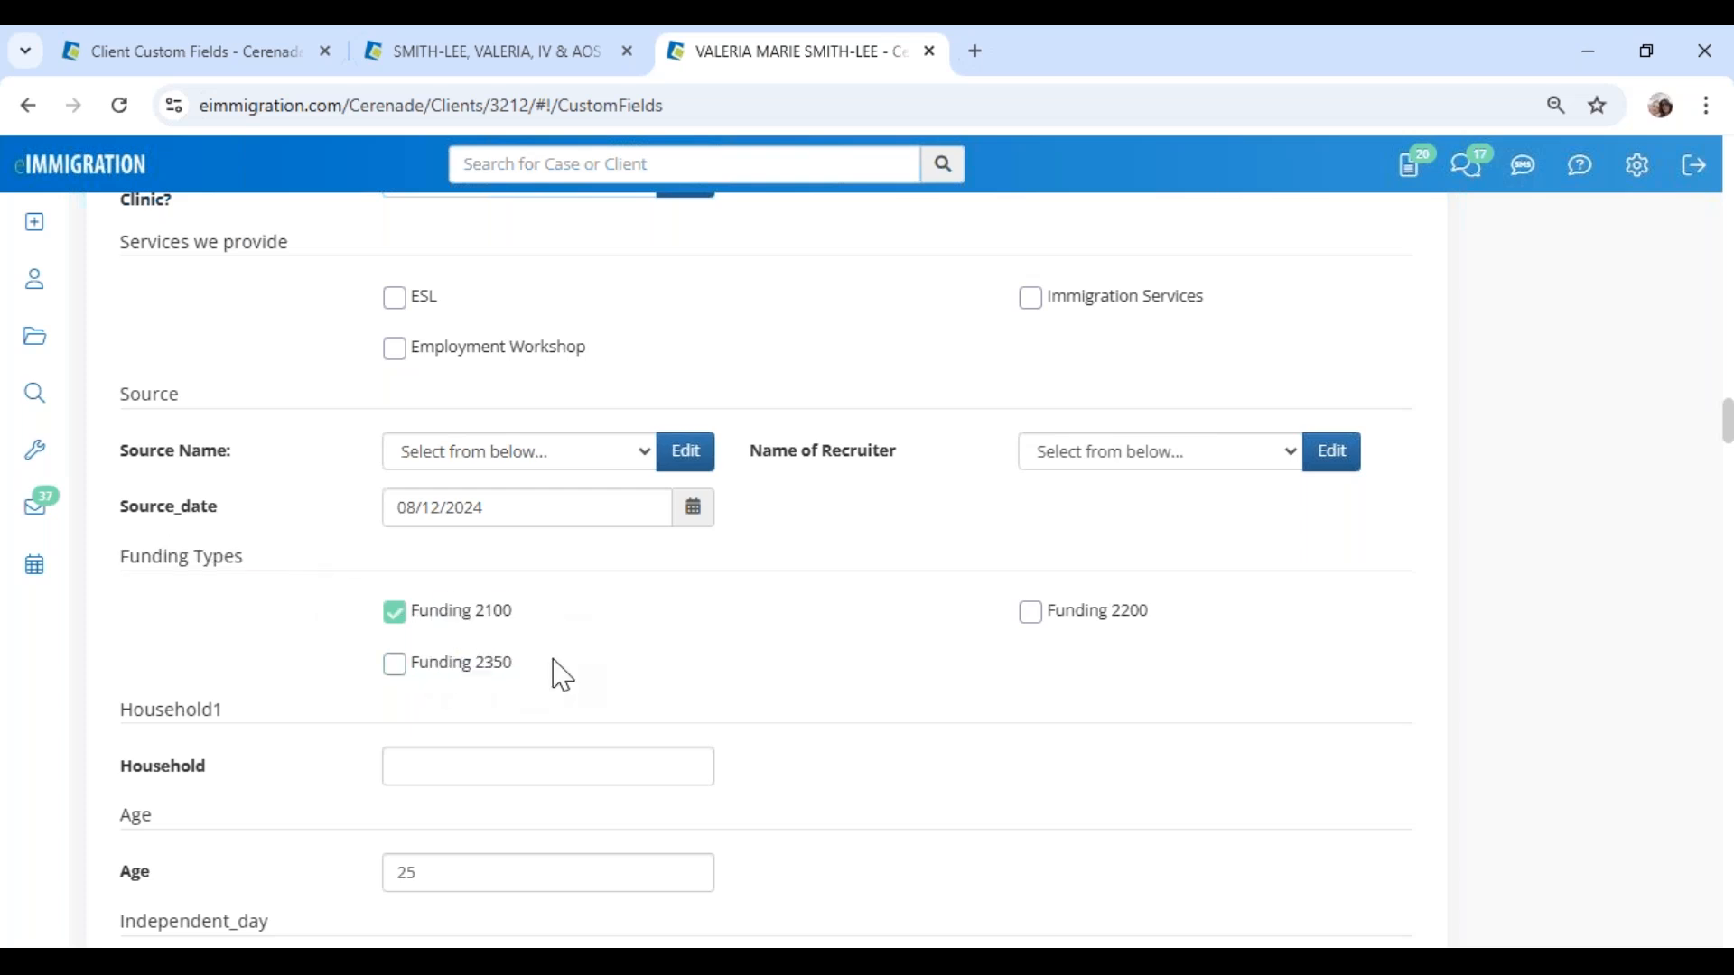
pyautogui.scroll(2, 279, 621)
pyautogui.scroll(3, 281, 624)
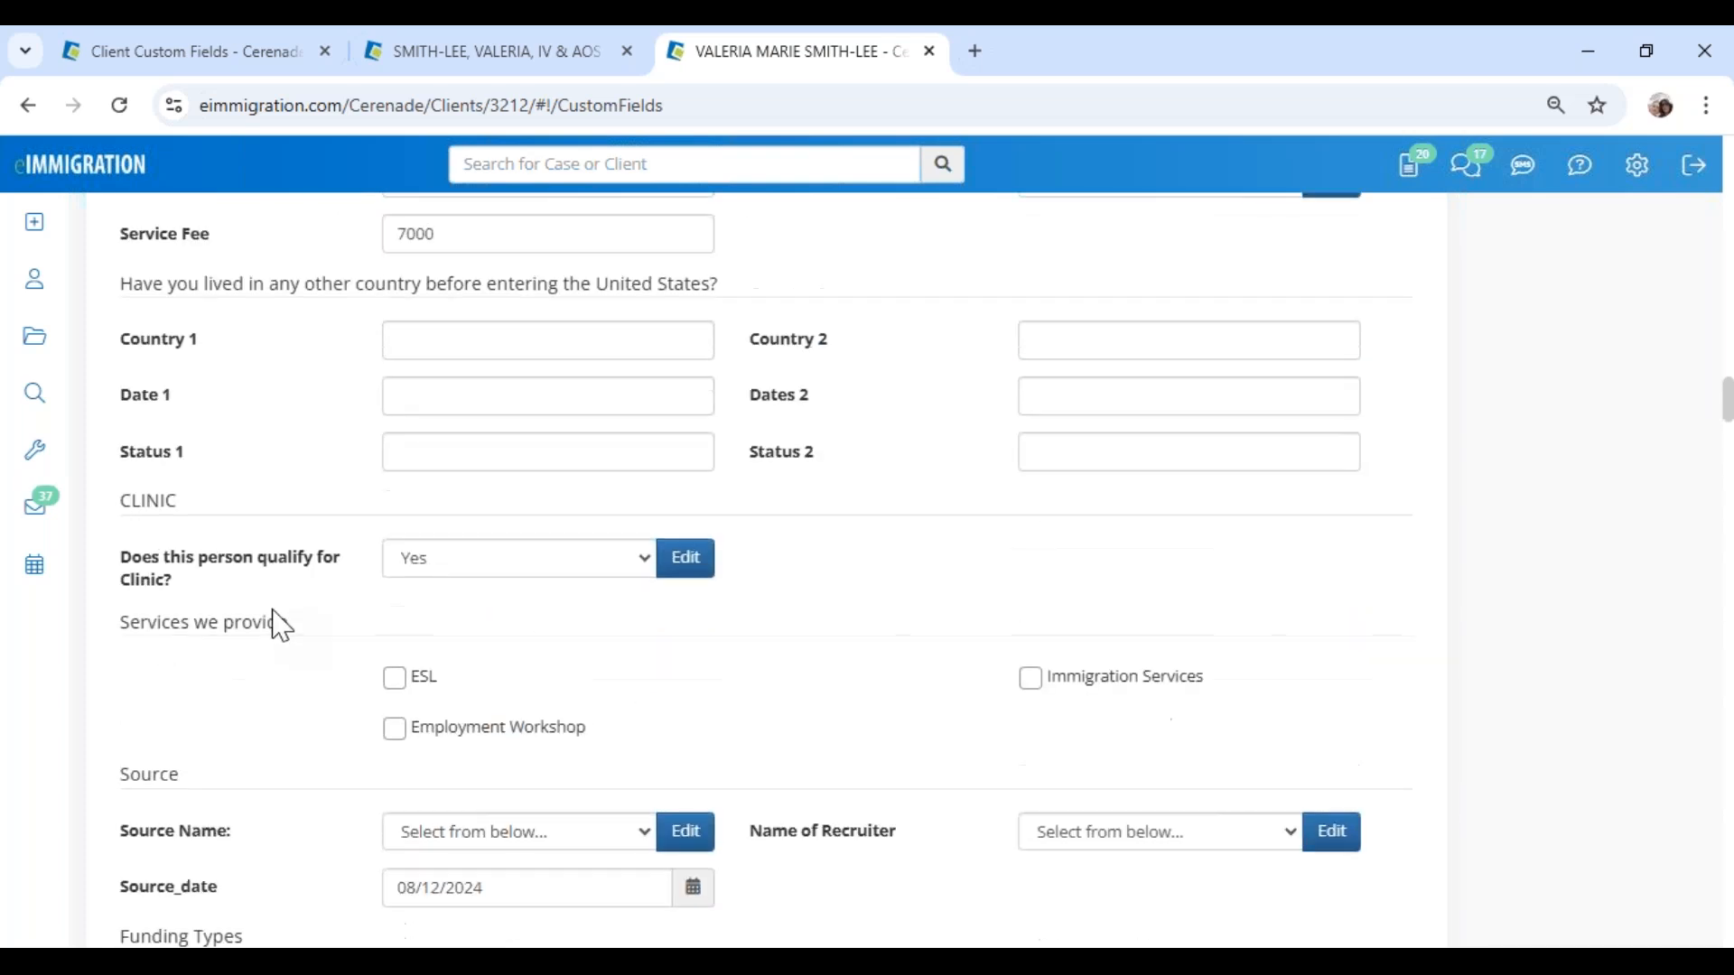
pyautogui.scroll(6, 187, 652)
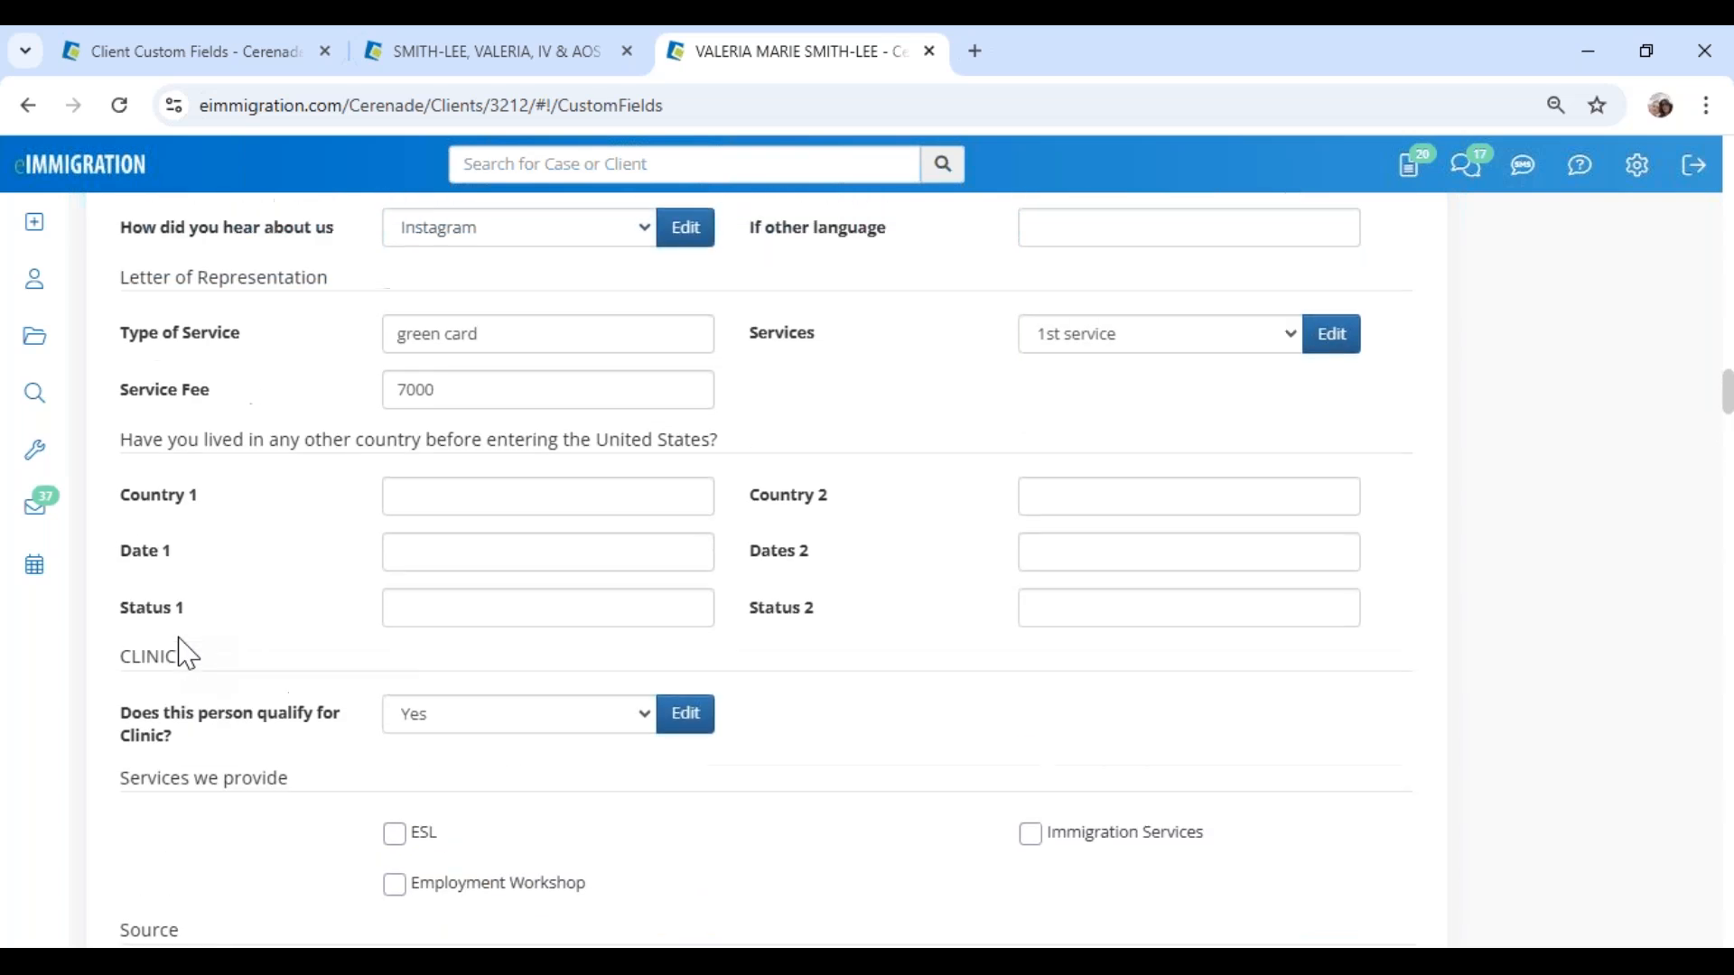
pyautogui.scroll(7, 187, 652)
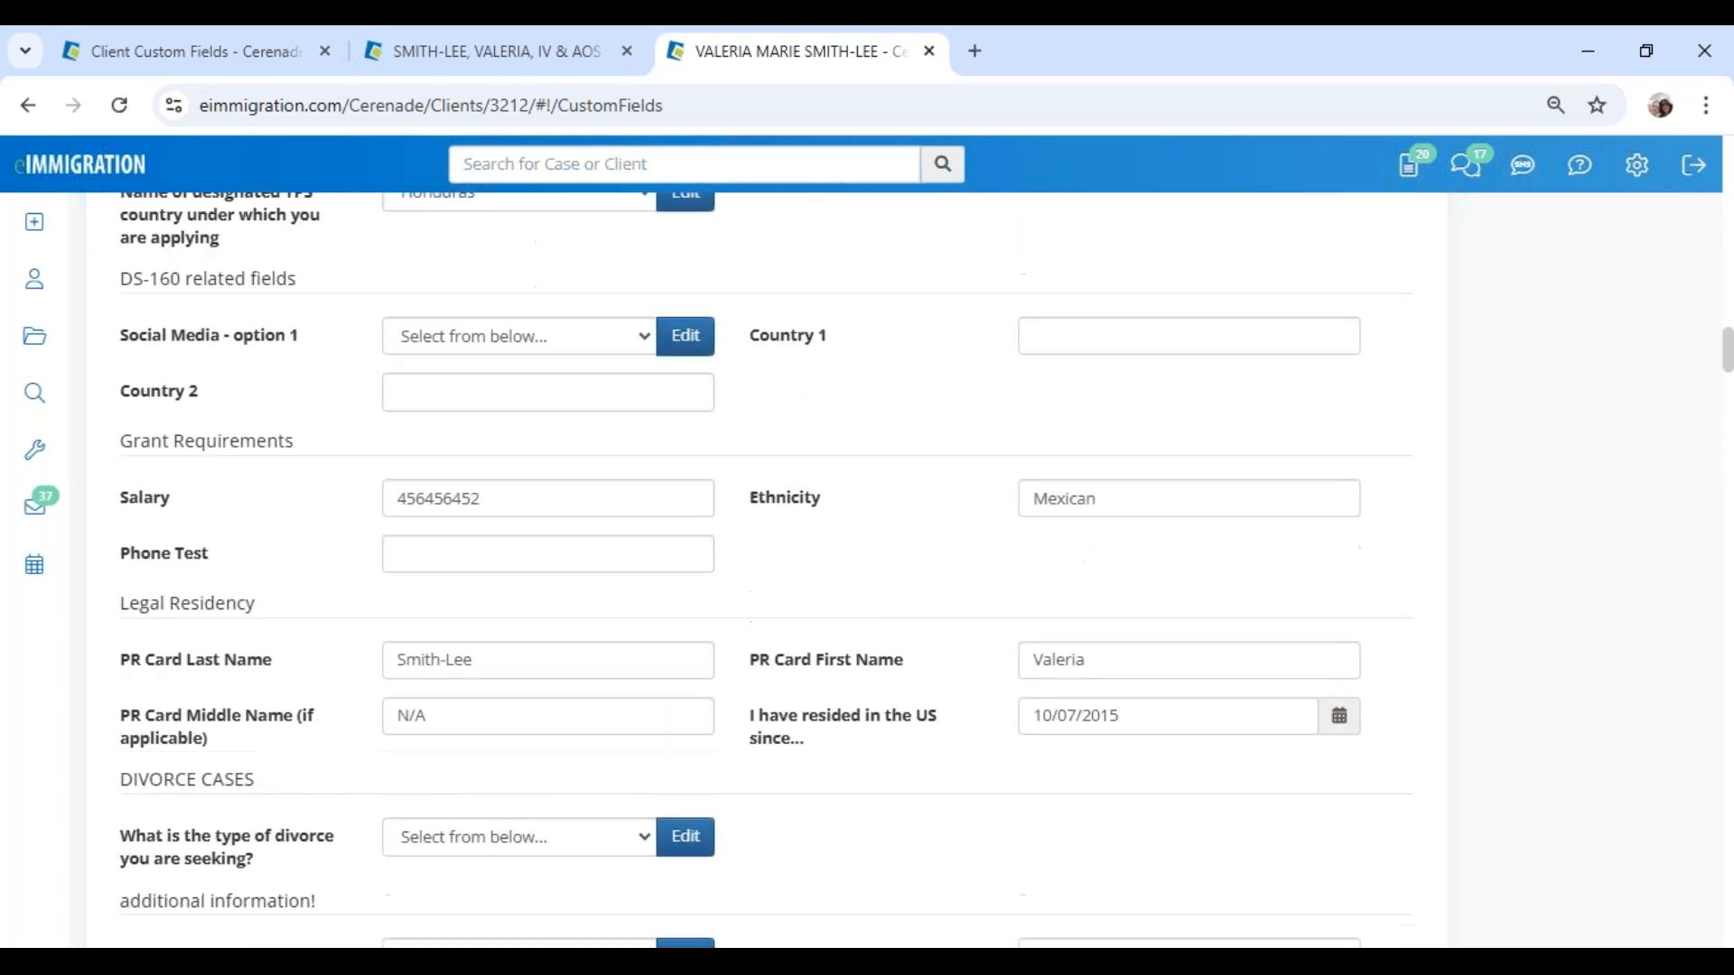
pyautogui.scroll(8, 187, 649)
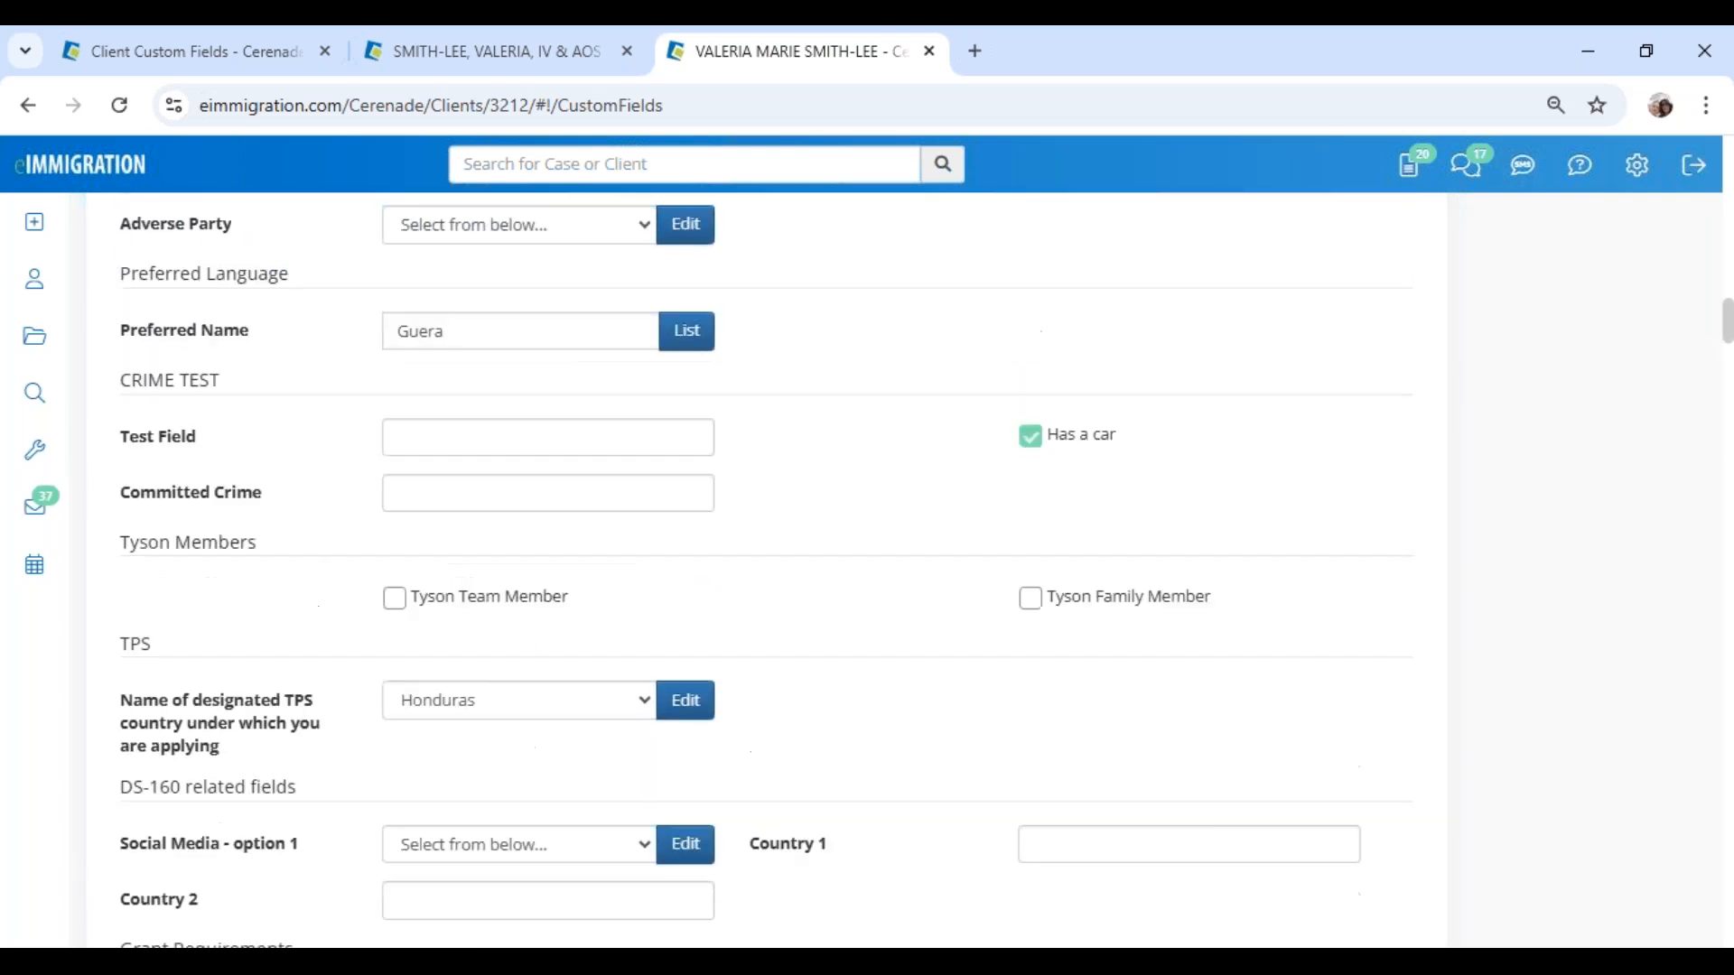
pyautogui.scroll(12, 187, 649)
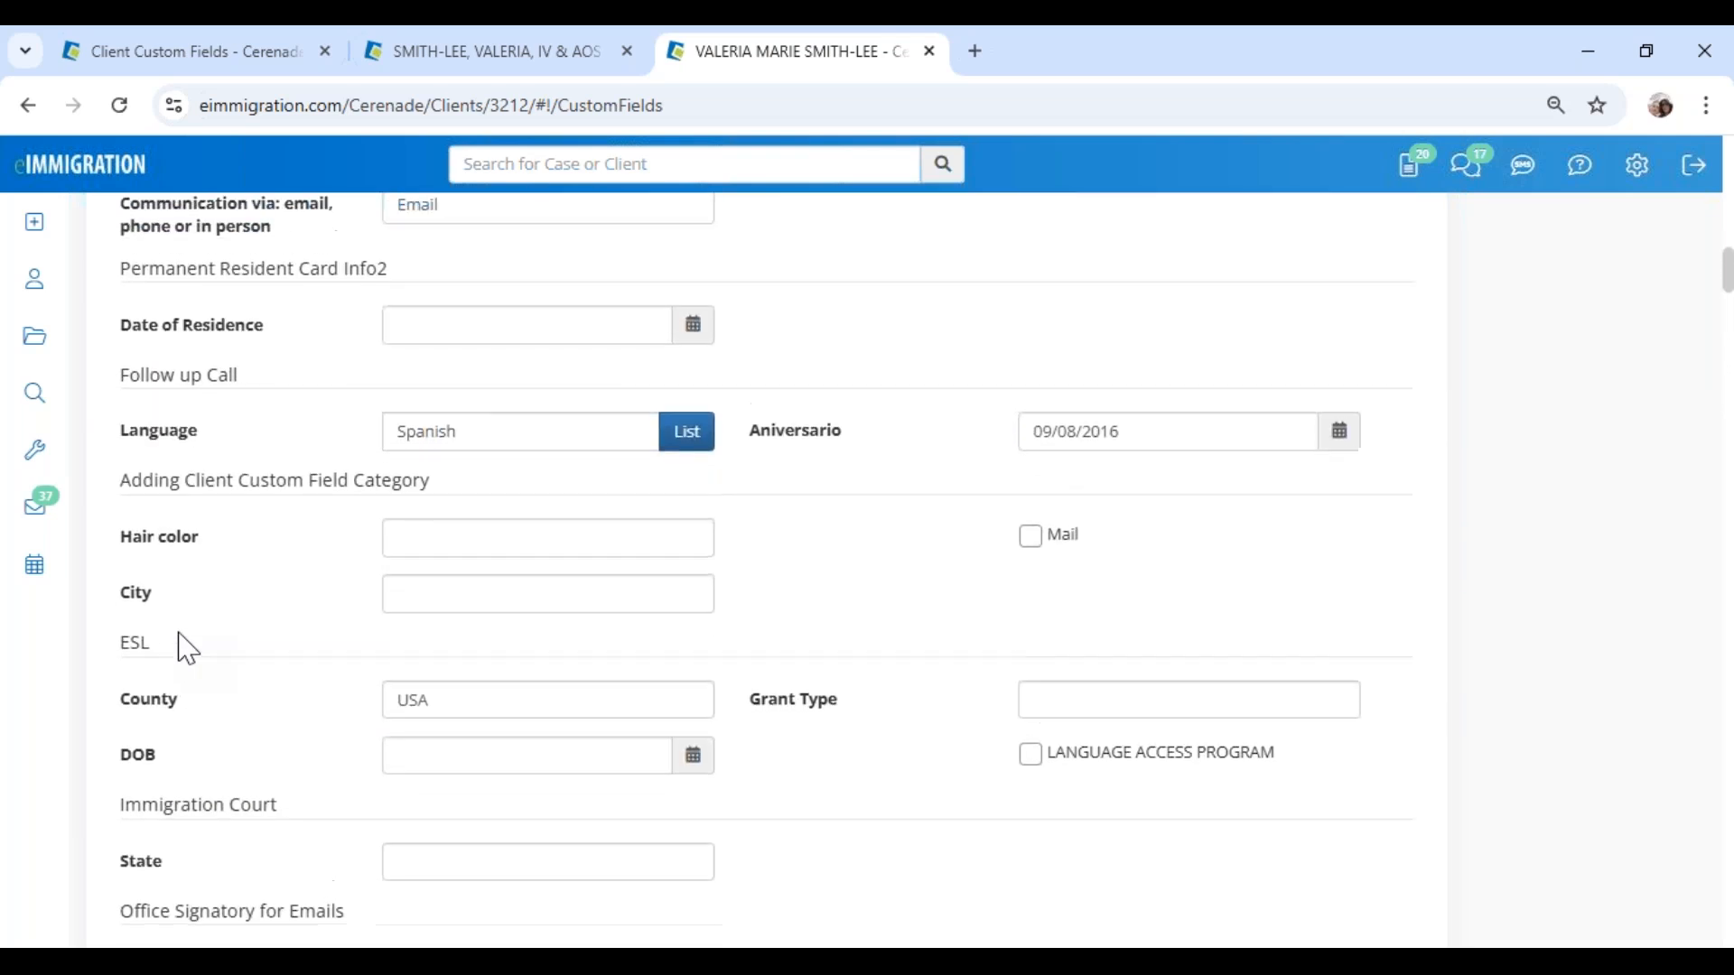
pyautogui.scroll(3, 185, 648)
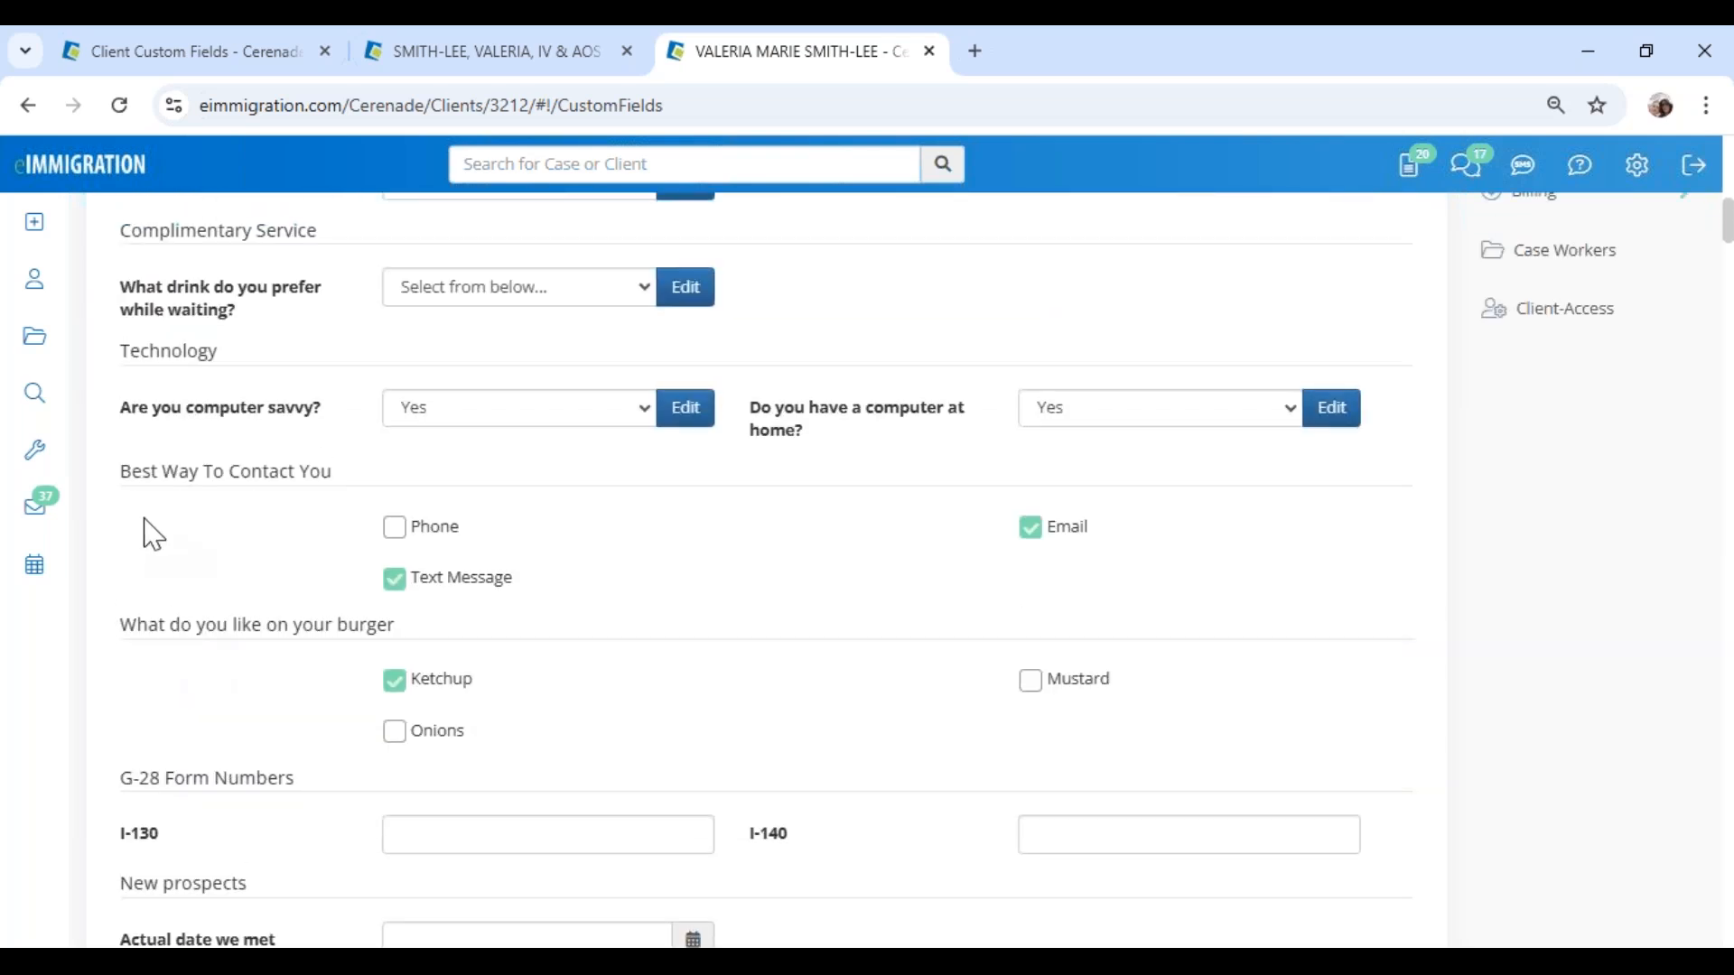
# Step: Examine the Best Way To Contact You category and its Phone, Email and Text Message checkboxes
pyautogui.moveTo(129, 474); pyautogui.dragTo(541, 599)
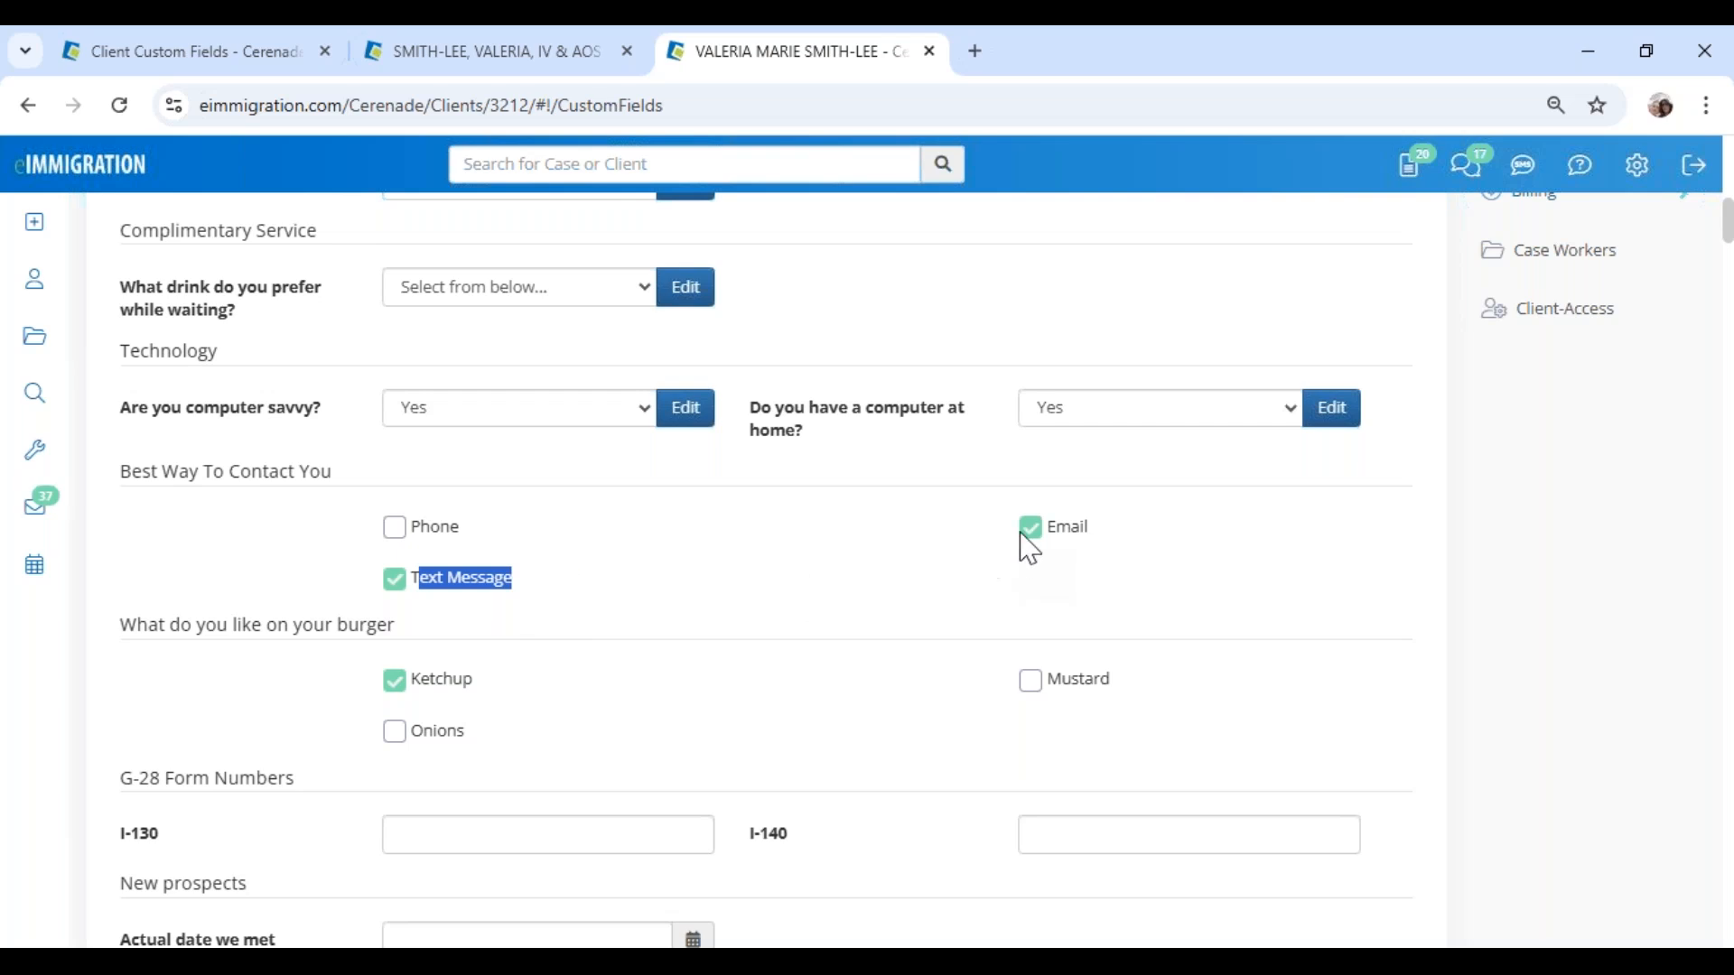
pyautogui.moveTo(1031, 548); pyautogui.dragTo(1146, 545)
pyautogui.click(763, 557)
pyautogui.moveTo(411, 533); pyautogui.dragTo(542, 599)
pyautogui.moveTo(151, 473); pyautogui.dragTo(365, 490)
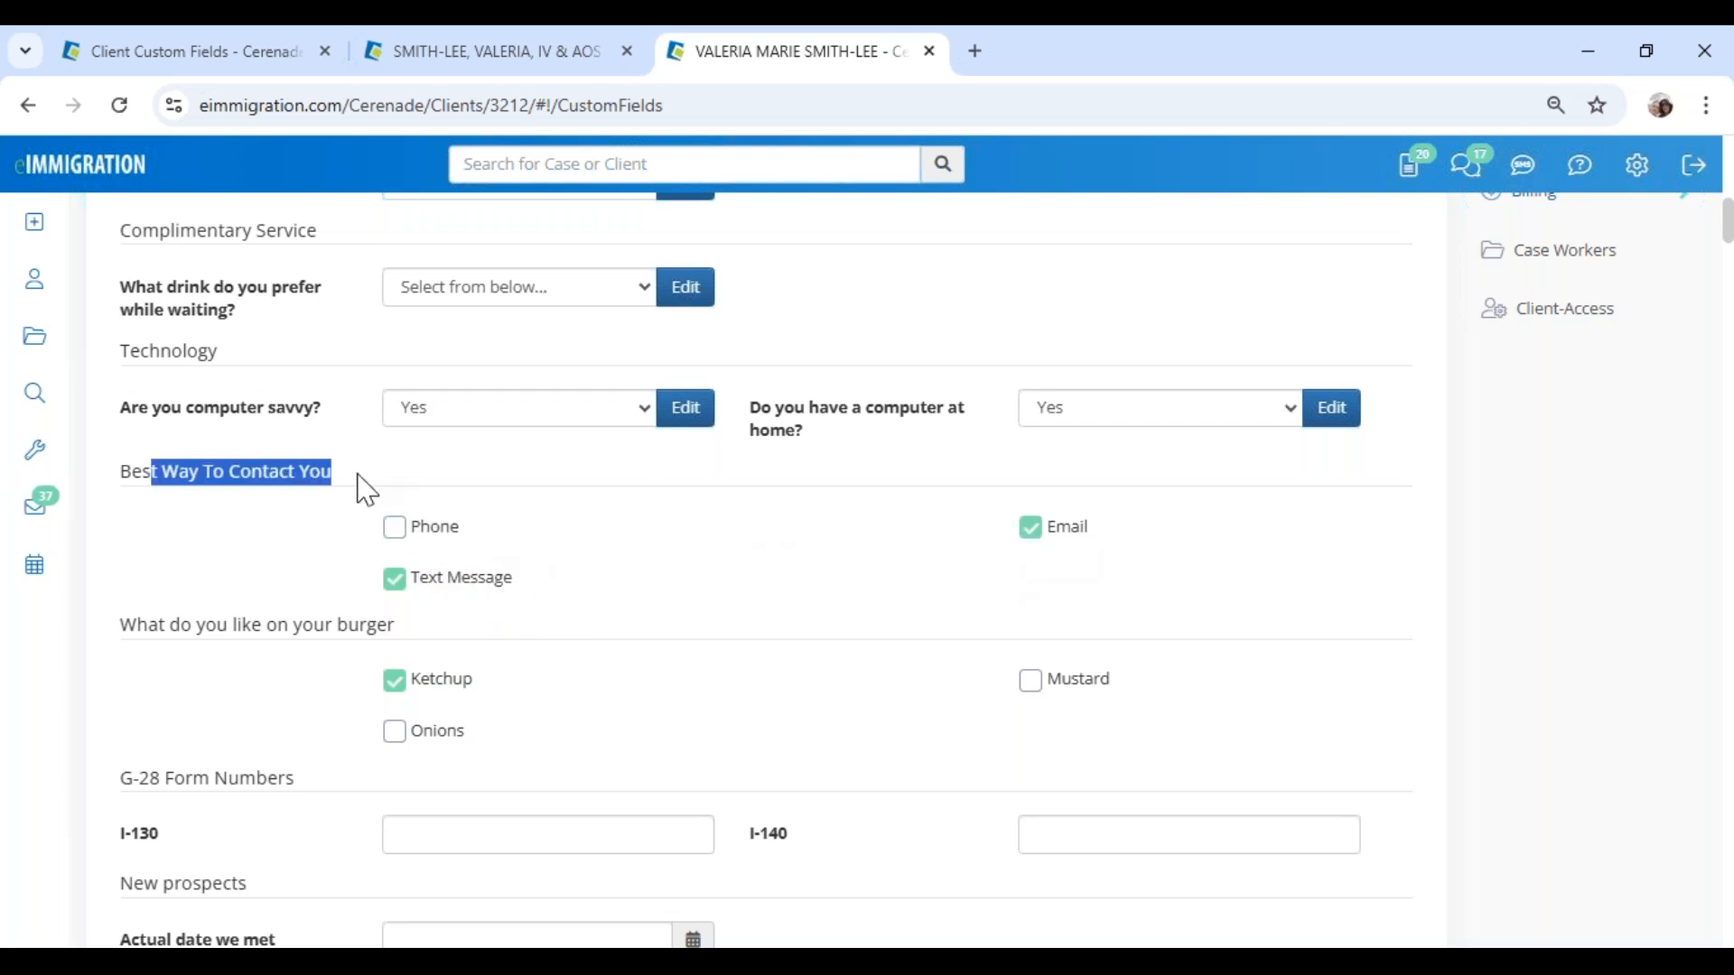
# Step: Search the administrator's client custom field categories for "best" and locate the Best Way To Contact You category
pyautogui.click(246, 54)
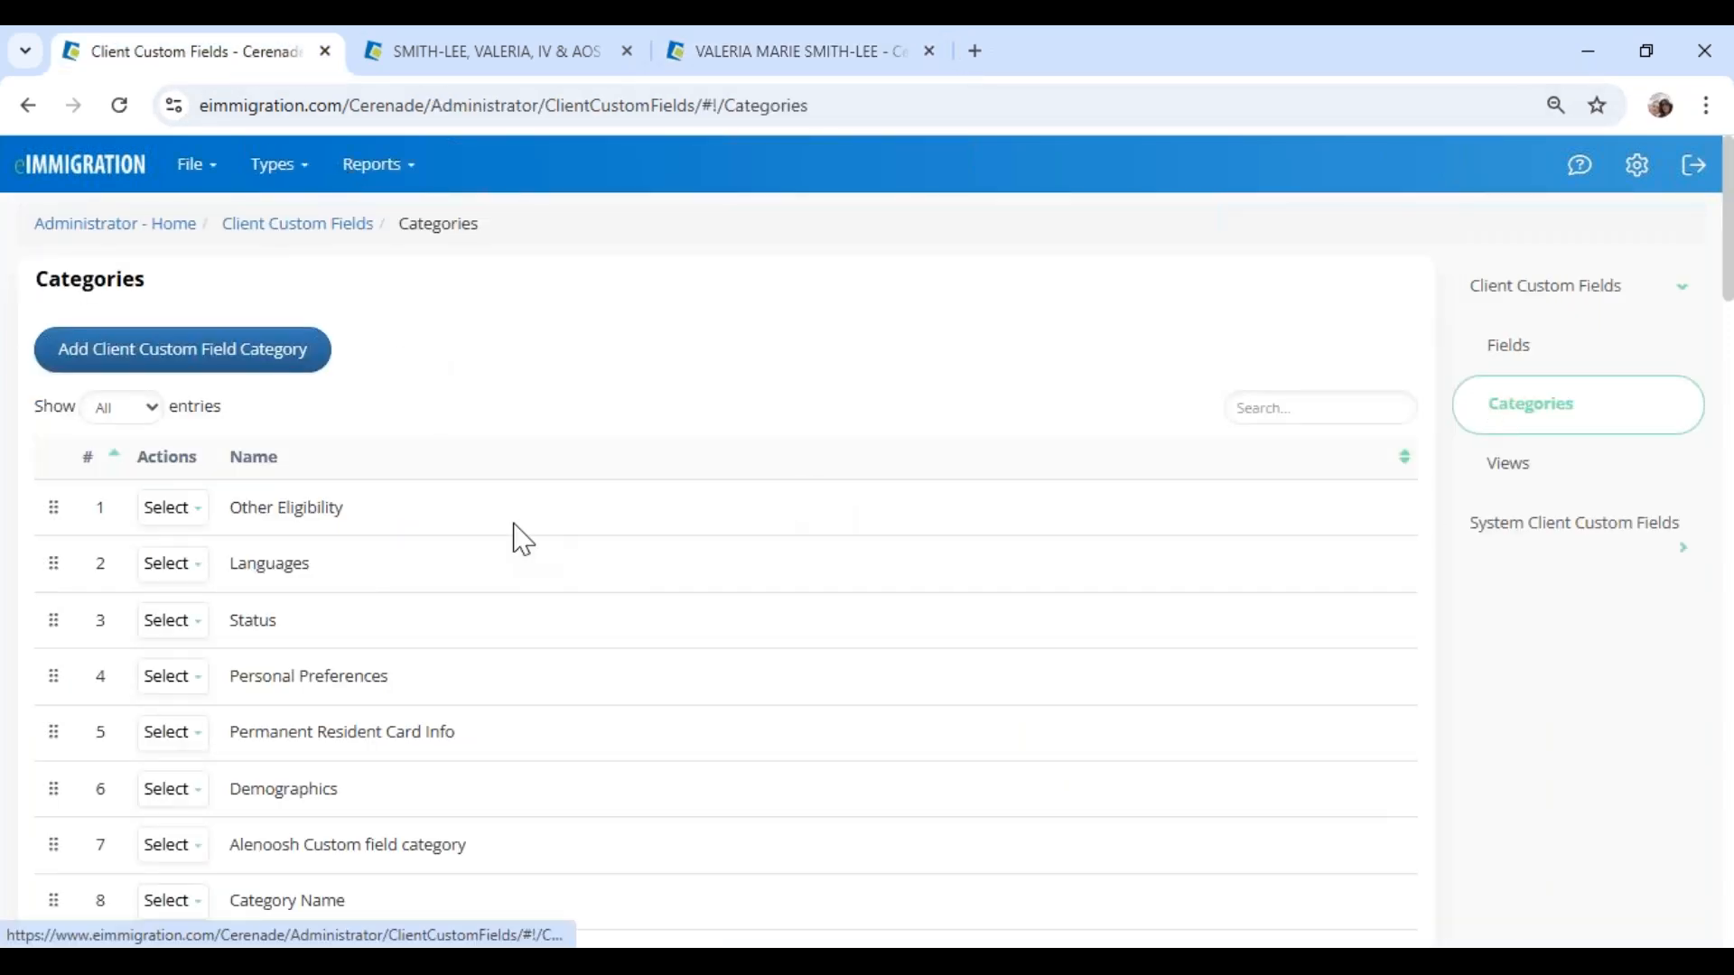
pyautogui.click(1270, 406)
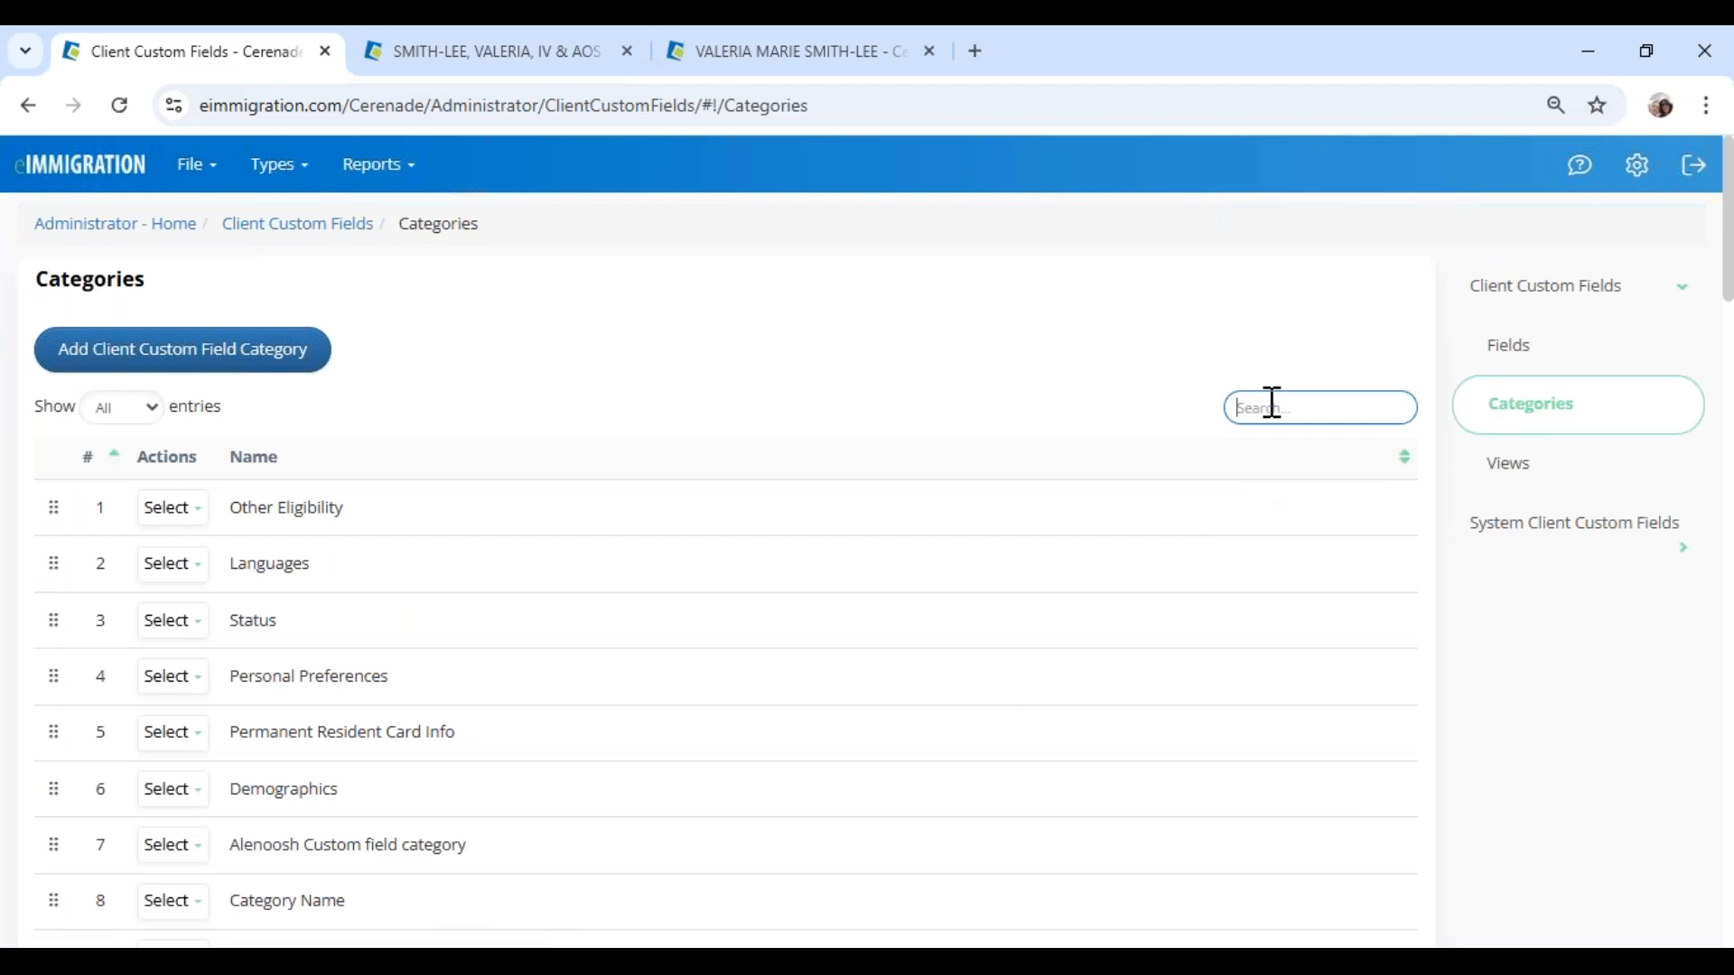
pyautogui.write('nest')
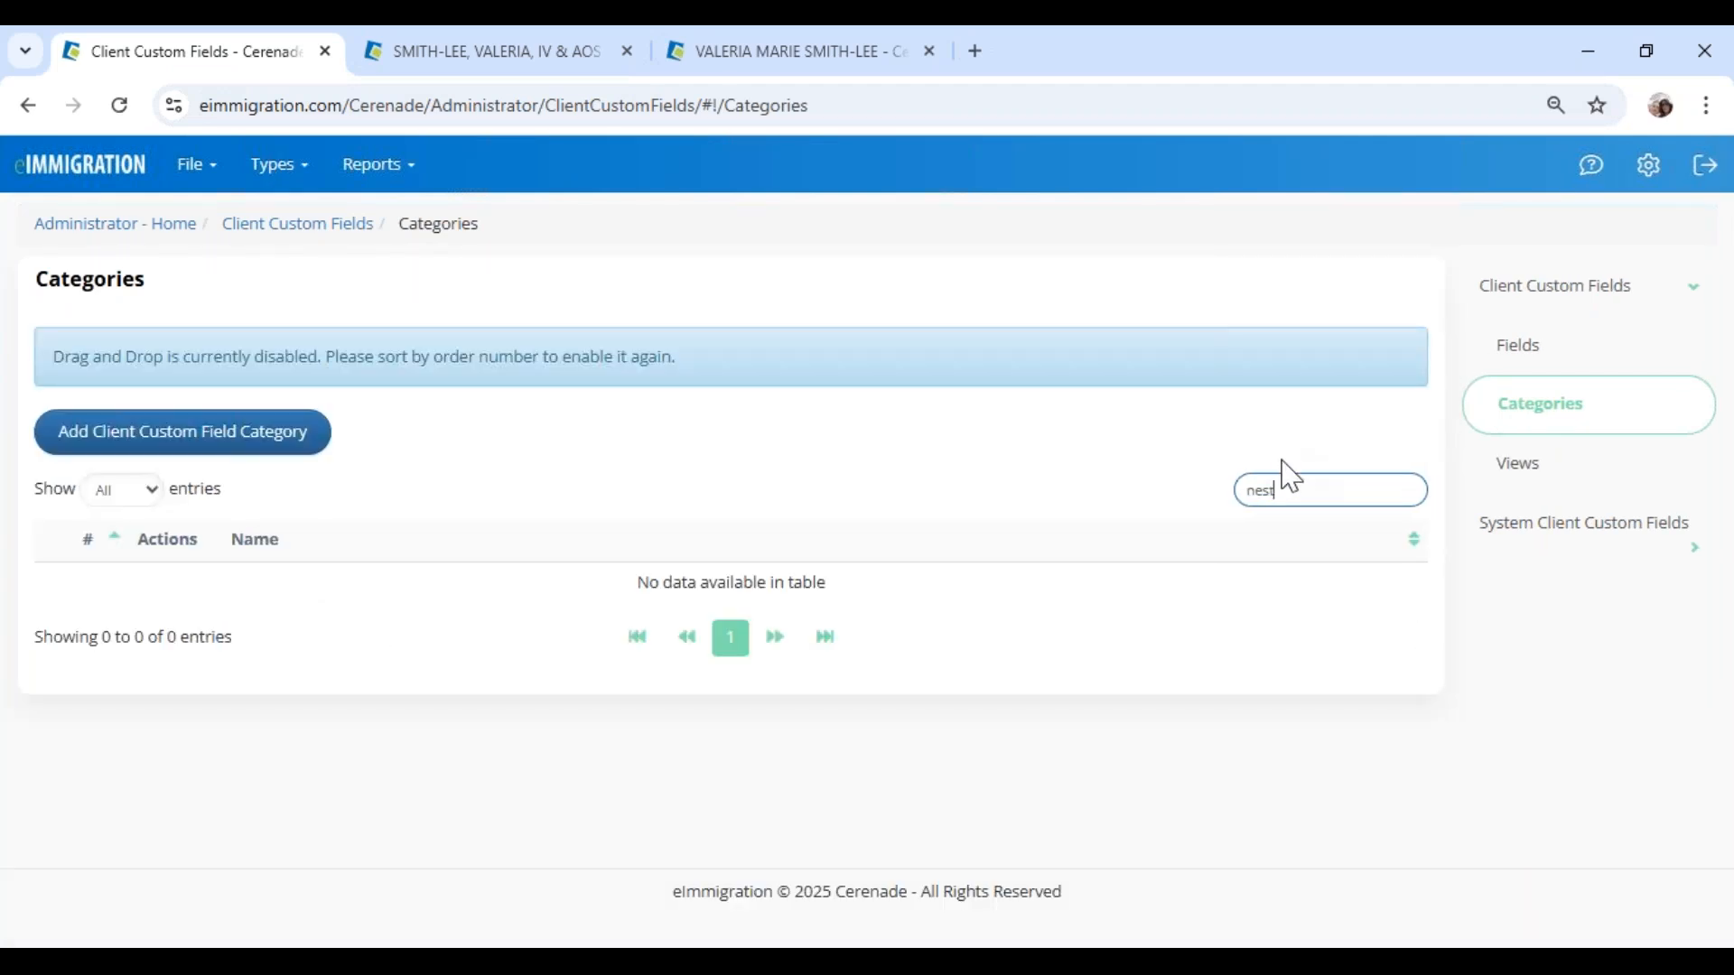
pyautogui.moveTo(1267, 491); pyautogui.dragTo(1110, 478)
pyautogui.write('best')
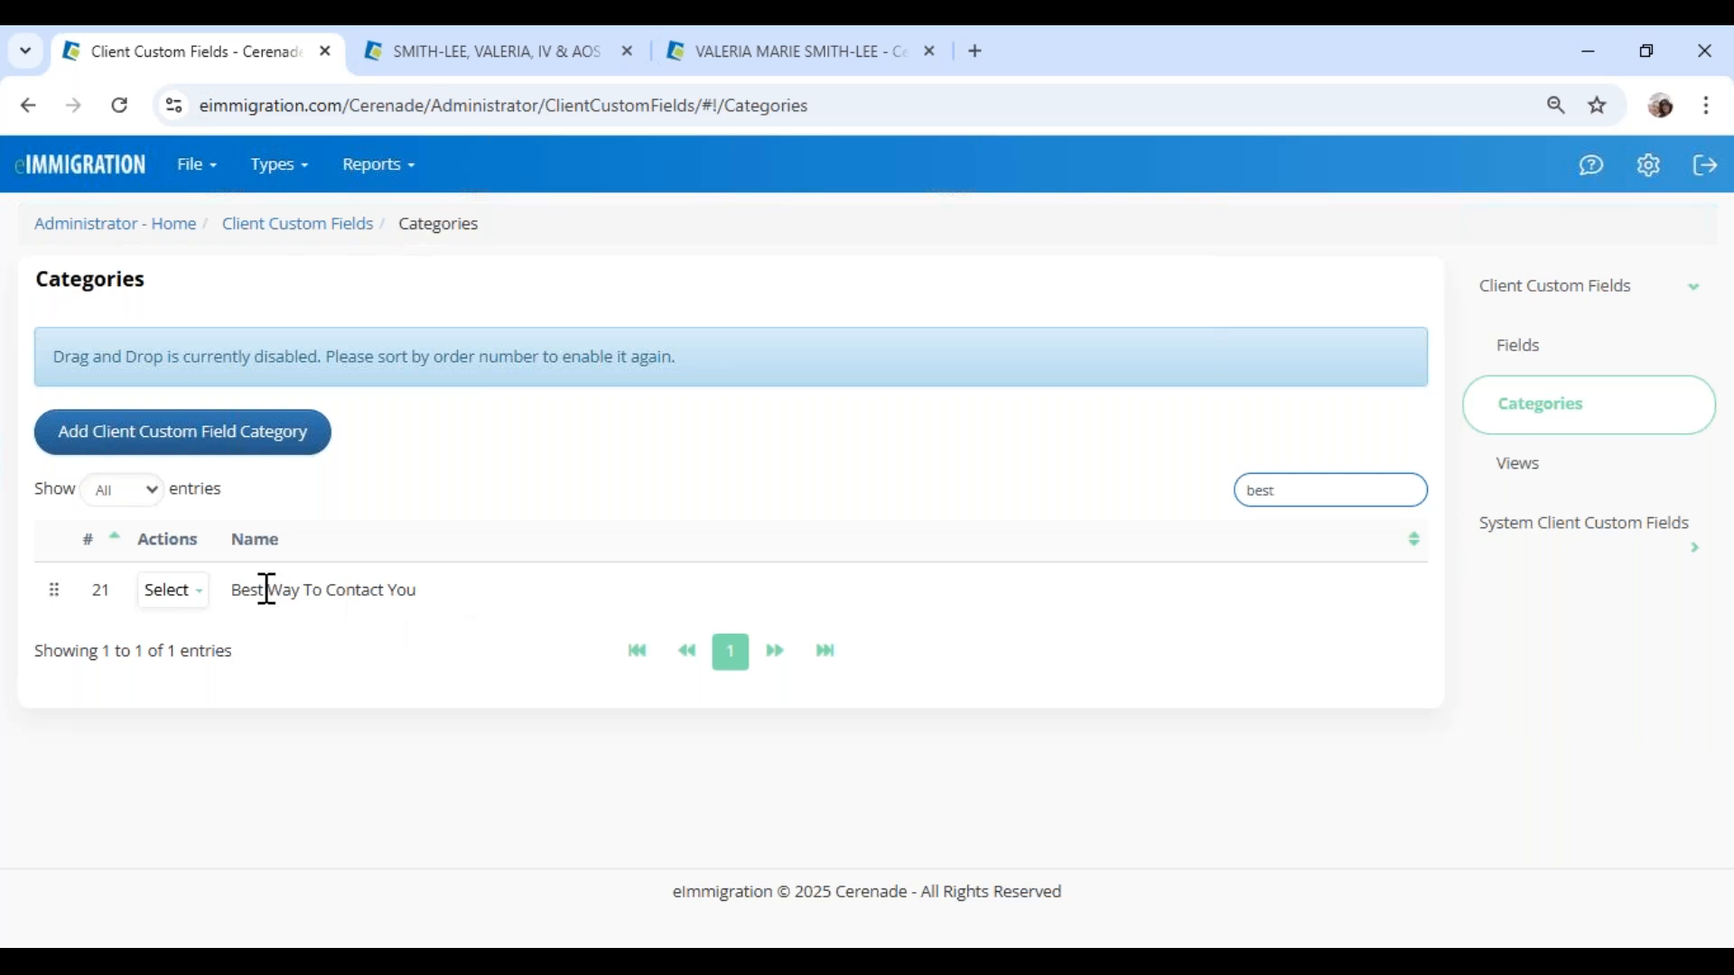
pyautogui.moveTo(234, 590); pyautogui.dragTo(454, 607)
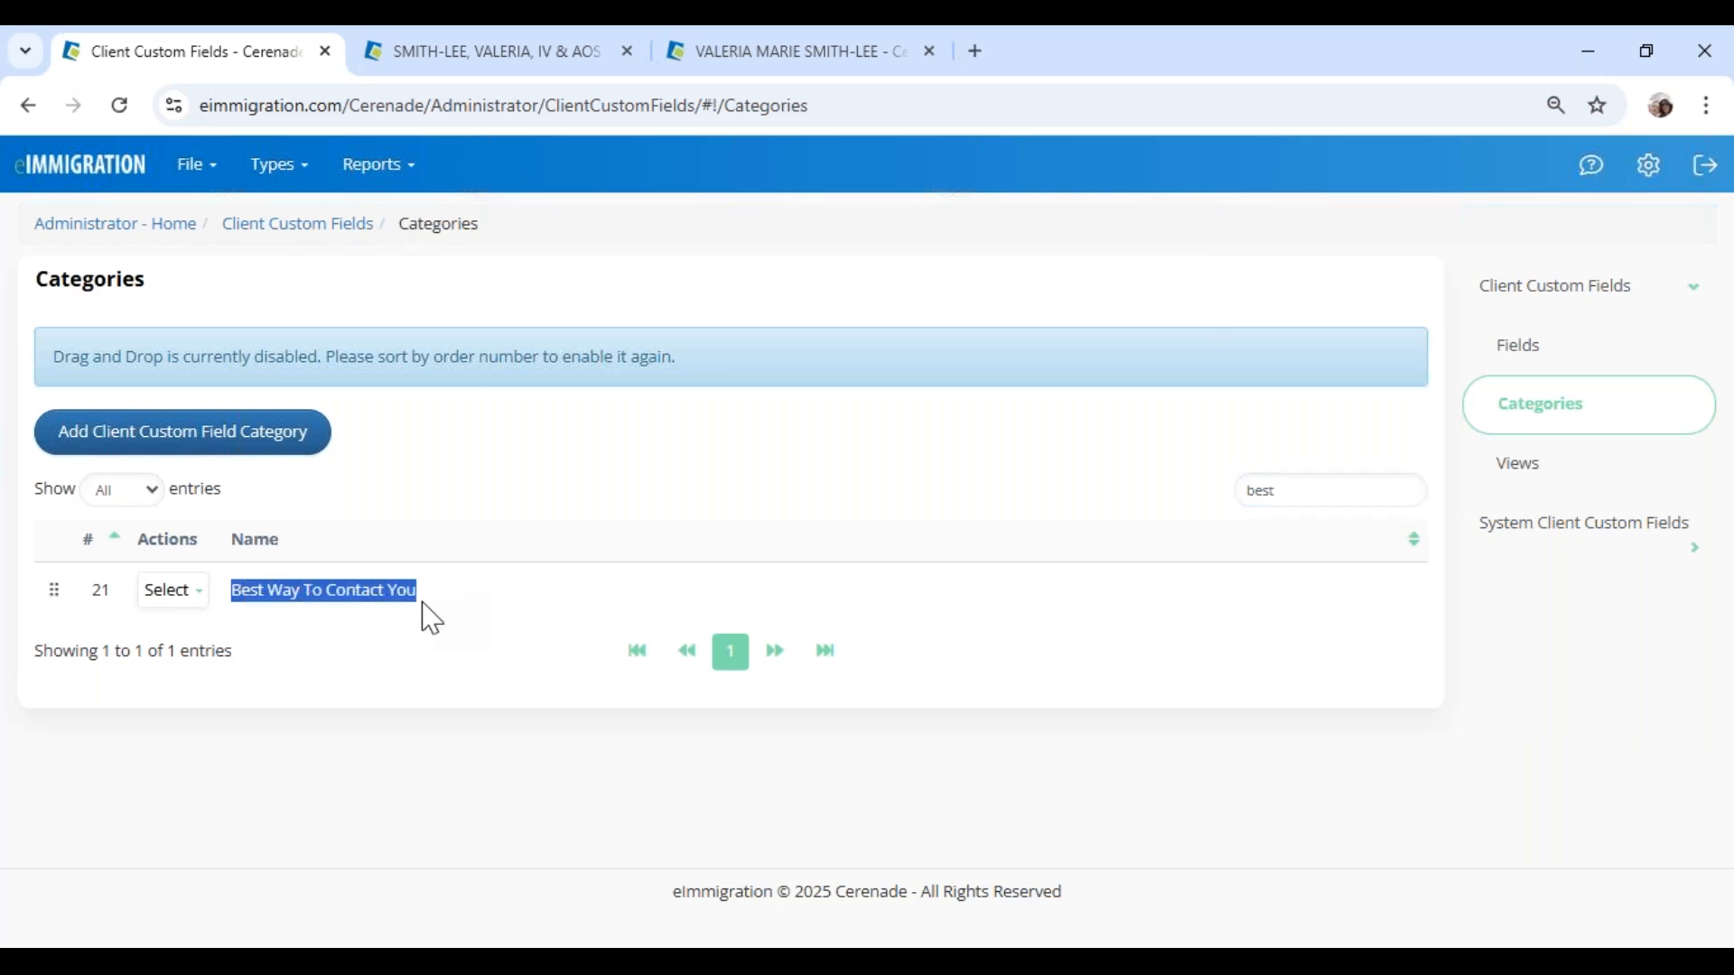
# Step: Open the Best Way To Contact You category for updating, examine its name and assigned fields, and close it without saving
pyautogui.click(184, 594)
pyautogui.click(185, 601)
pyautogui.click(171, 592)
pyautogui.click(180, 632)
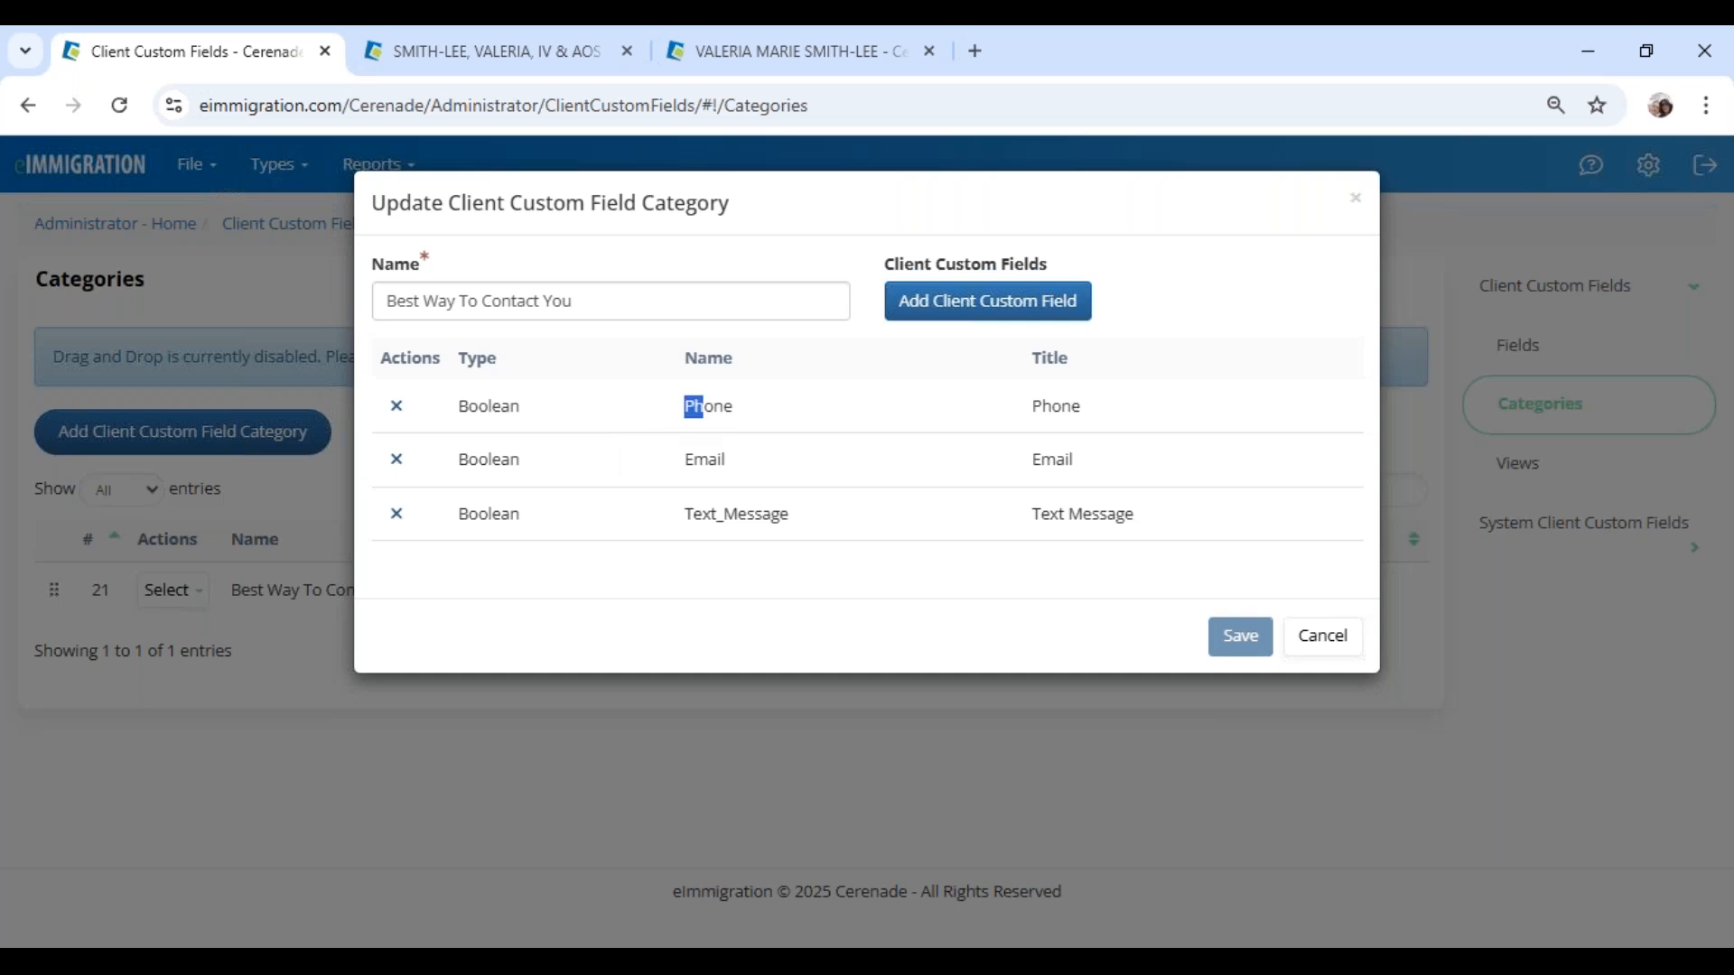
pyautogui.doubleClick(704, 461)
pyautogui.doubleClick(706, 514)
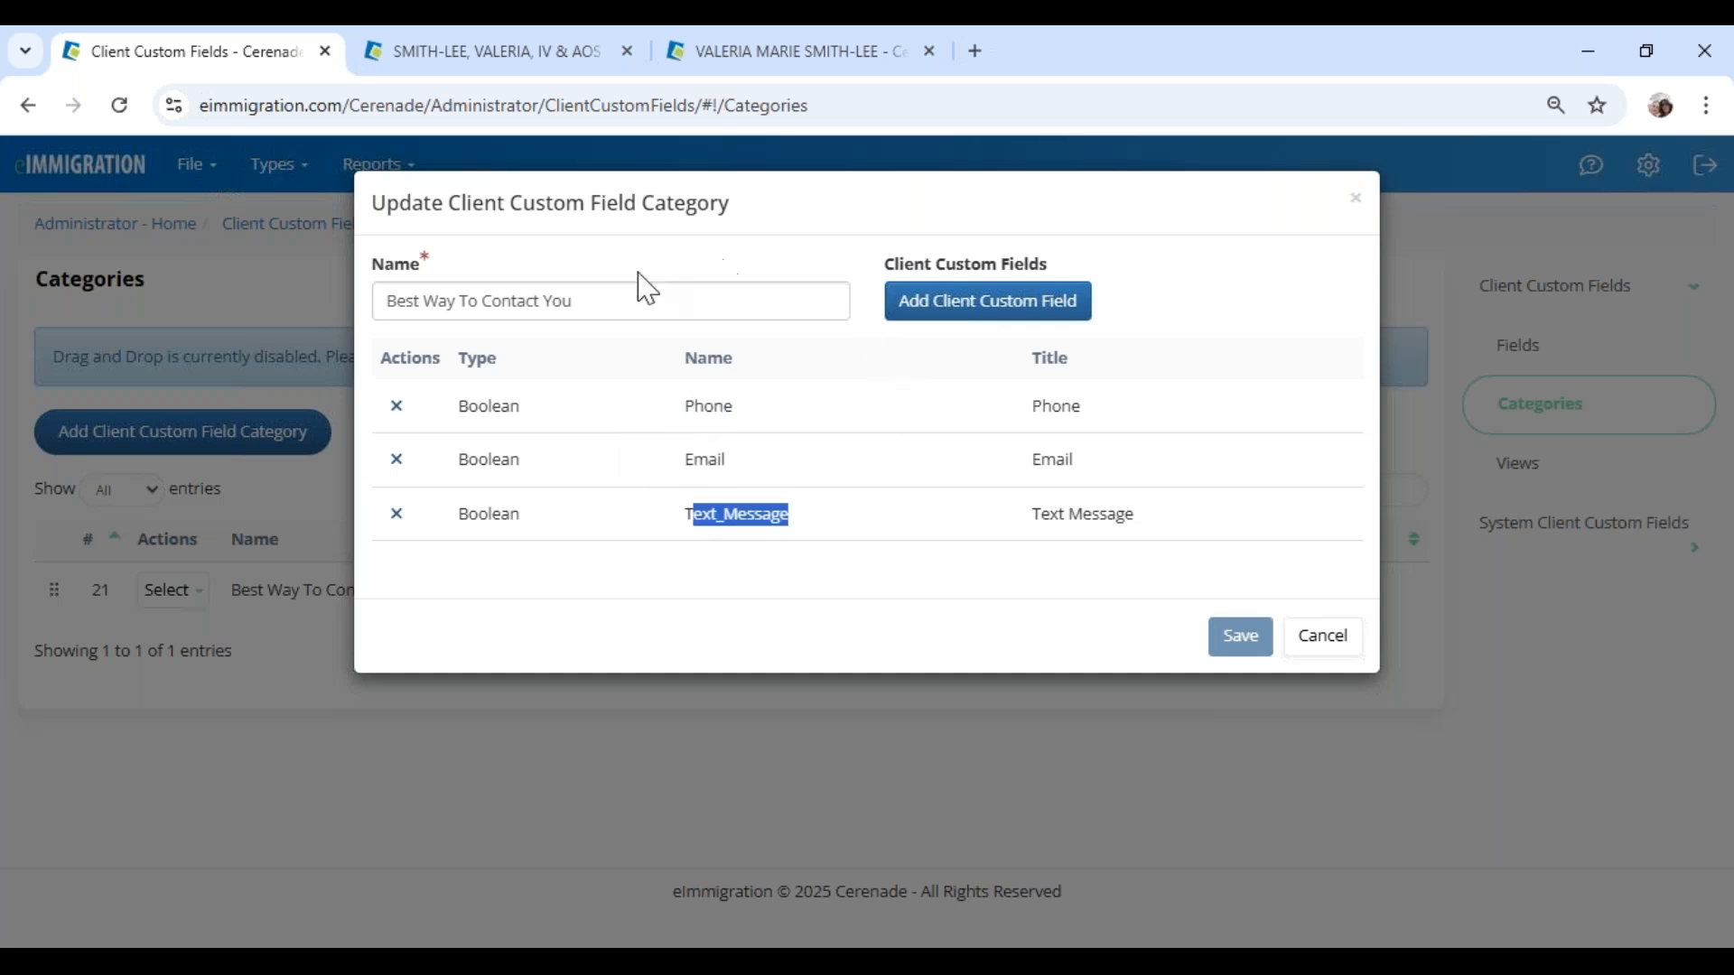
pyautogui.click(512, 290)
pyautogui.moveTo(574, 300); pyautogui.dragTo(382, 295)
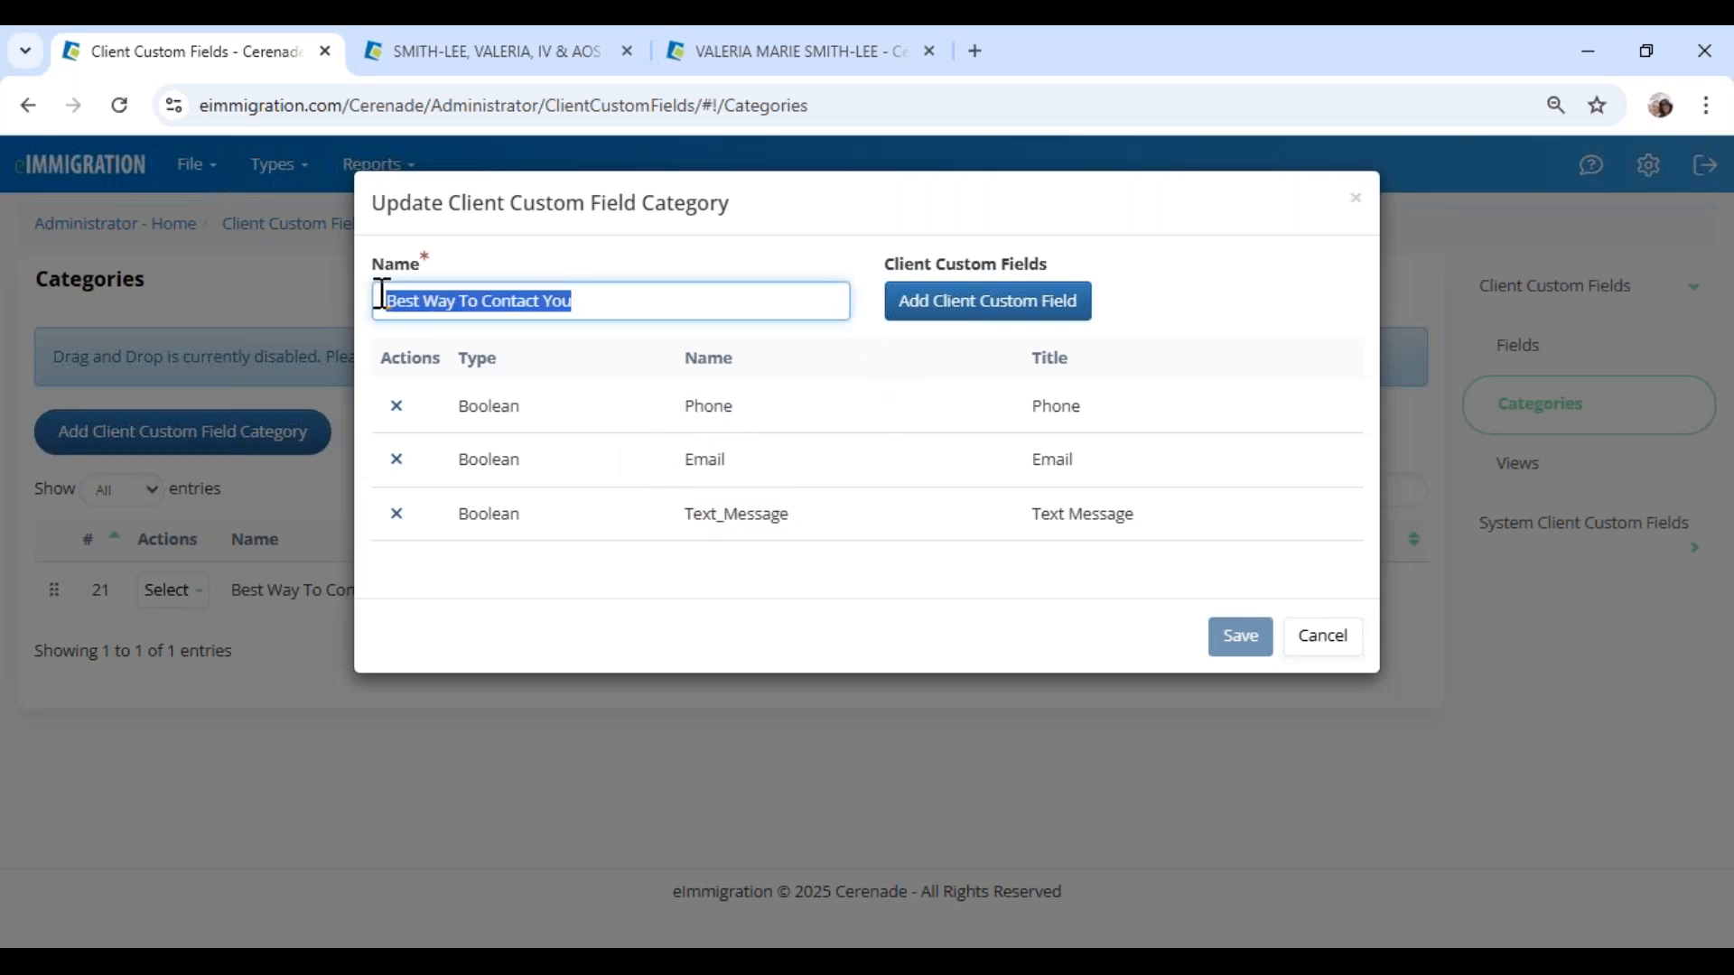
pyautogui.click(1312, 639)
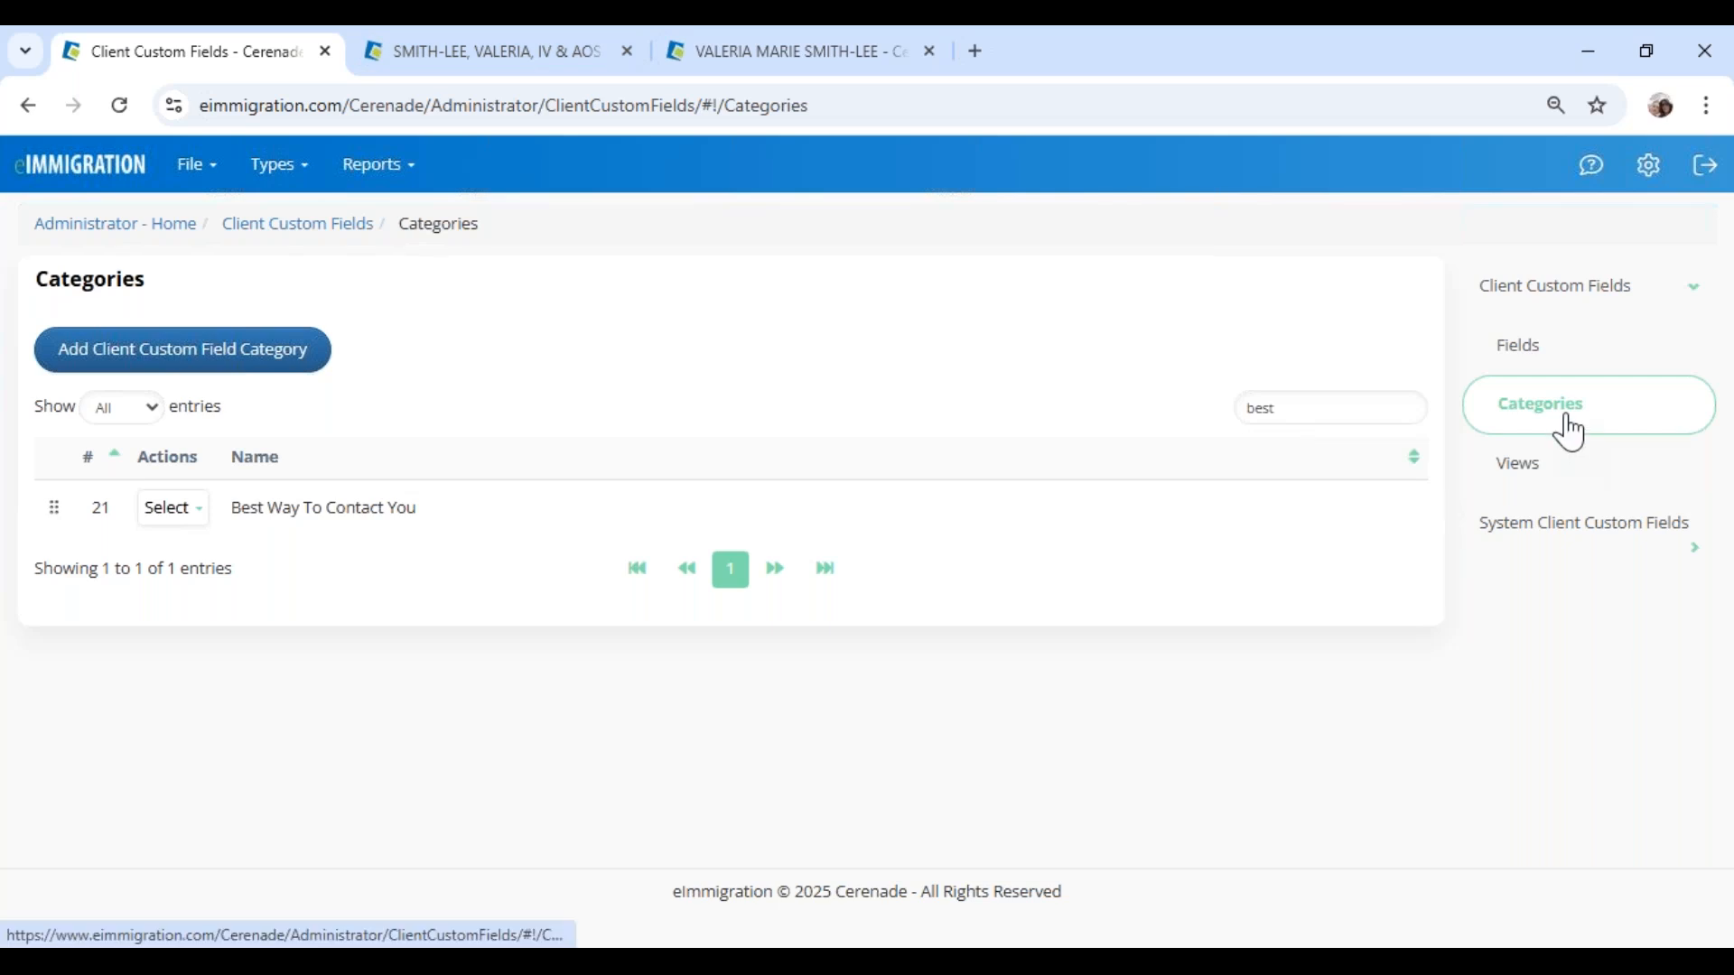
# Step: Return to the client's Custom Fields page and switch the displayed view to Marketing
pyautogui.click(547, 47)
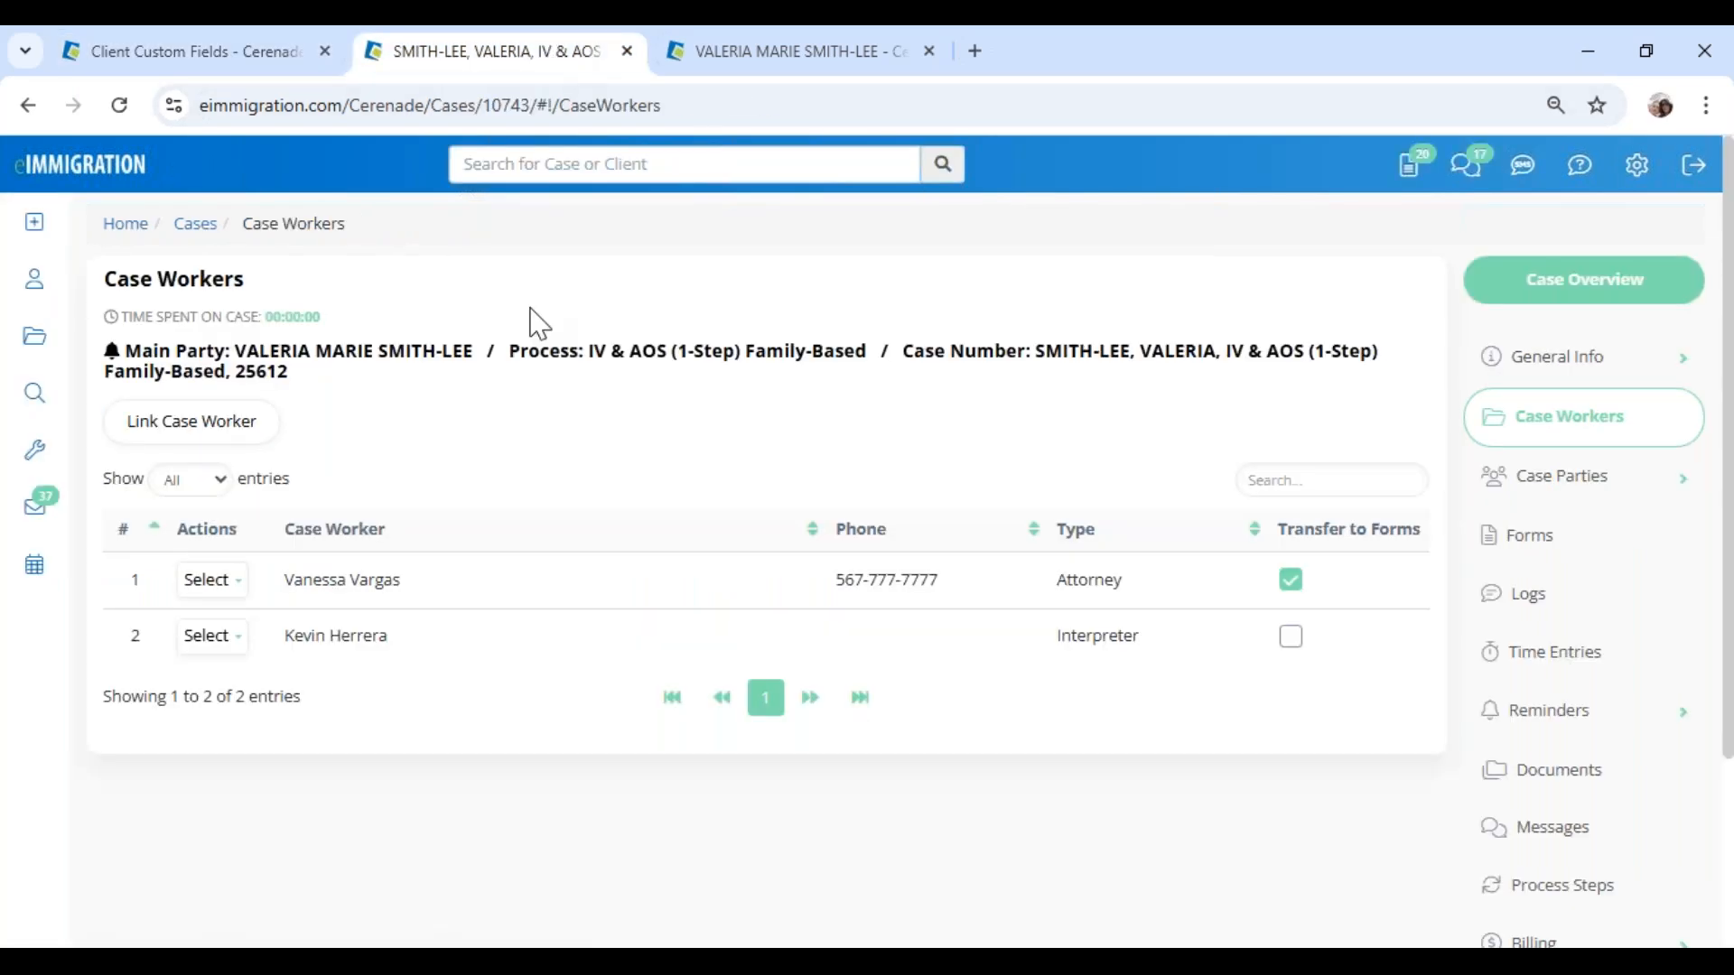
pyautogui.click(730, 51)
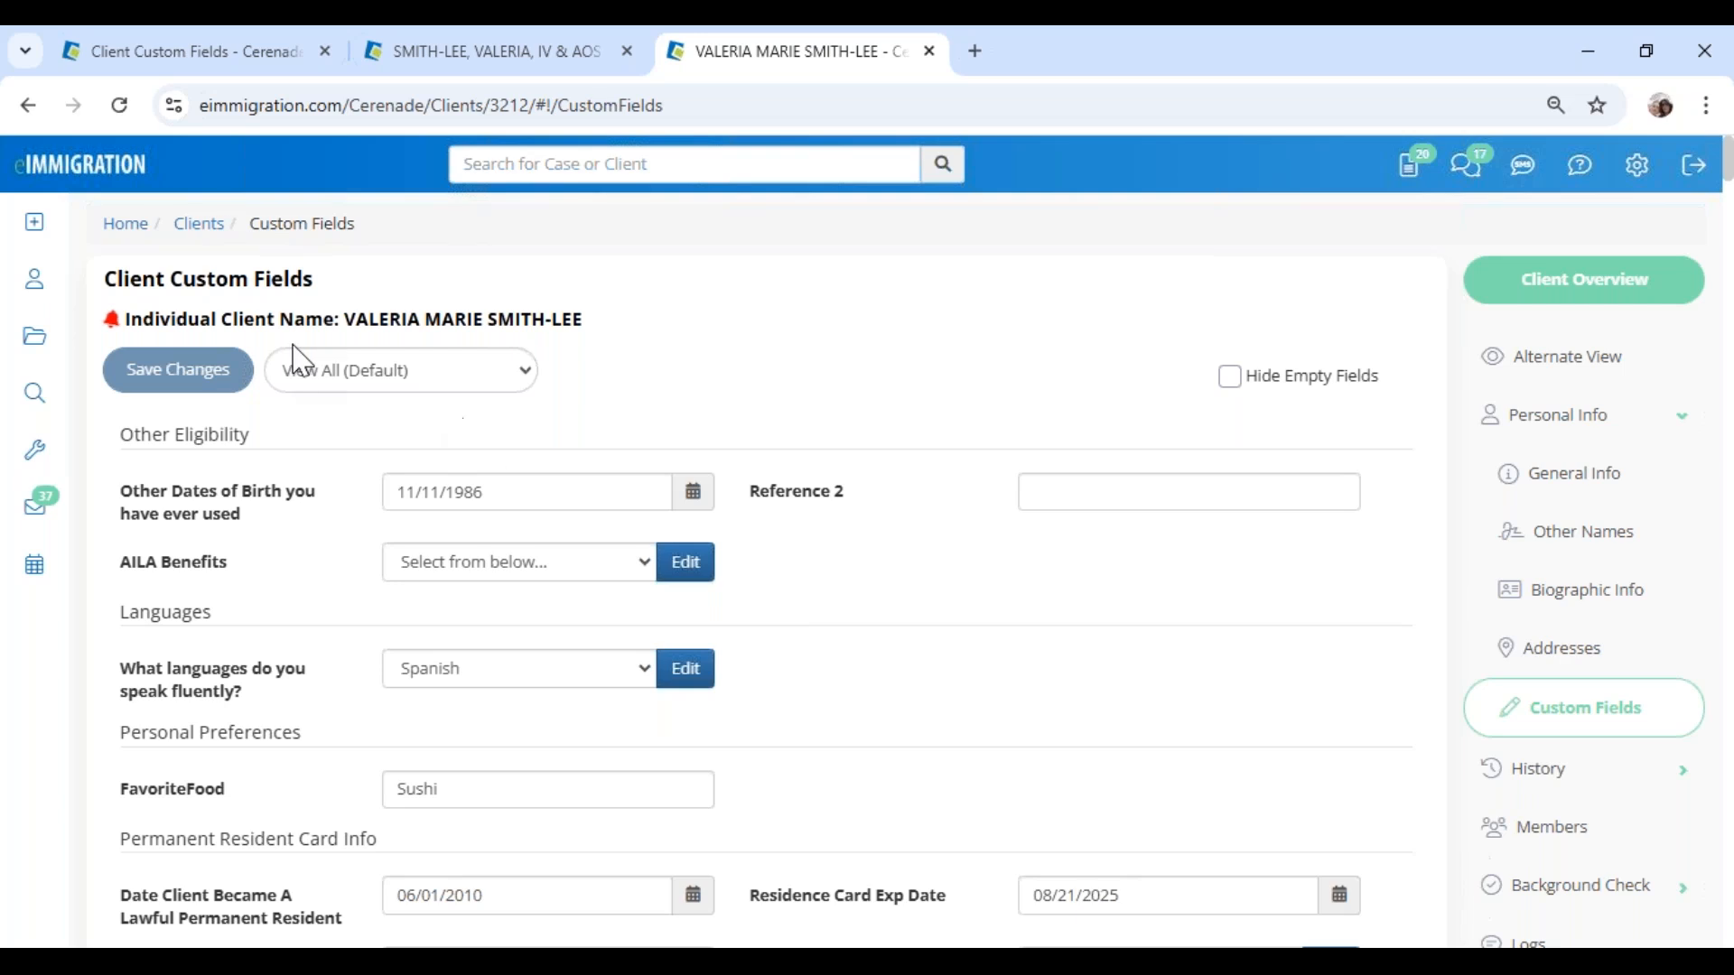
pyautogui.click(366, 384)
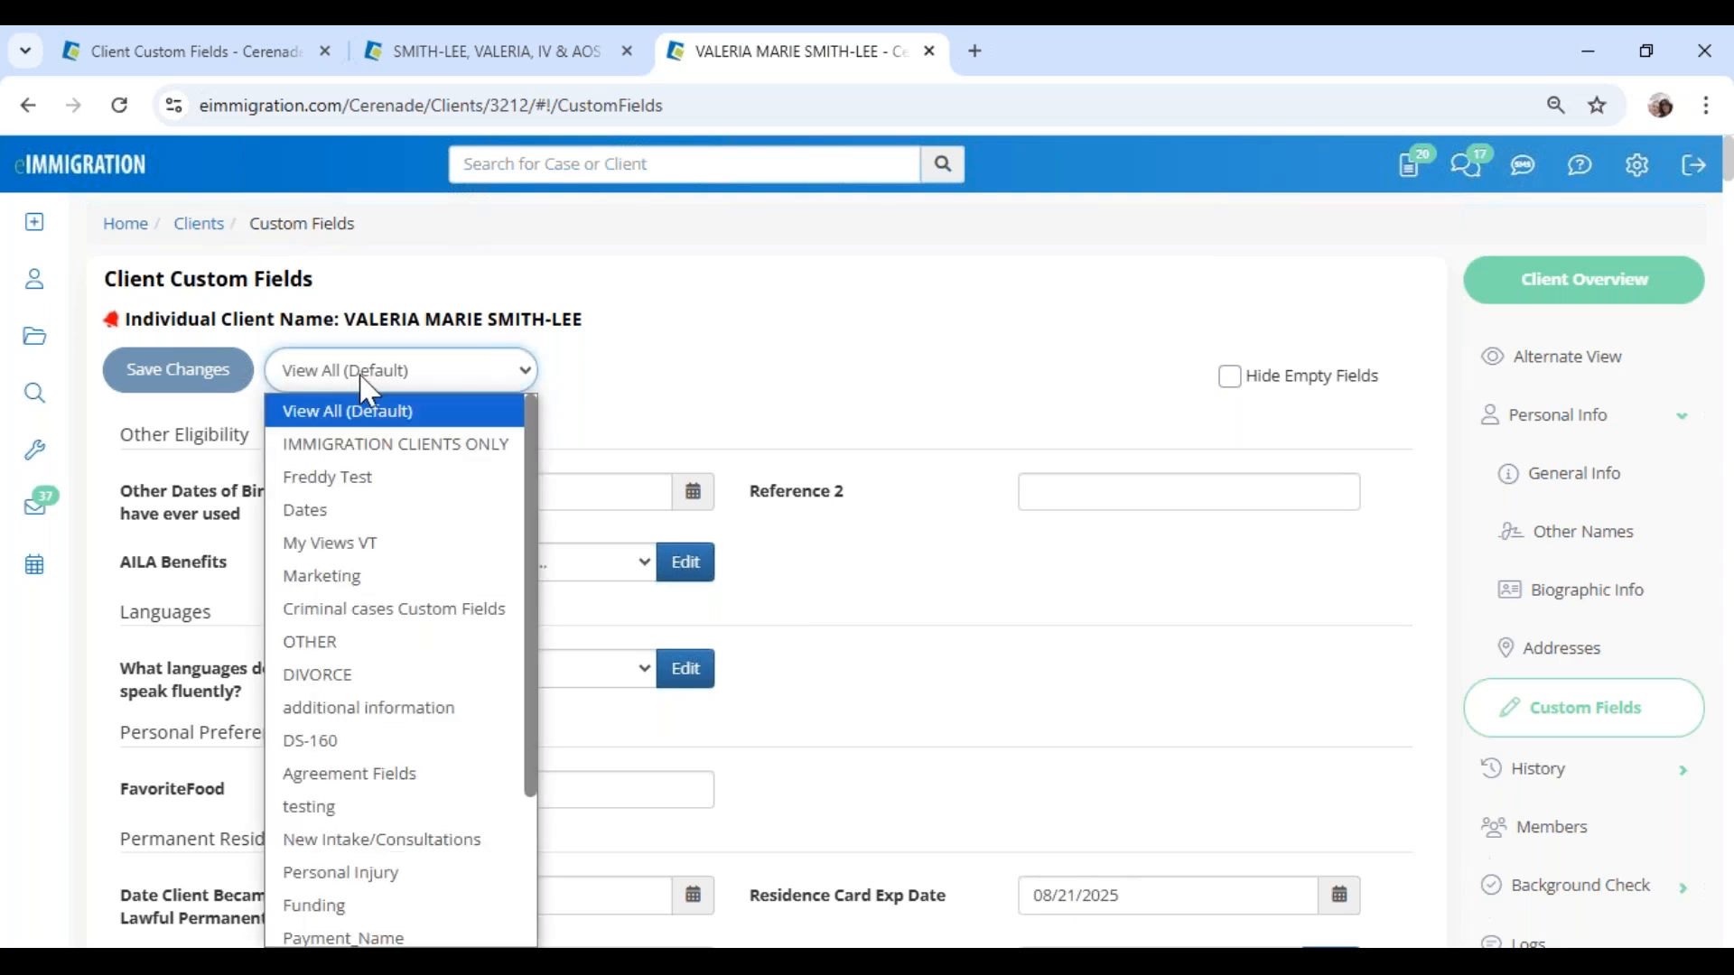
pyautogui.click(398, 418)
pyautogui.click(408, 383)
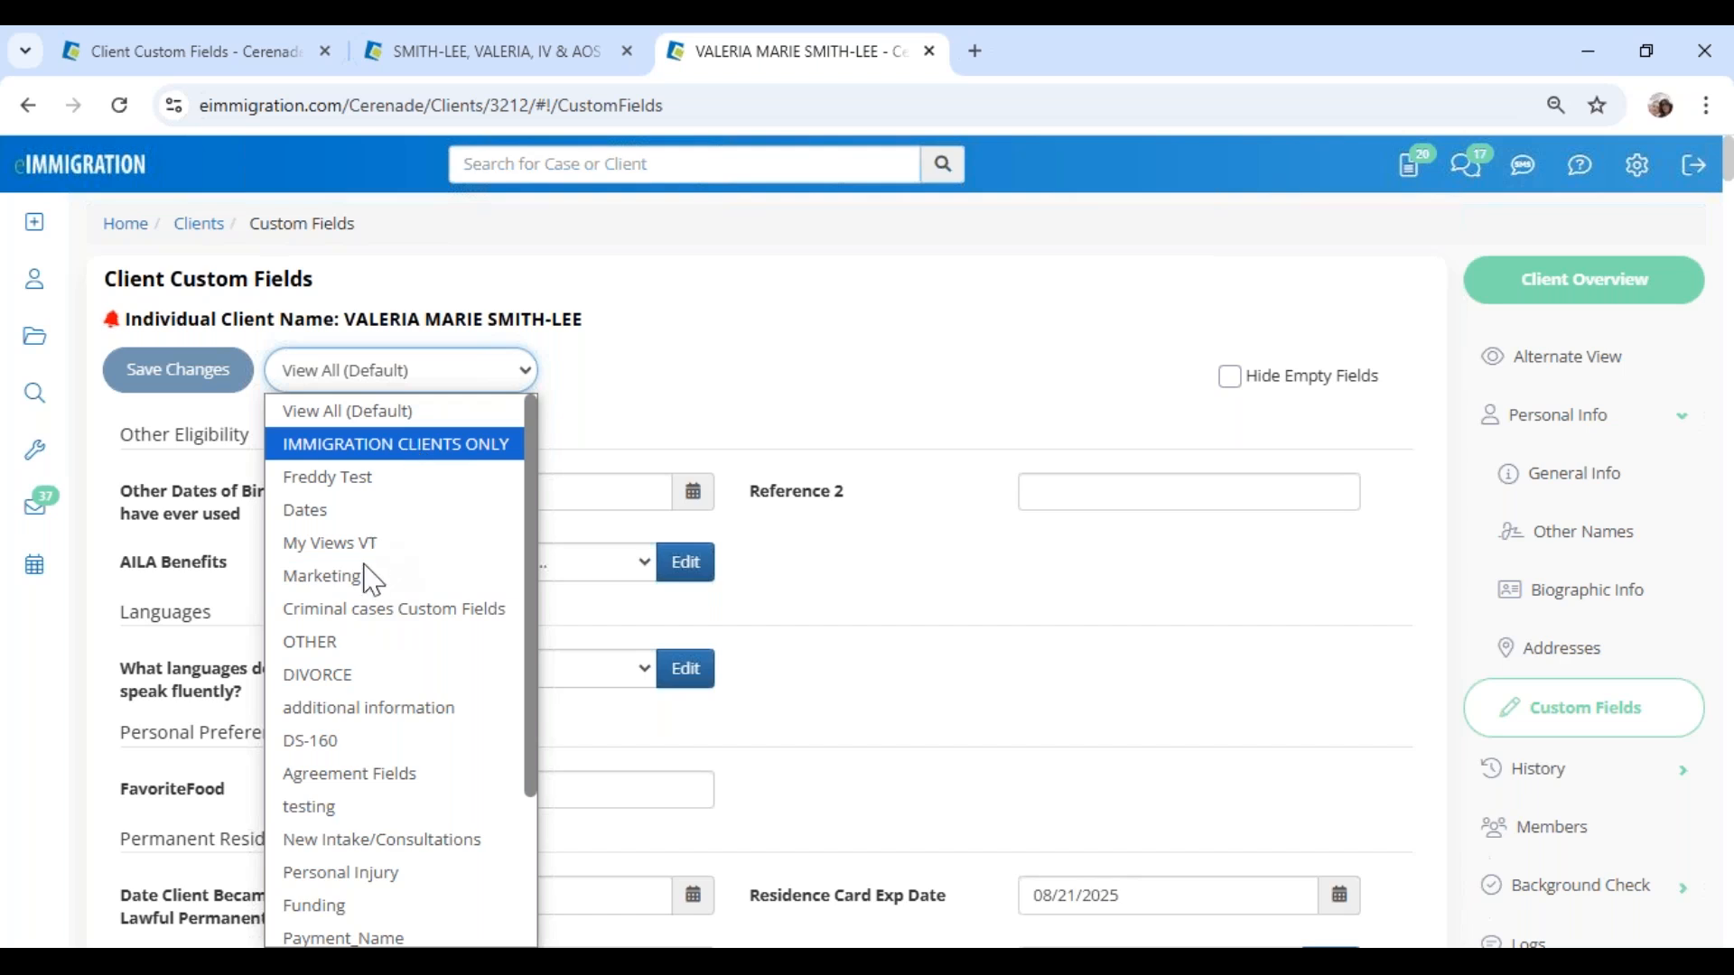
pyautogui.click(363, 578)
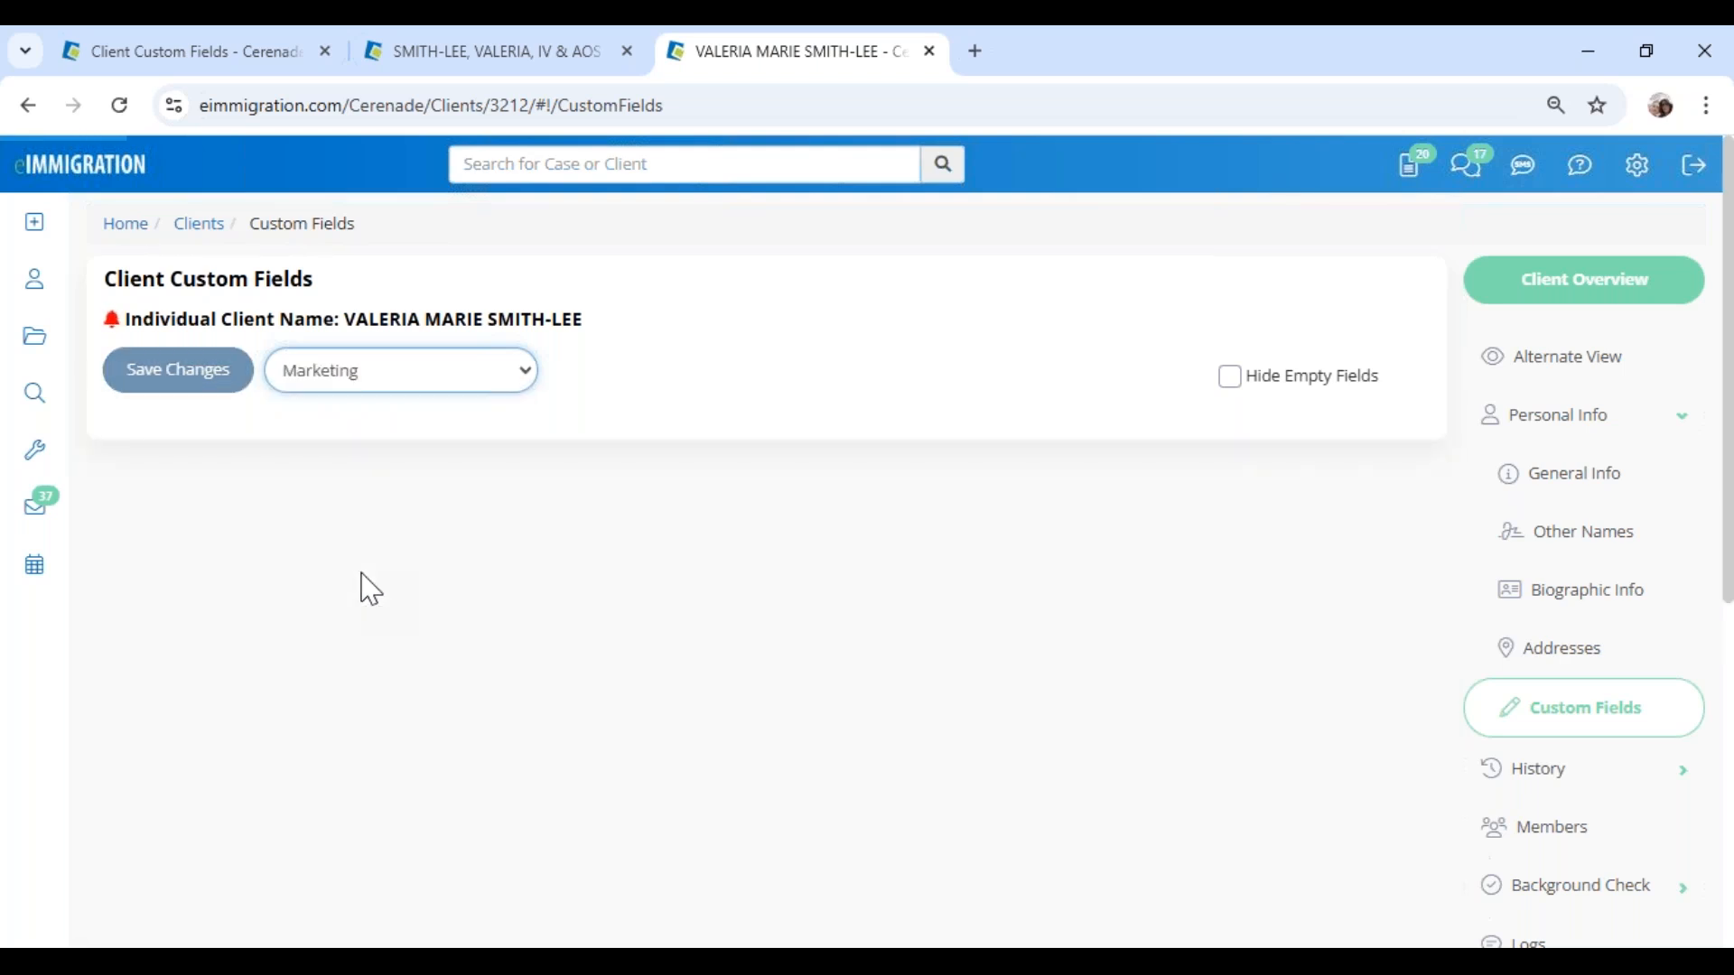
# Step: Examine the fields shown in the Marketing view, including Best Way To Contact You and How did you hear about us
pyautogui.moveTo(181, 492); pyautogui.dragTo(323, 498)
pyautogui.moveTo(159, 555); pyautogui.dragTo(225, 812)
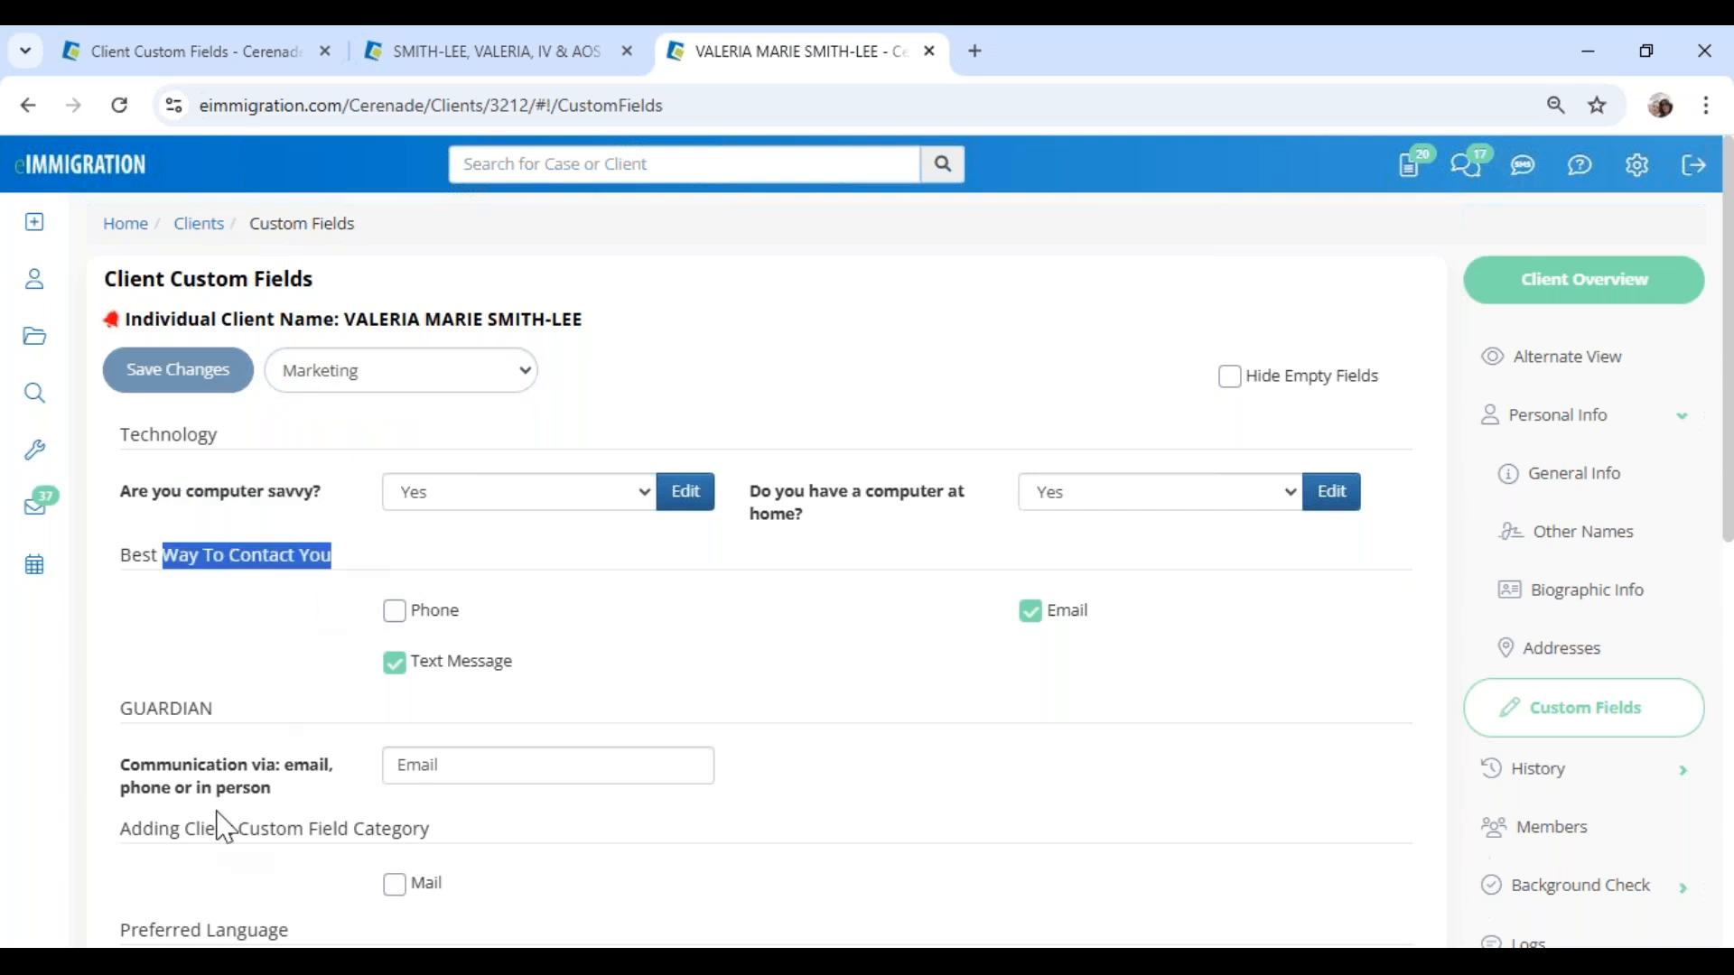
pyautogui.scroll(-4, 224, 812)
pyautogui.moveTo(177, 722); pyautogui.dragTo(365, 724)
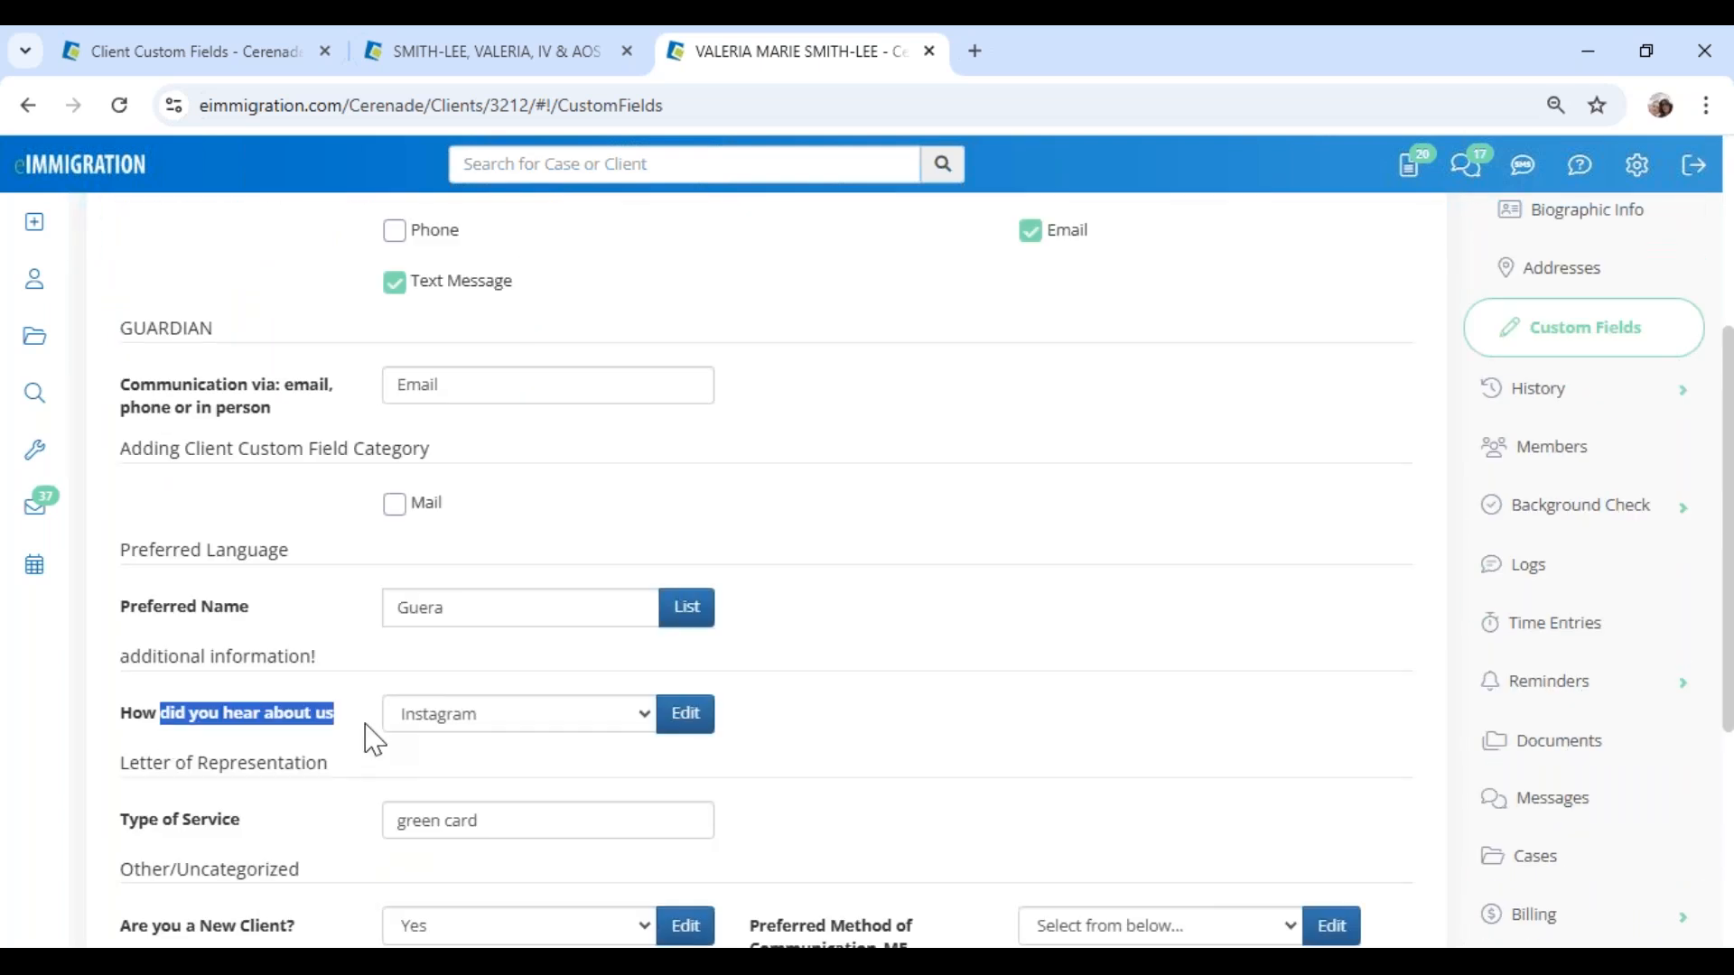
pyautogui.scroll(4, 374, 741)
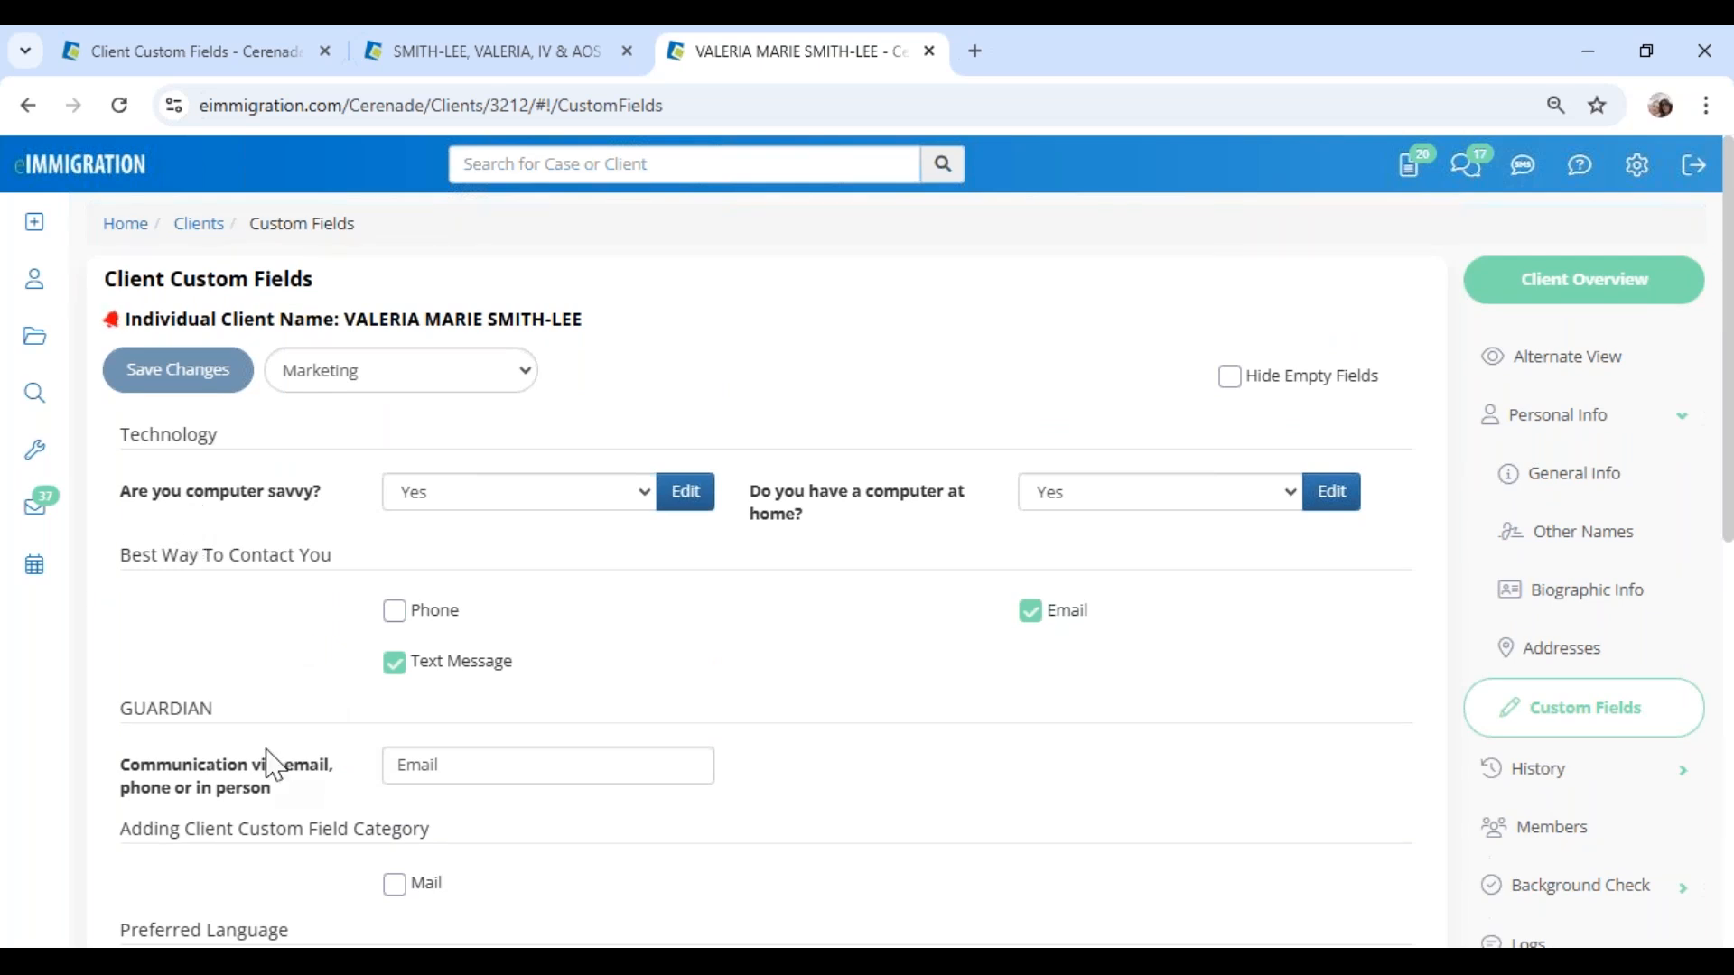
# Step: Examine the Marketing view's category headings, including Technology, GUARDIAN and Preferred Language, and look through the other available views
pyautogui.moveTo(178, 556); pyautogui.dragTo(359, 587)
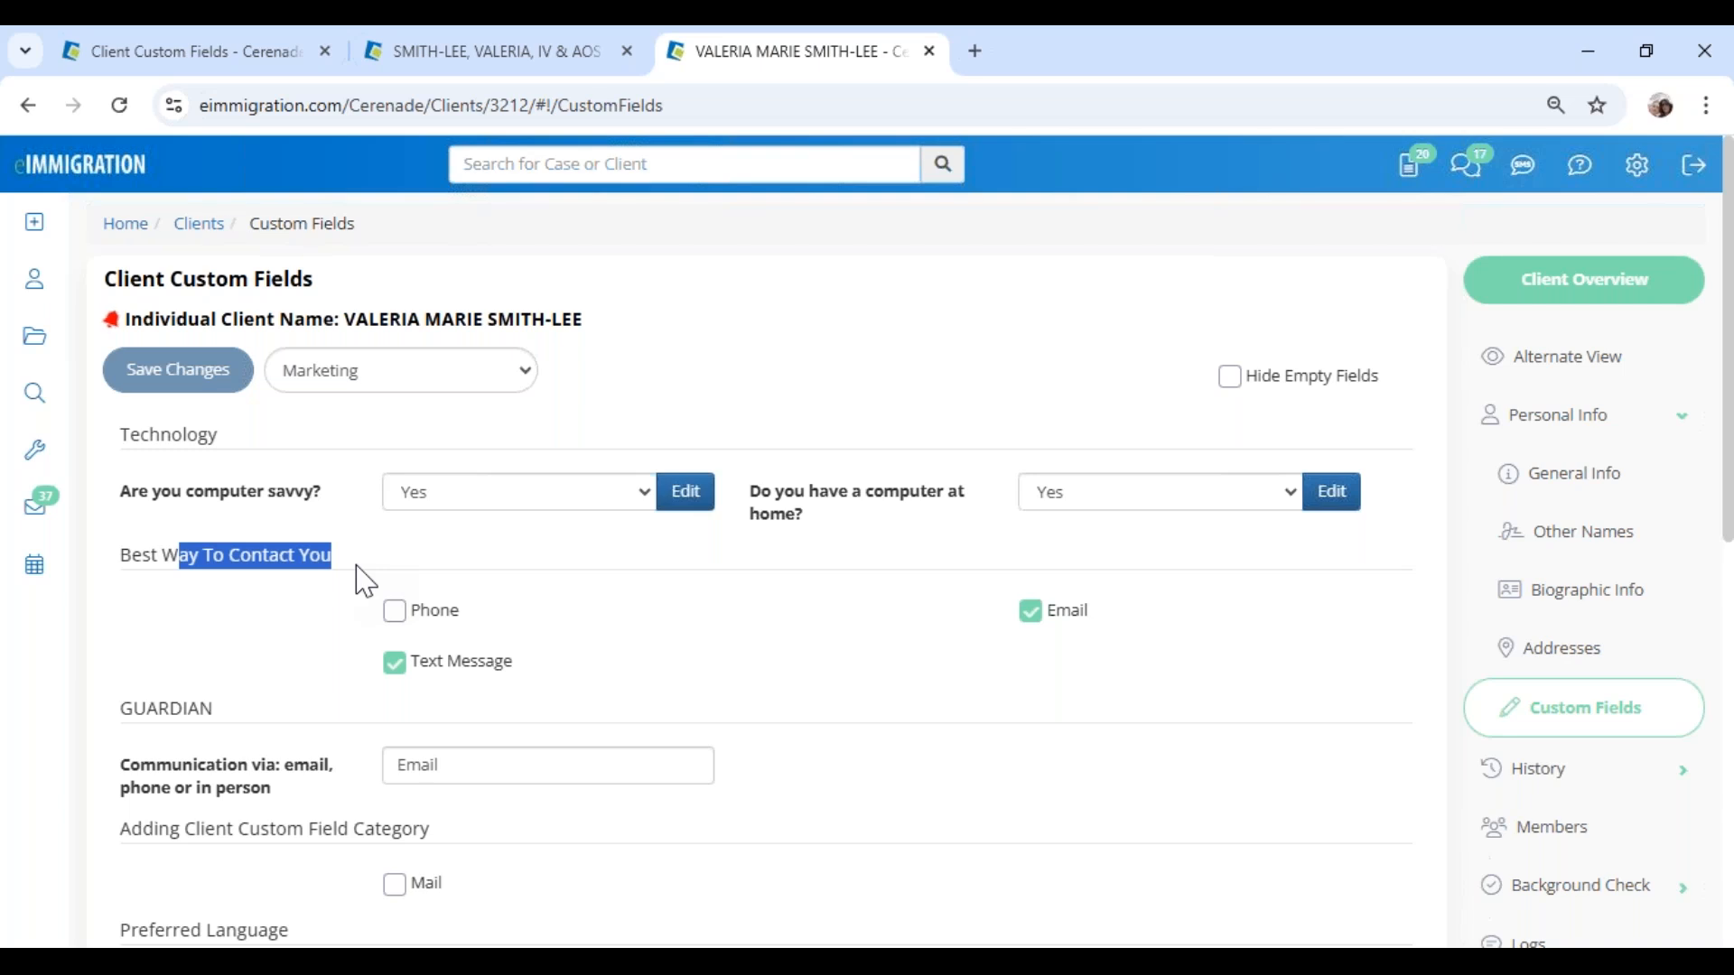
pyautogui.click(492, 592)
pyautogui.moveTo(179, 558); pyautogui.dragTo(260, 561)
pyautogui.moveTo(160, 437); pyautogui.dragTo(230, 442)
pyautogui.moveTo(147, 710); pyautogui.dragTo(217, 714)
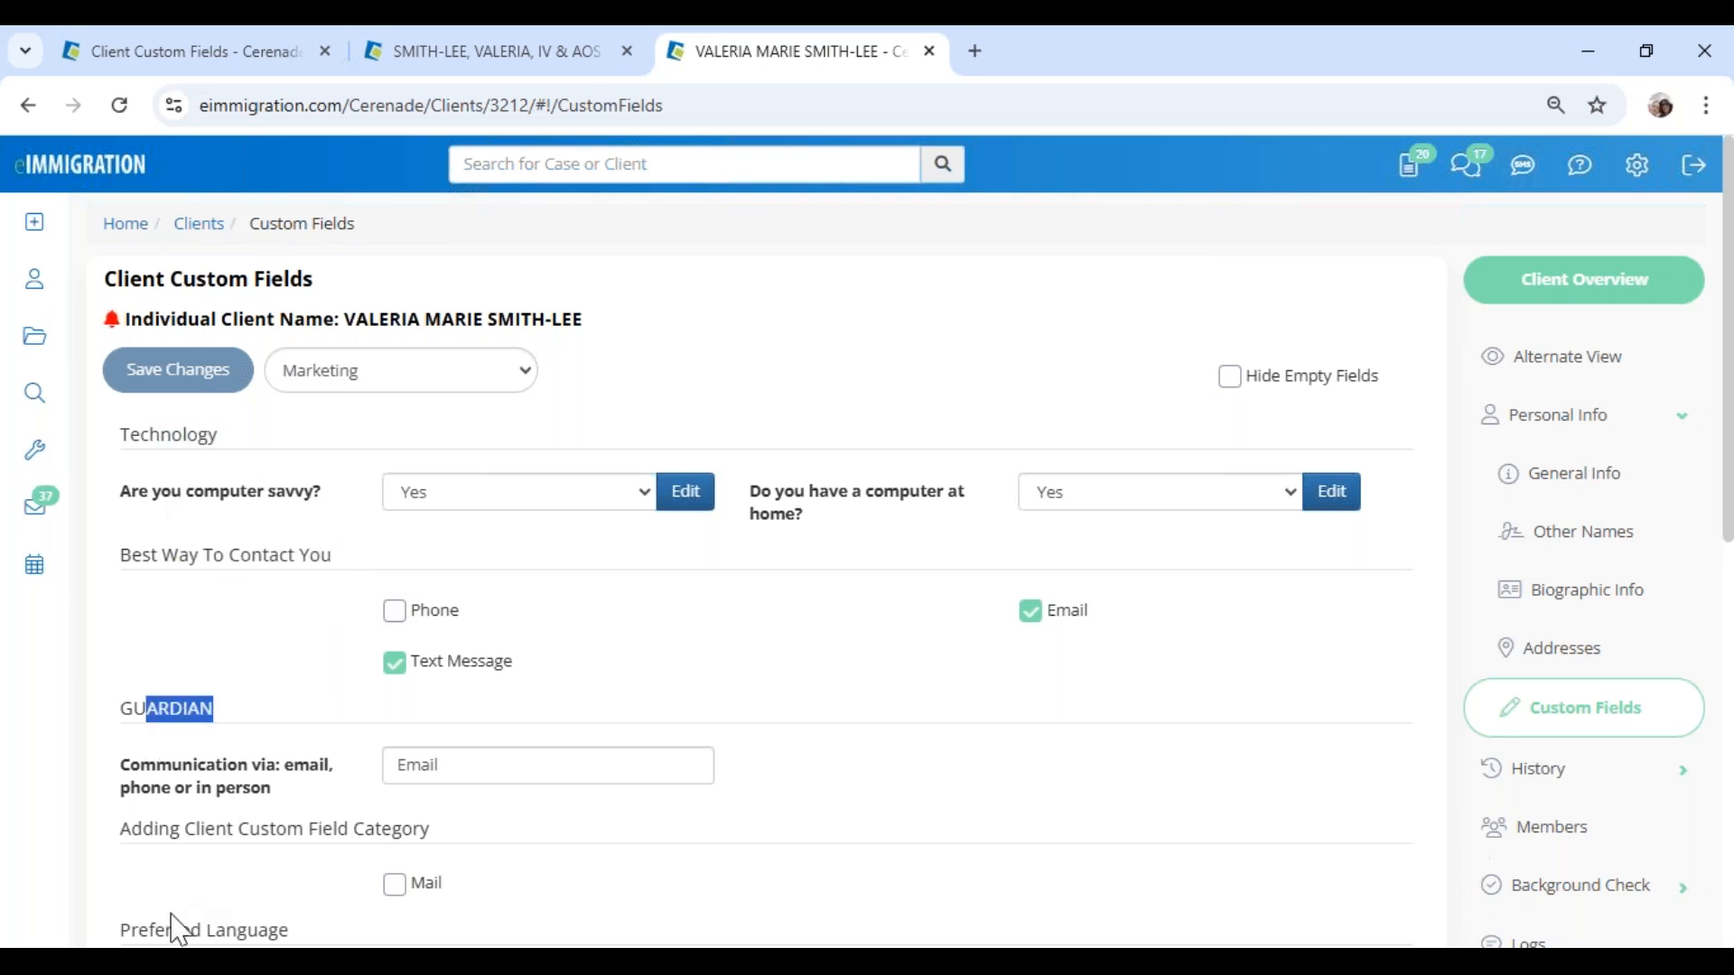
pyautogui.moveTo(166, 930); pyautogui.dragTo(260, 939)
pyautogui.click(393, 356)
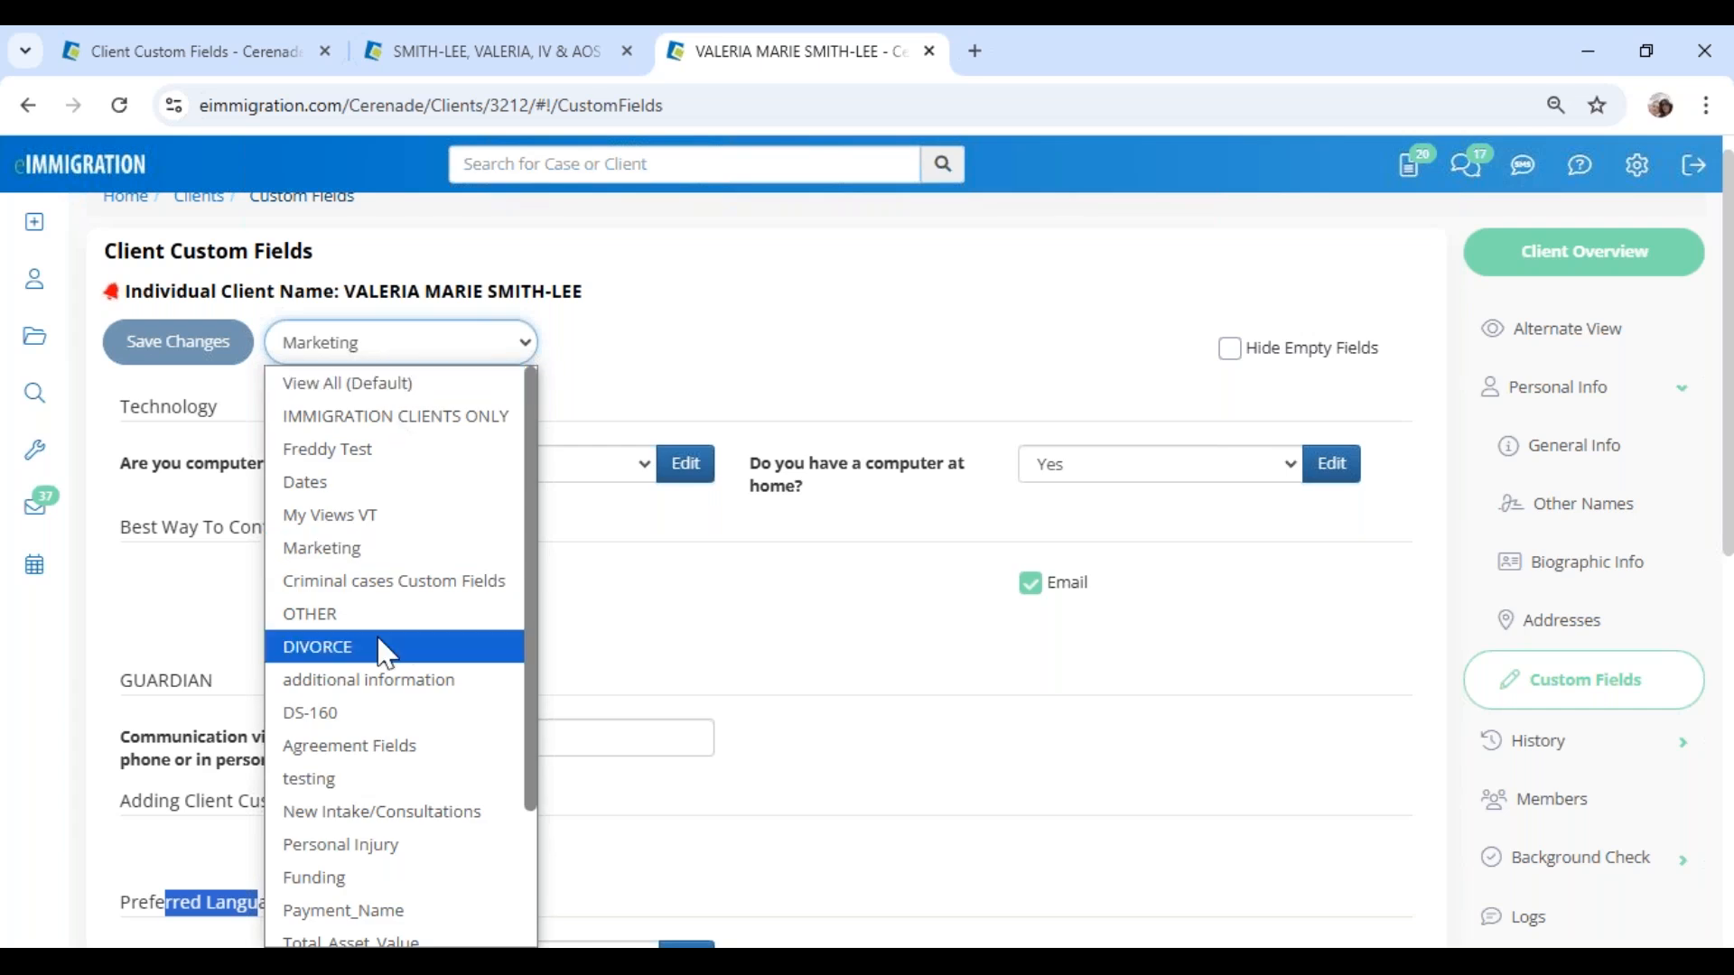
pyautogui.click(623, 289)
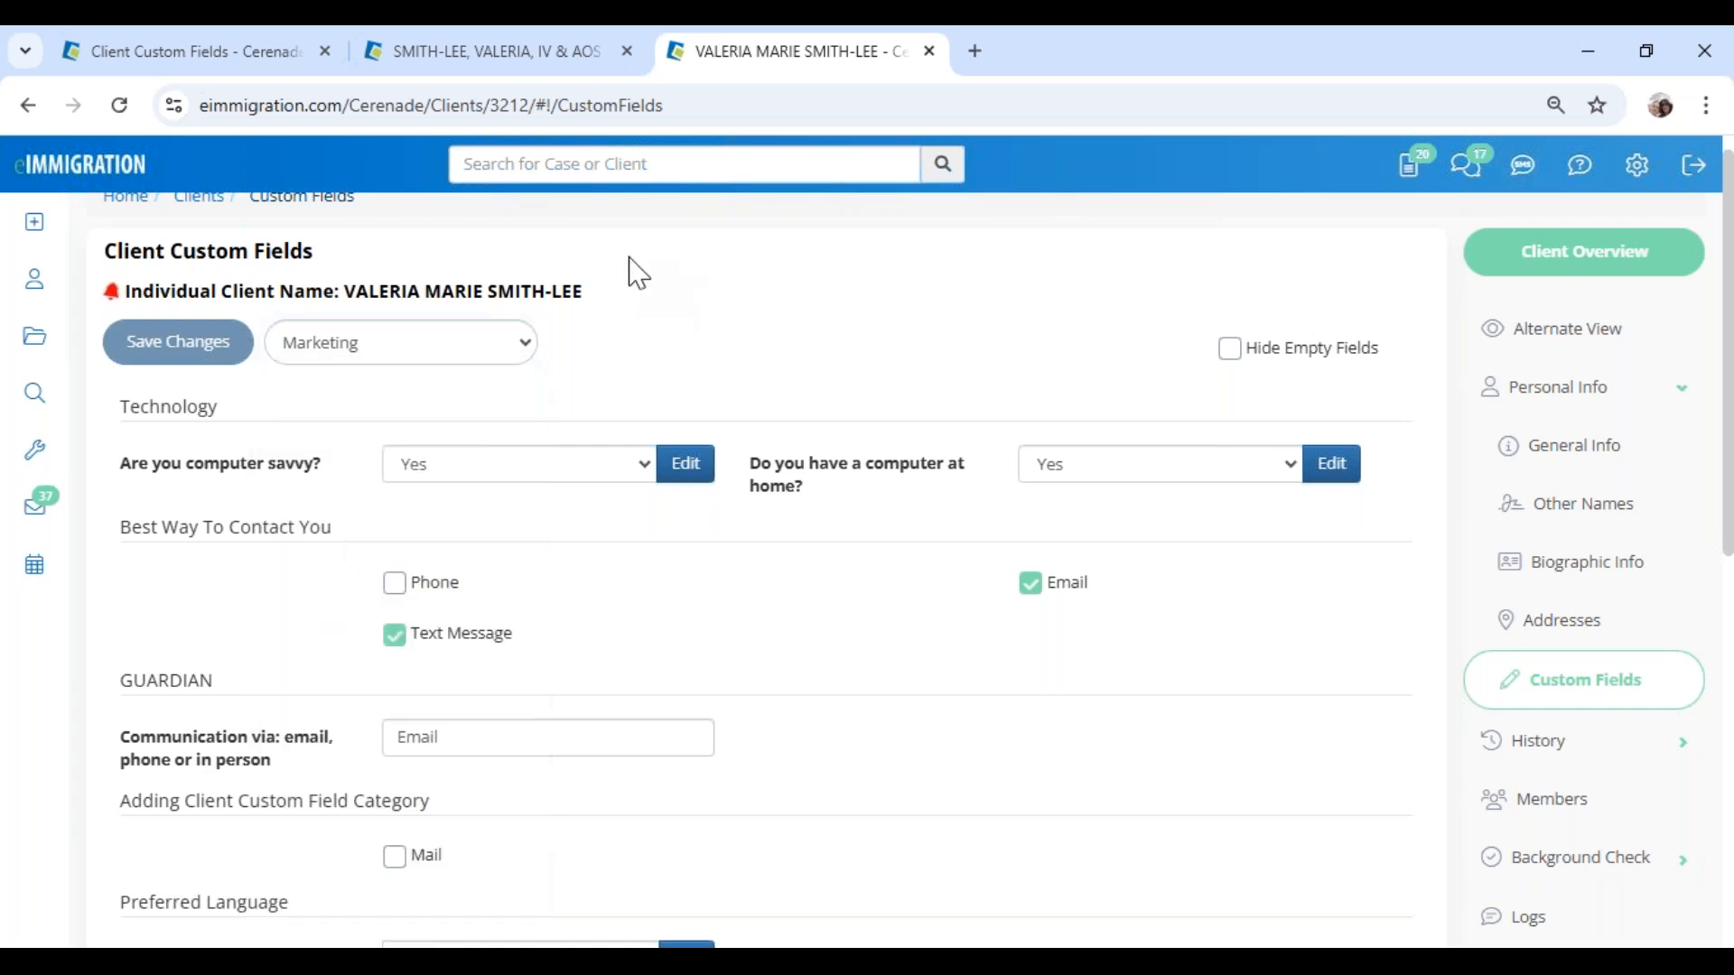
# Step: In the administrator's client custom fields, view the Views list and the General Info list of system client custom fields
pyautogui.click(290, 60)
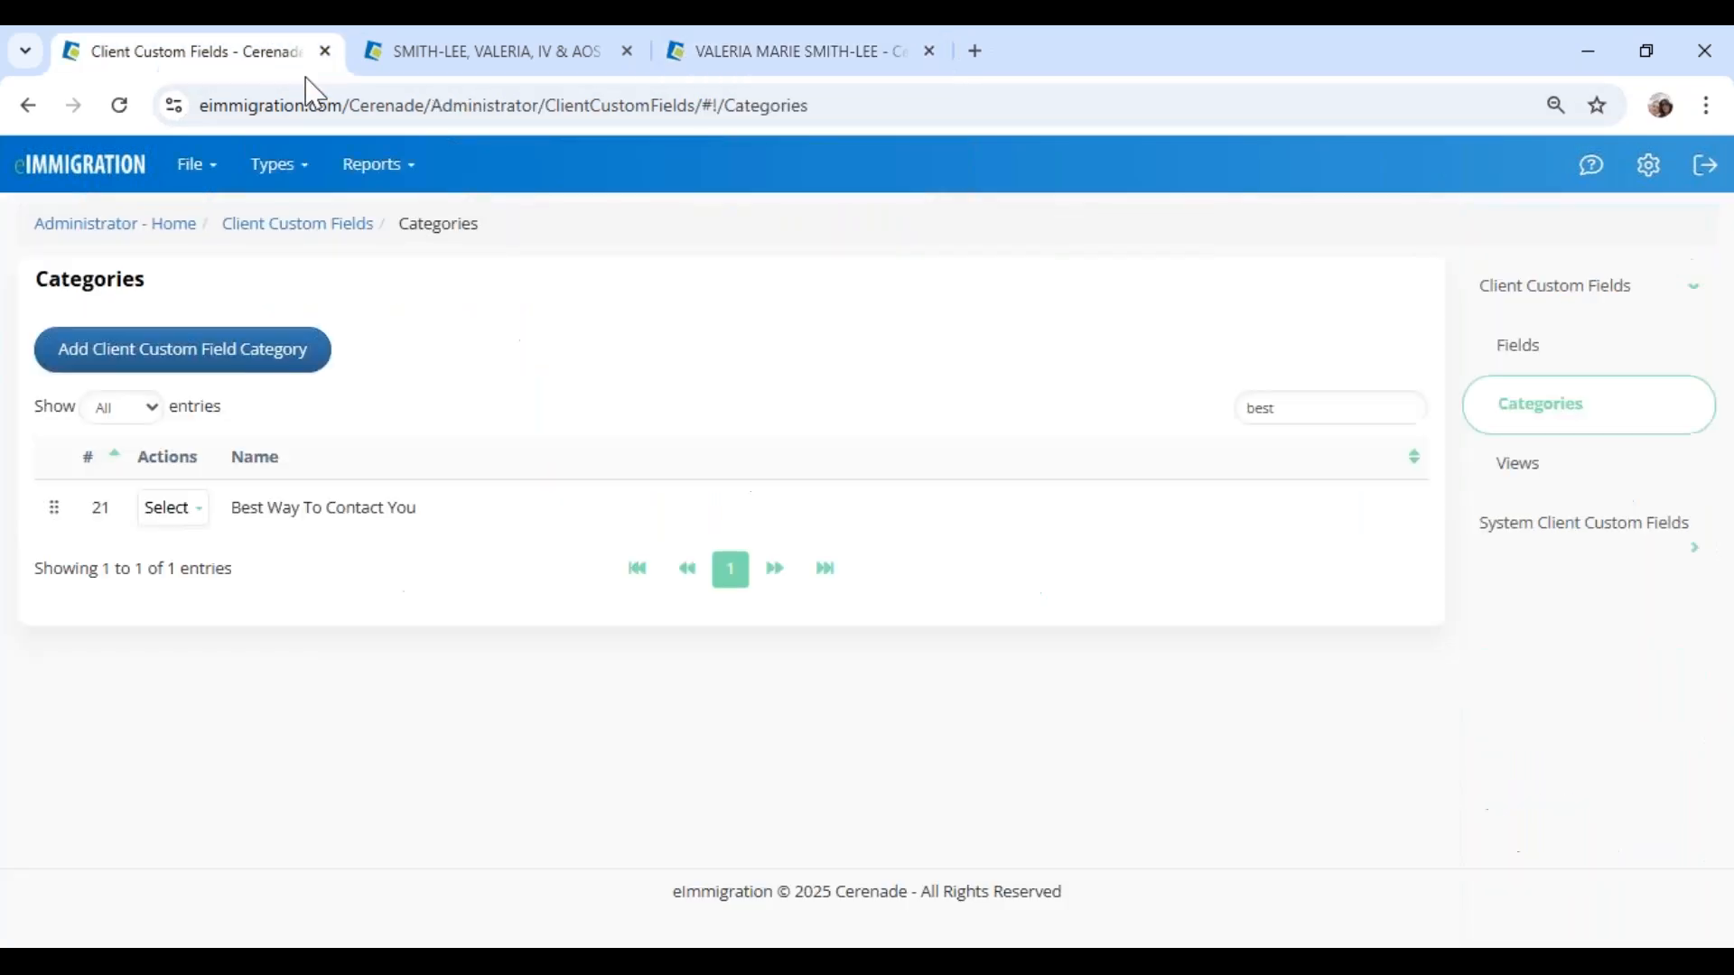
pyautogui.click(1605, 476)
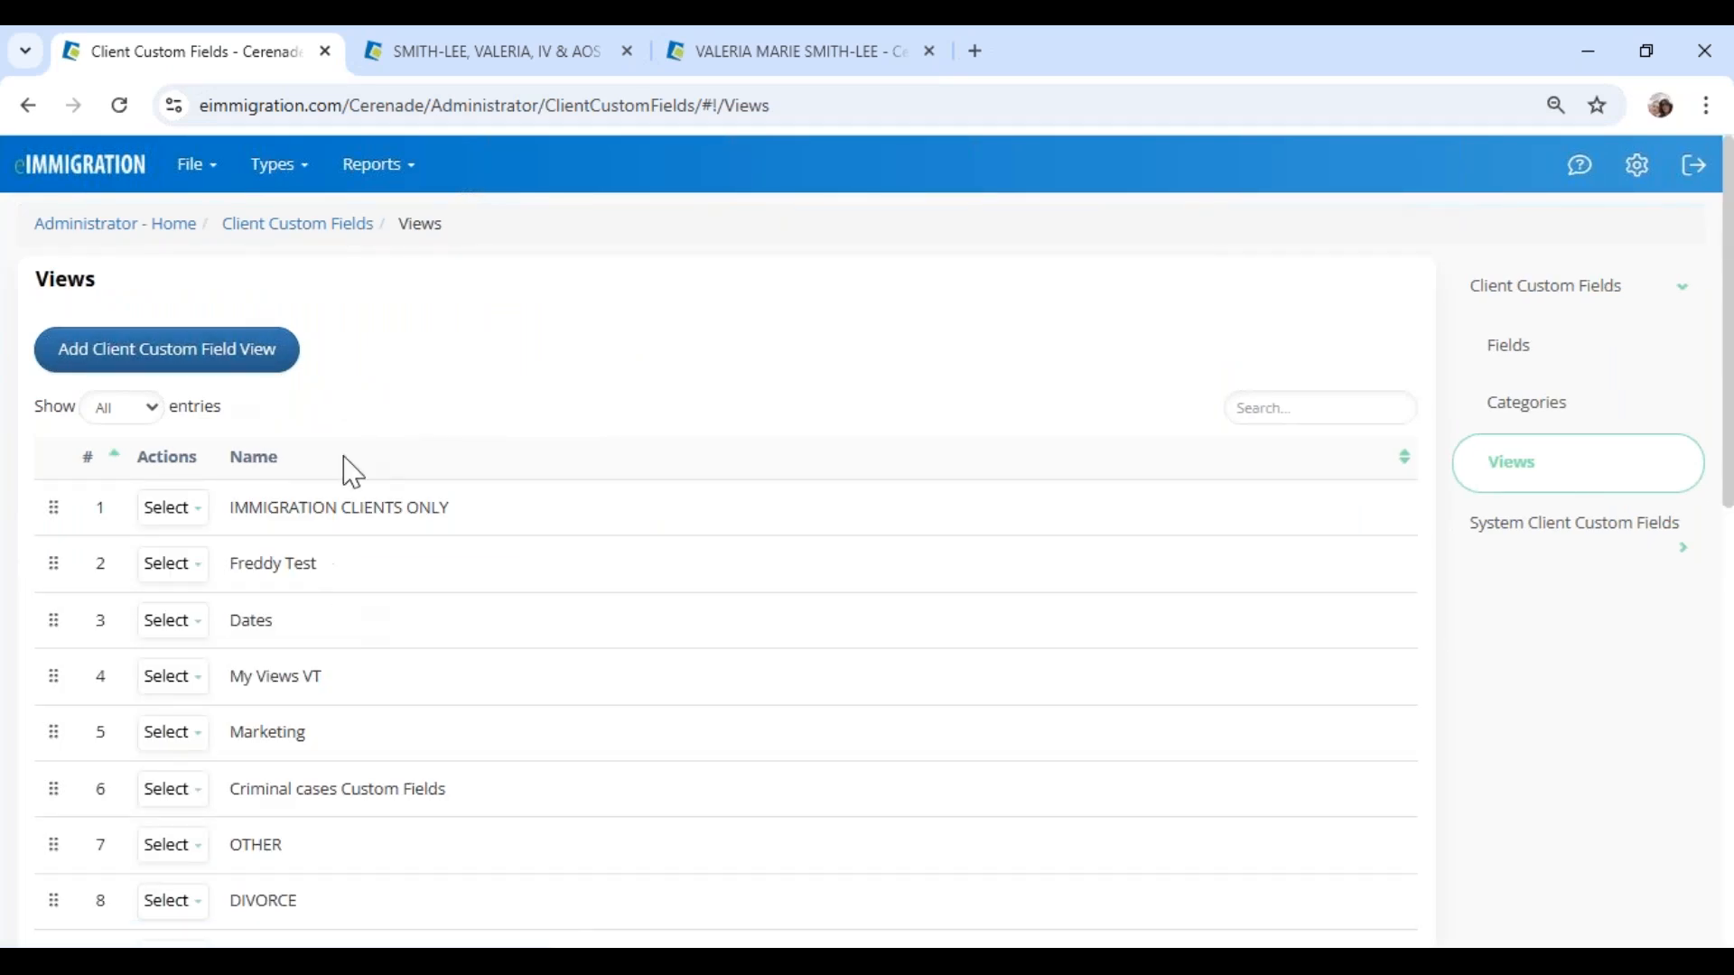
pyautogui.click(1597, 544)
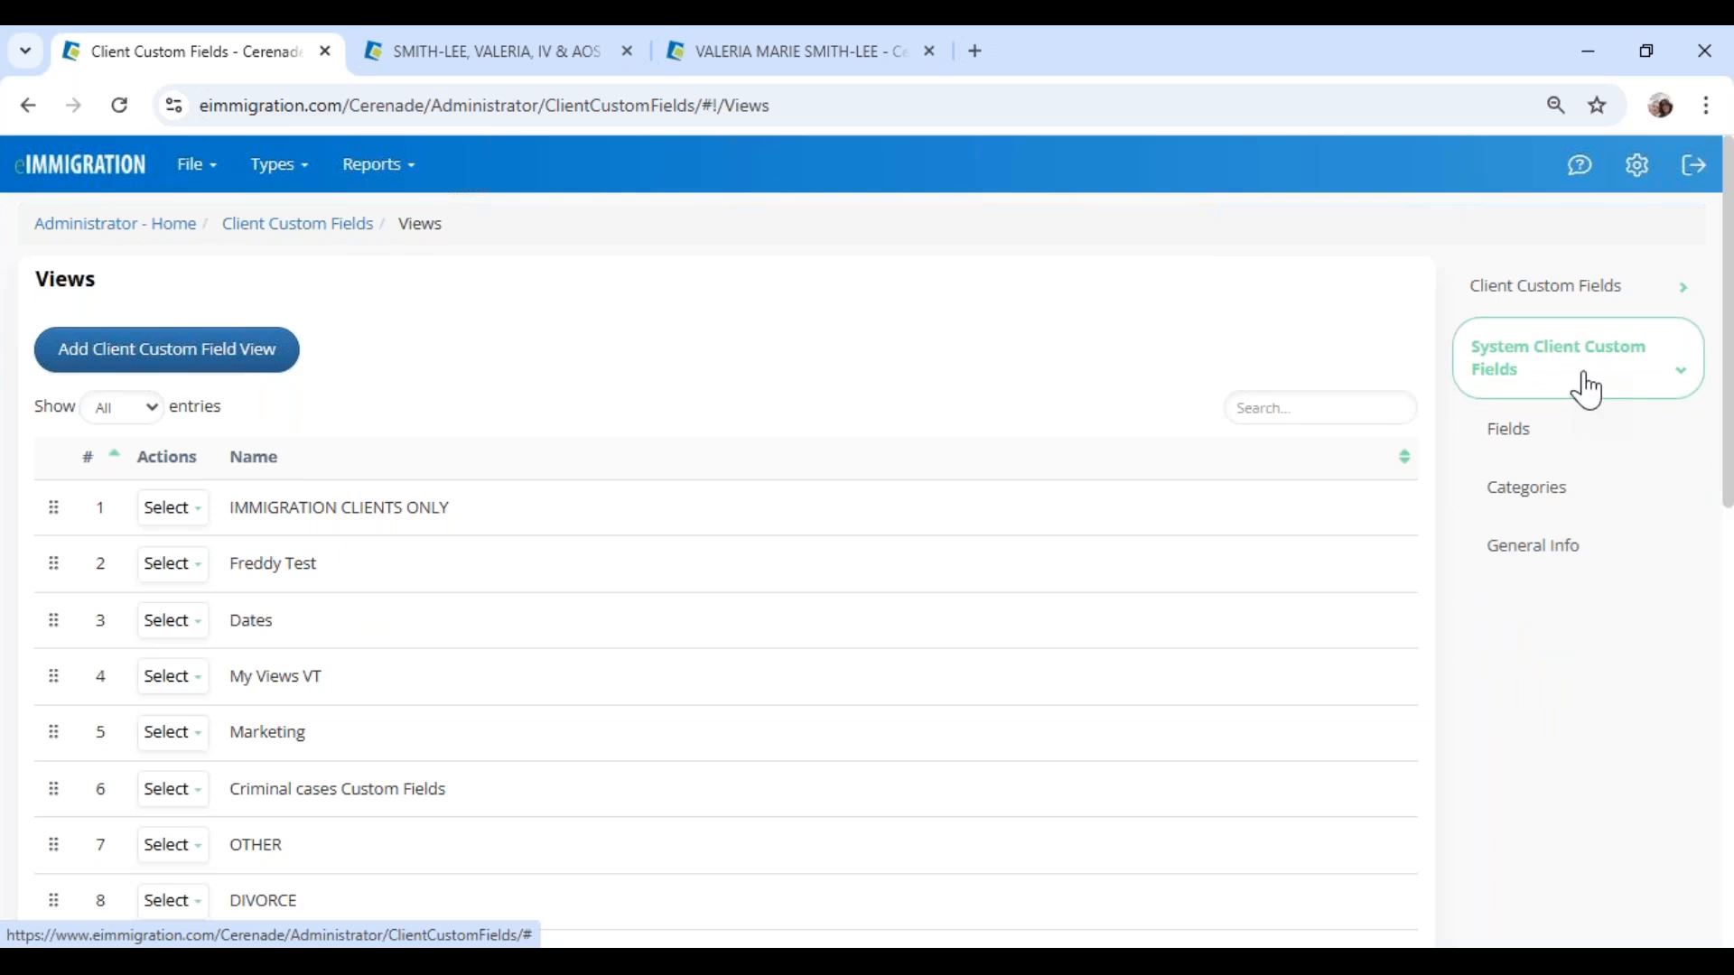
pyautogui.click(1569, 553)
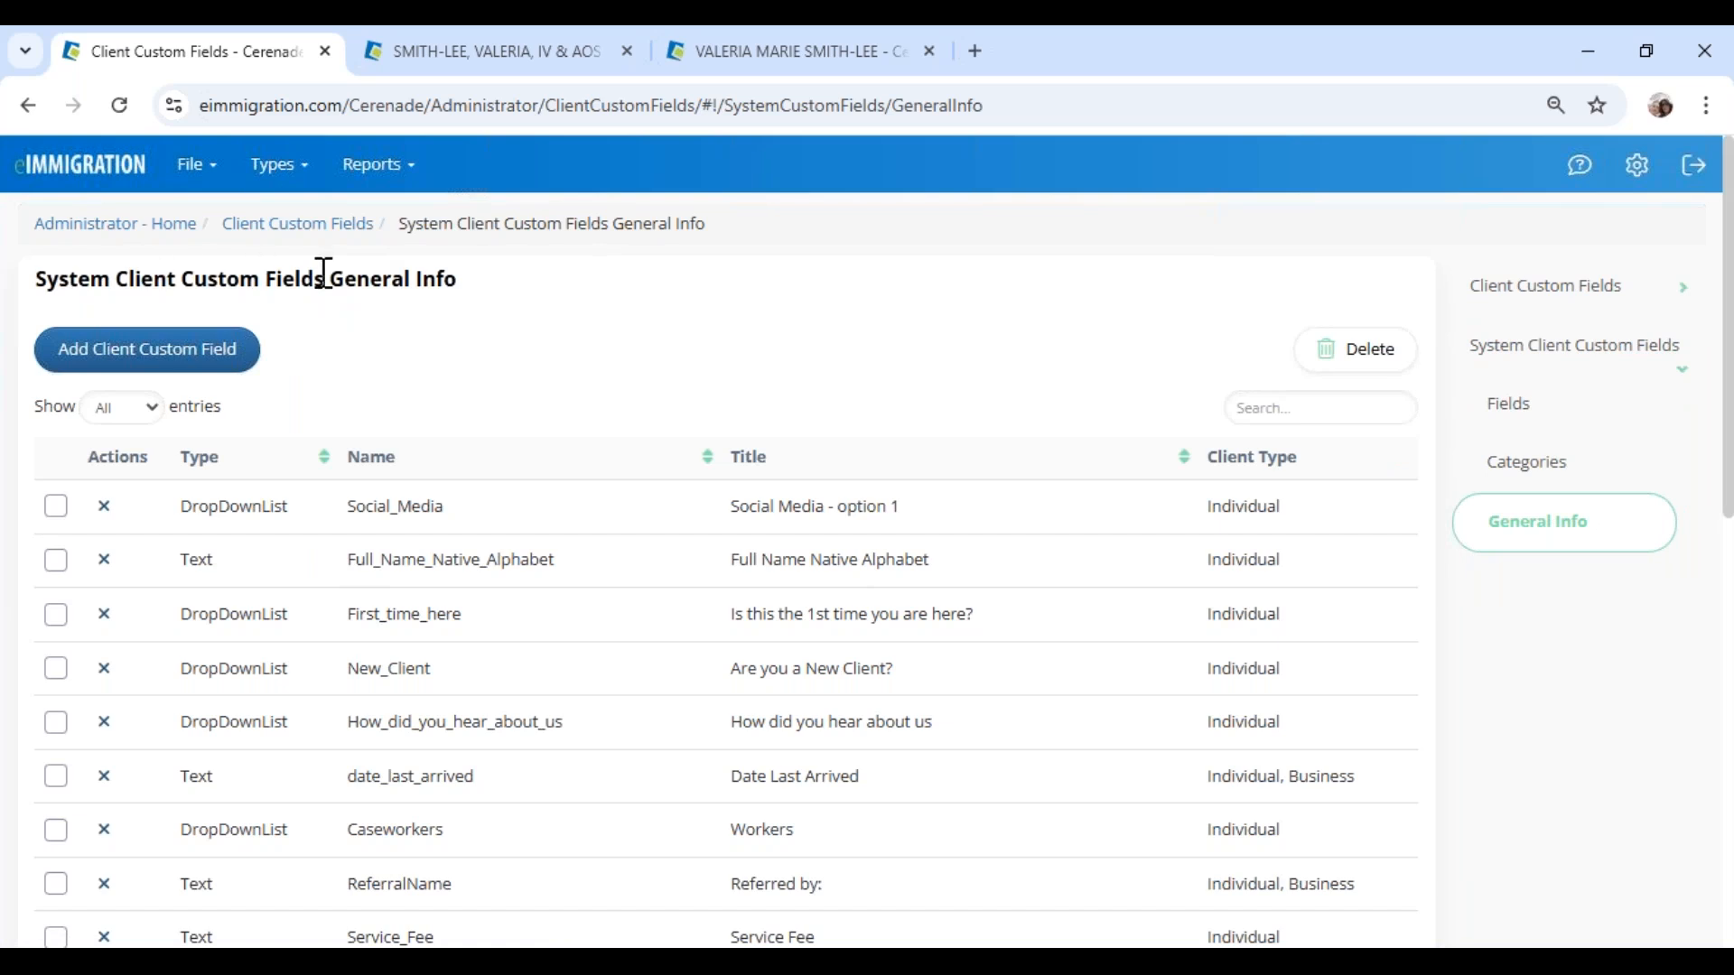
pyautogui.moveTo(296, 278); pyautogui.dragTo(553, 283)
# Step: Open the client's General Info page and examine the Custom Fields section below Emergency / Alternate Contact
pyautogui.click(750, 52)
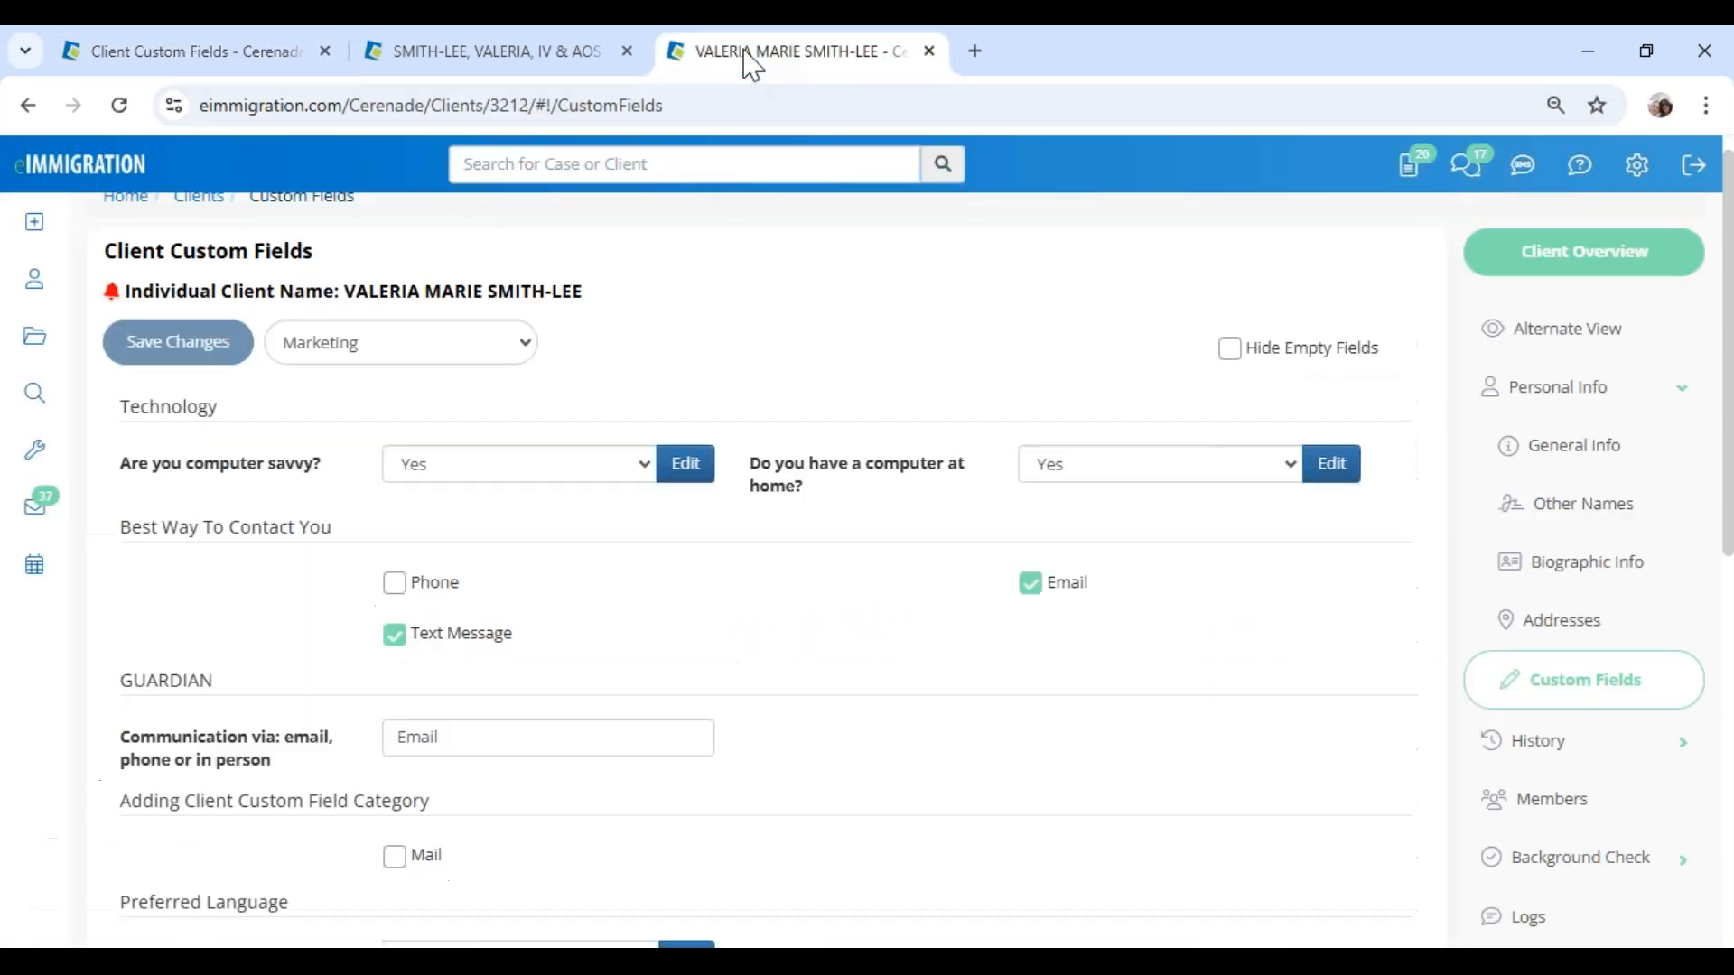
pyautogui.click(1545, 408)
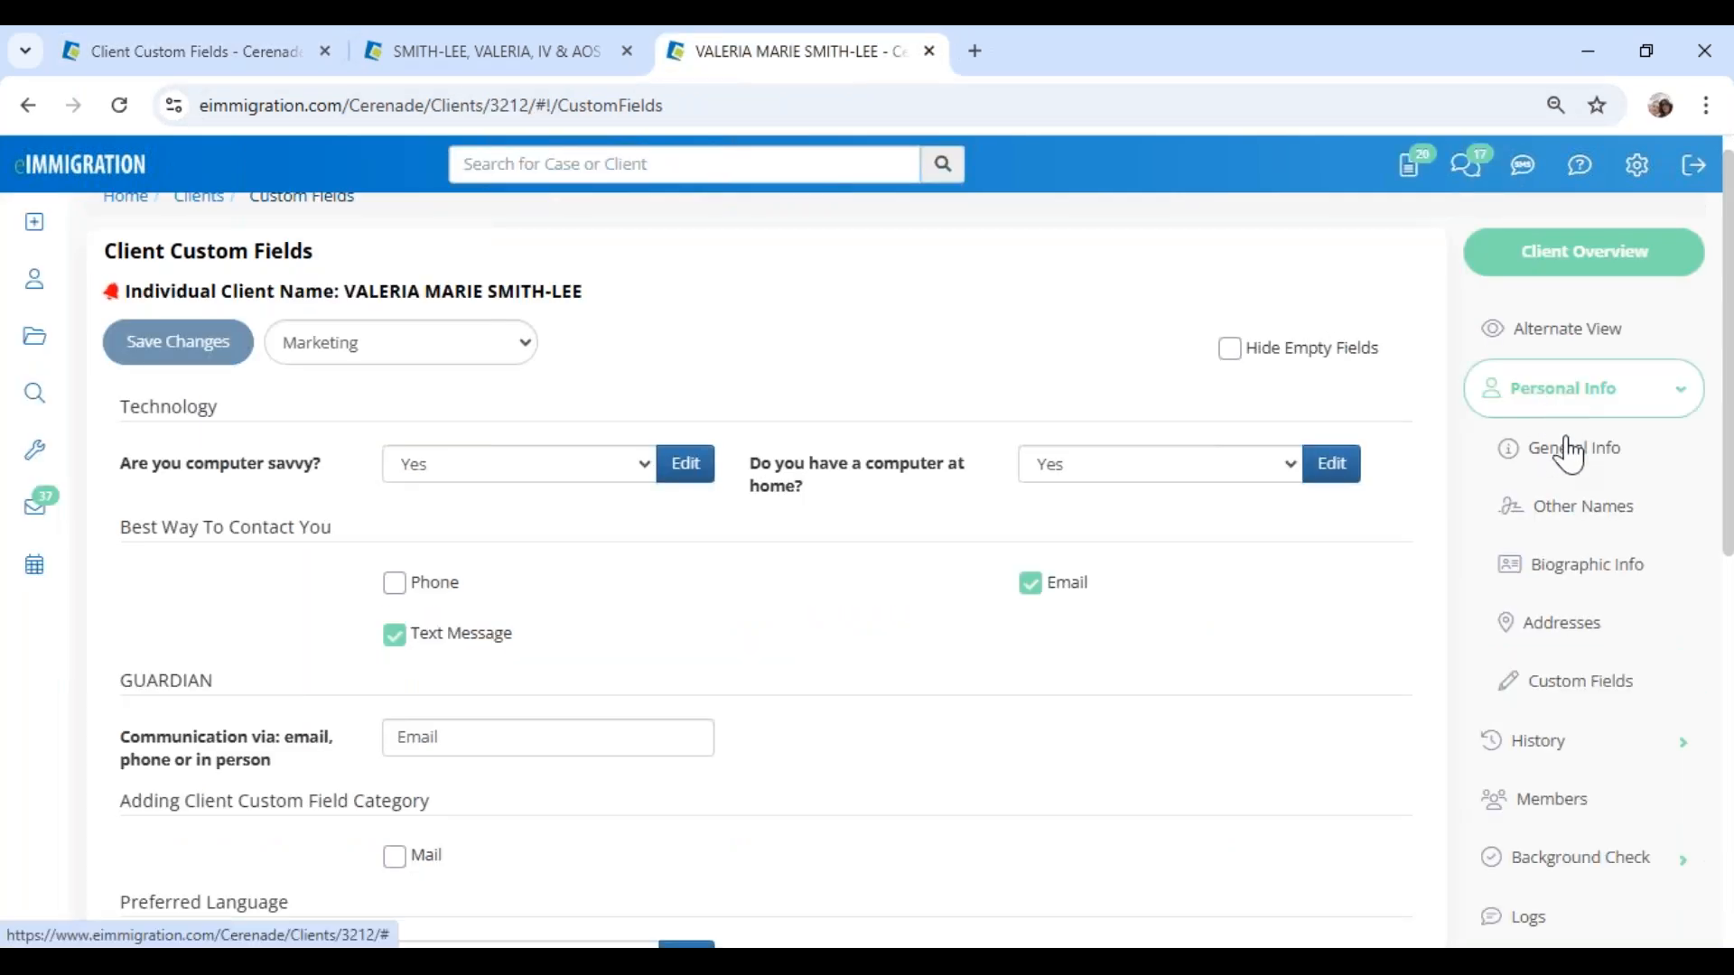
pyautogui.click(1571, 465)
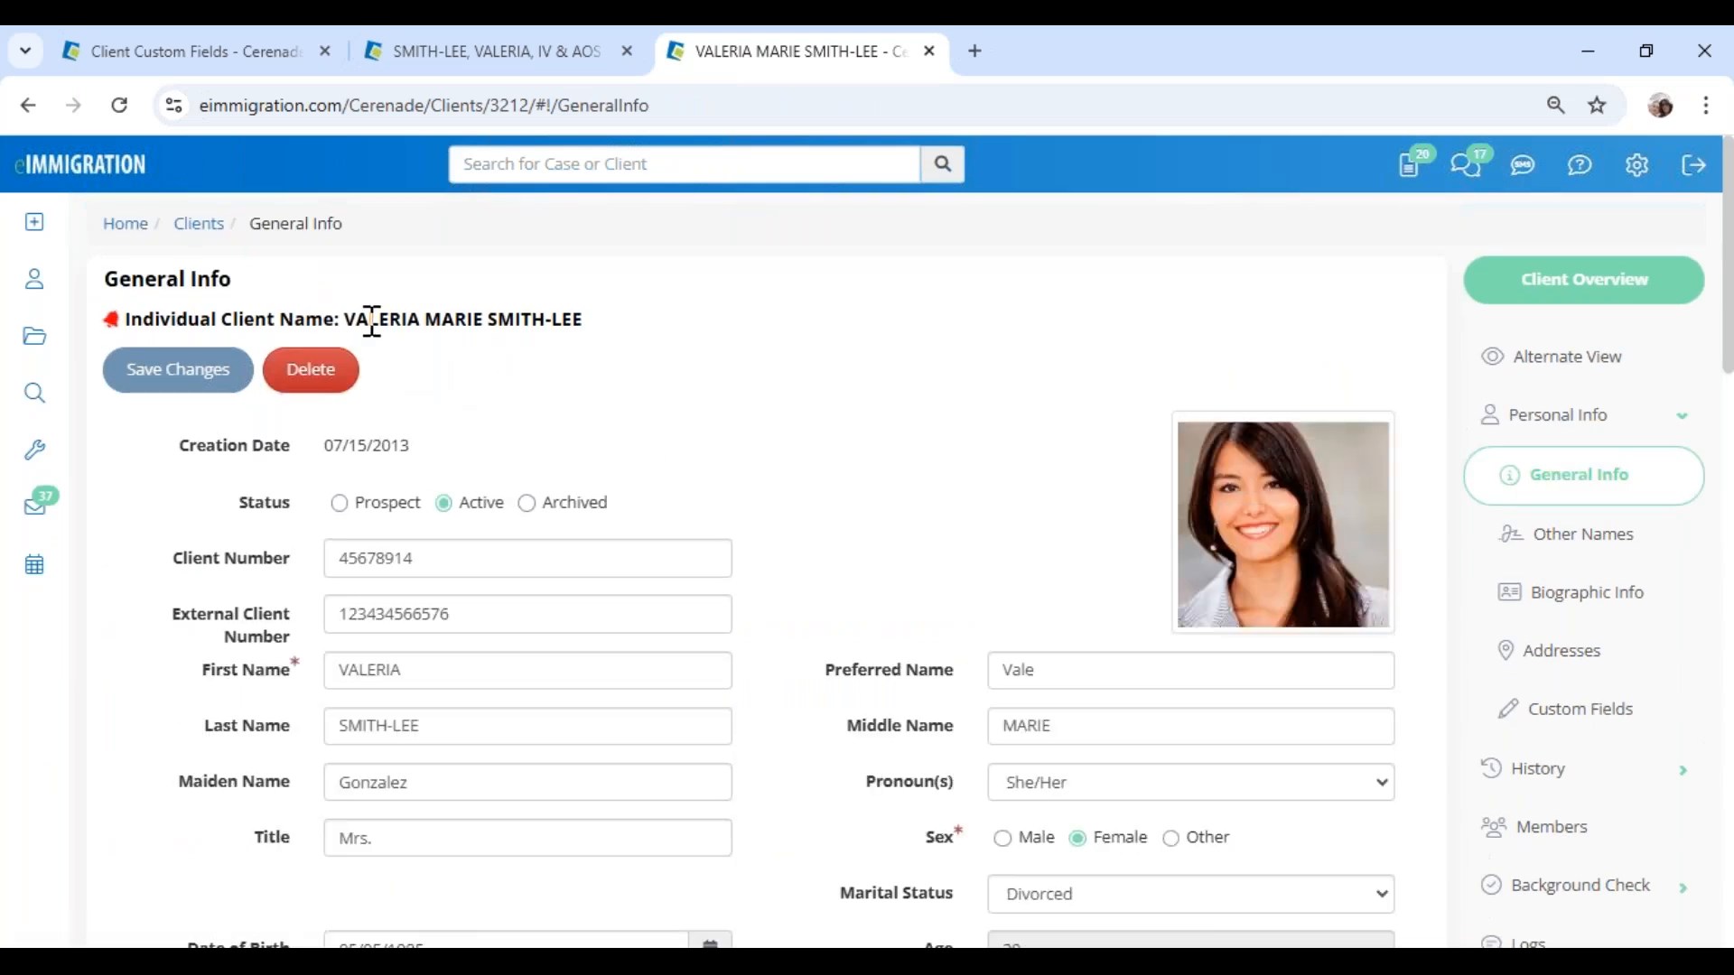
pyautogui.scroll(-10, 844, 569)
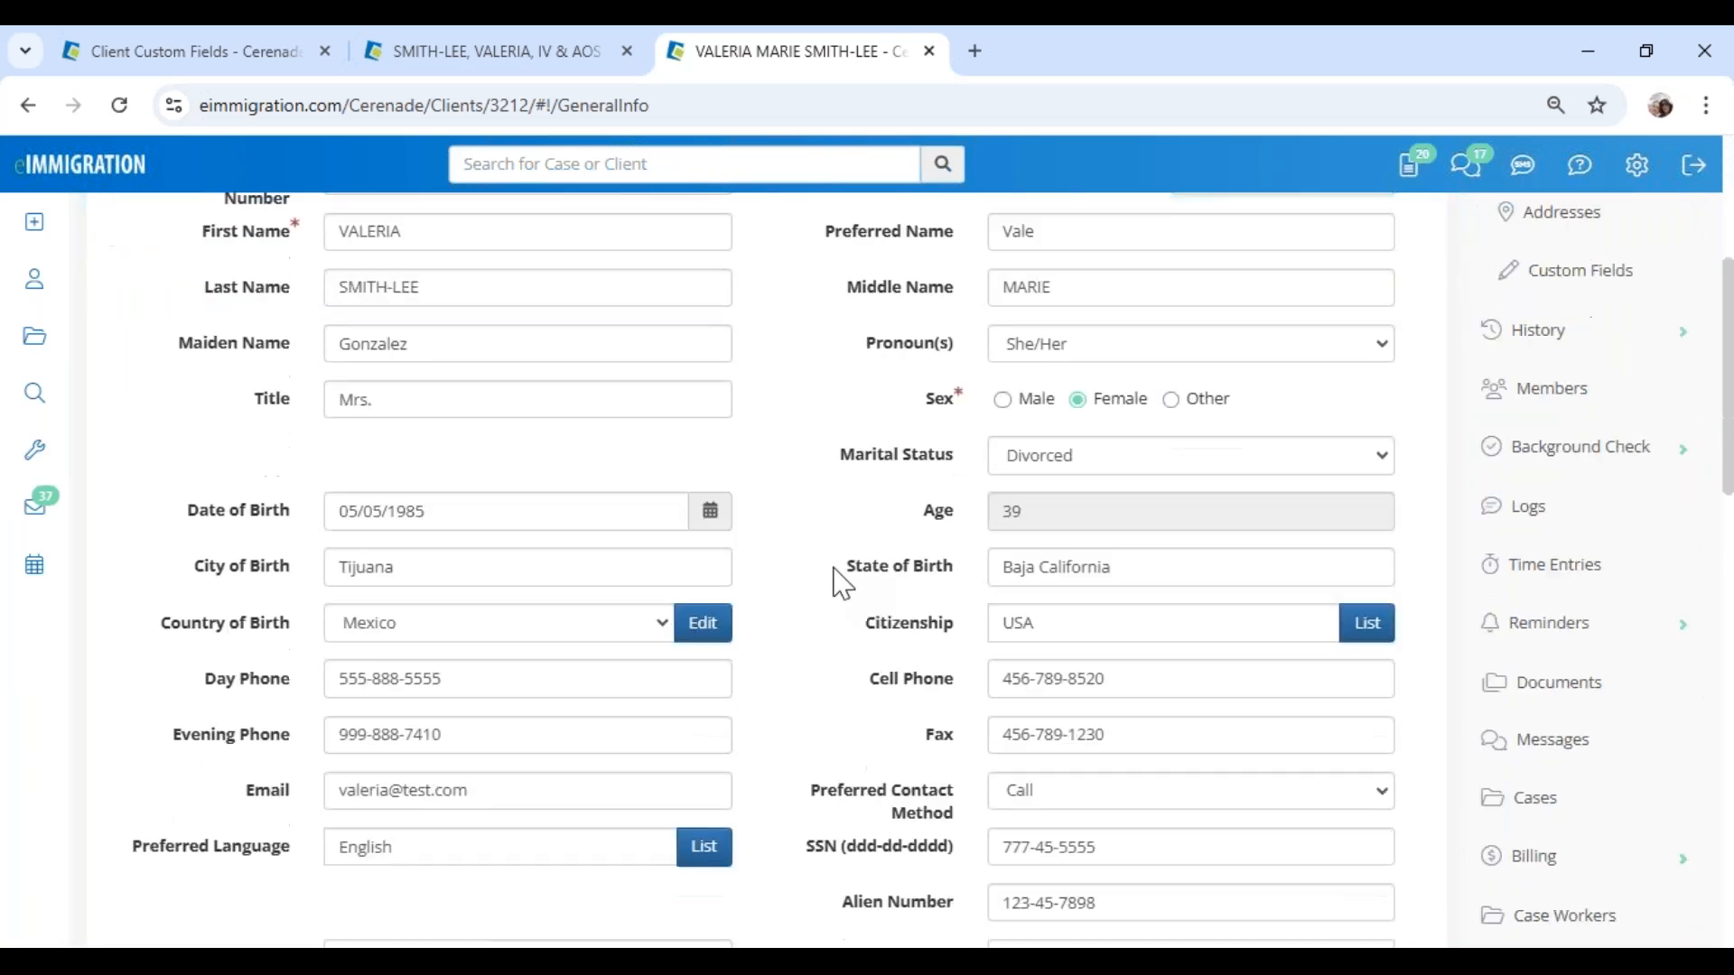
pyautogui.scroll(-9, 842, 587)
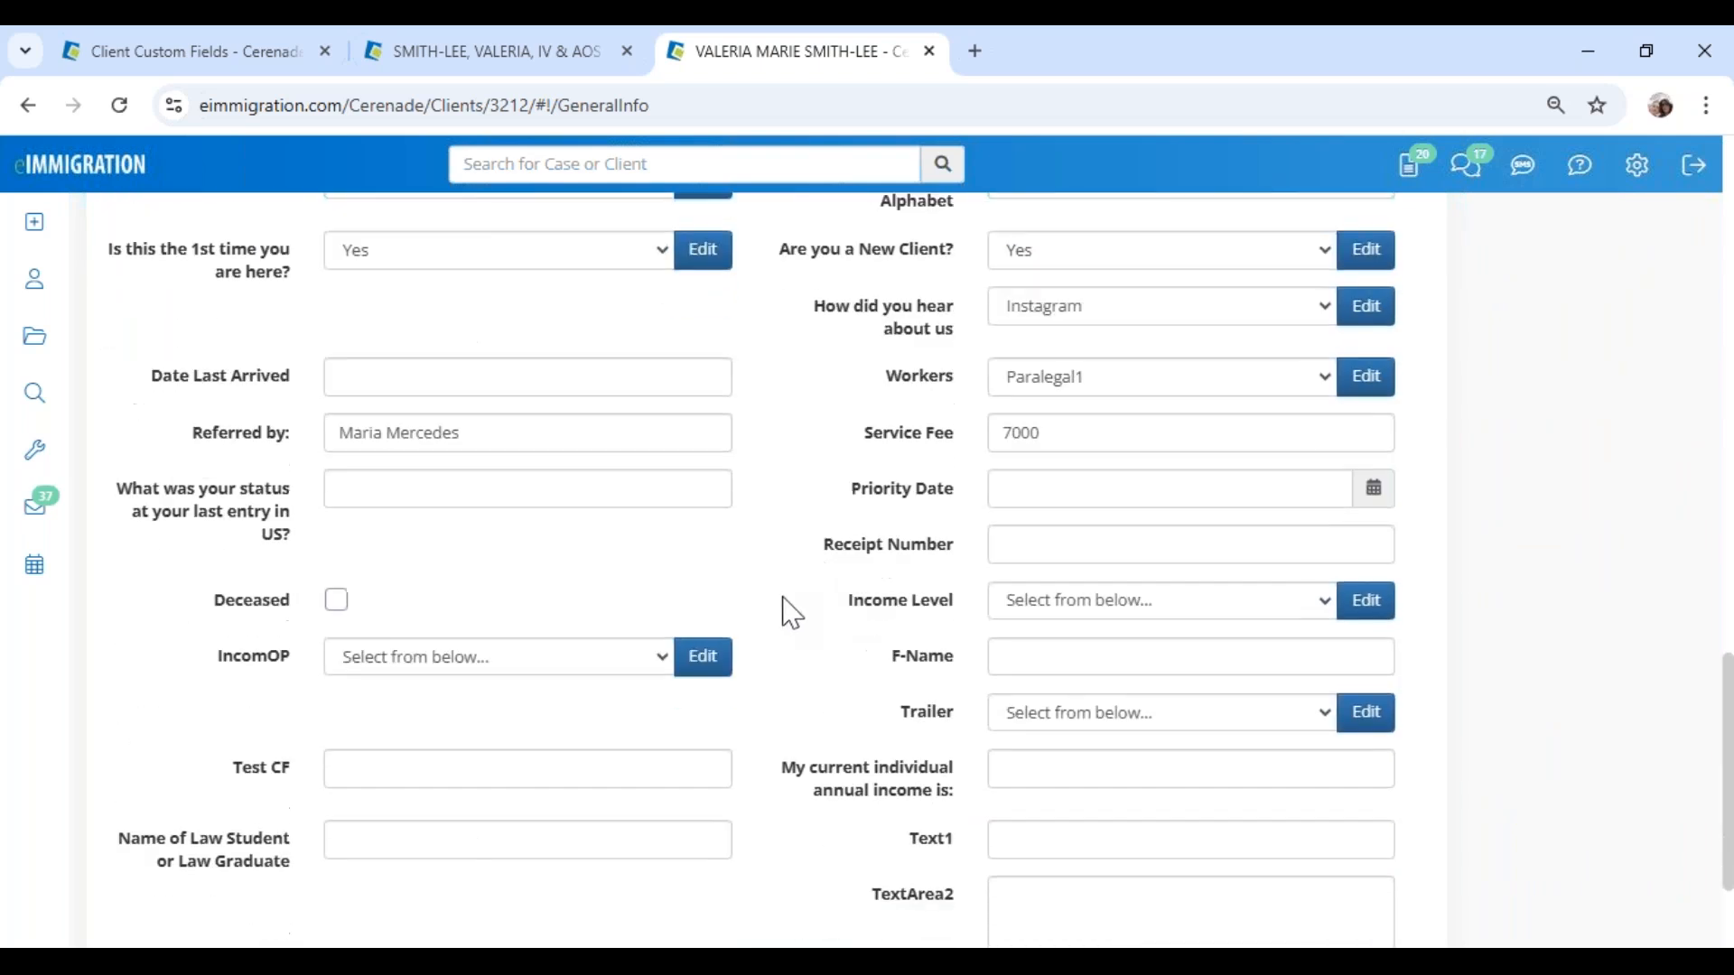
pyautogui.scroll(7, 456, 650)
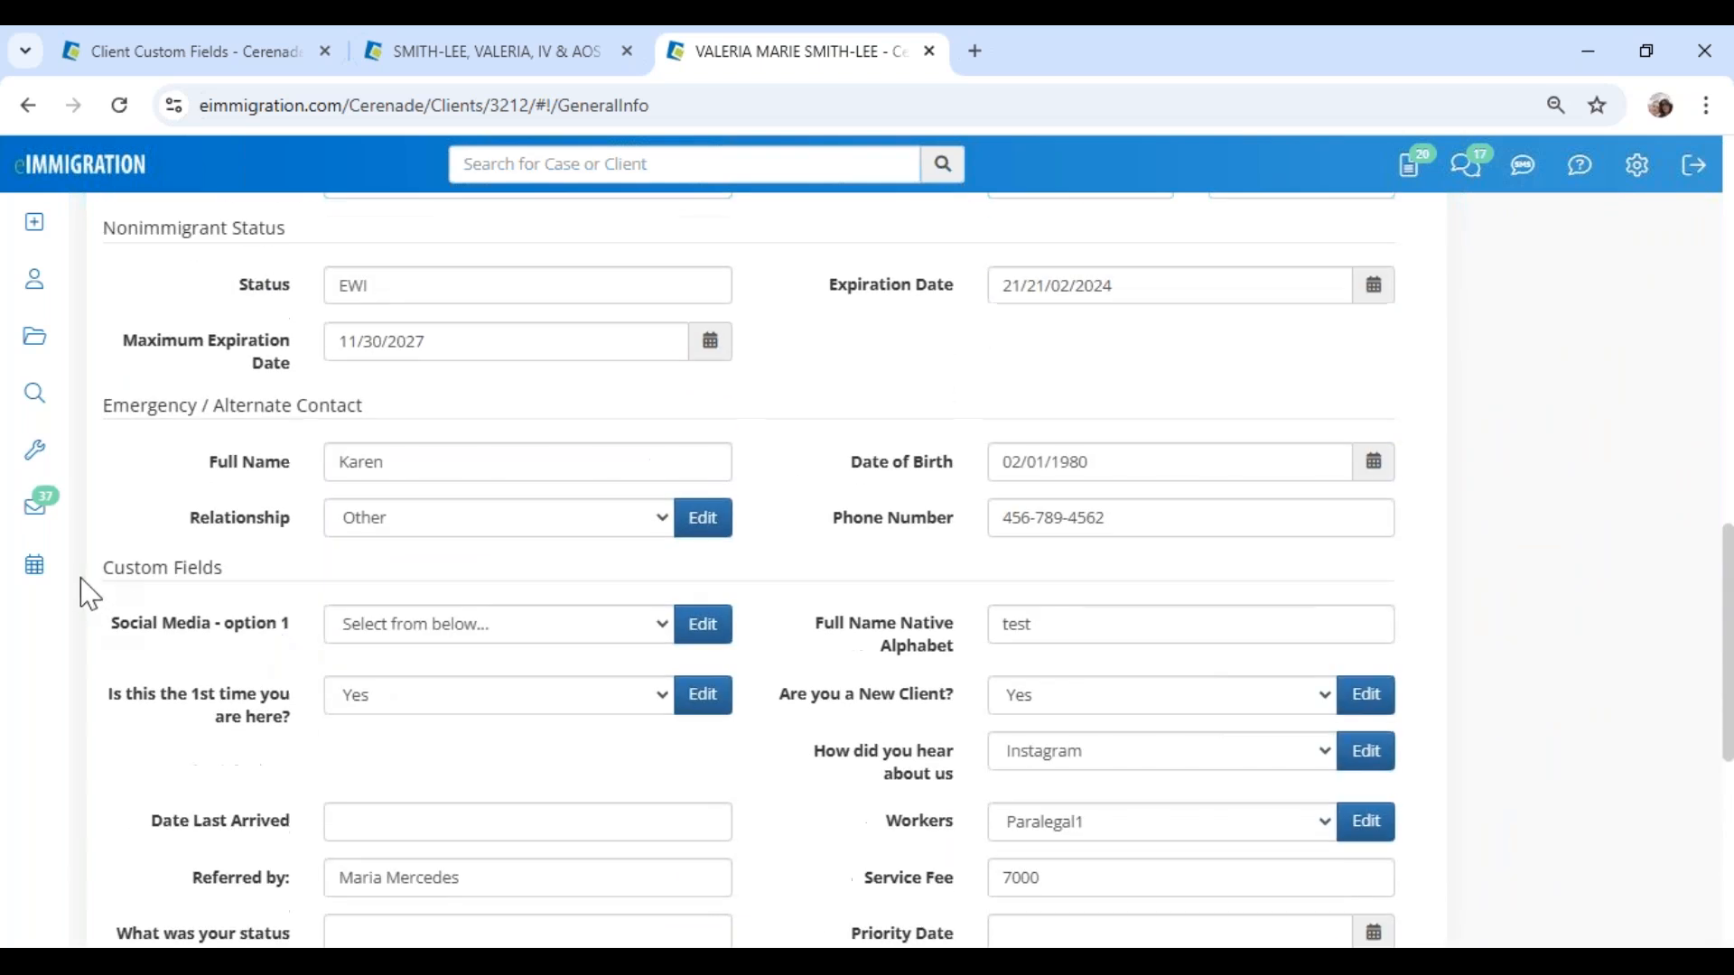
pyautogui.moveTo(101, 587); pyautogui.dragTo(273, 587)
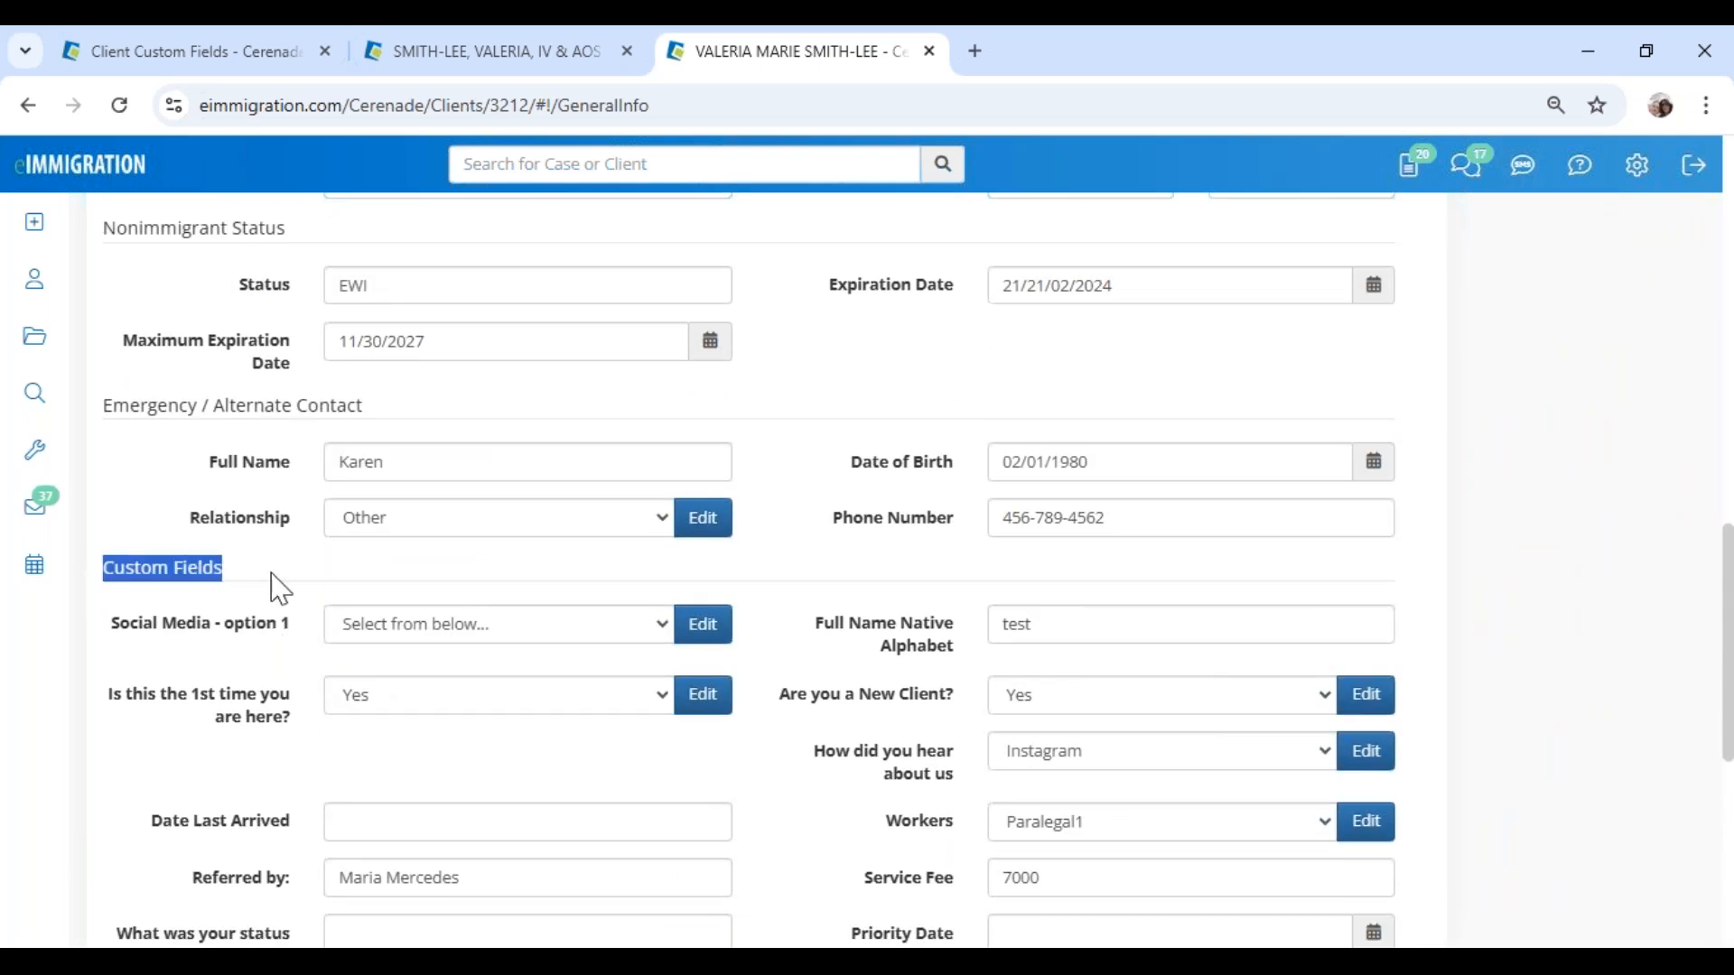
pyautogui.click(623, 778)
pyautogui.scroll(15, 1445, 668)
pyautogui.scroll(3, 1587, 361)
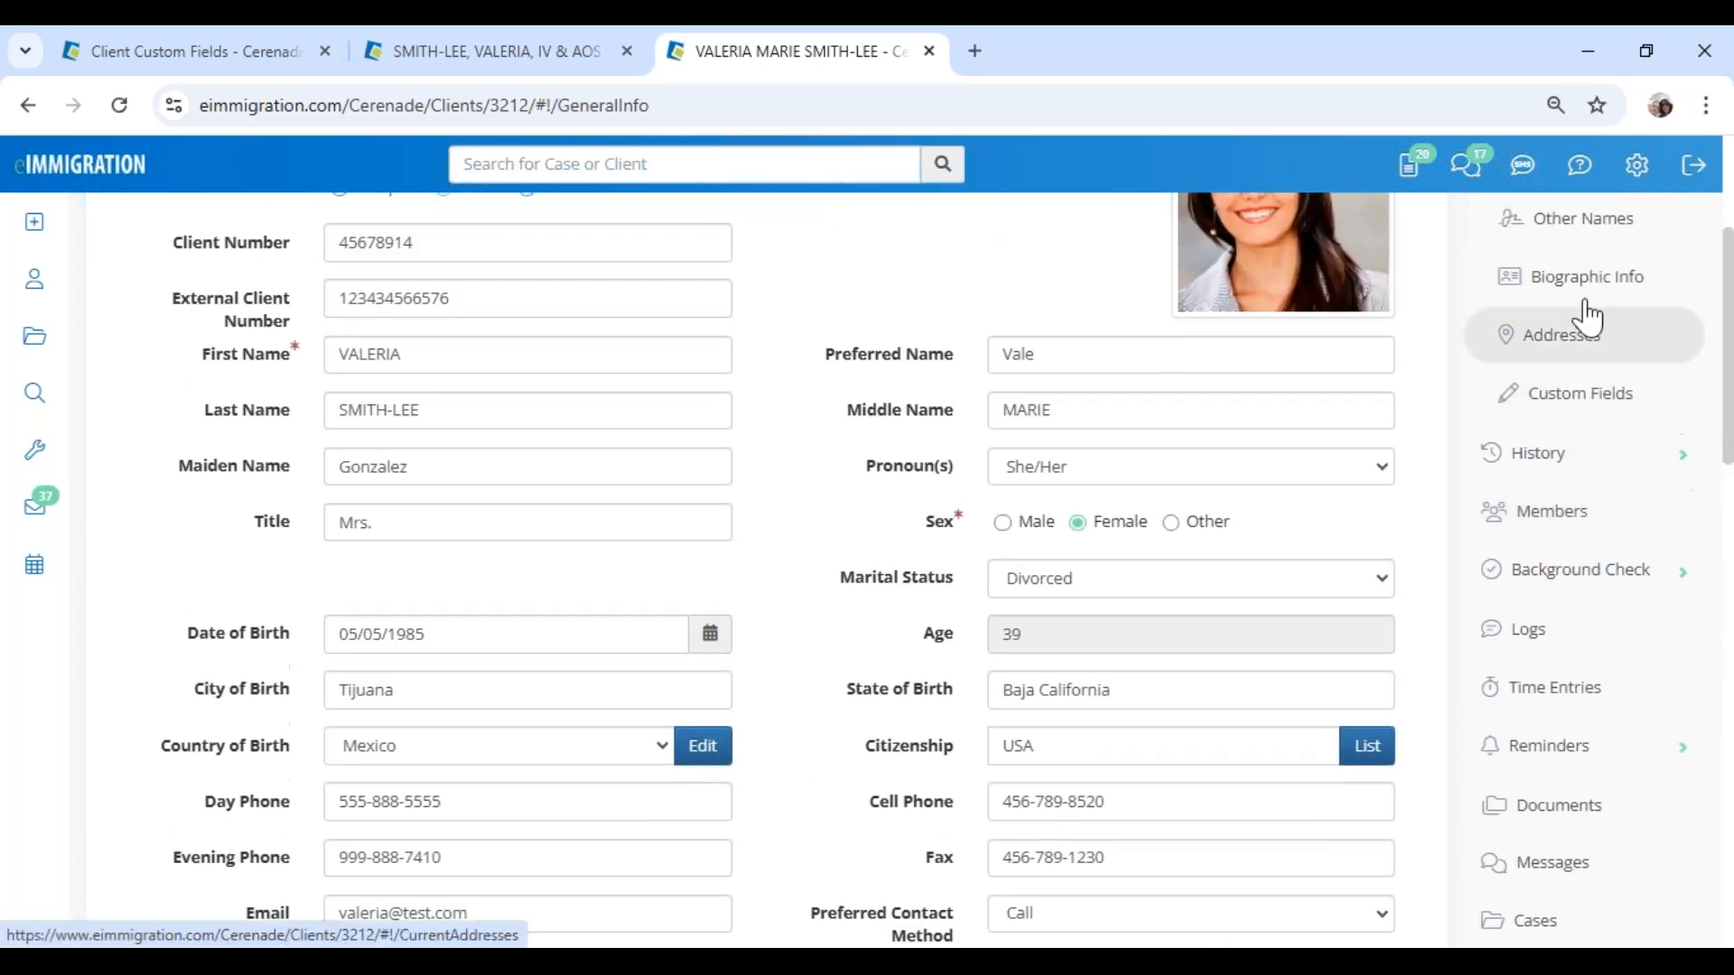
# Step: Return to the client's Custom Fields page and switch the displayed view to IMMIGRATION CLIENTS ONLY
pyautogui.click(1625, 417)
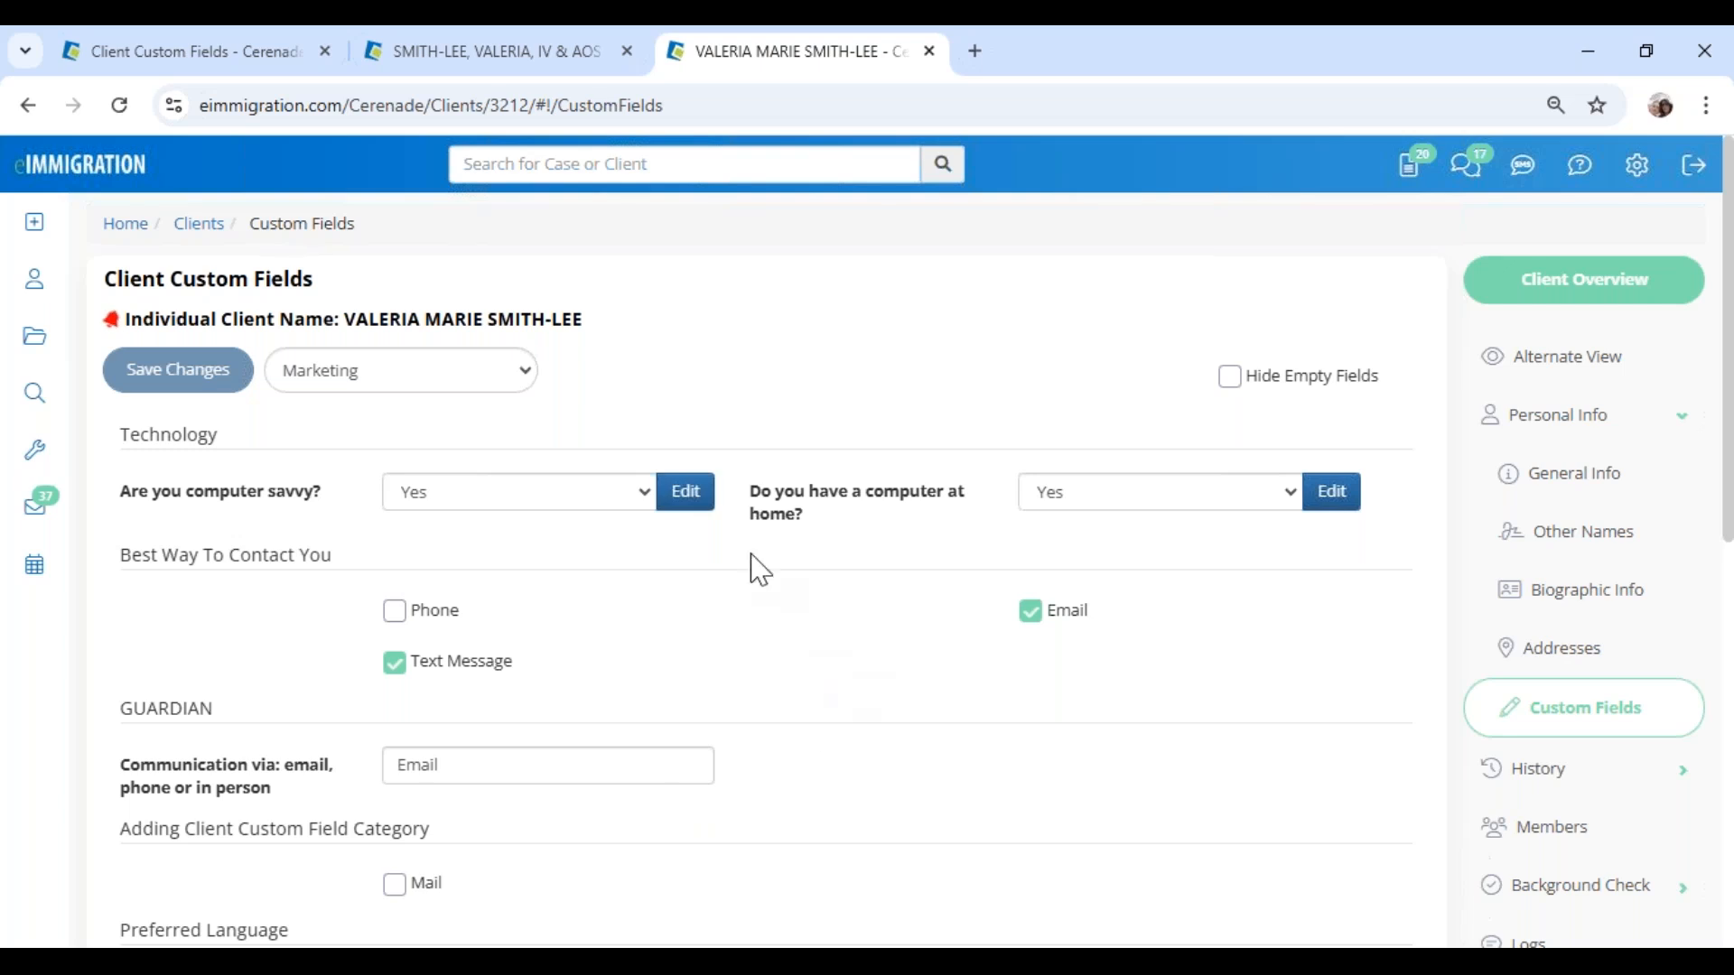
pyautogui.click(418, 371)
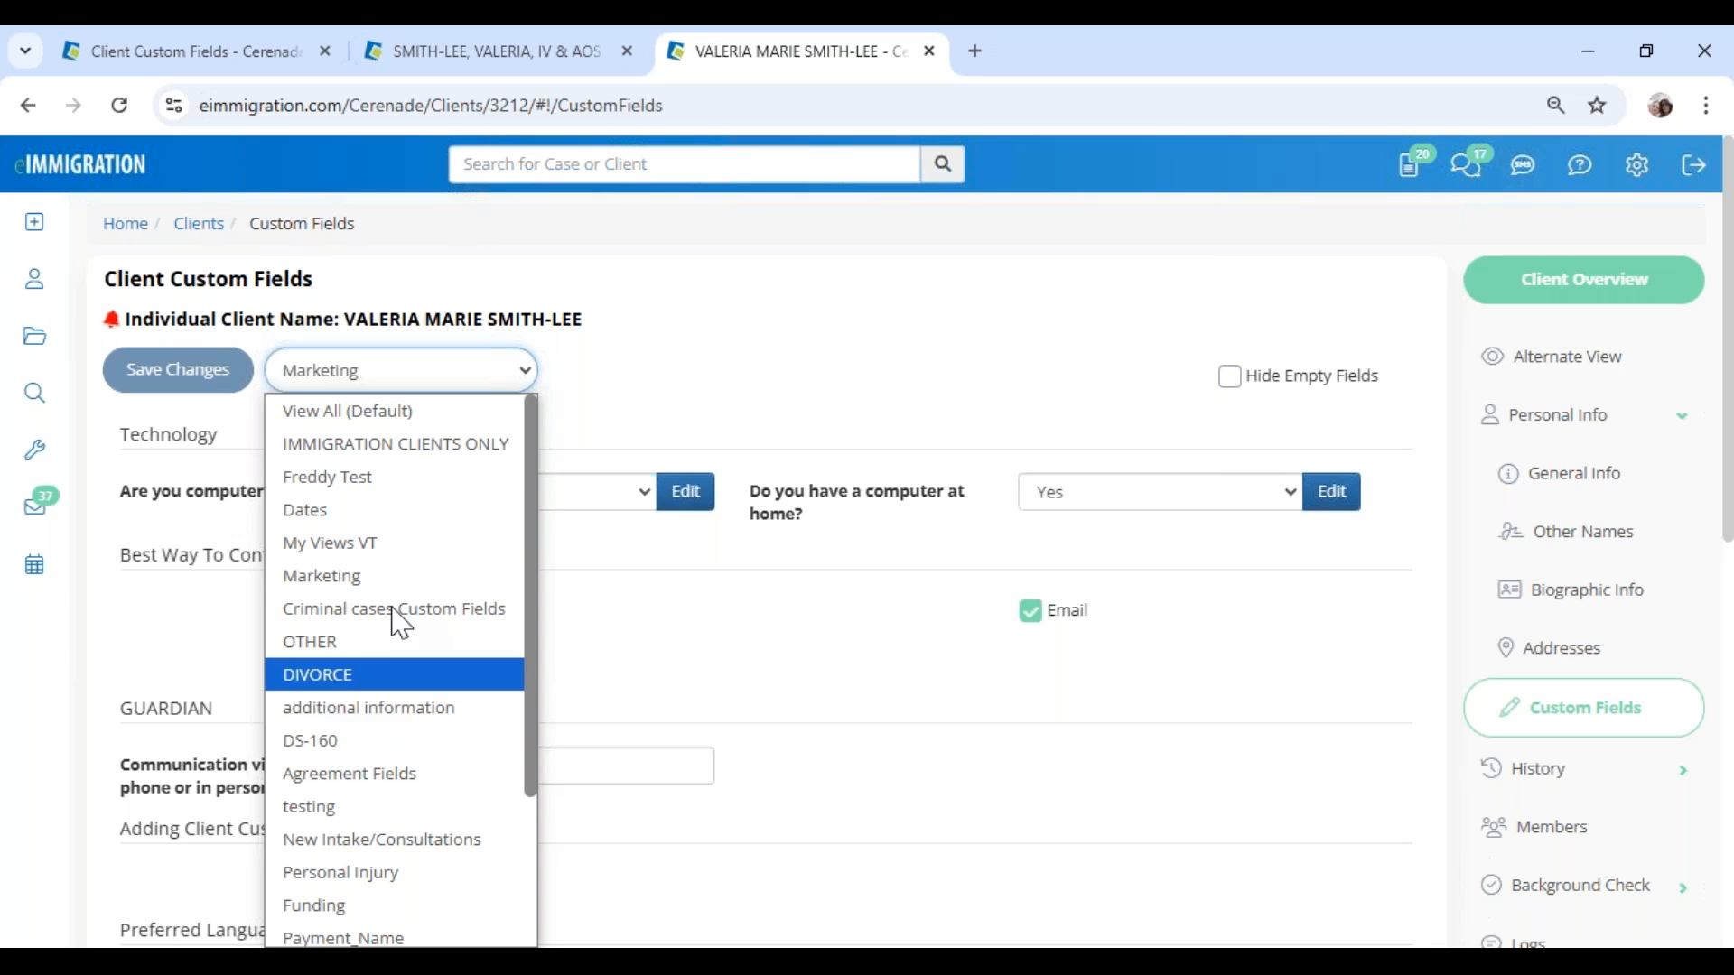
pyautogui.click(424, 445)
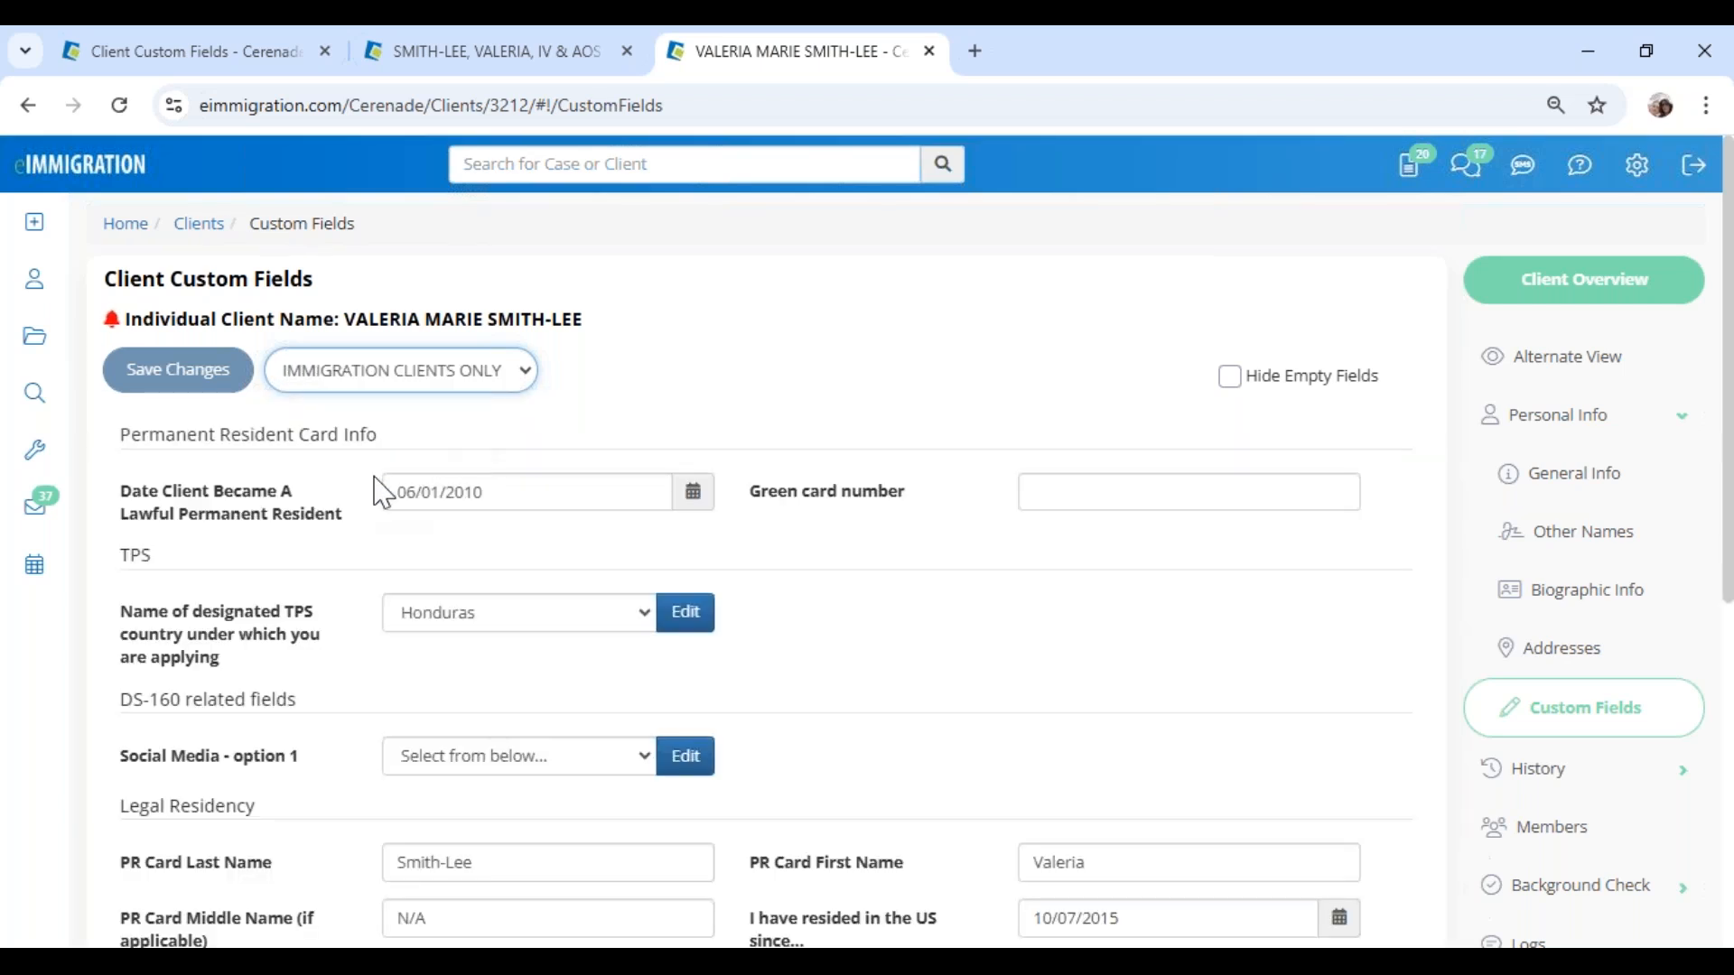
# Step: Examine the Date Client Became A Lawful Permanent Resident field and its value under Permanent Resident Card Info
pyautogui.tripleClick(358, 528)
pyautogui.click(358, 528)
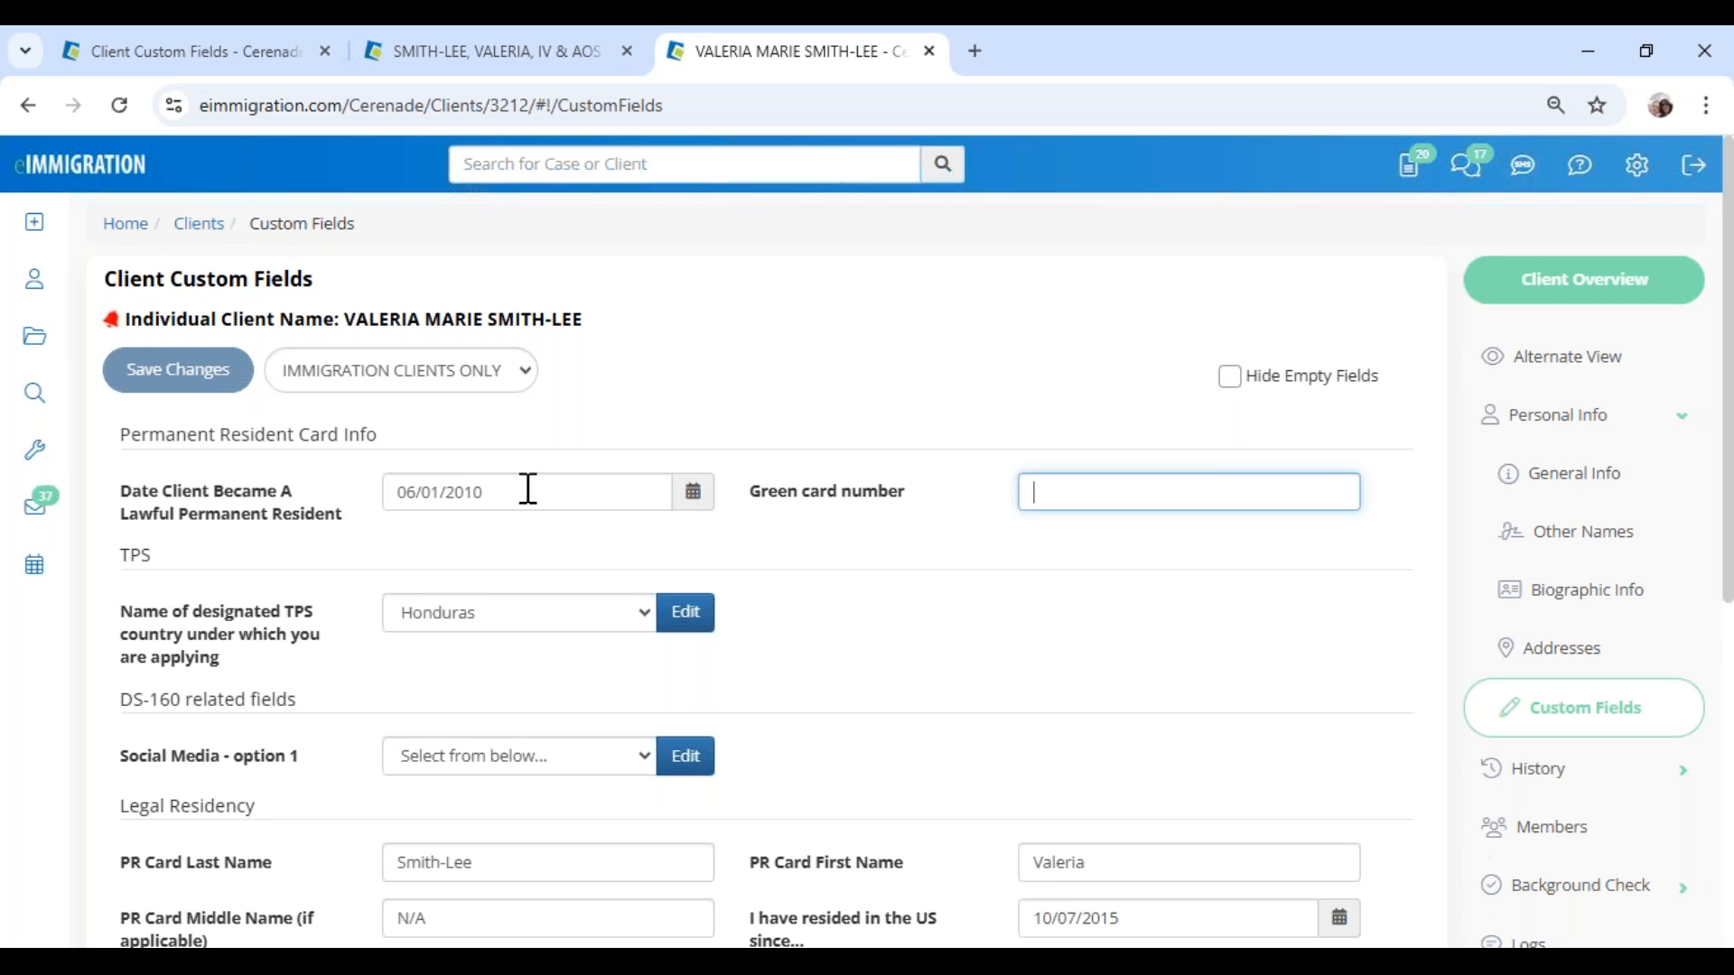
pyautogui.moveTo(530, 488); pyautogui.dragTo(394, 479)
pyautogui.click(350, 566)
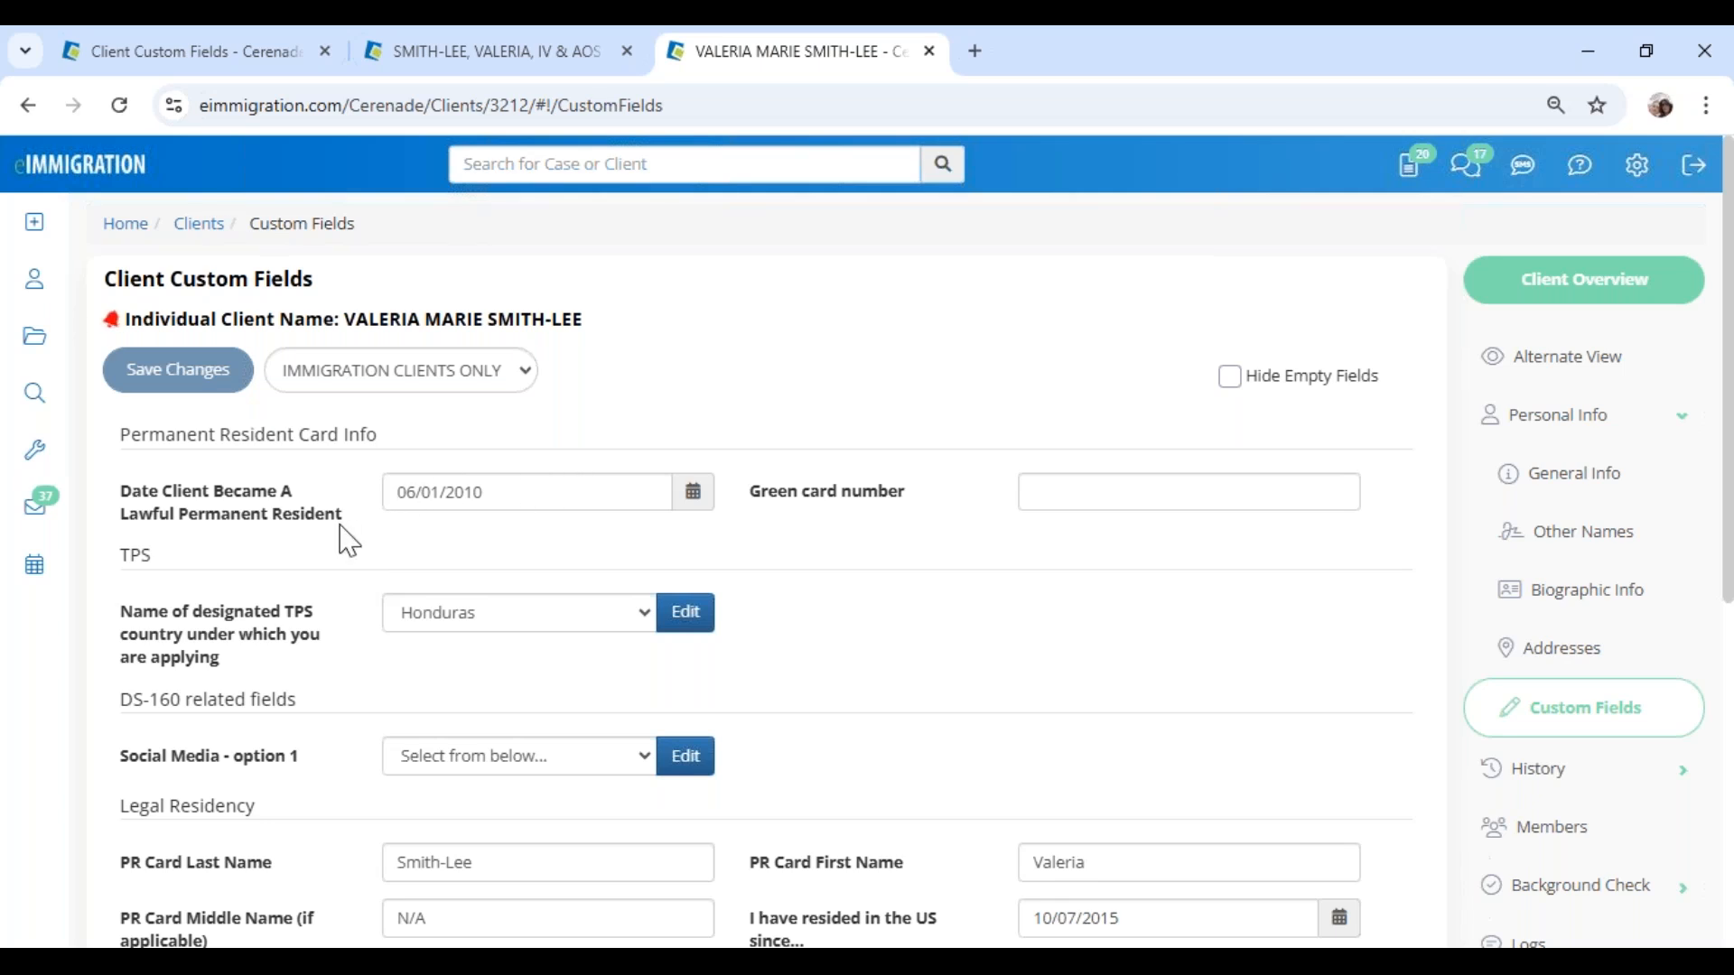
pyautogui.moveTo(394, 506); pyautogui.dragTo(122, 499)
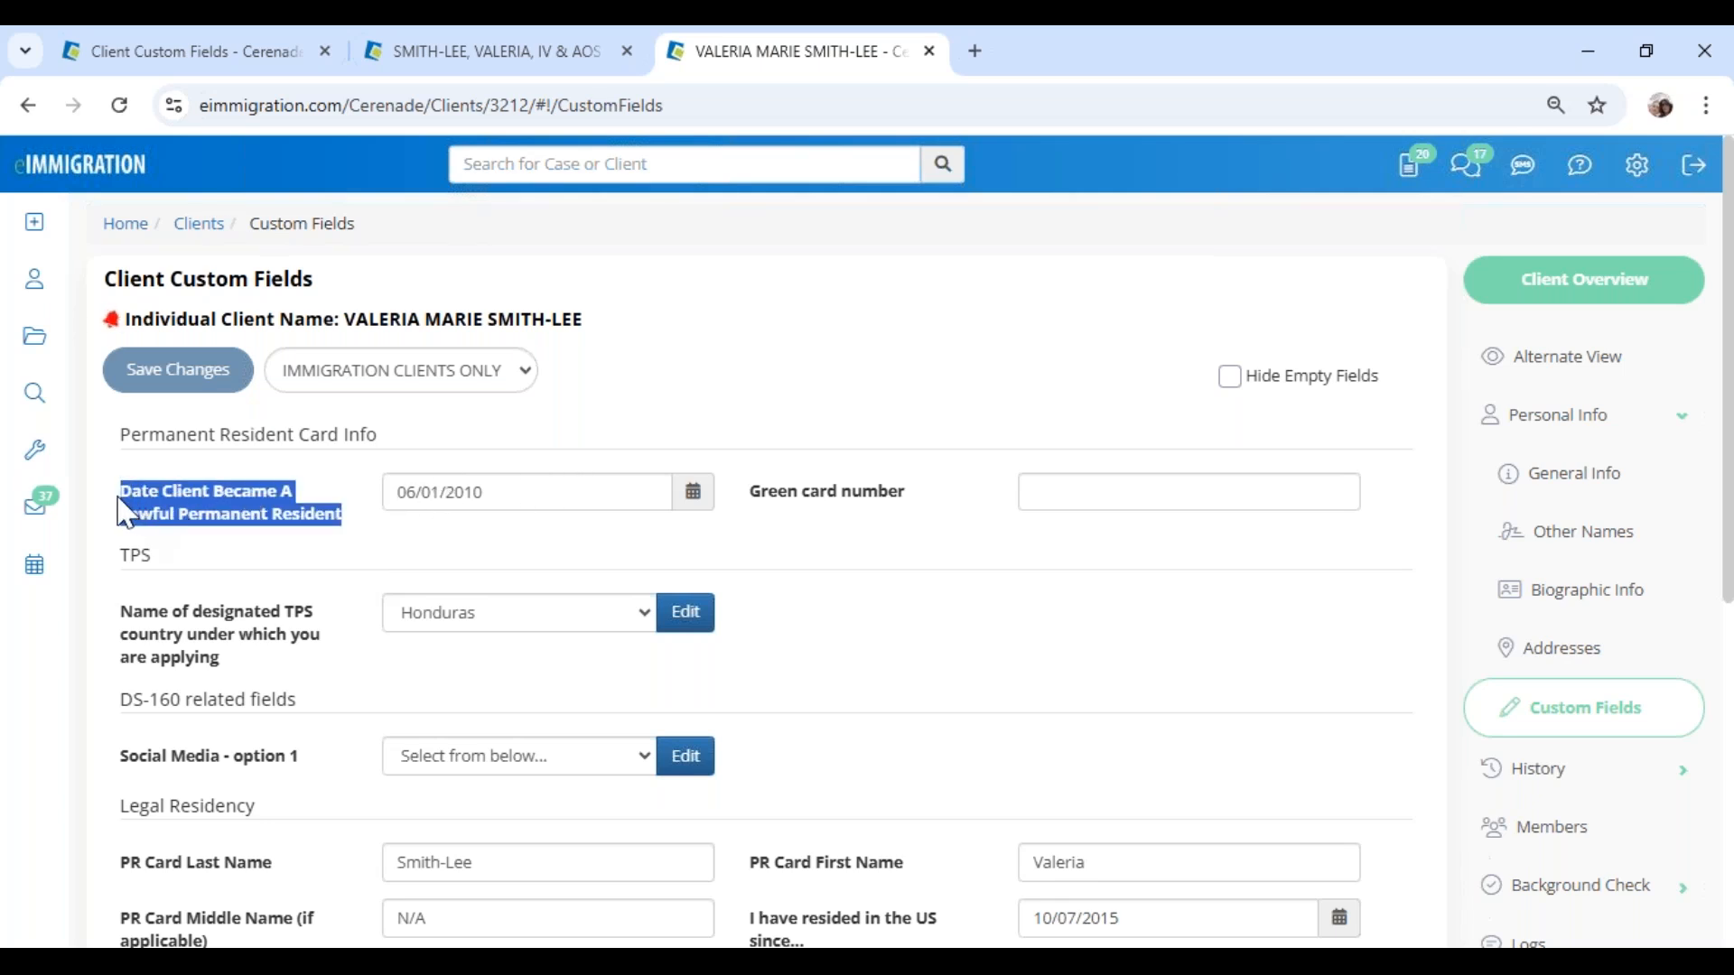
pyautogui.click(344, 532)
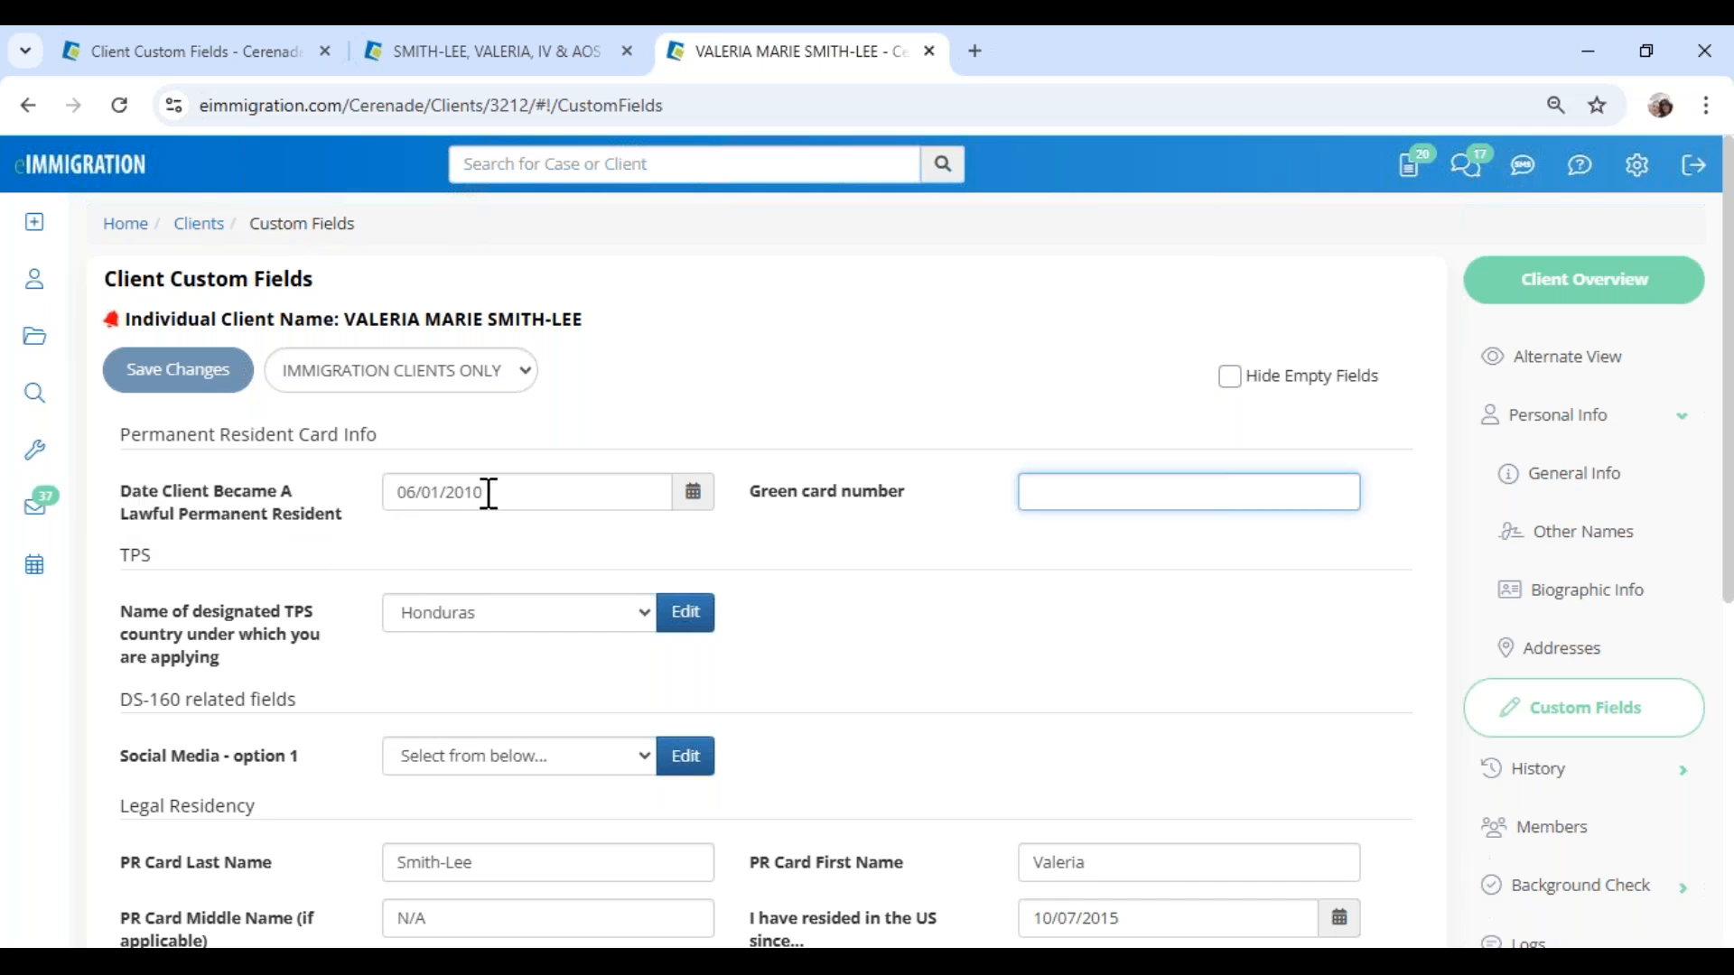
pyautogui.moveTo(488, 493); pyautogui.dragTo(403, 491)
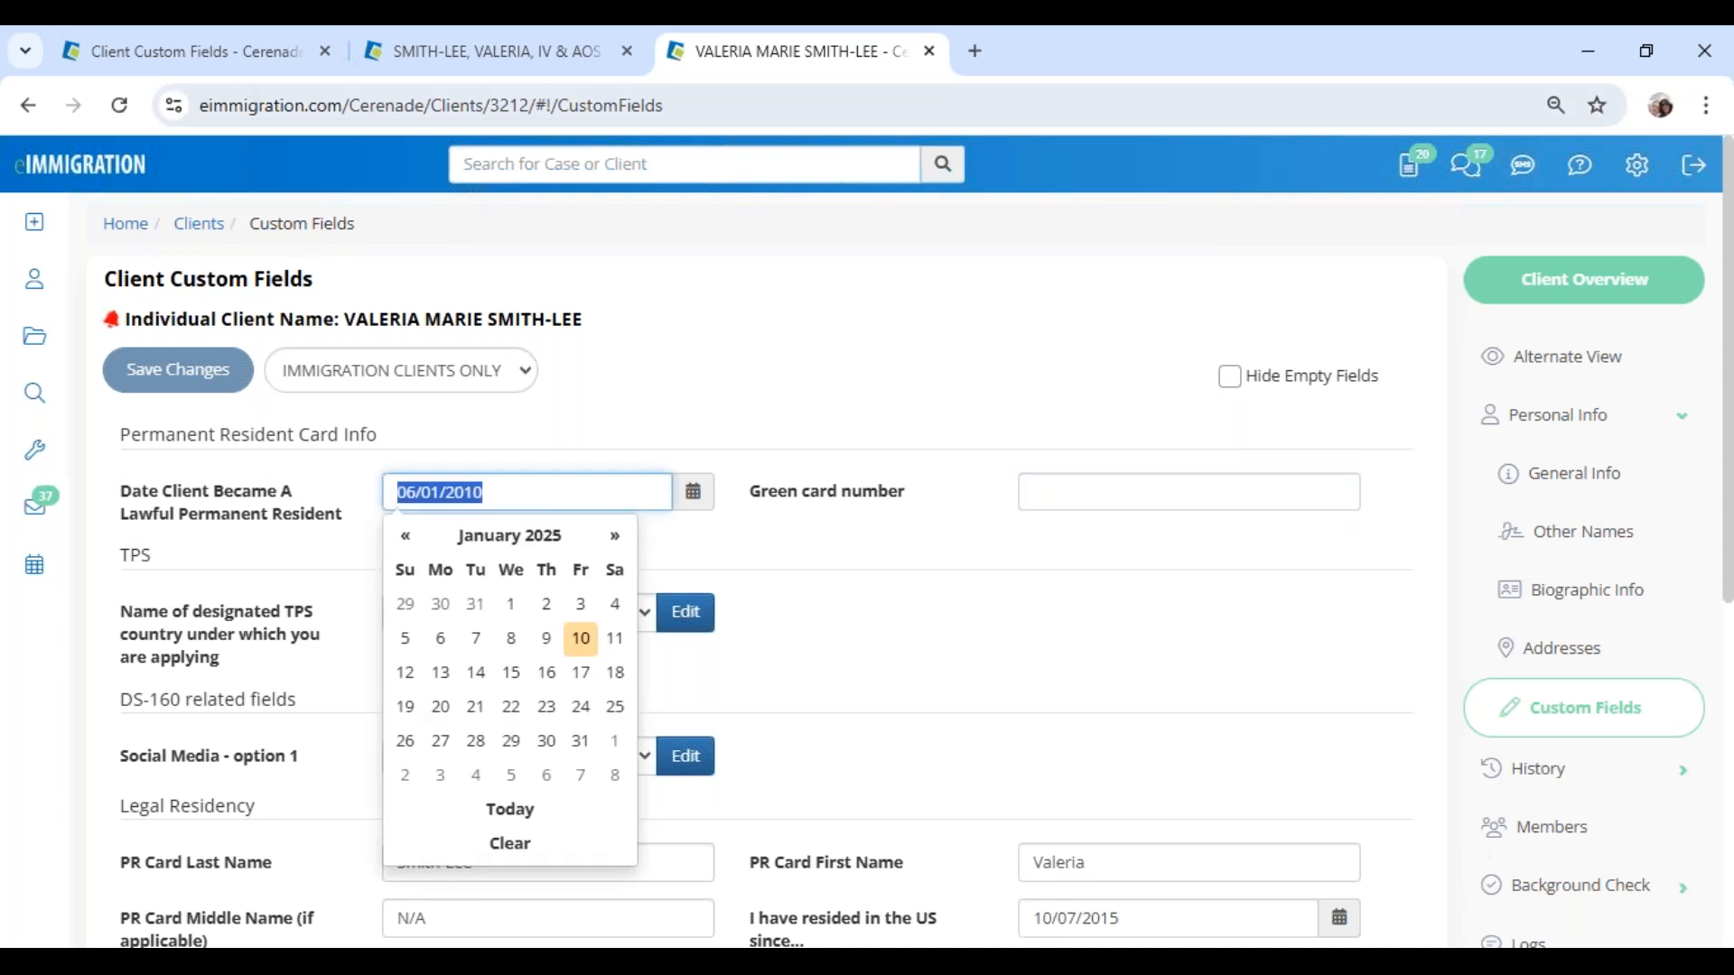
# Step: In the administrator area, open Form Custom Data Population and check the DS-156E description for a version notice
pyautogui.click(237, 53)
pyautogui.click(80, 165)
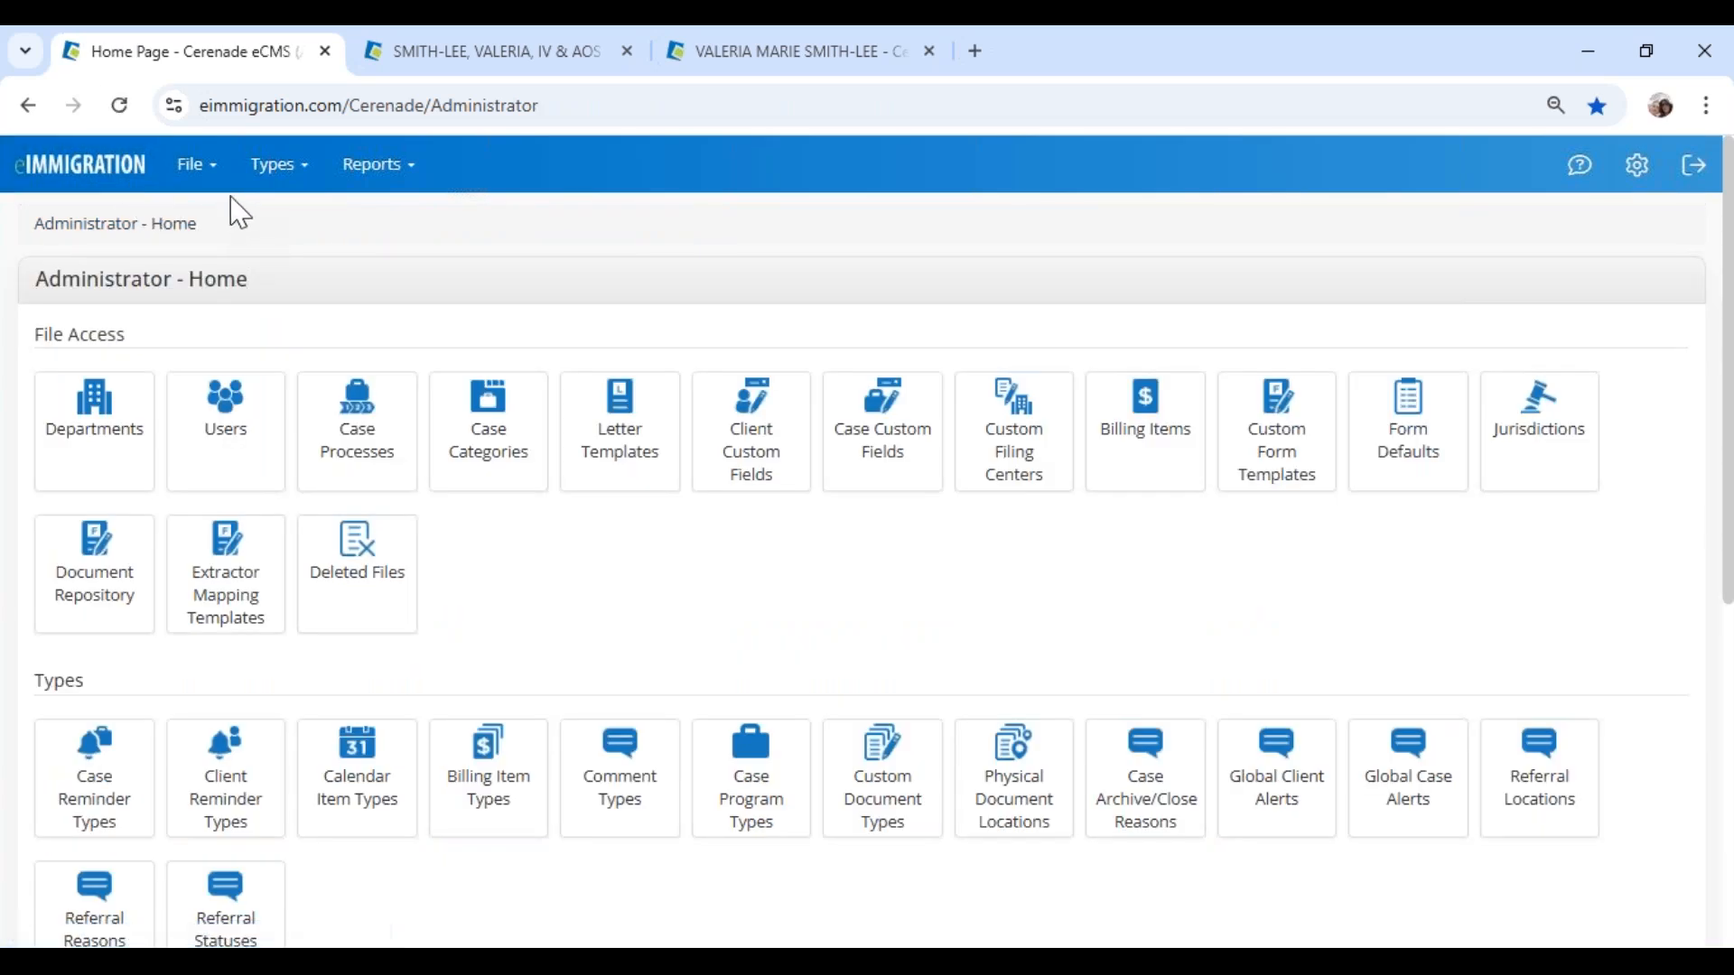
pyautogui.click(206, 173)
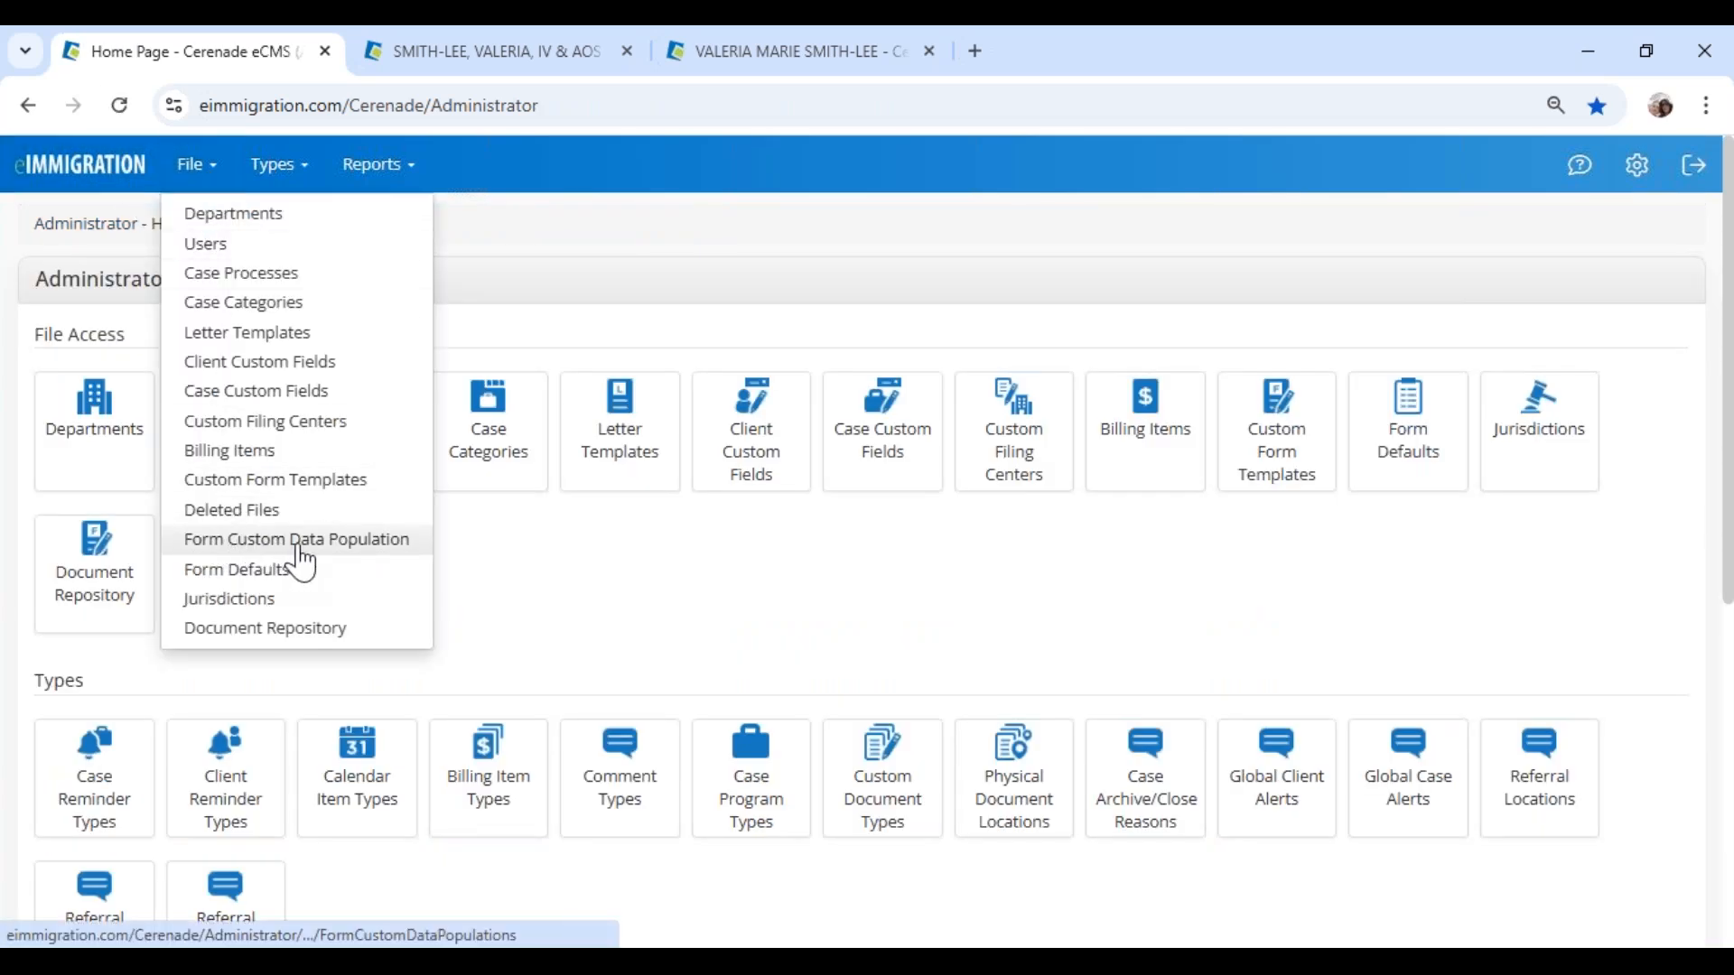
pyautogui.click(365, 547)
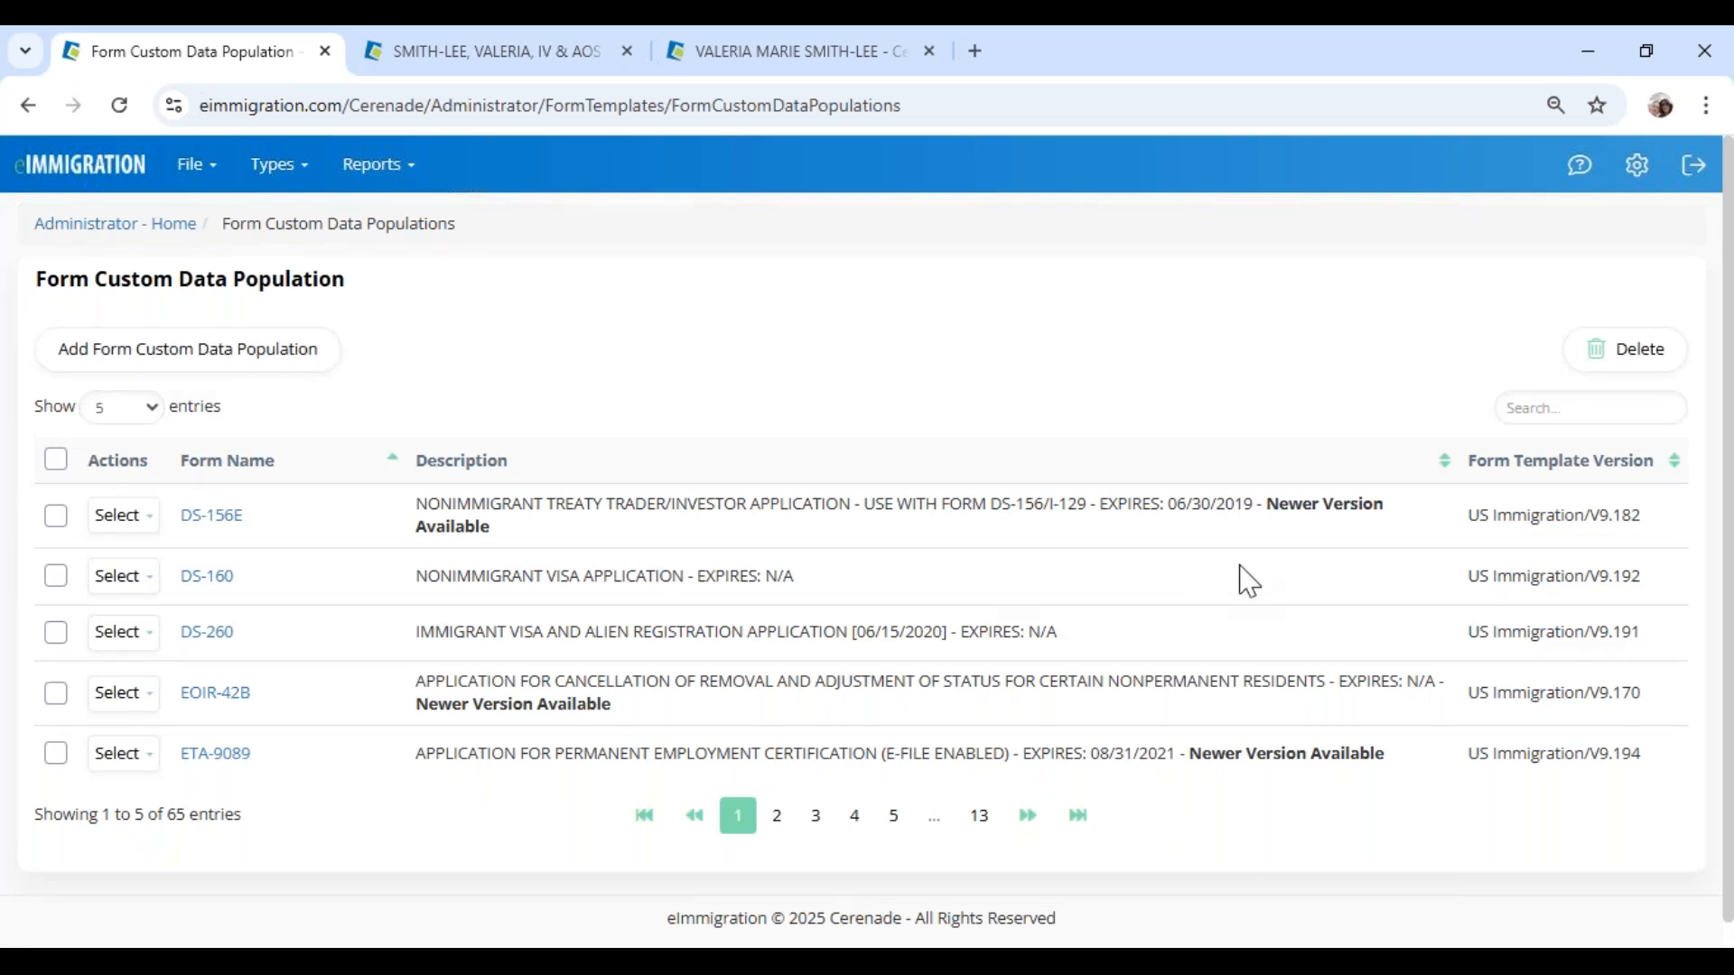
pyautogui.moveTo(1261, 503); pyautogui.dragTo(1396, 525)
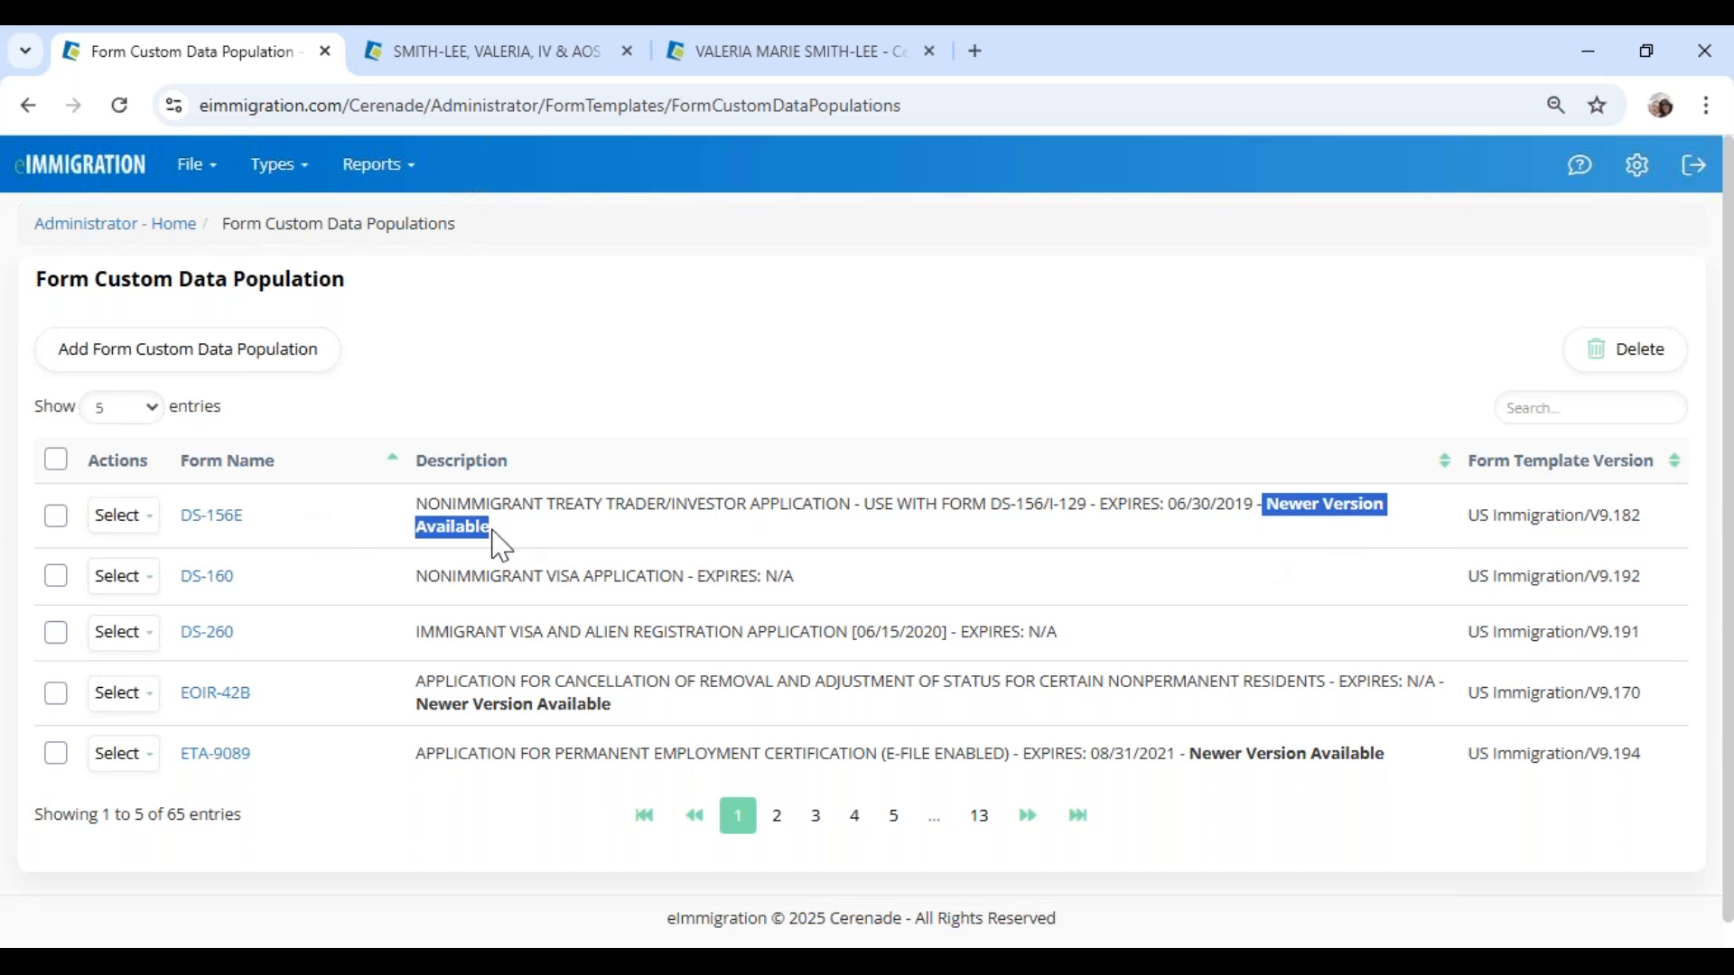
# Step: Start adding a form custom data population, search the system forms for 400 and choose the N-400
pyautogui.click(174, 363)
pyautogui.click(332, 465)
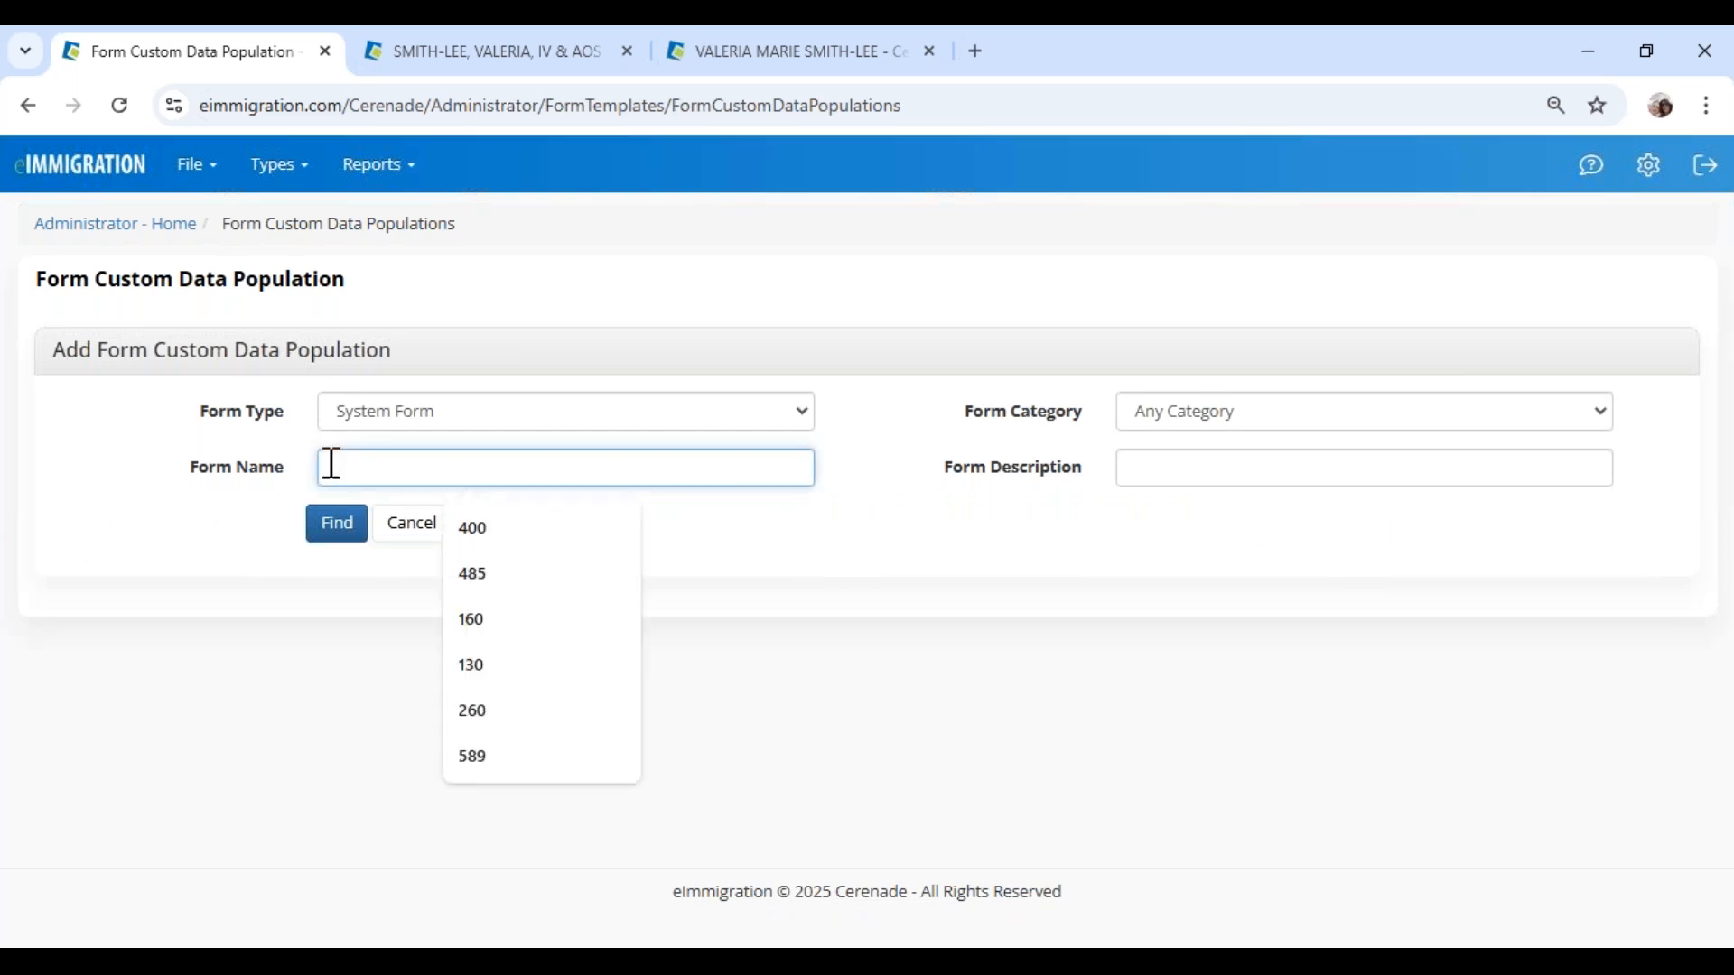
pyautogui.write('400')
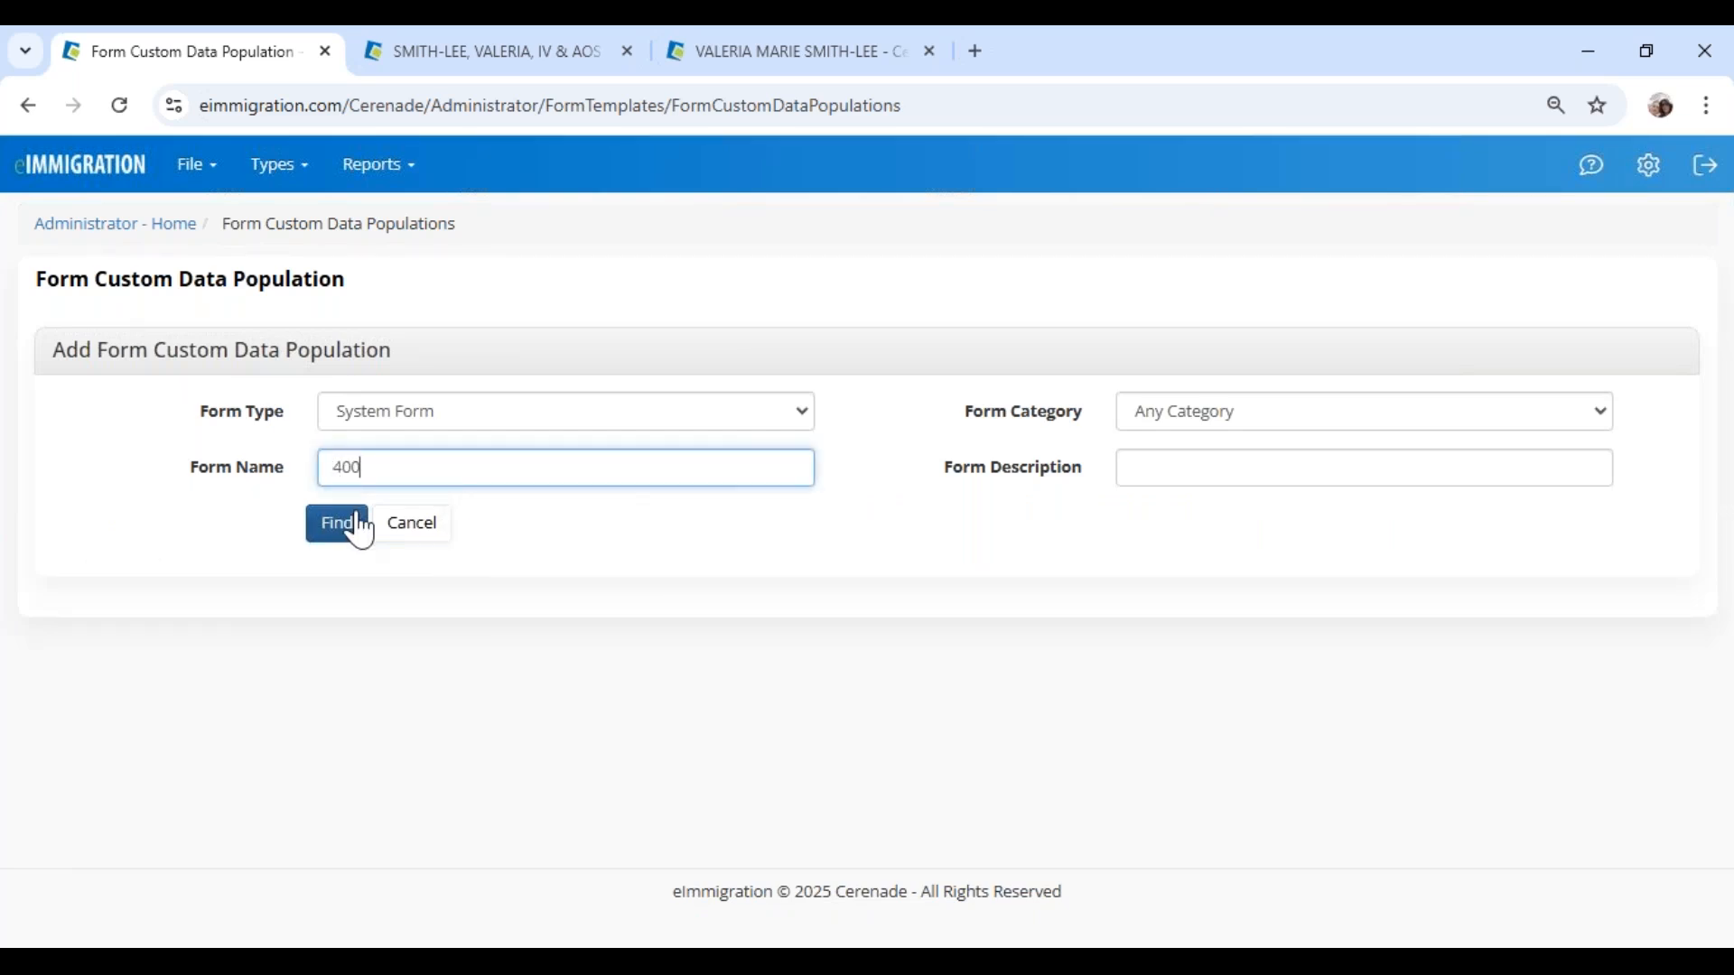
pyautogui.click(359, 522)
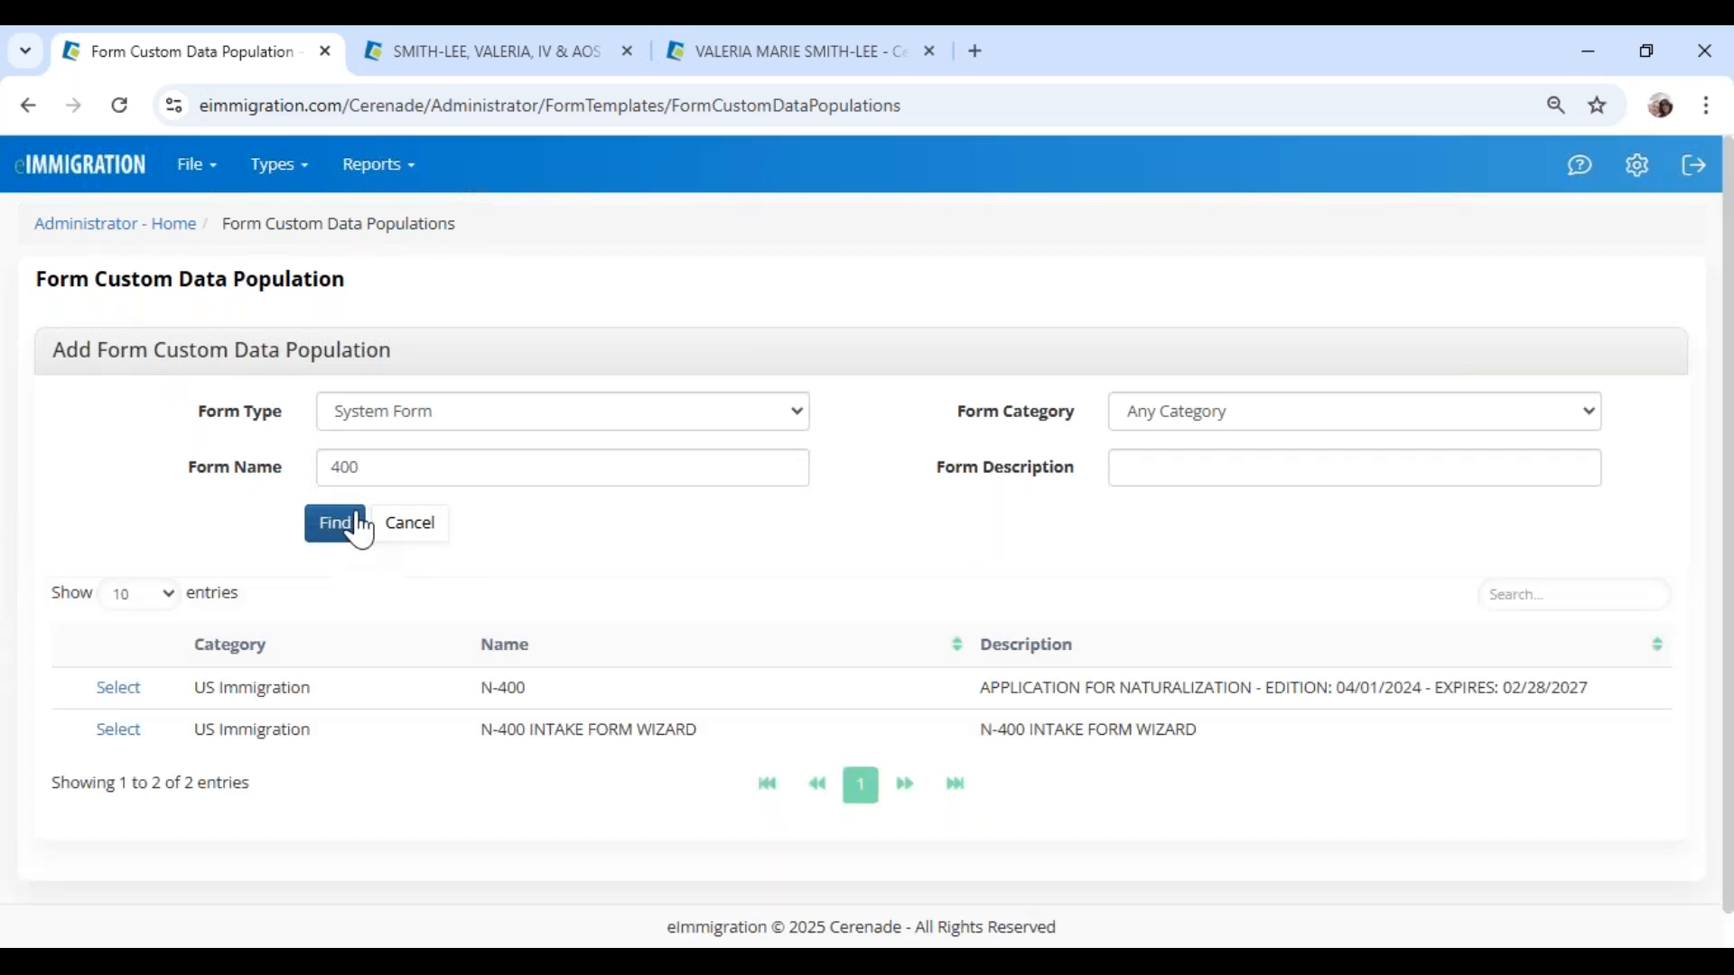
pyautogui.click(118, 688)
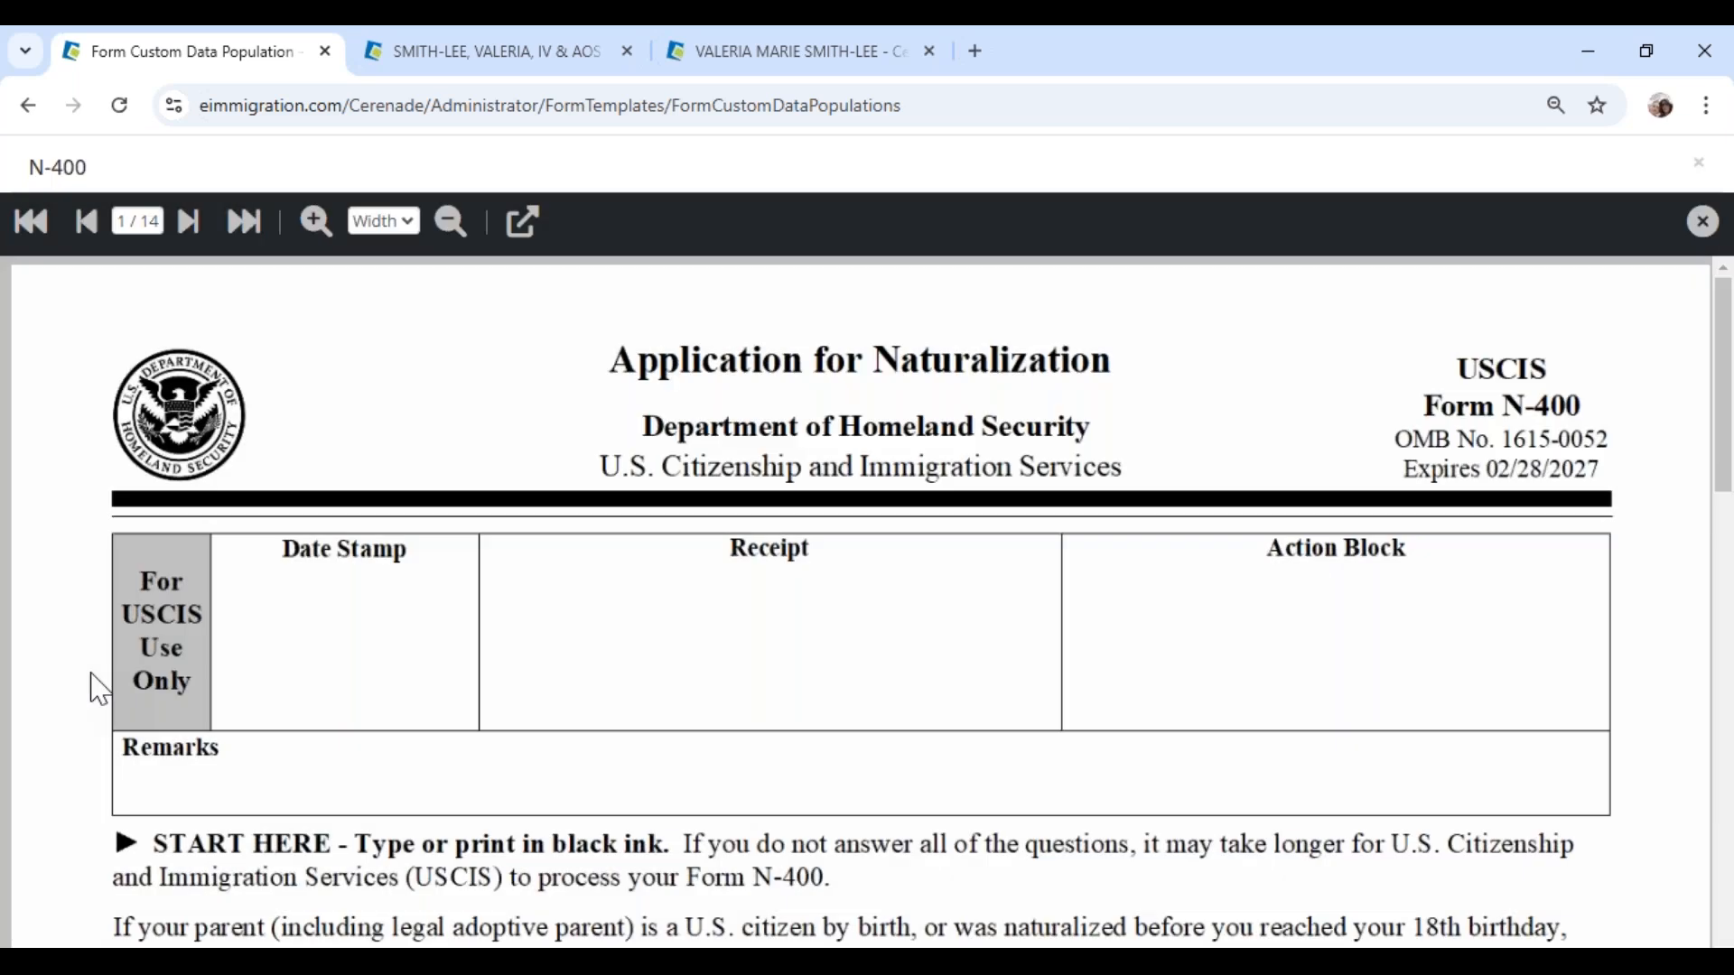
# Step: On page 2 of the N-400, view the custom field mapping of item 7, the lawful permanent resident date, and close it without changes
pyautogui.scroll(-15, 300, 407)
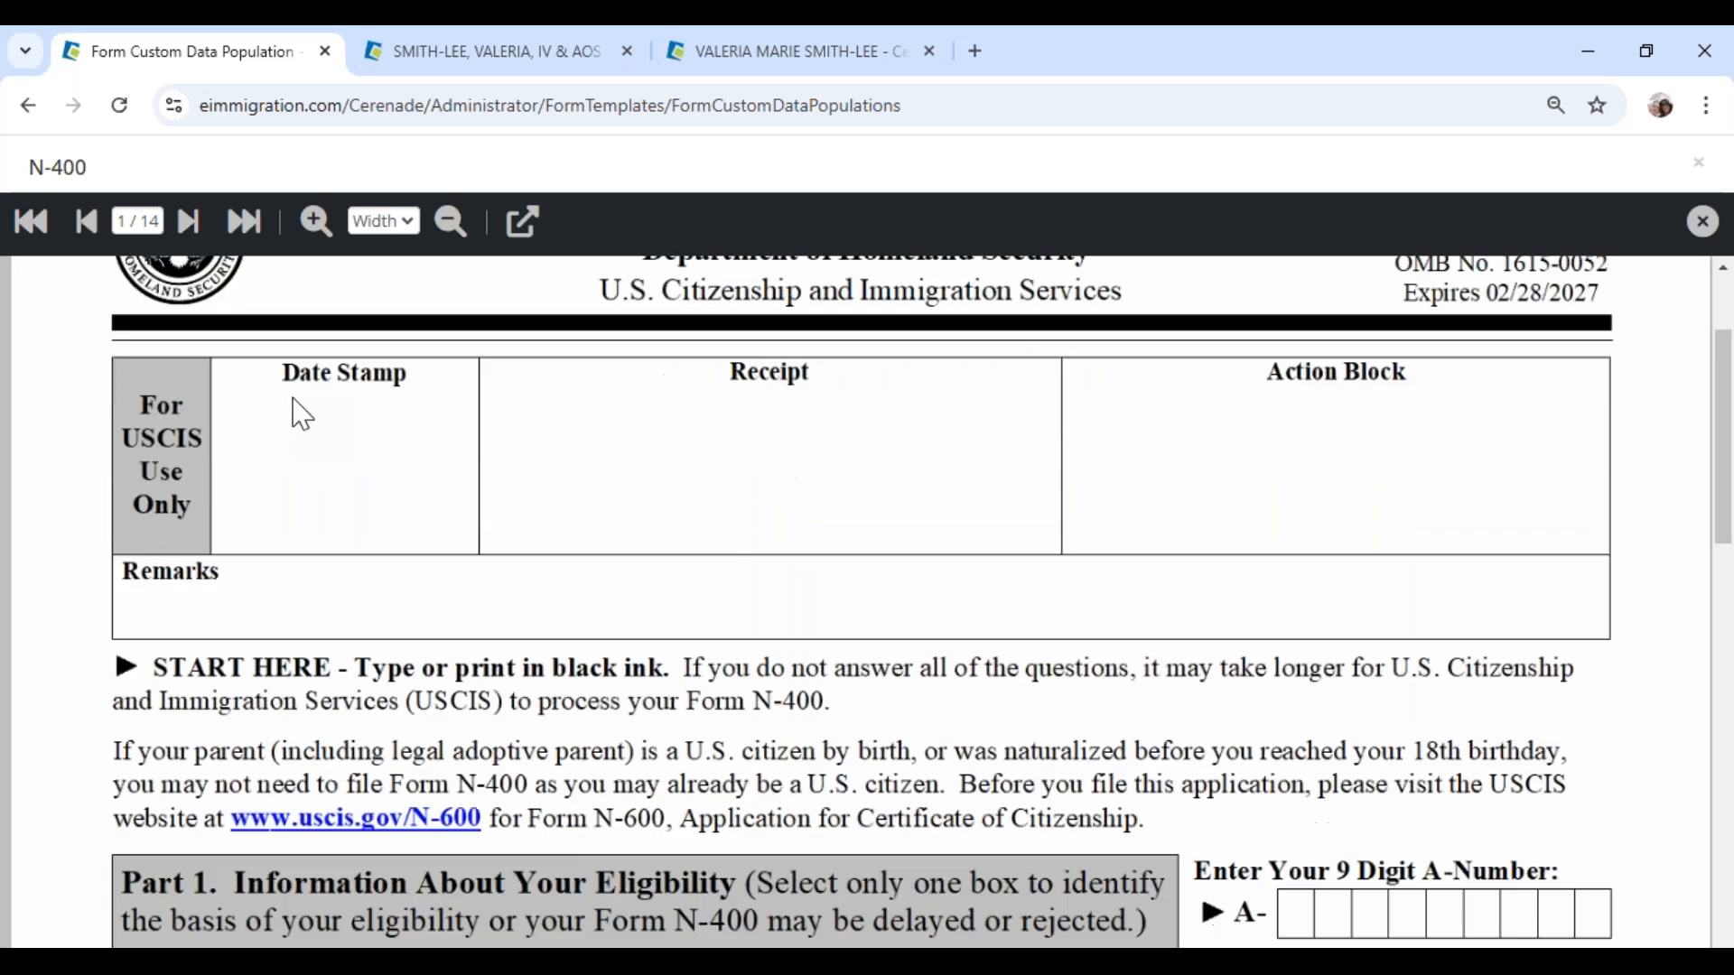
pyautogui.scroll(-2, 301, 487)
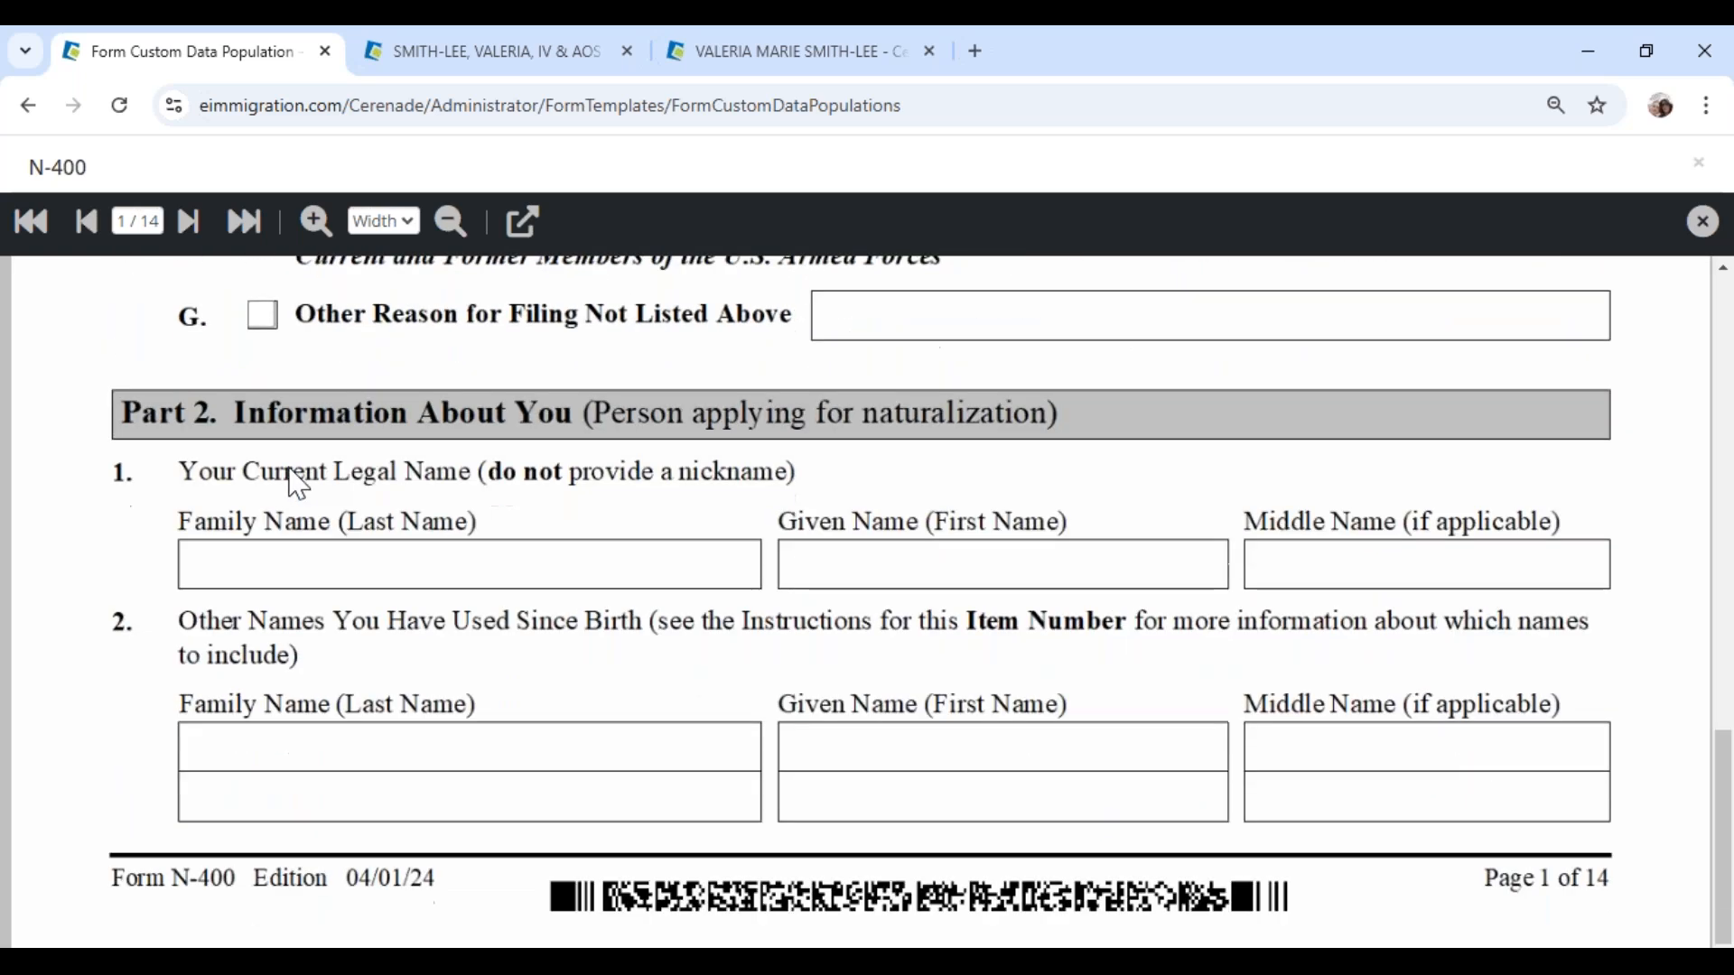
pyautogui.click(200, 231)
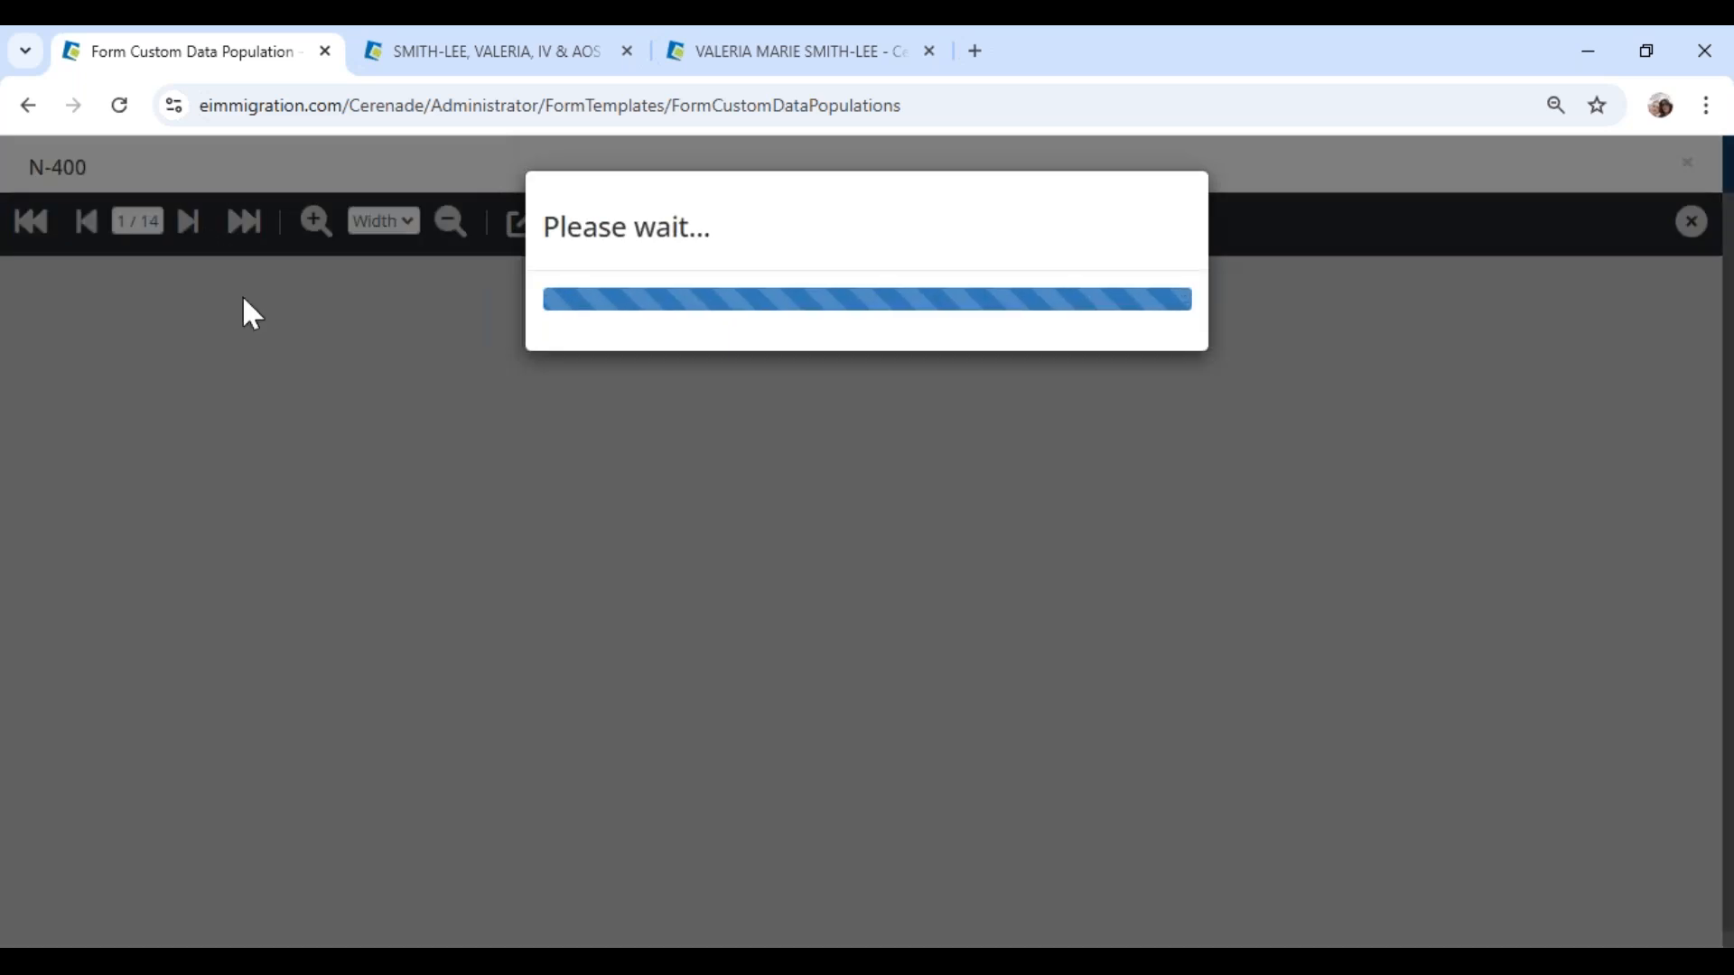
pyautogui.scroll(-5, 556, 677)
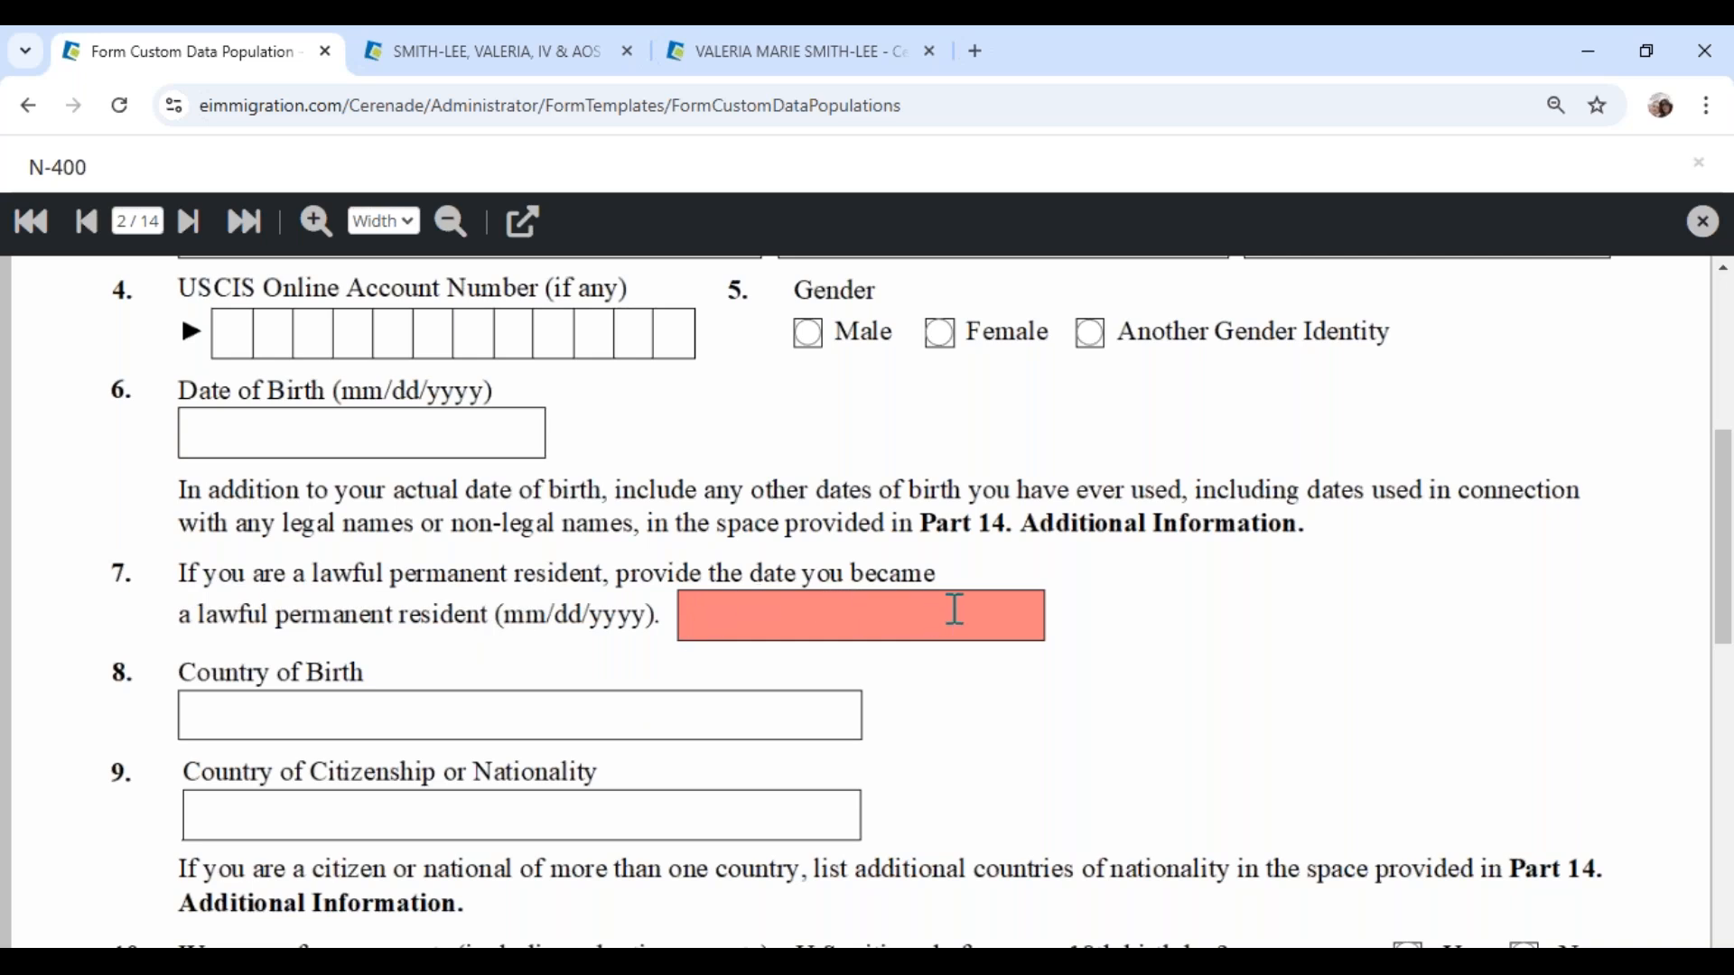
pyautogui.click(869, 615)
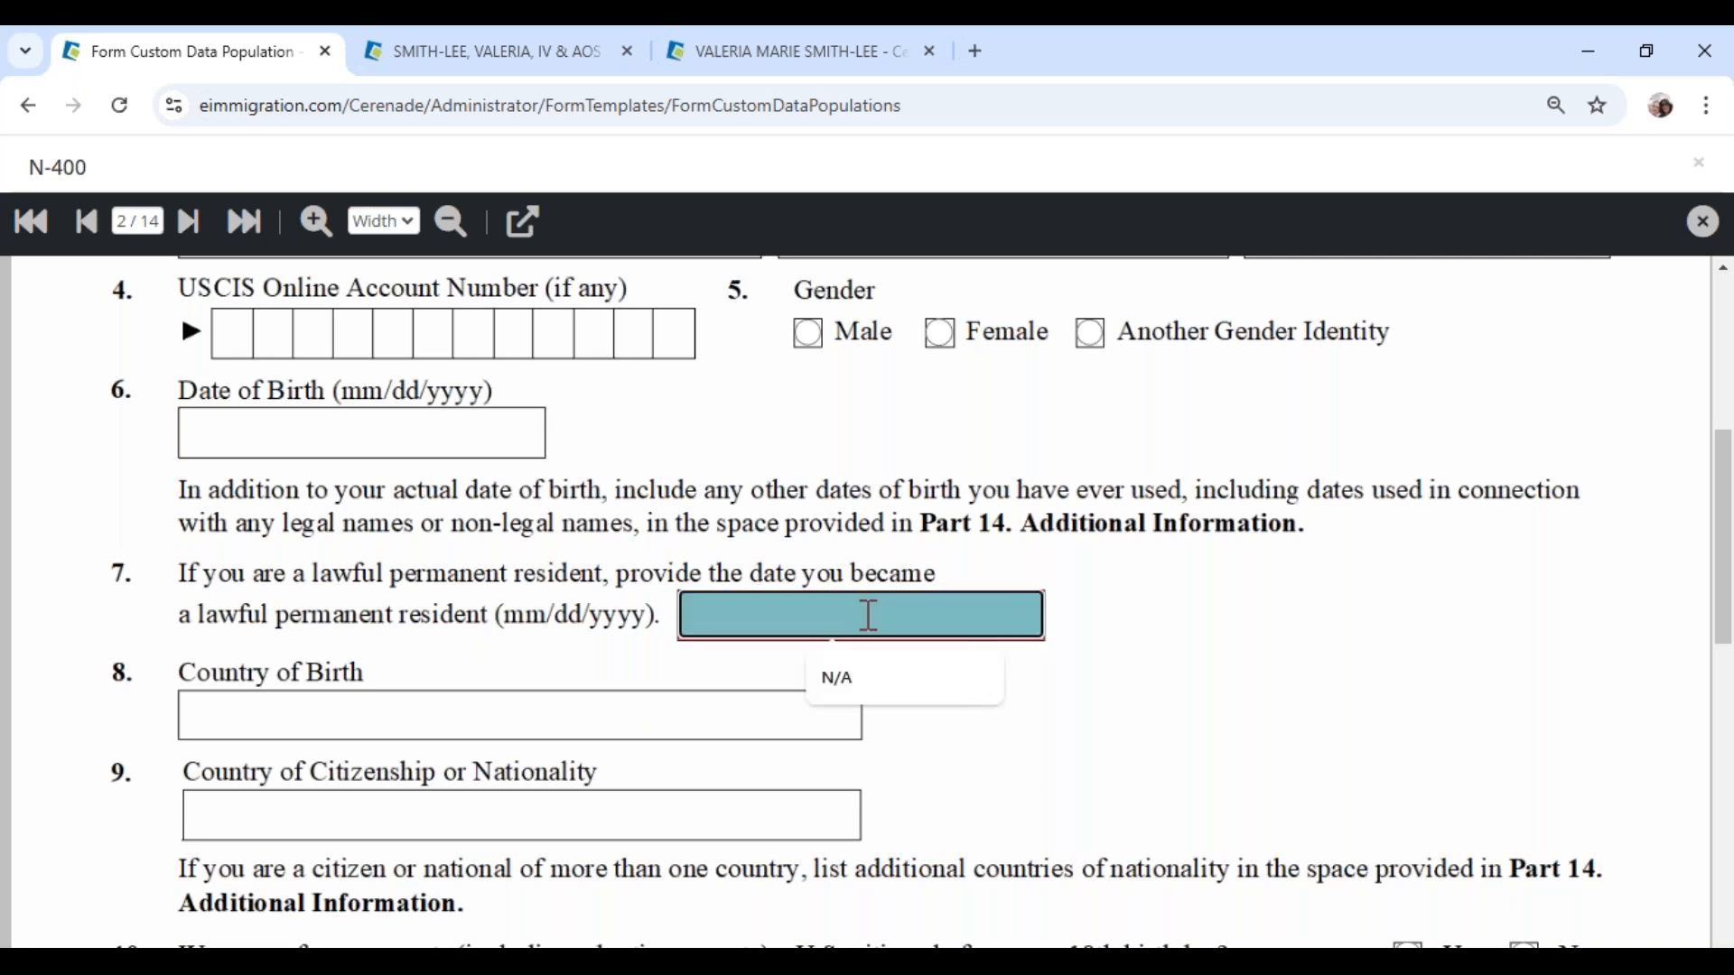
pyautogui.click(531, 242)
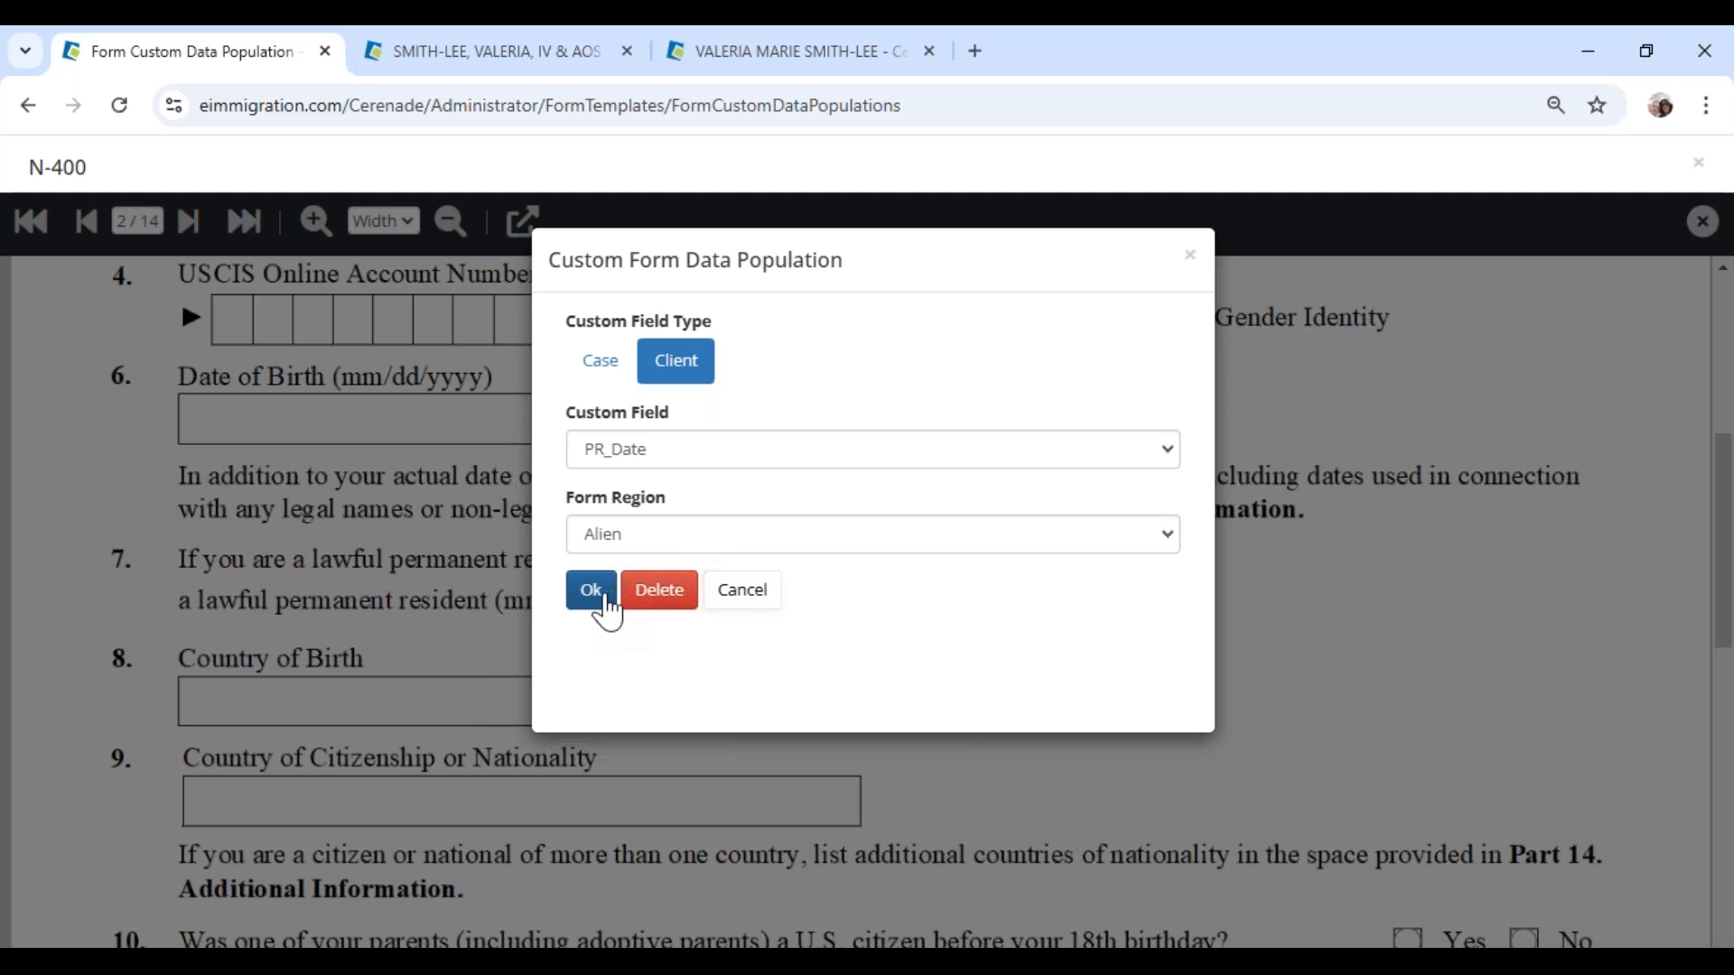
pyautogui.click(772, 598)
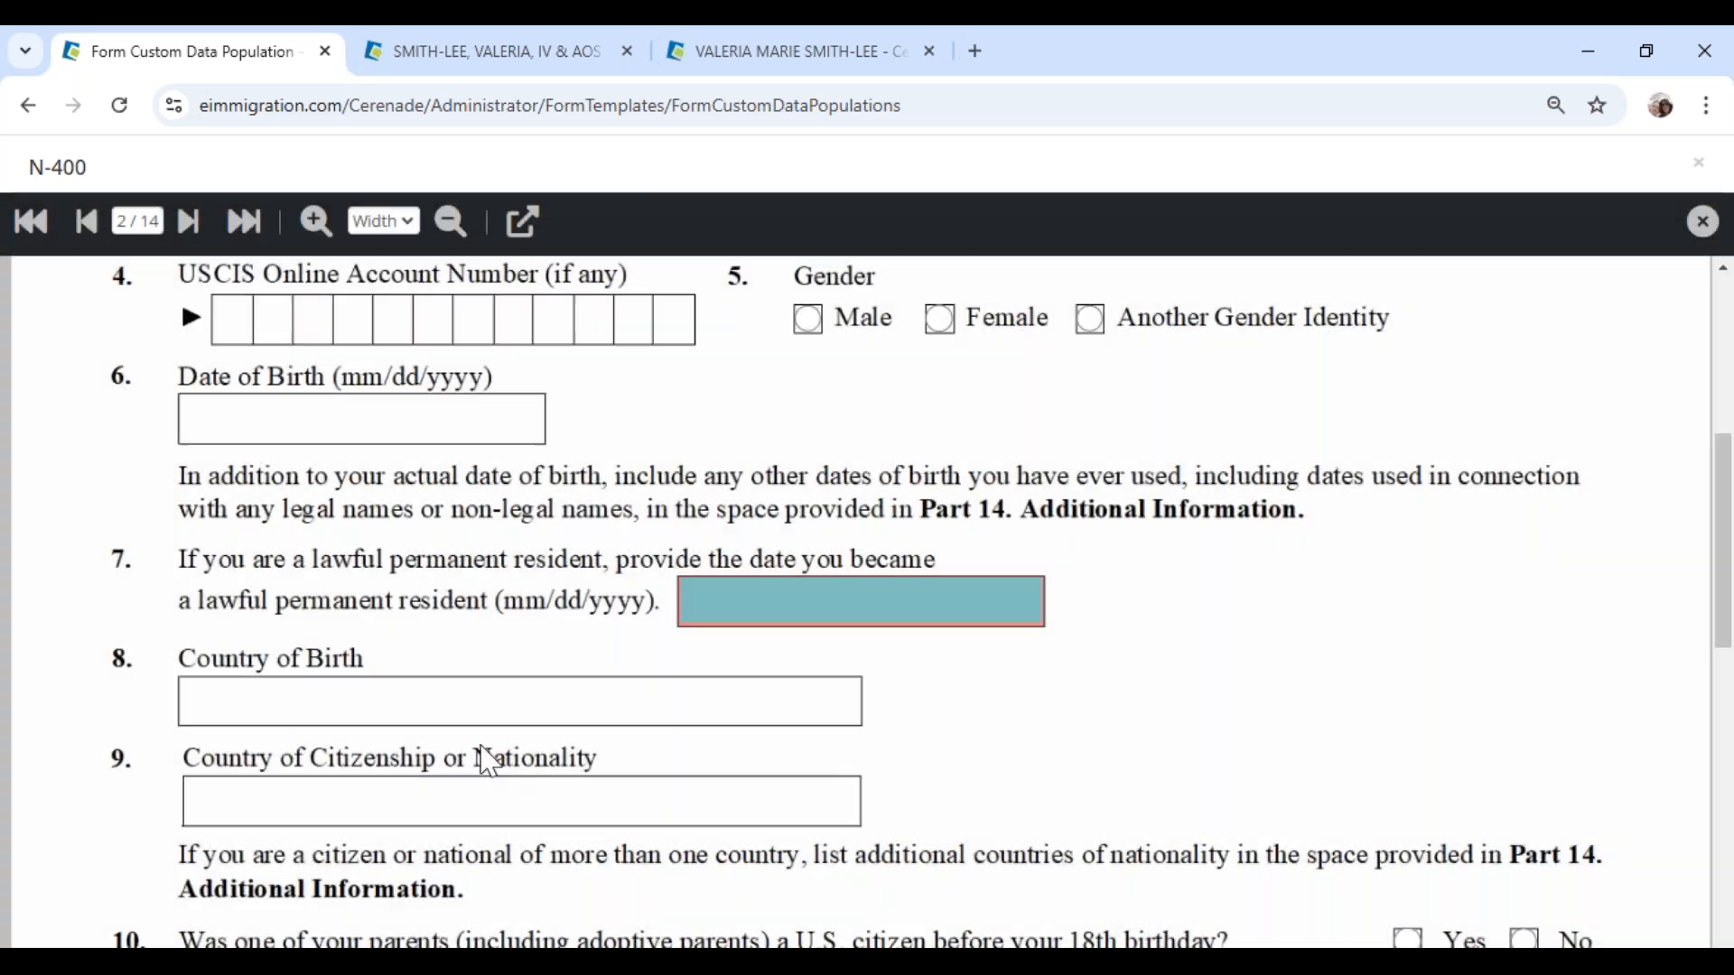
# Step: On page 1 of the N-400, start customizing the current legal name's Family Name field and dismiss the confirmation without proceeding
pyautogui.scroll(-2, 483, 759)
pyautogui.scroll(-10, 484, 764)
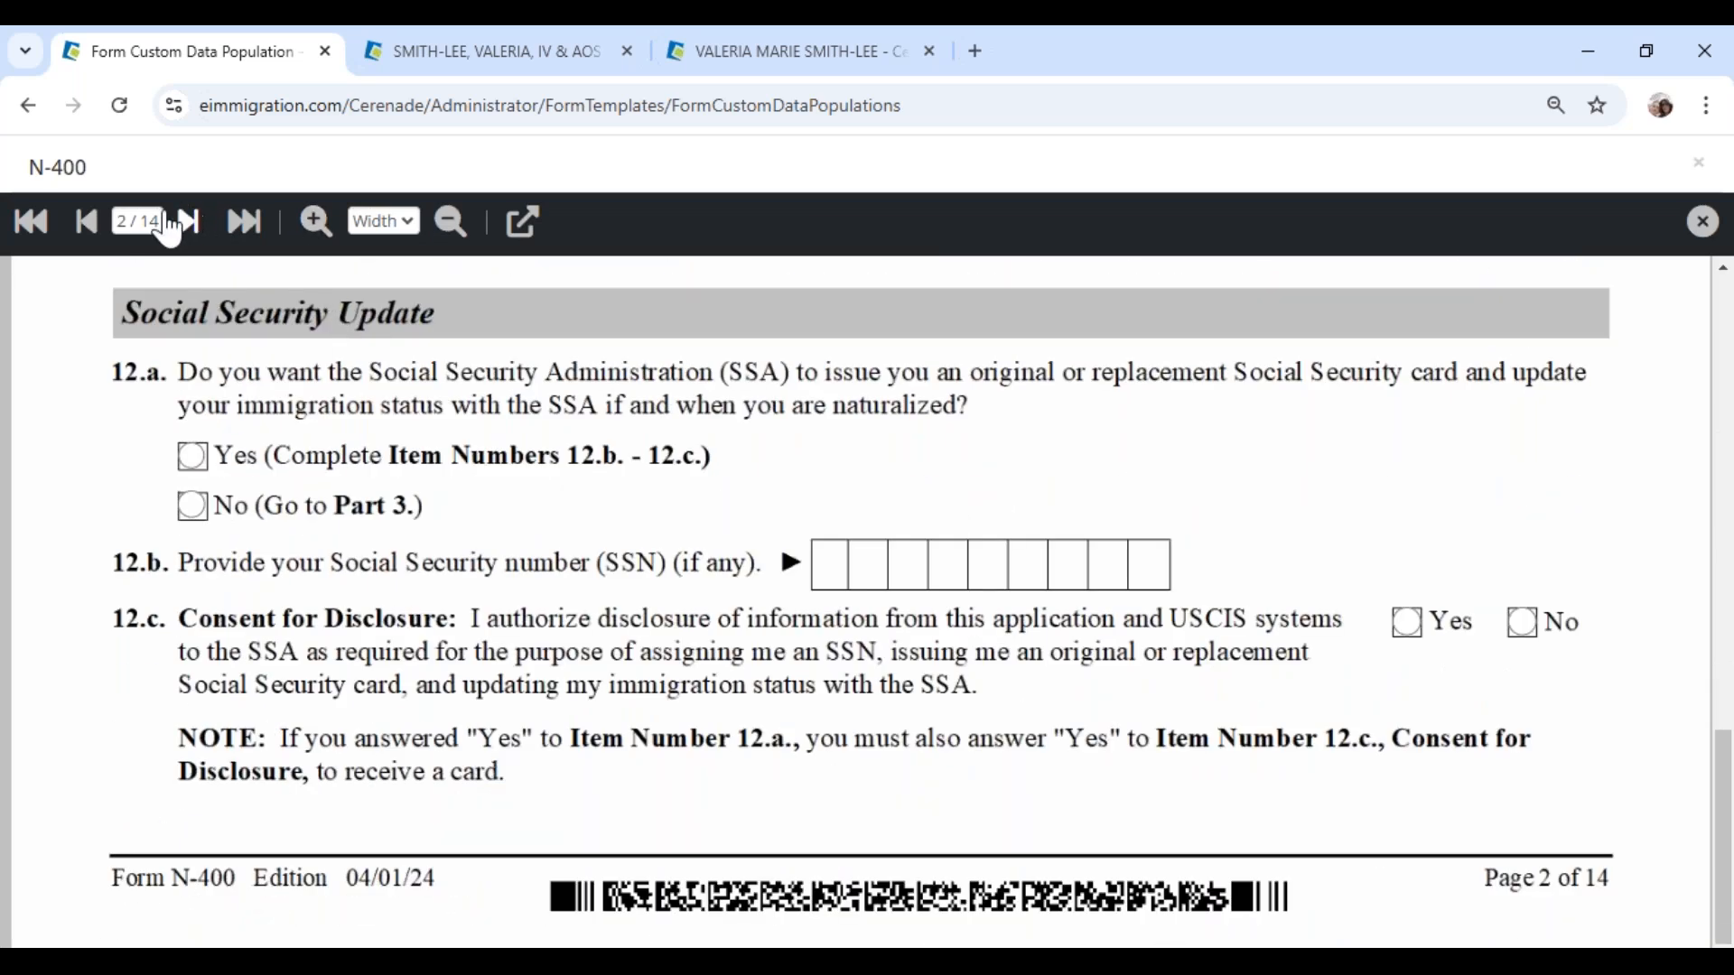
pyautogui.click(89, 219)
pyautogui.scroll(-9, 553, 750)
pyautogui.scroll(-6, 559, 754)
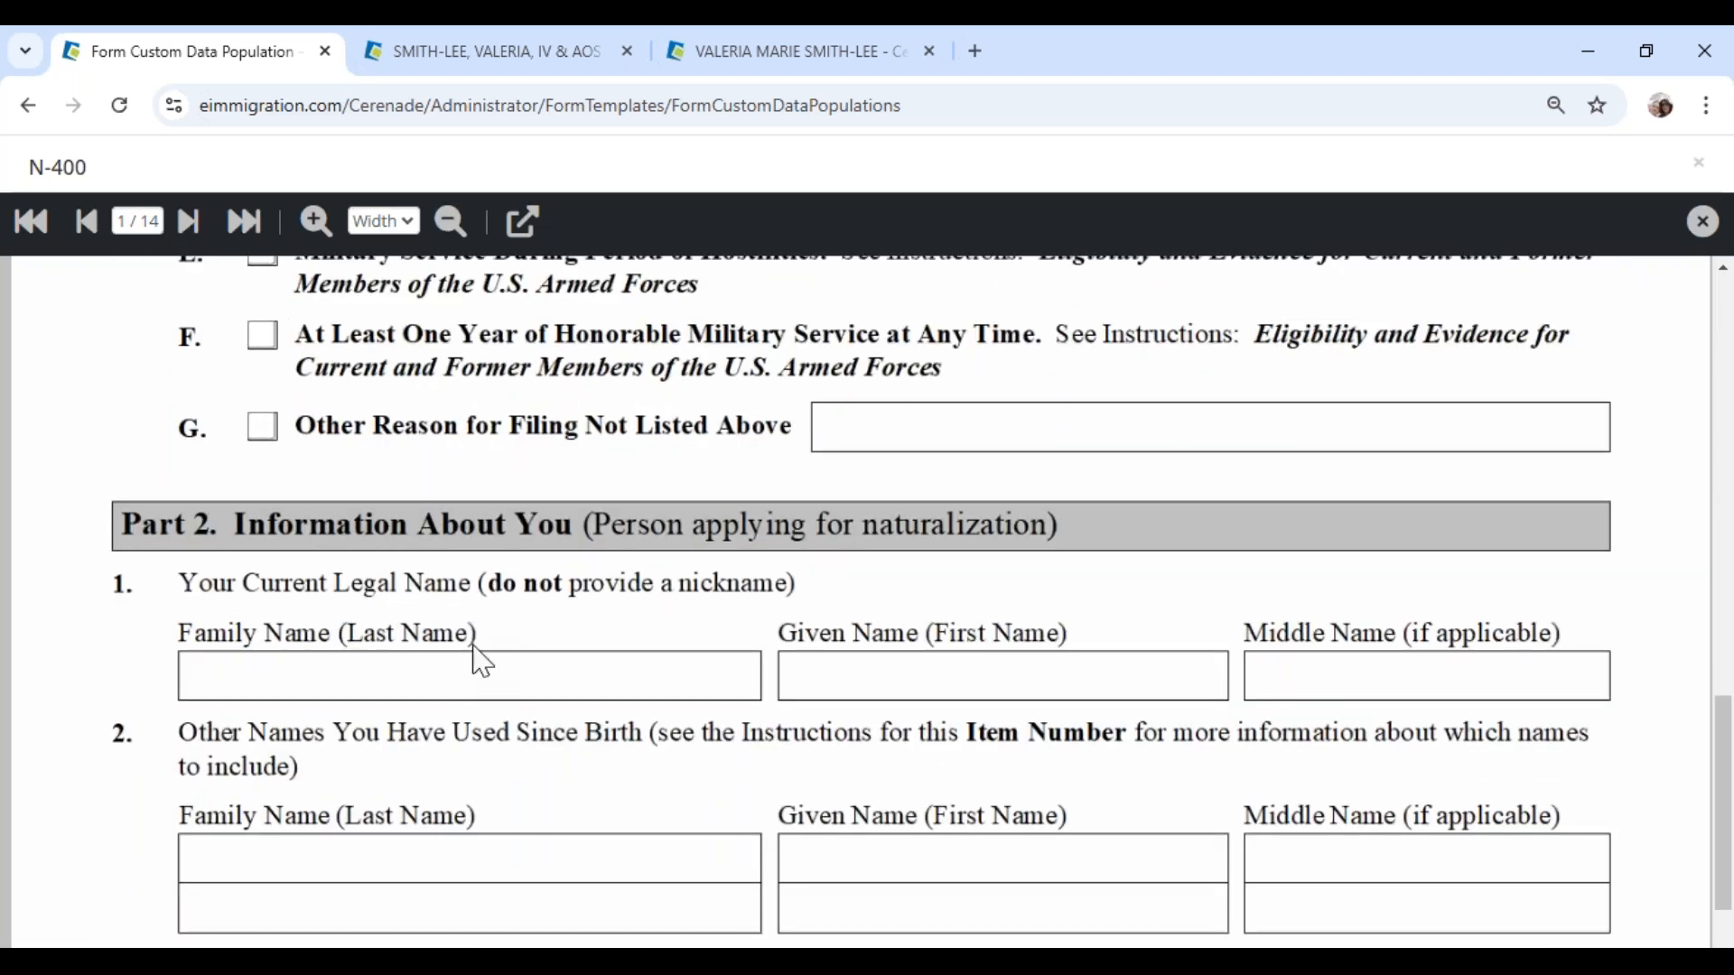
pyautogui.scroll(-1, 479, 655)
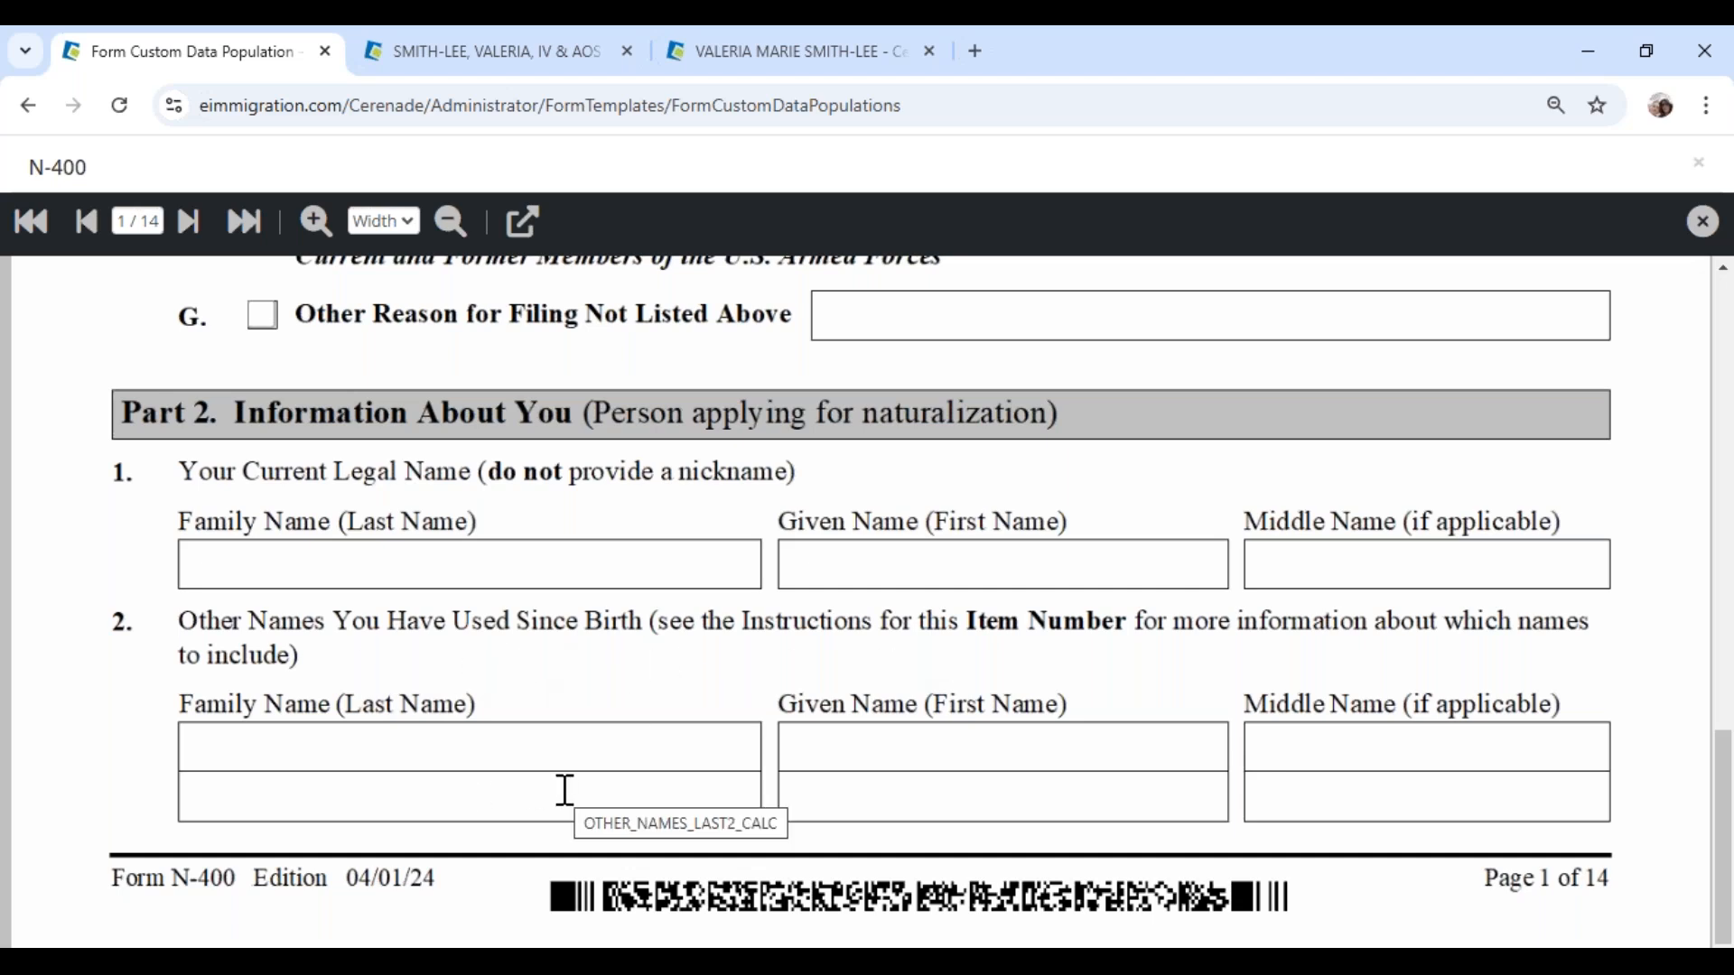
pyautogui.click(332, 566)
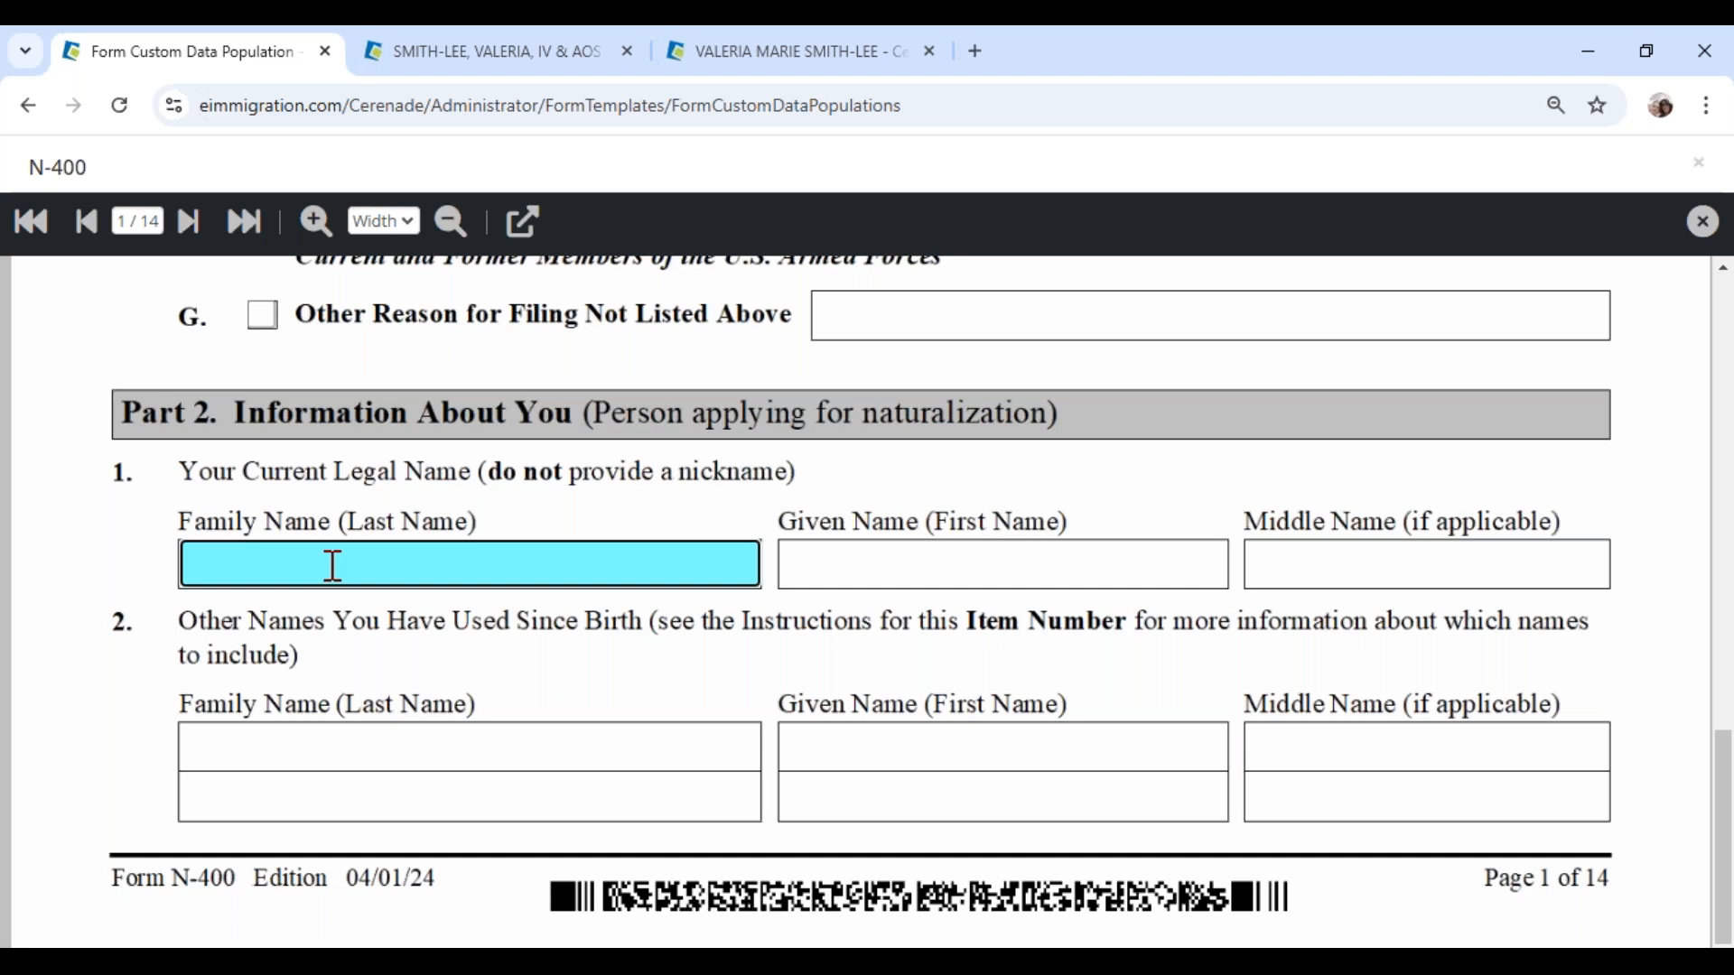
pyautogui.click(523, 224)
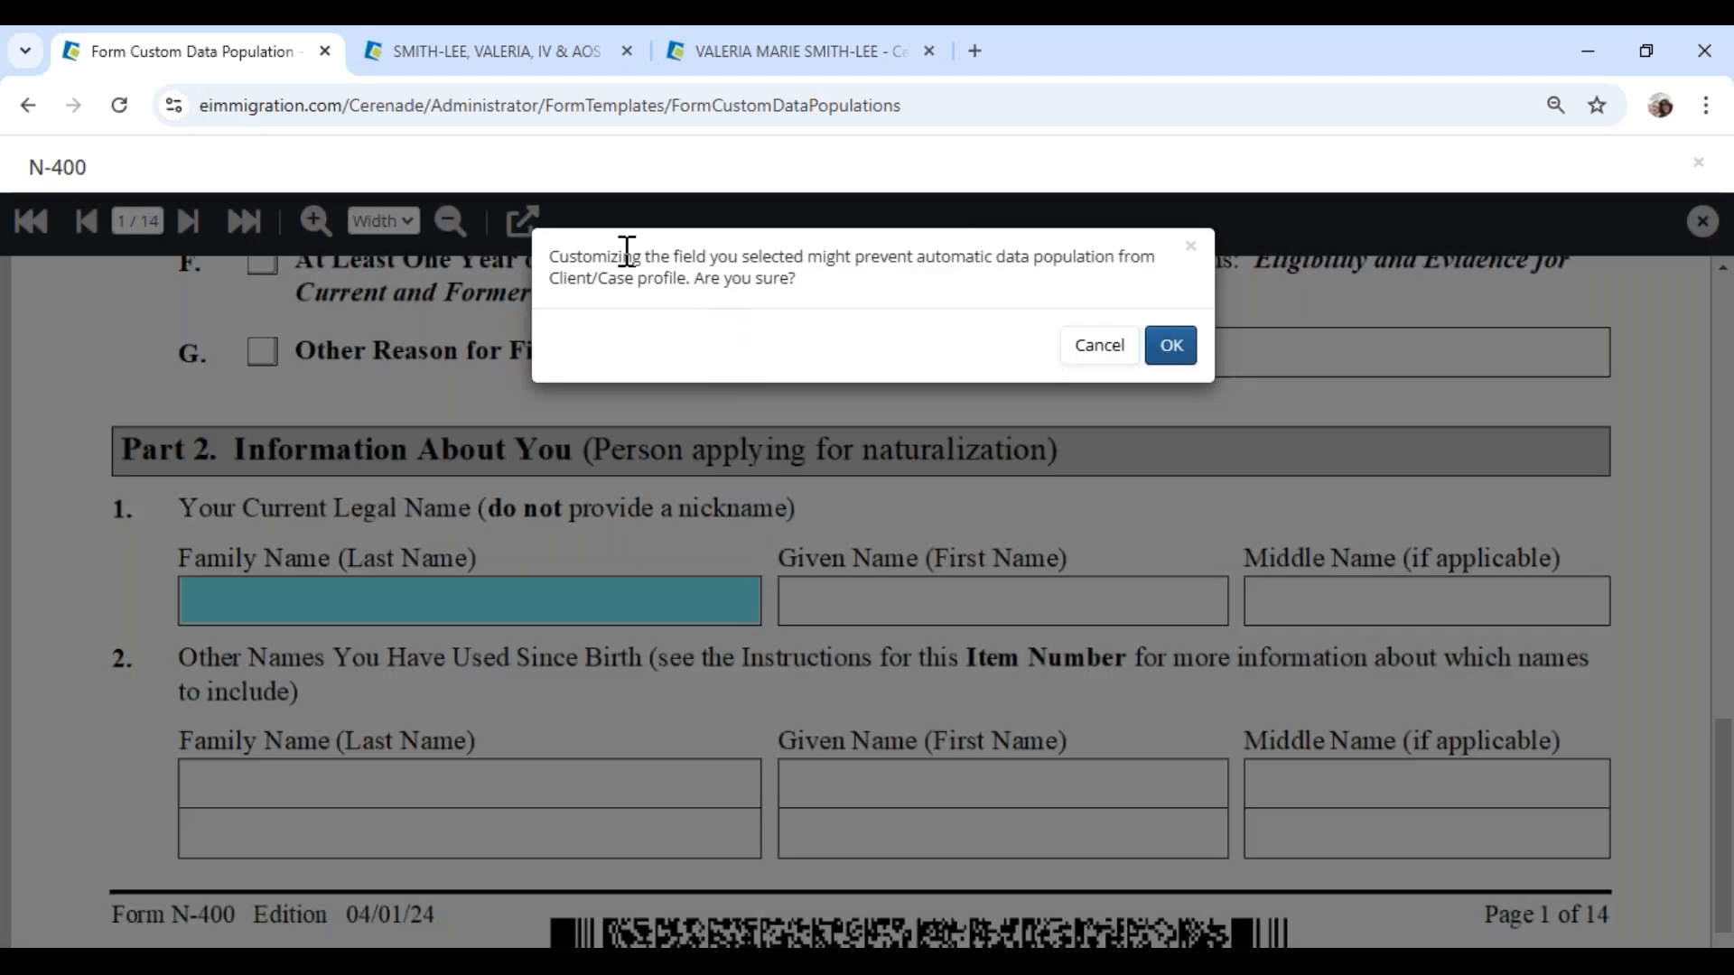
pyautogui.moveTo(623, 256); pyautogui.dragTo(1084, 249)
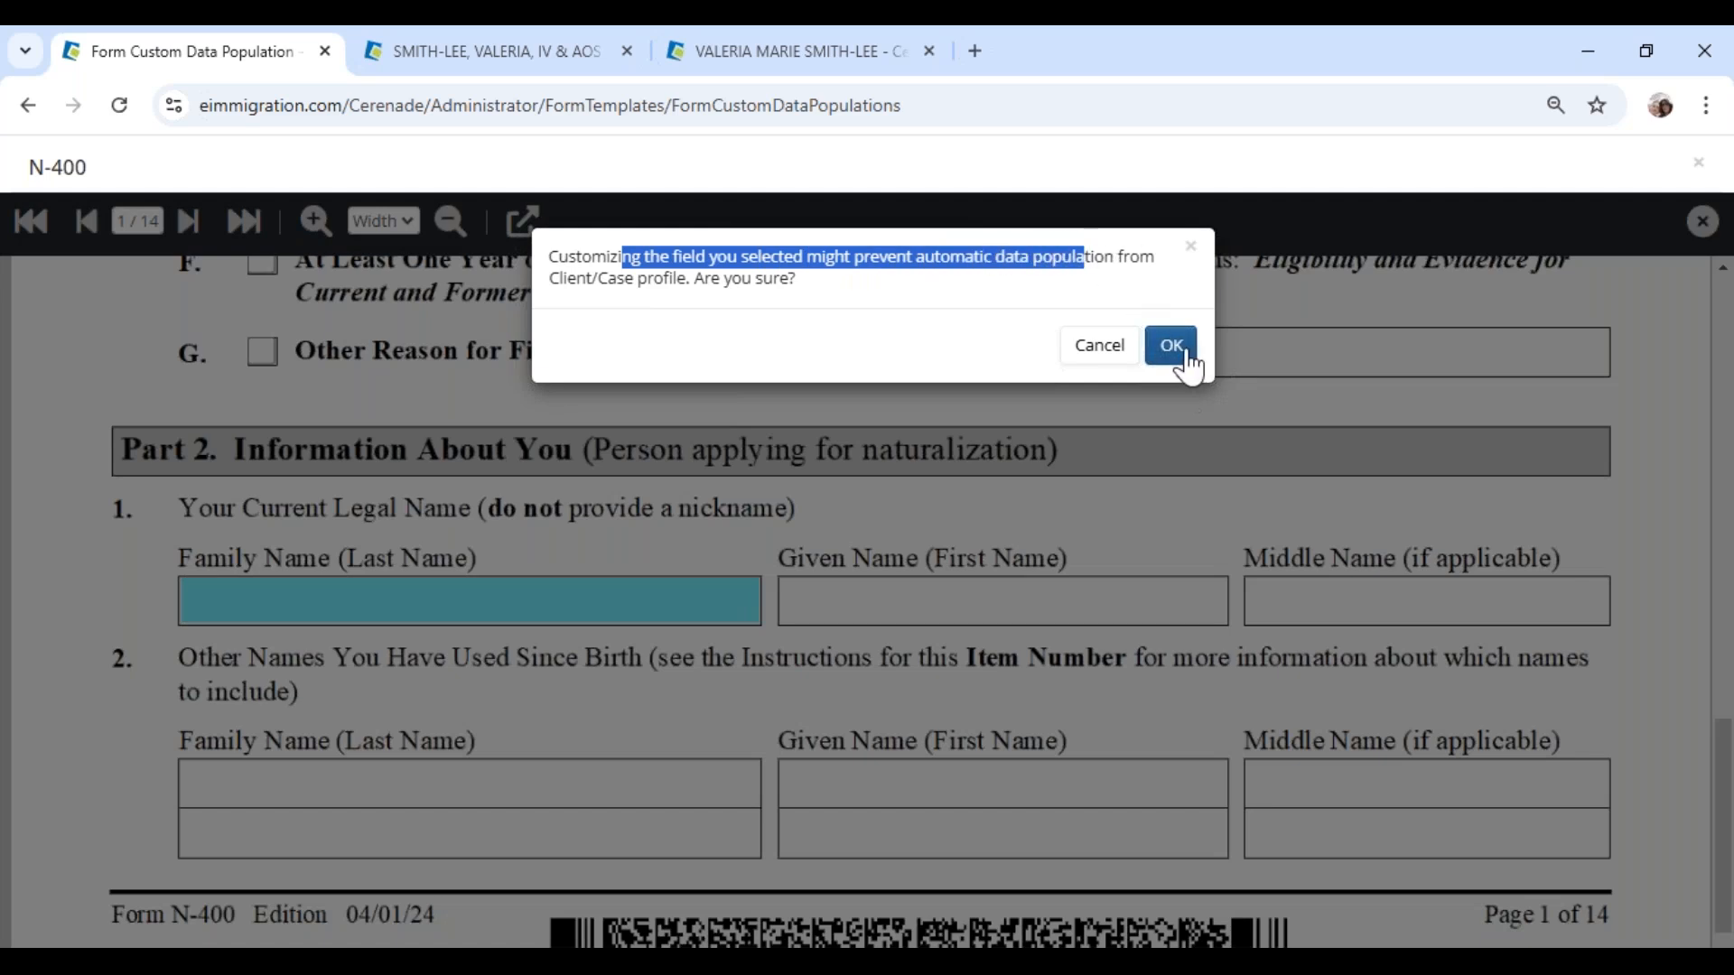
pyautogui.click(1189, 248)
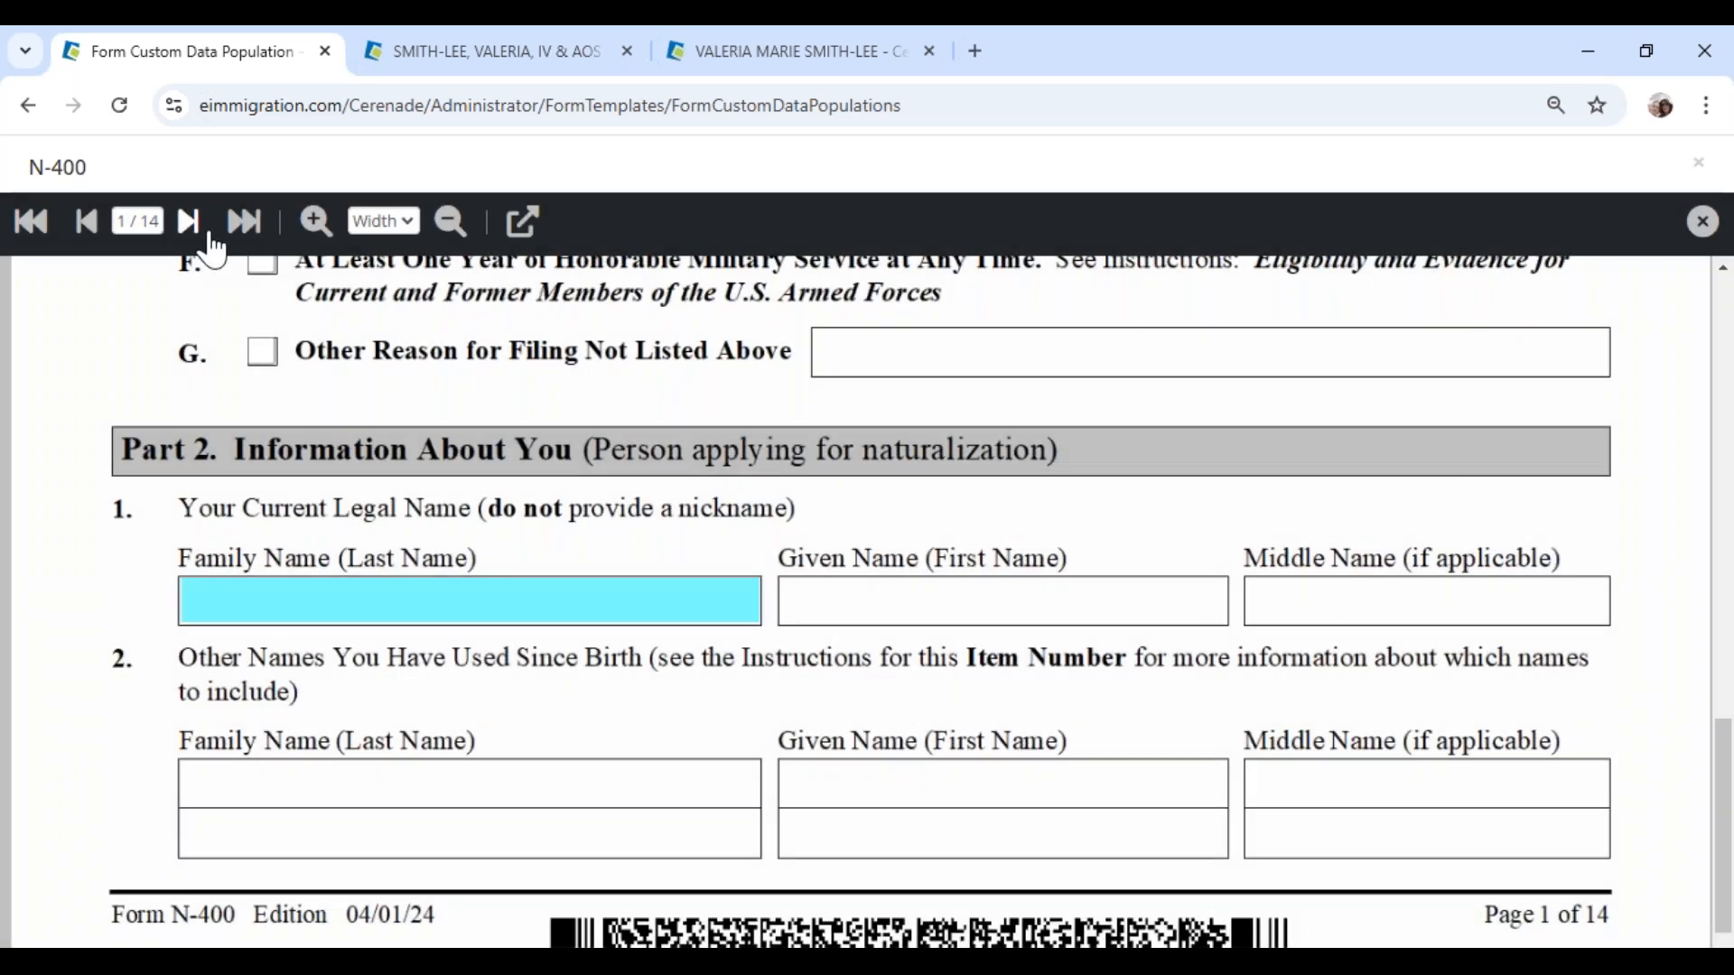
# Step: On page 2 of the N-400, select the Family Name field under Name Change (Optional)
pyautogui.click(190, 221)
pyautogui.scroll(-1, 416, 601)
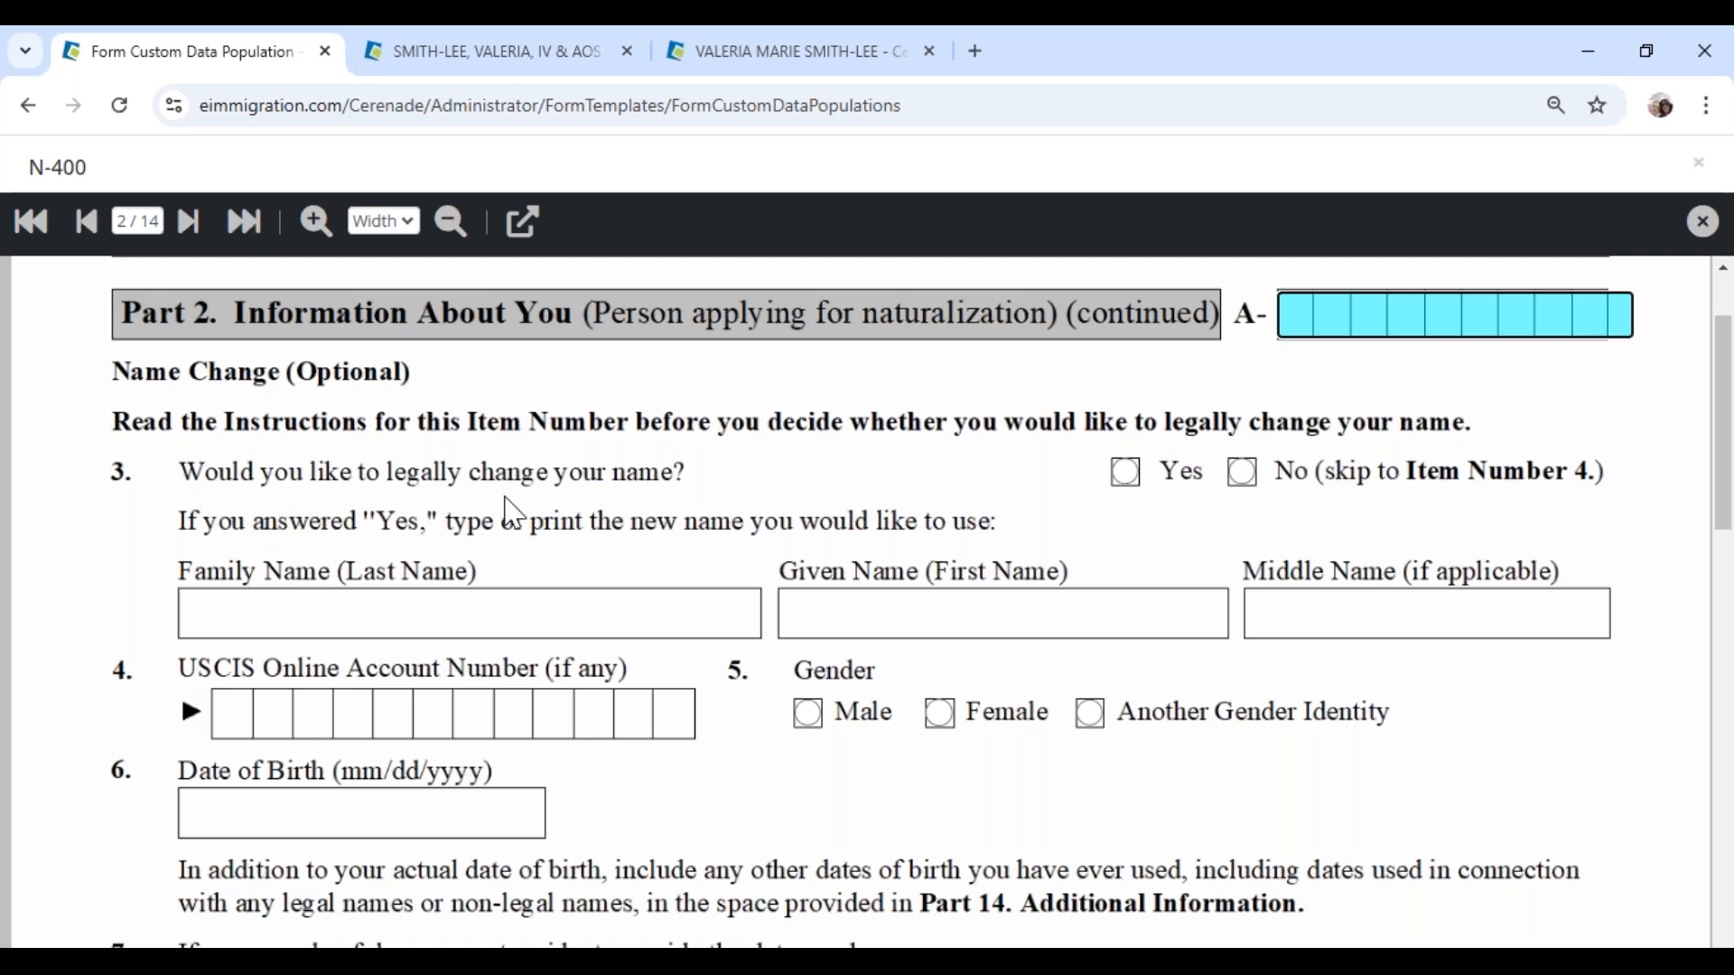
pyautogui.click(463, 598)
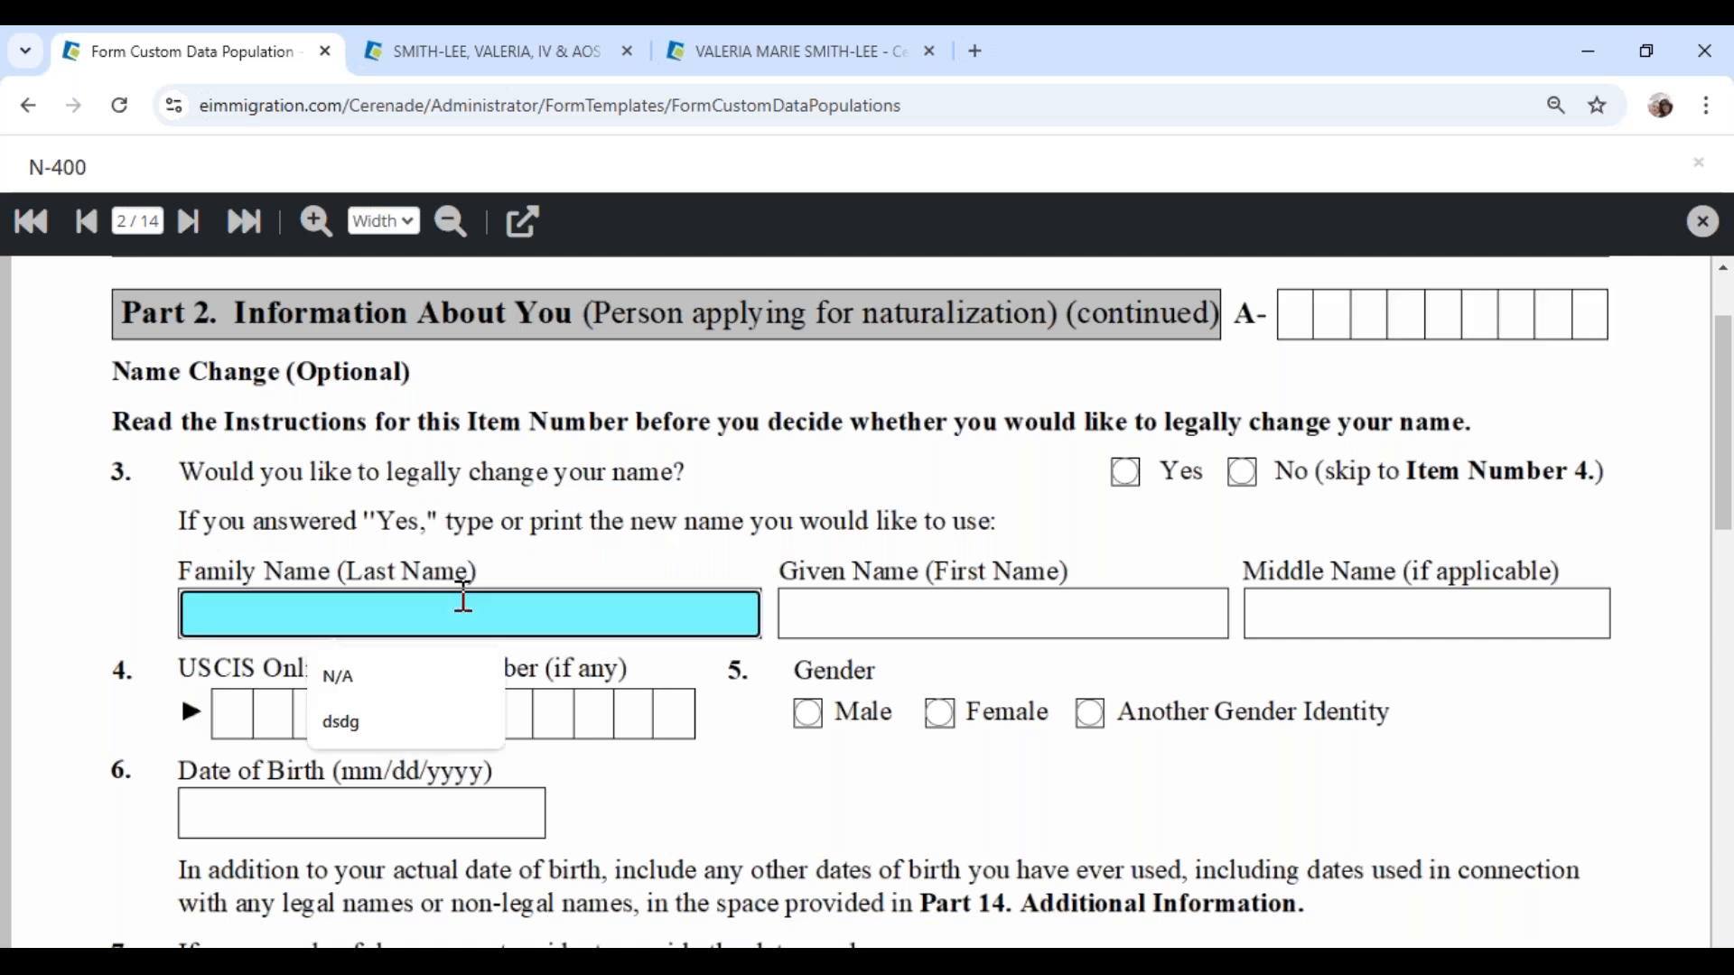
# Step: In the client's custom fields, check the Date Client Became A Lawful Permanent Resident value without changing it
pyautogui.click(791, 53)
pyautogui.click(772, 577)
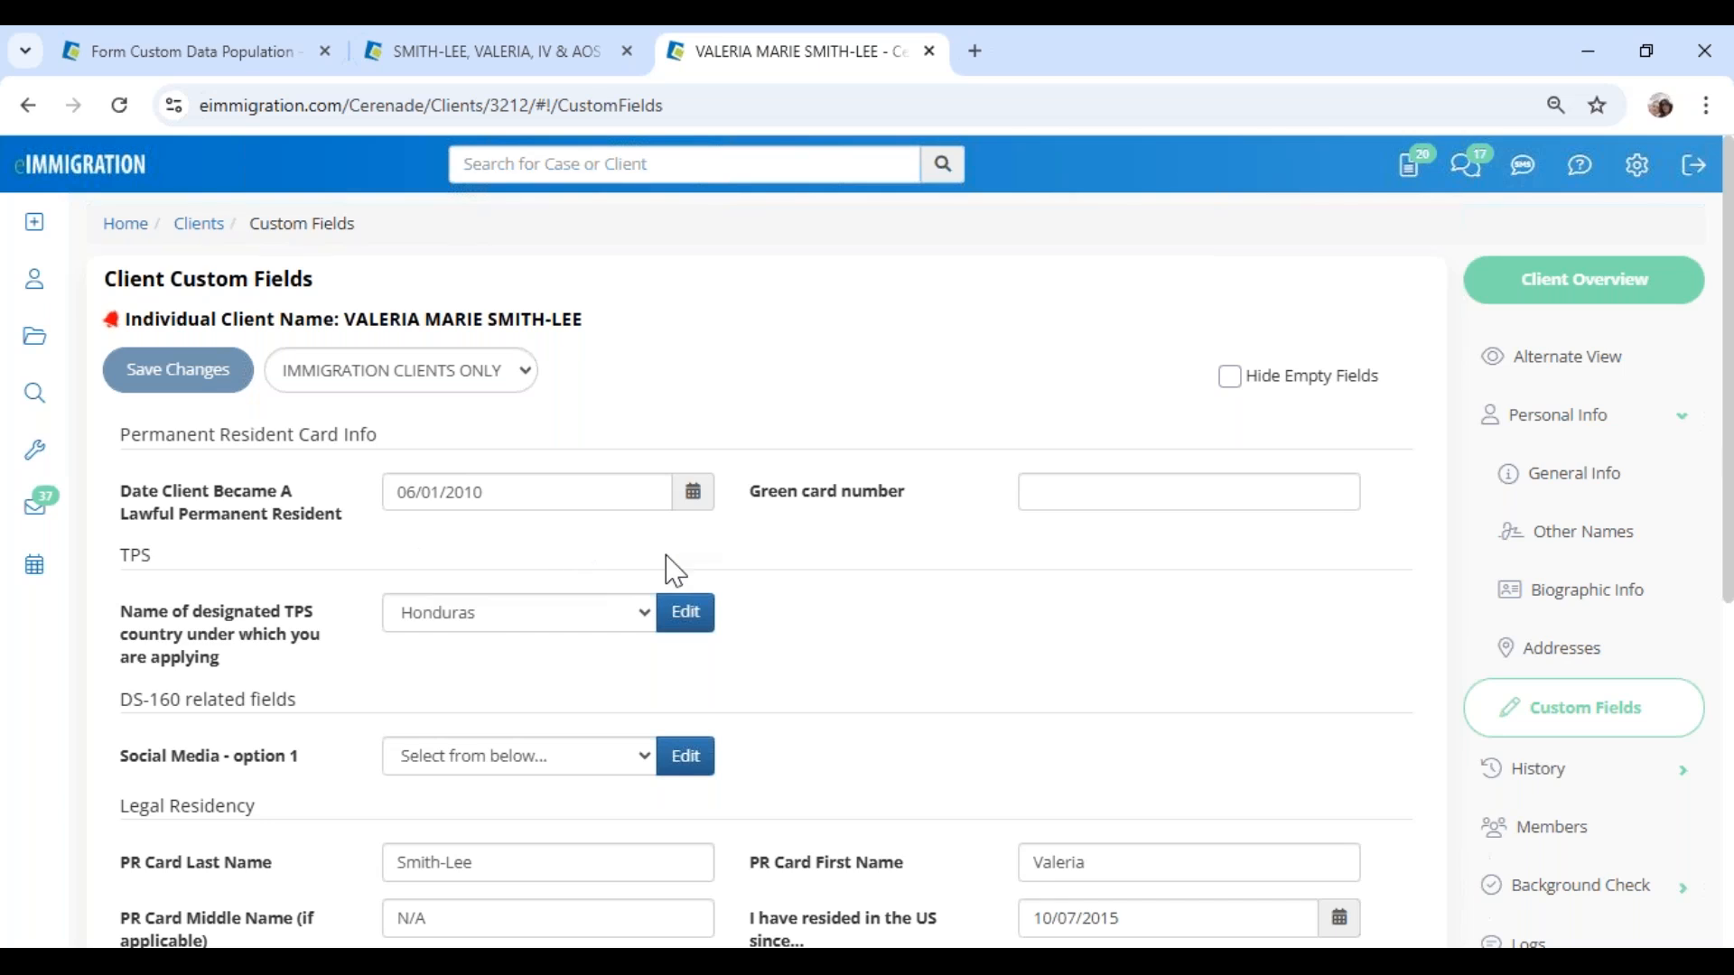
pyautogui.click(271, 55)
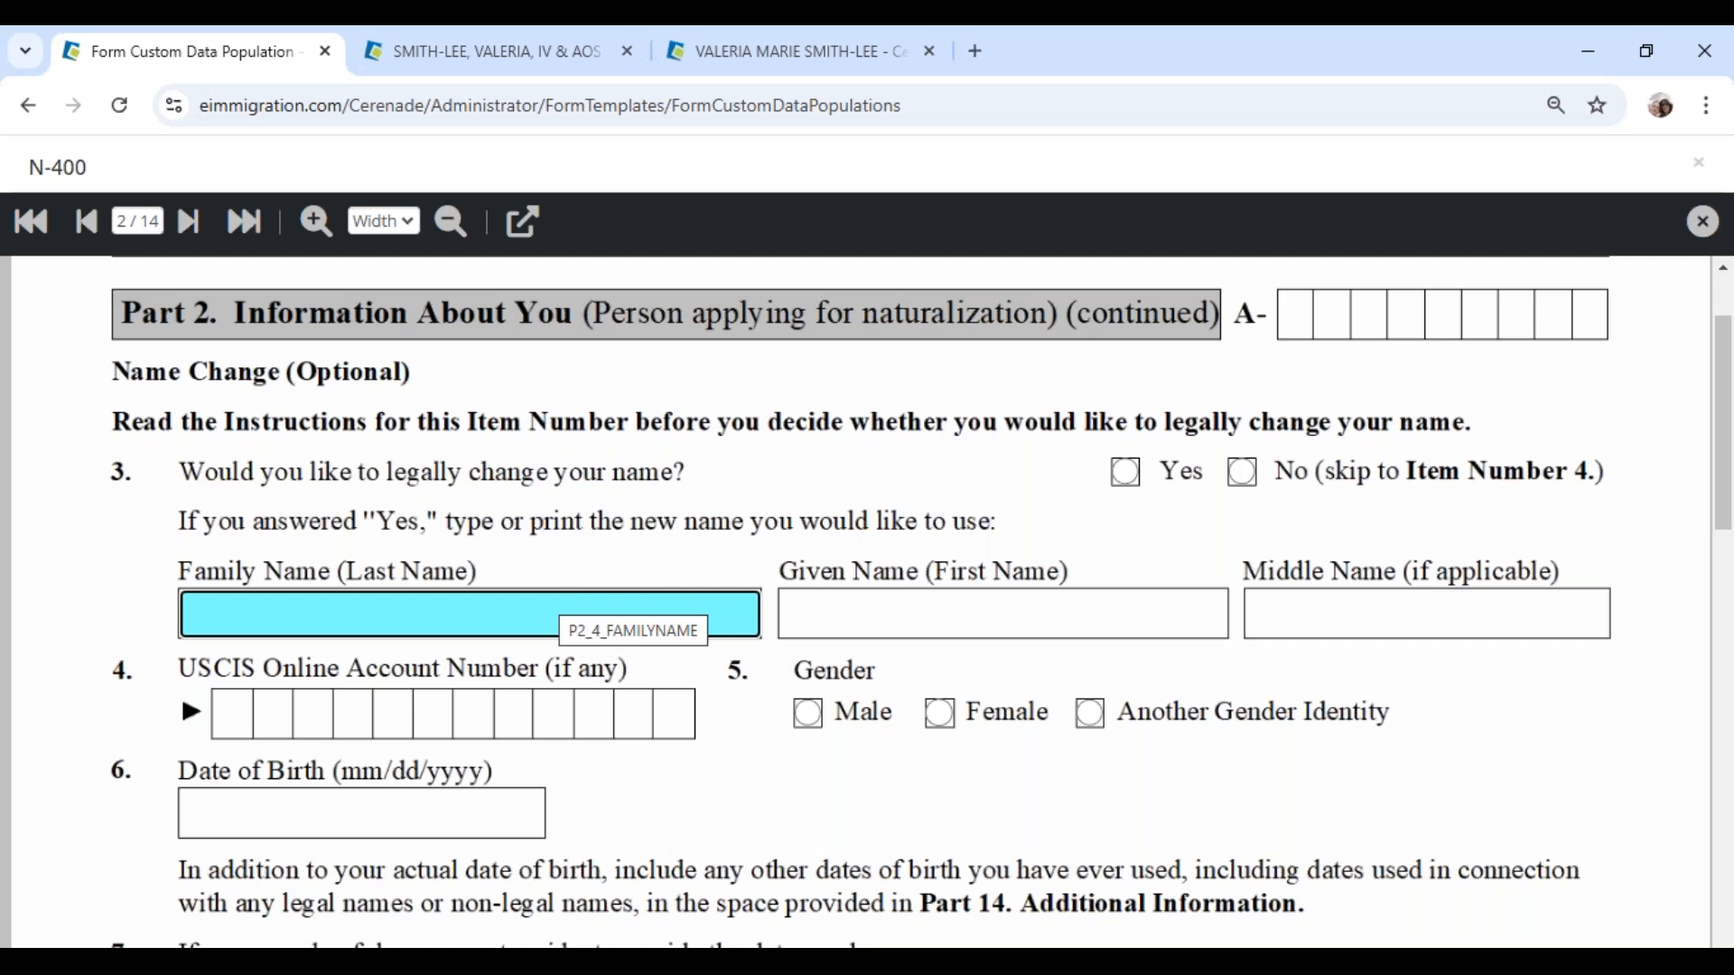
pyautogui.click(851, 50)
pyautogui.moveTo(484, 491); pyautogui.dragTo(368, 501)
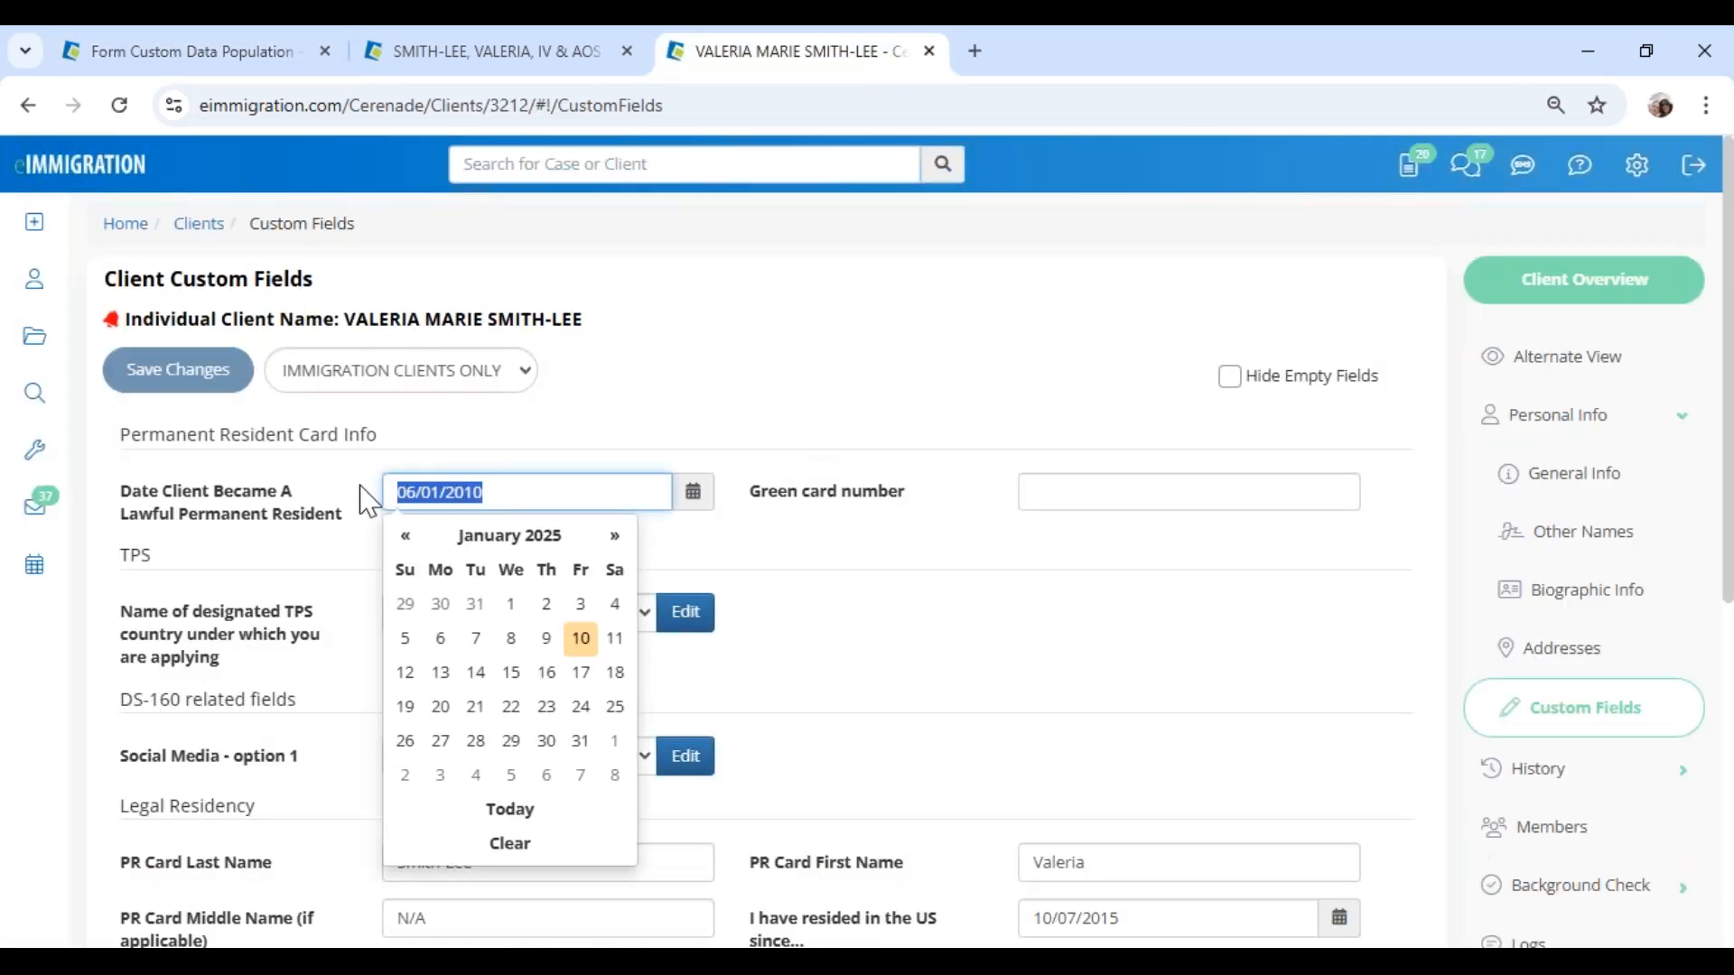
pyautogui.click(360, 485)
pyautogui.moveTo(489, 485); pyautogui.dragTo(411, 476)
pyautogui.click(1342, 746)
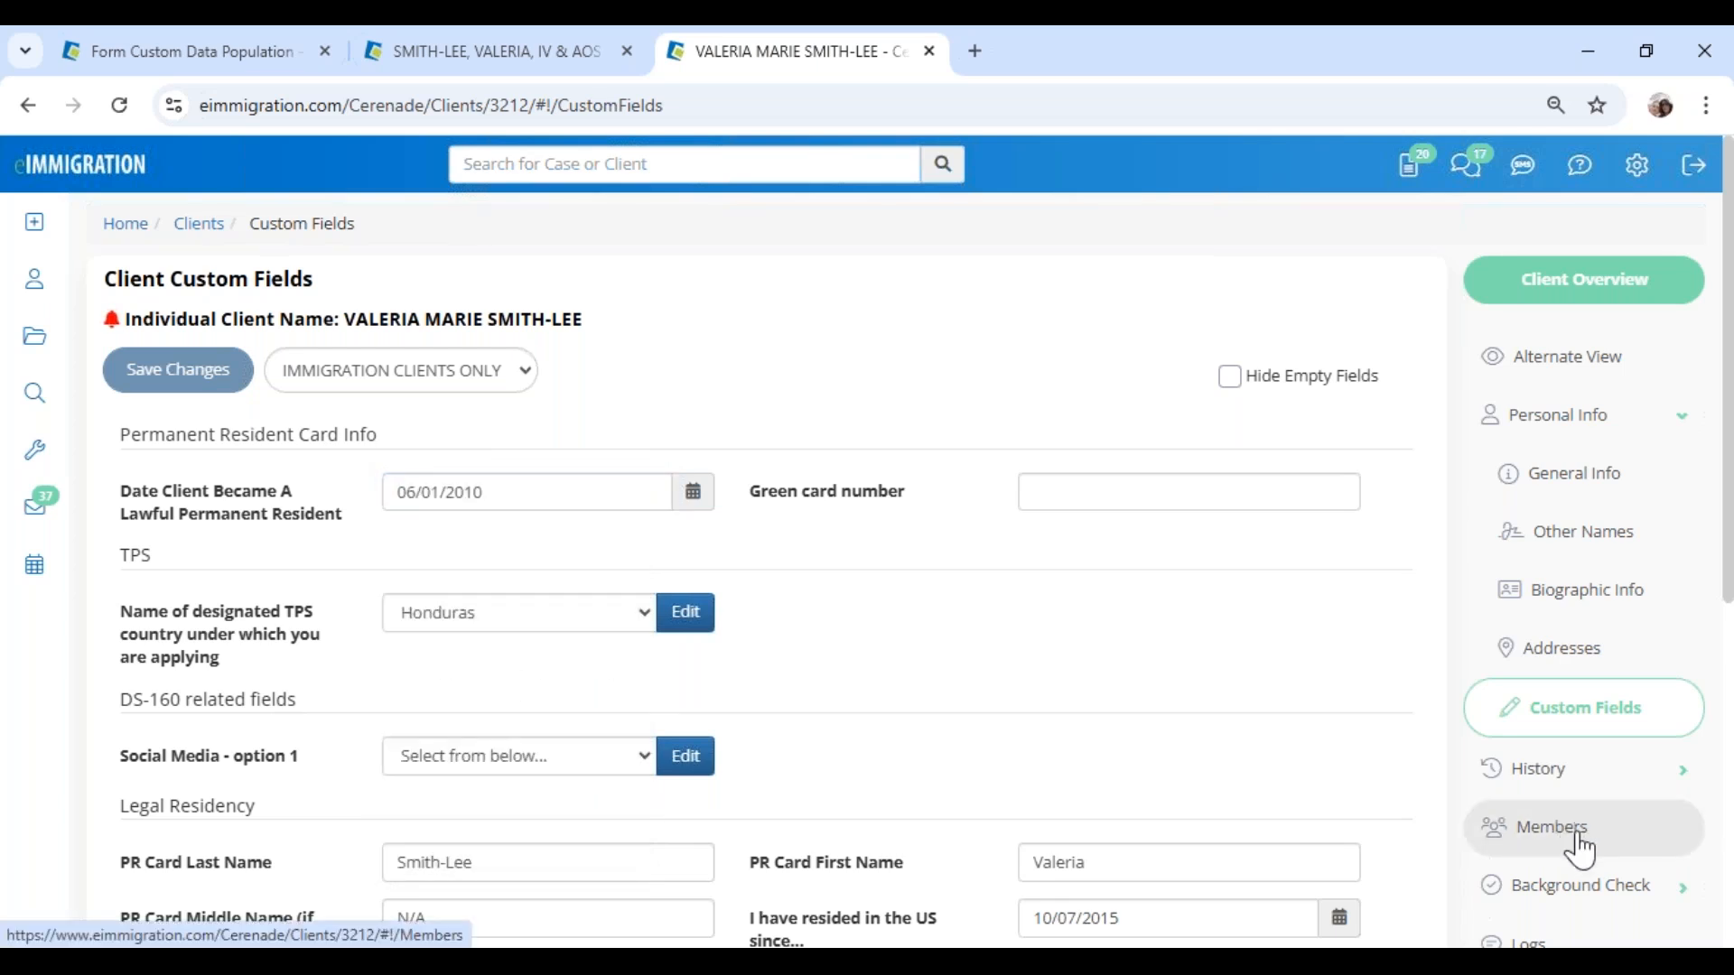
# Step: Return to the N-400 data population, check the customized item 7 on page 2 and close the form
pyautogui.click(226, 51)
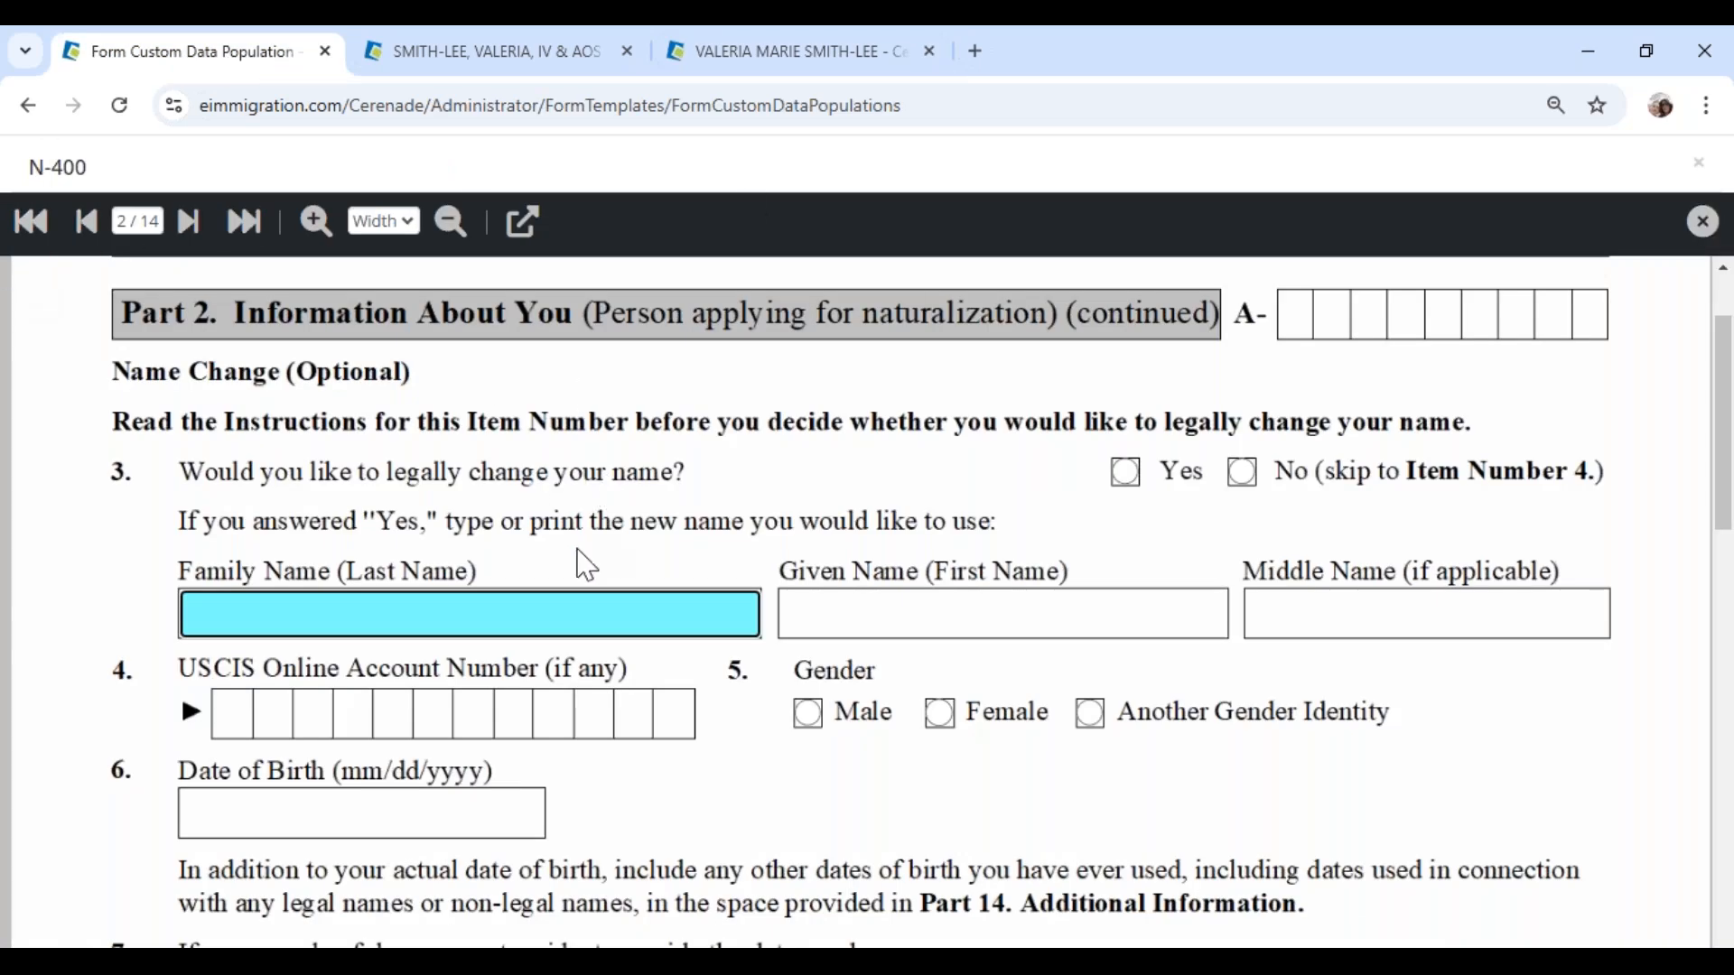
pyautogui.scroll(-3, 633, 614)
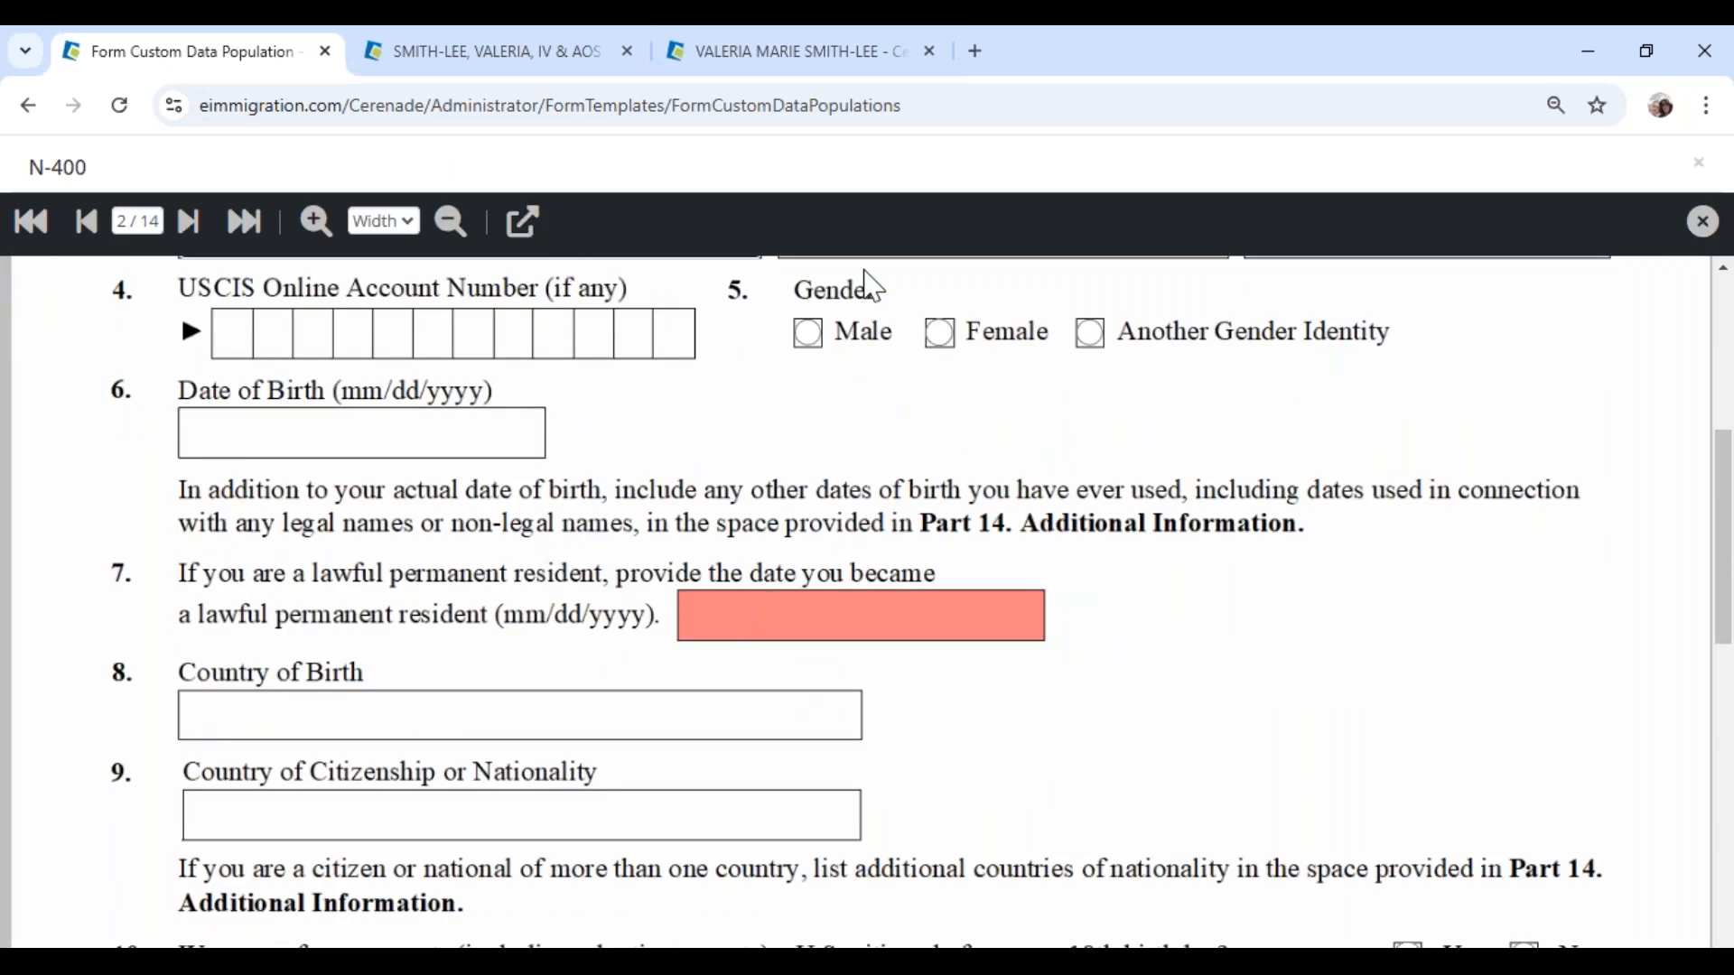
pyautogui.click(1697, 221)
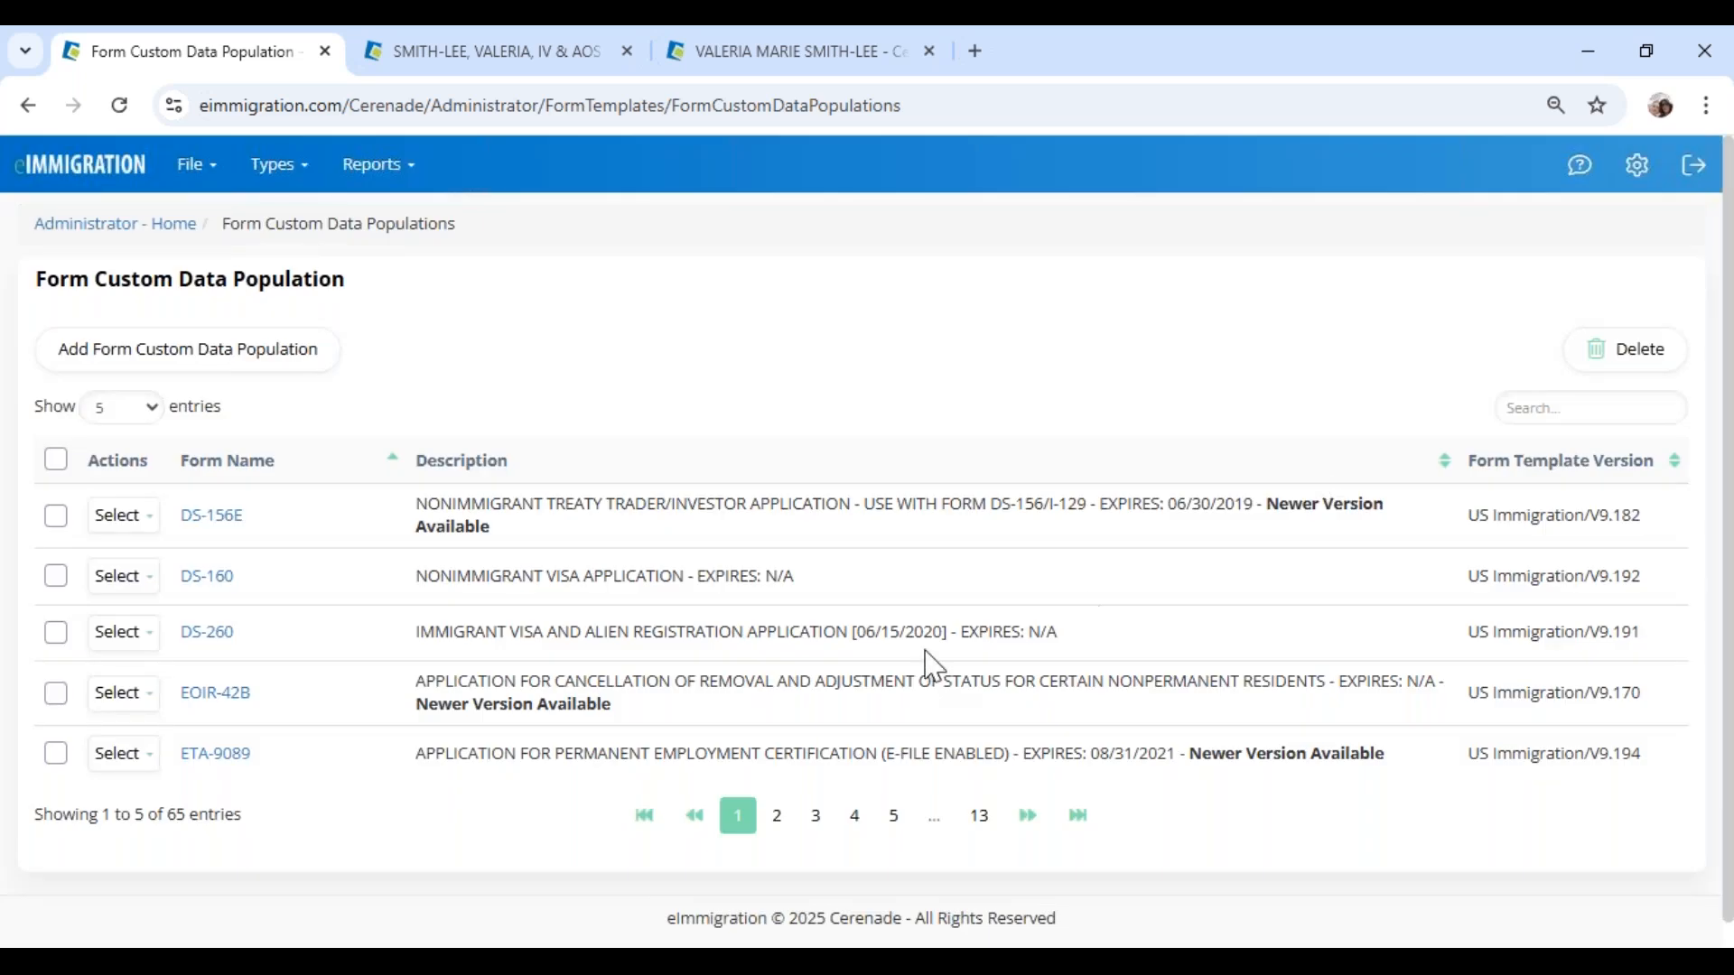
# Step: In the family-based case's forms, search the system forms for 400 and add the N-400 to the case
pyautogui.click(554, 62)
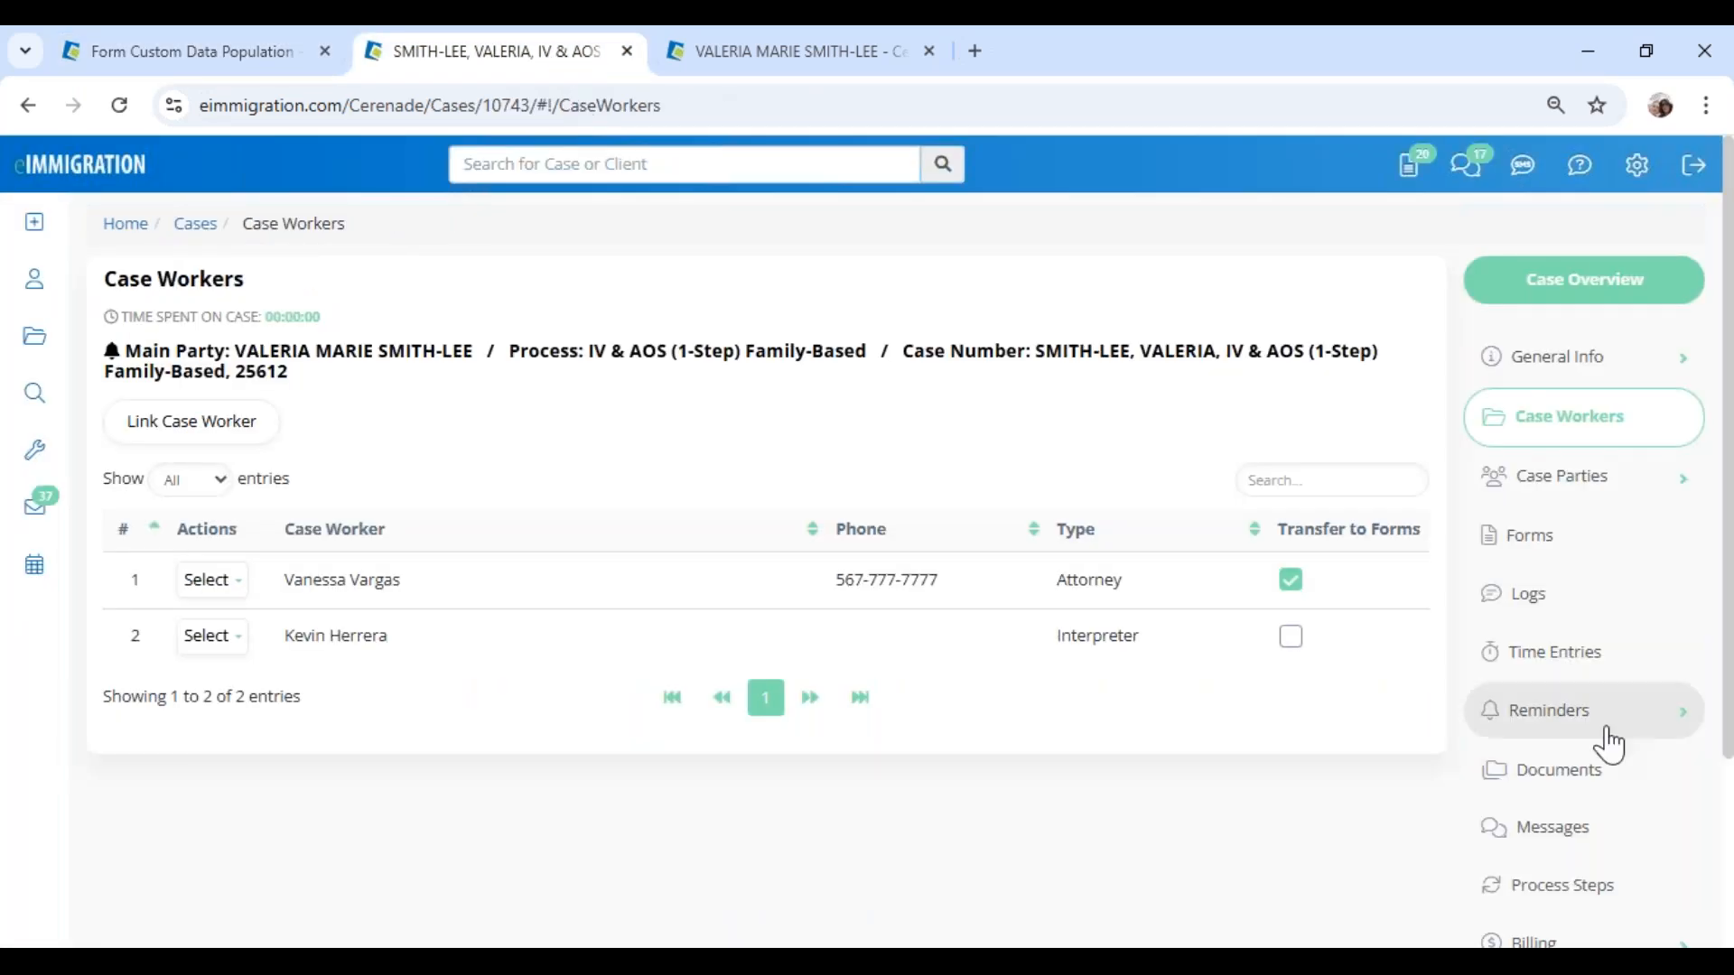
pyautogui.click(1499, 536)
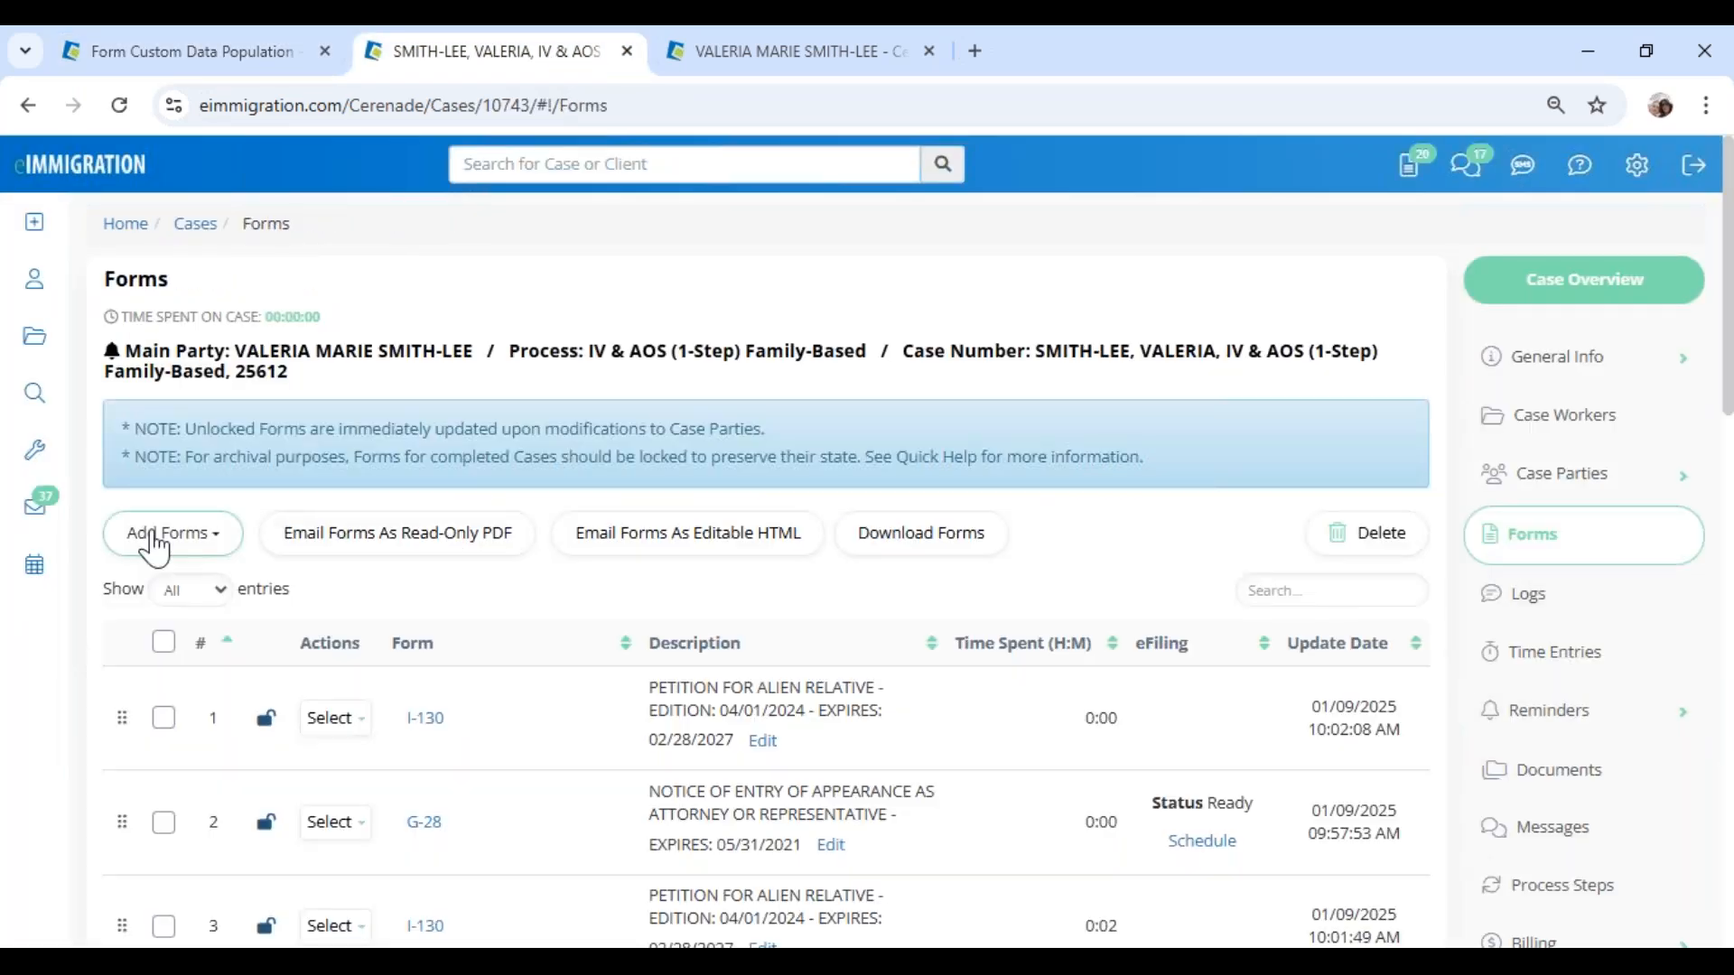
pyautogui.click(158, 533)
pyautogui.click(206, 592)
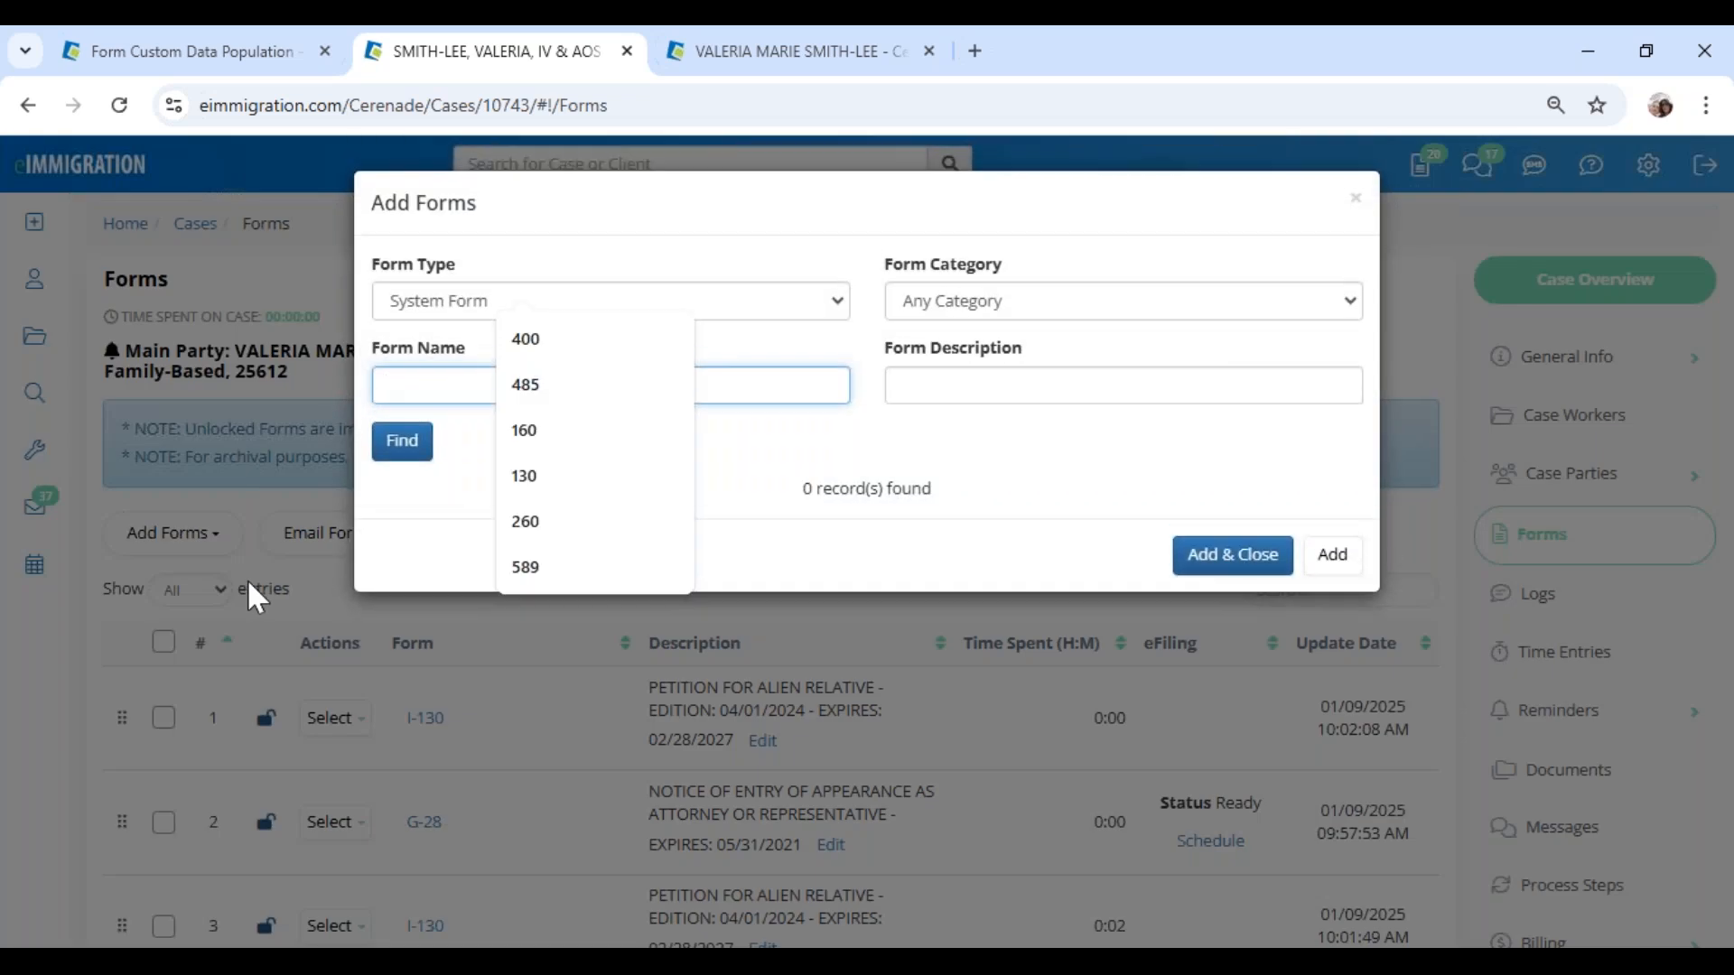
pyautogui.write('400')
pyautogui.press('Return')
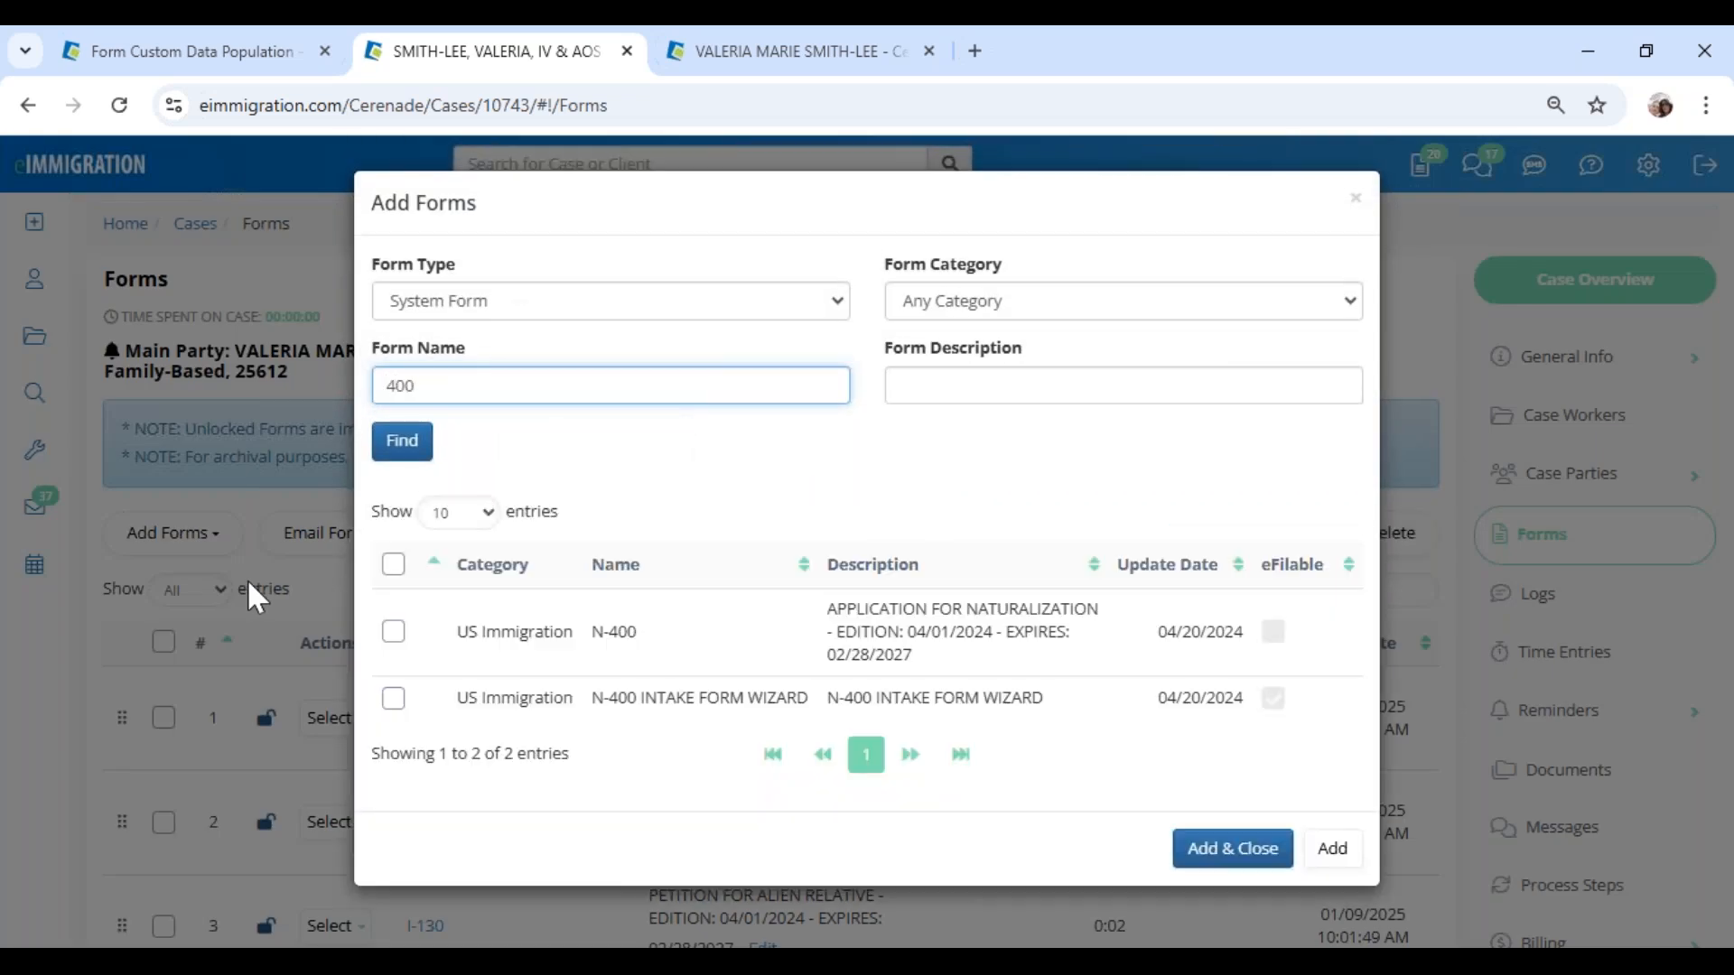
pyautogui.click(393, 631)
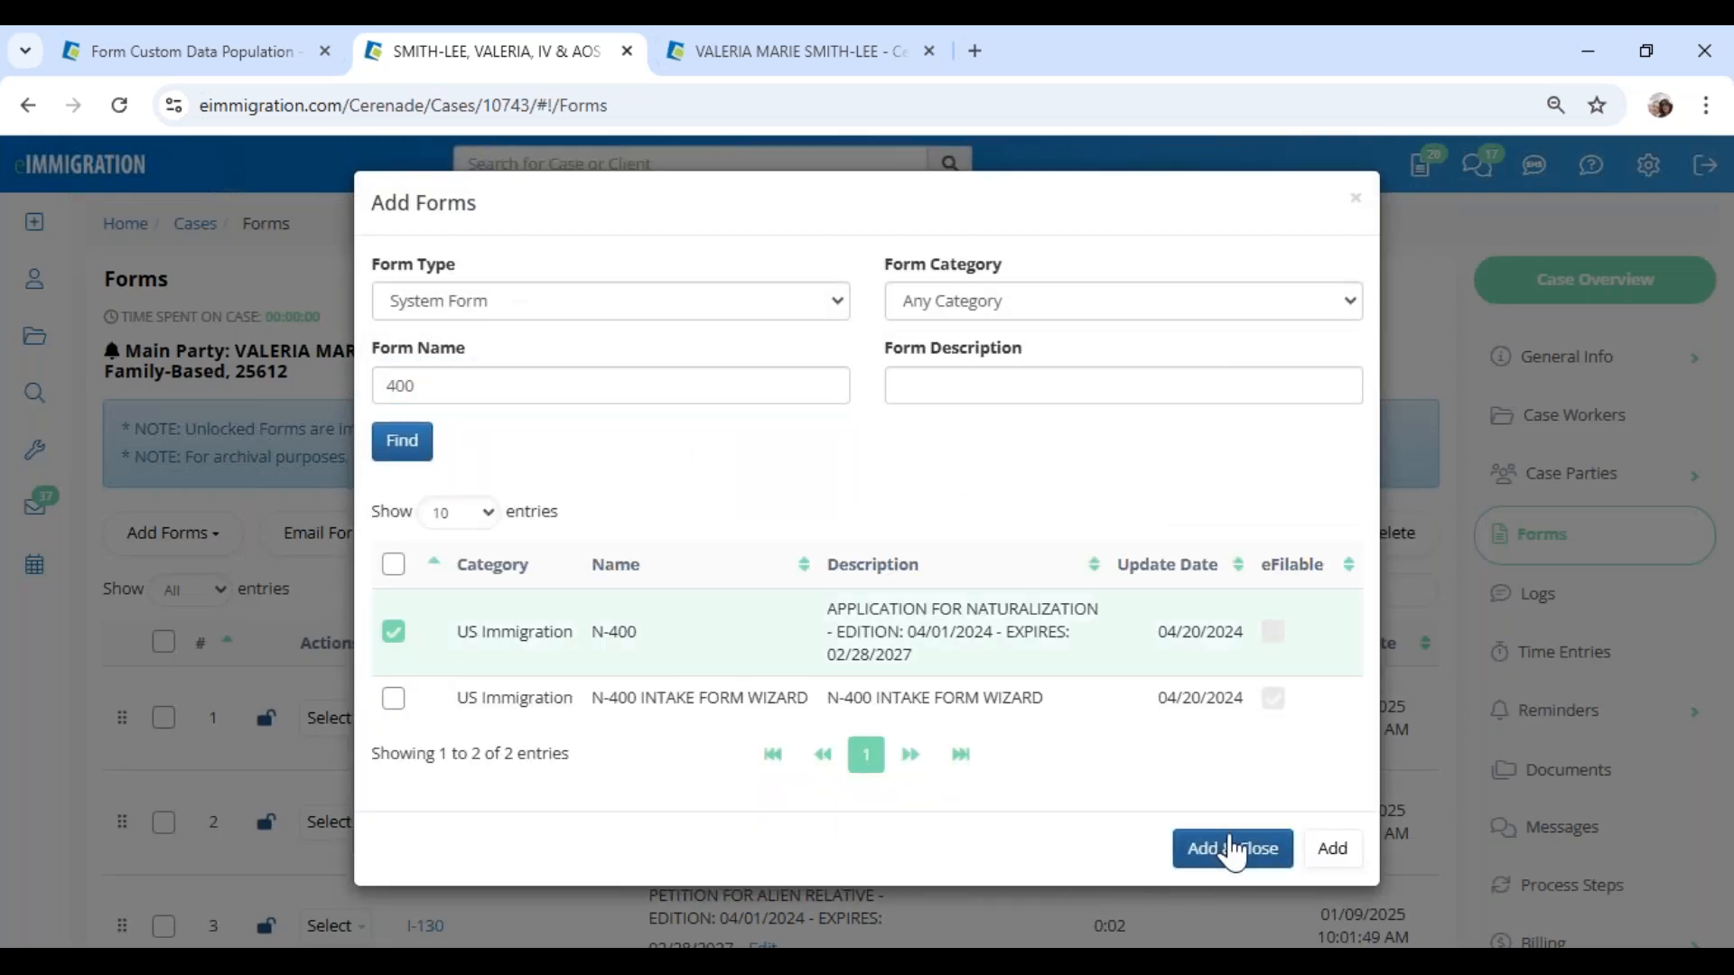
pyautogui.click(1232, 848)
# Step: Open the added N-400 and replace the alien and all members present on the form with the petitioner's information
pyautogui.scroll(-15, 633, 767)
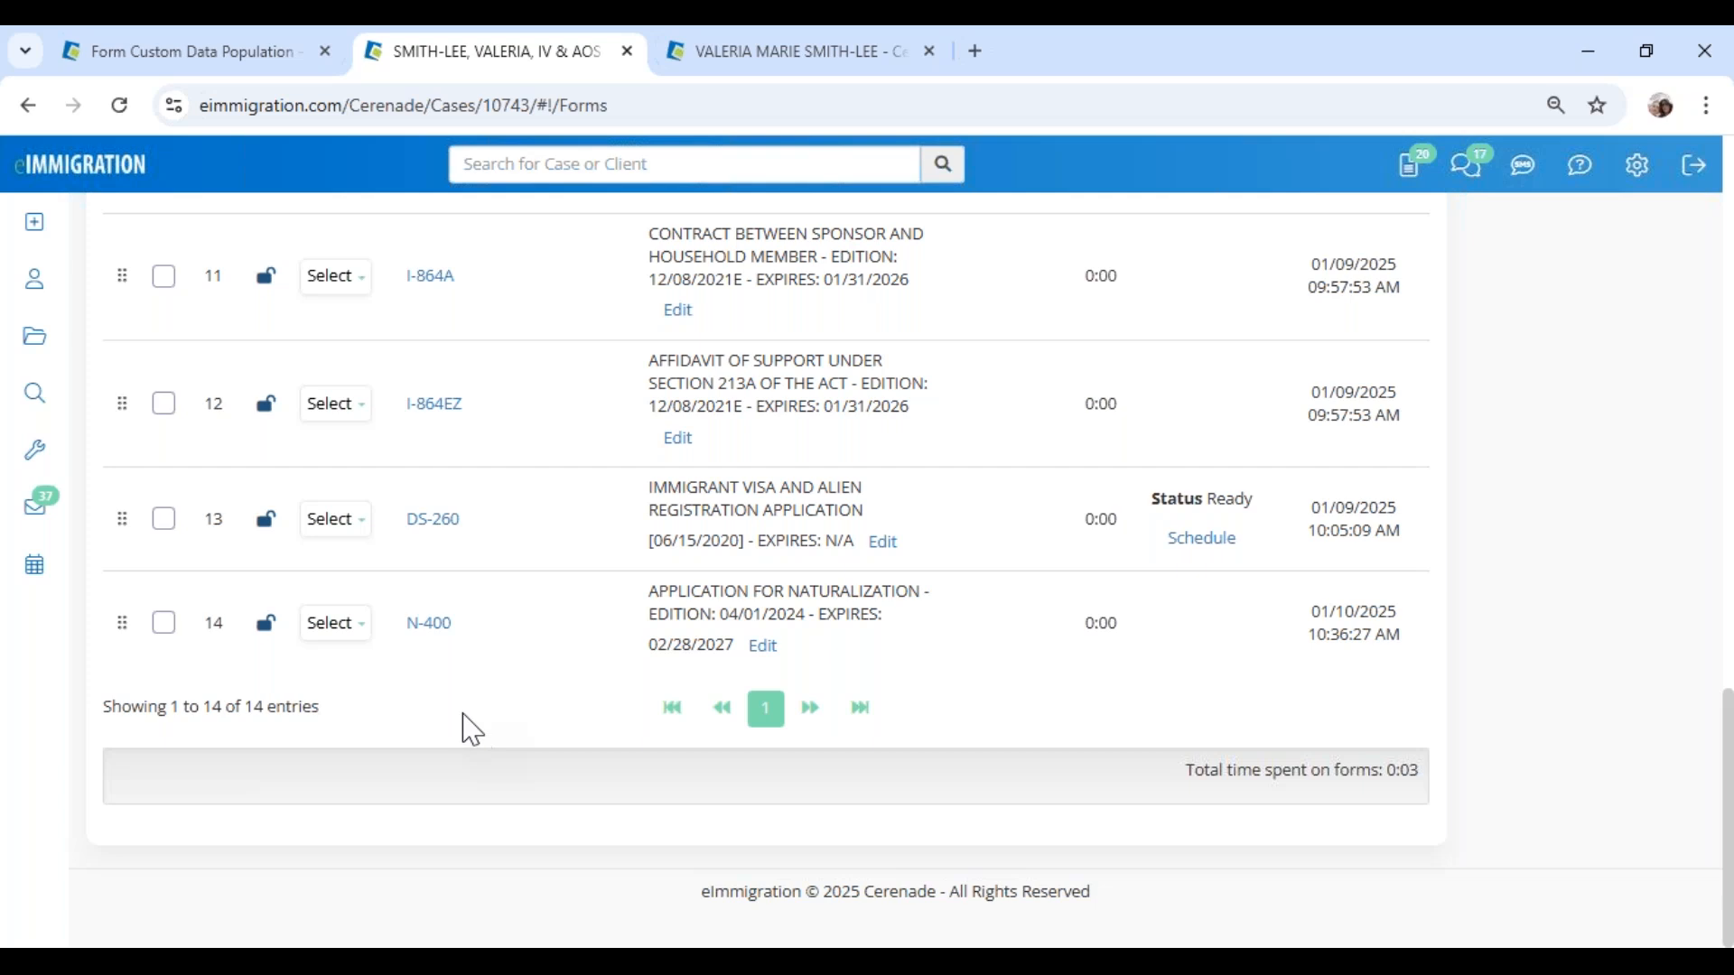
pyautogui.click(428, 625)
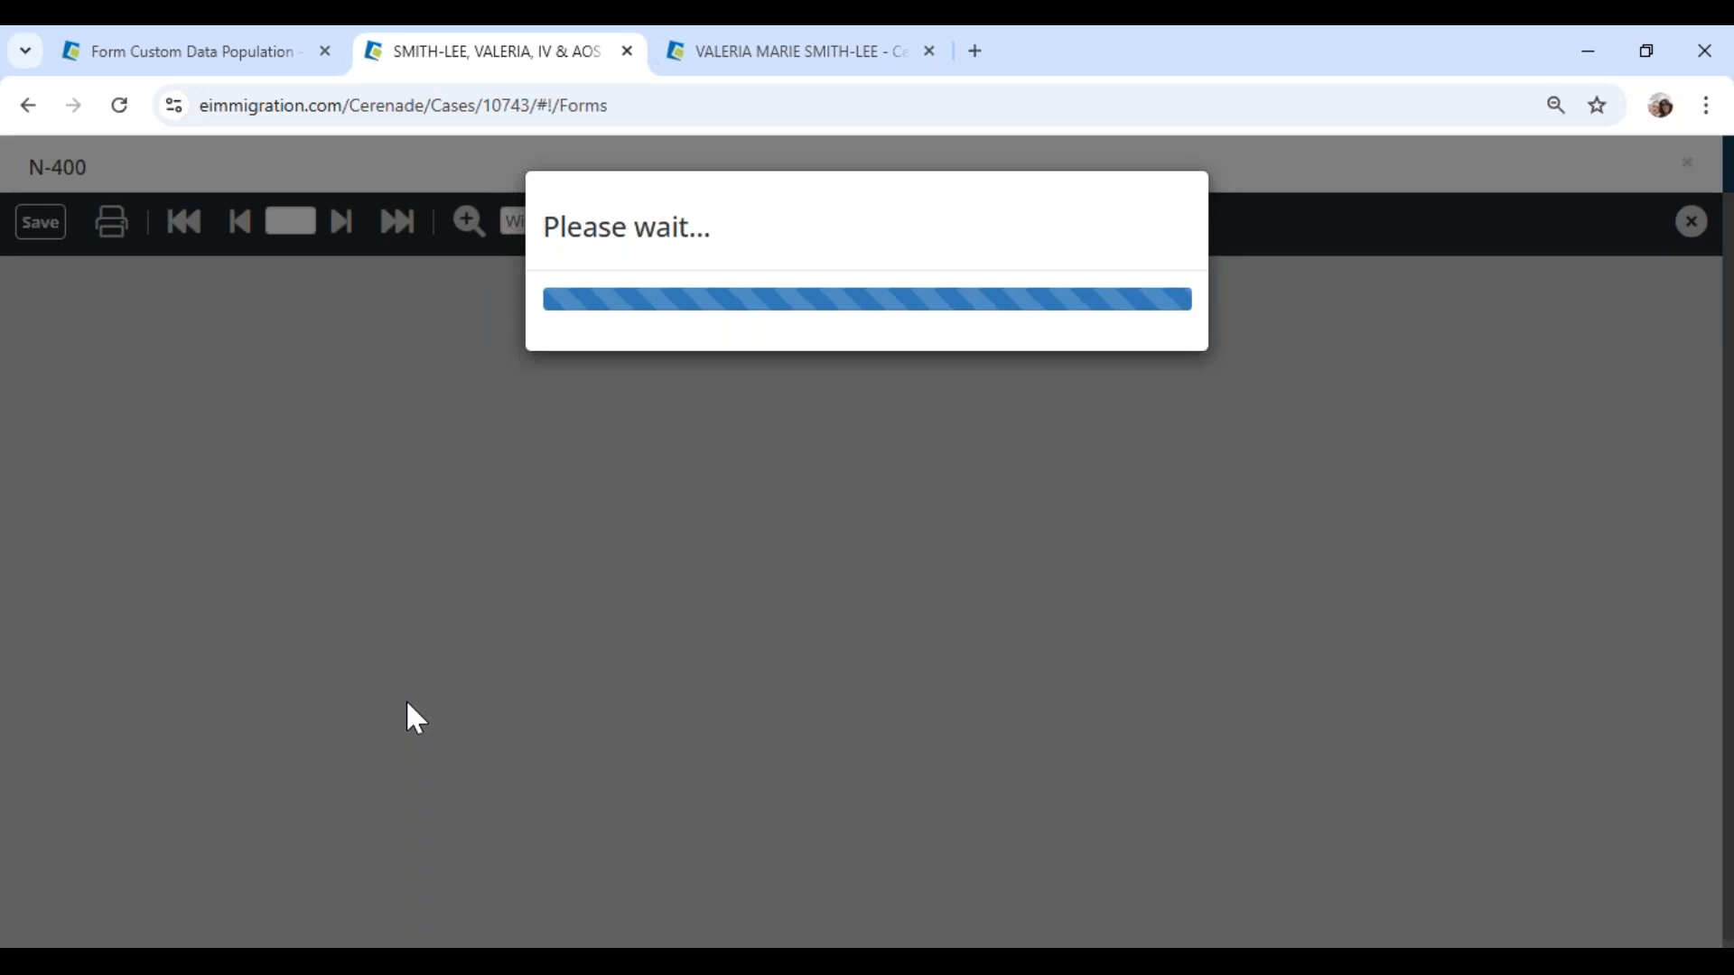
pyautogui.scroll(-15, 425, 722)
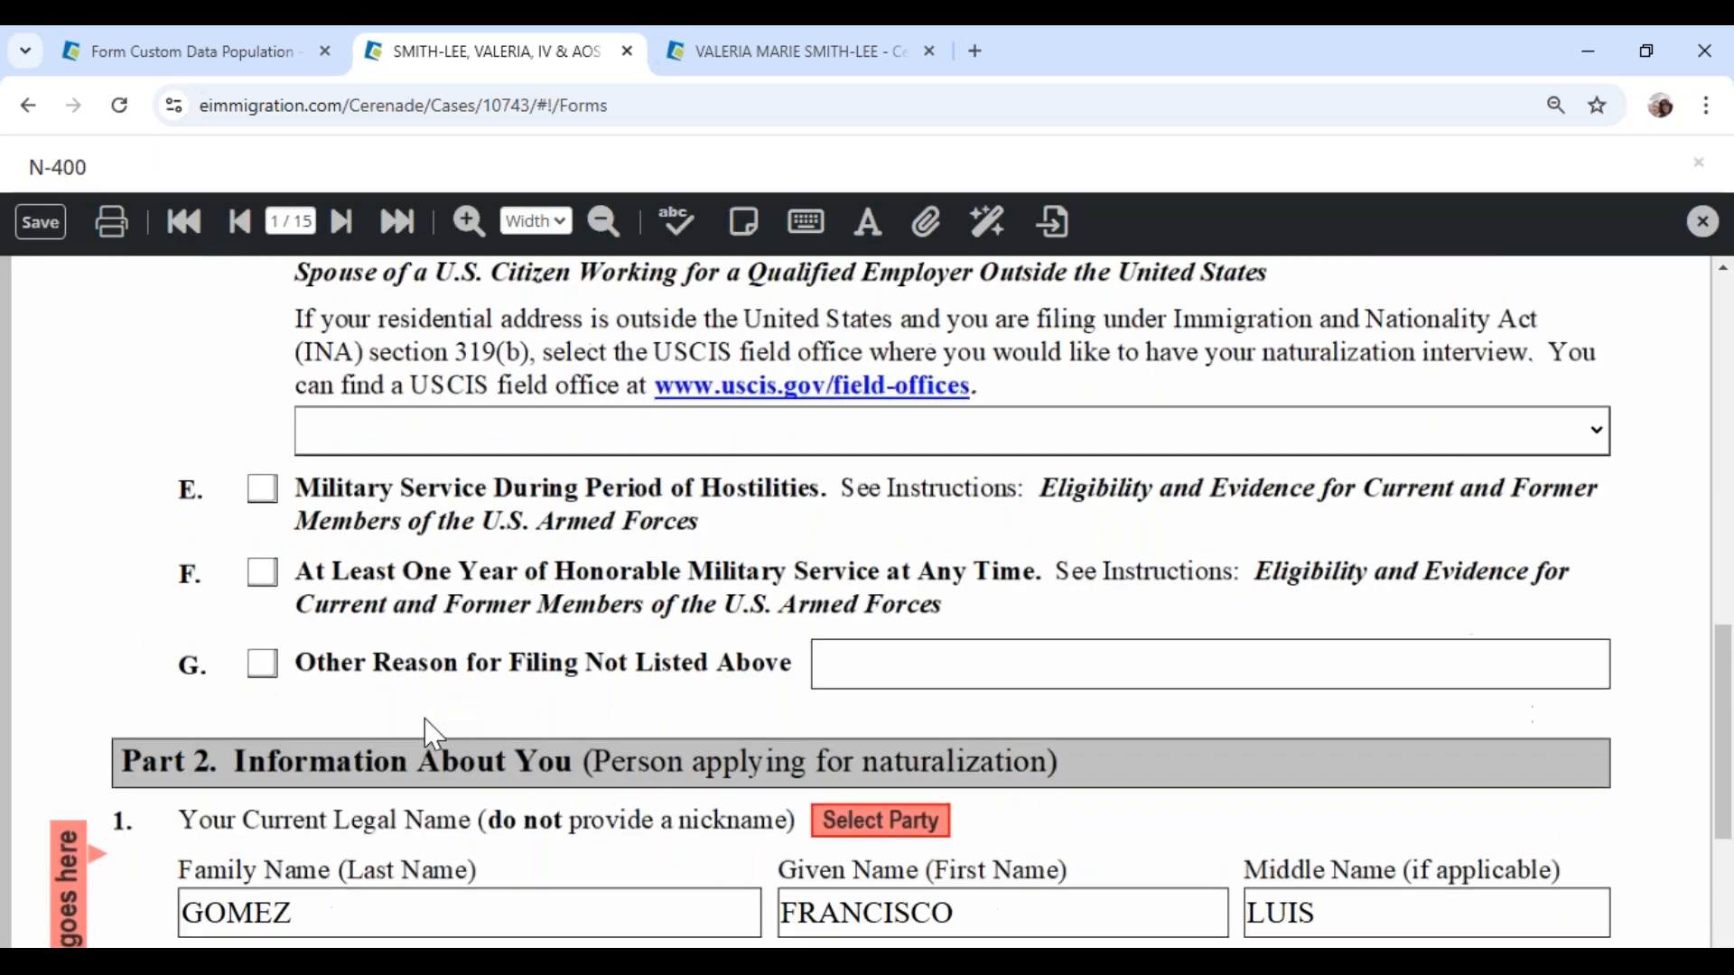
pyautogui.click(875, 583)
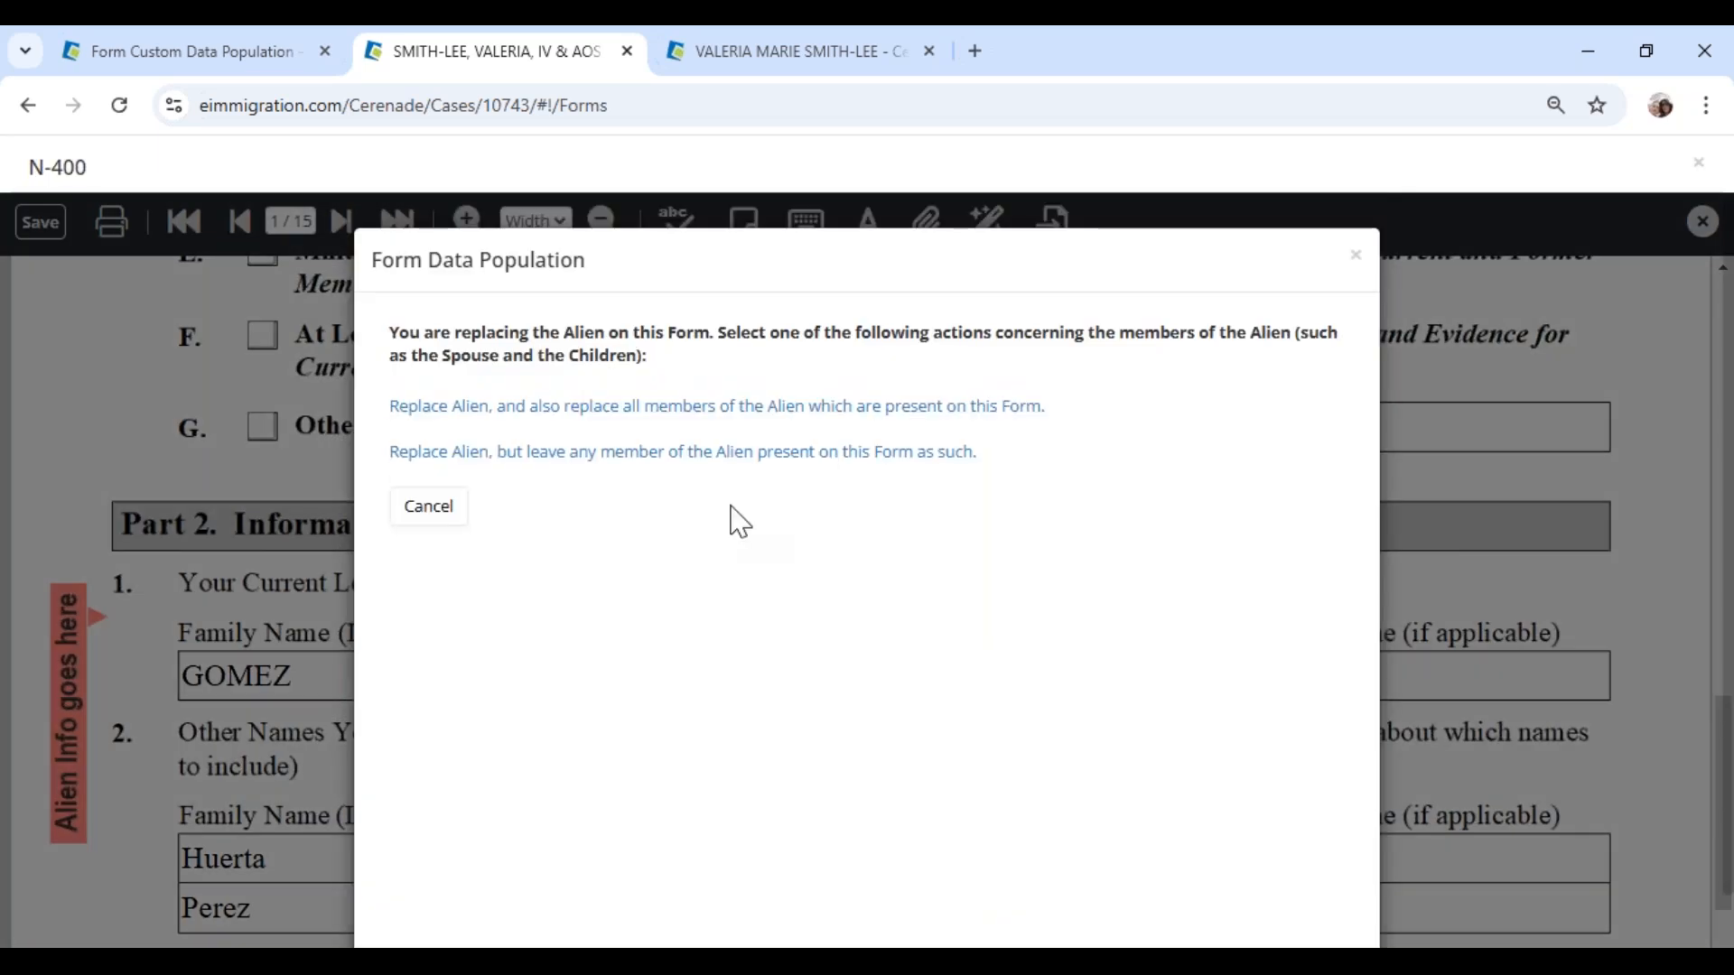
pyautogui.click(490, 411)
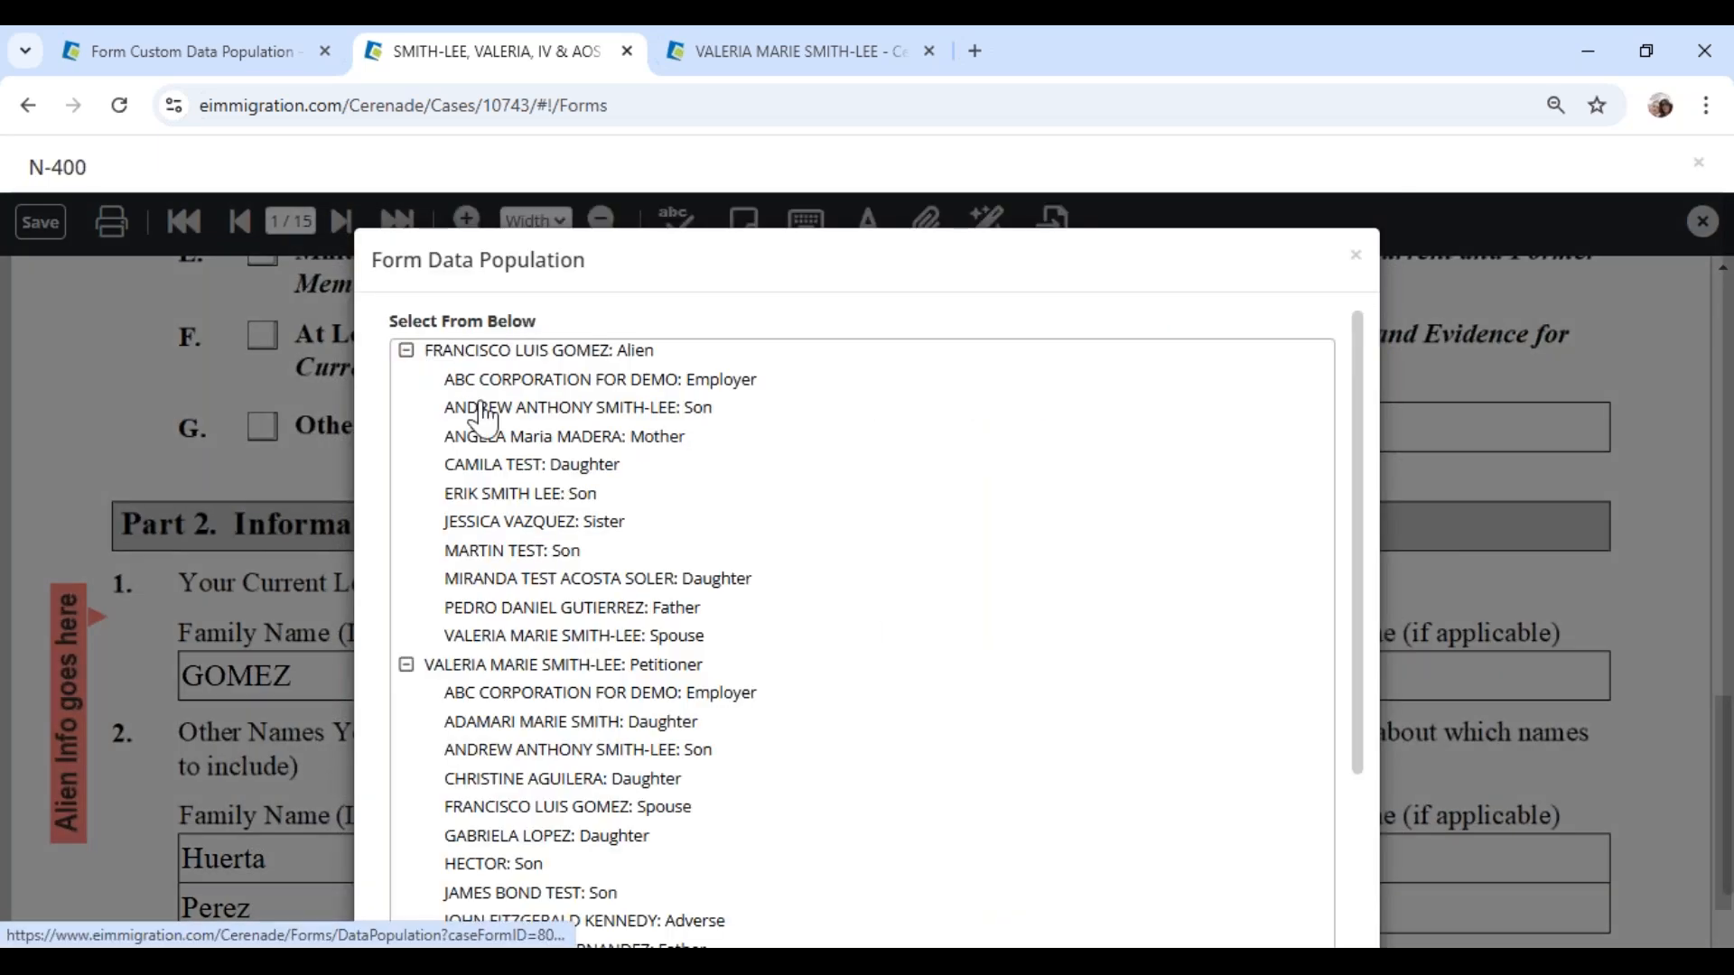
pyautogui.click(466, 676)
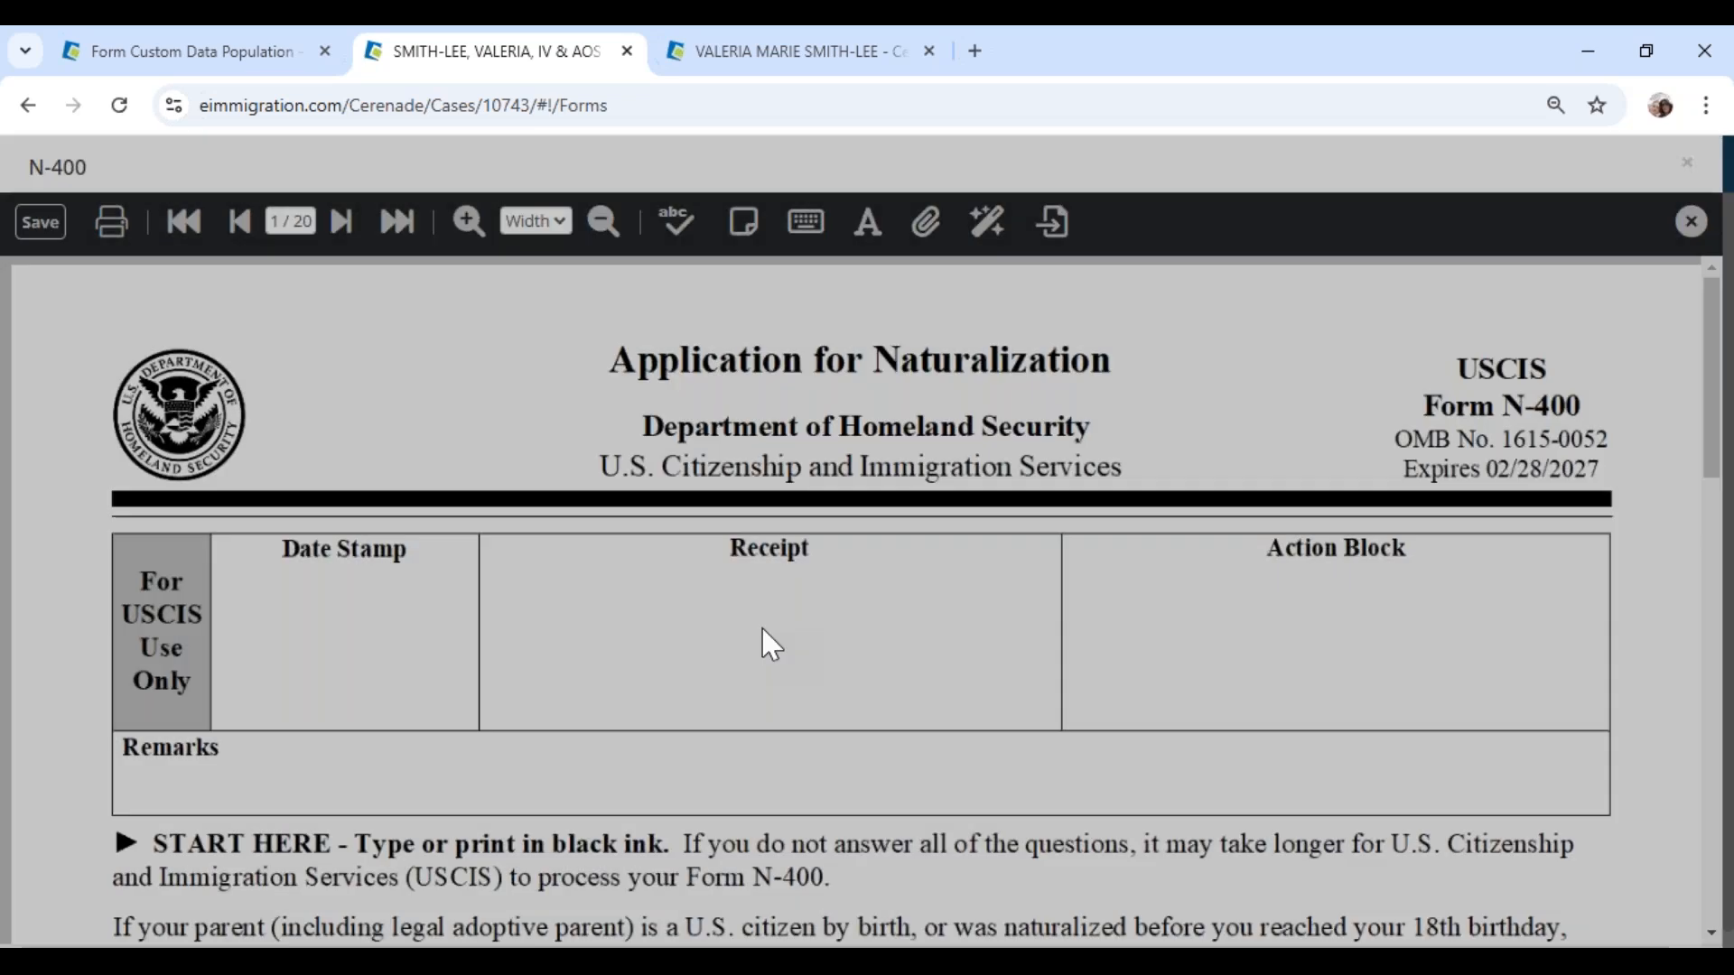
# Step: Compare the lawful permanent resident date in item 7 on page 2 of the N-400 with the client's matching custom field
pyautogui.scroll(-10, 373, 437)
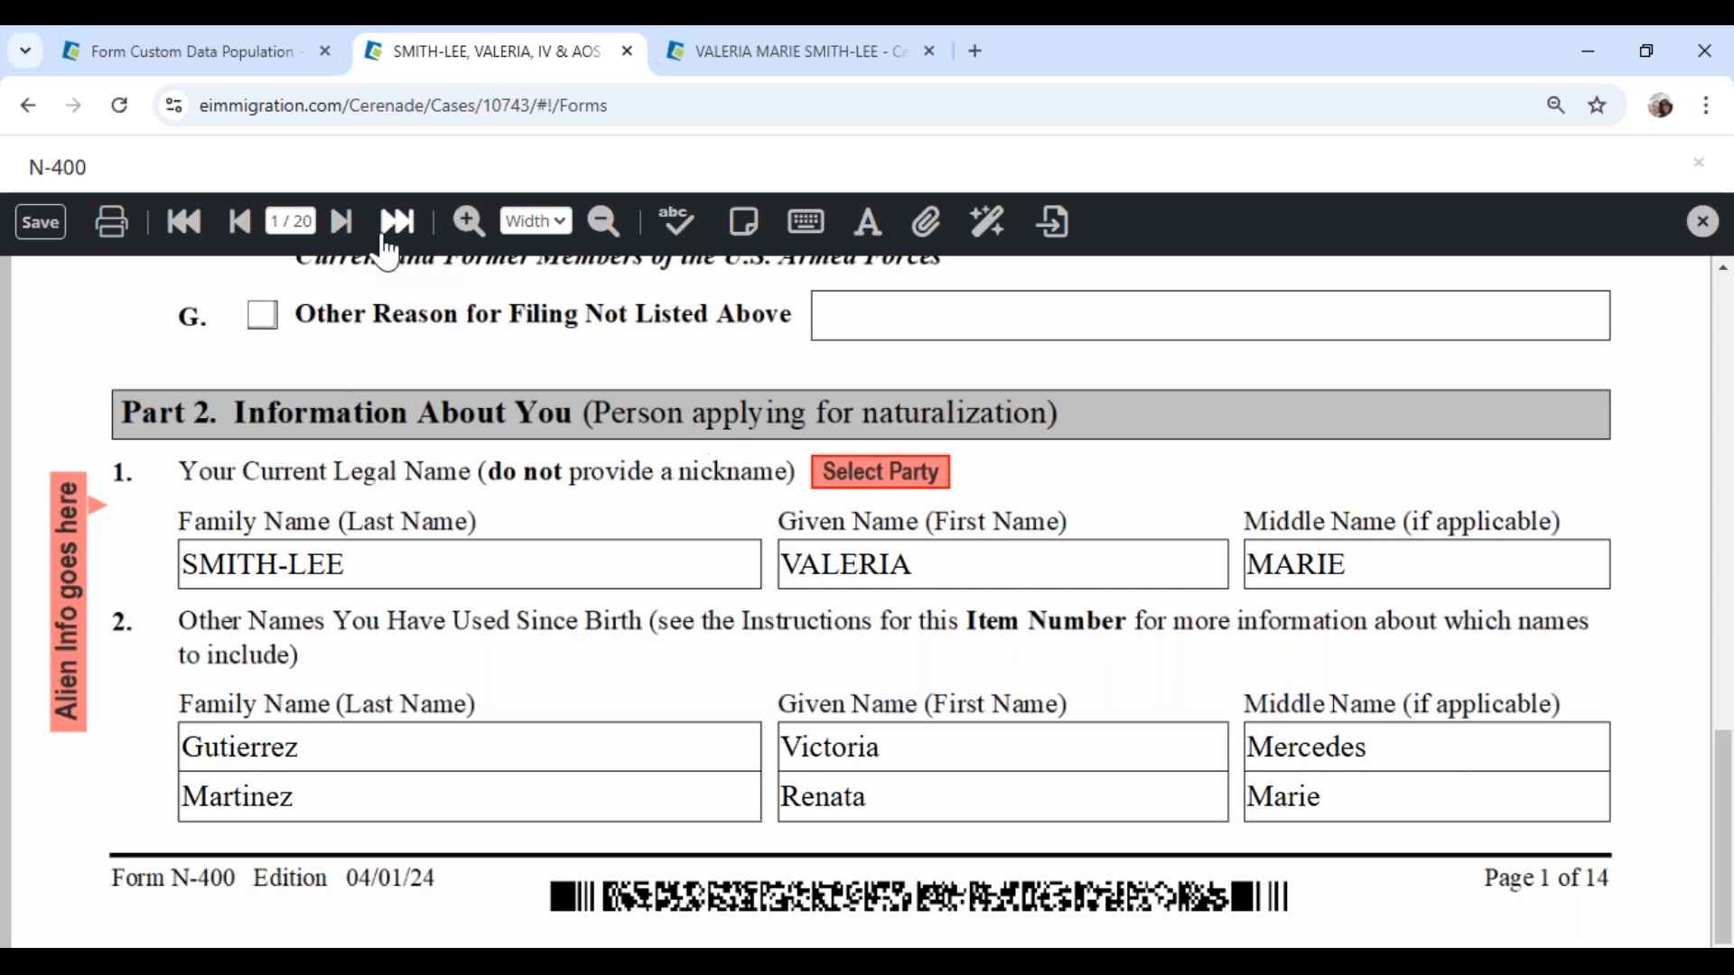
pyautogui.click(341, 221)
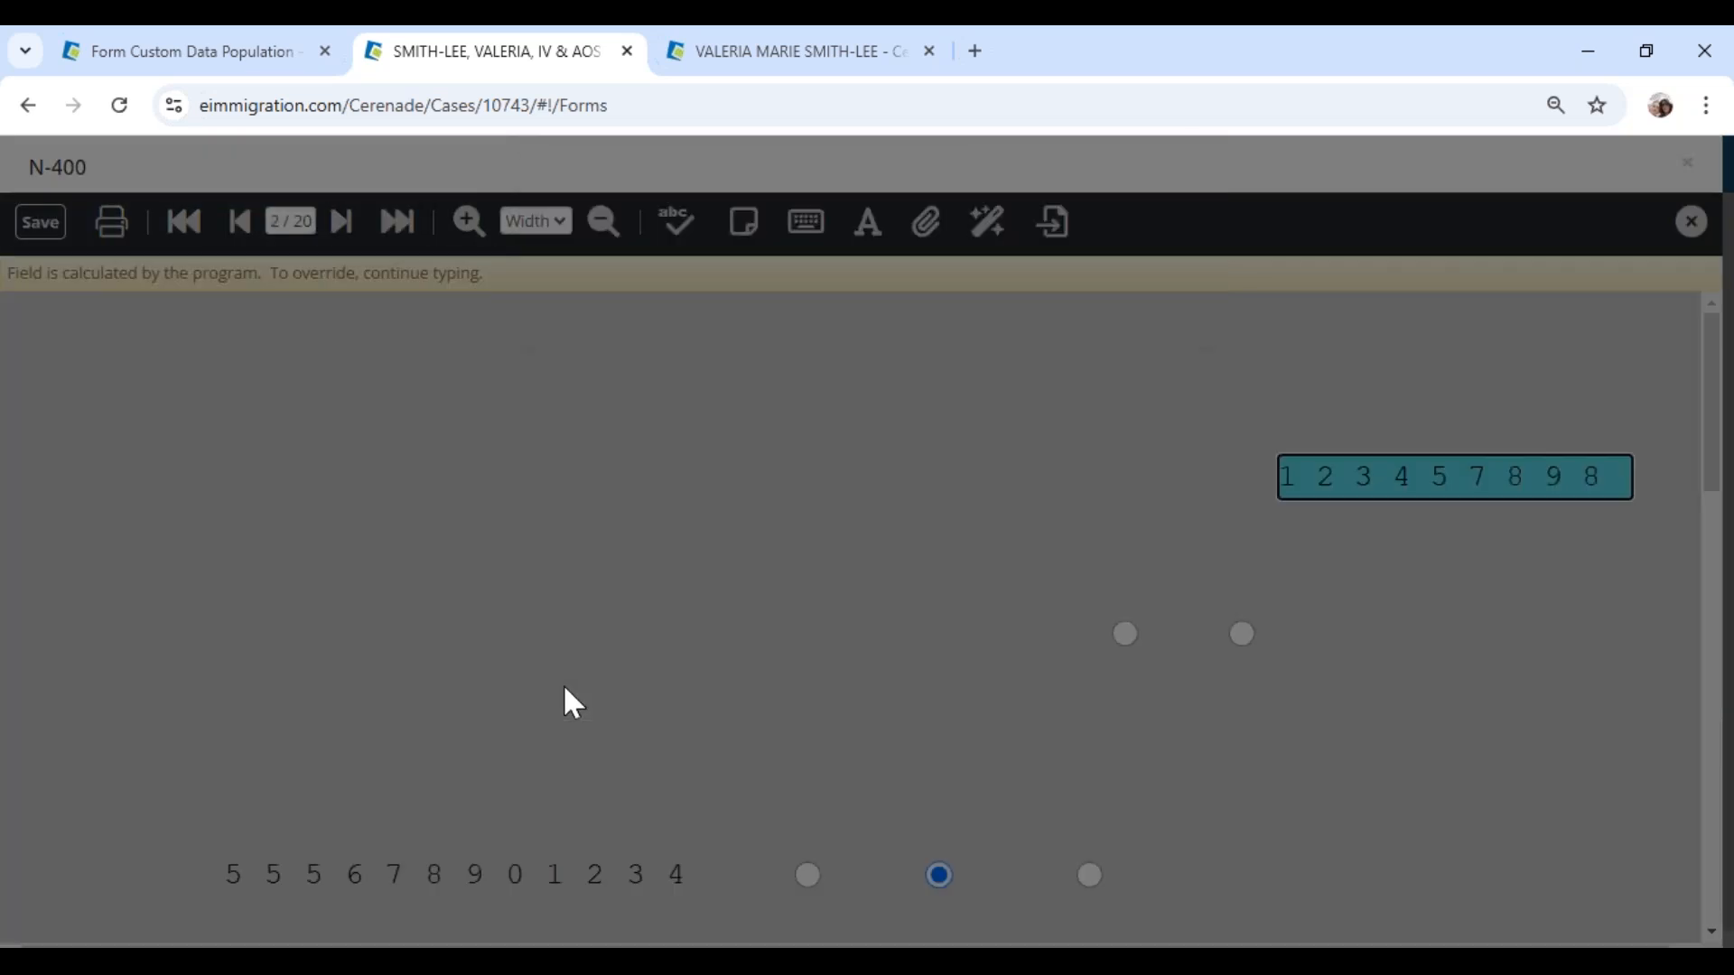
pyautogui.scroll(-6, 565, 704)
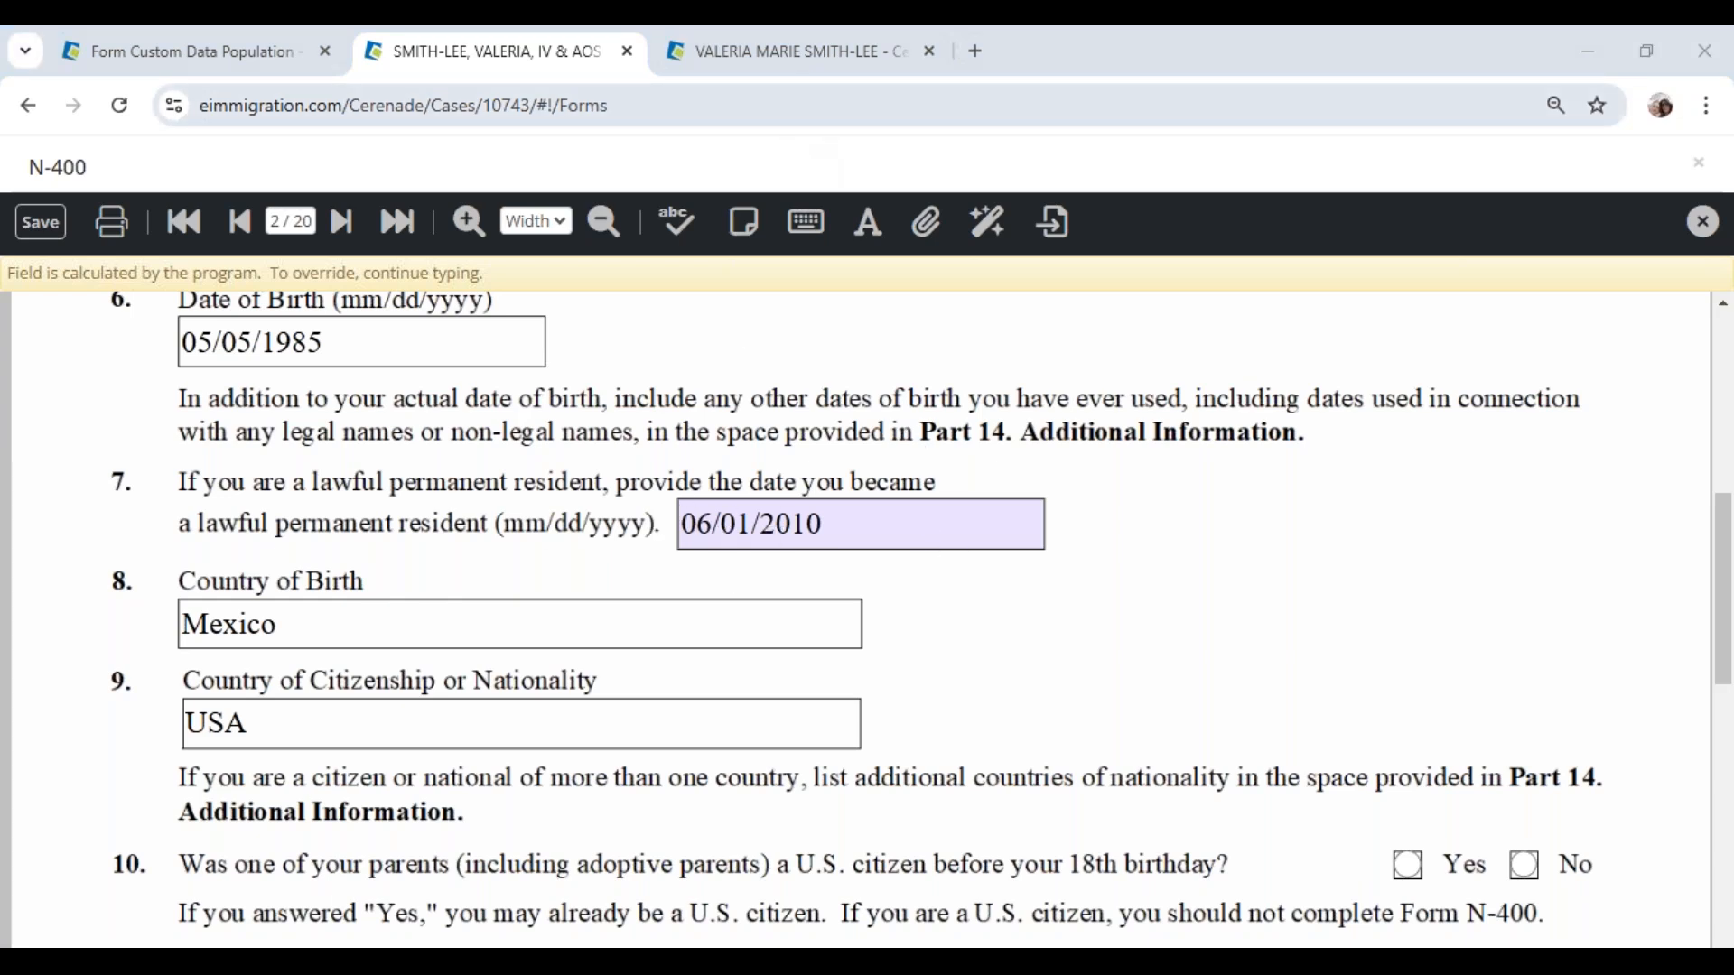
pyautogui.click(812, 63)
pyautogui.click(487, 491)
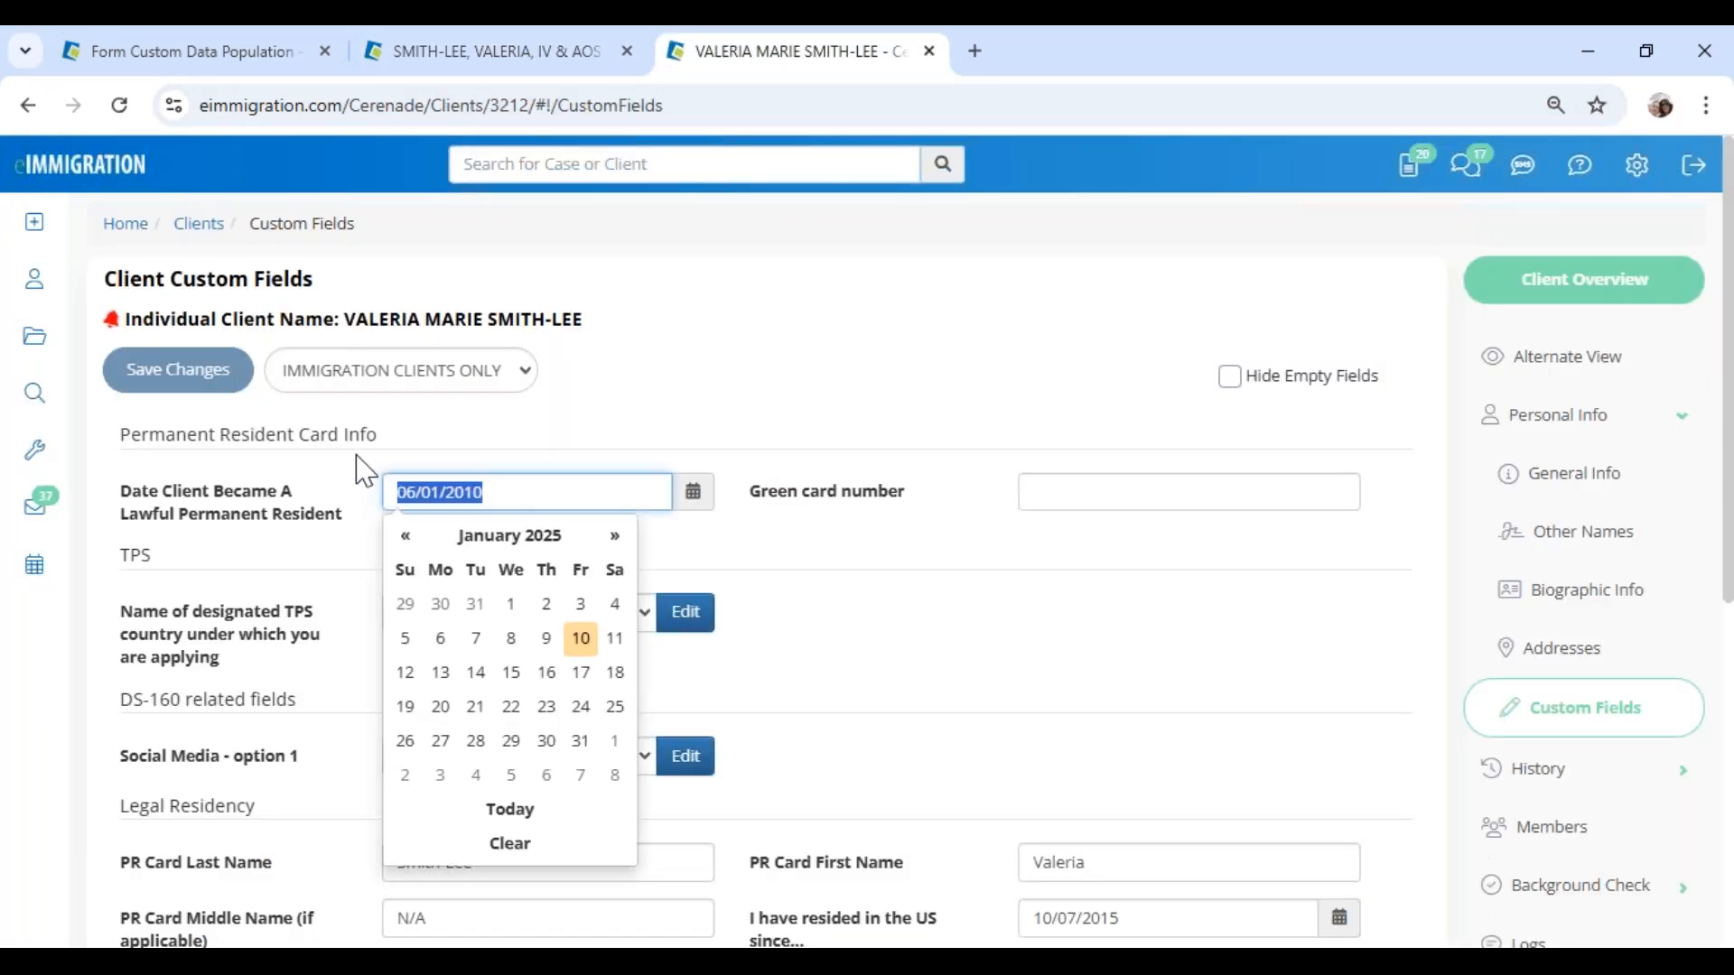
pyautogui.moveTo(313, 279); pyautogui.dragTo(105, 281)
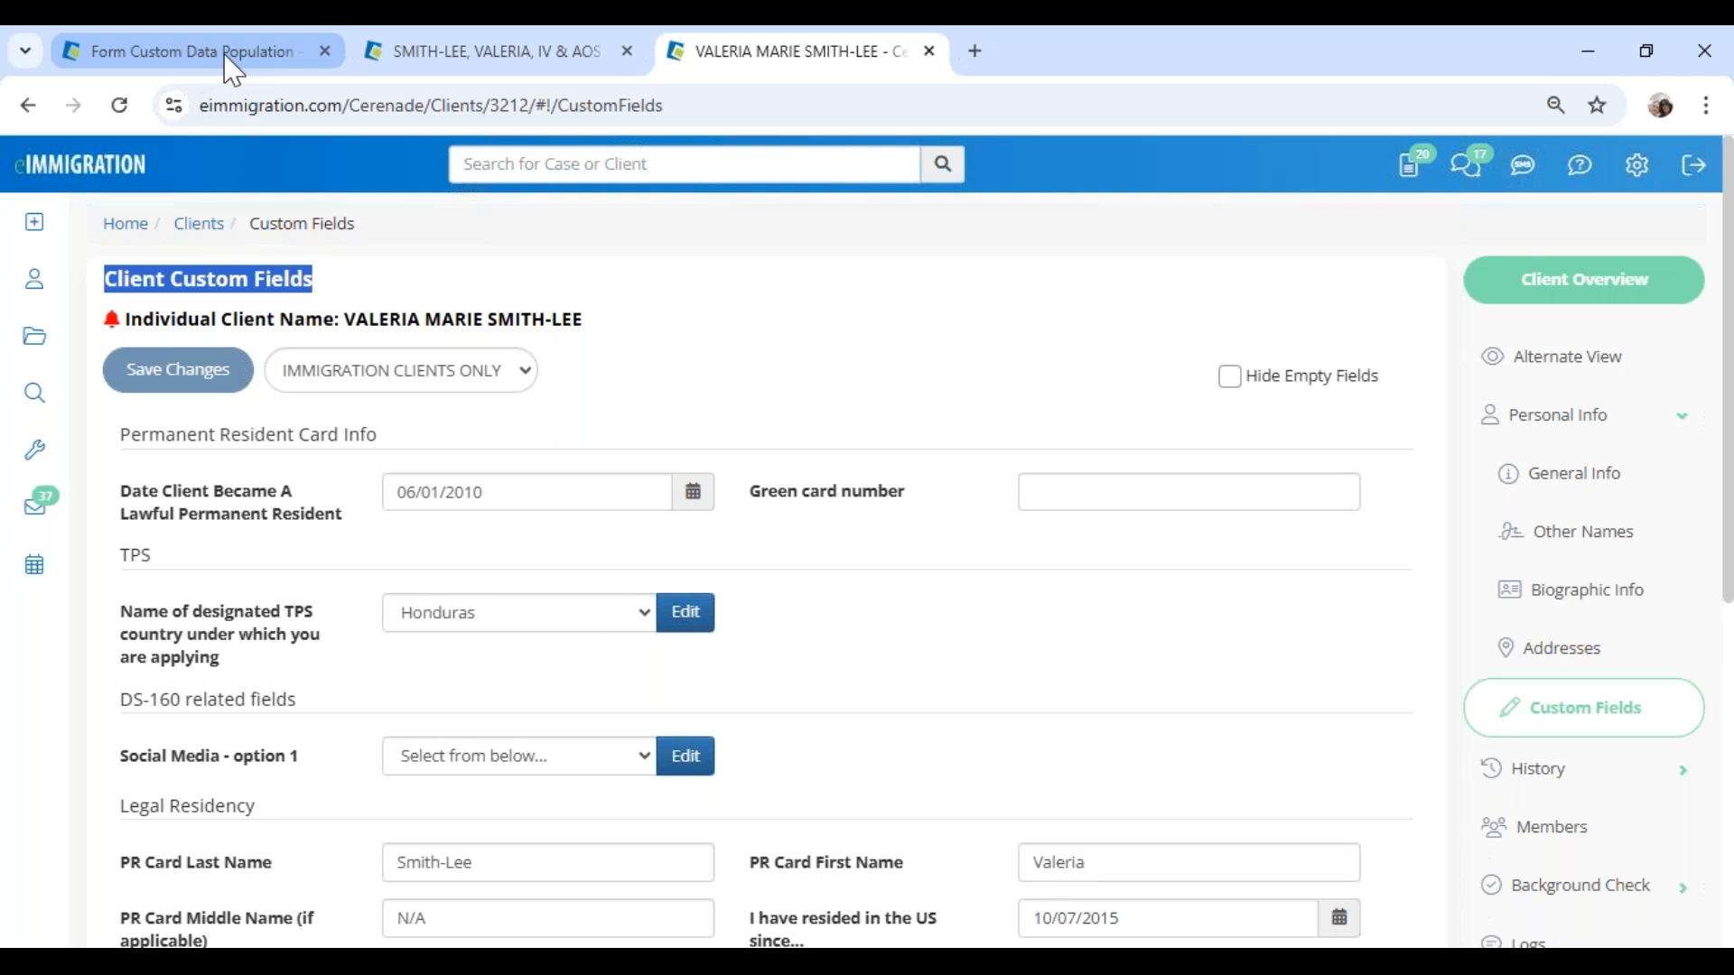
# Step: Switch to the PowerPoint slide show on Administrator Portal Settings & Customizations
pyautogui.click(841, 961)
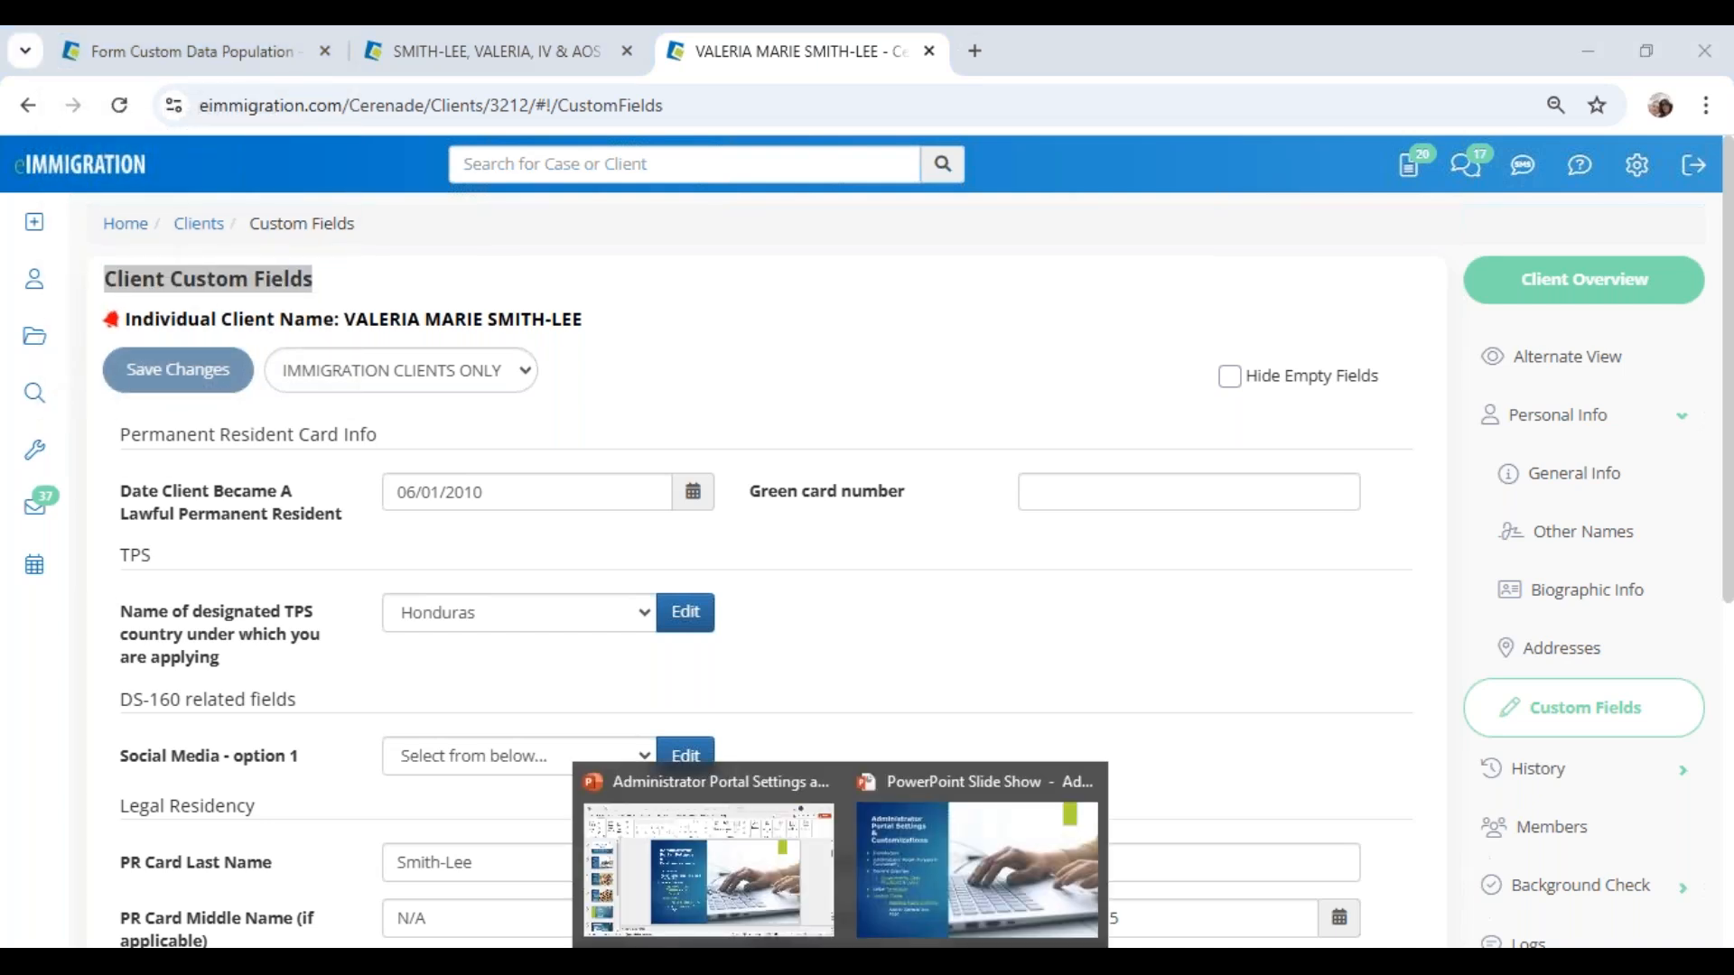
pyautogui.click(892, 896)
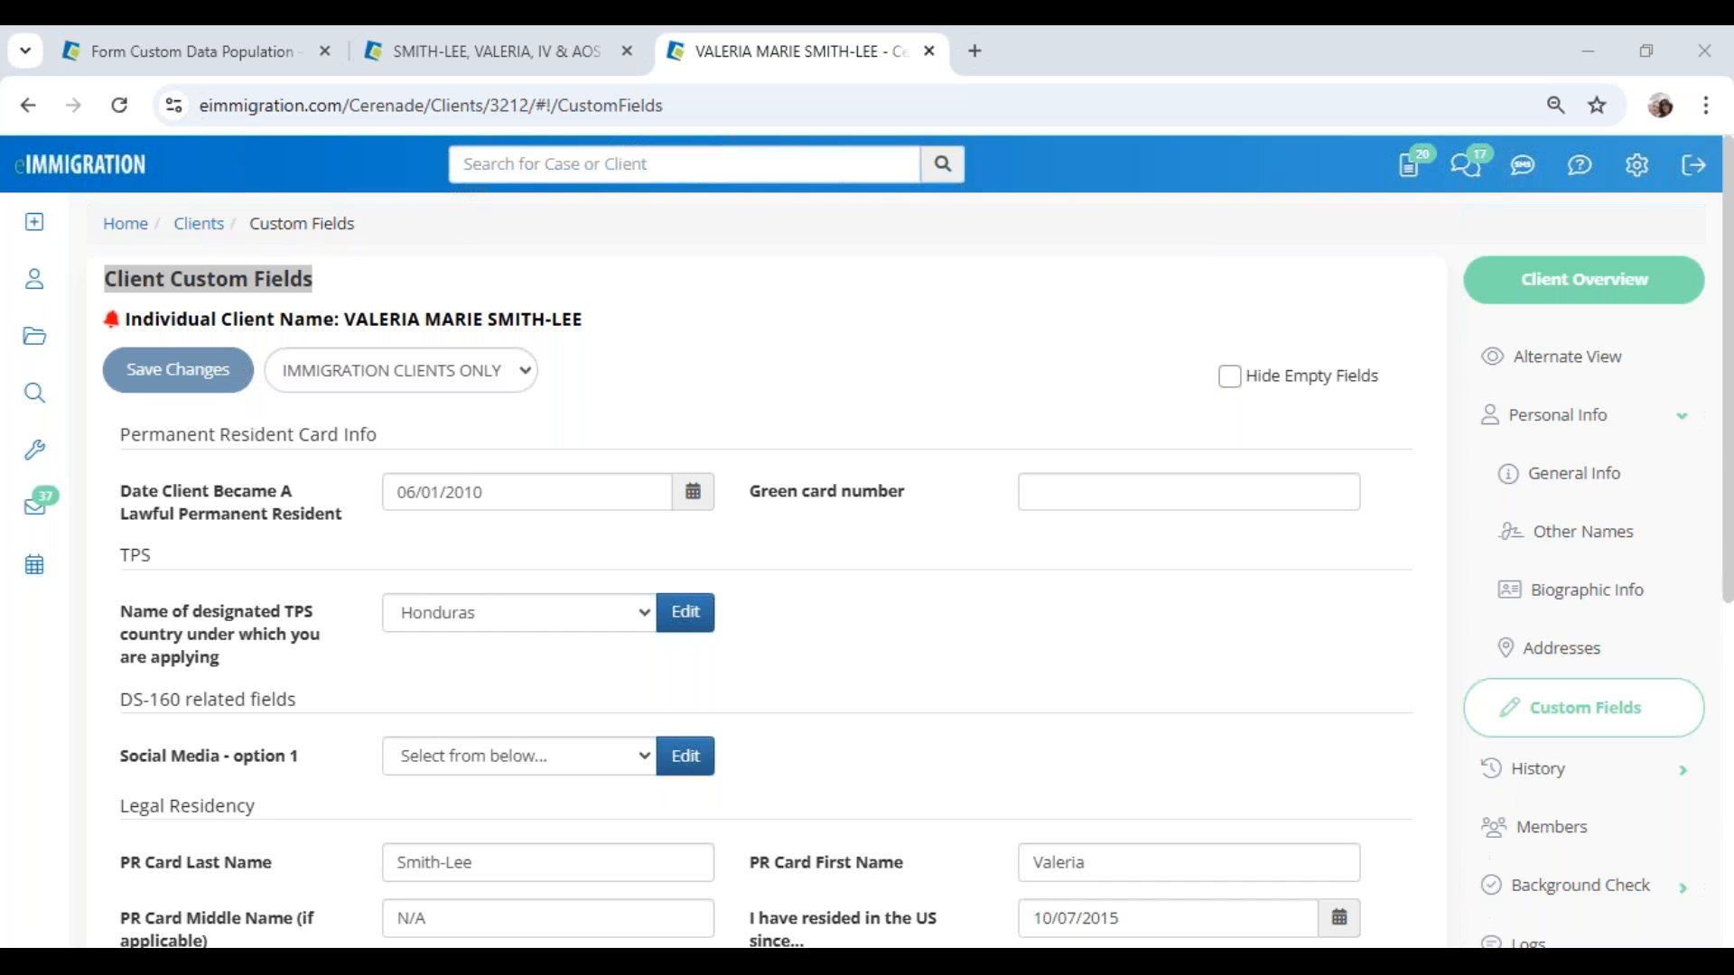
pyautogui.hotkey('alt', 'Tab')
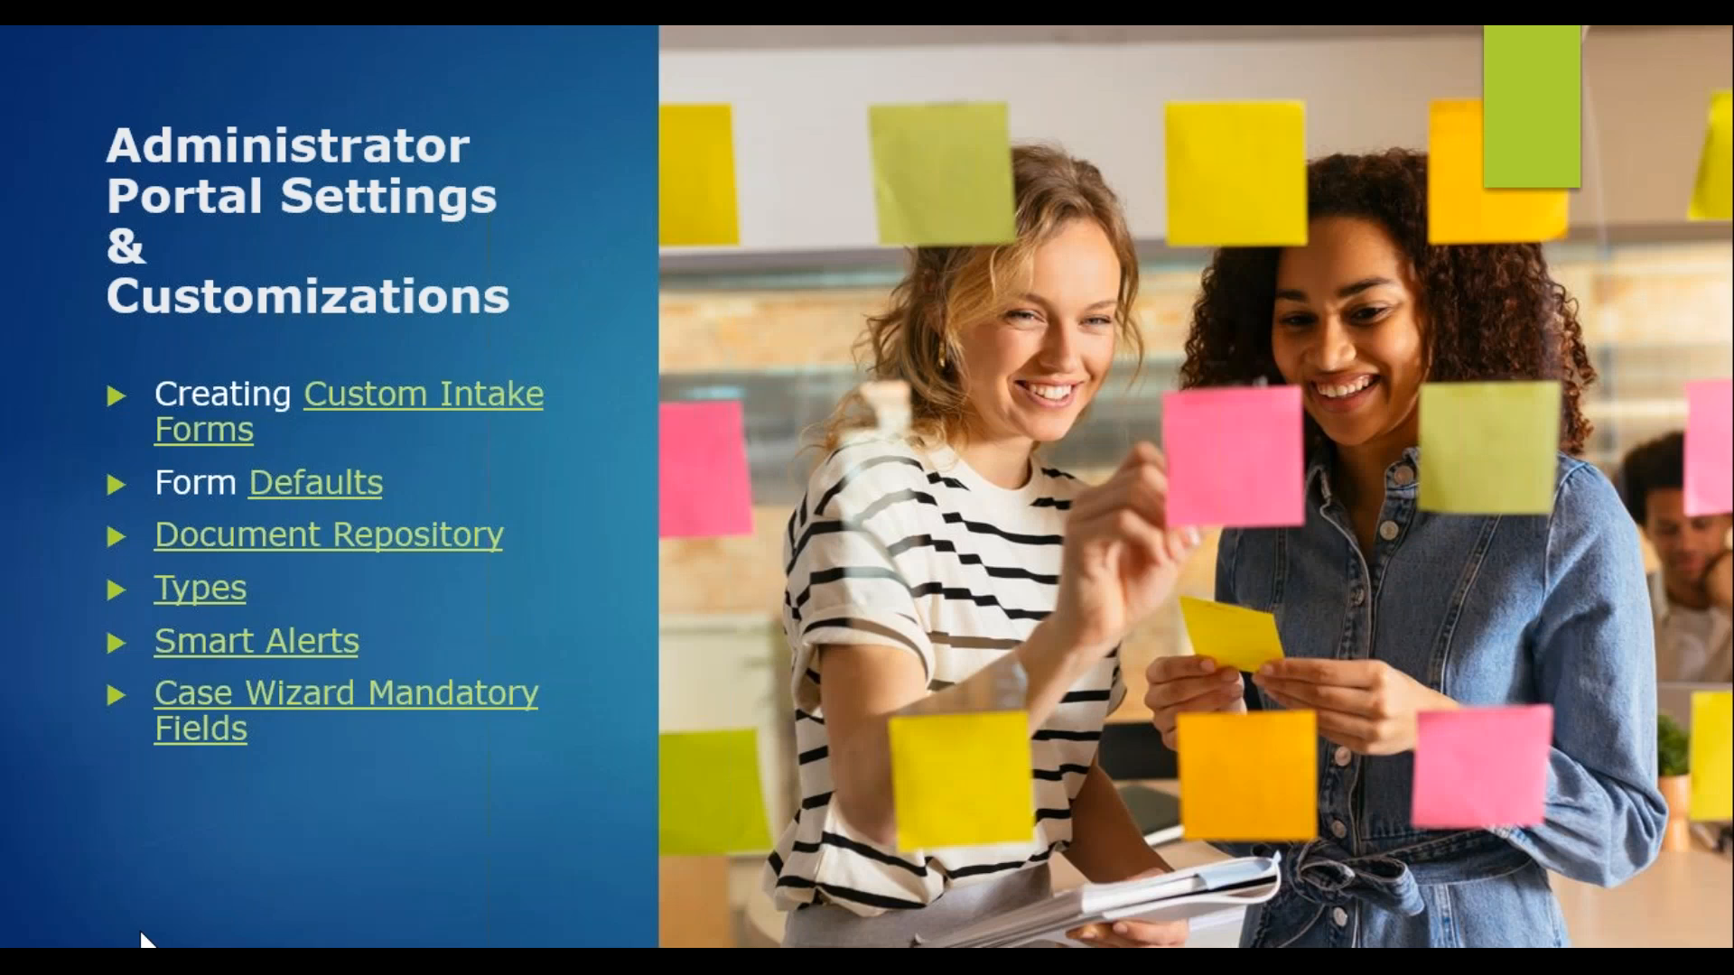
# Step: Review the previous agenda slide and the Date Client Became A Lawful Permanent Resident field on the client's Custom Fields page in the browser
pyautogui.press('Left')
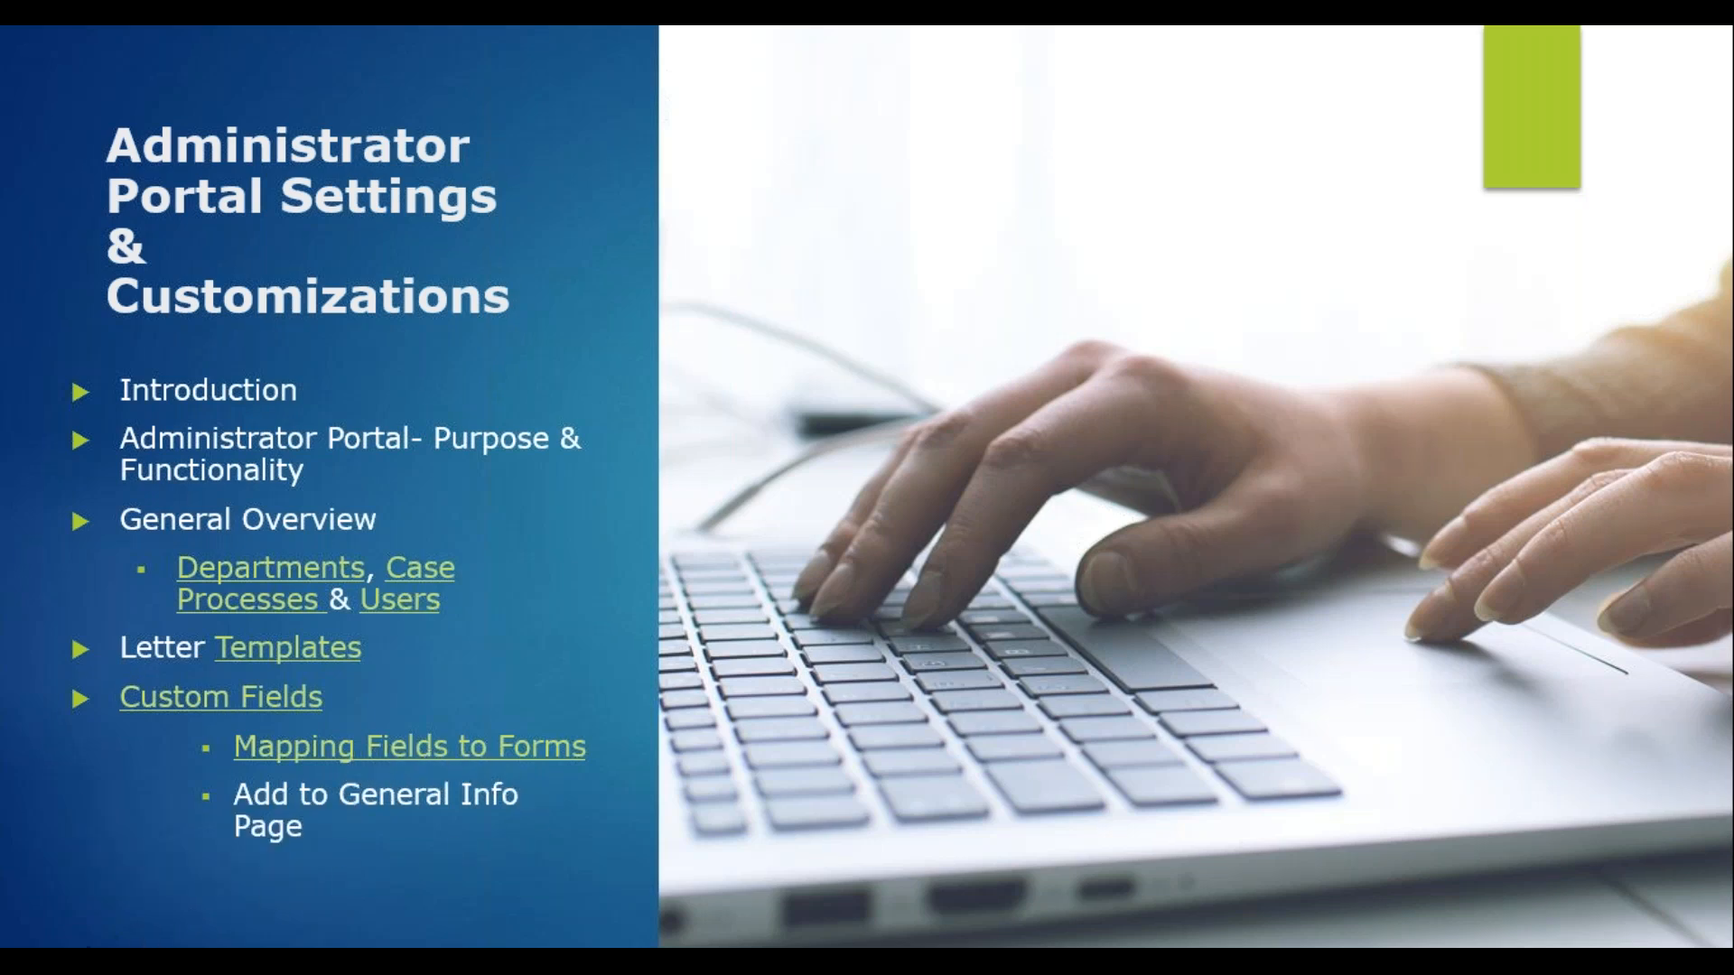
pyautogui.press('Right')
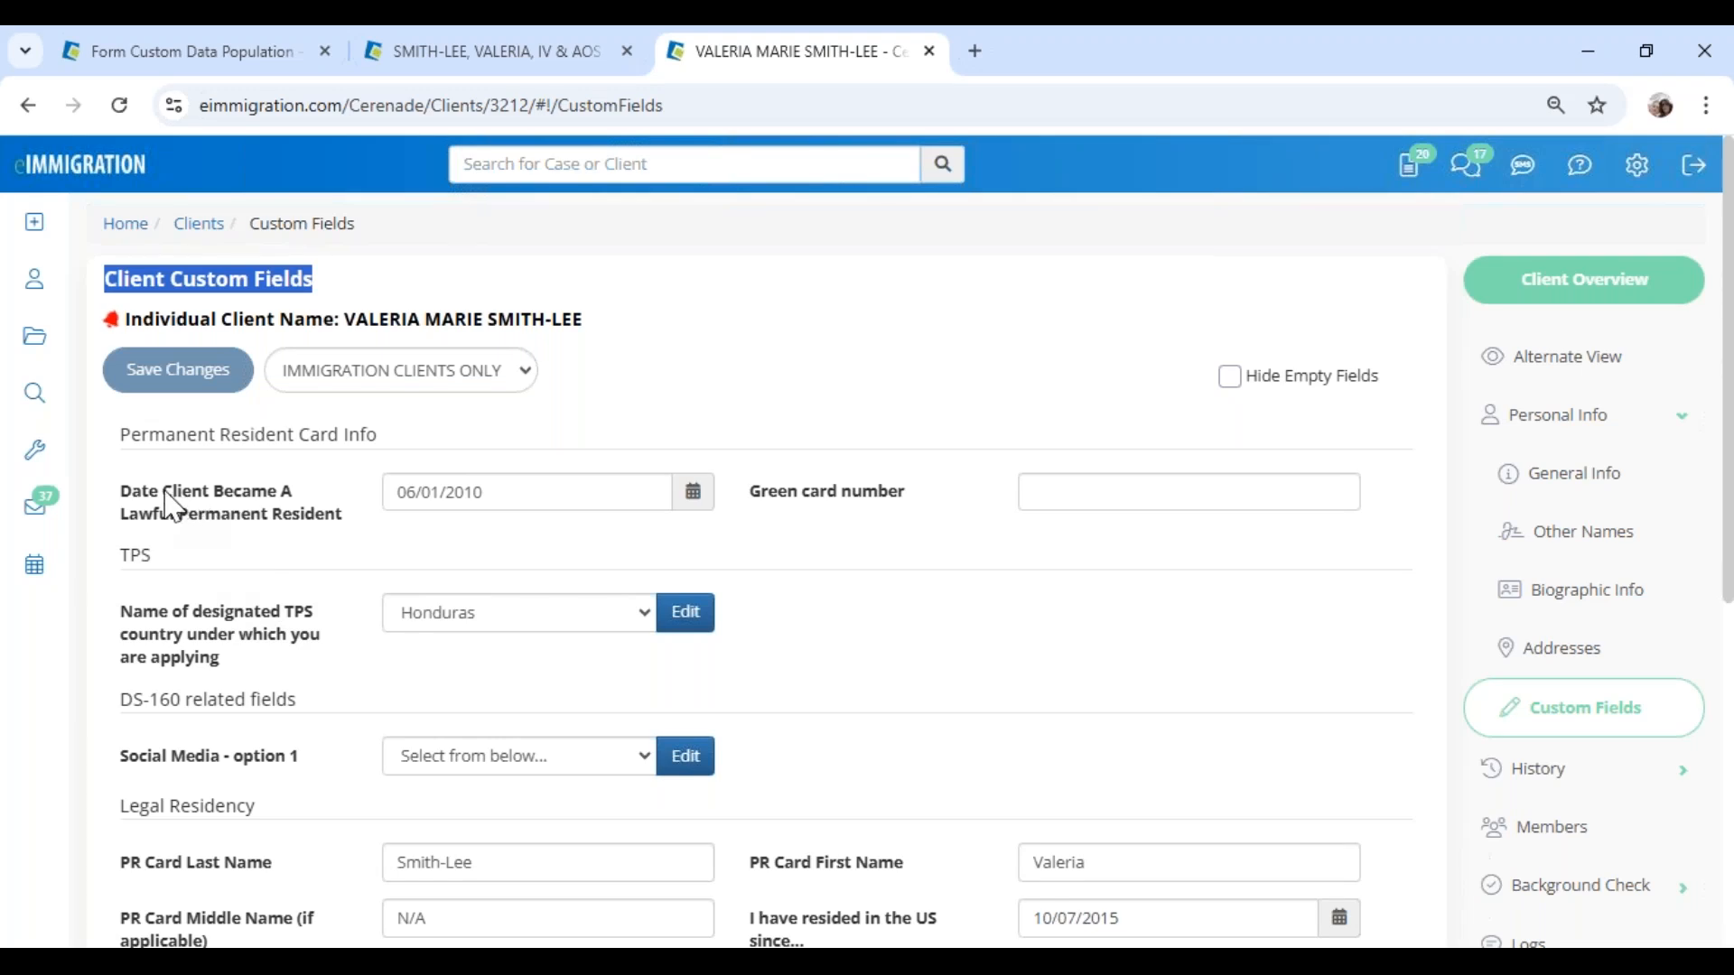
pyautogui.moveTo(149, 491); pyautogui.dragTo(351, 524)
pyautogui.click(349, 529)
pyautogui.click(961, 623)
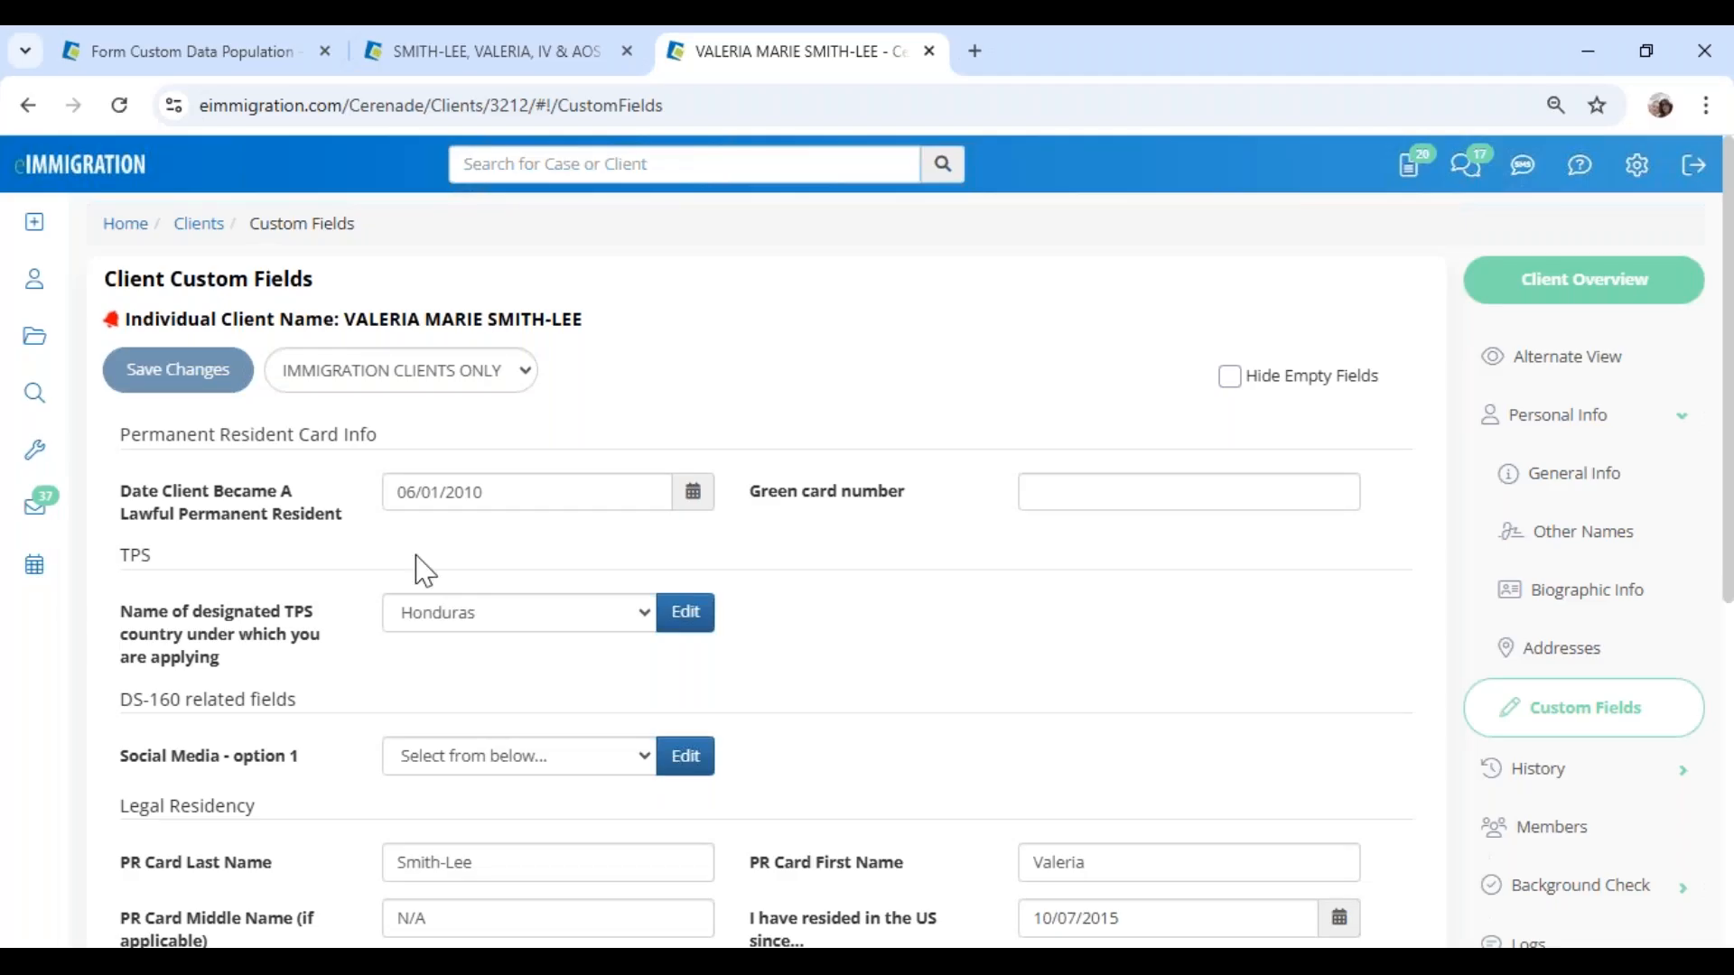
# Step: Return to the Administrator home page from Form Custom Data Population and open Custom Form Templates
pyautogui.click(168, 56)
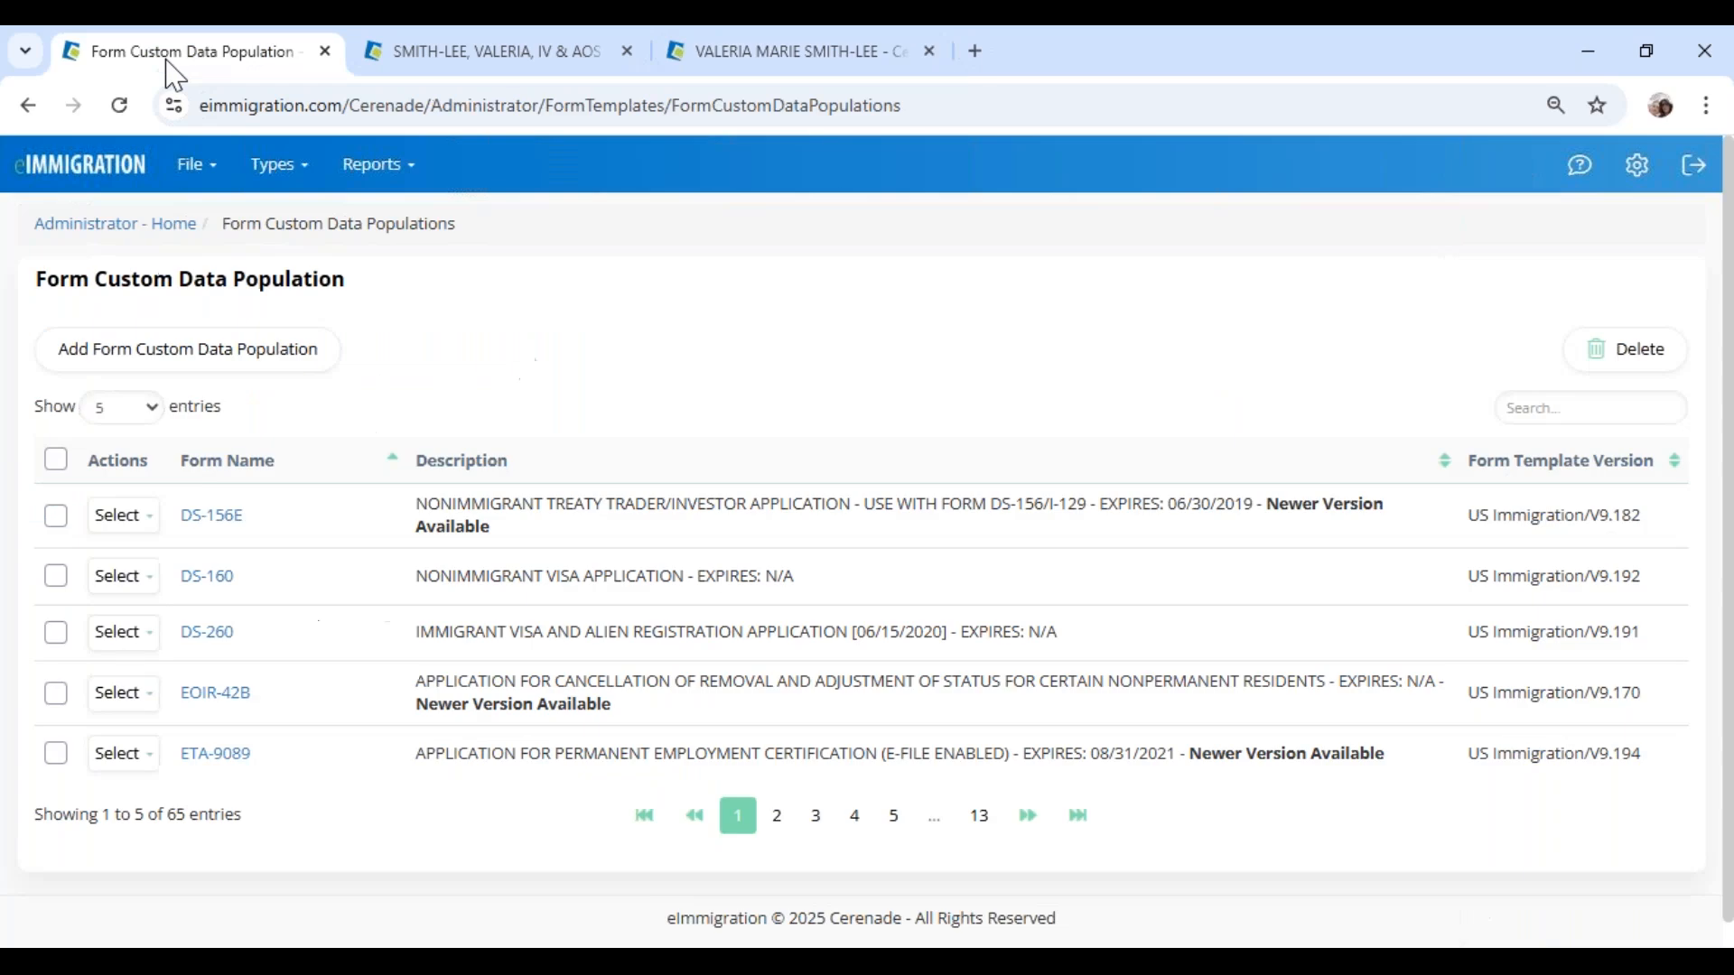
pyautogui.click(115, 225)
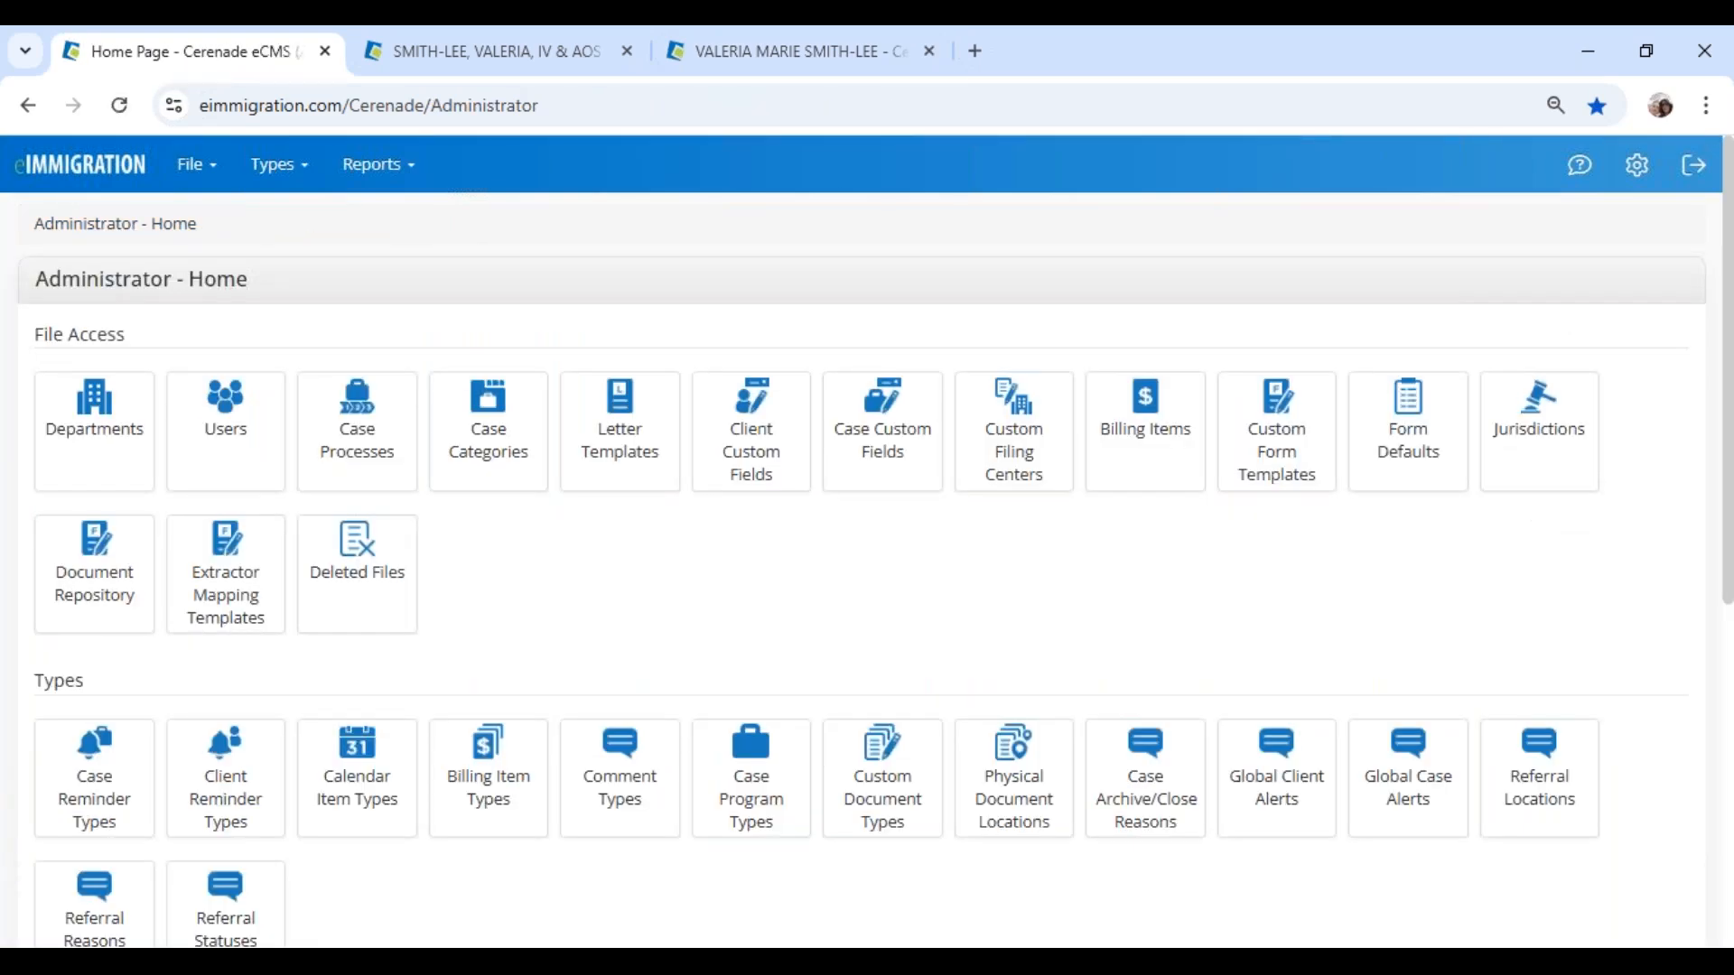
pyautogui.moveTo(48, 279); pyautogui.dragTo(437, 302)
pyautogui.click(1235, 606)
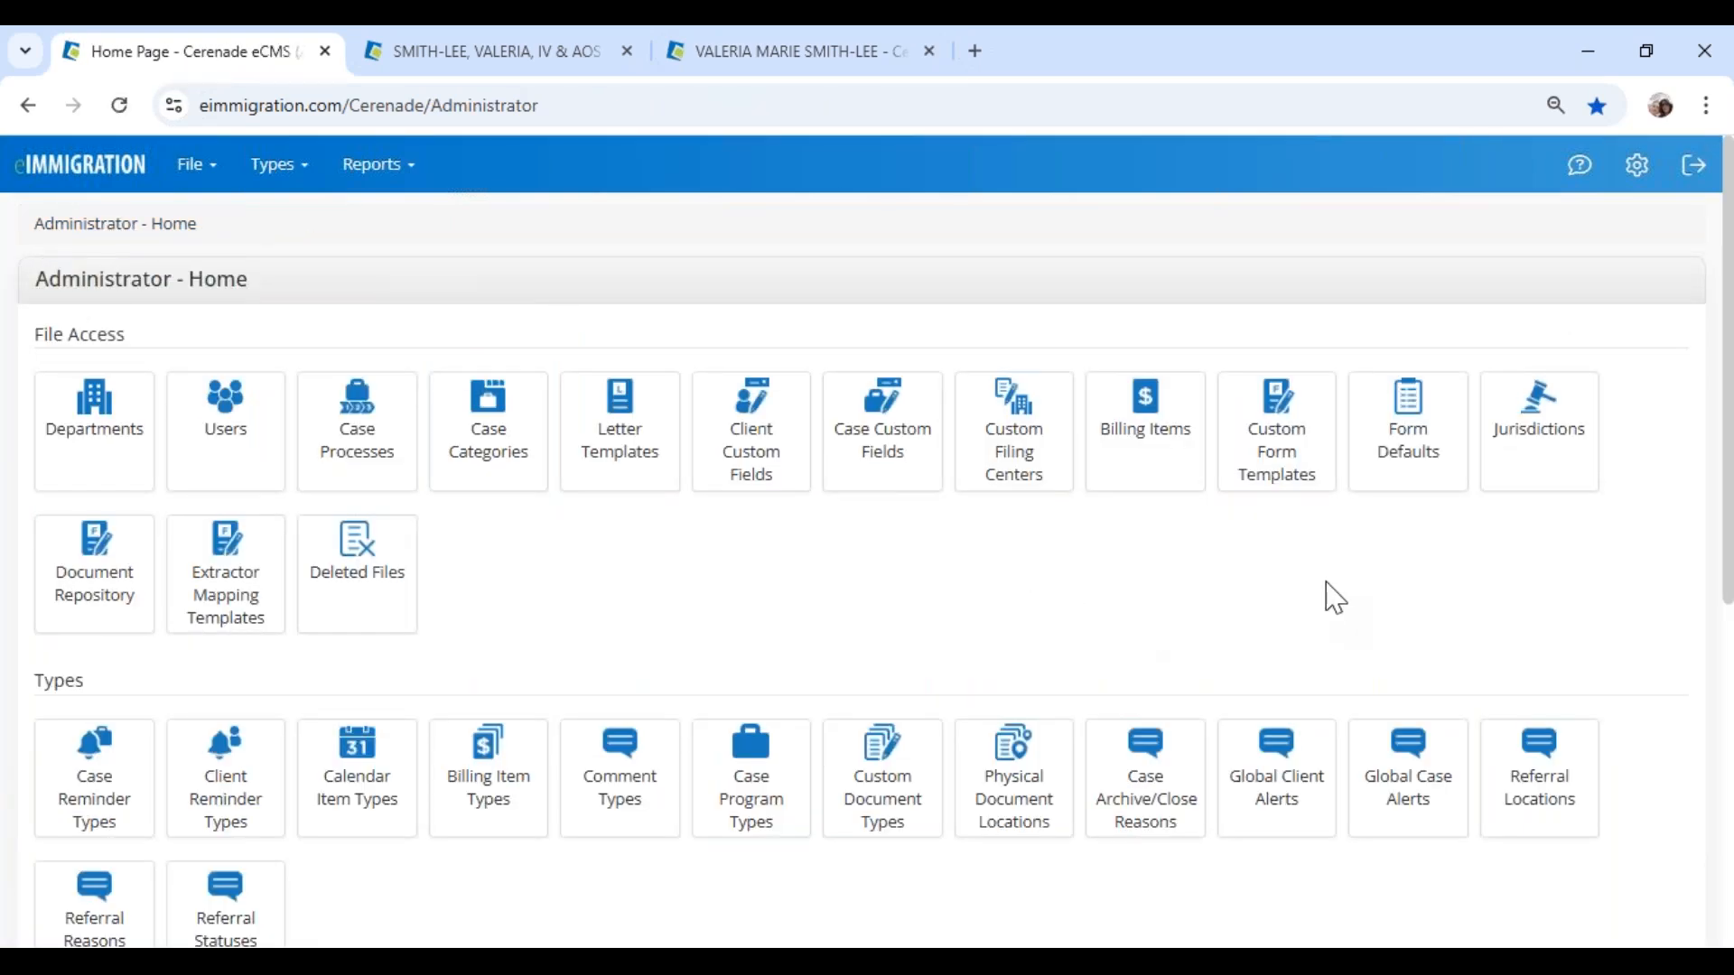
pyautogui.click(1293, 461)
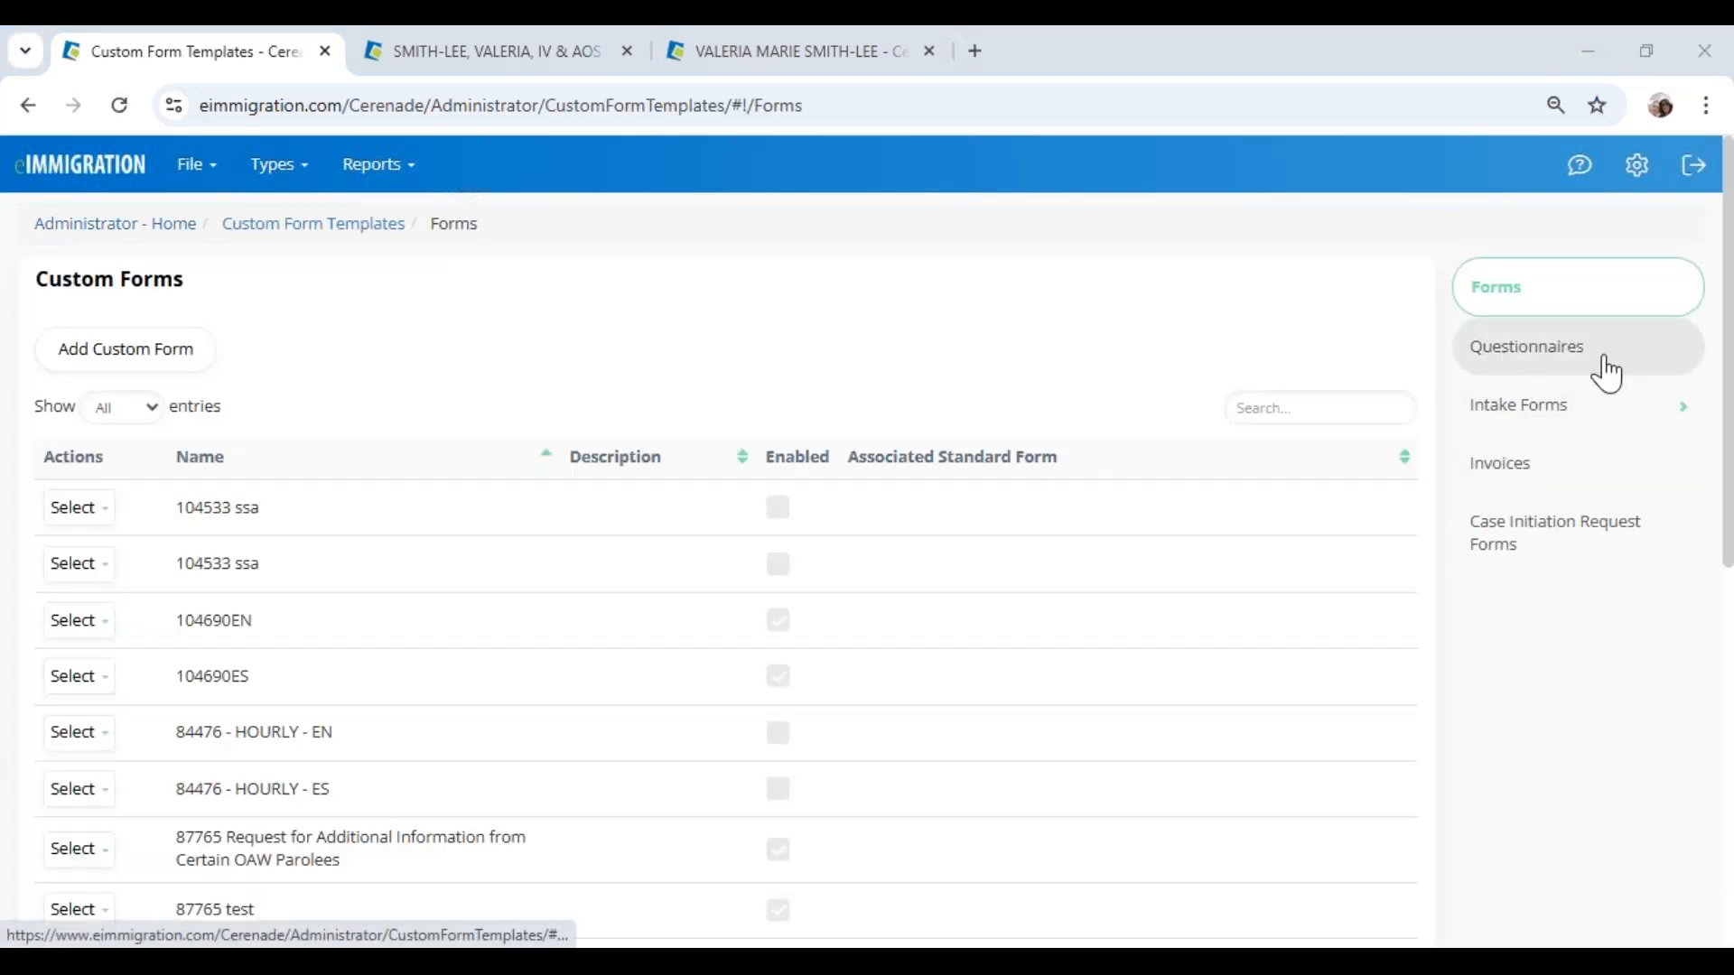
# Step: Make a copy of General Information for Individual Client from the system intake forms
pyautogui.click(1595, 436)
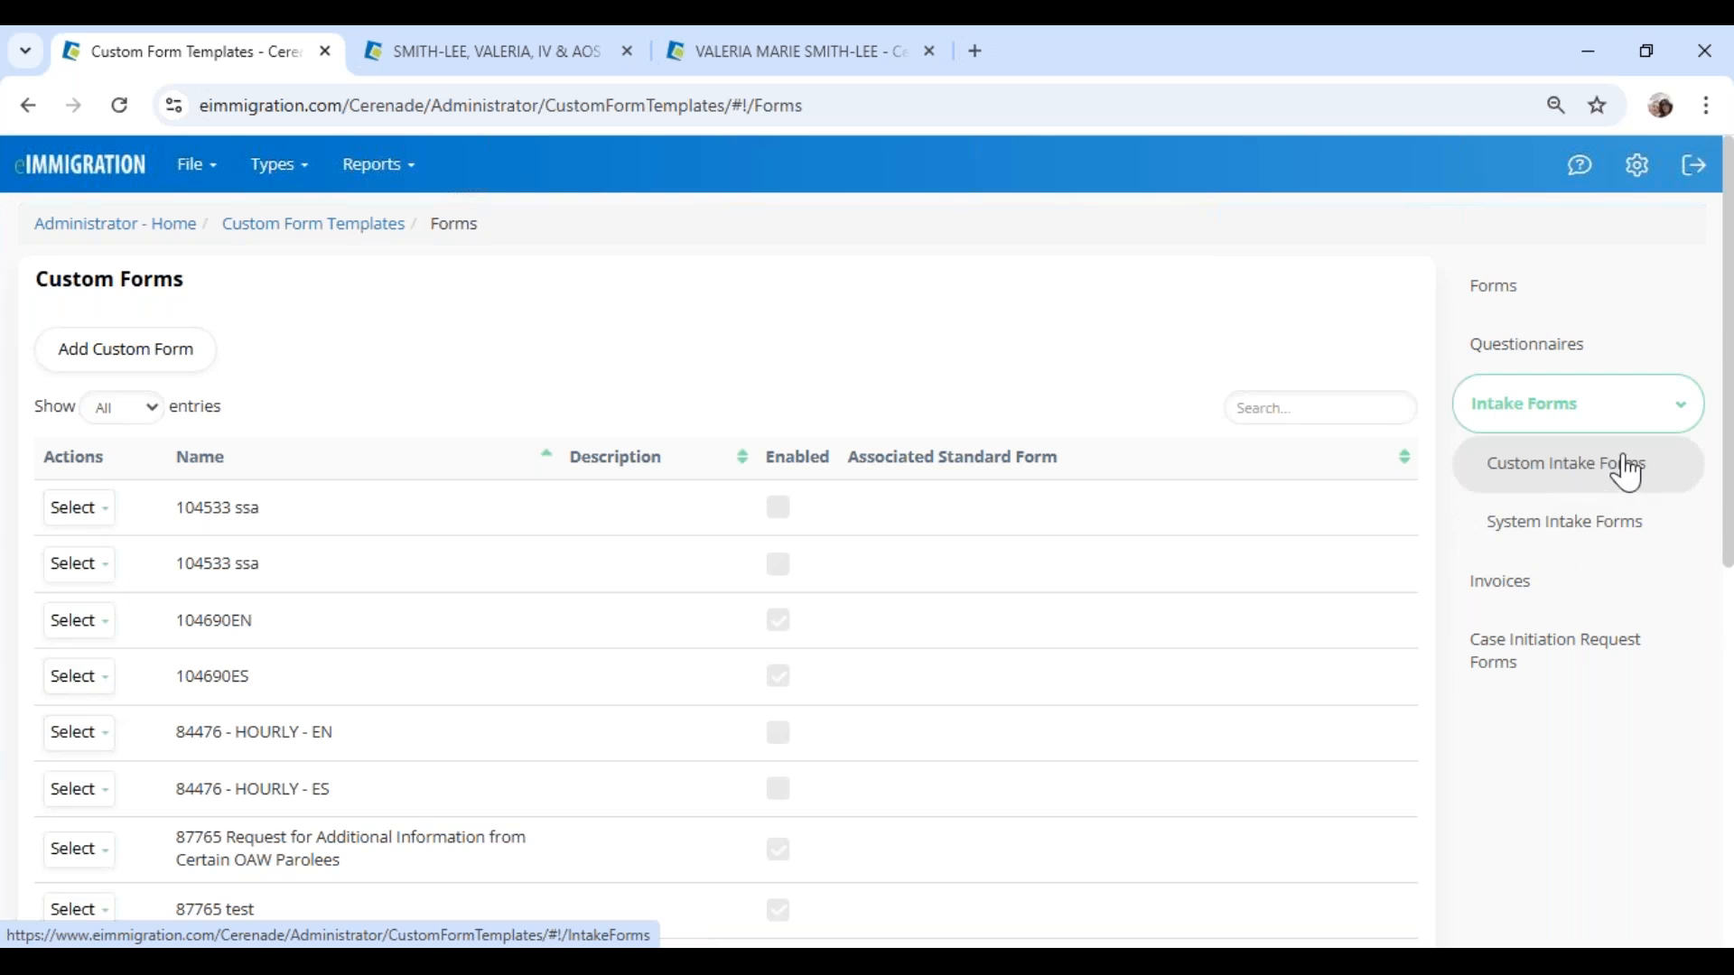
pyautogui.click(1565, 522)
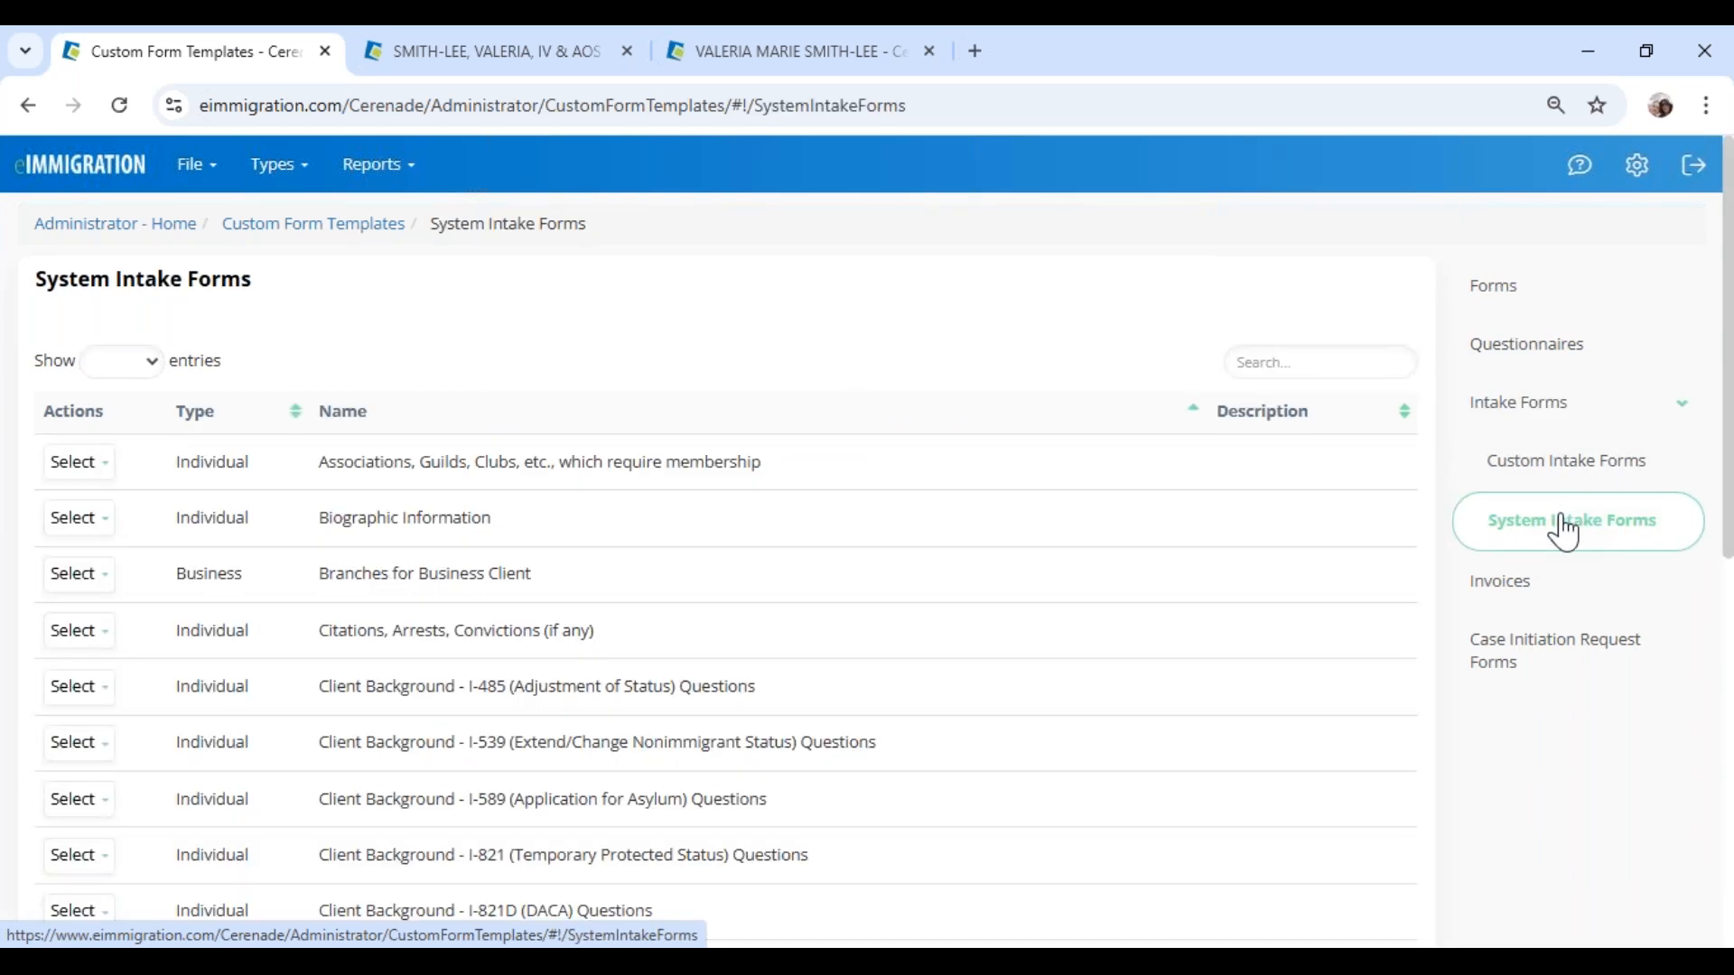
pyautogui.scroll(-5, 366, 672)
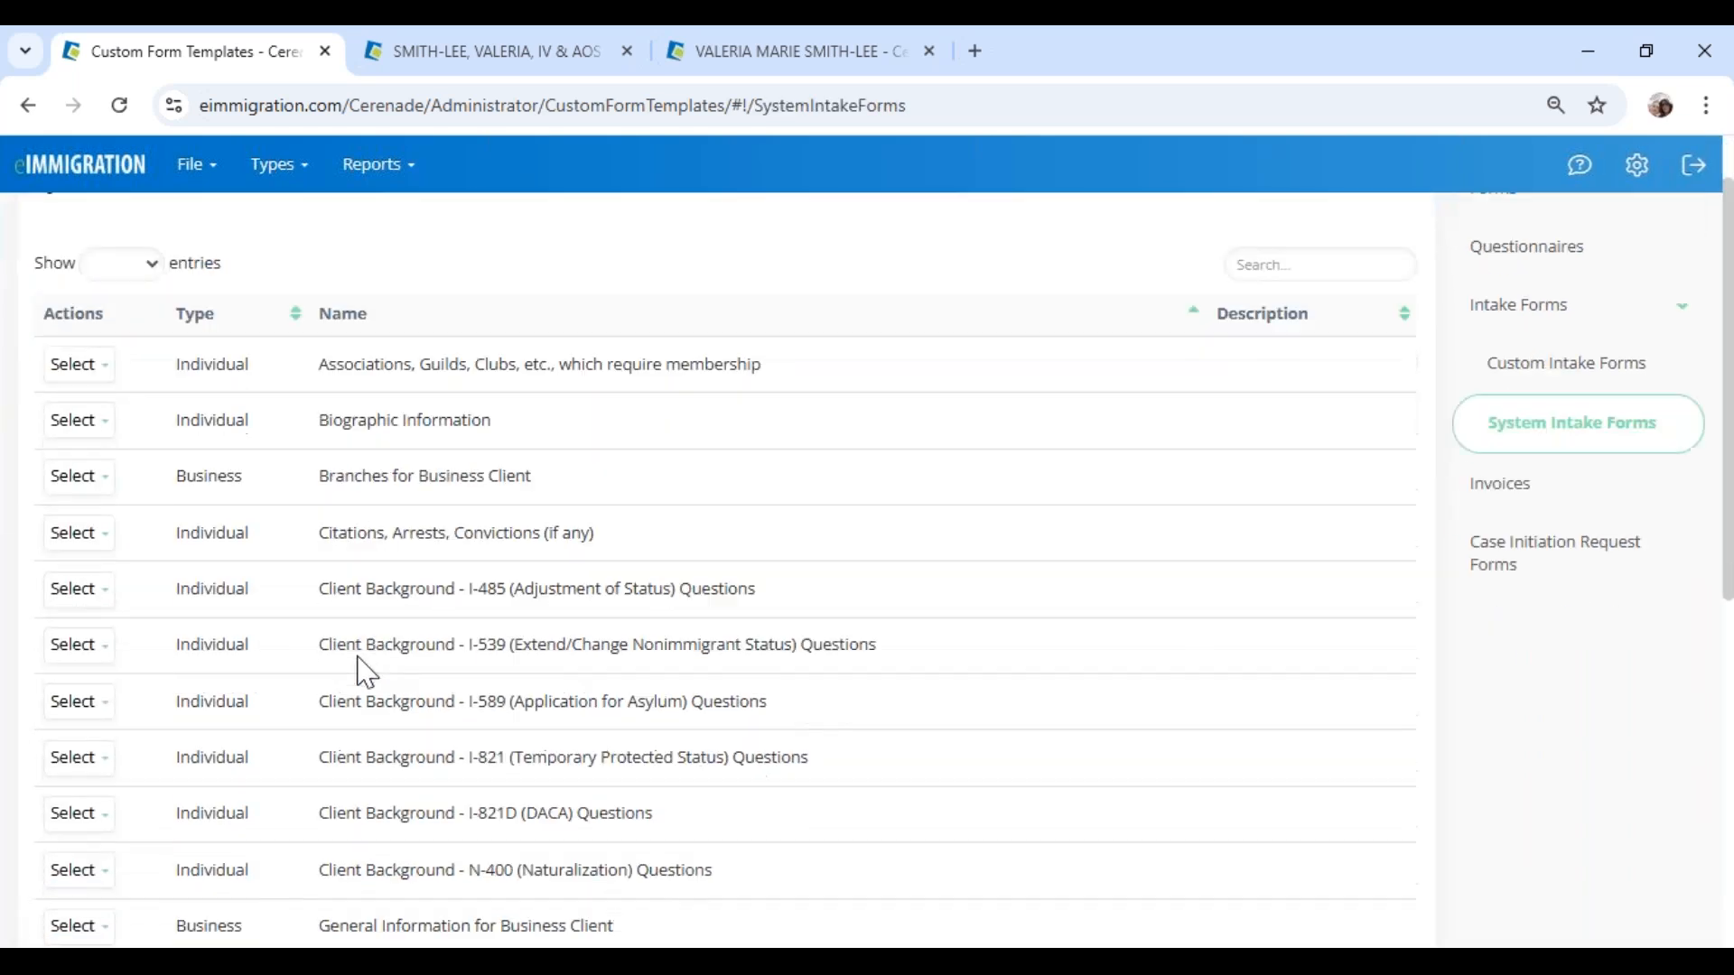
pyautogui.scroll(-2, 365, 673)
pyautogui.moveTo(350, 447); pyautogui.dragTo(702, 479)
pyautogui.click(326, 450)
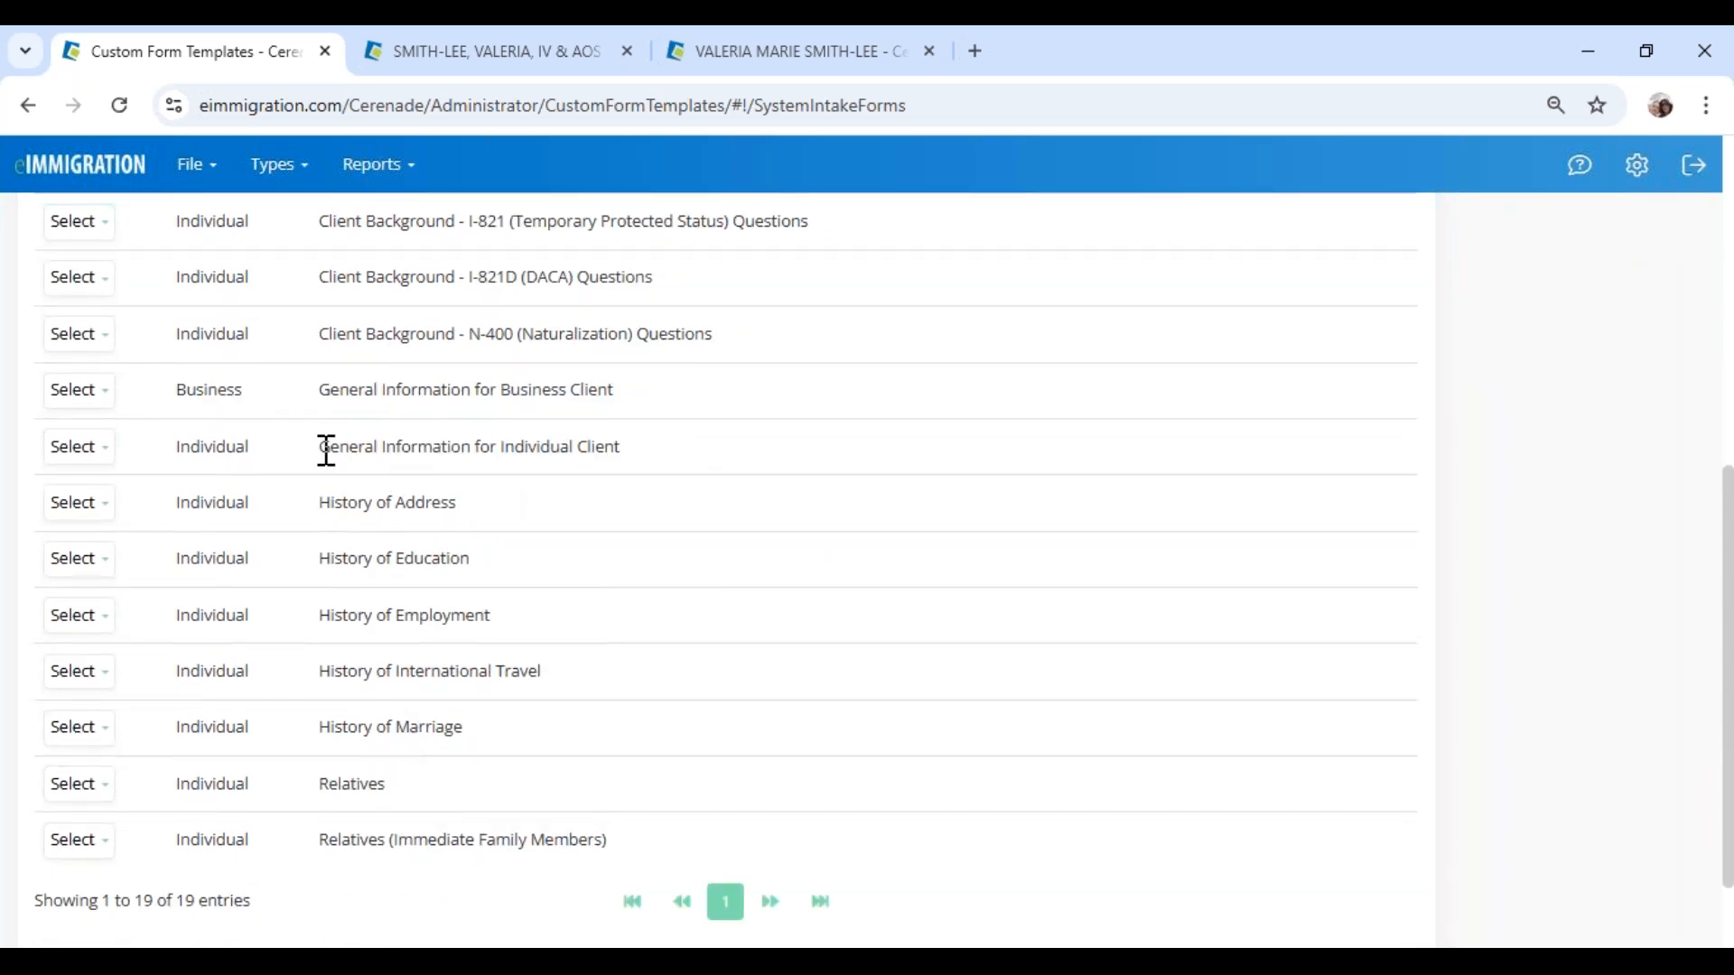
pyautogui.moveTo(326, 447); pyautogui.dragTo(708, 475)
pyautogui.click(79, 449)
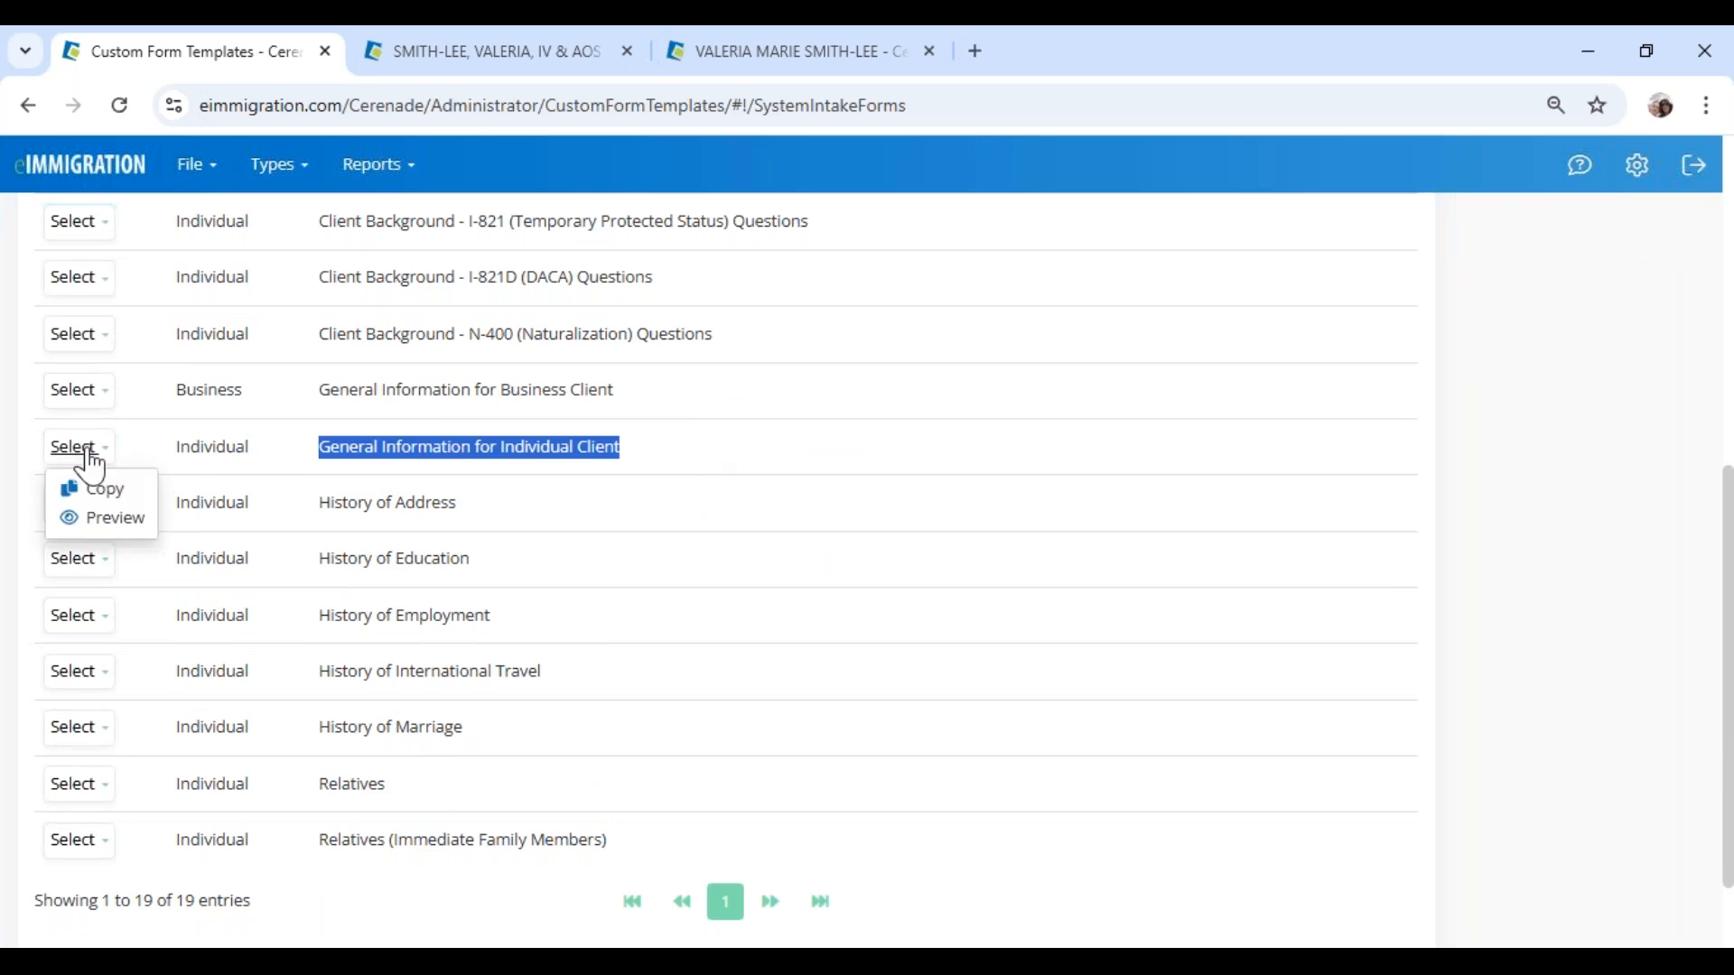
pyautogui.click(95, 489)
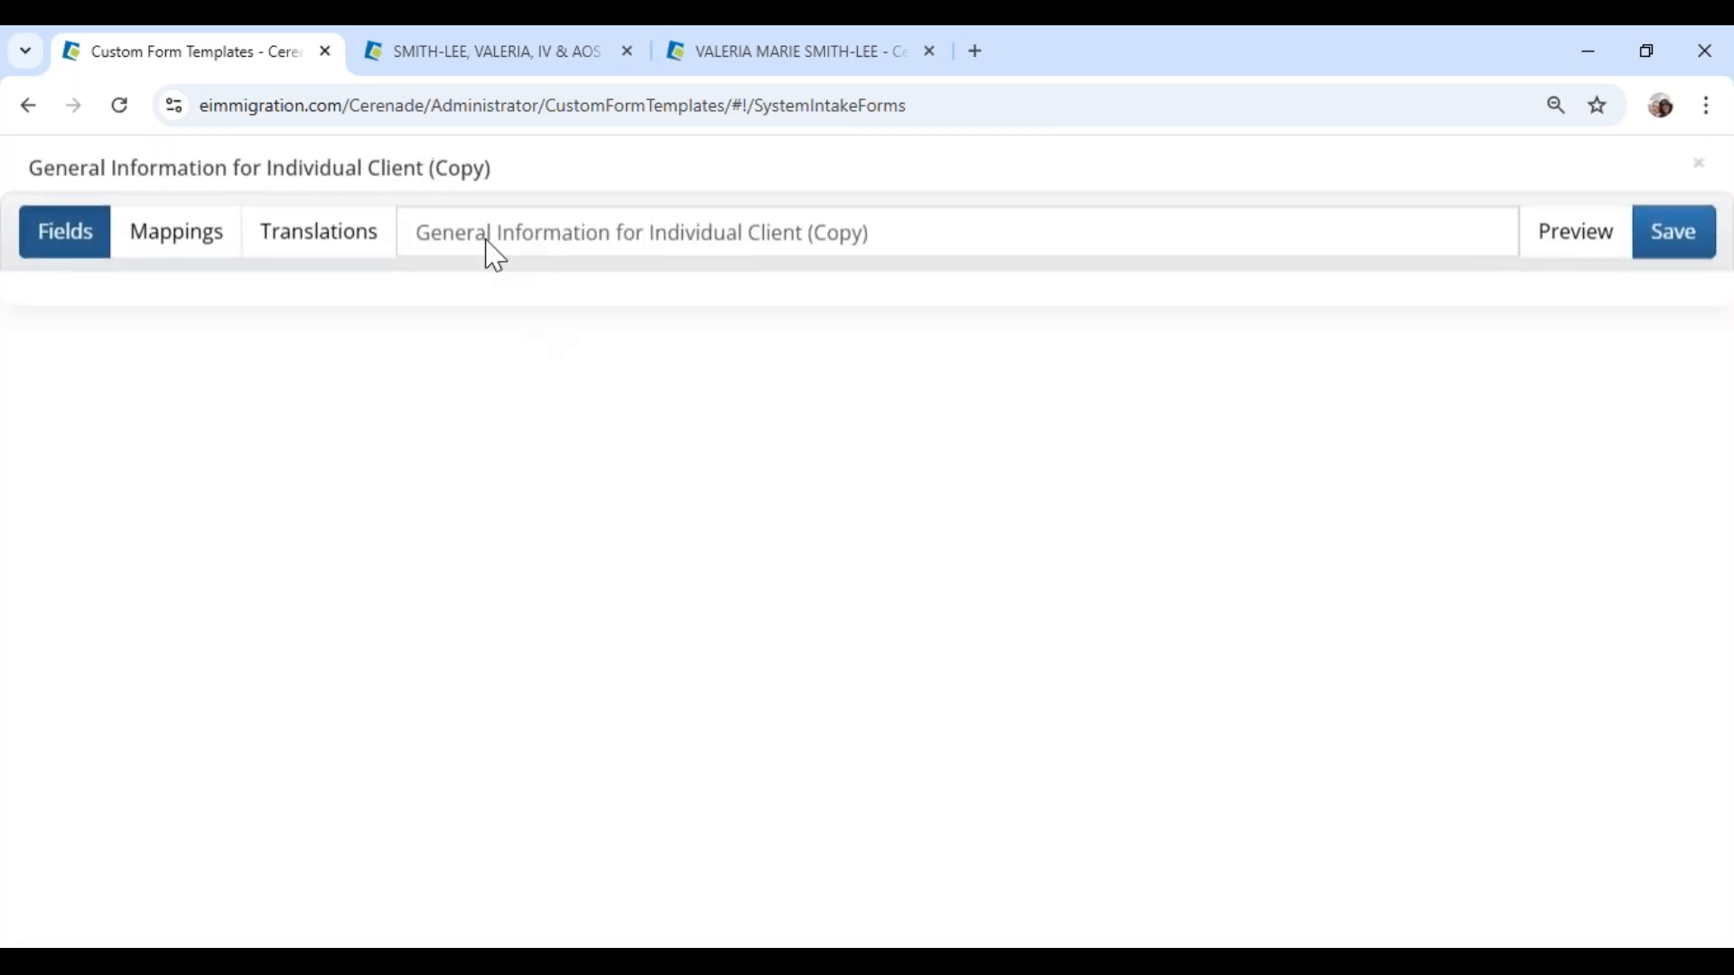
# Step: Rename the copied intake form as "Pre- Consultation Intake Form"
pyautogui.moveTo(414, 234); pyautogui.dragTo(1321, 250)
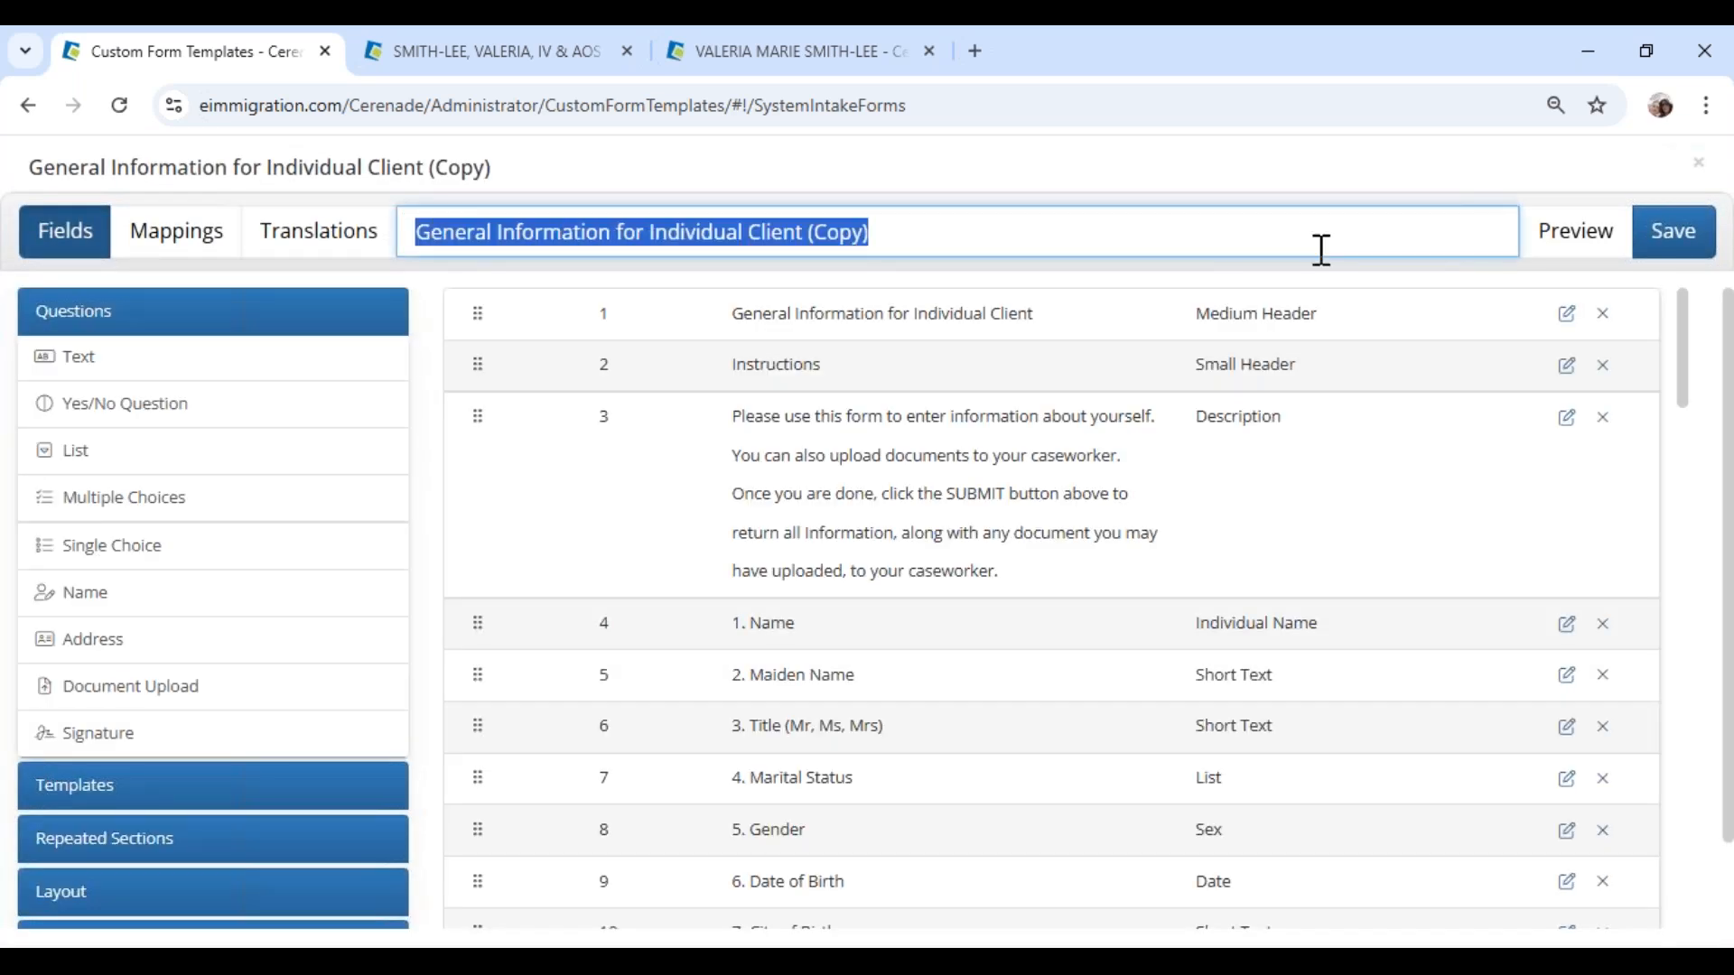
pyautogui.write('Pre- Consul')
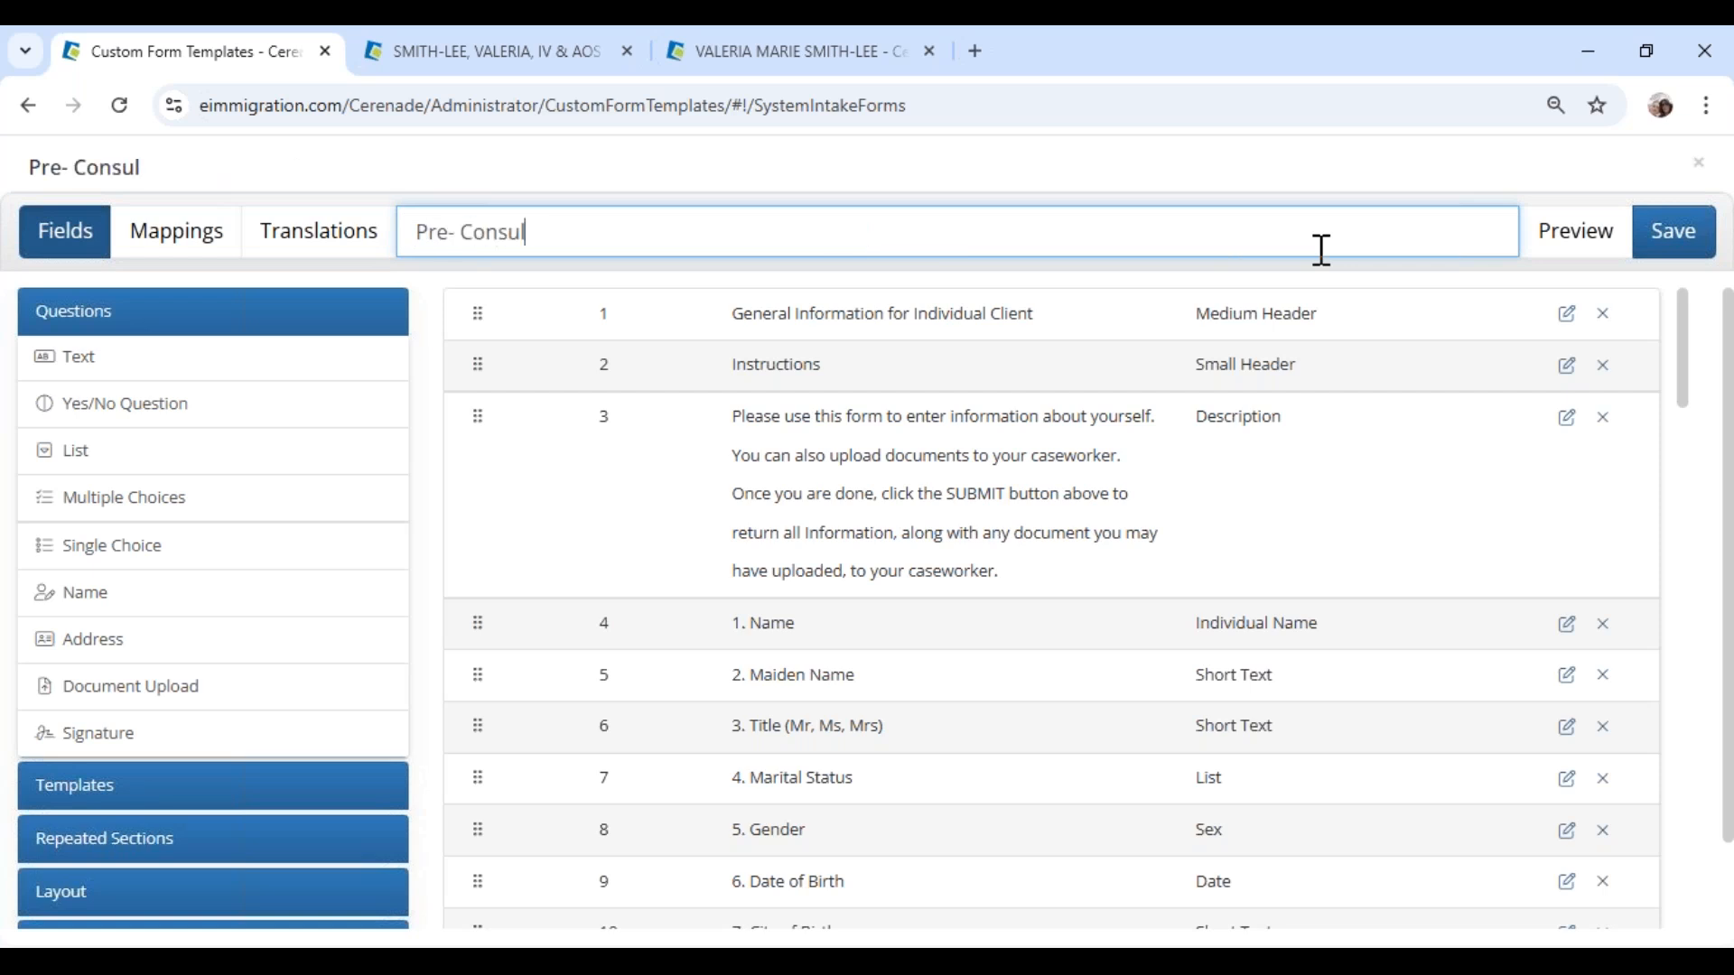
pyautogui.write('tation Intake Form')
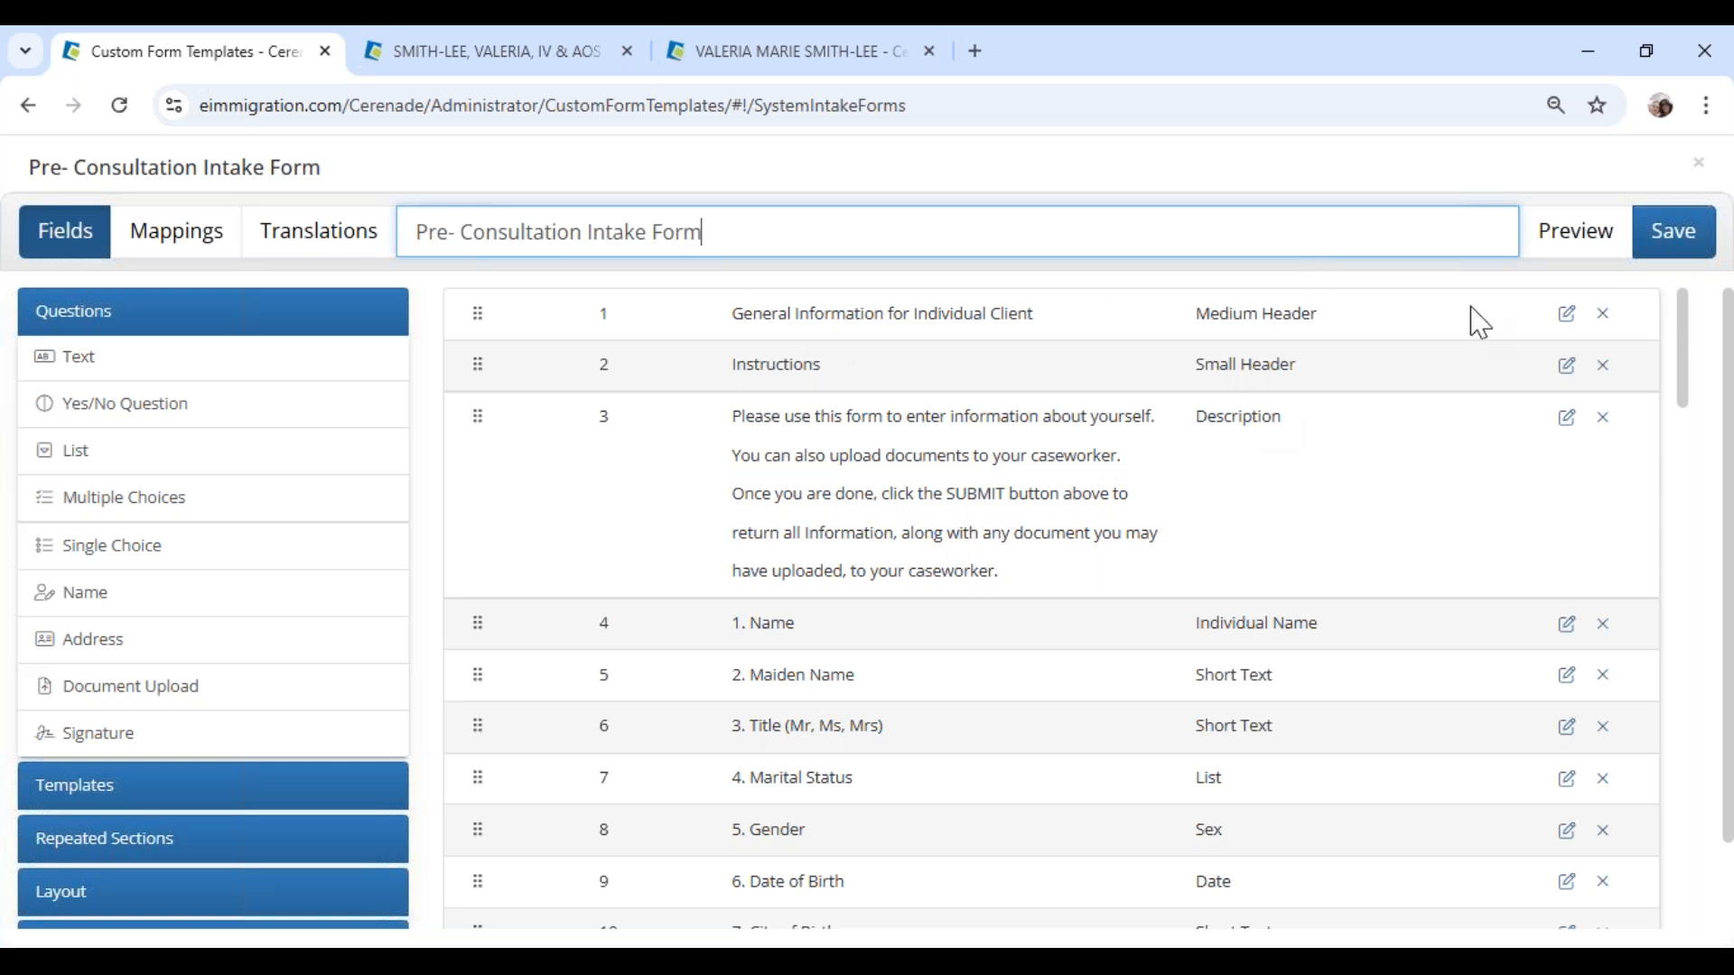
# Step: Change the form's first header text to "Welcome" and its style to Large Header
pyautogui.click(1565, 316)
pyautogui.tripleClick(1083, 313)
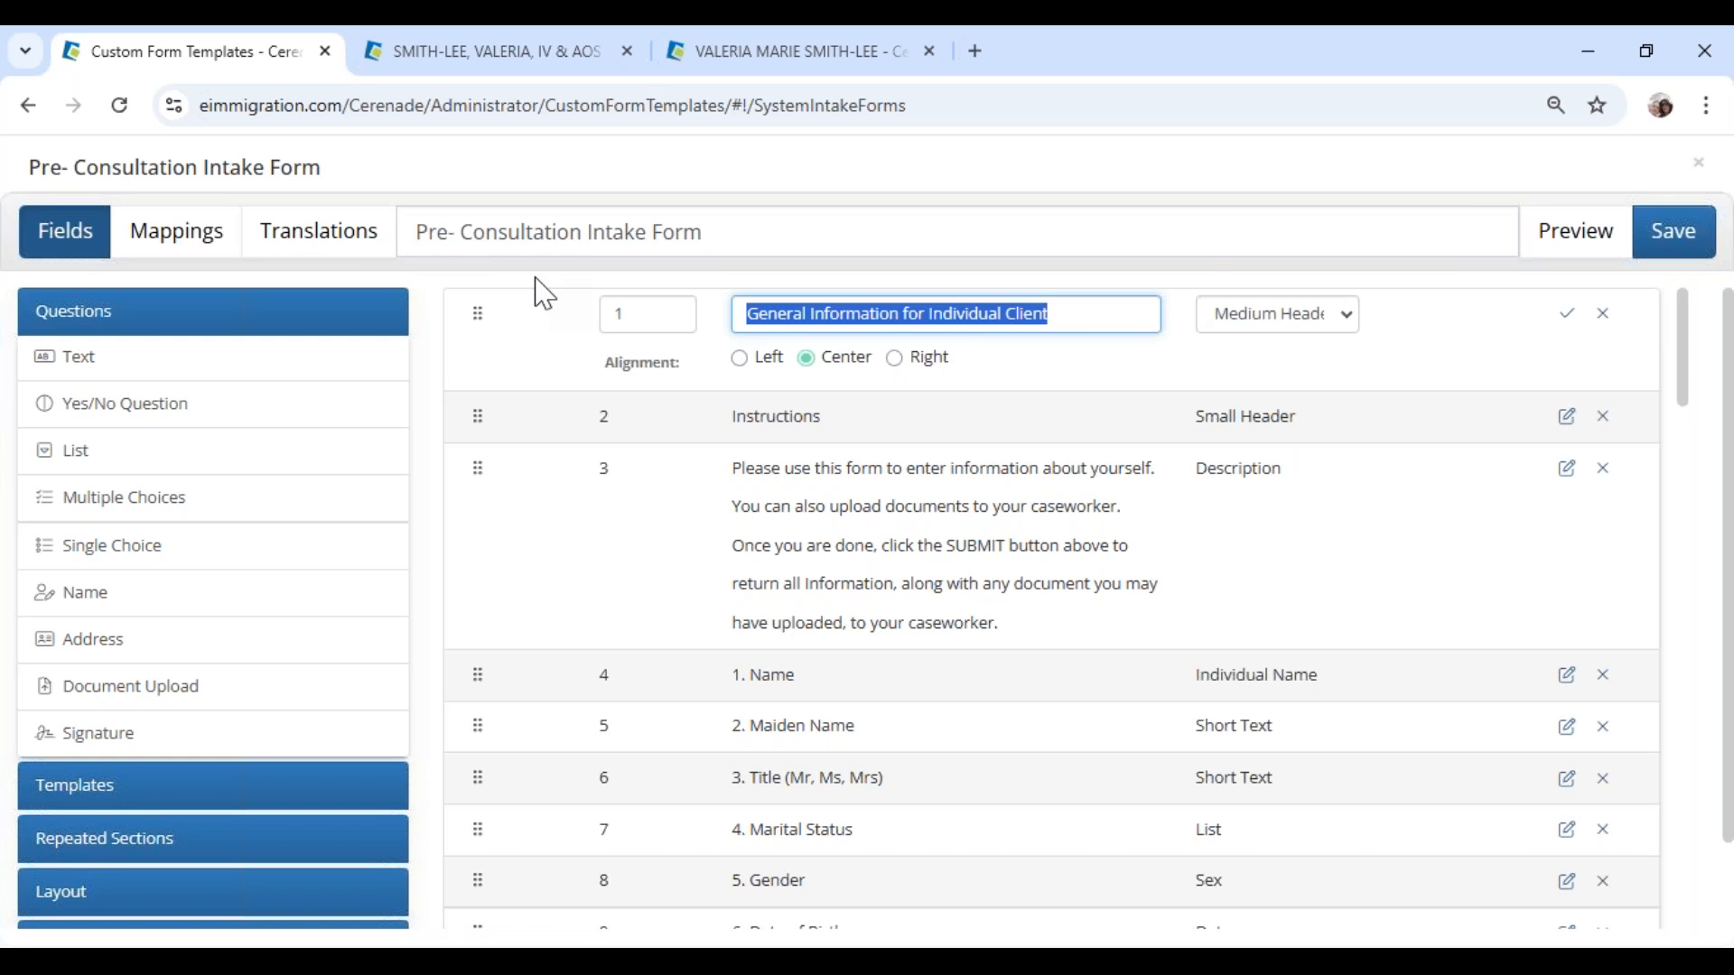
pyautogui.write('Welcome')
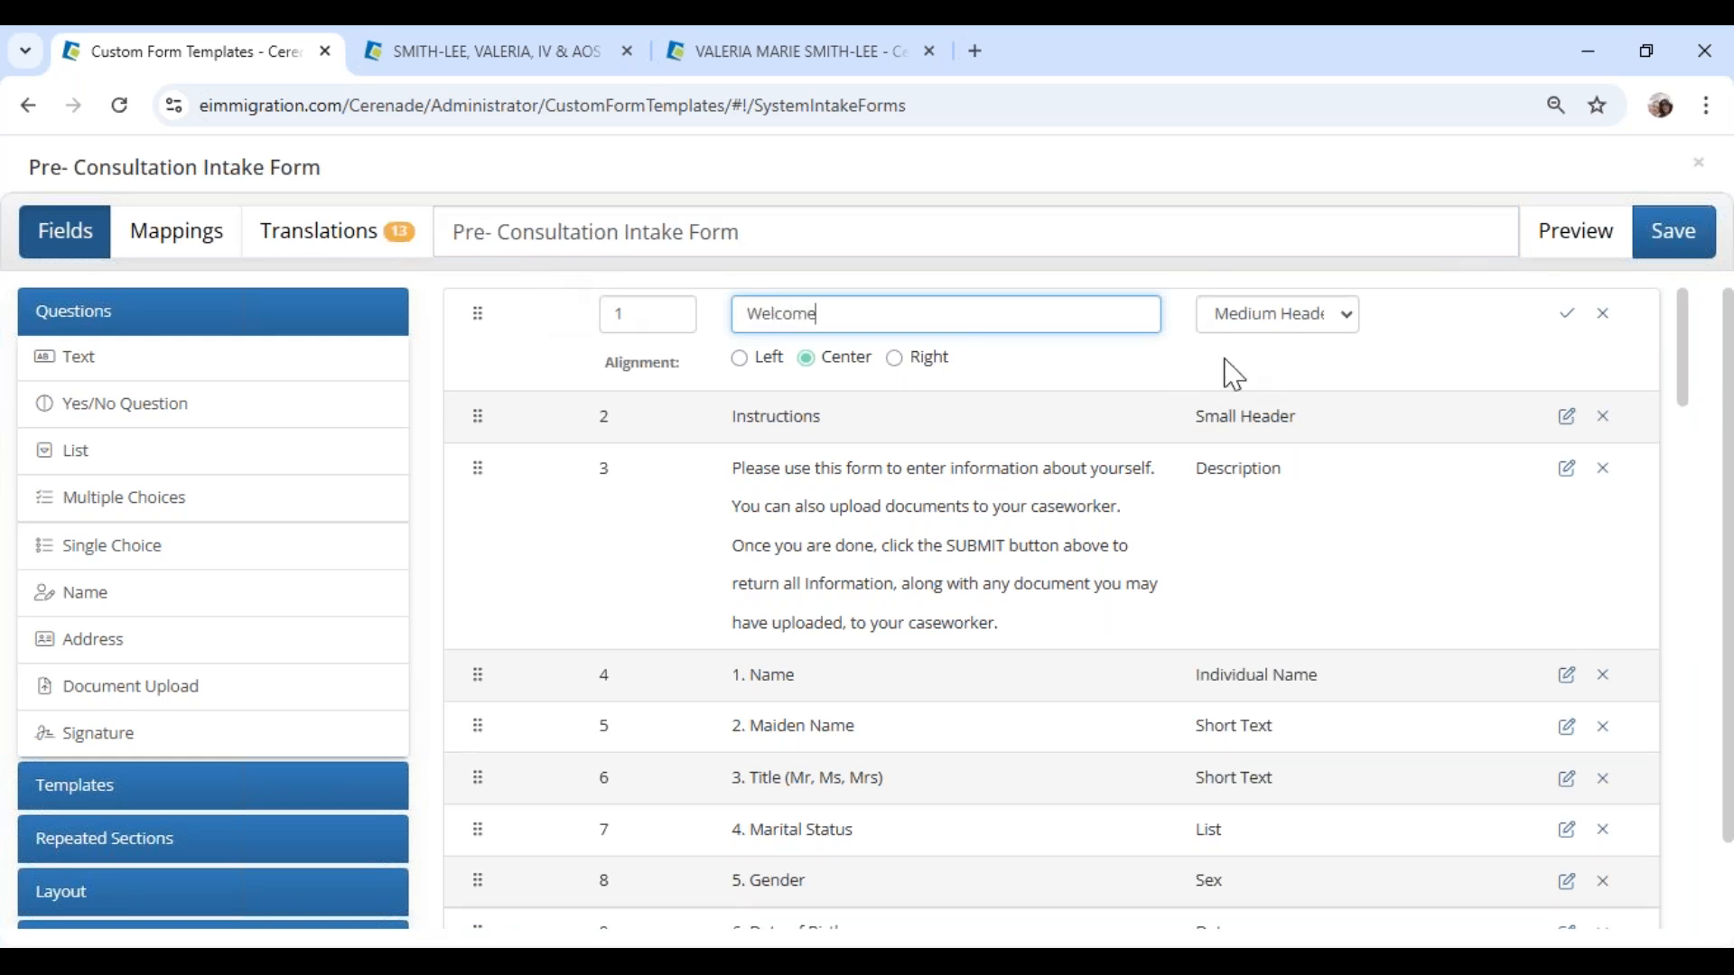
pyautogui.click(1251, 325)
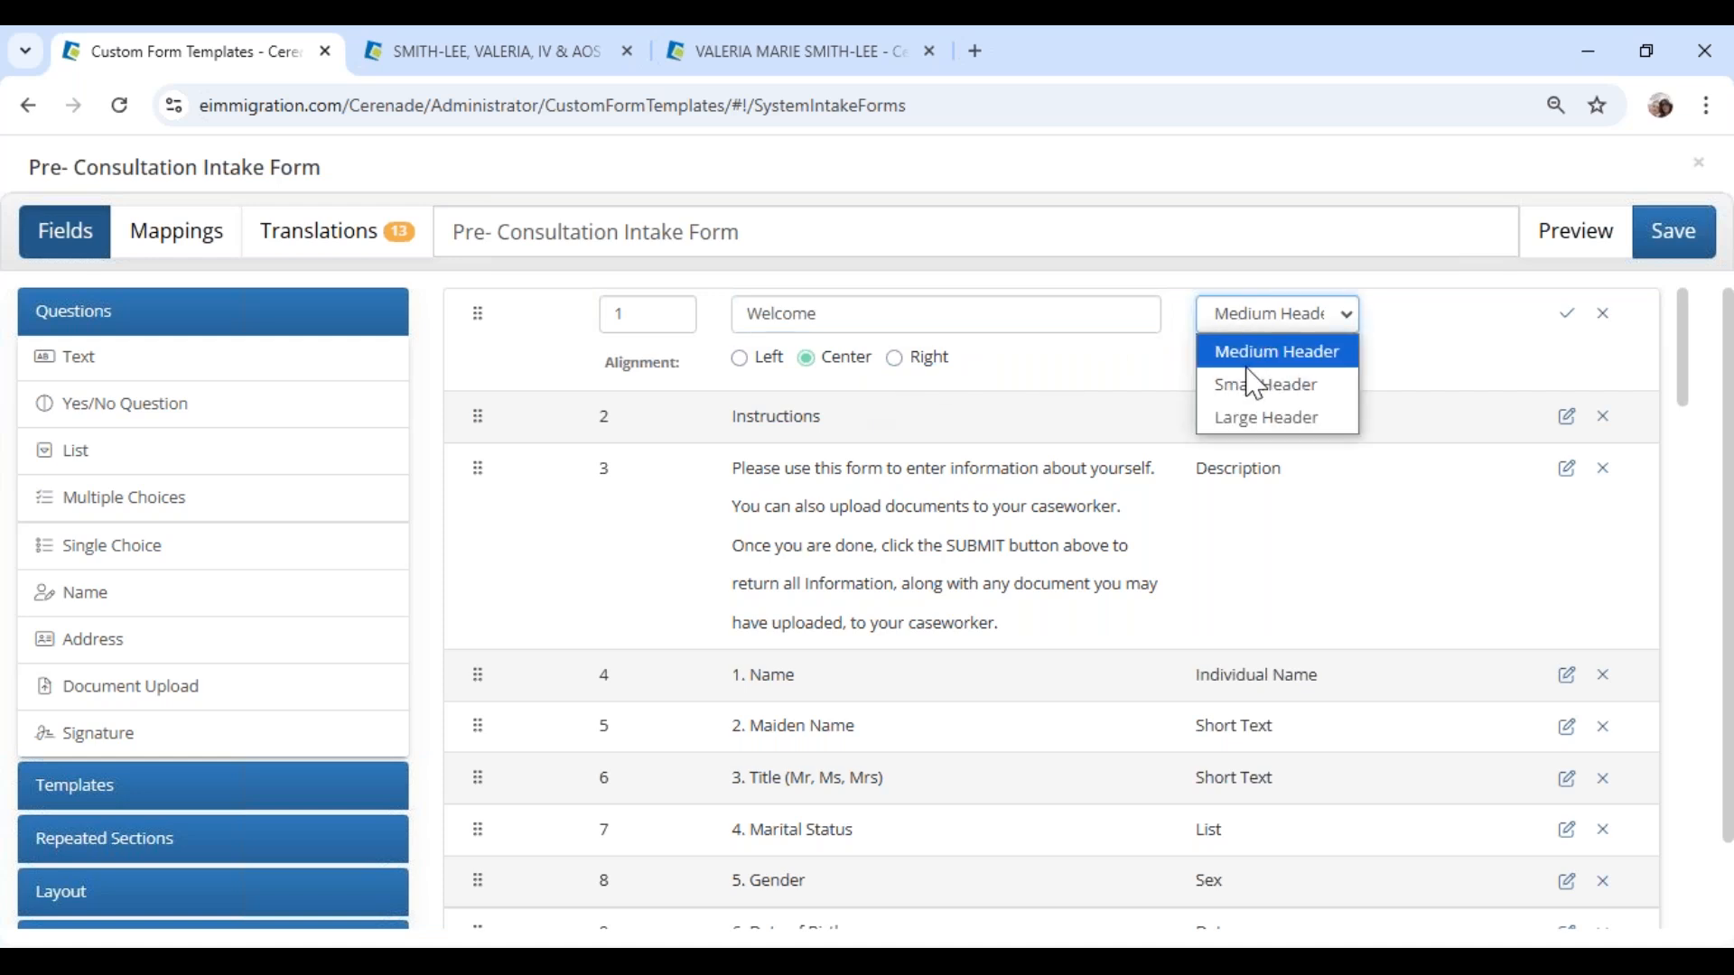
pyautogui.click(1251, 415)
pyautogui.click(1249, 362)
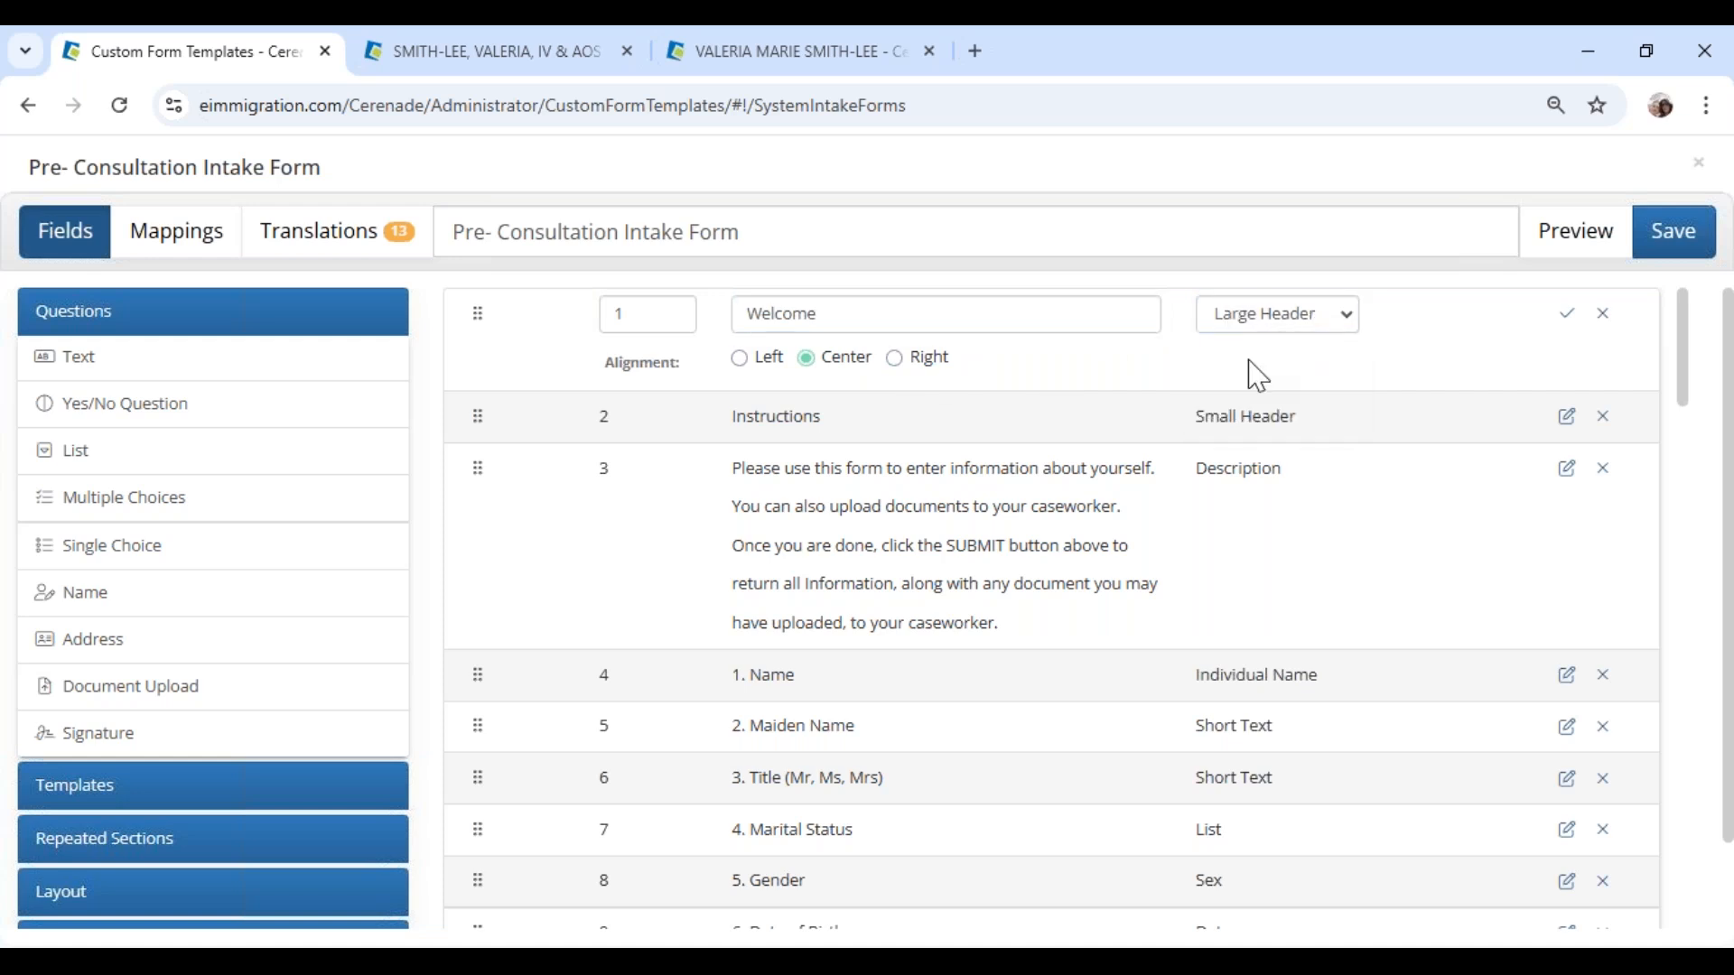
pyautogui.click(1566, 317)
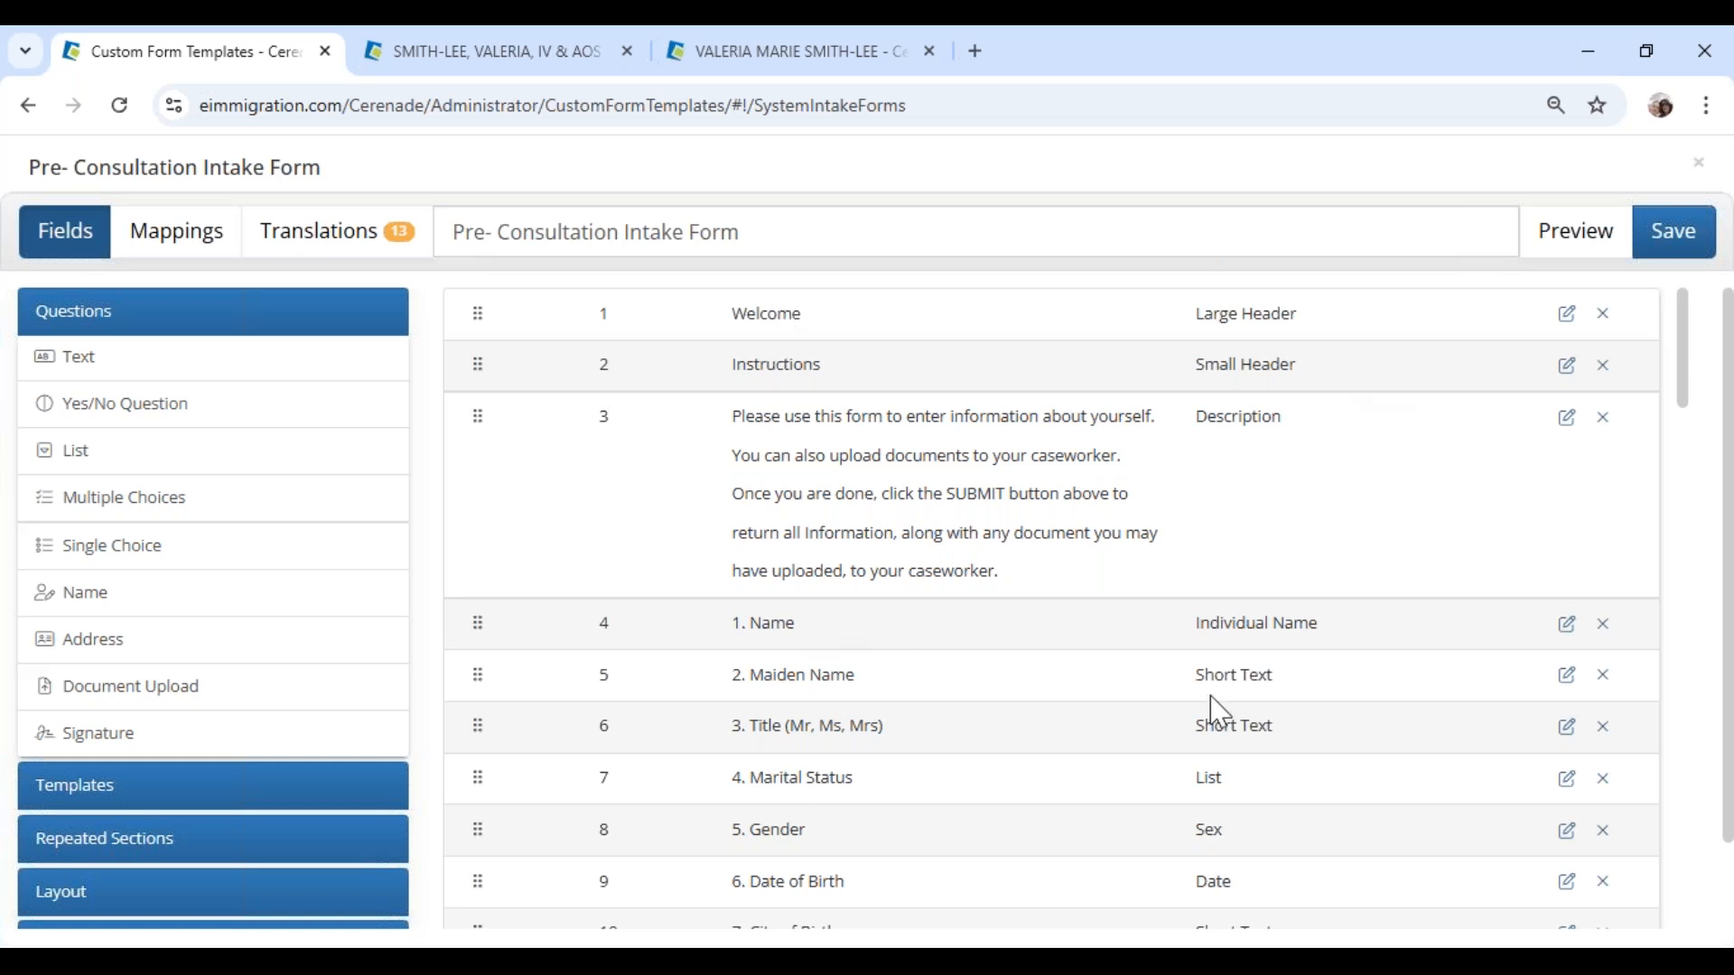
# Step: Remove the Maiden Name, Title, Day Phone, Evening Phone and Fax Number questions from the intake form
pyautogui.click(1604, 679)
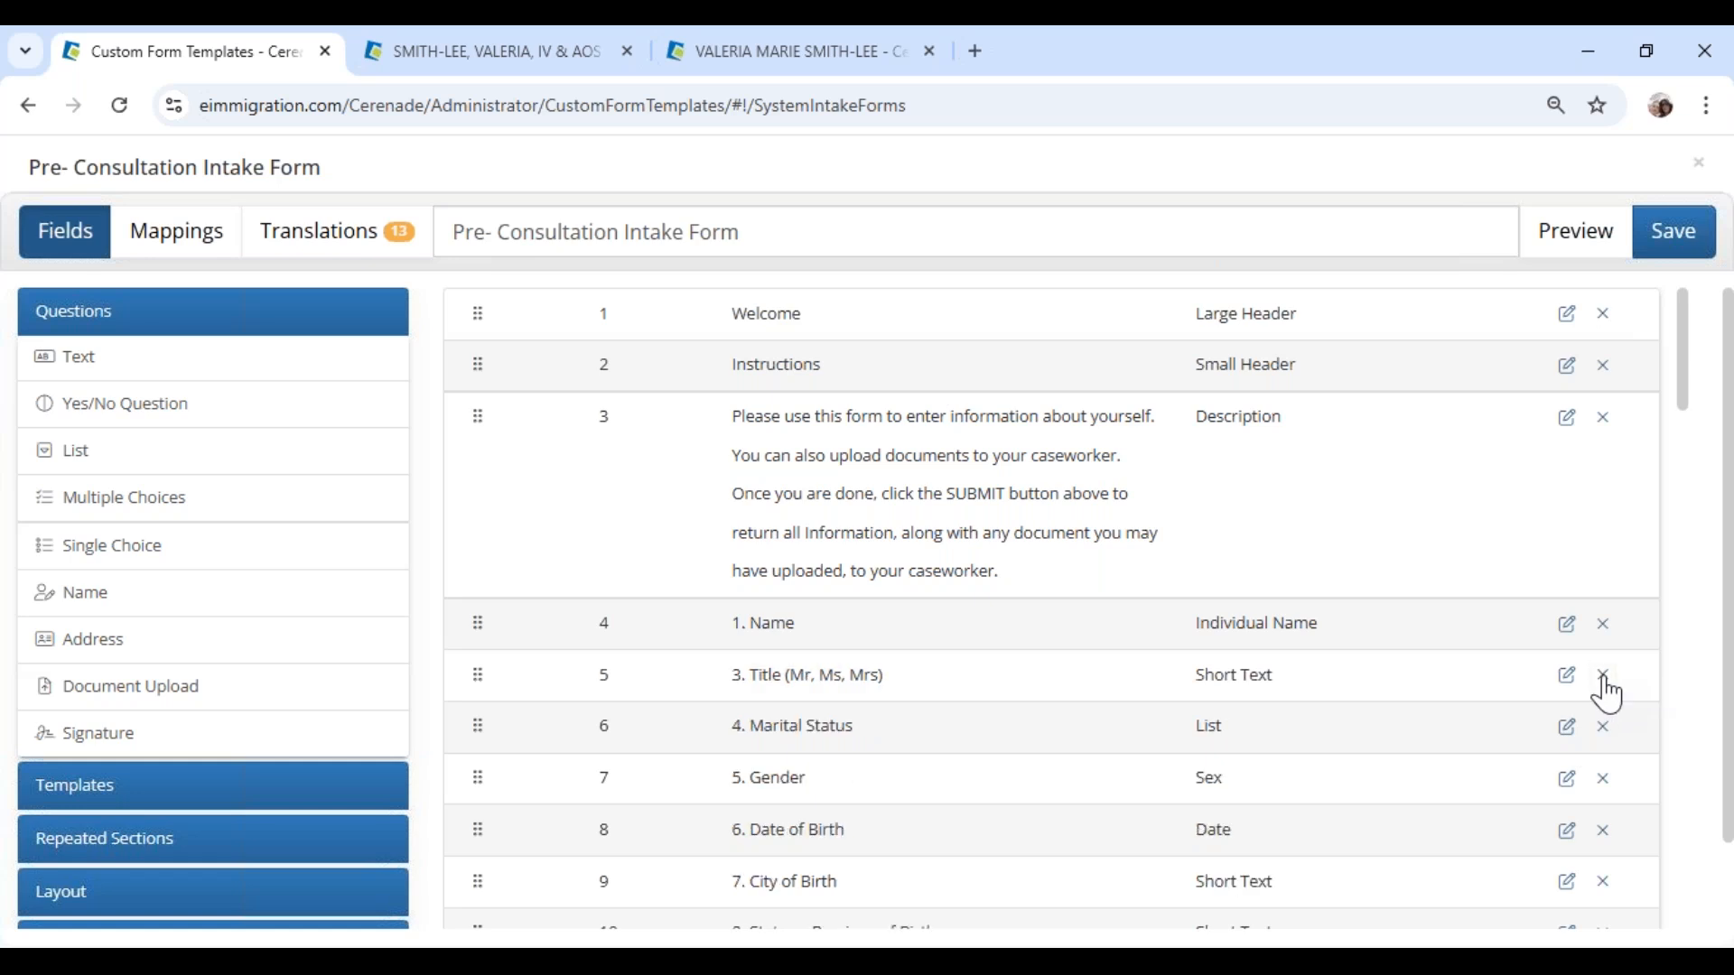
pyautogui.click(1604, 679)
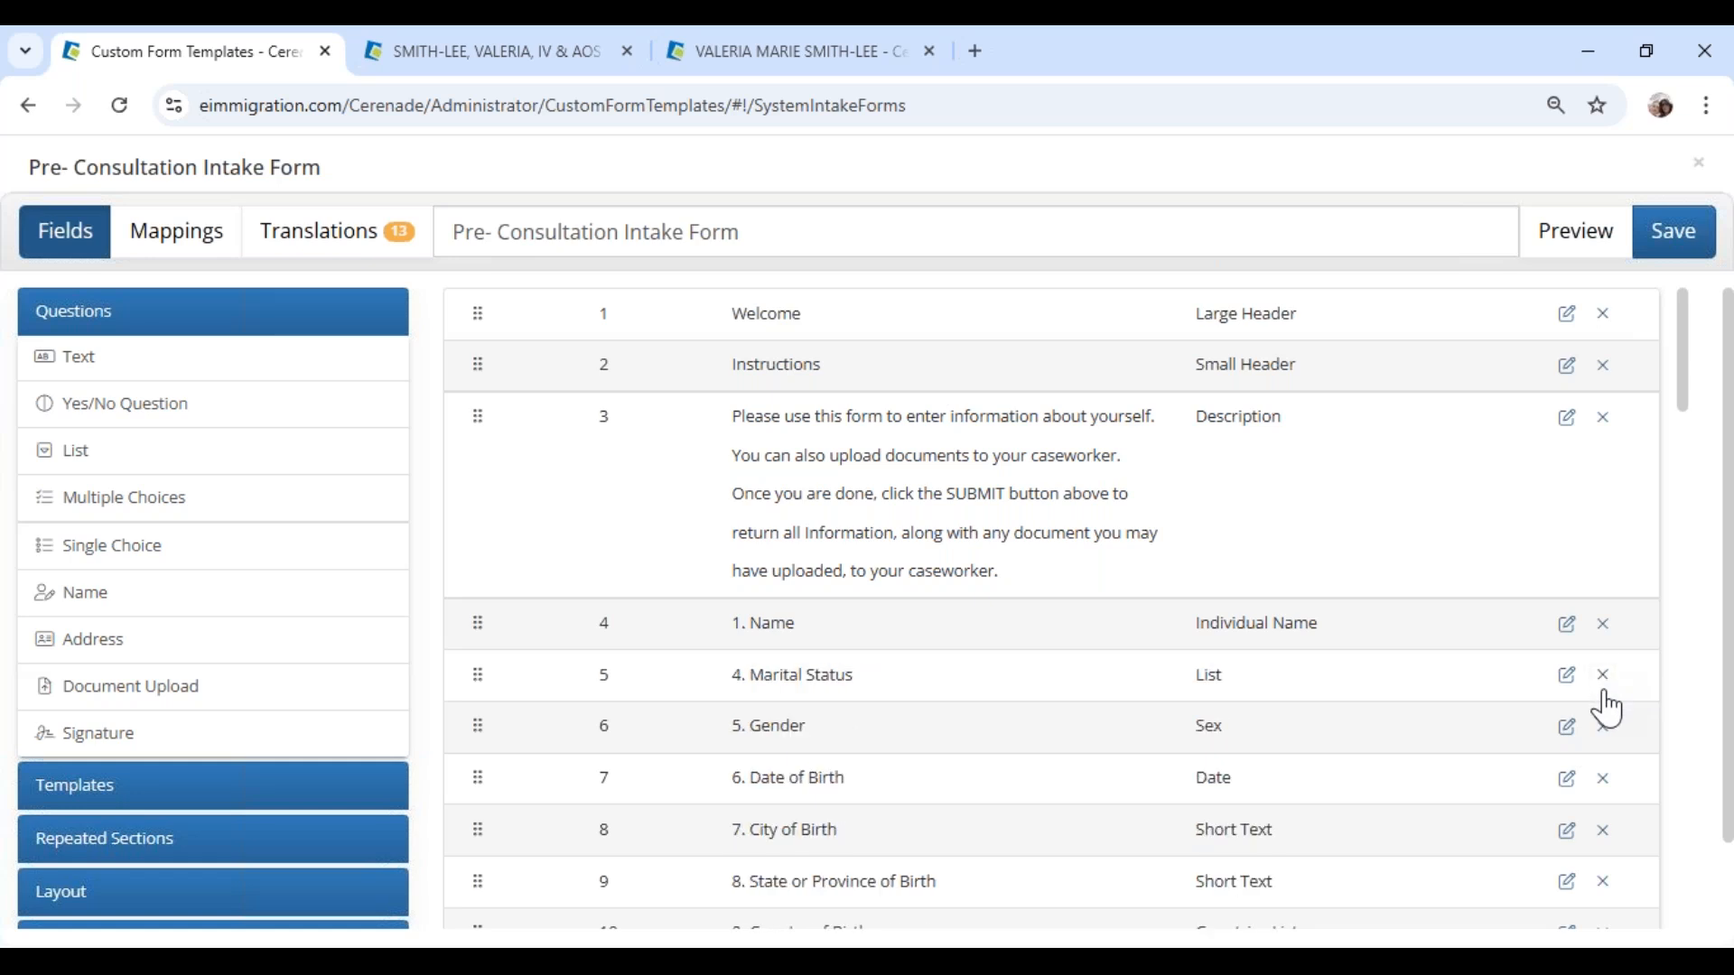
pyautogui.scroll(-1, 1607, 761)
pyautogui.scroll(-1, 1606, 761)
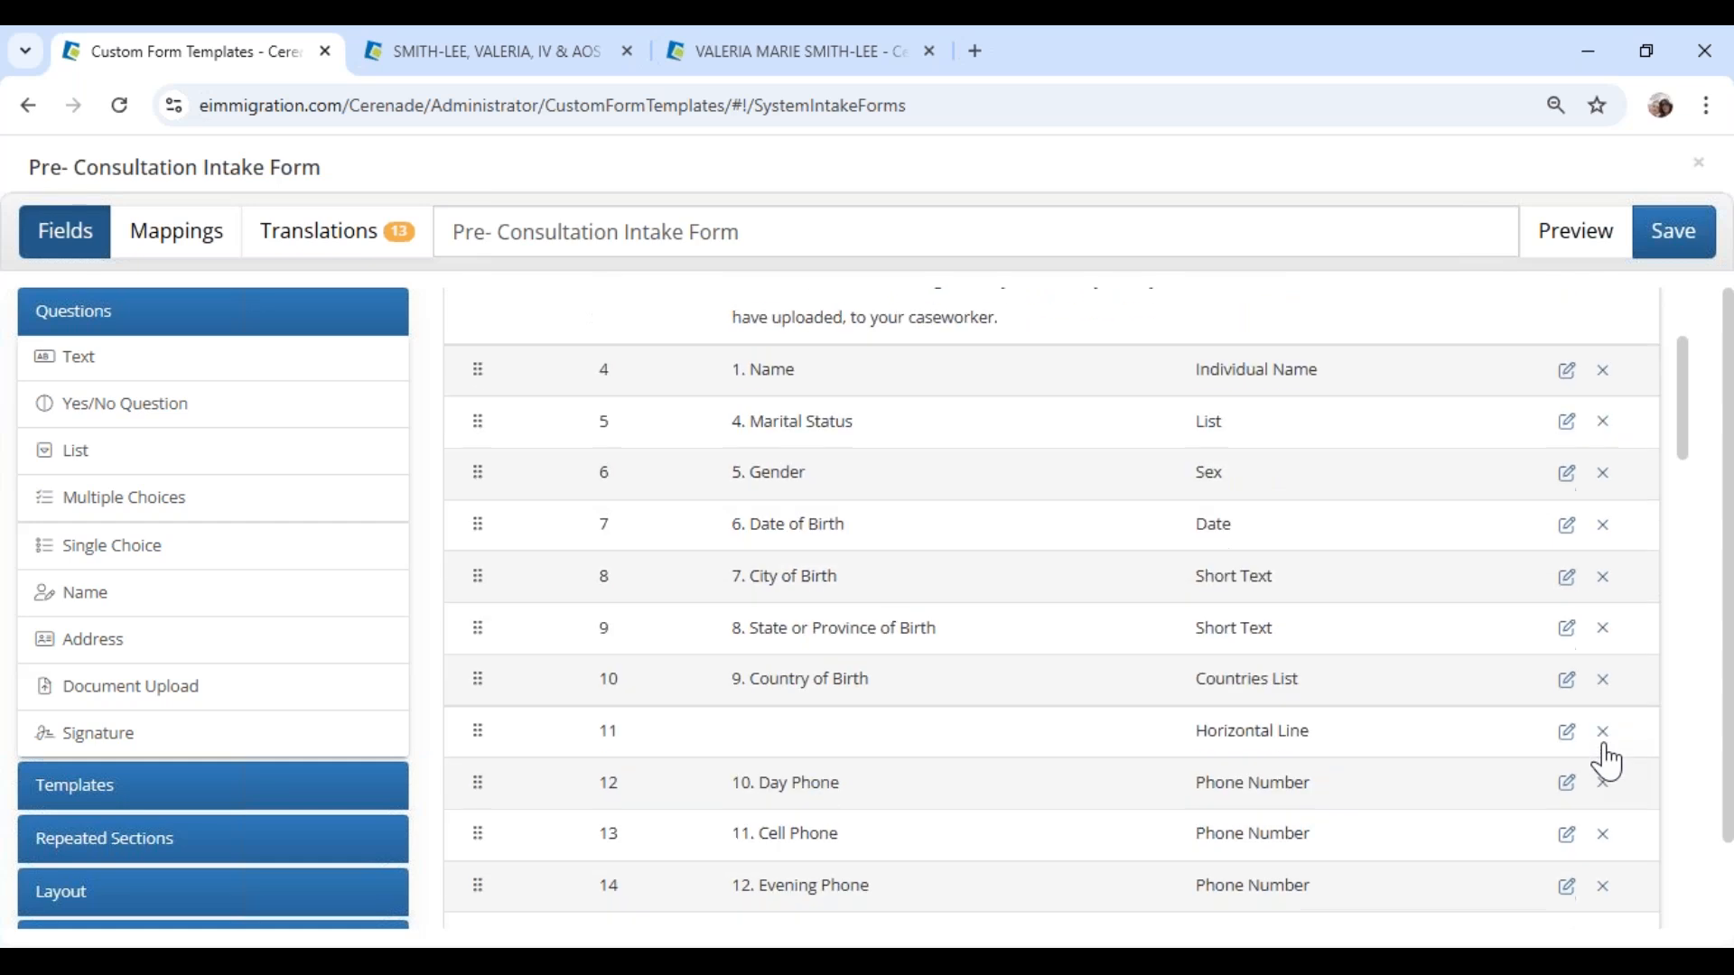
pyautogui.scroll(-1, 1606, 761)
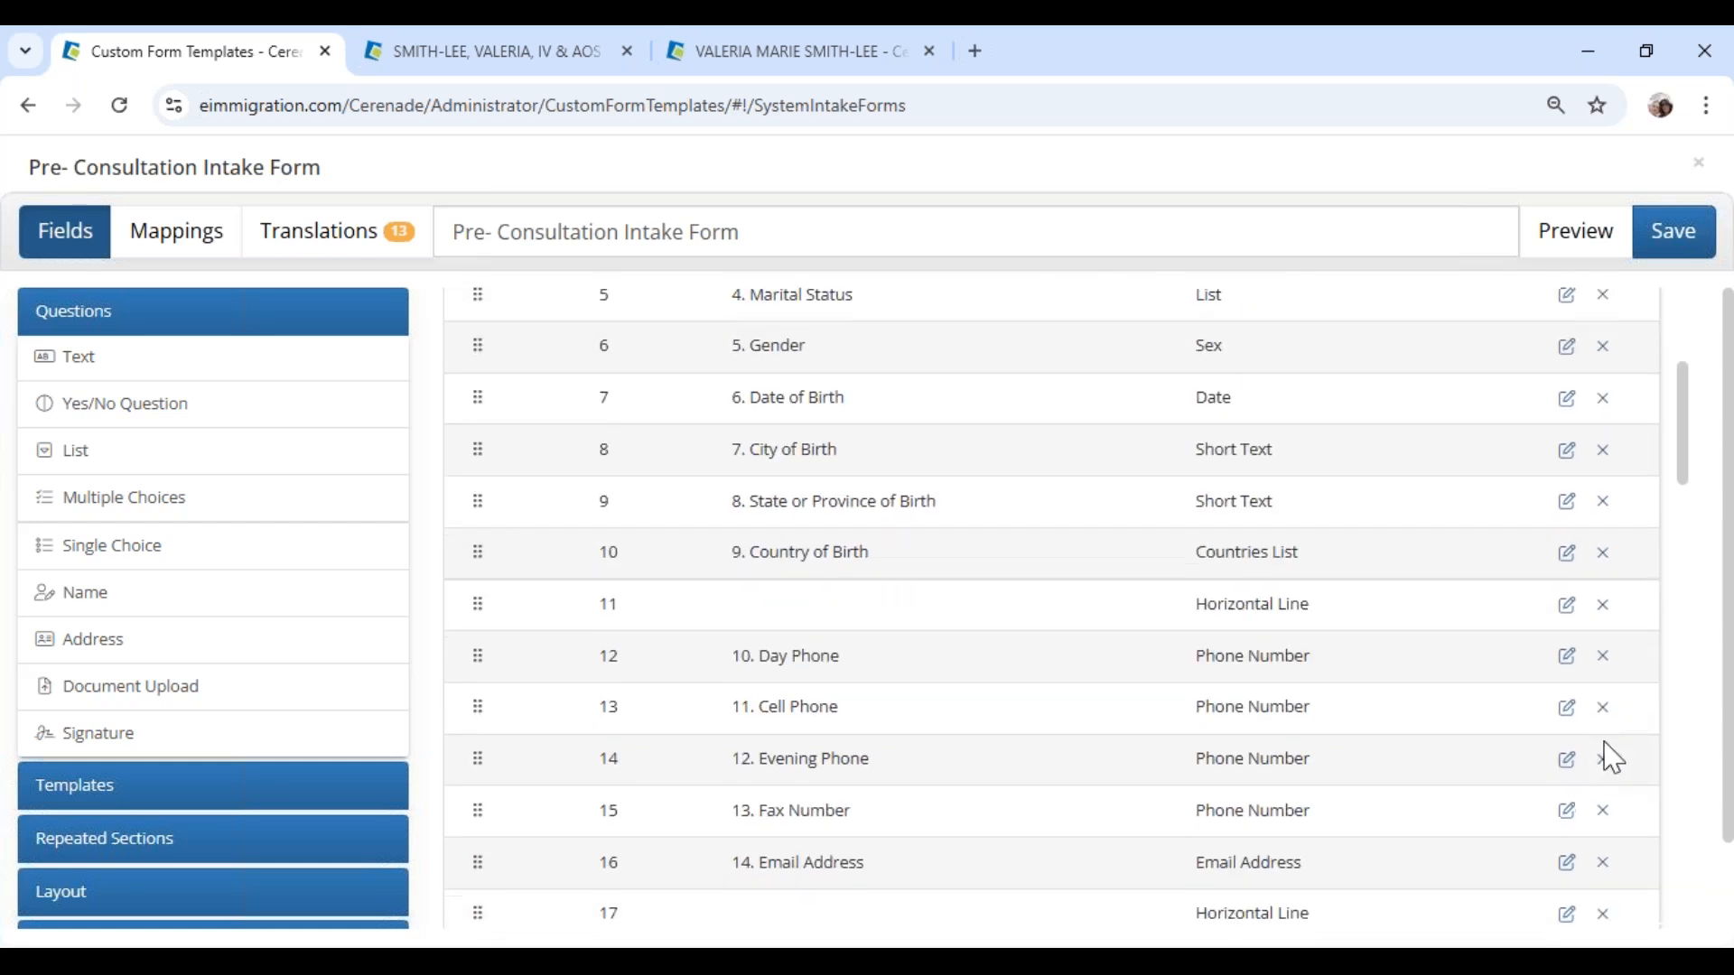
pyautogui.click(1604, 655)
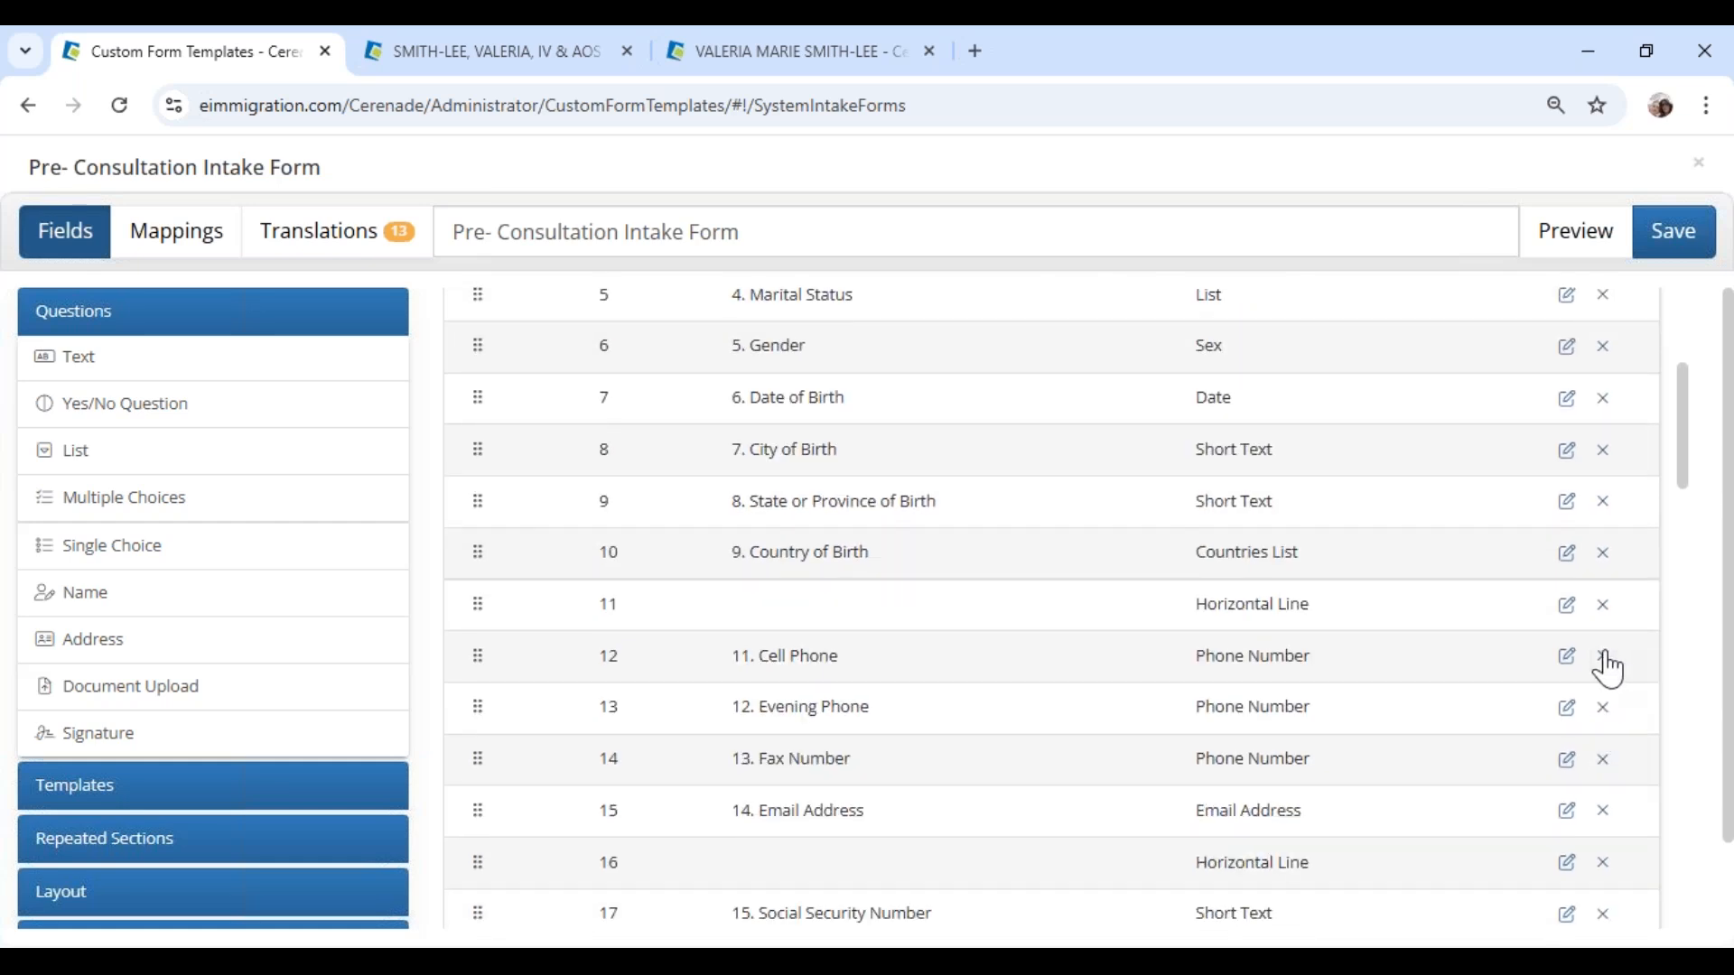
pyautogui.click(1605, 707)
pyautogui.click(1604, 707)
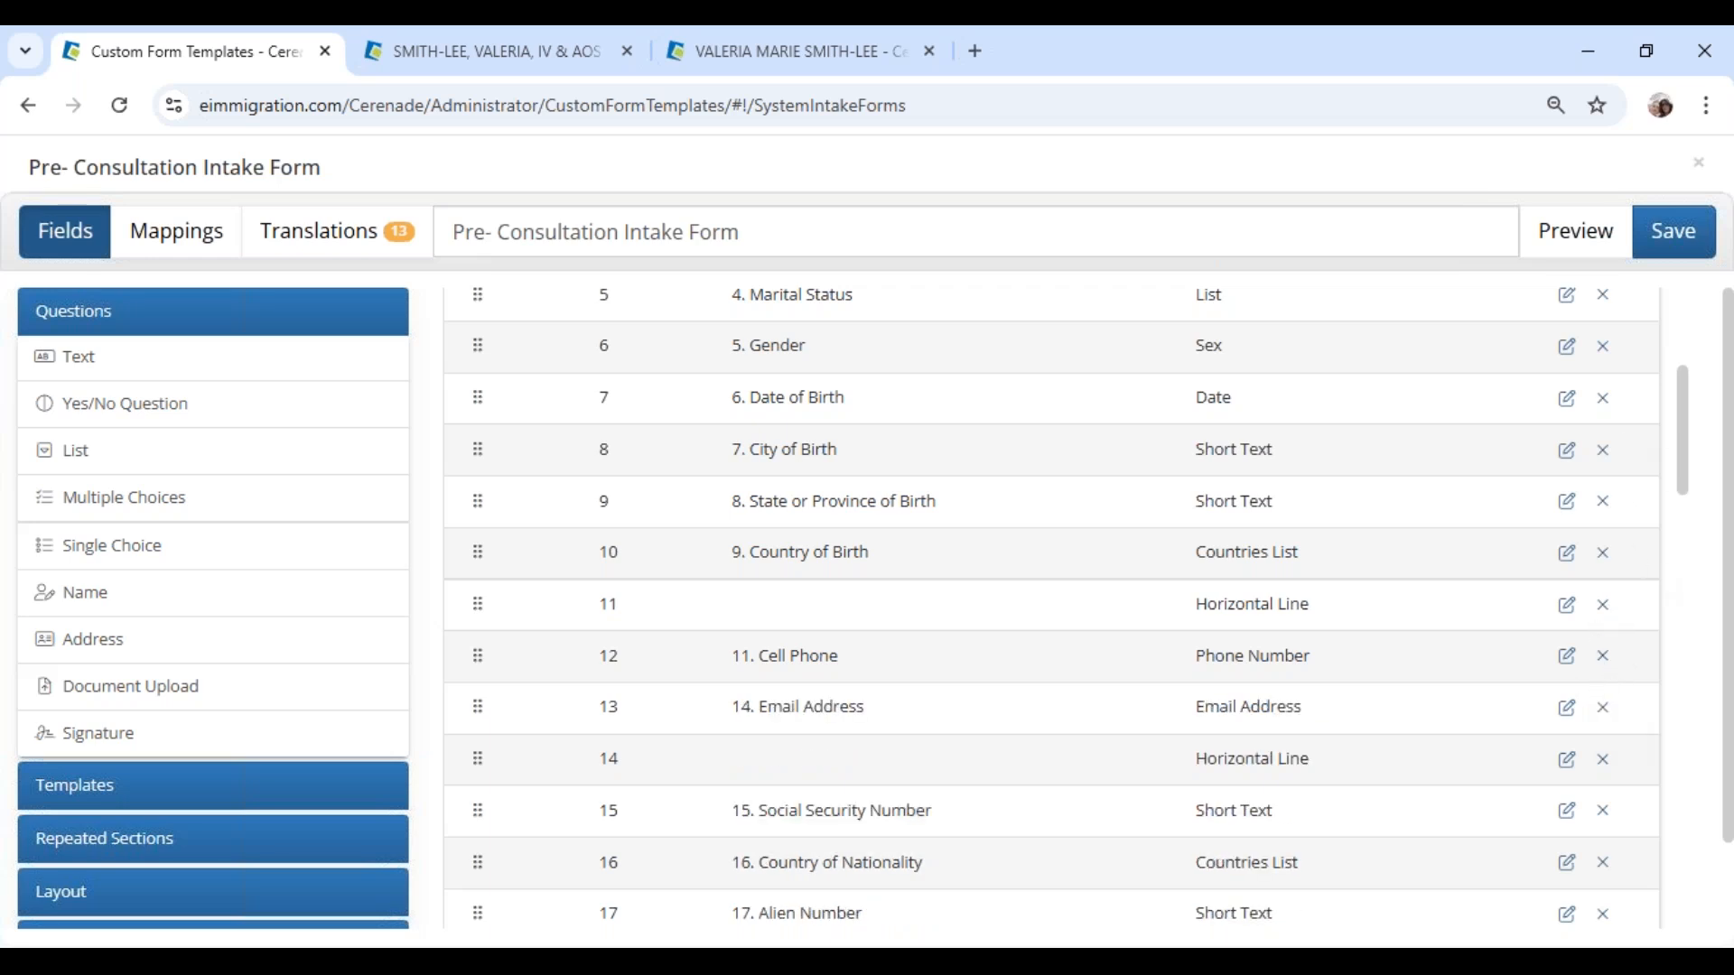
# Step: Open the instructions description in row 3 for editing, examine its text and alignment options, and close the editor
pyautogui.scroll(4, 1569, 470)
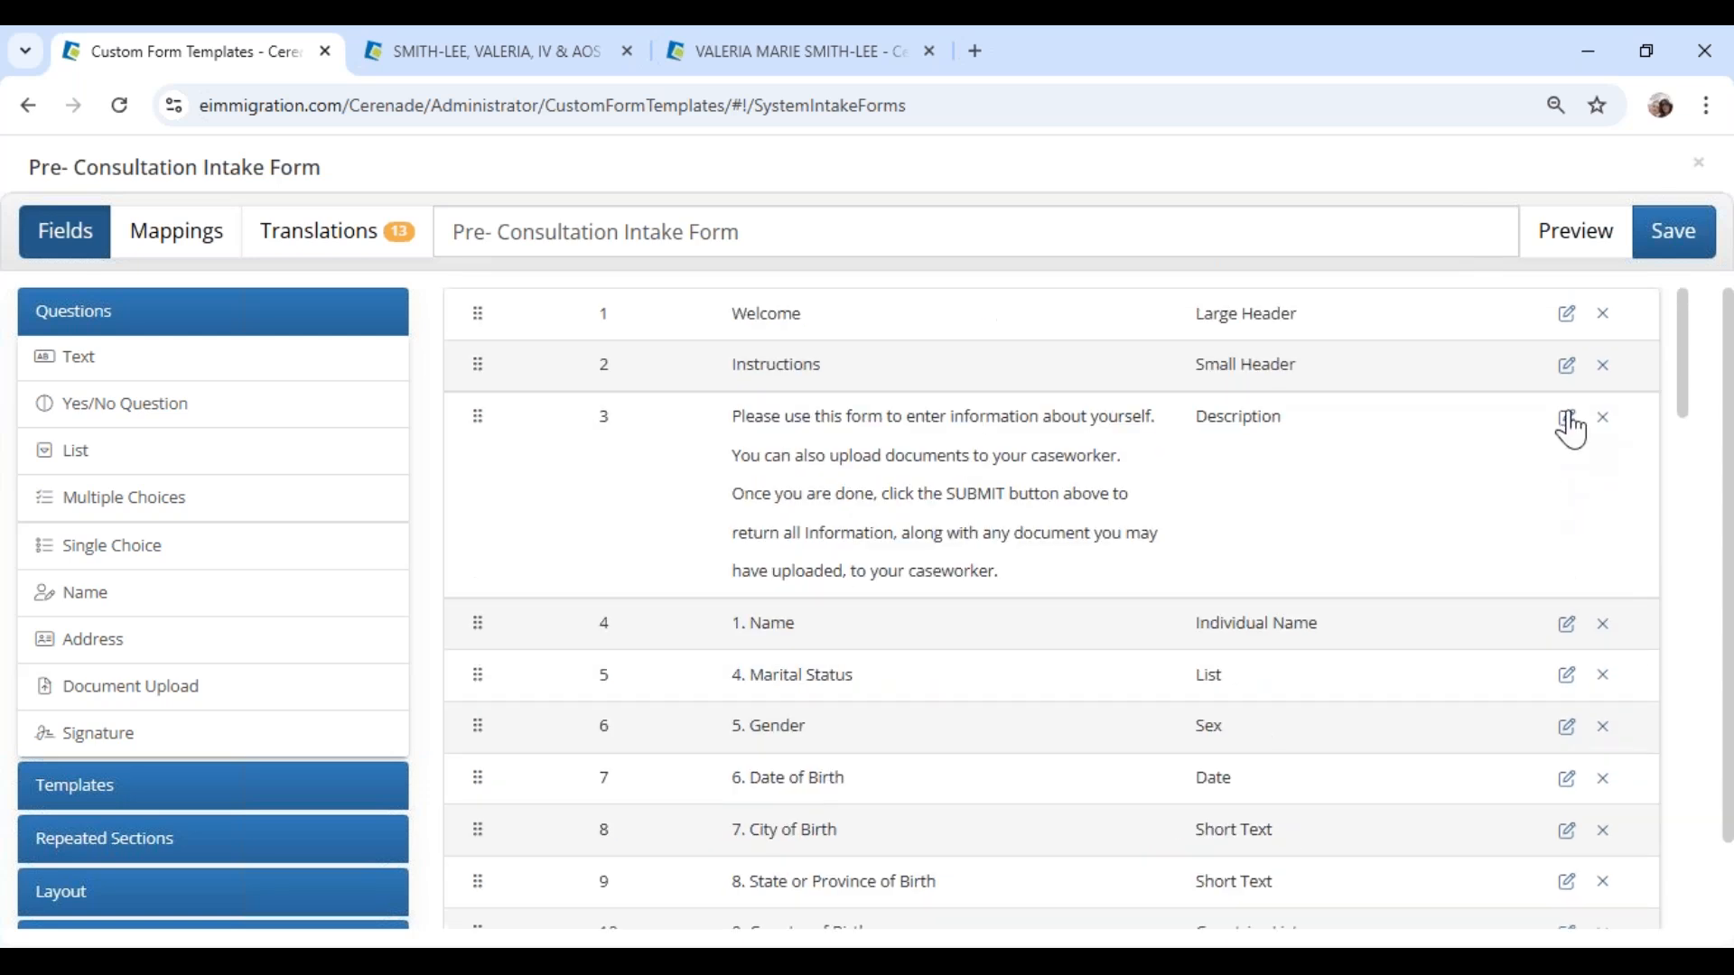
pyautogui.click(1568, 419)
pyautogui.moveTo(804, 417); pyautogui.dragTo(1150, 461)
pyautogui.moveTo(734, 542); pyautogui.dragTo(898, 562)
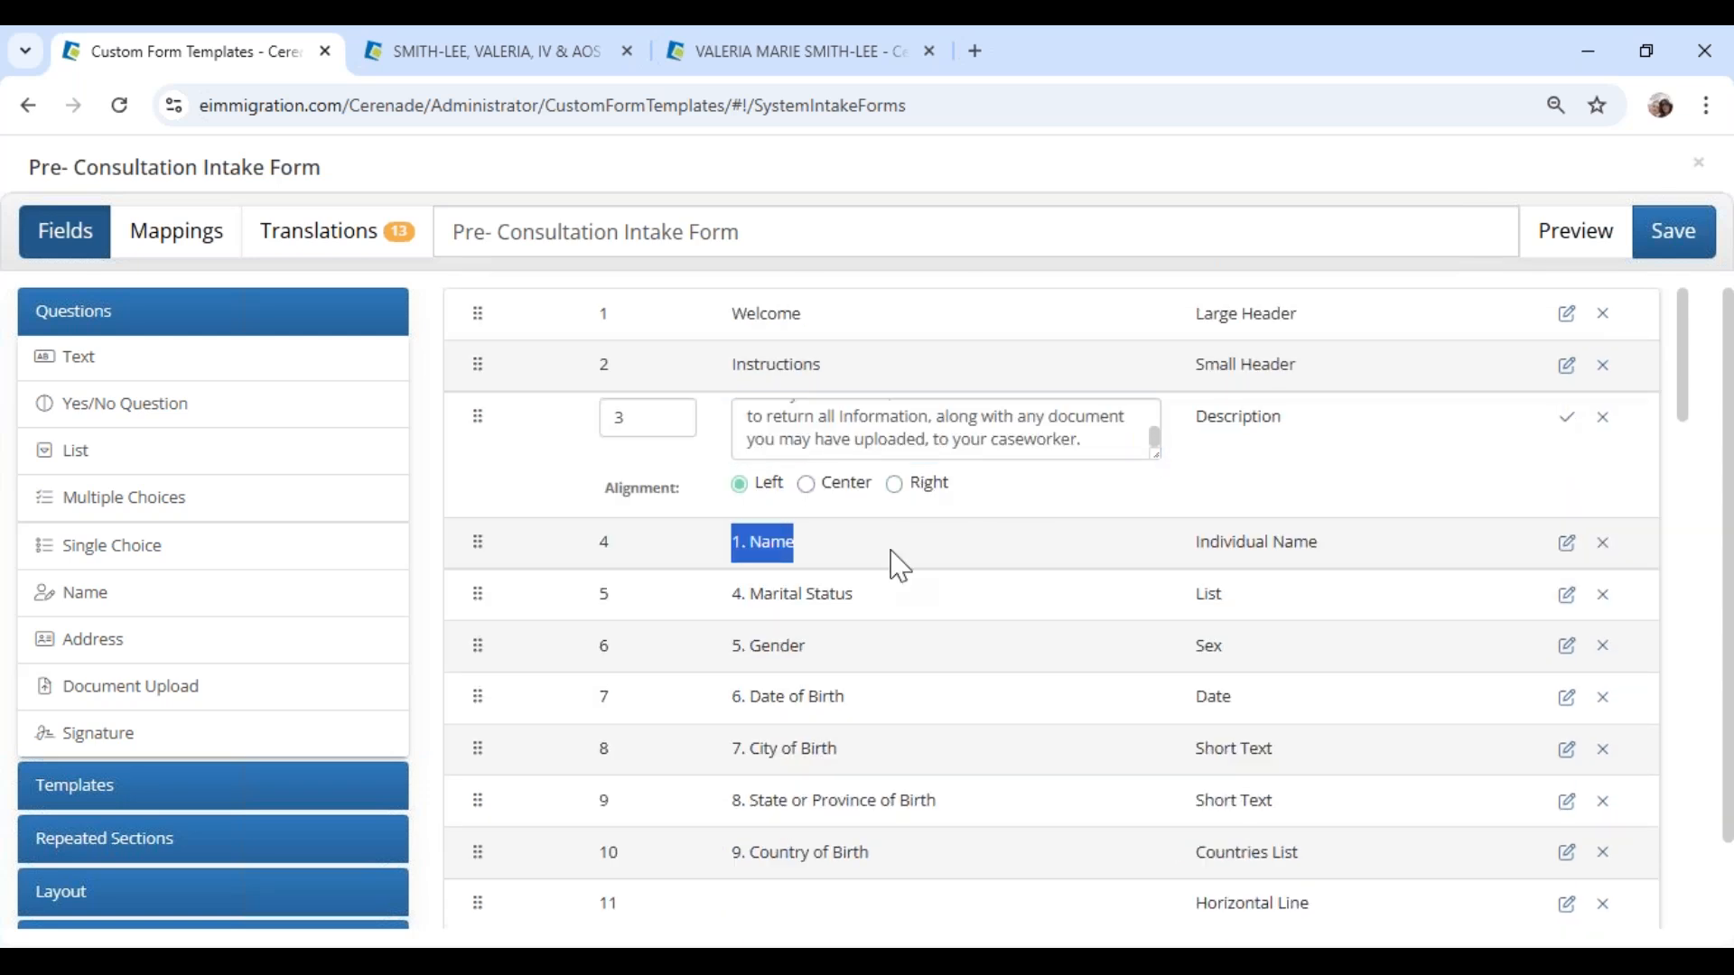
pyautogui.click(1568, 424)
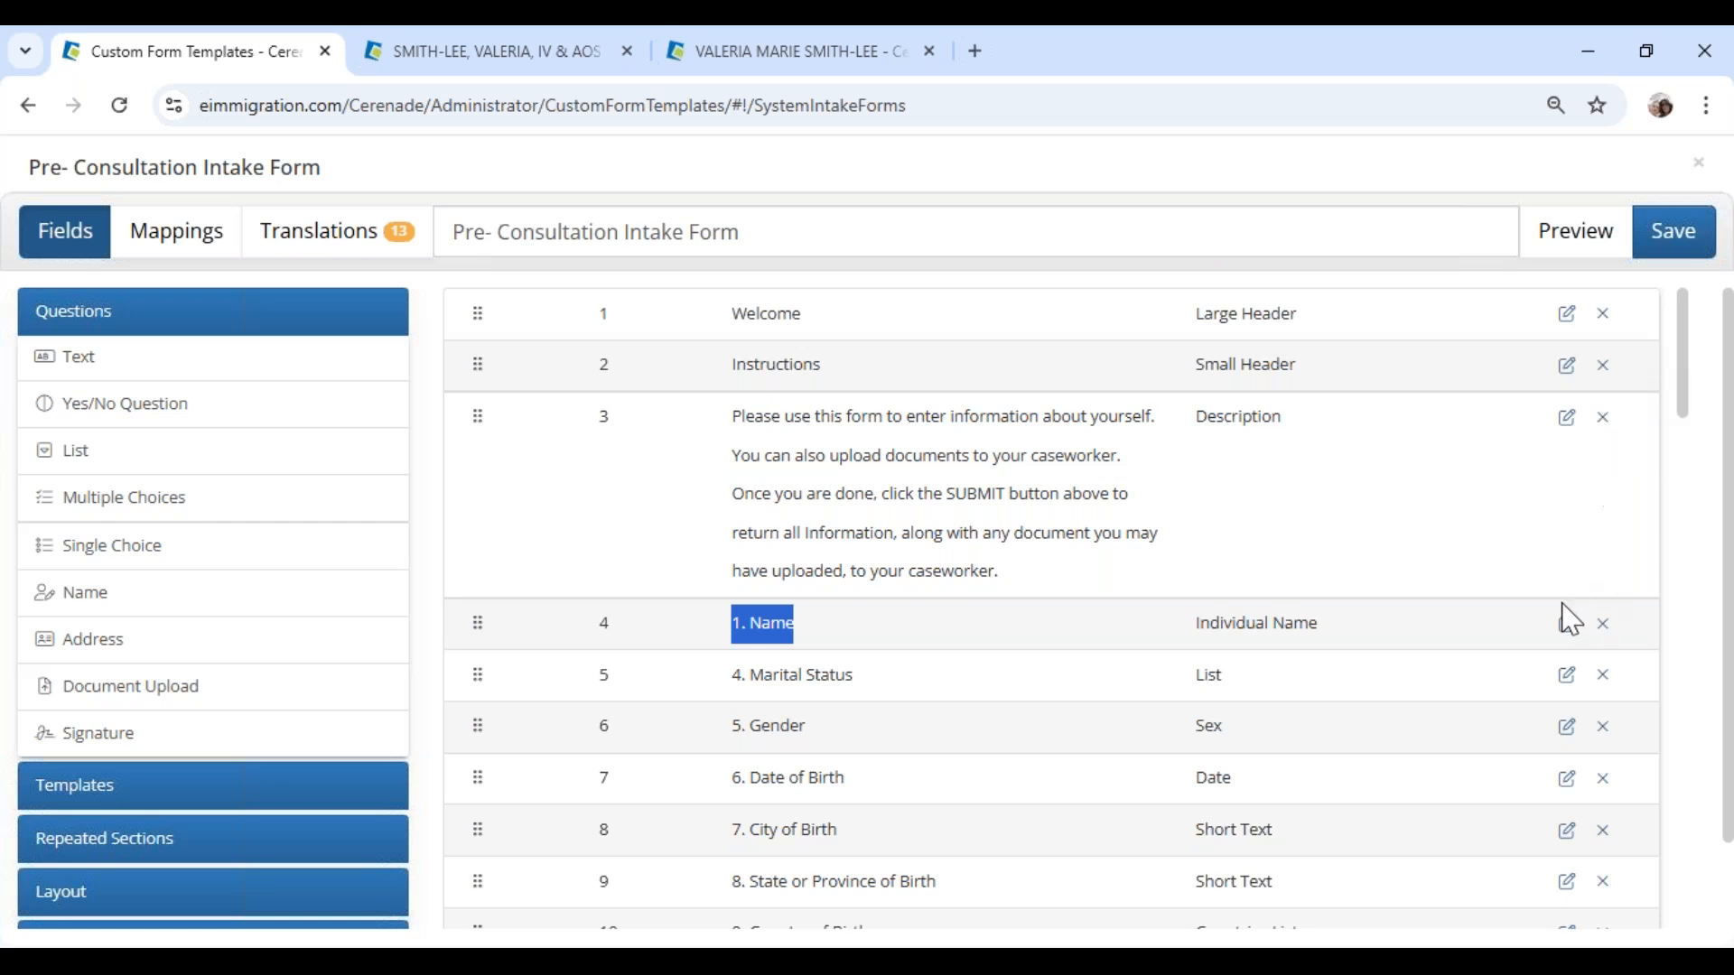
pyautogui.click(1440, 582)
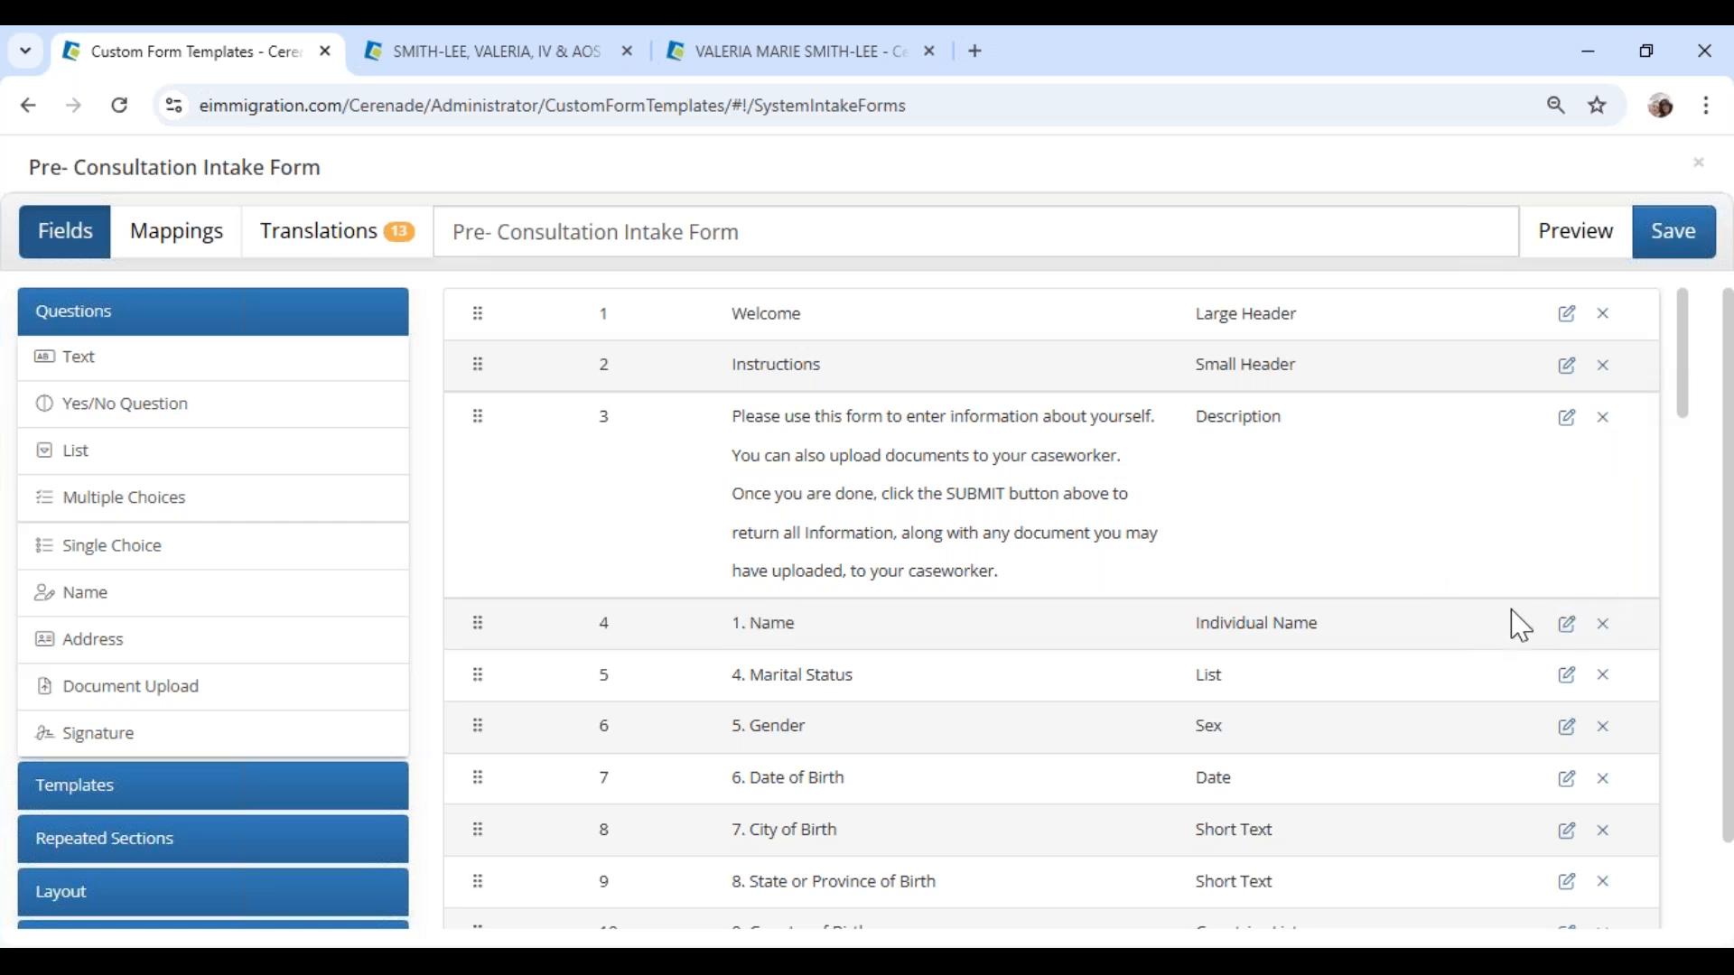
# Step: Reword the name question in row 4 as "What's your full name?"
pyautogui.click(1567, 623)
pyautogui.moveTo(867, 619); pyautogui.dragTo(669, 614)
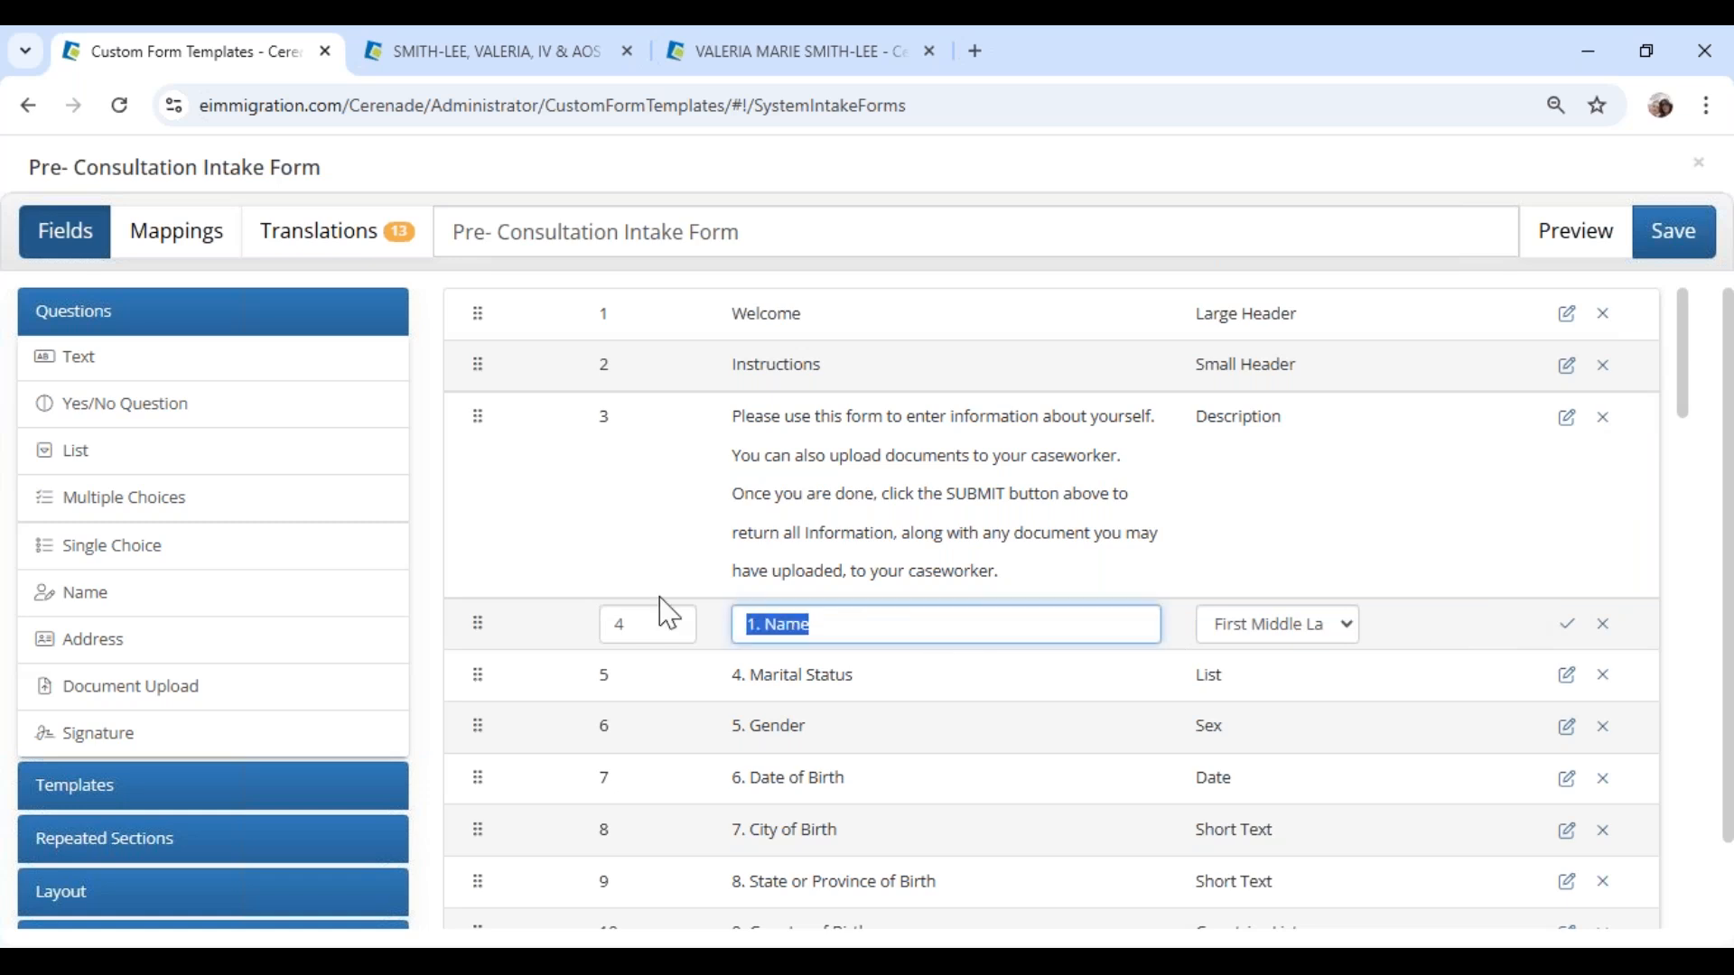
pyautogui.write("What's")
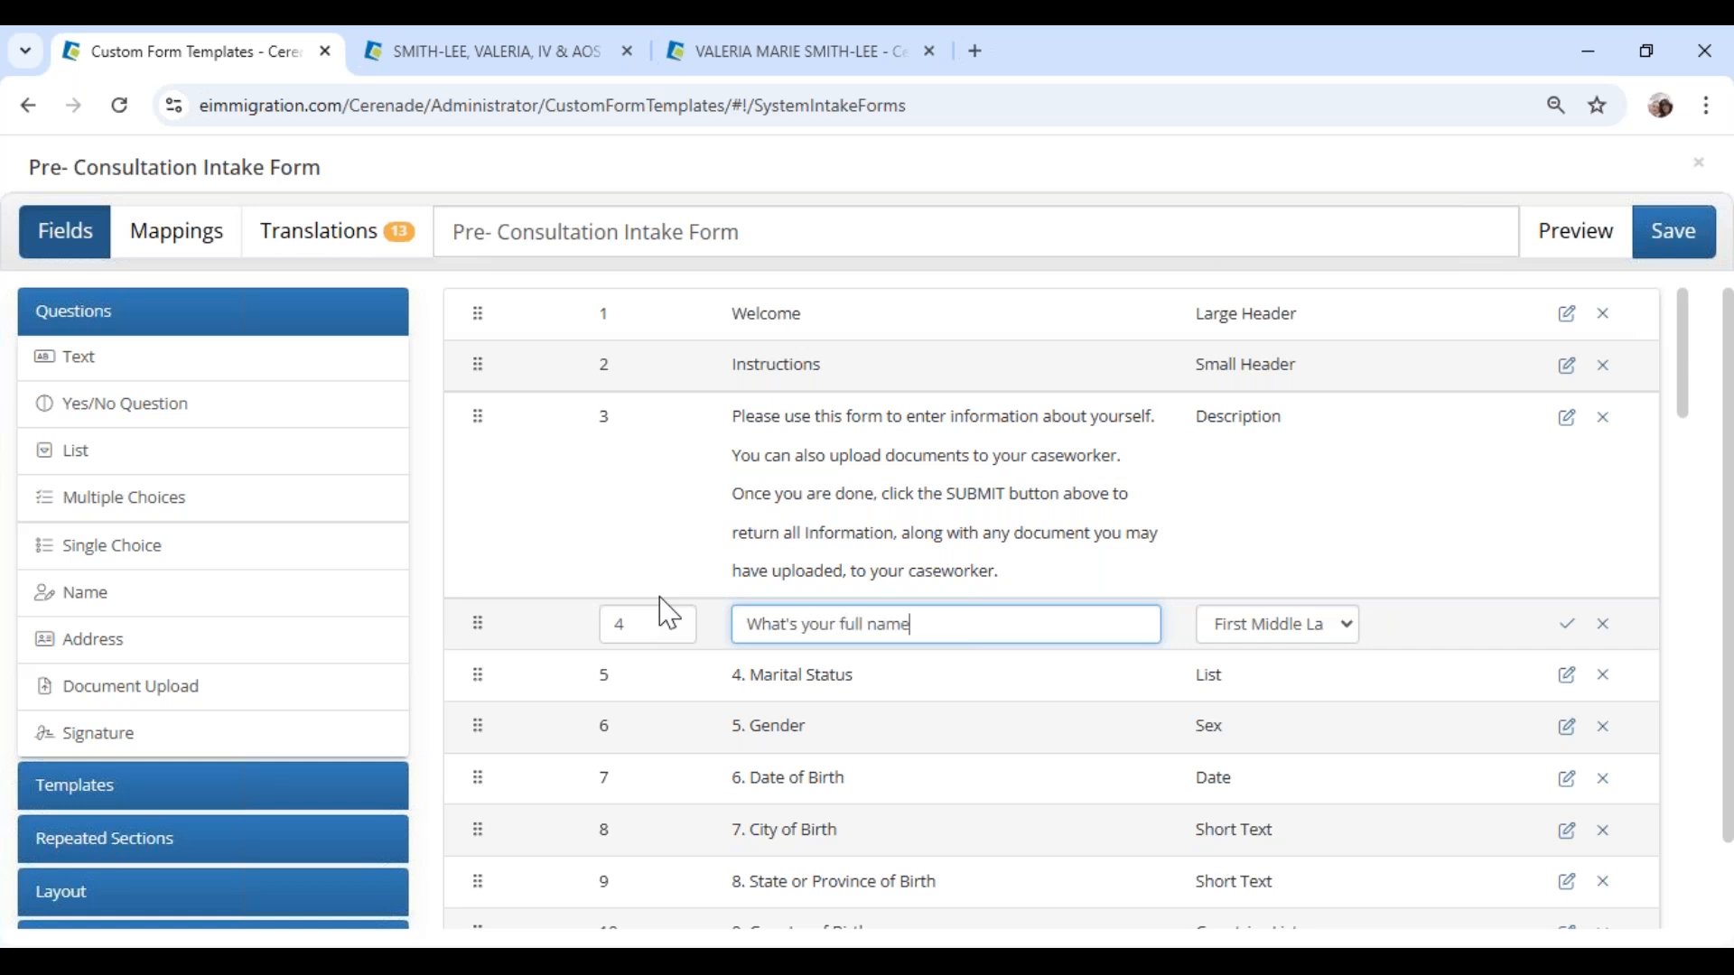
pyautogui.click(1567, 624)
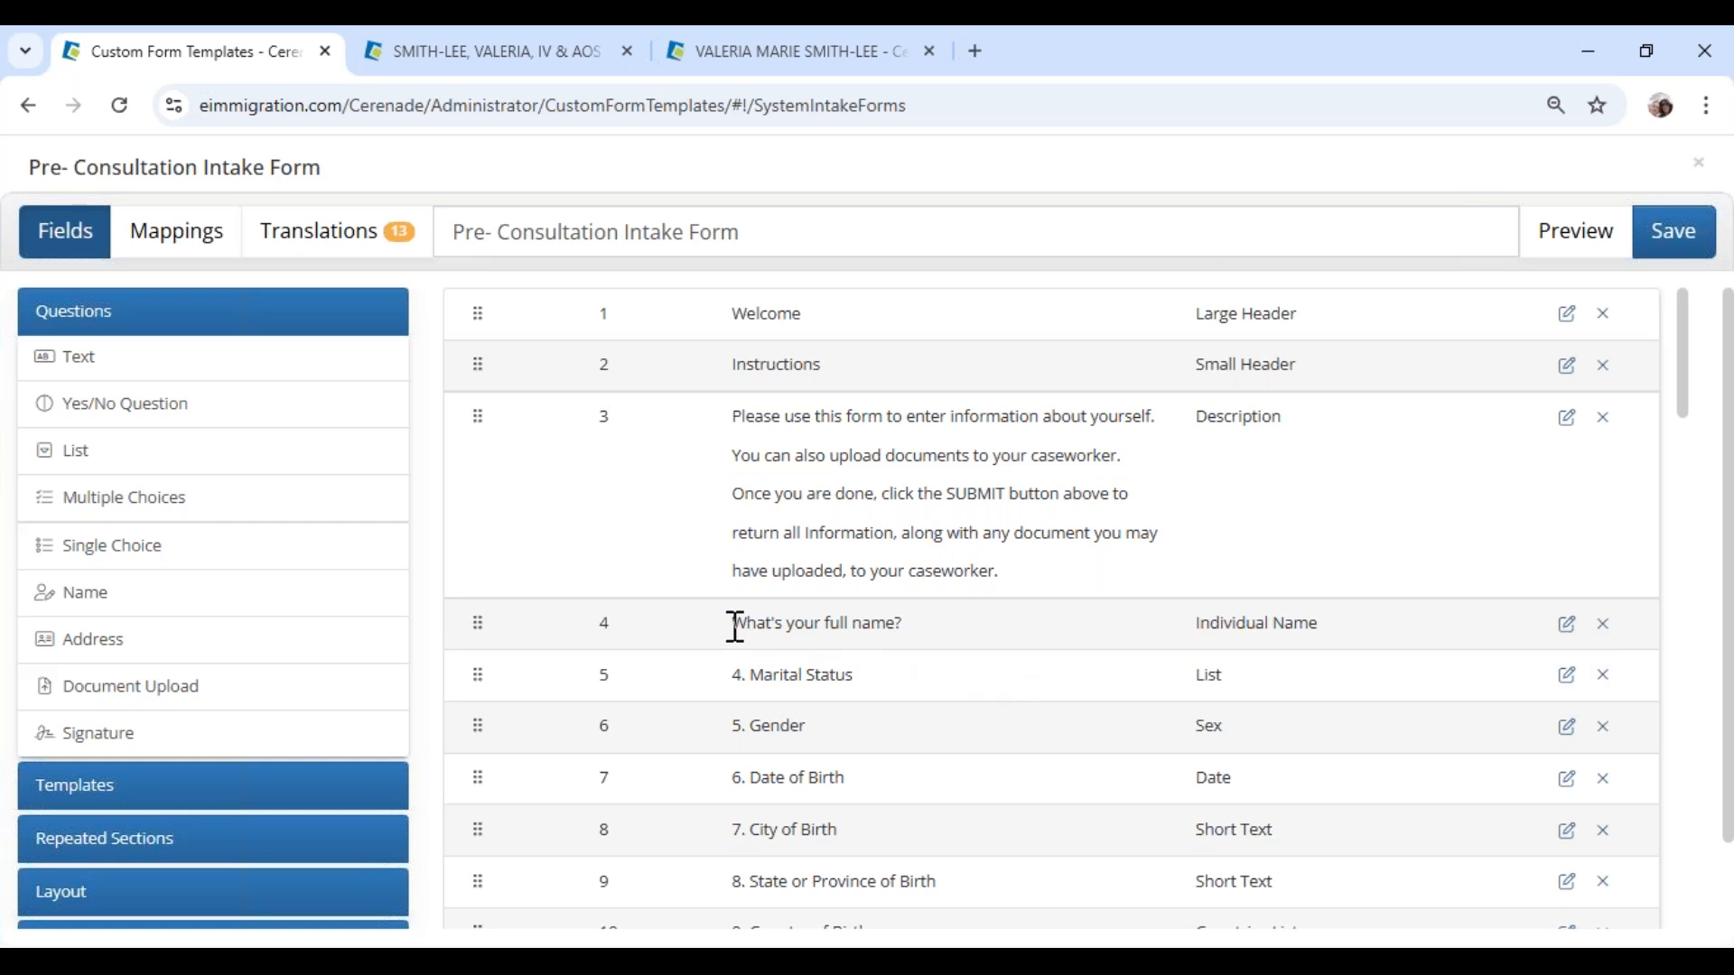
pyautogui.moveTo(735, 626); pyautogui.dragTo(1002, 641)
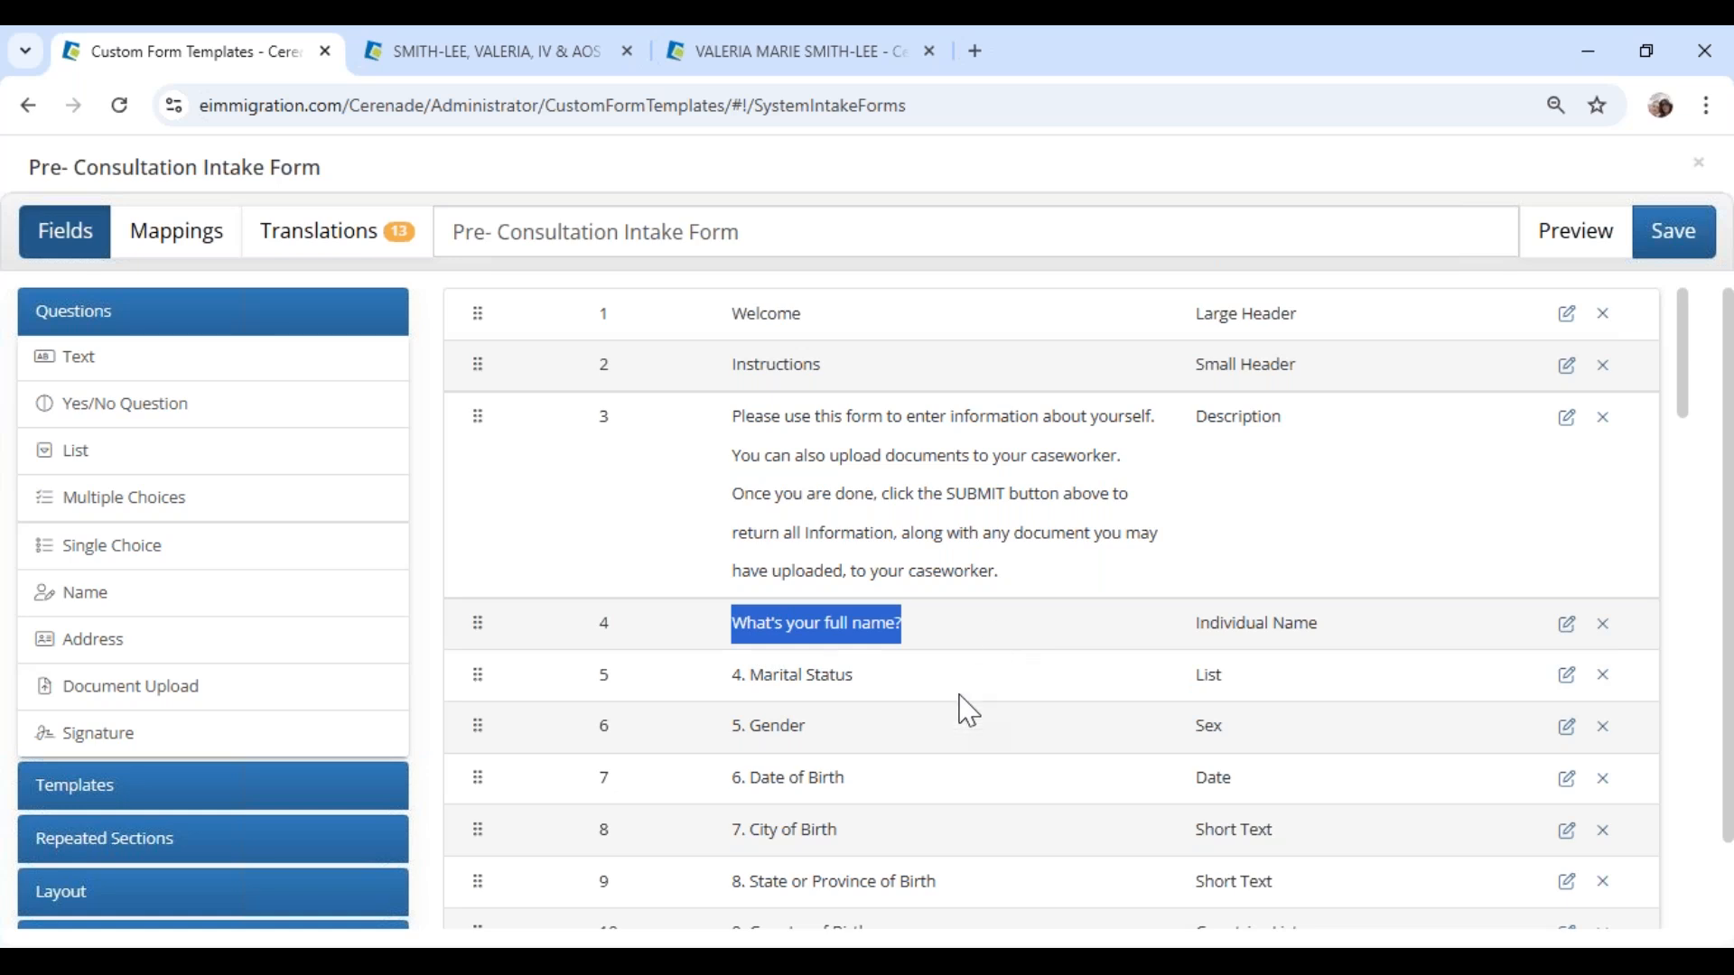
# Step: Move the Cell Phone and Email Address questions up to directly after the Gender question
pyautogui.scroll(-2, 476, 862)
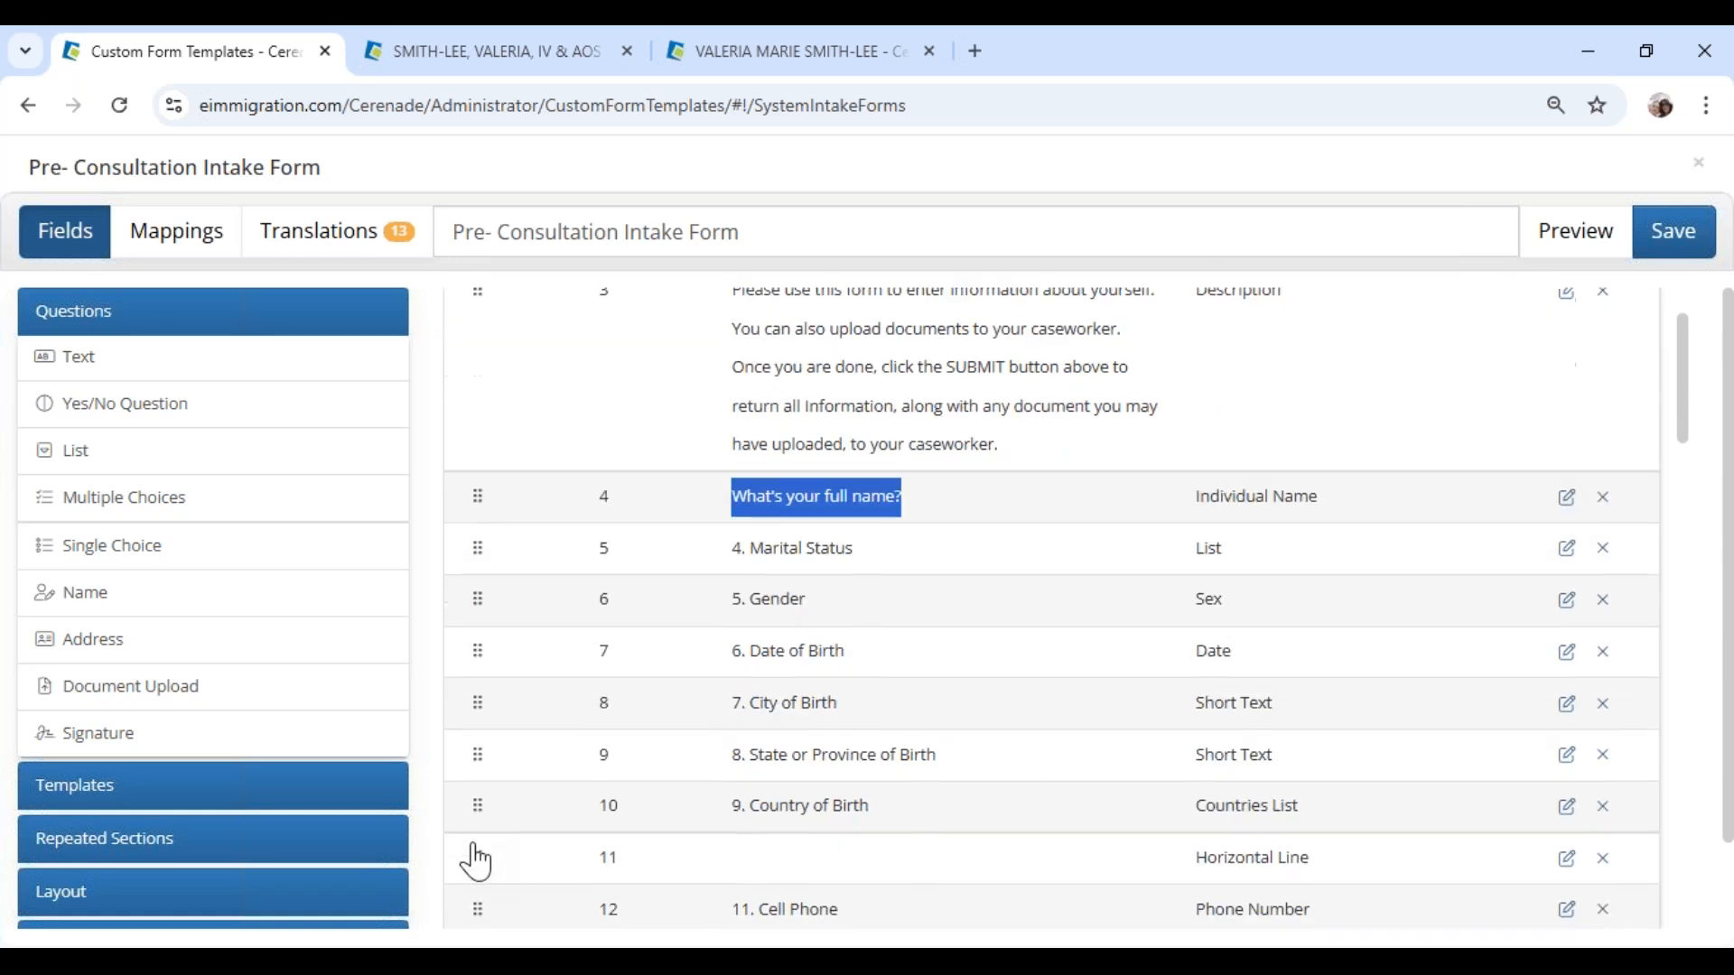
pyautogui.scroll(-2, 476, 863)
pyautogui.moveTo(480, 799); pyautogui.dragTo(491, 553)
pyautogui.moveTo(484, 835); pyautogui.dragTo(496, 571)
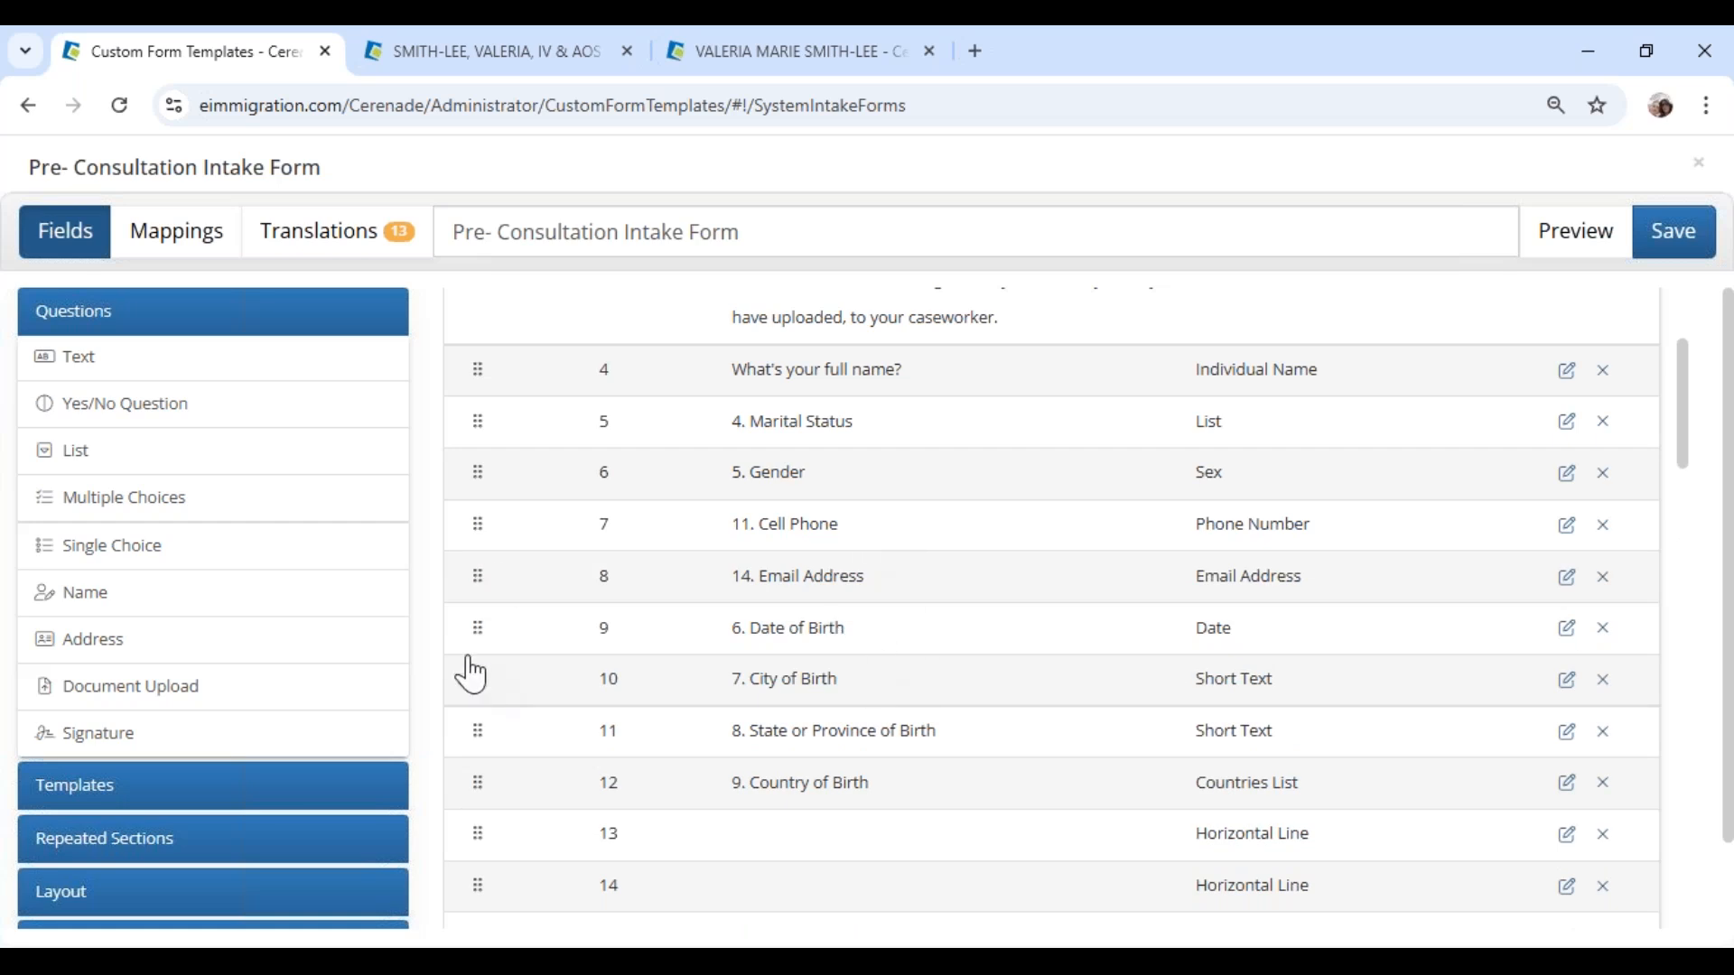
# Step: Move the Documents question from the end of the form to position 5
pyautogui.scroll(-12, 1141, 797)
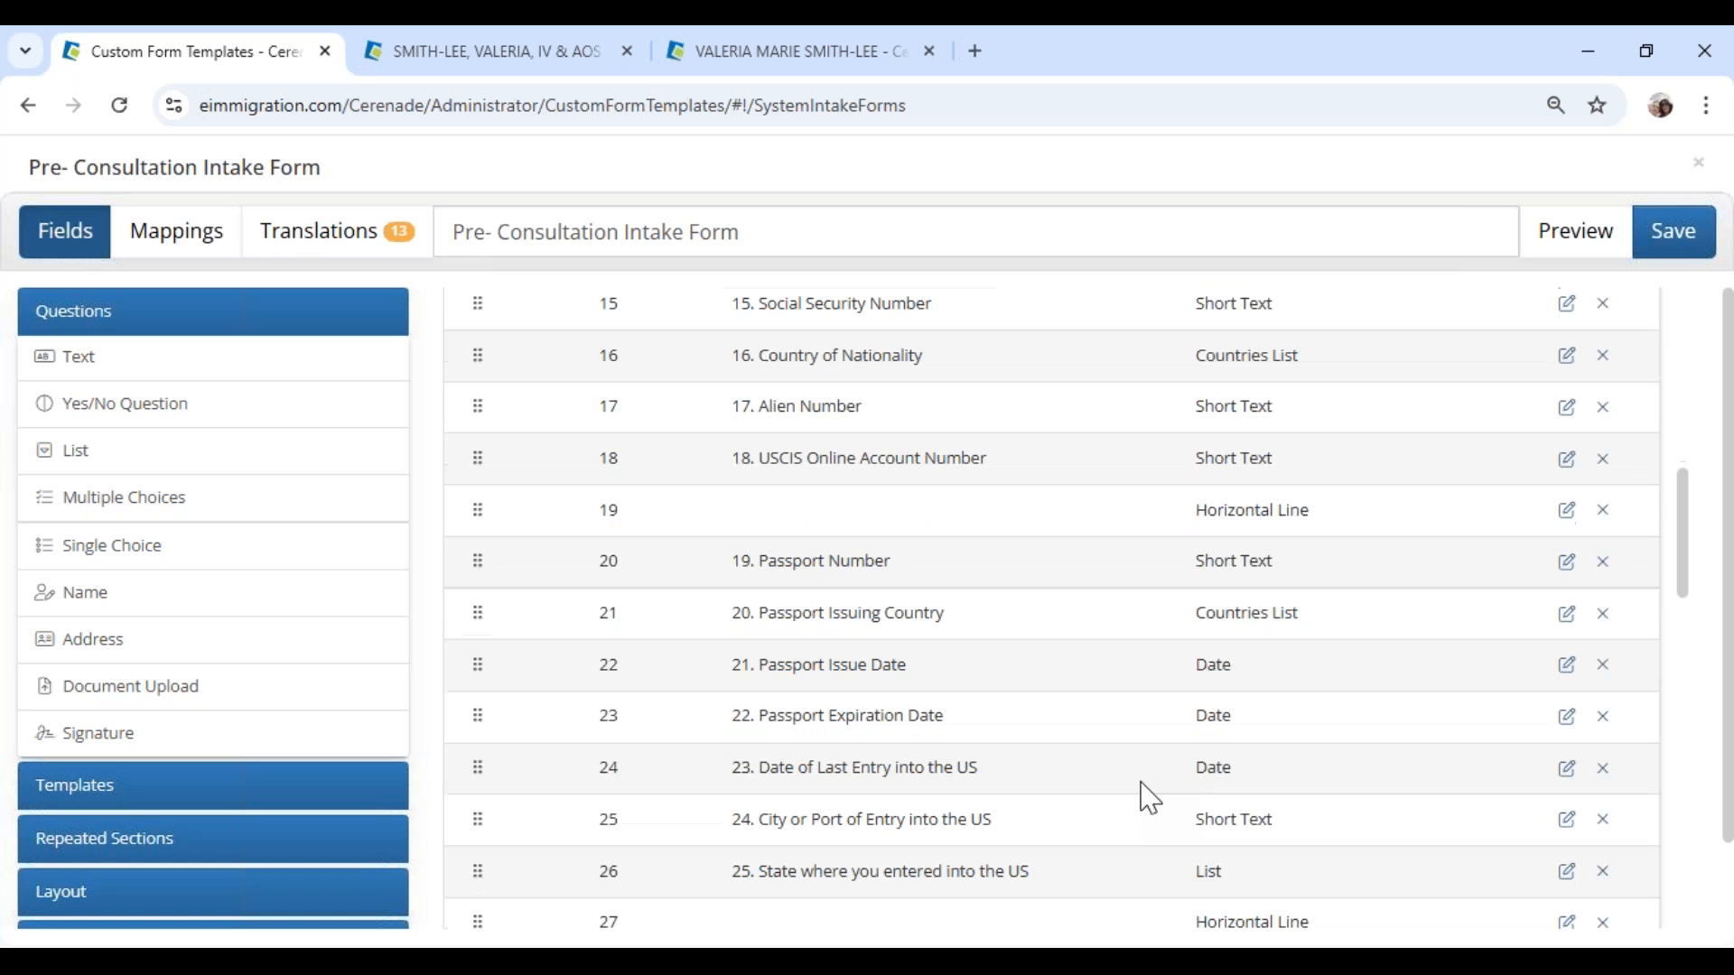
pyautogui.scroll(-8, 875, 794)
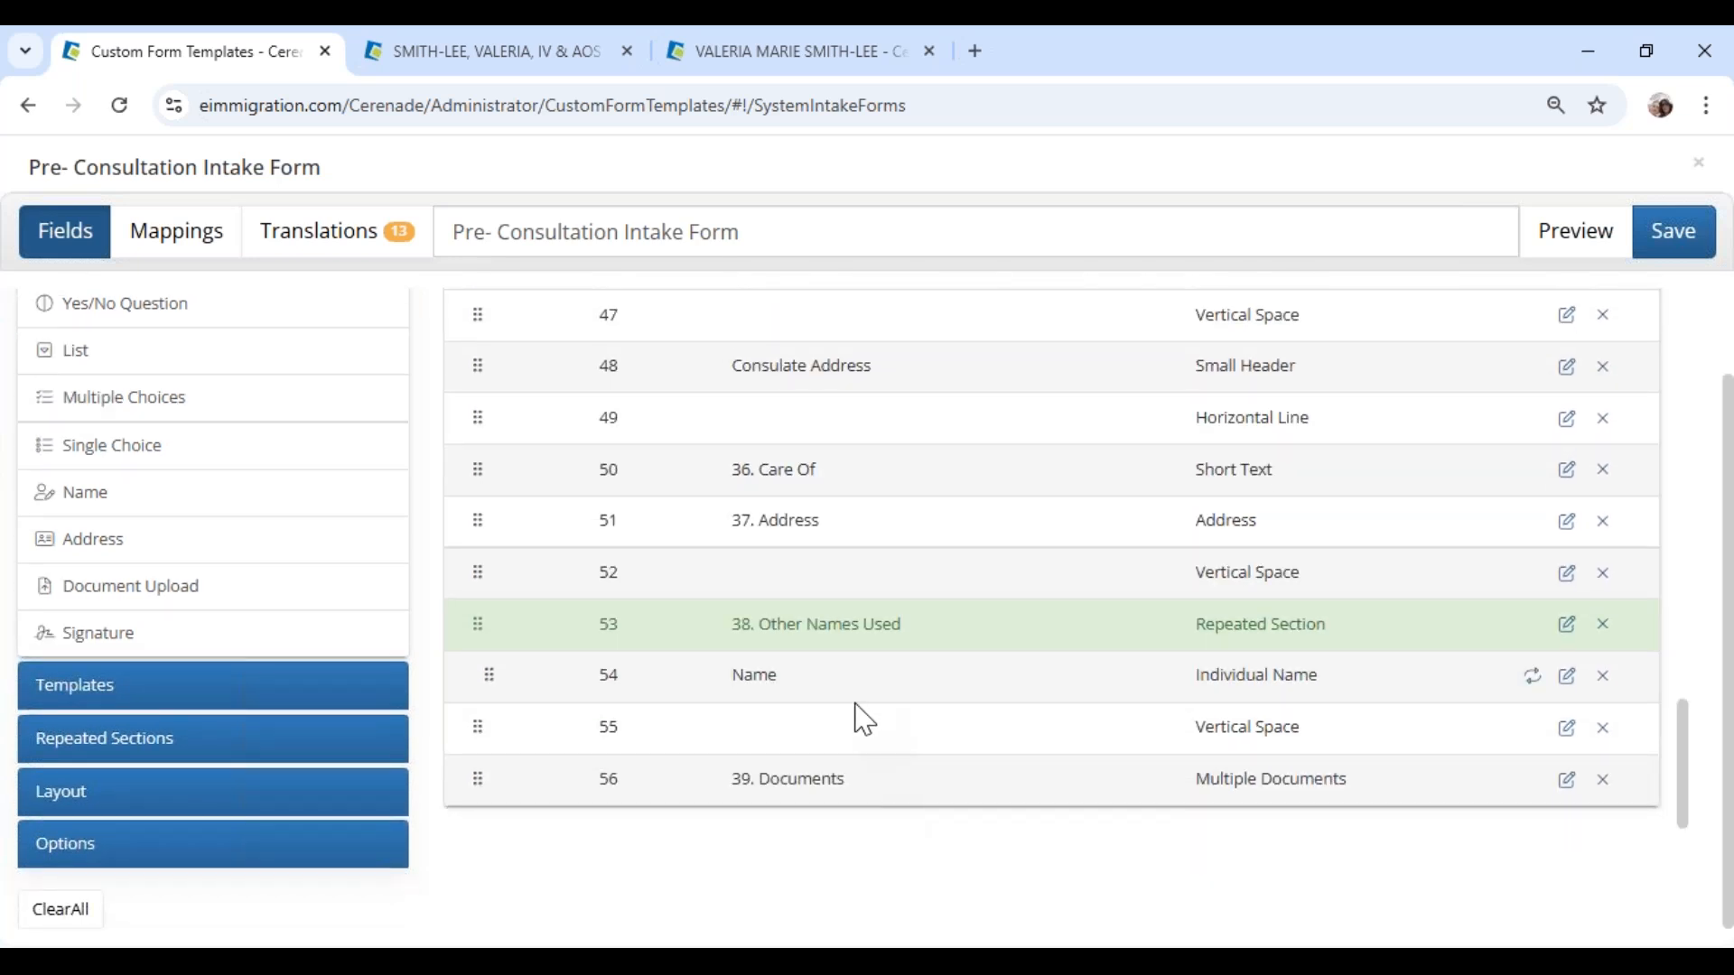
pyautogui.scroll(1, 853, 720)
pyautogui.scroll(-1, 813, 767)
pyautogui.moveTo(742, 780); pyautogui.dragTo(927, 795)
pyautogui.doubleClick(605, 779)
pyautogui.click(1568, 782)
pyautogui.doubleClick(623, 780)
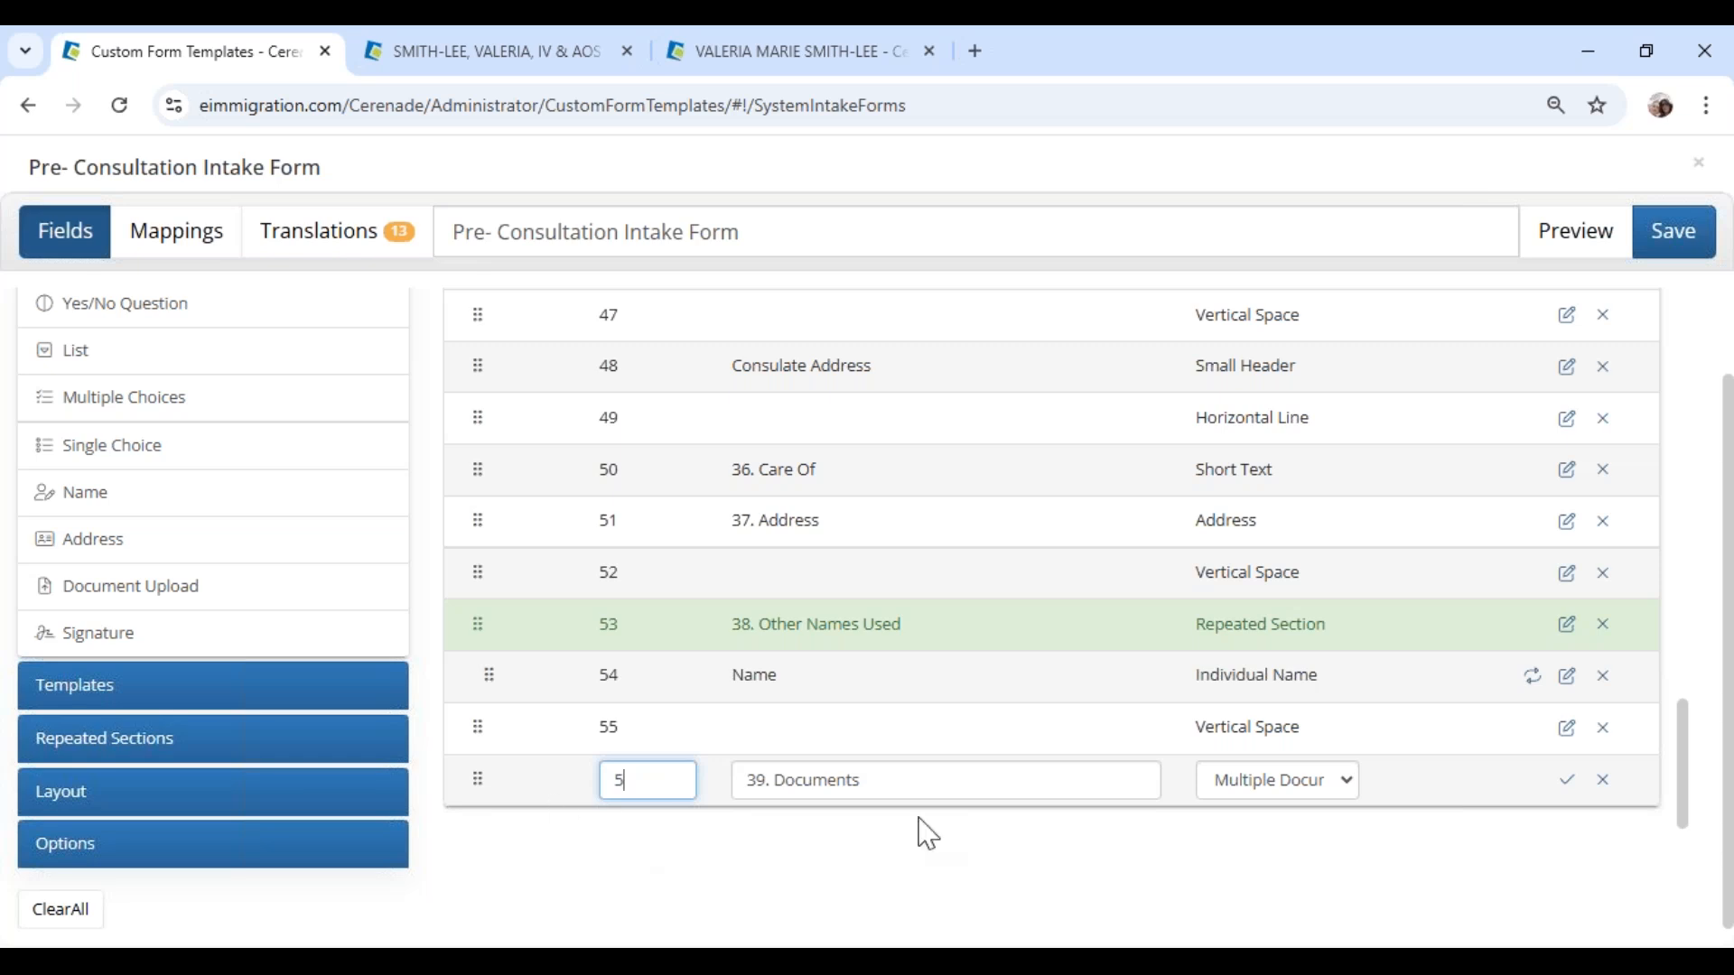
pyautogui.click(1567, 782)
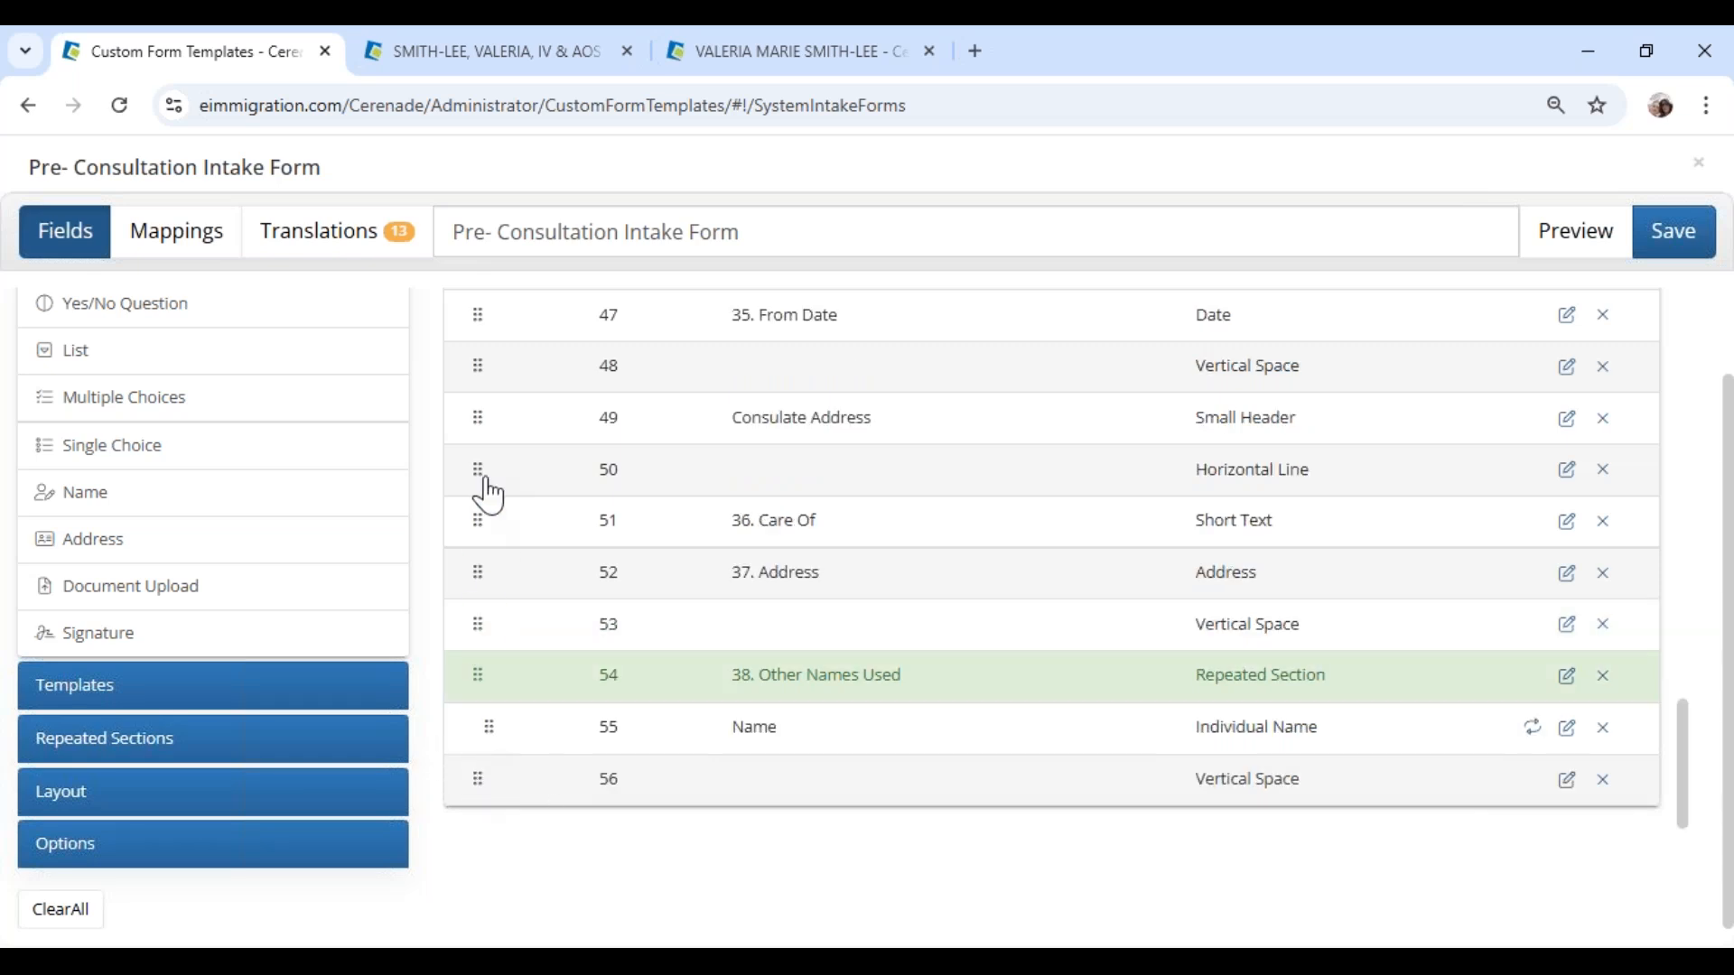
# Step: Reword the documents question in row 5 as "Upload your documents here"
pyautogui.moveTo(1688, 777); pyautogui.dragTo(1706, 333)
pyautogui.scroll(3, 586, 620)
pyautogui.moveTo(596, 576); pyautogui.dragTo(644, 575)
pyautogui.click(646, 575)
pyautogui.click(1565, 575)
pyautogui.moveTo(983, 587); pyautogui.dragTo(662, 571)
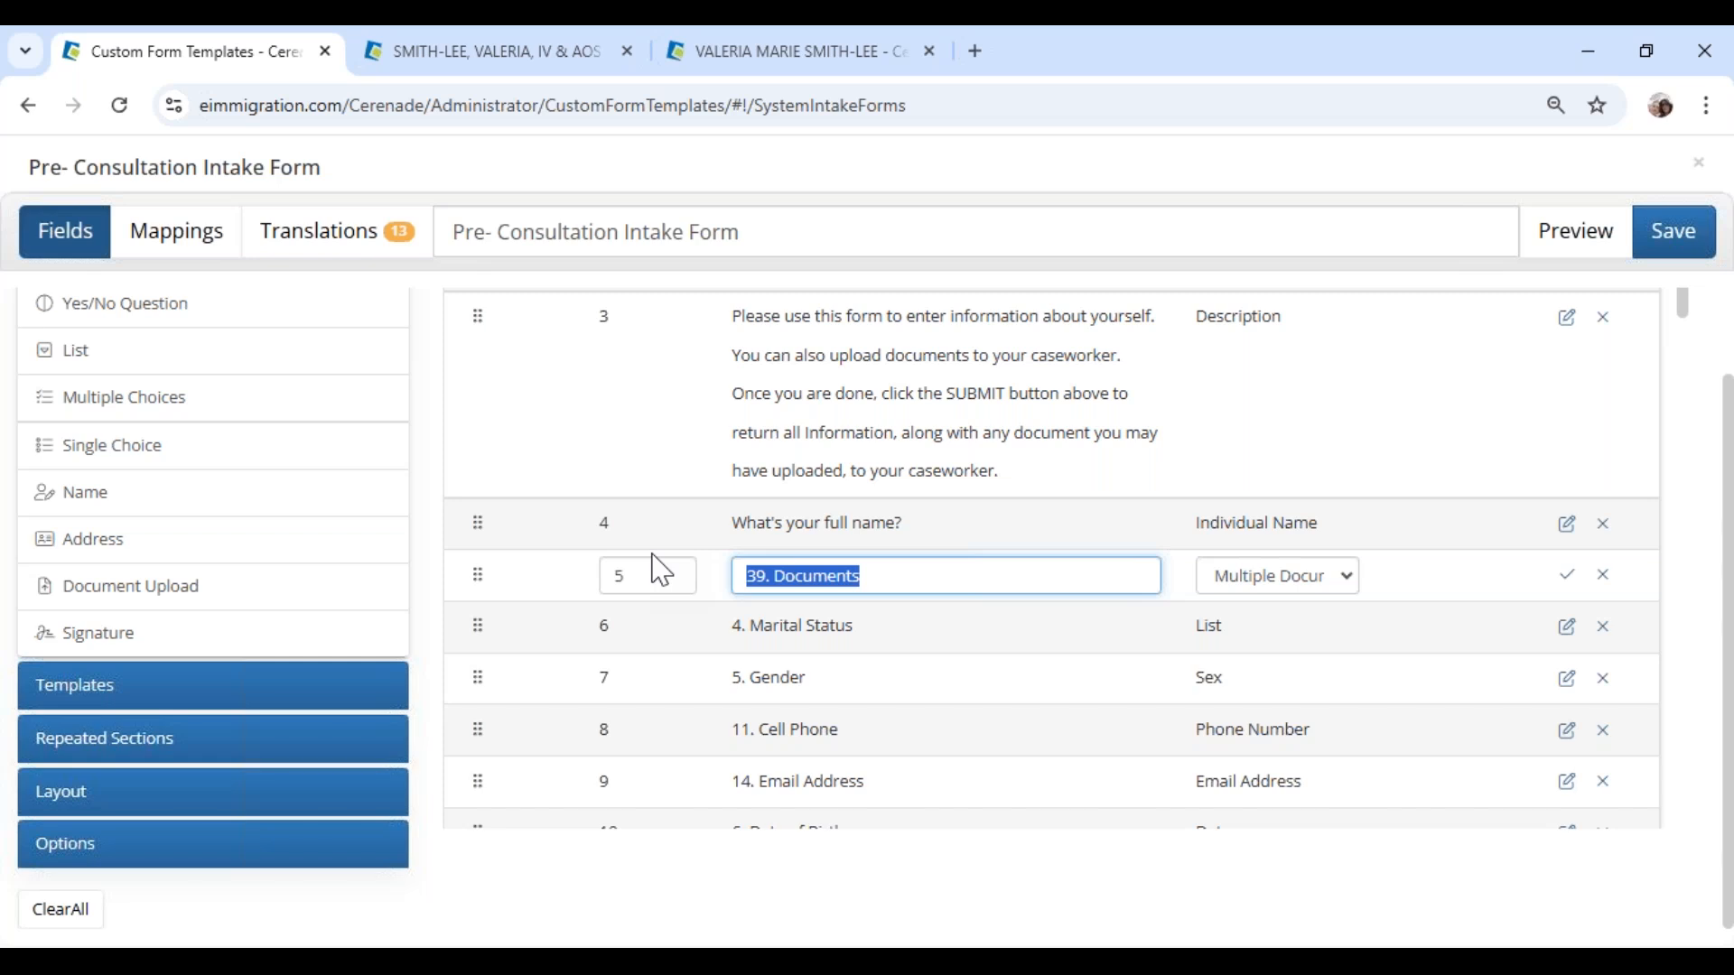
pyautogui.press('Home')
pyautogui.press('BackSpace')
pyautogui.press('BackSpace')
pyautogui.press('BackSpace')
pyautogui.write('Upload your')
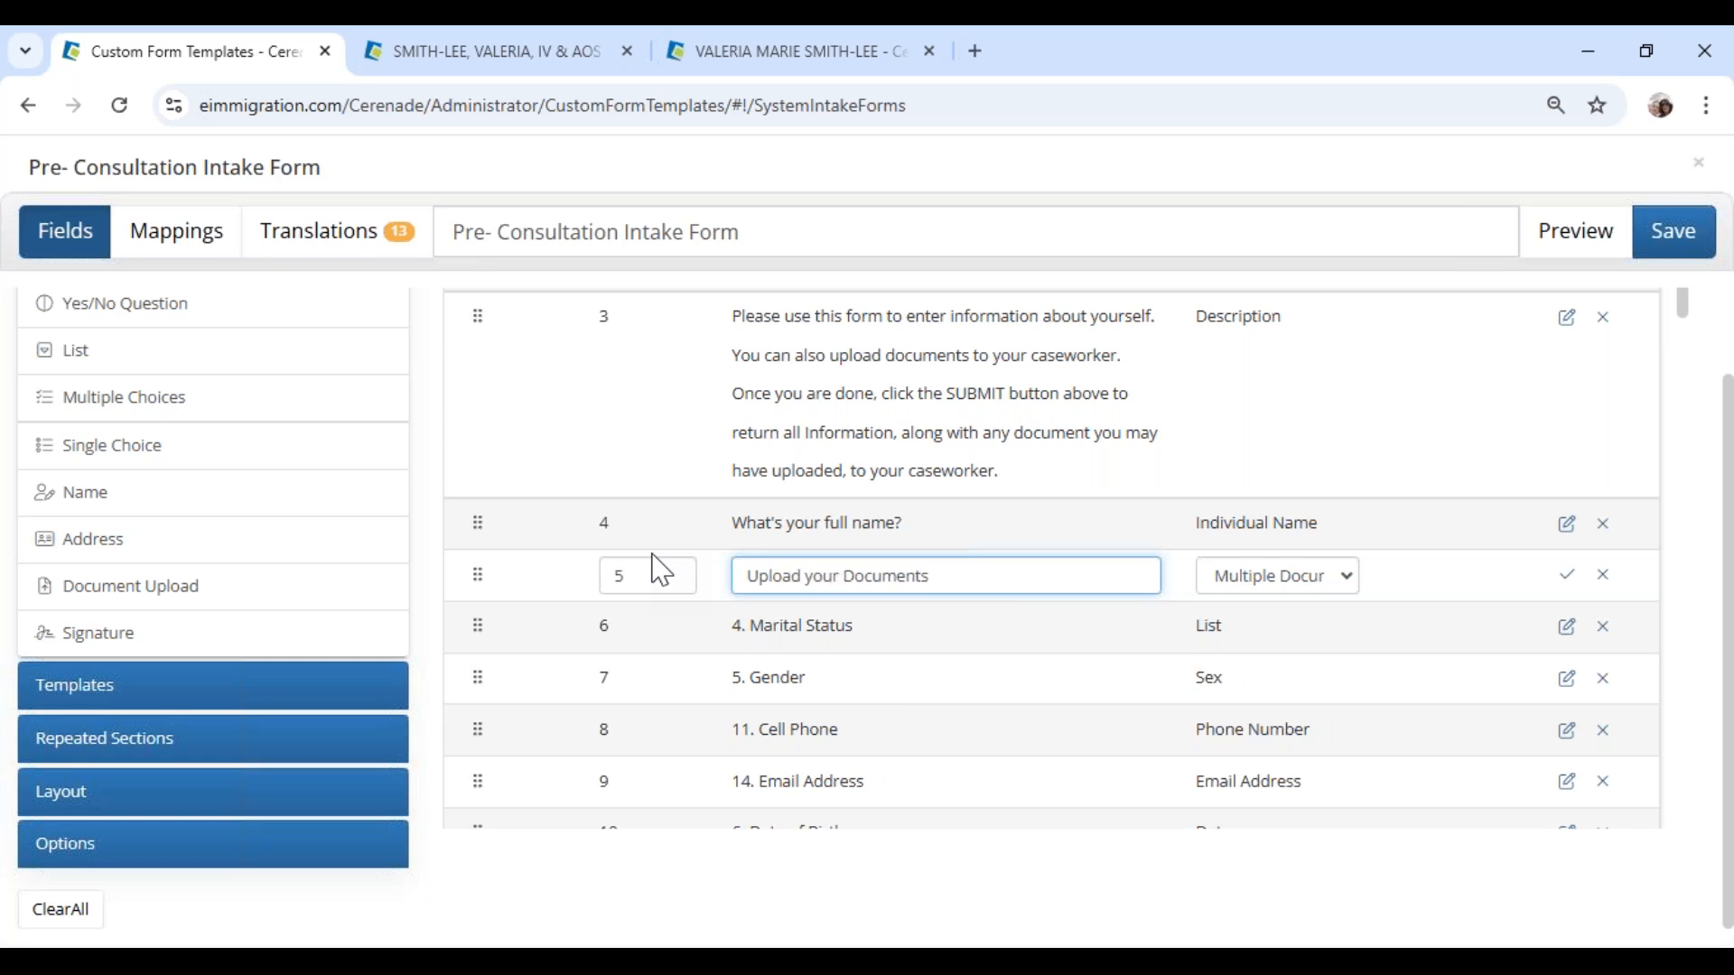
pyautogui.press('Delete')
pyautogui.write('d')
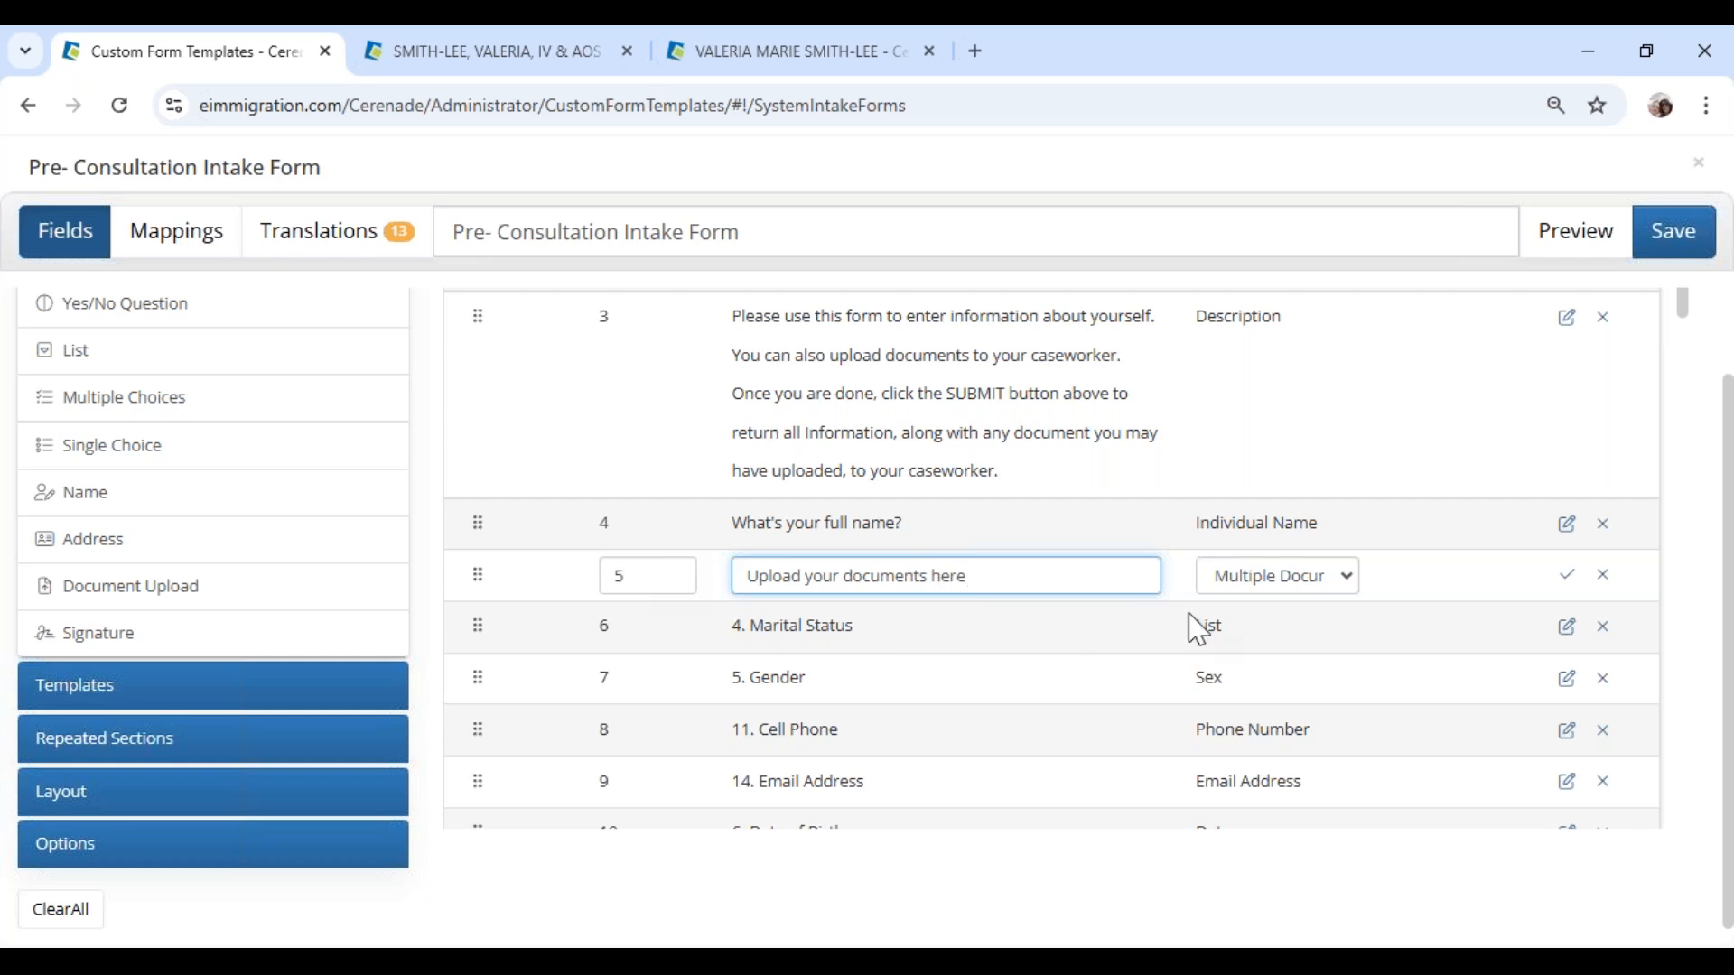
pyautogui.click(1567, 575)
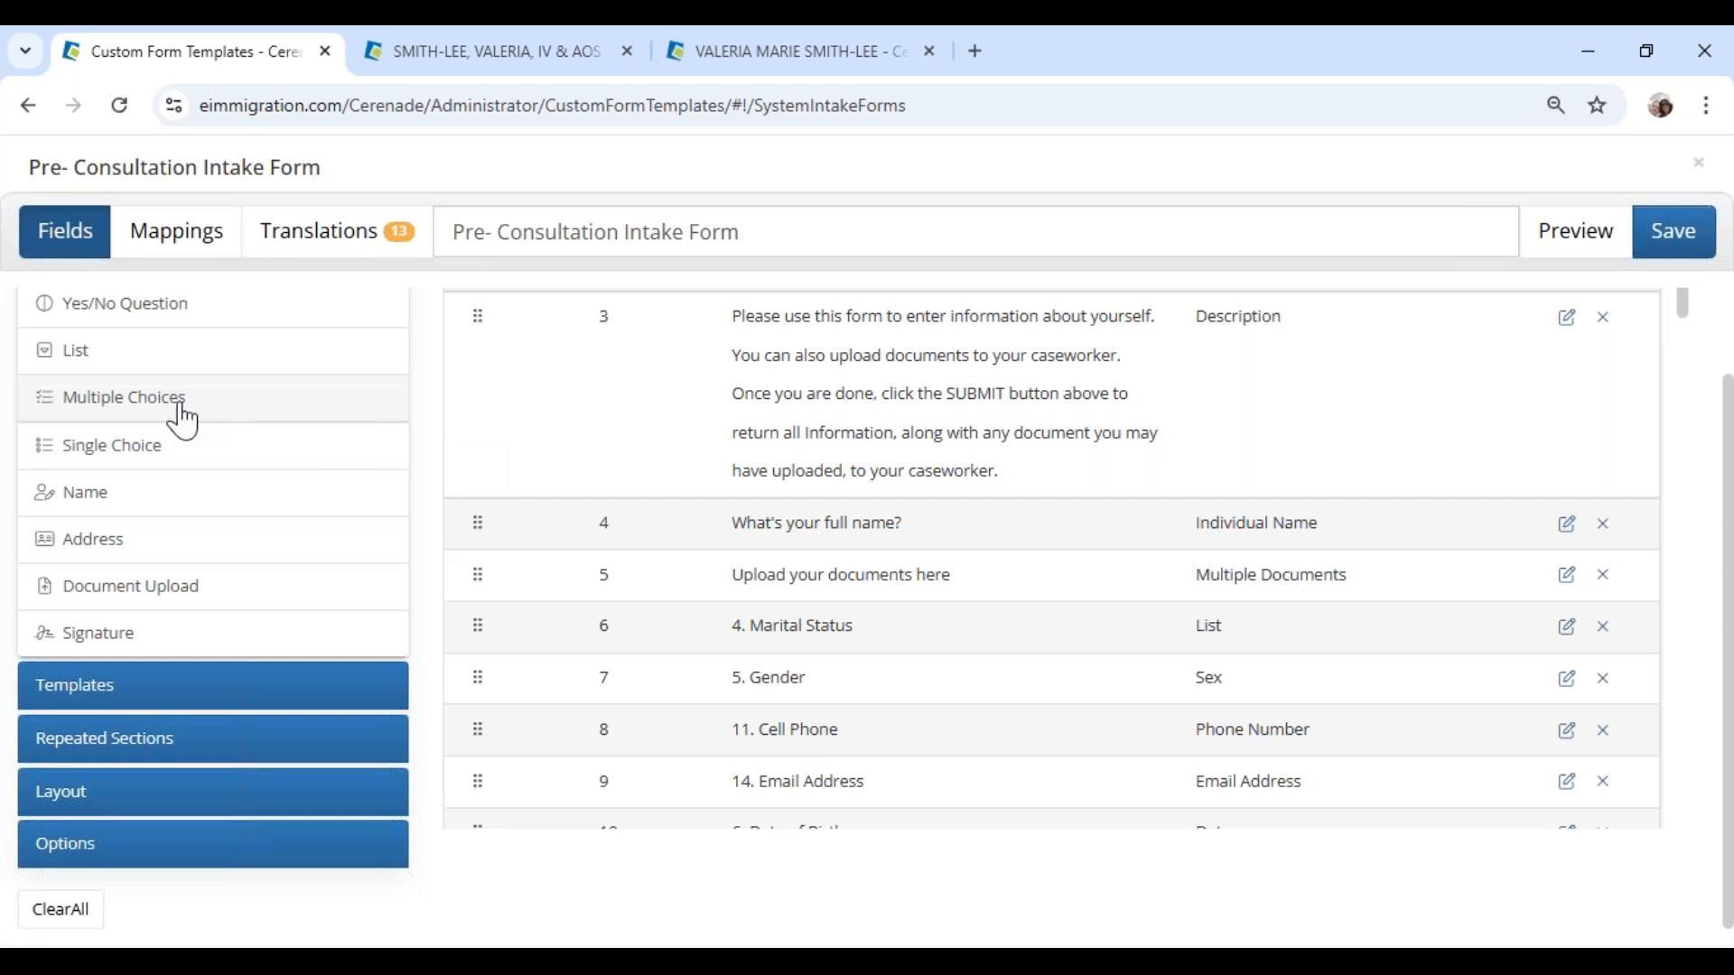
# Step: Add a Yes/No question at position 6 reading "Are you a legal permanent resident ?"
pyautogui.scroll(1, 124, 511)
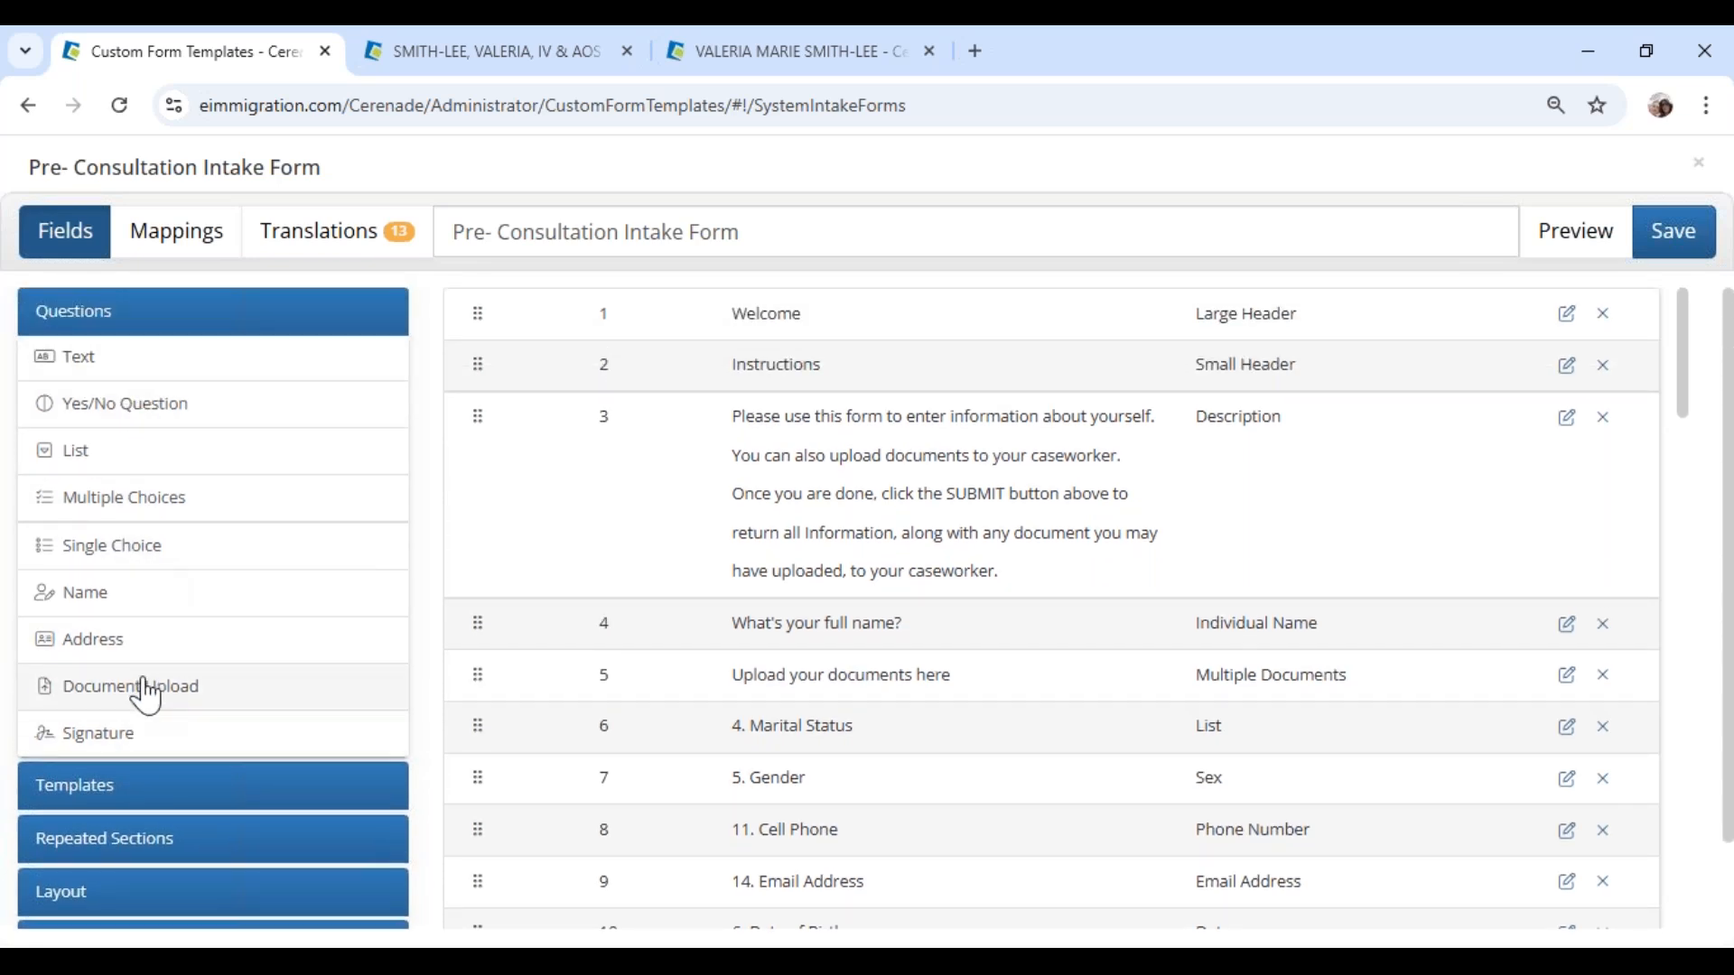
pyautogui.click(109, 411)
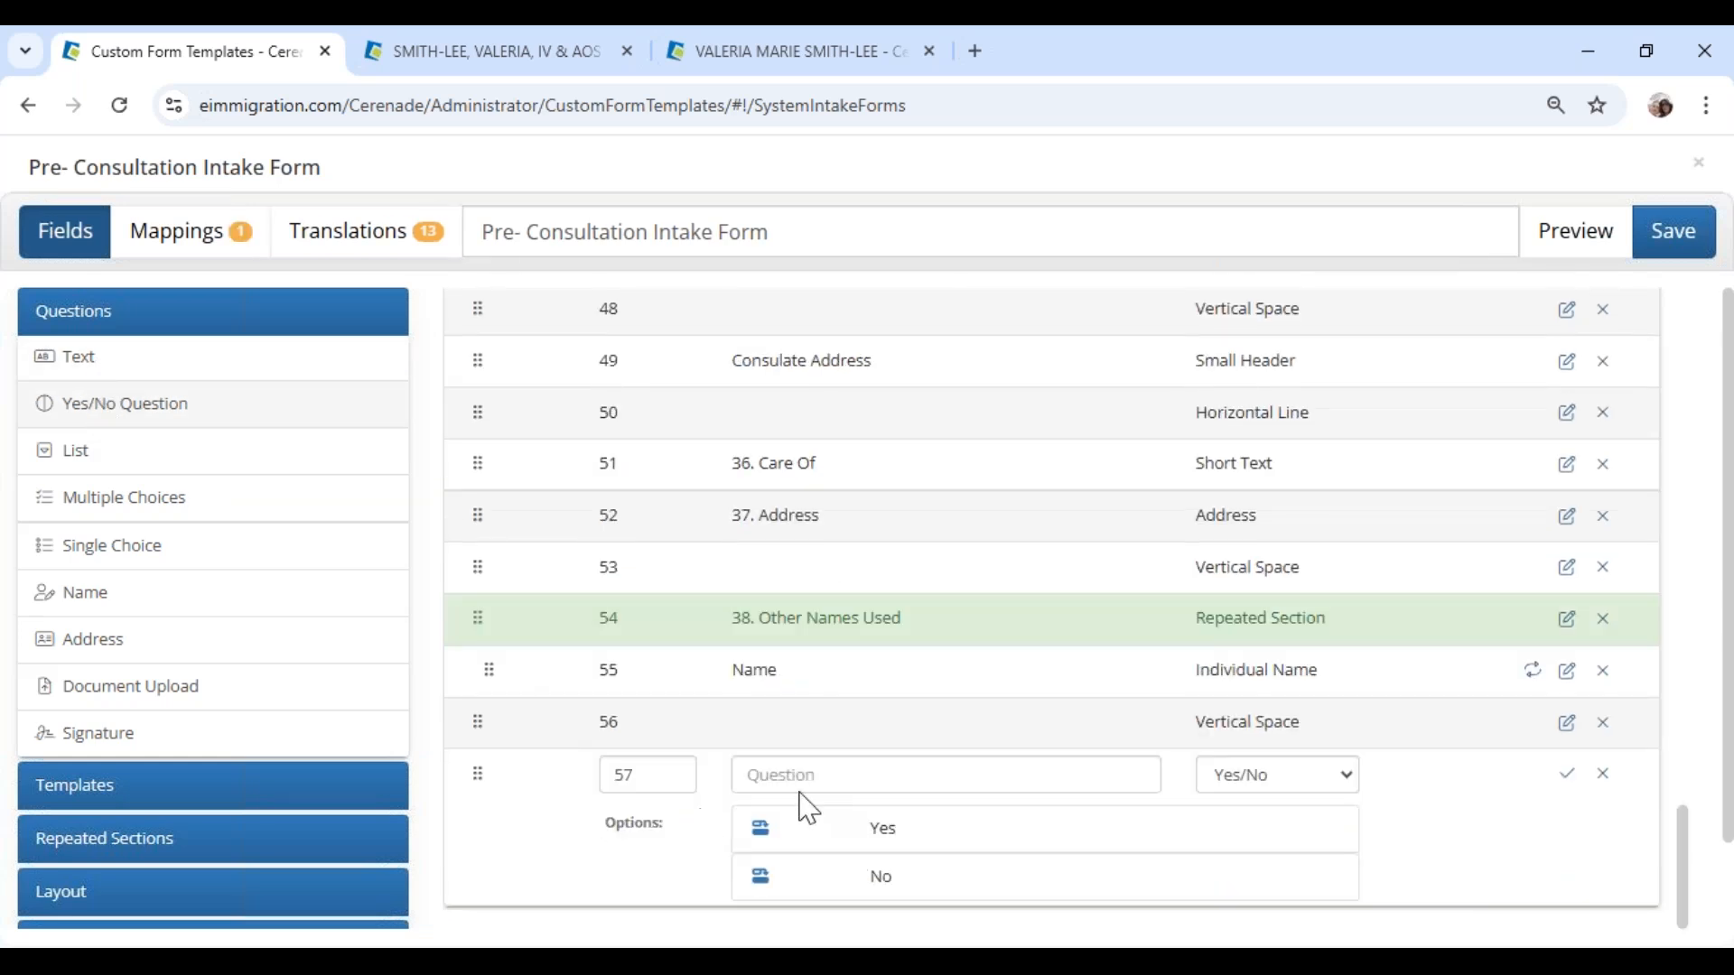
pyautogui.moveTo(665, 777); pyautogui.dragTo(578, 799)
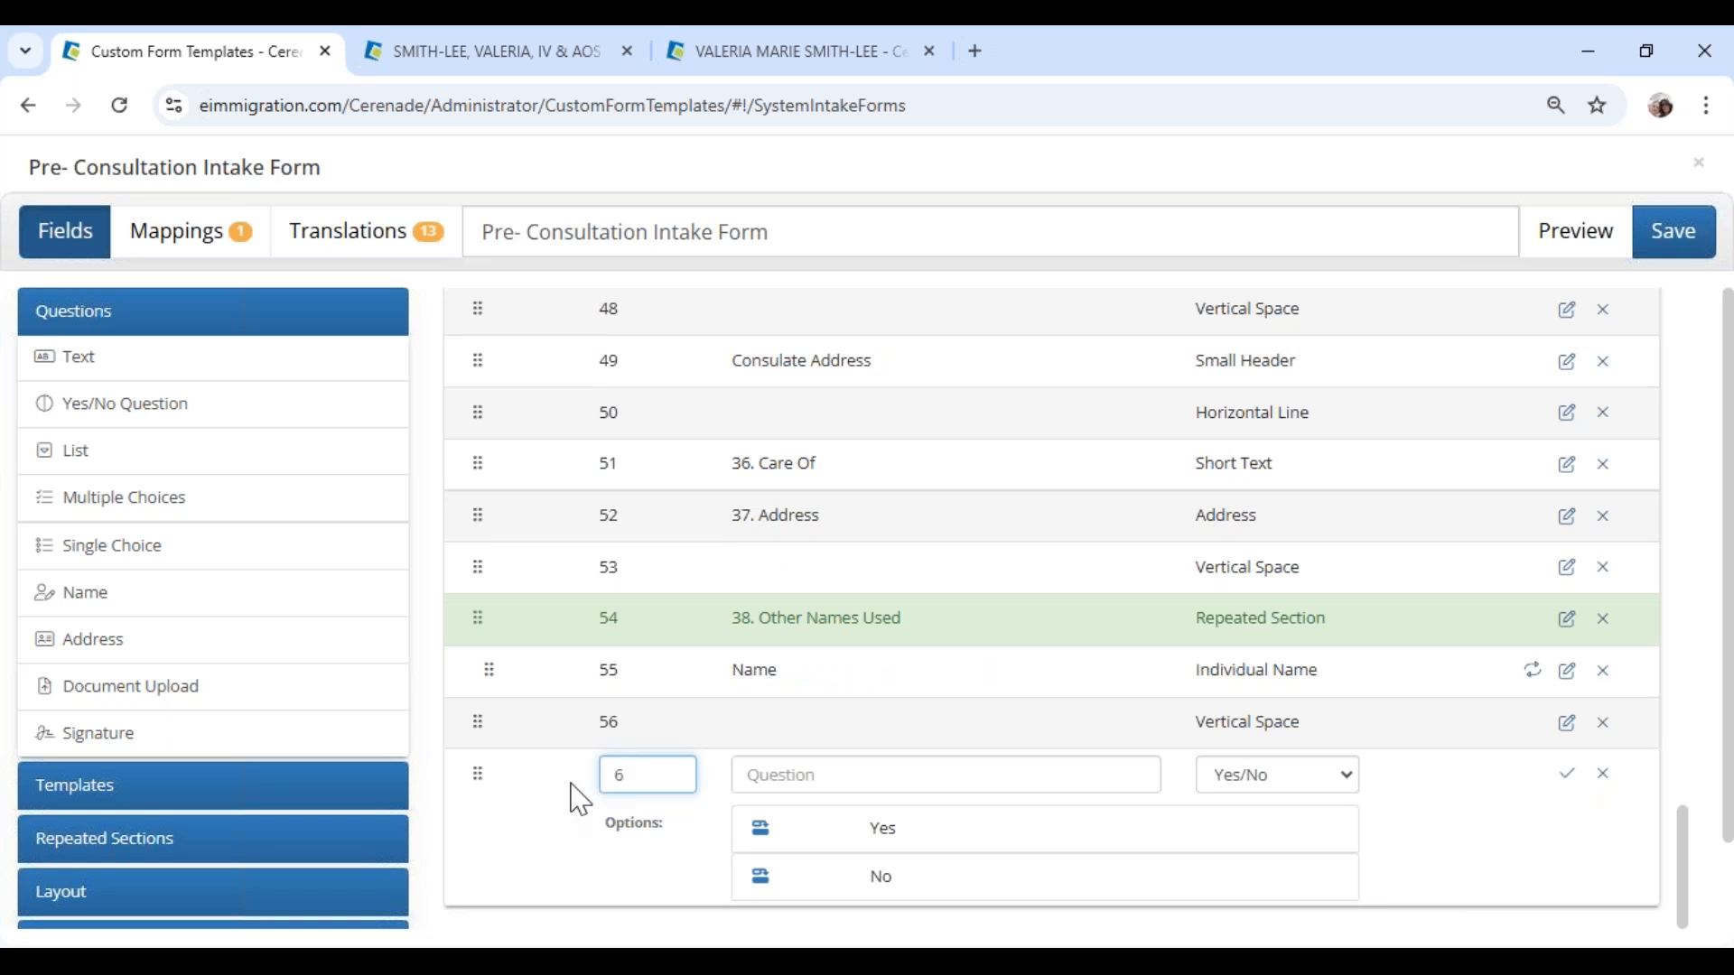
pyautogui.click(850, 782)
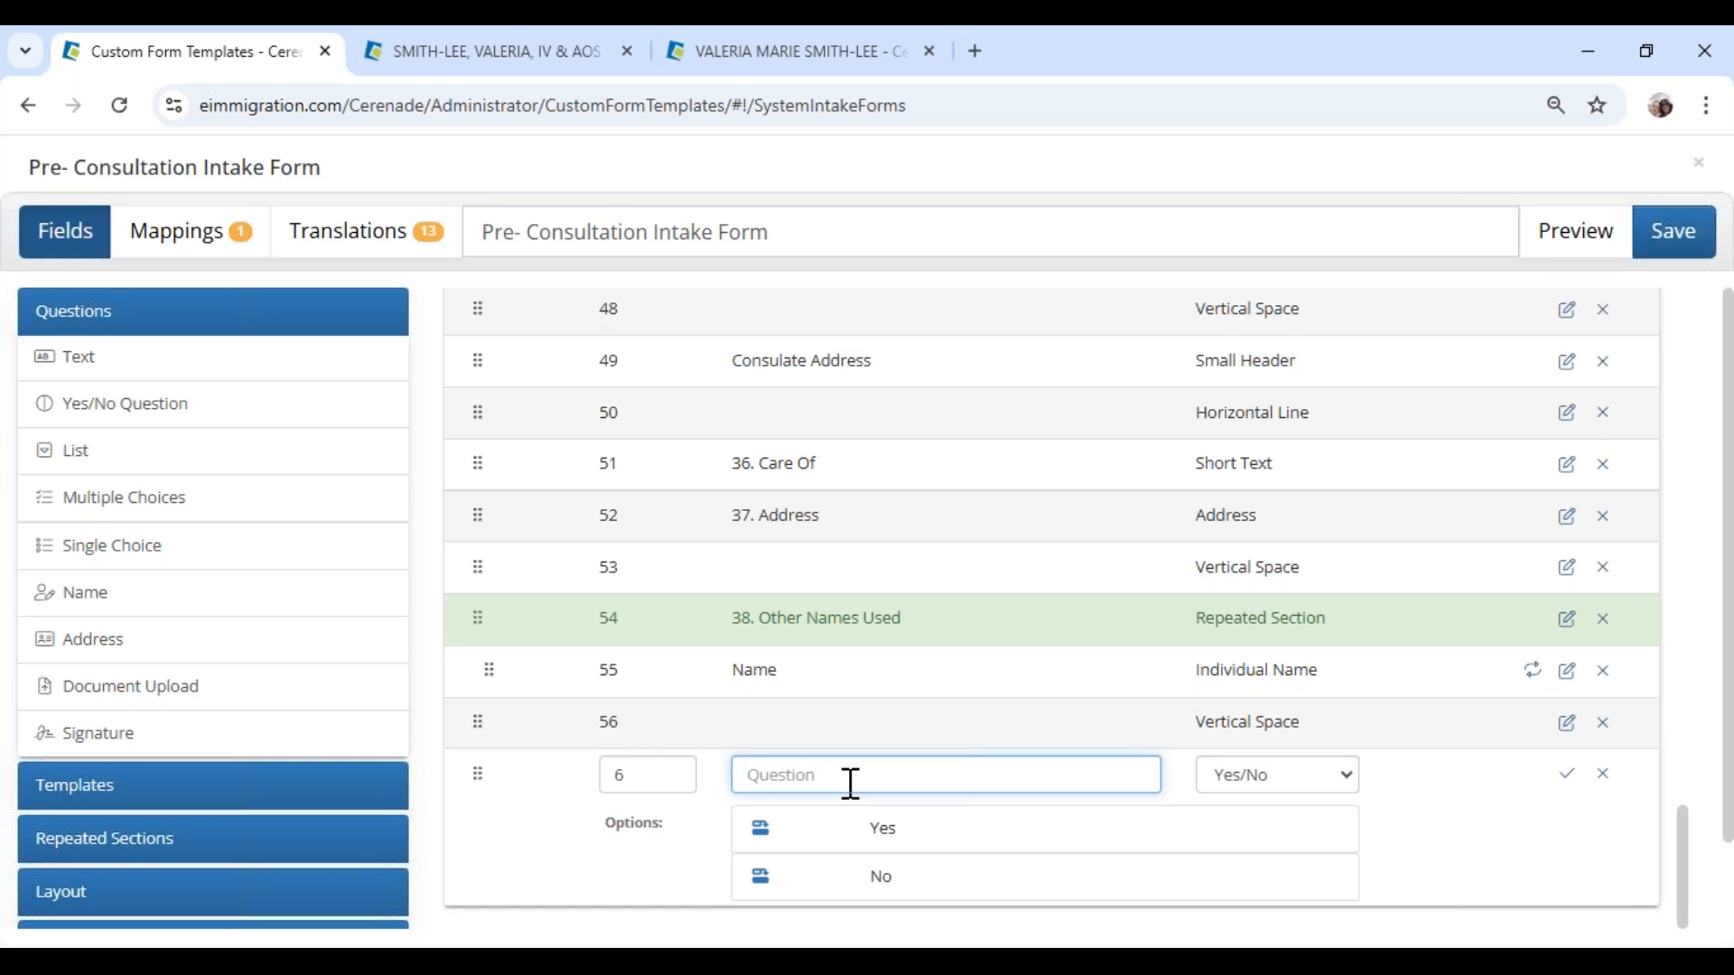
pyautogui.write('Are you a legal permanent resident')
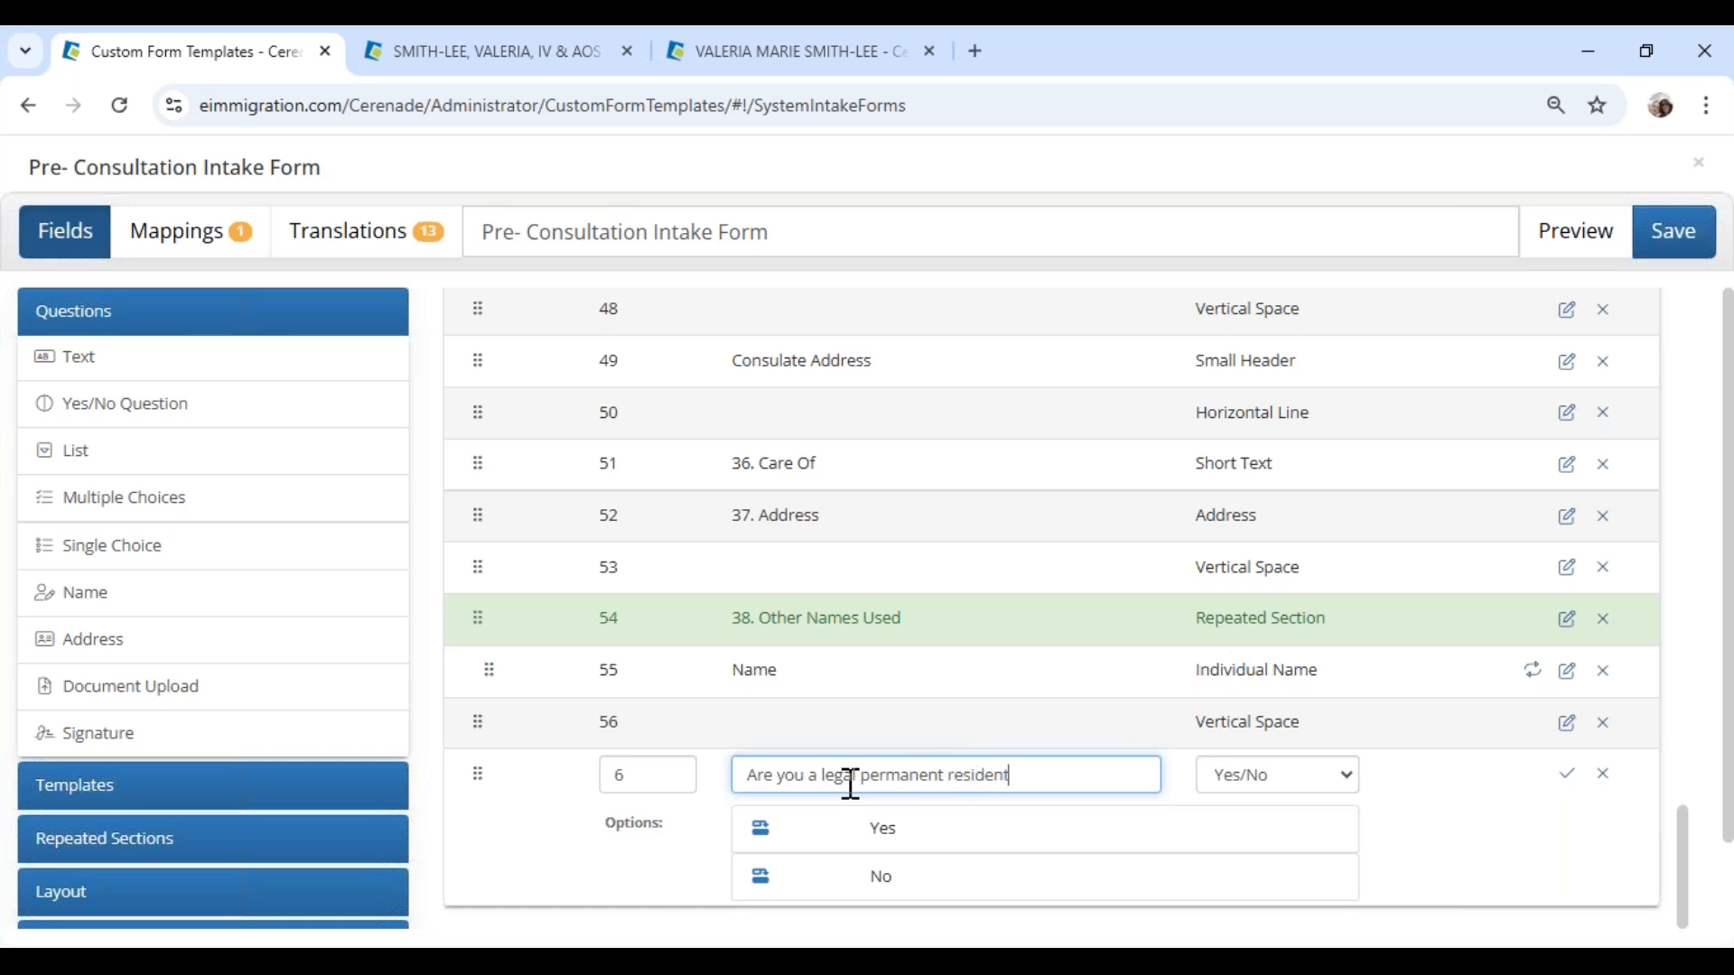
pyautogui.write(' ?')
# Step: Add the follow-up "When you did you become a legal permanent resident?" to the question's Yes option
pyautogui.click(766, 842)
pyautogui.click(906, 885)
pyautogui.write('When you did ')
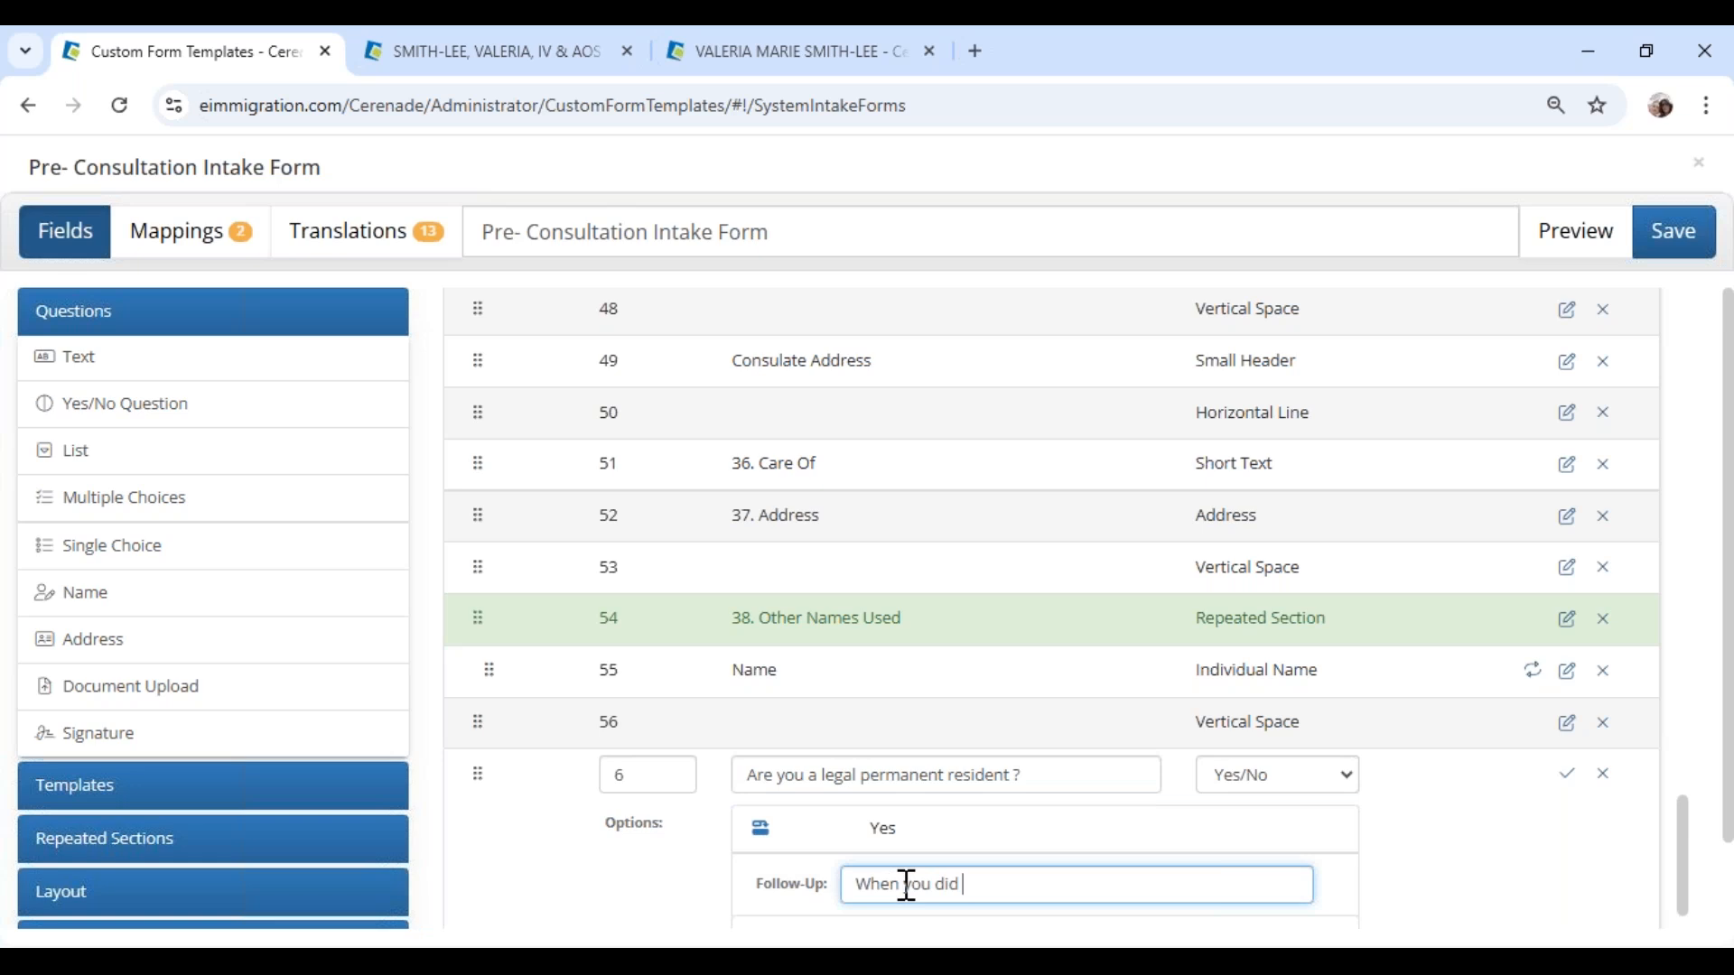
pyautogui.write('you become a legal permanent resident?')
# Step: Add the follow-up "Are you interested in our green card?" to the No option and accept the new question
pyautogui.scroll(-1, 906, 885)
pyautogui.click(760, 875)
pyautogui.scroll(-2, 871, 852)
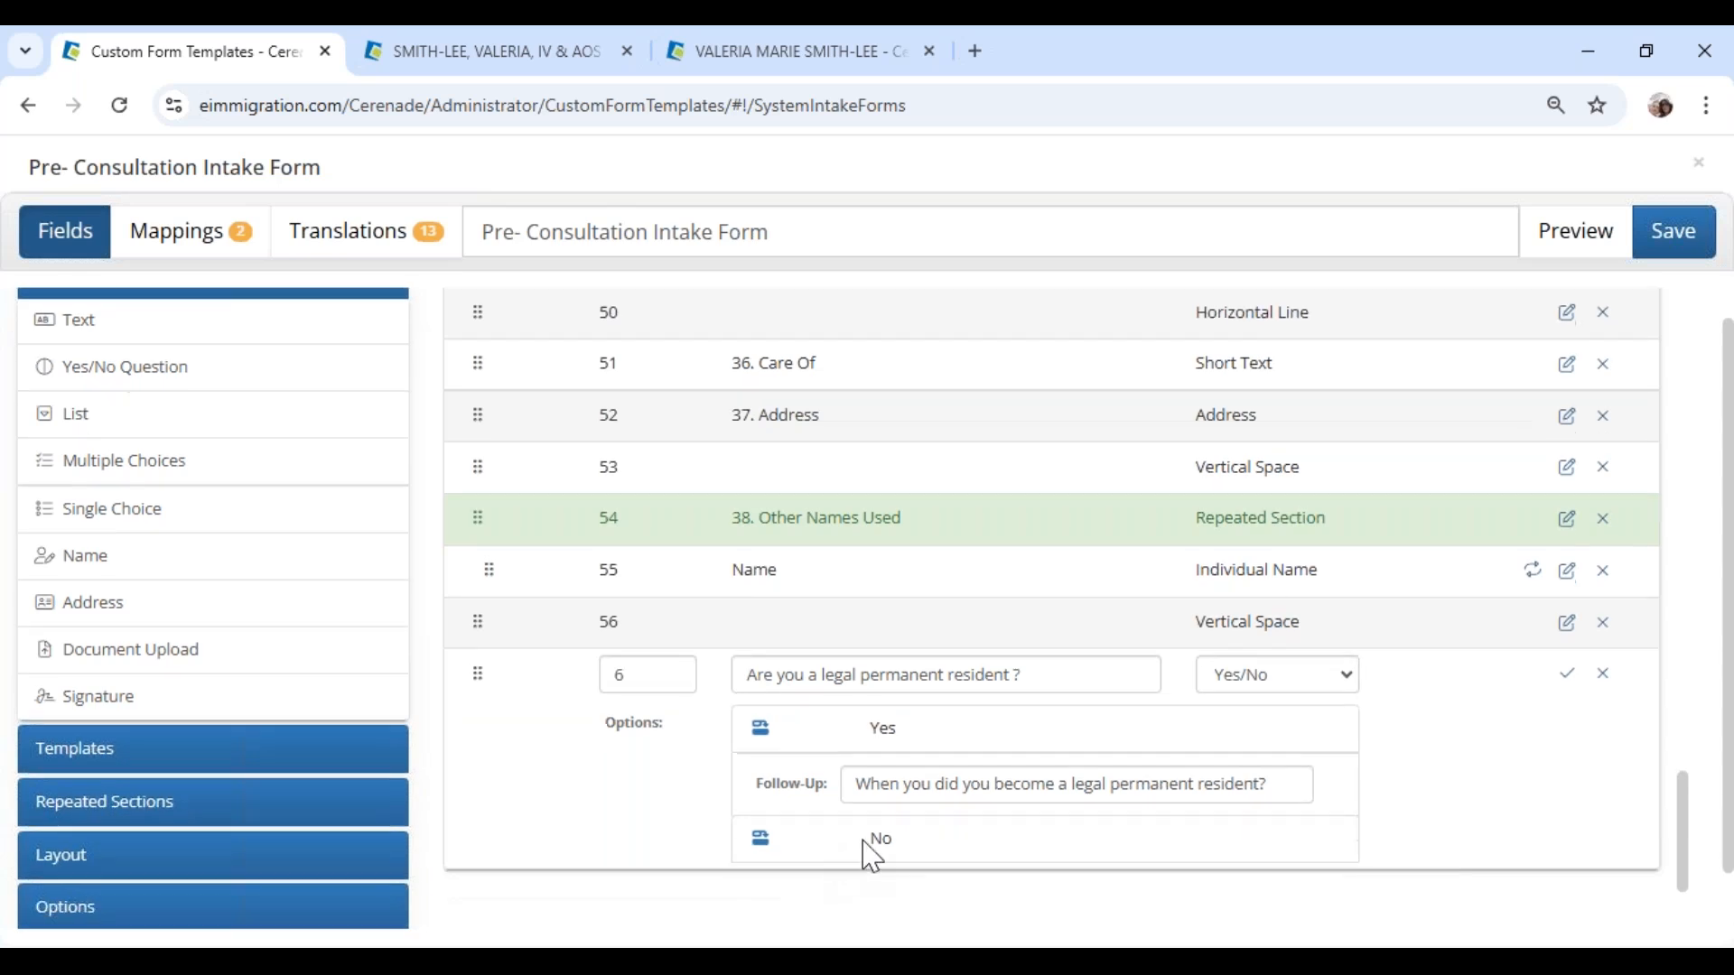
pyautogui.click(760, 776)
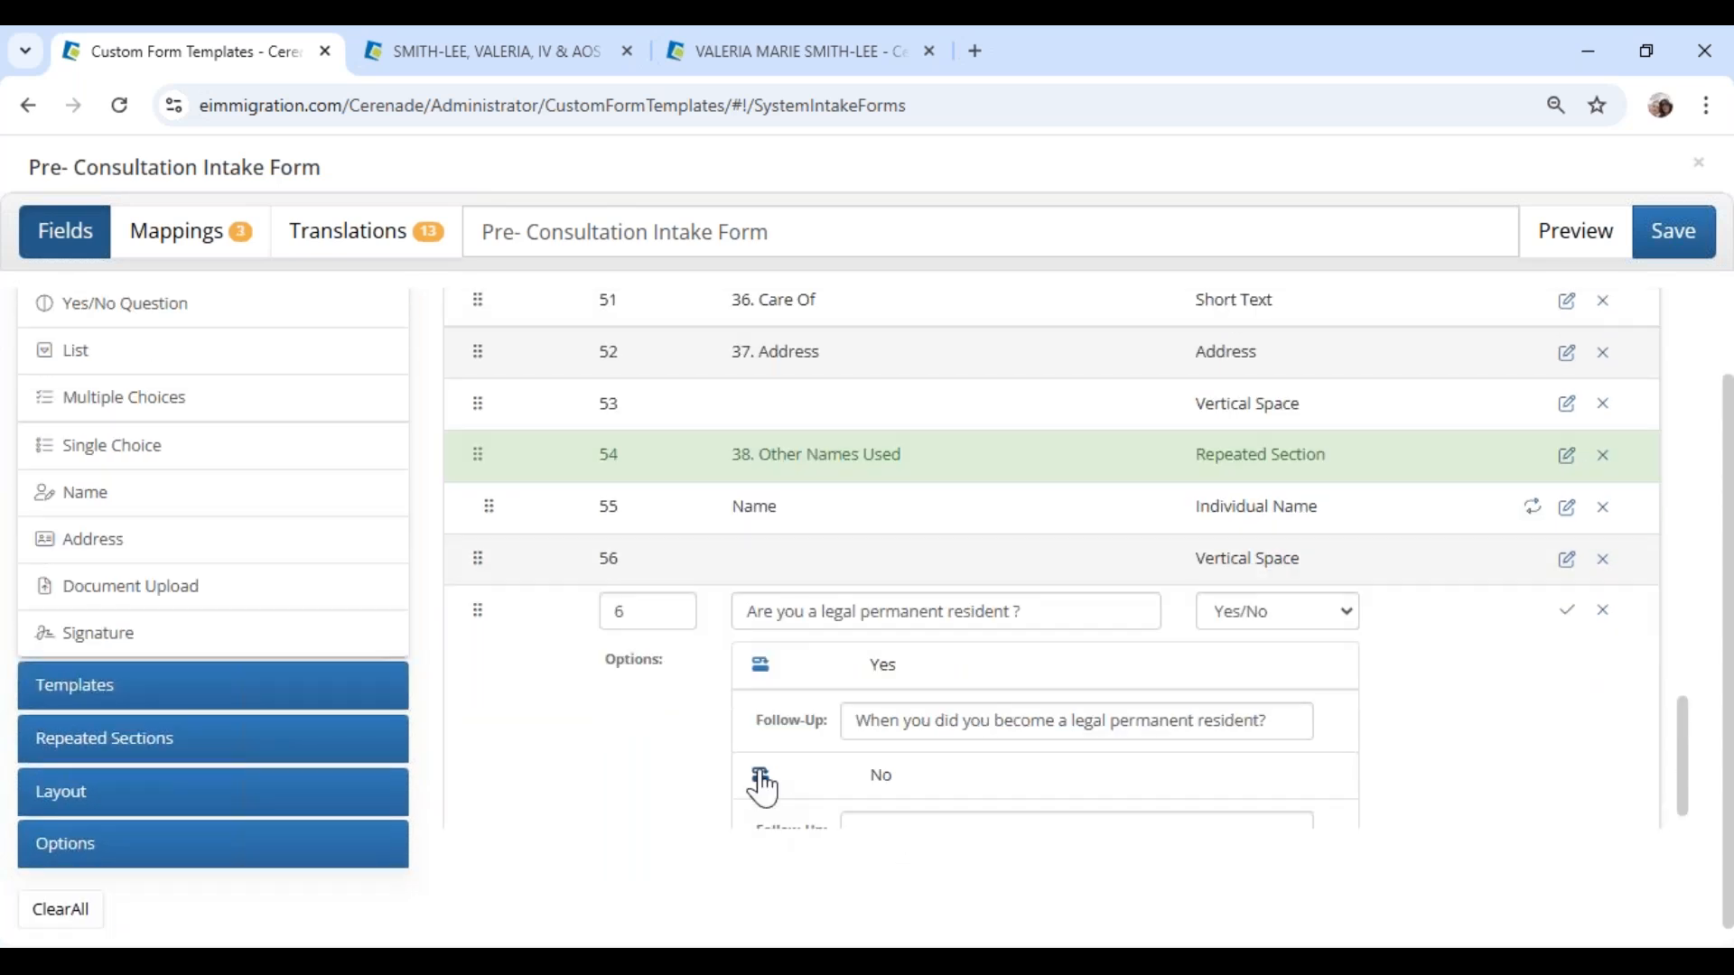
pyautogui.scroll(-1, 874, 784)
pyautogui.click(879, 767)
pyautogui.write('Are you')
pyautogui.write(' interet')
pyautogui.write('std in ou')
pyautogui.write('r ge')
pyautogui.write('een card?')
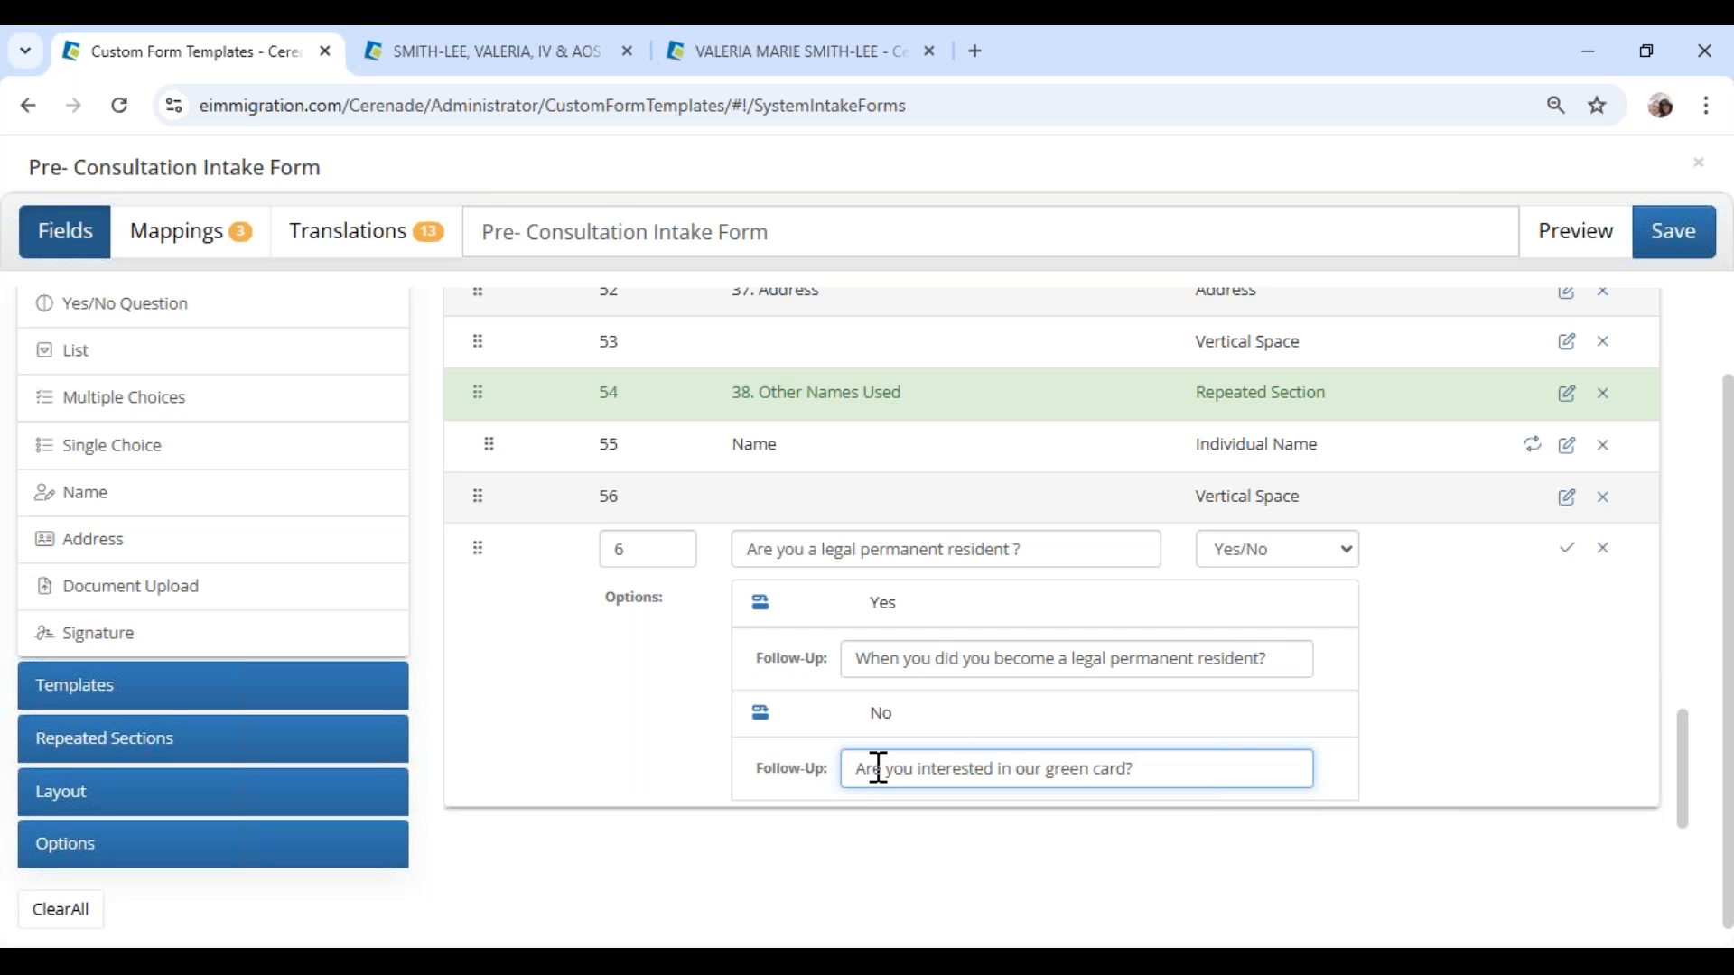
pyautogui.click(1568, 550)
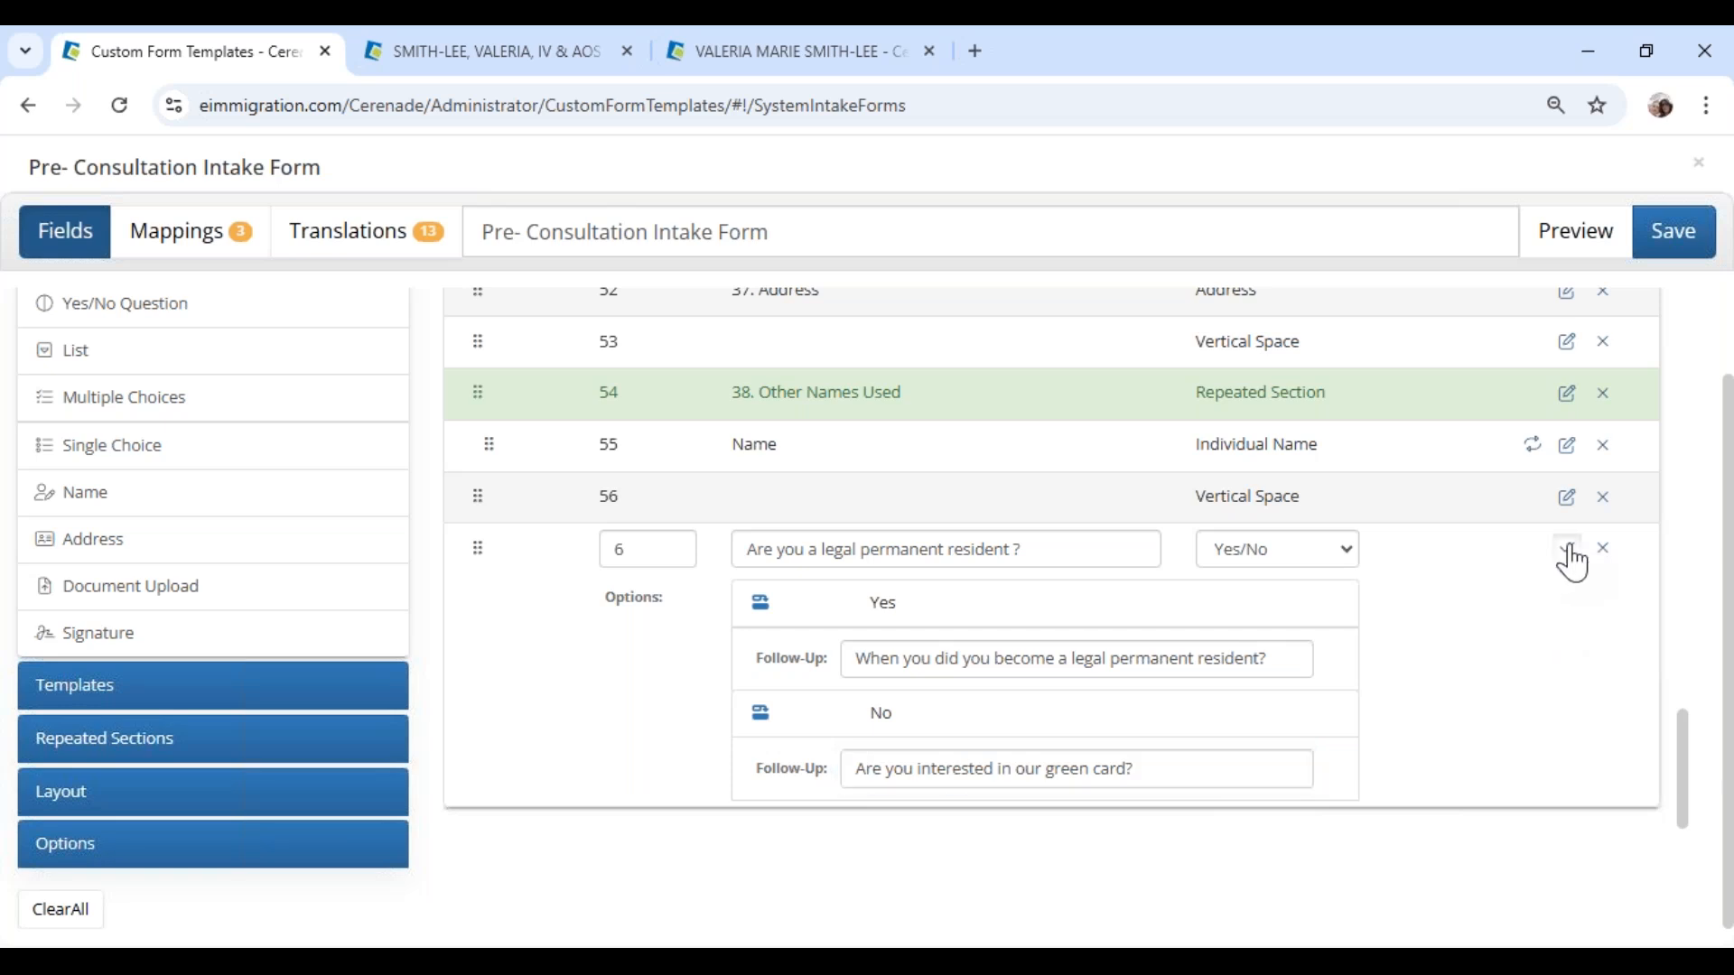
# Step: Move the legal permanent resident question up to row 4, above the full name question
pyautogui.moveTo(1685, 766); pyautogui.dragTo(1676, 349)
pyautogui.scroll(5, 1123, 398)
pyautogui.moveTo(657, 619); pyautogui.dragTo(592, 626)
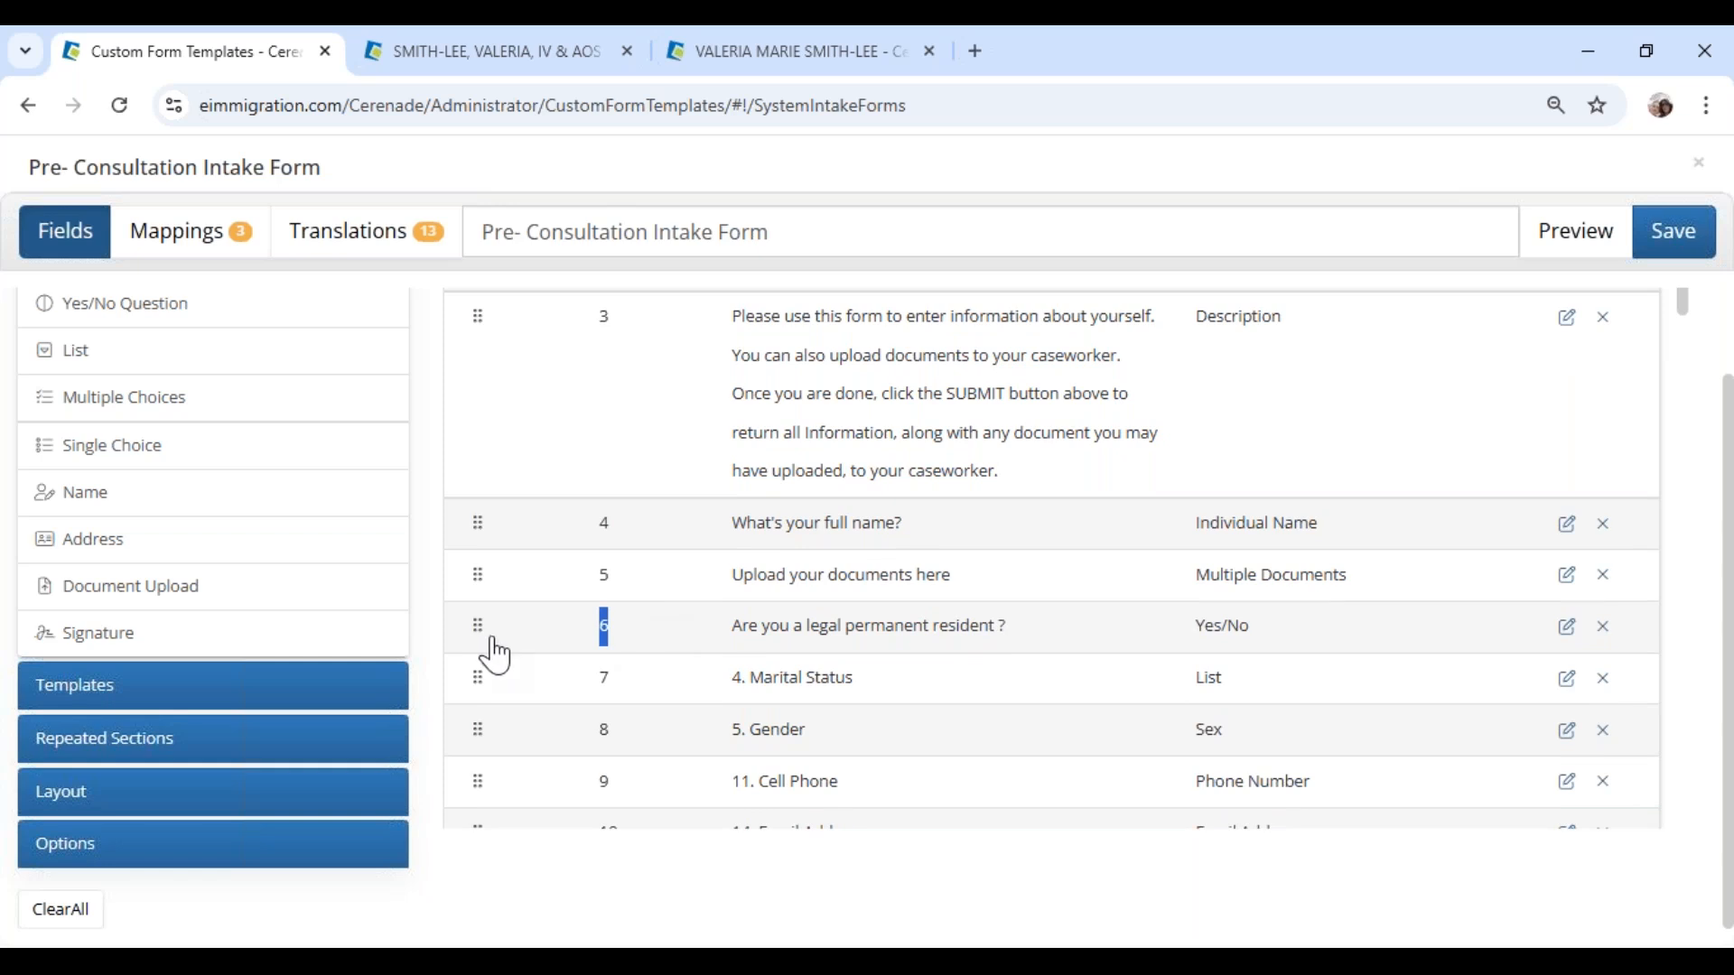
pyautogui.moveTo(475, 634); pyautogui.dragTo(484, 526)
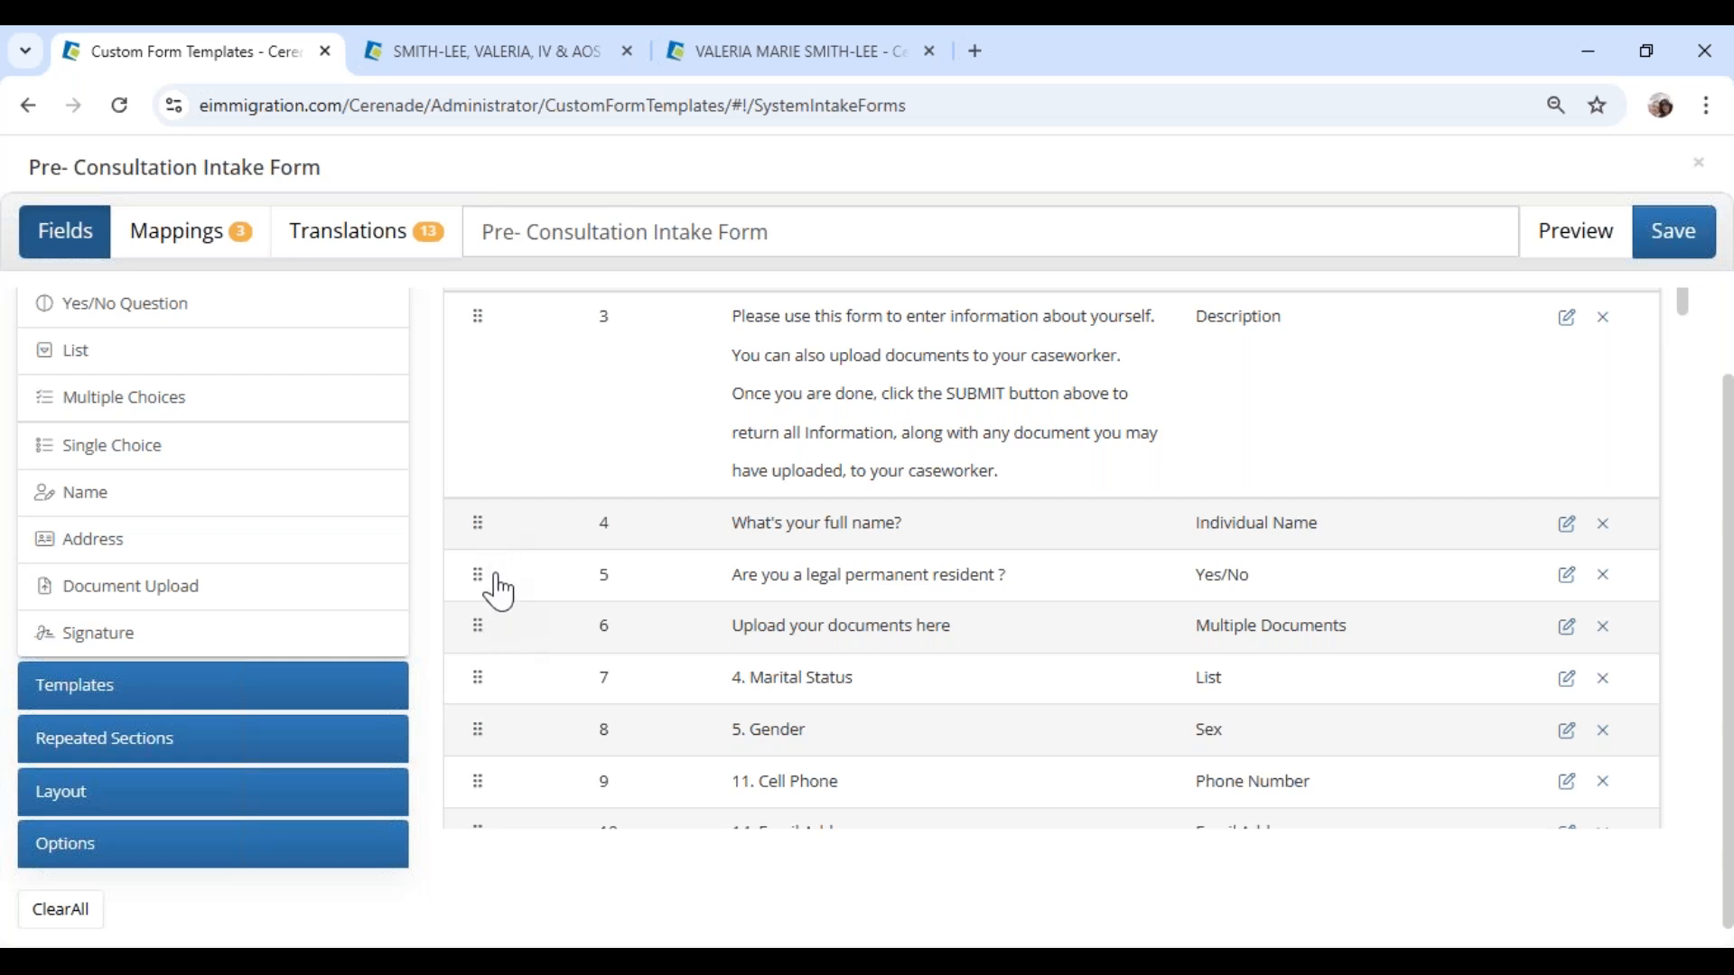
pyautogui.moveTo(489, 584); pyautogui.dragTo(480, 506)
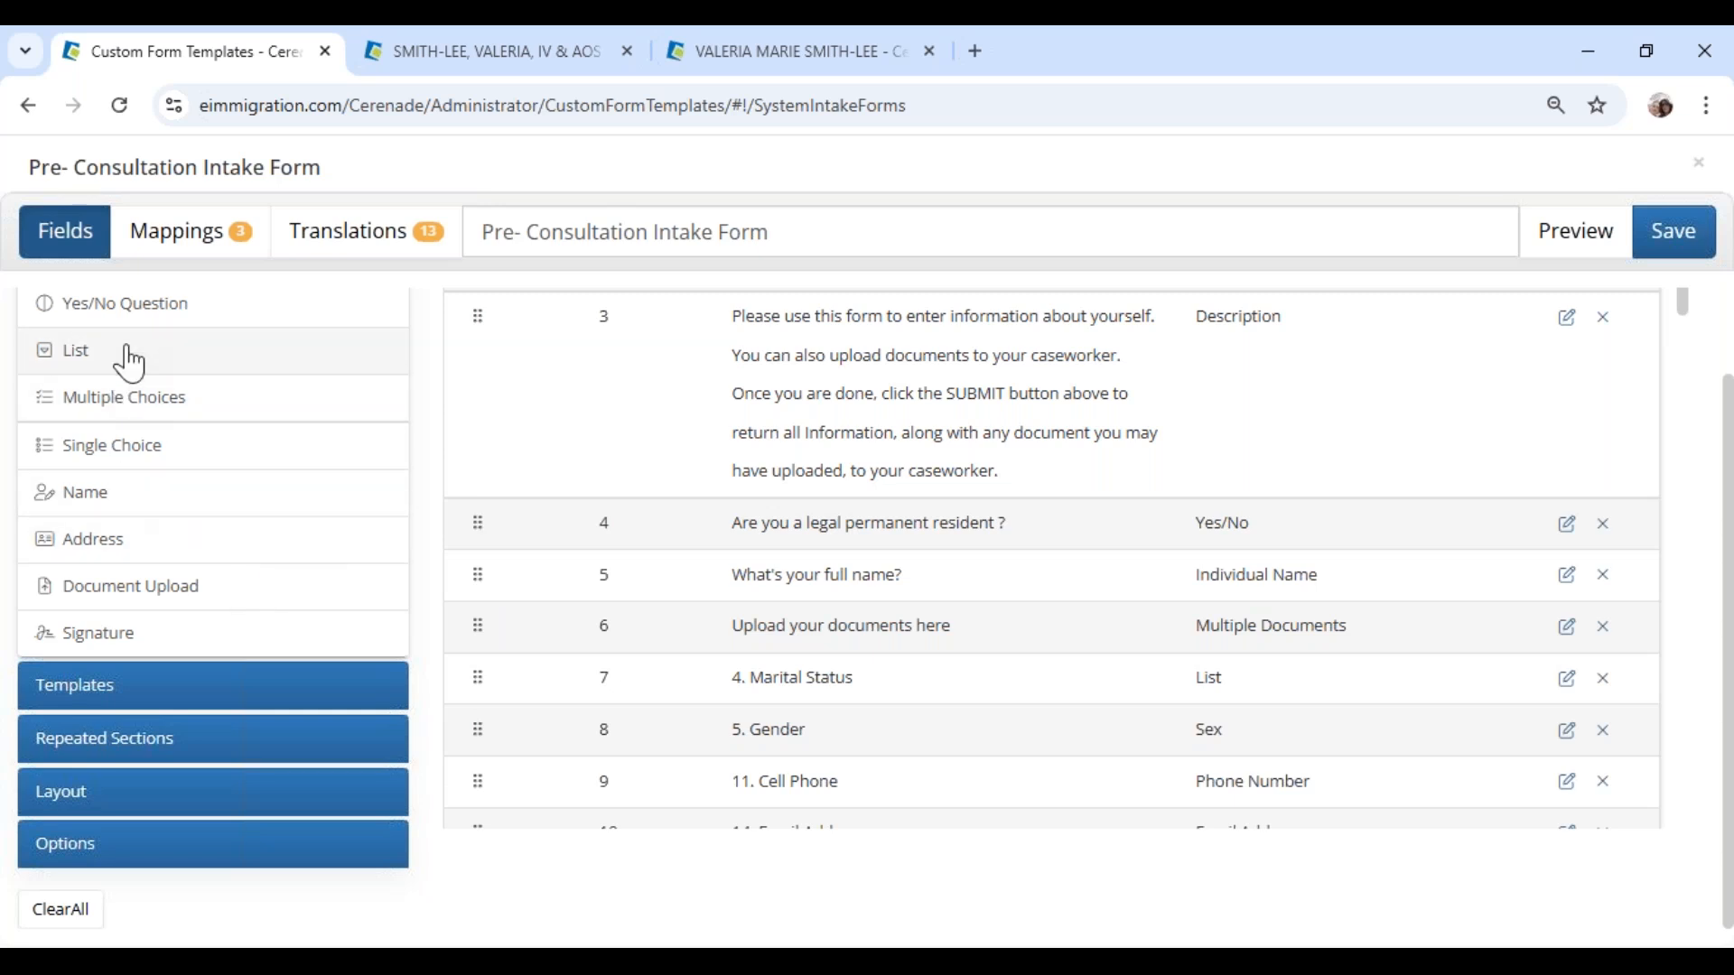
pyautogui.moveTo(733, 522); pyautogui.dragTo(1025, 523)
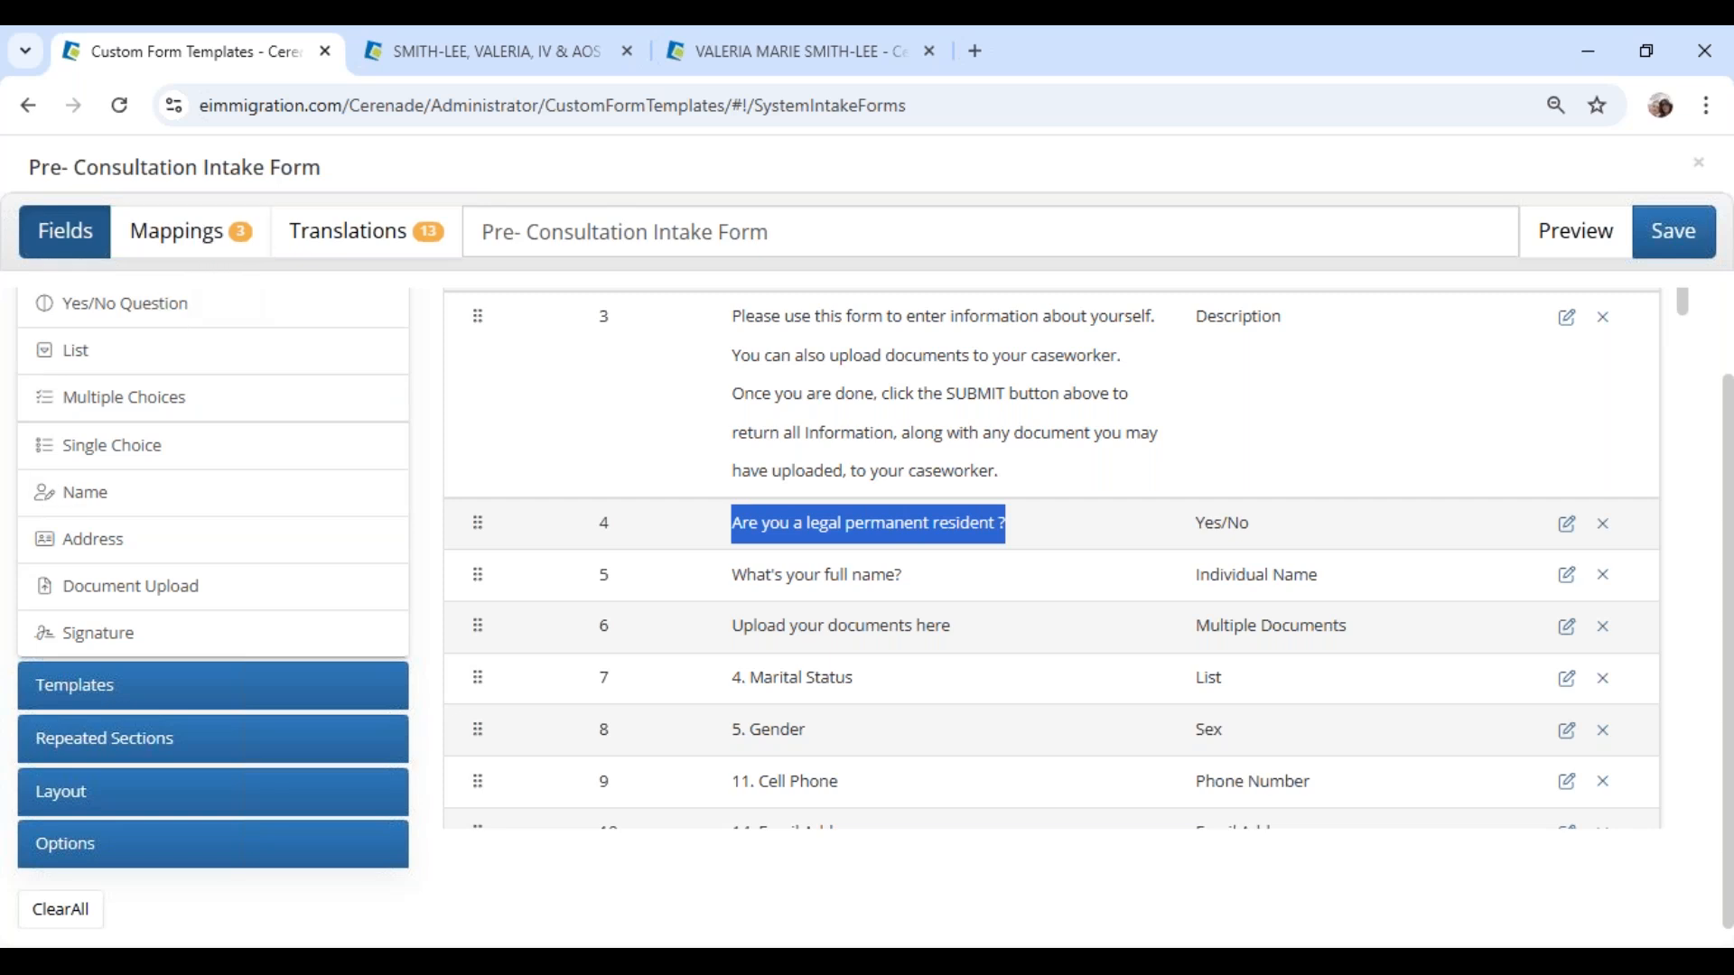
# Step: Add a Previous Addresses repeated section and title it "Previous Addresses - the last 5 years only"
pyautogui.click(71, 703)
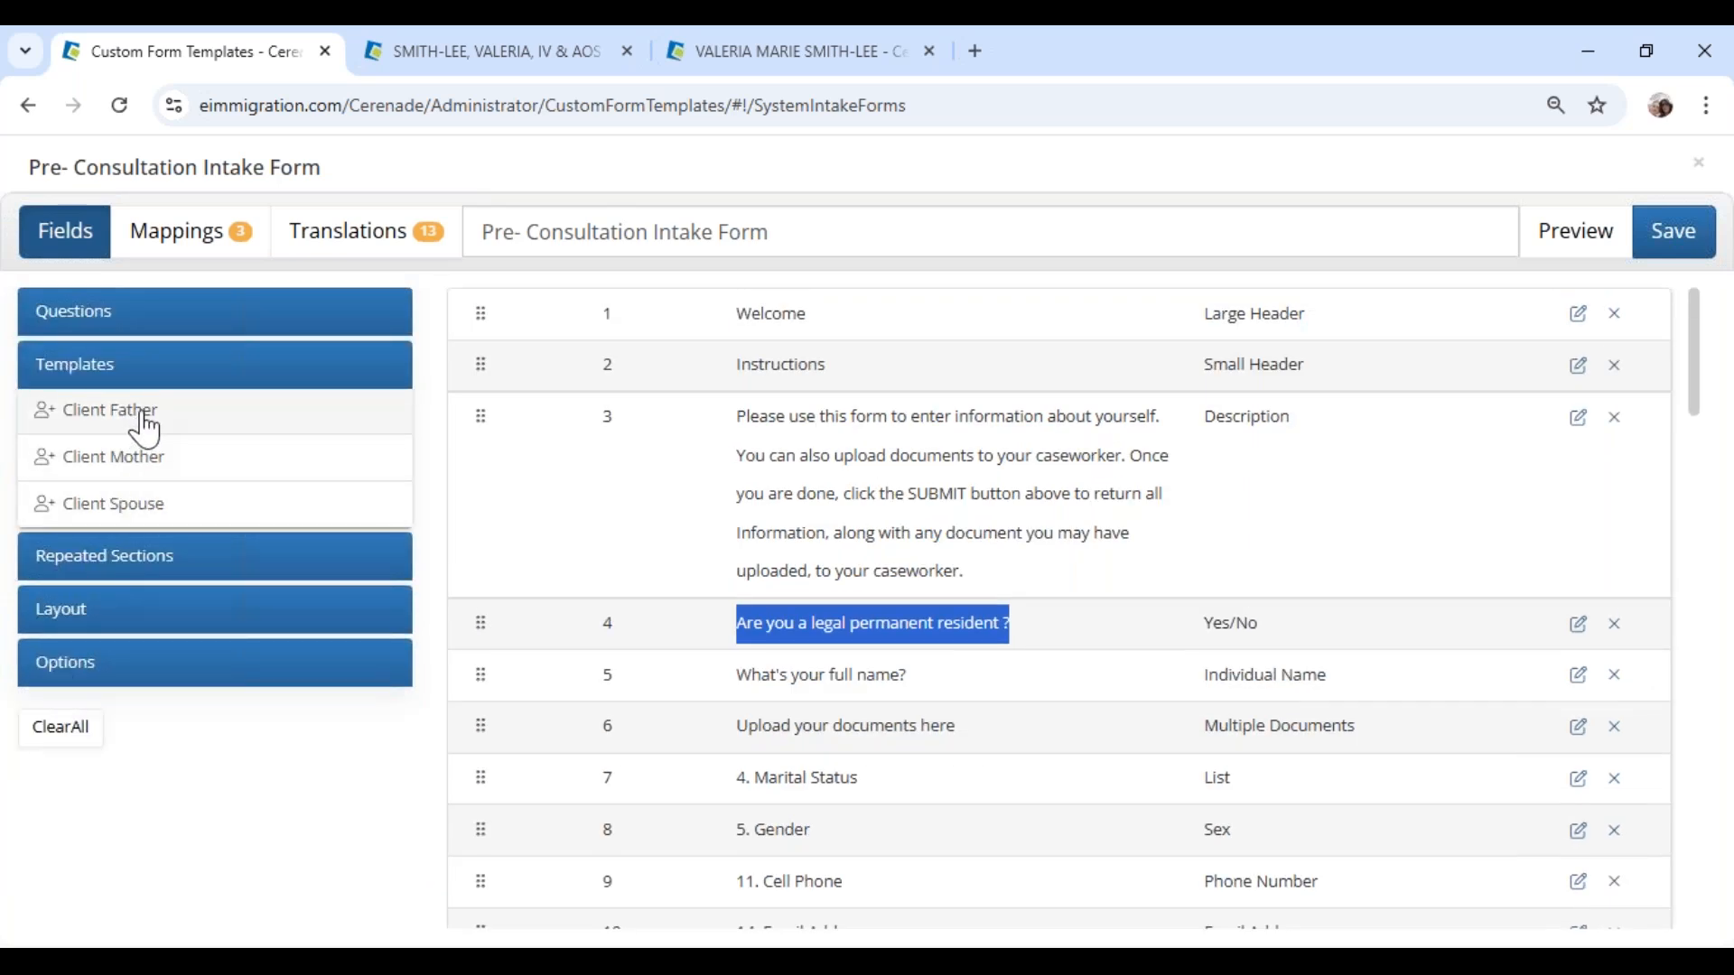
pyautogui.click(36, 567)
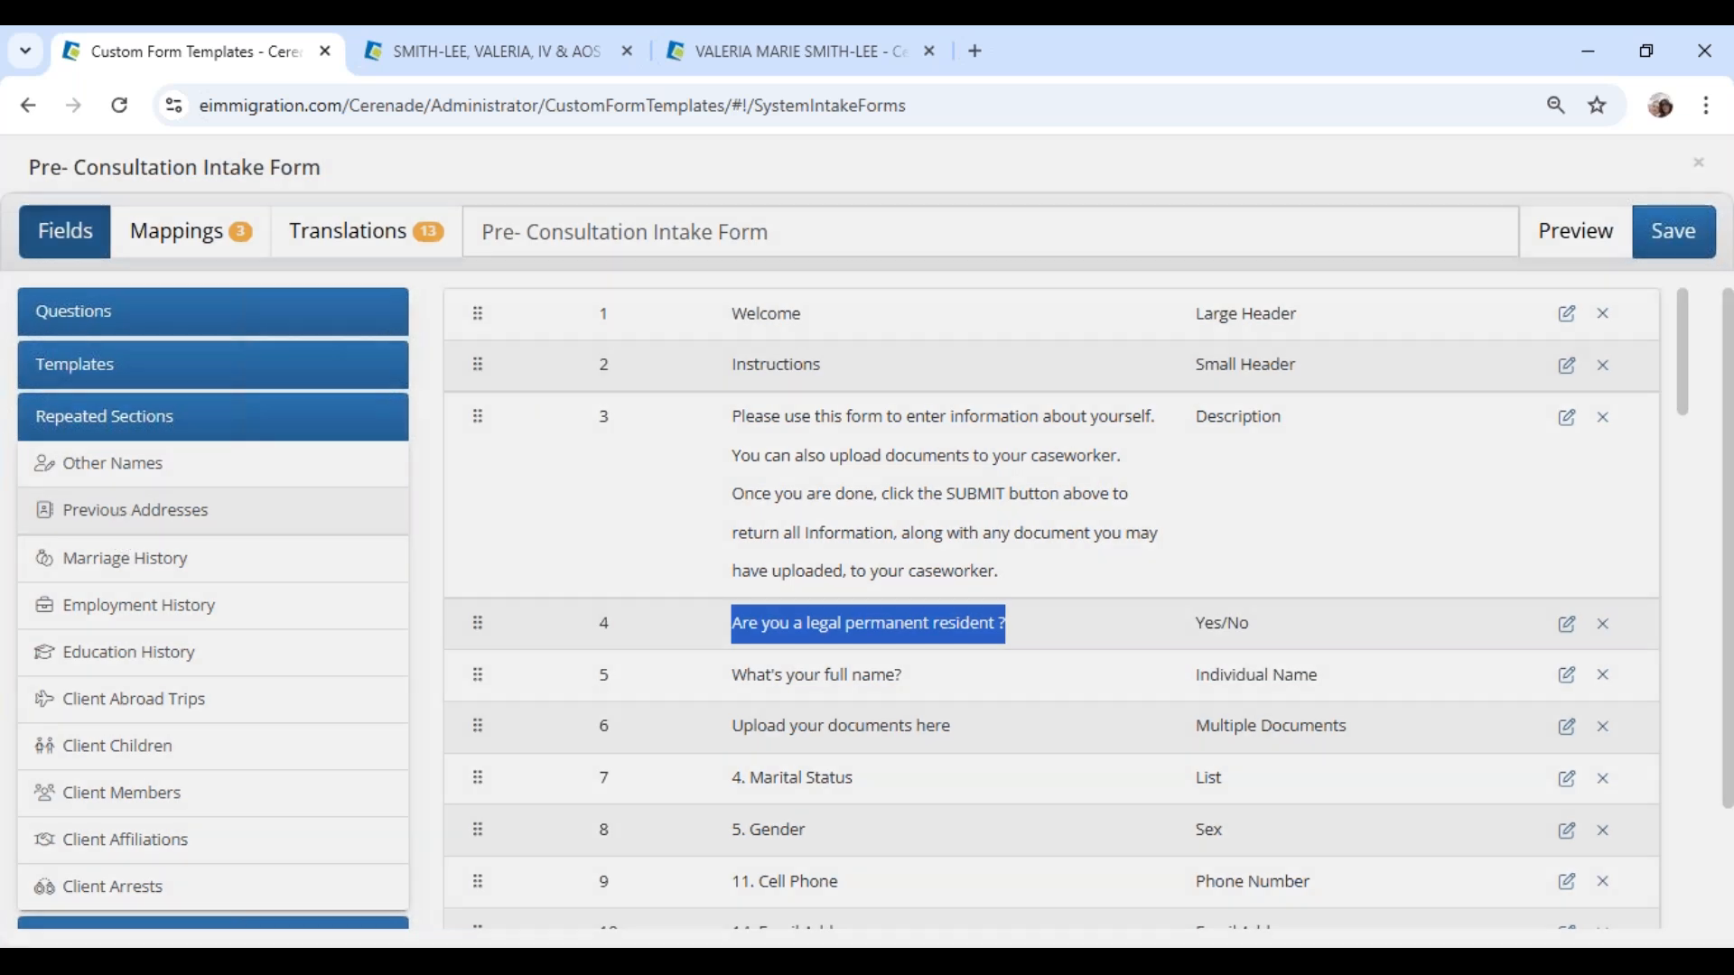
pyautogui.click(124, 519)
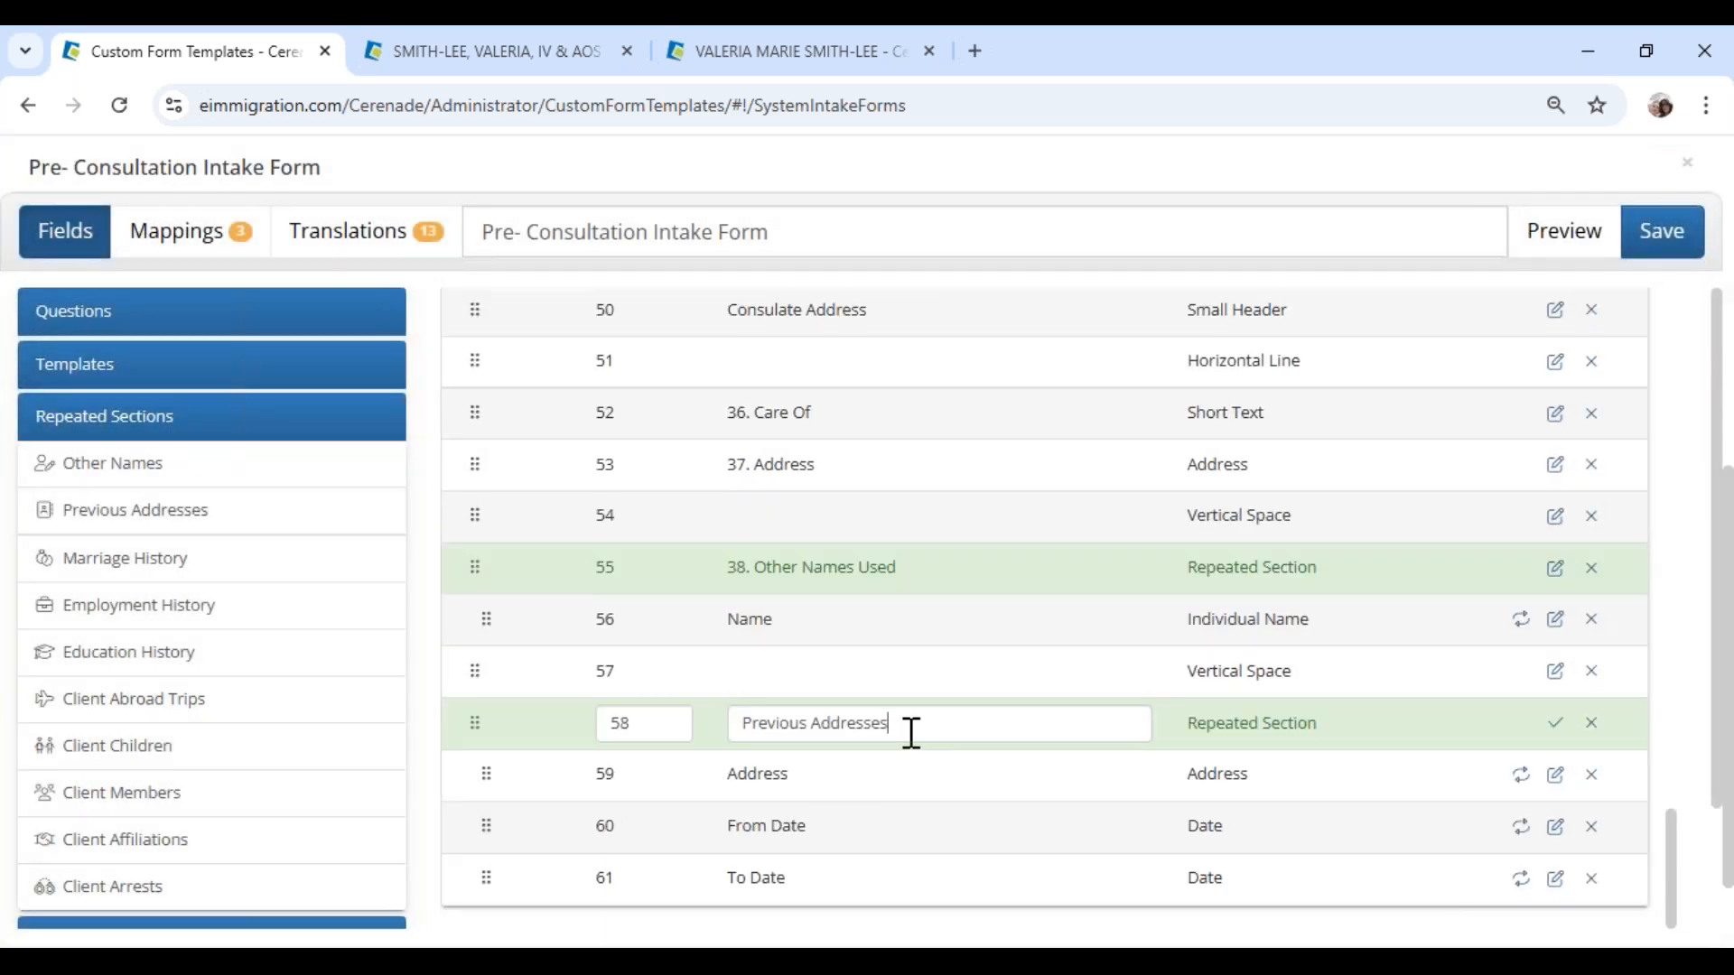
pyautogui.write('- the l')
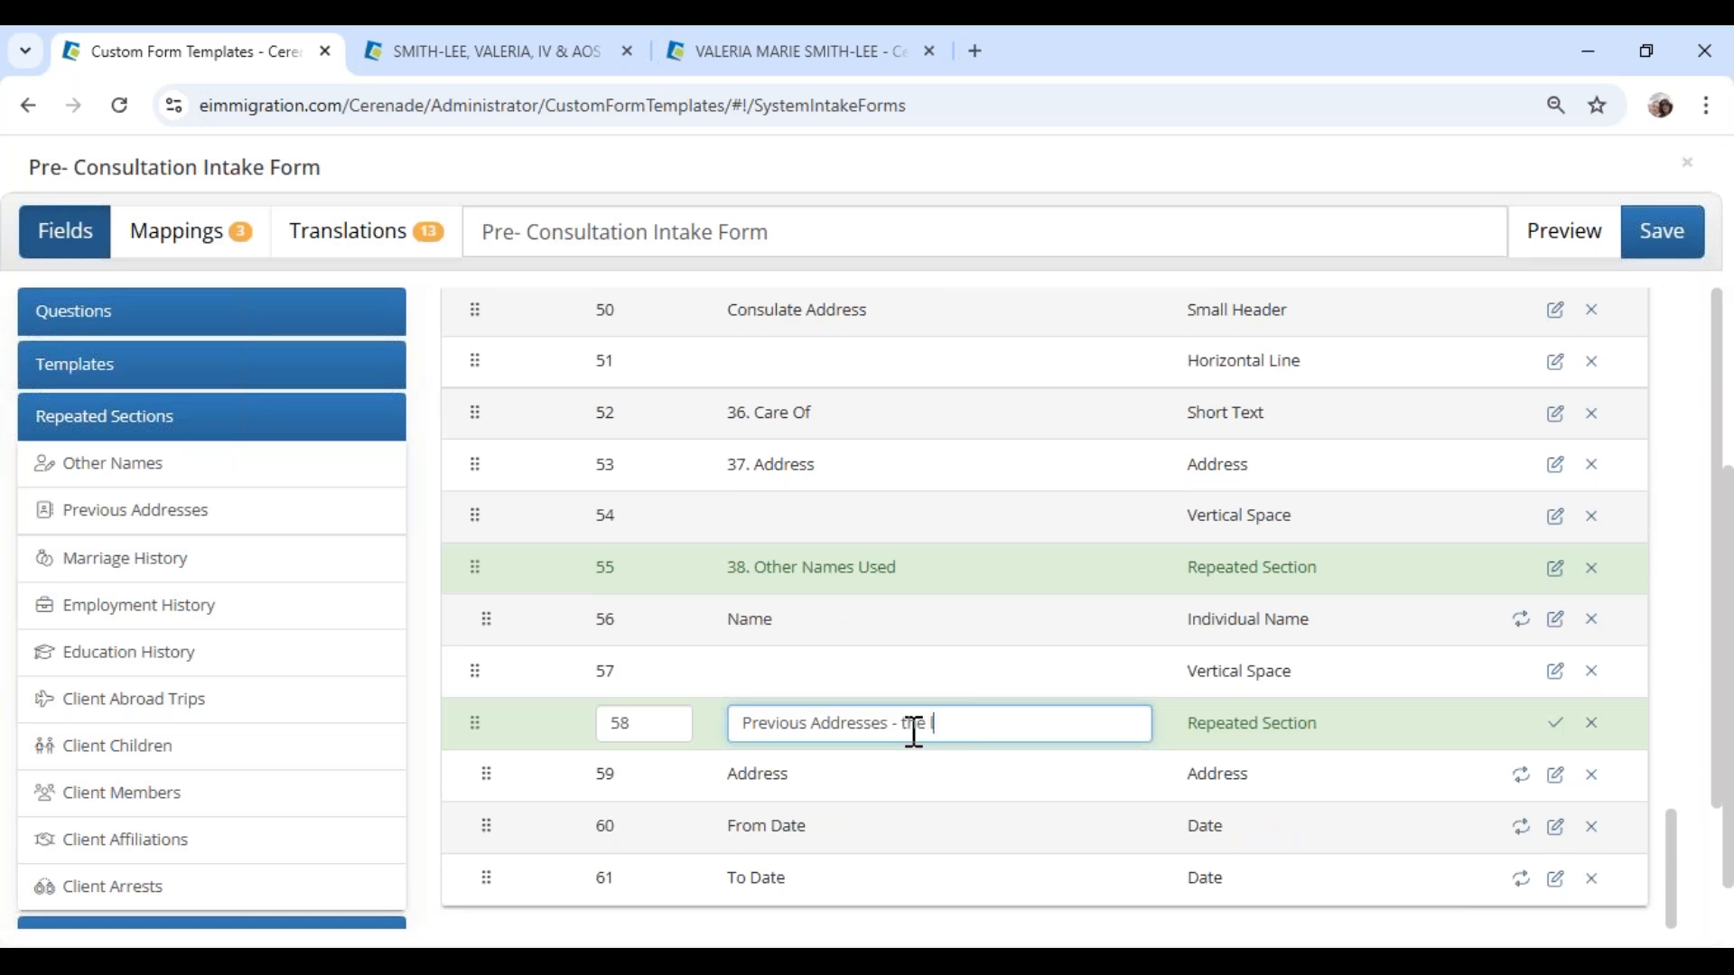
pyautogui.write('ast 5 years only')
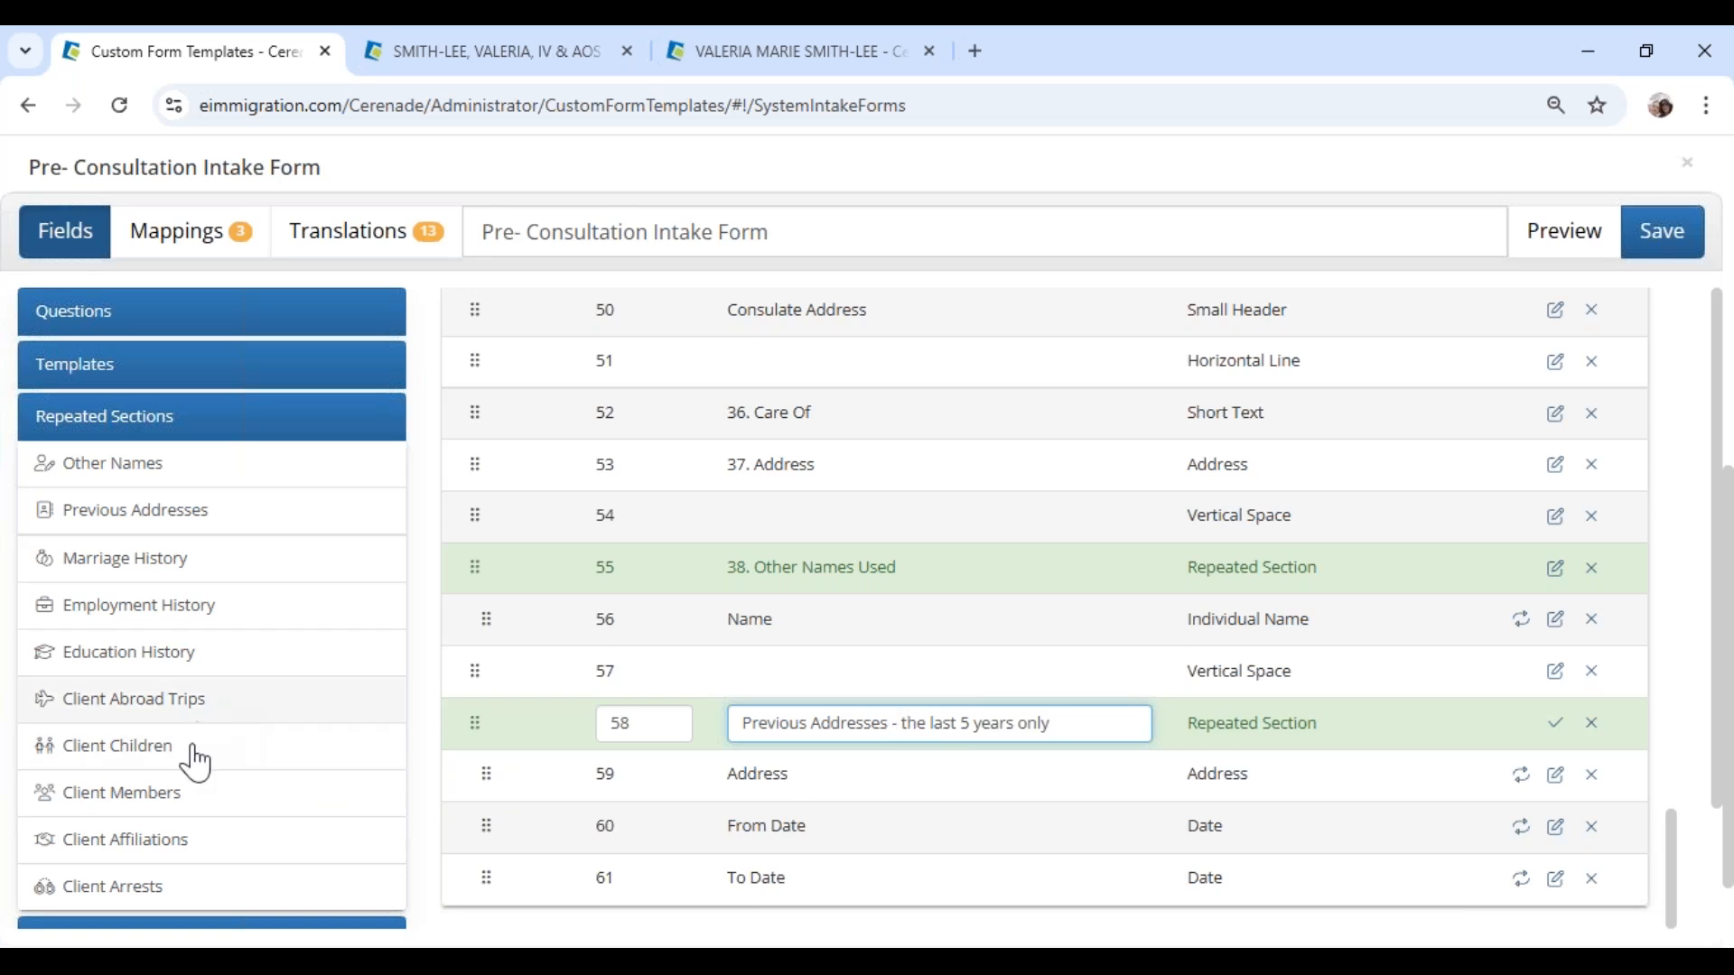
# Step: Add a Client Children repeated section and remove its Maiden Name, Title and Preferred Name fields
pyautogui.click(98, 748)
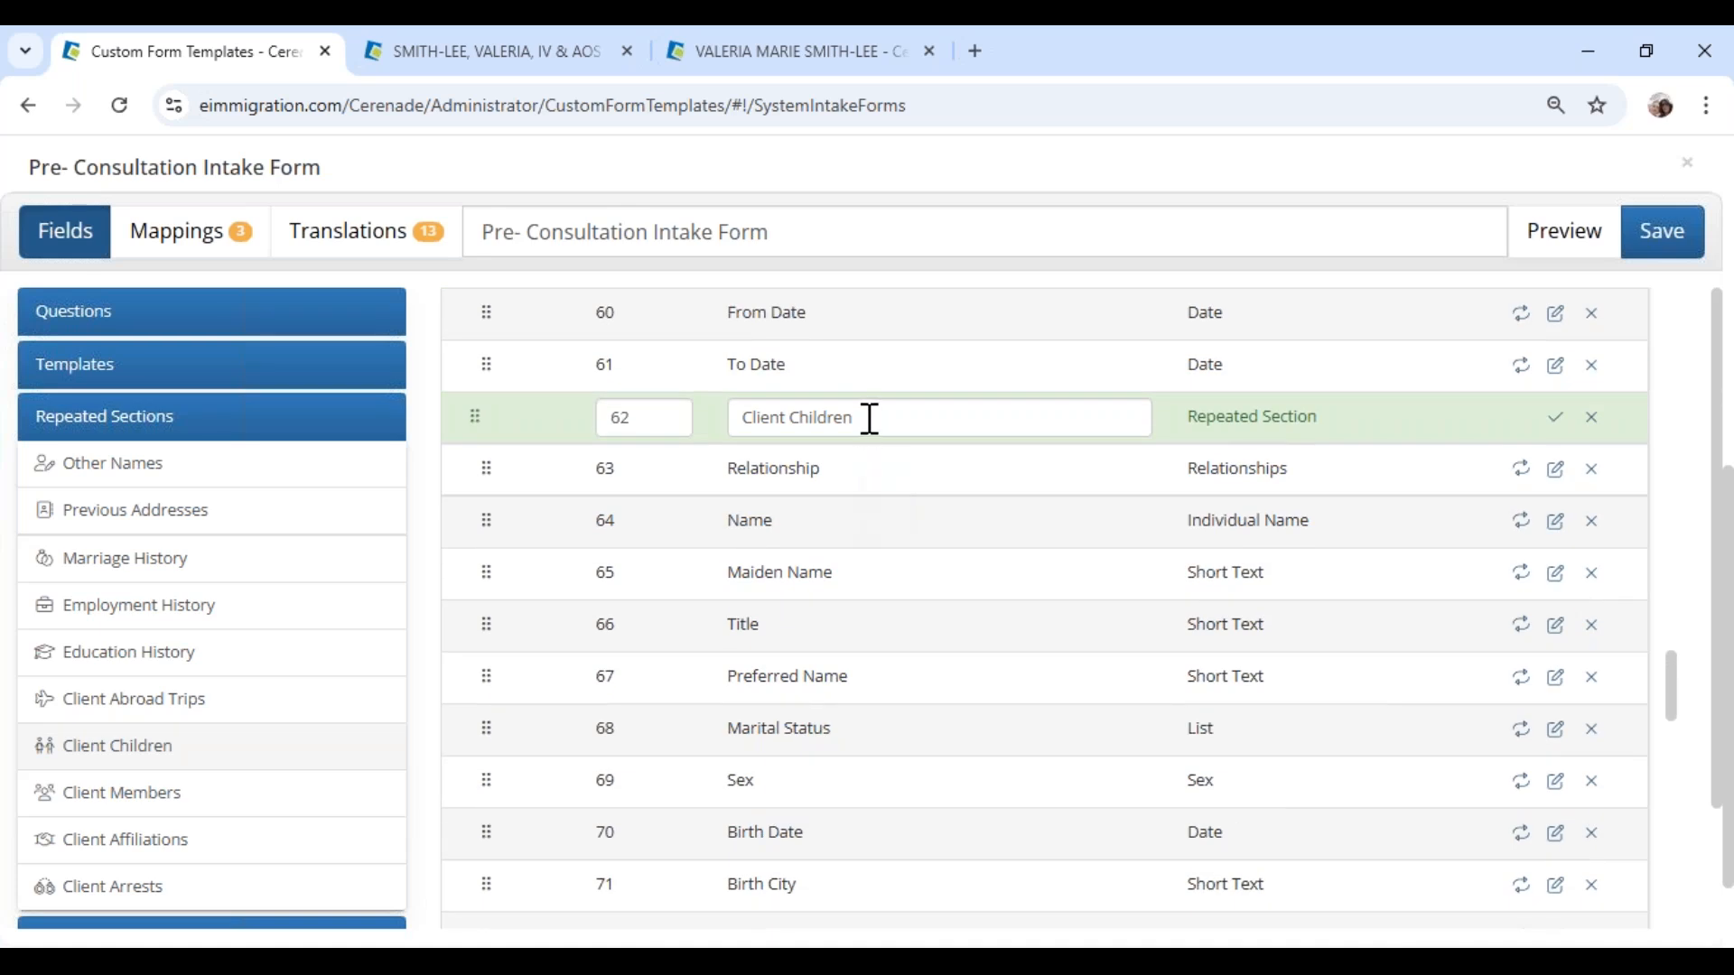
pyautogui.moveTo(871, 418); pyautogui.dragTo(733, 403)
pyautogui.moveTo(738, 467); pyautogui.dragTo(835, 501)
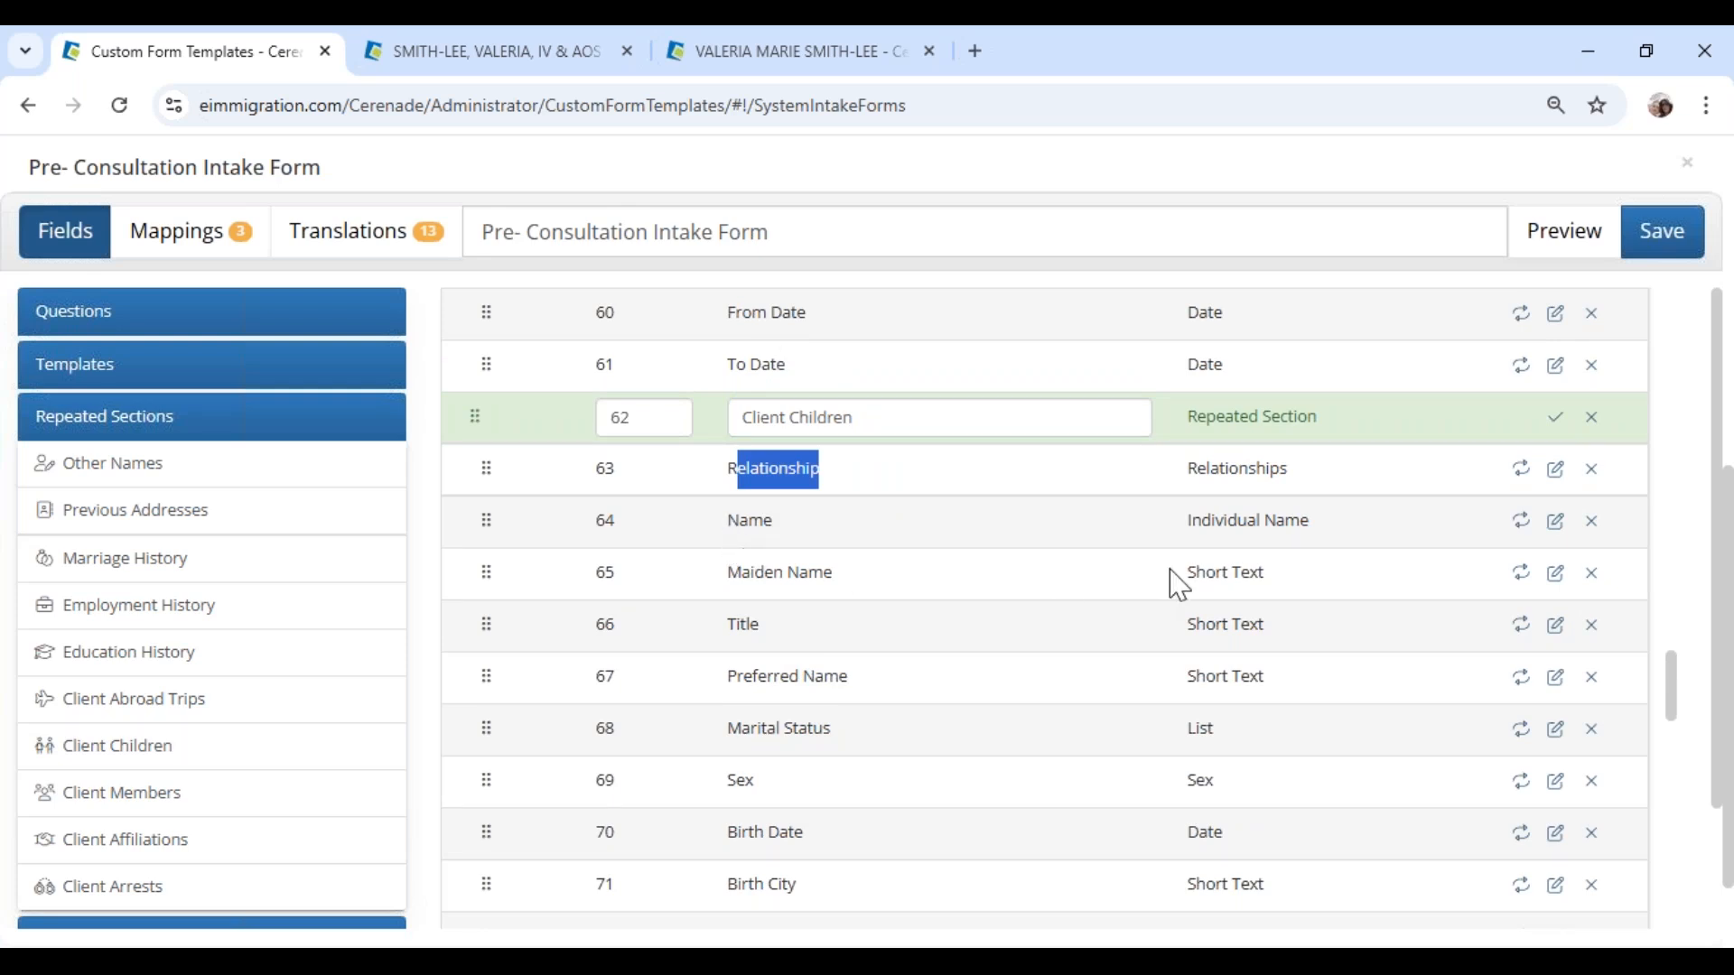
pyautogui.click(1592, 578)
pyautogui.click(1592, 578)
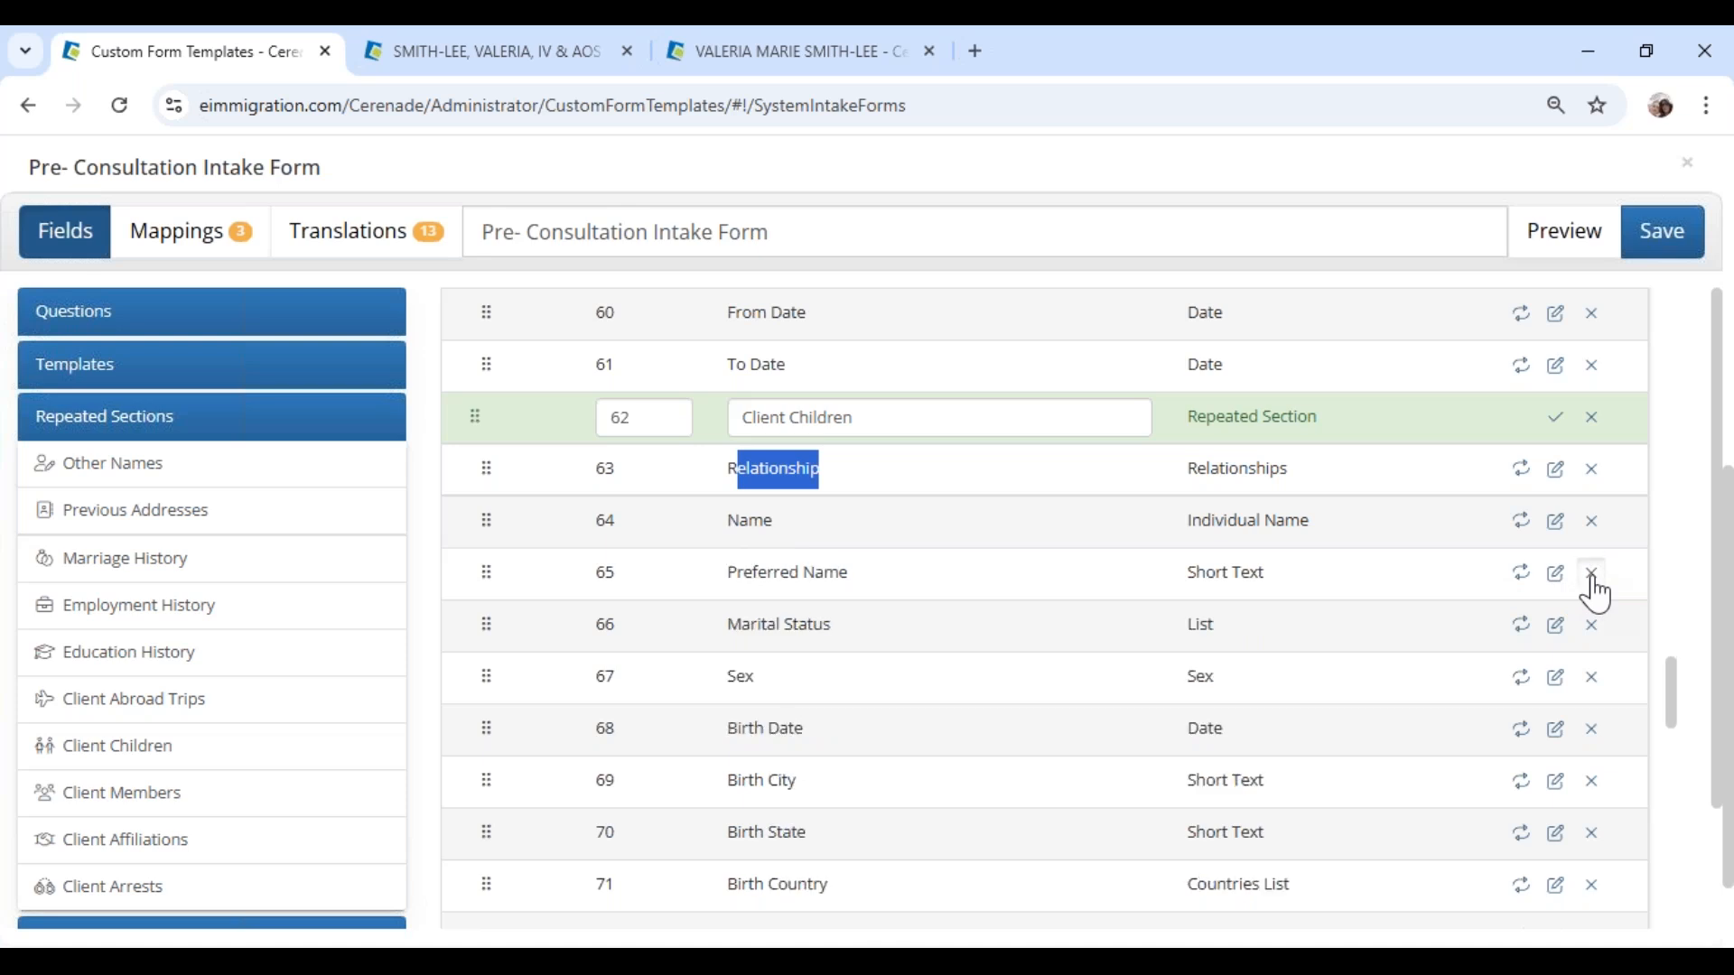
pyautogui.click(1592, 574)
# Step: Remove the Day Phone, Cell Phone, Evening Phone, Fax, Email and Preferred Contact Method fields from the Client Children section
pyautogui.scroll(-2, 1603, 696)
pyautogui.scroll(-2, 1602, 697)
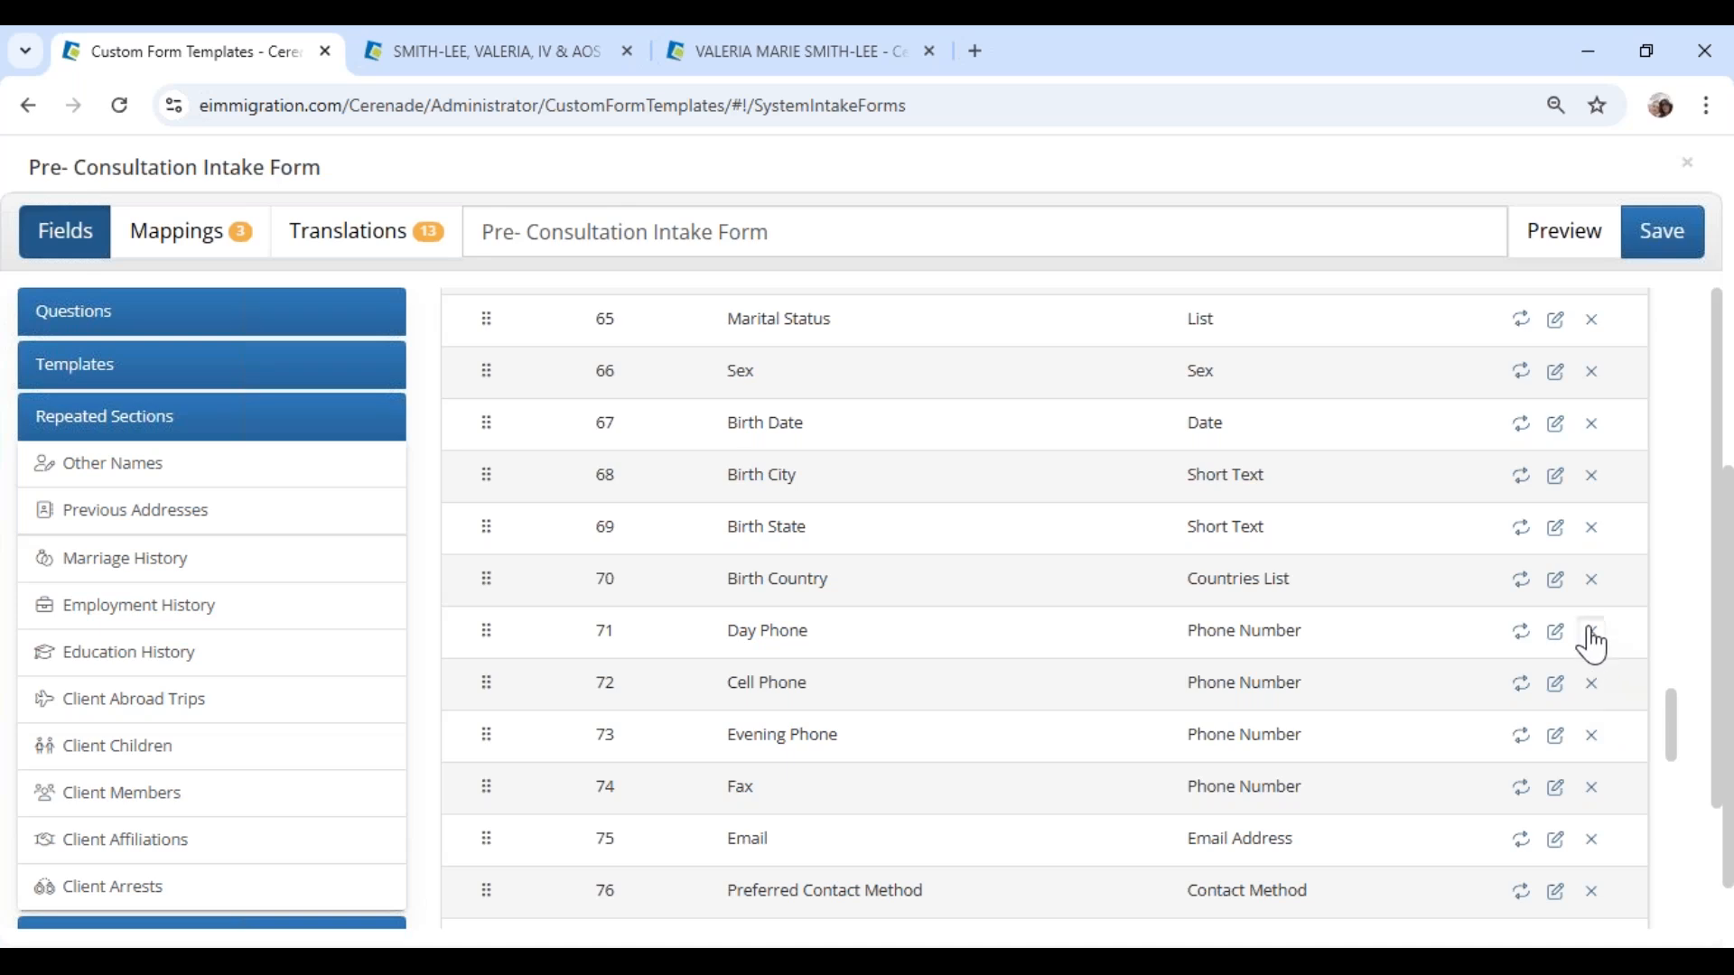
pyautogui.click(1592, 632)
pyautogui.click(1592, 632)
pyautogui.click(1592, 632)
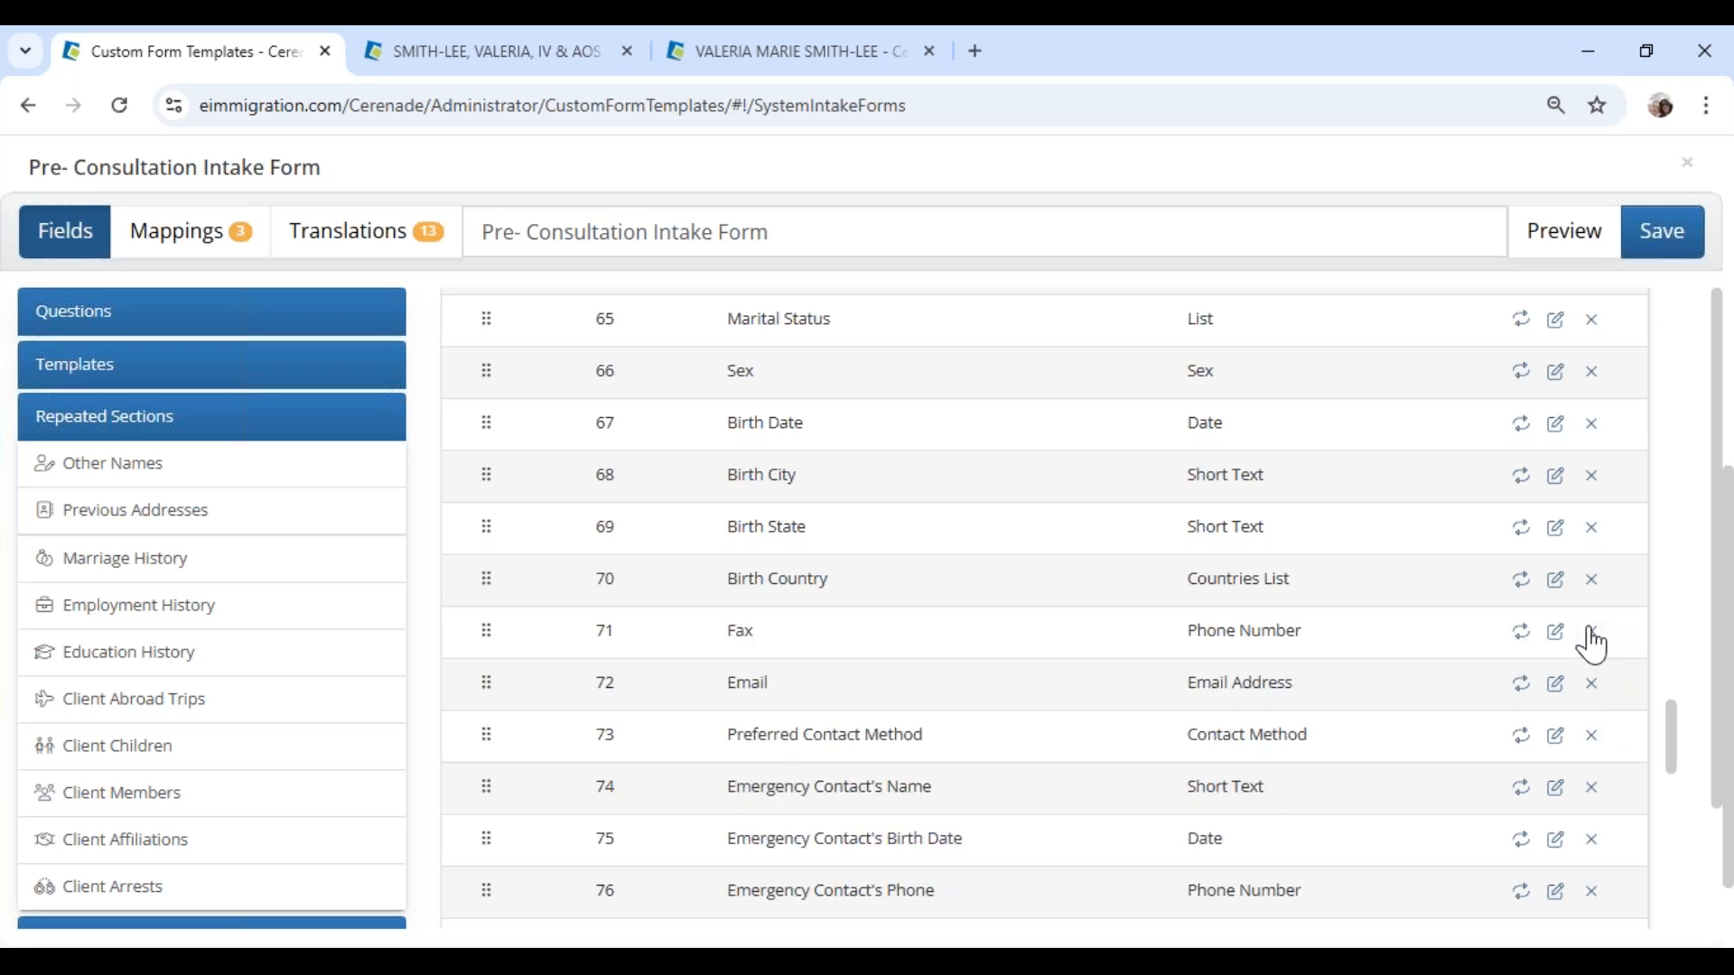
pyautogui.click(1592, 632)
pyautogui.click(1592, 632)
pyautogui.click(1592, 632)
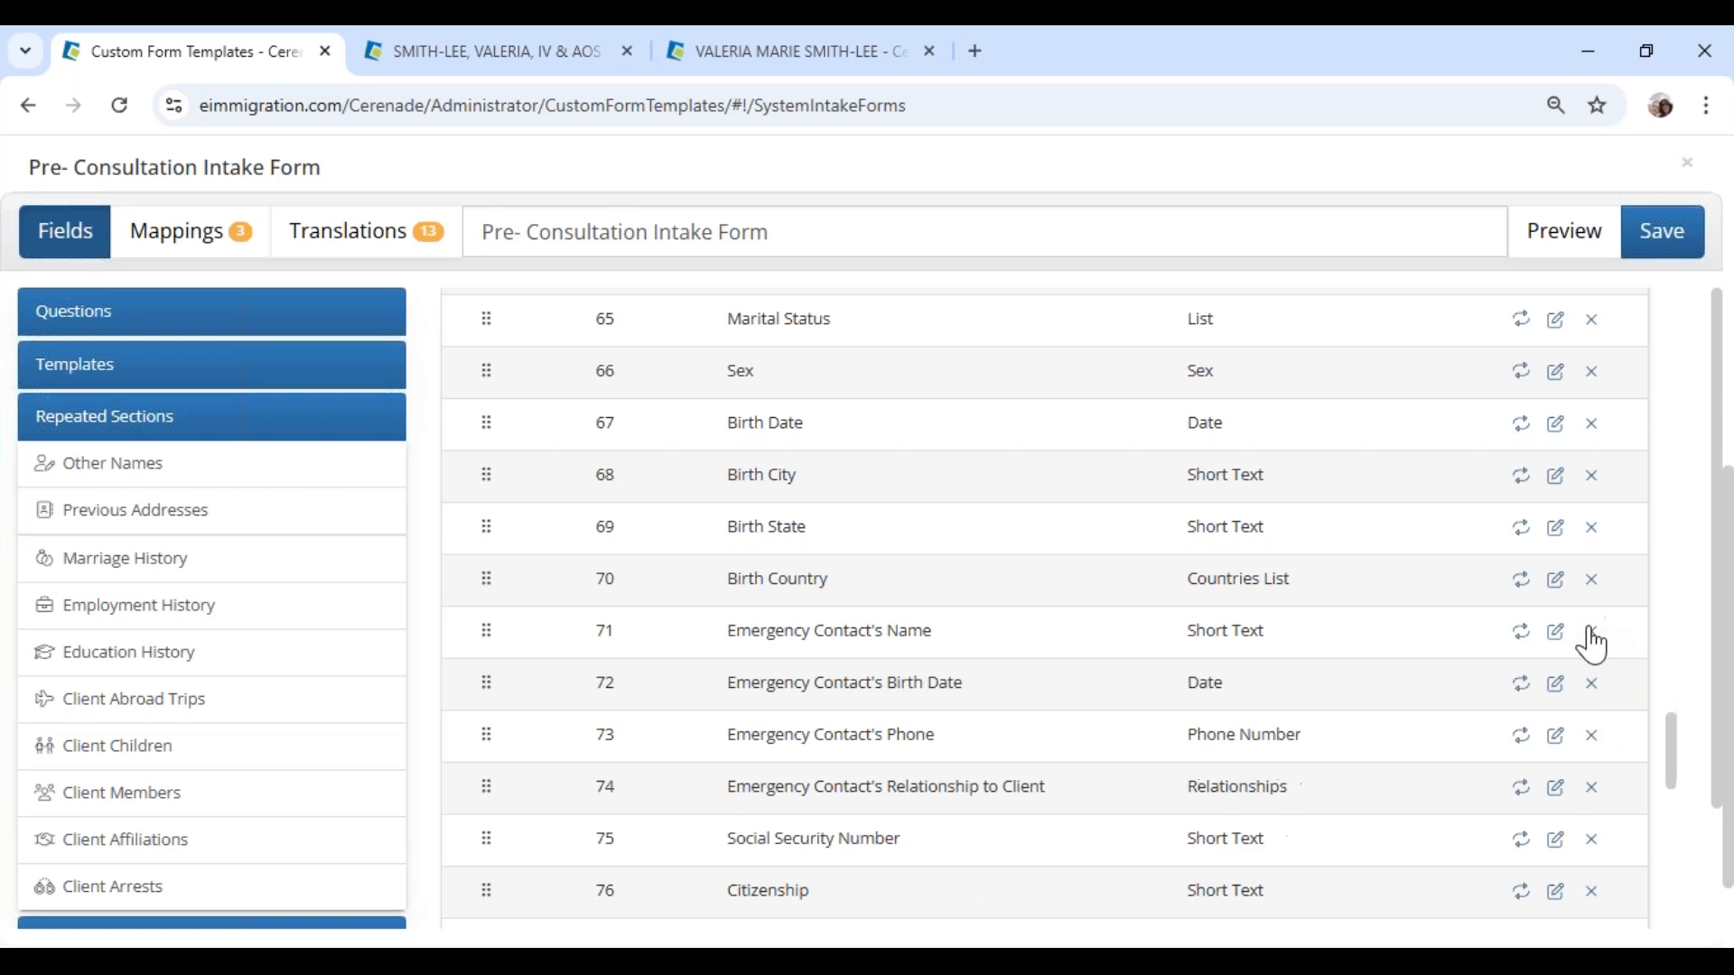
# Step: Remove the Emergency Contact's Name, Birth Date, Phone and Relationship to Client fields from the Client Children section
pyautogui.click(1592, 632)
pyautogui.click(1592, 632)
pyautogui.click(1592, 632)
pyautogui.click(1592, 632)
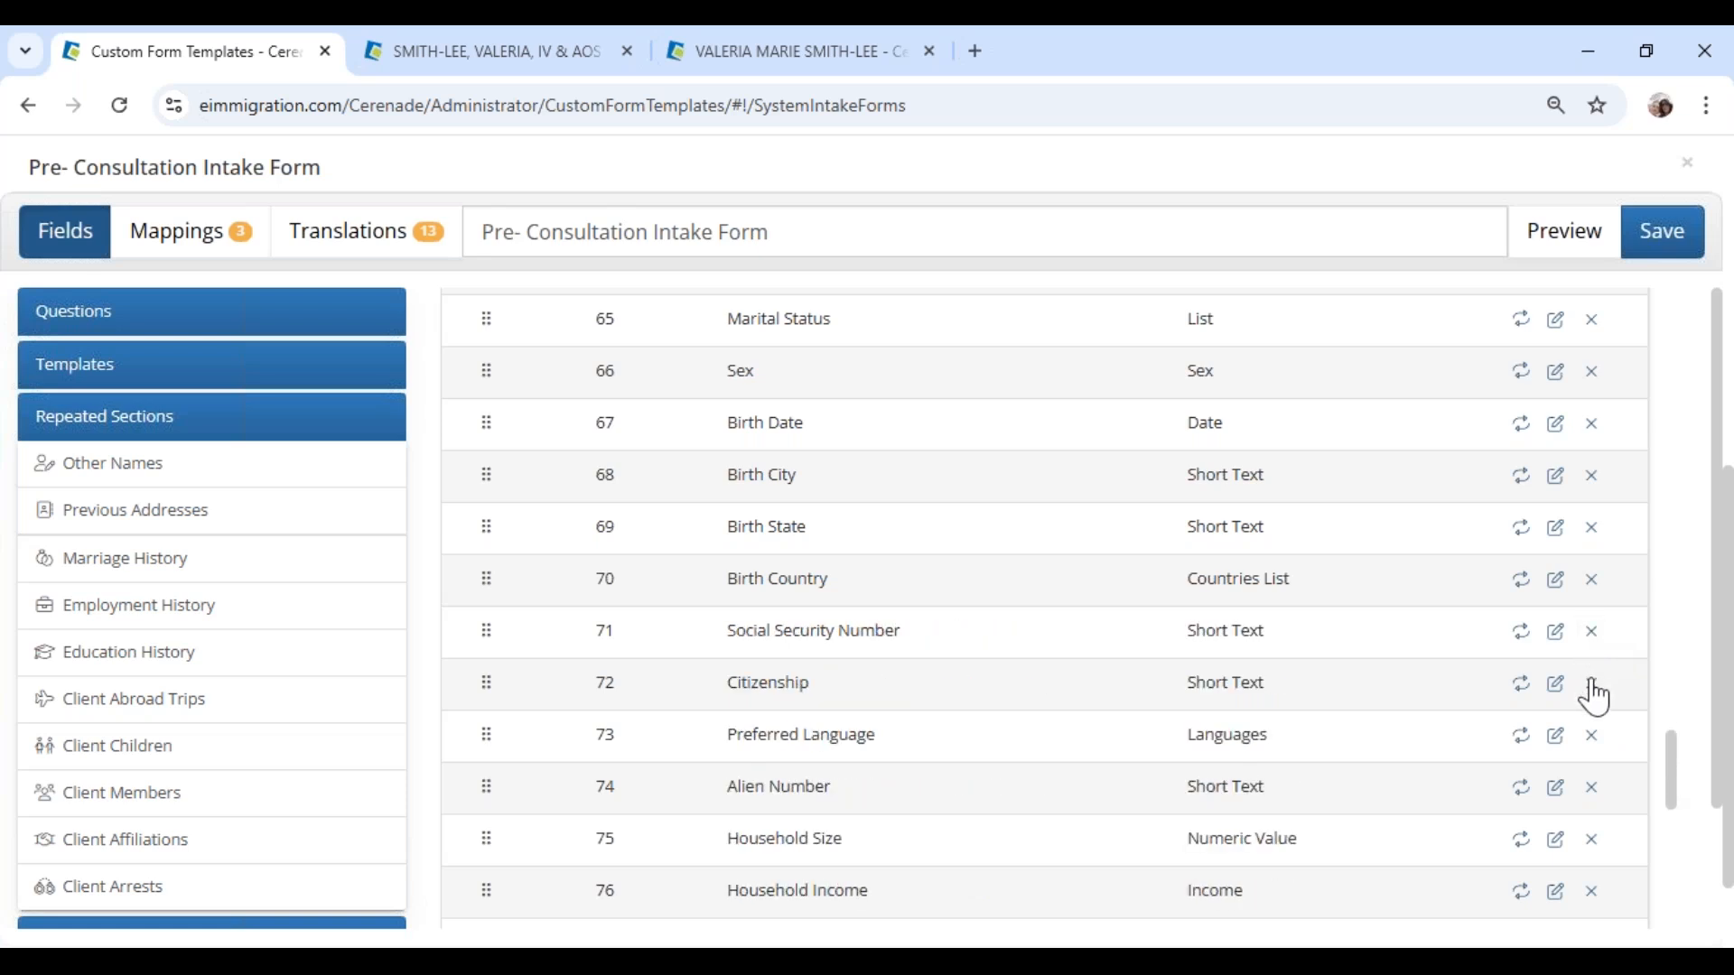
# Step: Remove the Preferred Language, Household Size, Household Income and Education Field entries, plus the field following them, from the Client Children section
pyautogui.click(1593, 737)
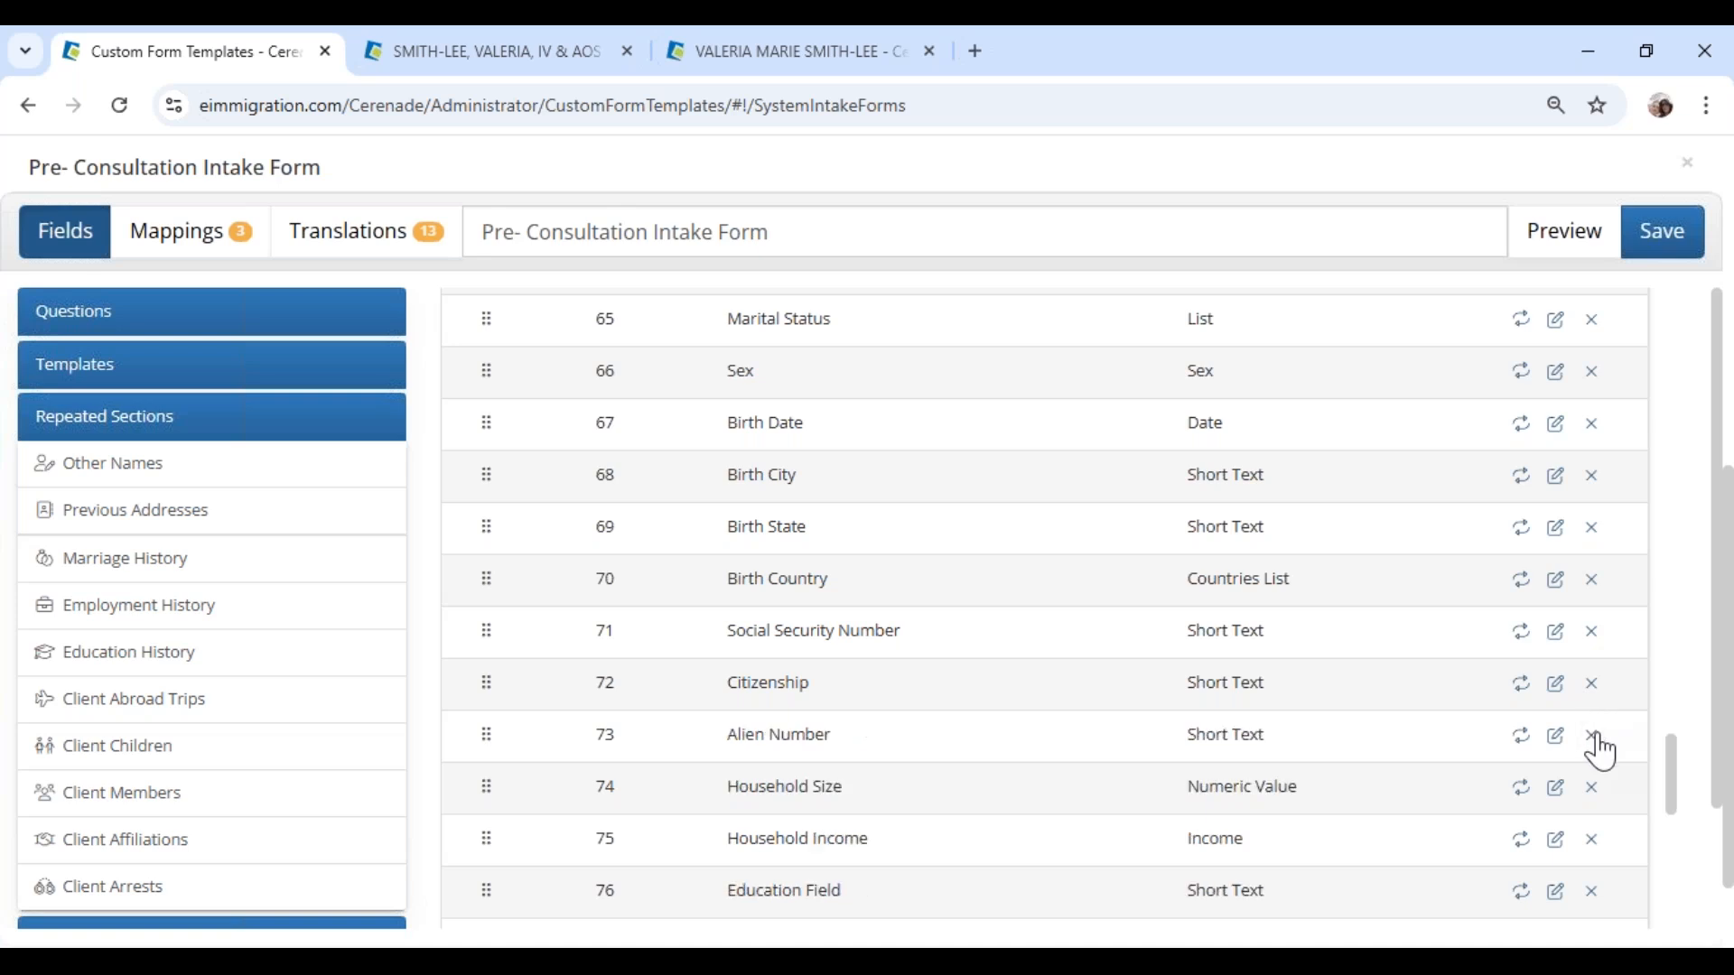
pyautogui.click(1594, 789)
pyautogui.click(1594, 789)
pyautogui.click(1594, 789)
pyautogui.click(1594, 789)
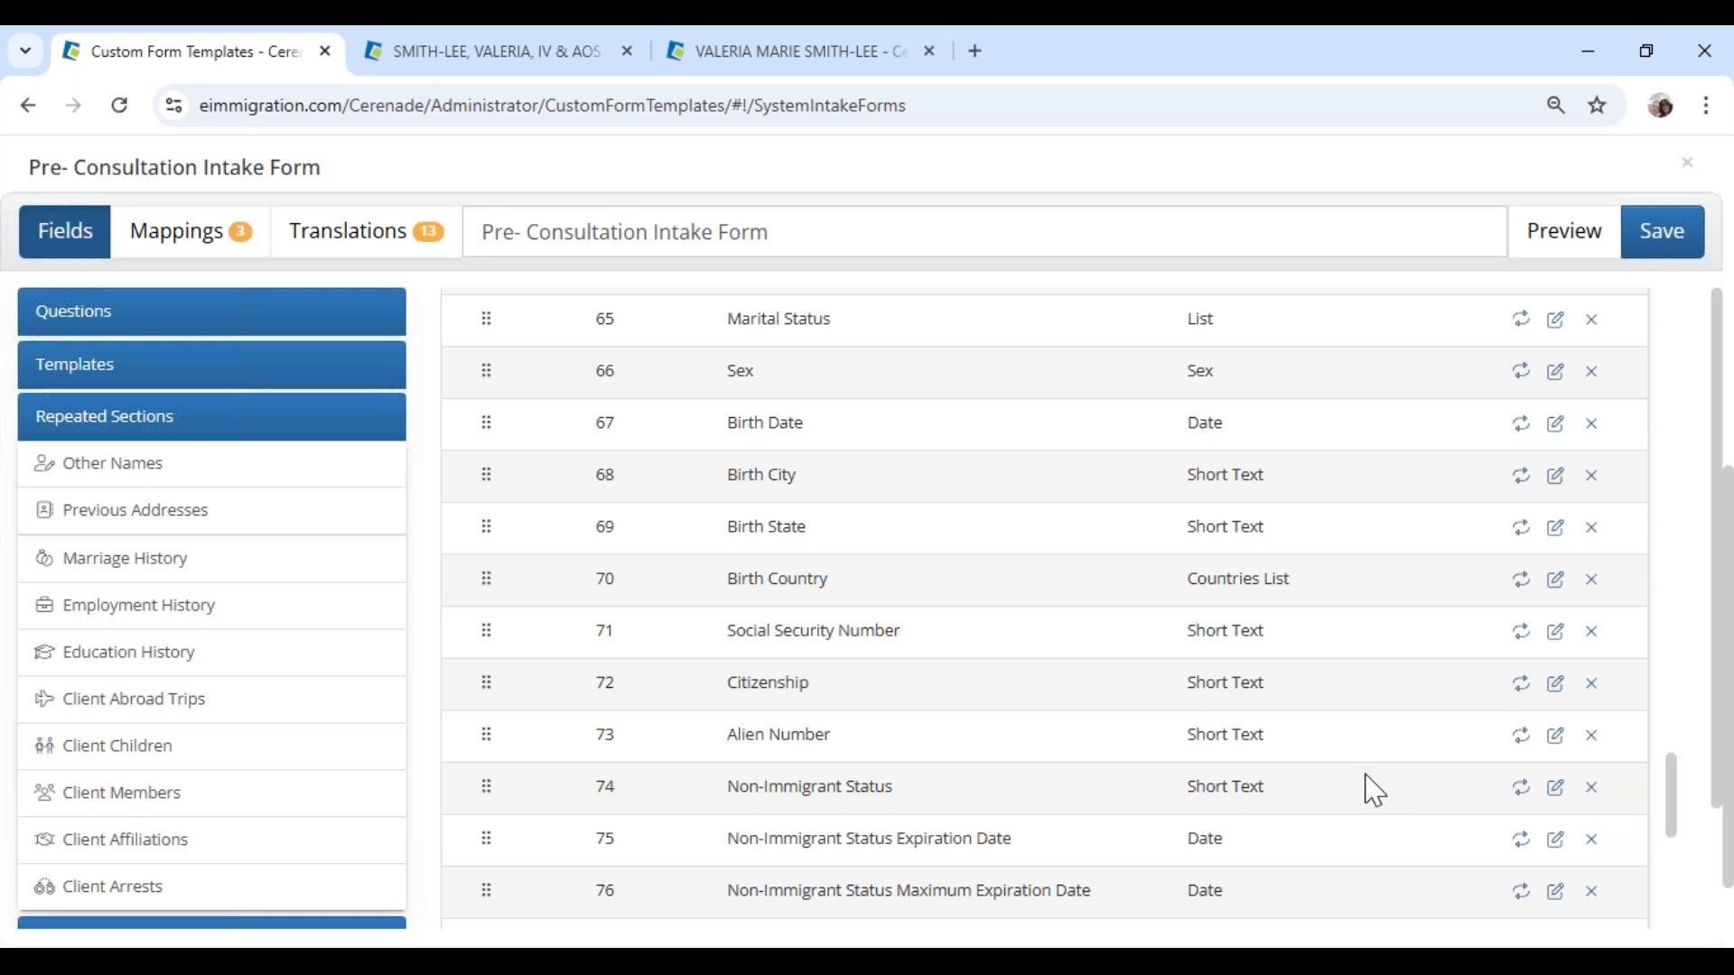
# Step: Review the remaining Client Children fields and open the form's field mappings
pyautogui.scroll(-1, 1180, 762)
pyautogui.scroll(-2, 1037, 821)
pyautogui.scroll(-4, 1036, 831)
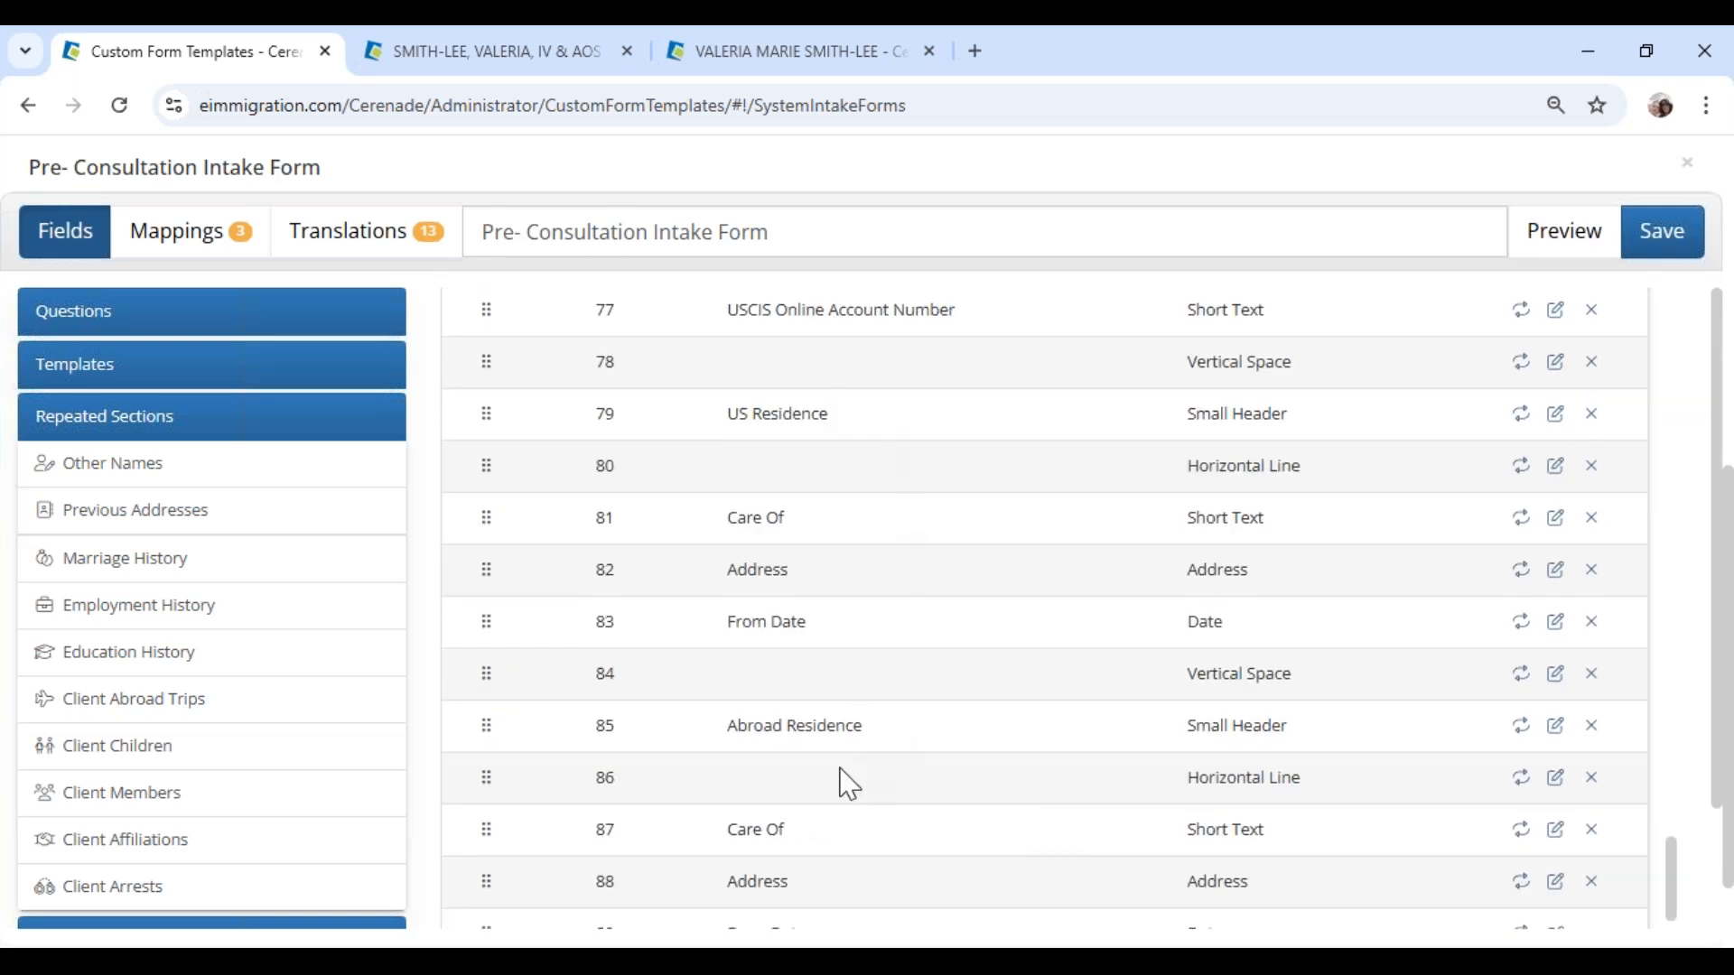
pyautogui.scroll(-1, 841, 804)
pyautogui.scroll(20, 658, 723)
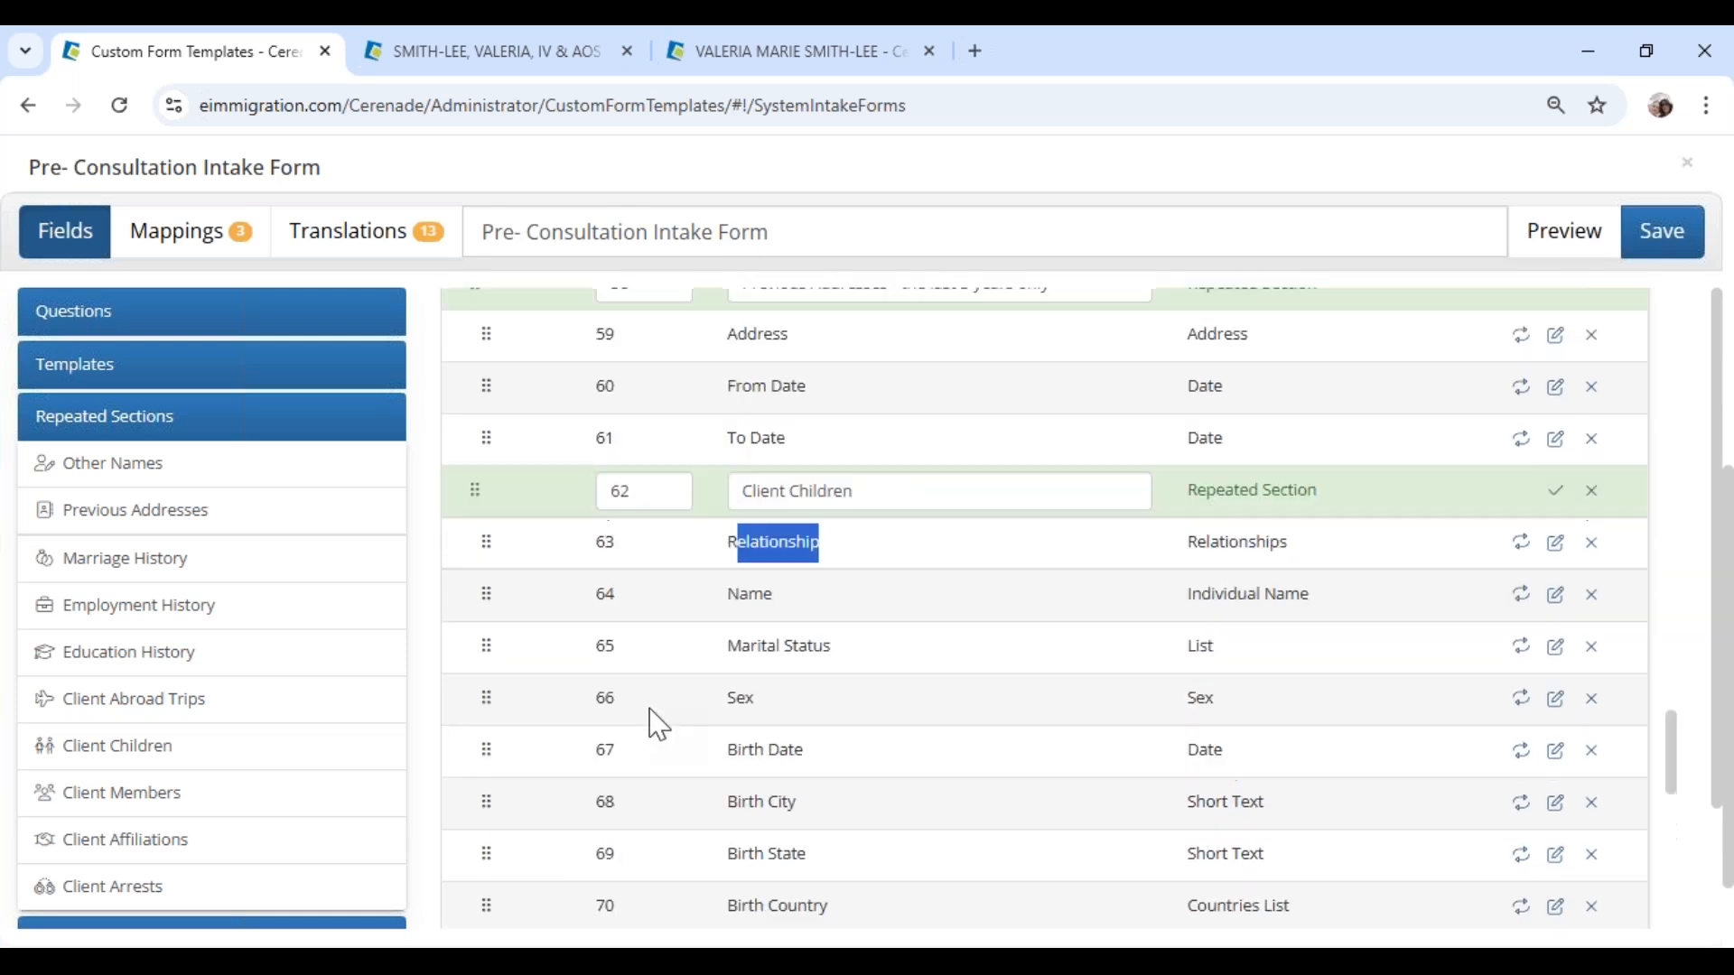
pyautogui.scroll(10, 658, 723)
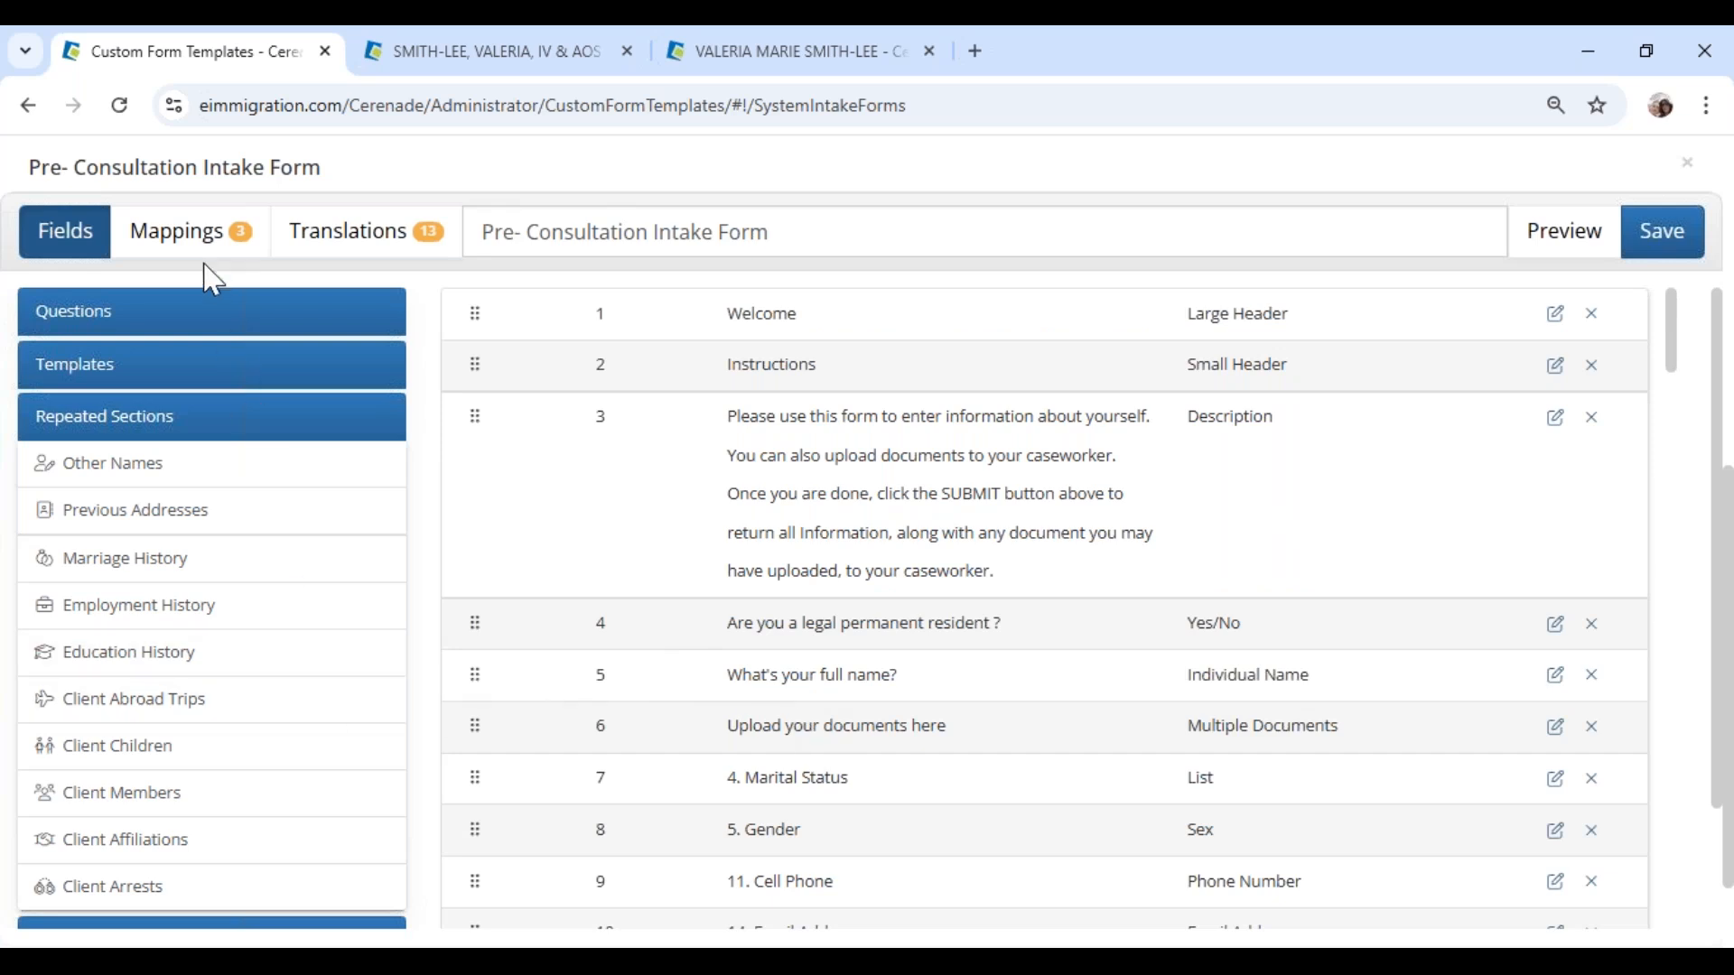
pyautogui.click(189, 232)
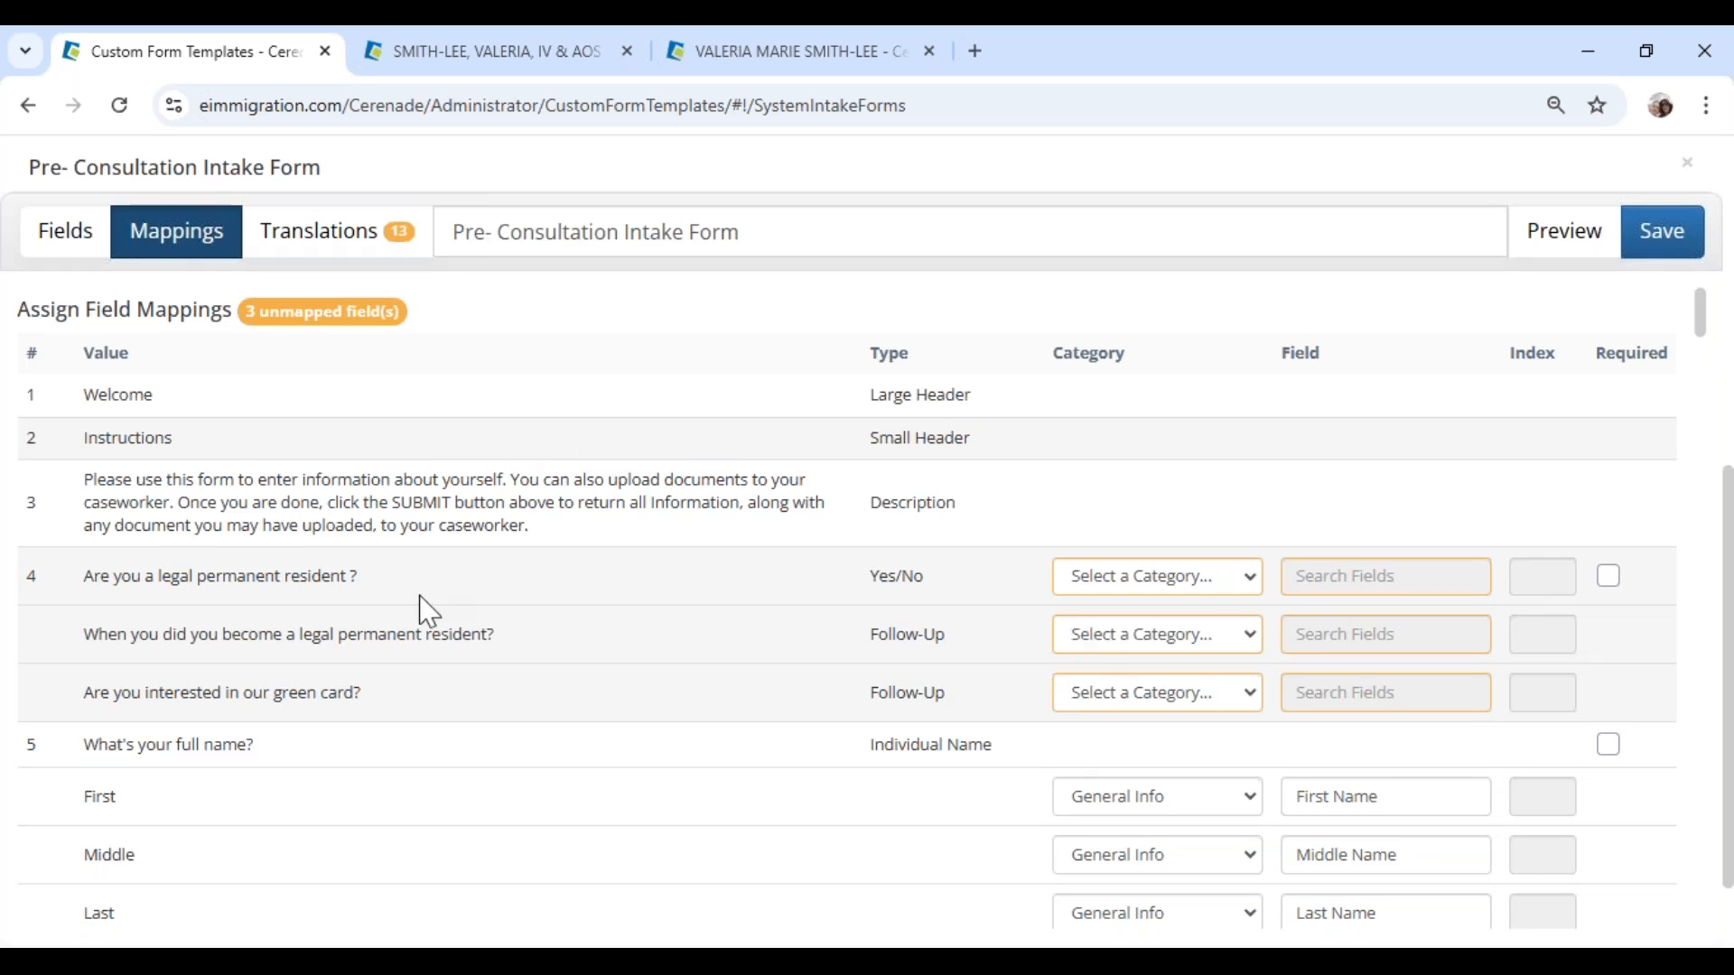
# Step: Examine the category options for the legal permanent resident question and the existing mappings of the full name question
pyautogui.moveTo(80, 583); pyautogui.dragTo(366, 599)
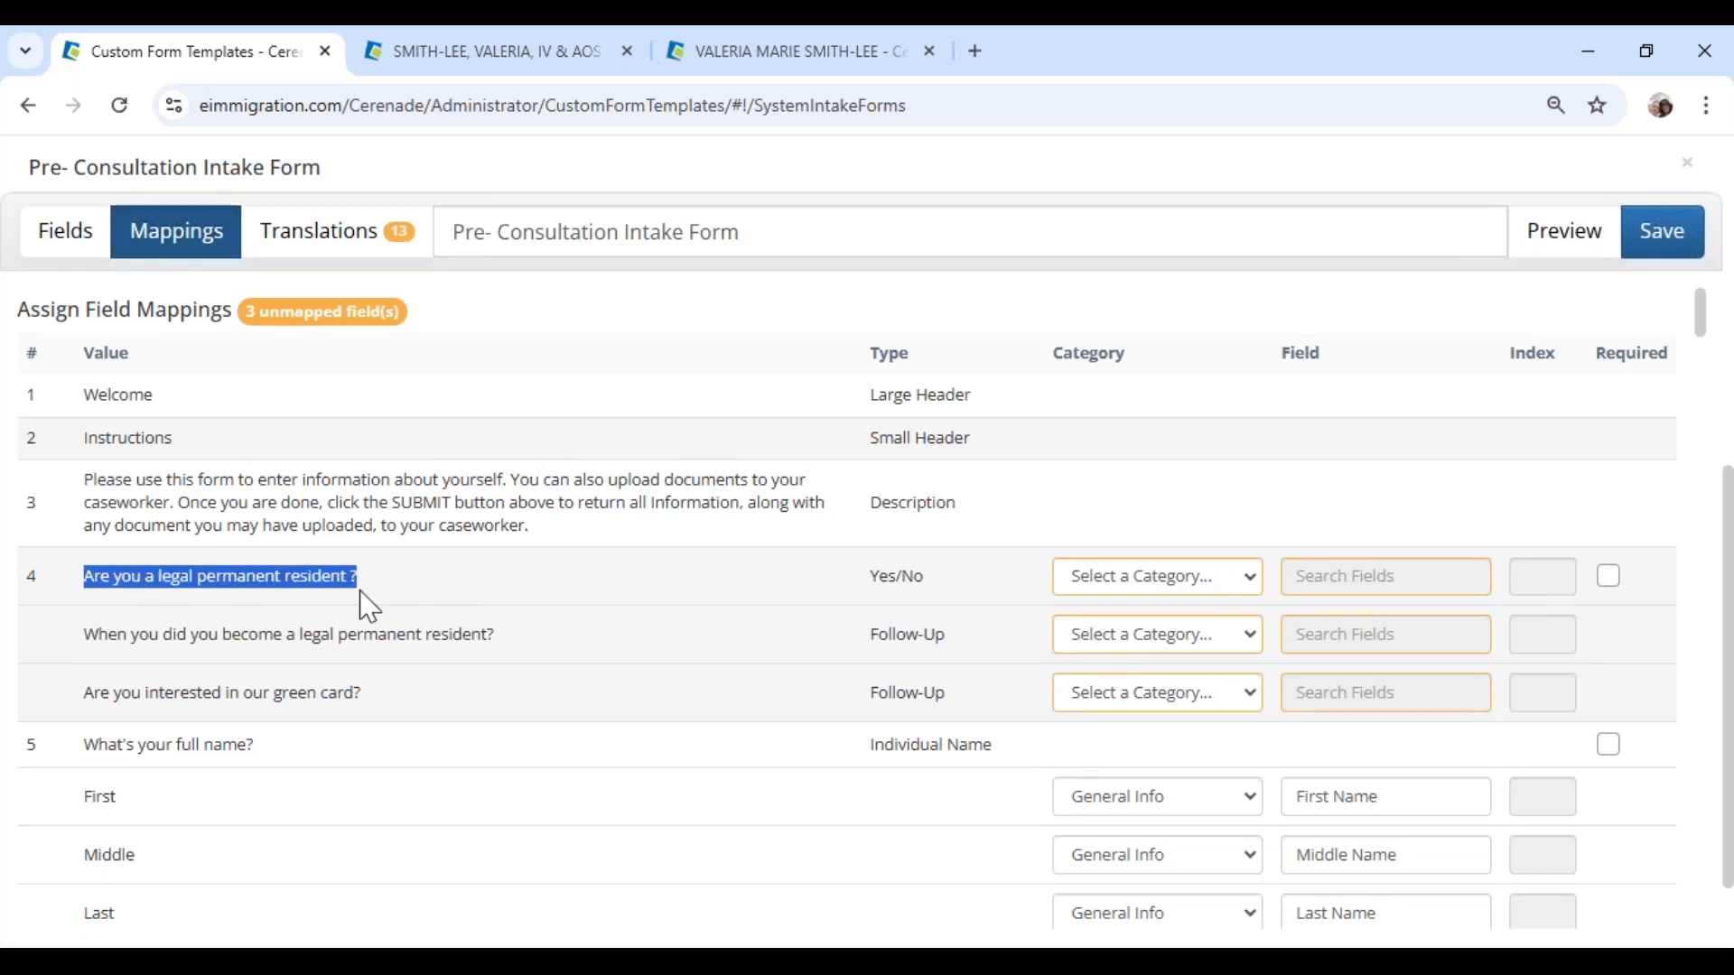
pyautogui.click(1148, 582)
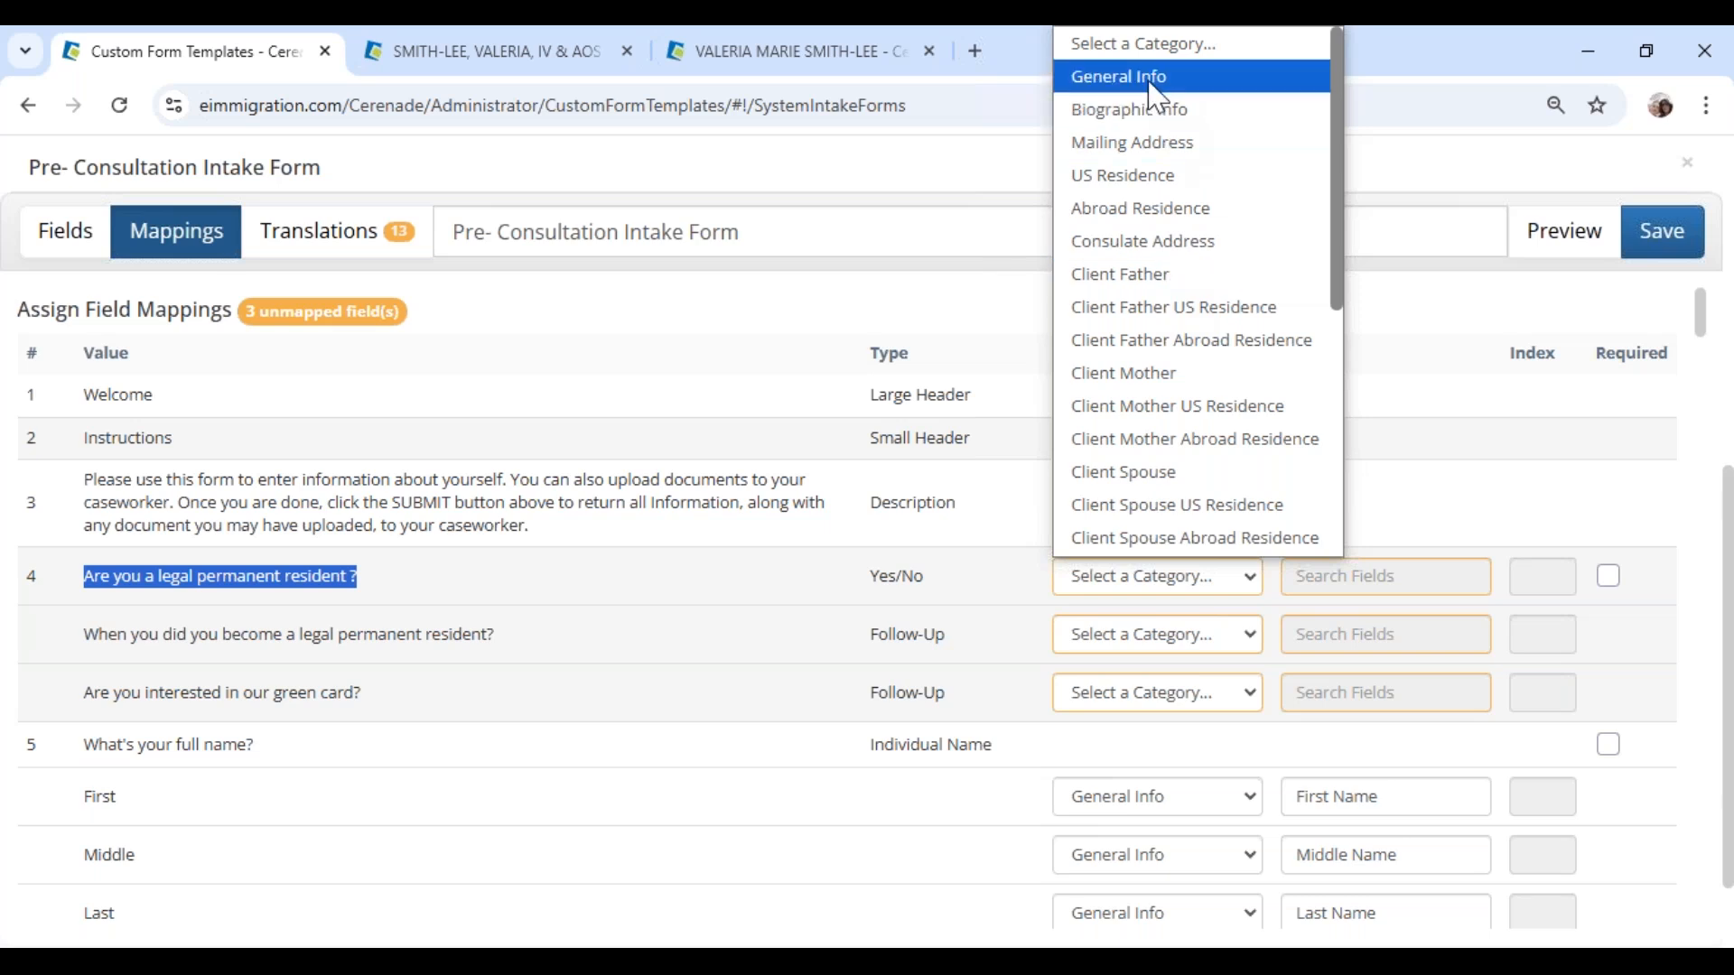
pyautogui.click(99, 742)
pyautogui.moveTo(99, 742); pyautogui.dragTo(361, 772)
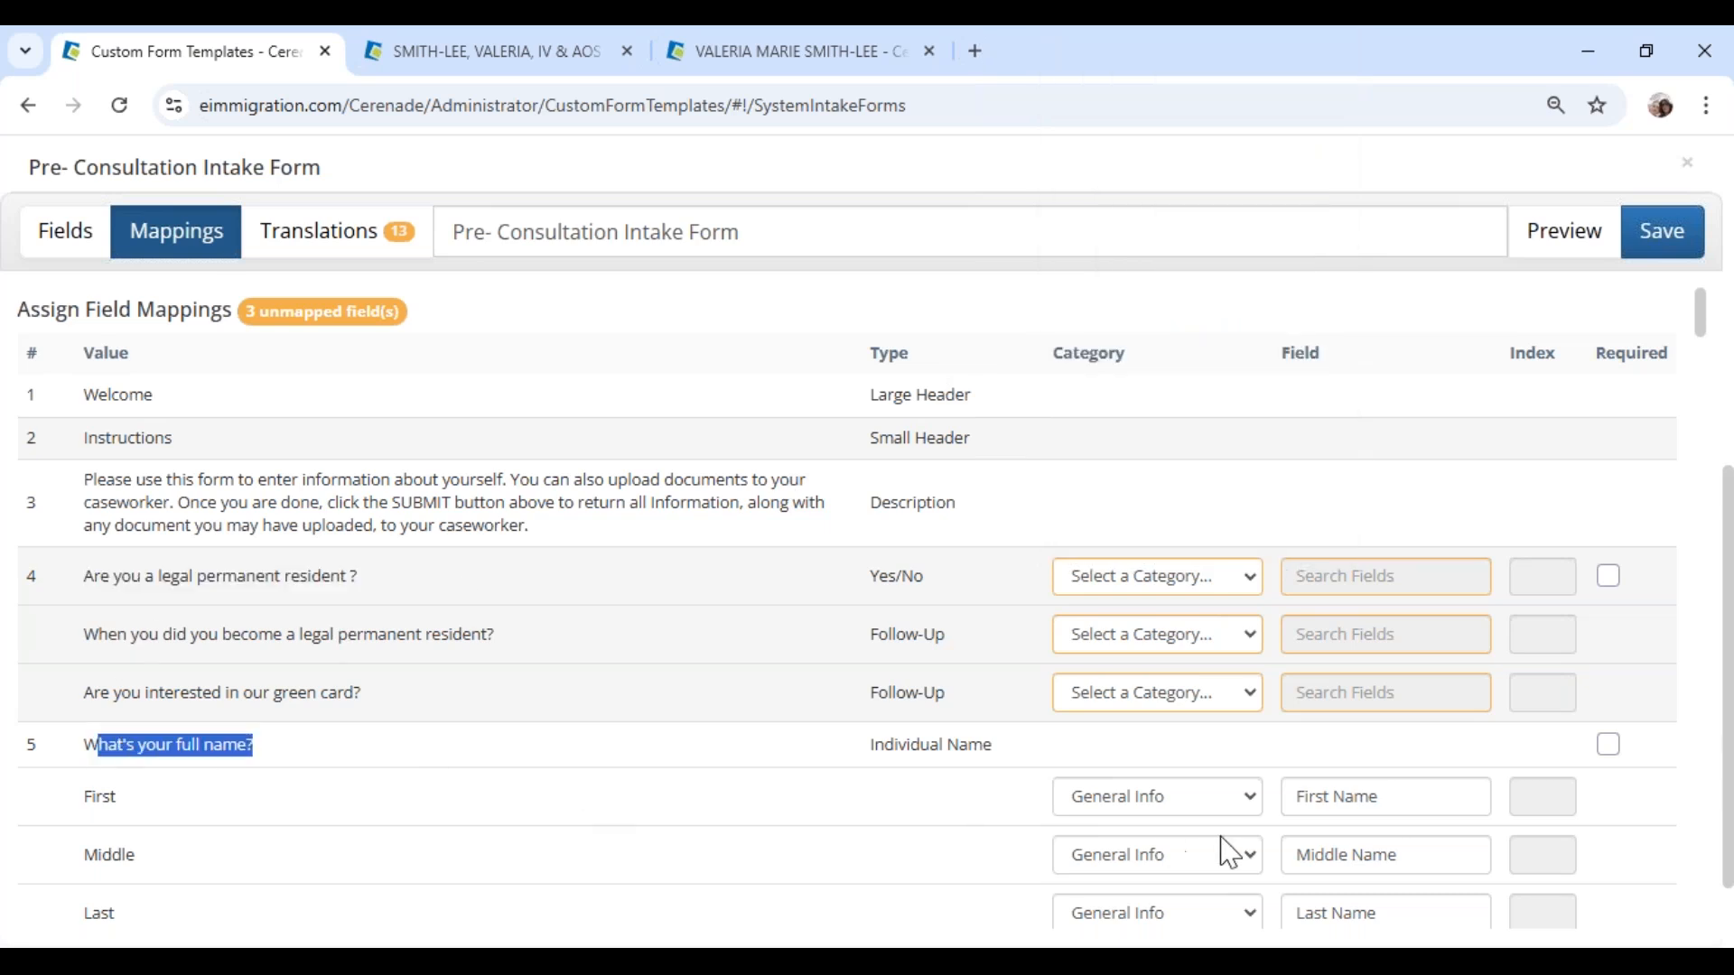
pyautogui.click(1136, 491)
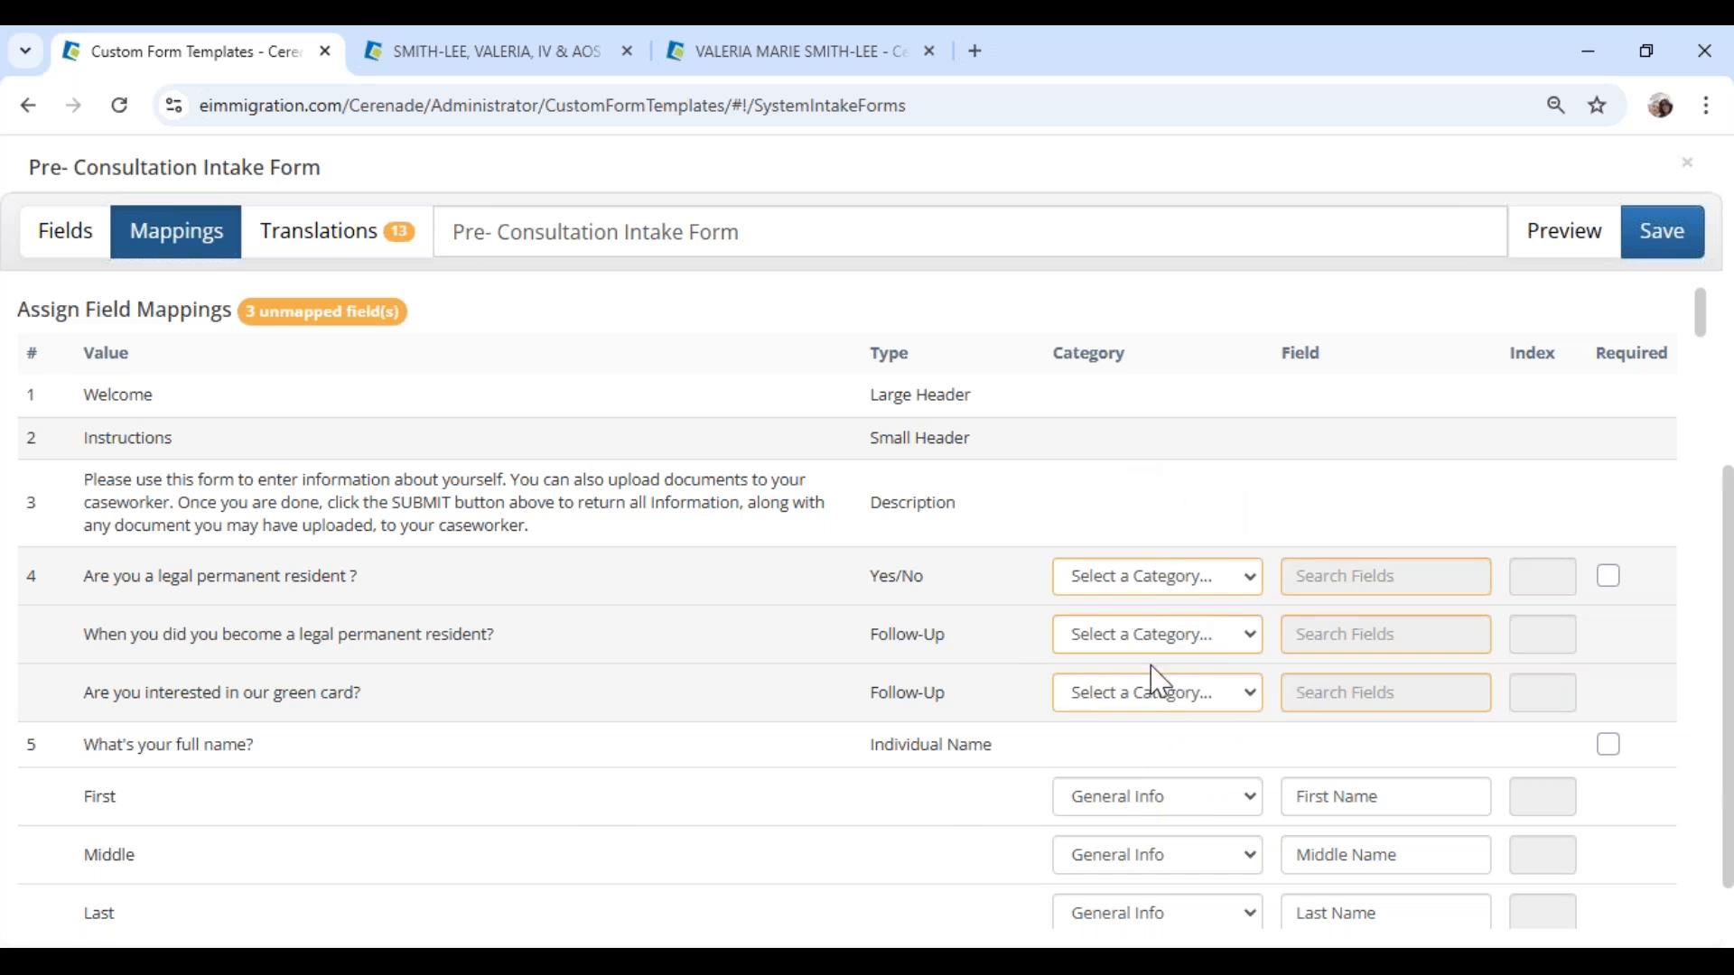
# Step: Set the mapping category of the legal permanent resident question and its follow-ups to Client Custom Fields
pyautogui.click(1151, 582)
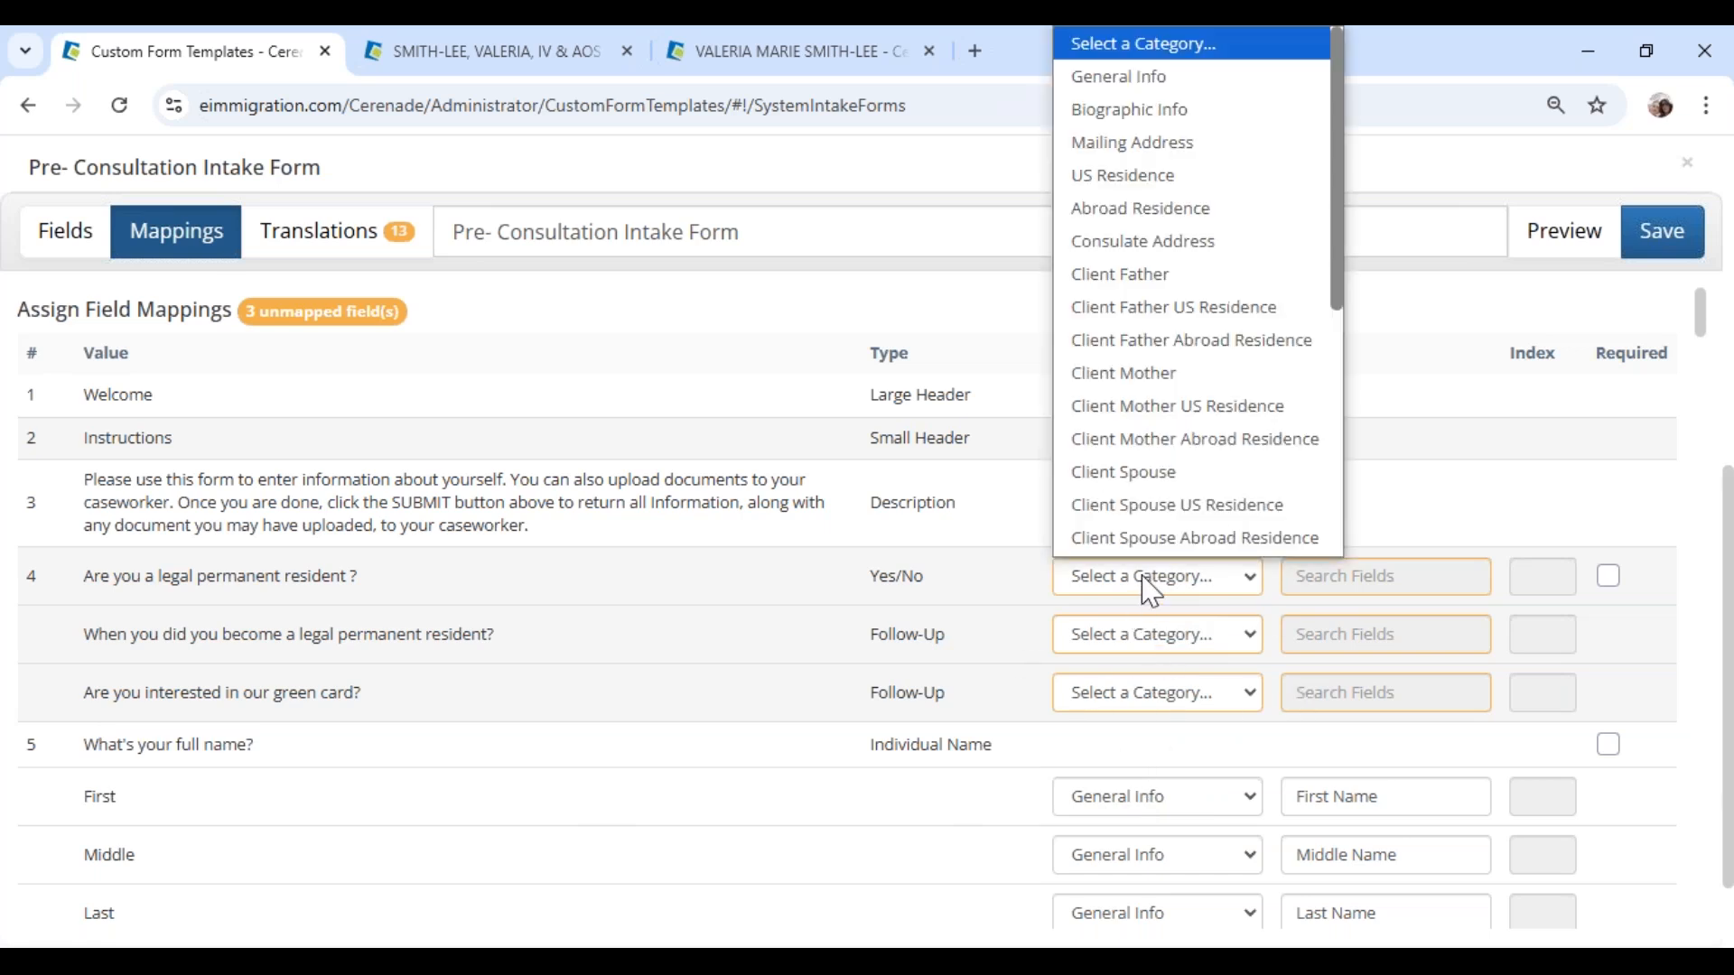
pyautogui.scroll(-1, 1174, 506)
pyautogui.scroll(-3, 1159, 373)
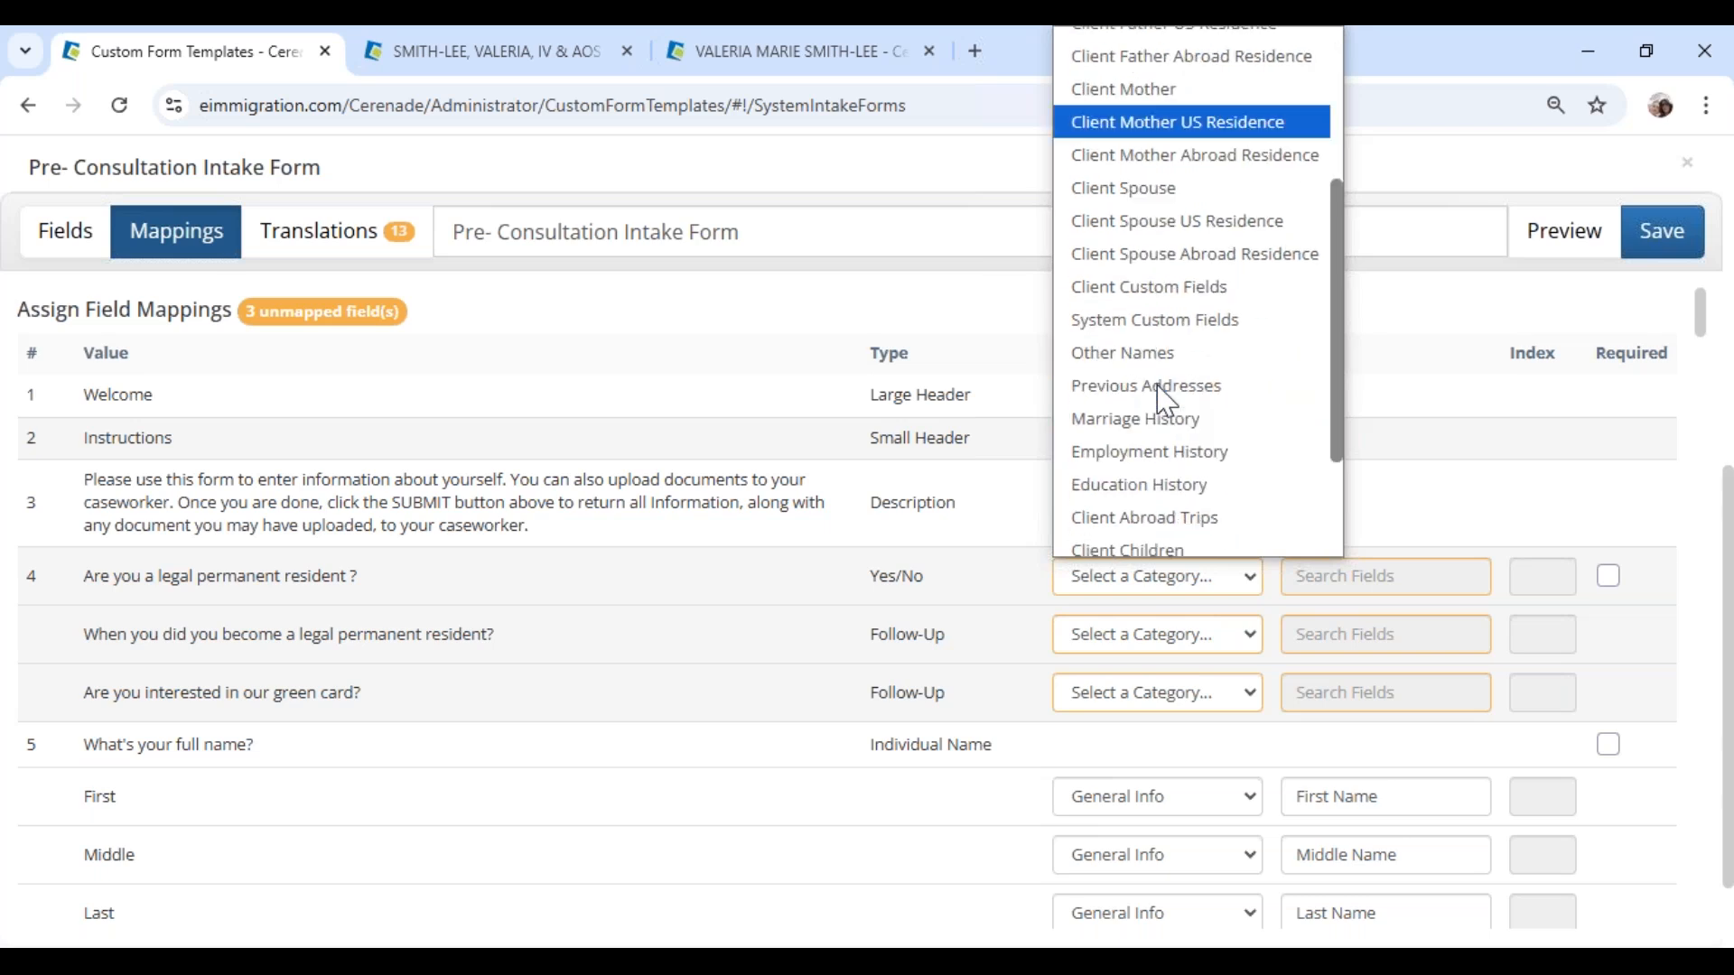
pyautogui.click(1154, 287)
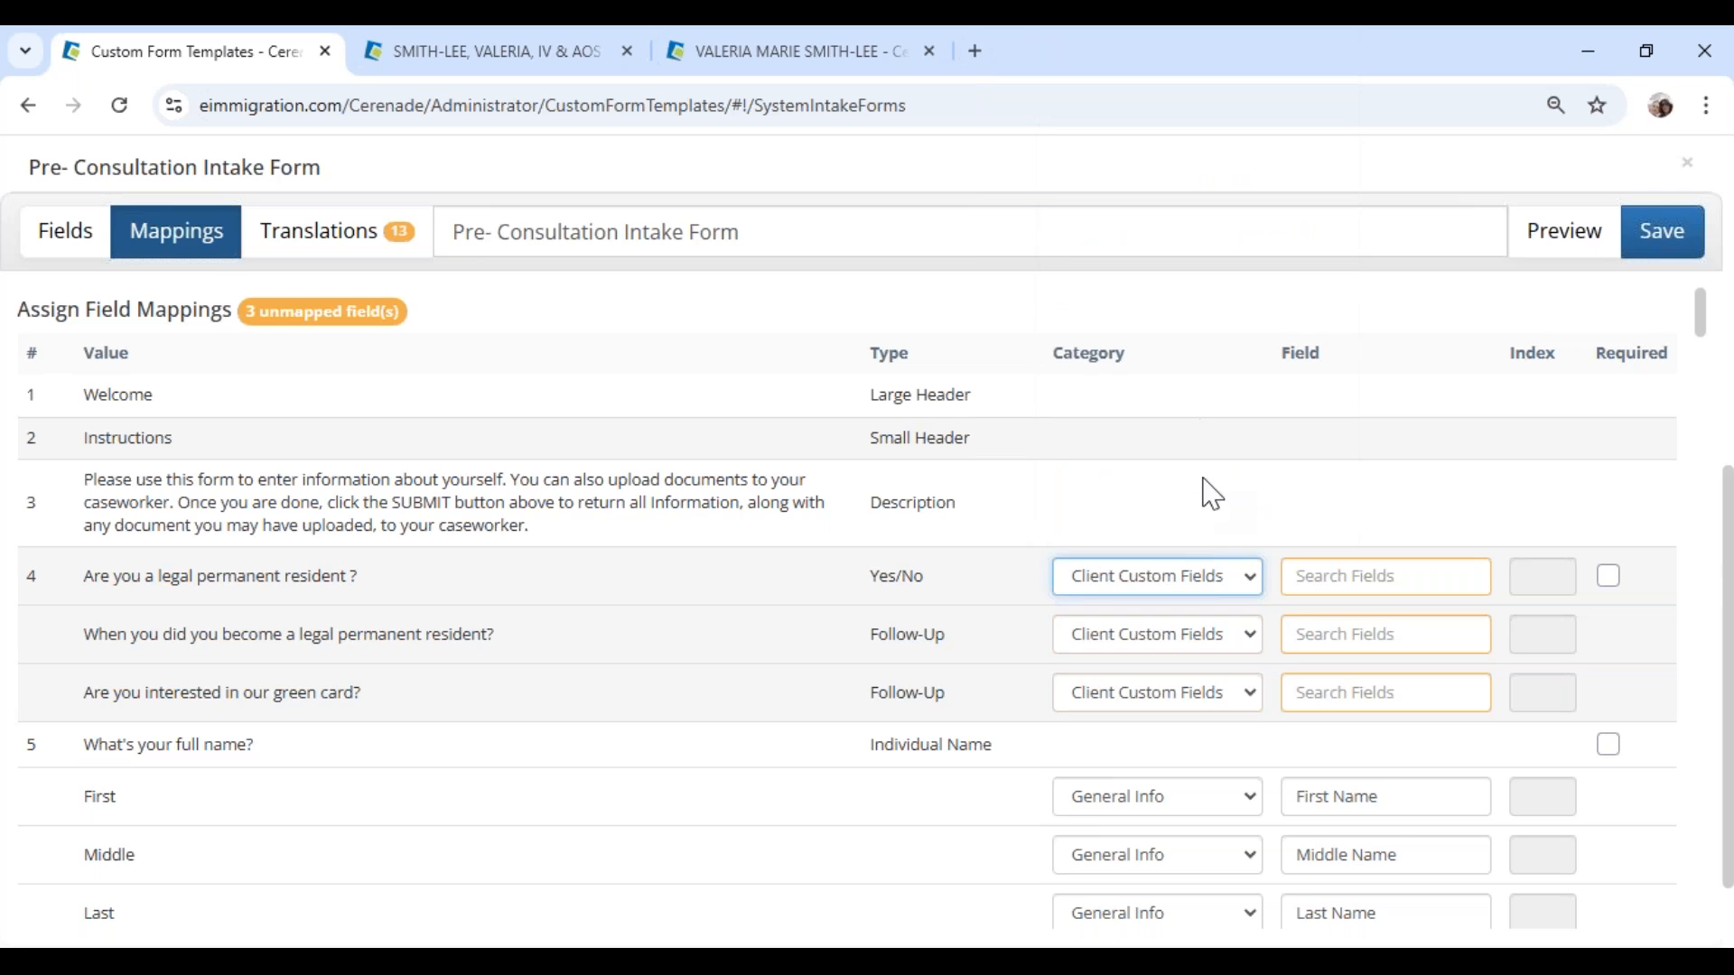
# Step: Search the custom fields for "pr" and "date" to match the follow-up on when the client became a legal permanent resident
pyautogui.click(1342, 629)
pyautogui.write('pr_')
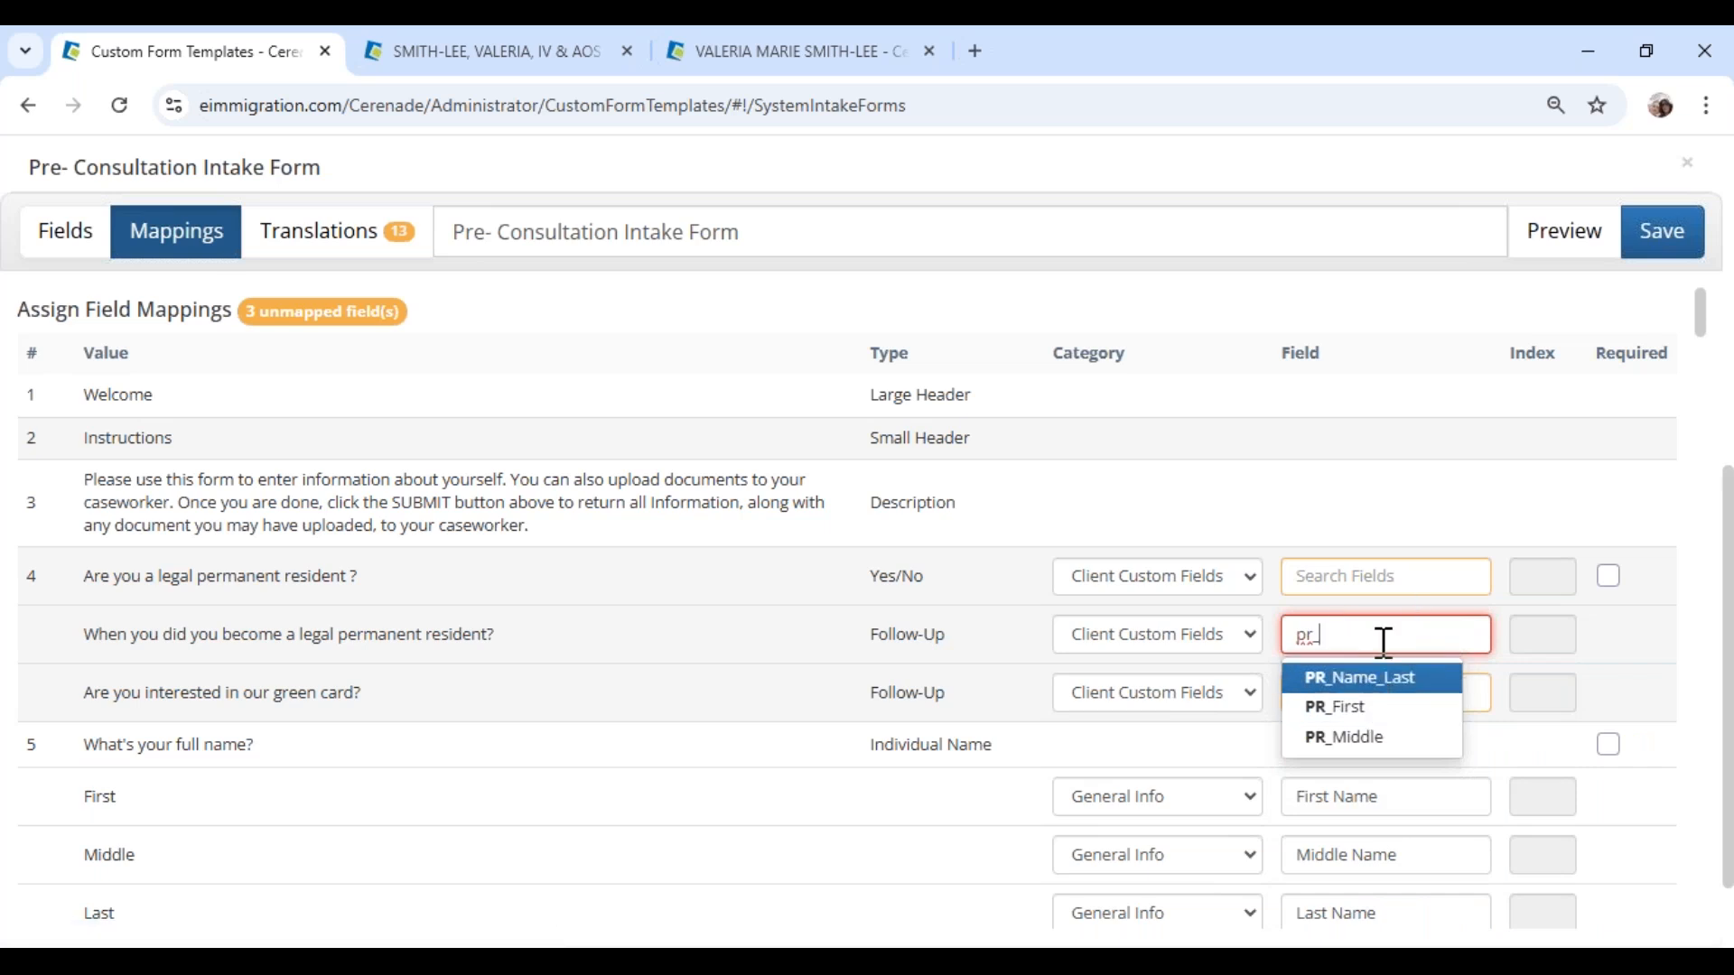
pyautogui.press('BackSpace')
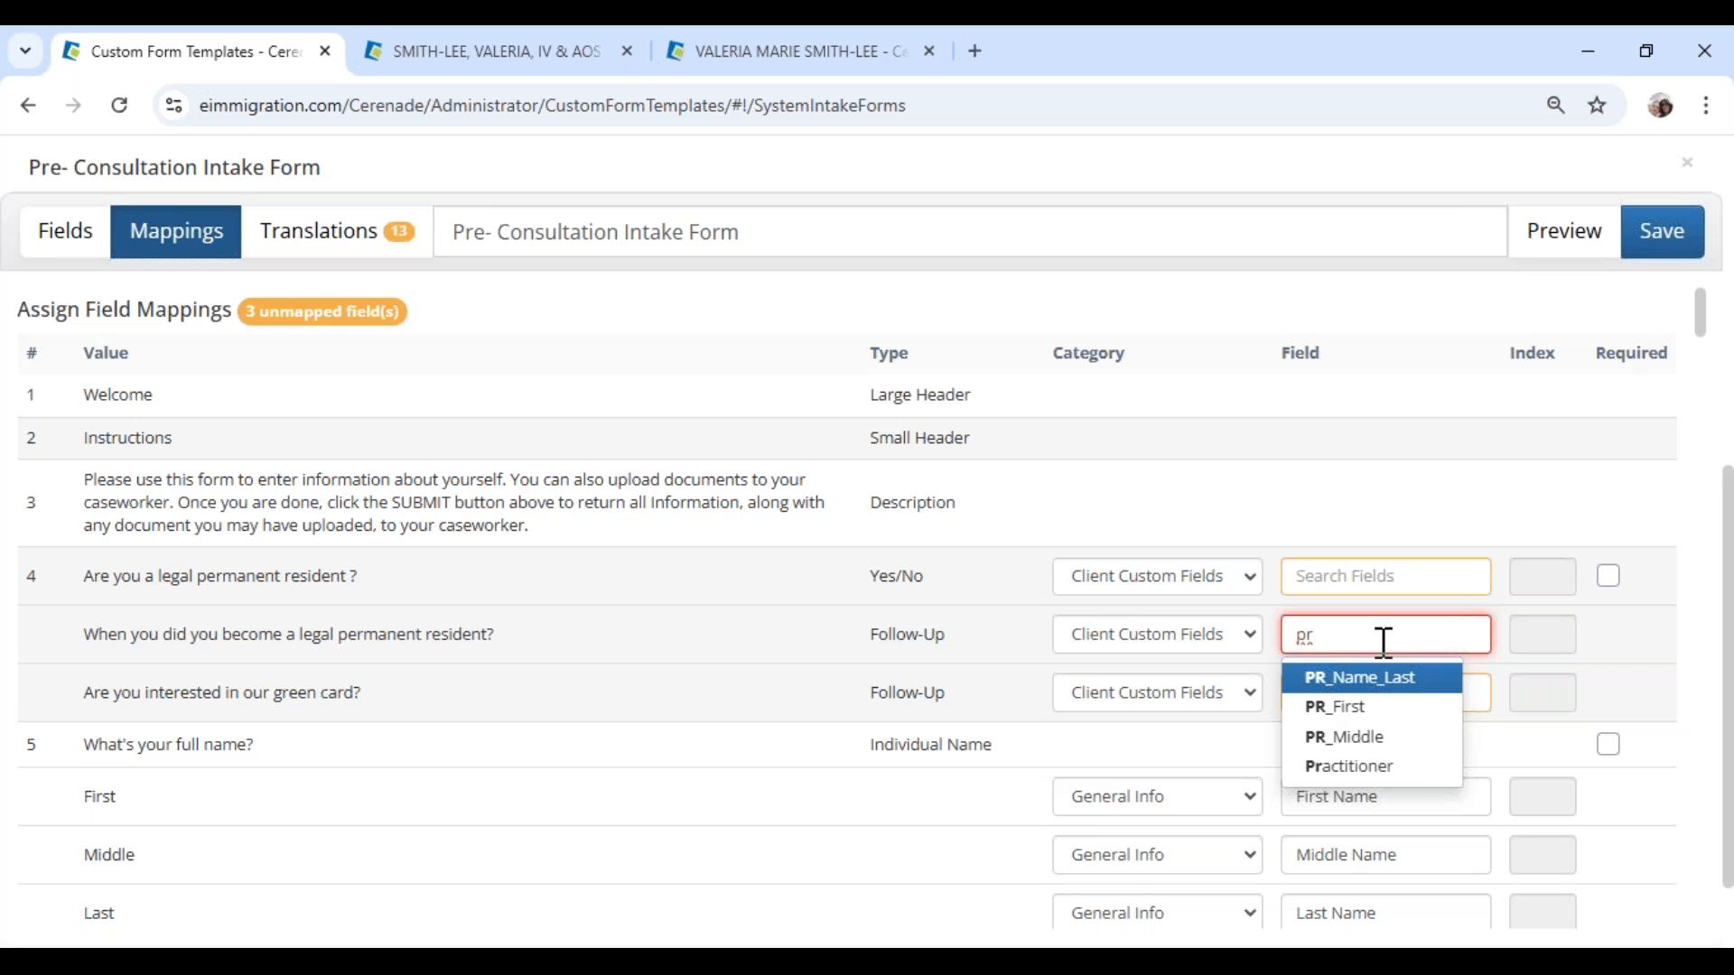
pyautogui.press('BackSpace')
pyautogui.press('BackSpace')
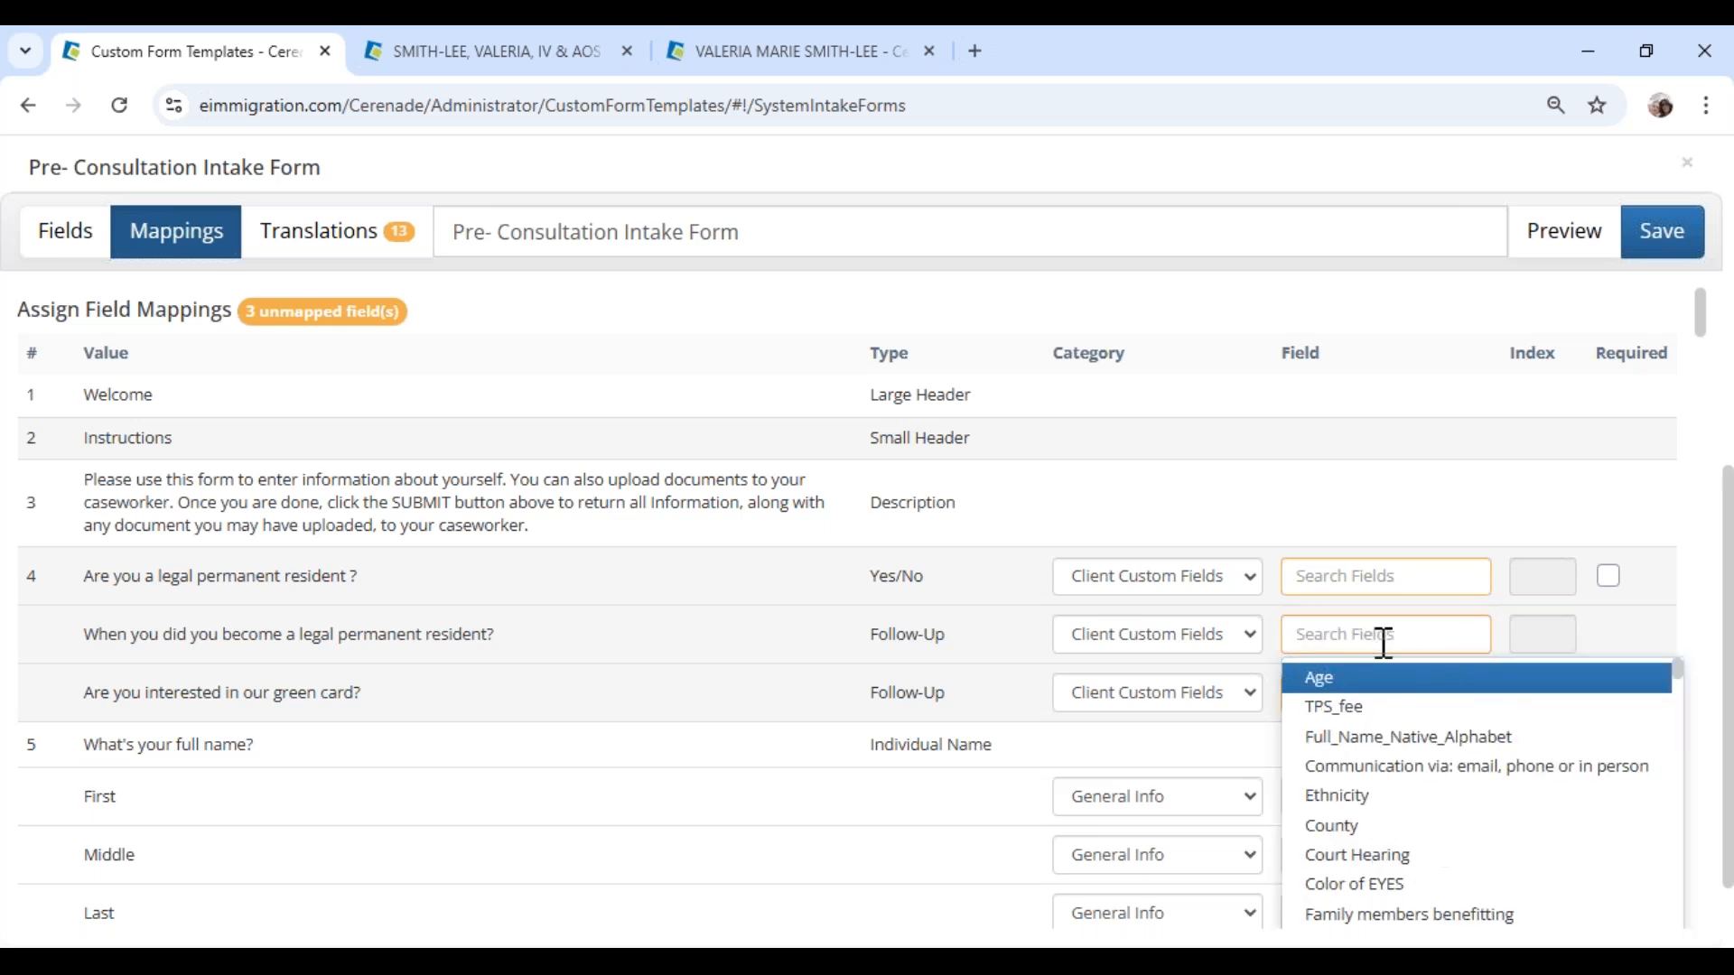
pyautogui.write('pr')
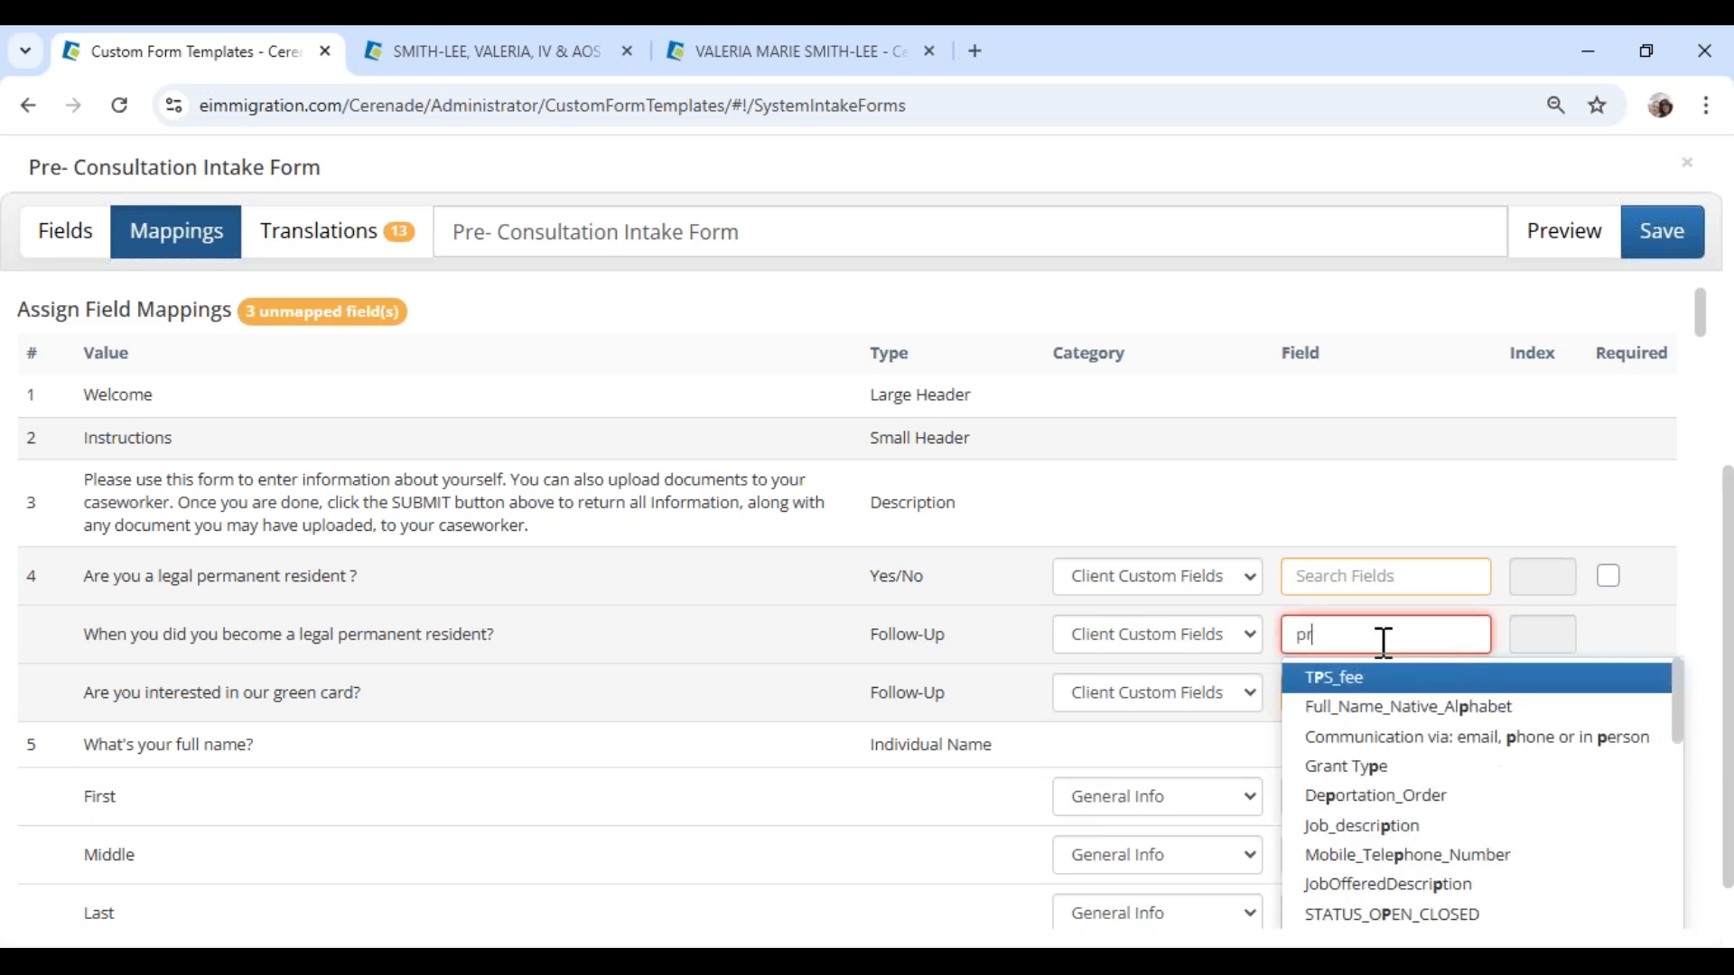
pyautogui.press('BackSpace')
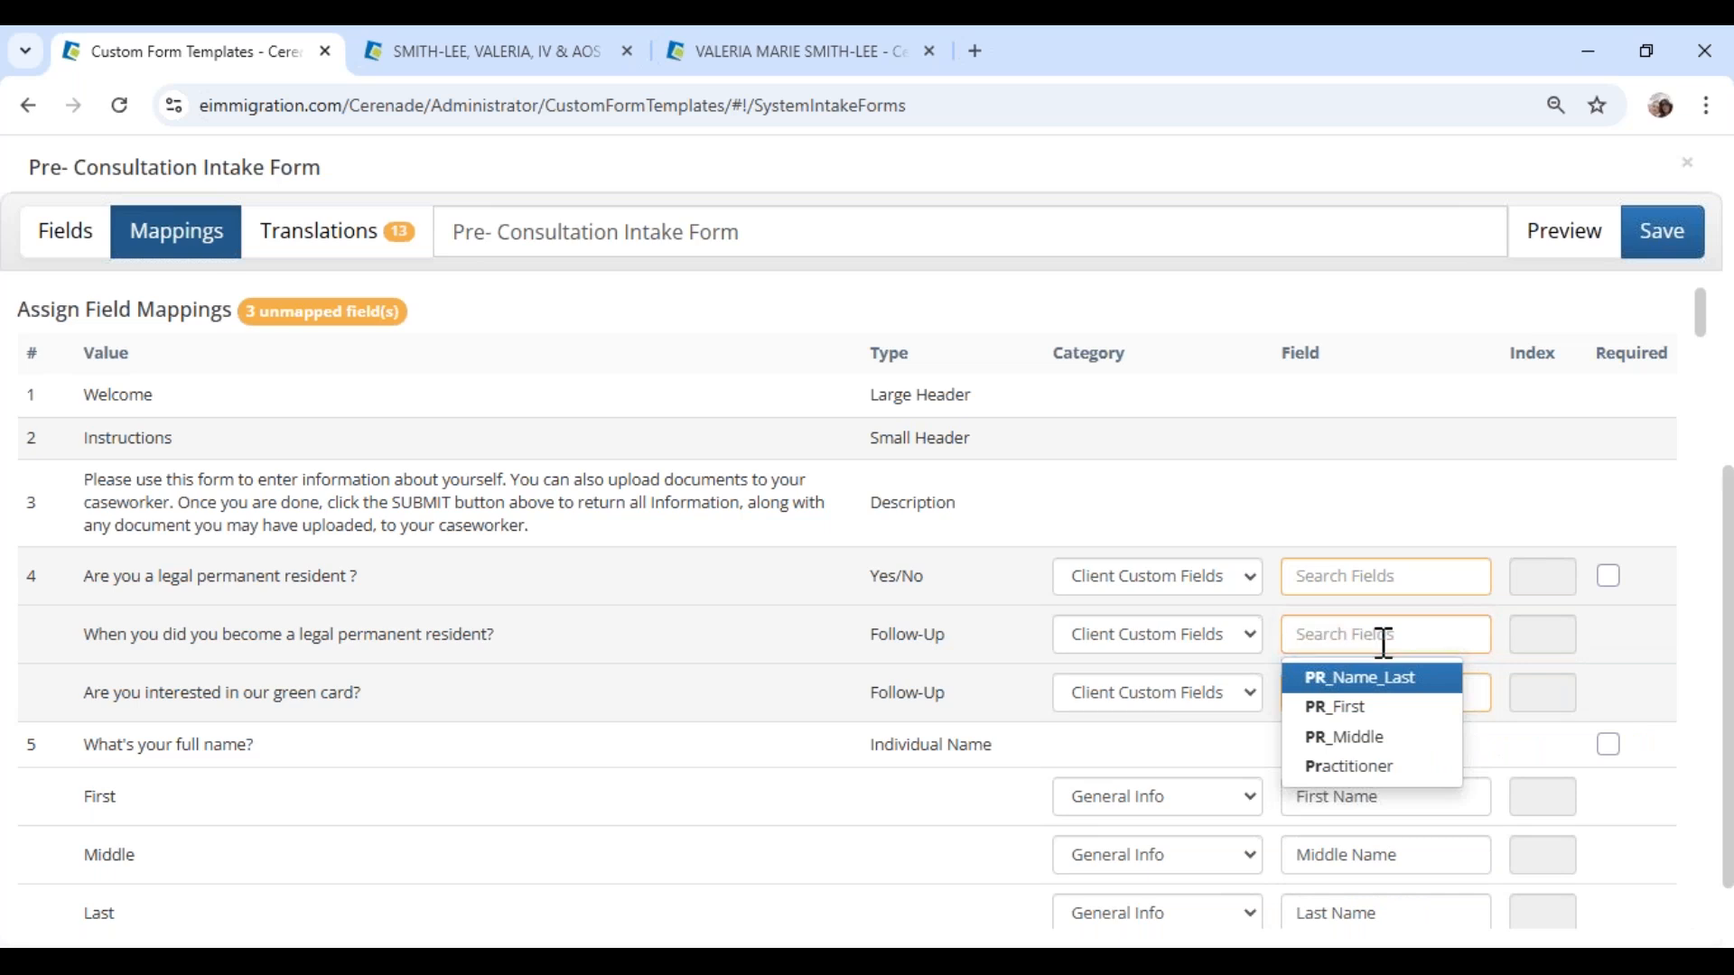
pyautogui.write('date')
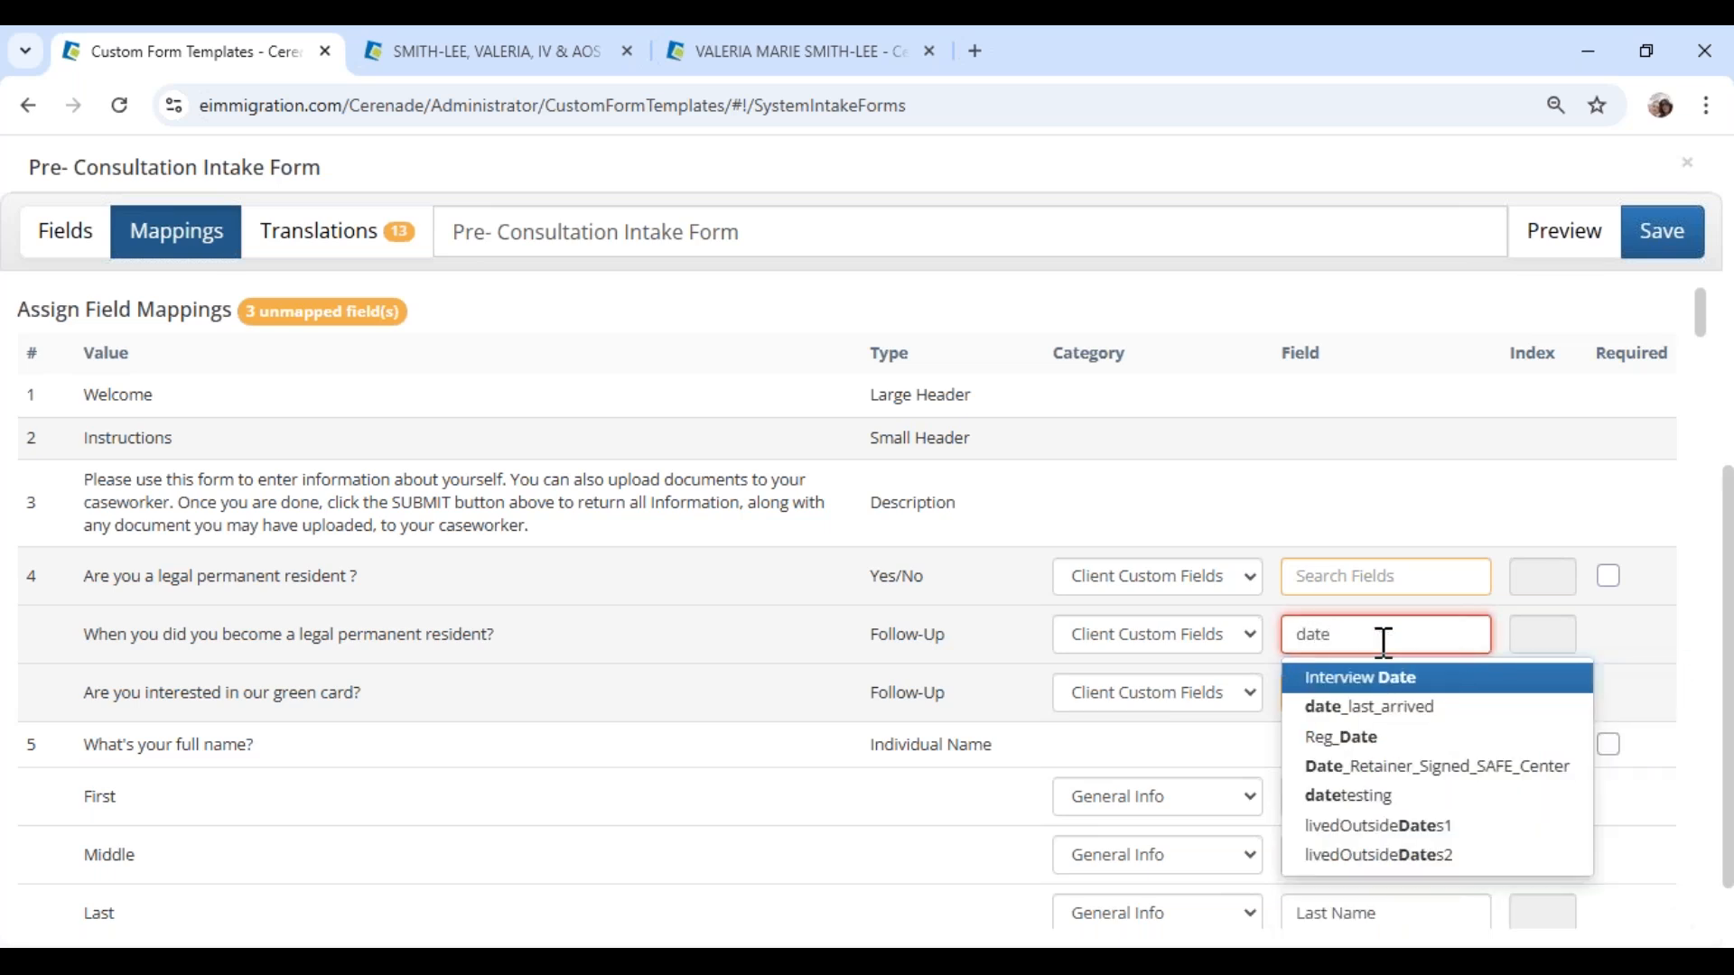
pyautogui.scroll(-3, 1421, 817)
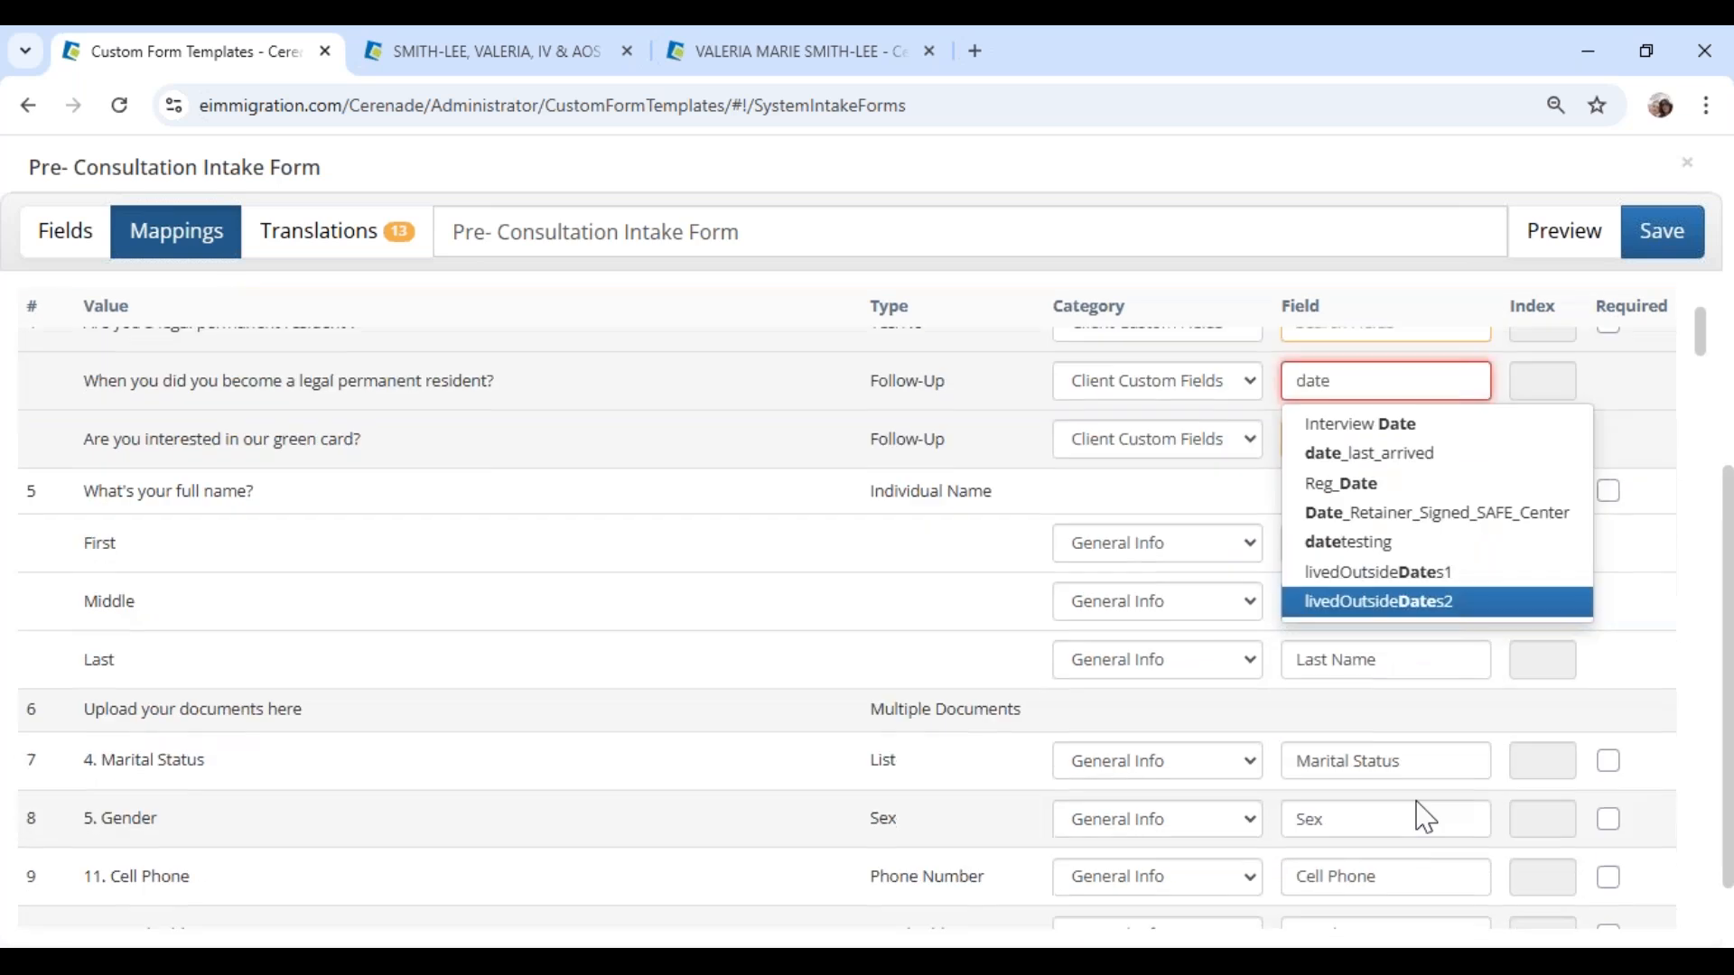
pyautogui.scroll(2, 1382, 598)
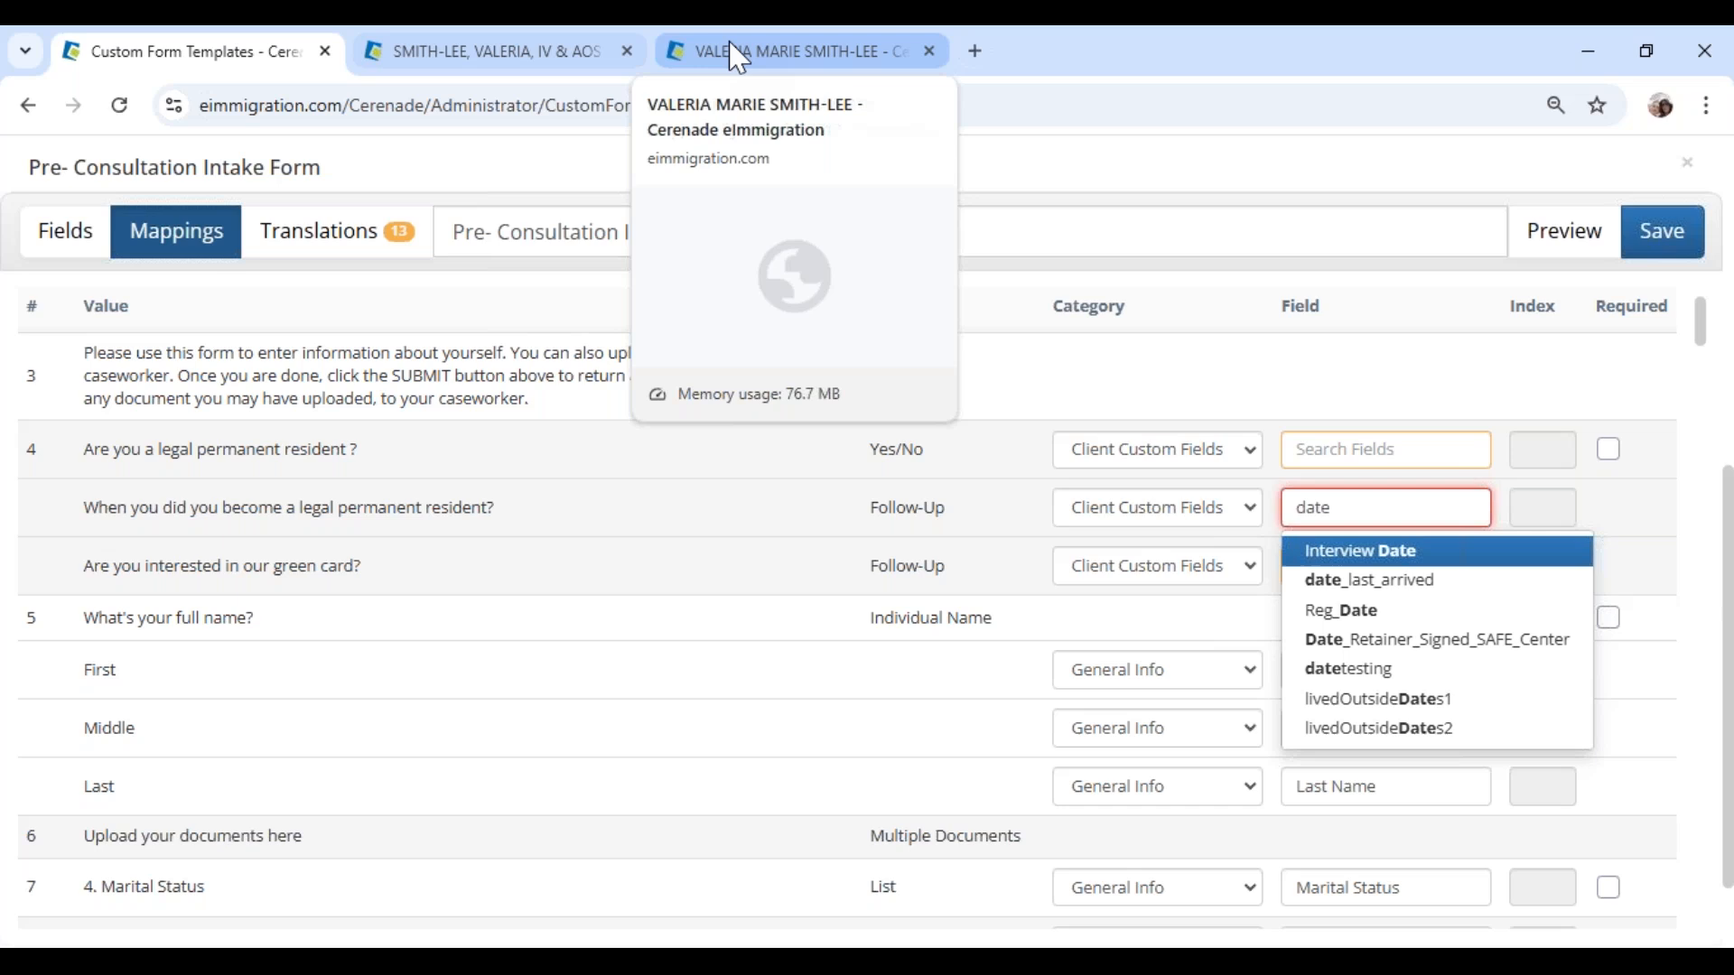
# Step: Open Administrative Tools in a new browser tab from the client record and place it beside the Custom Form Templates tab
pyautogui.click(804, 52)
pyautogui.moveTo(1639, 171)
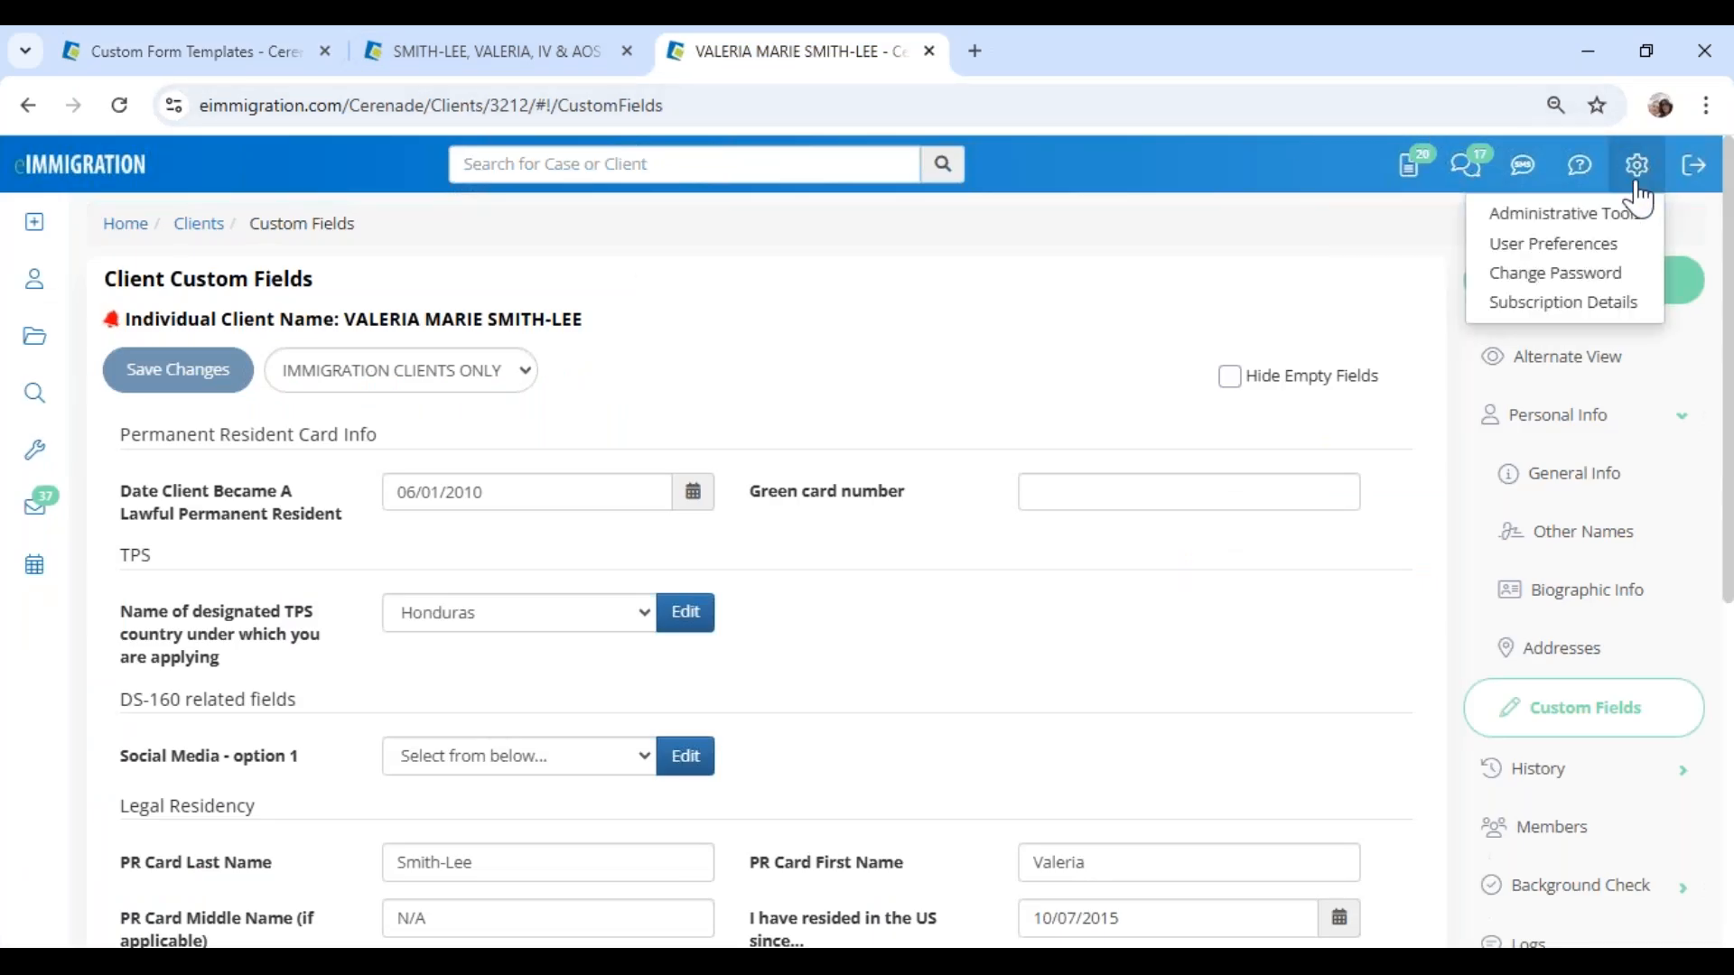
pyautogui.rightClick(1630, 225)
pyautogui.click(1456, 237)
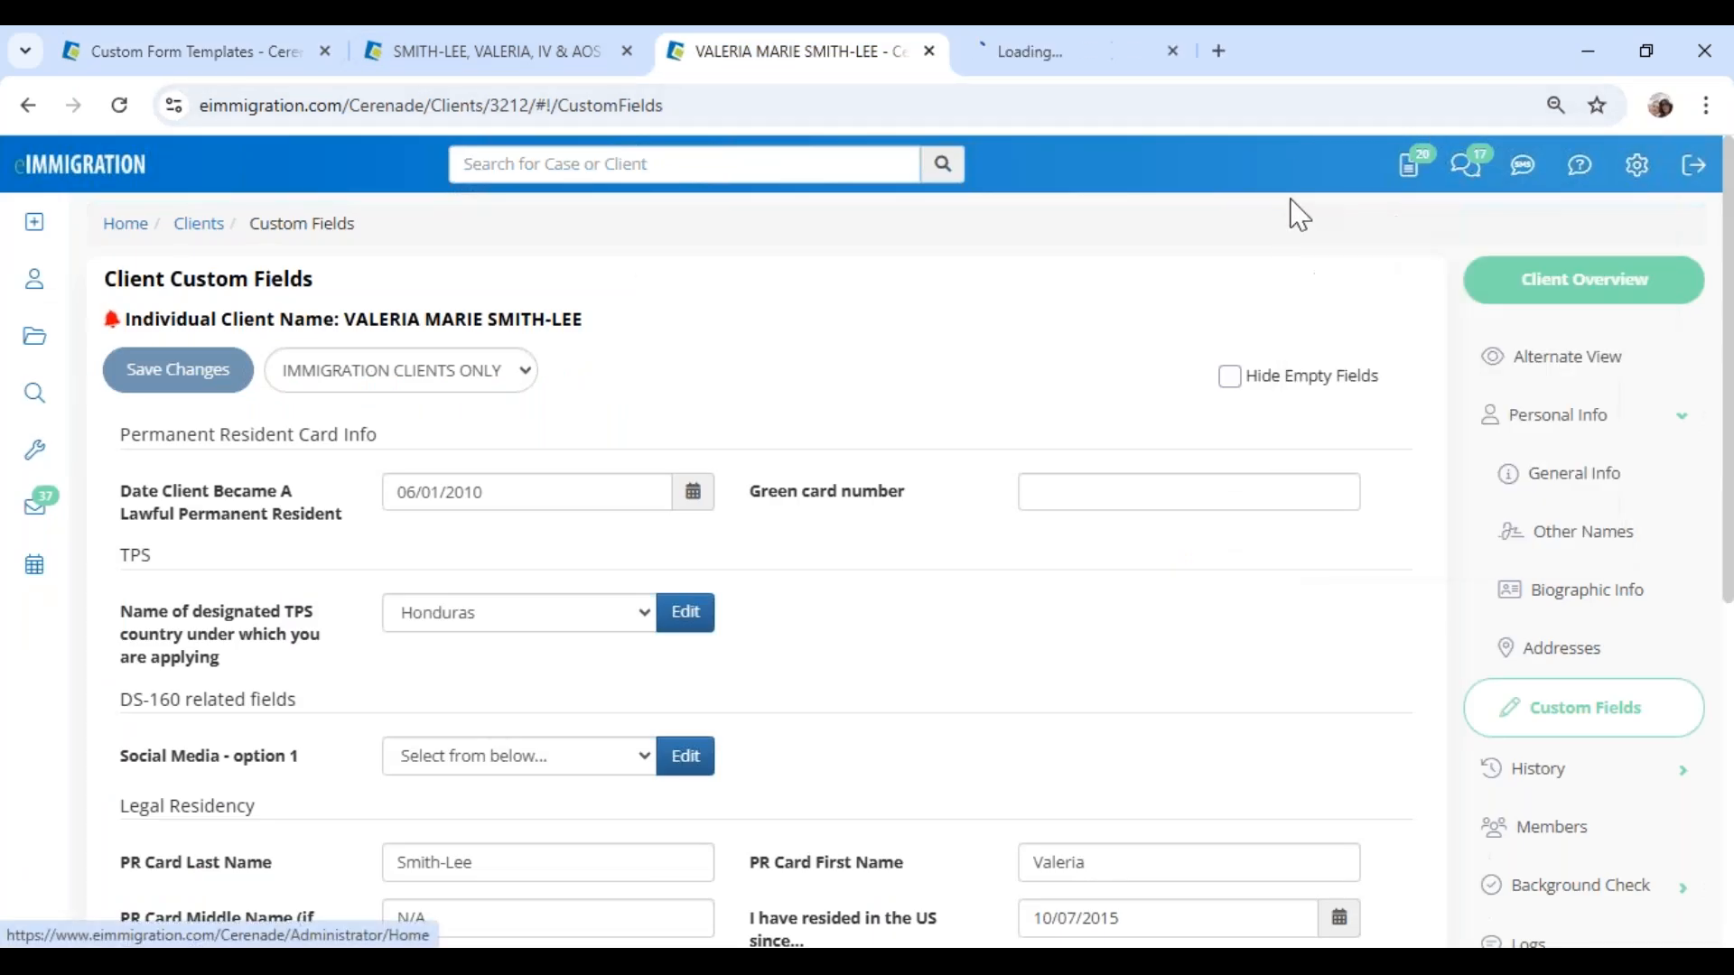
pyautogui.moveTo(1038, 54); pyautogui.dragTo(476, 108)
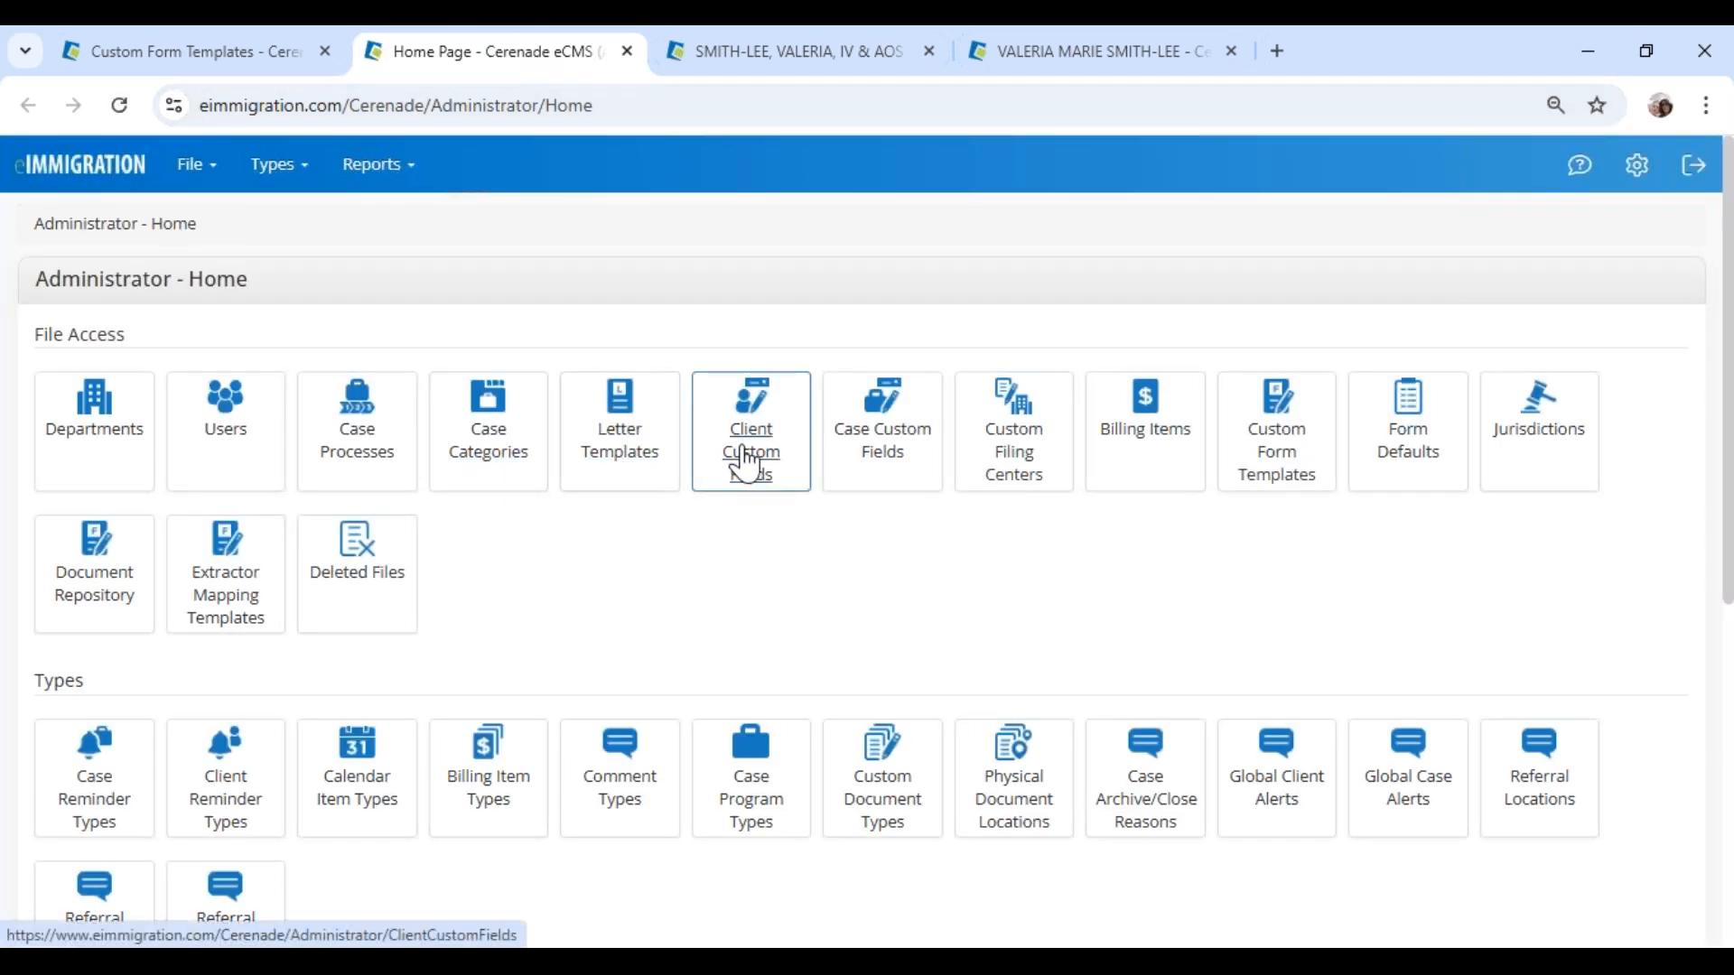
# Step: Search the Client Custom Fields for "pr_date" and copy the name of the PR_Date field
pyautogui.click(749, 465)
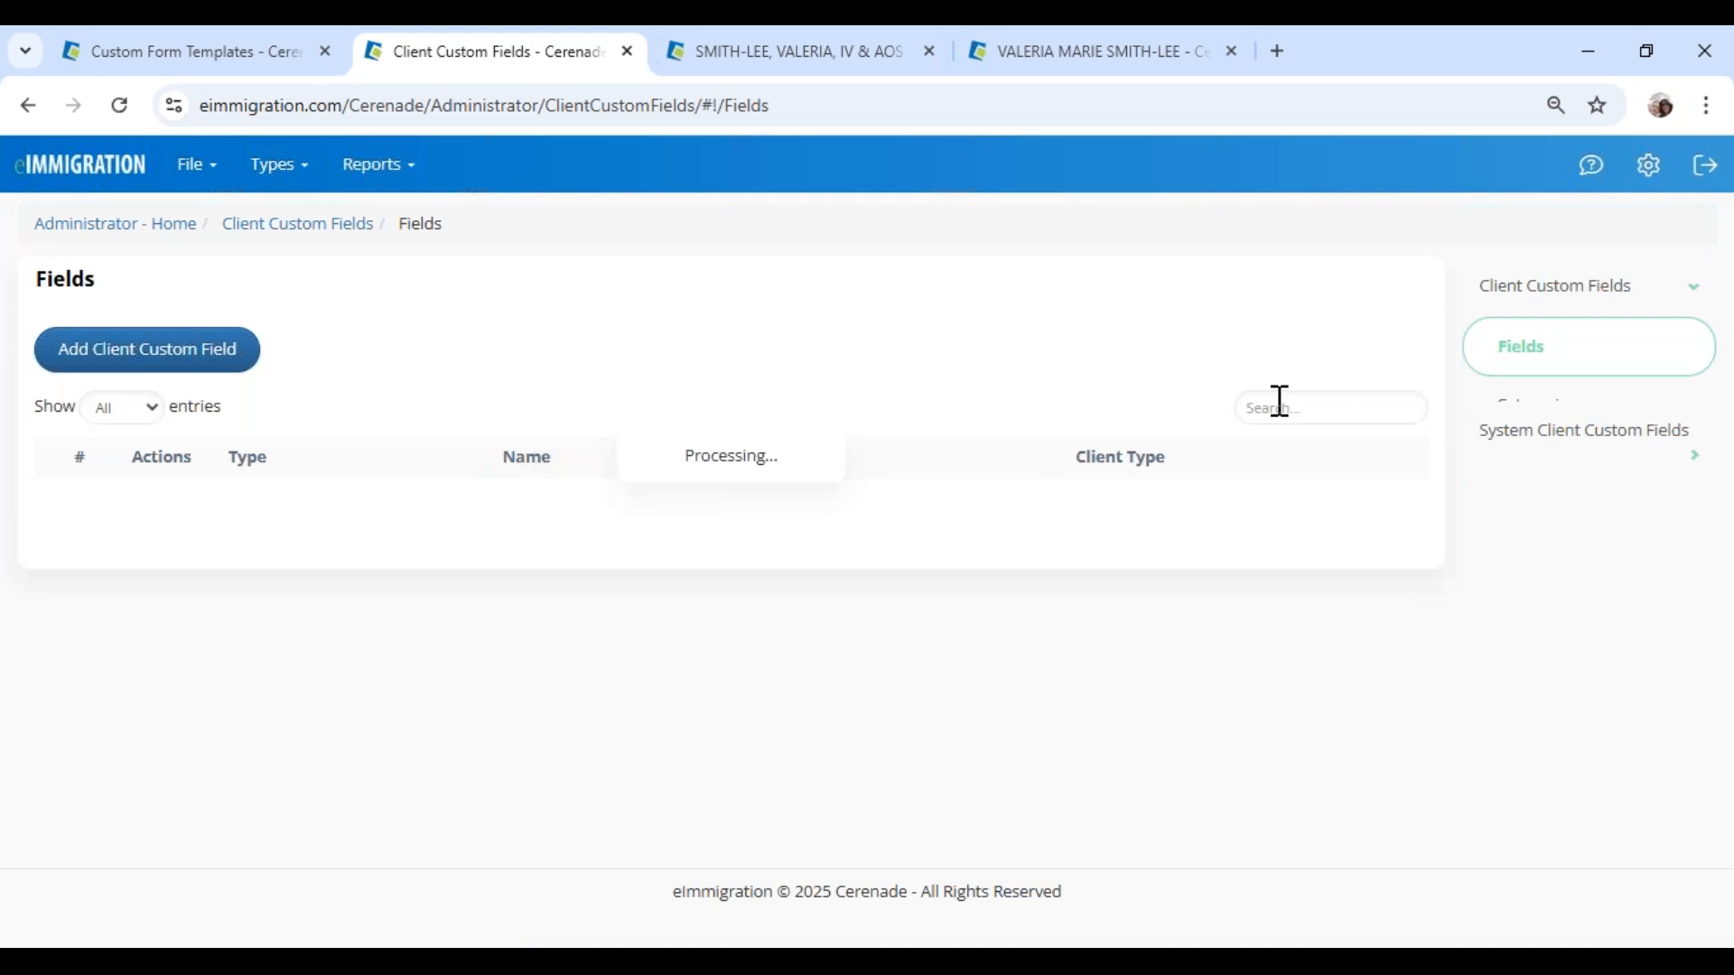
pyautogui.click(1281, 407)
pyautogui.write('pr_date')
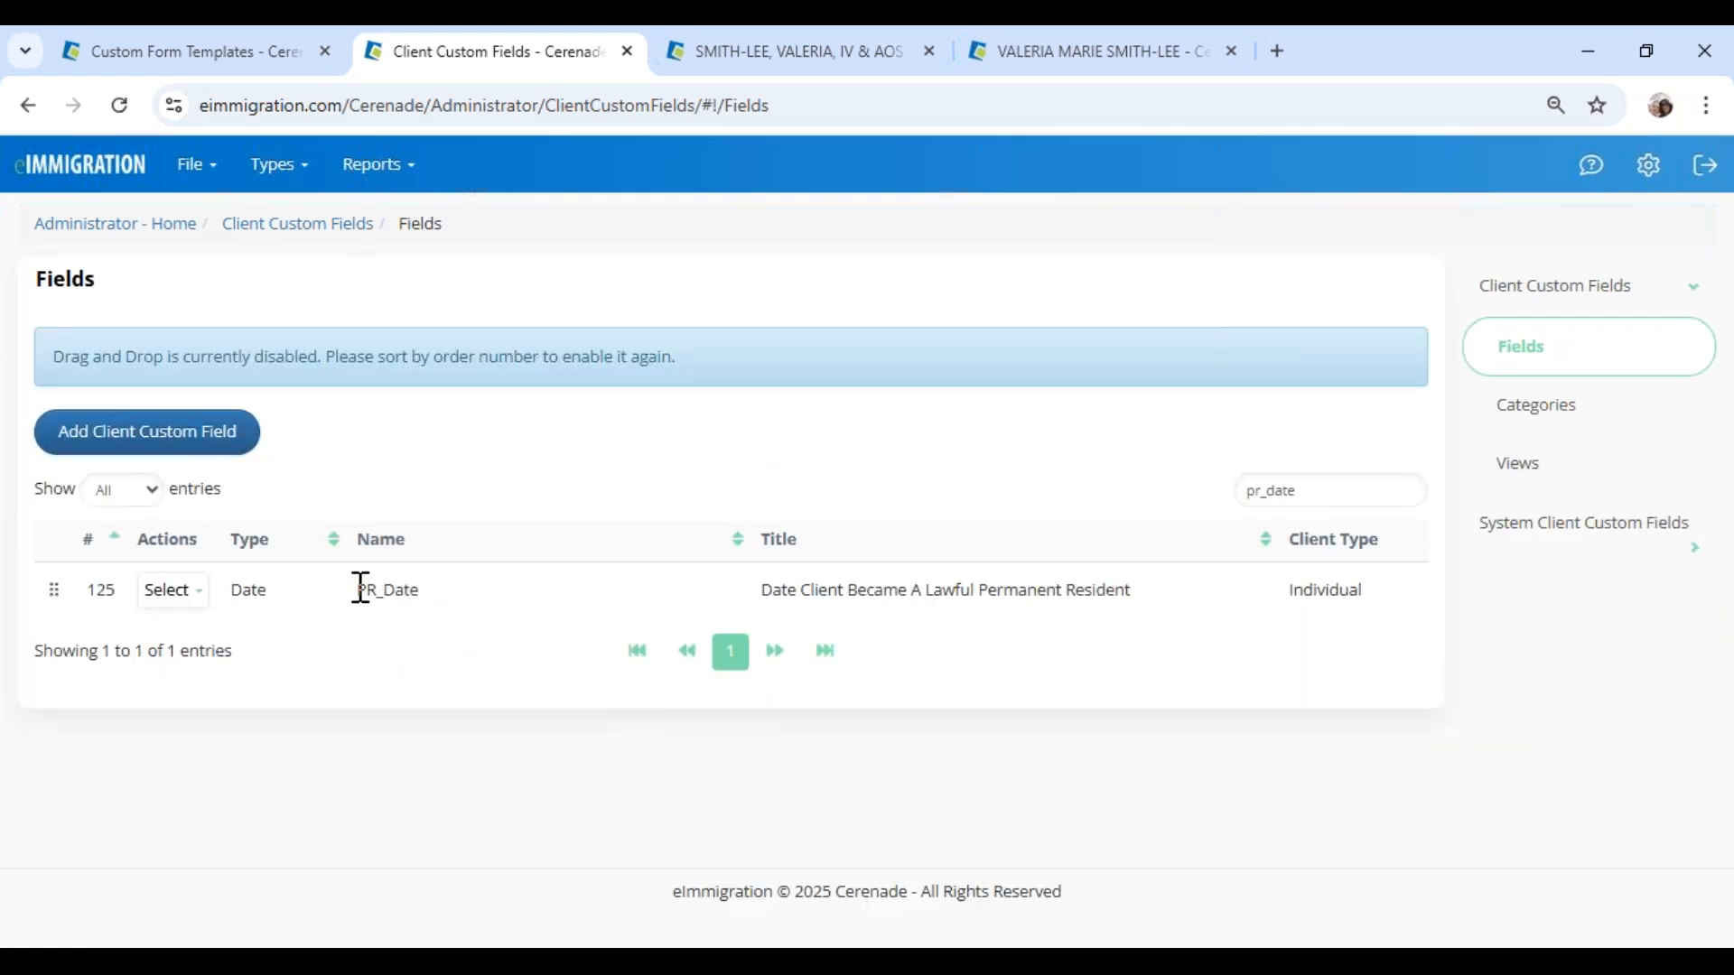
pyautogui.moveTo(361, 587); pyautogui.dragTo(456, 605)
pyautogui.hotkey('ctrl', 'c')
# Step: Check the PR_Date field's type in Client Custom Fields against the form's follow-up question and return to the form mappings
pyautogui.click(239, 52)
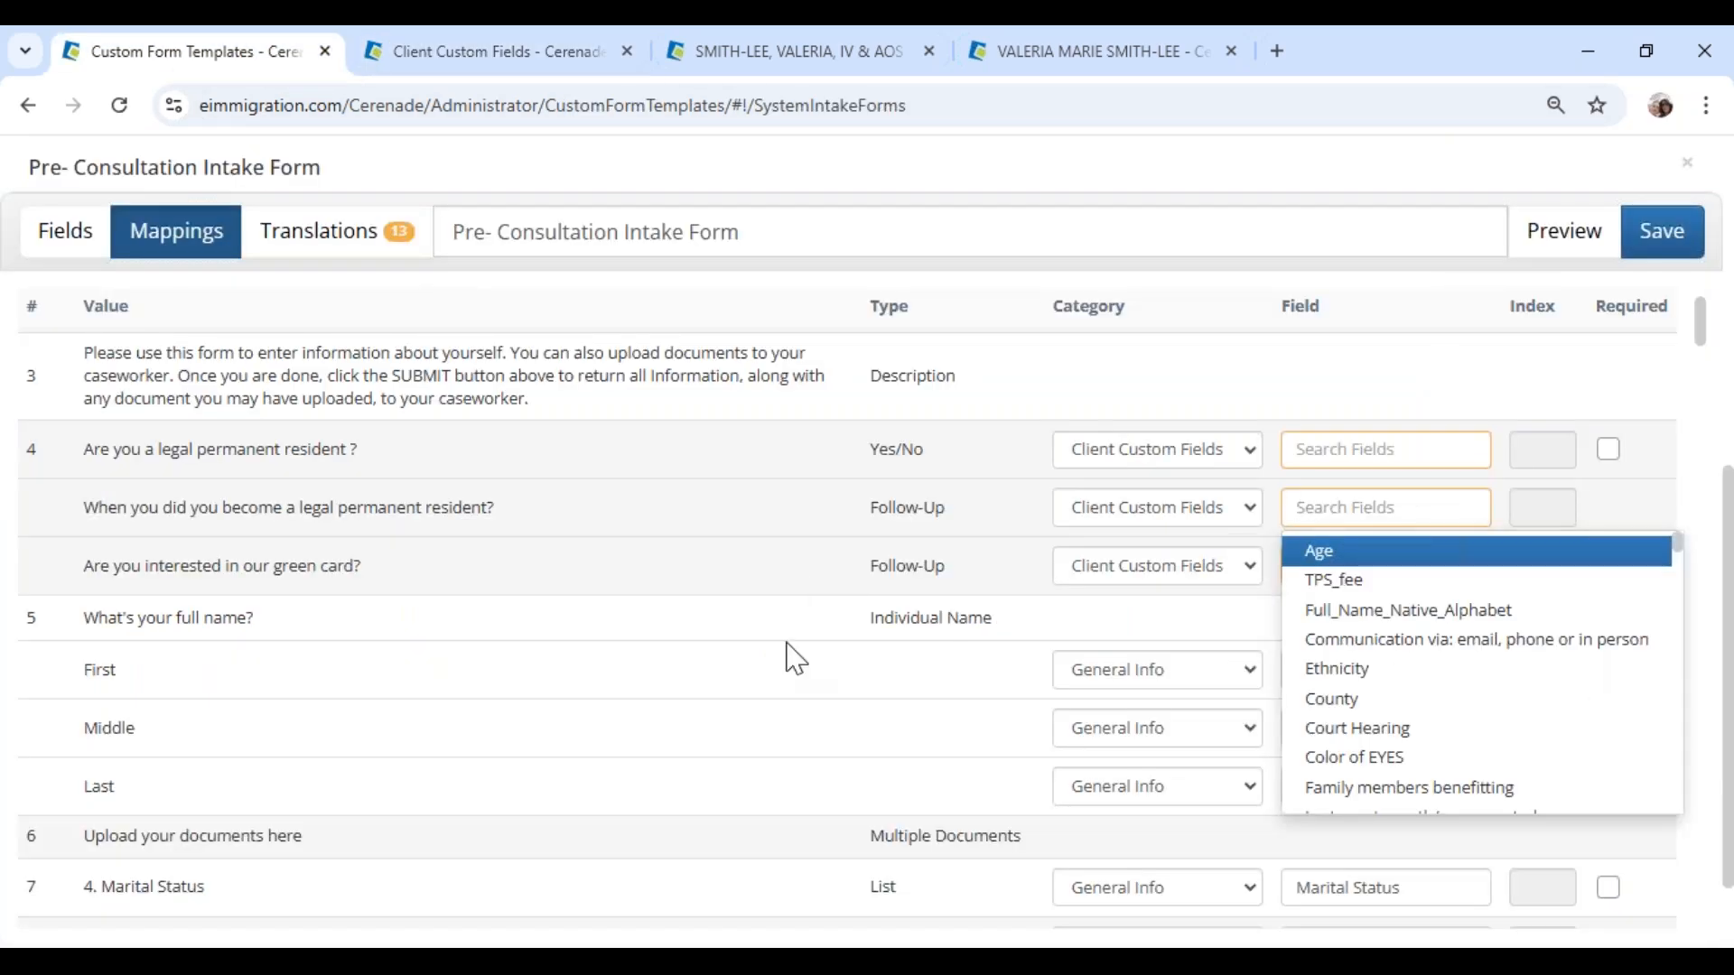
pyautogui.click(519, 52)
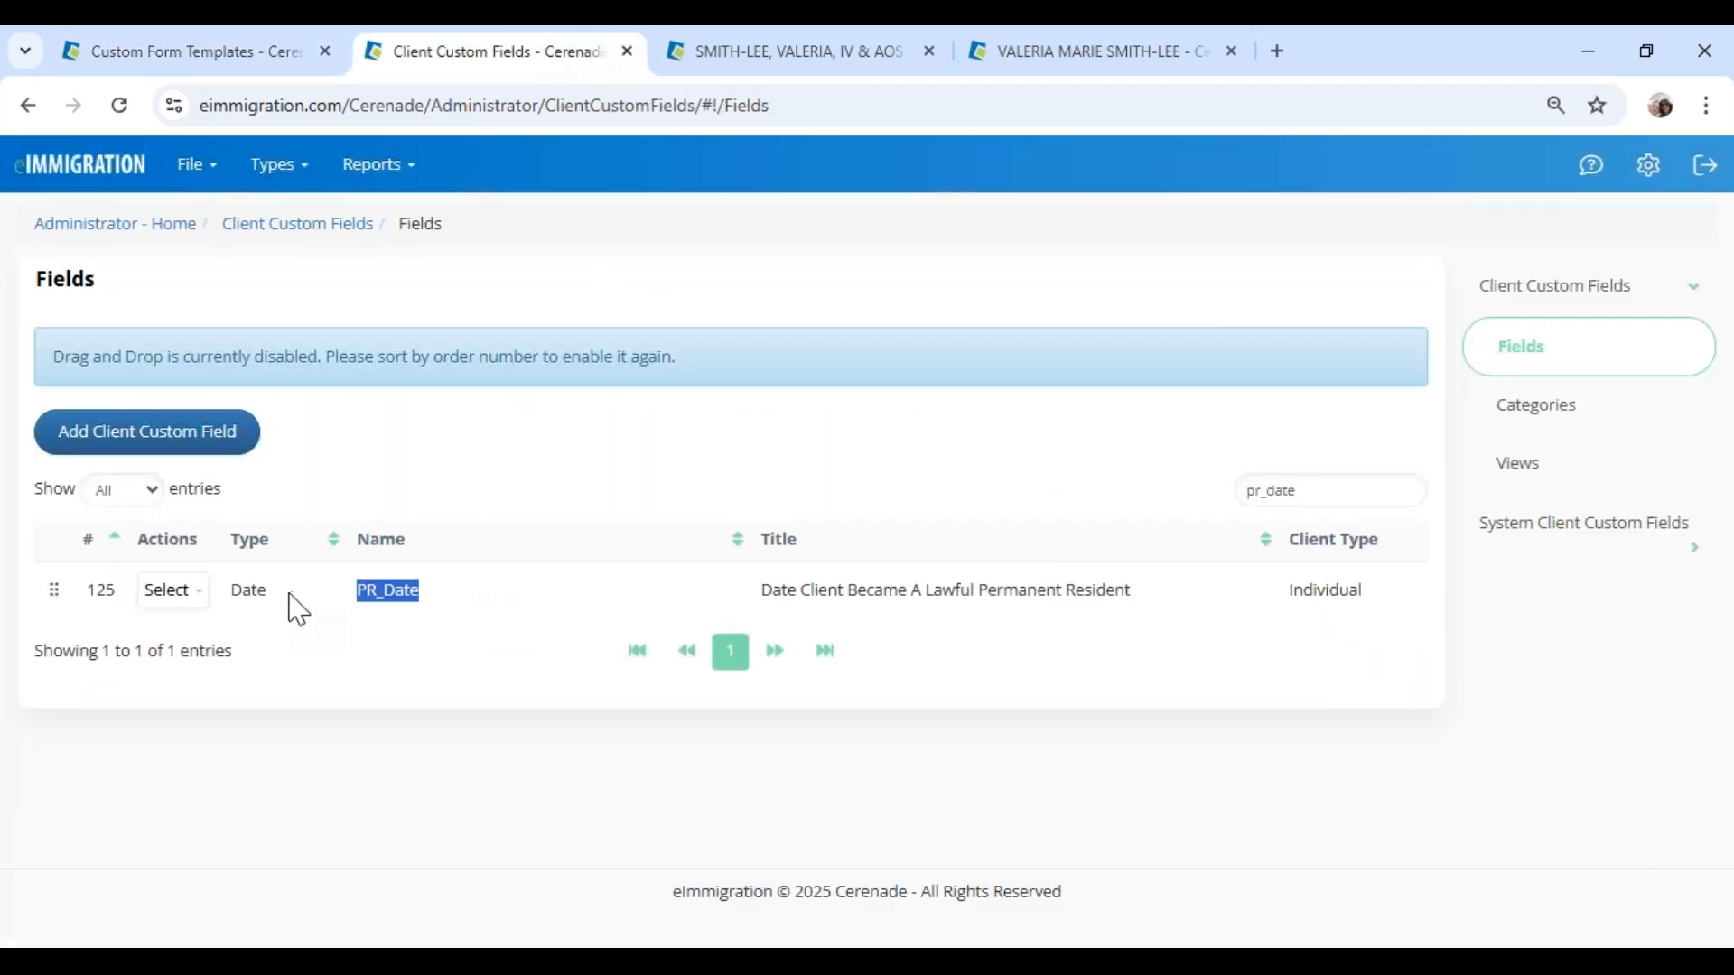
pyautogui.doubleClick(242, 592)
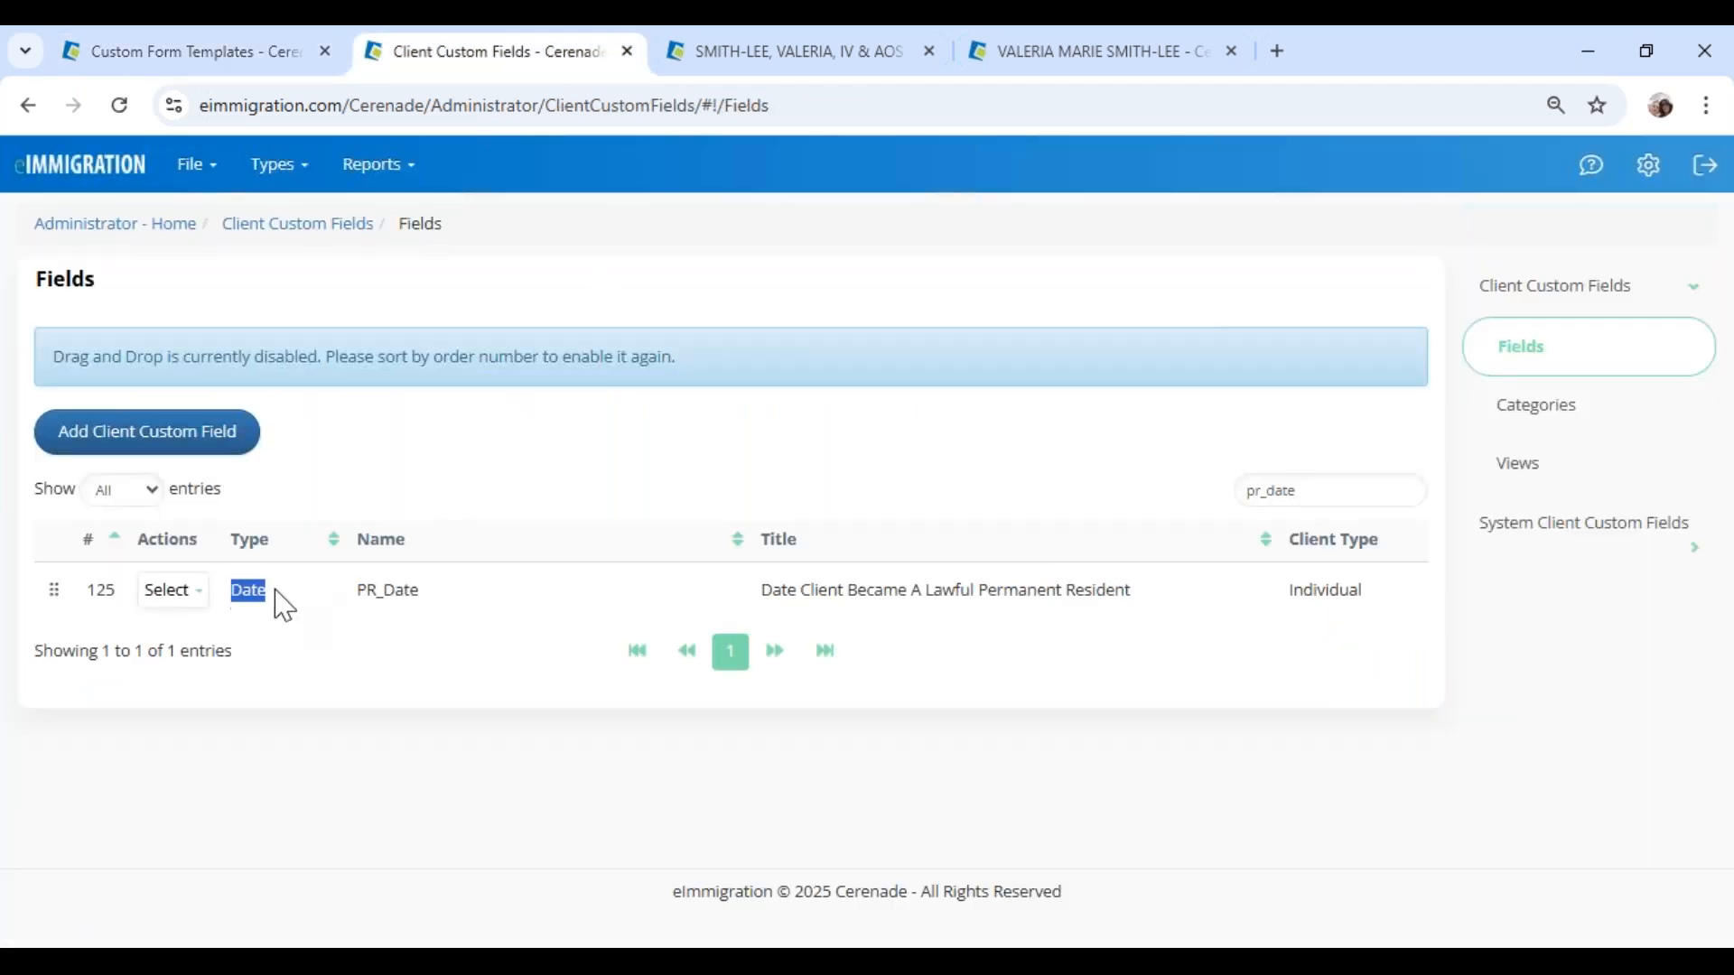
pyautogui.click(240, 51)
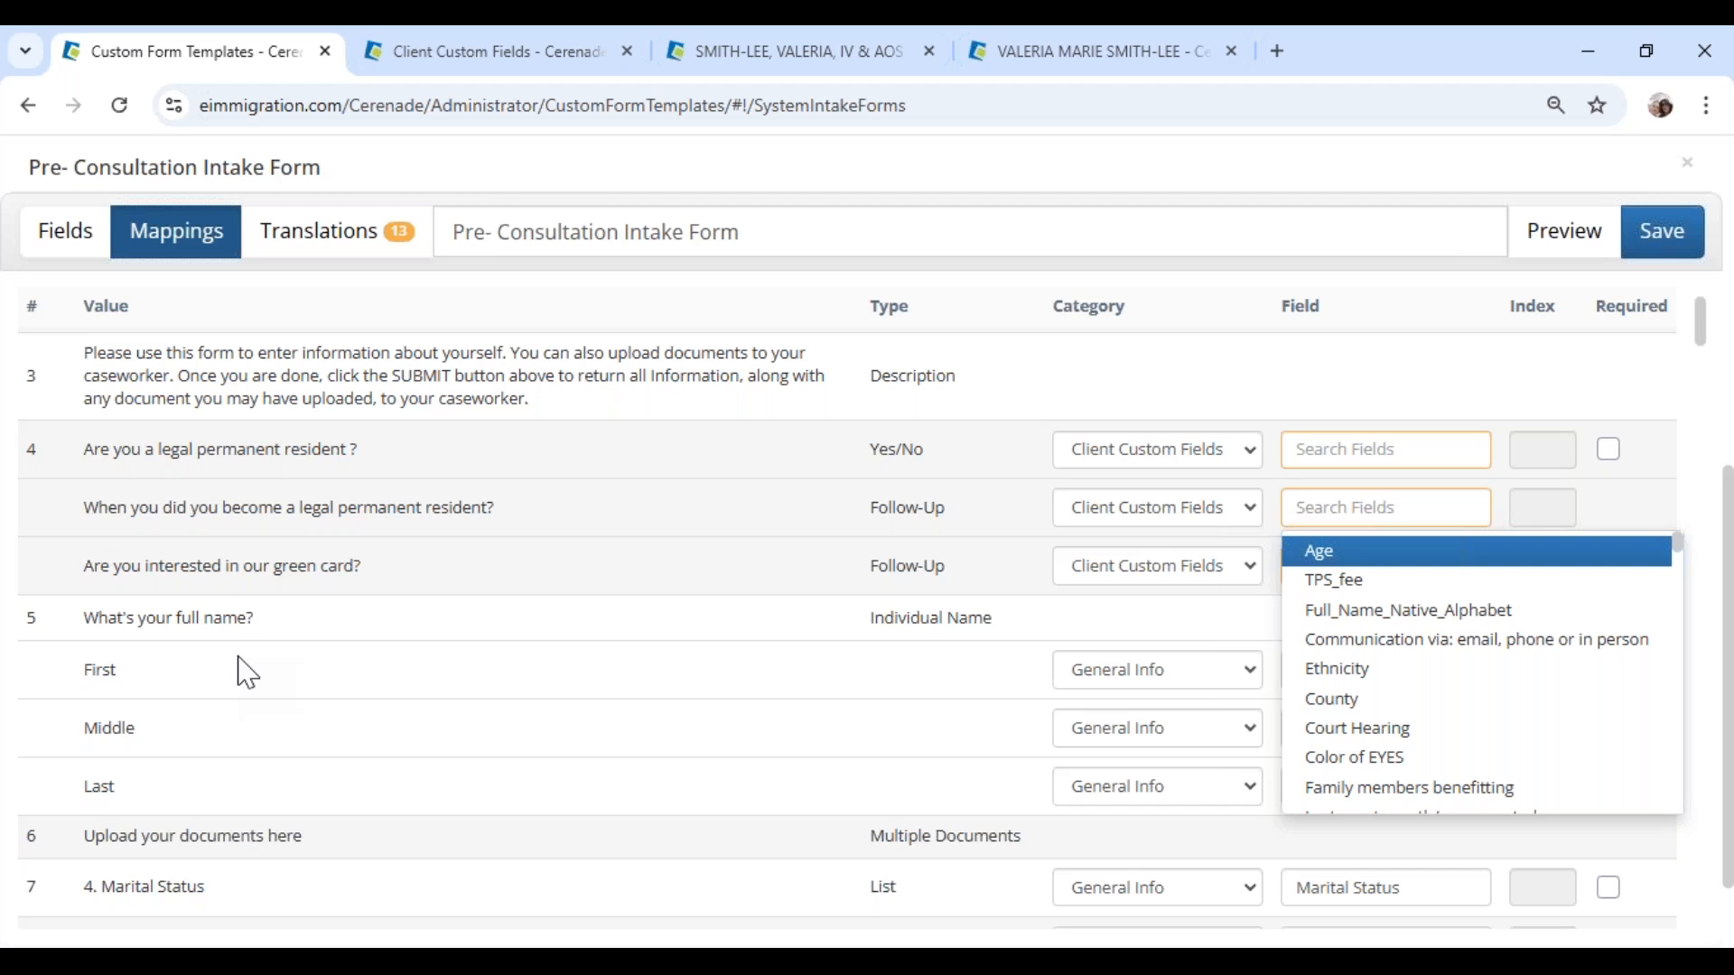
# Step: Try to map the follow-up on when the client became a legal permanent resident to PR_Date, and clear the entry
pyautogui.click(359, 596)
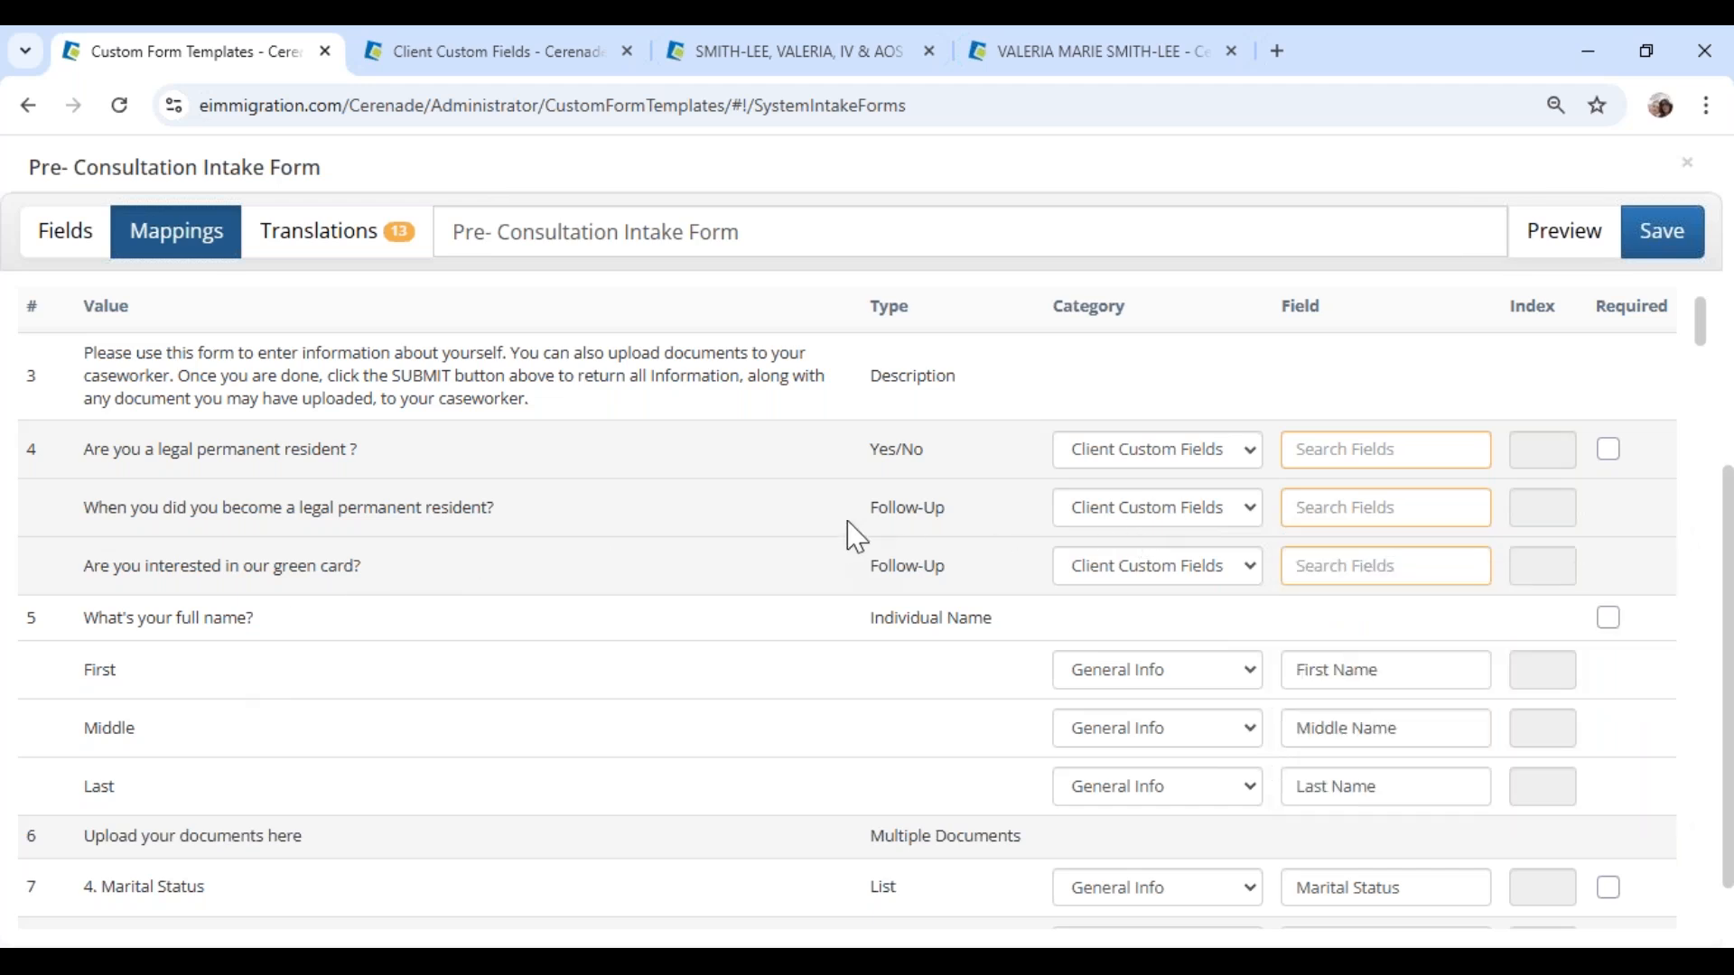
pyautogui.moveTo(853, 531); pyautogui.dragTo(1028, 524)
pyautogui.click(1345, 508)
pyautogui.hotkey('ctrl', 'v')
pyautogui.doubleClick(1344, 508)
pyautogui.hotkey('ctrl', 'c')
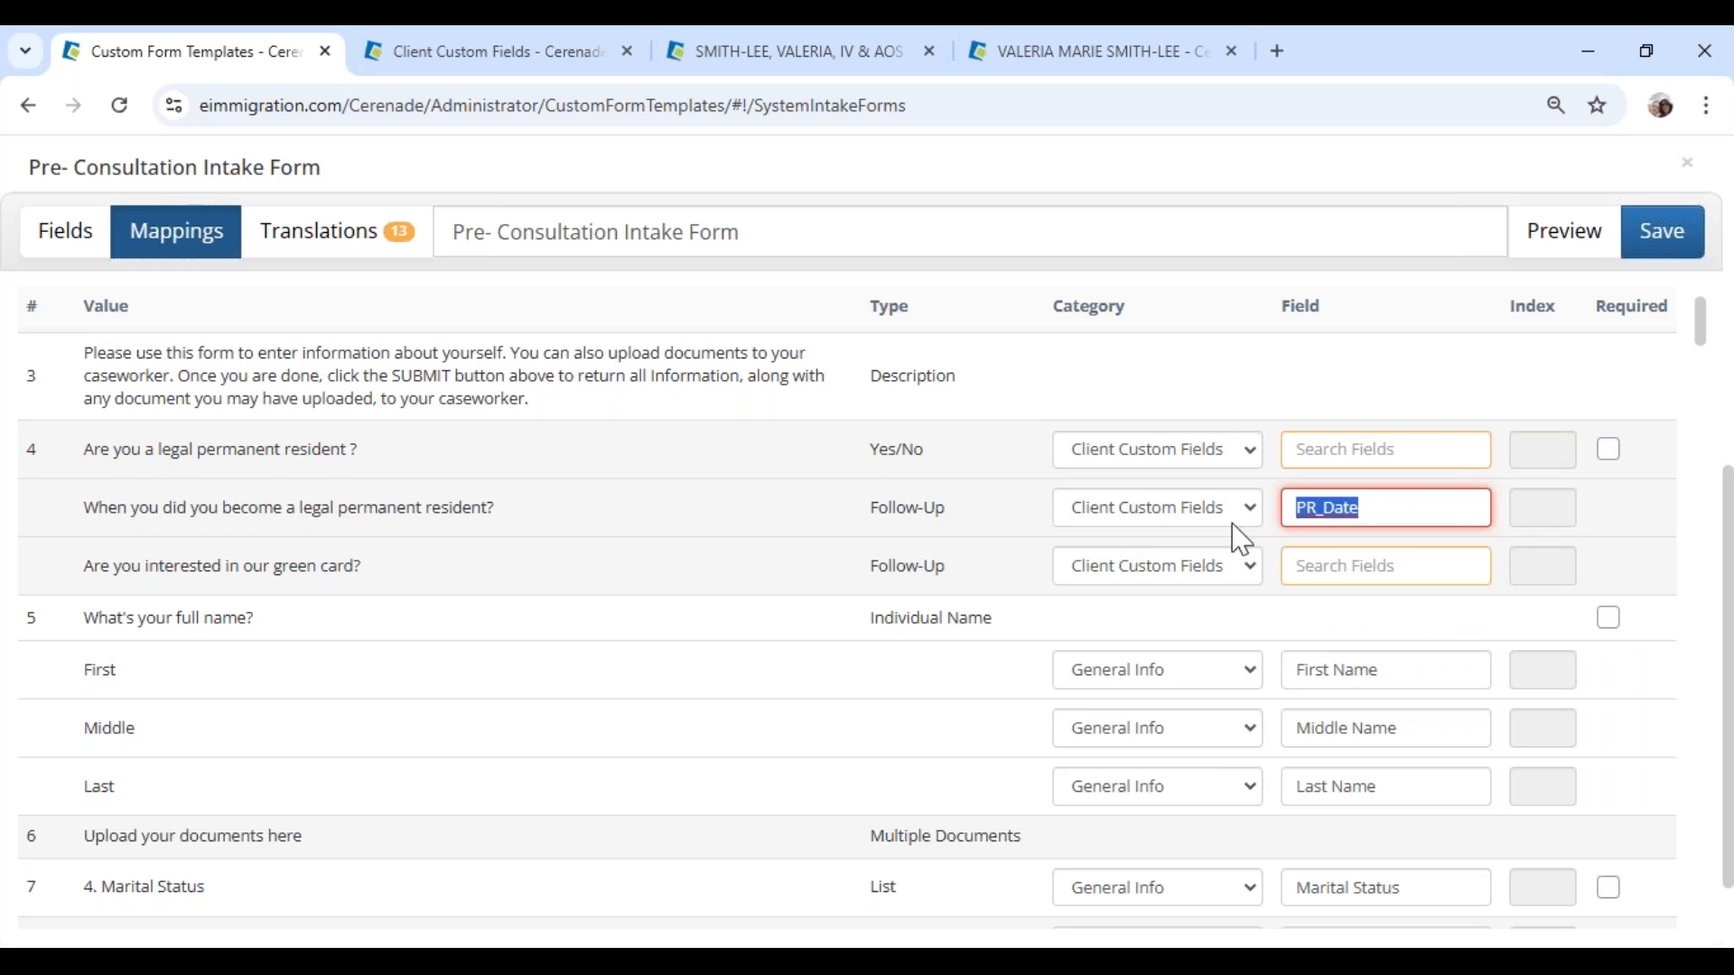
pyautogui.press('BackSpace')
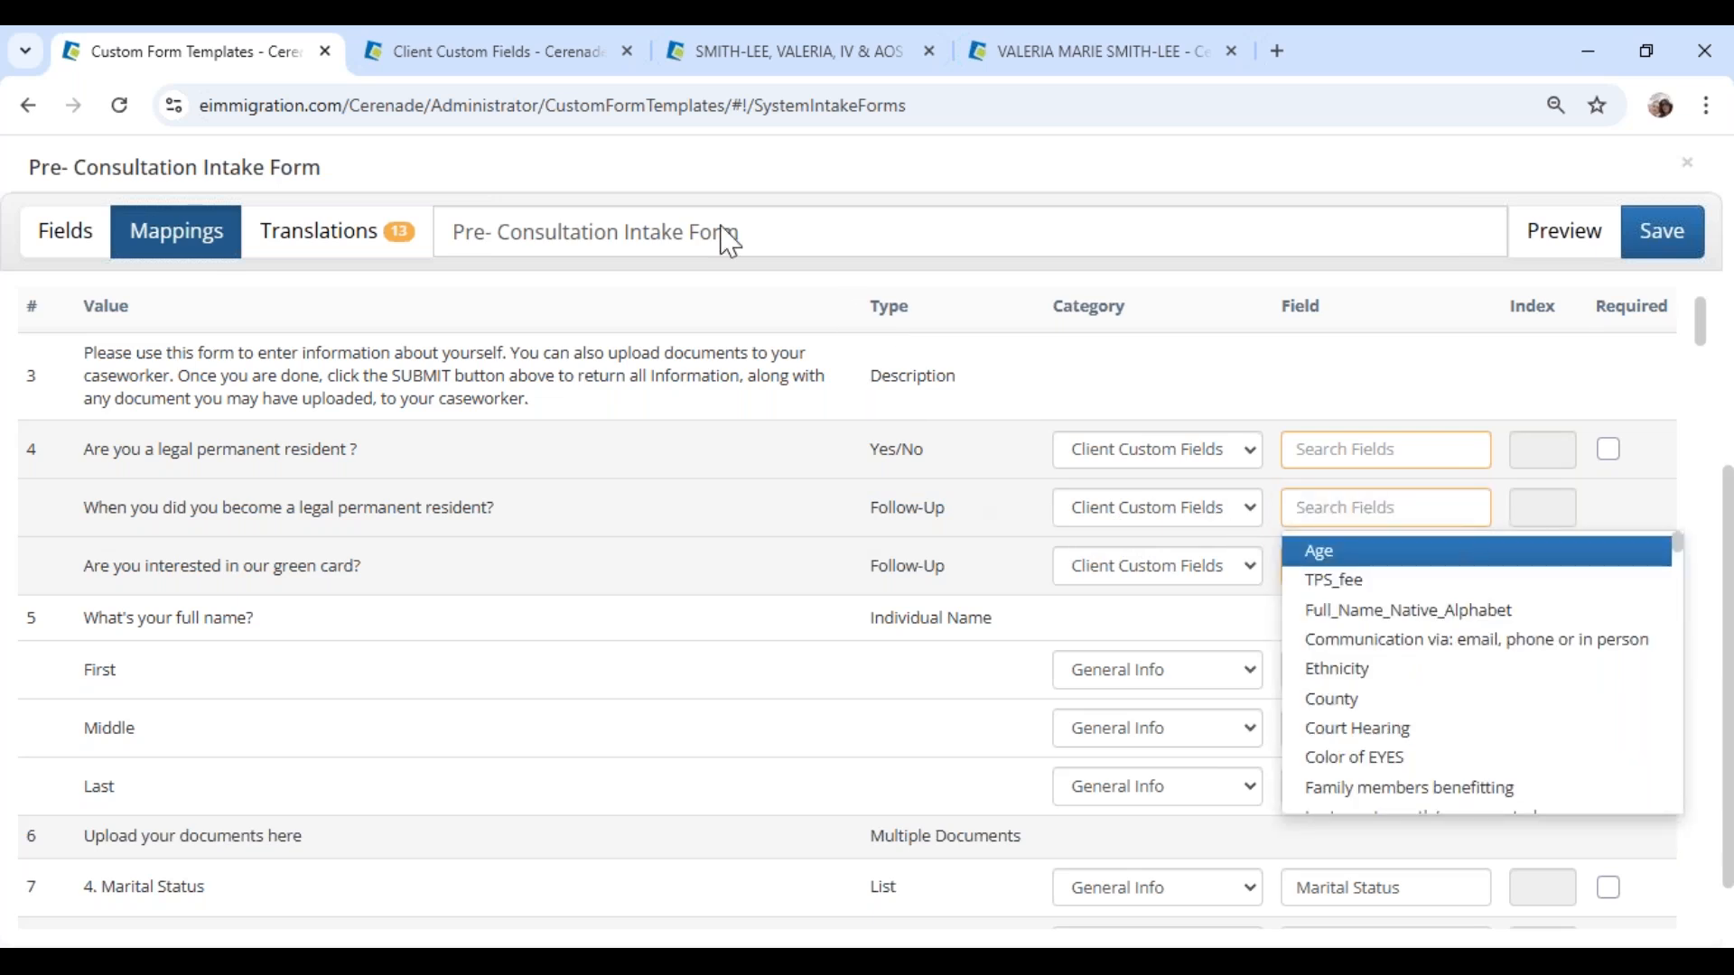
# Step: Change the PR_Date client custom field's type to Text and save the field
pyautogui.click(572, 56)
pyautogui.click(185, 593)
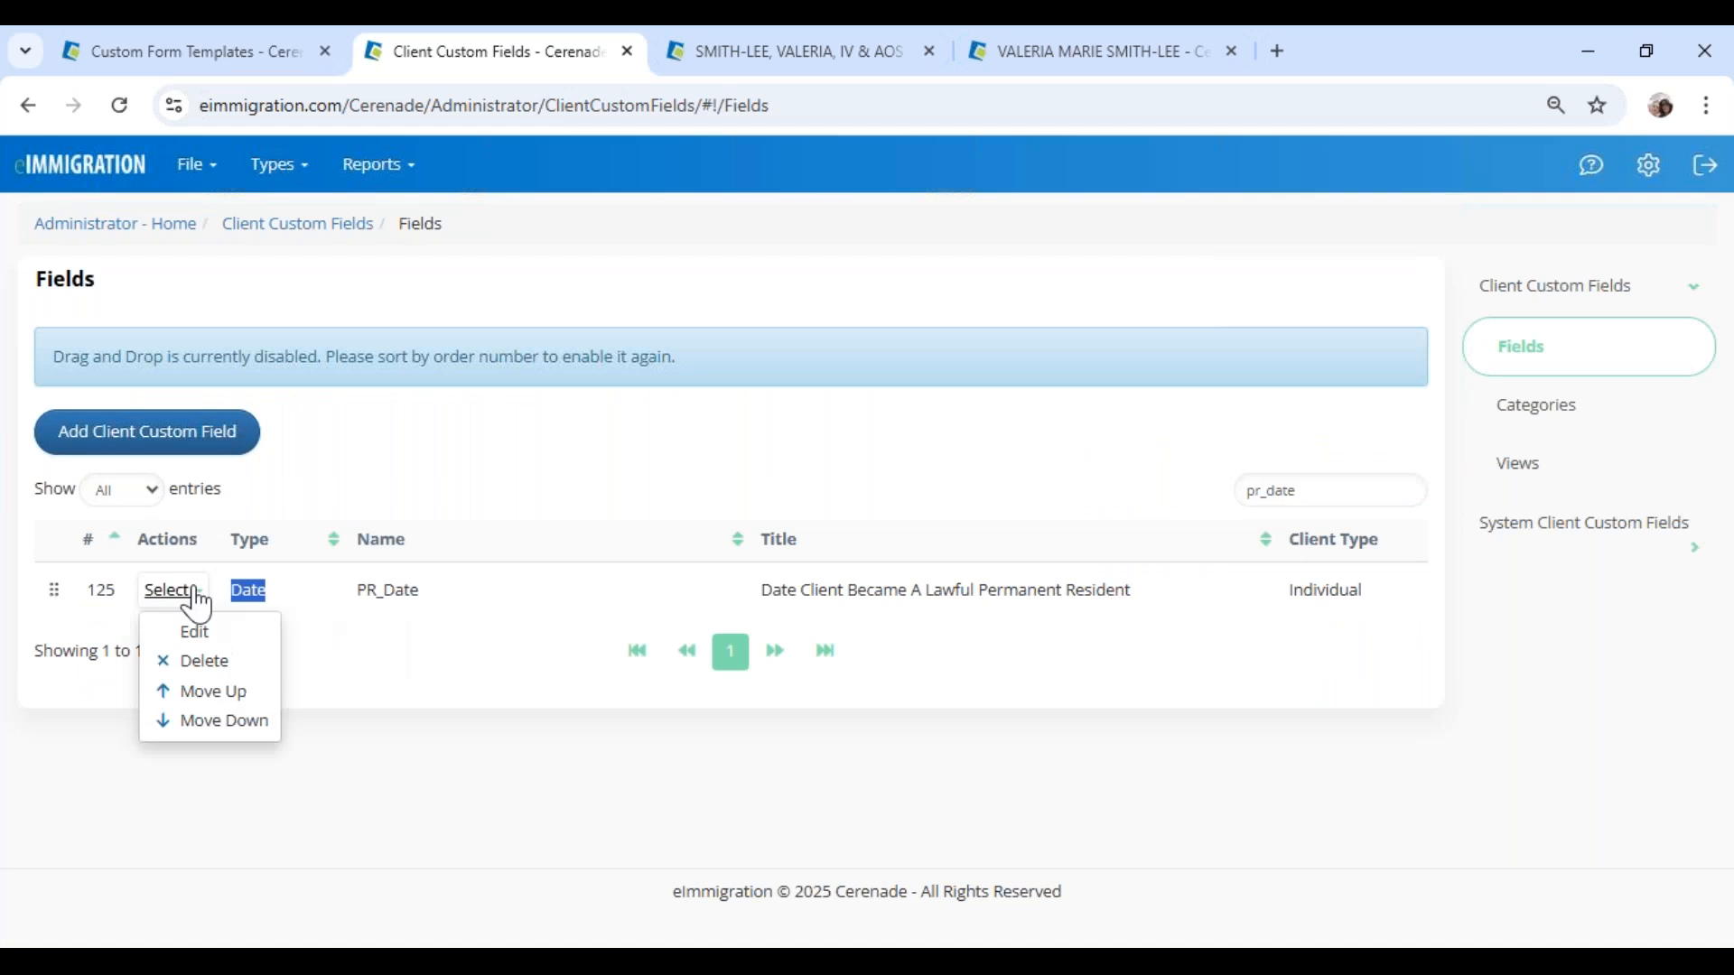
pyautogui.click(197, 625)
pyautogui.click(1223, 302)
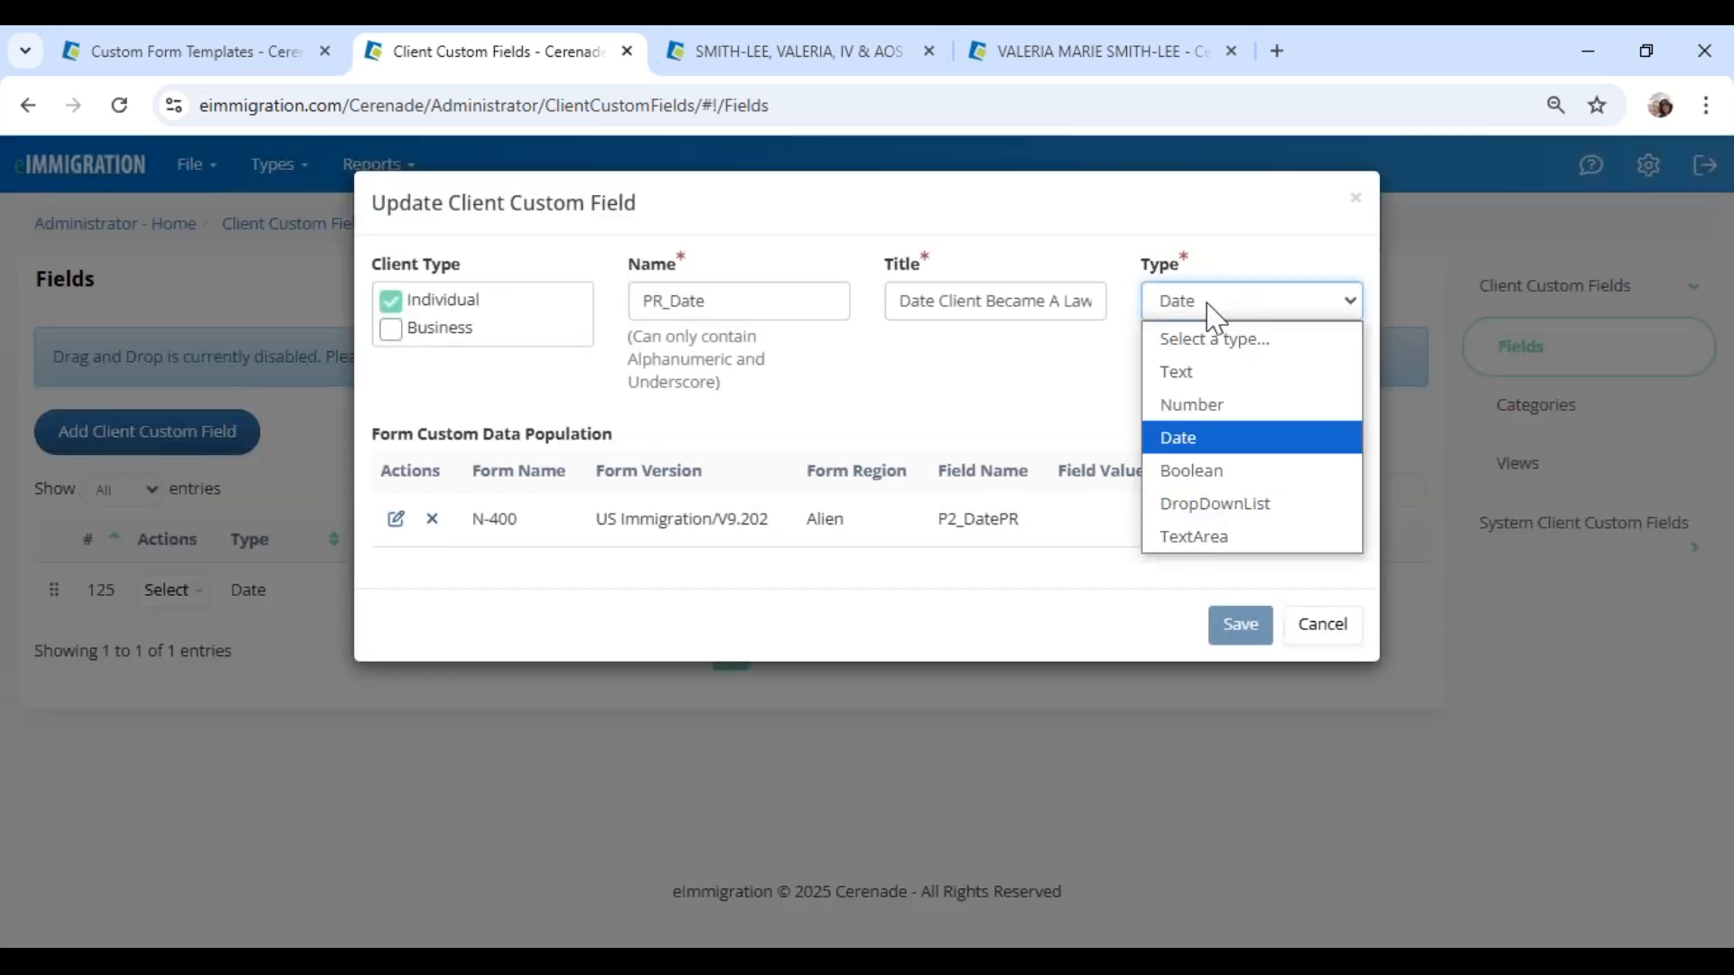
pyautogui.click(1197, 375)
pyautogui.click(1238, 632)
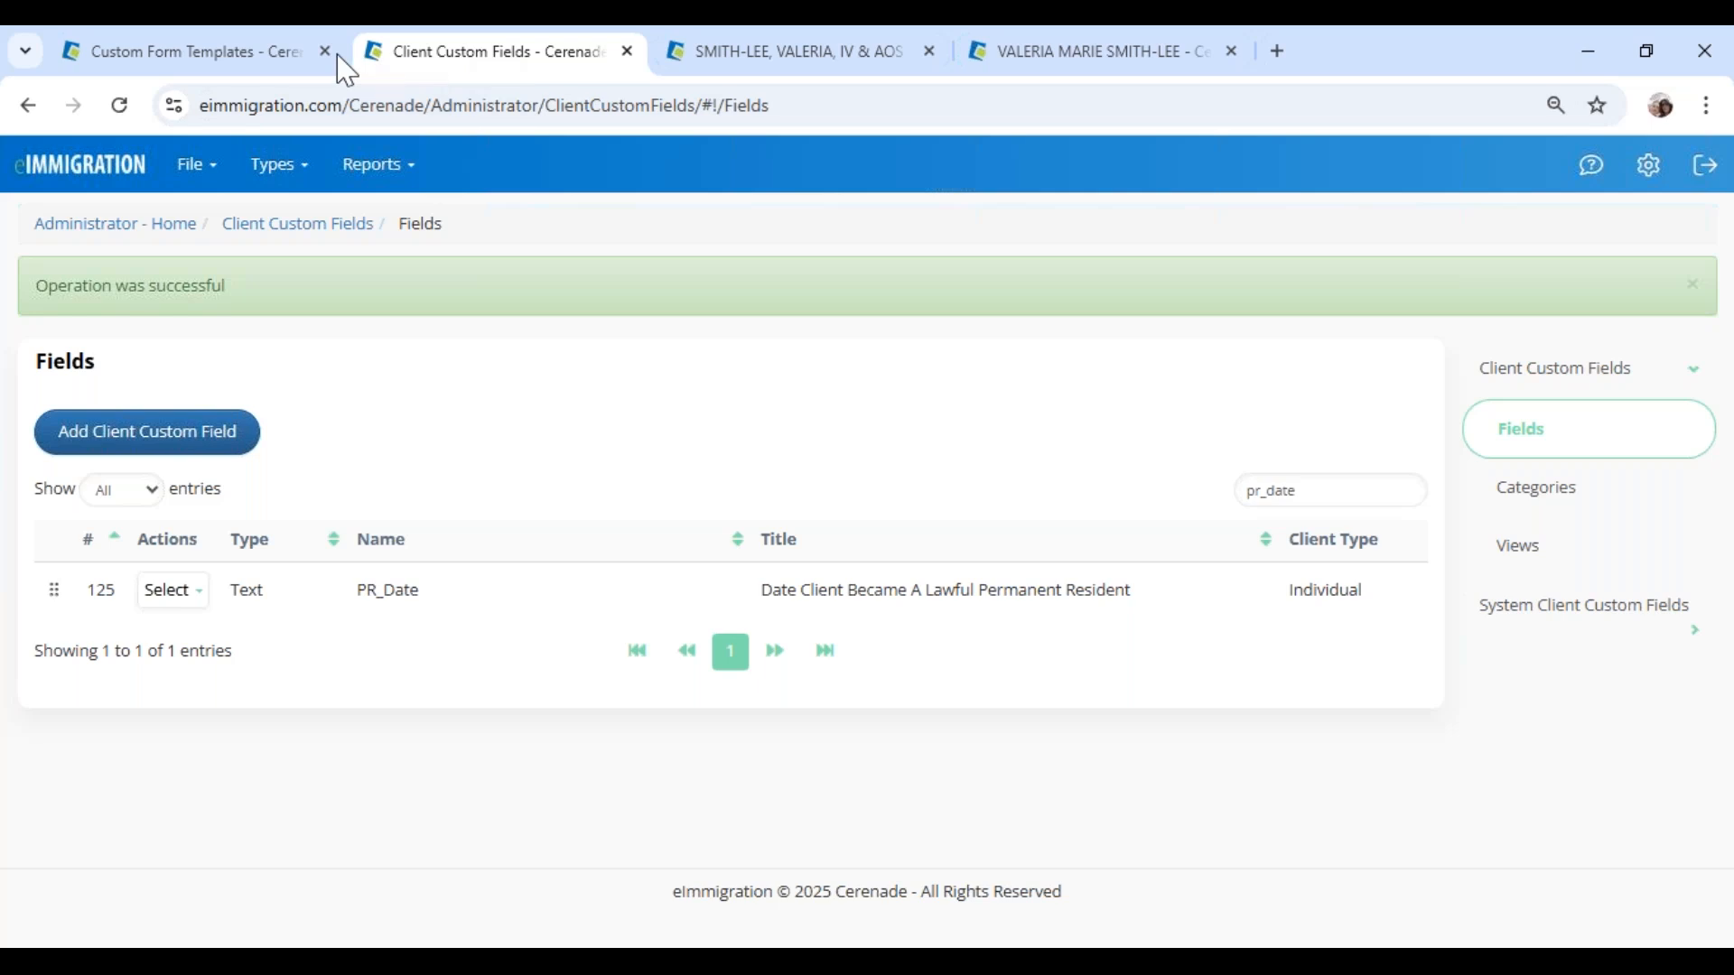
# Step: Reload the intake form's mappings and map the follow-up about when the client became a legal permanent resident to PR_Date
pyautogui.click(196, 164)
pyautogui.click(183, 50)
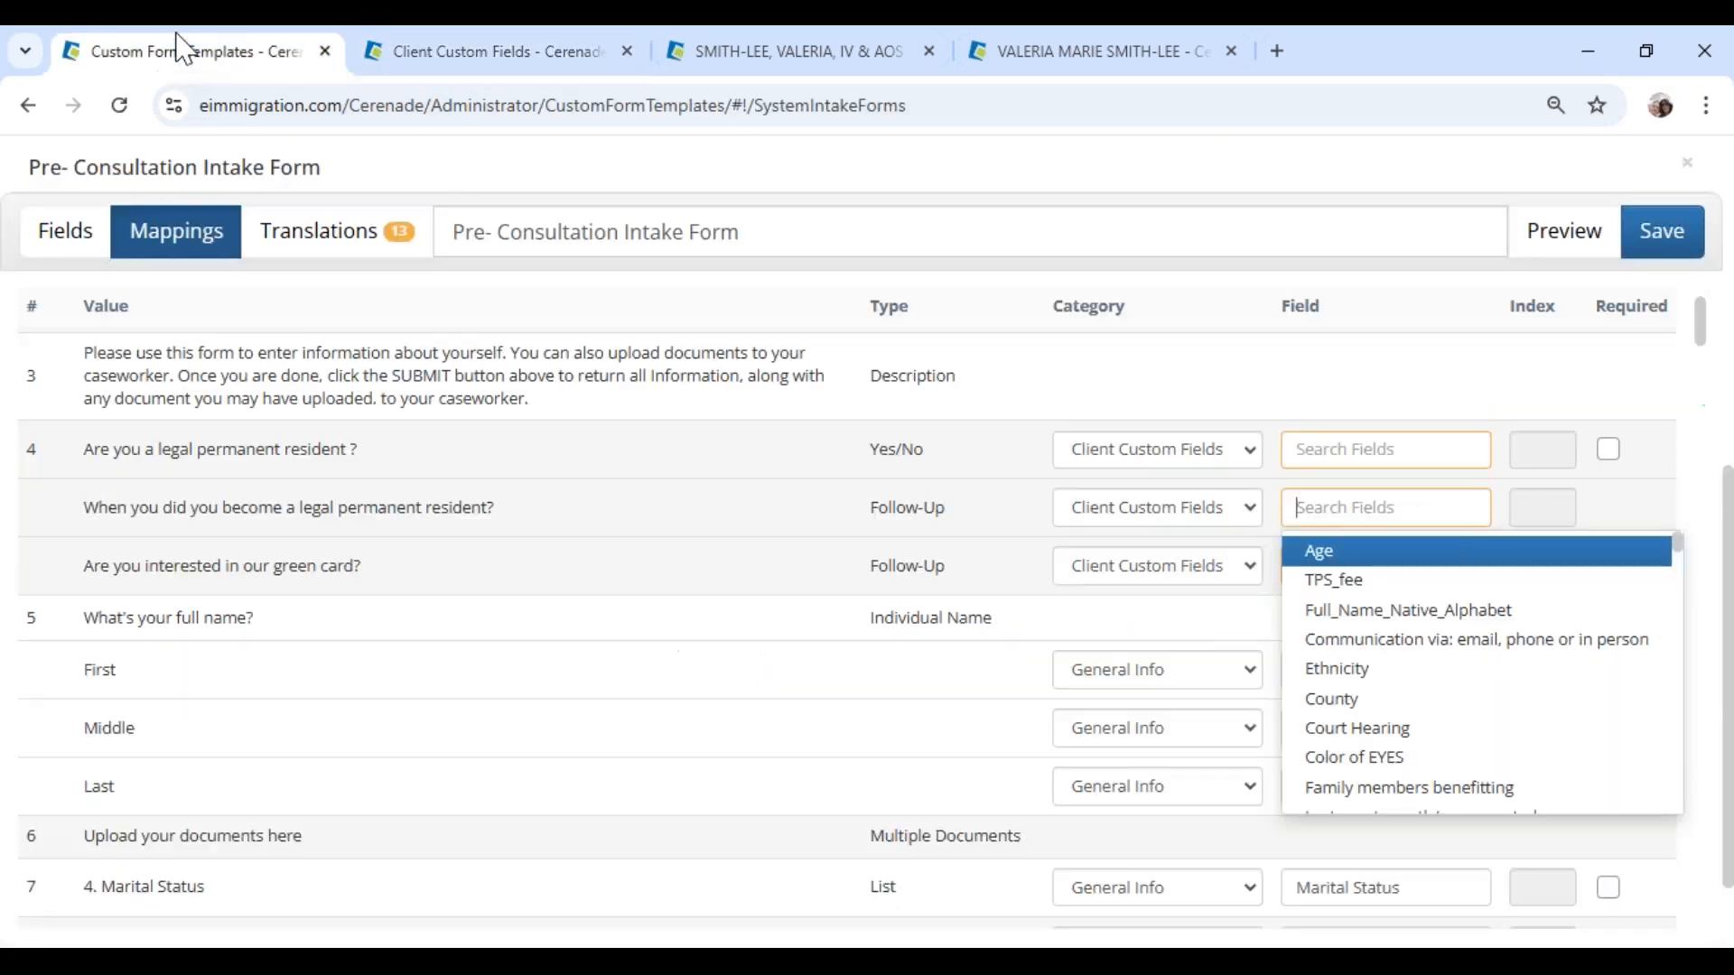
pyautogui.click(93, 242)
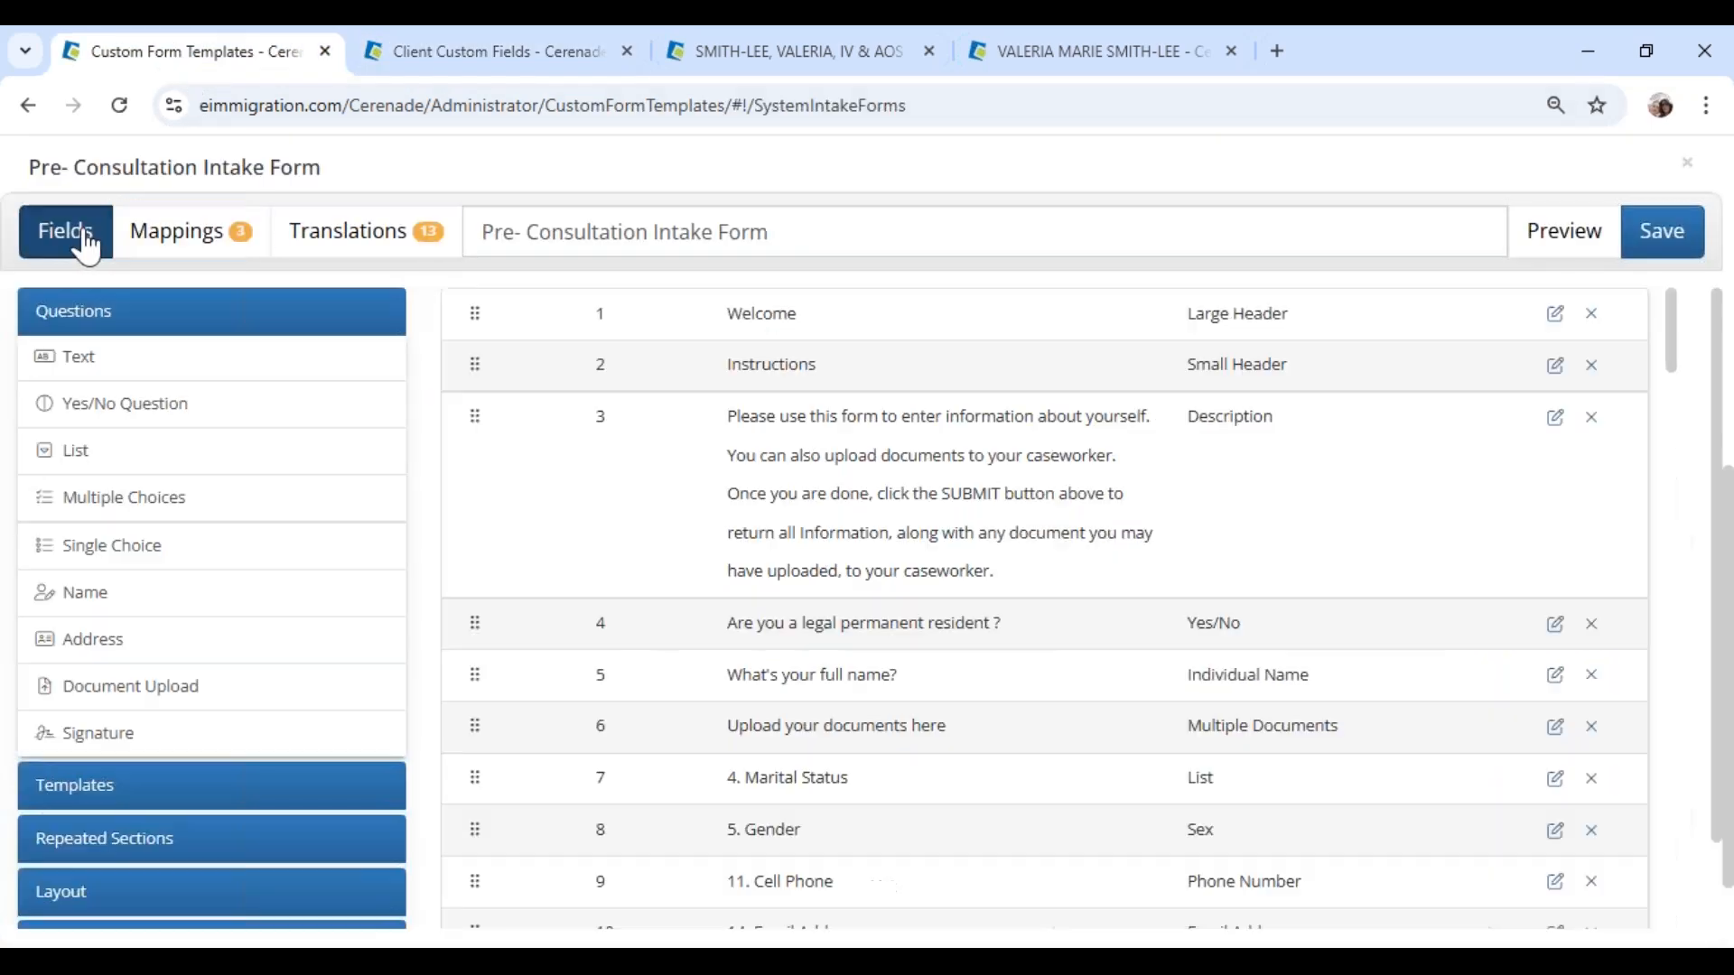
pyautogui.click(222, 242)
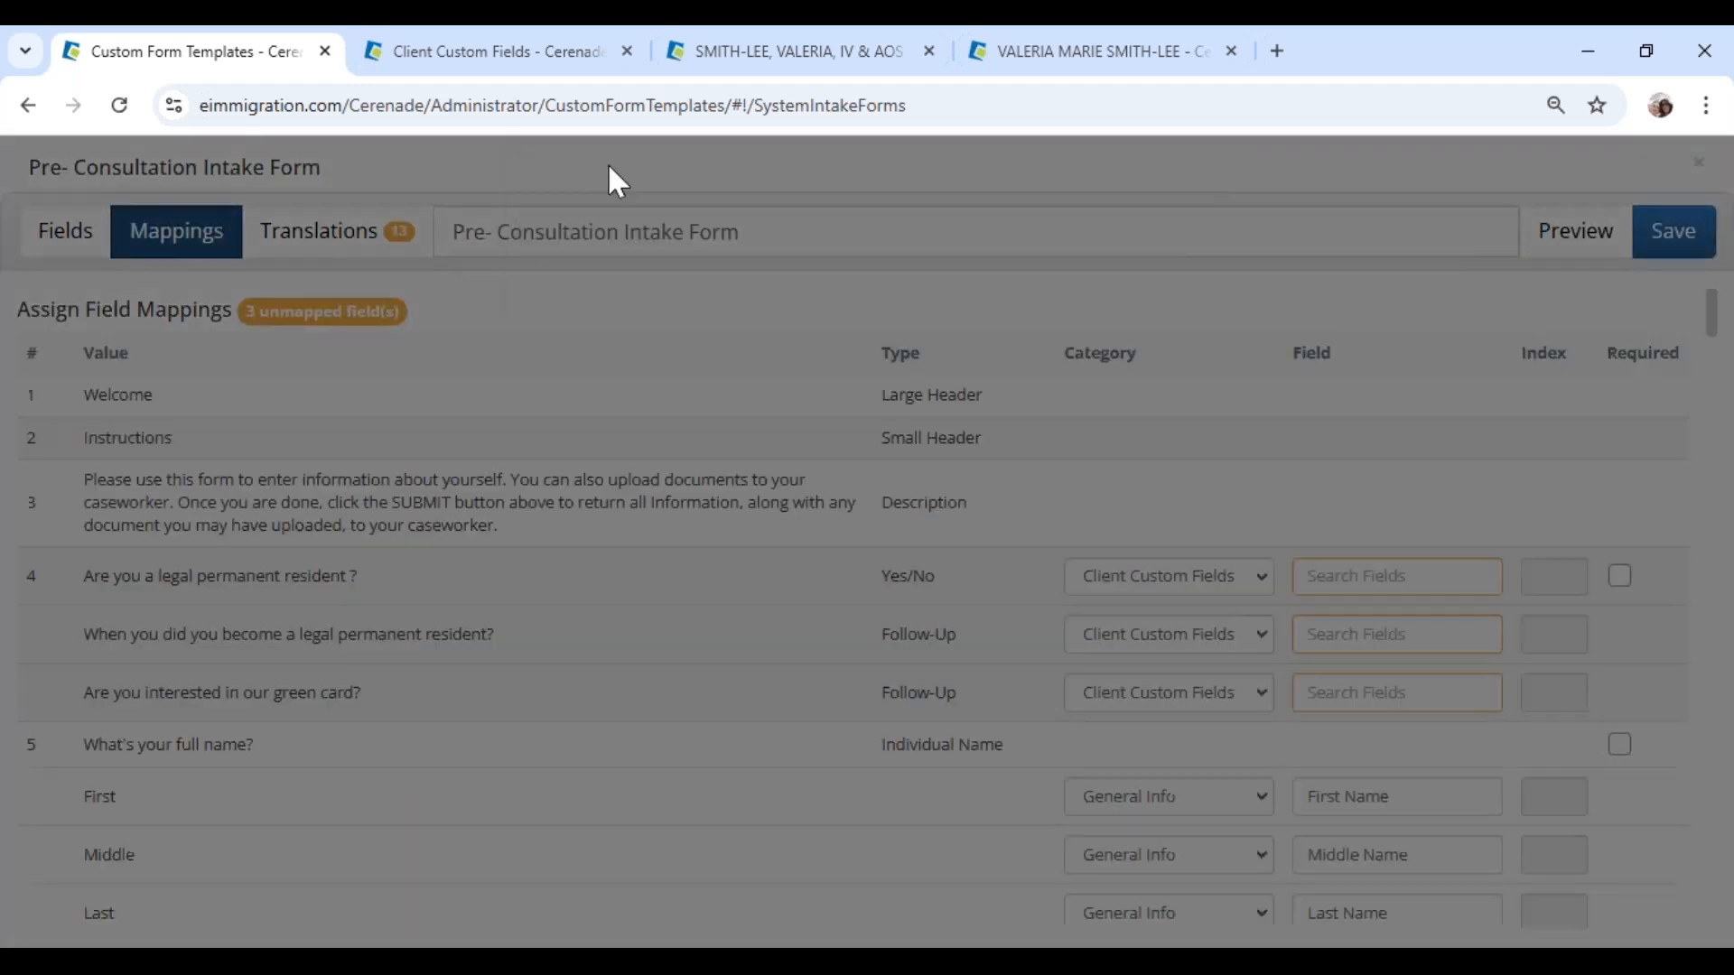
pyautogui.click(1323, 634)
pyautogui.hotkey('ctrl', 'v')
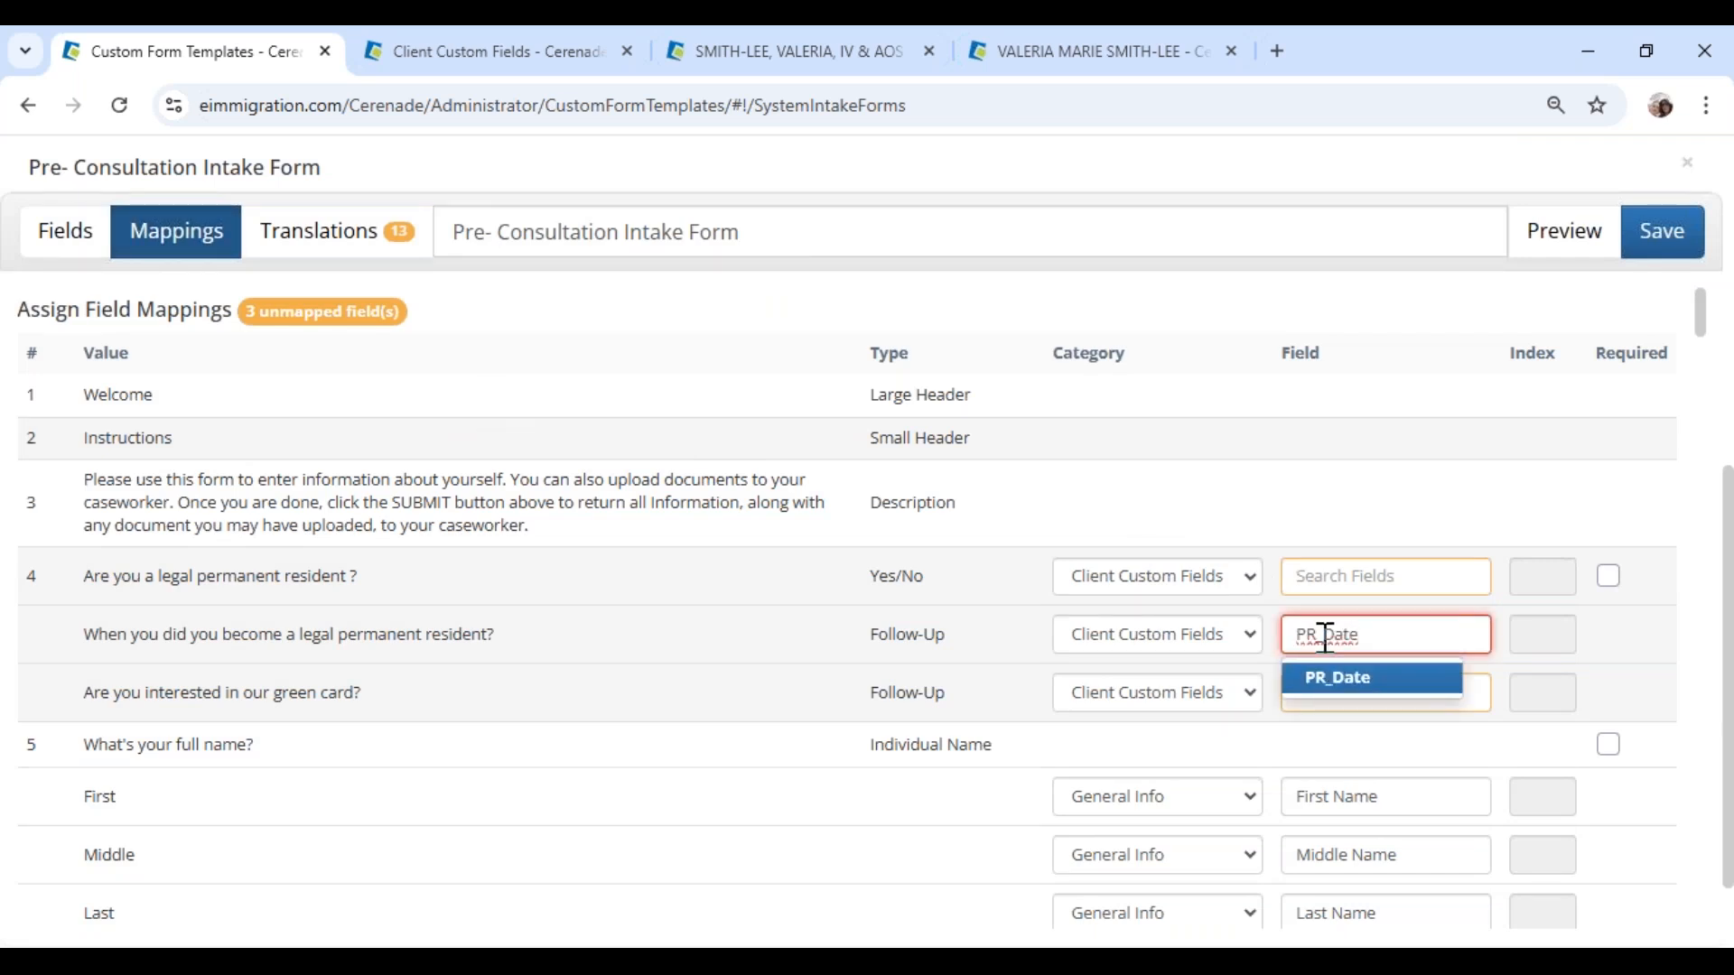
pyautogui.click(1327, 677)
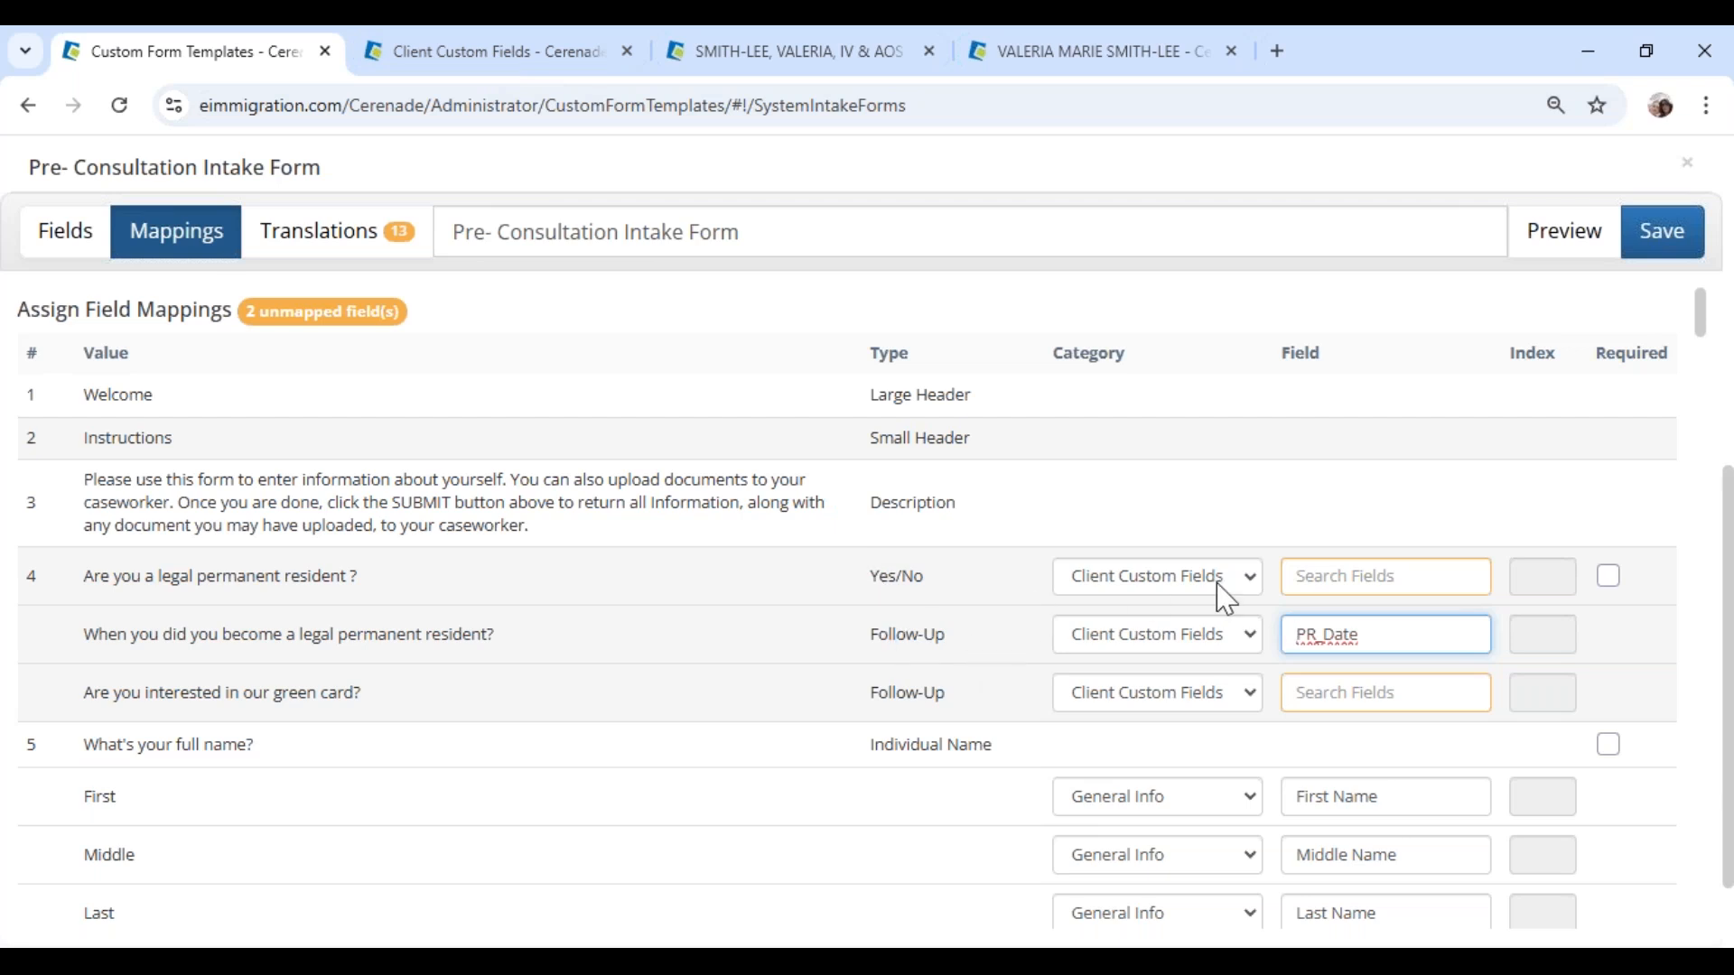
# Step: Start a new client custom field and copy the form question "Are you a legal permanent resident ?" into its title
pyautogui.moveTo(86, 583); pyautogui.dragTo(383, 614)
pyautogui.hotkey('ctrl', 'c')
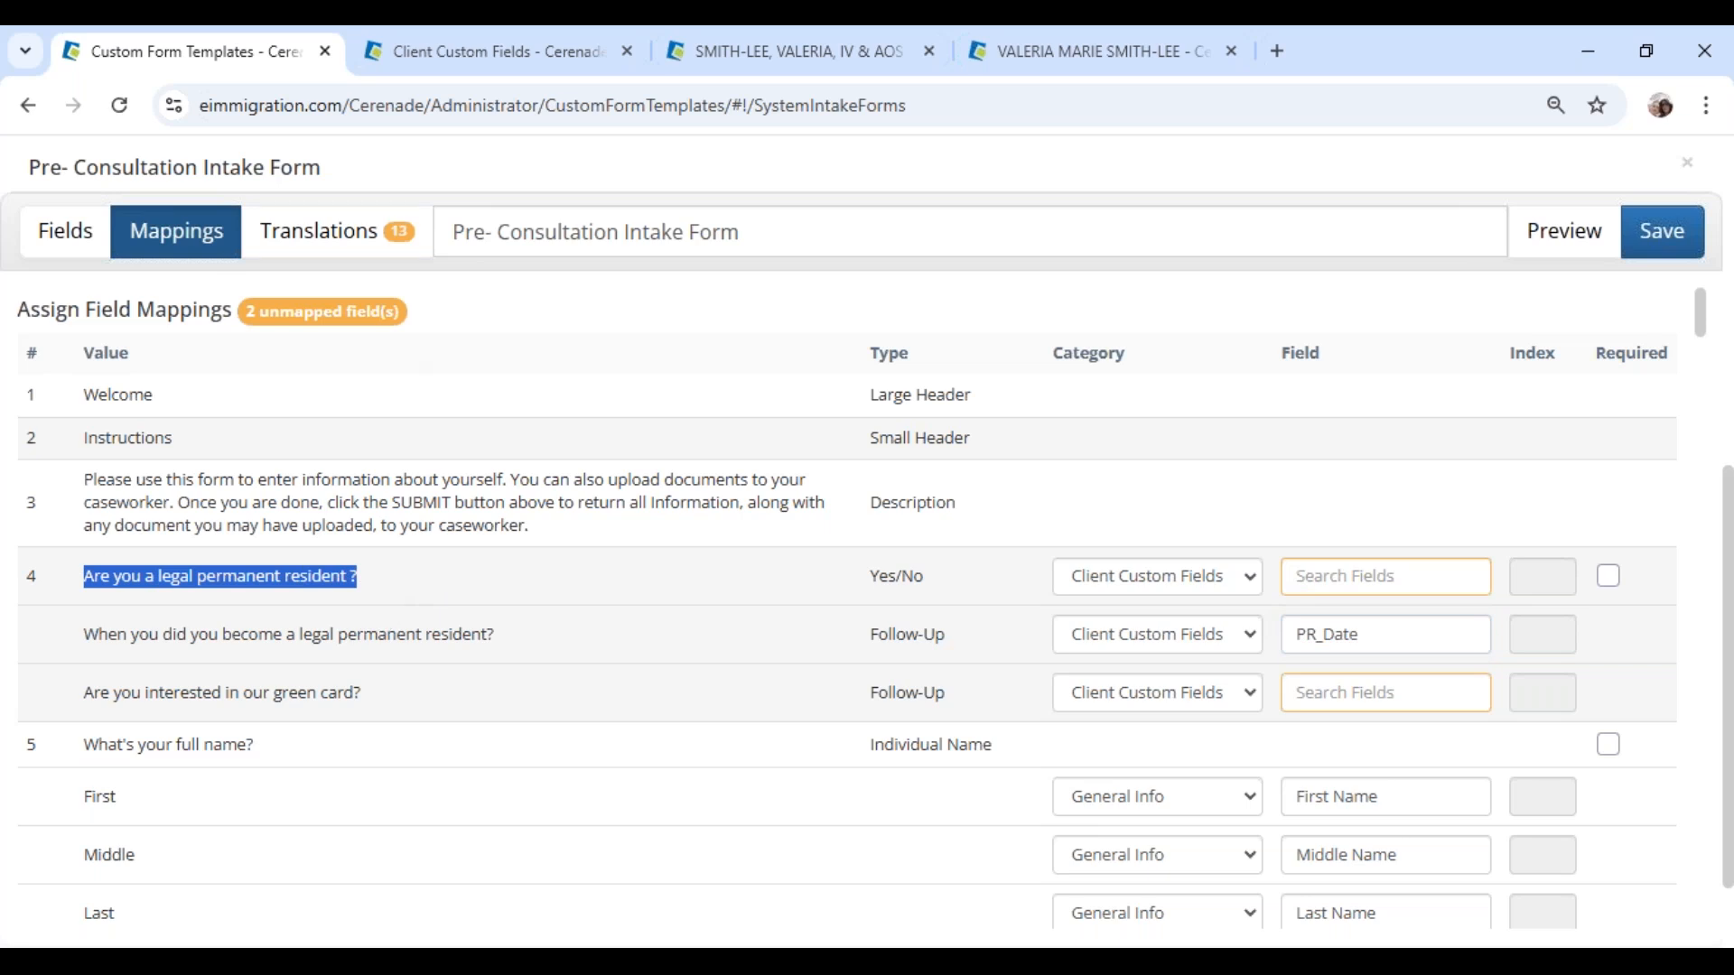
pyautogui.click(452, 50)
pyautogui.click(76, 440)
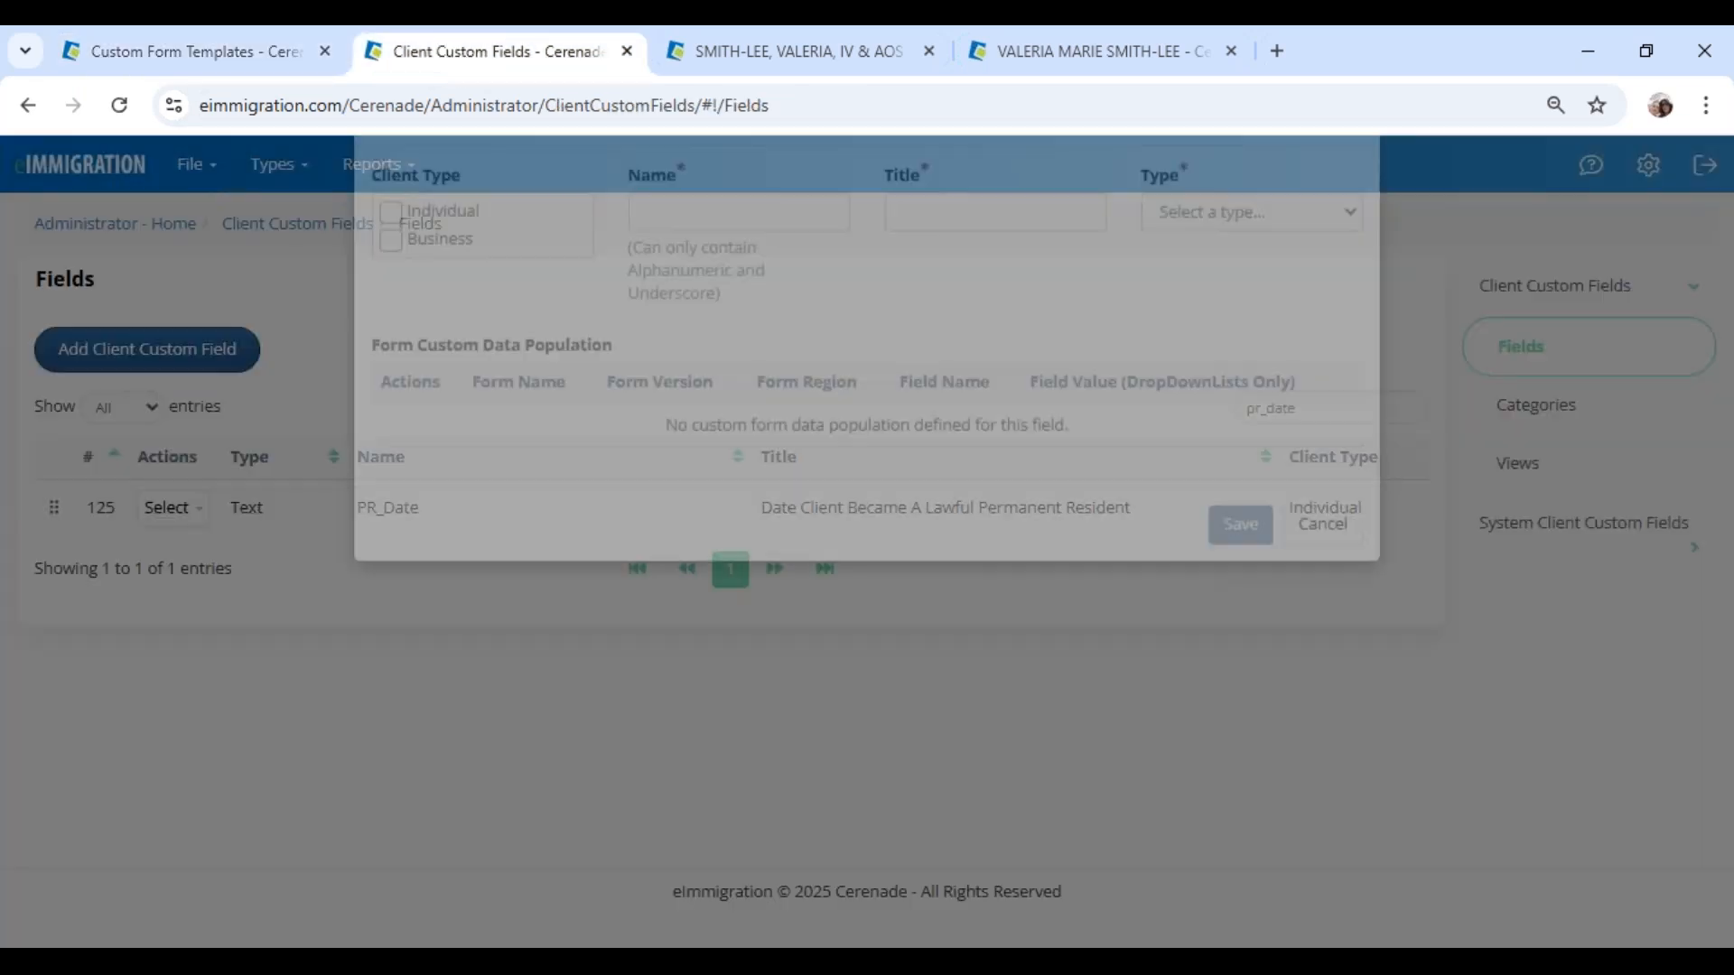
pyautogui.click(931, 300)
pyautogui.hotkey('ctrl', 'v')
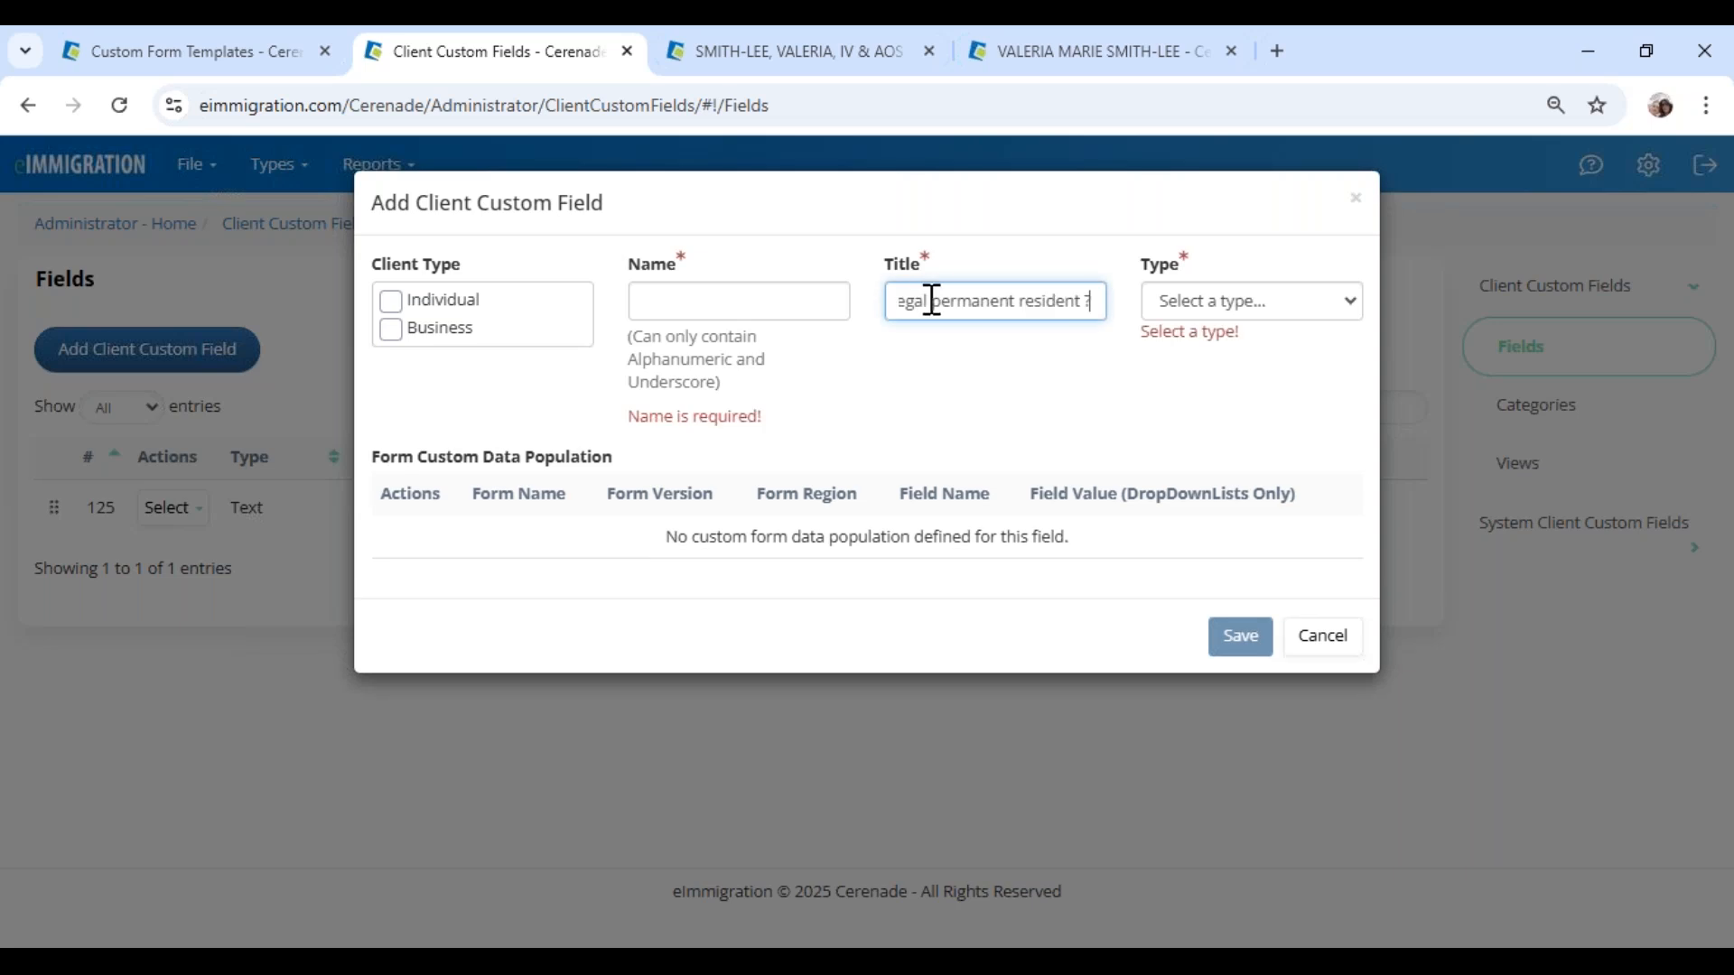
# Step: Name the new custom field legal_resident_YESNO and assign it to the Individual client type
pyautogui.click(780, 303)
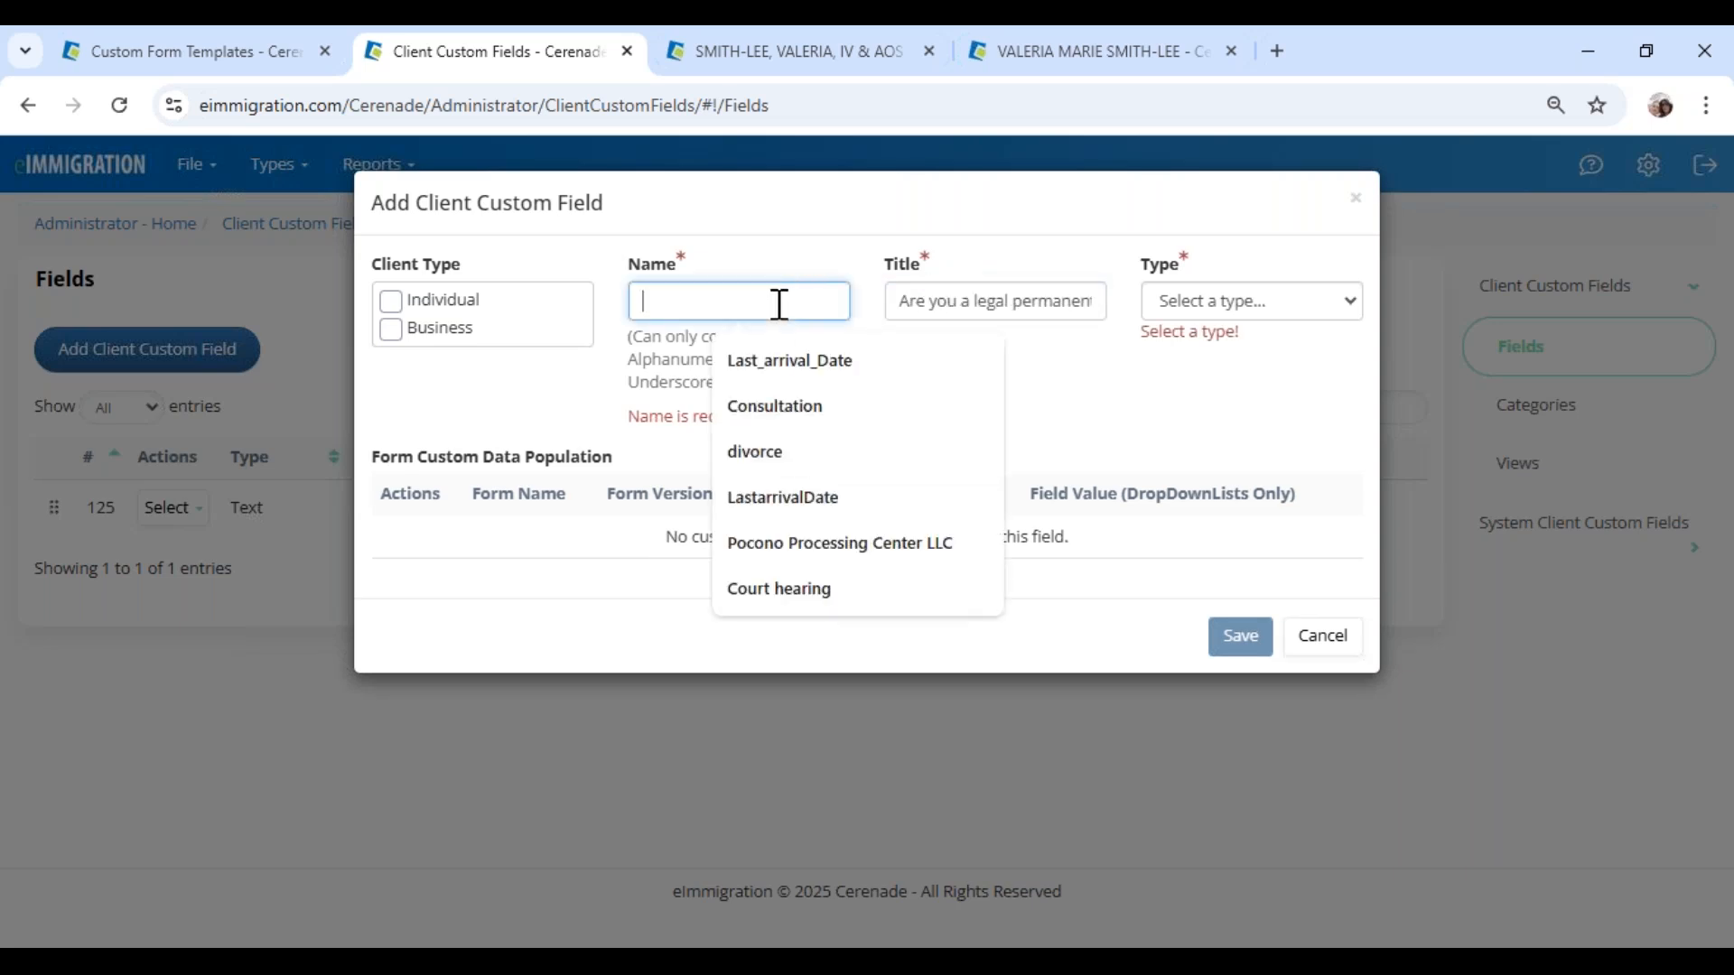
pyautogui.write('legal_resident_')
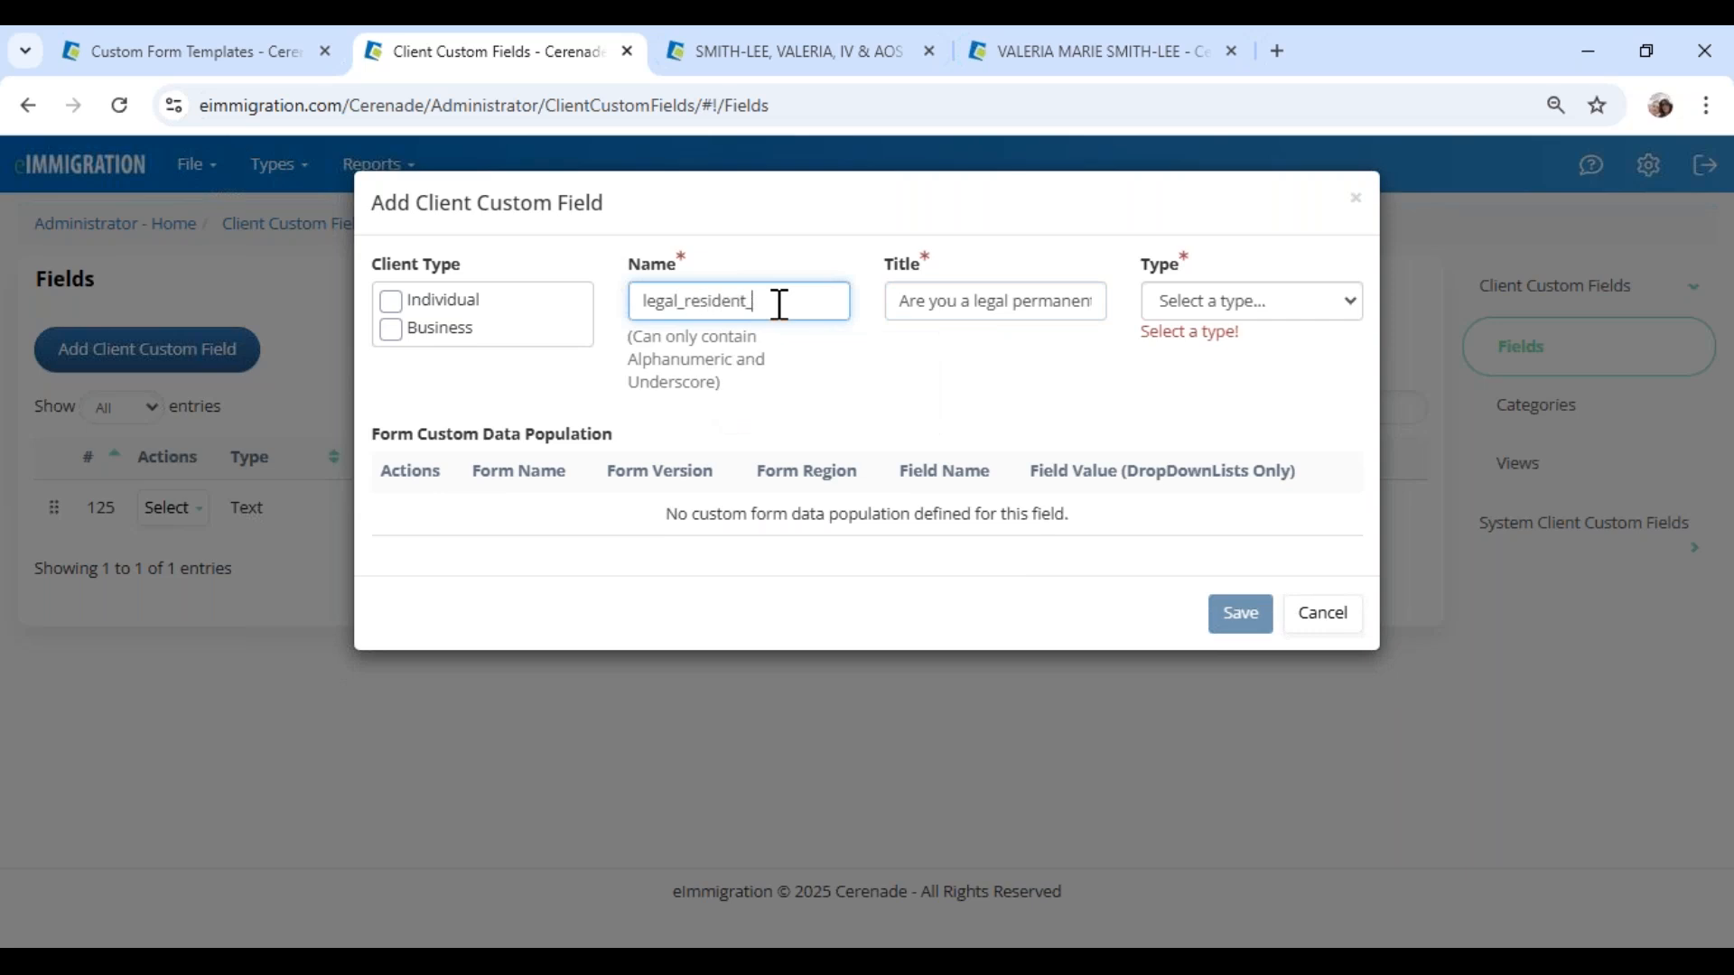
pyautogui.write('YESNO')
pyautogui.click(391, 301)
pyautogui.click(1200, 307)
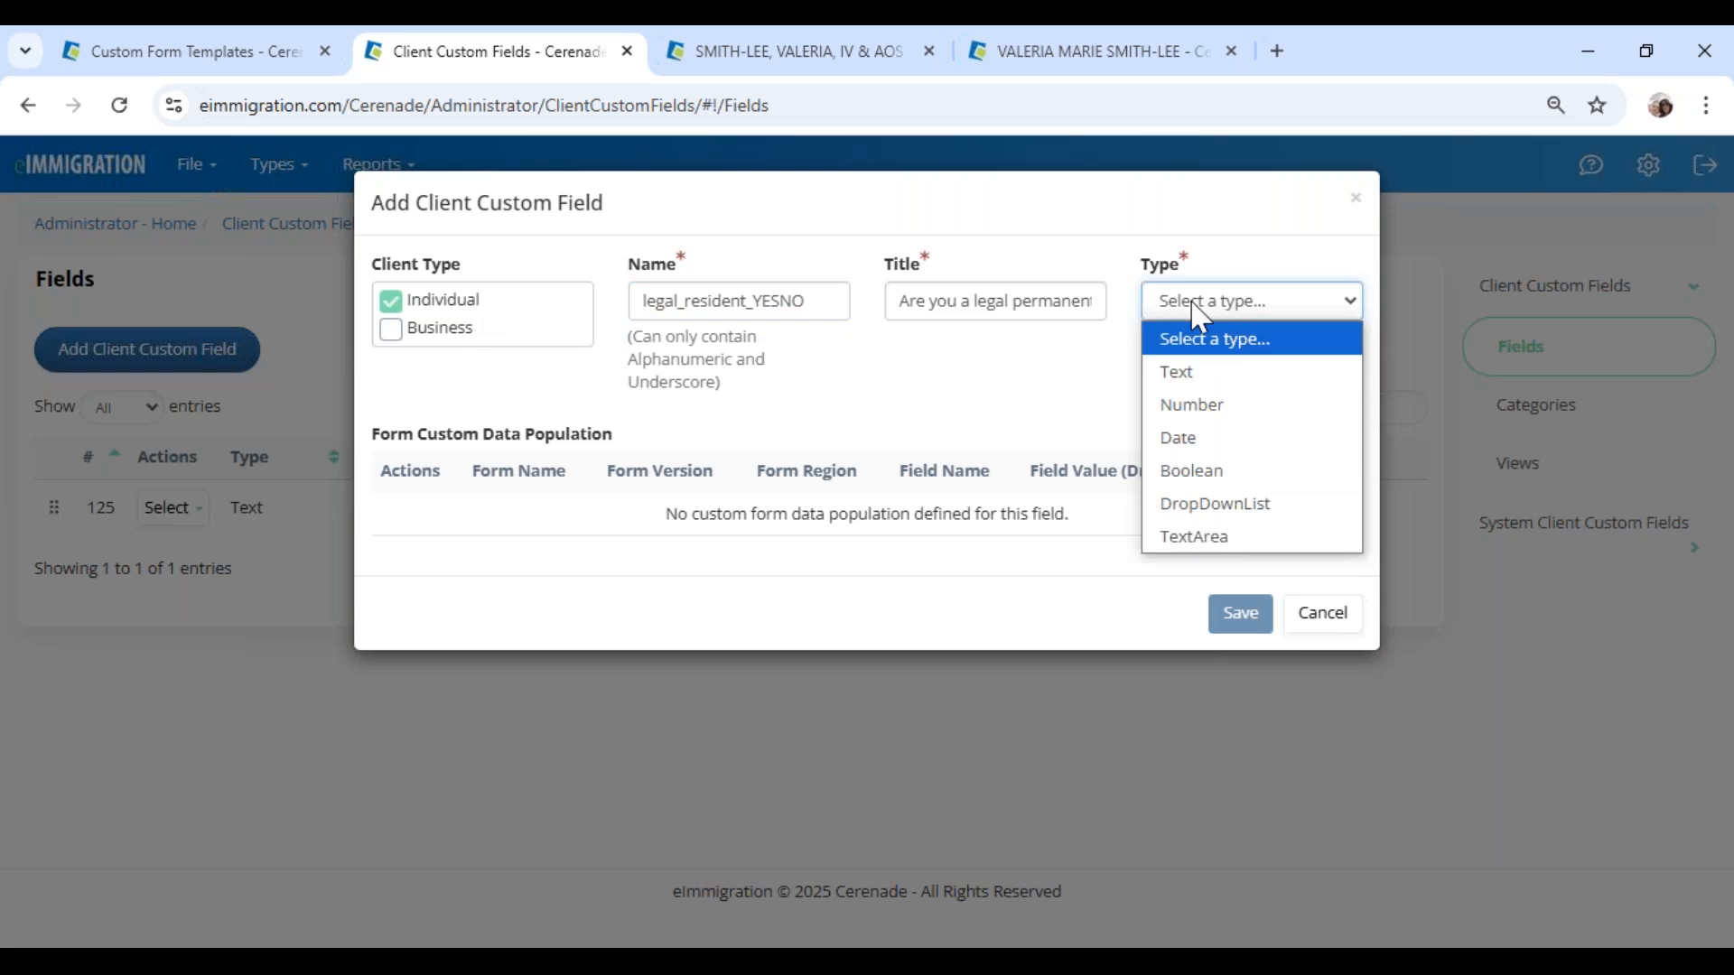
pyautogui.click(1214, 503)
pyautogui.click(504, 488)
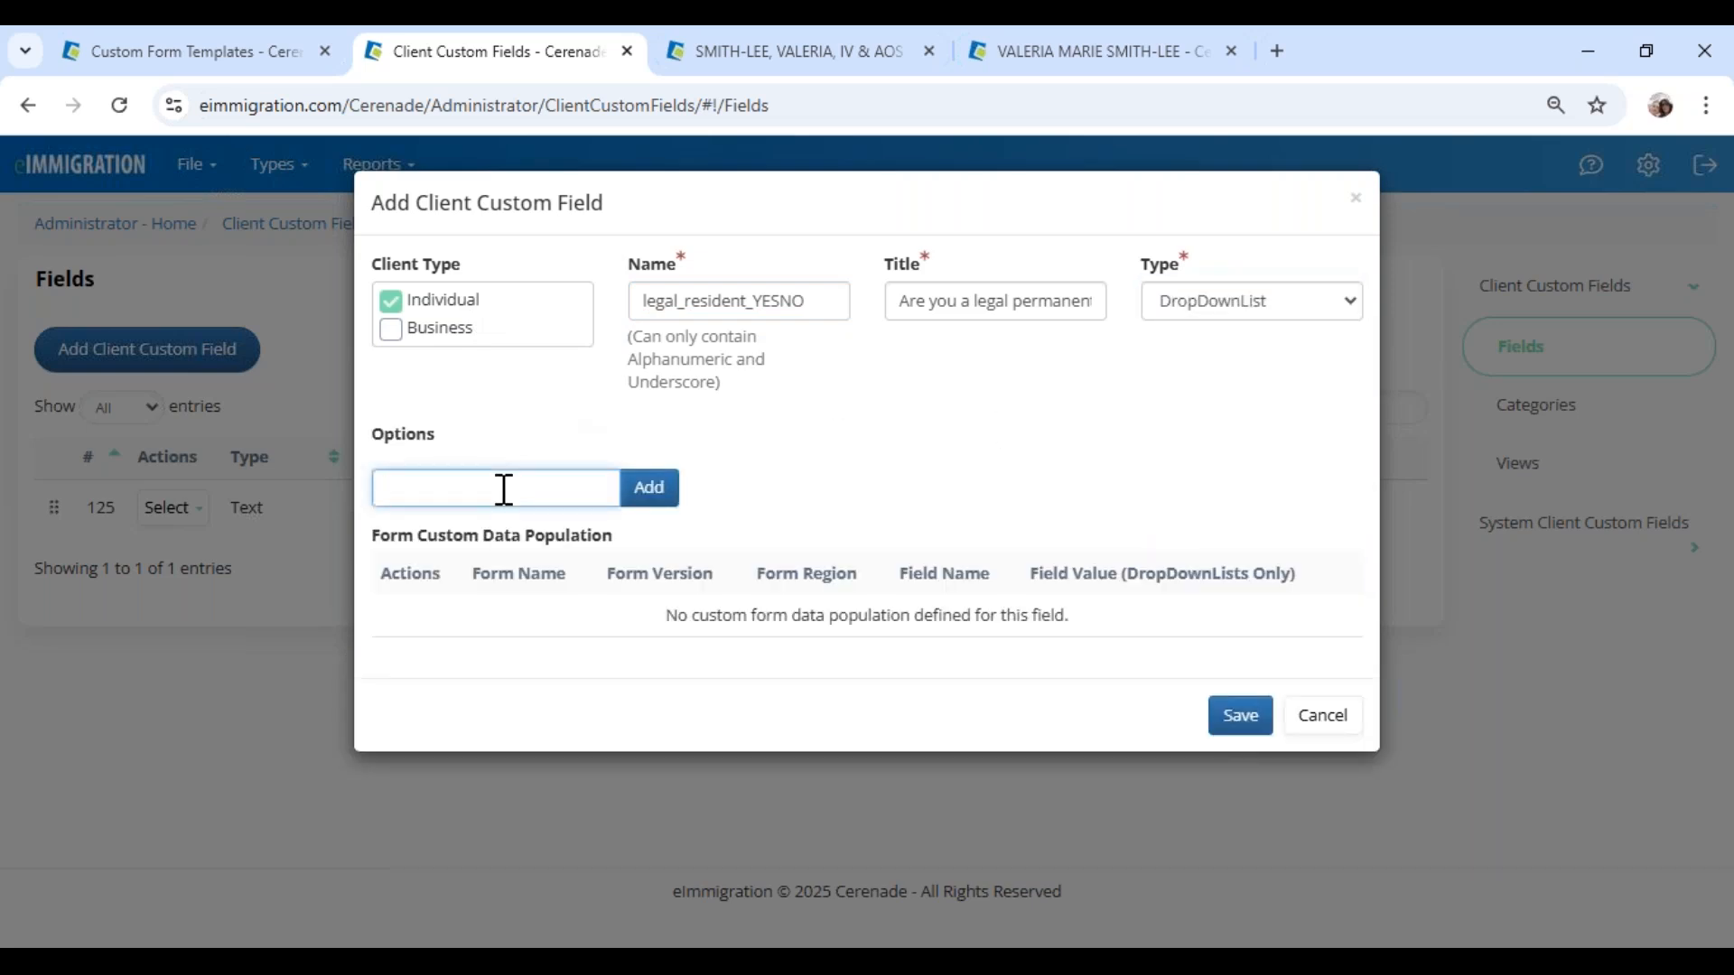
# Step: Set the legal_resident_YESNO field's type to Text and save the field
pyautogui.click(1277, 303)
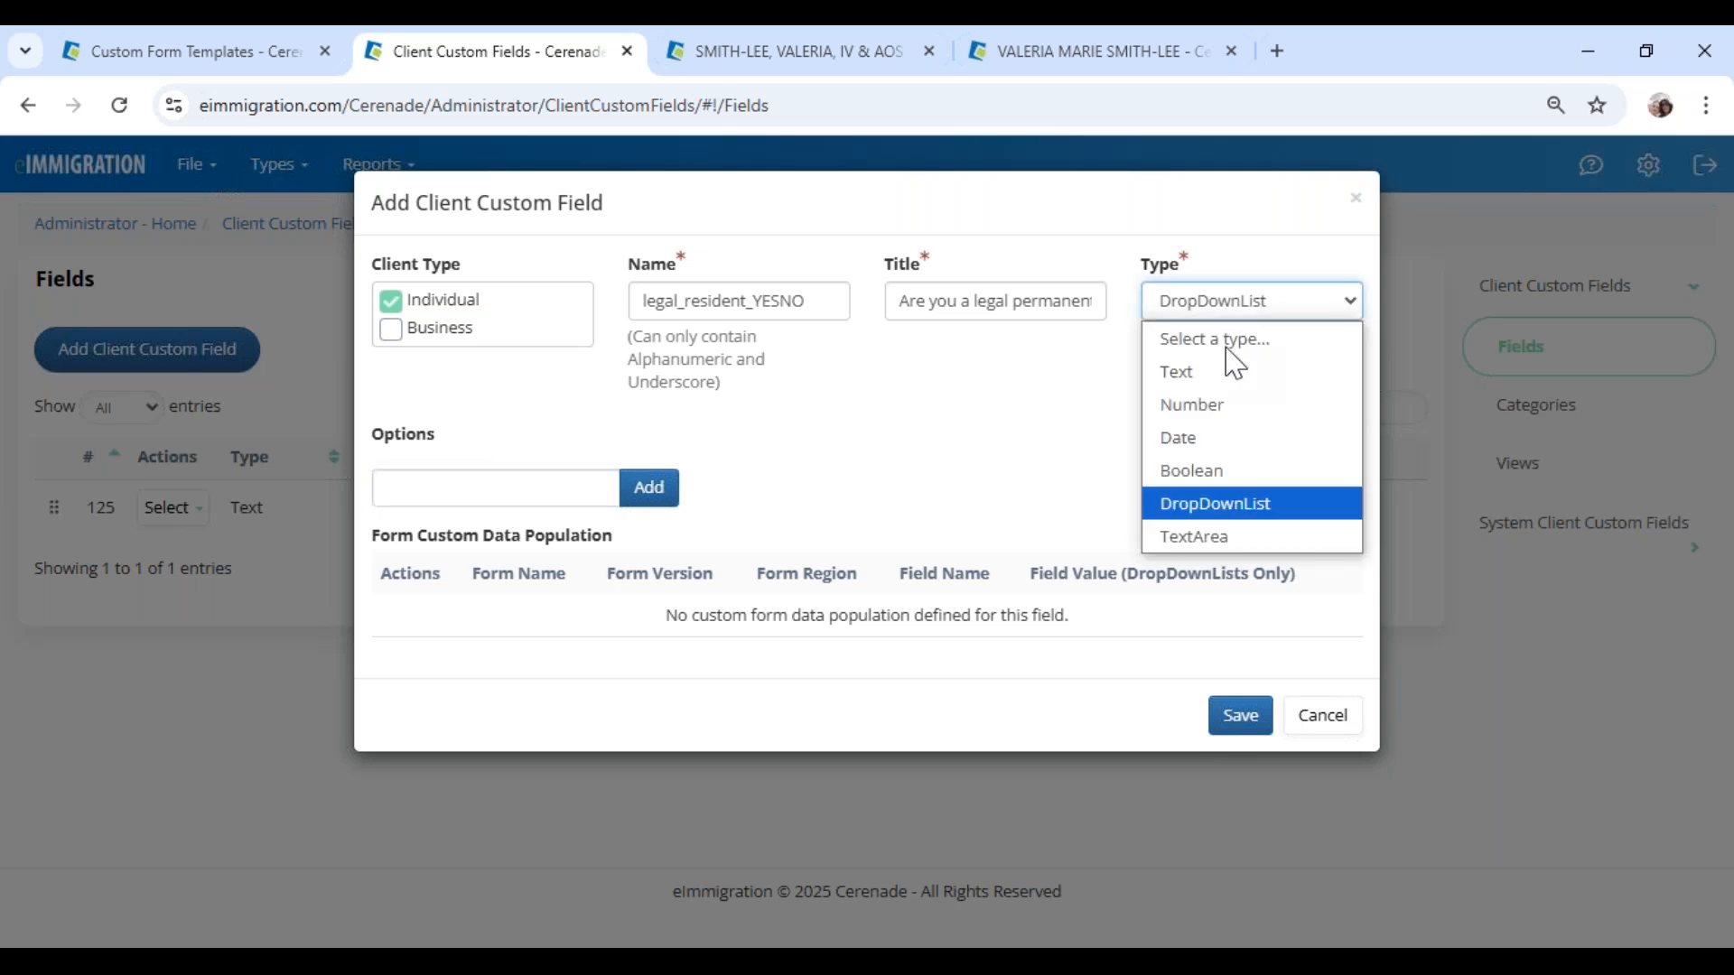
pyautogui.click(1216, 372)
pyautogui.click(1251, 617)
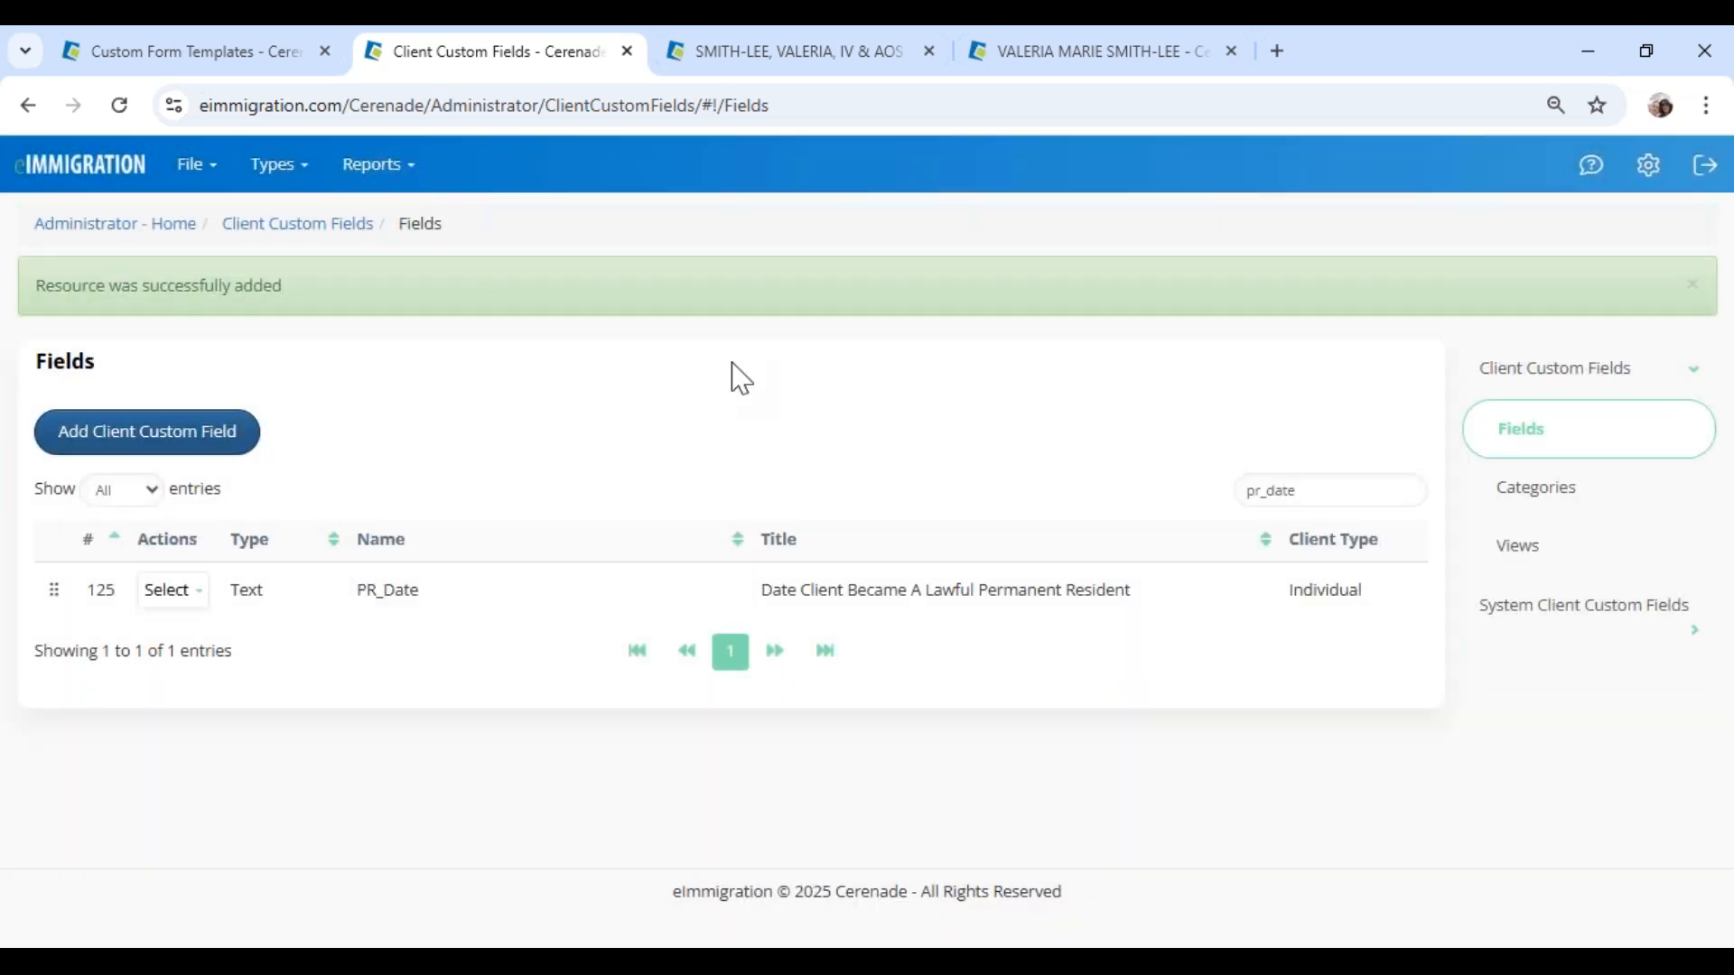
# Step: Return to the Pre-Consultation Intake Form and reload its field mappings
pyautogui.click(165, 56)
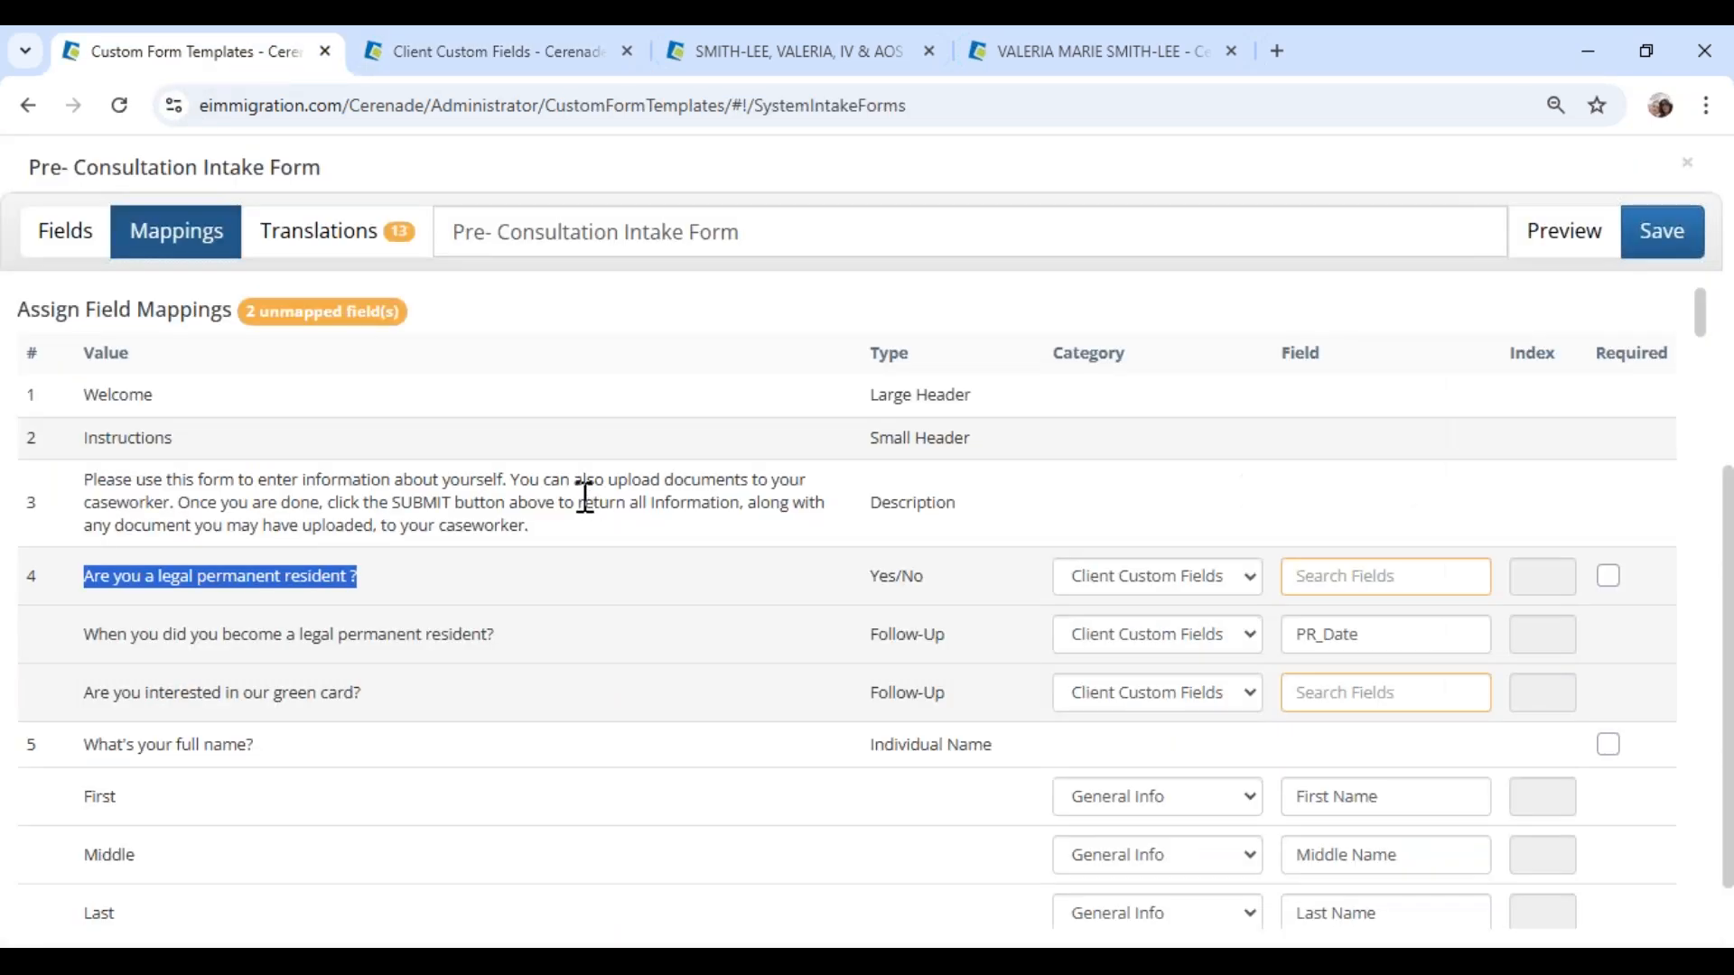
pyautogui.click(82, 242)
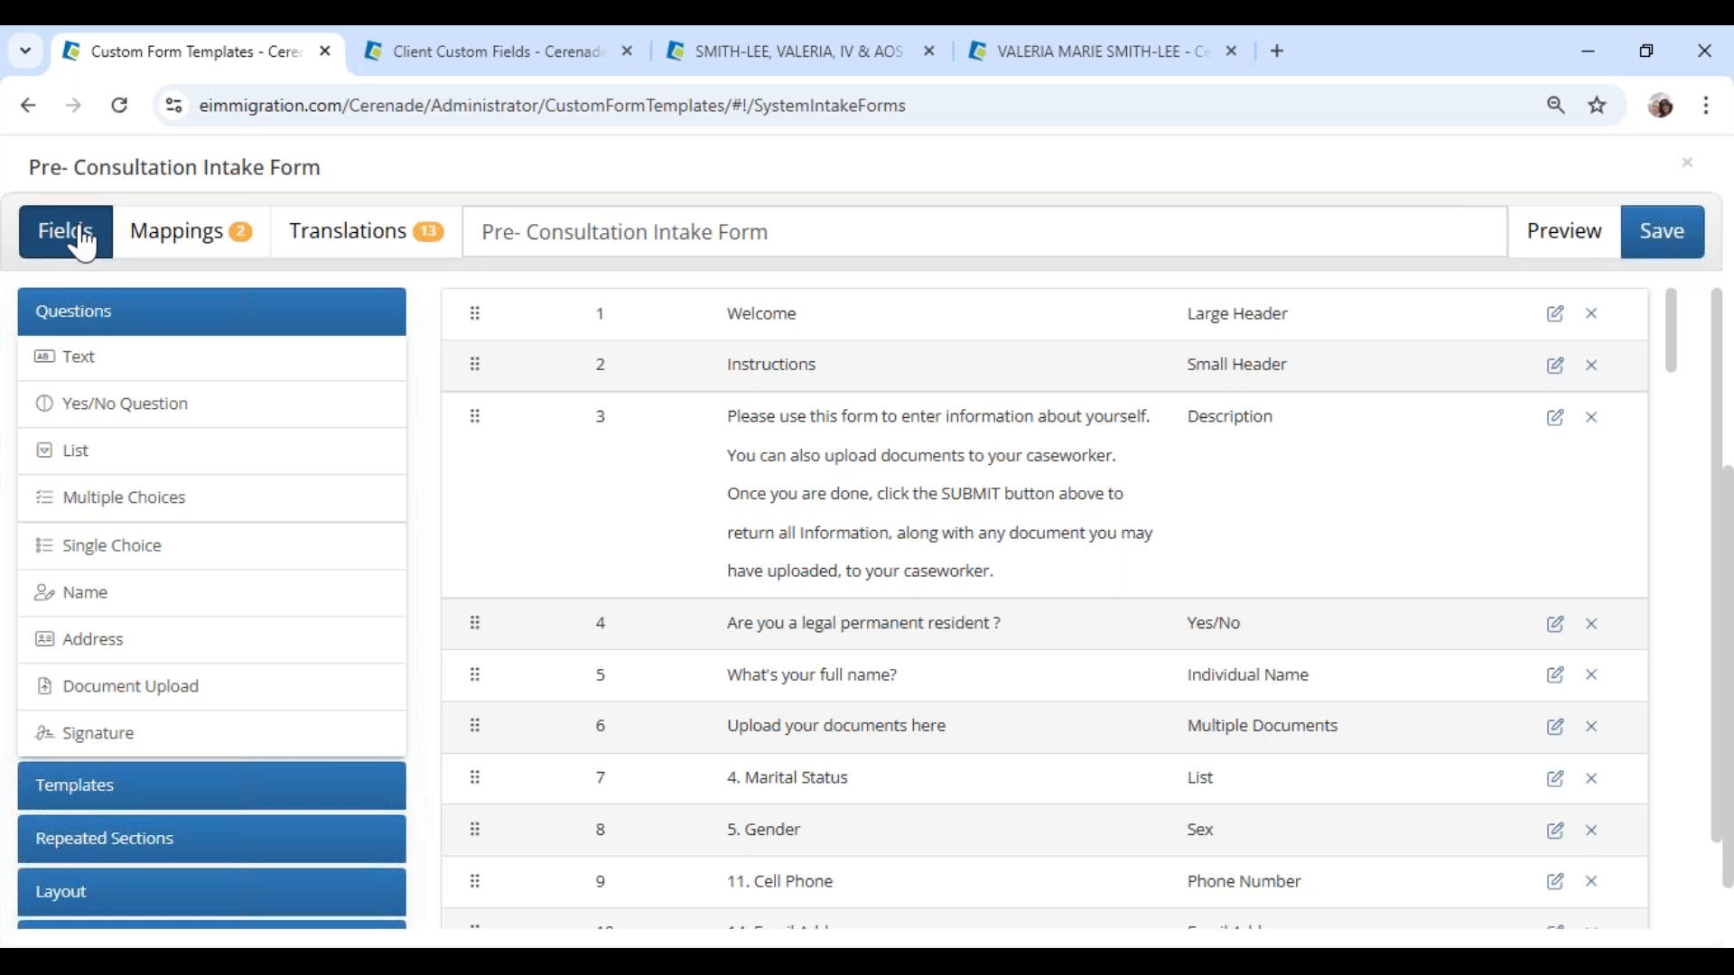
pyautogui.click(165, 245)
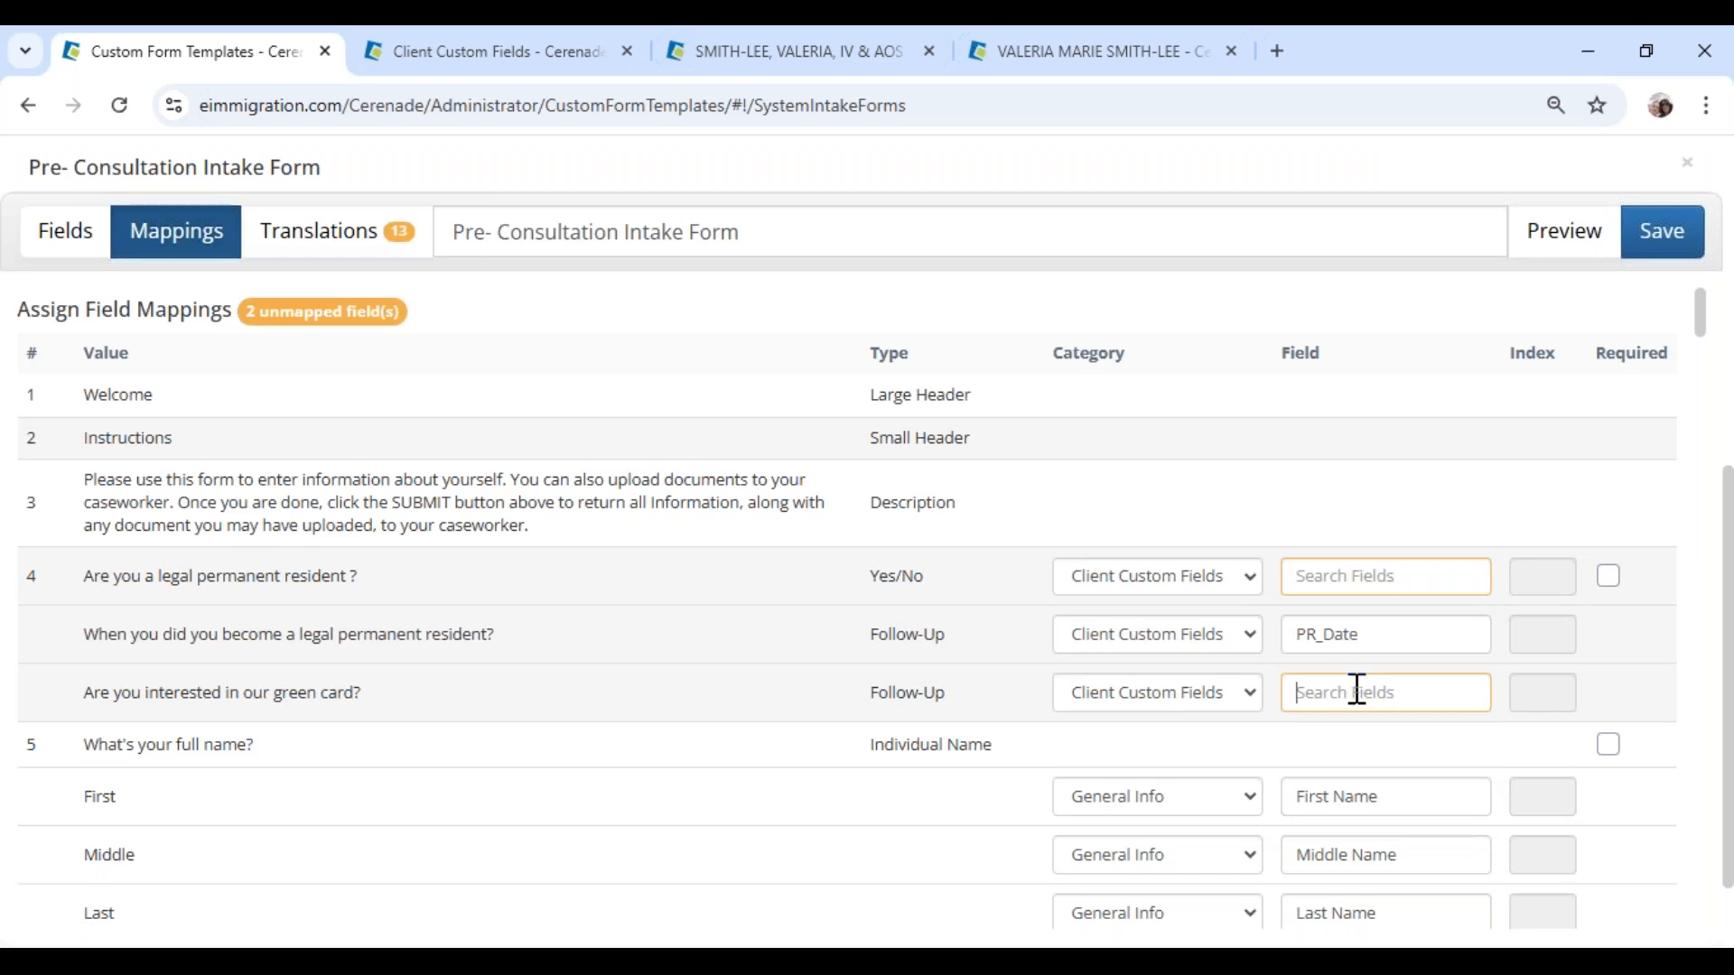
pyautogui.click(1356, 689)
pyautogui.write('yesn')
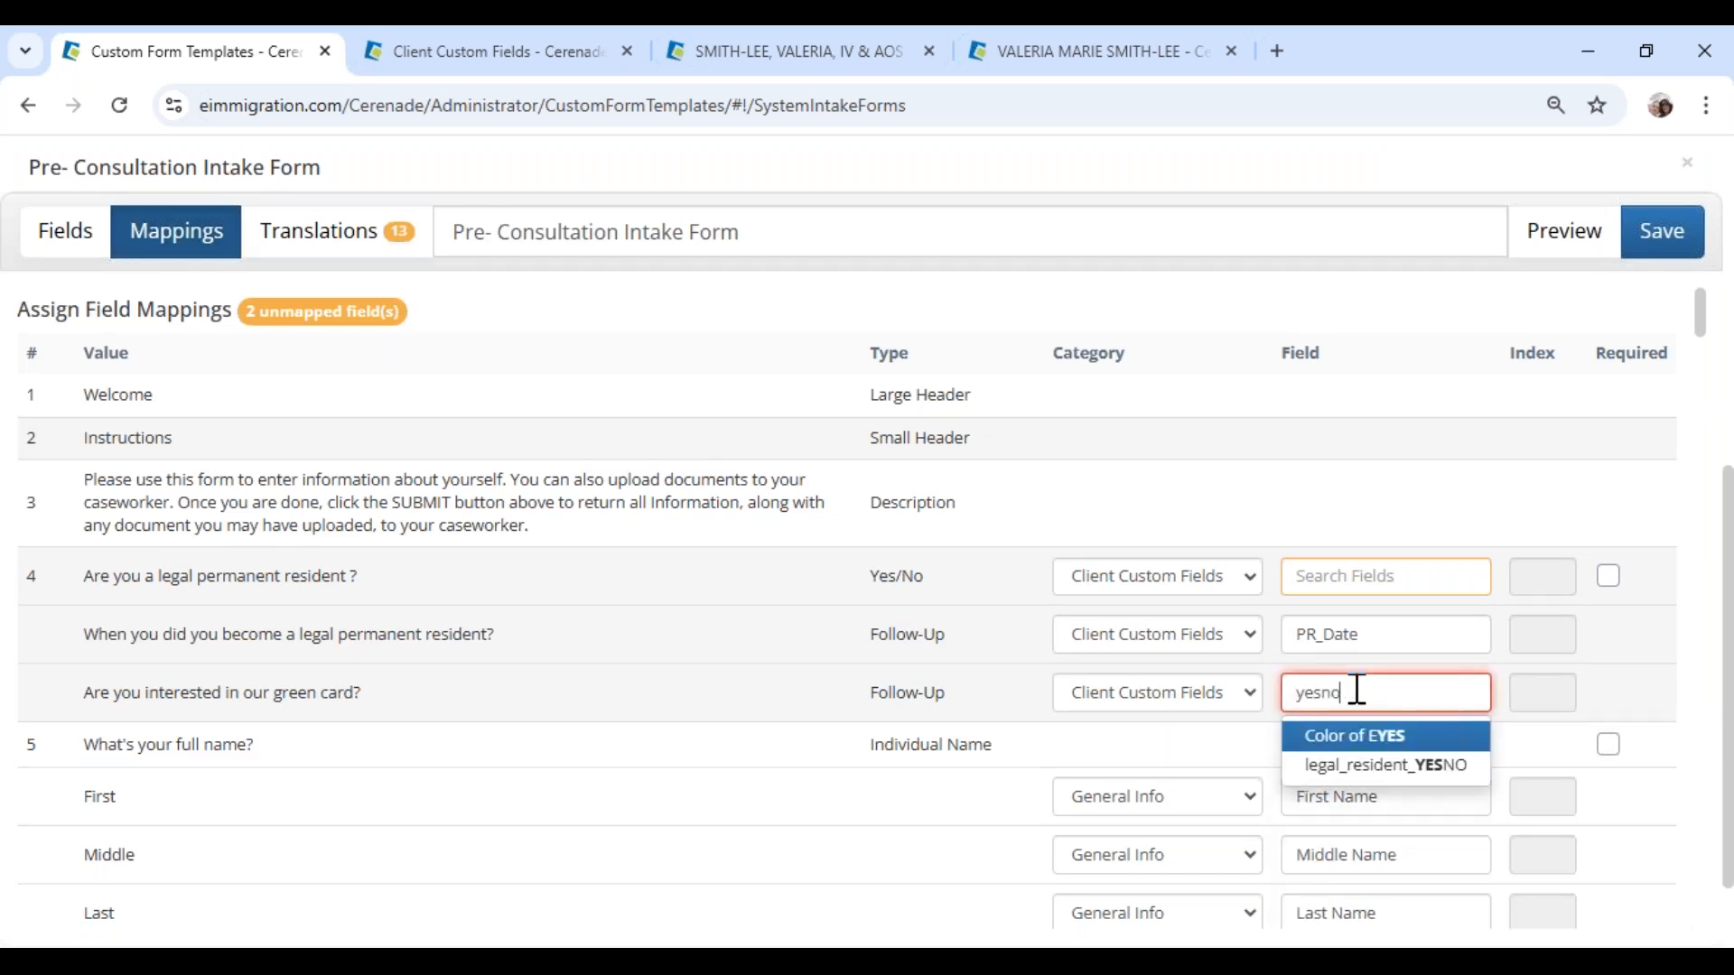
pyautogui.write('o')
pyautogui.click(1383, 738)
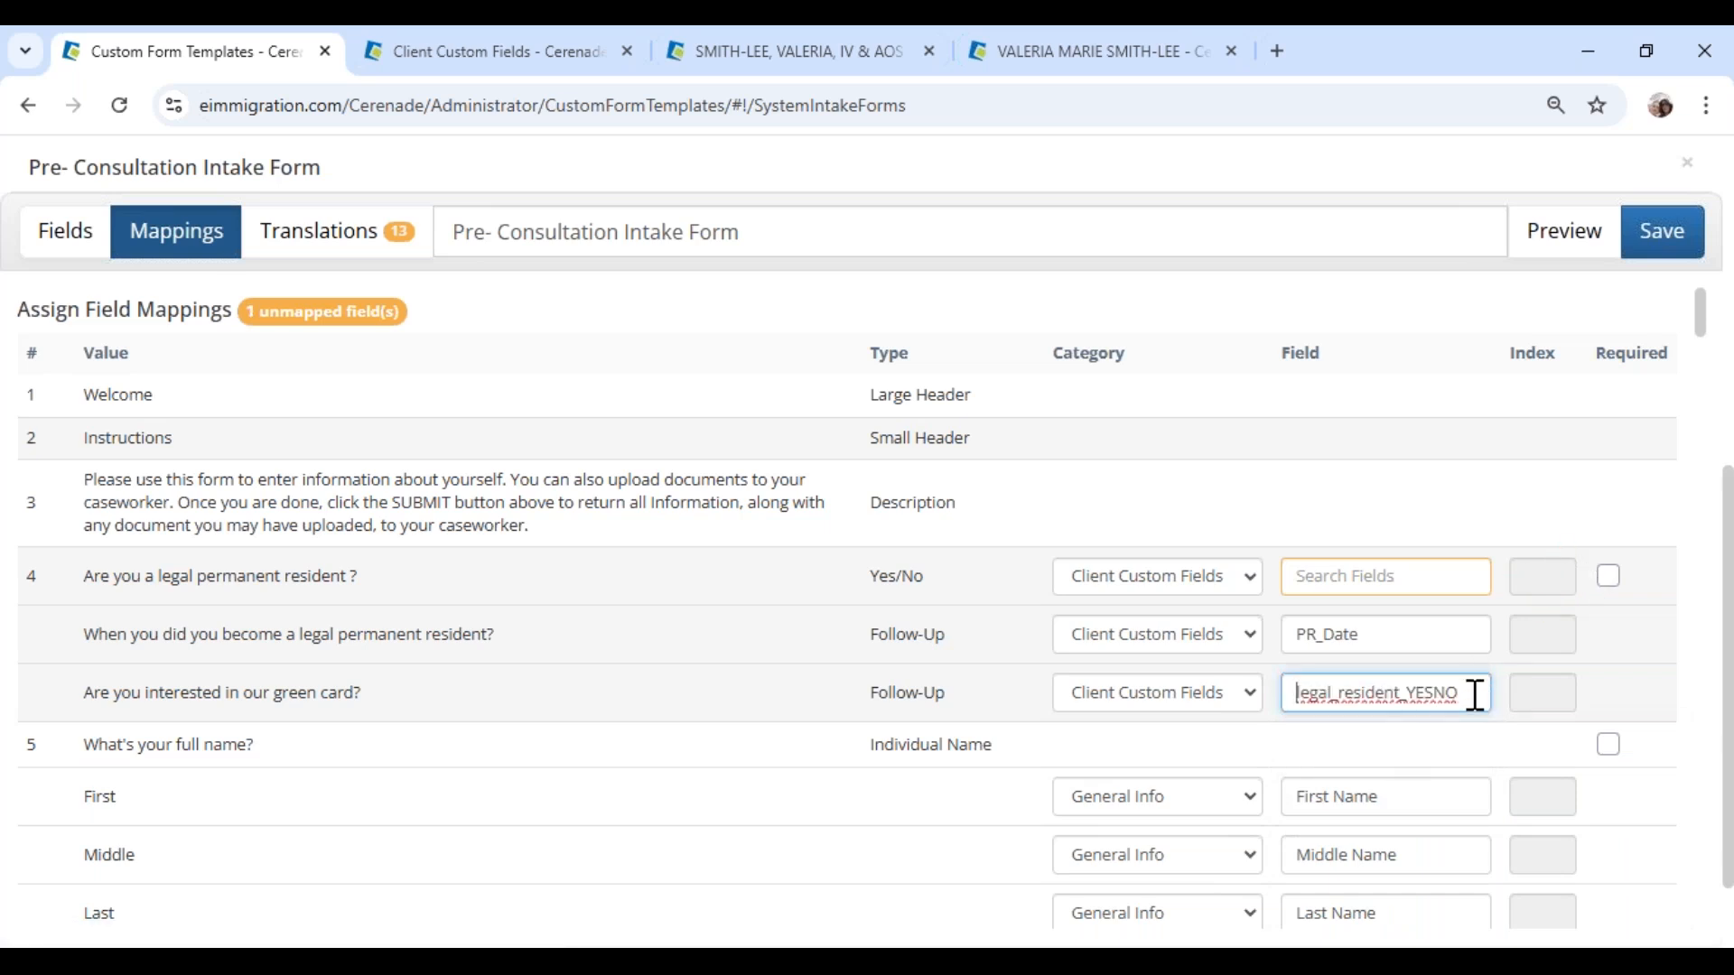
pyautogui.moveTo(1474, 693); pyautogui.dragTo(1194, 716)
pyautogui.press('BackSpace')
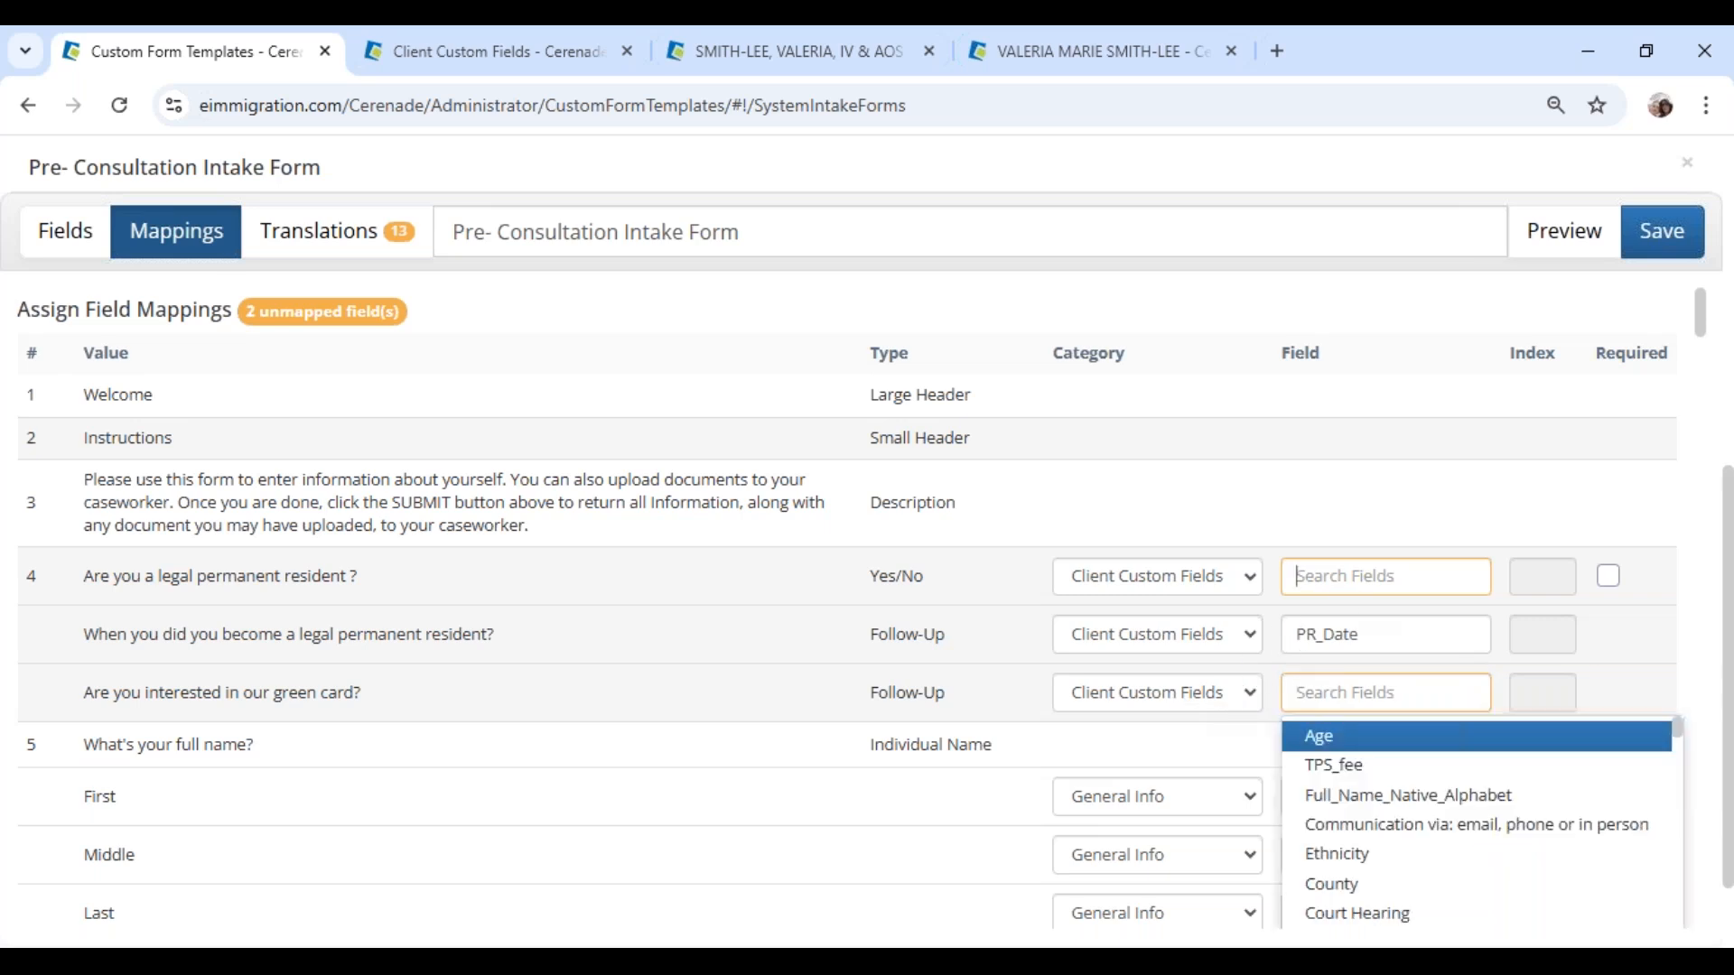
# Step: Map the question "Are you a legal permanent resident ?" to the legal_resident_YESNO field
pyautogui.click(1343, 589)
pyautogui.write('yesno')
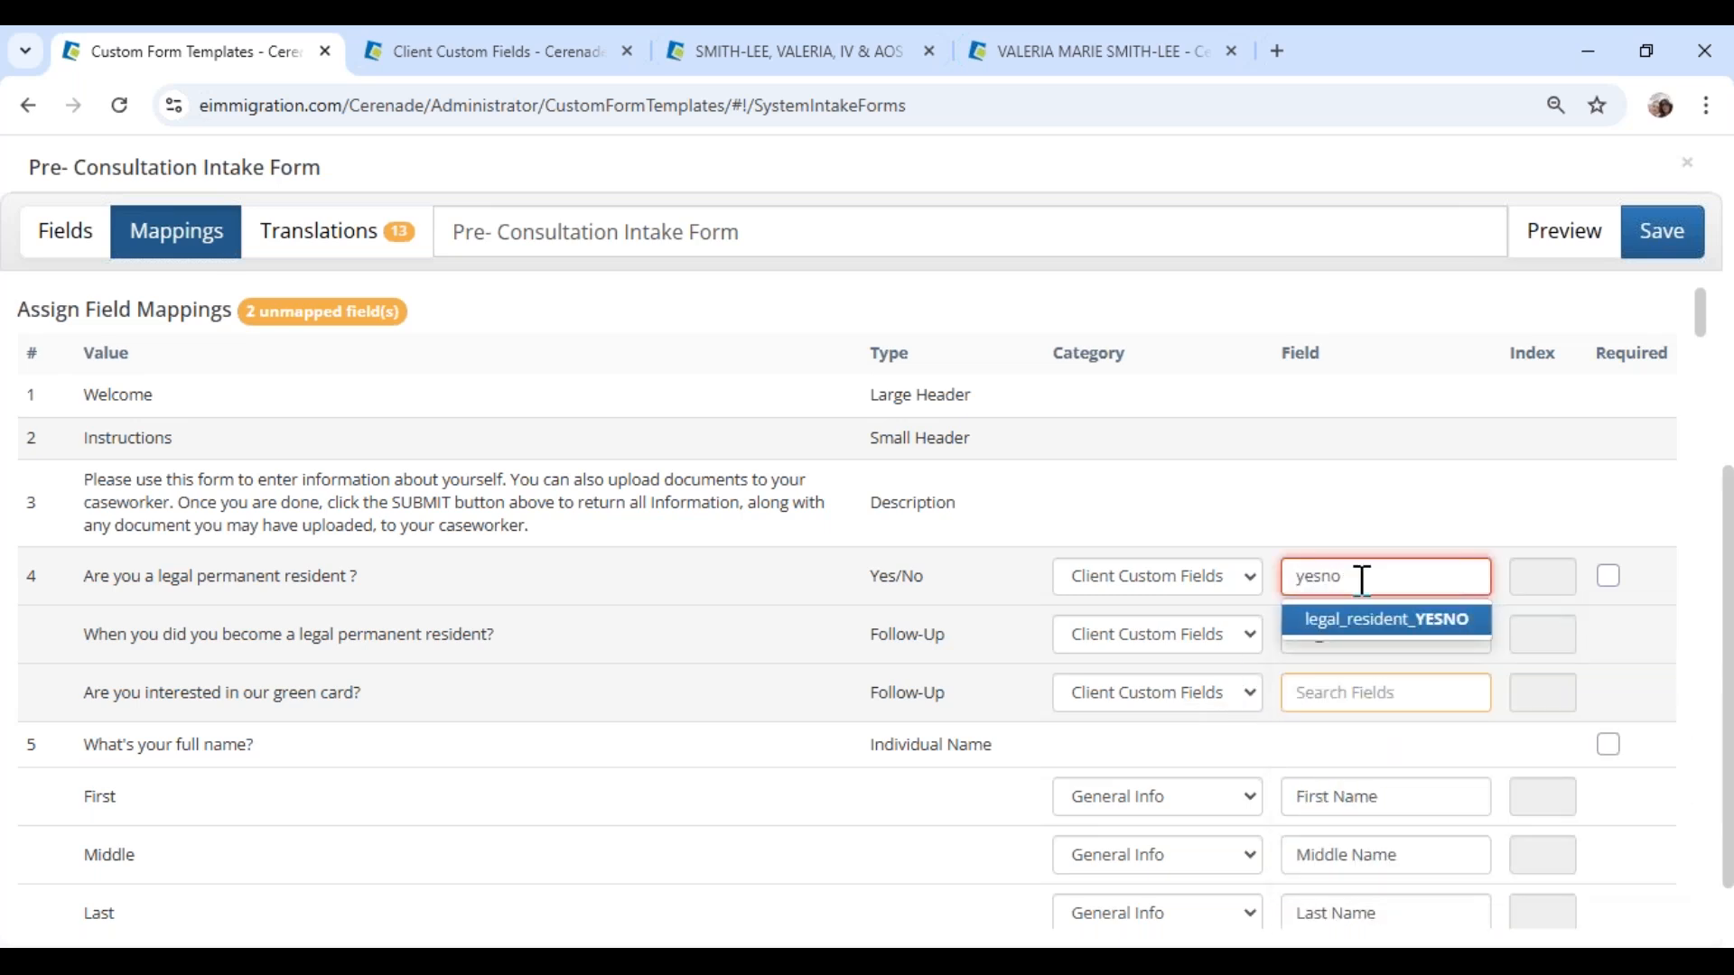
pyautogui.click(1375, 623)
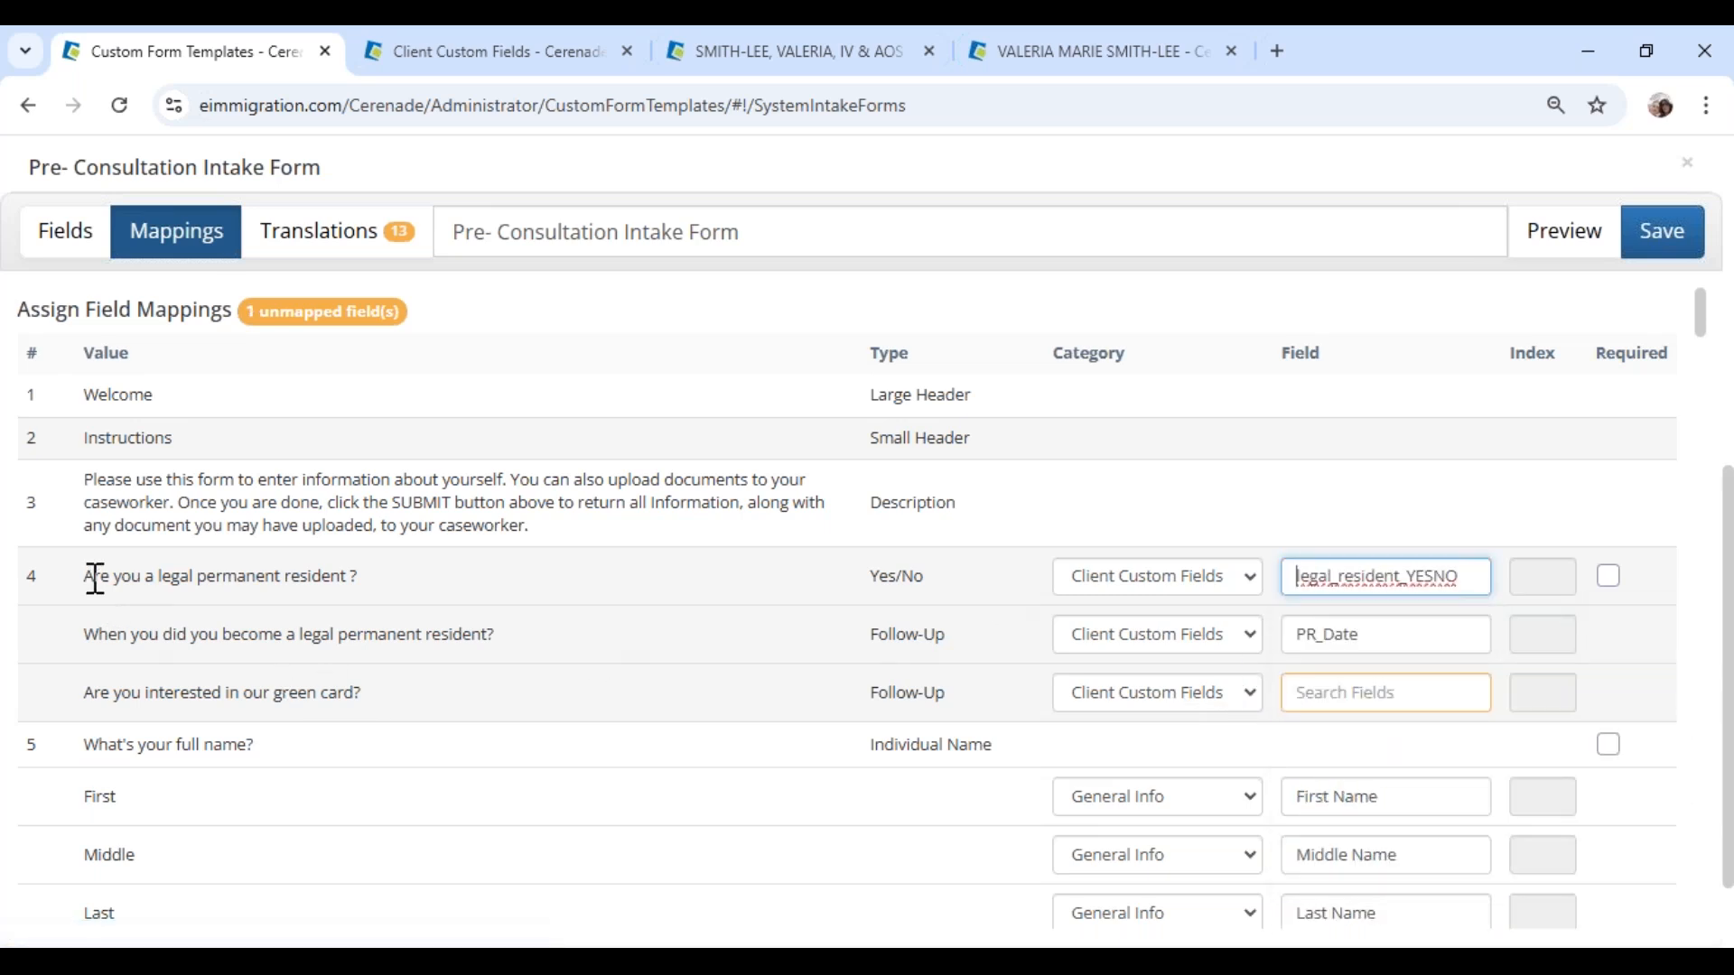
pyautogui.moveTo(95, 578); pyautogui.dragTo(358, 580)
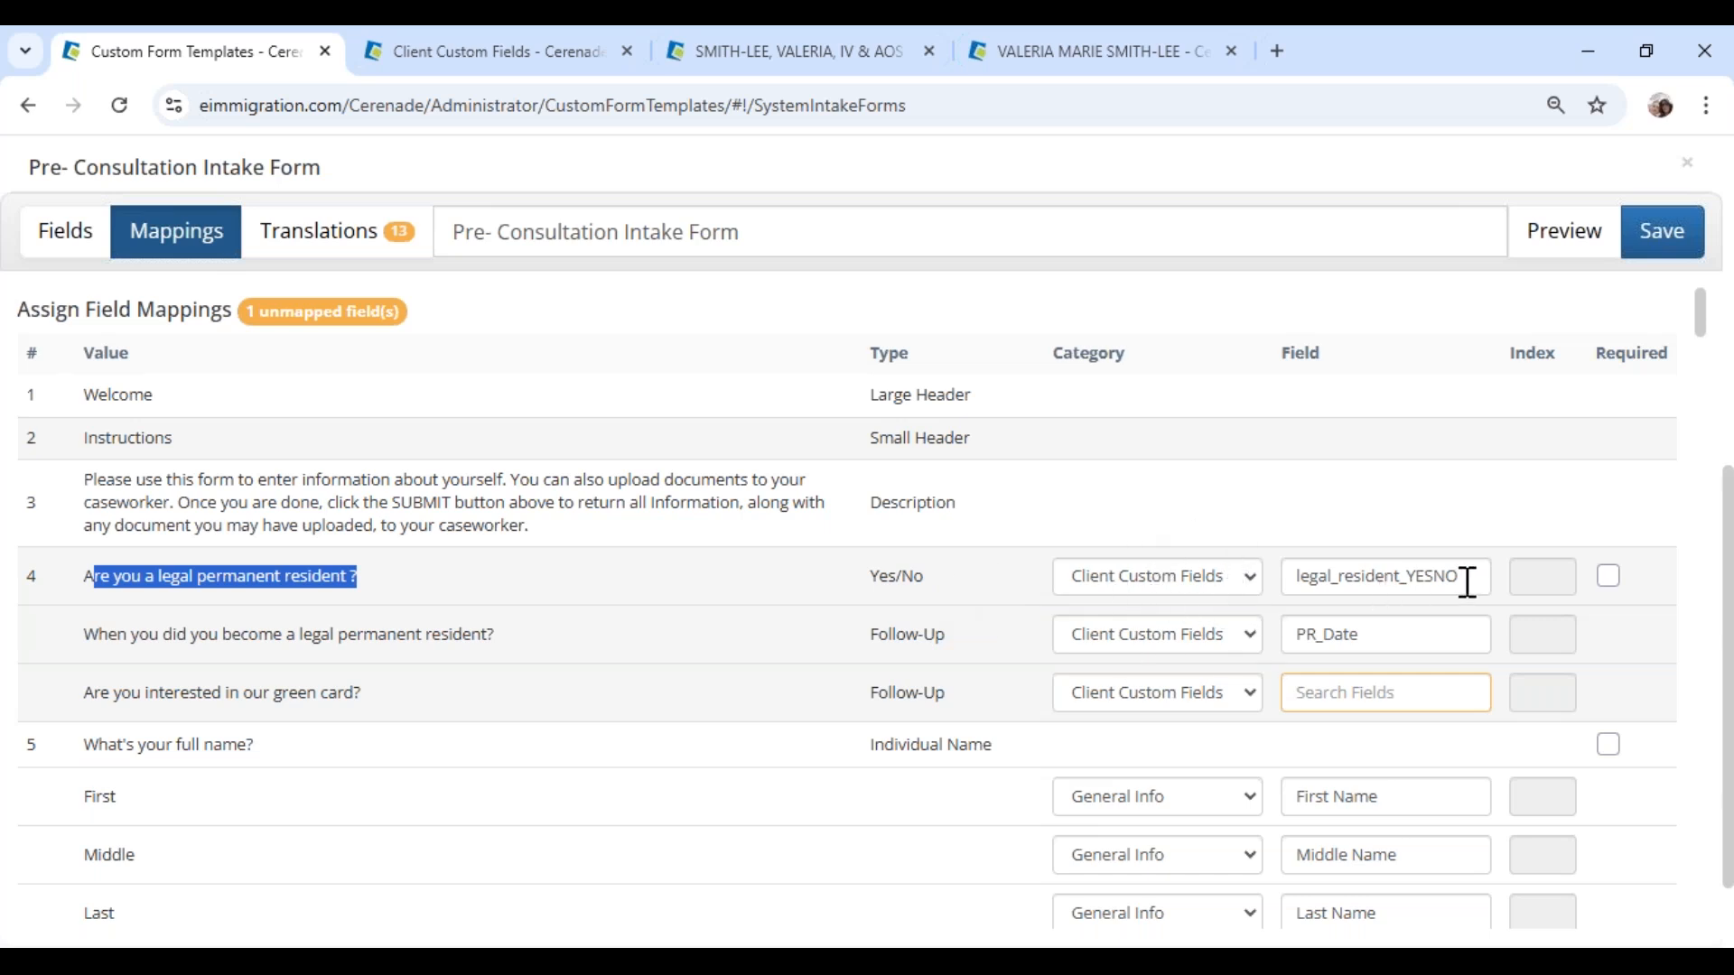
pyautogui.click(136, 716)
# Step: Start another client custom field and copy the follow-up "Are you interested in our green card?" into its title
pyautogui.moveTo(95, 693); pyautogui.dragTo(388, 705)
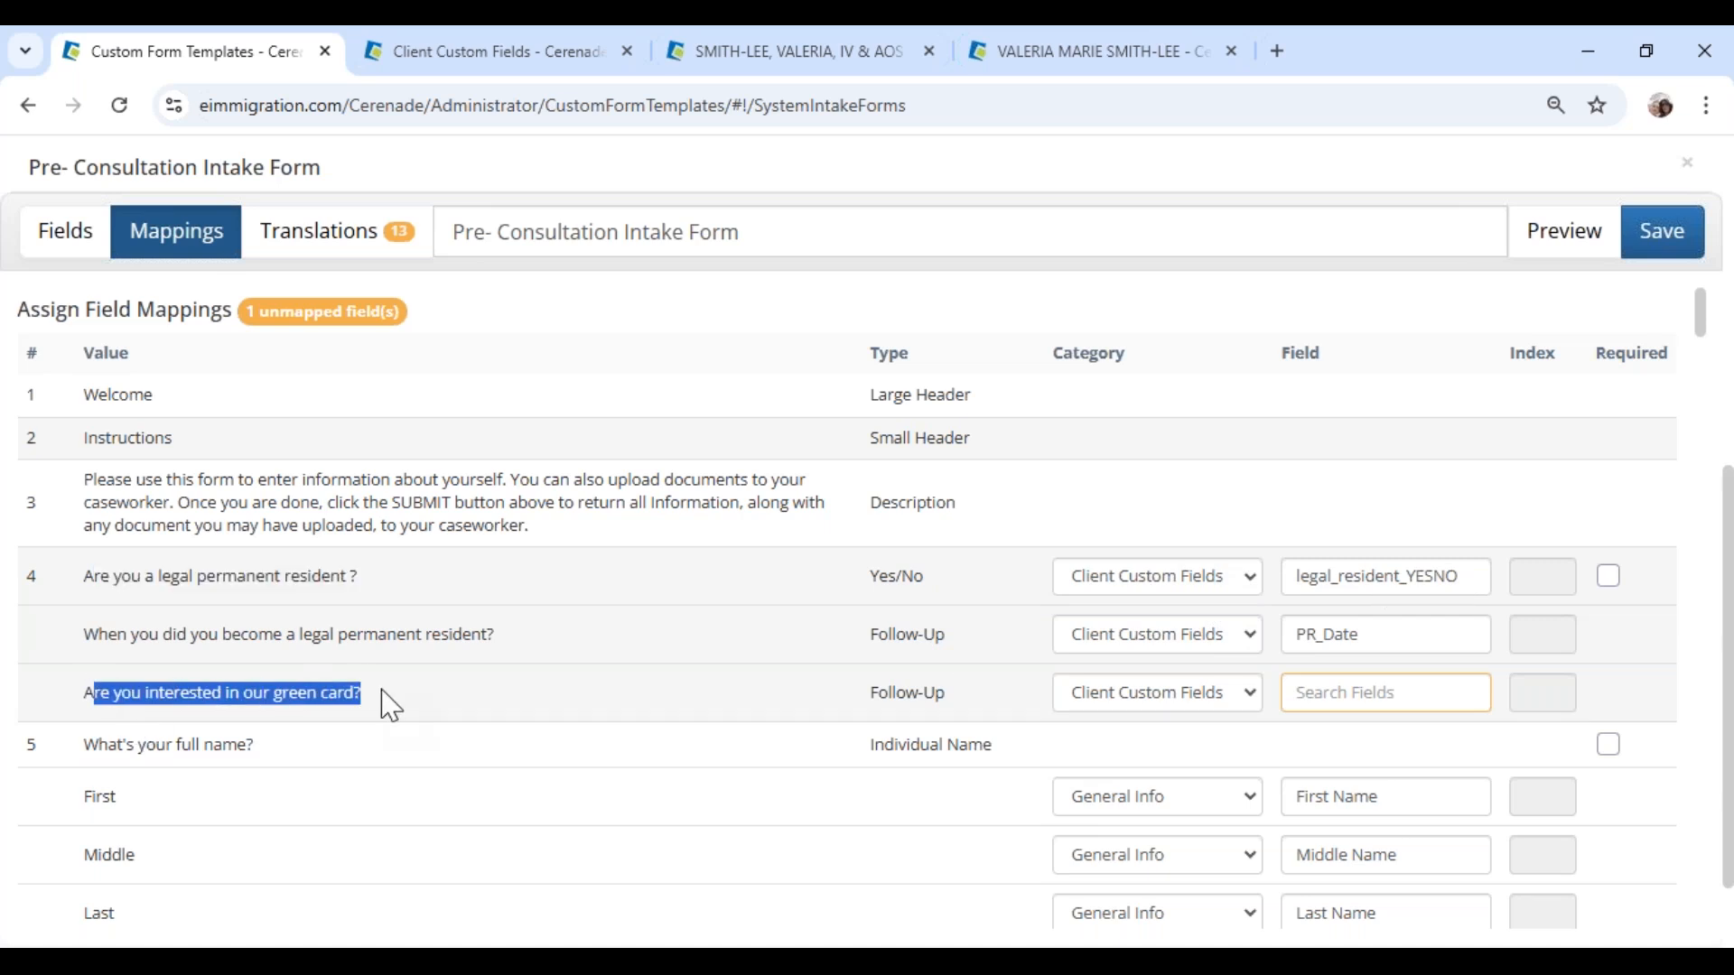
pyautogui.click(390, 705)
pyautogui.moveTo(84, 690); pyautogui.dragTo(380, 700)
pyautogui.hotkey('ctrl', 'c')
pyautogui.click(564, 51)
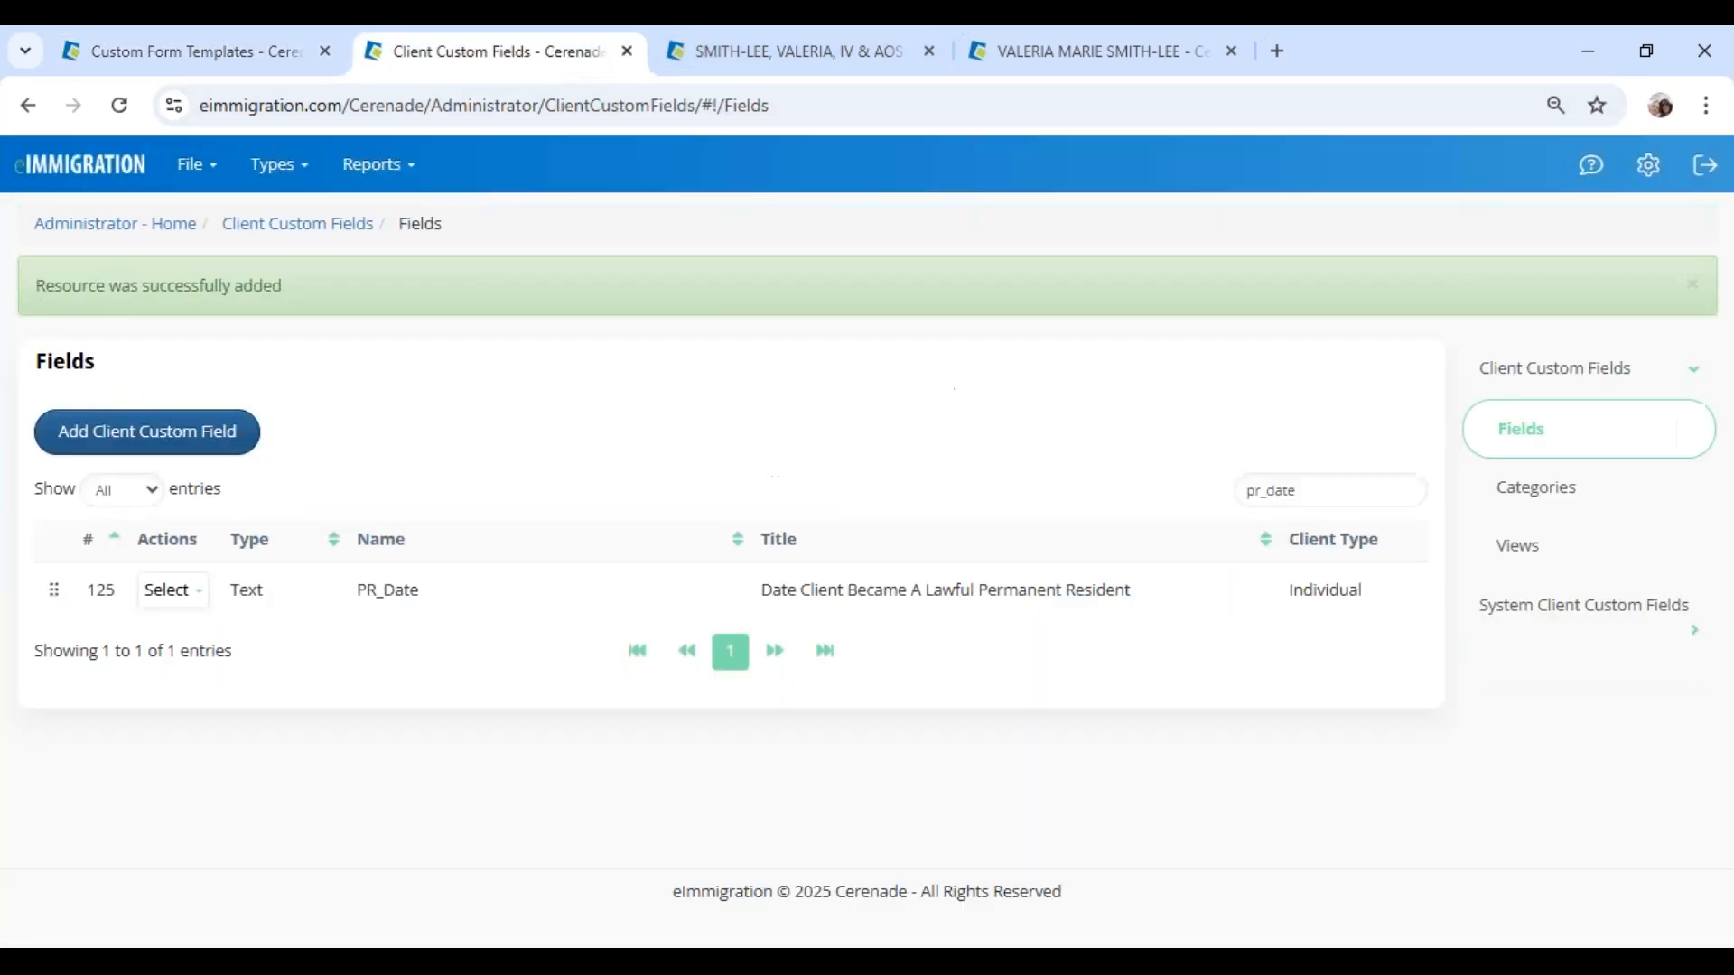
pyautogui.click(183, 442)
pyautogui.click(909, 312)
pyautogui.hotkey('ctrl', 'v')
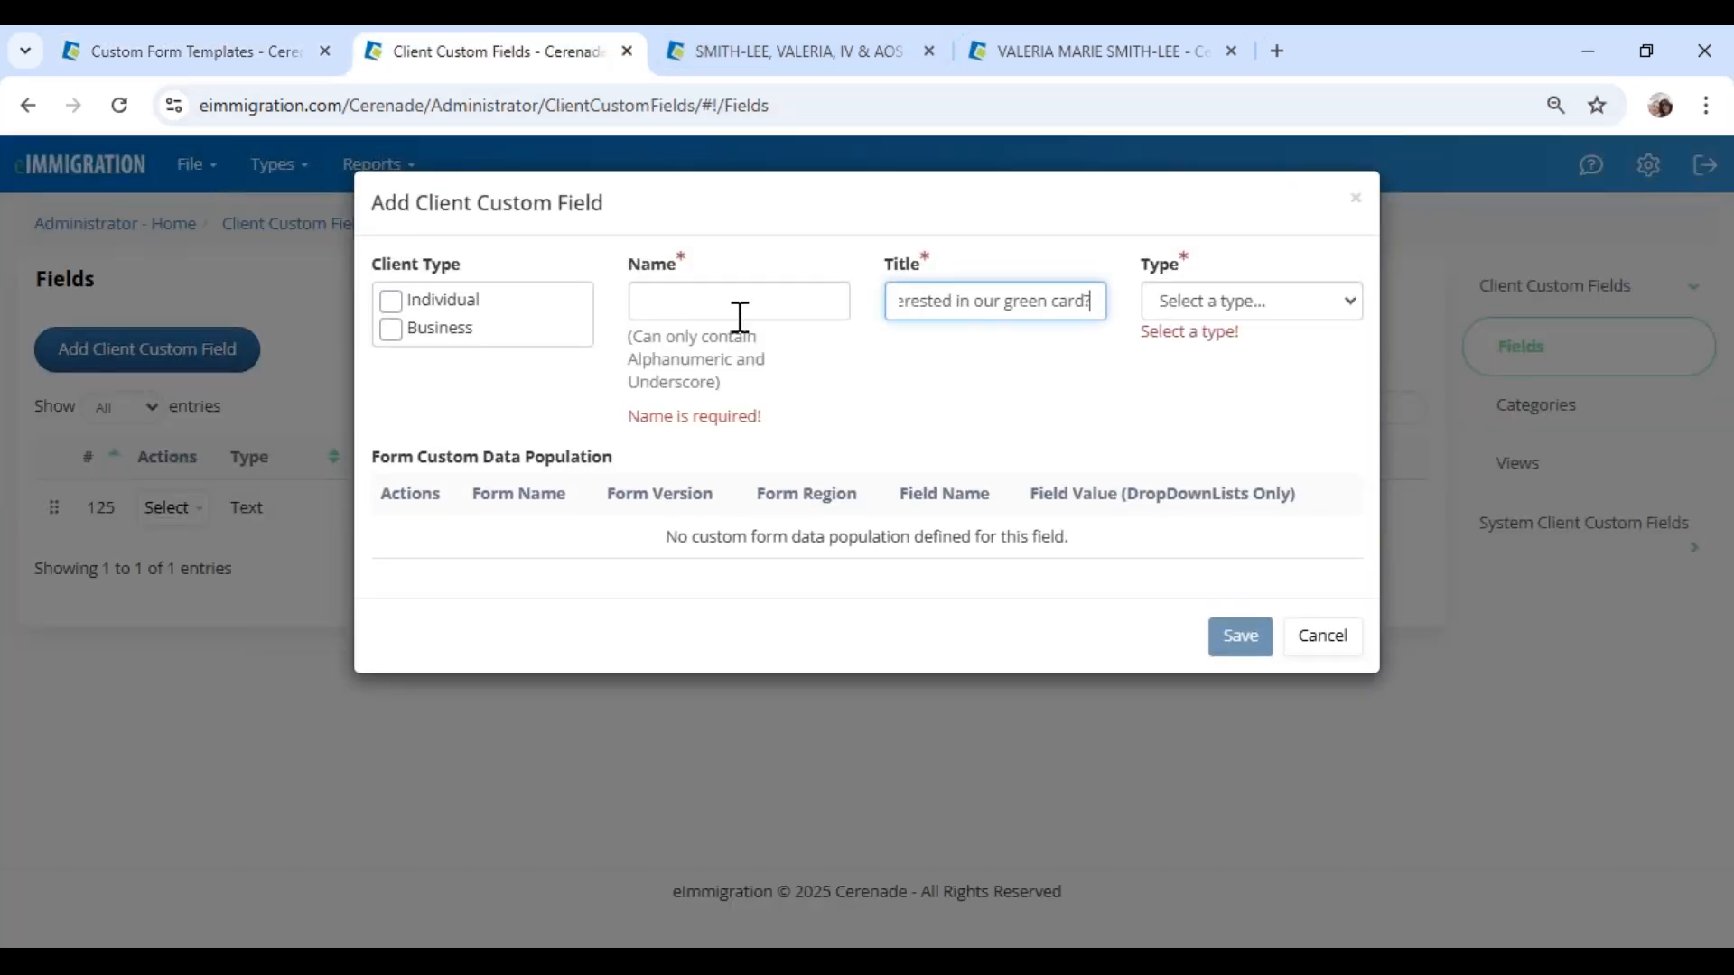
# Step: Name the field greencardYESNO with client type Individual and type Text, save it, and return to the form mappings
pyautogui.click(721, 312)
pyautogui.write('greencardYESNO')
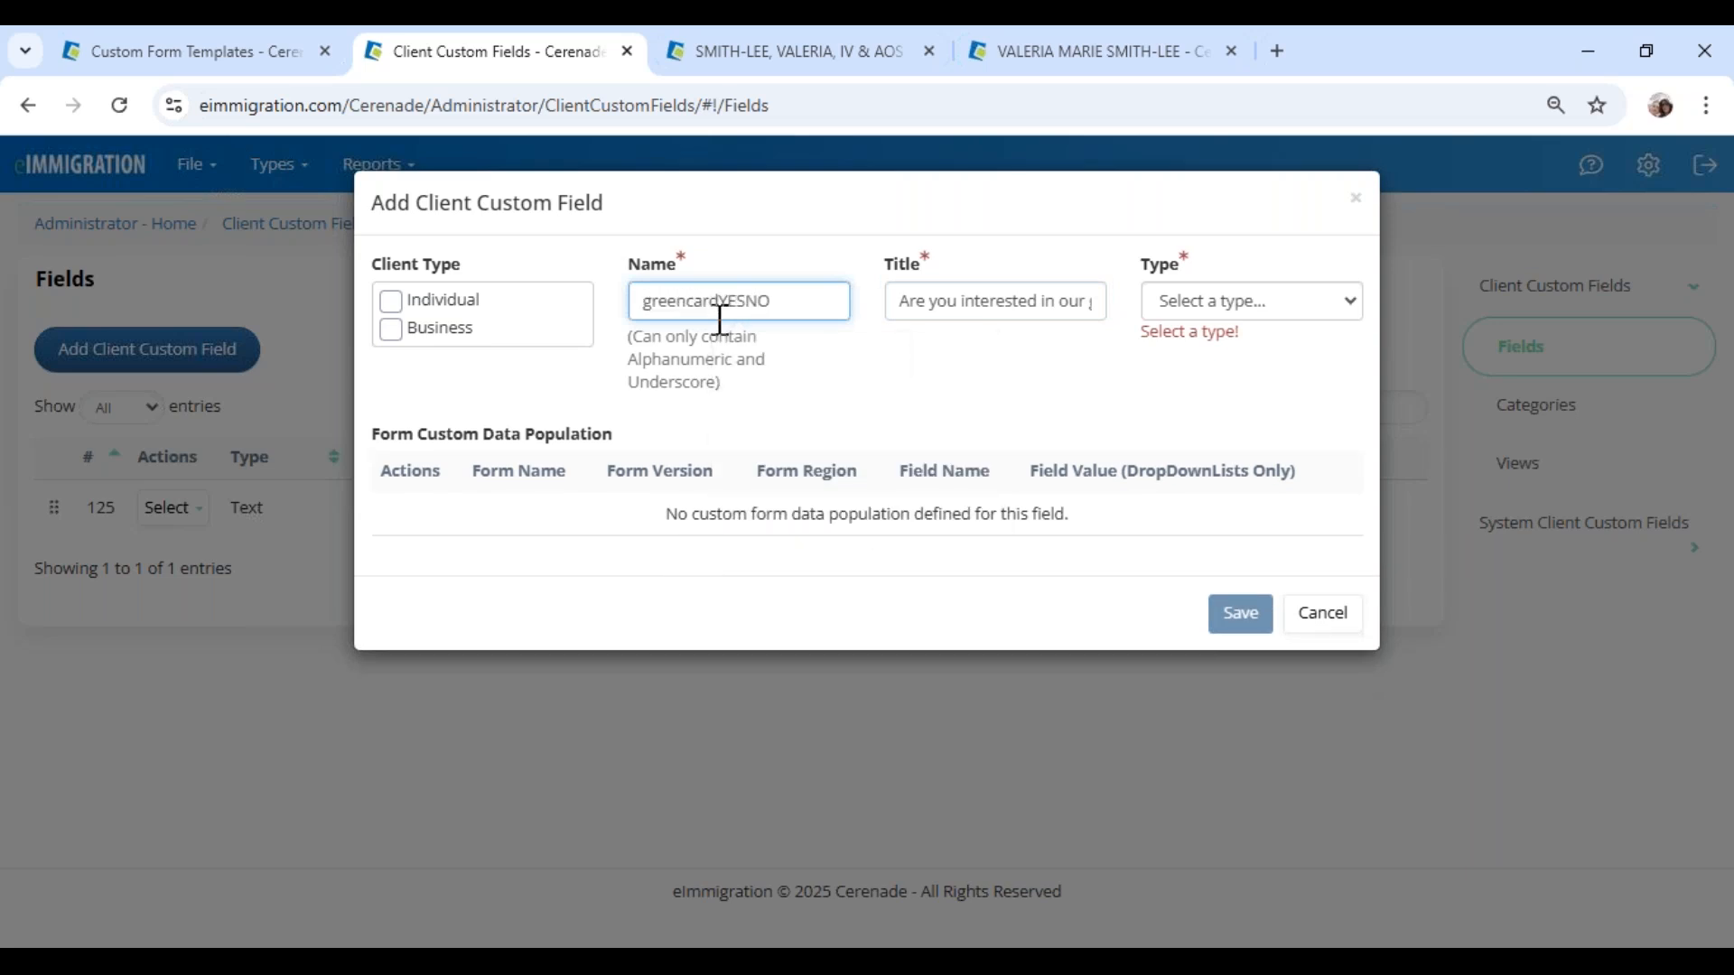
pyautogui.click(445, 299)
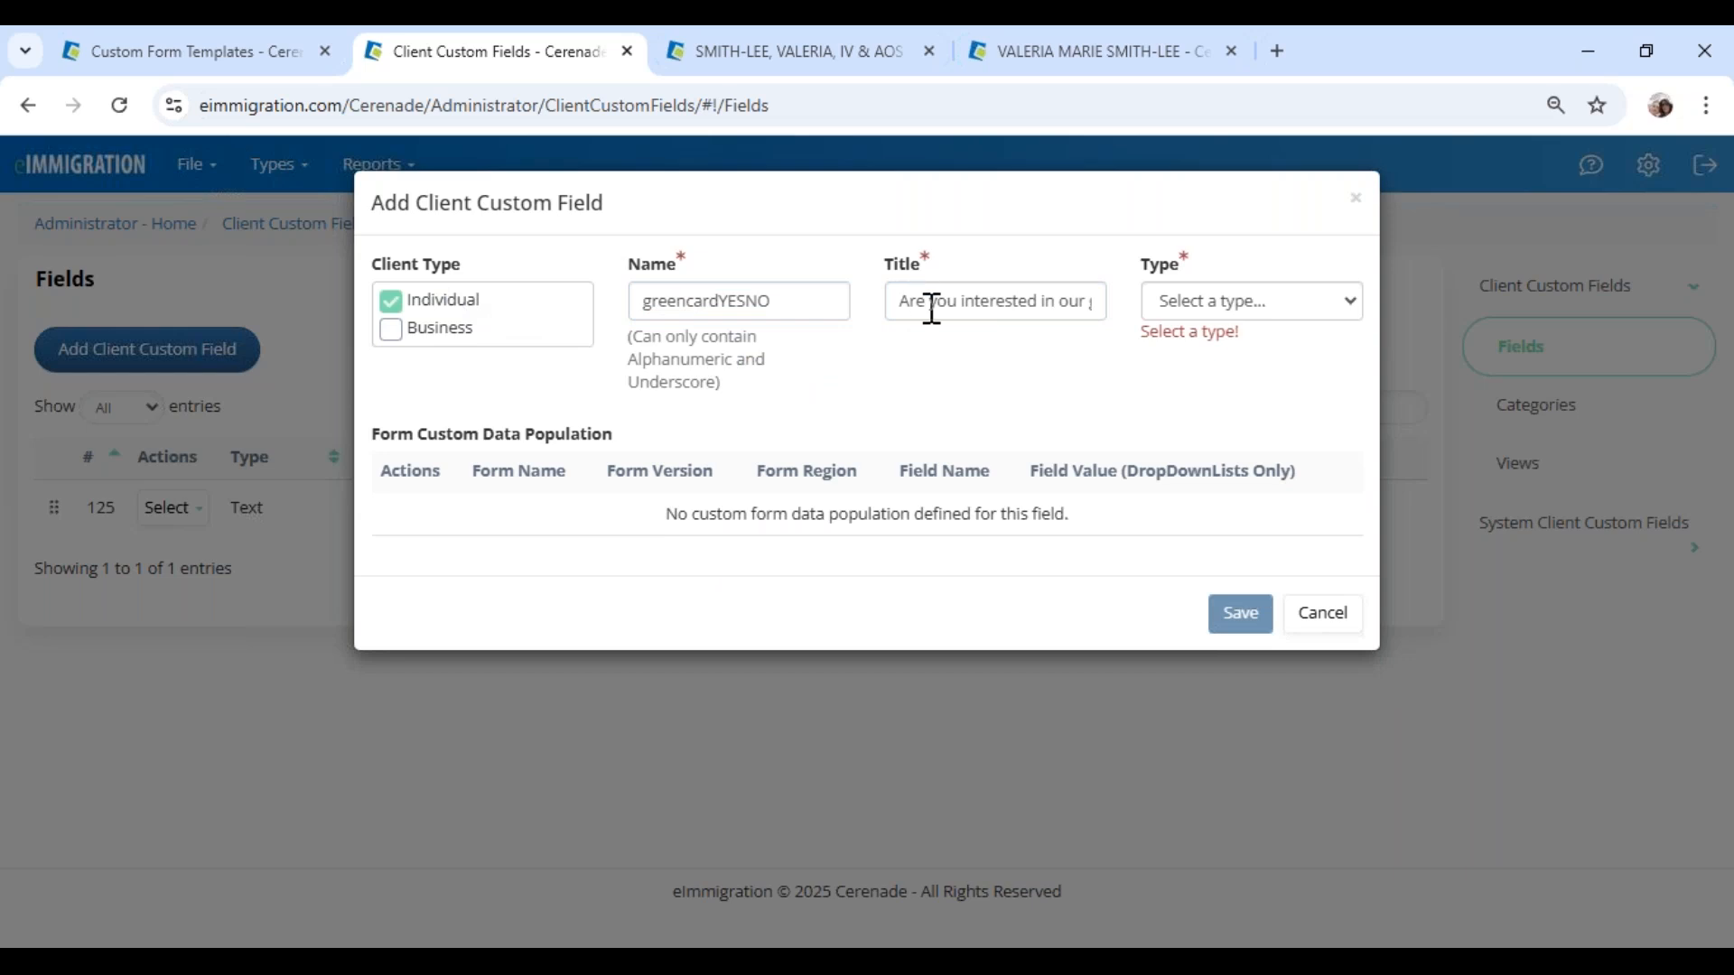
pyautogui.click(1192, 313)
pyautogui.click(1198, 368)
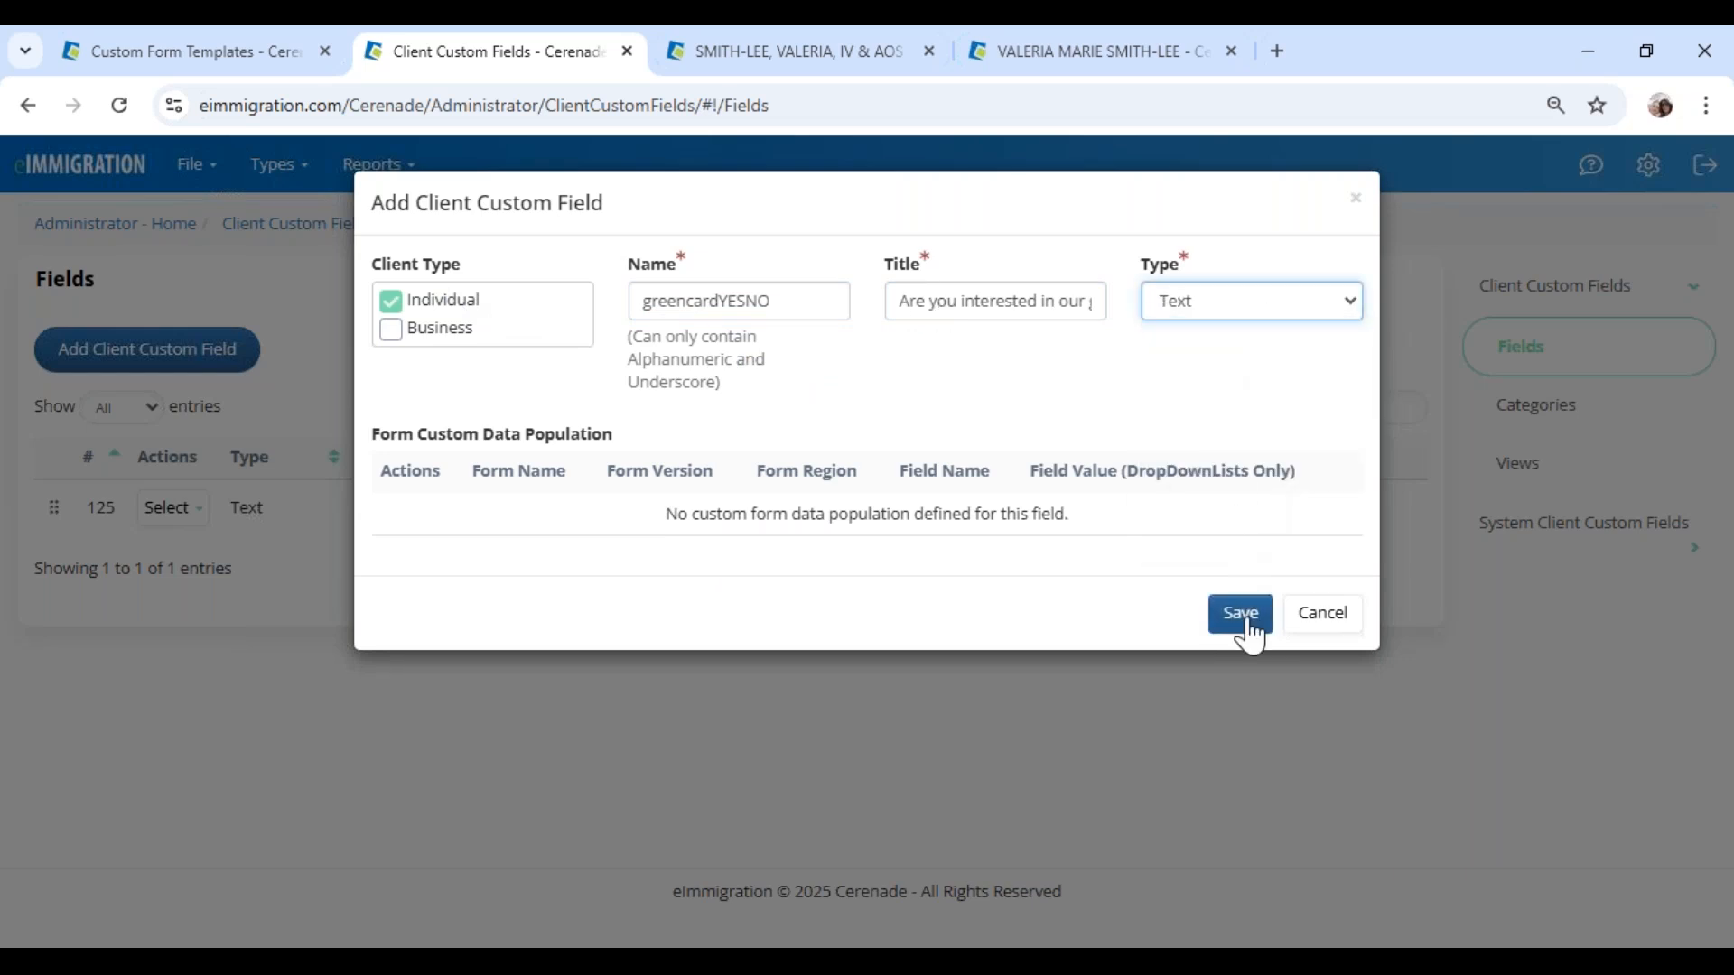
pyautogui.click(1258, 303)
pyautogui.click(1082, 435)
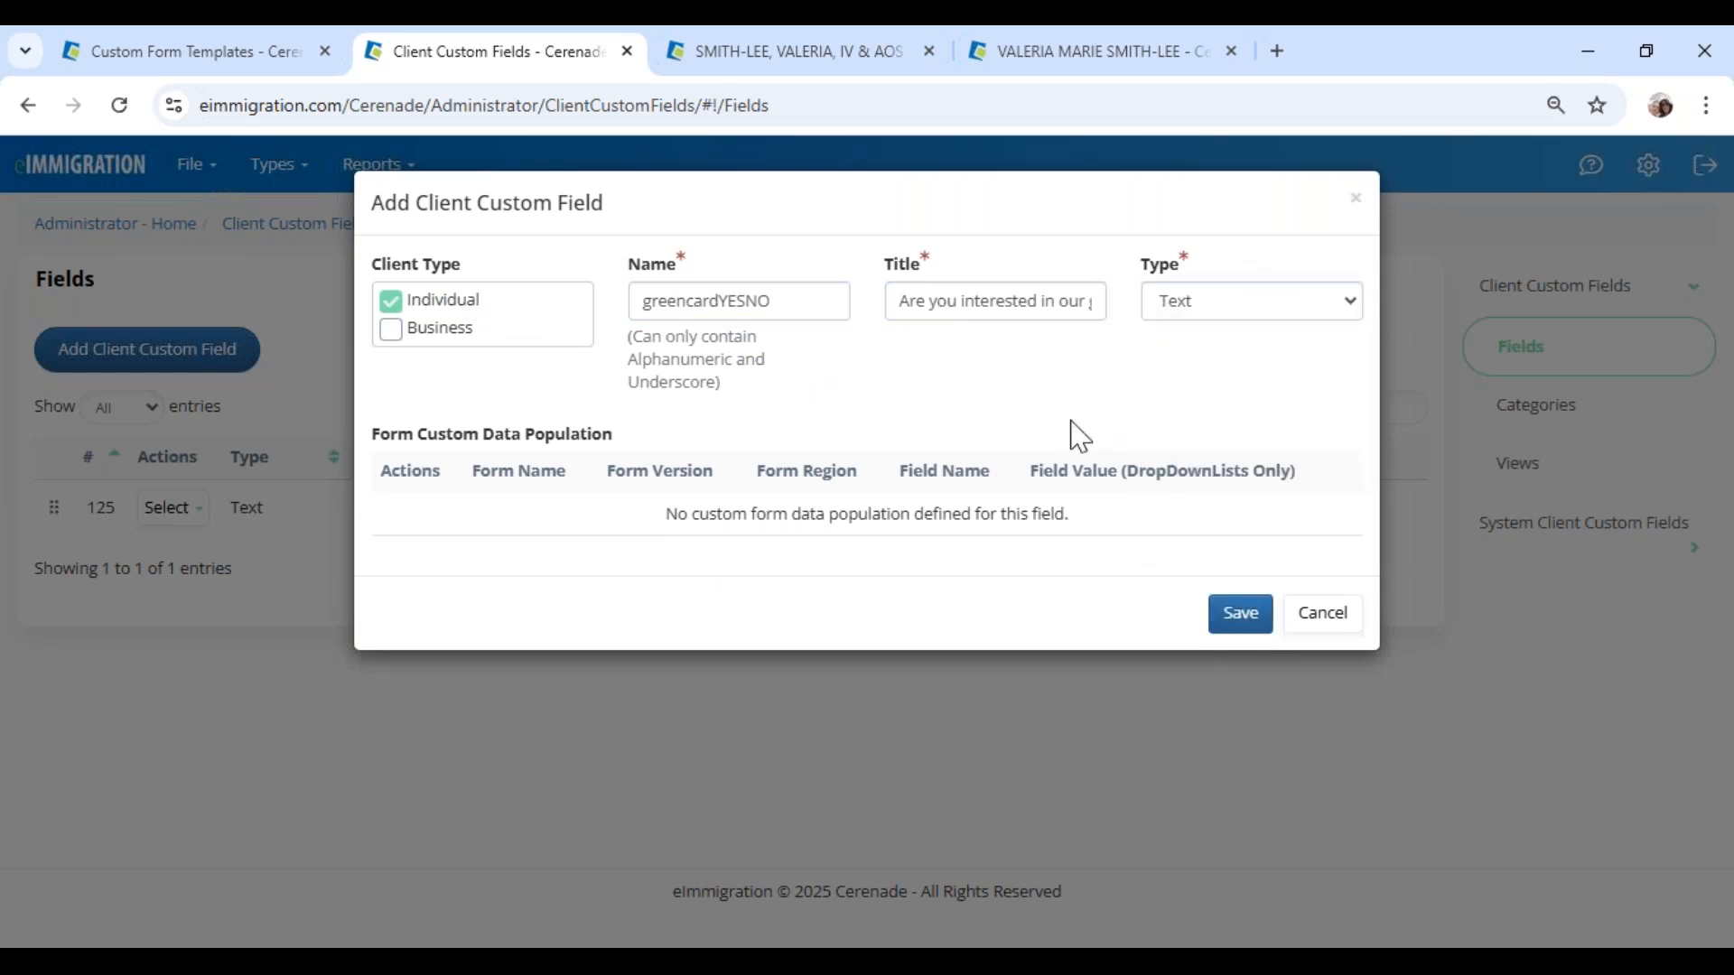
pyautogui.click(1225, 617)
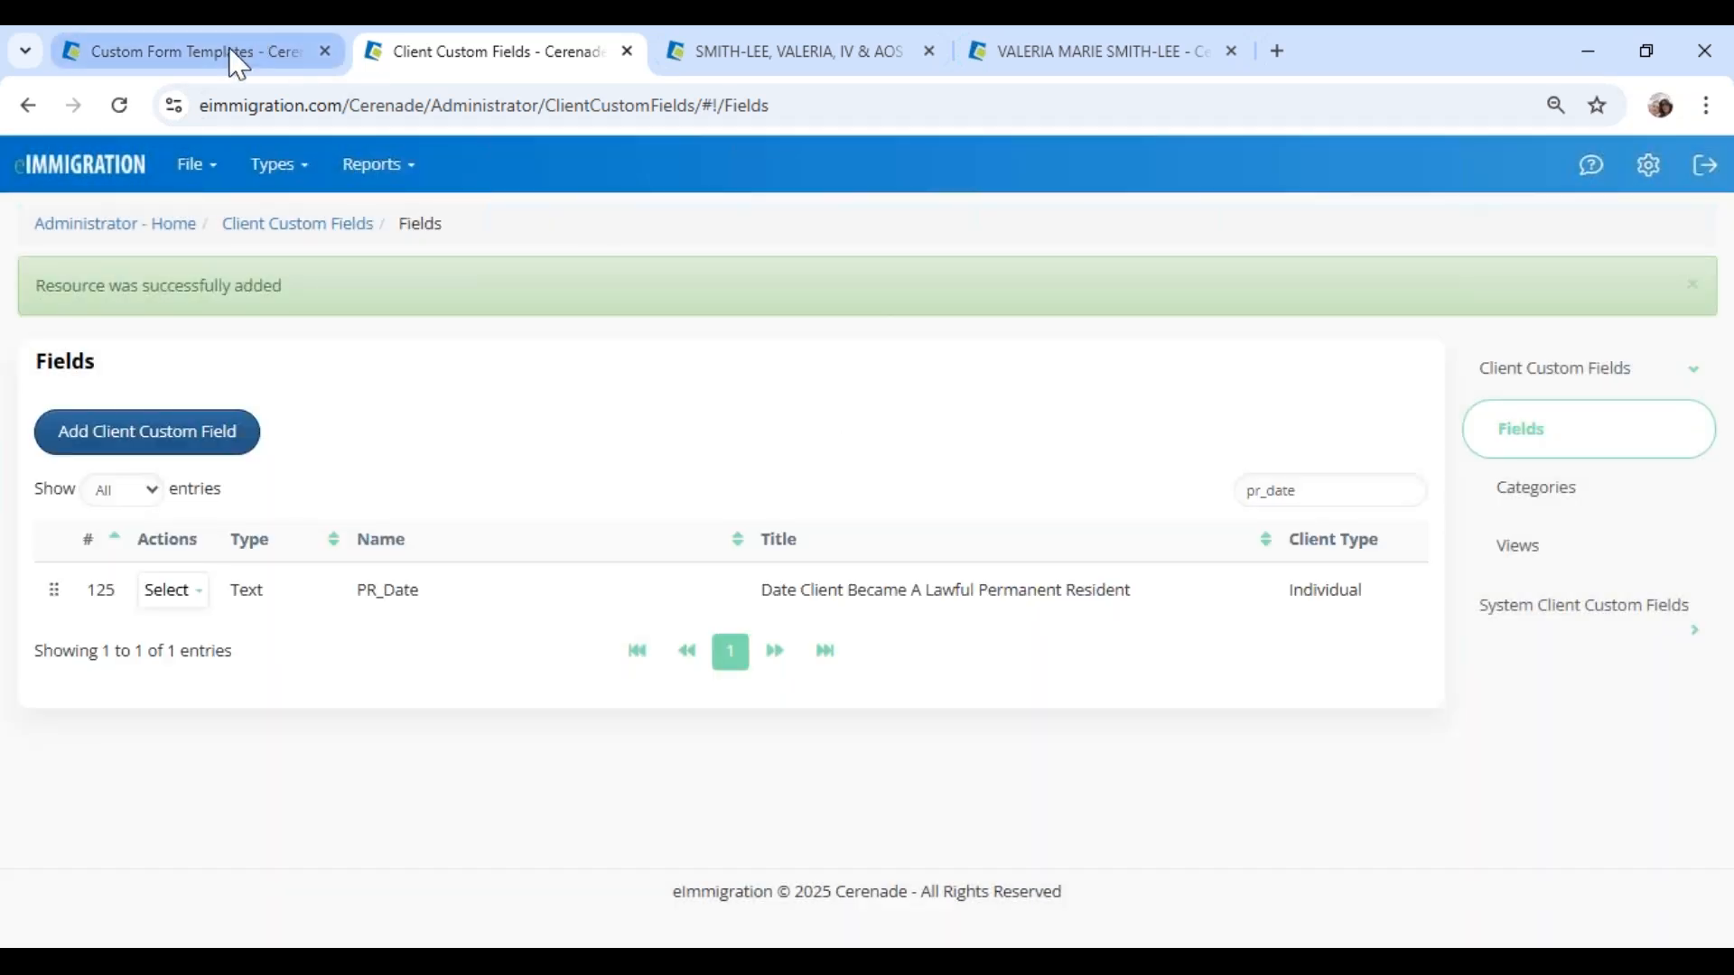
pyautogui.click(233, 59)
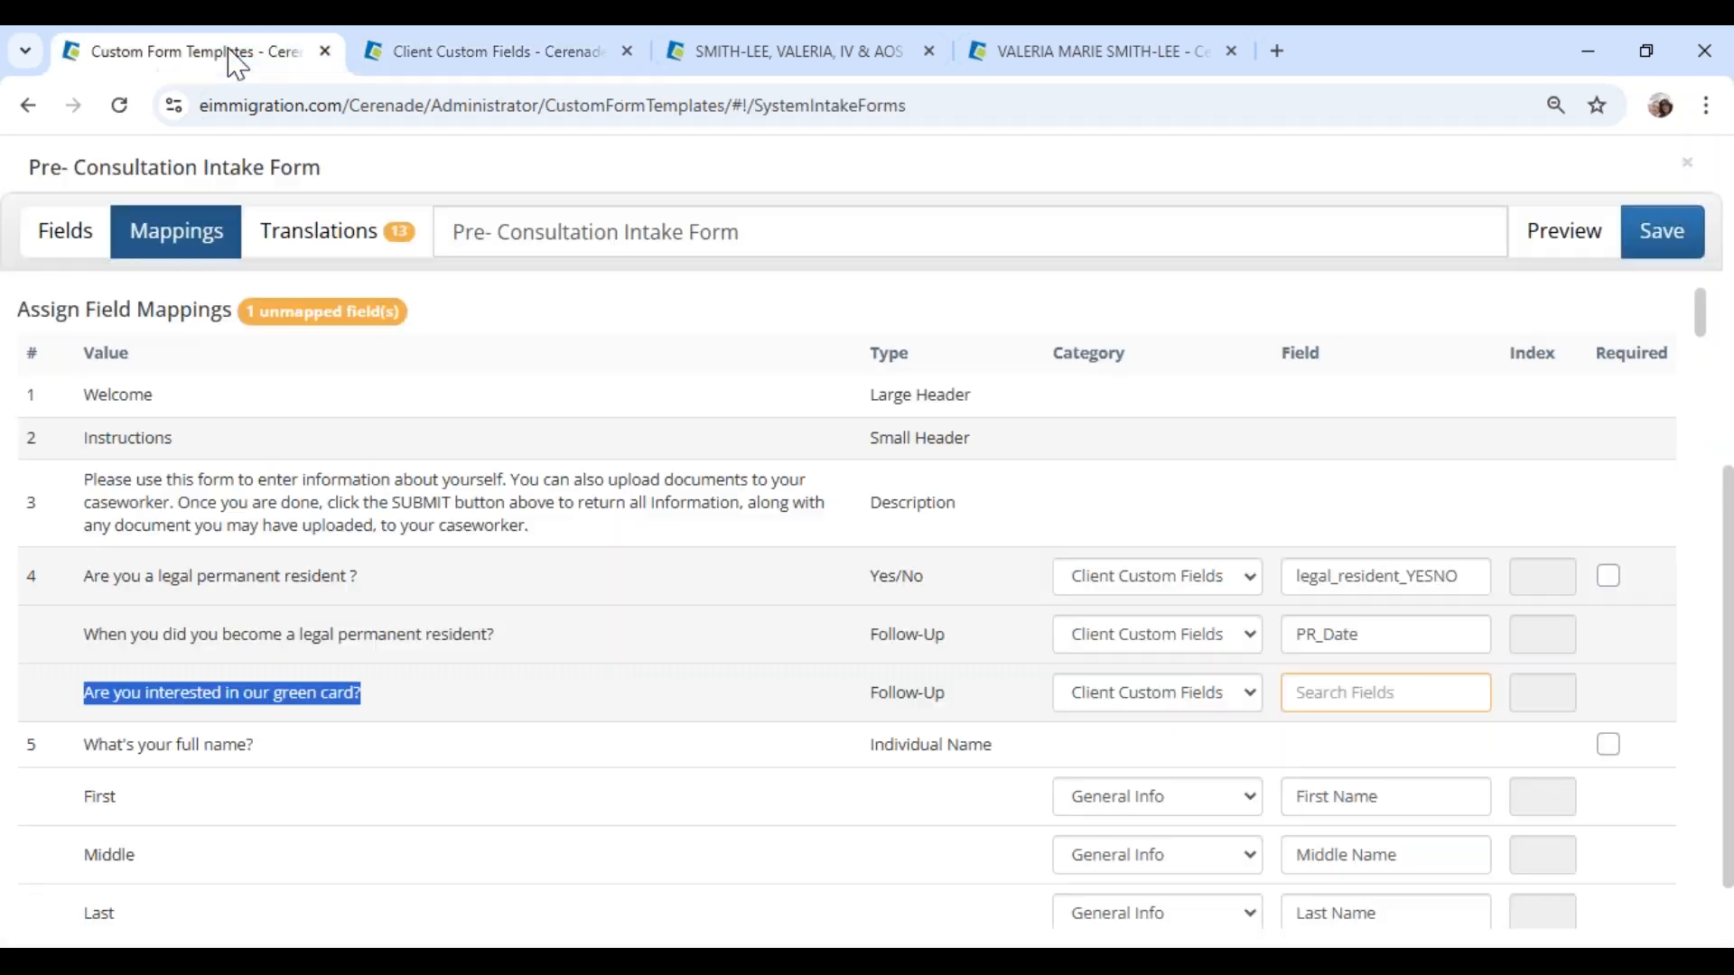
# Step: Reload the form's field mappings and map the follow-up "Are you interested in our green card?" to the greencardYESNO field
pyautogui.click(90, 255)
pyautogui.click(159, 254)
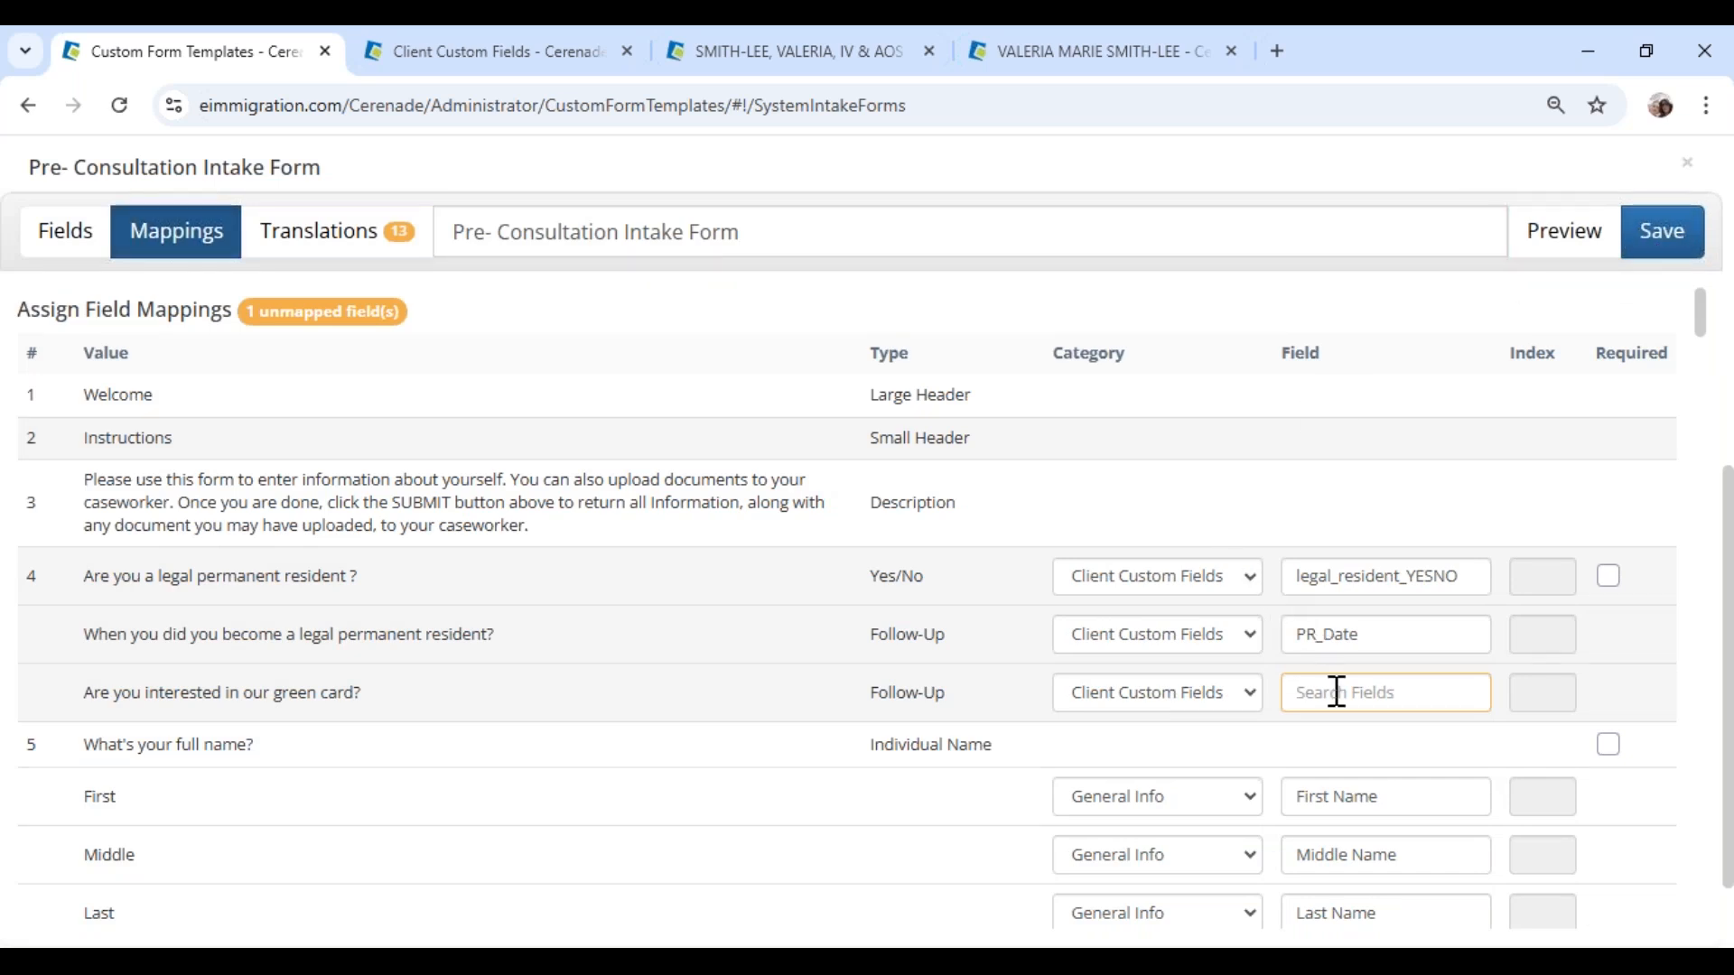
pyautogui.write('gr')
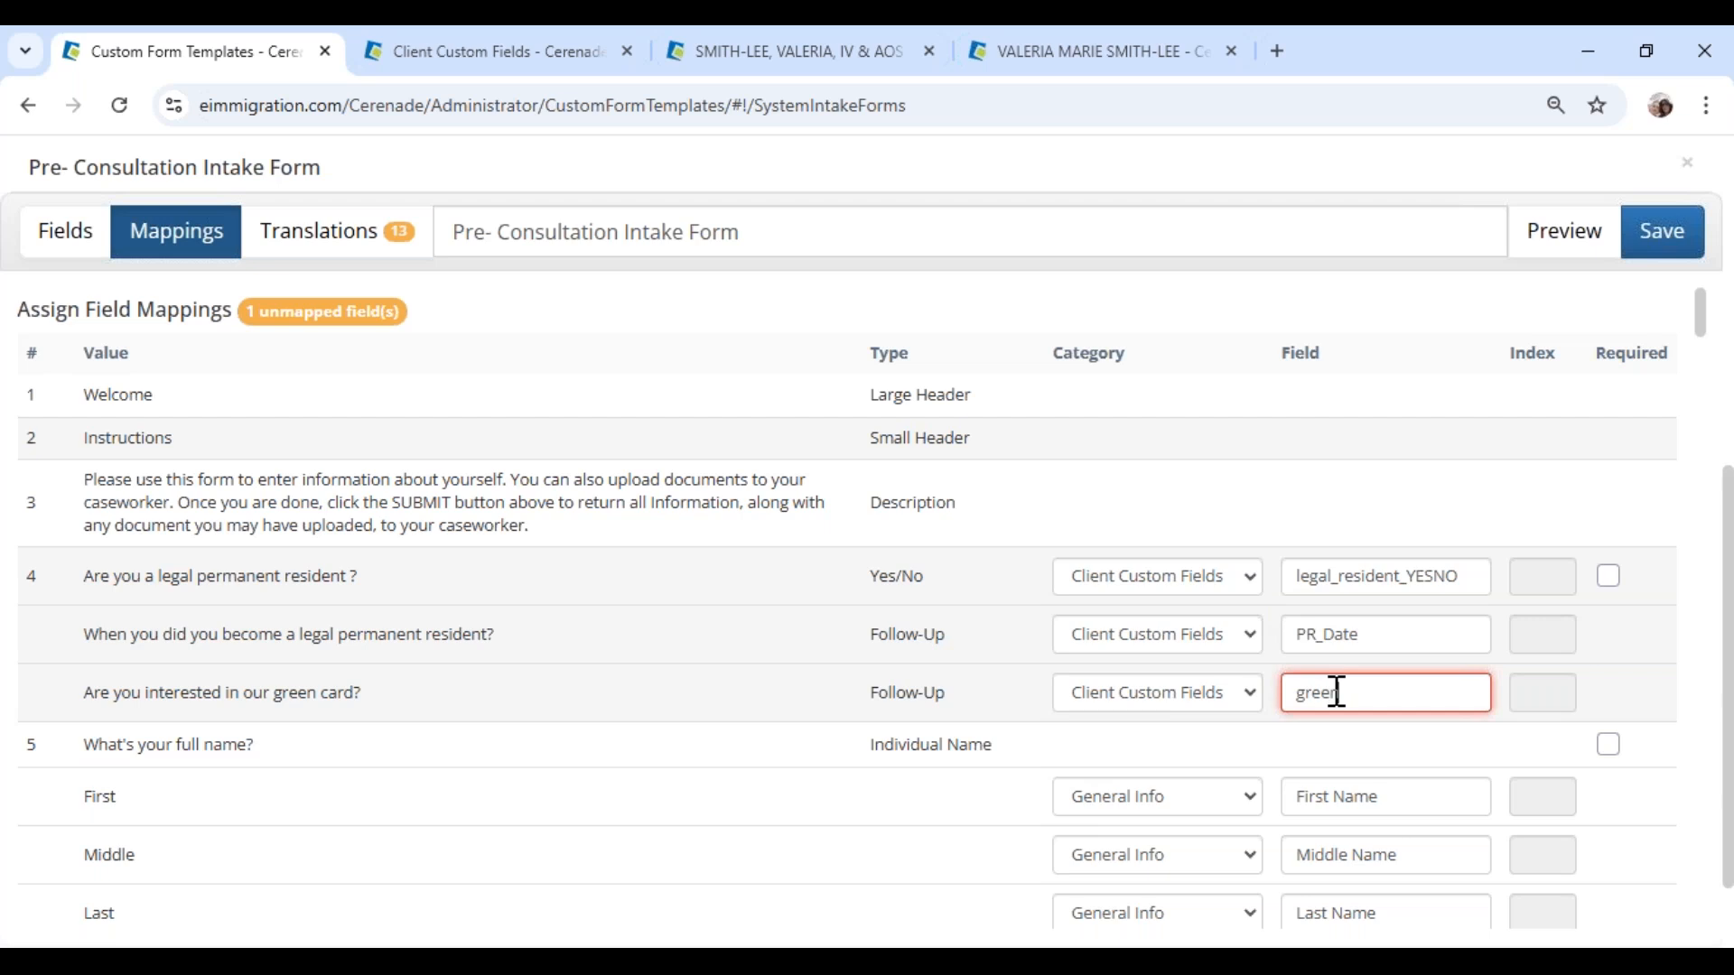
pyautogui.write('een')
pyautogui.click(1378, 765)
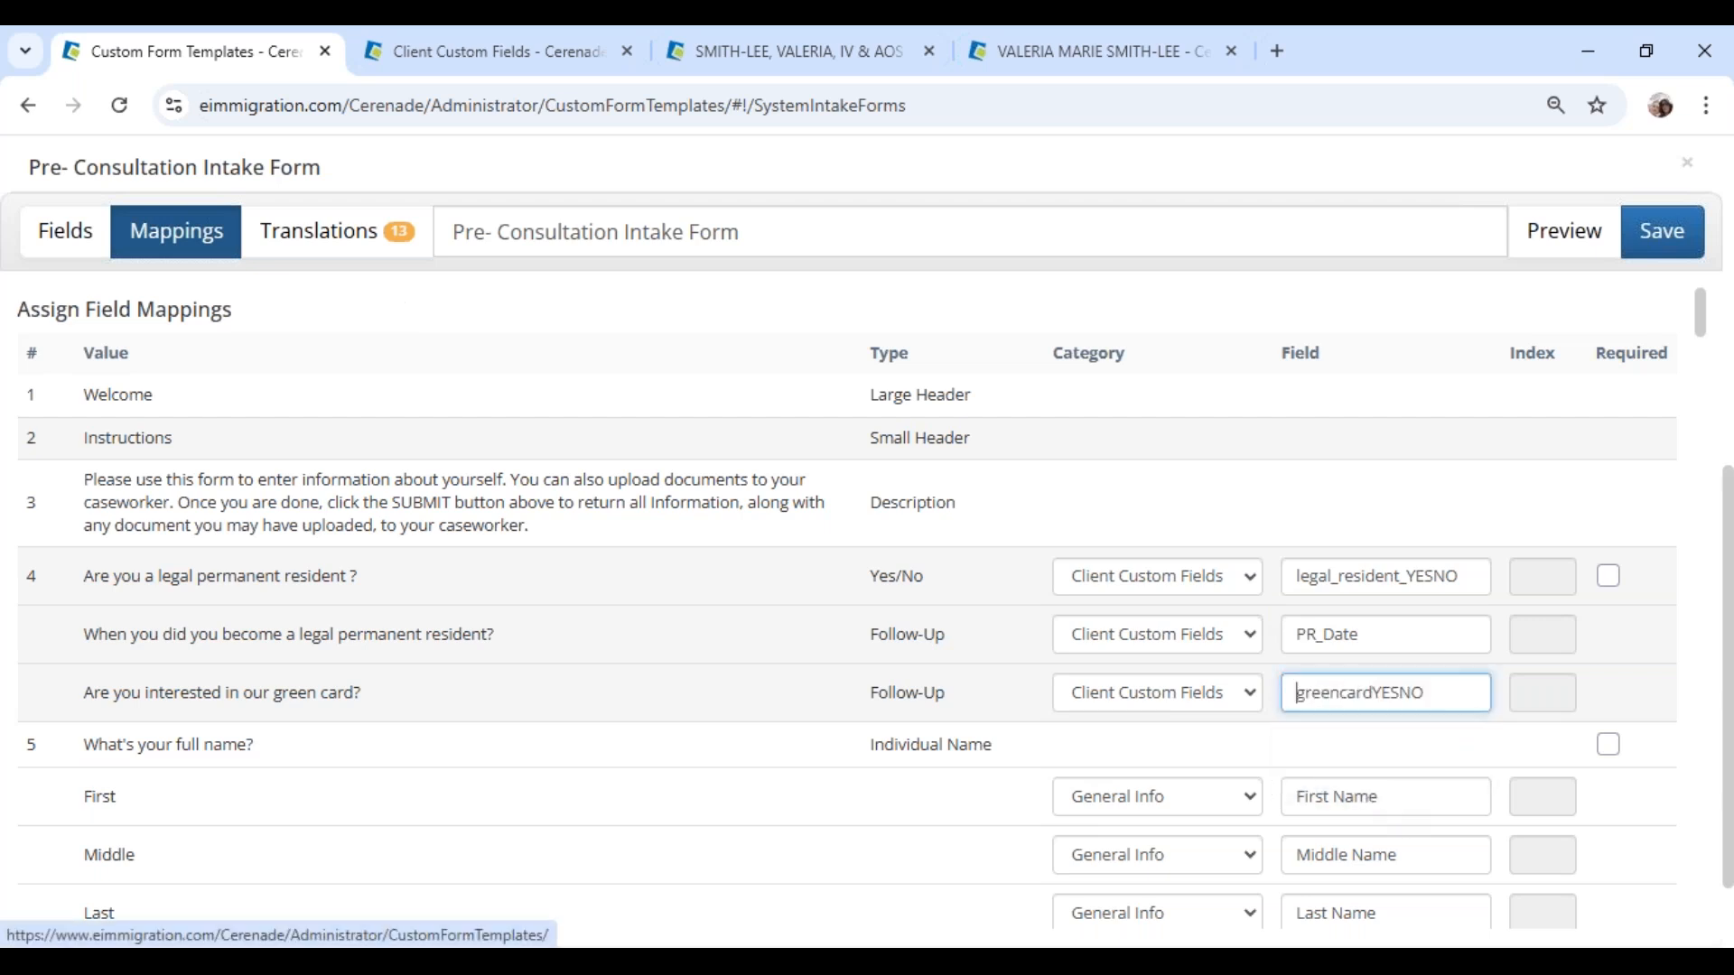
pyautogui.click(1608, 578)
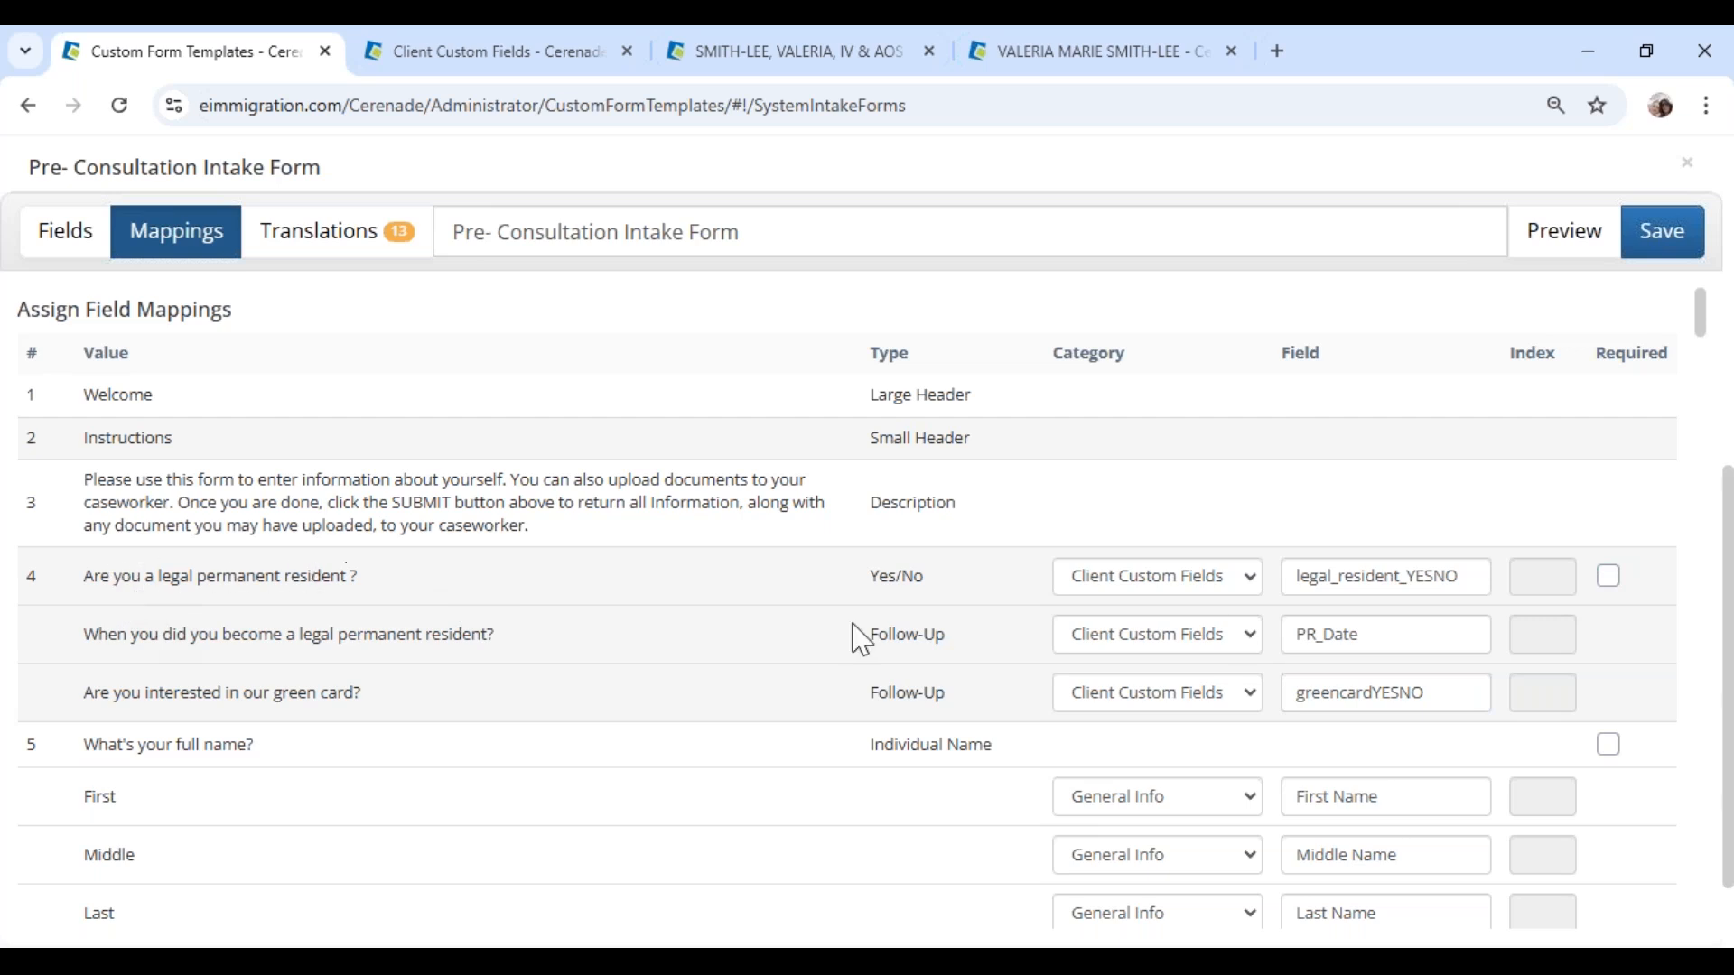
# Step: Remove all translations from the Pre-Consultation Intake Form by disabling them, then enable translations again with an empty language list
pyautogui.click(327, 251)
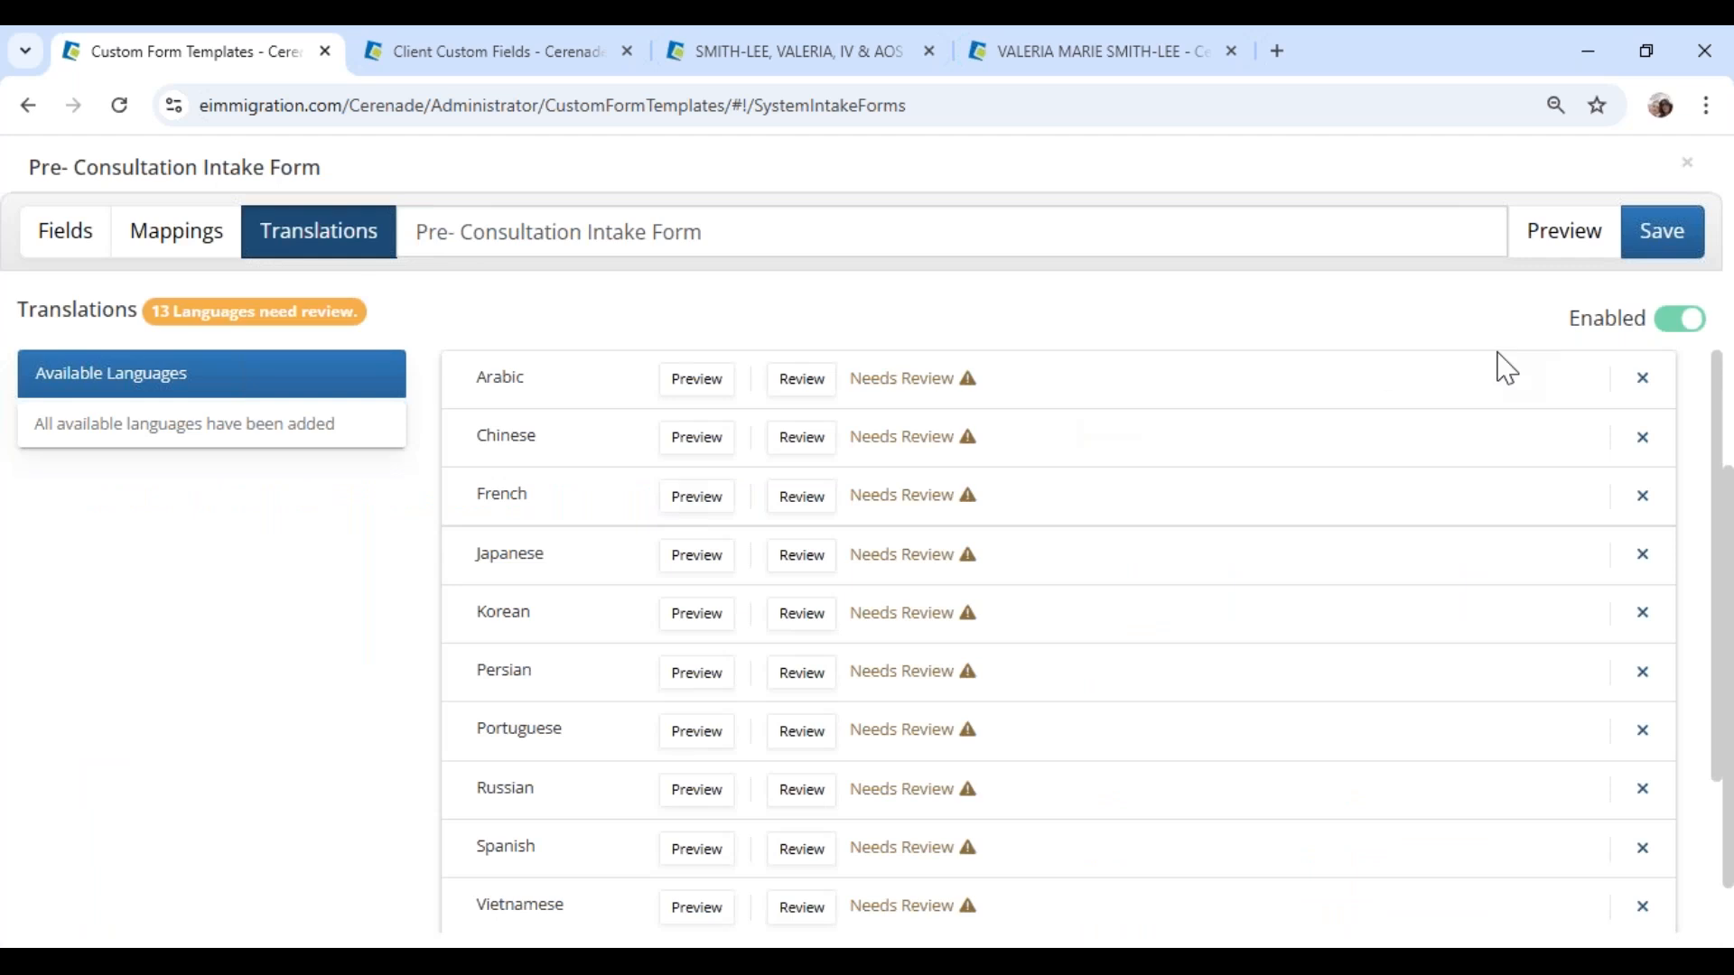
pyautogui.click(1685, 321)
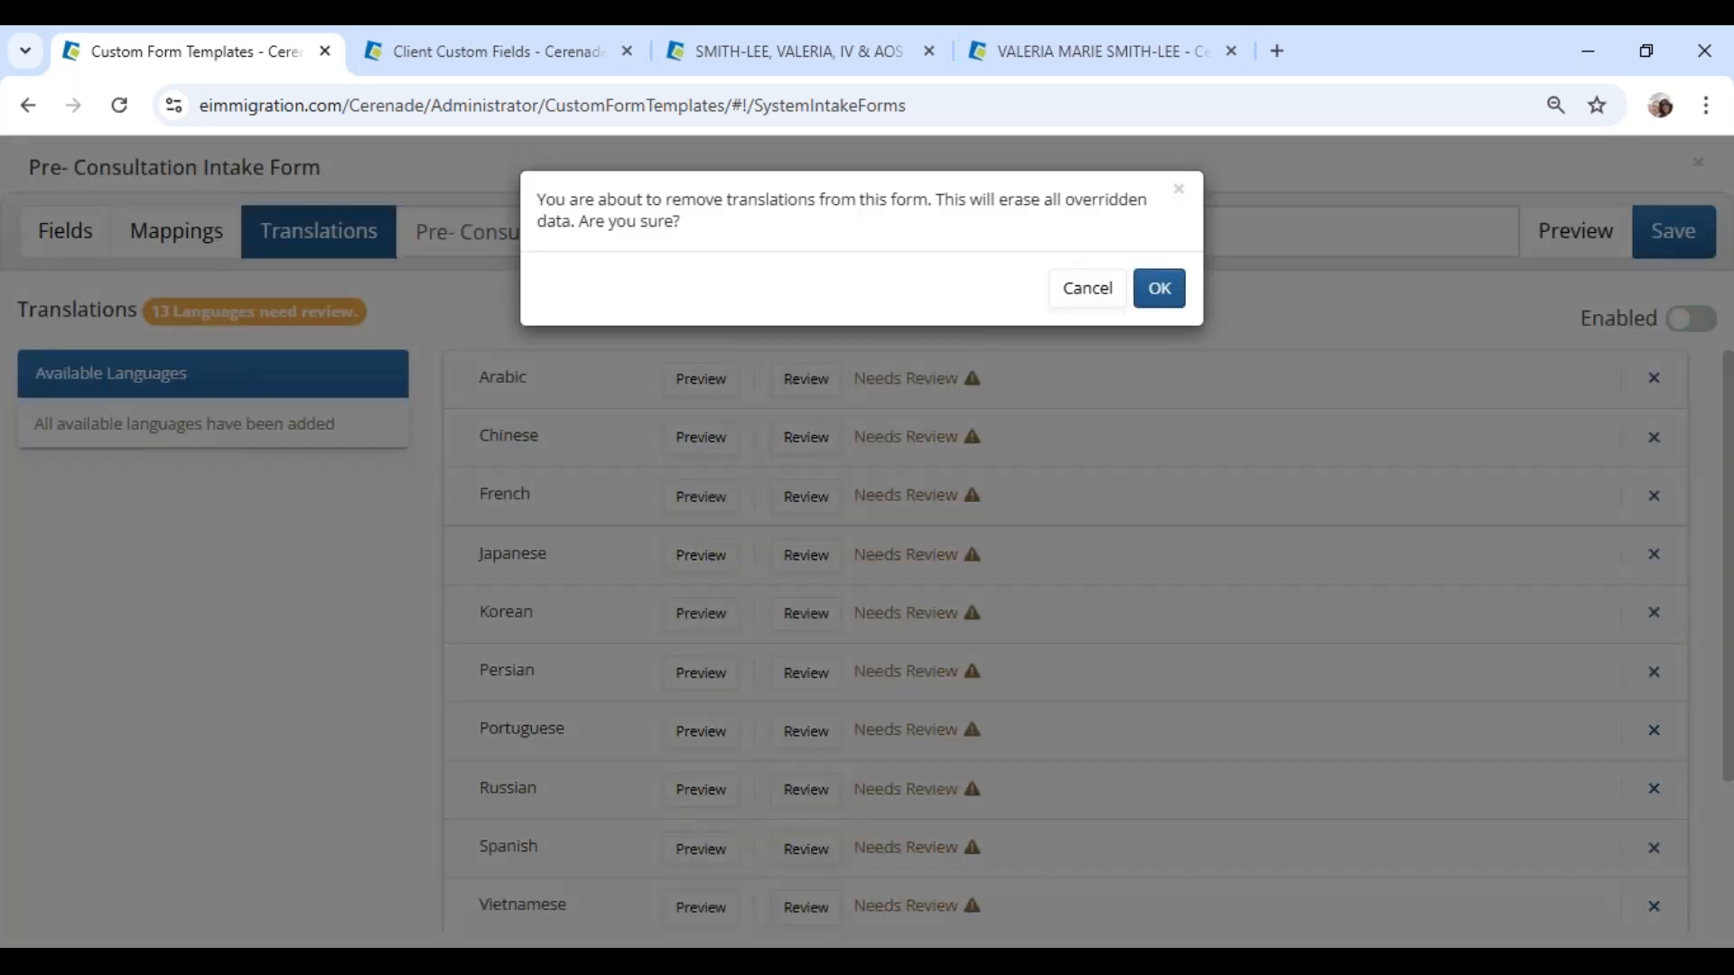
pyautogui.click(1160, 289)
pyautogui.click(1681, 327)
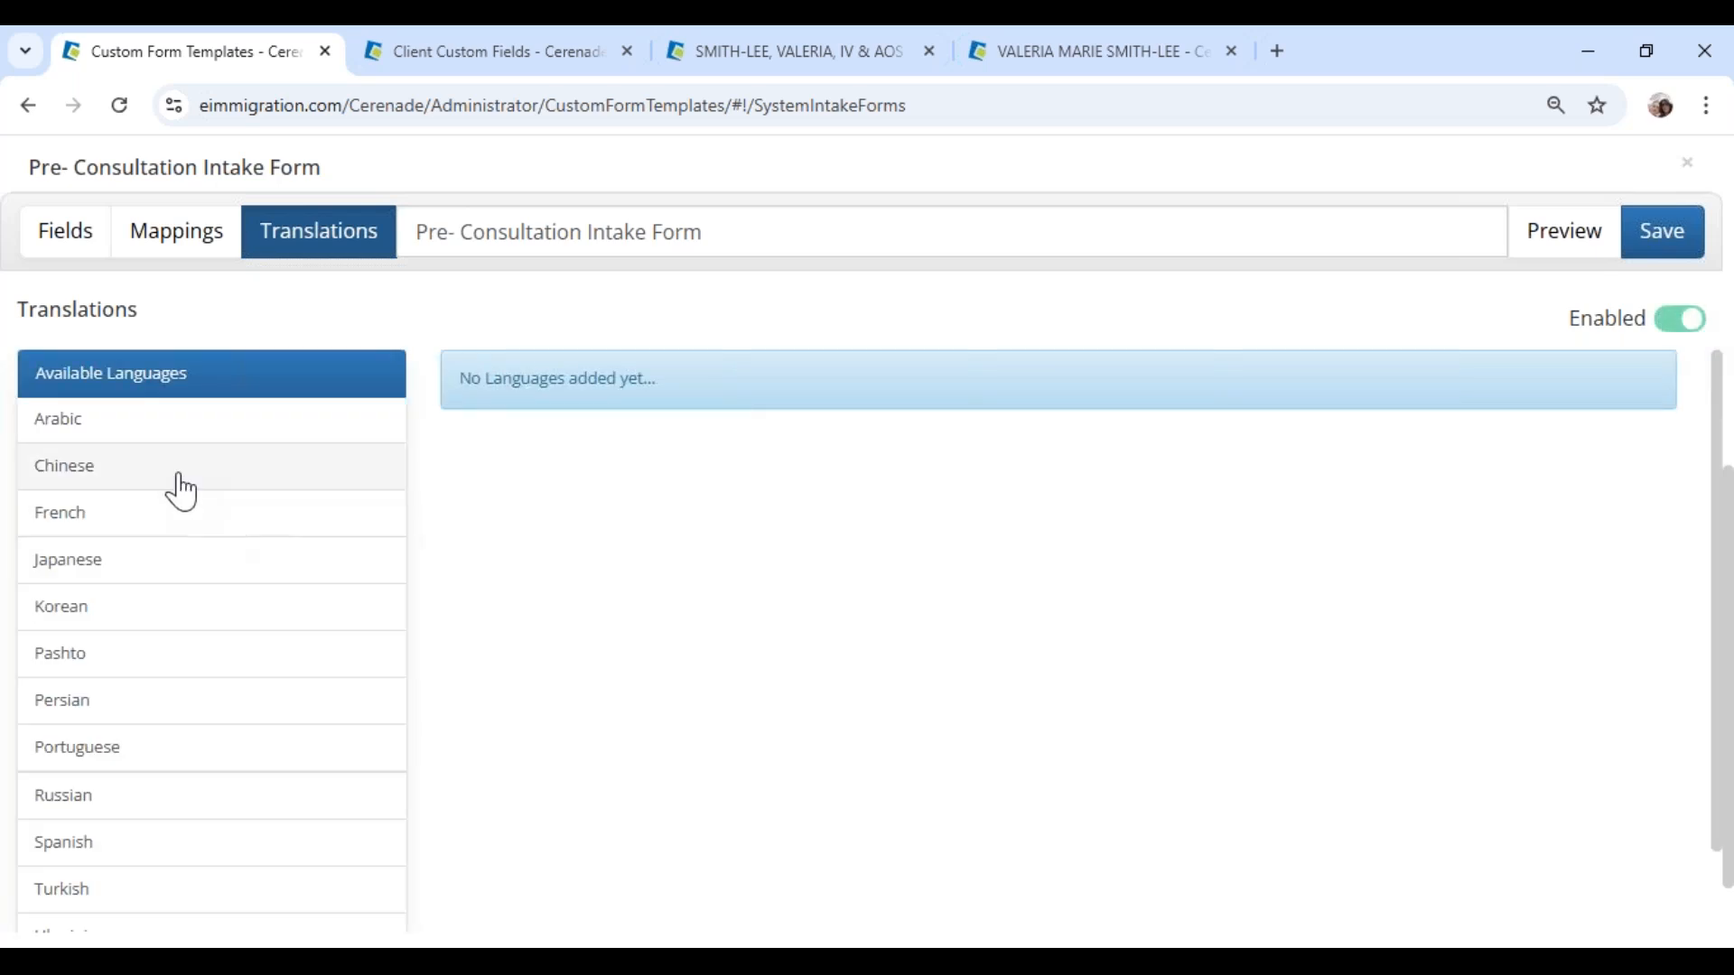
# Step: Add Russian, Spanish and Japanese as translation languages for the Pre- Consultation Intake Form
pyautogui.scroll(-1, 115, 849)
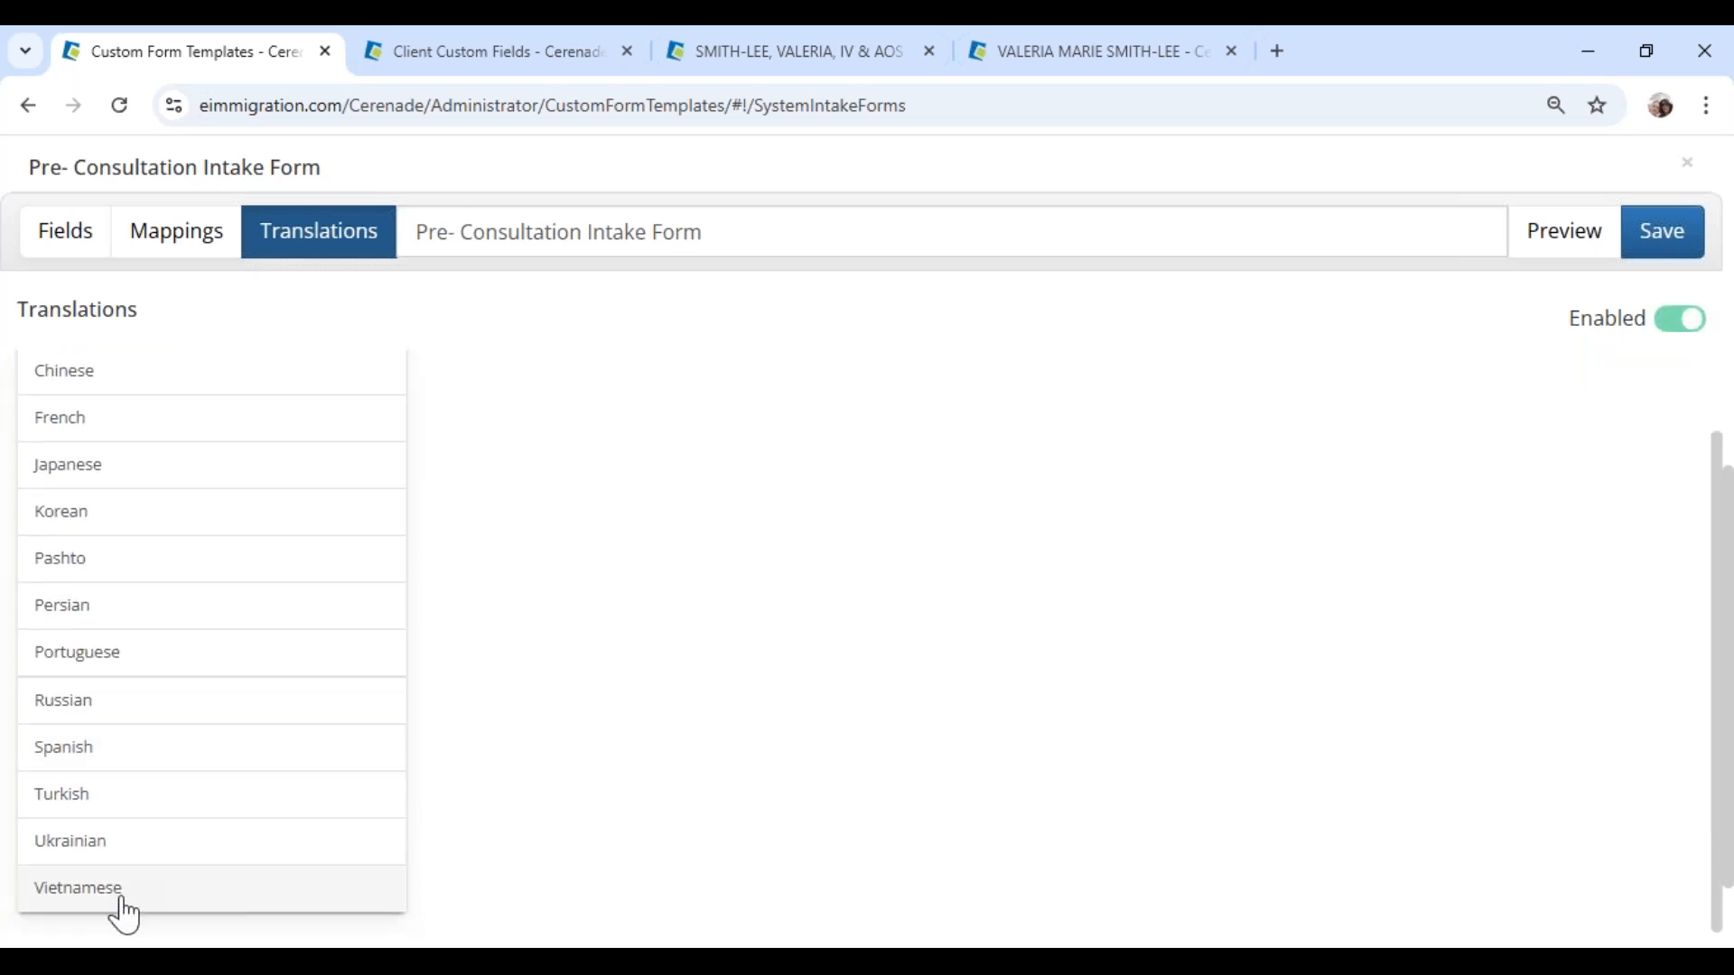
pyautogui.scroll(1, 139, 507)
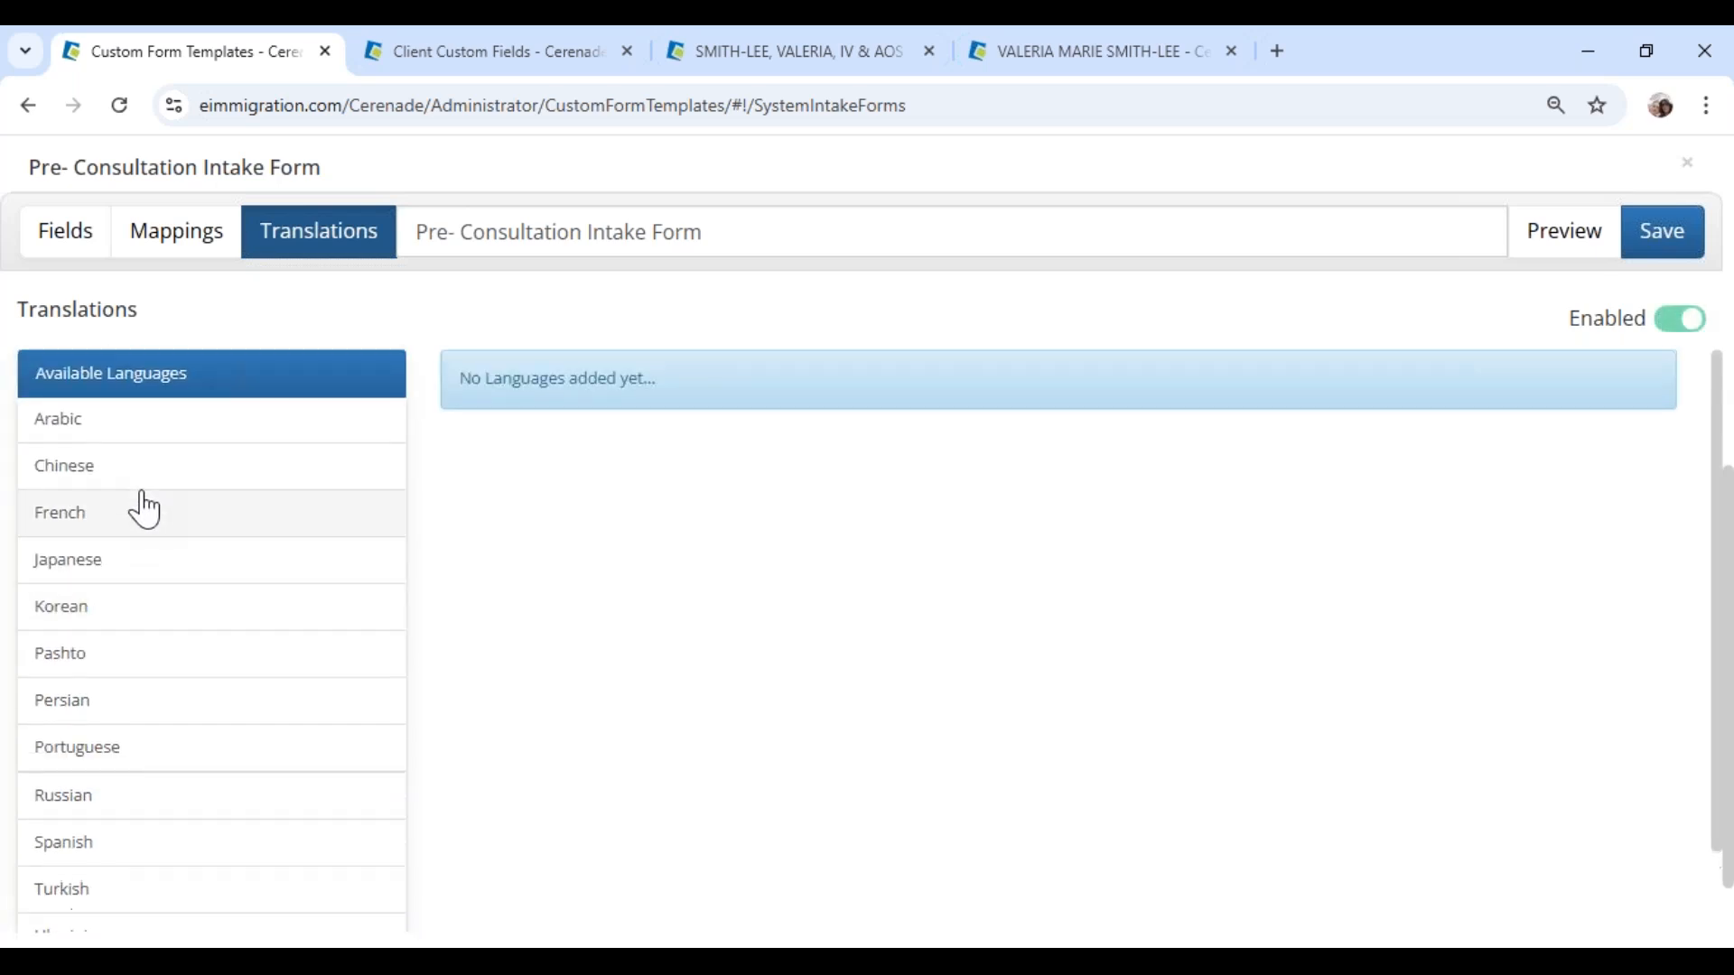
pyautogui.click(116, 799)
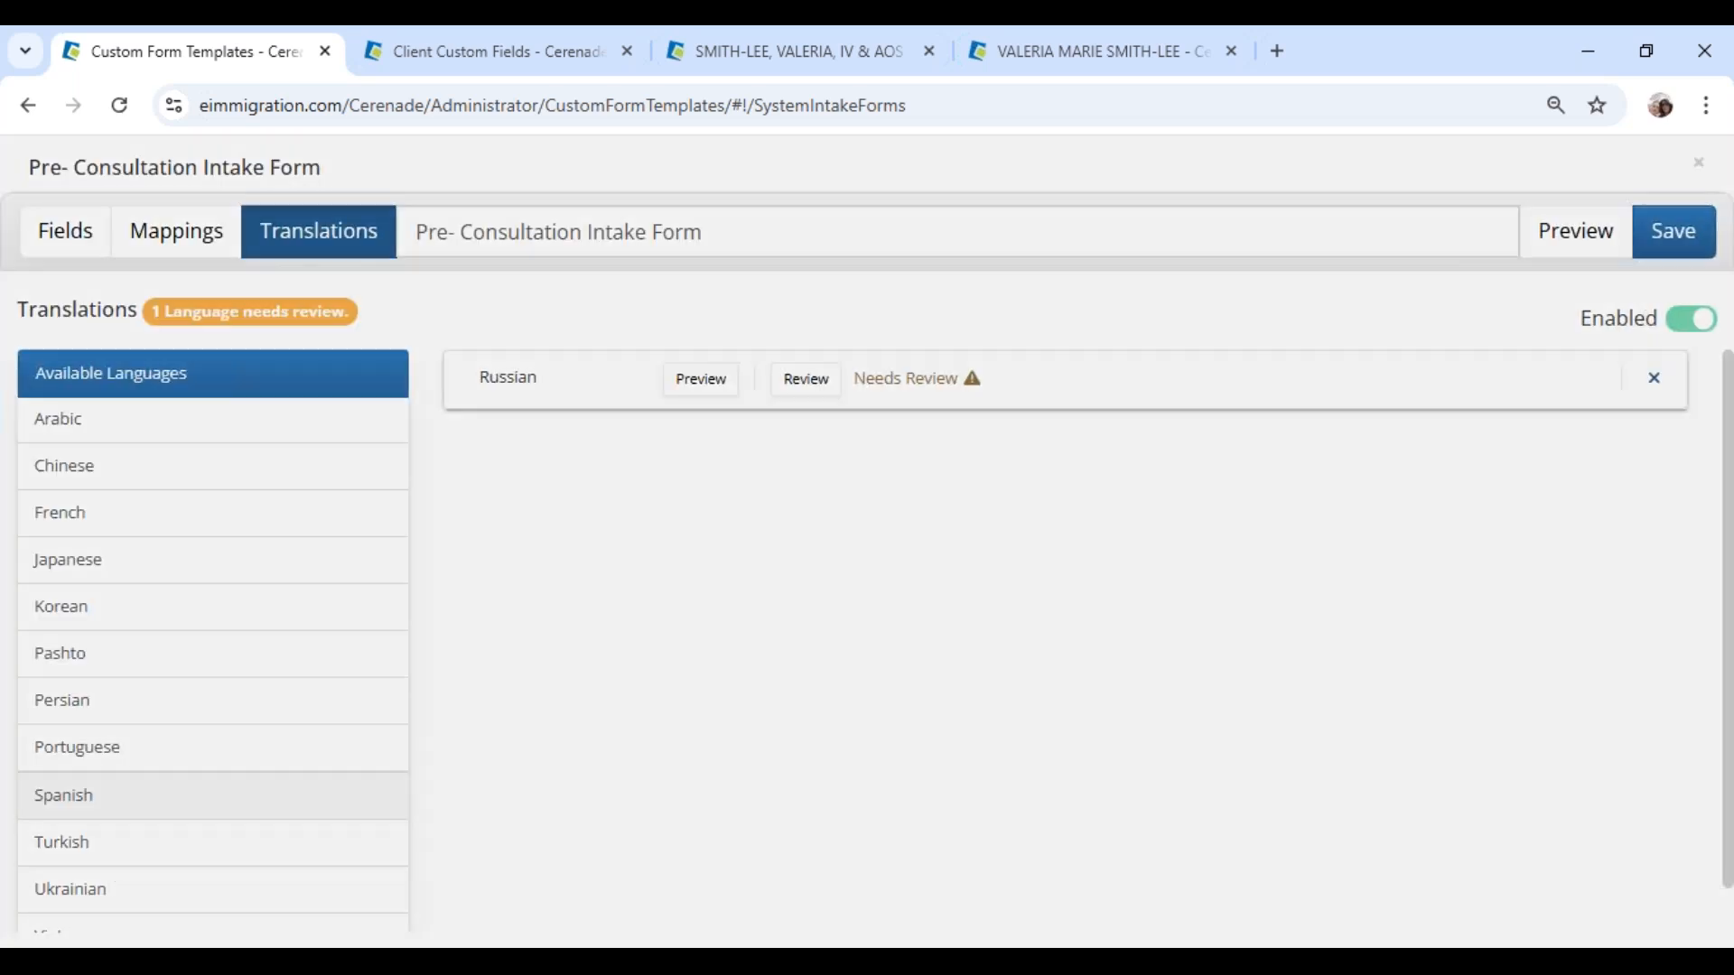
pyautogui.click(115, 795)
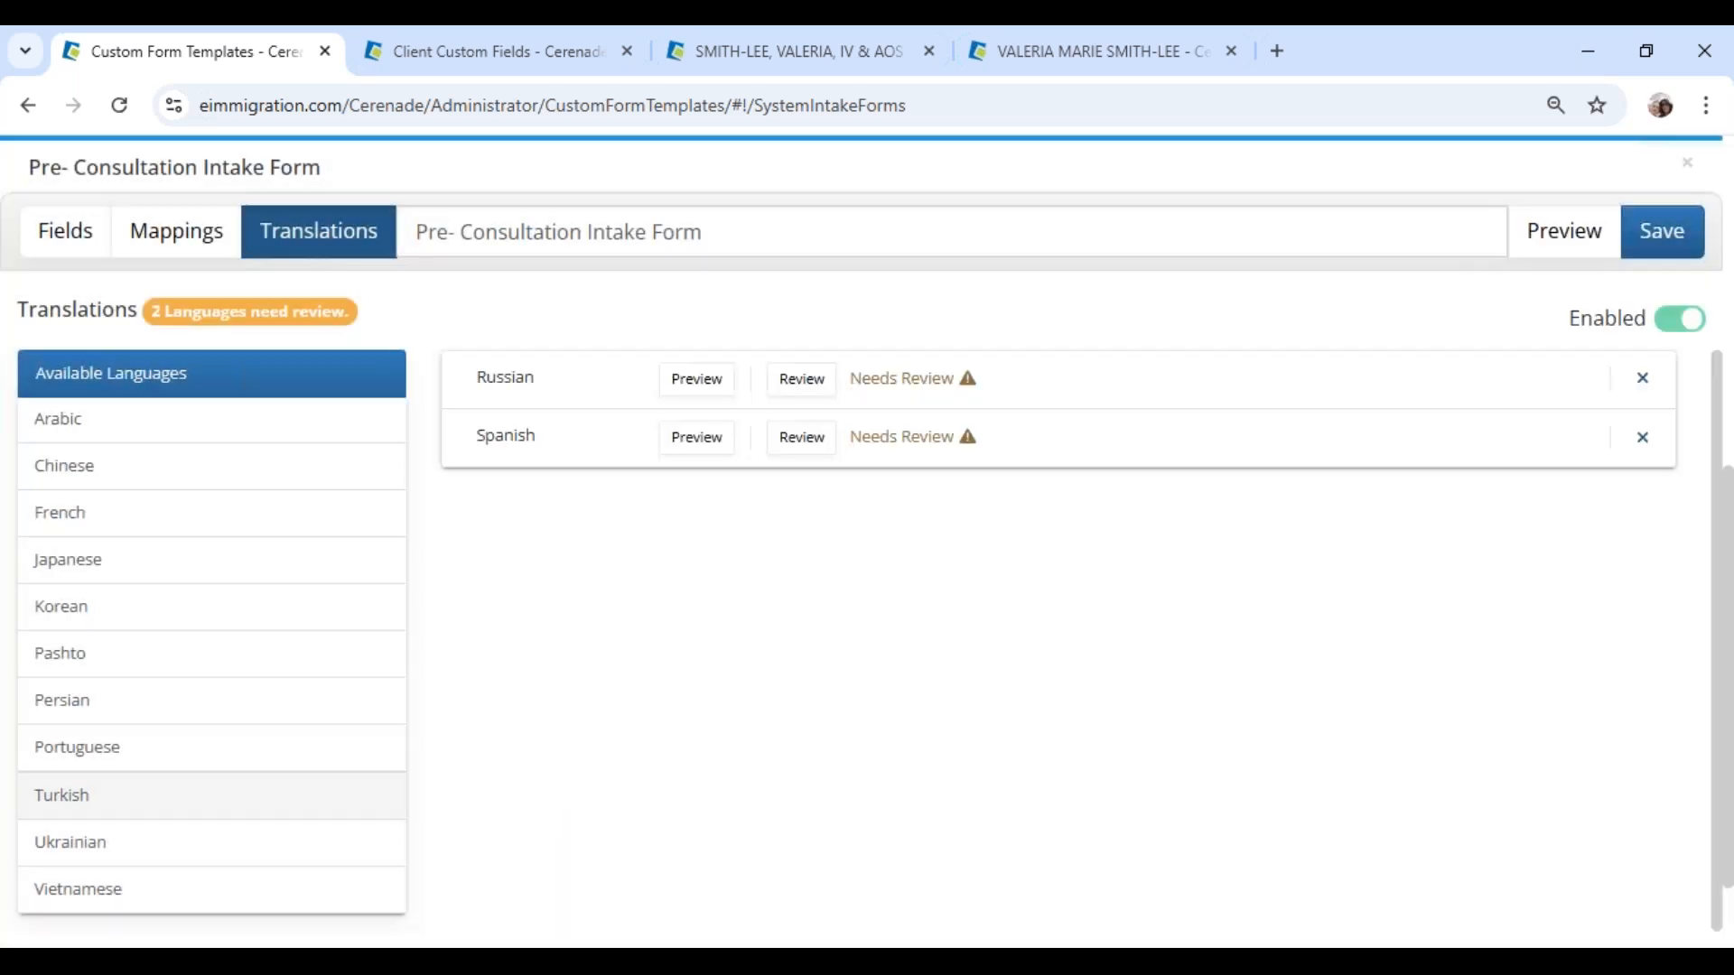
pyautogui.click(163, 567)
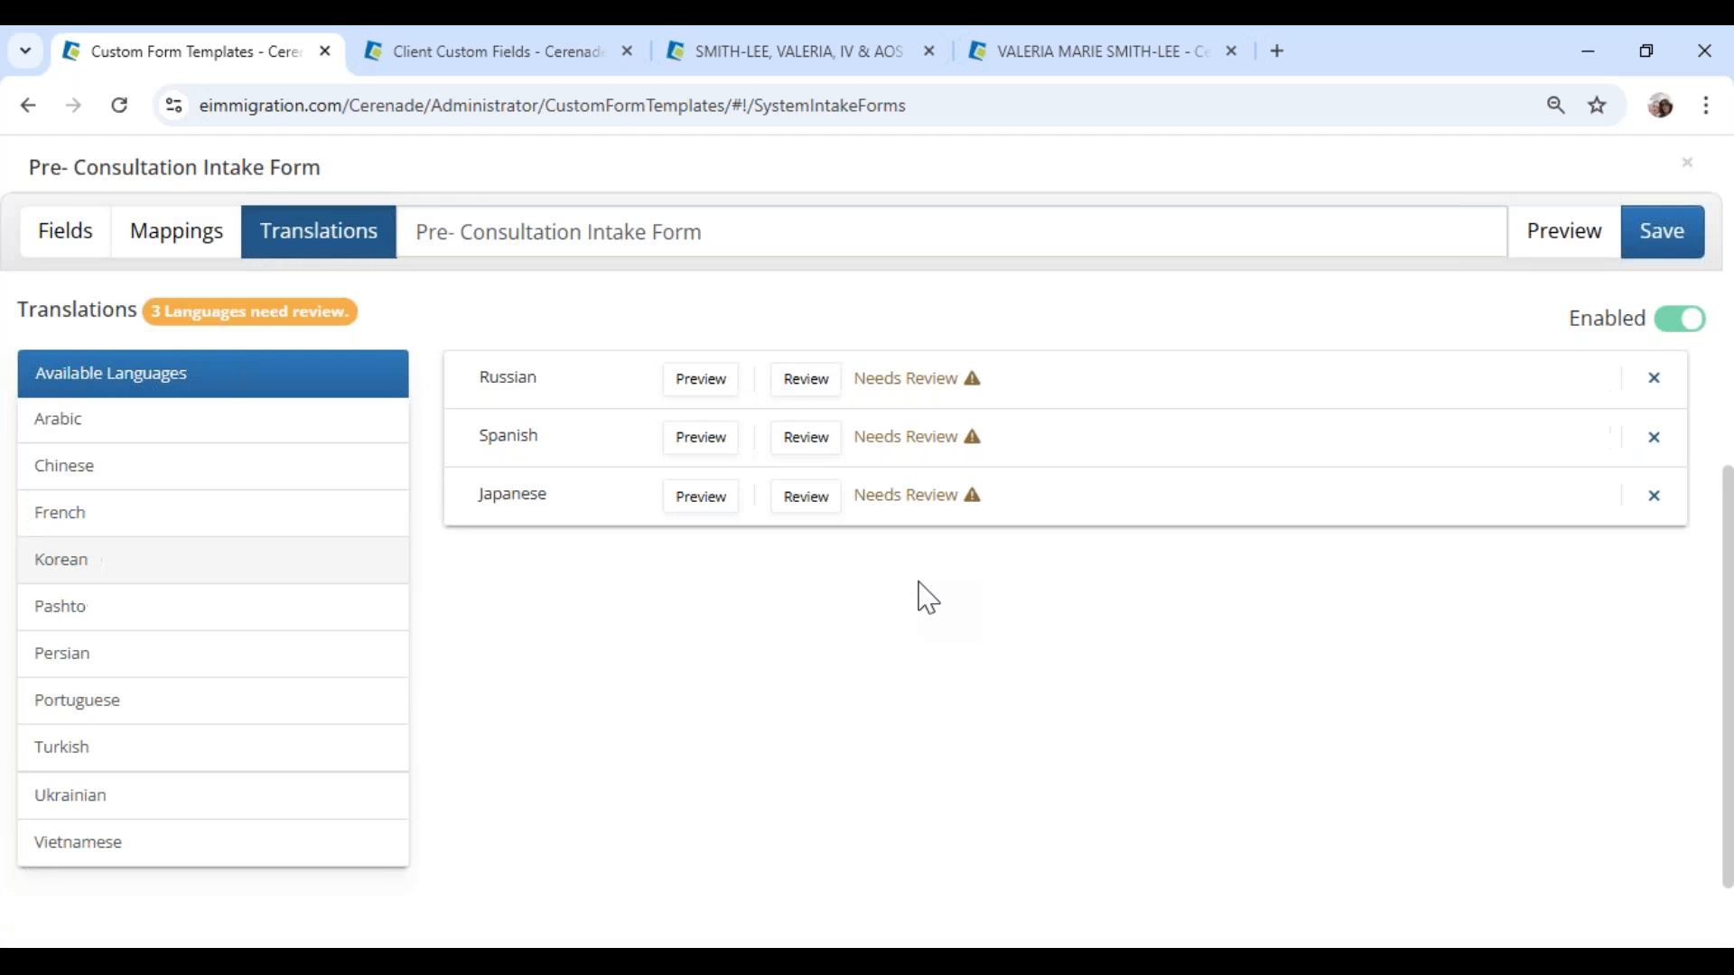
# Step: Preview the Russian version of the form, then review its translations and submit them
pyautogui.click(711, 398)
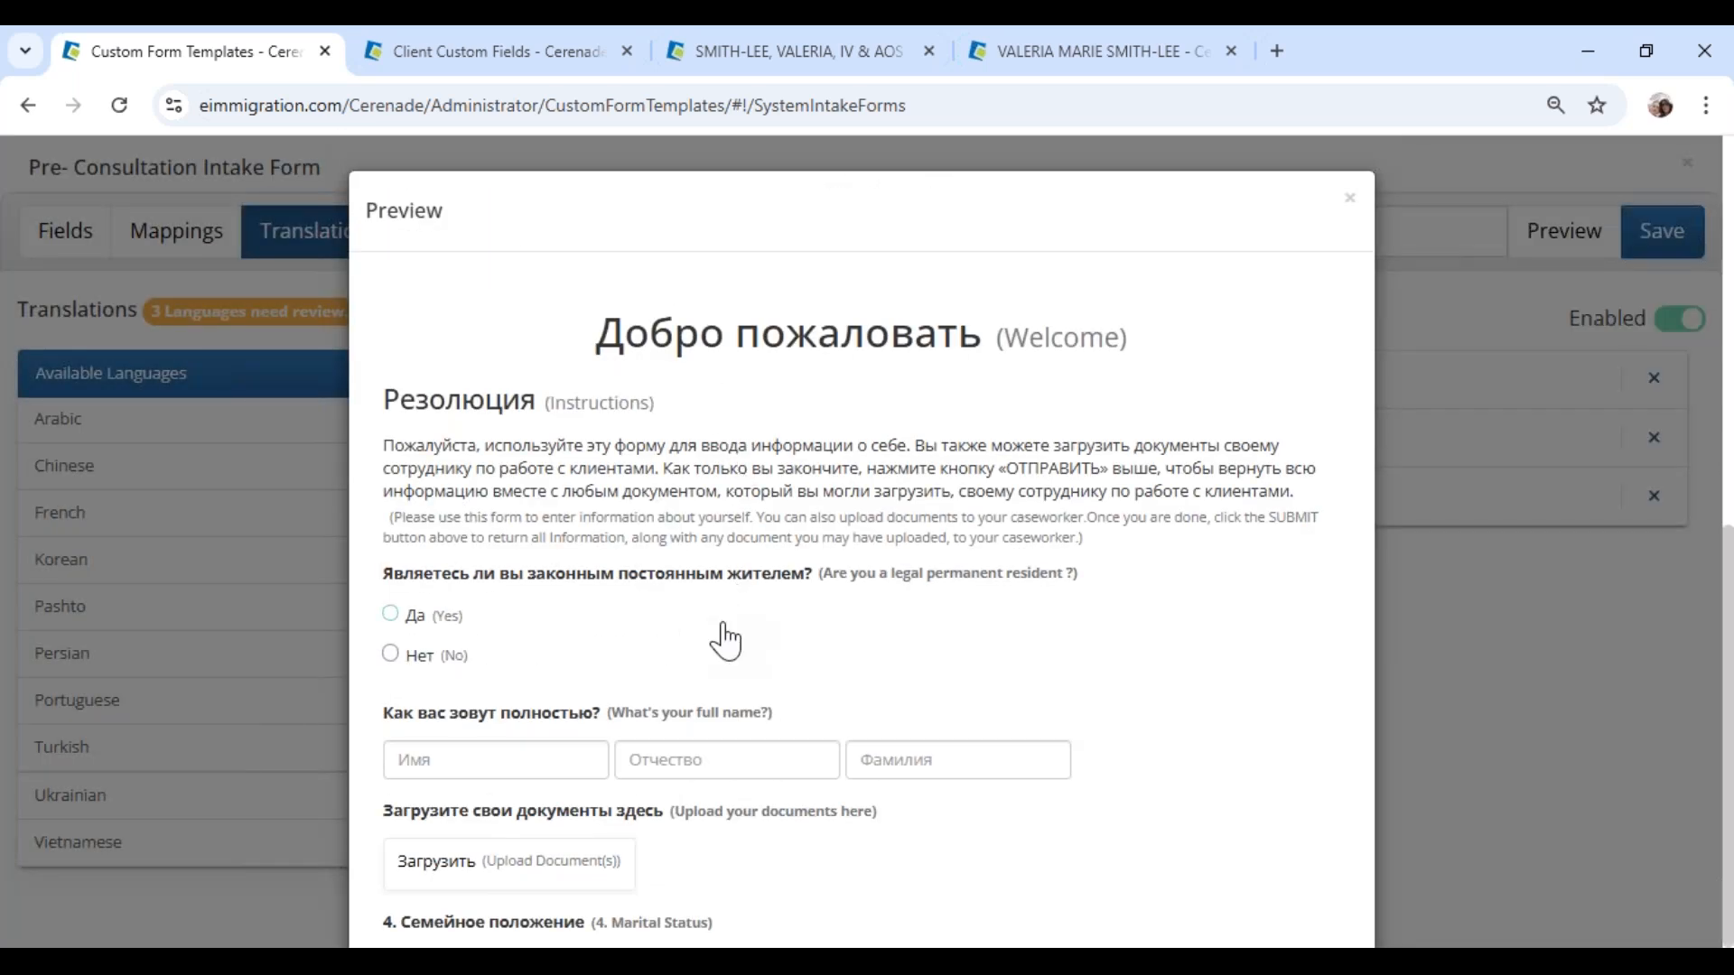
pyautogui.press('Escape')
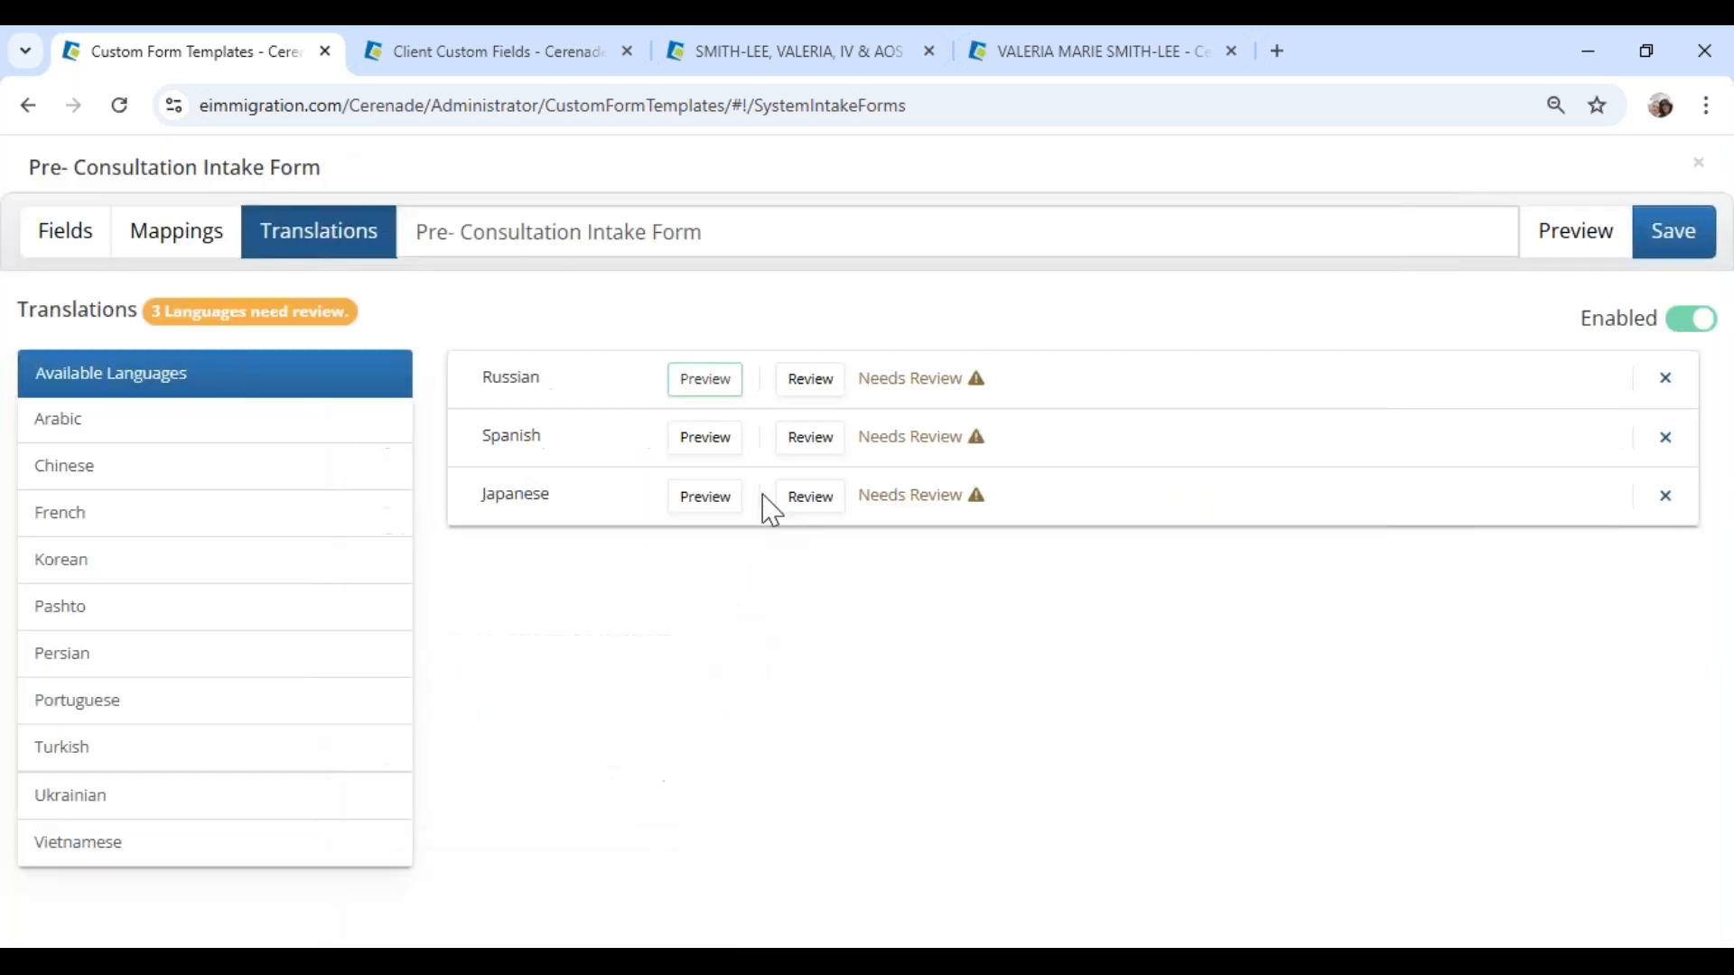
pyautogui.click(795, 382)
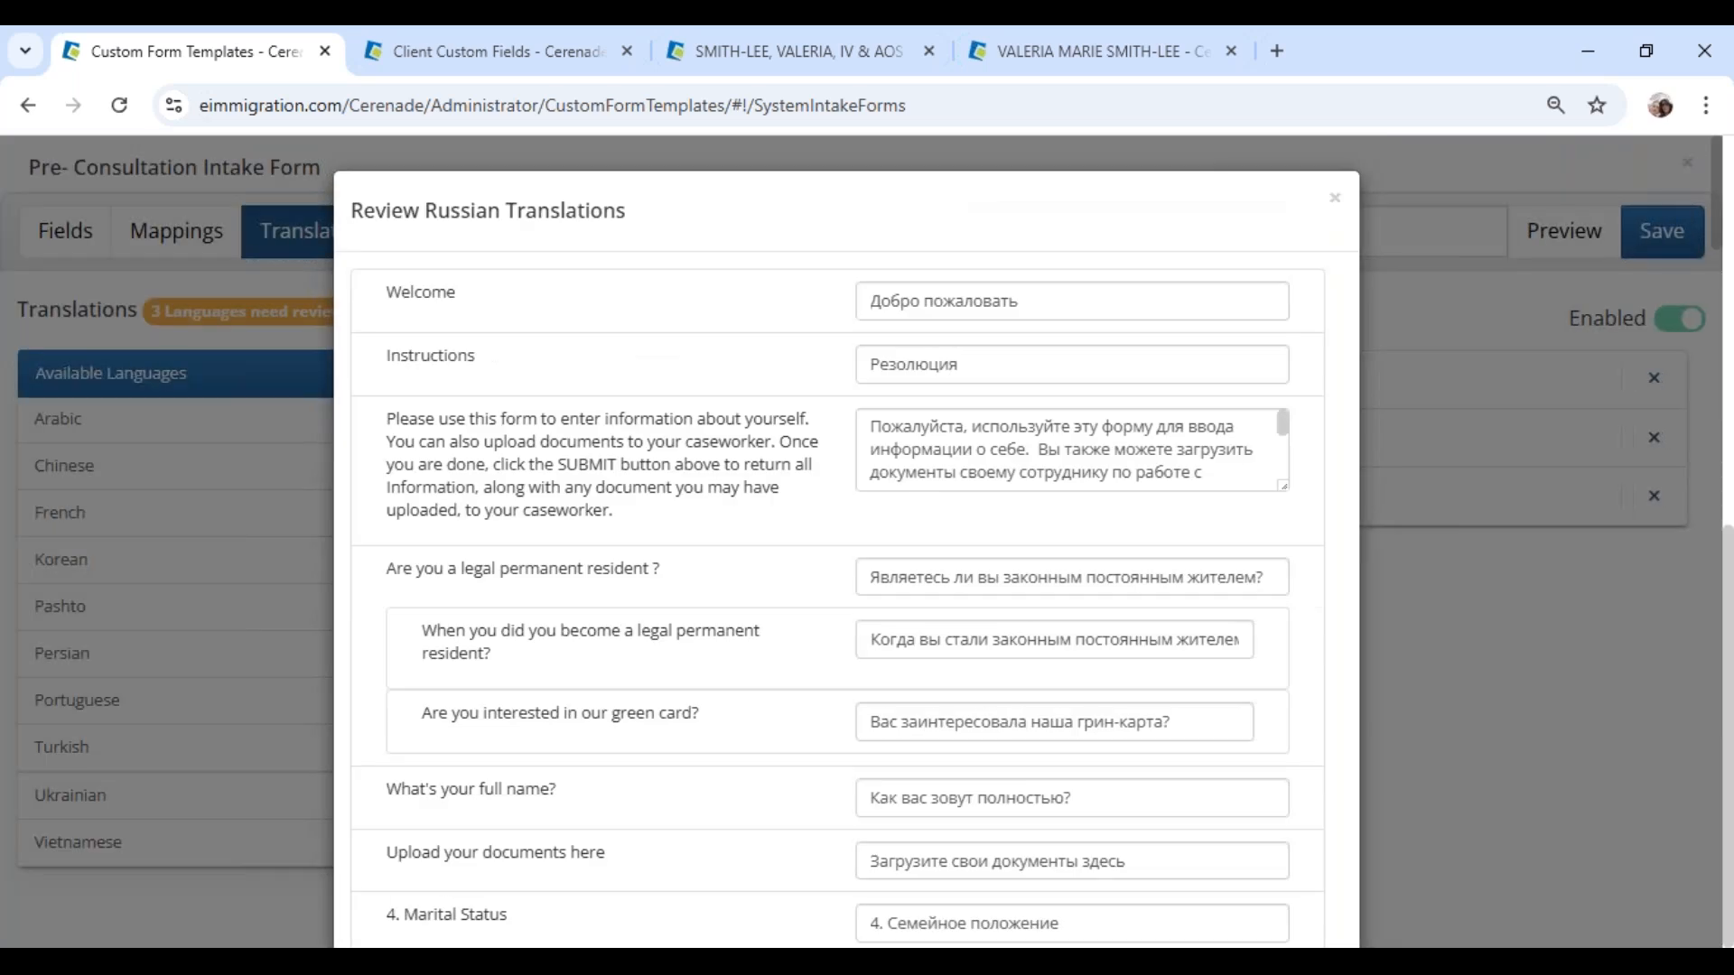
pyautogui.scroll(-20, 794, 608)
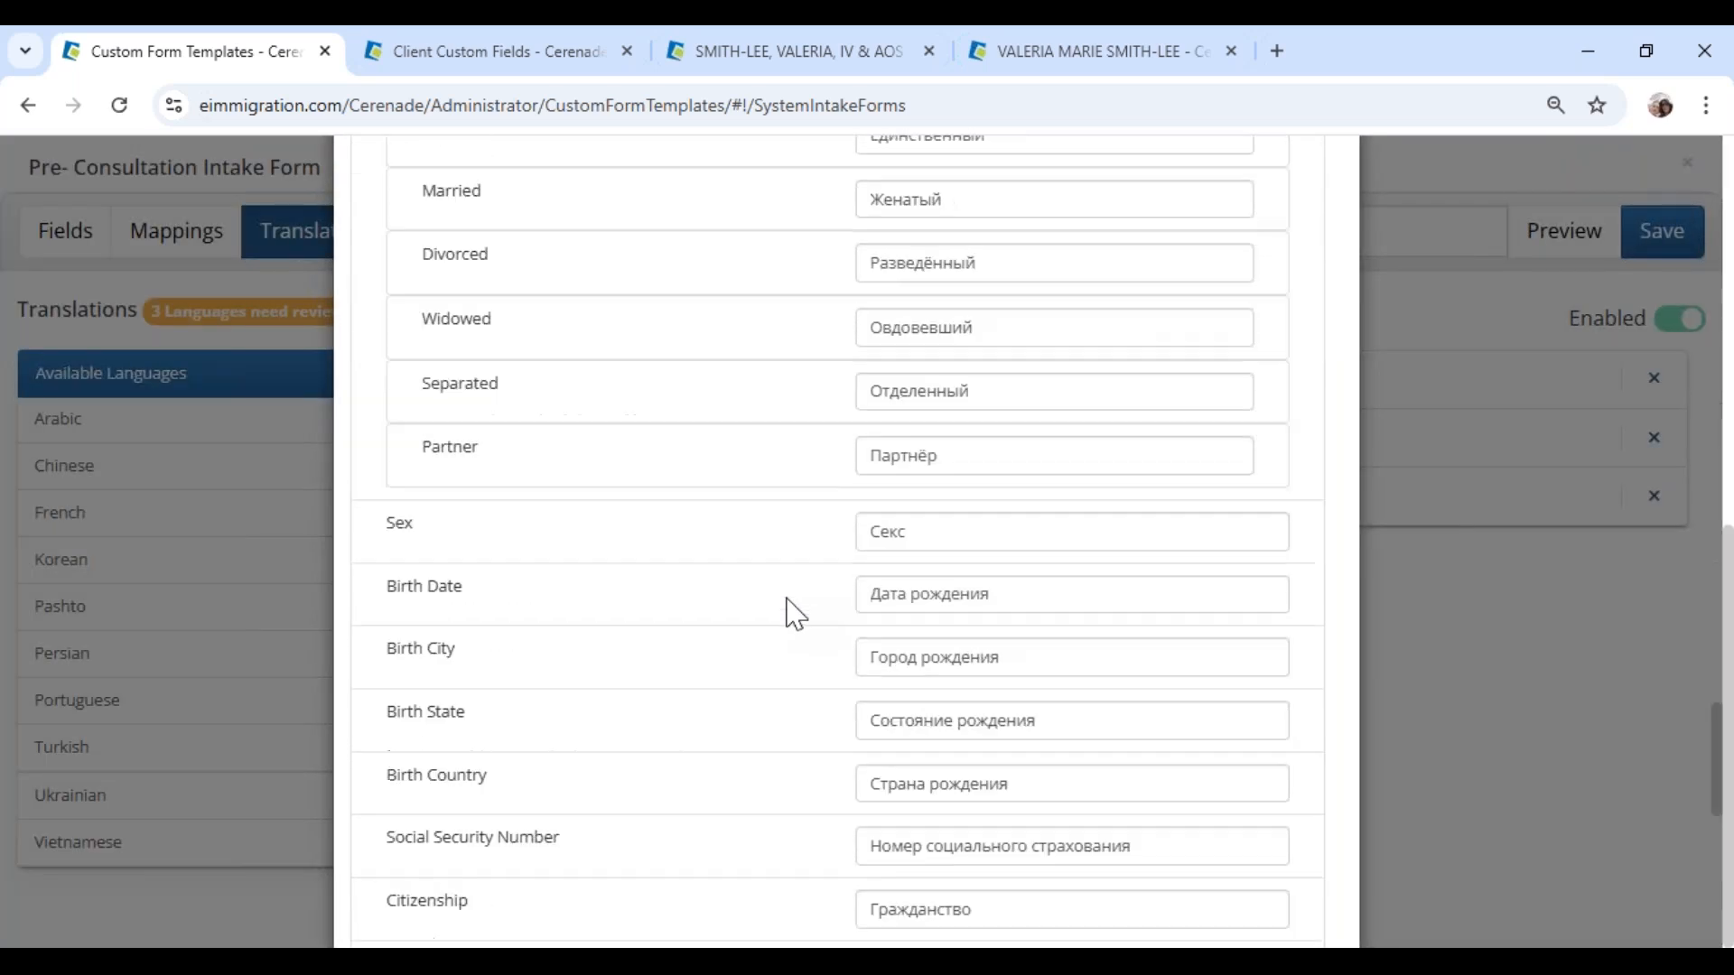
pyautogui.click(1307, 887)
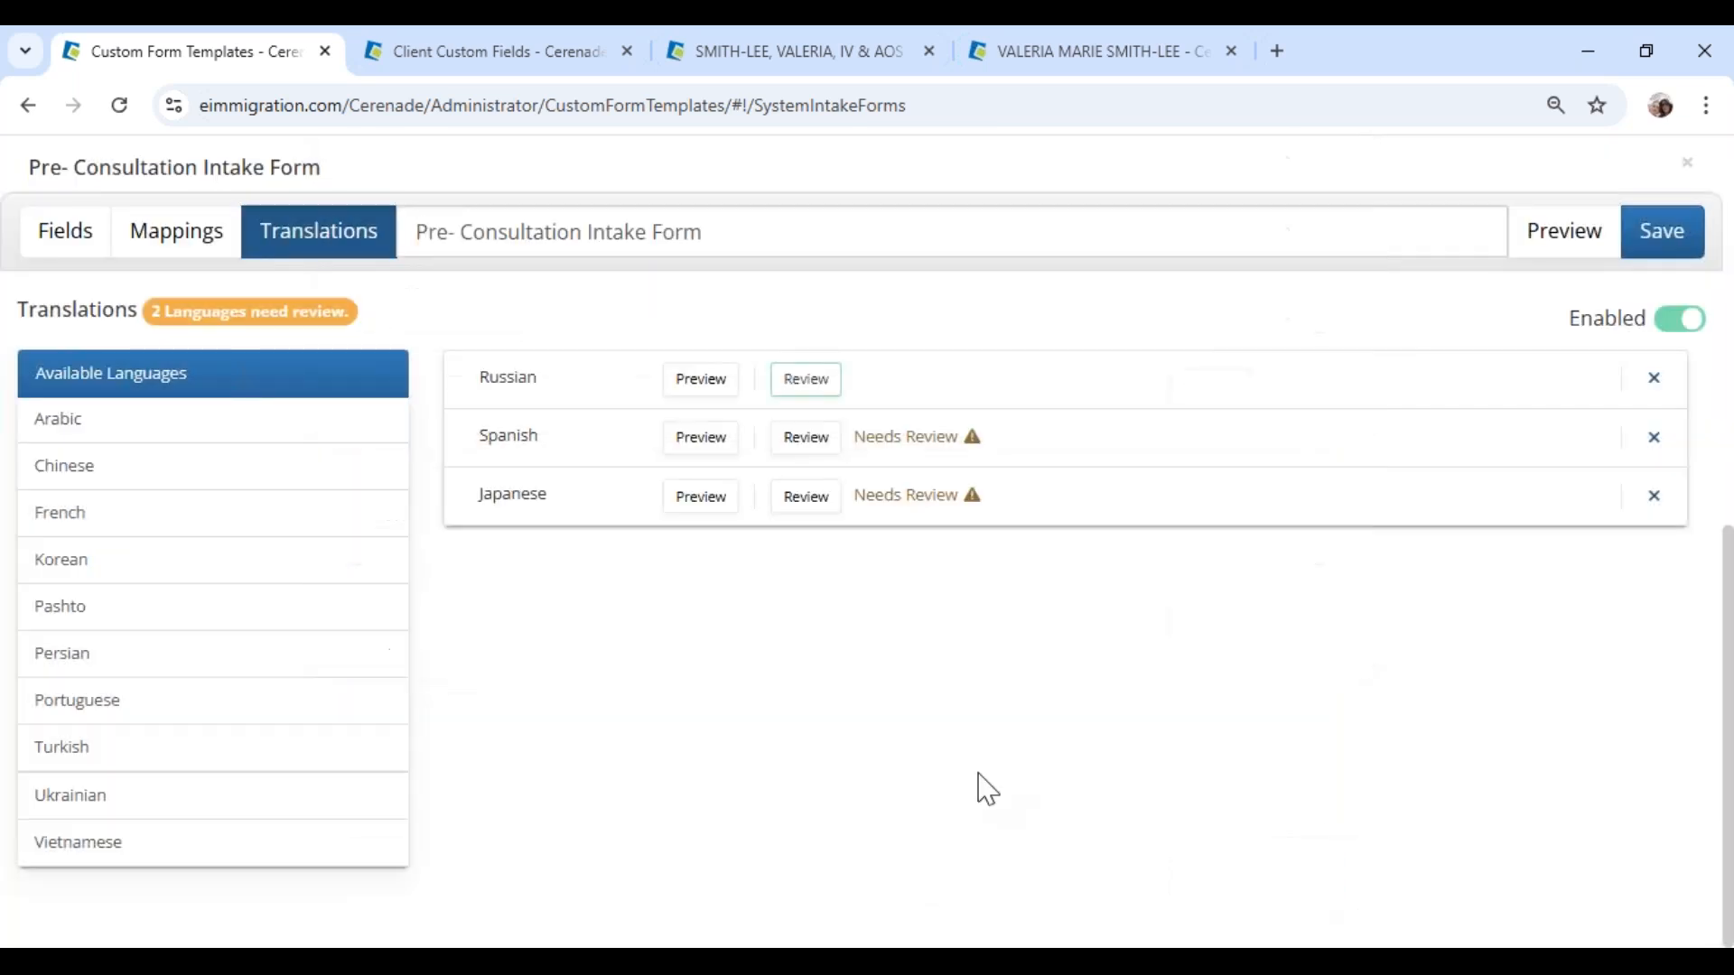
# Step: Review the form's Spanish translations through to the end of the list and submit them
pyautogui.click(810, 439)
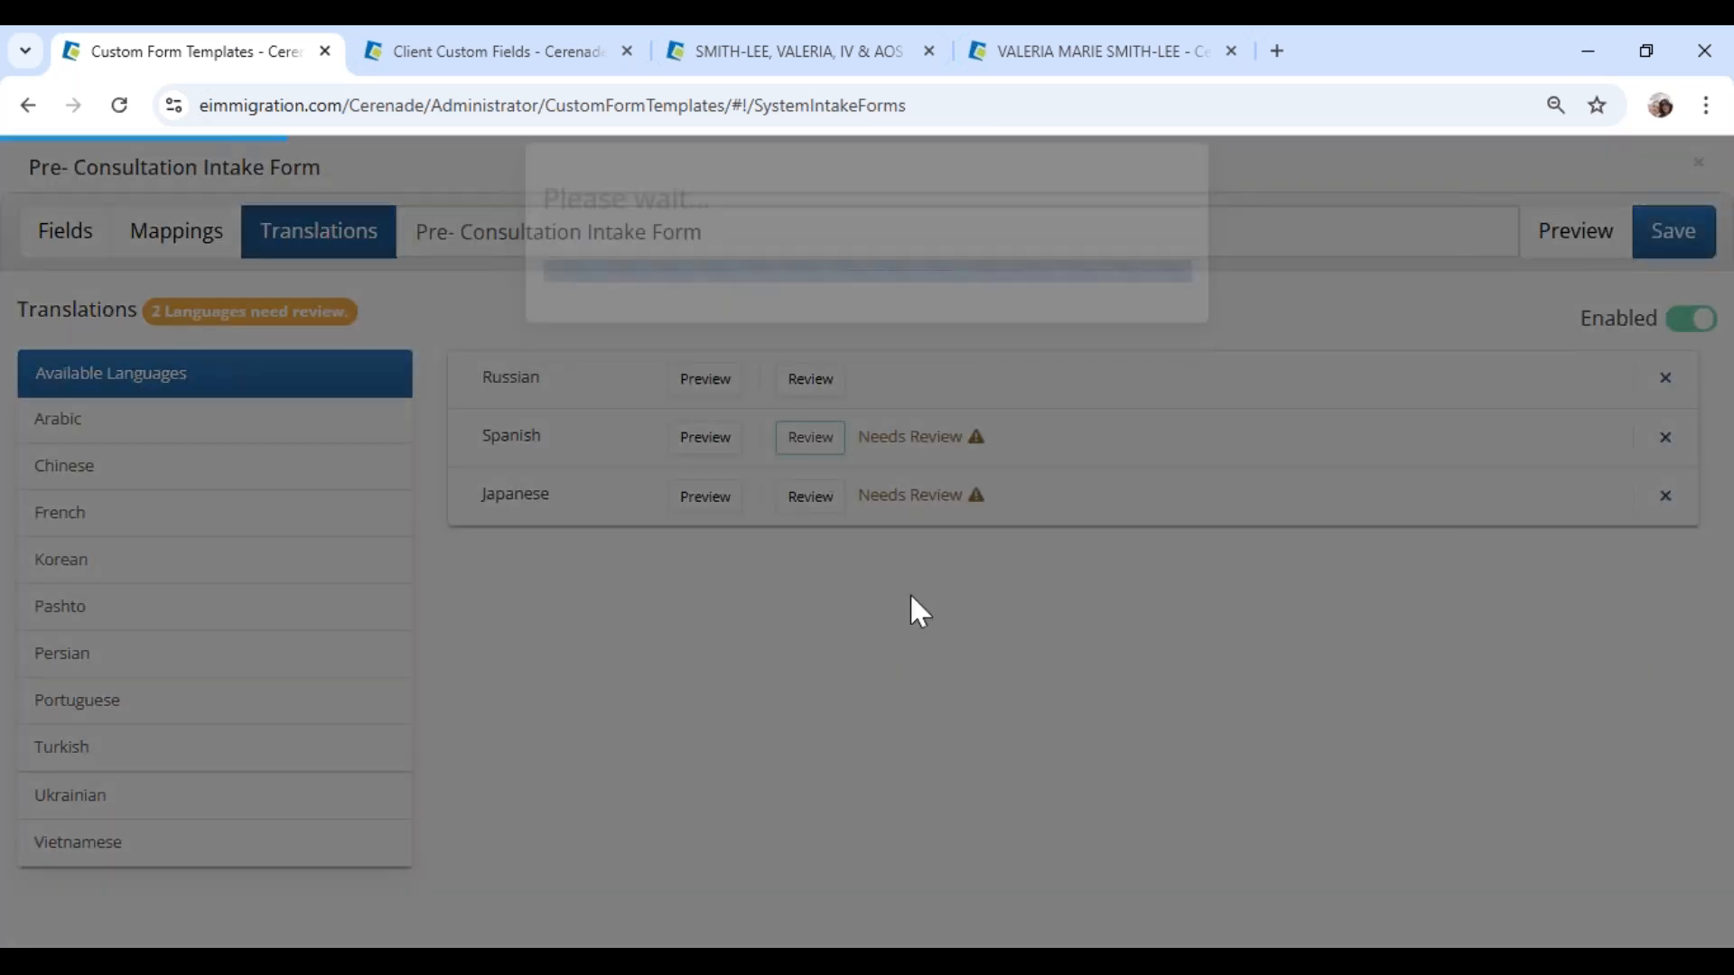
pyautogui.scroll(-5, 892, 578)
pyautogui.scroll(-20, 932, 689)
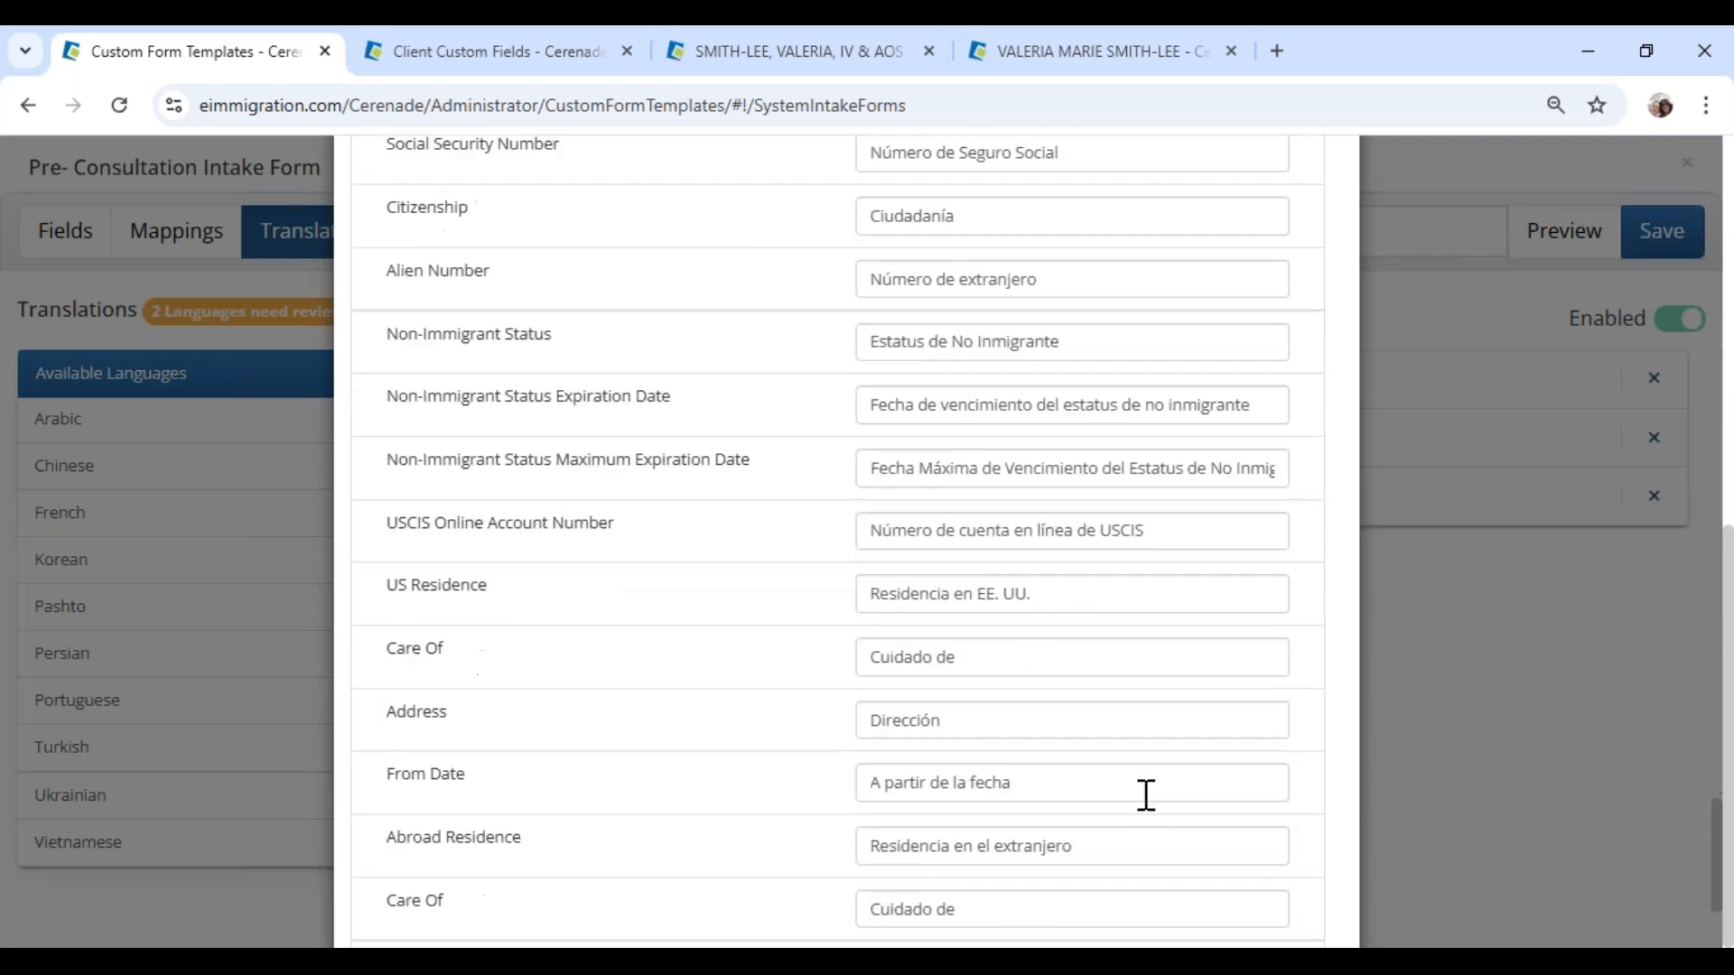
pyautogui.click(1301, 877)
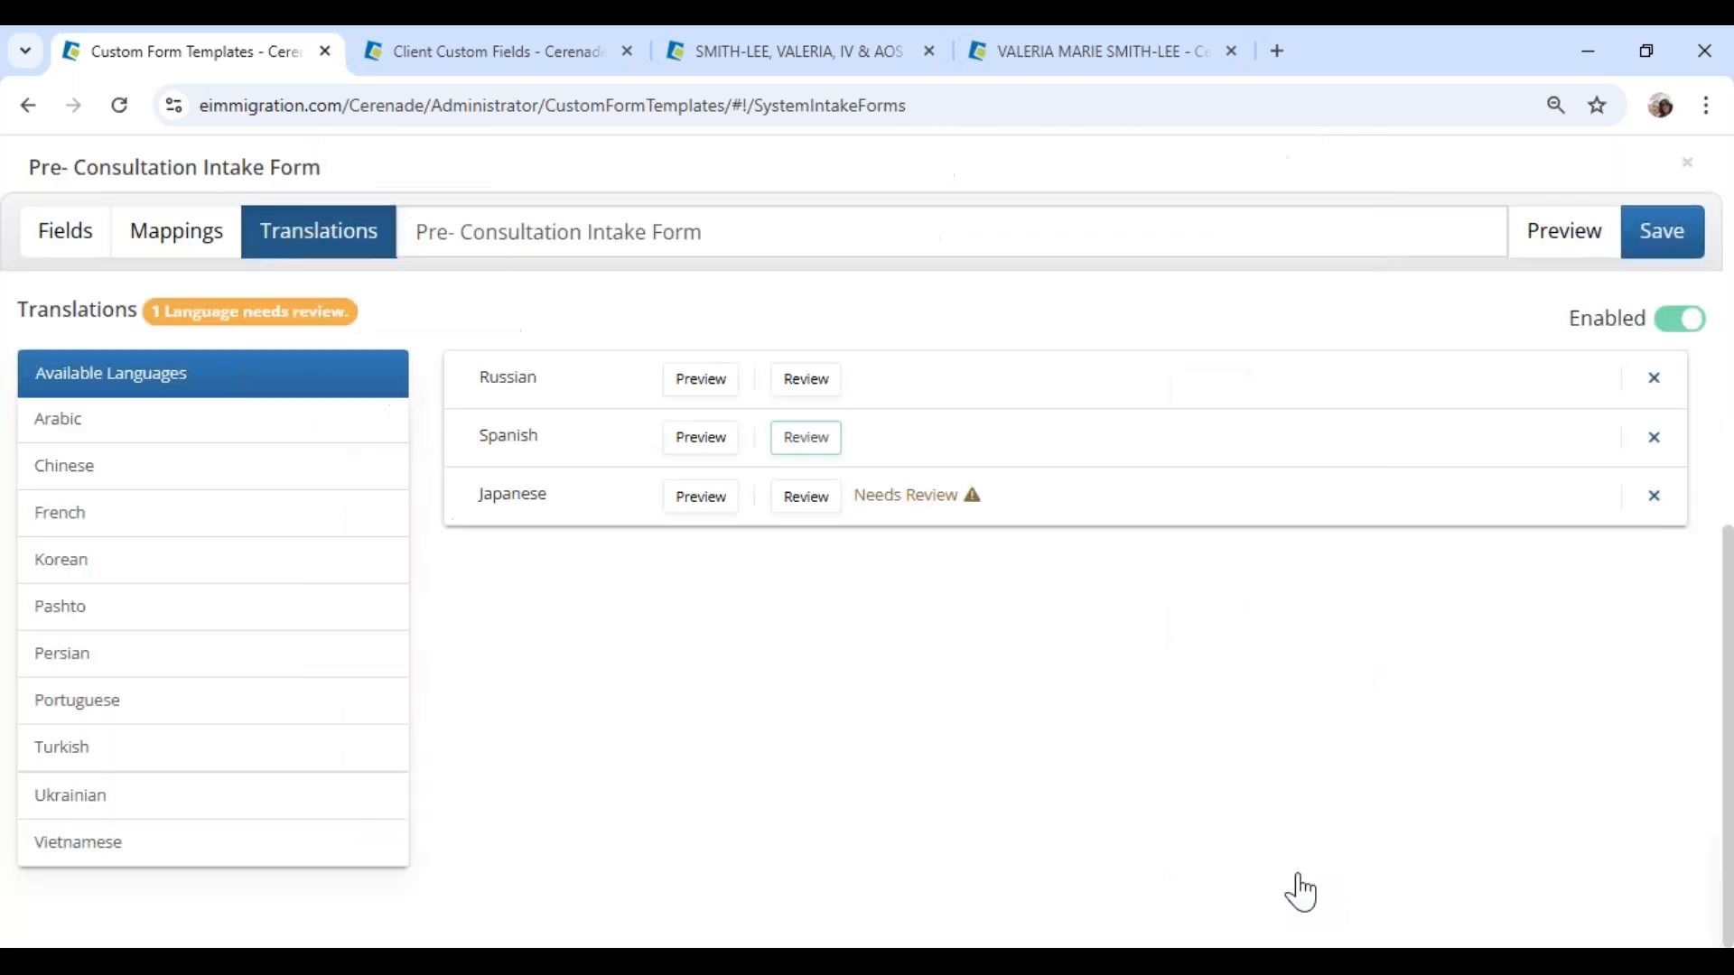
# Step: Review the form's Japanese translations through to the end of the list and submit them
pyautogui.click(810, 498)
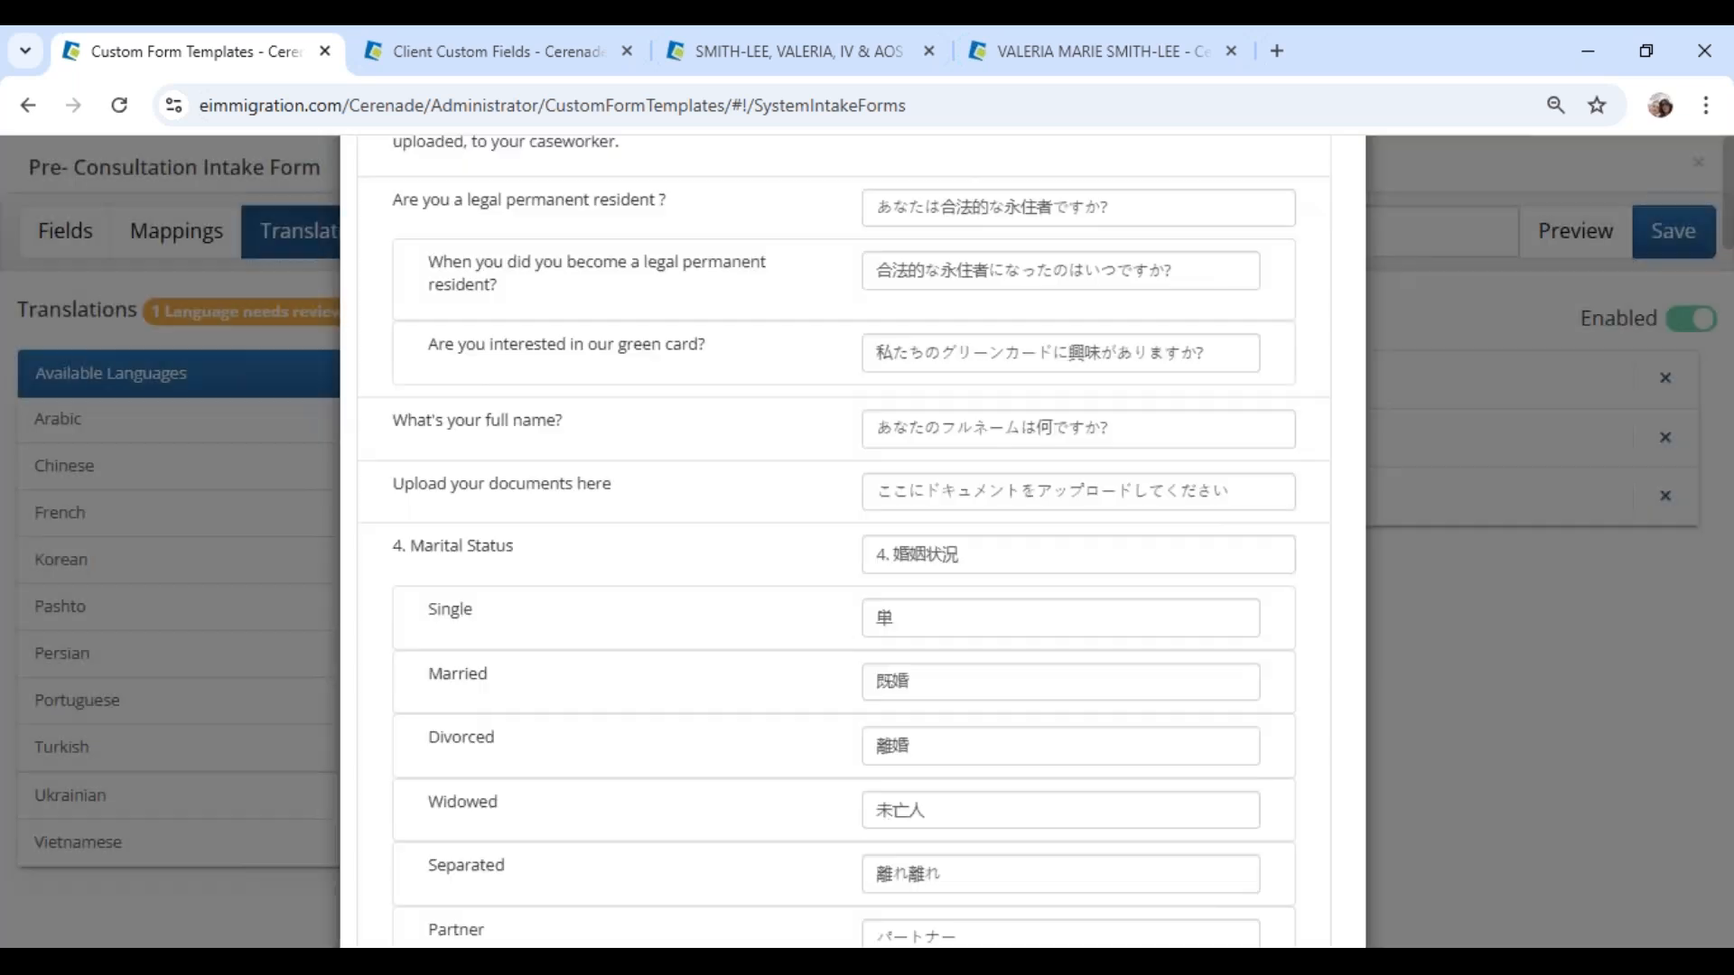
pyautogui.scroll(-20, 1292, 664)
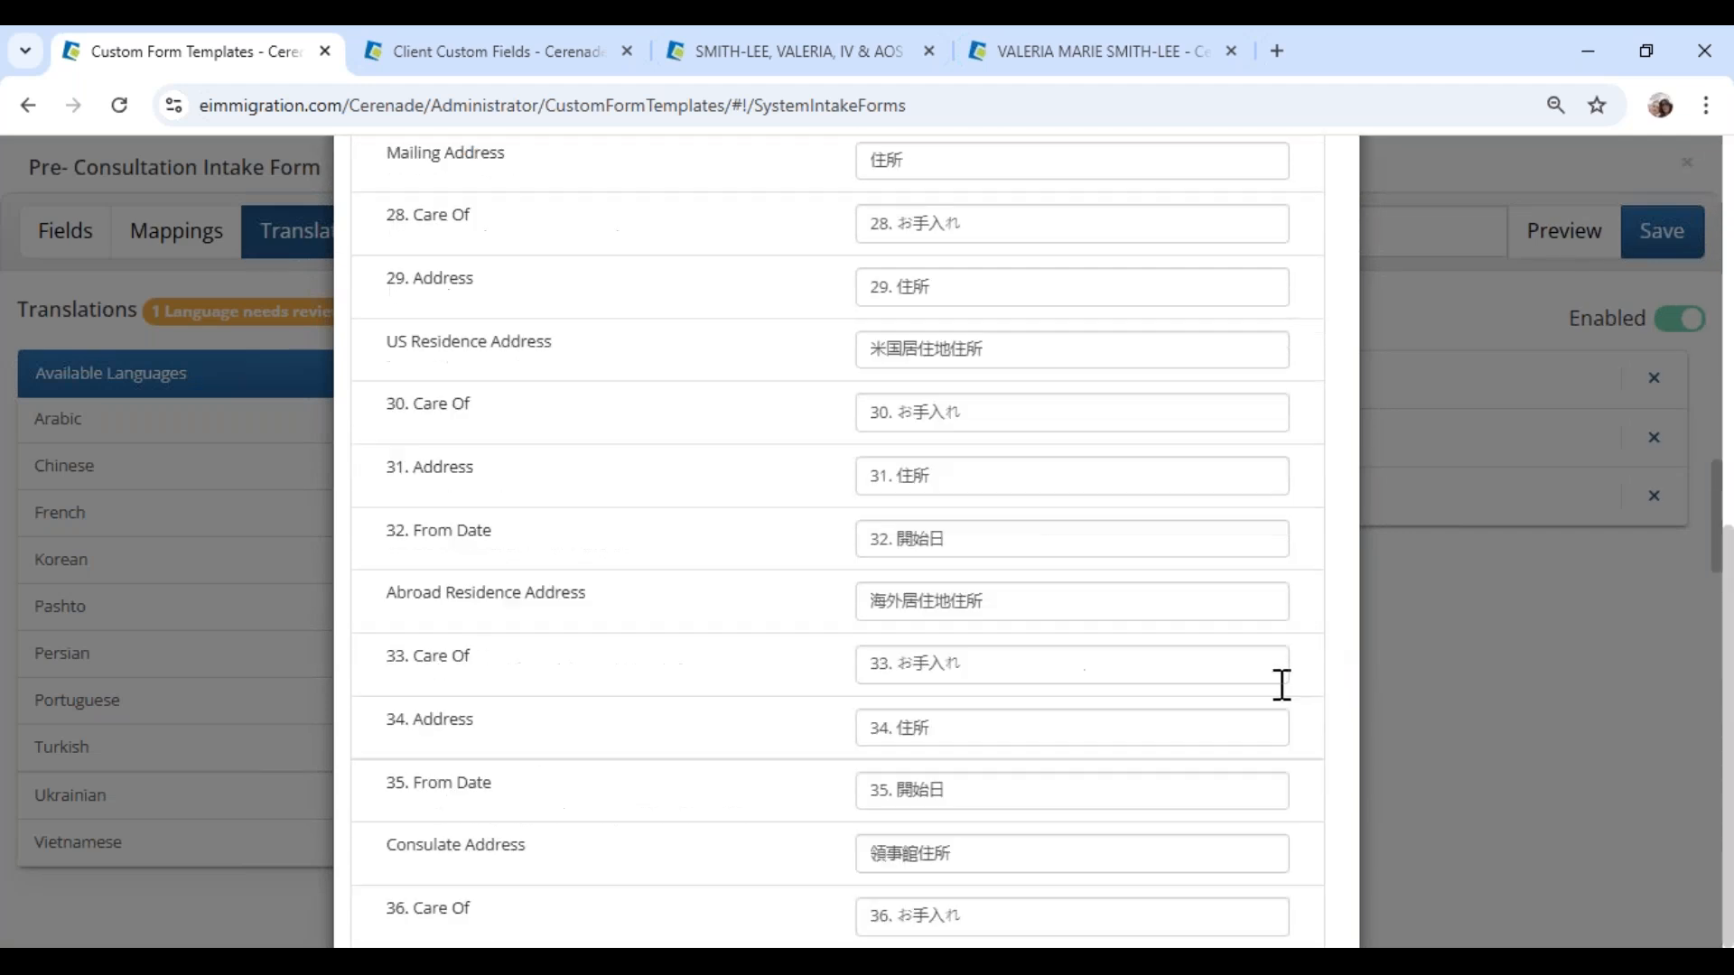
pyautogui.scroll(-2, 1324, 832)
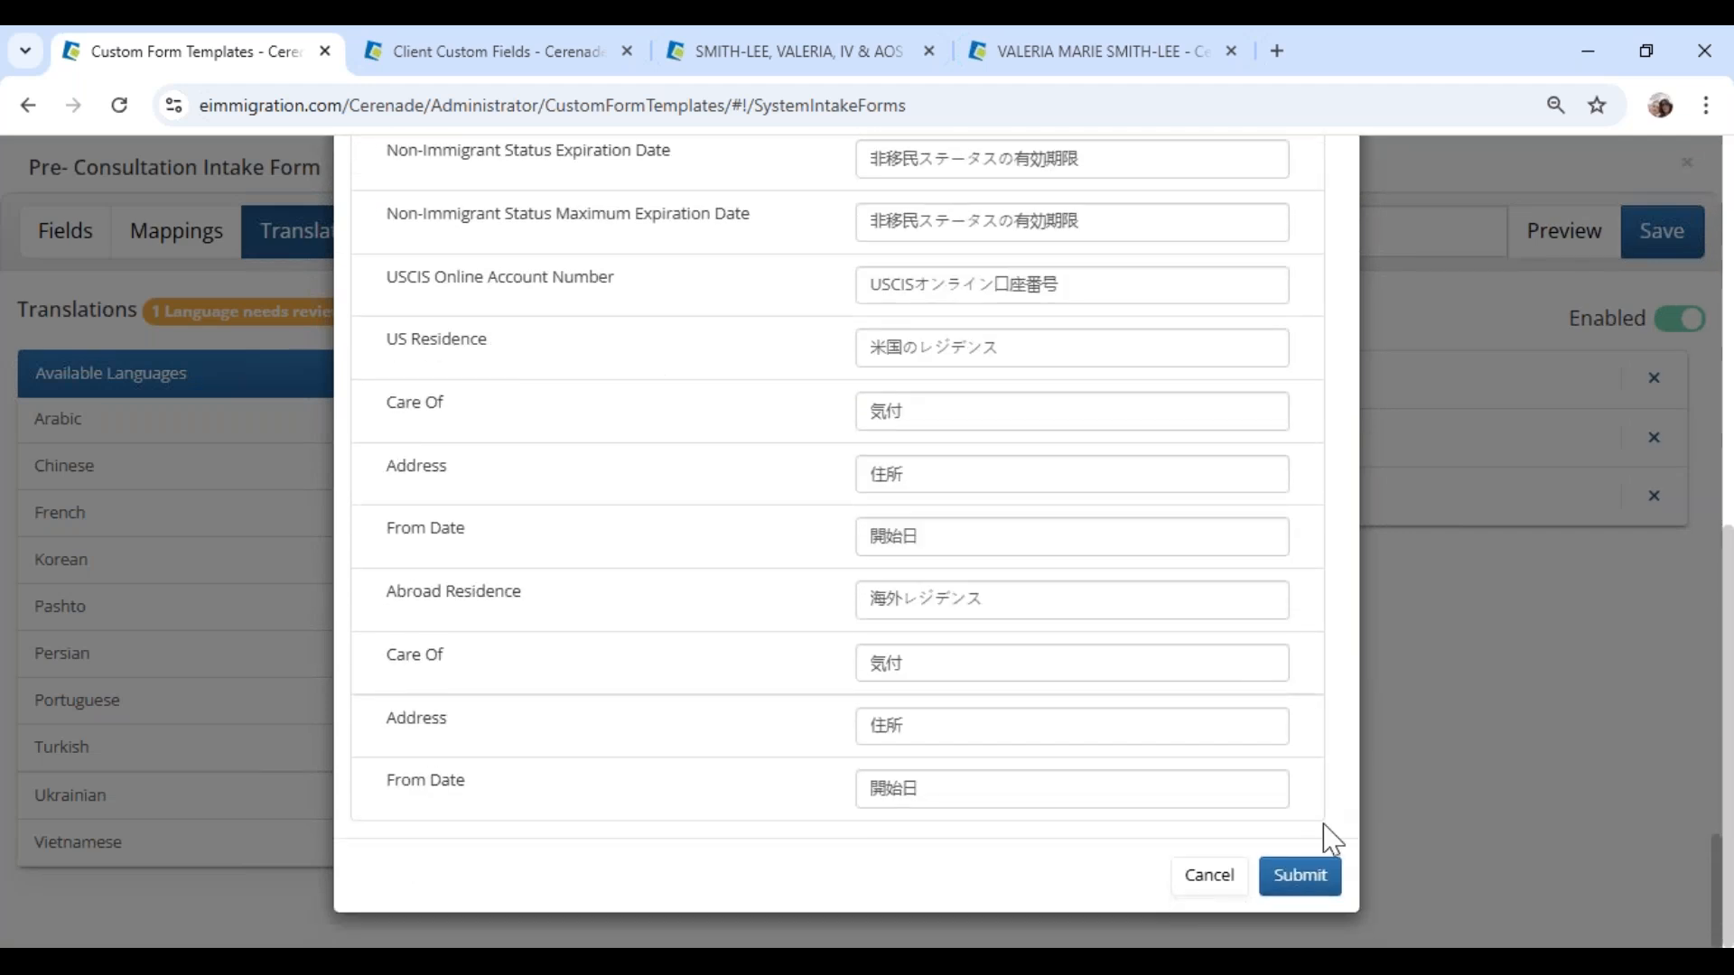
pyautogui.click(1300, 879)
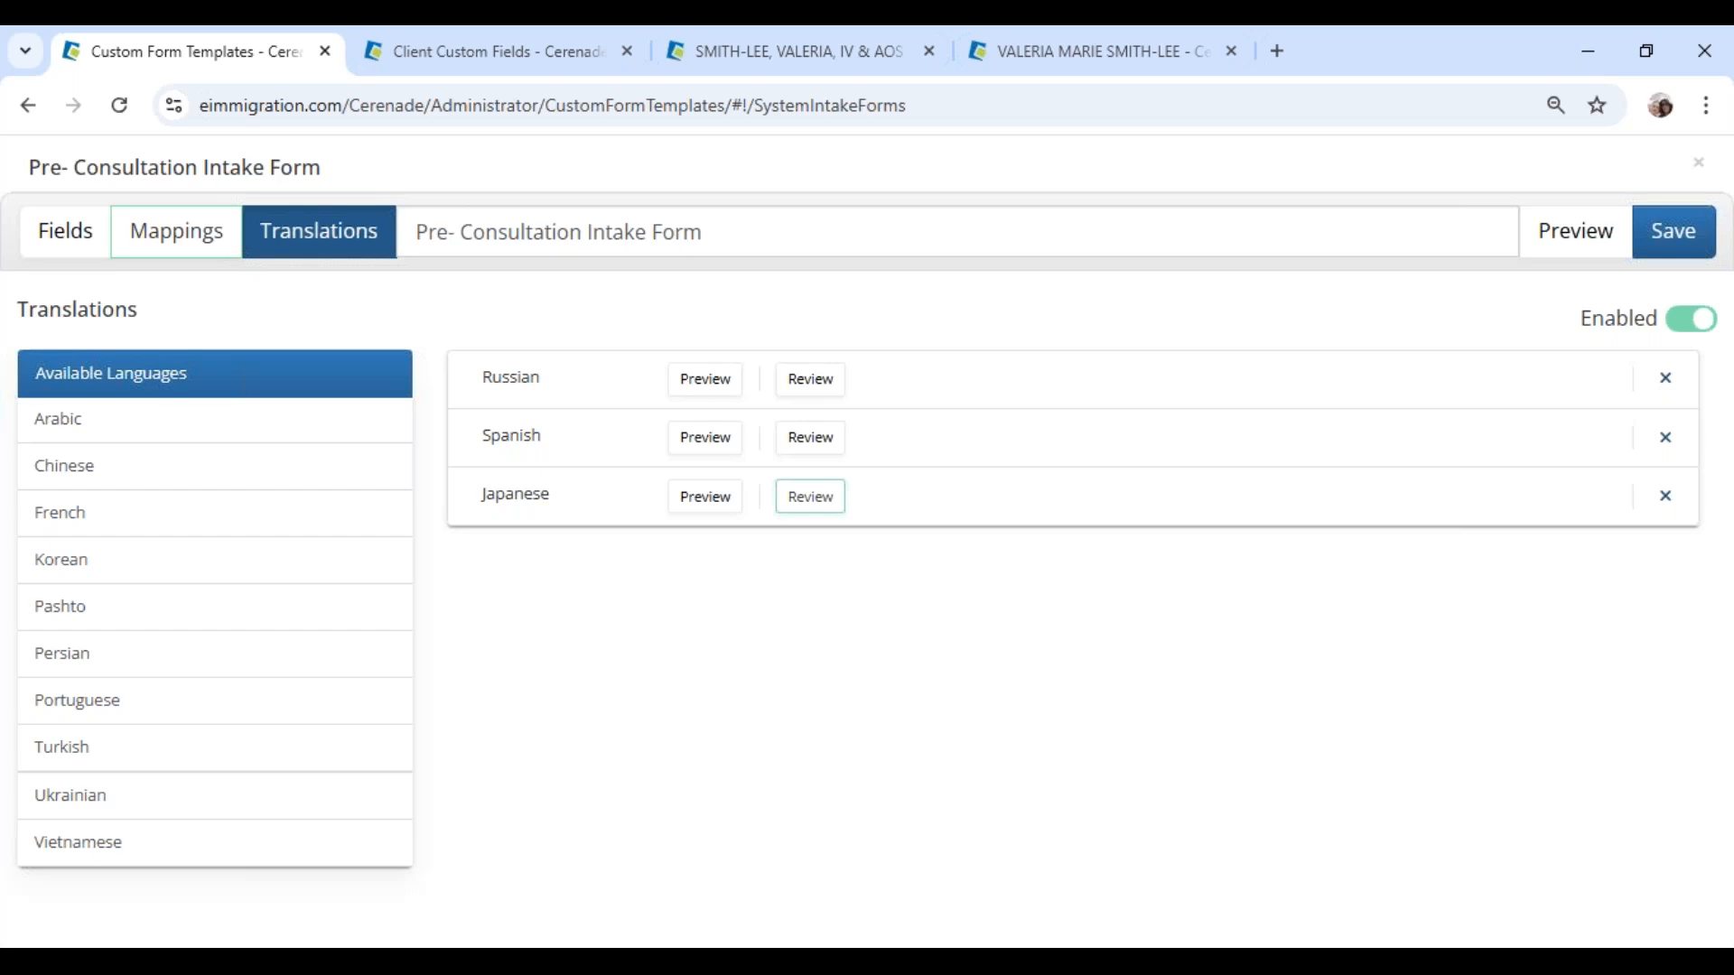
# Step: Enable the form options that add the logo and number the questions
pyautogui.click(82, 268)
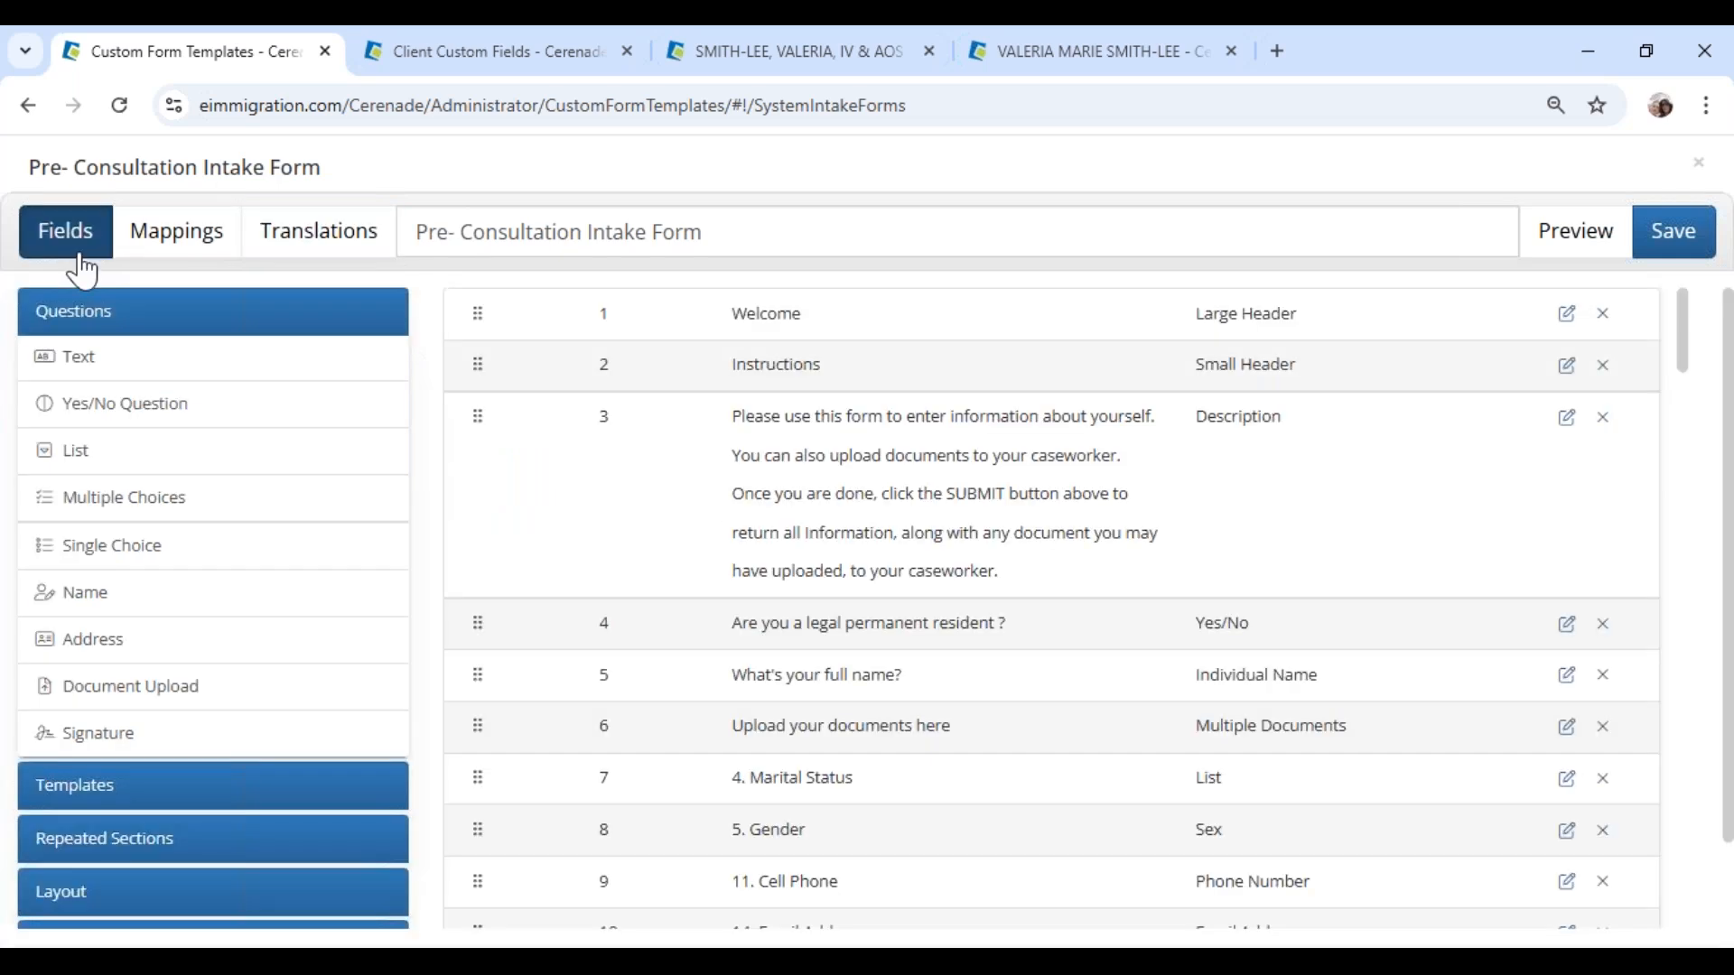
pyautogui.scroll(-1, 181, 822)
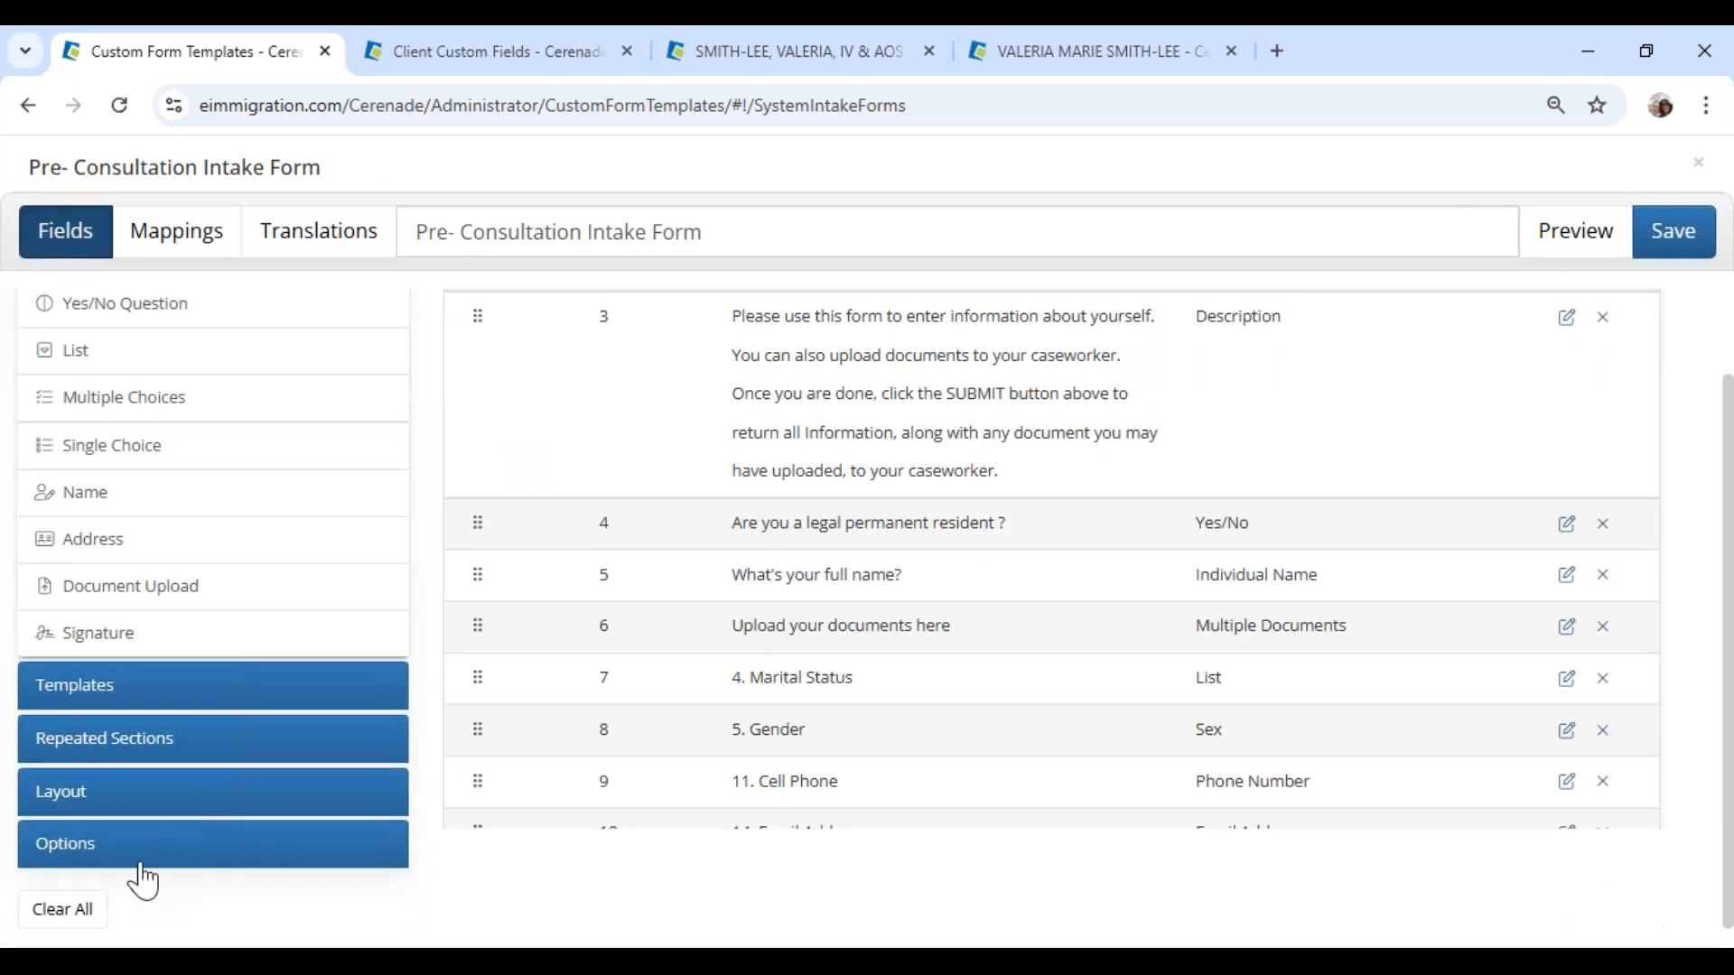
pyautogui.click(78, 841)
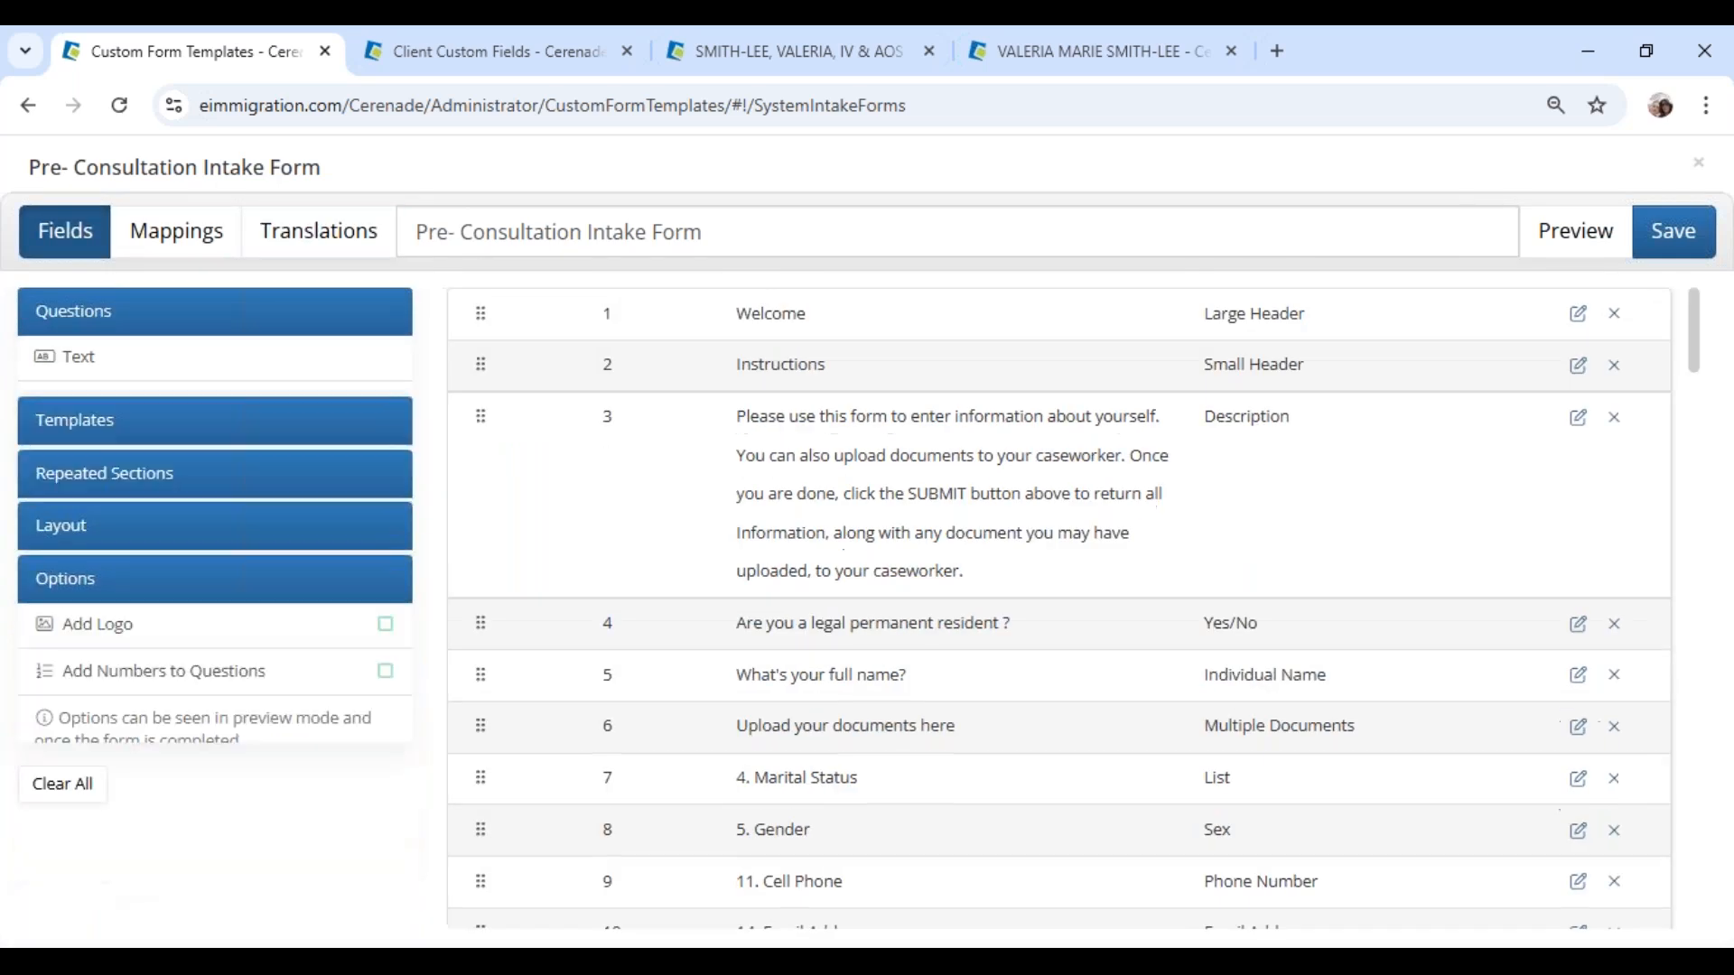
pyautogui.click(384, 570)
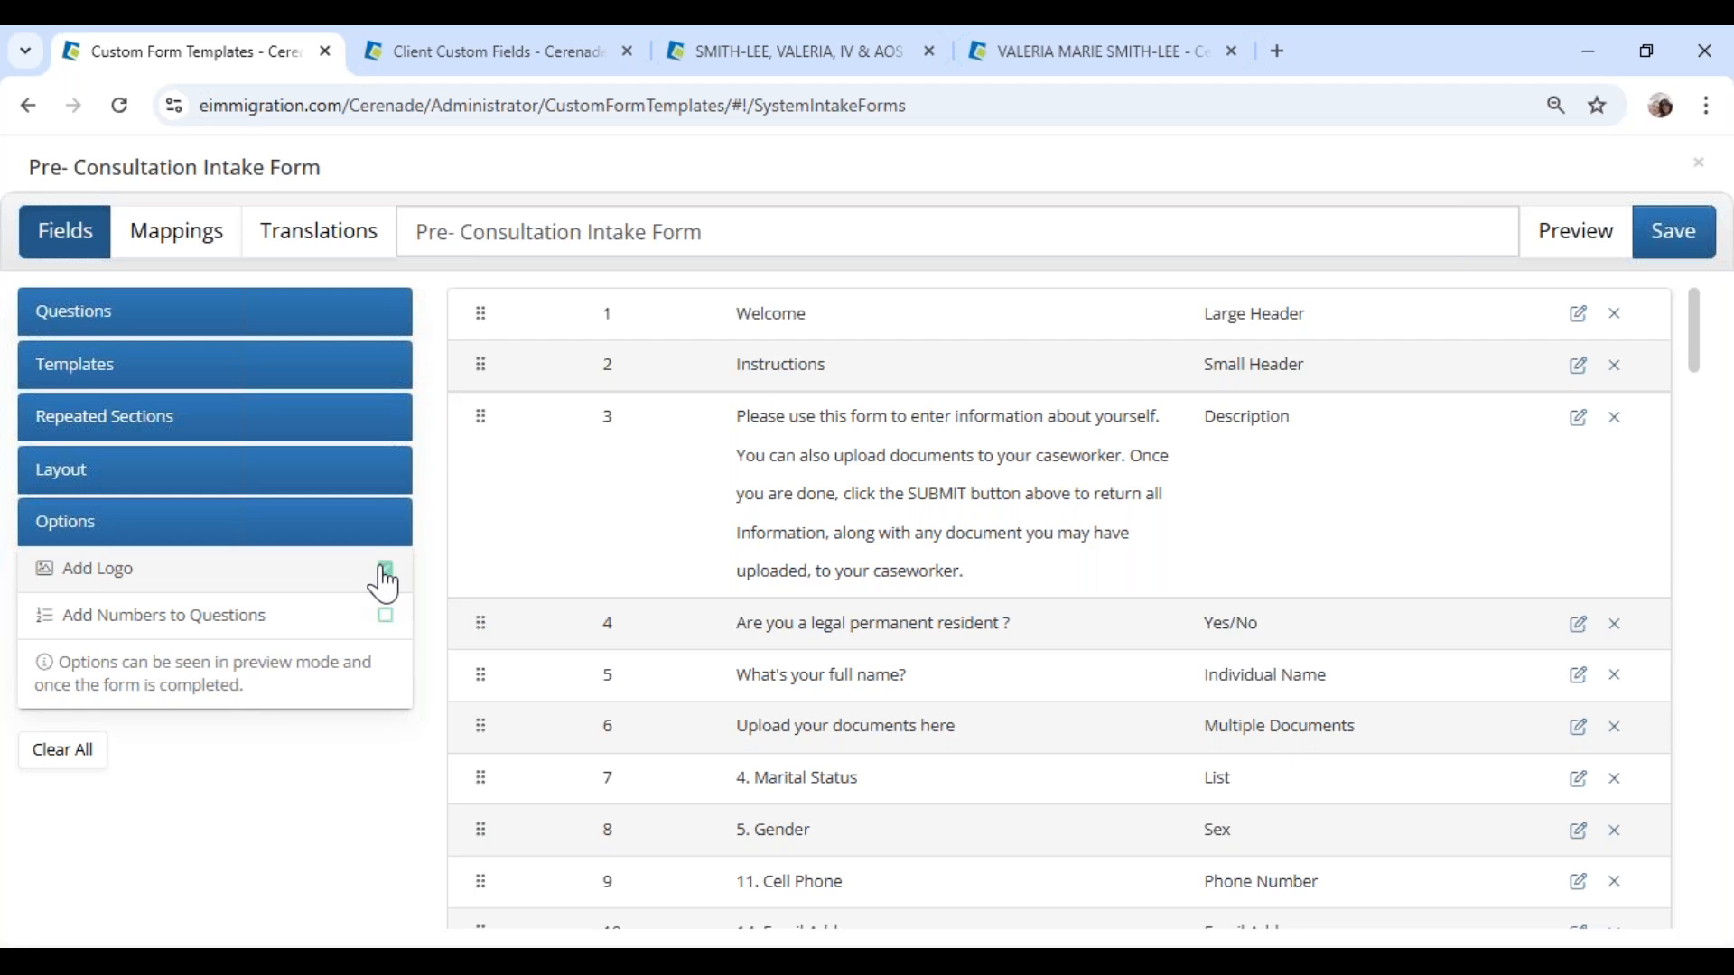
pyautogui.click(389, 618)
# Step: Look through the layout and question elements, then preview the form to check its logo and question numbering
pyautogui.click(125, 486)
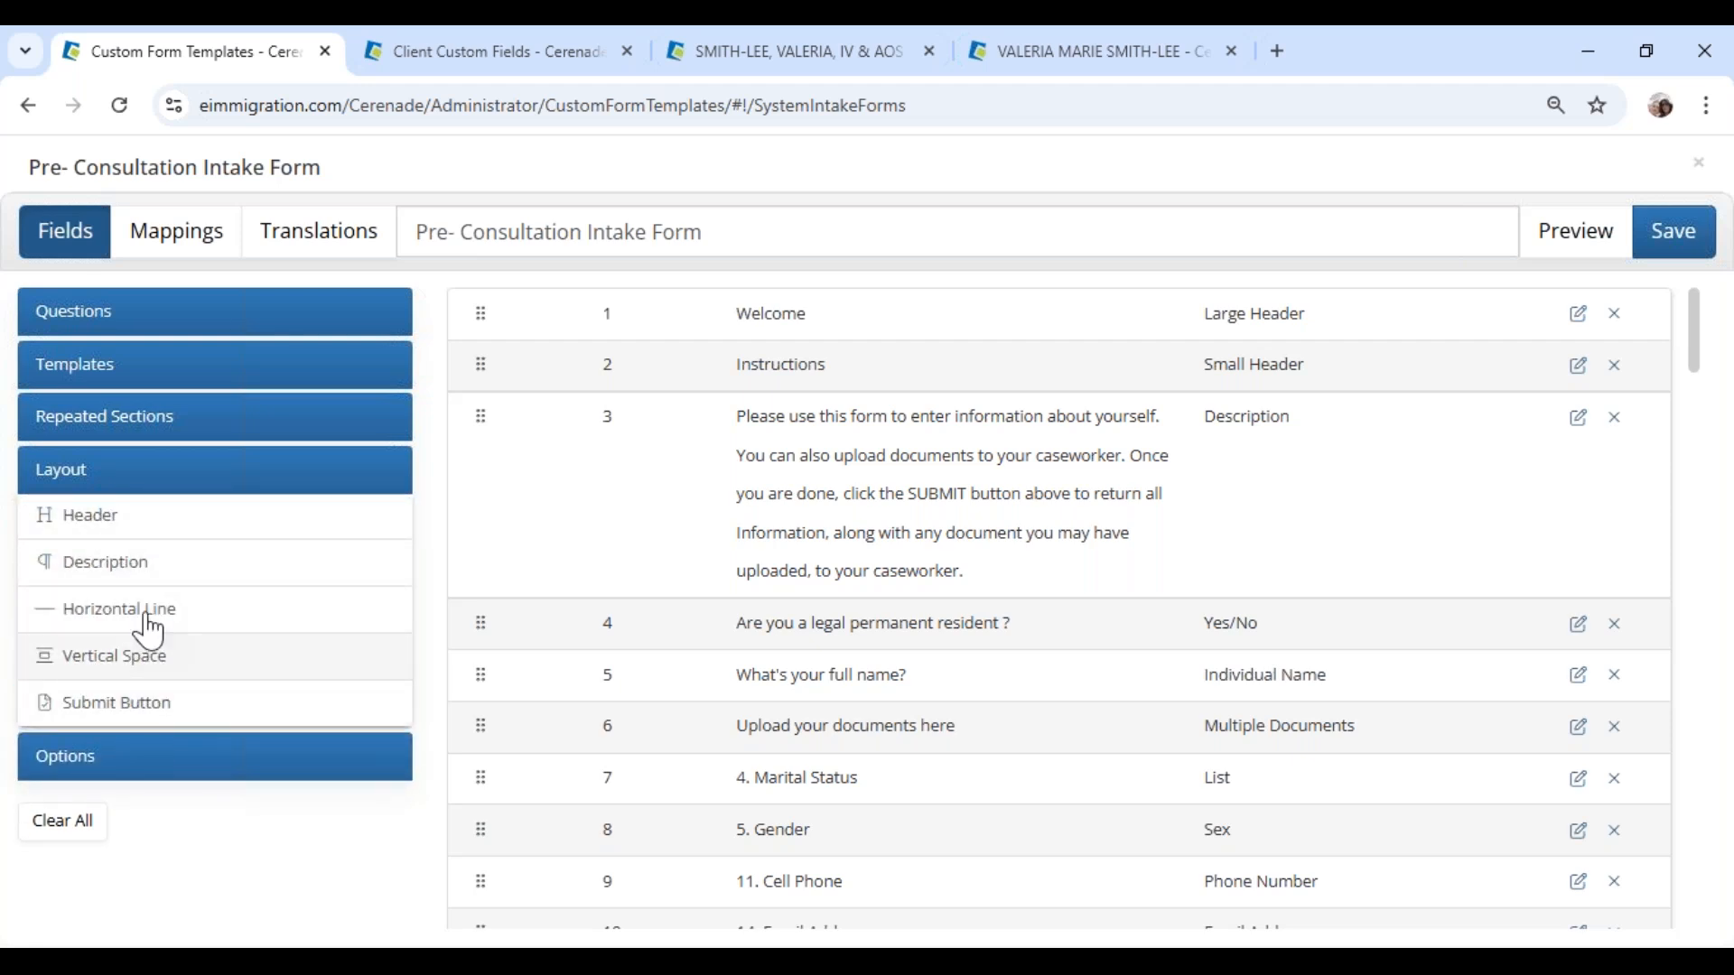
pyautogui.click(104, 469)
pyautogui.click(105, 312)
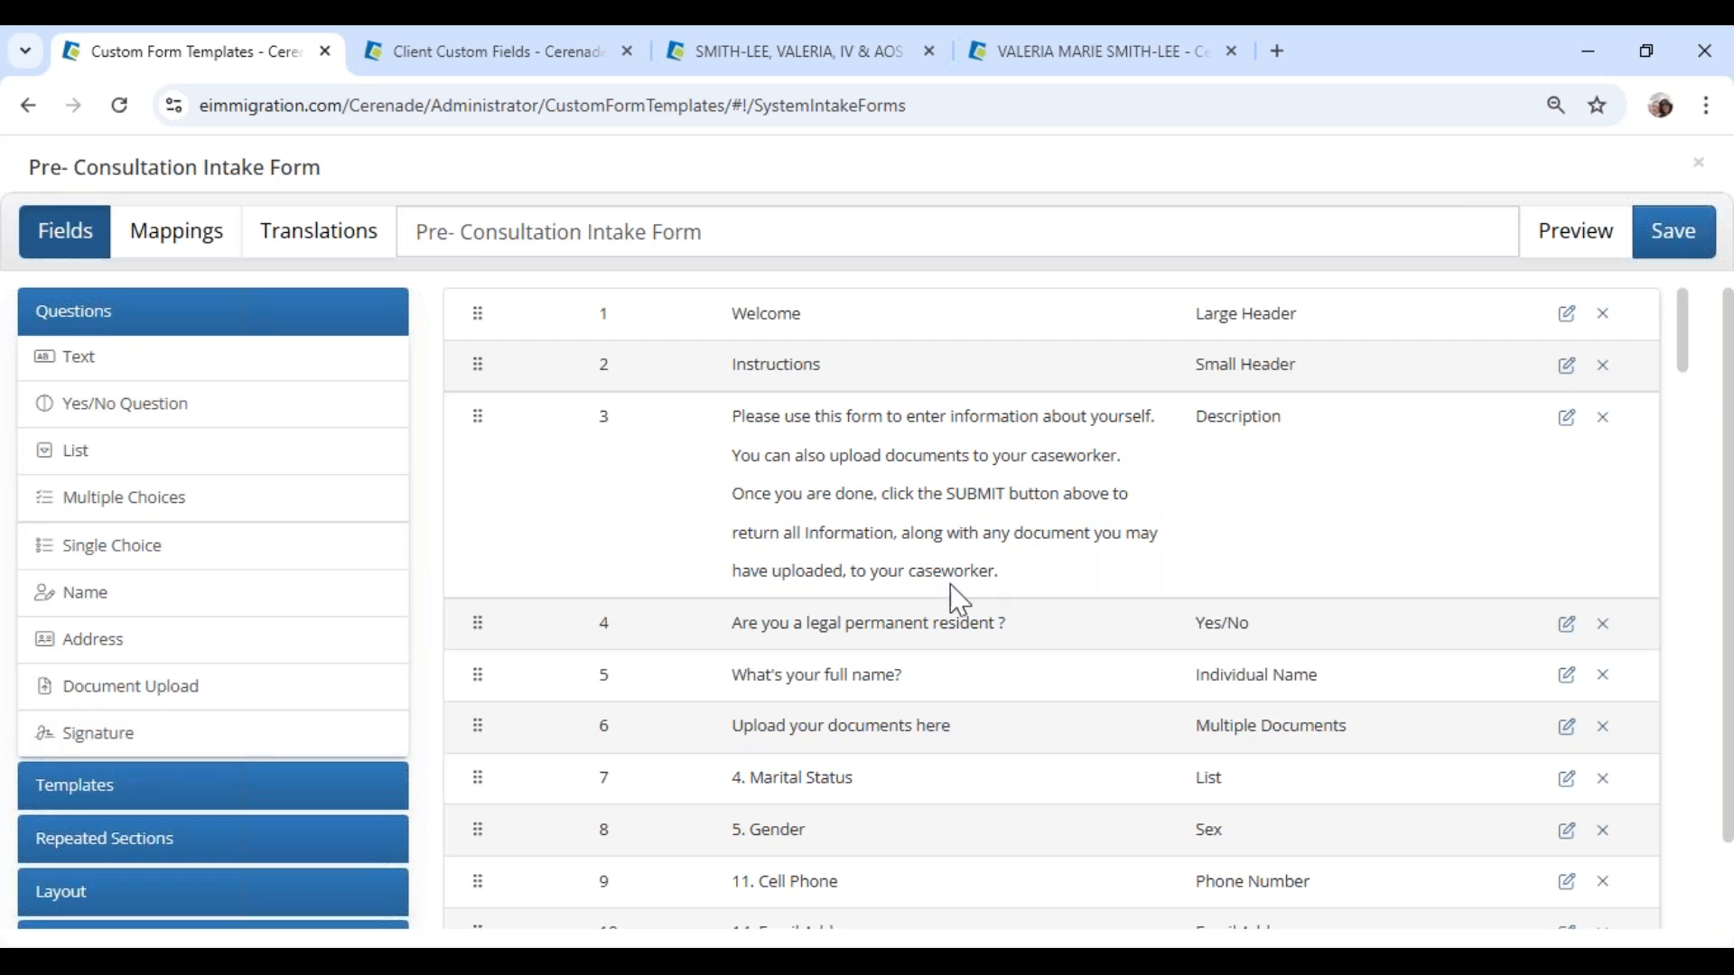
pyautogui.click(1582, 242)
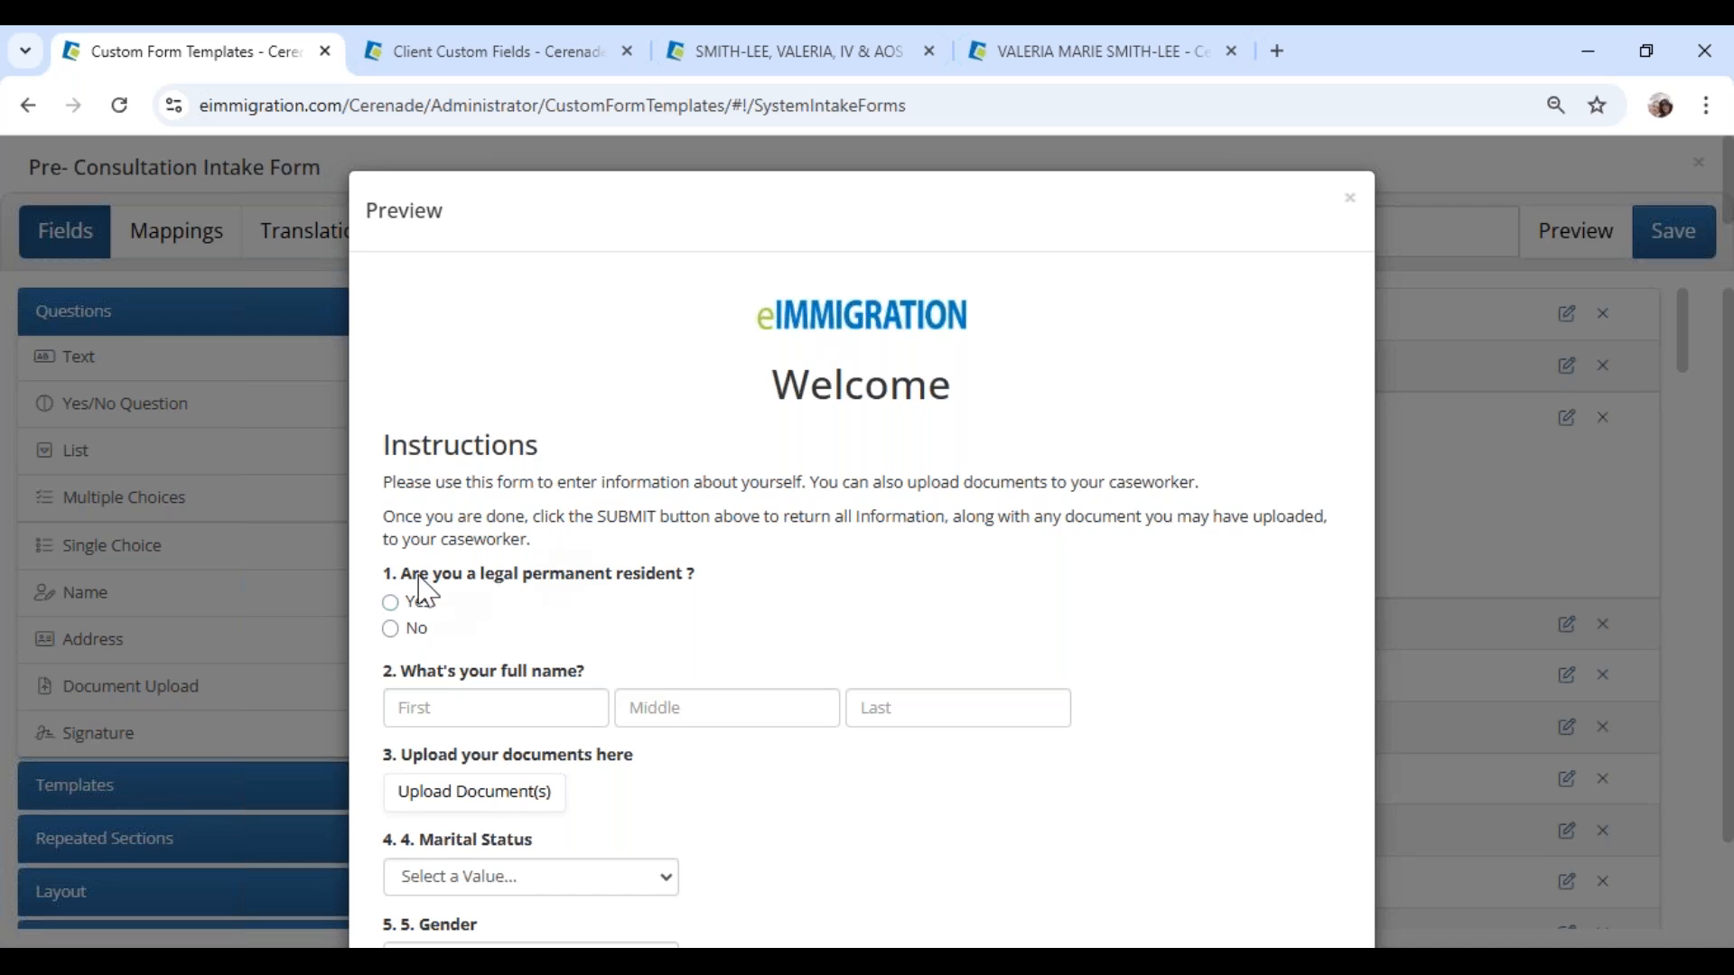
pyautogui.click(1347, 203)
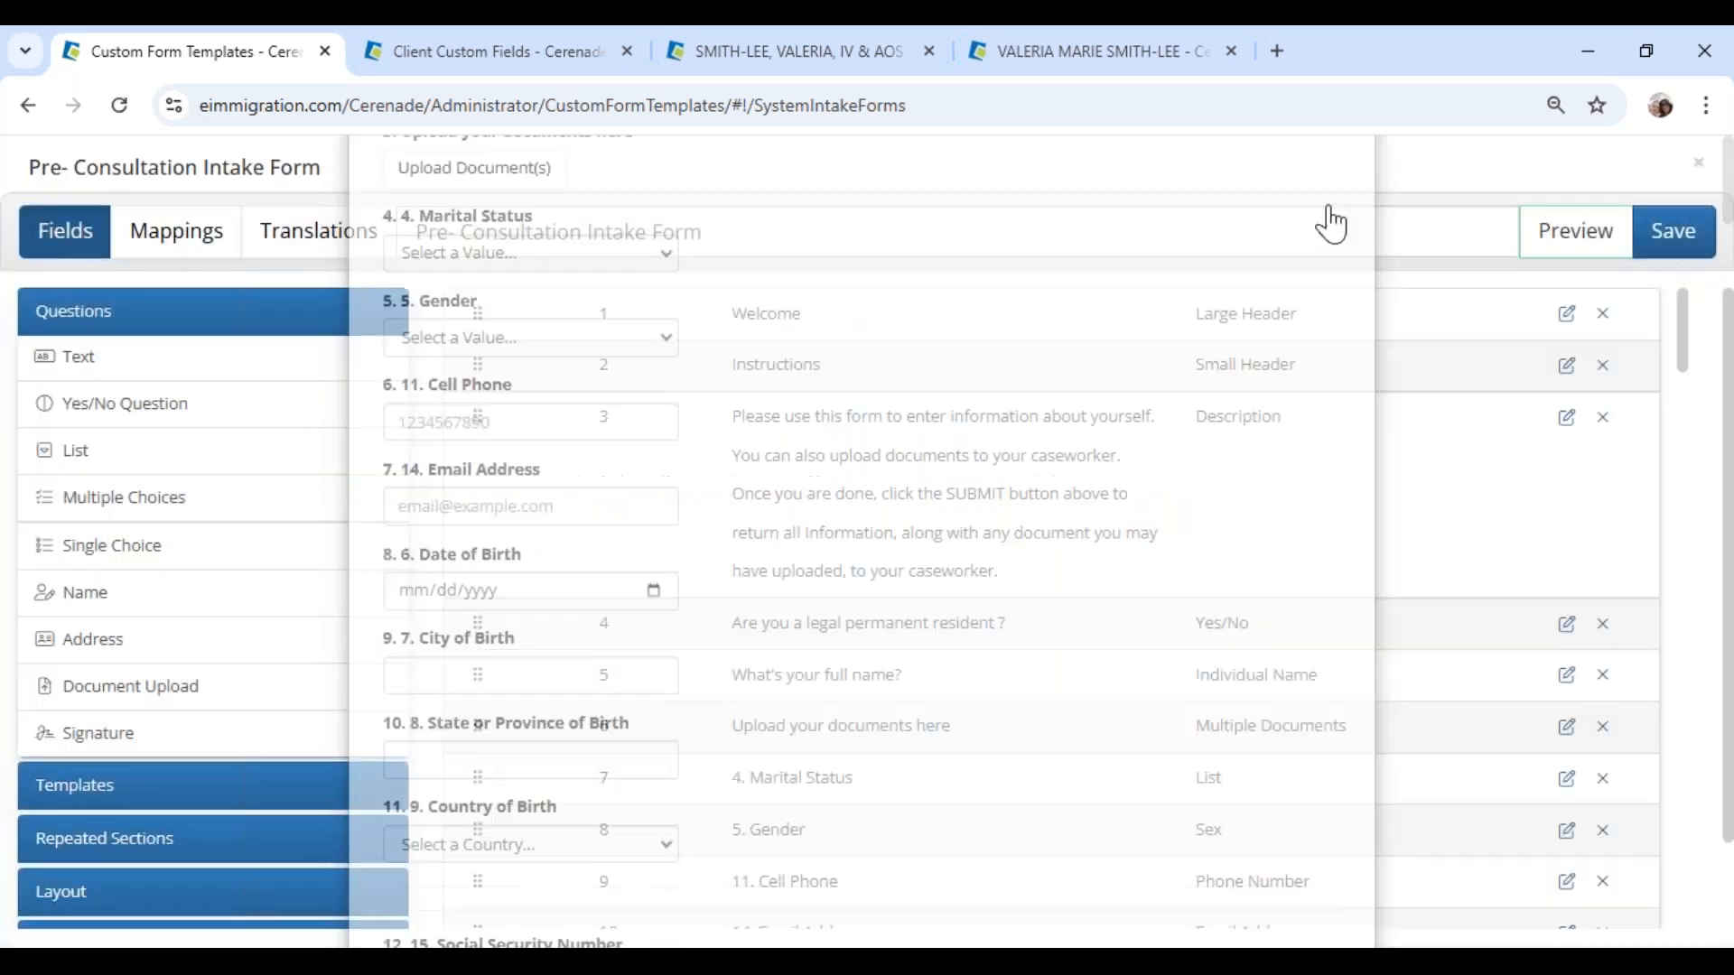
# Step: Insert a vertical space at position 4, before the legal permanent resident question, and preview the form
pyautogui.scroll(-1, 181, 786)
pyautogui.click(110, 808)
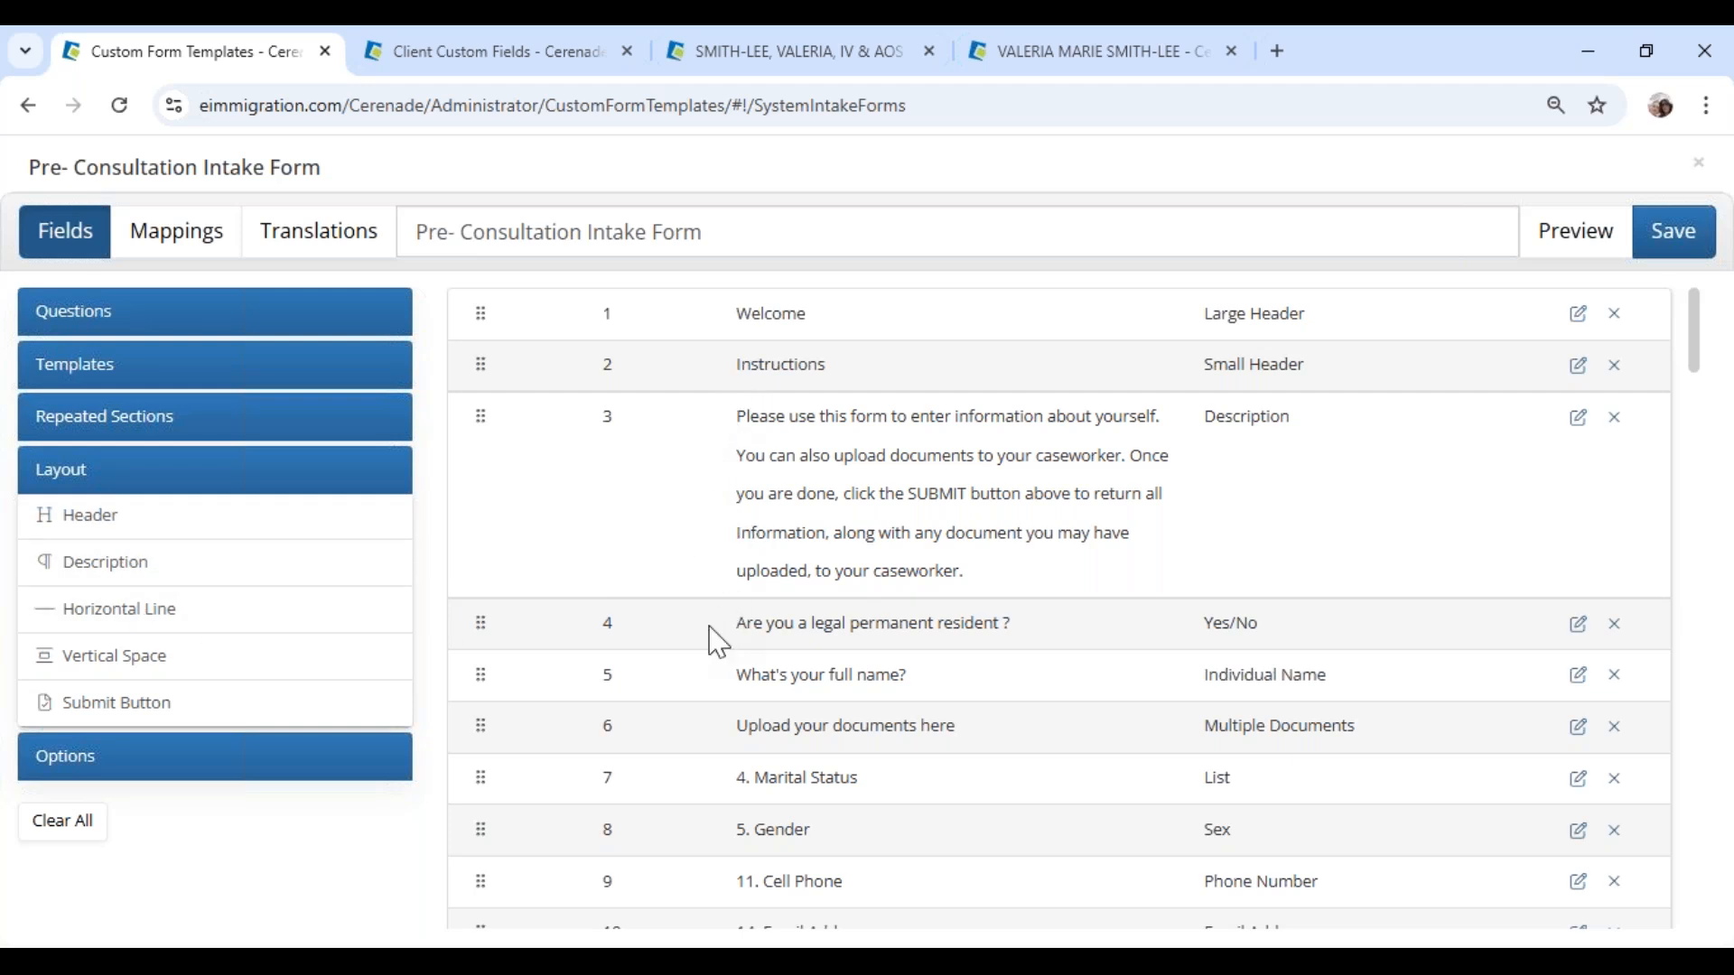
pyautogui.click(120, 668)
pyautogui.doubleClick(659, 879)
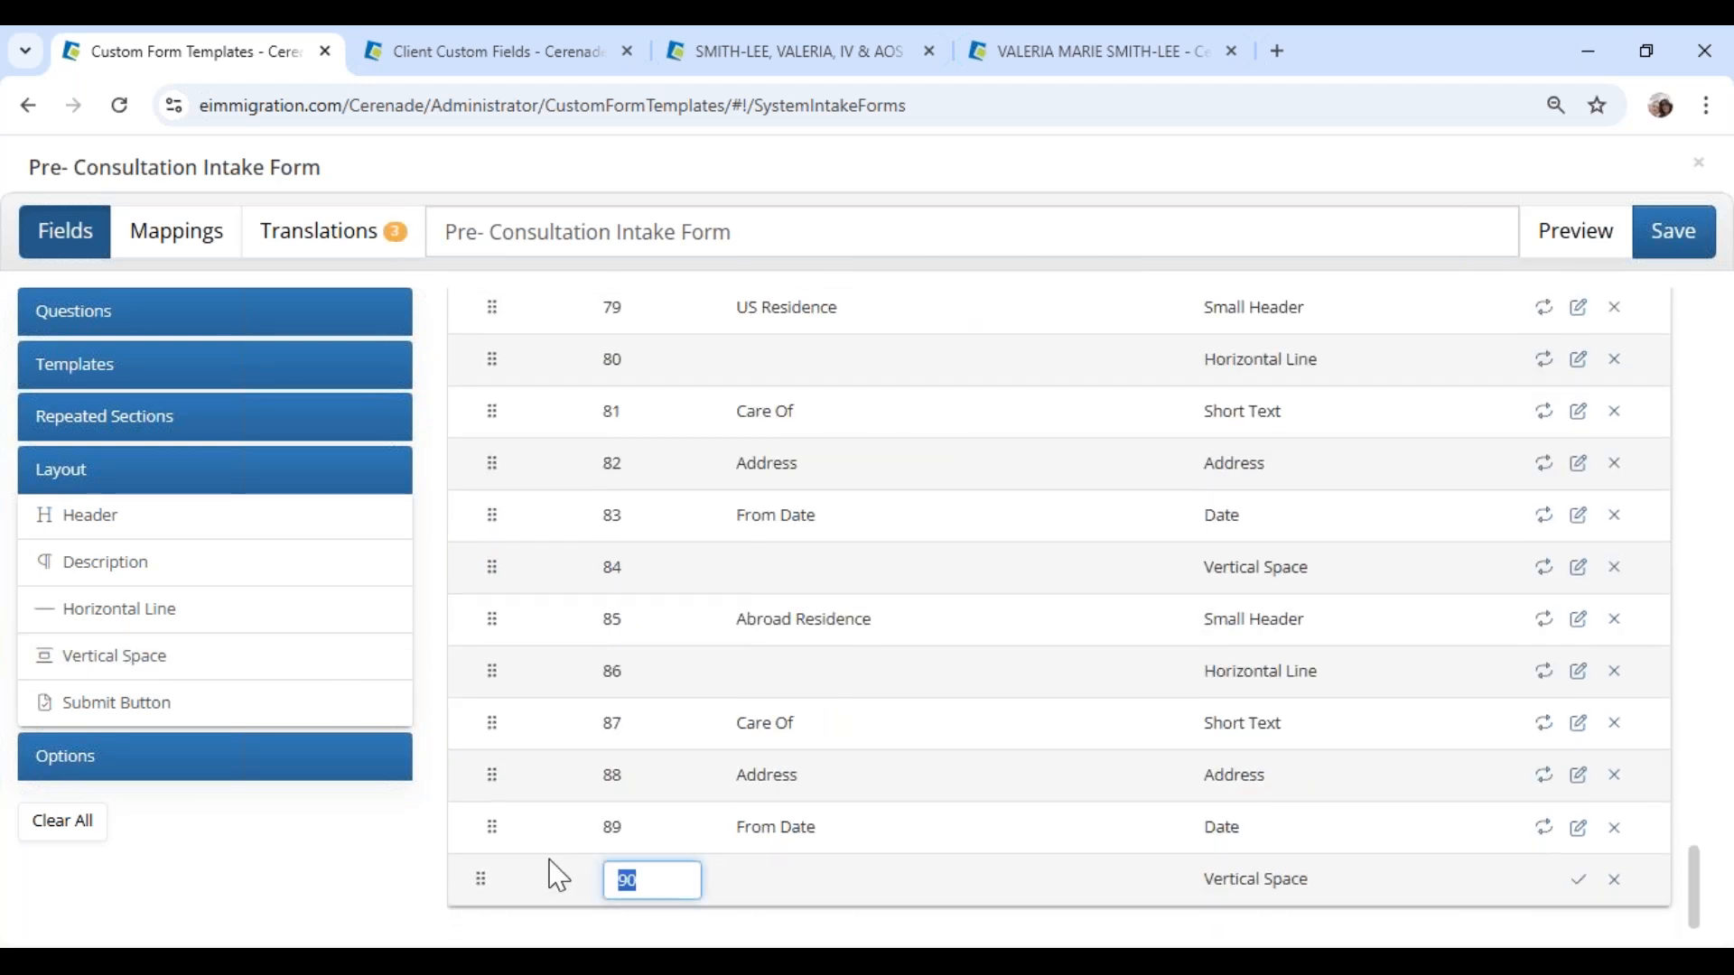
pyautogui.write('4')
pyautogui.click(1580, 887)
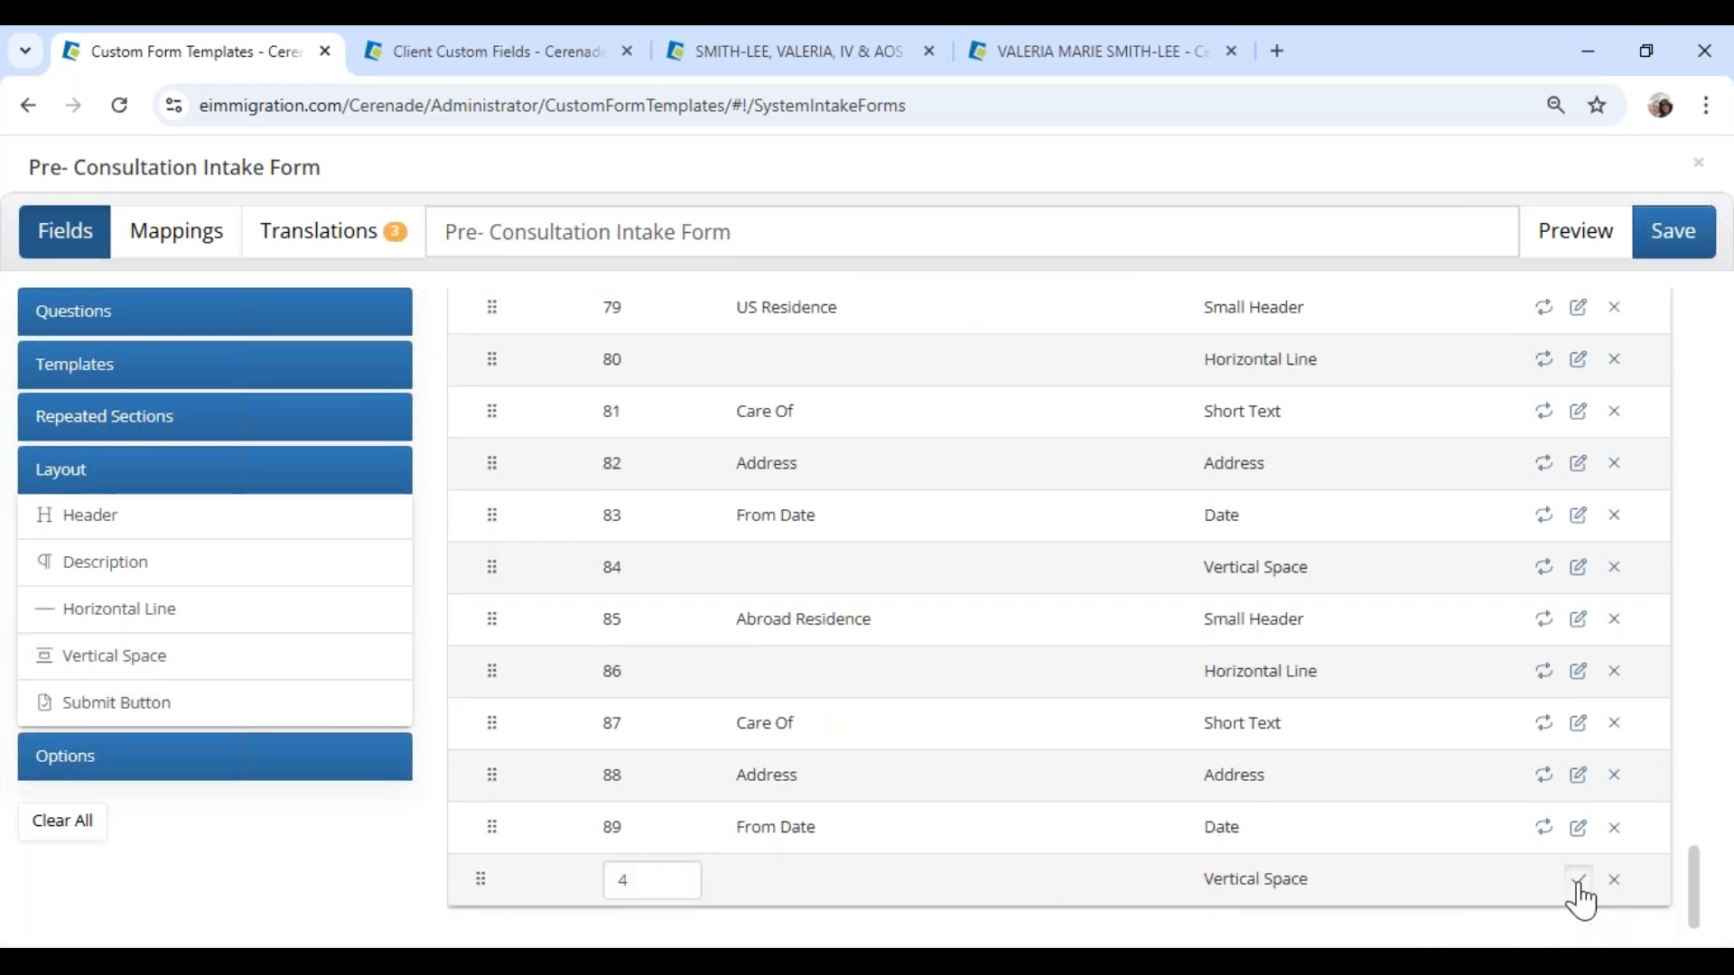
pyautogui.click(1559, 248)
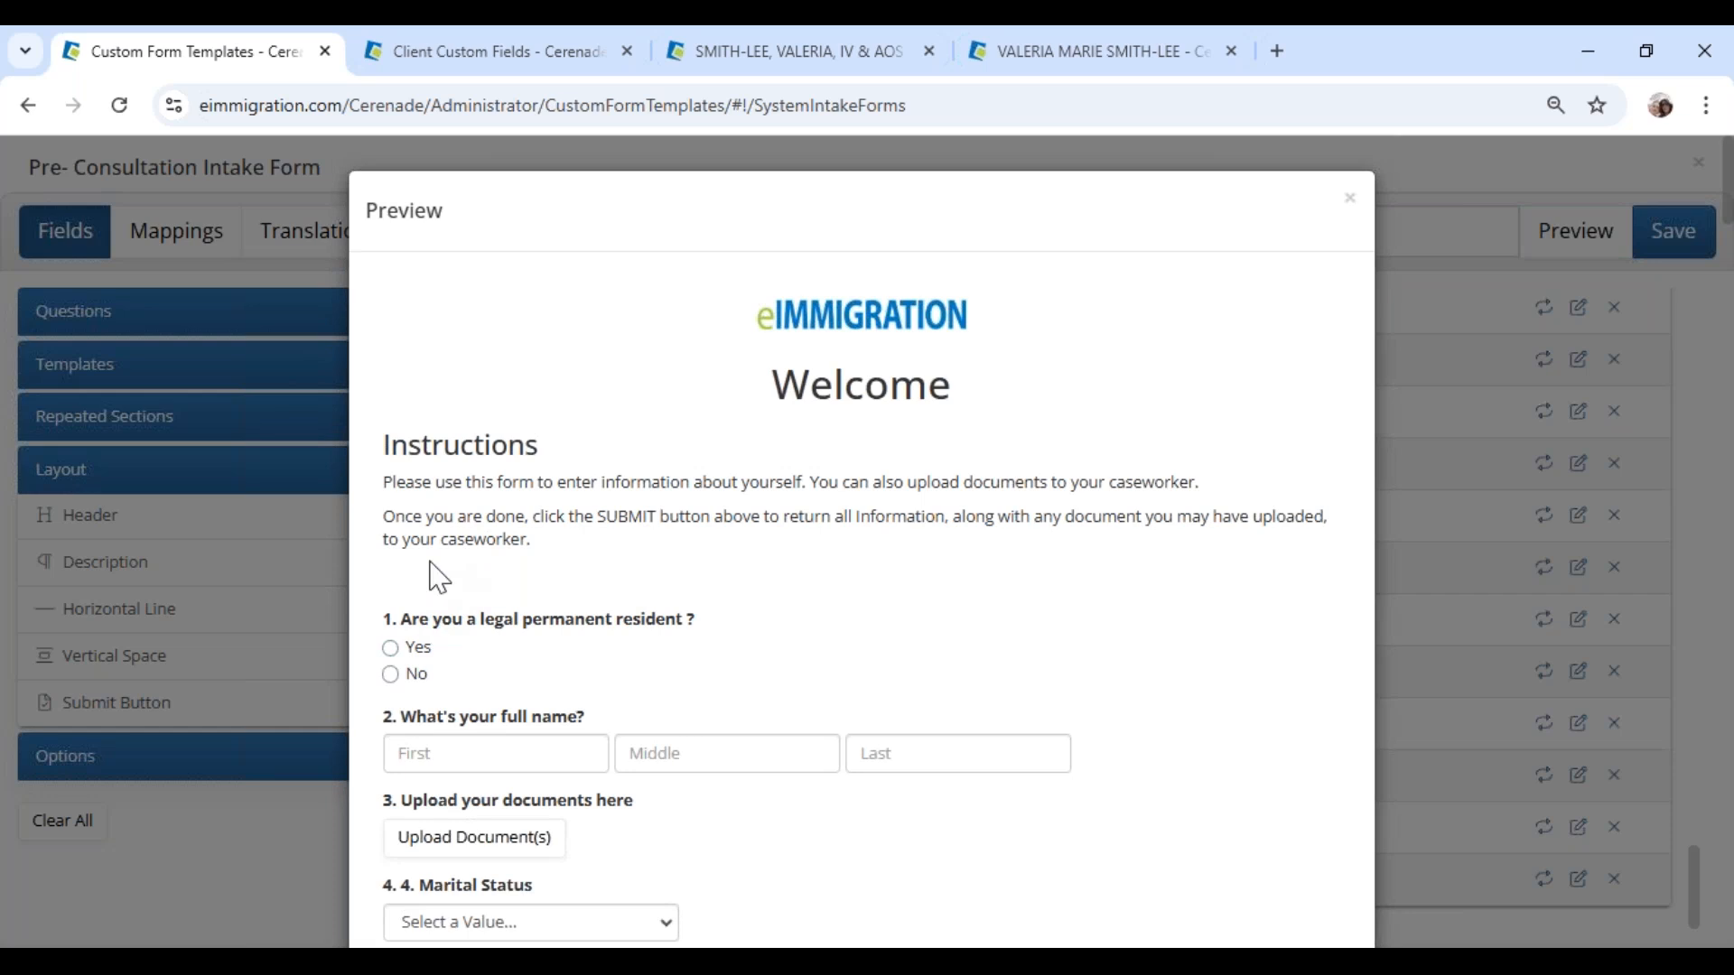
pyautogui.click(1347, 202)
# Step: Review and resubmit the Russian, Spanish and Japanese translations after the layout change
pyautogui.click(345, 244)
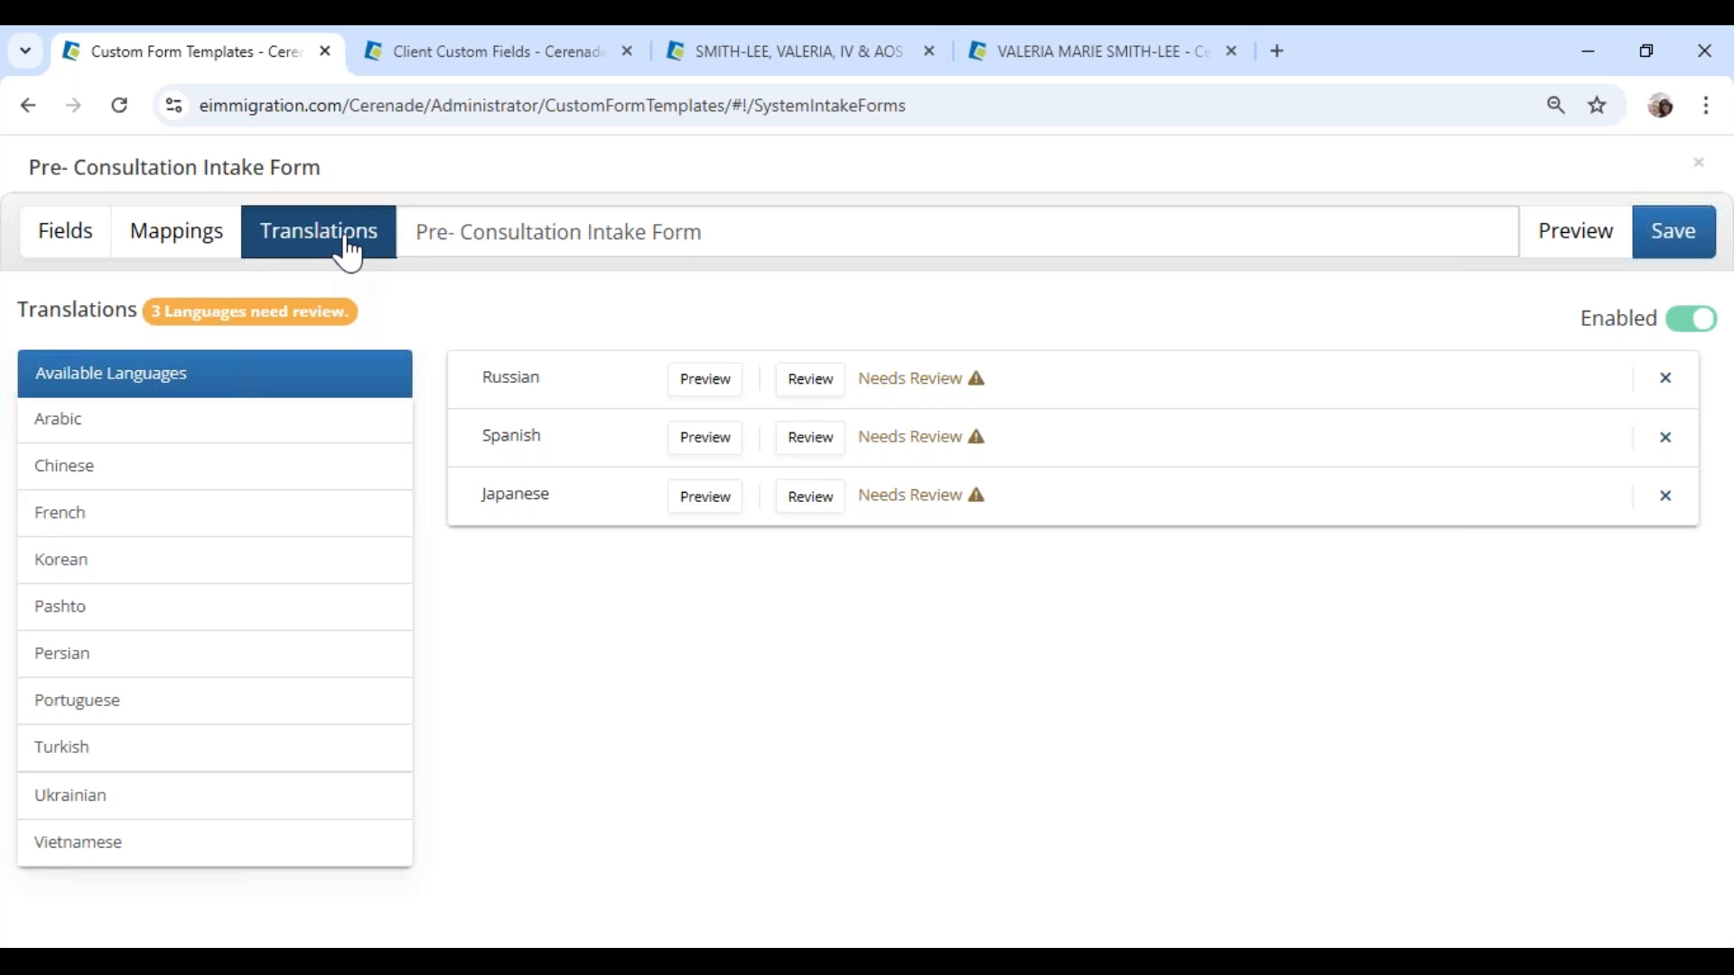
pyautogui.click(808, 379)
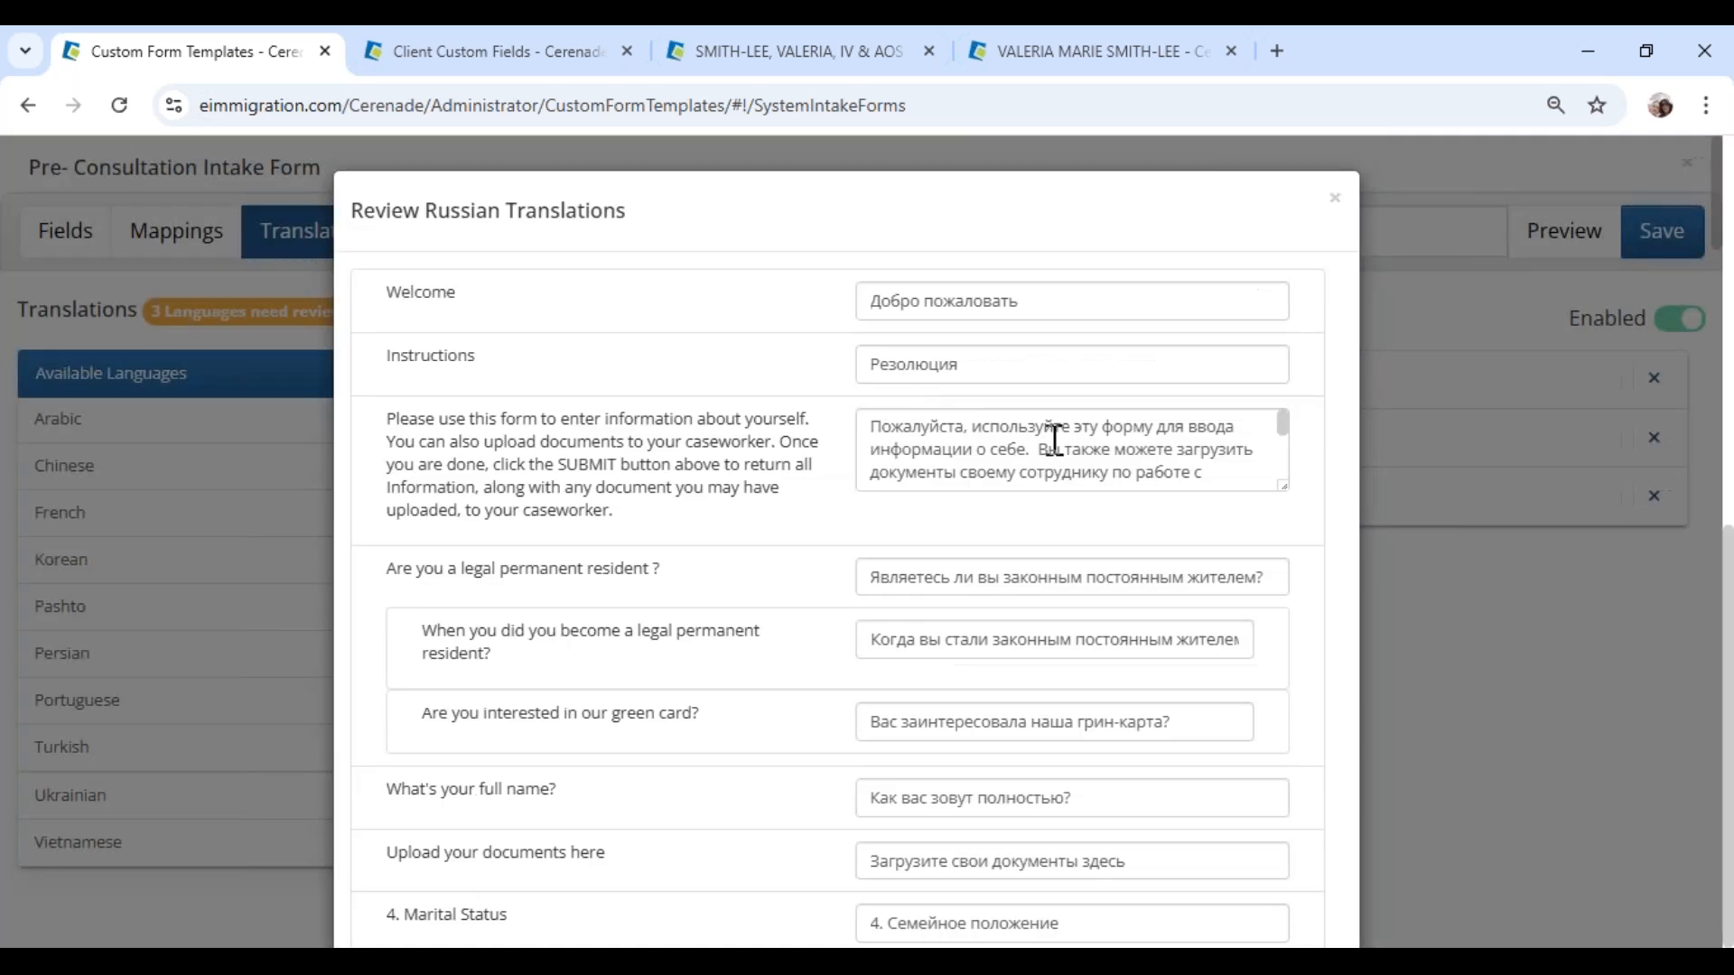
pyautogui.scroll(-20, 1192, 585)
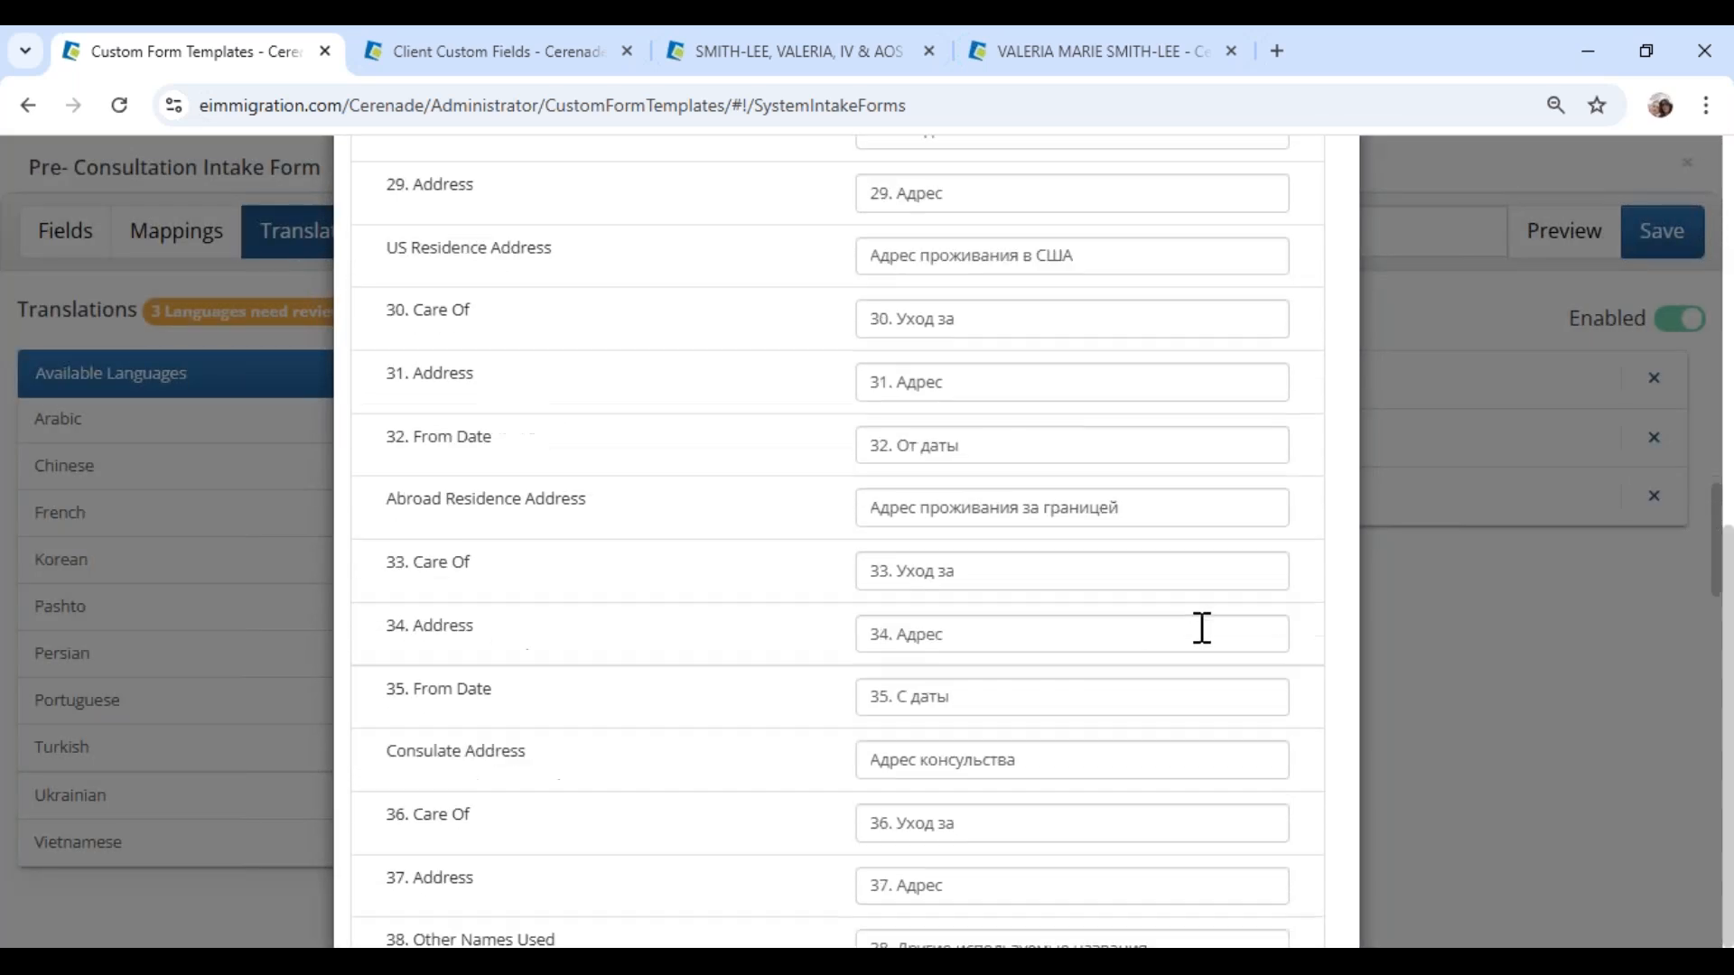
pyautogui.click(1300, 874)
pyautogui.click(818, 440)
pyautogui.scroll(-20, 1365, 876)
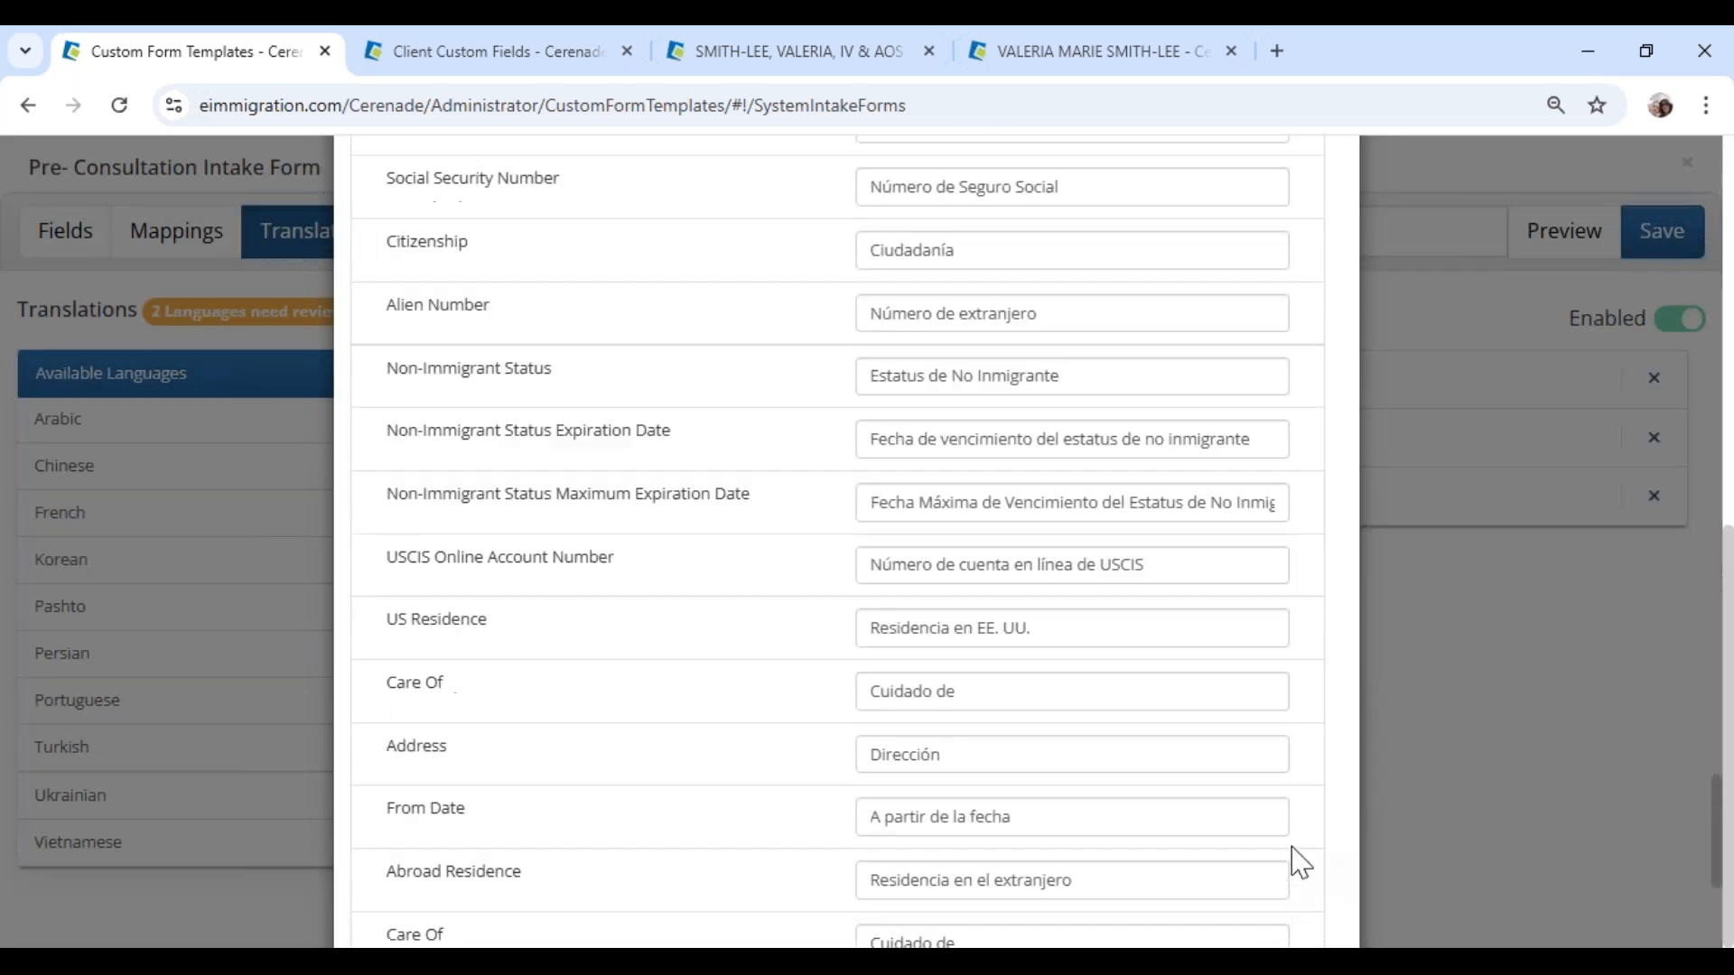
pyautogui.click(1297, 878)
pyautogui.click(797, 511)
pyautogui.scroll(-20, 1183, 697)
pyautogui.click(1303, 876)
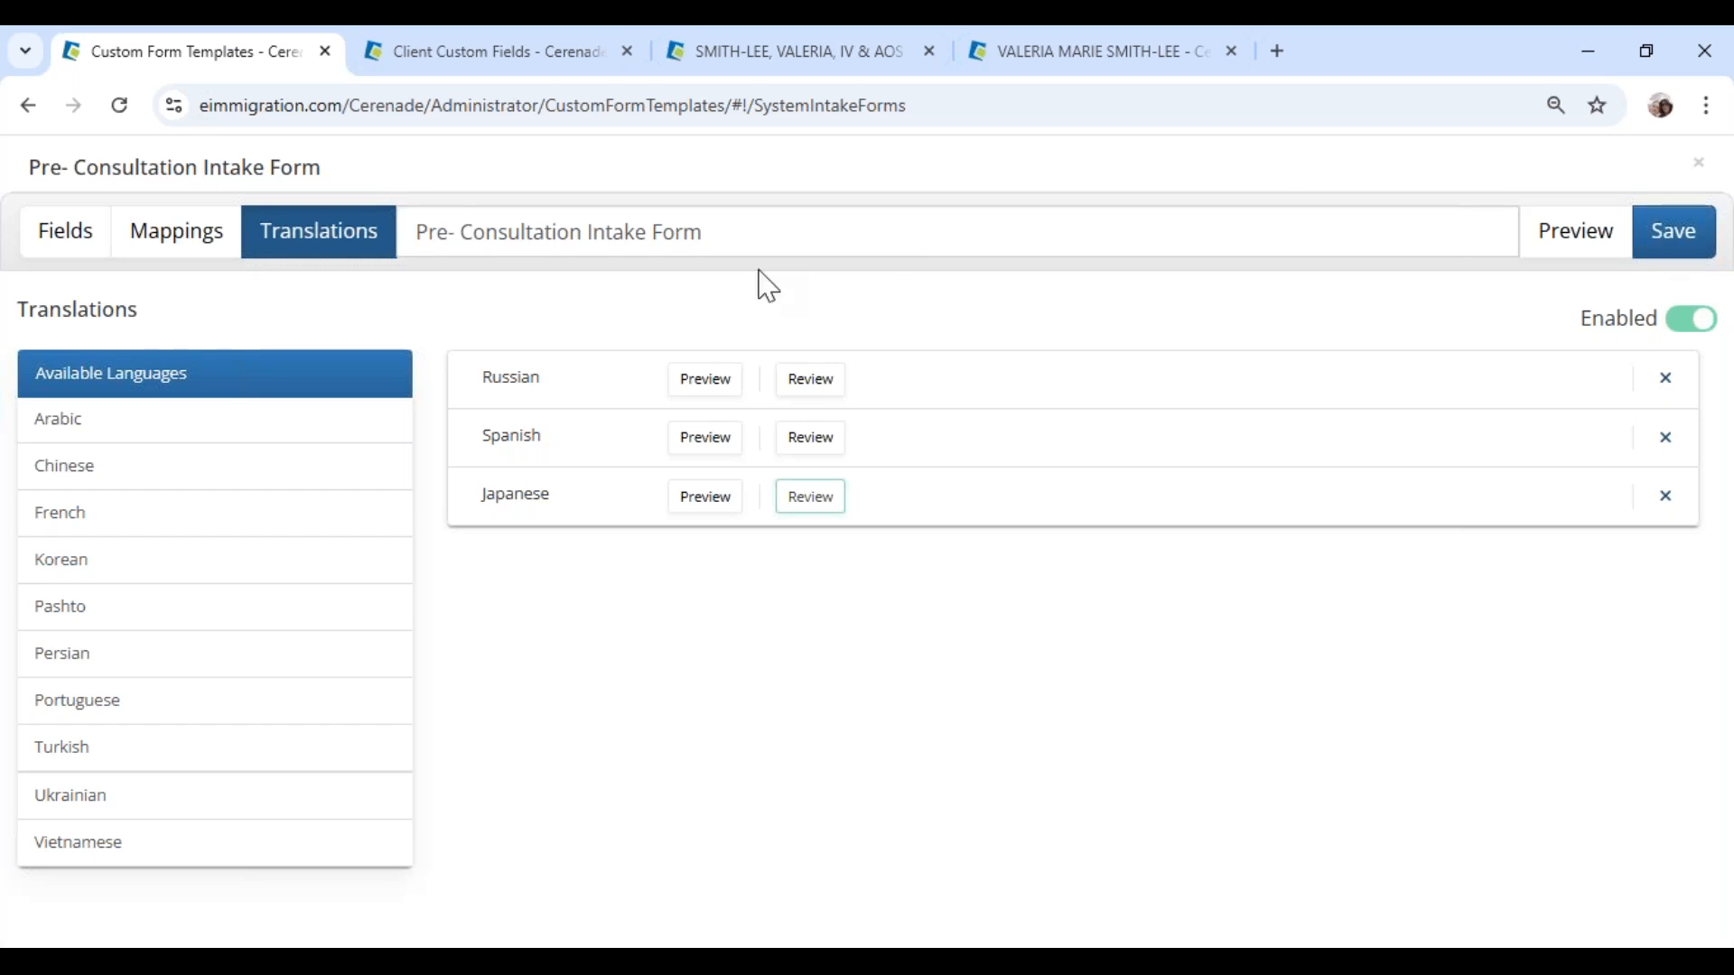
# Step: Save the Pre- Consultation Intake Form template and return to the list of custom intake forms
pyautogui.moveTo(704, 237); pyautogui.dragTo(432, 237)
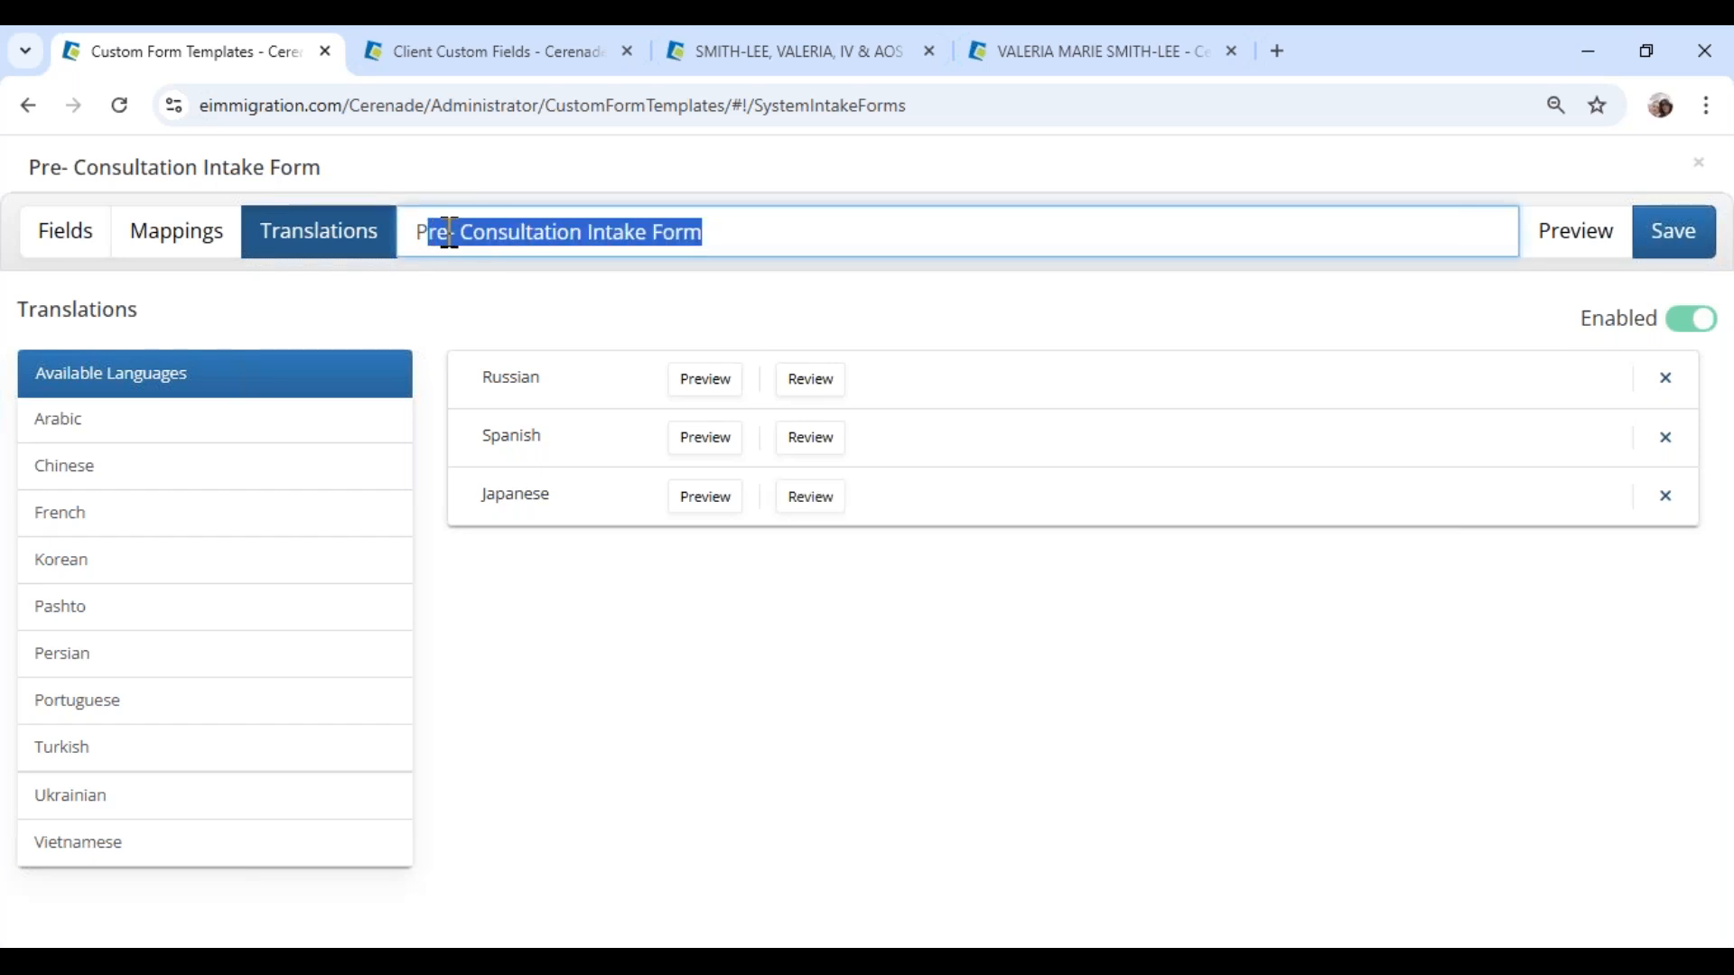
pyautogui.click(449, 233)
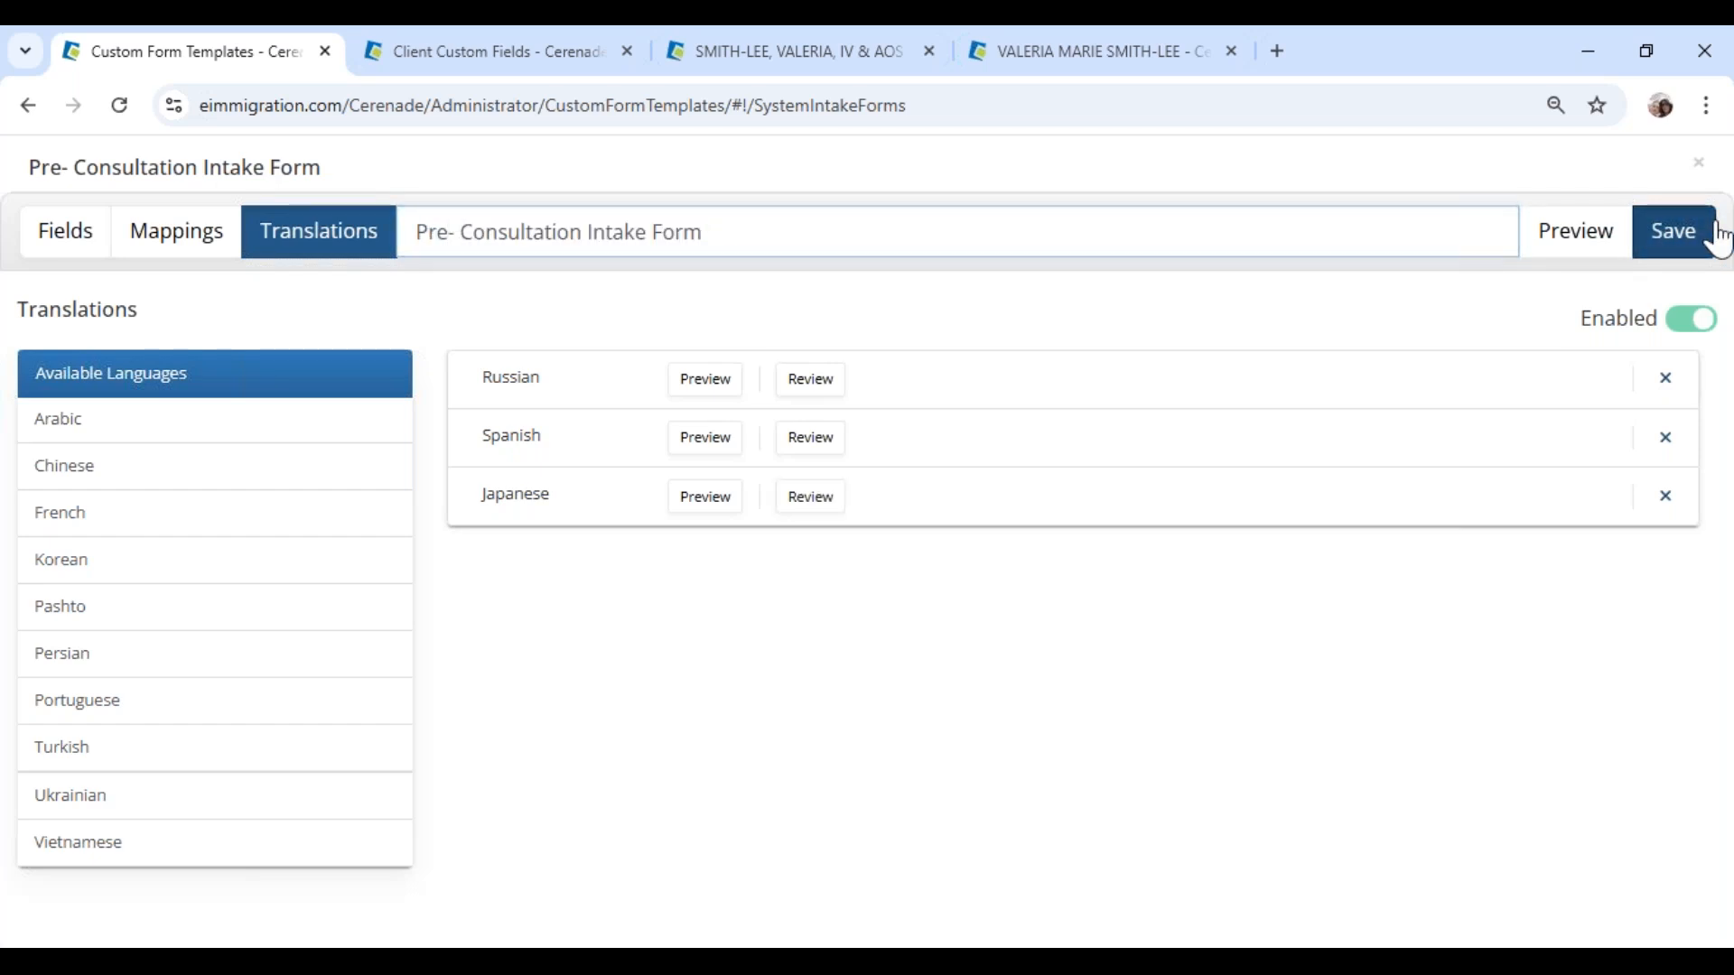
pyautogui.click(1685, 233)
pyautogui.click(1123, 464)
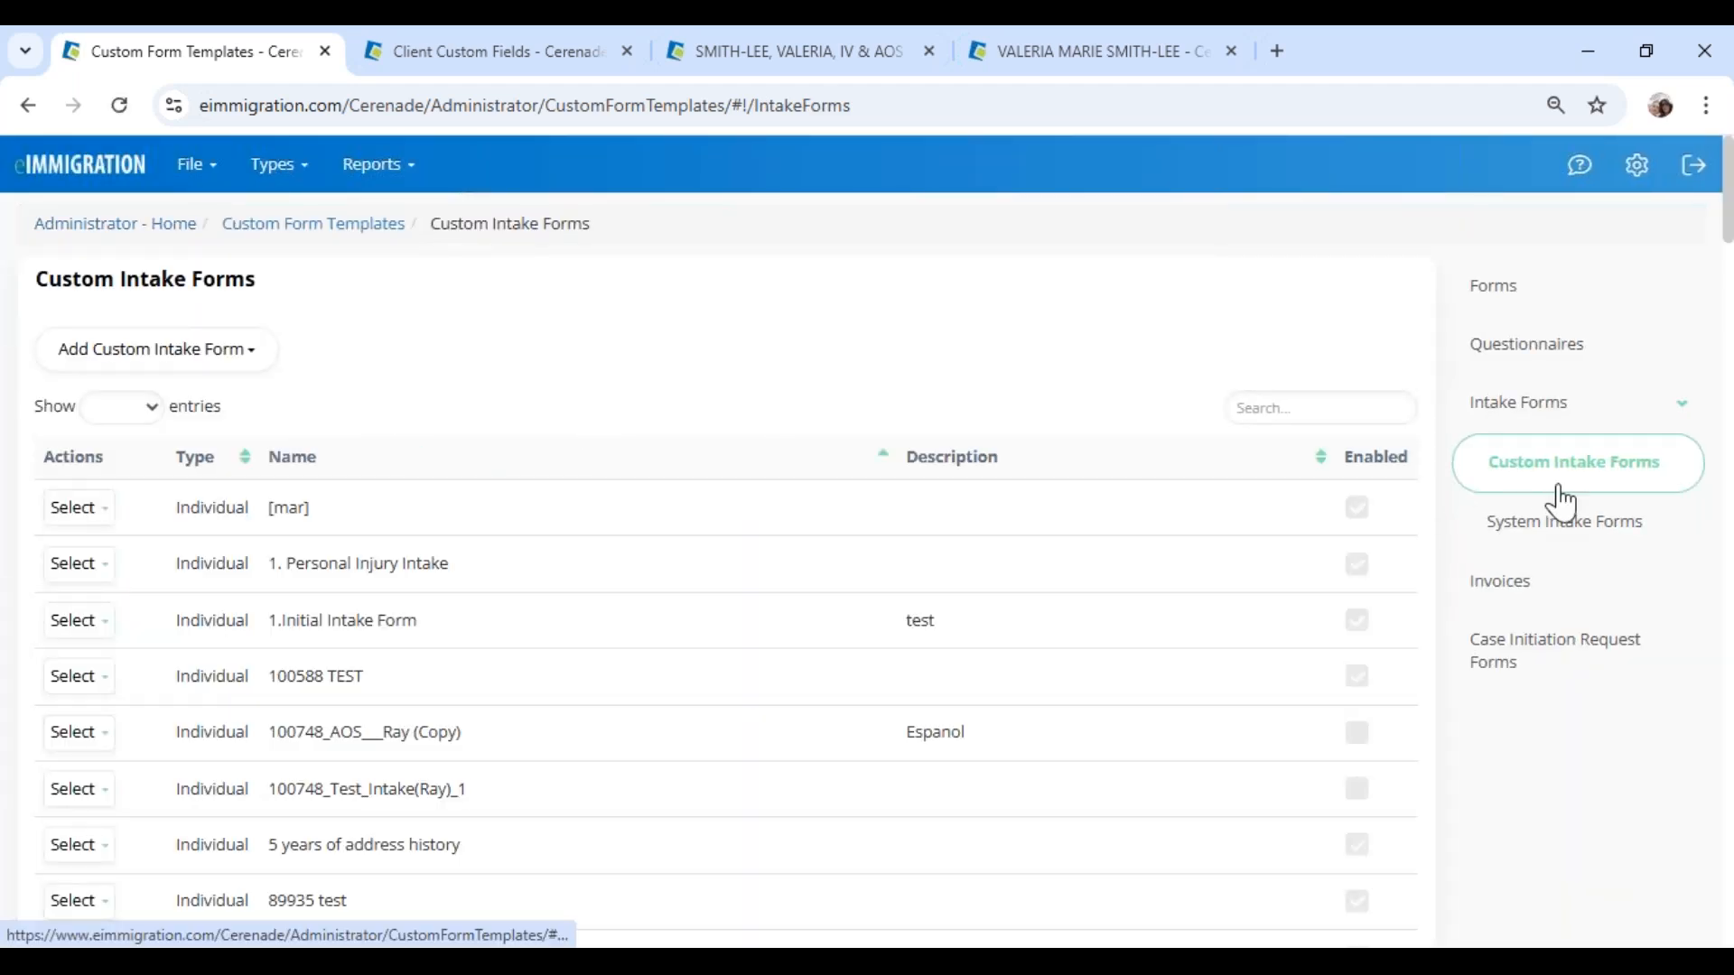
# Step: Open the questionnaires assigned to the Naturalization7 case process from the administrator home
pyautogui.click(117, 226)
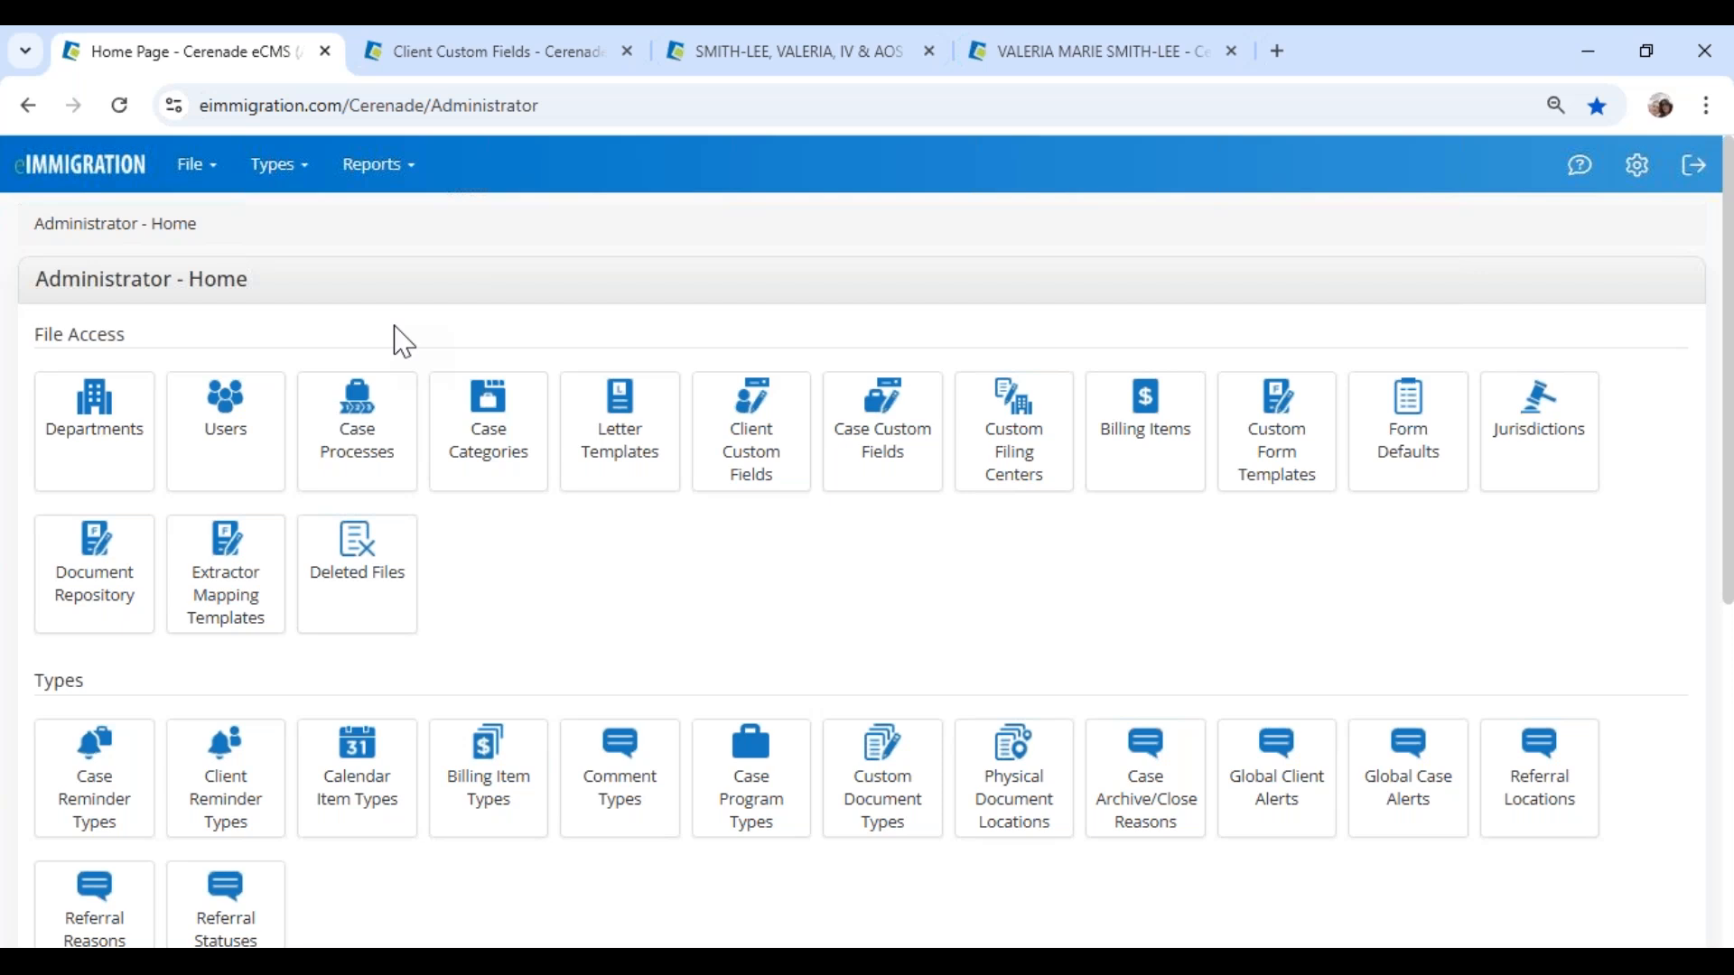
pyautogui.click(356, 442)
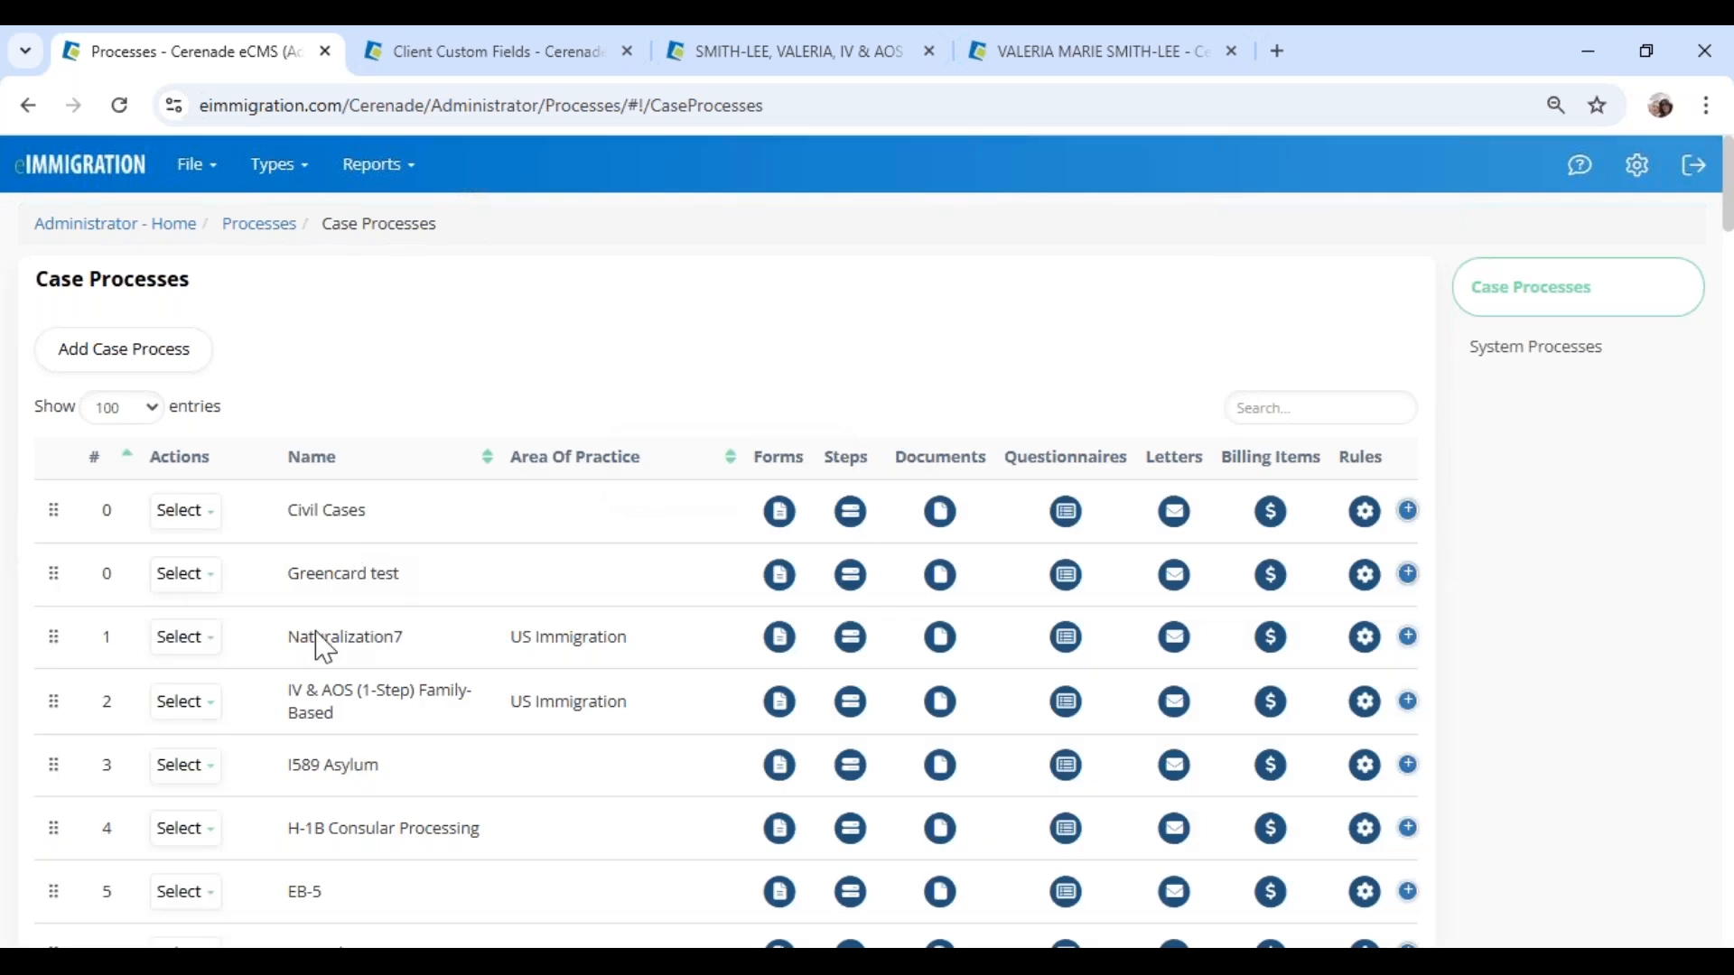
pyautogui.moveTo(300, 638); pyautogui.dragTo(403, 638)
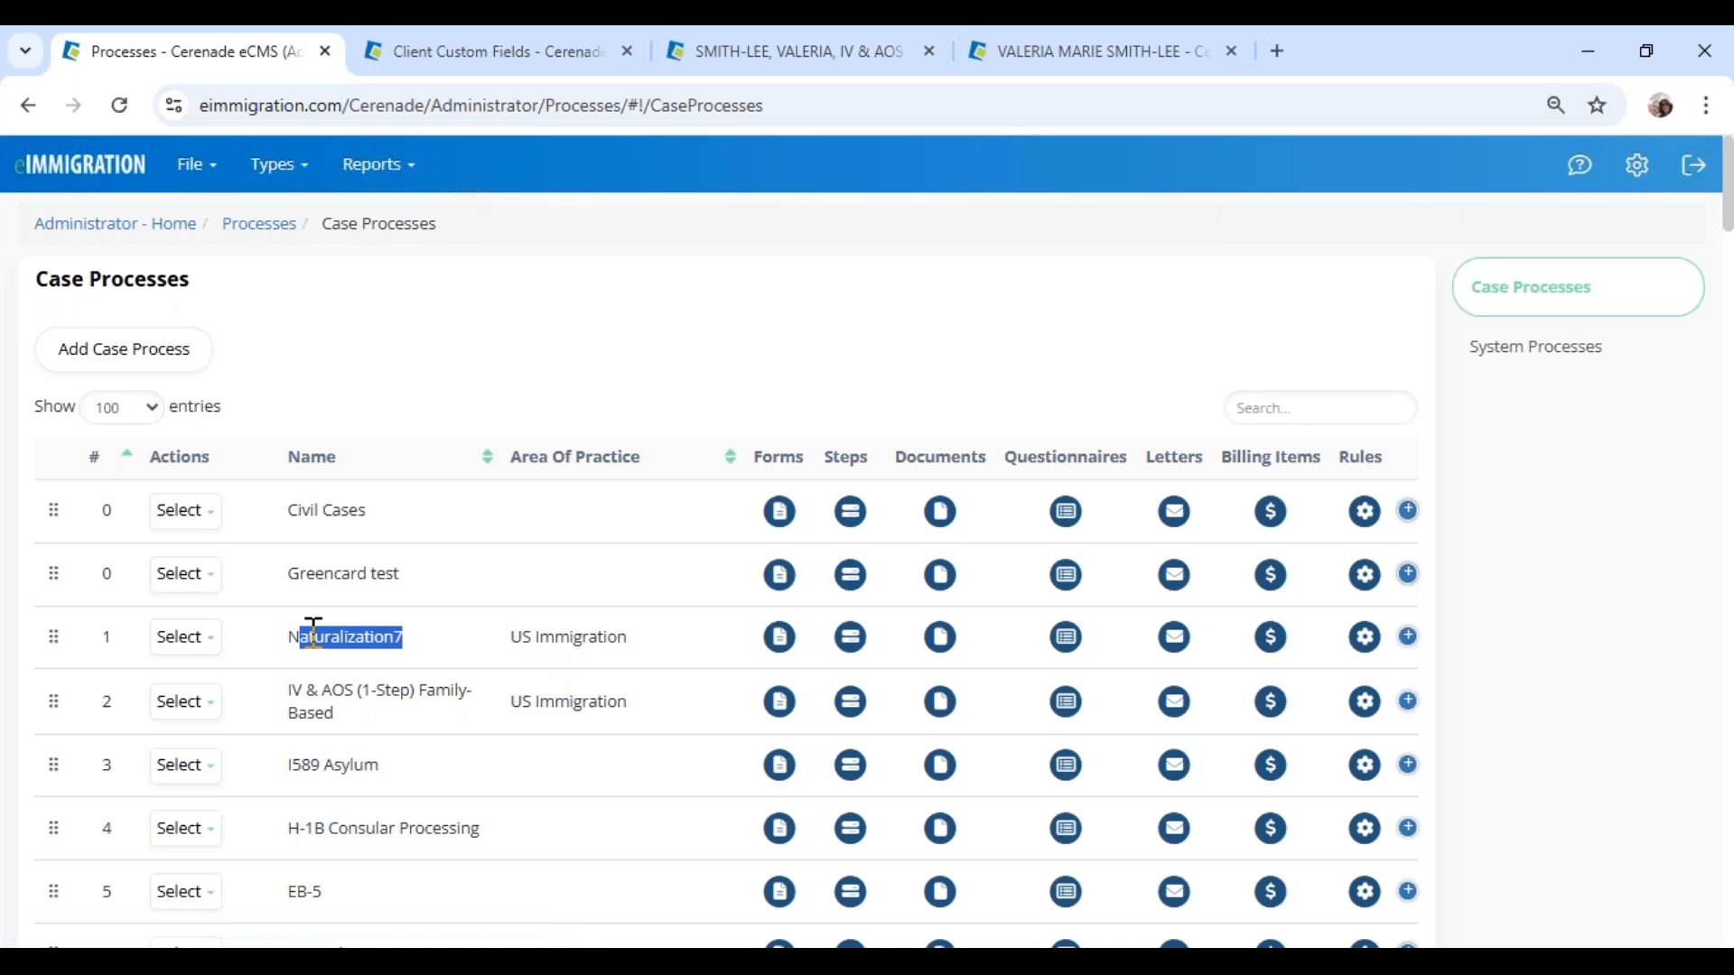
pyautogui.moveTo(290, 690); pyautogui.dragTo(335, 714)
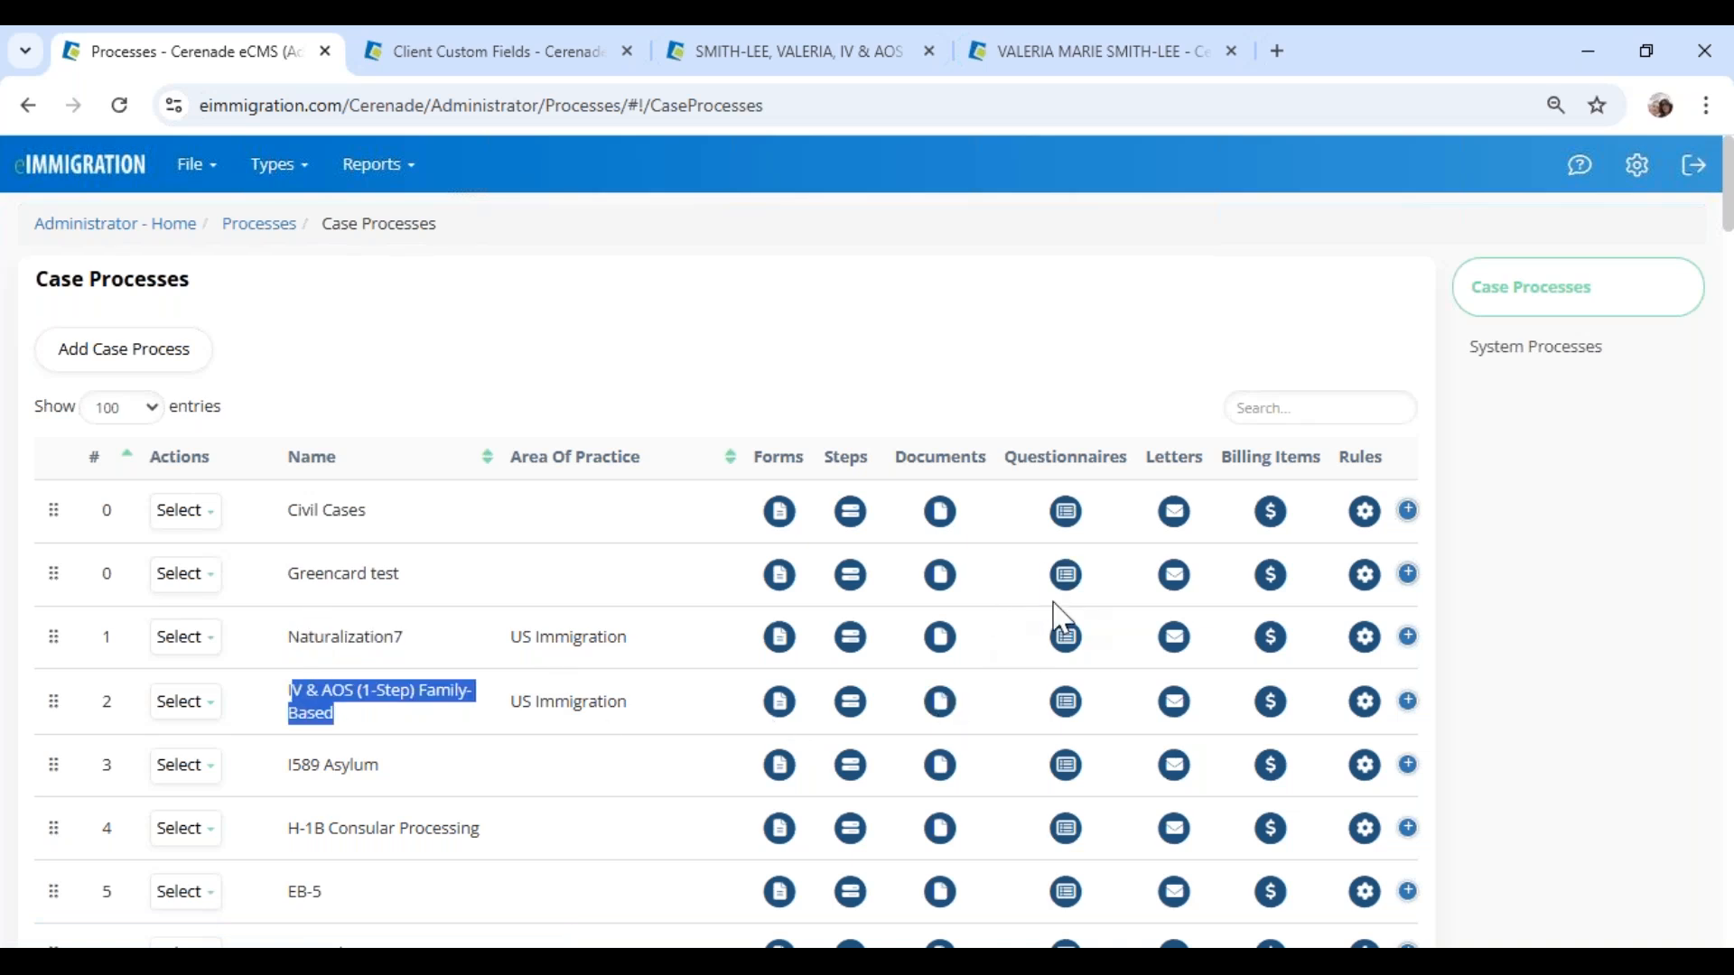
pyautogui.click(1065, 639)
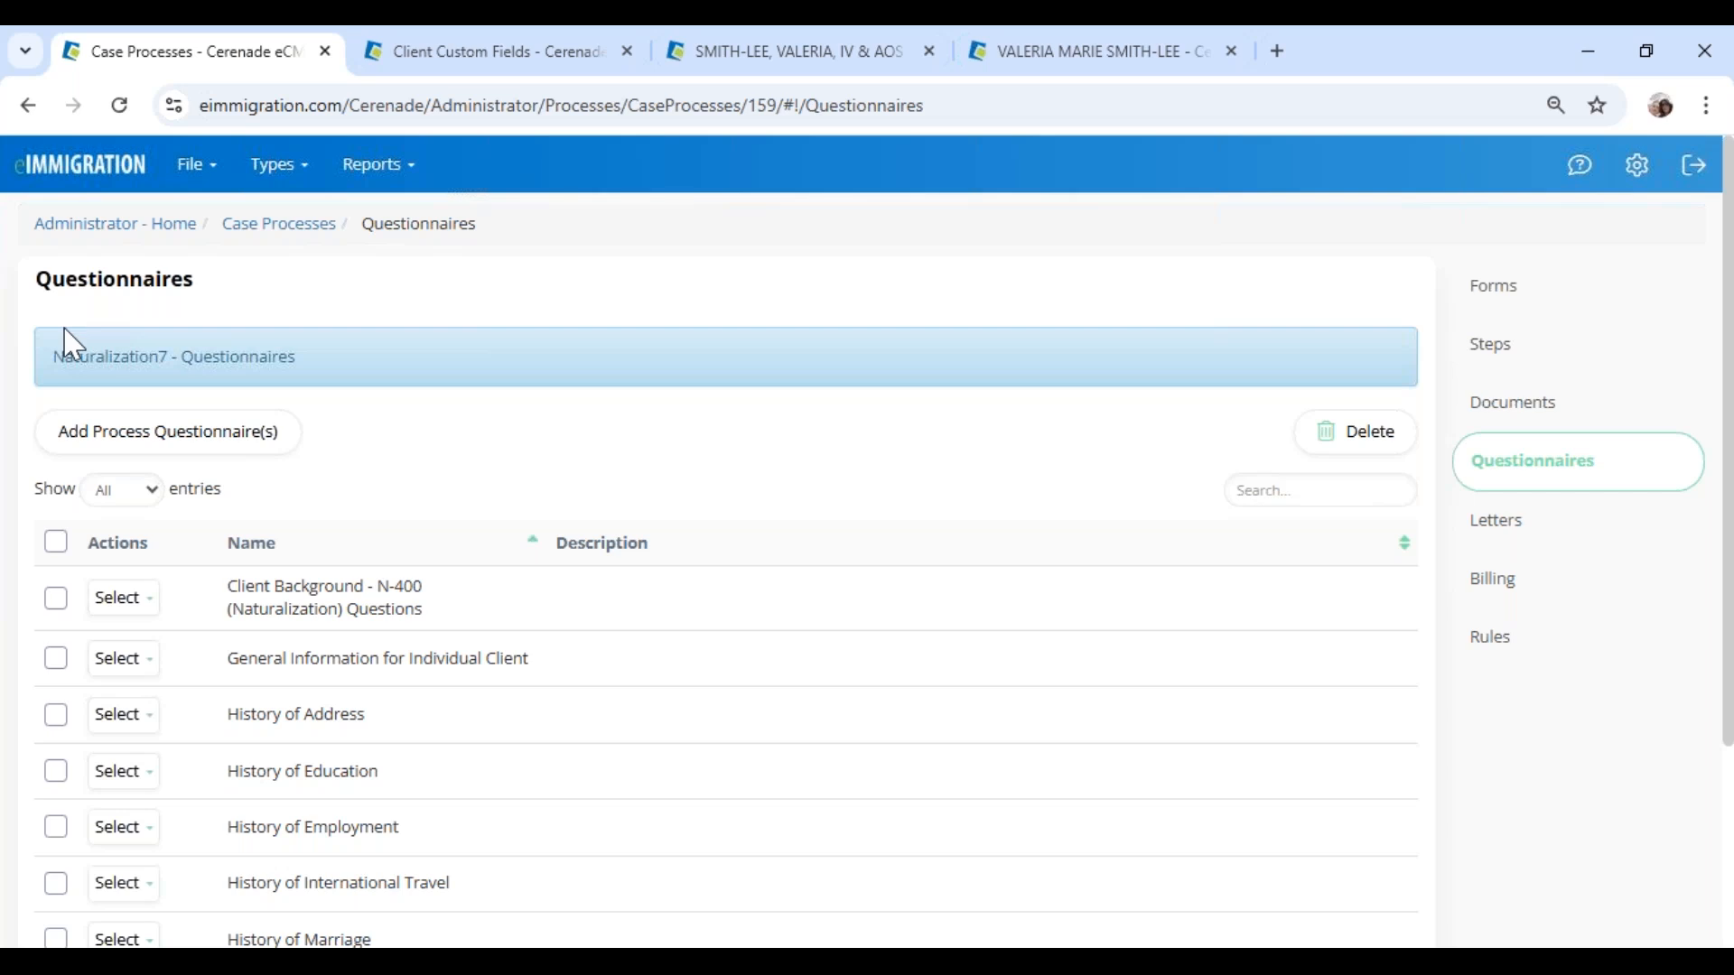
# Step: Add the Pre- Consultation Intake Form to the Naturalization7 process questionnaires
pyautogui.moveTo(65, 350); pyautogui.dragTo(261, 379)
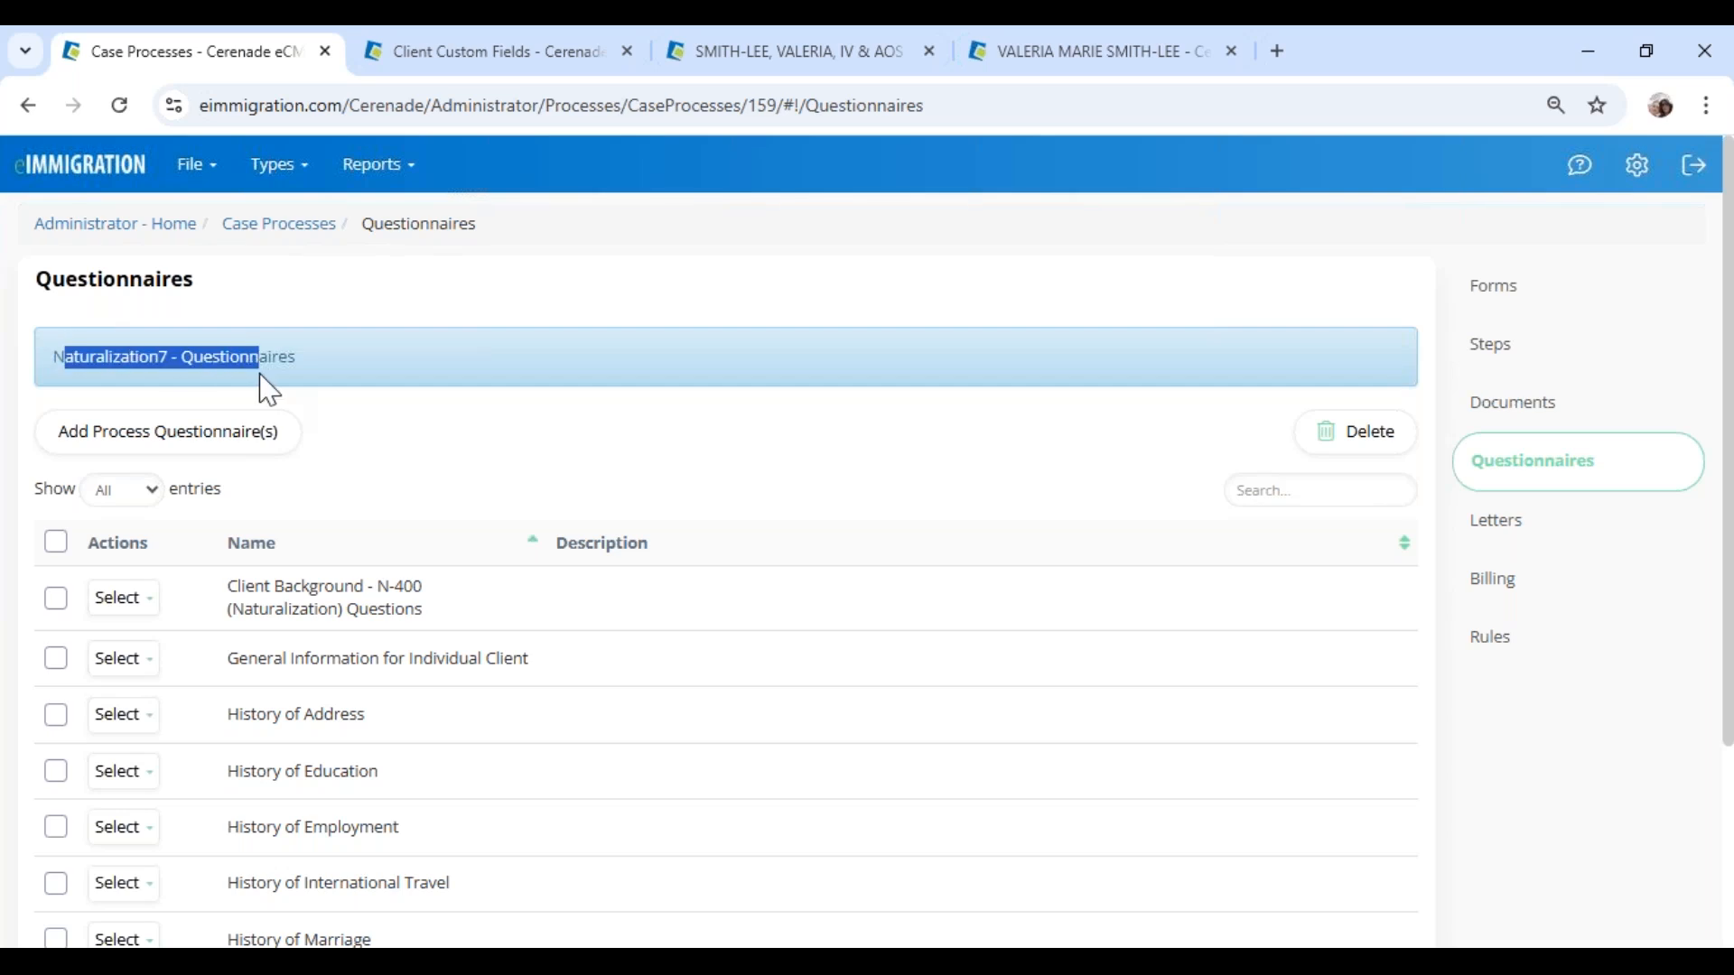
pyautogui.click(193, 456)
pyautogui.scroll(-1, 546, 696)
pyautogui.scroll(1, 784, 711)
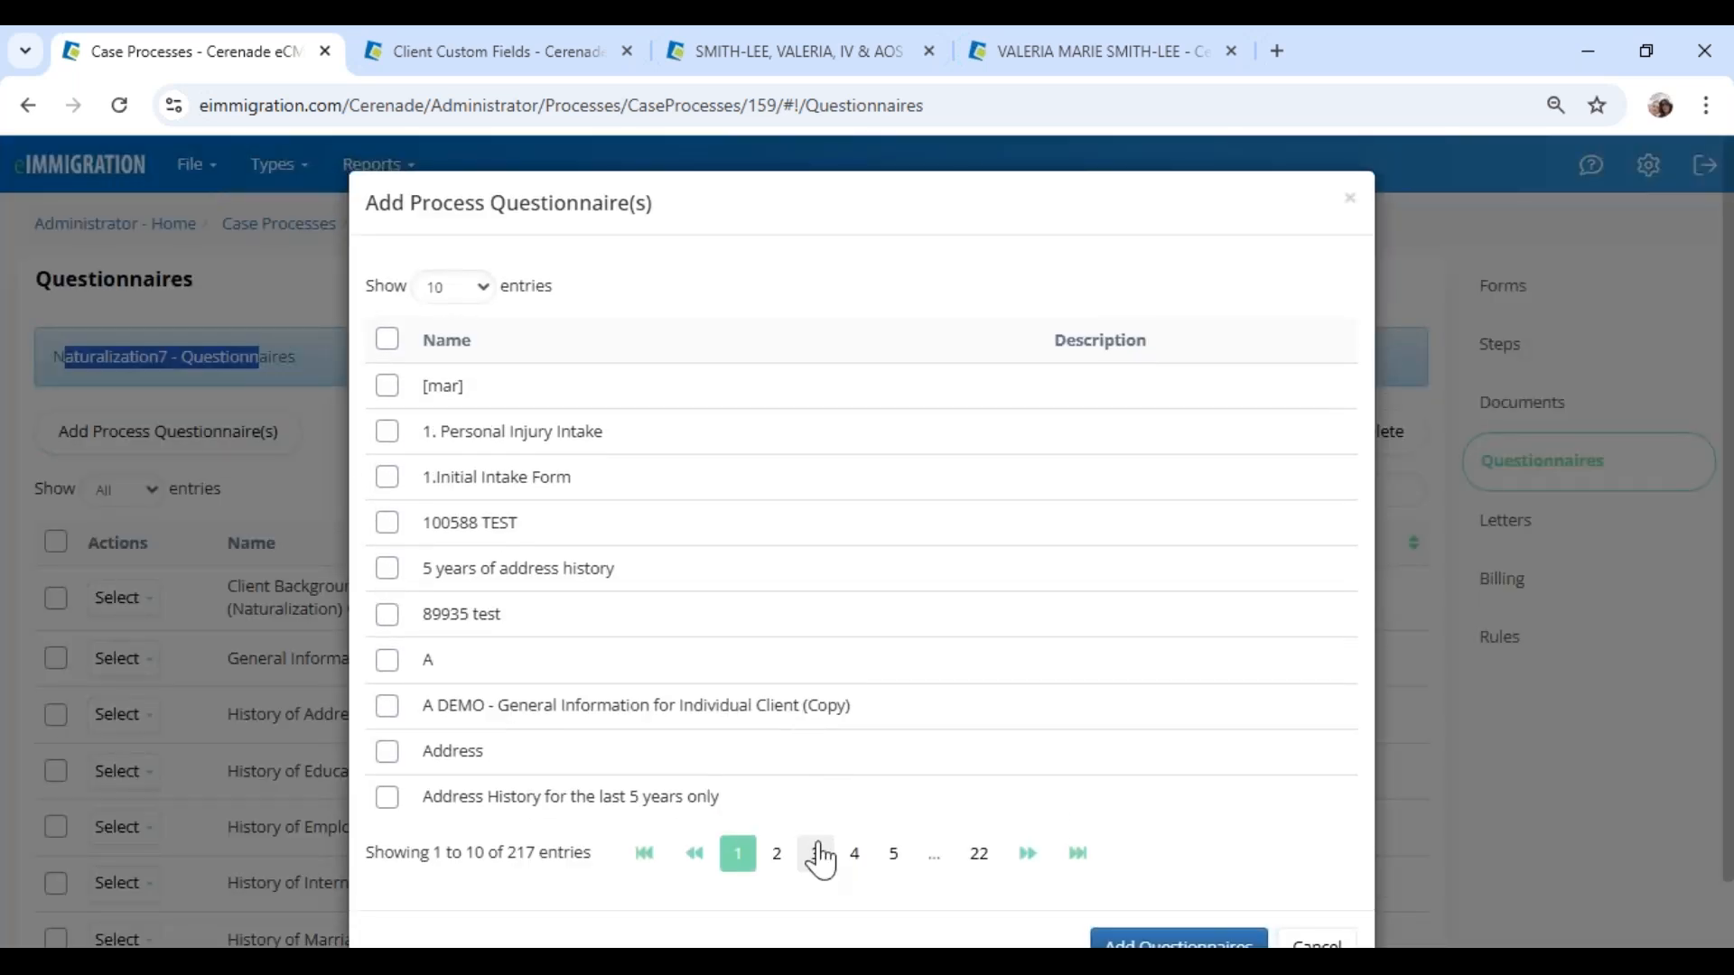
pyautogui.click(980, 855)
pyautogui.click(878, 718)
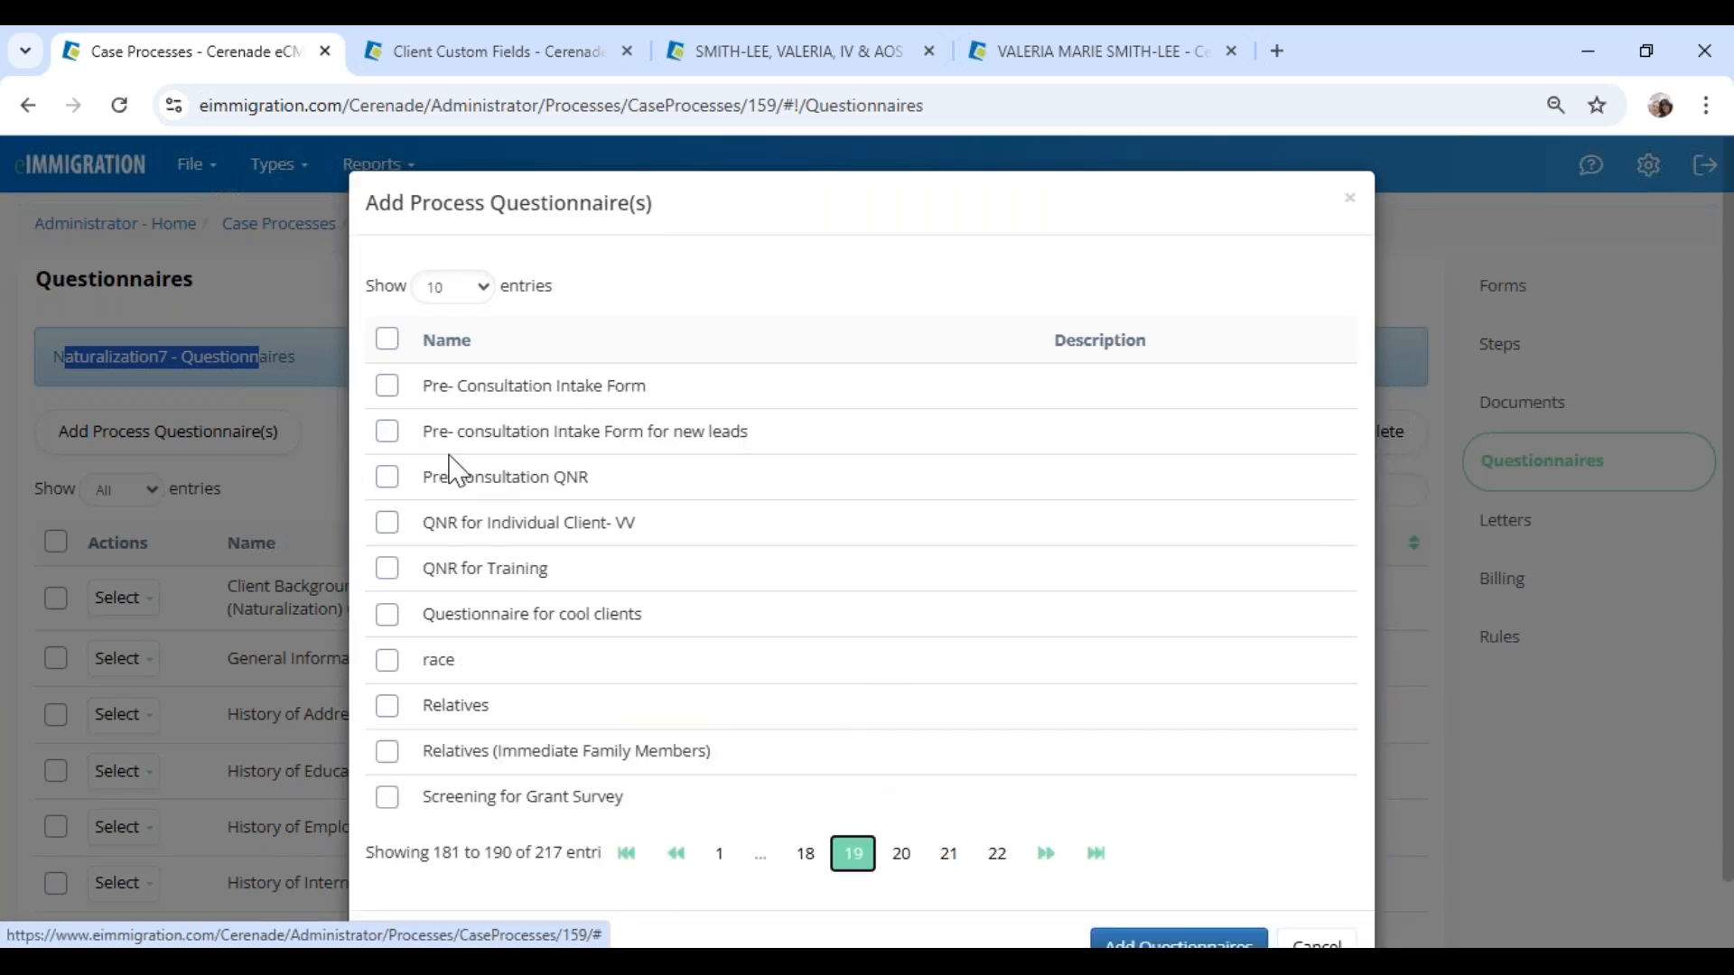
pyautogui.moveTo(419, 386); pyautogui.dragTo(367, 423)
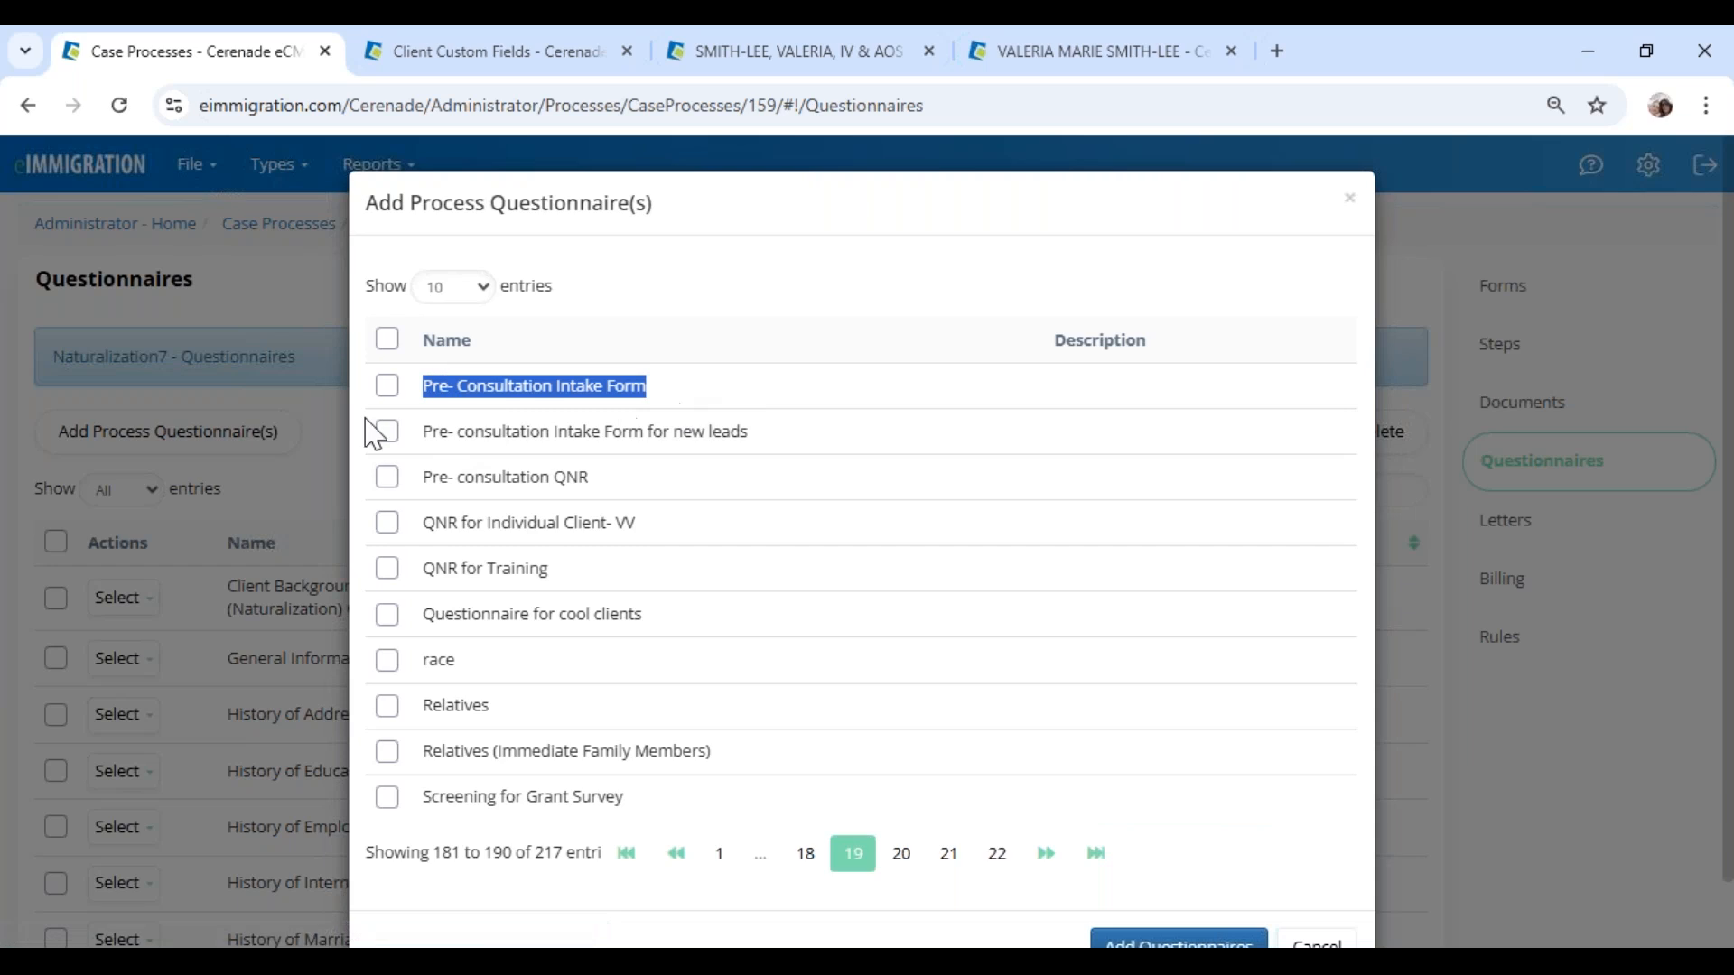
pyautogui.click(379, 392)
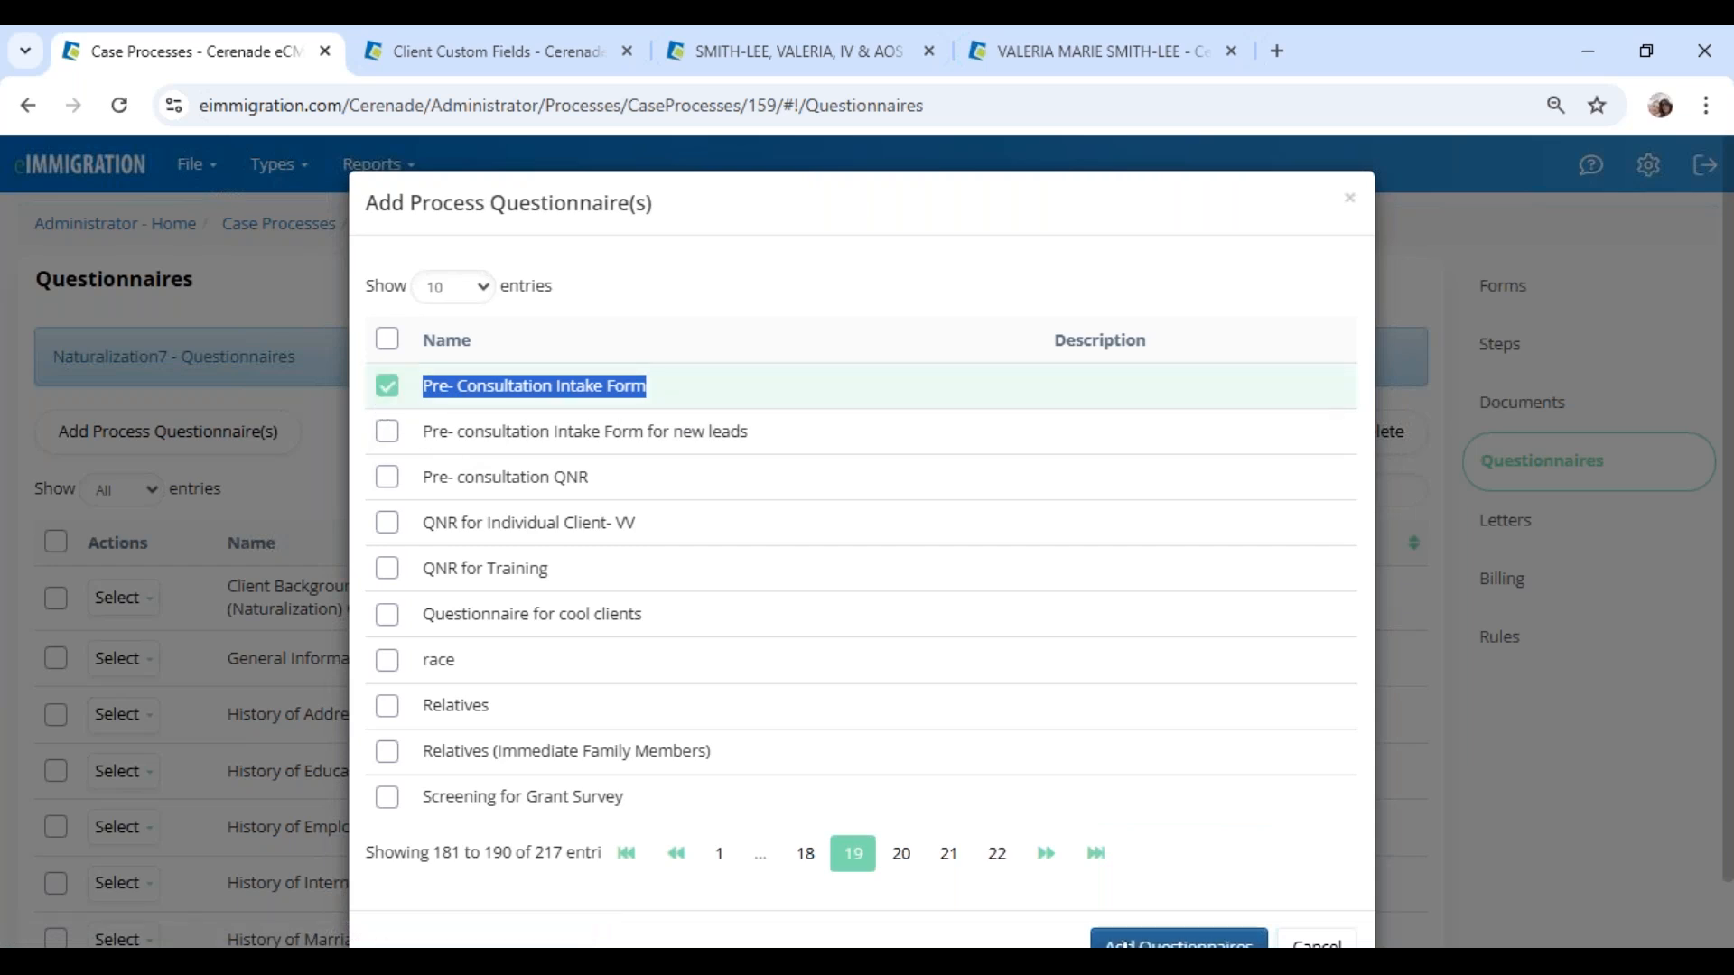
pyautogui.click(1178, 943)
pyautogui.scroll(-4, 937, 759)
pyautogui.scroll(4, 574, 667)
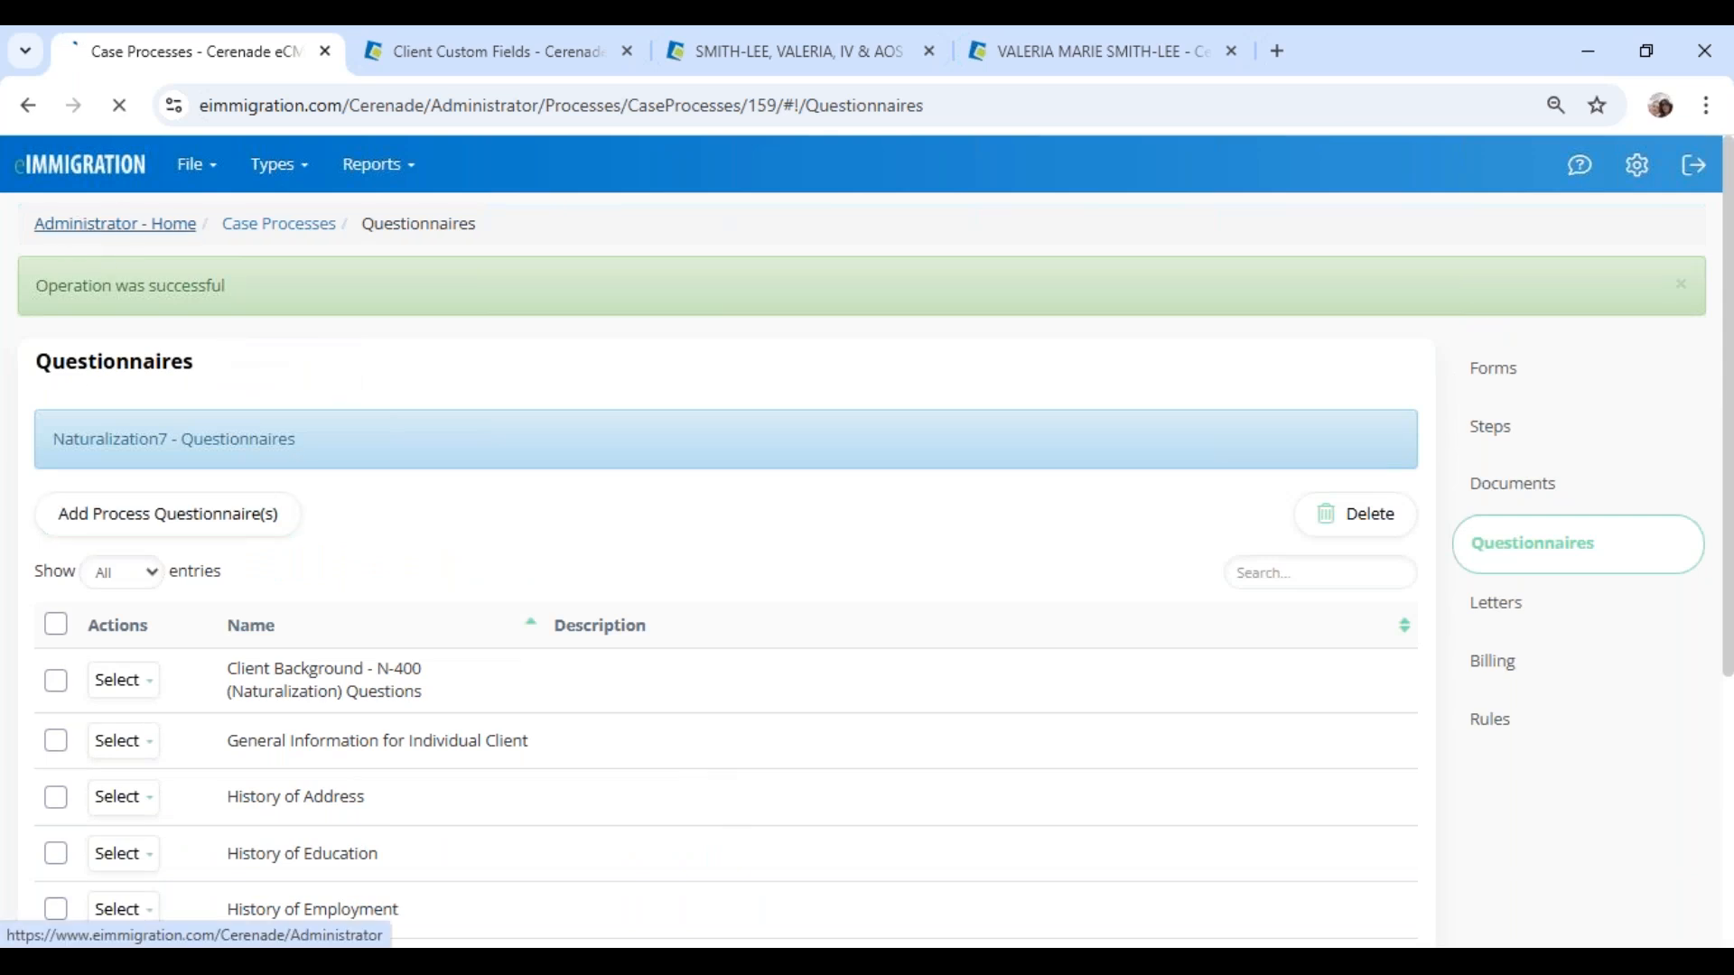
# Step: Return to the custom intake form templates, search for "pre" and open the Pre- Consultation Intake Form for editing
pyautogui.click(80, 226)
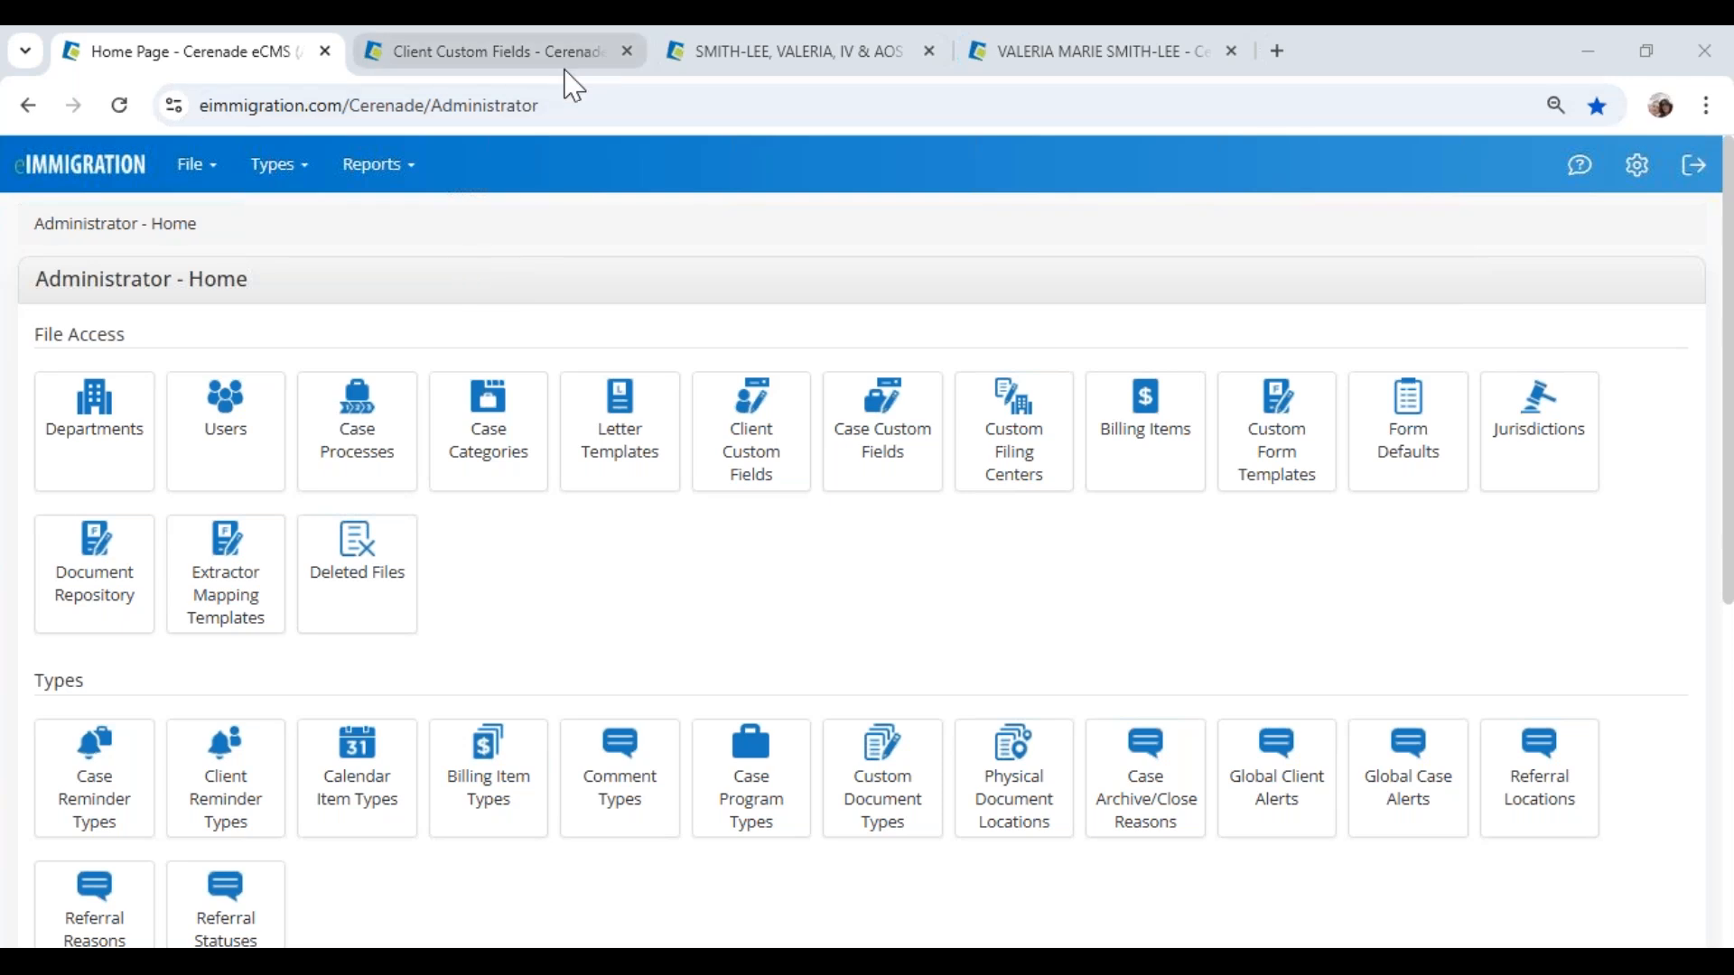
pyautogui.click(1305, 464)
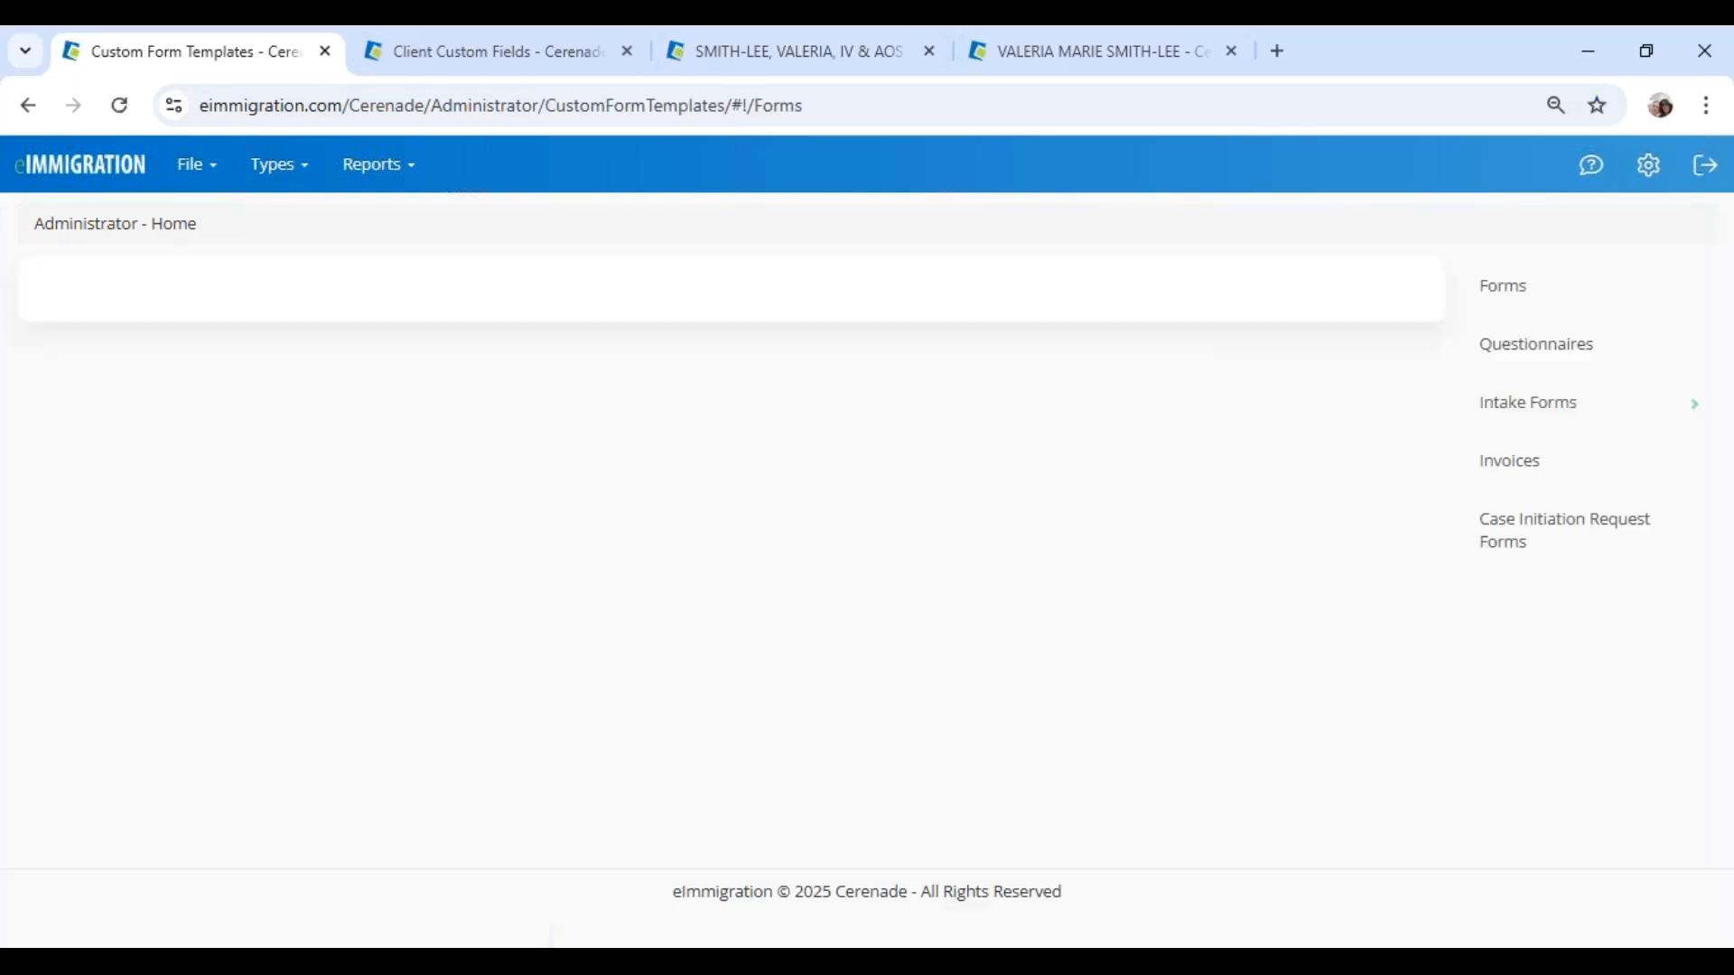
pyautogui.click(1529, 432)
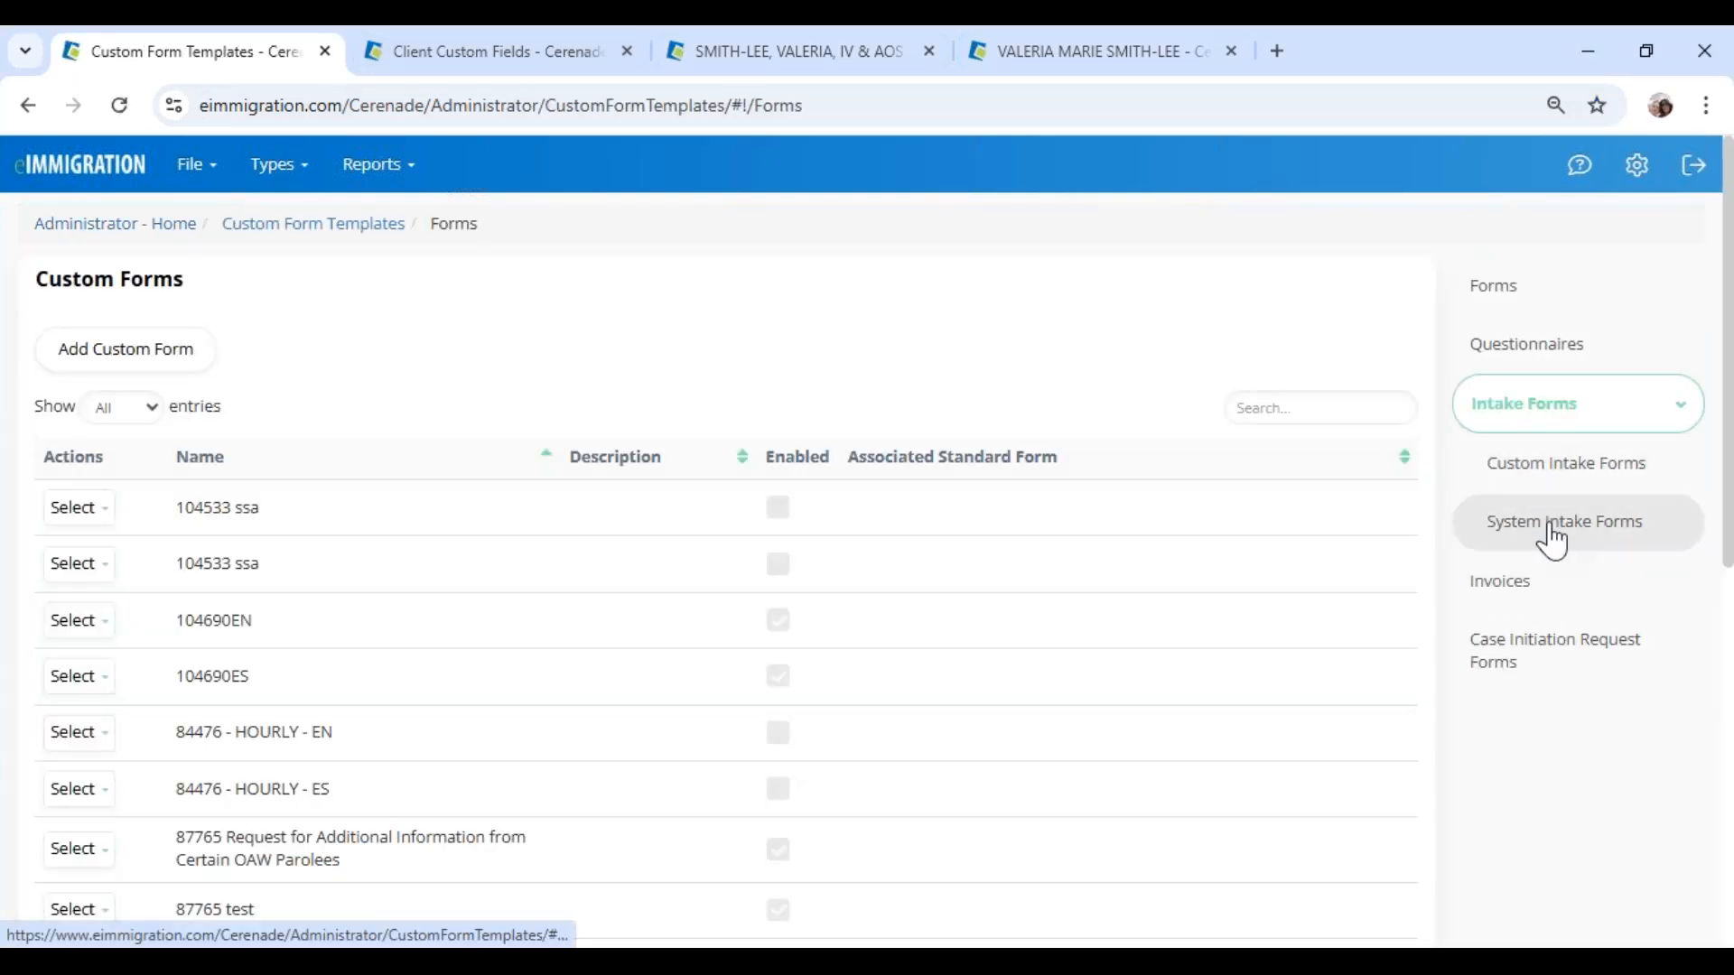
pyautogui.click(1547, 474)
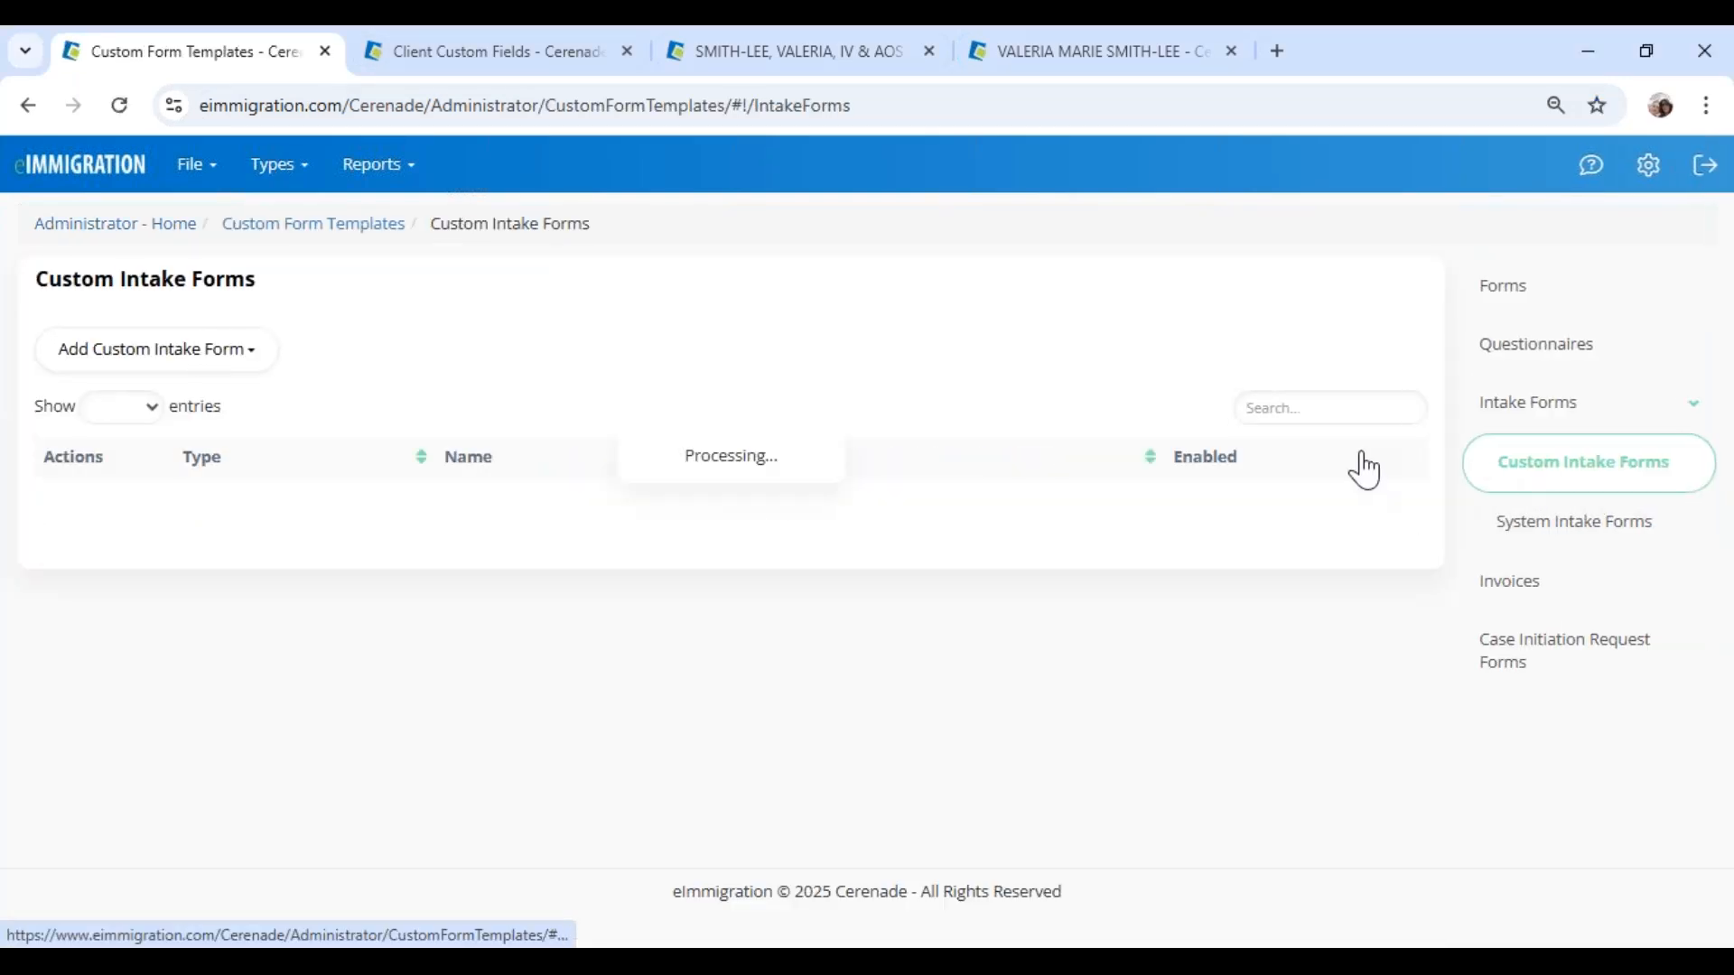
pyautogui.click(1343, 397)
pyautogui.write('pre')
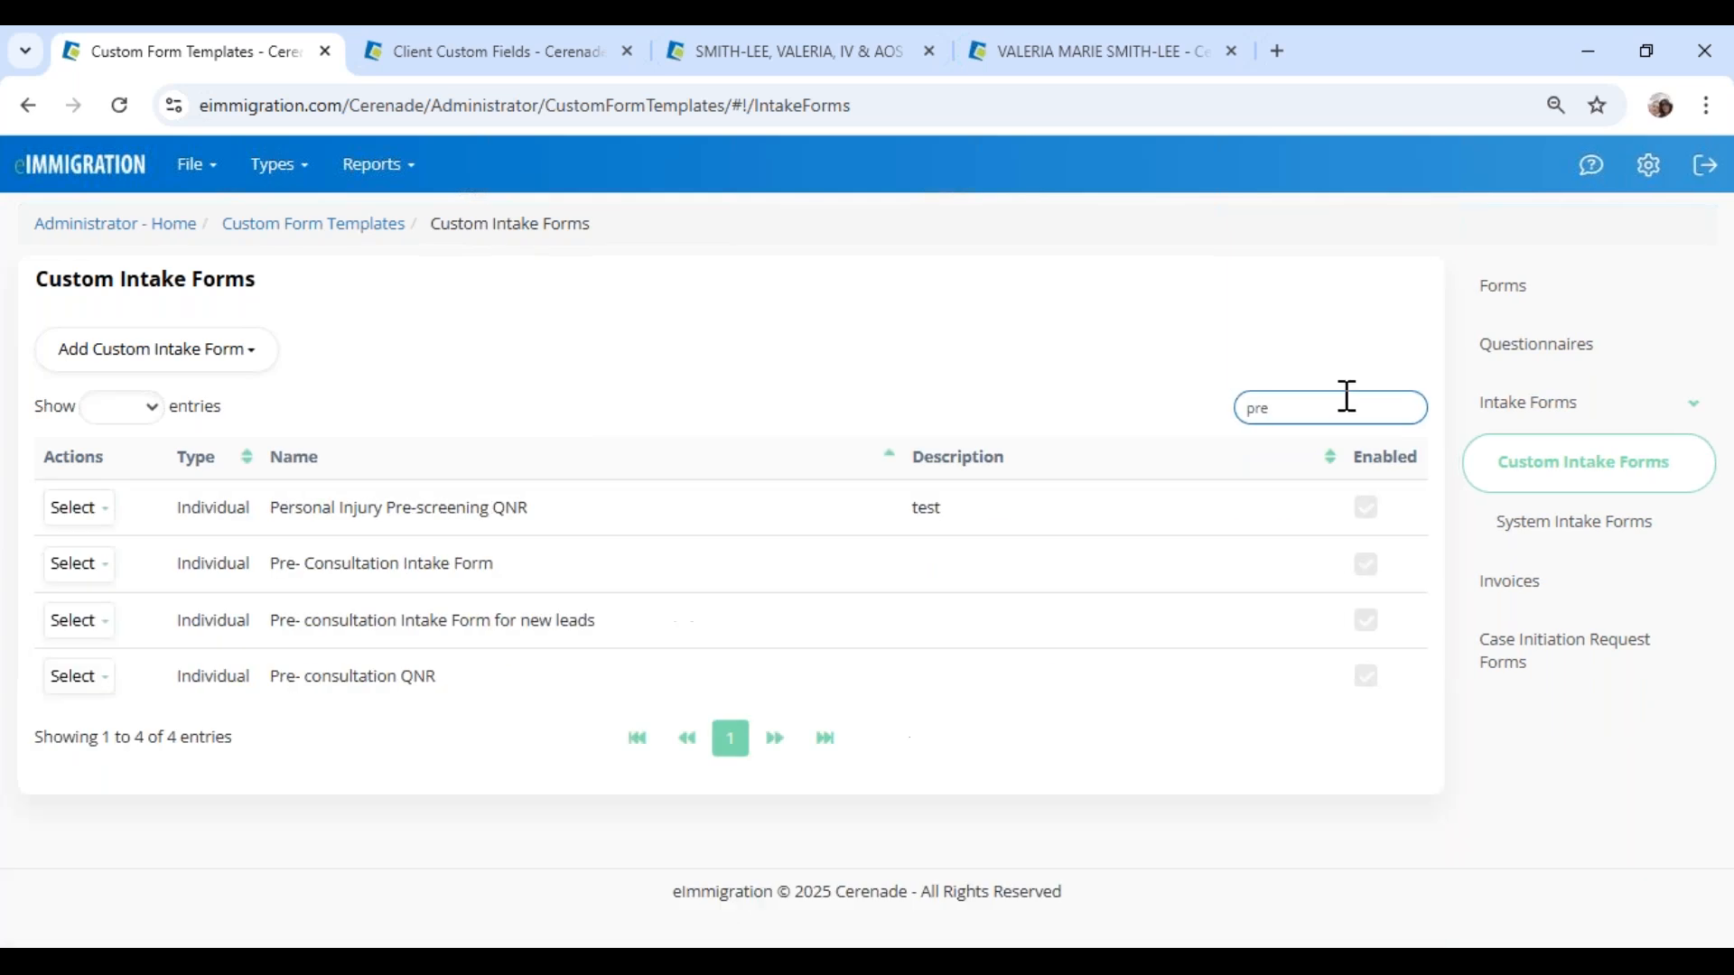
pyautogui.click(82, 565)
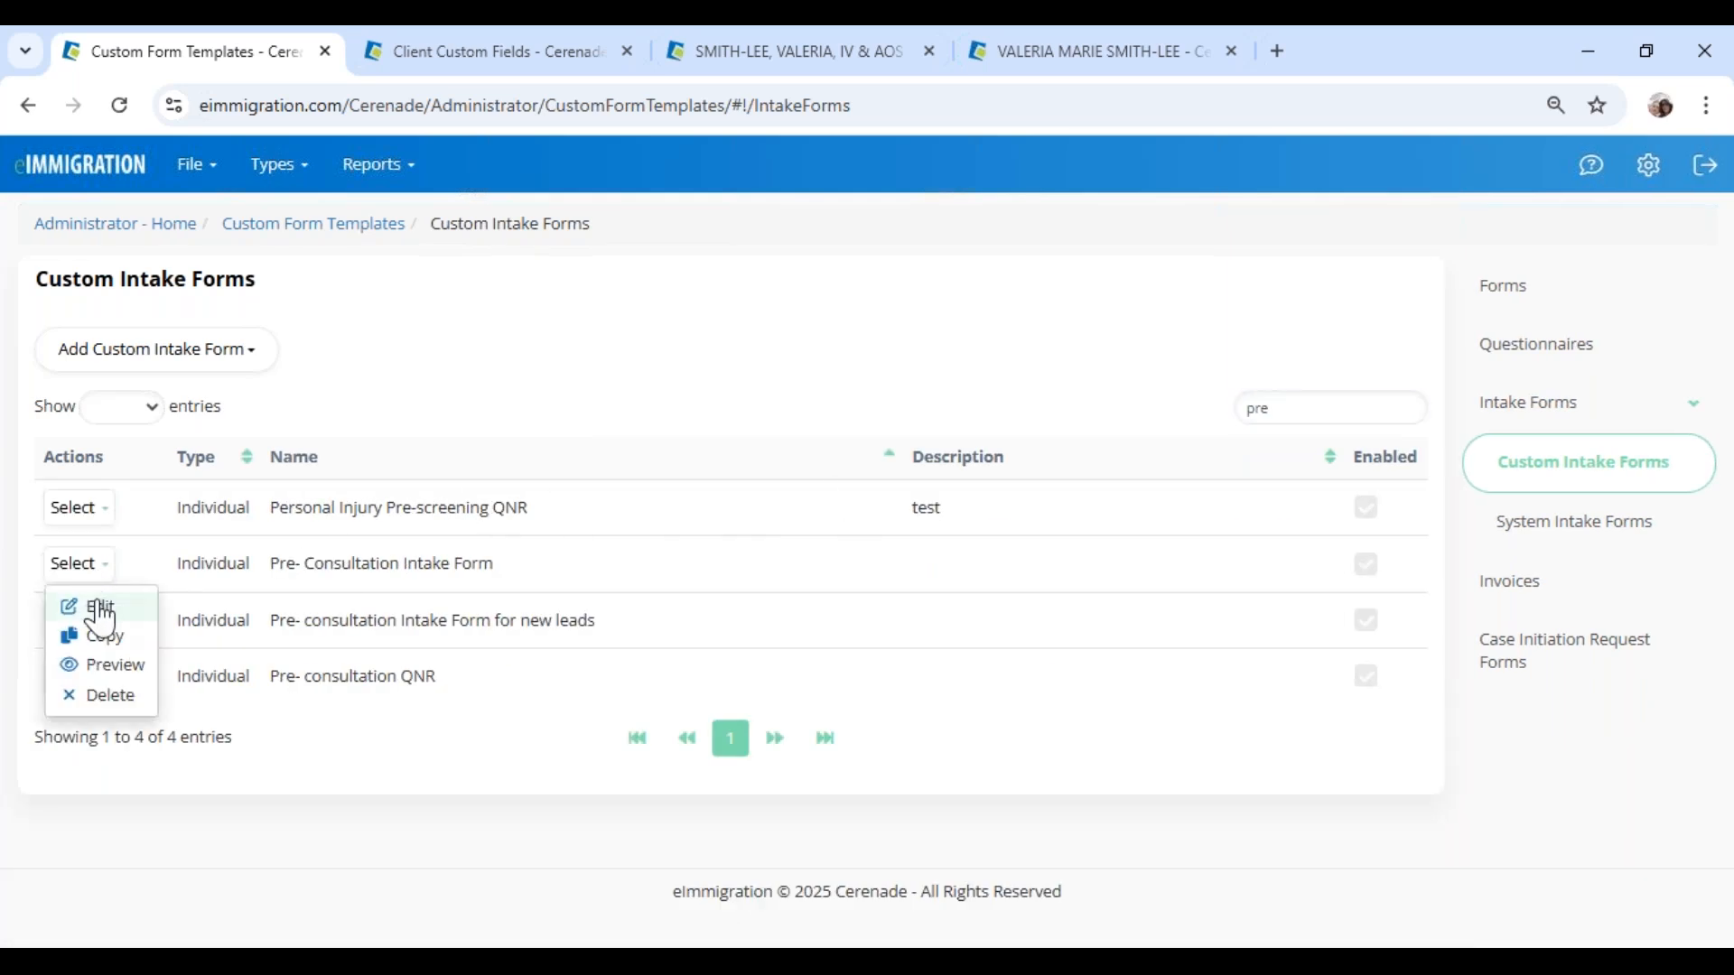
pyautogui.click(94, 604)
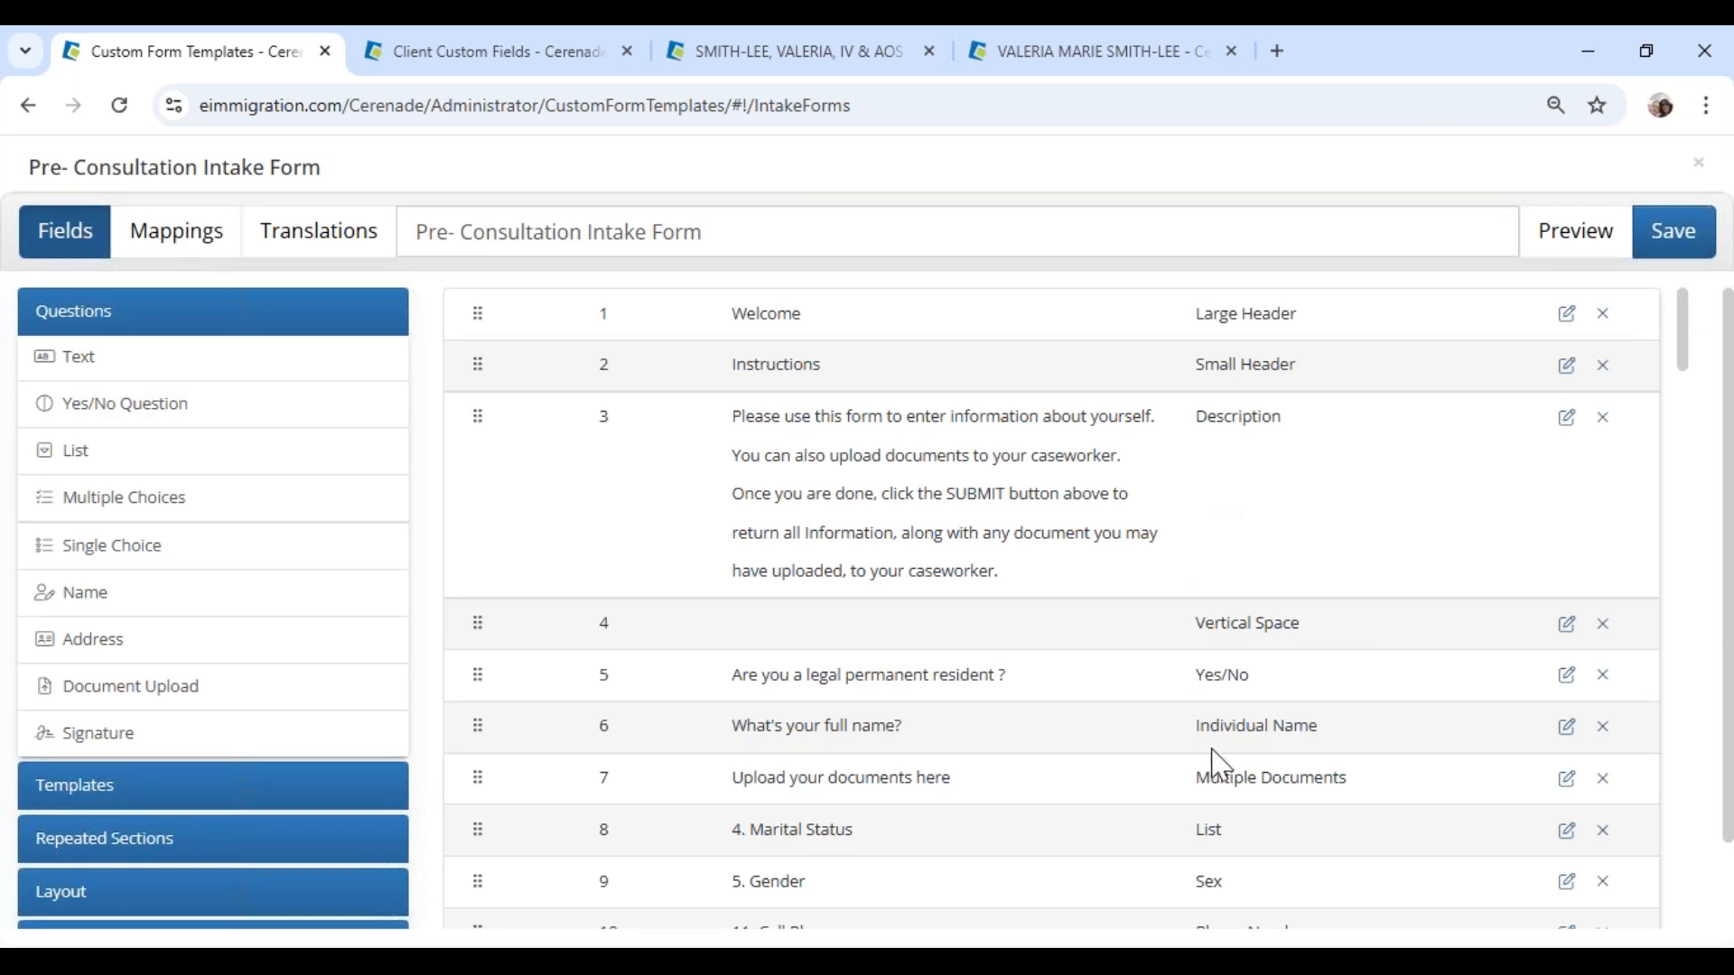
# Step: Open the marital status question for editing and look through its answer options and the available list types
pyautogui.scroll(-1, 1201, 840)
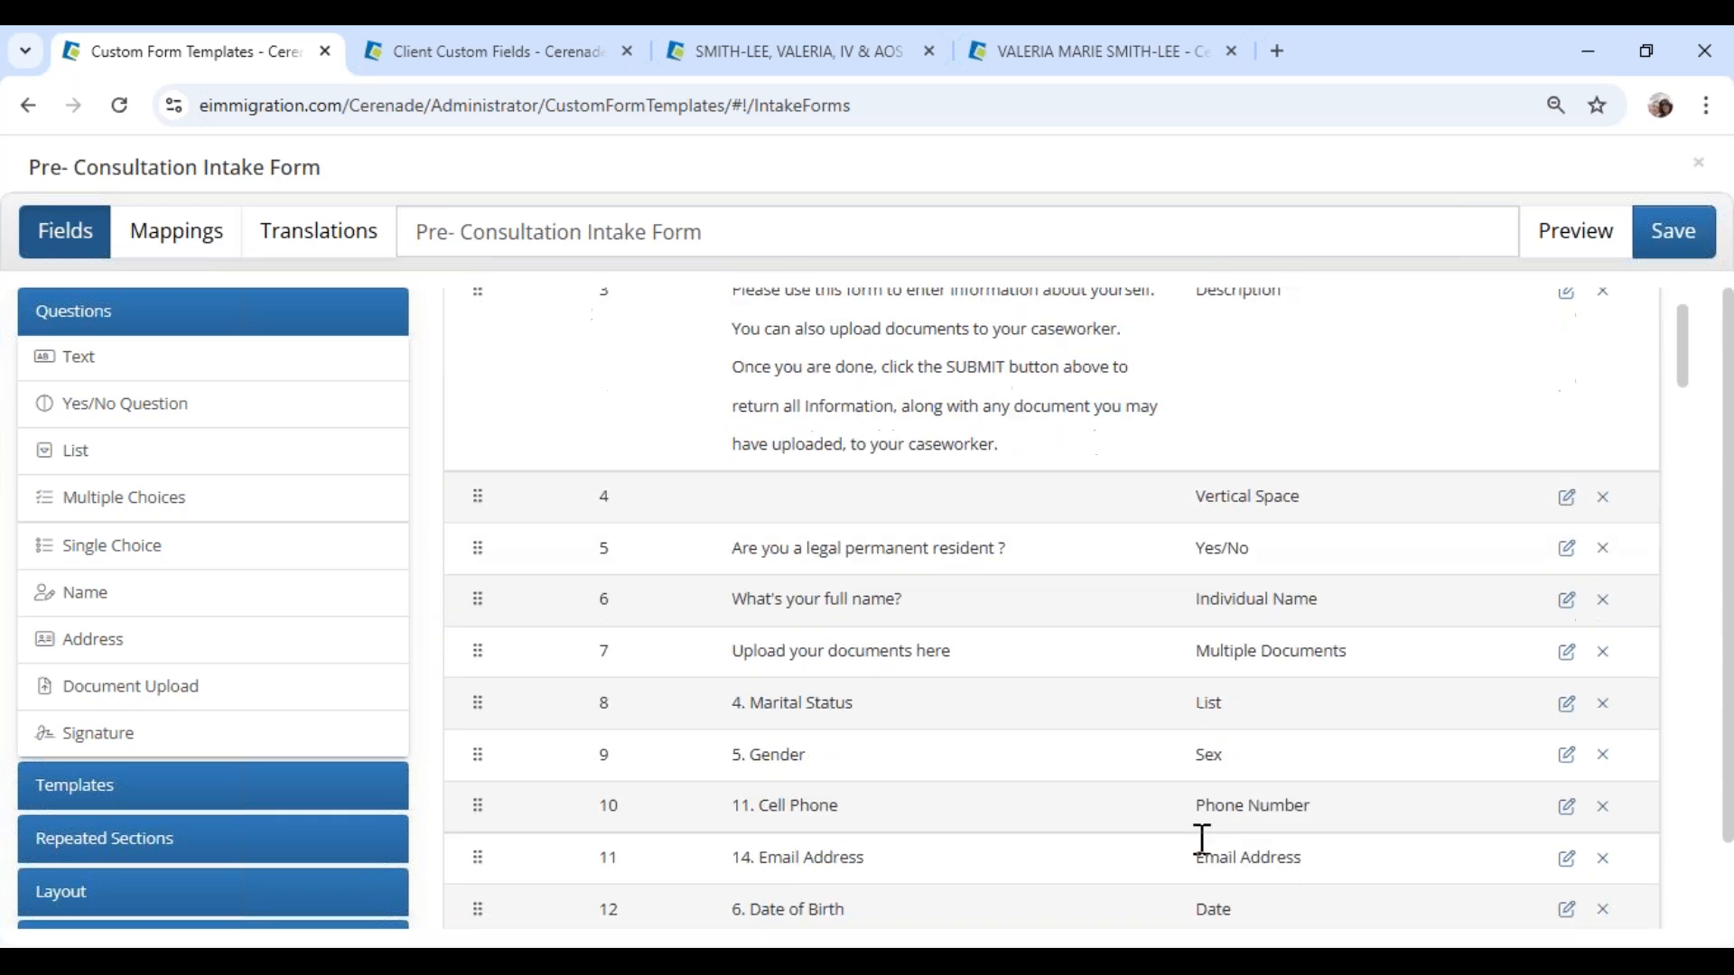
pyautogui.moveTo(1198, 713); pyautogui.dragTo(1237, 723)
pyautogui.click(1566, 703)
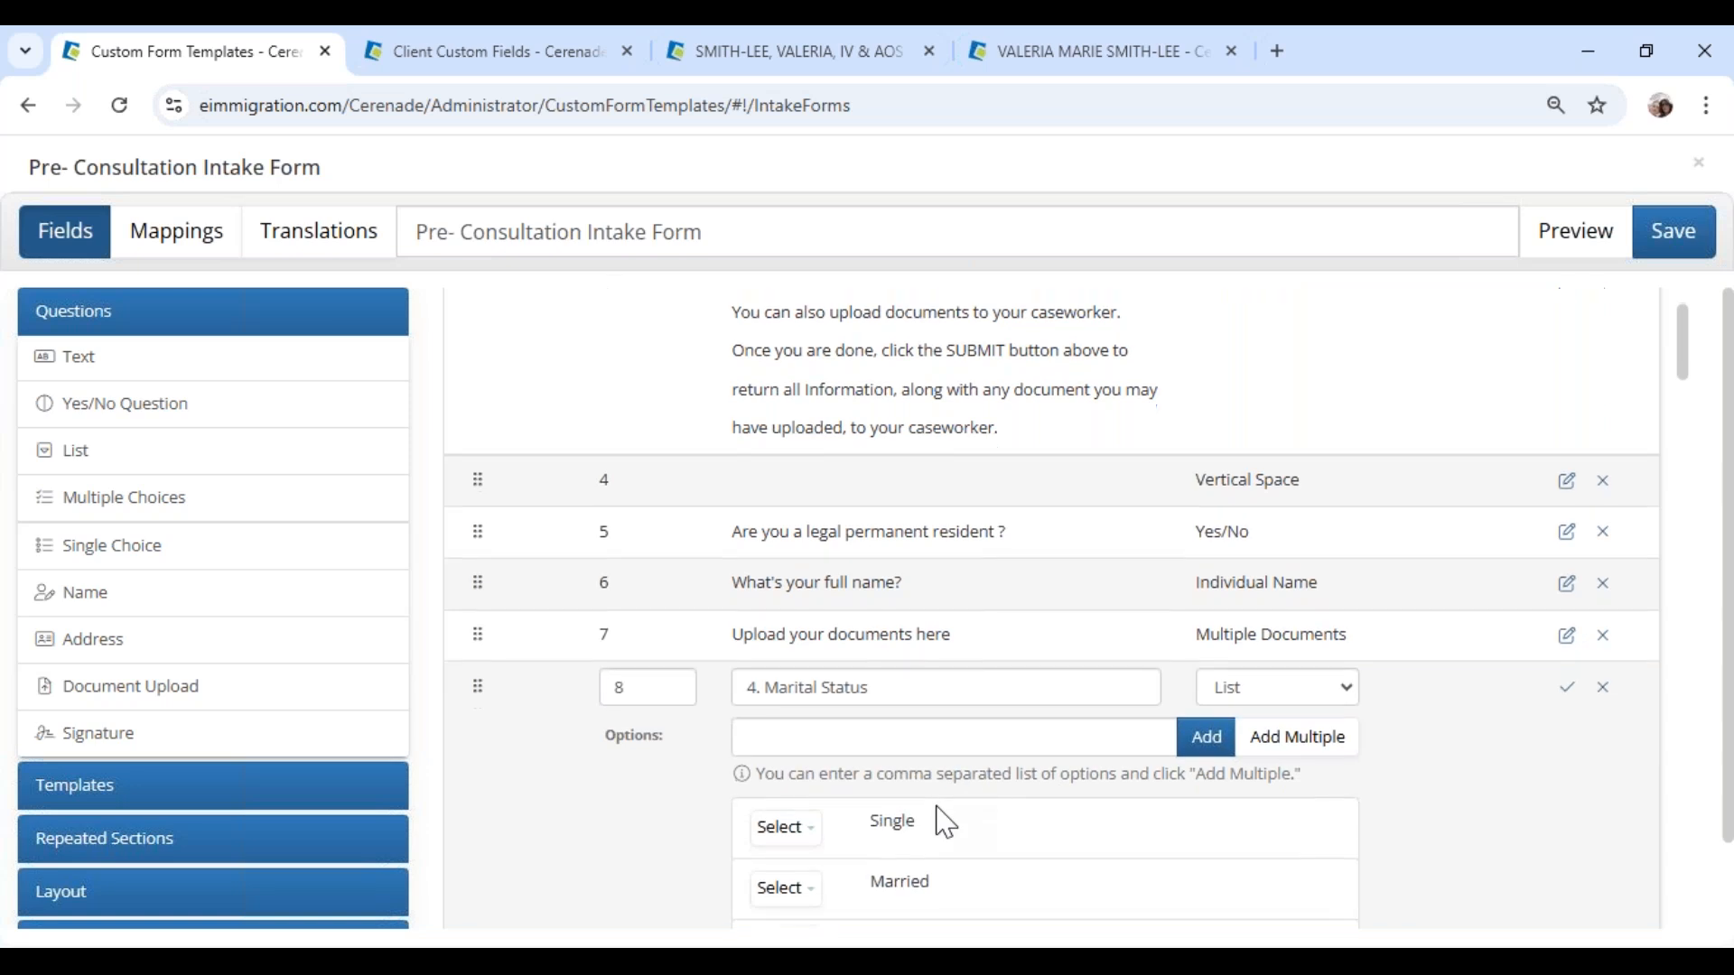
pyautogui.scroll(-5, 944, 822)
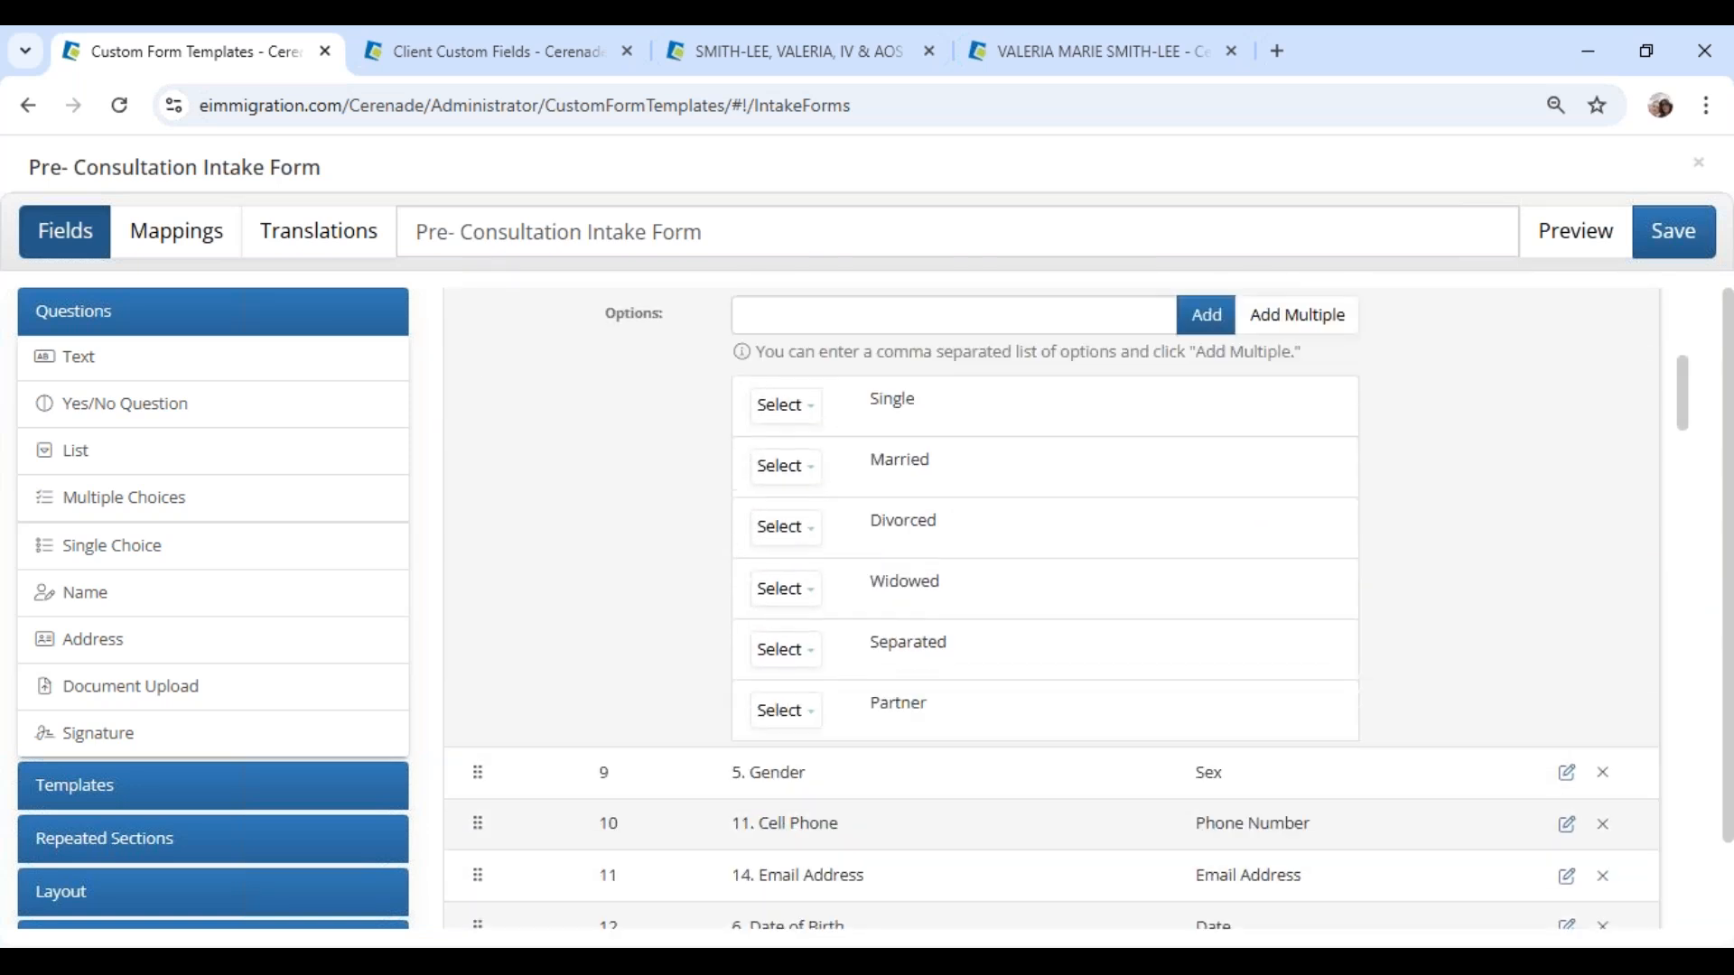
pyautogui.scroll(3, 925, 503)
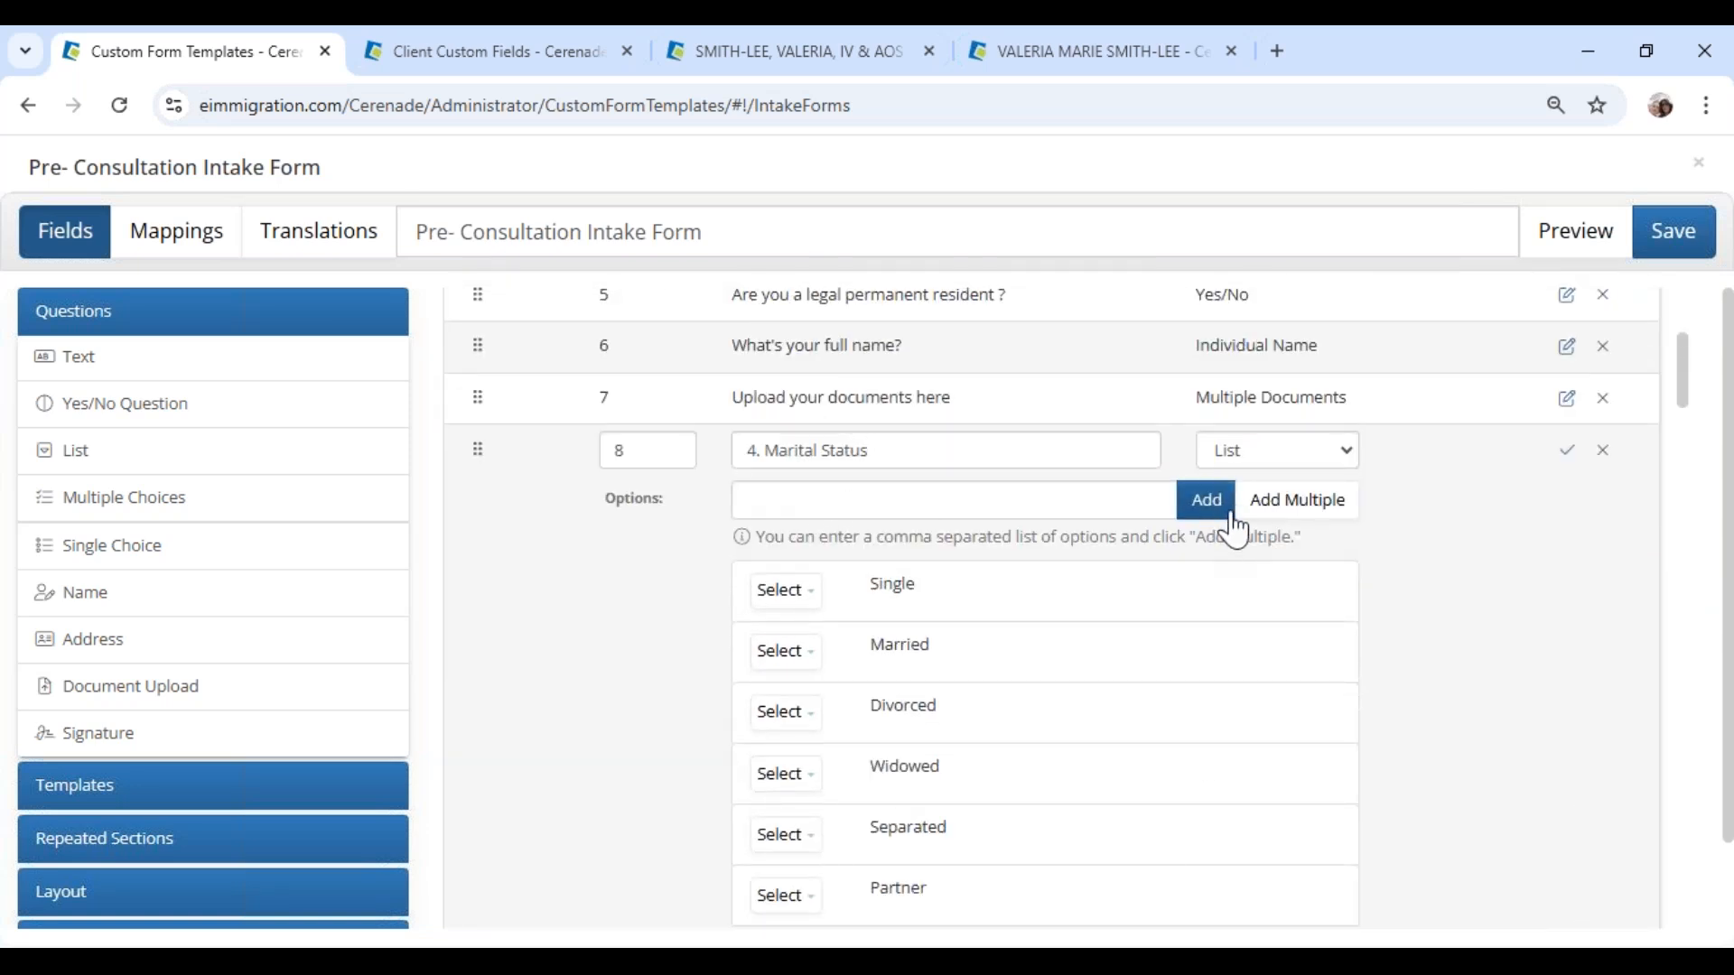
pyautogui.click(1277, 450)
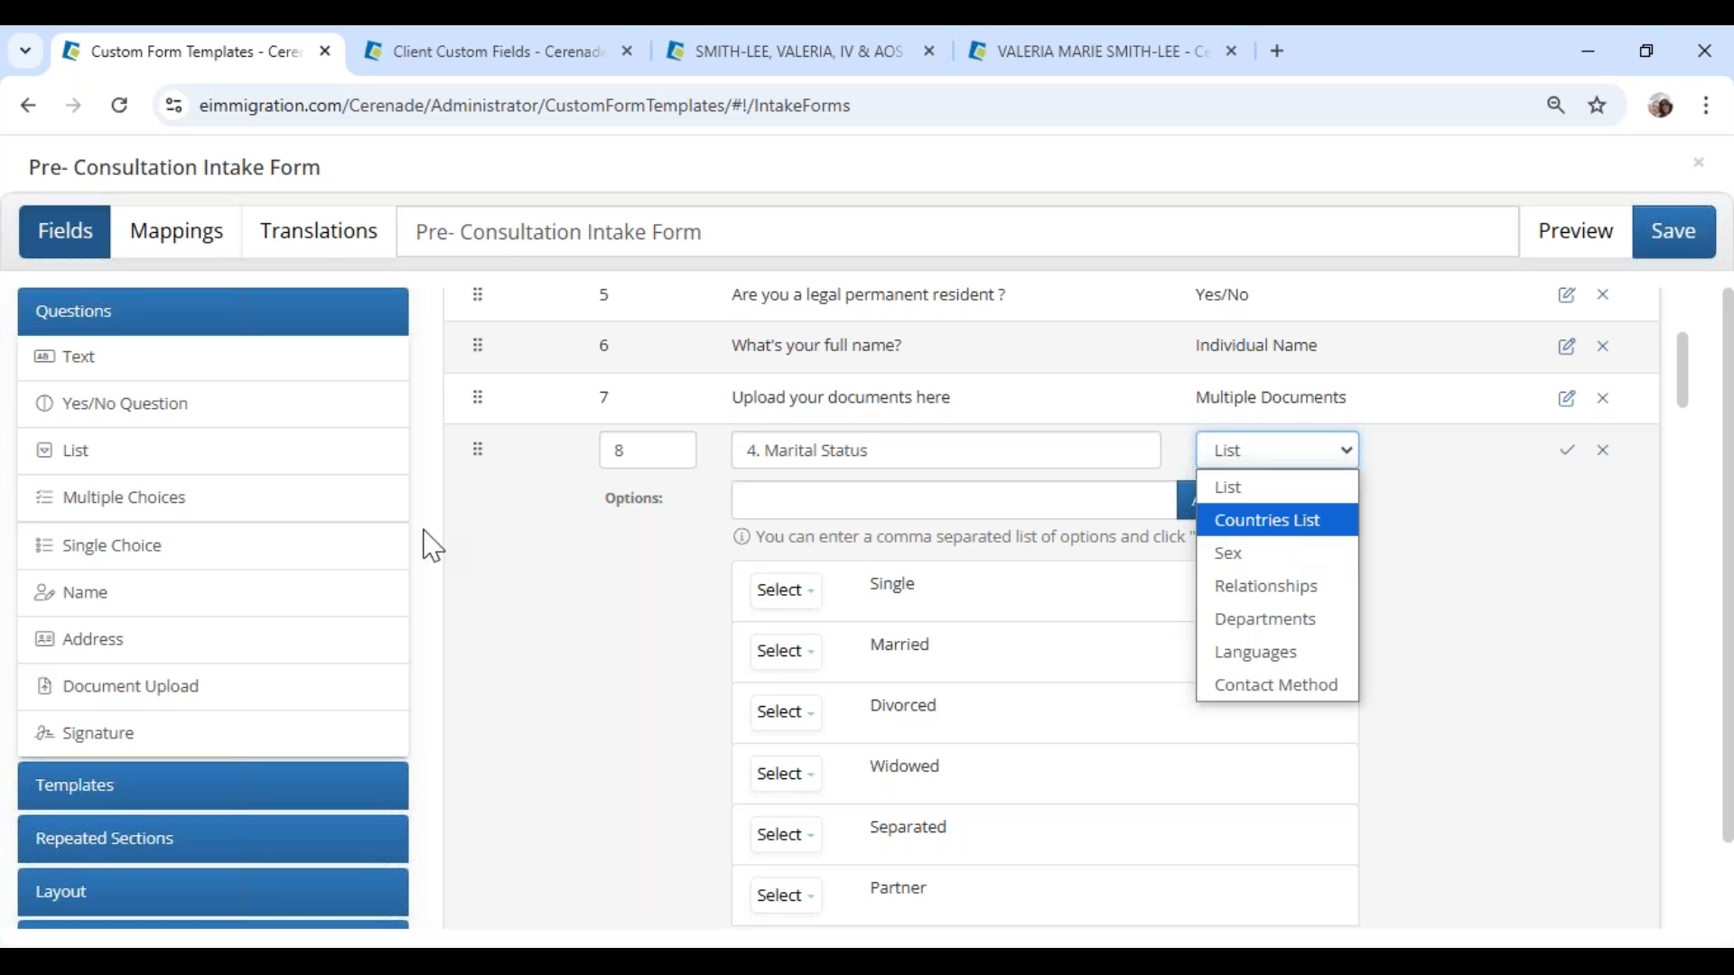
pyautogui.click(1444, 561)
# Step: Add a text question at position 8 using the label "4. Marital Status" copied from the existing list question
pyautogui.moveTo(890, 456); pyautogui.dragTo(709, 472)
pyautogui.hotkey('ctrl', 'c')
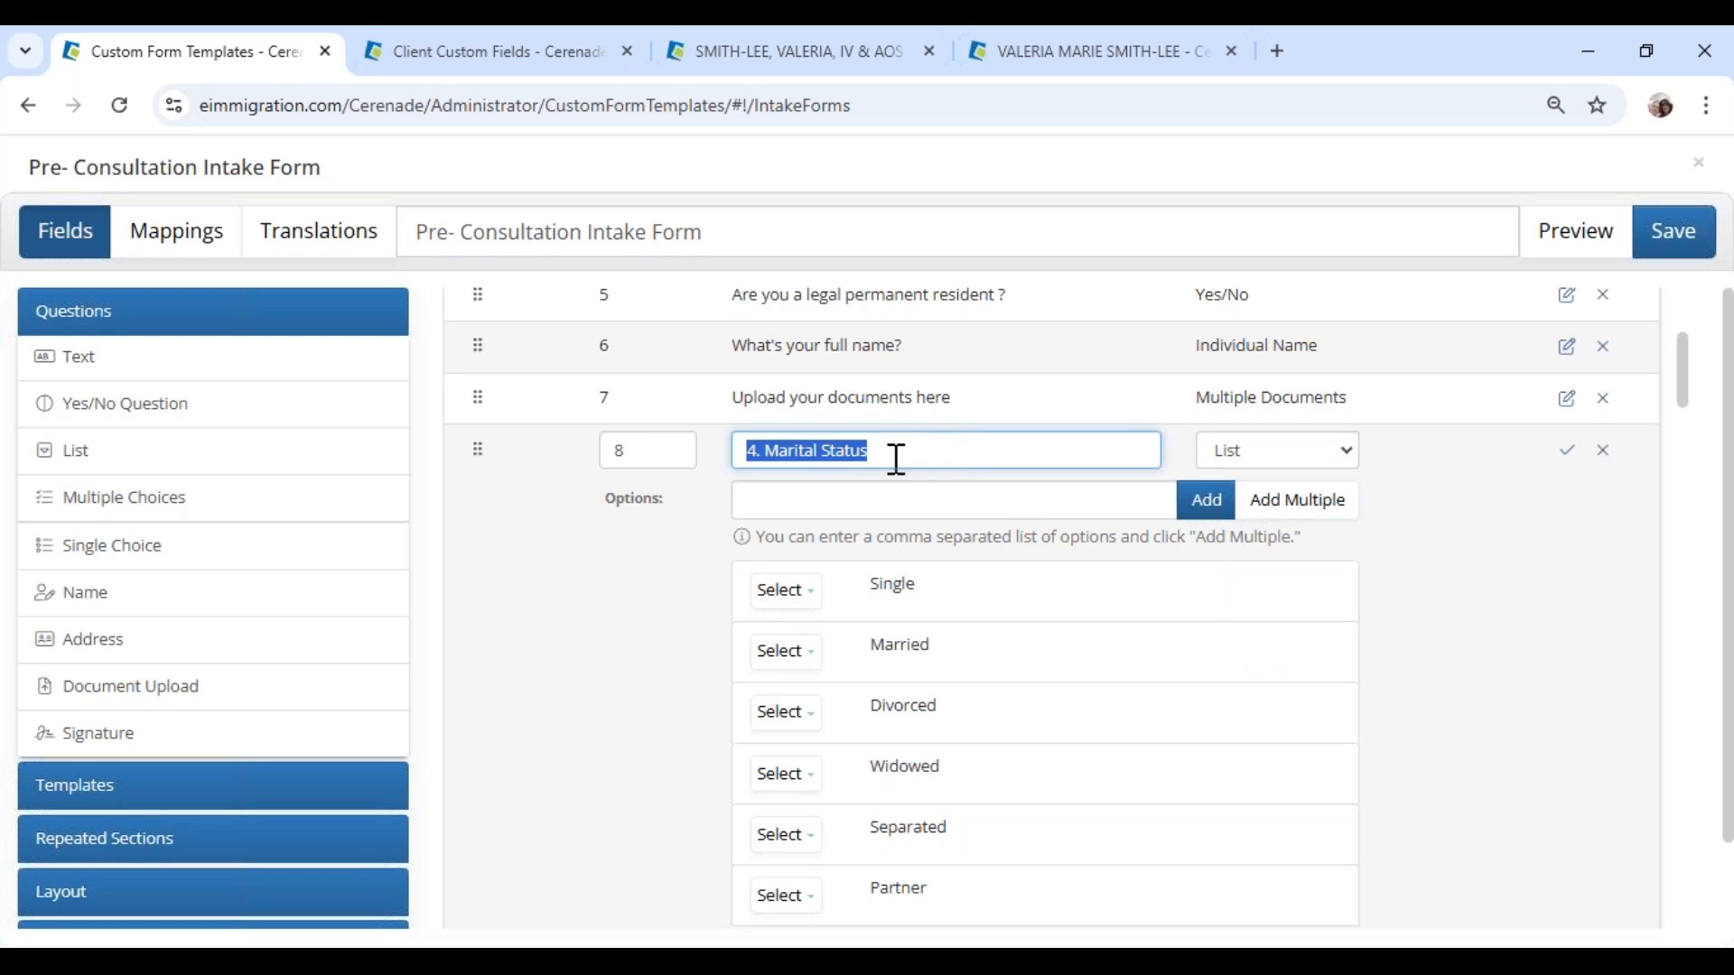
pyautogui.click(642, 441)
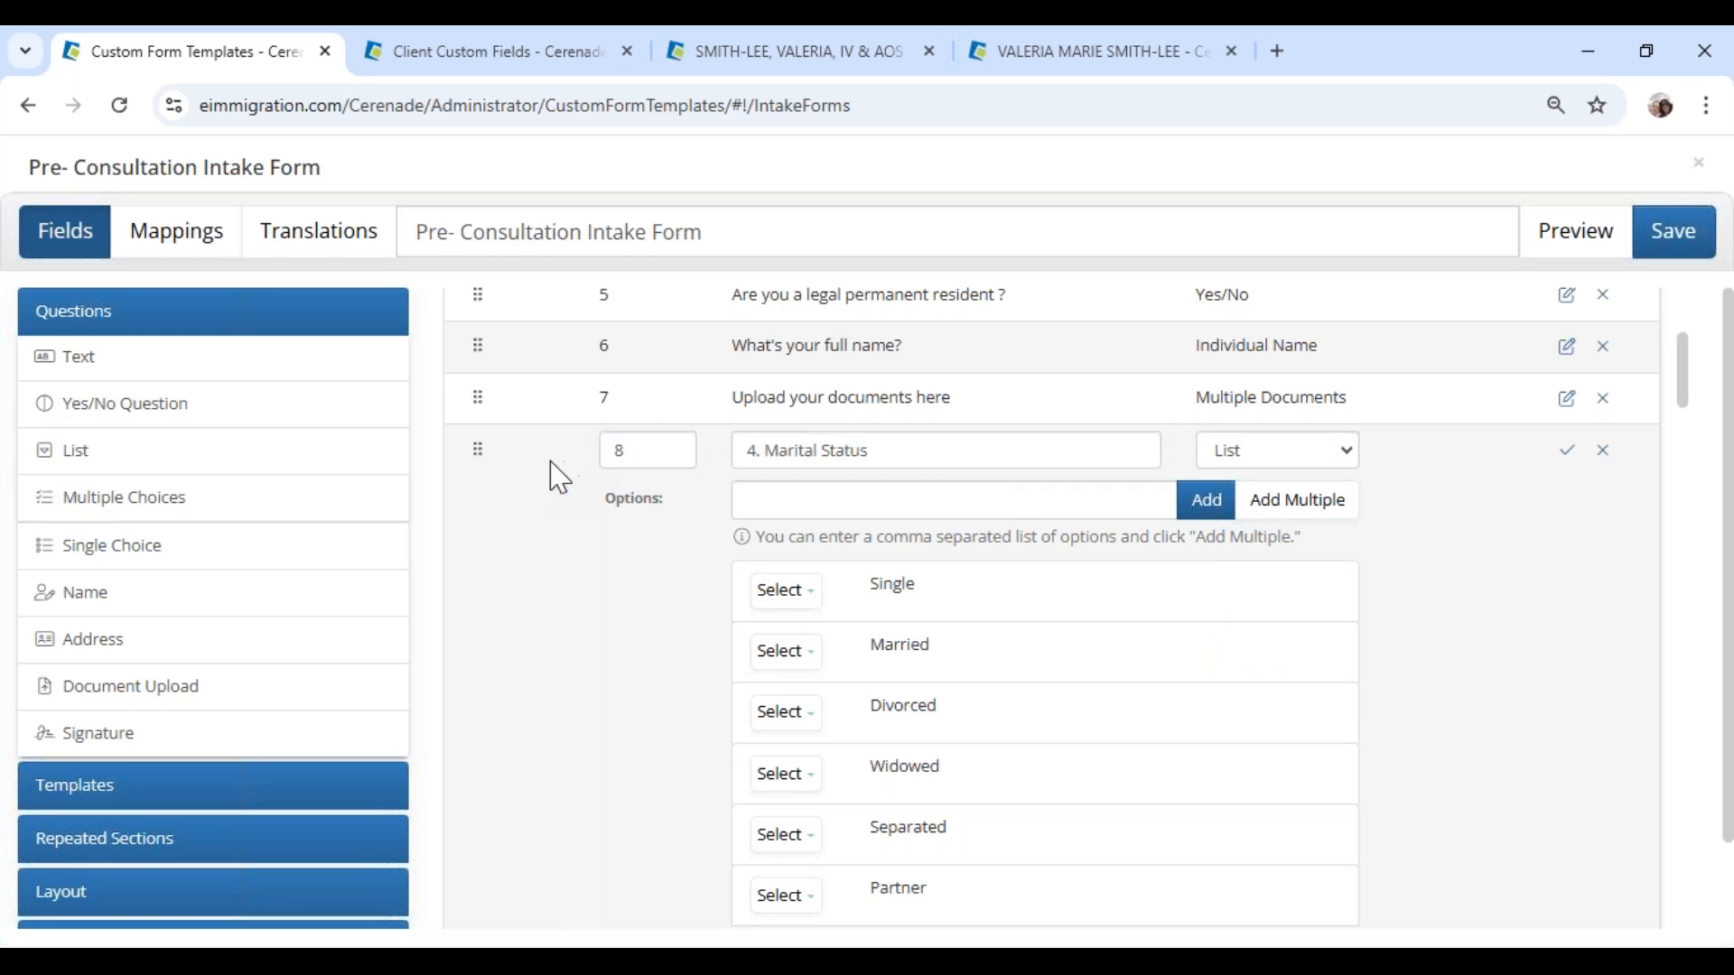
pyautogui.click(93, 380)
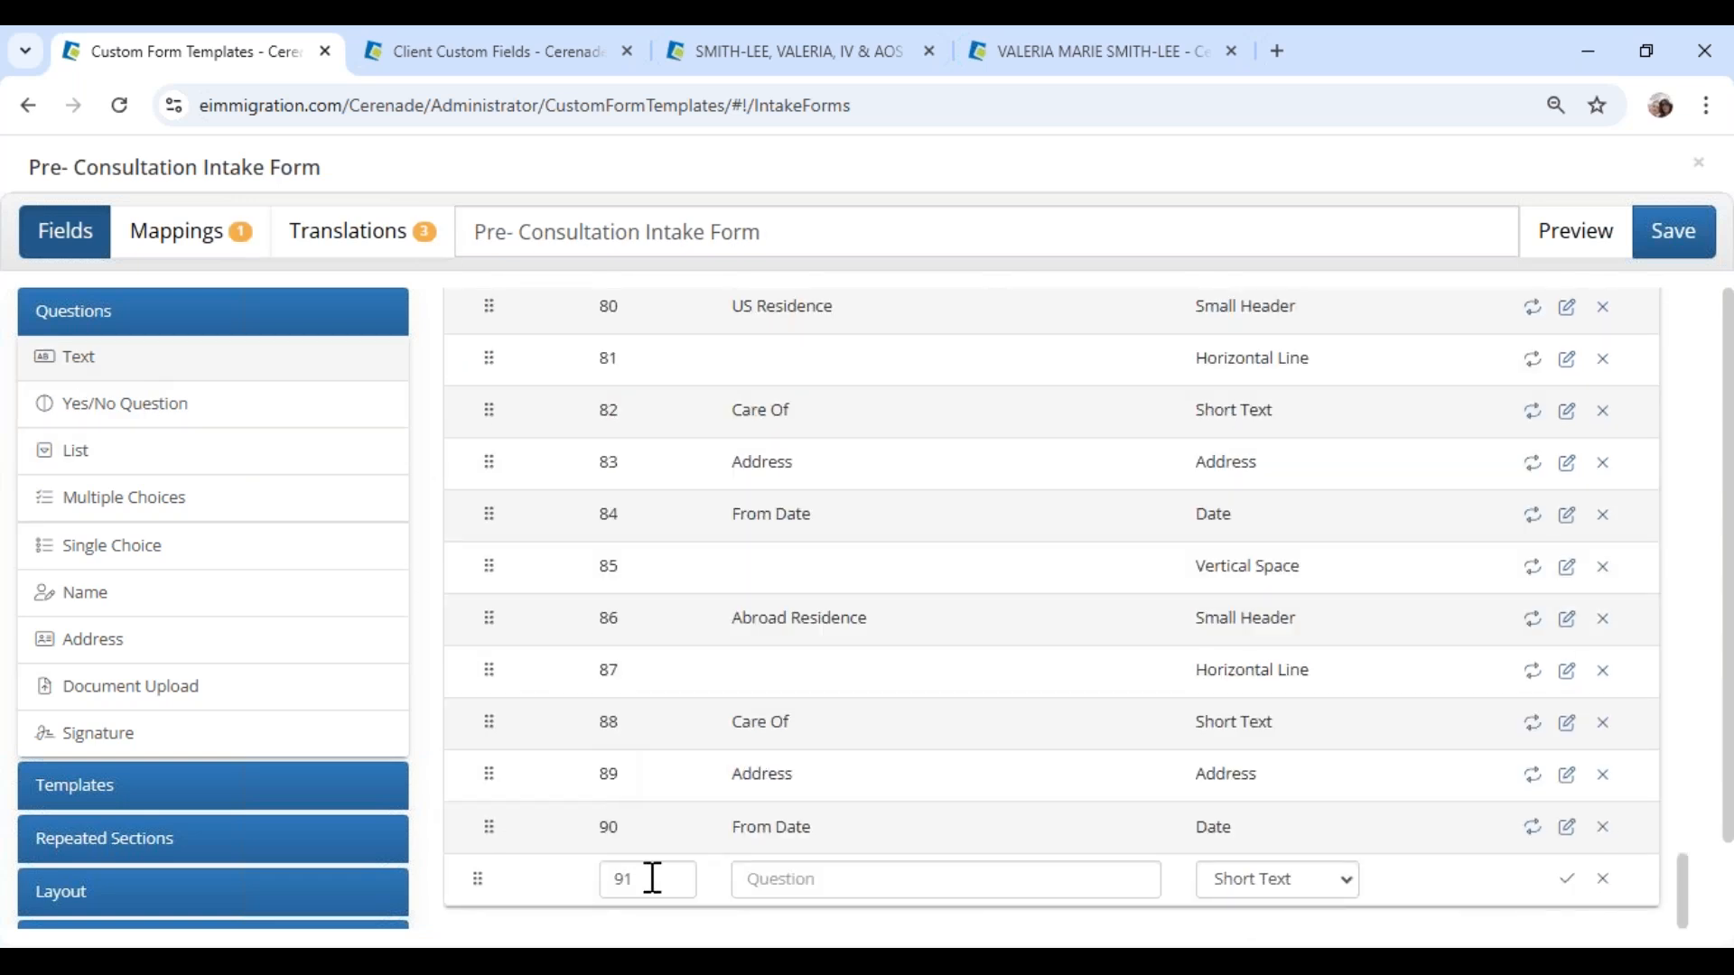
pyautogui.write('8')
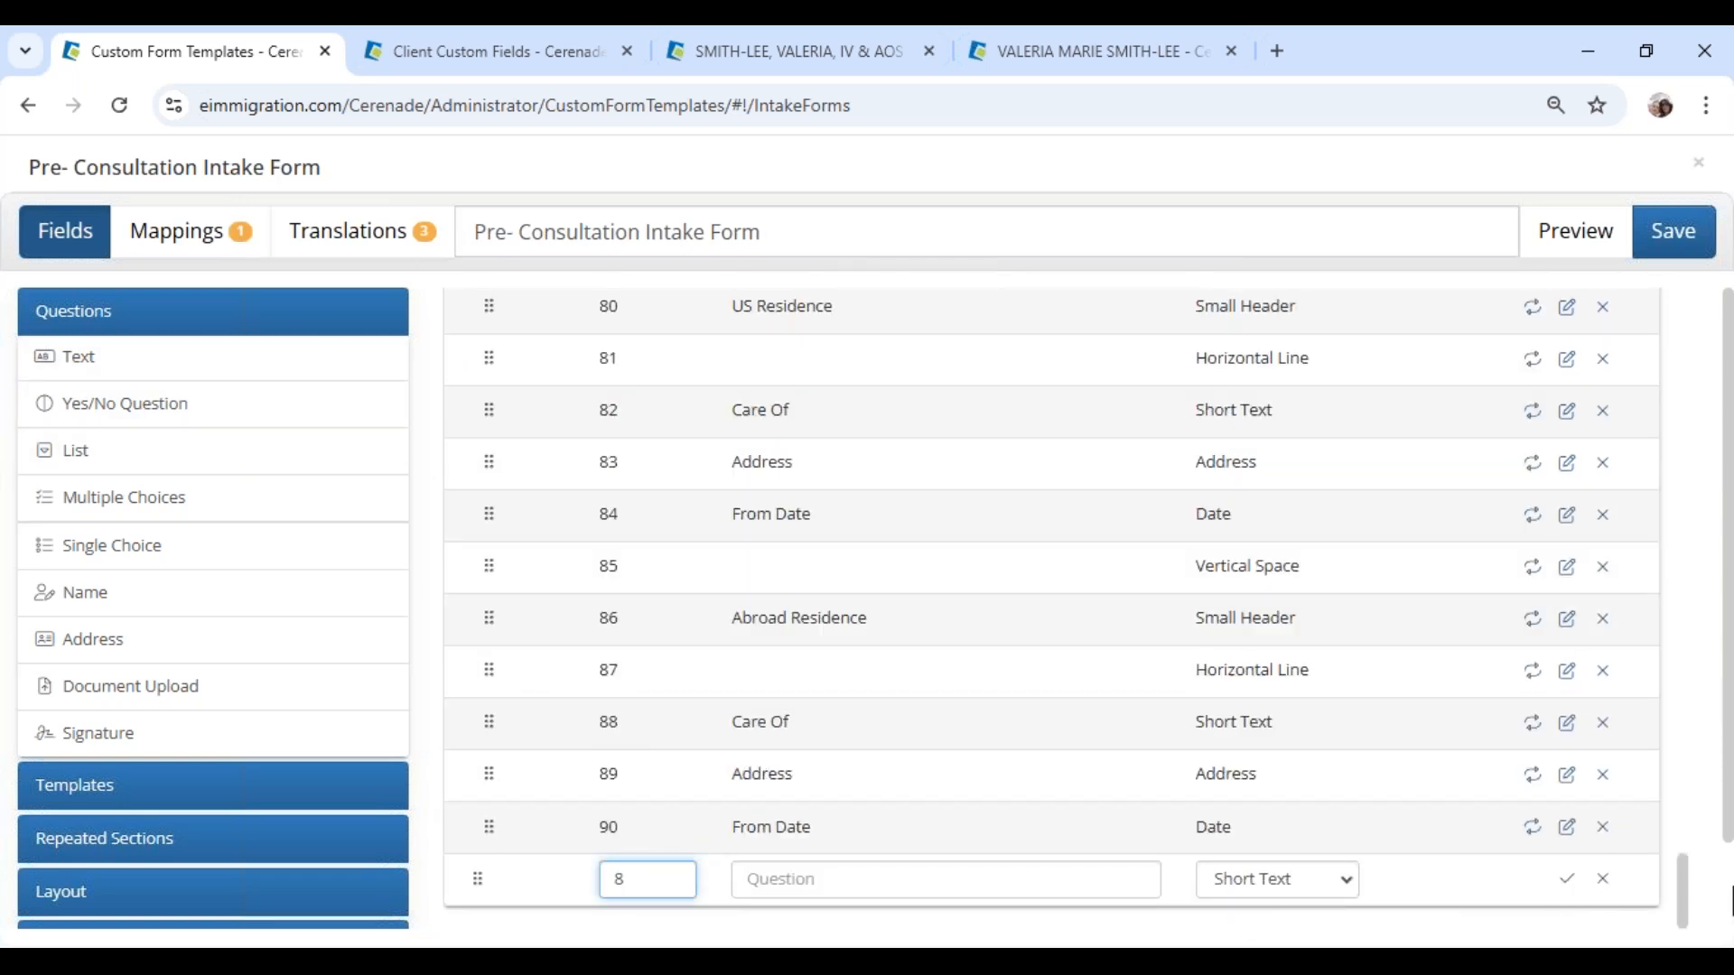
pyautogui.click(988, 882)
pyautogui.hotkey('ctrl', 'v')
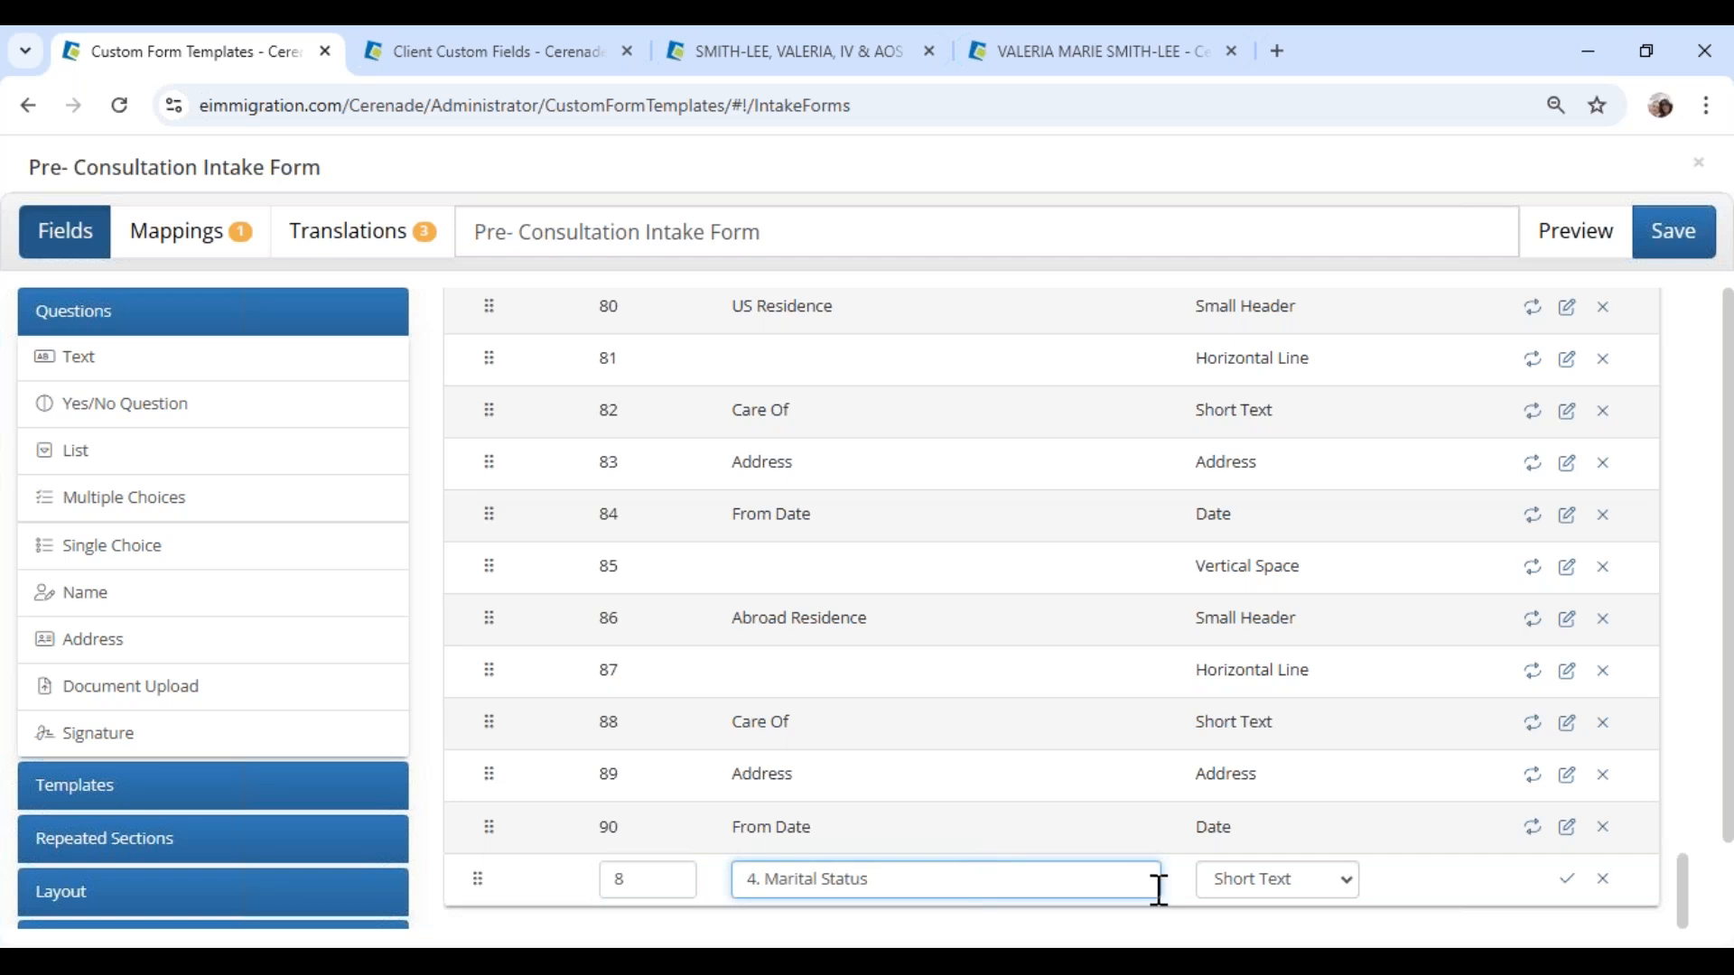
# Step: Look through the available text question types on the new marital status question and on the From Date question at position 84
pyautogui.click(1285, 892)
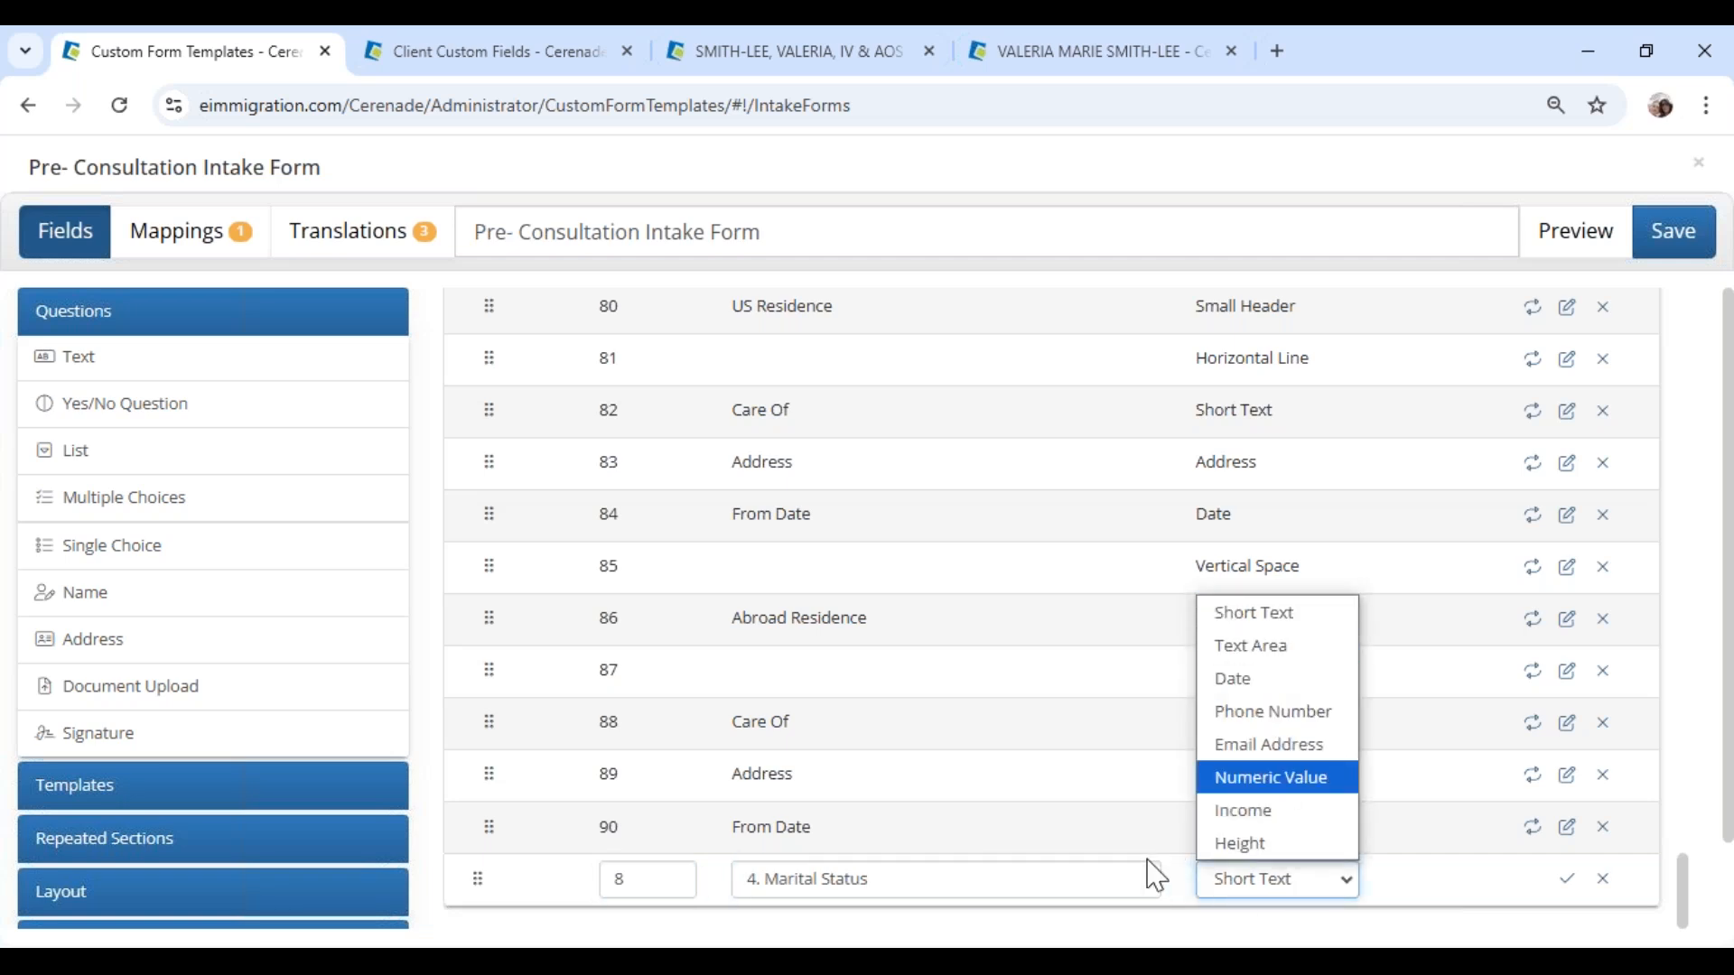
pyautogui.click(1174, 885)
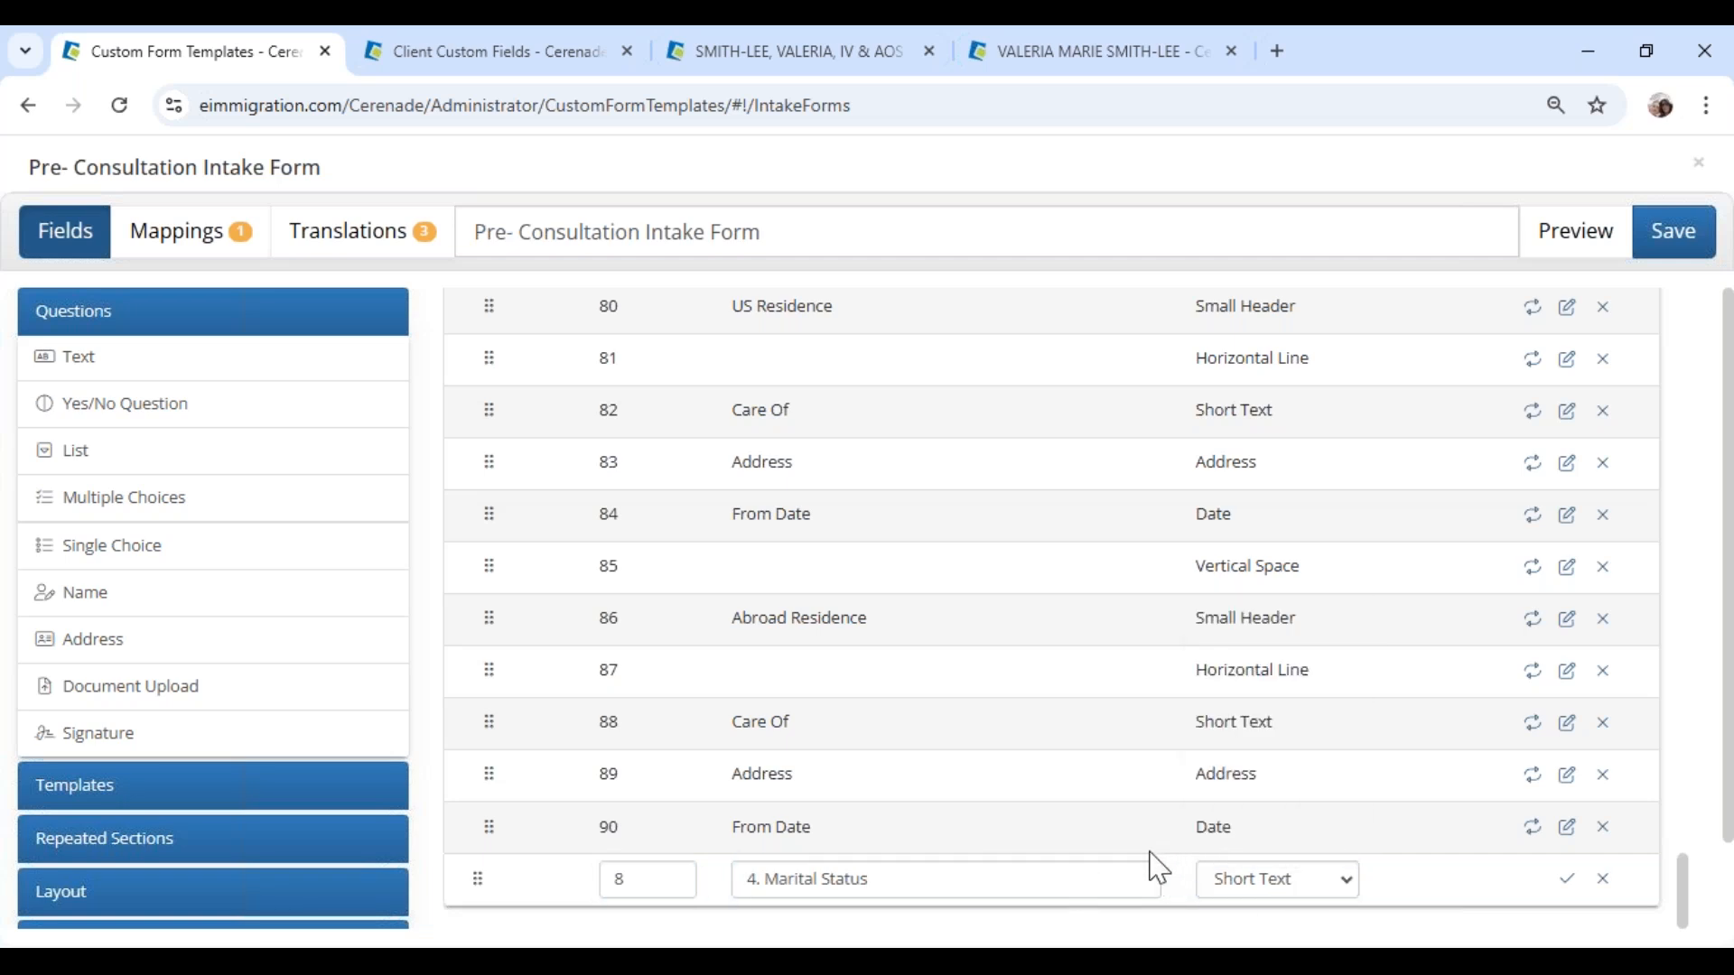
pyautogui.tripleClick(1207, 536)
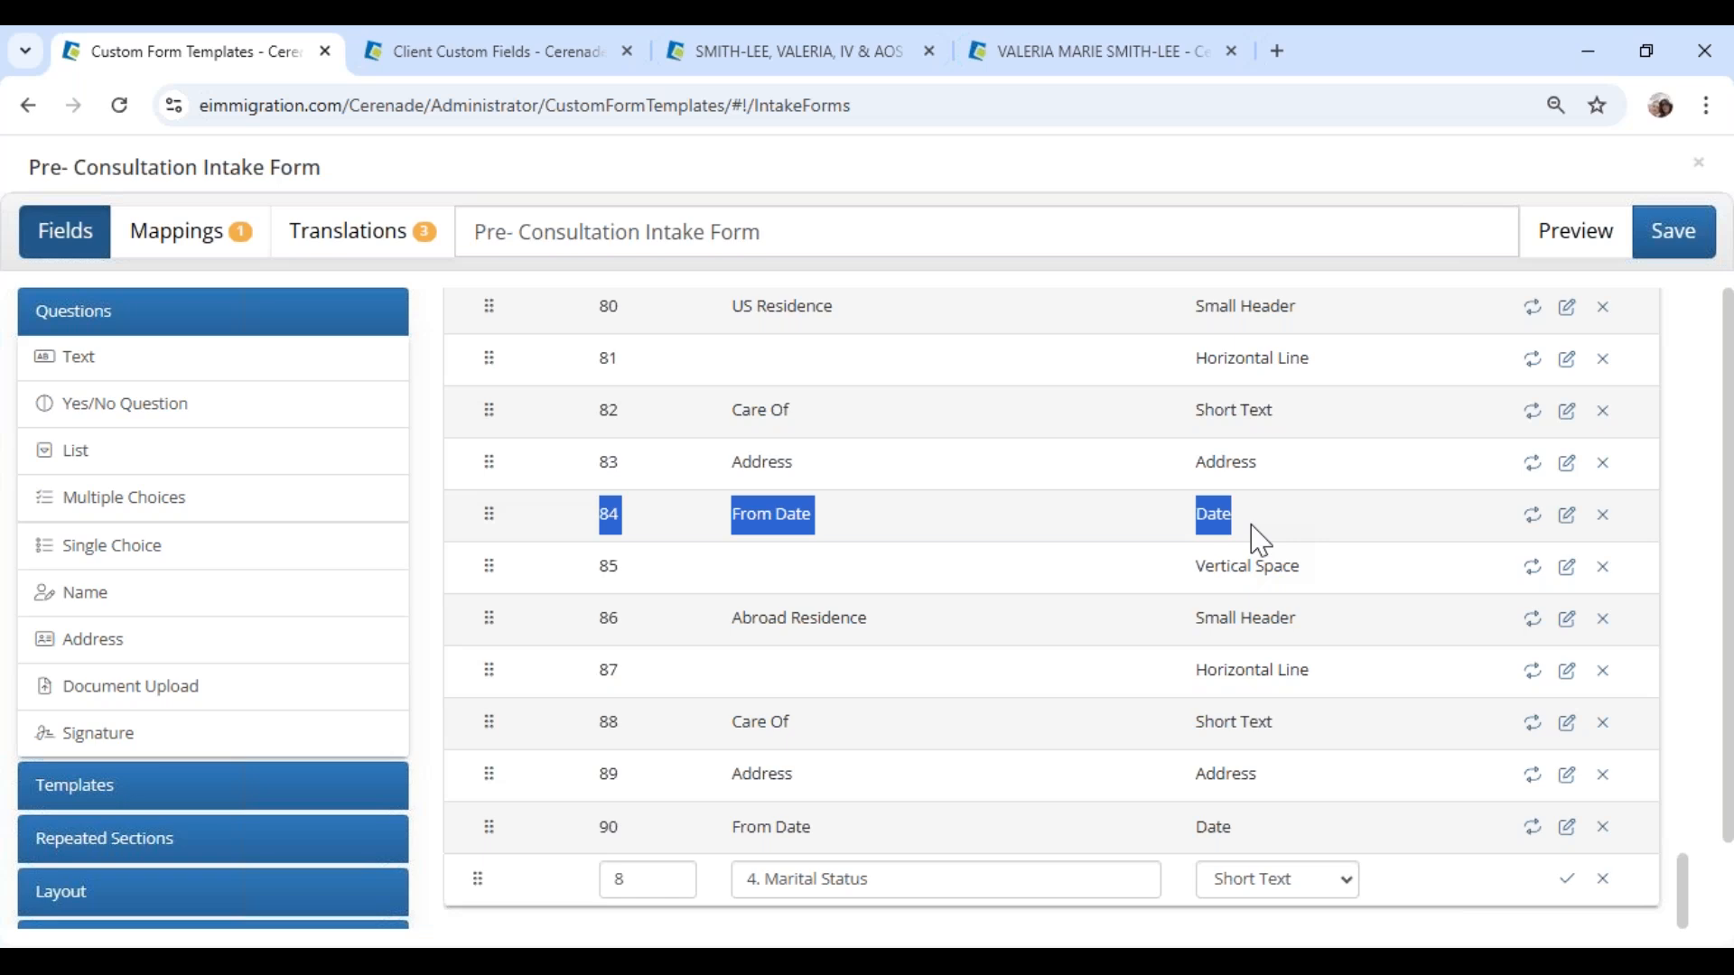
pyautogui.click(1568, 513)
pyautogui.click(1311, 522)
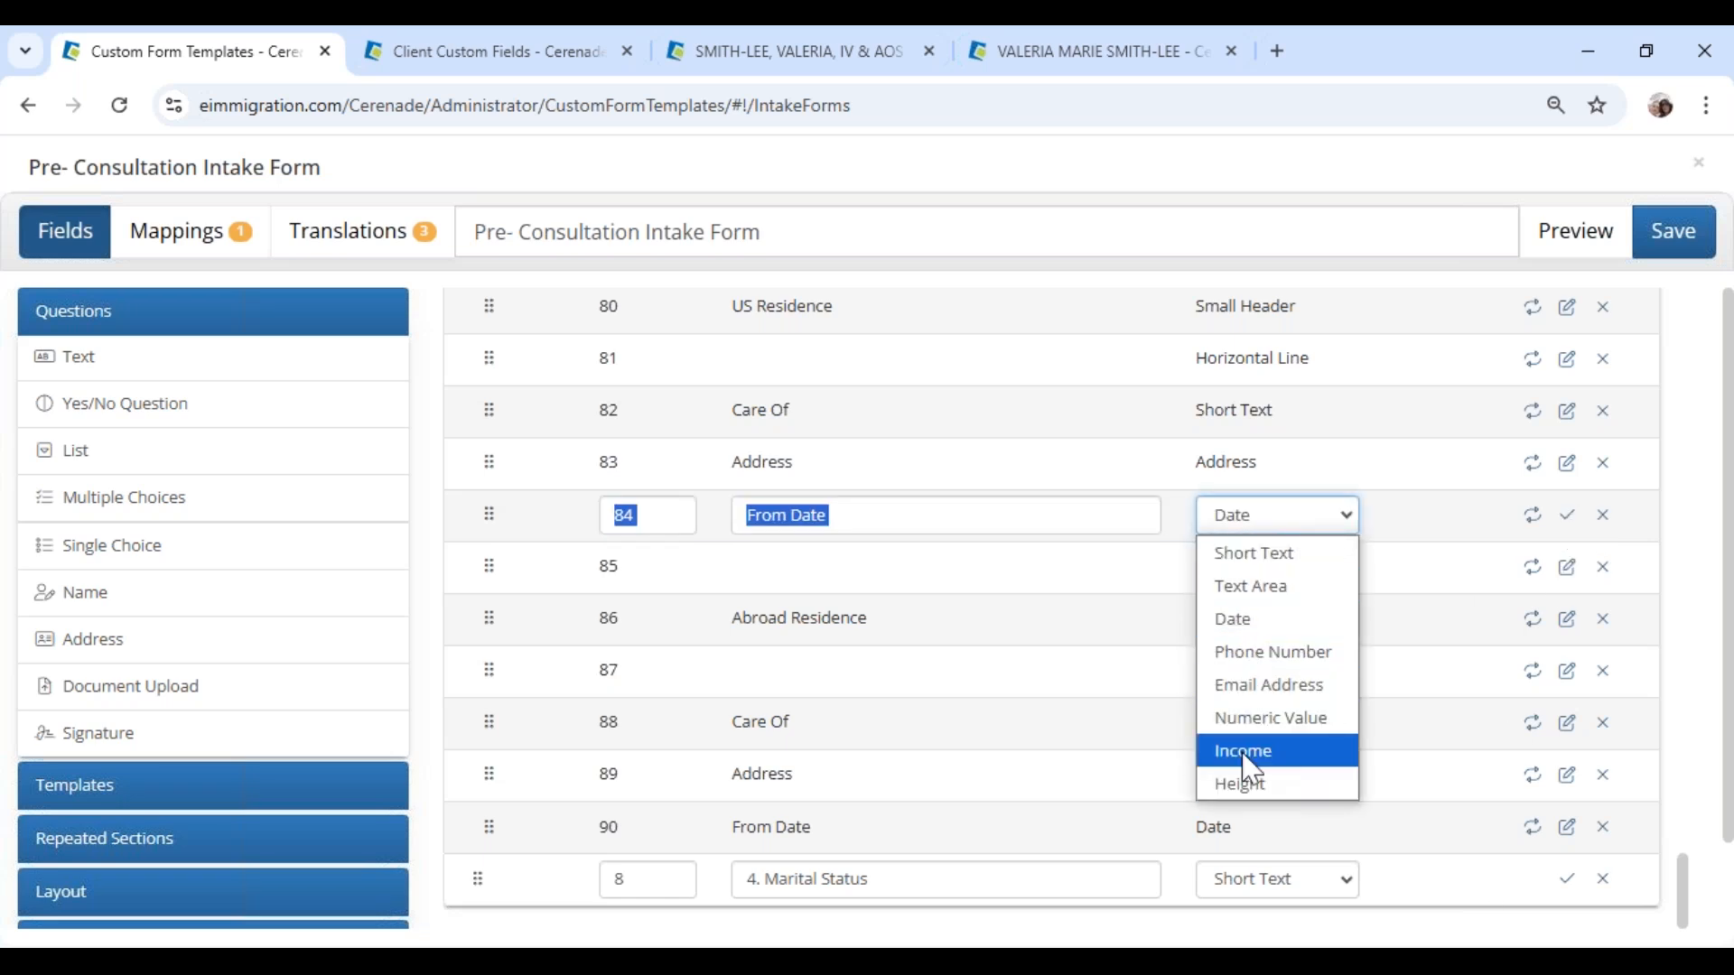
pyautogui.click(913, 612)
pyautogui.moveTo(1196, 460); pyautogui.dragTo(1301, 485)
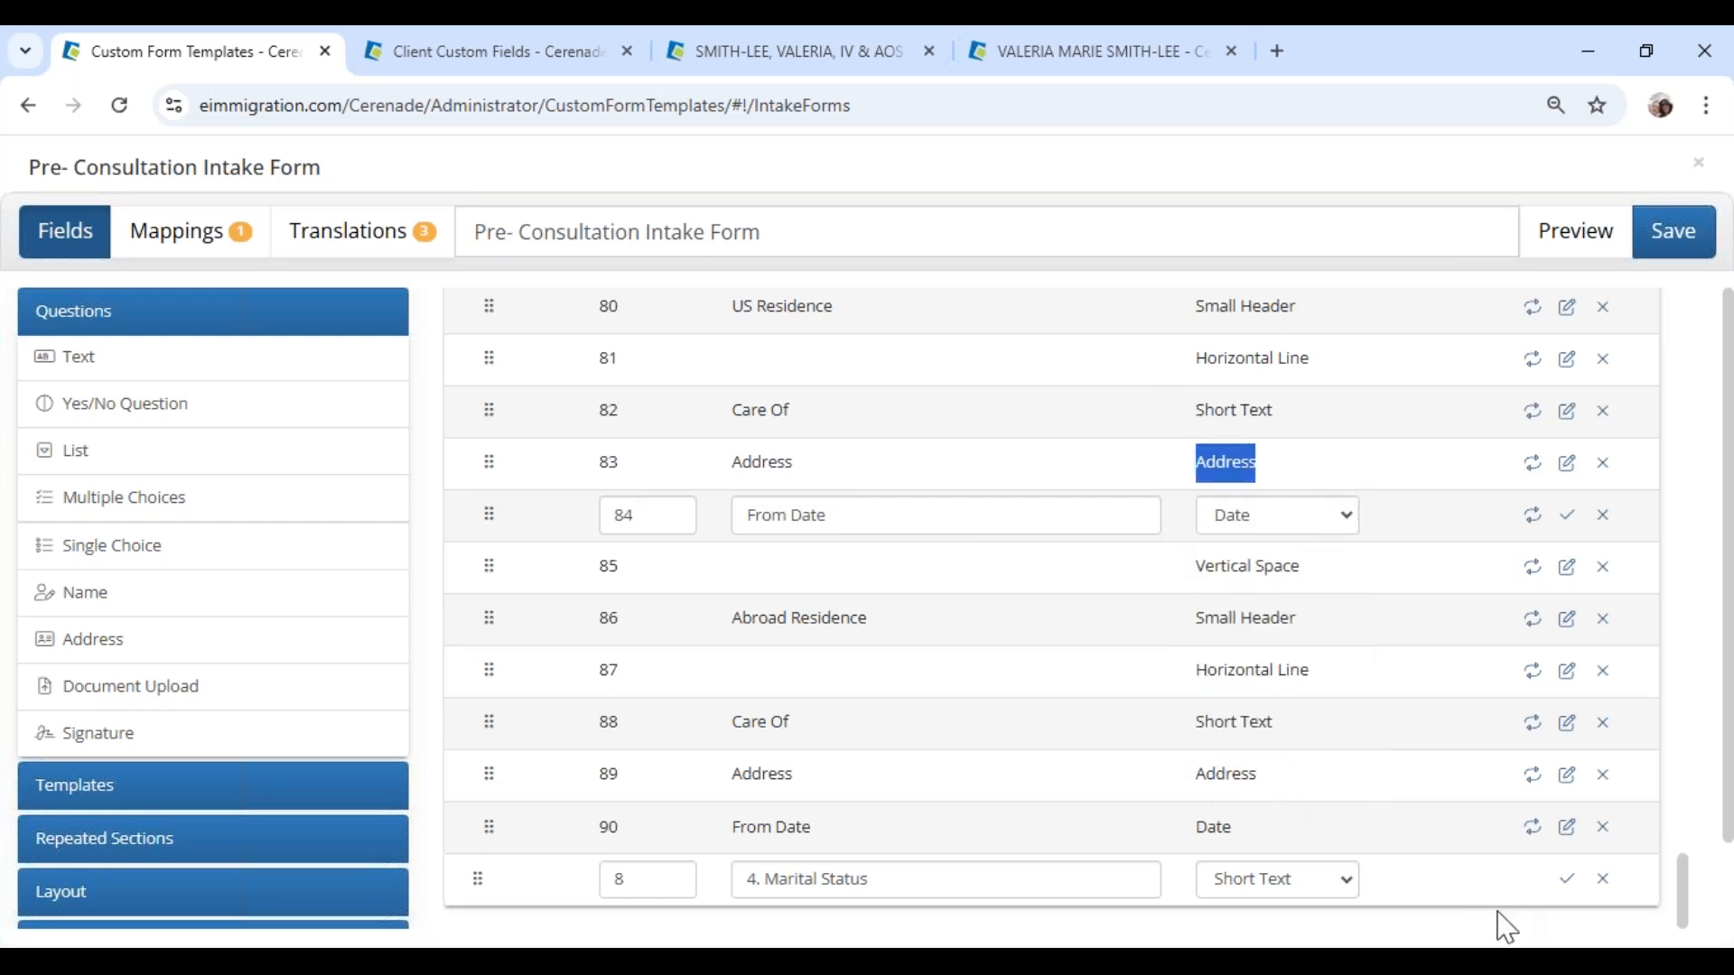
# Step: Confirm the marital status question as Short Text at position 8, compare it with the list question, and close the form without saving
pyautogui.click(1569, 880)
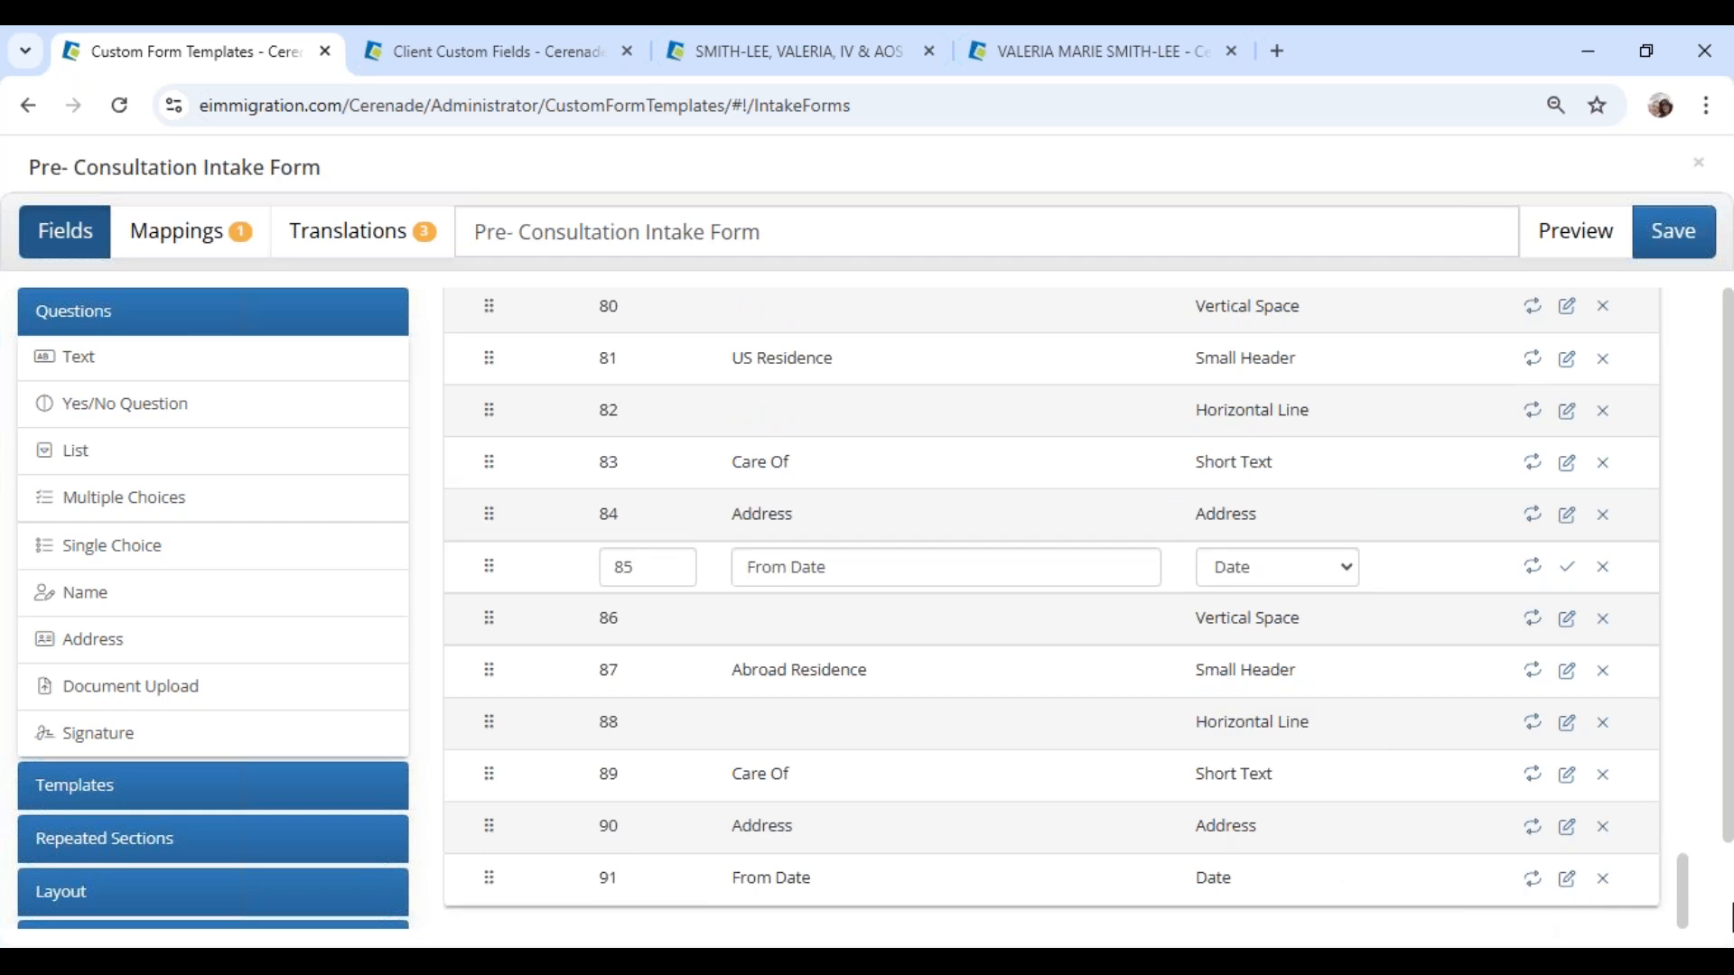
pyautogui.moveTo(1683, 889); pyautogui.dragTo(1683, 289)
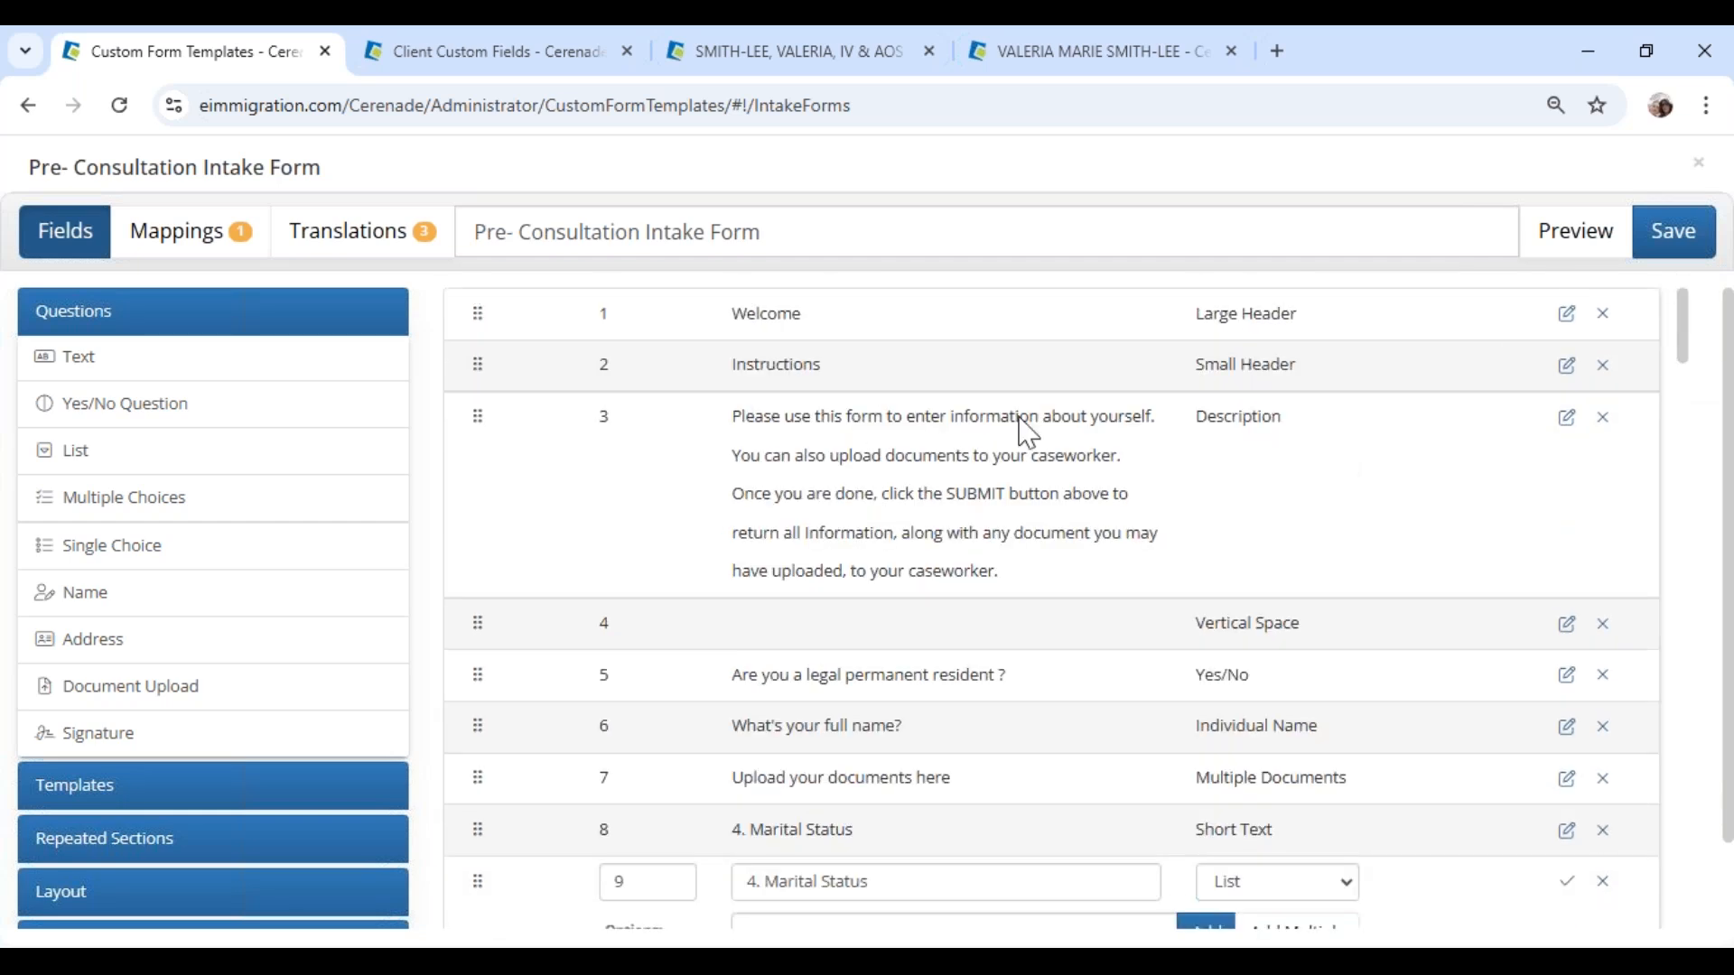
pyautogui.scroll(-1, 677, 722)
pyautogui.moveTo(684, 716); pyautogui.dragTo(897, 732)
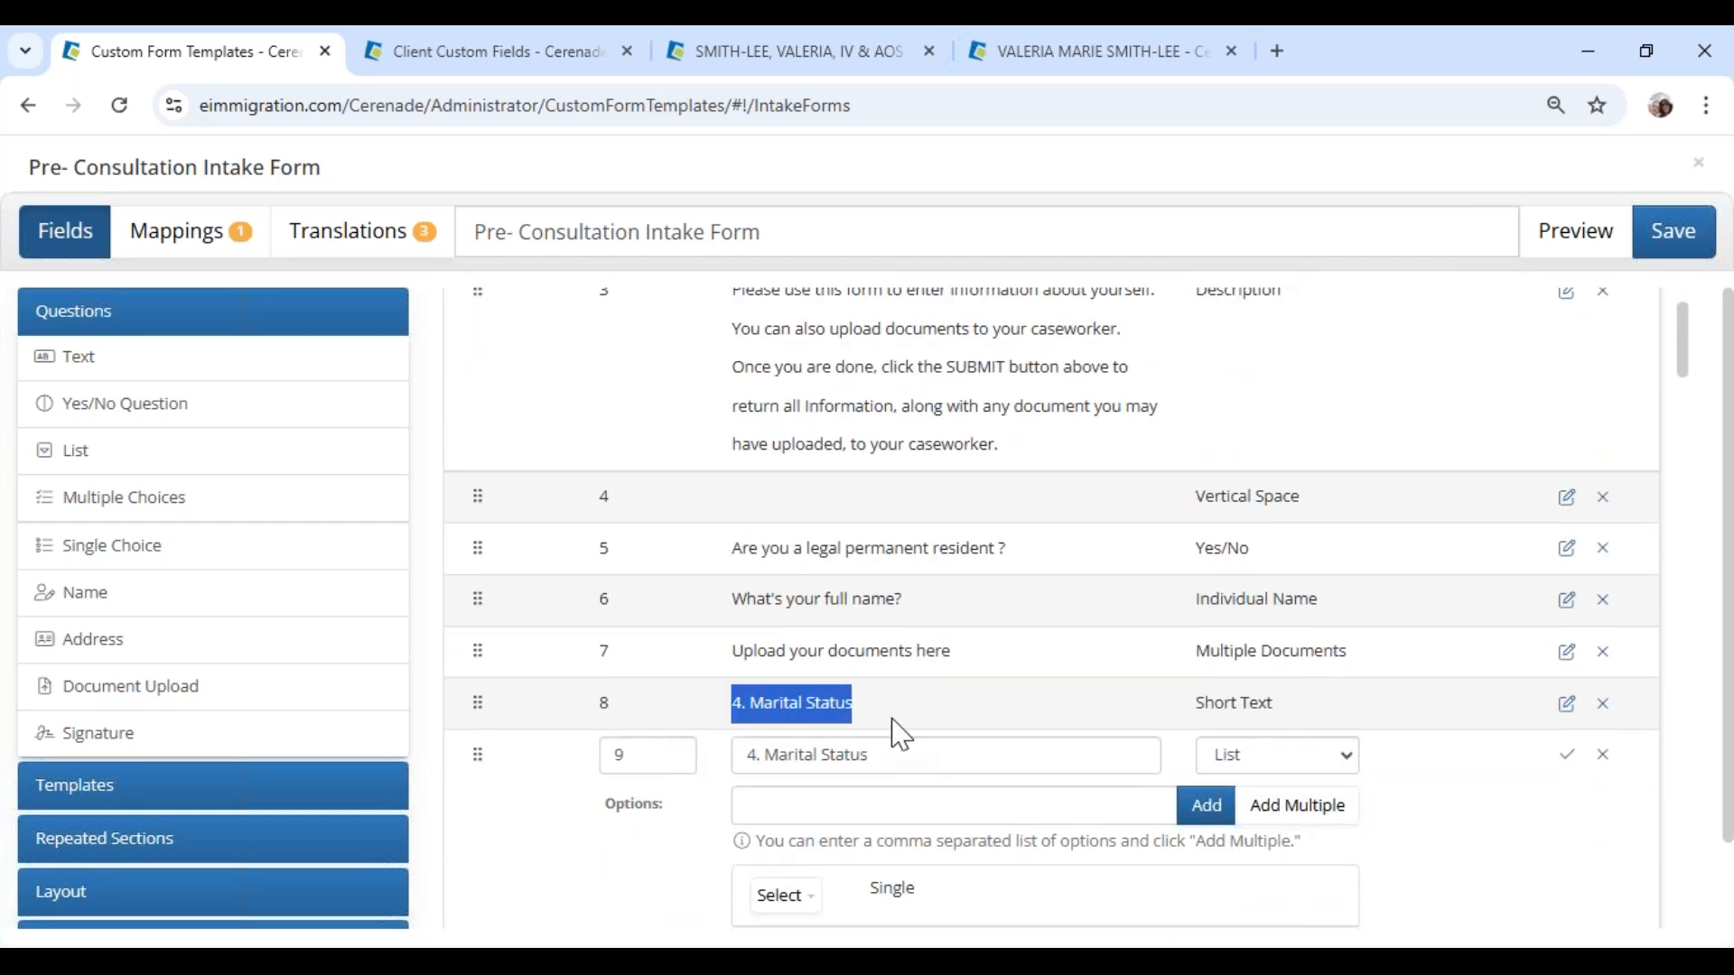
pyautogui.moveTo(1184, 719); pyautogui.dragTo(1293, 714)
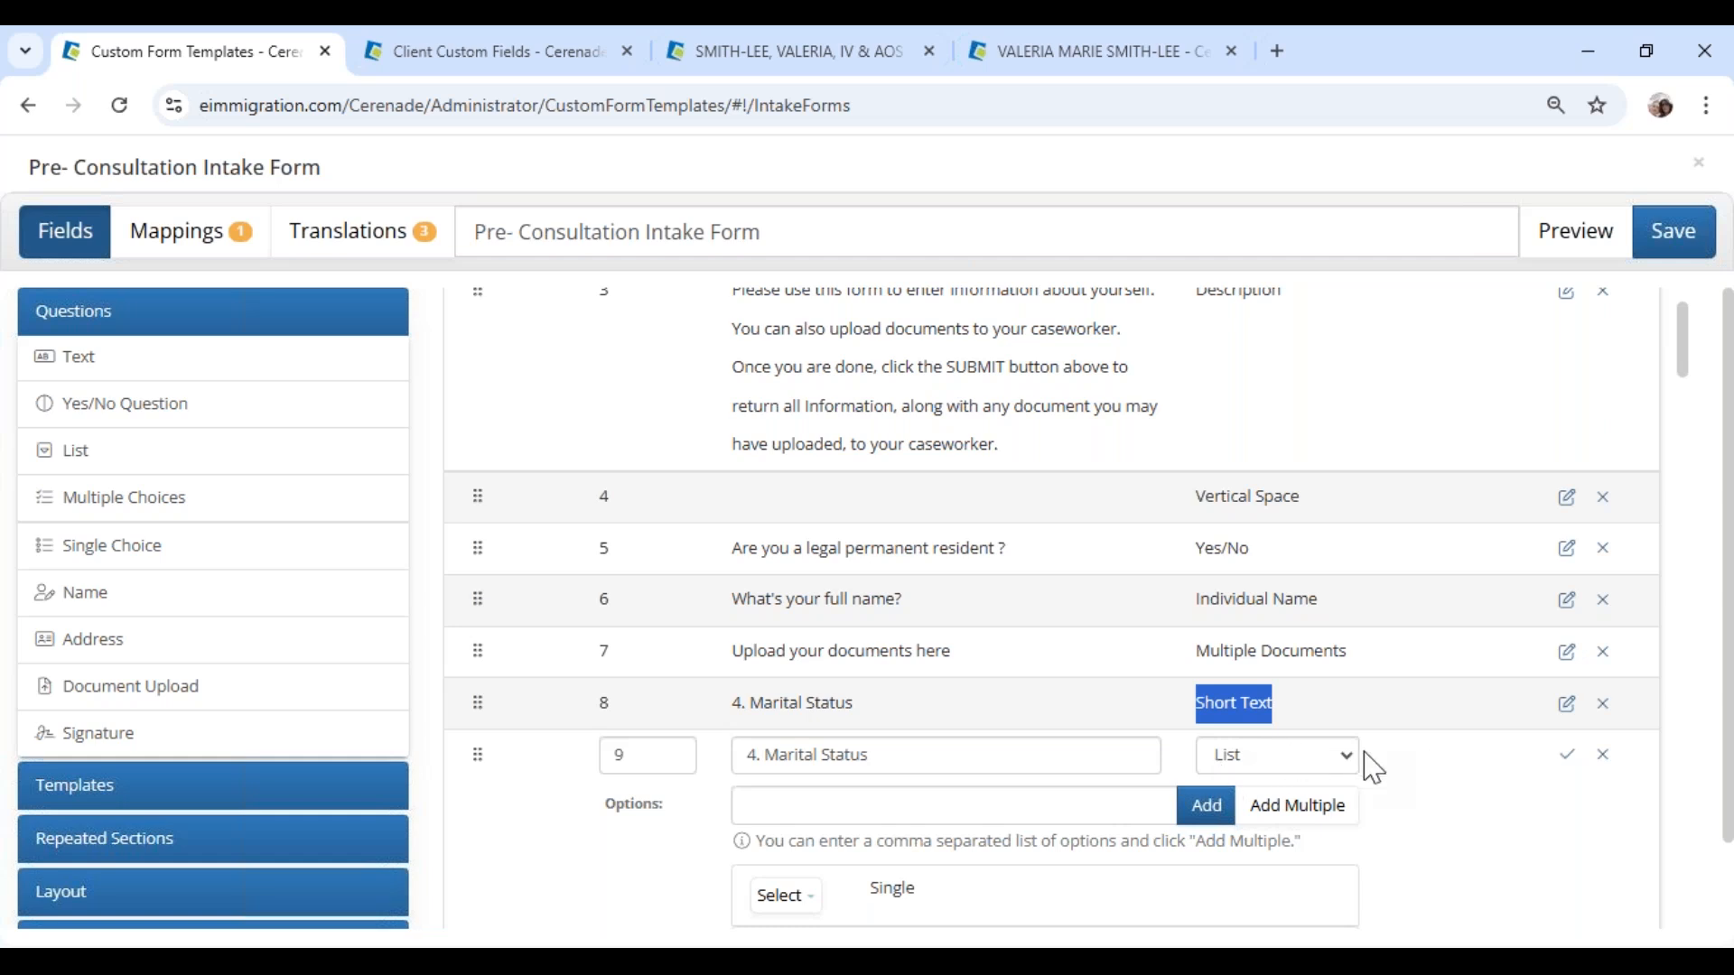
pyautogui.click(1698, 165)
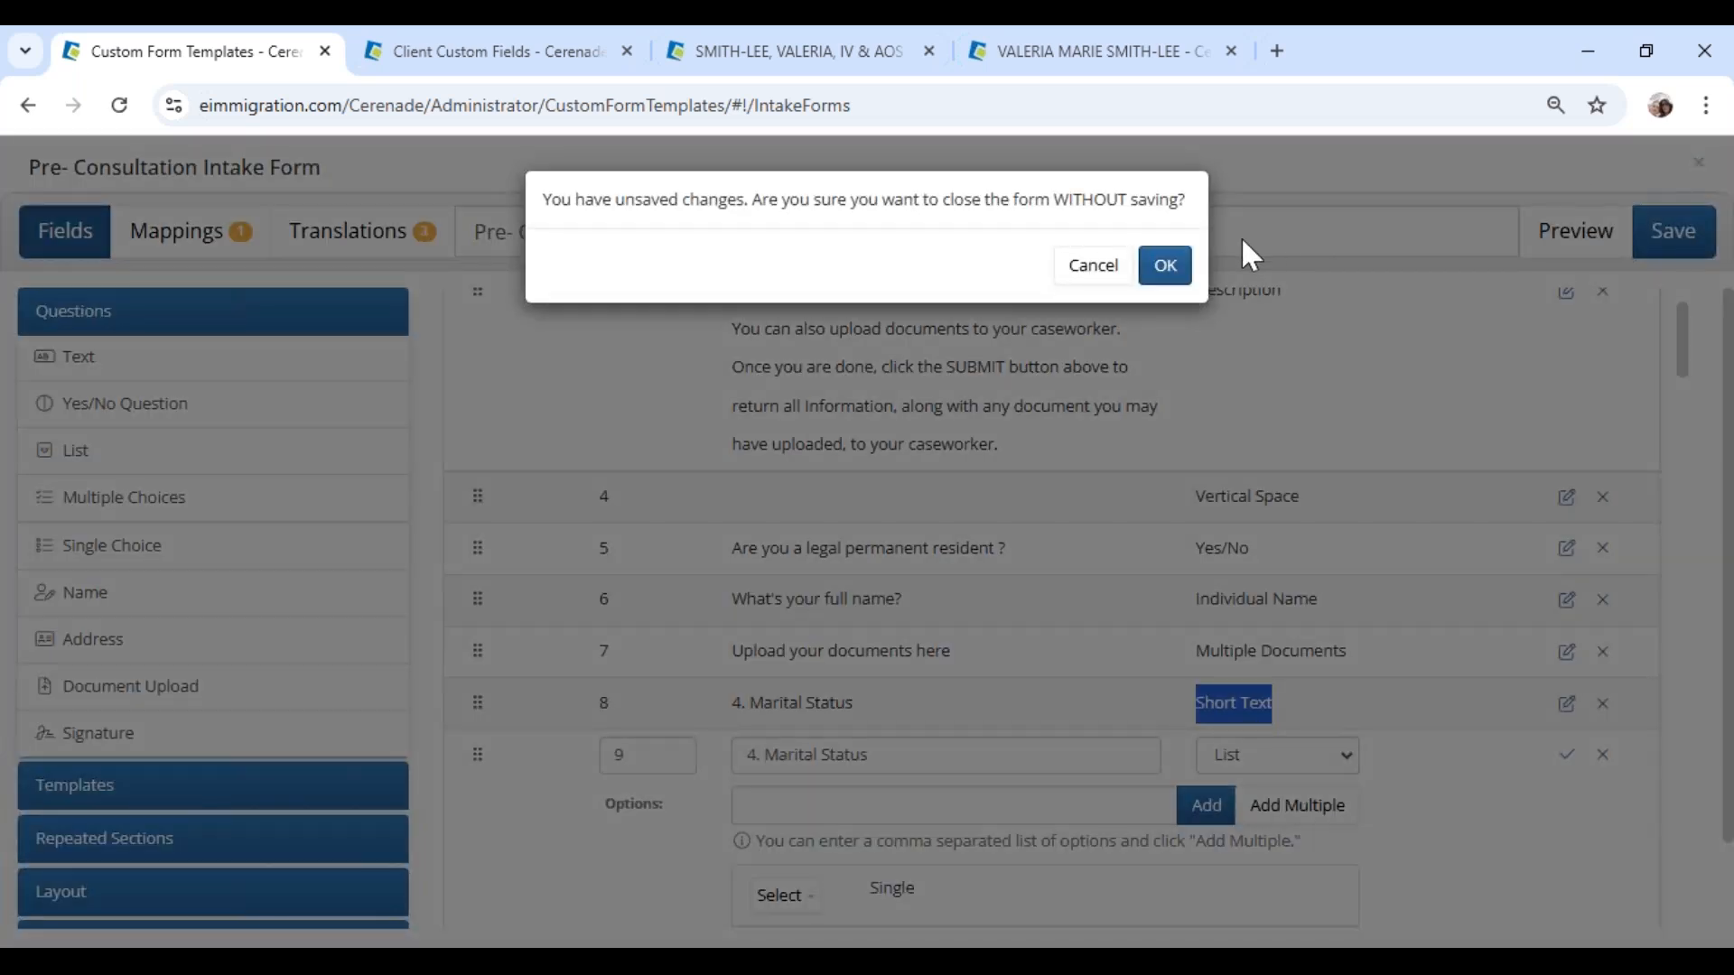
pyautogui.click(1164, 266)
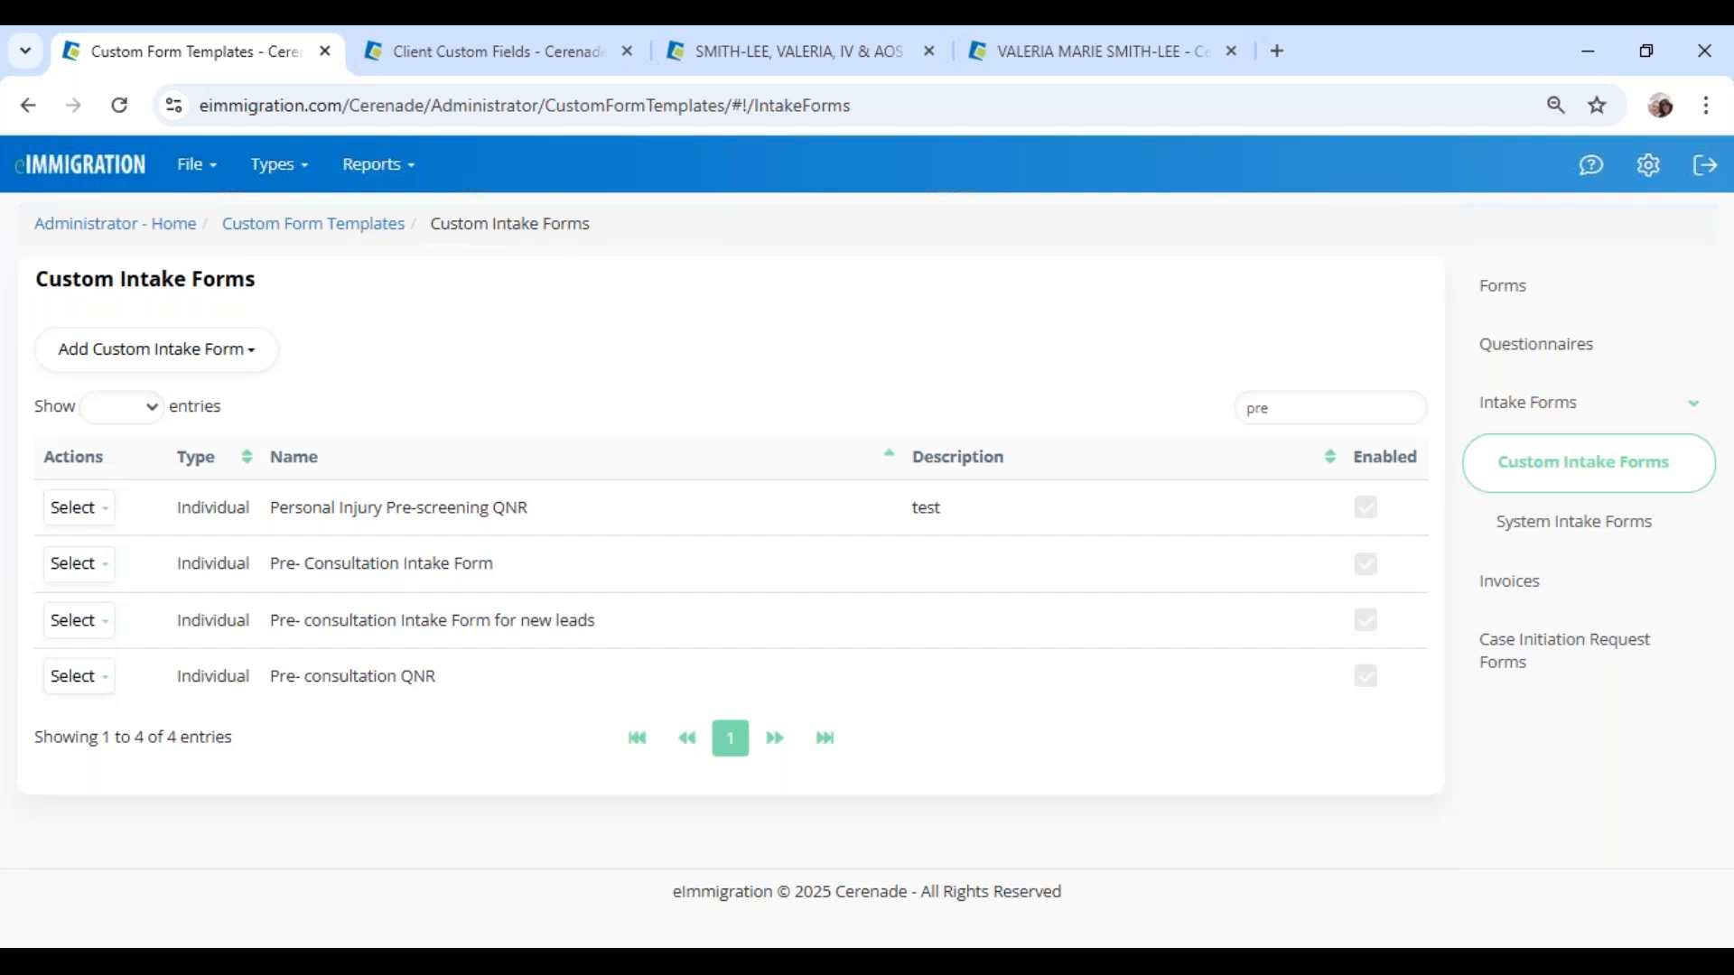
# Step: Switch to the client custom fields and open the PR_Date field for editing
pyautogui.click(457, 53)
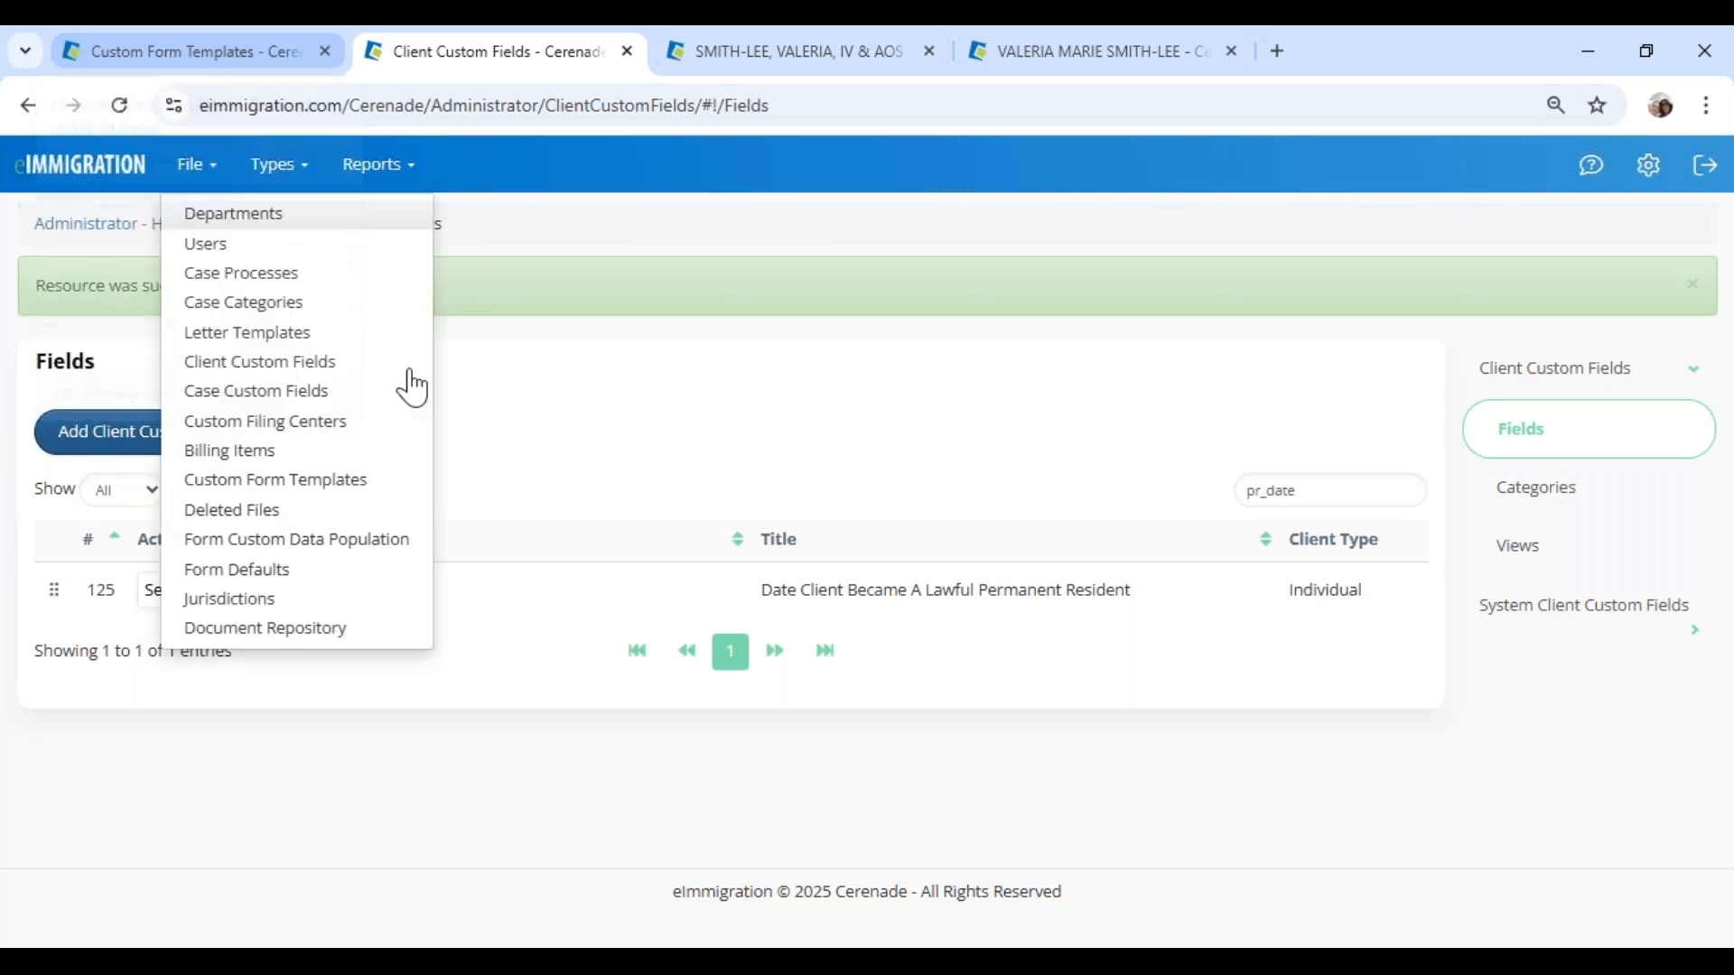
pyautogui.doubleClick(1319, 488)
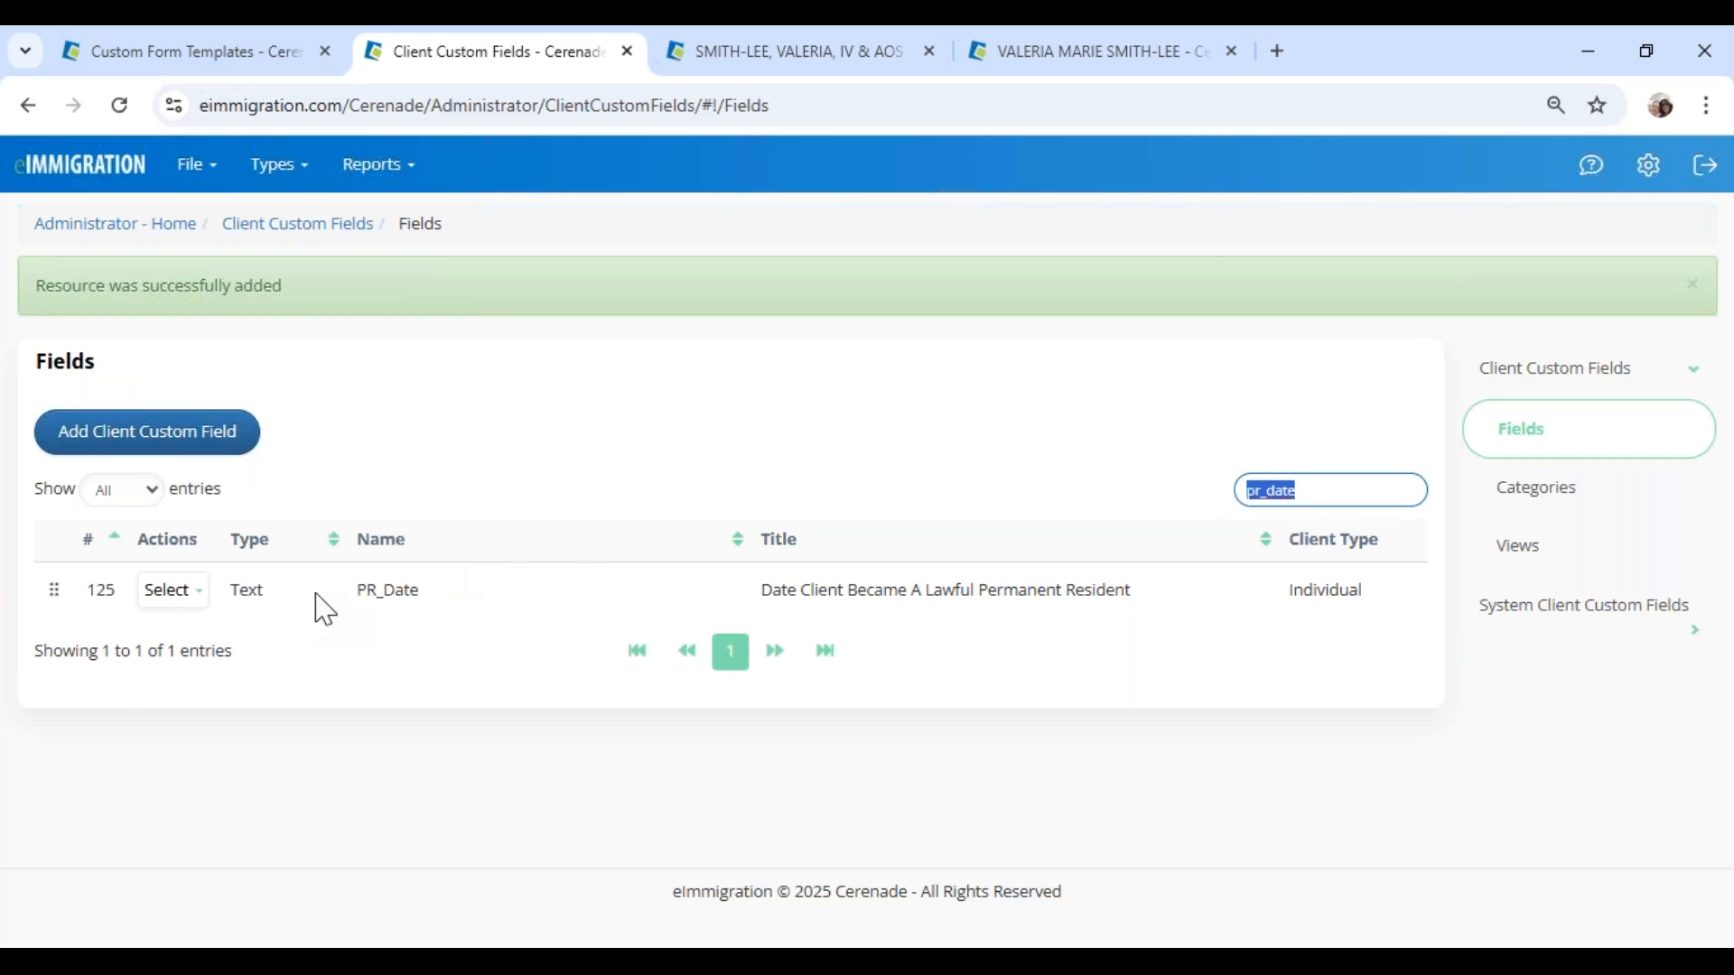
pyautogui.click(183, 595)
pyautogui.click(193, 632)
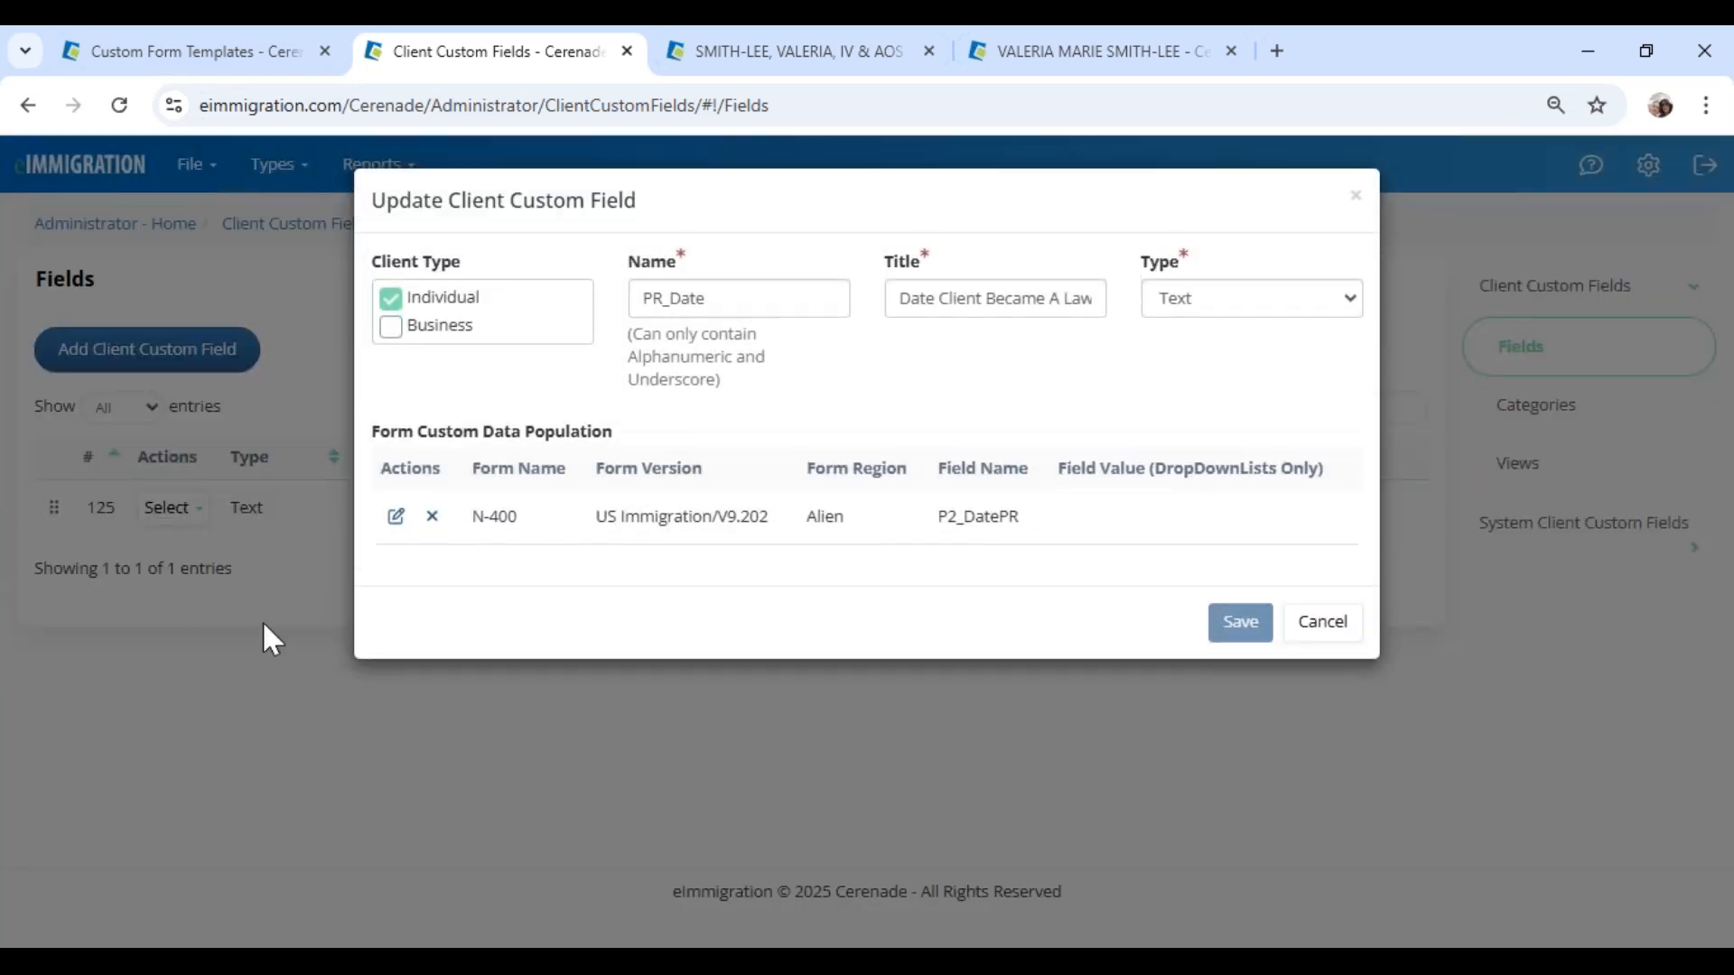
# Step: Try the Date type for the PR_Date field, set it back to Text, and cancel the update
pyautogui.click(1301, 304)
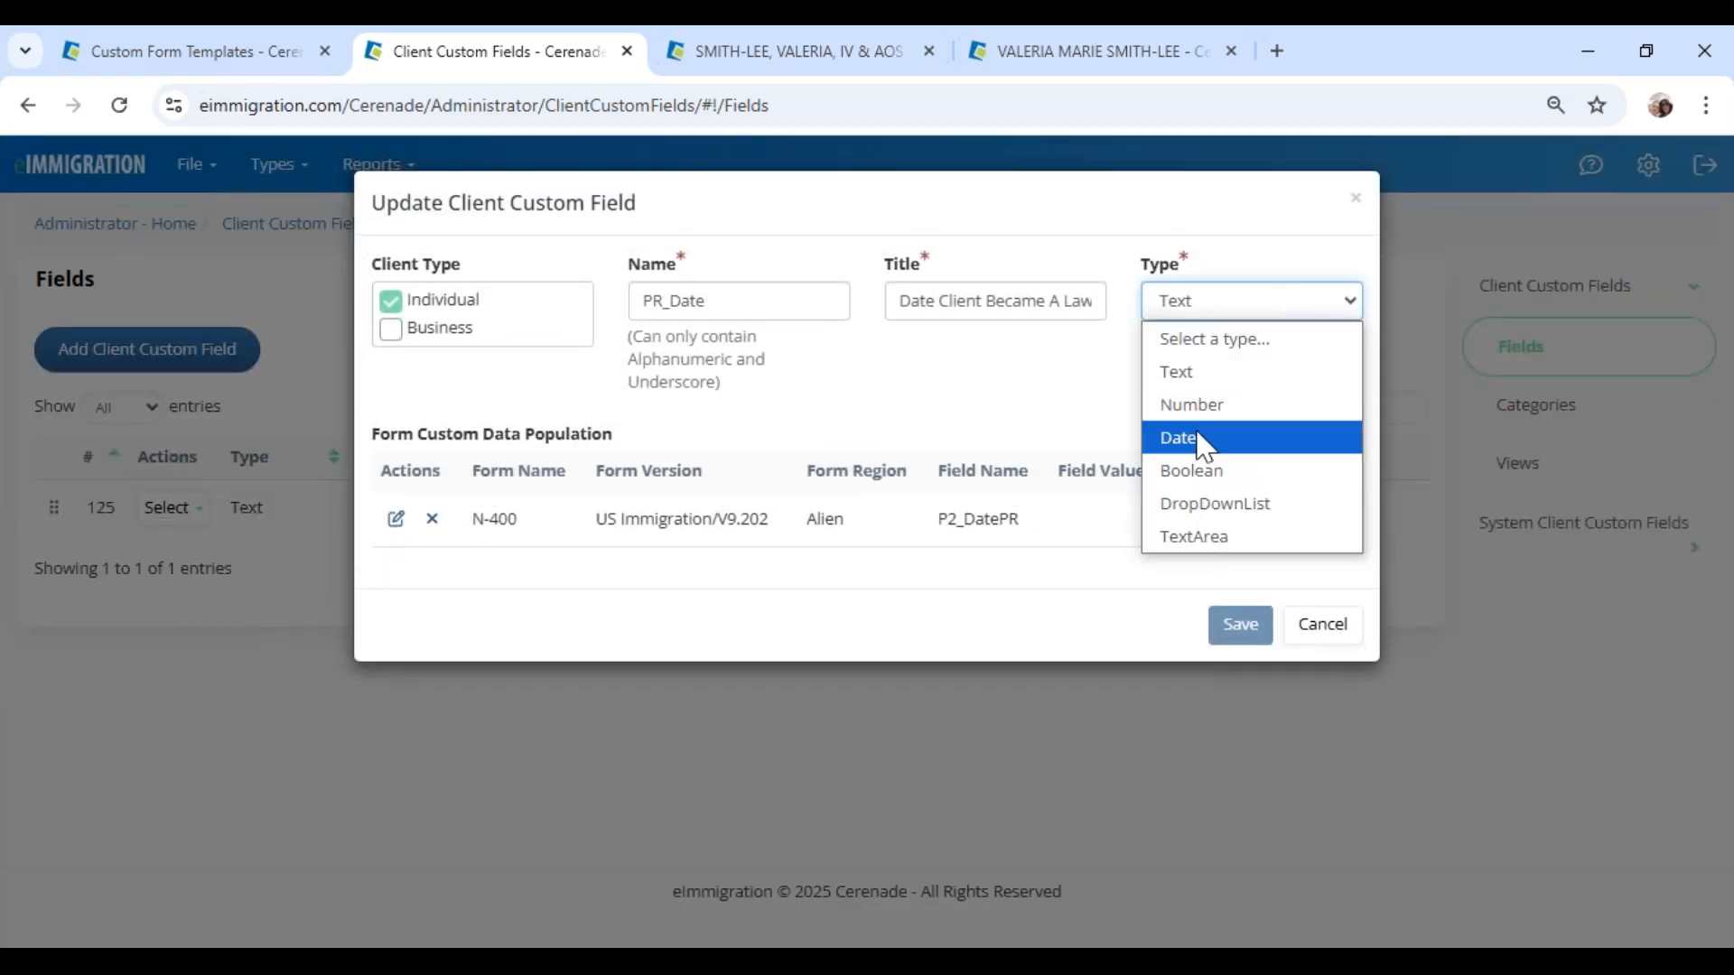
pyautogui.click(1204, 444)
pyautogui.click(1231, 314)
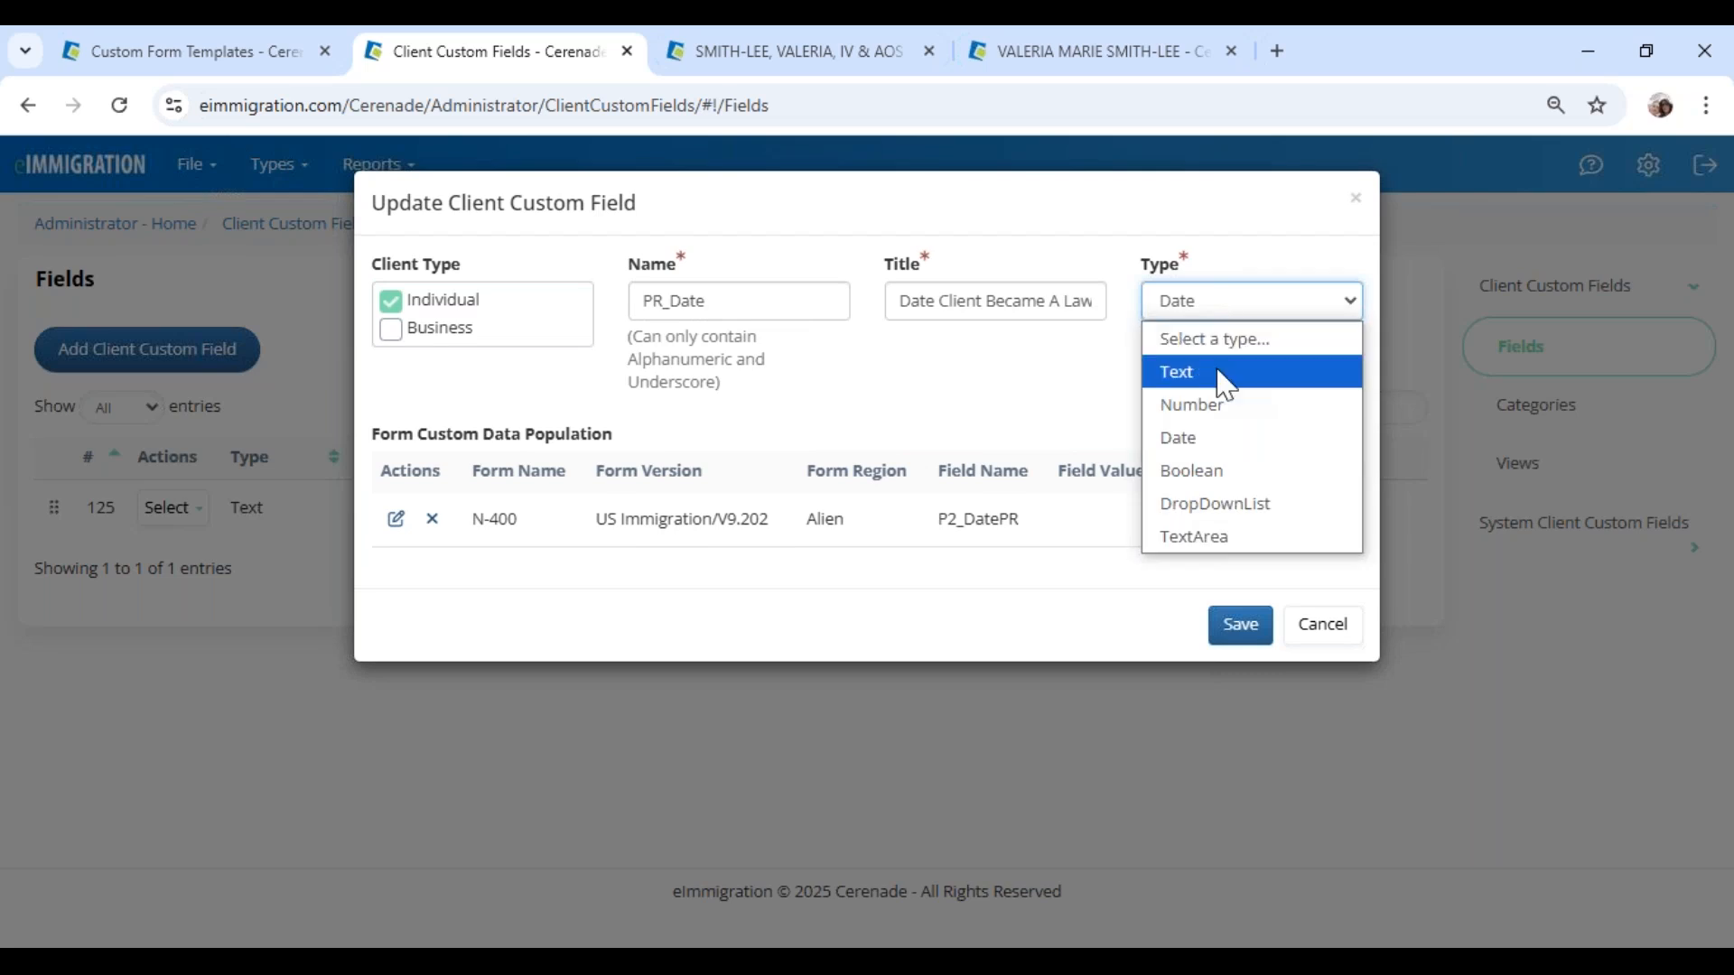
pyautogui.click(1218, 371)
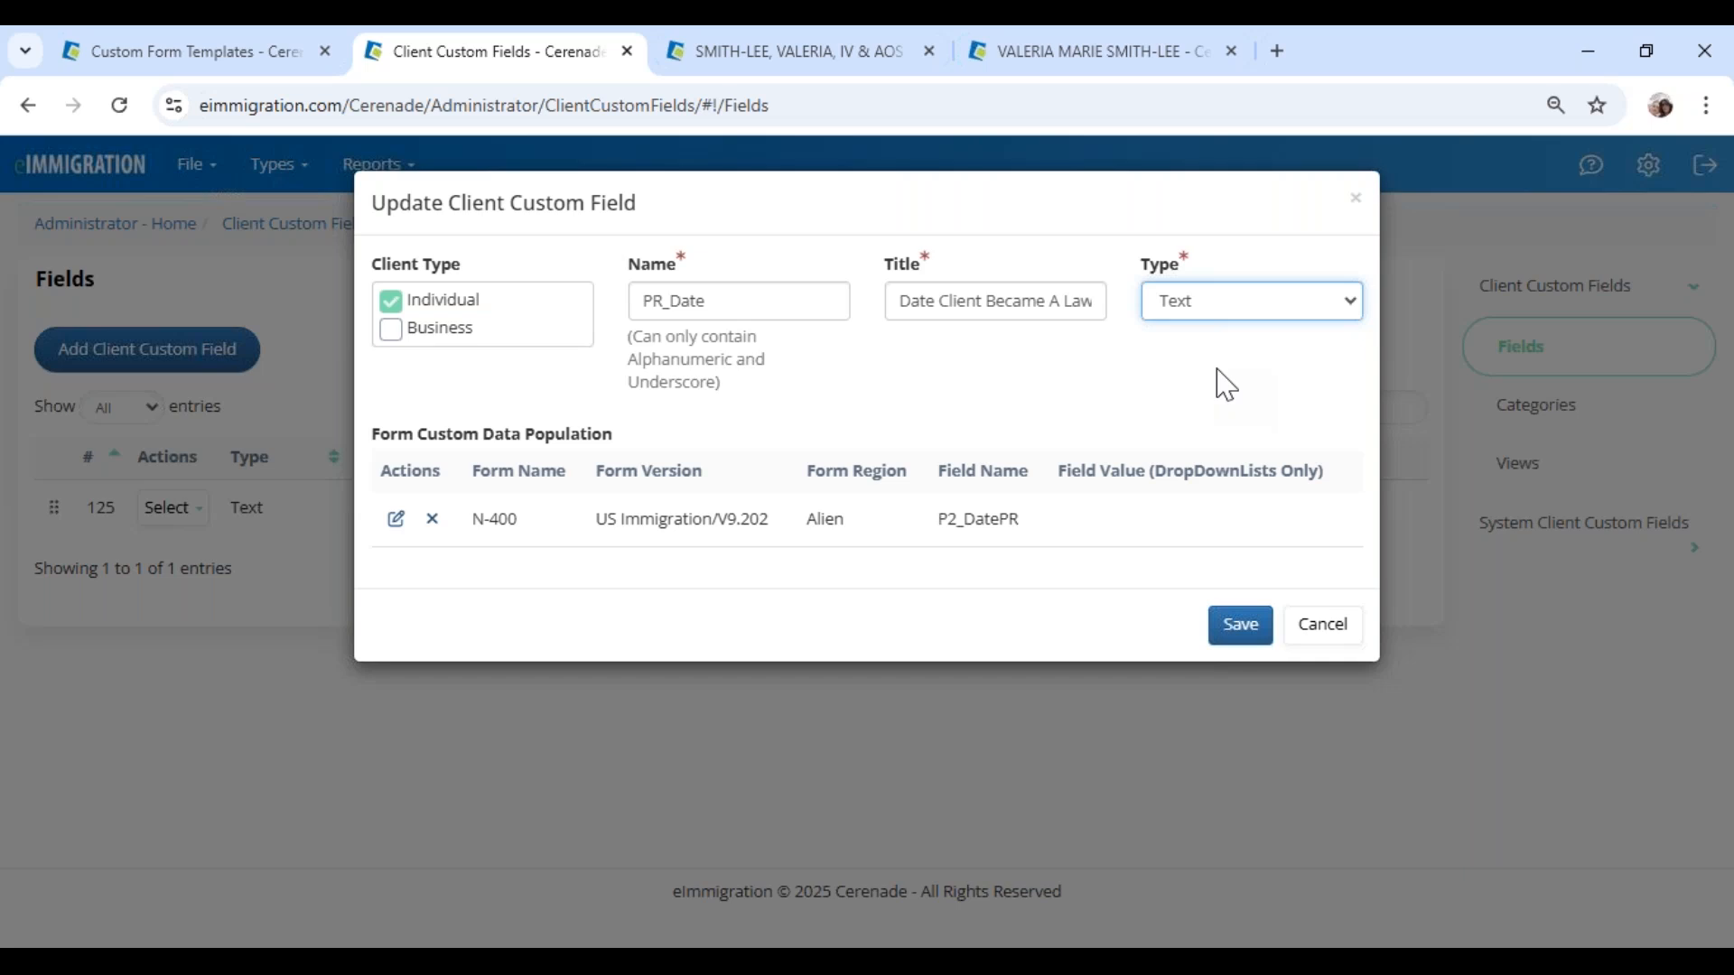
pyautogui.click(1225, 384)
pyautogui.click(1331, 624)
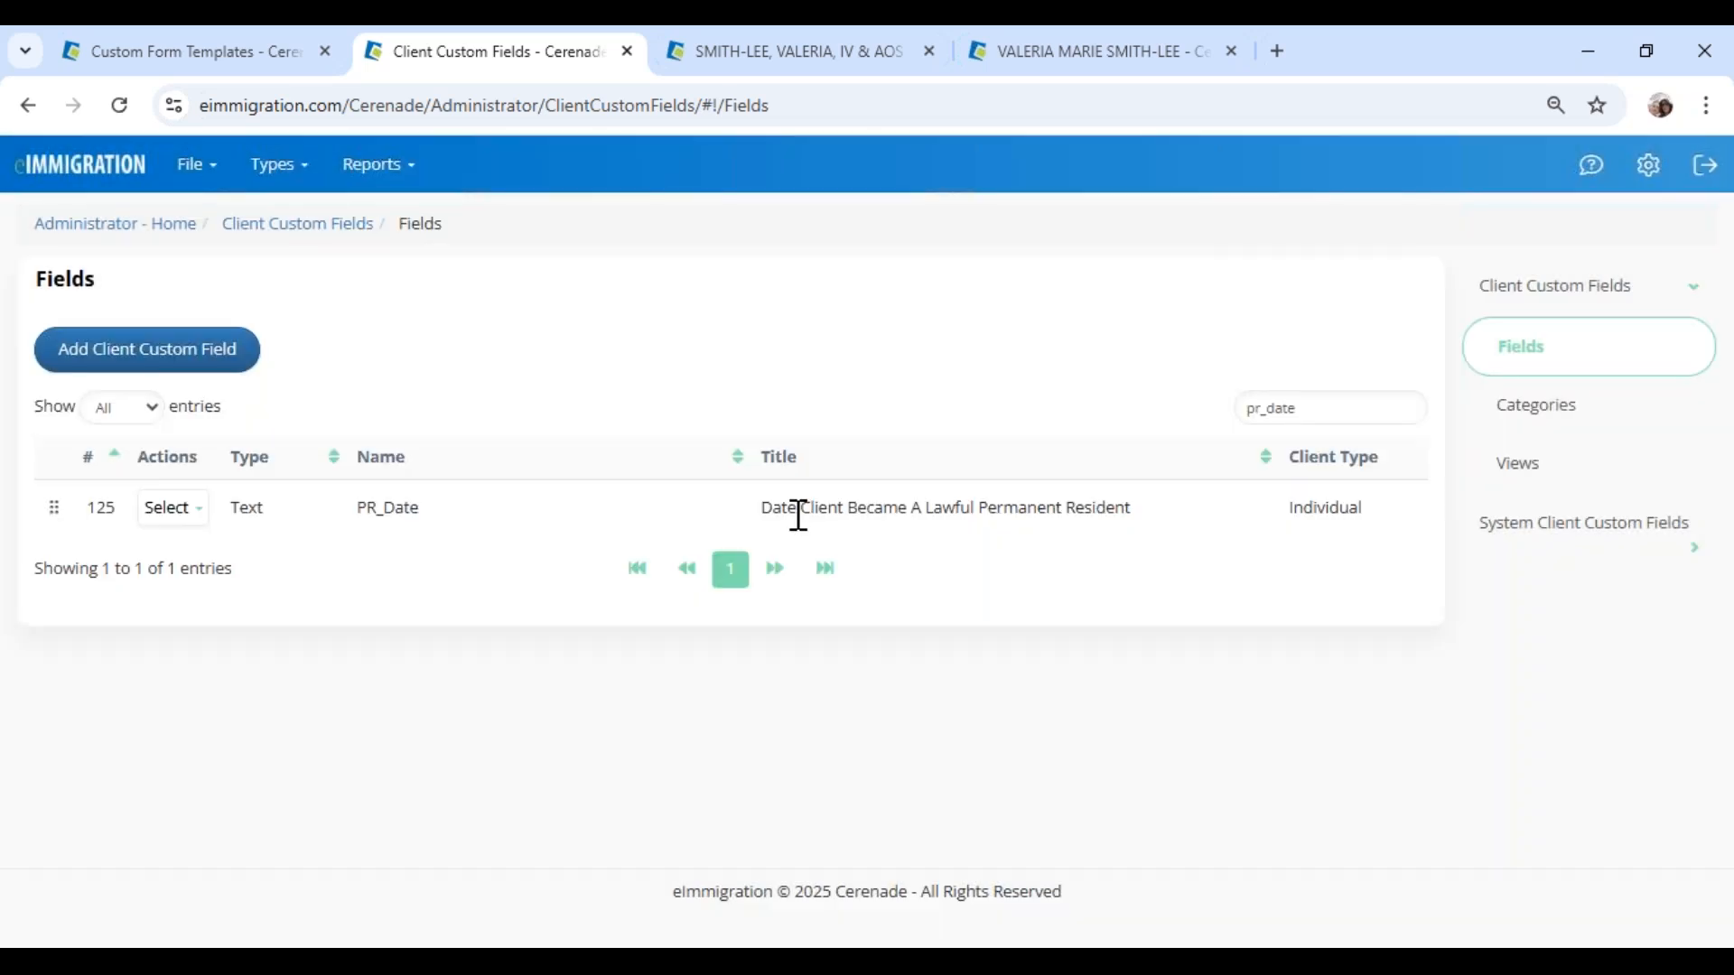
# Step: Return to the custom intake forms, go to the Administrator home page, and open Form Defaults
pyautogui.click(237, 54)
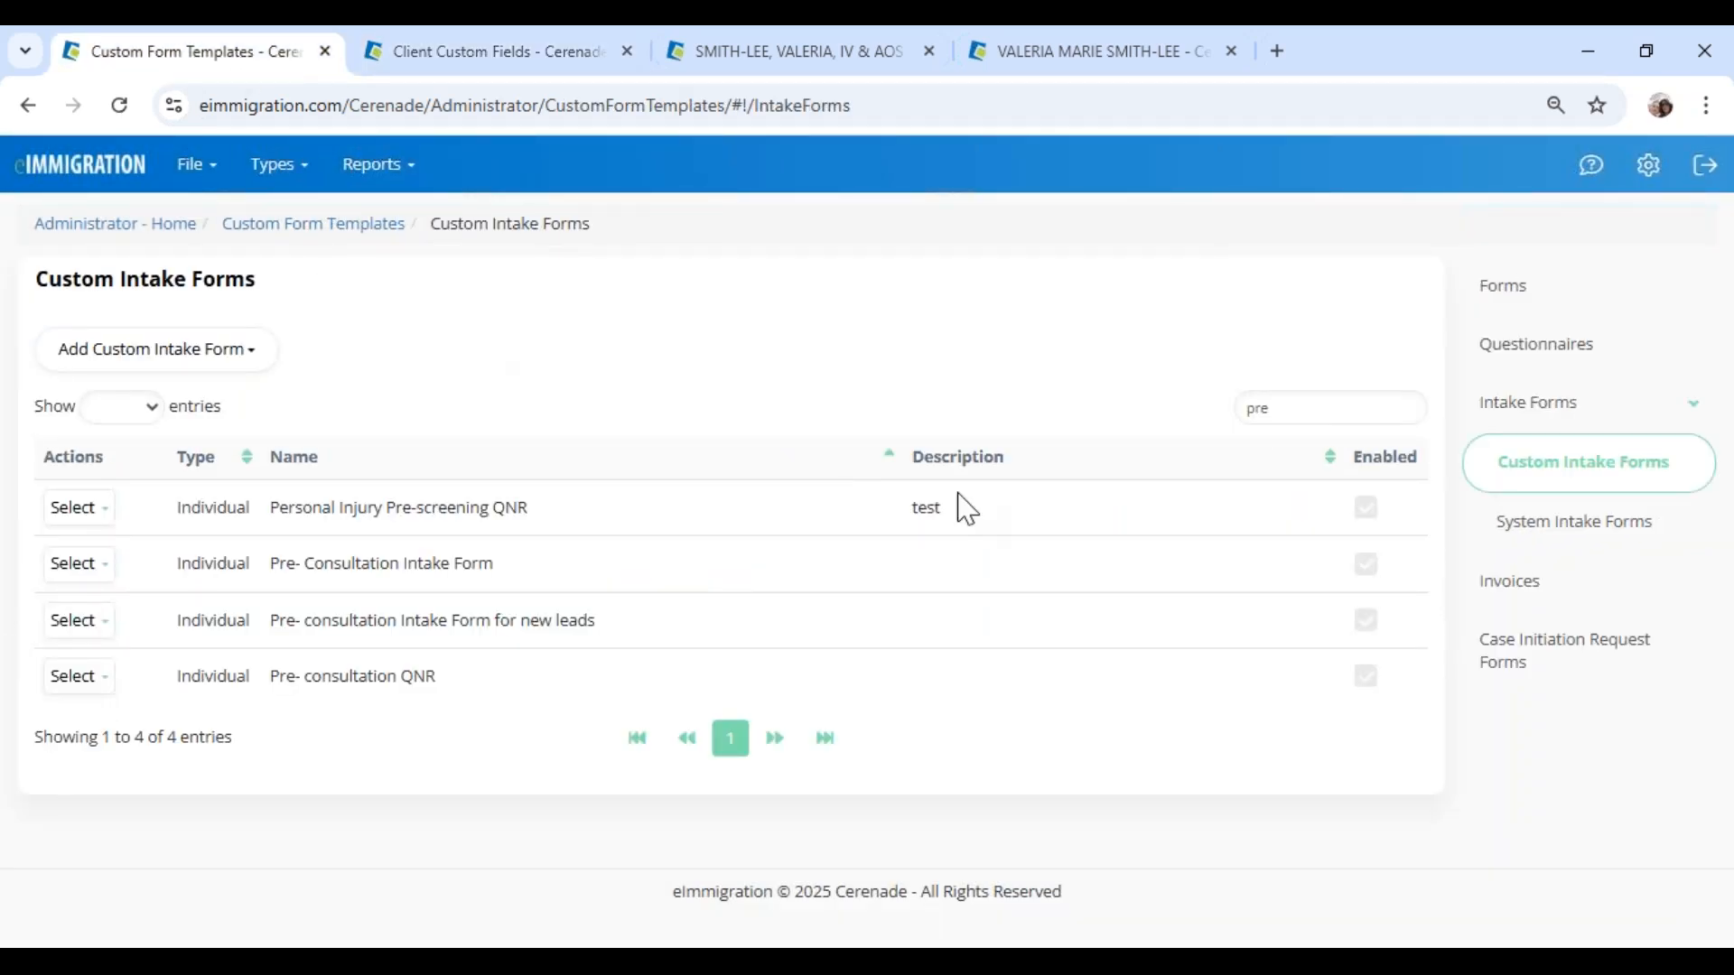
pyautogui.click(45, 227)
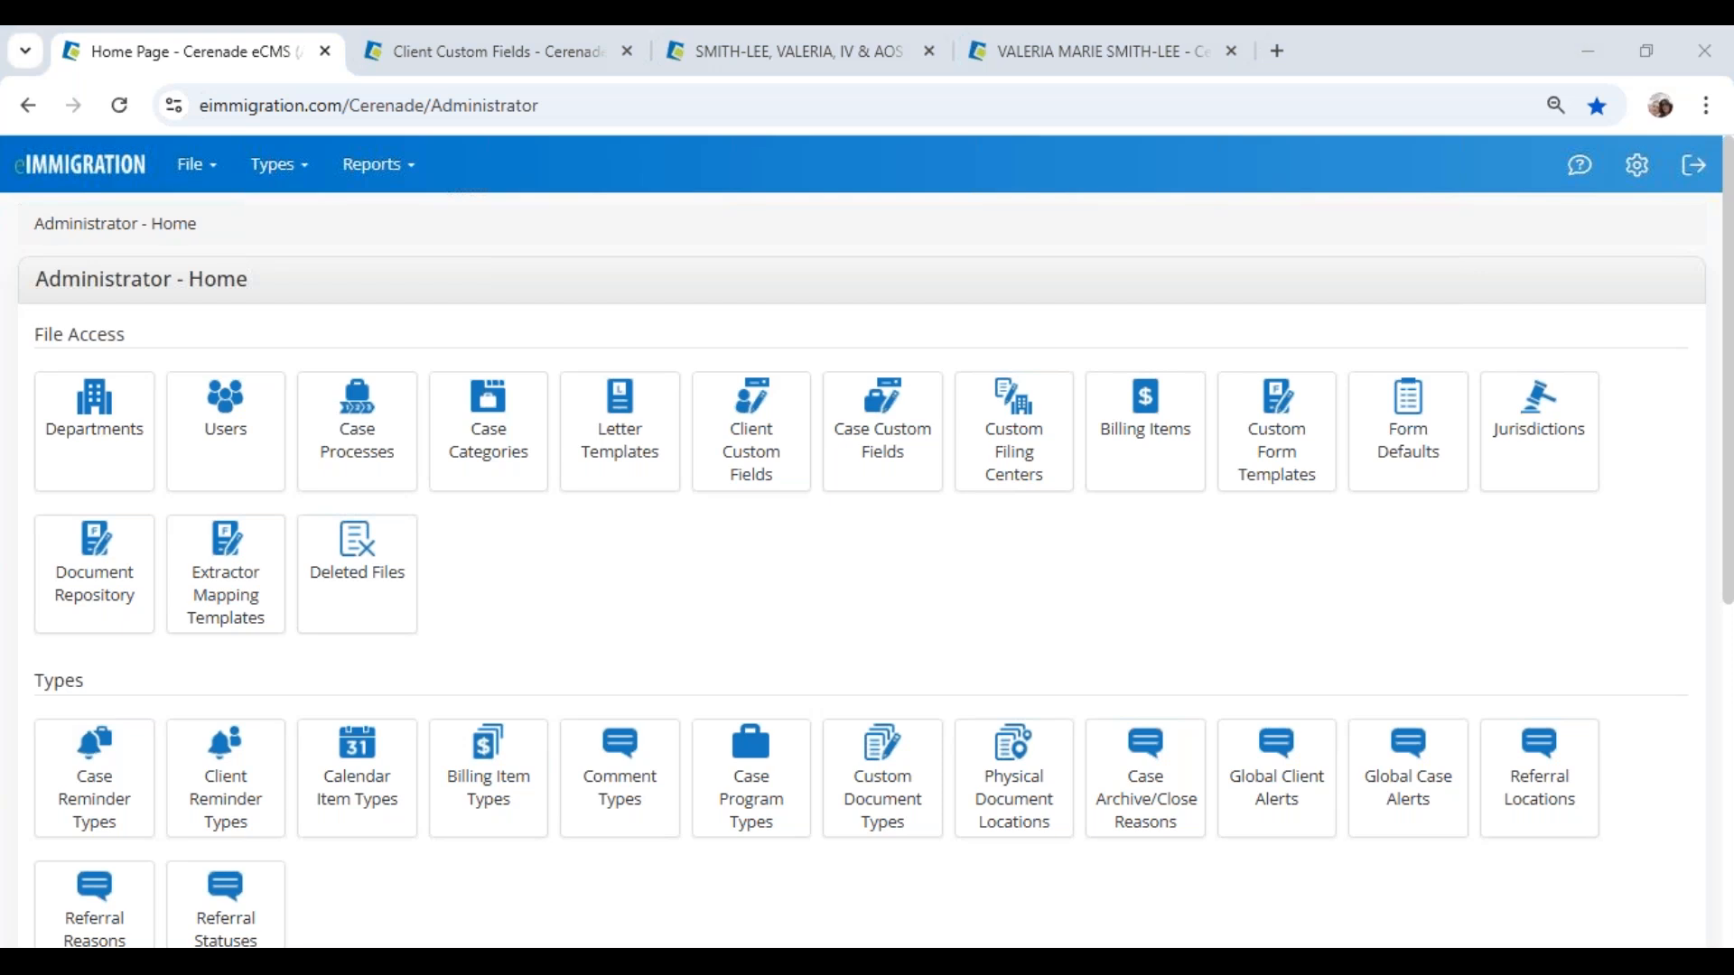
pyautogui.click(629, 651)
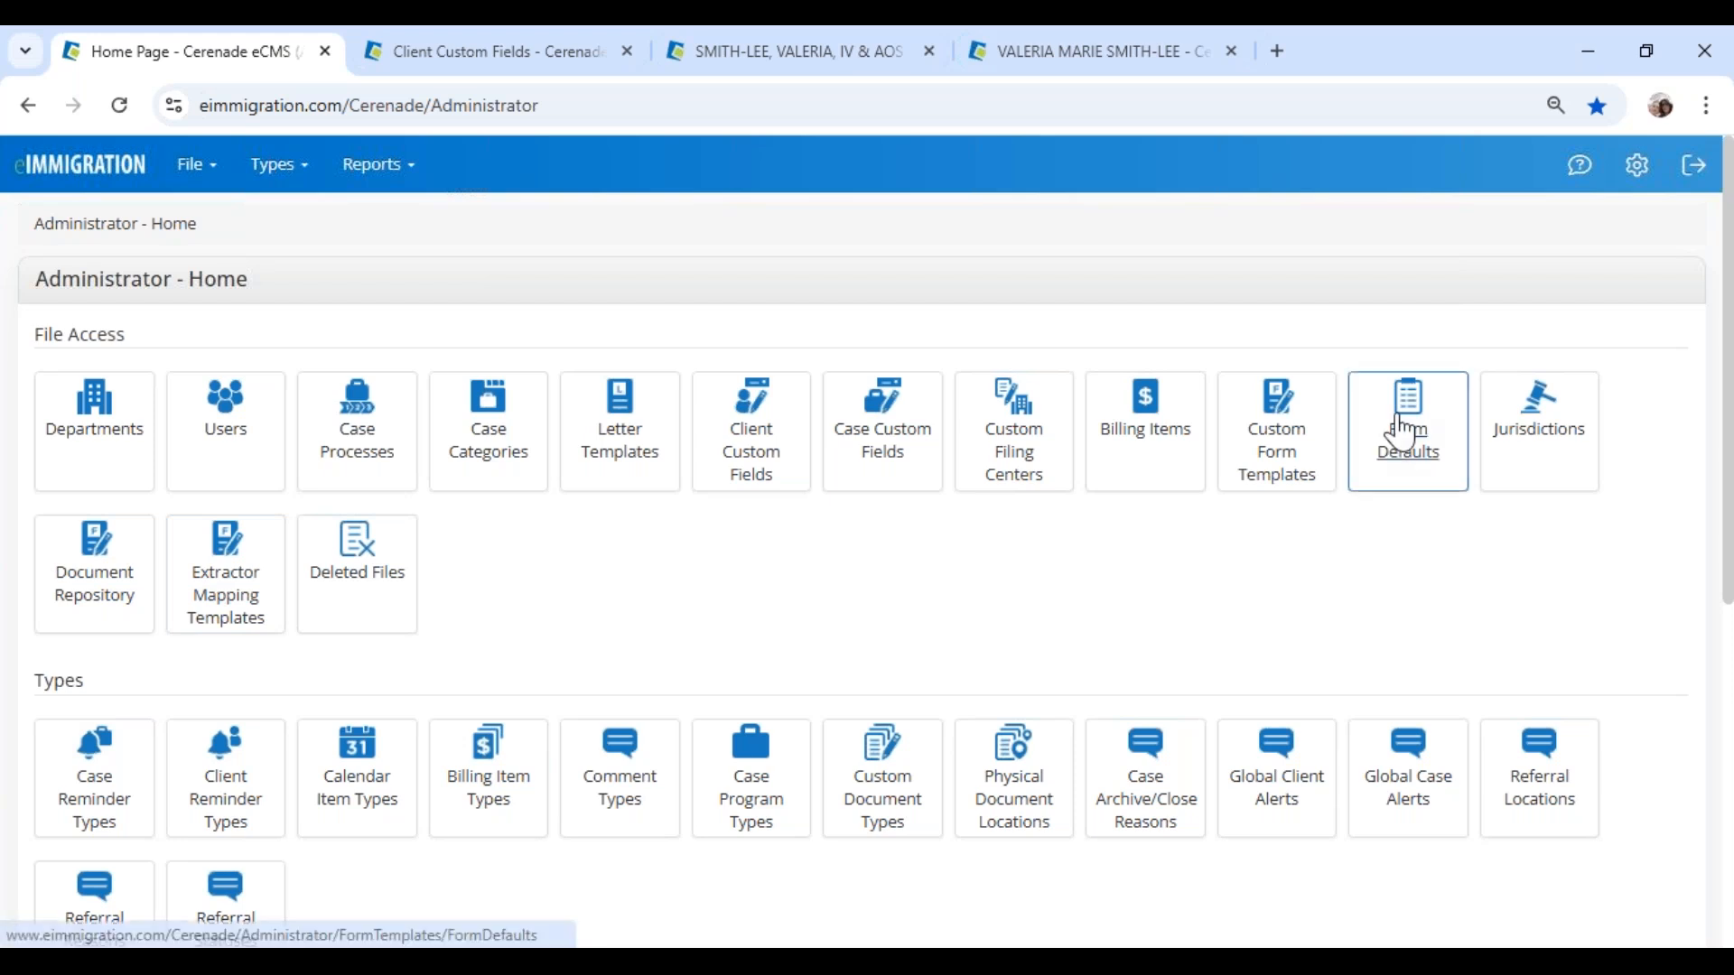
pyautogui.click(1406, 469)
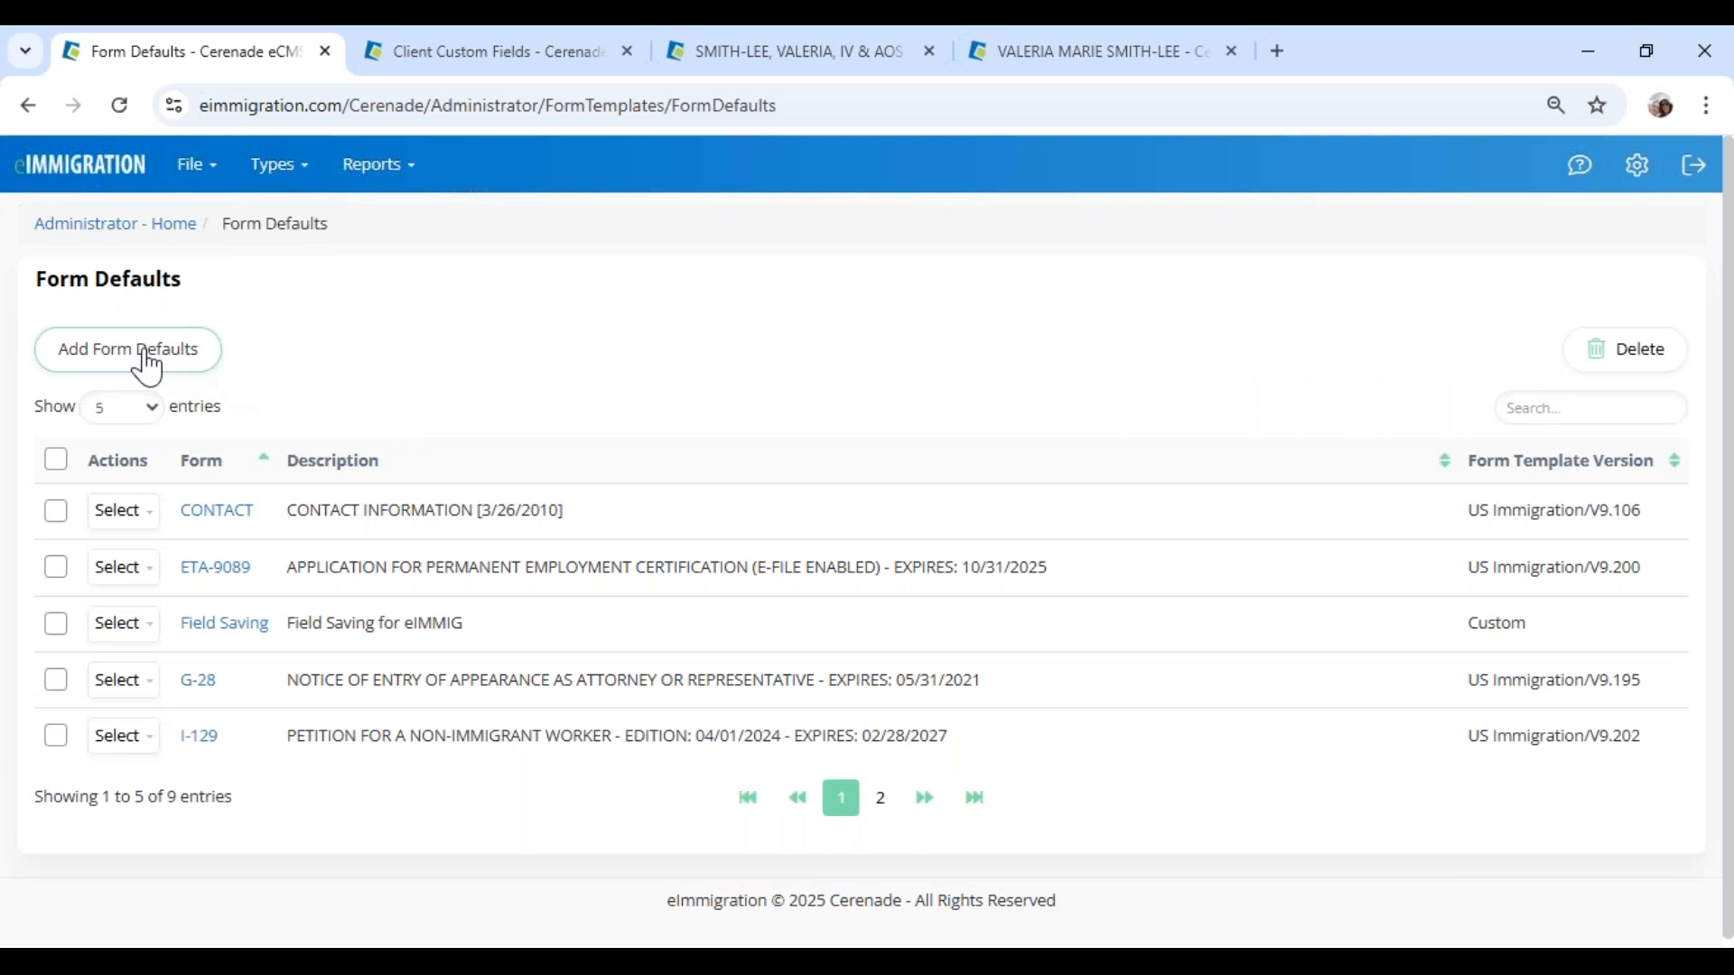
pyautogui.moveTo(548, 567); pyautogui.dragTo(1038, 623)
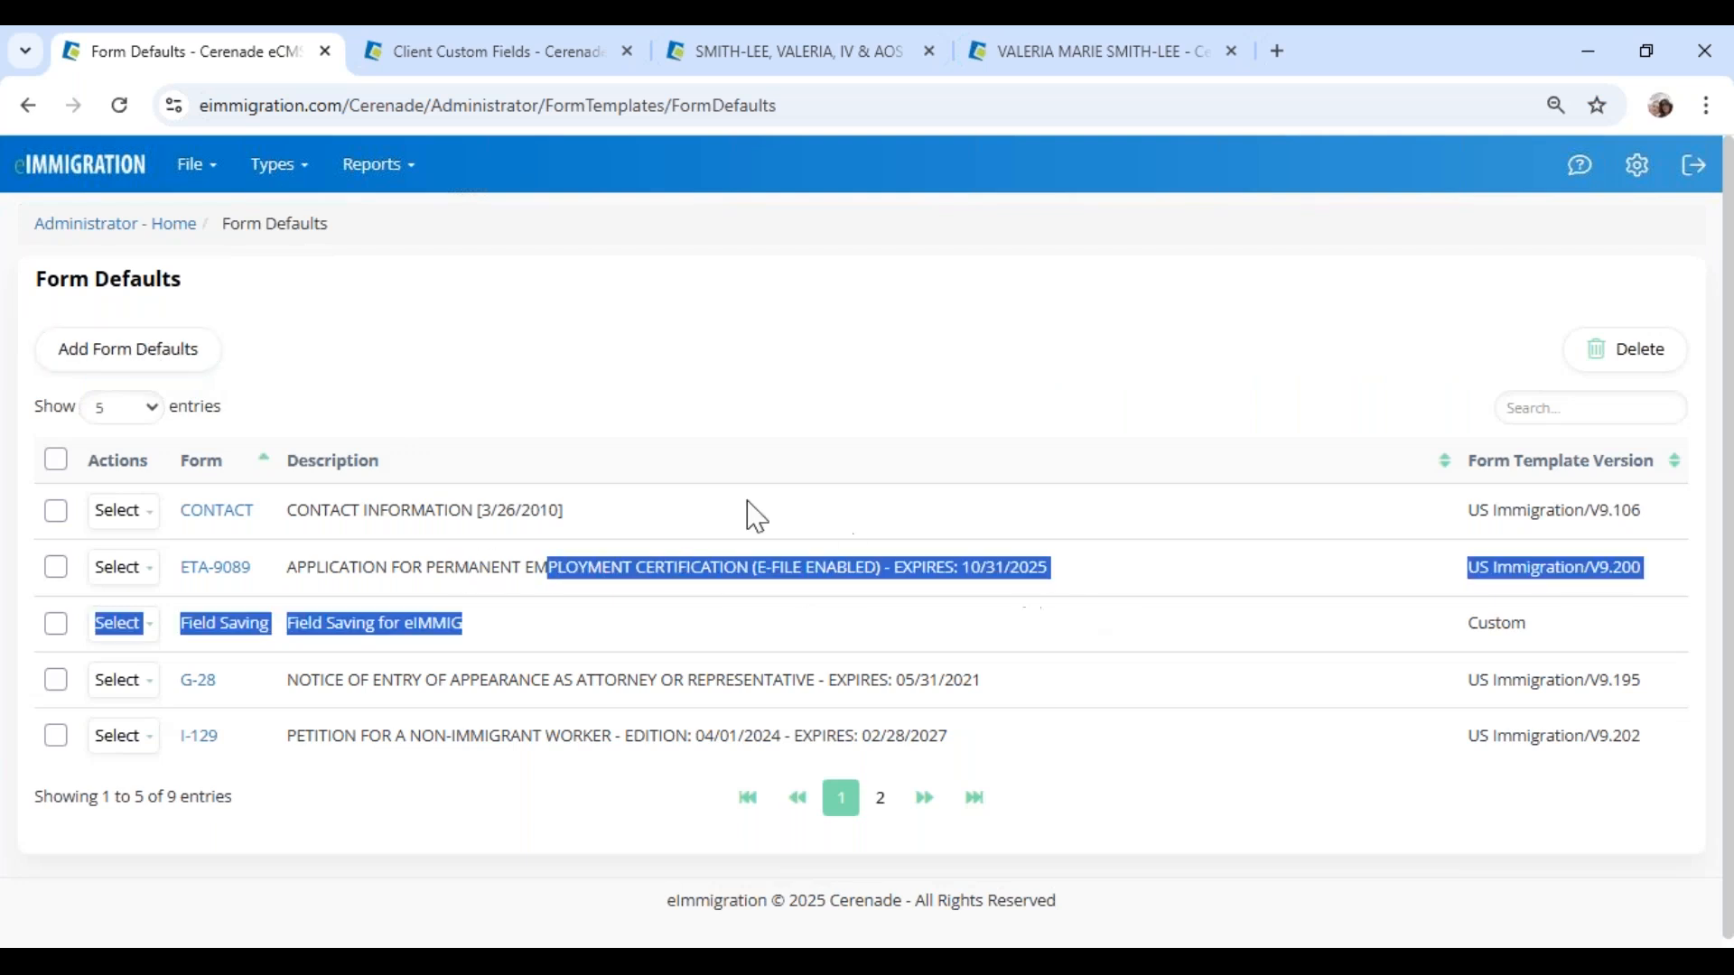
# Step: Start adding form default values, search the system forms by the name 400, and select the N-400 form
pyautogui.click(145, 373)
pyautogui.click(415, 379)
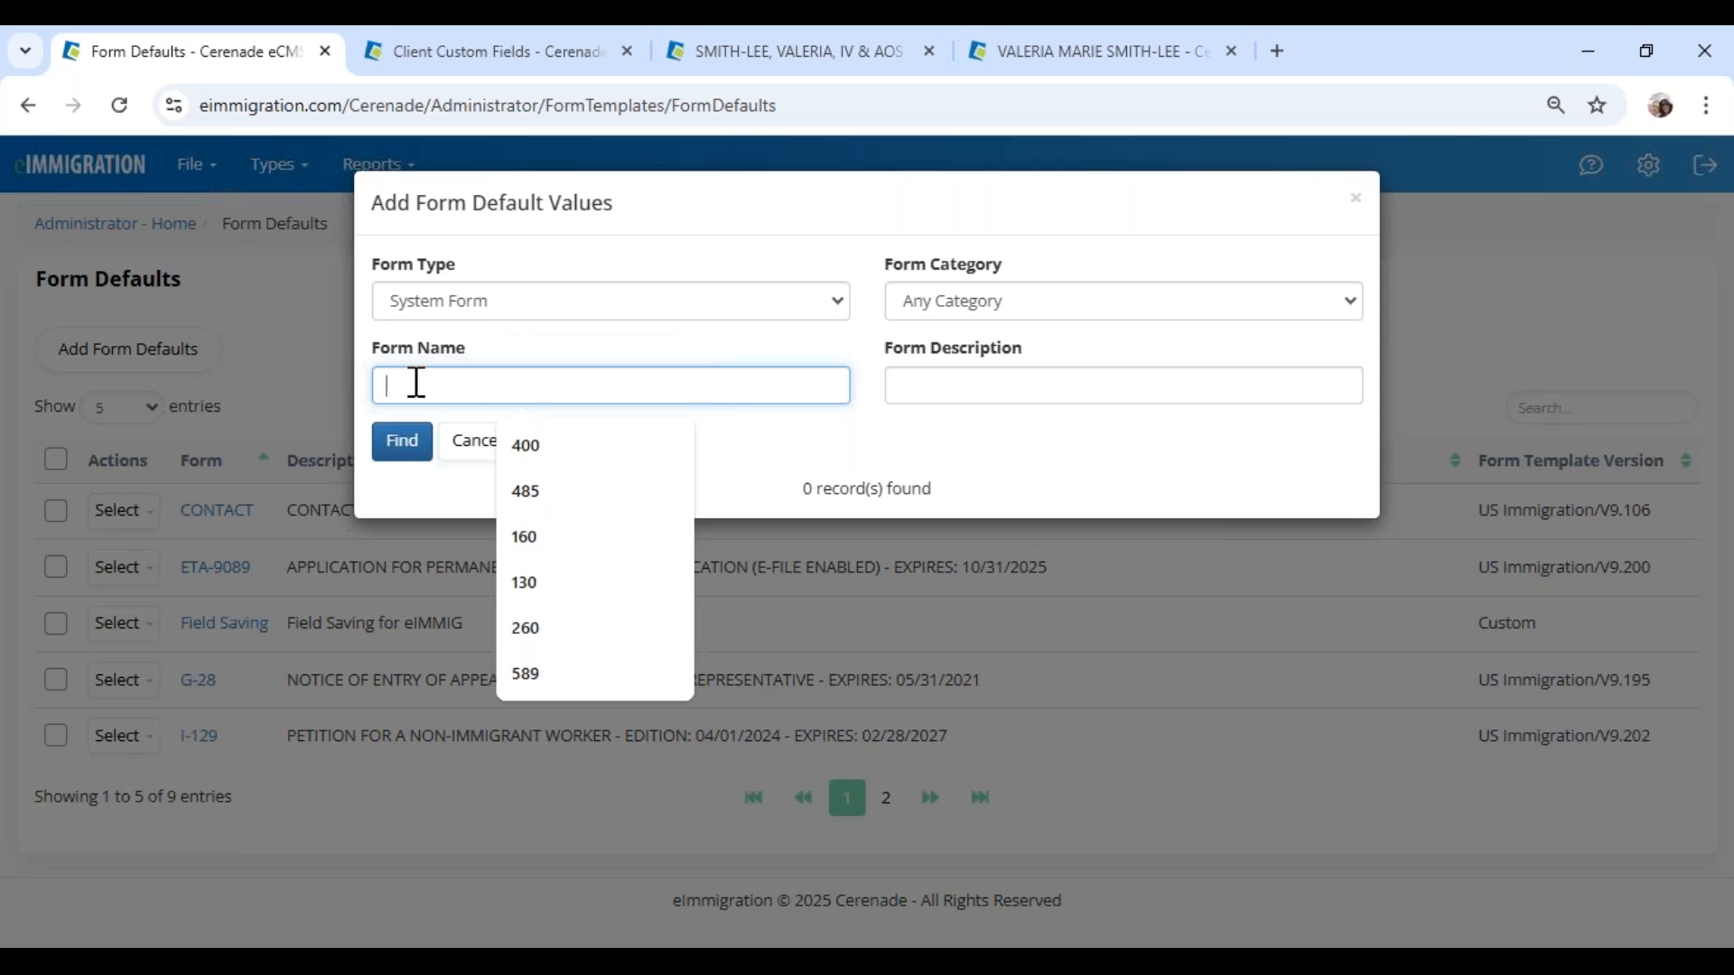
pyautogui.click(521, 449)
pyautogui.click(412, 451)
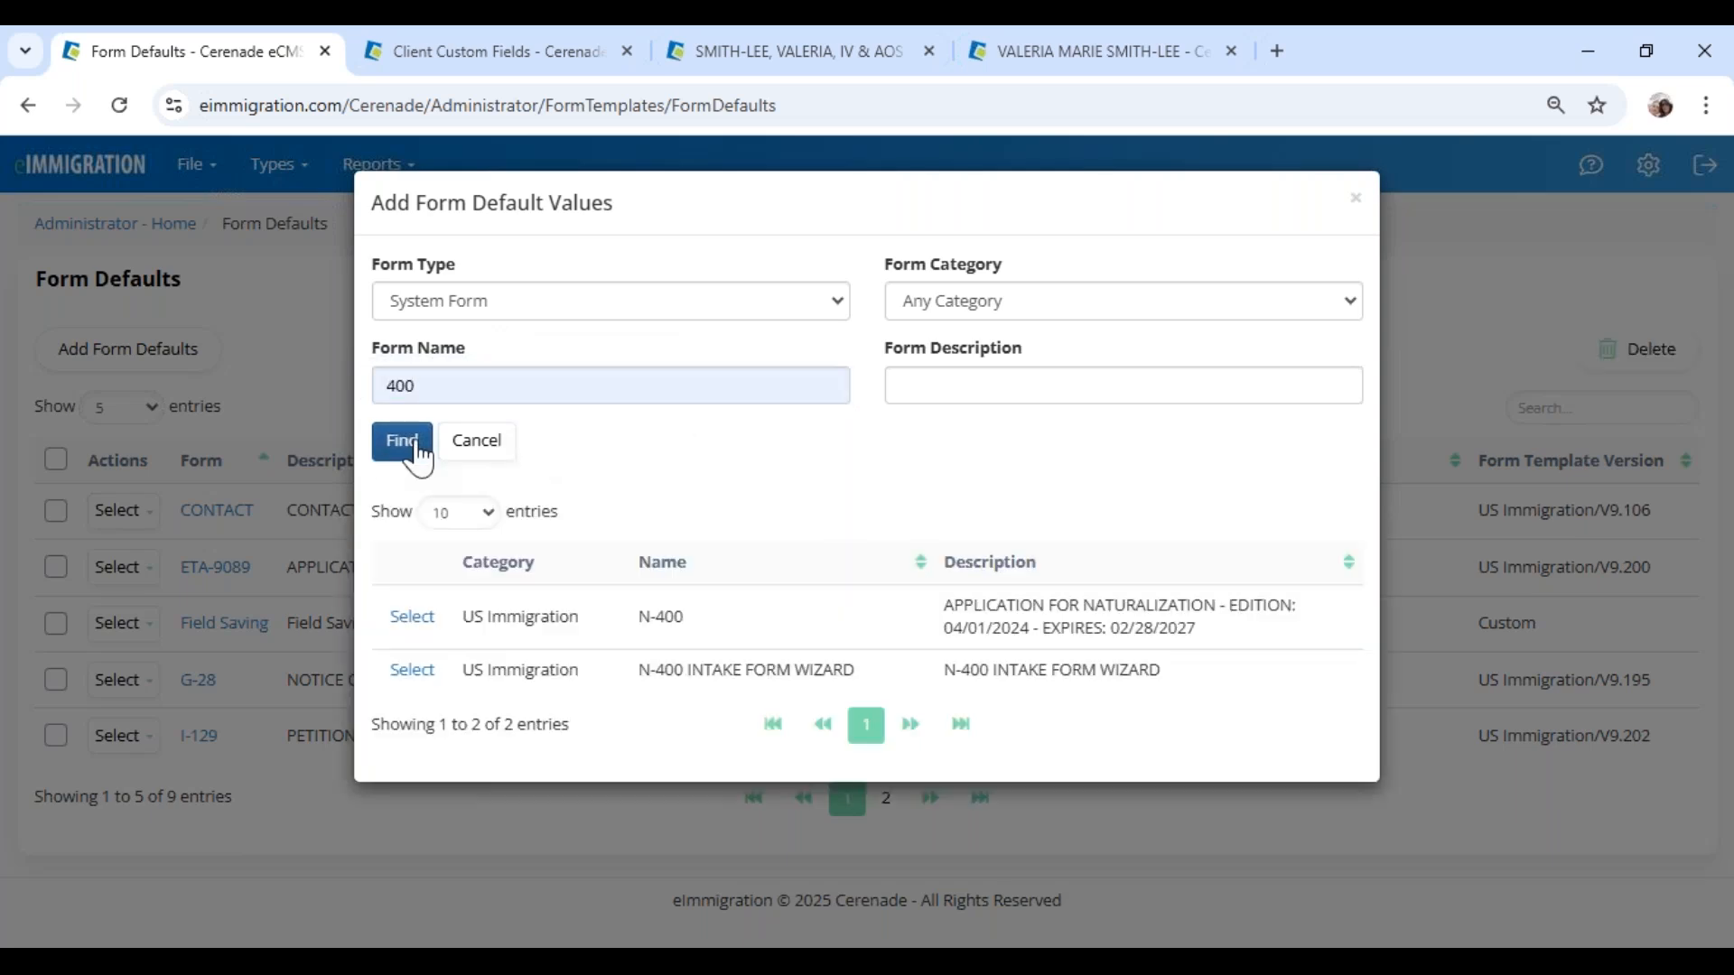
pyautogui.moveTo(448, 211); pyautogui.dragTo(592, 316)
pyautogui.click(405, 618)
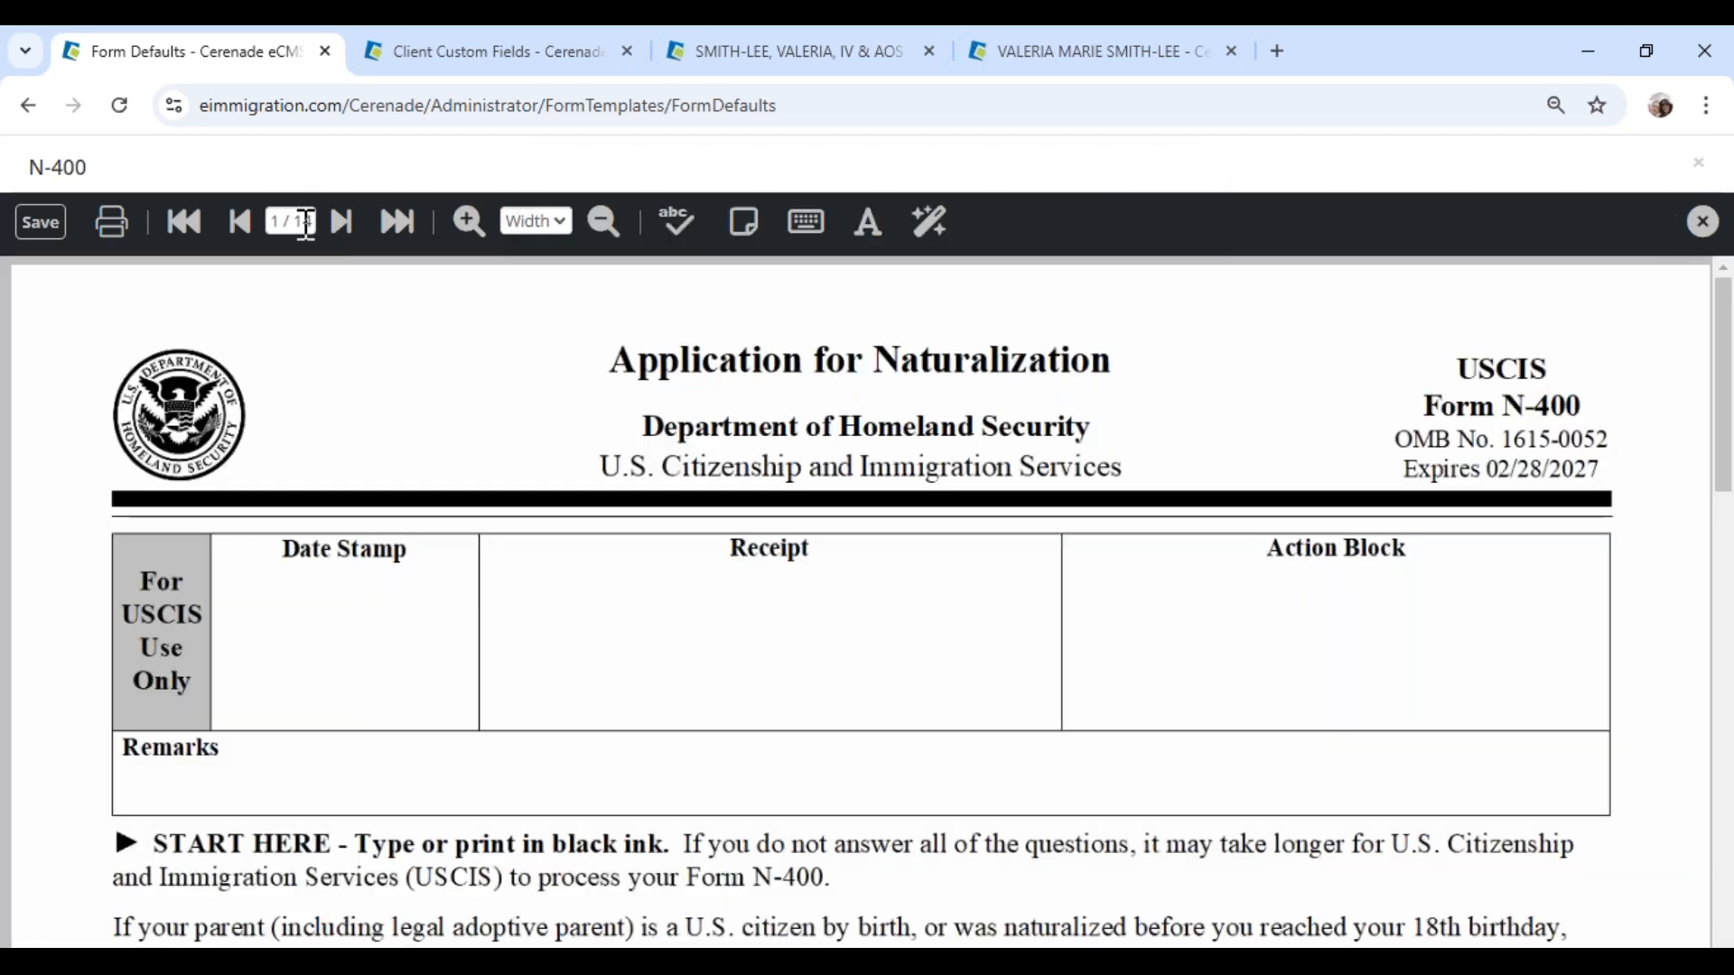
# Step: Go to page 9 of the N-400 and examine the default answers in Part 9, Additional Information About You
pyautogui.click(306, 223)
pyautogui.write('10')
pyautogui.press('Return')
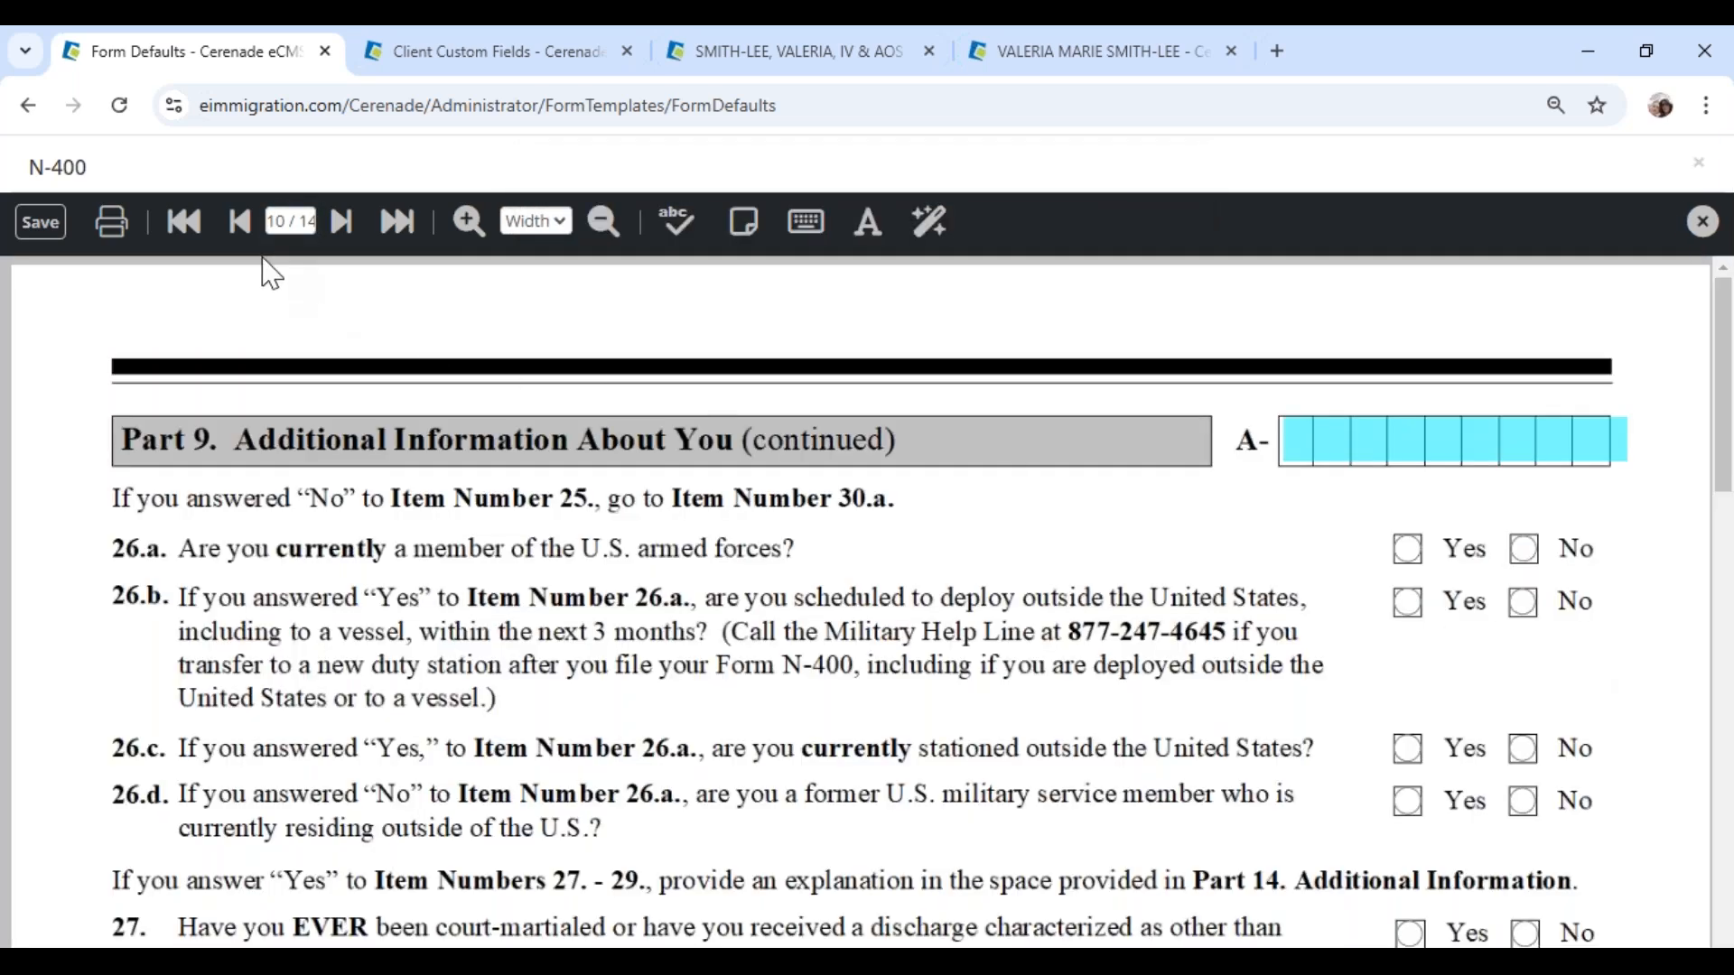
pyautogui.click(239, 233)
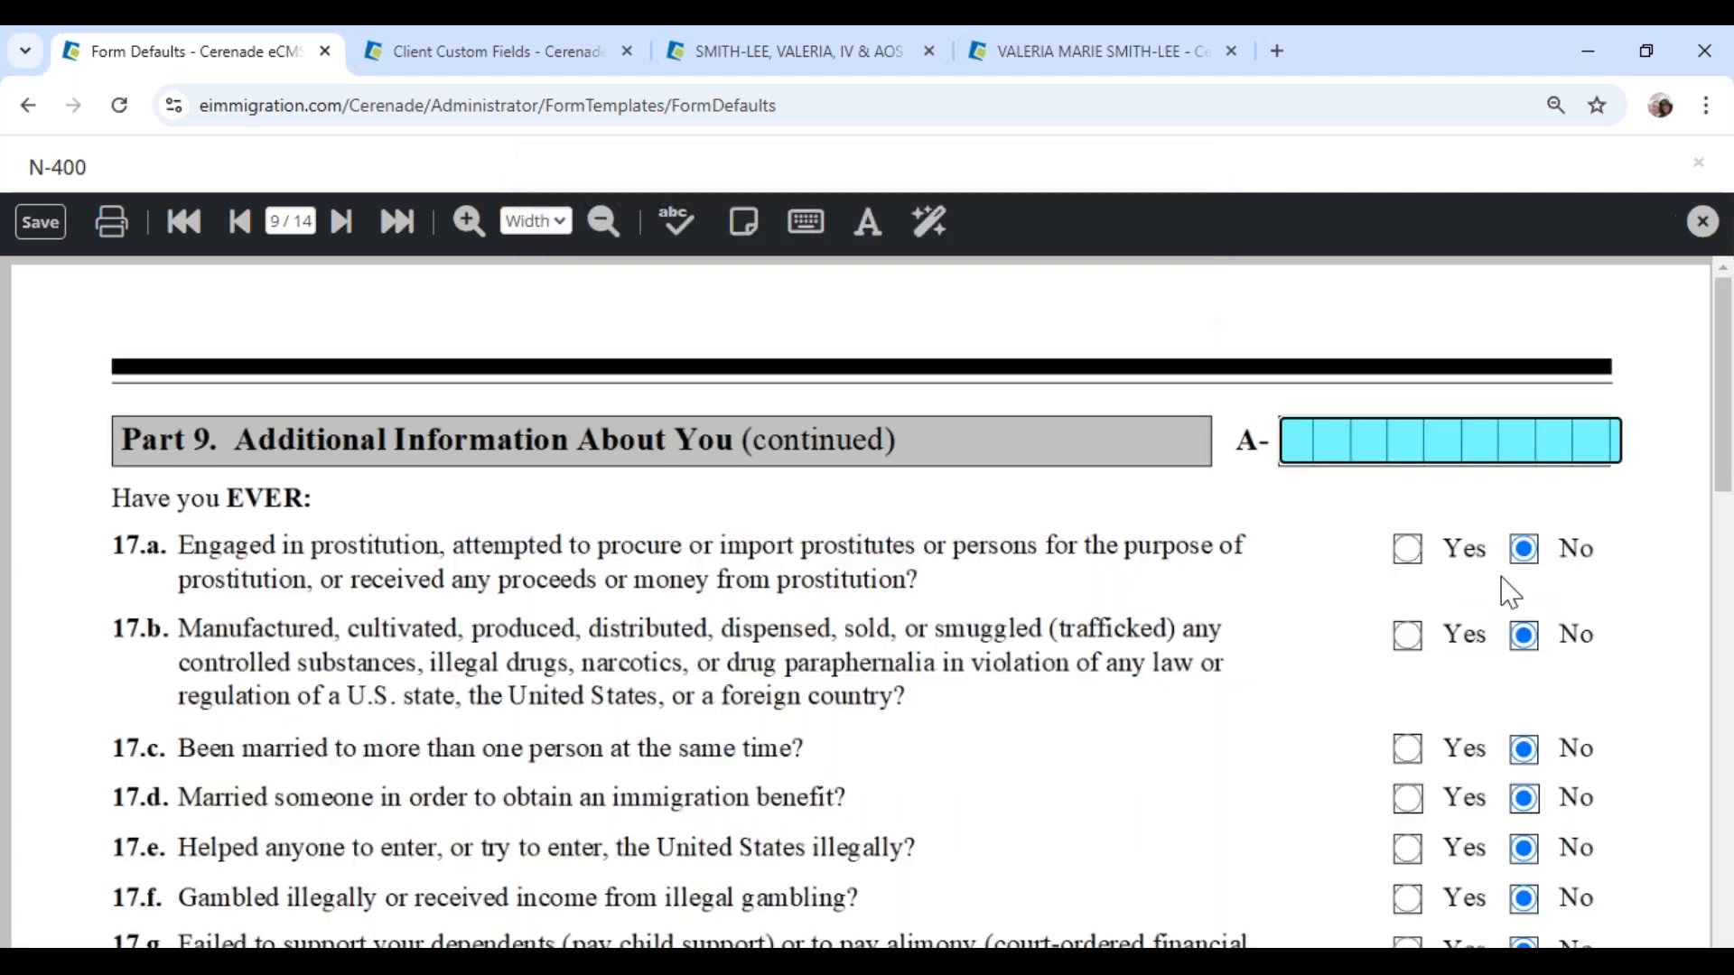
pyautogui.scroll(-6, 1533, 573)
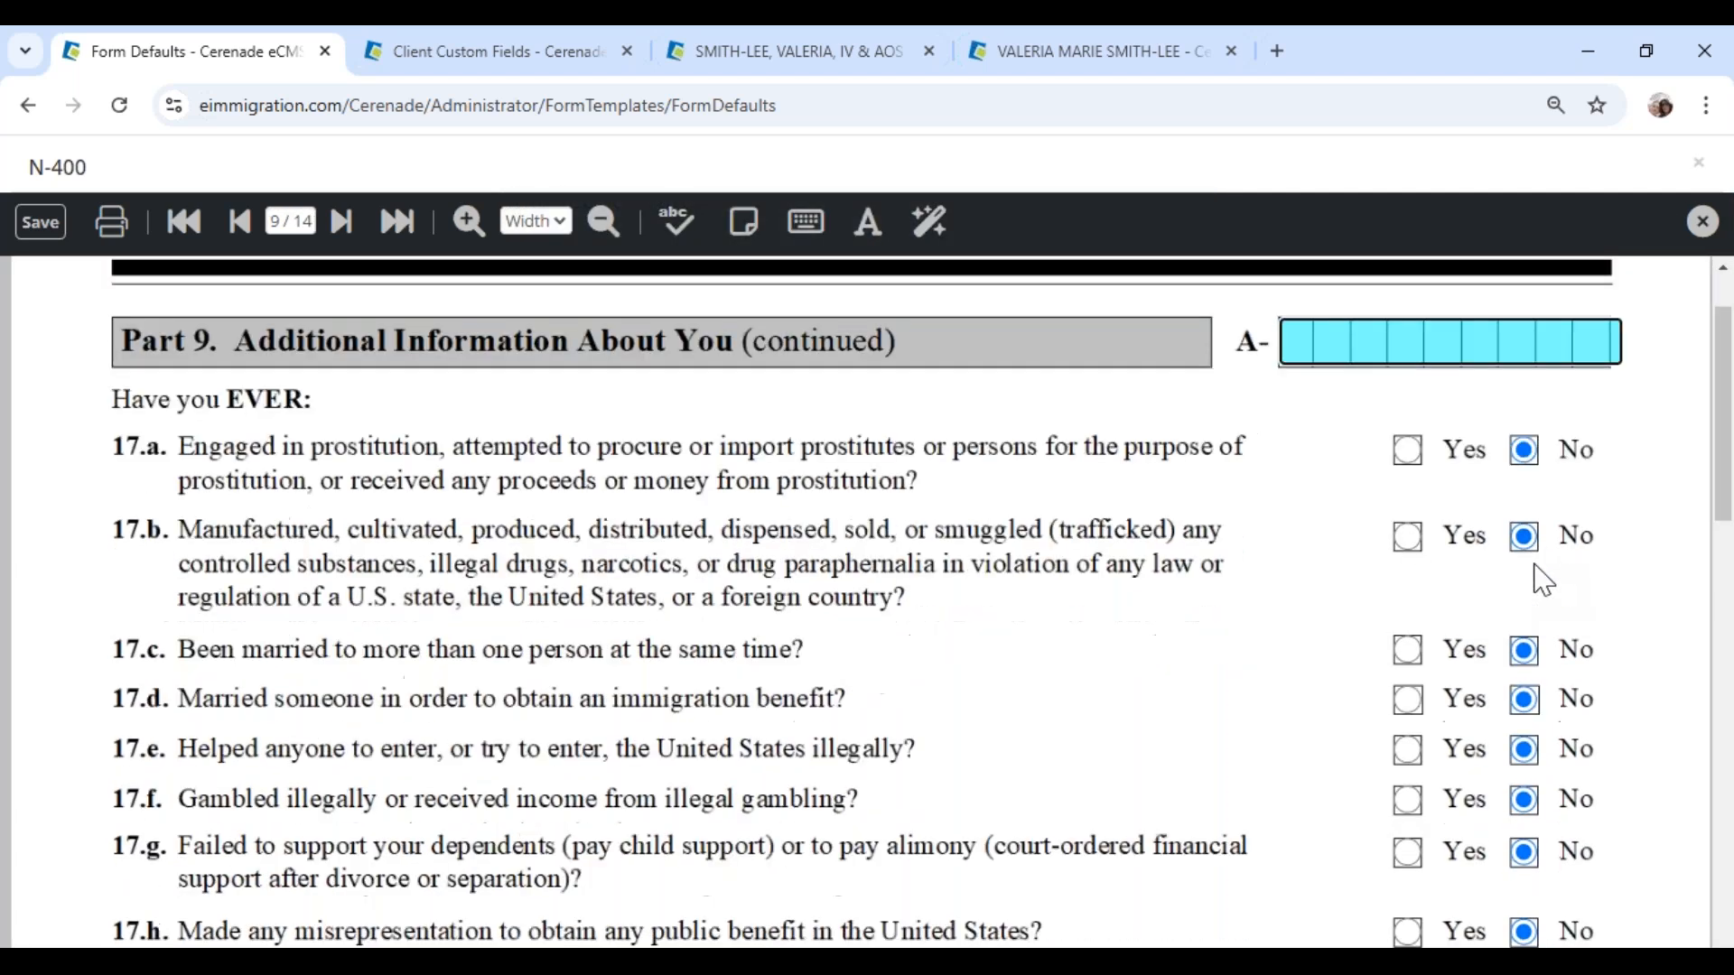
pyautogui.scroll(-1, 1569, 765)
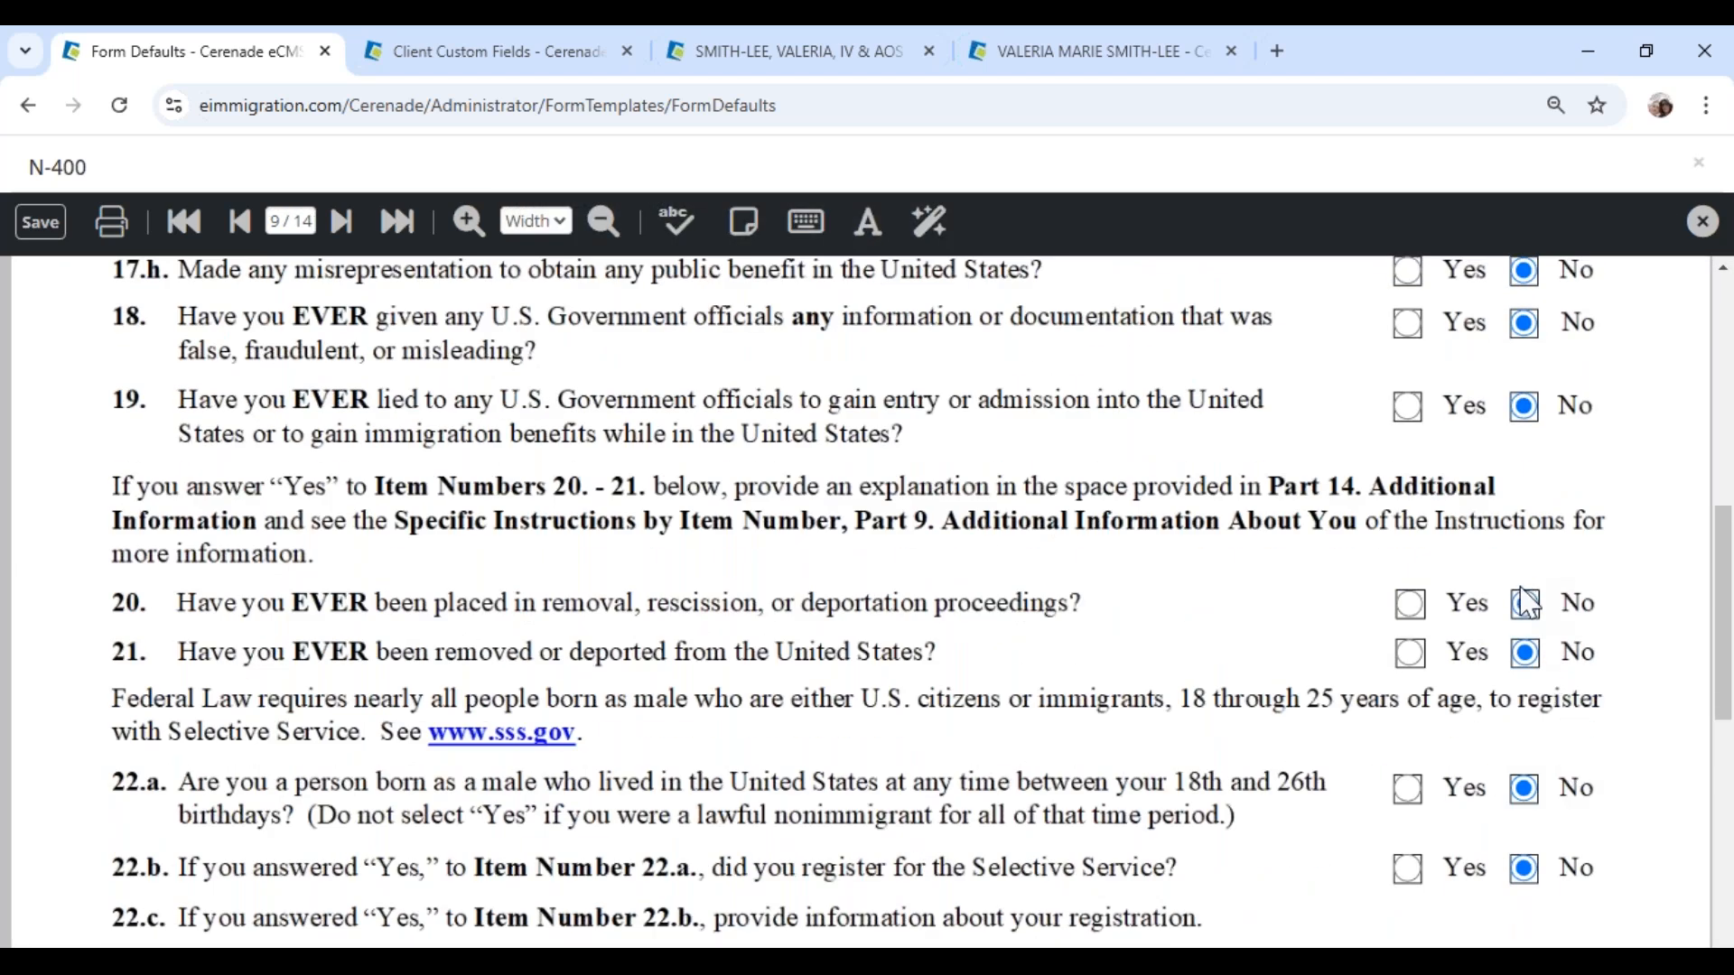
# Step: Try Yes as the default answer for item 20, uncheck it, restore No, and close the N-400 form
pyautogui.click(1414, 605)
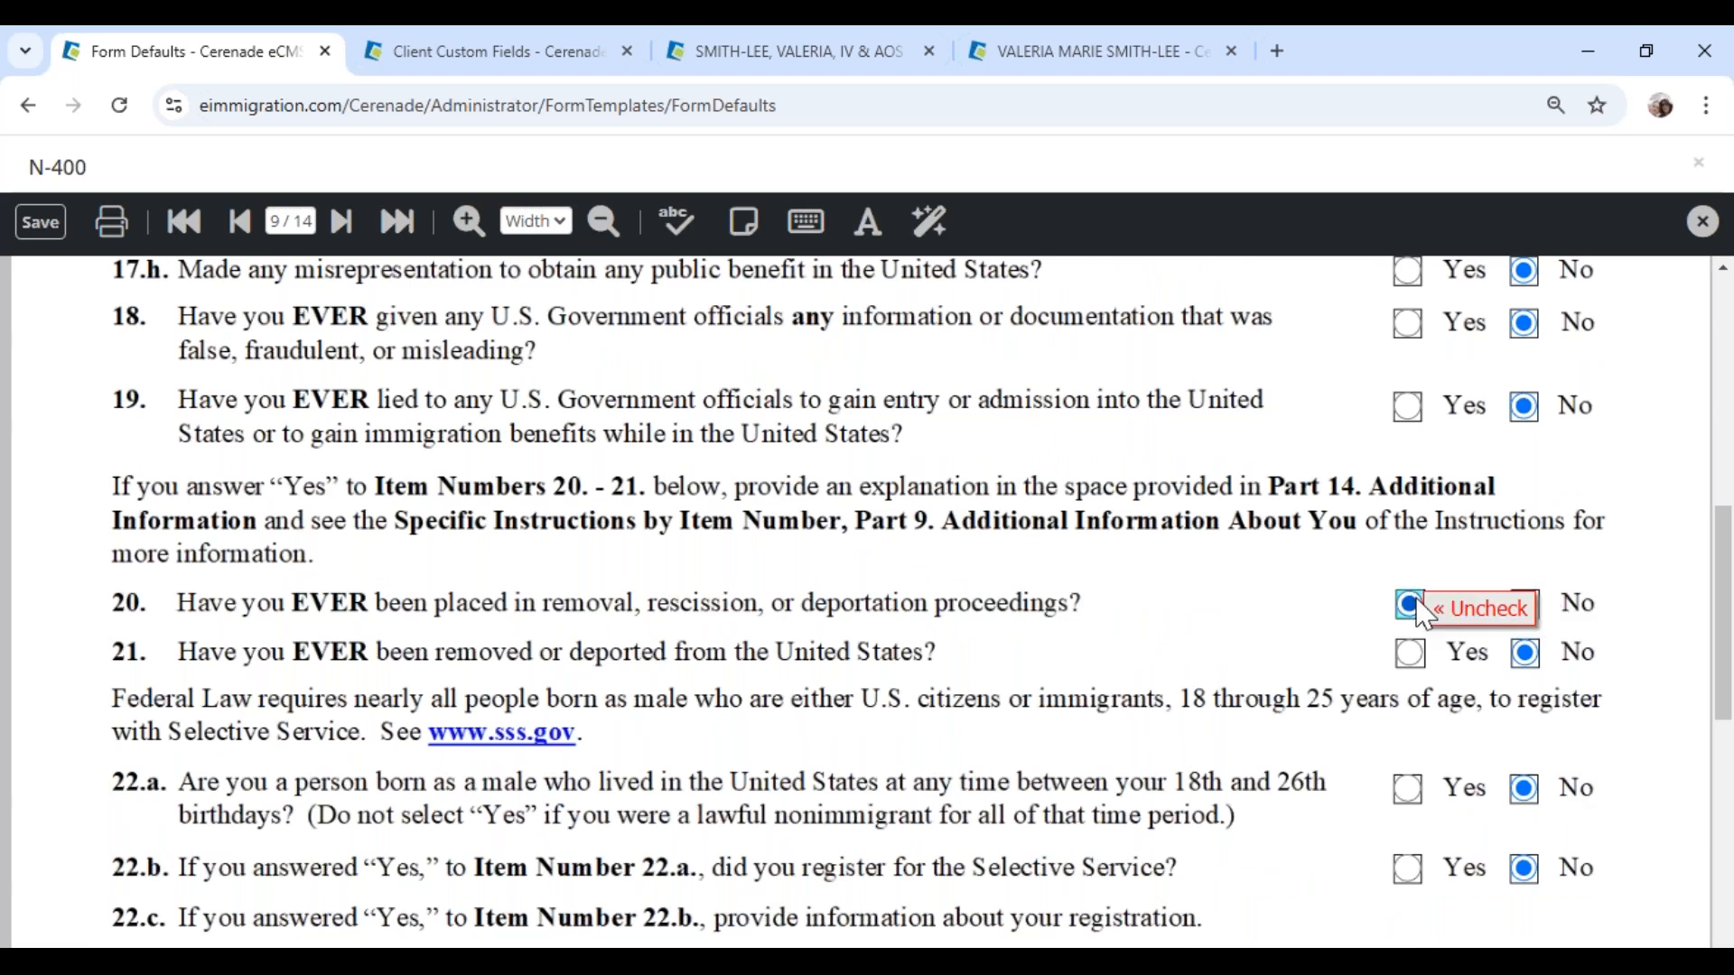
pyautogui.click(1483, 610)
pyautogui.click(1524, 604)
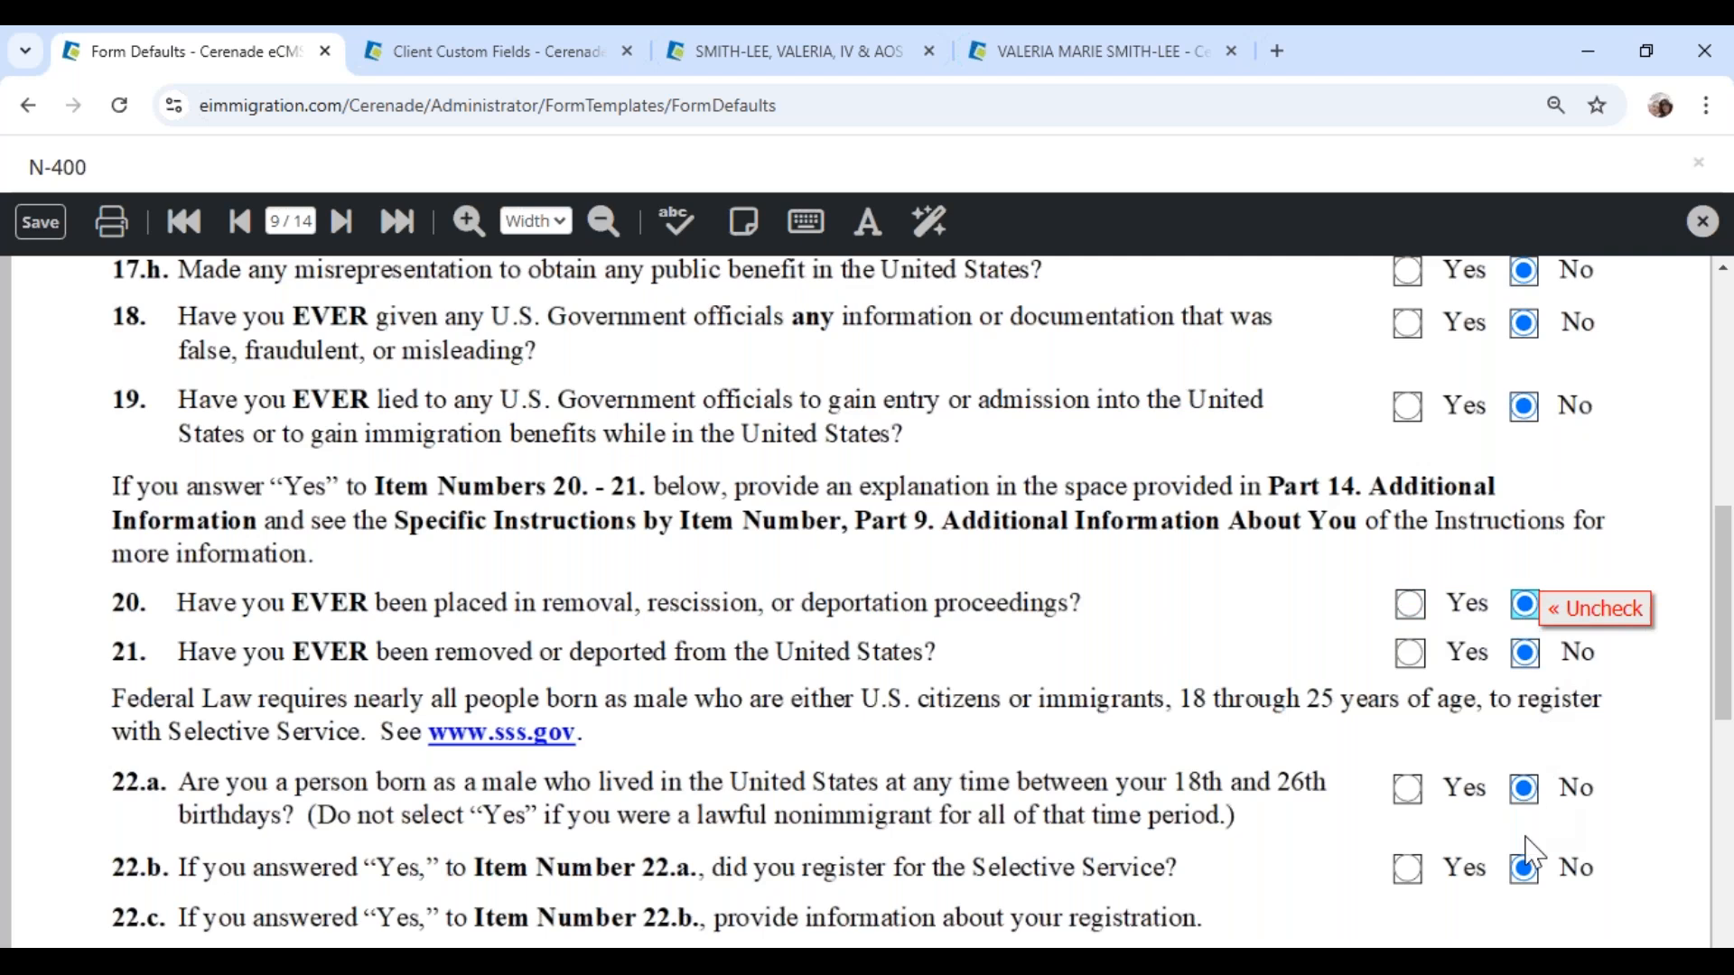
pyautogui.scroll(8, 735, 493)
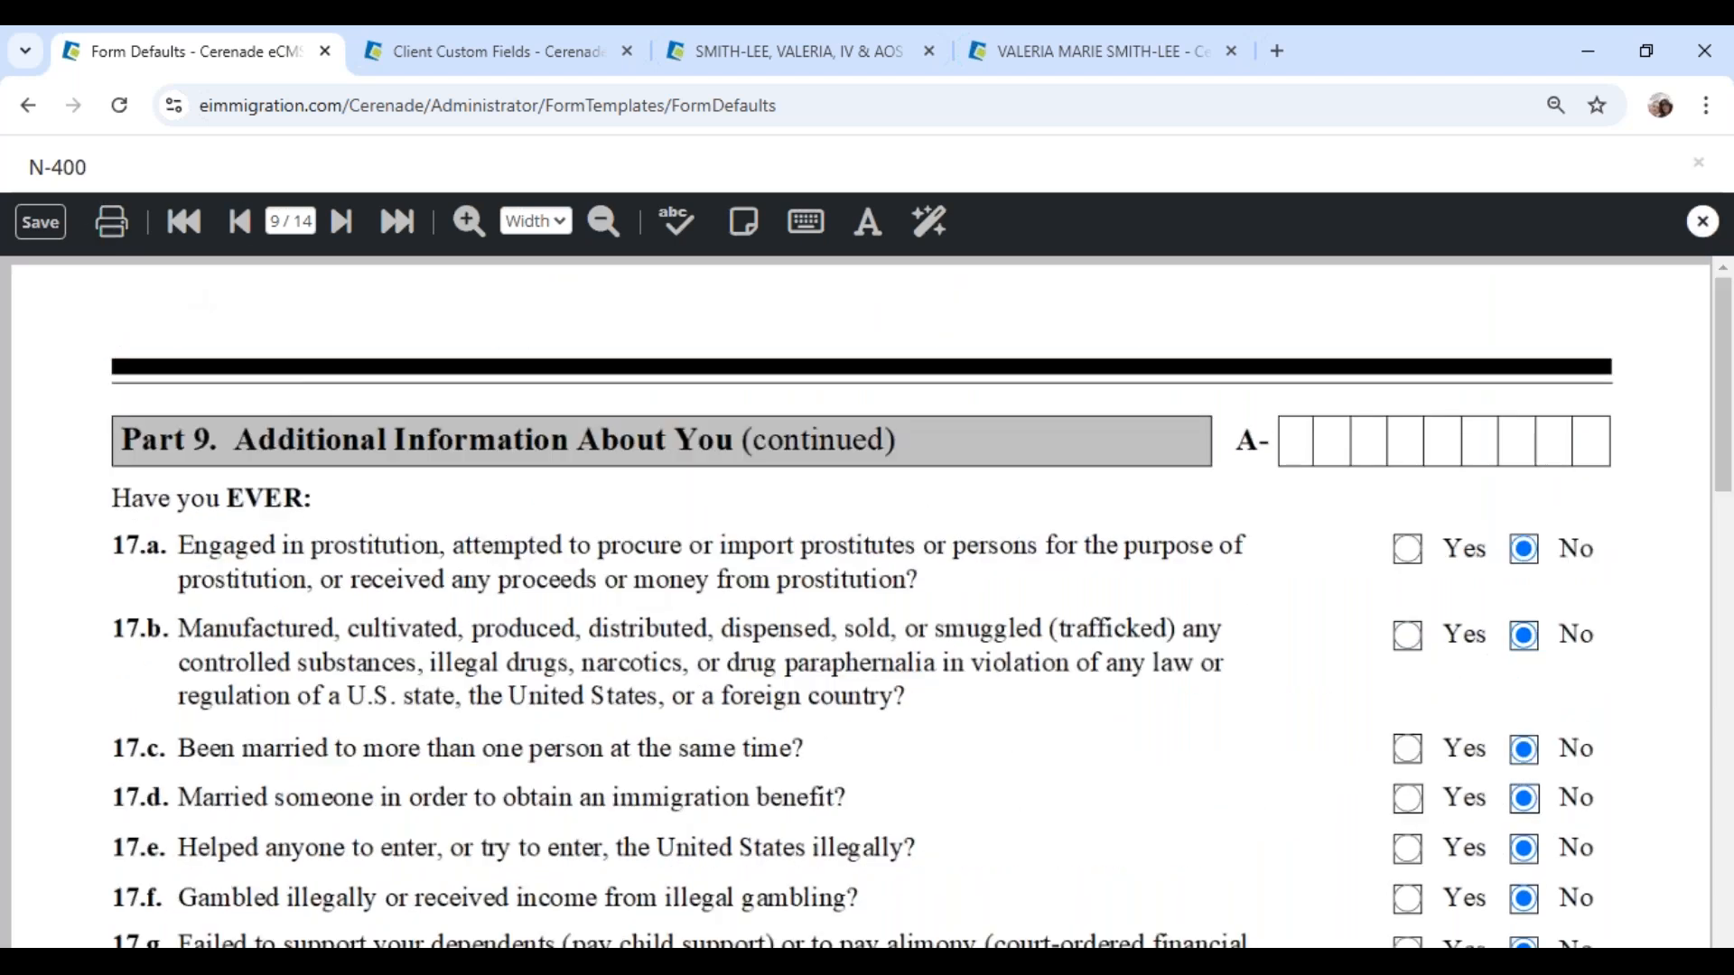
pyautogui.click(1698, 162)
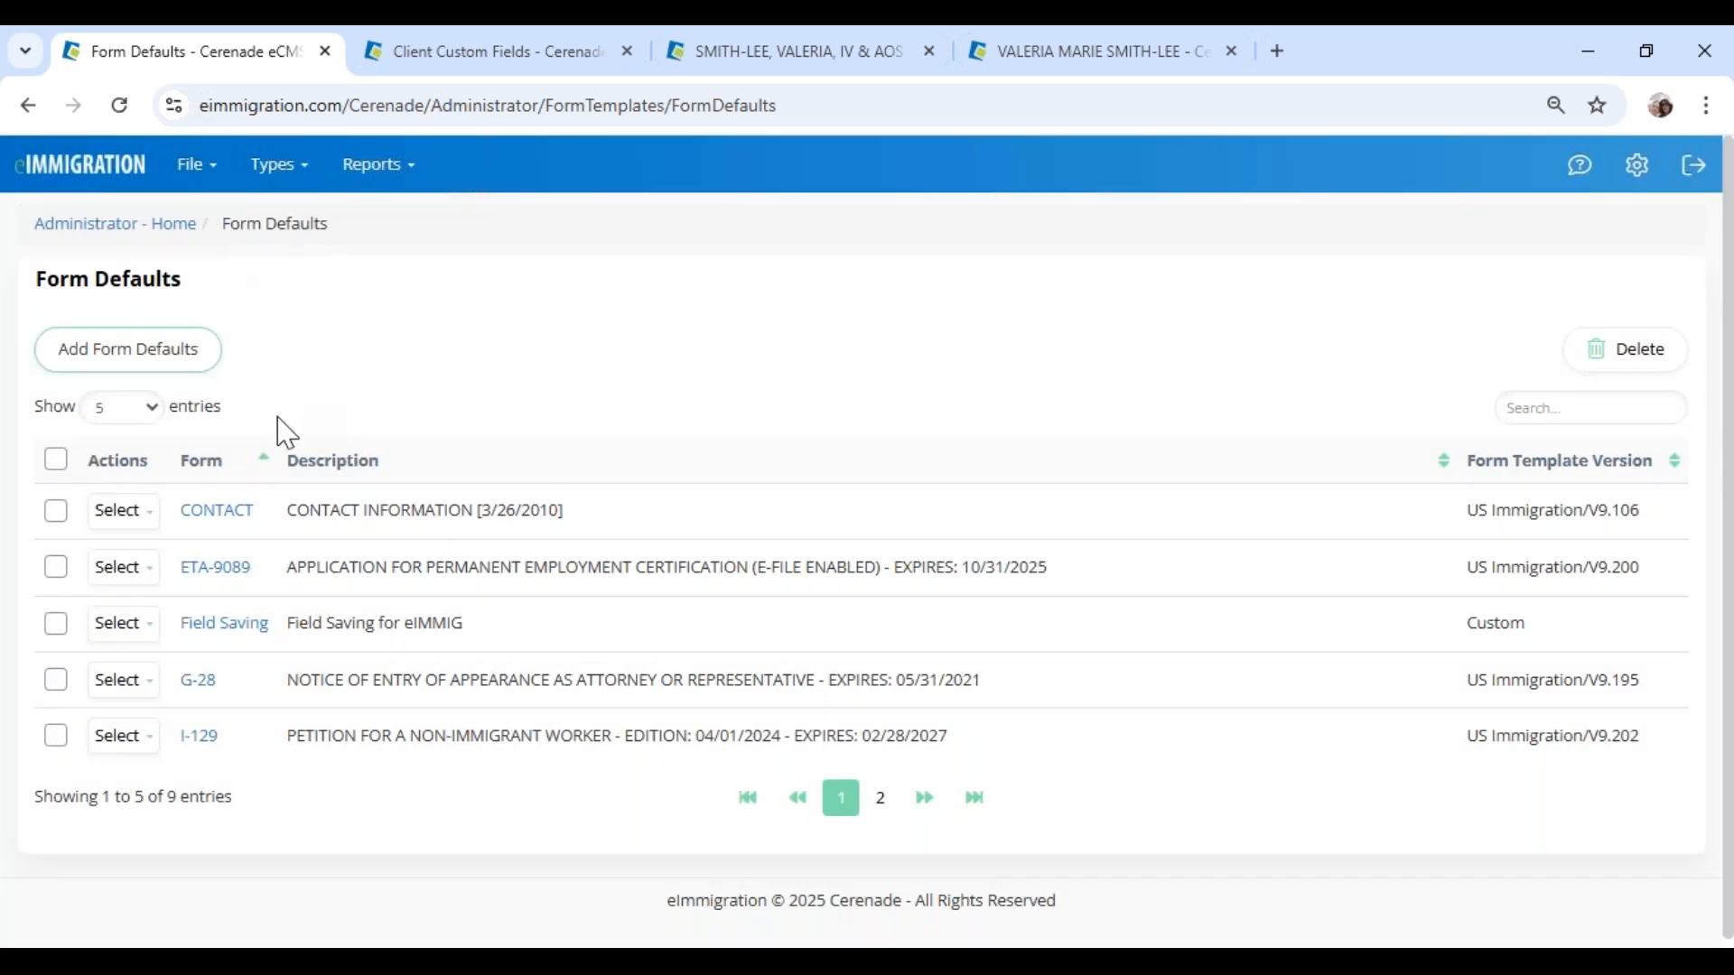
pyautogui.moveTo(39, 278); pyautogui.dragTo(287, 319)
pyautogui.click(316, 386)
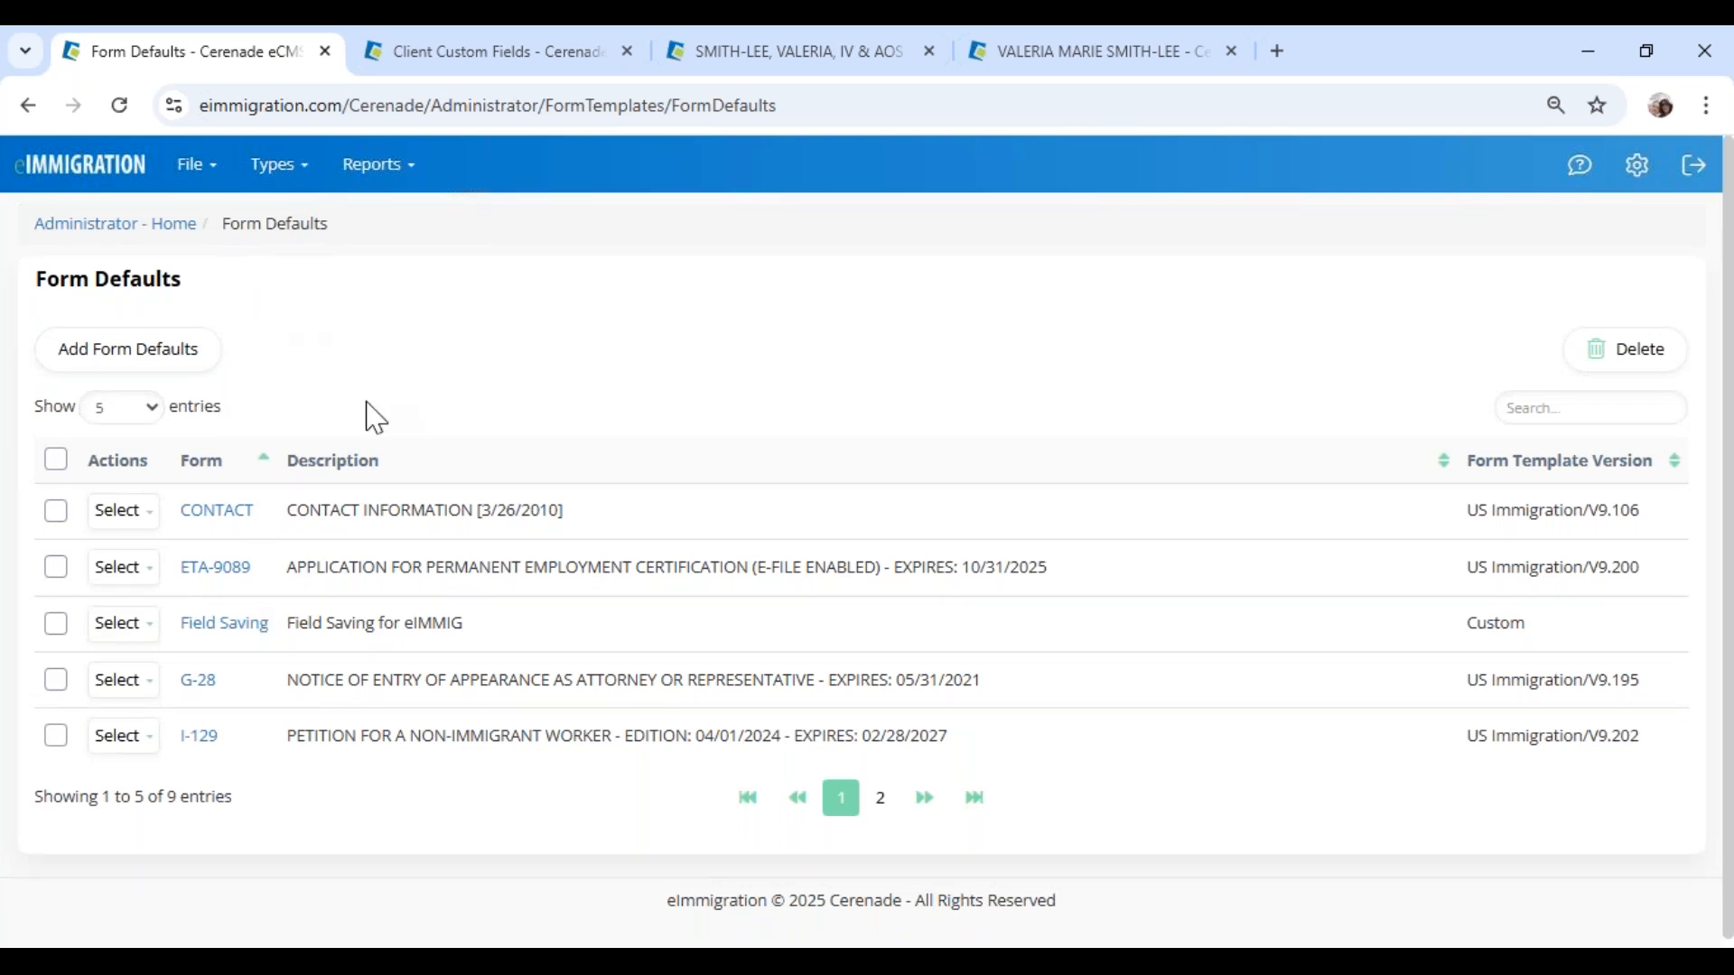
# Step: Return to the Administrator home page, open the Document Repository, and look through its stored files
pyautogui.click(78, 226)
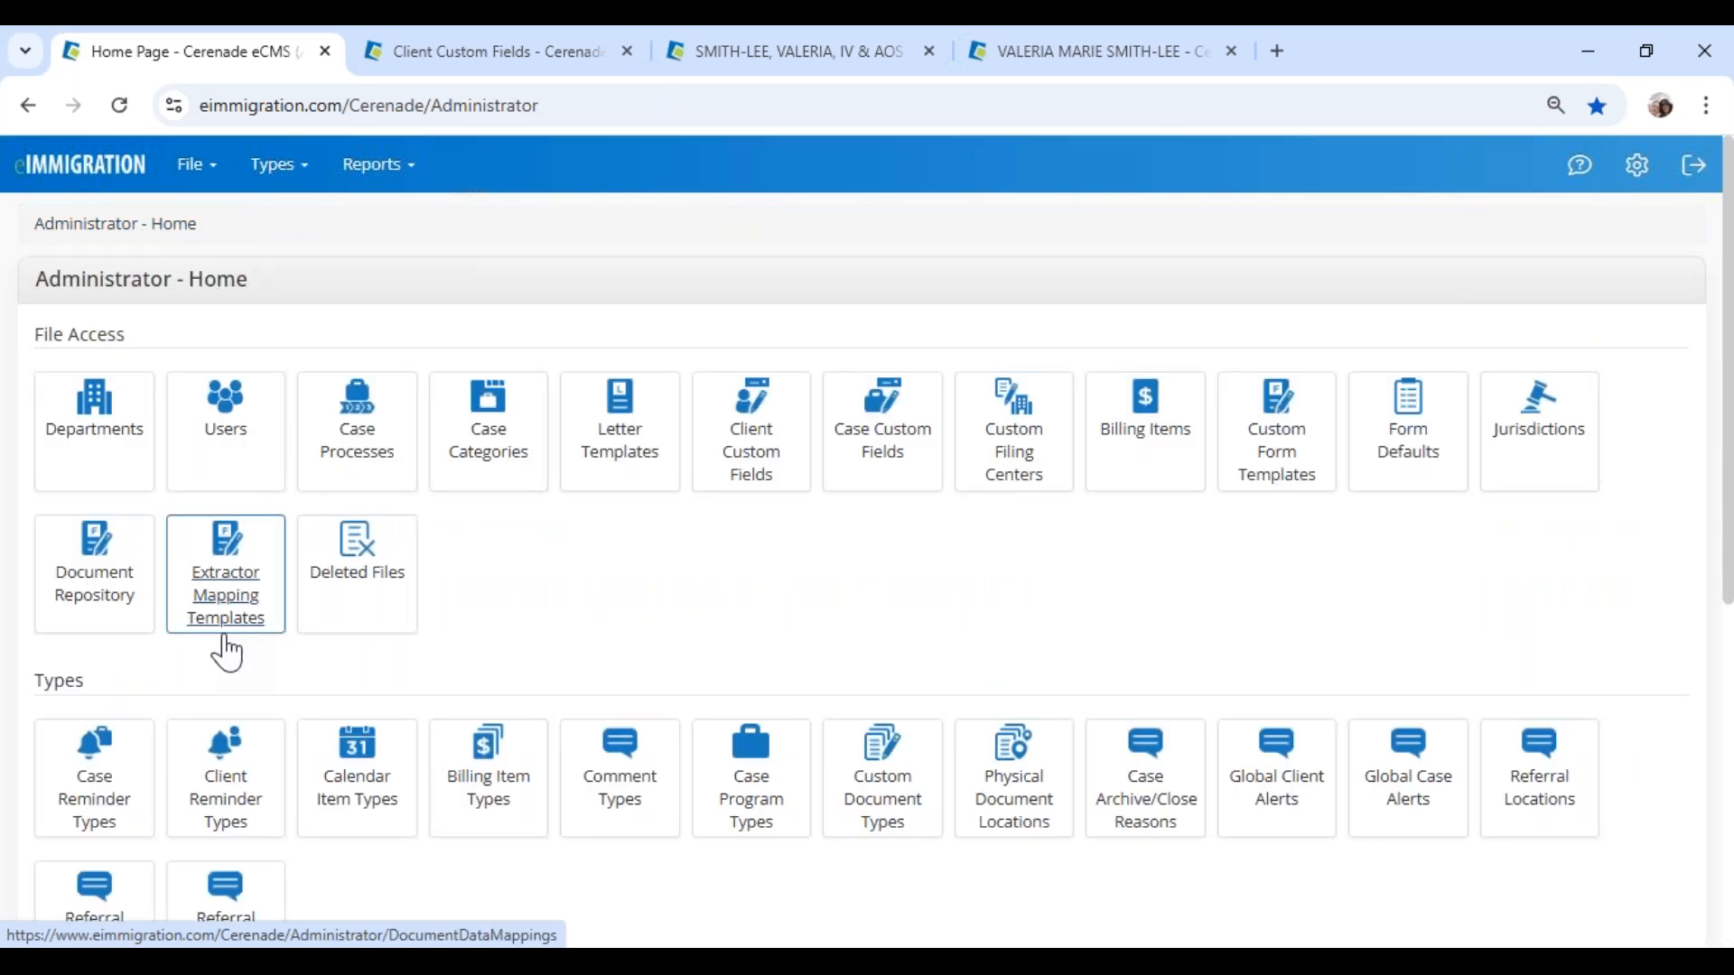
pyautogui.click(96, 621)
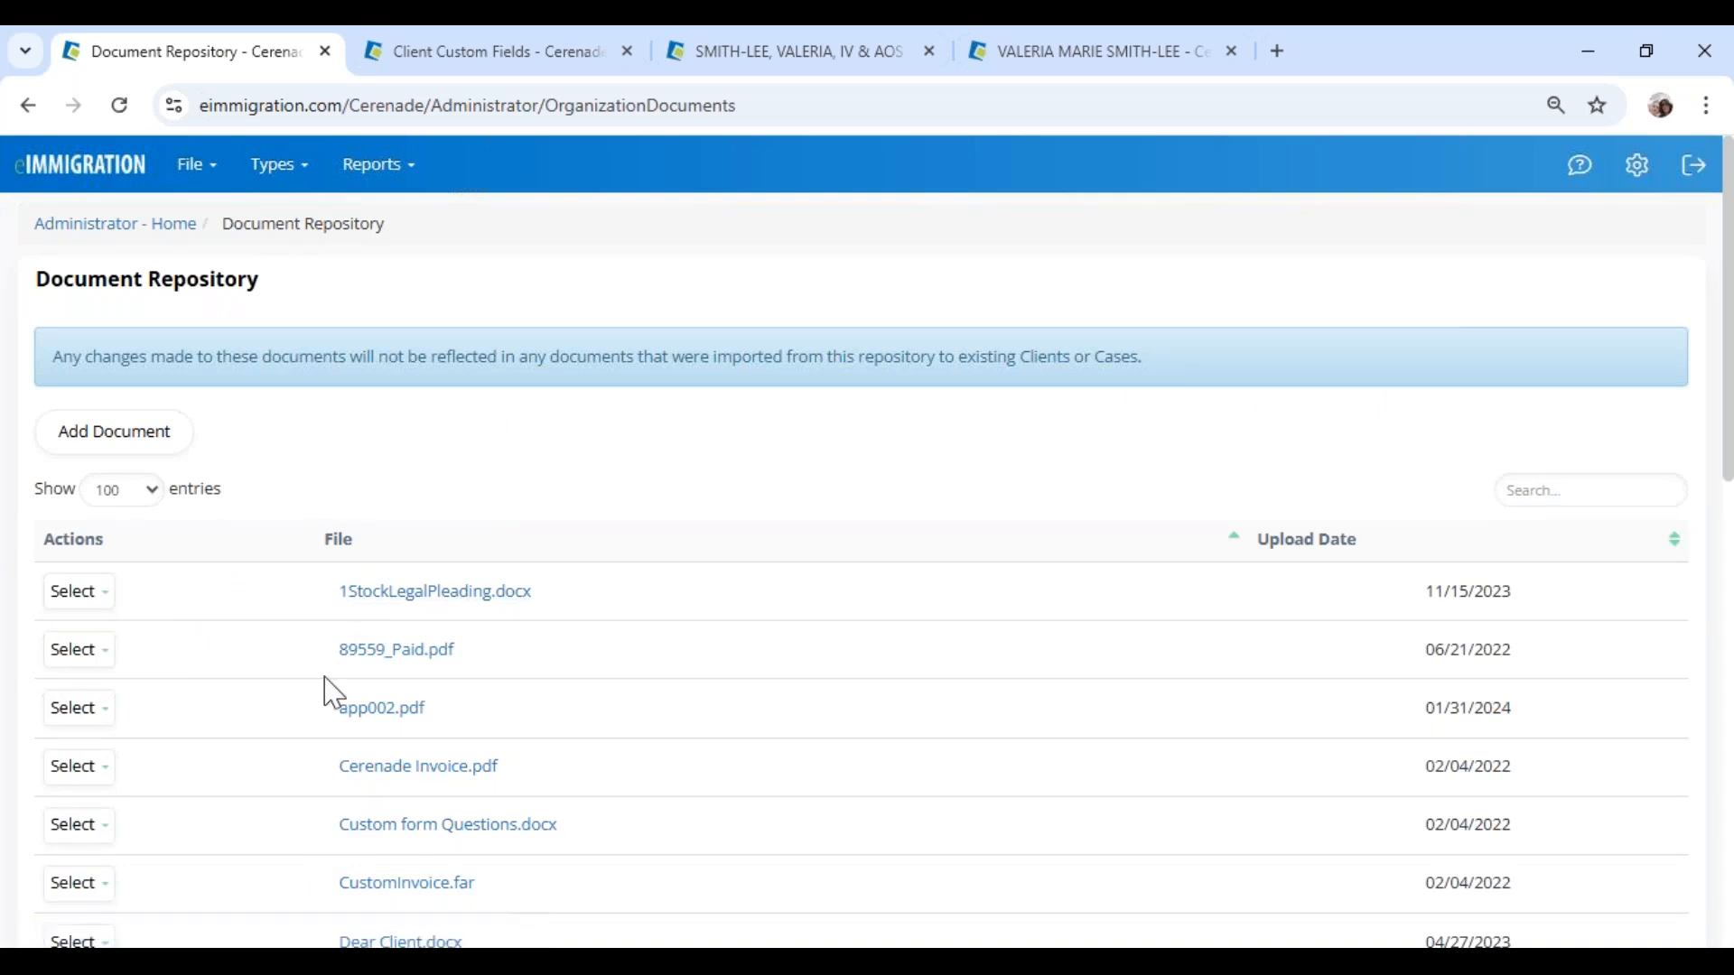
pyautogui.scroll(-4, 321, 722)
pyautogui.scroll(4, 311, 678)
# Step: Go back to the Administrator home page, look over the Types section, and open Global Client Alerts
pyautogui.click(115, 223)
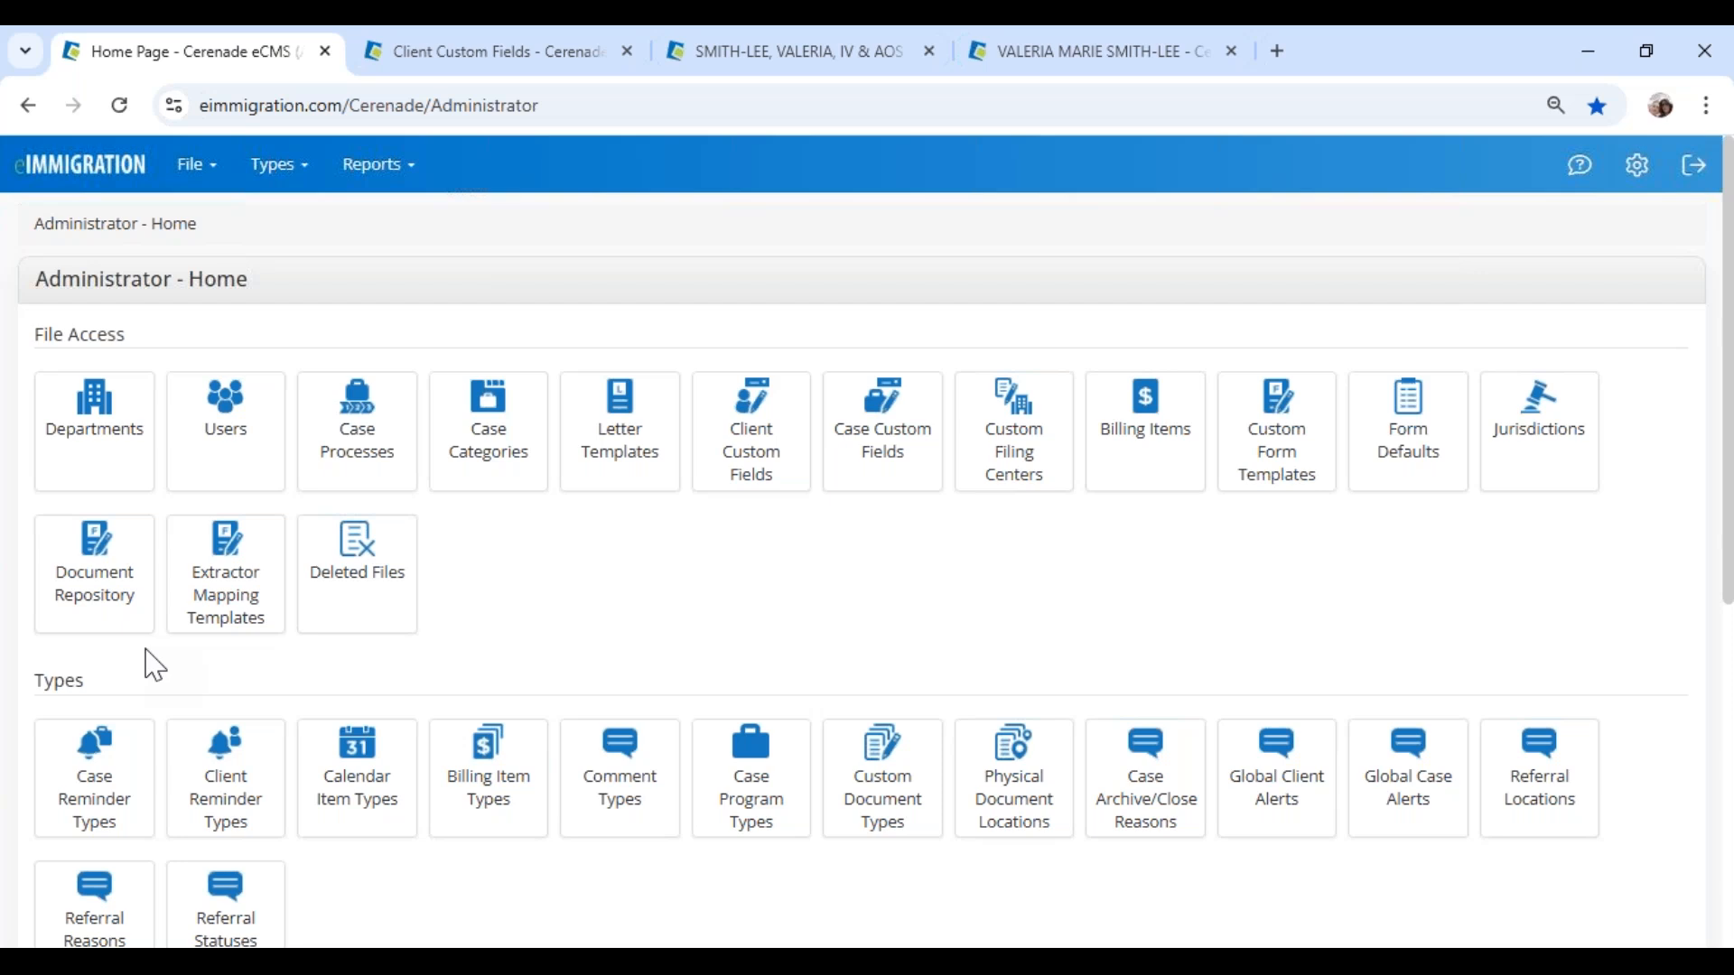
pyautogui.scroll(-1, 154, 666)
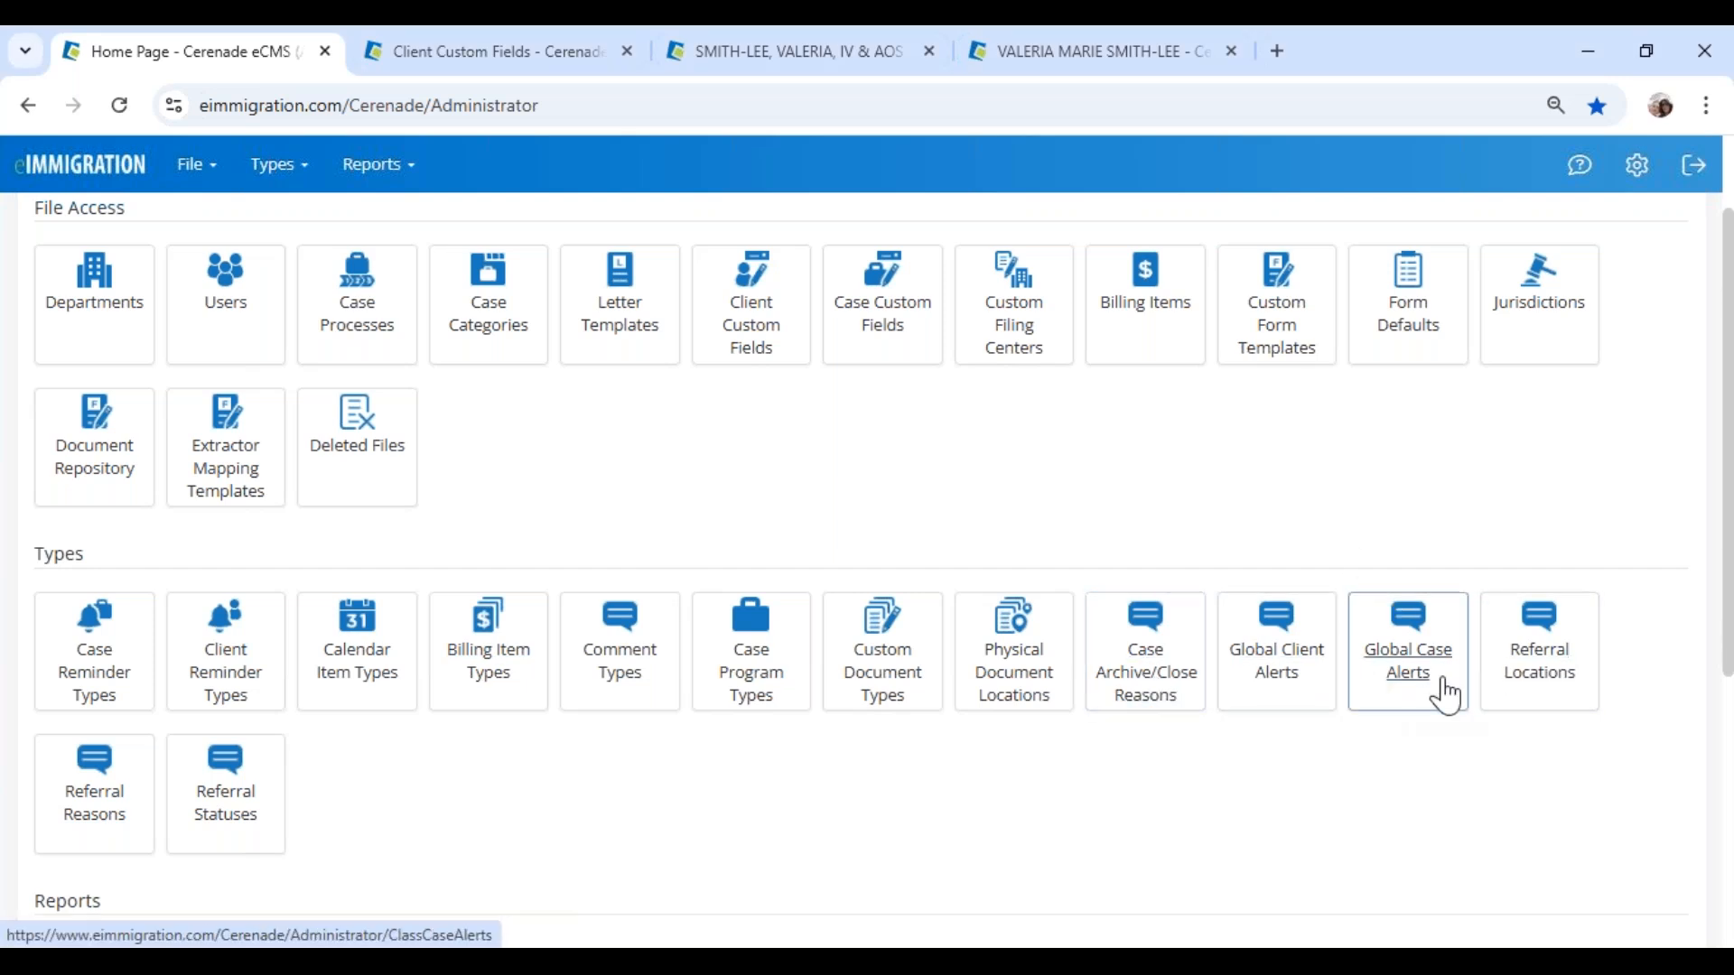
pyautogui.click(1291, 681)
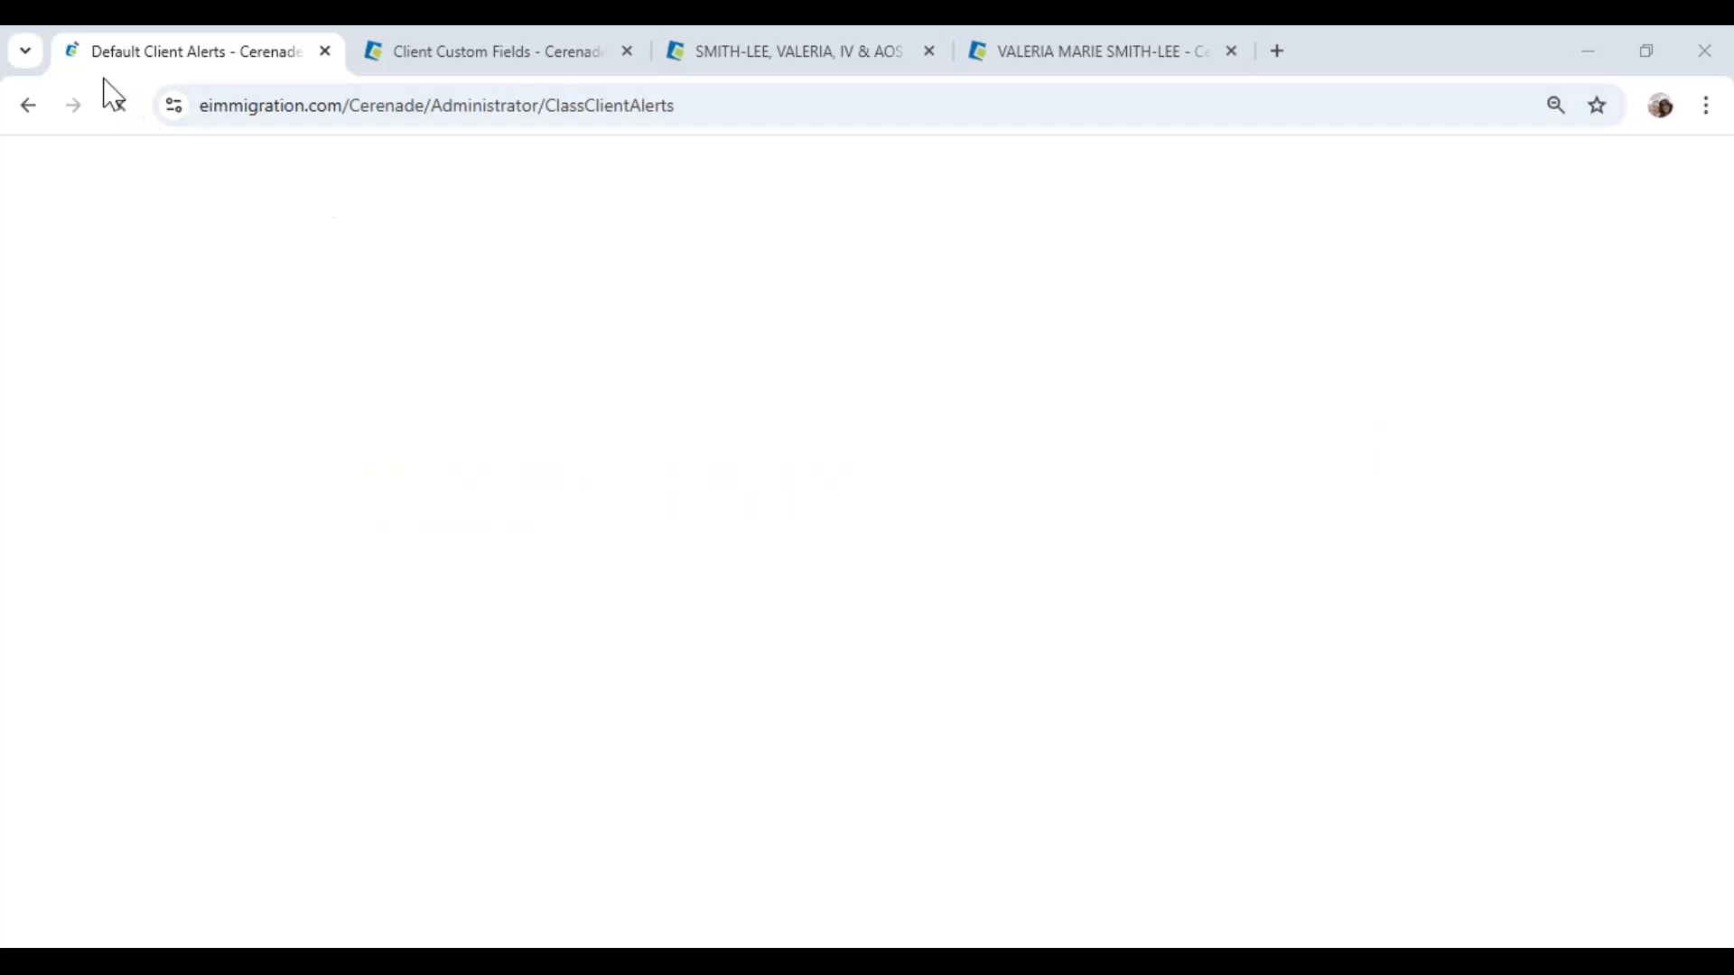
# Step: Try to load the default client alerts page again from its address
pyautogui.click(368, 106)
pyautogui.press('Return')
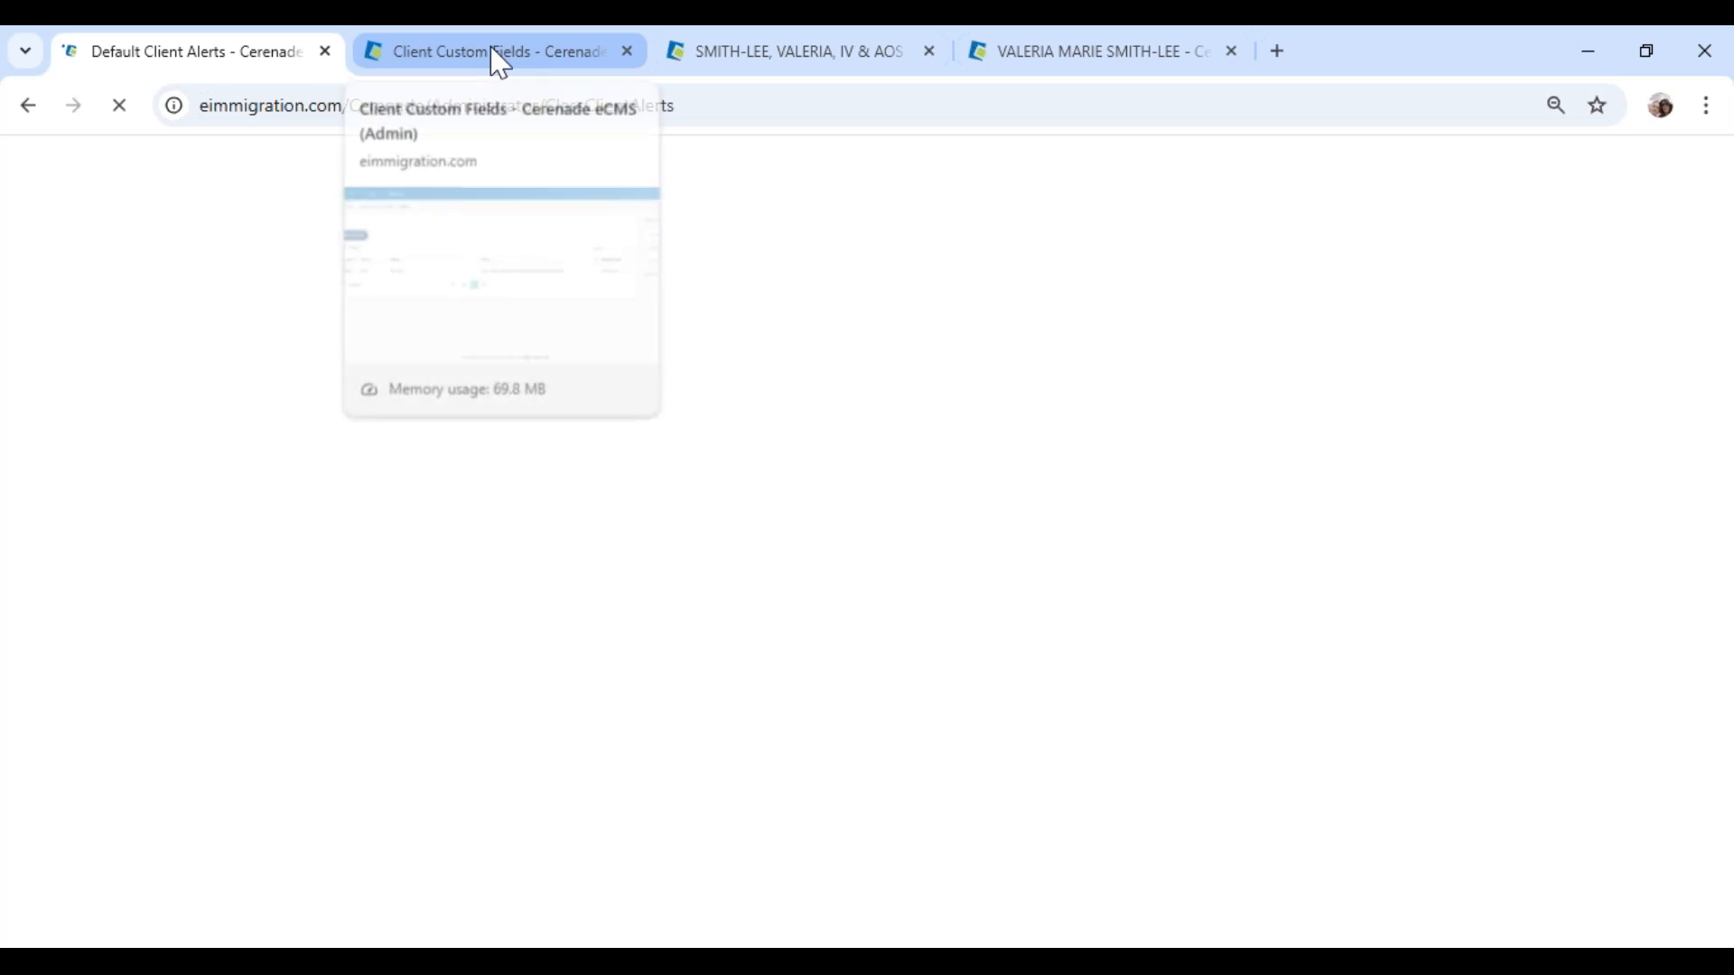
pyautogui.click(888, 108)
pyautogui.hotkey('ctrl', 'a')
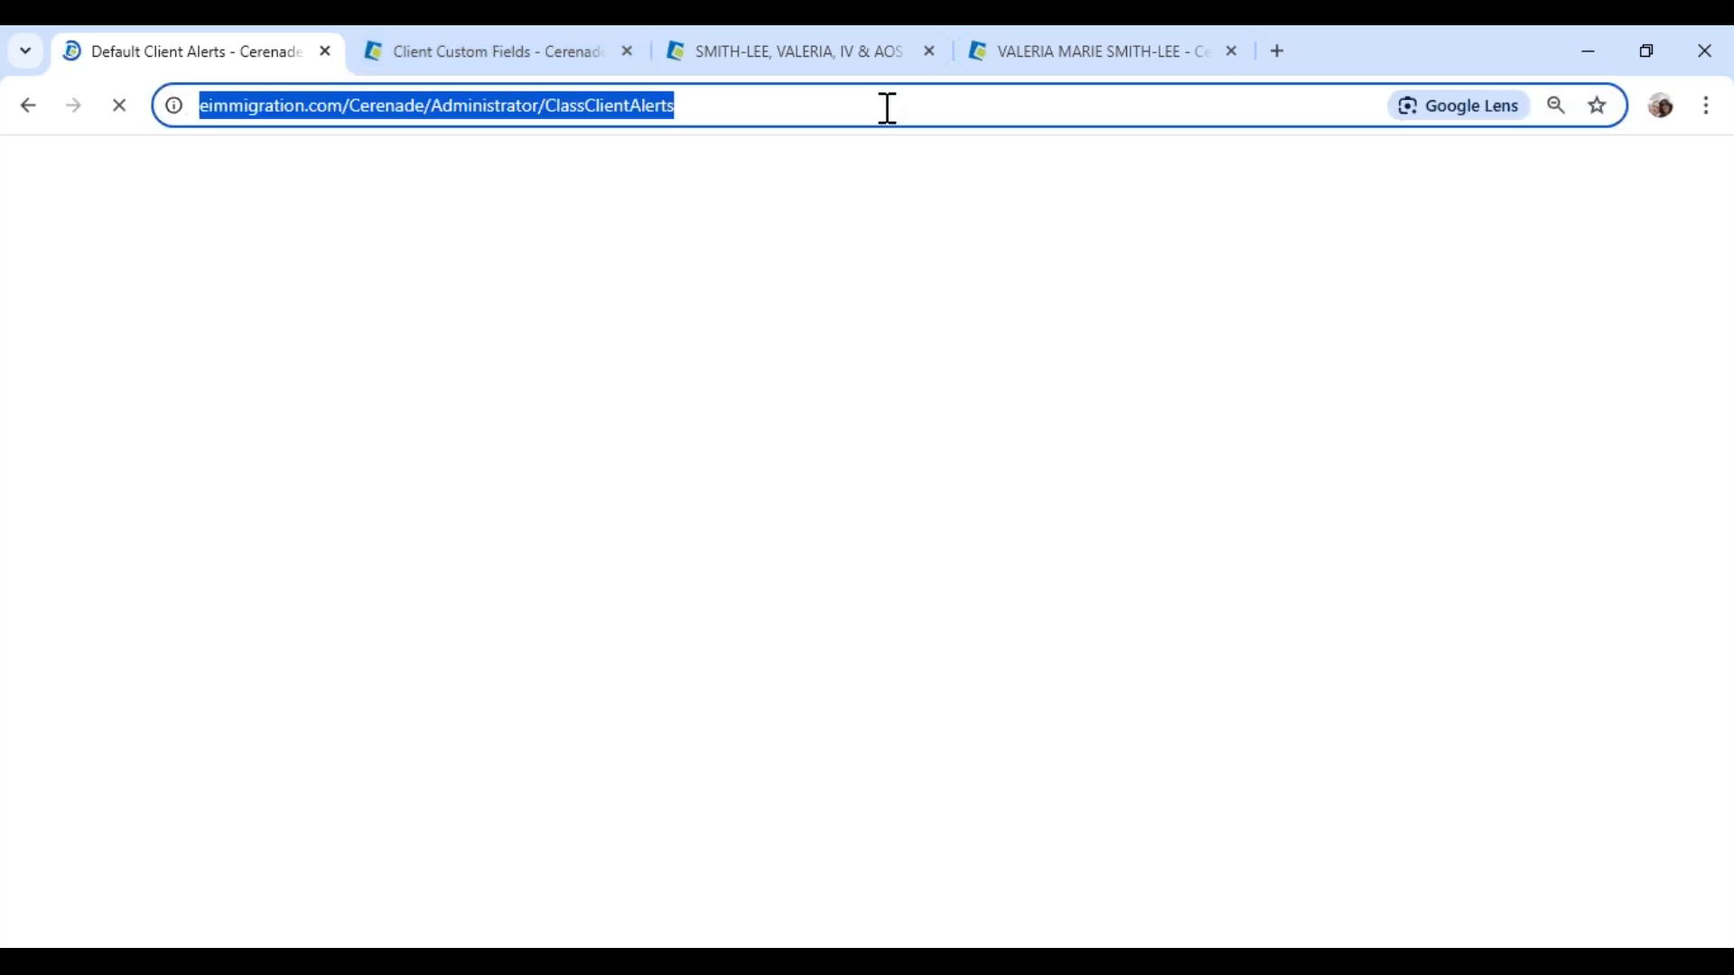
pyautogui.press('Return')
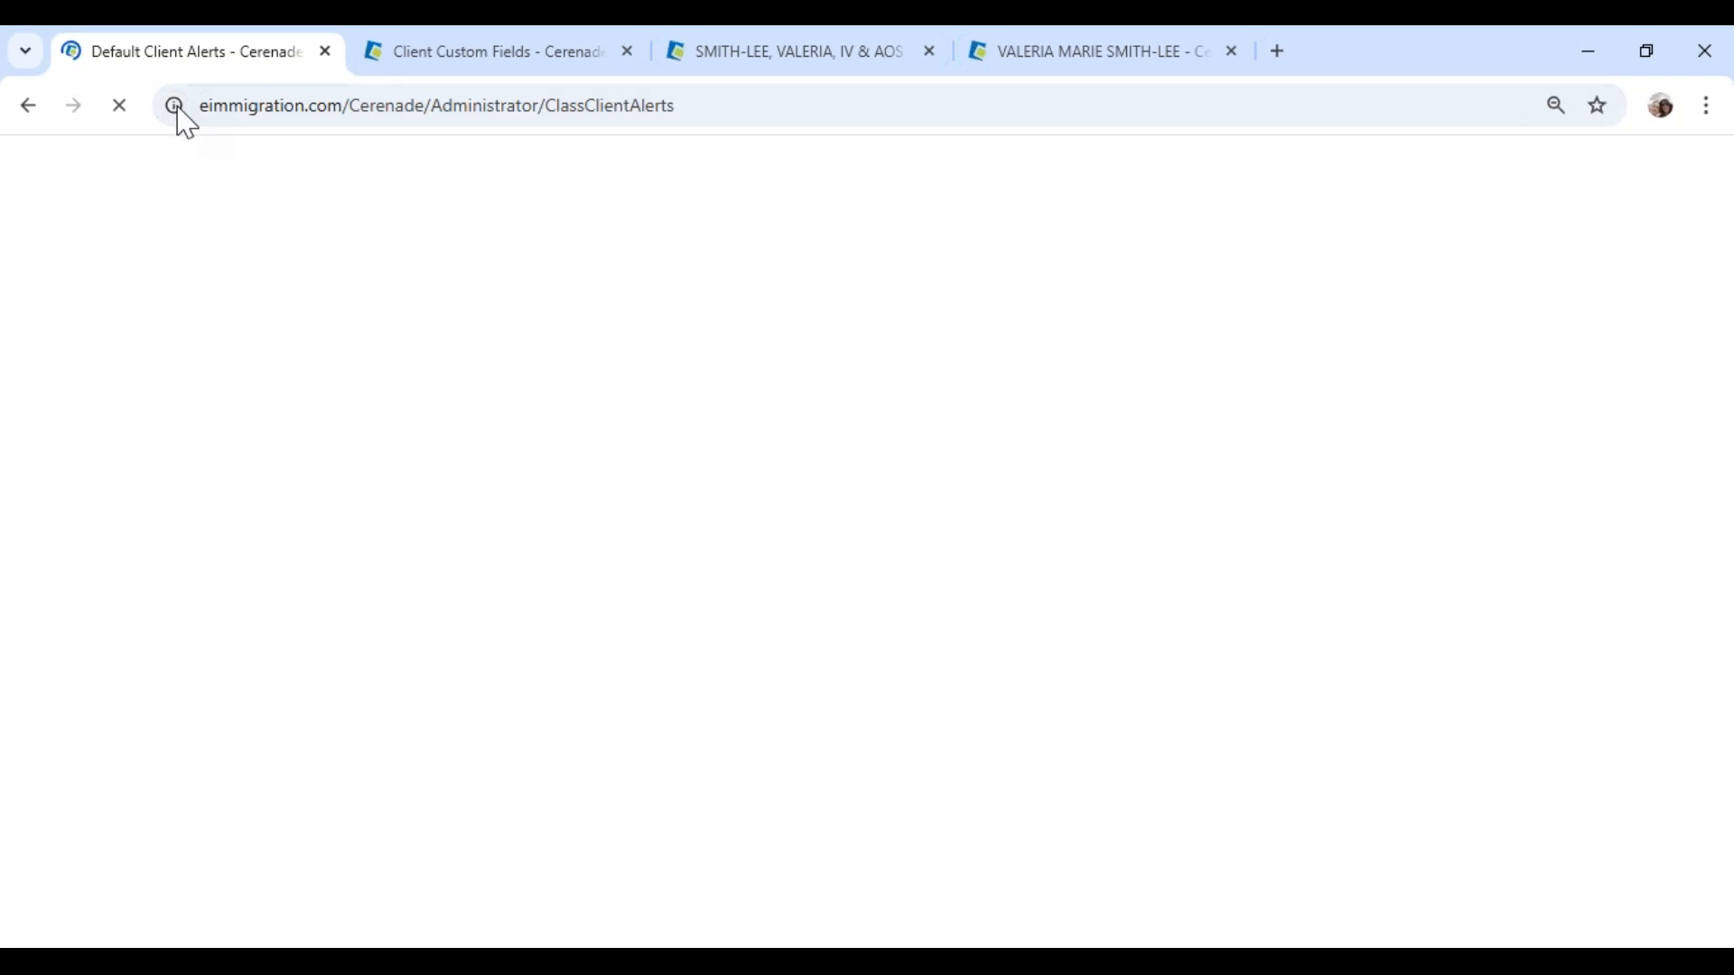
# Step: Close the browser tabs for the client alerts, the client custom fields, and the N-400 case form
pyautogui.click(479, 51)
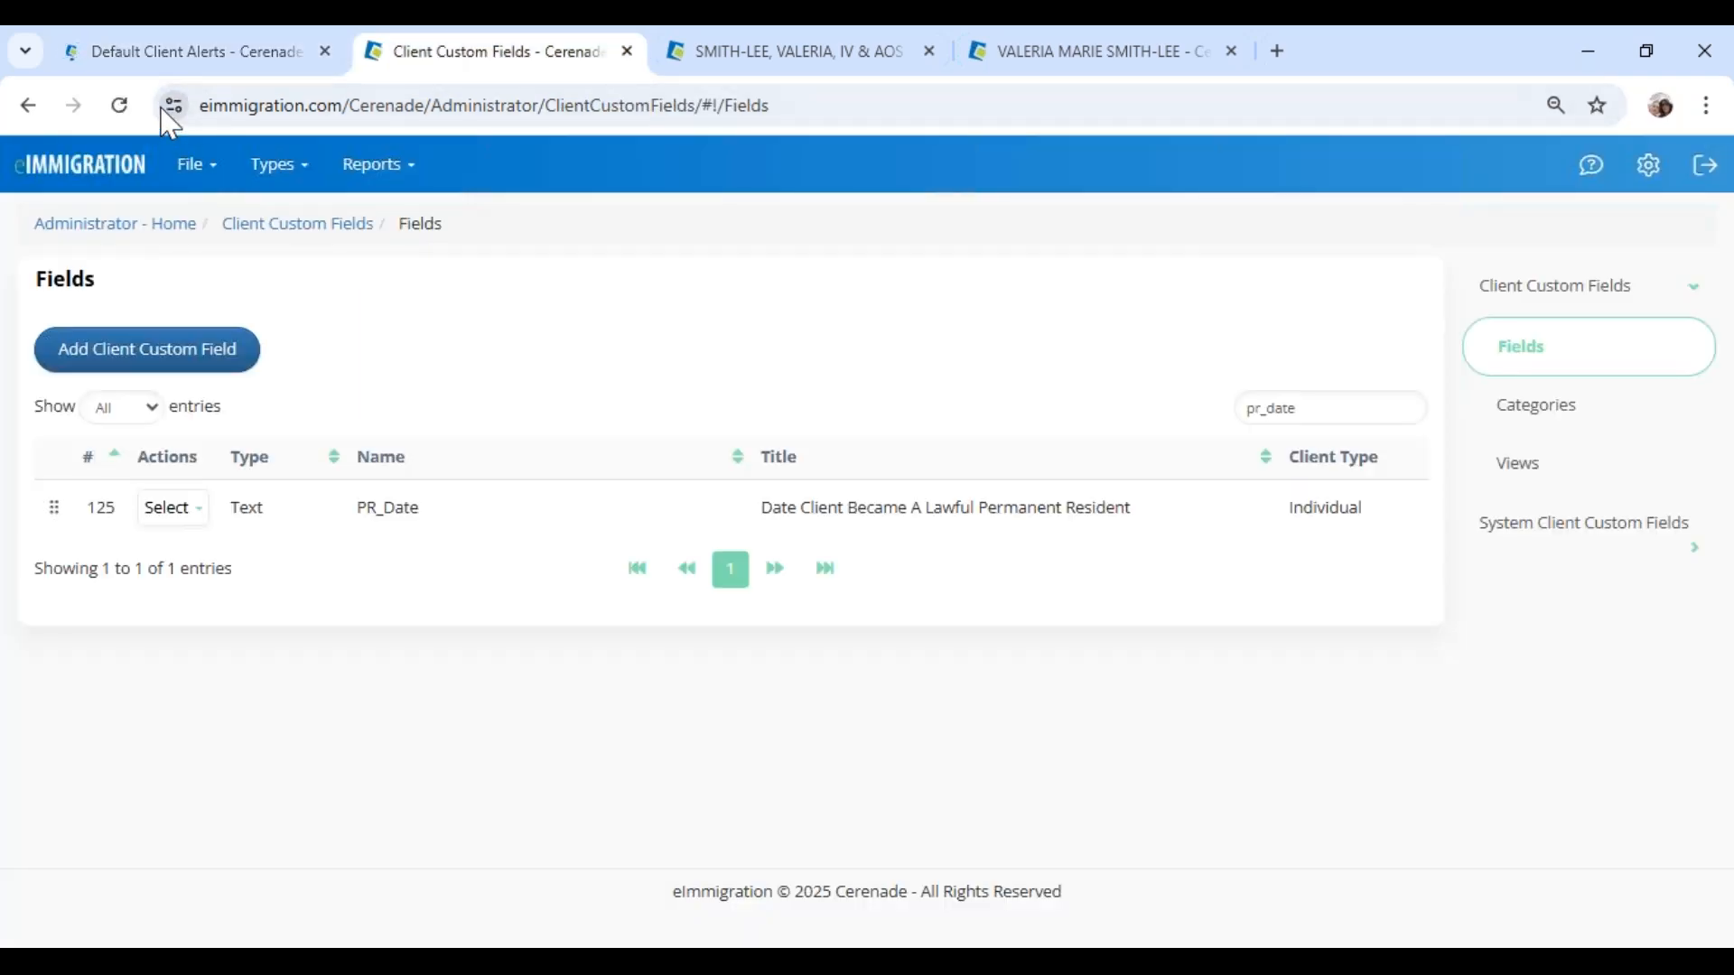
pyautogui.click(325, 52)
pyautogui.click(80, 165)
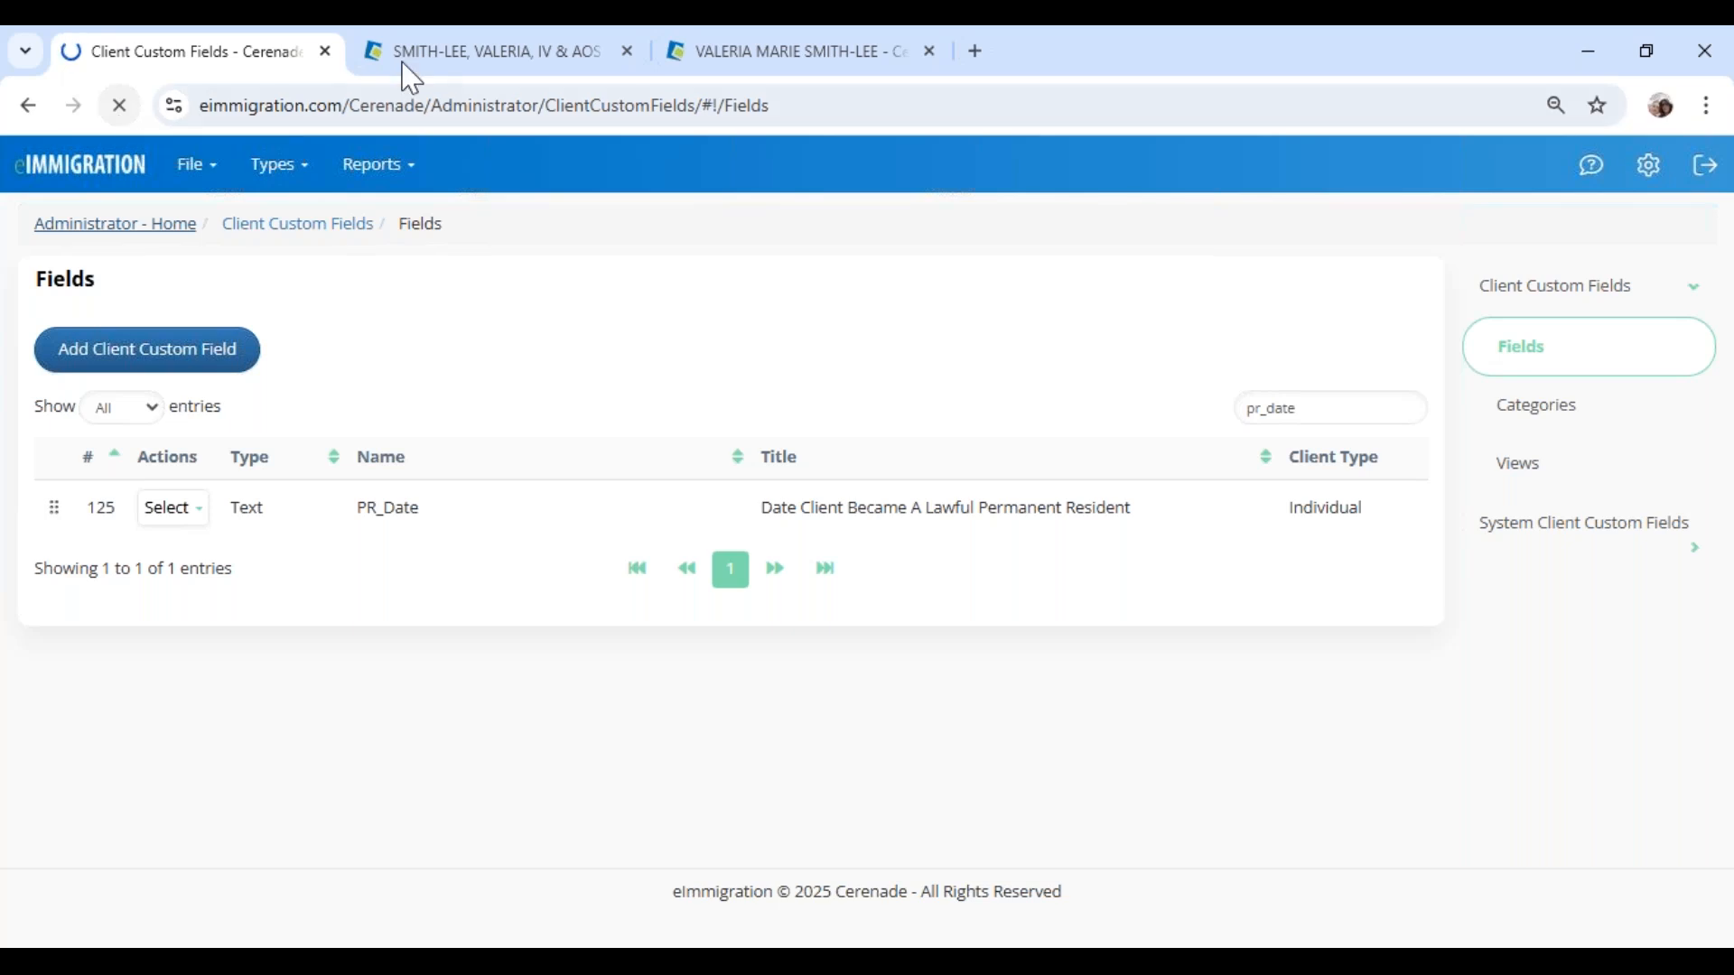
pyautogui.click(449, 56)
pyautogui.click(325, 51)
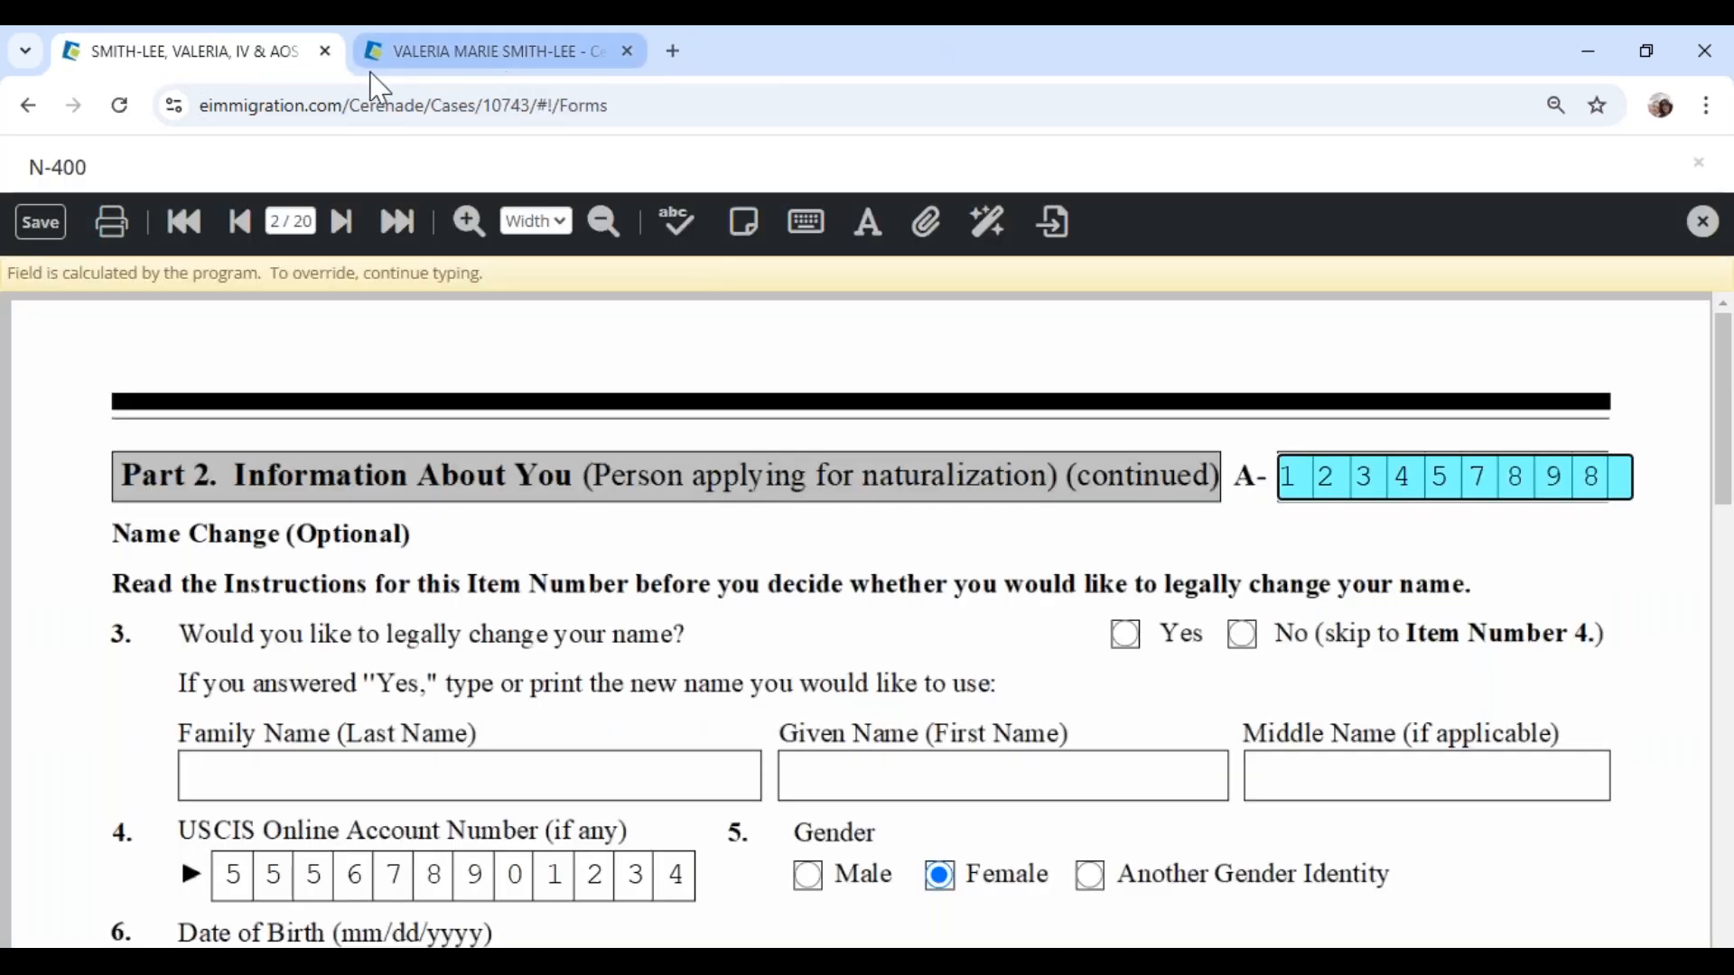
pyautogui.click(323, 51)
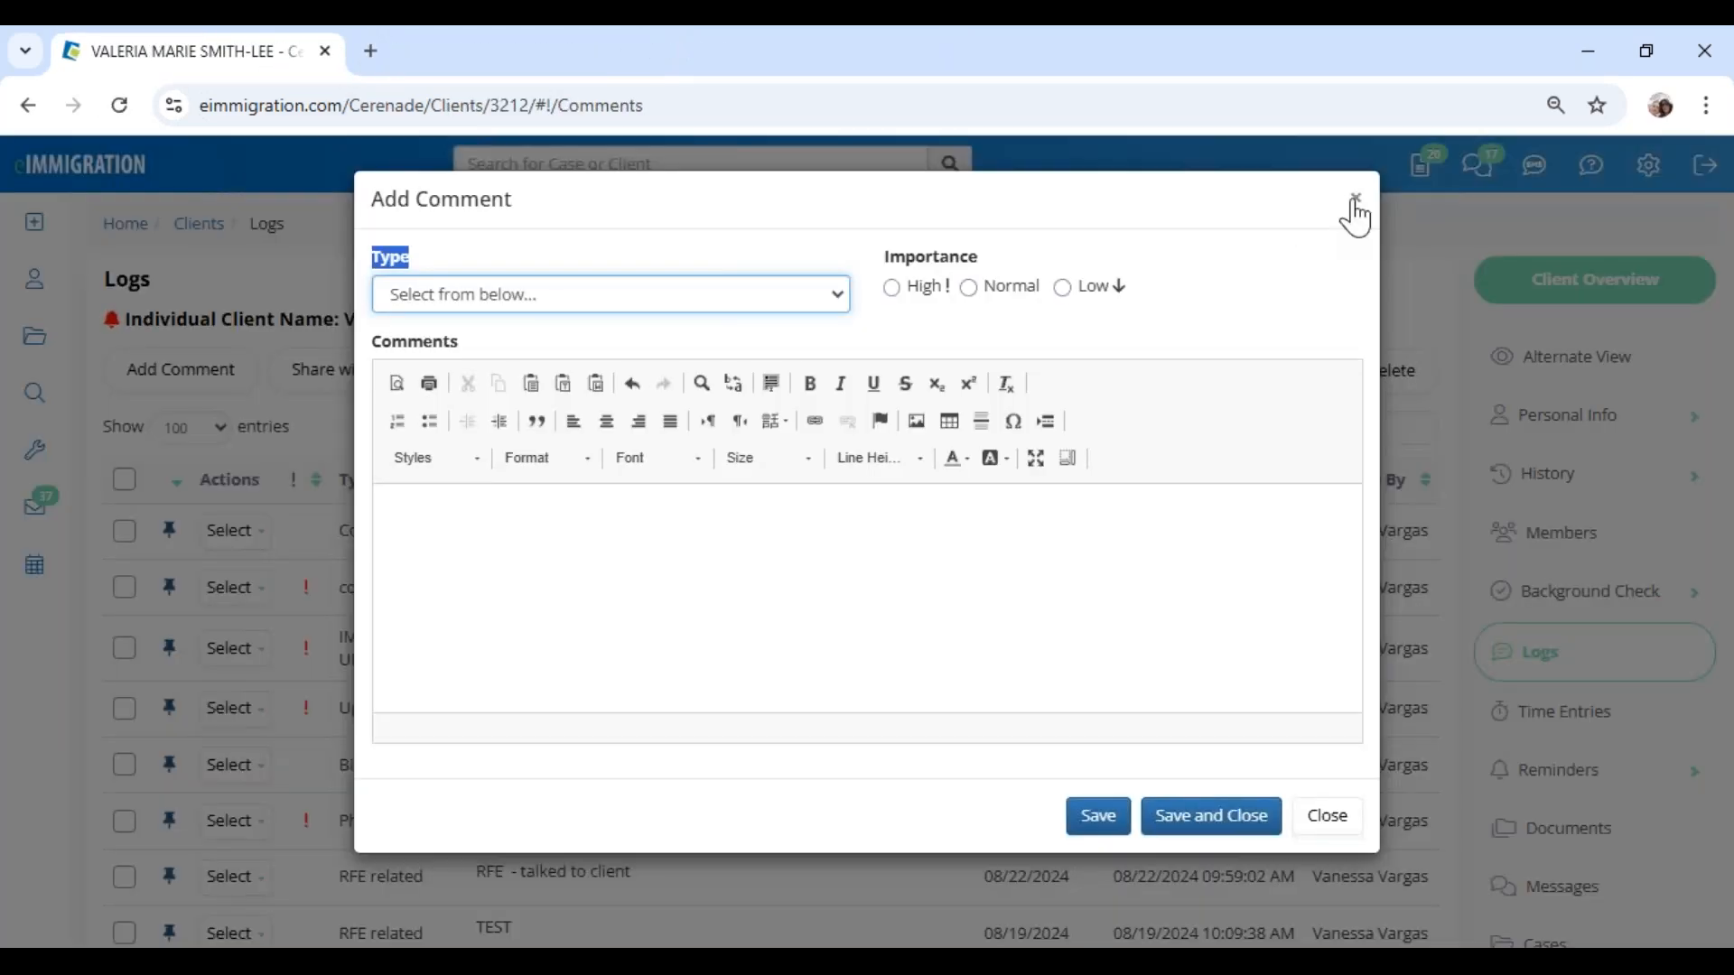
# Step: Dismiss the empty Add Comment dialog on the client's Logs page and open the administrator tools in a new browser tab
pyautogui.click(1652, 174)
pyautogui.rightClick(1650, 171)
pyautogui.click(1643, 173)
pyautogui.rightClick(1625, 214)
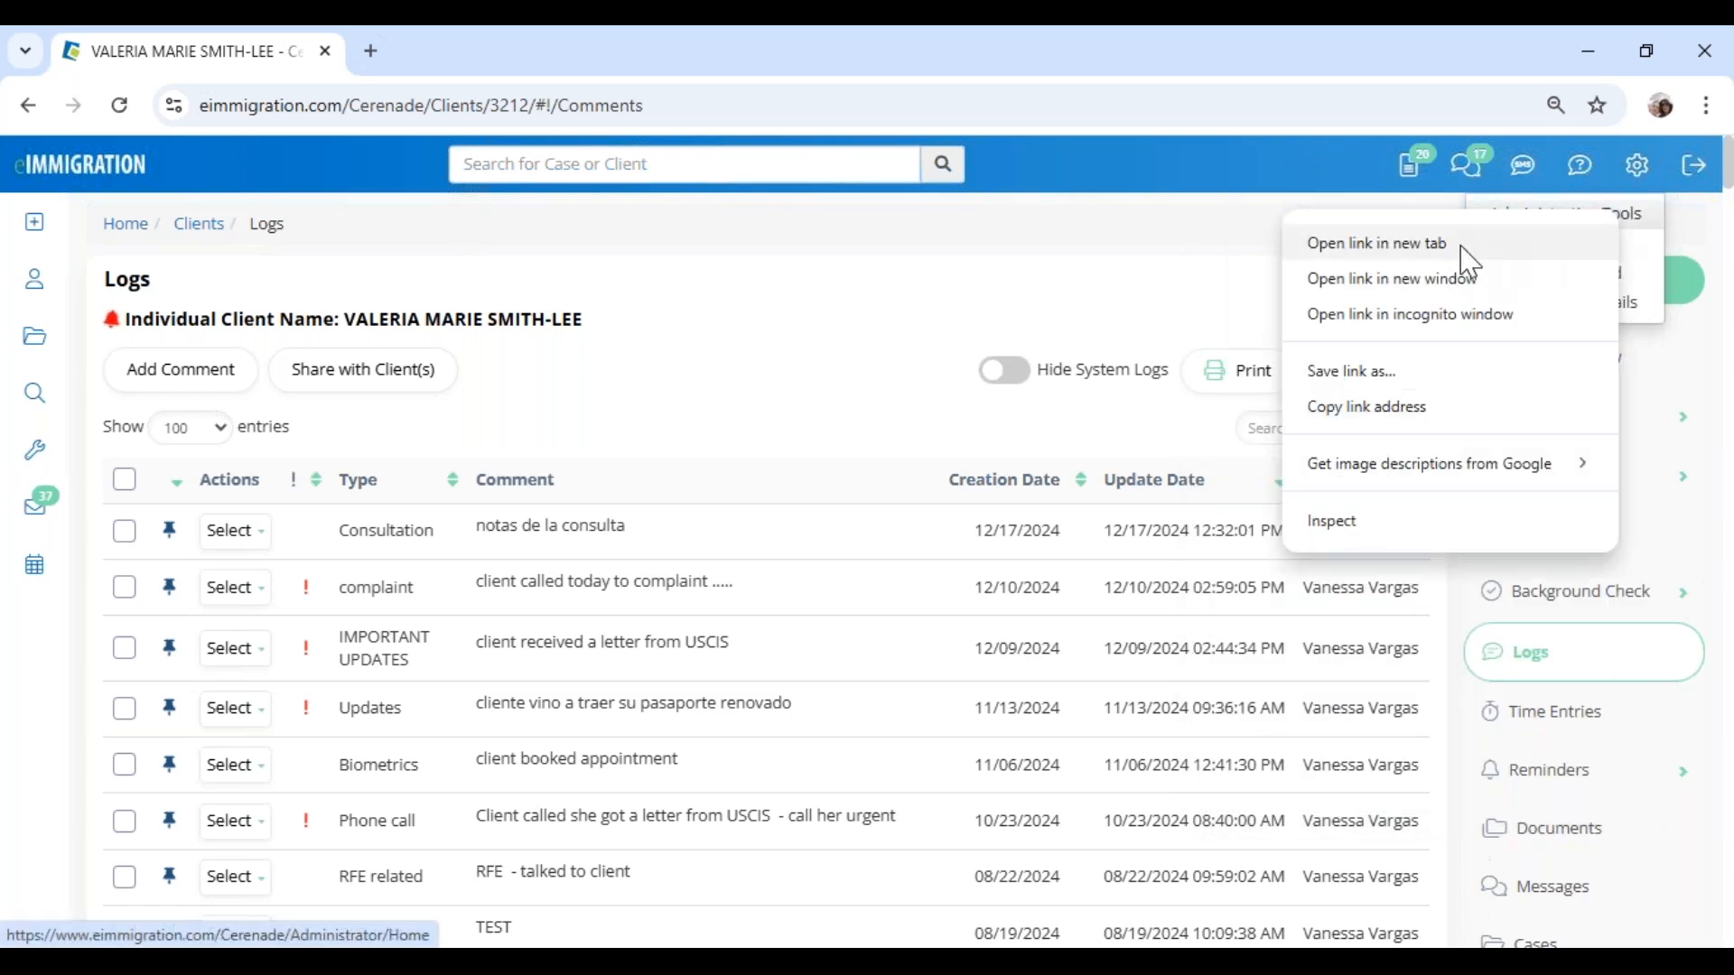
pyautogui.click(1373, 240)
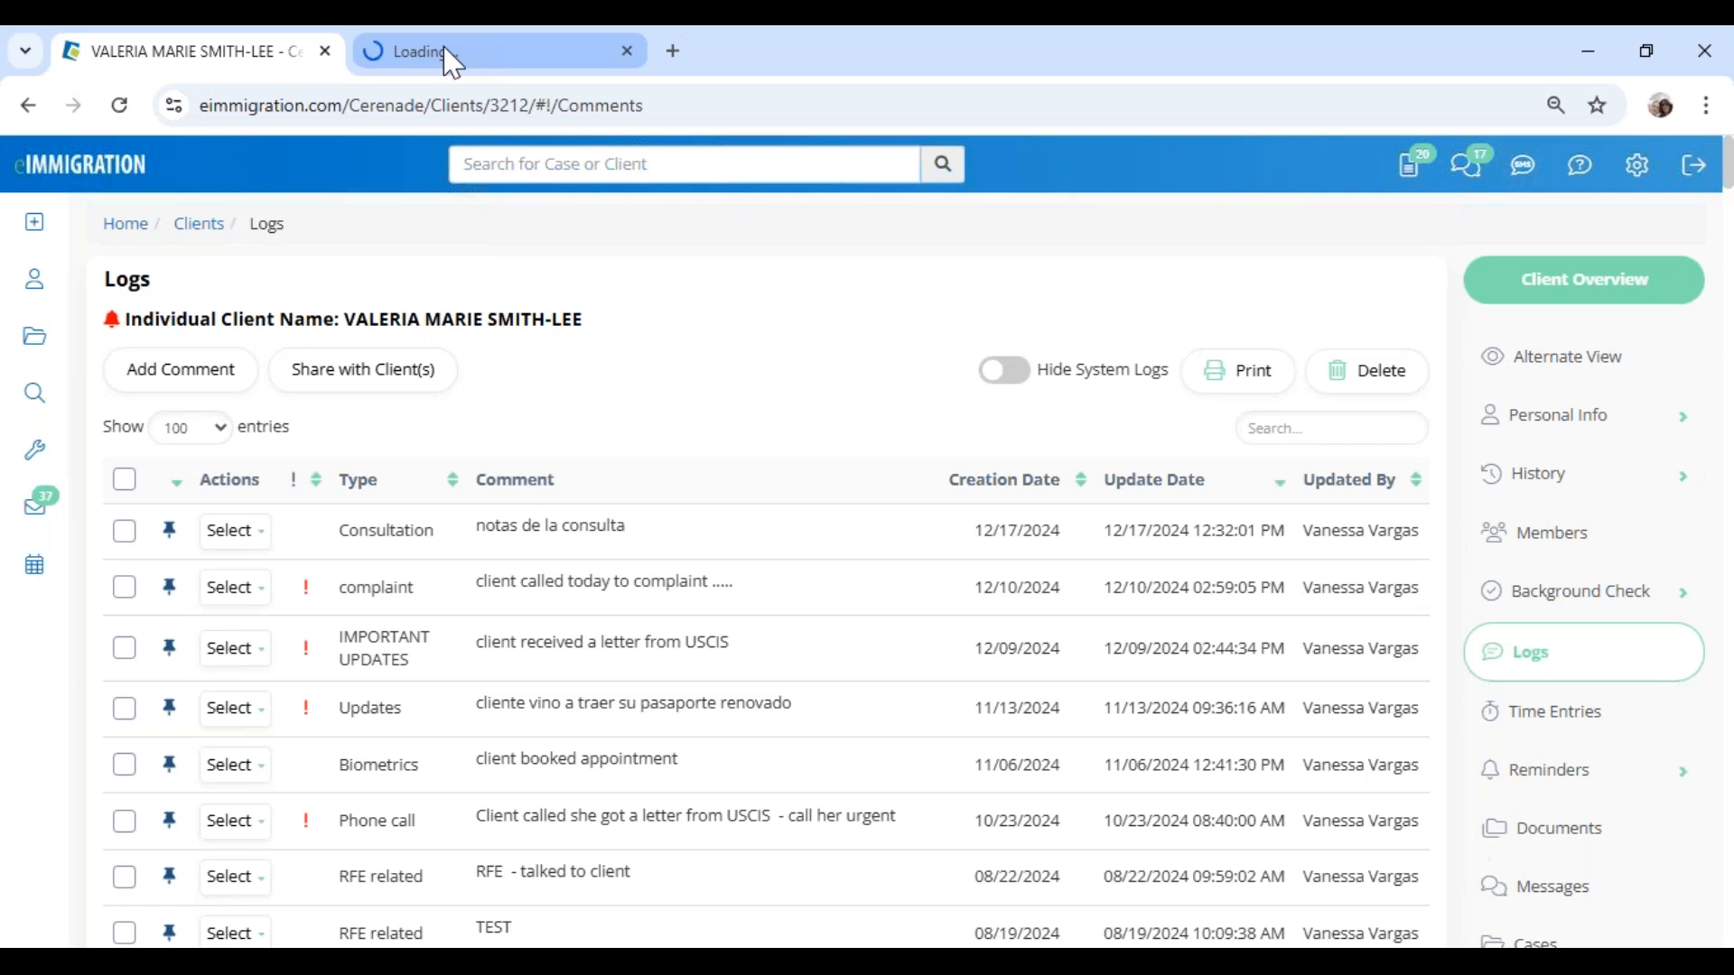
pyautogui.click(125, 227)
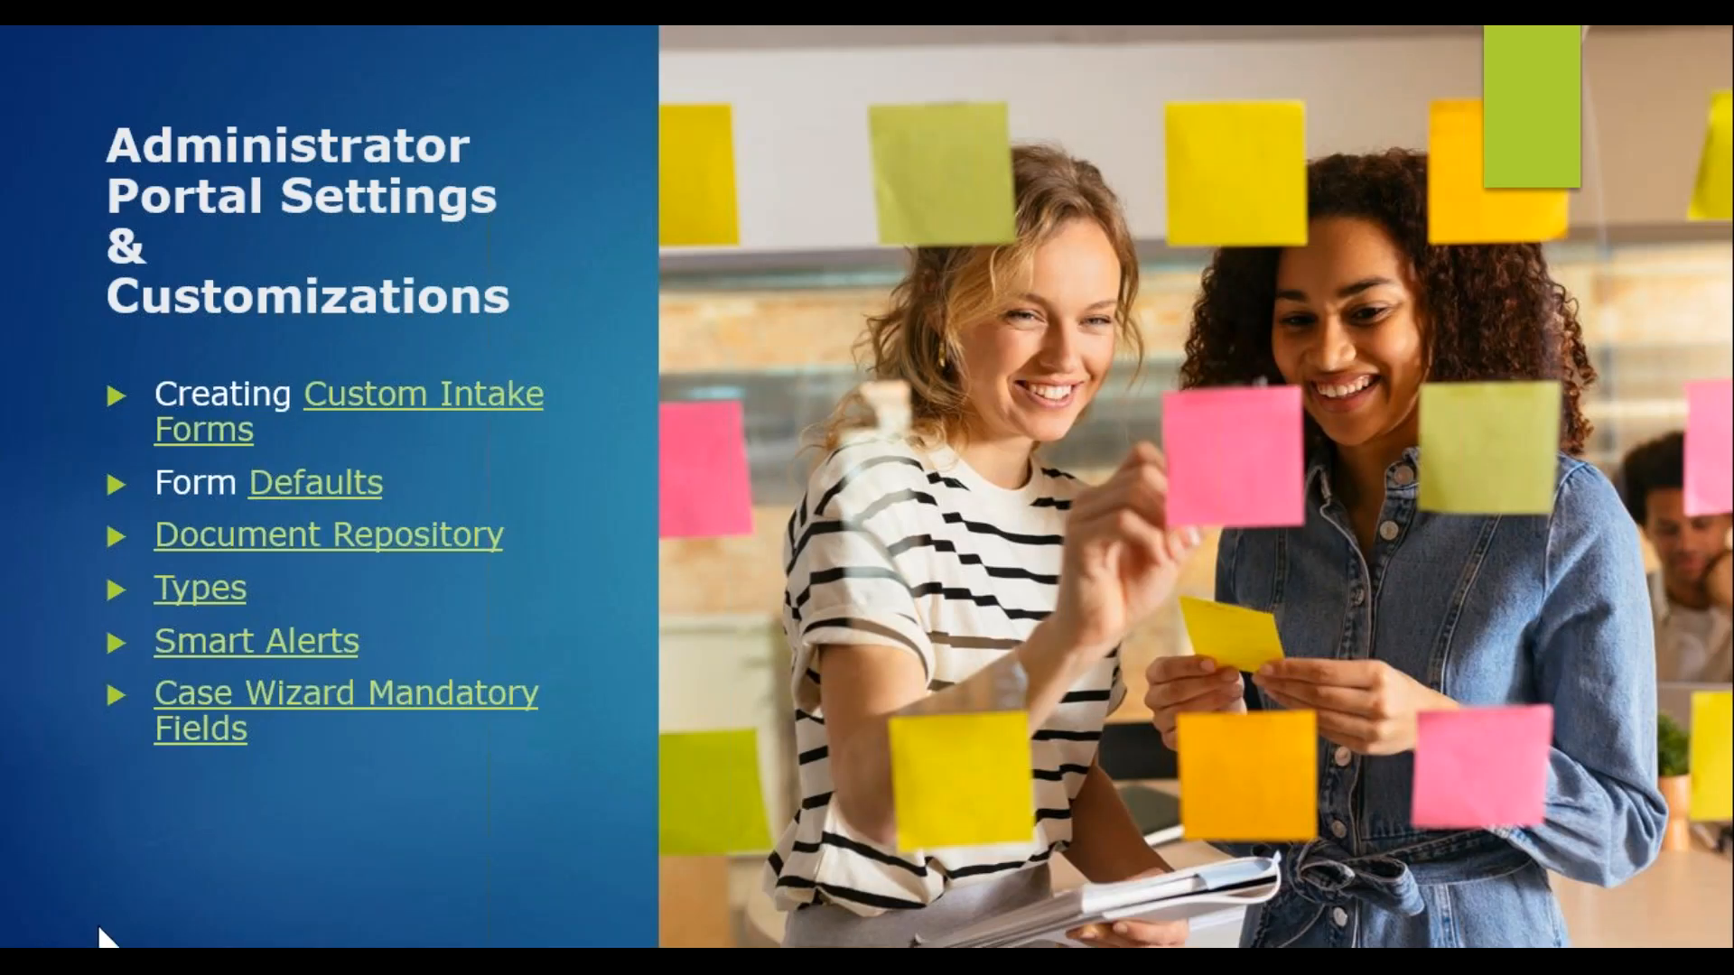
pyautogui.press('Right')
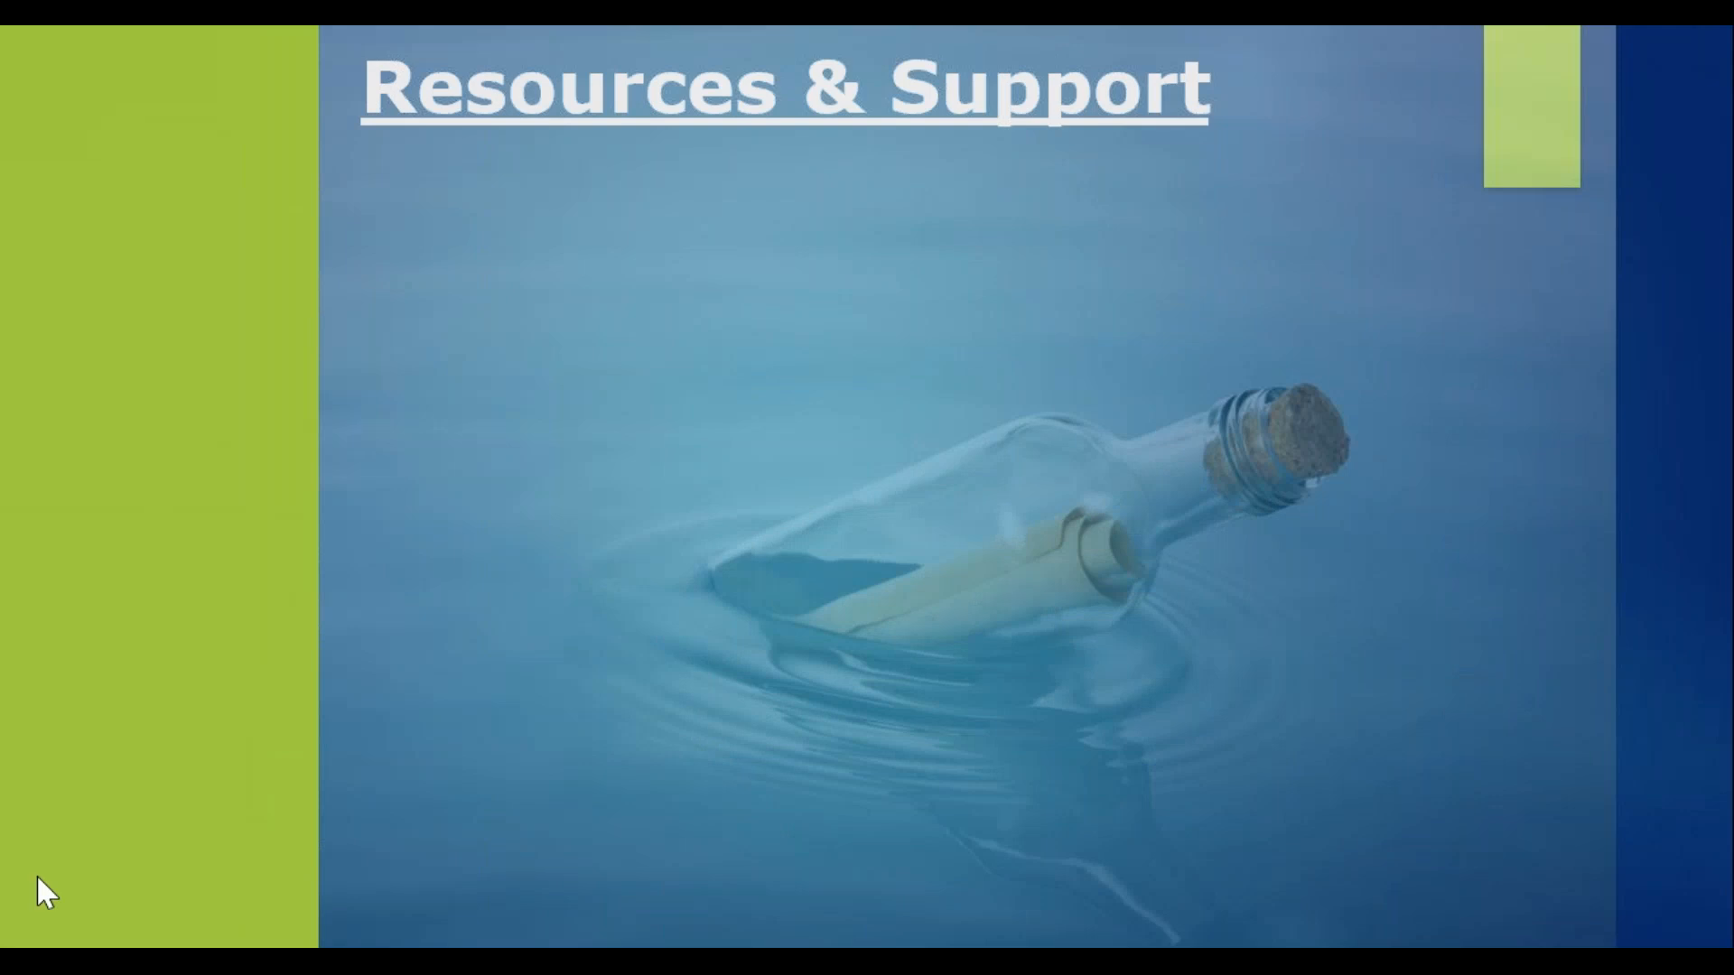
pyautogui.click(250, 325)
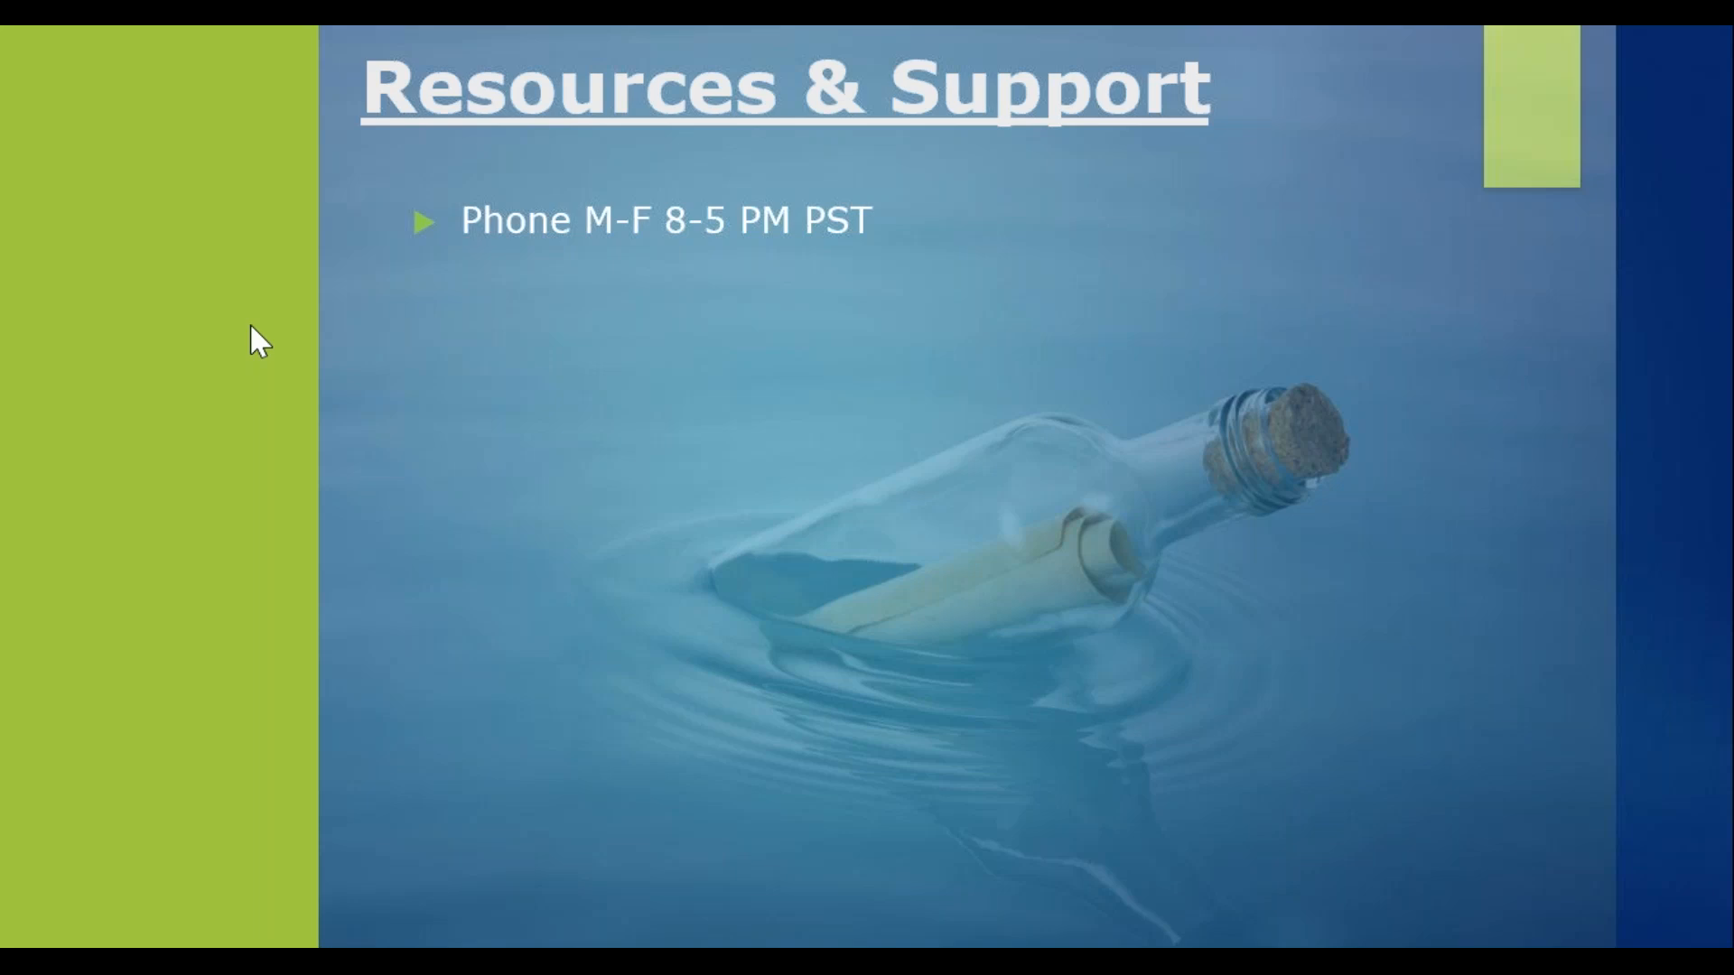
pyautogui.press('Right')
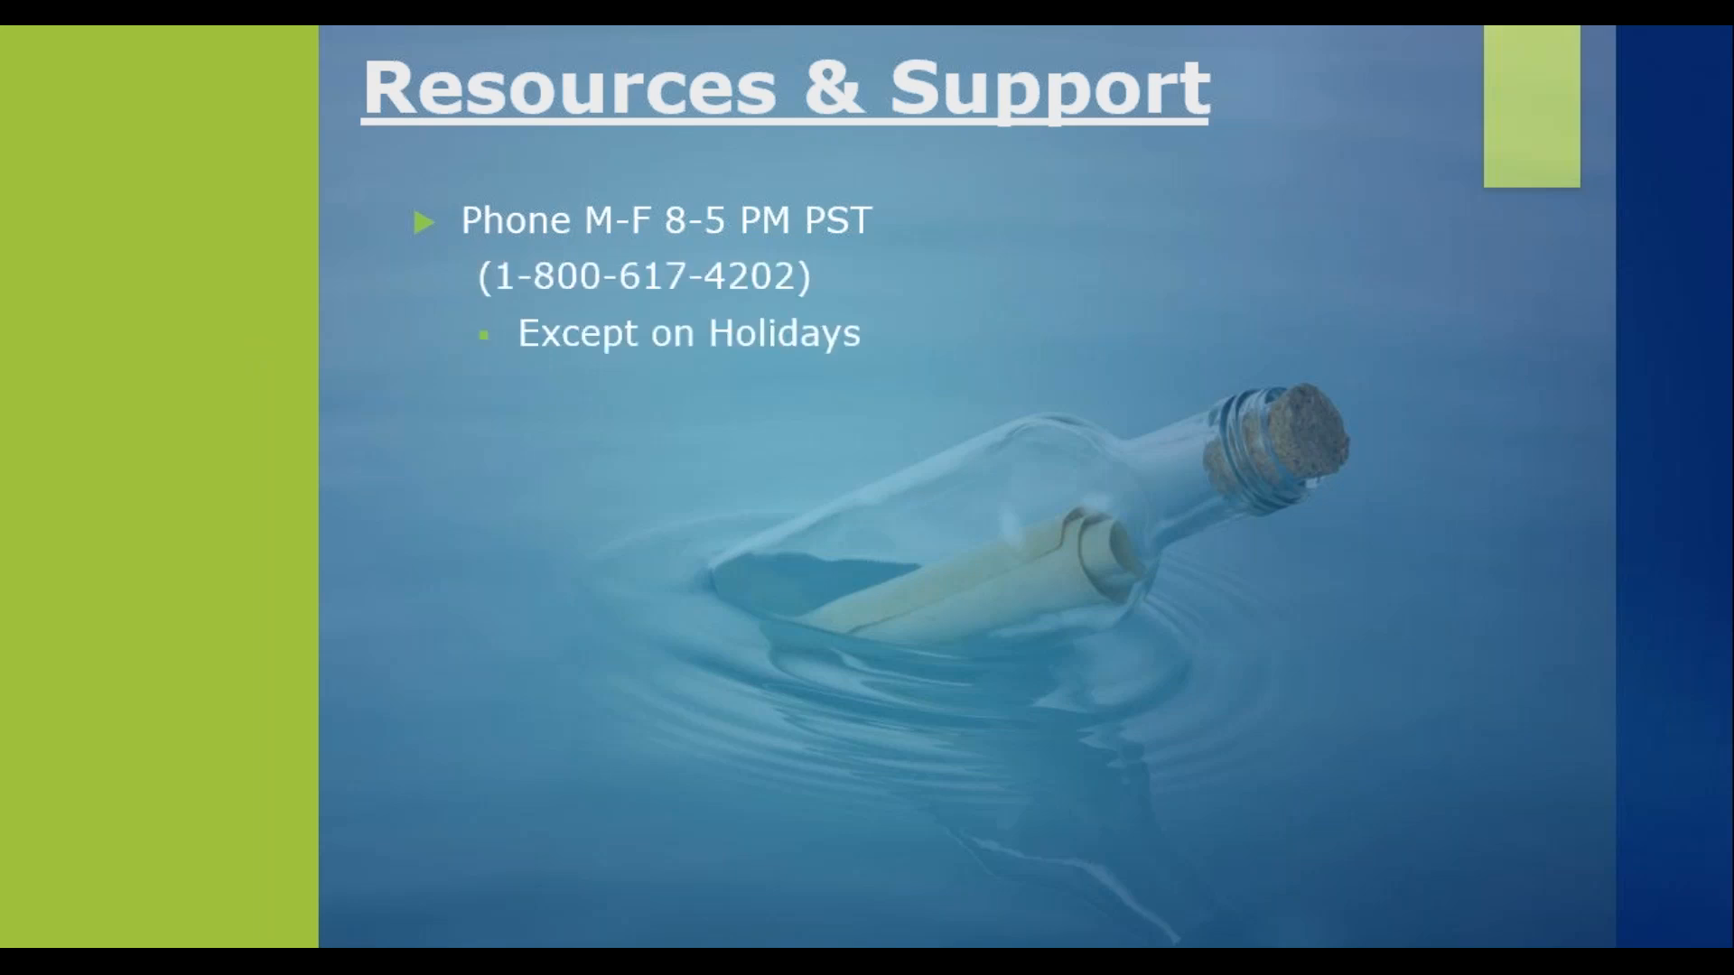
pyautogui.press('Right')
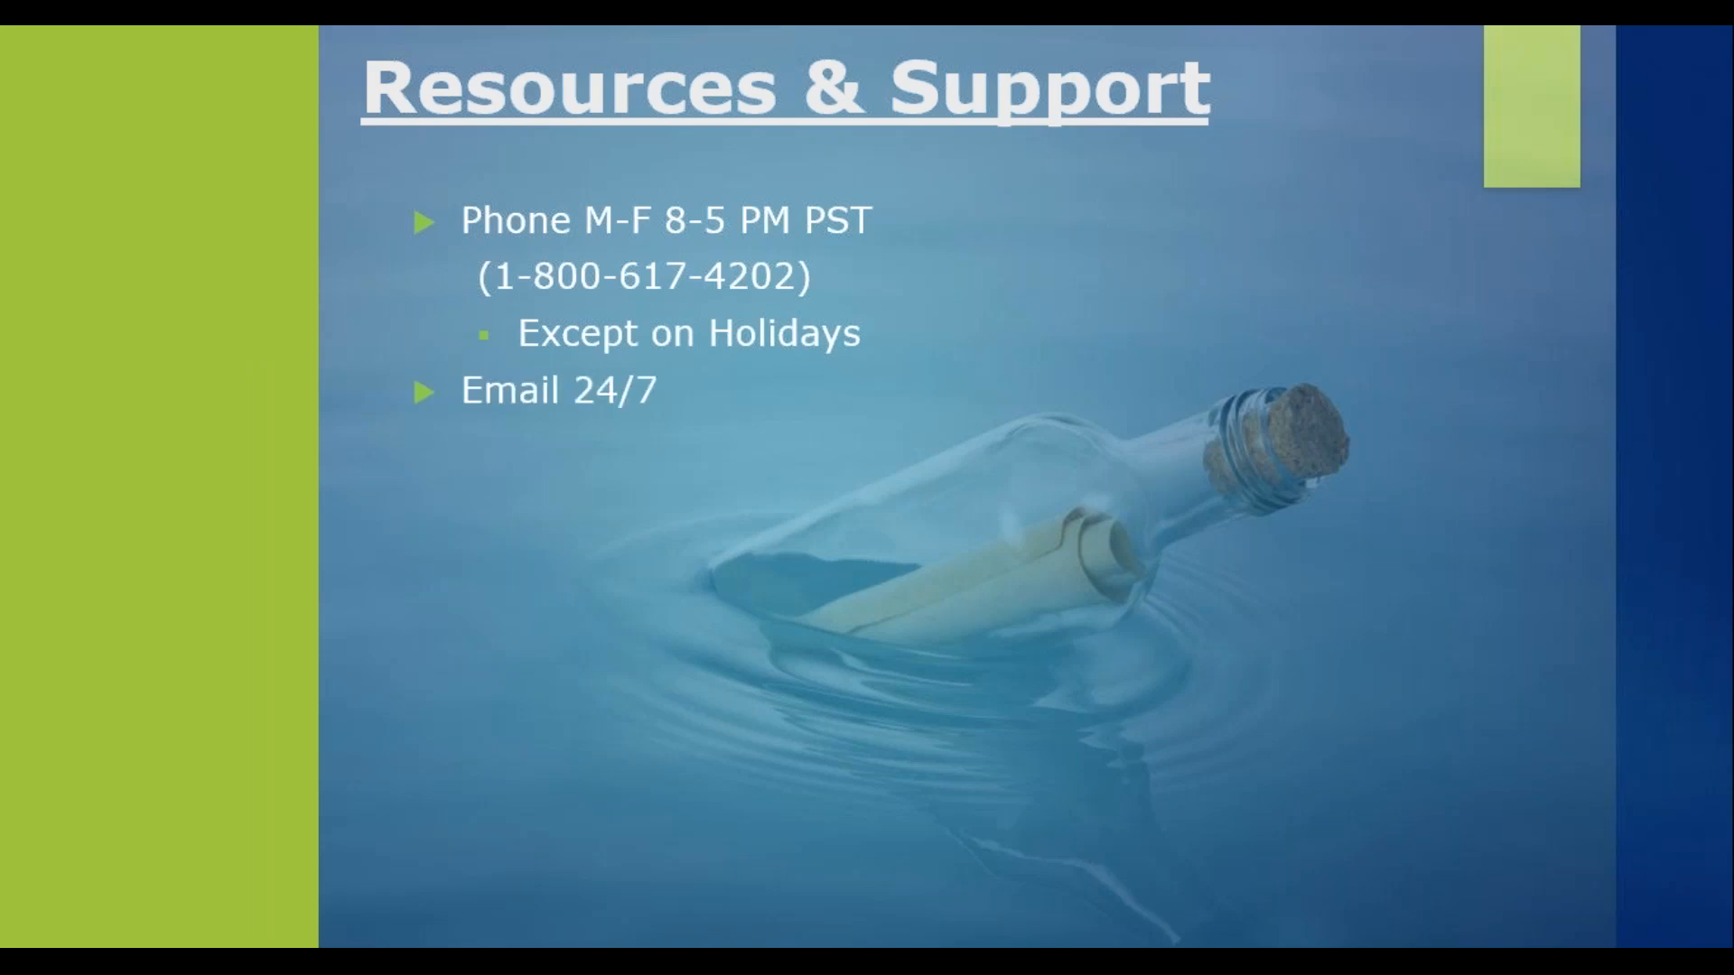
pyautogui.press('Right')
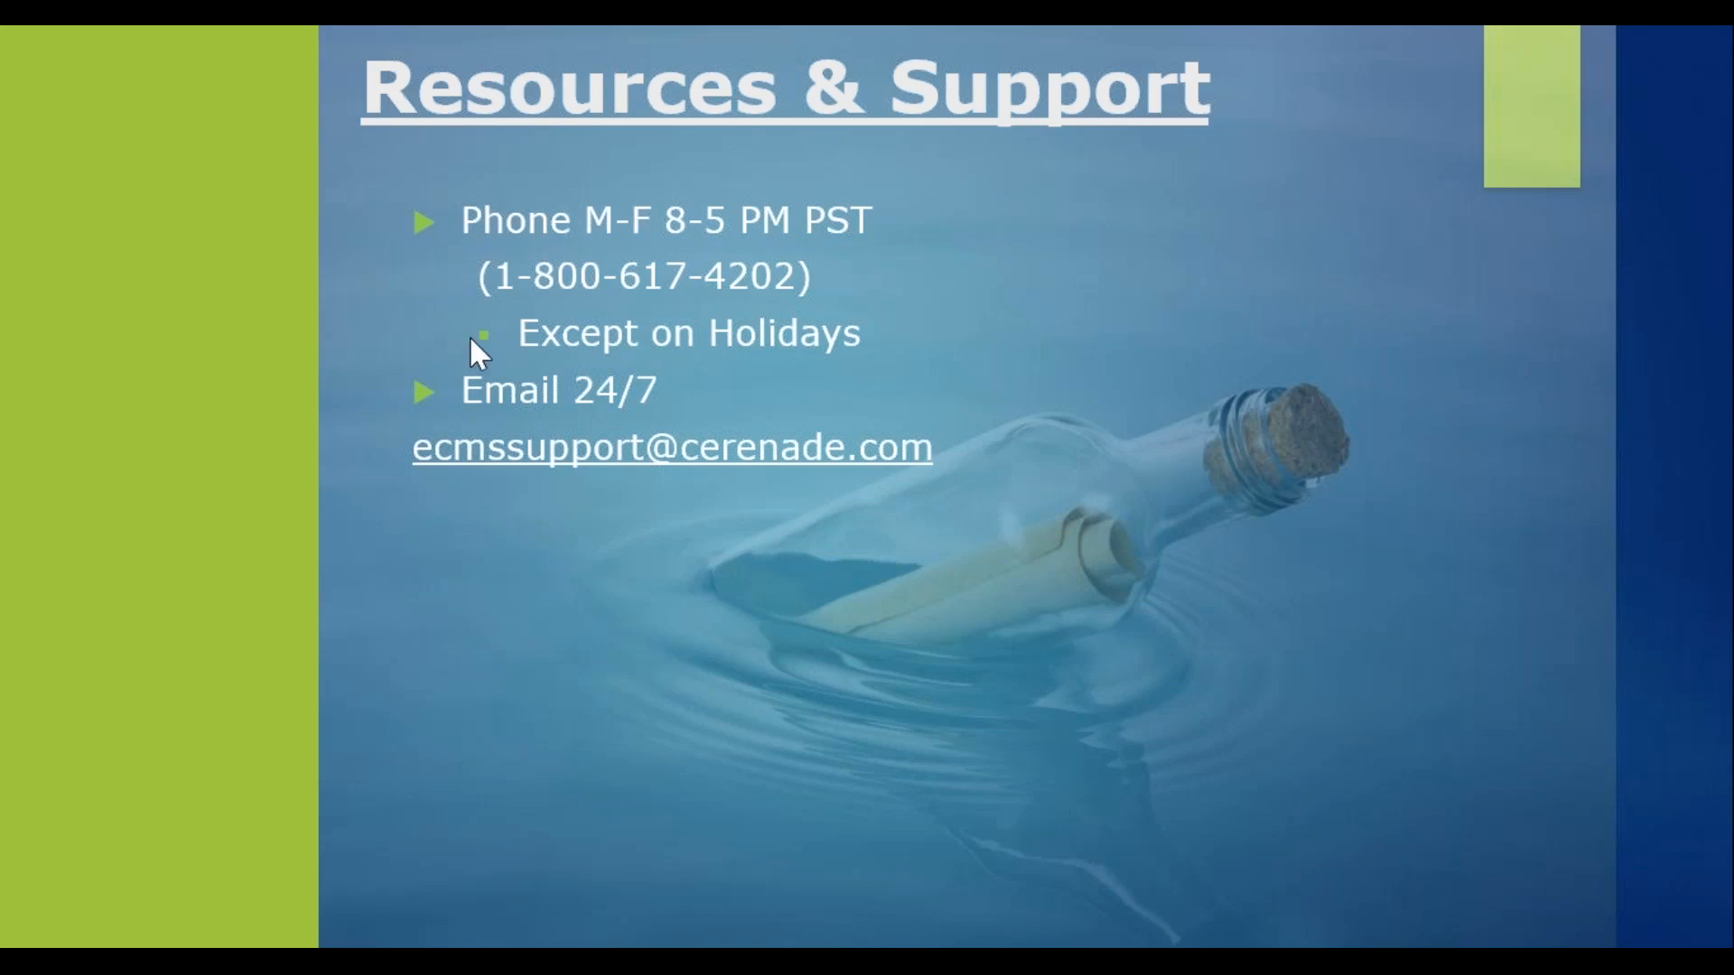
pyautogui.press('Right')
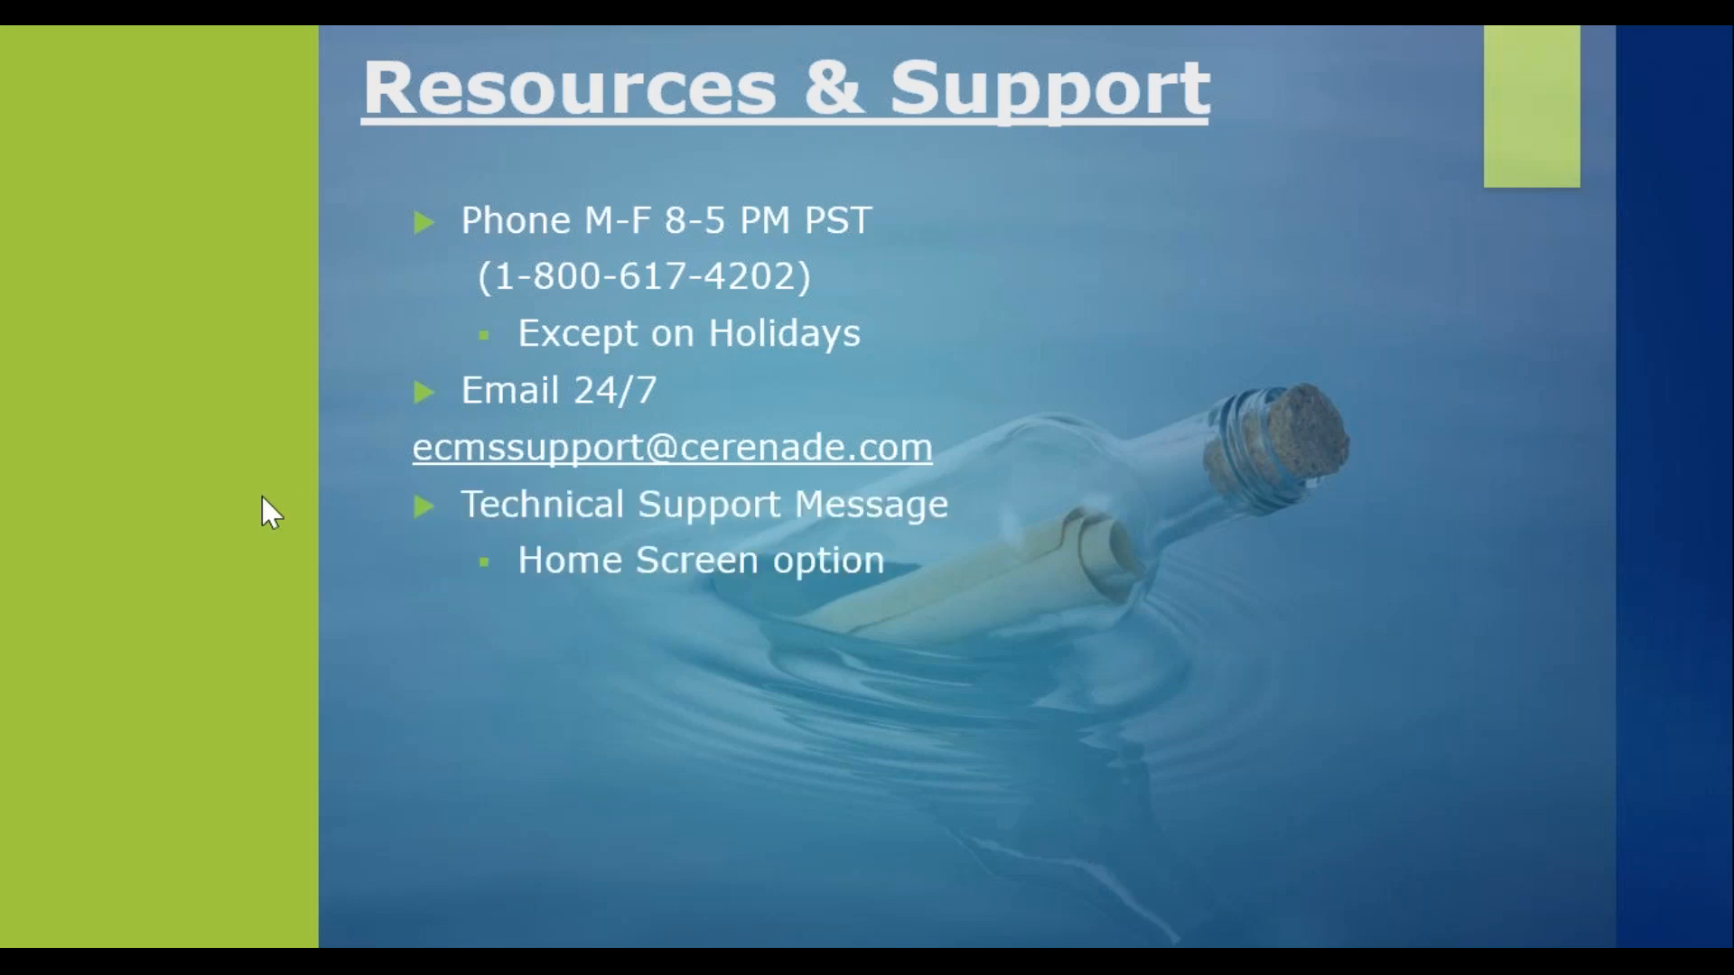
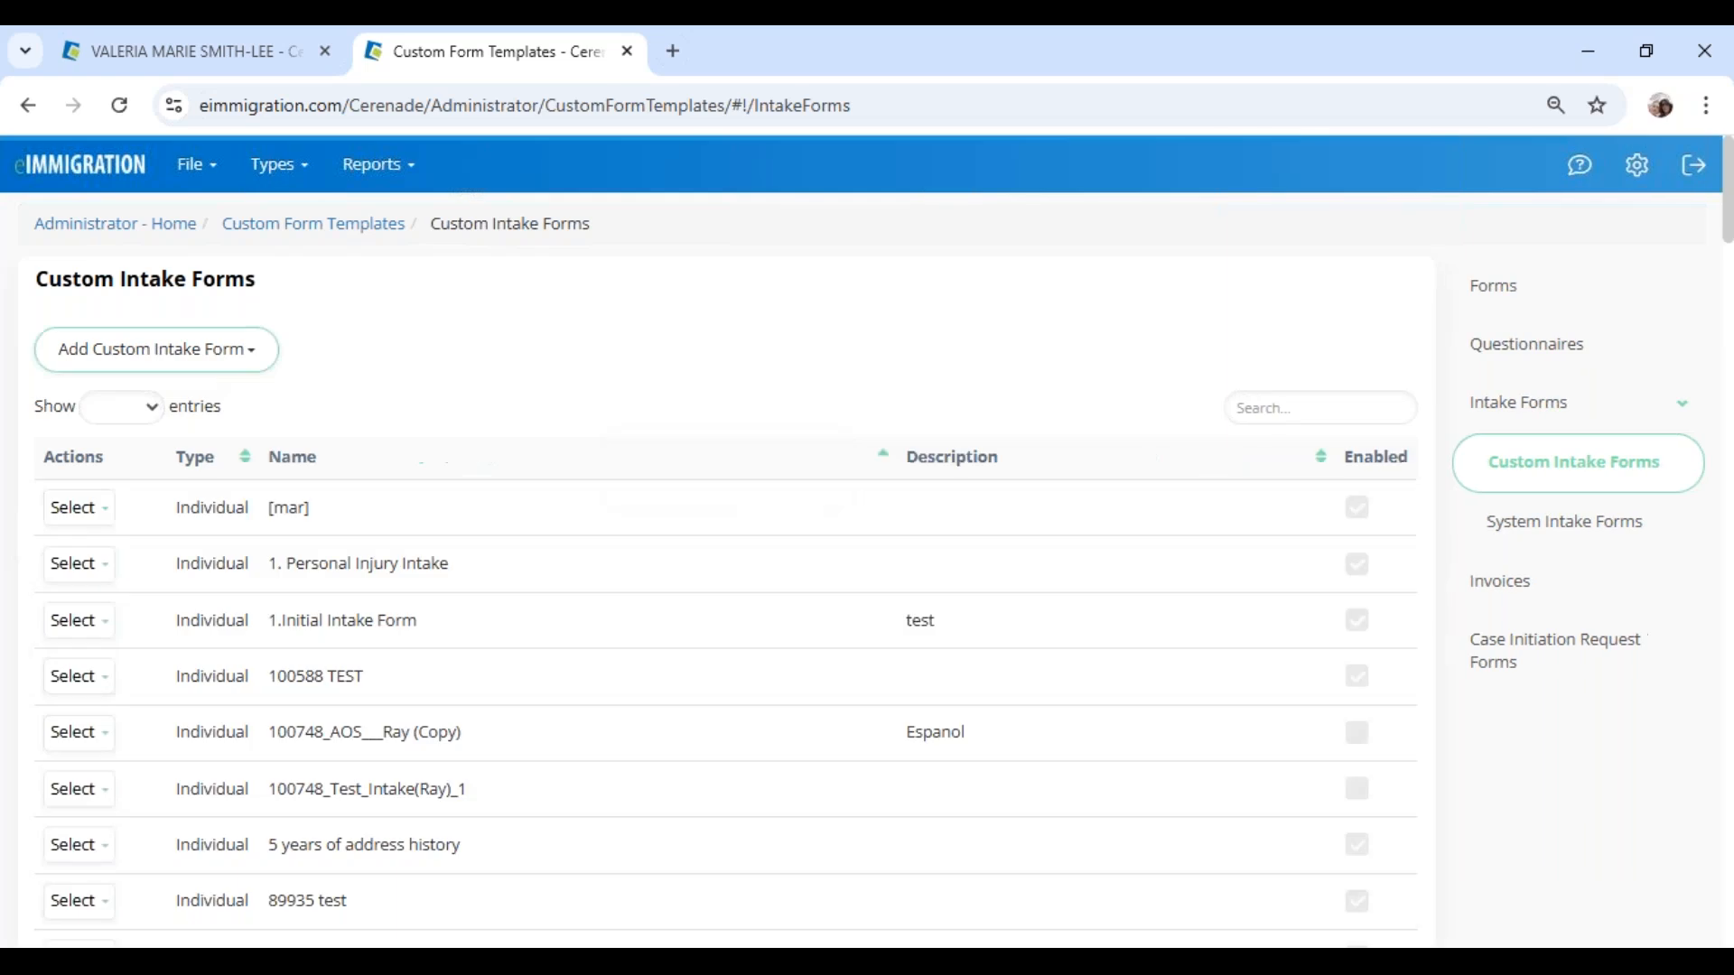
# Step: Start a new custom intake form and add a text question with Date as its answer type
pyautogui.click(132, 401)
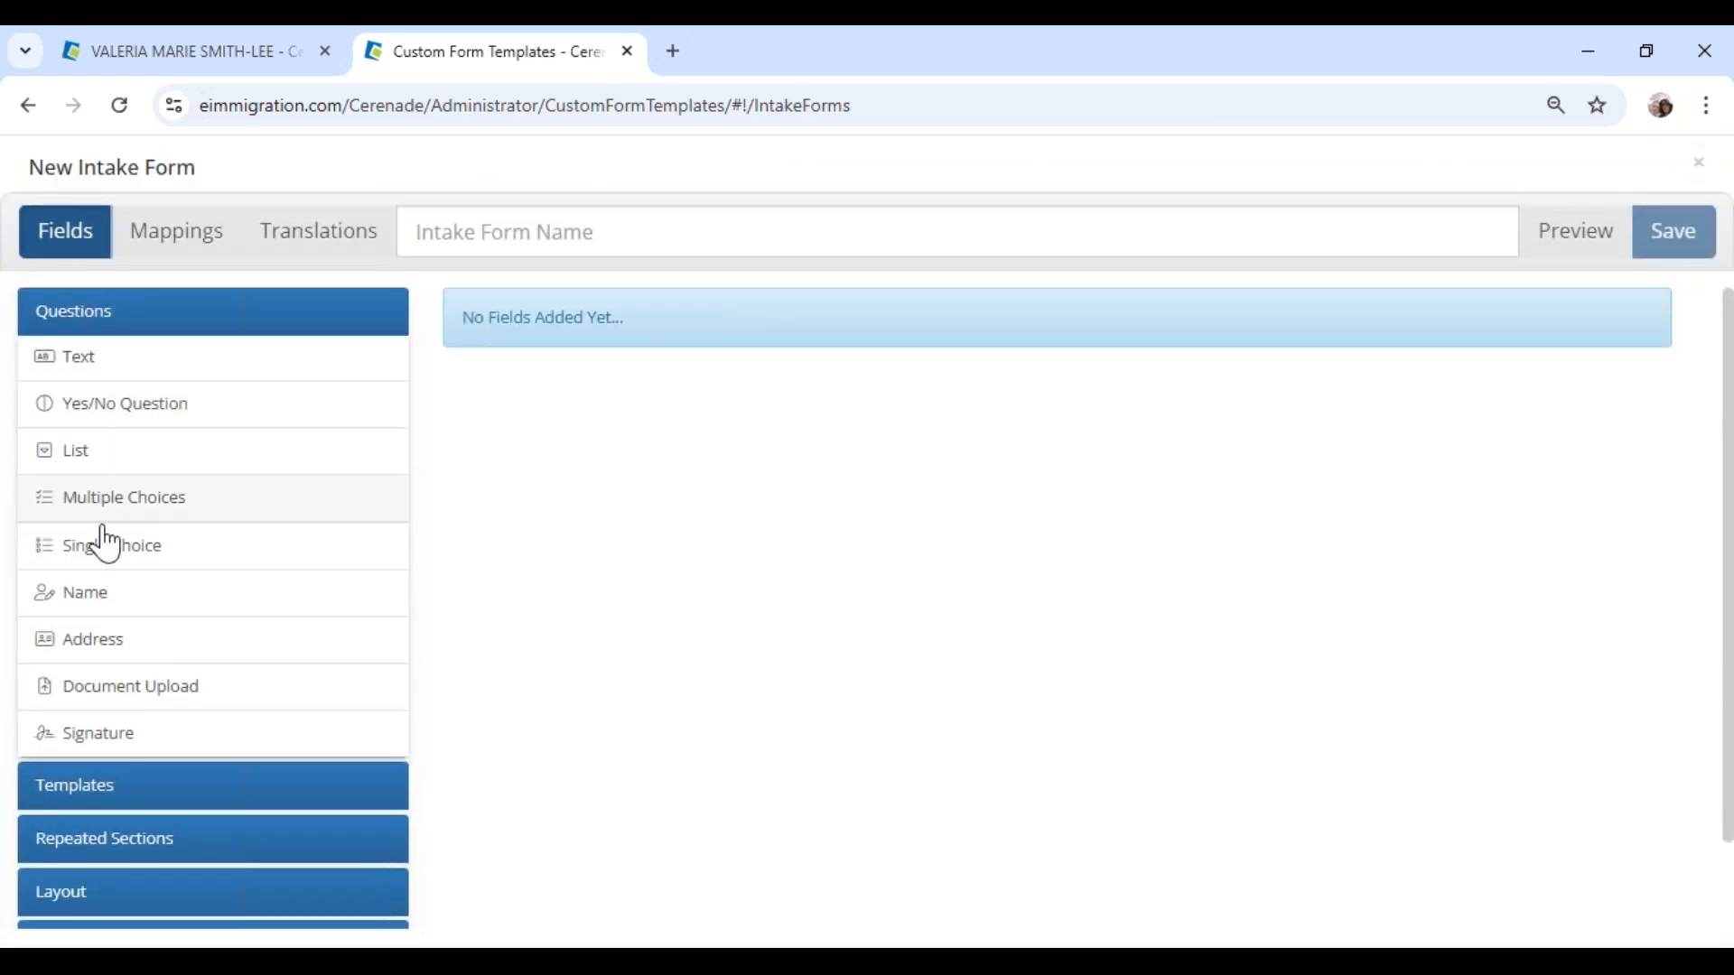
pyautogui.click(107, 369)
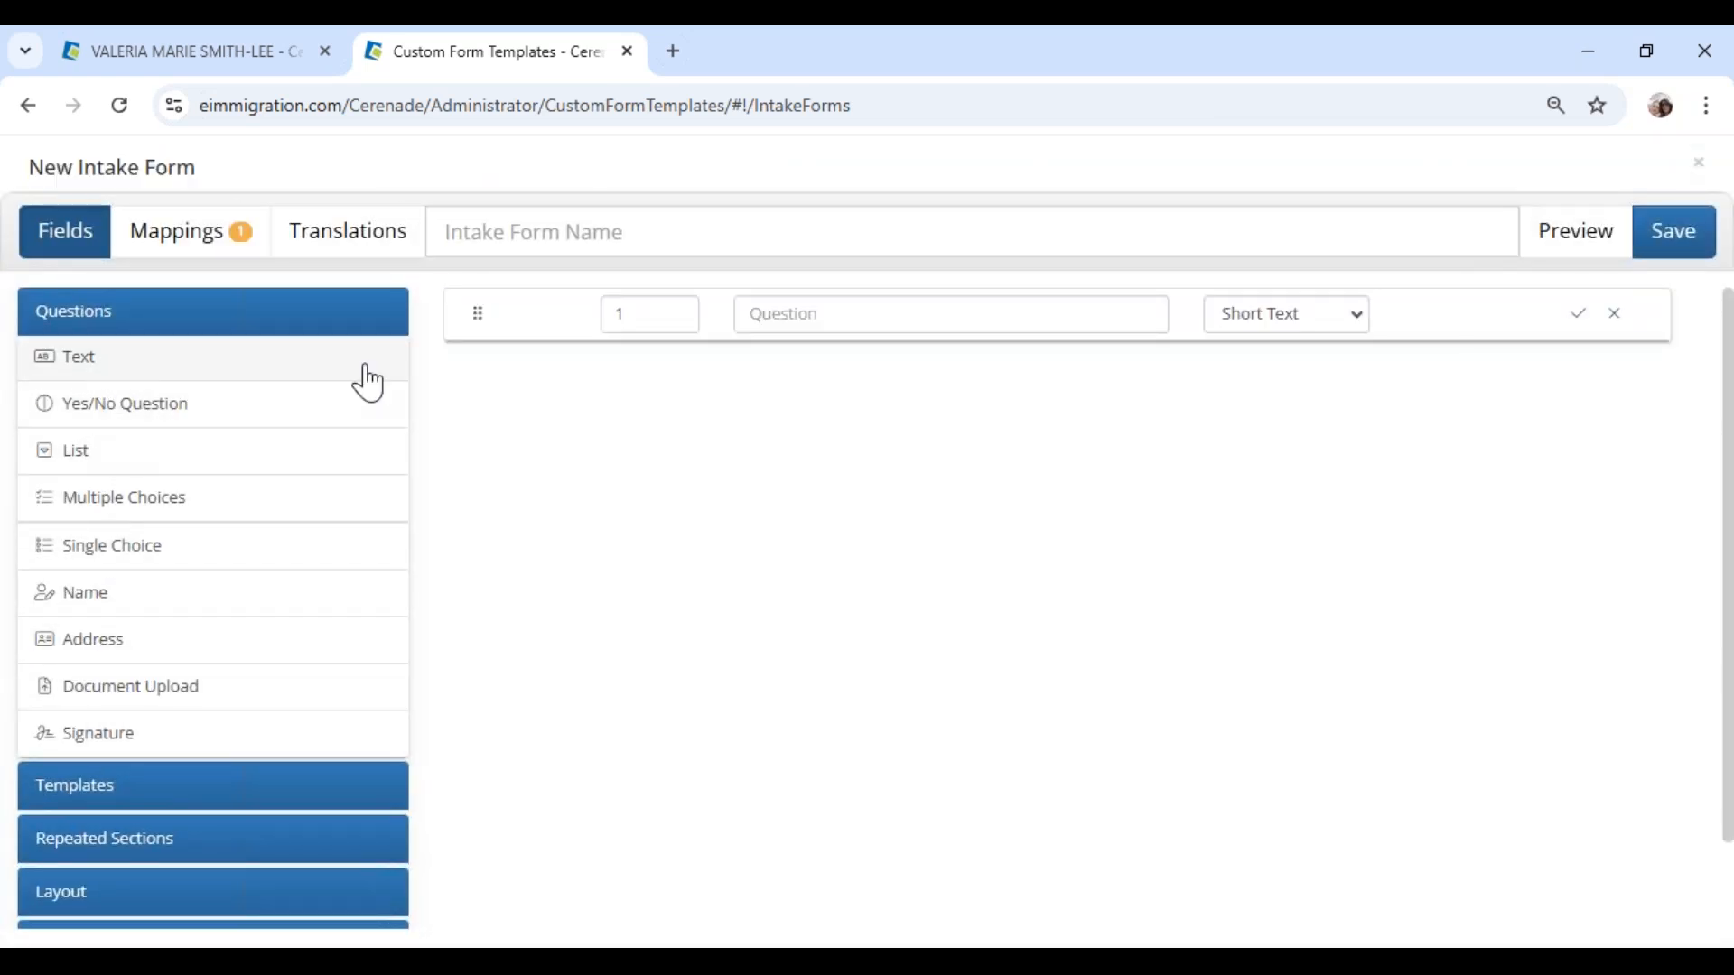
pyautogui.click(1260, 325)
pyautogui.click(1265, 425)
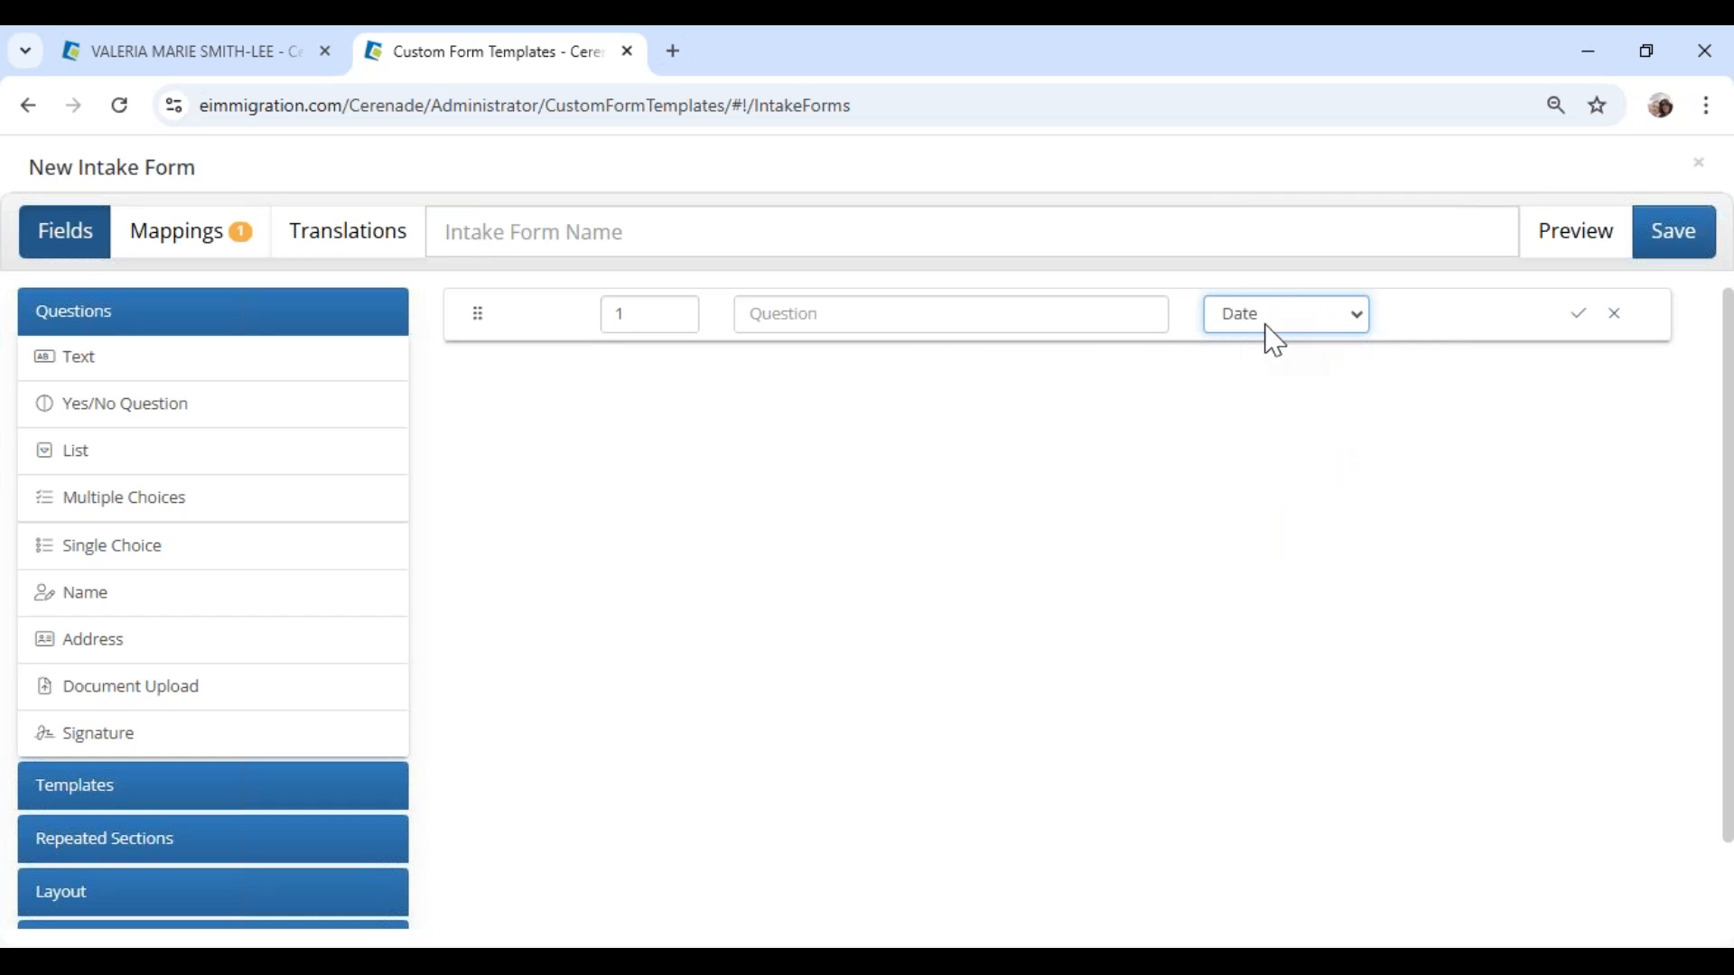
# Step: Try a Yes/No question with a follow-up for the Yes option, and remove the question from the intake form
pyautogui.click(136, 412)
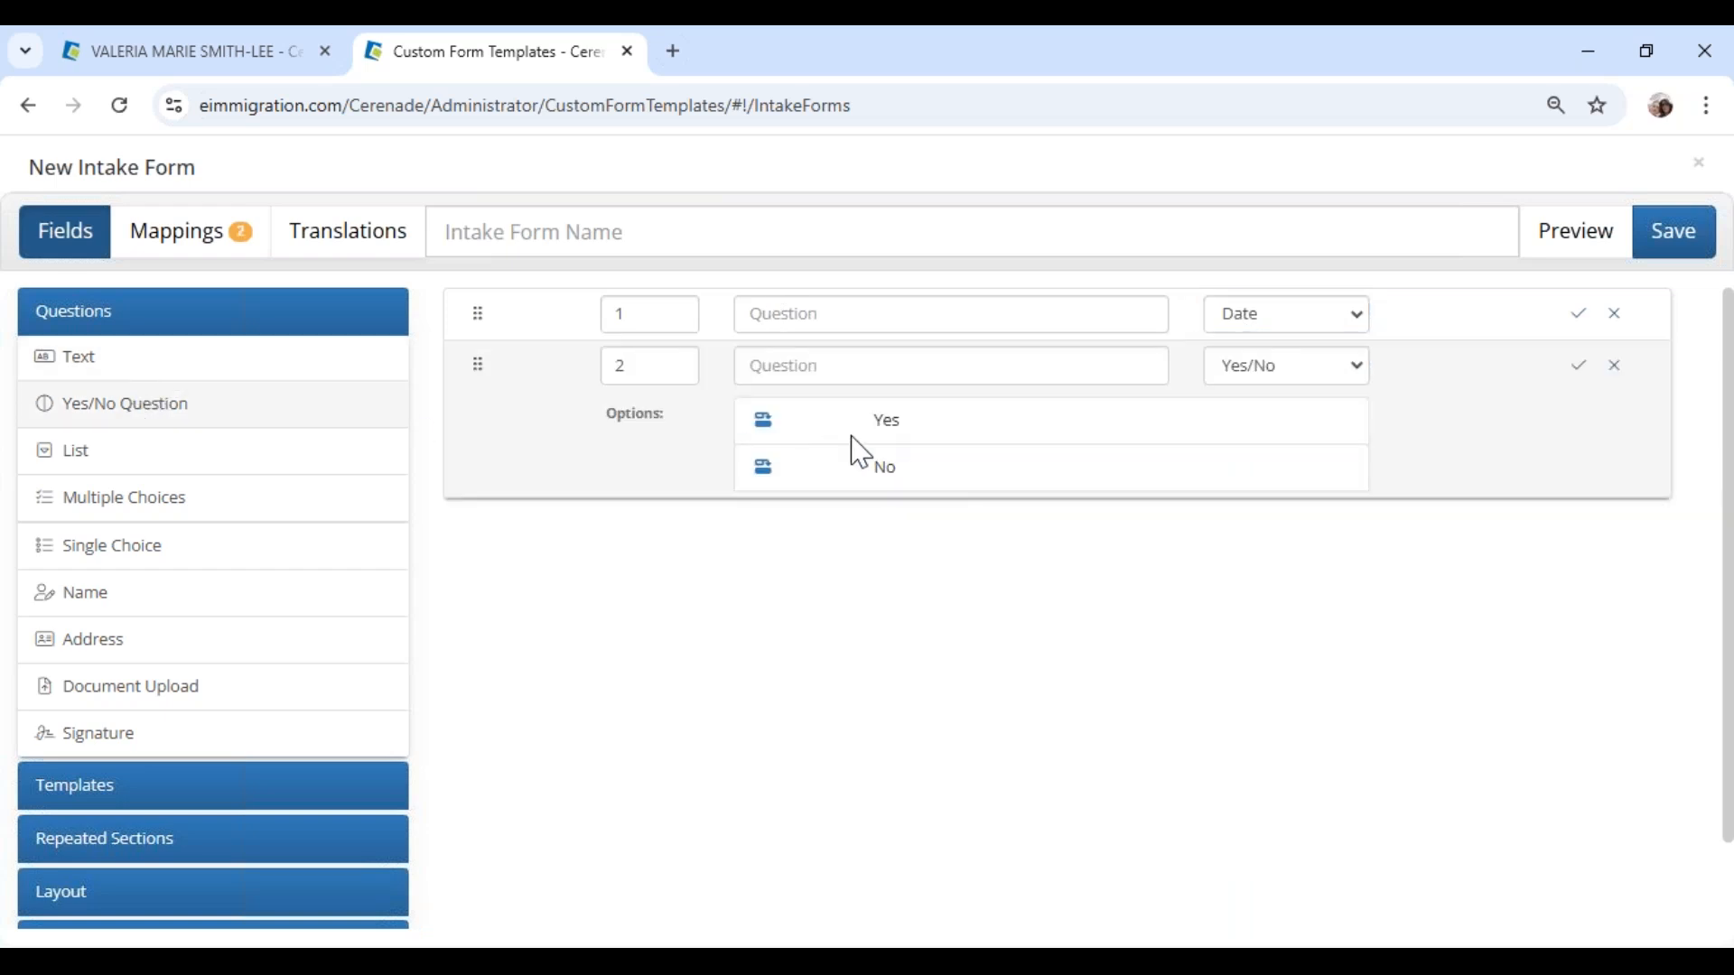
pyautogui.click(763, 422)
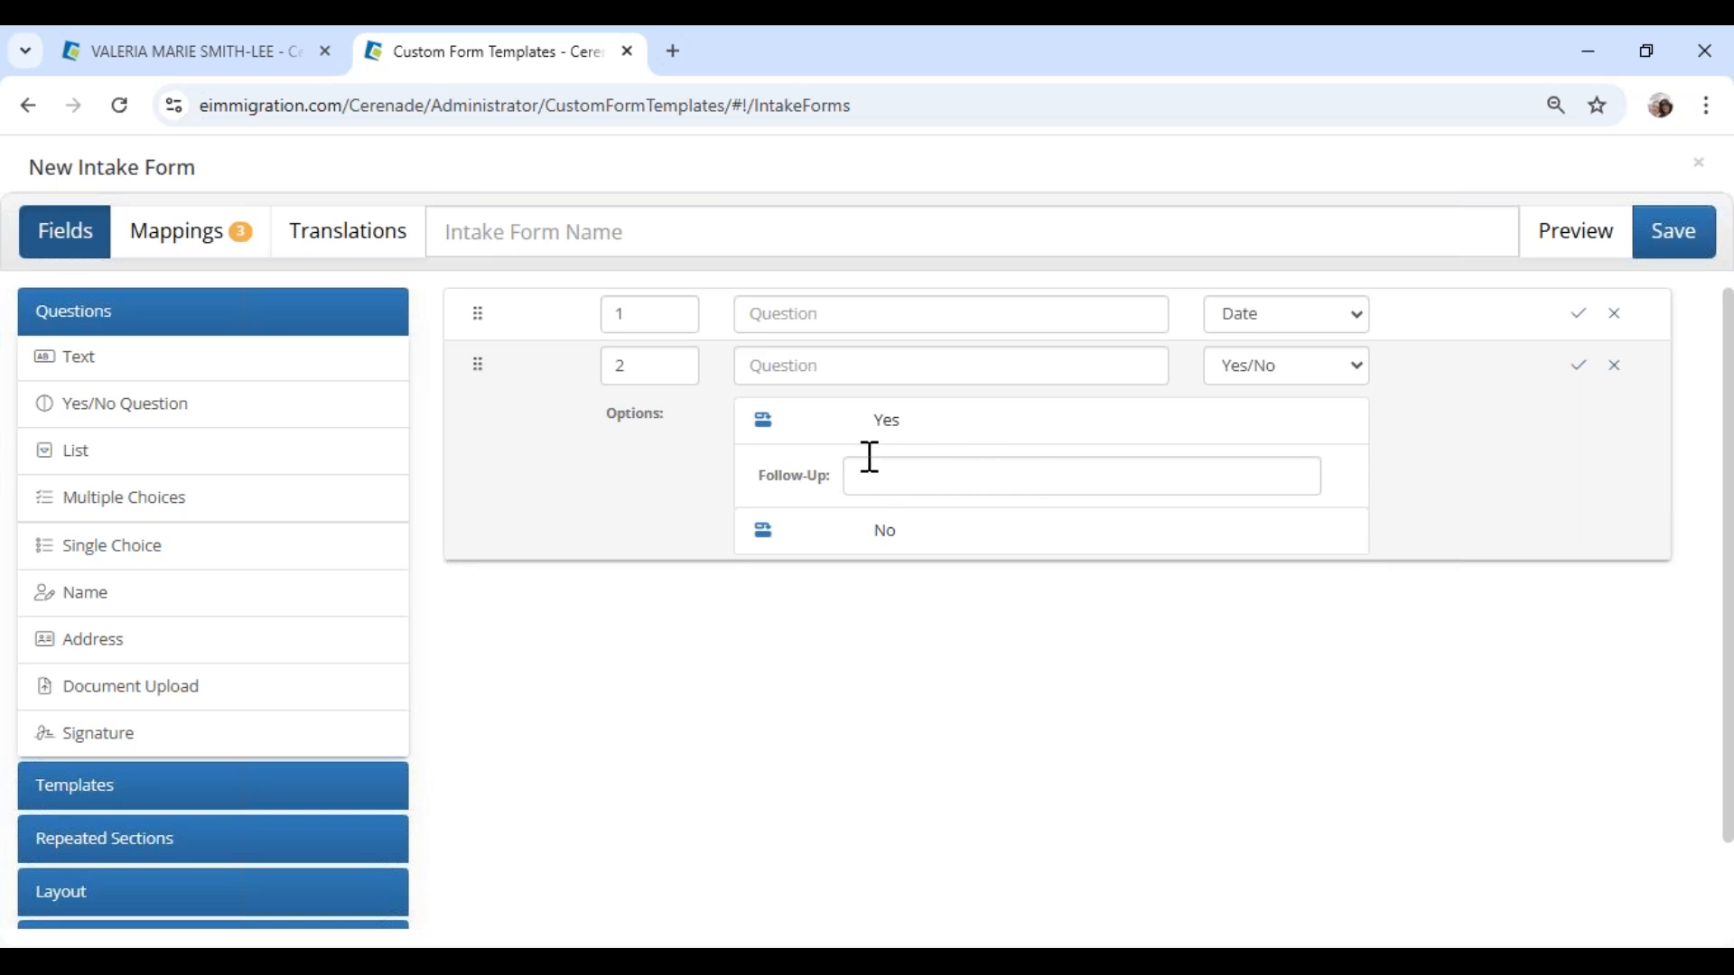
pyautogui.click(1616, 365)
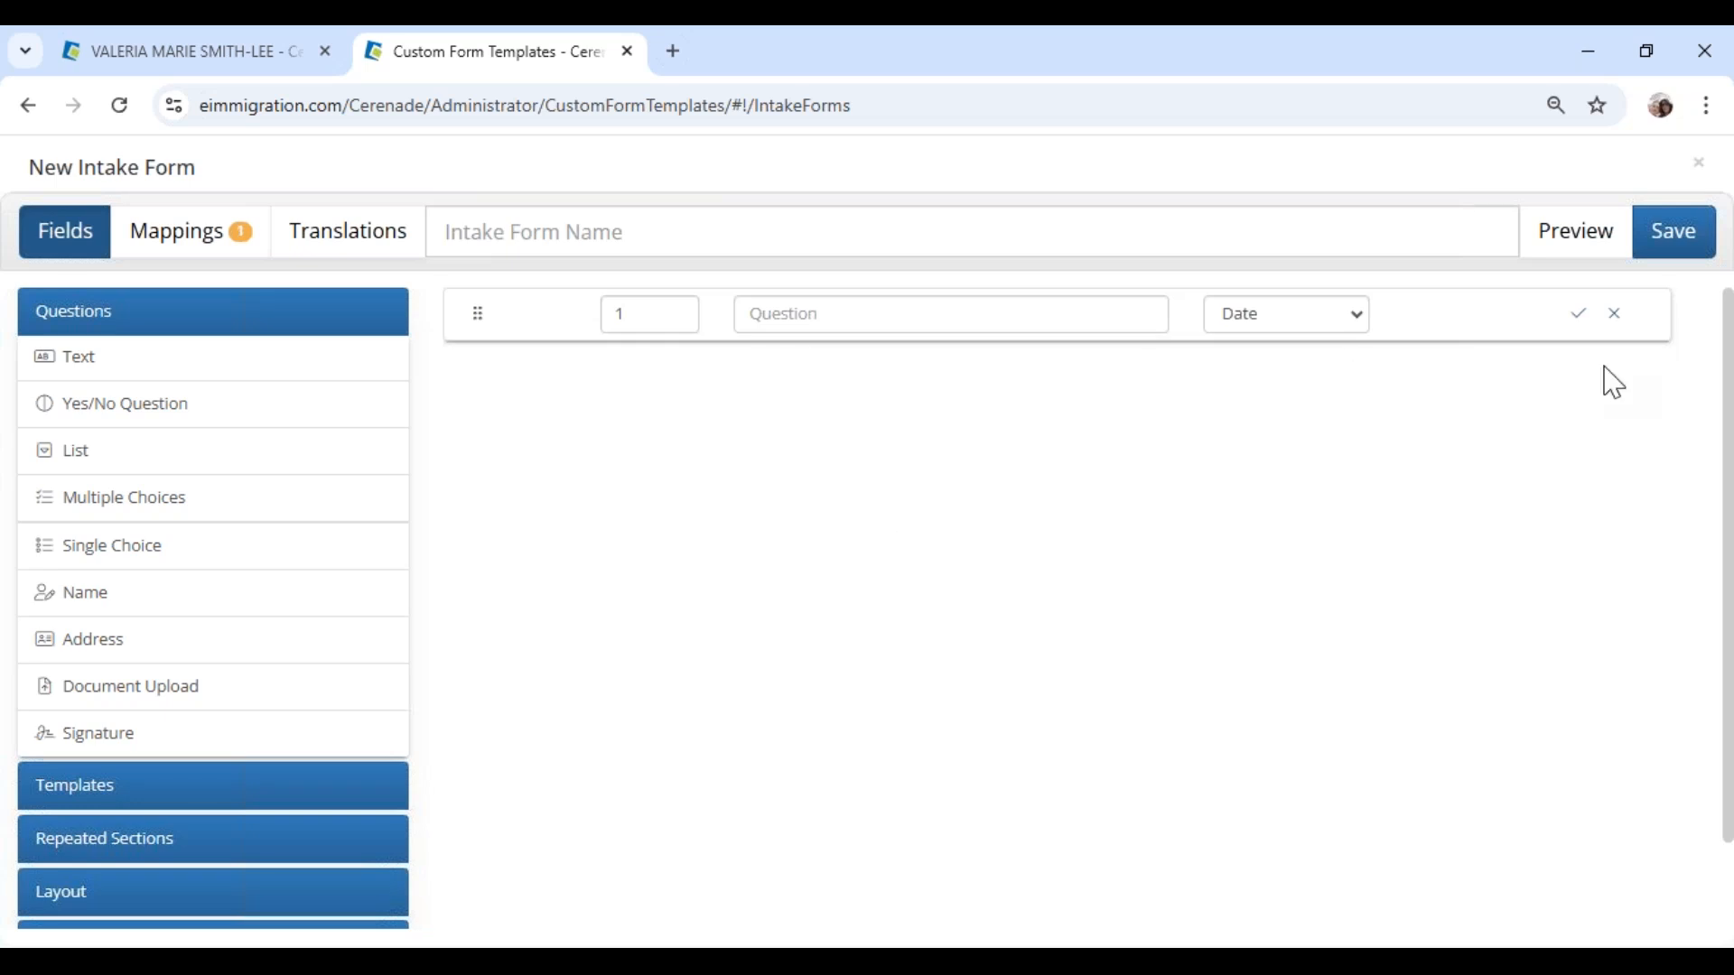
# Step: Review the answer types of the first question, keep Date, and close the new intake form without saving
pyautogui.click(780, 316)
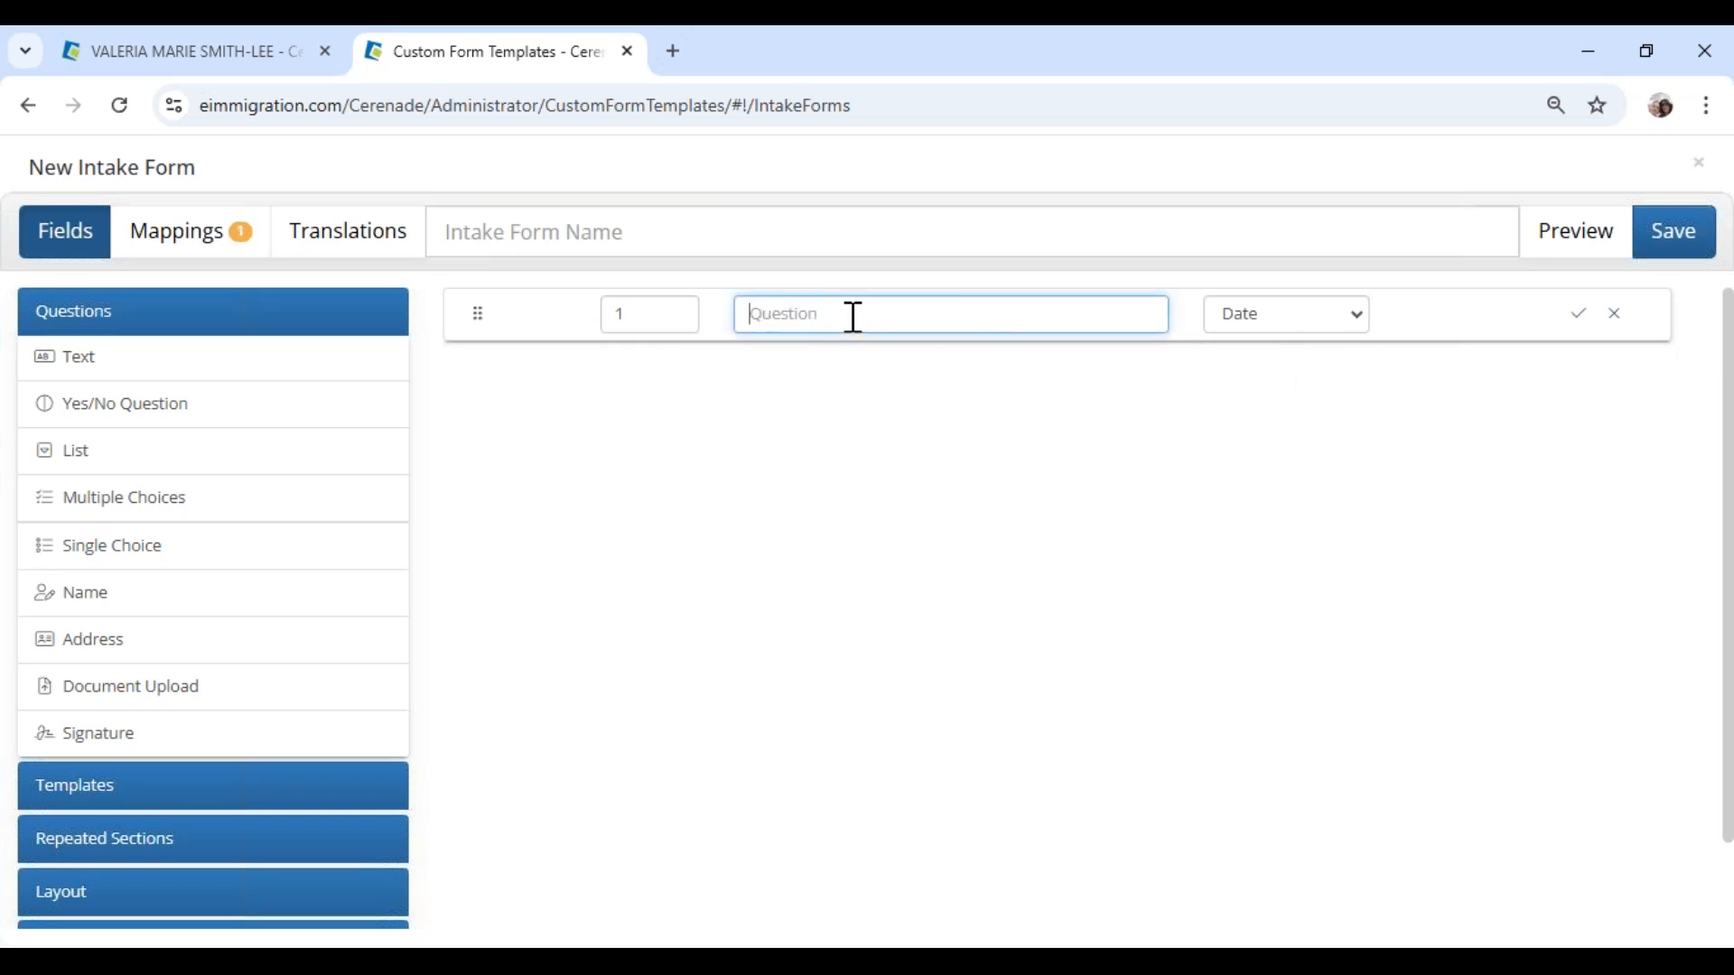
pyautogui.click(1309, 323)
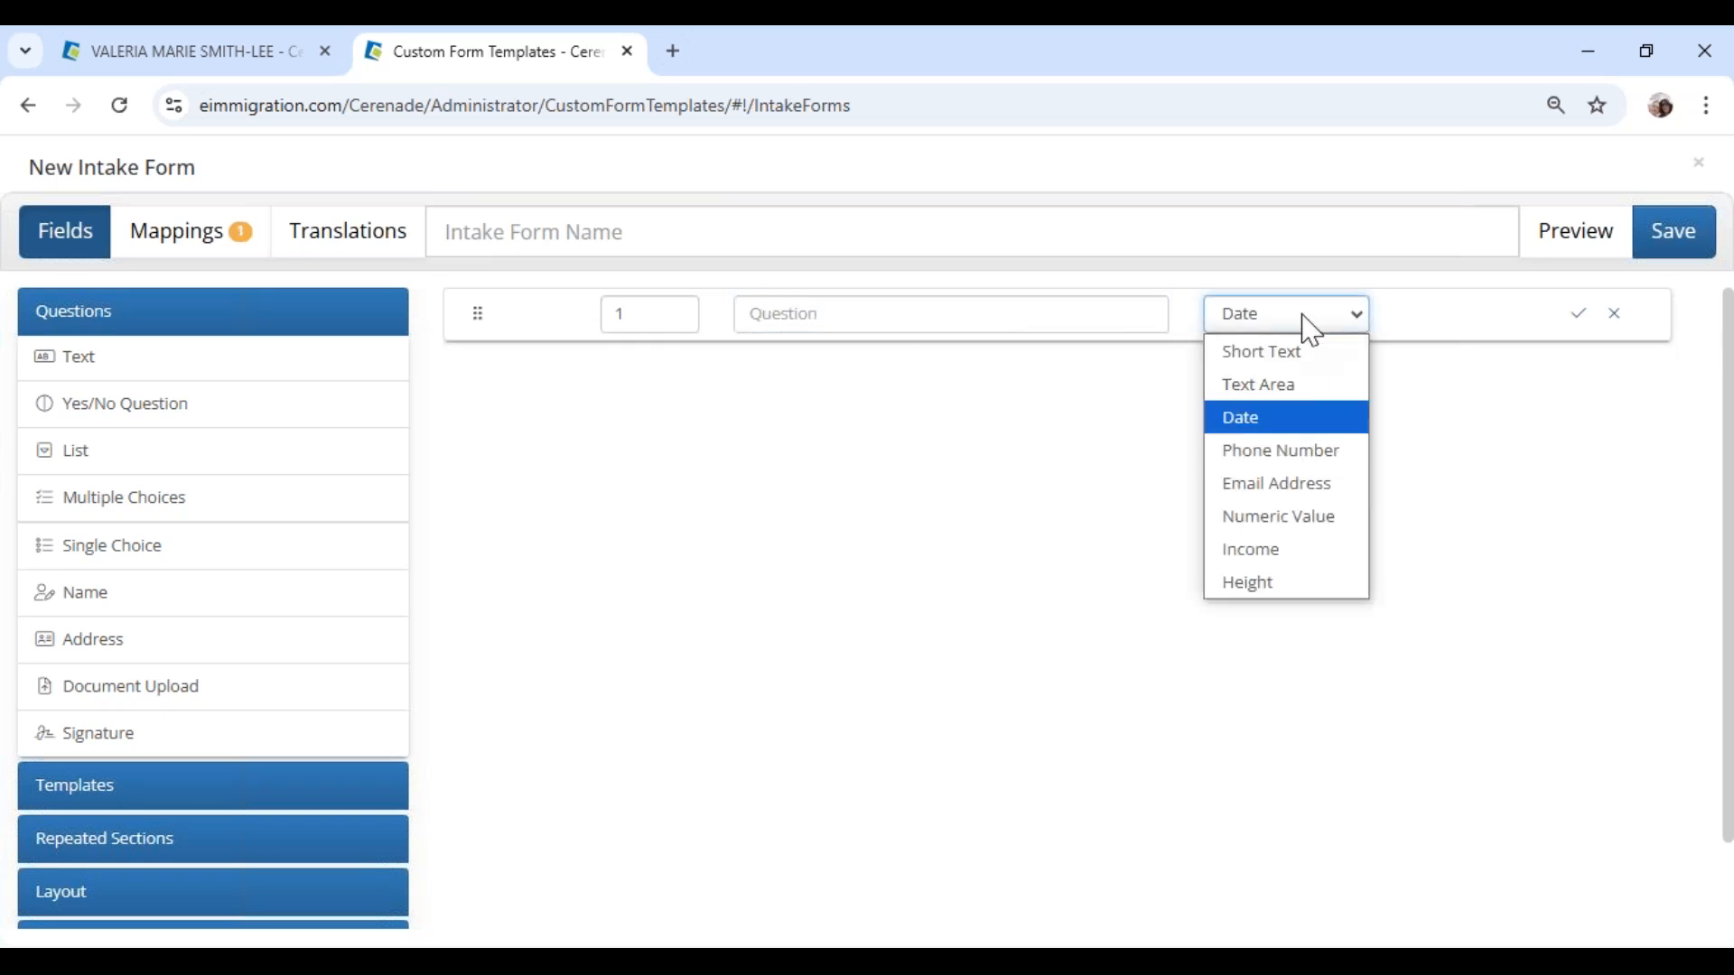
pyautogui.click(1255, 408)
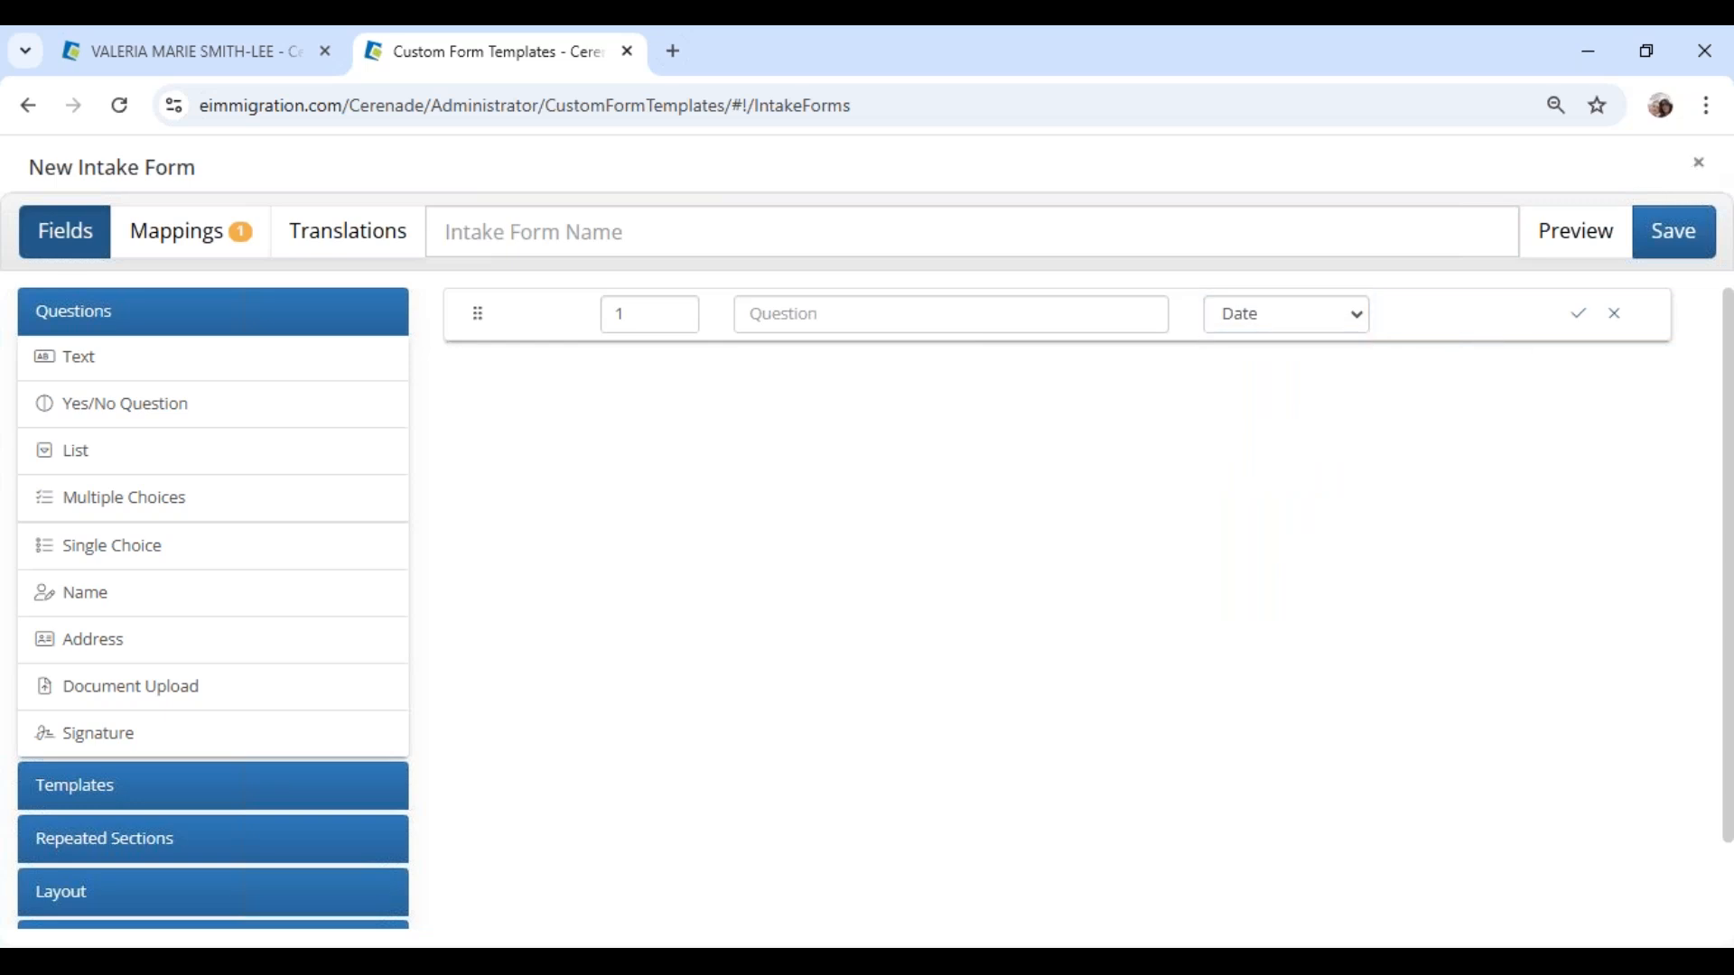
pyautogui.click(1698, 162)
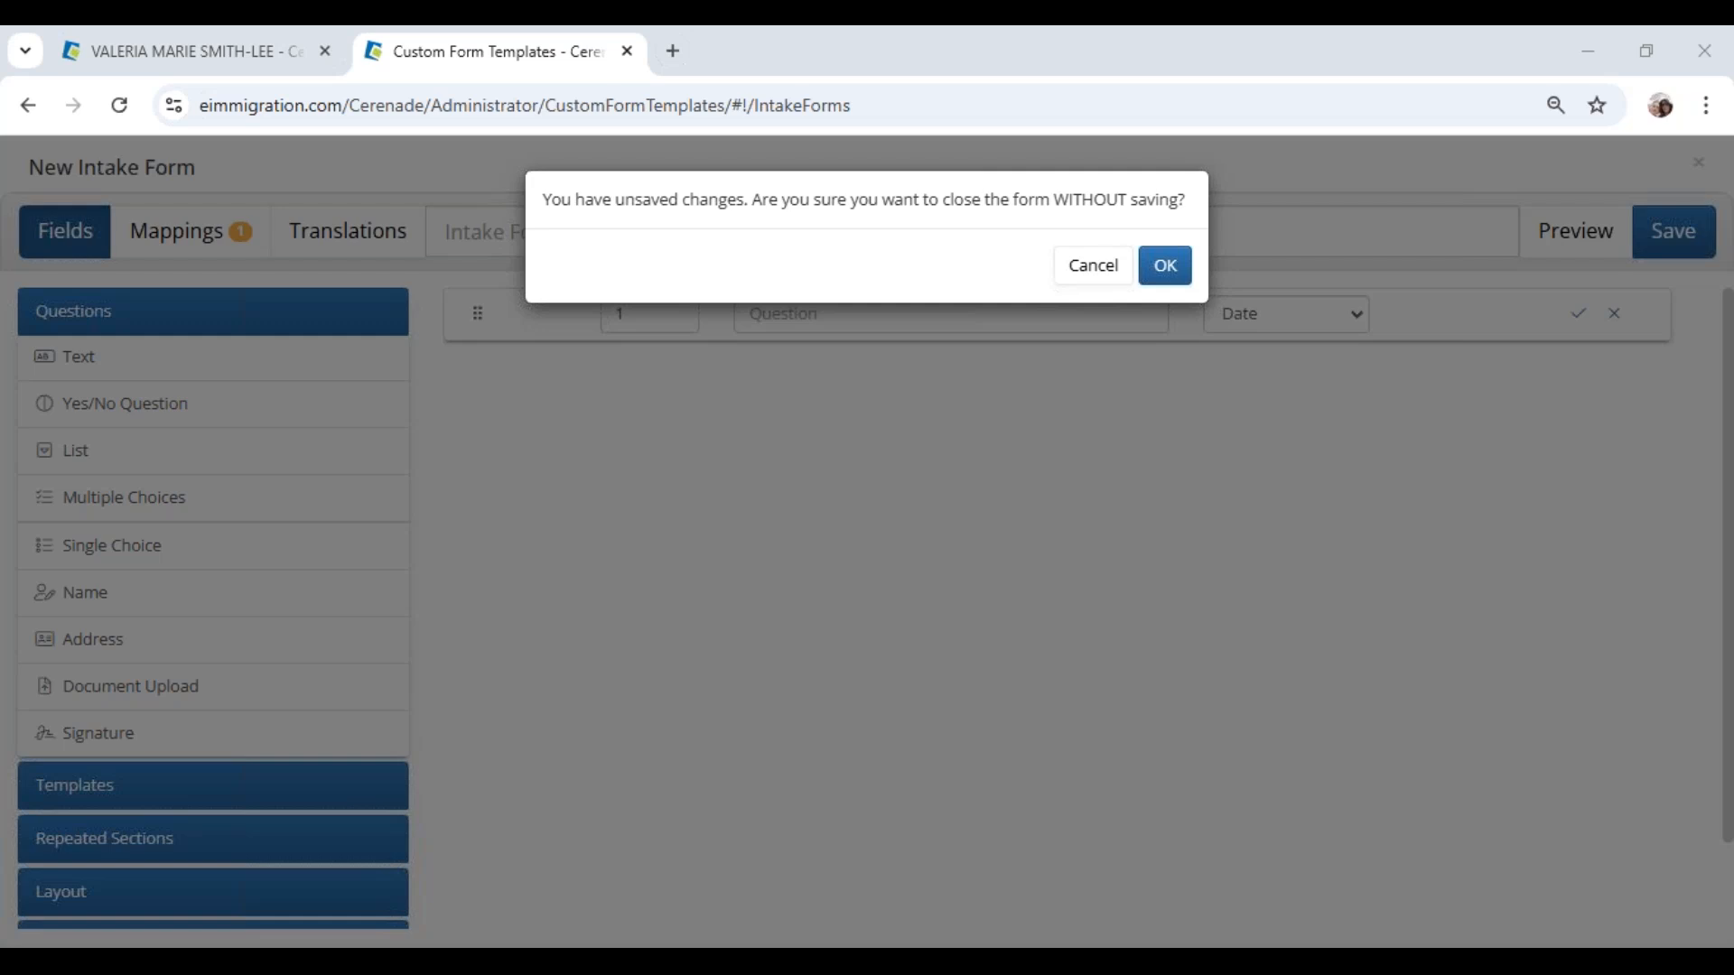
pyautogui.click(1104, 273)
pyautogui.click(1687, 163)
pyautogui.click(1180, 266)
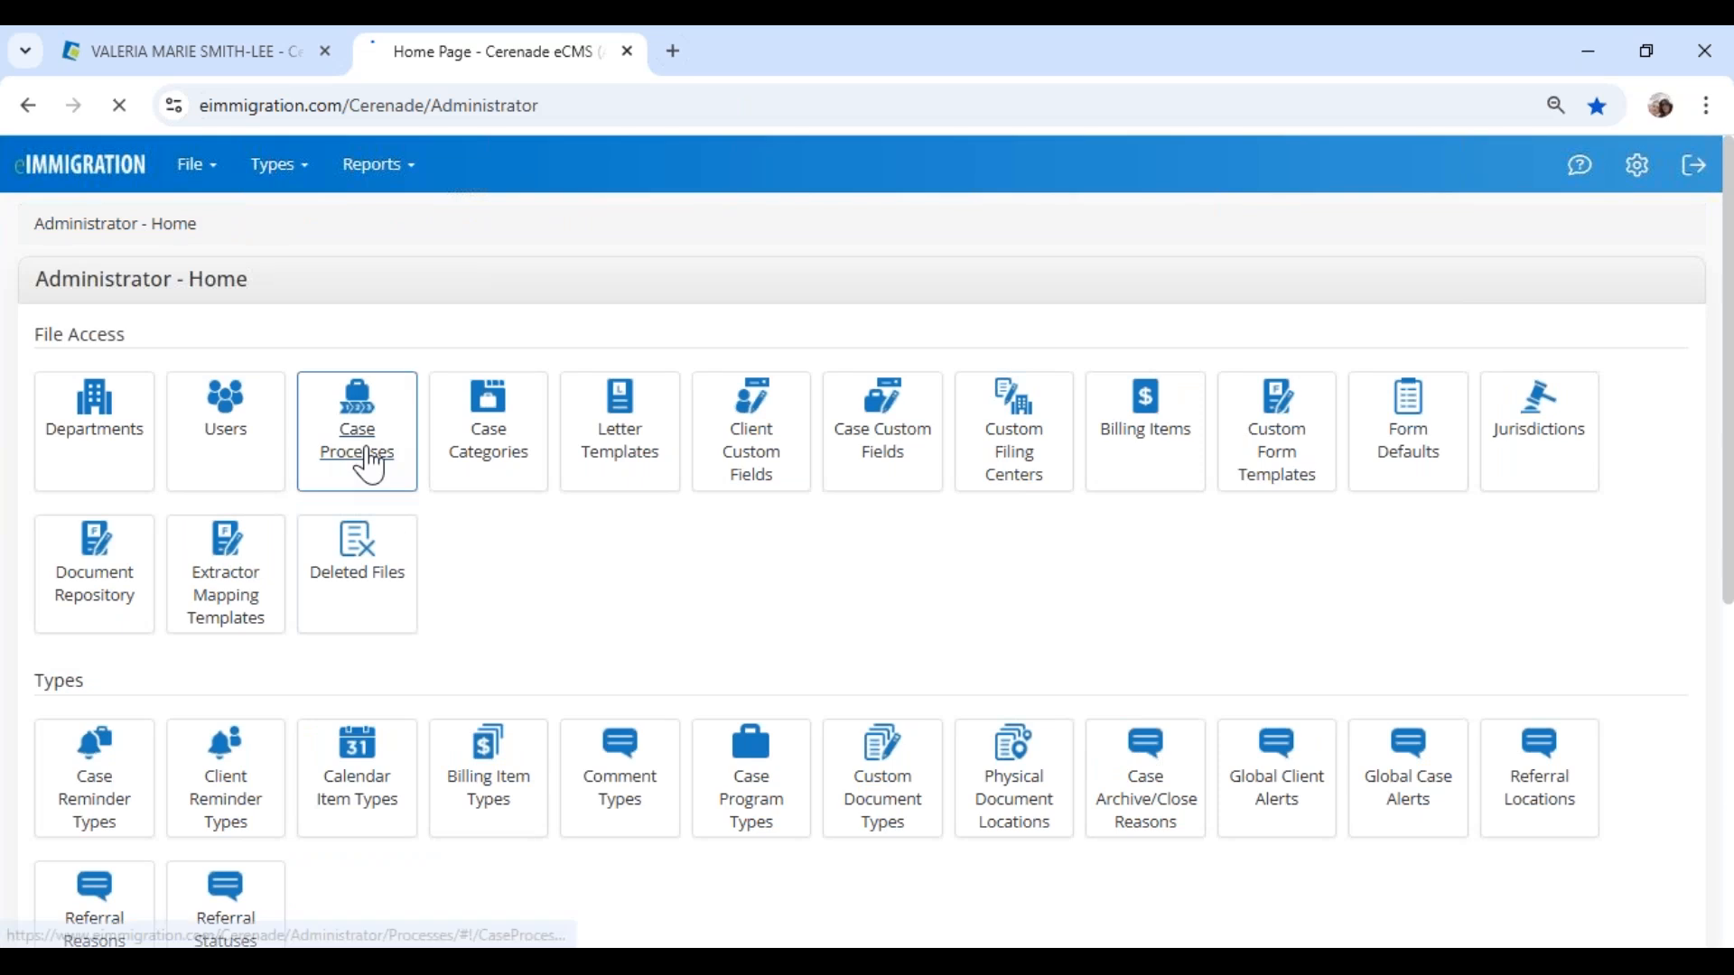
# Step: Open Case Processes from the Administrator home page and highlight the IV & AOS (1-Step) Family-Based process
pyautogui.click(366, 433)
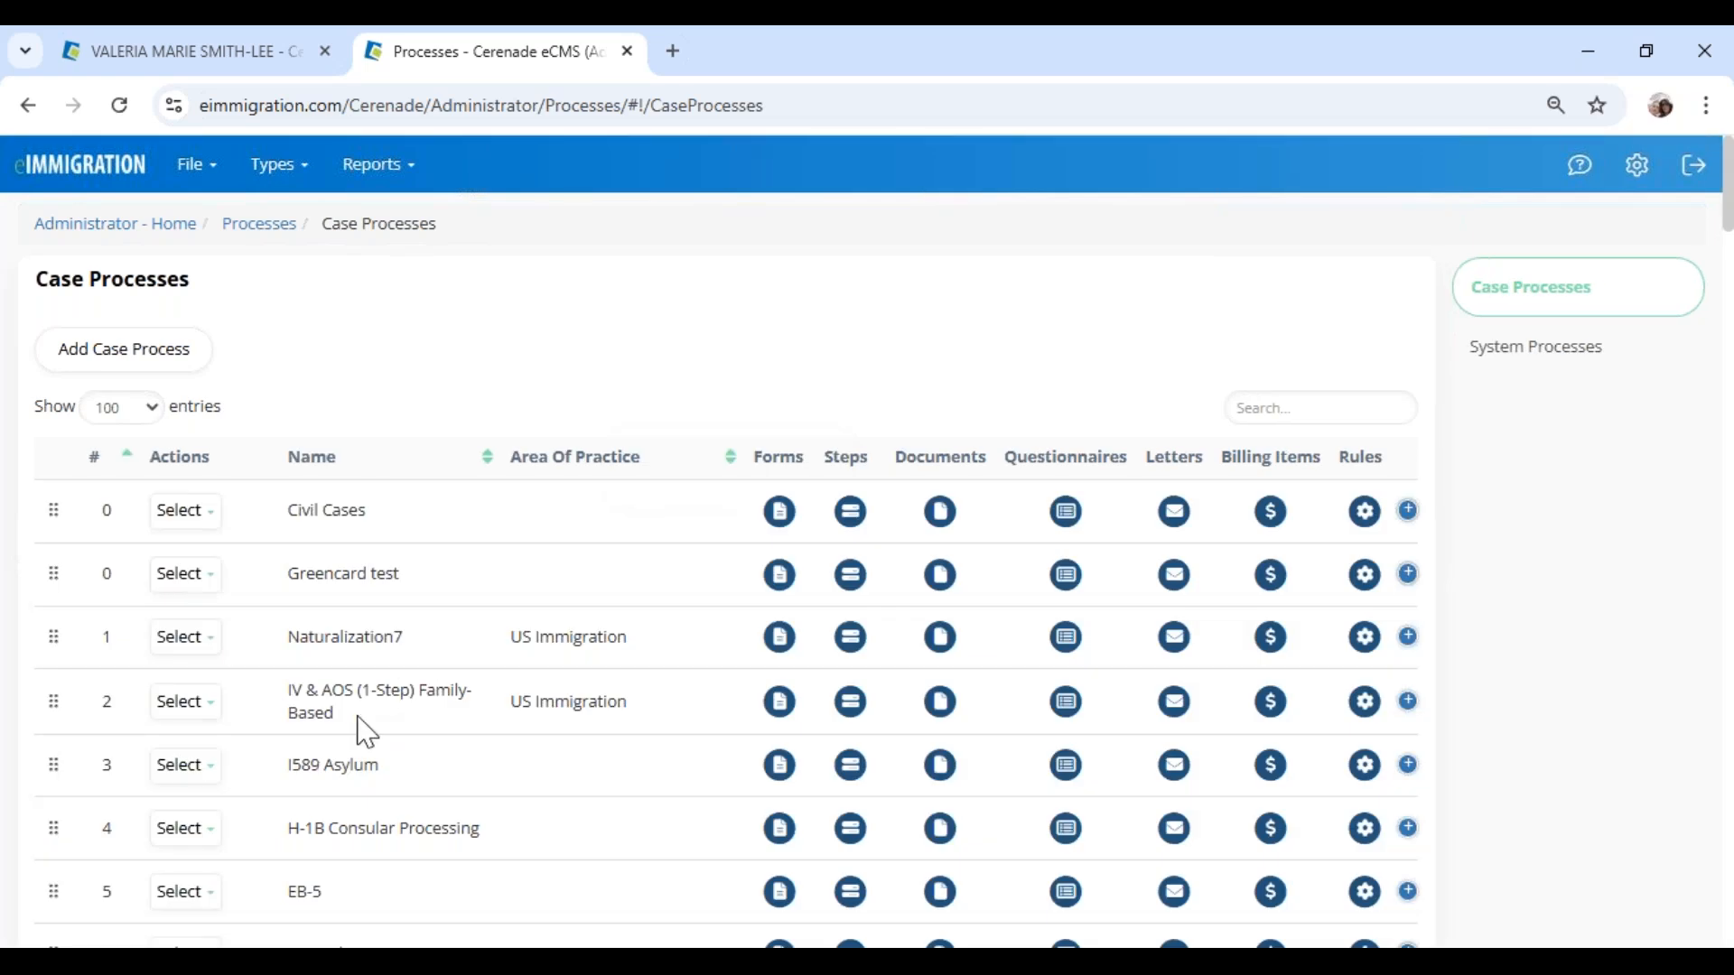
pyautogui.moveTo(289, 697); pyautogui.dragTo(542, 714)
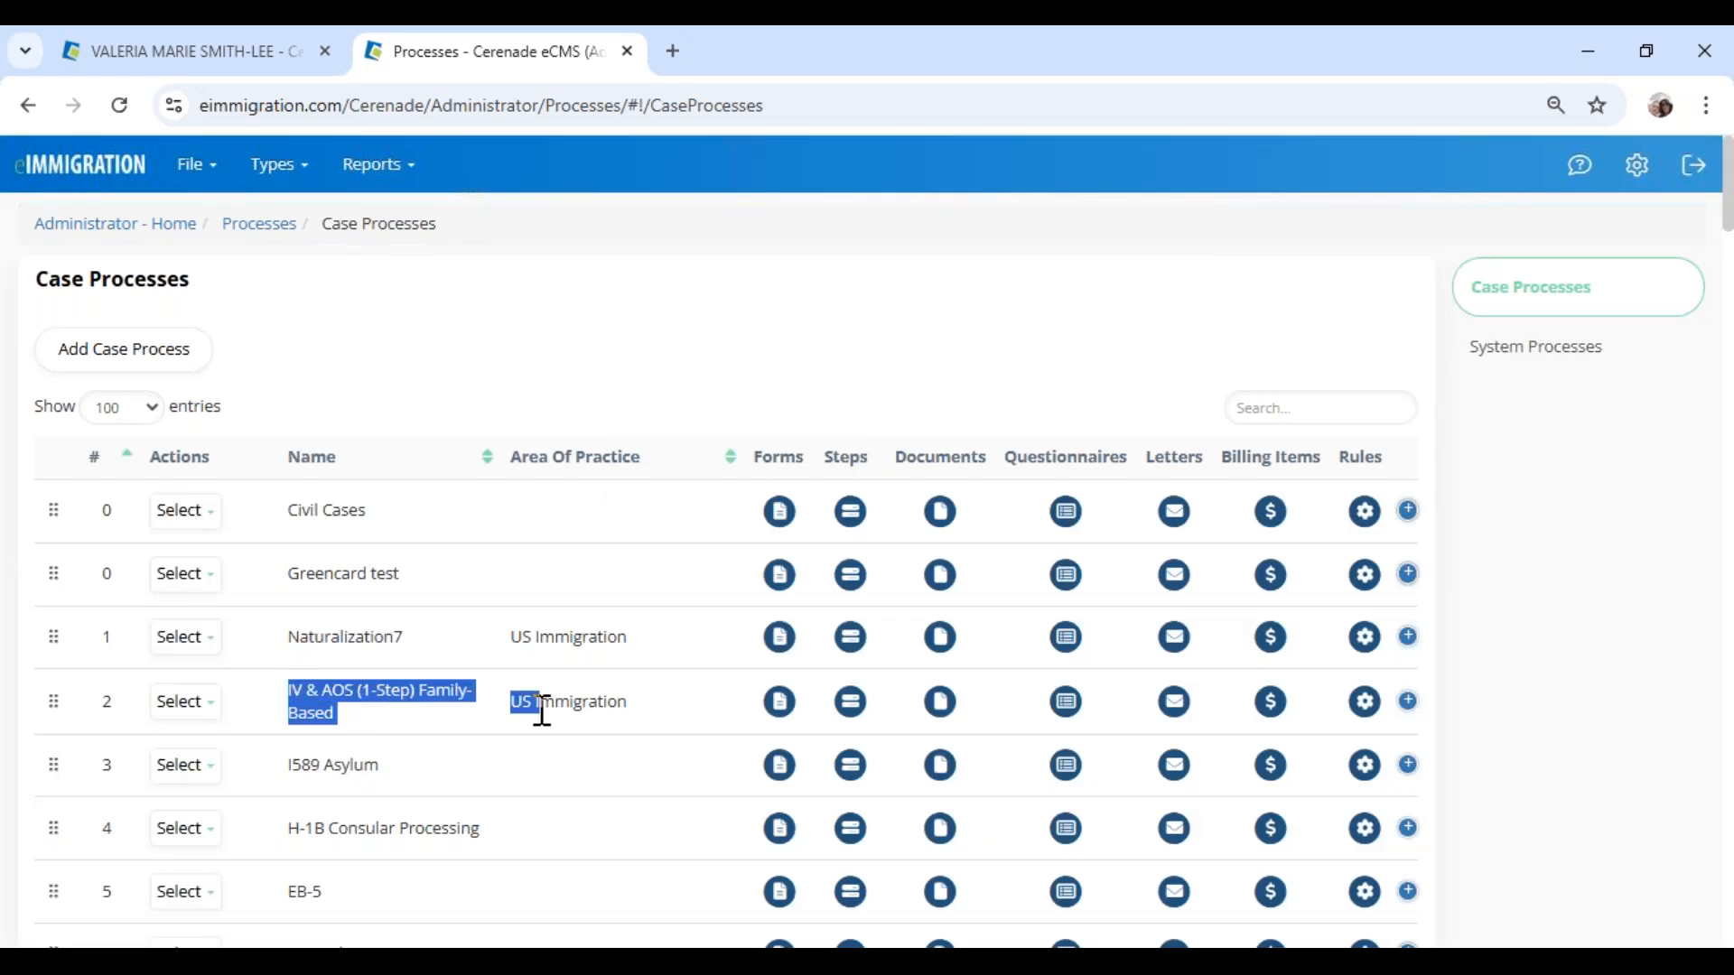
# Step: Open the process steps of the IV & AOS (1-Step) Family-Based case process and look through the list
pyautogui.click(850, 701)
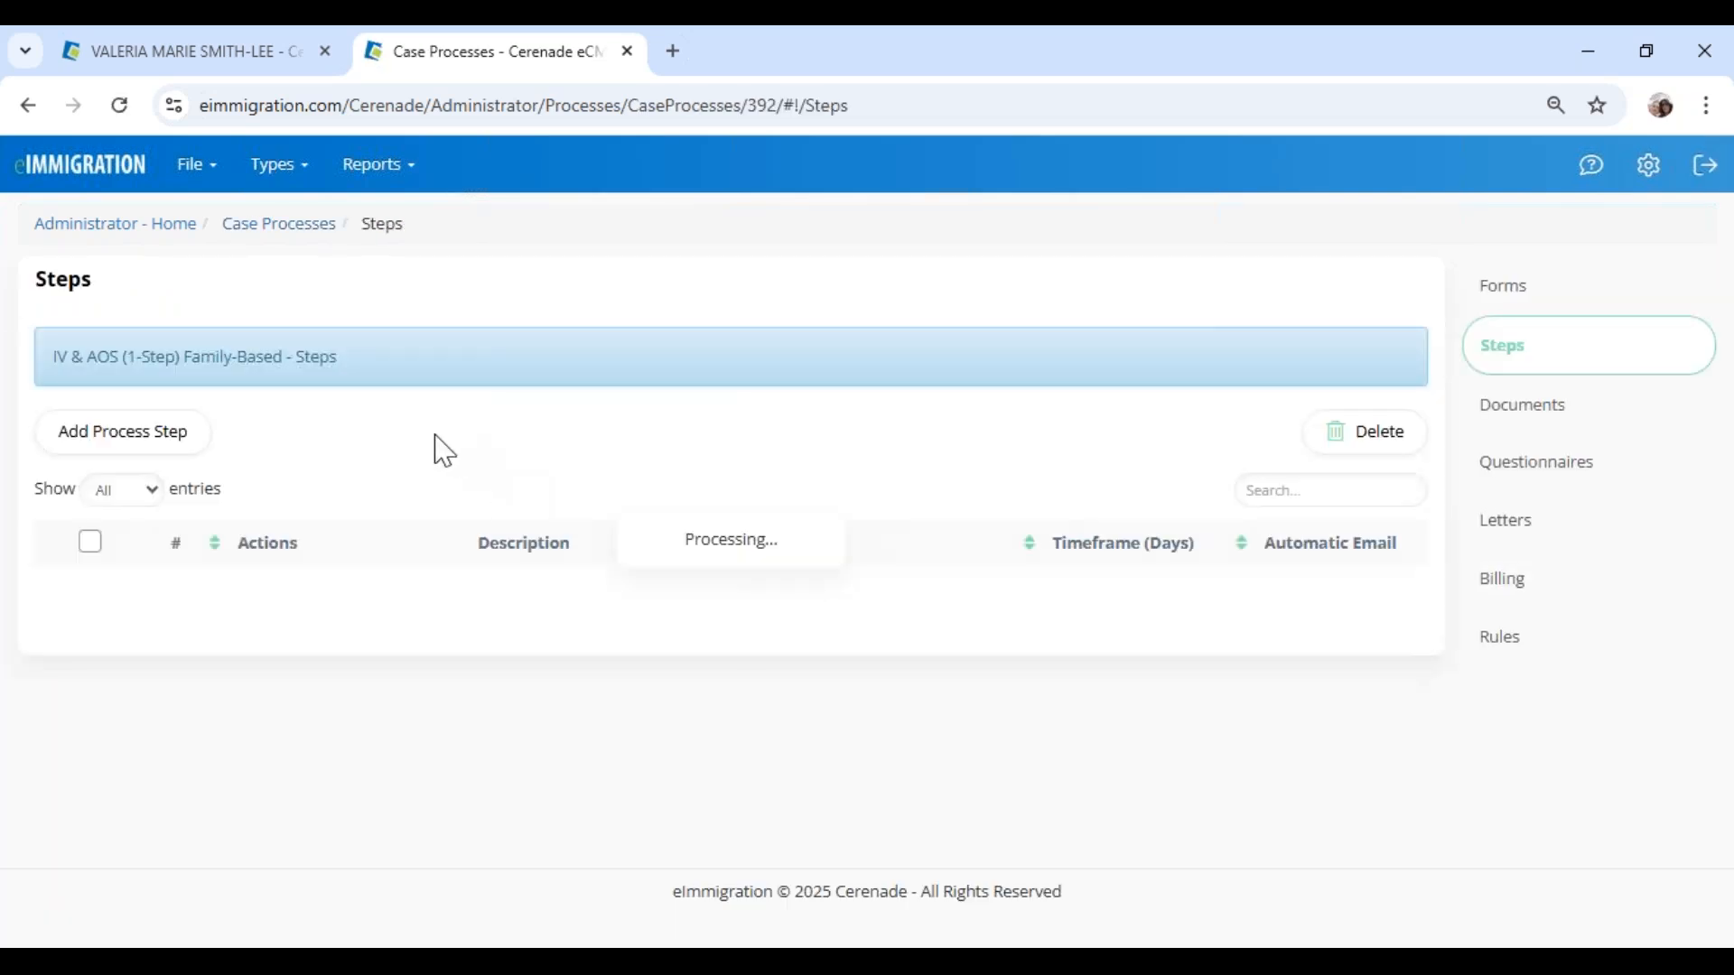
pyautogui.scroll(-4, 503, 619)
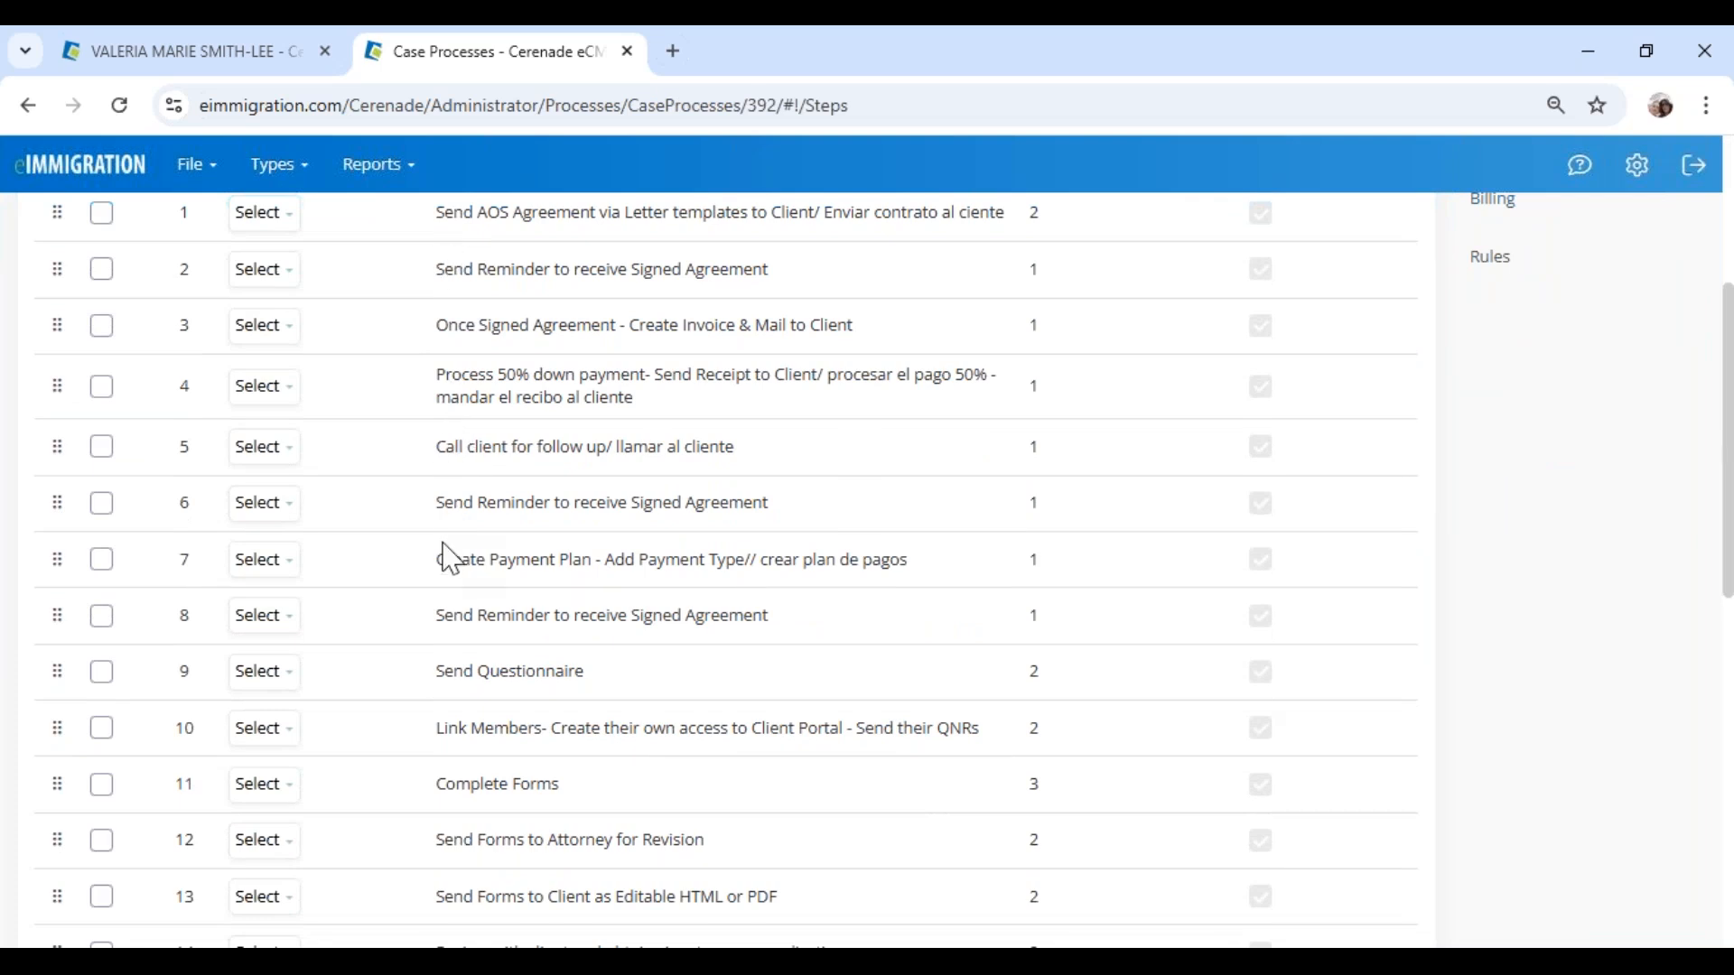
pyautogui.scroll(2, 460, 844)
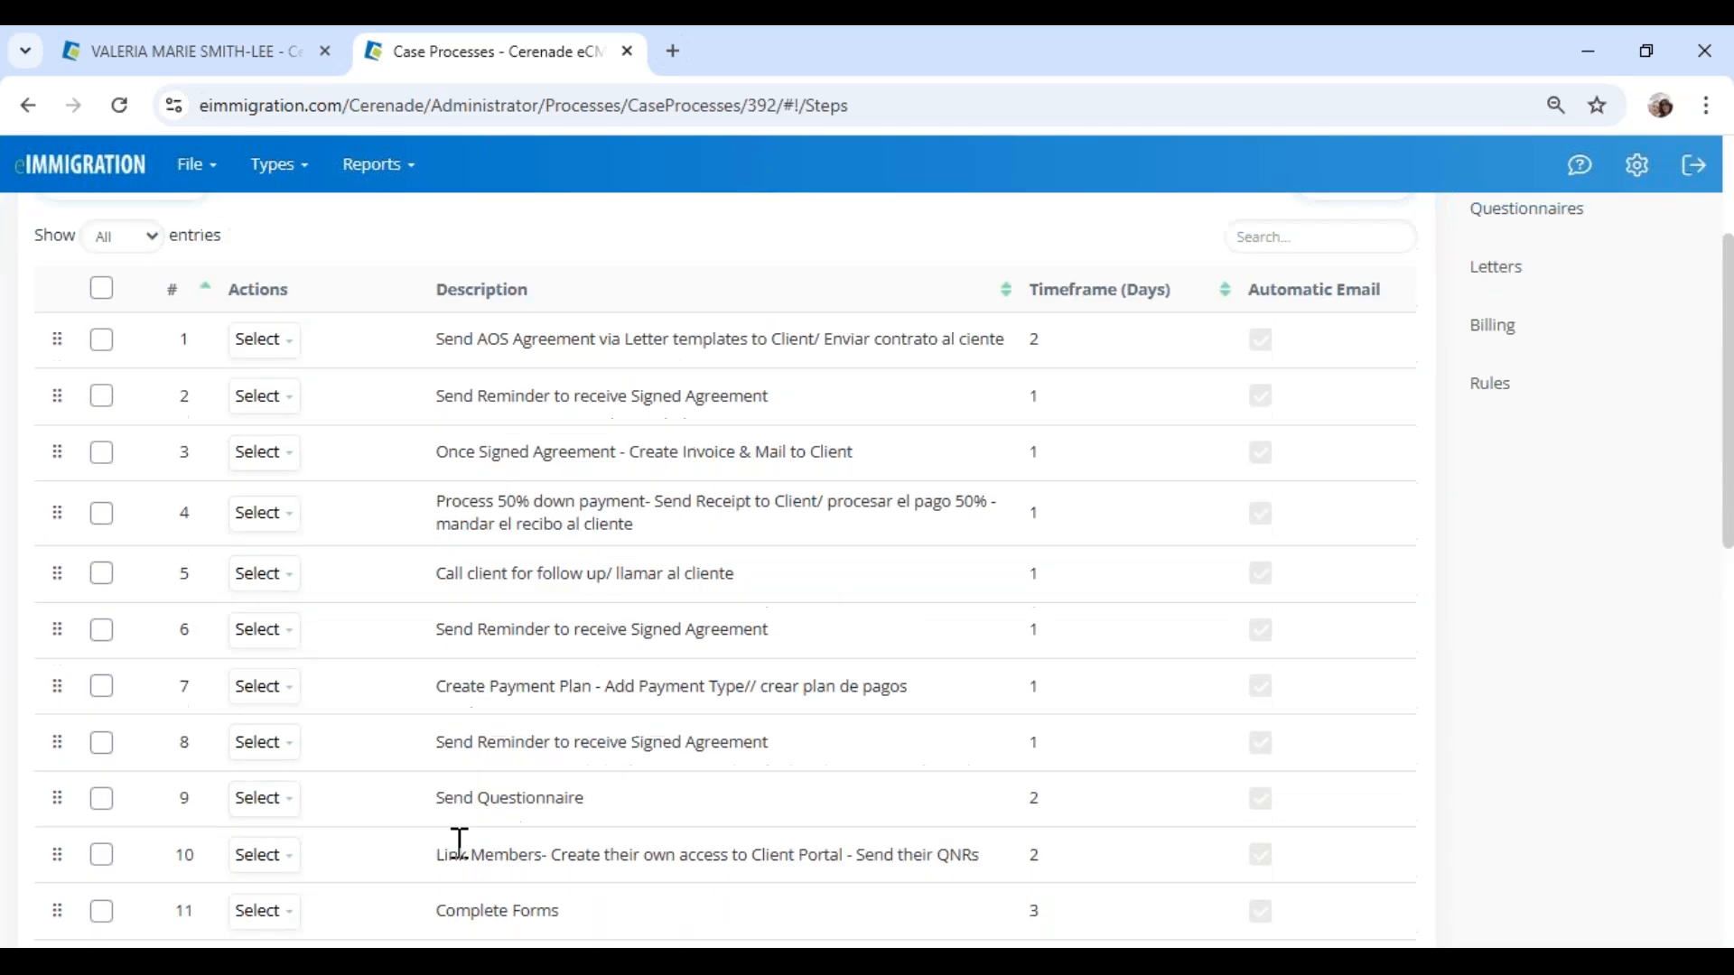
# Step: View the edit form of the "Call client for follow up/ llamar al cliente" step and close it without changes
pyautogui.click(263, 574)
pyautogui.click(279, 613)
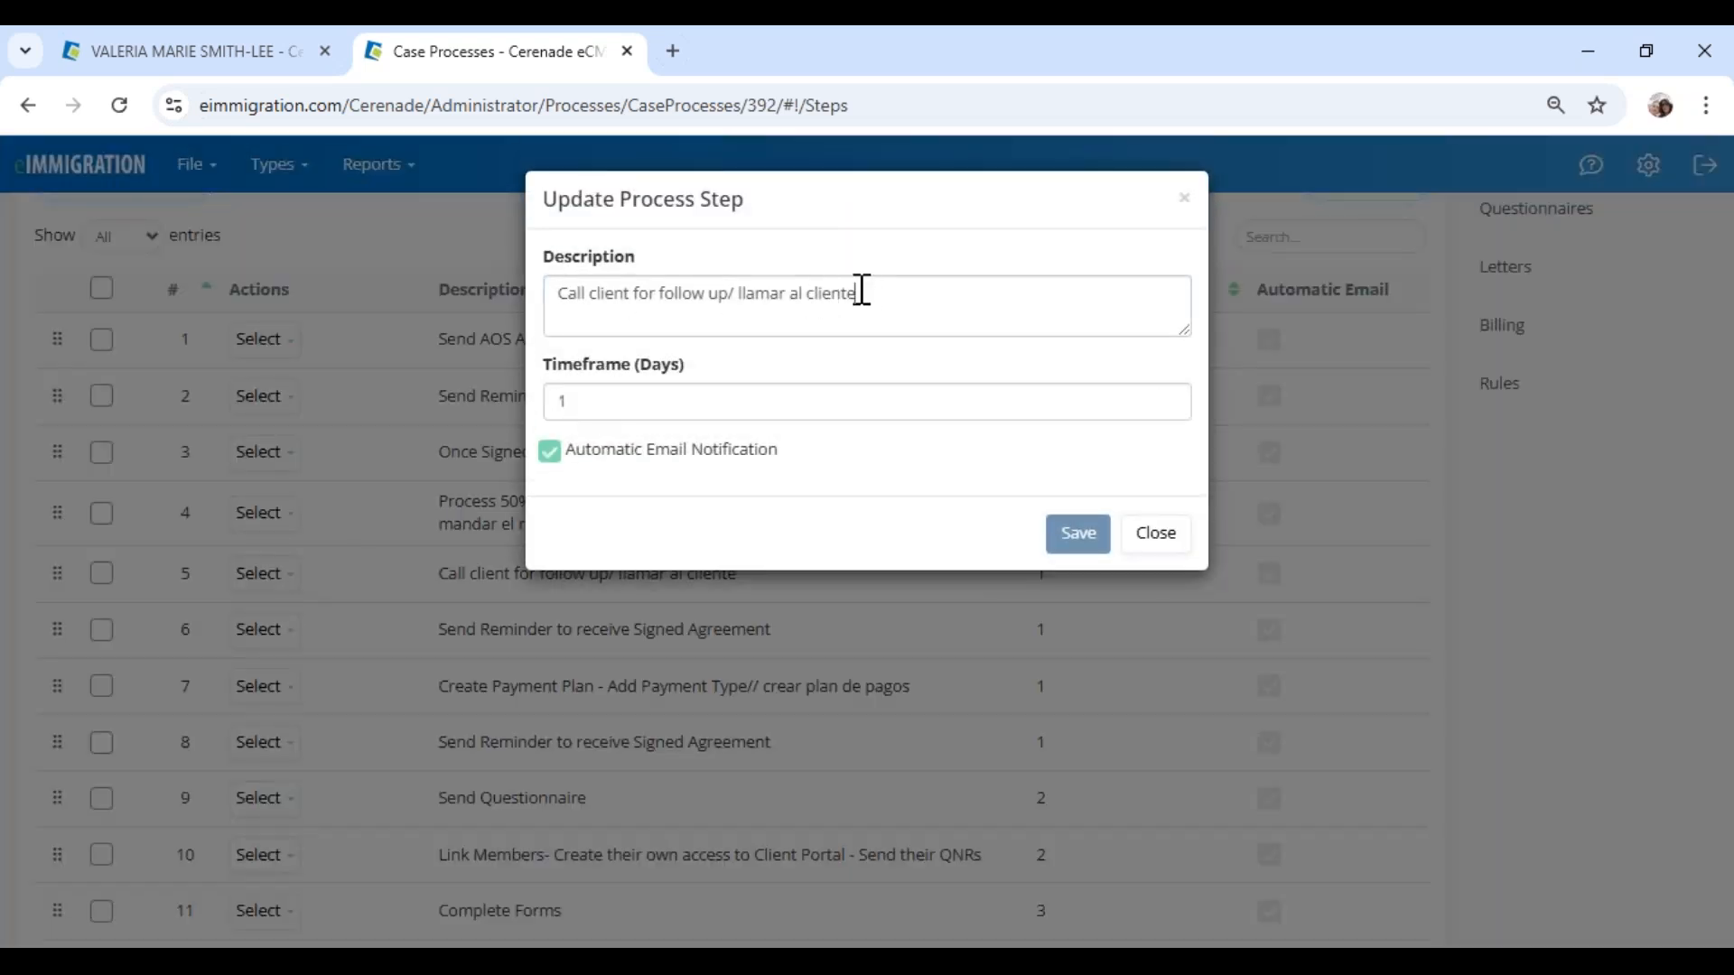
pyautogui.moveTo(867, 292); pyautogui.dragTo(198, 138)
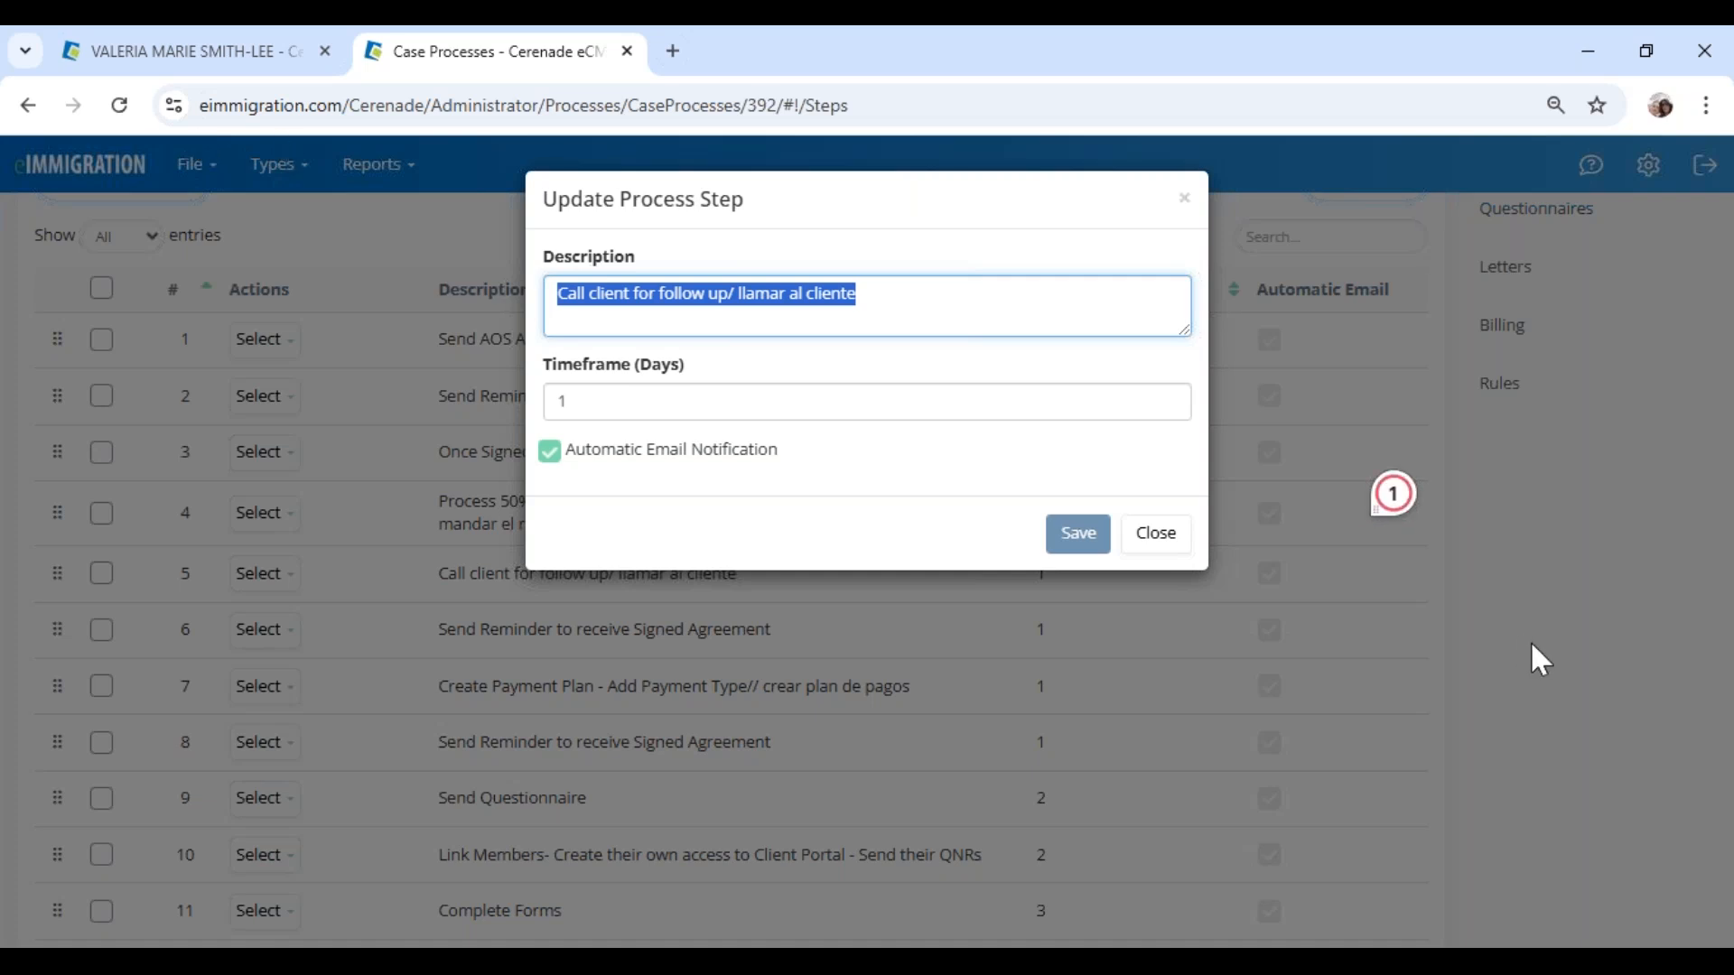
pyautogui.click(1156, 534)
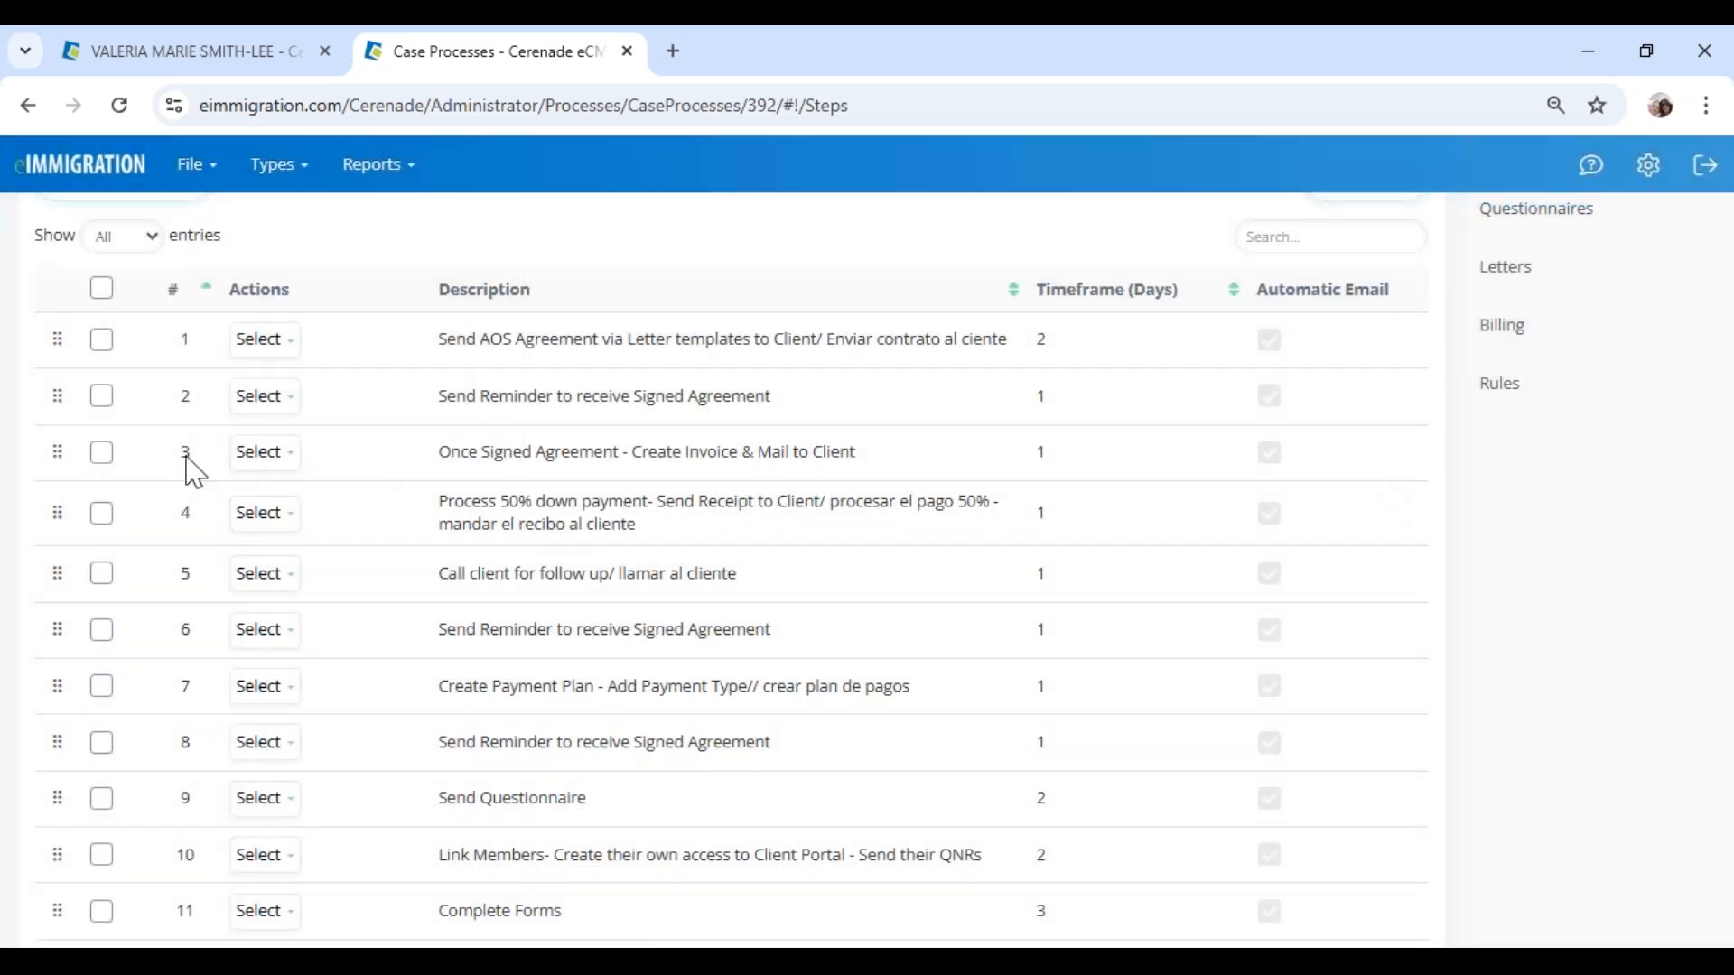
# Step: Insert a process step "Send Questionnaire" after step 4, with a timeframe of 0 days and automatic email notification enabled
pyautogui.click(262, 513)
pyautogui.click(285, 587)
pyautogui.click(613, 296)
pyautogui.write('Sendd Q')
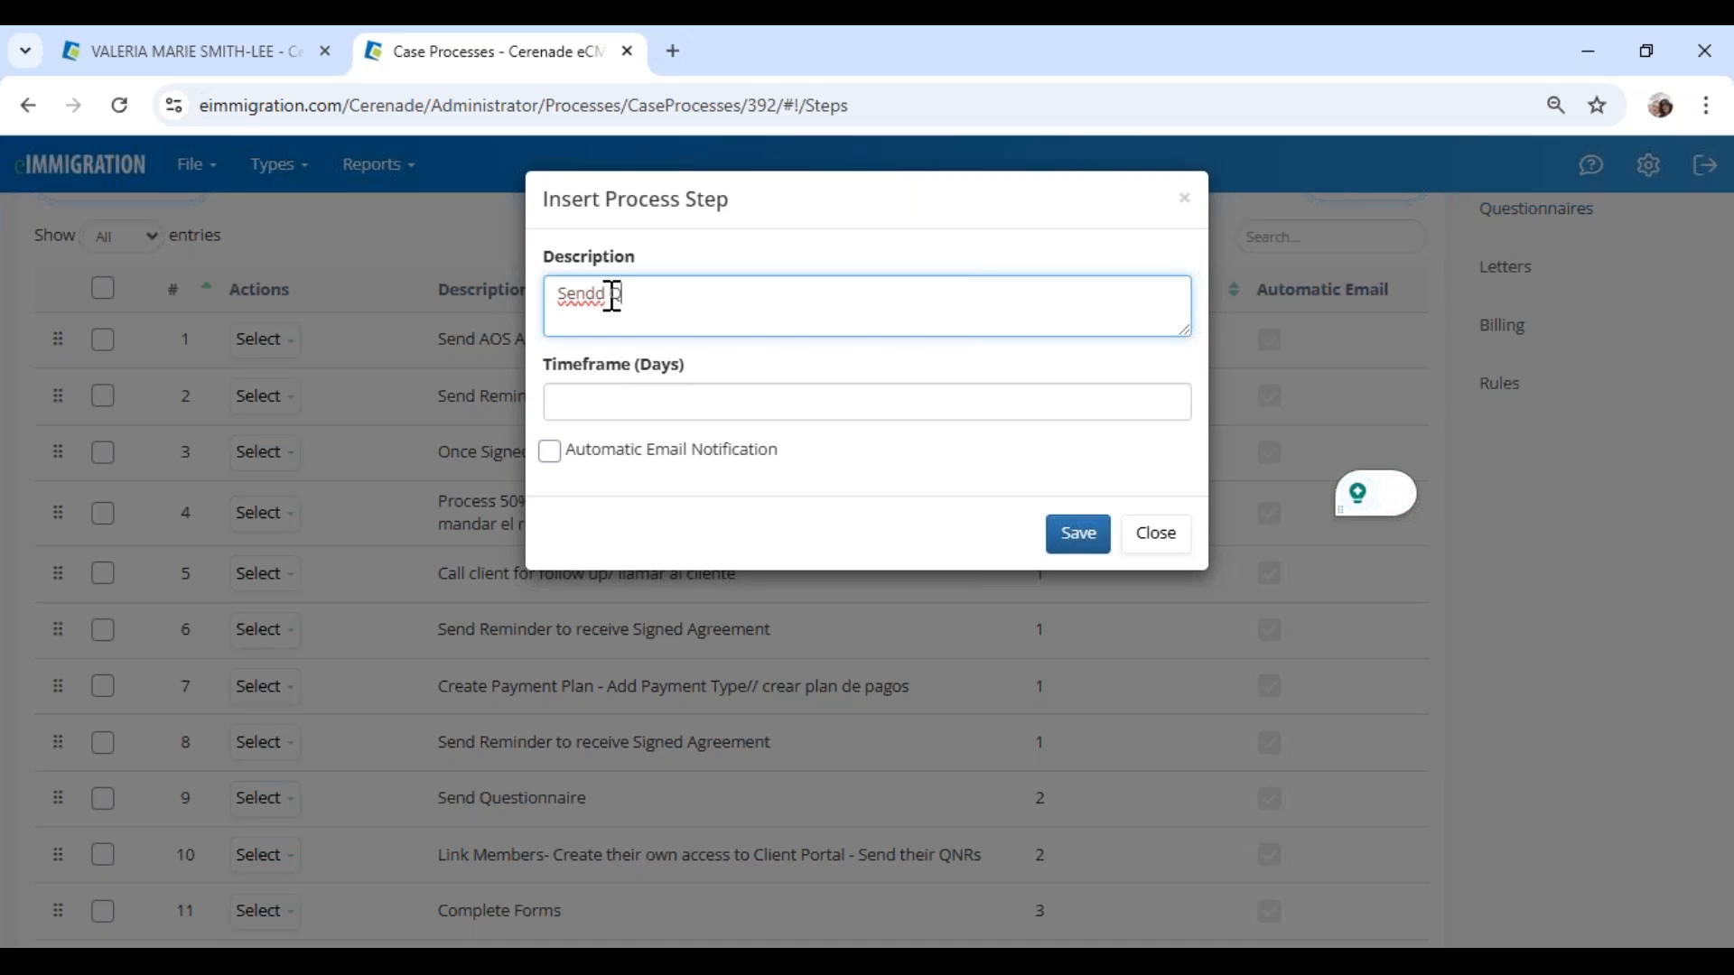
pyautogui.write('uestionnaire')
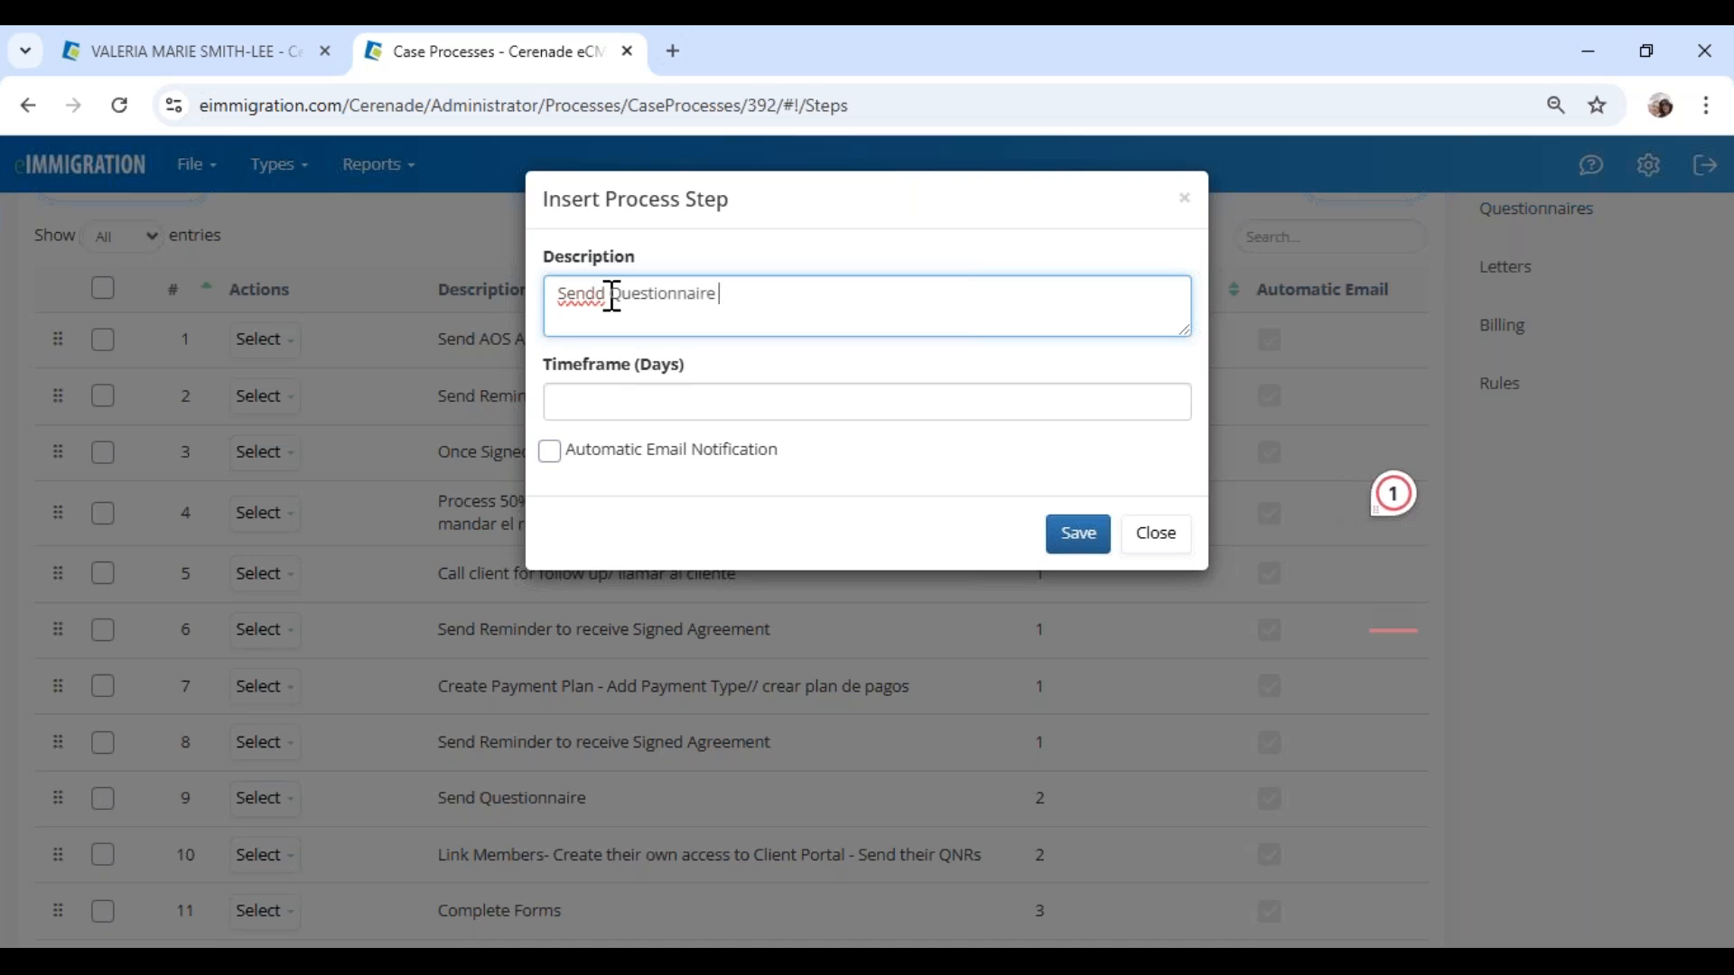
pyautogui.click(613, 294)
pyautogui.press('BackSpace')
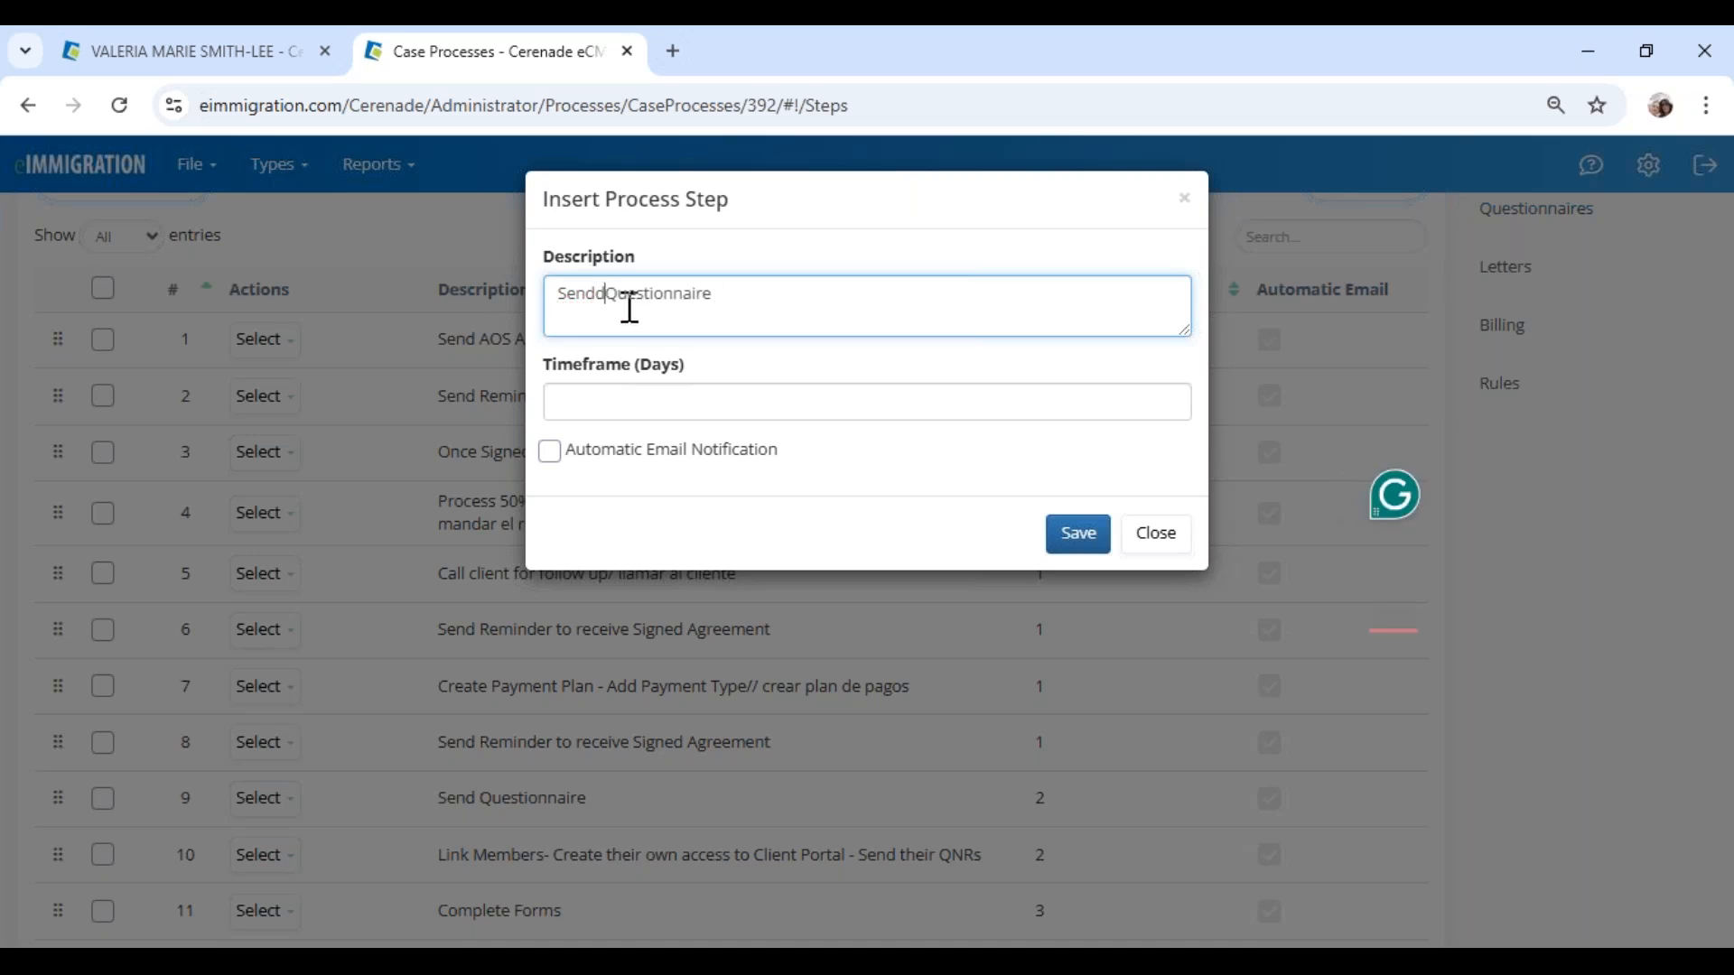
pyautogui.click(637, 400)
pyautogui.click(643, 451)
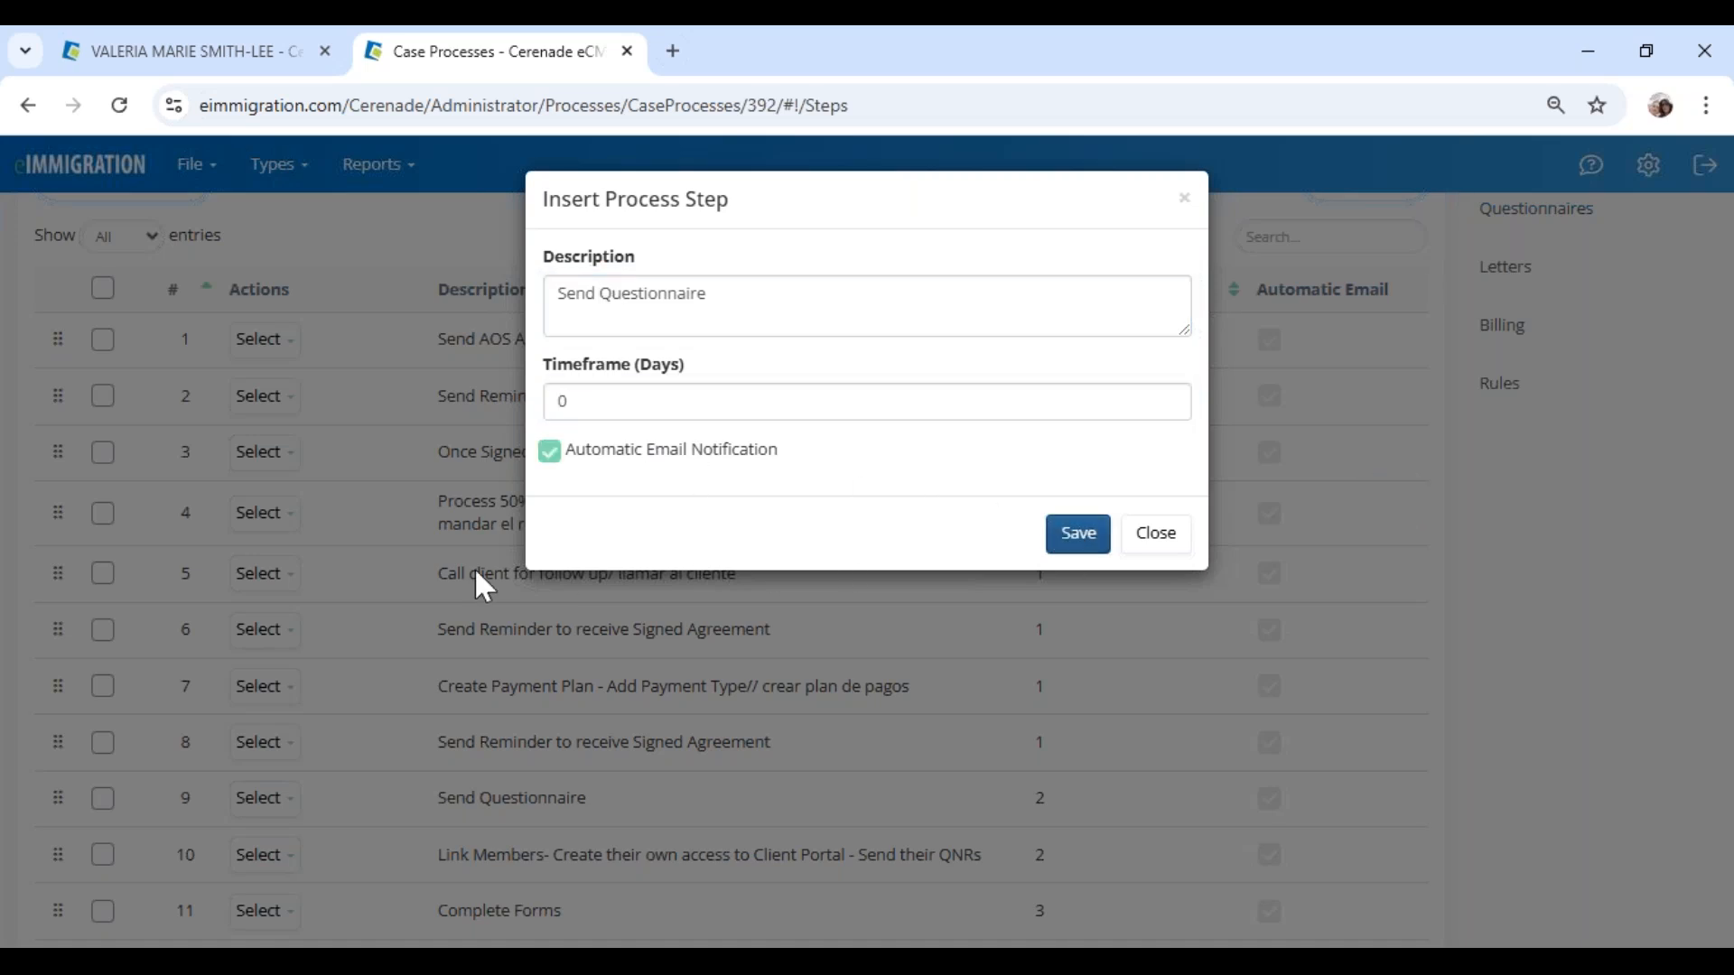
pyautogui.scroll(-3, 493, 658)
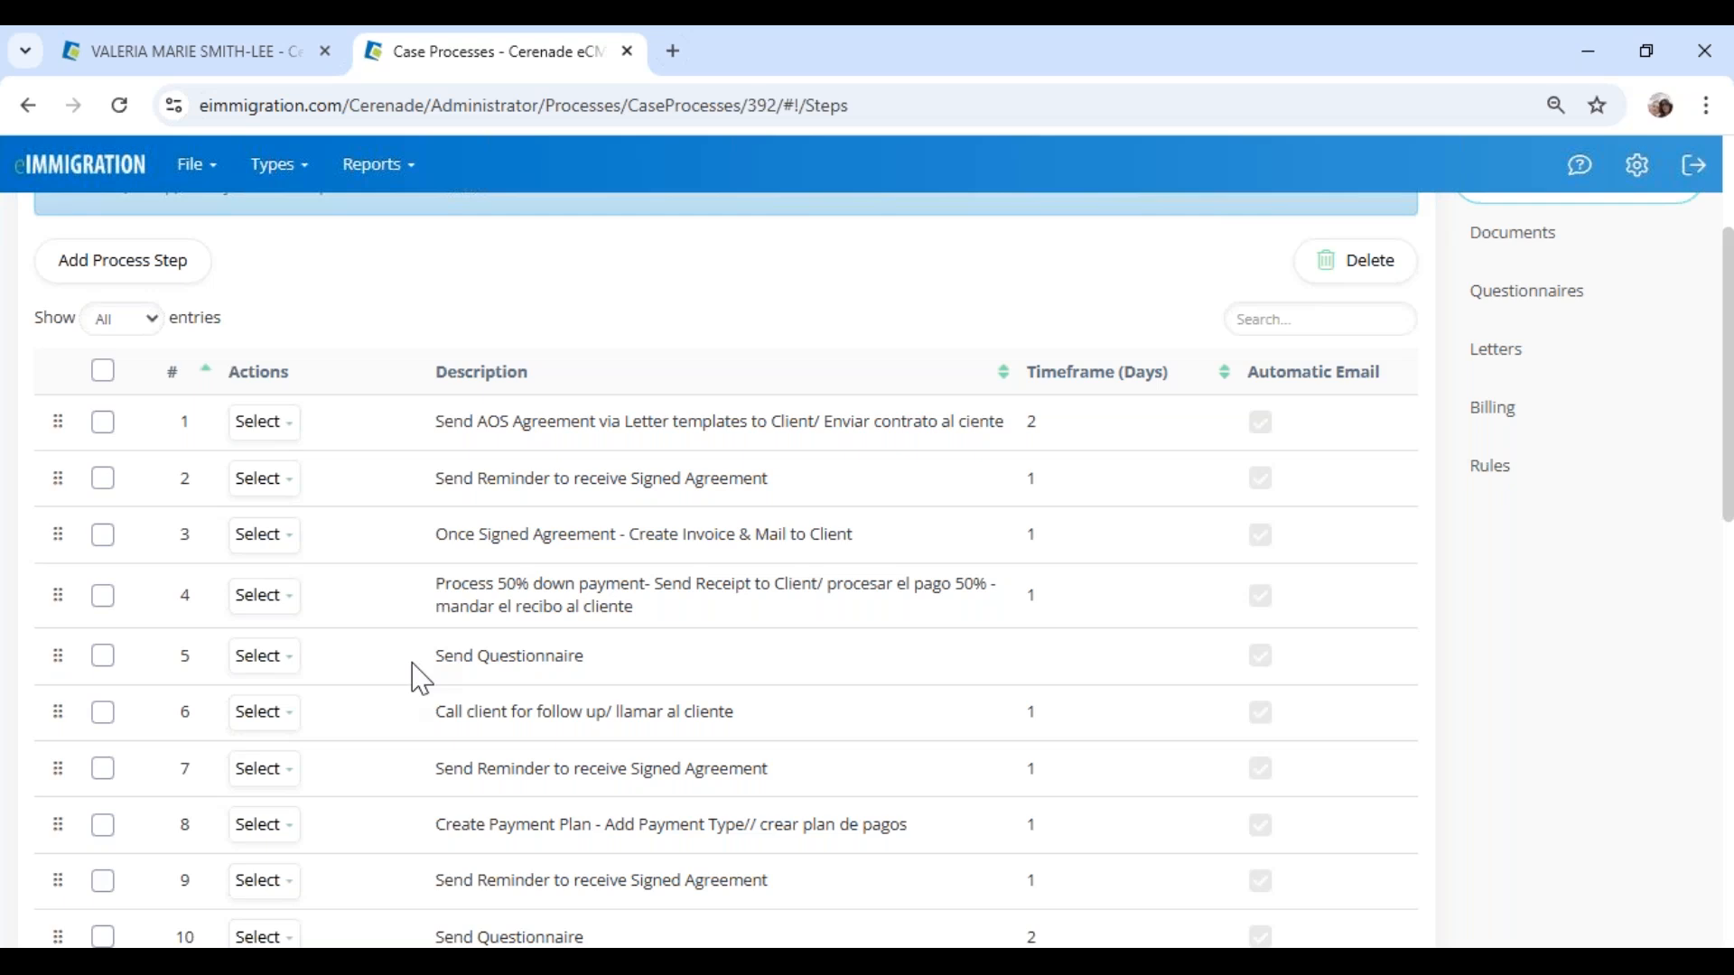
# Step: Move the new Send Questionnaire step up to second place in the process
pyautogui.scroll(-3, 421, 679)
pyautogui.moveTo(57, 424); pyautogui.dragTo(58, 240)
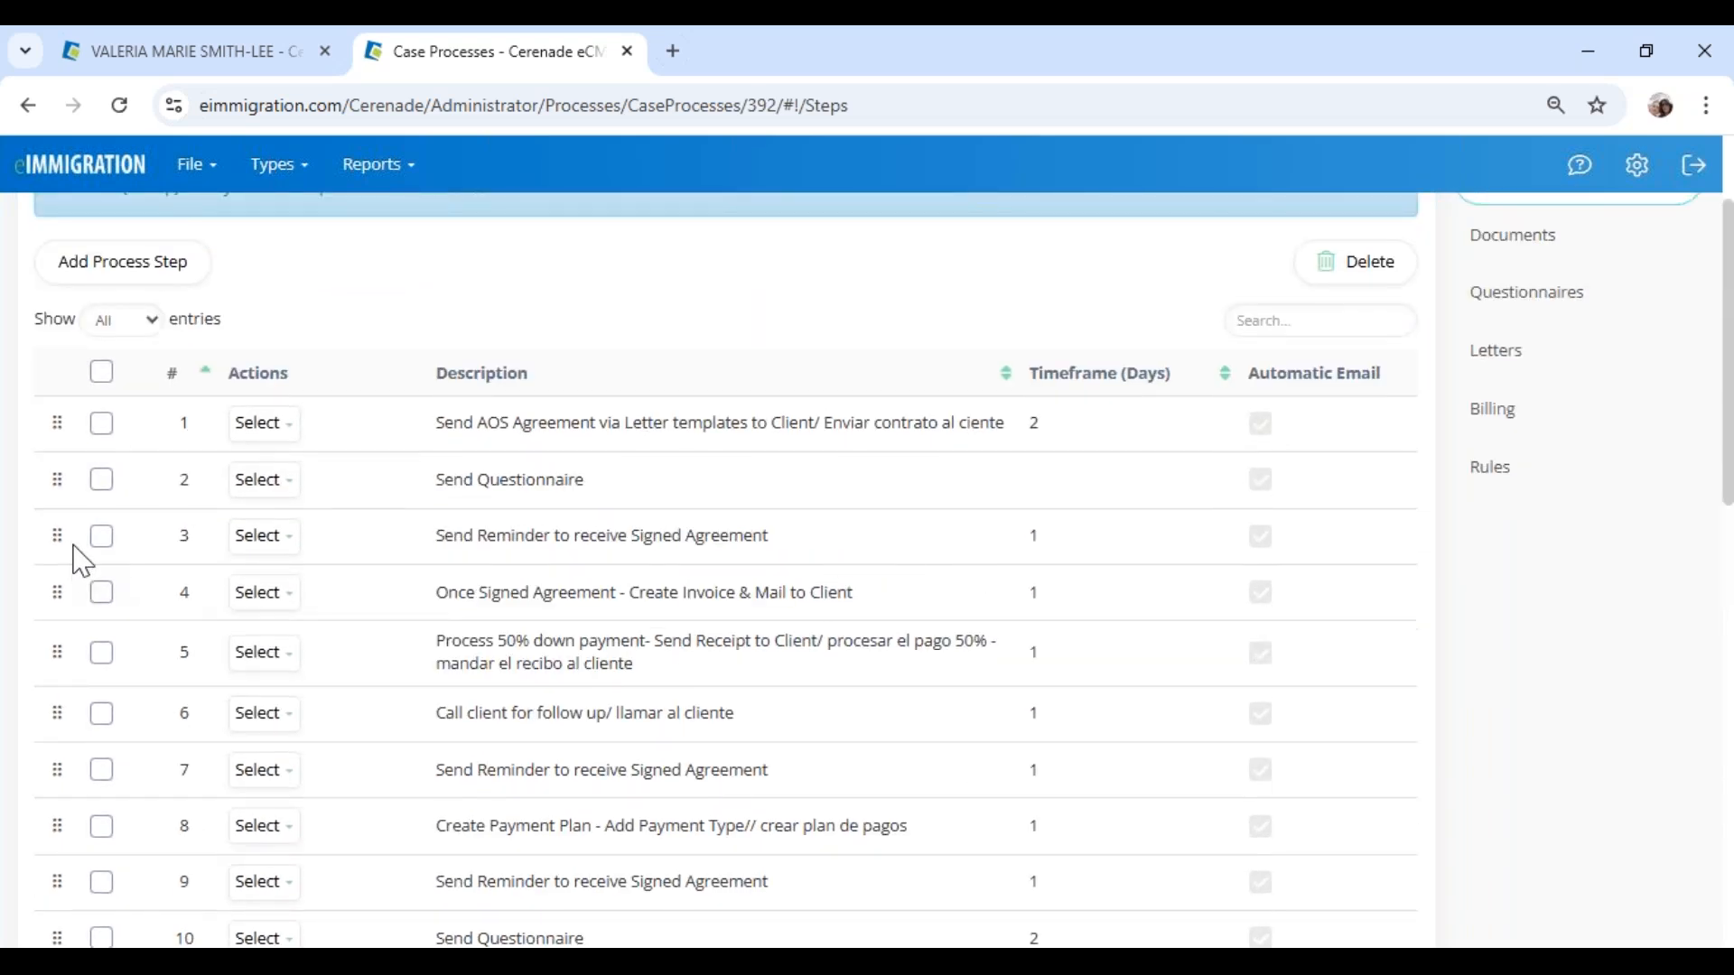
pyautogui.moveTo(54, 484); pyautogui.dragTo(62, 443)
# Step: Start an activity for the second Send Questionnaire step, with action Send Questionnaire and trigger Case Process Step Completed
pyautogui.moveTo(289, 488)
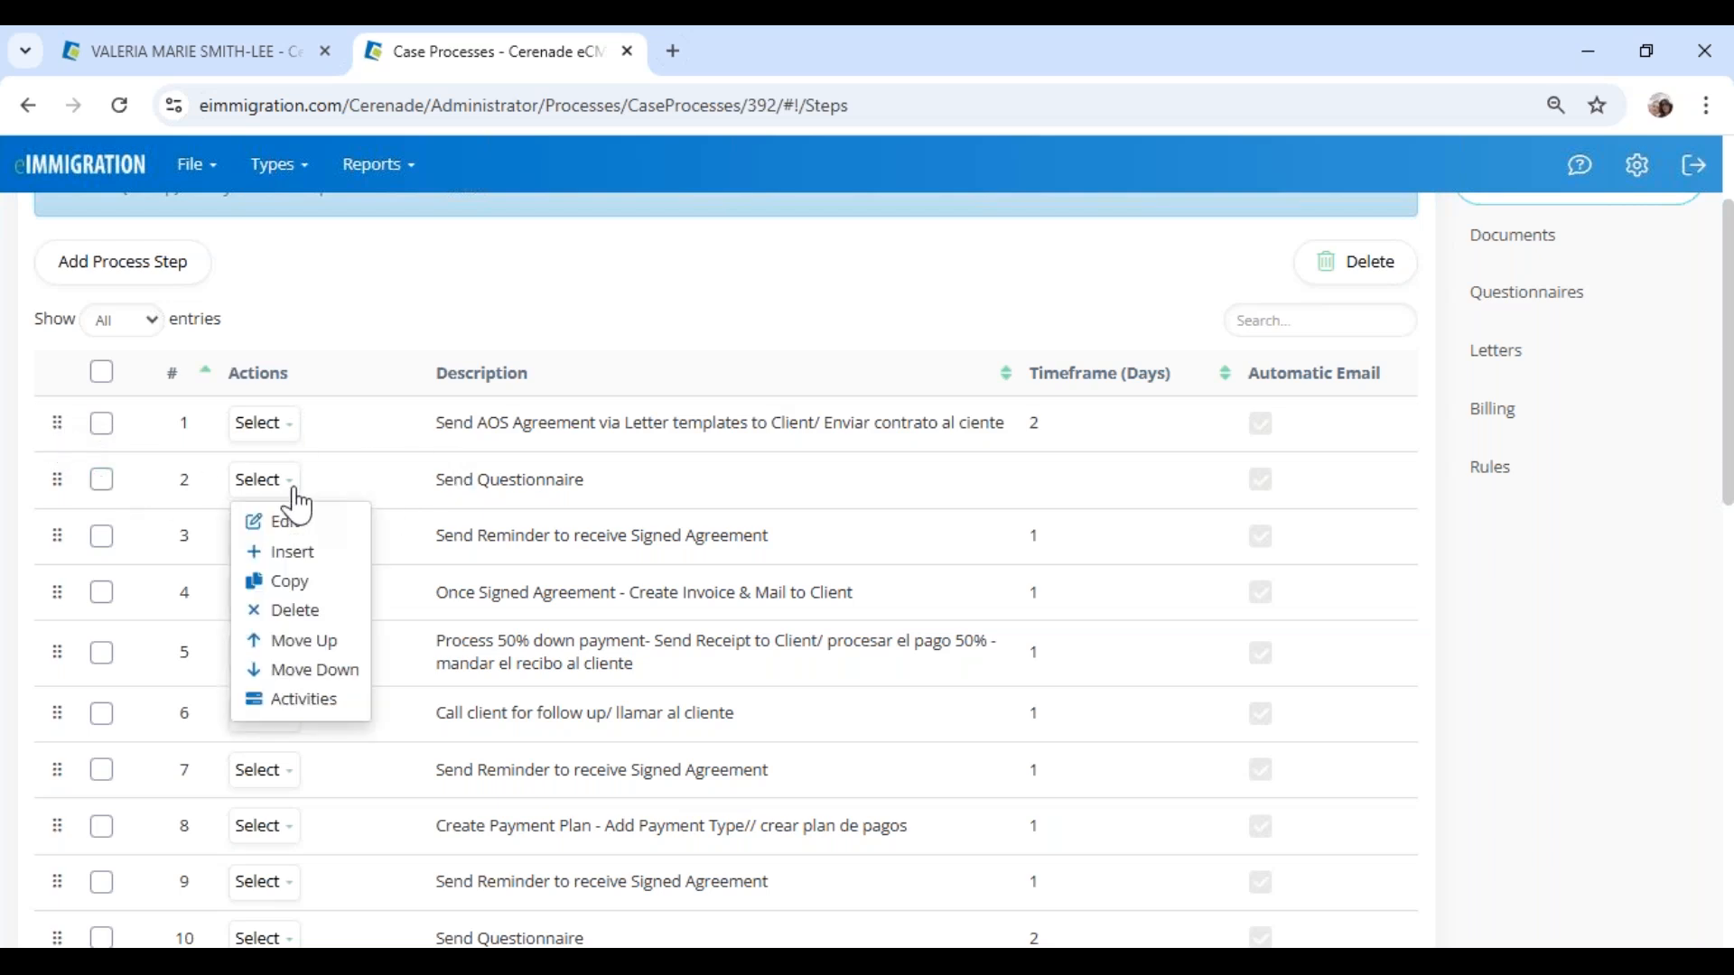
pyautogui.click(323, 700)
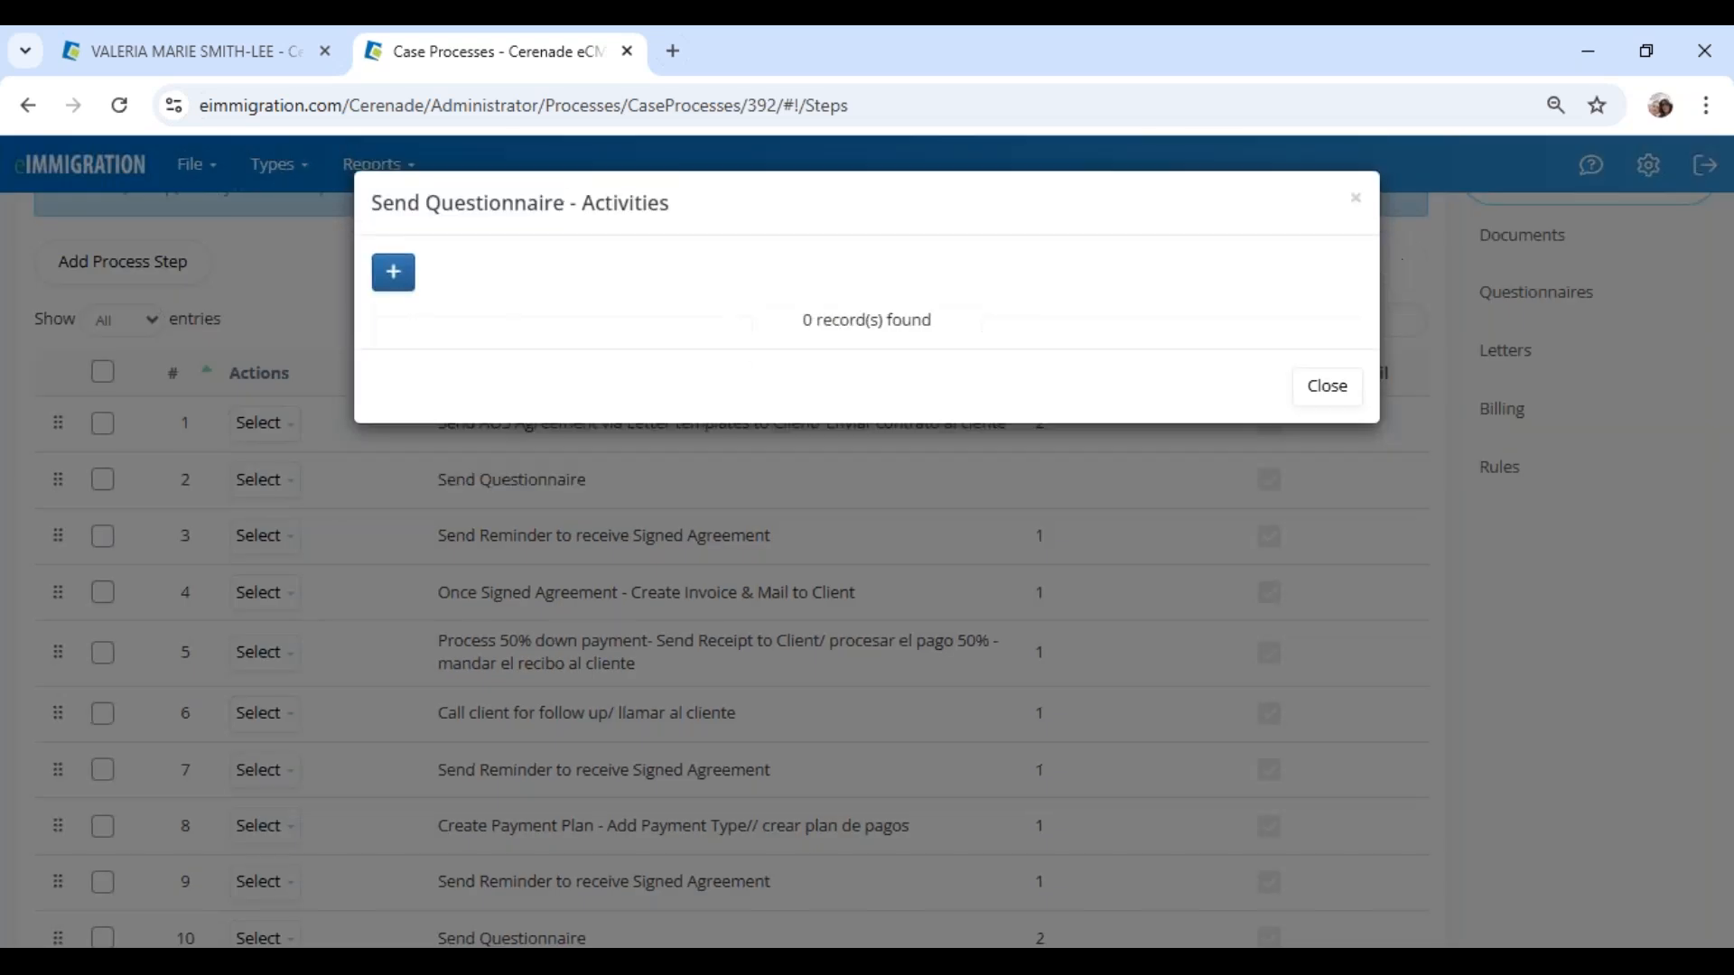
pyautogui.click(393, 272)
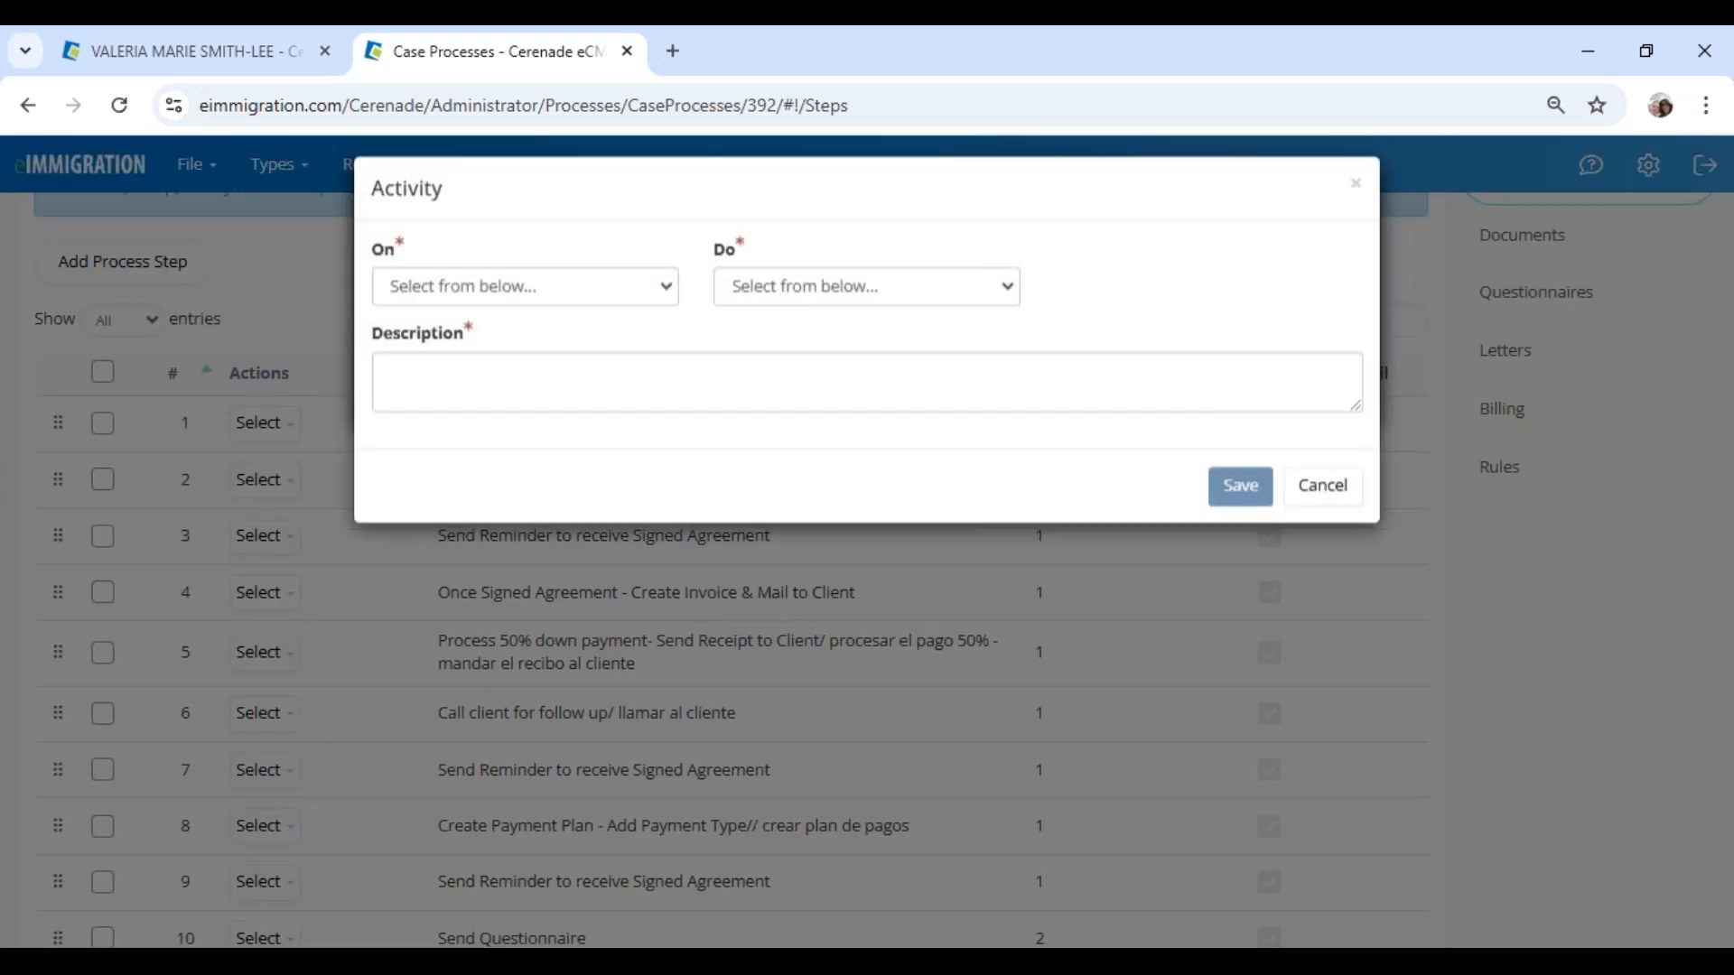
pyautogui.moveTo(394, 203); pyautogui.dragTo(503, 232)
pyautogui.click(824, 302)
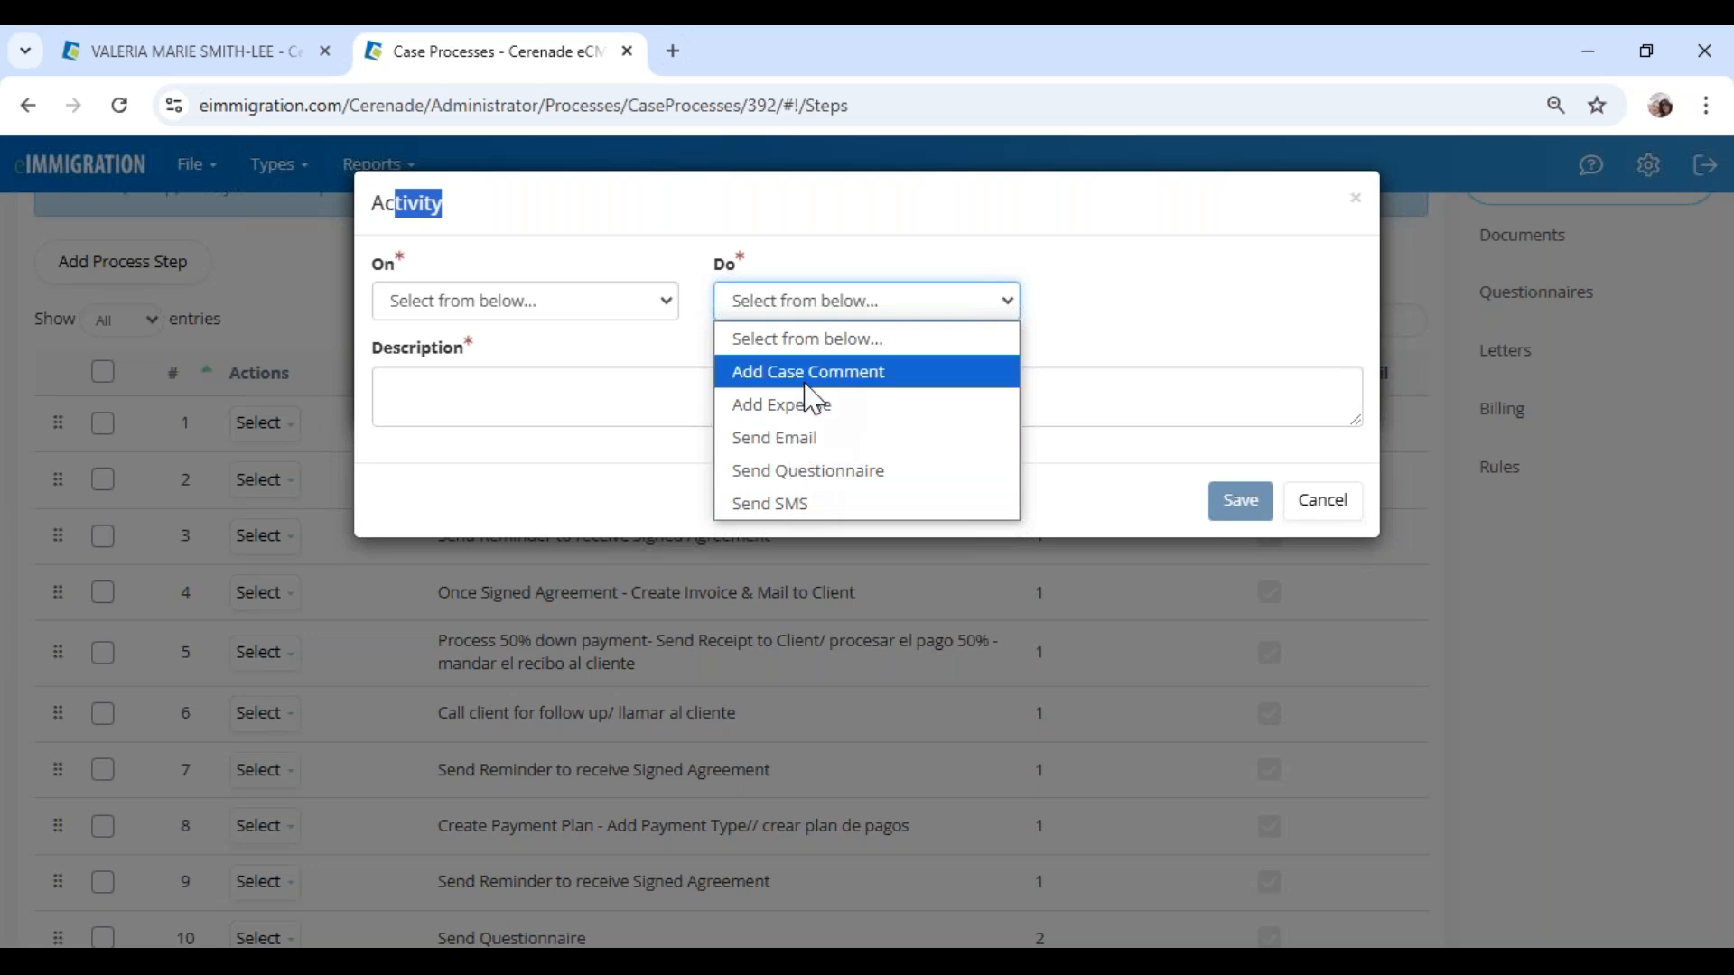
pyautogui.click(811, 471)
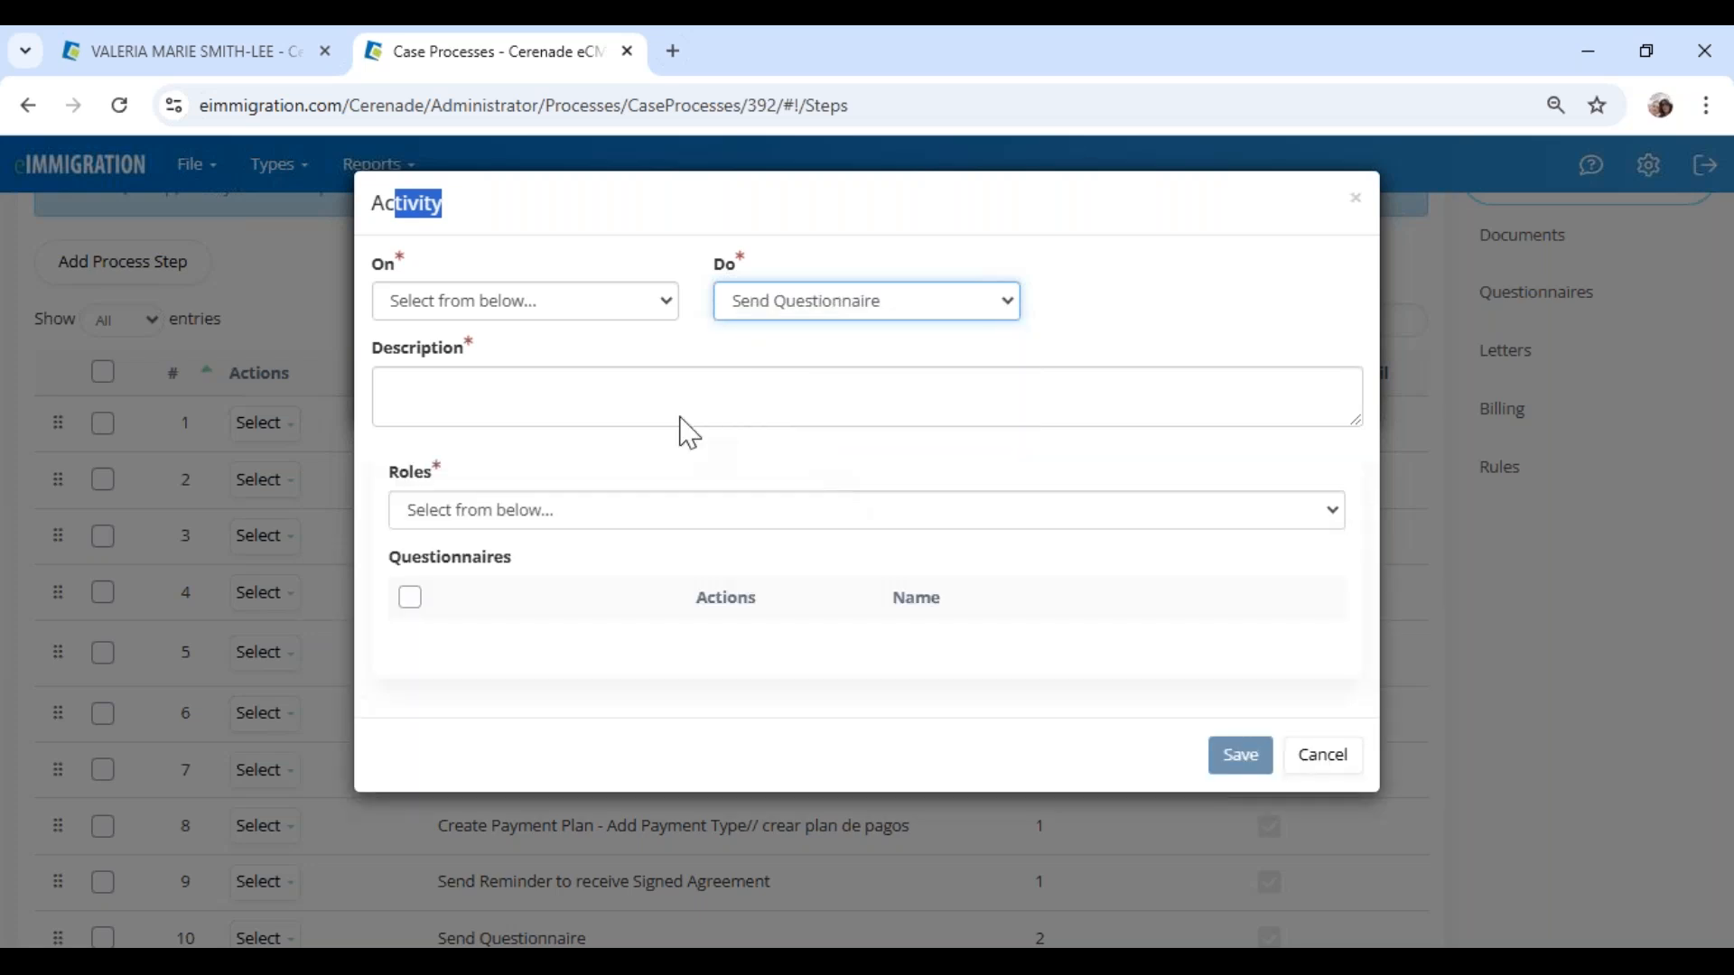
pyautogui.click(492, 310)
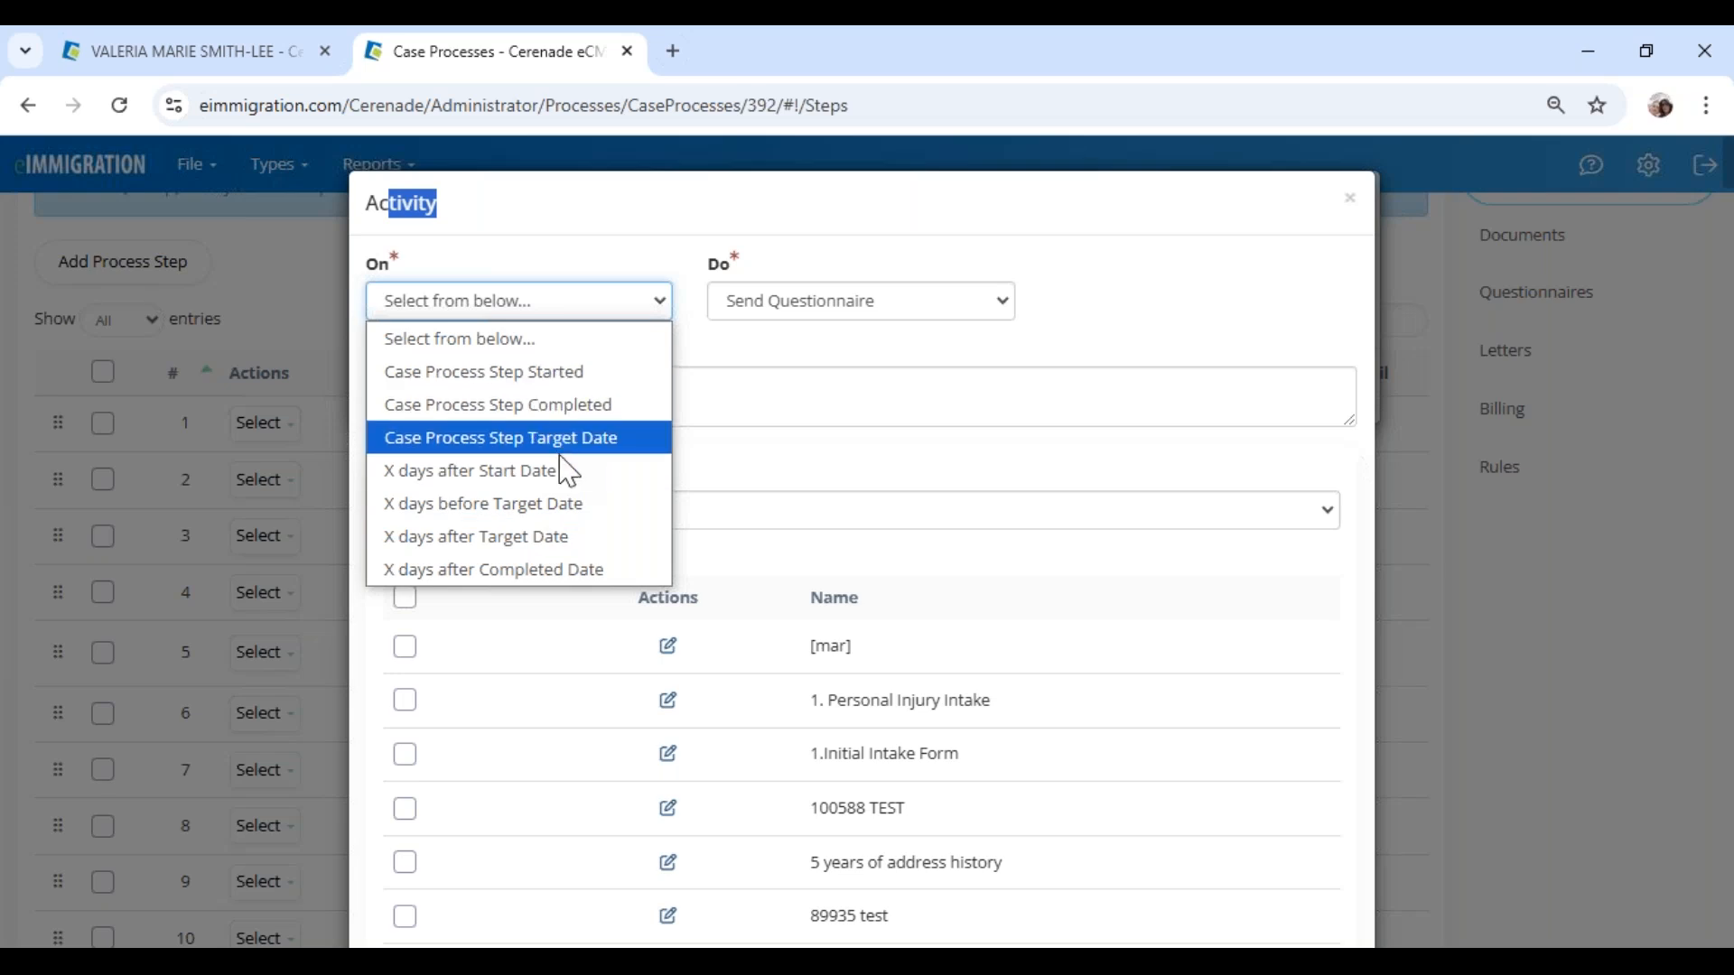
pyautogui.click(566, 406)
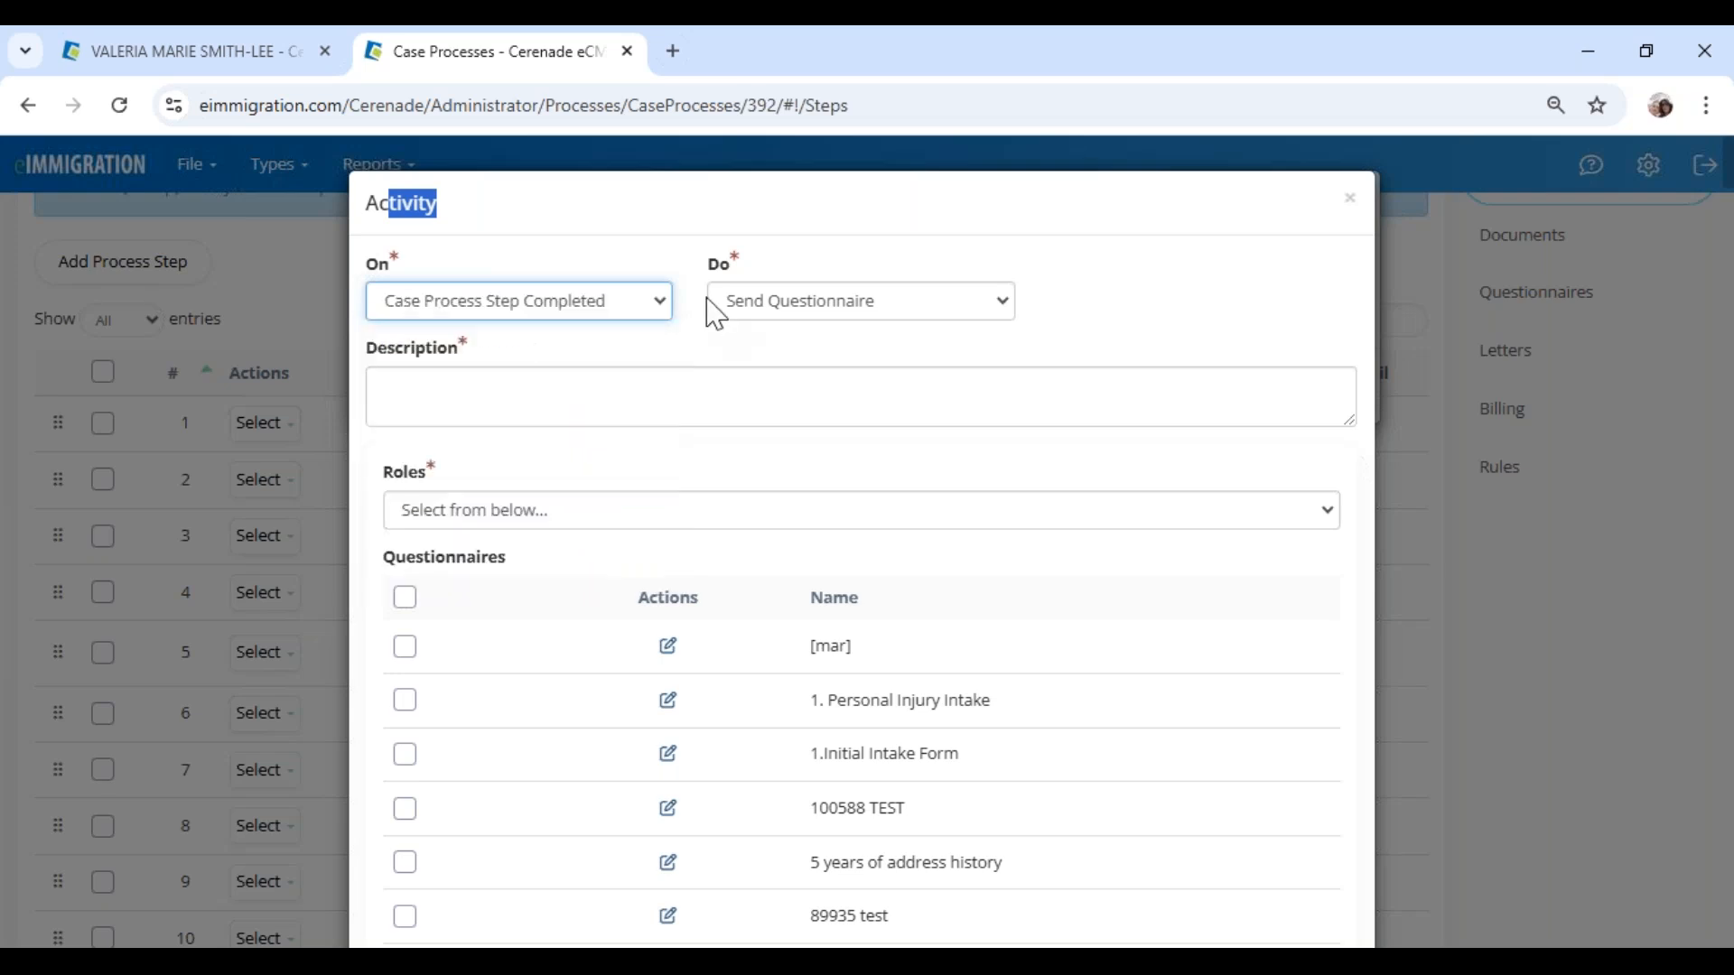
# Step: Change the activity's action to Send Email
pyautogui.moveTo(707, 266); pyautogui.dragTo(817, 271)
pyautogui.moveTo(365, 185); pyautogui.dragTo(576, 207)
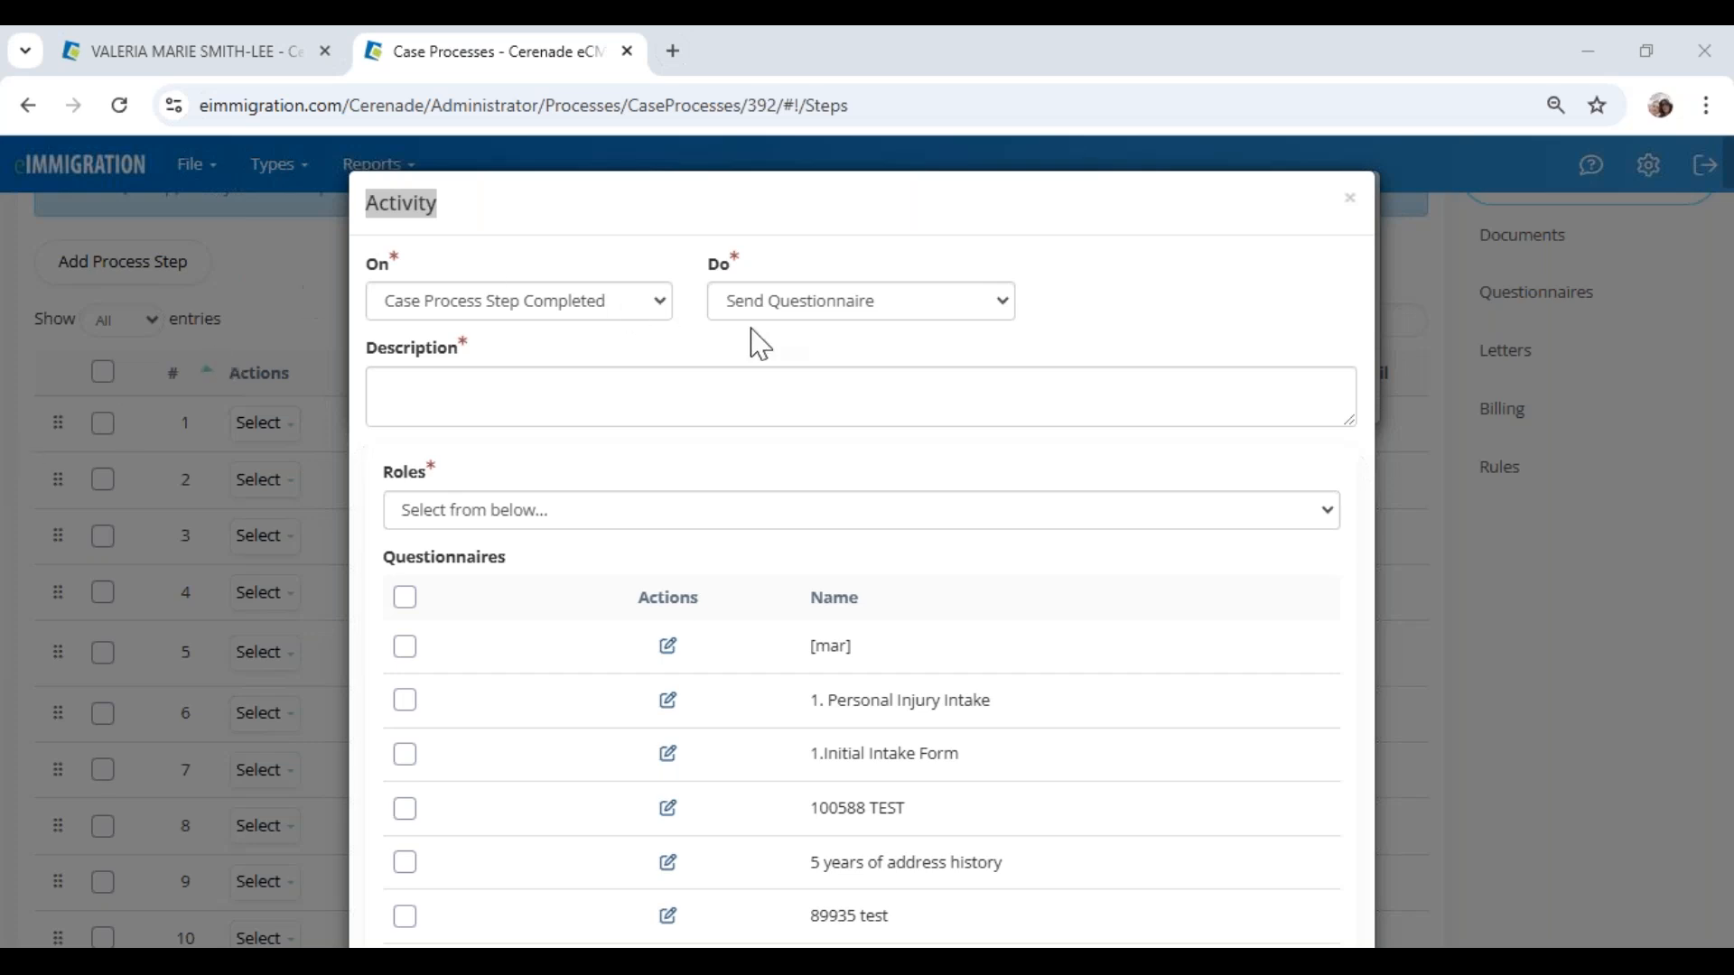
pyautogui.click(797, 316)
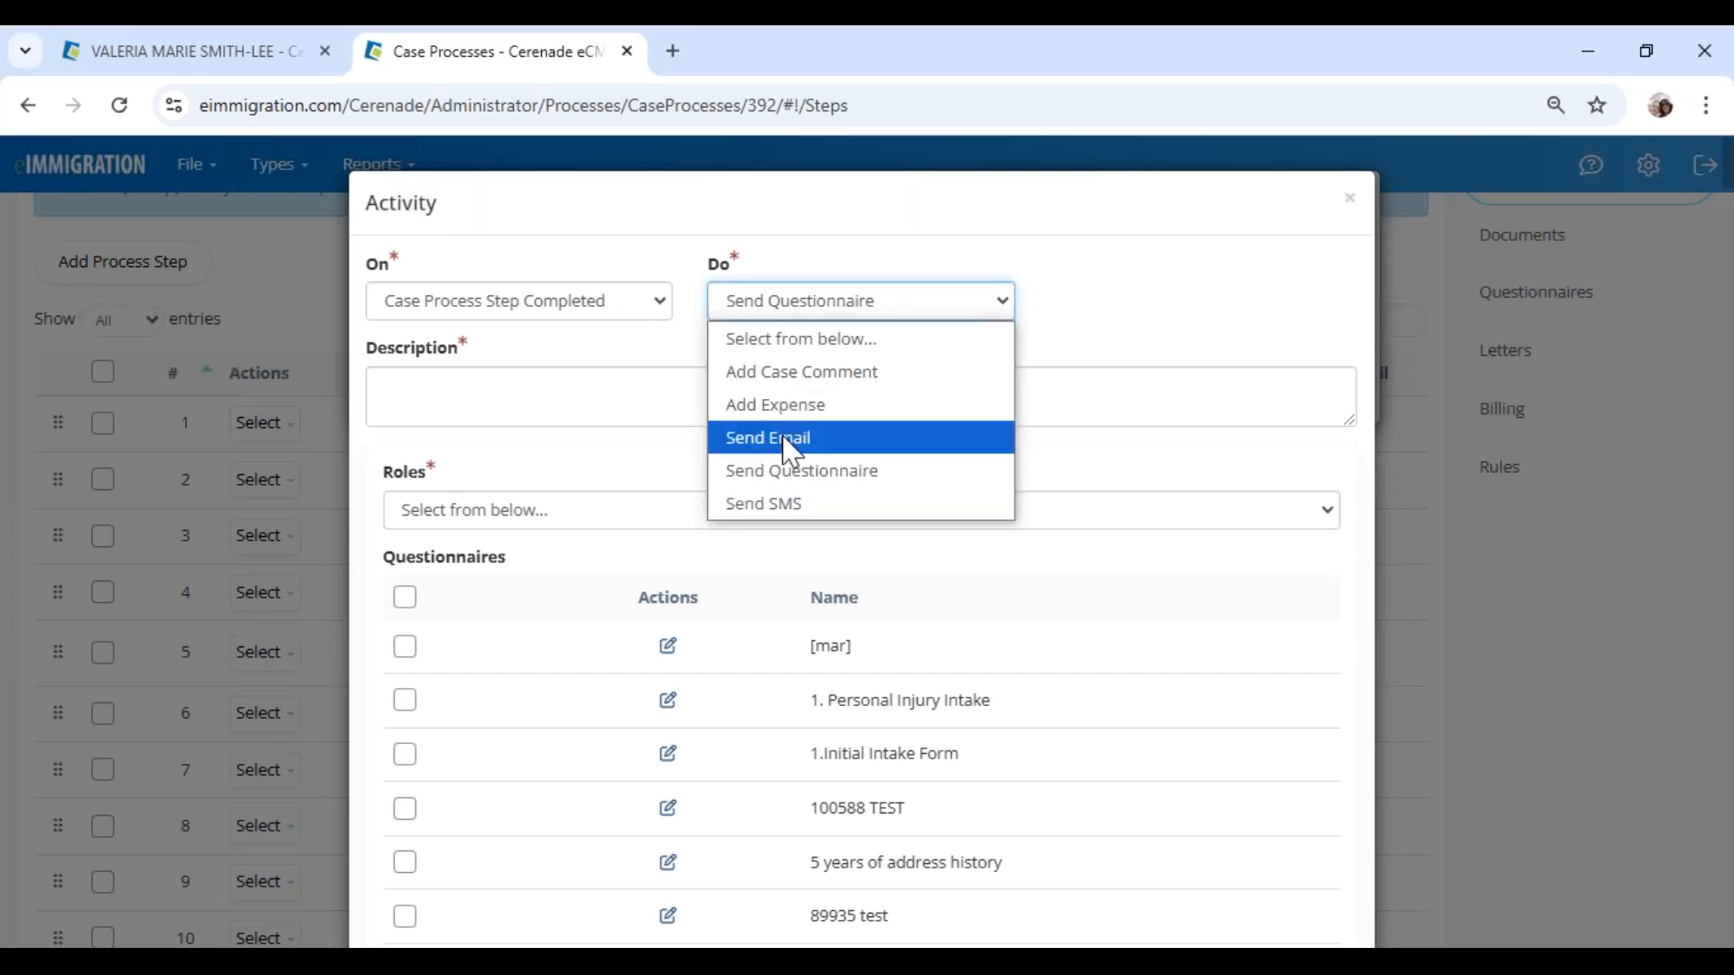
pyautogui.click(784, 439)
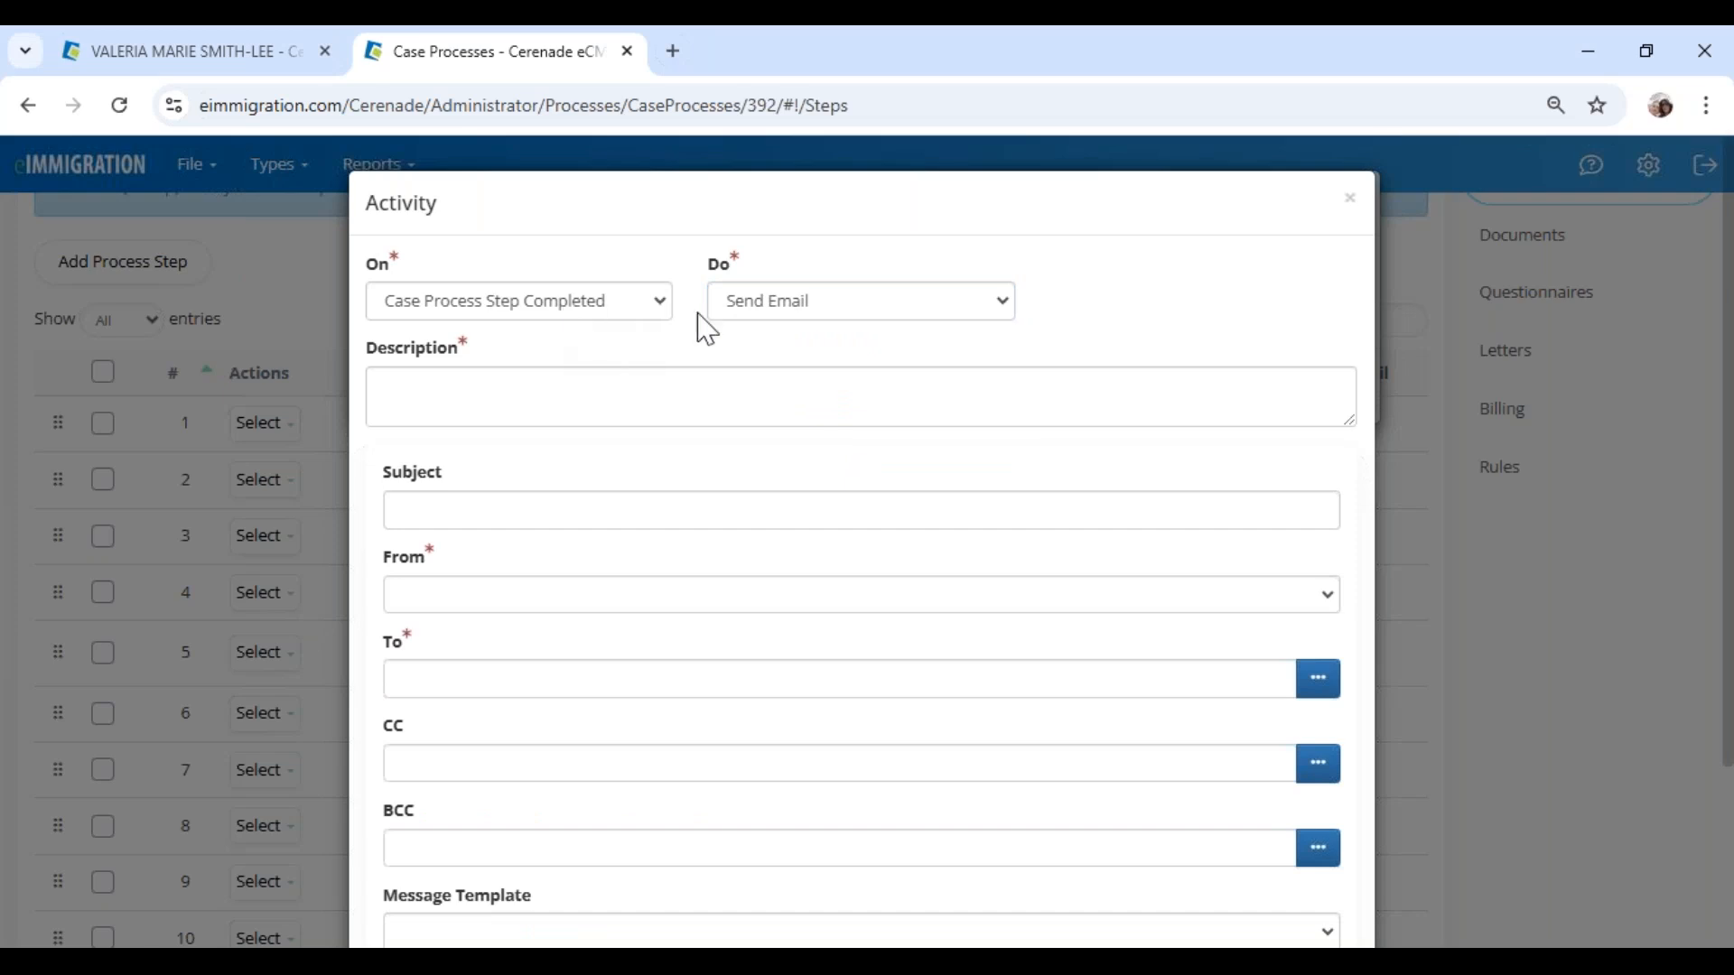
# Step: Describe the activity as "sending email" and set the email subject to Welcome
pyautogui.click(415, 386)
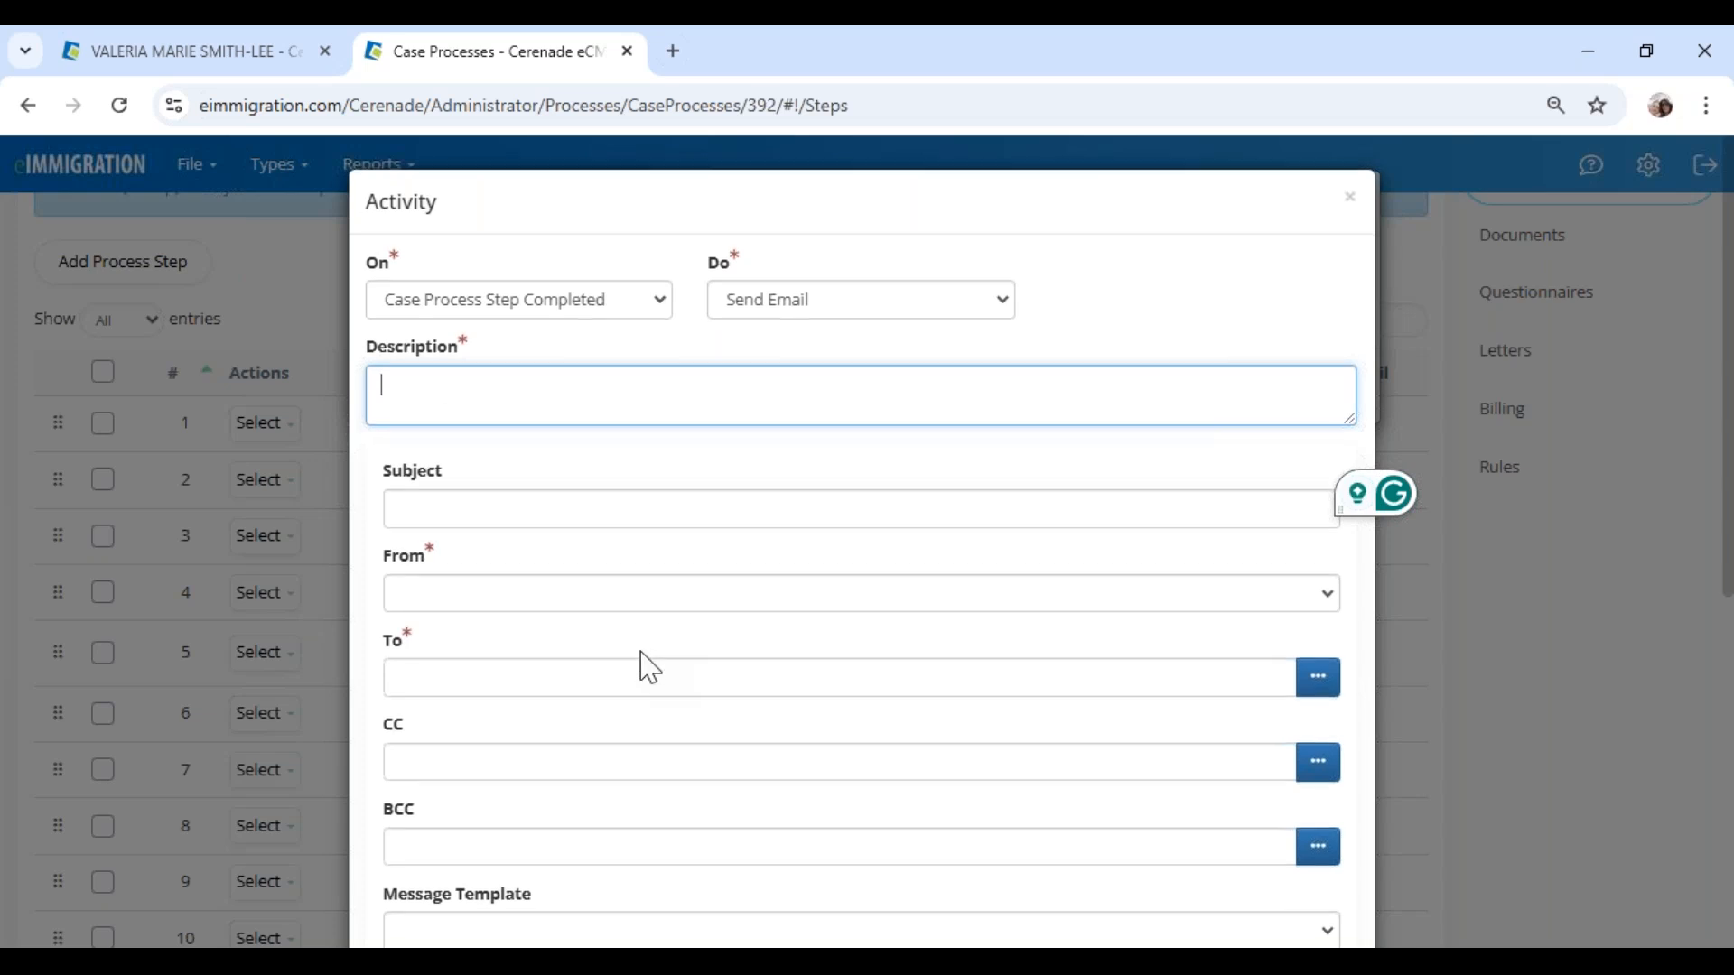
pyautogui.scroll(-6, 735, 735)
pyautogui.scroll(6, 931, 758)
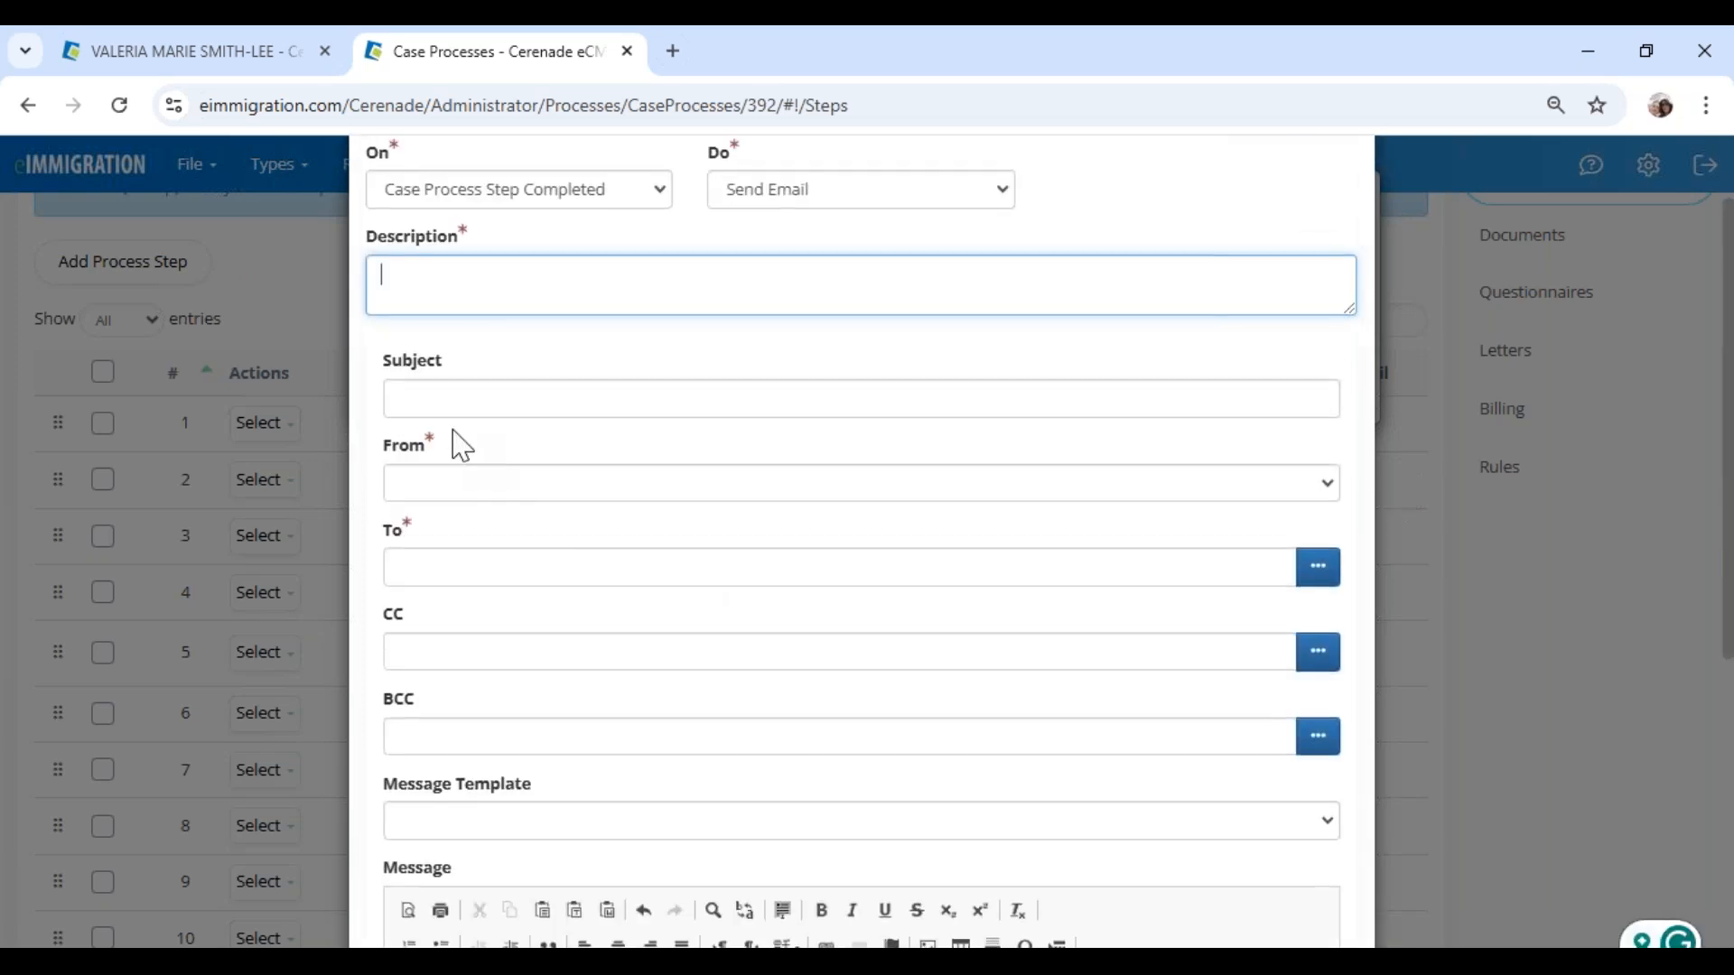
pyautogui.write('sendd email')
pyautogui.click(430, 273)
pyautogui.press('BackSpace')
pyautogui.write('ing email')
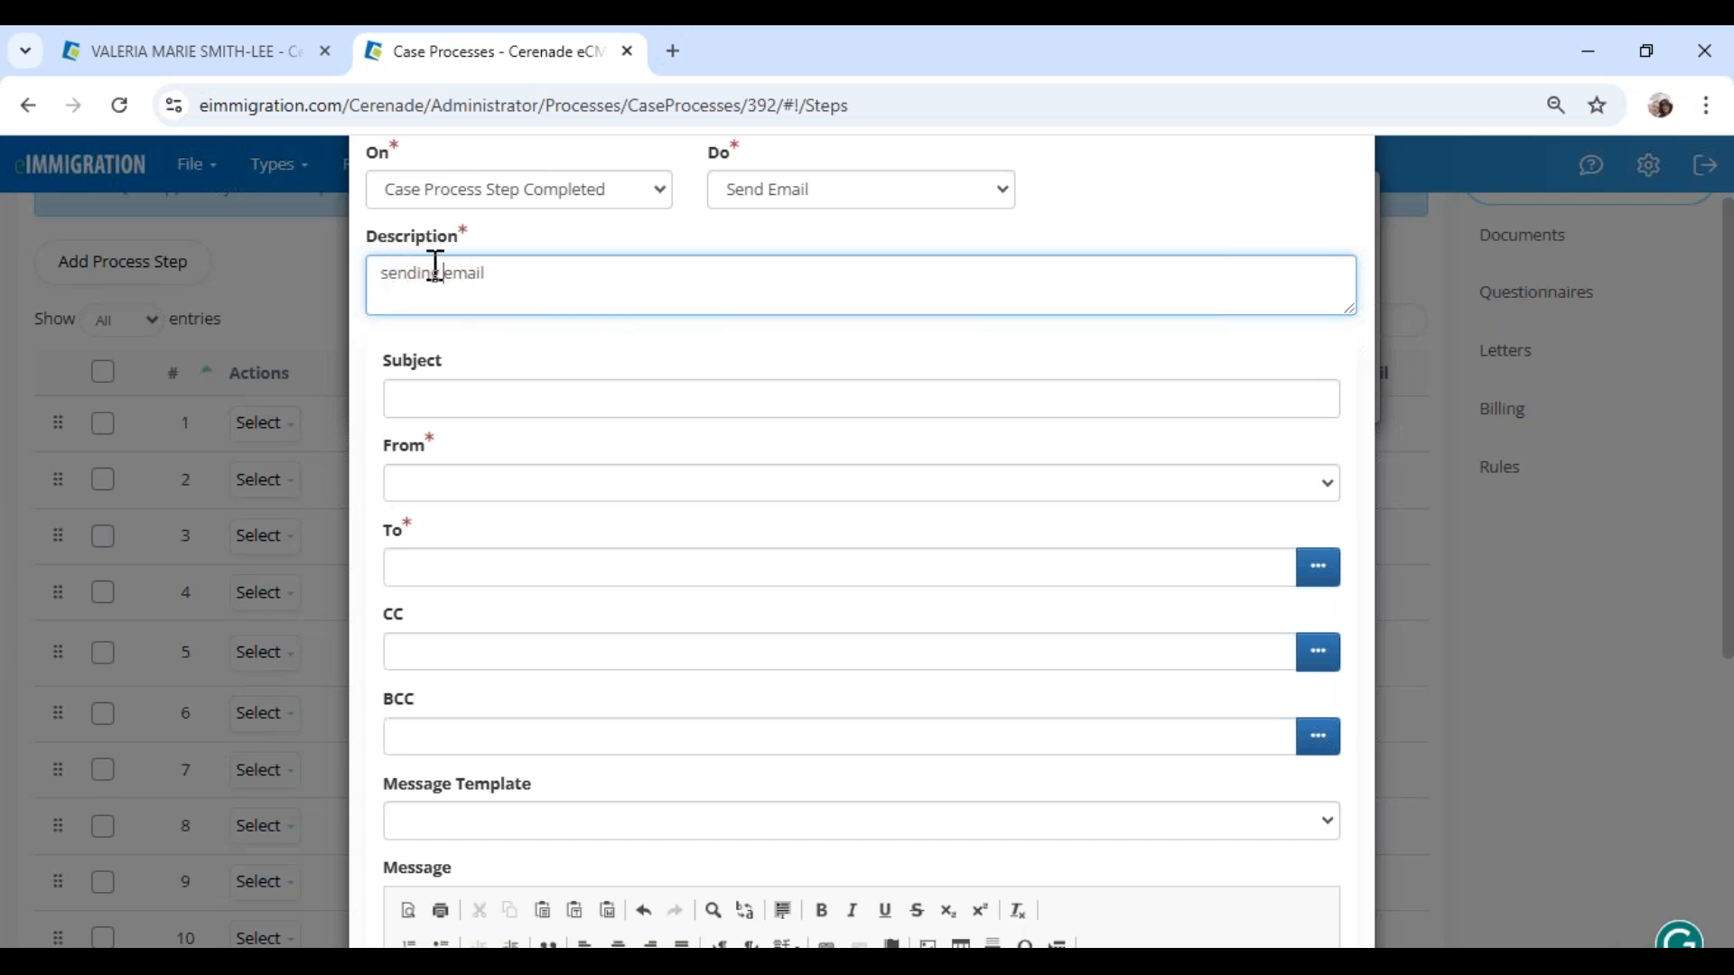
pyautogui.click(445, 400)
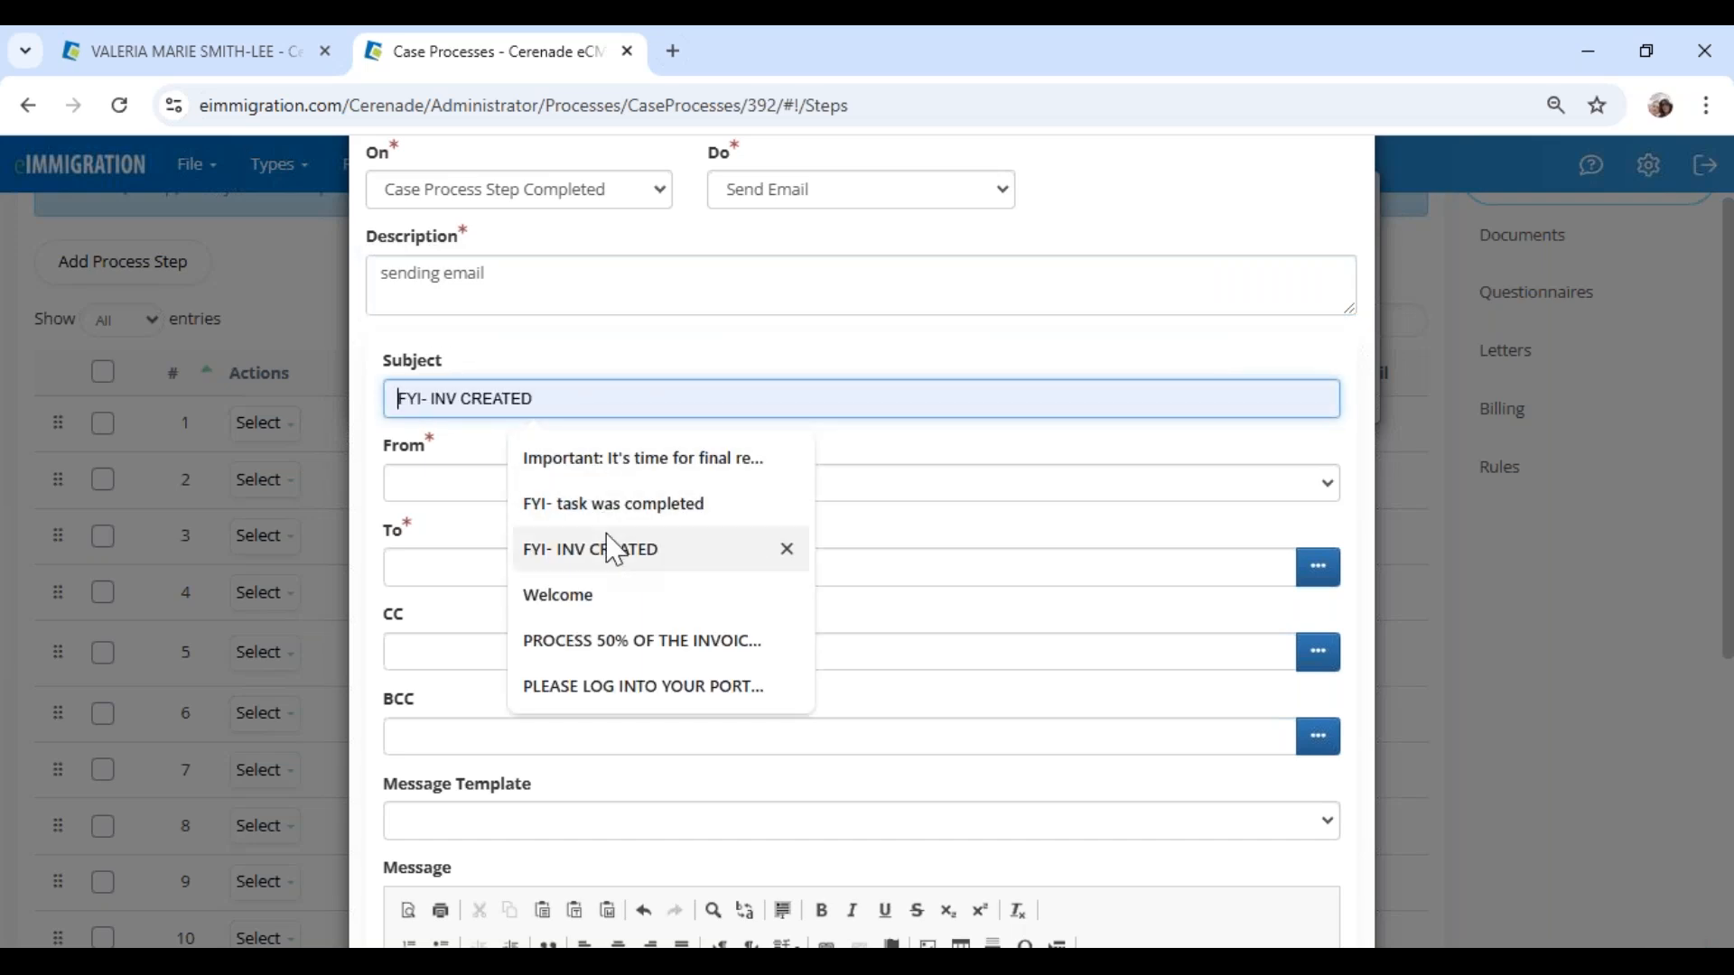
pyautogui.click(608, 596)
# Step: Review the available sender addresses and the recipient picker for the activity's email without choosing any
pyautogui.click(440, 488)
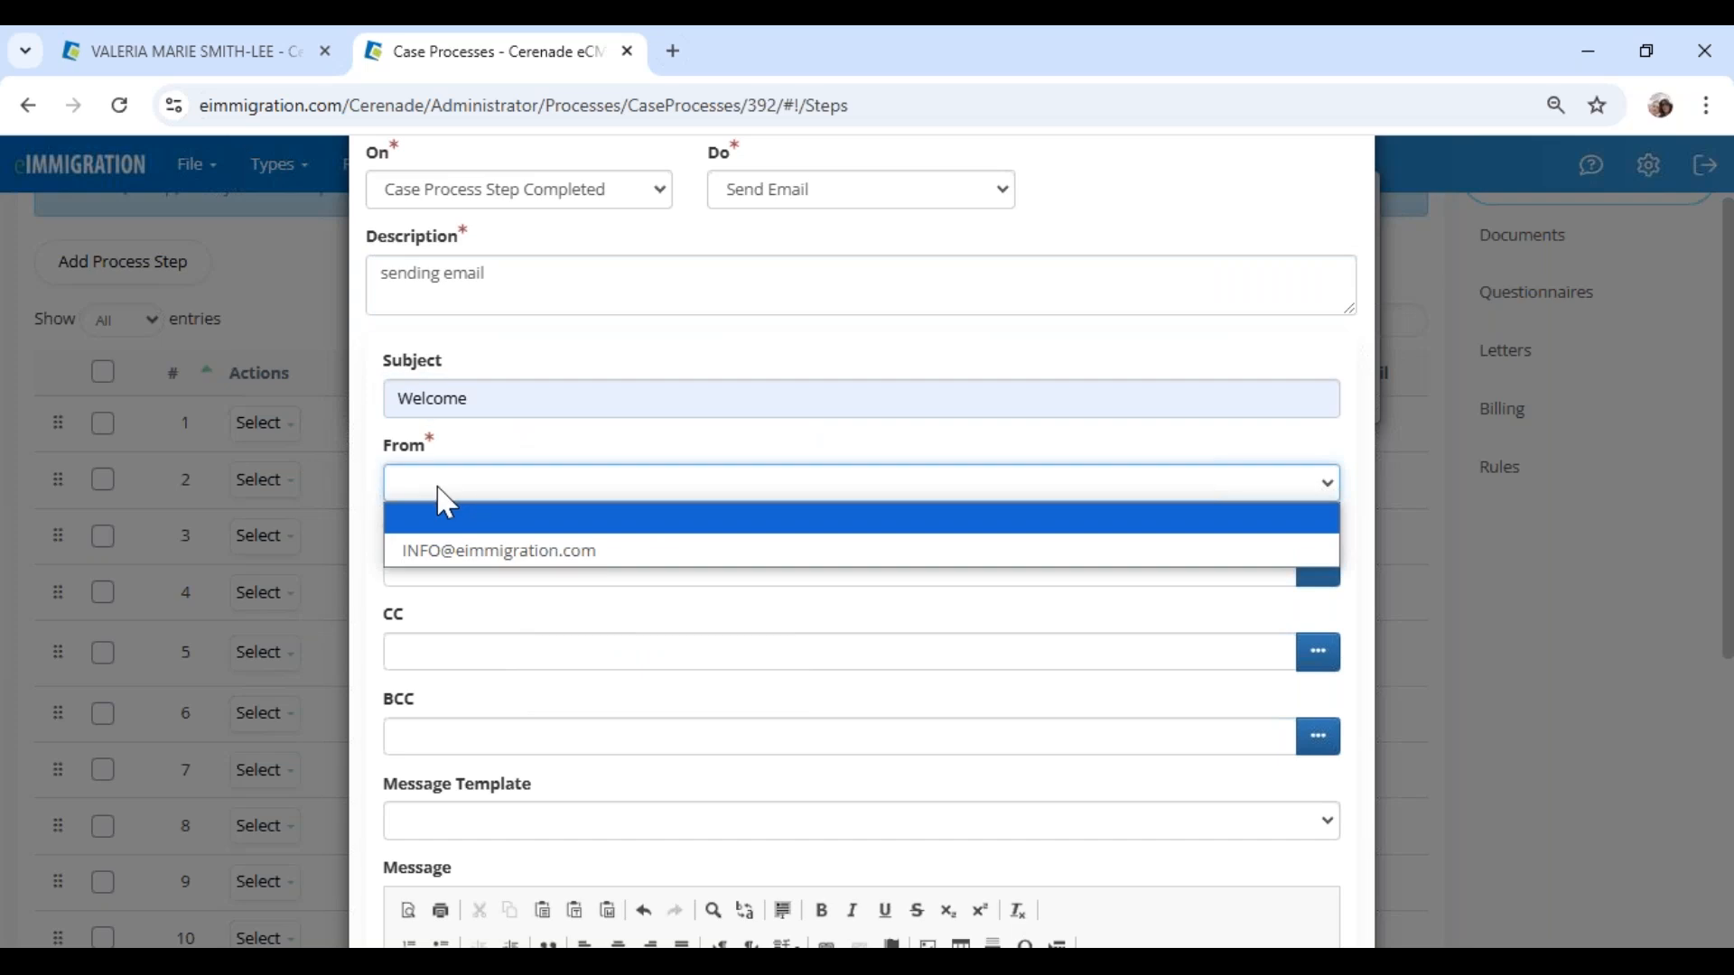
pyautogui.click(452, 462)
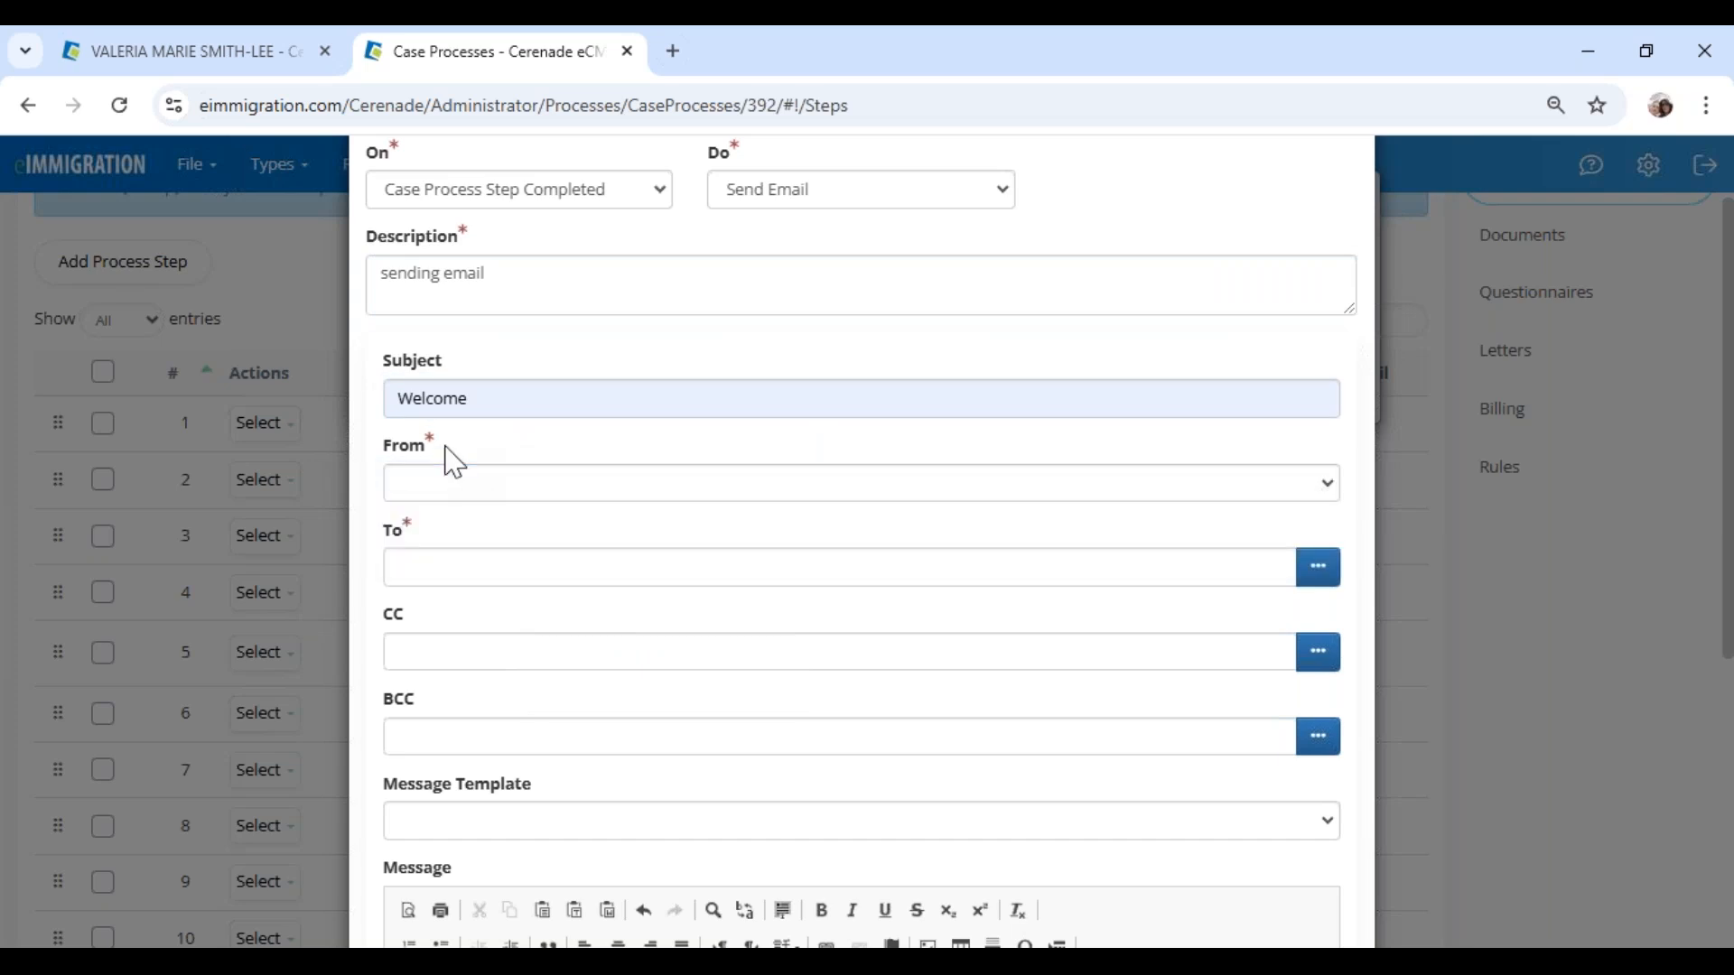
pyautogui.moveTo(391, 457); pyautogui.dragTo(437, 468)
pyautogui.click(450, 495)
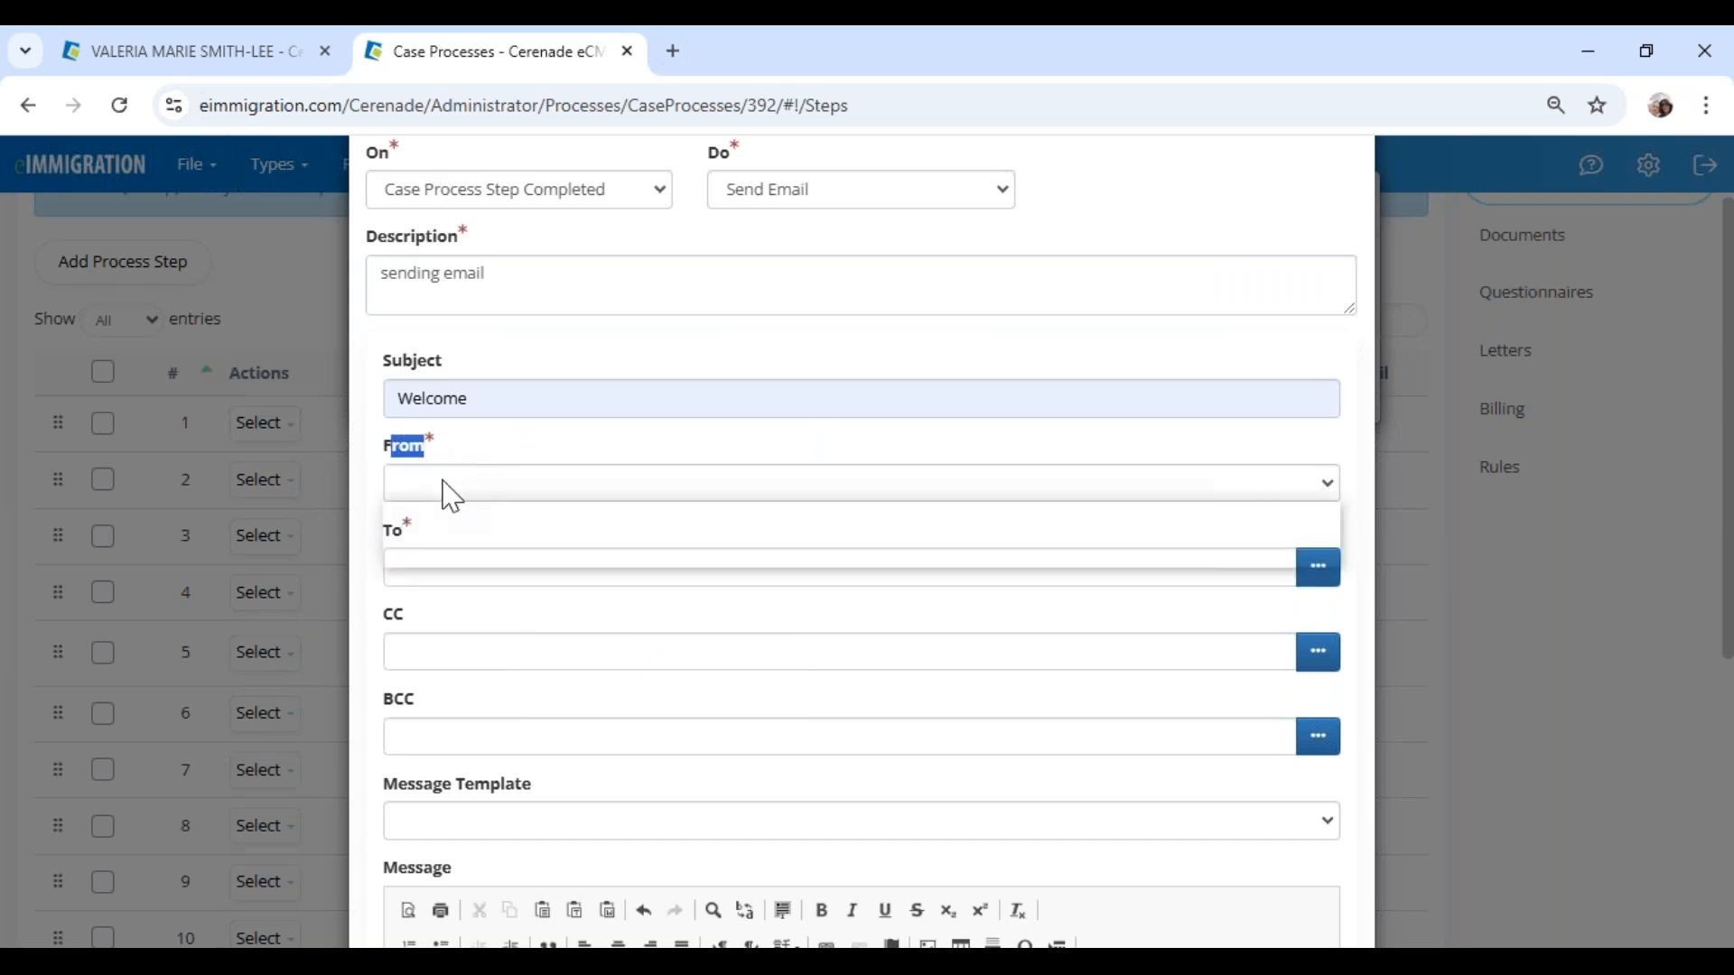
pyautogui.click(484, 441)
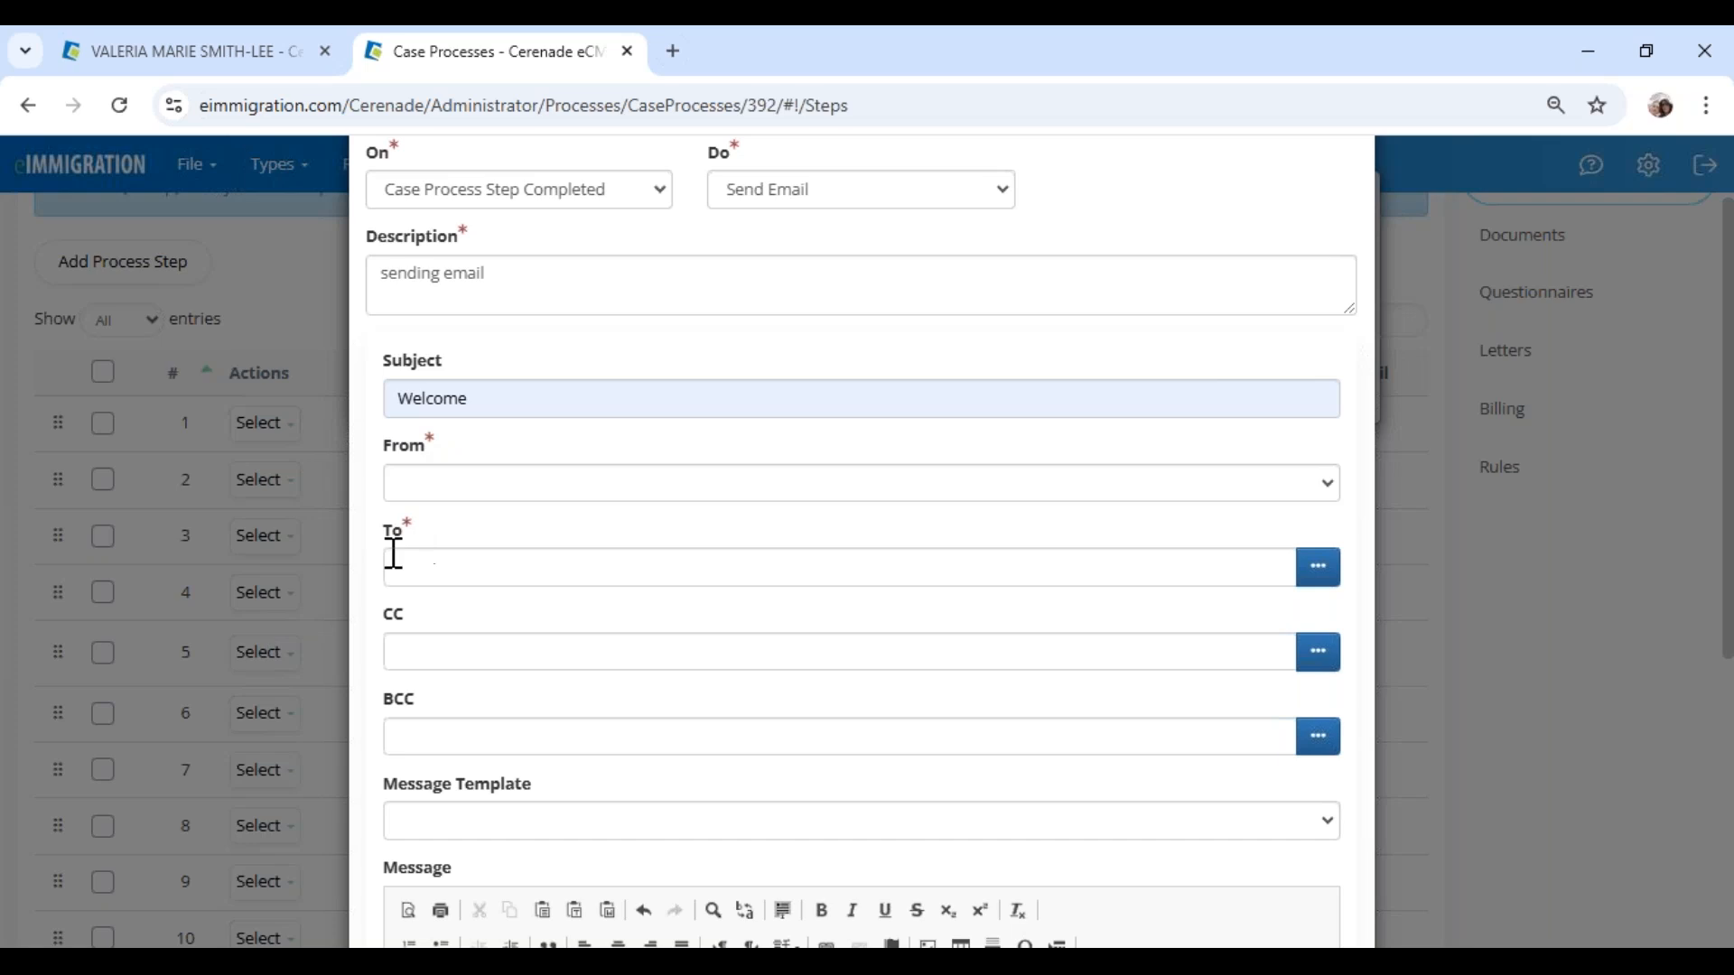
pyautogui.click(1317, 567)
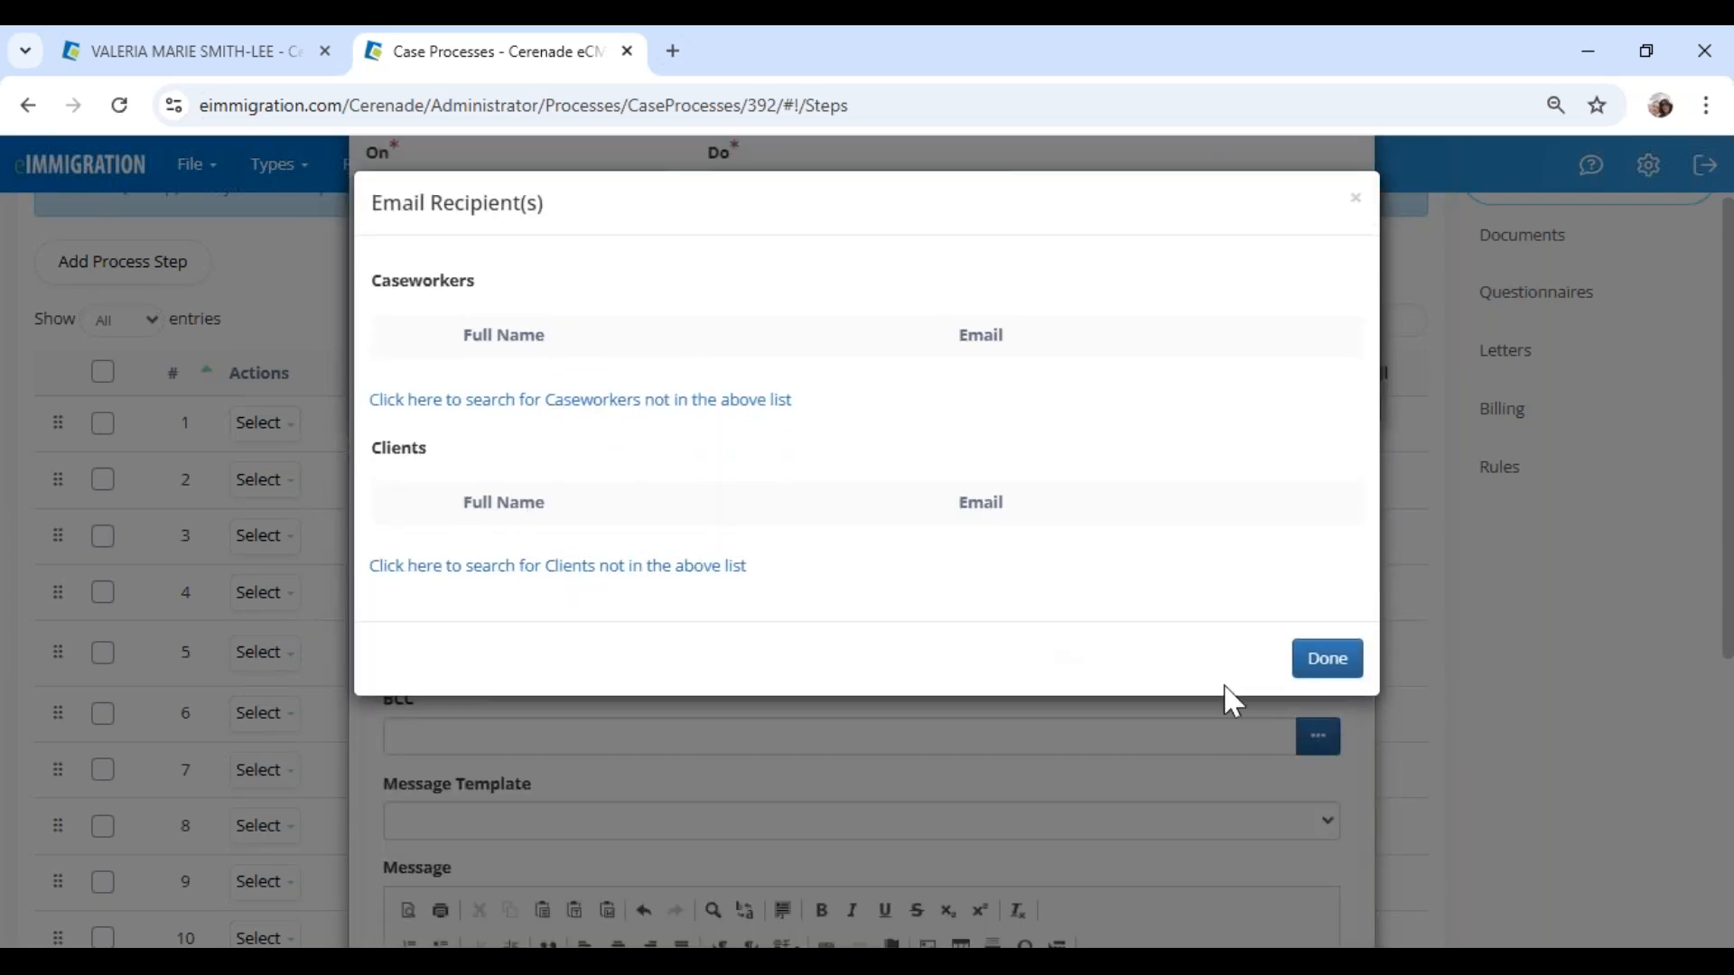
pyautogui.click(1355, 198)
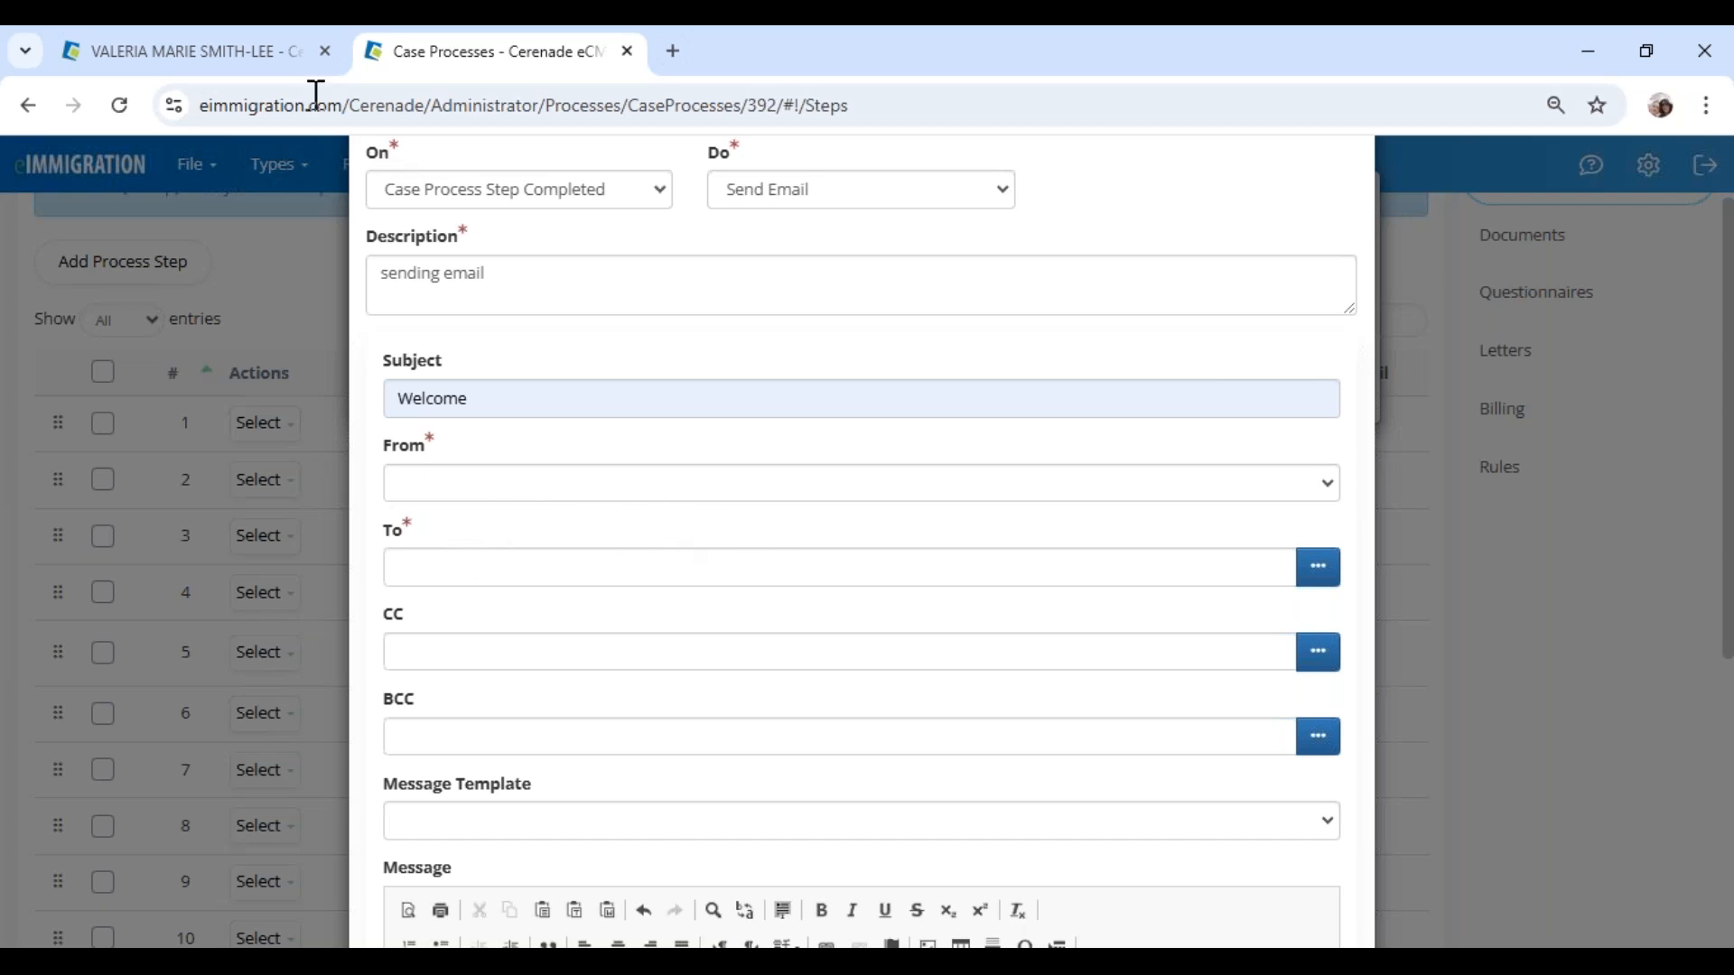
# Step: Switch to the client record's browser tab, dismiss the client alerts, and open the Tag Helper
pyautogui.click(271, 54)
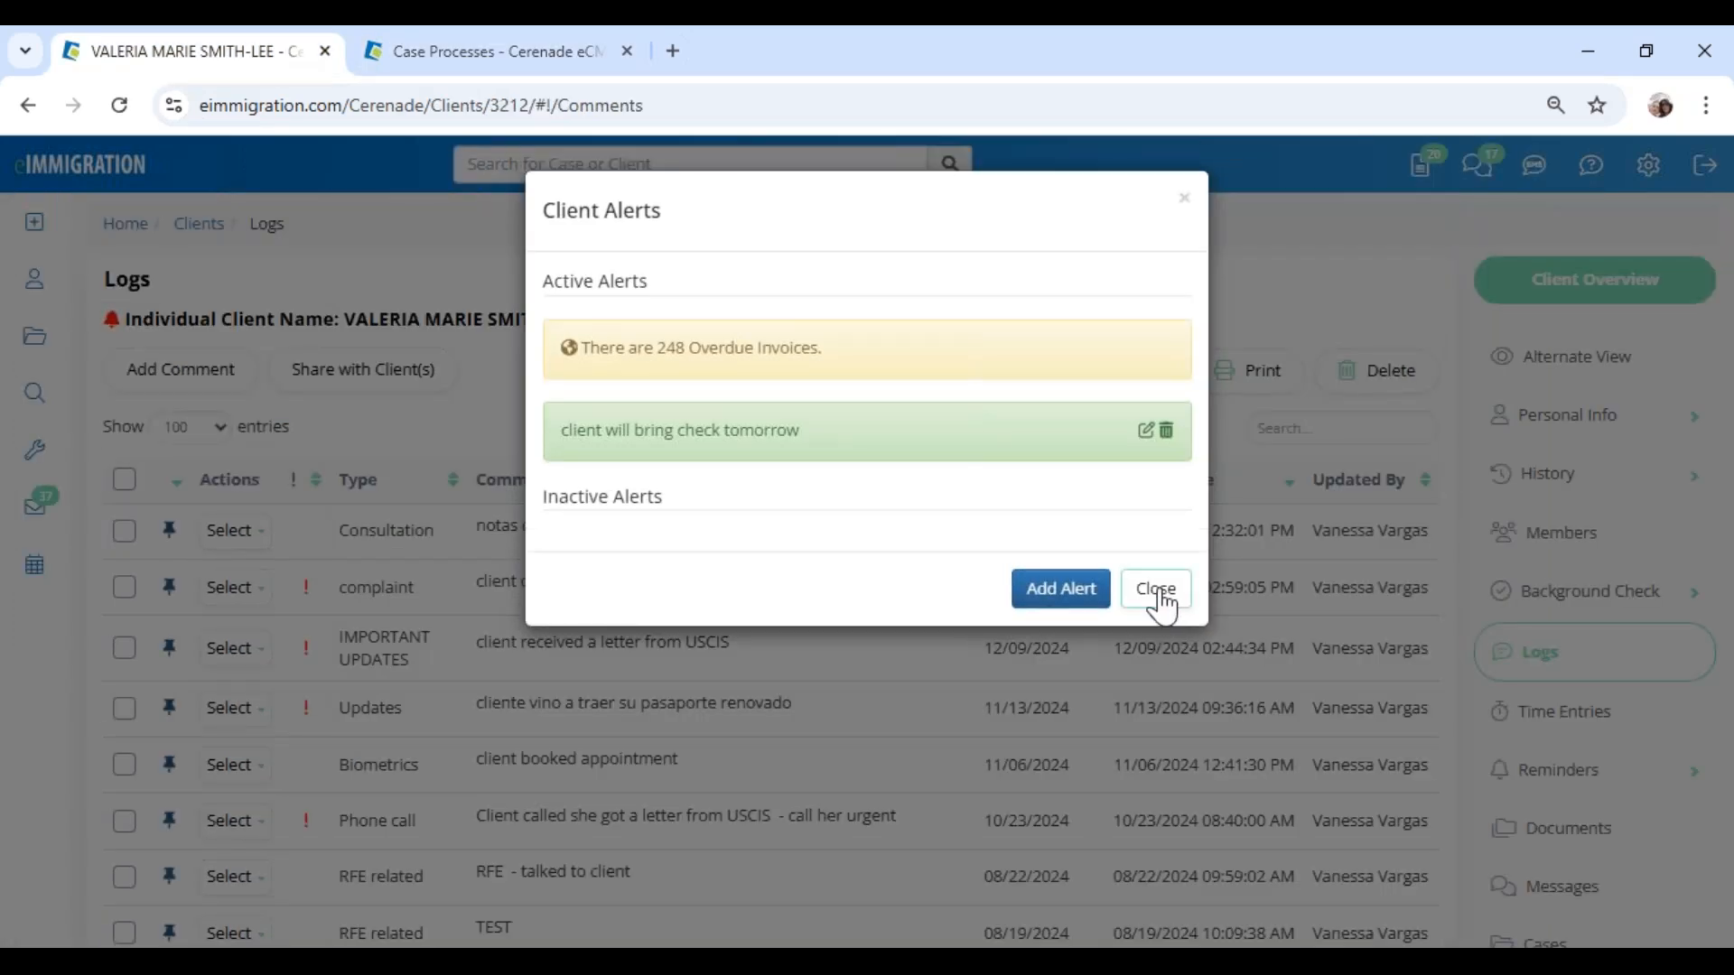
pyautogui.click(1160, 603)
pyautogui.moveTo(35, 427)
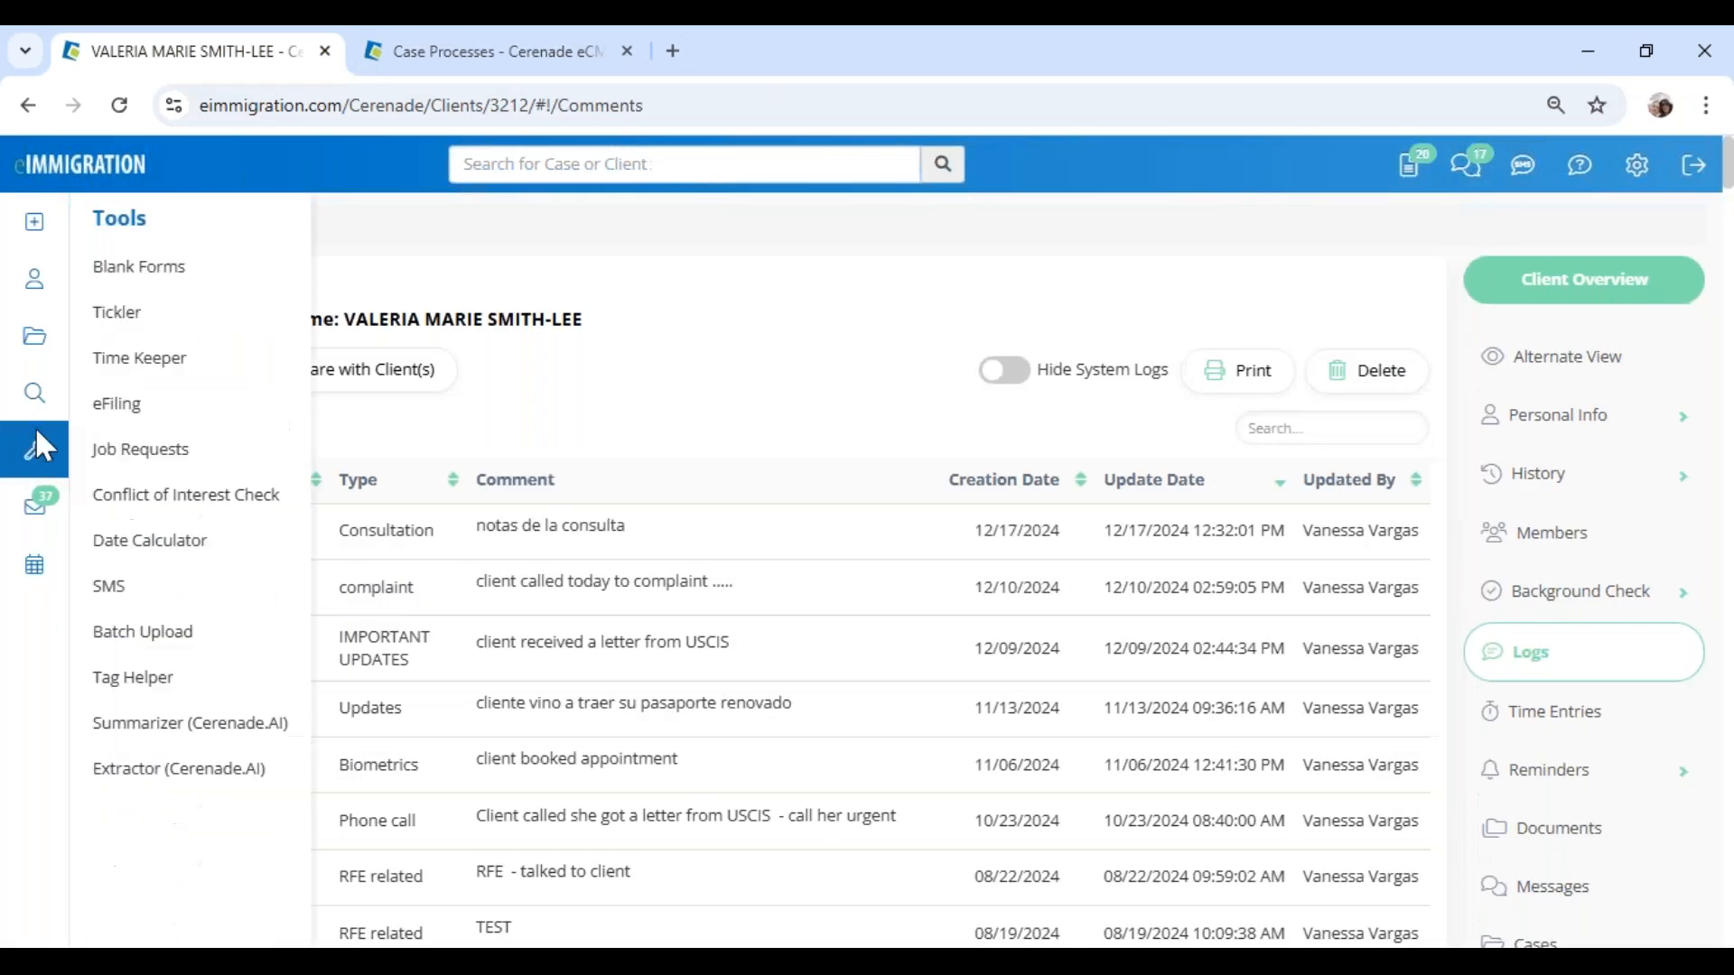
pyautogui.click(181, 679)
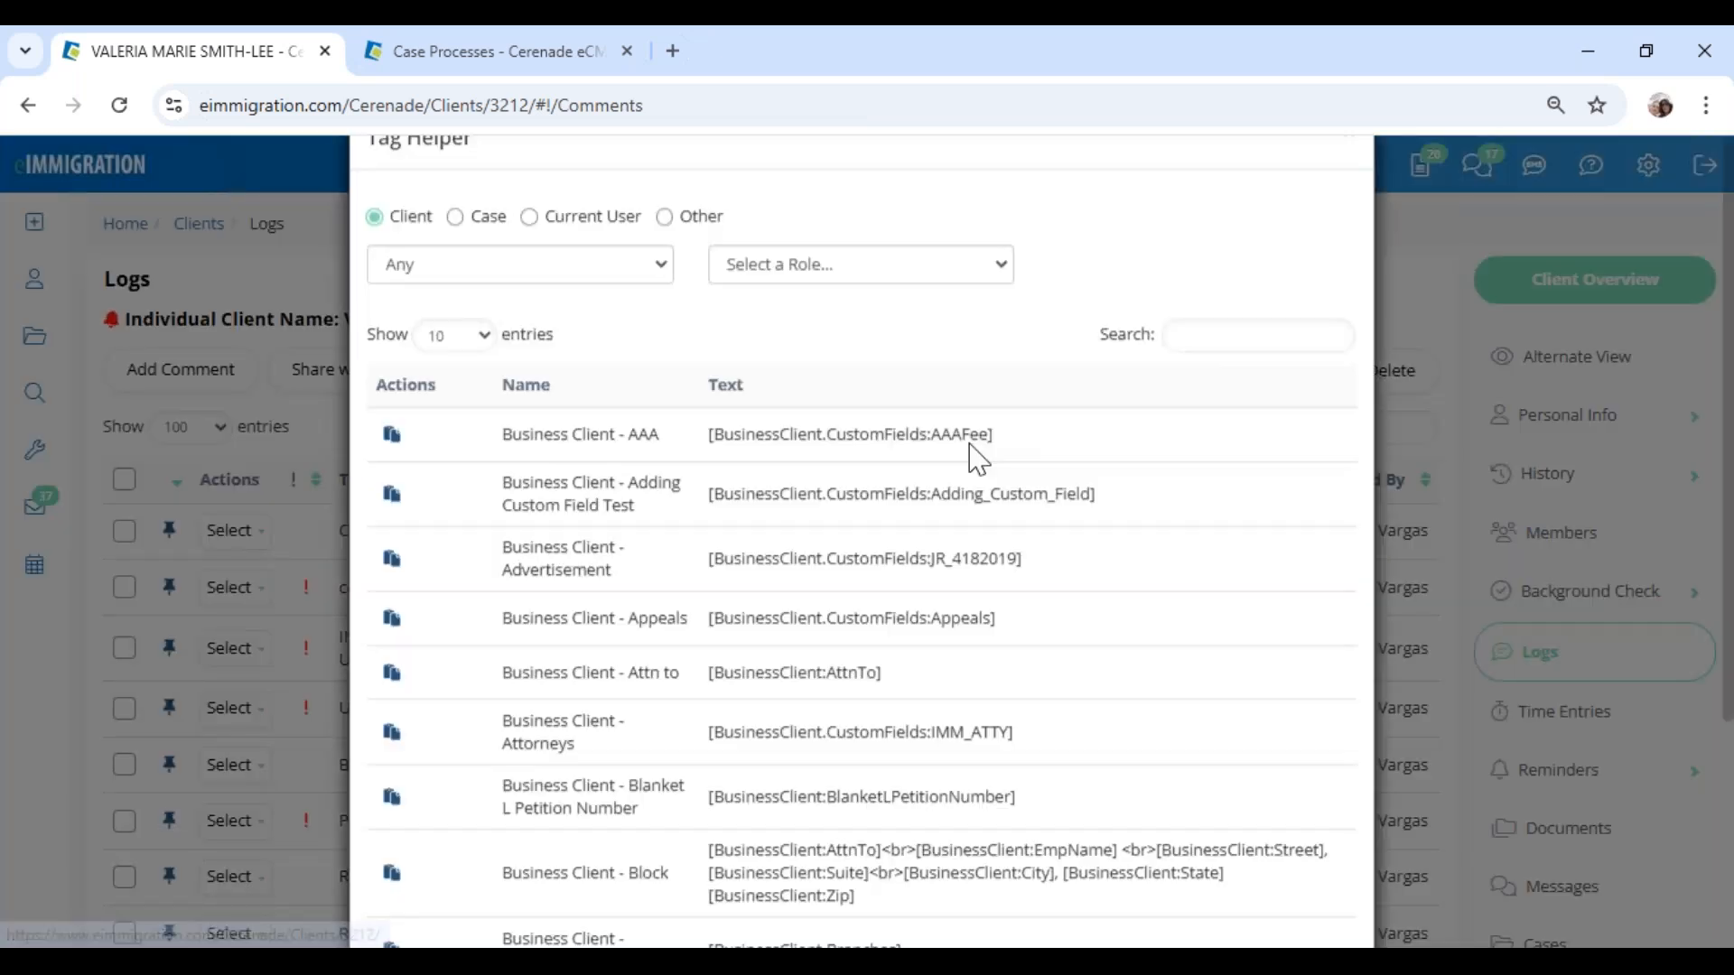
# Step: Filter the Tag Helper to Individual Client tags matching "email" and copy the [IndividualClient:Email] tag
pyautogui.click(520, 331)
pyautogui.click(441, 398)
pyautogui.click(1224, 402)
pyautogui.write('email')
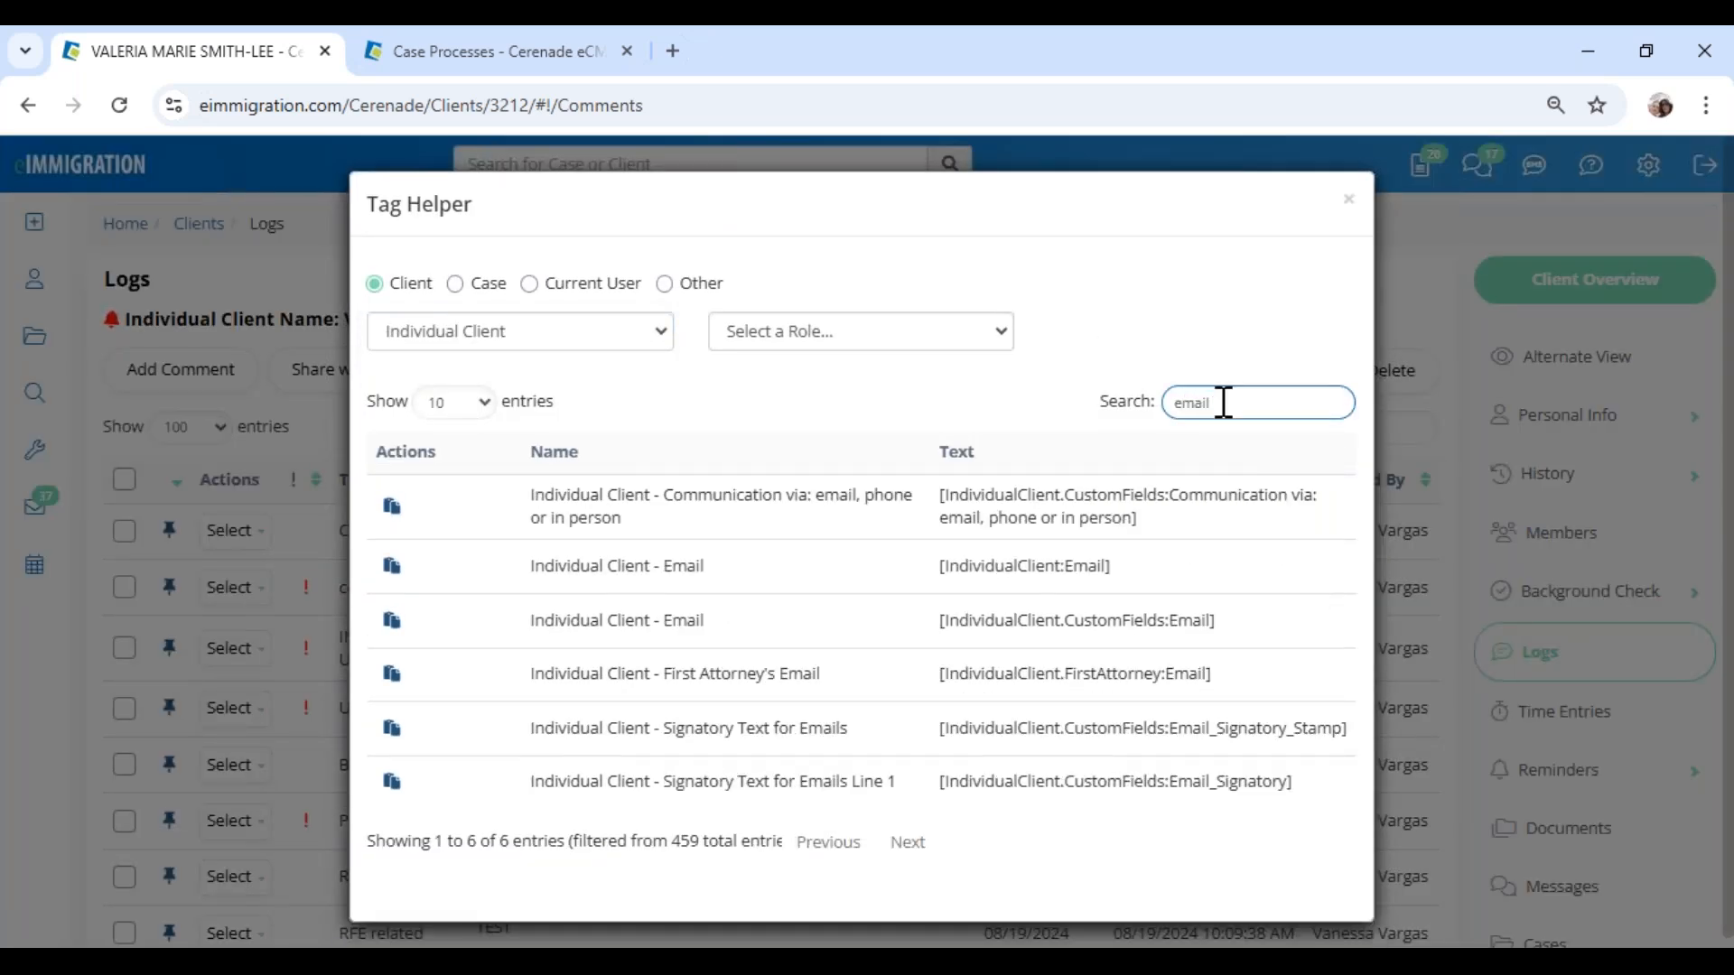
pyautogui.moveTo(1115, 567); pyautogui.dragTo(922, 585)
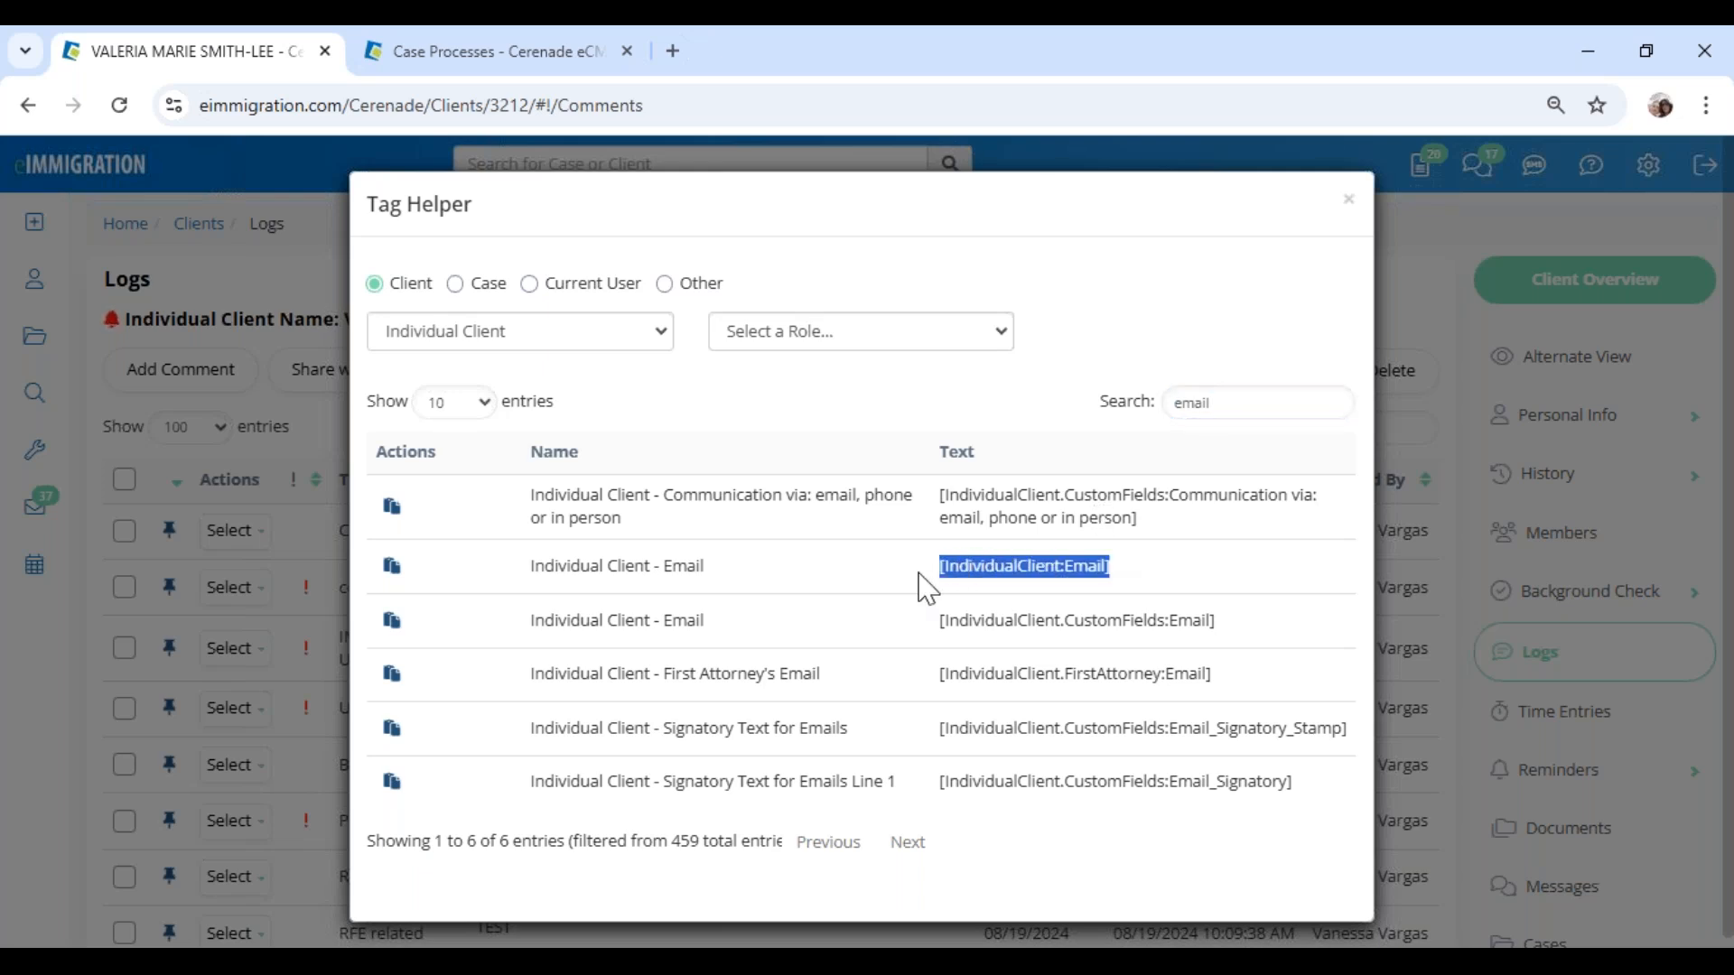
pyautogui.click(391, 567)
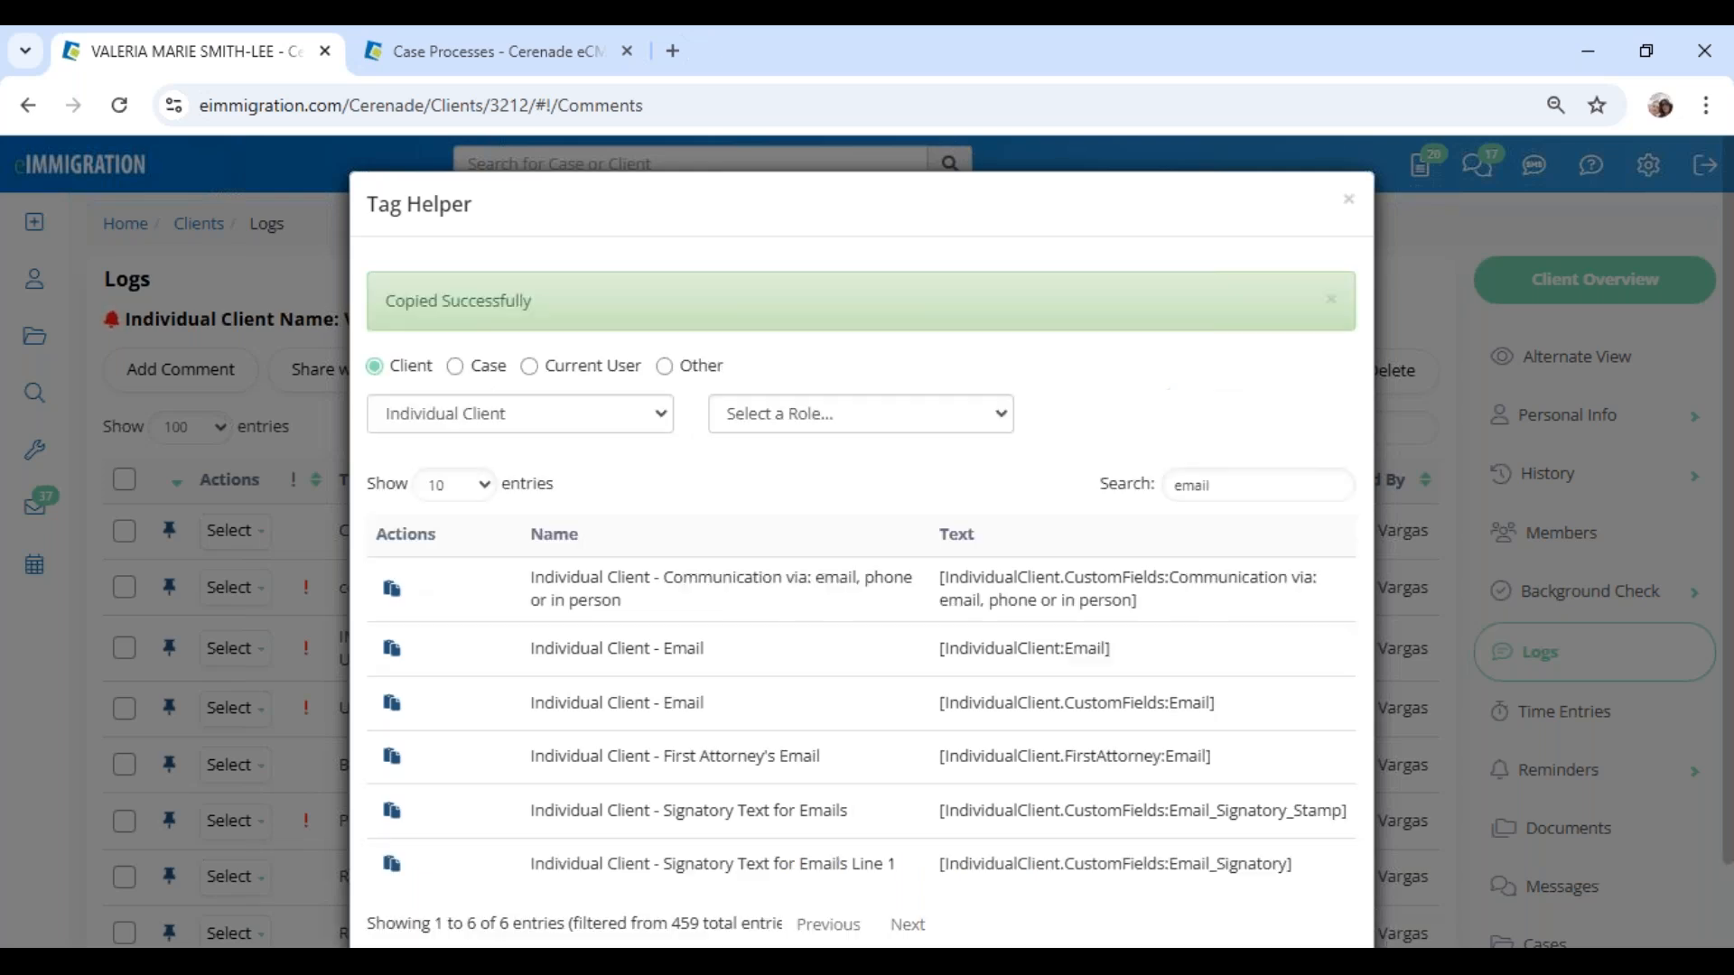
# Step: Return to the case process tab and paste the individual client email tag as the activity email's recipient
pyautogui.click(434, 62)
pyautogui.click(456, 487)
pyautogui.click(456, 510)
pyautogui.click(434, 567)
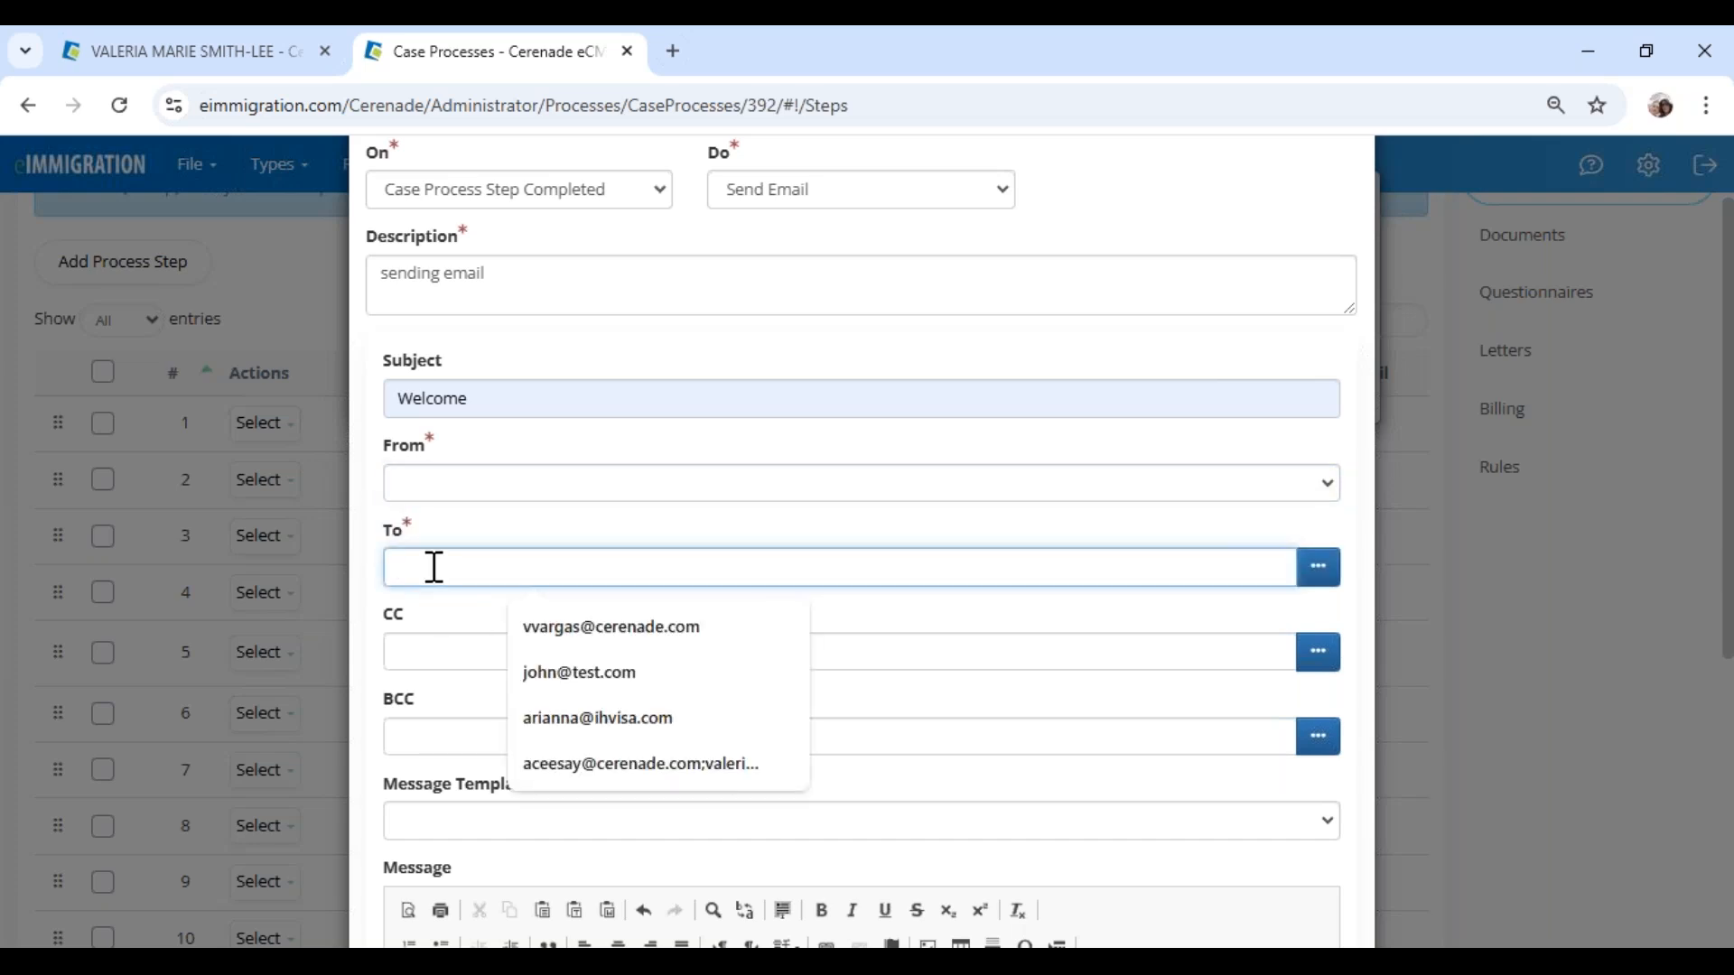
pyautogui.hotkey('ctrl', 'v')
# Step: Copy the Current User email tag from the Tag Helper on the client record's browser tab
pyautogui.click(200, 56)
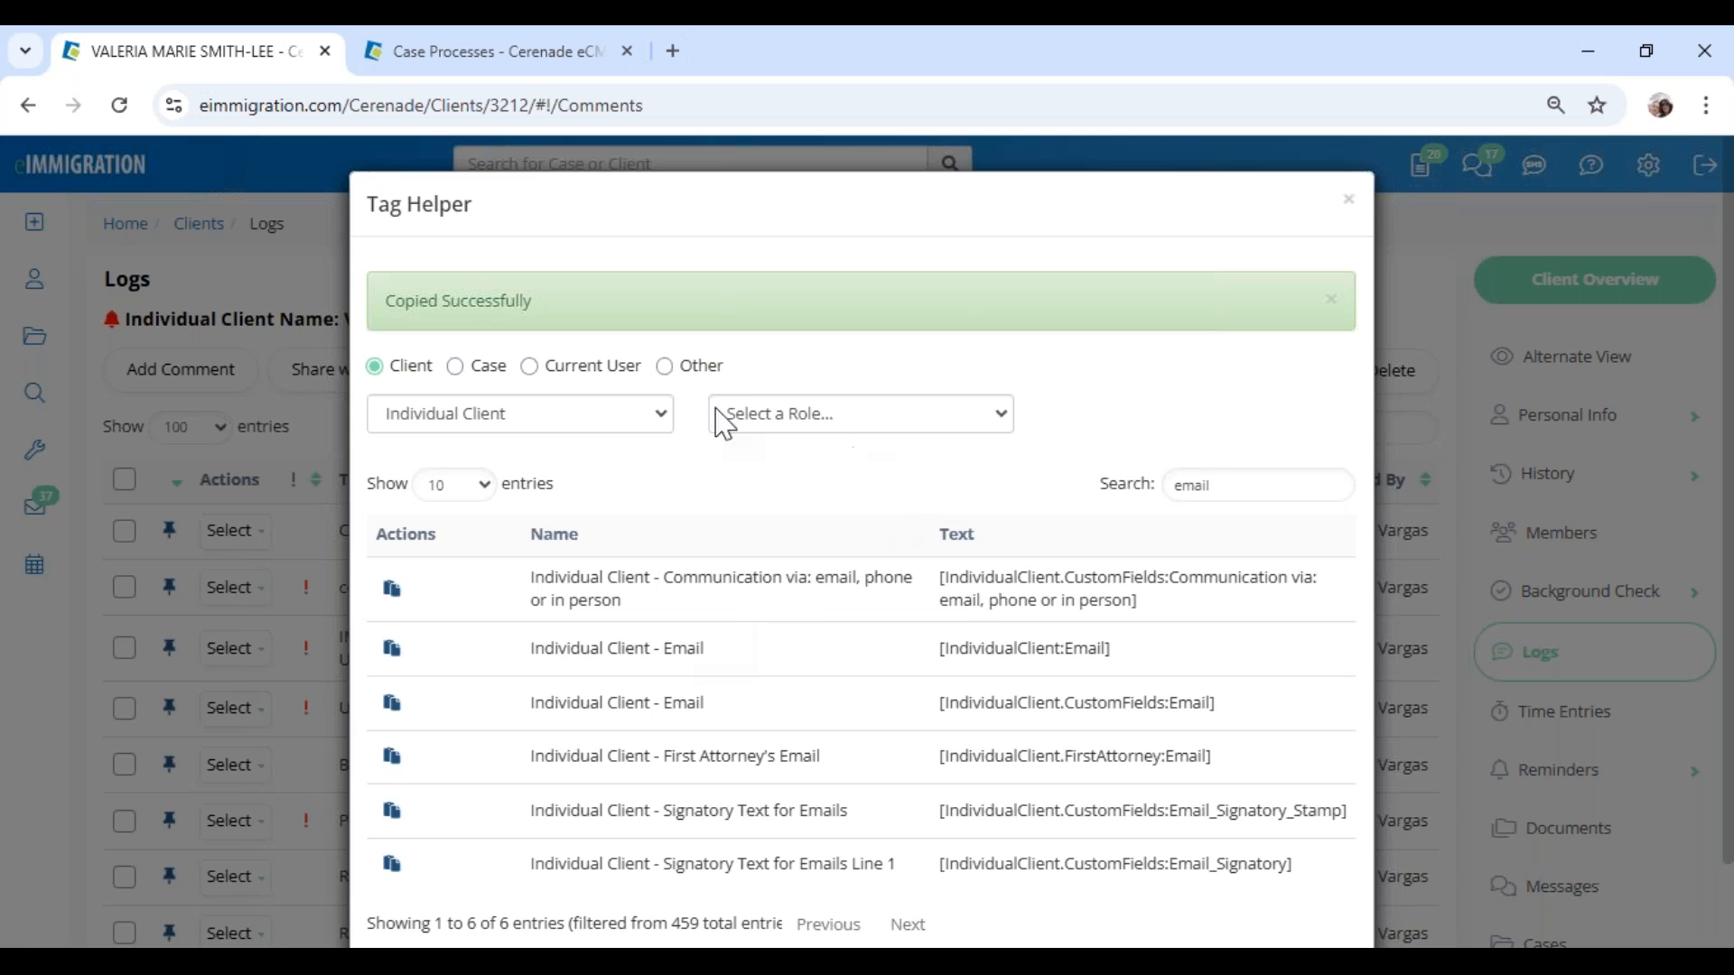
pyautogui.click(591, 369)
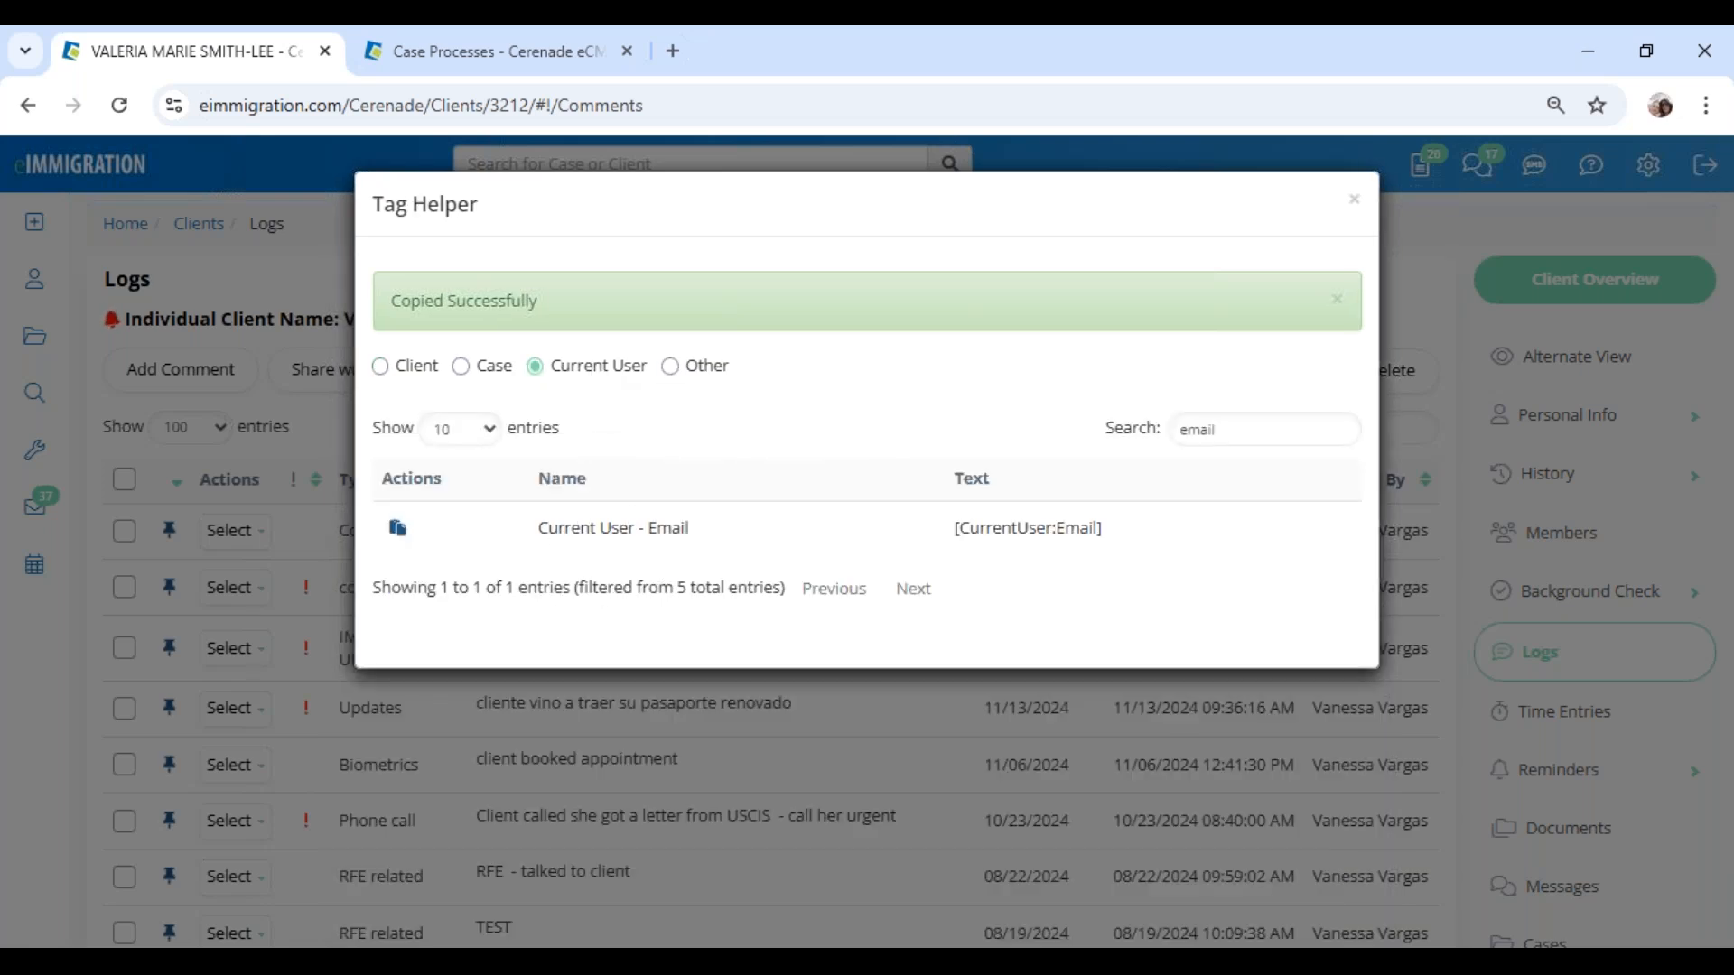
pyautogui.click(397, 529)
# Step: Choose the office's general email address as the sender of the activity's email
pyautogui.click(492, 52)
pyautogui.click(463, 488)
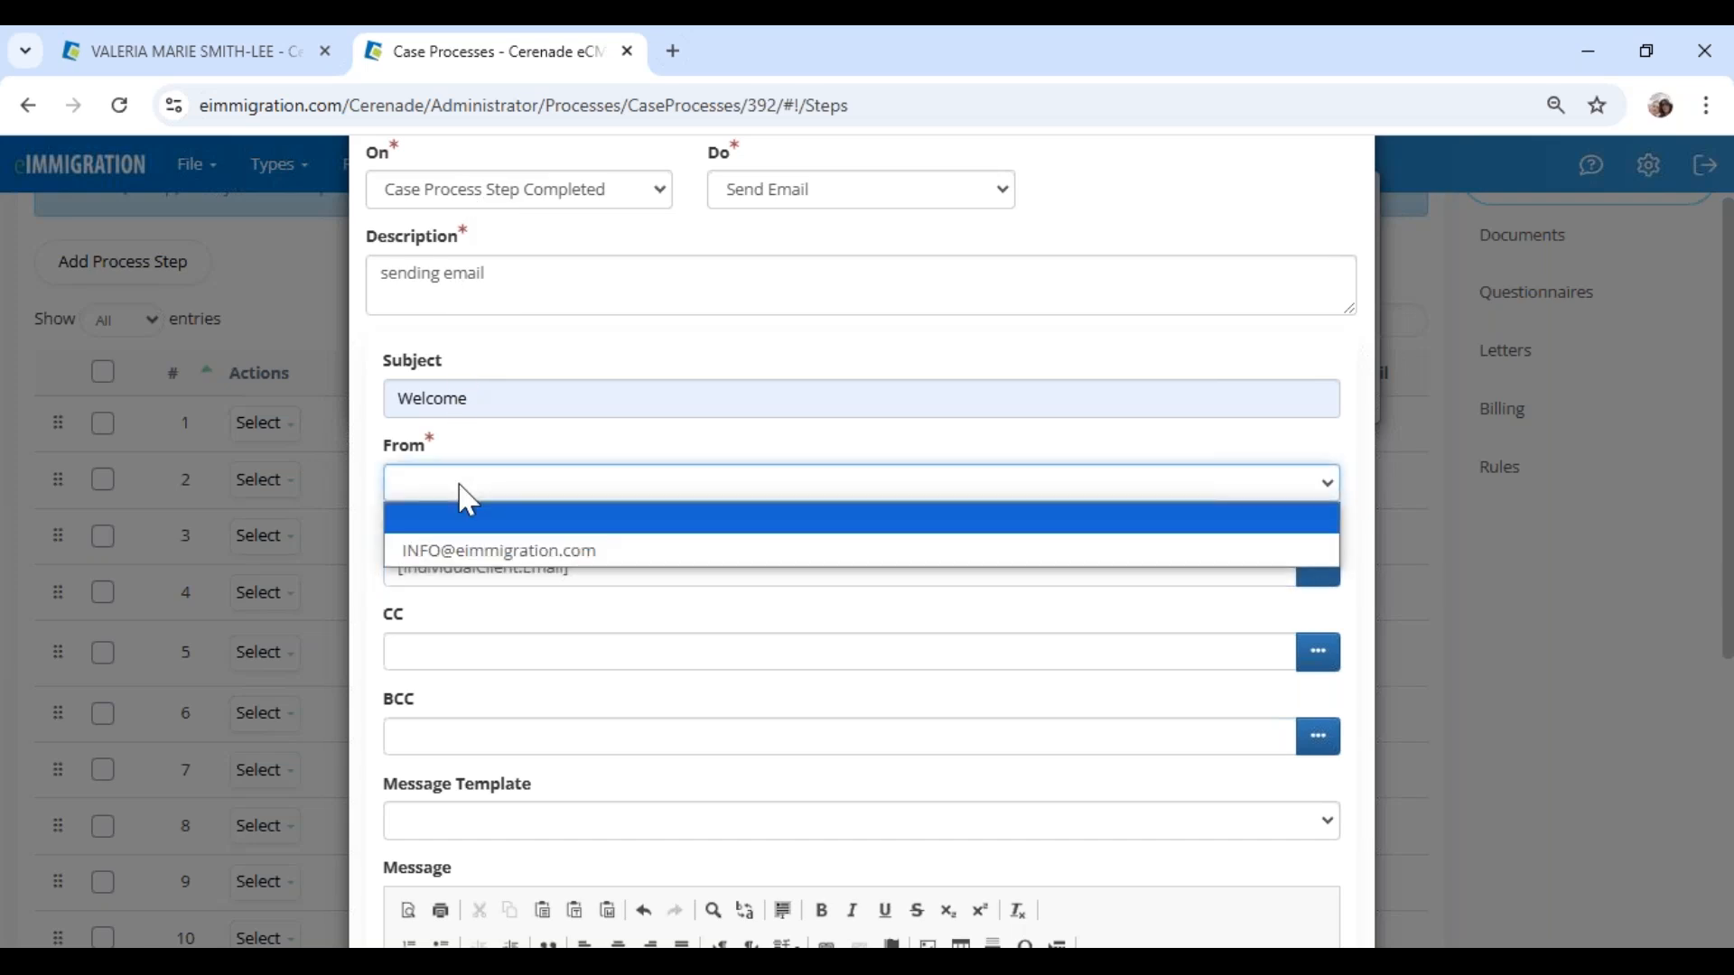
pyautogui.click(473, 487)
pyautogui.click(474, 495)
pyautogui.click(466, 551)
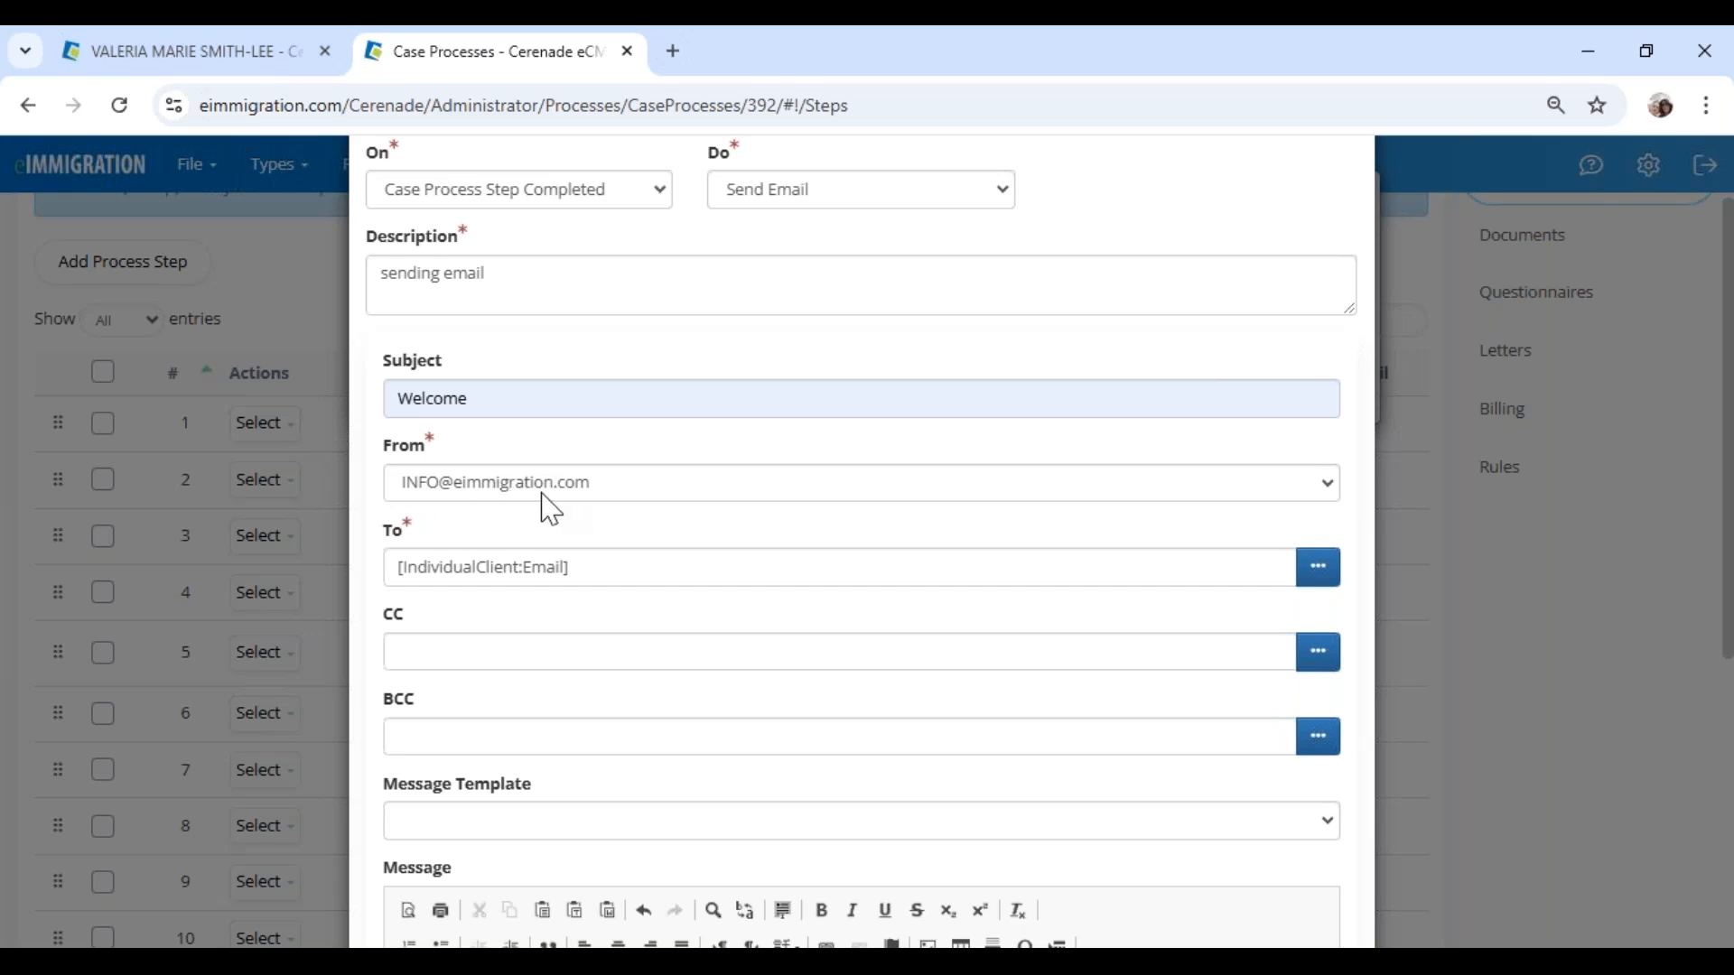
# Step: Close the Tag Helper on the client record's tab and open the SMTP Mail Server Settings in the administrative application settings
pyautogui.click(244, 53)
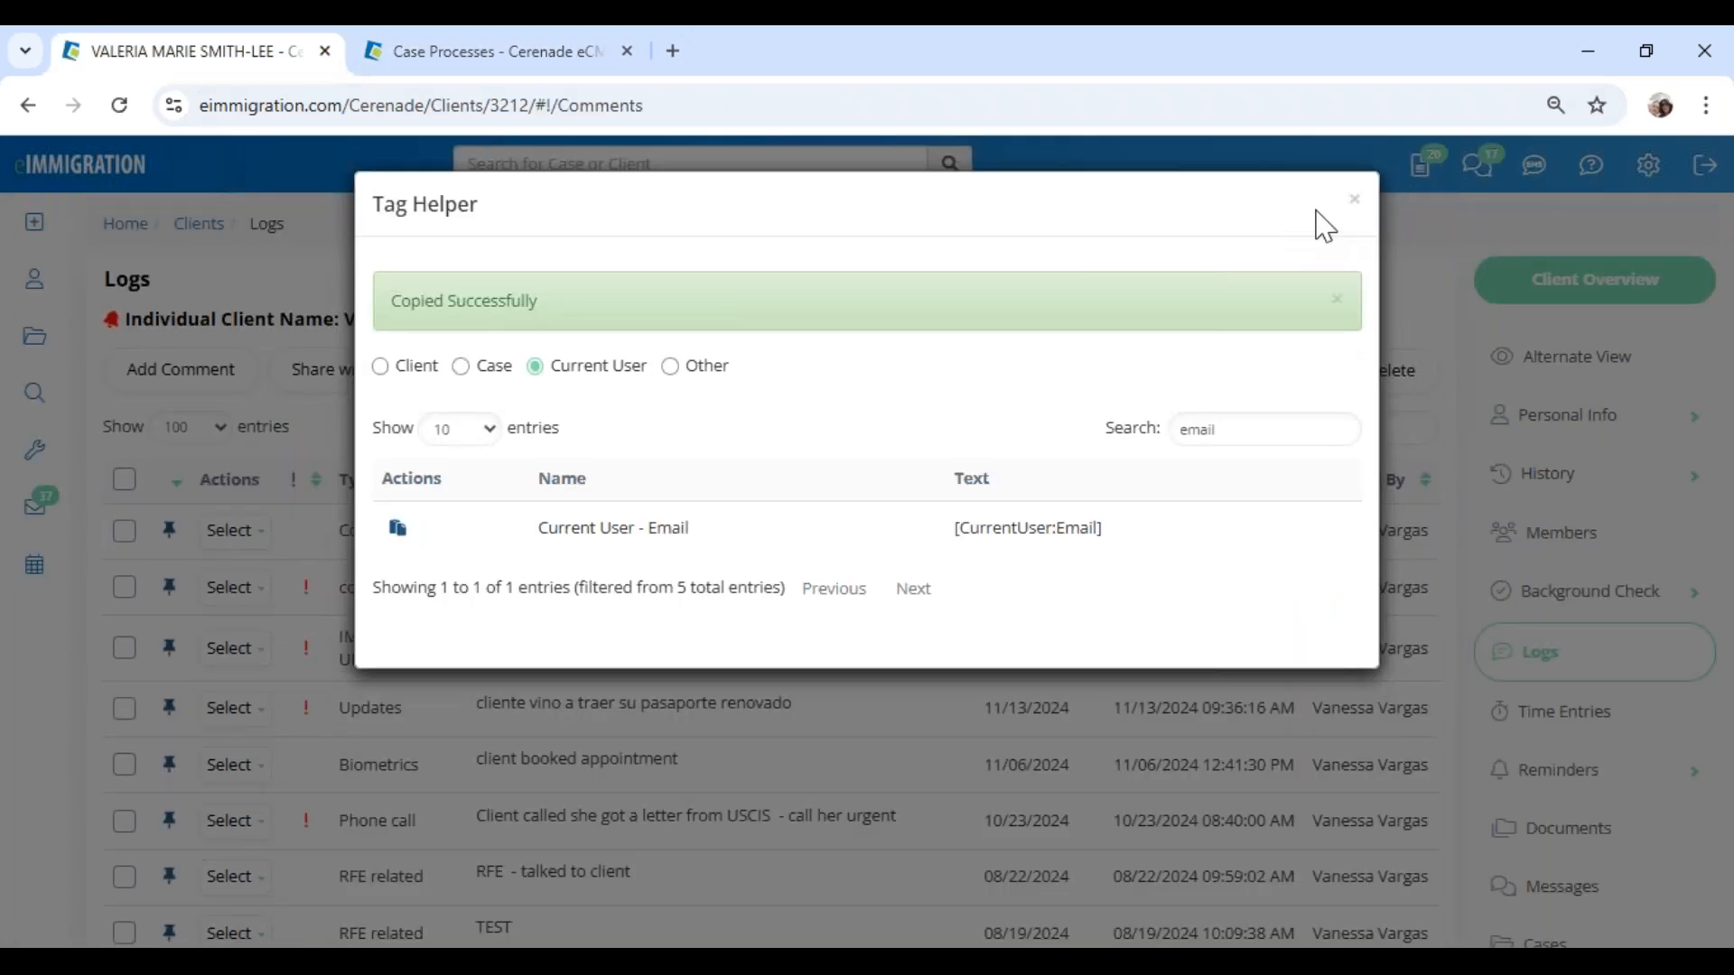
pyautogui.click(1352, 200)
pyautogui.click(1637, 167)
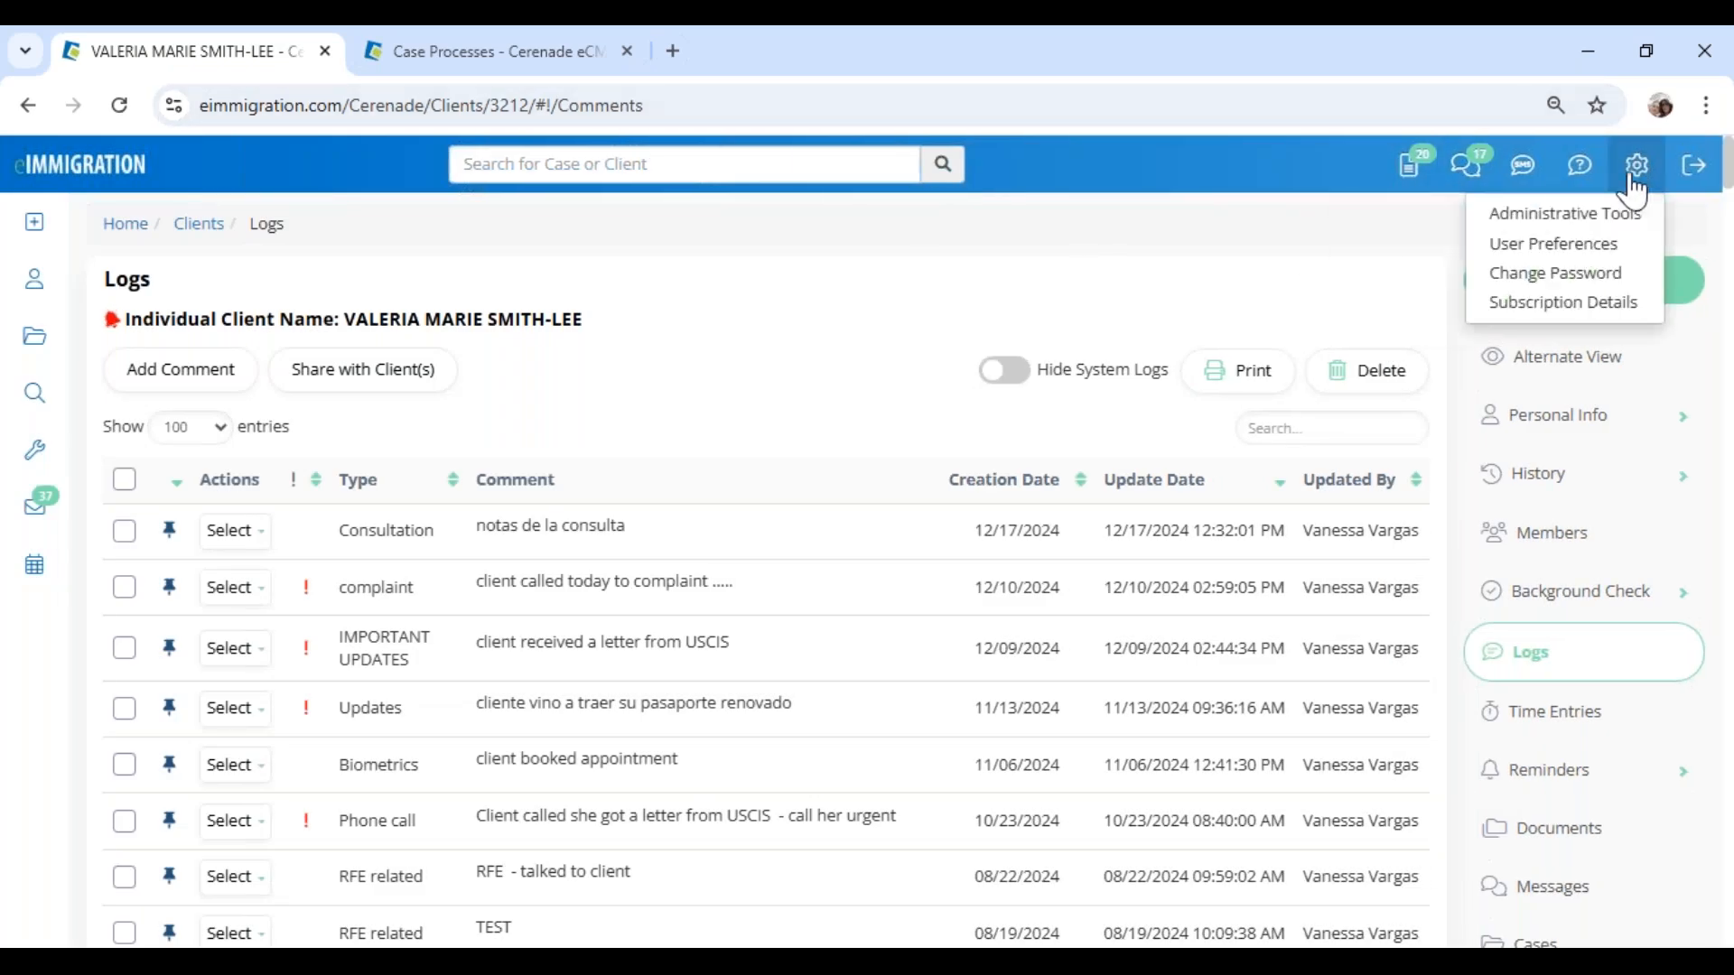
pyautogui.click(1625, 215)
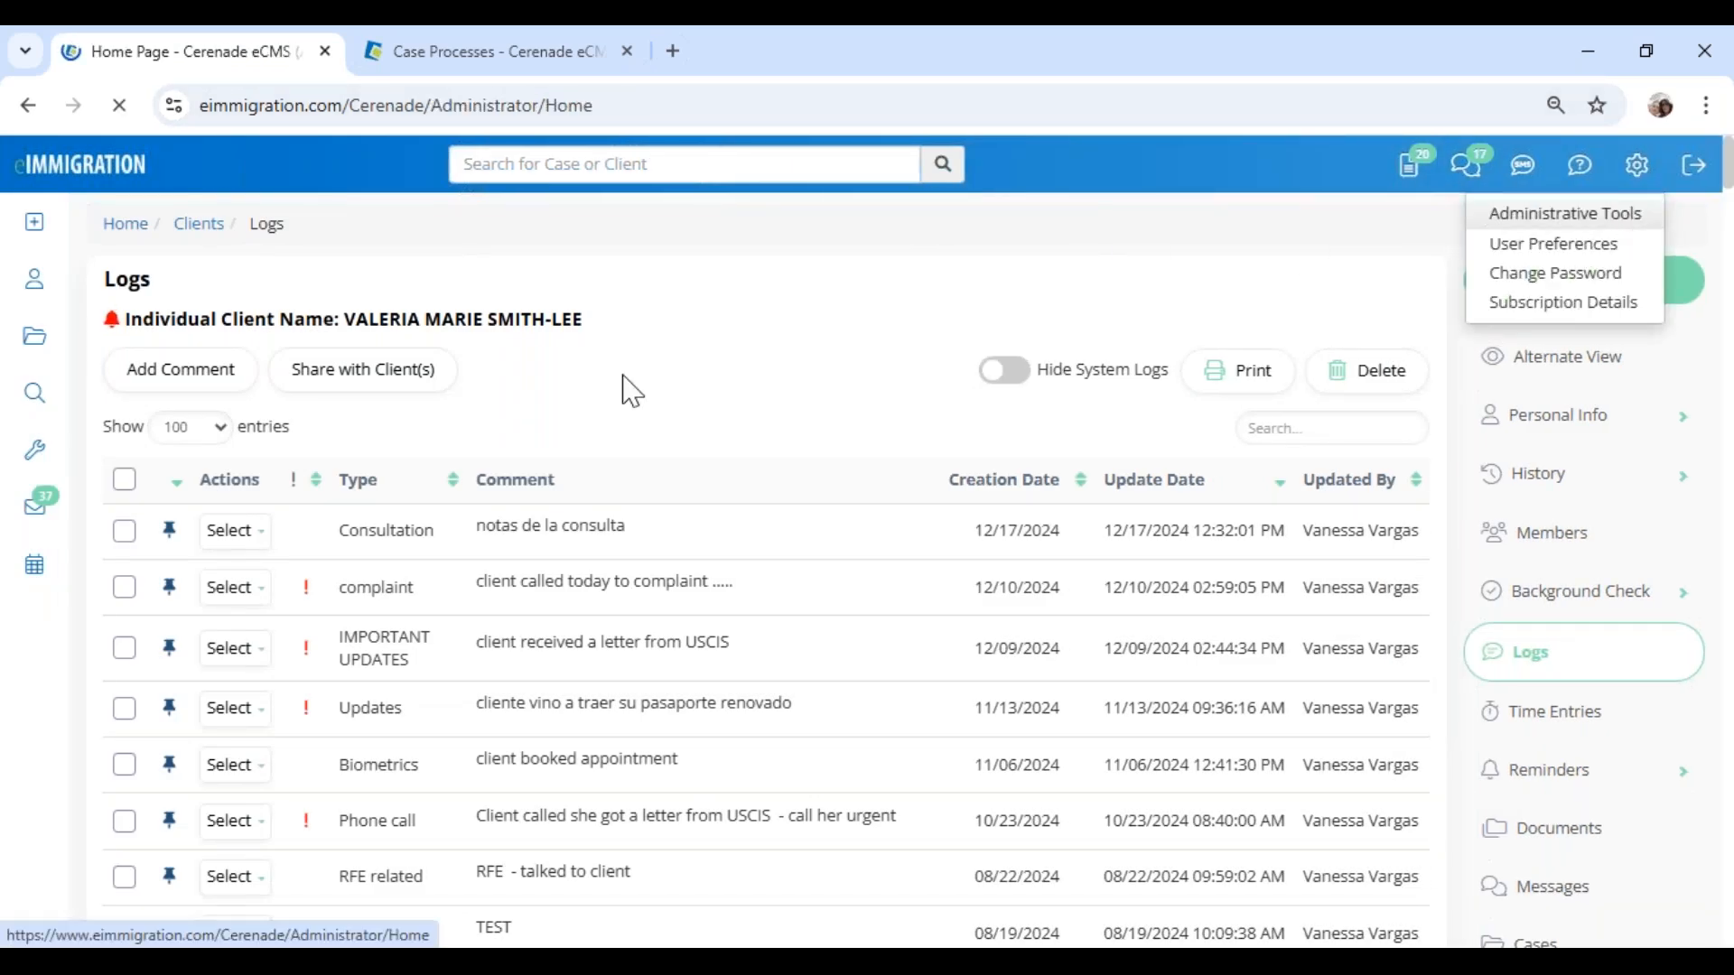
pyautogui.scroll(-6, 356, 621)
pyautogui.click(108, 749)
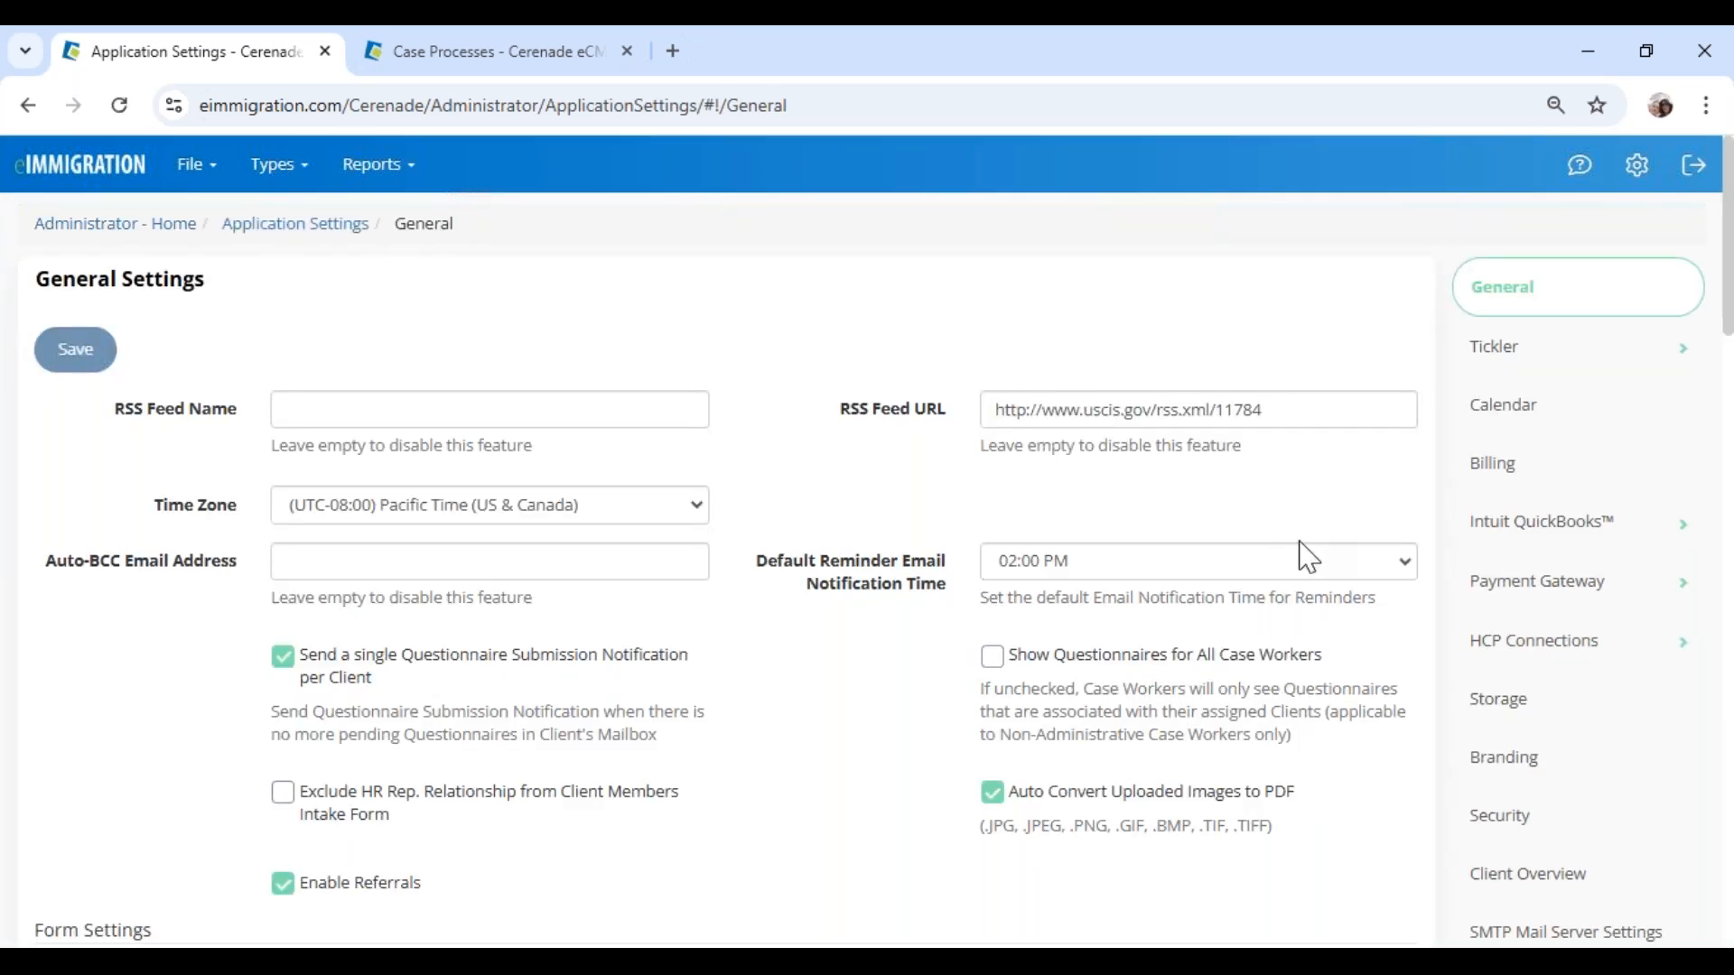
pyautogui.scroll(-7, 824, 813)
pyautogui.scroll(3, 1590, 596)
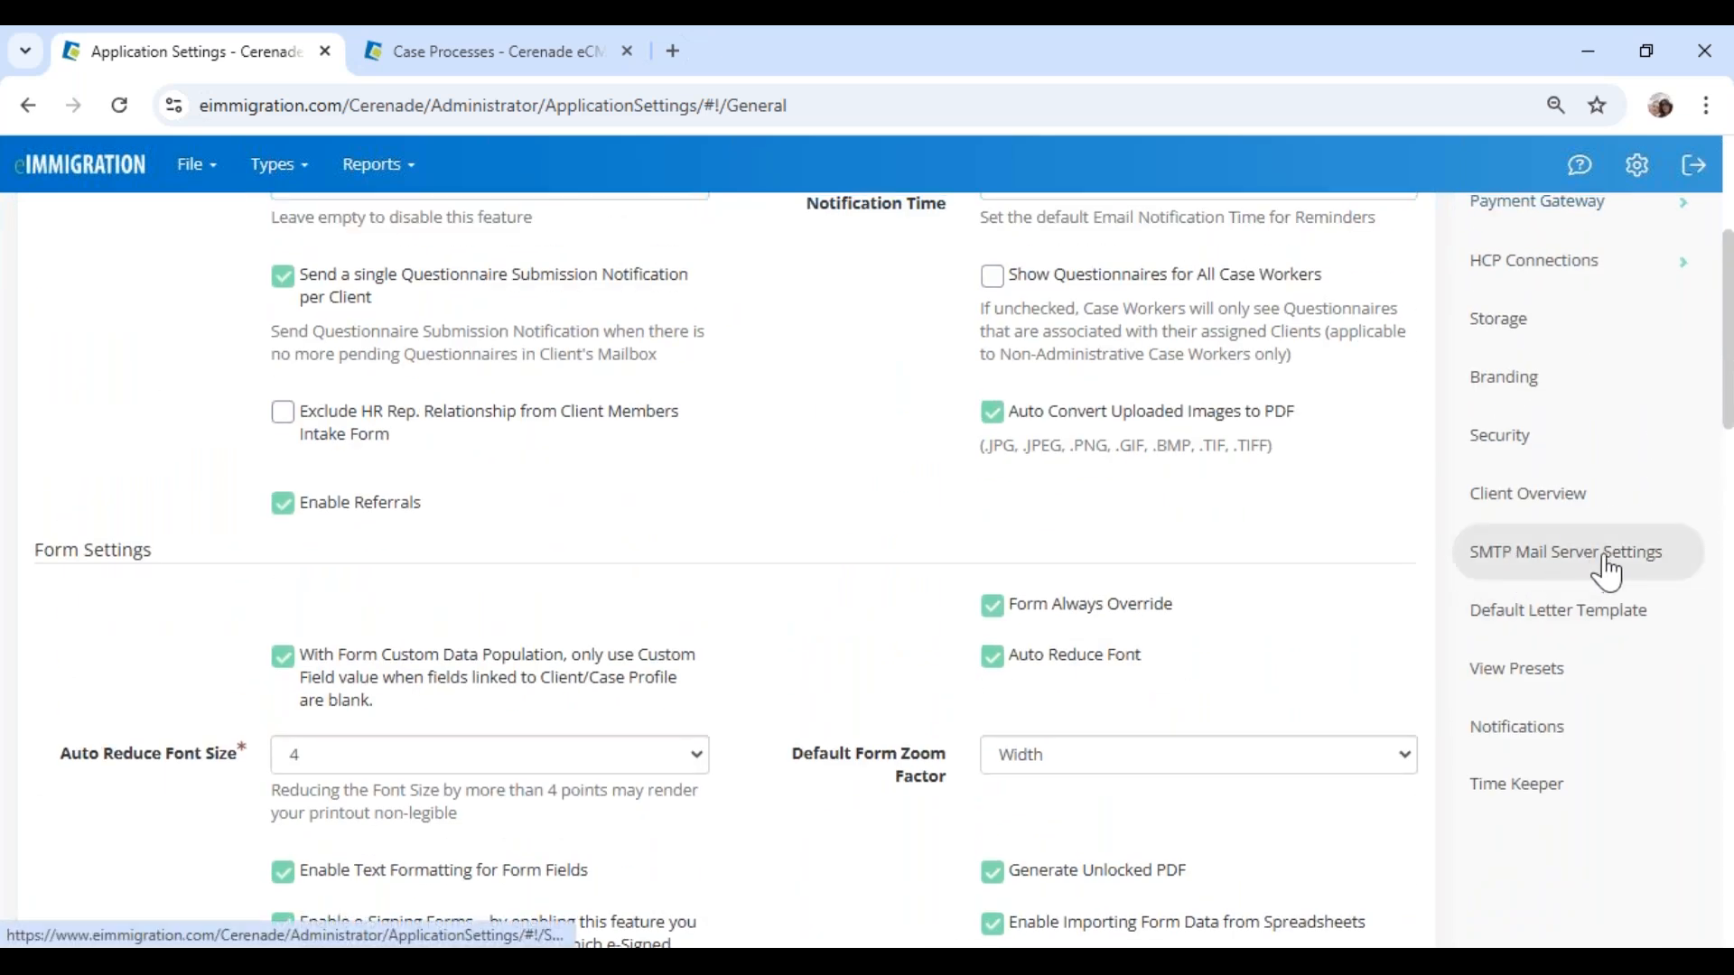
pyautogui.click(1571, 568)
# Step: Compare the general email address in the mail server settings with the sender choices in the activity's email
pyautogui.moveTo(742, 461); pyautogui.dragTo(450, 499)
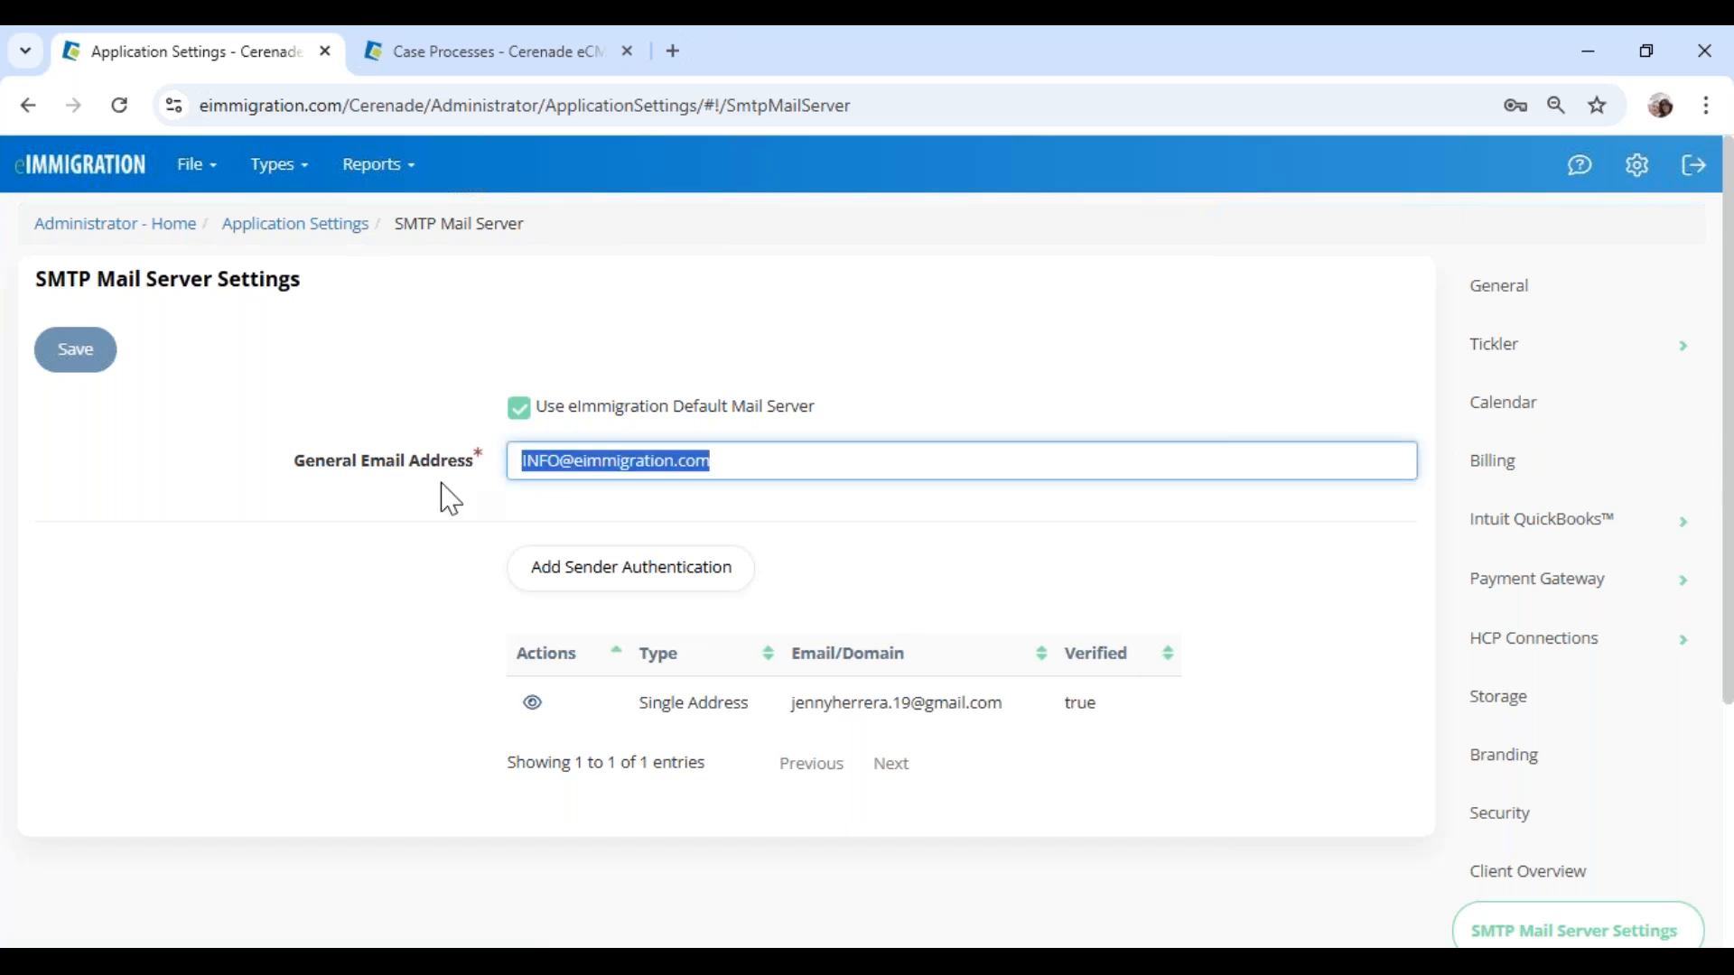
pyautogui.click(429, 491)
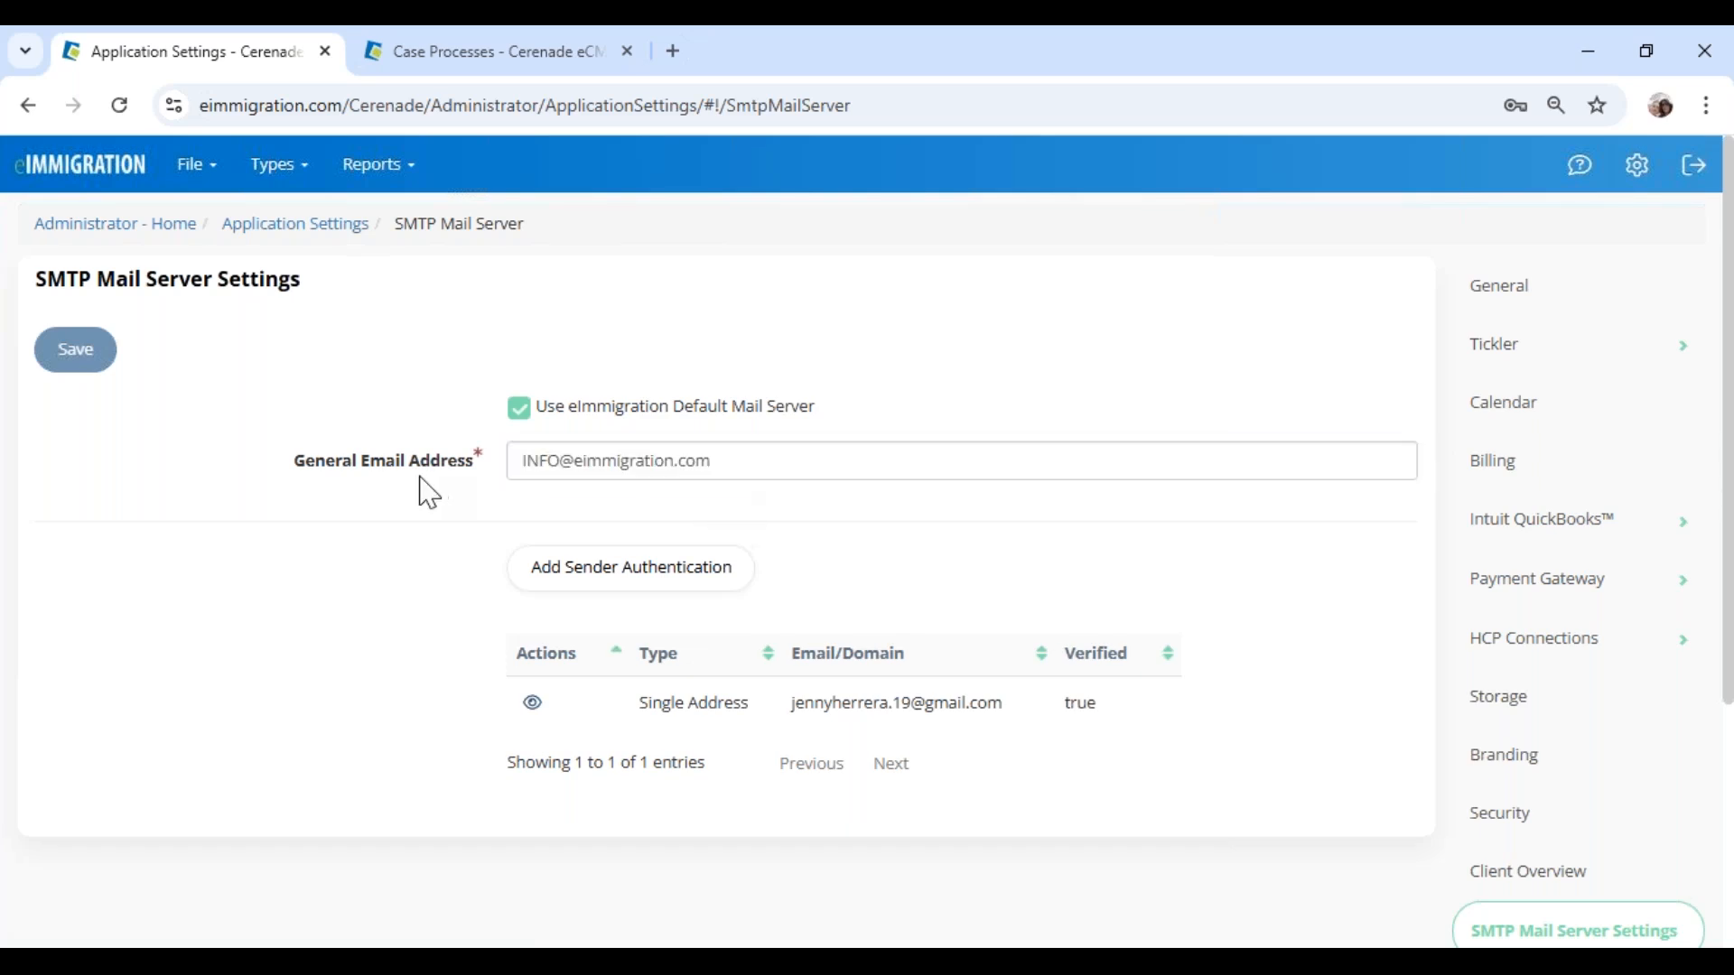
pyautogui.moveTo(286, 484); pyautogui.dragTo(503, 488)
pyautogui.moveTo(751, 471); pyautogui.dragTo(411, 488)
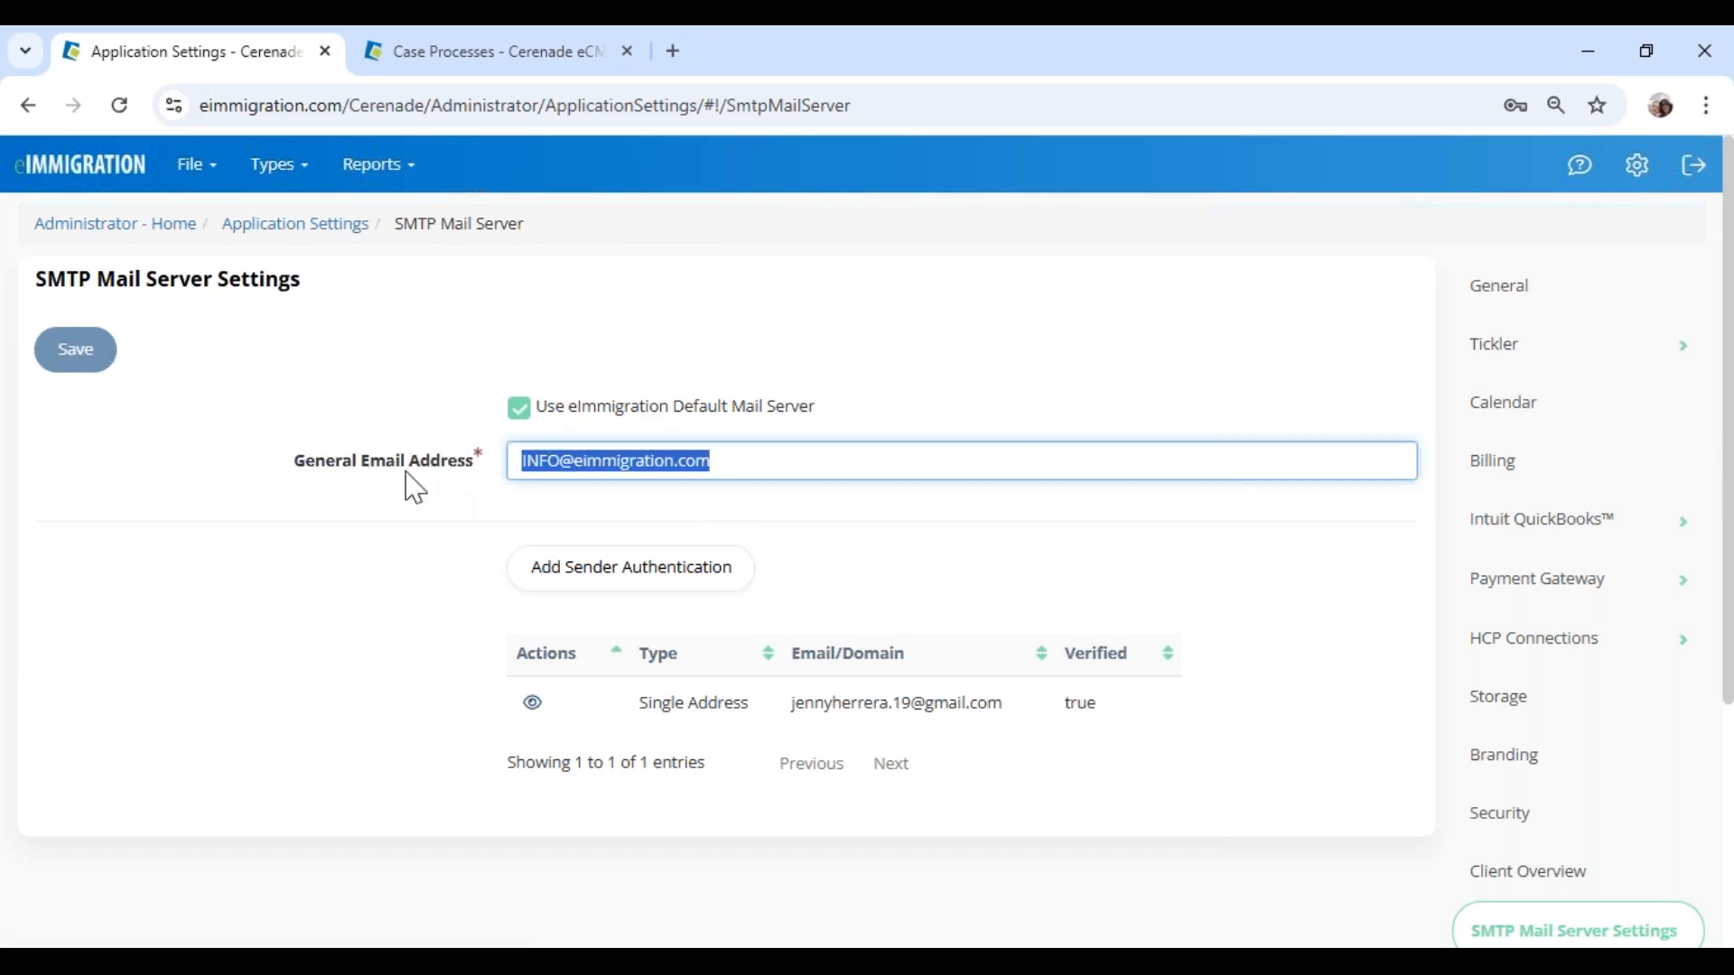
pyautogui.click(506, 63)
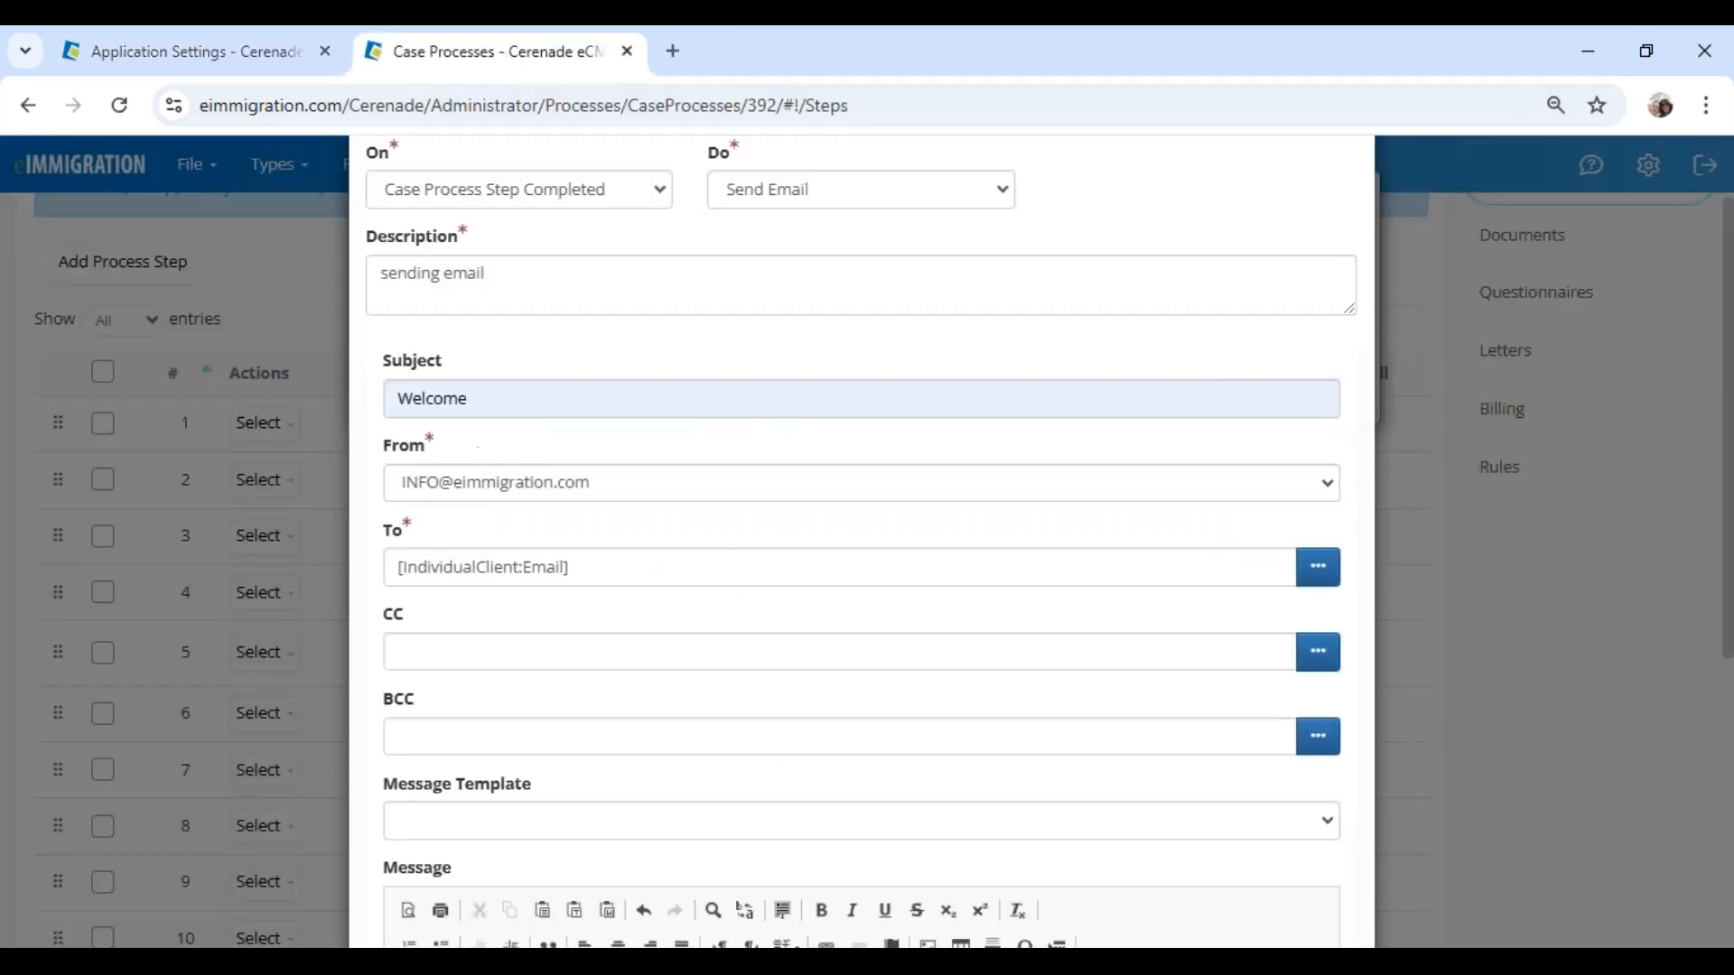
pyautogui.click(517, 486)
pyautogui.click(533, 450)
pyautogui.click(529, 494)
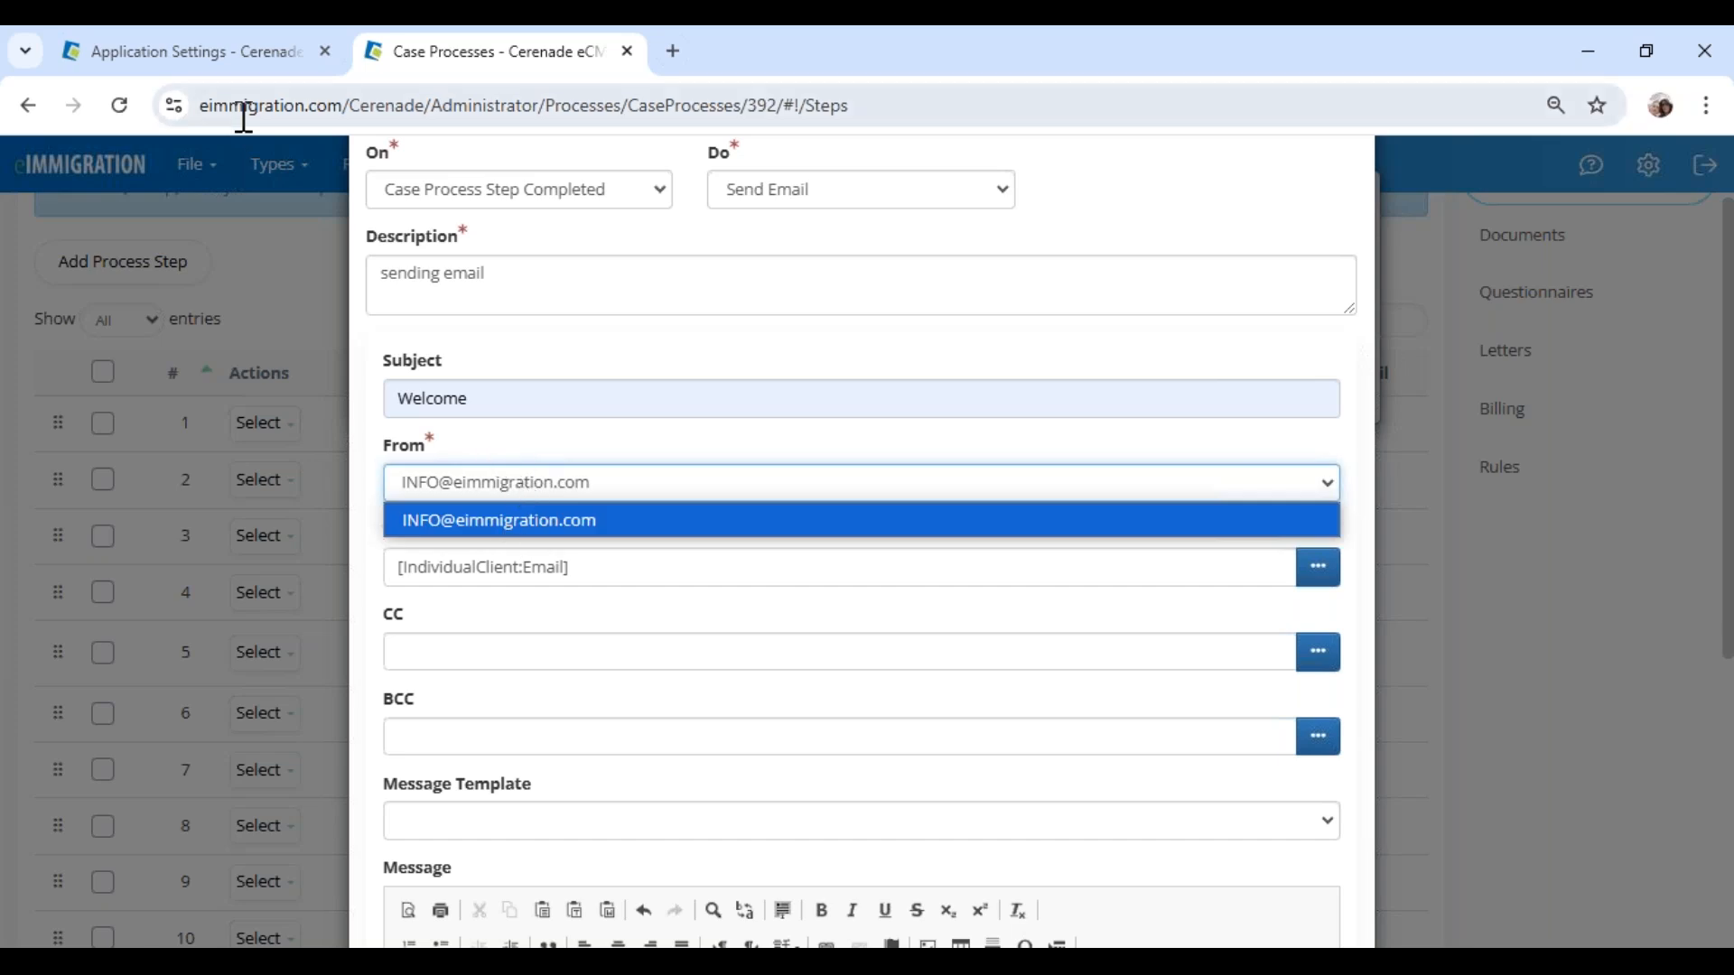
# Step: Replace the general email address in the SMTP Mail Server Settings with the staff member's email and save
pyautogui.click(199, 54)
pyautogui.moveTo(38, 278); pyautogui.dragTo(337, 294)
pyautogui.moveTo(722, 462); pyautogui.dragTo(443, 483)
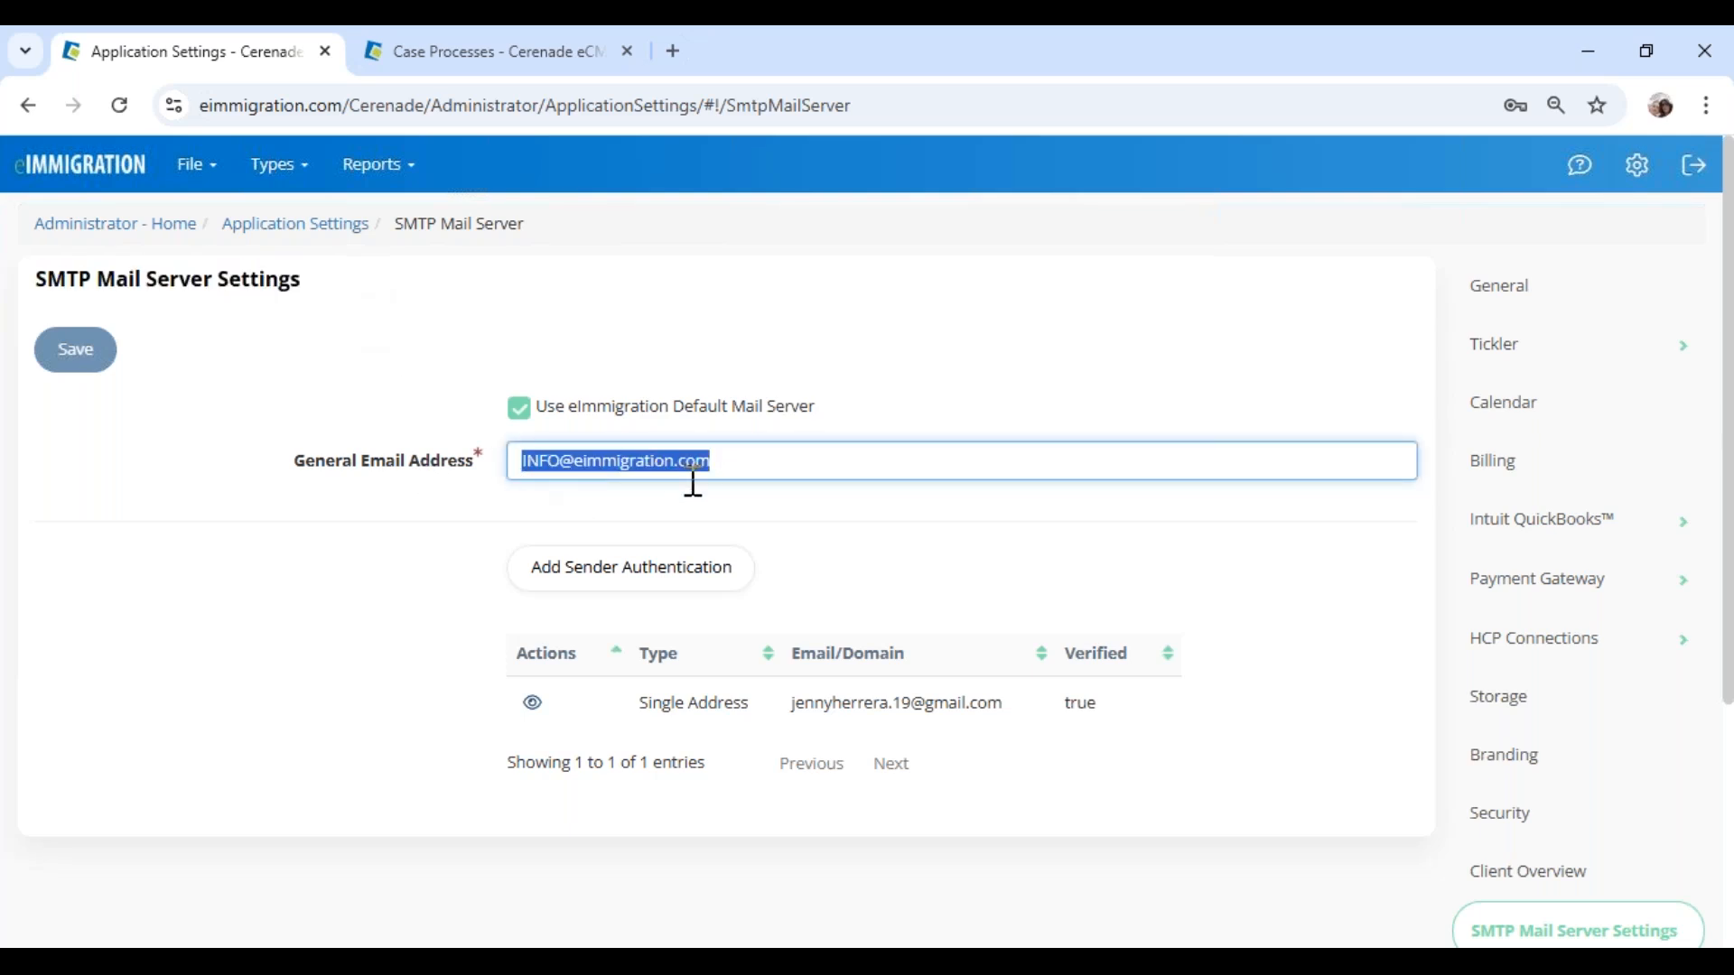
pyautogui.write('wa')
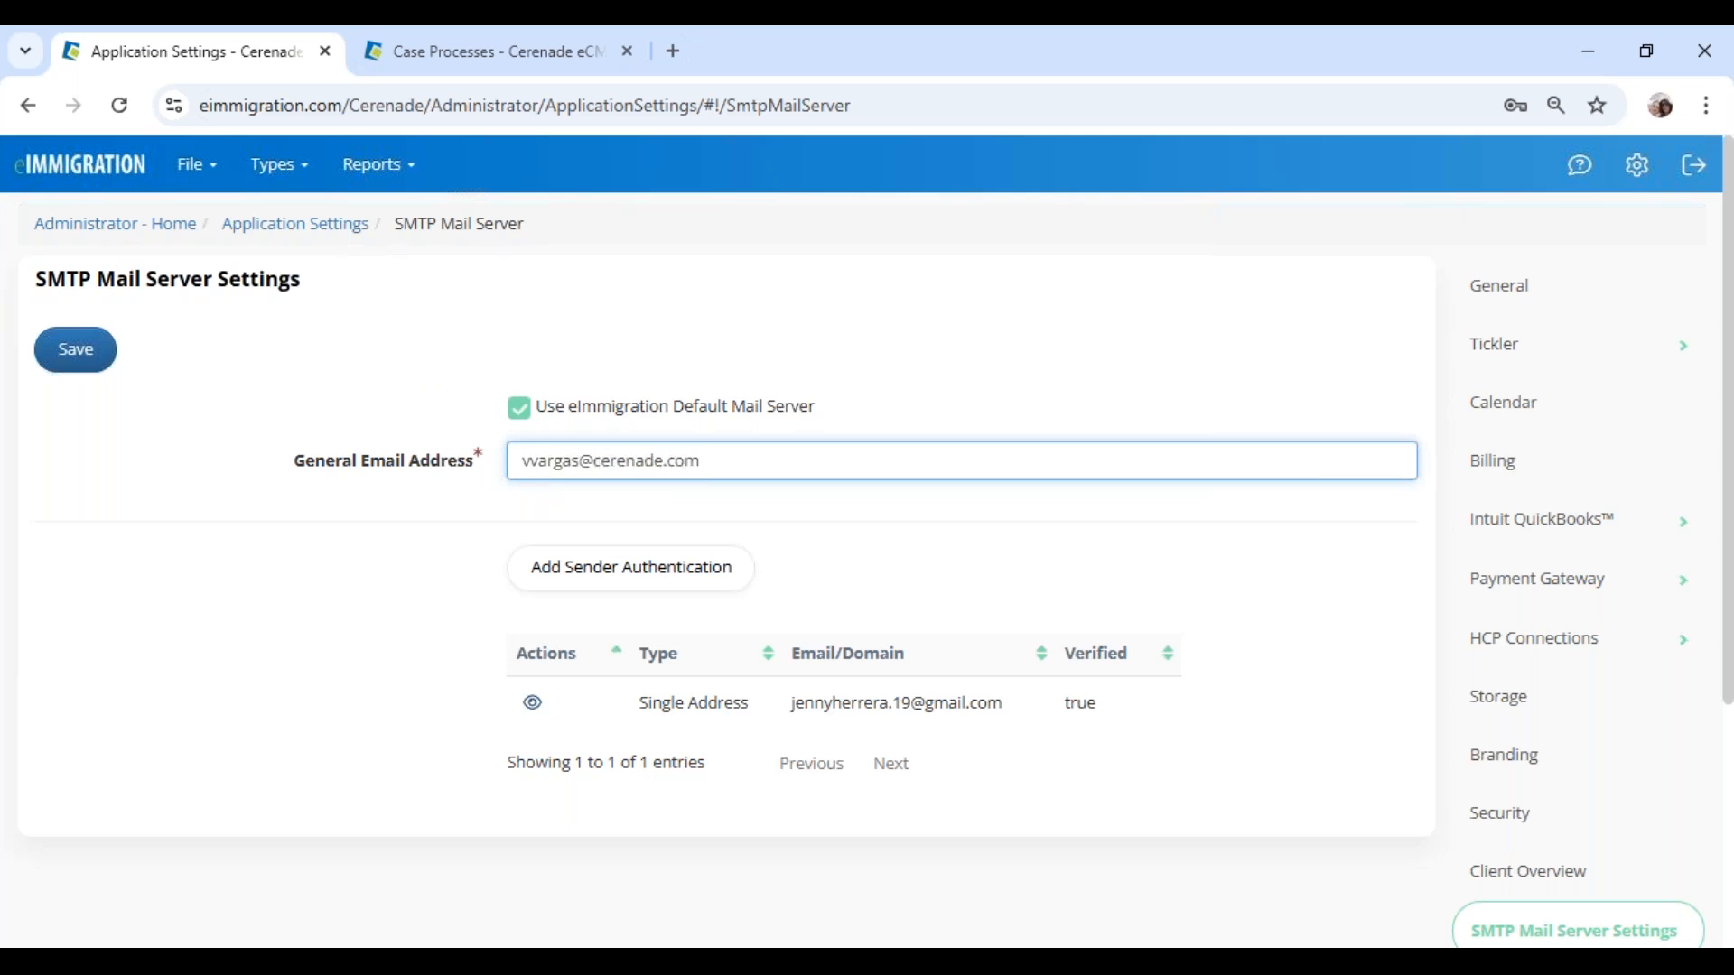
pyautogui.click(69, 355)
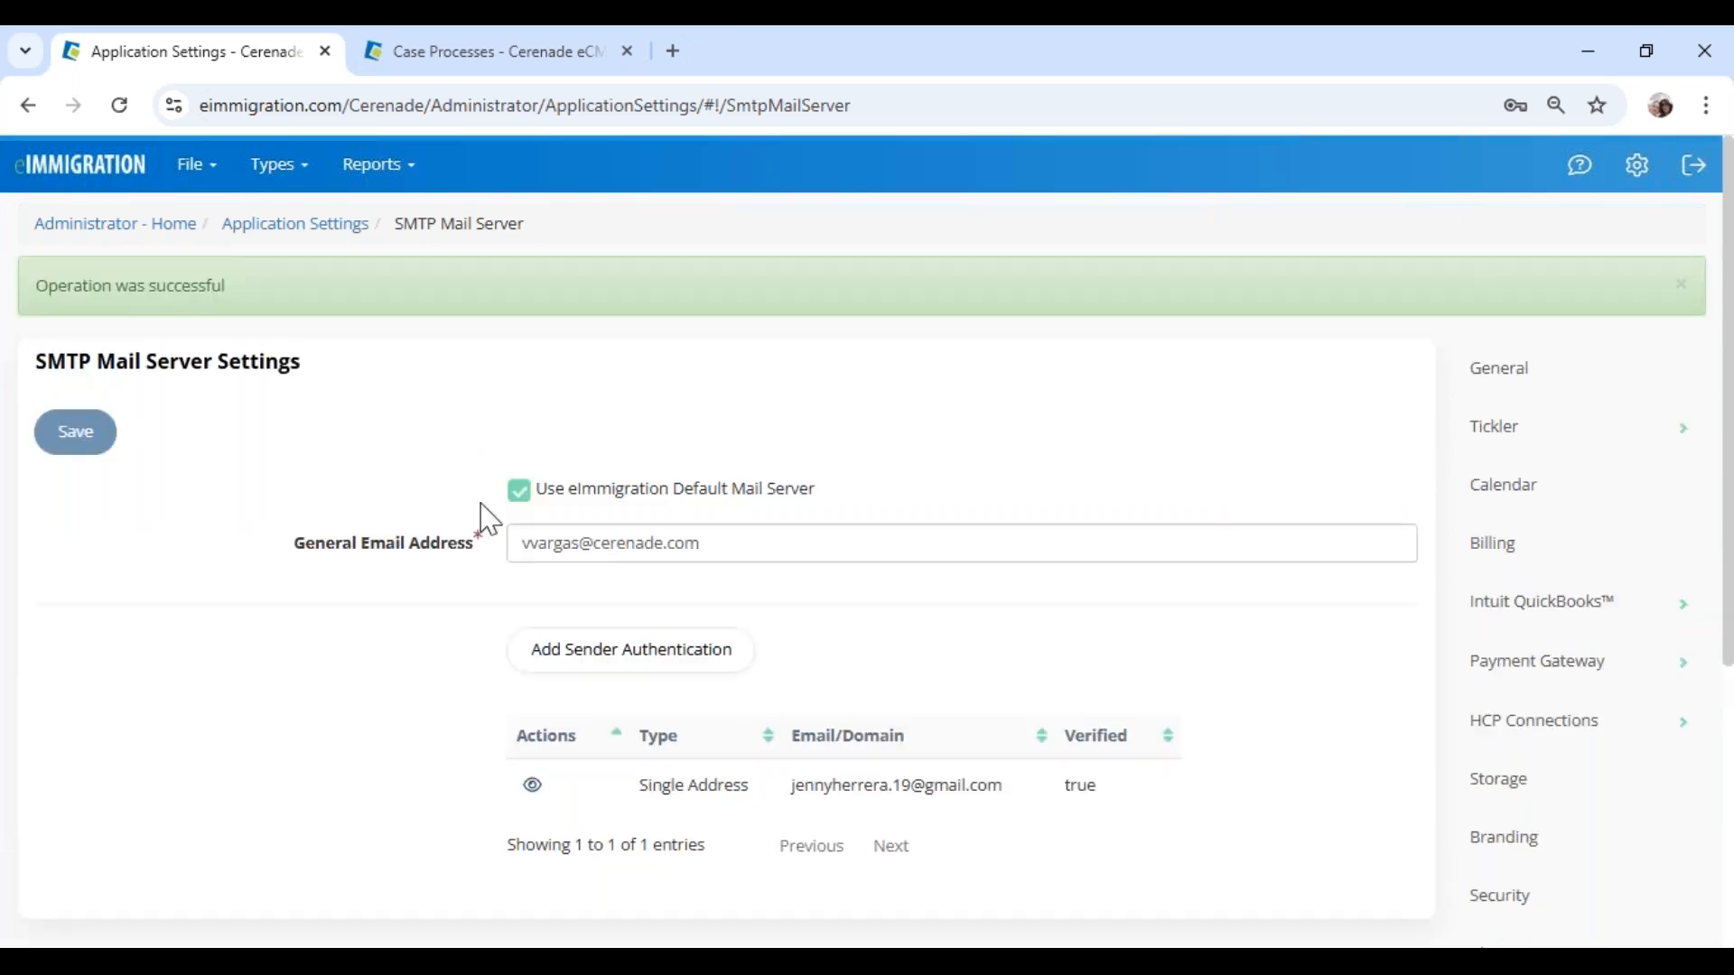
# Step: Return to the case process tab and discard the unsaved Send Email activity
pyautogui.click(486, 62)
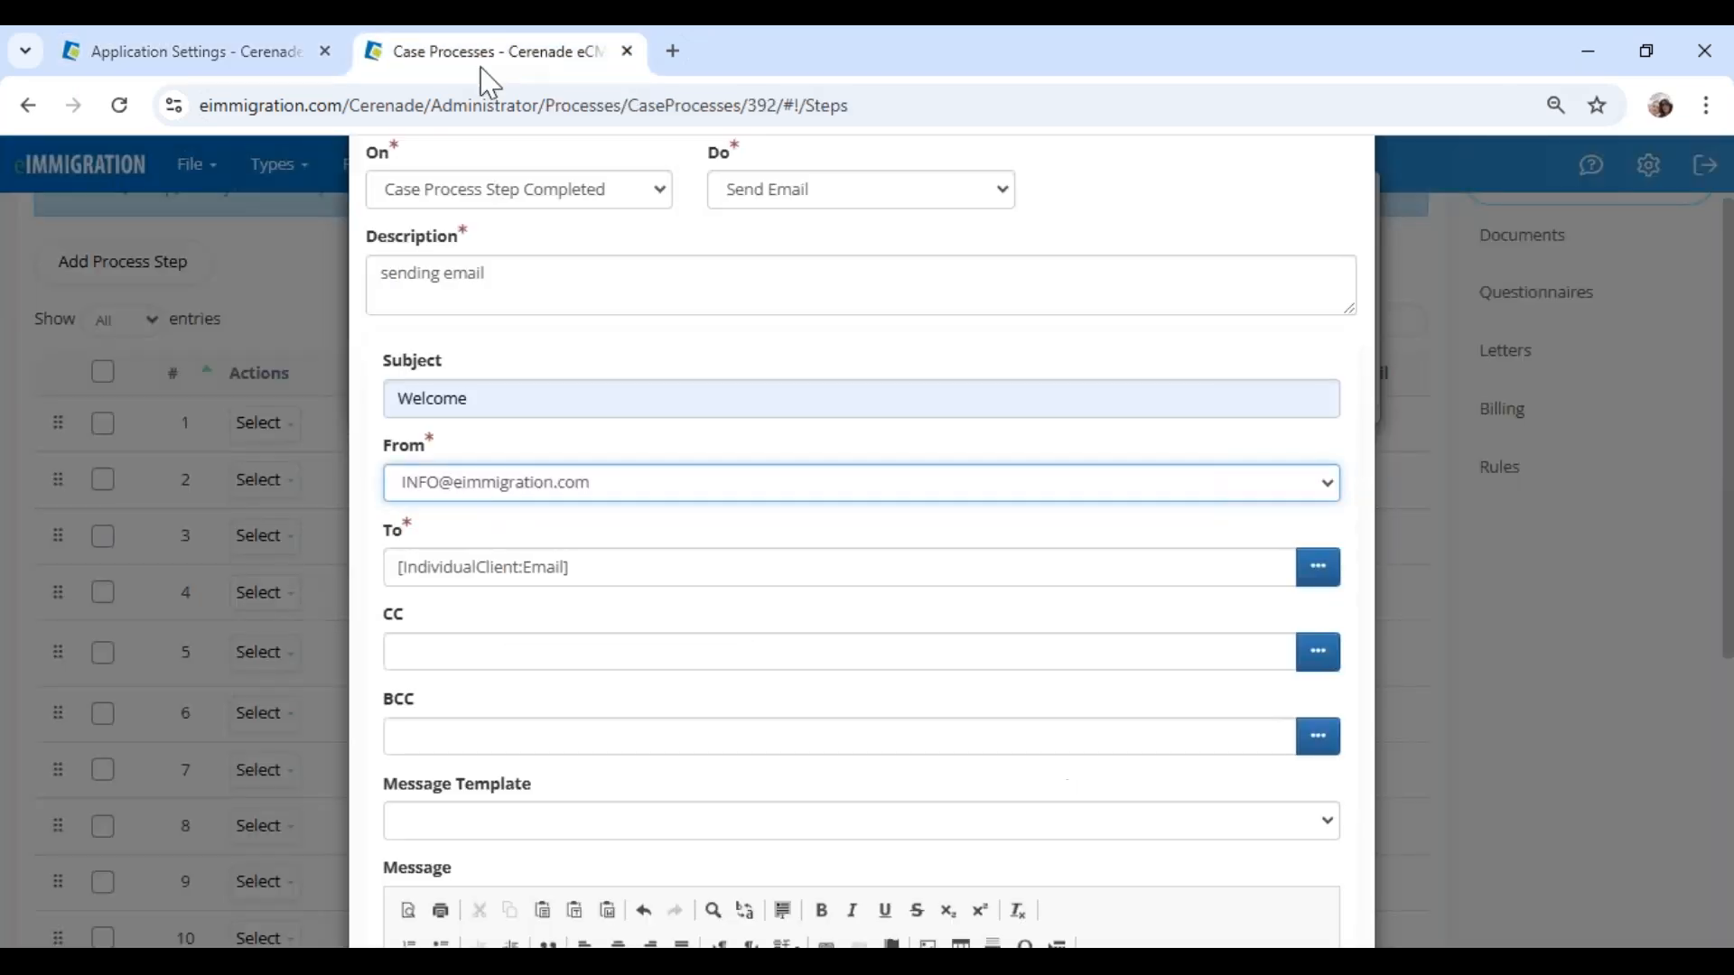
pyautogui.scroll(2, 1327, 244)
pyautogui.click(1348, 201)
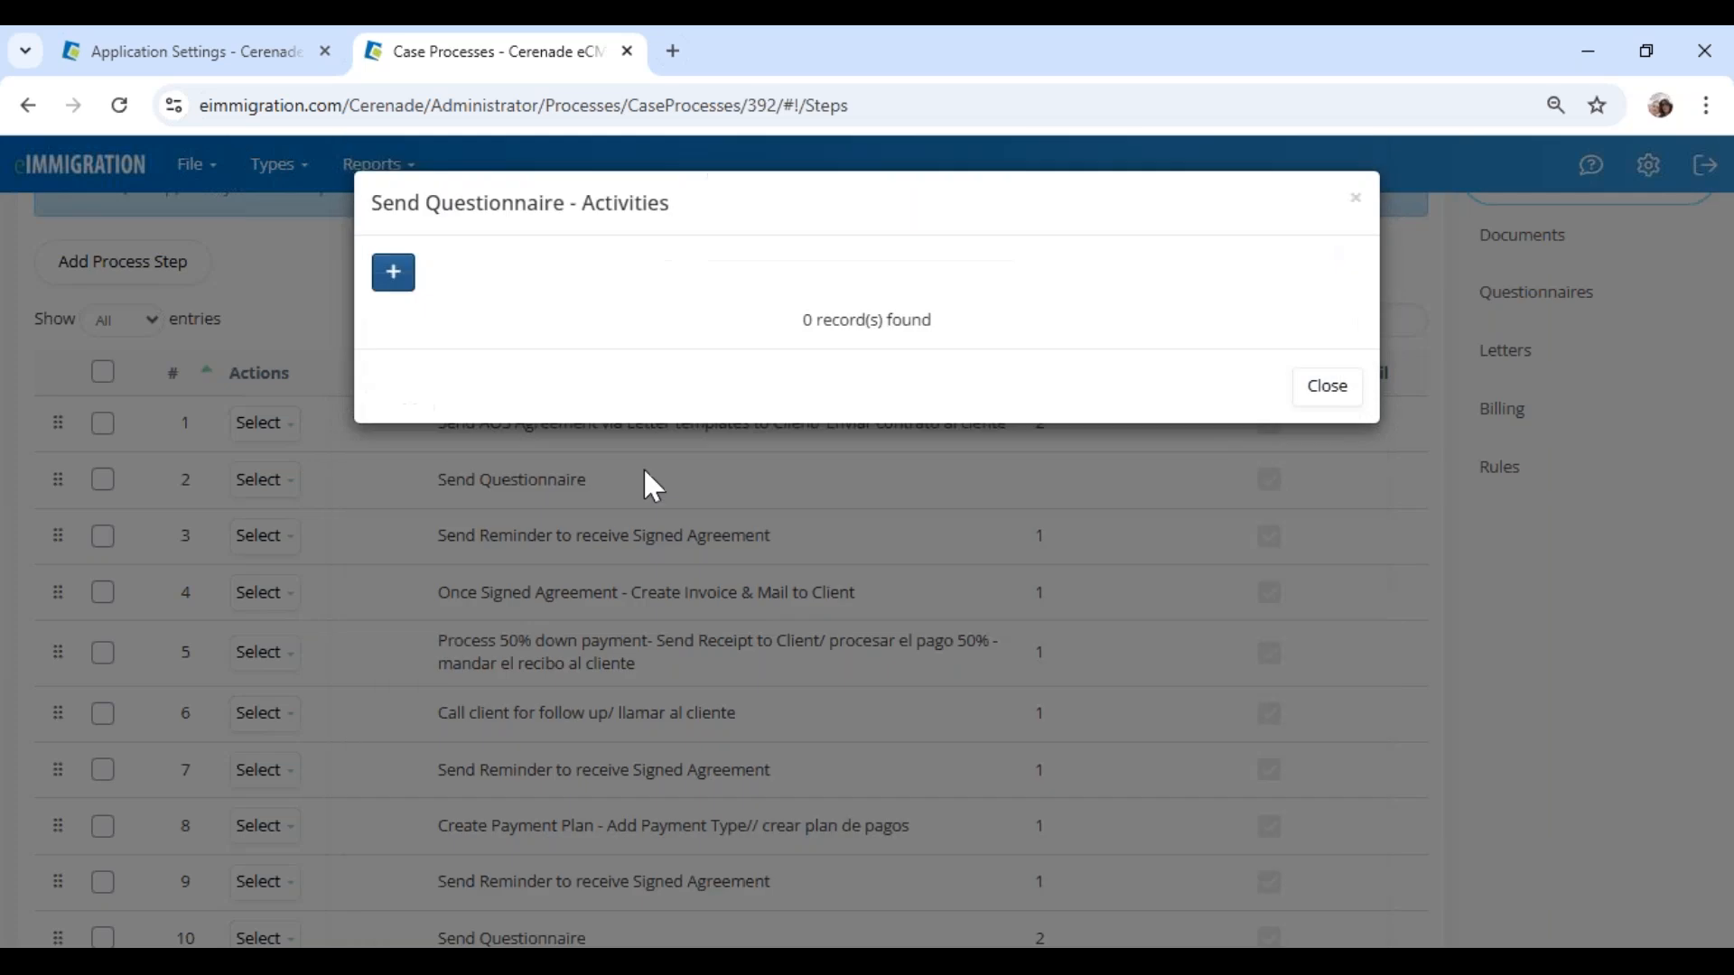
# Step: Try a new Send Email activity with the listed general address as sender, and close it without saving
pyautogui.click(394, 273)
pyautogui.click(825, 313)
pyautogui.click(766, 444)
pyautogui.click(466, 508)
pyautogui.click(452, 594)
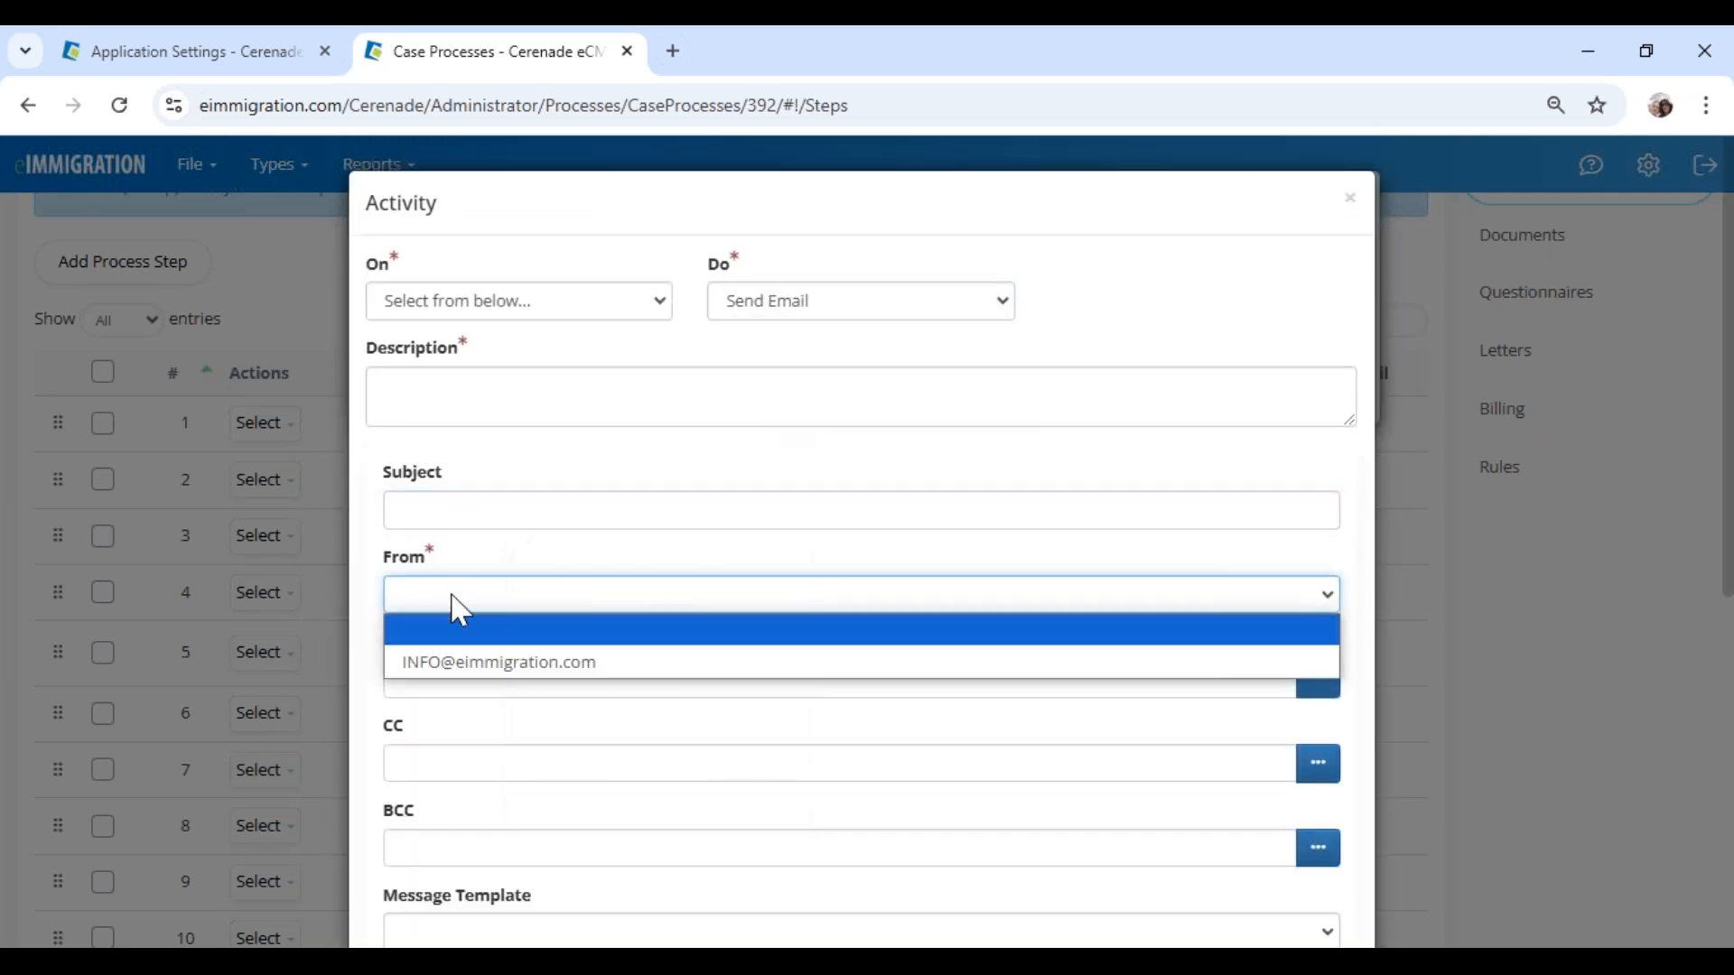
pyautogui.click(463, 668)
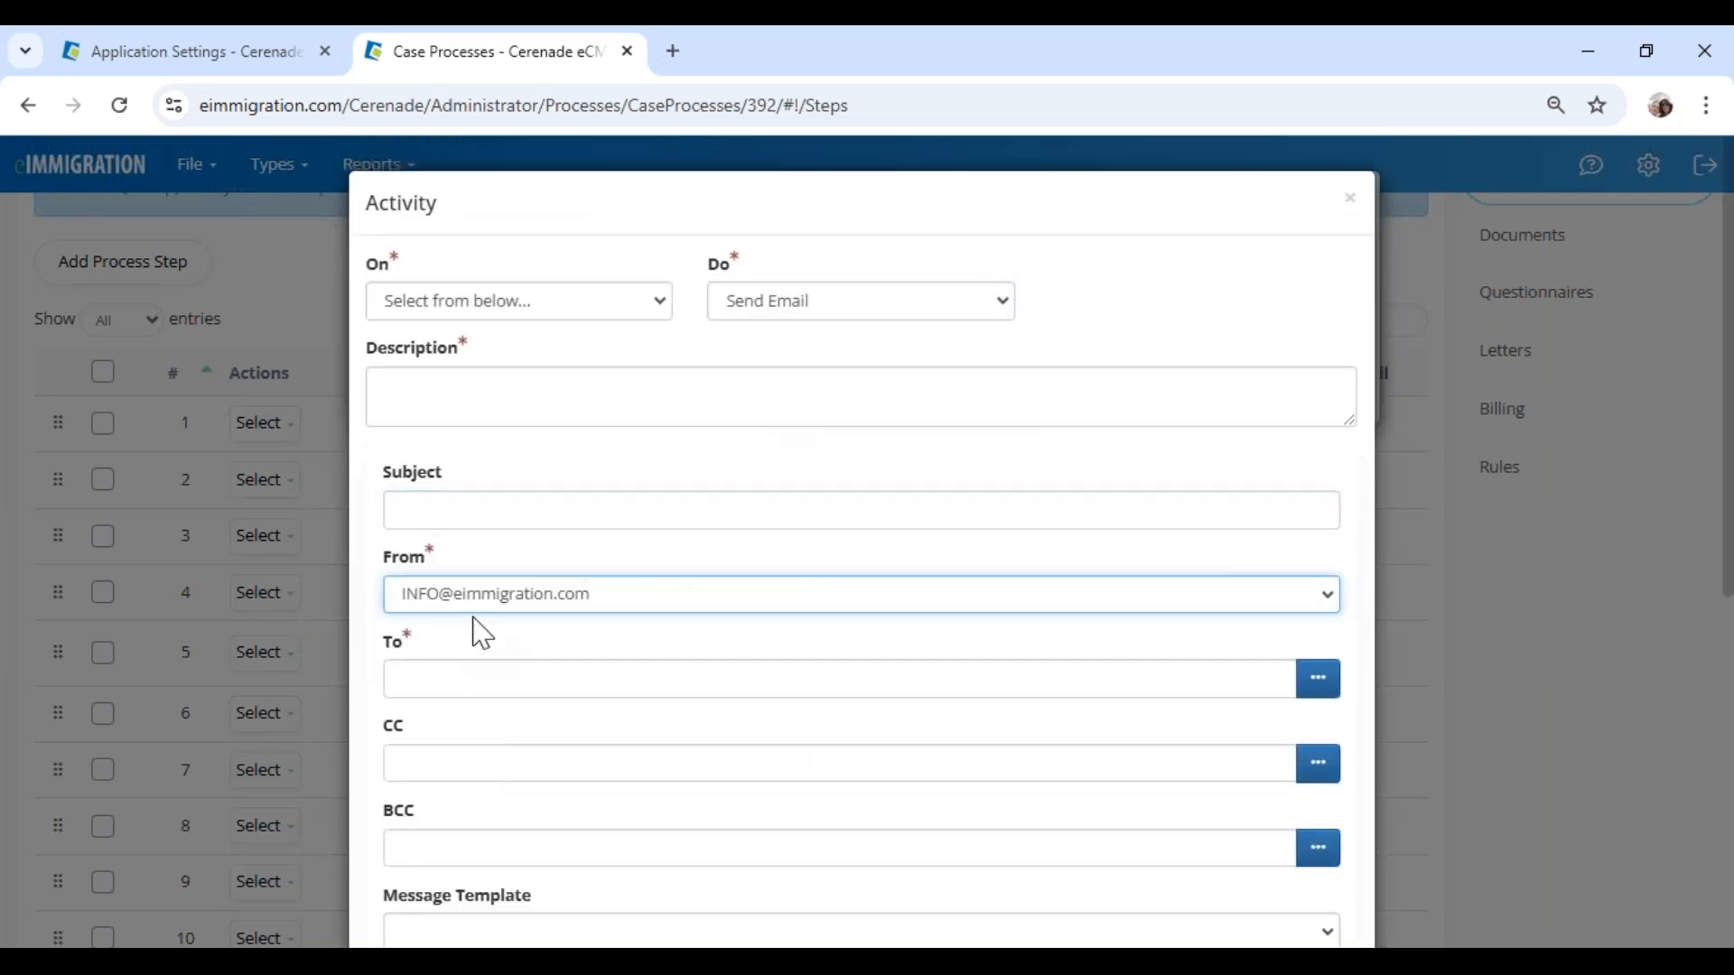
pyautogui.click(1351, 206)
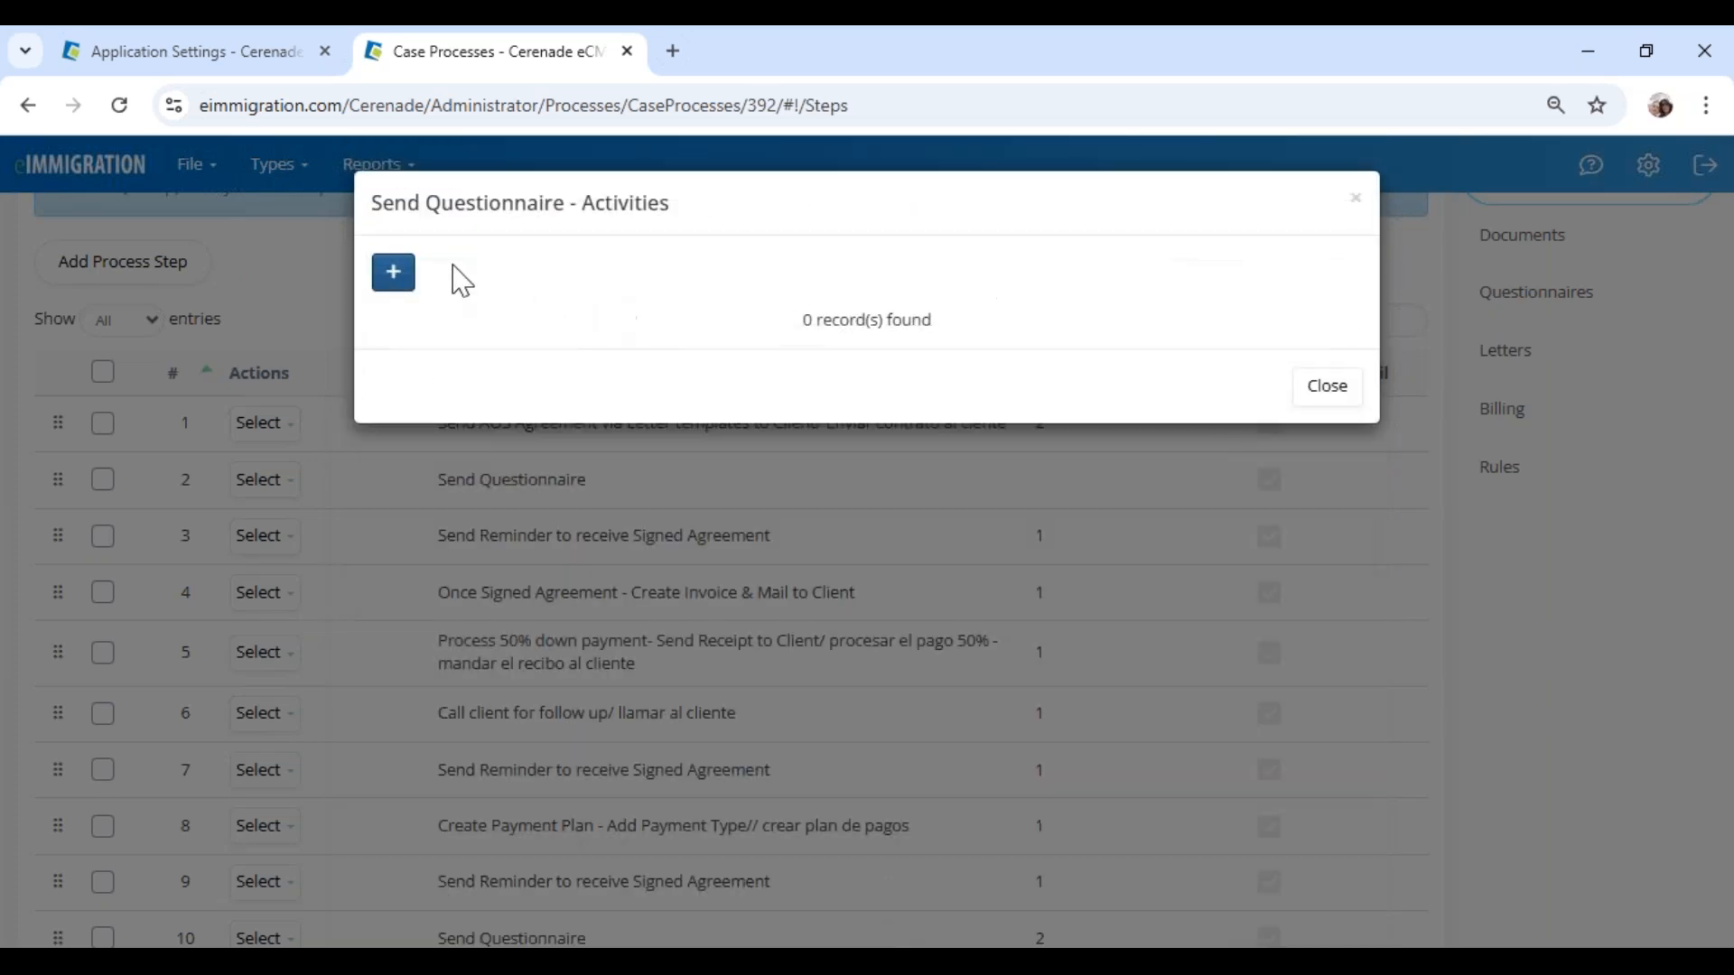
# Step: Reload the process steps and start a Send Email activity for Send Questionnaire with the updated general email address as sender
pyautogui.click(1331, 390)
pyautogui.click(120, 105)
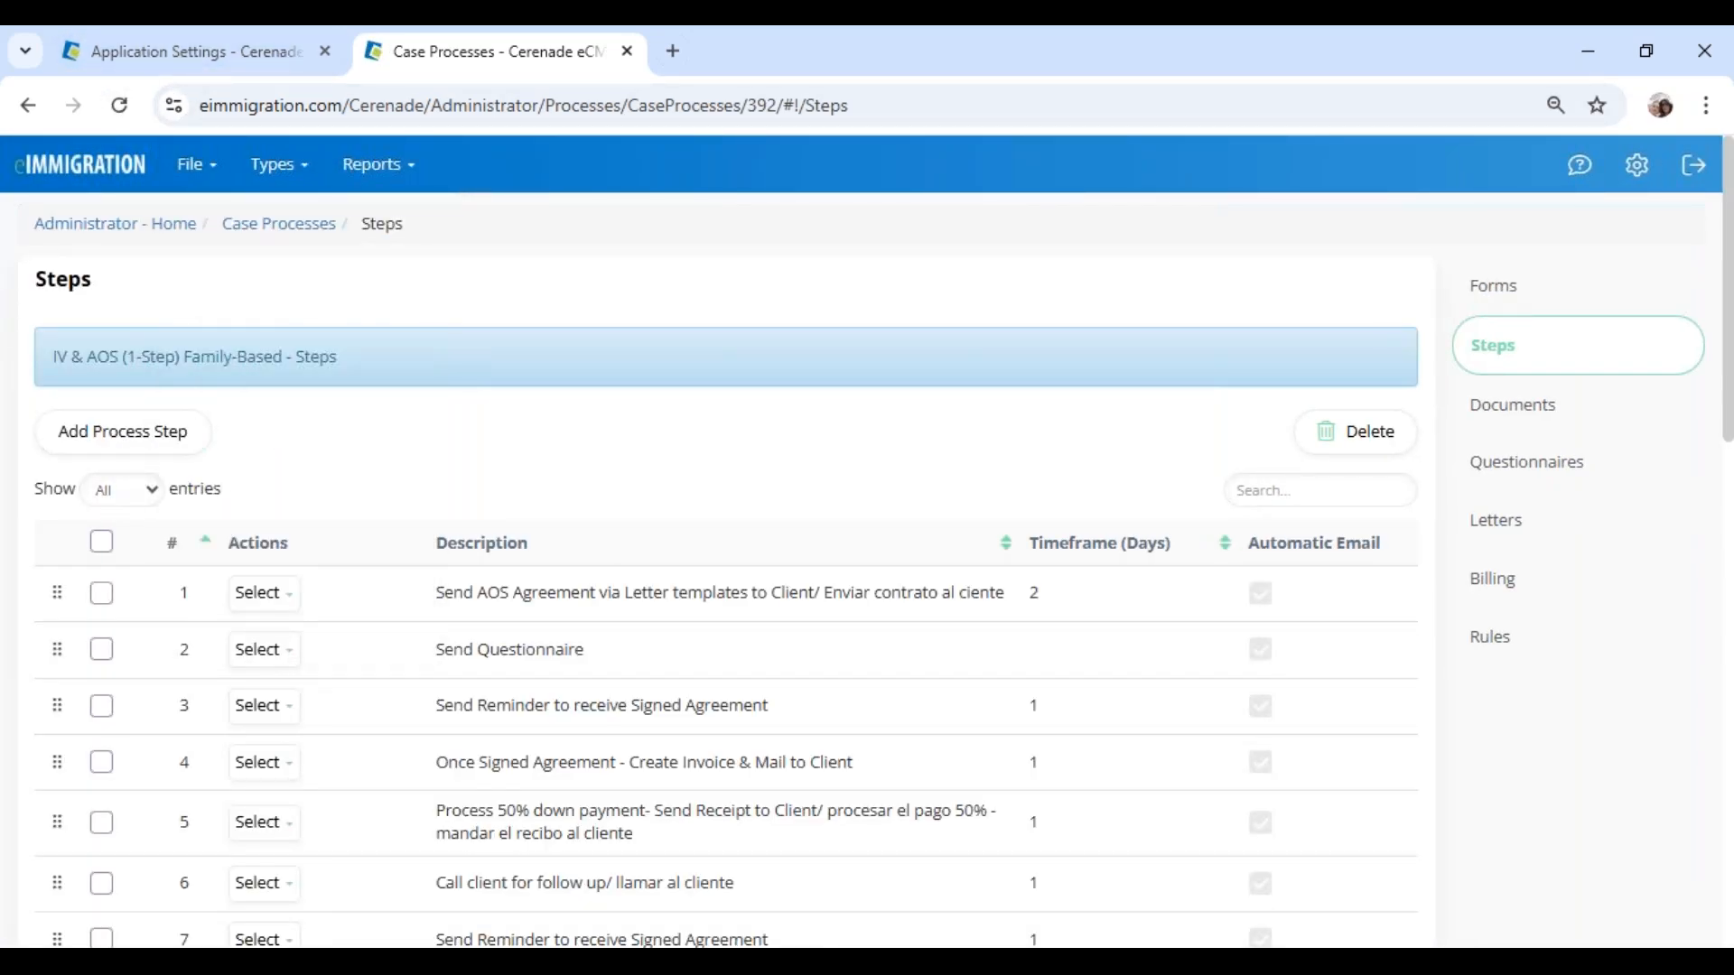
pyautogui.click(265, 650)
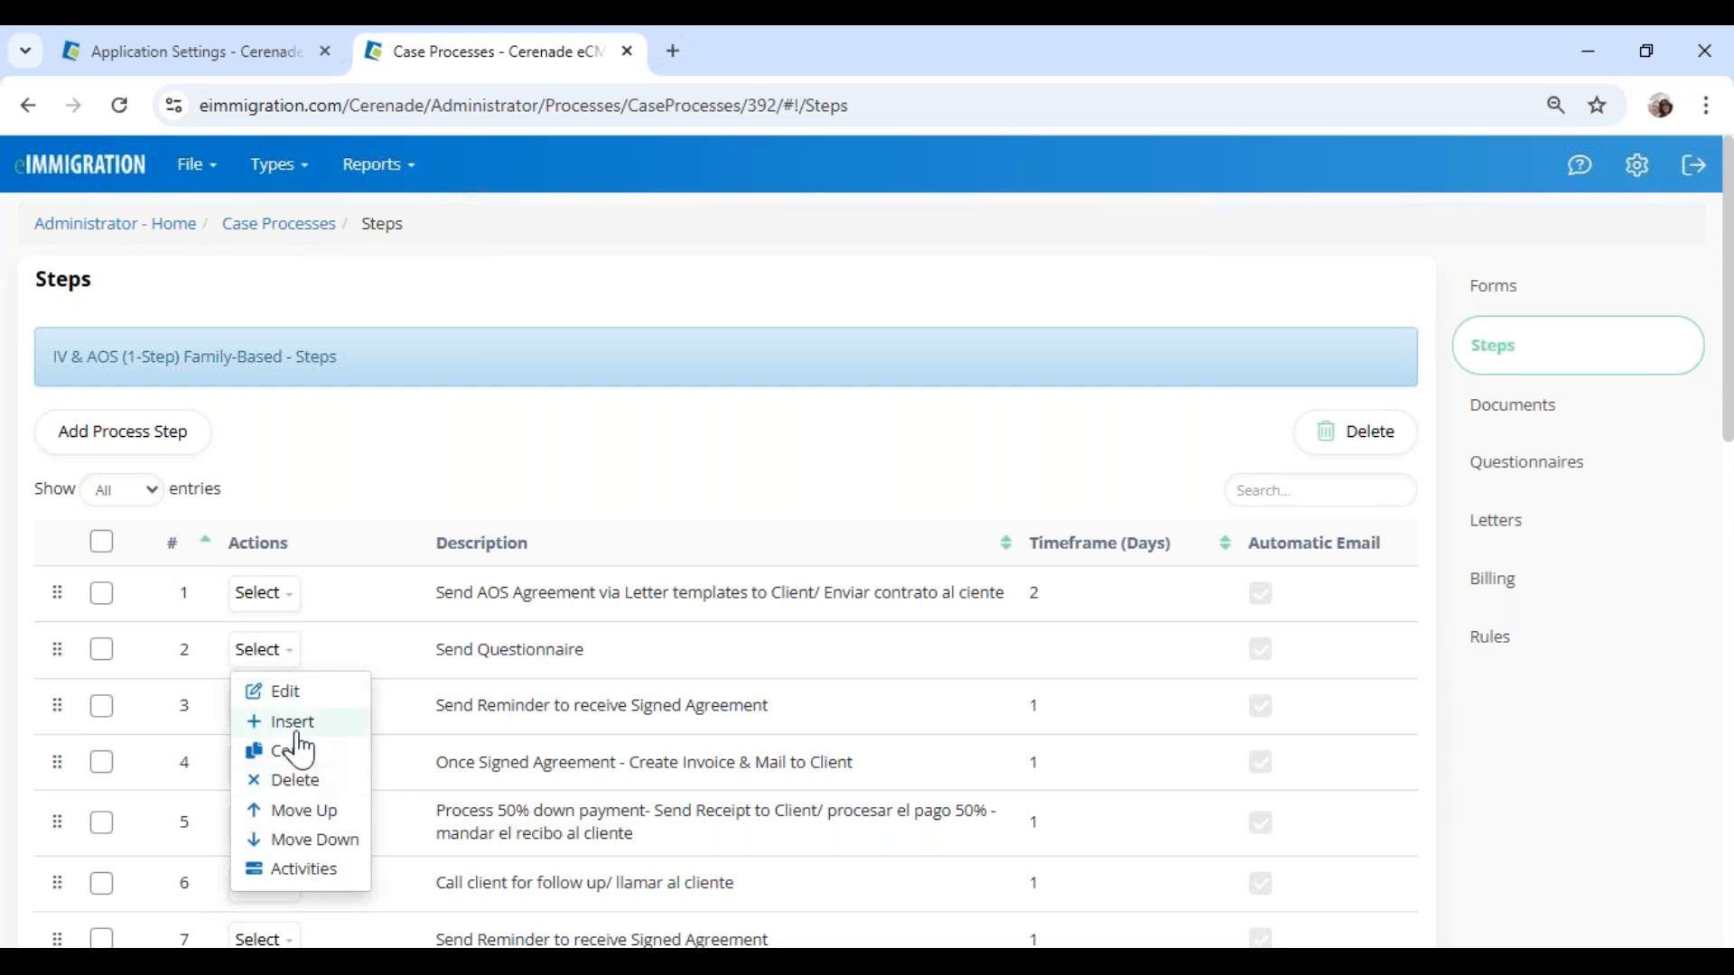
pyautogui.click(294, 871)
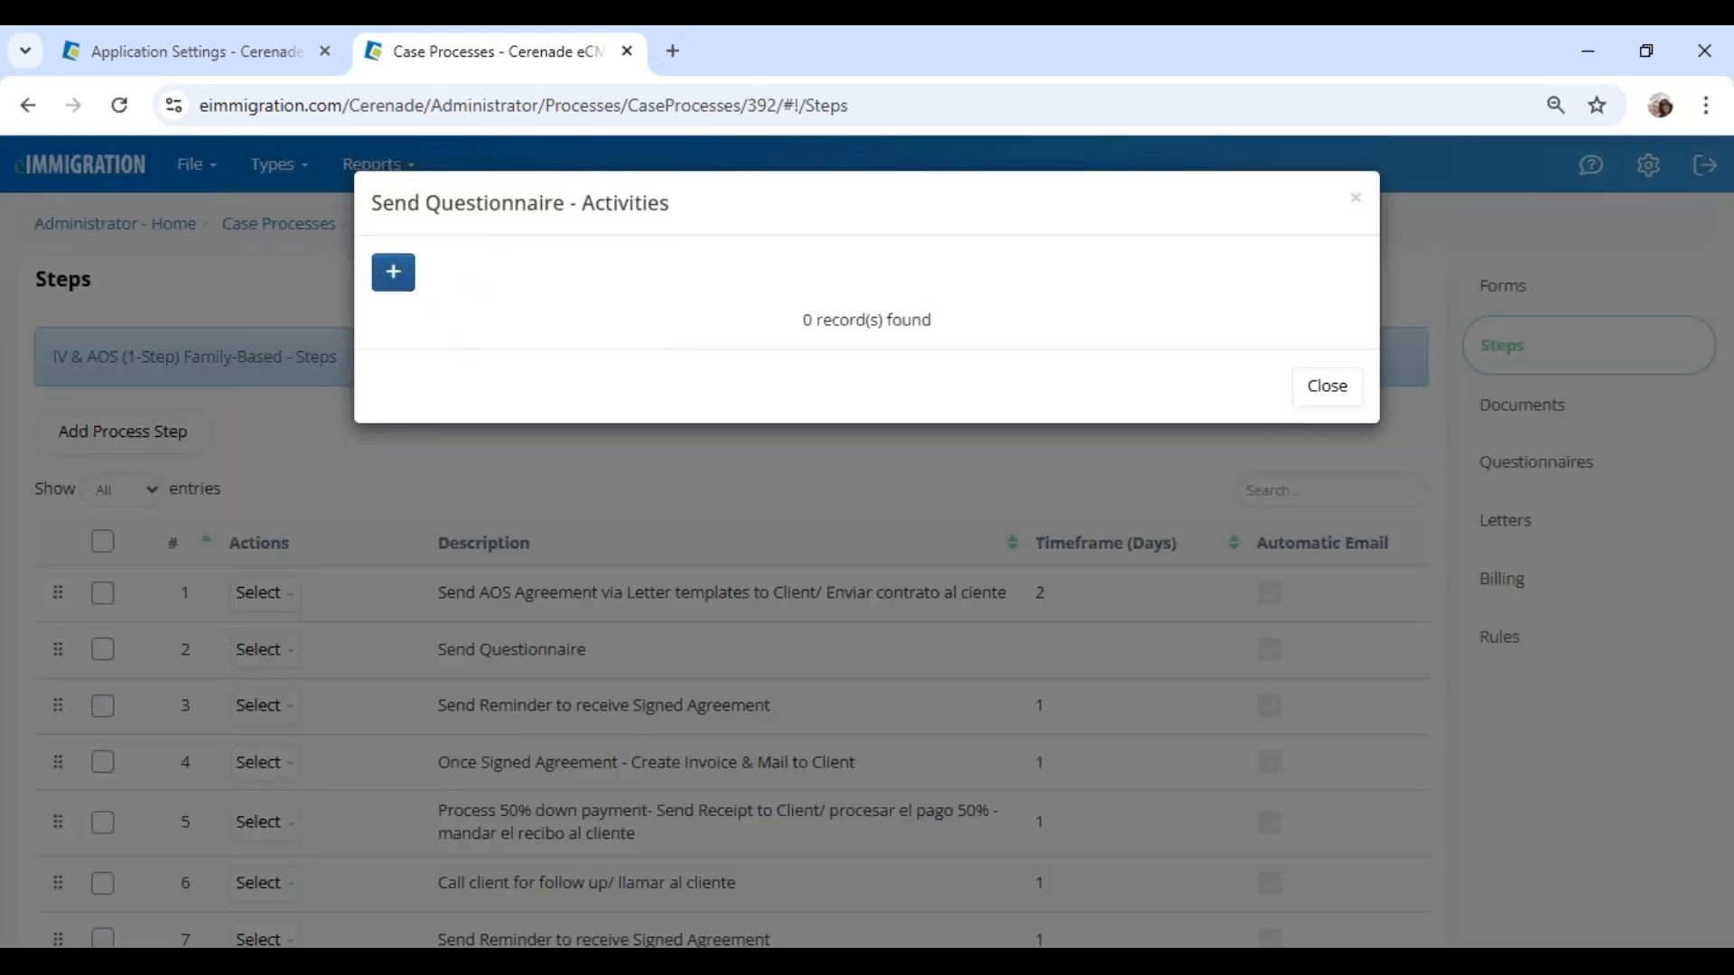
pyautogui.click(392, 268)
pyautogui.click(835, 300)
pyautogui.click(781, 437)
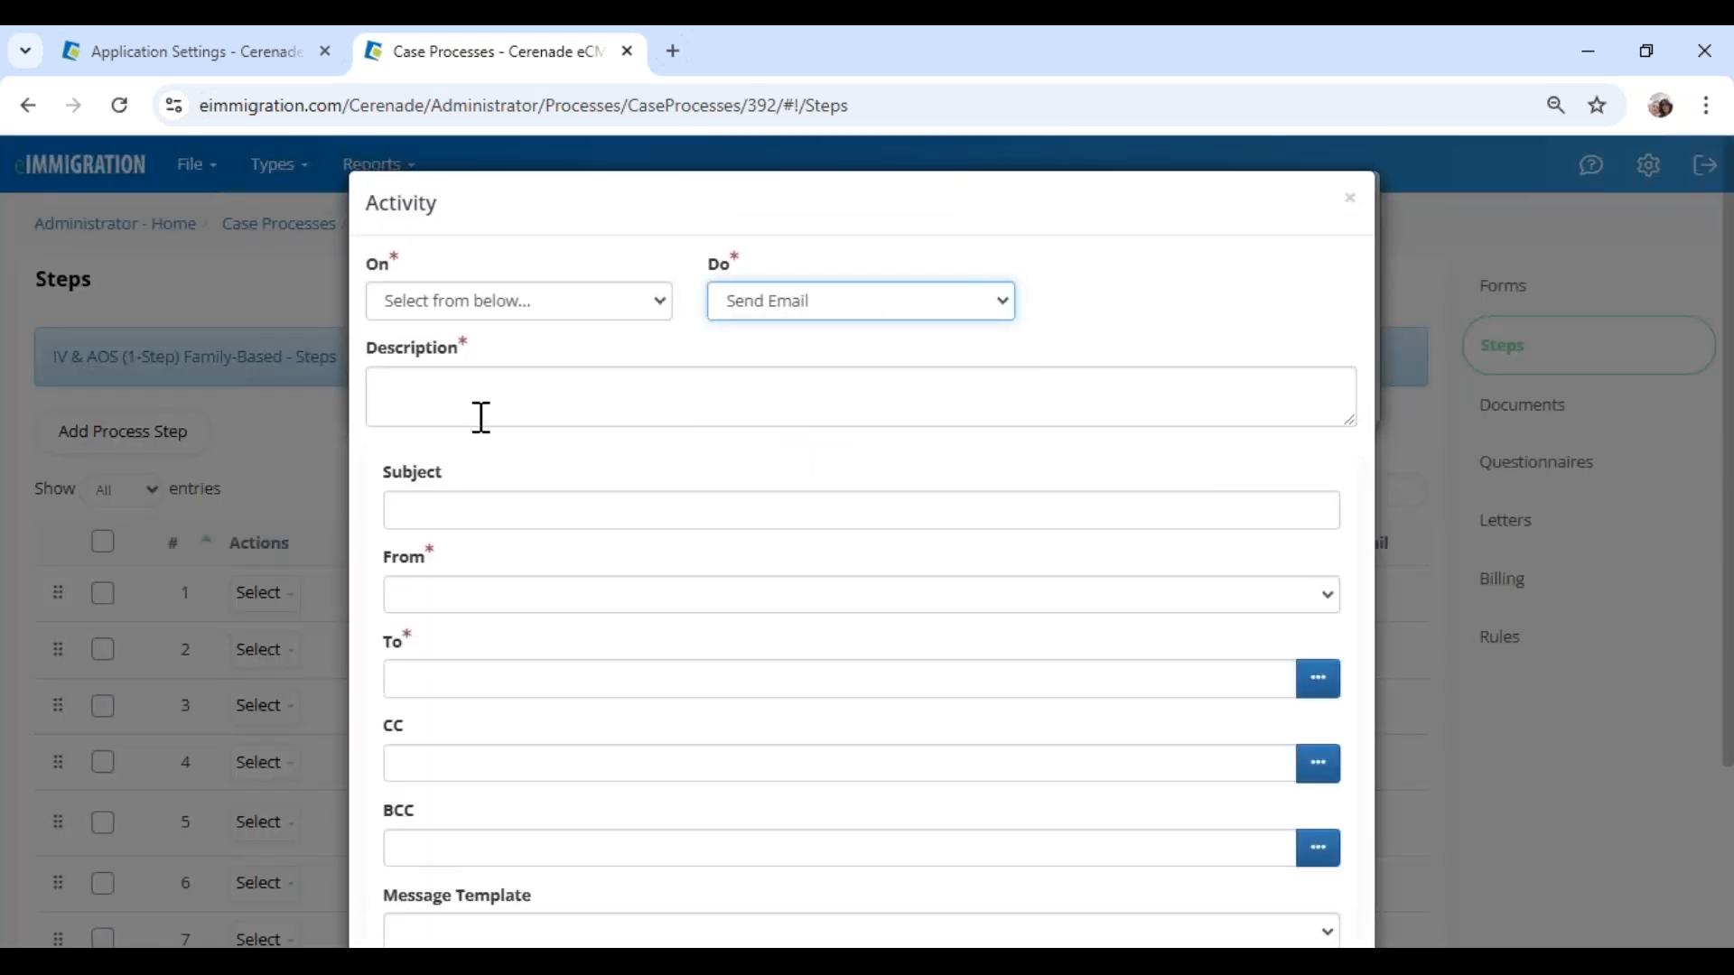
pyautogui.click(453, 604)
pyautogui.click(457, 662)
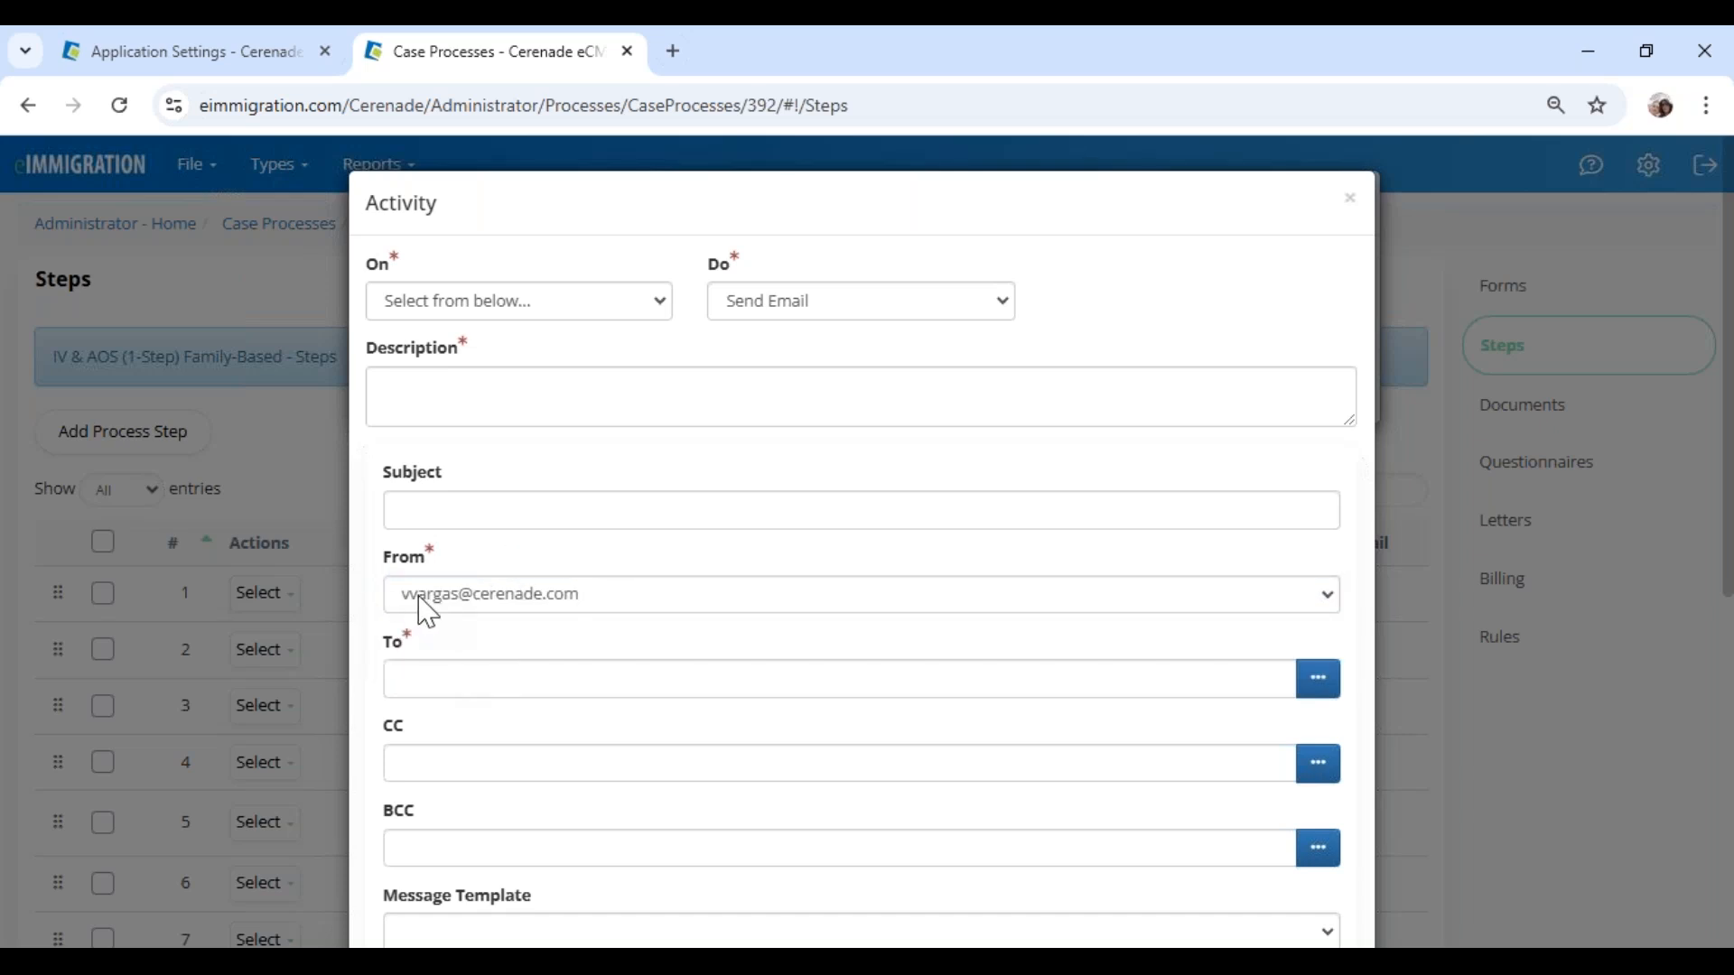
# Step: Check the general email address in the SMTP Mail Server Settings on the application settings tab
pyautogui.click(253, 53)
pyautogui.moveTo(36, 354); pyautogui.dragTo(388, 375)
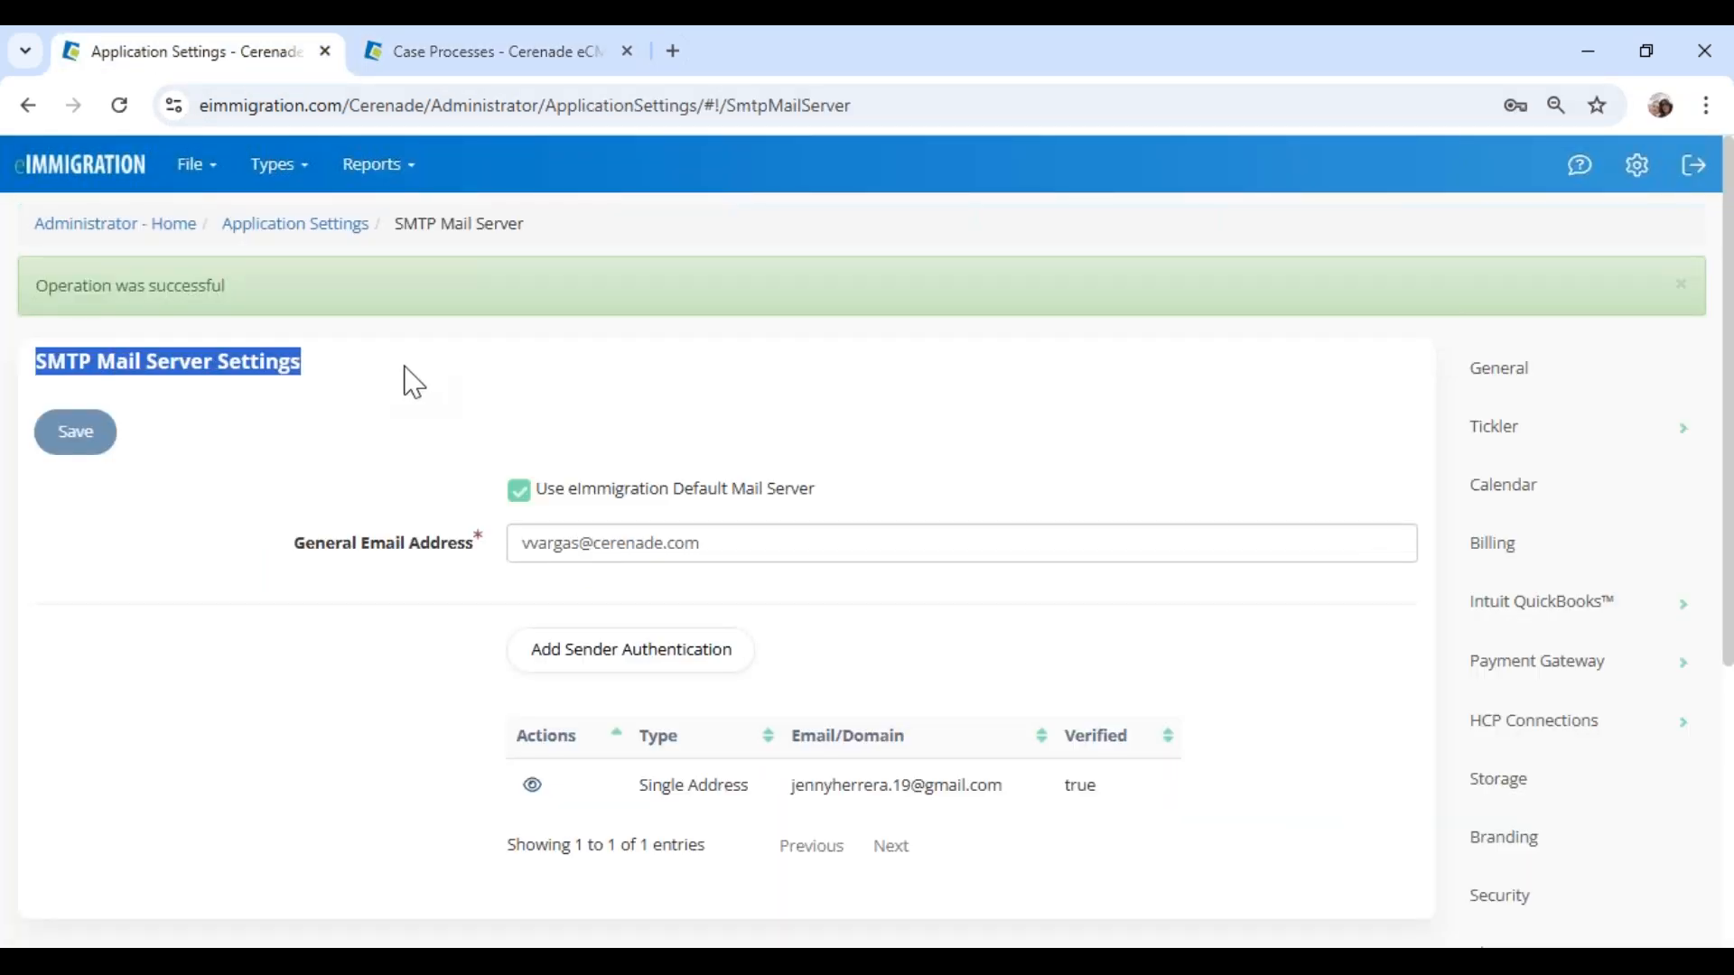
pyautogui.moveTo(702, 542); pyautogui.dragTo(440, 553)
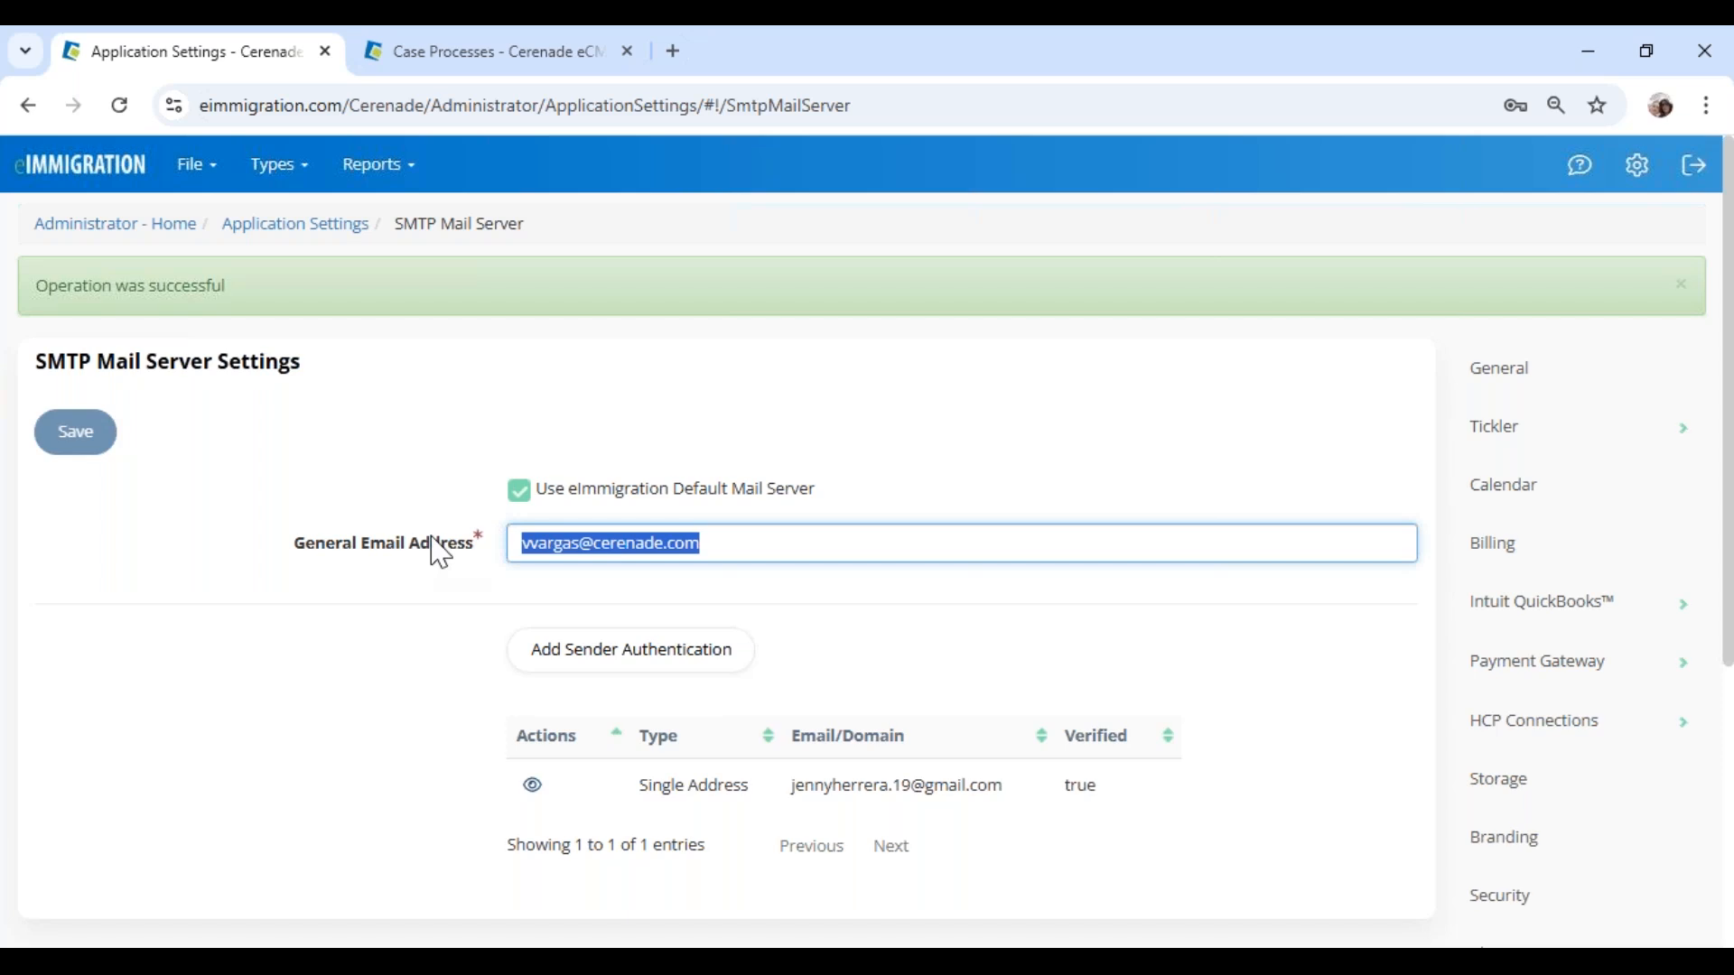
# Step: Discard the unsaved activity on the case process tab and close the Send Questionnaire activities
pyautogui.click(549, 52)
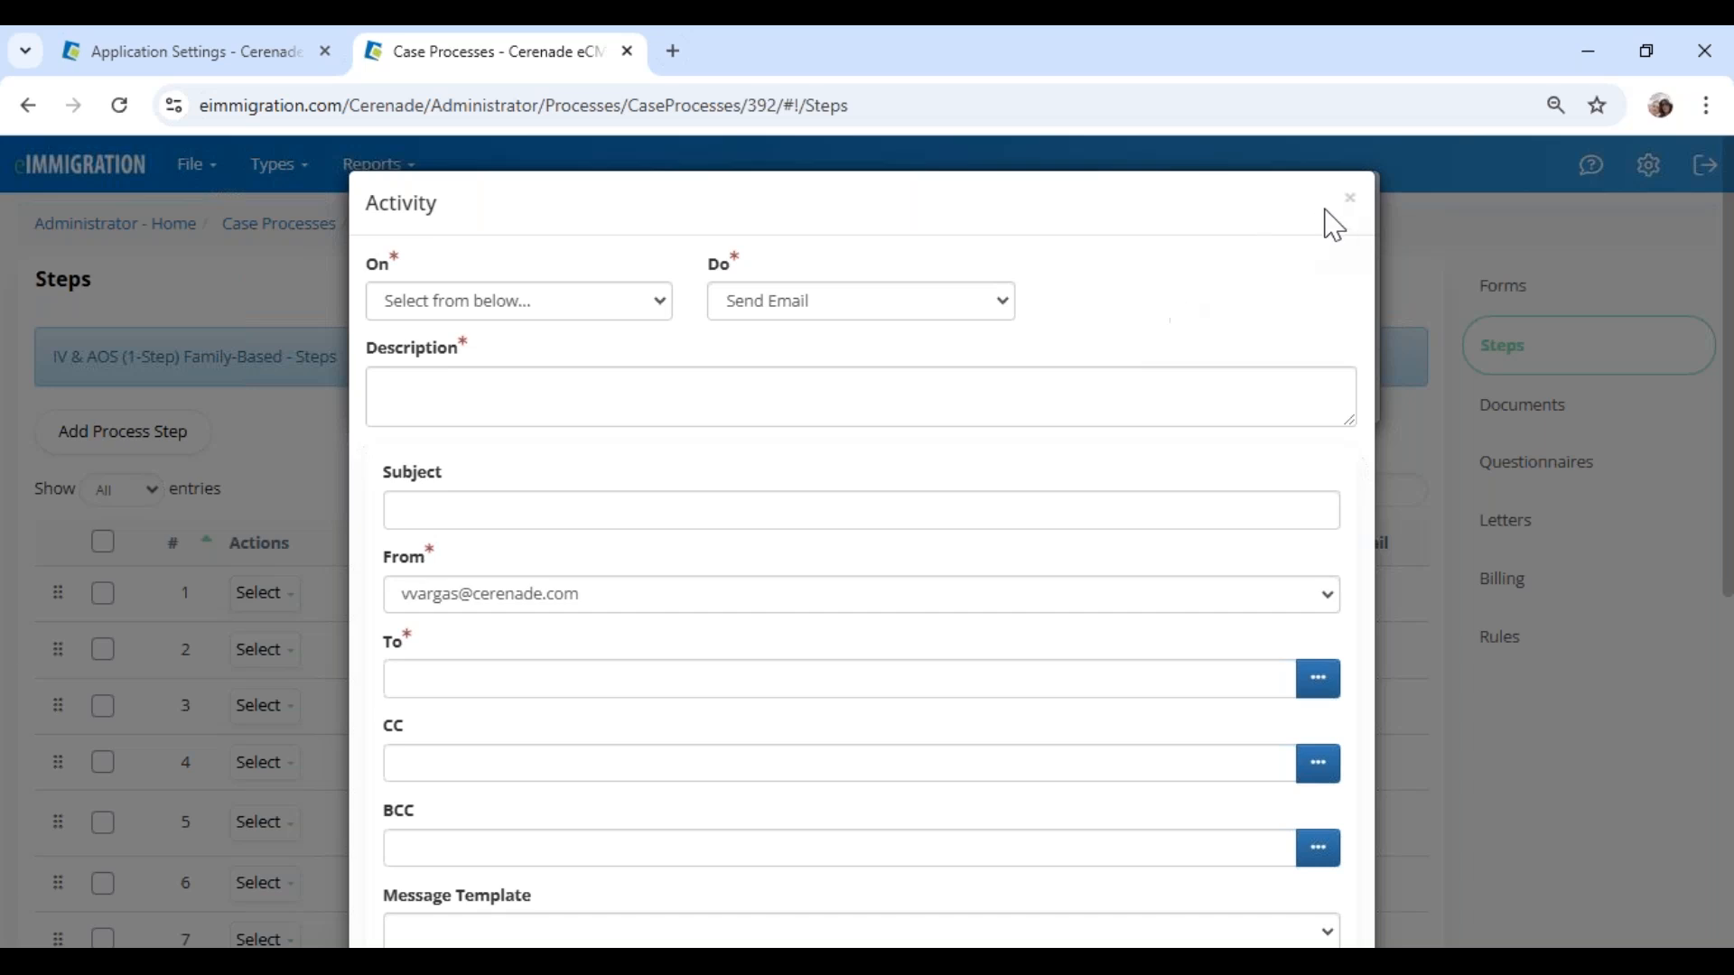
pyautogui.click(1350, 200)
pyautogui.click(1317, 384)
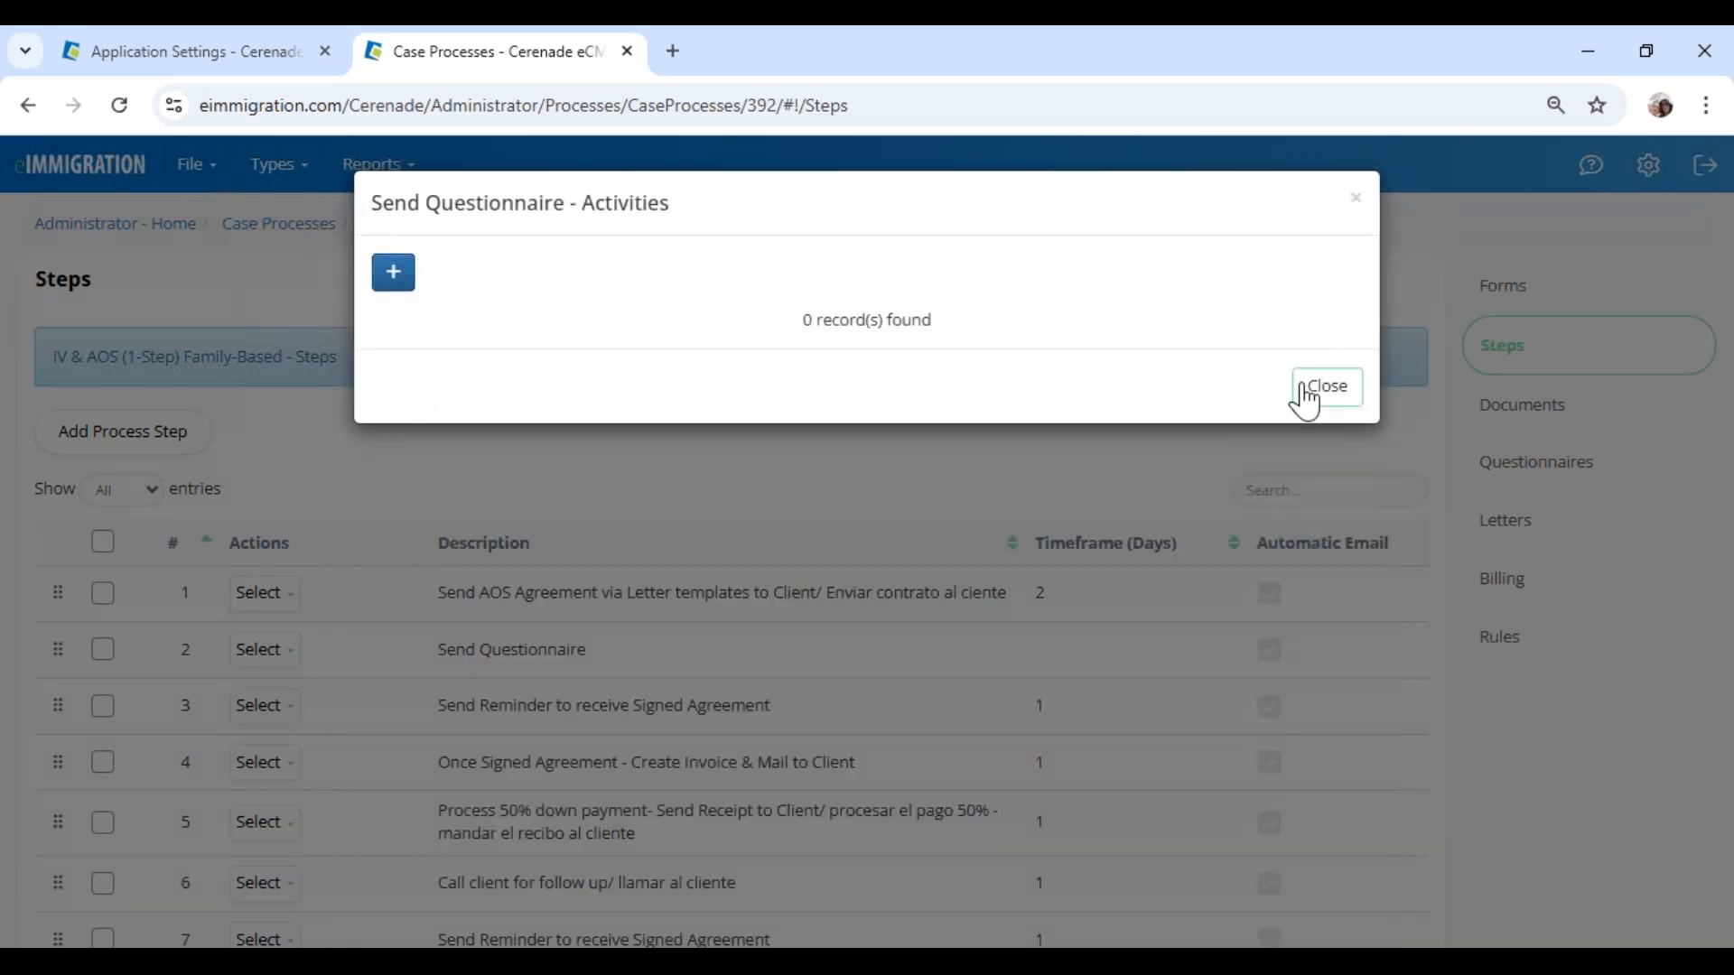
# Step: Return to the administrator home page and open the report templates list
pyautogui.click(74, 225)
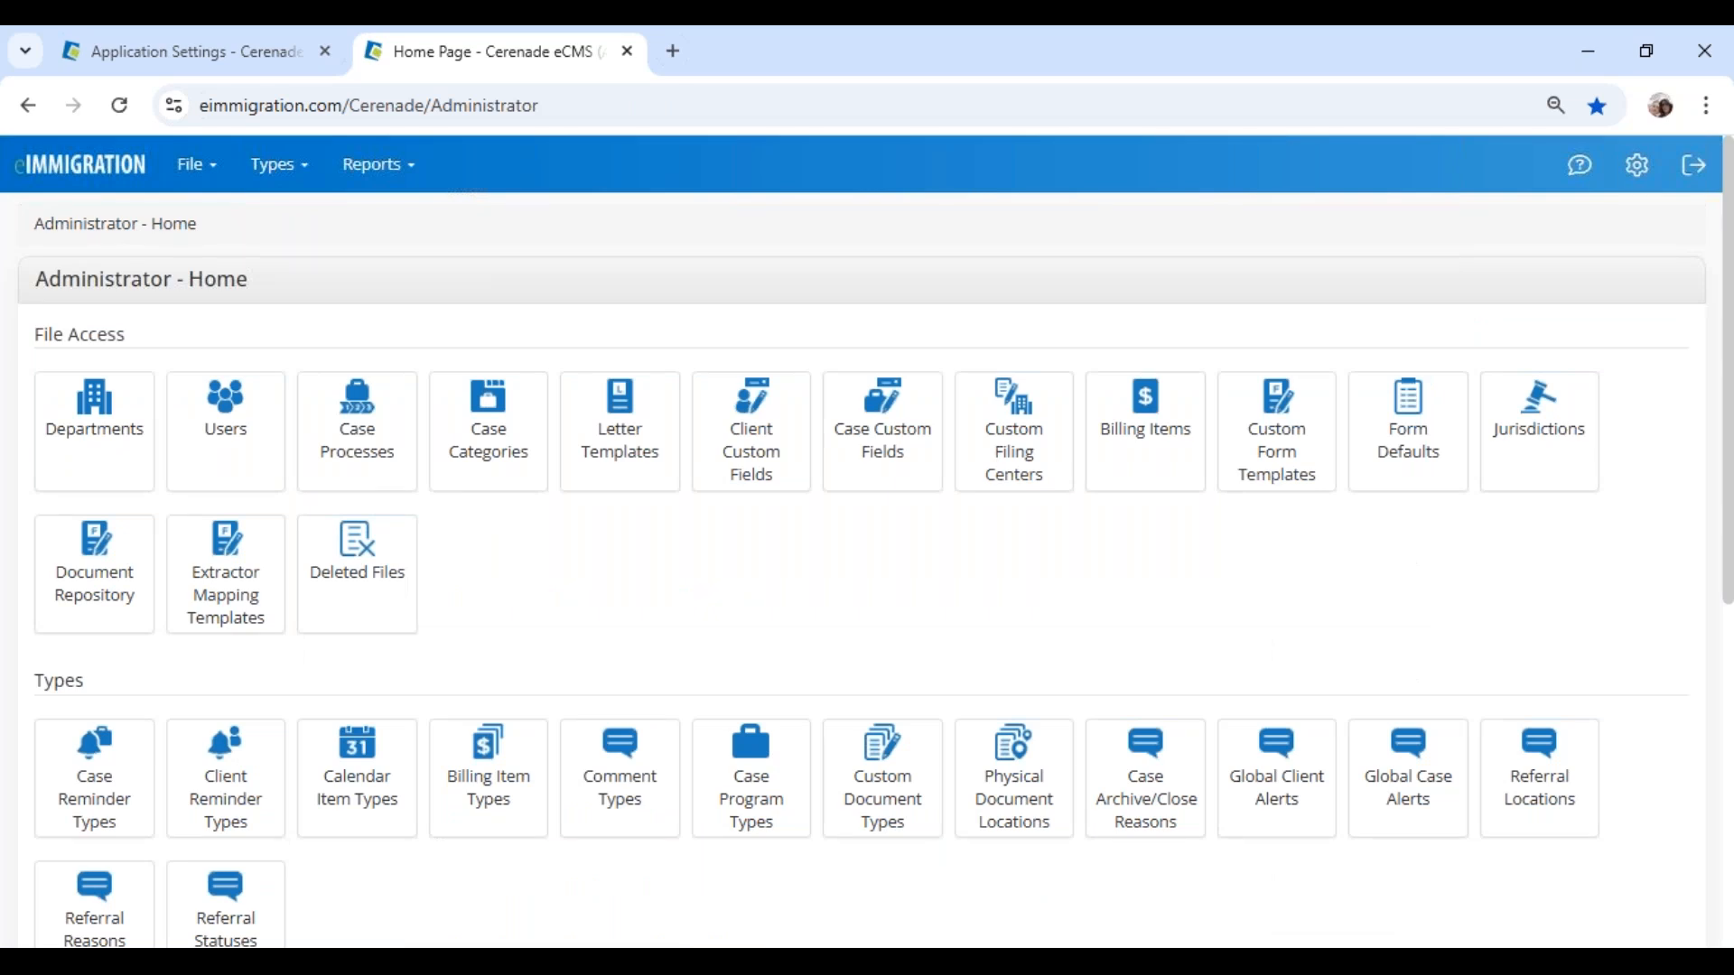
pyautogui.click(379, 308)
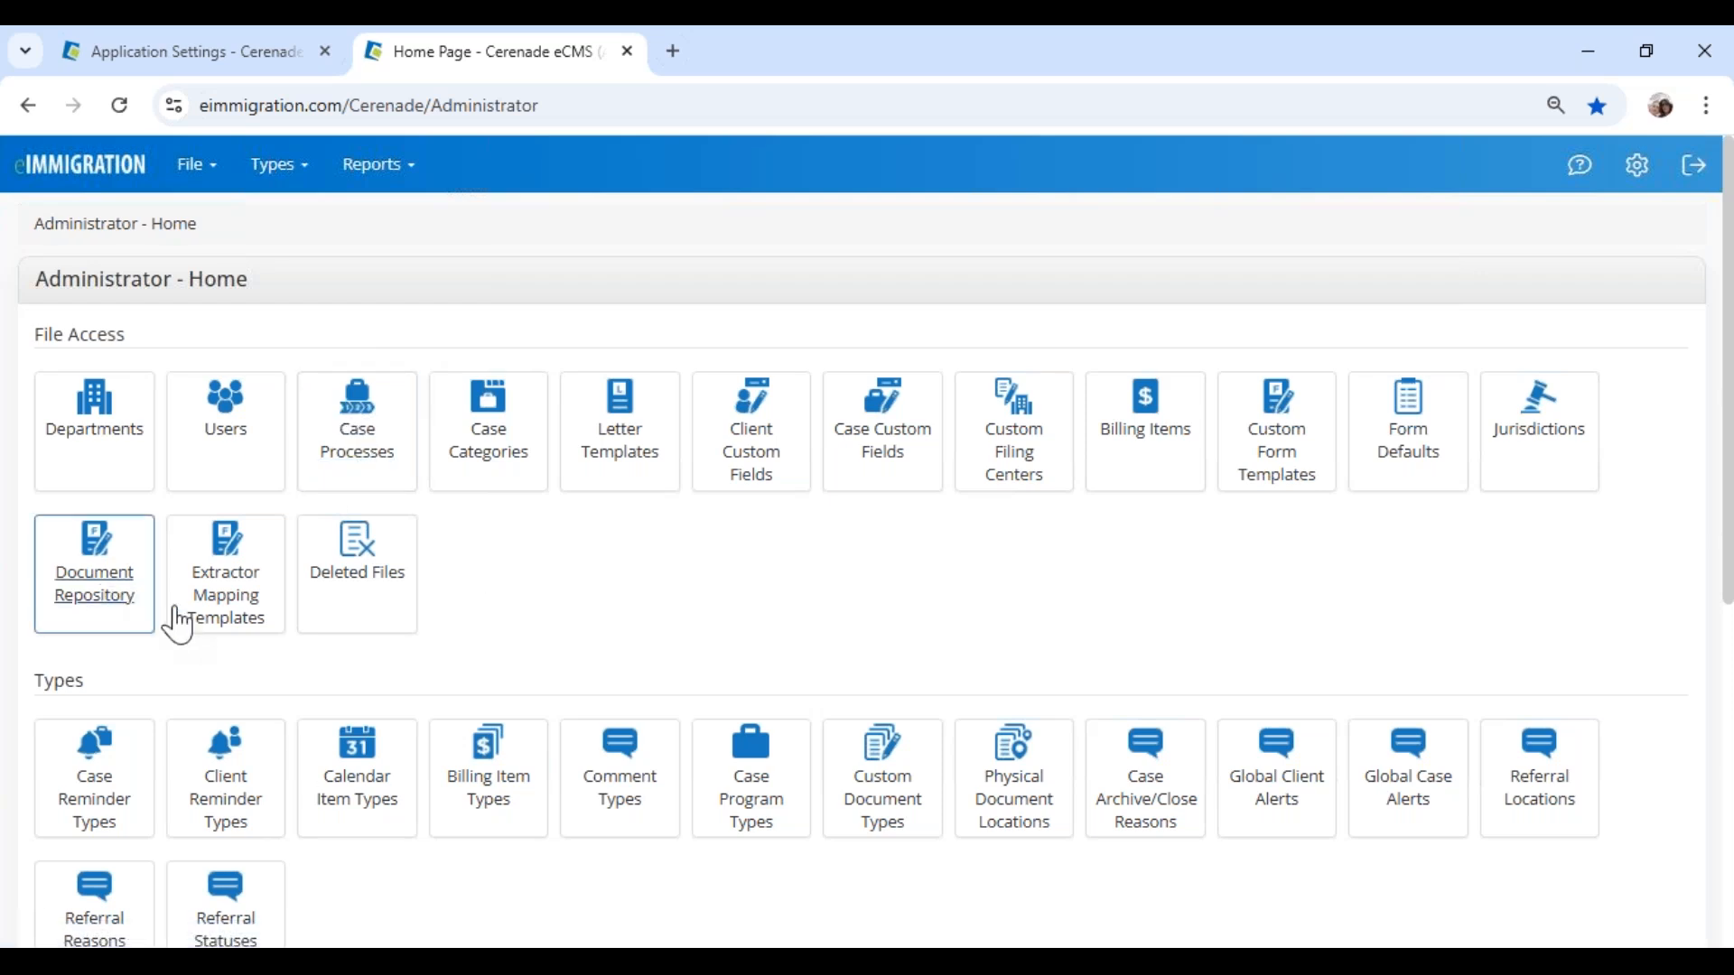
pyautogui.scroll(-4, 495, 638)
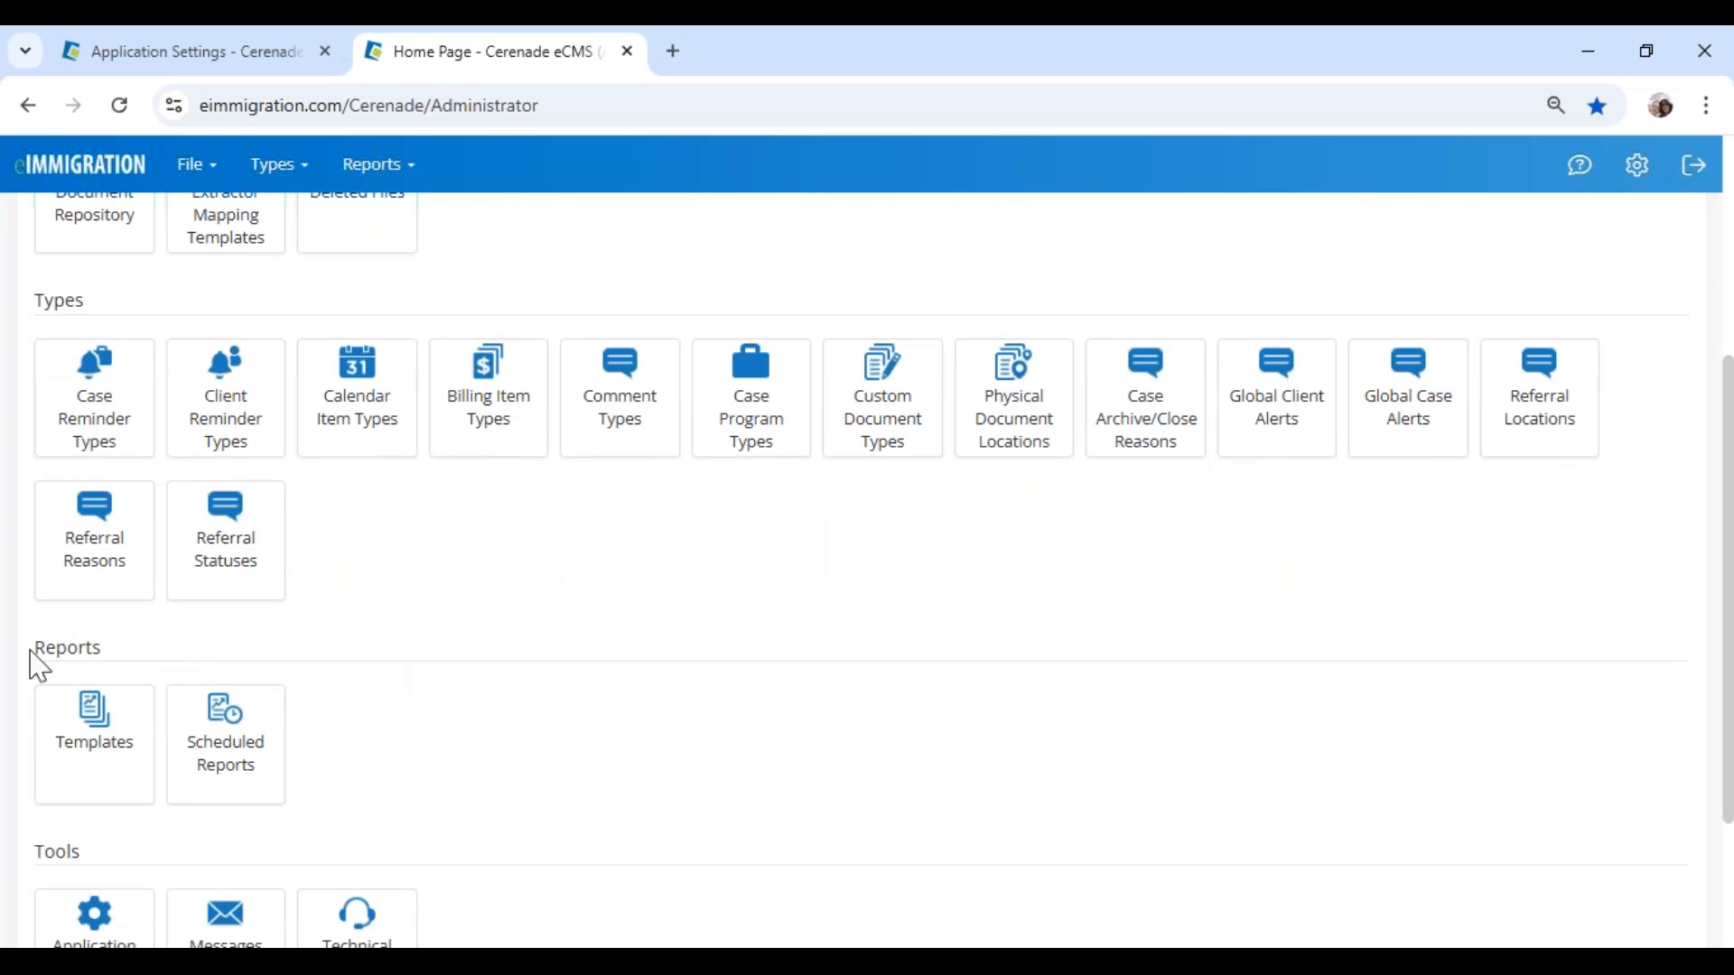
pyautogui.moveTo(30, 650); pyautogui.dragTo(180, 658)
pyautogui.scroll(-3, 184, 668)
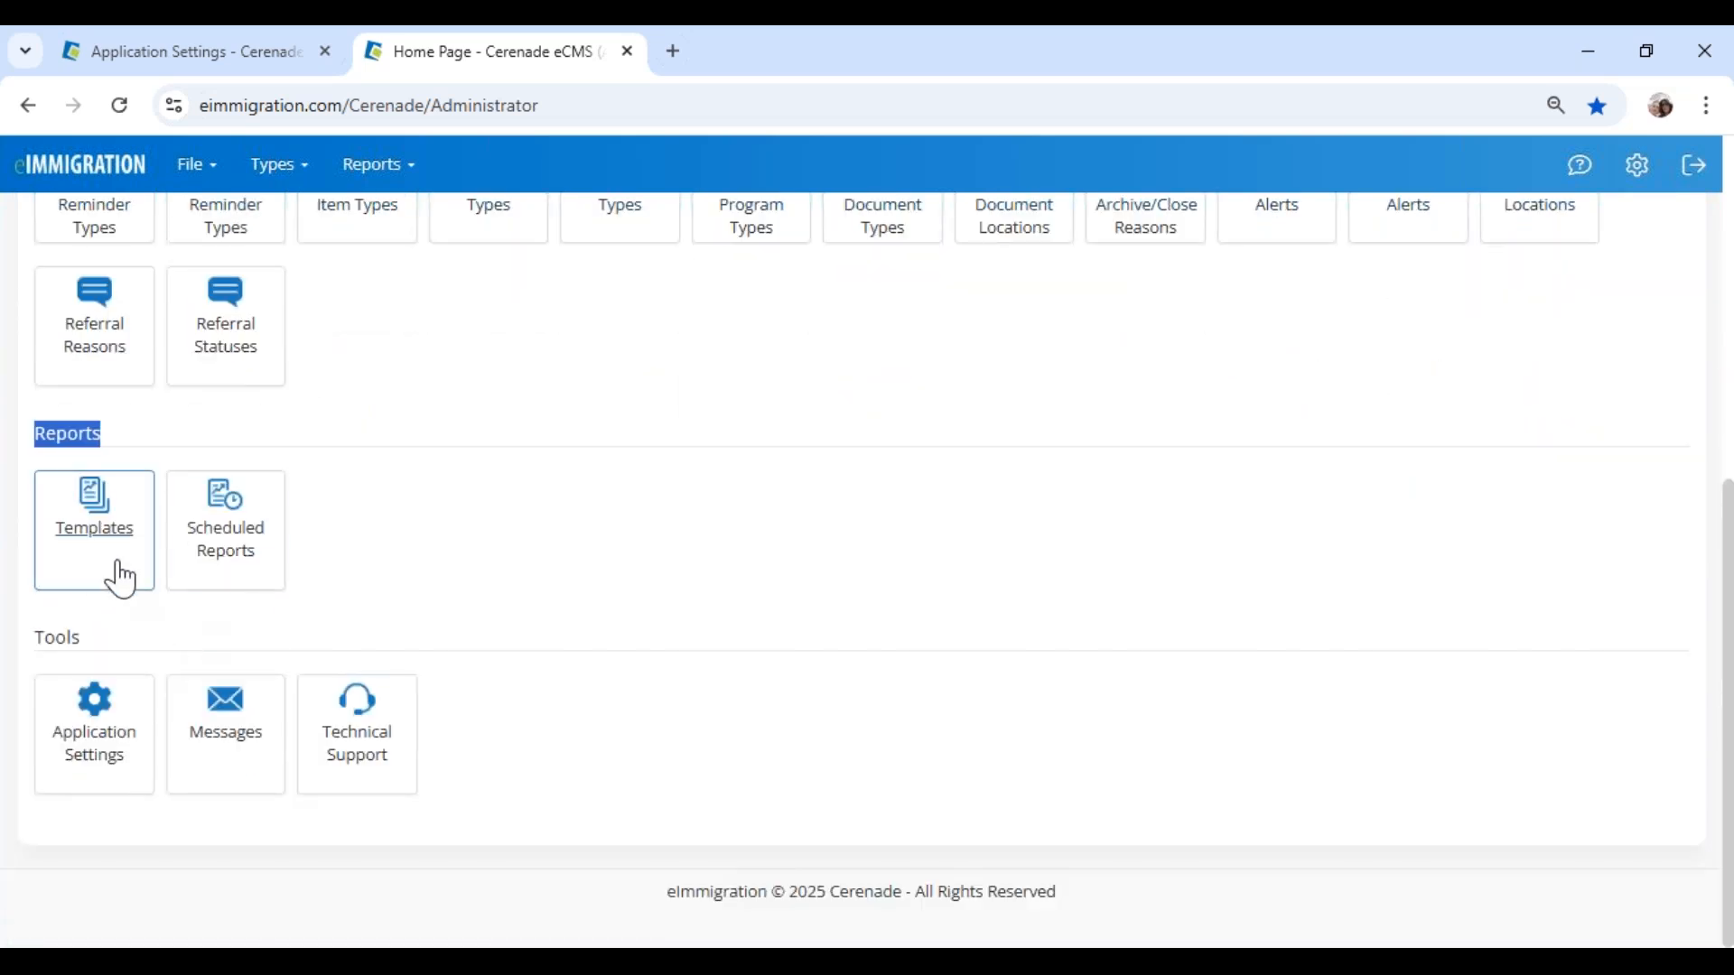
pyautogui.click(125, 439)
pyautogui.moveTo(42, 426); pyautogui.dragTo(139, 445)
pyautogui.click(106, 520)
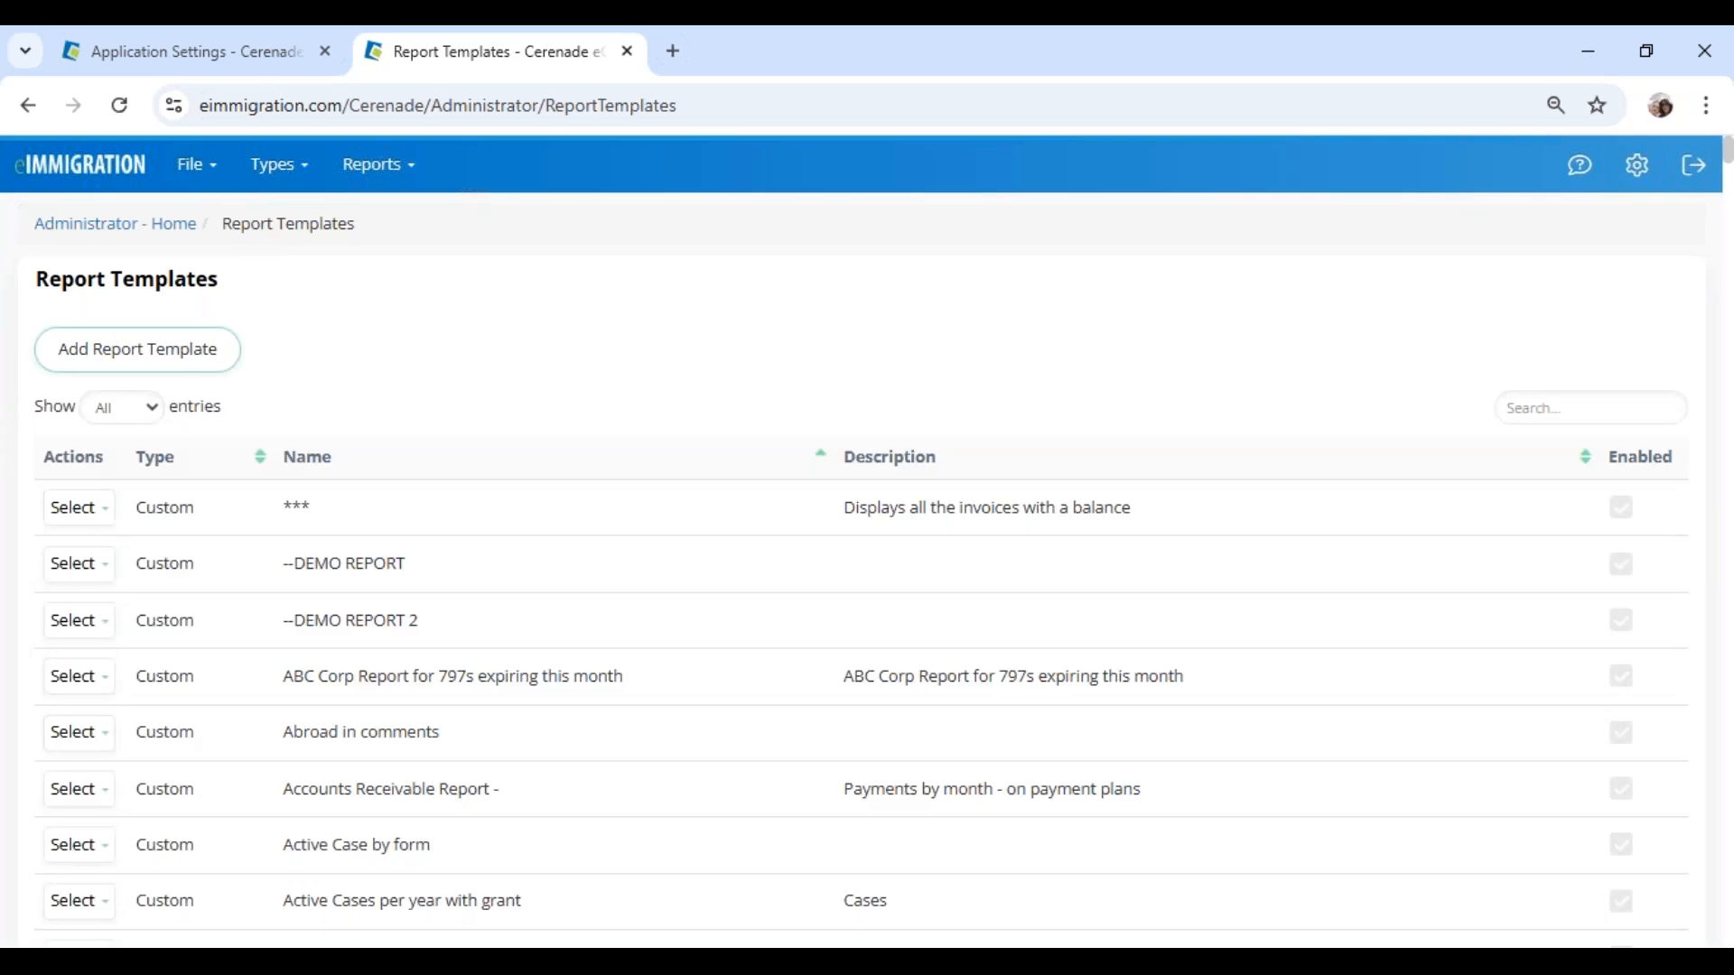
# Step: Search the report templates for "new pr" and open the New Client Profiles template for editing
pyautogui.click(507, 411)
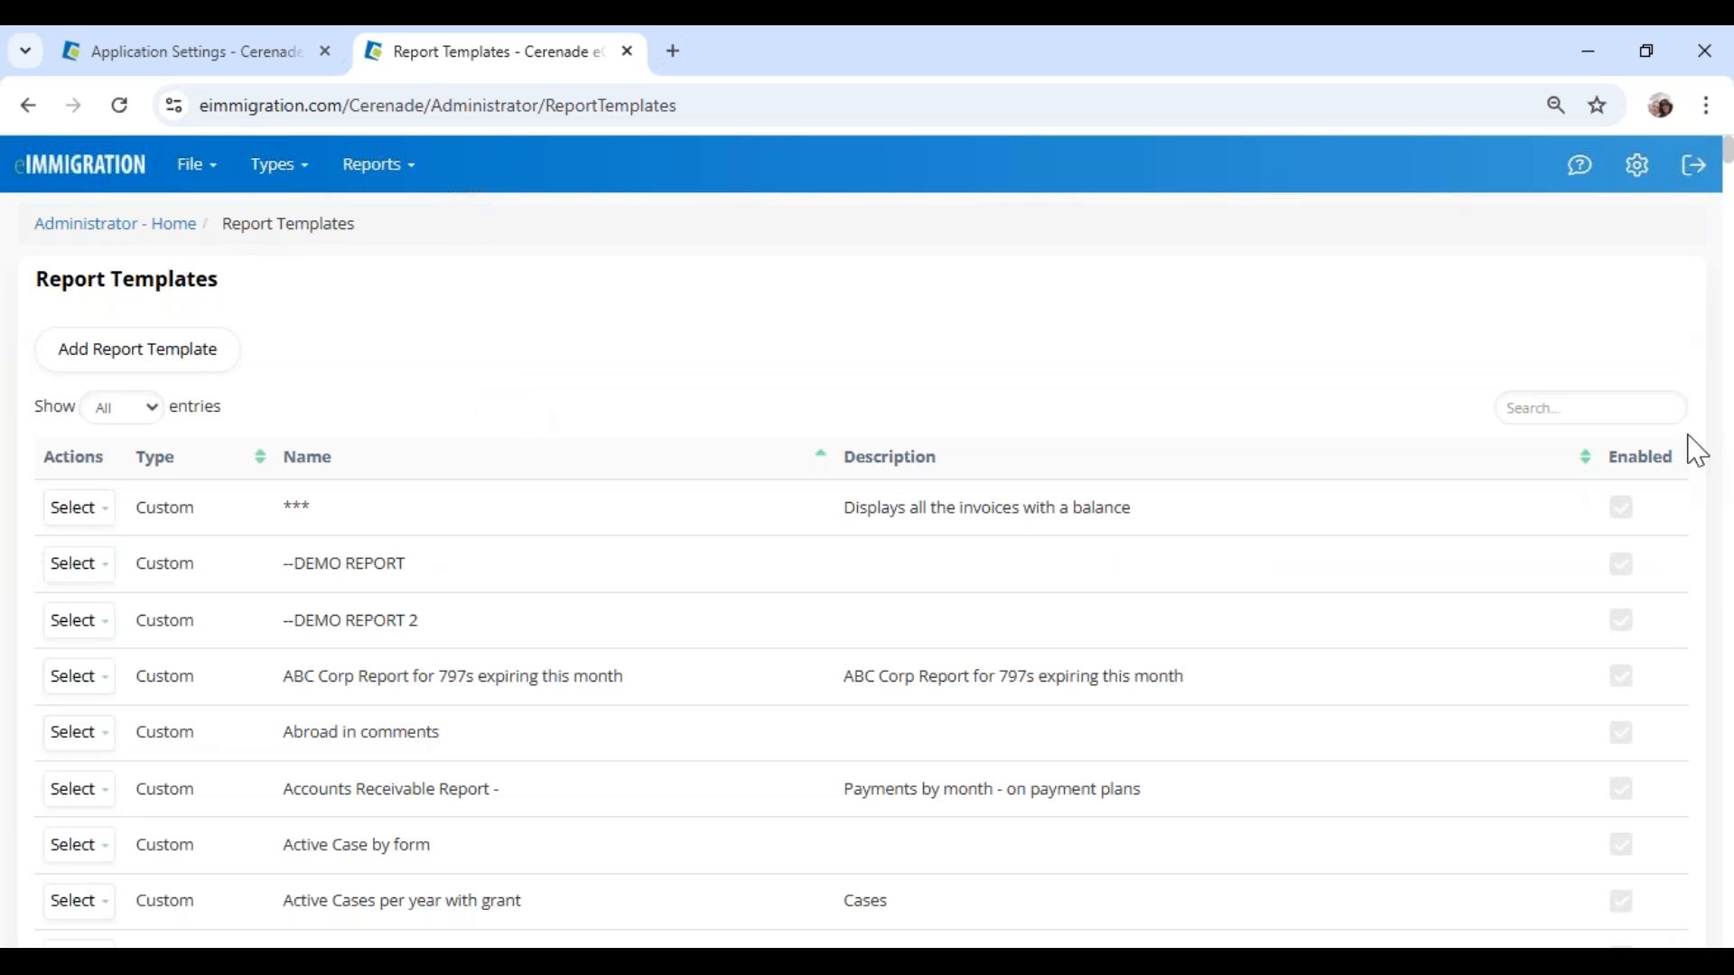
pyautogui.click(1623, 414)
pyautogui.write('new')
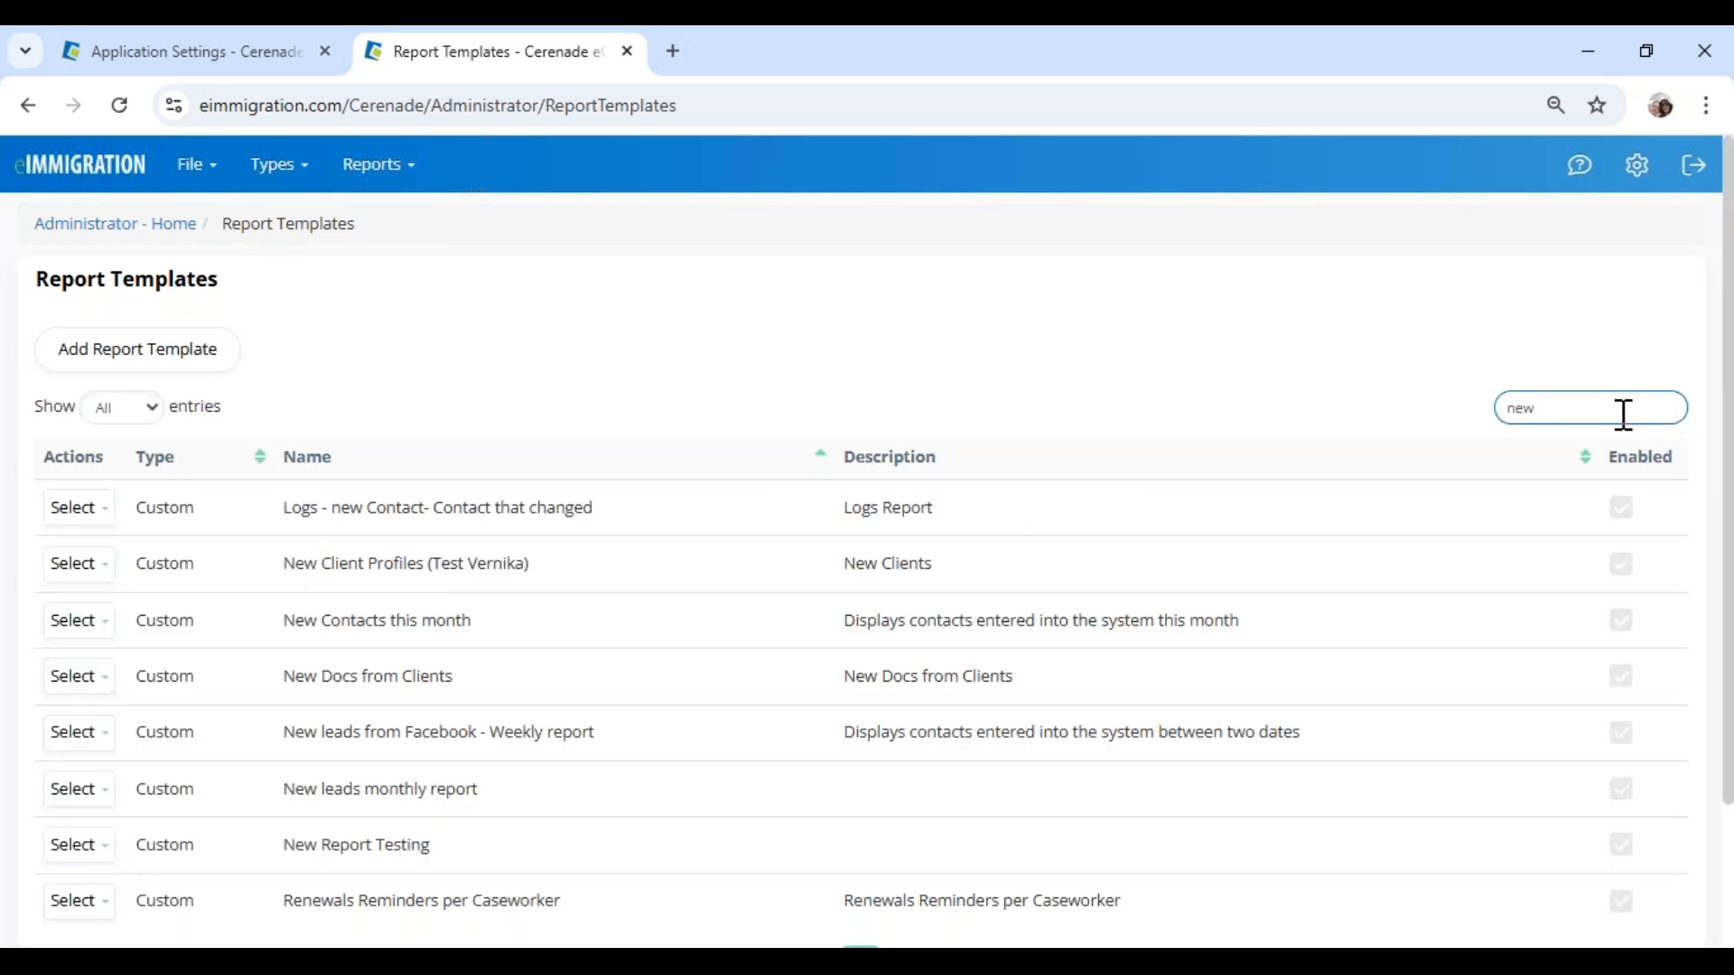
pyautogui.write(' pr')
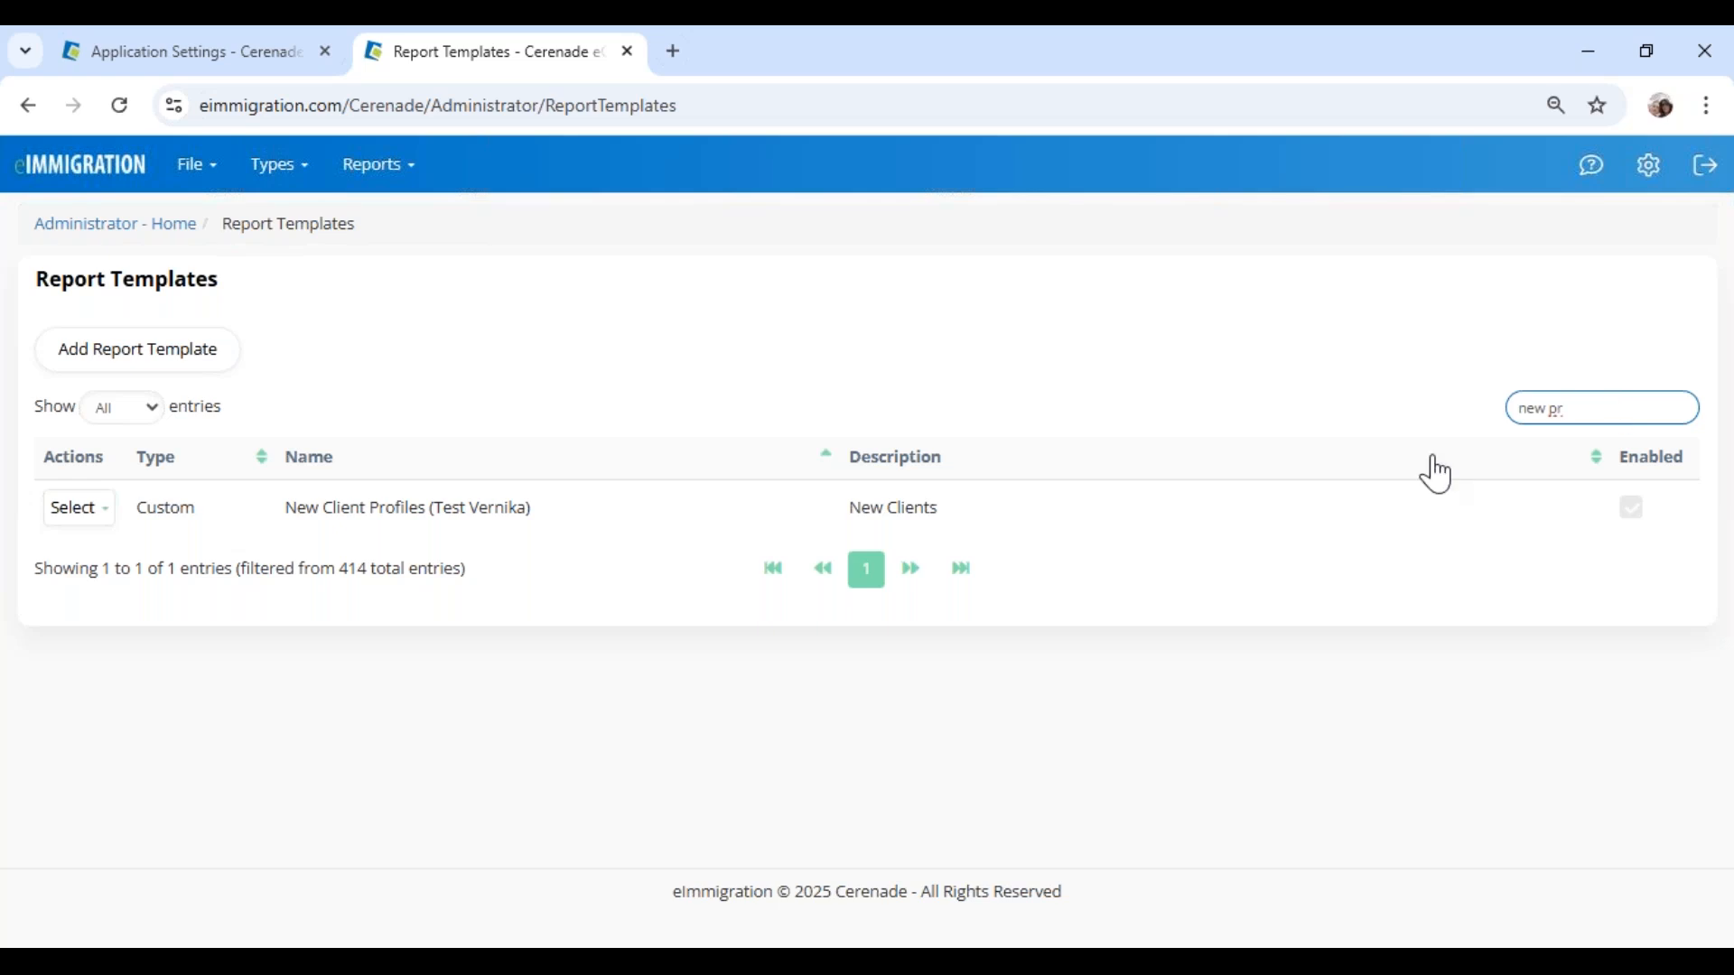
pyautogui.click(101, 513)
pyautogui.click(108, 550)
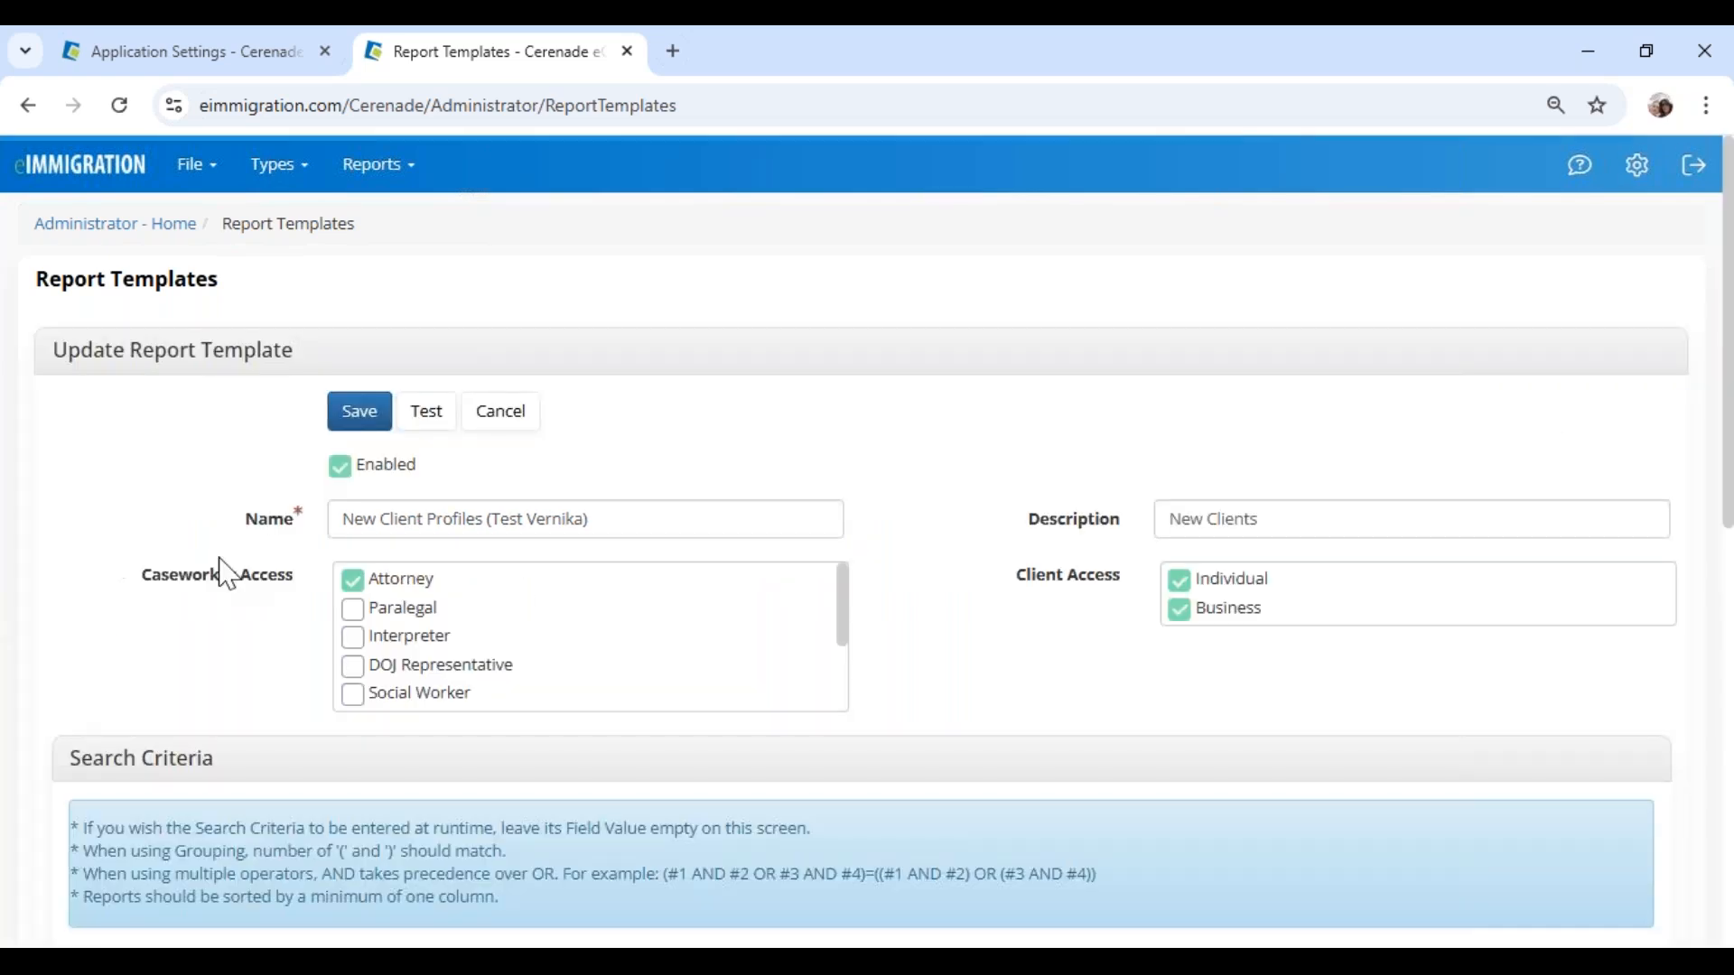
# Step: Set the client Creation Date criterion's comparison to This week, then add and remove a second blank criterion
pyautogui.scroll(-3, 495, 671)
pyautogui.scroll(-5, 748, 812)
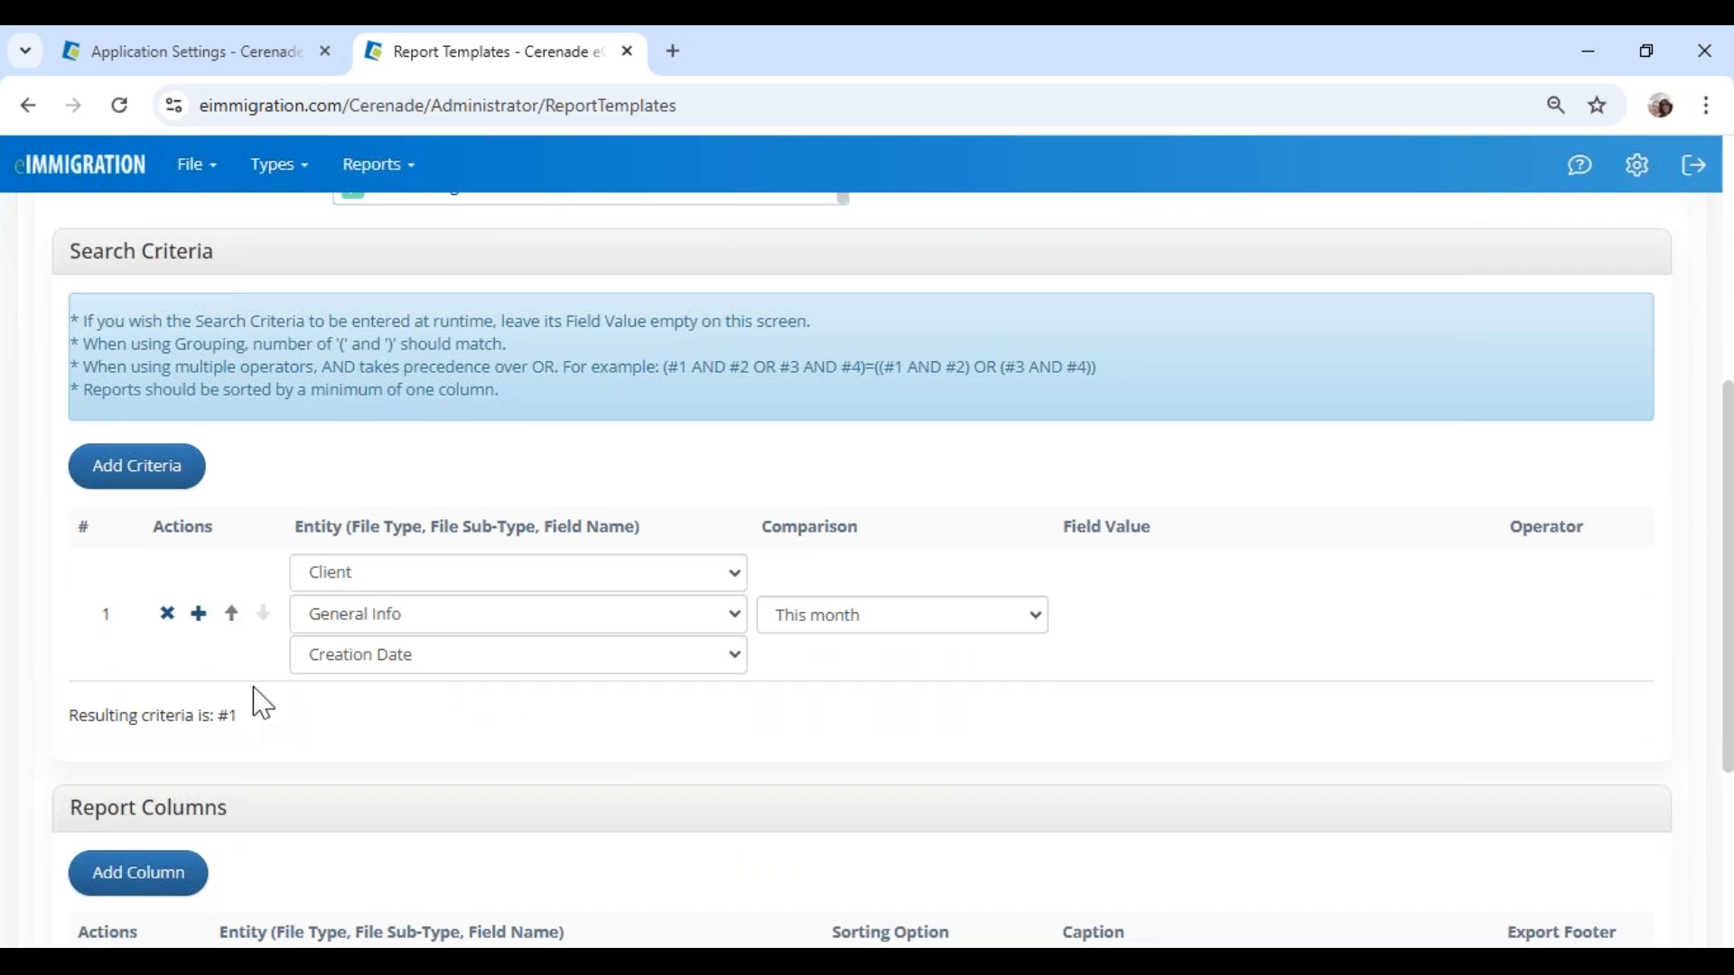
pyautogui.click(914, 627)
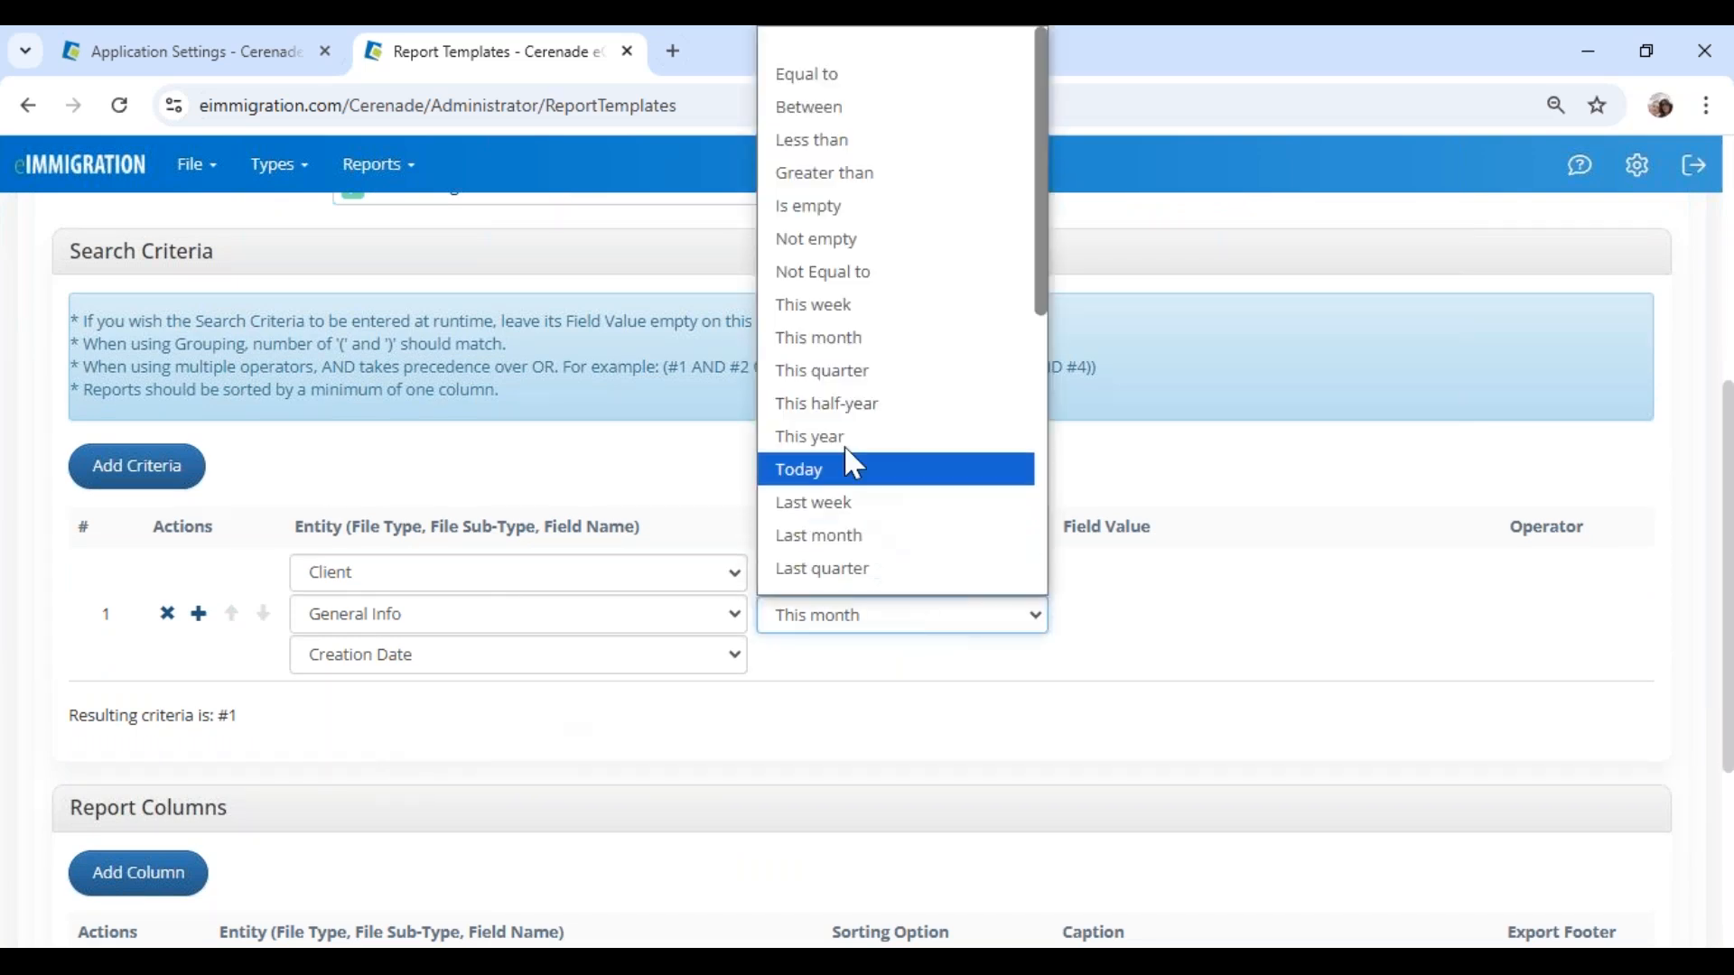
pyautogui.click(851, 305)
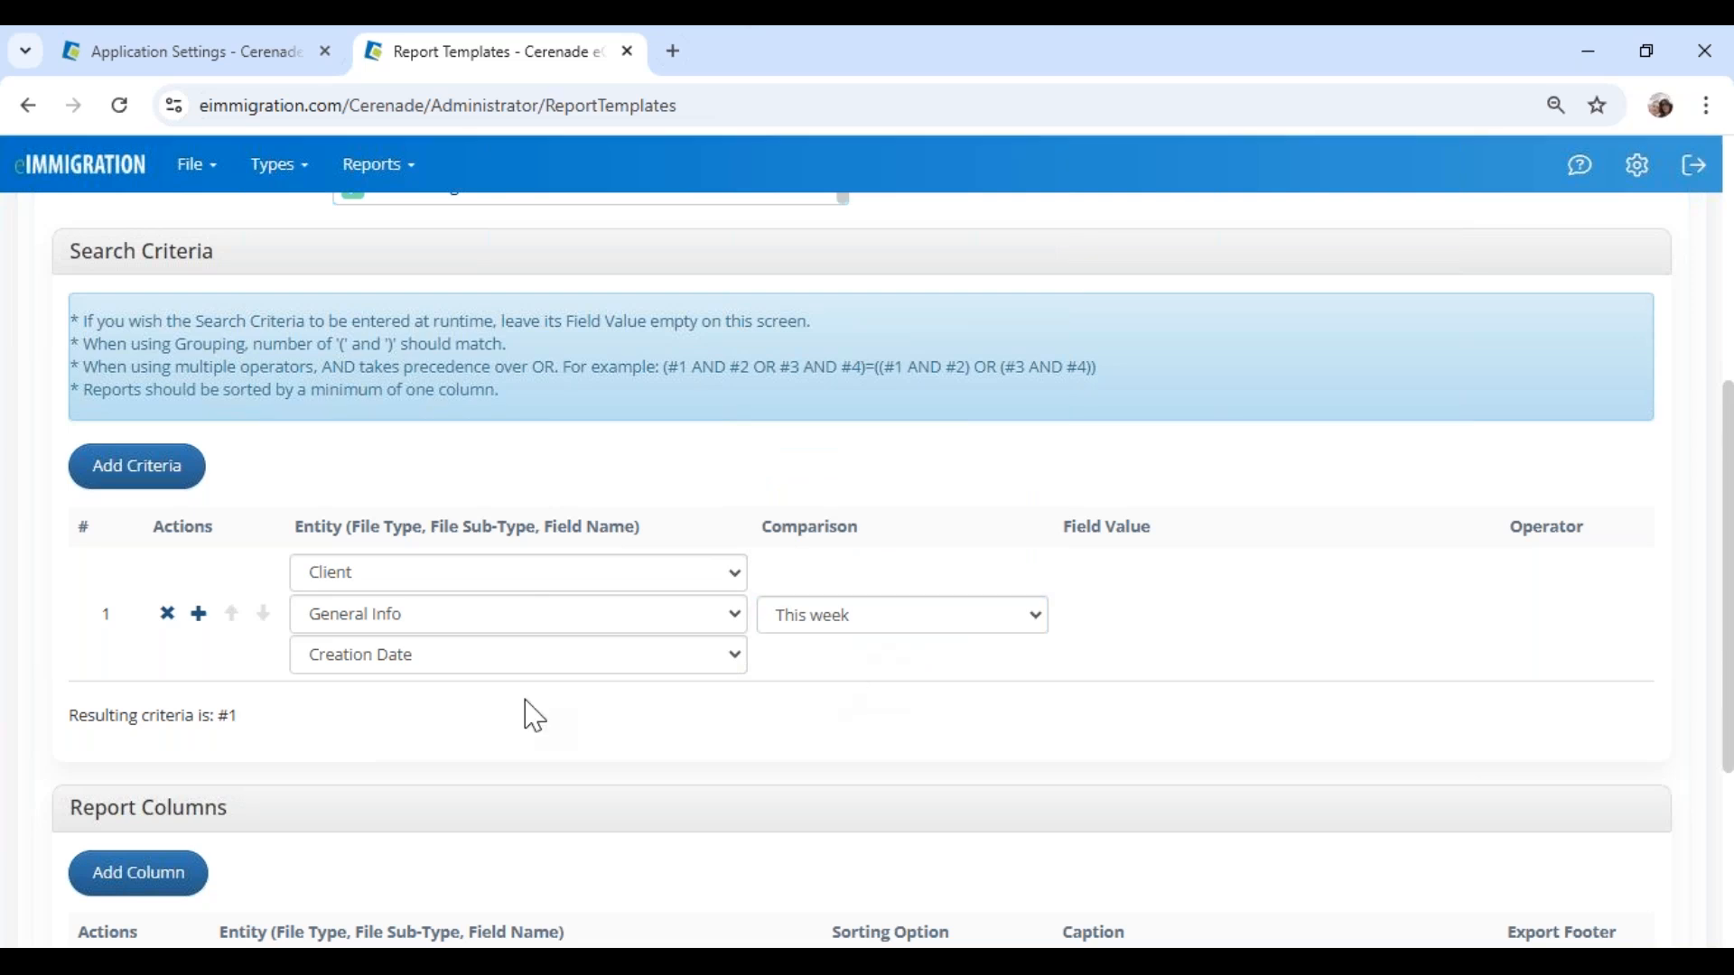
pyautogui.click(199, 614)
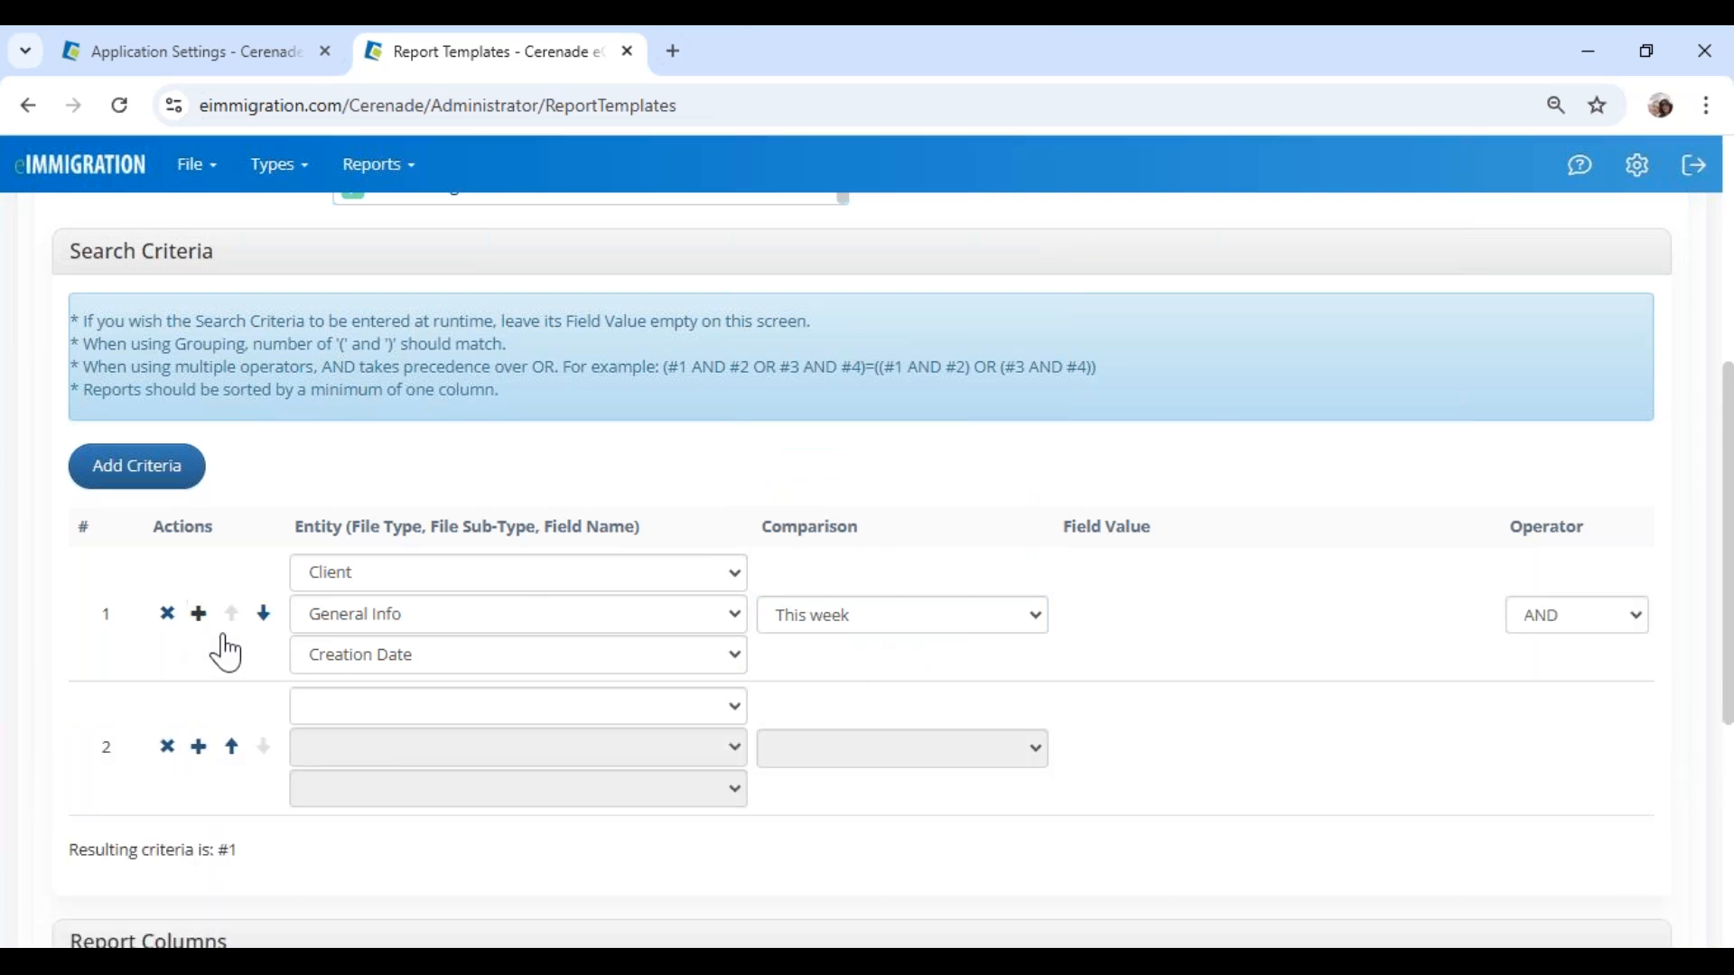
pyautogui.click(167, 748)
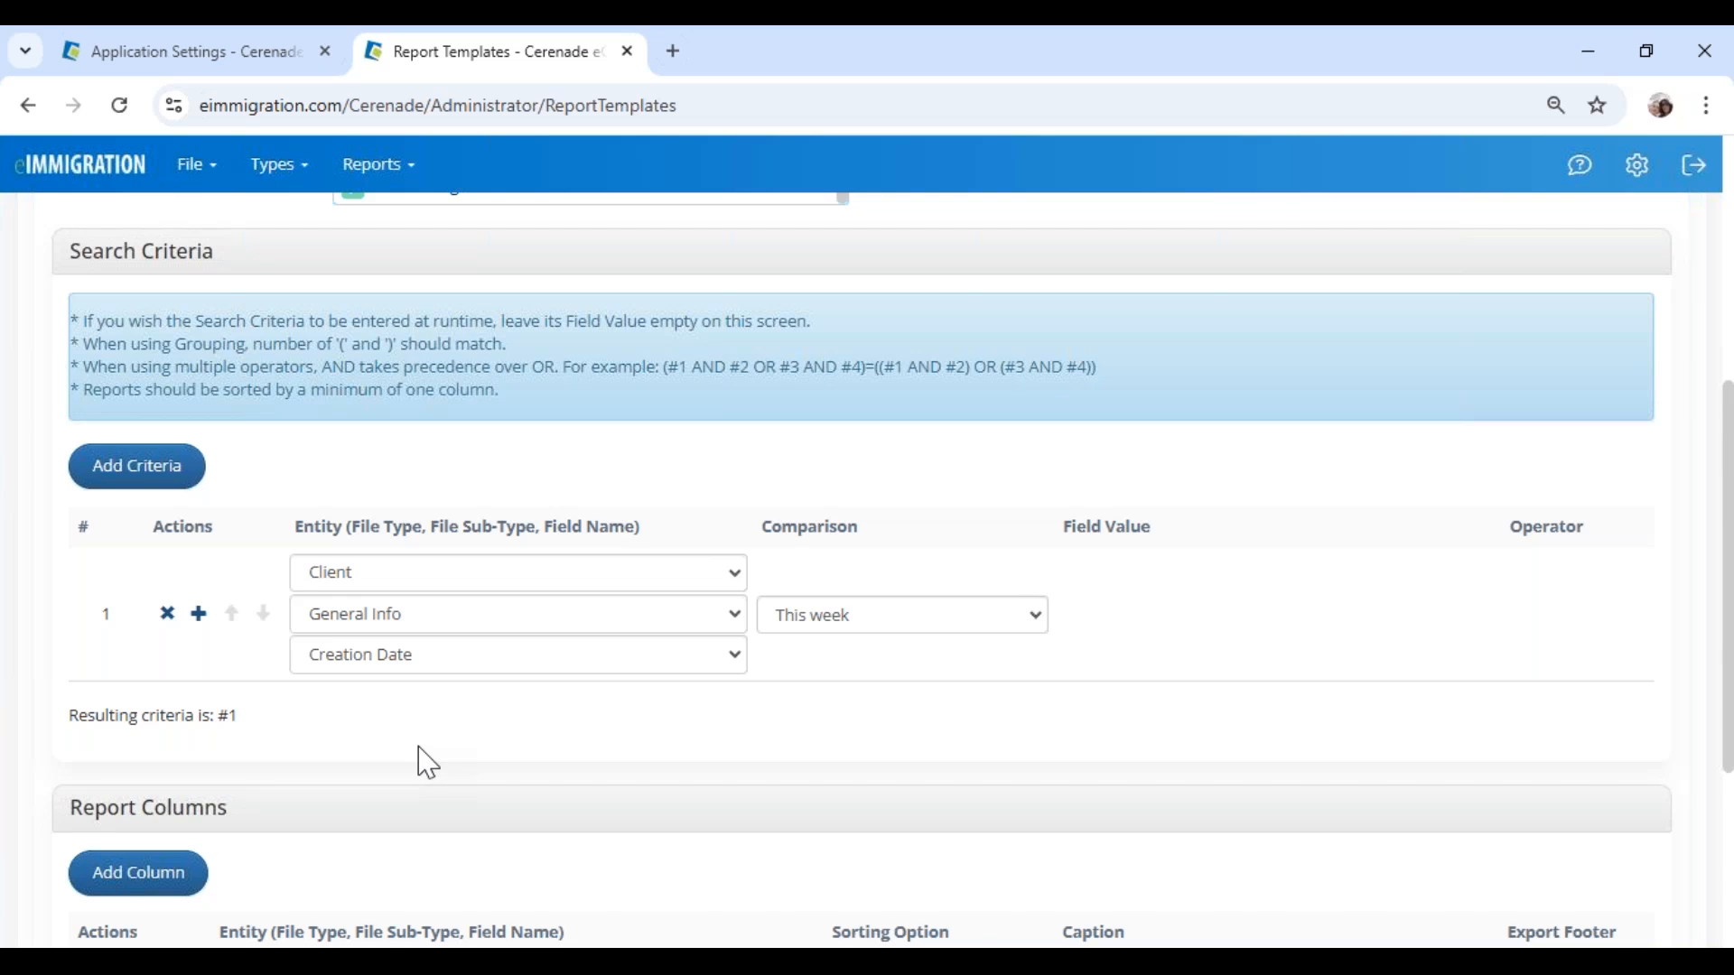
# Step: Add a report column for the Individual Client custom field Source
pyautogui.scroll(-4, 427, 763)
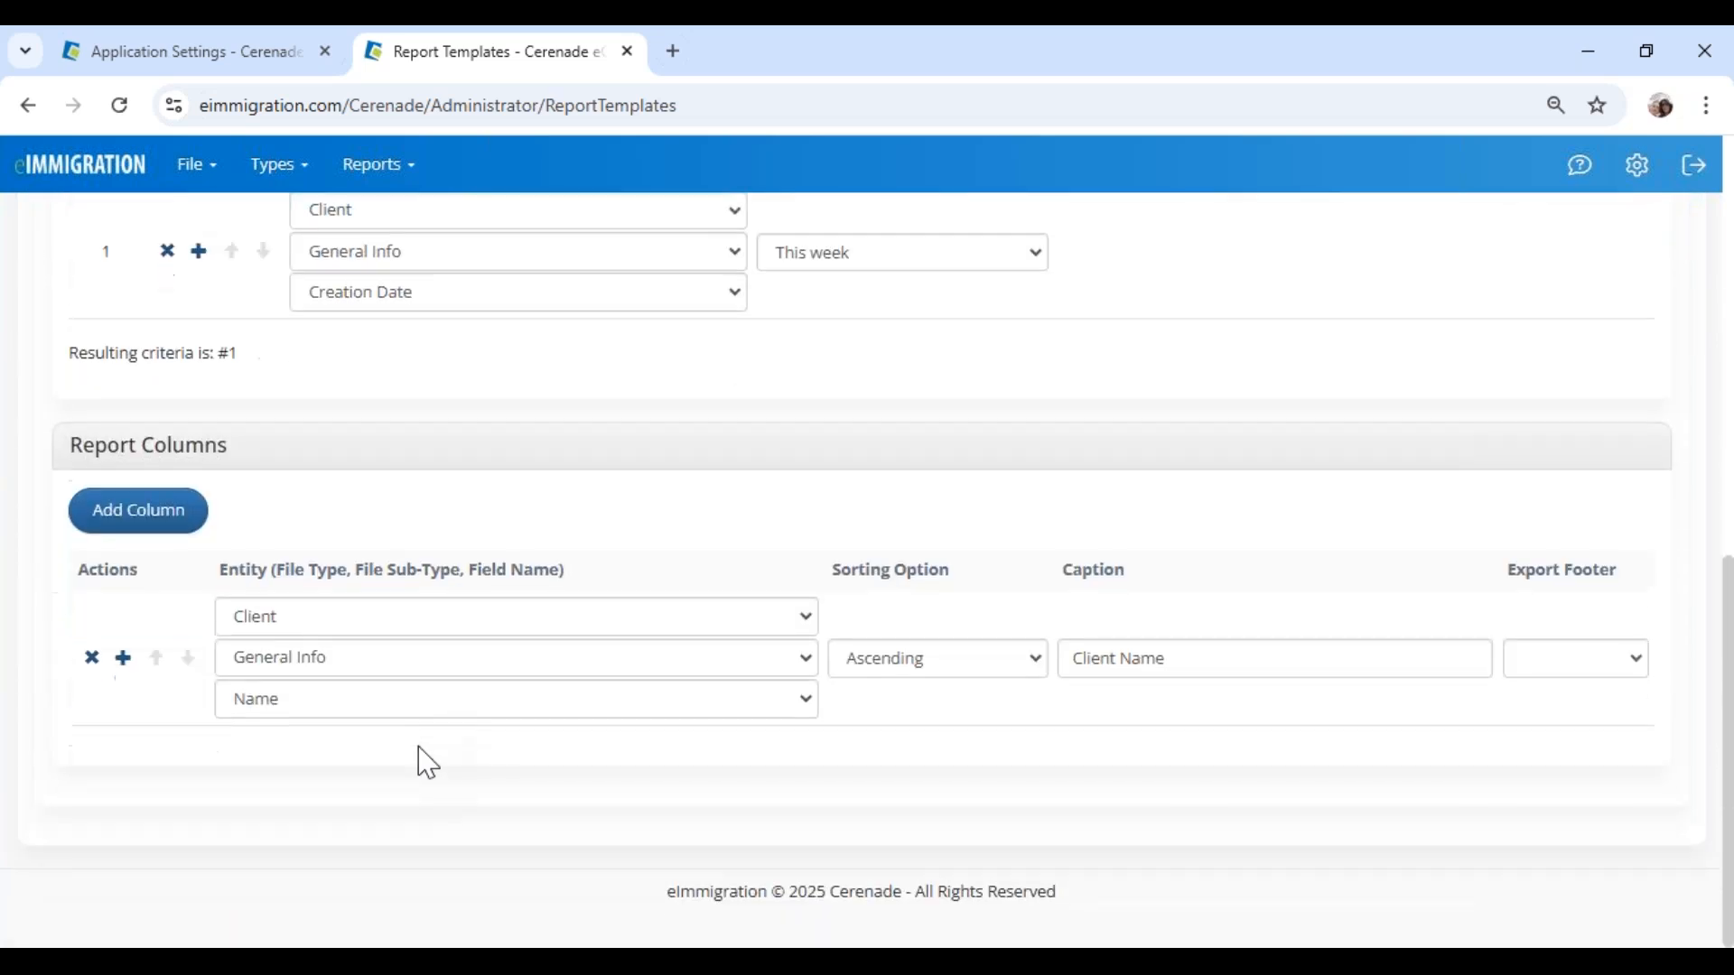
pyautogui.click(122, 658)
pyautogui.click(270, 752)
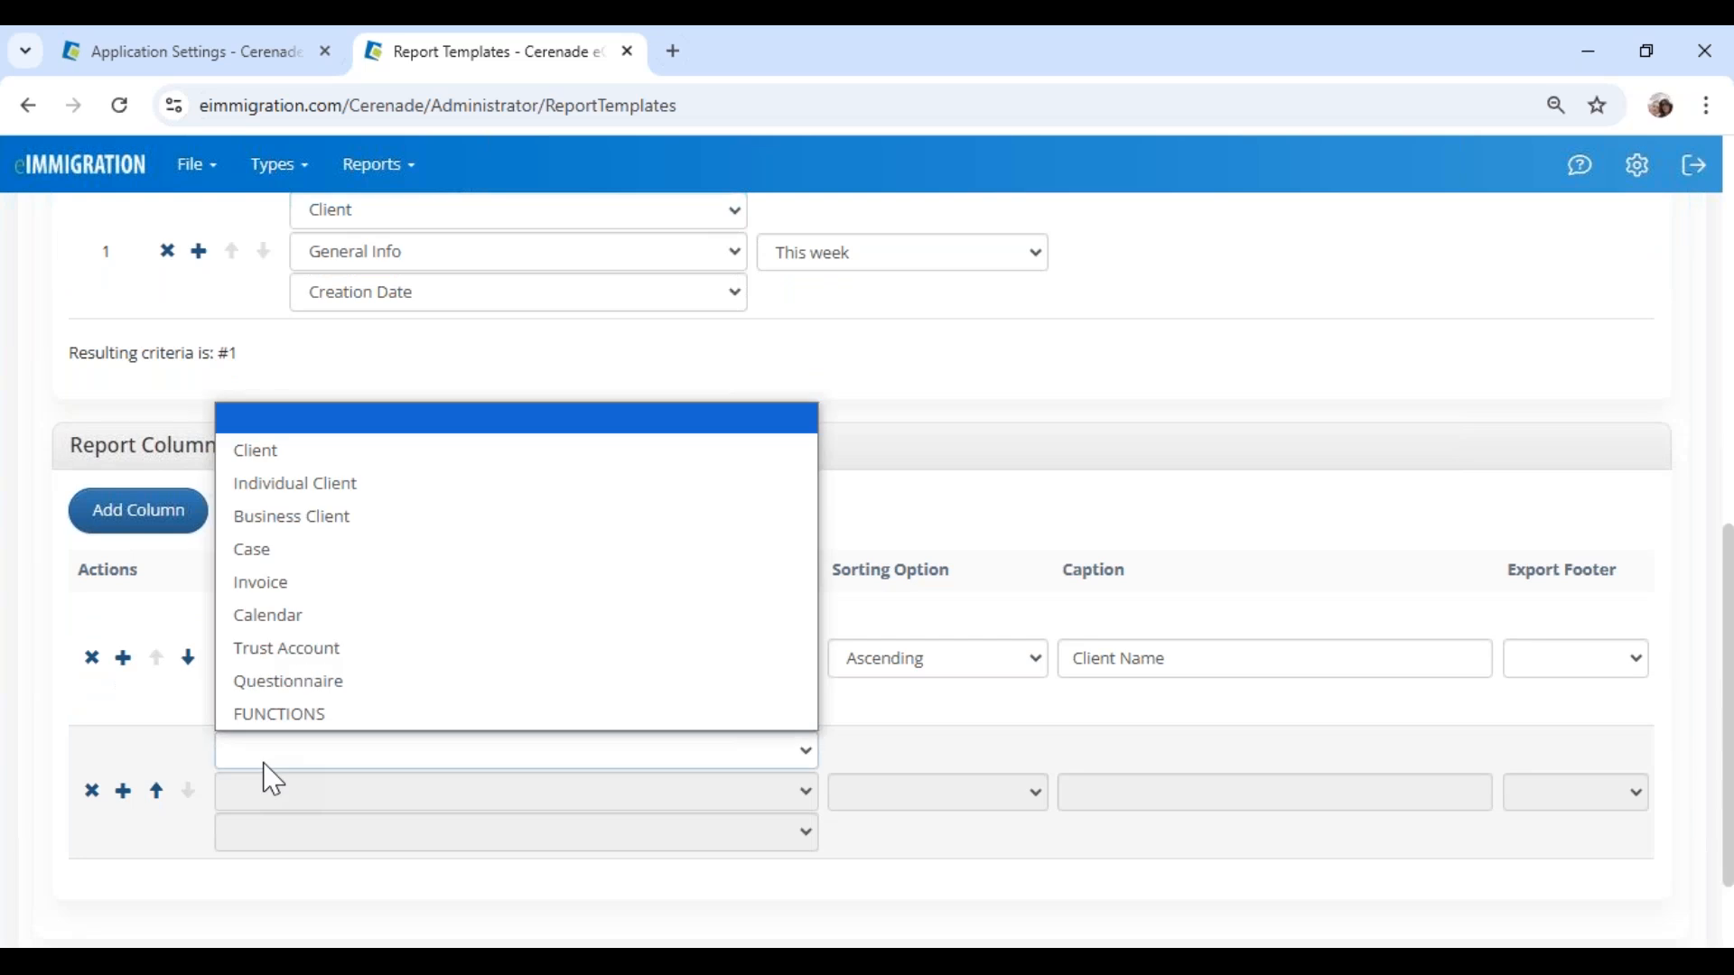
pyautogui.click(287, 484)
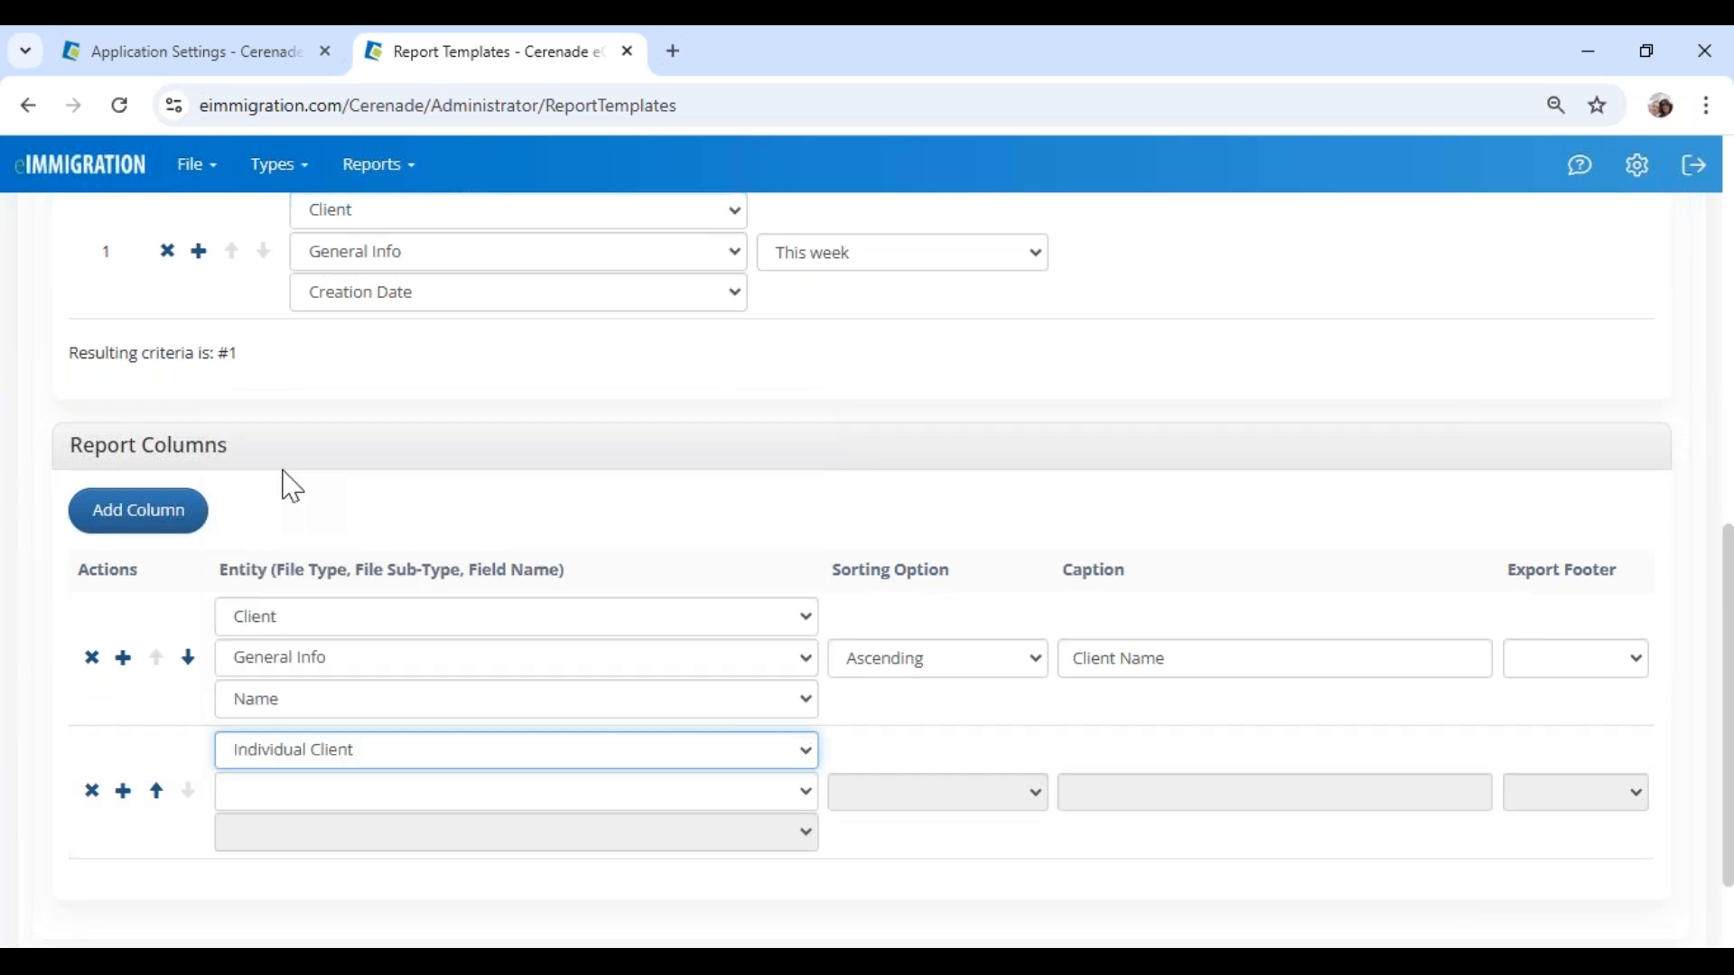
pyautogui.click(290, 795)
pyautogui.click(316, 630)
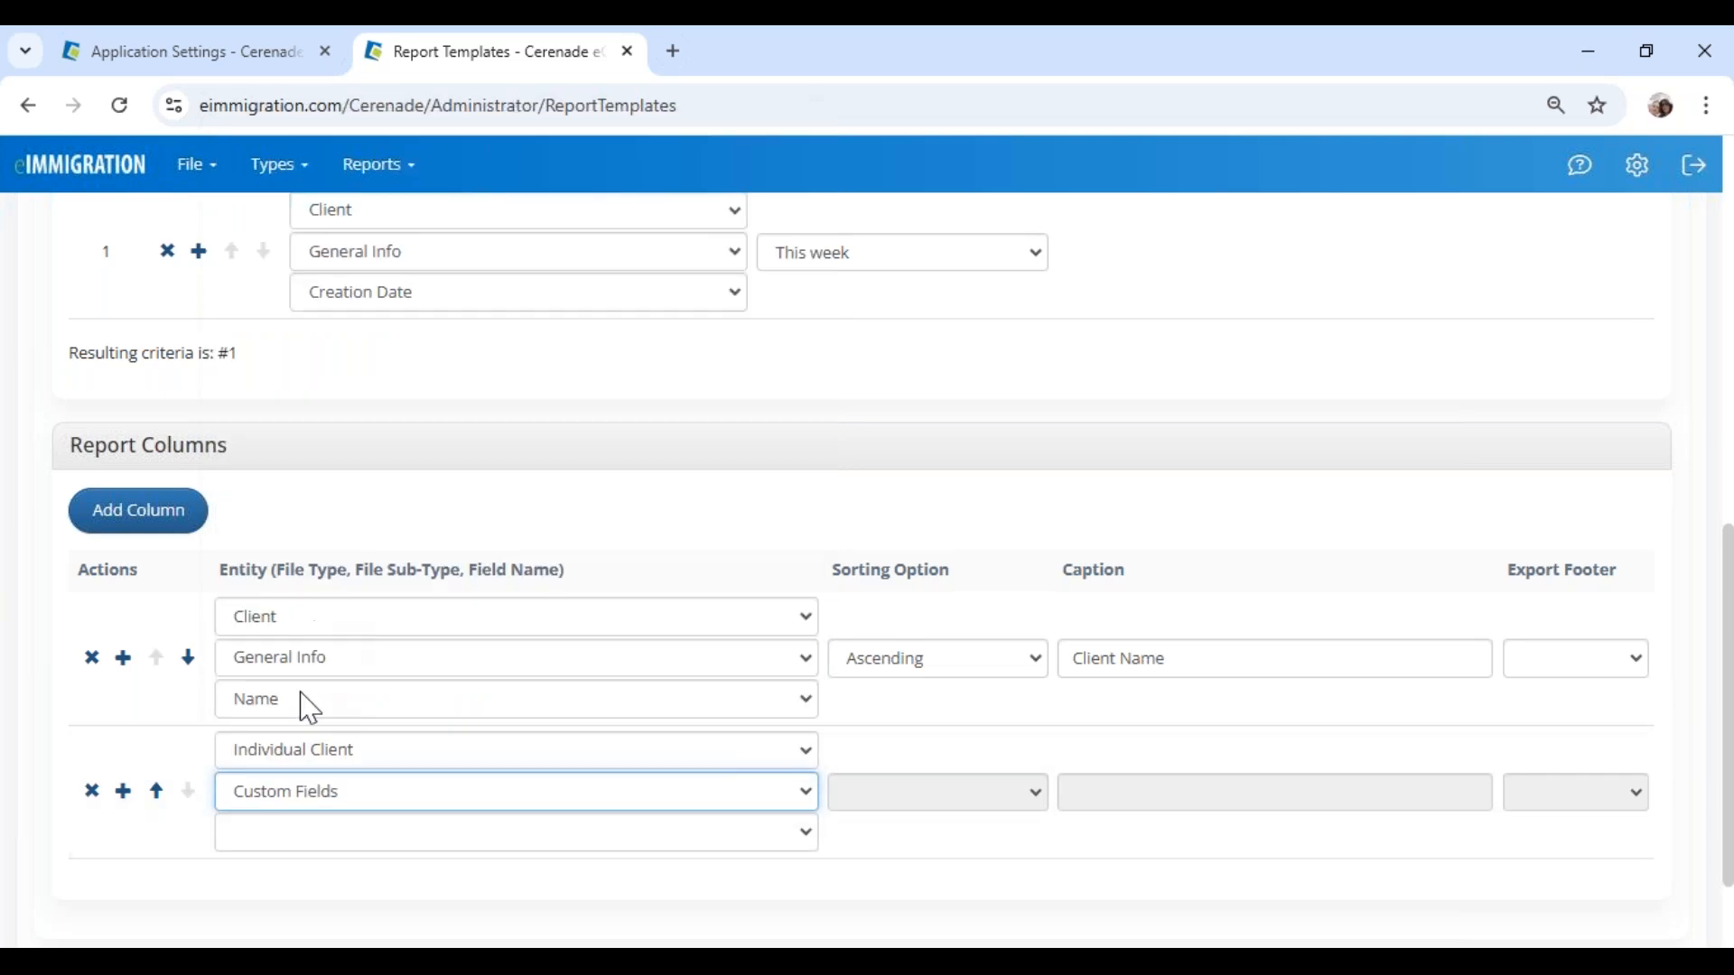
pyautogui.click(269, 842)
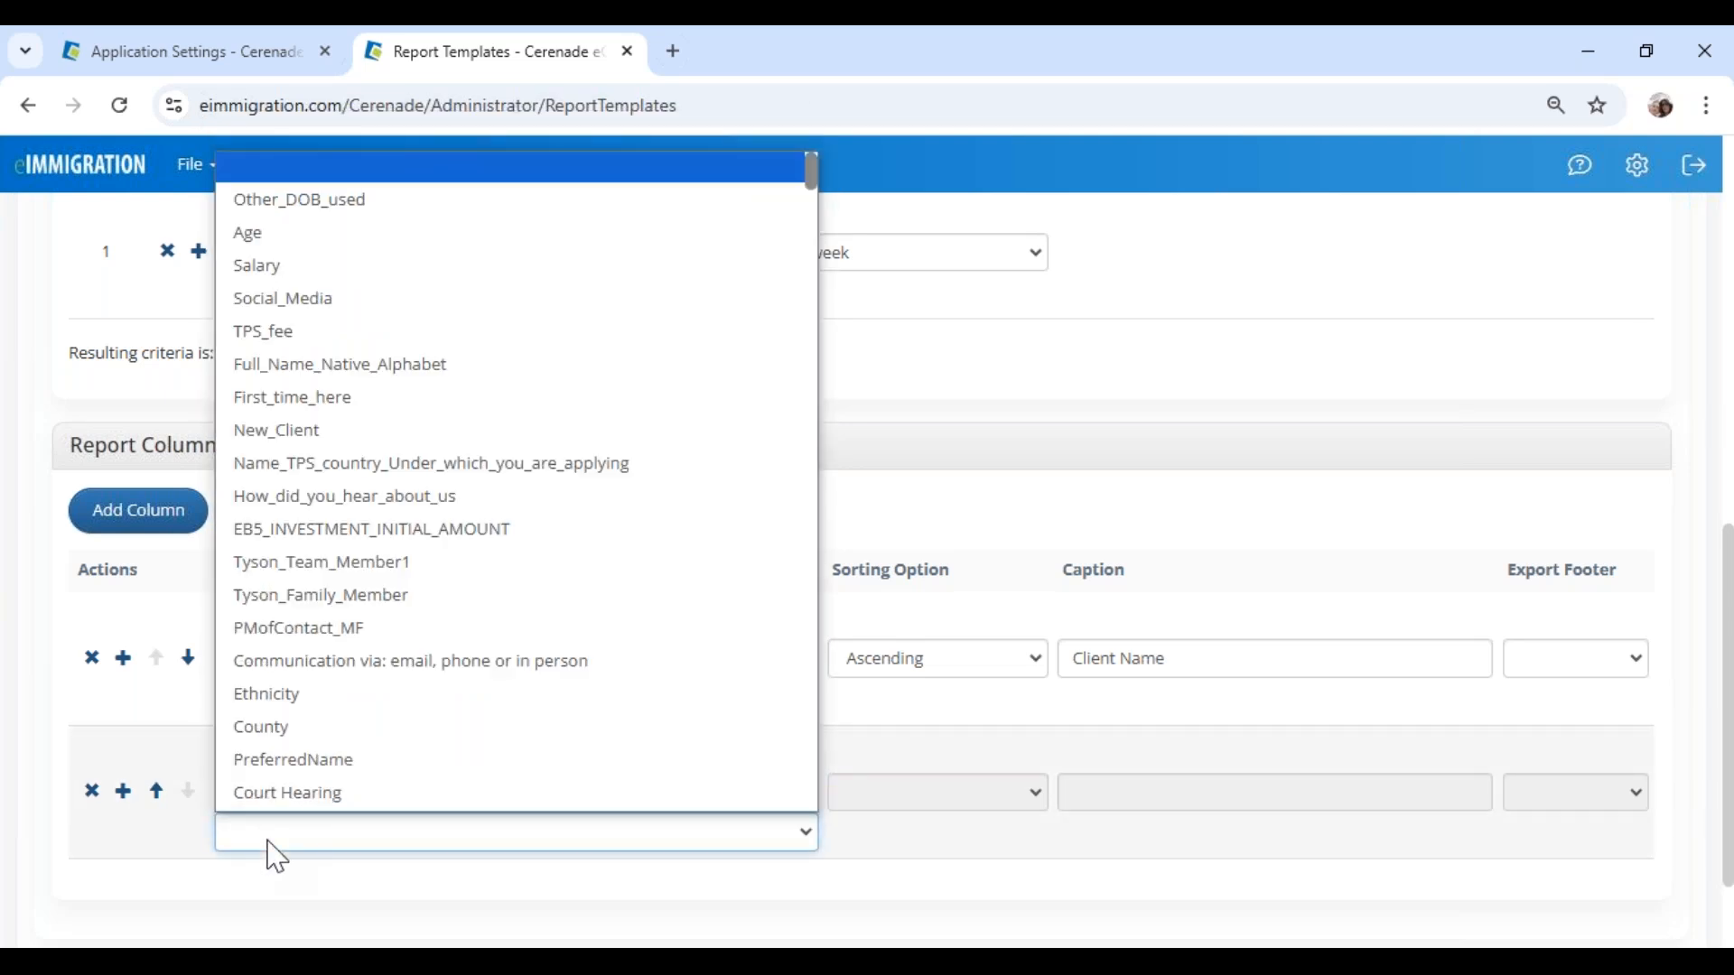
pyautogui.write('ab')
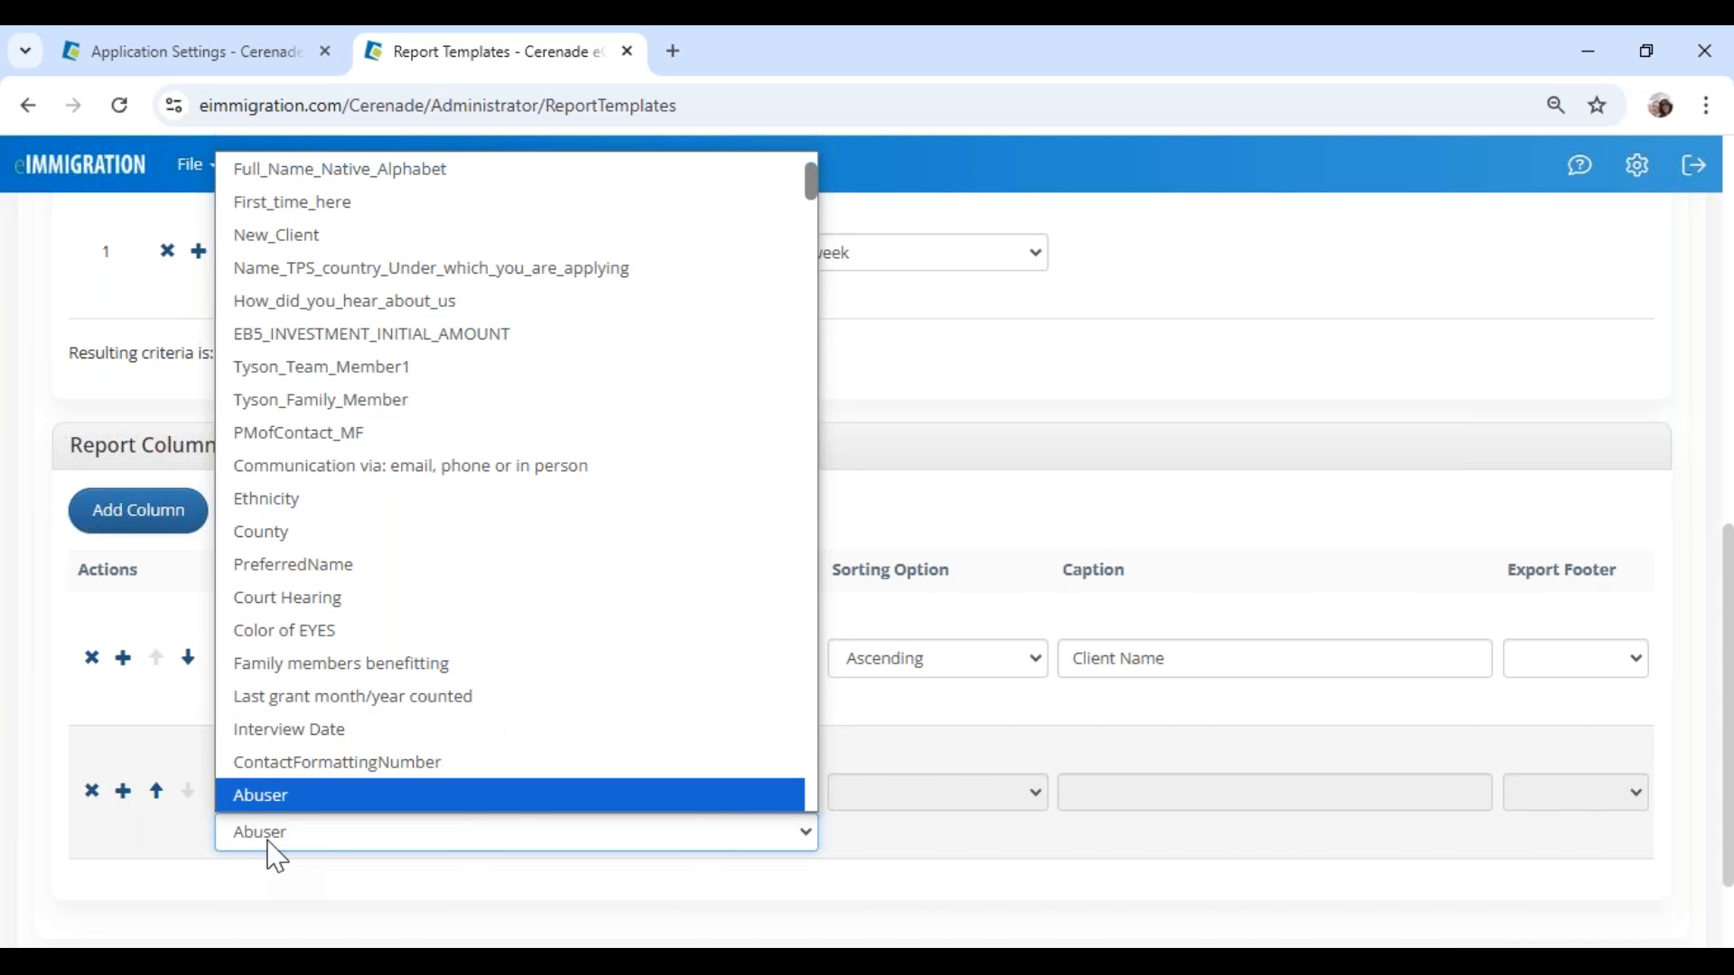
pyautogui.press('Up')
pyautogui.press('Up')
pyautogui.press('Up')
pyautogui.press('Up')
pyautogui.press('Up')
pyautogui.press('Up')
pyautogui.press('Up')
pyautogui.press('Up')
pyautogui.press('Up')
pyautogui.press('Up')
pyautogui.press('Up')
pyautogui.press('Up')
pyautogui.press('Up')
pyautogui.press('Up')
pyautogui.press('Up')
pyautogui.press('Up')
pyautogui.press('Up')
pyautogui.press('Up')
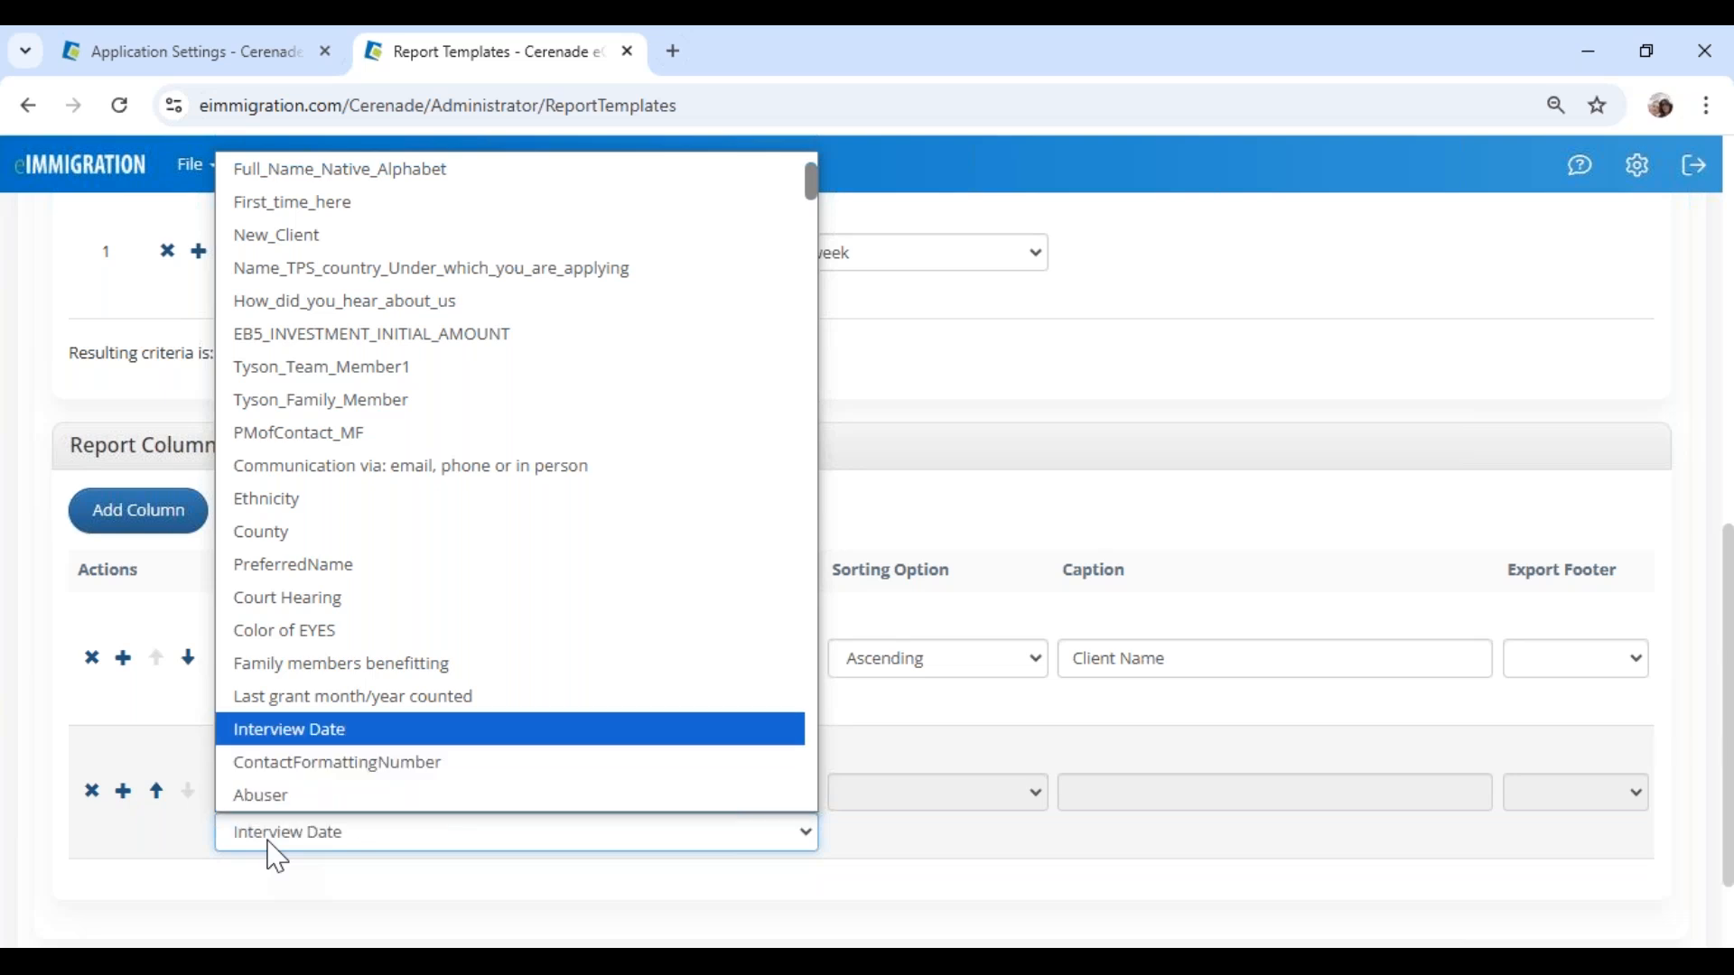
pyautogui.write('so')
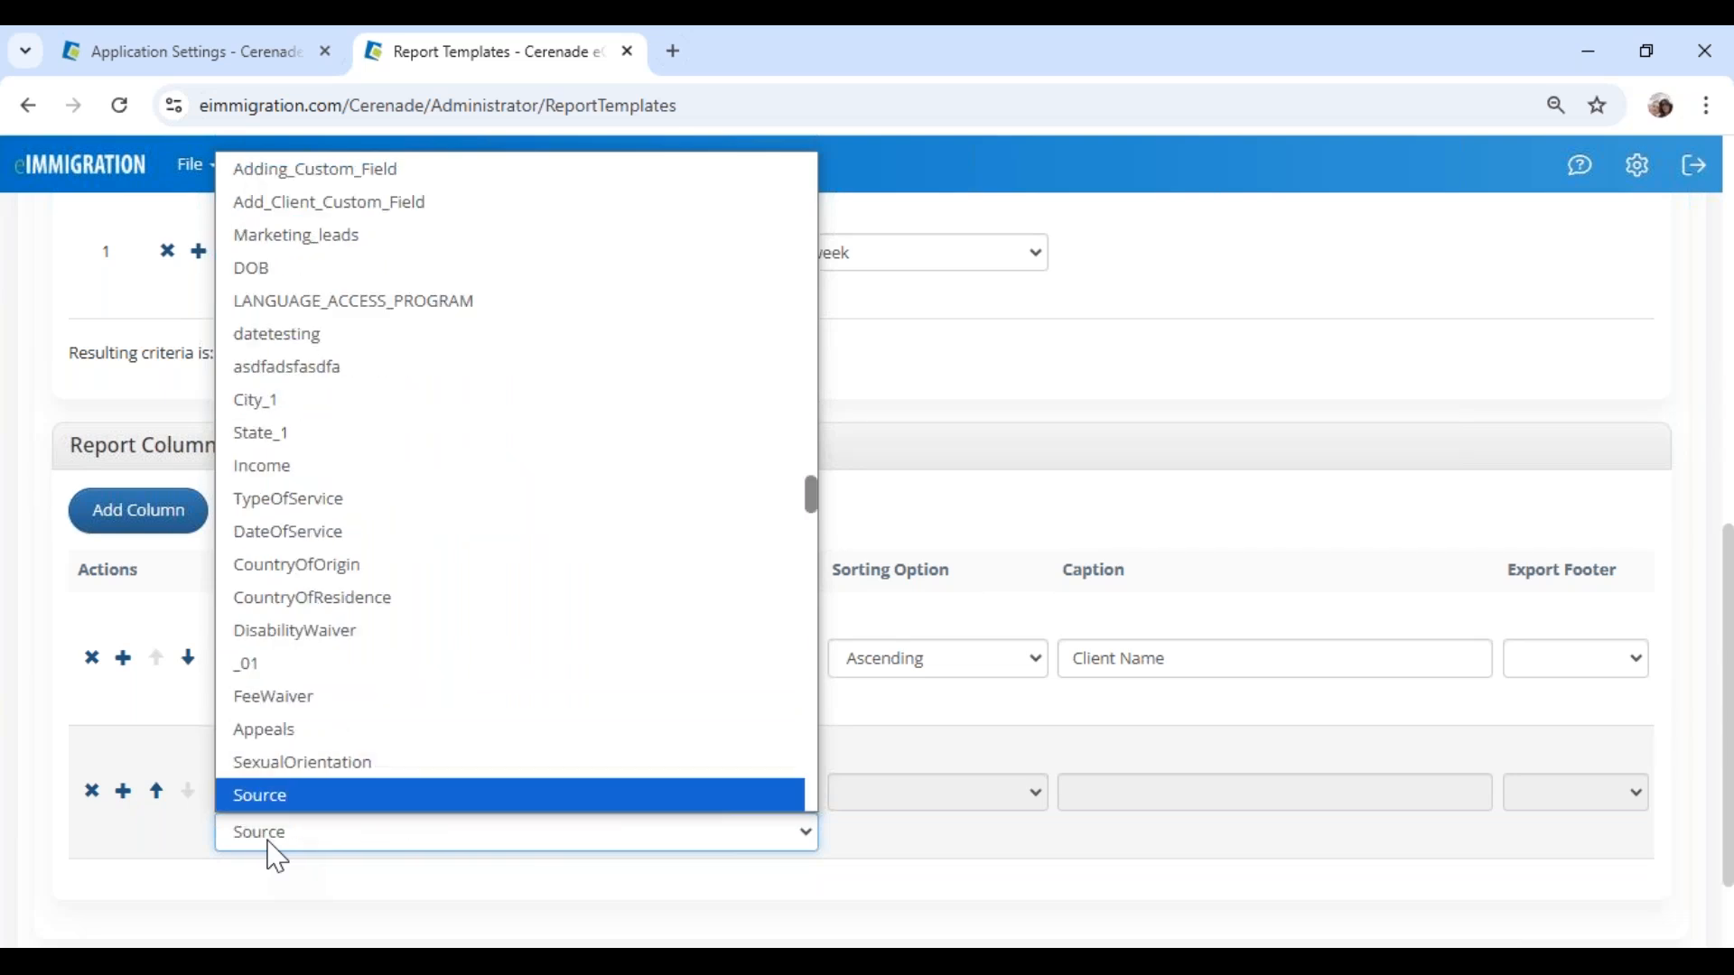
pyautogui.press('Return')
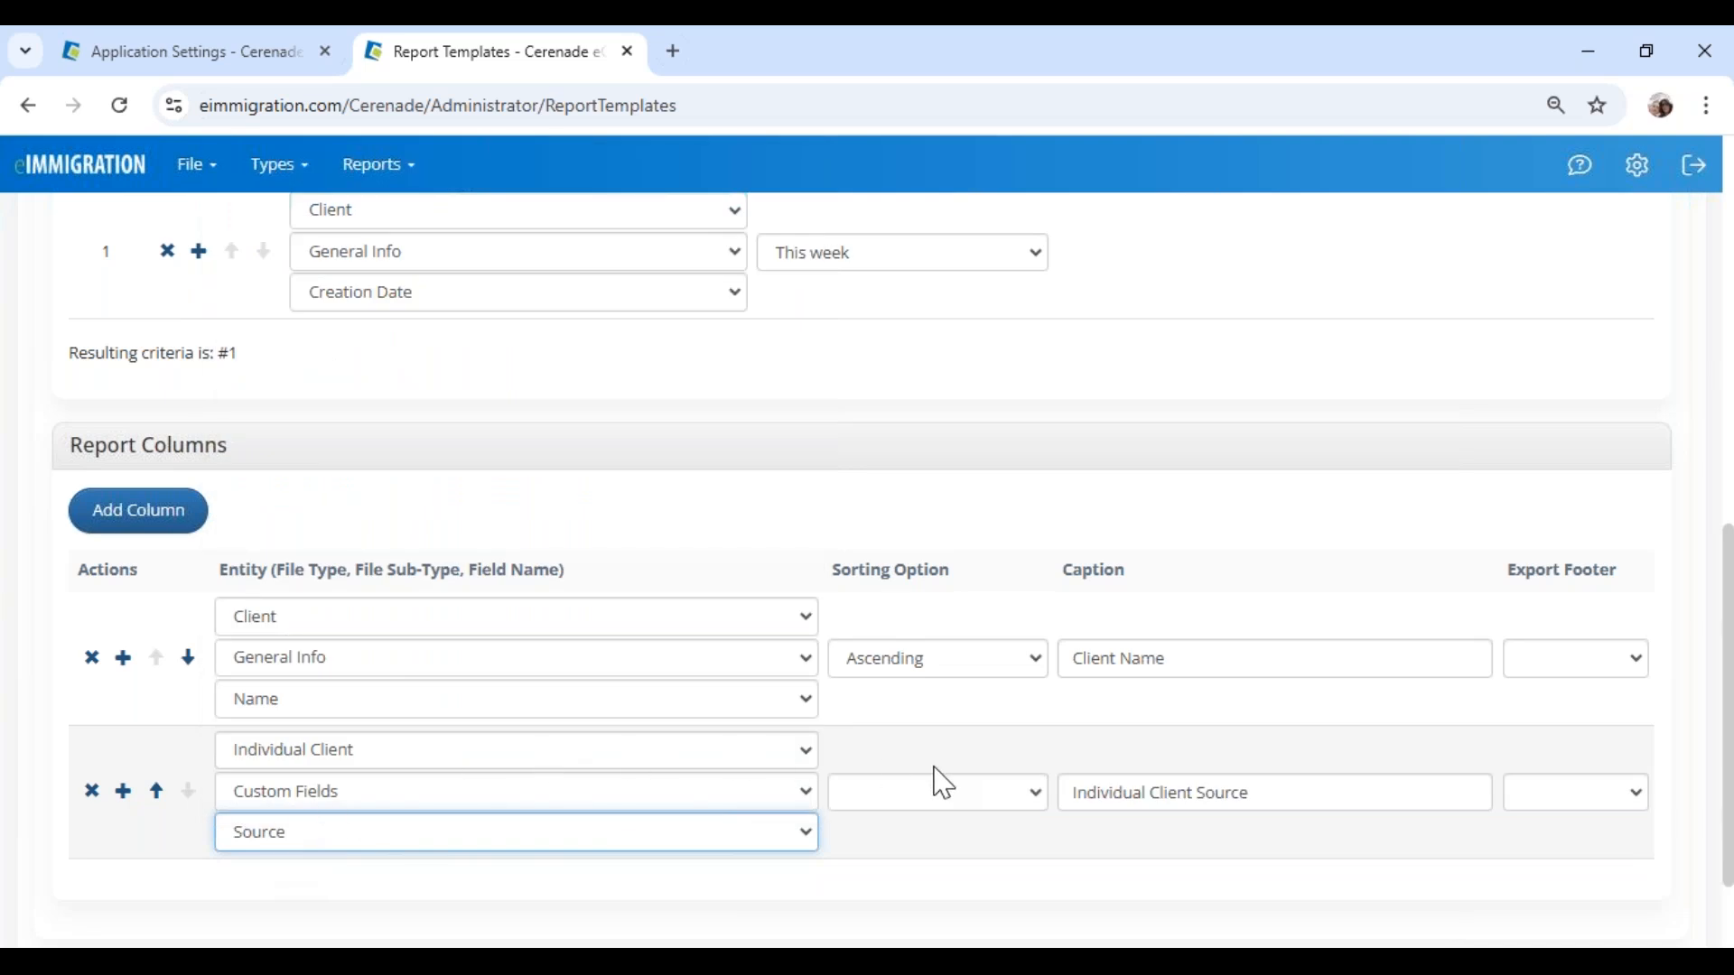
# Step: Insert another report column below Client Name and look through the Individual Client General Info fields for it
pyautogui.click(123, 657)
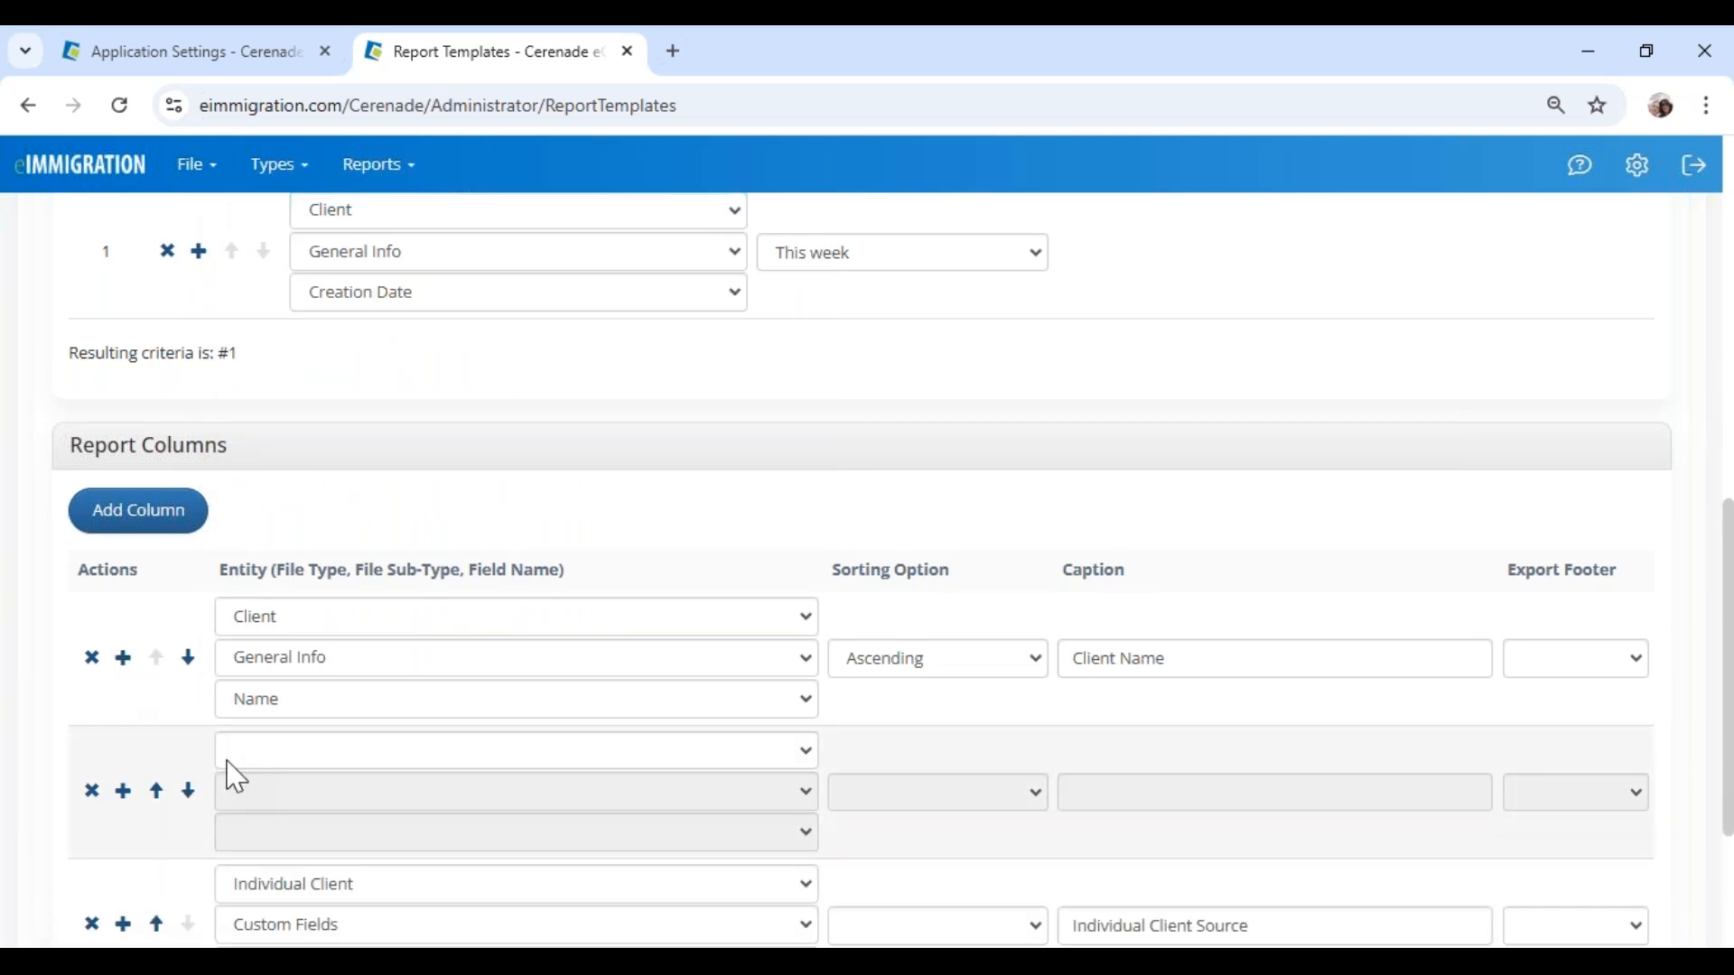
pyautogui.click(239, 763)
pyautogui.click(280, 488)
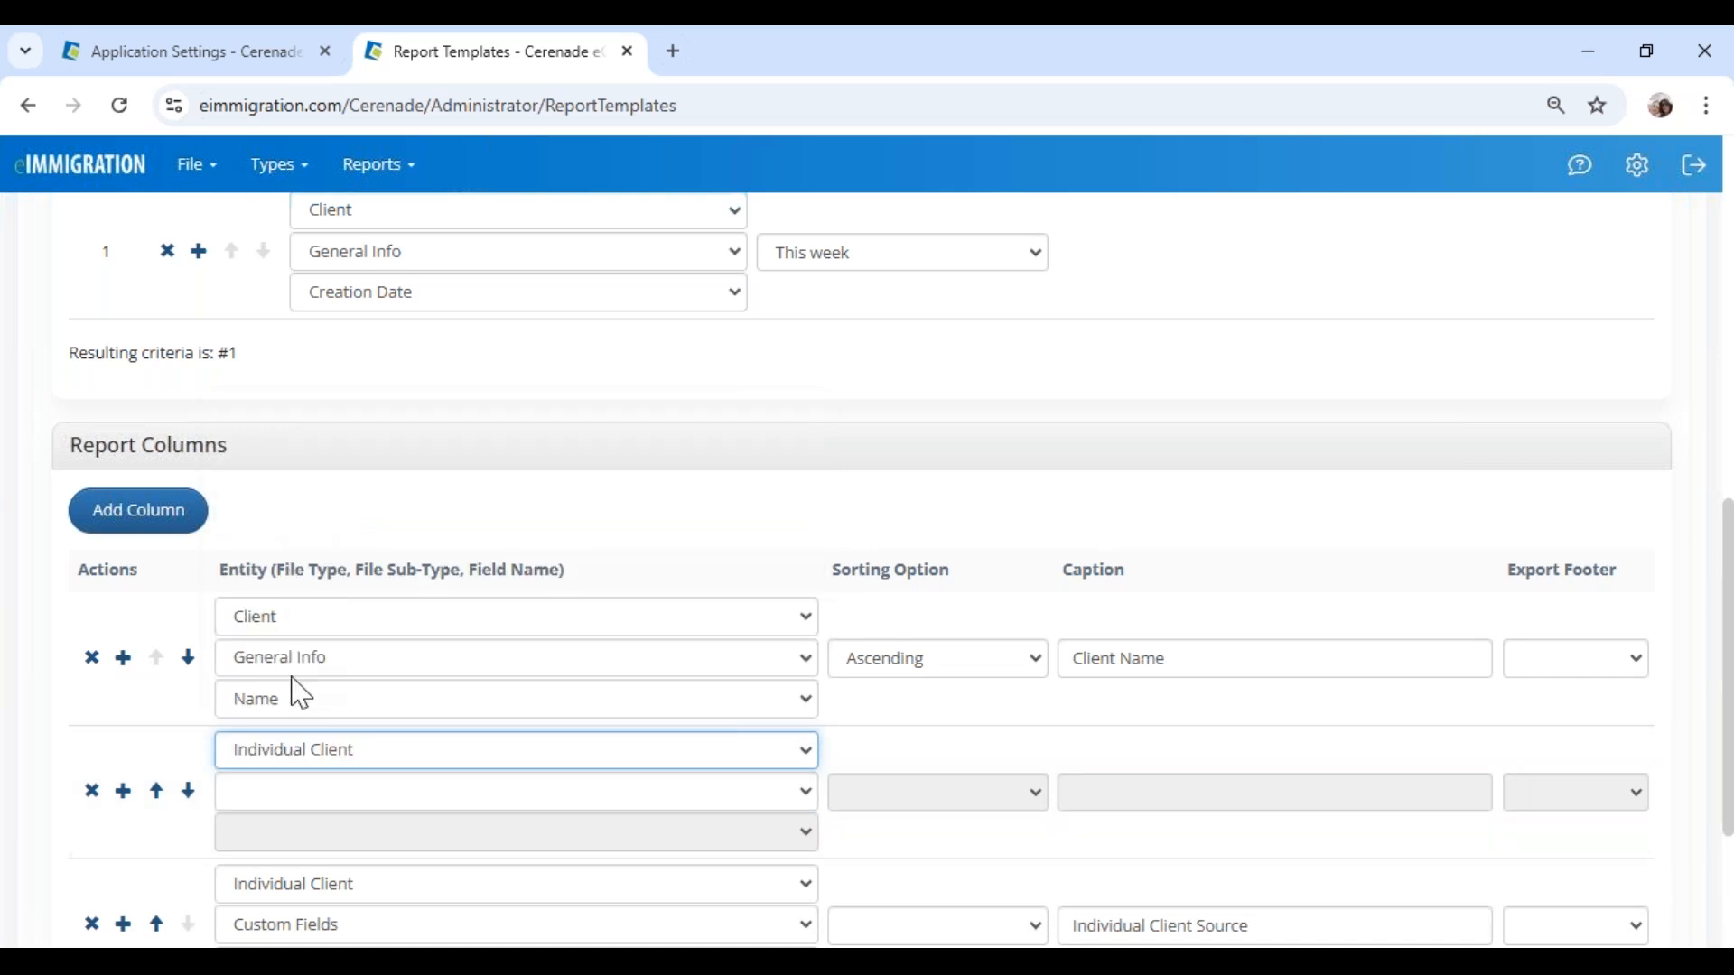
pyautogui.click(288, 792)
pyautogui.click(270, 159)
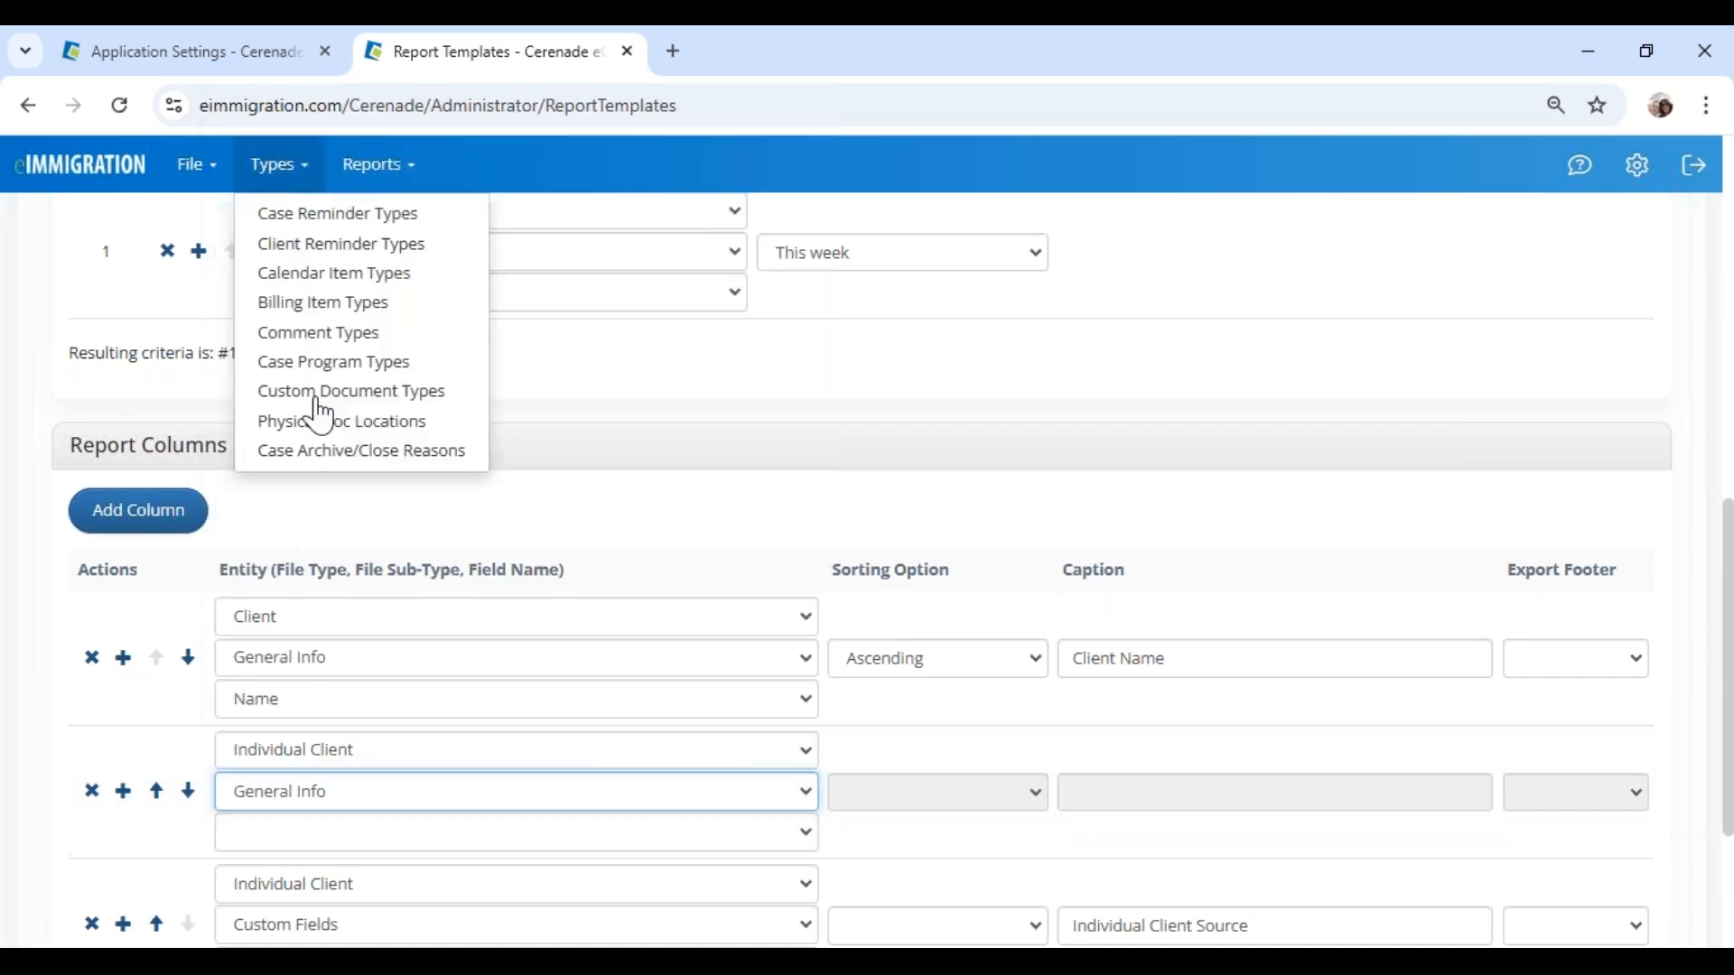
pyautogui.click(305, 845)
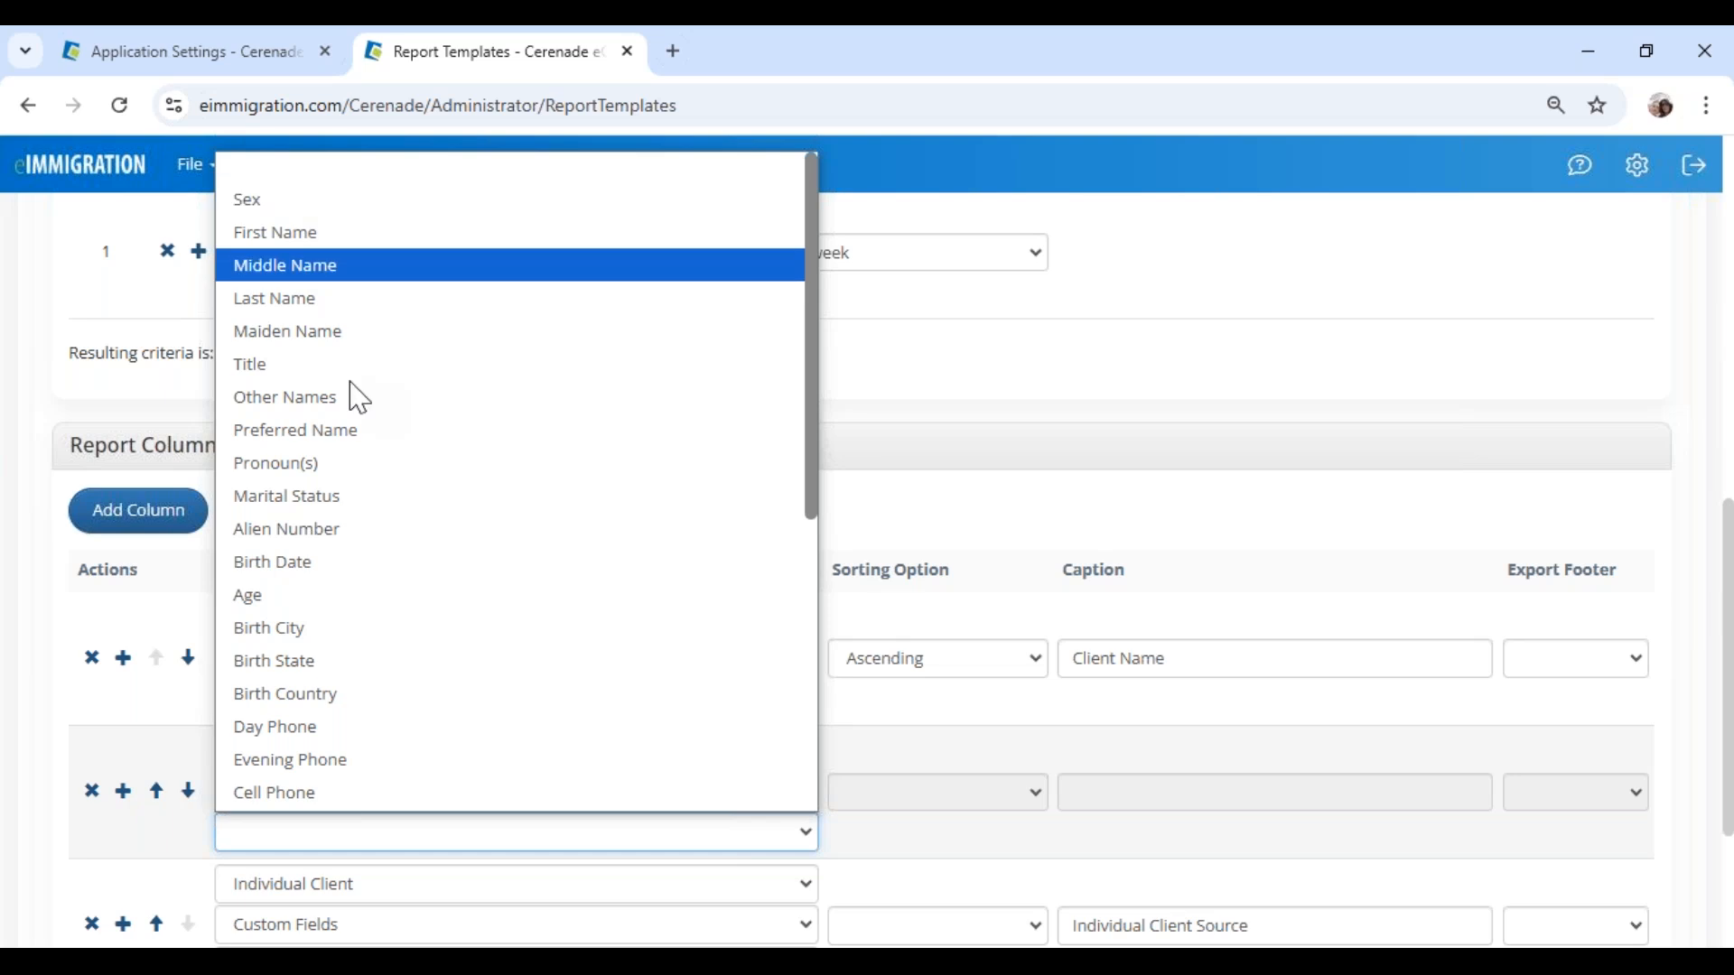
pyautogui.click(945, 766)
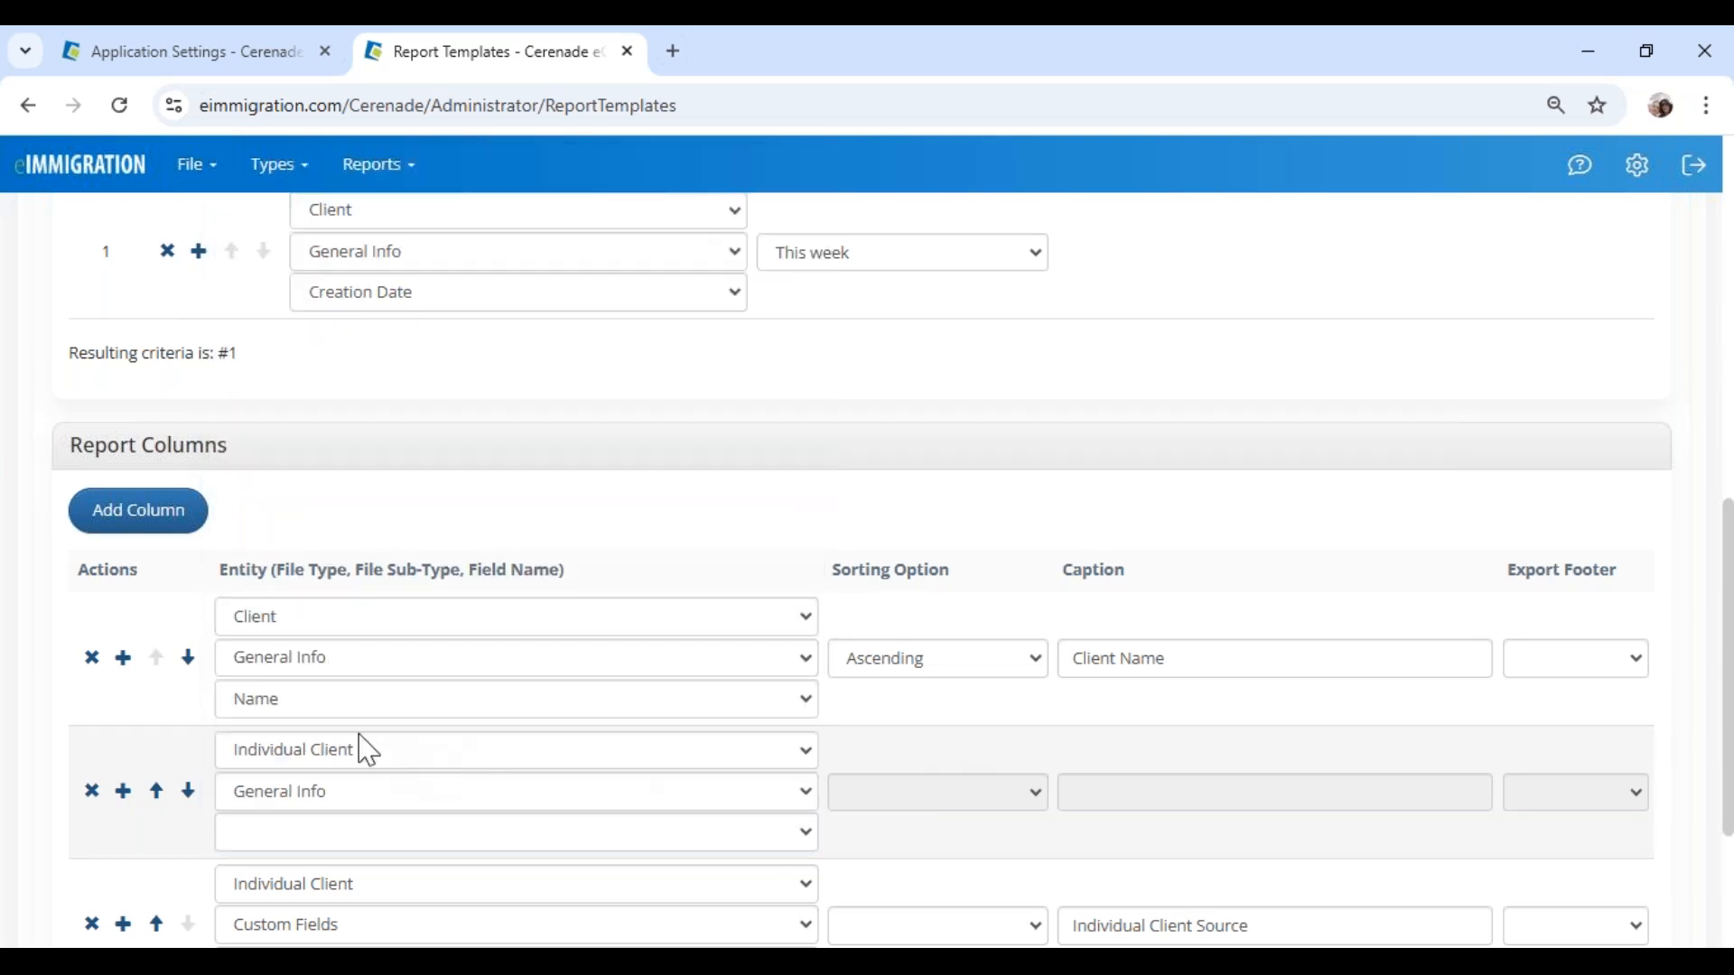
pyautogui.click(297, 800)
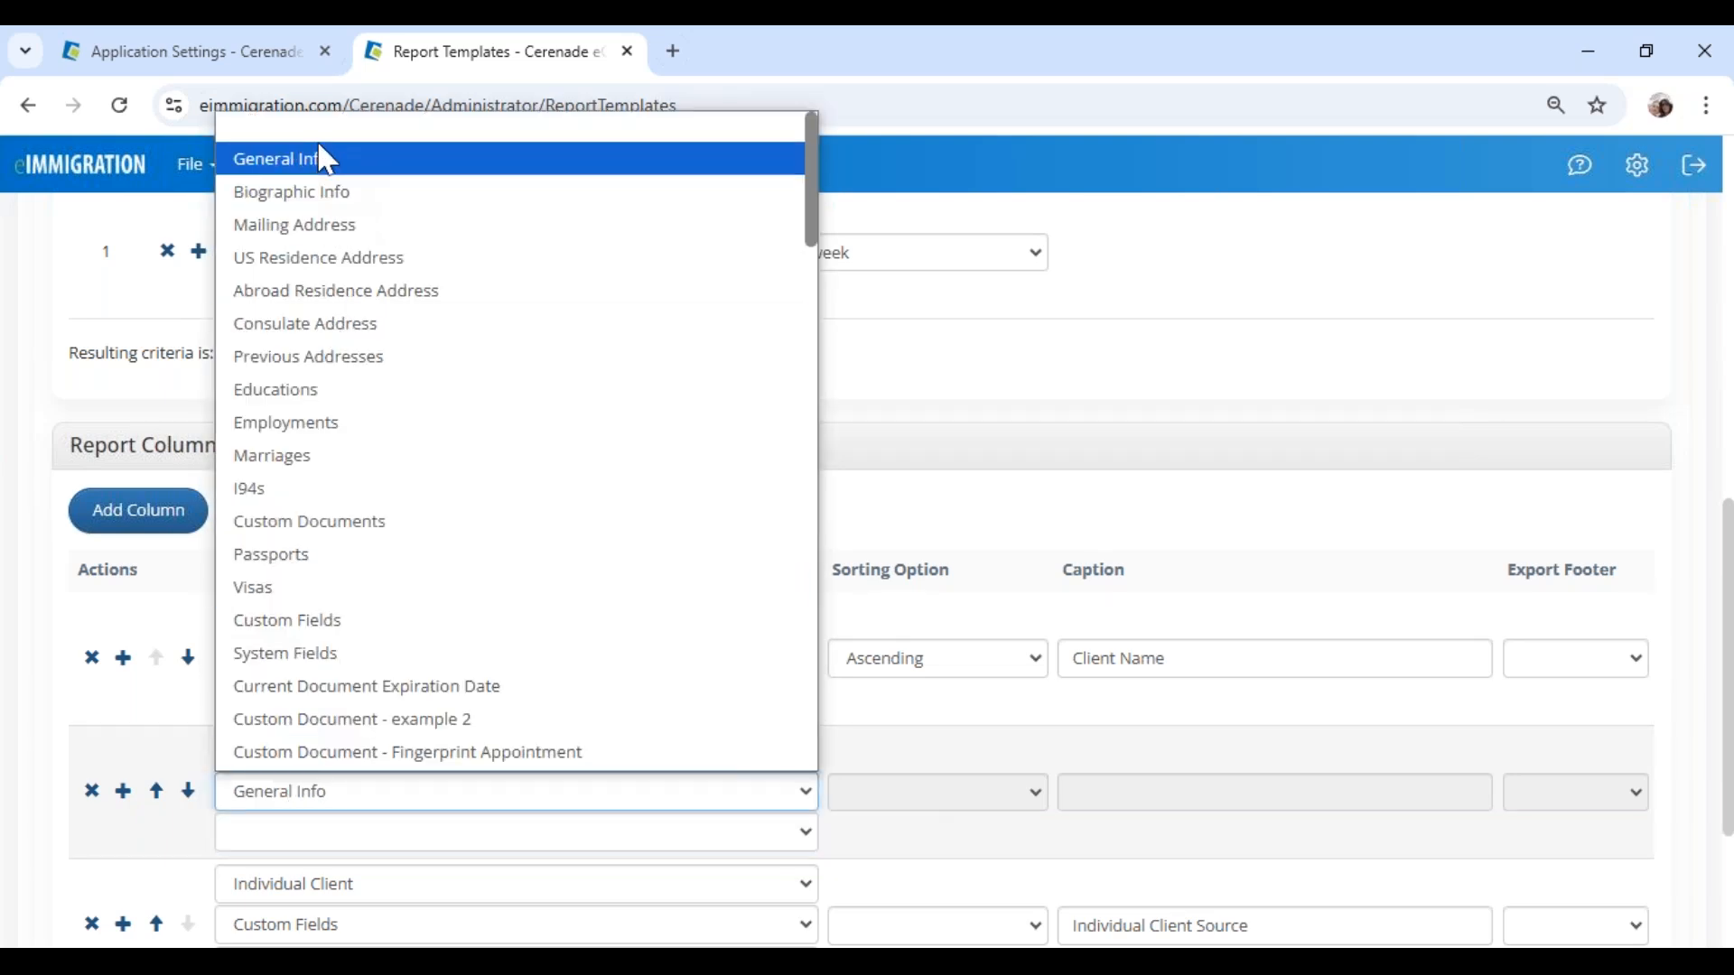
pyautogui.click(325, 159)
# Step: Set the inserted column to the Client entity's General Info field Creation Date
pyautogui.click(292, 750)
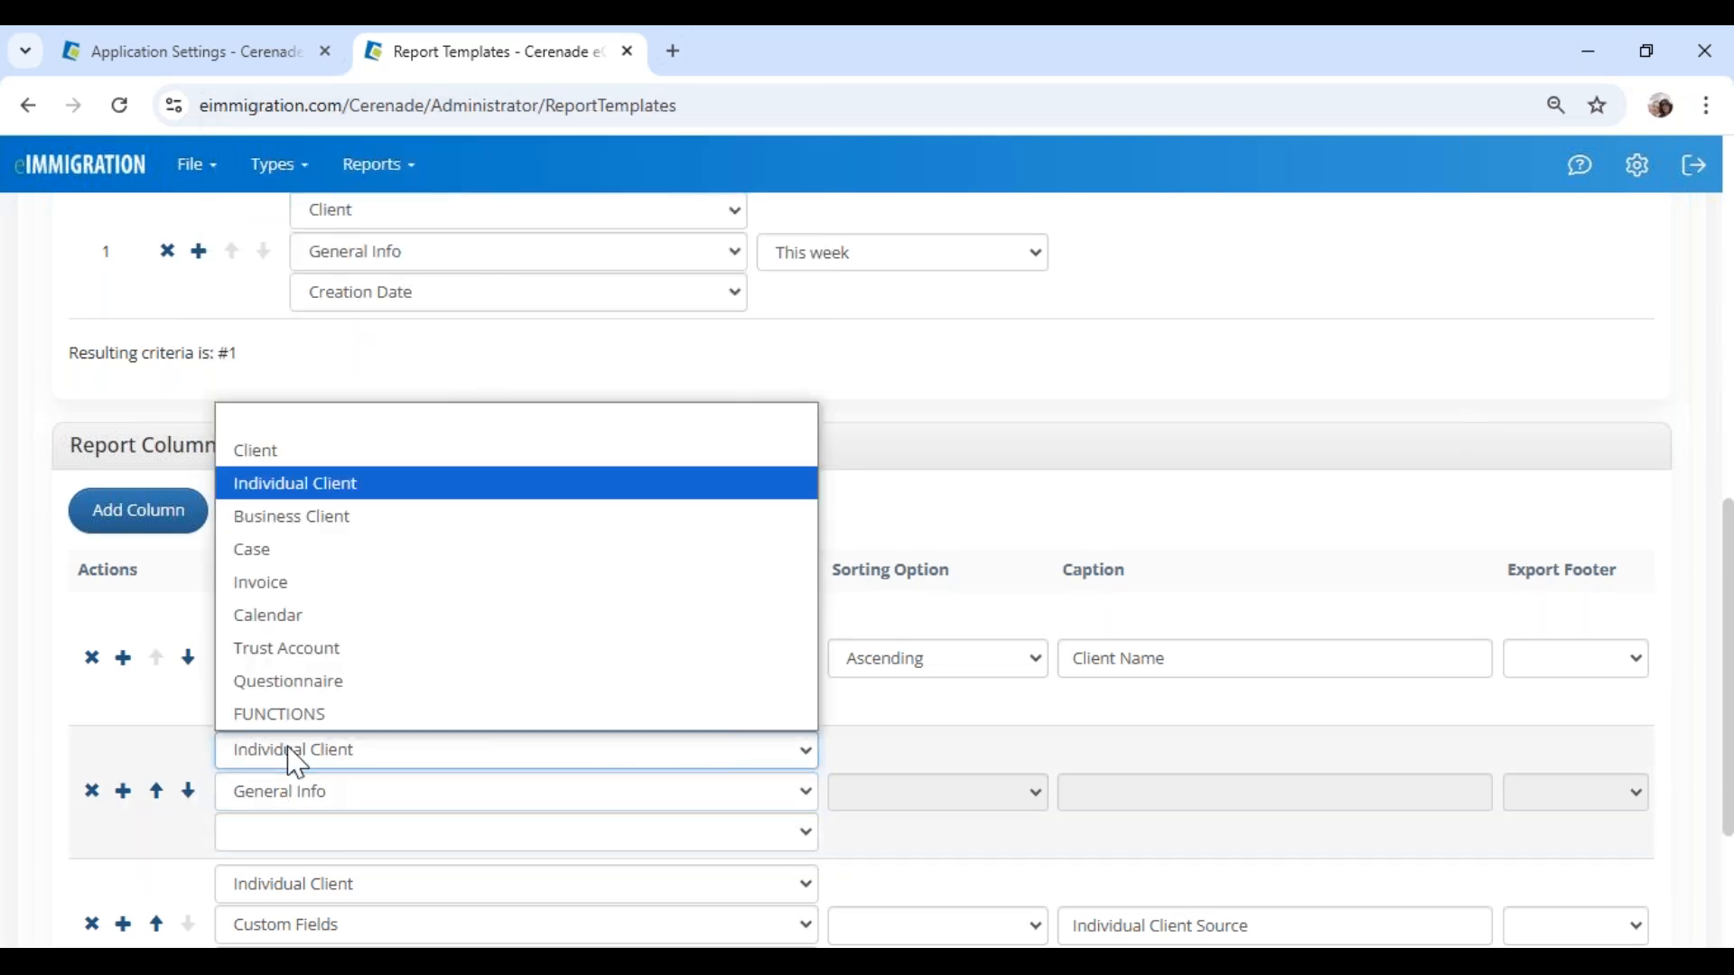
pyautogui.click(310, 452)
pyautogui.click(292, 795)
pyautogui.click(316, 657)
pyautogui.click(290, 793)
pyautogui.click(293, 437)
pyautogui.click(278, 832)
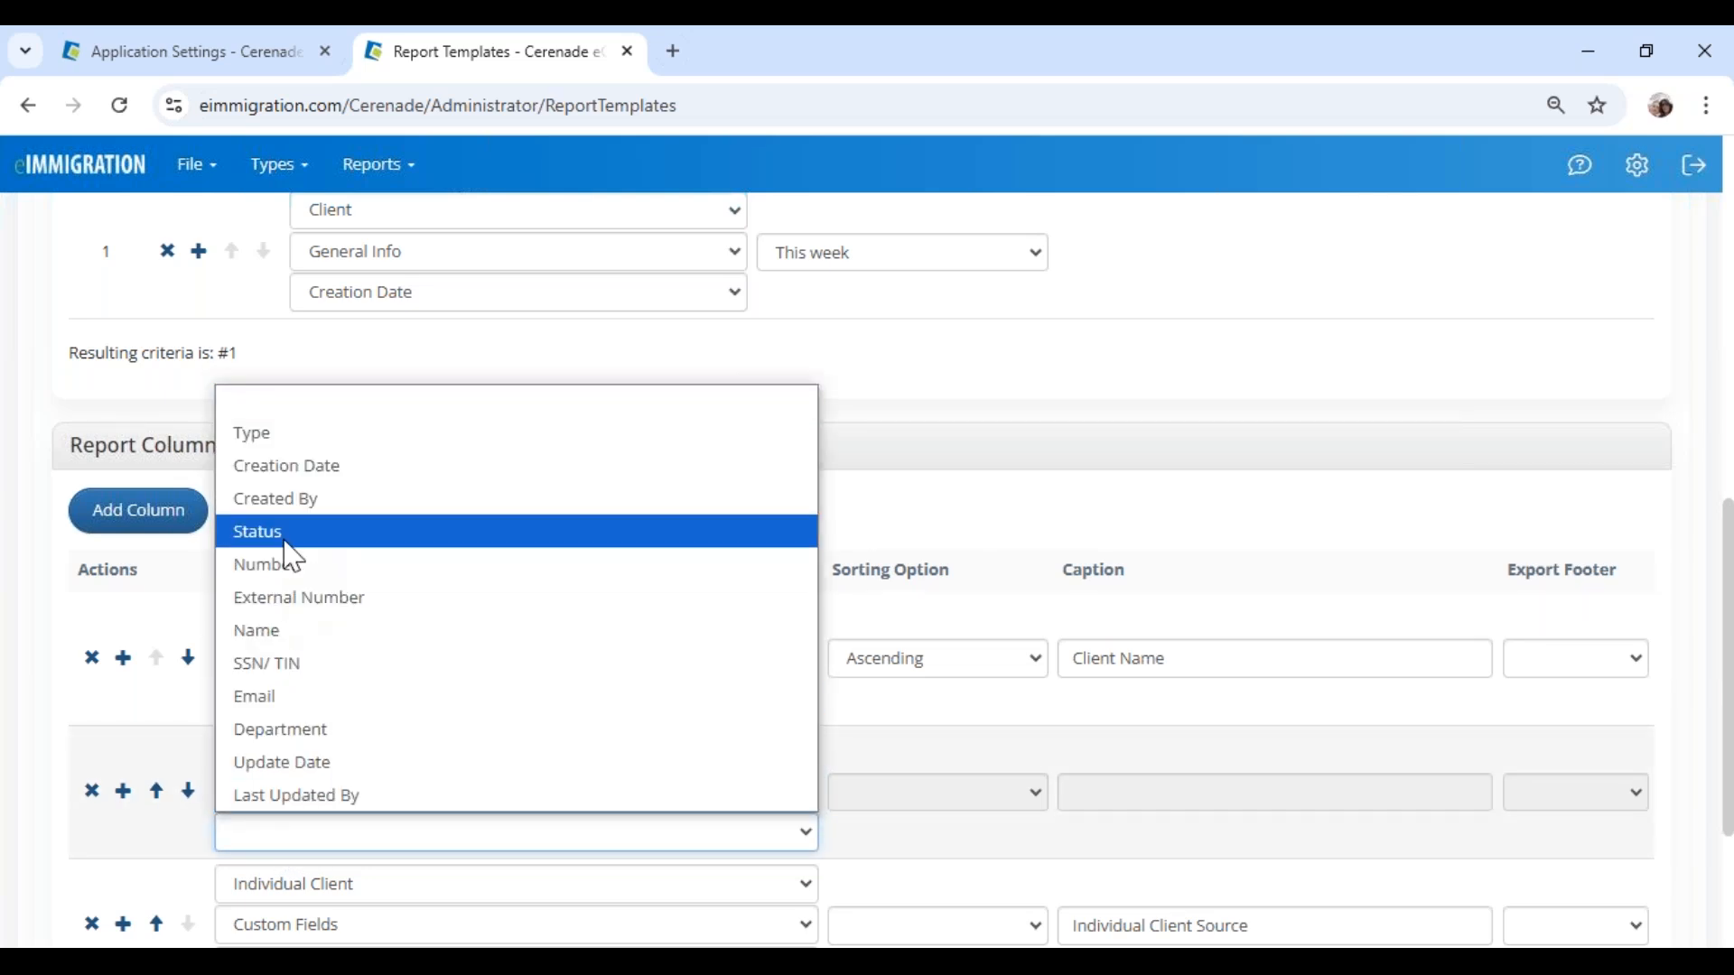
pyautogui.click(295, 477)
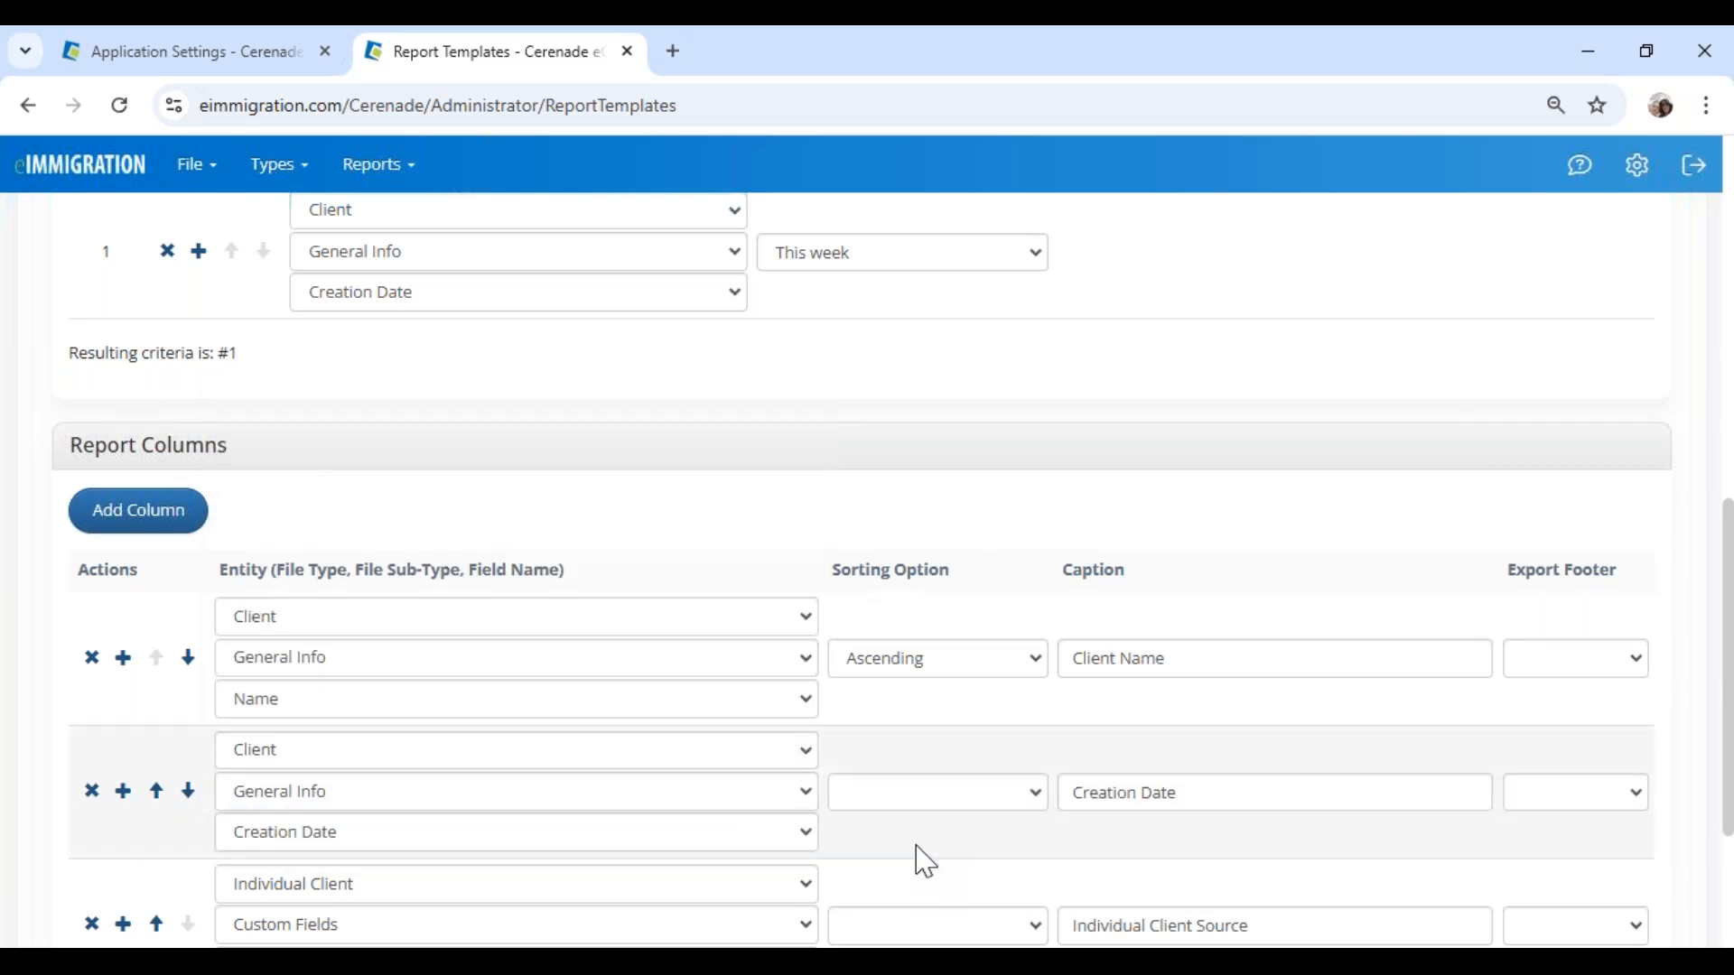
# Step: Test the report to check its records and columns, and return to the template's search criteria
pyautogui.scroll(10, 917, 859)
pyautogui.click(447, 411)
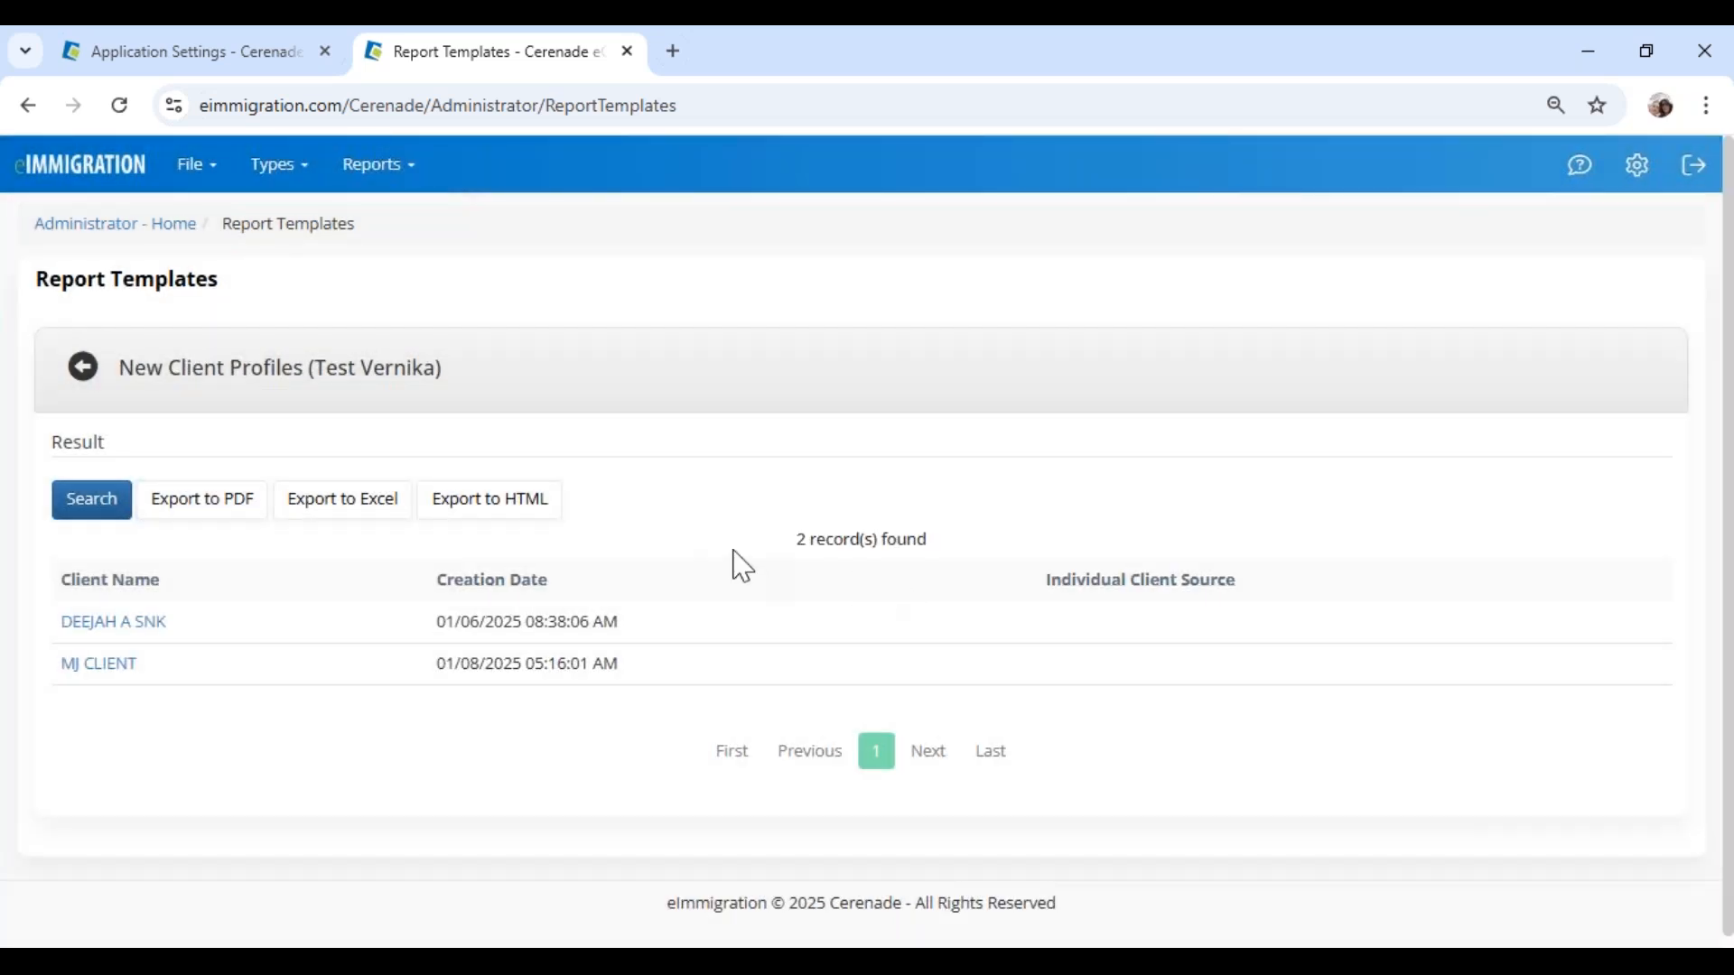
pyautogui.moveTo(795, 539); pyautogui.dragTo(1018, 543)
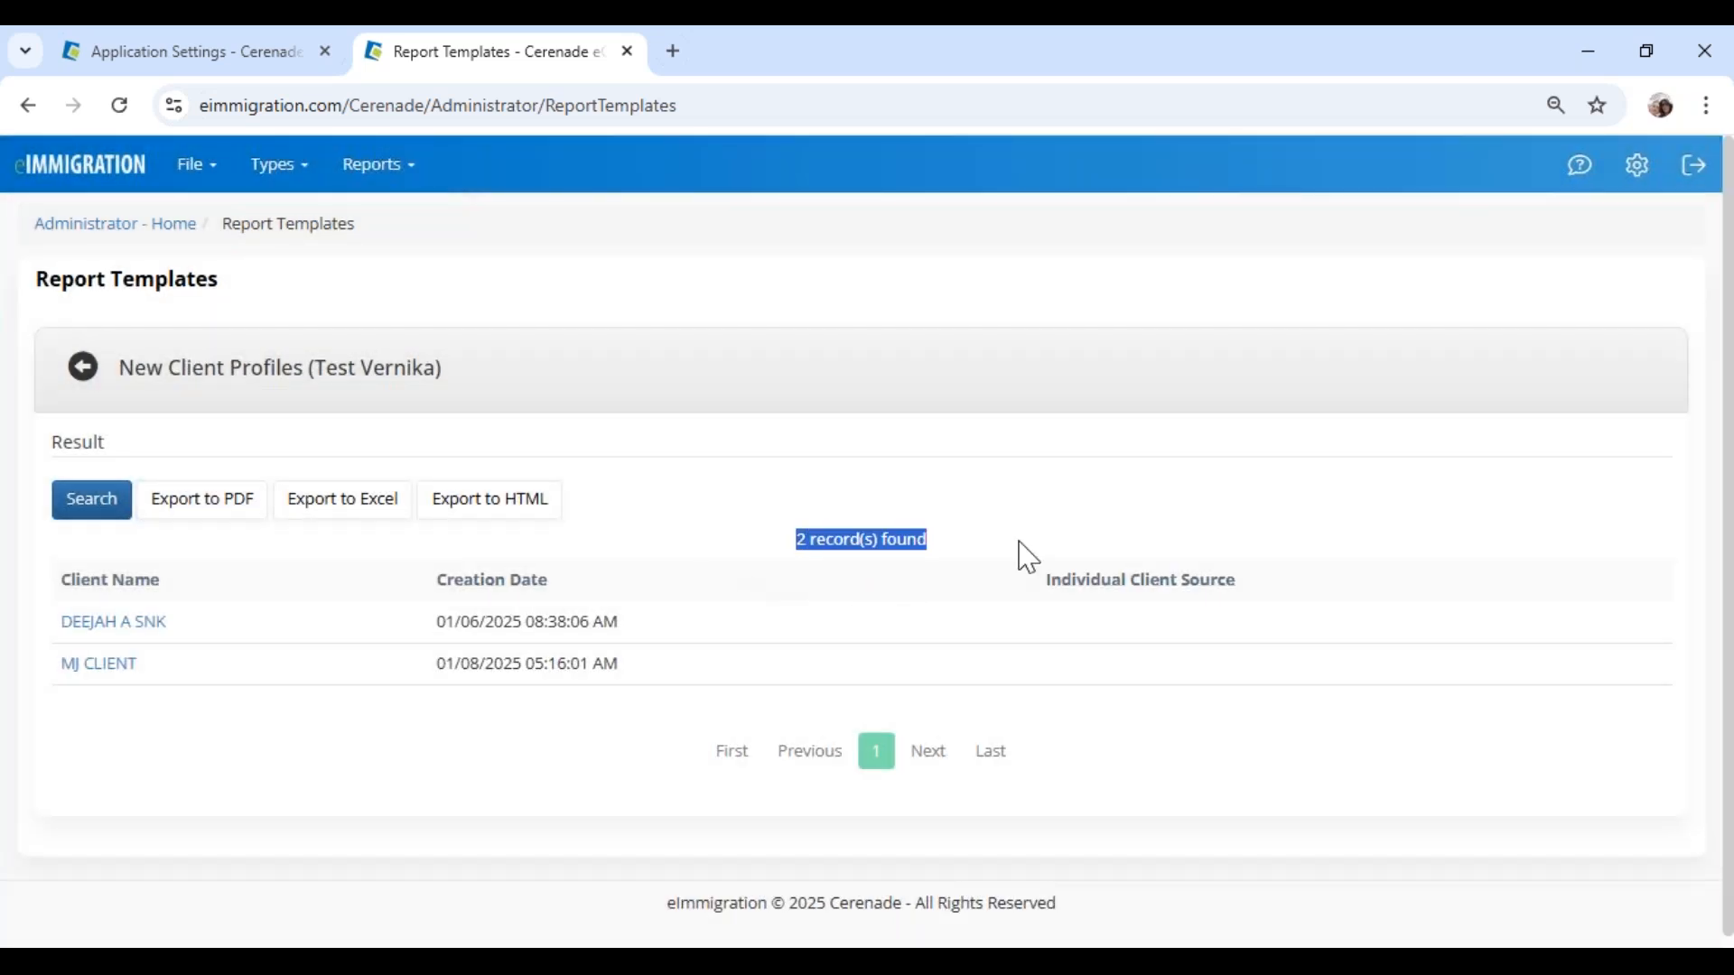
pyautogui.click(81, 371)
pyautogui.scroll(-8, 894, 741)
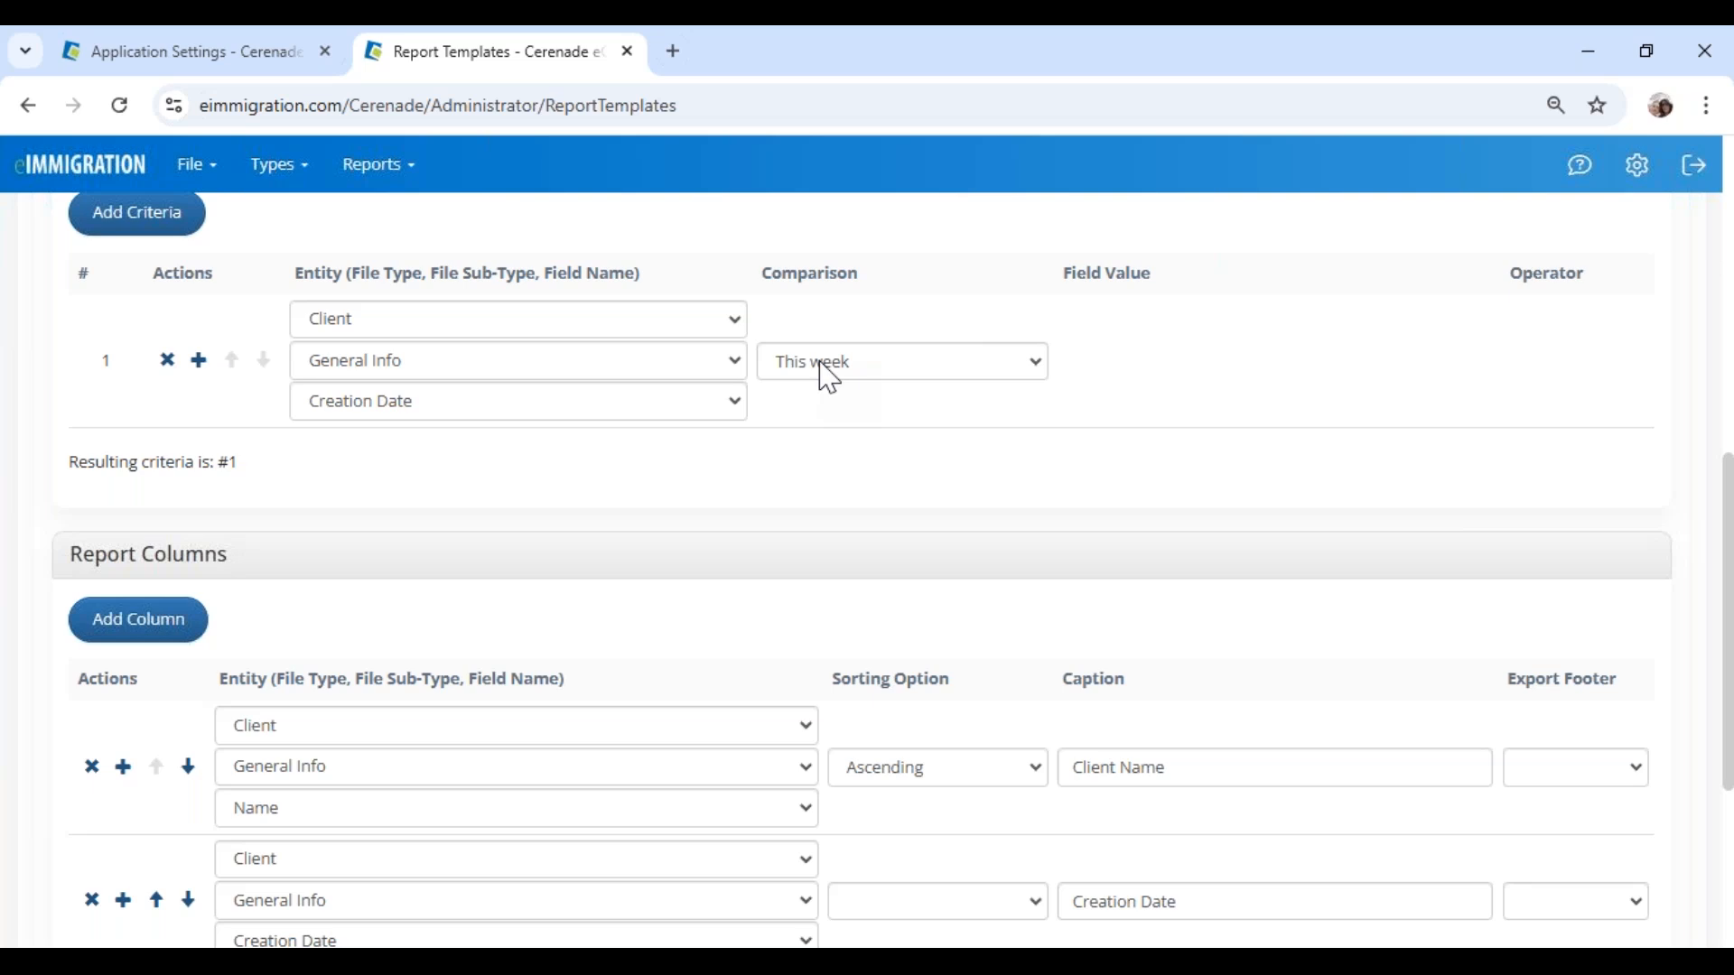
# Step: Set the Creation Date criterion's comparison to This year, test the report, and return to the template
pyautogui.click(821, 374)
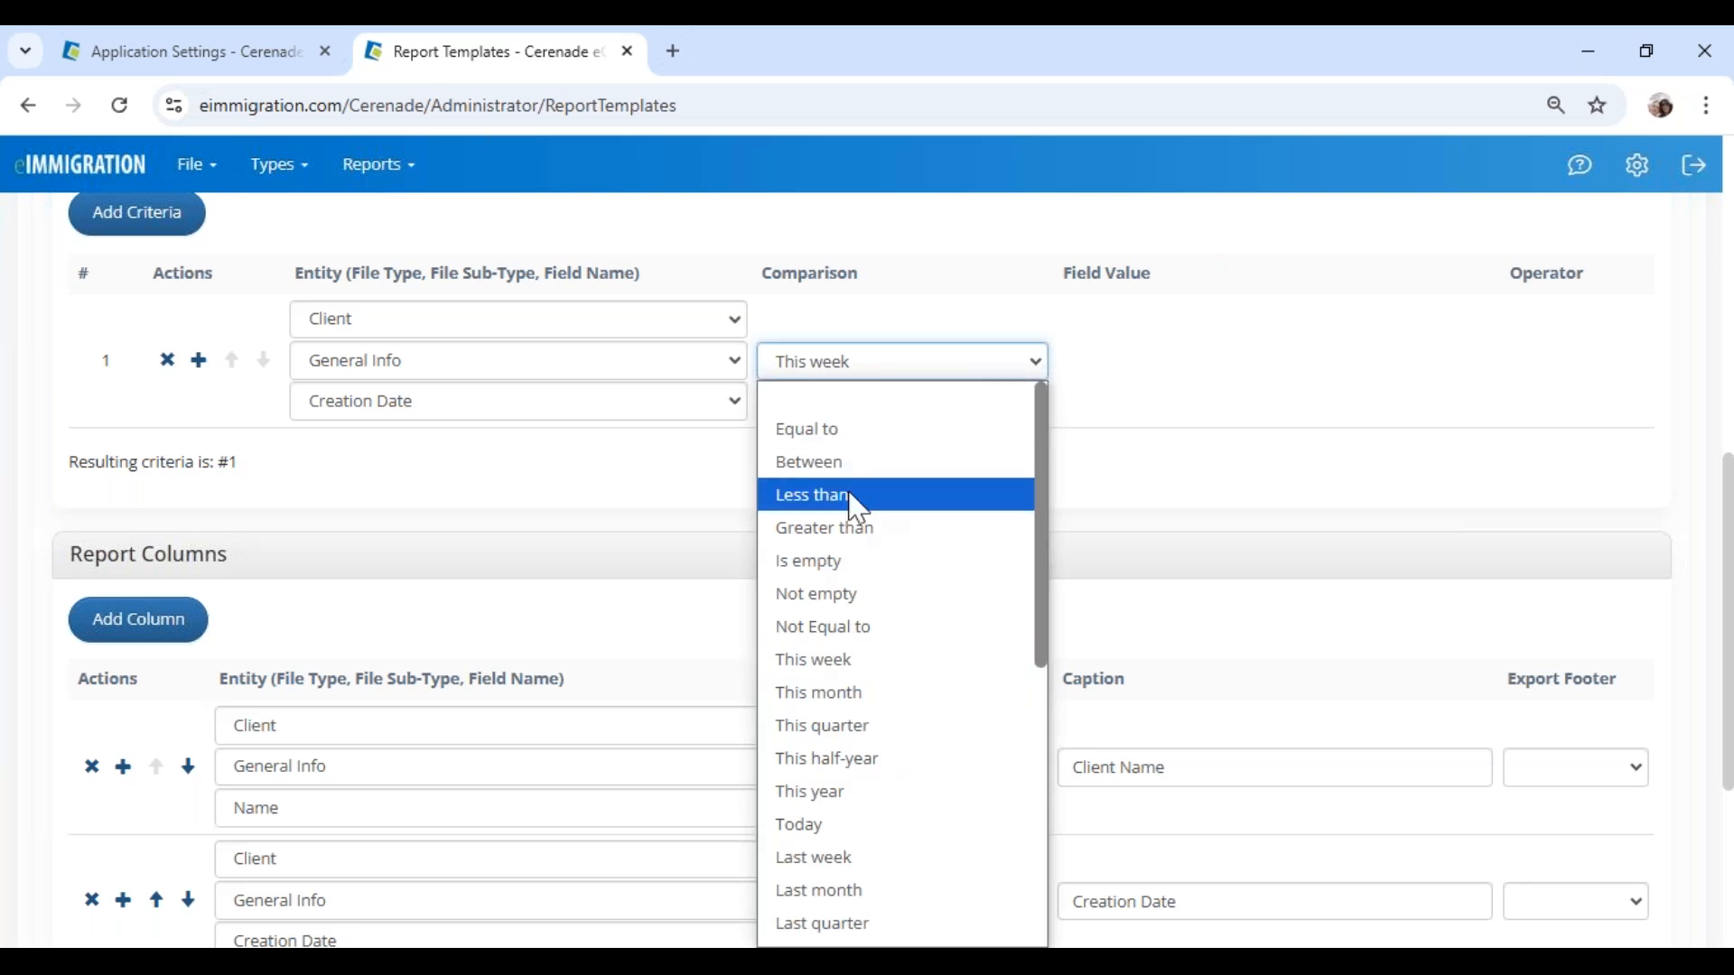
pyautogui.click(845, 792)
pyautogui.scroll(10, 759, 758)
pyautogui.click(427, 414)
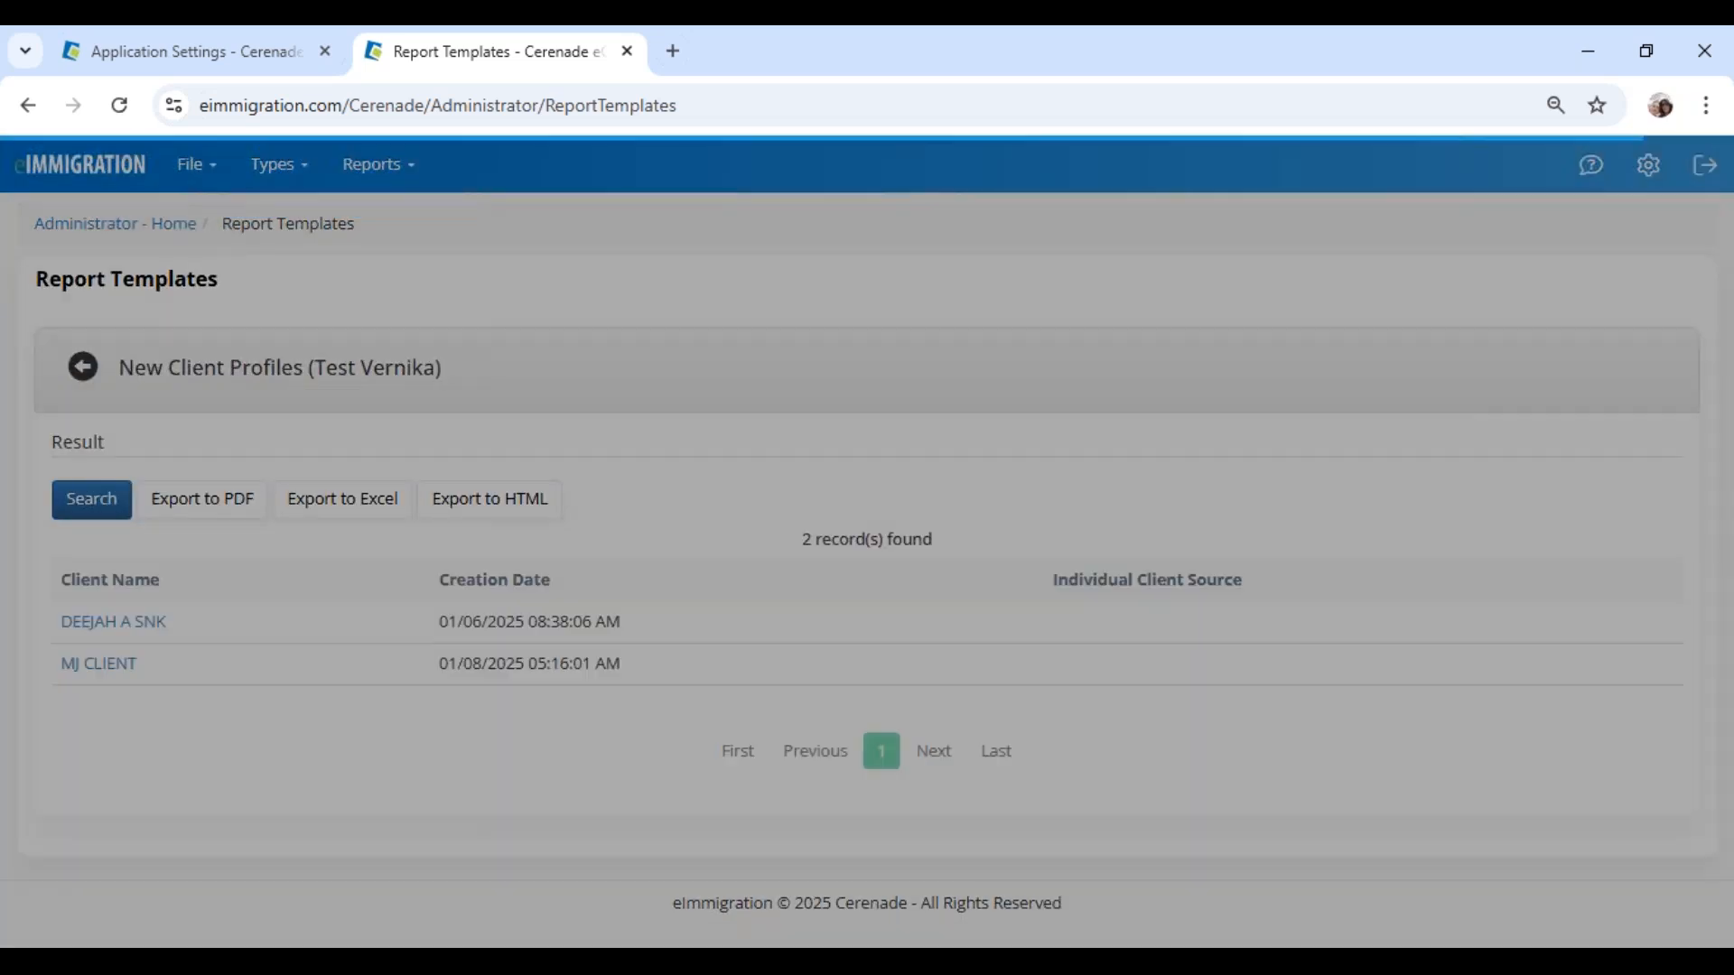
pyautogui.click(84, 370)
# Step: Change the Creation Date criterion to Between, with 01/01/2024 as the first date and today's date as the second
pyautogui.scroll(-3, 767, 646)
pyautogui.scroll(-7, 804, 759)
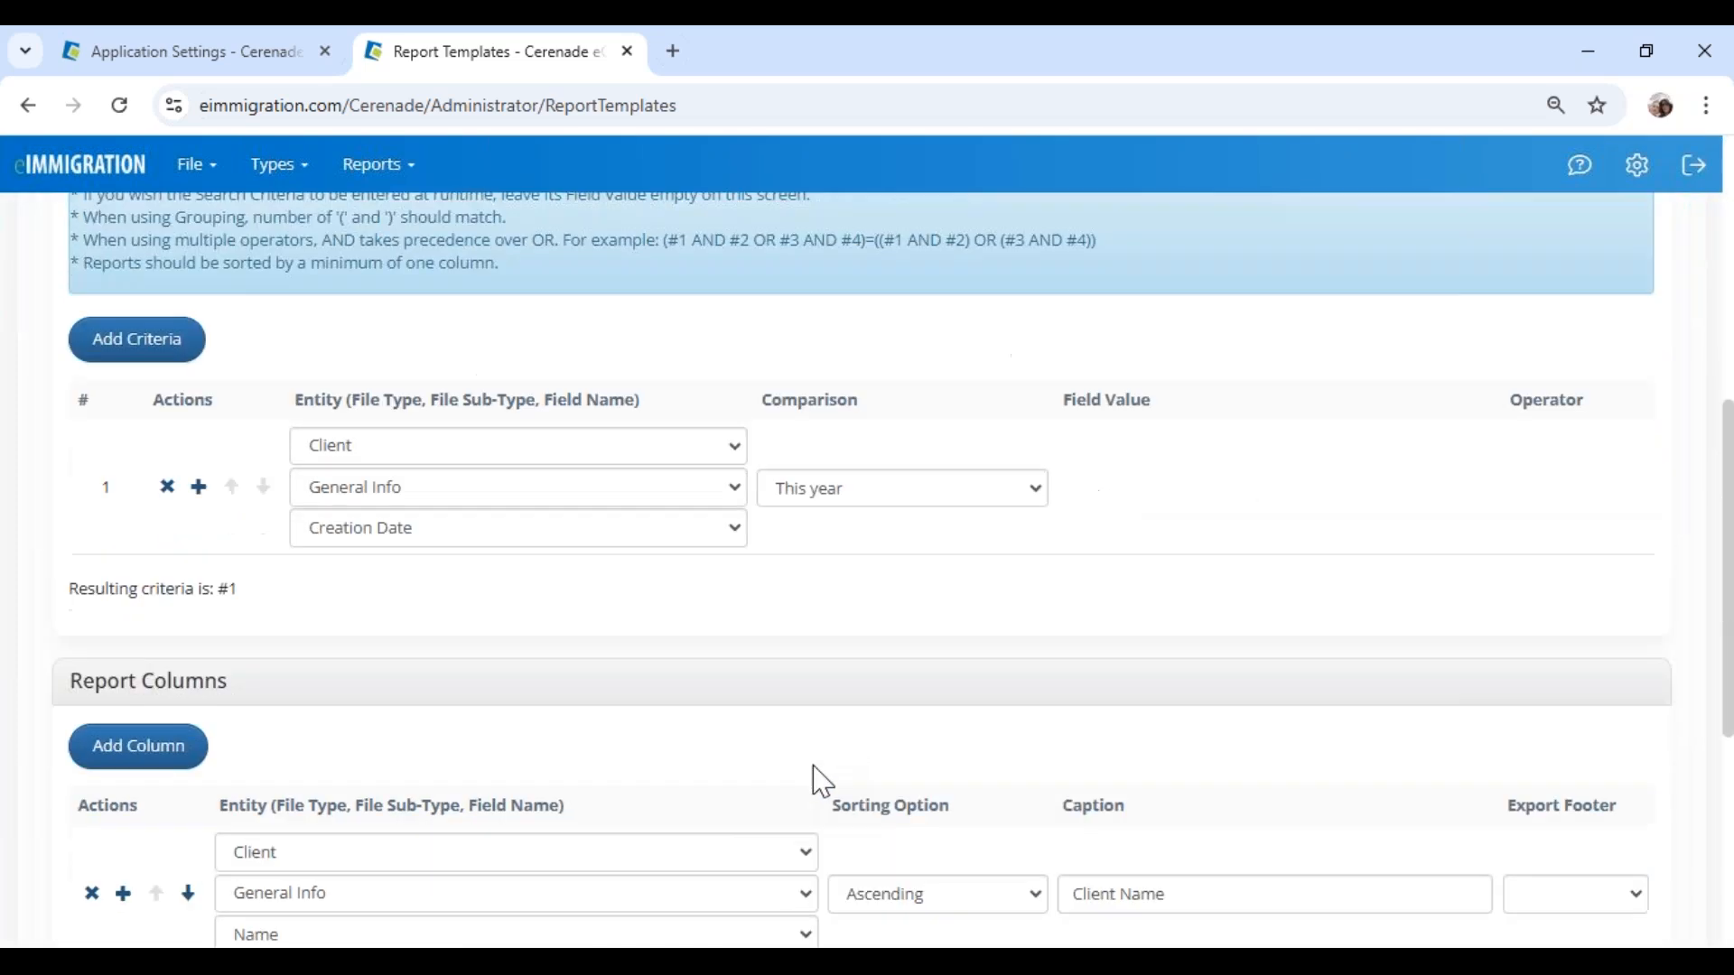
pyautogui.click(813, 492)
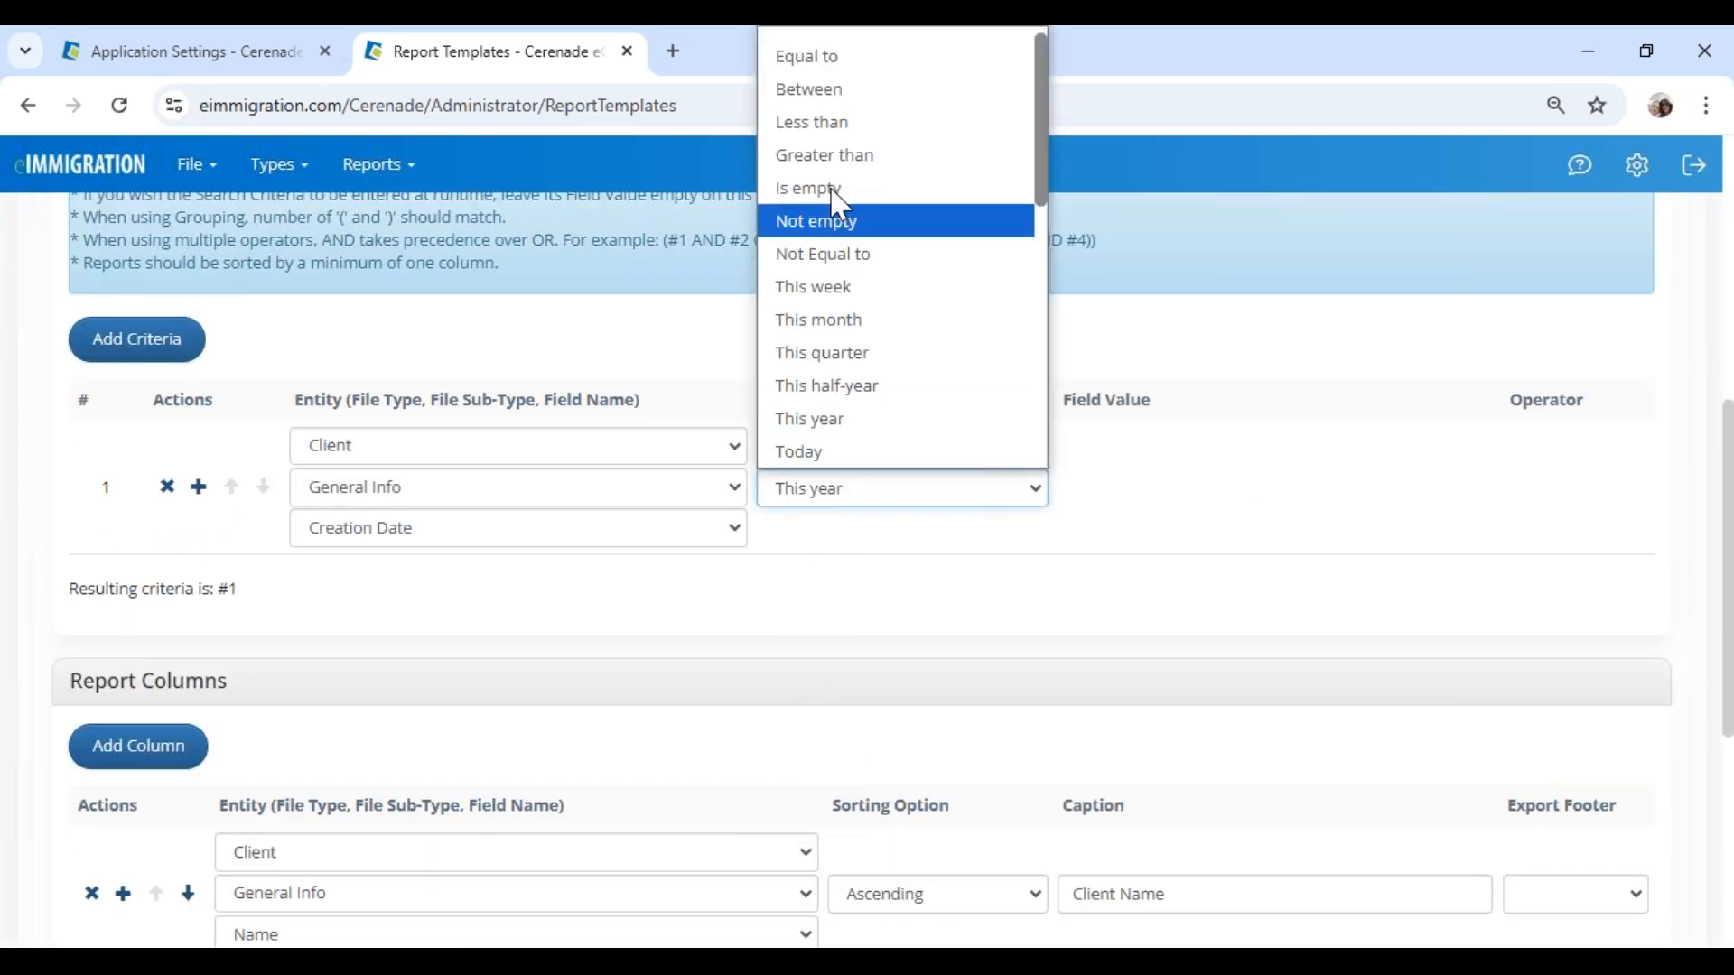
pyautogui.click(845, 90)
pyautogui.click(1147, 480)
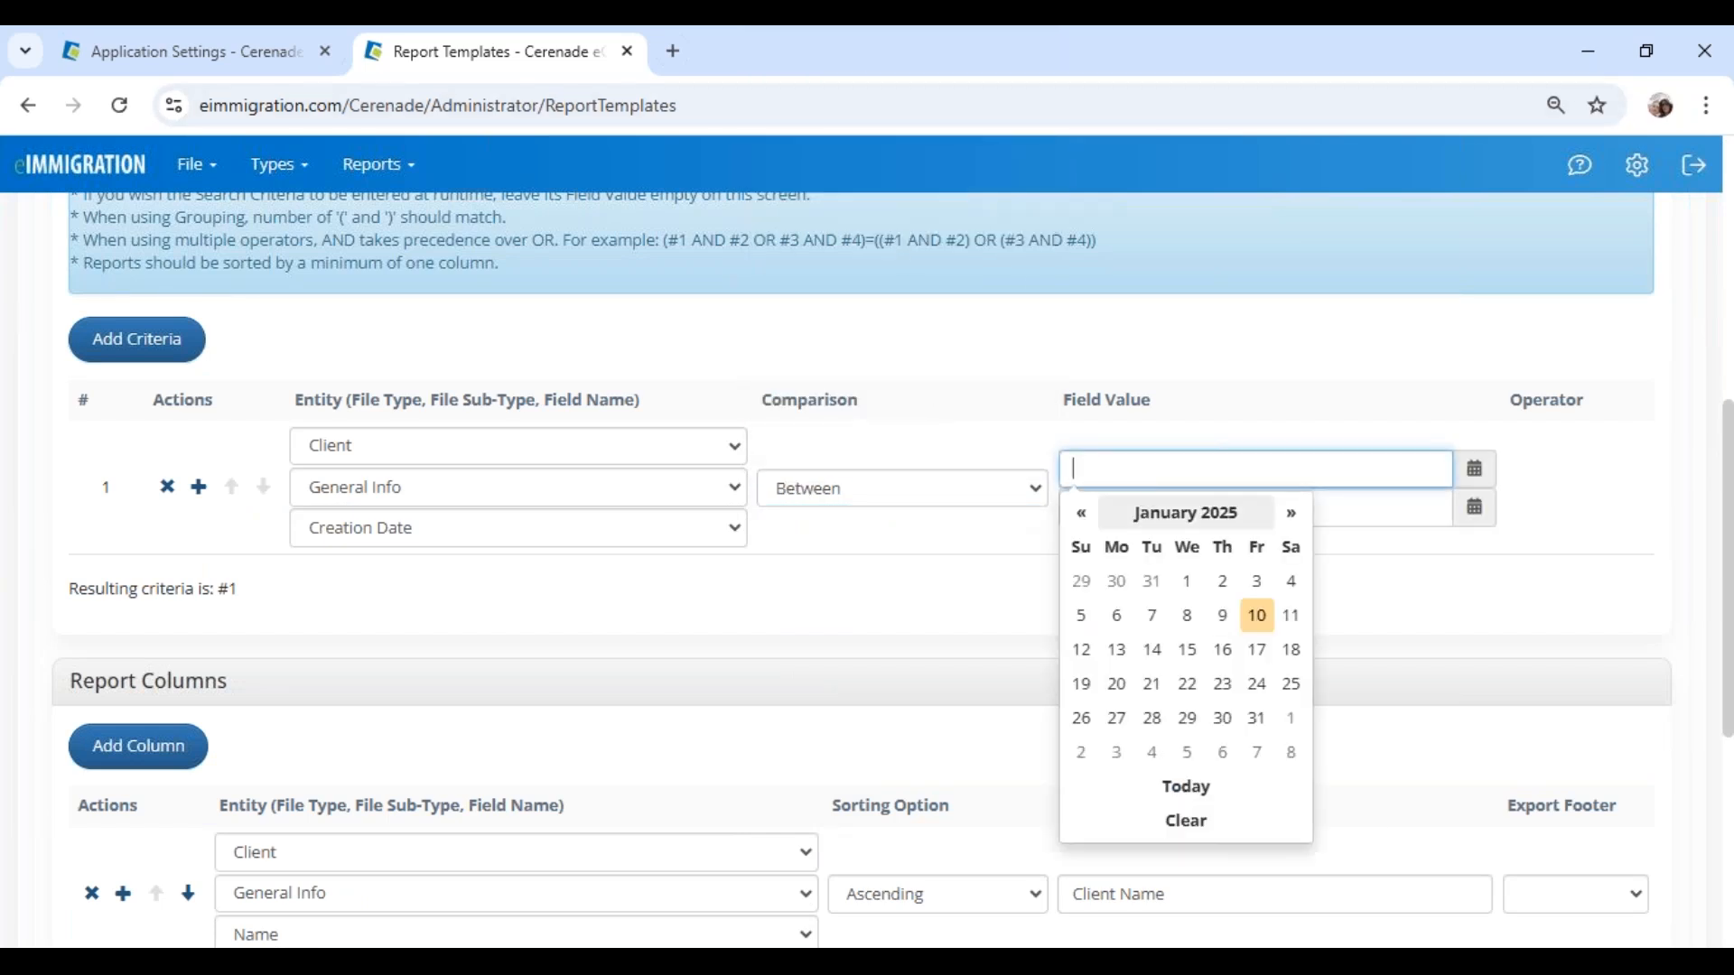
pyautogui.click(1158, 512)
pyautogui.click(1082, 515)
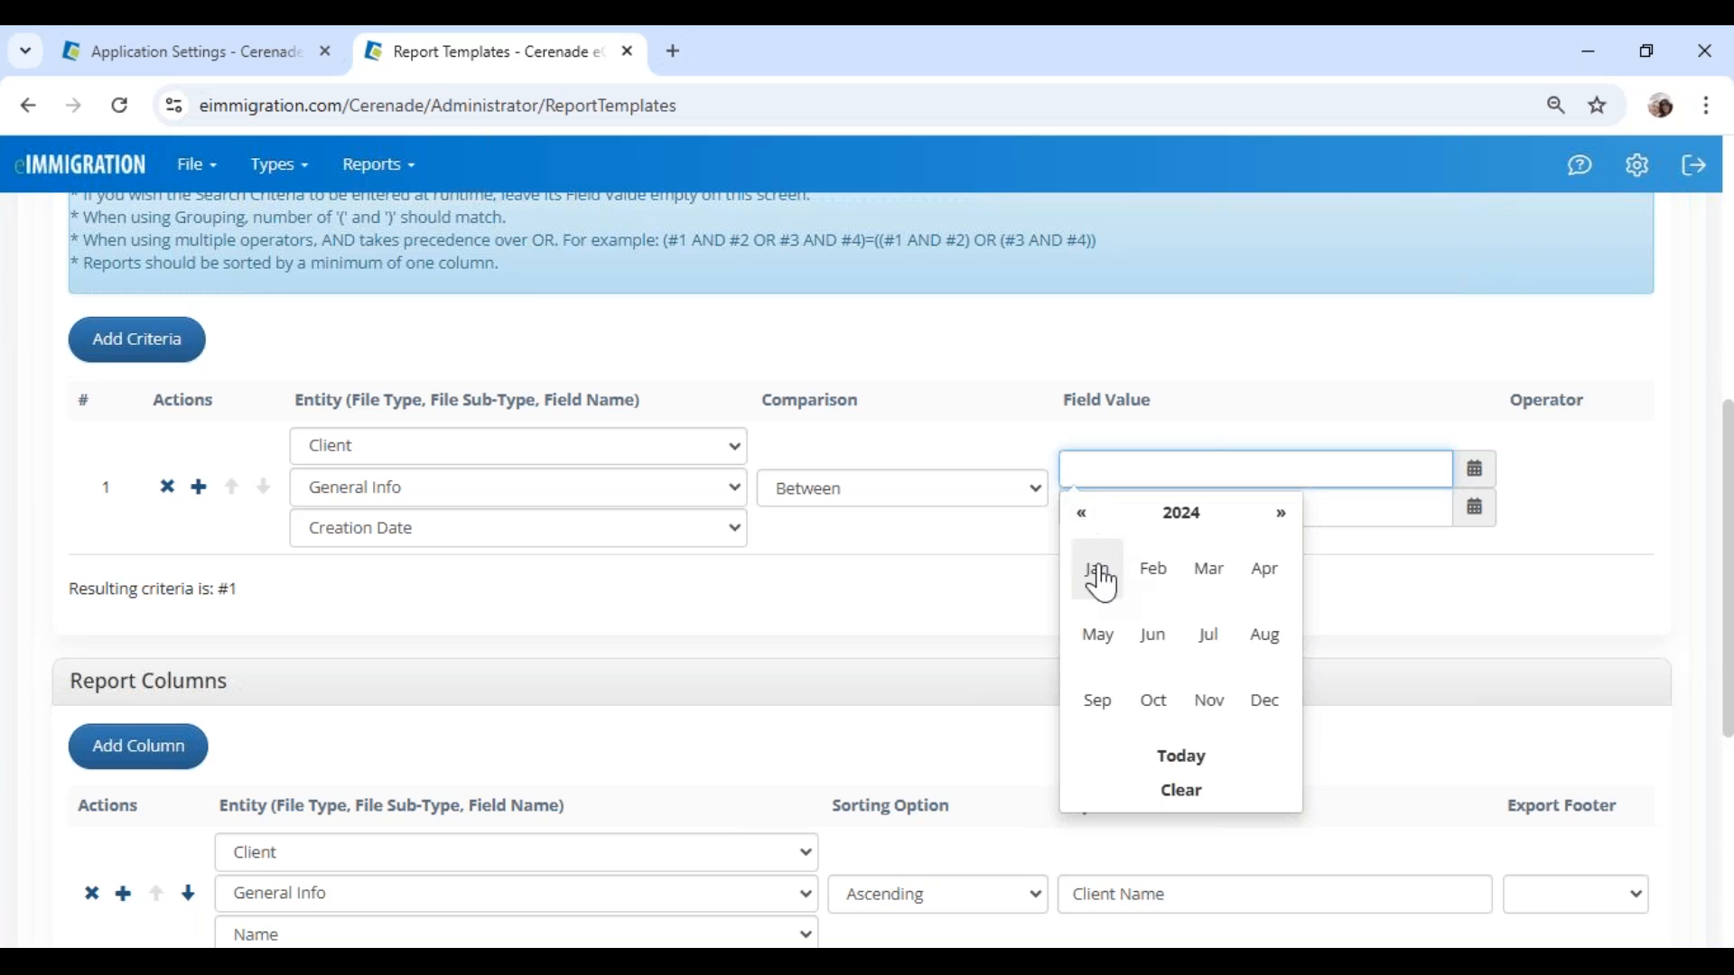
pyautogui.click(1097, 569)
pyautogui.click(1114, 583)
pyautogui.click(1143, 510)
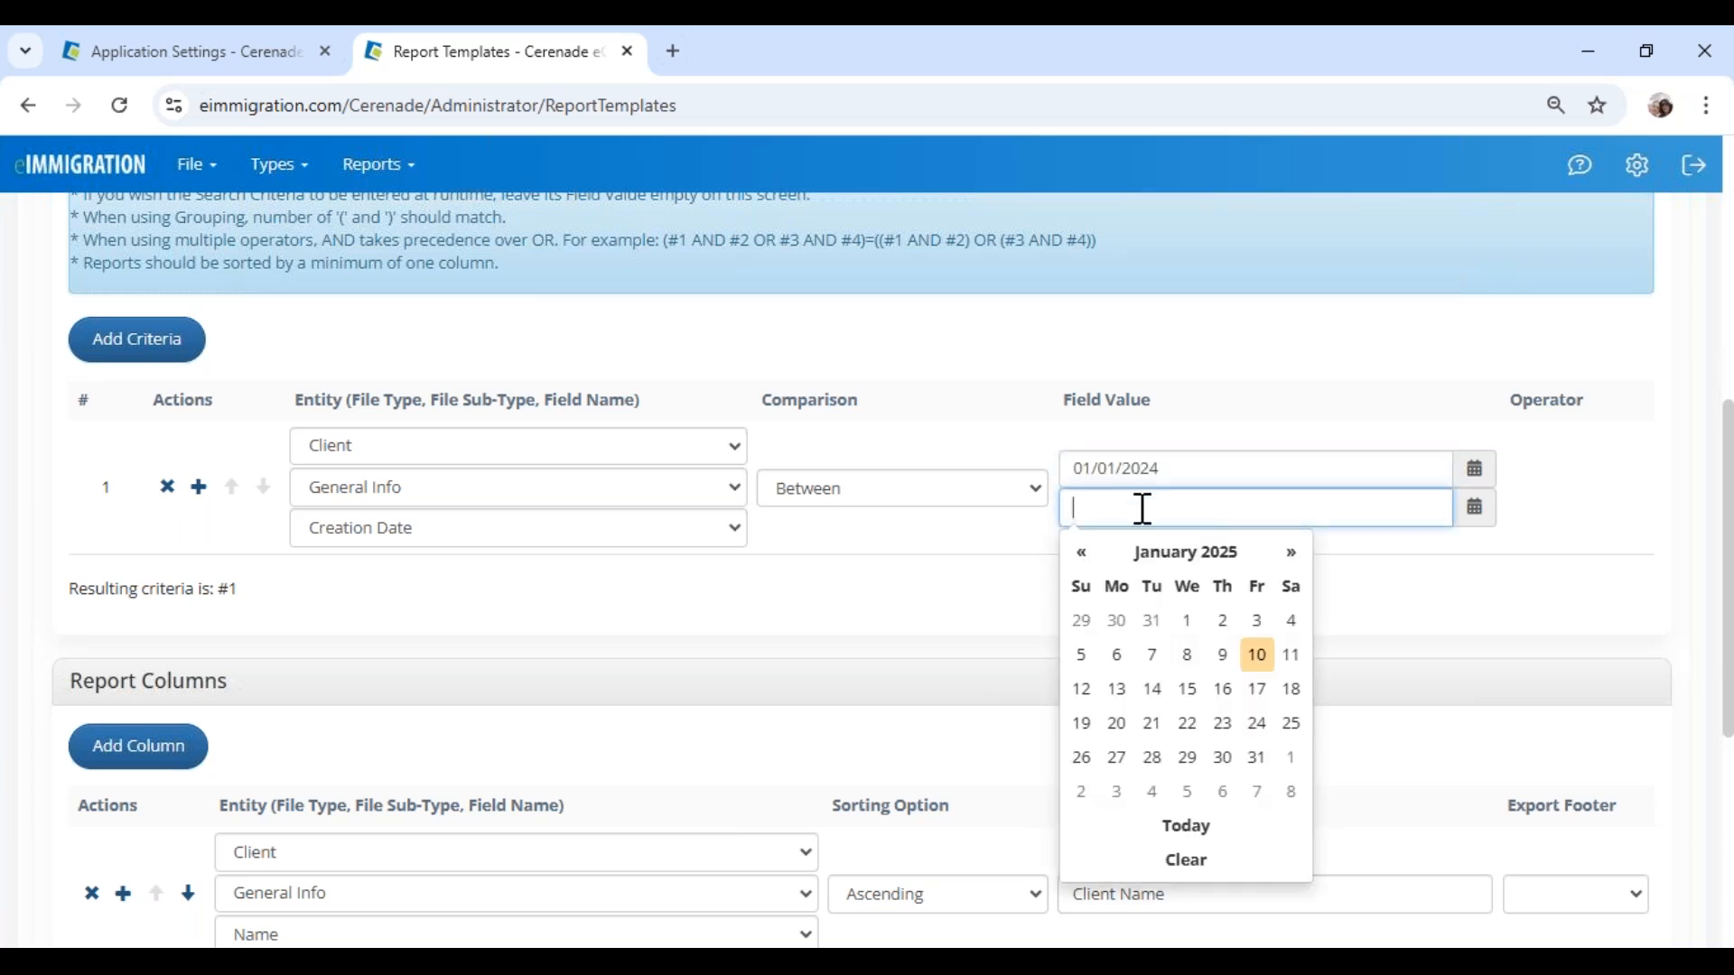
pyautogui.click(1185, 826)
# Step: Test the report, examine its Individual Client Source and Creation Date values, and return to the template
pyautogui.scroll(7, 863, 702)
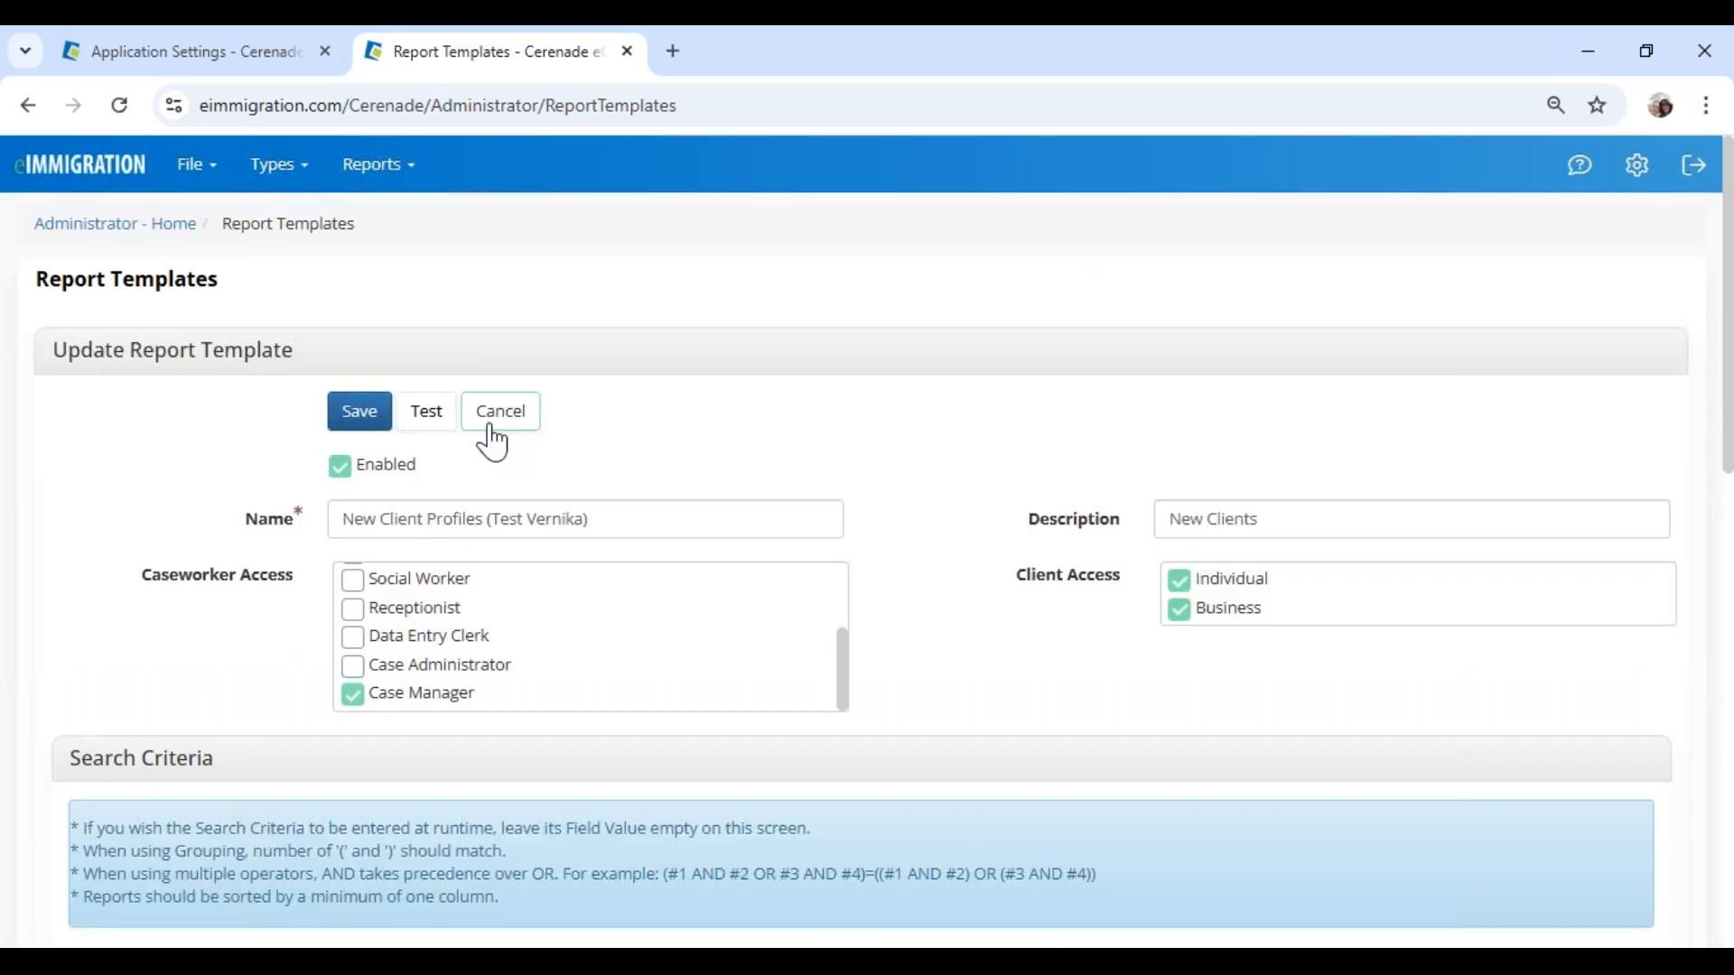
pyautogui.click(425, 408)
pyautogui.scroll(-3, 863, 784)
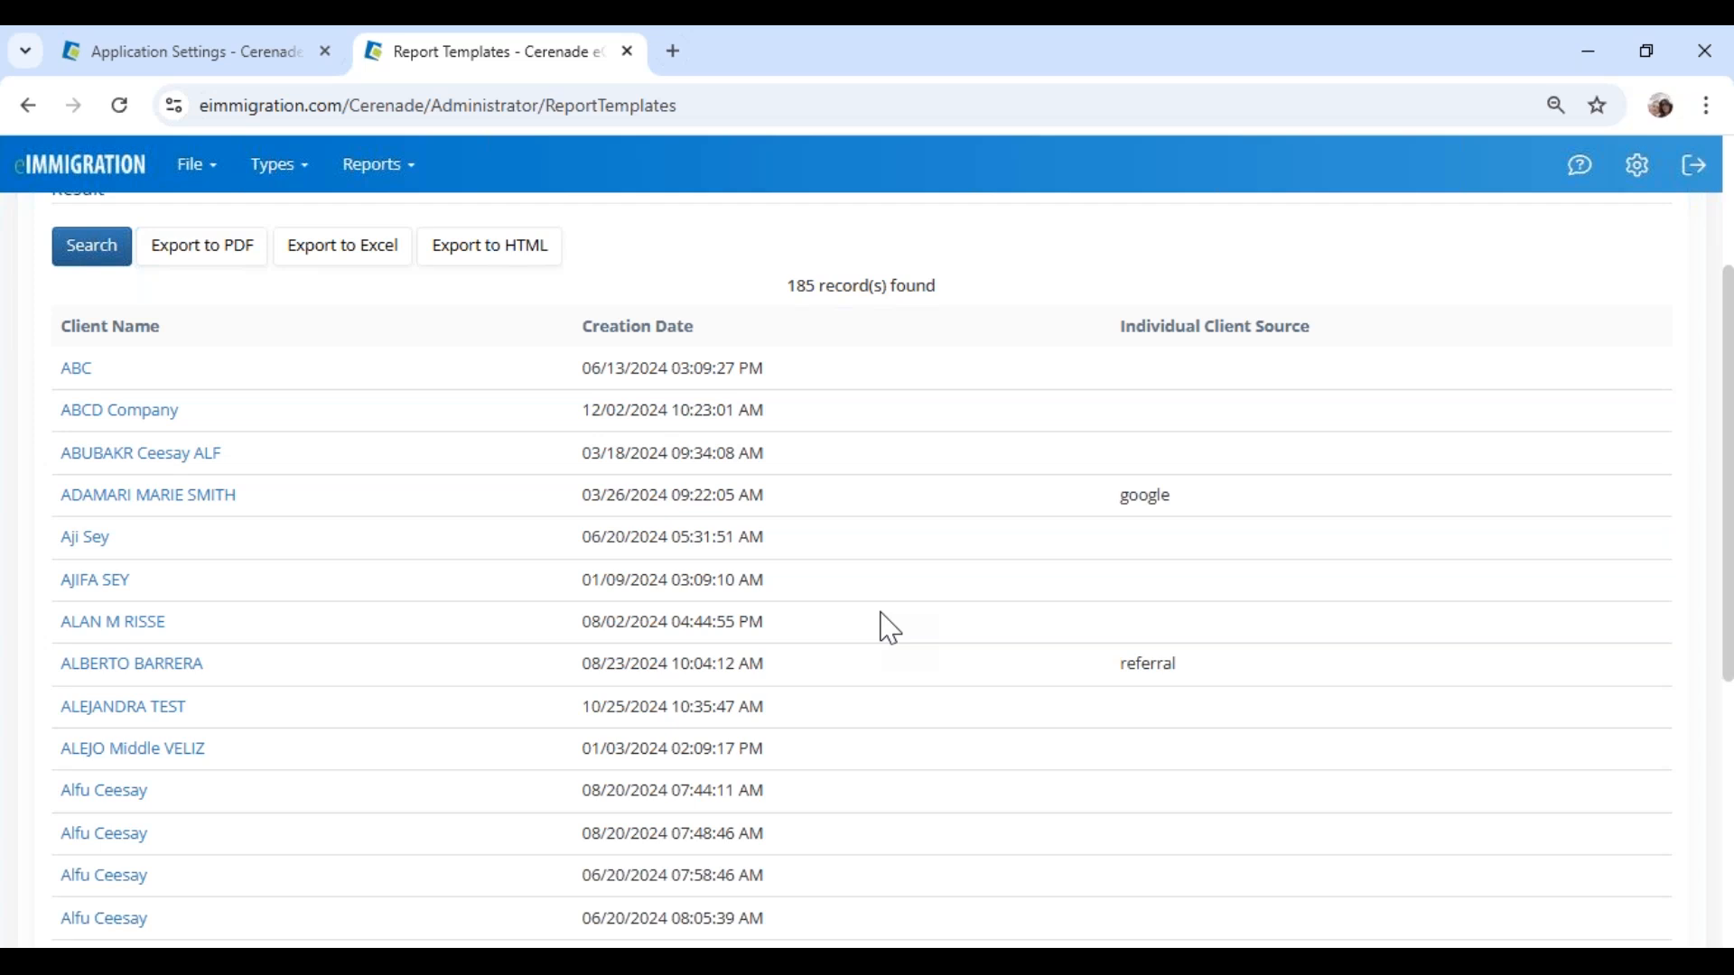
pyautogui.moveTo(1127, 494); pyautogui.dragTo(1210, 506)
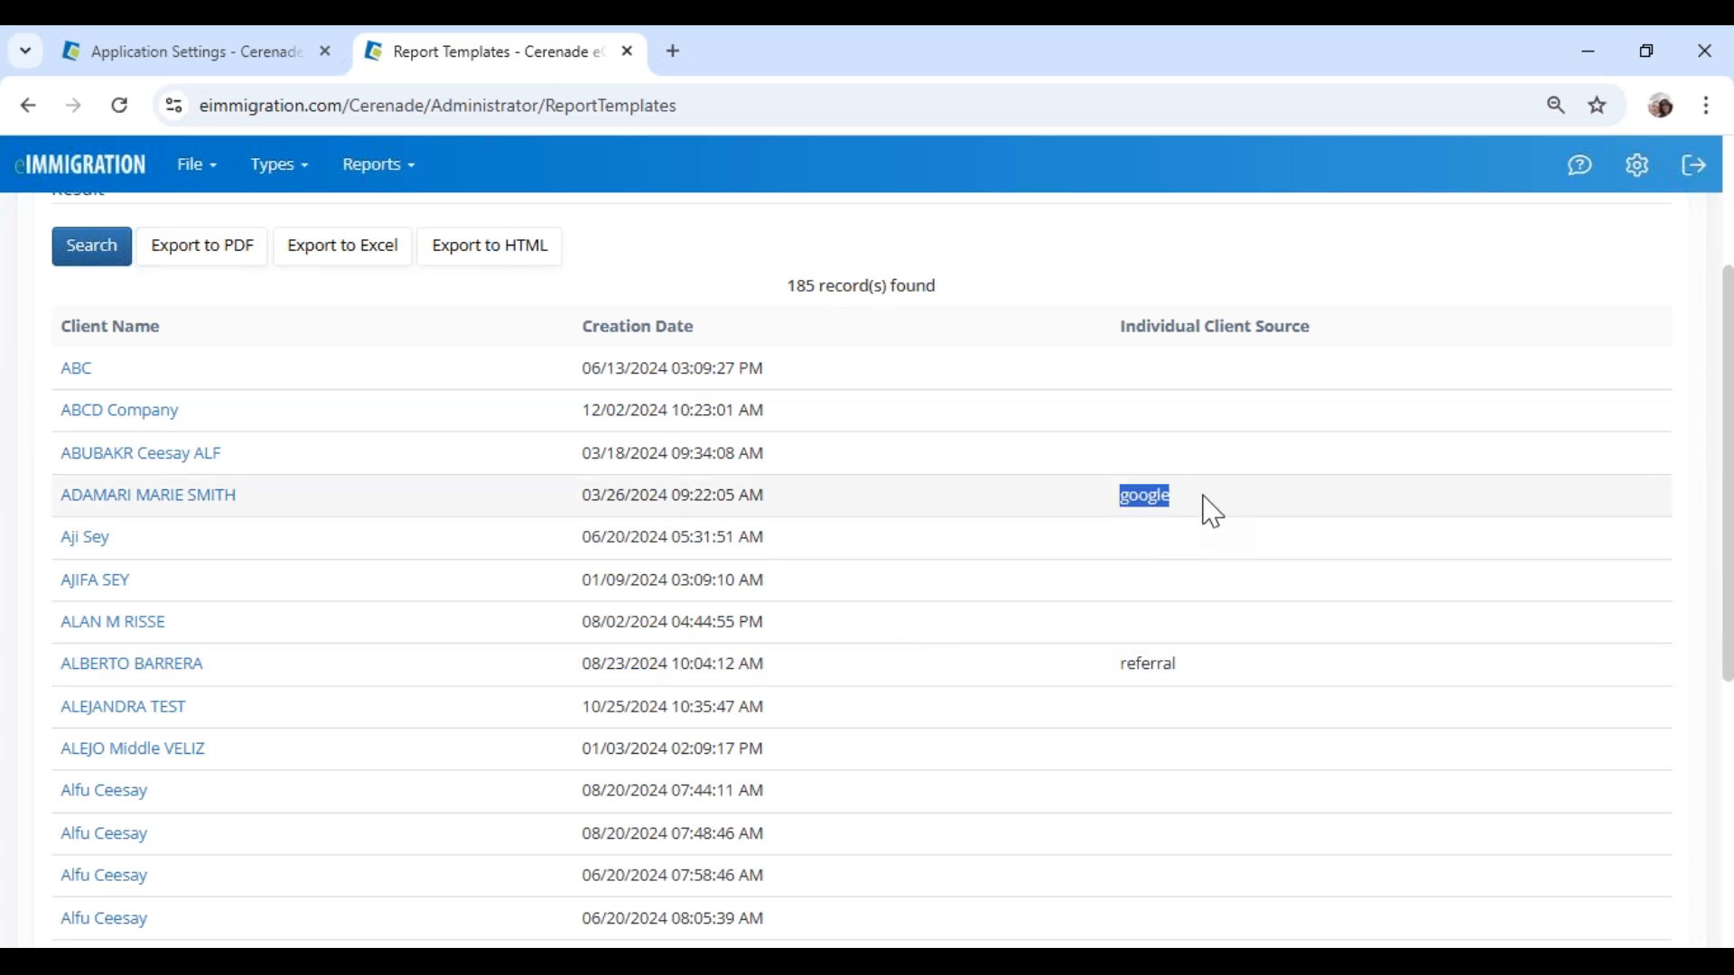
pyautogui.moveTo(1118, 667); pyautogui.dragTo(1241, 678)
pyautogui.click(1208, 686)
pyautogui.moveTo(1118, 498); pyautogui.dragTo(1230, 509)
pyautogui.moveTo(583, 494); pyautogui.dragTo(812, 507)
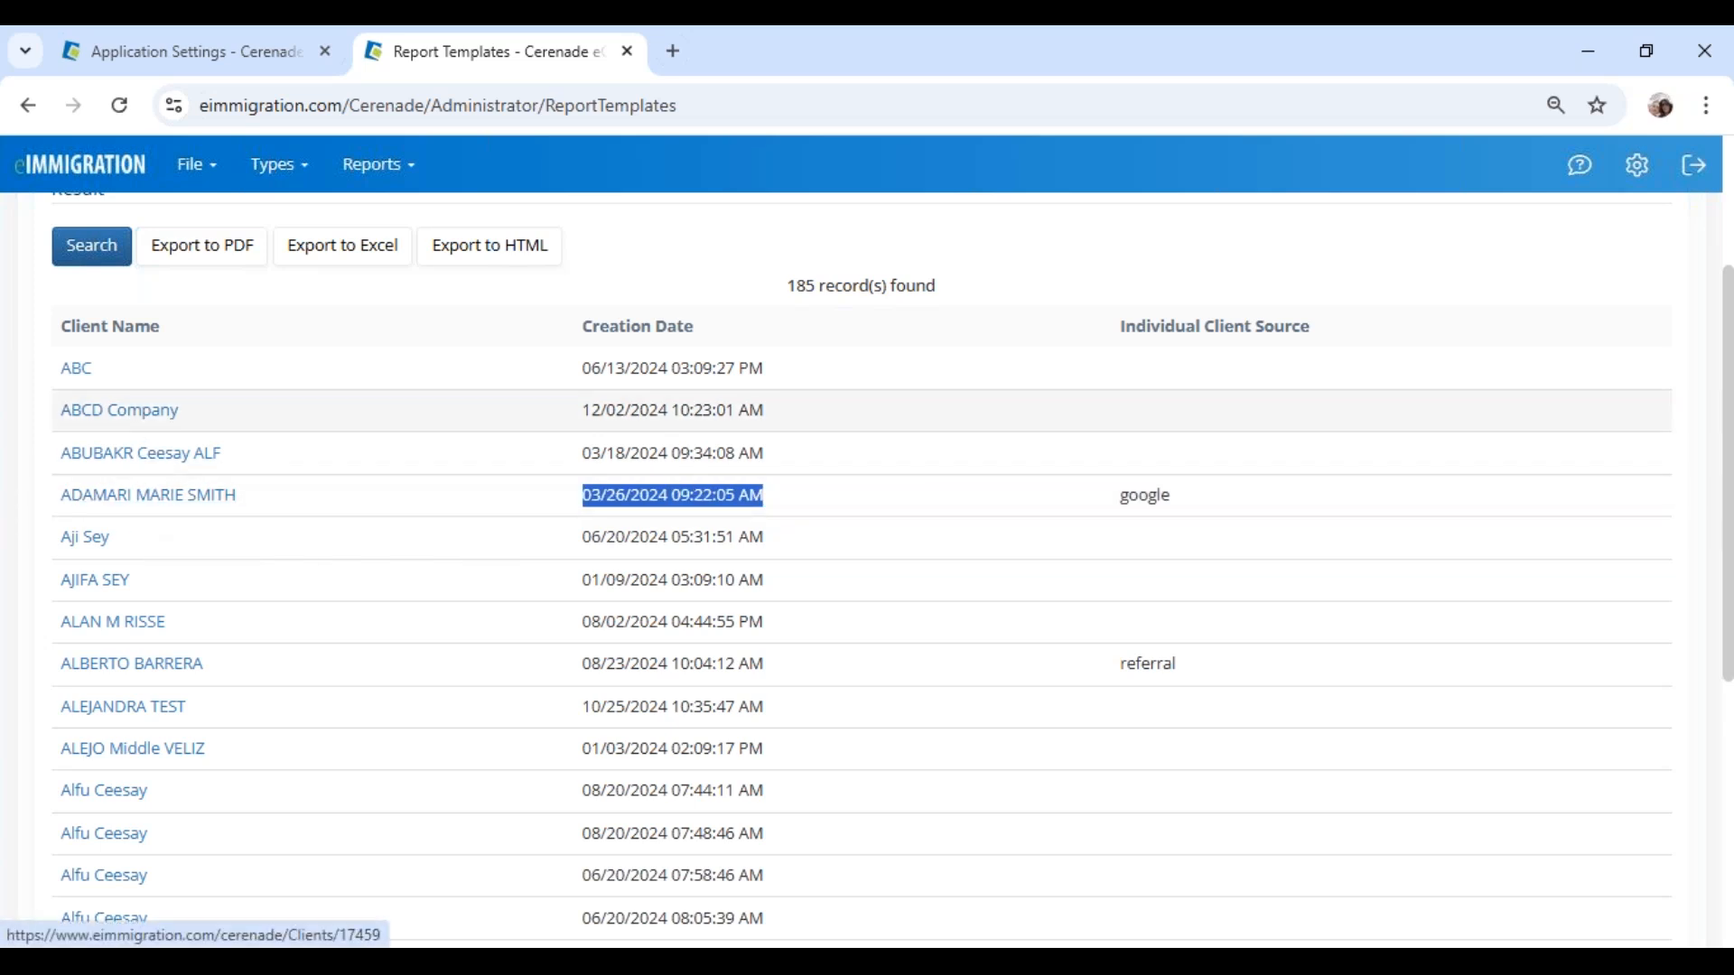
pyautogui.scroll(3, 164, 402)
pyautogui.click(82, 372)
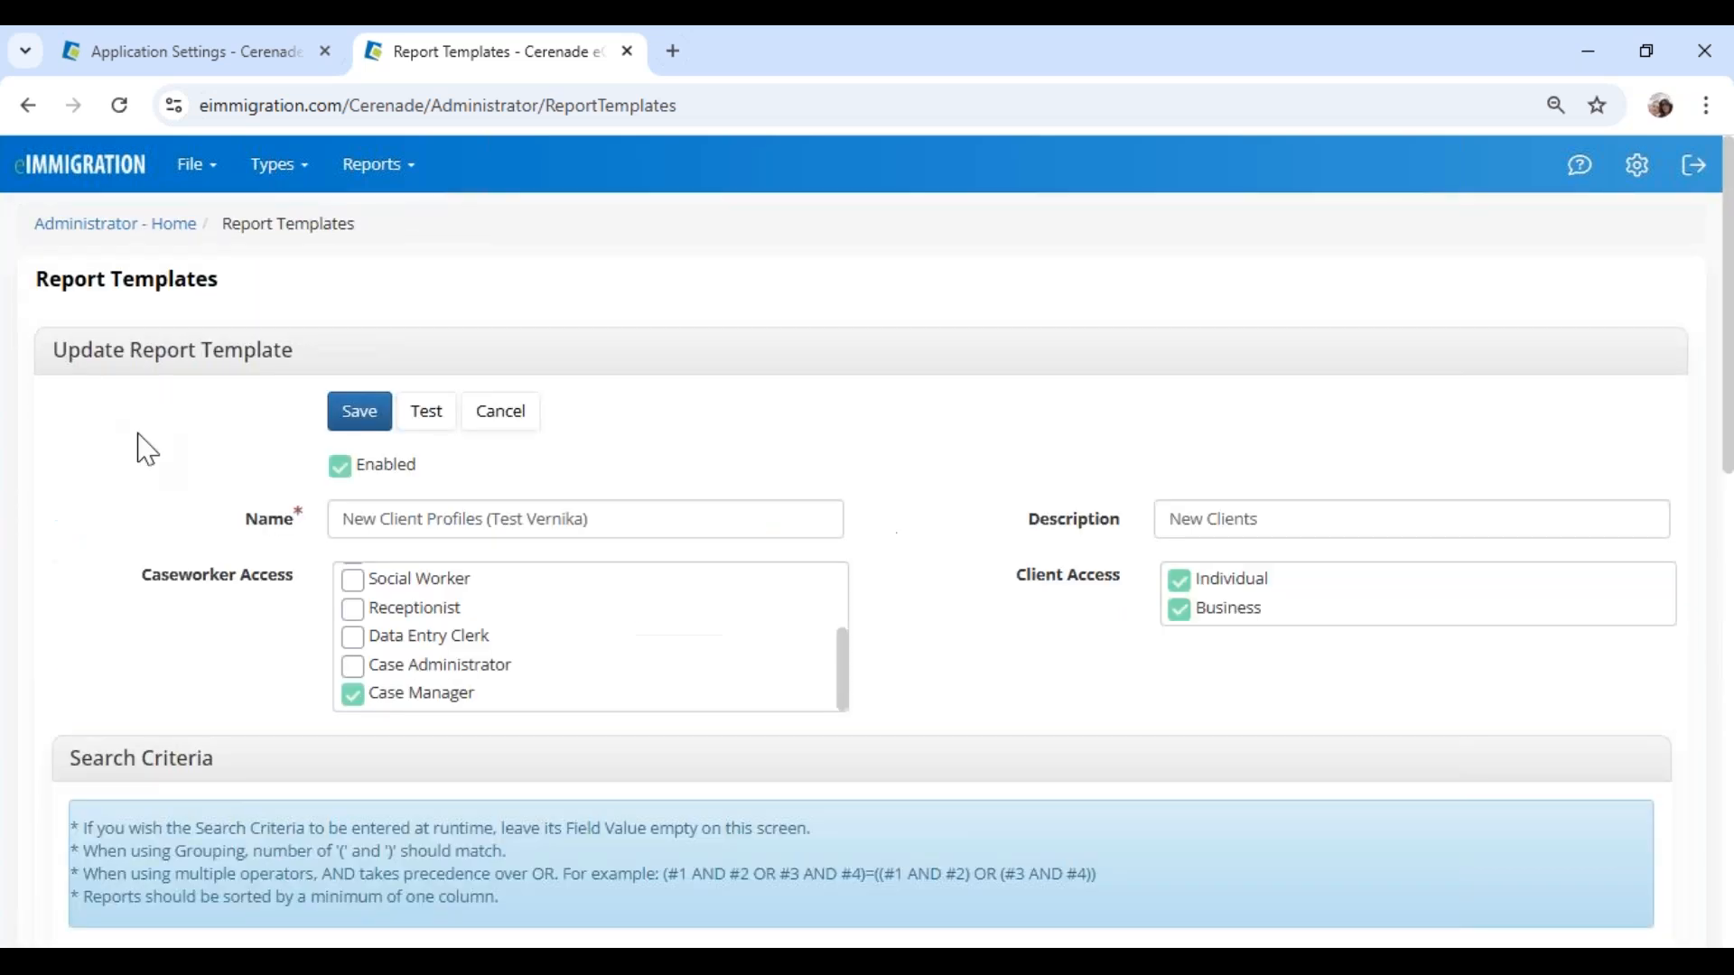
# Step: Review the template's report columns and cancel out of editing it
pyautogui.scroll(-6, 757, 769)
pyautogui.scroll(-5, 757, 769)
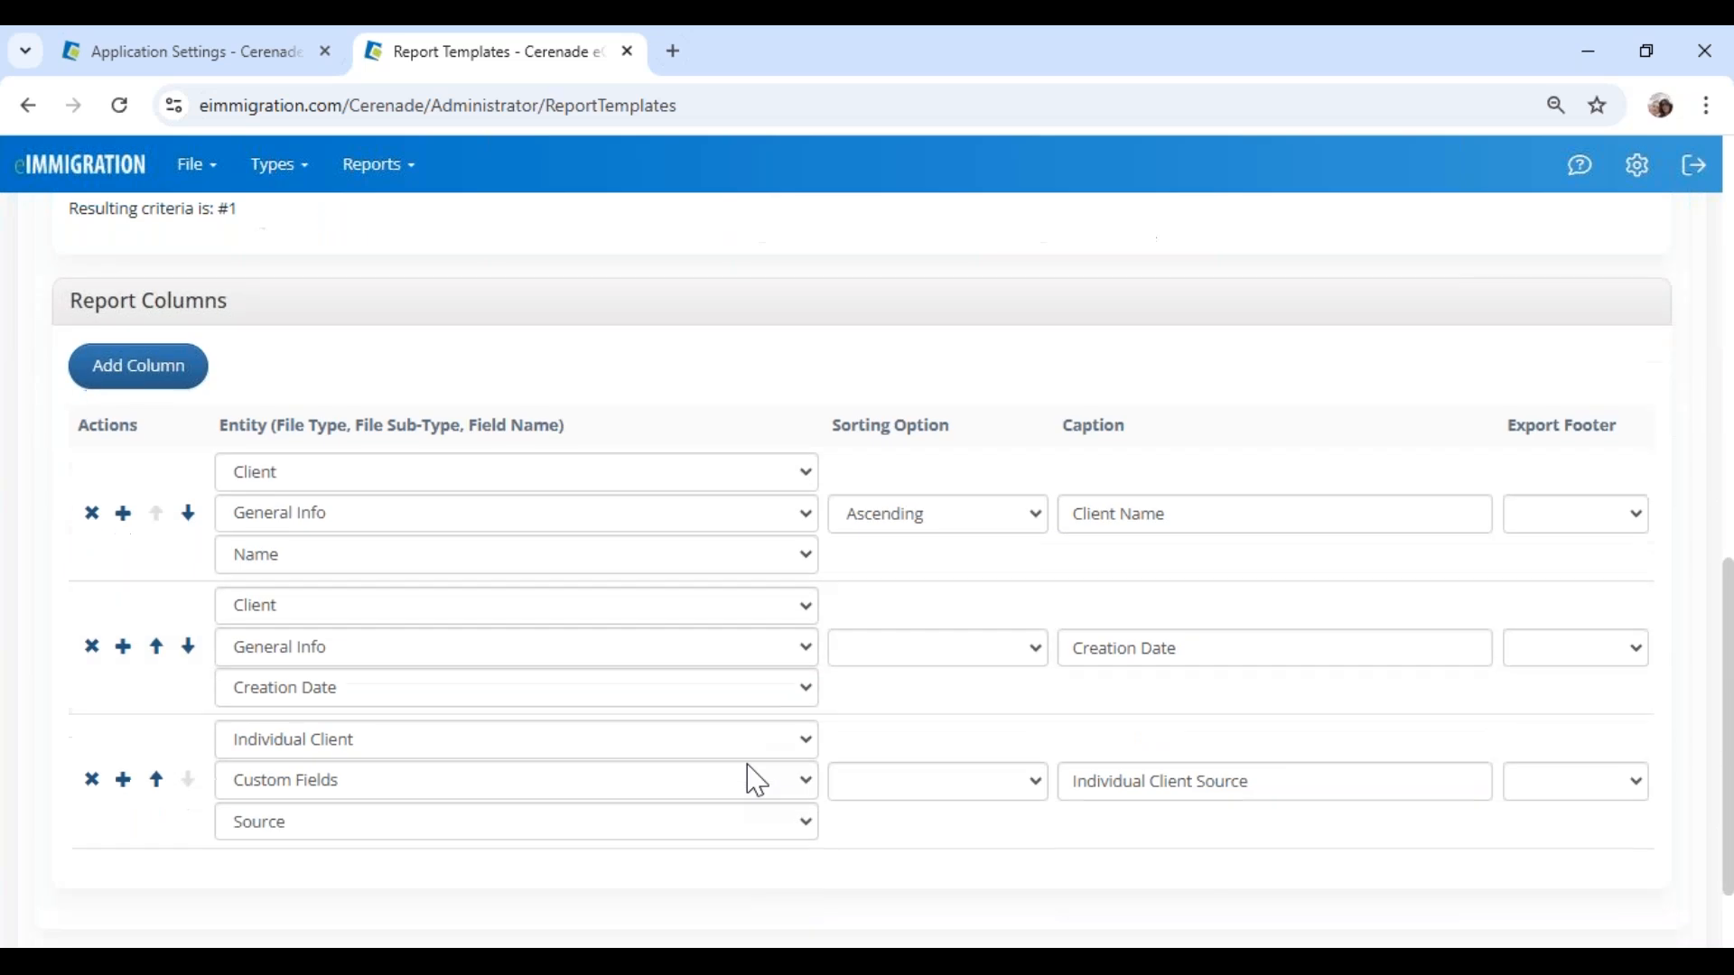
pyautogui.scroll(10, 619, 569)
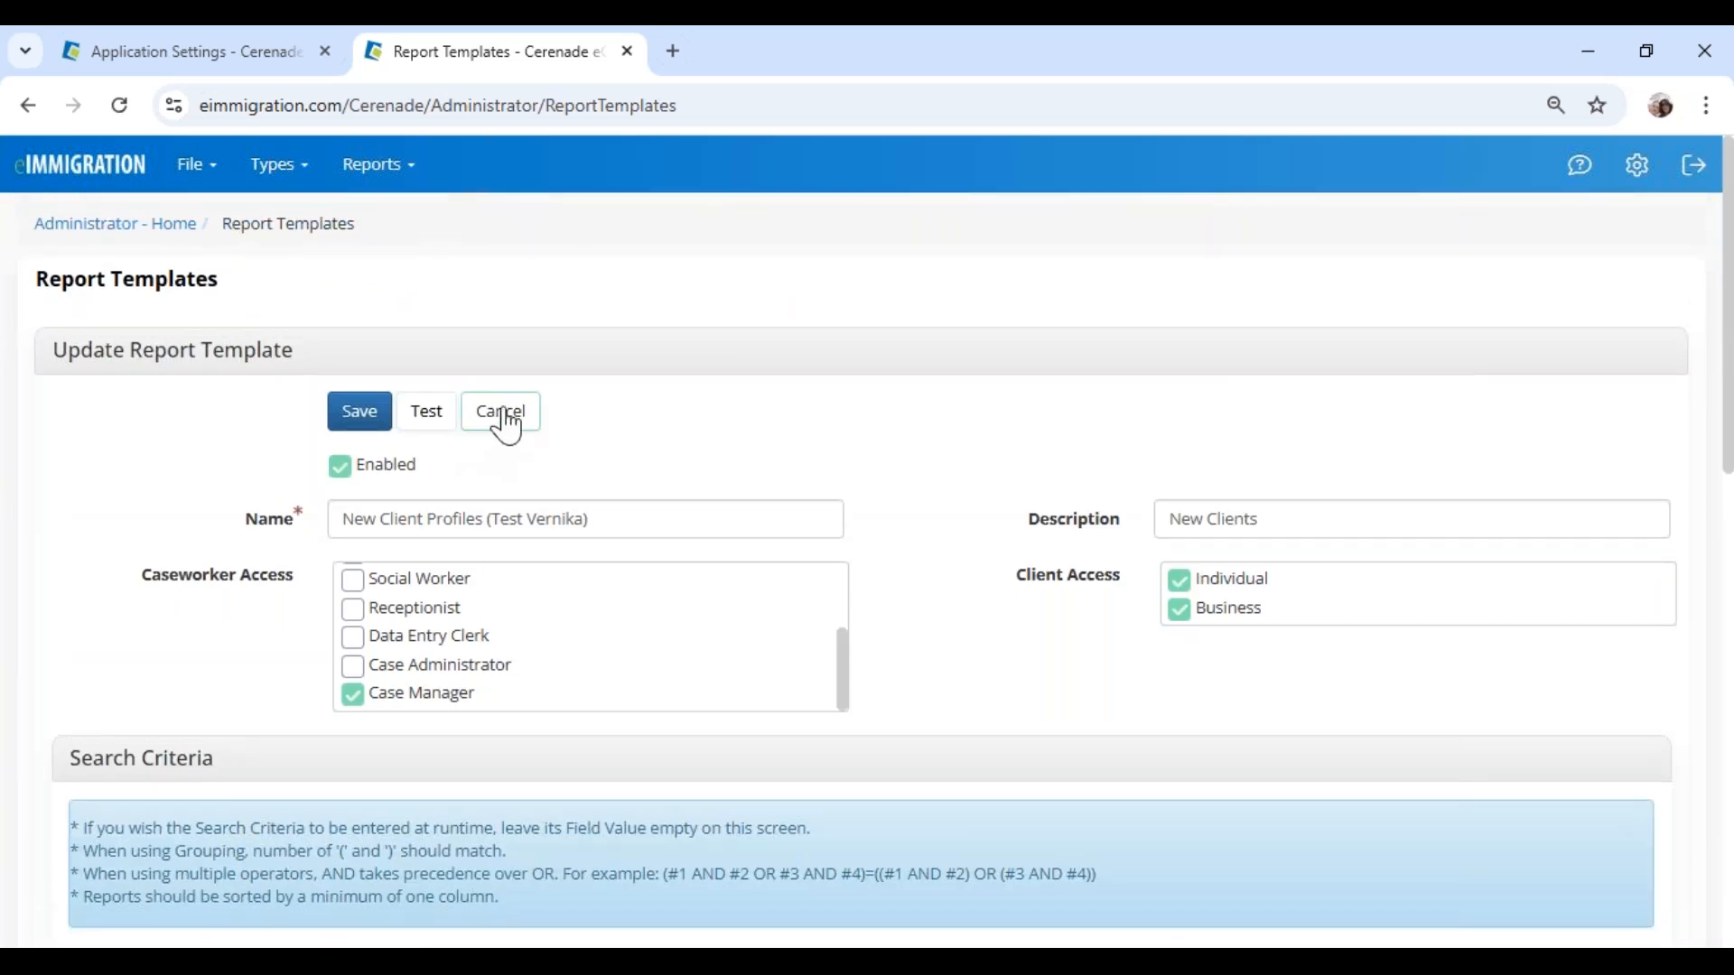
pyautogui.click(500, 415)
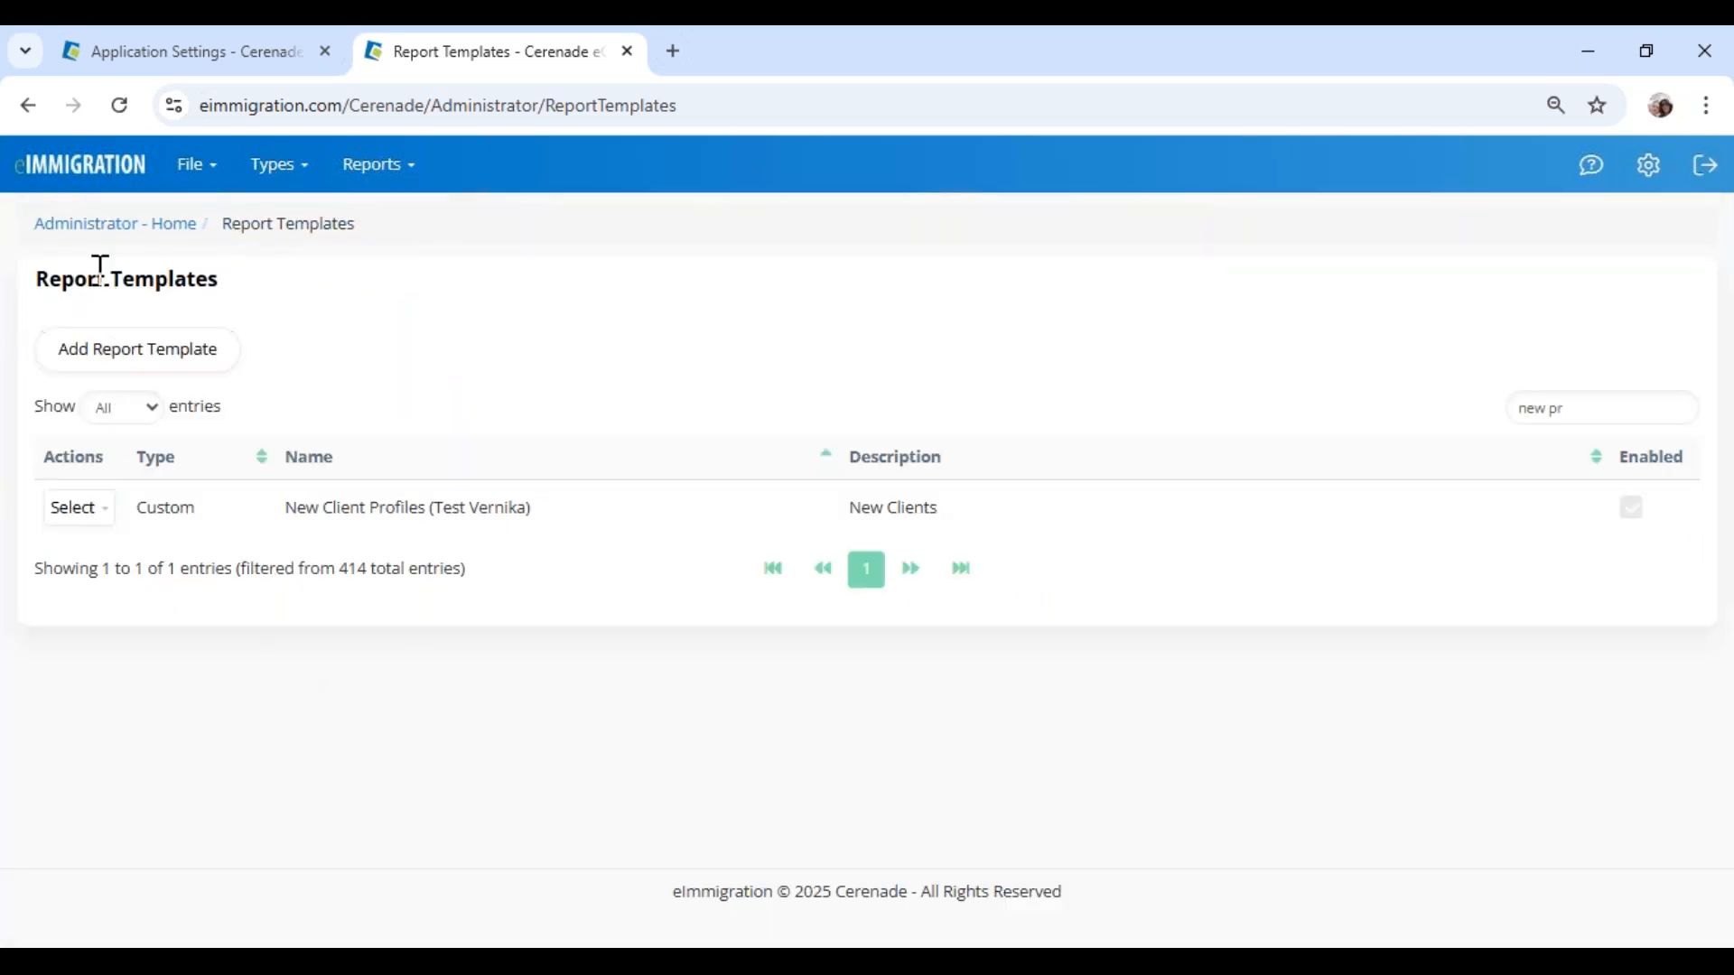
# Step: Return to the administrator home page and open Scheduled Reports
pyautogui.click(109, 225)
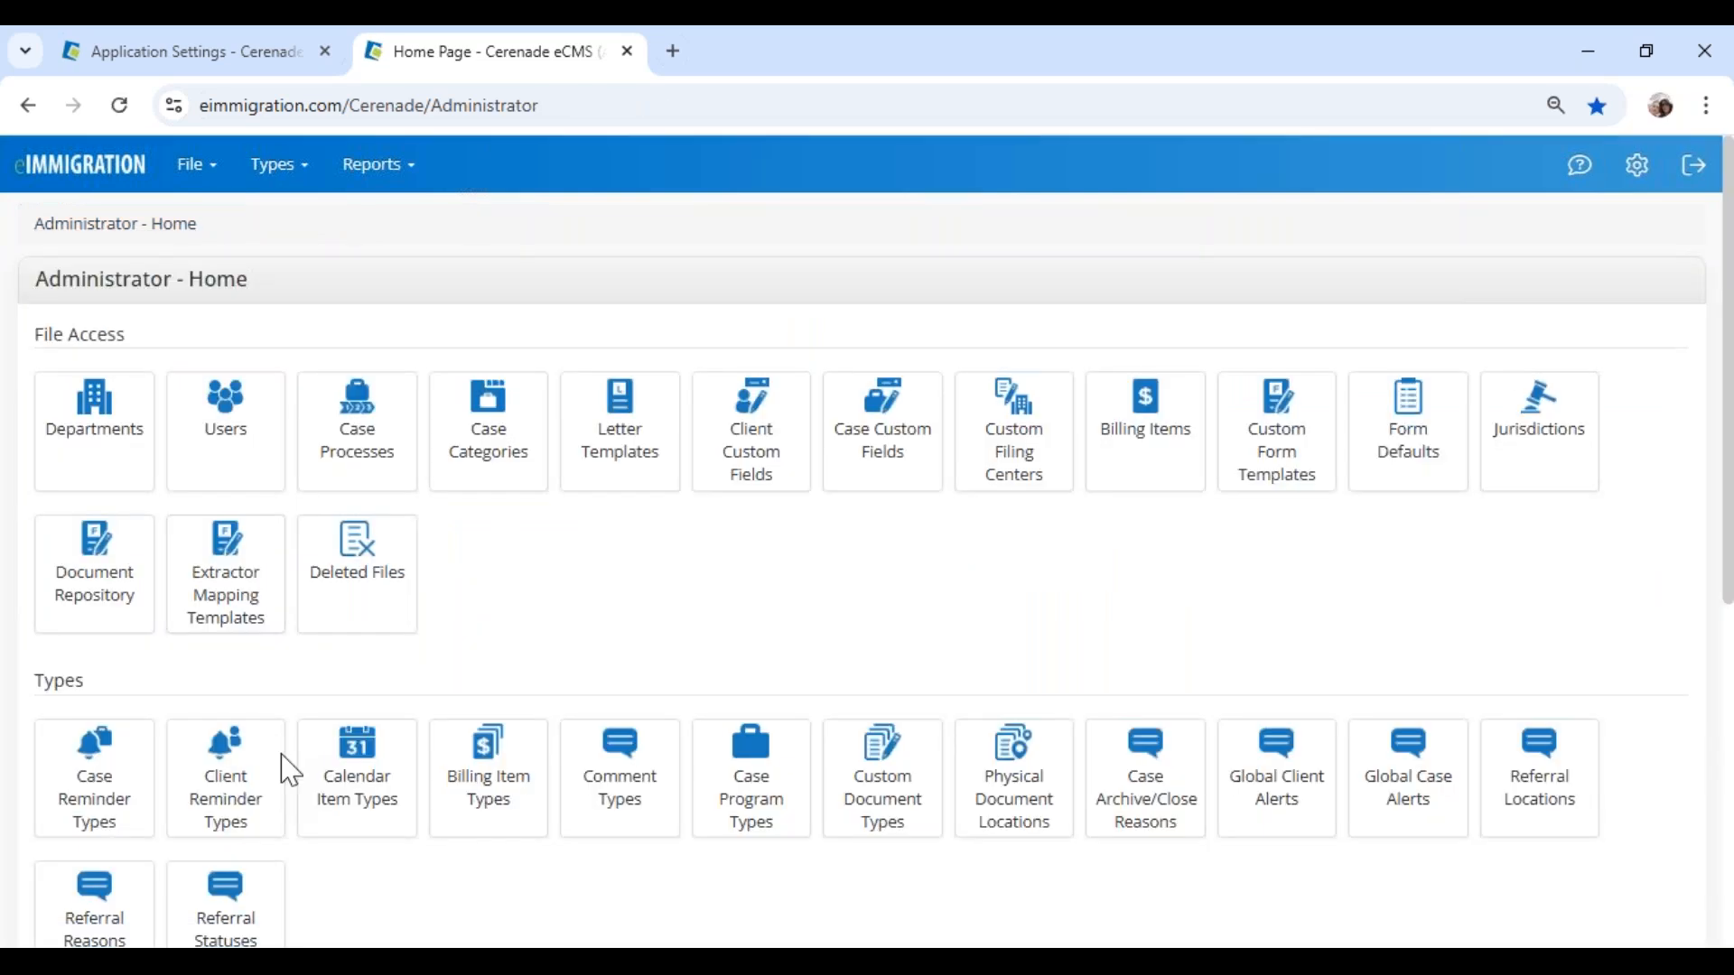
pyautogui.scroll(-4, 283, 767)
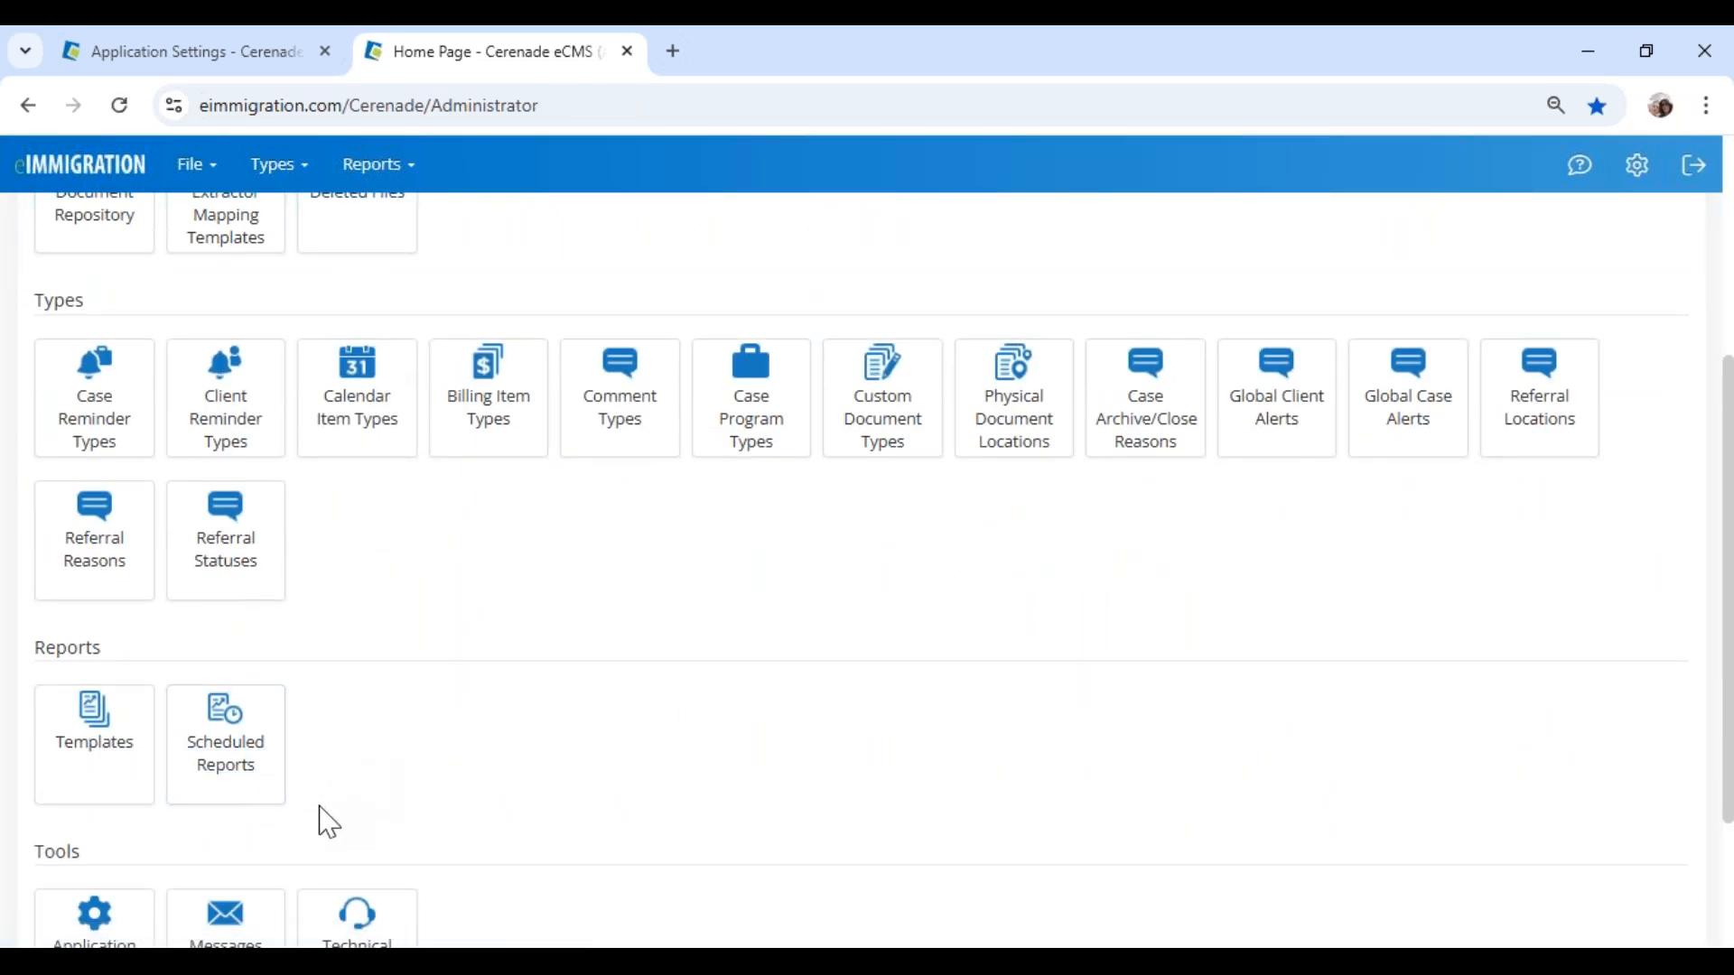
pyautogui.click(228, 777)
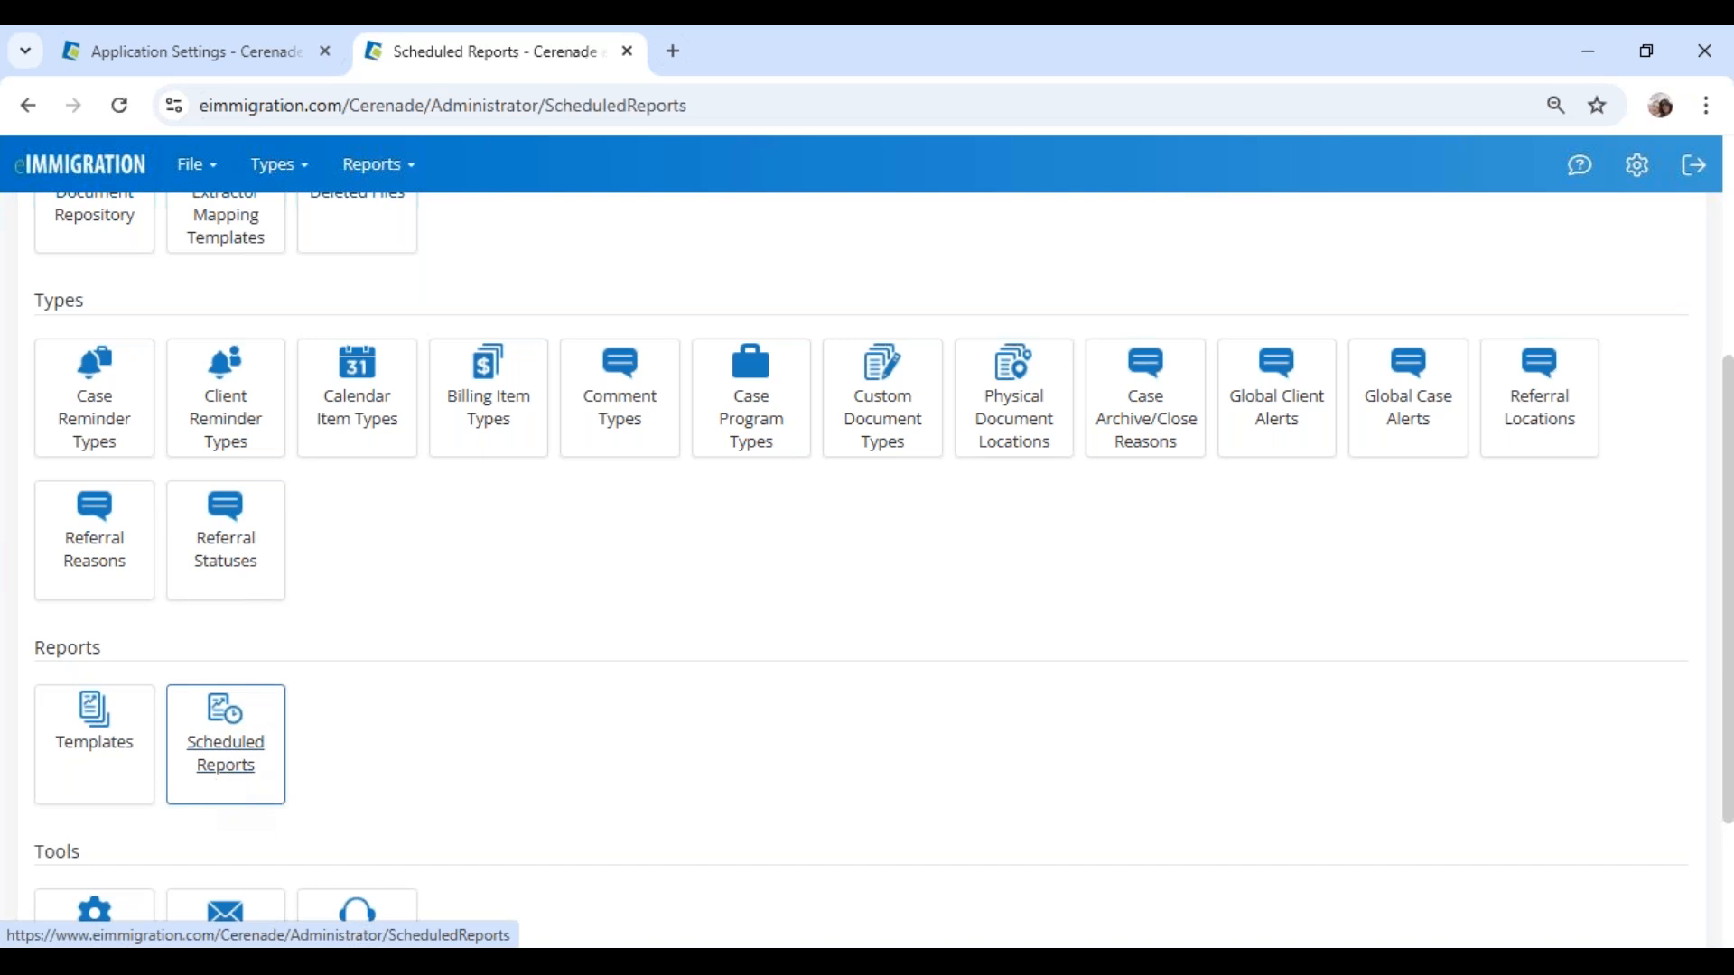
# Step: Start a new scheduled report and choose the report template Cases by Attorney/Paralegal 2 (Custom)
pyautogui.click(127, 356)
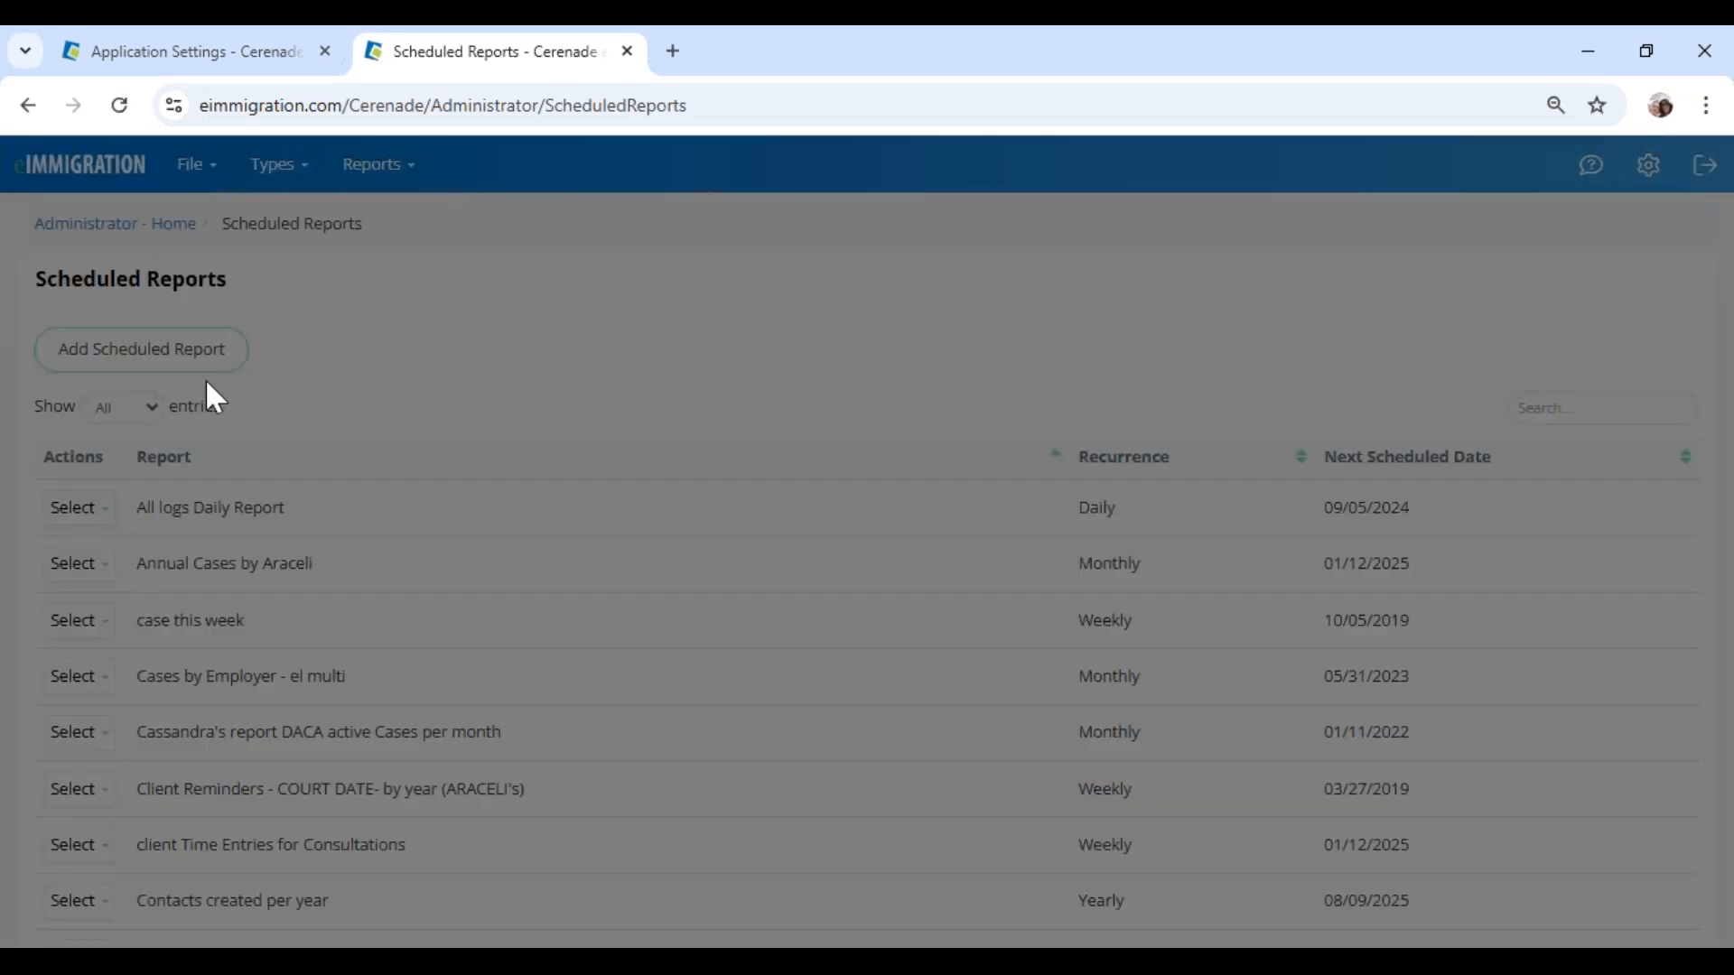
pyautogui.click(588, 388)
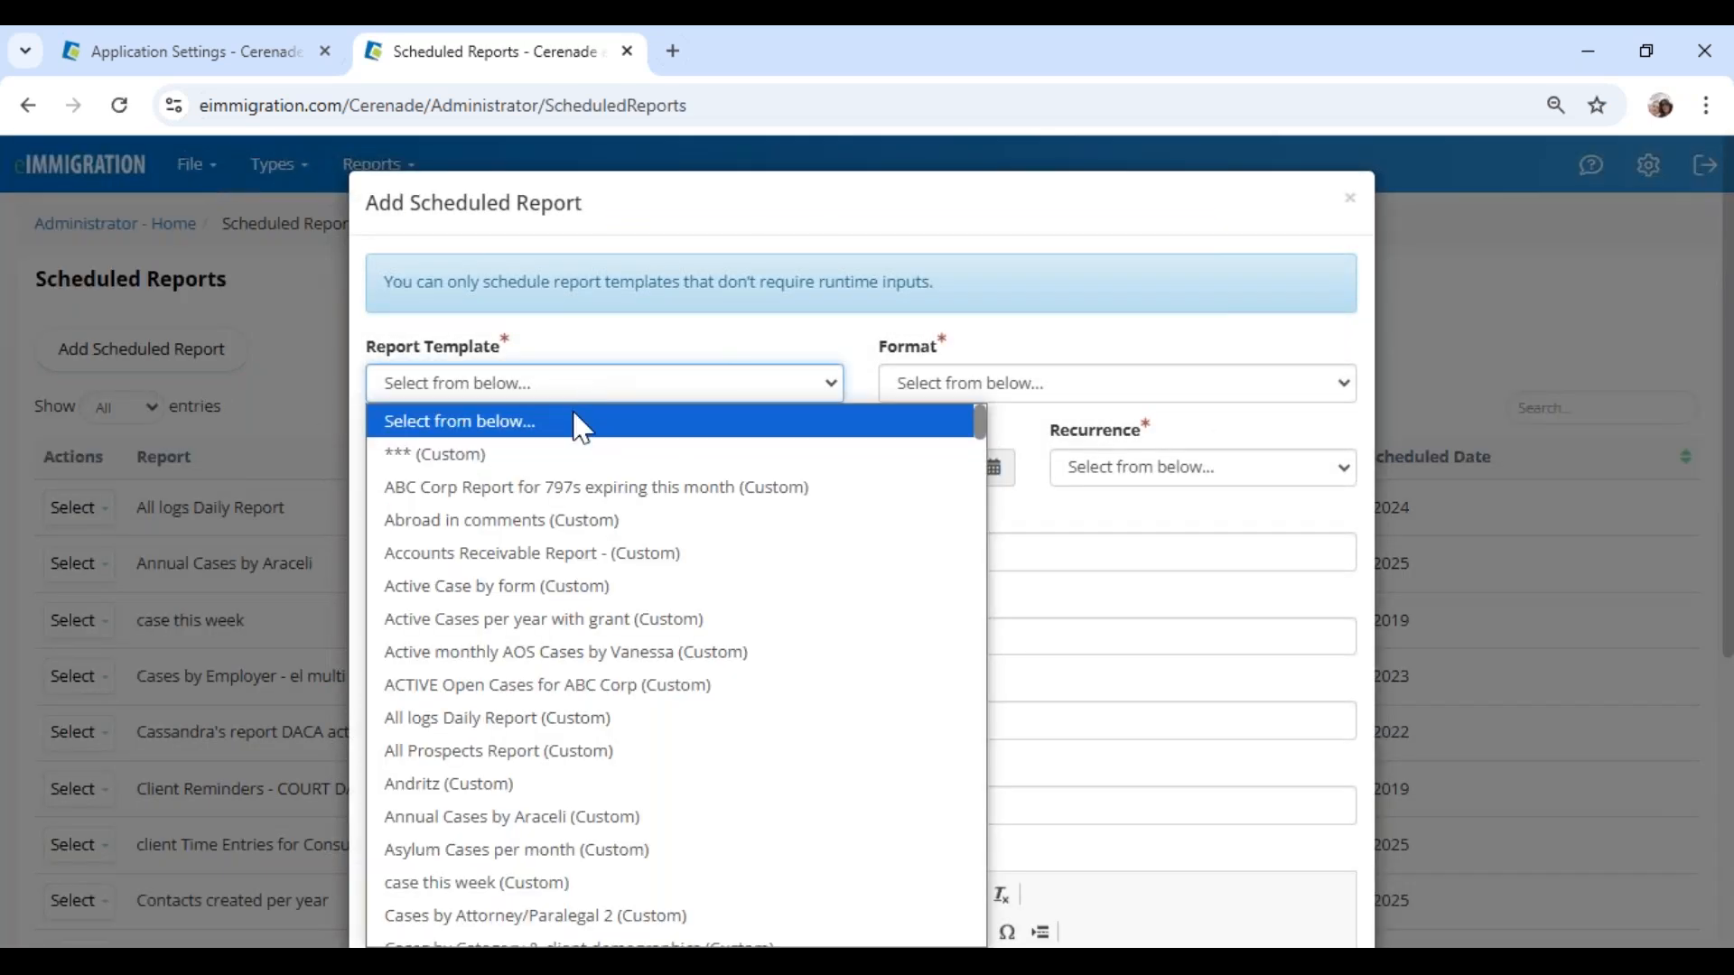
pyautogui.click(545, 587)
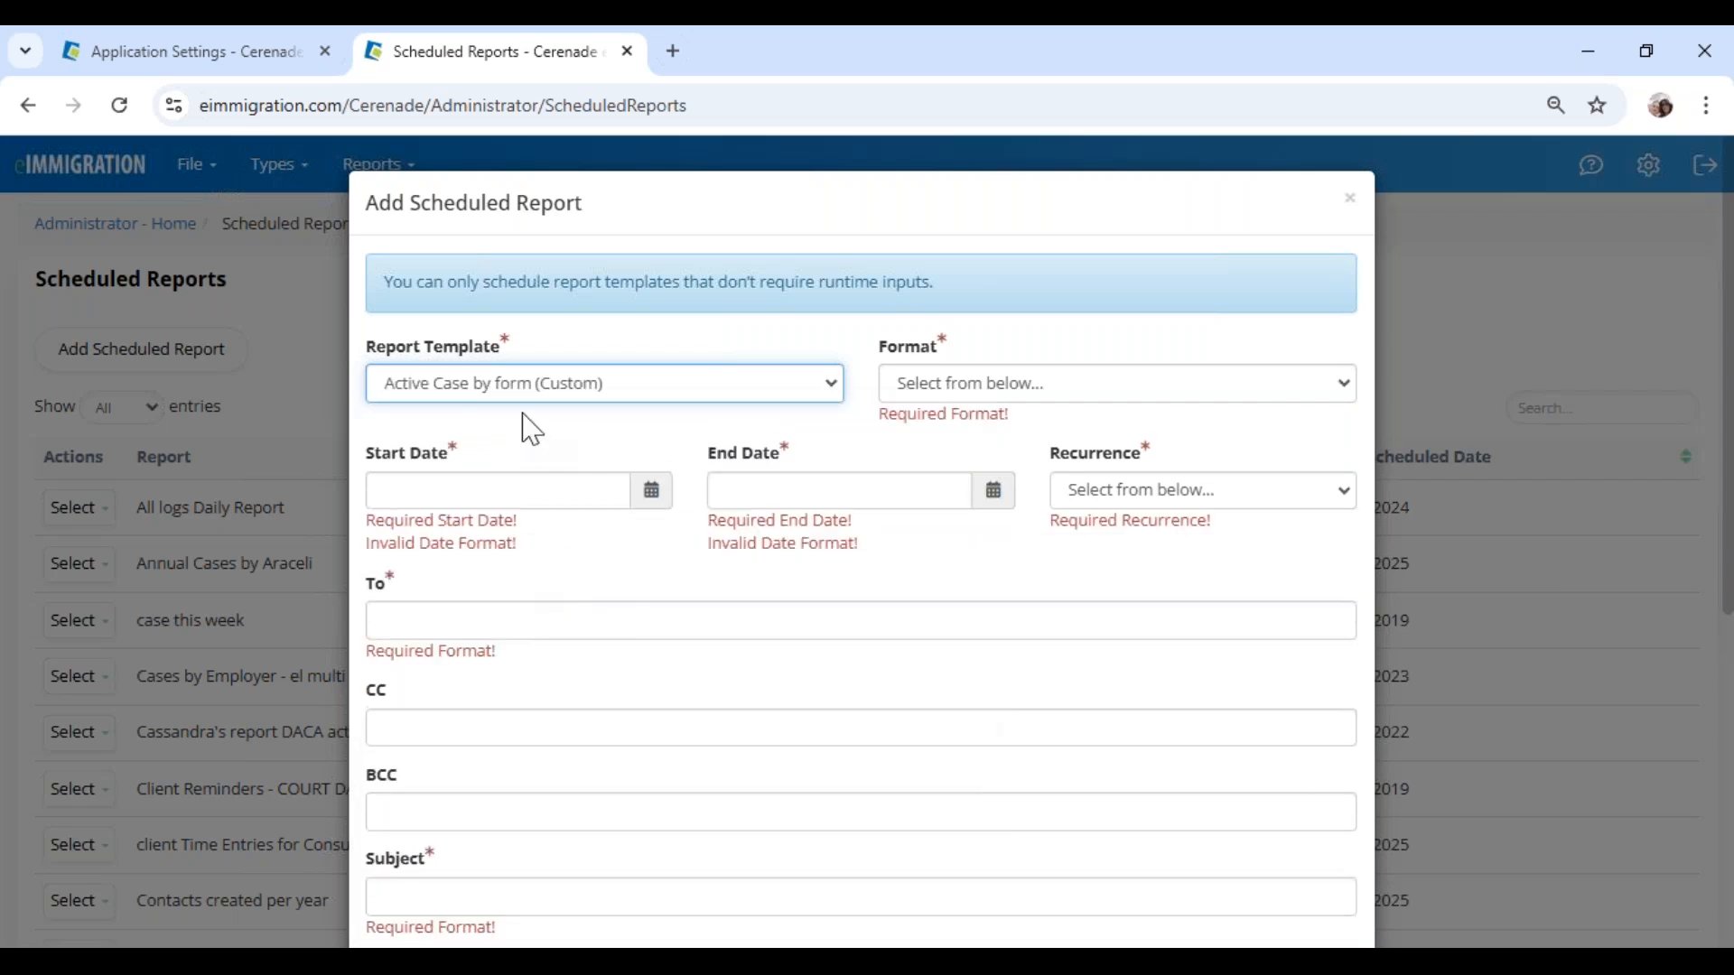
pyautogui.click(600, 397)
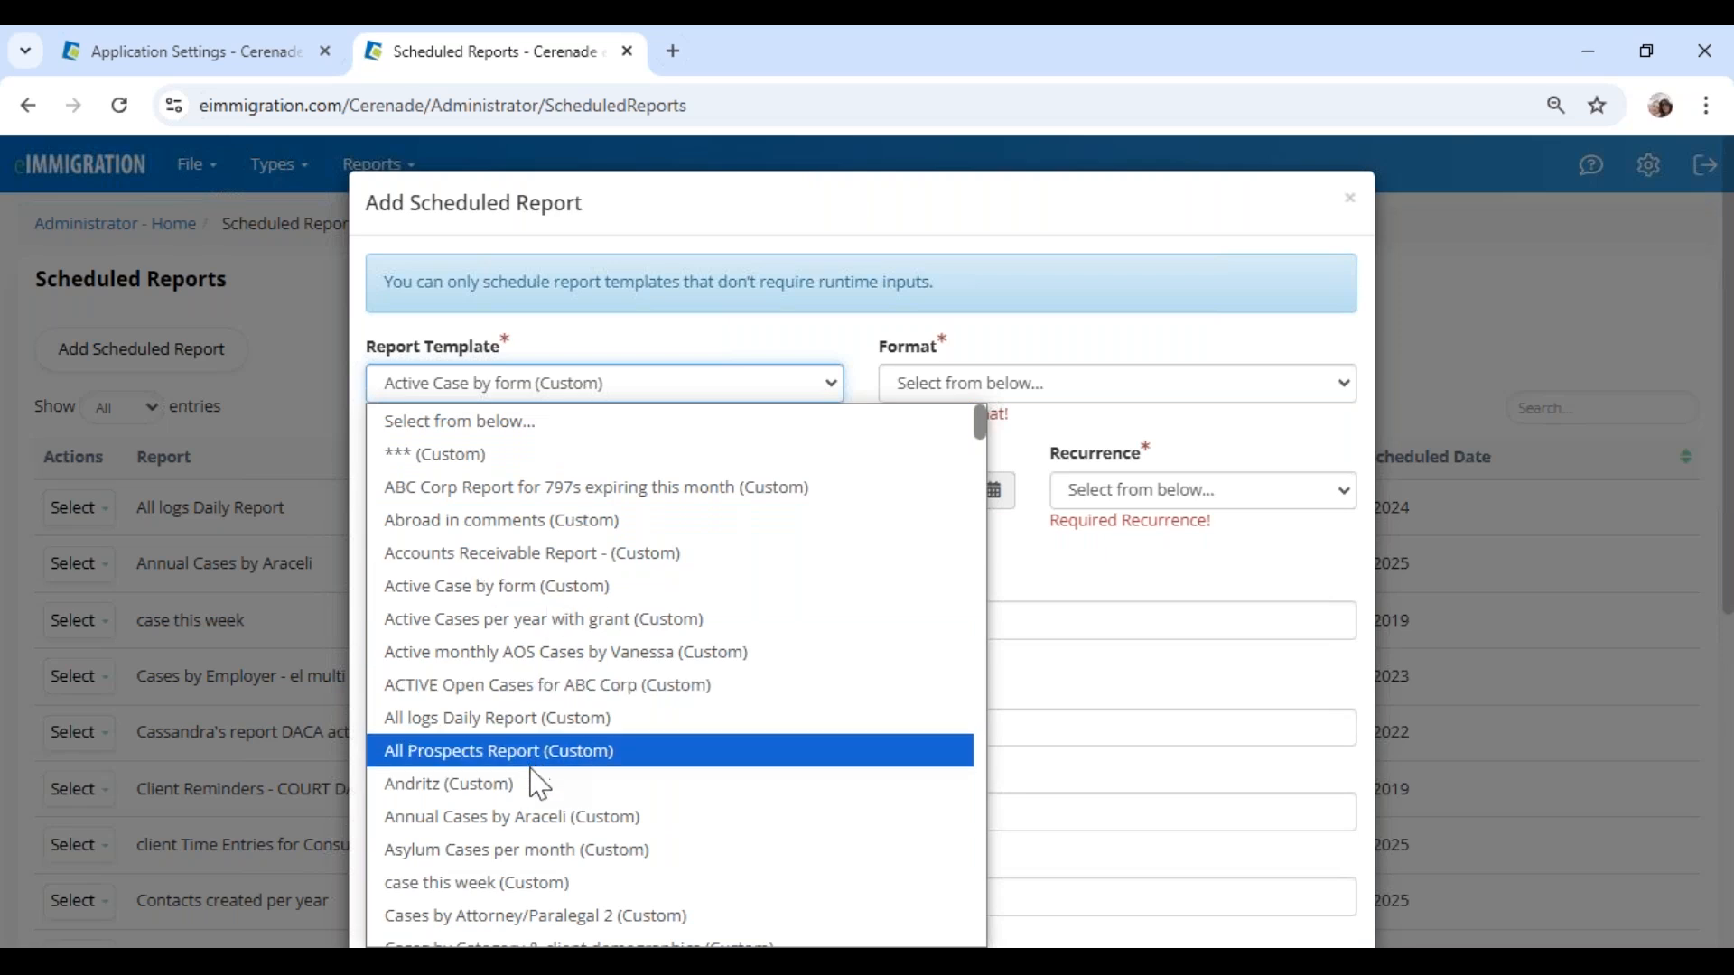
pyautogui.scroll(-3, 536, 803)
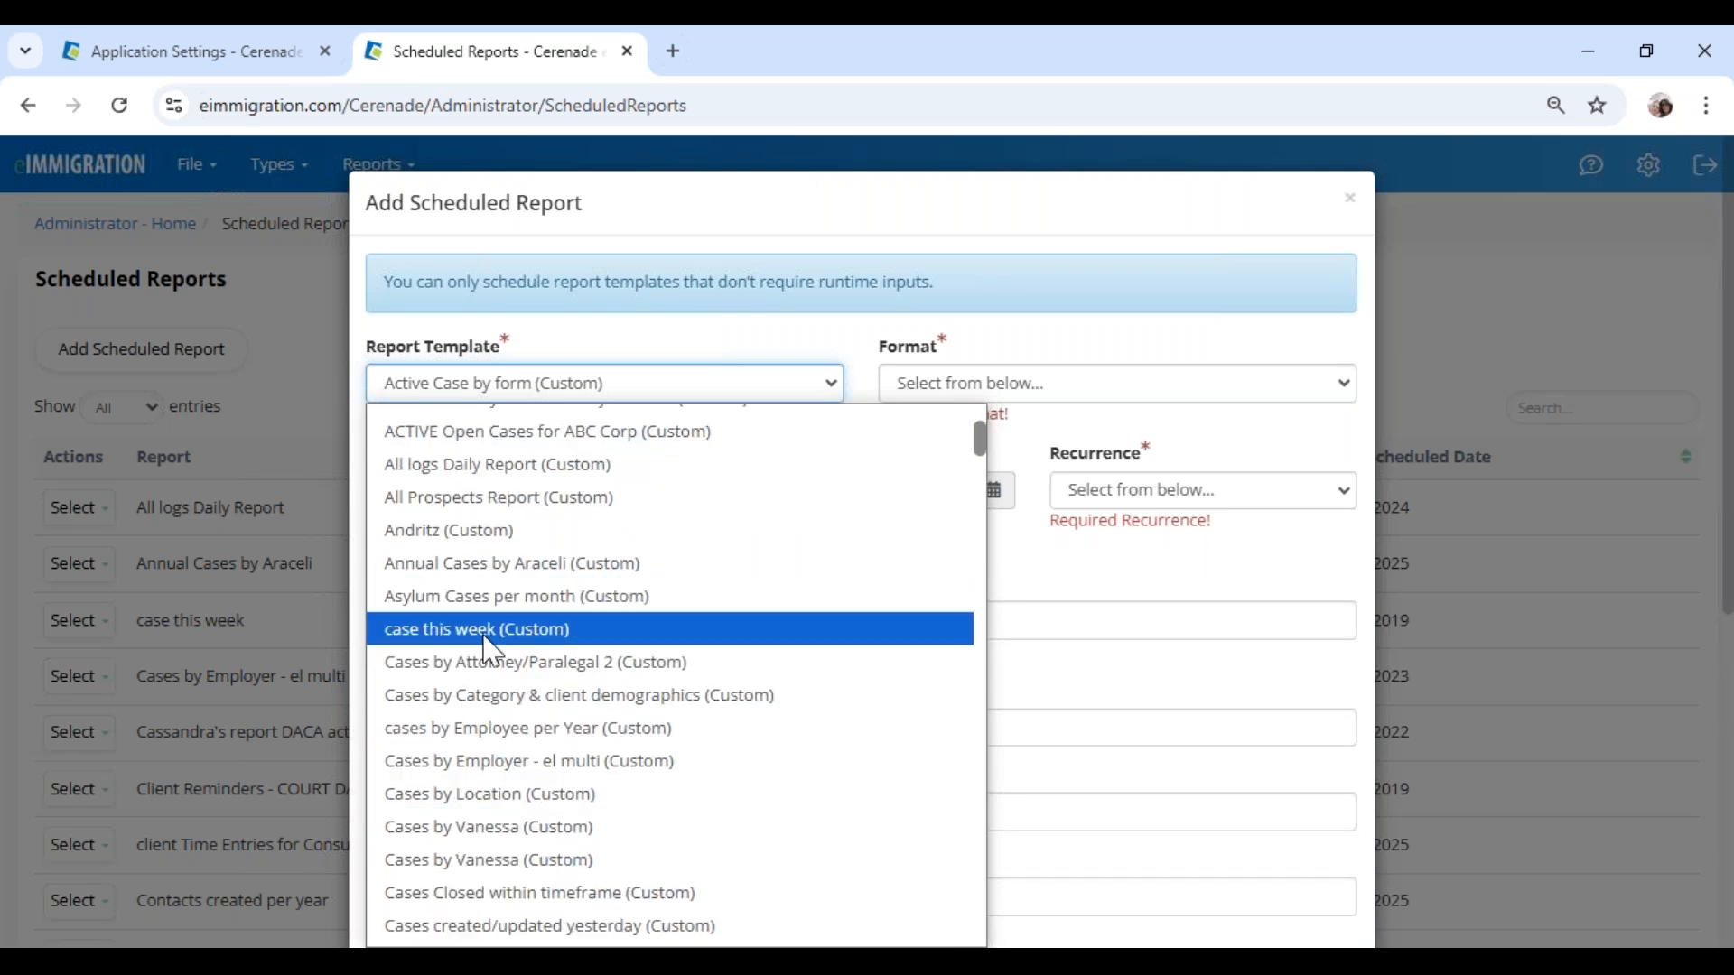
pyautogui.click(491, 673)
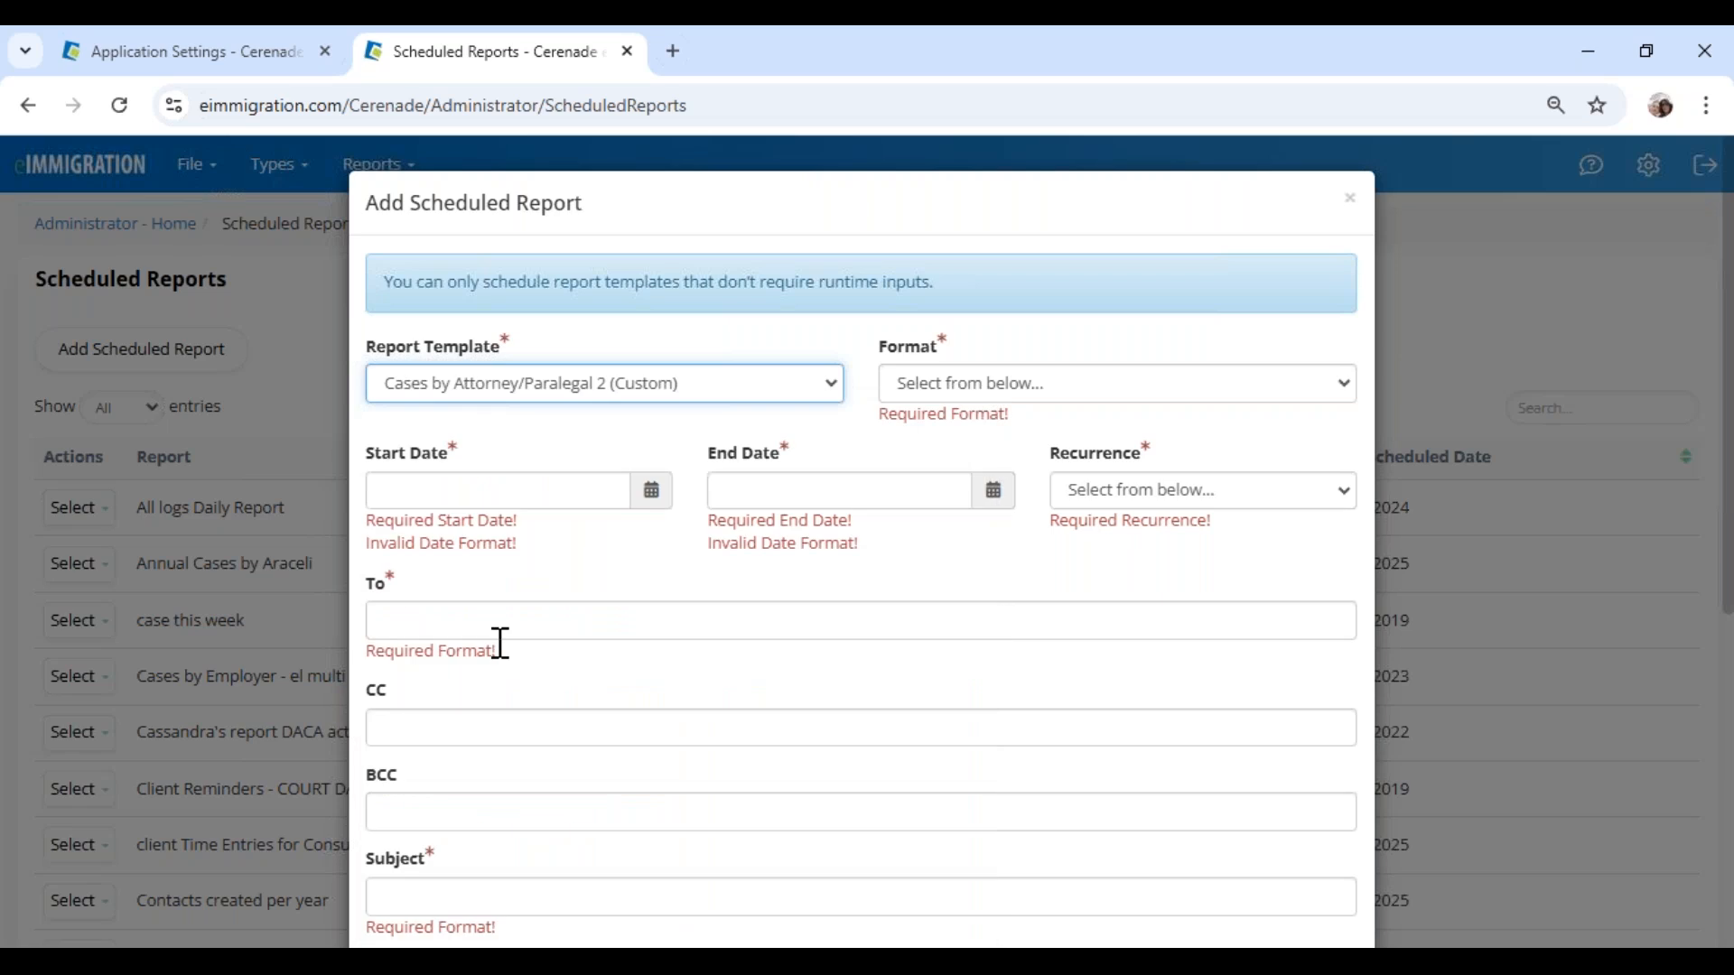
# Step: Set the scheduled report's format to Excel and its recurrence to Weekly
pyautogui.click(986, 388)
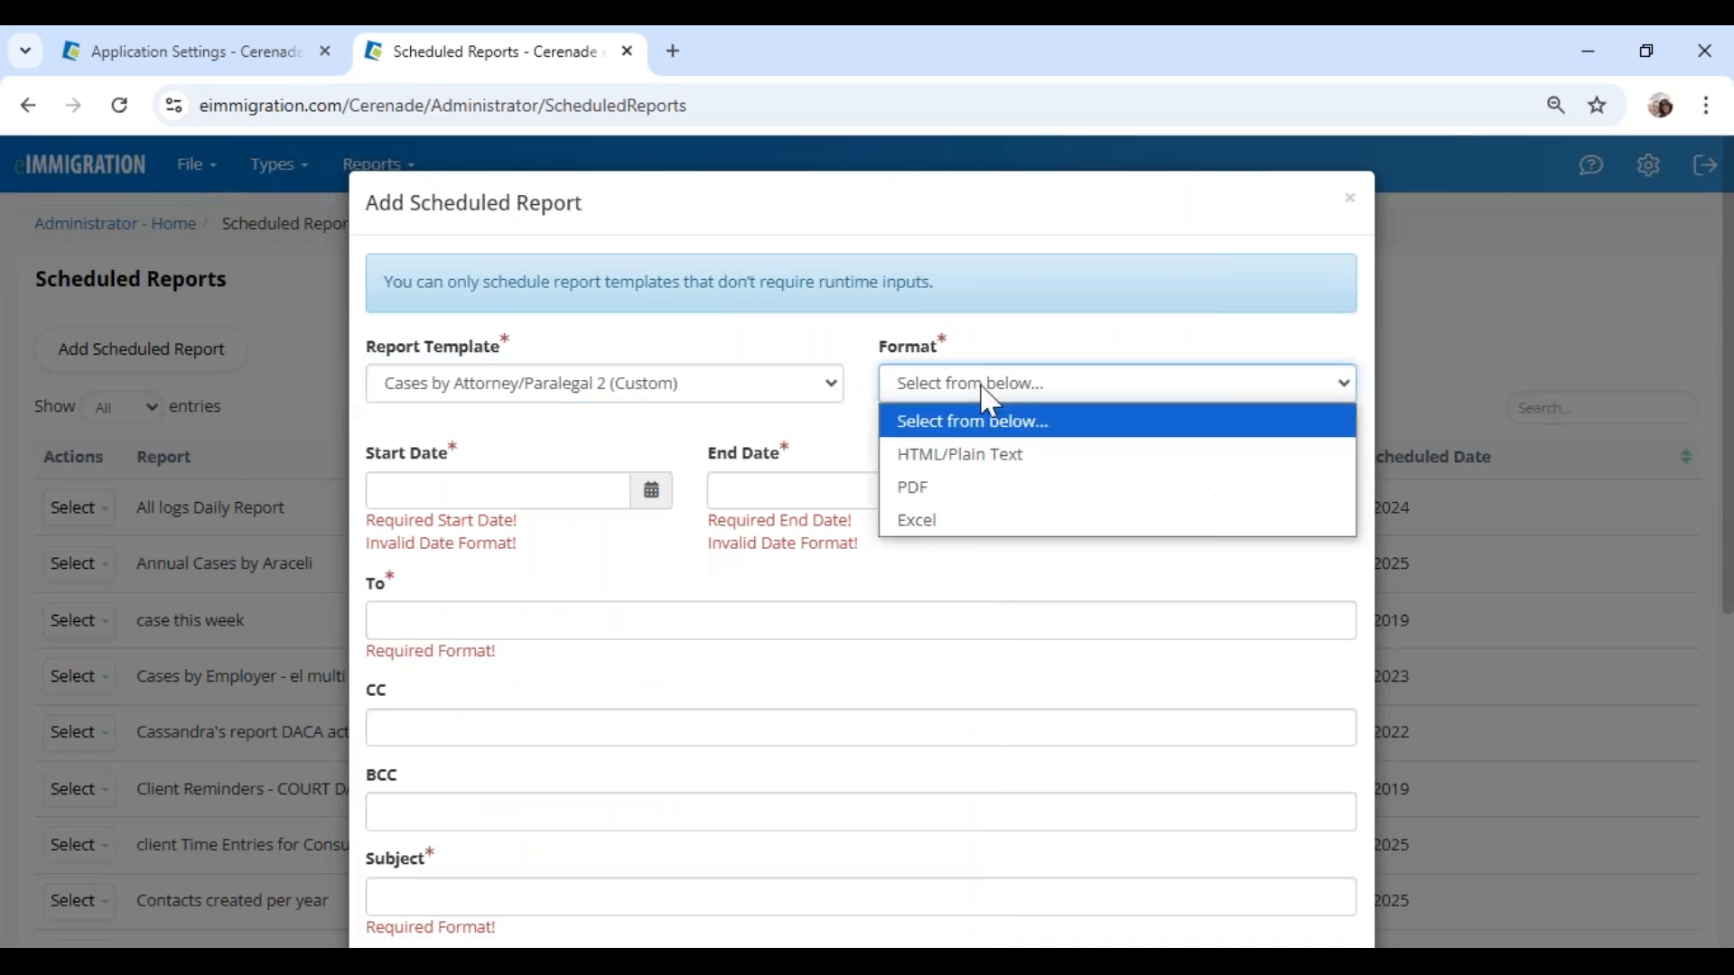
pyautogui.click(957, 521)
pyautogui.click(1119, 467)
pyautogui.click(1103, 574)
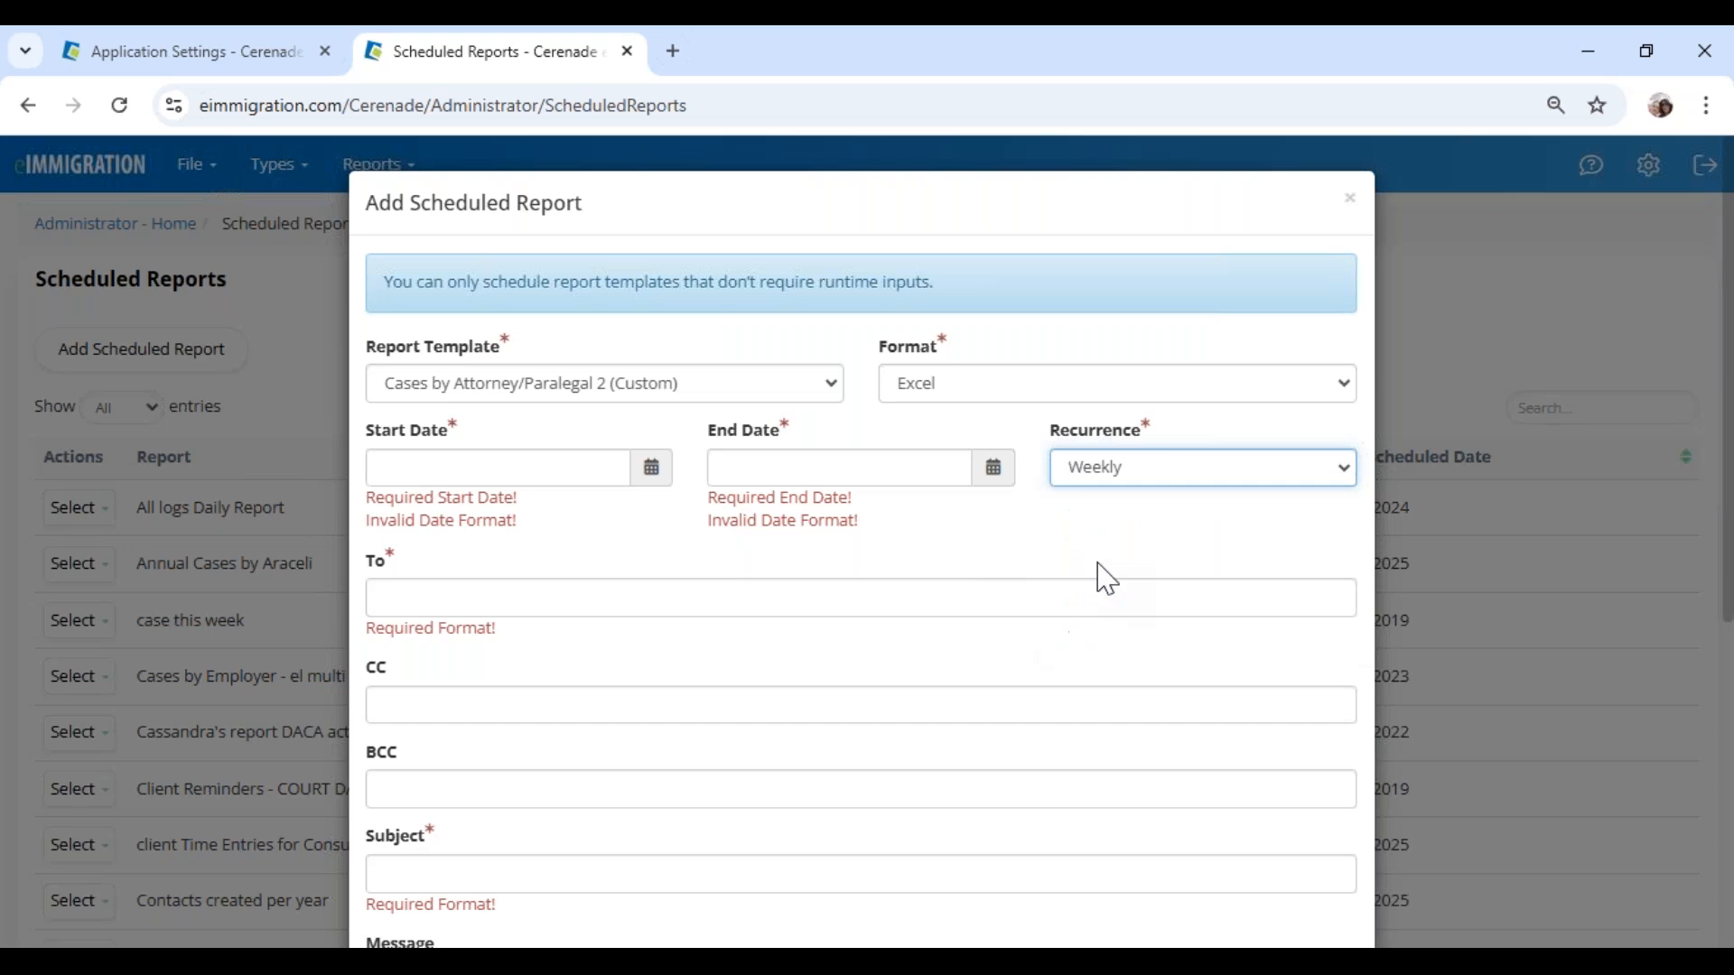
# Step: Set the scheduled report's start date to 01/13/2025 and its end date to 01/13/2030
pyautogui.click(545, 462)
pyautogui.click(437, 649)
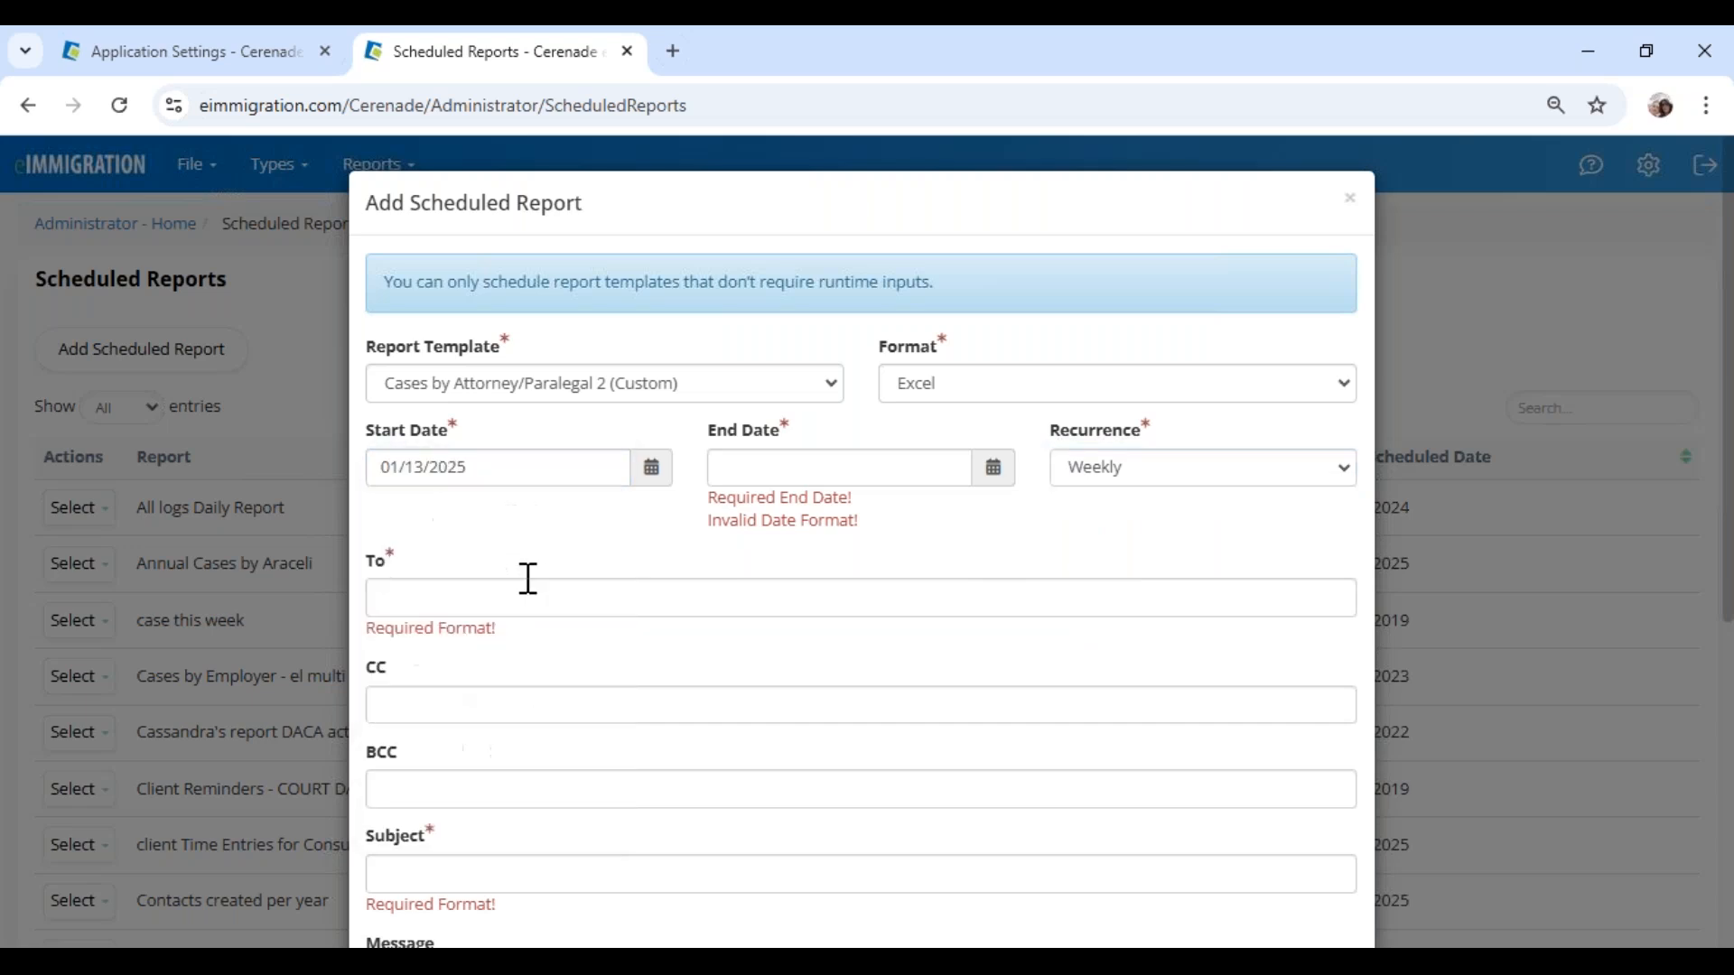
pyautogui.scroll(-1, 528, 578)
pyautogui.click(828, 344)
pyautogui.click(763, 520)
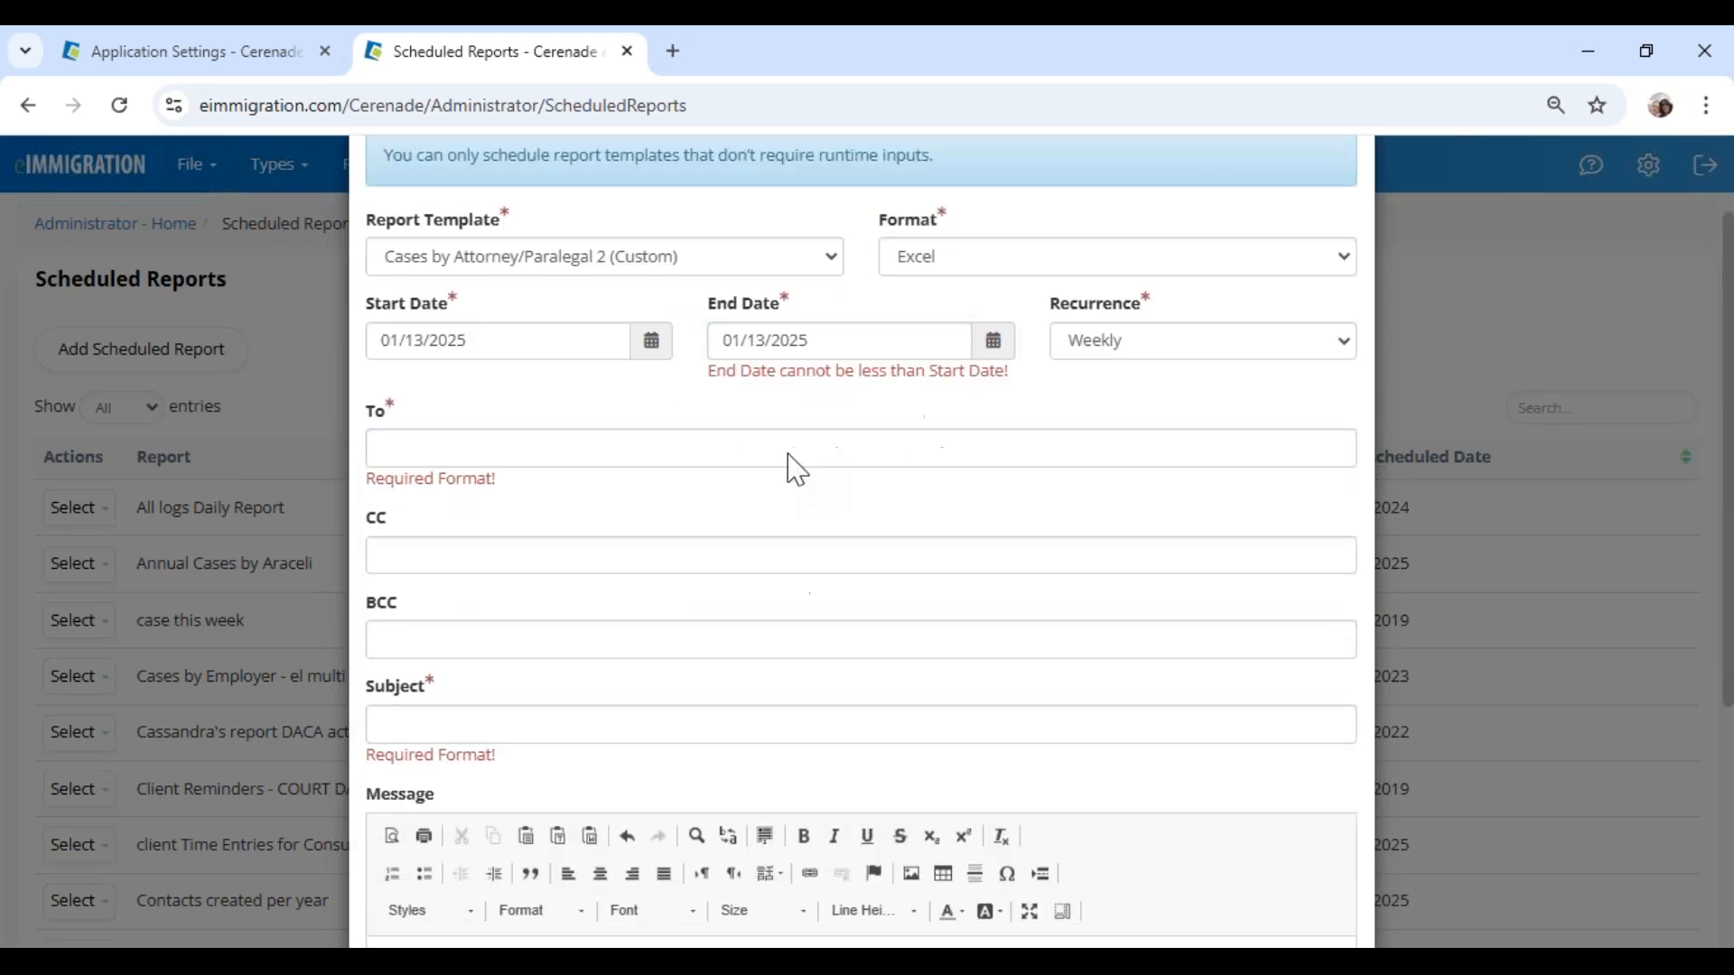
pyautogui.click(819, 332)
pyautogui.press('BackSpace')
pyautogui.press('BackSpace')
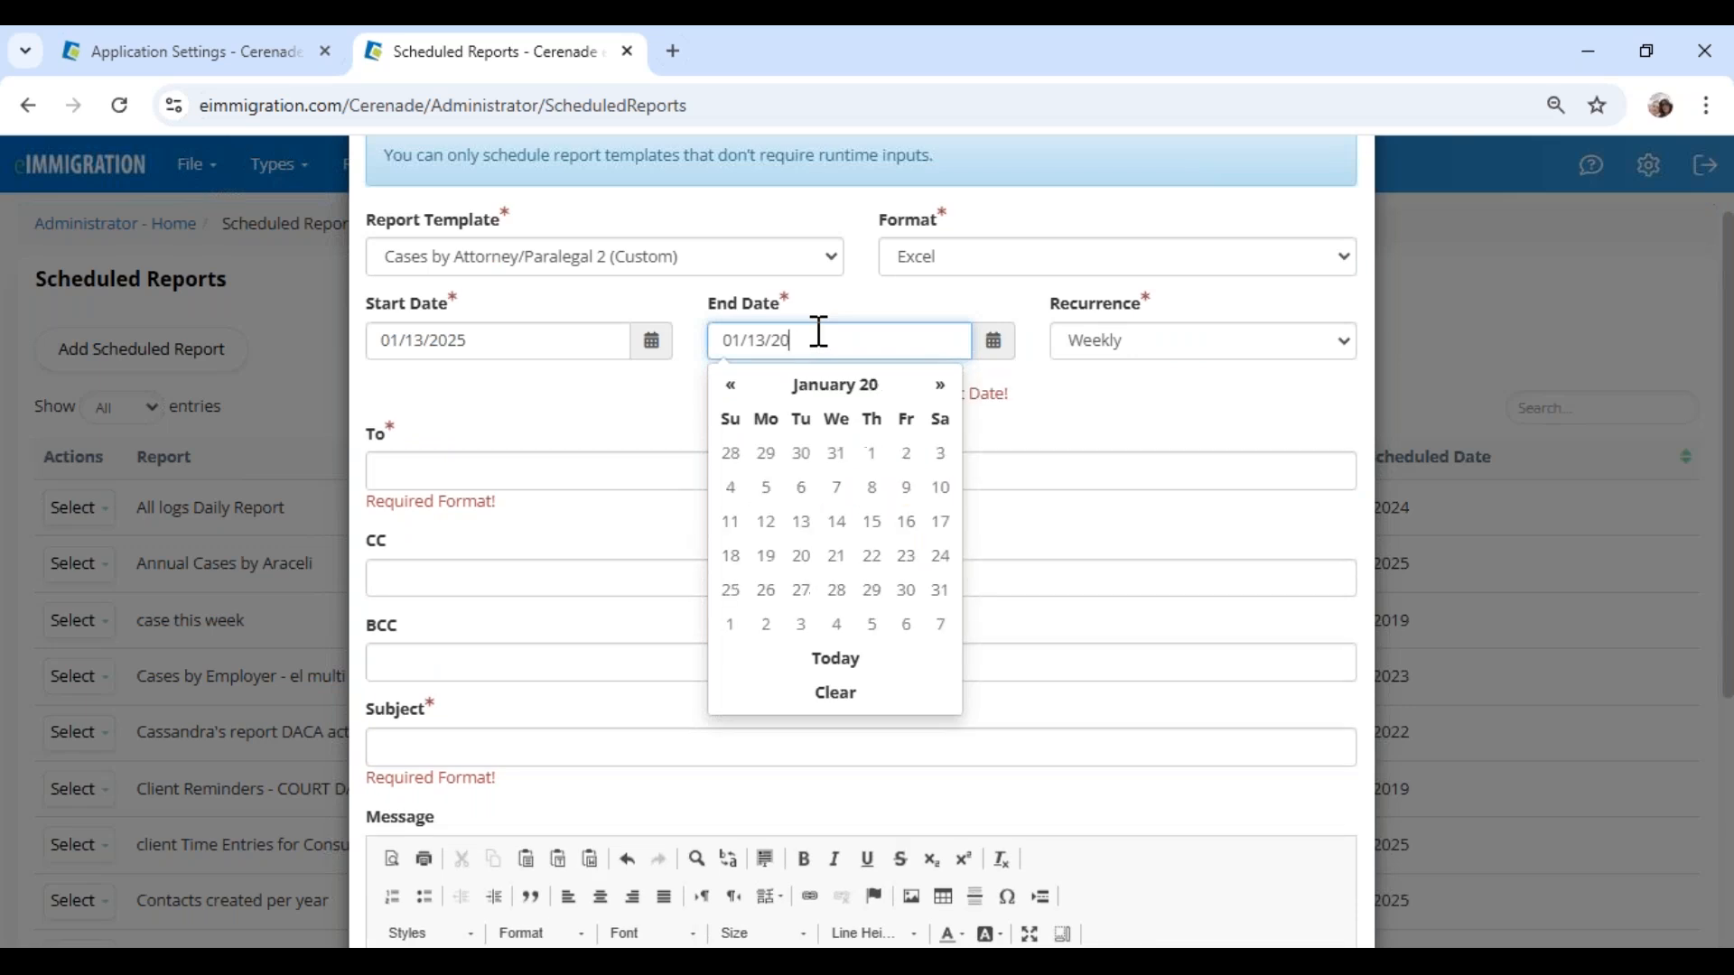
pyautogui.write('30')
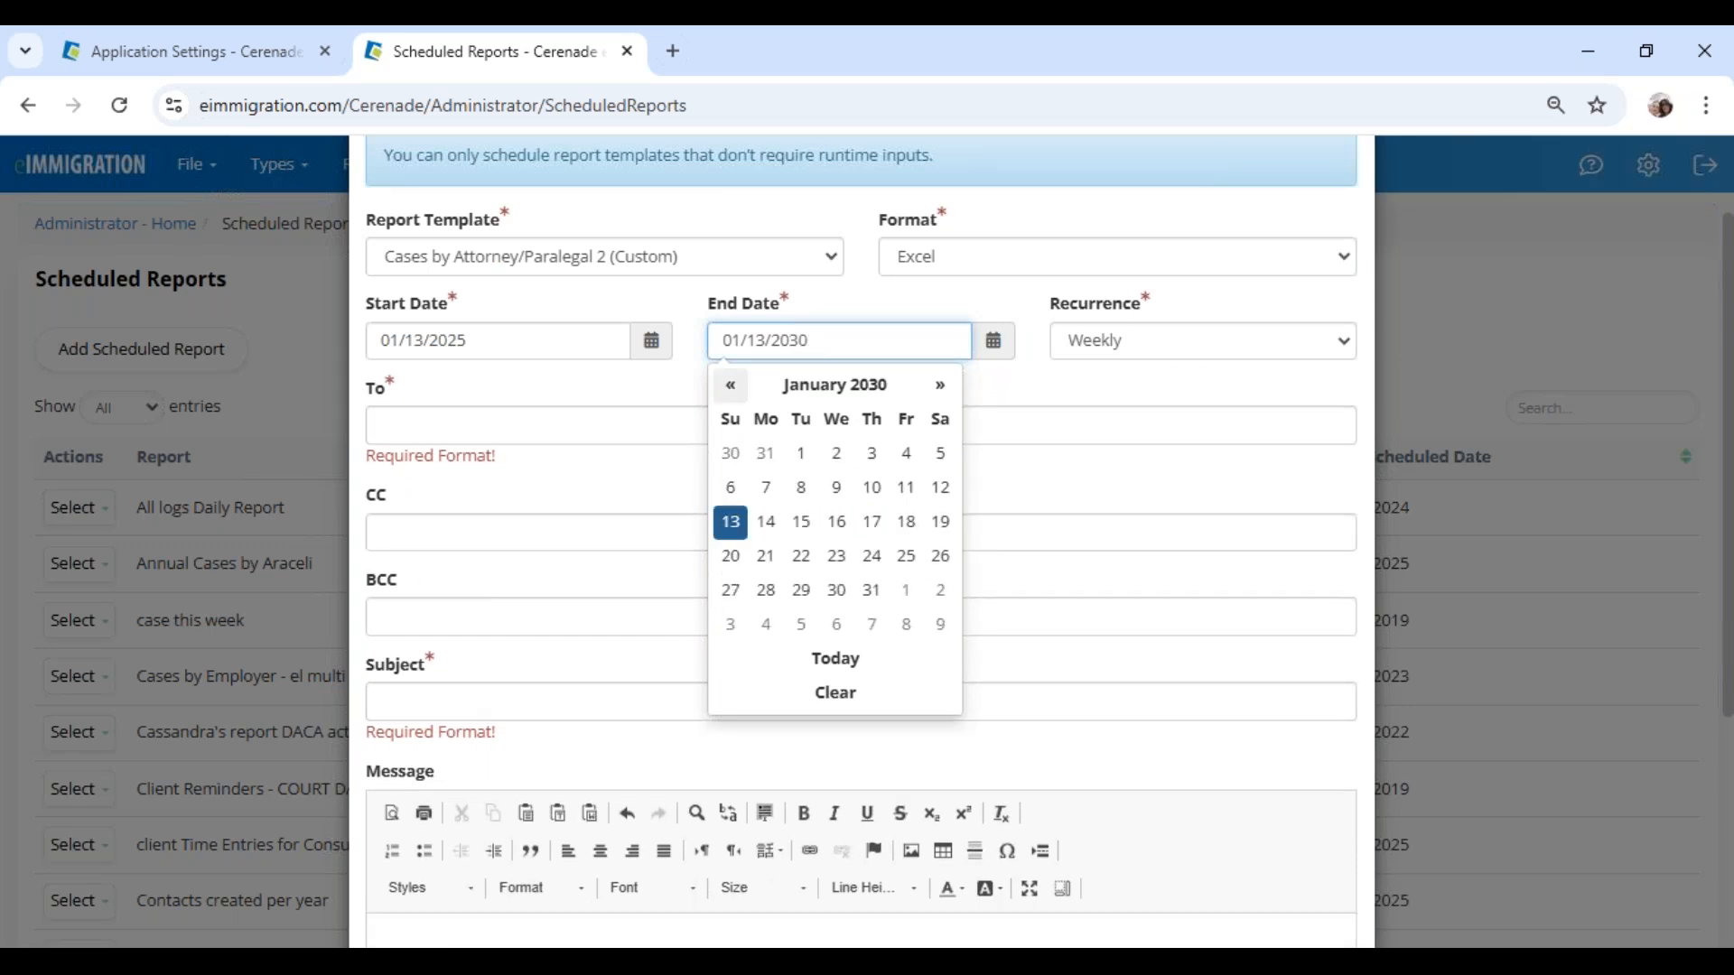
# Step: Fill in the recipient's e-mail and change the report template to Invoices with a balance (Standard Billing)
pyautogui.click(596, 411)
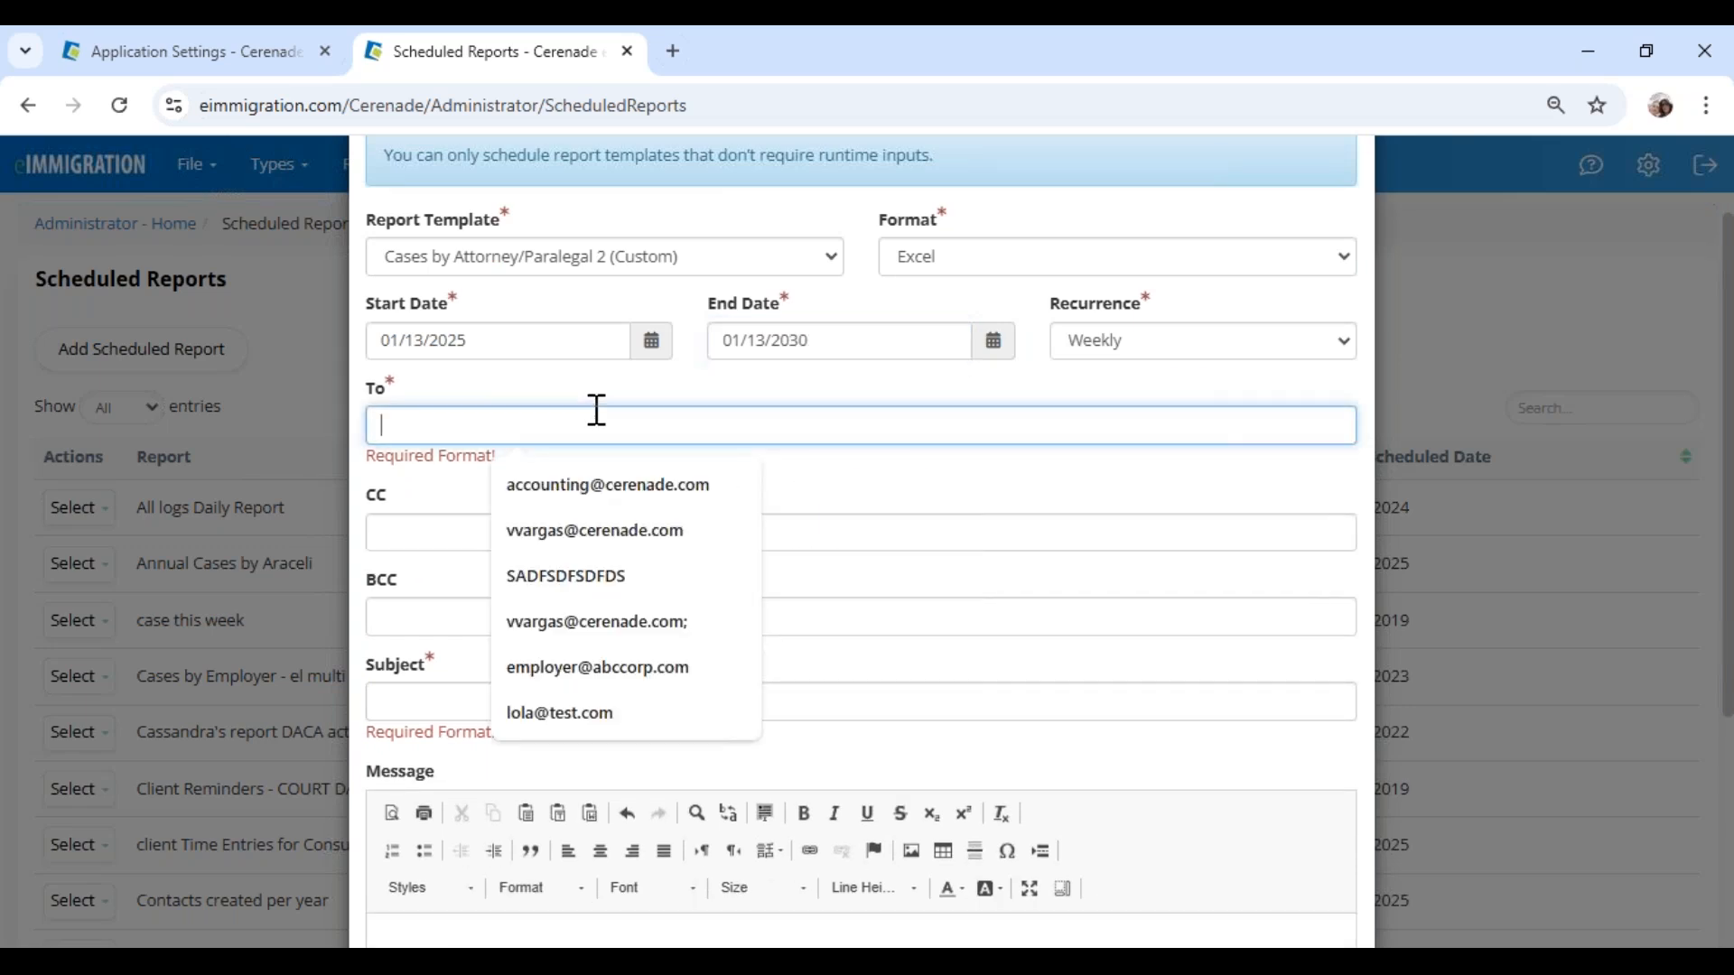
pyautogui.click(569, 524)
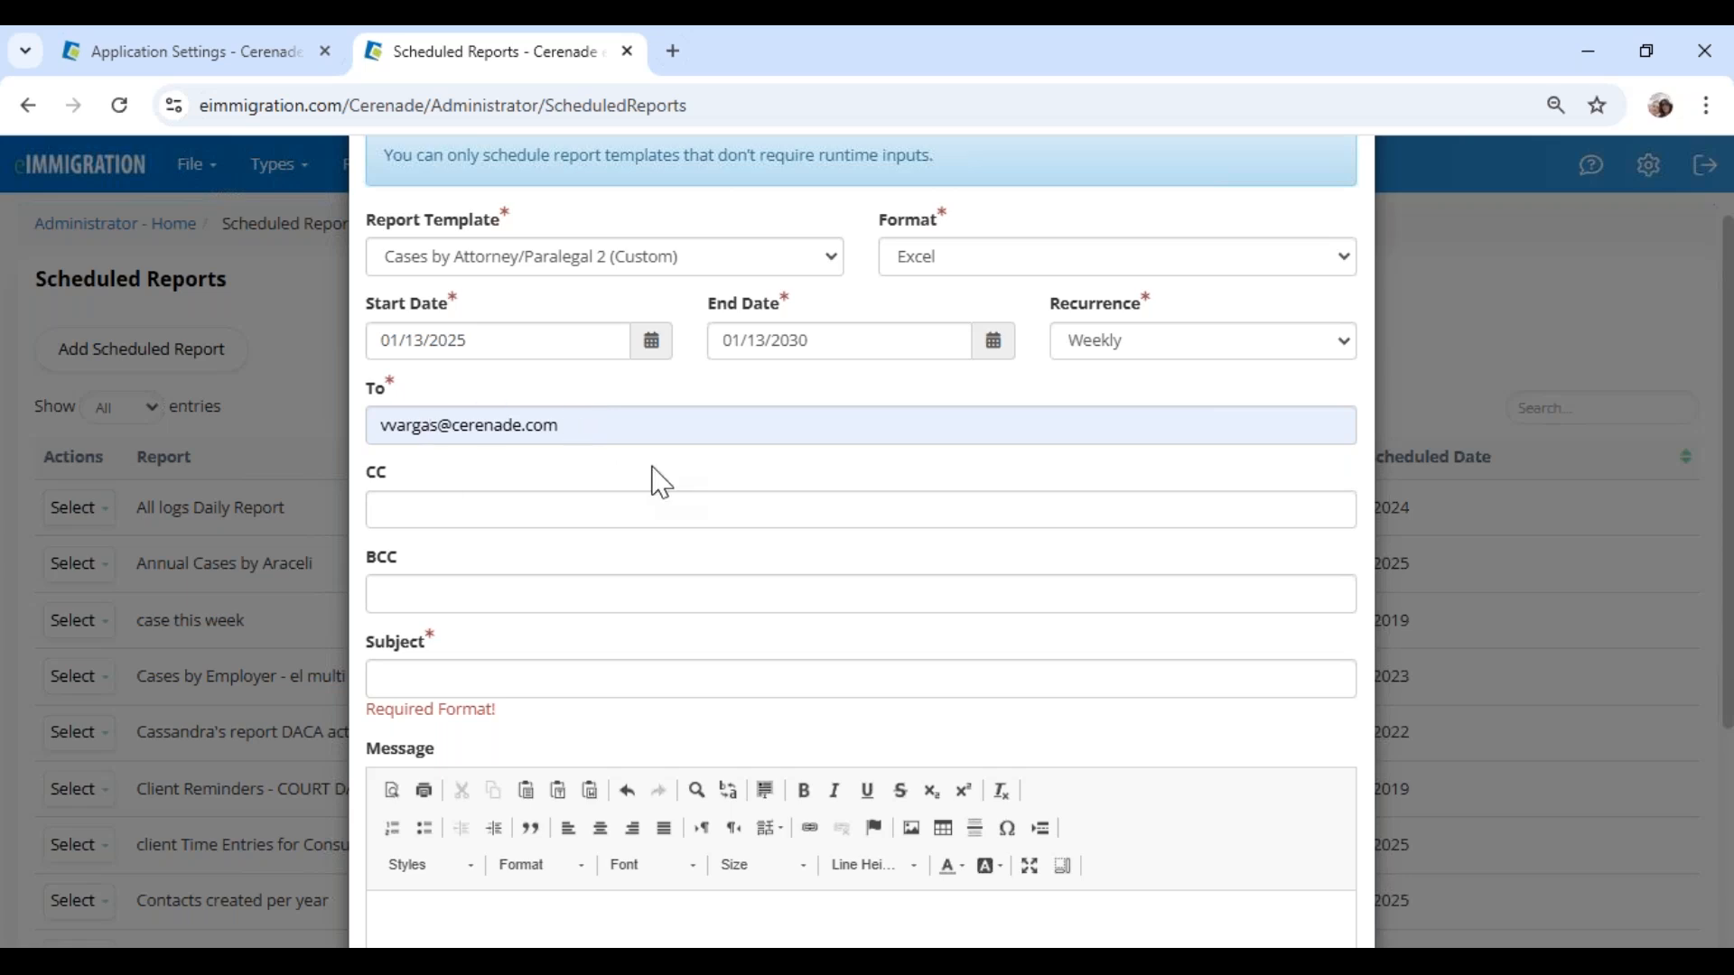
pyautogui.click(670, 262)
pyautogui.scroll(-15, 573, 587)
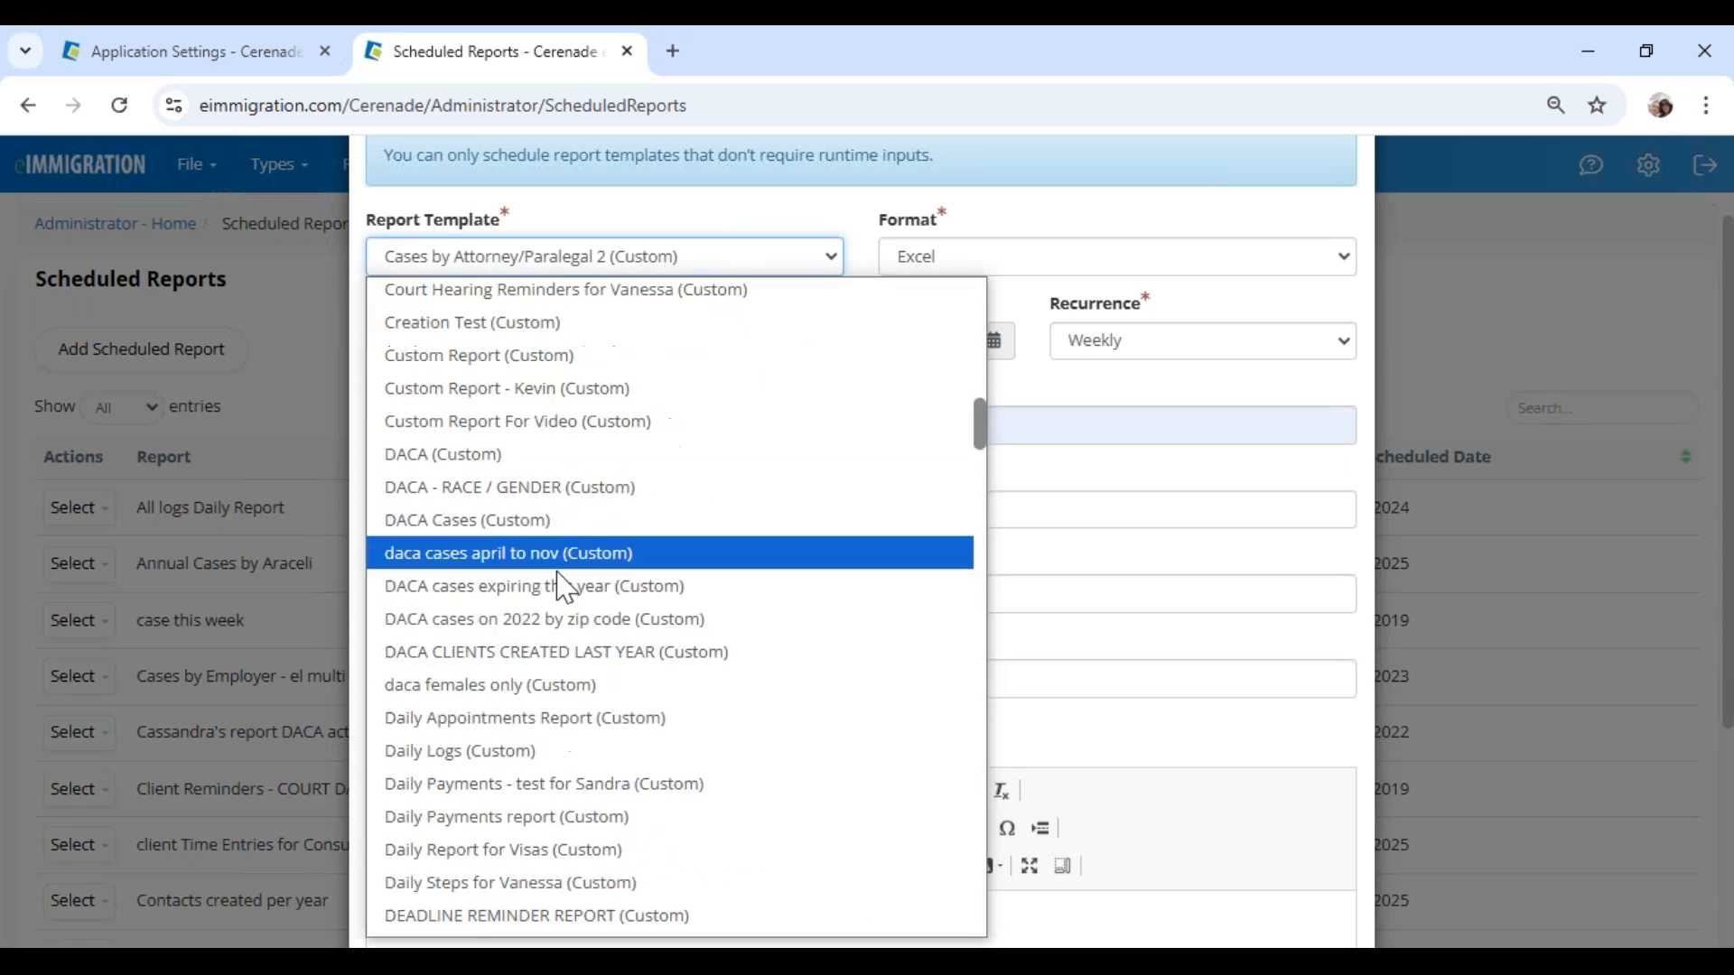
pyautogui.scroll(-5, 542, 676)
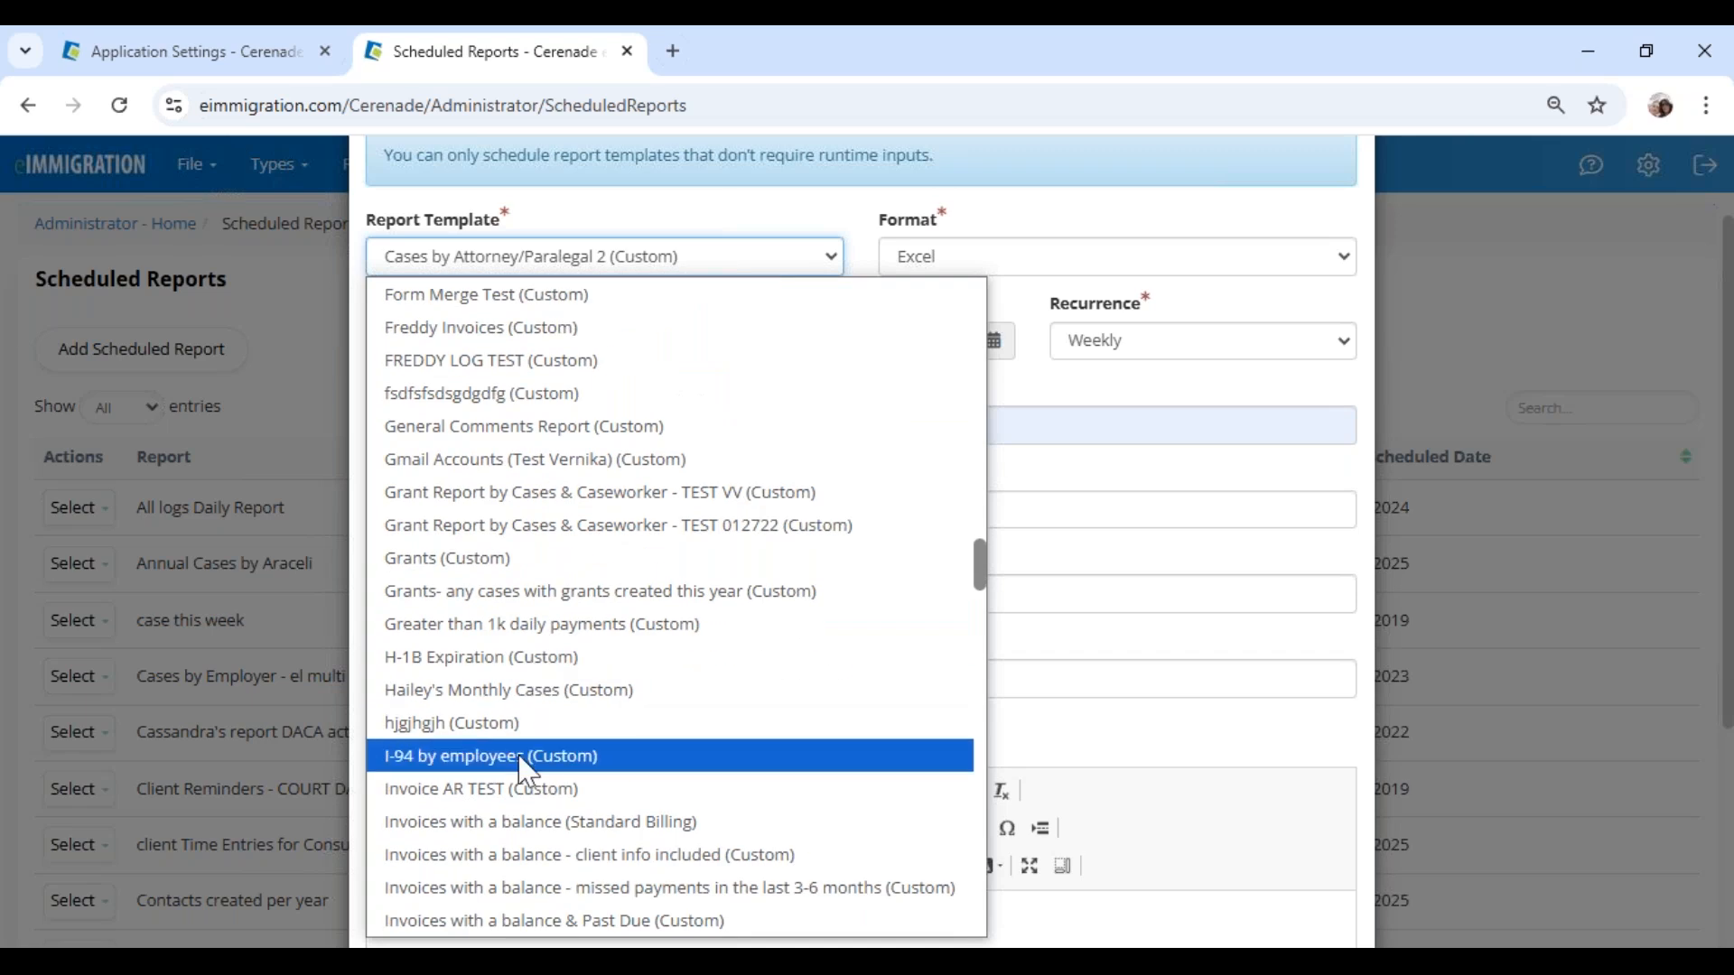
pyautogui.click(496, 821)
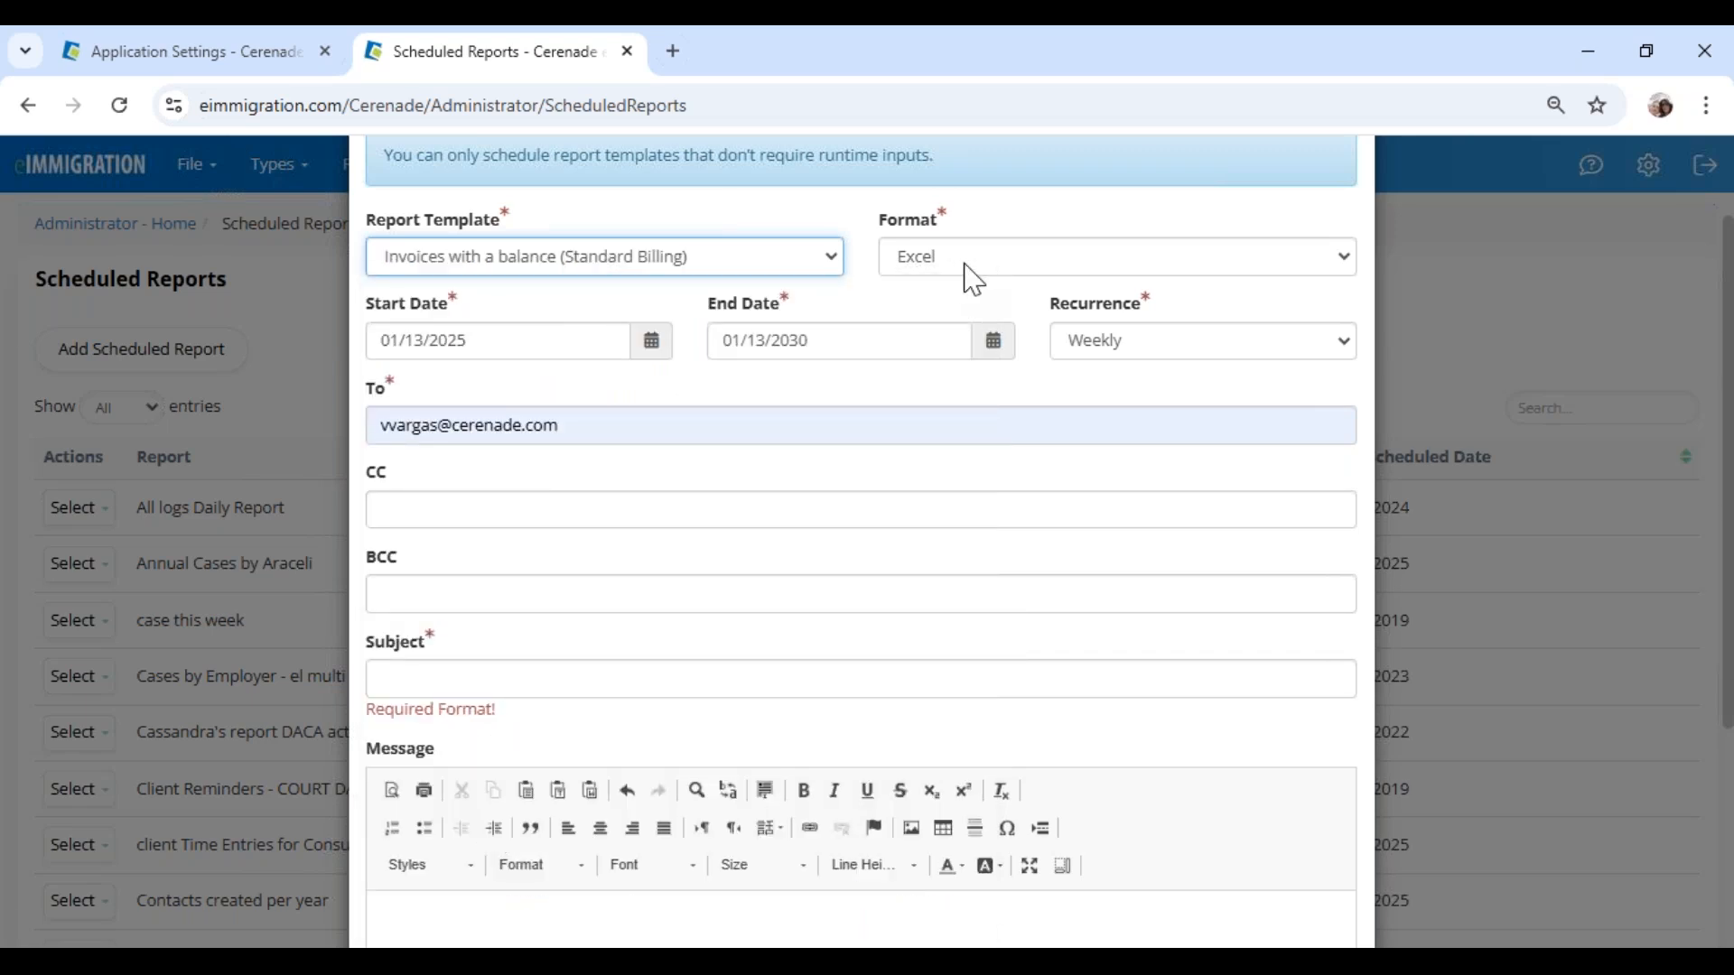
# Step: Set the scheduled report's recurrence to Daily and replace the recipient's e-mail with the accounting department's address
pyautogui.click(1103, 352)
pyautogui.click(1108, 429)
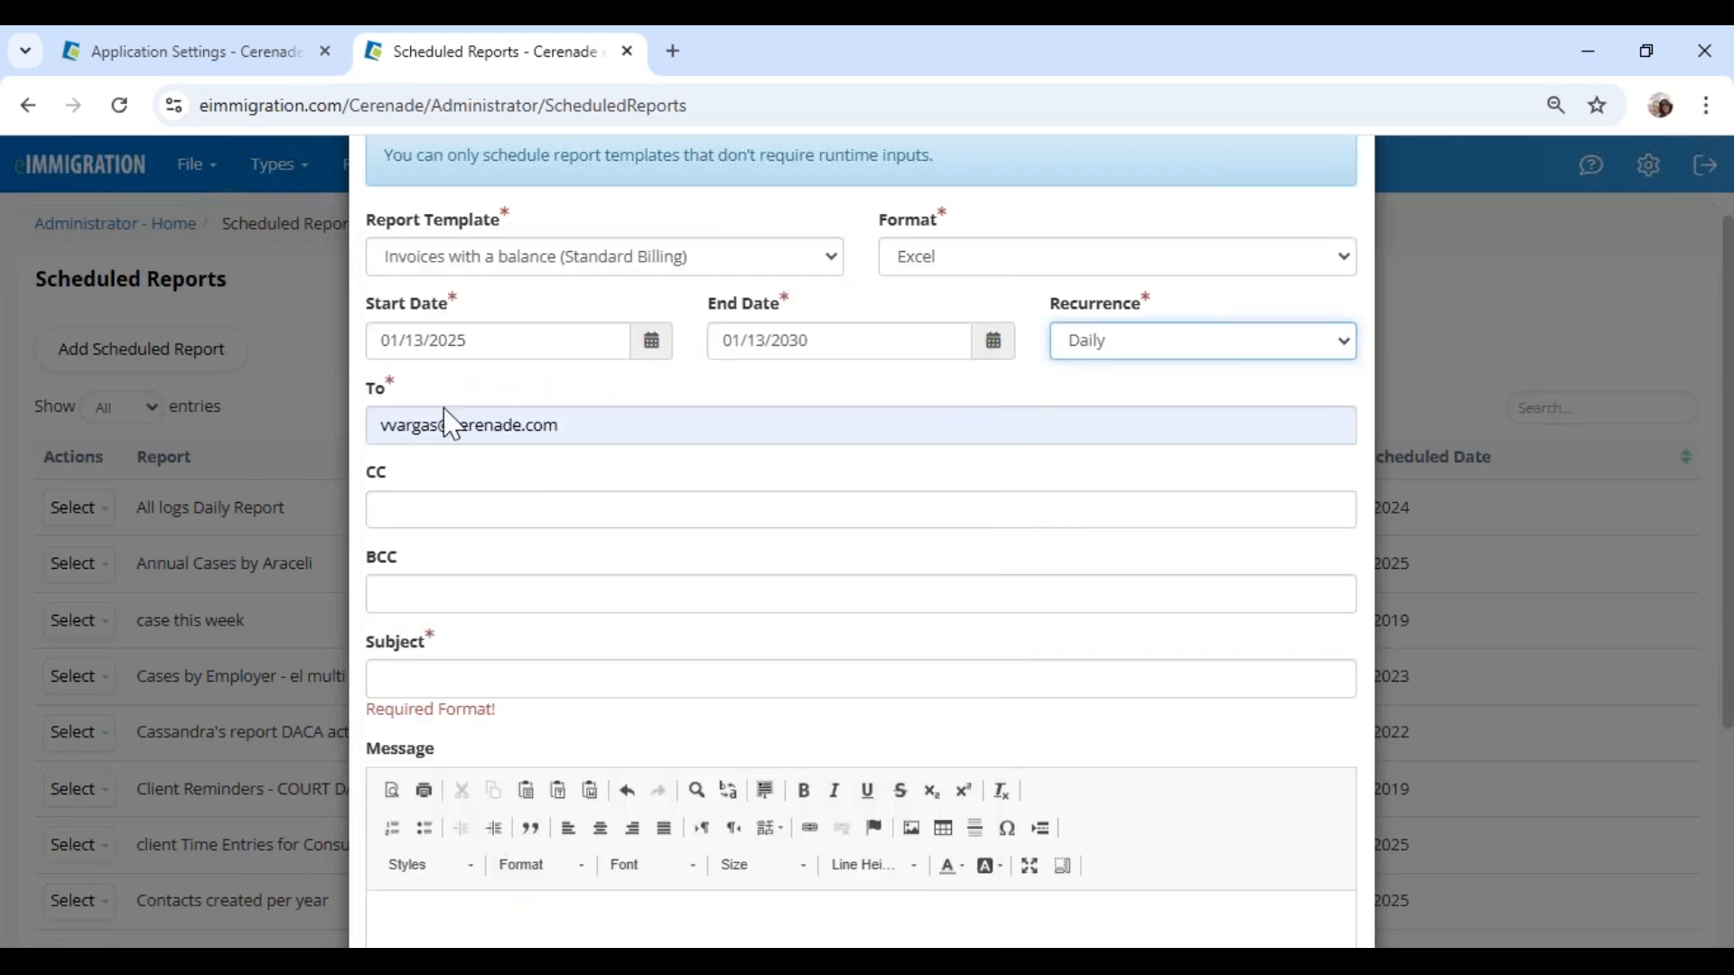
pyautogui.click(457, 424)
pyautogui.moveTo(591, 437); pyautogui.dragTo(186, 395)
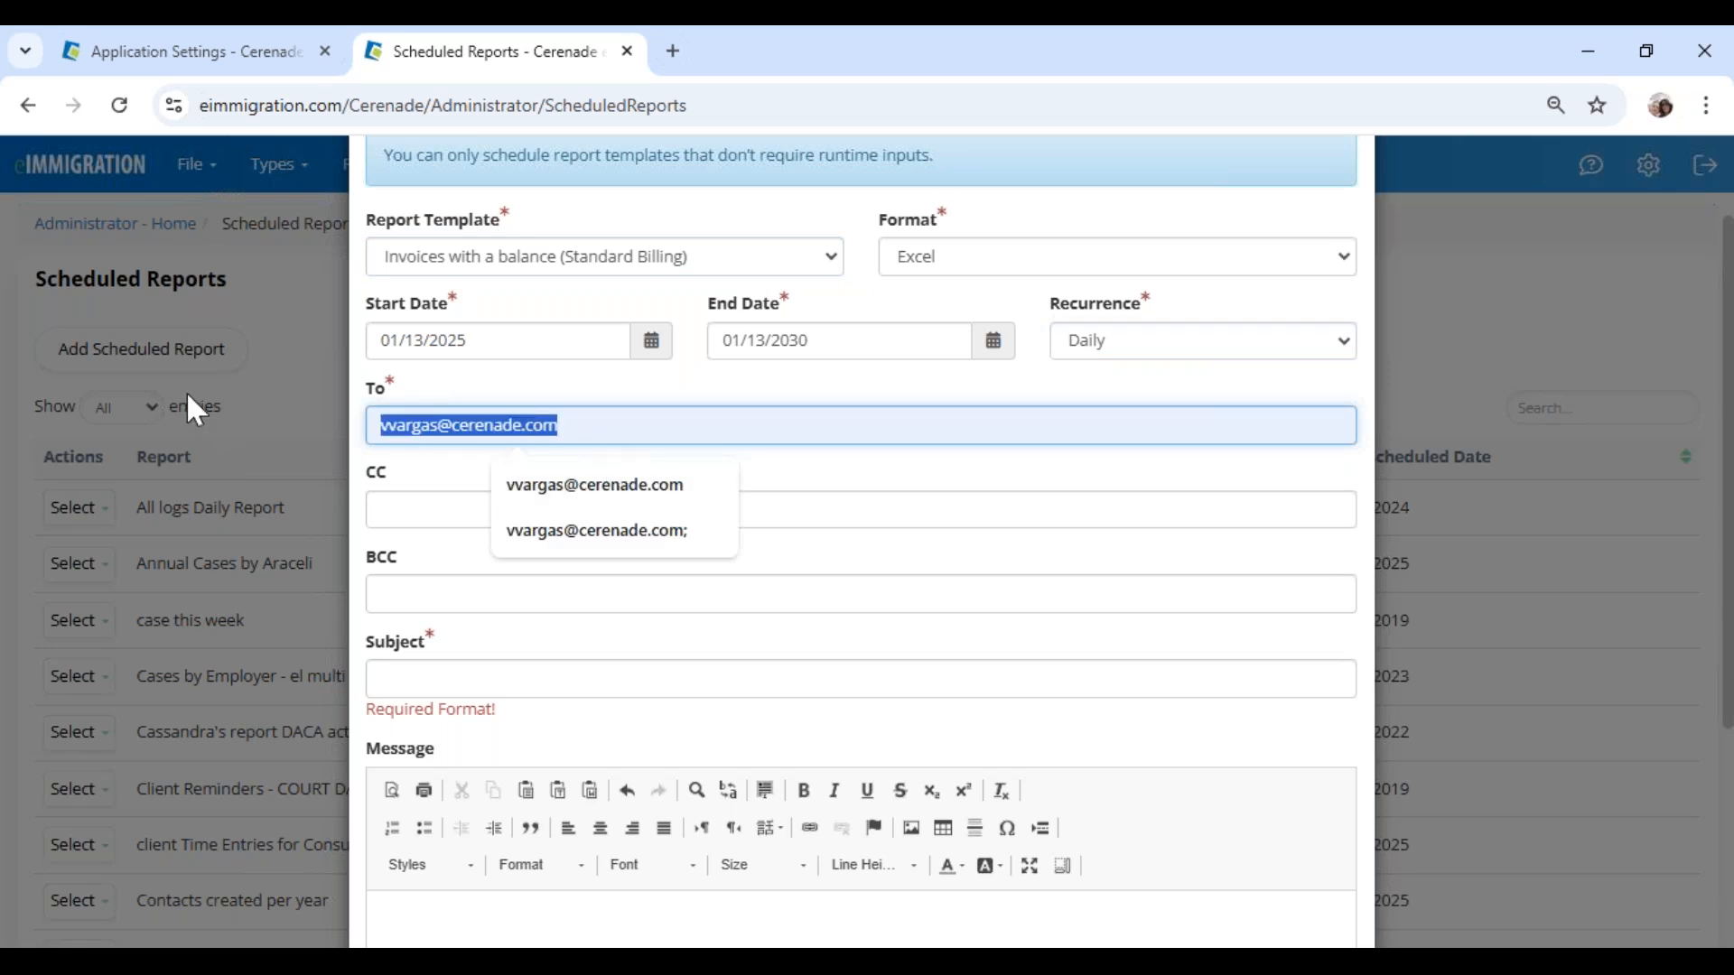
pyautogui.press('BackSpace')
pyautogui.write('a')
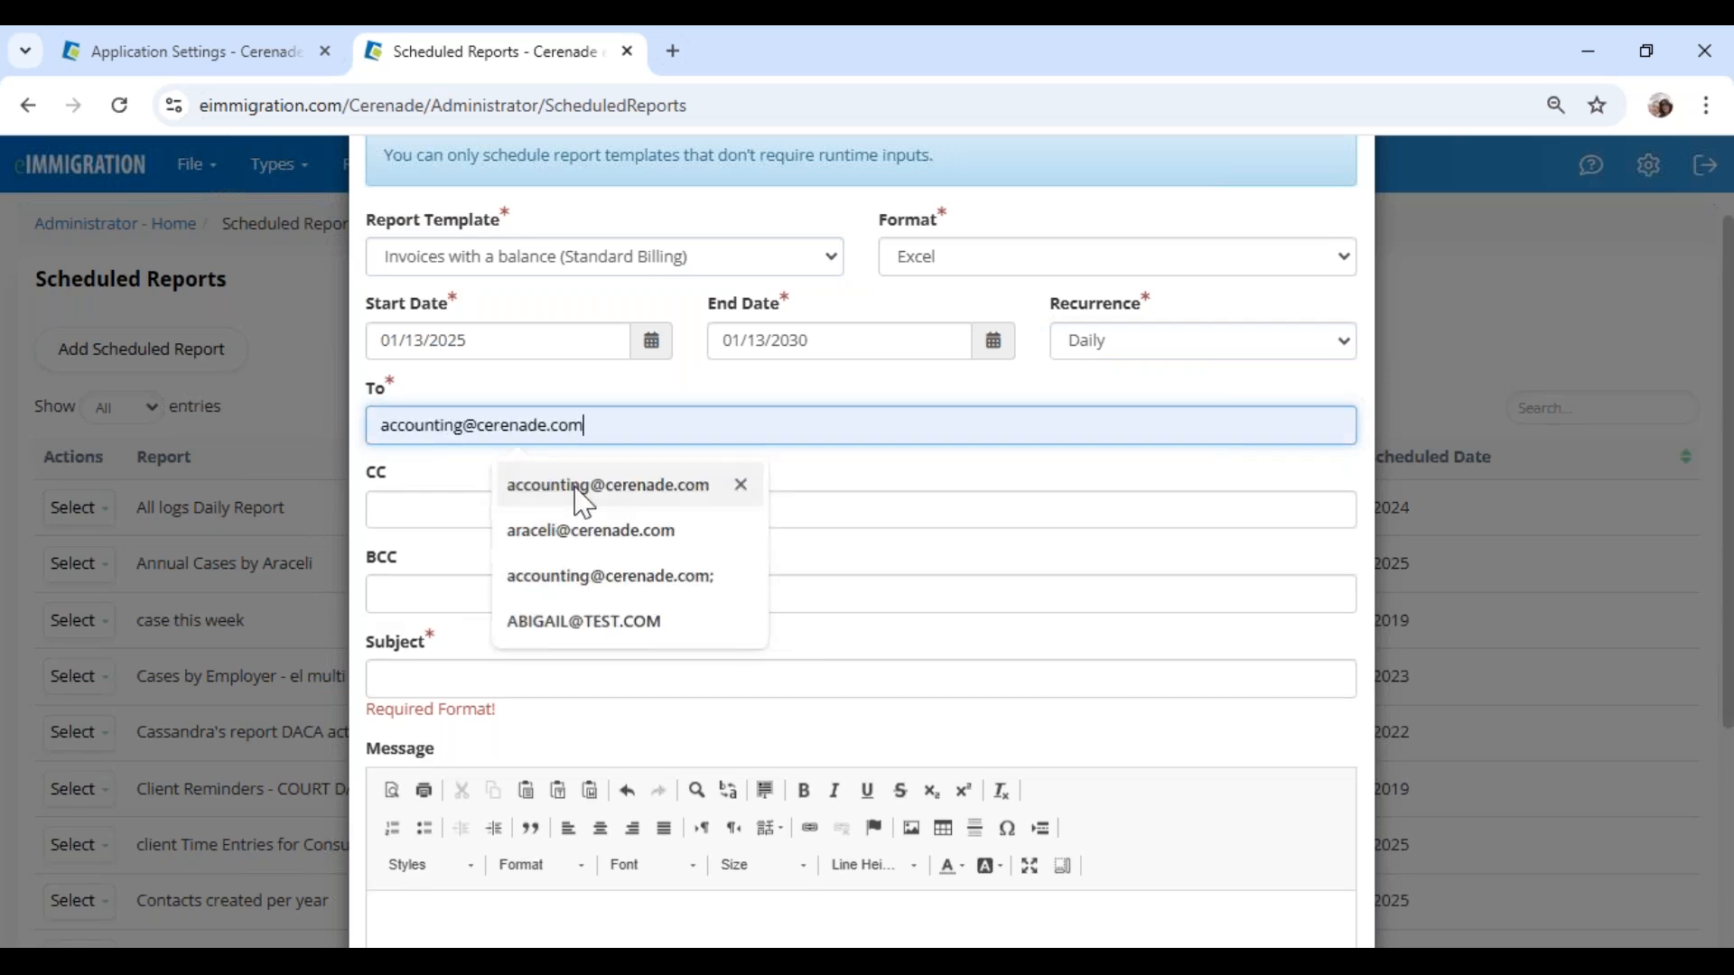
pyautogui.click(583, 488)
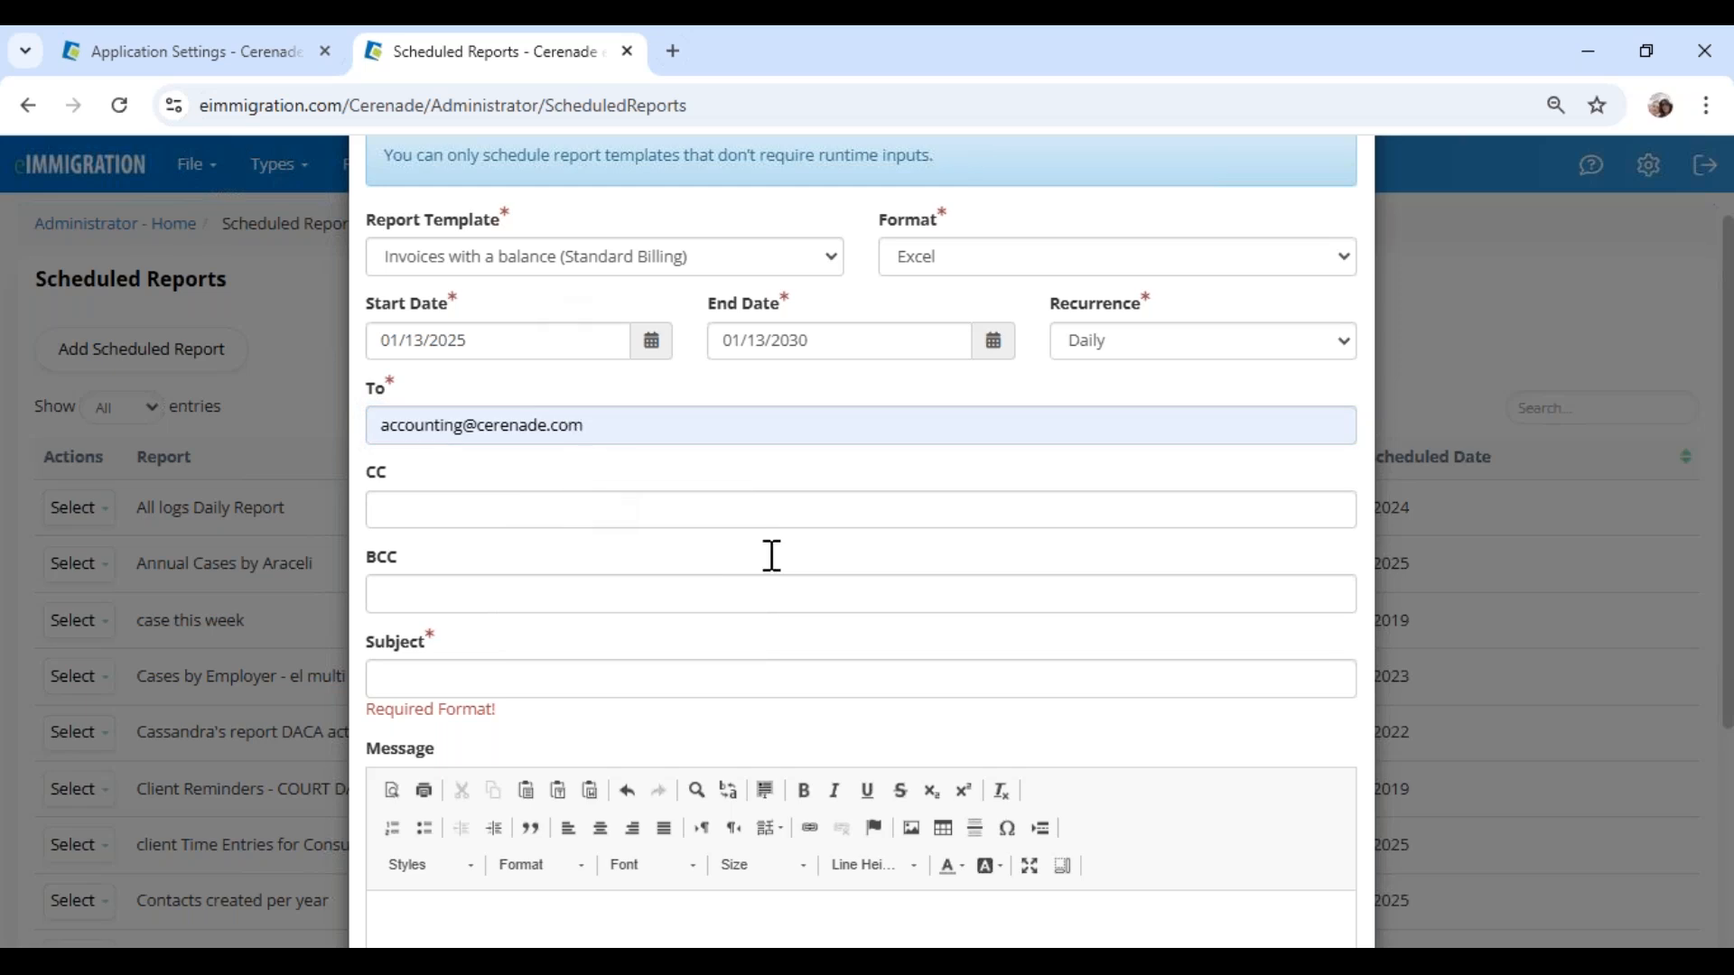
# Step: Review the new scheduled report's fields and close the form without saving it
pyautogui.scroll(2, 522, 668)
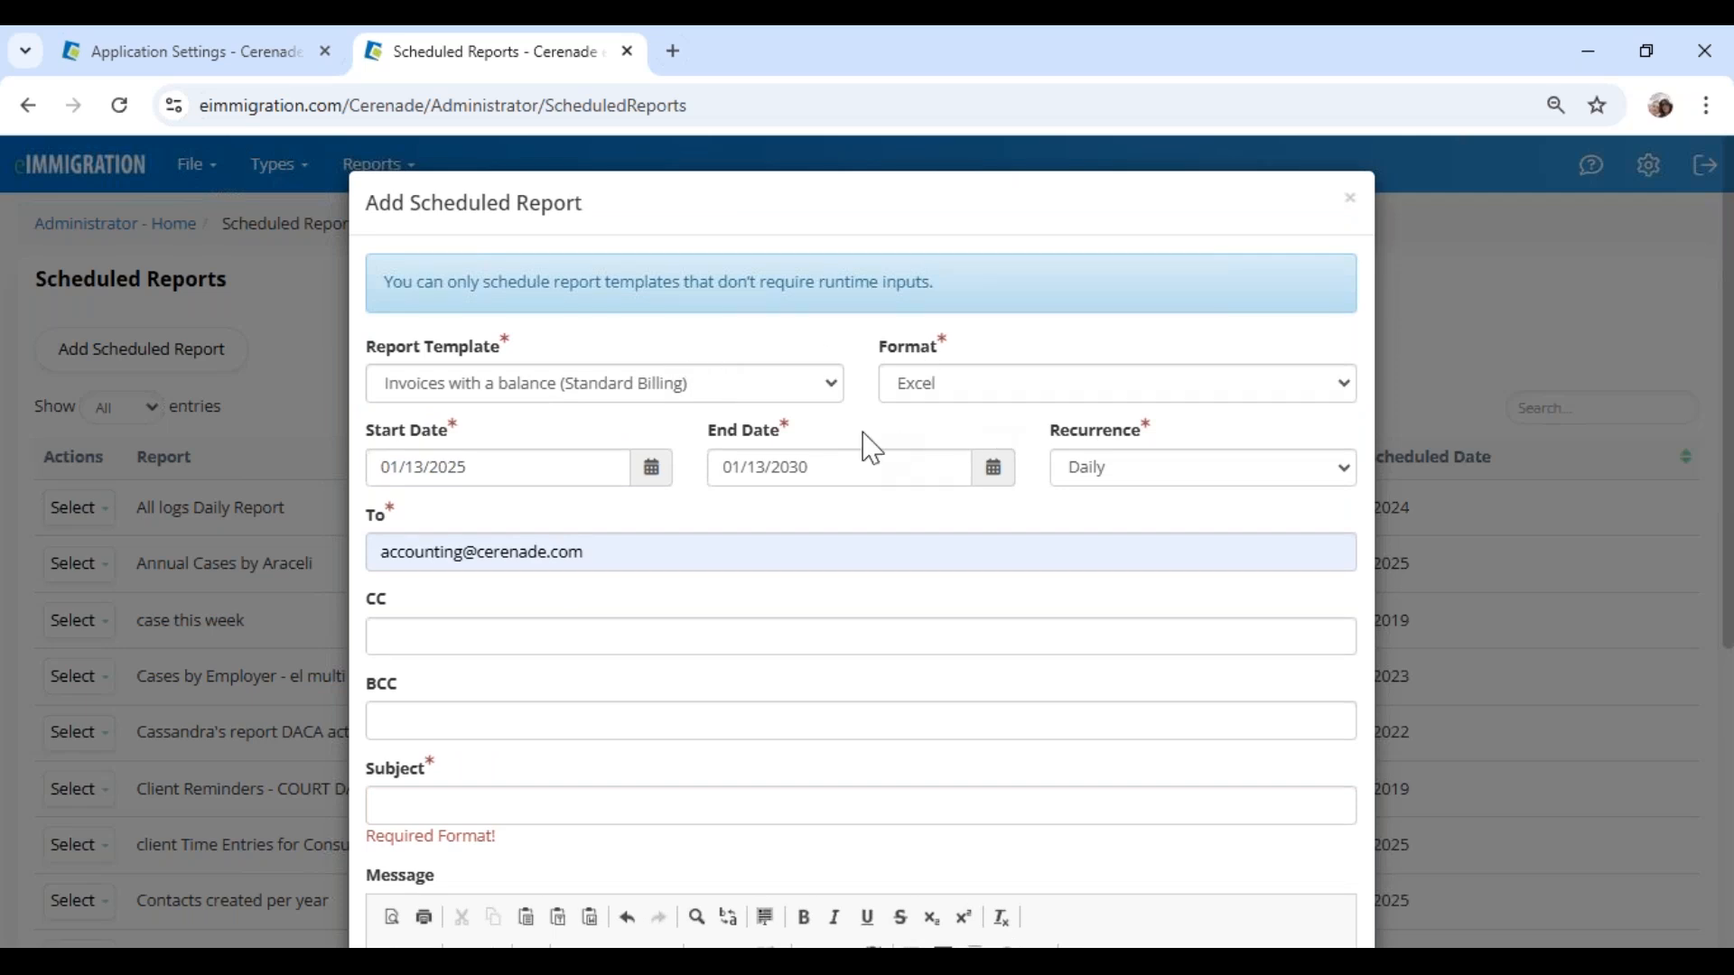
pyautogui.scroll(-4, 600, 611)
pyautogui.scroll(4, 456, 309)
pyautogui.moveTo(414, 204); pyautogui.dragTo(1273, 224)
pyautogui.click(1348, 200)
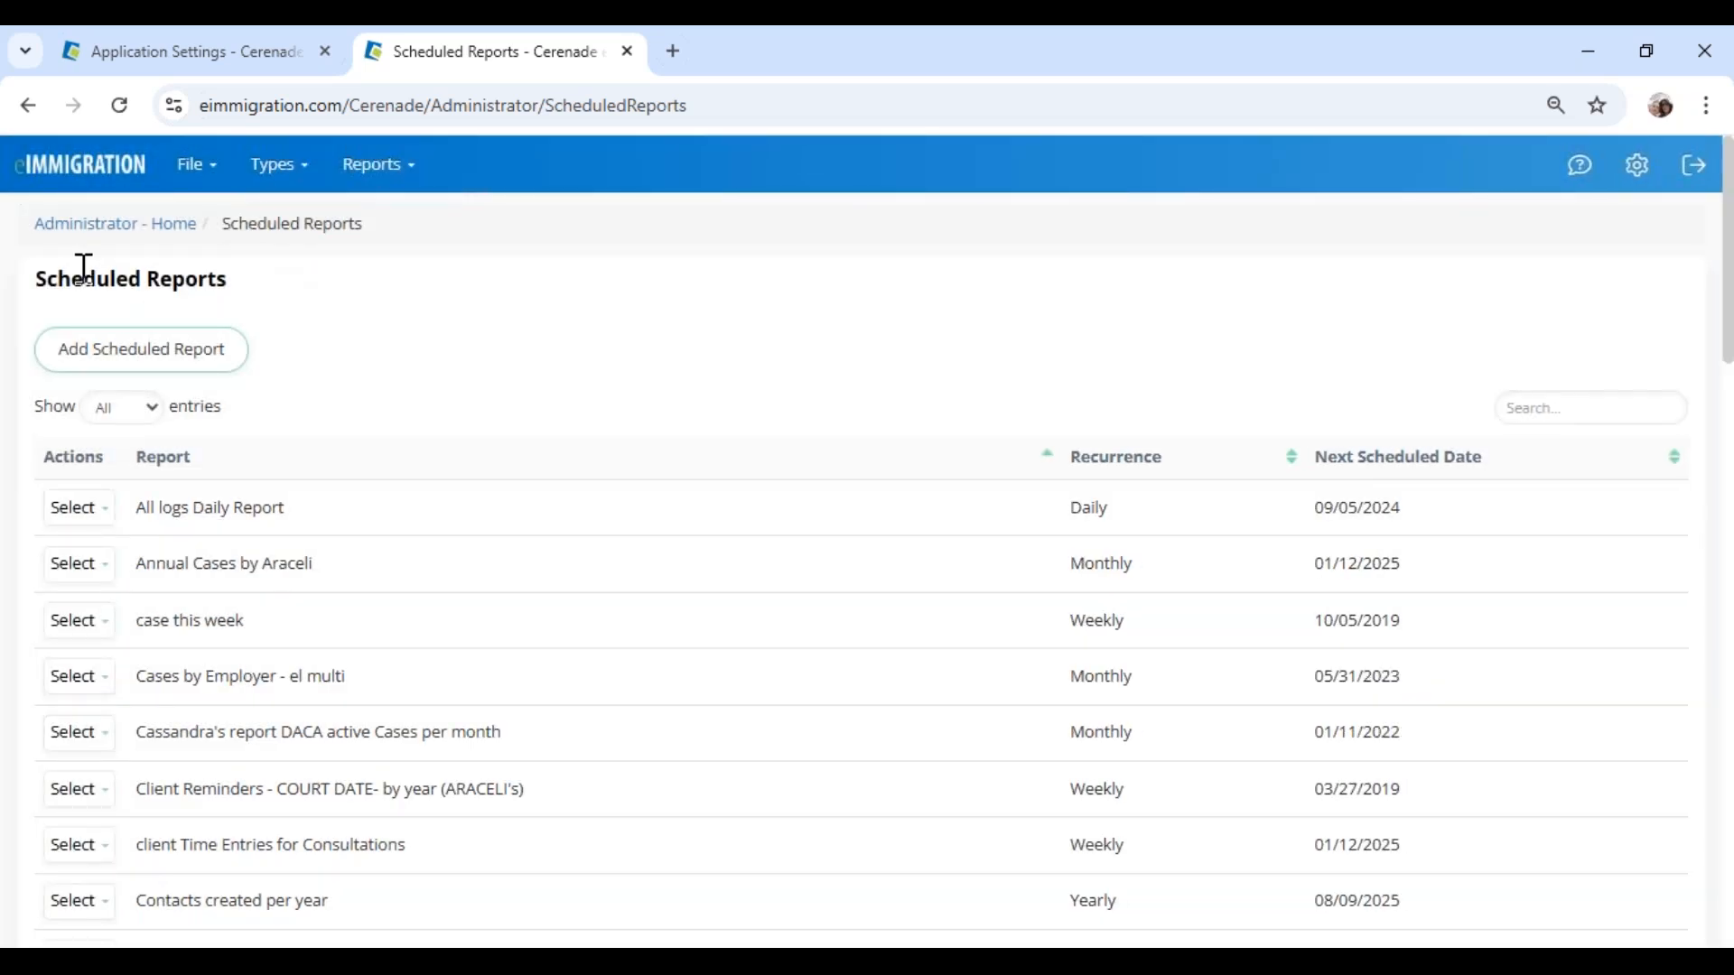